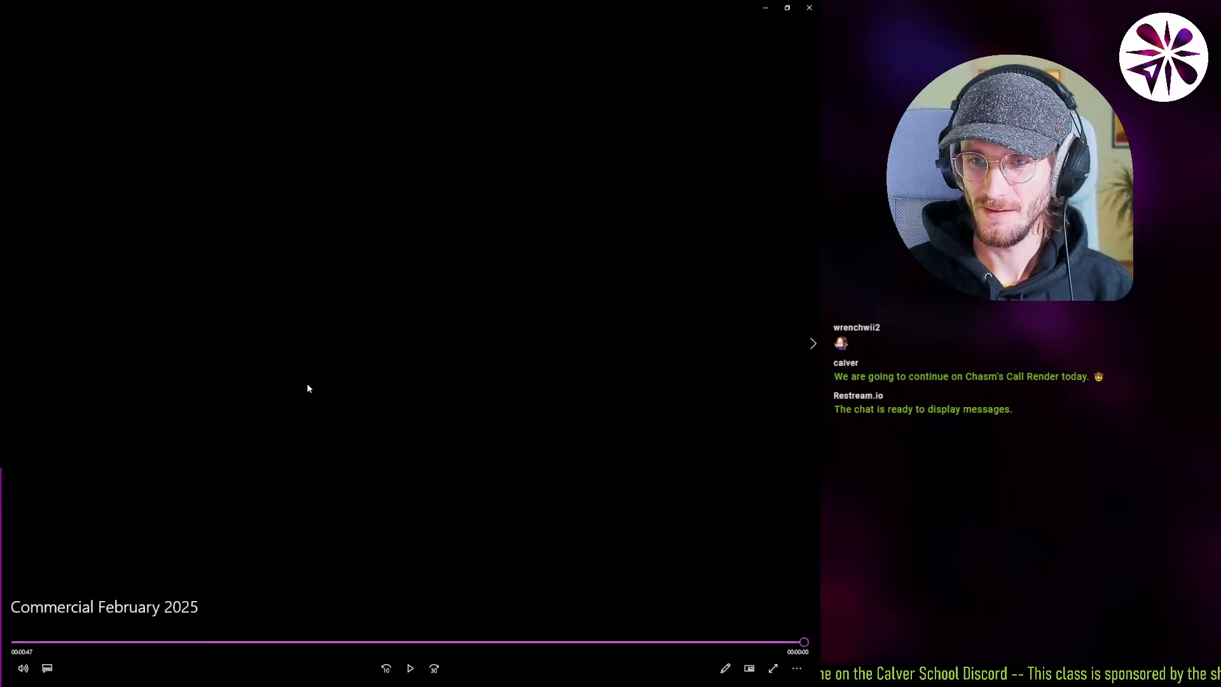
# Close the commercial video and clear away the browser and file windows to bring up Blender with the rain scene.
pyautogui.click(816, 5)
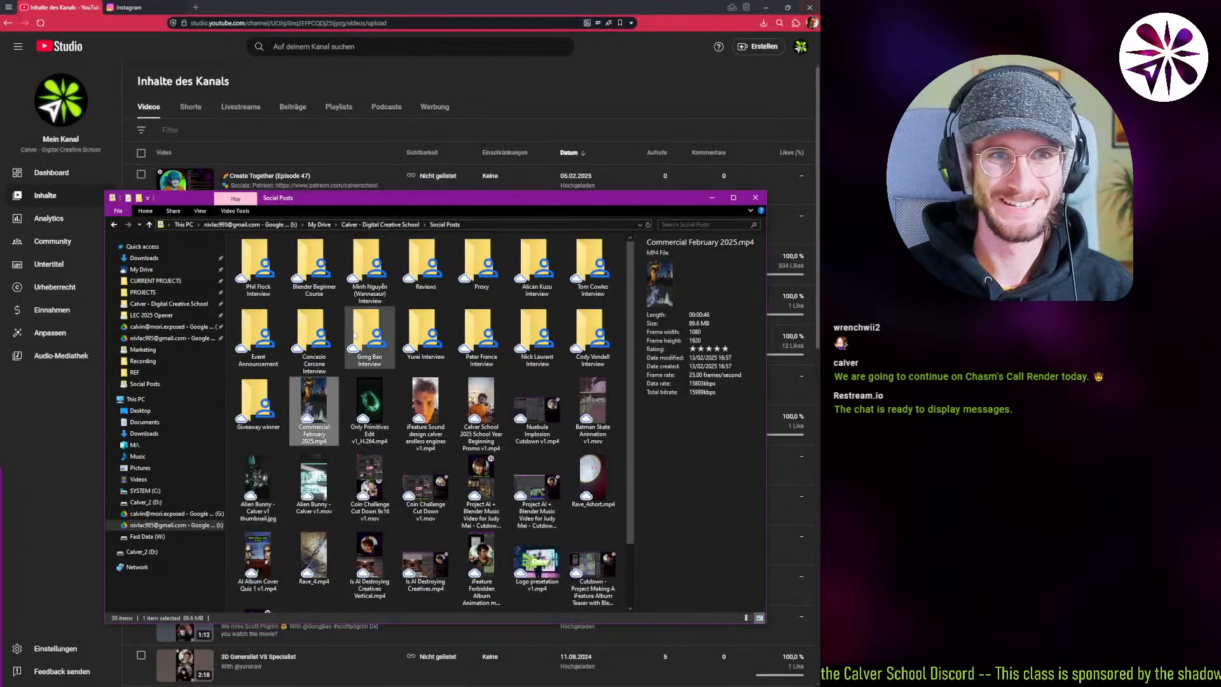
pyautogui.click(767, 7)
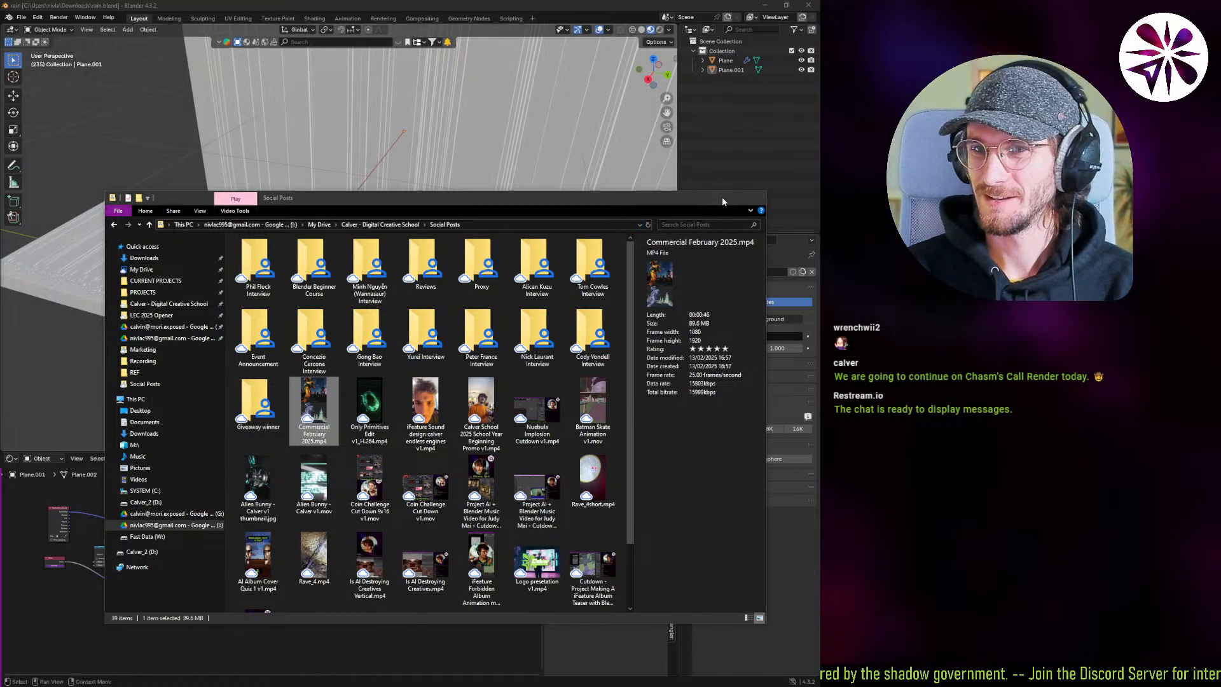
pyautogui.click(711, 197)
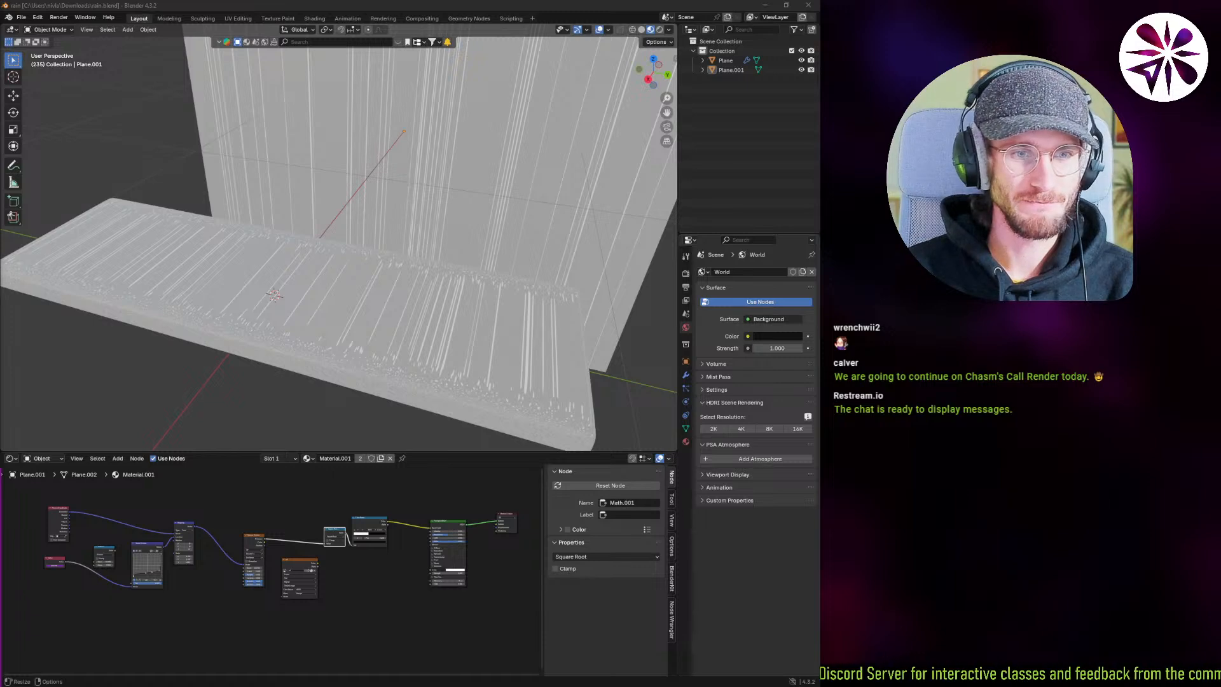
# Switch to Discord, have the message of the rain submission read aloud, and return to Blender.
pyautogui.moveTo(0, 356); pyautogui.dragTo(427, 0)
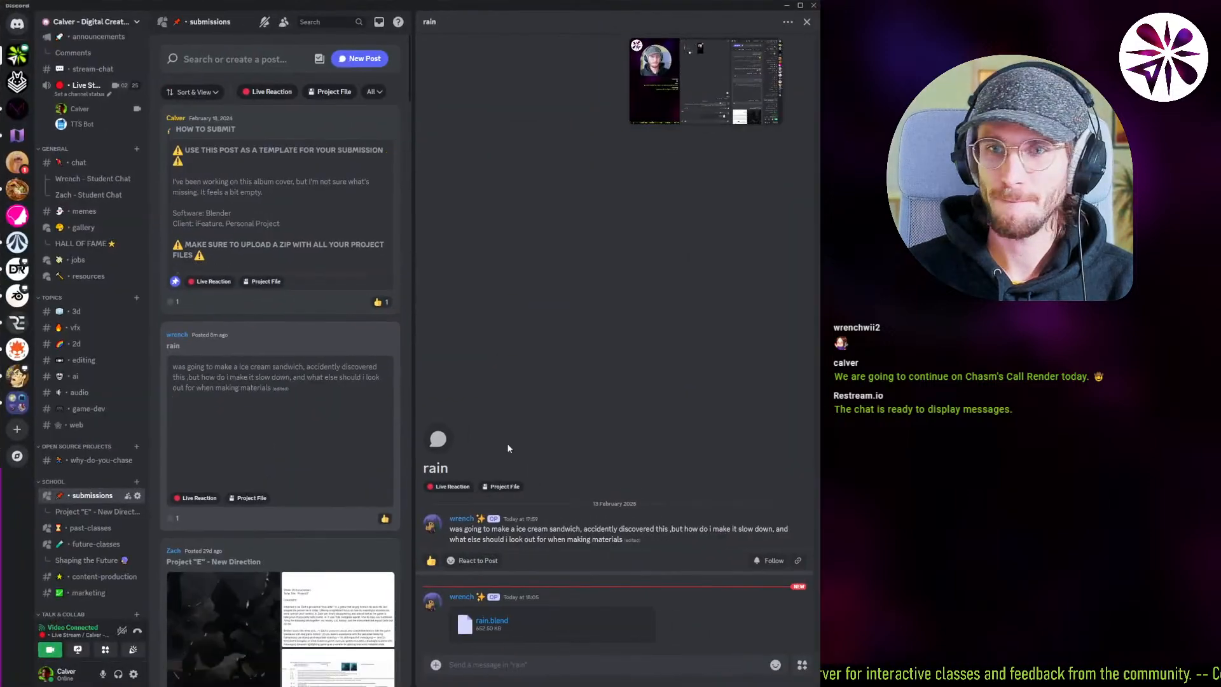
pyautogui.rightClick(702, 530)
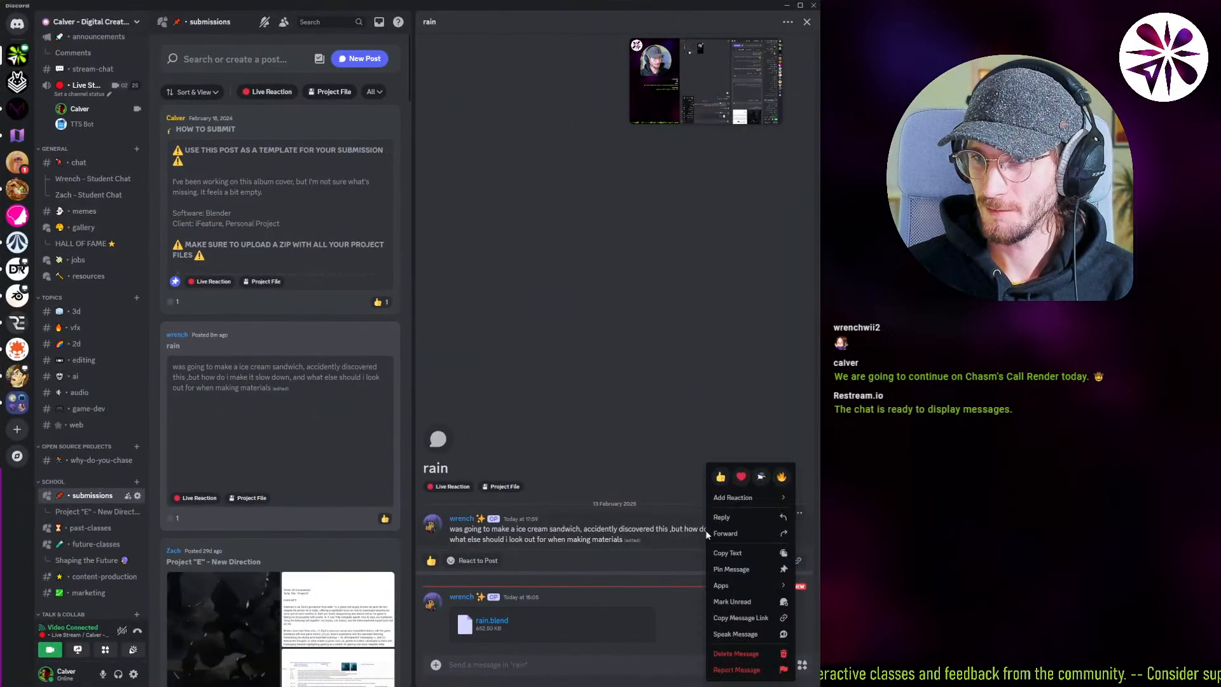
pyautogui.click(748, 635)
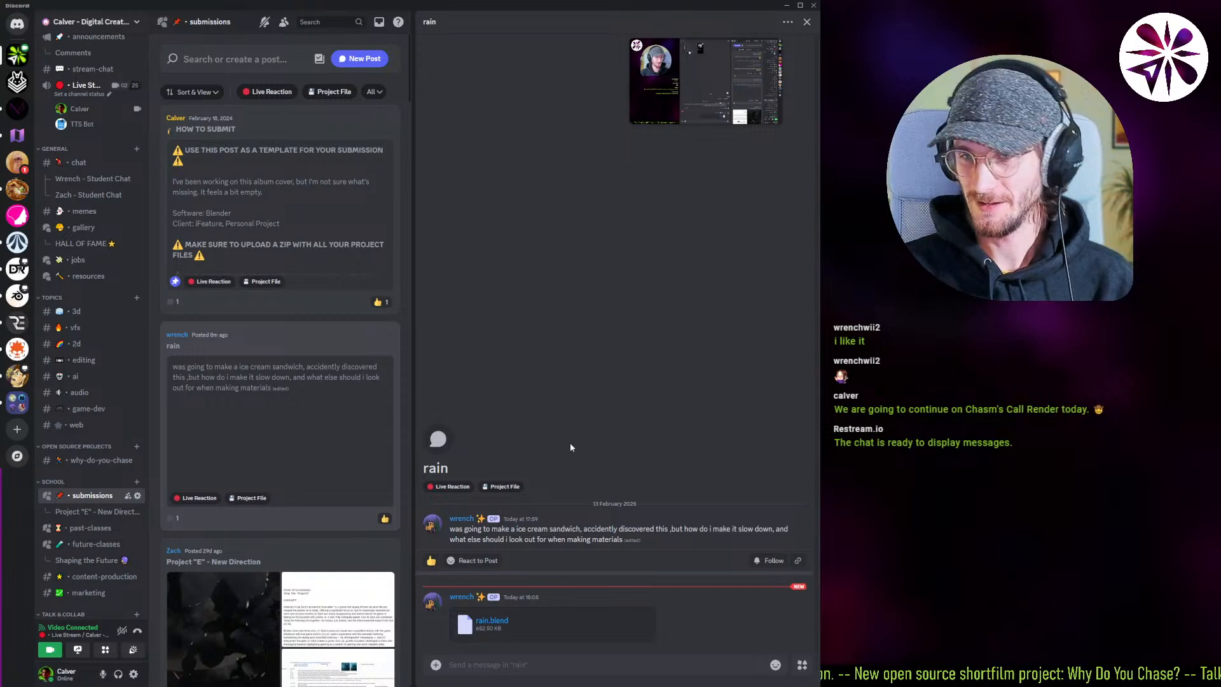
pyautogui.click(787, 5)
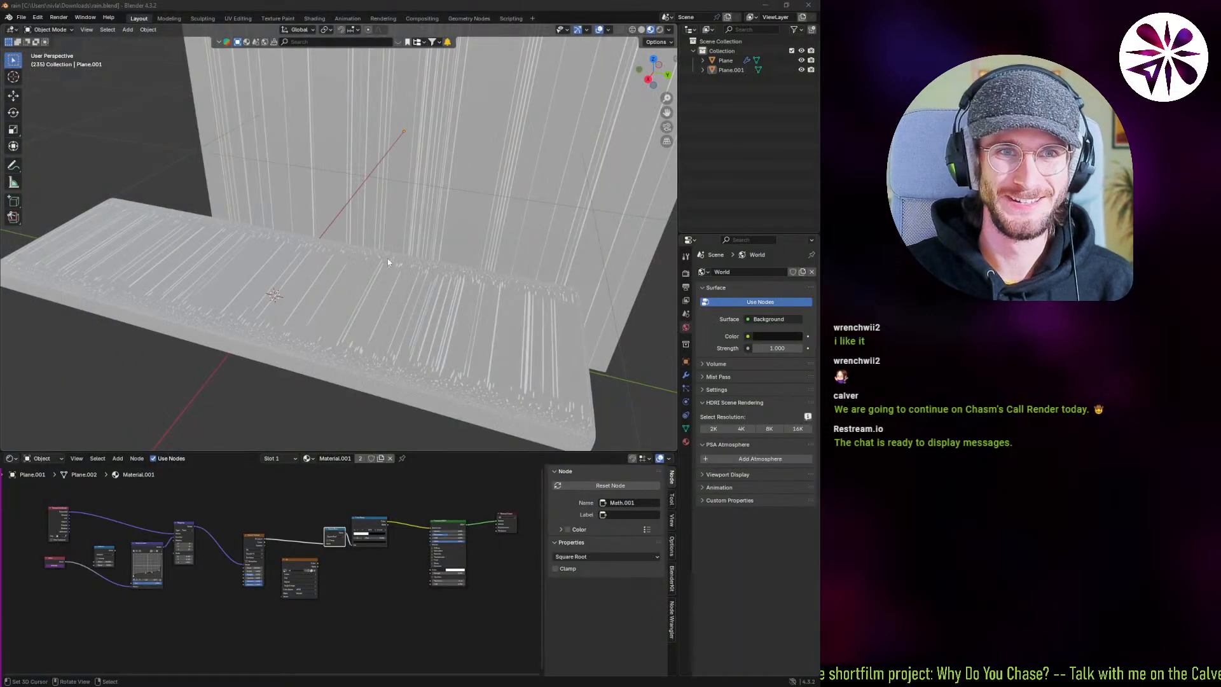
# Play the rain animation, select the floor plane and examine its rain streaks up close from several angles.
pyautogui.moveTo(315, 275); pyautogui.dragTo(333, 285, button='middle')
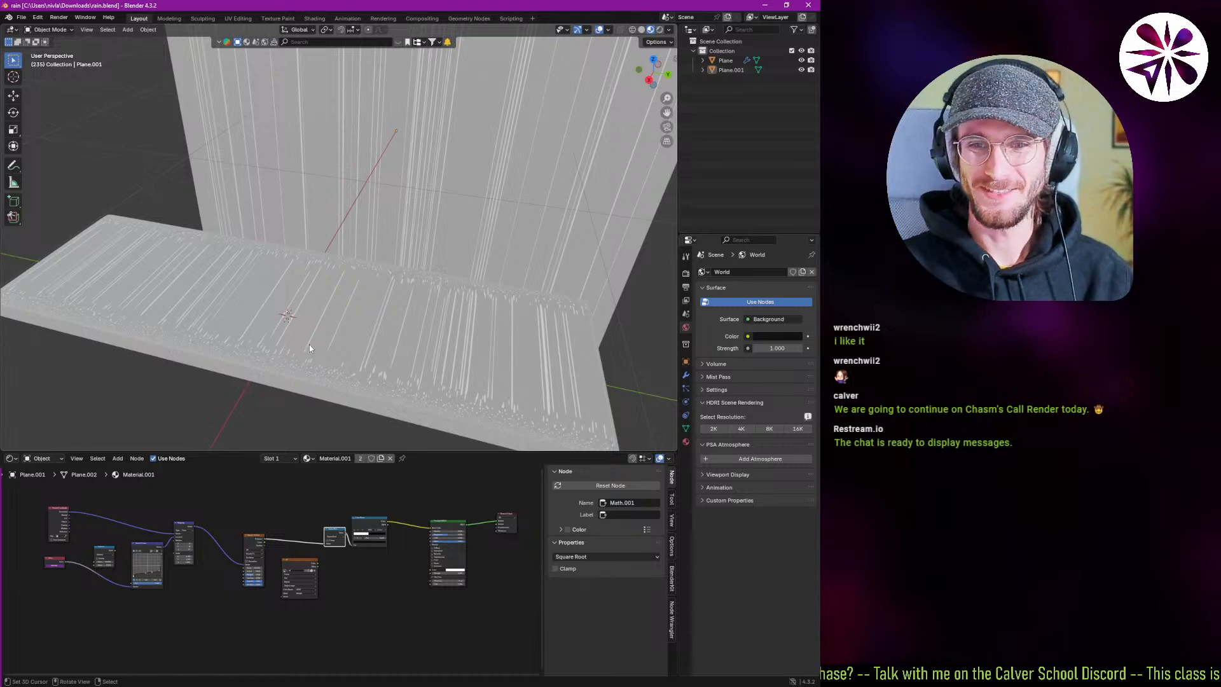
pyautogui.press('space')
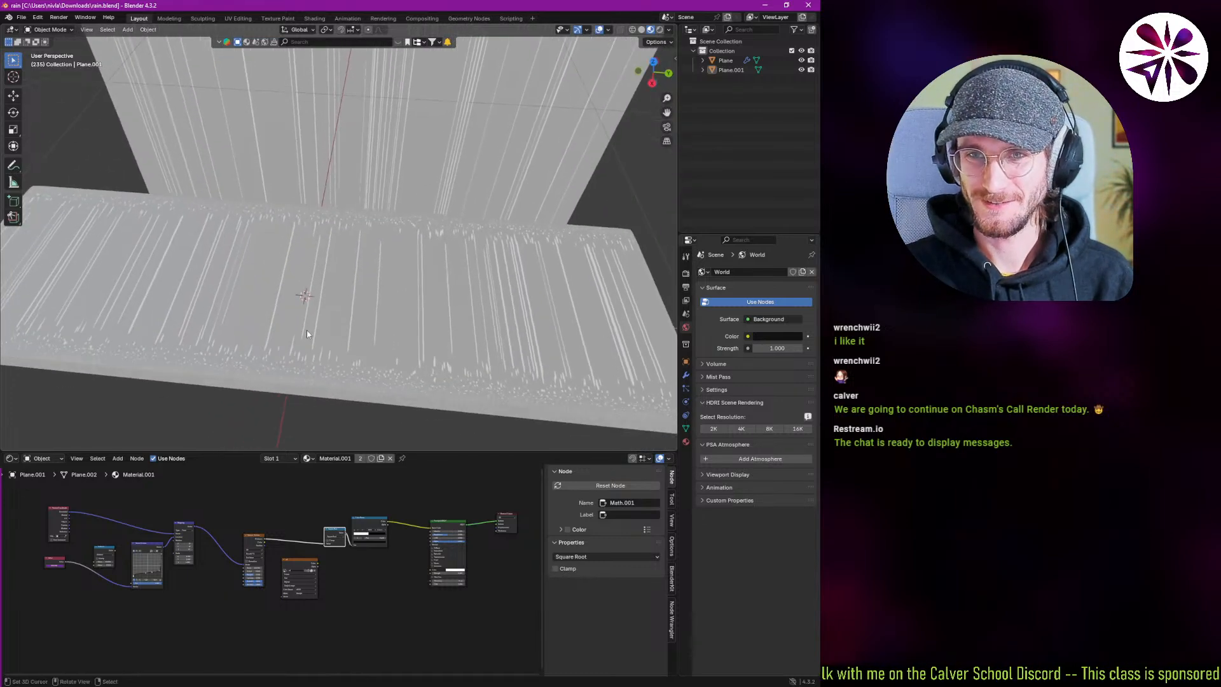
pyautogui.moveTo(307, 330); pyautogui.dragTo(445, 288, button='middle')
pyautogui.press('Escape')
pyautogui.rightClick(405, 285)
pyautogui.scroll(2, 377, 353)
pyautogui.moveTo(376, 352); pyautogui.dragTo(375, 310, button='middle')
pyautogui.press('space')
pyautogui.press('Escape')
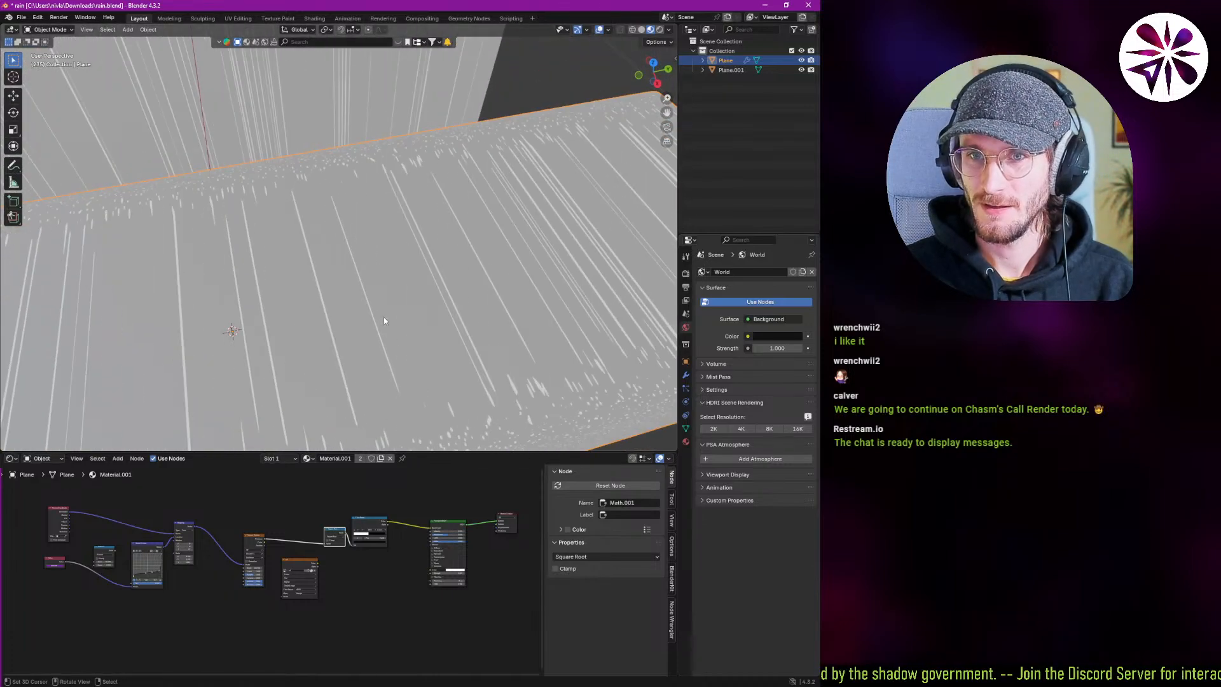
# Enable Temporal Reprojection in the EEVEE viewport sampling settings and play the rain animation to check its display.
pyautogui.click(686, 274)
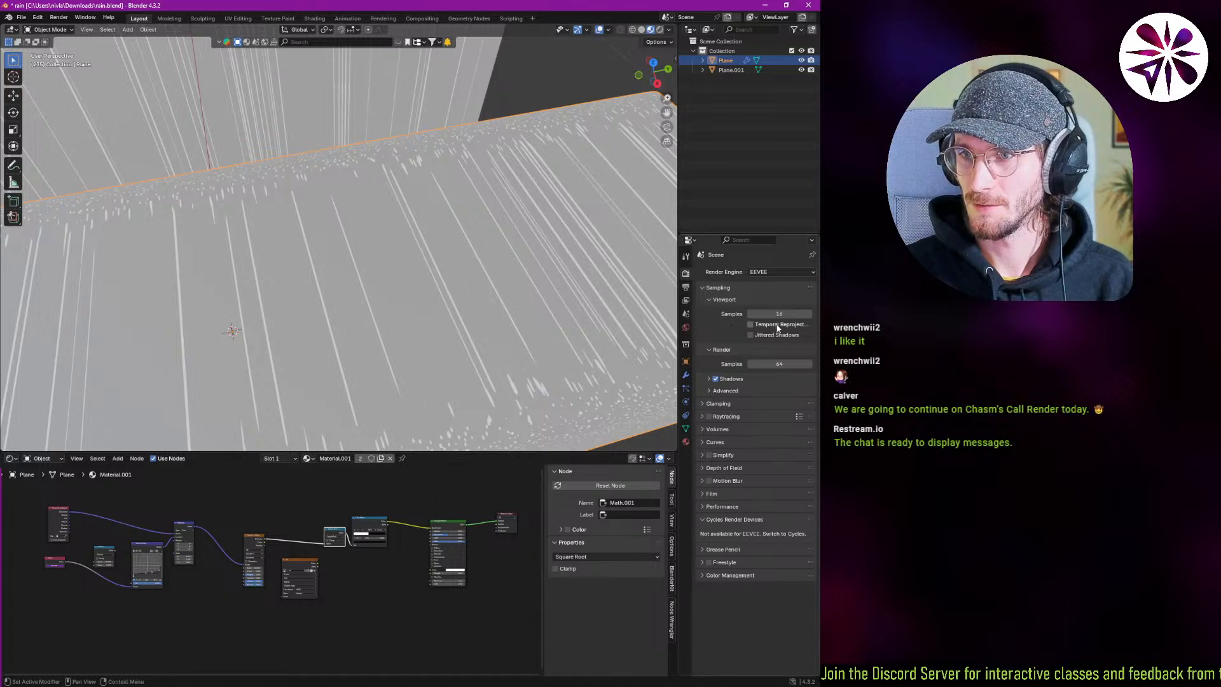
pyautogui.press('space')
pyautogui.moveTo(412, 336); pyautogui.dragTo(382, 329, button='middle')
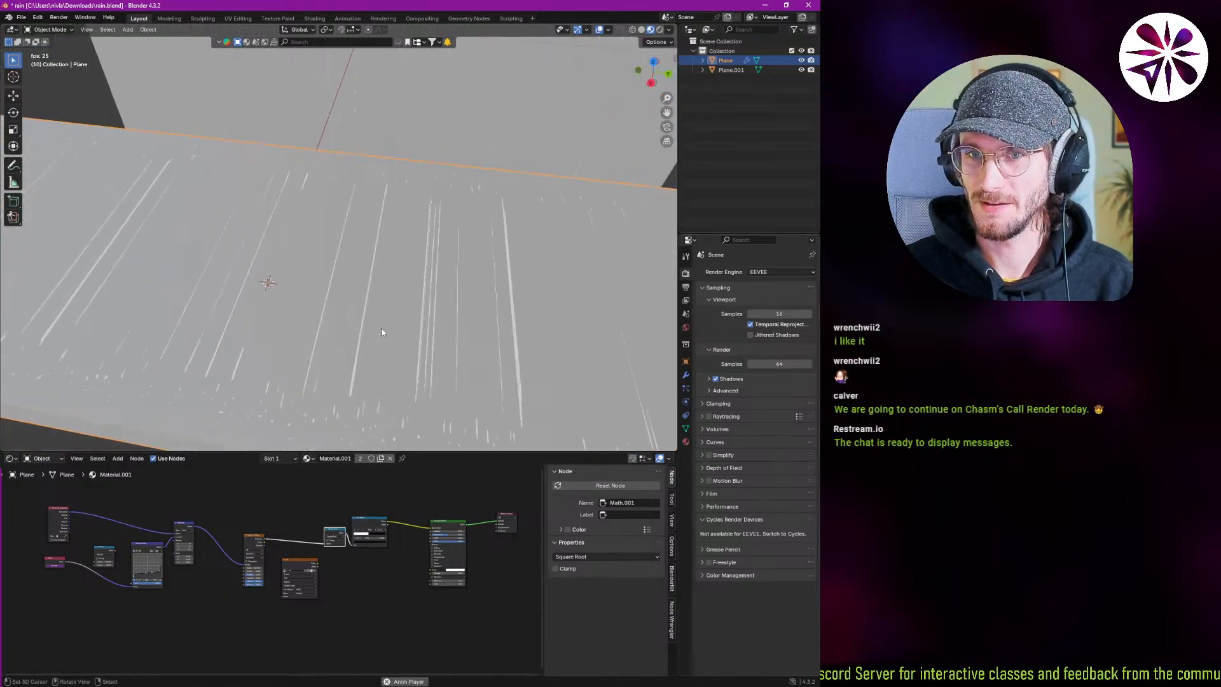
pyautogui.scroll(-3, 381, 329)
pyautogui.scroll(-4, 382, 330)
pyautogui.scroll(3, 382, 329)
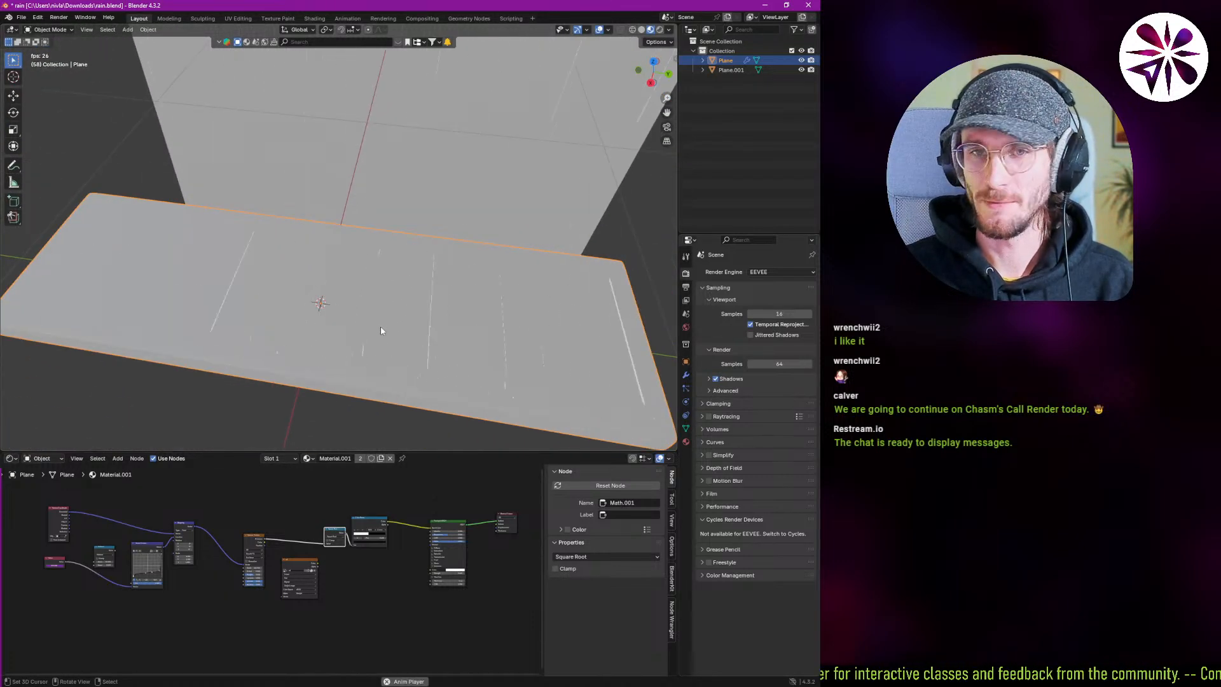
pyautogui.click(755, 328)
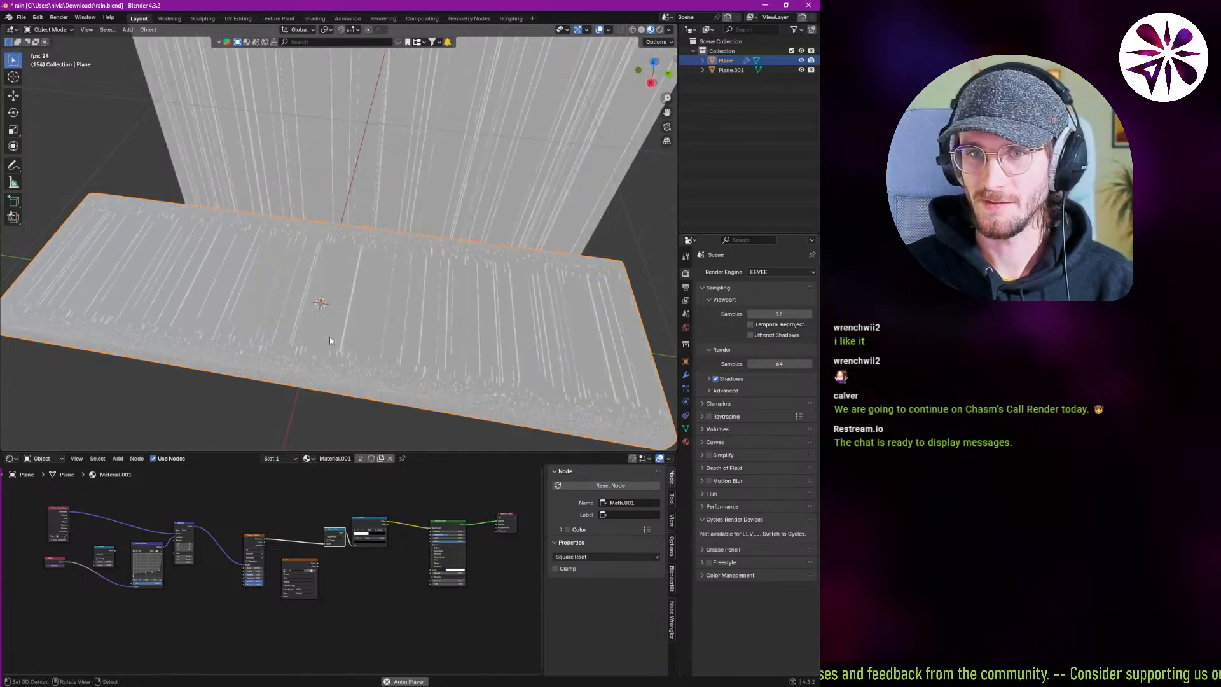
pyautogui.moveTo(359, 351); pyautogui.dragTo(328, 325, button='middle')
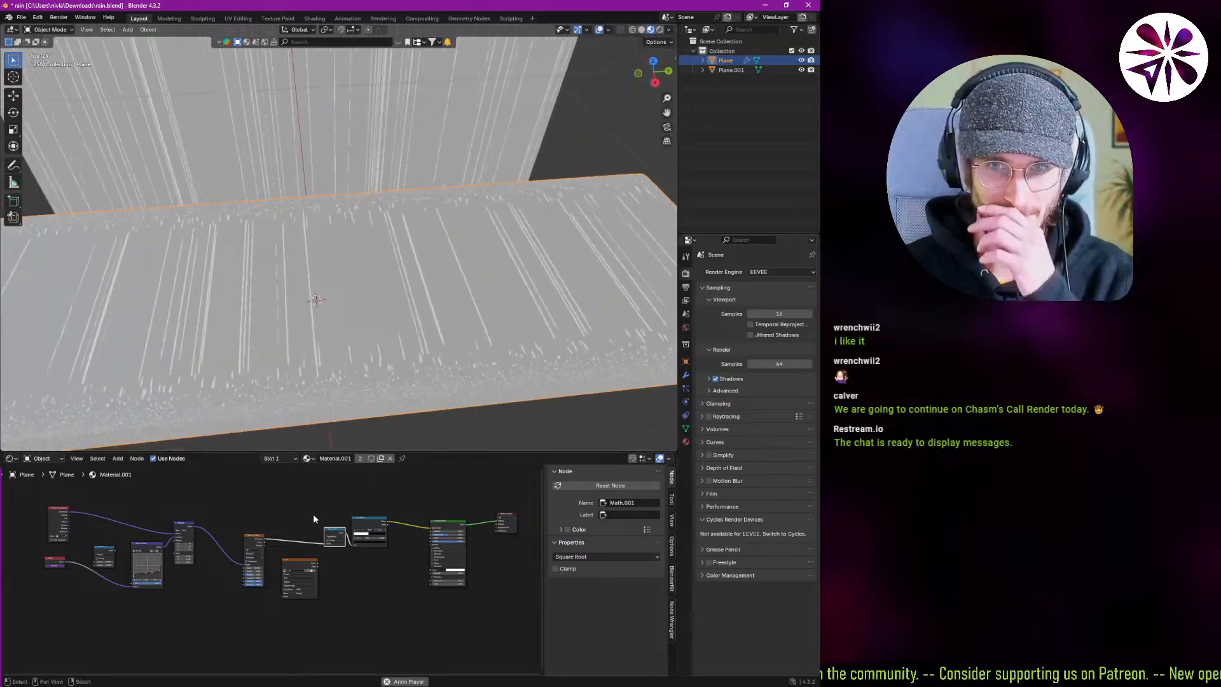
# Hide the node editor's sidebar and examine the Value, Subtract and Vector Curves nodes that feed the Mapping node.
pyautogui.press('n')
pyautogui.press('Home')
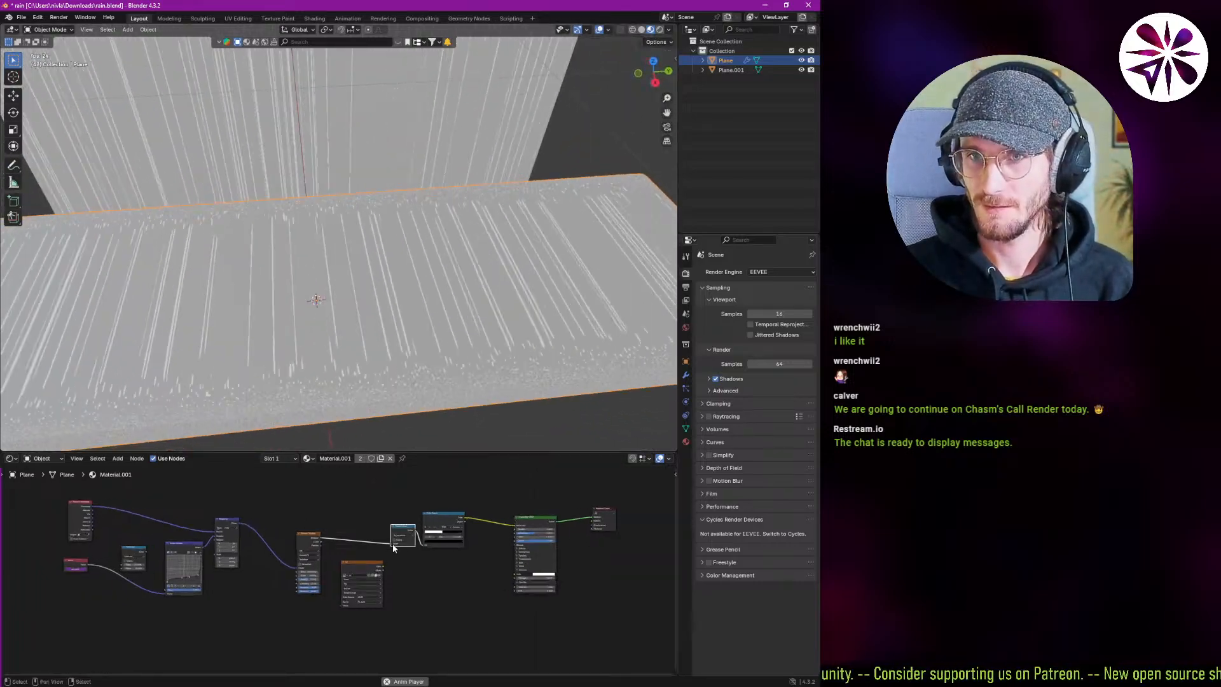
pyautogui.scroll(4, 374, 550)
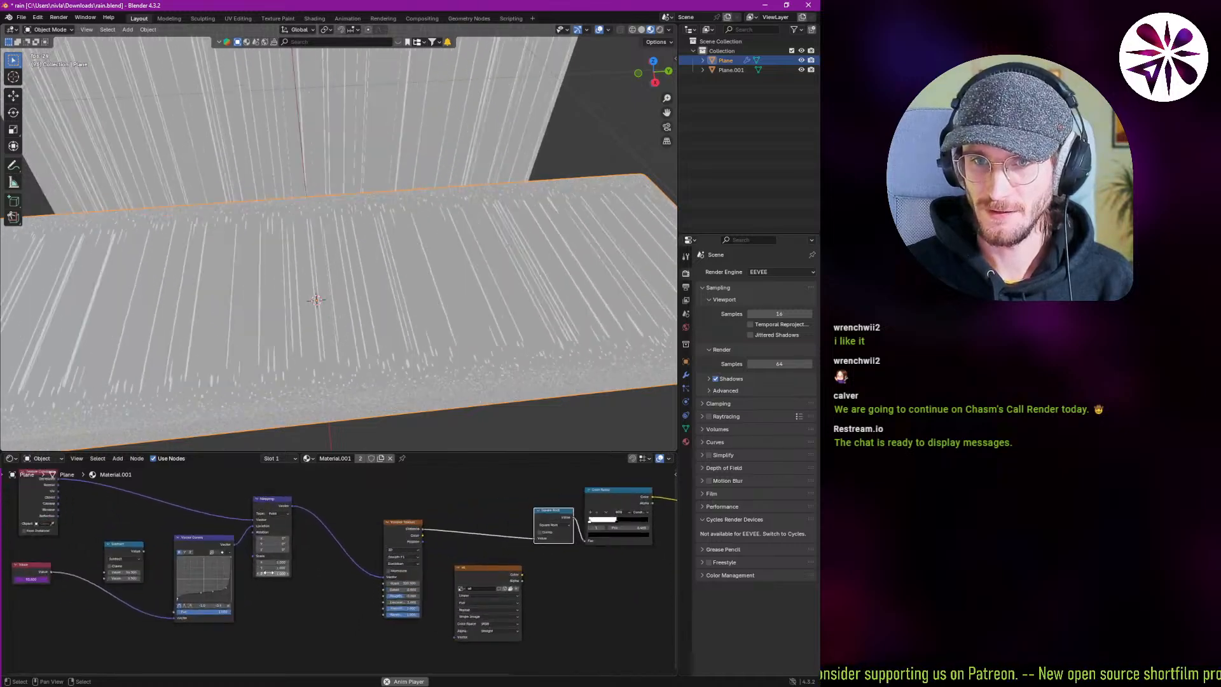
pyautogui.scroll(3, 145, 629)
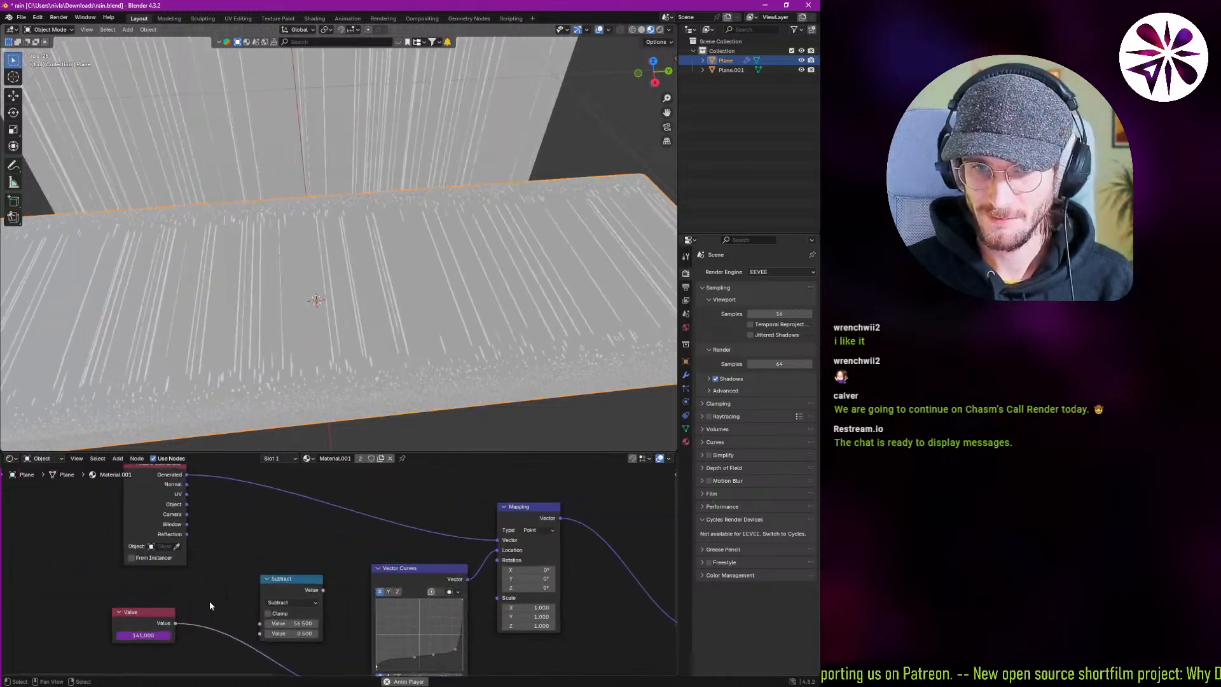
pyautogui.moveTo(145, 634); pyautogui.dragTo(111, 585, button='middle')
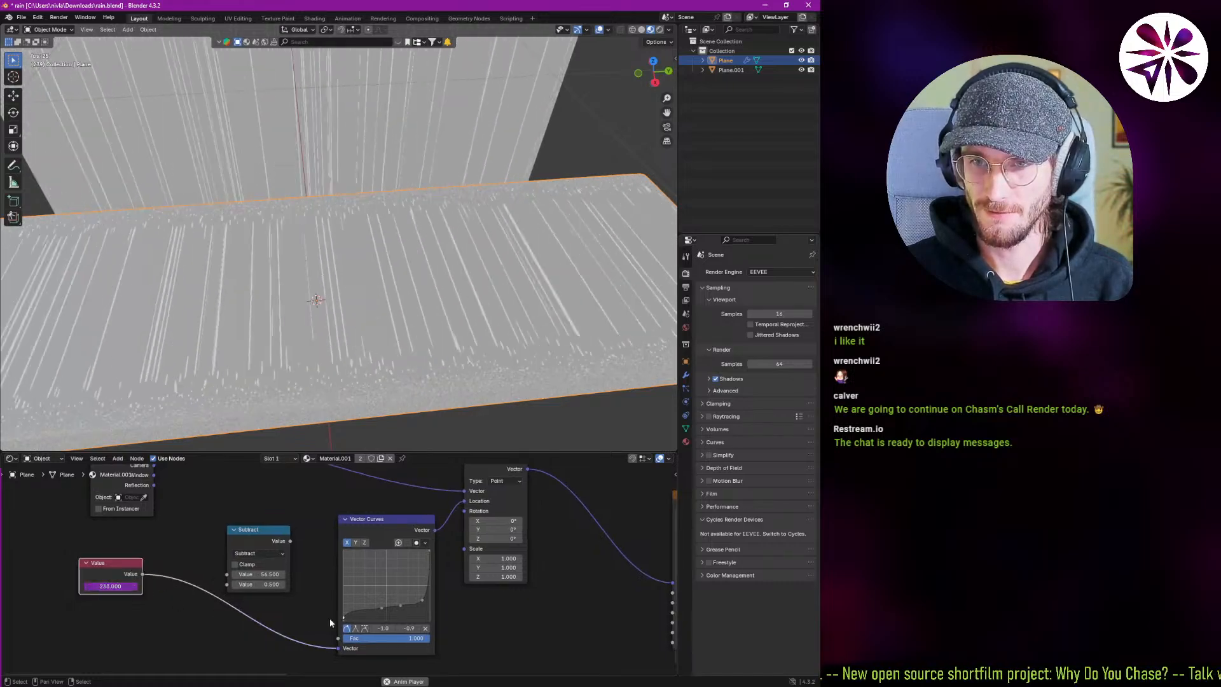
# Mute the Vector Curves node to check its effect on the rain, and unmute it again.
pyautogui.click(391, 554)
pyautogui.press('m')
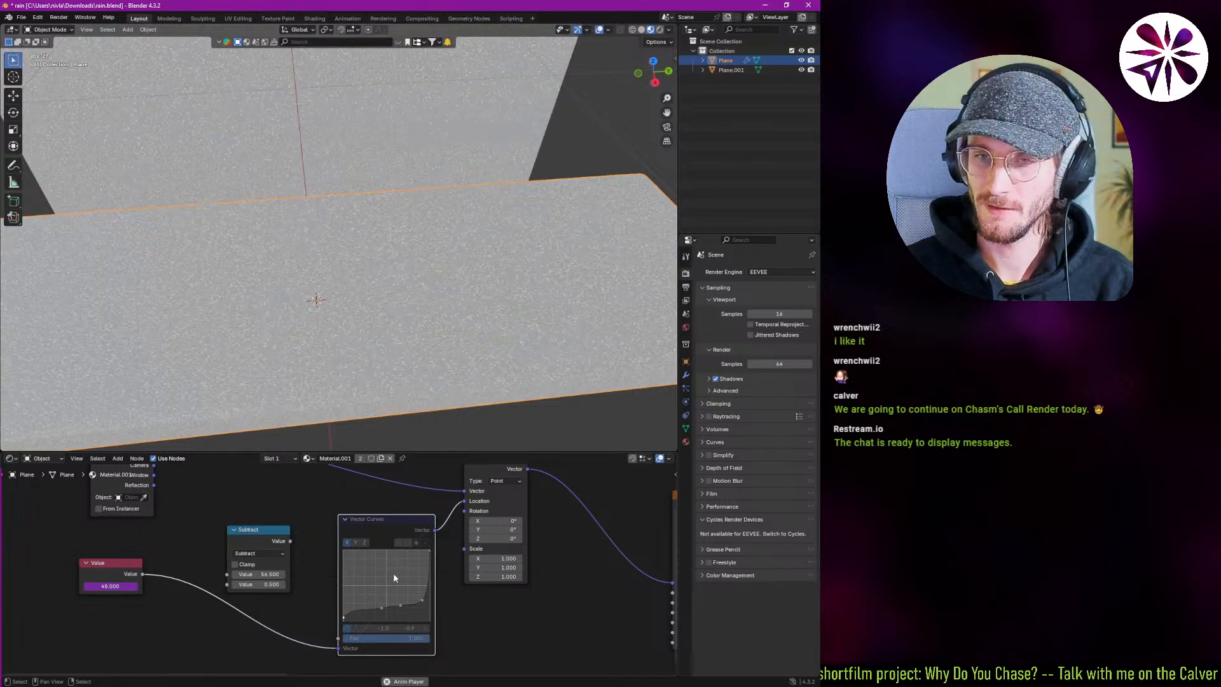
pyautogui.moveTo(309, 346); pyautogui.dragTo(353, 306, button='middle')
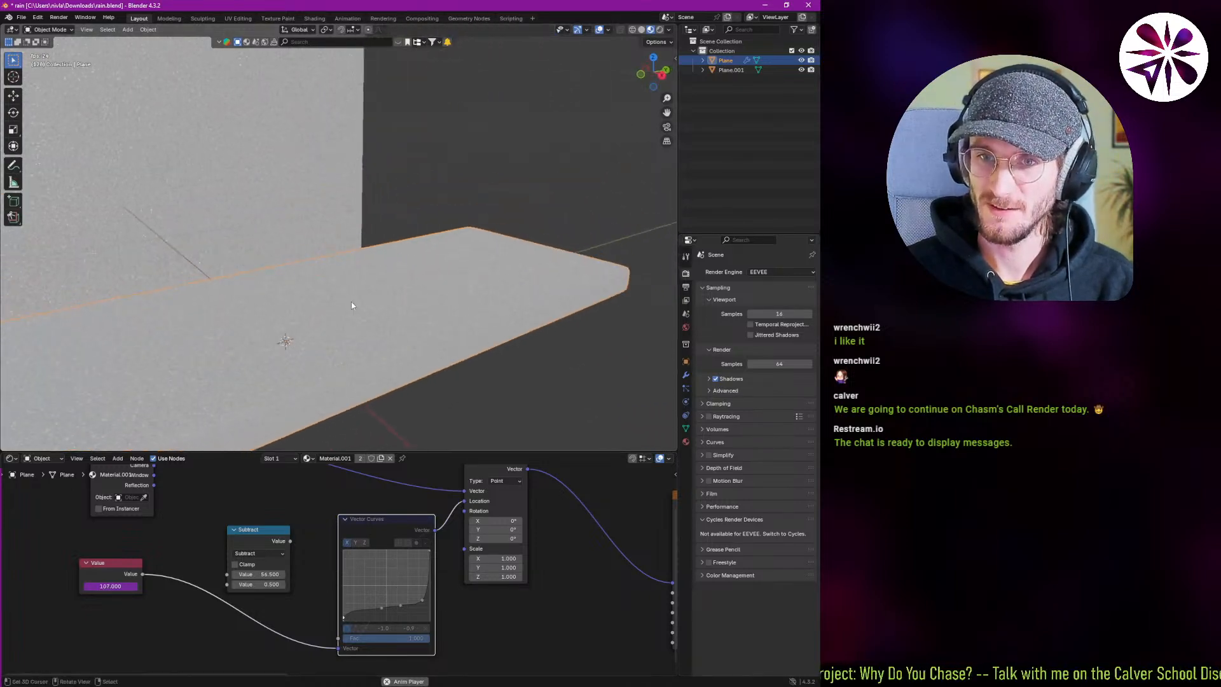
pyautogui.press('m')
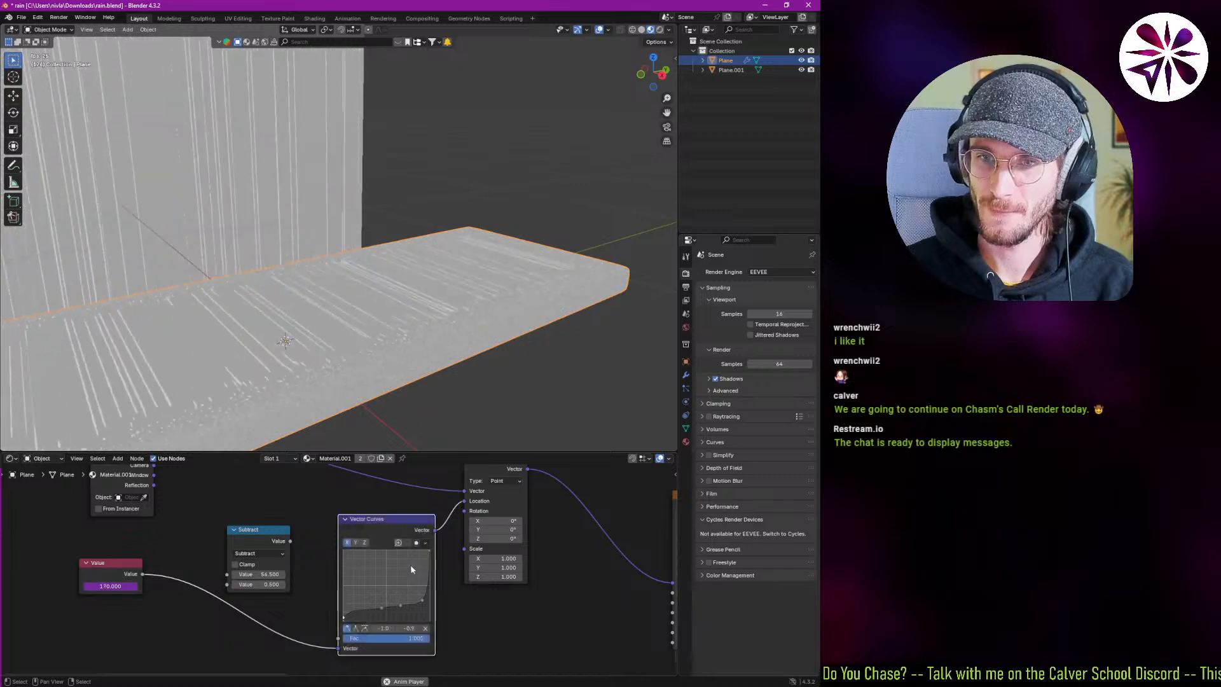
# Inspect the other axis curves of the Vector Curves node and return to the X curve.
pyautogui.click(360, 542)
pyautogui.click(363, 543)
pyautogui.click(348, 543)
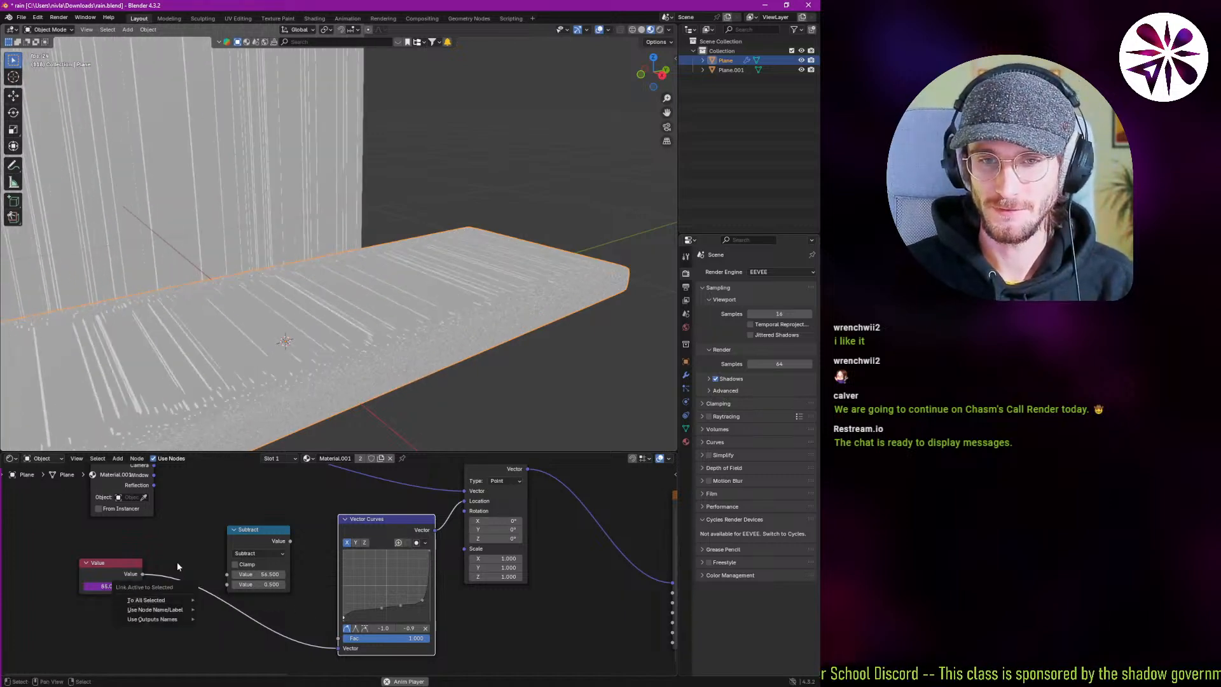
# Slow the rain by changing the Value node's driver expression to frame/100, and check the playback on both planes.
pyautogui.click(117, 586)
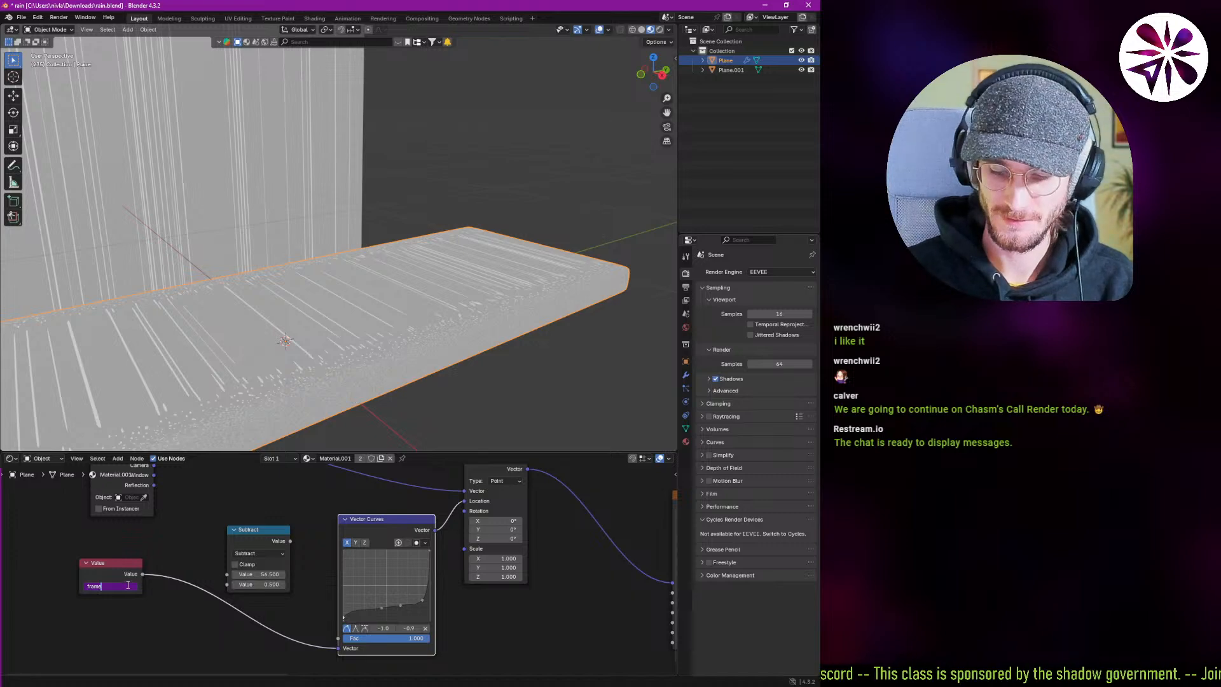
pyautogui.write('/100')
pyautogui.press('Return')
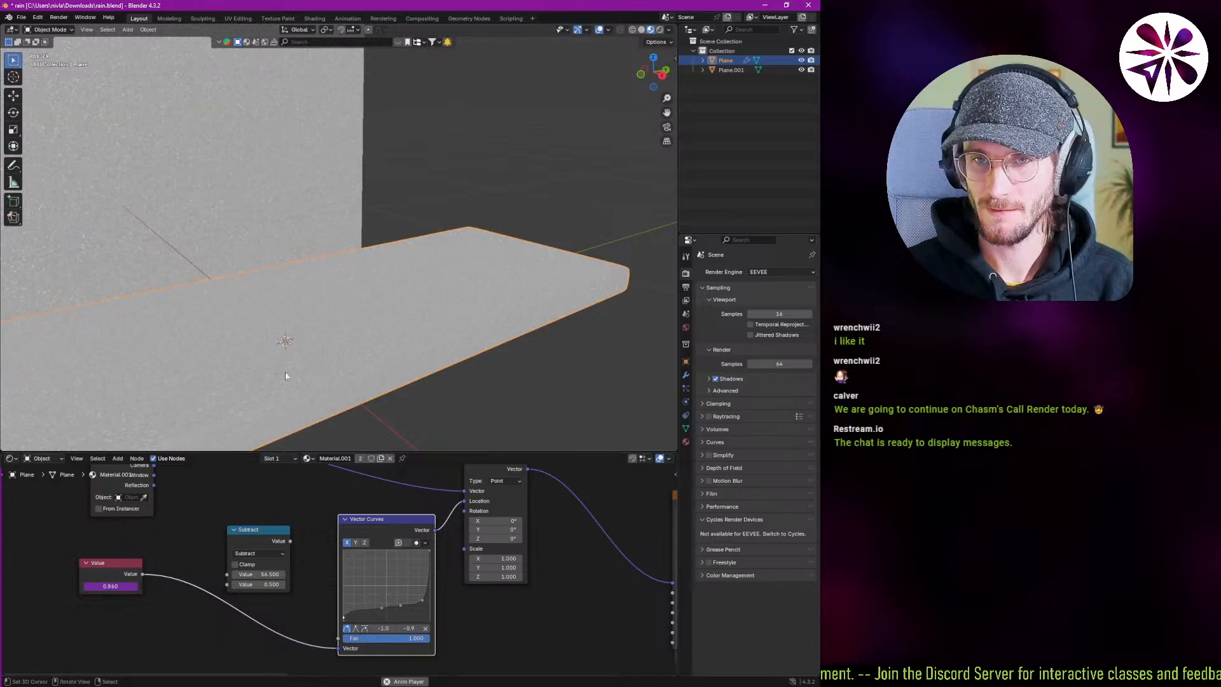
pyautogui.moveTo(285, 376); pyautogui.dragTo(286, 389, button='middle')
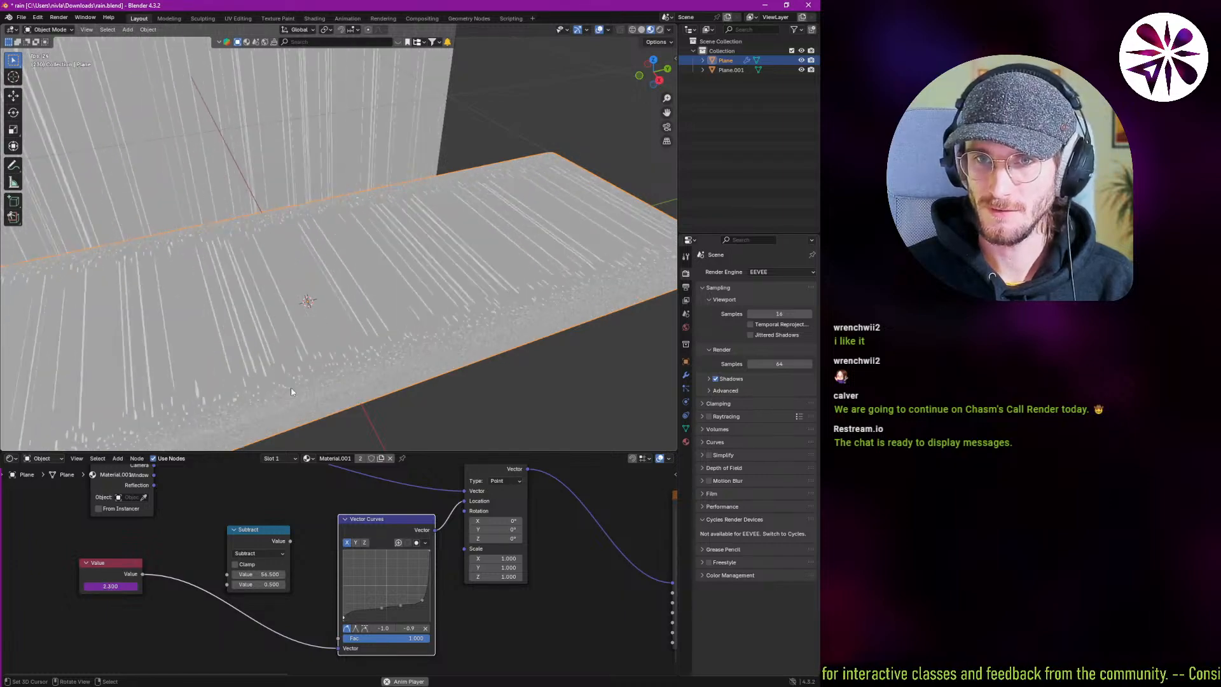
pyautogui.moveTo(291, 389); pyautogui.dragTo(334, 284, button='middle')
pyautogui.moveTo(507, 361); pyautogui.dragTo(286, 290, button='middle')
# Examine the rain material's node chain from Vector Curves through Voronoi Texture and Color Ramp to the Material Output.
pyautogui.moveTo(465, 537); pyautogui.dragTo(242, 512, button='middle')
pyautogui.moveTo(136, 534); pyautogui.dragTo(215, 549, button='middle')
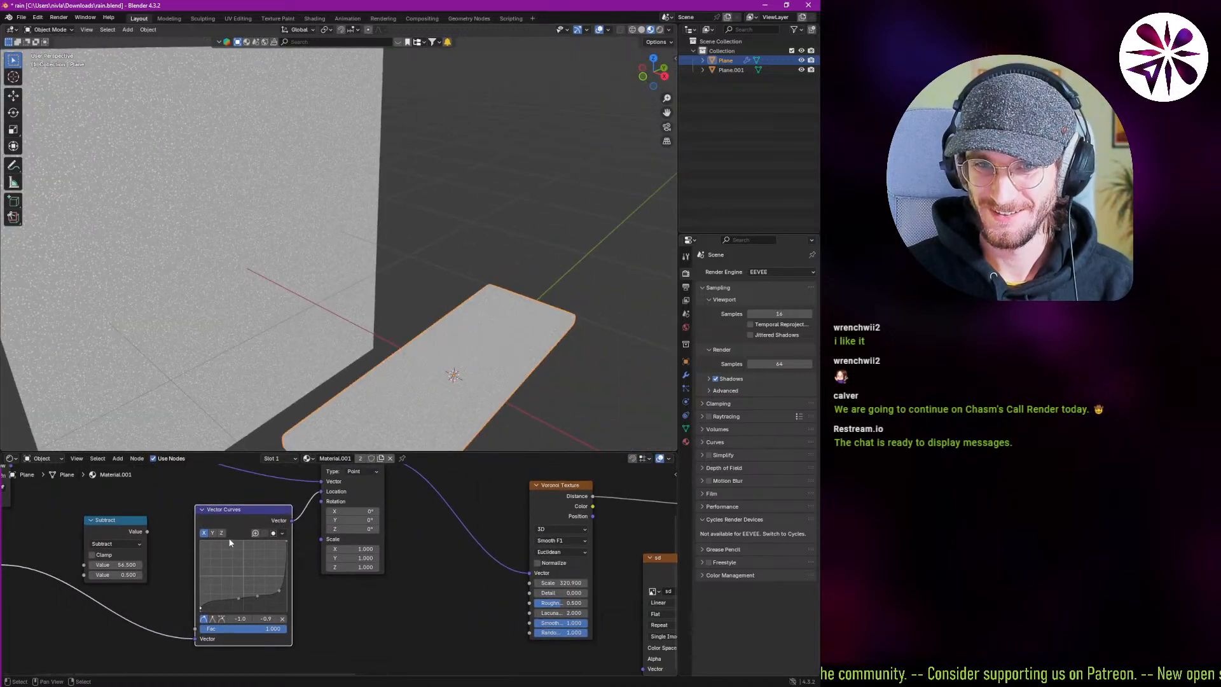
pyautogui.moveTo(473, 549); pyautogui.dragTo(280, 583, button='middle')
pyautogui.moveTo(373, 570); pyautogui.dragTo(211, 566, button='middle')
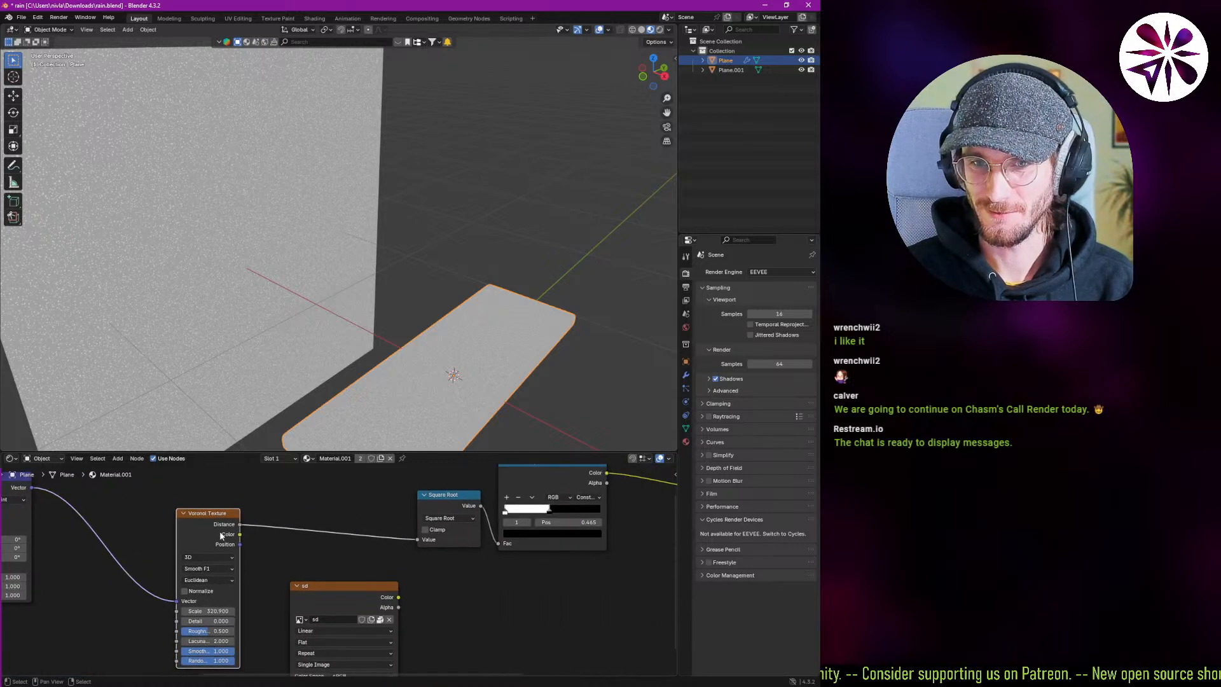
pyautogui.moveTo(287, 543); pyautogui.dragTo(160, 560, button='middle')
pyautogui.moveTo(388, 579); pyautogui.dragTo(234, 607, button='middle')
pyautogui.moveTo(365, 549); pyautogui.dragTo(275, 563, button='middle')
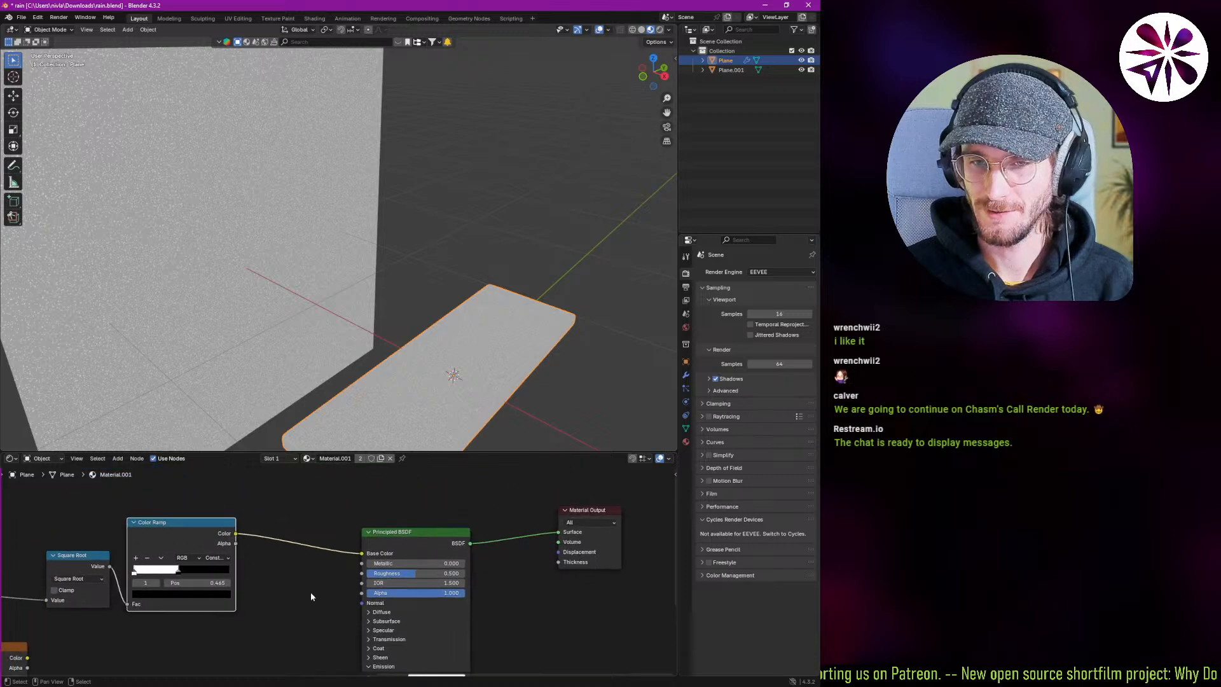
pyautogui.moveTo(26, 647); pyautogui.dragTo(374, 563, button='middle')
pyautogui.moveTo(37, 533); pyautogui.dragTo(295, 590, button='middle')
# Preview the Mapping node's output on both planes and play the animation to examine how the coordinates move.
pyautogui.keyDown('ctrl'); pyautogui.keyDown('shift'); pyautogui.click(281, 521); pyautogui.keyUp('shift'); pyautogui.keyUp('ctrl')
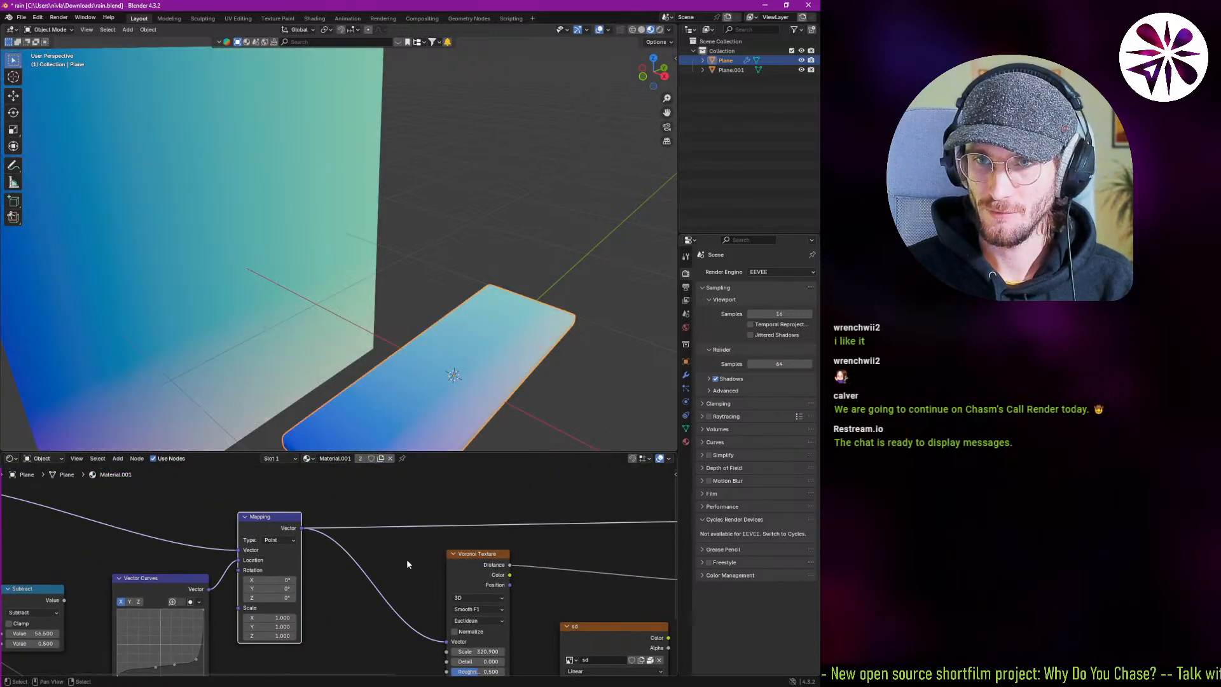
pyautogui.moveTo(408, 562); pyautogui.dragTo(318, 535, button='middle')
pyautogui.scroll(-1, 318, 535)
pyautogui.press('space')
pyautogui.press('Escape')
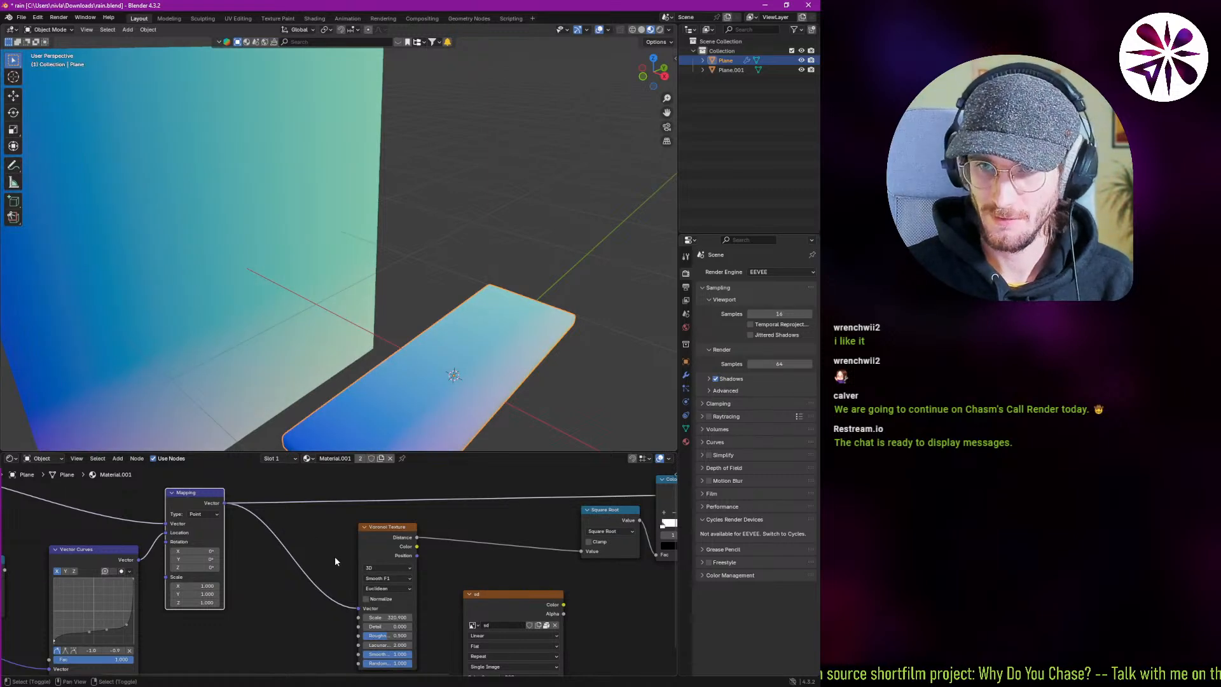
pyautogui.press('space')
pyautogui.moveTo(281, 524); pyautogui.dragTo(289, 514, button='middle')
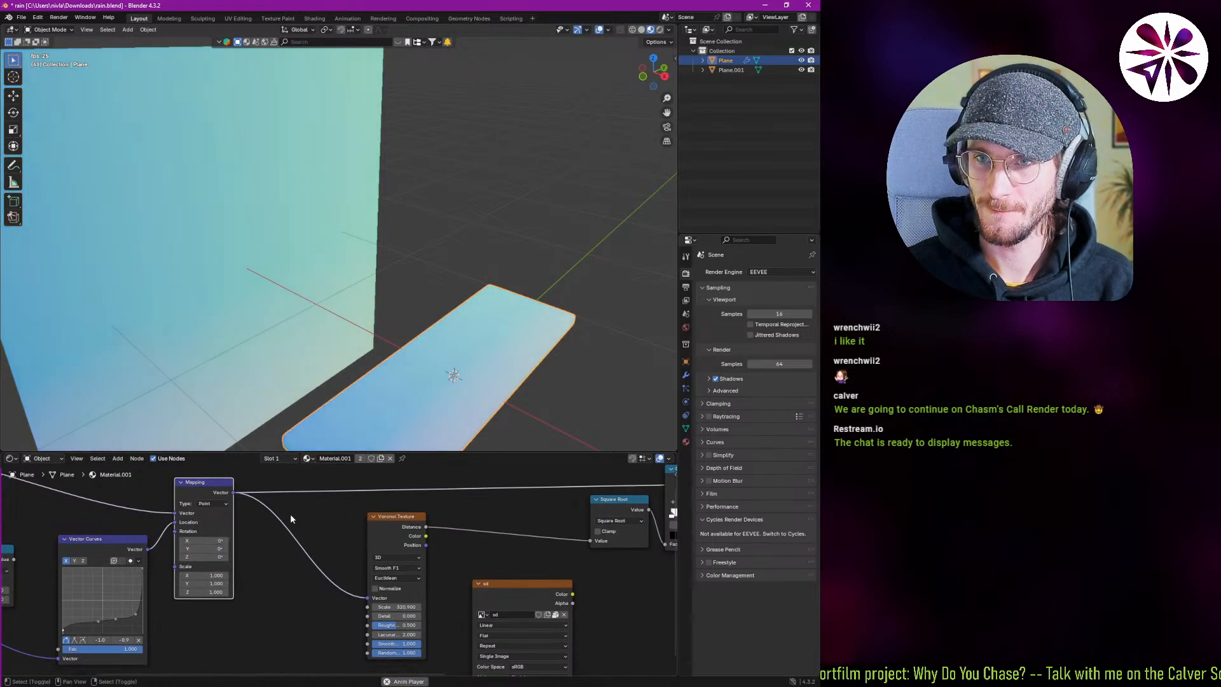
pyautogui.keyDown('shift'); pyautogui.moveTo(445, 372); pyautogui.dragTo(392, 306, button='middle'); pyautogui.keyUp('shift')
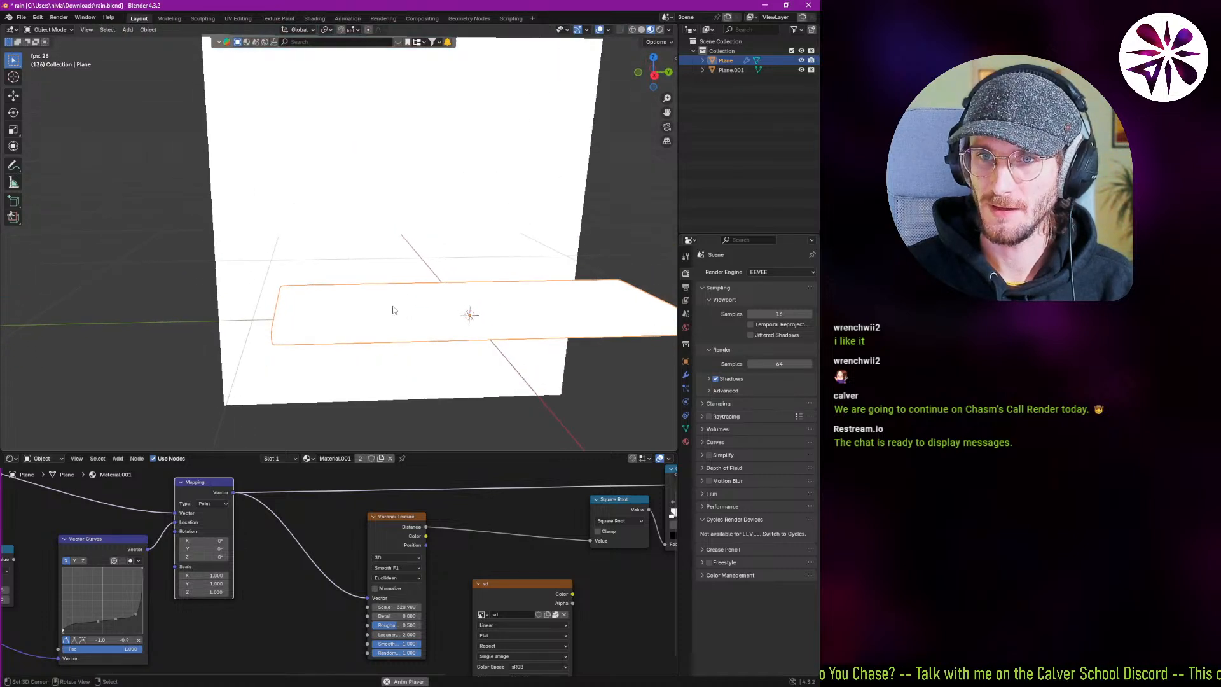
pyautogui.moveTo(212, 571); pyautogui.dragTo(297, 568, button='middle')
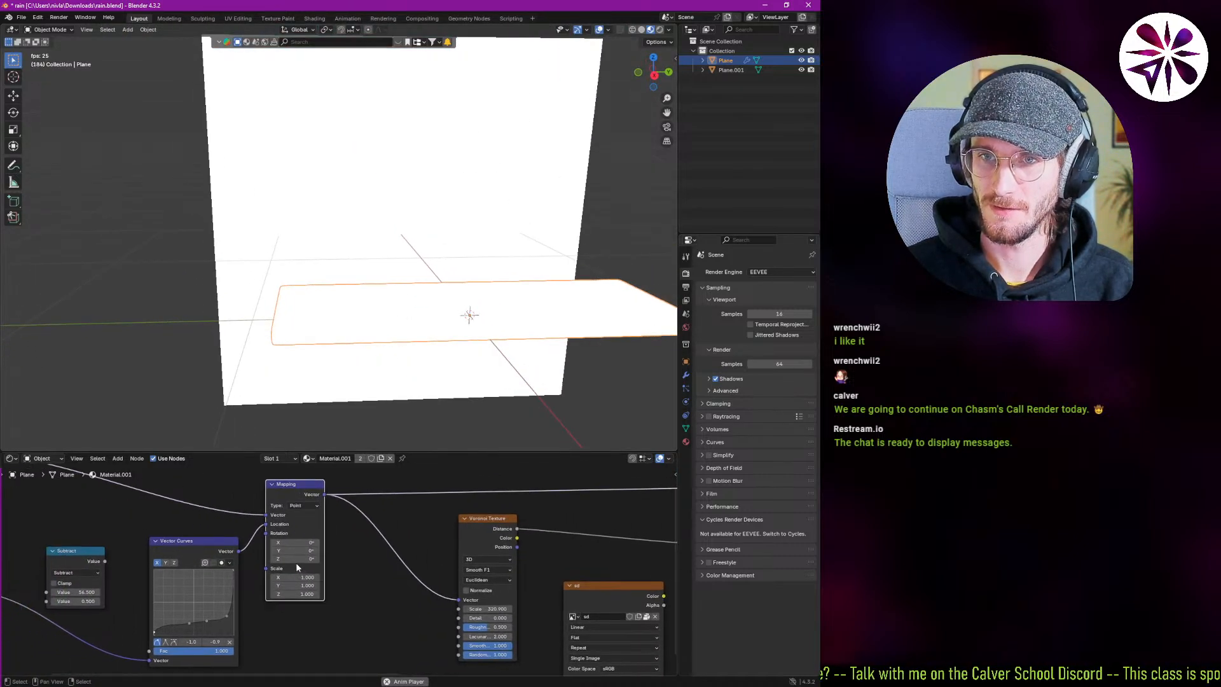
pyautogui.moveTo(394, 337); pyautogui.dragTo(329, 436, button='middle')
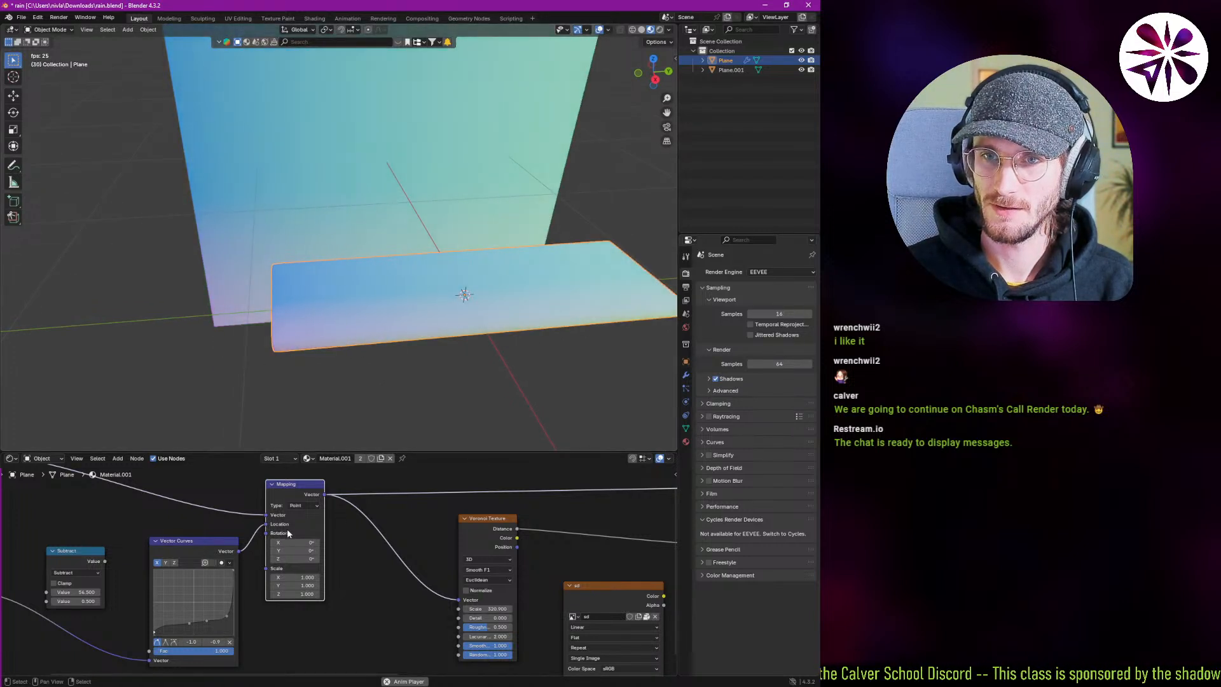
# Stop the playback and preview the Voronoi Texture's Distance output on both planes.
pyautogui.moveTo(165, 584); pyautogui.dragTo(164, 570, button='middle')
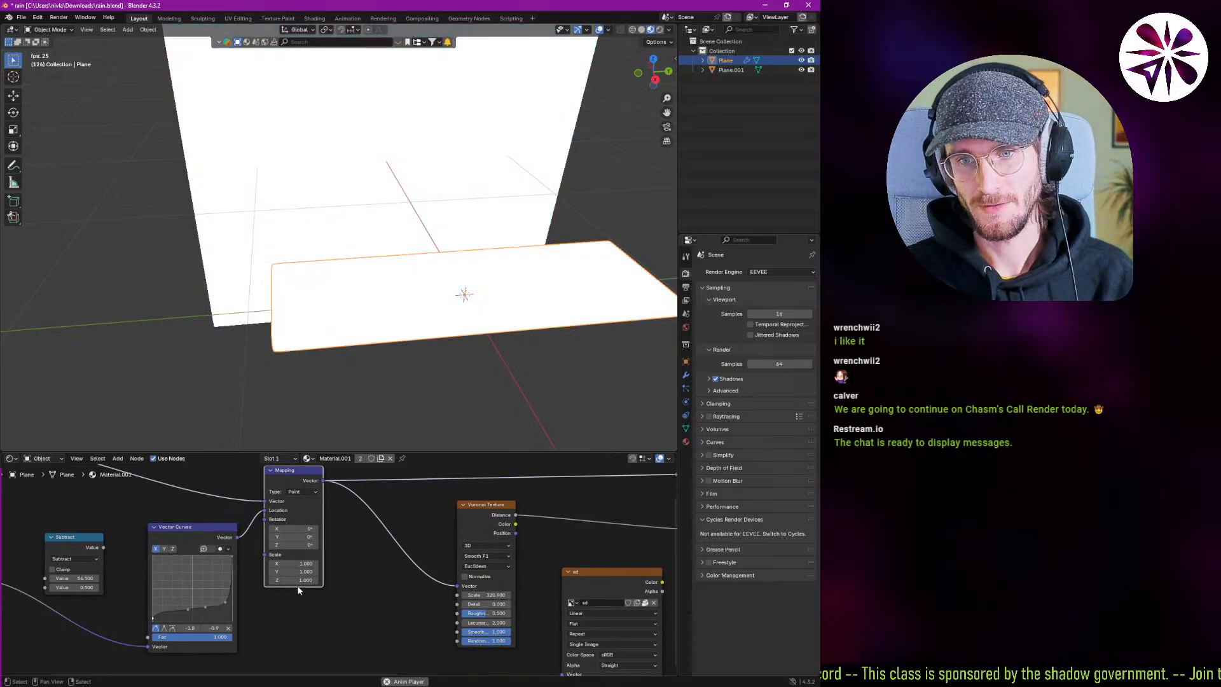
pyautogui.press('space')
pyautogui.moveTo(331, 527); pyautogui.dragTo(402, 546, button='middle')
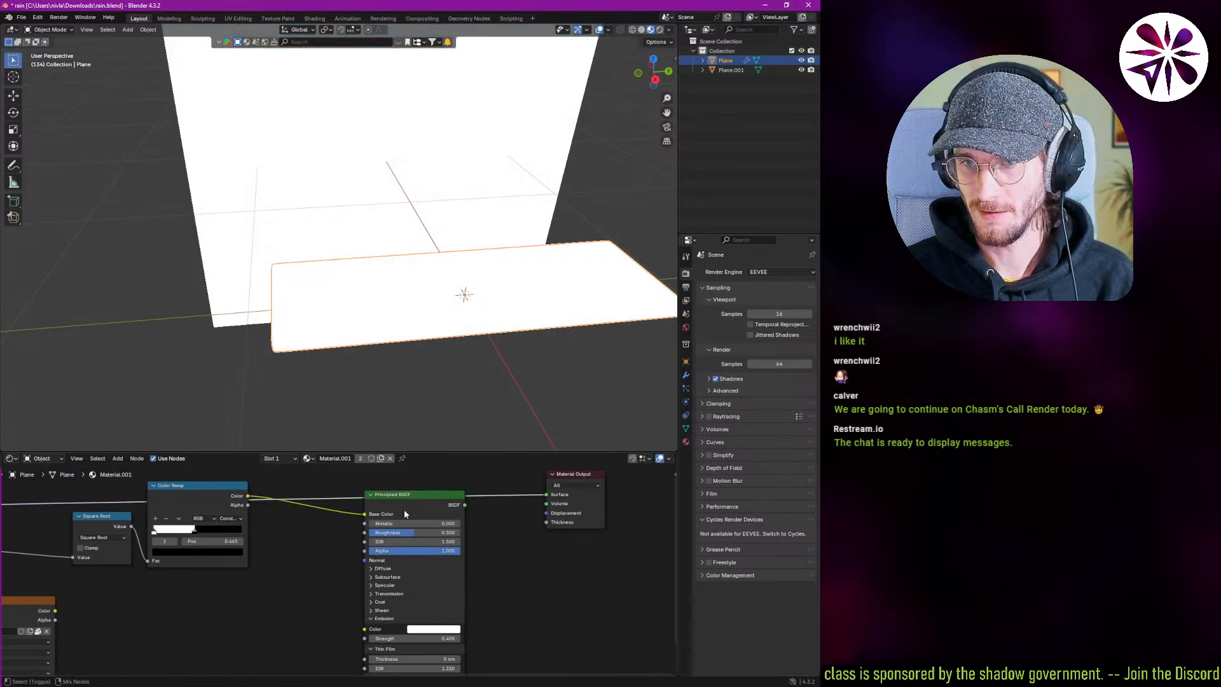
pyautogui.keyDown('ctrl'); pyautogui.keyDown('shift'); pyautogui.click(404, 509); pyautogui.keyUp('shift'); pyautogui.keyUp('ctrl')
pyautogui.moveTo(194, 577); pyautogui.dragTo(453, 541, button='middle')
pyautogui.moveTo(326, 520); pyautogui.dragTo(483, 535, button='middle')
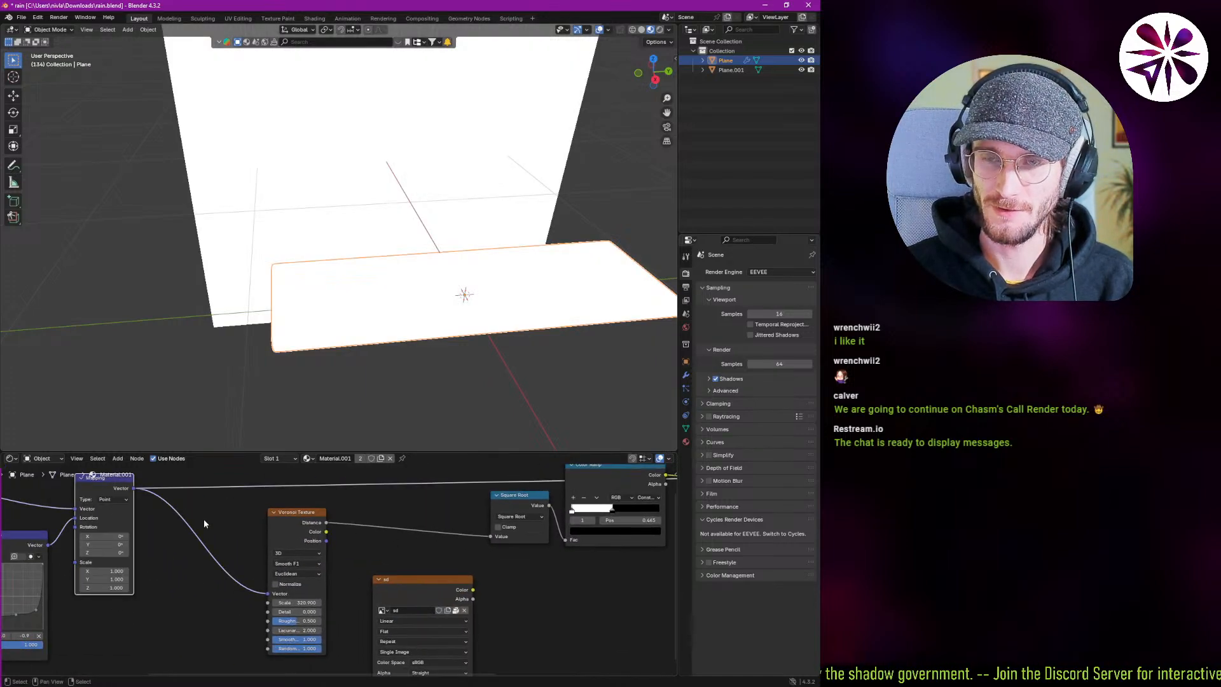
pyautogui.moveTo(203, 519); pyautogui.dragTo(177, 545, button='middle')
pyautogui.keyDown('ctrl'); pyautogui.keyDown('shift'); pyautogui.click(253, 552); pyautogui.keyUp('shift'); pyautogui.keyUp('ctrl')
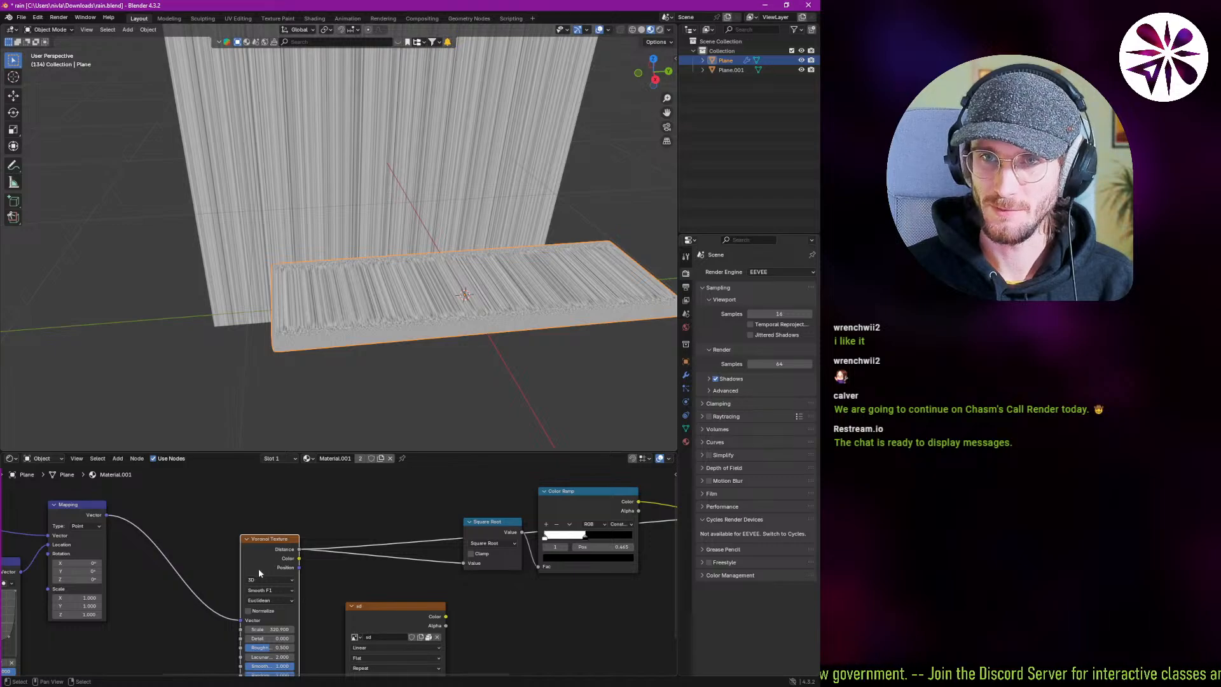
# Play the animation briefly to examine how the Voronoi pattern moves on both planes, and stop it.
pyautogui.moveTo(365, 323); pyautogui.dragTo(422, 311, button='middle')
pyautogui.press('space')
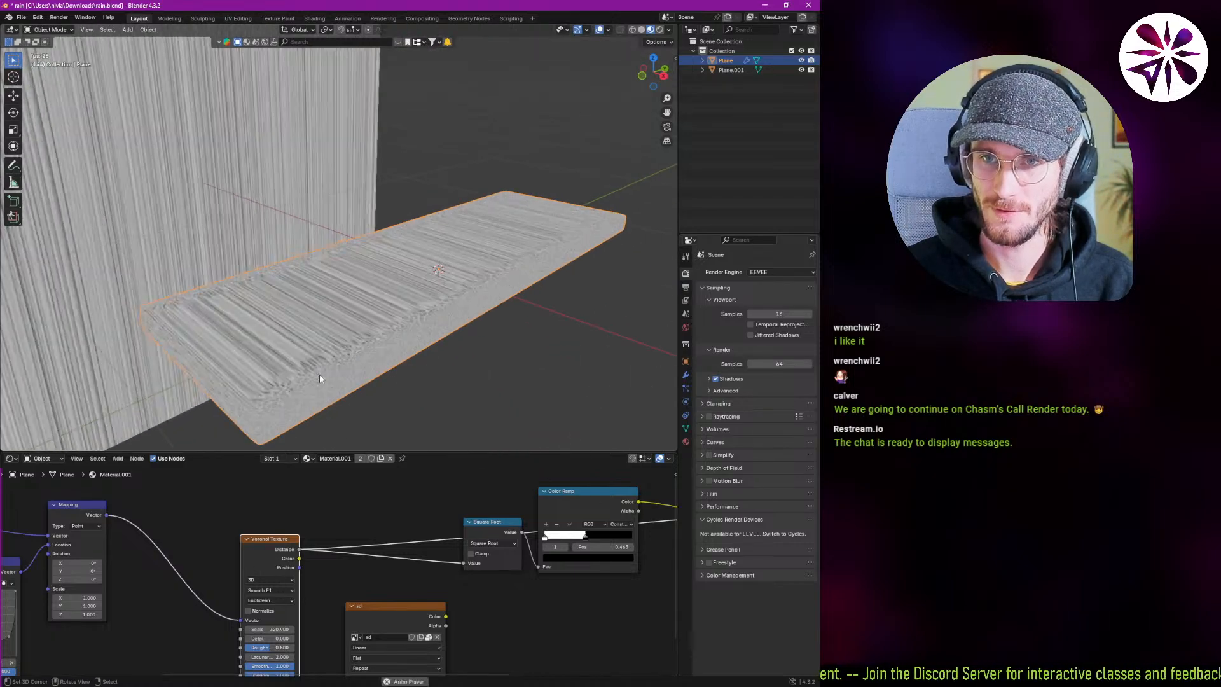
pyautogui.moveTo(319, 373); pyautogui.dragTo(322, 333, button='middle')
pyautogui.press('Escape')
# Preview the Square Root node's output during playback and move the node closer to the Voronoi Texture.
pyautogui.moveTo(530, 550); pyautogui.dragTo(324, 534, button='middle')
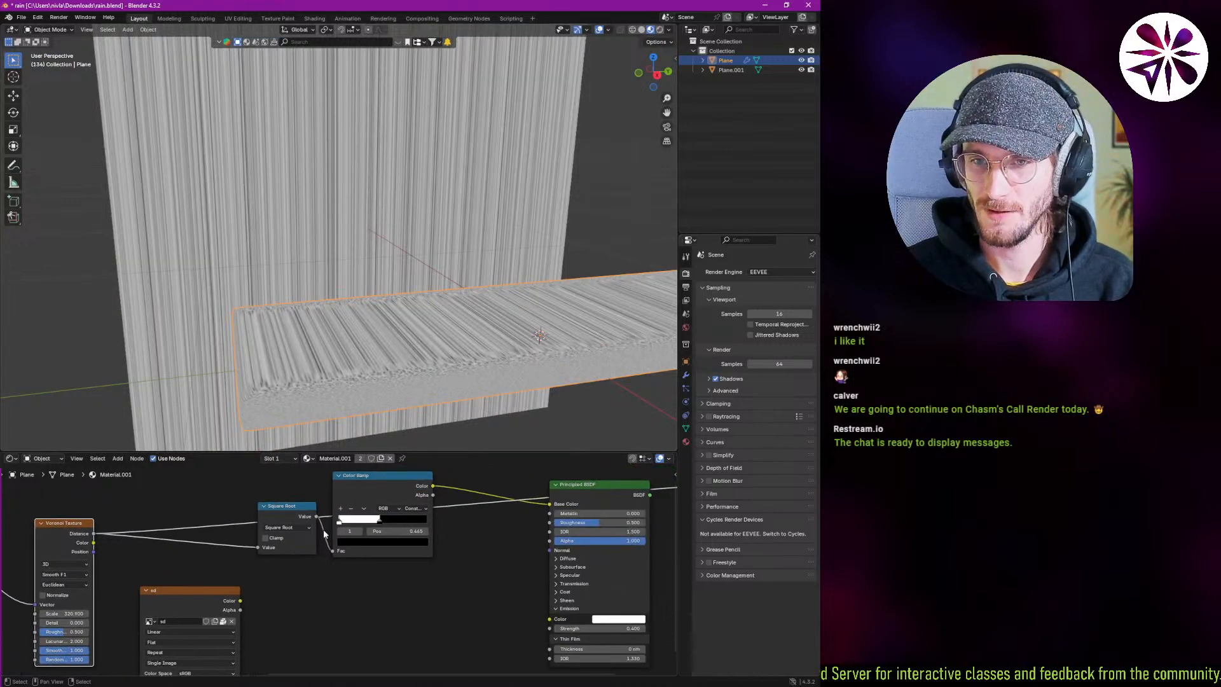
pyautogui.keyDown('ctrl'); pyautogui.keyDown('shift'); pyautogui.click(281, 515); pyautogui.keyUp('shift'); pyautogui.keyUp('ctrl')
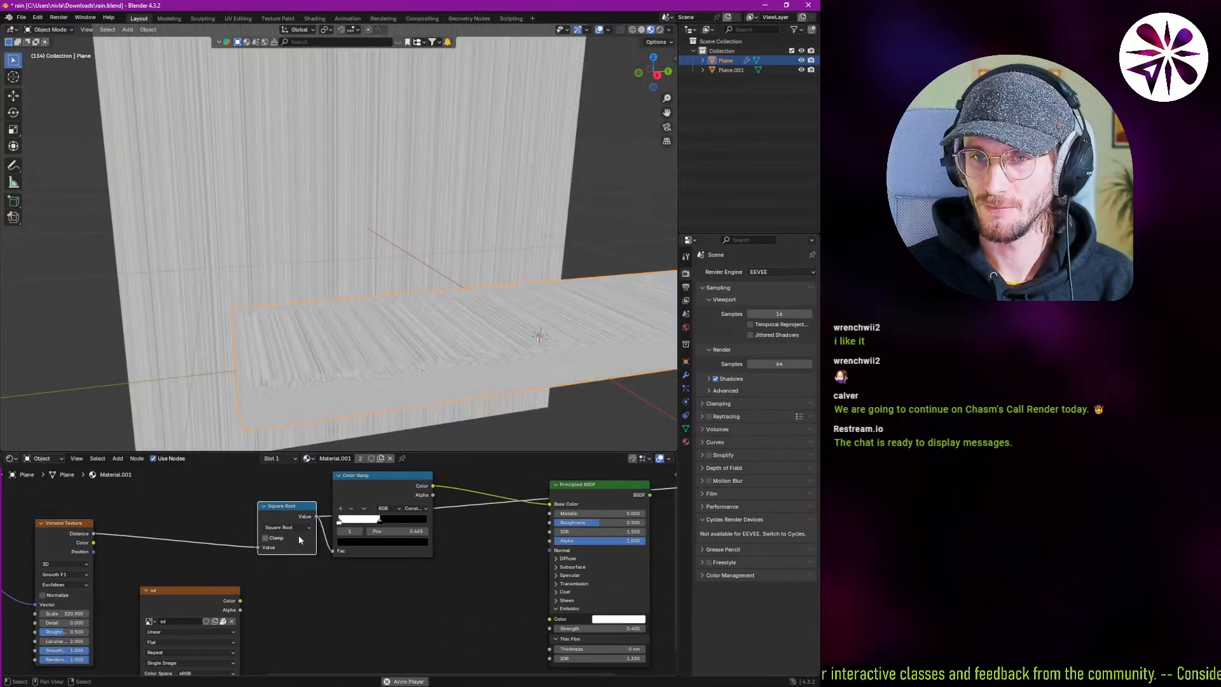
pyautogui.moveTo(335, 386); pyautogui.dragTo(340, 424, button='middle')
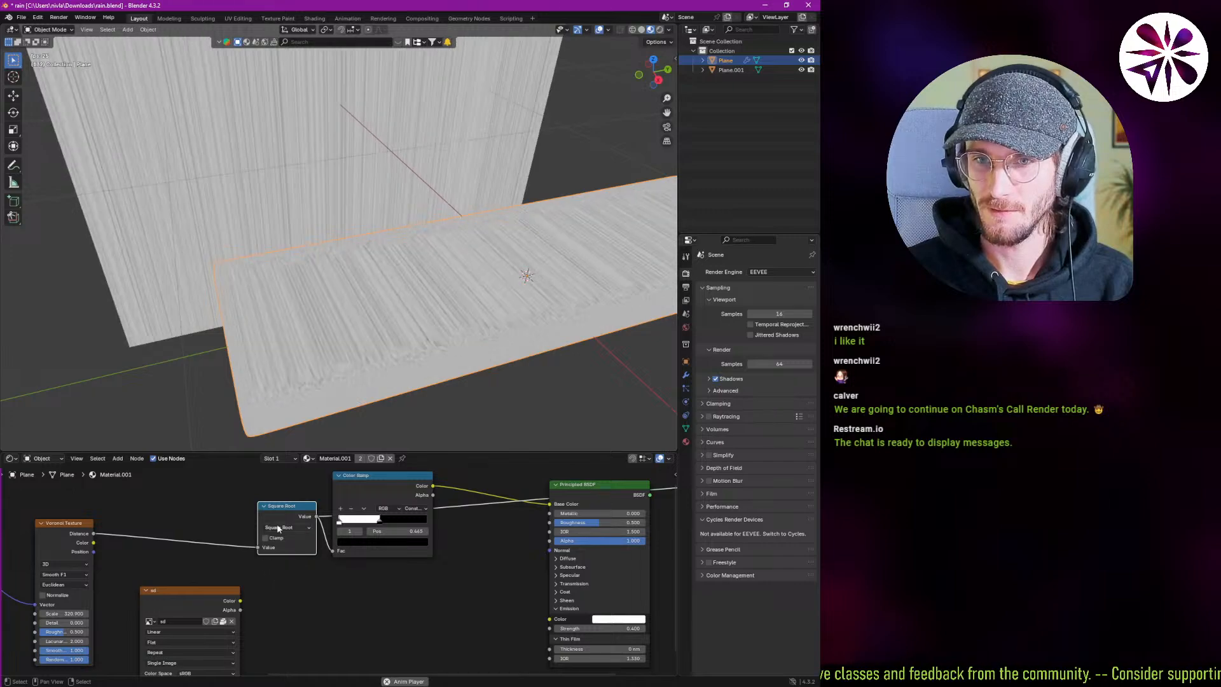
pyautogui.moveTo(288, 514); pyautogui.dragTo(245, 512)
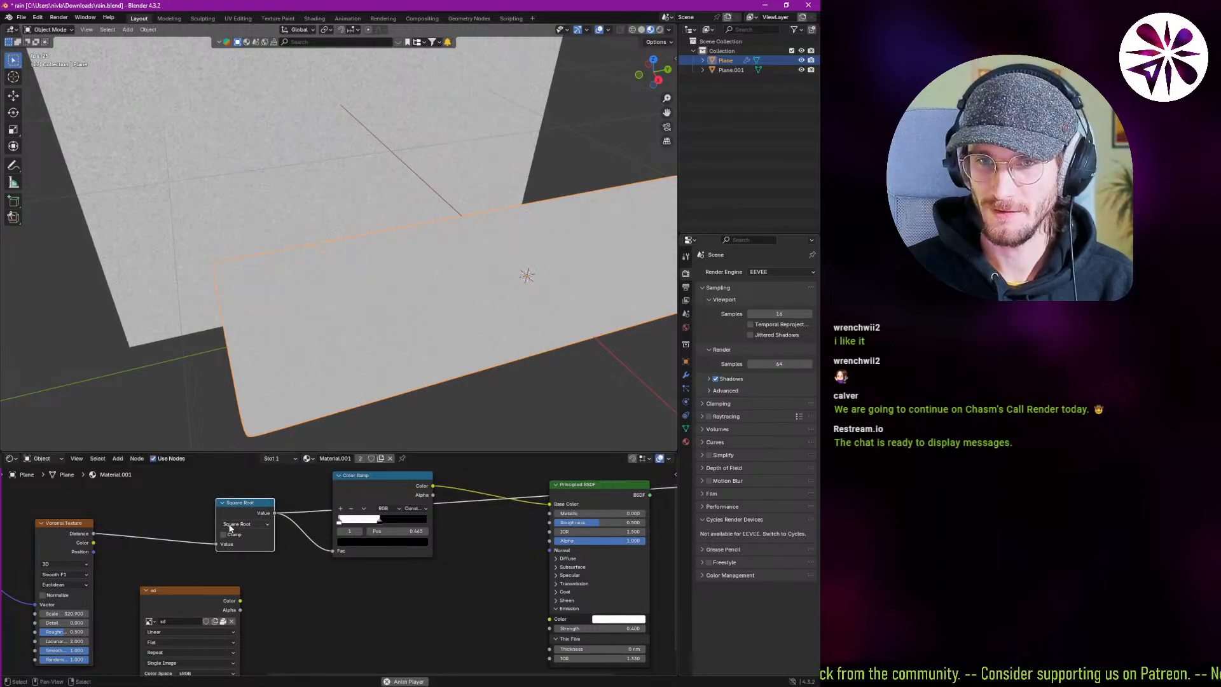
# Review the math operations available for the Square Root node, keep Square Root, and examine the pattern on the planes.
pyautogui.click(230, 525)
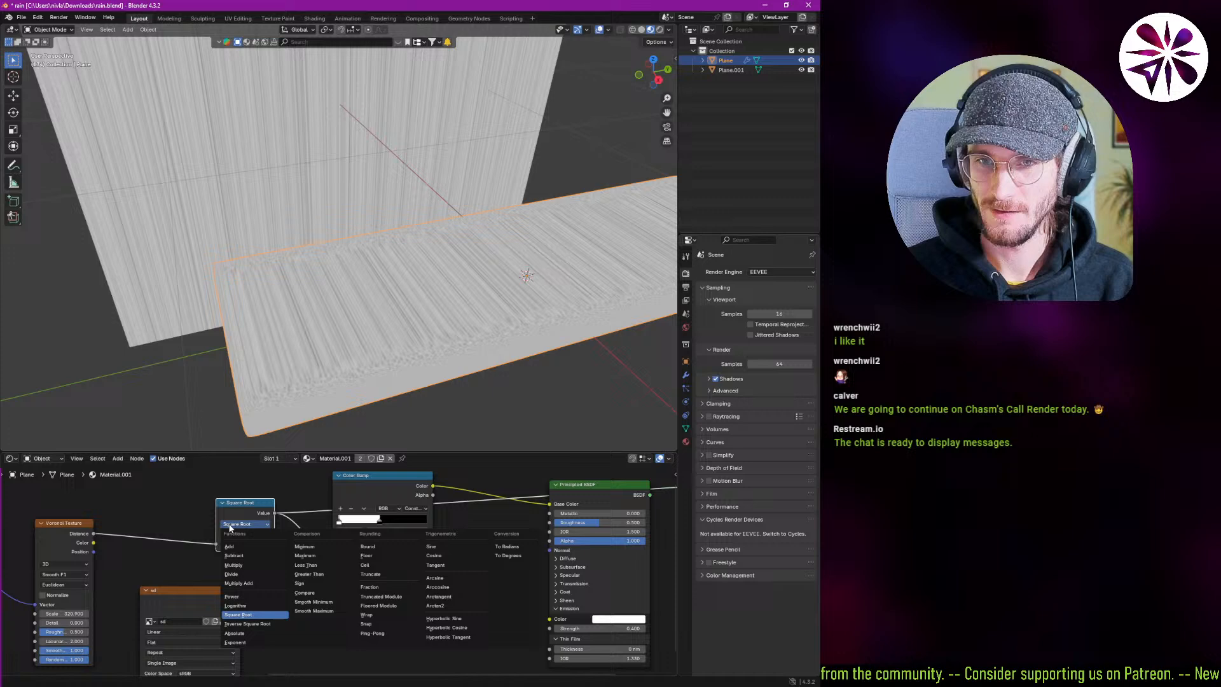
pyautogui.click(242, 620)
pyautogui.click(254, 512)
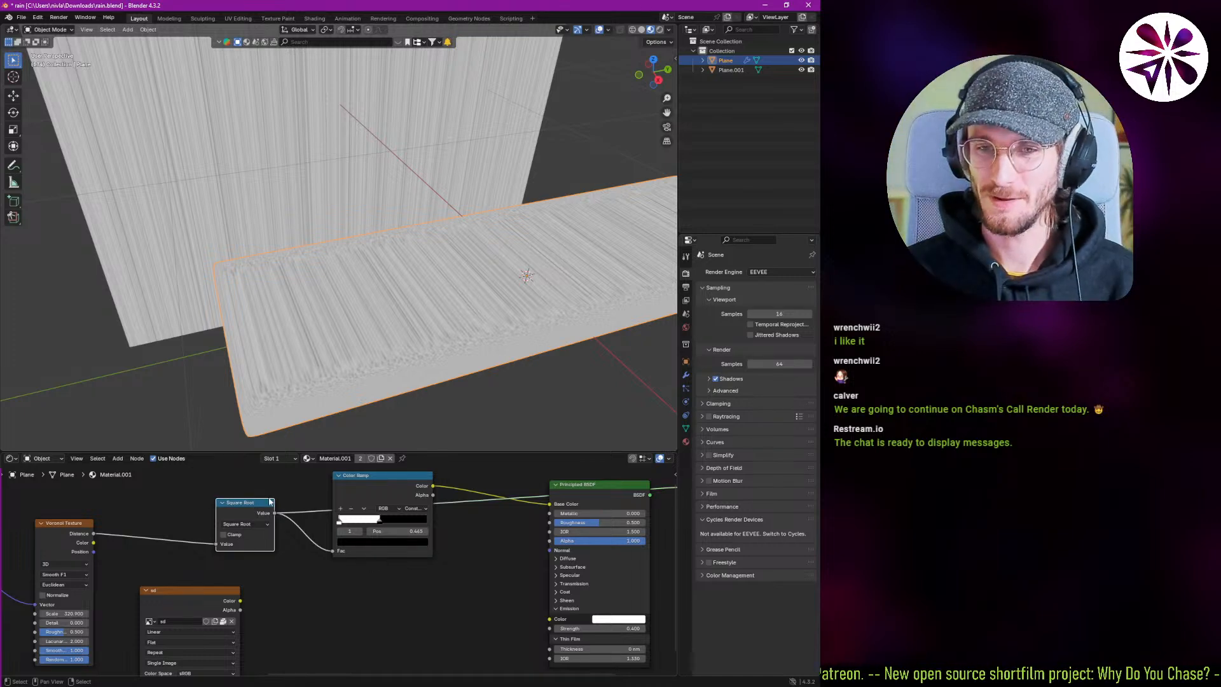
pyautogui.moveTo(296, 307); pyautogui.dragTo(359, 328, button='middle')
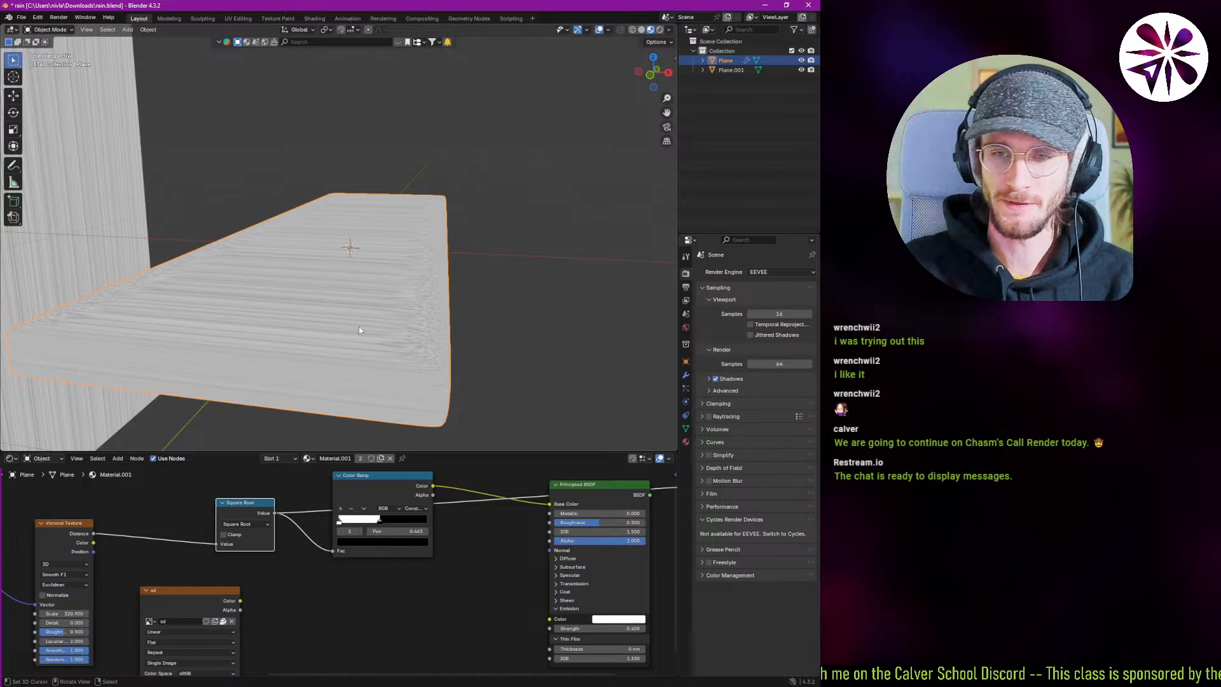
# Move the Color Ramp node down, clear of the link above it, and preview its Color output on both planes.
pyautogui.moveTo(323, 543); pyautogui.dragTo(311, 565, button='middle')
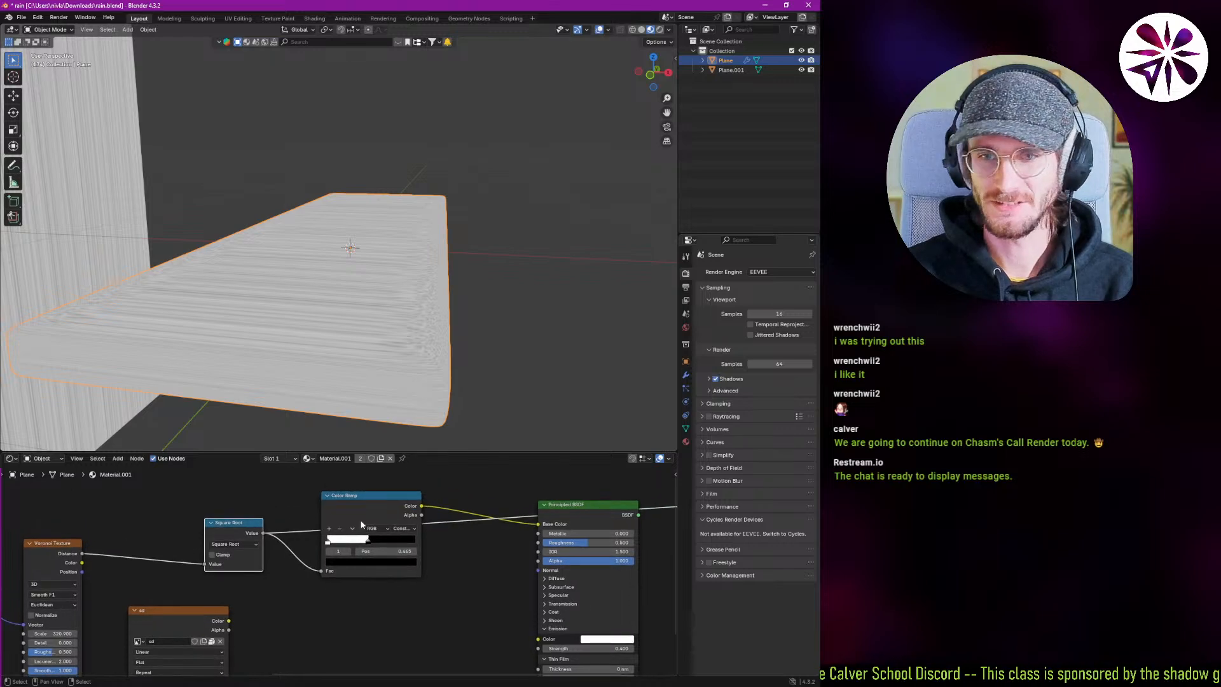
pyautogui.moveTo(367, 512); pyautogui.dragTo(367, 559)
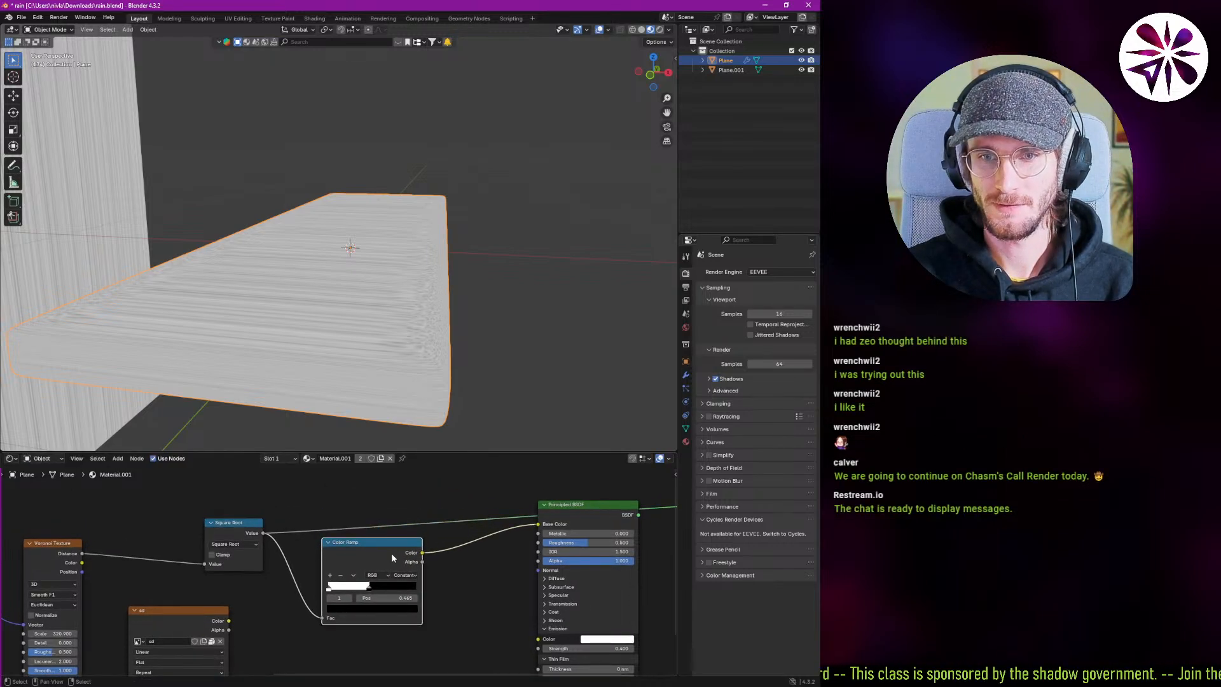
pyautogui.moveTo(395, 553)
pyautogui.mouseDown(button='middle')
pyautogui.moveTo(349, 555)
pyautogui.moveTo(356, 572)
pyautogui.mouseUp(button='middle')
pyautogui.keyDown('ctrl'); pyautogui.keyDown('shift'); pyautogui.click(349, 555); pyautogui.keyUp('shift'); pyautogui.keyUp('ctrl')
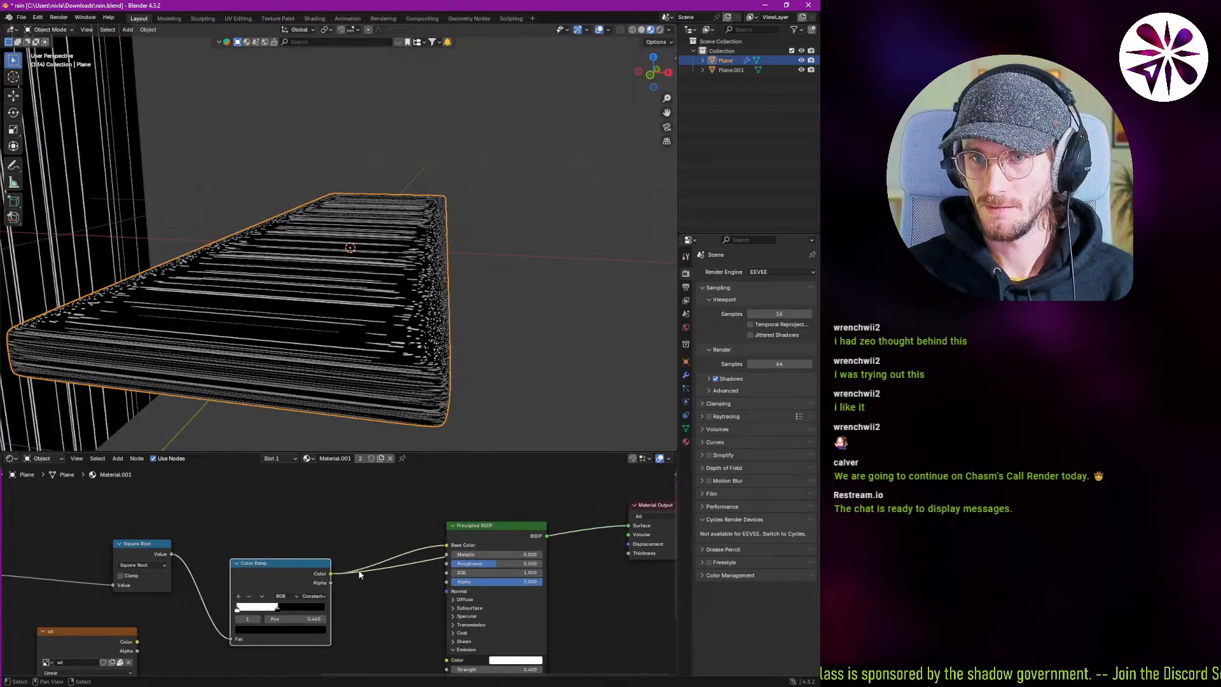
# Examine the Color Ramp's streaks on the planes and the Voronoi Texture and Square Root nodes that feed it.
pyautogui.moveTo(460, 553); pyautogui.dragTo(390, 581, button='middle')
pyautogui.moveTo(346, 287); pyautogui.dragTo(305, 341, button='middle')
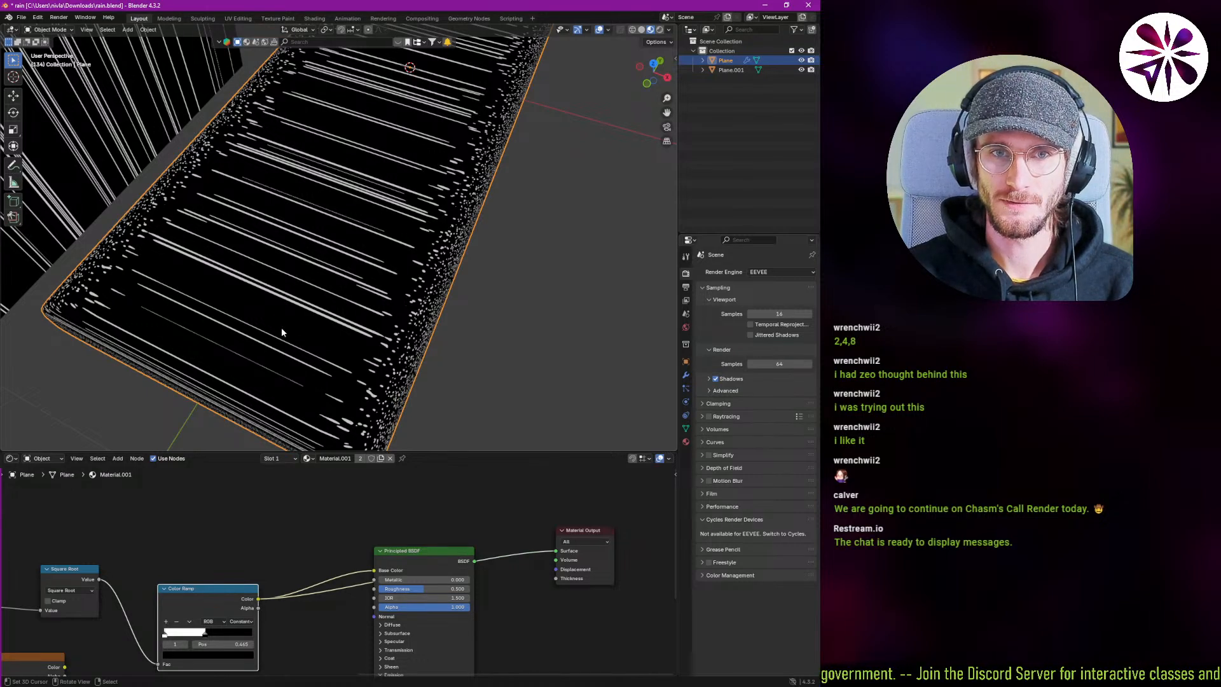
pyautogui.moveTo(268, 322); pyautogui.dragTo(291, 297, button='middle')
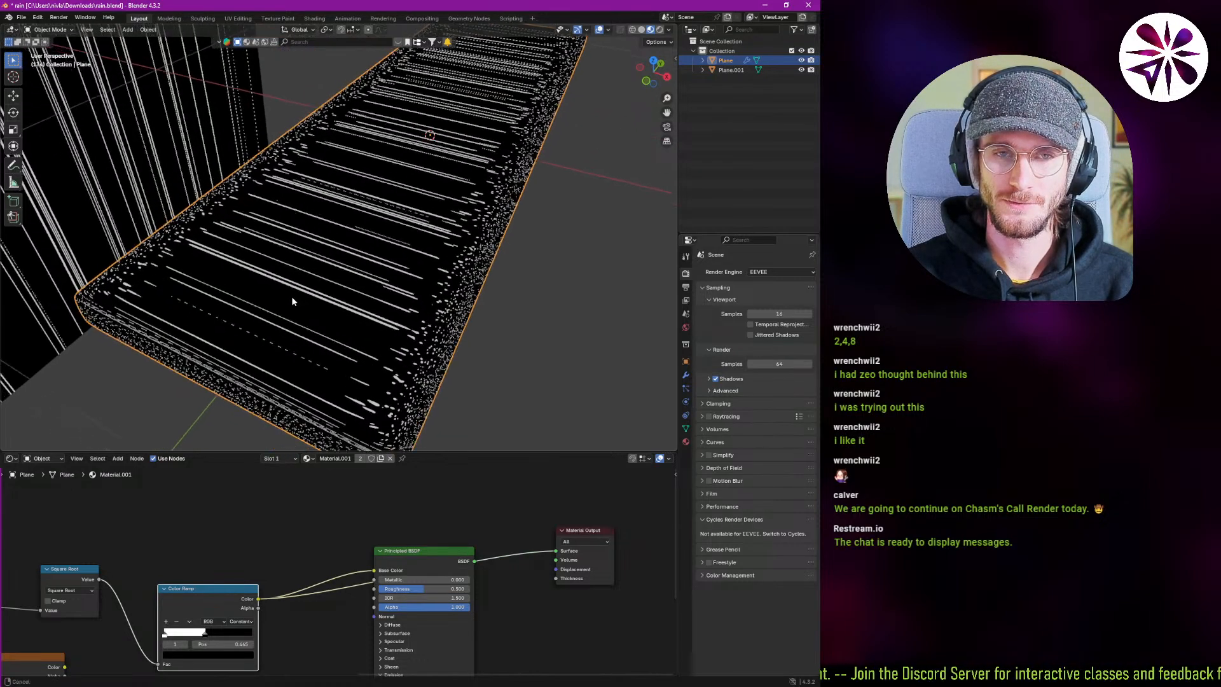
pyautogui.scroll(-1, 298, 298)
pyautogui.moveTo(239, 592); pyautogui.dragTo(331, 527, button='middle')
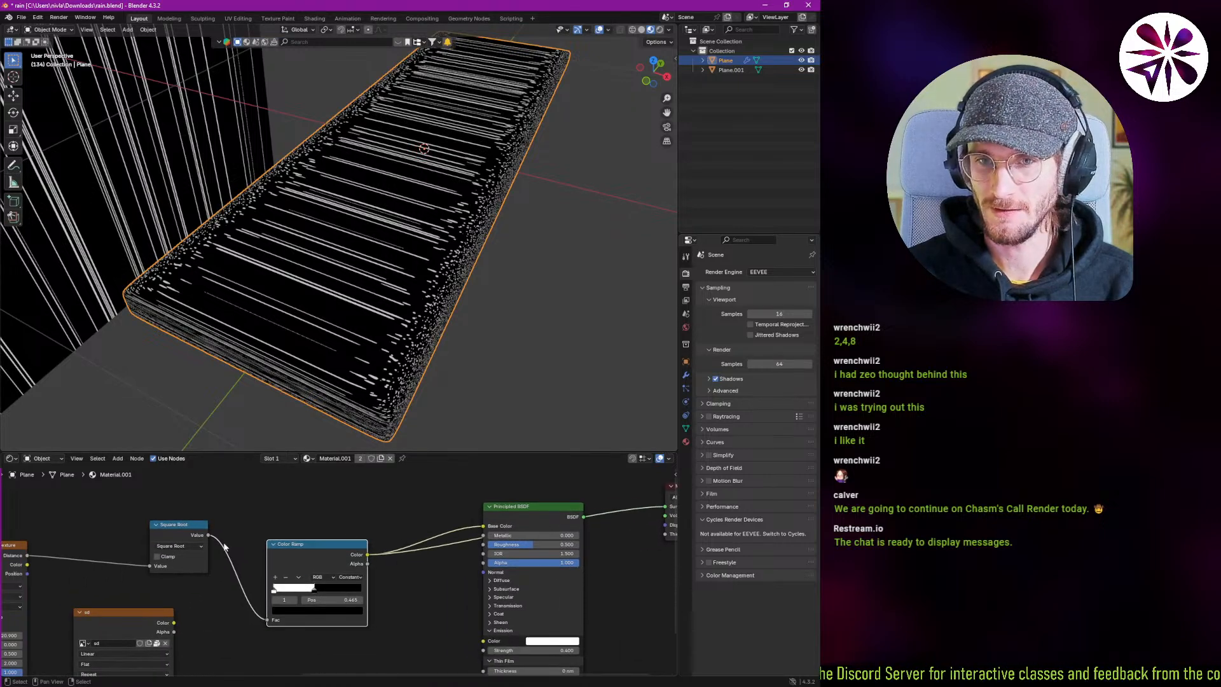
pyautogui.scroll(1, 224, 545)
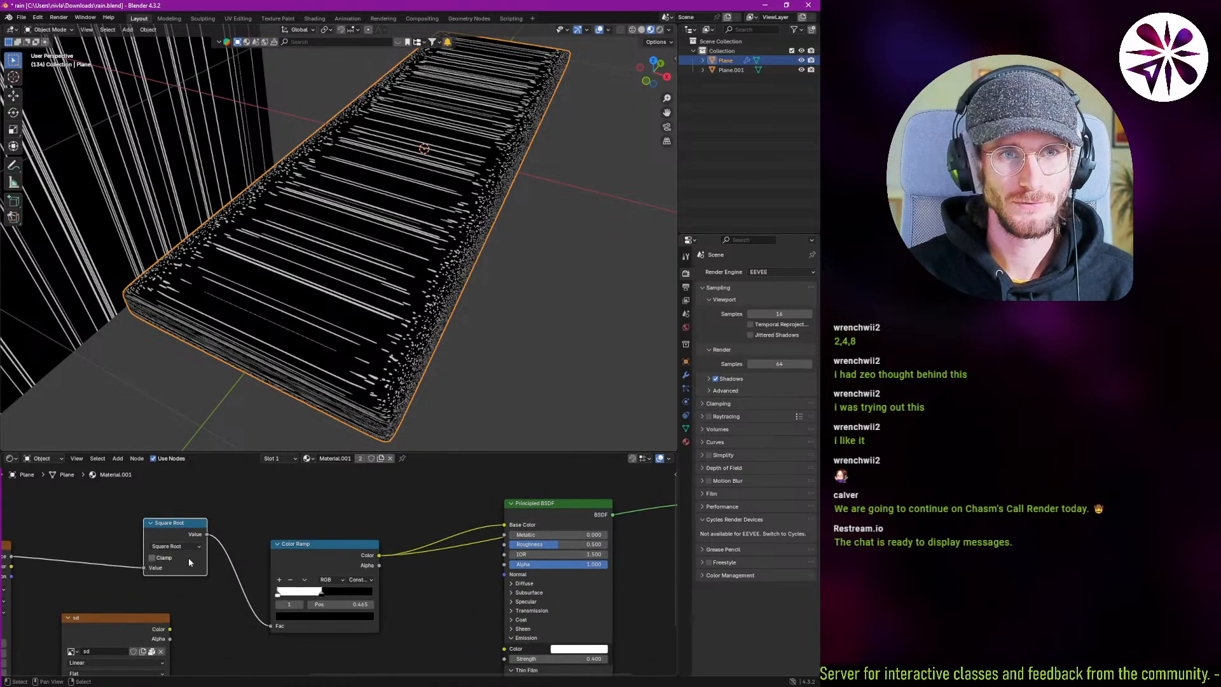
pyautogui.moveTo(181, 532); pyautogui.dragTo(237, 529, button='middle')
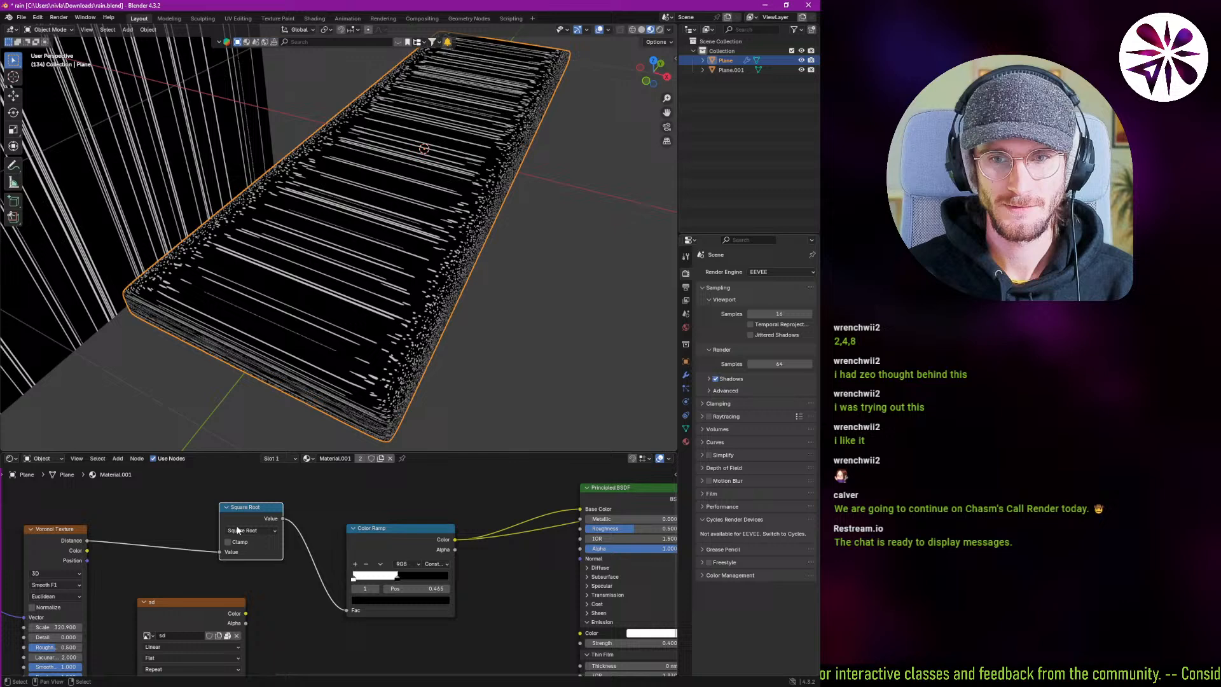
pyautogui.click(58, 550)
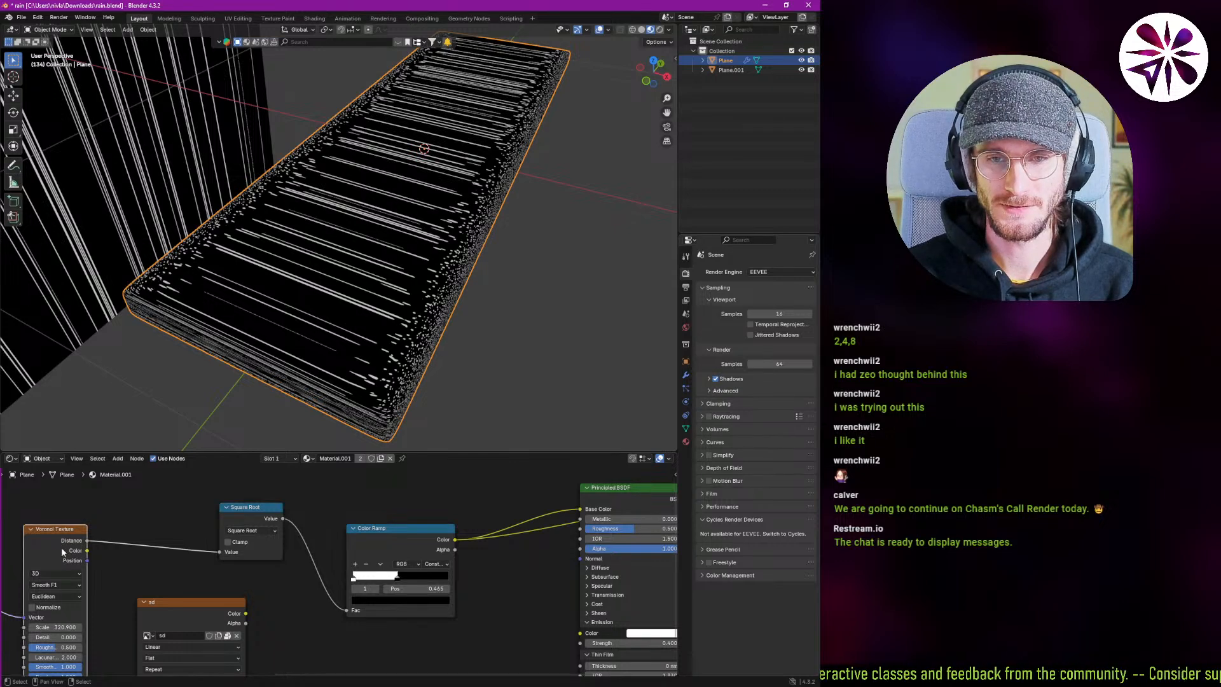
pyautogui.click(262, 522)
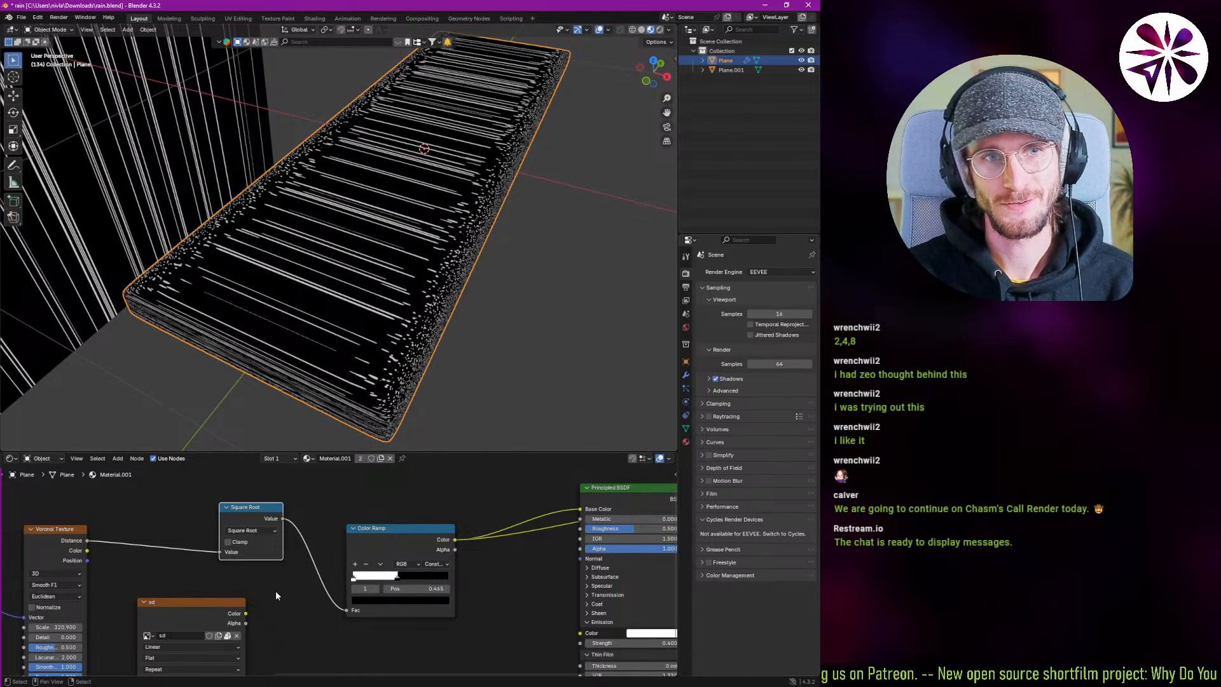
# Preview the full Principled BSDF shader on both planes and return to the Vector Curves and Mapping nodes.
pyautogui.moveTo(351, 563); pyautogui.dragTo(181, 586, button='middle')
pyautogui.keyDown('ctrl'); pyautogui.keyDown('shift'); pyautogui.click(479, 534); pyautogui.keyUp('shift'); pyautogui.keyUp('ctrl')
pyautogui.moveTo(344, 575); pyautogui.dragTo(647, 547, button='middle')
pyautogui.moveTo(93, 579); pyautogui.dragTo(558, 578, button='middle')
pyautogui.moveTo(343, 530); pyautogui.dragTo(299, 532, button='middle')
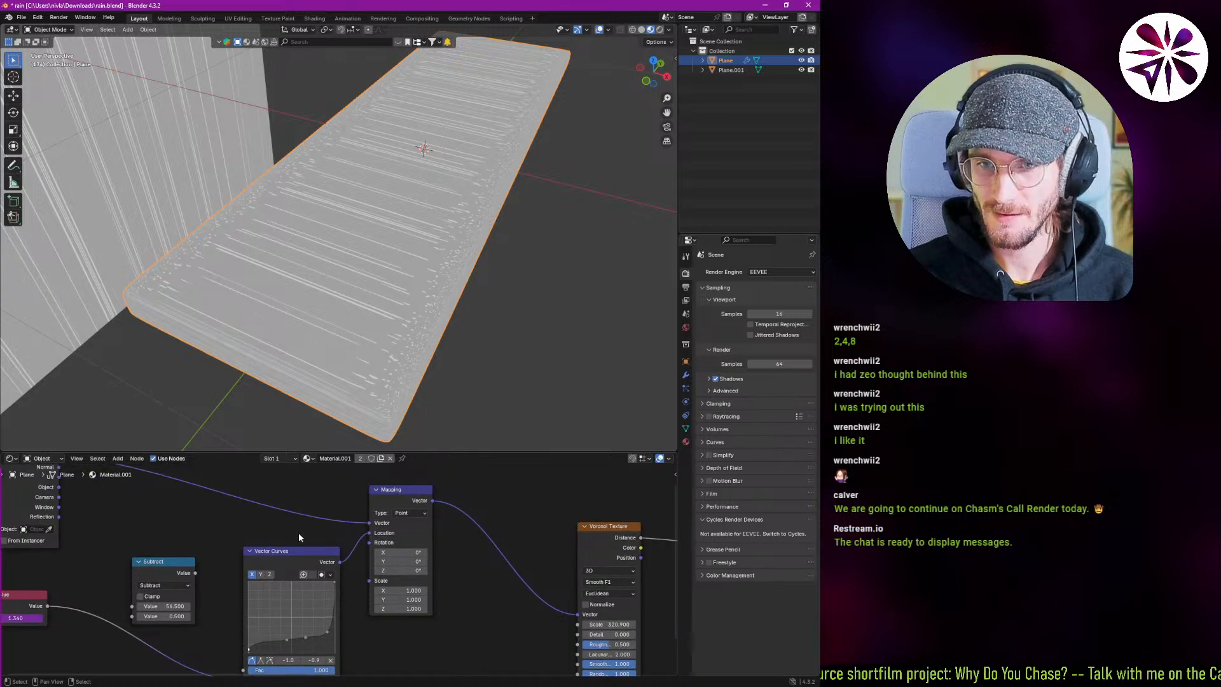
# Move the Voronoi Texture node closer to the Mapping node.
pyautogui.moveTo(444, 573); pyautogui.dragTo(327, 570, button='middle')
pyautogui.scroll(-2, 313, 560)
pyautogui.click(403, 527)
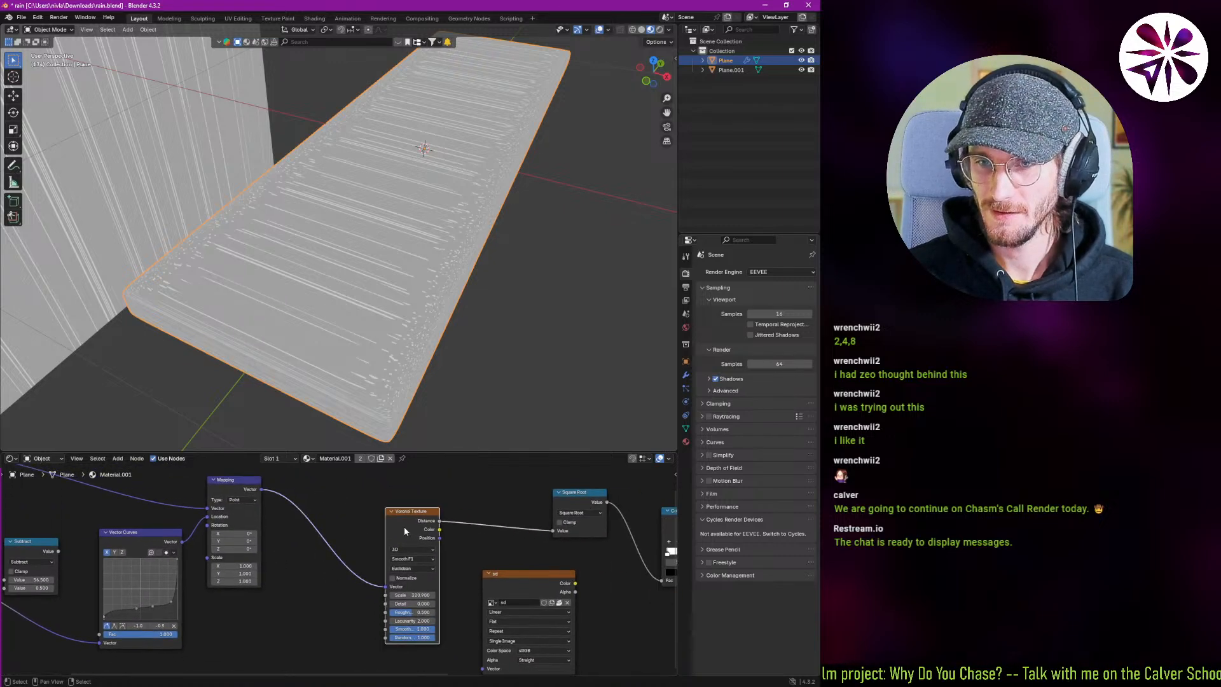
pyautogui.moveTo(404, 531); pyautogui.dragTo(364, 501)
pyautogui.moveTo(365, 502); pyautogui.dragTo(285, 567, button='middle')
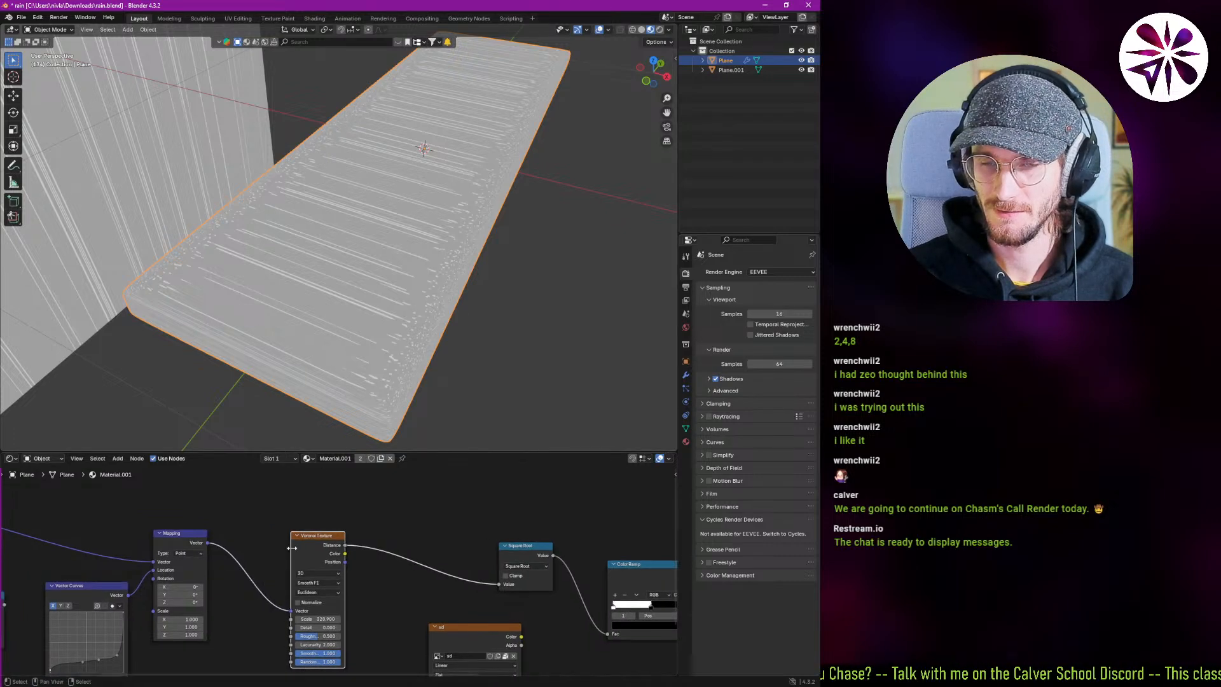
# Examine the streaks on the planes and the Texture Coordinate, Value and Vector Curves nodes feeding the Mapping node.
pyautogui.moveTo(272, 498); pyautogui.dragTo(311, 550, button='middle')
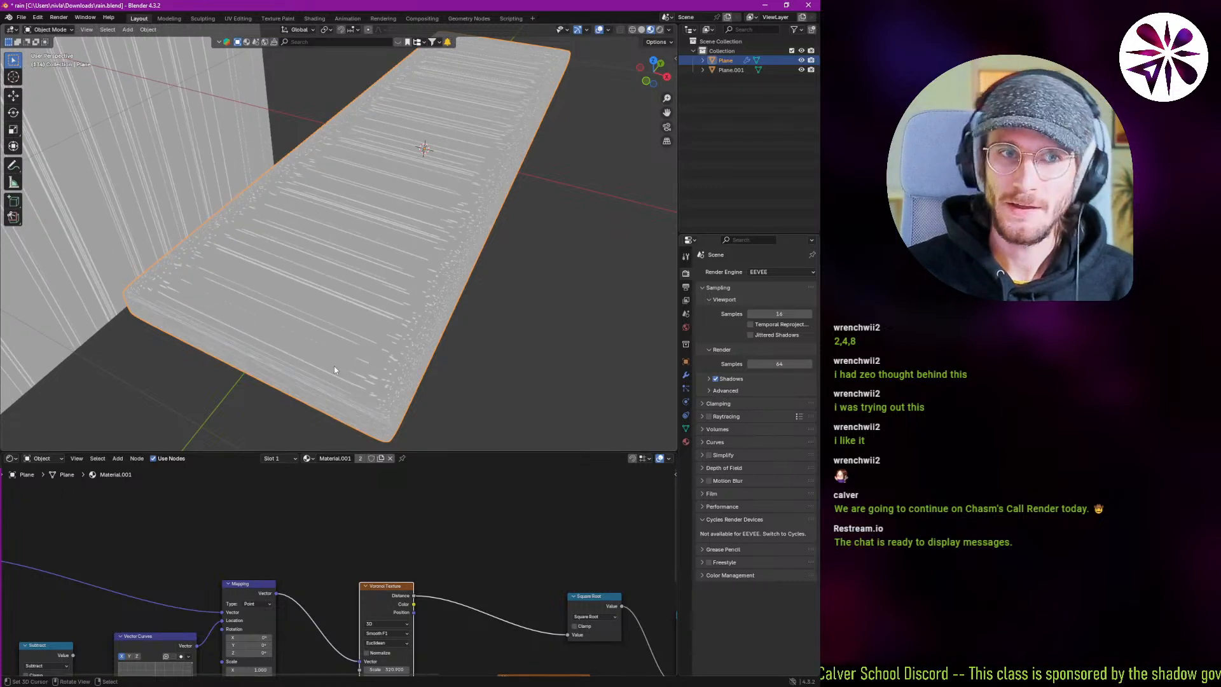
pyautogui.moveTo(285, 359); pyautogui.dragTo(333, 337, button='middle')
pyautogui.scroll(-3, 310, 540)
pyautogui.moveTo(293, 560); pyautogui.dragTo(370, 548, button='middle')
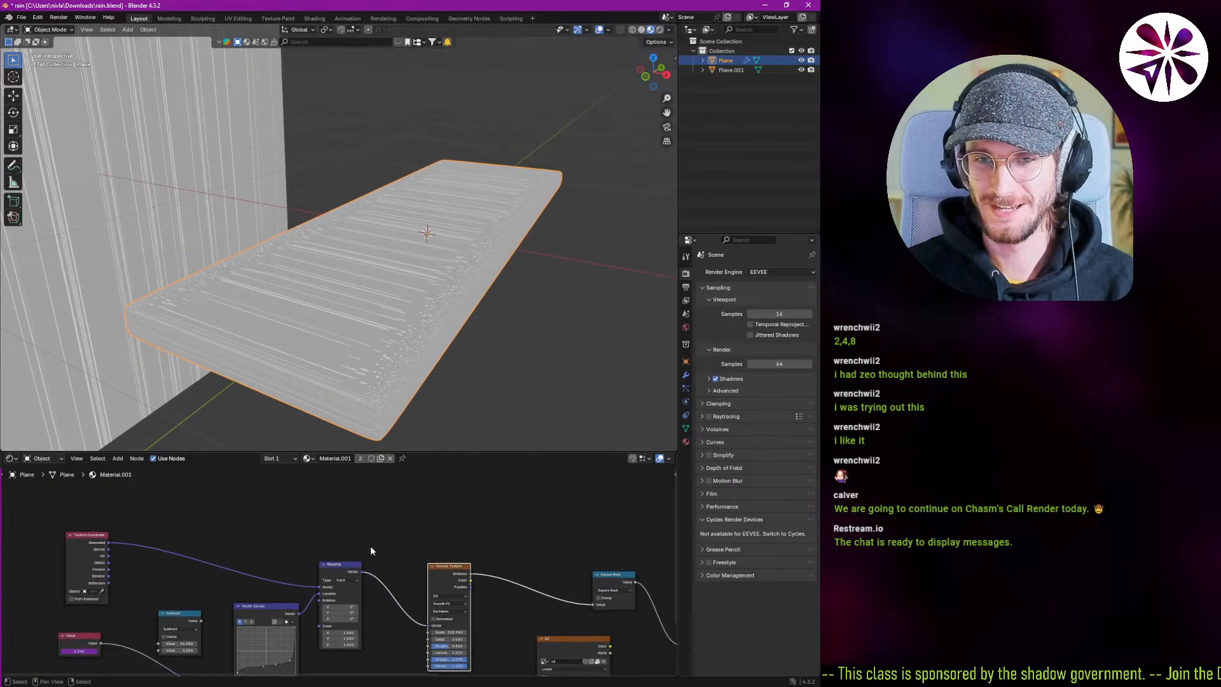
pyautogui.moveTo(274, 613); pyautogui.dragTo(298, 550, button='middle')
pyautogui.scroll(2, 278, 594)
pyautogui.scroll(1, 277, 565)
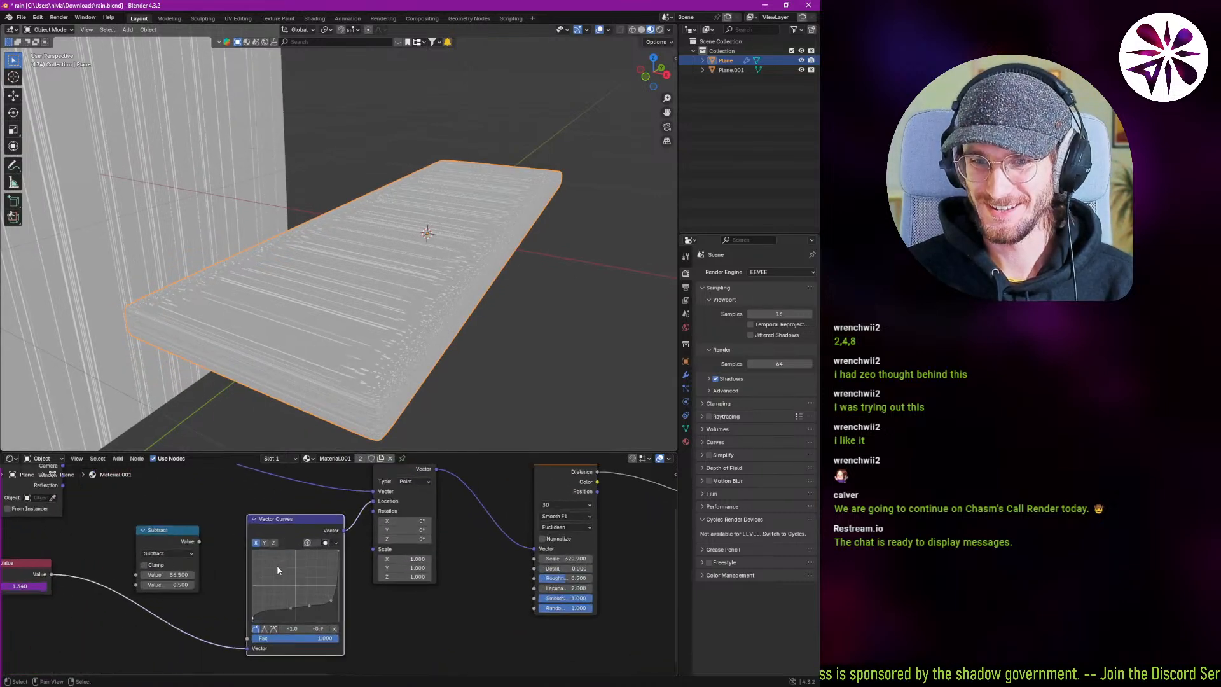
# Preview the Mapping node's output and the Voronoi Texture's Distance output on both planes for comparison.
pyautogui.moveTo(339, 541); pyautogui.dragTo(265, 583, button='middle')
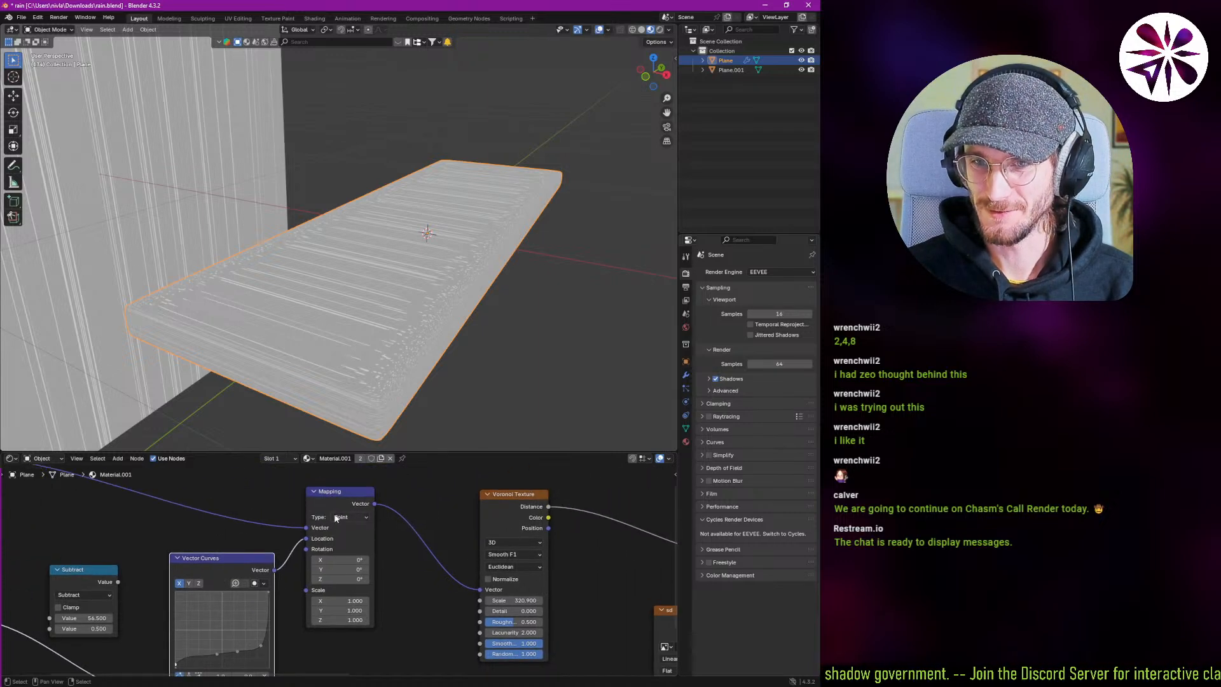
pyautogui.moveTo(335, 518); pyautogui.dragTo(302, 508, button='middle')
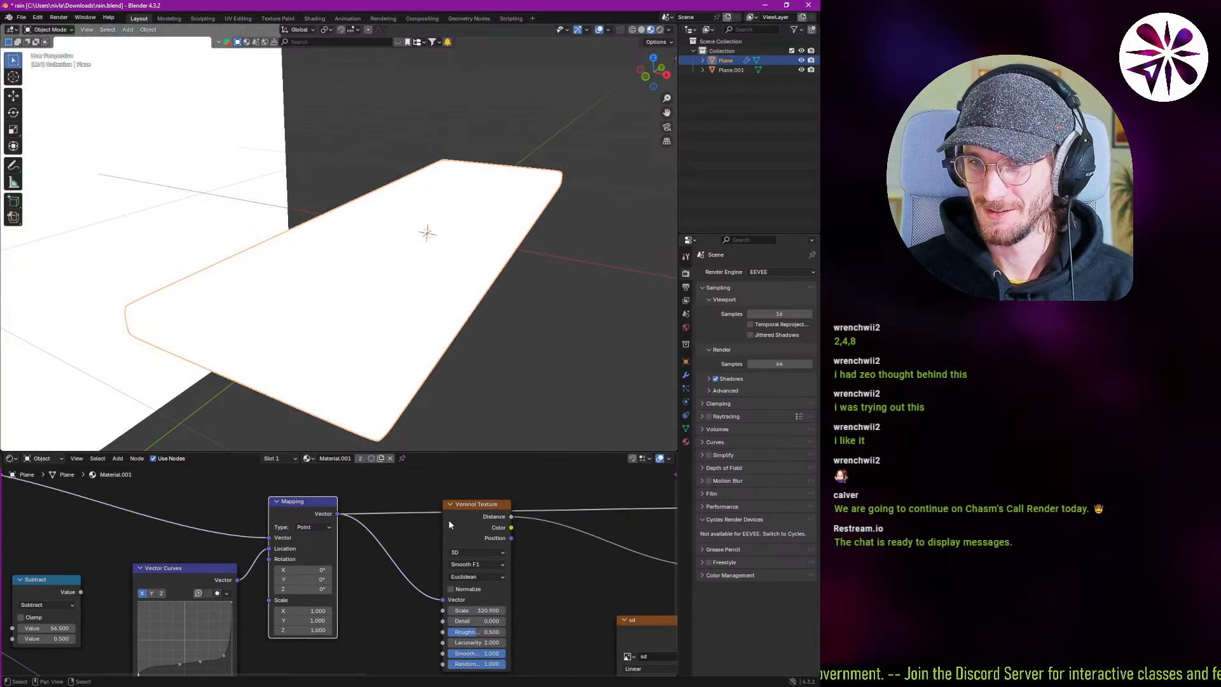
pyautogui.moveTo(460, 519); pyautogui.dragTo(383, 534, button='middle')
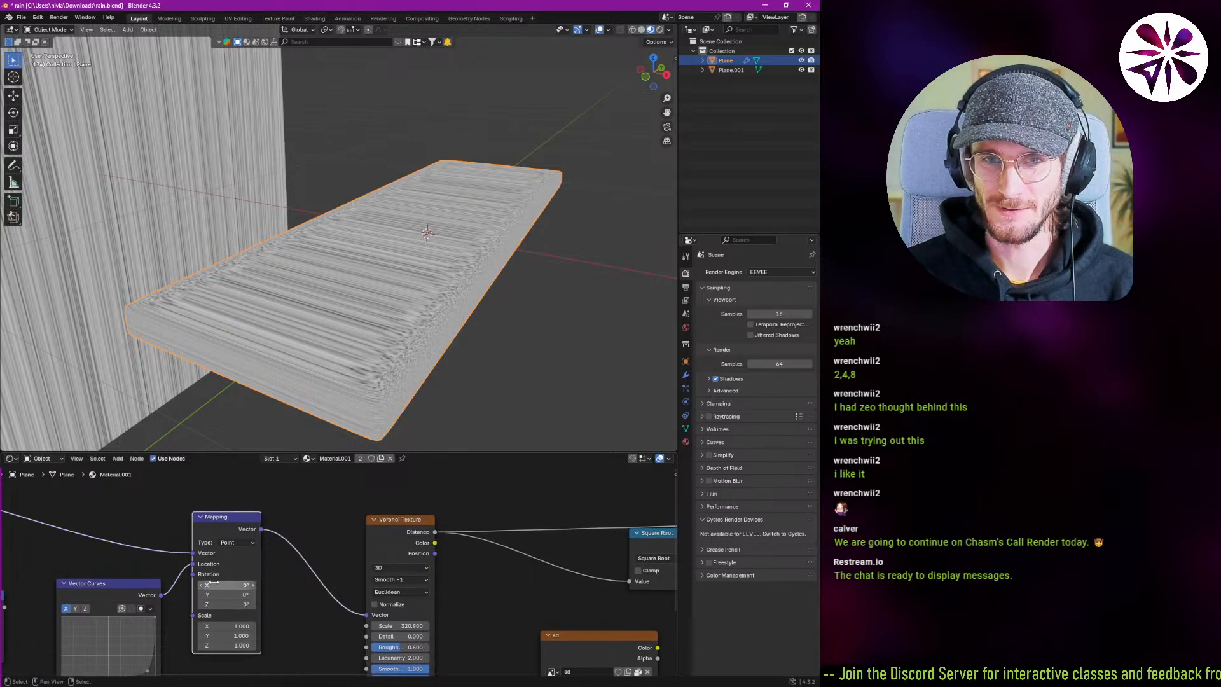
pyautogui.moveTo(193, 565); pyautogui.dragTo(222, 517, button='middle')
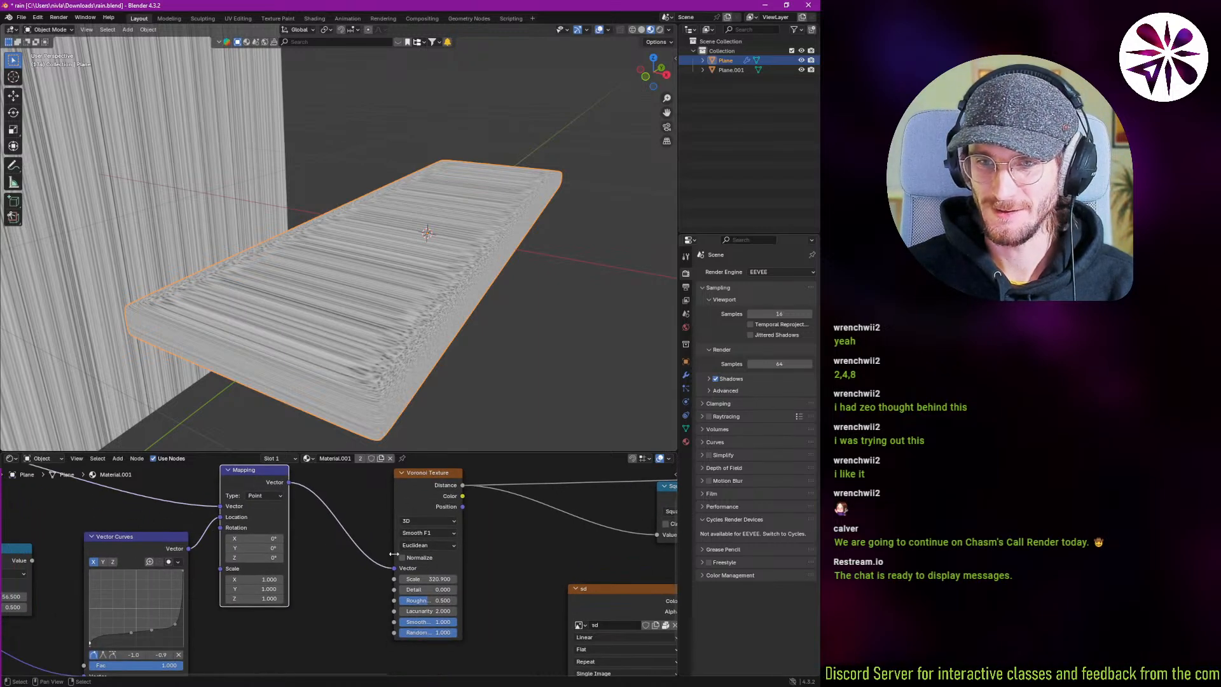
# Try lowering the Voronoi Texture's scale to about 250.
pyautogui.moveTo(393, 554); pyautogui.dragTo(382, 573, button='middle')
pyautogui.moveTo(412, 599); pyautogui.dragTo(7, 599)
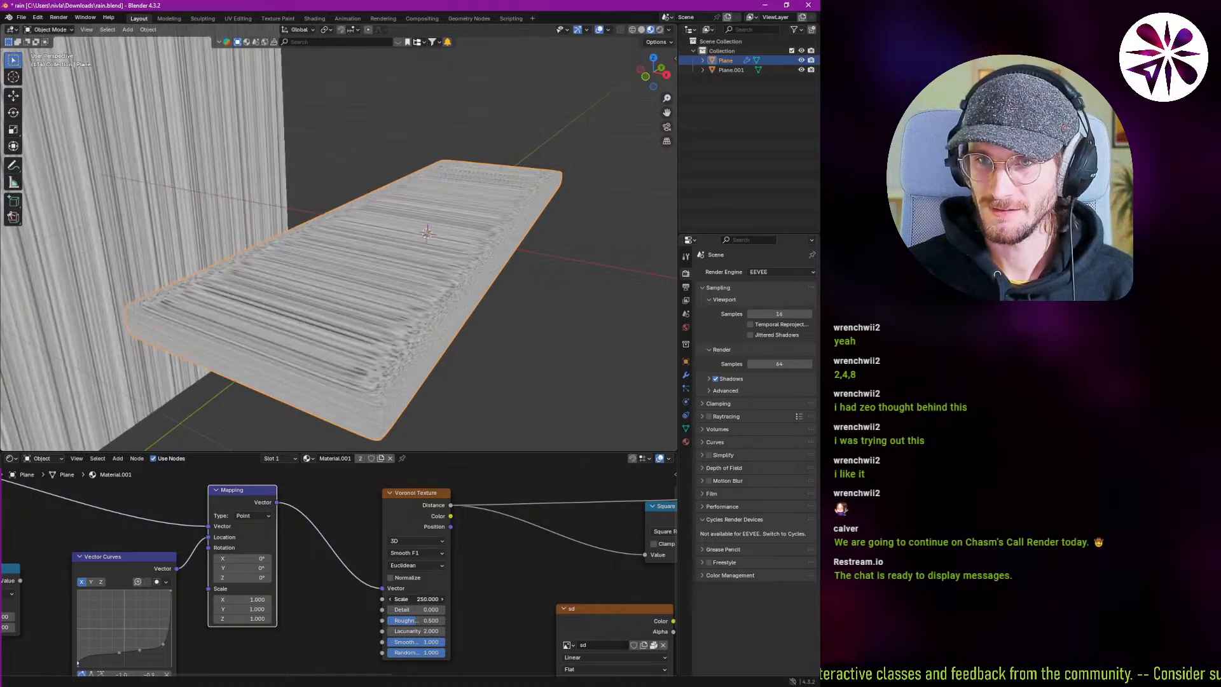
pyautogui.rightClick(412, 599)
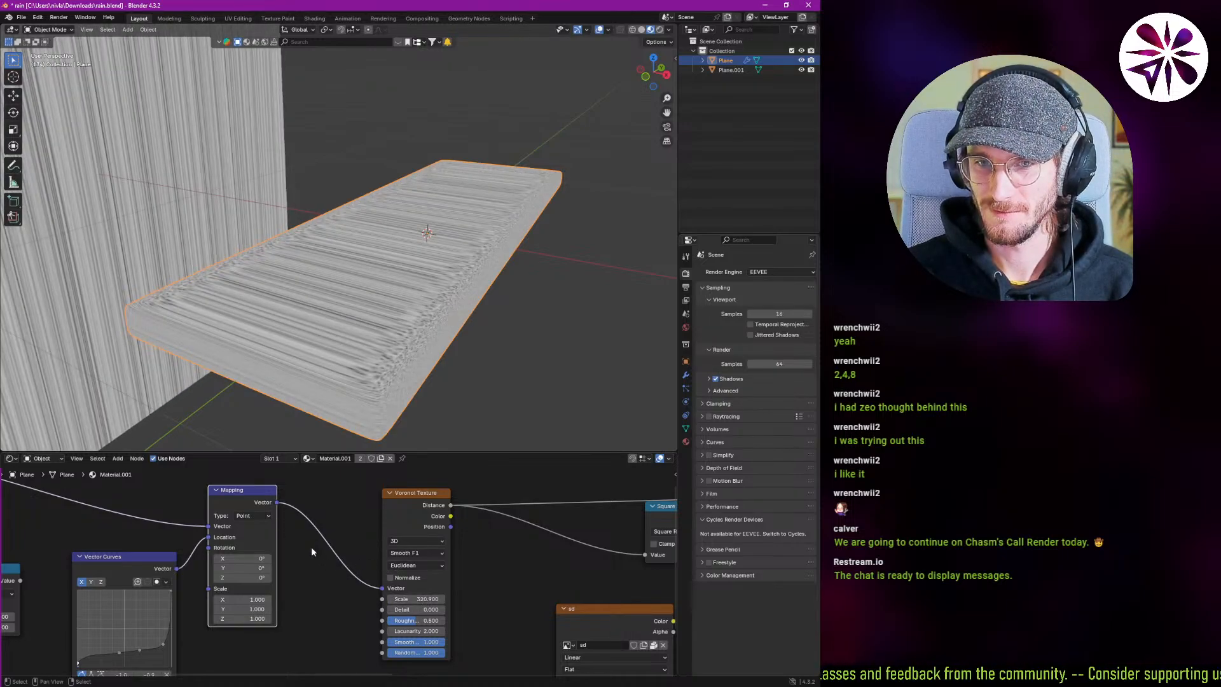
# Select the Texture Coordinate node and inspect its Generated link to the Mapping node.
pyautogui.moveTo(179, 517); pyautogui.dragTo(421, 568, button='middle')
pyautogui.click(172, 530)
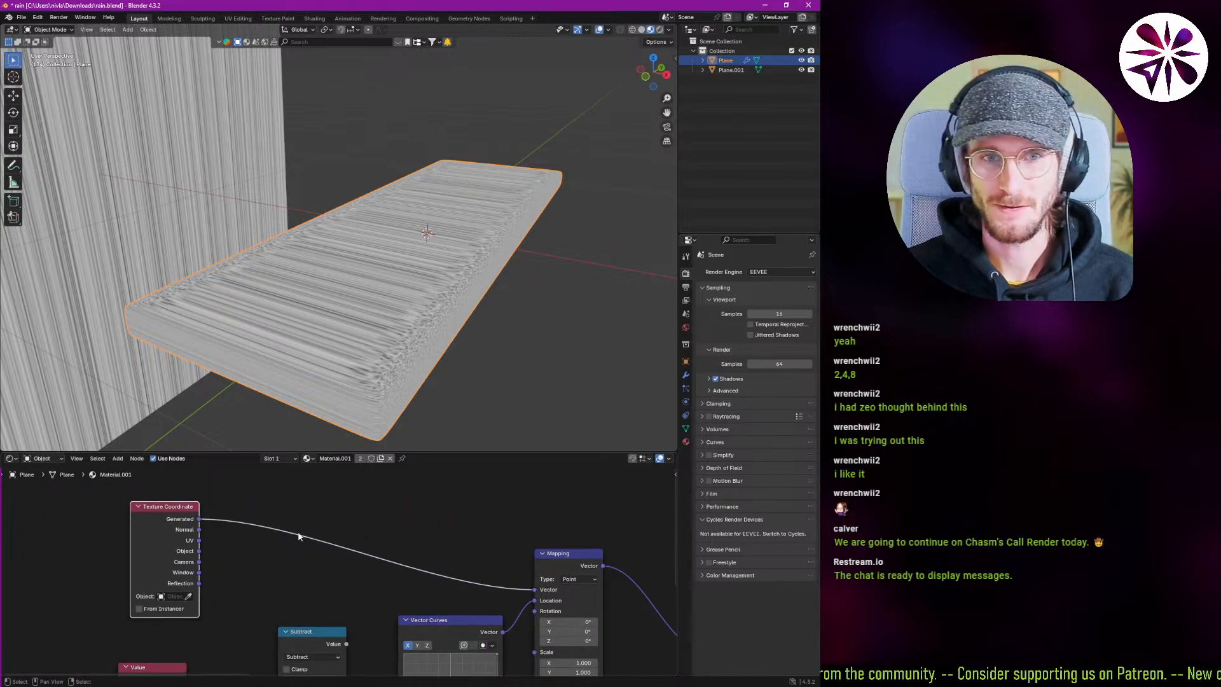
# Unlink Material.001 from the selected plane and create a new material for it.
pyautogui.scroll(-1, 266, 309)
pyautogui.moveTo(298, 519); pyautogui.dragTo(296, 530, button='middle')
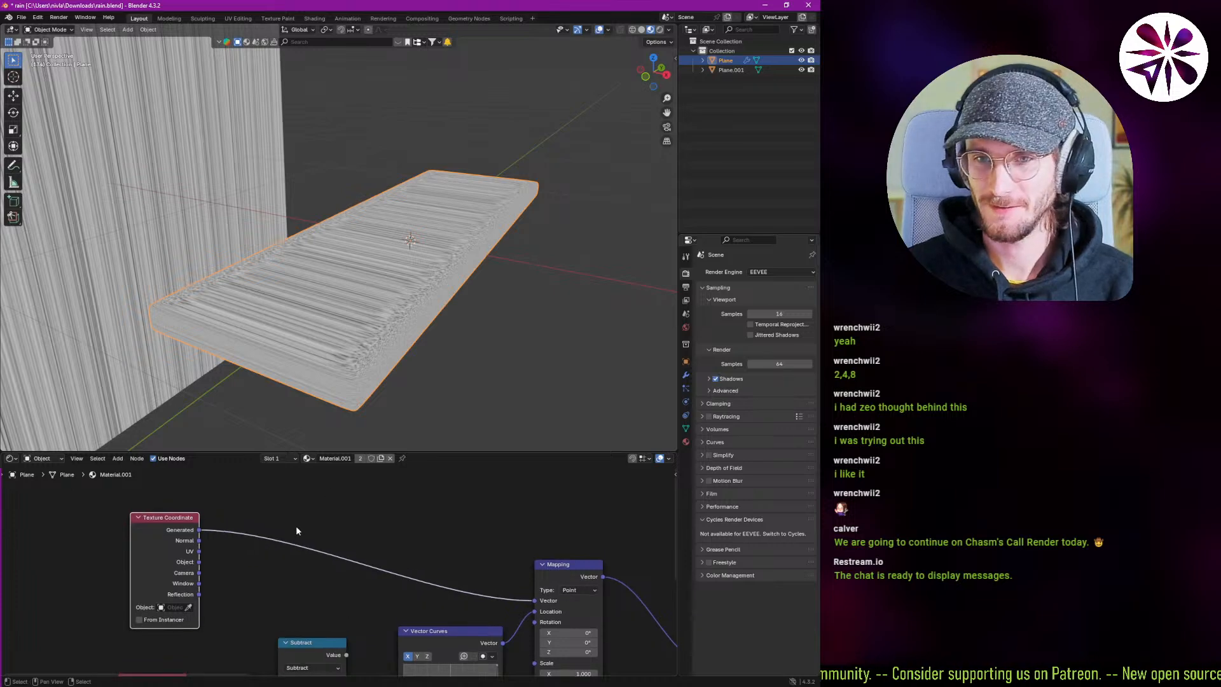
pyautogui.moveTo(452, 530); pyautogui.dragTo(286, 539, button='middle')
pyautogui.scroll(-1, 286, 539)
pyautogui.scroll(-1, 286, 540)
pyautogui.click(389, 458)
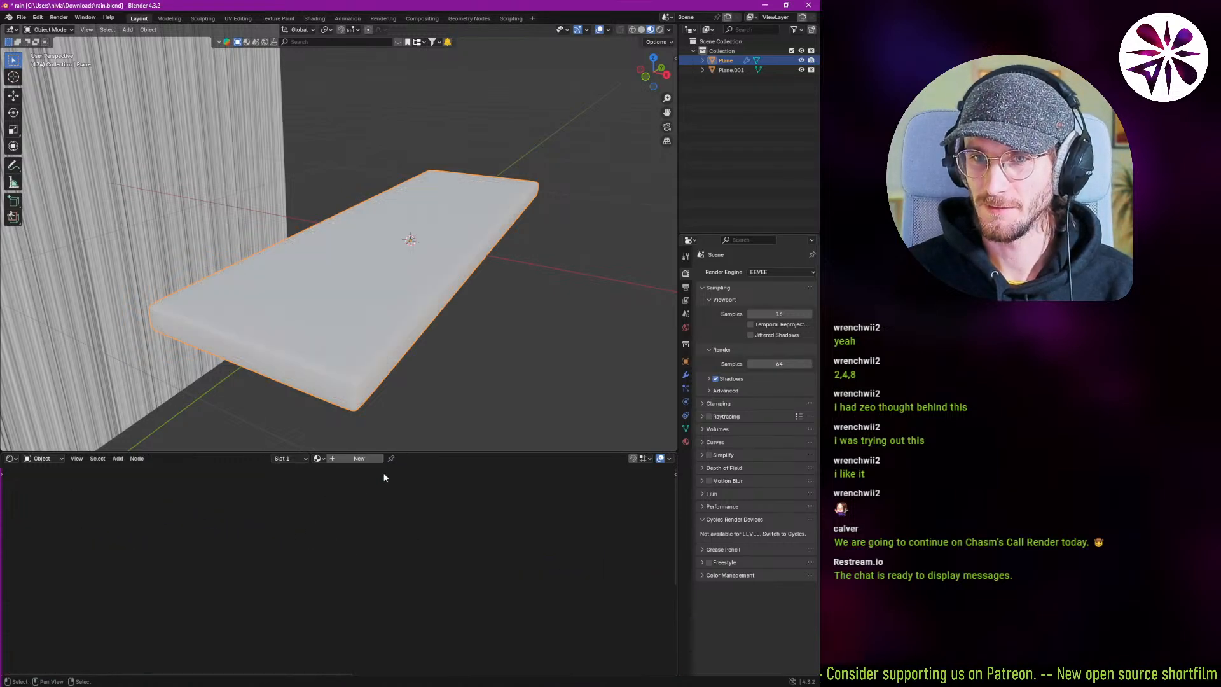
pyautogui.click(366, 458)
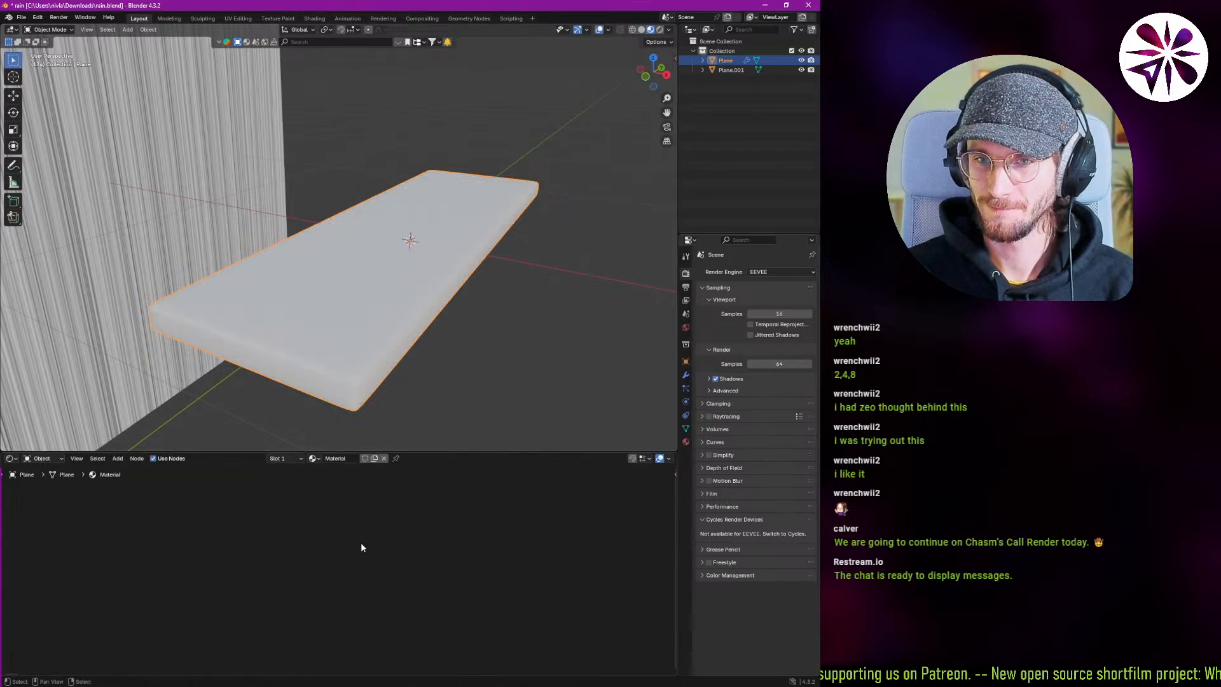
# Add a Noise Texture node and connect its Fac output to the Material Output's Surface.
pyautogui.scroll(-5, 313, 565)
pyautogui.moveTo(540, 571); pyautogui.dragTo(323, 570, button='middle')
pyautogui.scroll(6, 323, 569)
pyautogui.moveTo(290, 533); pyautogui.dragTo(207, 539)
pyautogui.hotkey('shift', 'a')
pyautogui.write('no')
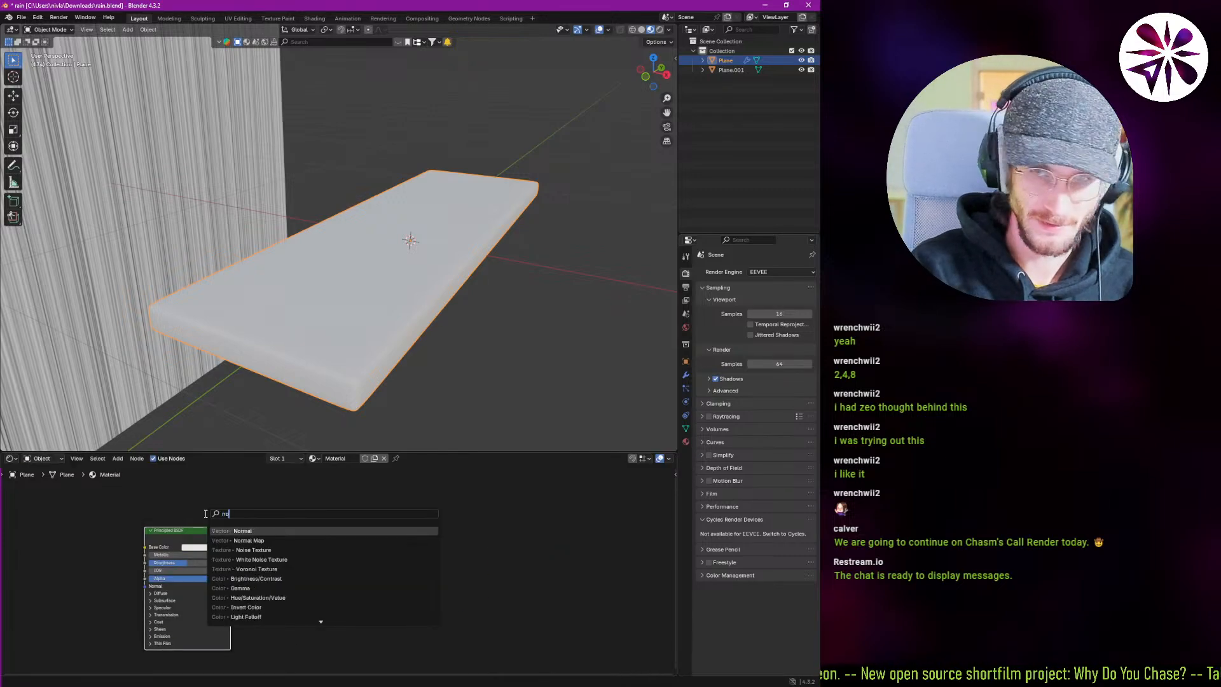
pyautogui.write('is')
pyautogui.press('Return')
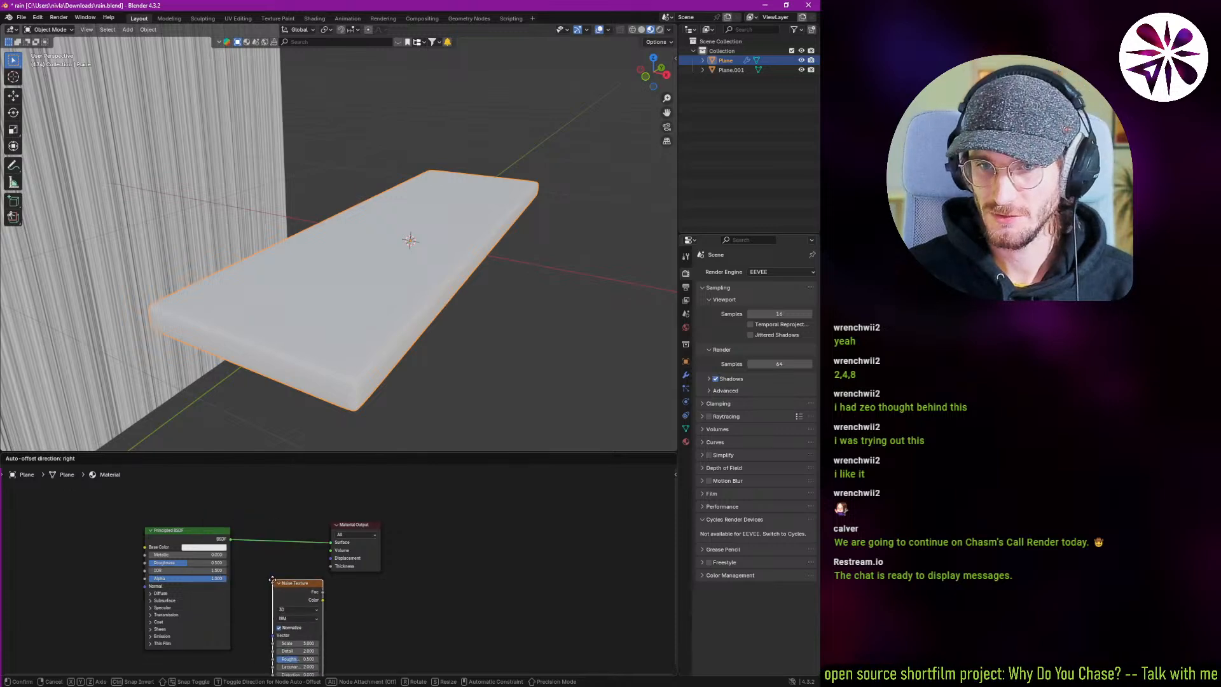
pyautogui.click(302, 596)
pyautogui.moveTo(306, 444); pyautogui.dragTo(332, 541, button='middle')
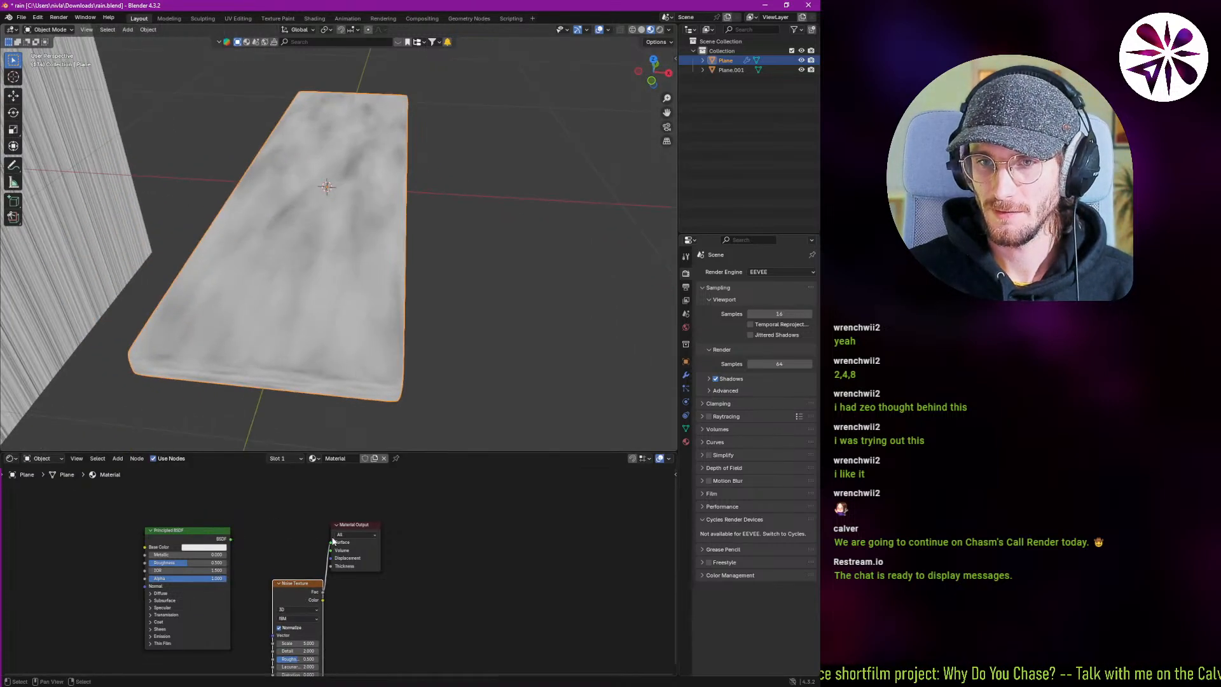
# Line the Noise Texture up before the Material Output and move the Principled BSDF out of the way.
pyautogui.moveTo(291, 597); pyautogui.dragTo(271, 550)
pyautogui.moveTo(191, 536); pyautogui.dragTo(63, 520)
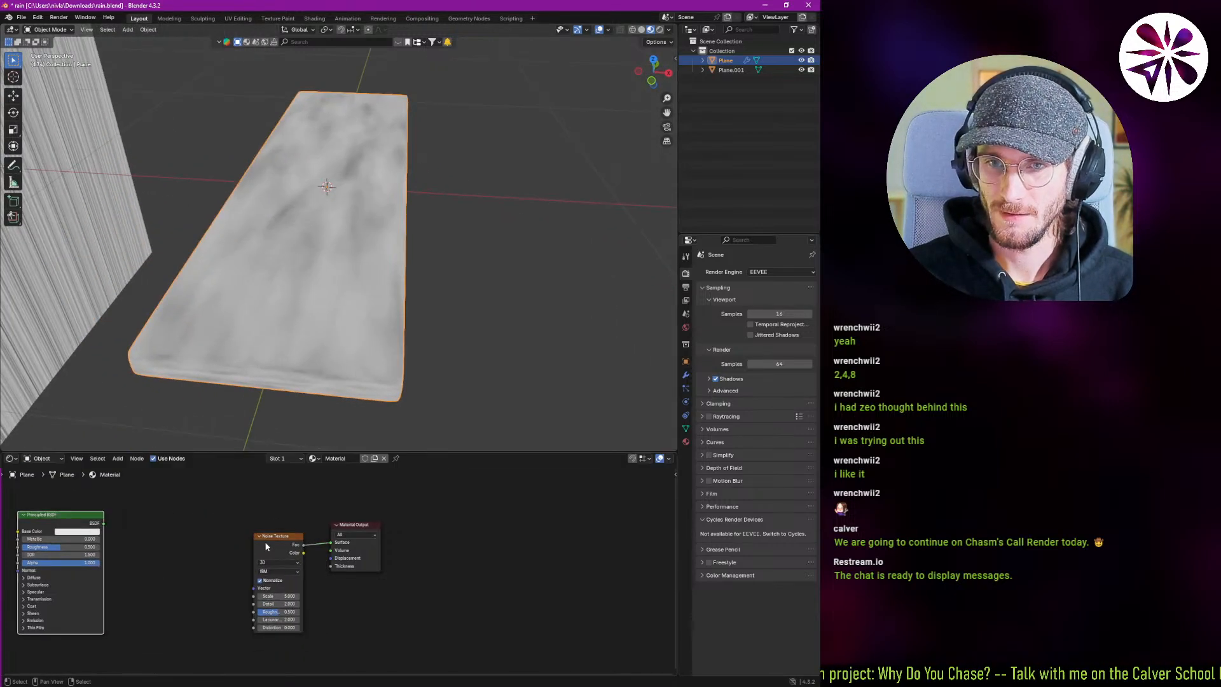
pyautogui.moveTo(269, 546); pyautogui.dragTo(191, 538)
pyautogui.scroll(1, 201, 550)
pyautogui.moveTo(201, 552); pyautogui.dragTo(321, 564, button='middle')
pyautogui.moveTo(182, 539); pyautogui.dragTo(52, 533)
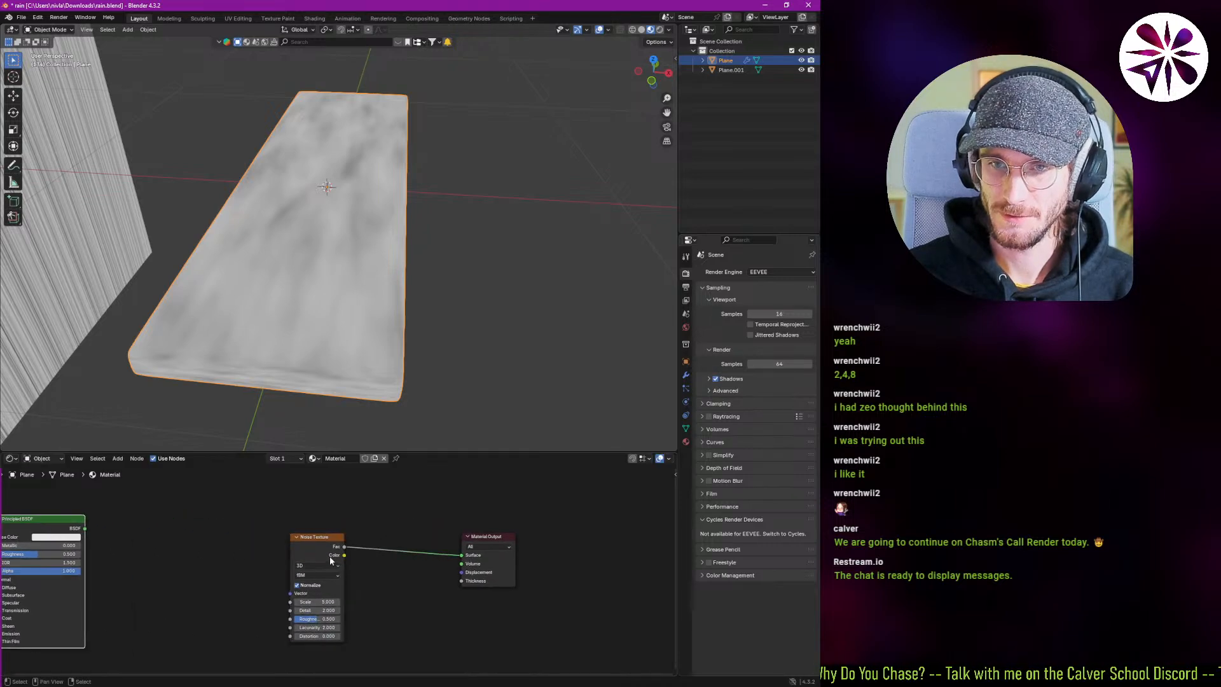
# Add Texture Coordinate and Mapping nodes feeding the Noise Texture's Vector, keeping the Principled BSDF clear of them.
pyautogui.click(331, 548)
pyautogui.hotkey('ctrl', 't')
pyautogui.moveTo(108, 524); pyautogui.dragTo(235, 525, button='middle')
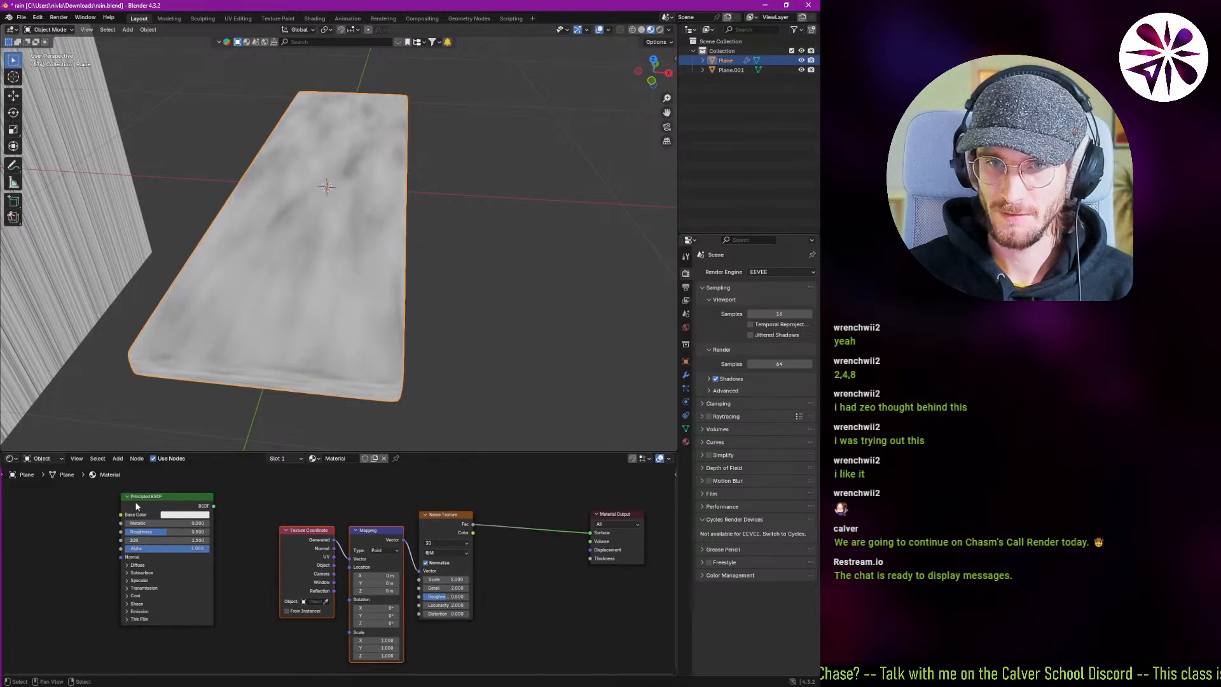
pyautogui.moveTo(193, 555); pyautogui.dragTo(93, 553)
pyautogui.scroll(2, 352, 559)
pyautogui.moveTo(401, 552); pyautogui.dragTo(373, 543, button='middle')
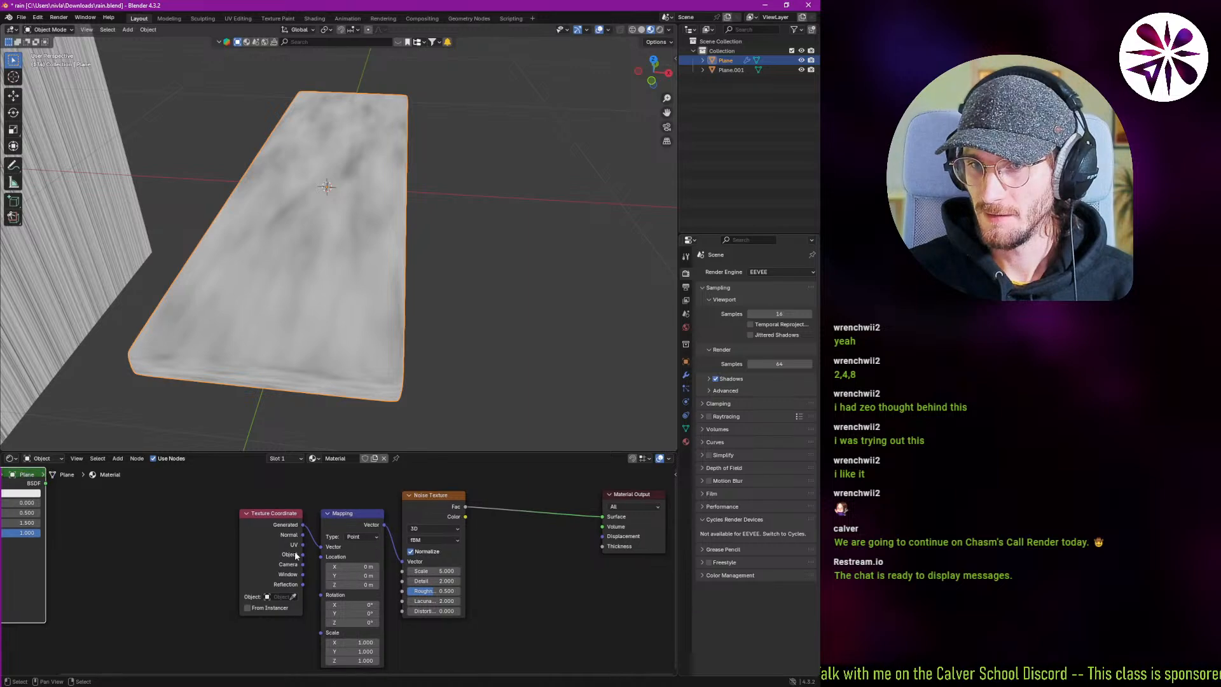
# Move the unused Principled BSDF above the Material Output node.
pyautogui.scroll(-5, 193, 546)
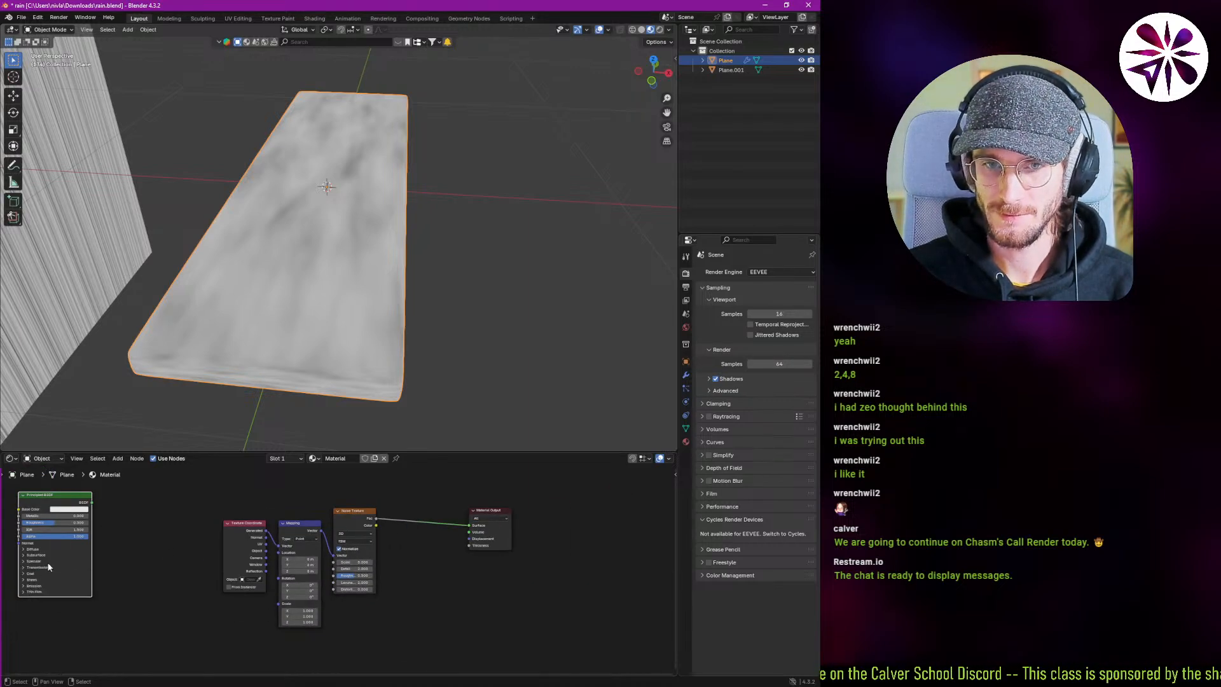
pyautogui.moveTo(53, 557); pyautogui.dragTo(469, 528)
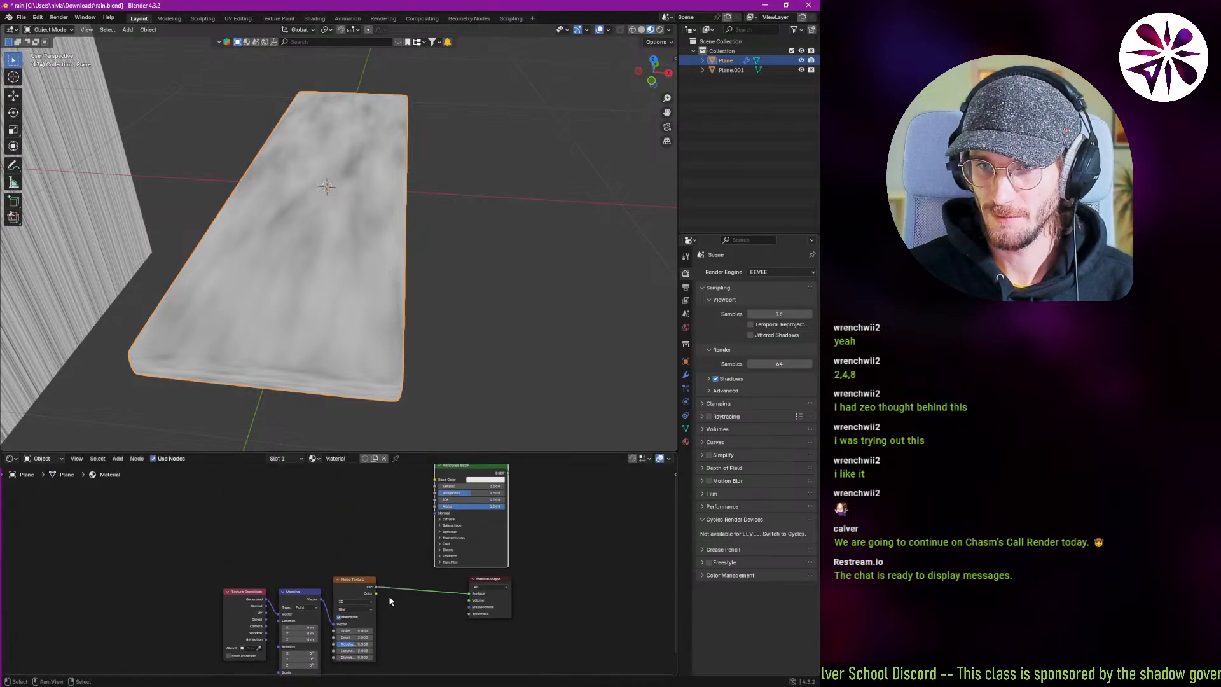
pyautogui.moveTo(332, 623); pyautogui.dragTo(325, 556, button='middle')
pyautogui.scroll(2, 321, 558)
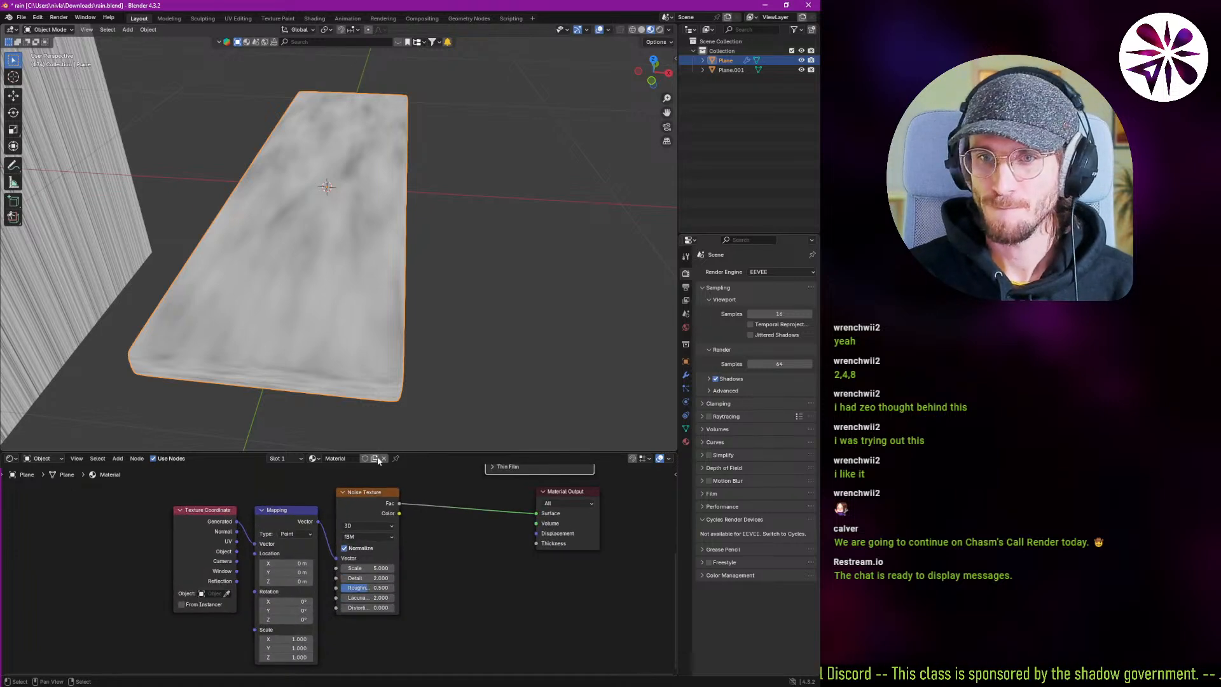
# Enlarge the node editor and space out the Texture Coordinate and Mapping nodes.
pyautogui.moveTo(392, 449); pyautogui.dragTo(392, 379)
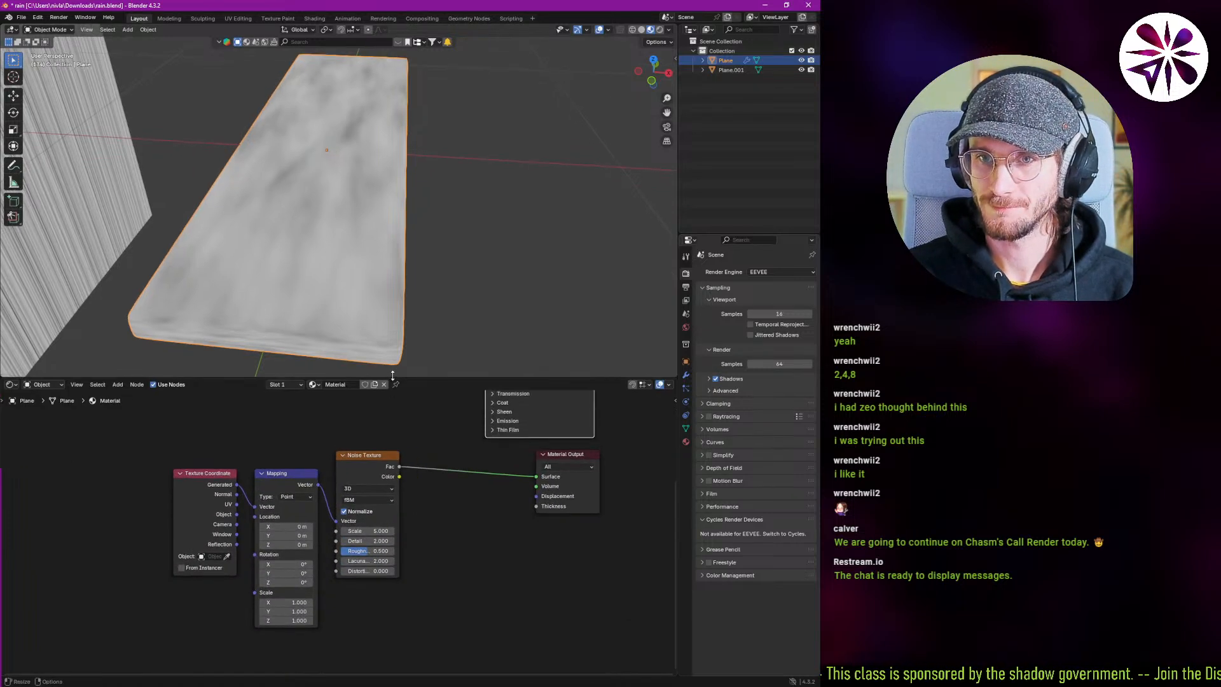
pyautogui.moveTo(340, 523); pyautogui.dragTo(344, 547, button='middle')
pyautogui.scroll(1, 318, 564)
pyautogui.moveTo(203, 518); pyautogui.dragTo(151, 512)
pyautogui.moveTo(296, 496); pyautogui.dragTo(275, 489)
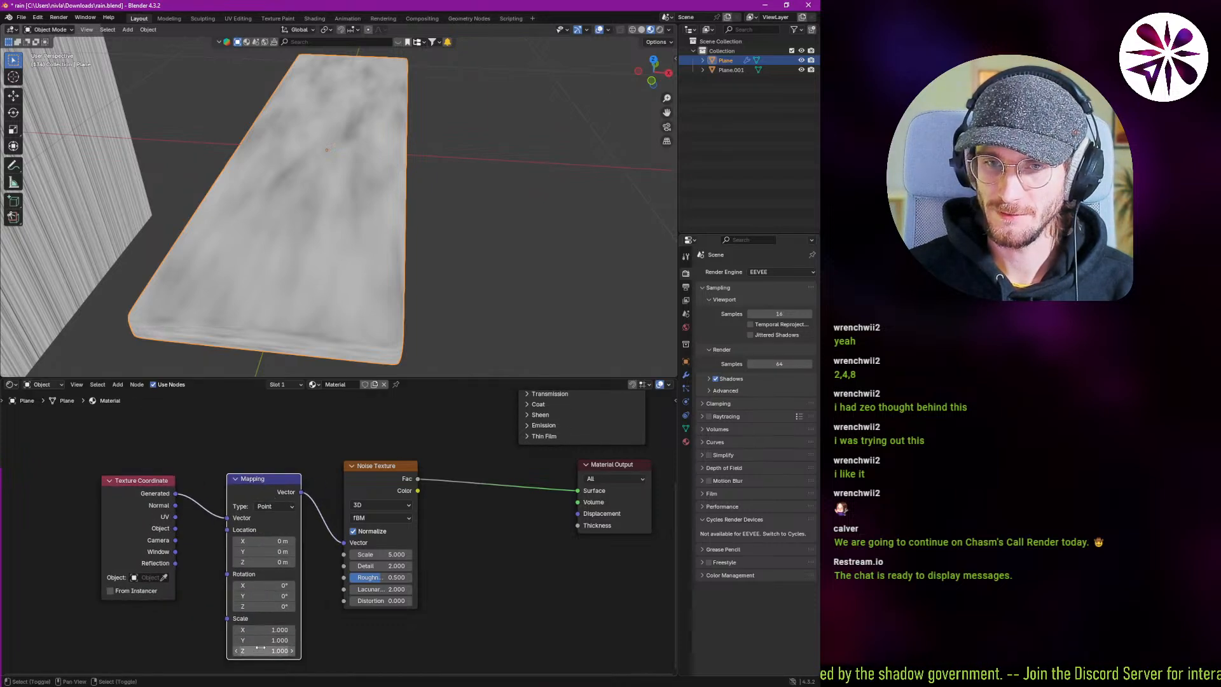
# Try lowering the Mapping node's Z scale to about -0.33 to see how the noise stretches on the object.
pyautogui.moveTo(263, 651)
pyautogui.mouseDown()
pyautogui.moveTo(245, 651)
pyautogui.moveTo(262, 649)
pyautogui.mouseUp()
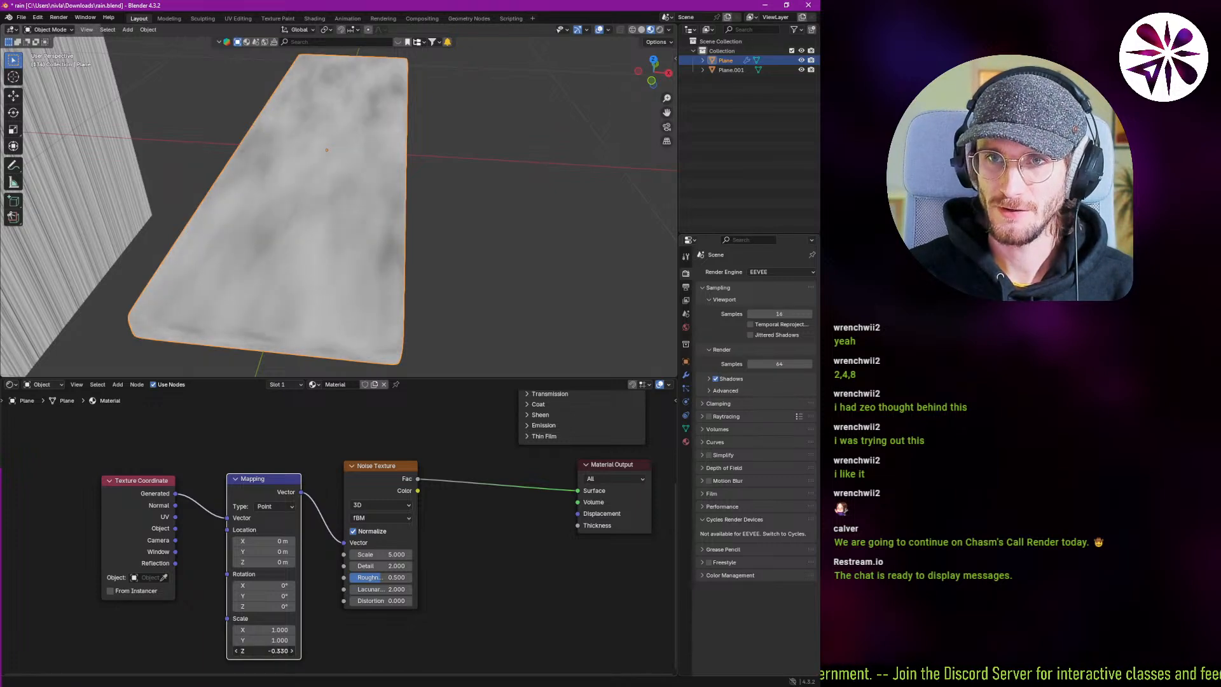
pyautogui.moveTo(275, 292); pyautogui.dragTo(382, 80, button='middle')
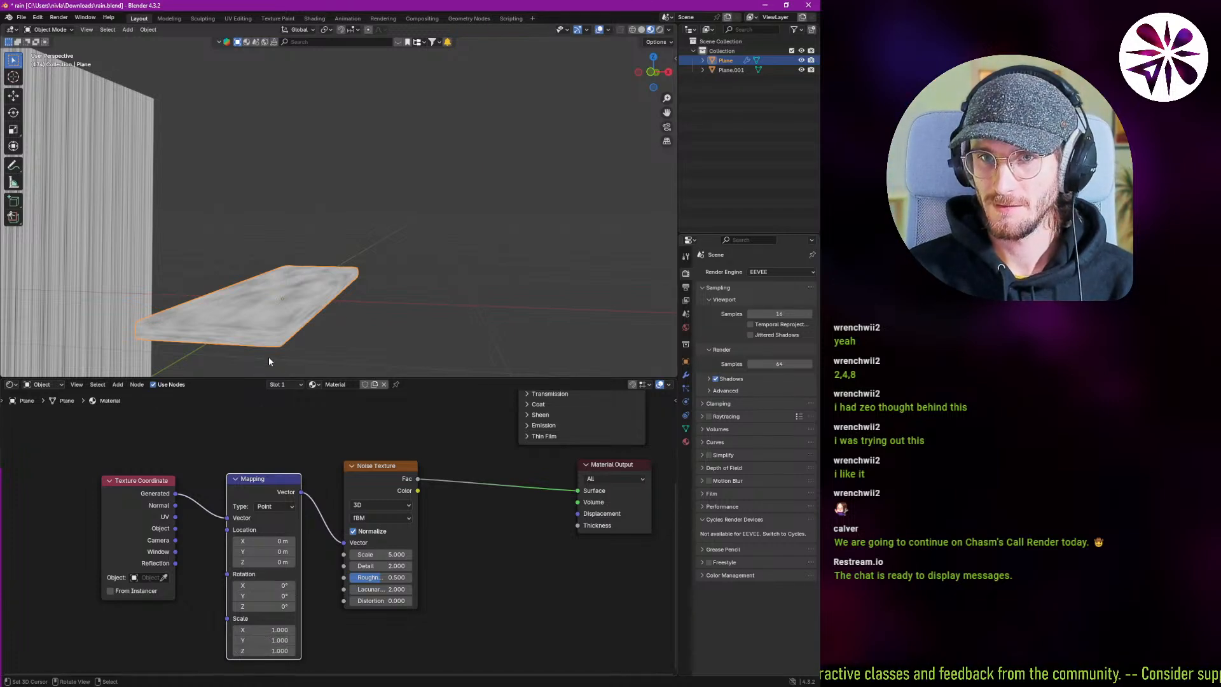
pyautogui.moveTo(270, 360); pyautogui.dragTo(295, 328, button='middle')
# Scale the selected flat plane object along its local Z axis into a tall block.
pyautogui.press('s')
pyautogui.press('z')
pyautogui.press('z')
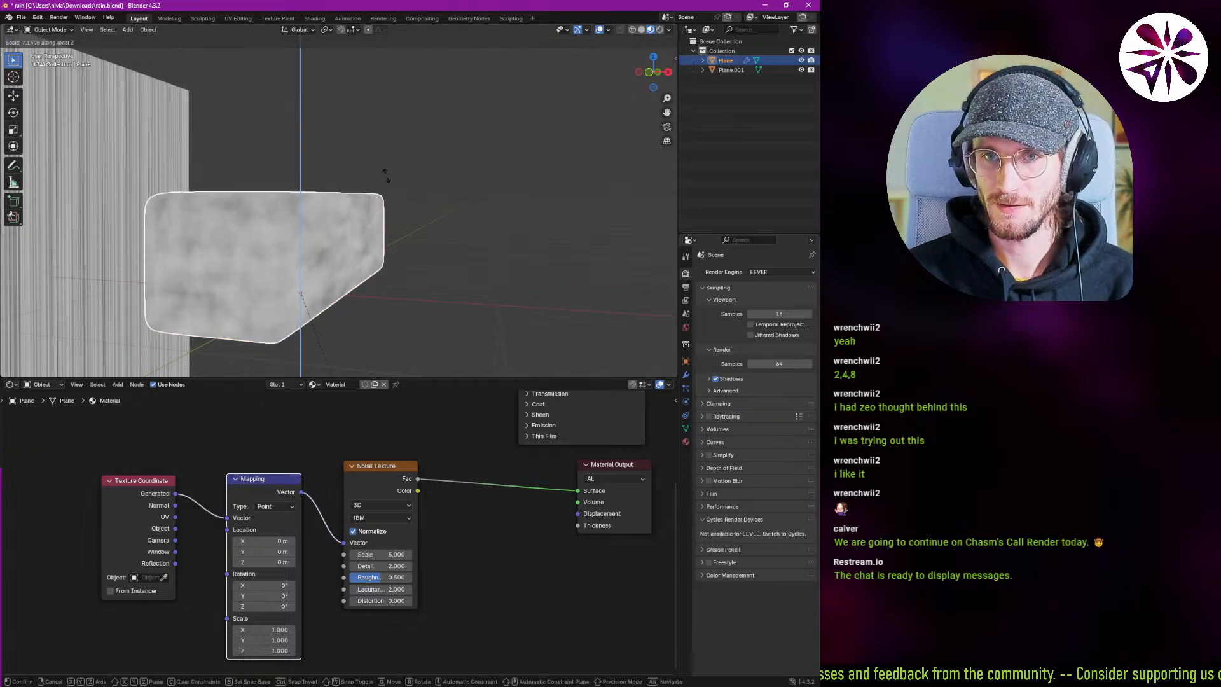
pyautogui.click(327, 216)
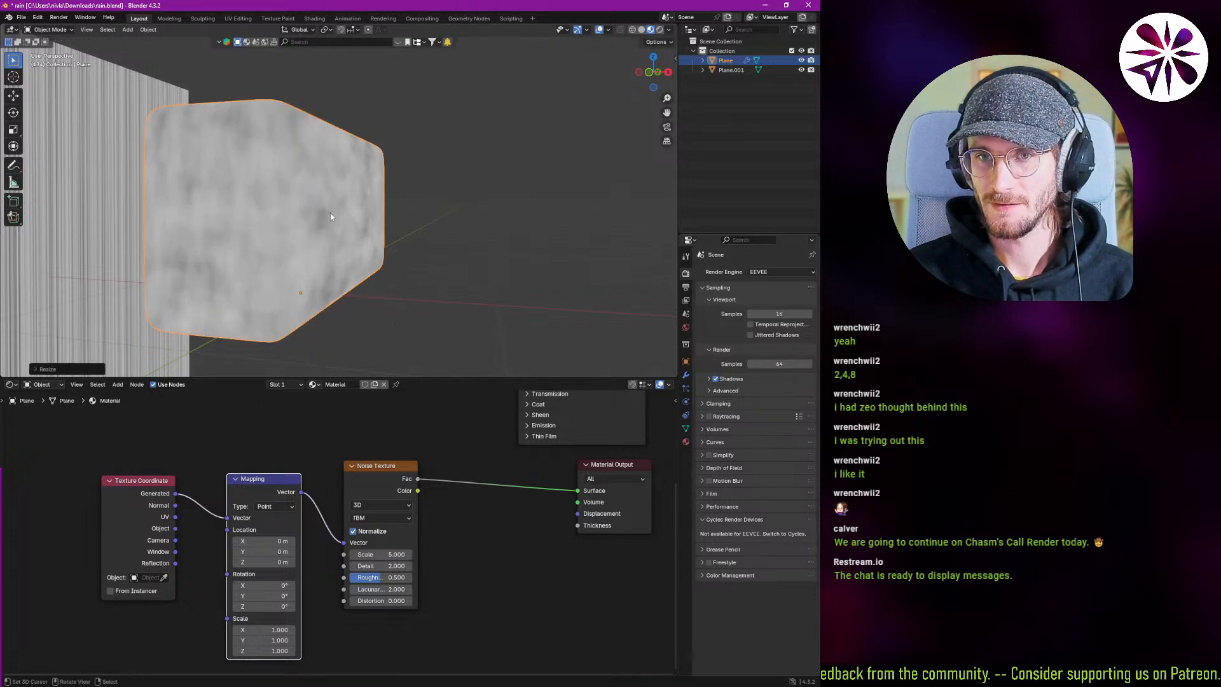
pyautogui.moveTo(327, 216); pyautogui.dragTo(308, 219, button='middle')
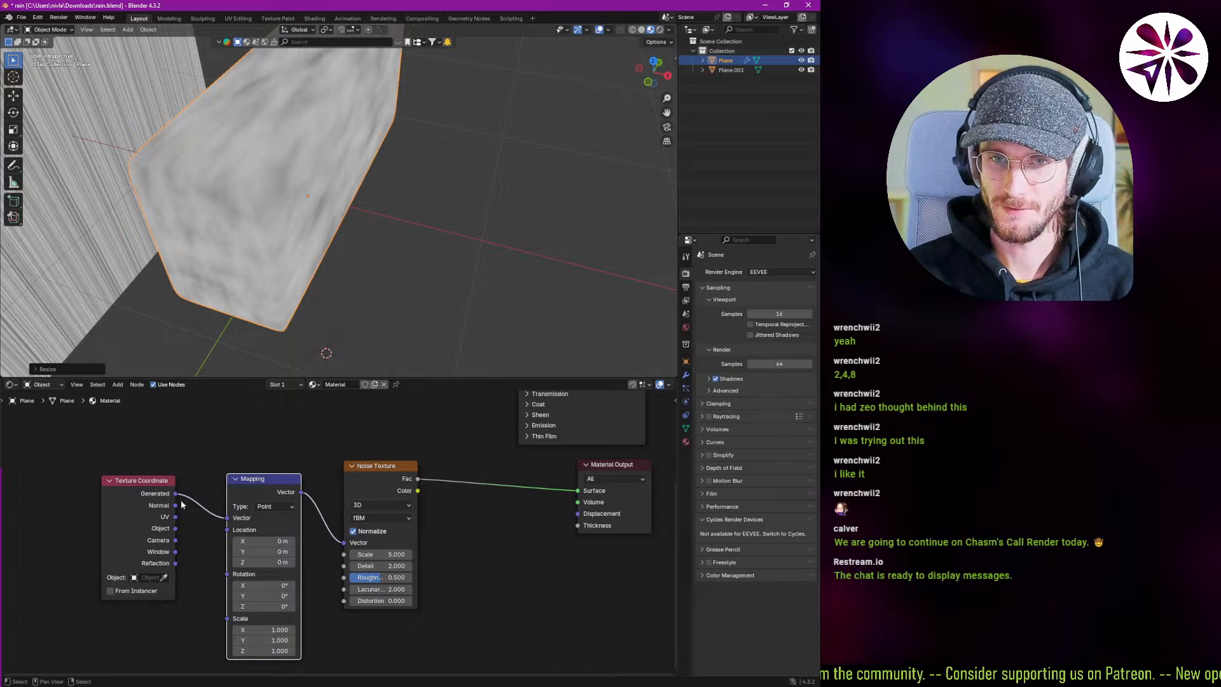
# Assign the new noise material to the standing plane as well and compare both objects.
pyautogui.keyDown('shift'); pyautogui.moveTo(266, 276); pyautogui.dragTo(374, 294, button='middle'); pyautogui.keyUp('shift')
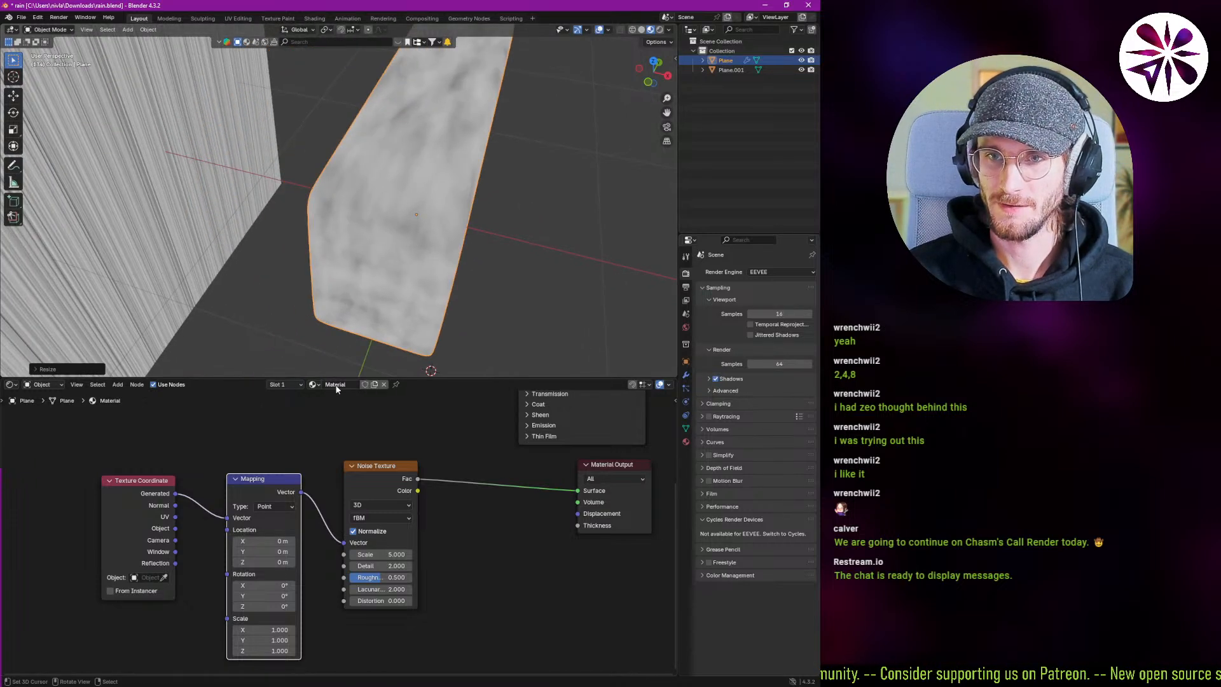
pyautogui.moveTo(239, 309); pyautogui.dragTo(129, 219)
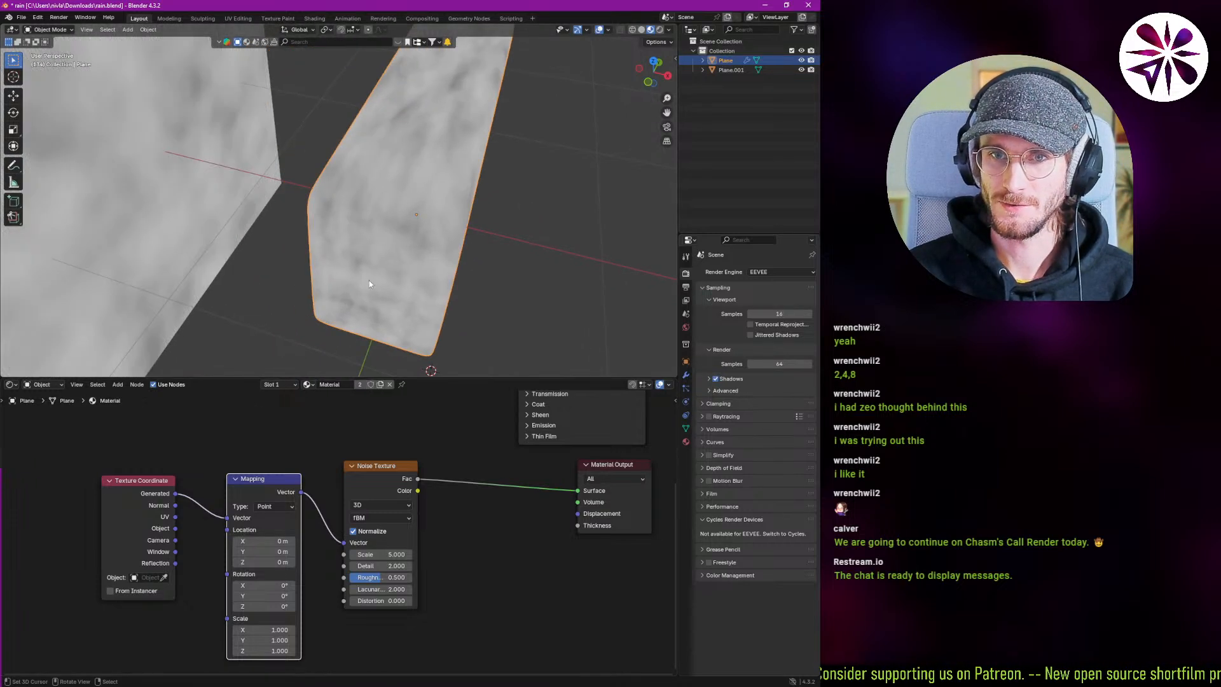
pyautogui.moveTo(369, 284); pyautogui.dragTo(363, 290, button='middle')
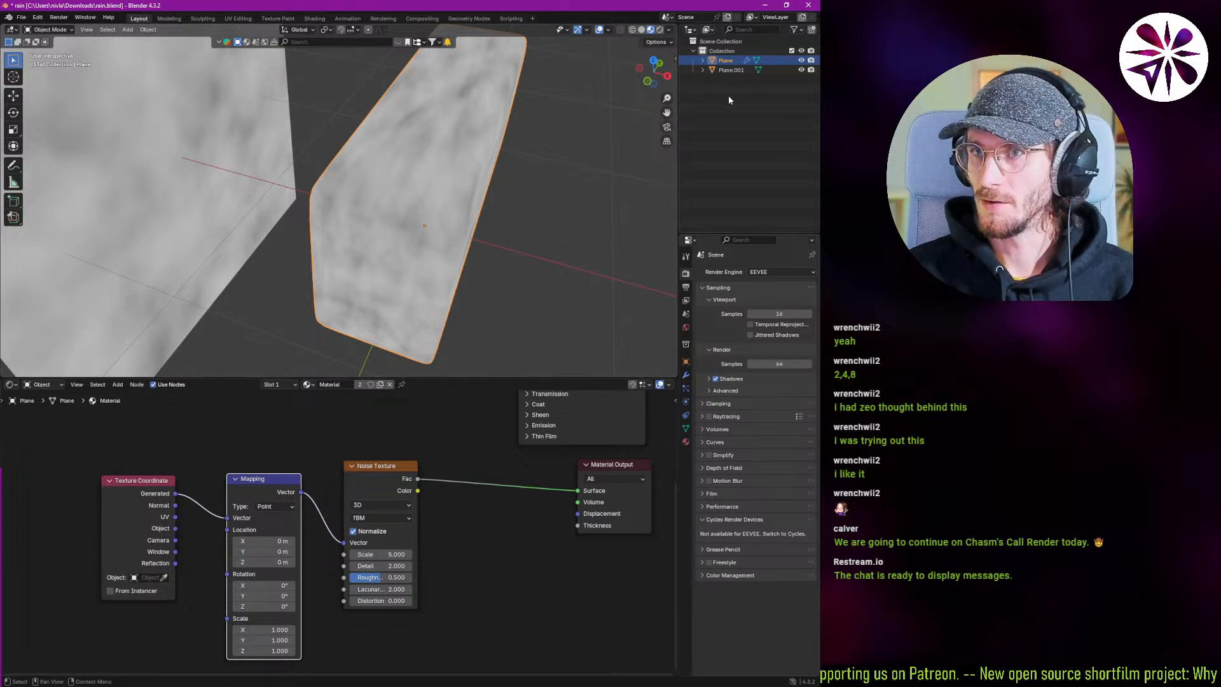
# Add a plain axes Empty to the main collection and move it beside the block.
pyautogui.click(721, 52)
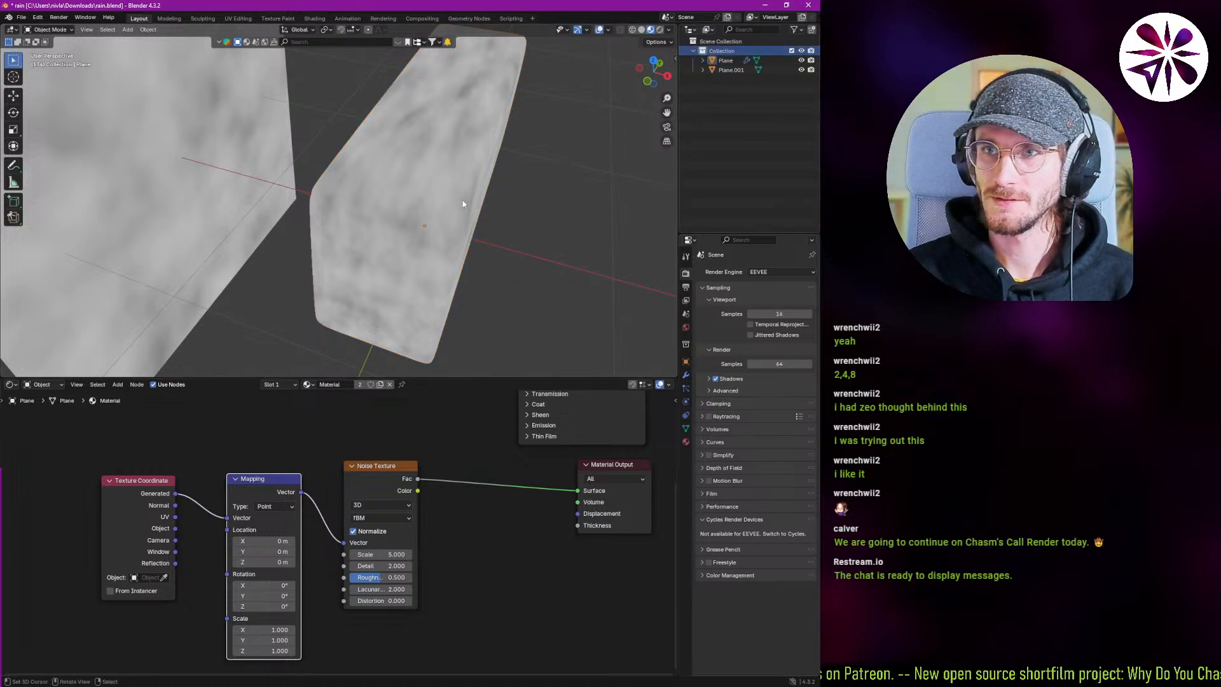
pyautogui.hotkey('alt', 'a')
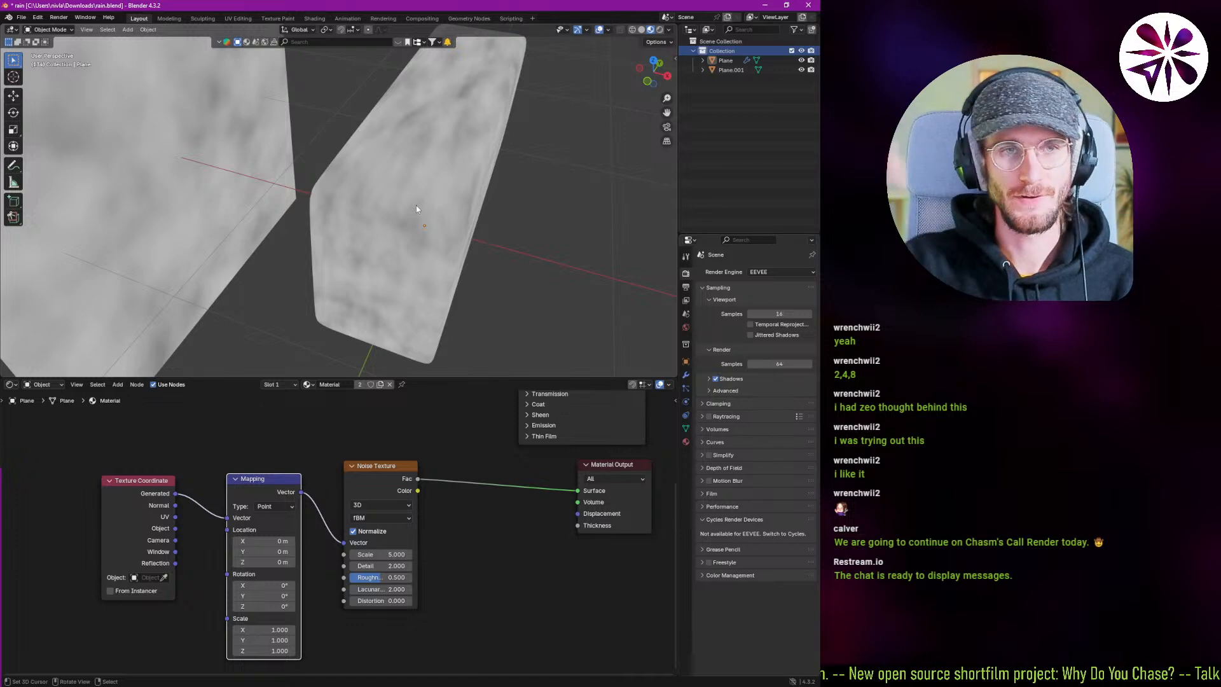
pyautogui.hotkey('shift', 'a')
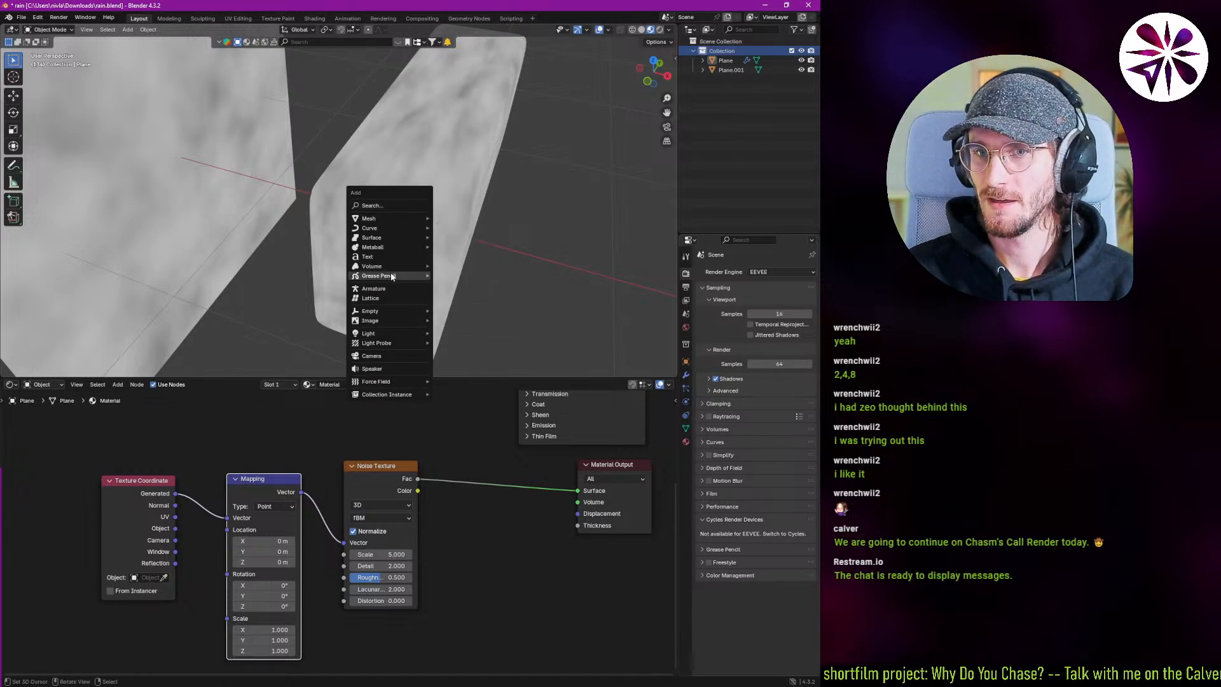
pyautogui.moveTo(384, 311)
pyautogui.click(461, 310)
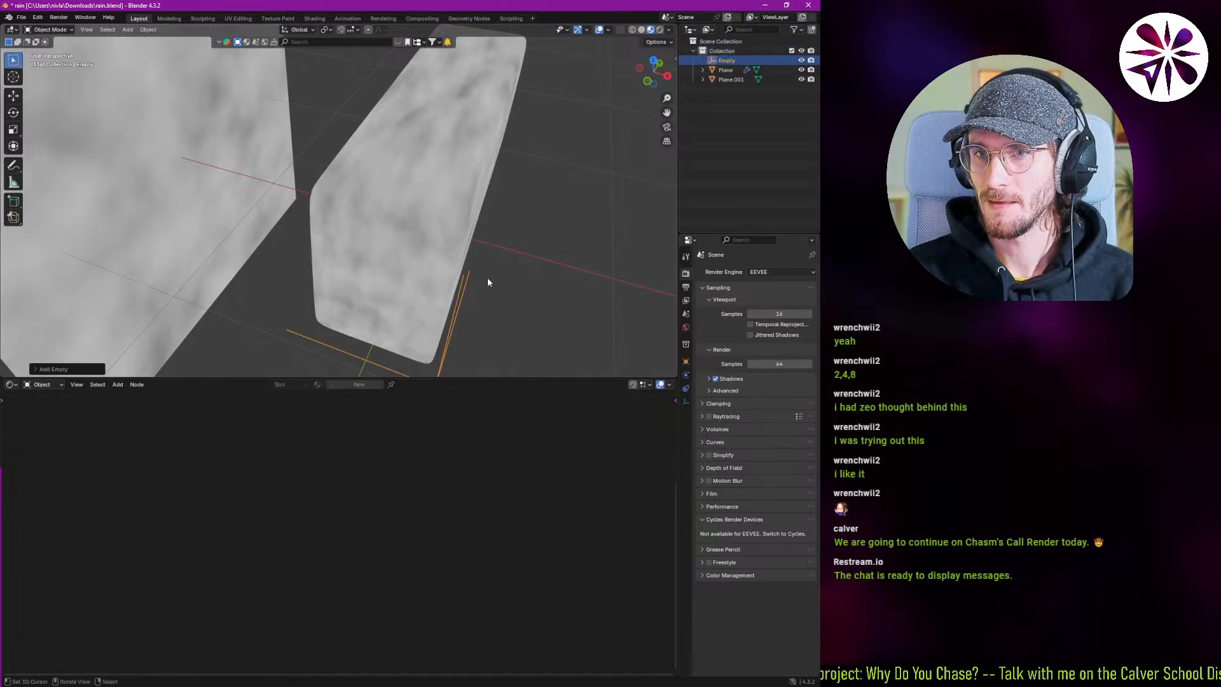
pyautogui.moveTo(487, 277); pyautogui.dragTo(398, 255, button='middle')
pyautogui.moveTo(398, 254); pyautogui.dragTo(496, 217, button='right')
# Link the Texture Coordinate's Object output to the Mapping Vector and set the Empty as its reference object.
pyautogui.rightClick(348, 161)
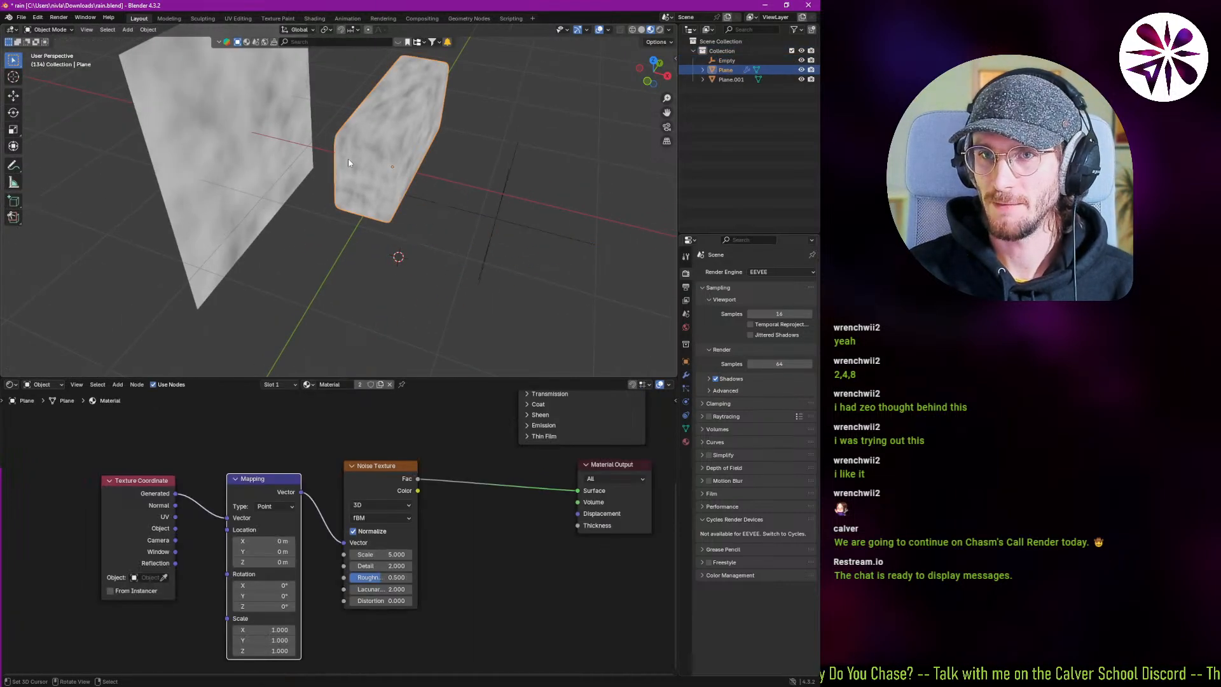
pyautogui.moveTo(176, 529); pyautogui.dragTo(227, 517)
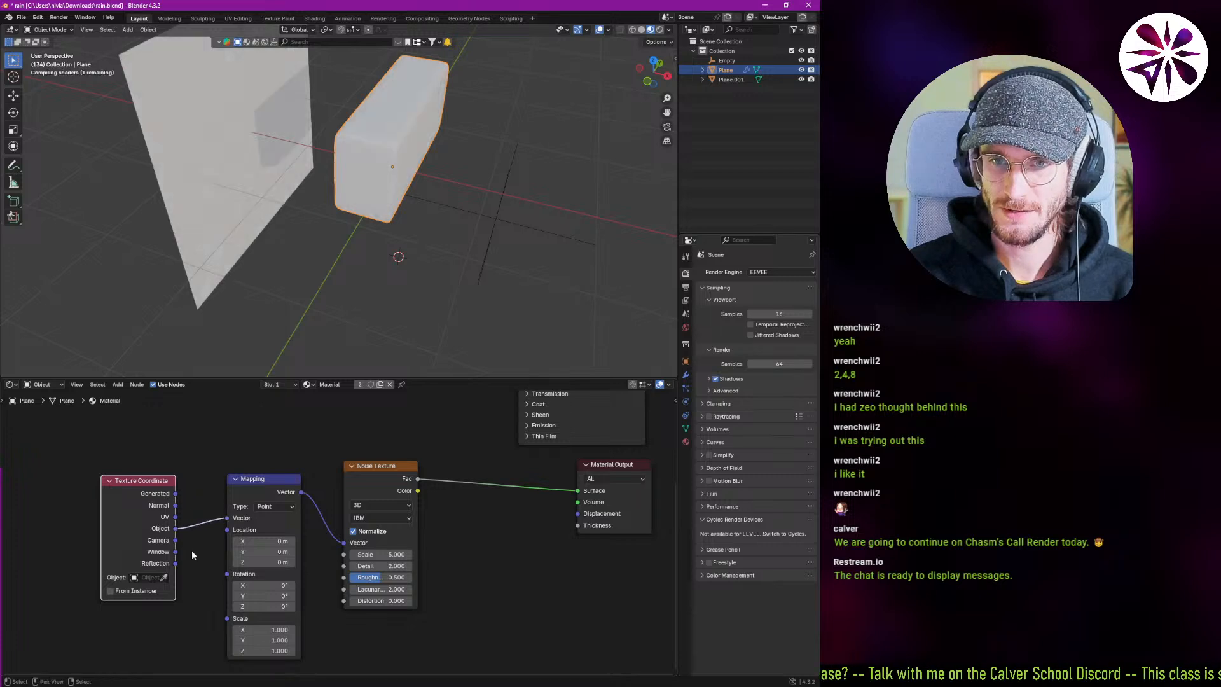
pyautogui.click(164, 577)
pyautogui.click(490, 237)
# Shift the Empty slightly and try rotating it freely and about the global Y axis to see the texture follow.
pyautogui.moveTo(490, 238); pyautogui.dragTo(448, 273, button='middle')
pyautogui.rightClick(455, 270)
pyautogui.press('r')
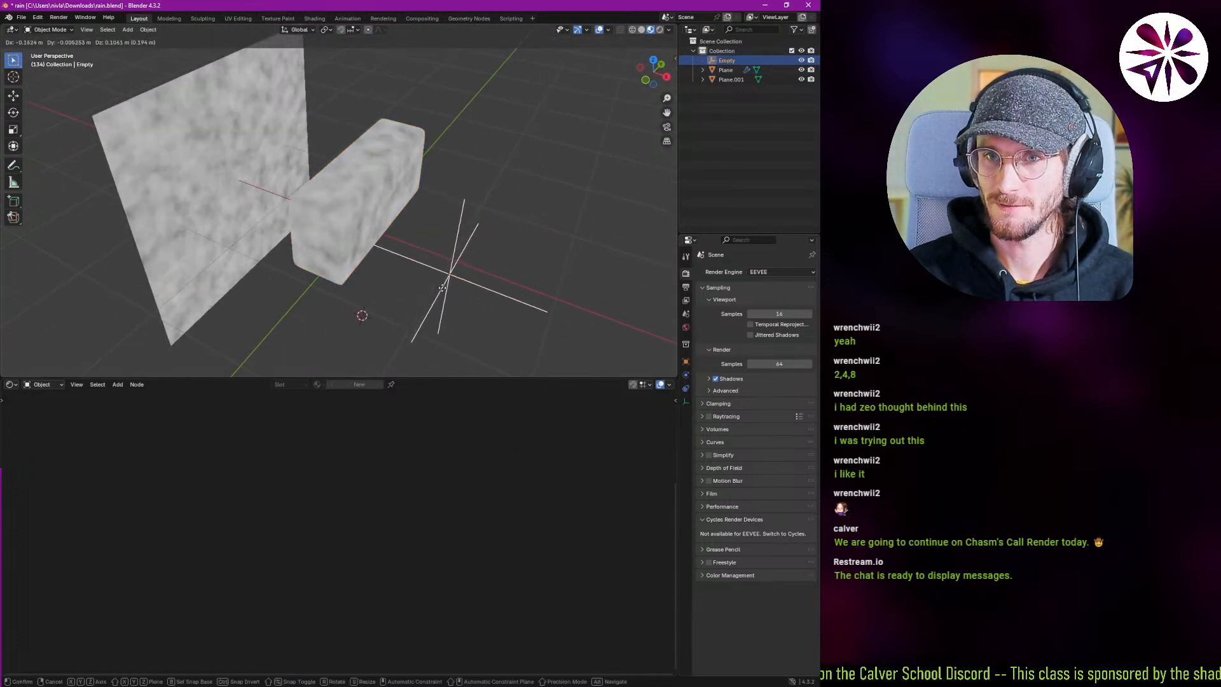
pyautogui.click(563, 328)
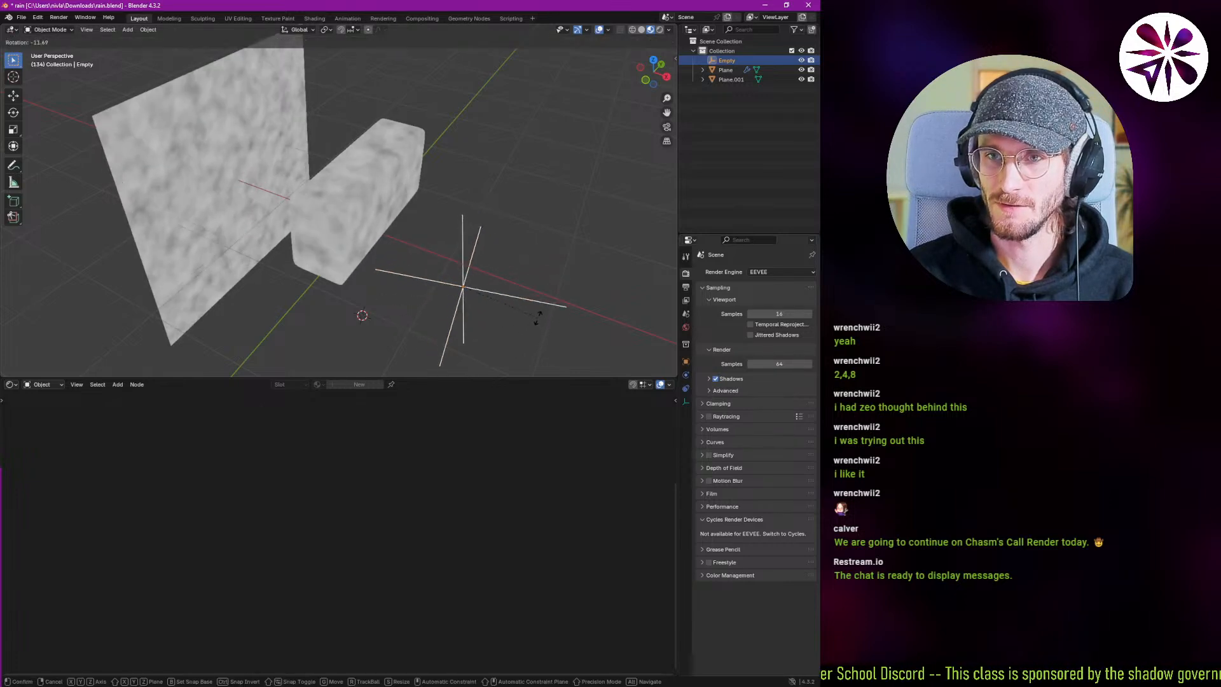
pyautogui.press('r')
pyautogui.press('x')
pyautogui.press('y')
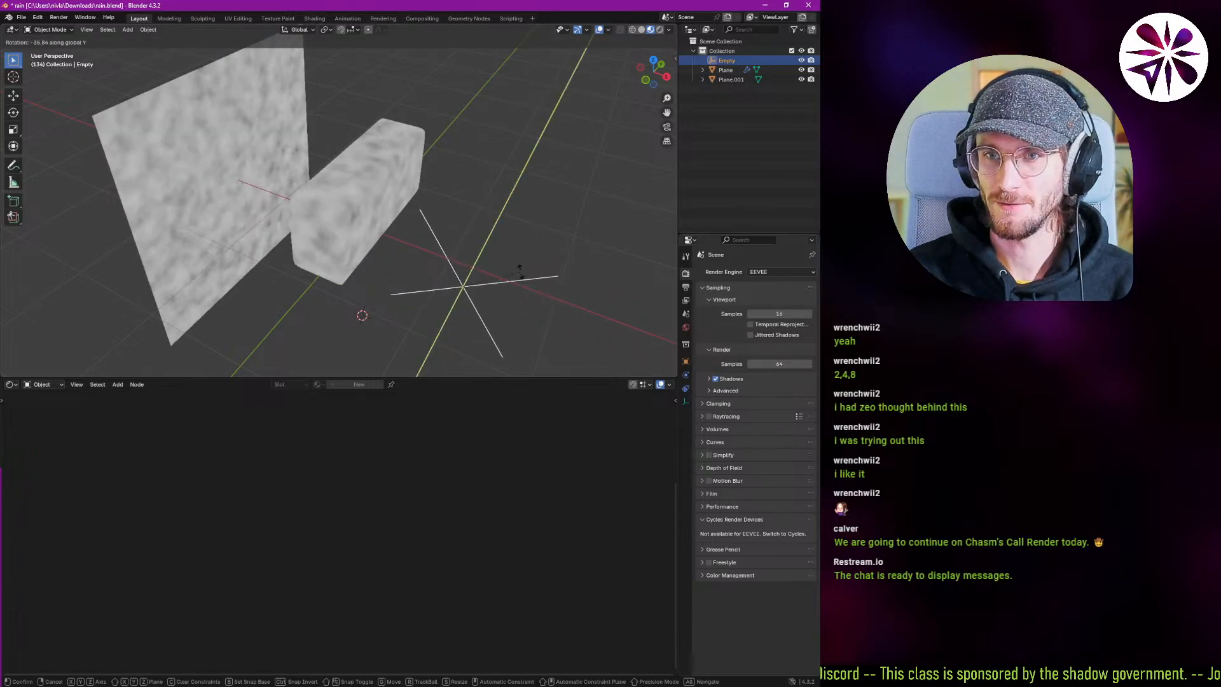
pyautogui.rightClick(530, 287)
# Cancel the Empty's rotation and set the noise material's Mapping Z scale to 0.1 to stretch the pattern vertically.
pyautogui.rightClick(356, 244)
pyautogui.scroll(1, 224, 592)
pyautogui.moveTo(232, 626); pyautogui.dragTo(223, 588, button='middle')
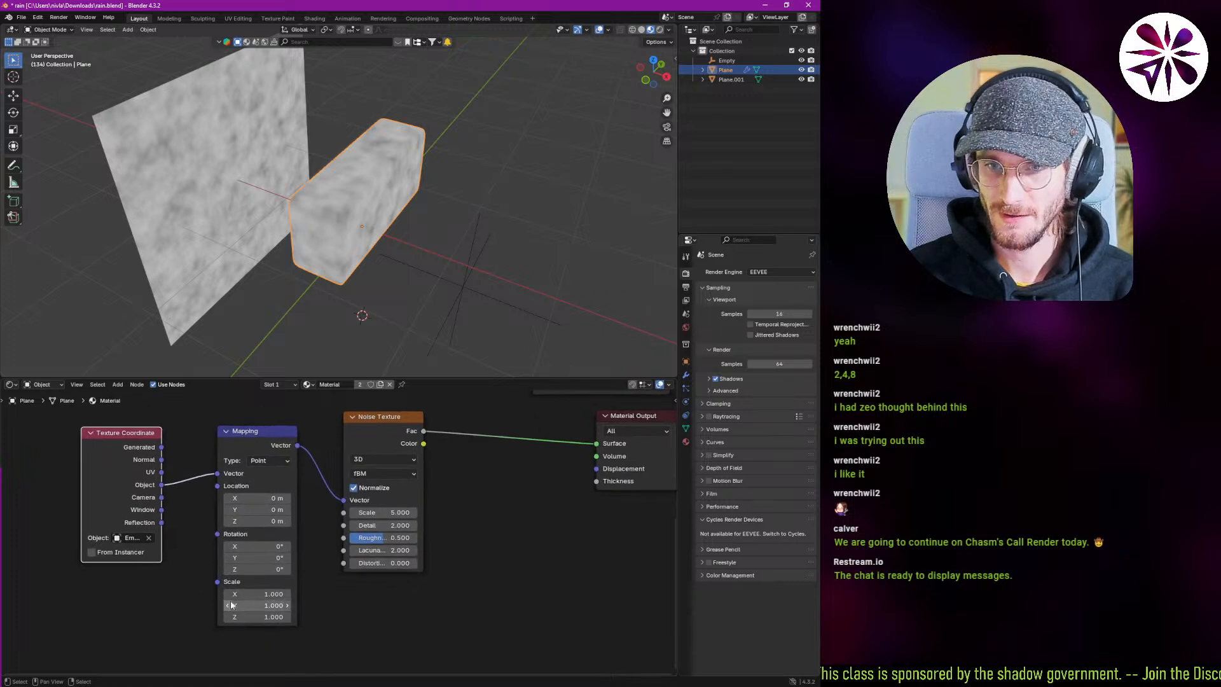
pyautogui.click(245, 616)
pyautogui.moveTo(263, 616); pyautogui.dragTo(197, 616)
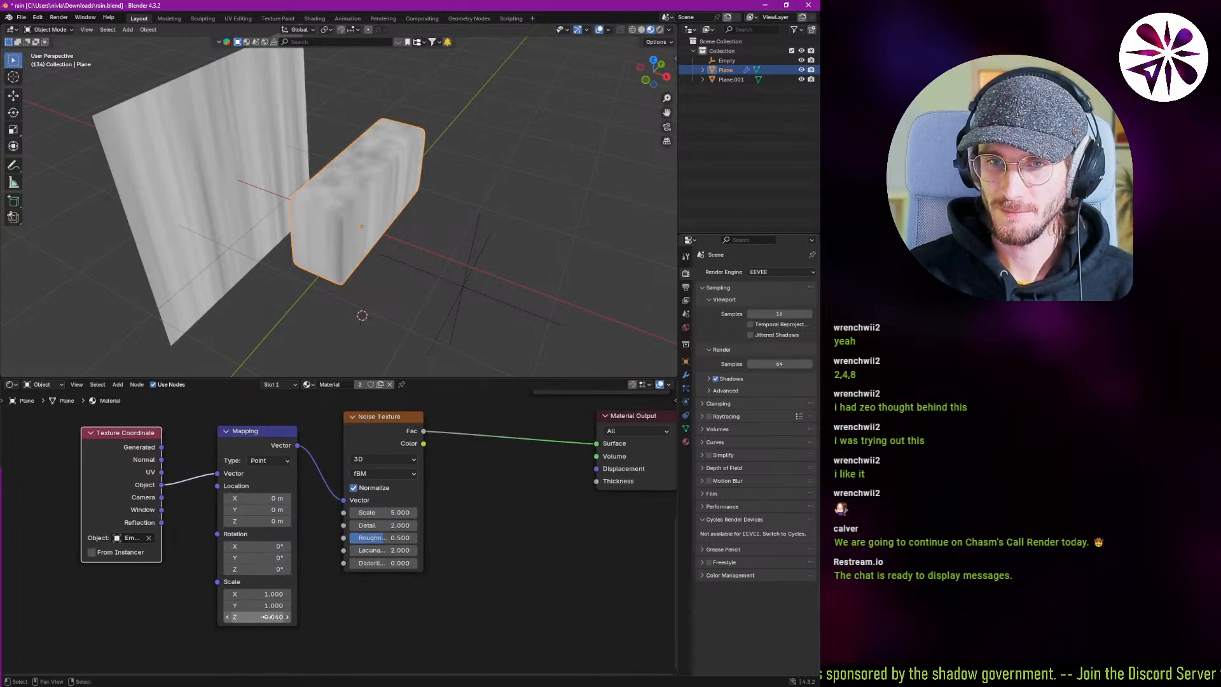
pyautogui.click(270, 616)
pyautogui.press('BackSpace')
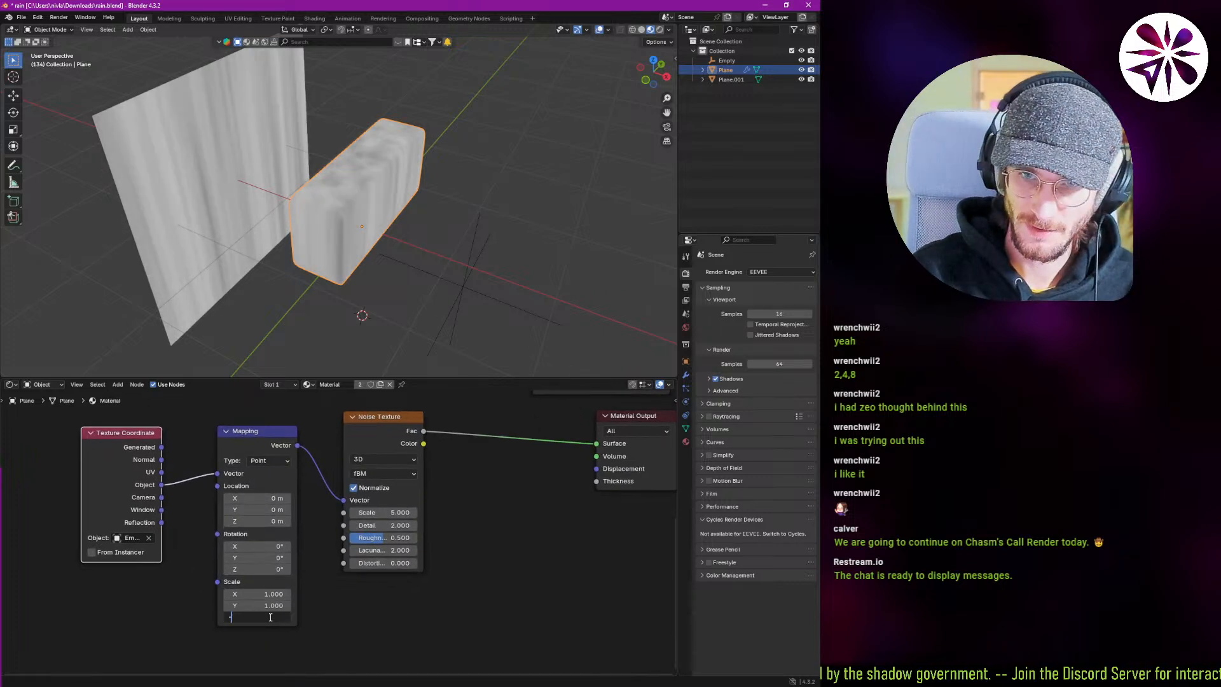
pyautogui.write('.1')
pyautogui.press('Return')
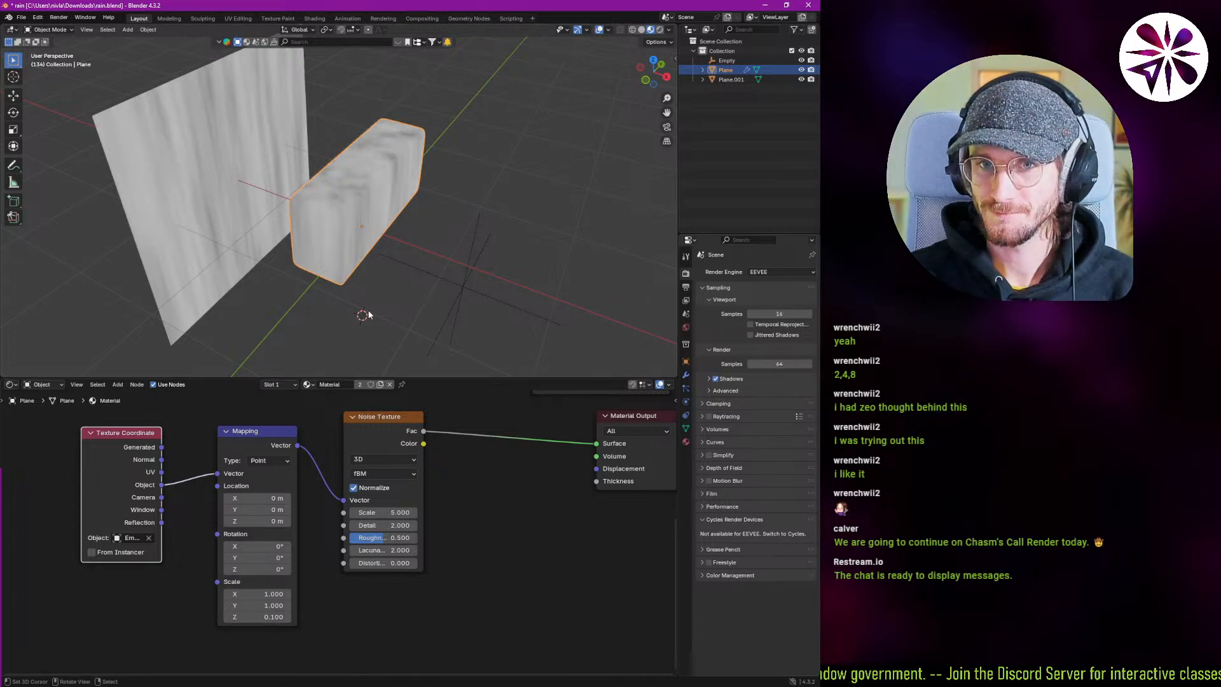
# Insert a Color Ramp node between the Noise Texture and the Material Output.
pyautogui.moveTo(517, 418); pyautogui.dragTo(373, 471, button='middle')
pyautogui.hotkey('shift', 'a')
pyautogui.click(373, 471)
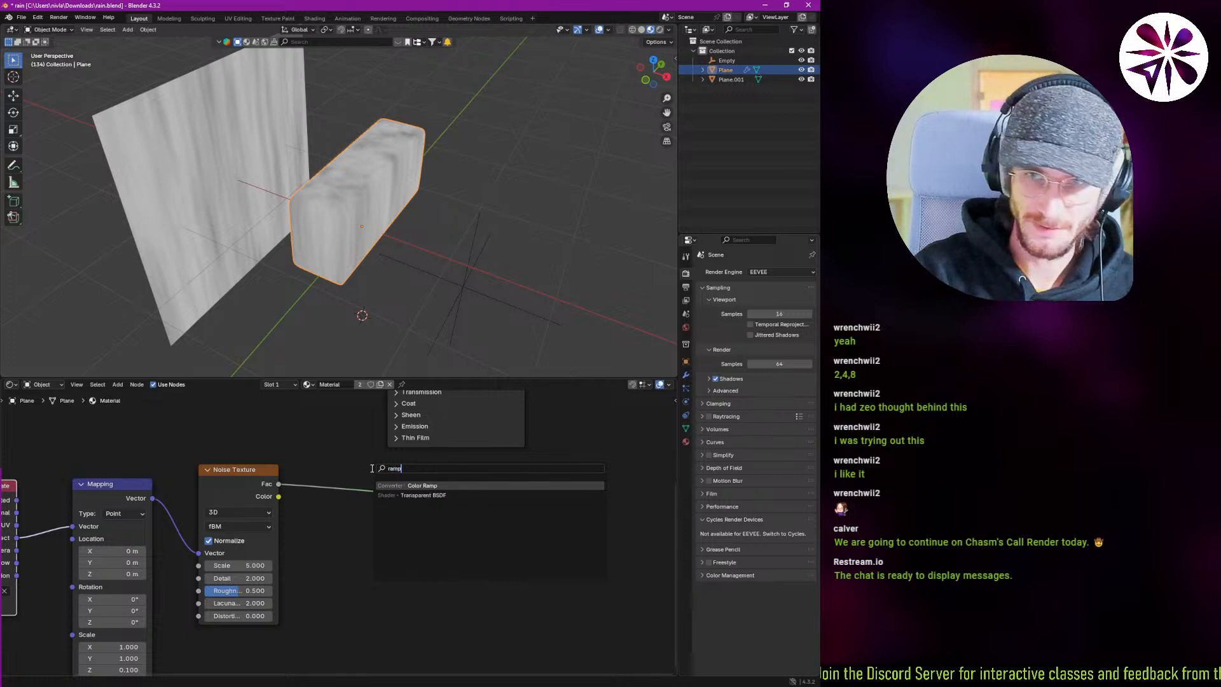
pyautogui.press('Return')
pyautogui.click(352, 533)
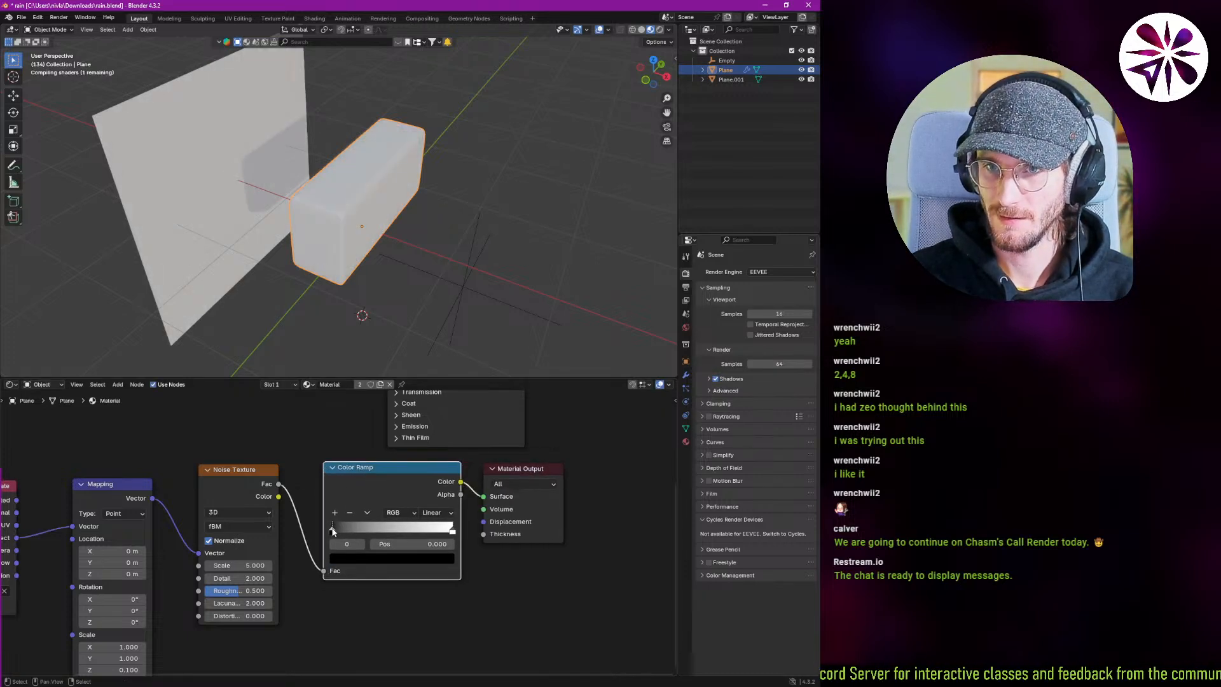
# Tighten the Color Ramp by pulling the white stop inward and moving the black stop to 0.659, isolating thin white streaks.
pyautogui.moveTo(335, 531); pyautogui.dragTo(272, 534)
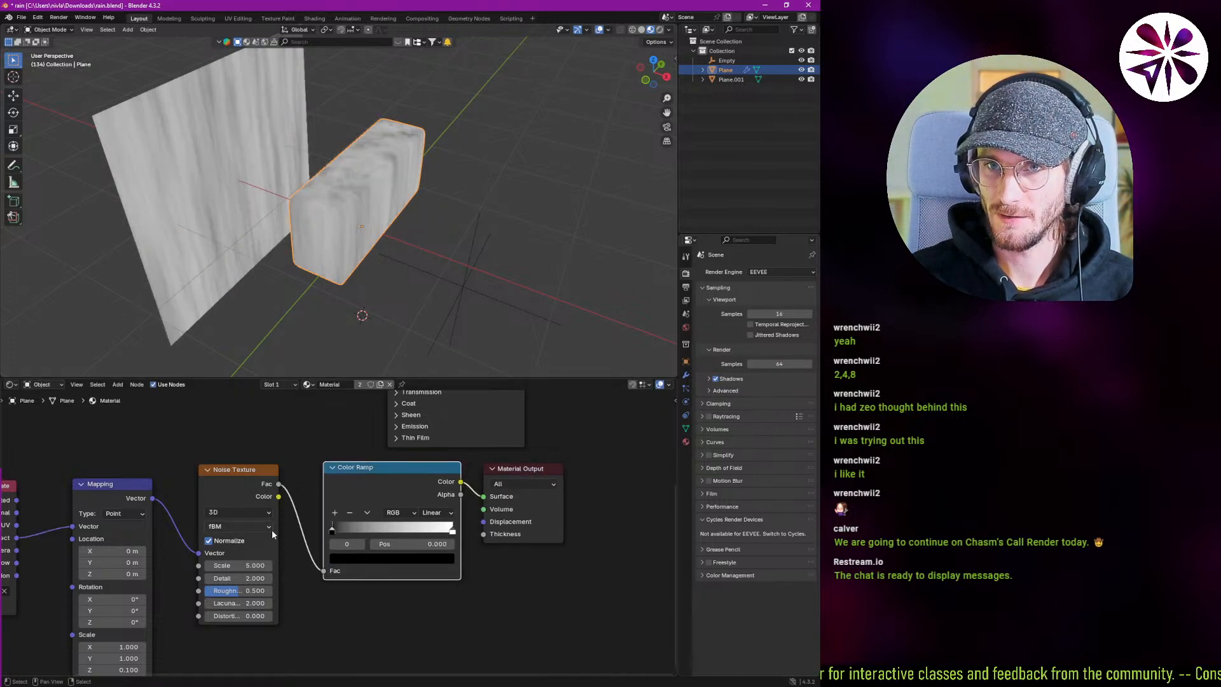
pyautogui.moveTo(452, 525); pyautogui.dragTo(373, 529)
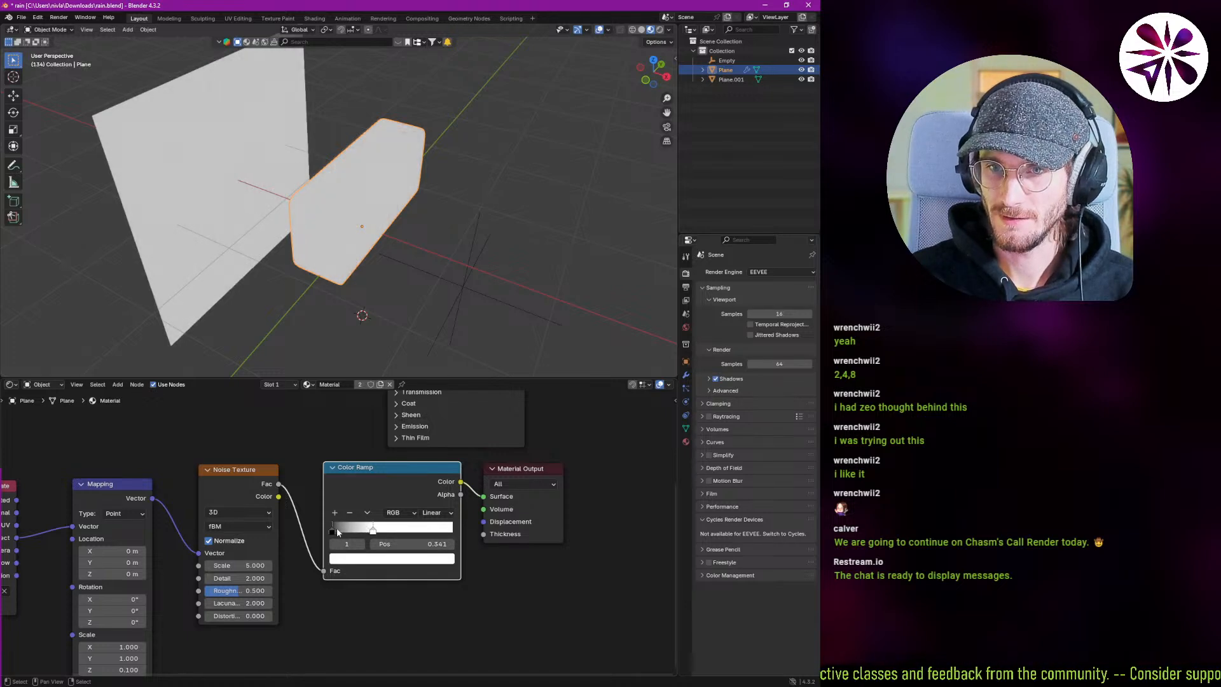
pyautogui.hotkey('ctrl', 'z')
pyautogui.moveTo(331, 527); pyautogui.dragTo(410, 525)
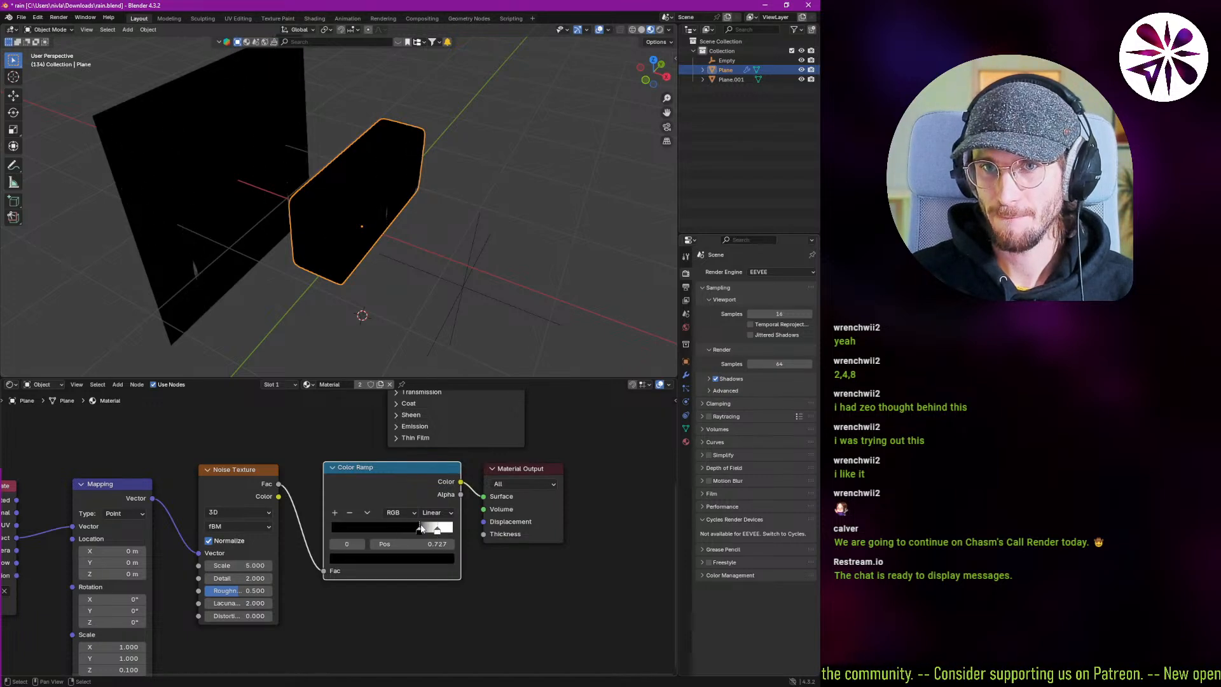
pyautogui.moveTo(421, 529); pyautogui.dragTo(407, 530)
# Set the Noise Texture's Scale to 26.2 and Detail to 0.9.
pyautogui.moveTo(244, 601); pyautogui.dragTo(313, 568, button='middle')
pyautogui.scroll(3, 312, 569)
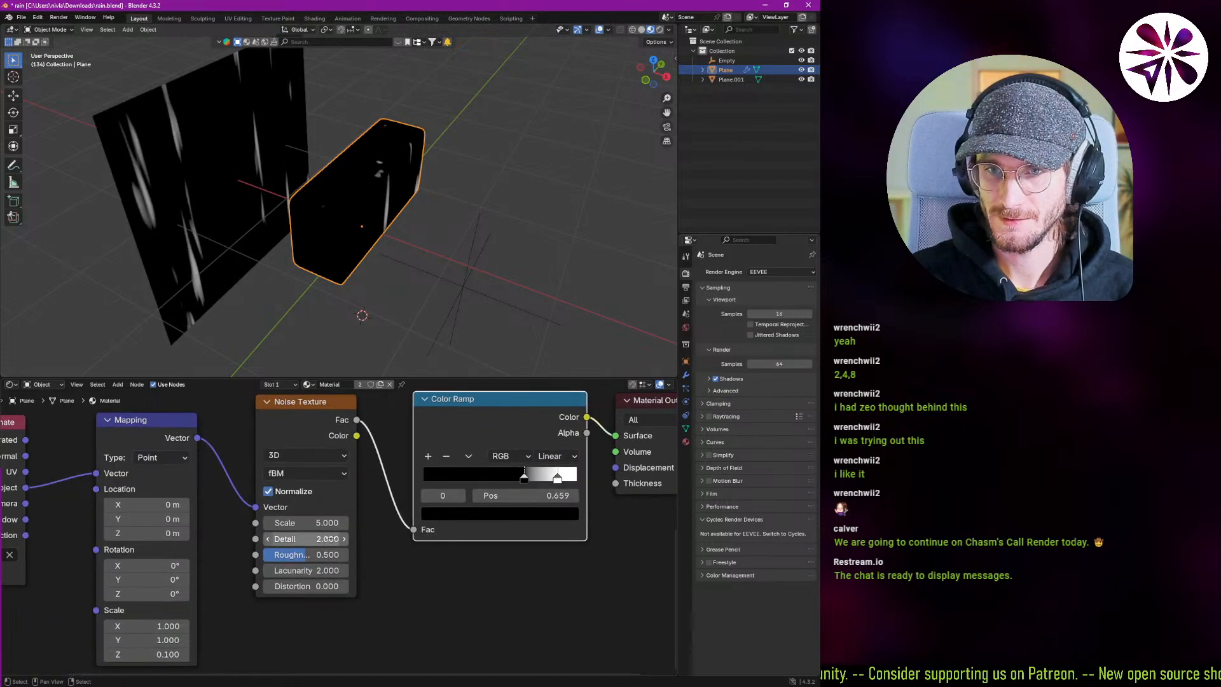
pyautogui.moveTo(312, 539)
pyautogui.mouseDown()
pyautogui.moveTo(298, 539)
pyautogui.moveTo(375, 522)
pyautogui.mouseUp()
# Try a Mapping Z scale of 0.01, then set it to 0.05 for moderately elongated streaks.
pyautogui.moveTo(162, 613); pyautogui.dragTo(195, 564, button='middle')
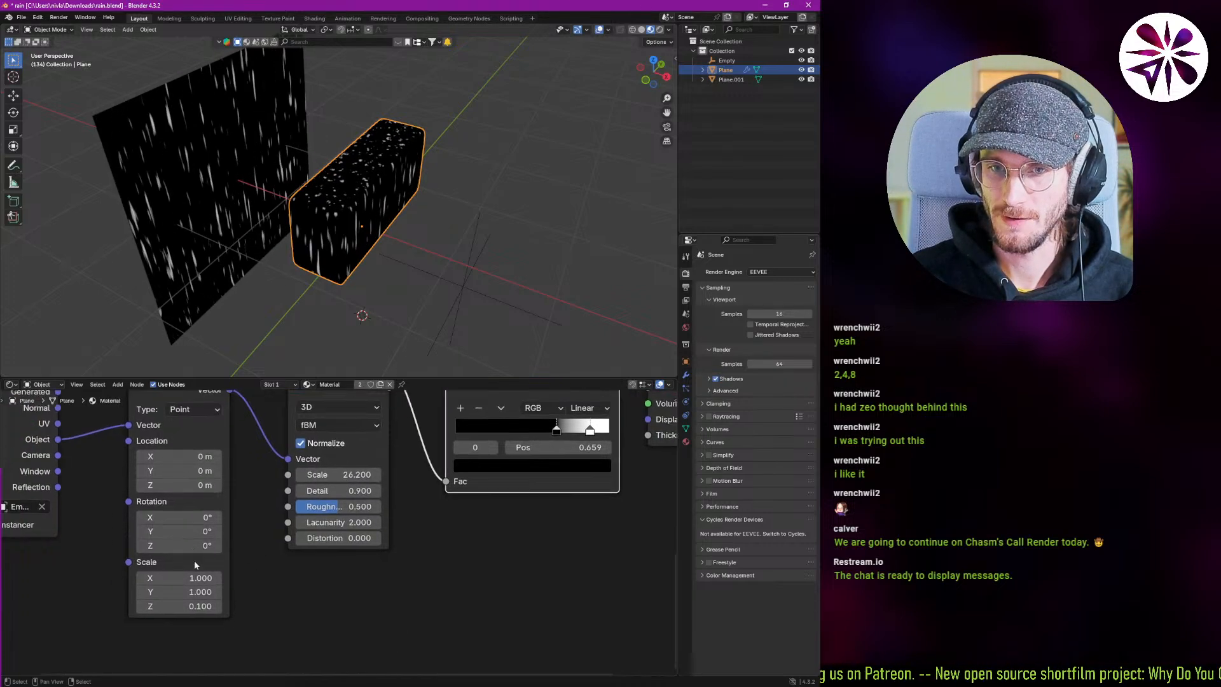
pyautogui.click(186, 606)
pyautogui.write('0.01')
pyautogui.press('Return')
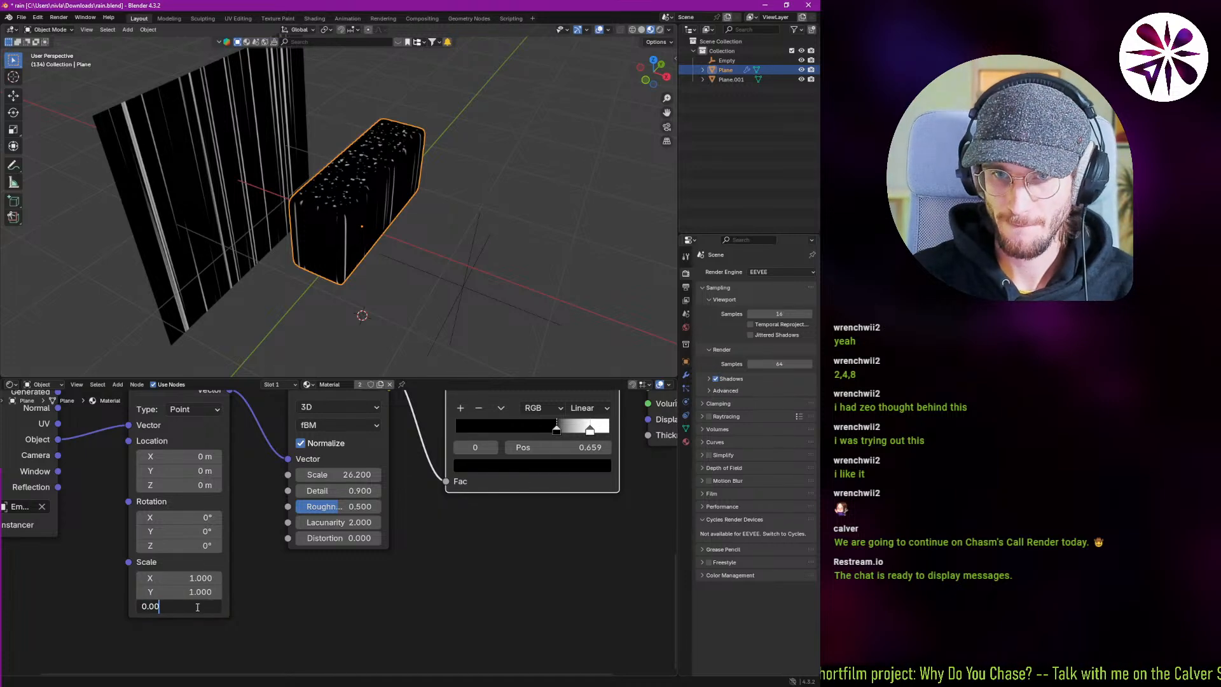
pyautogui.click(197, 607)
pyautogui.write('0.05')
pyautogui.press('Return')
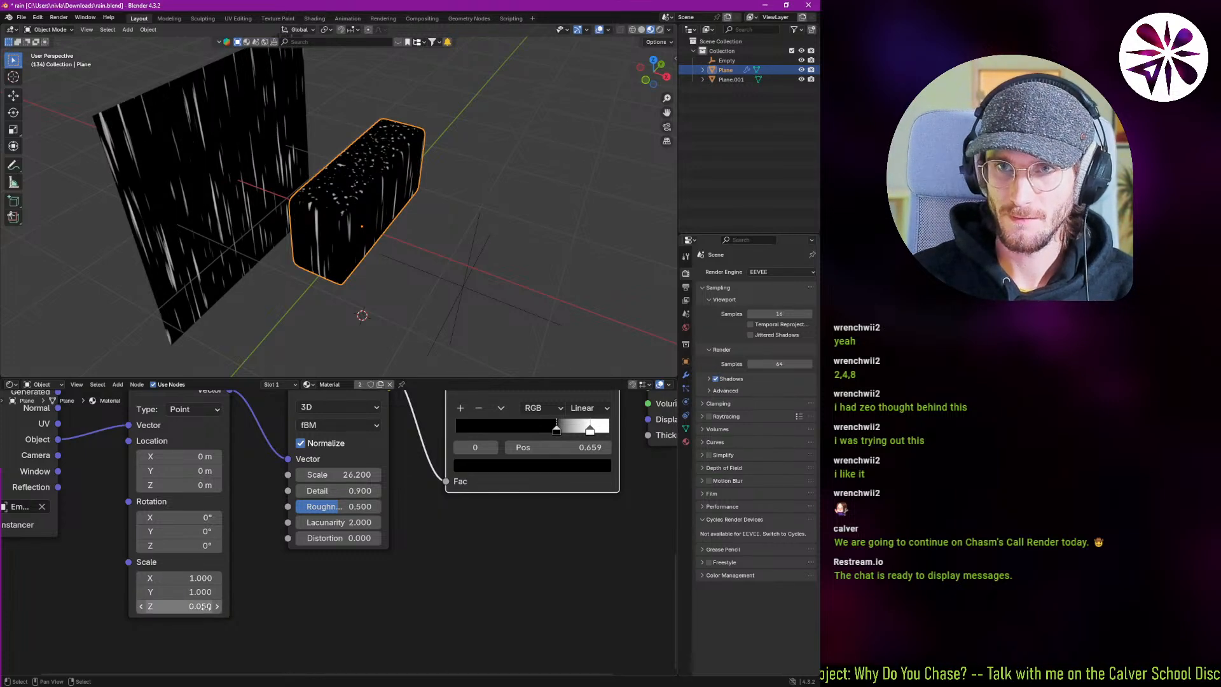
pyautogui.press('Escape')
# Space out the Texture Coordinate and Mapping nodes and drive the Mapping's Z location with a frame-based expression during playback.
pyautogui.moveTo(426, 516); pyautogui.dragTo(432, 549, button='middle')
pyautogui.scroll(-3, 432, 549)
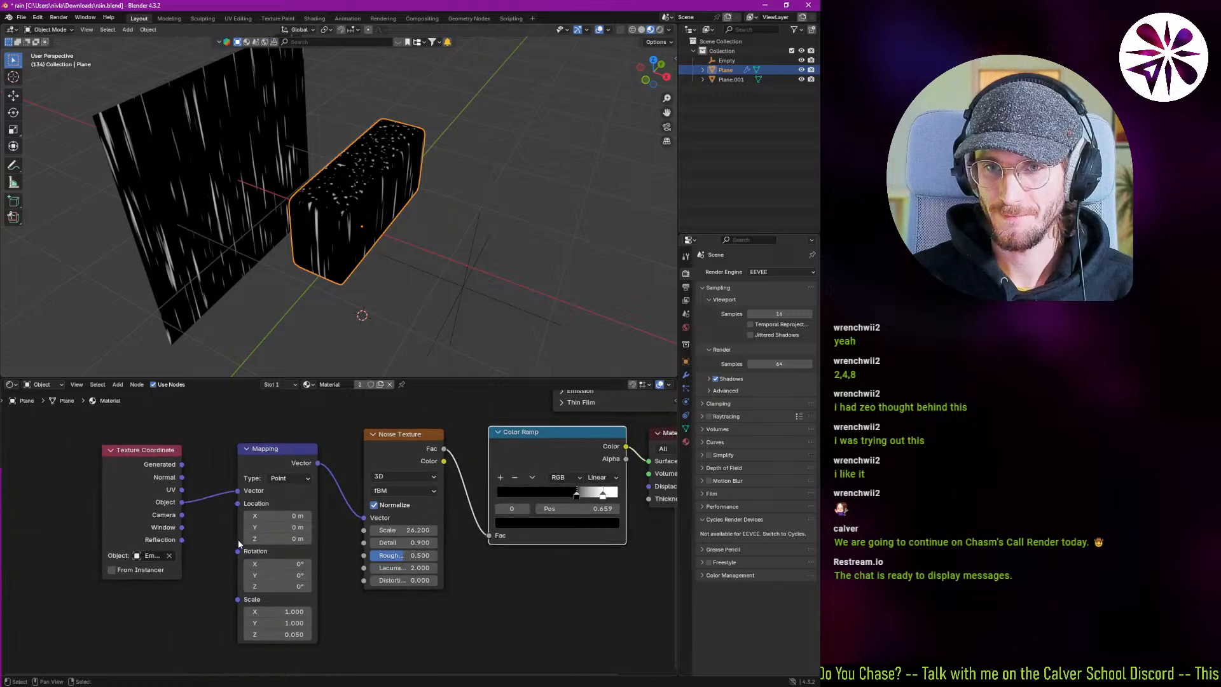
pyautogui.moveTo(141, 503); pyautogui.dragTo(144, 496)
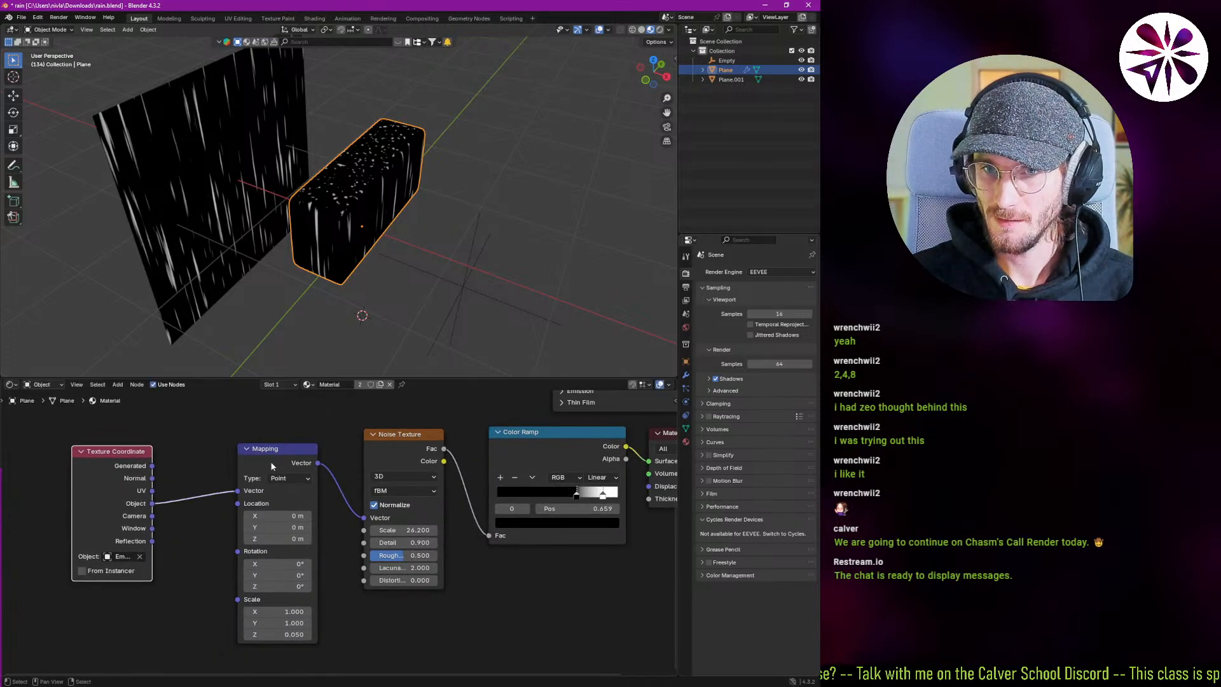
pyautogui.moveTo(272, 466); pyautogui.dragTo(261, 471)
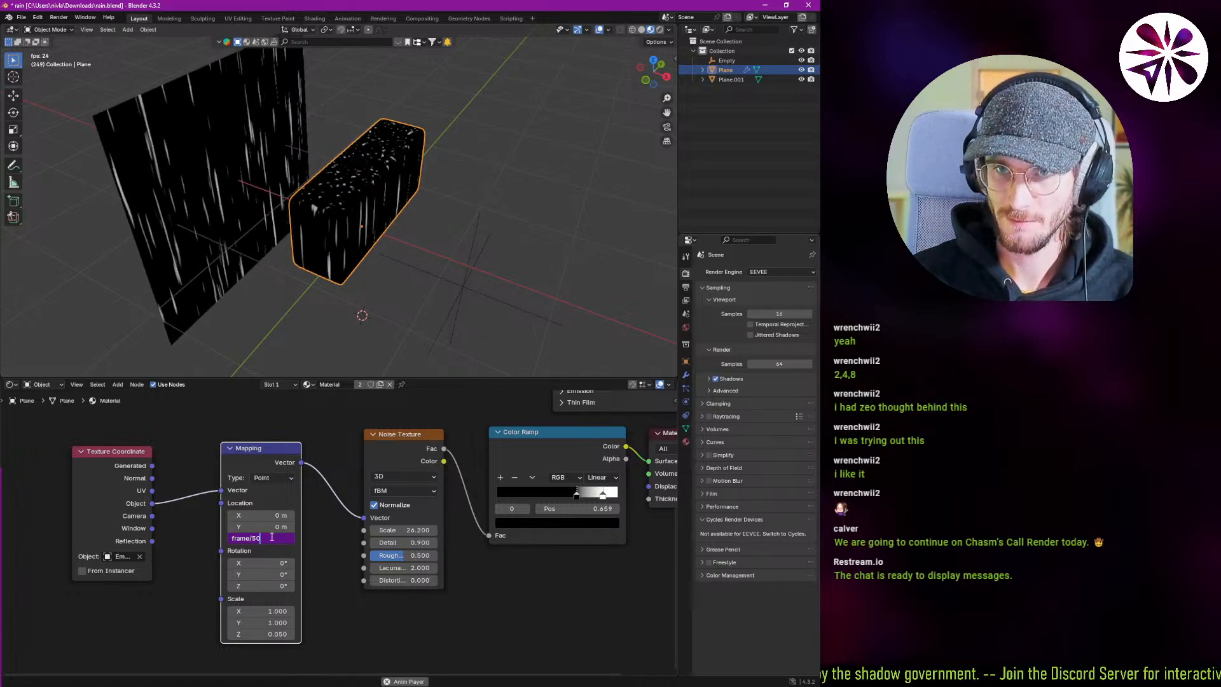
pyautogui.press('Return')
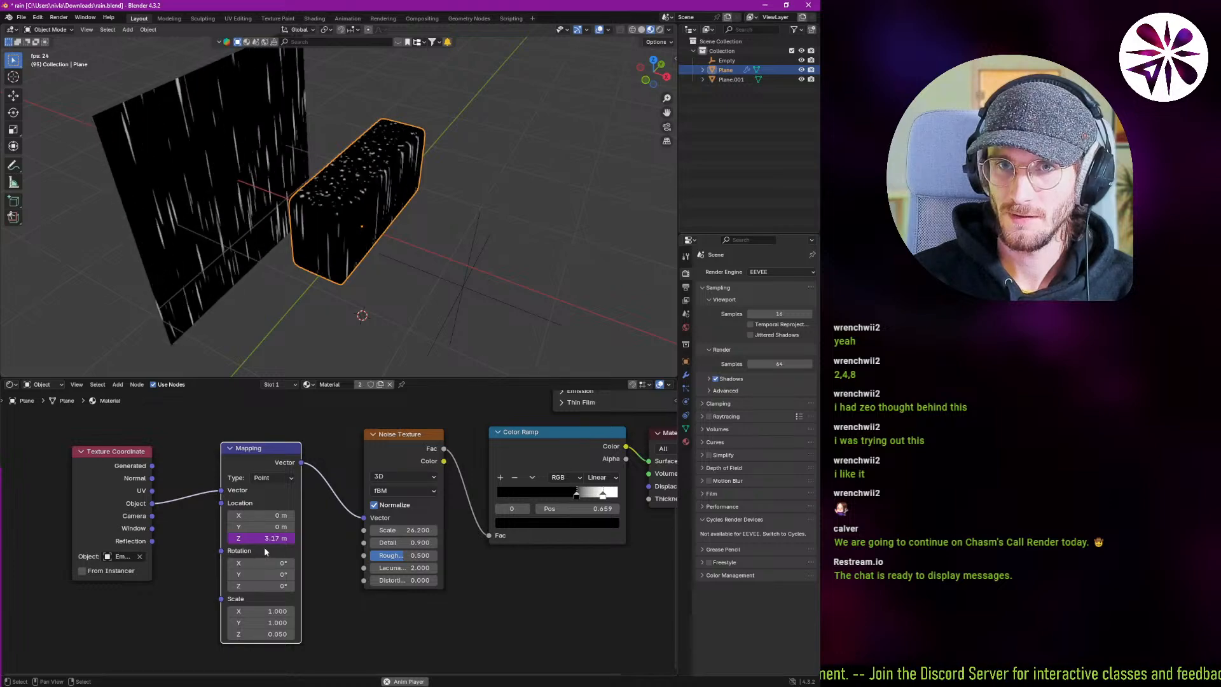
# Try rotating the Empty during playback to see the falling streaks change direction on both objects.
pyautogui.moveTo(283, 298); pyautogui.dragTo(241, 274, button='middle')
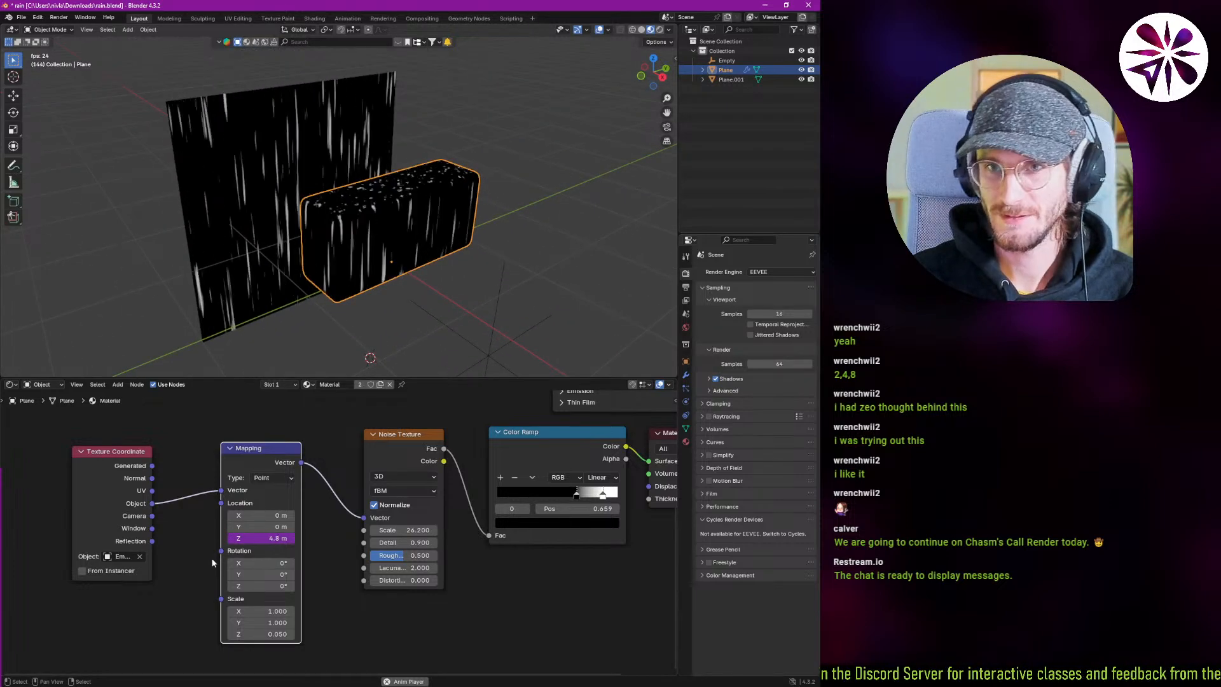
pyautogui.moveTo(427, 243); pyautogui.dragTo(396, 234, button='middle')
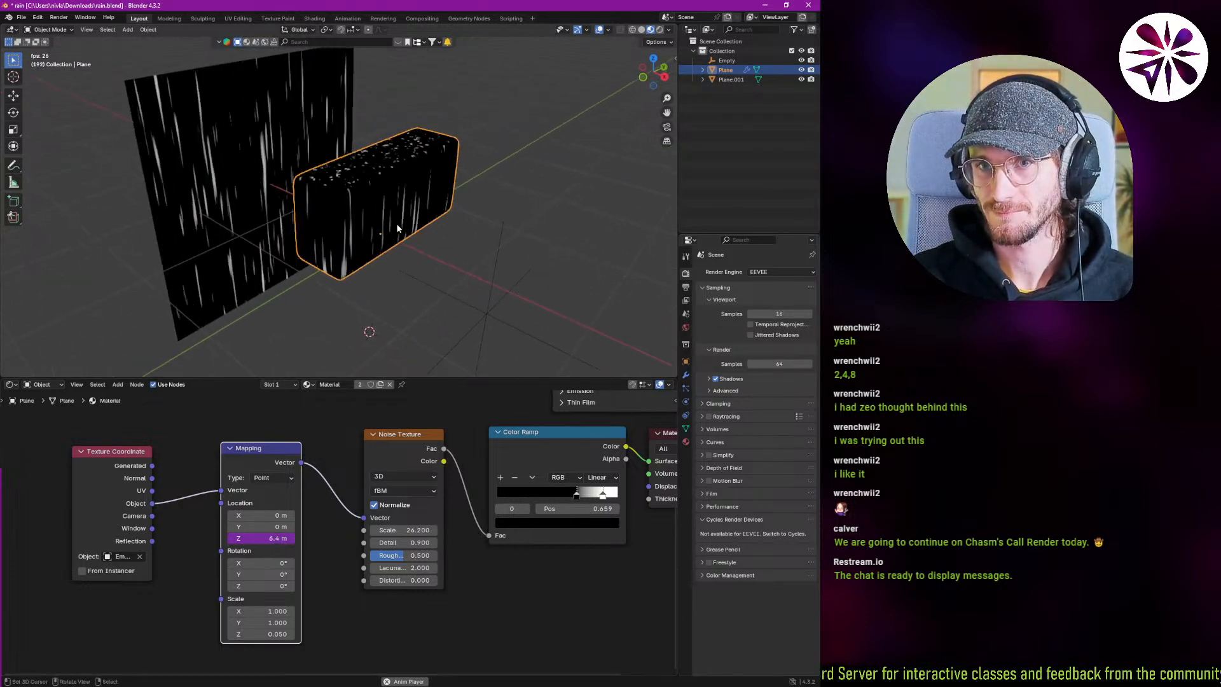
pyautogui.rightClick(496, 314)
pyautogui.click(497, 321)
pyautogui.moveTo(496, 320); pyautogui.dragTo(524, 318, button='middle')
pyautogui.press('r')
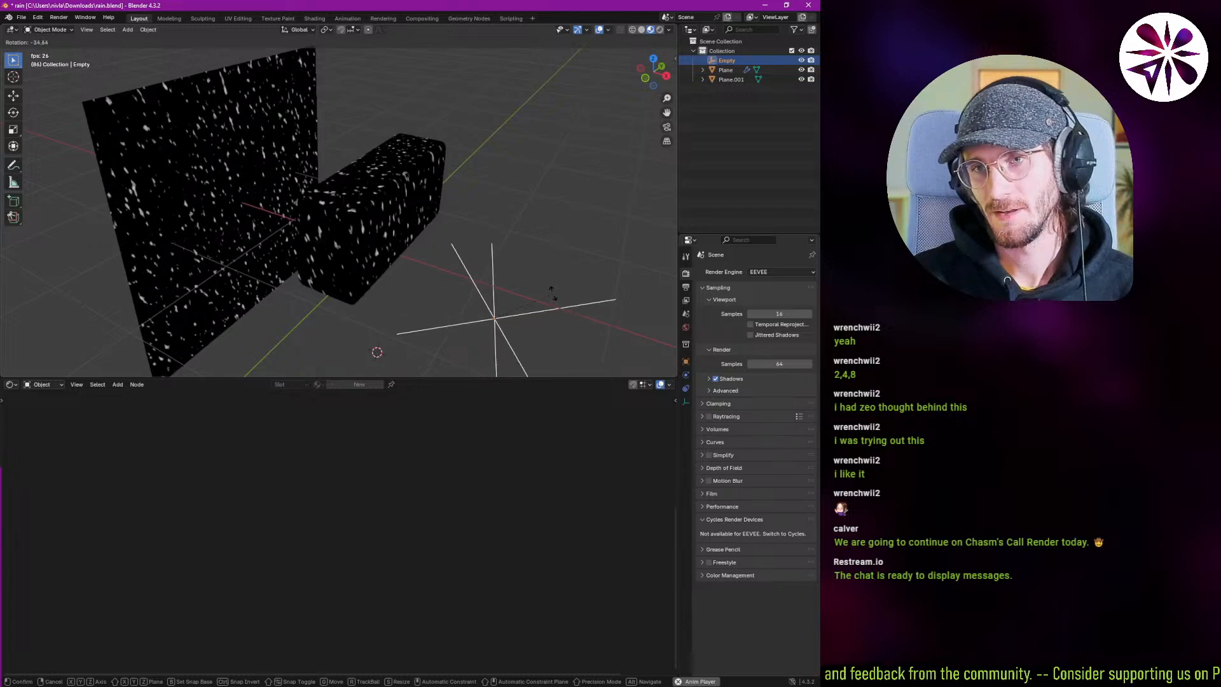
pyautogui.click(471, 286)
pyautogui.moveTo(472, 282)
pyautogui.mouseDown(button='middle')
pyautogui.moveTo(498, 303)
pyautogui.moveTo(461, 263)
pyautogui.moveTo(474, 269)
pyautogui.mouseUp(button='middle')
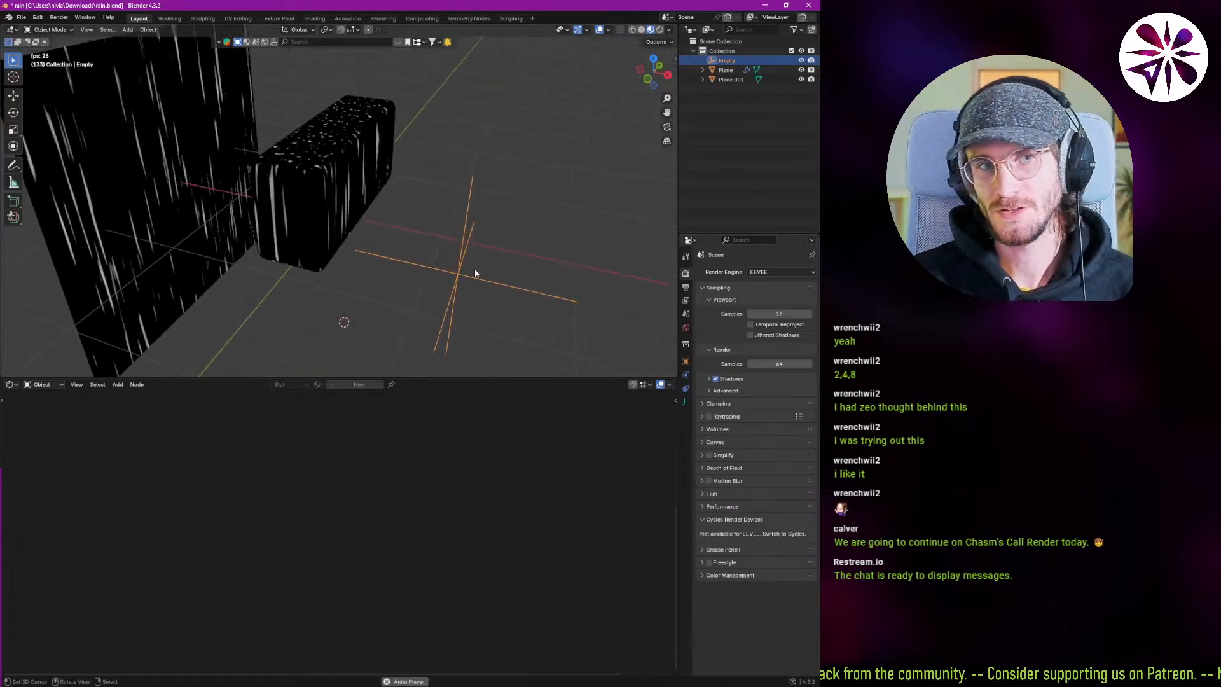
# Try rotating the standing plane during playback to check its effect on the streaks.
pyautogui.click(254, 175)
pyautogui.click(201, 199)
pyautogui.press('r')
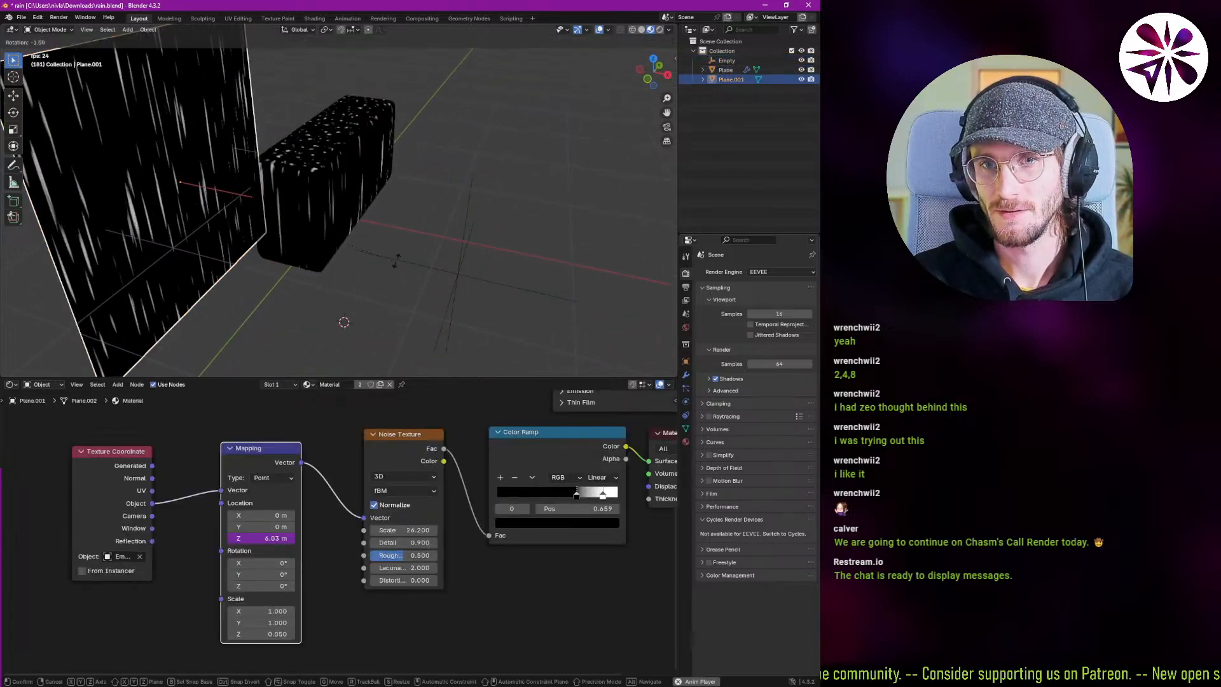
pyautogui.rightClick(387, 140)
# Add a Copy Rotation constraint to the standing plane with the Empty as its target.
pyautogui.rightClick(445, 283)
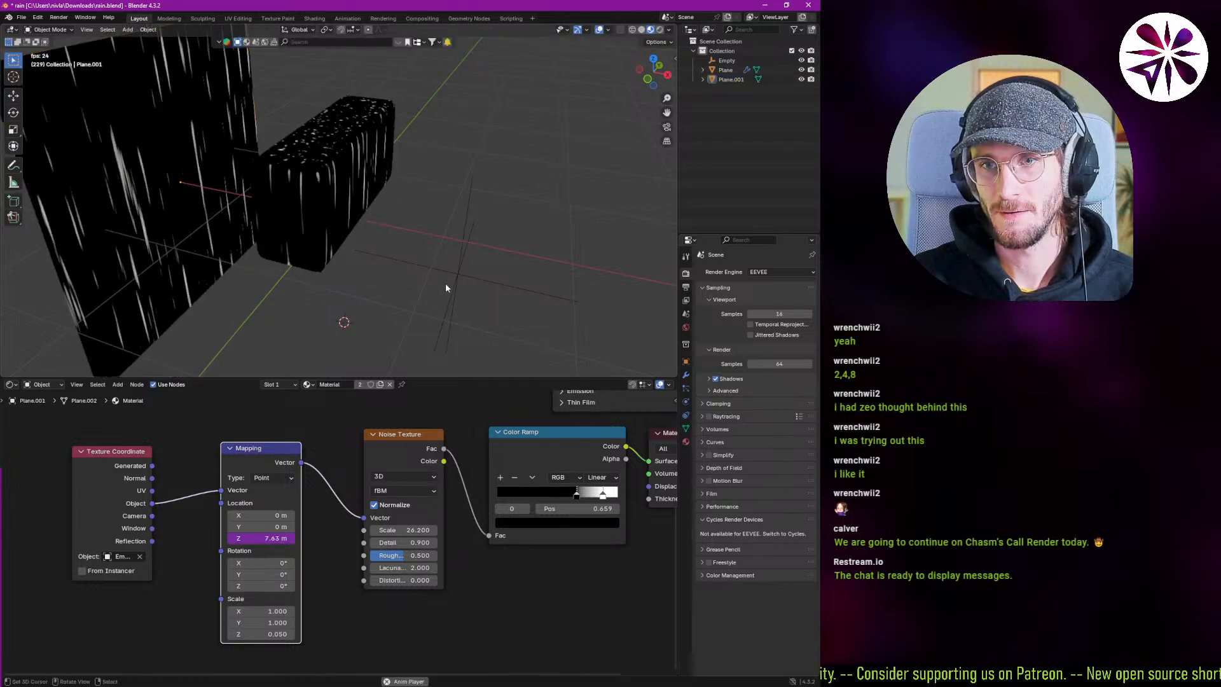
pyautogui.click(445, 273)
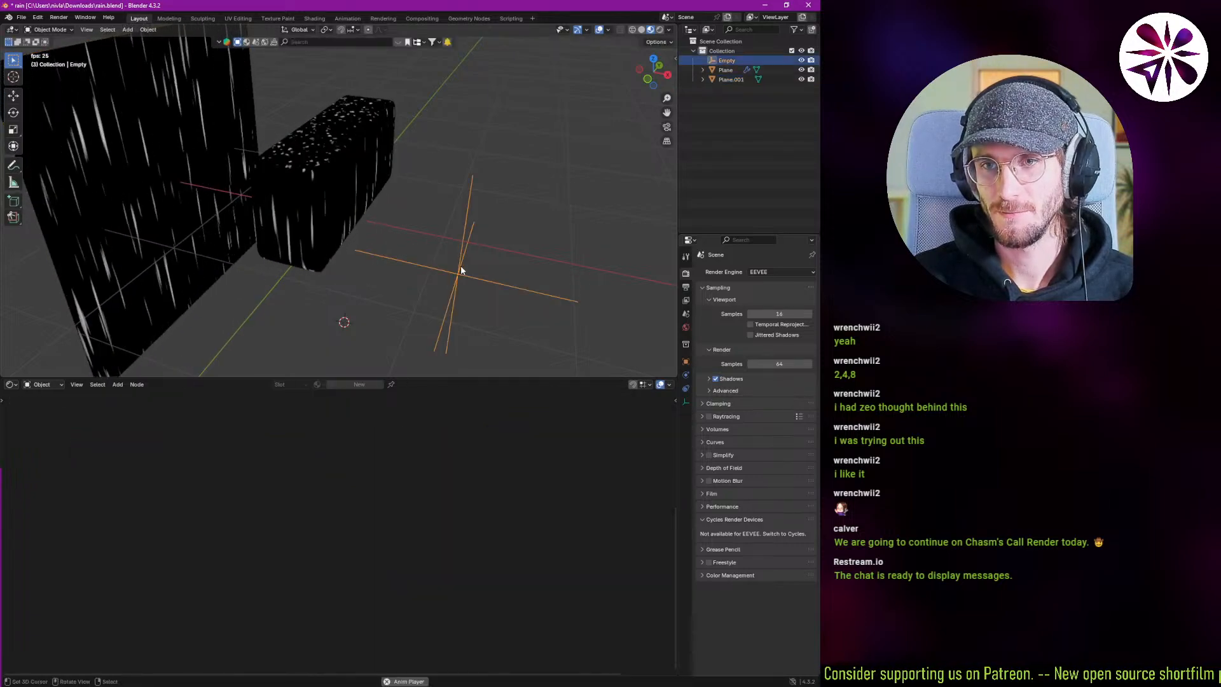
pyautogui.click(245, 223)
pyautogui.click(298, 219)
pyautogui.click(207, 220)
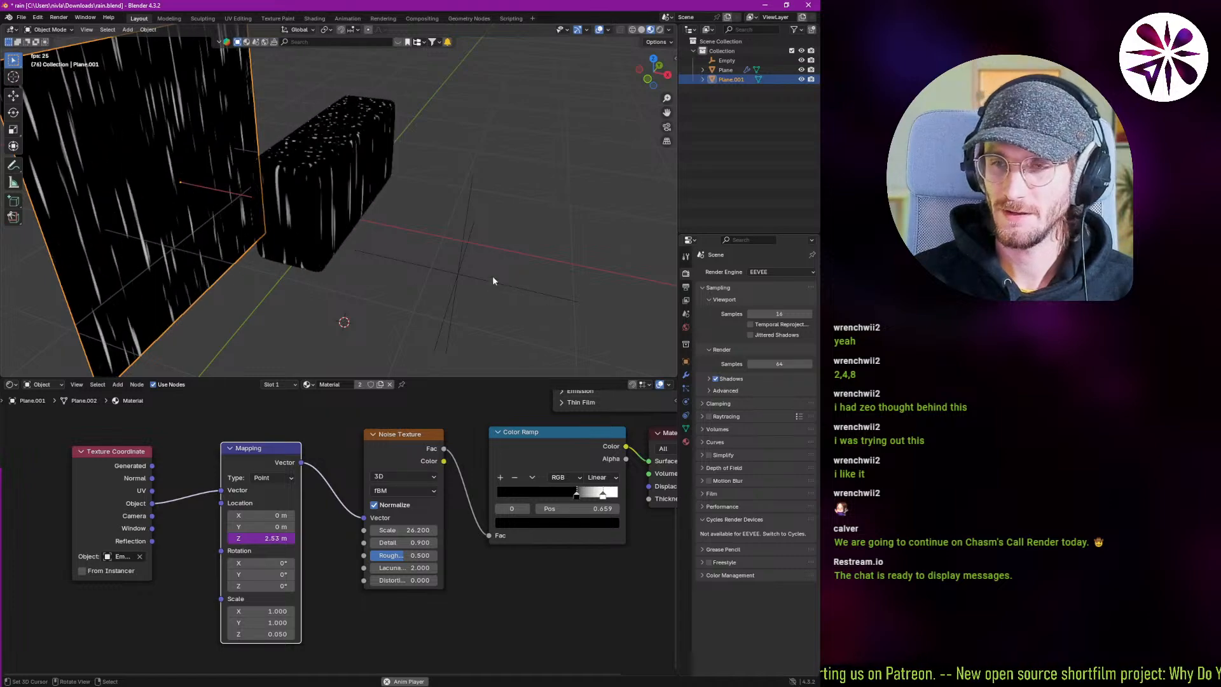
pyautogui.click(686, 414)
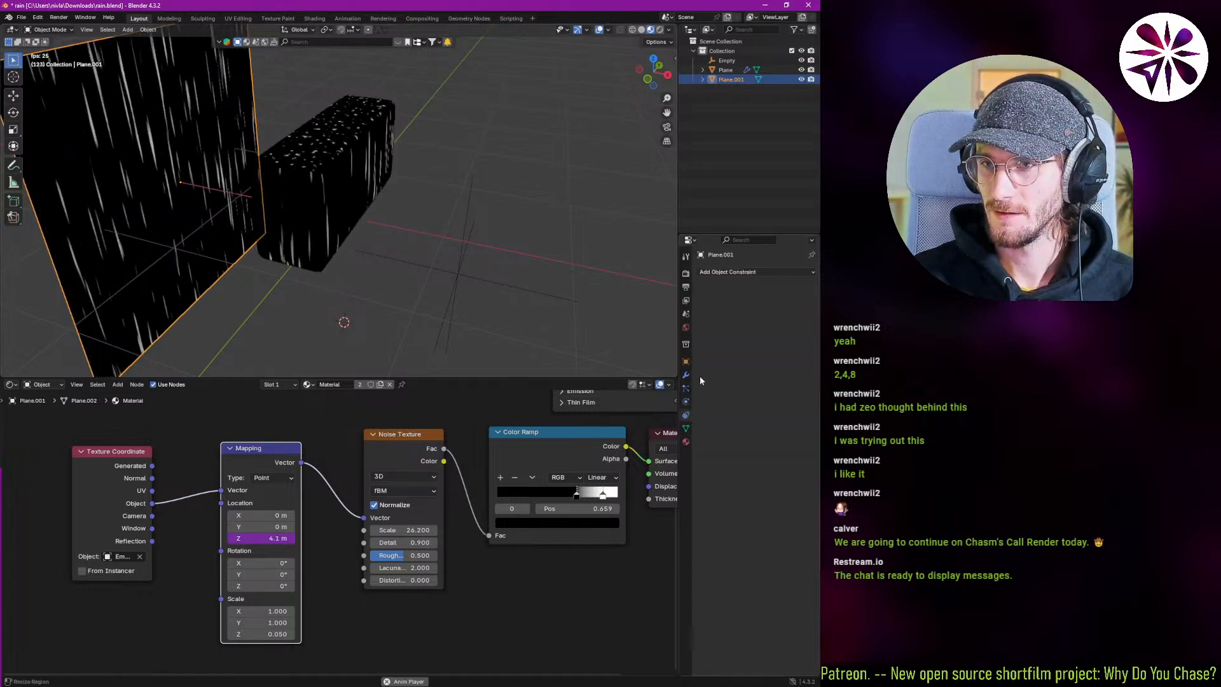
pyautogui.click(740, 273)
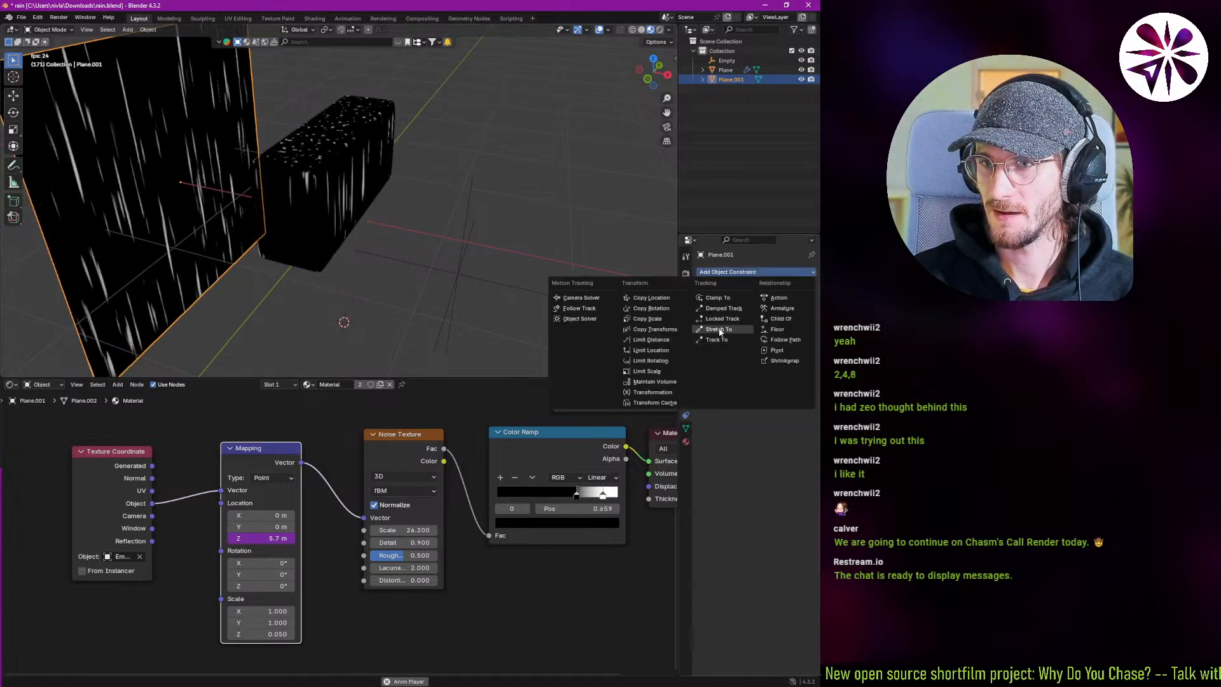
pyautogui.click(651, 307)
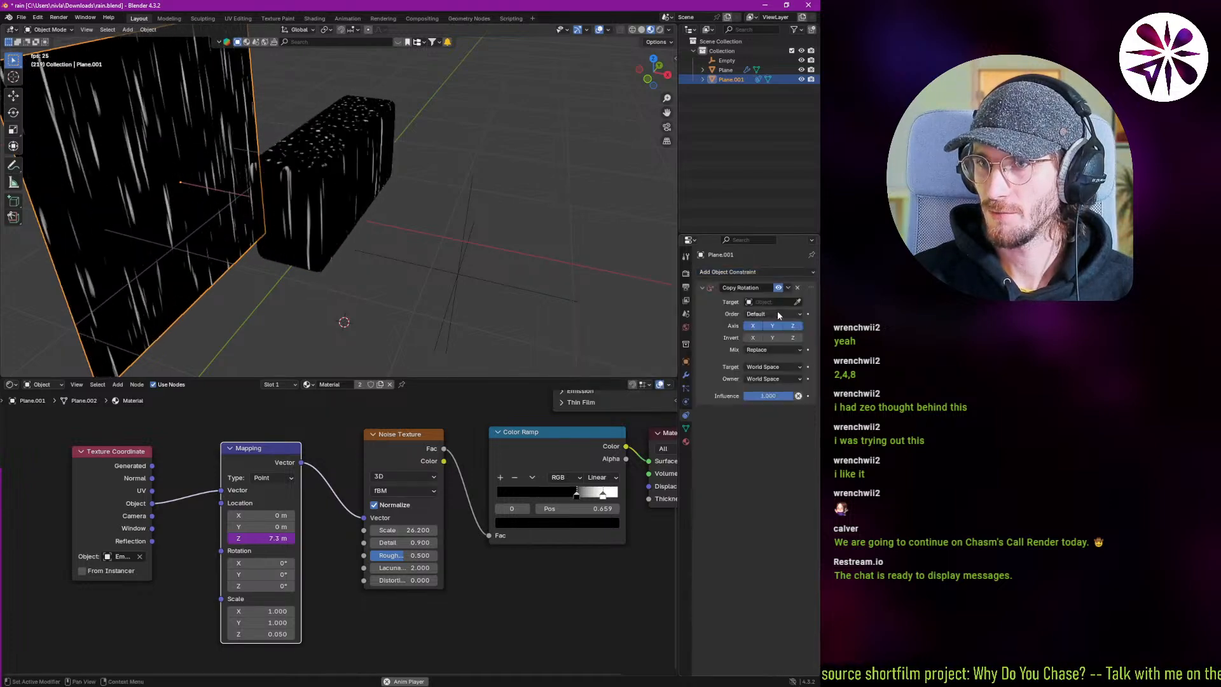
pyautogui.click(798, 302)
pyautogui.click(479, 277)
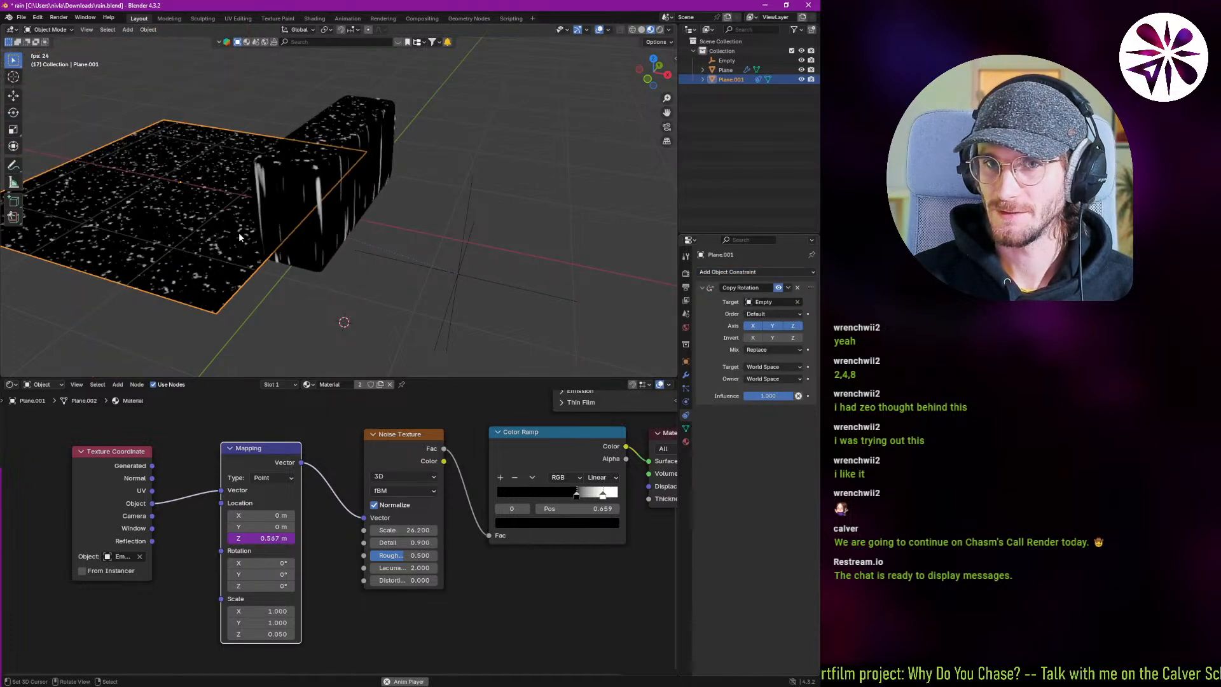
# Rotate the constrained plane's mesh 90 degrees about the Y axis in Edit Mode so it stands upright.
pyautogui.press('Tab')
pyautogui.write('ry')
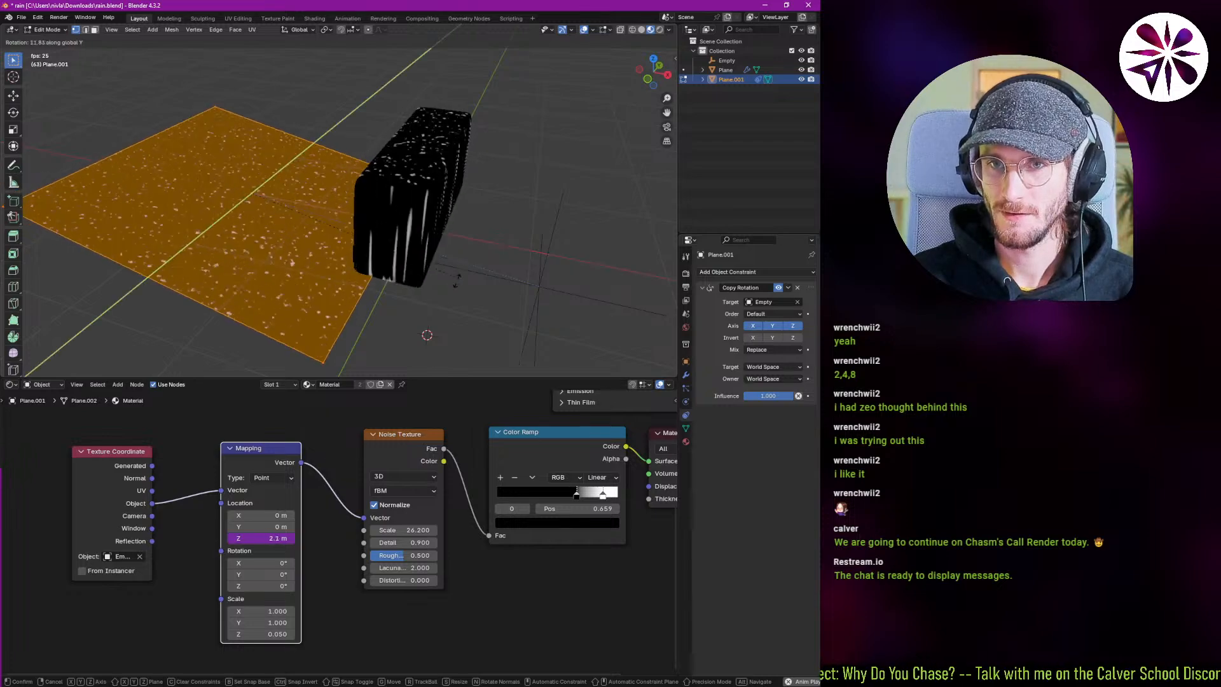
pyautogui.write('90')
pyautogui.press('Return')
pyautogui.press('Tab')
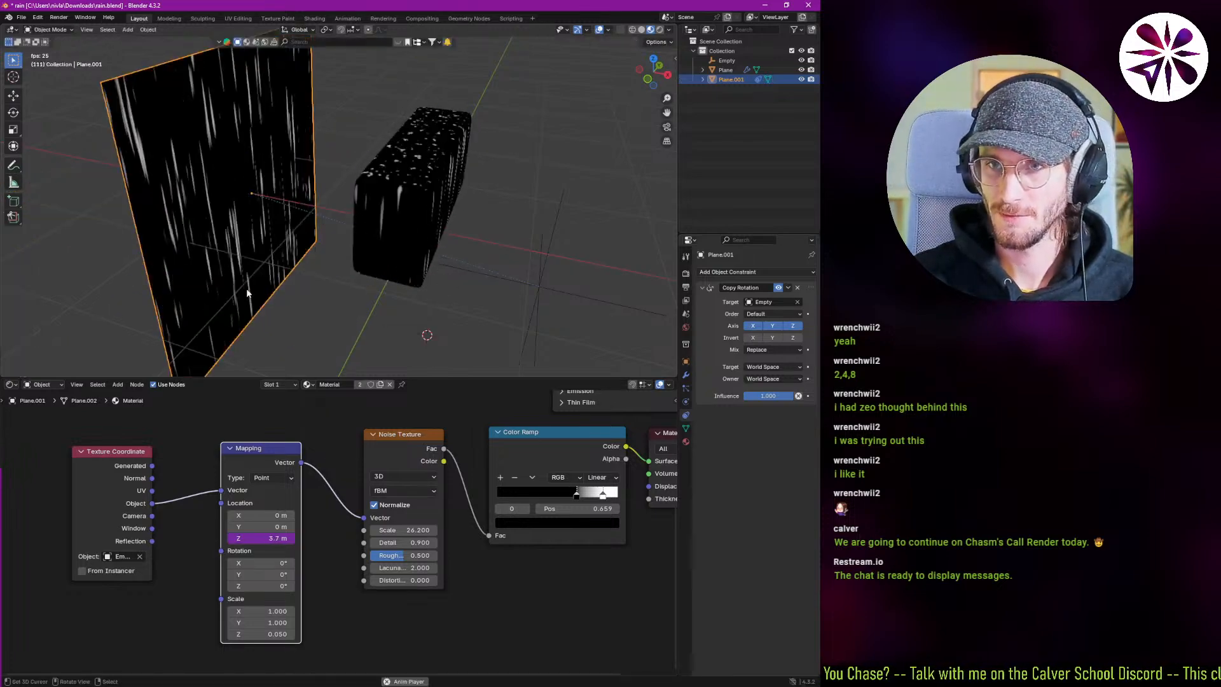
# Try rotating the Empty freely and in trackball mode to see the constrained plane turn with the streaks.
pyautogui.click(530, 290)
pyautogui.press('r')
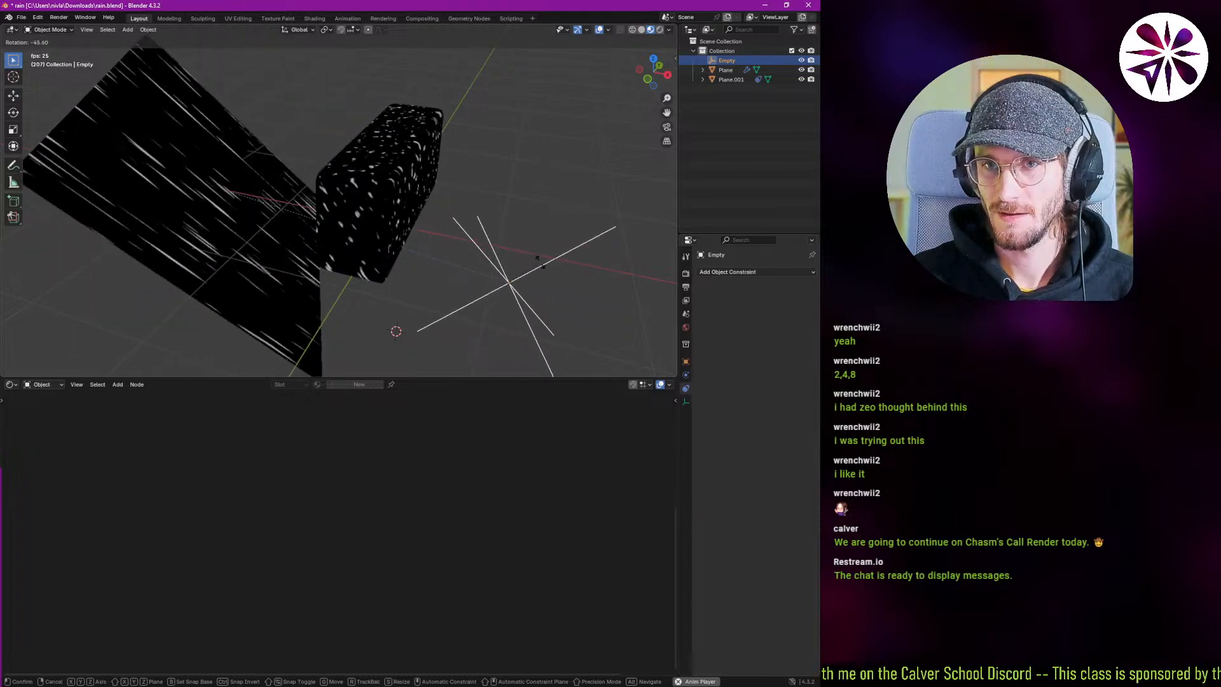
pyautogui.click(544, 239)
pyautogui.press('r')
pyautogui.press('r')
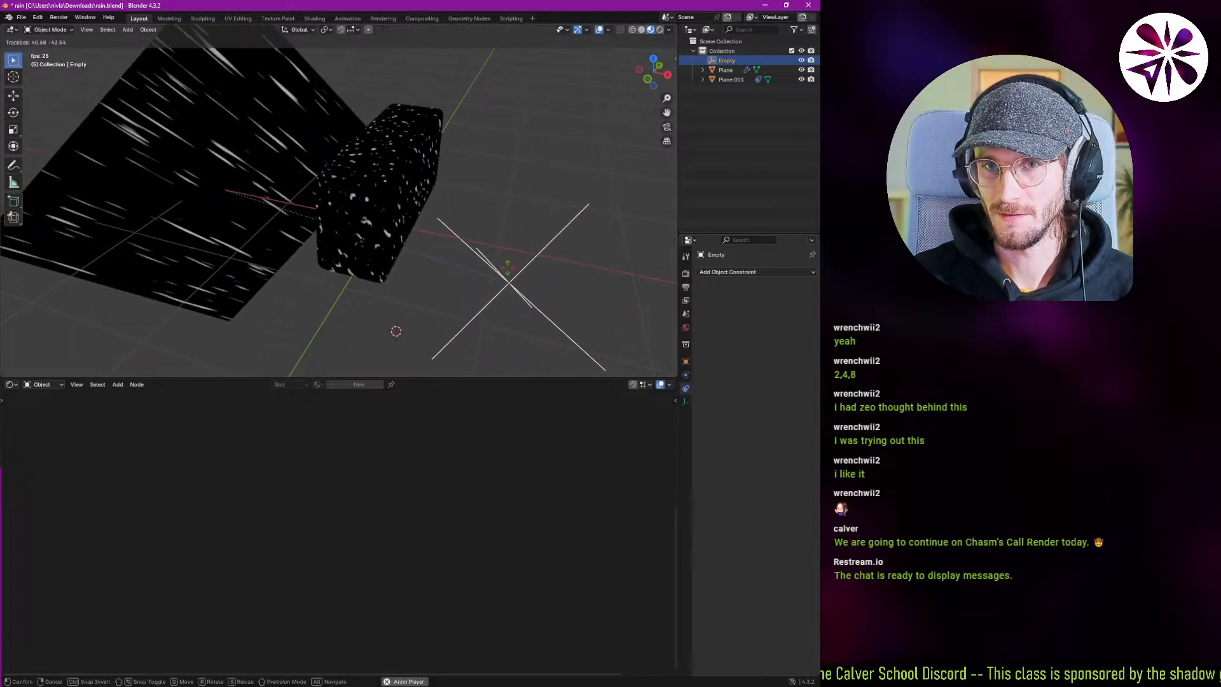
pyautogui.rightClick(533, 239)
# Try rotating the constrained plane about the global Z axis and moving it.
pyautogui.rightClick(270, 219)
pyautogui.press('g')
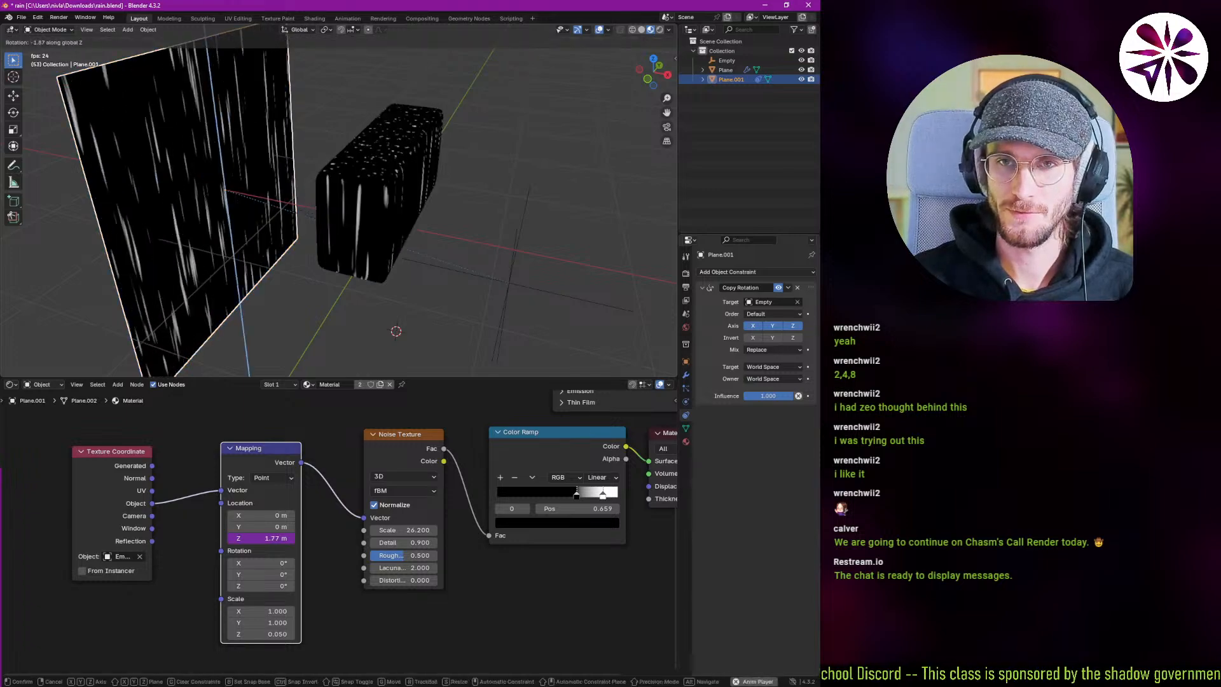
pyautogui.rightClick(384, 257)
pyautogui.press('g')
pyautogui.rightClick(331, 216)
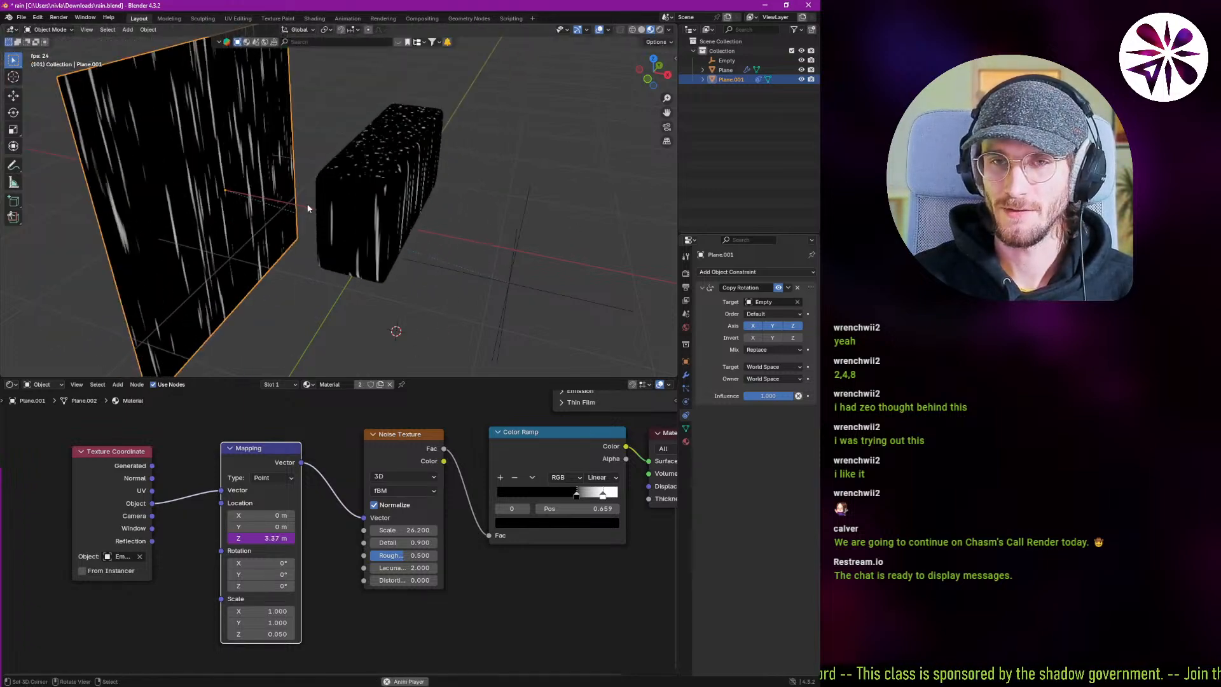
# Set the Mix mode of the standing plane's Copy Rotation constraint to After Original.
pyautogui.scroll(-4, 300, 236)
pyautogui.scroll(3, 299, 239)
pyautogui.moveTo(299, 239)
pyautogui.mouseDown(button='middle')
pyautogui.moveTo(276, 258)
pyautogui.moveTo(334, 252)
pyautogui.moveTo(356, 220)
pyautogui.moveTo(299, 248)
pyautogui.mouseUp(button='middle')
pyautogui.press('Tab')
pyautogui.press('Tab')
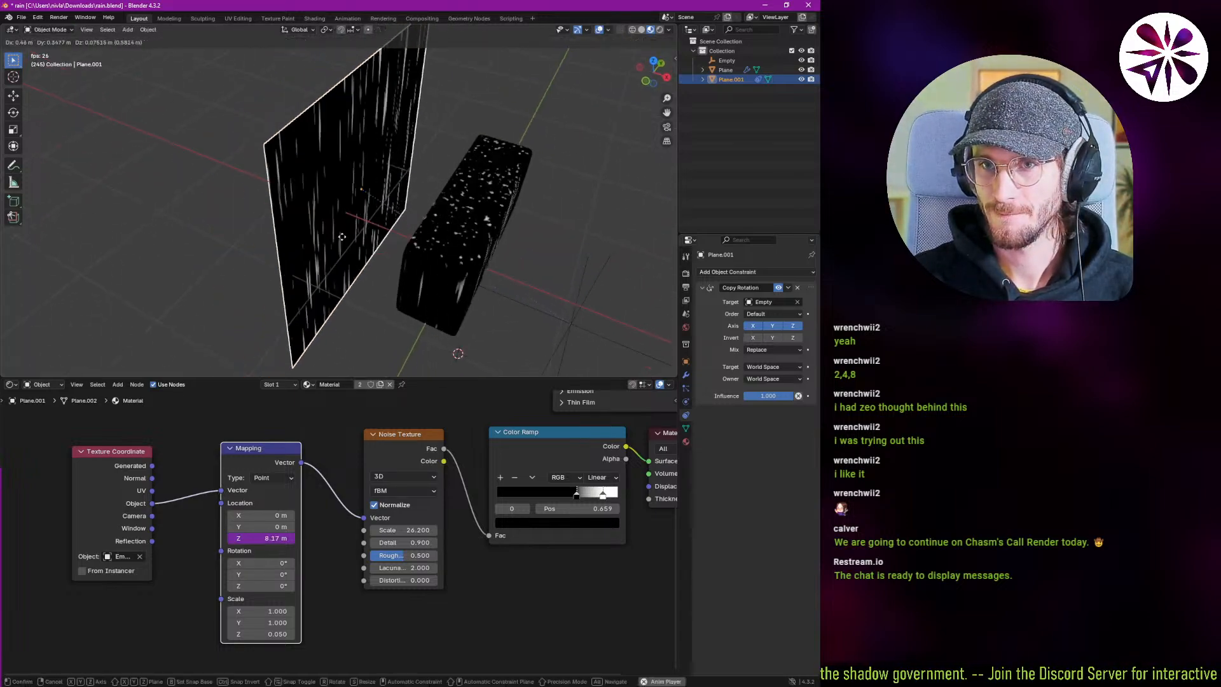
pyautogui.click(773, 349)
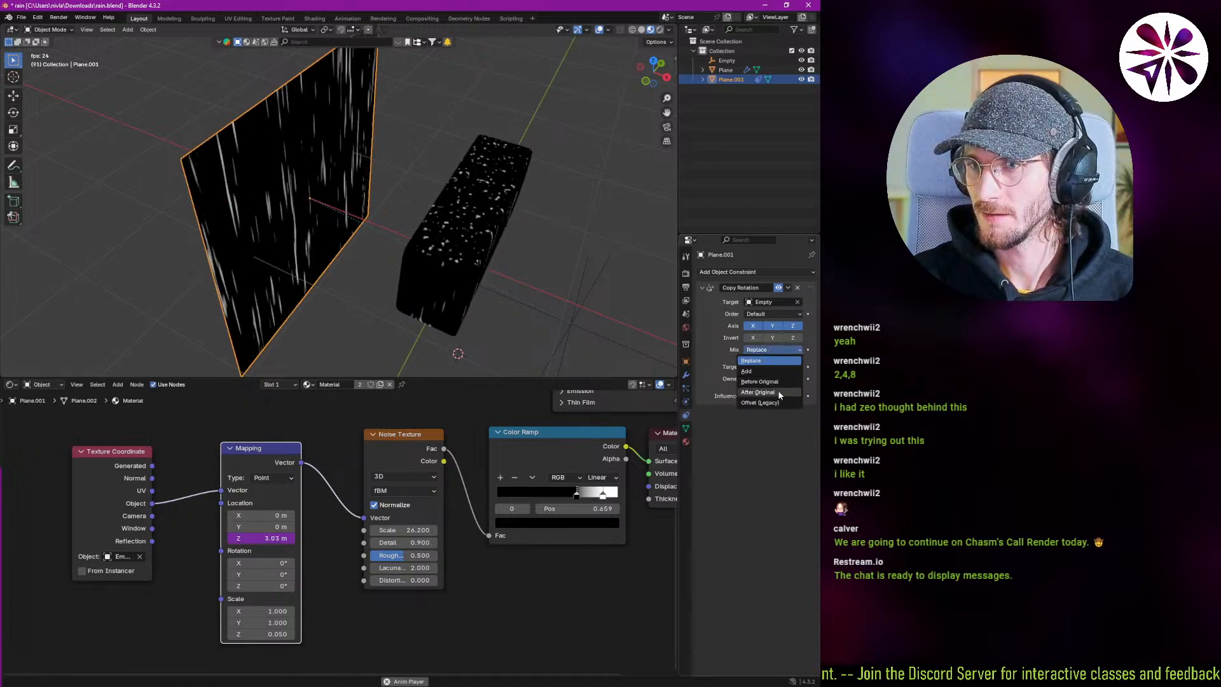
pyautogui.click(777, 392)
pyautogui.press('Tab')
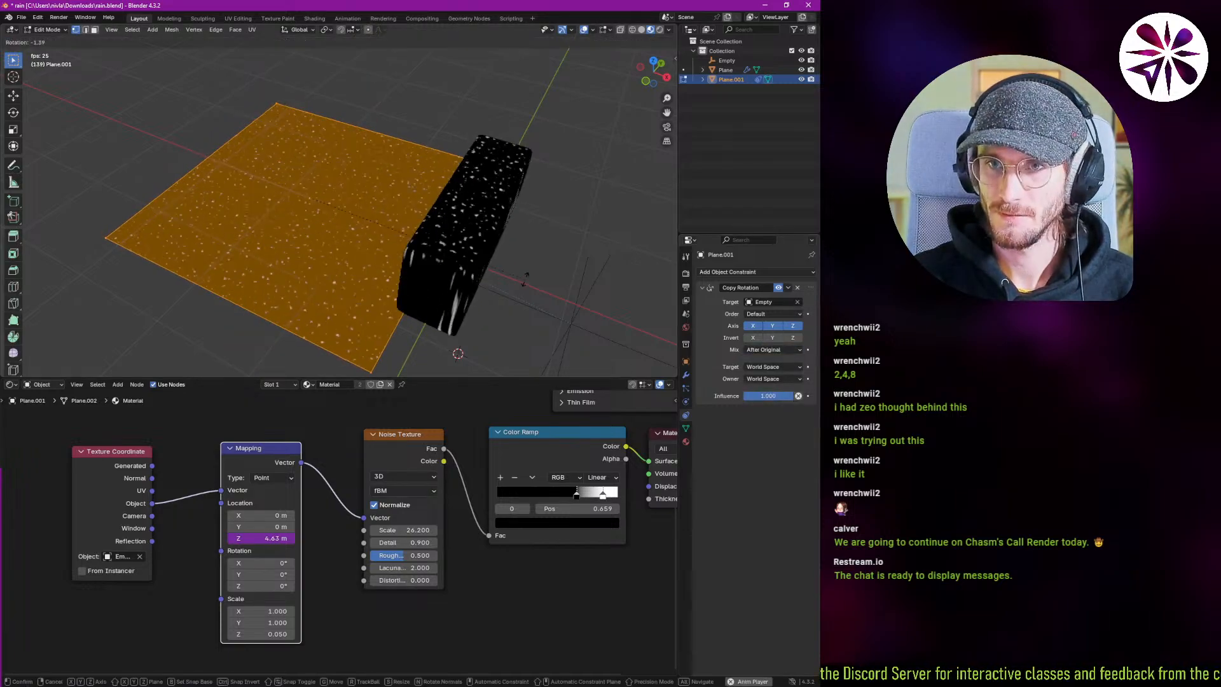
pyautogui.press('r')
pyautogui.press('x')
pyautogui.press('Escape')
pyautogui.press('Tab')
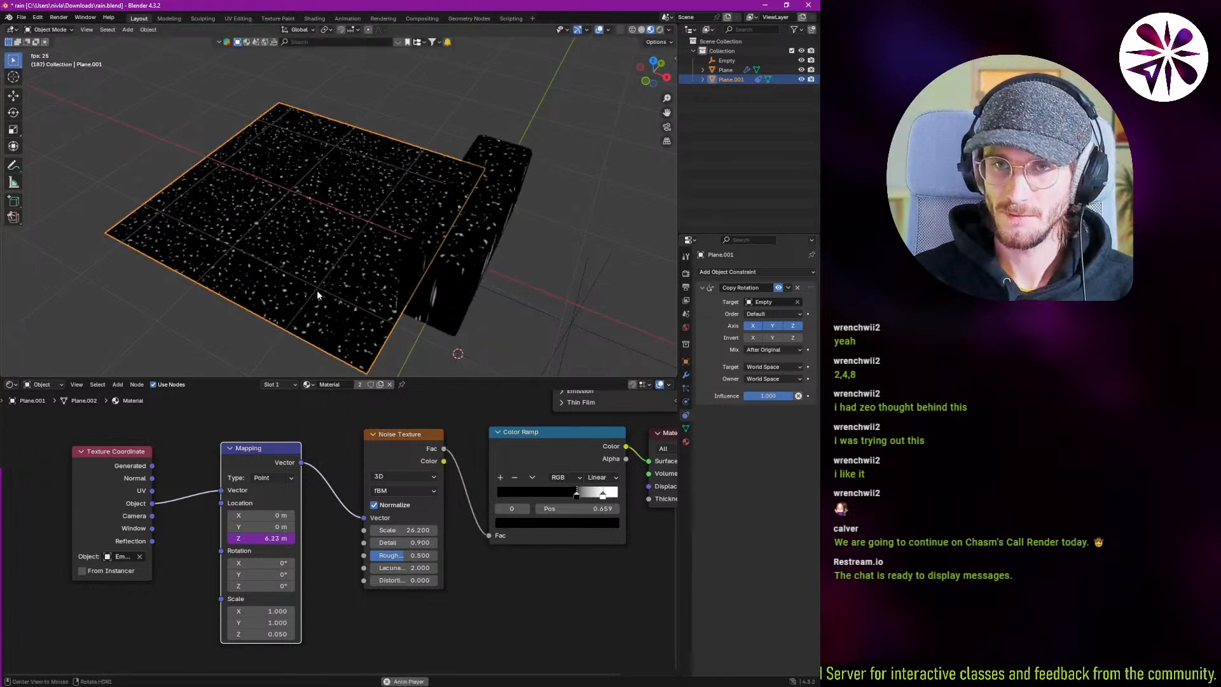
# Clear the constrained plane's own rotation and try turning it about the global Z axis.
pyautogui.hotkey('alt', 'r')
pyautogui.press('r')
pyautogui.press('z')
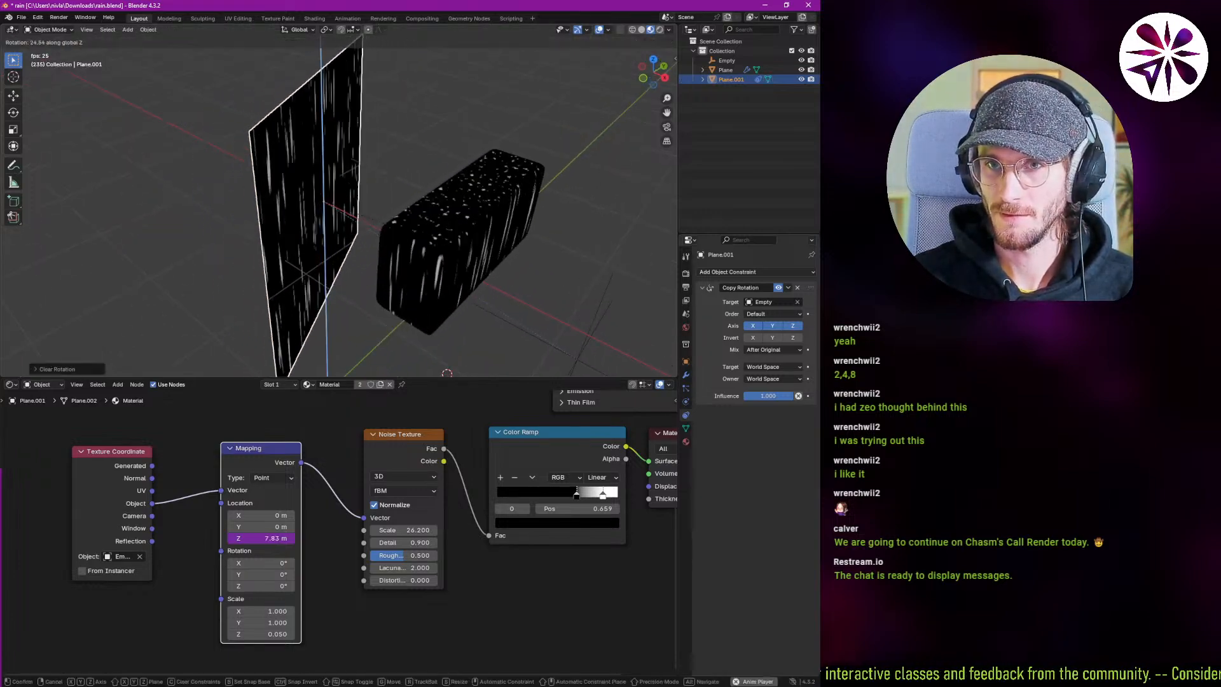
pyautogui.press('Escape')
# Rotate the Empty in trackball mode to tilt the rain streaks and the constrained plane together.
pyautogui.keyDown('shift'); pyautogui.moveTo(428, 270); pyautogui.dragTo(364, 192, button='middle'); pyautogui.keyUp('shift')
pyautogui.click(493, 260)
pyautogui.press('r')
pyautogui.press('r')
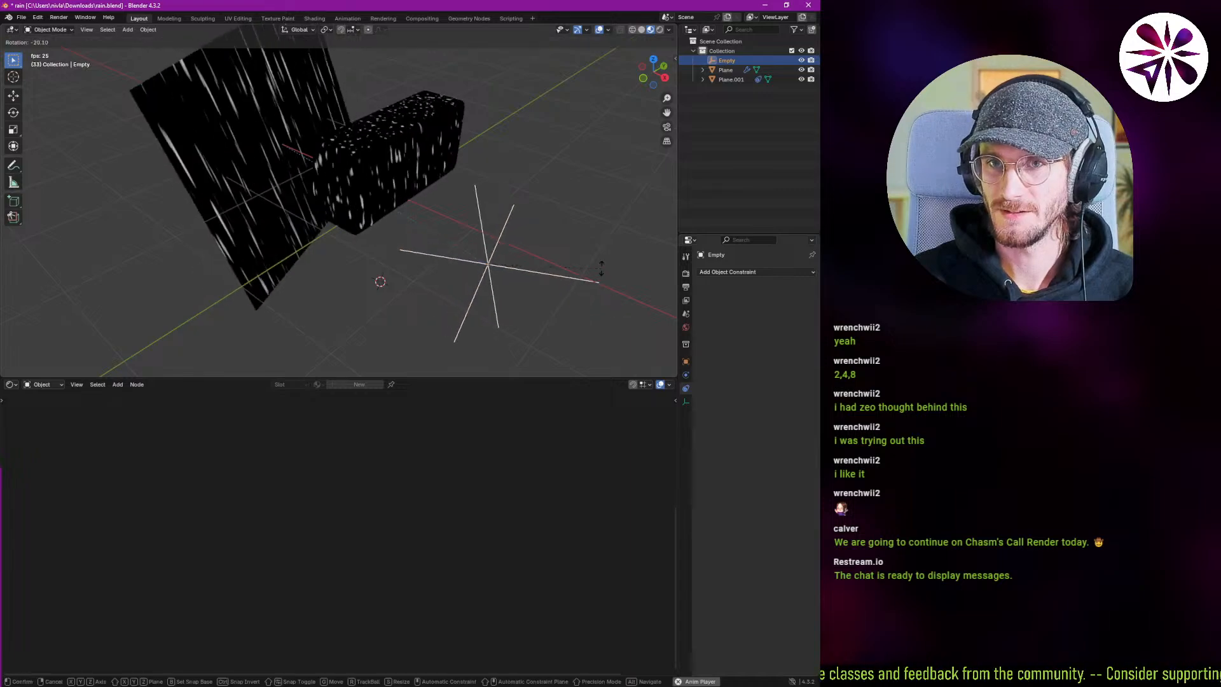
pyautogui.click(594, 285)
# Try rotating the constrained plane about its local Z axis.
pyautogui.click(200, 207)
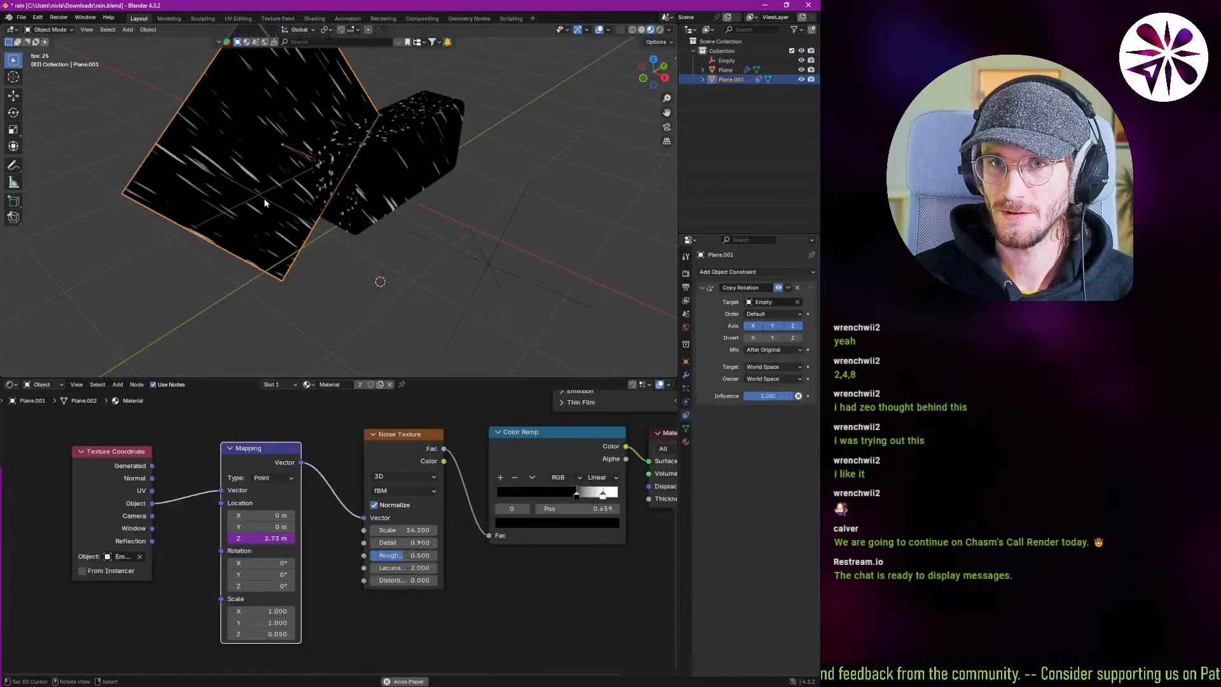
pyautogui.keyDown('shift'); pyautogui.moveTo(264, 197); pyautogui.dragTo(264, 236, button='middle'); pyautogui.keyUp('shift')
pyautogui.press('r')
pyautogui.press('z')
pyautogui.press('z')
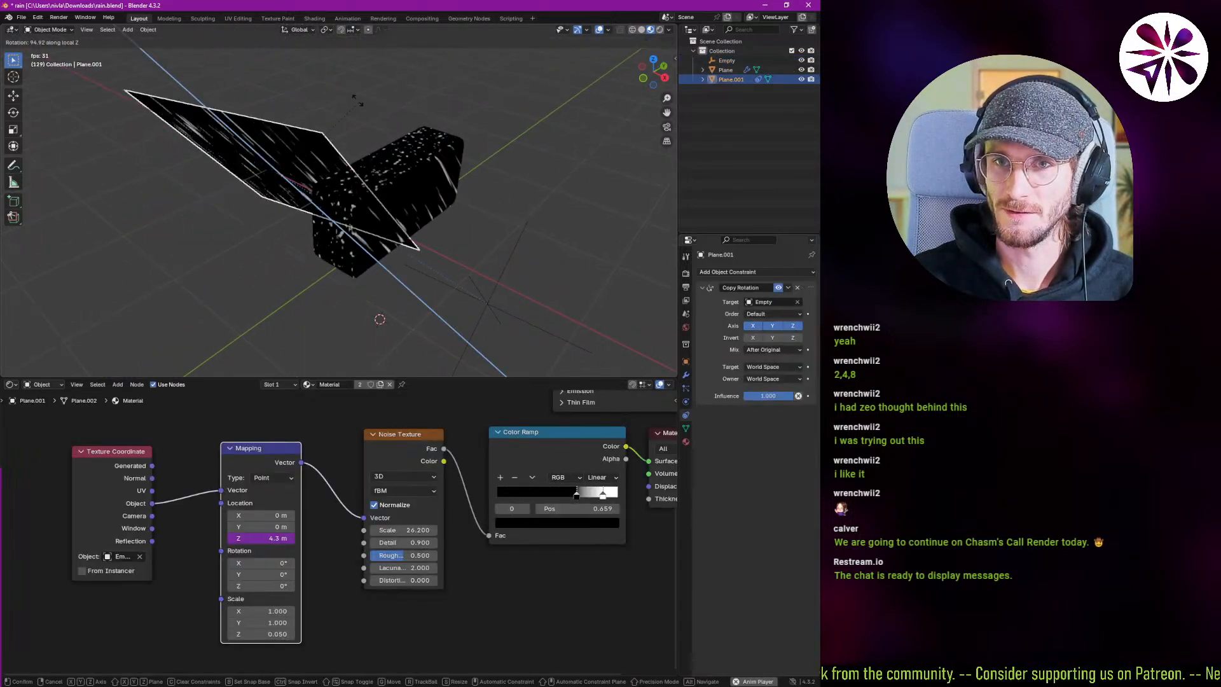
pyautogui.click(375, 244)
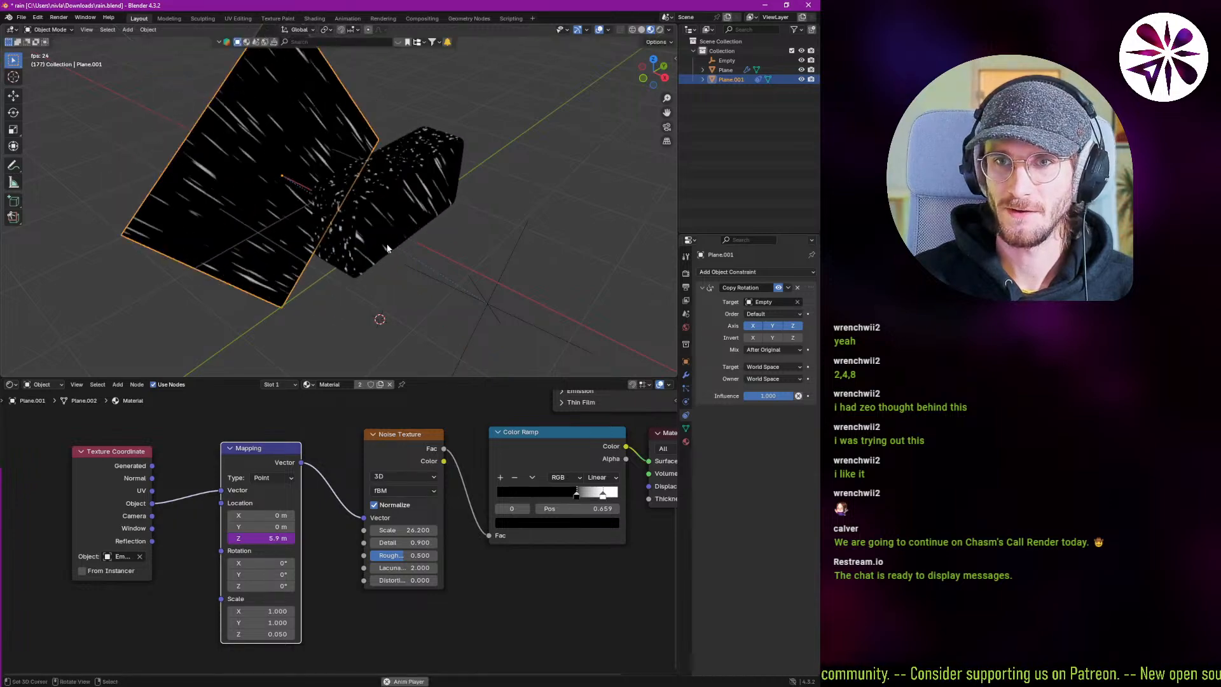
# Tilt the Empty again with a trackball rotation to compare how the plane and the box respond.
pyautogui.click(510, 305)
pyautogui.click(509, 308)
pyautogui.press('r')
pyautogui.press('r')
pyautogui.click(509, 296)
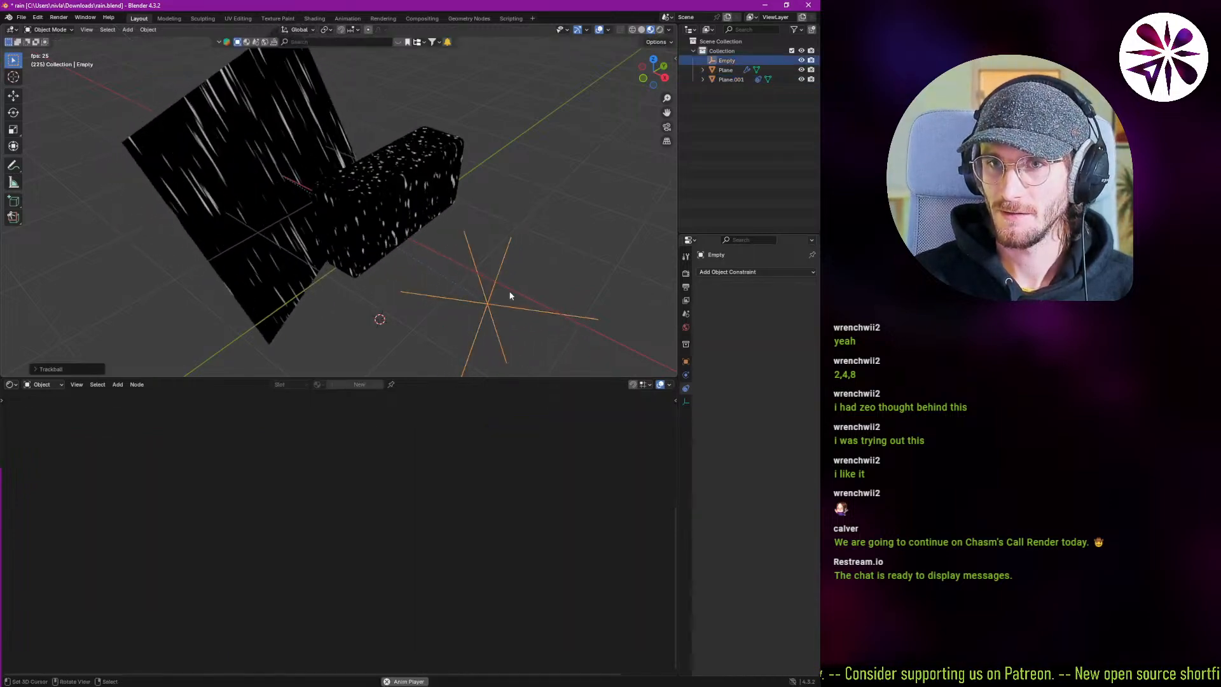
# Add a Copy Rotation constraint to the rounded box with the Empty as target and Mix set to After Original.
pyautogui.click(398, 230)
pyautogui.click(732, 272)
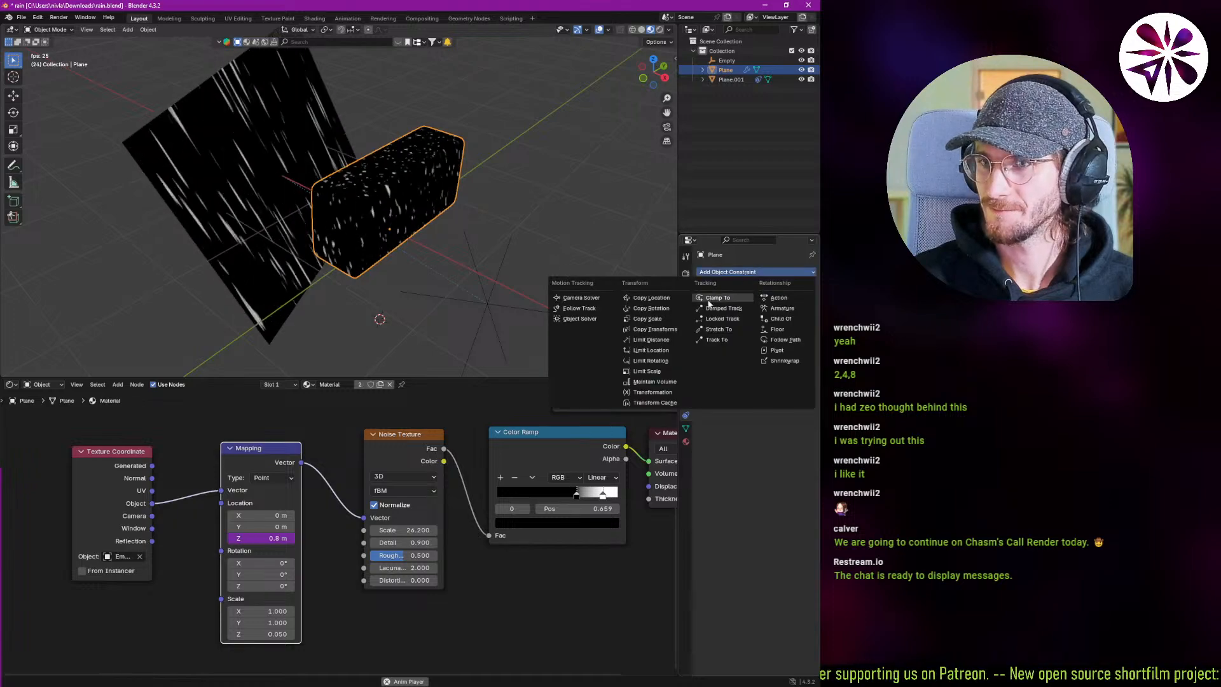
pyautogui.scroll(2, 369, 188)
pyautogui.moveTo(368, 188); pyautogui.dragTo(399, 204, button='middle')
pyautogui.click(747, 273)
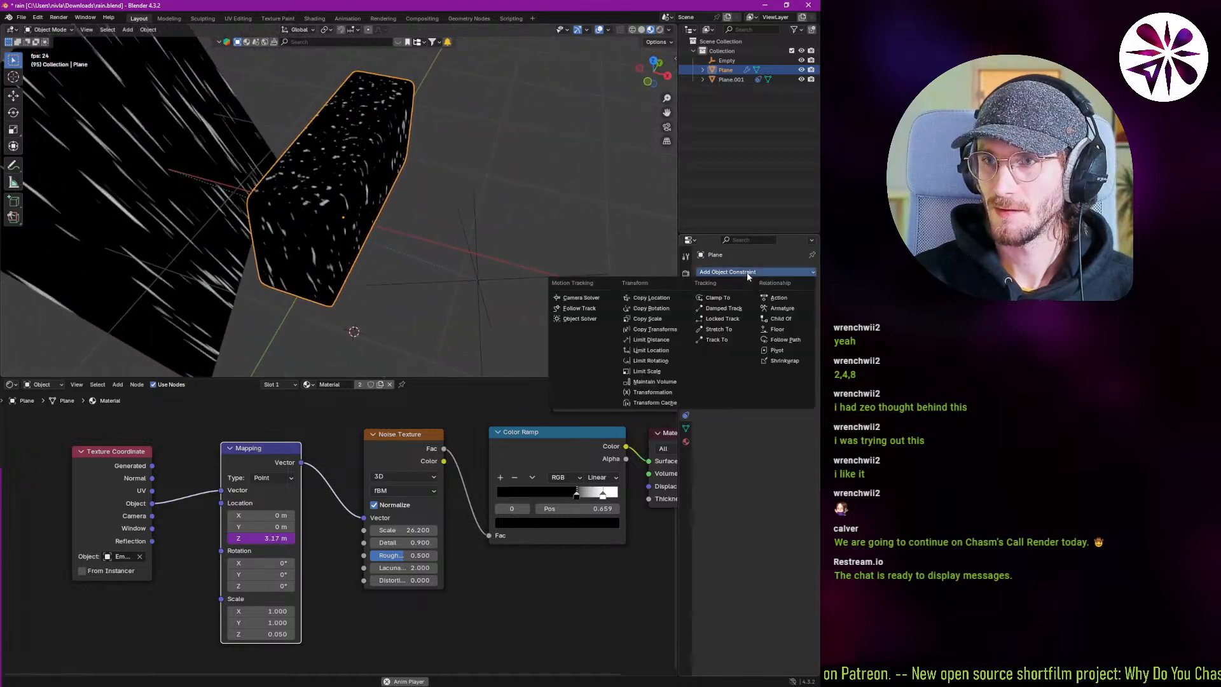
pyautogui.click(672, 309)
pyautogui.click(797, 302)
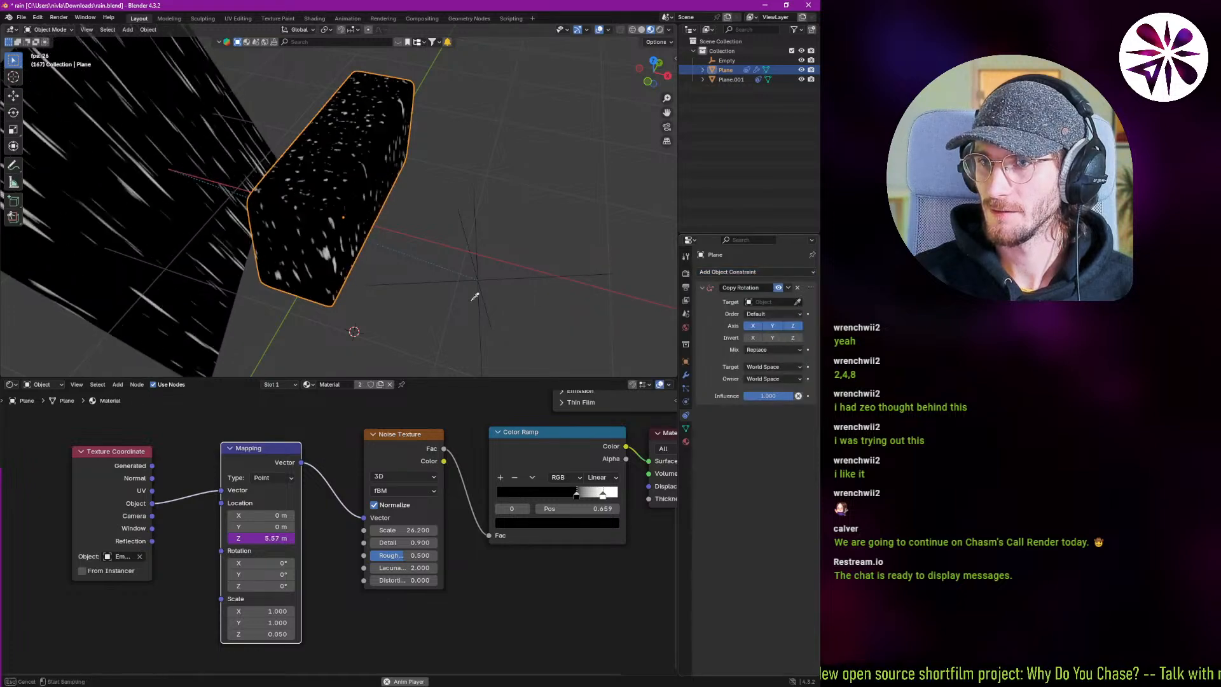
pyautogui.click(481, 280)
pyautogui.click(773, 350)
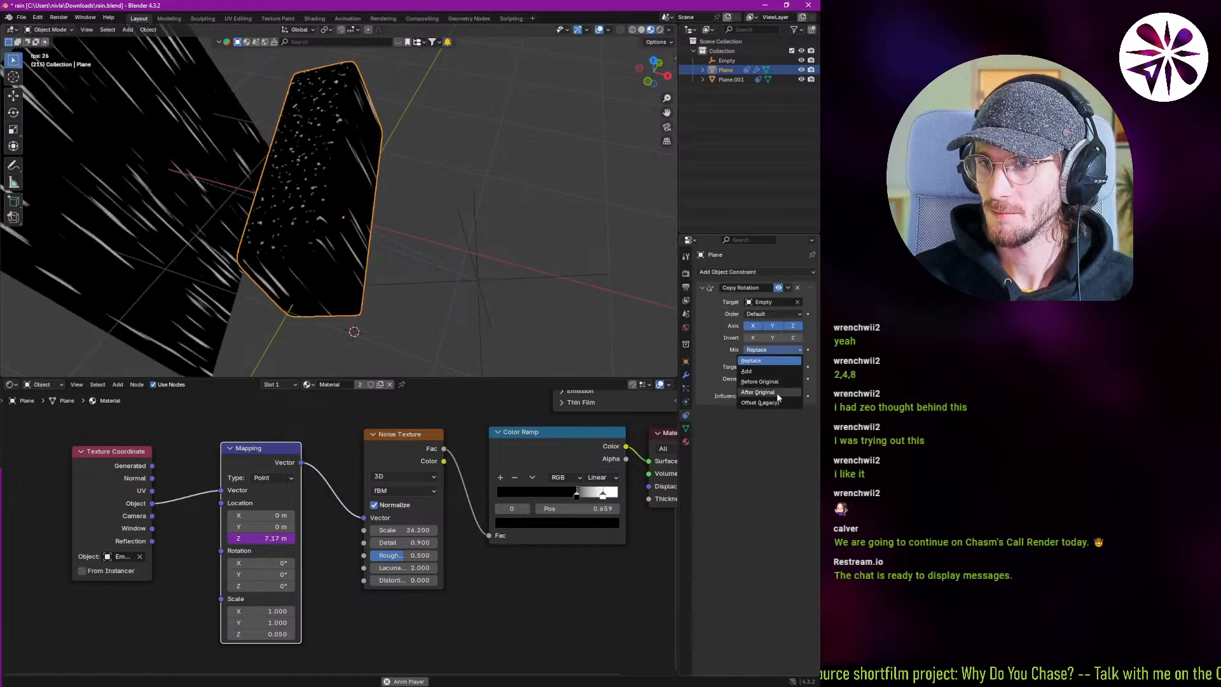
pyautogui.click(770, 389)
# Reset the Empty's rotation so the rain streaks run vertically, and reselect the rounded box.
pyautogui.click(439, 287)
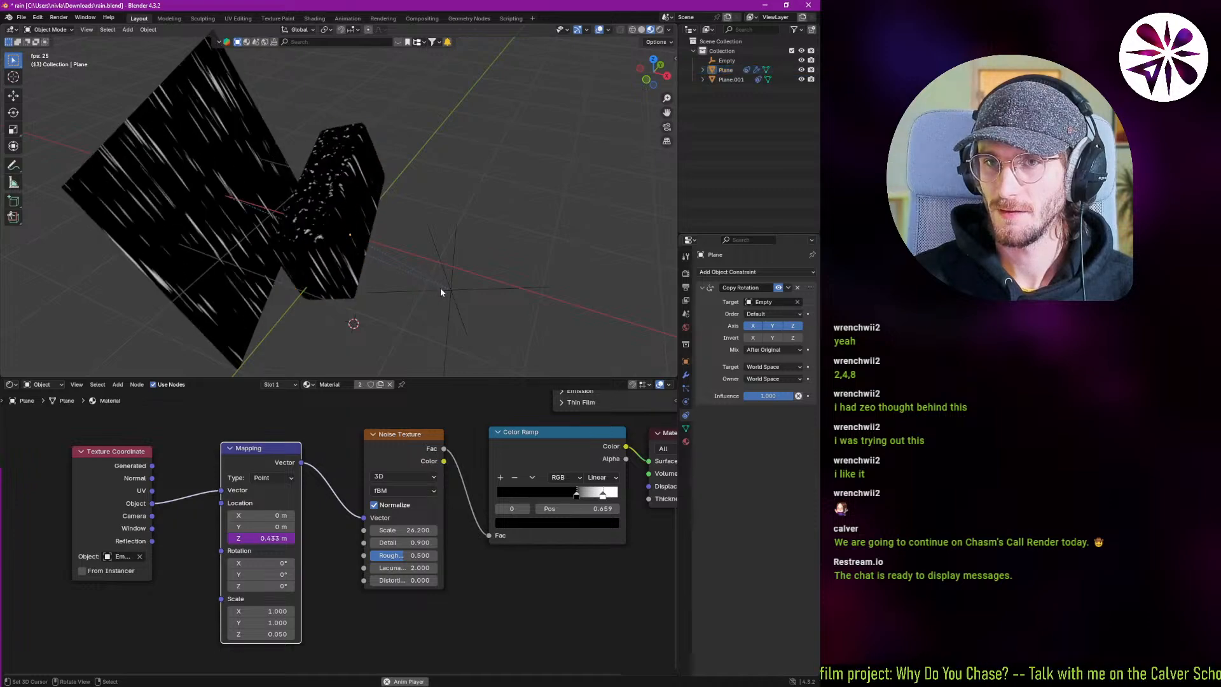
pyautogui.click(311, 232)
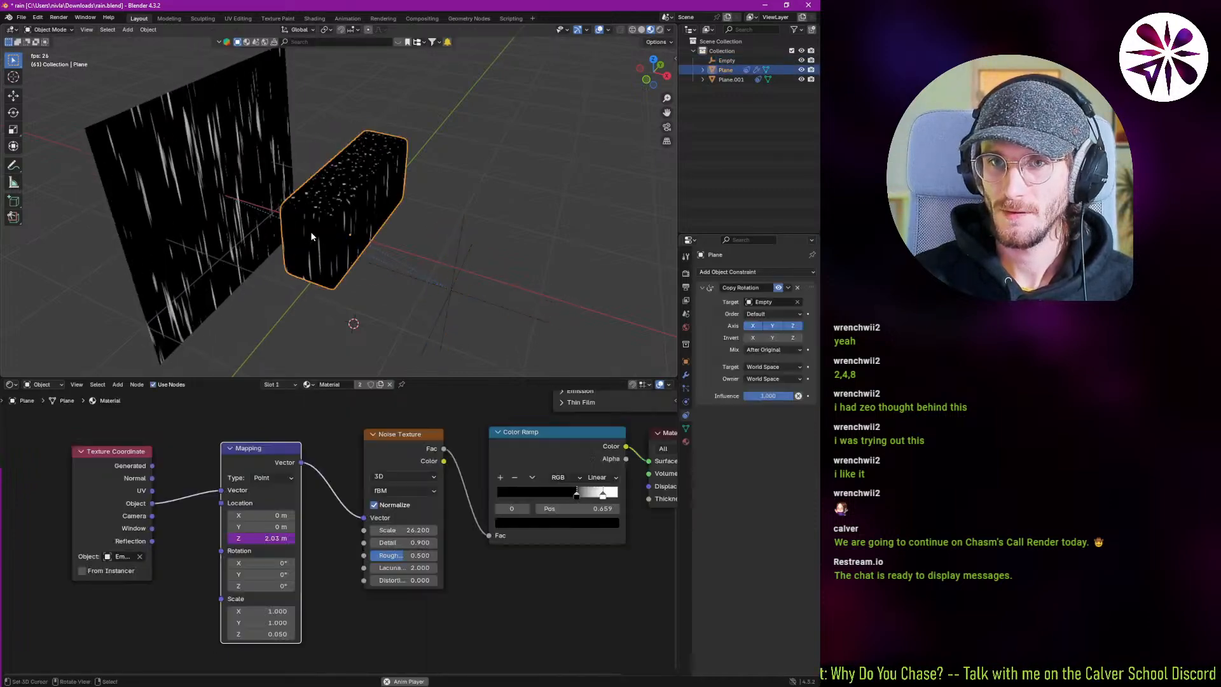
pyautogui.moveTo(336, 291); pyautogui.dragTo(295, 304, button='middle')
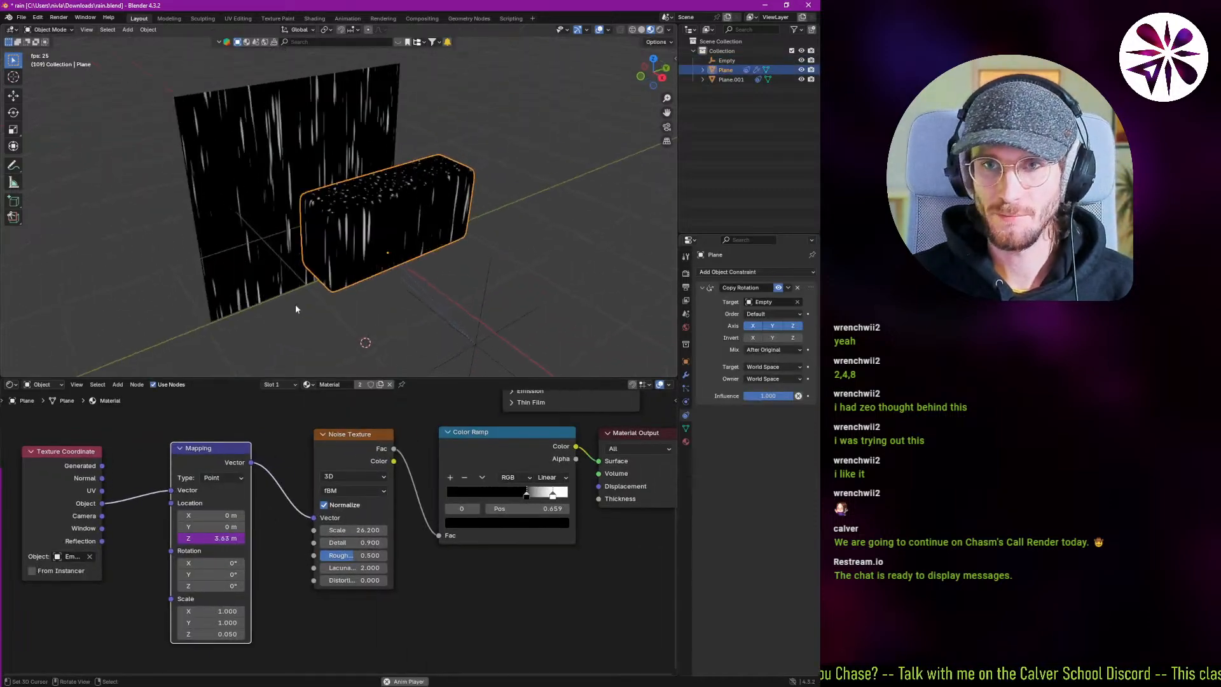
# Set the Noise Texture's Detail to 2.5 and its Roughness to 0.55.
pyautogui.scroll(1, 336, 558)
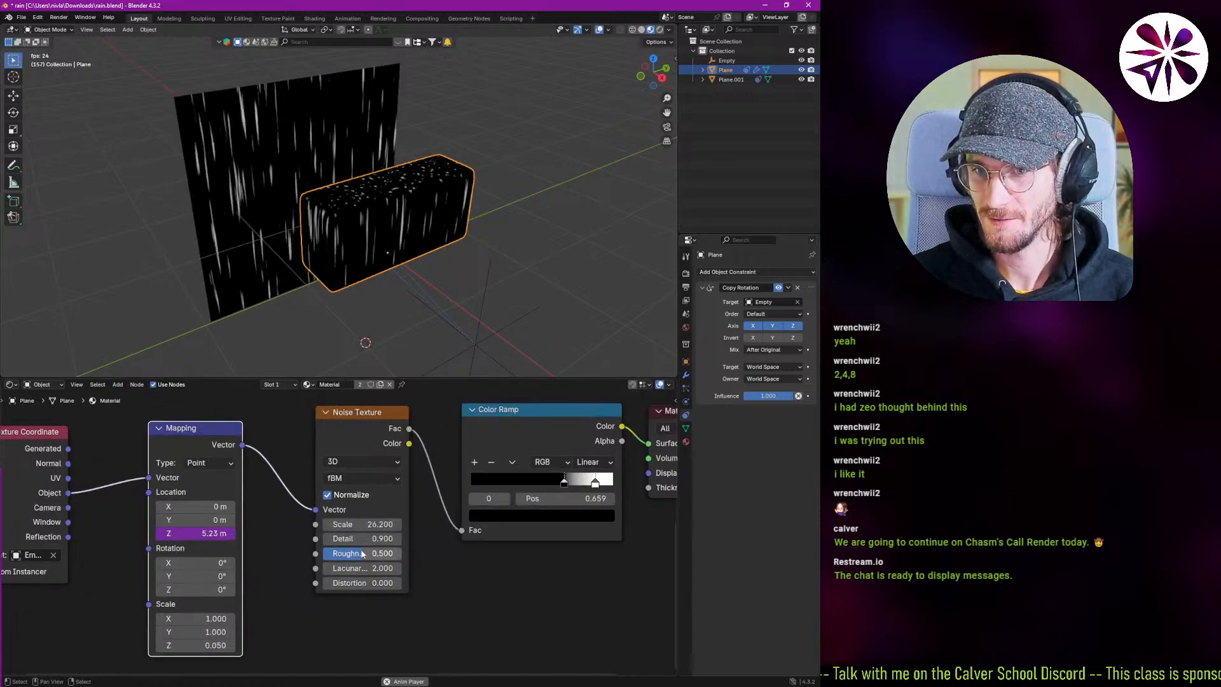
pyautogui.moveTo(237, 569); pyautogui.dragTo(249, 560, button='middle')
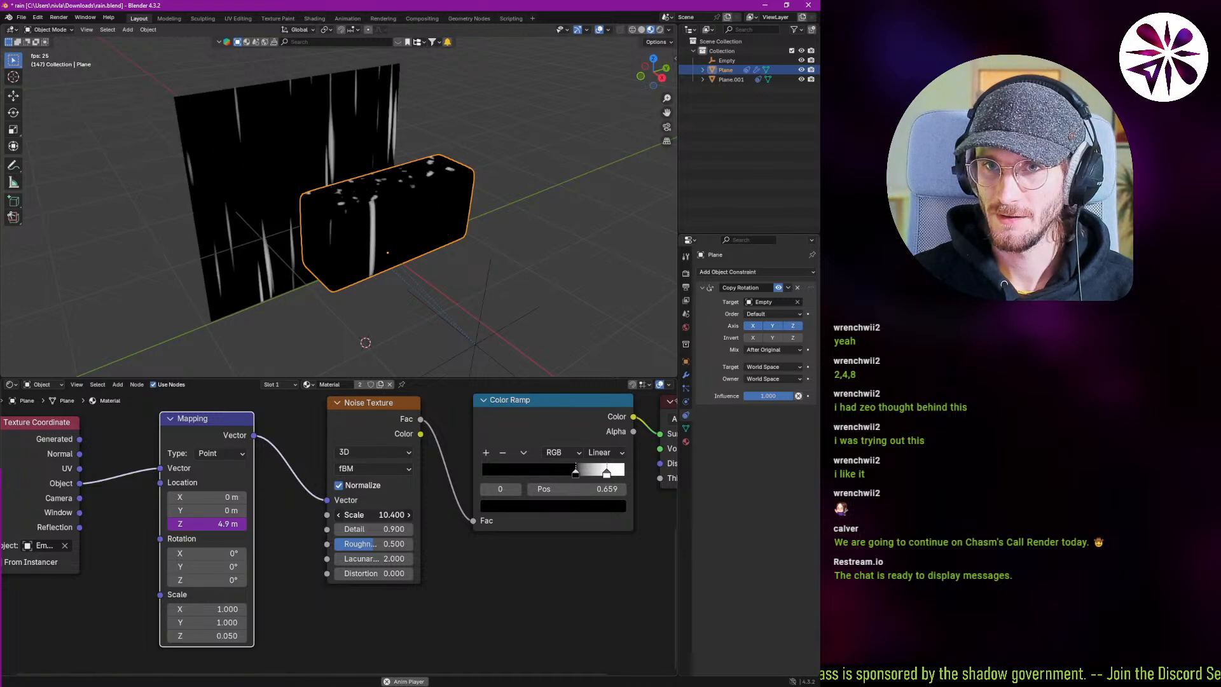
pyautogui.moveTo(374, 515); pyautogui.dragTo(408, 528)
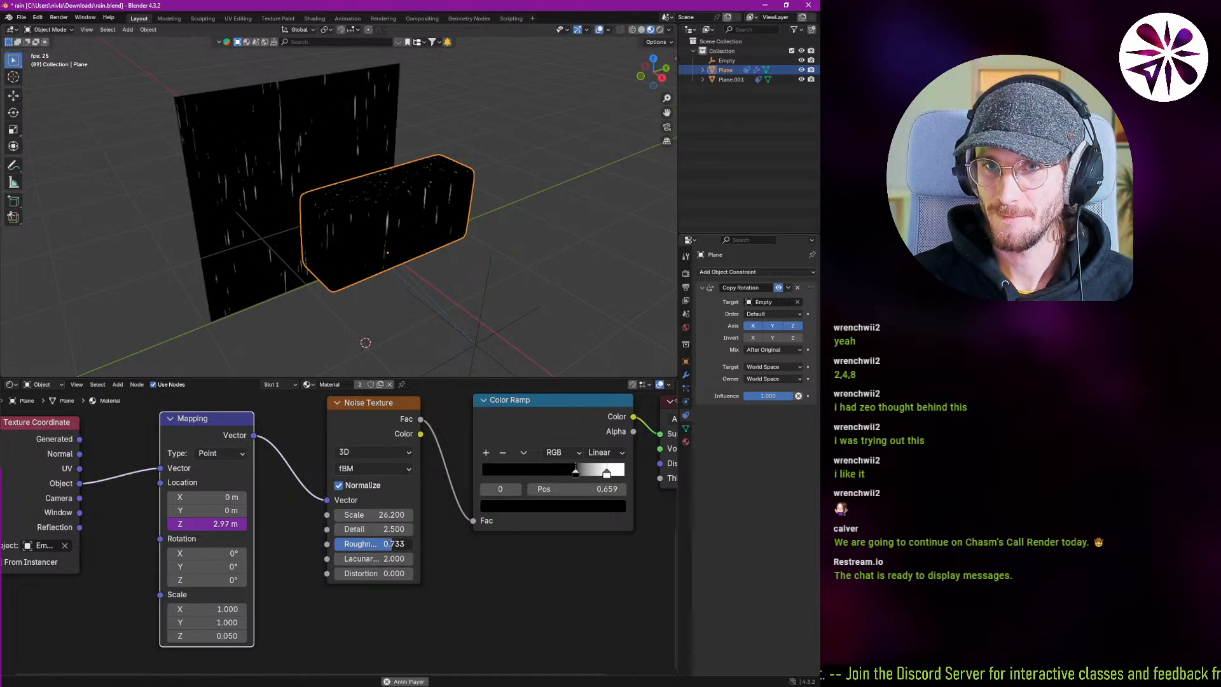
pyautogui.moveTo(395, 544); pyautogui.dragTo(361, 544)
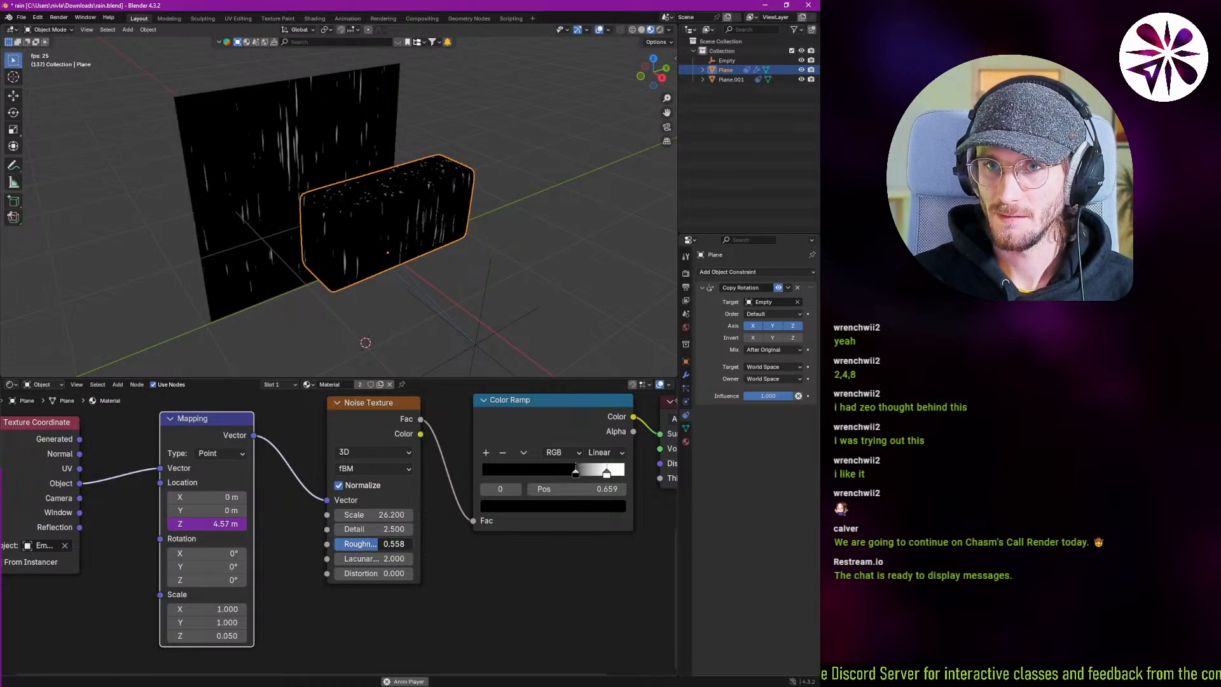
# Set the Mapping node's Z scale to 0.03 to lengthen the streaks, and inspect them up close.
pyautogui.scroll(6, 354, 240)
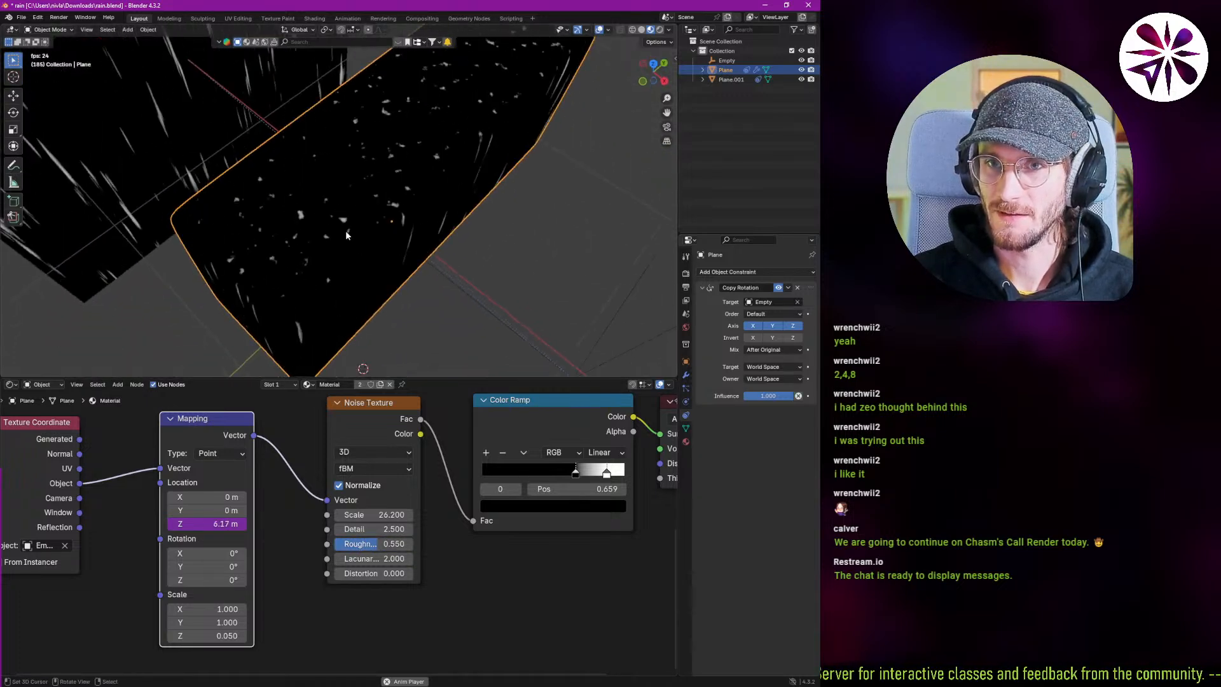
pyautogui.moveTo(334, 201); pyautogui.dragTo(388, 225, button='middle')
pyautogui.scroll(-10, 382, 232)
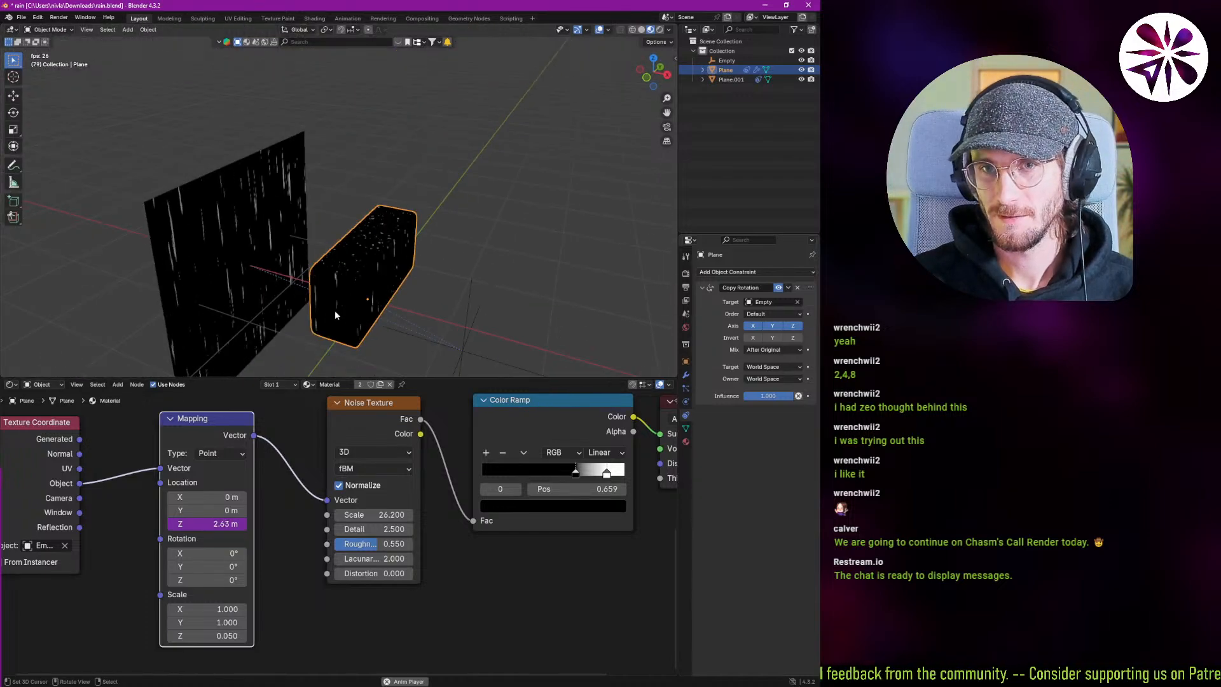
pyautogui.scroll(3, 334, 310)
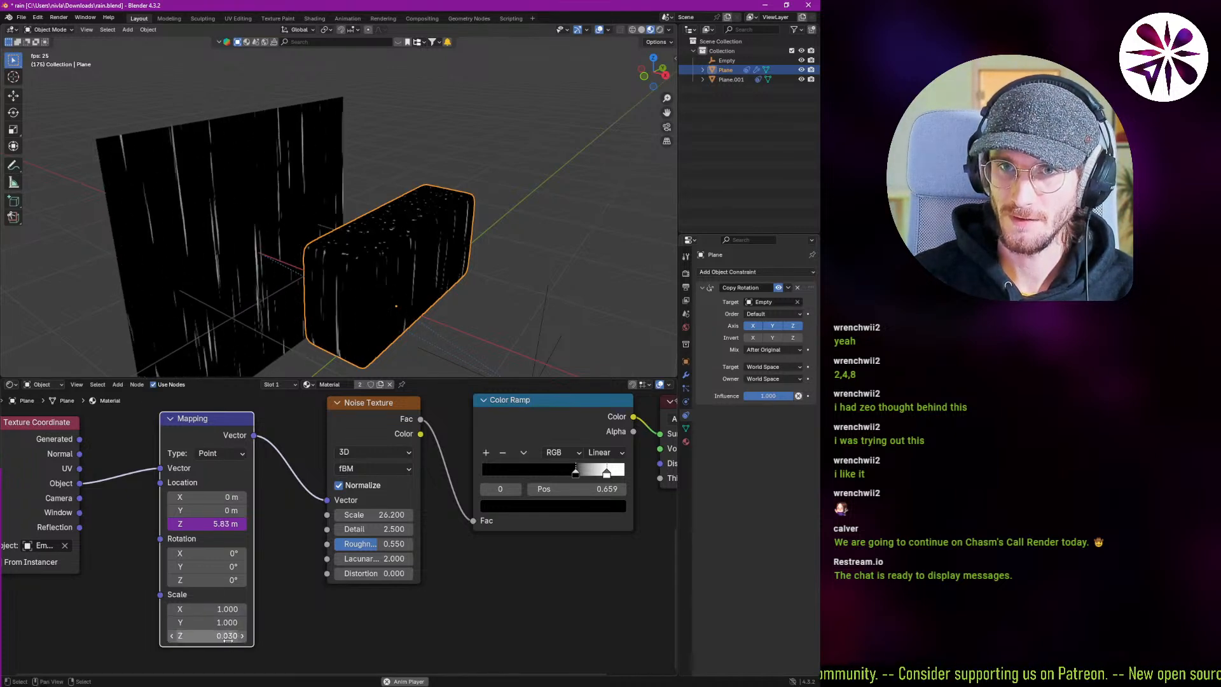
pyautogui.scroll(8, 396, 236)
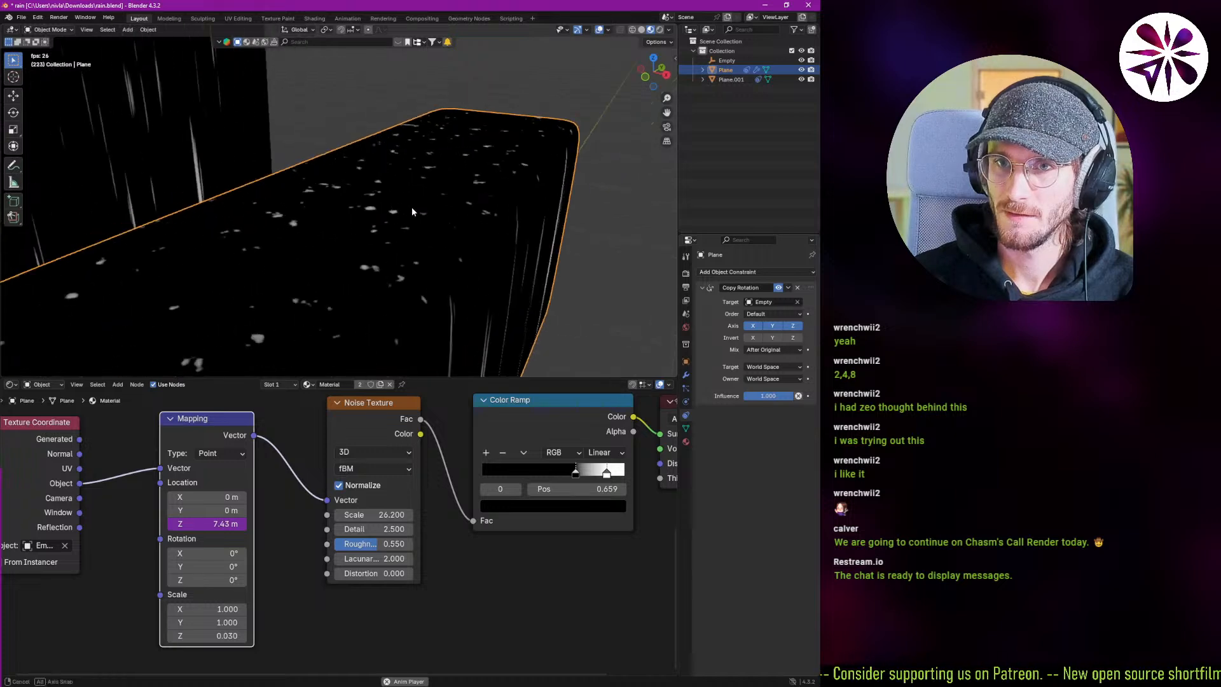
pyautogui.scroll(-6, 364, 211)
pyautogui.moveTo(360, 211); pyautogui.dragTo(271, 236, button='middle')
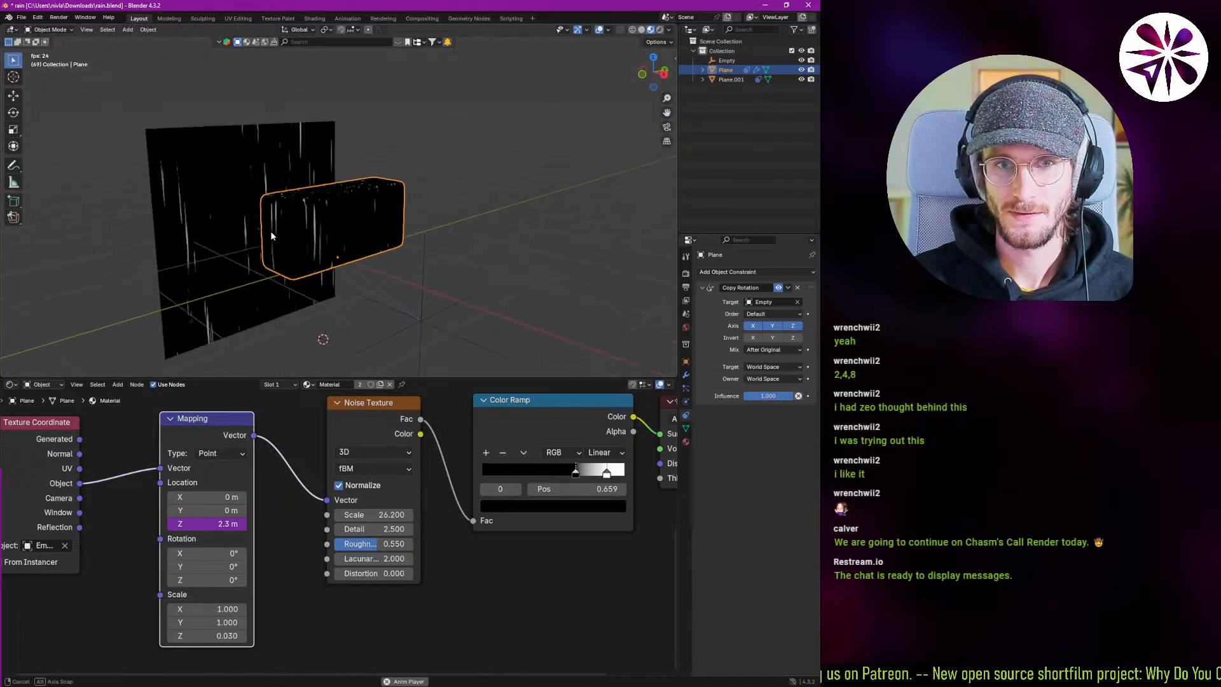
# Move the Material Output node farther from the Color Ramp to make room in the node tree.
pyautogui.moveTo(455, 457); pyautogui.dragTo(325, 497, button='middle')
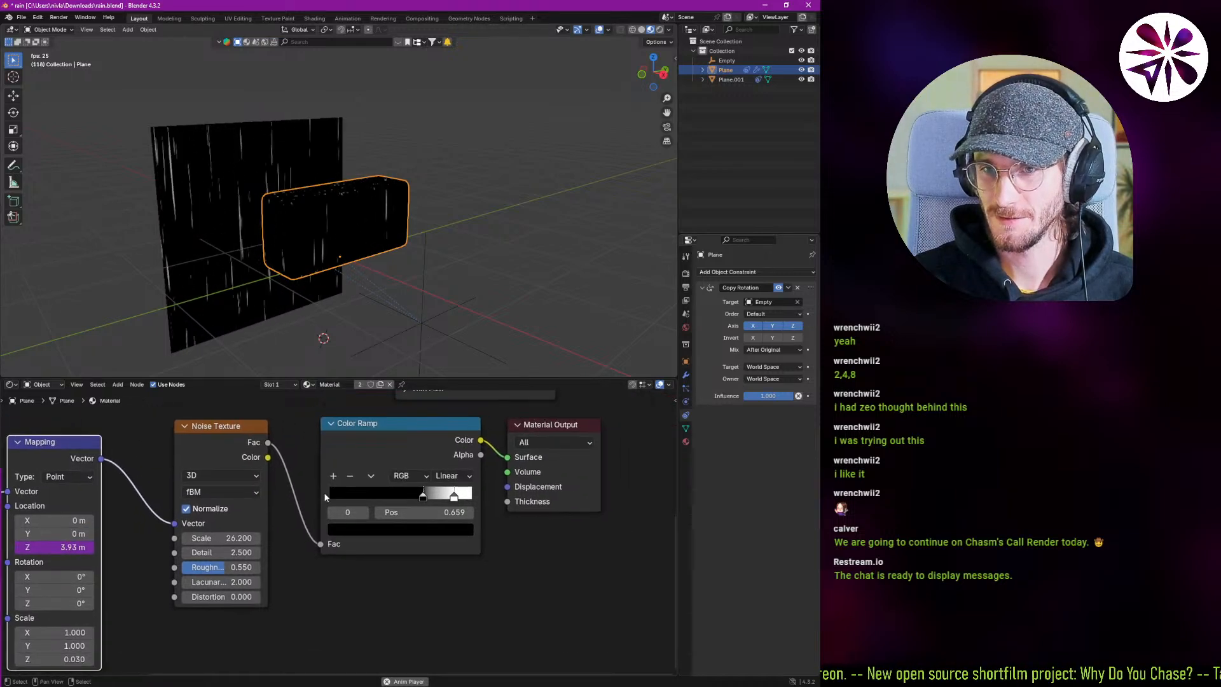
pyautogui.moveTo(339, 276); pyautogui.dragTo(347, 242, button='middle')
pyautogui.moveTo(395, 468); pyautogui.dragTo(344, 519, button='middle')
pyautogui.scroll(-2, 344, 519)
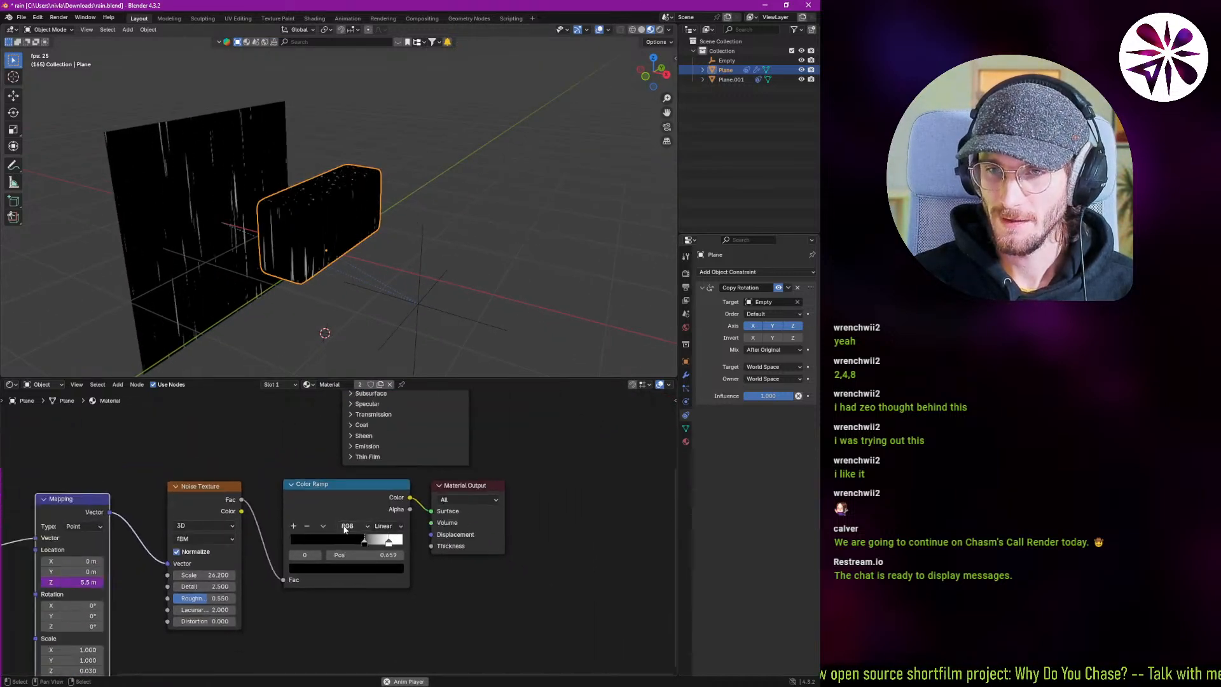
pyautogui.moveTo(458, 492); pyautogui.dragTo(580, 494)
pyautogui.moveTo(372, 503); pyautogui.dragTo(364, 509)
# Connect the Color Ramp's Color output to the Principled BSDF's Alpha and the BSDF output to the Material Output's Surface.
pyautogui.moveTo(417, 459); pyautogui.dragTo(380, 527, button='middle')
pyautogui.scroll(-4, 380, 527)
pyautogui.click(382, 506)
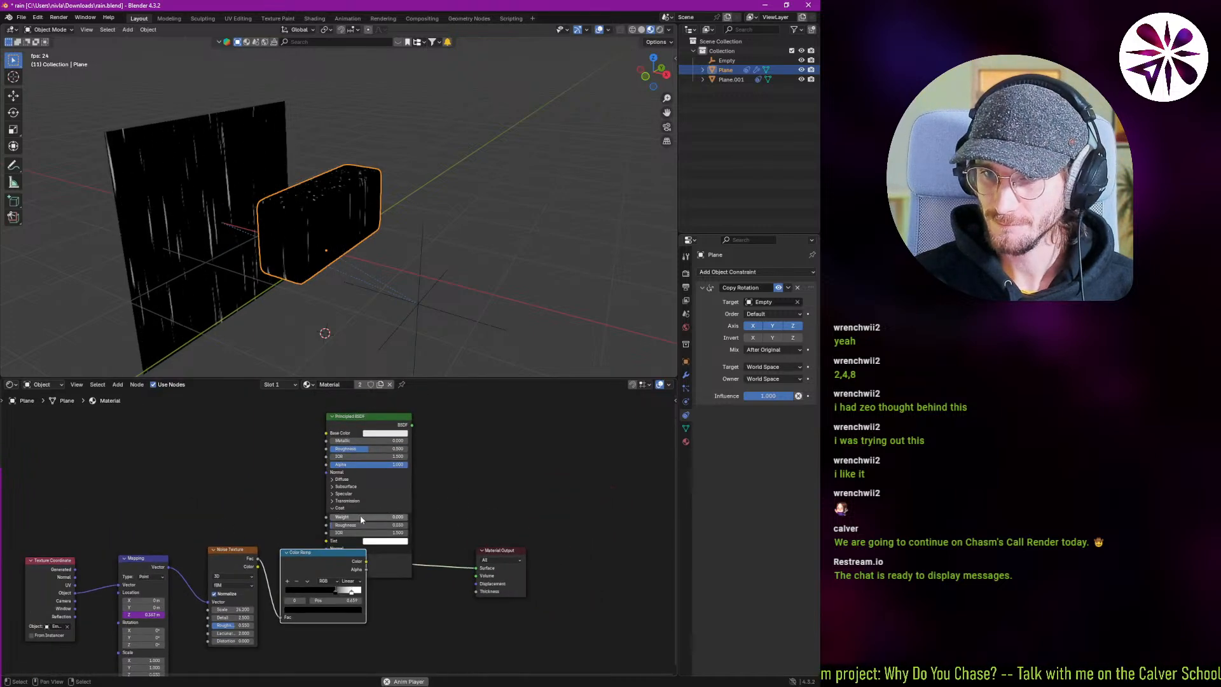
pyautogui.scroll(1, 340, 518)
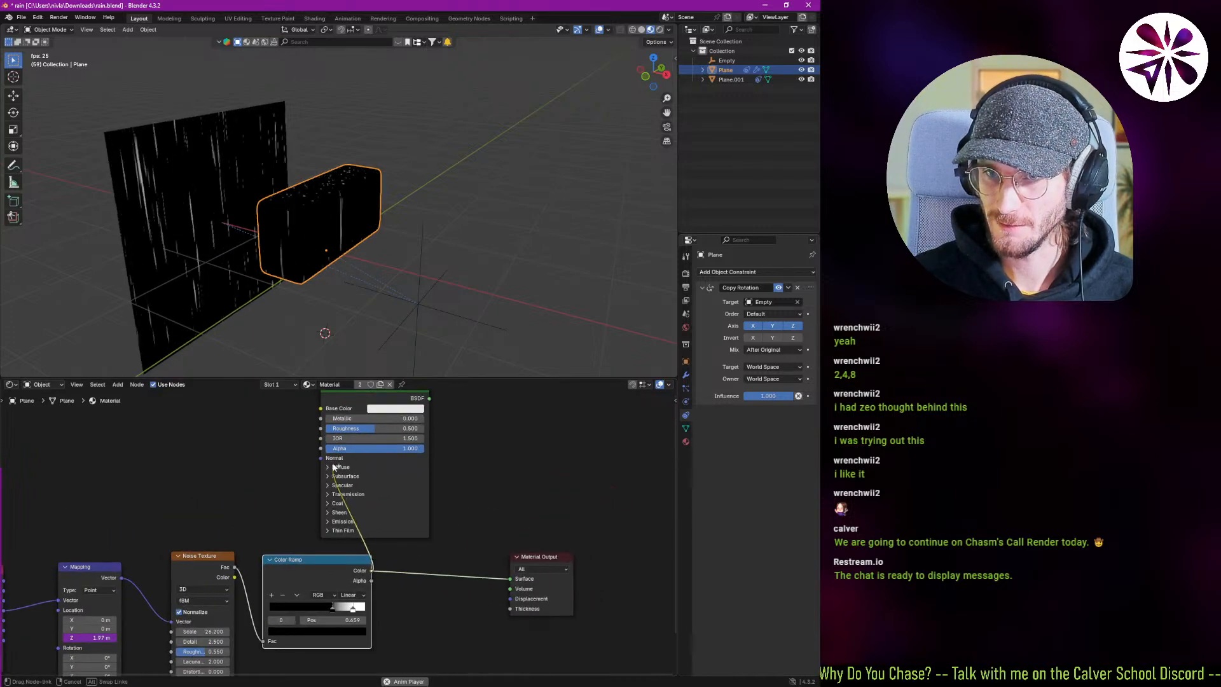
pyautogui.moveTo(384, 457); pyautogui.dragTo(365, 516, button='middle')
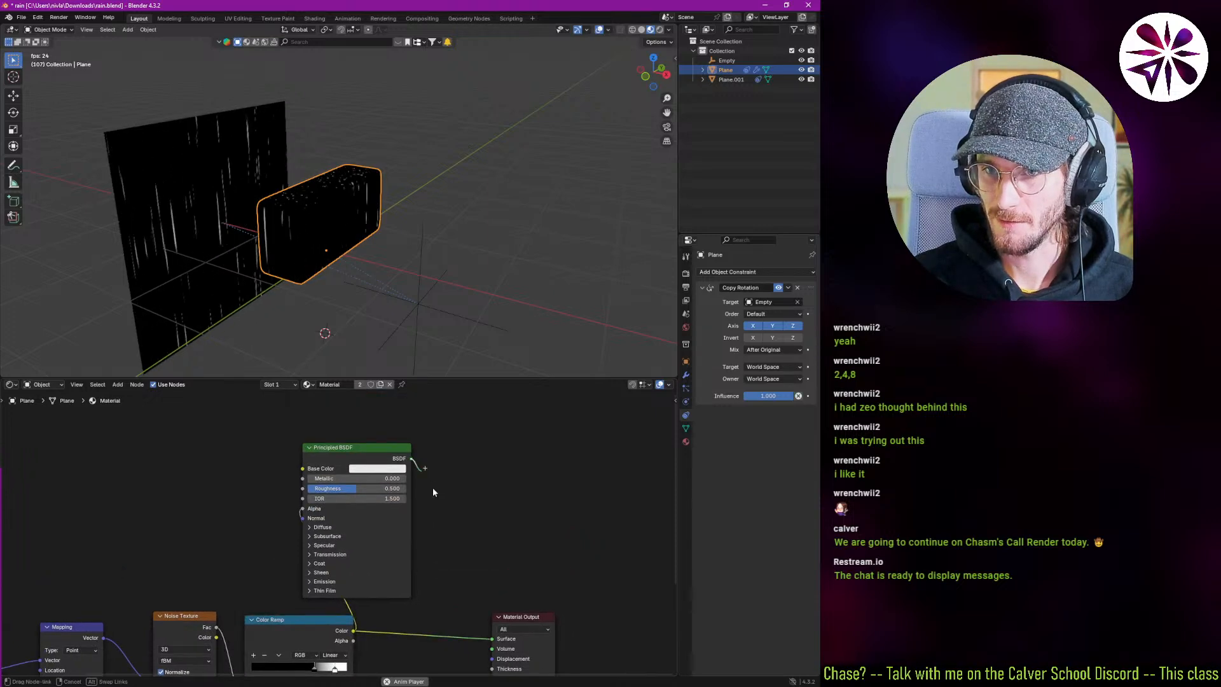
pyautogui.moveTo(492, 643); pyautogui.dragTo(494, 641)
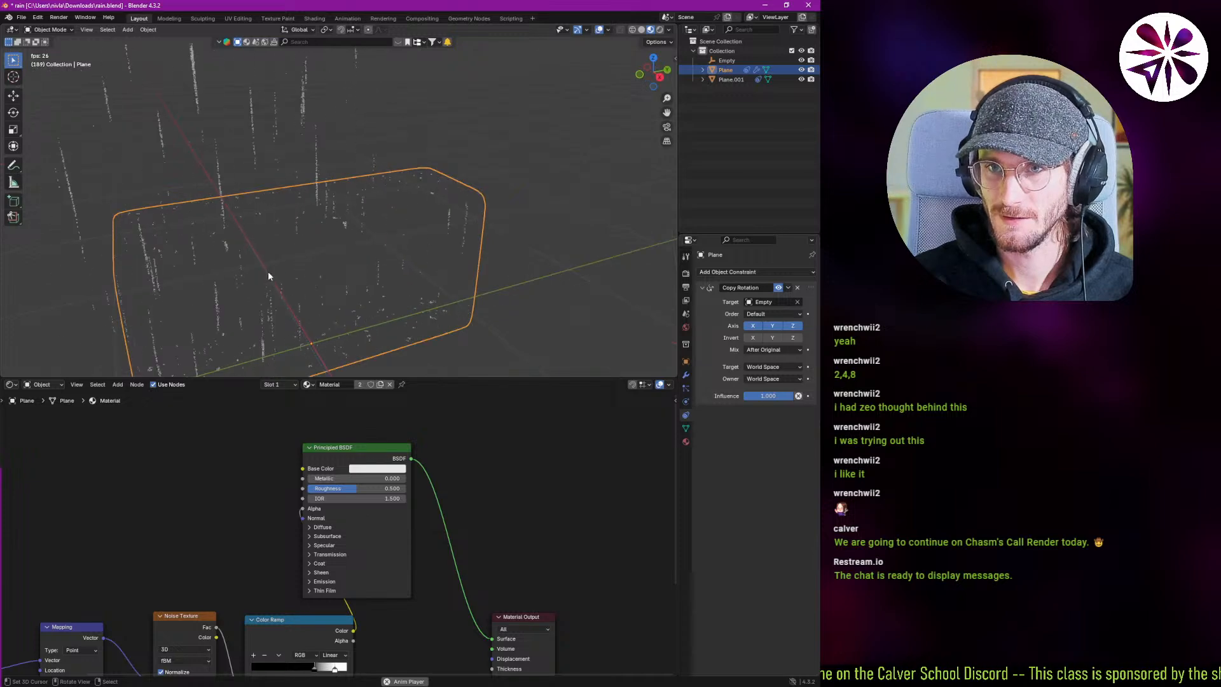
# Examine the transparent rain streaks on the box and the standing plane while pausing and replaying the animation.
pyautogui.moveTo(356, 231); pyautogui.dragTo(368, 230, button='middle')
pyautogui.hotkey('alt', 'a')
pyautogui.press('space')
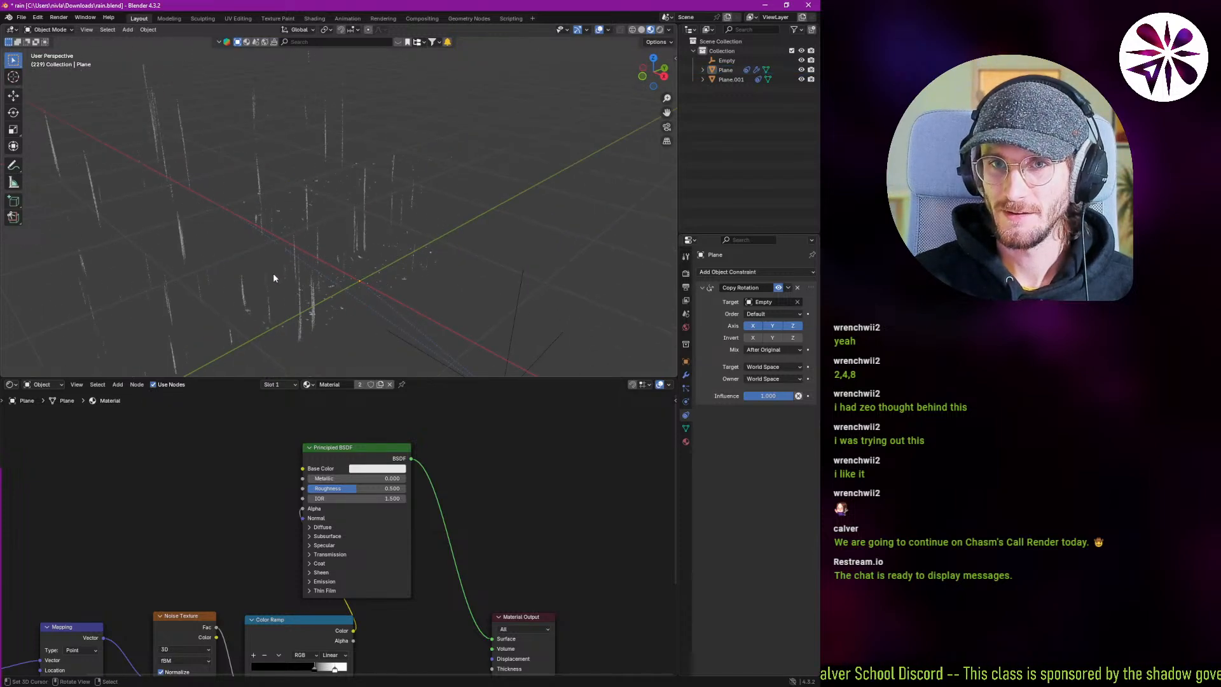
pyautogui.moveTo(273, 273); pyautogui.dragTo(381, 259, button='middle')
pyautogui.click(238, 255)
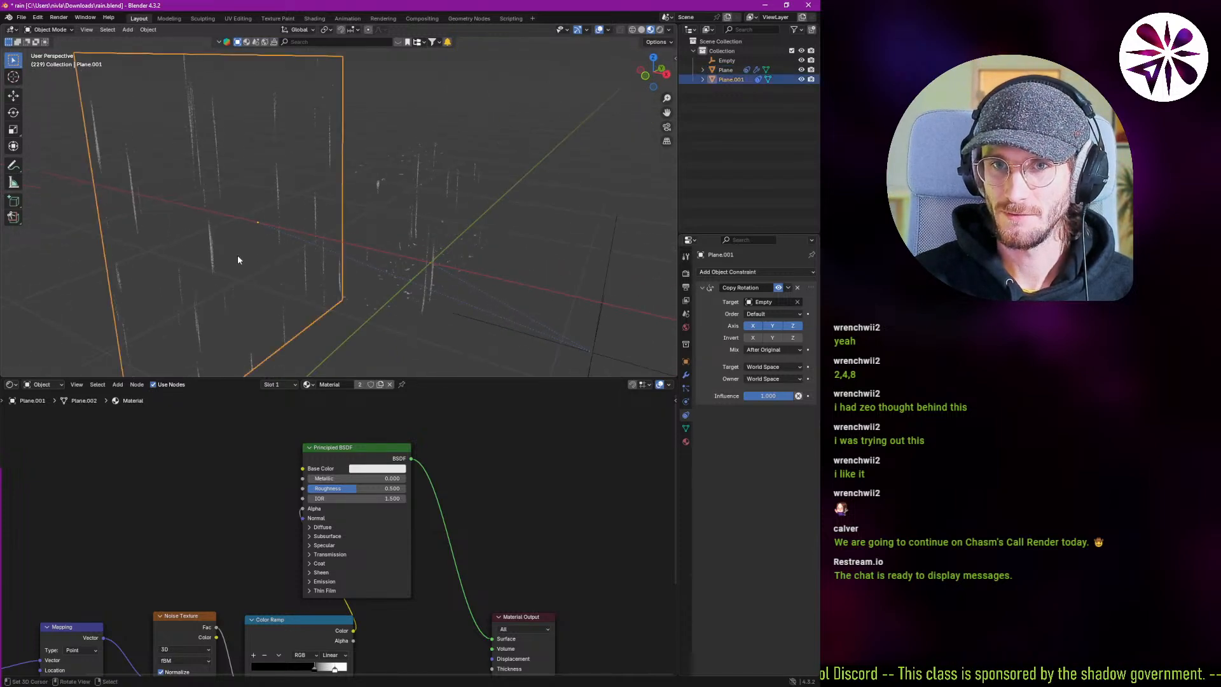
pyautogui.press('space')
pyautogui.press('space')
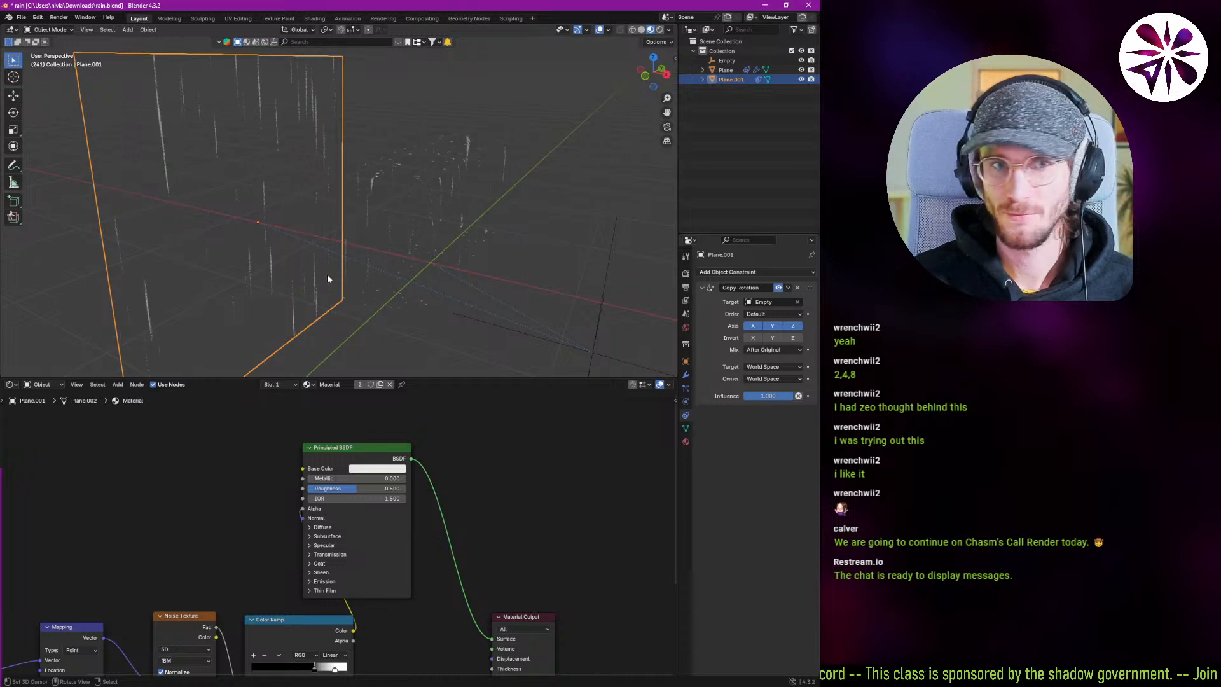
# Turn off Temporal Reprojection in EEVEE's viewport sampling and replay the rain animation.
pyautogui.click(684, 274)
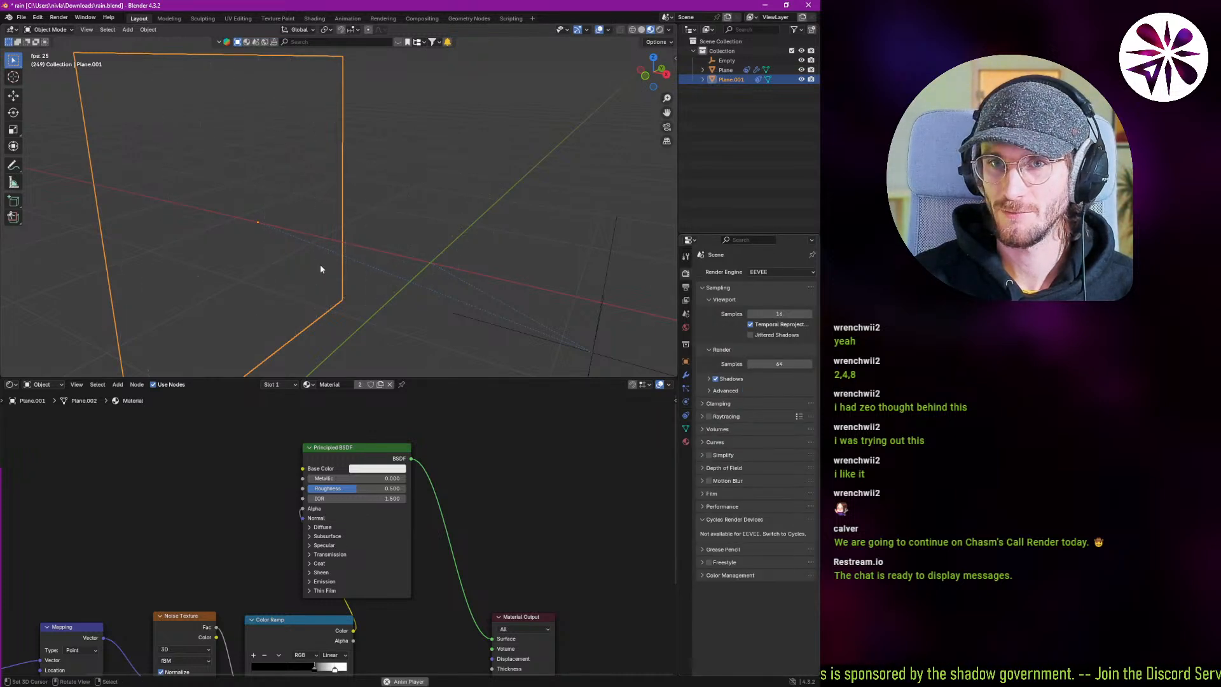
pyautogui.moveTo(321, 268); pyautogui.dragTo(401, 278, button='middle')
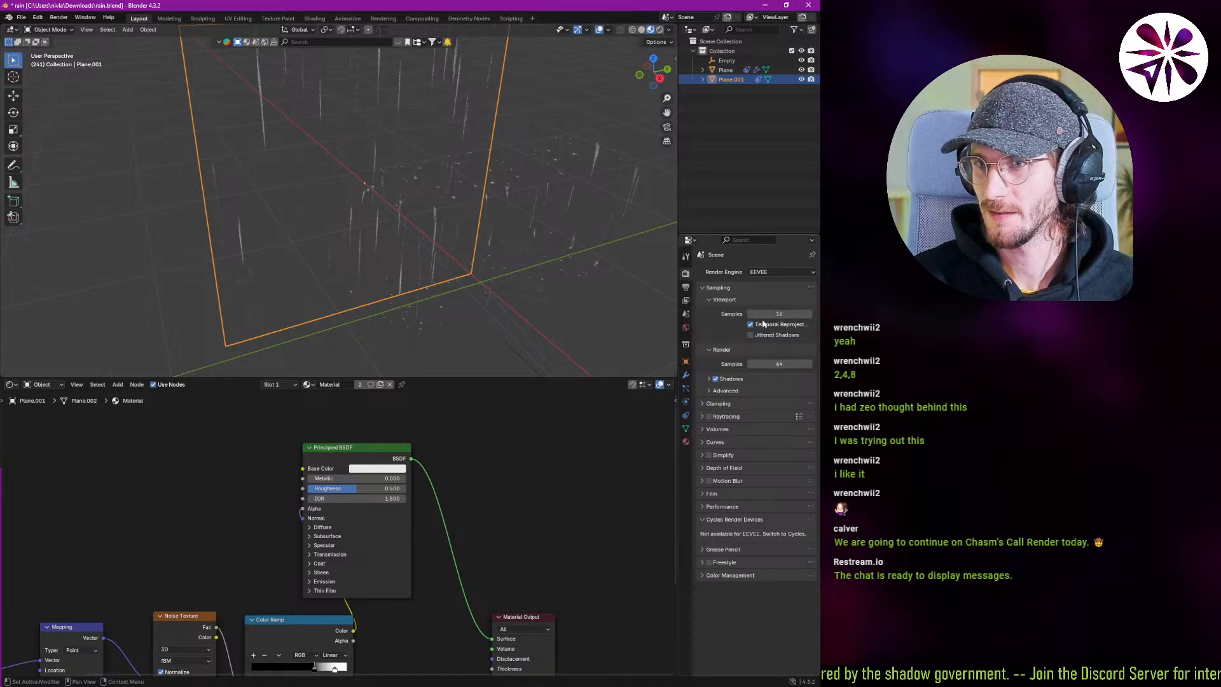
pyautogui.moveTo(474, 280); pyautogui.dragTo(339, 284, button='middle')
pyautogui.press('space')
pyautogui.scroll(-3, 397, 264)
pyautogui.hotkey('alt', 'a')
pyautogui.press('space')
pyautogui.click(284, 258)
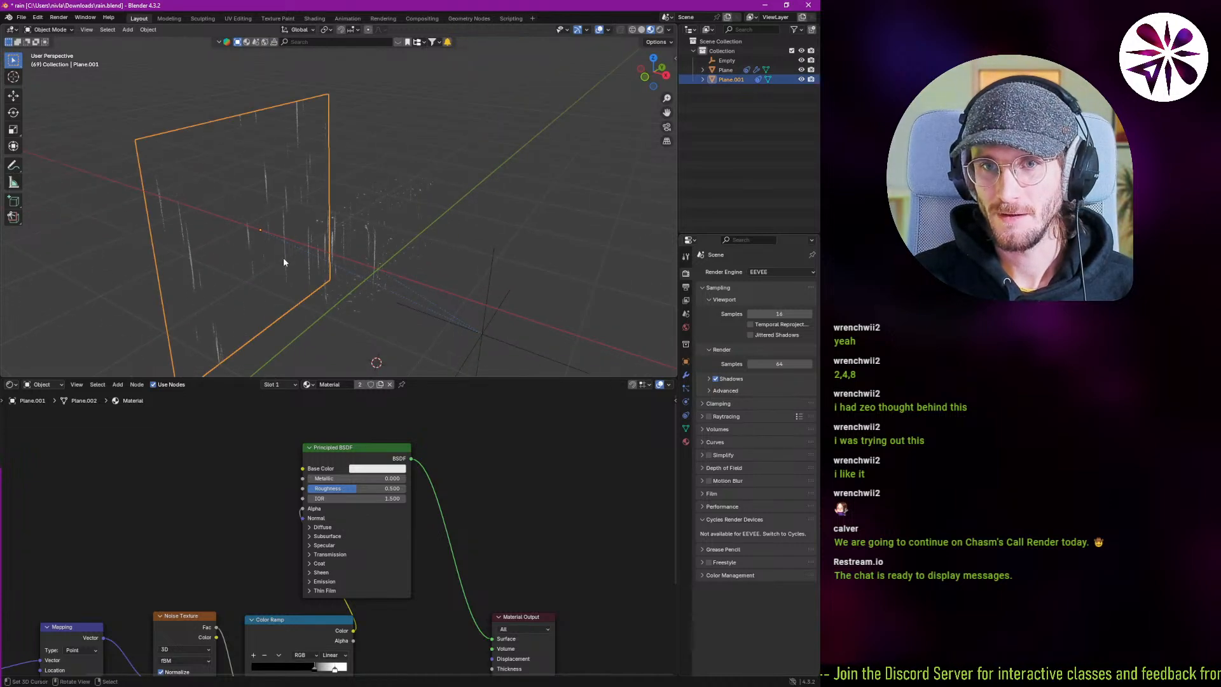
# Rearrange the node tree so the Principled BSDF sits in line between the Color Ramp and the Material Output.
pyautogui.moveTo(298, 539); pyautogui.dragTo(390, 498, button='middle')
pyautogui.scroll(-2, 397, 508)
pyautogui.moveTo(518, 544); pyautogui.dragTo(390, 551, button='middle')
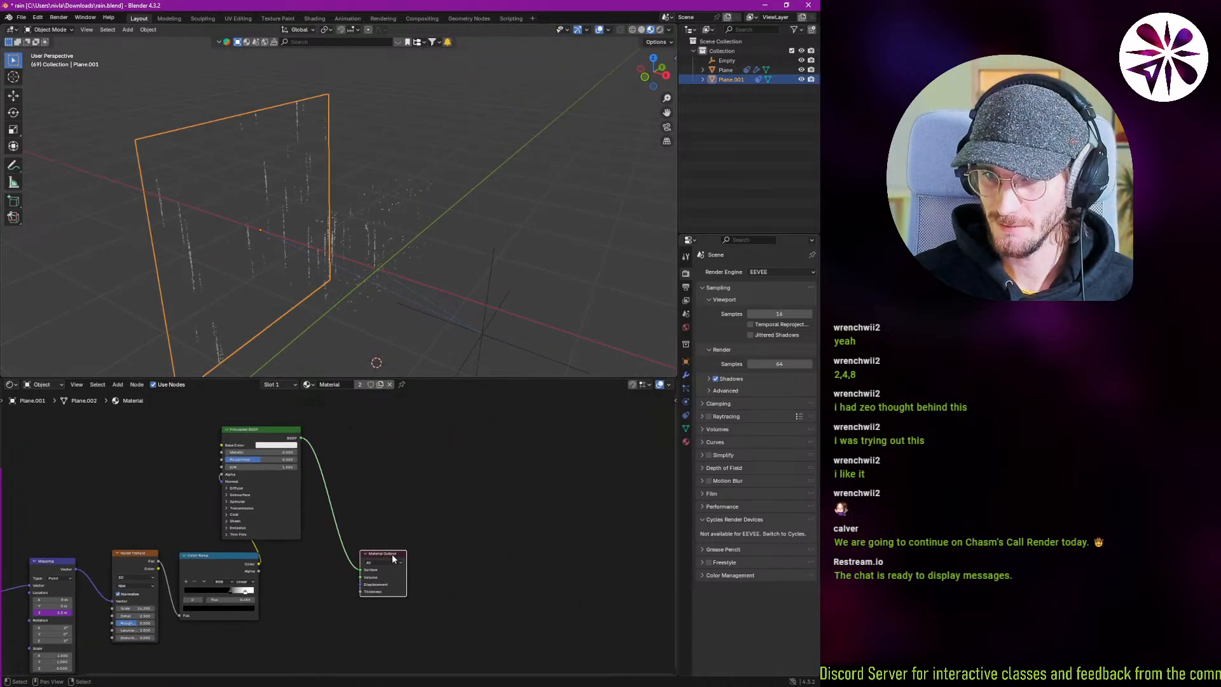
pyautogui.moveTo(392, 558); pyautogui.dragTo(473, 554)
pyautogui.moveTo(267, 440); pyautogui.dragTo(347, 566)
pyautogui.moveTo(467, 559); pyautogui.dragTo(422, 559)
# Return the 3D cursor to the world origin, add a plane there and scale it up into a large ground surface.
pyautogui.moveTo(263, 289); pyautogui.dragTo(266, 267, button='middle')
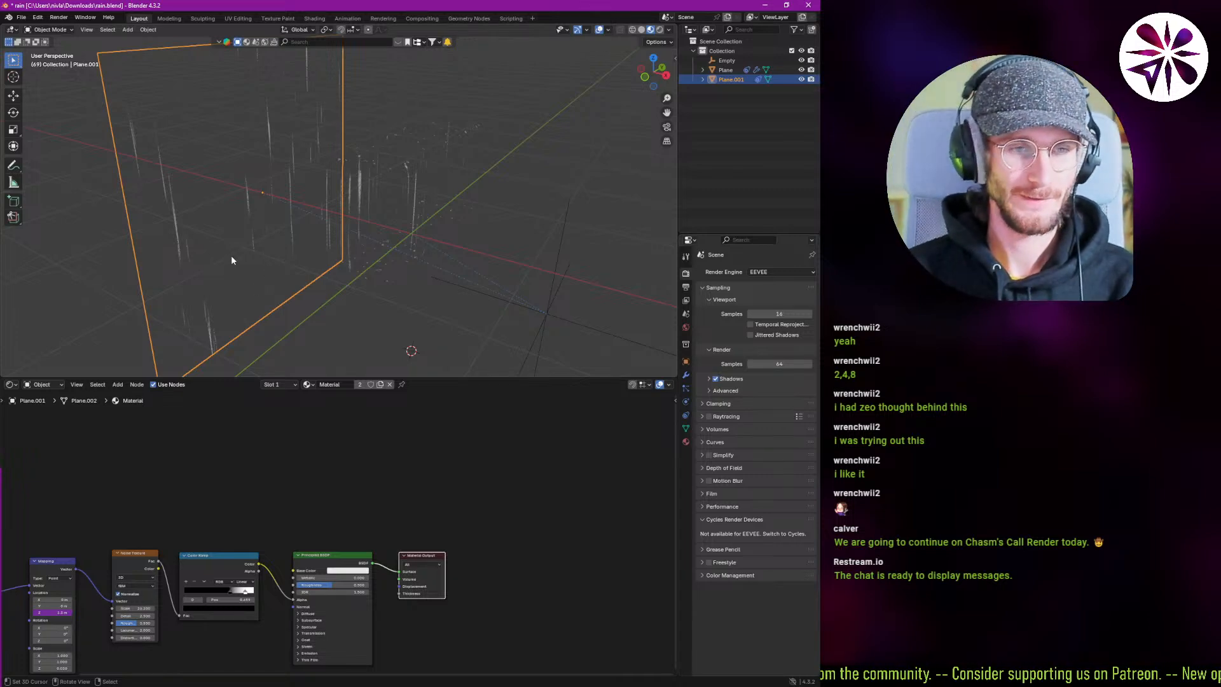
pyautogui.moveTo(294, 251); pyautogui.dragTo(285, 233, button='middle')
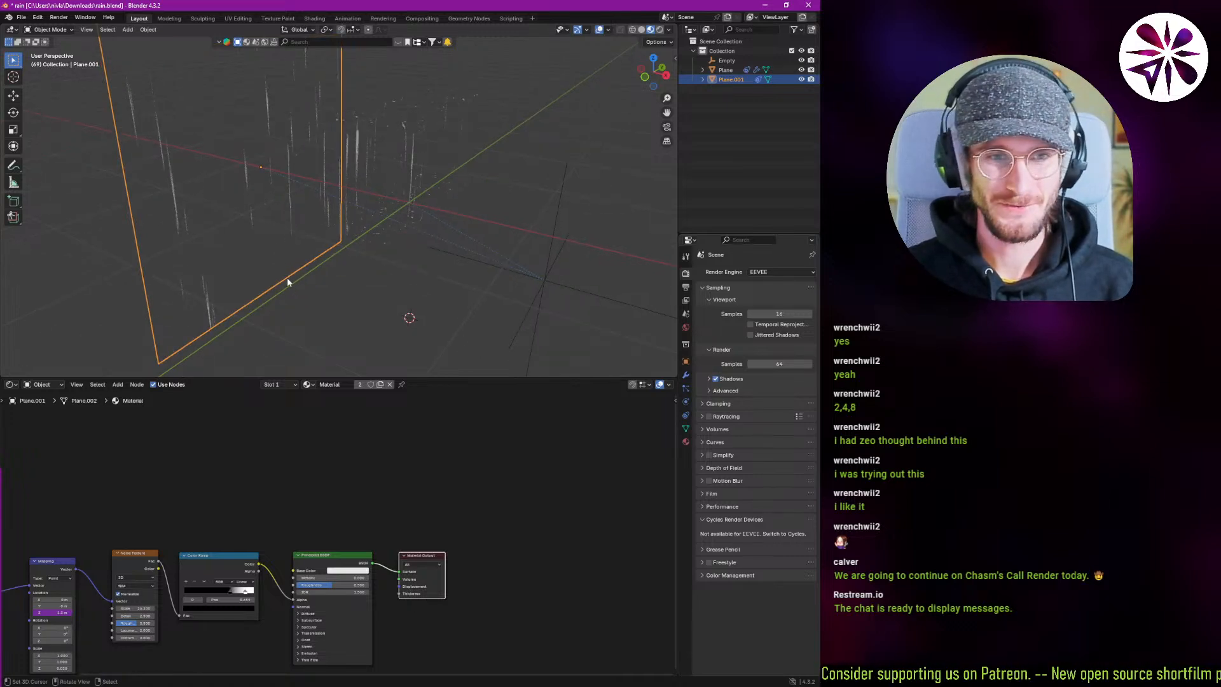
pyautogui.moveTo(300, 278)
pyautogui.mouseDown(button='middle')
pyautogui.moveTo(272, 274)
pyautogui.moveTo(242, 158)
pyautogui.moveTo(297, 261)
pyautogui.moveTo(317, 213)
pyautogui.moveTo(348, 201)
pyautogui.mouseUp(button='middle')
pyautogui.hotkey('shift', 'a')
pyautogui.hotkey('shift', 's')
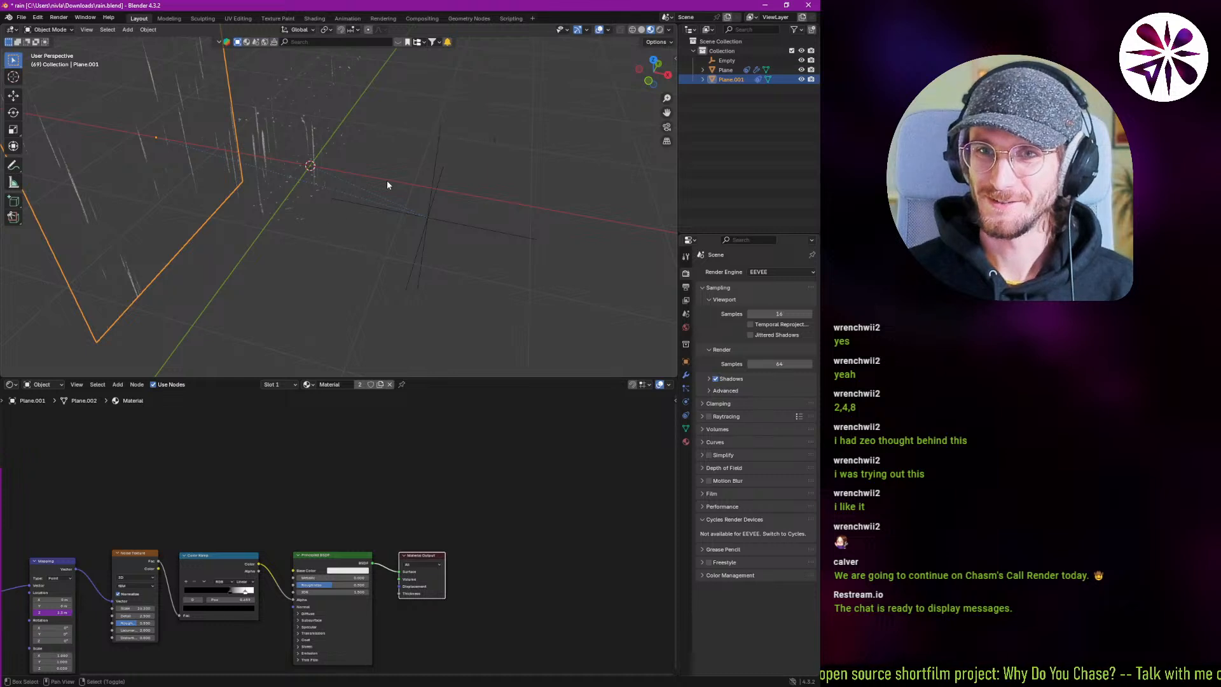
pyautogui.hotkey('shift', 'a')
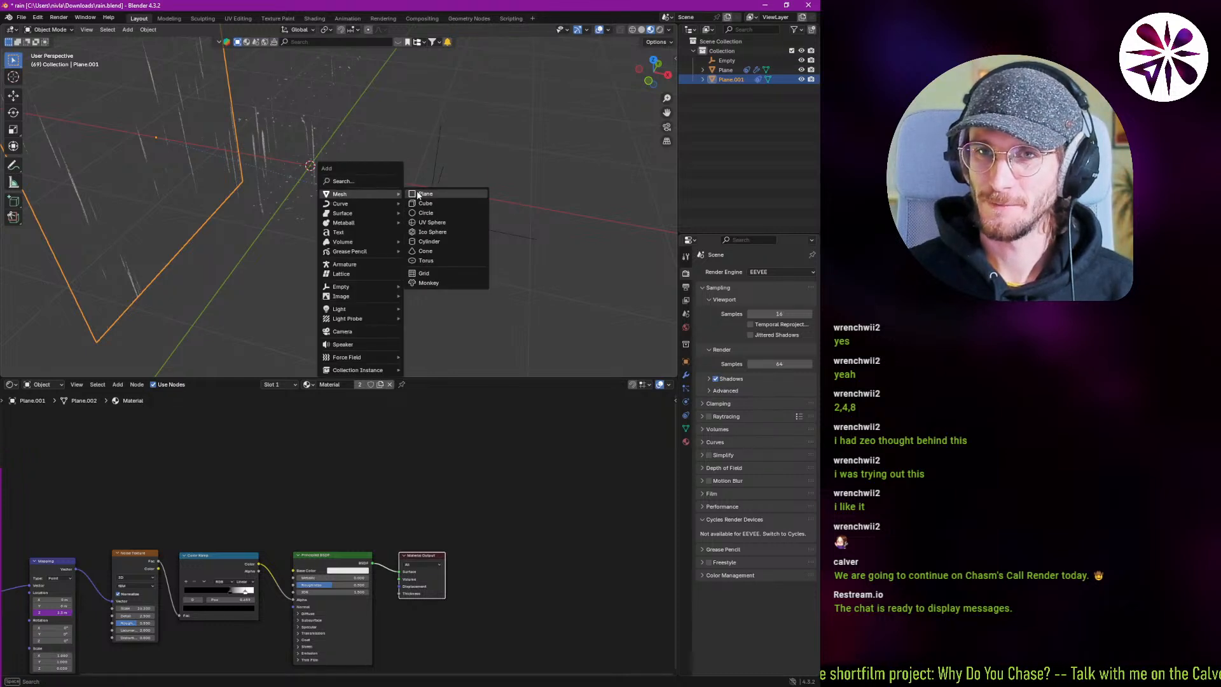
pyautogui.click(417, 195)
pyautogui.press('s')
pyautogui.click(466, 297)
pyautogui.moveTo(335, 242); pyautogui.dragTo(319, 210, button='middle')
pyautogui.keyDown('shift'); pyautogui.moveTo(405, 185); pyautogui.dragTo(414, 232, button='middle'); pyautogui.keyUp('shift')
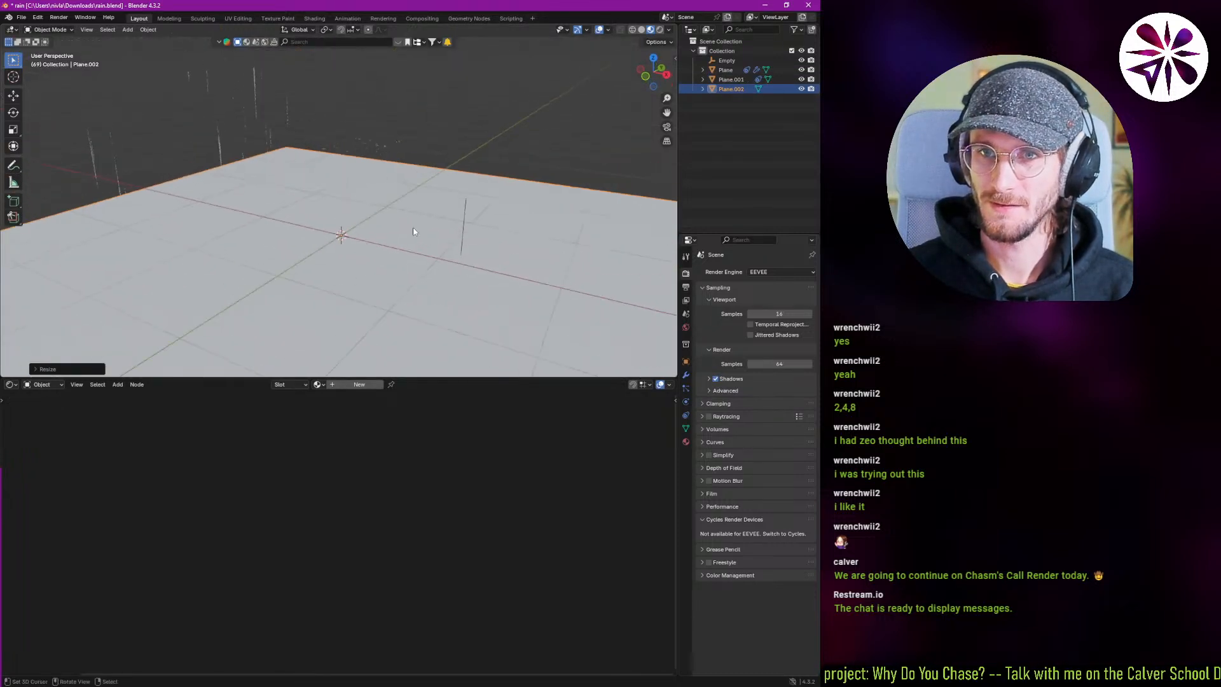
# Enable Scene Lights and Scene World in the viewport shading options.
pyautogui.click(670, 30)
pyautogui.moveTo(633, 77); pyautogui.dragTo(634, 86)
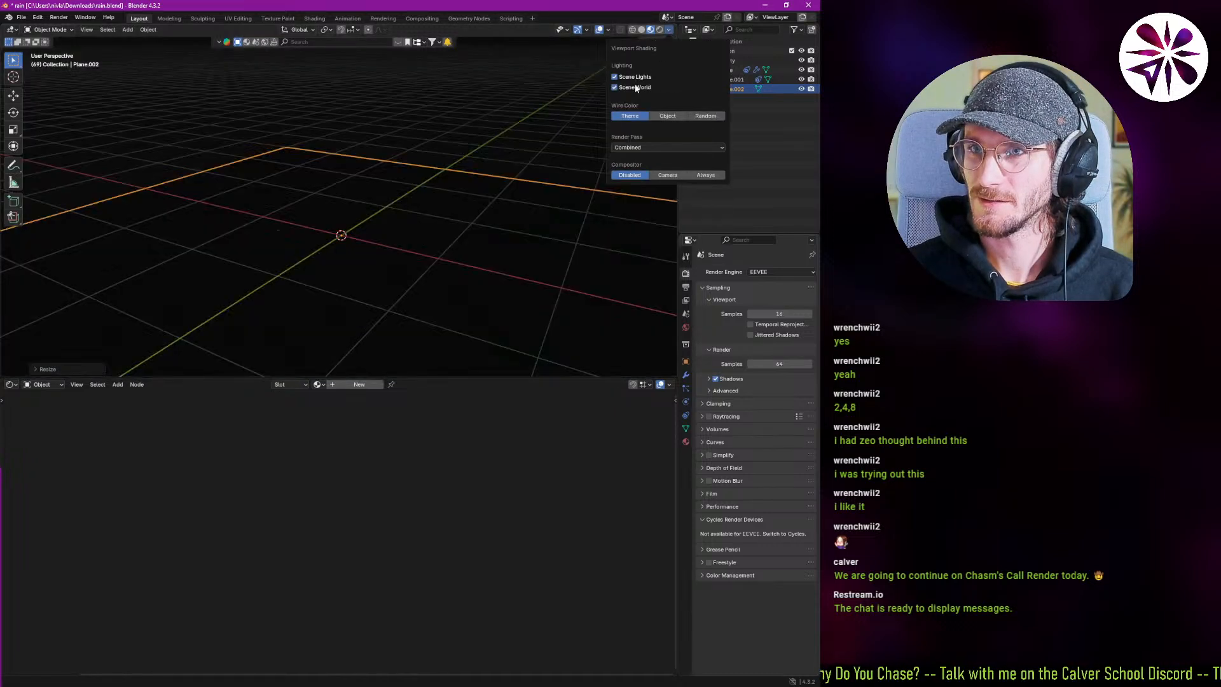
pyautogui.click(720, 52)
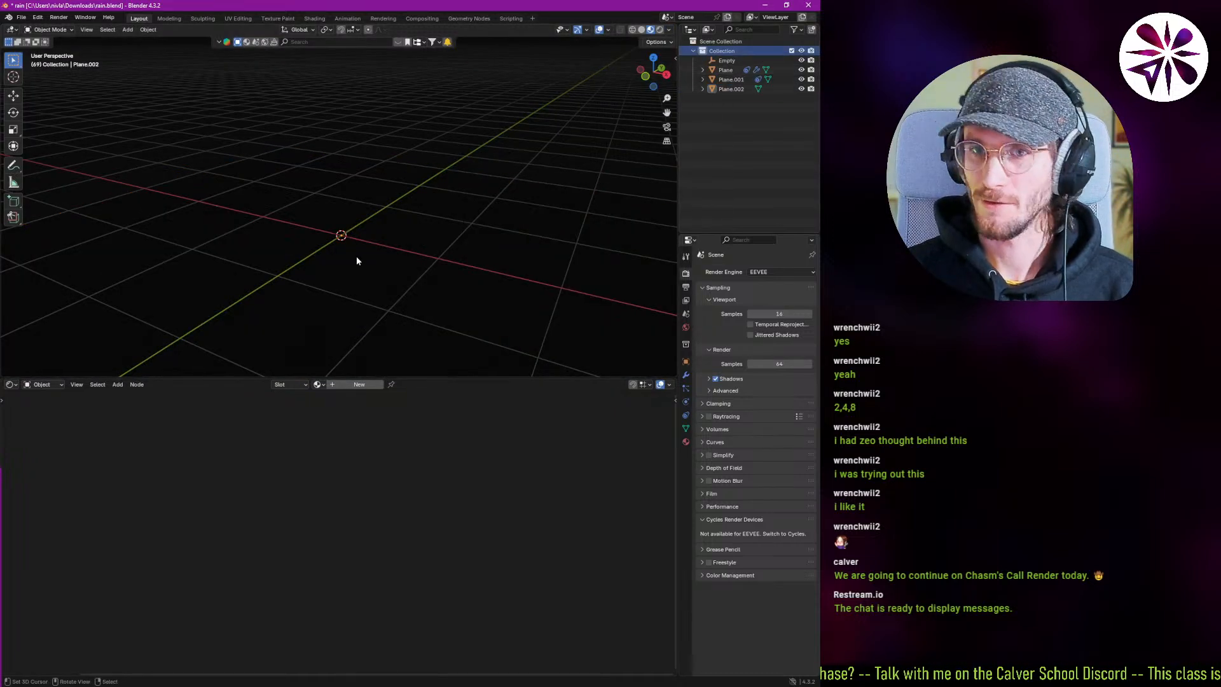
# Add a point light and move it above the ground plane.
pyautogui.hotkey('shift', 'a')
pyautogui.moveTo(333, 361)
pyautogui.click(404, 363)
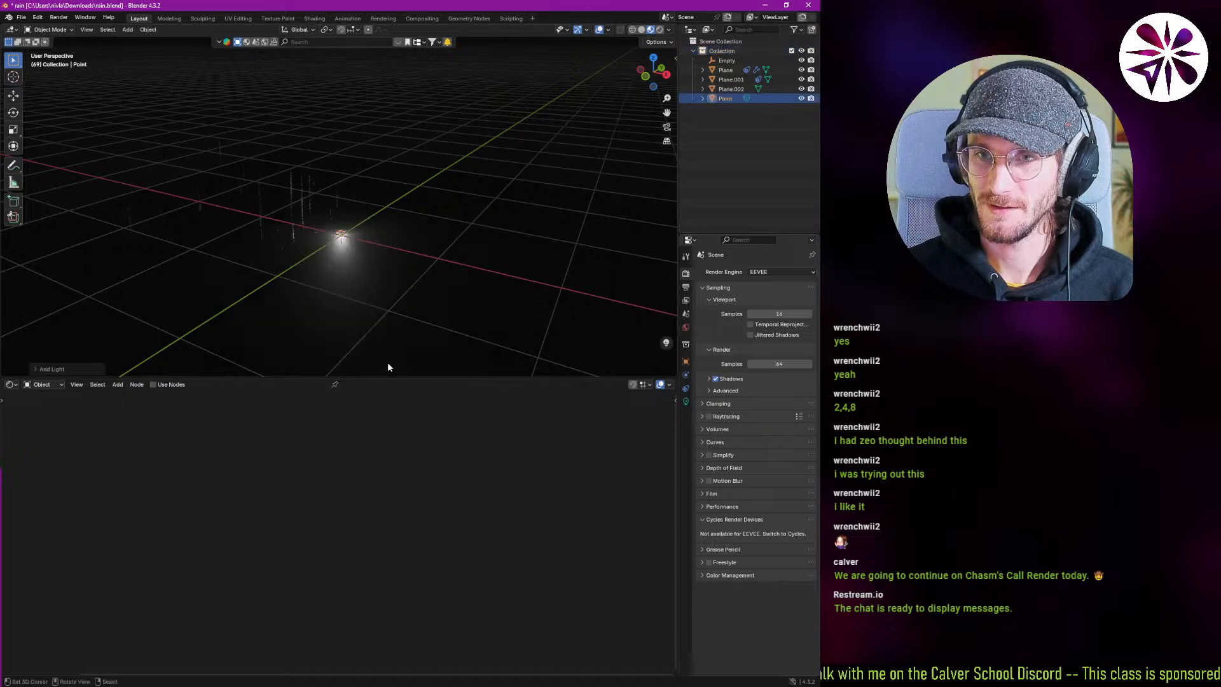
pyautogui.press('g')
pyautogui.click(464, 240)
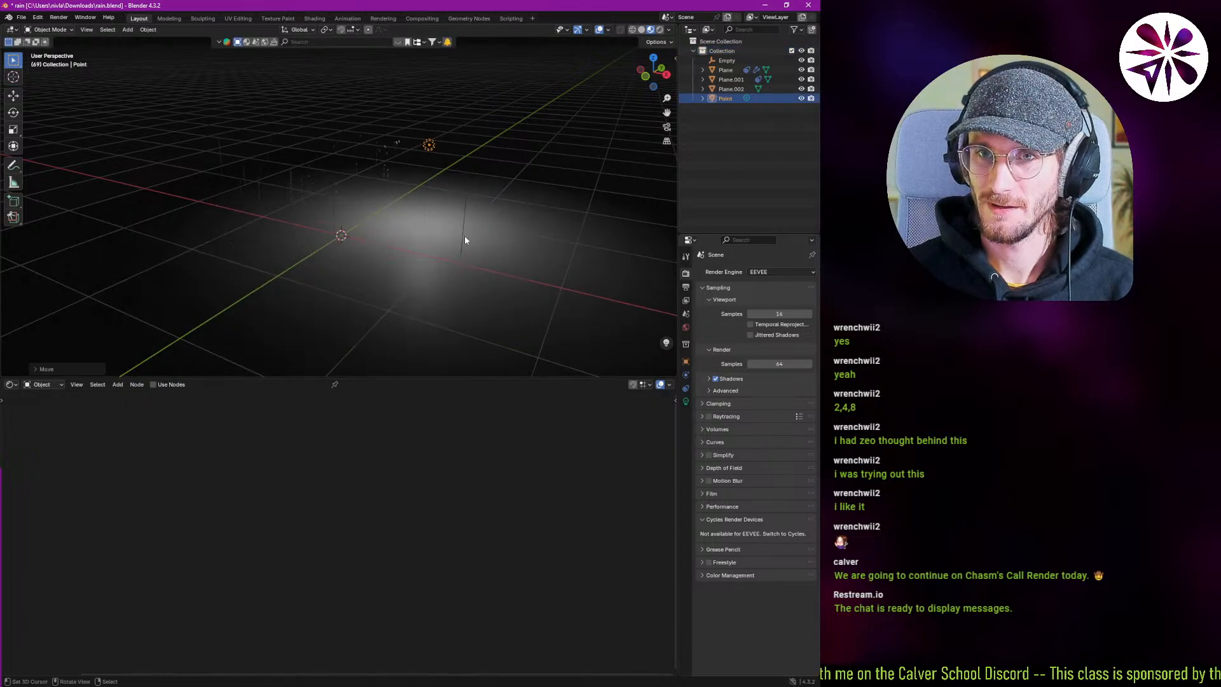
# Set the point light's power to 40.1 W and move it higher along the Z axis.
pyautogui.click(686, 401)
pyautogui.moveTo(777, 337); pyautogui.dragTo(794, 337)
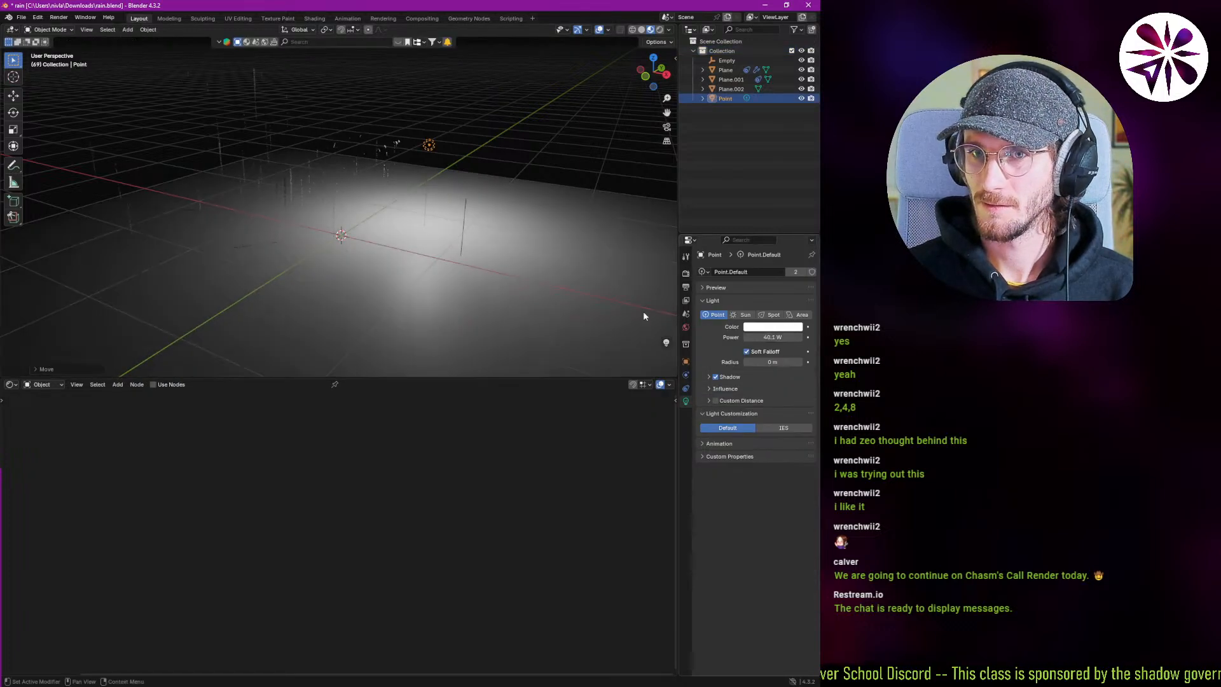
pyautogui.press('g')
pyautogui.press('z')
pyautogui.click(461, 233)
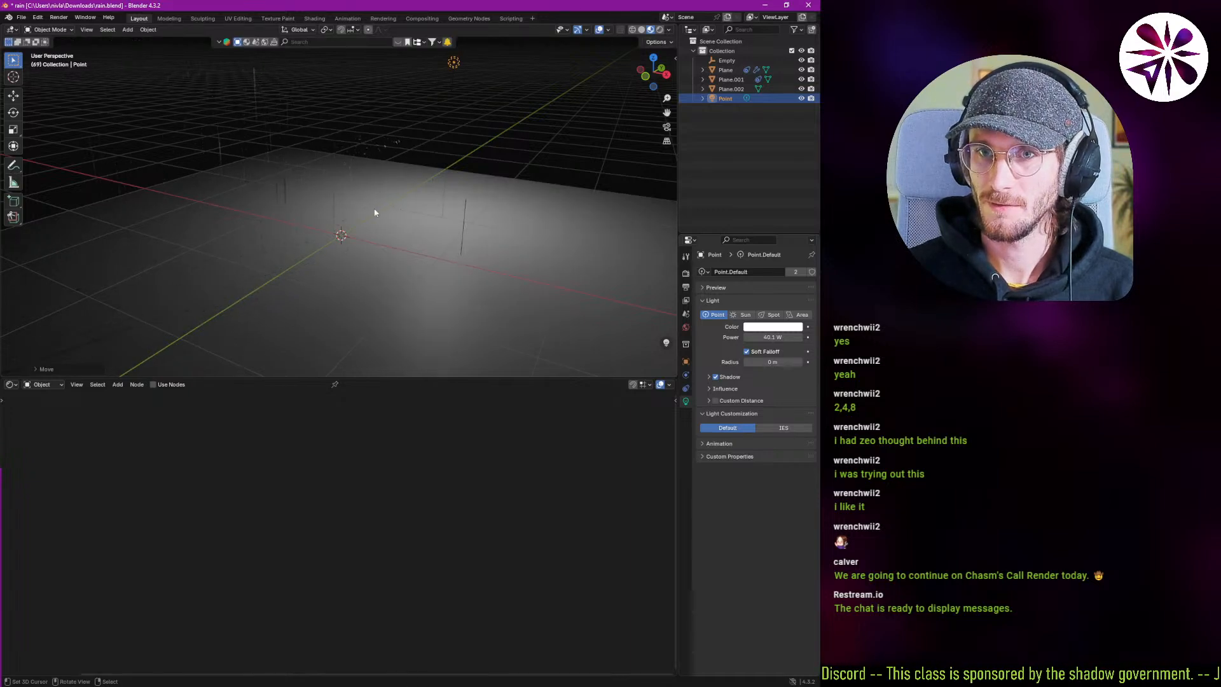
# Select the standing rain plane and set its material's Metallic to 0.832 and Roughness to 0.
pyautogui.moveTo(376, 210); pyautogui.dragTo(334, 248, button='middle')
pyautogui.click(333, 216)
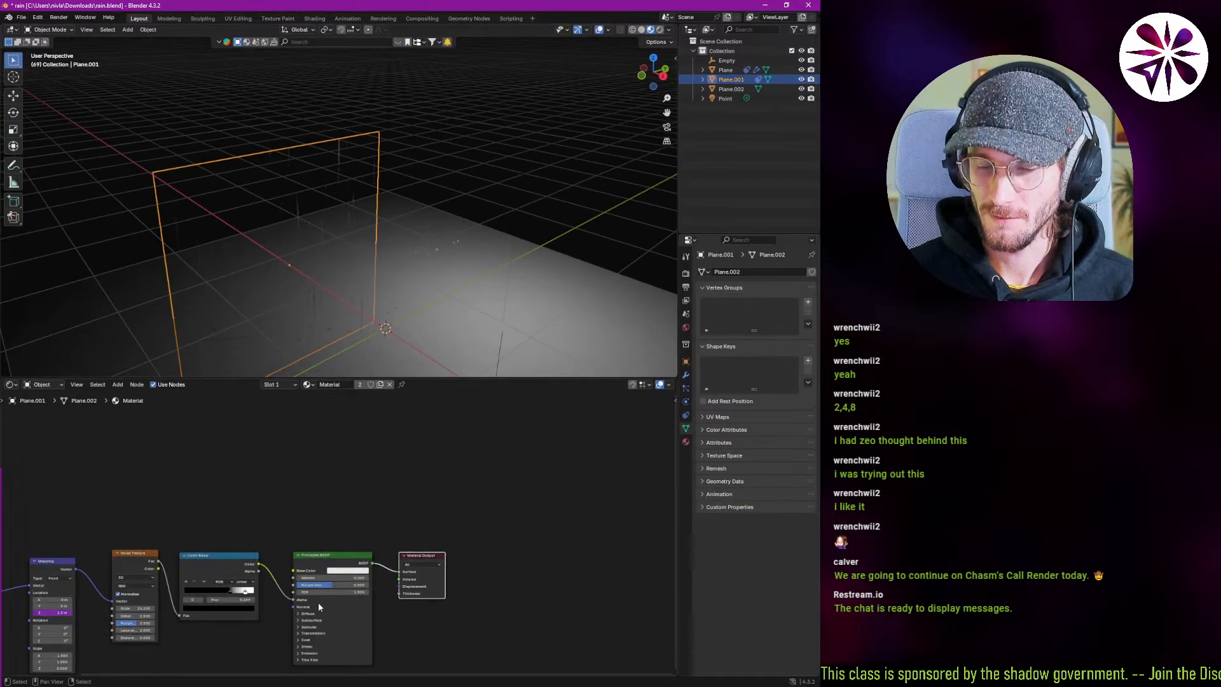
pyautogui.scroll(4, 318, 602)
pyautogui.moveTo(327, 534)
pyautogui.mouseDown()
pyautogui.moveTo(305, 534)
pyautogui.moveTo(418, 518)
pyautogui.moveTo(376, 517)
pyautogui.mouseUp()
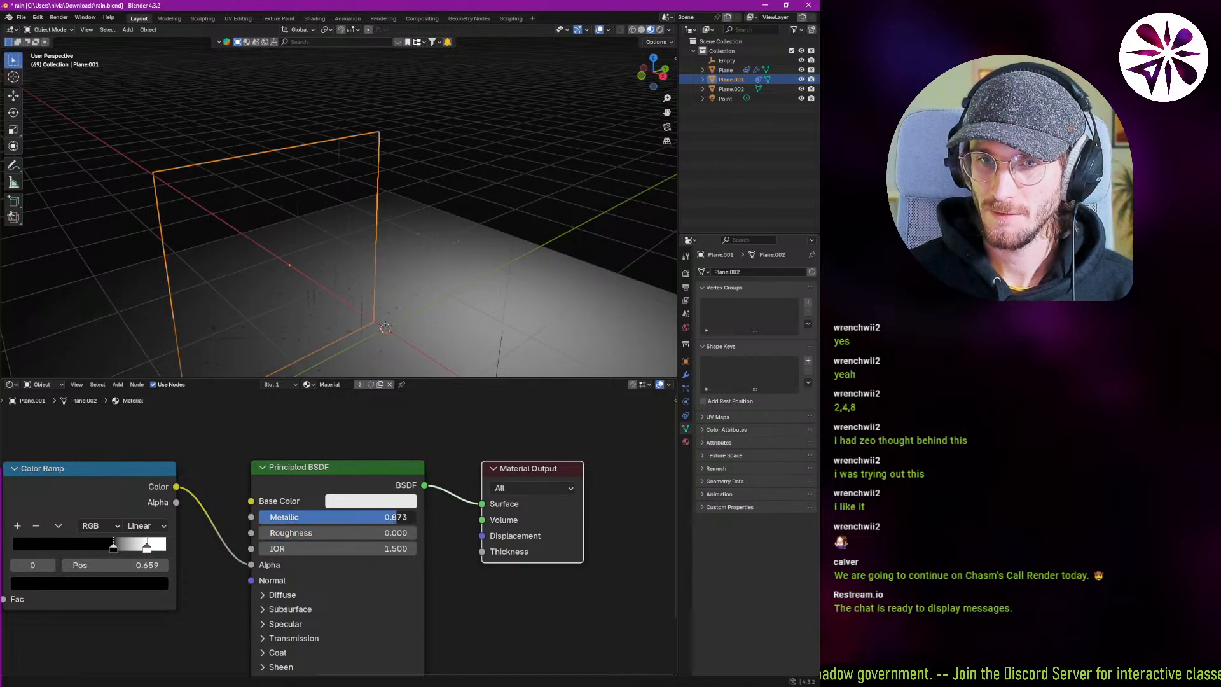
pyautogui.moveTo(314, 341)
pyautogui.mouseDown(button='middle')
pyautogui.moveTo(304, 311)
pyautogui.moveTo(479, 316)
pyautogui.moveTo(381, 288)
pyautogui.moveTo(318, 334)
pyautogui.mouseUp(button='middle')
# Add a Bump node to the rain material and place it below the Color Ramp.
pyautogui.moveTo(282, 447); pyautogui.dragTo(410, 410, button='middle')
pyautogui.hotkey('shift', 'a')
pyautogui.write('b')
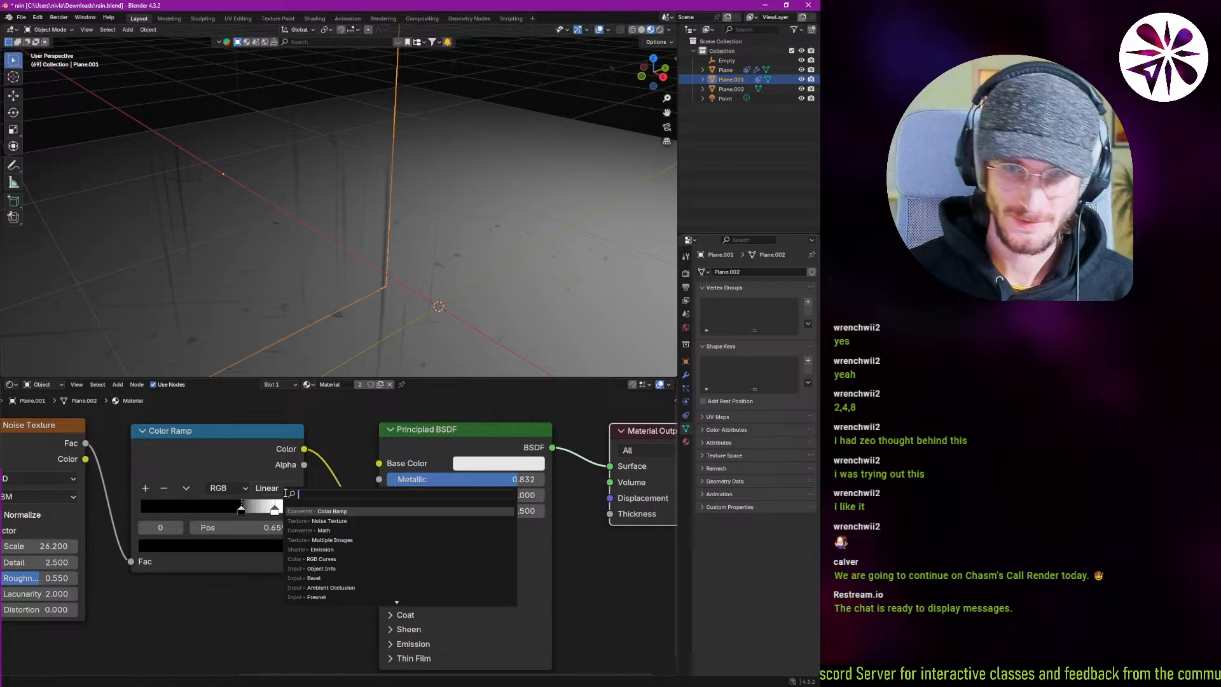
pyautogui.write('ump')
pyautogui.press('Return')
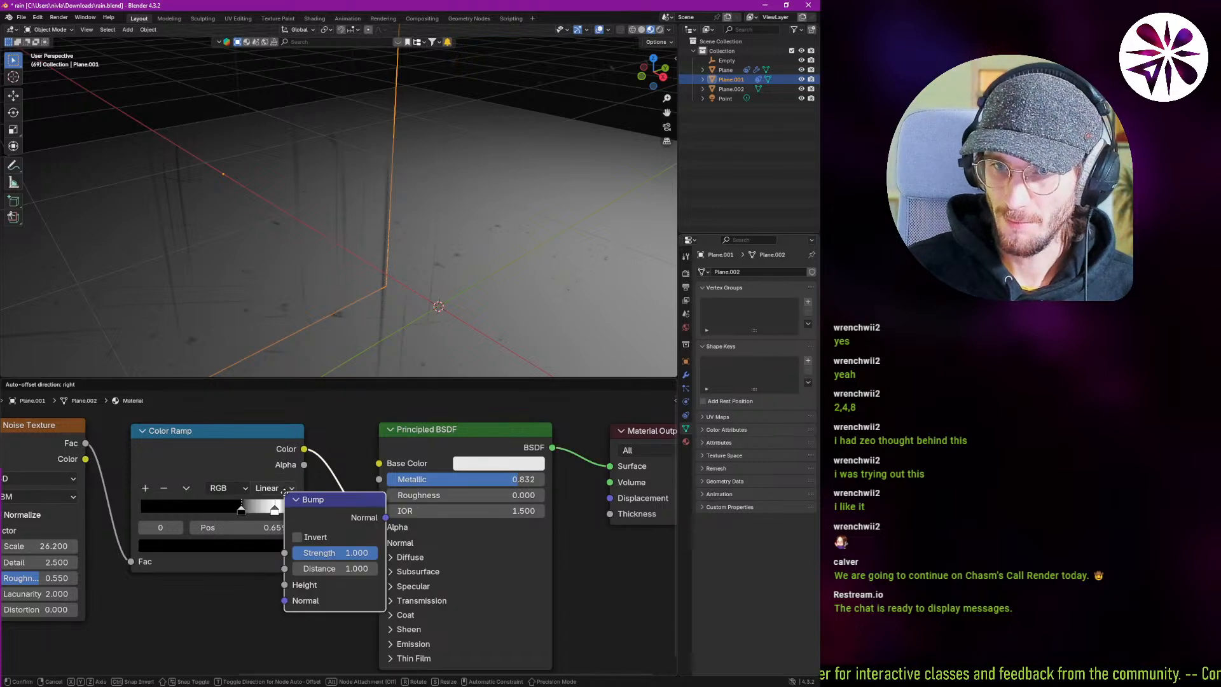
pyautogui.click(209, 575)
pyautogui.press('Home')
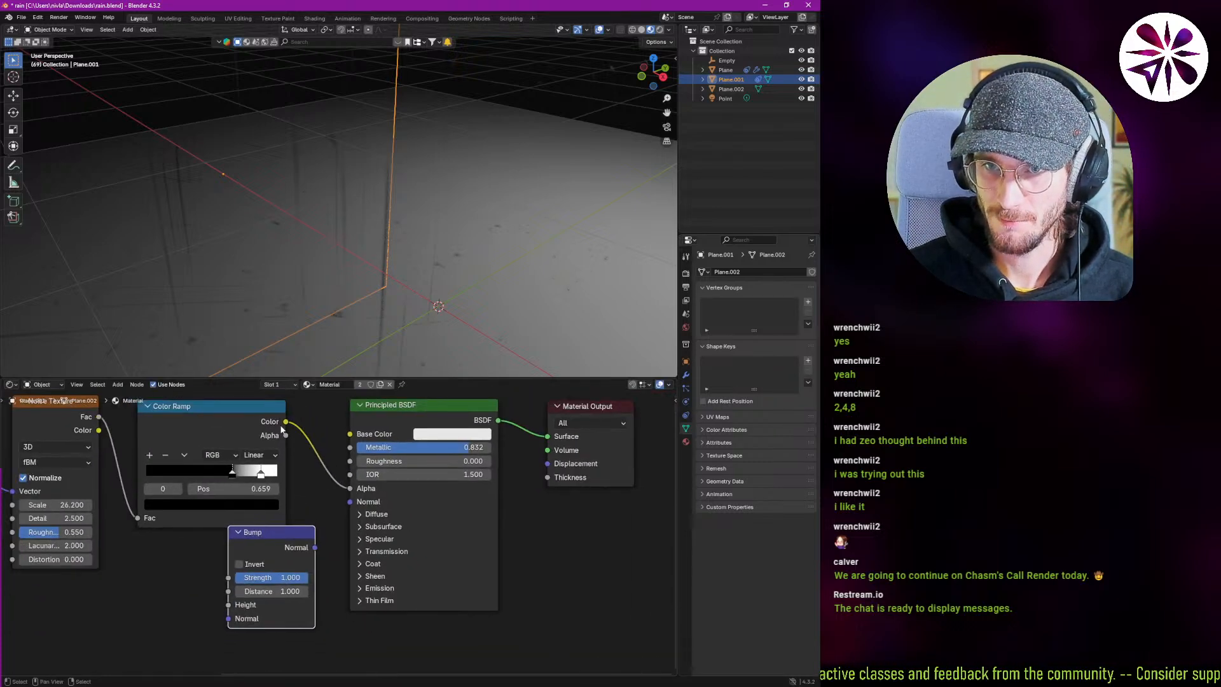
# Connect the Color Ramp's Color output to the Bump's Height and the Bump's Normal output to the Principled BSDF's Normal.
pyautogui.moveTo(284, 423); pyautogui.dragTo(276, 500)
pyautogui.moveTo(216, 598); pyautogui.dragTo(228, 604)
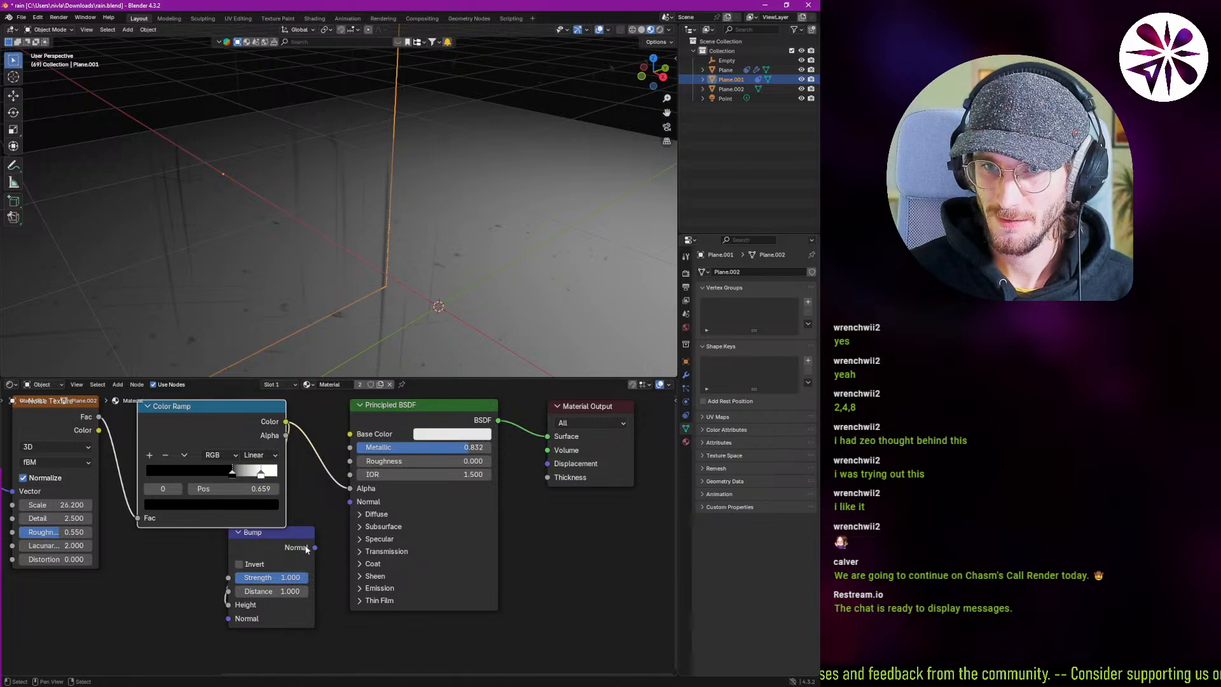
pyautogui.moveTo(315, 546); pyautogui.dragTo(349, 502)
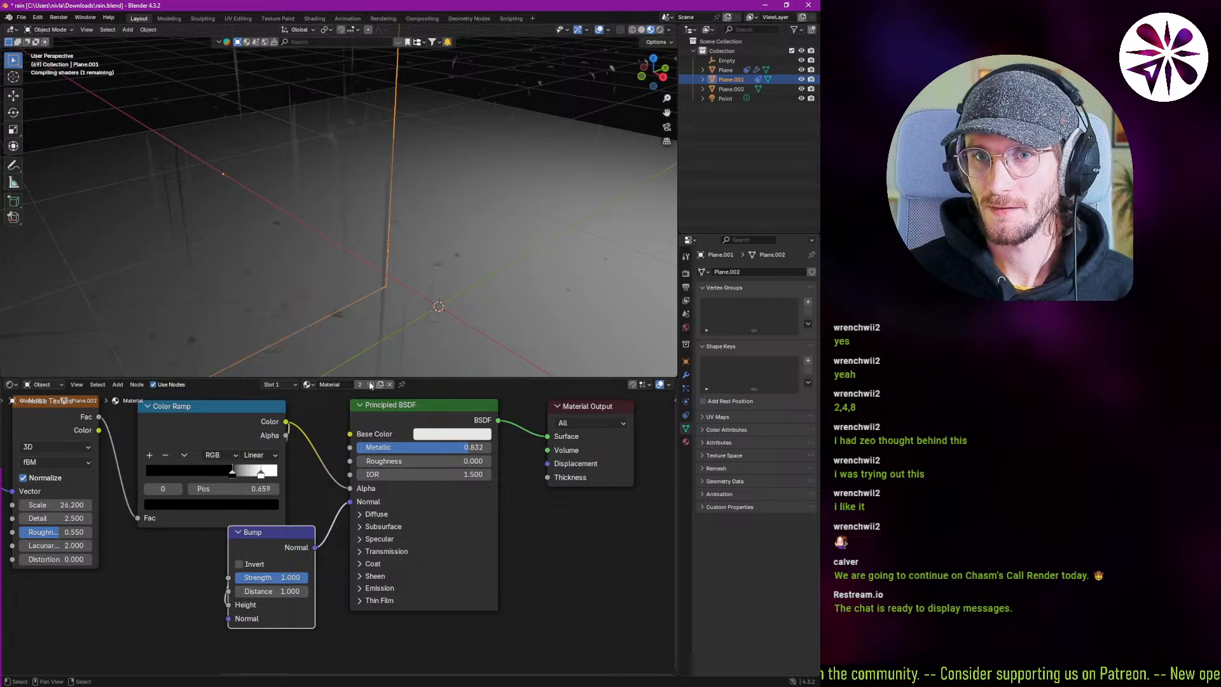
# Set the Principled BSDF's Metallic to 1 and Roughness to 0.627, and replay the animation to check the streaks.
pyautogui.scroll(-2, 368, 308)
pyautogui.moveTo(367, 309); pyautogui.dragTo(377, 281, button='middle')
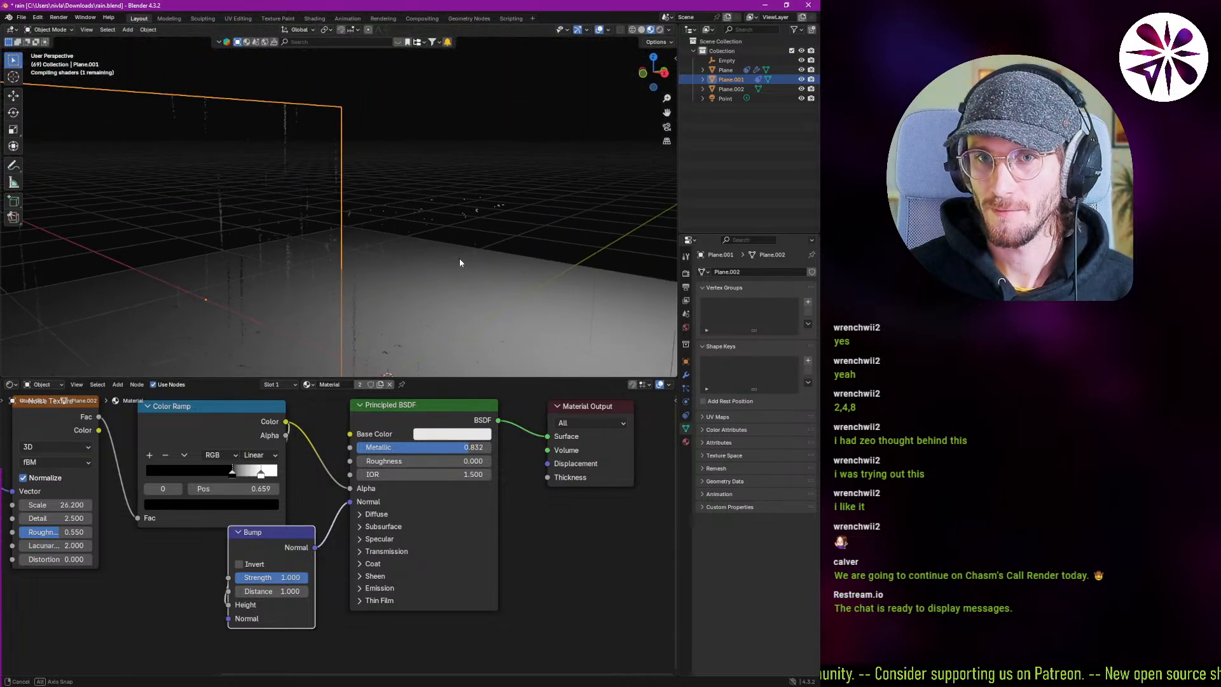
pyautogui.moveTo(215, 219); pyautogui.dragTo(382, 290, button='middle')
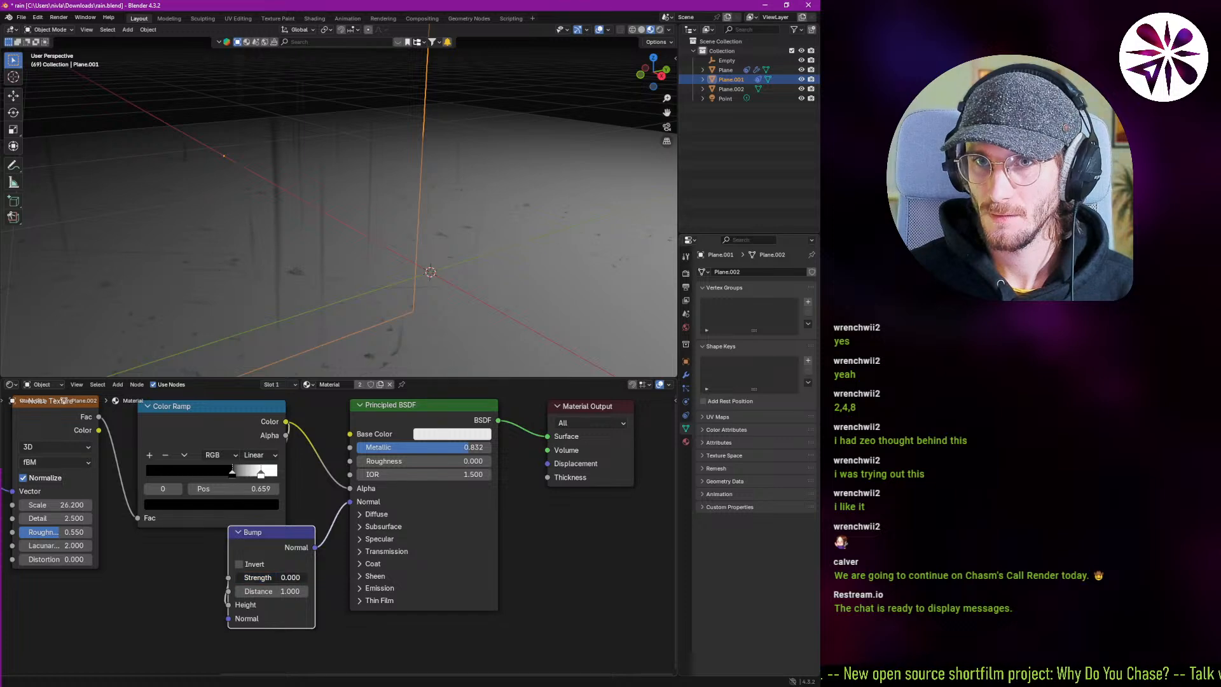
pyautogui.moveTo(423, 449); pyautogui.dragTo(459, 449)
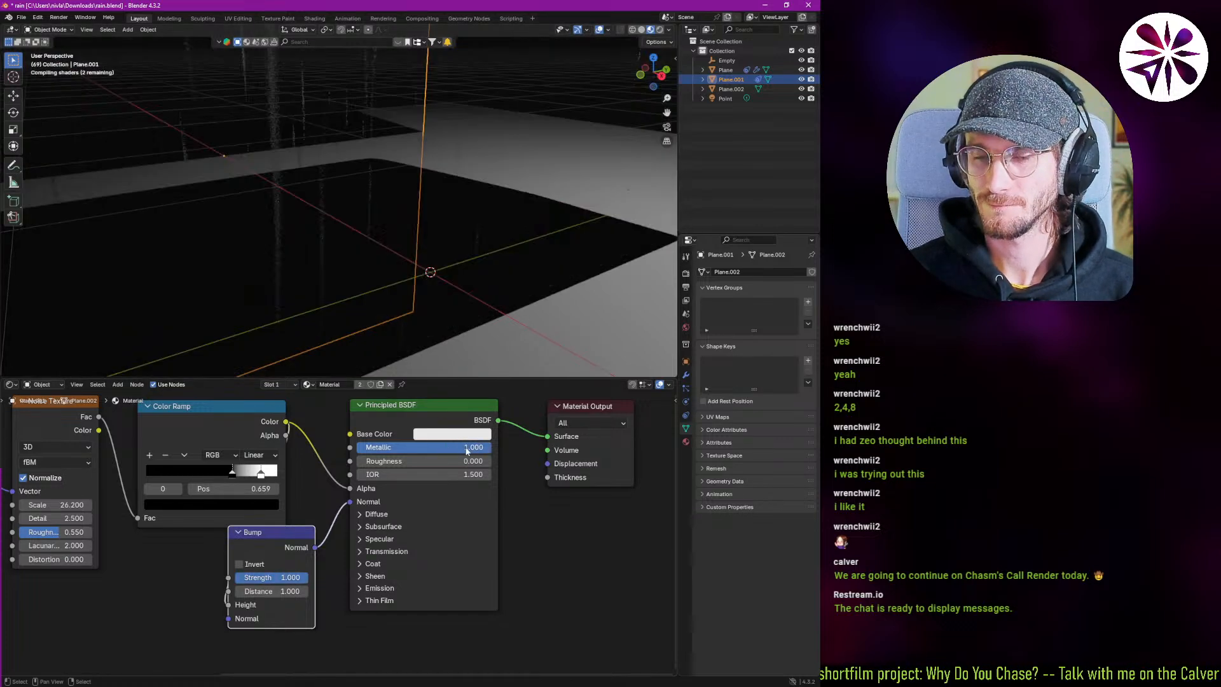
pyautogui.moveTo(466, 449); pyautogui.dragTo(389, 449)
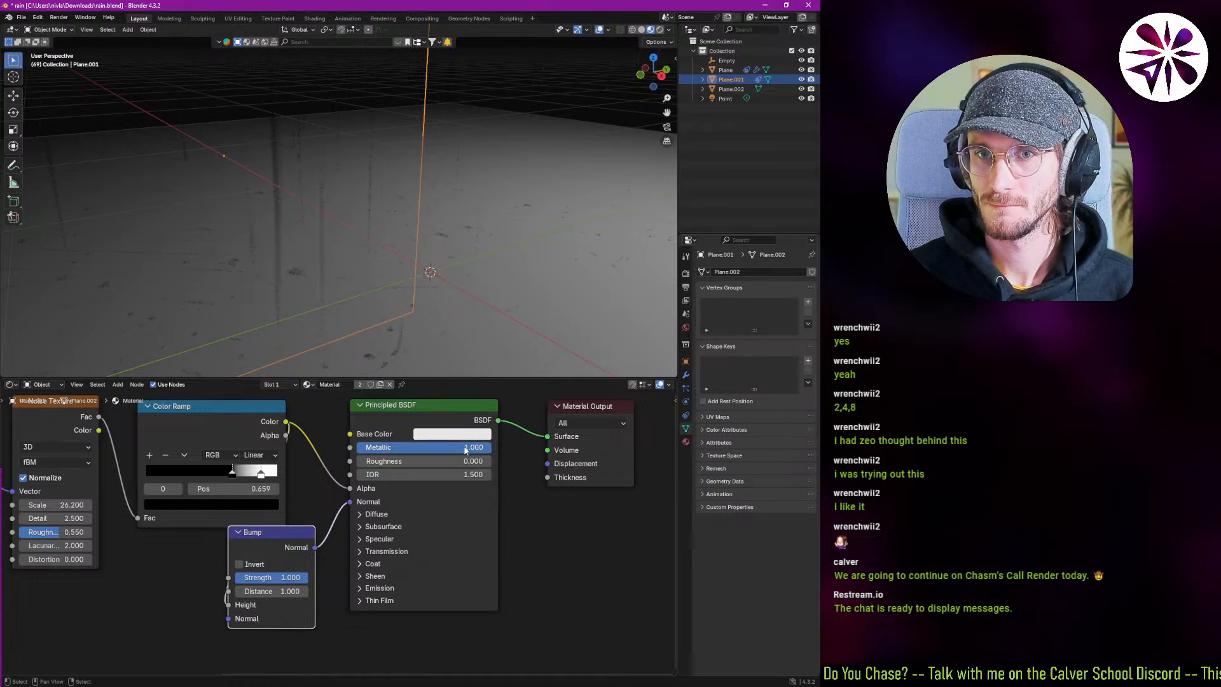
pyautogui.moveTo(458, 447); pyautogui.dragTo(489, 461)
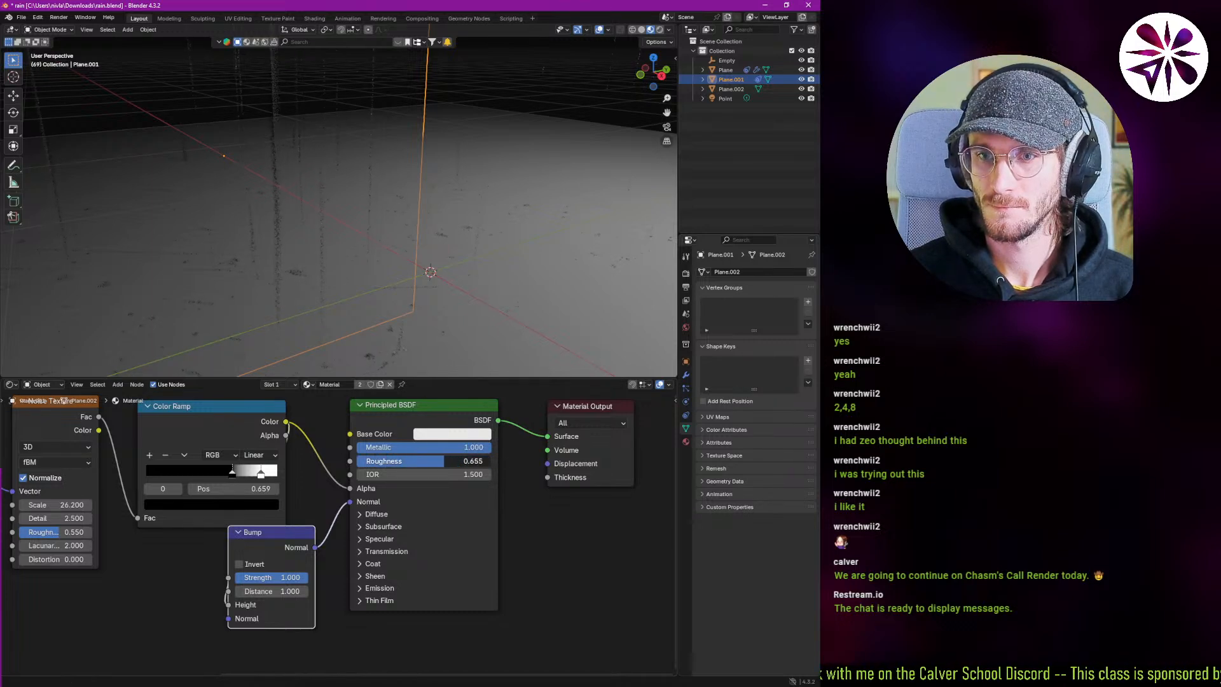
pyautogui.moveTo(337, 296)
pyautogui.mouseDown(button='middle')
pyautogui.moveTo(367, 314)
pyautogui.moveTo(381, 298)
pyautogui.mouseUp(button='middle')
pyautogui.press('space')
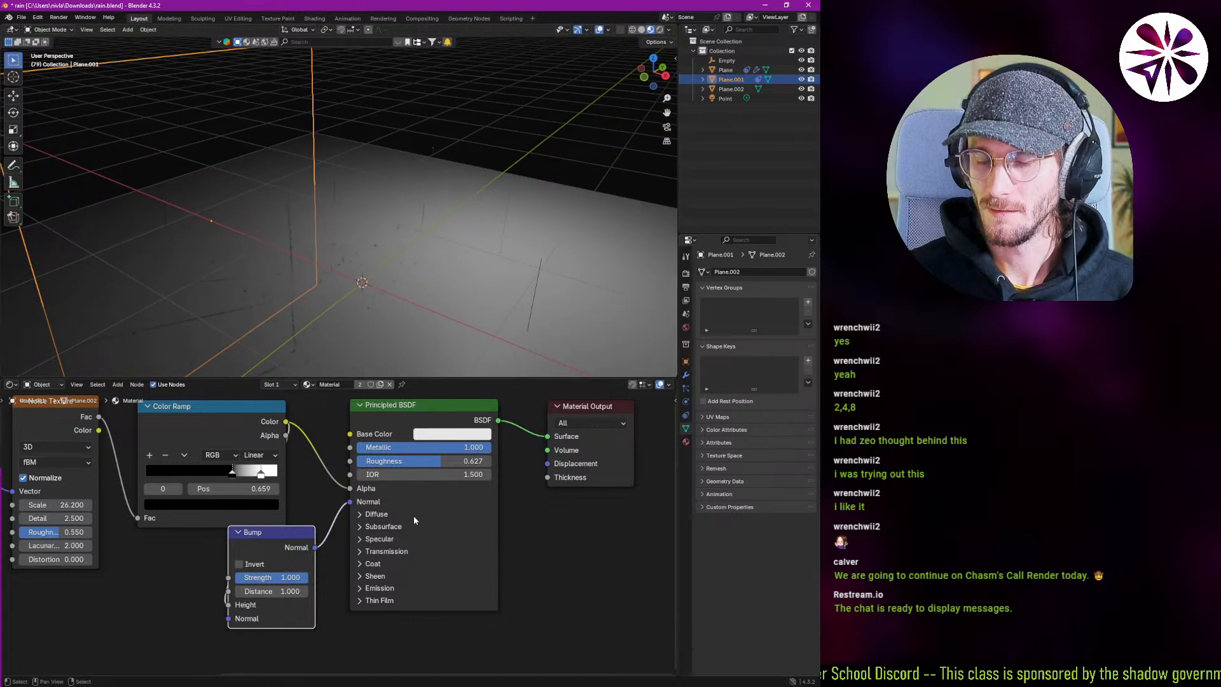
# Select the point light and move it across the scene toward the rain planes.
pyautogui.click(725, 98)
pyautogui.press('g')
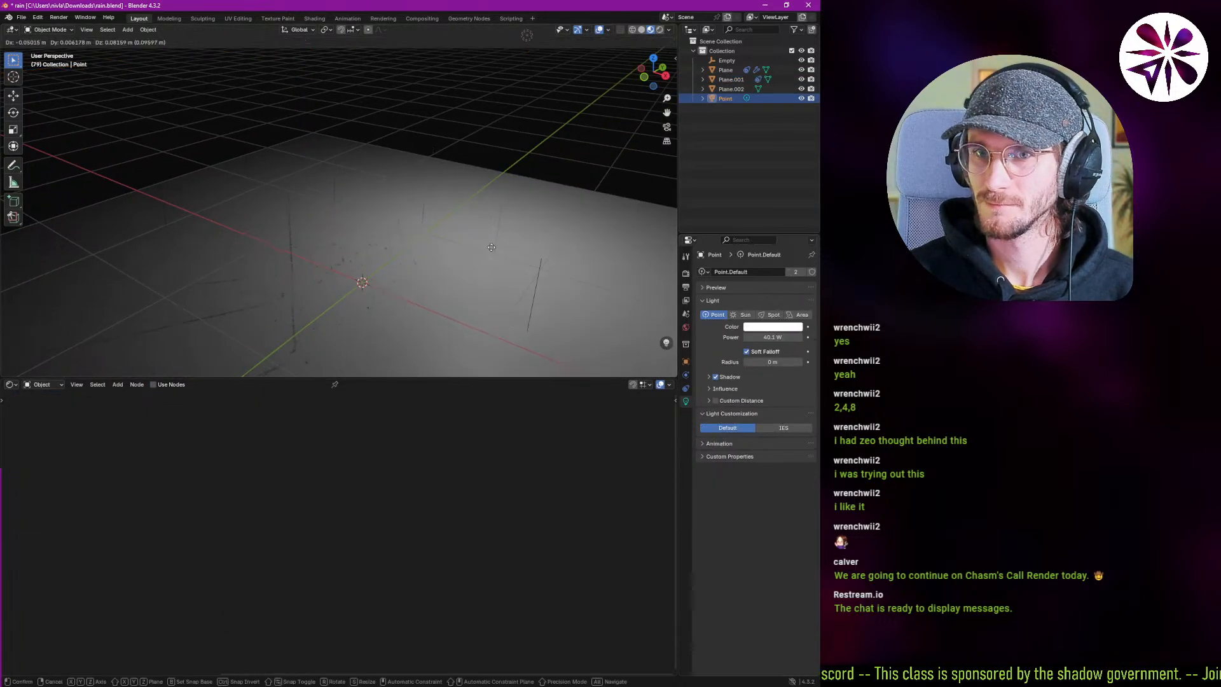
pyautogui.click(263, 259)
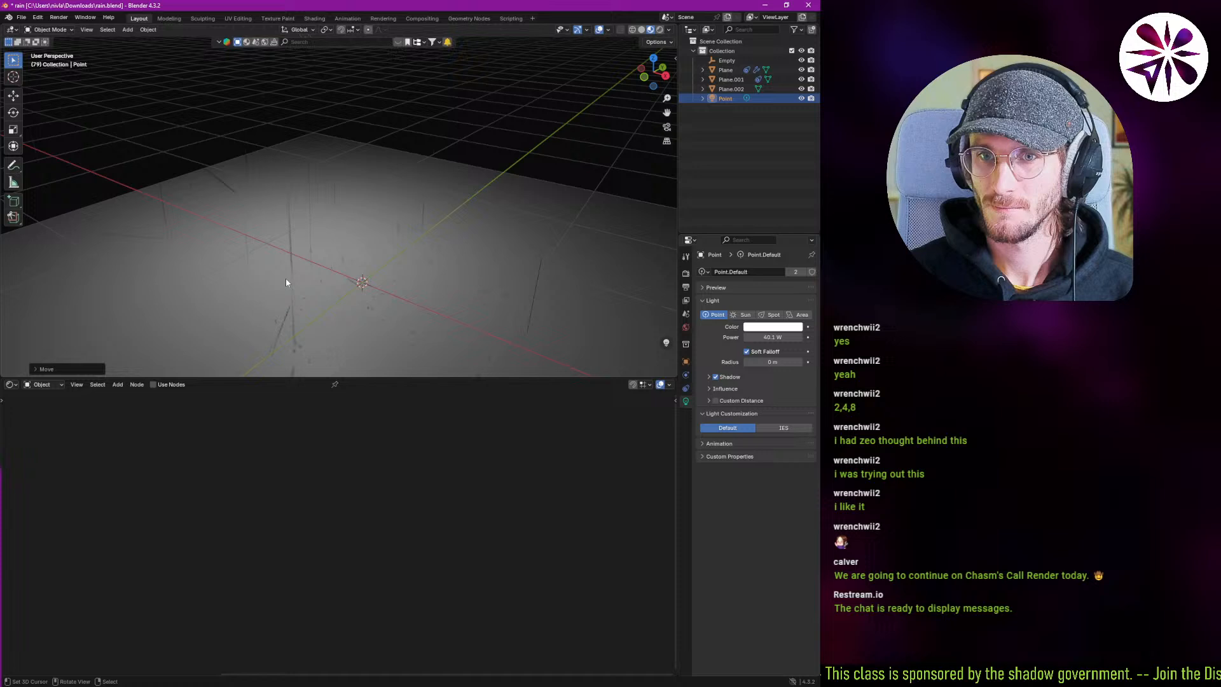
pyautogui.rightClick(329, 235)
pyautogui.rightClick(324, 97)
# Slightly increase the point light's power, set its radius to 0.1 m, and reposition it above the ground plane.
pyautogui.click(724, 98)
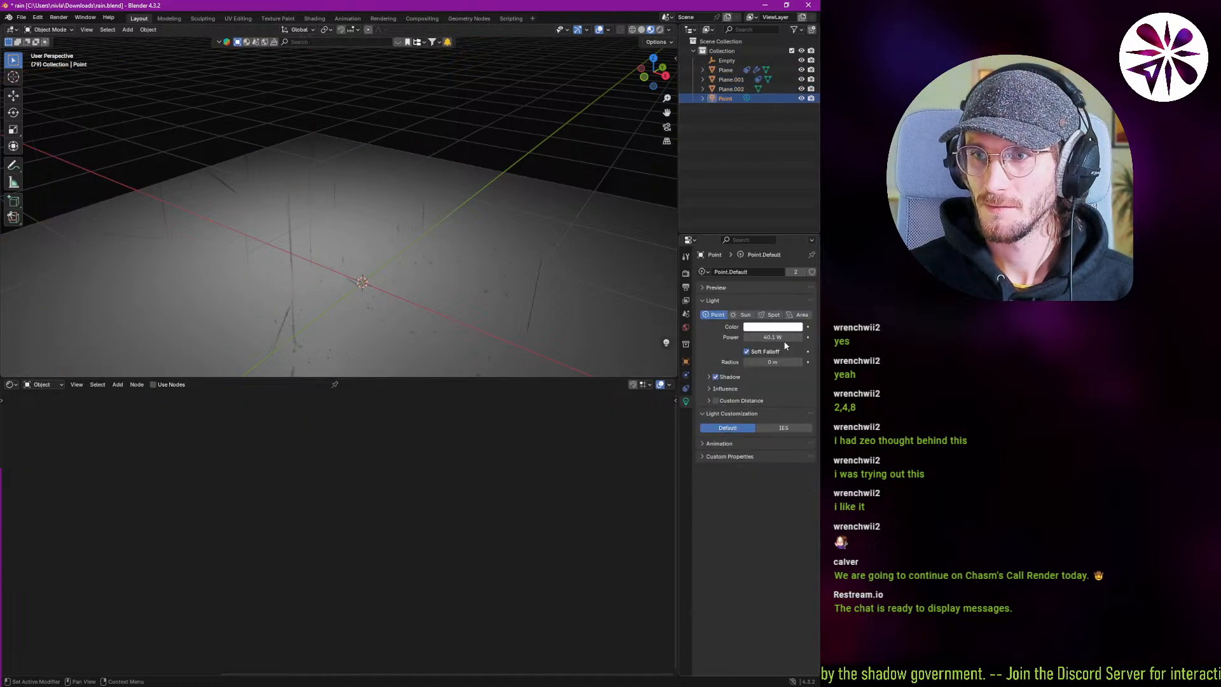
pyautogui.moveTo(781, 339); pyautogui.dragTo(795, 338)
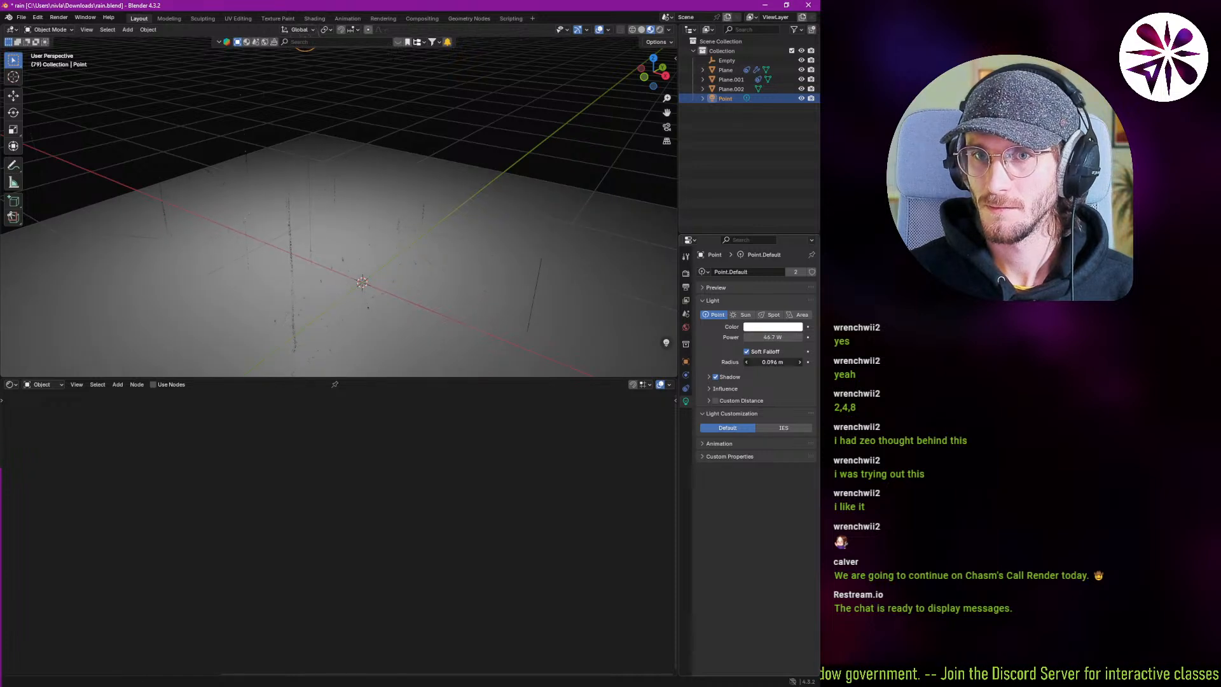
pyautogui.press('g')
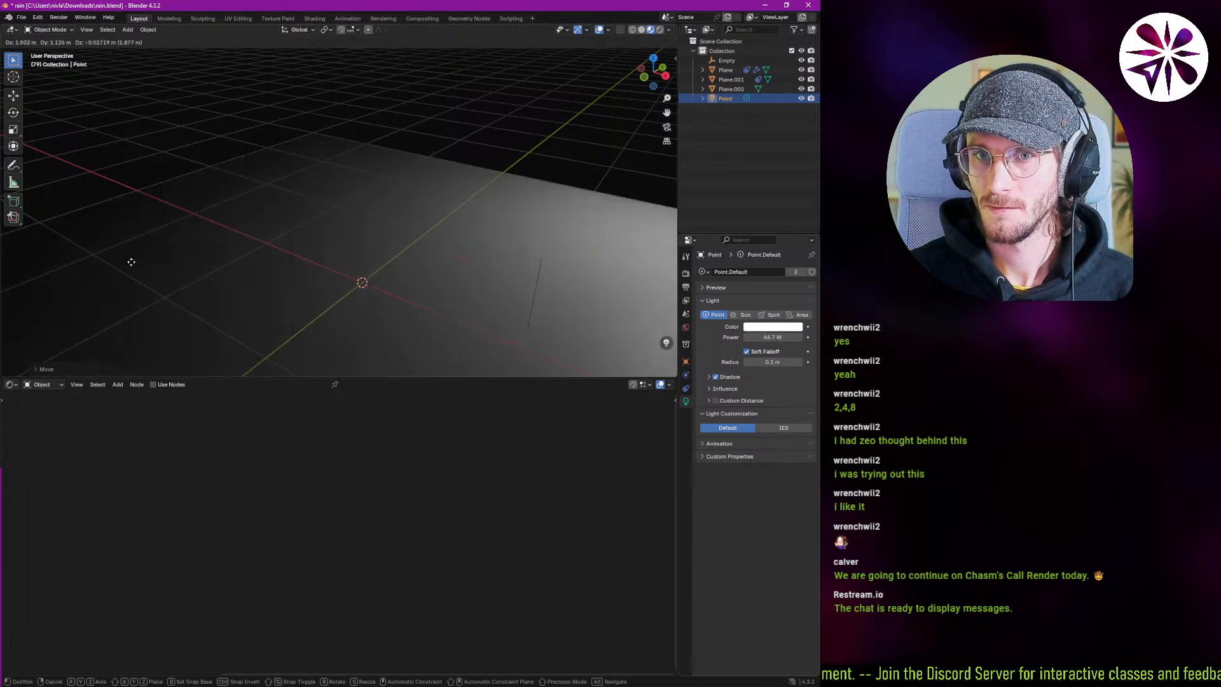
pyautogui.click(383, 233)
pyautogui.scroll(-4, 508, 224)
pyautogui.moveTo(520, 225); pyautogui.dragTo(458, 216, button='middle')
# Select the rain box and set its material's Base Color to pure white.
pyautogui.click(423, 212)
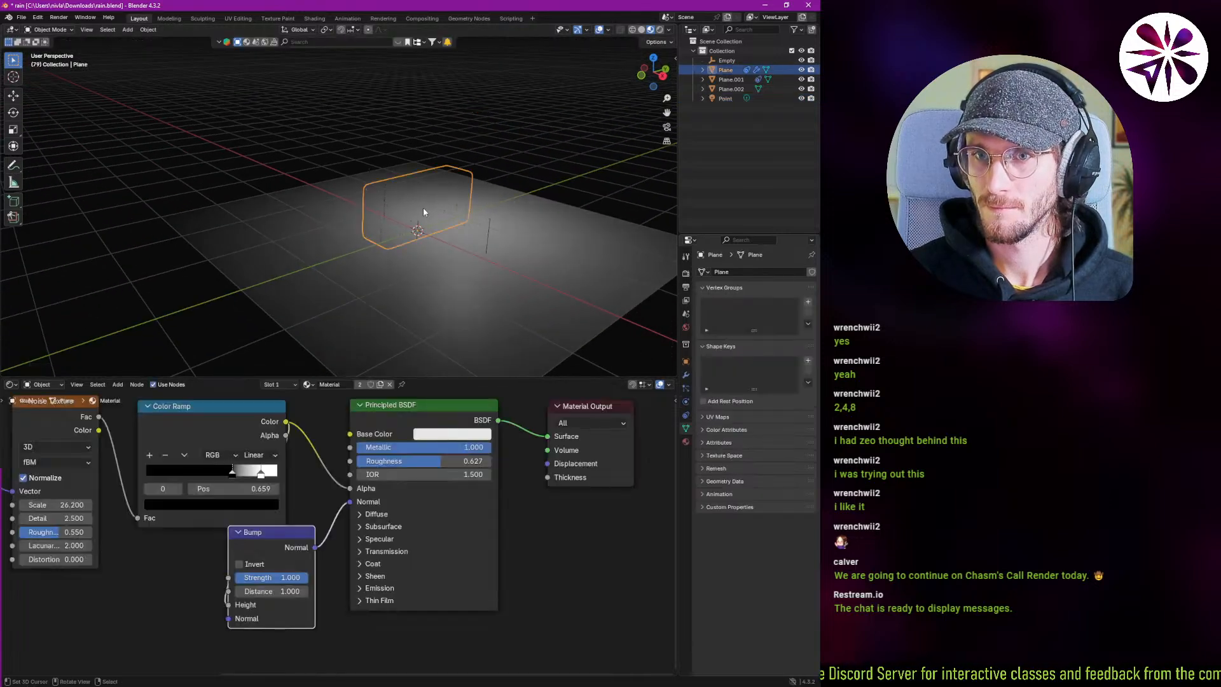
pyautogui.click(461, 433)
pyautogui.moveTo(529, 242); pyautogui.dragTo(528, 227)
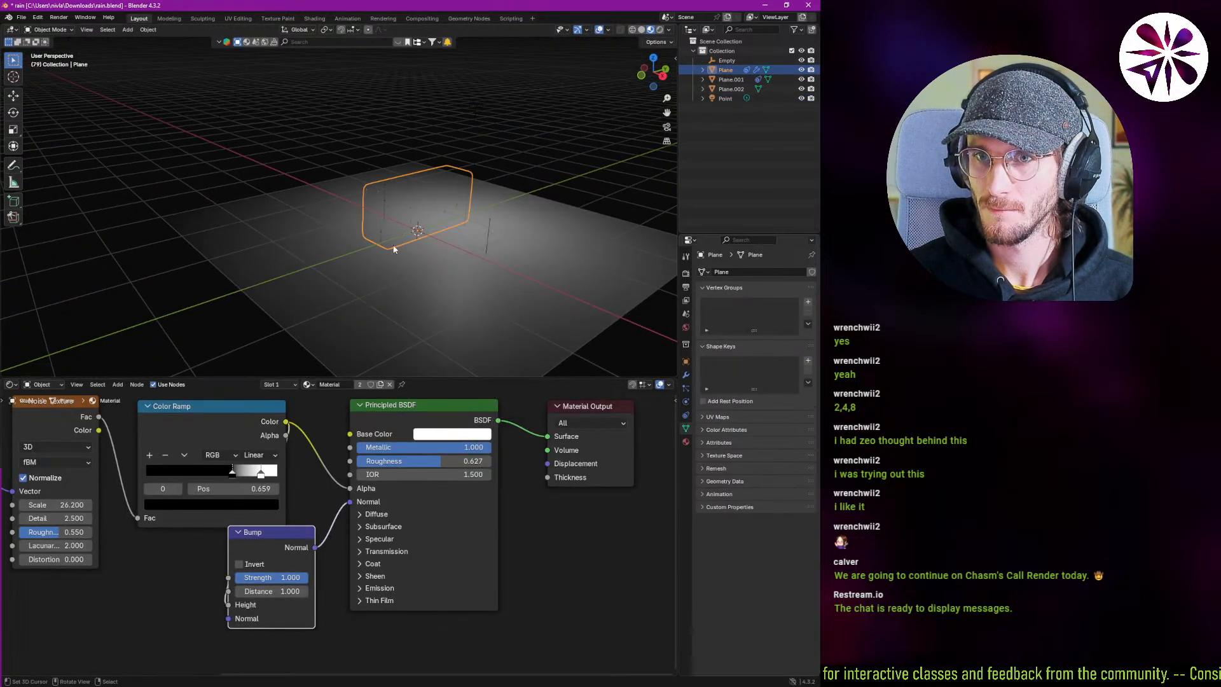
# Play the animation and inspect the rain box's streaks against the lit ground plane from closer up.
pyautogui.scroll(4, 394, 247)
pyautogui.hotkey('alt', 'a')
pyautogui.press('space')
pyautogui.moveTo(410, 214); pyautogui.dragTo(369, 254, button='middle')
pyautogui.click(368, 254)
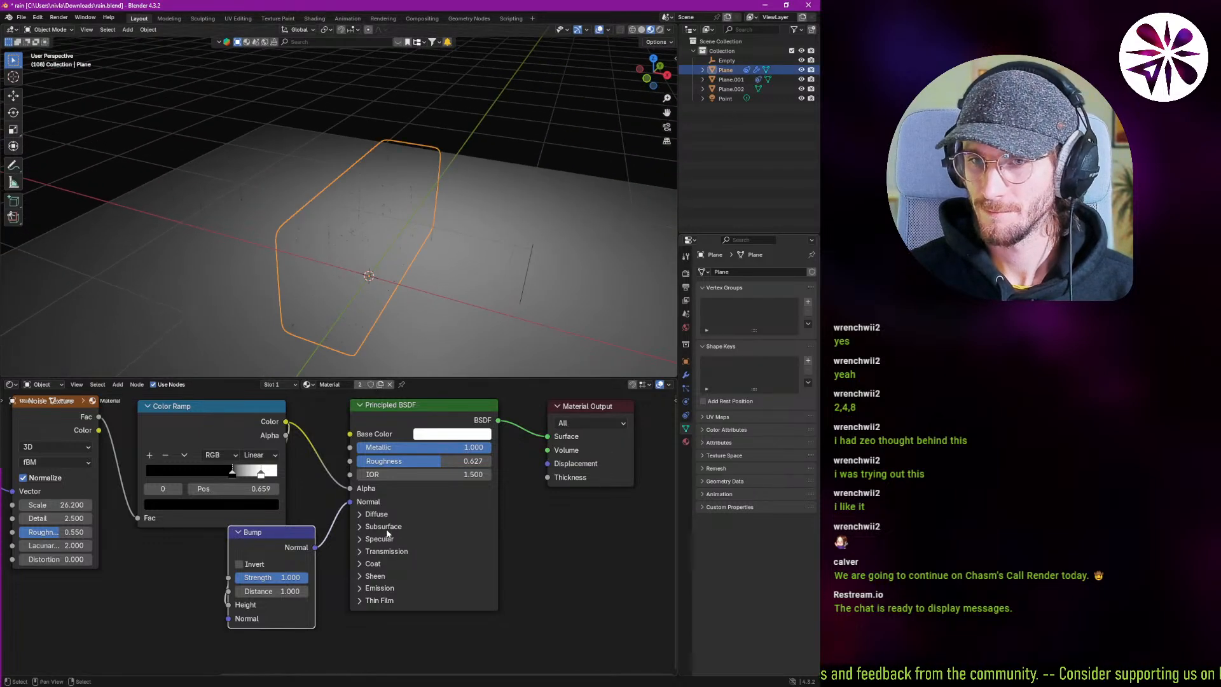
pyautogui.press('space')
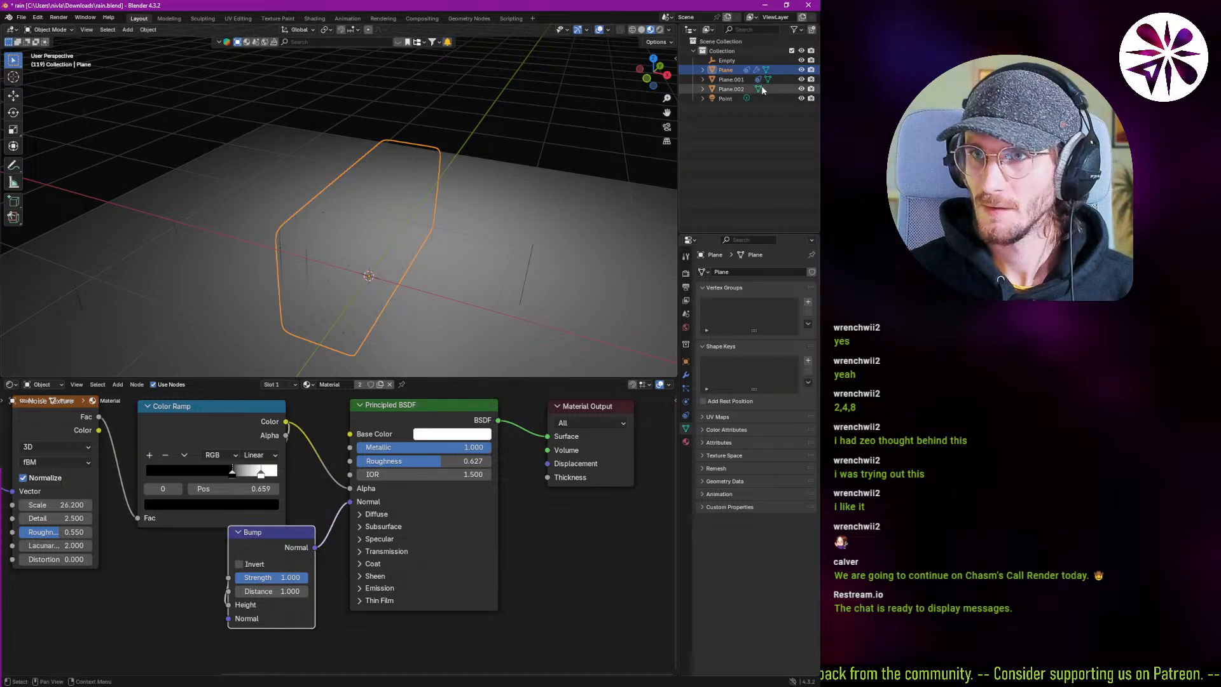
pyautogui.click(724, 99)
pyautogui.press('g')
pyautogui.rightClick(544, 264)
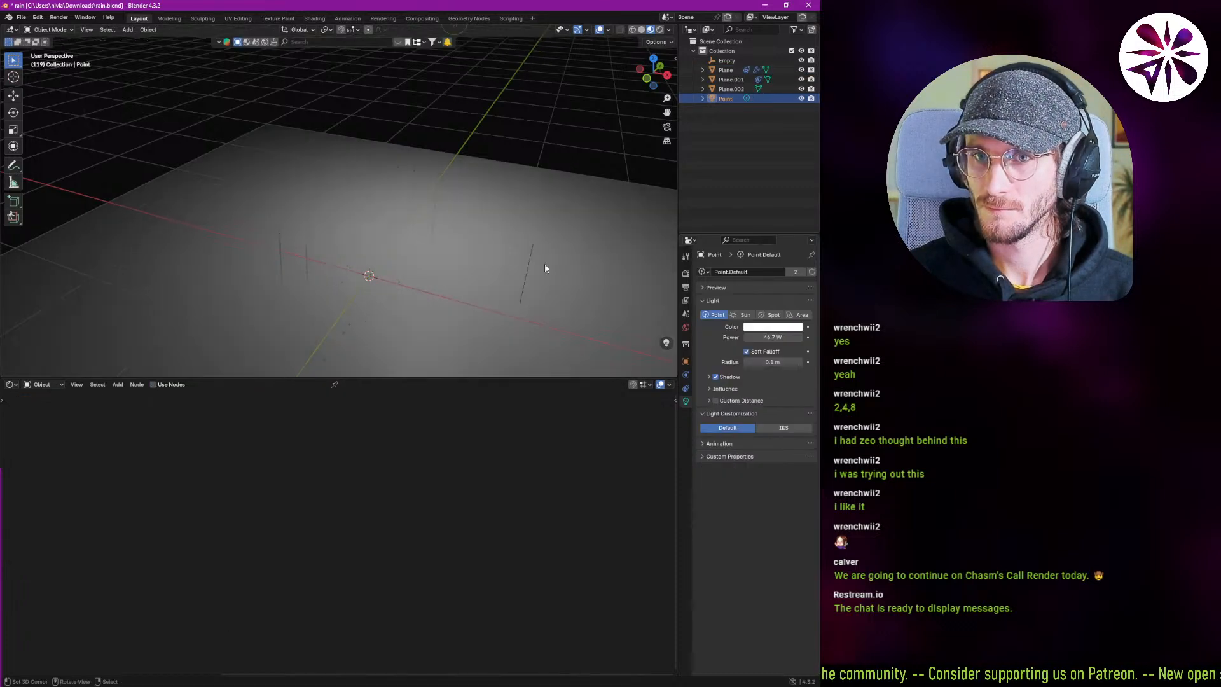
# Select the rain box and lower its material's Bump Strength to 0.1.
pyautogui.click(344, 232)
pyautogui.moveTo(327, 347); pyautogui.dragTo(435, 334, button='middle')
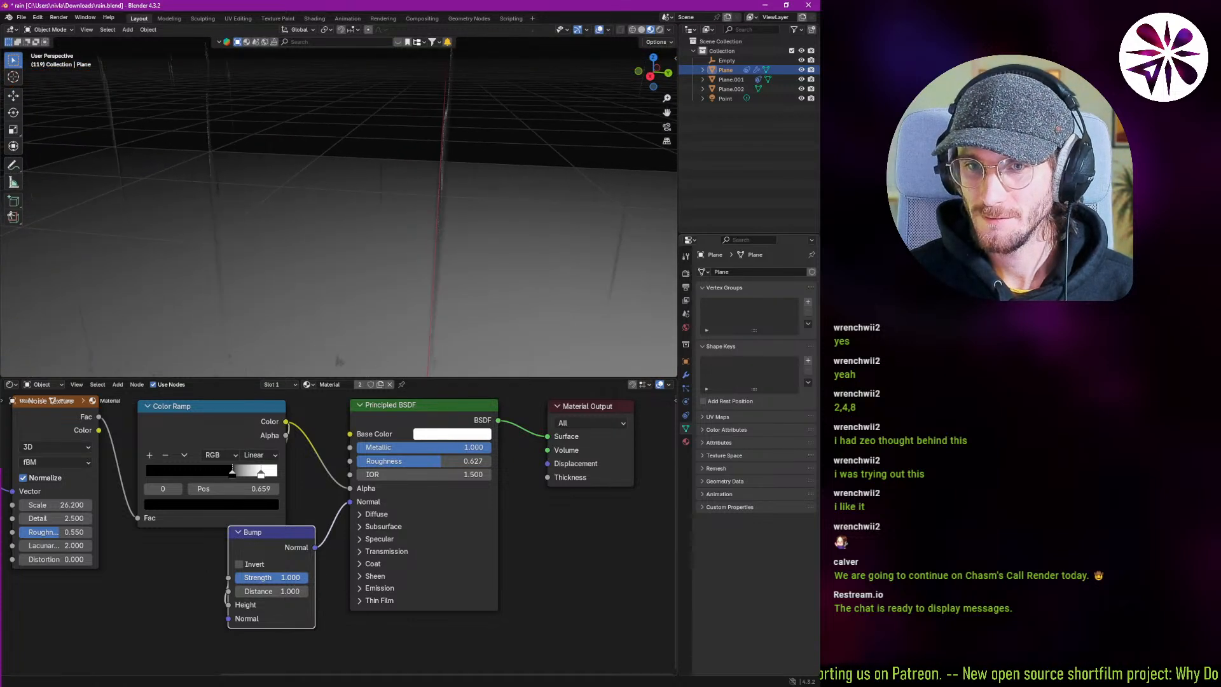
pyautogui.moveTo(298, 577)
pyautogui.mouseDown()
pyautogui.moveTo(225, 577)
pyautogui.moveTo(271, 578)
pyautogui.mouseUp()
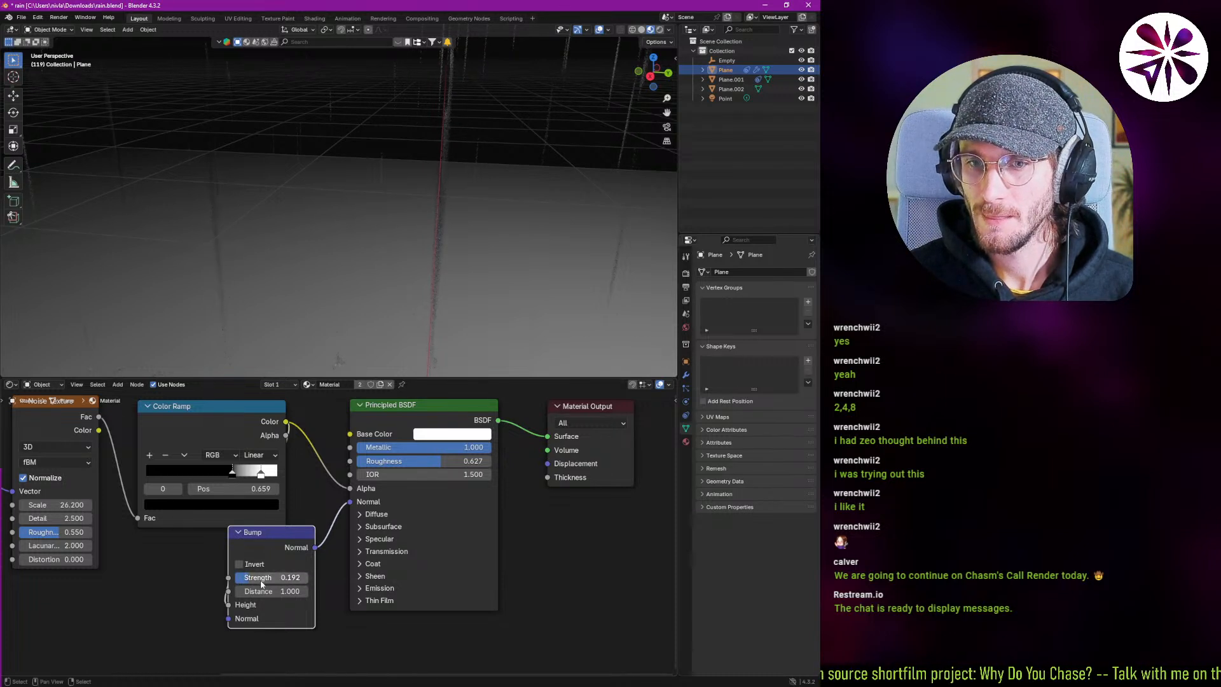
pyautogui.doubleClick(271, 577)
pyautogui.write('0.191667')
pyautogui.press('Return')
# Examine the softened rain streaks from a wider view, with the rain objects deselected.
pyautogui.scroll(-5, 446, 314)
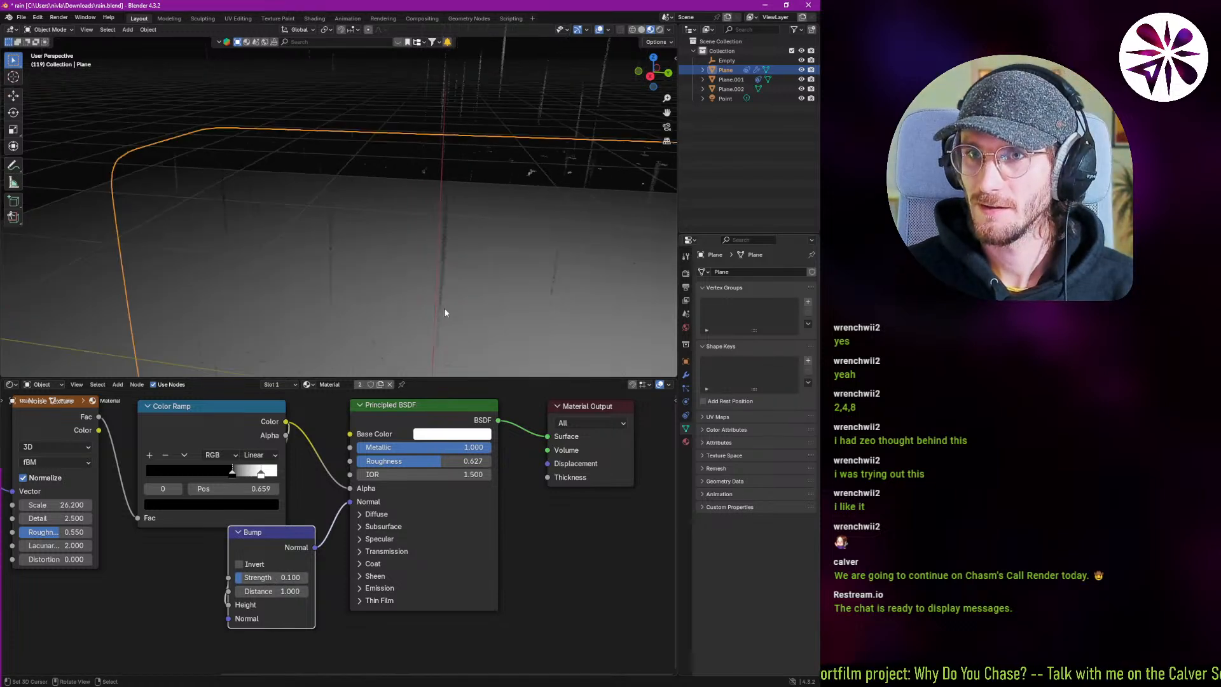
pyautogui.moveTo(440, 318); pyautogui.dragTo(400, 291, button='middle')
pyautogui.scroll(-3, 374, 300)
pyautogui.hotkey('alt', 'a')
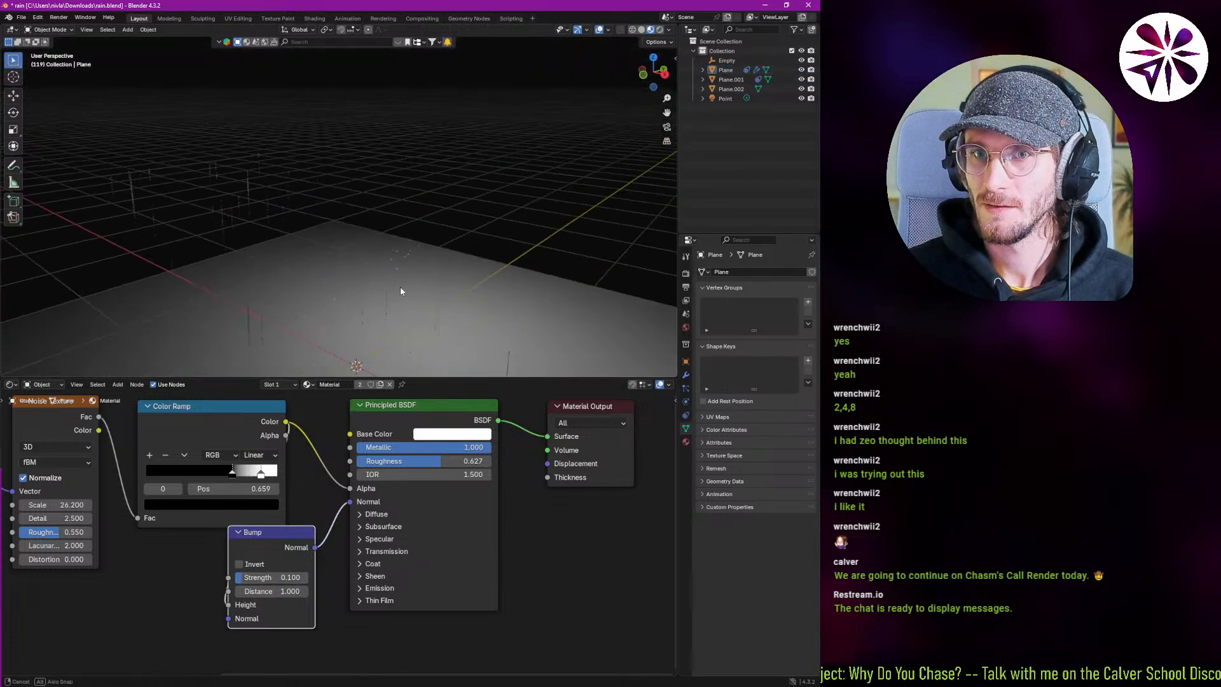
pyautogui.click(251, 210)
pyautogui.hotkey('alt', 'a')
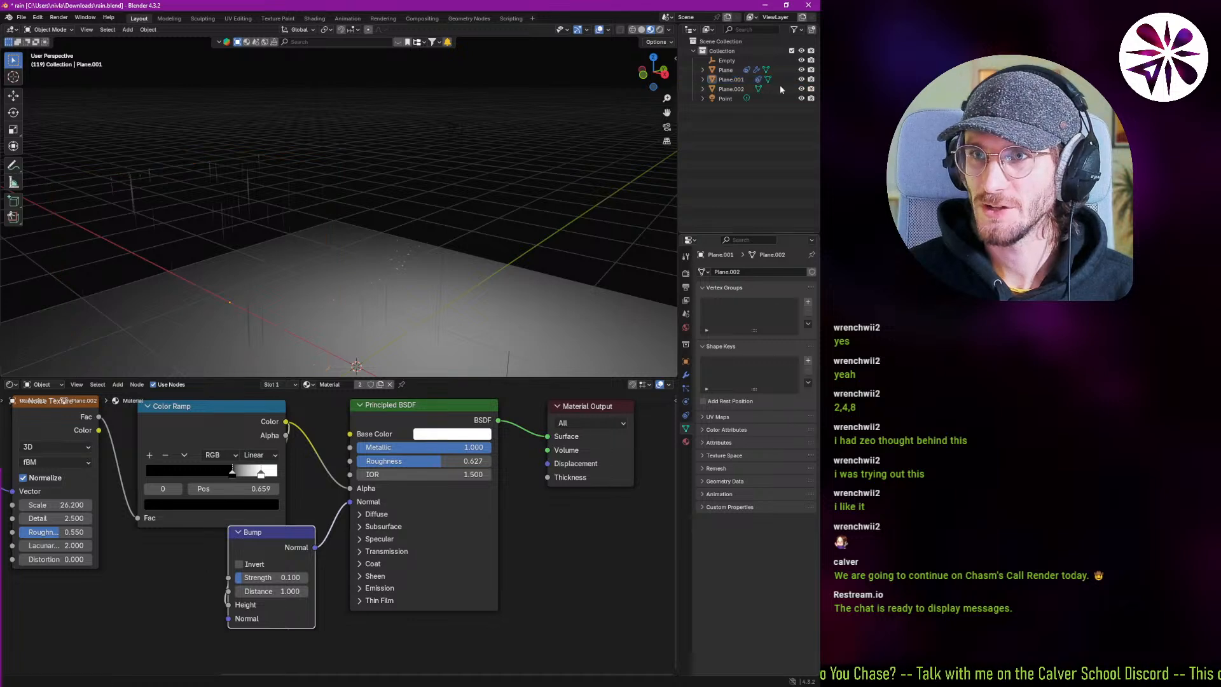
pyautogui.click(712, 100)
pyautogui.moveTo(555, 201); pyautogui.dragTo(395, 292, button='middle')
# Delete the rain box standing over the ground plane.
pyautogui.click(394, 265)
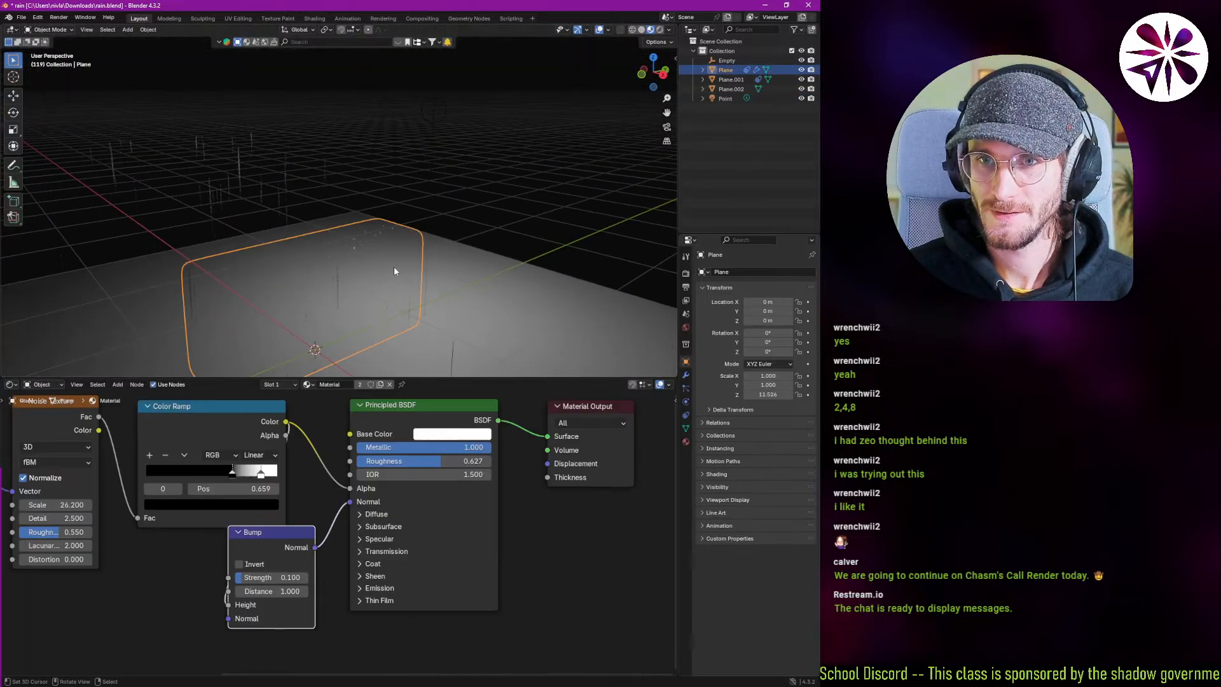
pyautogui.scroll(3, 356, 272)
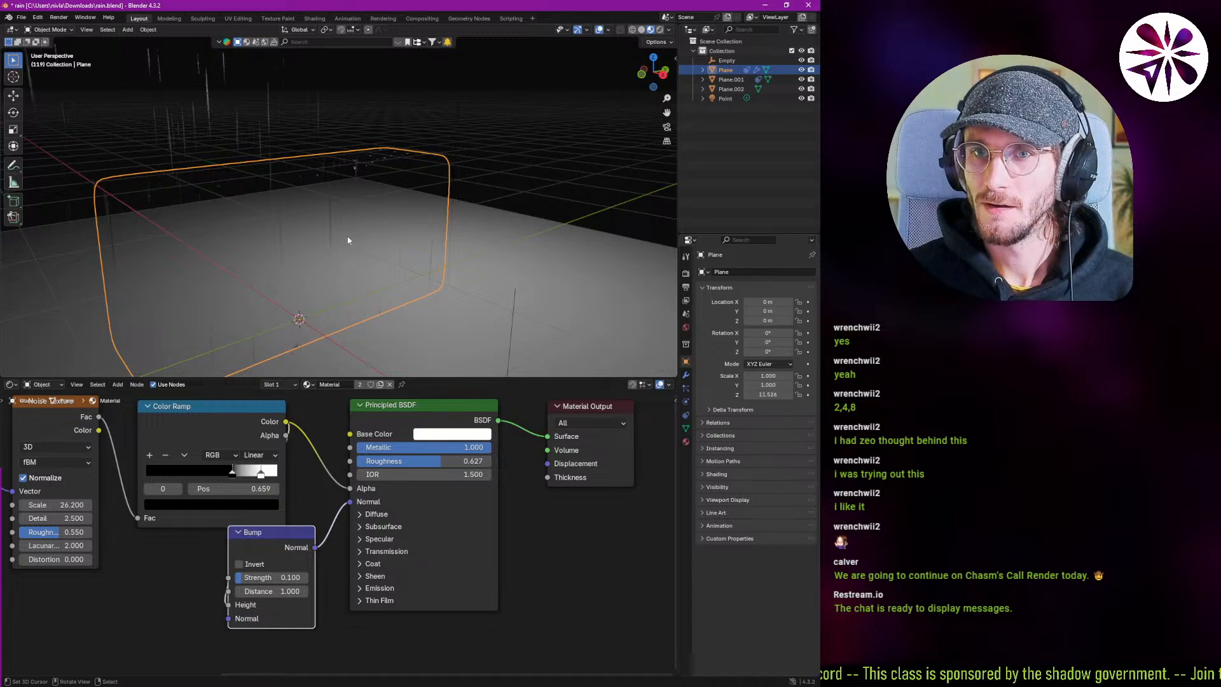
pyautogui.moveTo(348, 238); pyautogui.dragTo(402, 244, button='middle')
pyautogui.press('Delete')
# Select the remaining vertical rain plane and reposition it near the edge of the ground plane.
pyautogui.click(252, 114)
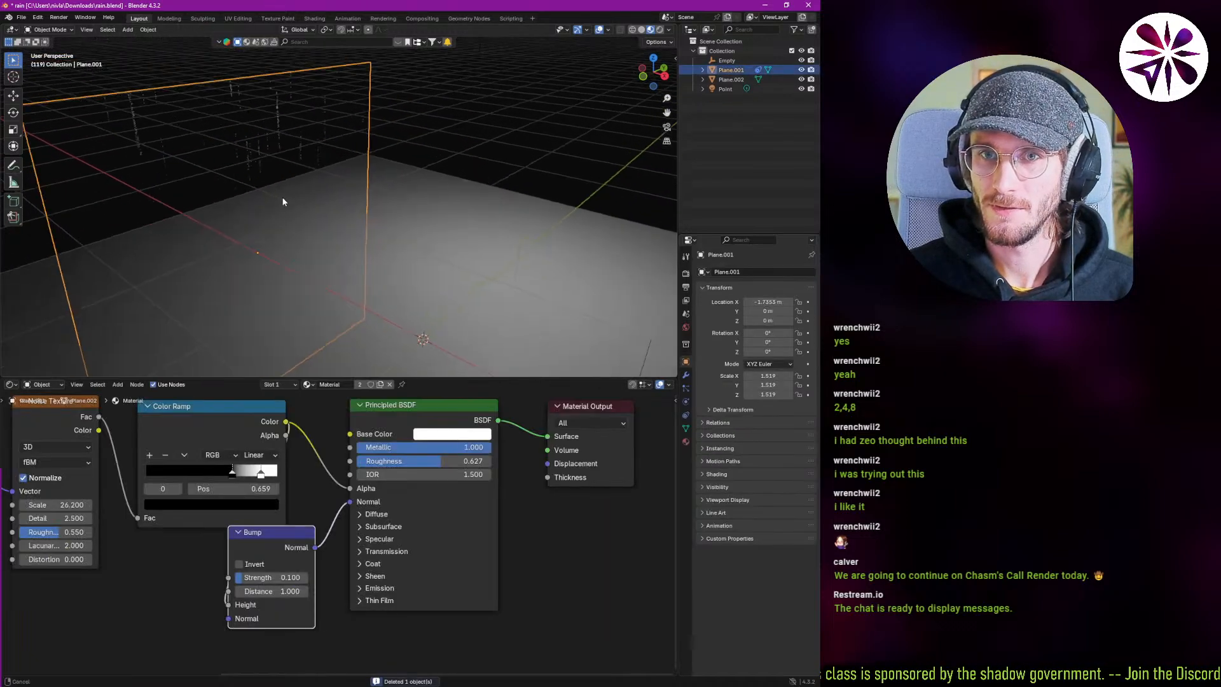
pyautogui.press('g')
pyautogui.click(253, 153)
pyautogui.moveTo(258, 186); pyautogui.dragTo(312, 262, button='middle')
# Add an Array modifier to the rain plane.
pyautogui.click(685, 375)
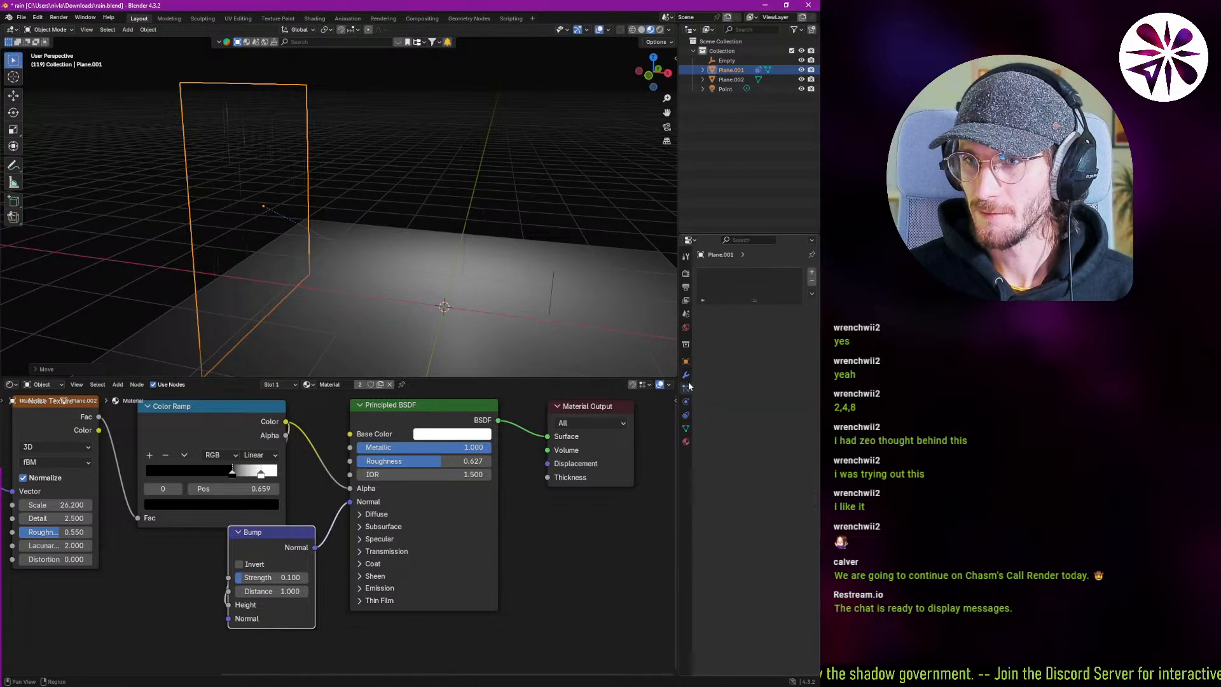
pyautogui.click(741, 273)
pyautogui.press('space')
pyautogui.write('arra')
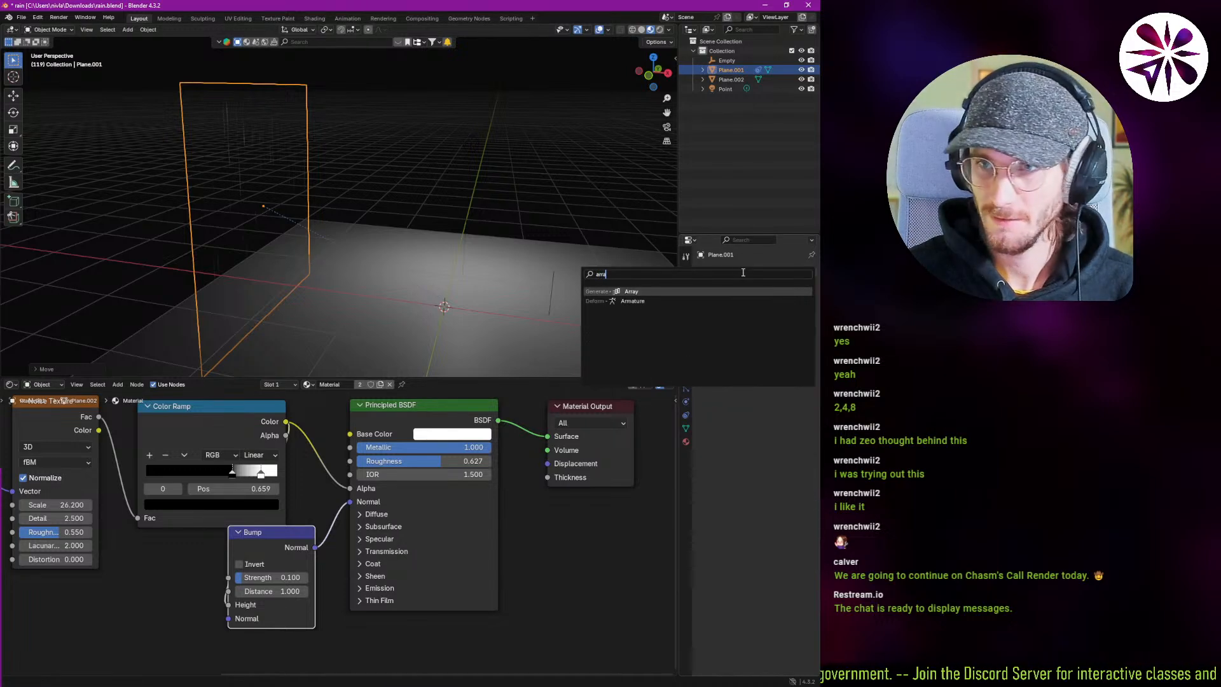
pyautogui.press('Return')
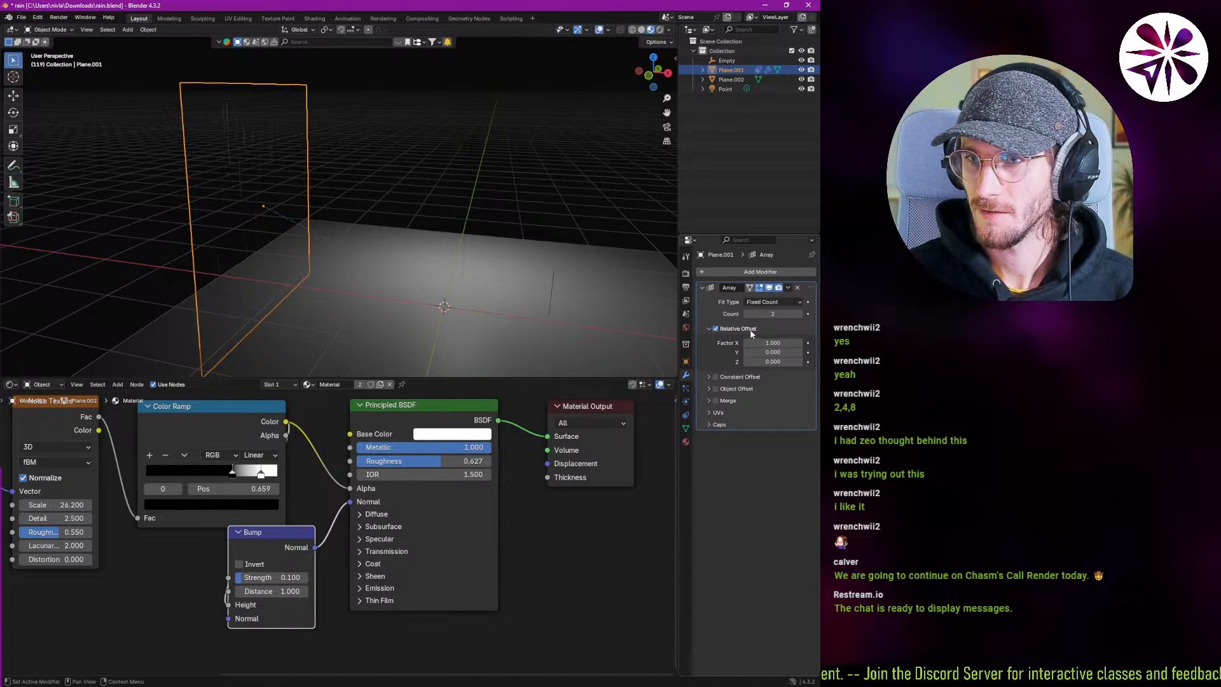
# Switch the array from Relative Offset to Constant Offset.
pyautogui.click(715, 328)
pyautogui.click(709, 328)
pyautogui.click(715, 341)
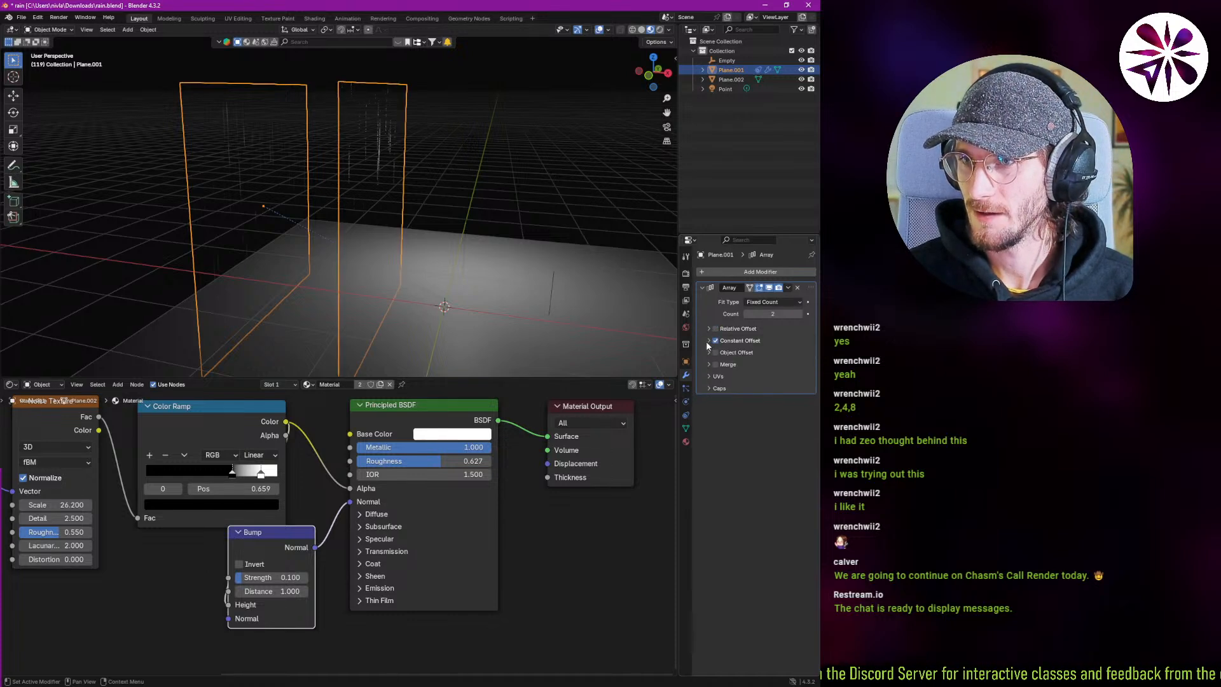
pyautogui.click(709, 340)
# Set the array's Count to 13 and its Constant Offset Distance X to 0.287 m.
pyautogui.click(801, 314)
pyautogui.click(801, 314)
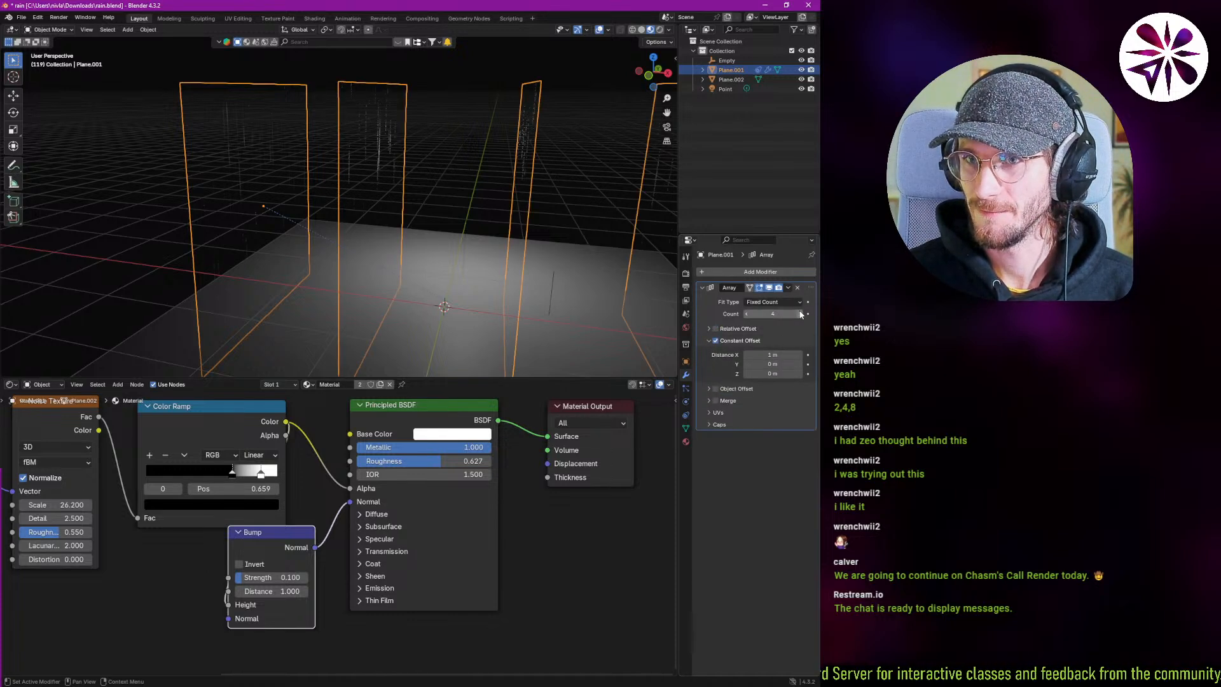
pyautogui.keyDown('shift'); pyautogui.moveTo(582, 296); pyautogui.dragTo(476, 278, button='middle'); pyautogui.keyUp('shift')
pyautogui.moveTo(777, 314)
pyautogui.mouseDown()
pyautogui.moveTo(753, 314)
pyautogui.moveTo(788, 314)
pyautogui.mouseUp()
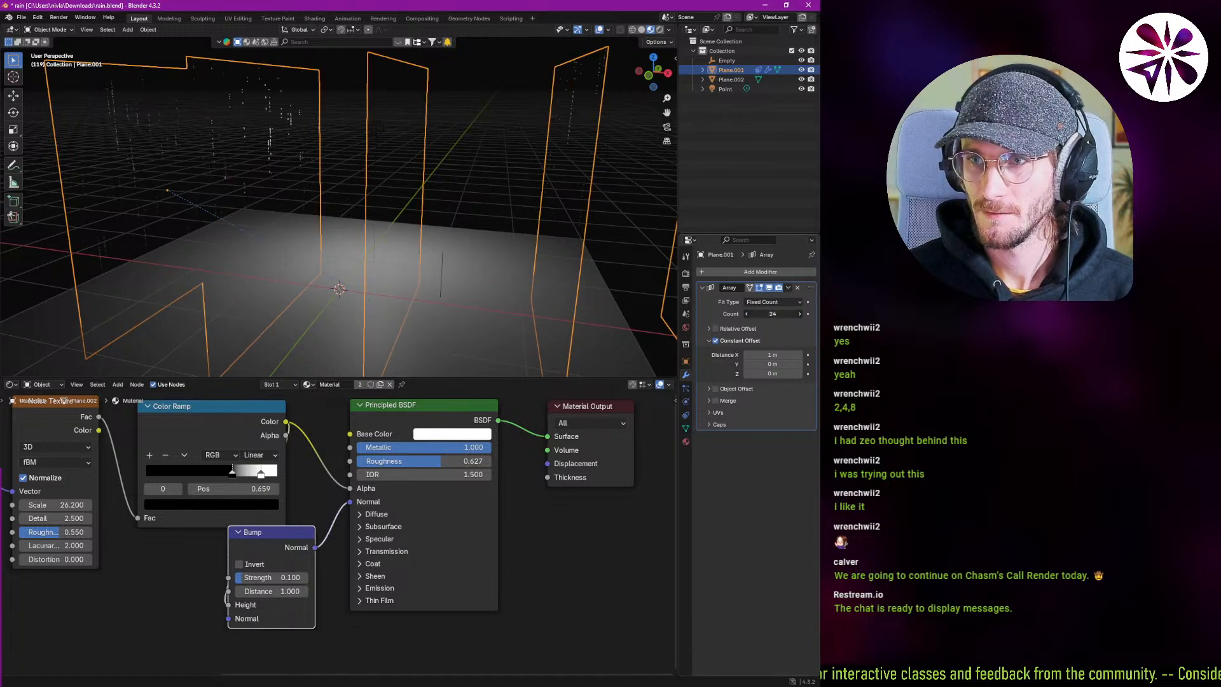
pyautogui.moveTo(773, 355); pyautogui.dragTo(807, 314)
pyautogui.click(536, 279)
# Examine the layered rain planes above the ground from several angles.
pyautogui.moveTo(535, 276); pyautogui.dragTo(286, 272, button='middle')
pyautogui.moveTo(218, 245); pyautogui.dragTo(300, 292, button='middle')
pyautogui.click(347, 235)
pyautogui.moveTo(310, 488); pyautogui.dragTo(282, 525, button='middle')
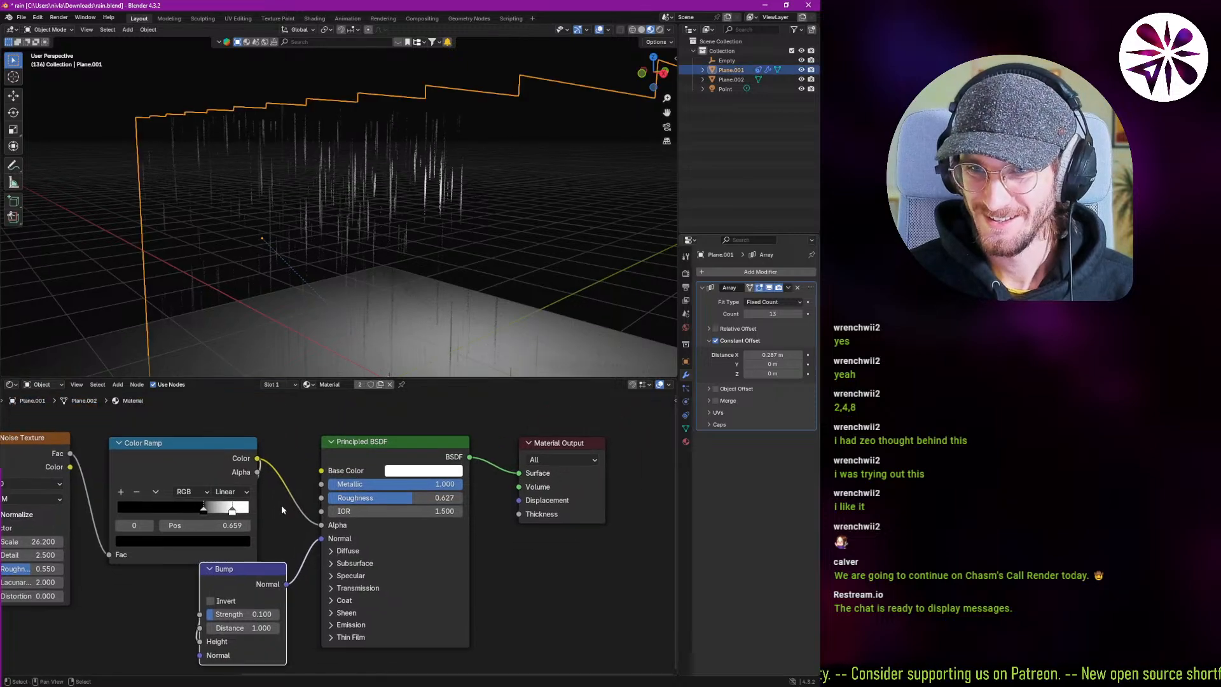
pyautogui.moveTo(340, 366); pyautogui.dragTo(368, 267, button='middle')
pyautogui.press('Escape')
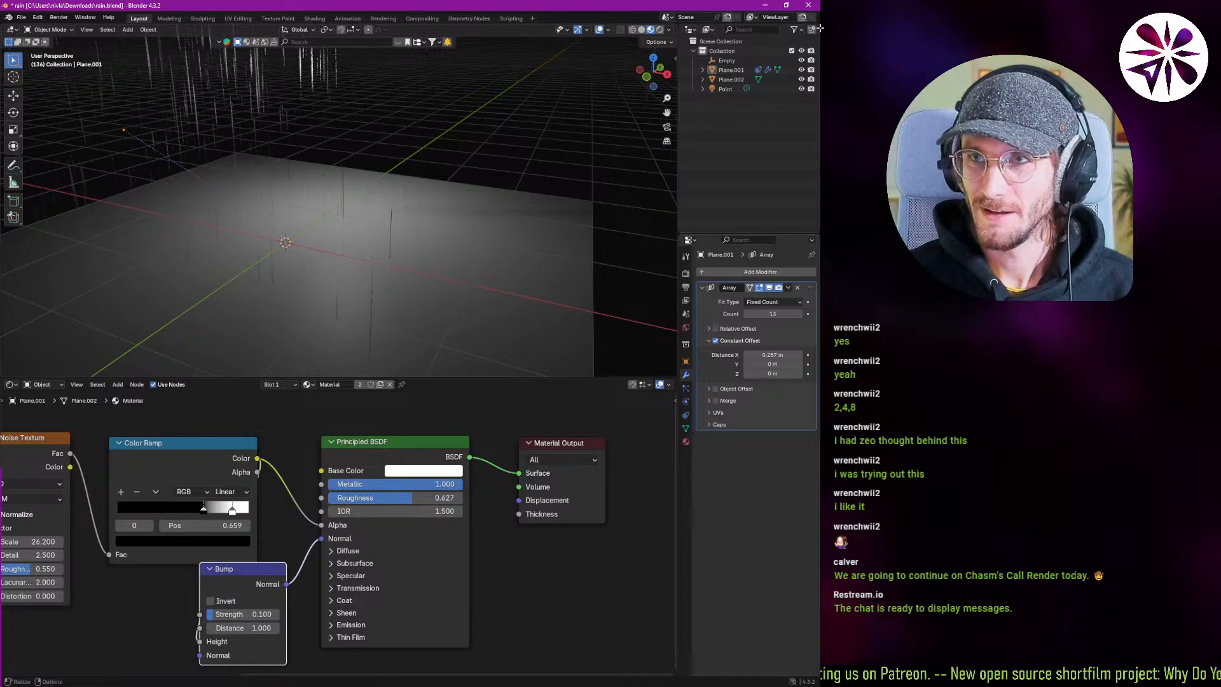
# Duplicate the ground plane and offset the copy slightly along the Z axis.
pyautogui.click(204, 319)
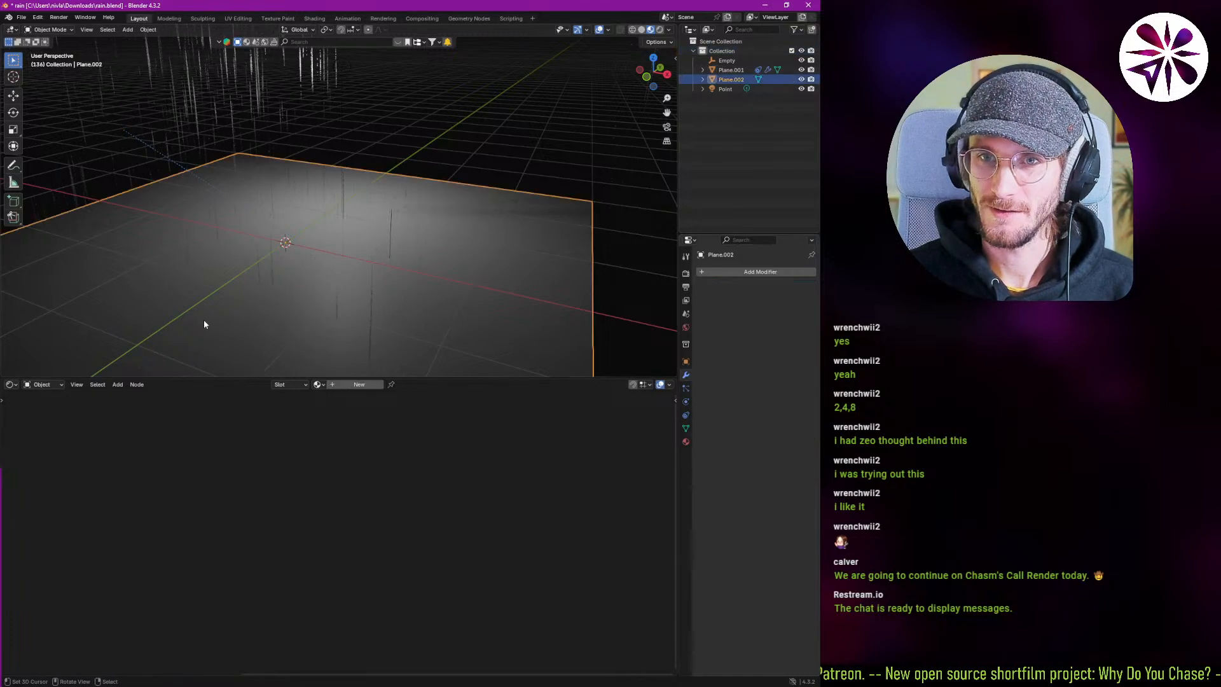
pyautogui.moveTo(349, 320); pyautogui.dragTo(420, 329, button='middle')
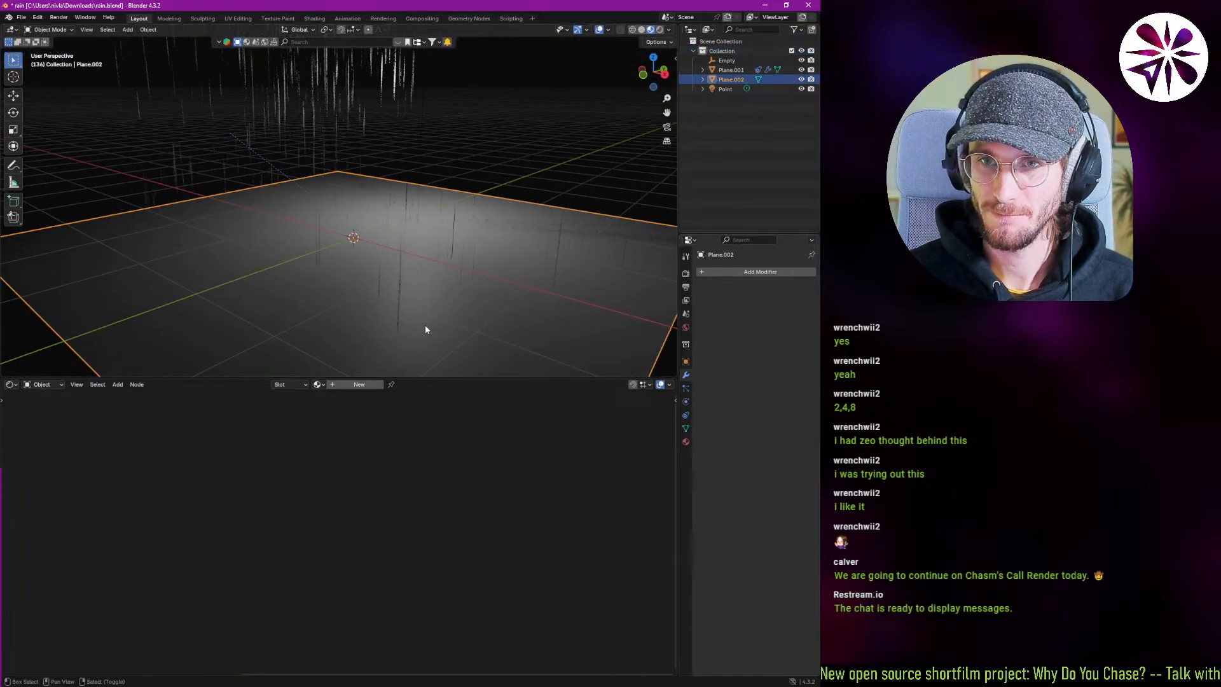
pyautogui.hotkey('shift', 'd')
pyautogui.press('z')
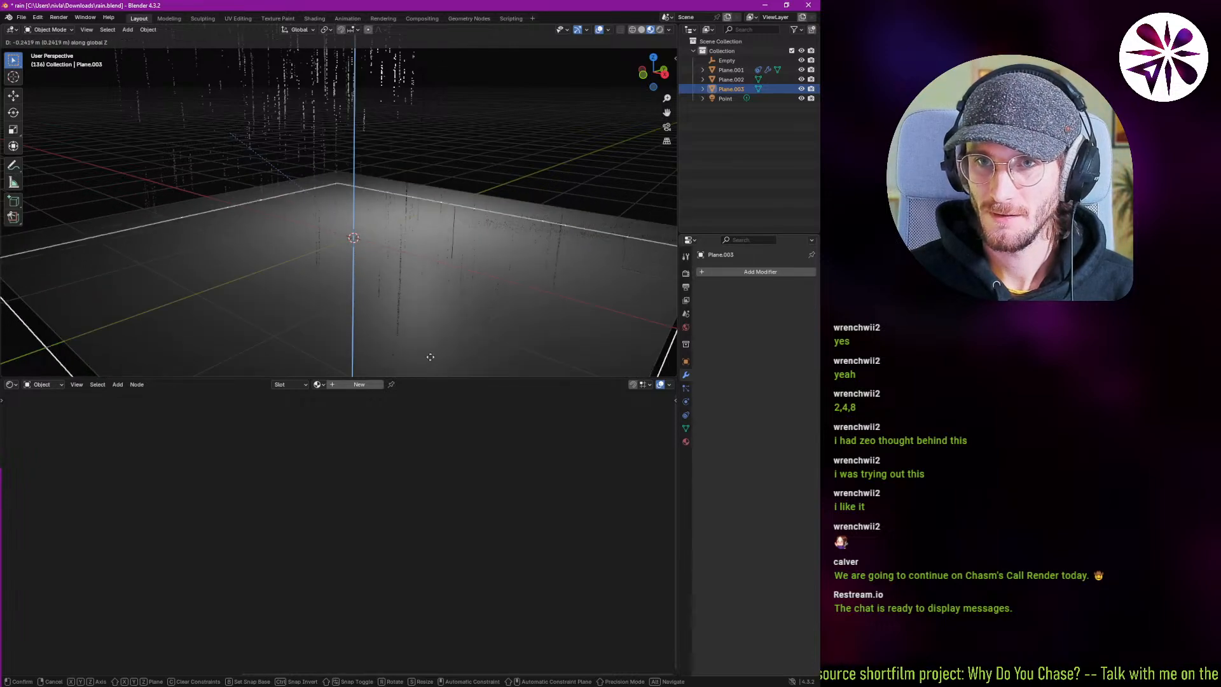
pyautogui.click(429, 334)
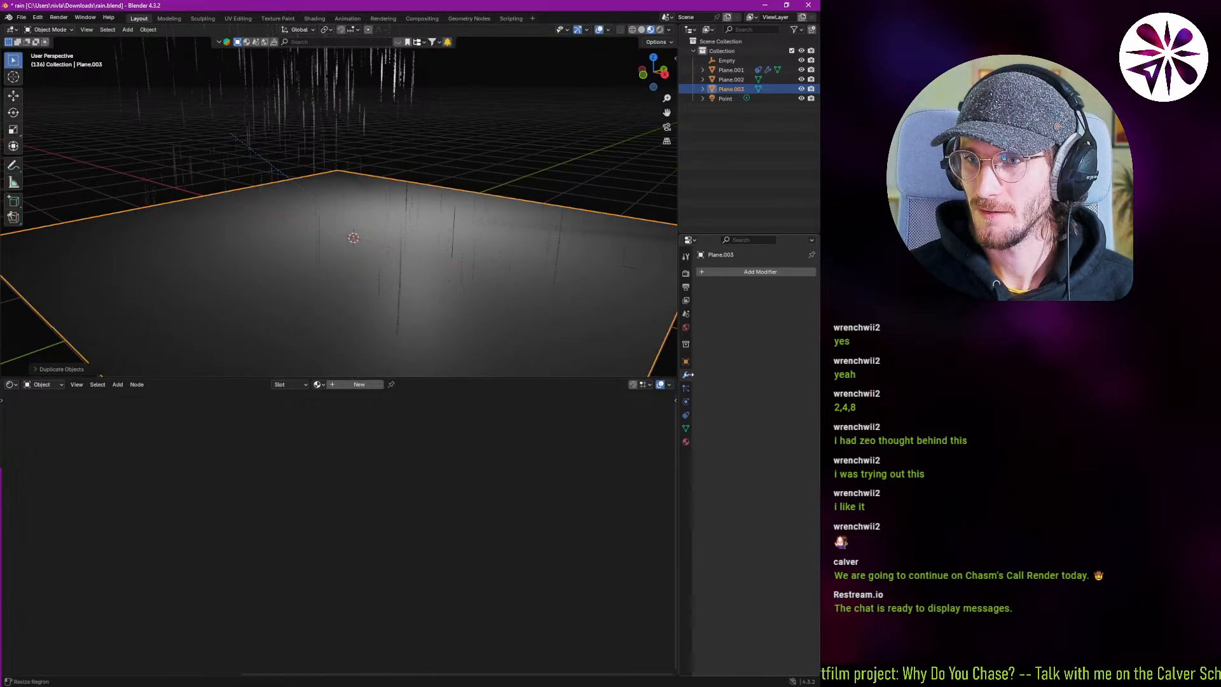
# Assign the existing streak material to the duplicated ground plane and rename the material Rain.
pyautogui.click(685, 442)
pyautogui.click(702, 312)
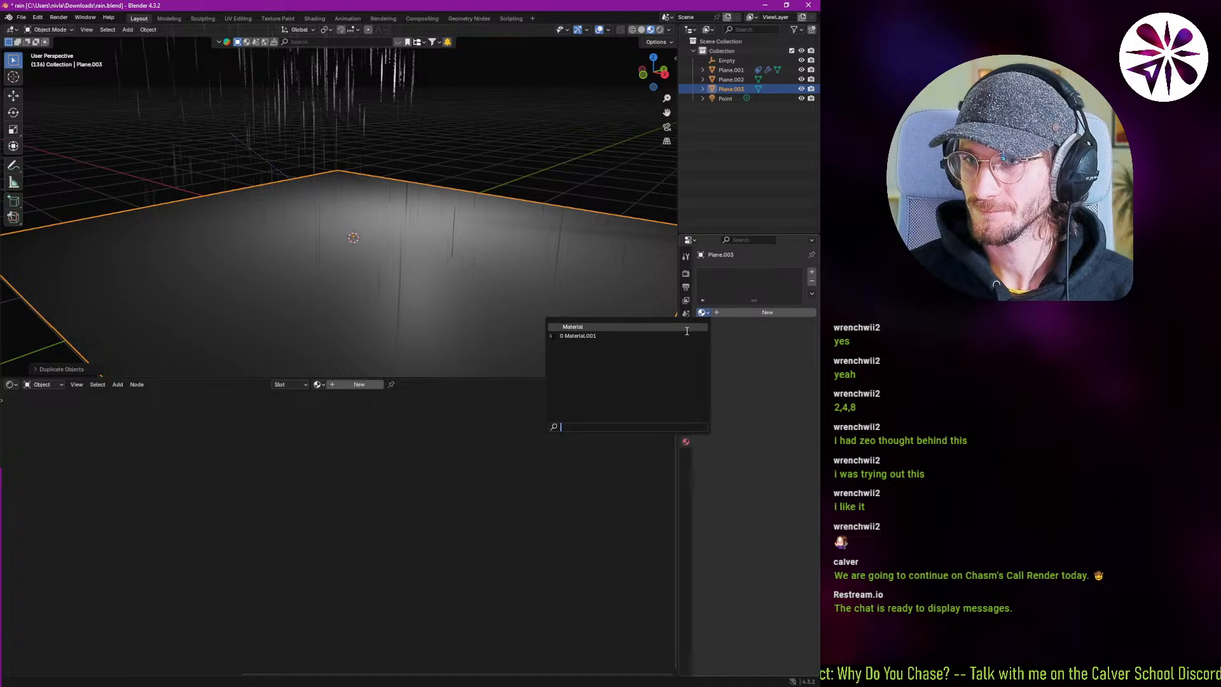
pyautogui.press('Return')
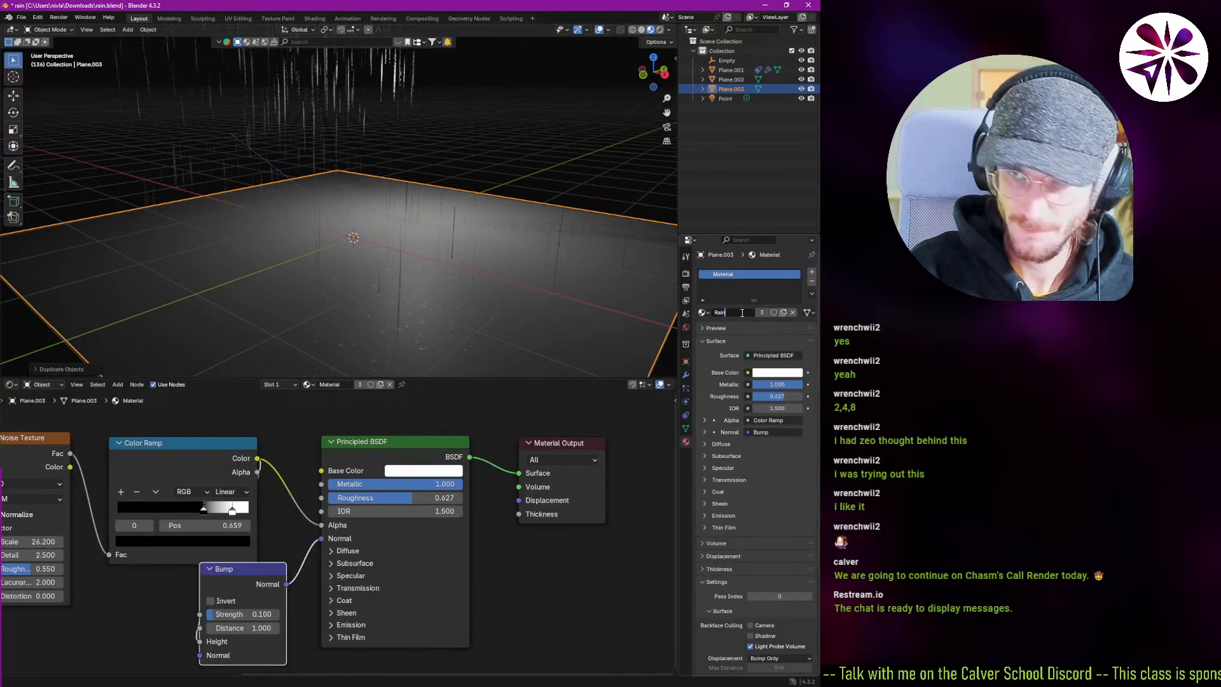
pyautogui.press('Return')
# Adjust the duplicated plane's height along its local Z axis so it sits just above the ground.
pyautogui.scroll(4, 328, 254)
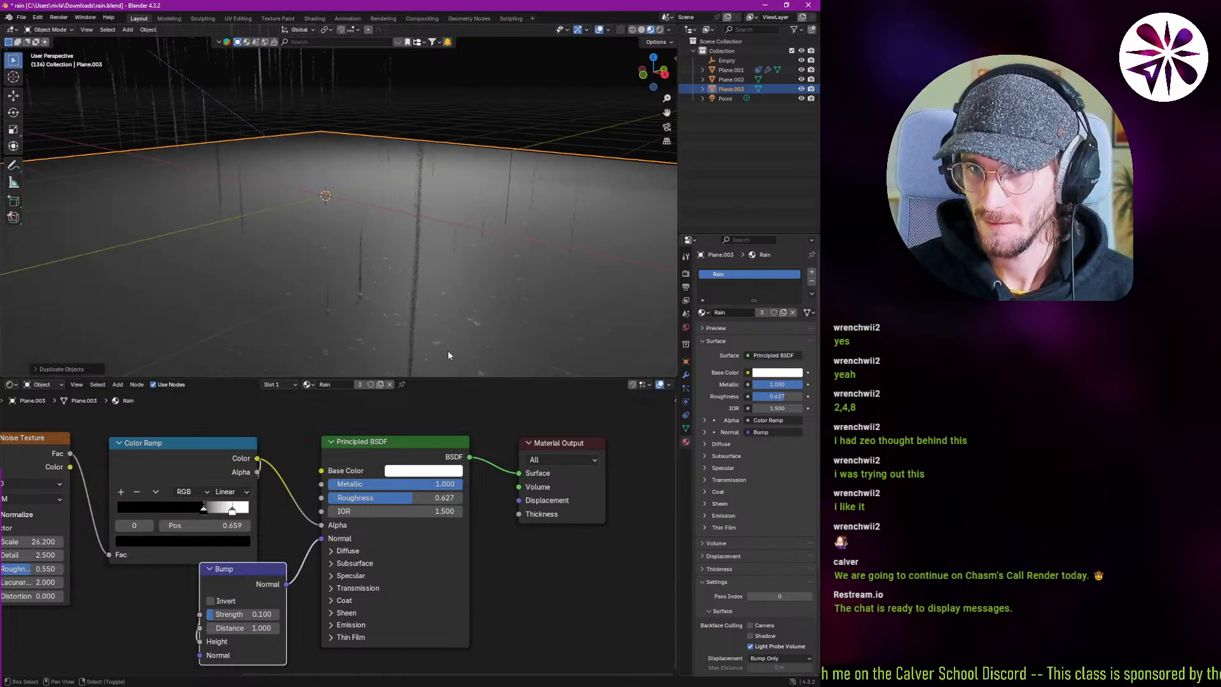
pyautogui.keyDown('shift'); pyautogui.moveTo(448, 349); pyautogui.dragTo(357, 222, button='middle'); pyautogui.keyUp('shift')
pyautogui.press('g')
pyautogui.press('z')
pyautogui.press('z')
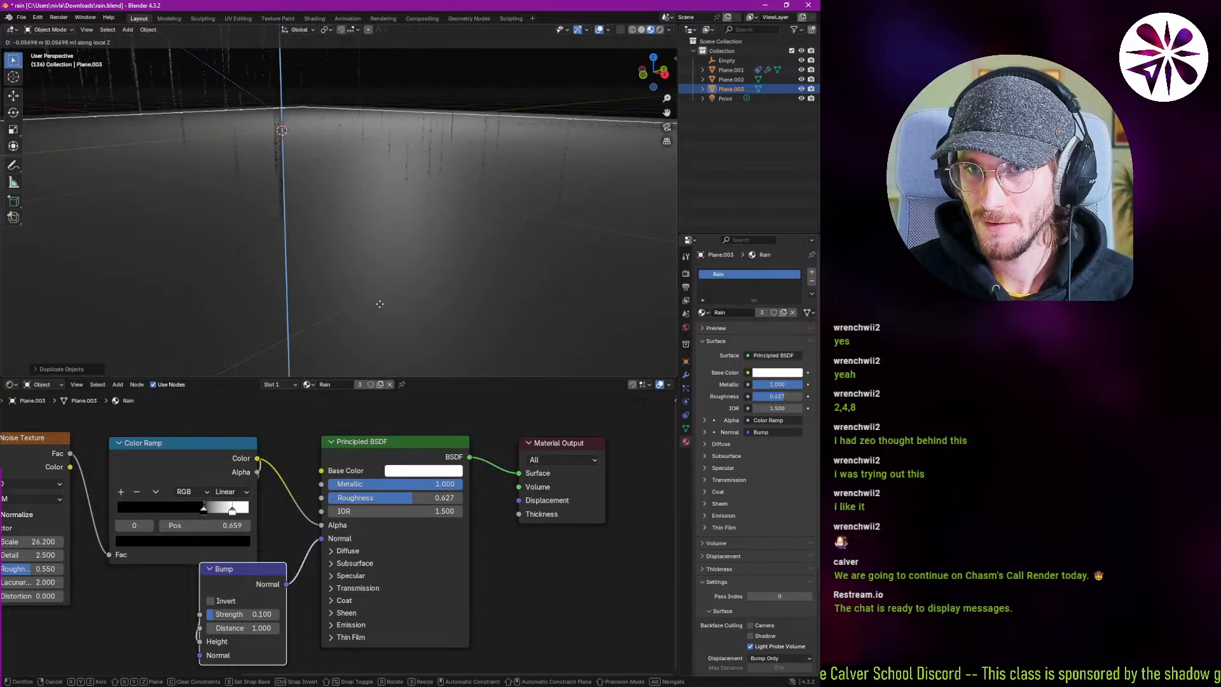
pyautogui.click(384, 251)
# Walk through the scene close to the ground to inspect the rain splashes on the duplicated plane.
pyautogui.moveTo(330, 197); pyautogui.dragTo(491, 254, button='middle')
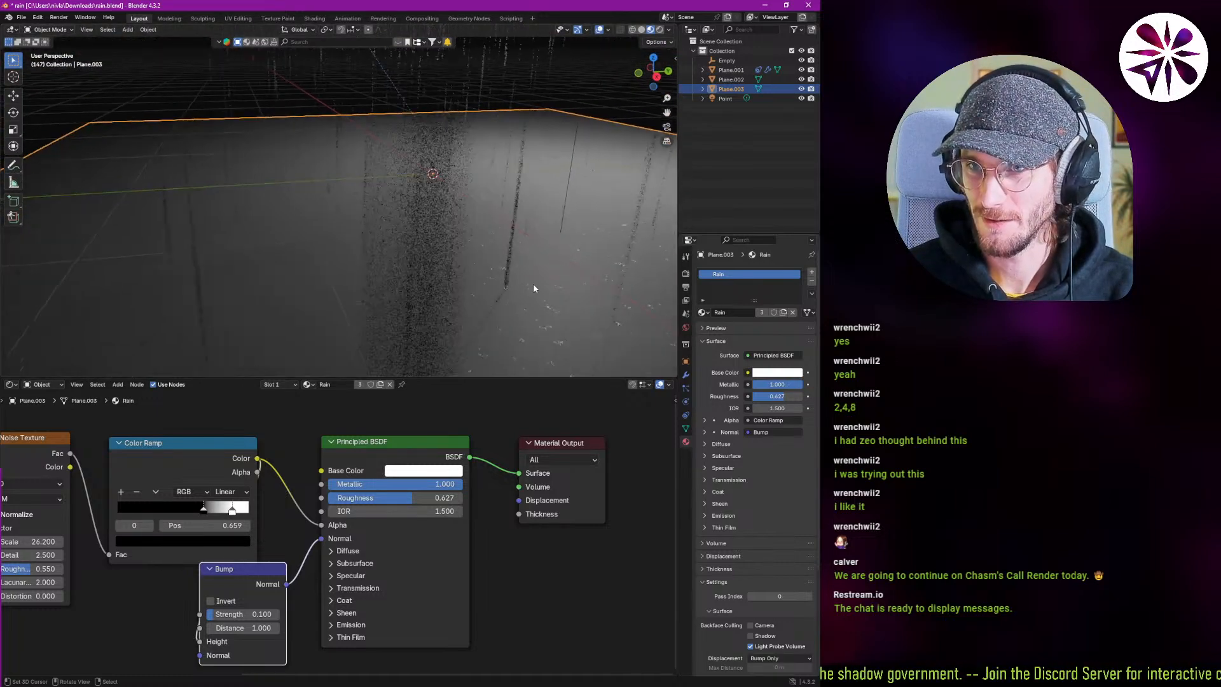
pyautogui.hotkey('shift', '`')
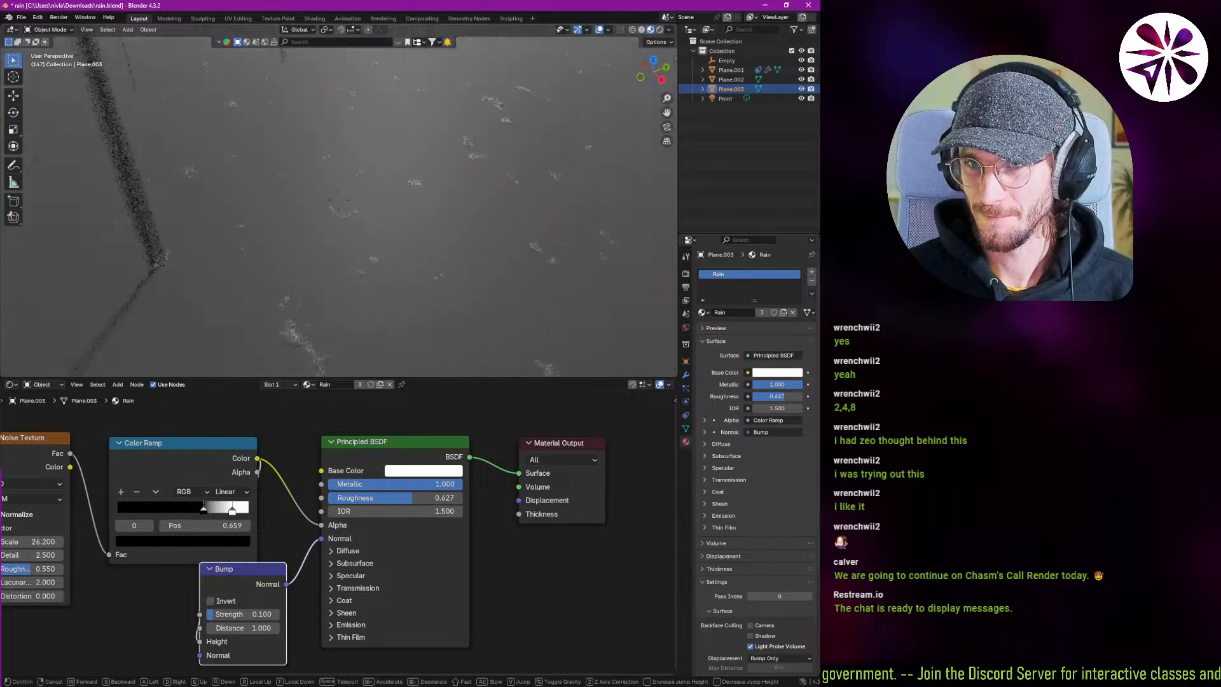
pyautogui.press('w')
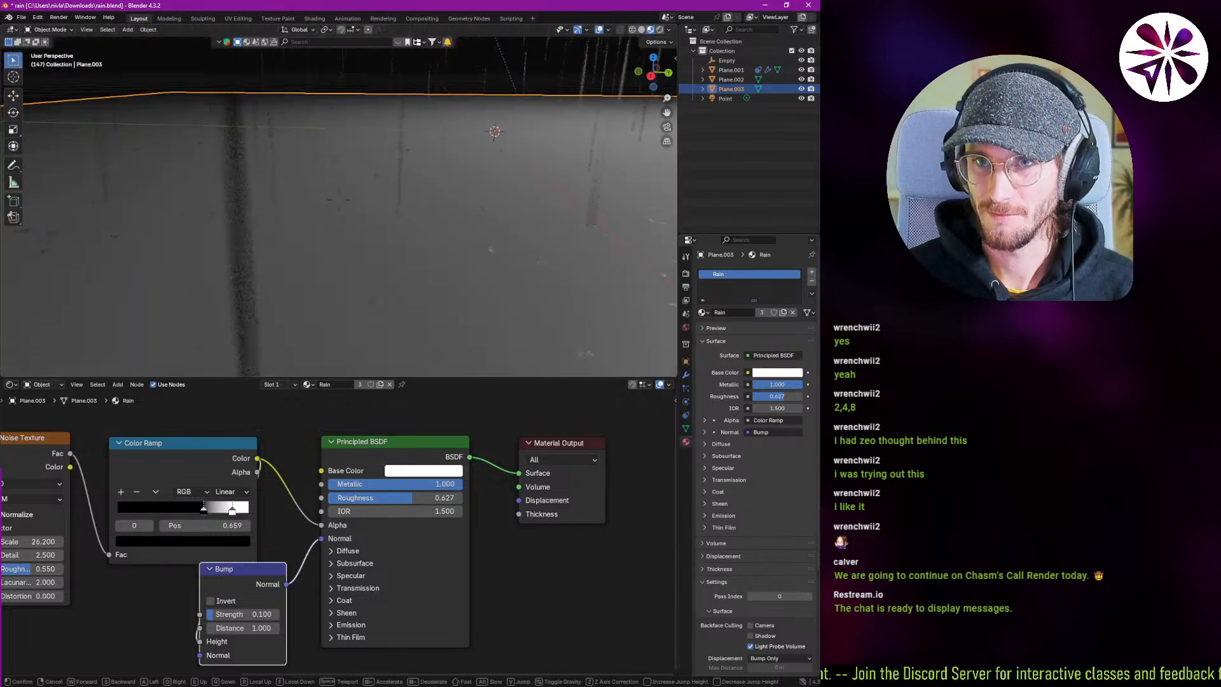
pyautogui.click(533, 288)
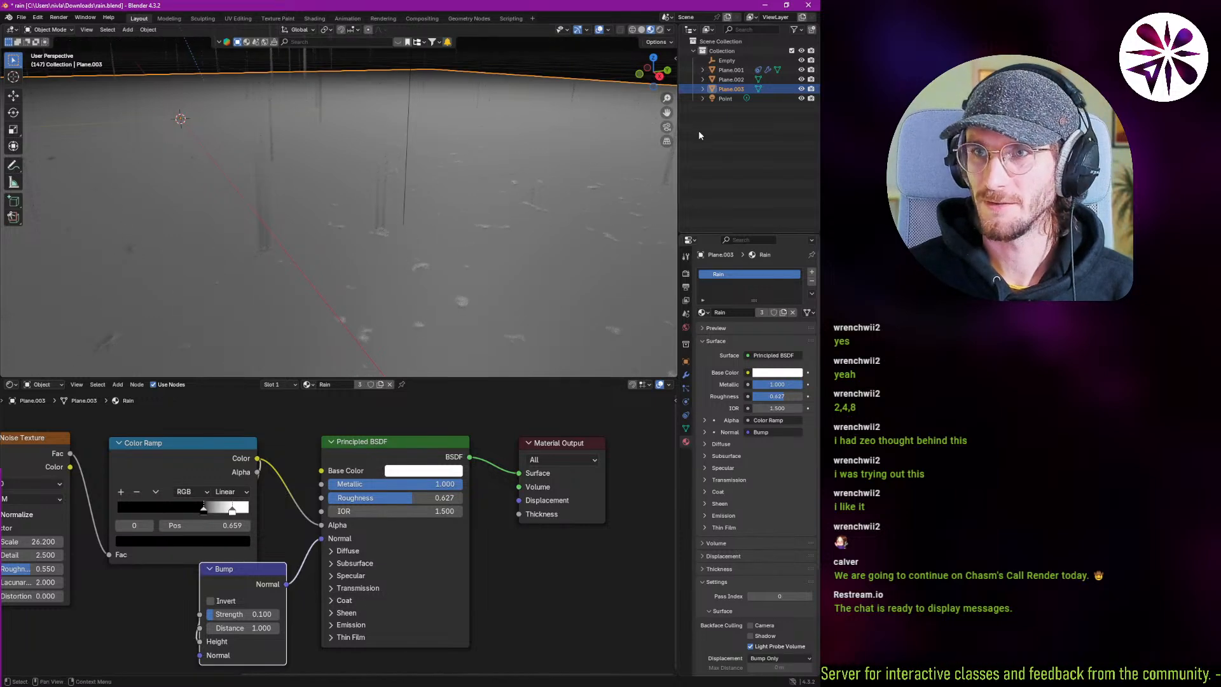
# Select the Empty and move it a short distance to shift the rain pattern, and select the arrayed rain planes.
pyautogui.click(726, 60)
pyautogui.press('KP_Decimal')
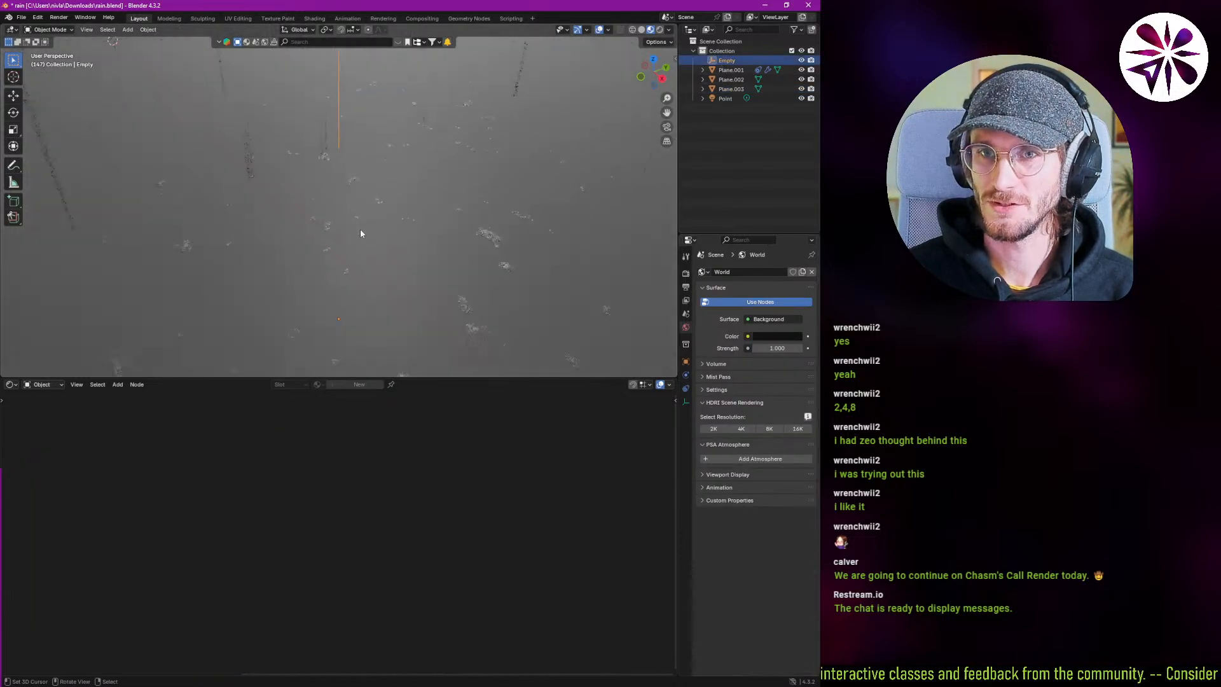
pyautogui.moveTo(360, 233); pyautogui.dragTo(442, 295, button='middle')
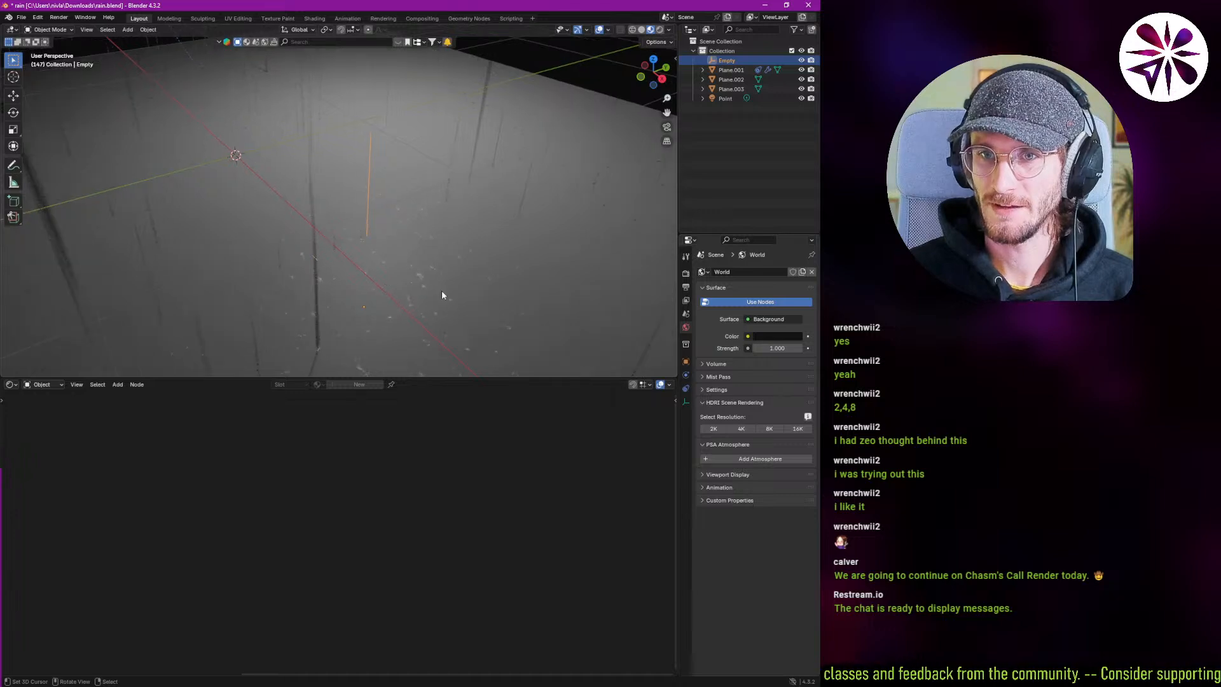
pyautogui.press('g')
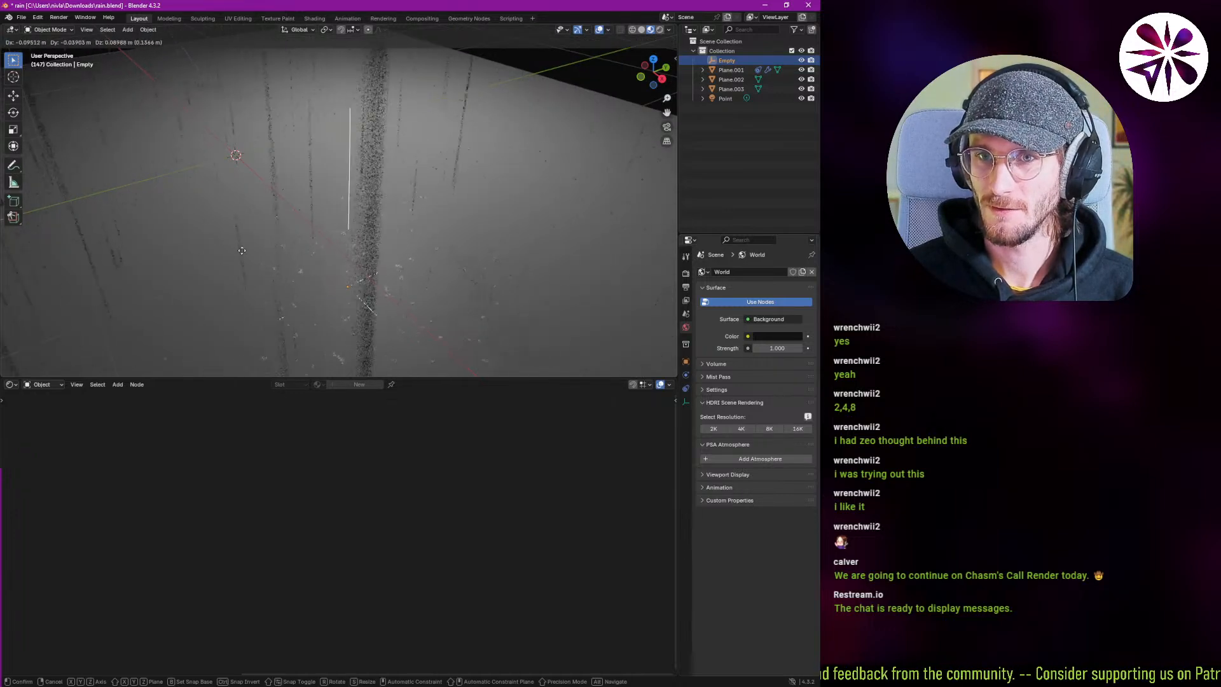
pyautogui.click(281, 253)
pyautogui.moveTo(355, 263); pyautogui.dragTo(333, 284, button='middle')
pyautogui.click(356, 267)
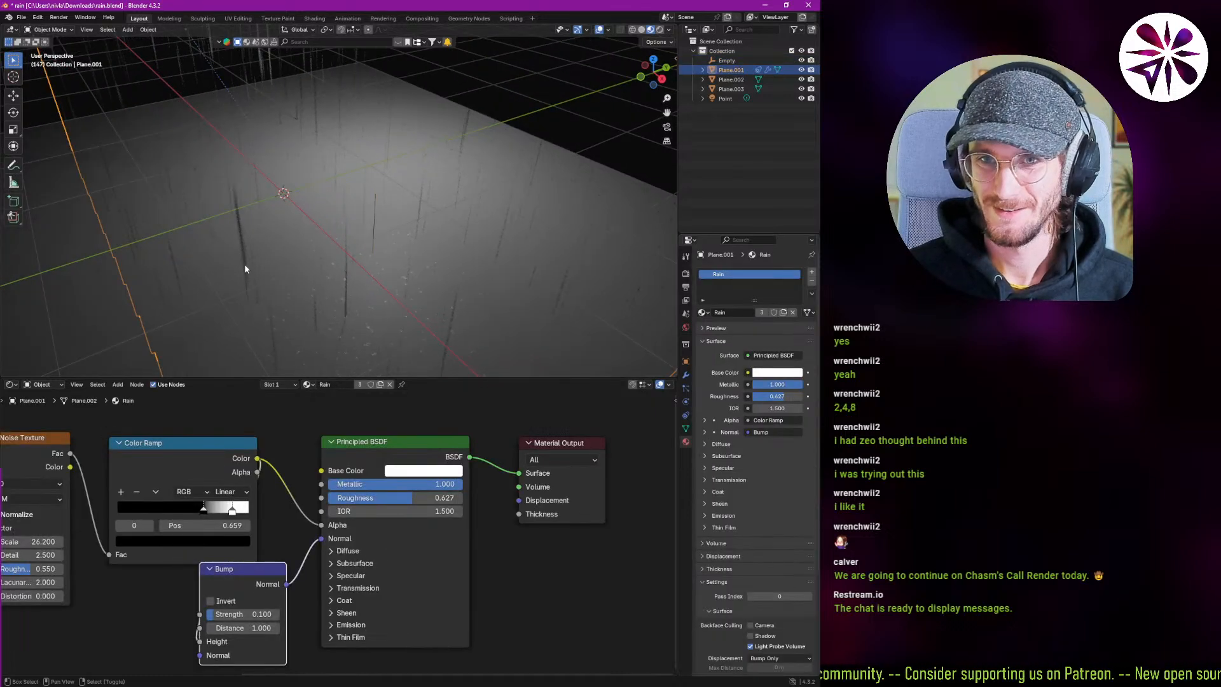
# Hide the arrayed rain planes and add a cube to the scene, raising it along the Z axis.
pyautogui.moveTo(245, 269); pyautogui.dragTo(417, 287, button='middle')
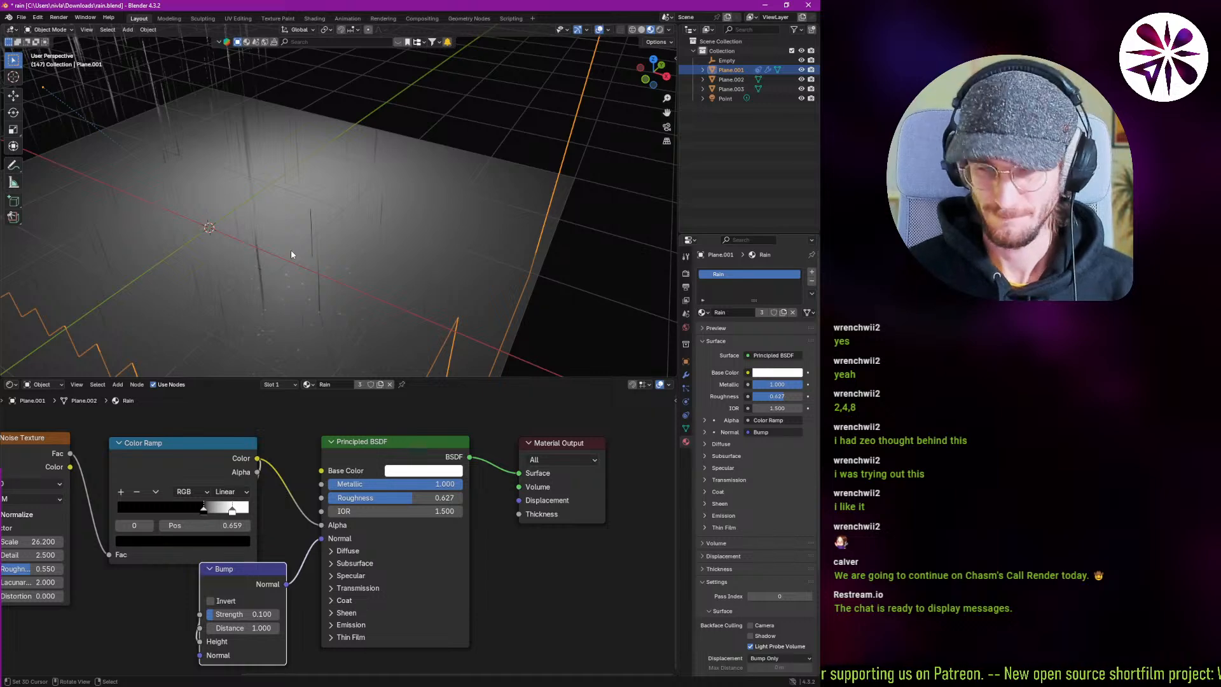
pyautogui.hotkey('alt', 'a')
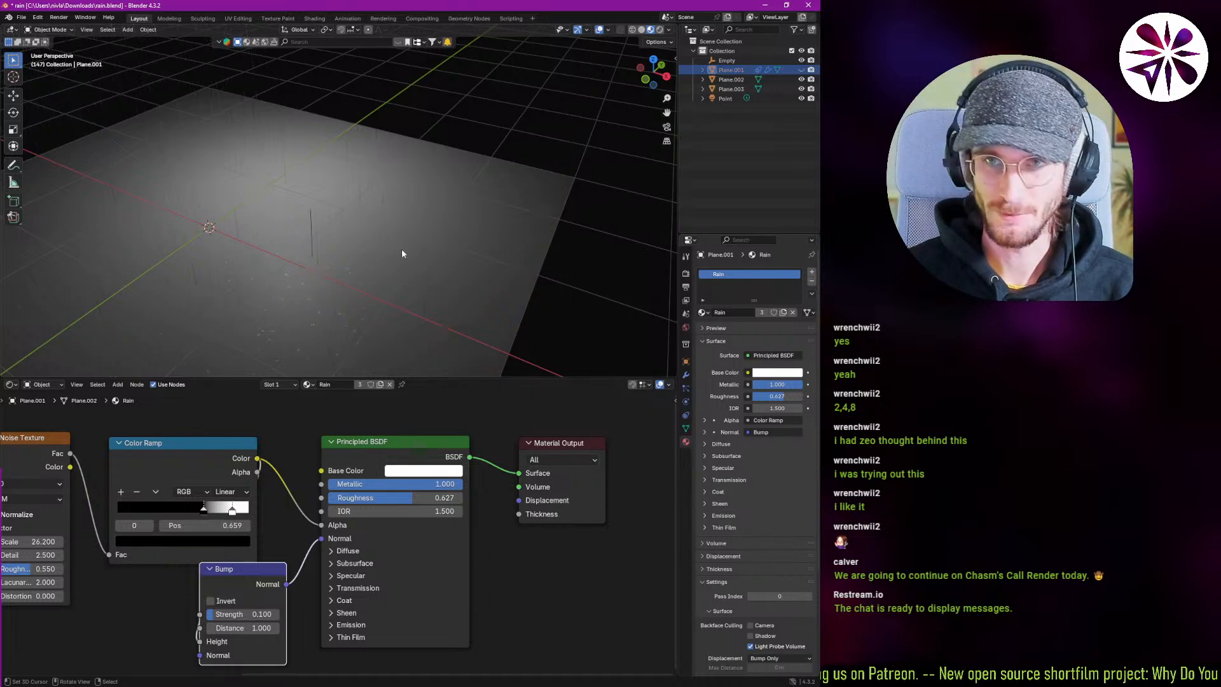
pyautogui.hotkey('shift', 'a')
pyautogui.moveTo(281, 237)
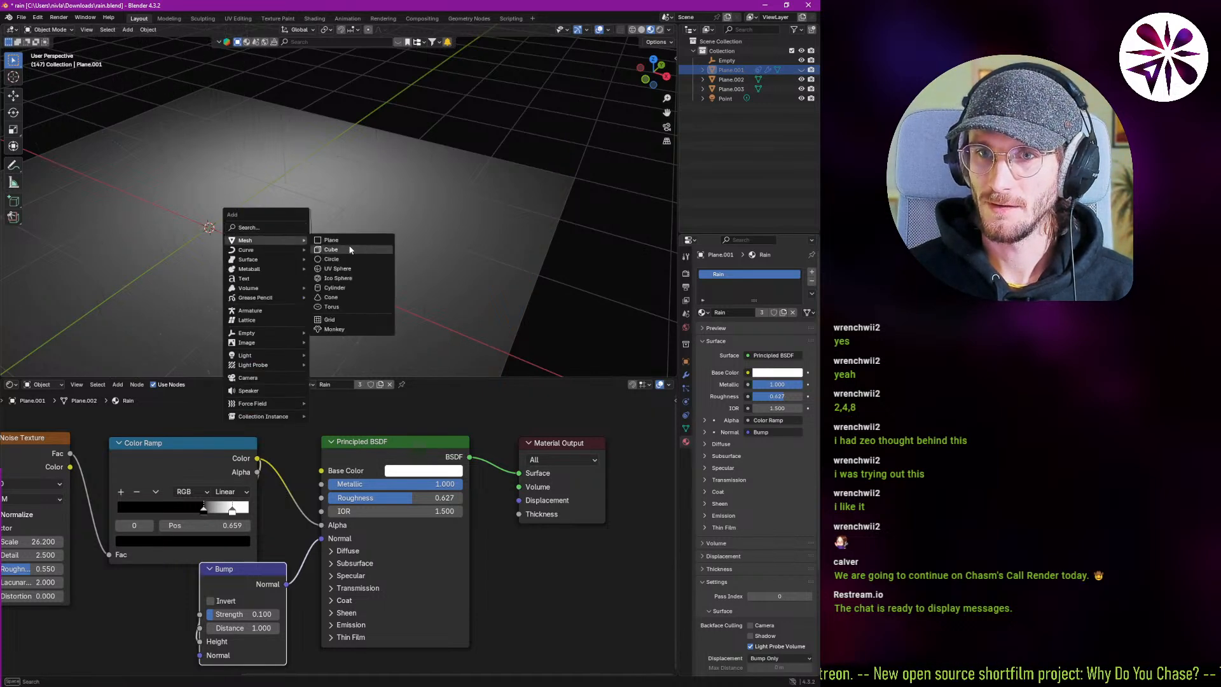
pyautogui.click(346, 250)
pyautogui.press('g')
pyautogui.press('z')
pyautogui.click(320, 151)
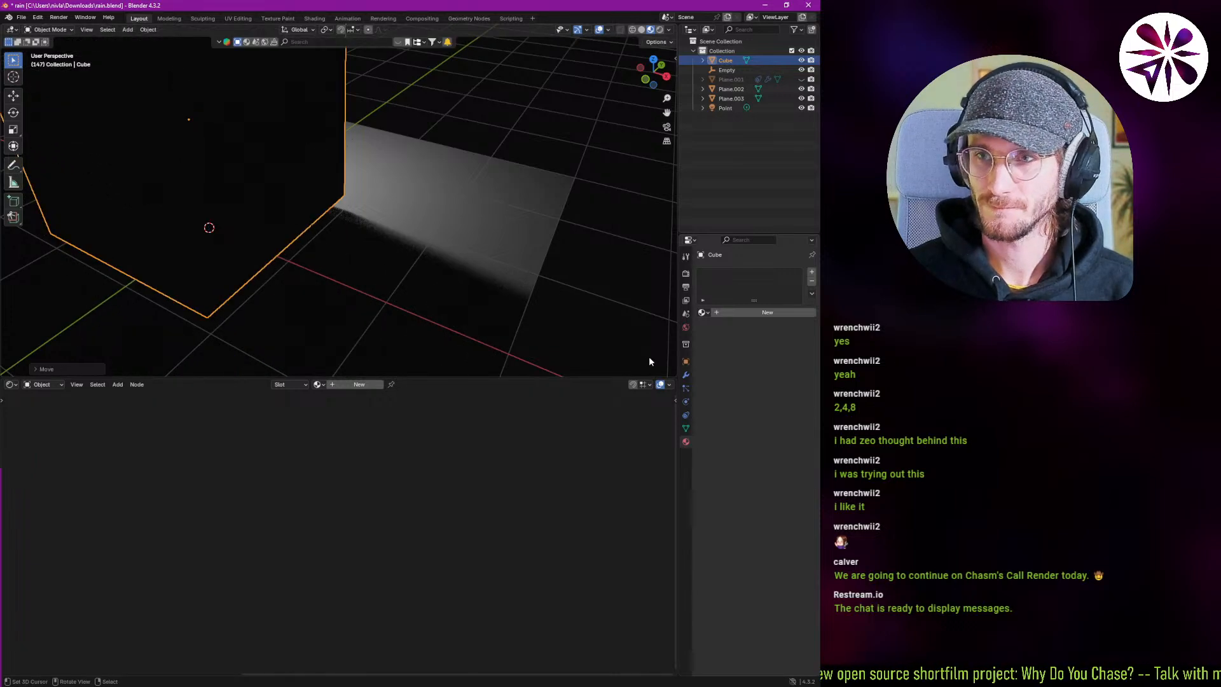
# Assign the existing Rain material to the cube and add a Volume Scatter node below the Material Output.
pyautogui.click(709, 312)
pyautogui.click(576, 330)
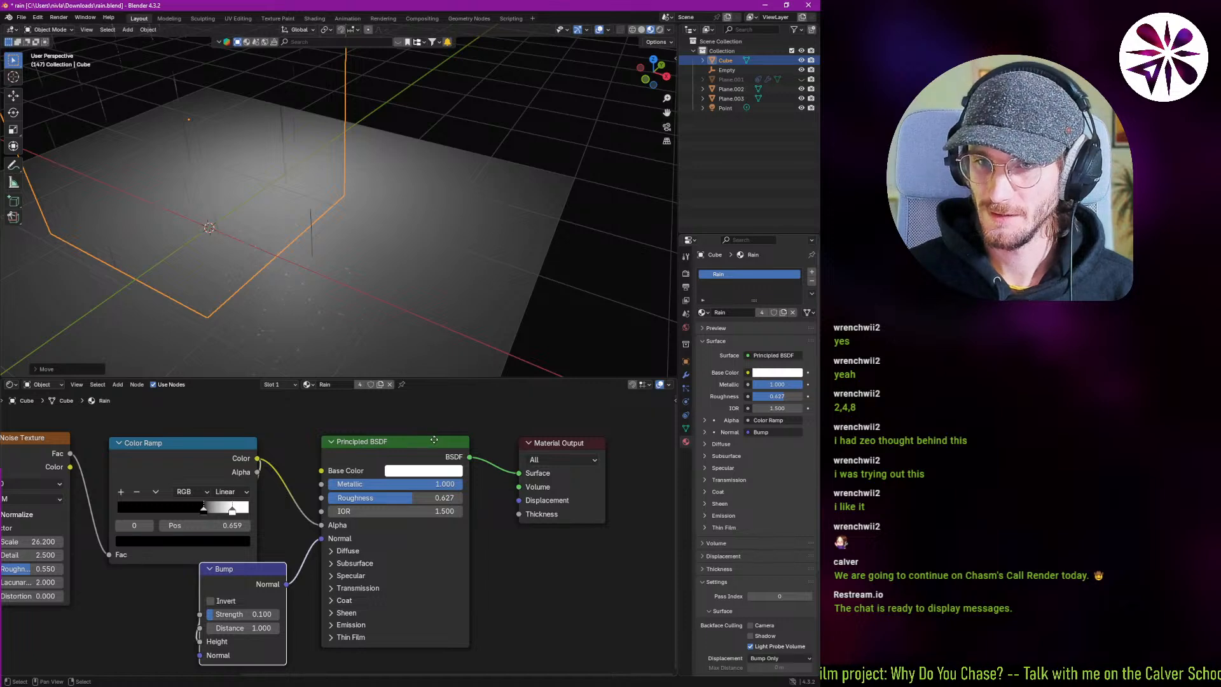
pyautogui.hotkey('shift', 'a')
pyautogui.write('volu')
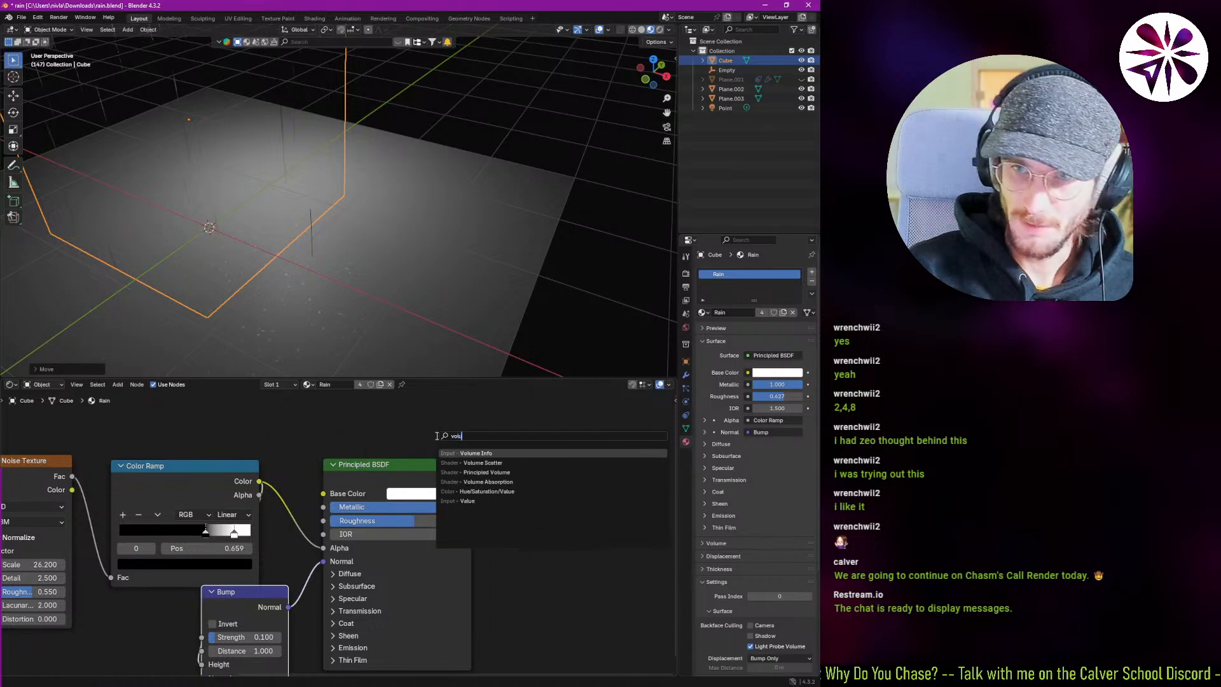
pyautogui.press('Down')
pyautogui.press('Return')
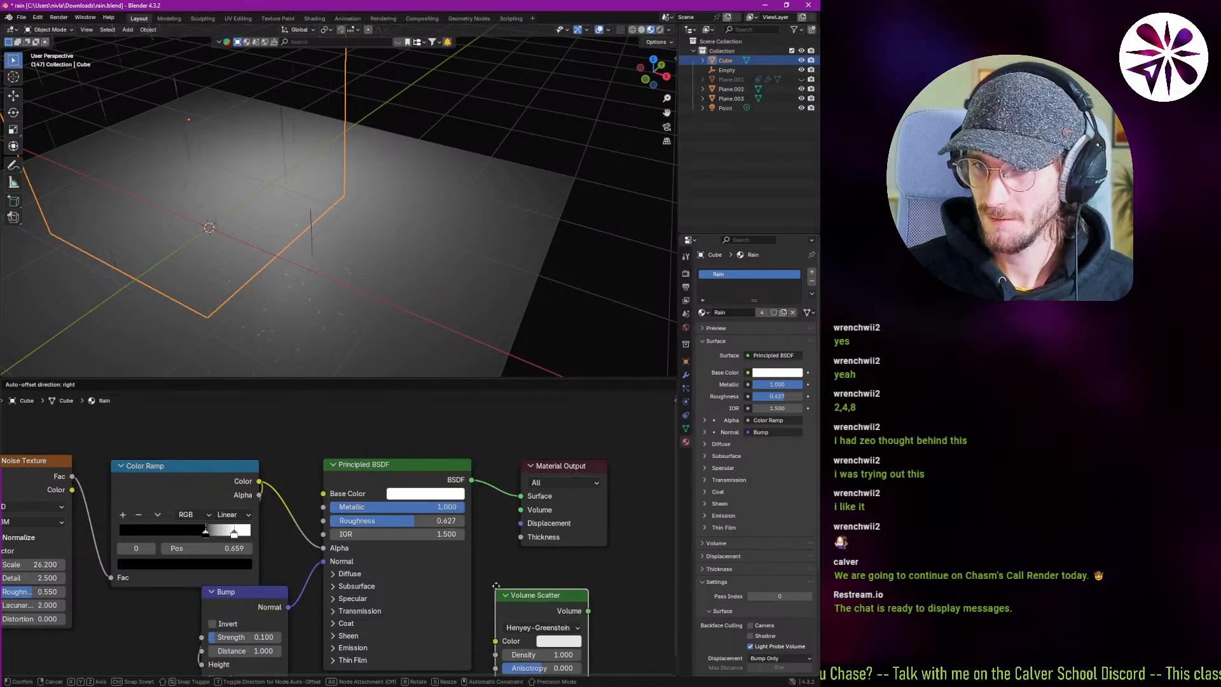
pyautogui.click(497, 585)
# Connect the Color Ramp's Color to the Volume Scatter's Density, and its Volume output to the Material Output's Volume.
pyautogui.moveTo(445, 576); pyautogui.dragTo(404, 543, button='middle')
pyautogui.moveTo(219, 449); pyautogui.dragTo(445, 614)
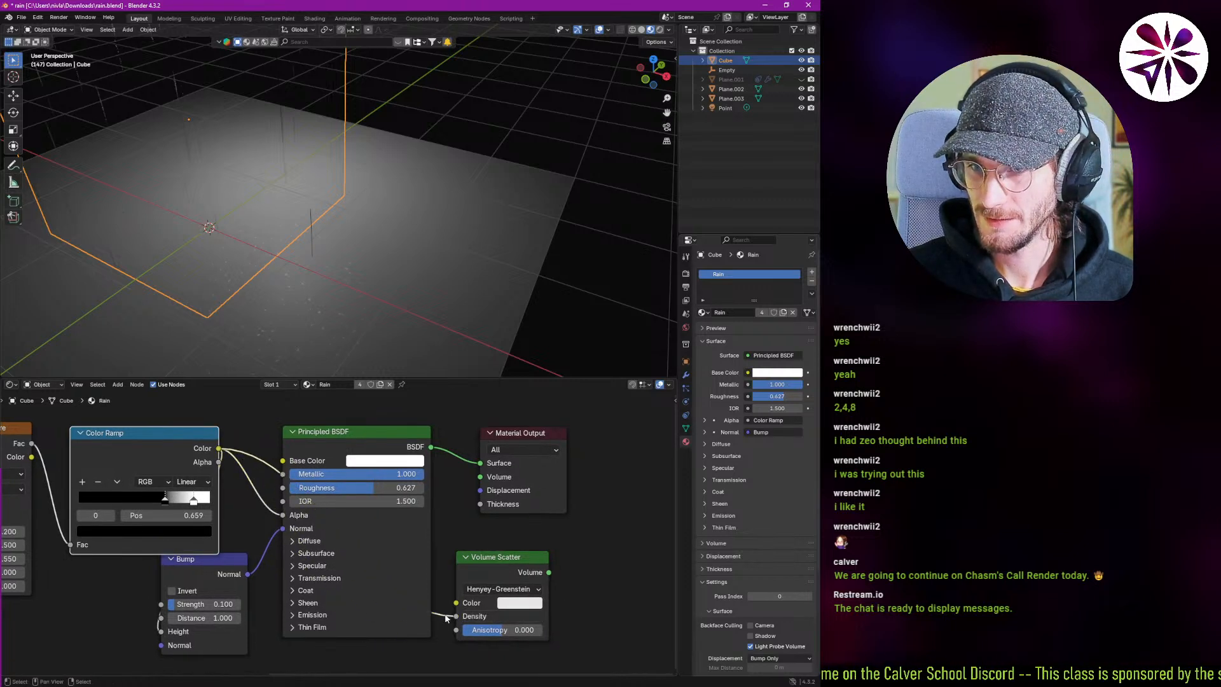
pyautogui.moveTo(548, 572); pyautogui.dragTo(485, 483)
pyautogui.keyDown('shift'); pyautogui.moveTo(311, 262); pyautogui.dragTo(367, 337, button='middle'); pyautogui.keyUp('shift')
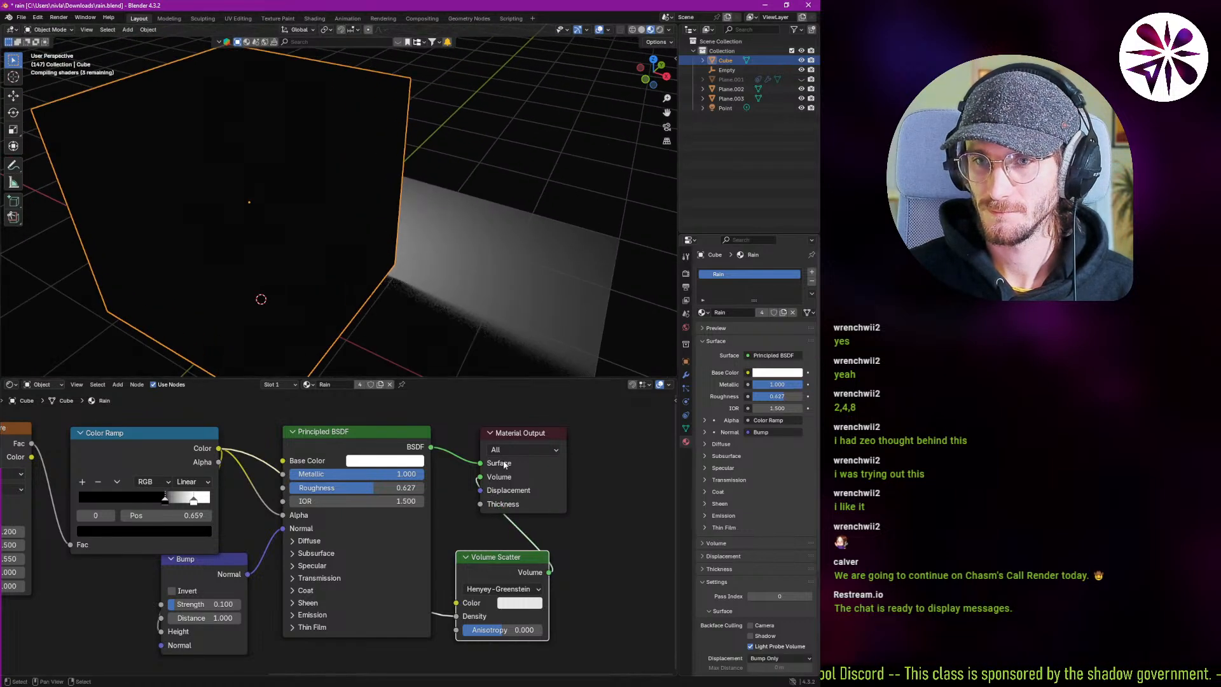
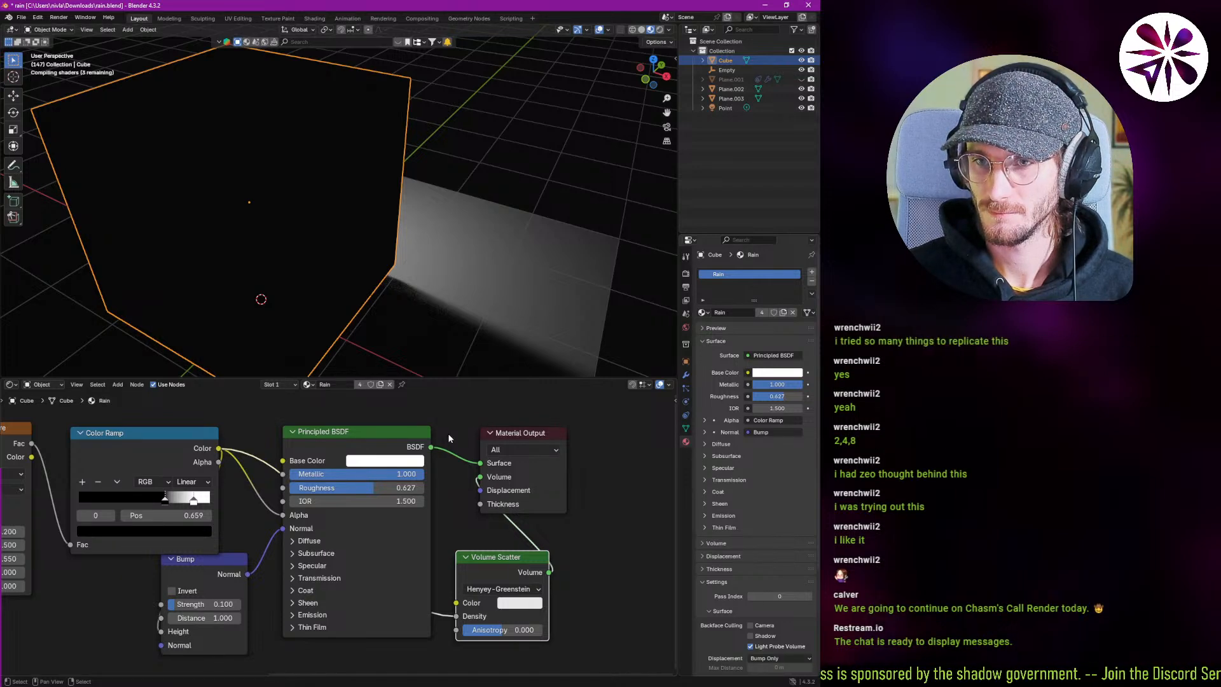
# Test the cube without its surface shader by cutting the Principled BSDF link to the Material Output, and restore the link.
pyautogui.keyDown('ctrl'); pyautogui.moveTo(449, 436); pyautogui.dragTo(447, 462, button='right'); pyautogui.keyUp('ctrl')
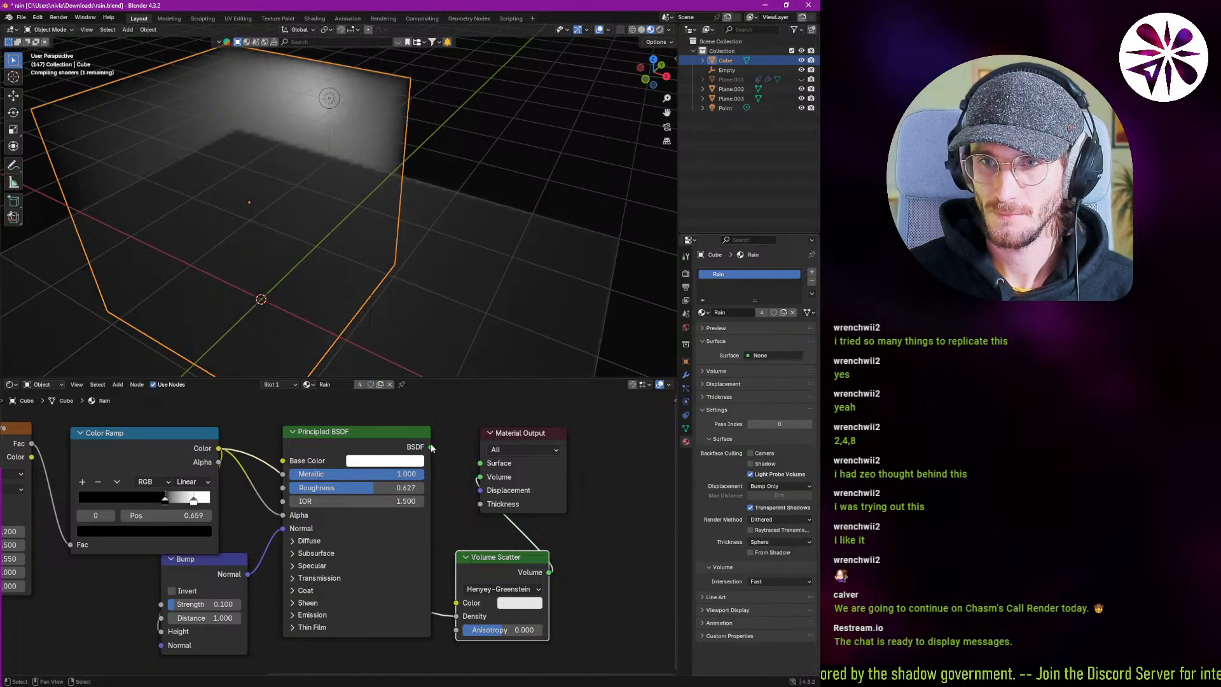
pyautogui.moveTo(431, 447); pyautogui.dragTo(481, 467)
pyautogui.moveTo(454, 347); pyautogui.dragTo(392, 225, button='middle')
pyautogui.moveTo(424, 141); pyautogui.dragTo(402, 219, button='middle')
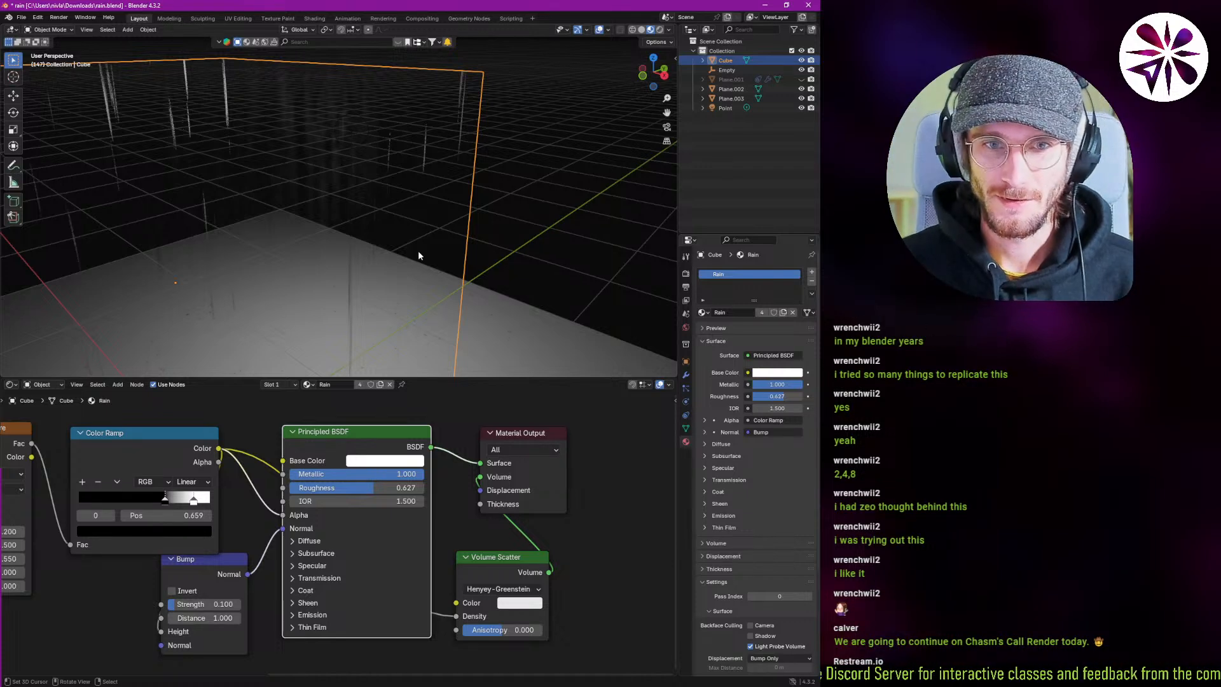
pyautogui.moveTo(449, 273); pyautogui.dragTo(415, 269, button='middle')
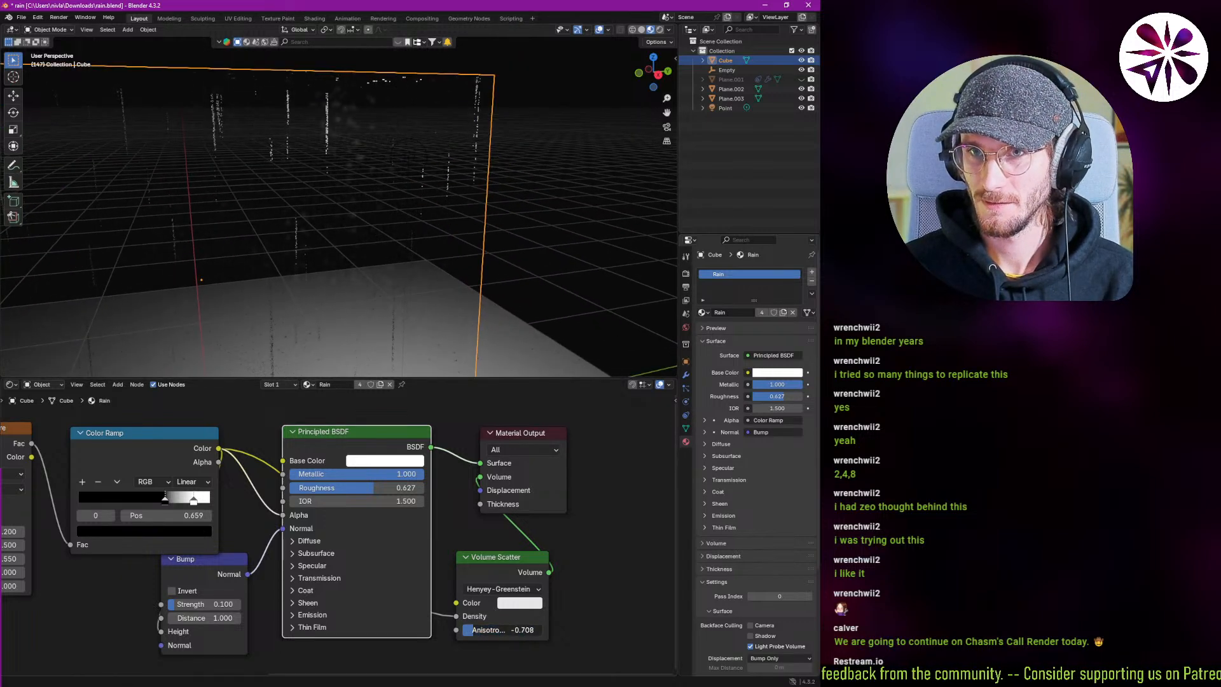
# Insert a Math node on the link into the Volume Scatter's Density and place it below that node.
pyautogui.hotkey('shift', 'a')
pyautogui.write('add')
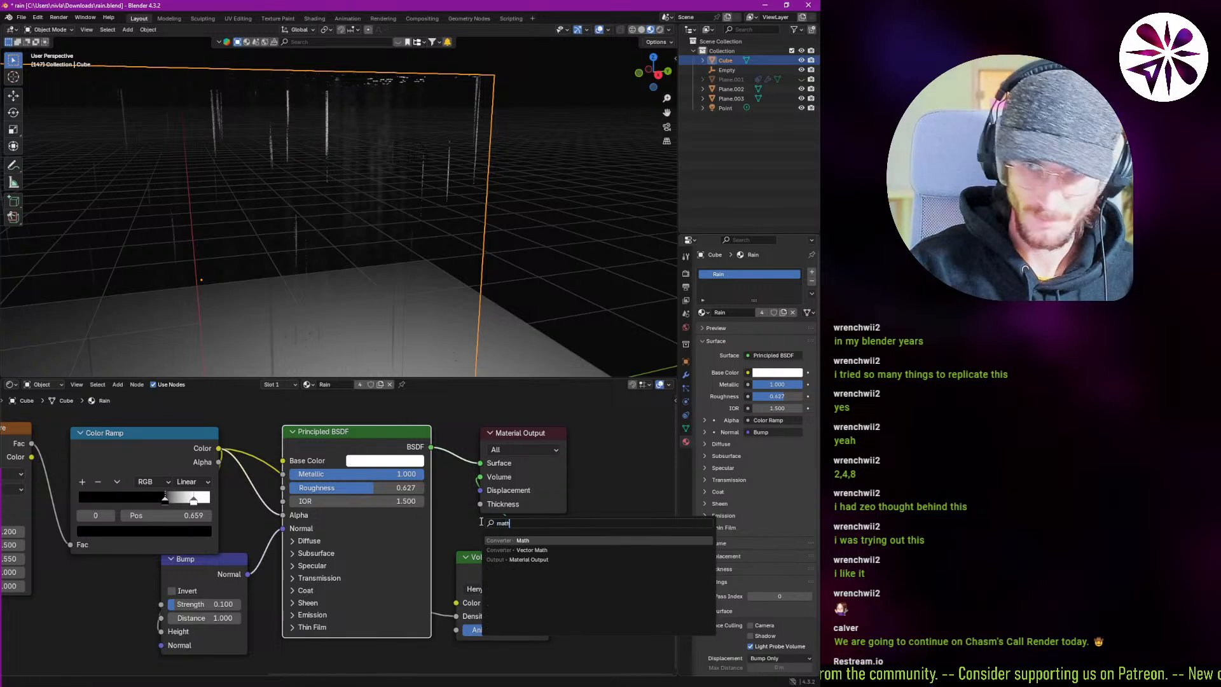
pyautogui.press('Return')
pyautogui.click(345, 560)
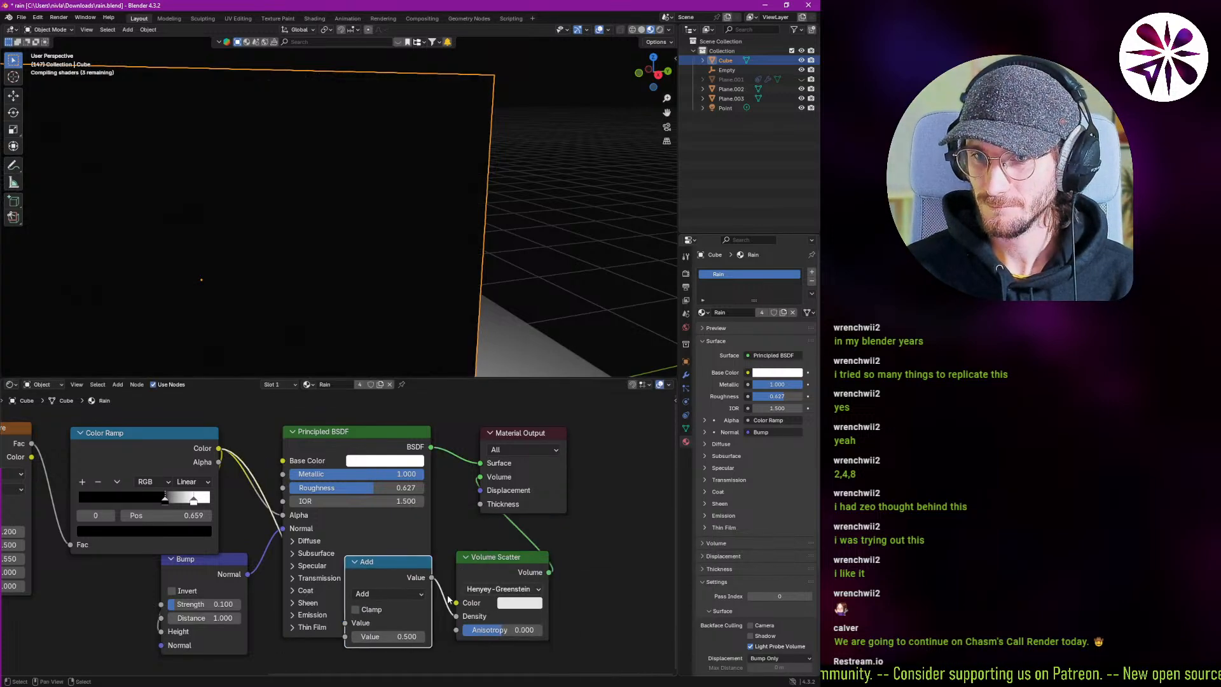
pyautogui.moveTo(410, 588); pyautogui.dragTo(381, 546, button='middle')
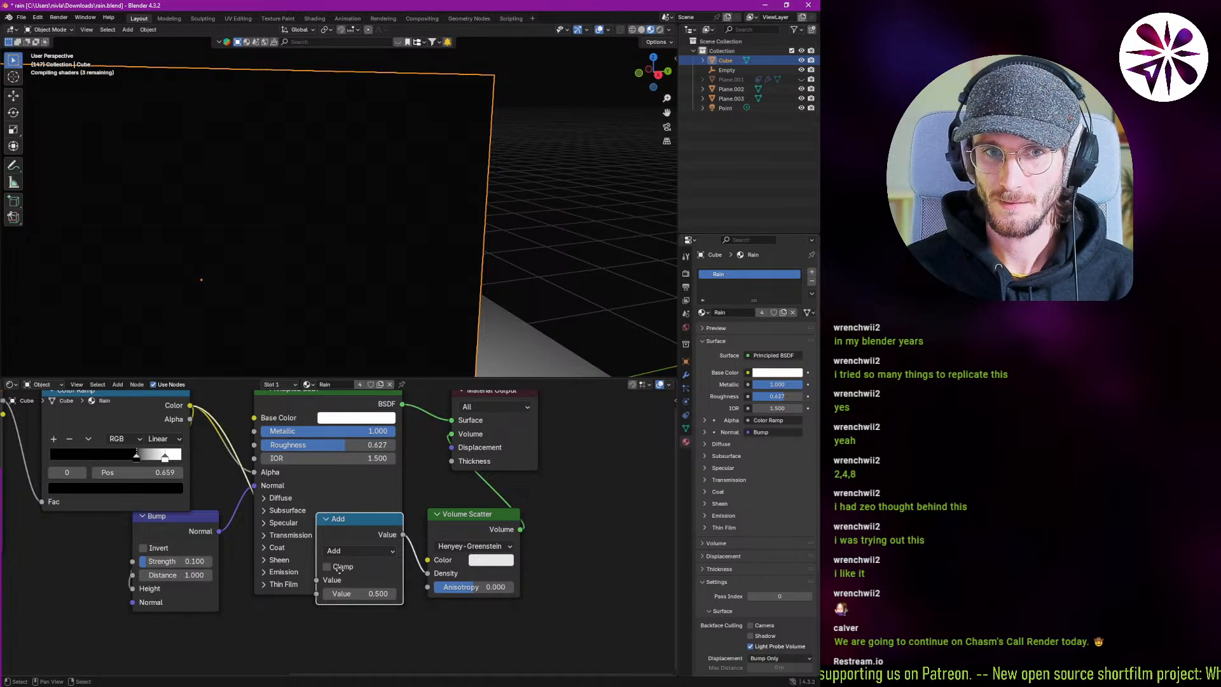
pyautogui.moveTo(323, 550); pyautogui.dragTo(438, 648)
pyautogui.moveTo(476, 635); pyautogui.dragTo(445, 577, button='middle')
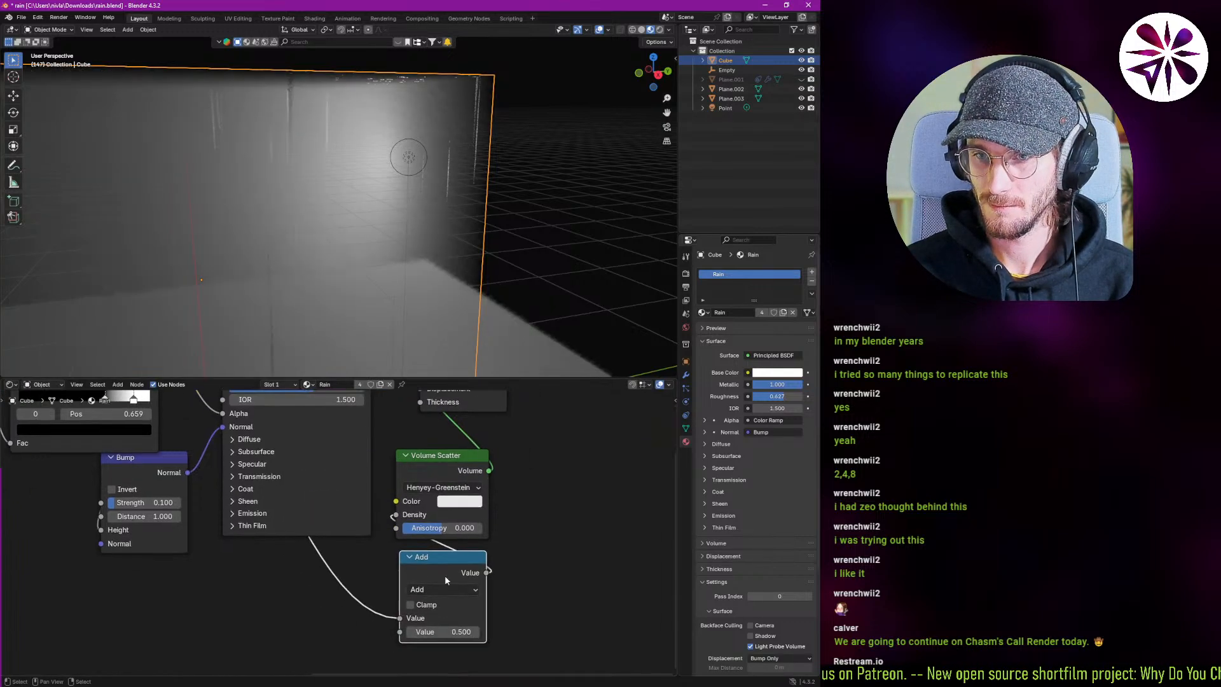
# Switch the Math node to Multiply and try values of 10 and 100 to make the cube's volume denser.
pyautogui.click(443, 588)
pyautogui.click(375, 461)
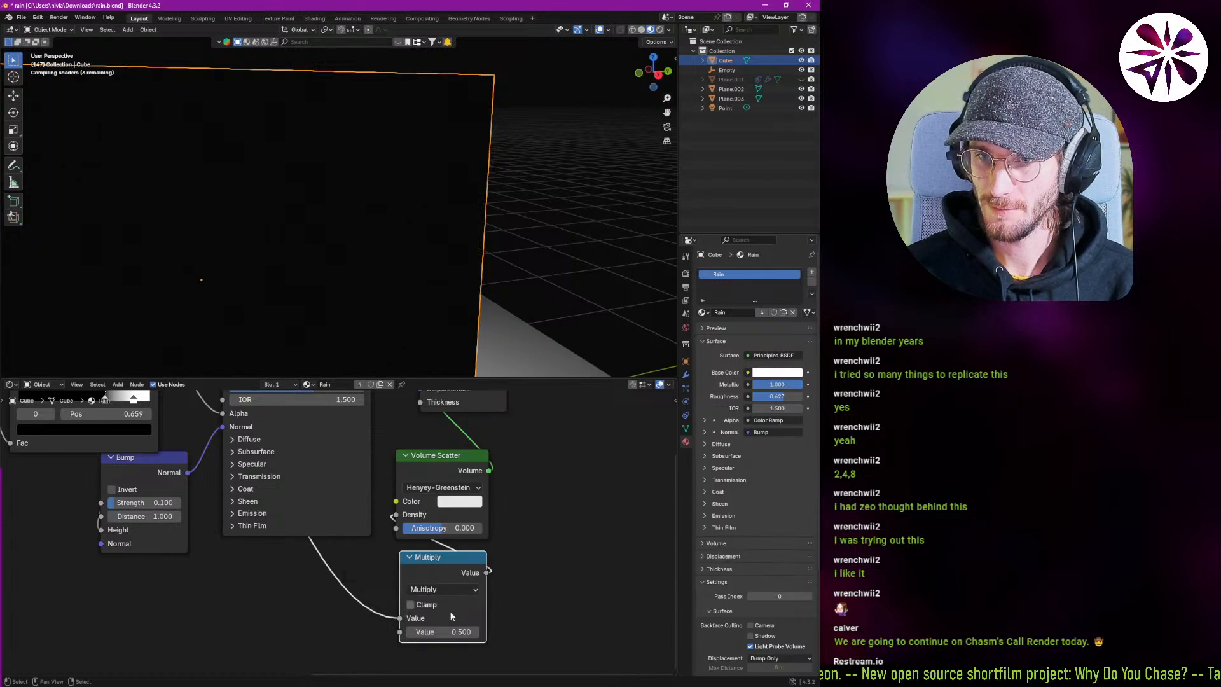
pyautogui.click(461, 631)
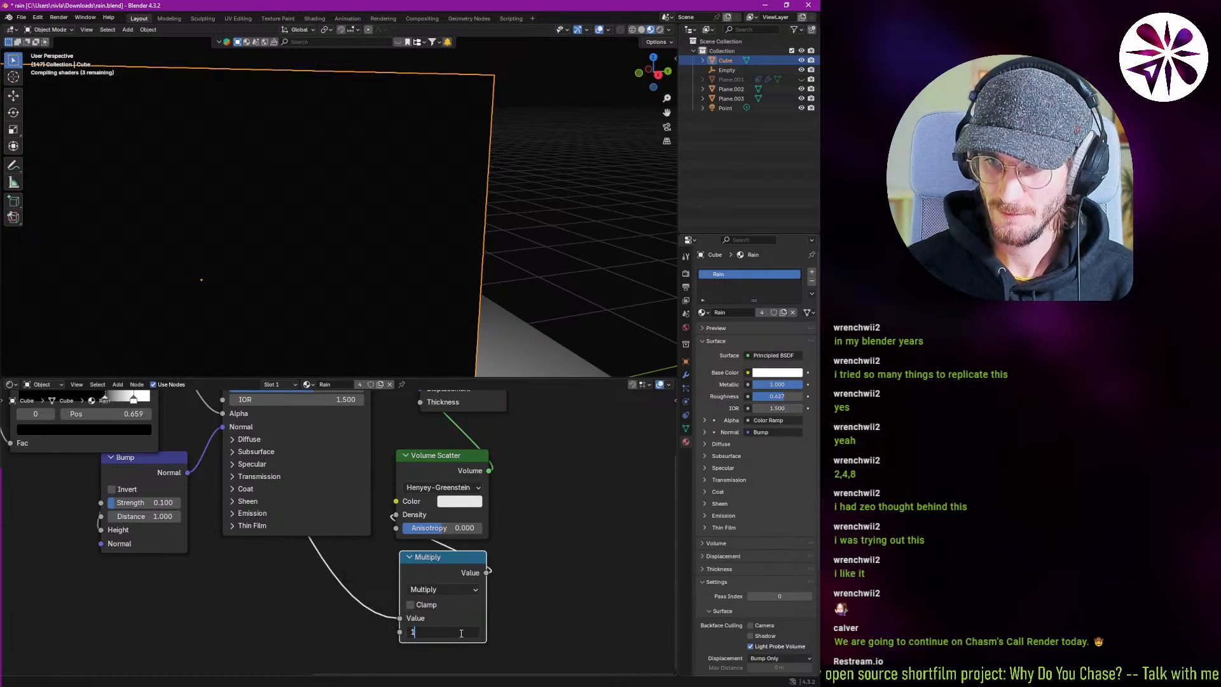
pyautogui.write('1')
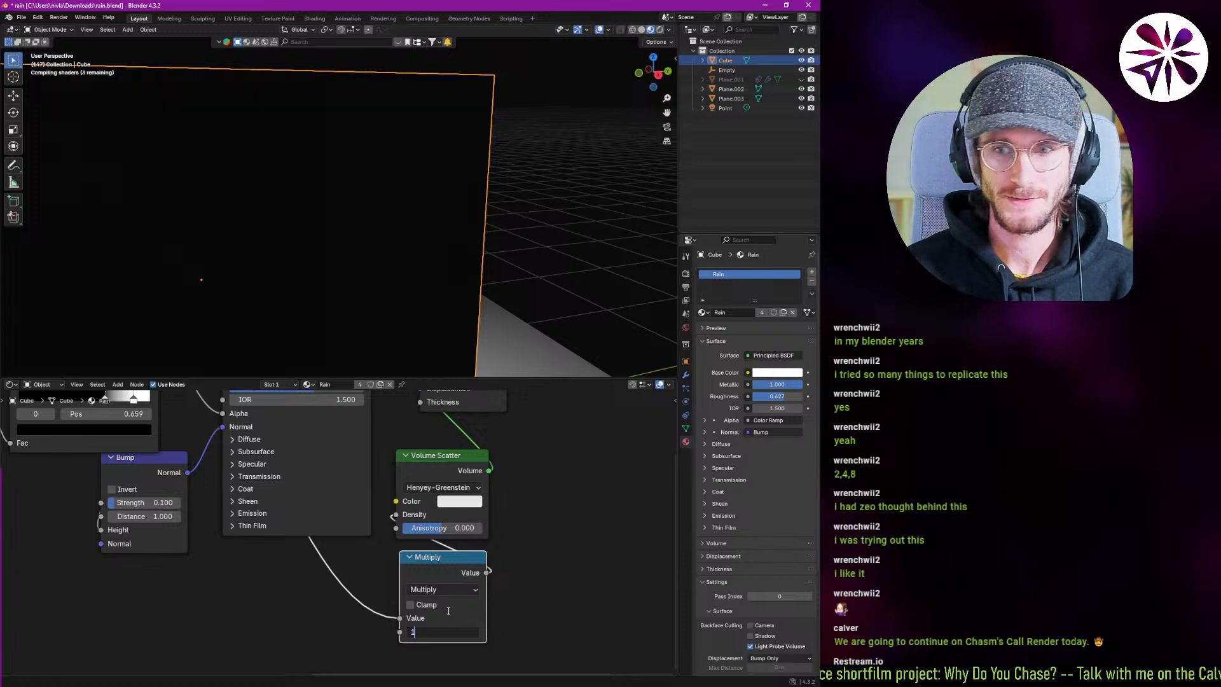
pyautogui.write('0')
pyautogui.press('Return')
pyautogui.click(454, 636)
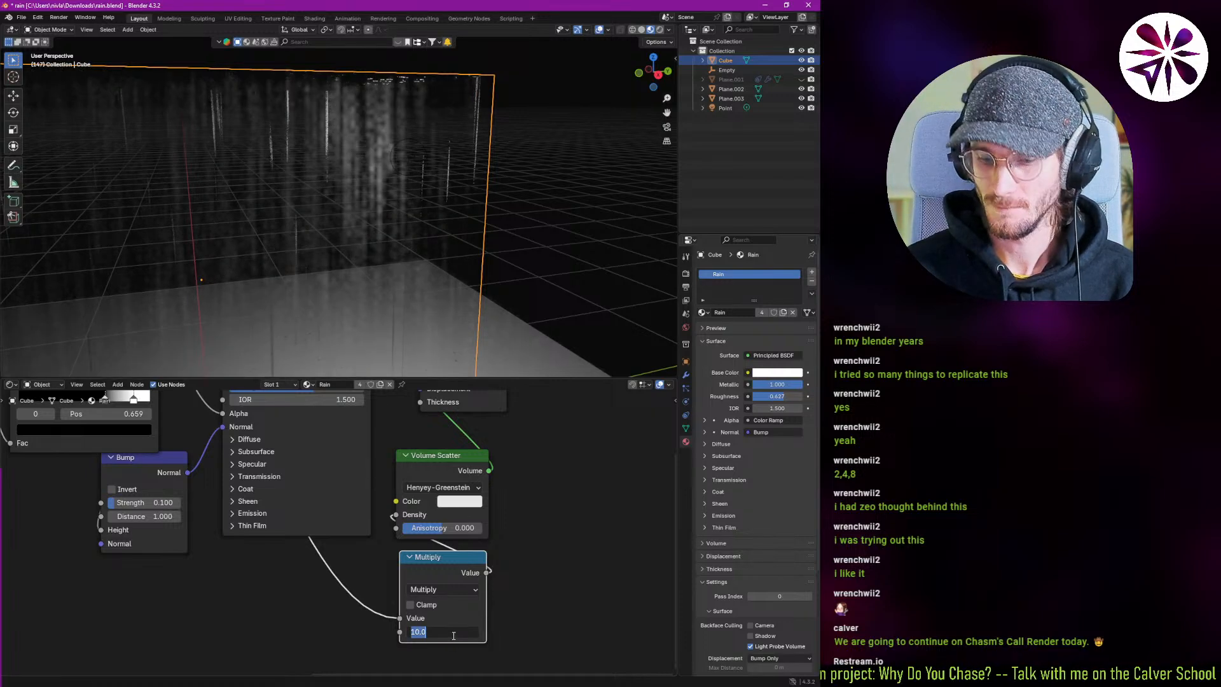
pyautogui.write('100')
pyautogui.press('Return')
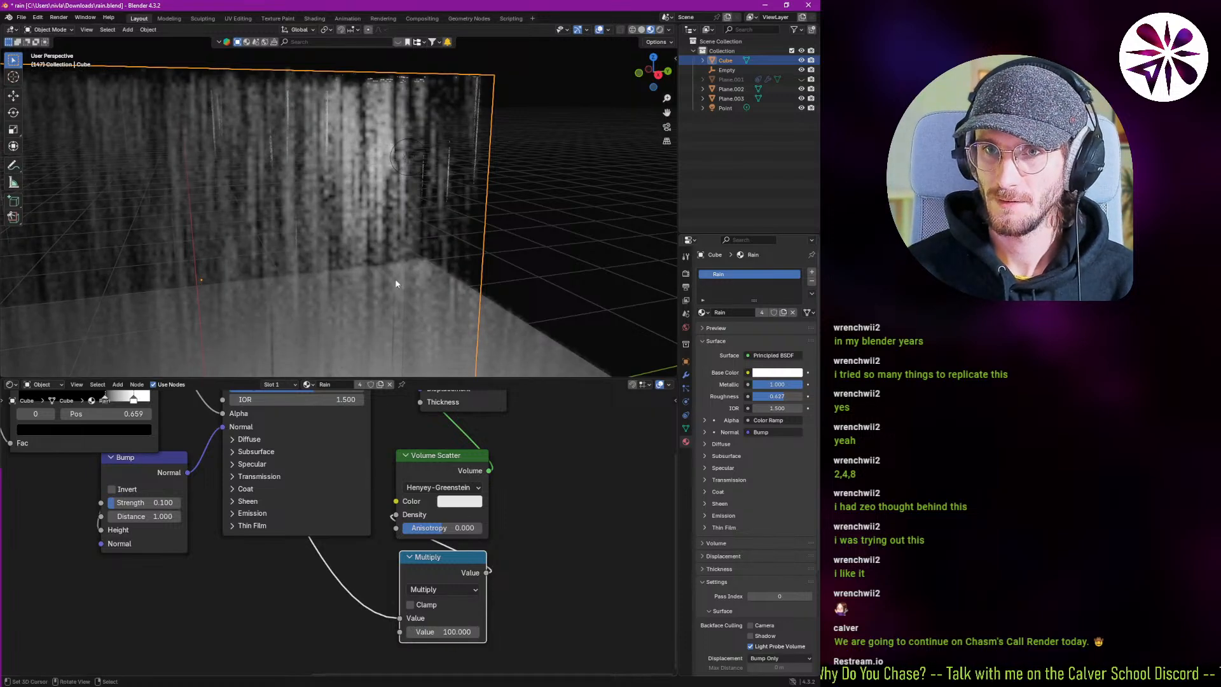
pyautogui.scroll(-5, 361, 186)
pyautogui.moveTo(355, 239)
pyautogui.mouseDown(button='middle')
pyautogui.moveTo(381, 291)
pyautogui.moveTo(318, 279)
pyautogui.moveTo(309, 219)
pyautogui.moveTo(333, 240)
pyautogui.mouseUp(button='middle')
pyautogui.scroll(3, 259, 288)
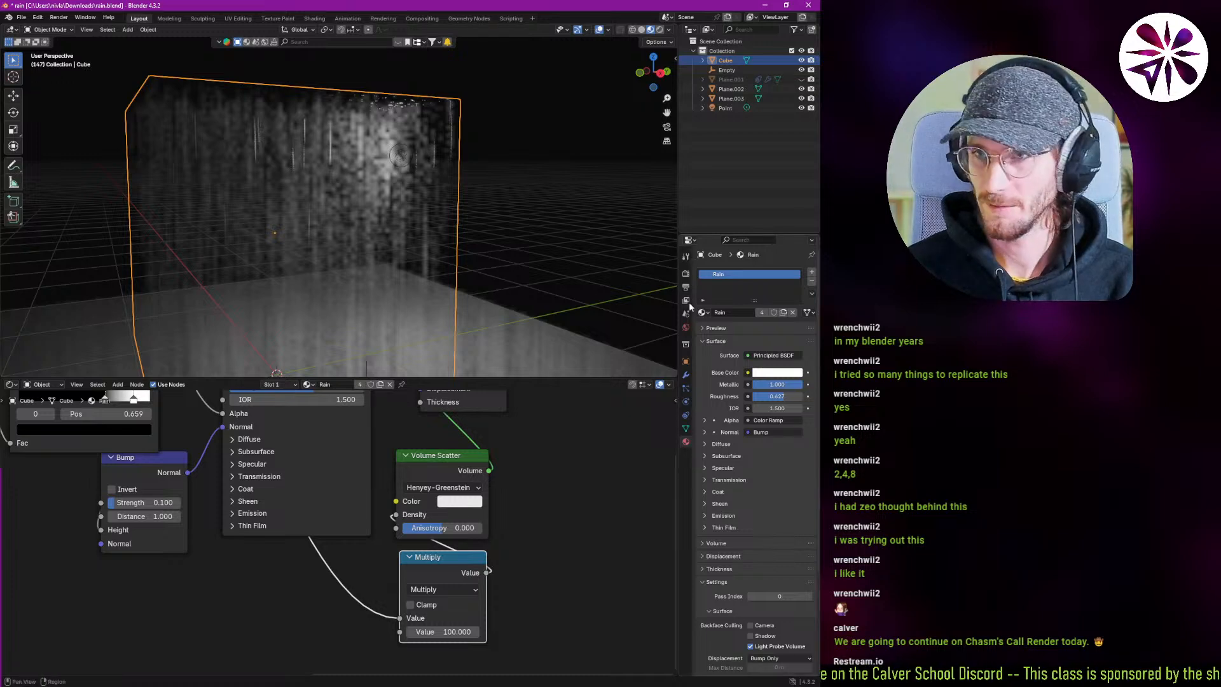
# Set the render engine to Cycles with GPU Compute and show the viewport in Rendered shading.
pyautogui.click(686, 274)
pyautogui.click(752, 272)
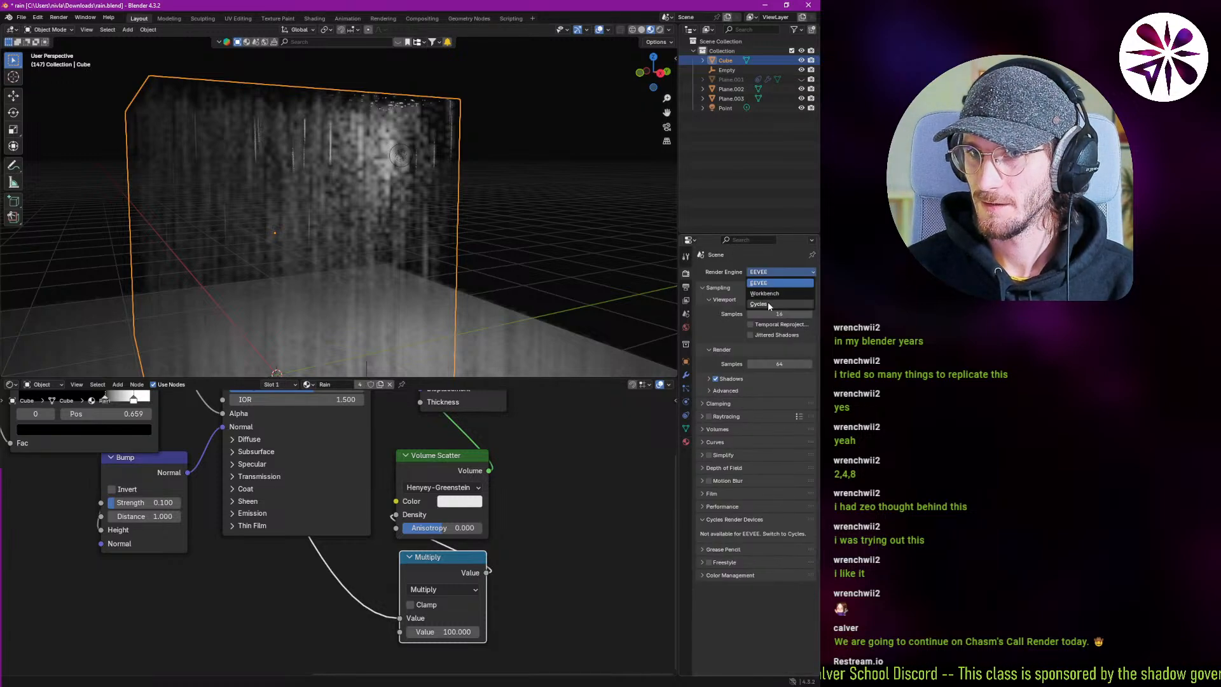
pyautogui.click(768, 301)
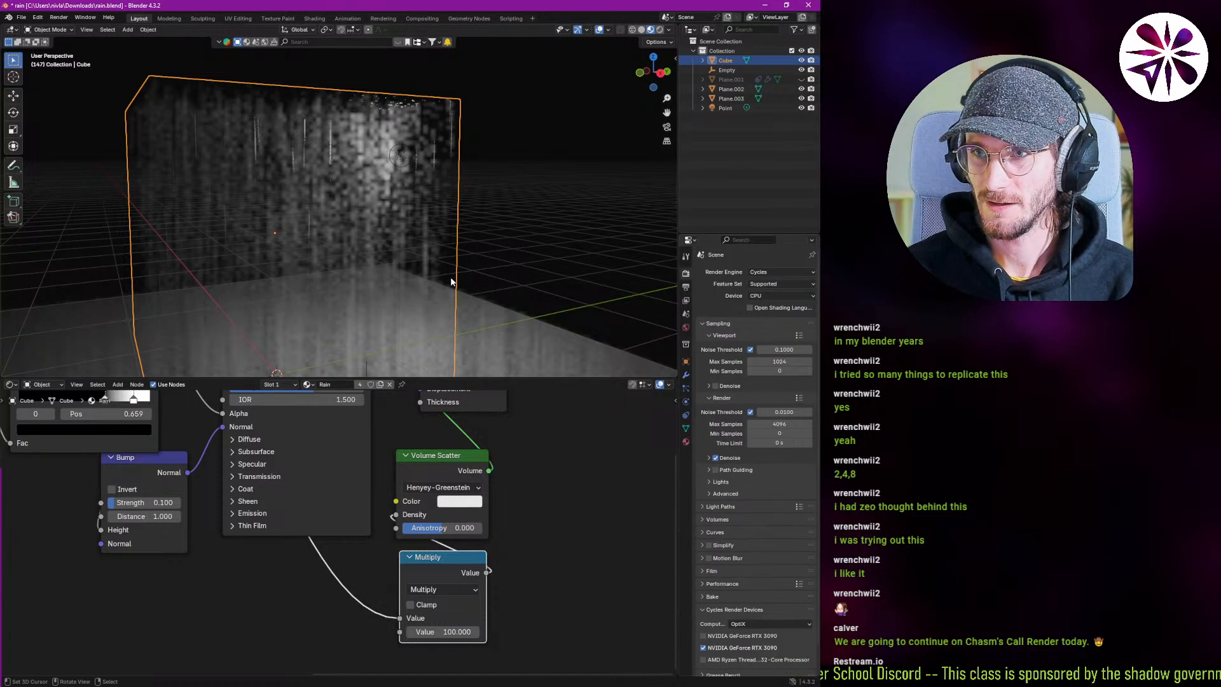
pyautogui.click(764, 296)
pyautogui.click(768, 317)
pyautogui.press('z')
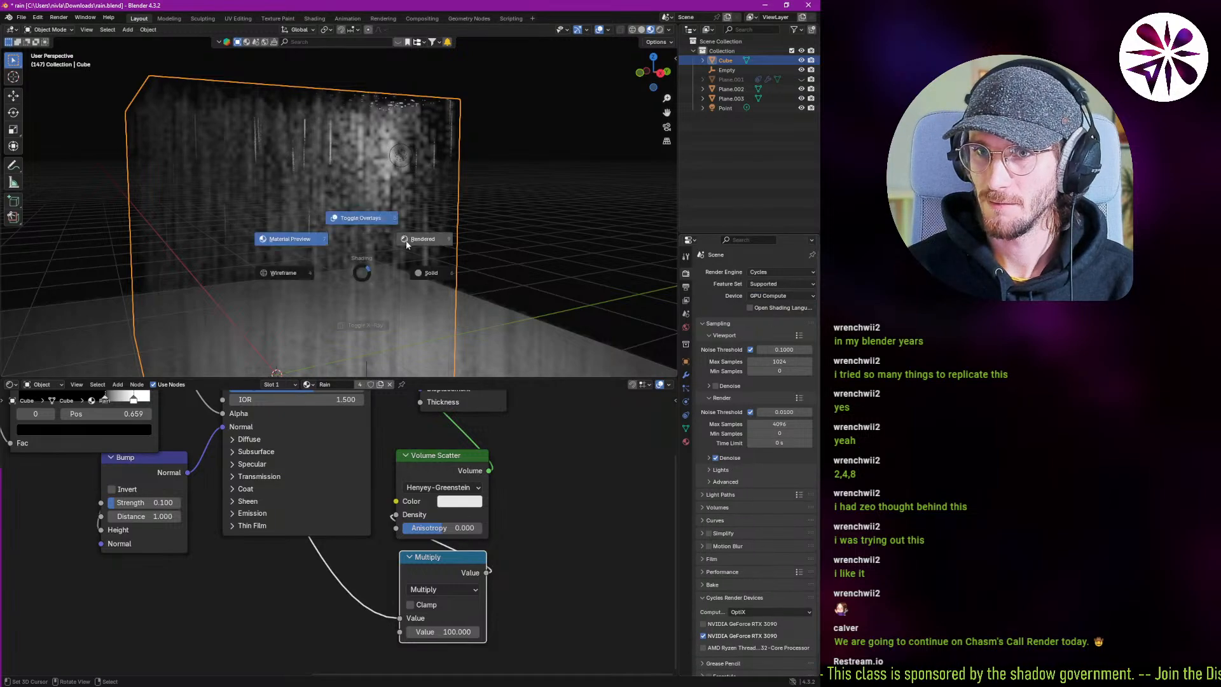
pyautogui.click(407, 242)
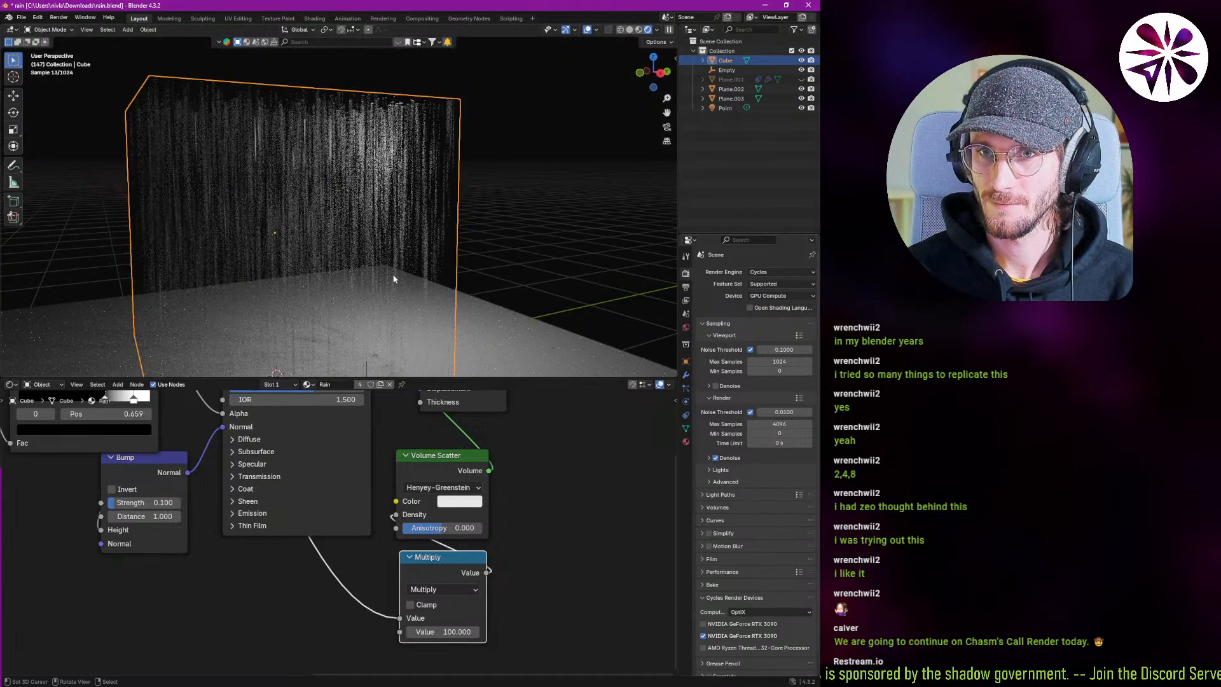
# Set the Multiply value to 200 and inspect the volumetric rain in the cube from several angles.
pyautogui.moveTo(383, 324); pyautogui.dragTo(344, 283, button='middle')
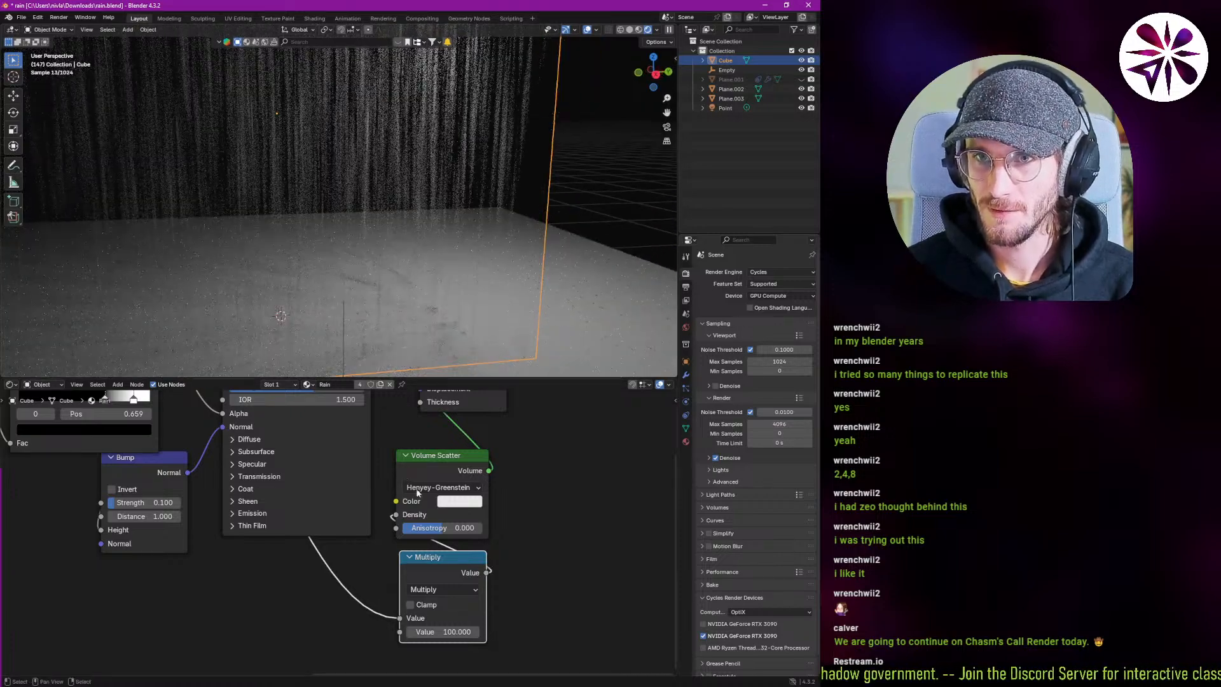
pyautogui.click(455, 630)
pyautogui.write('200')
pyautogui.press('Return')
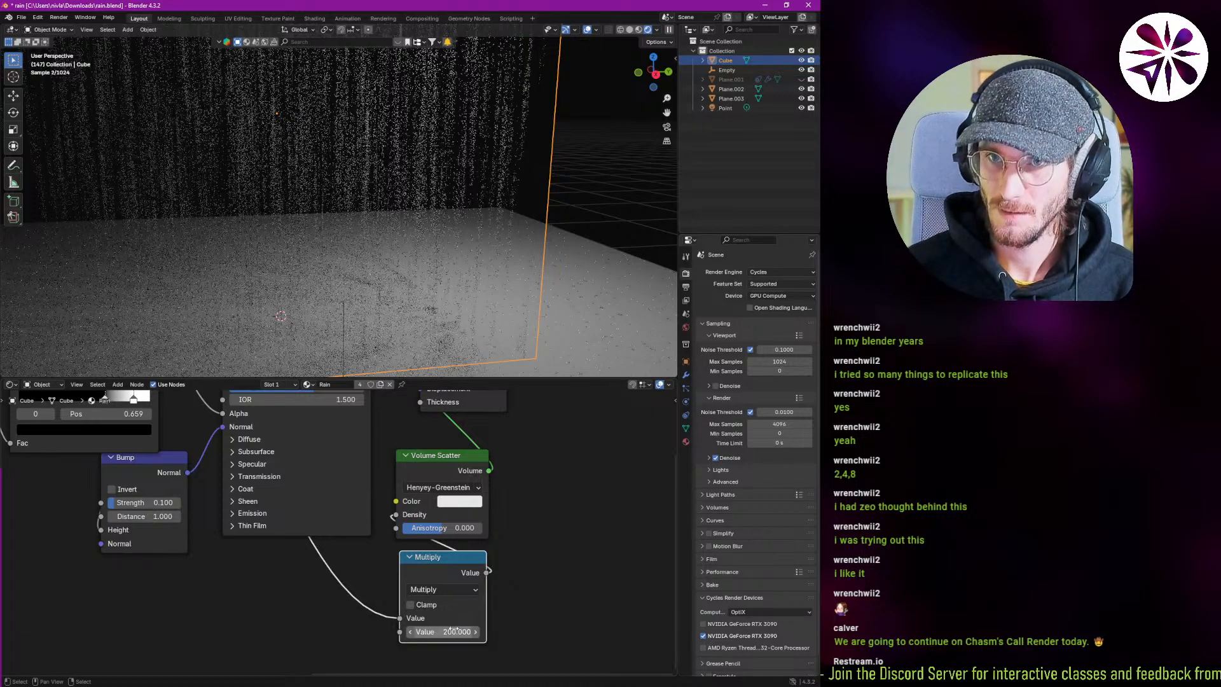
pyautogui.moveTo(318, 284); pyautogui.dragTo(459, 286, button='middle')
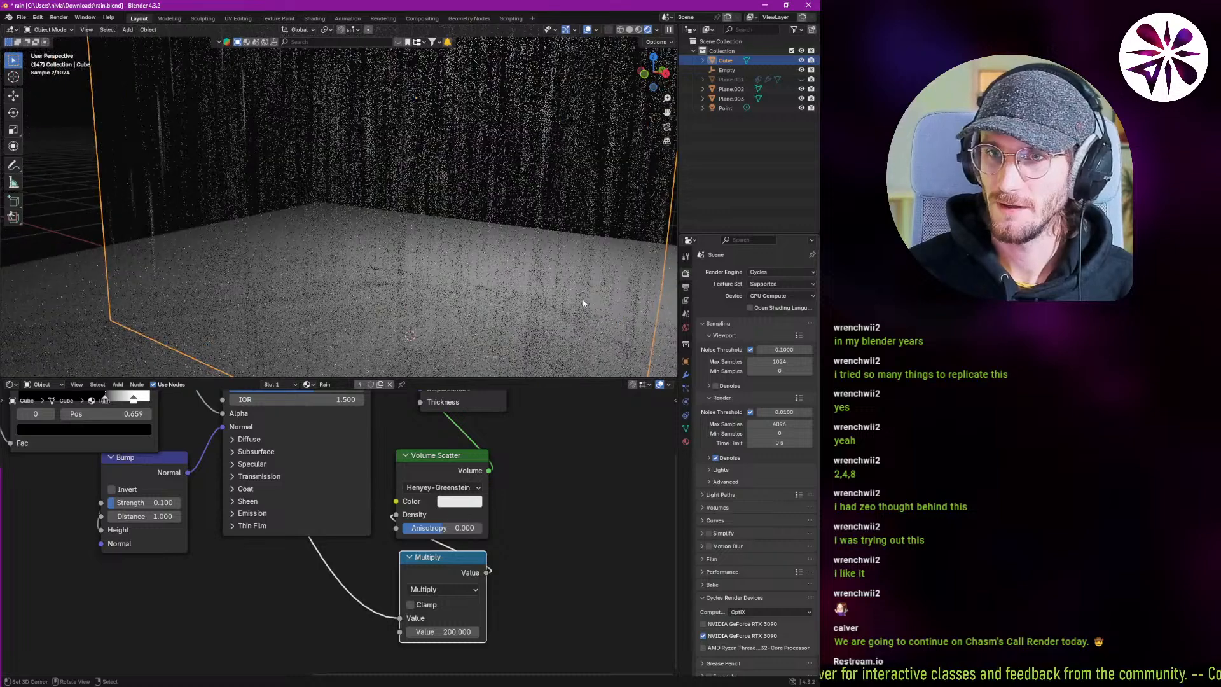
pyautogui.moveTo(464, 203); pyautogui.dragTo(403, 276, button='middle')
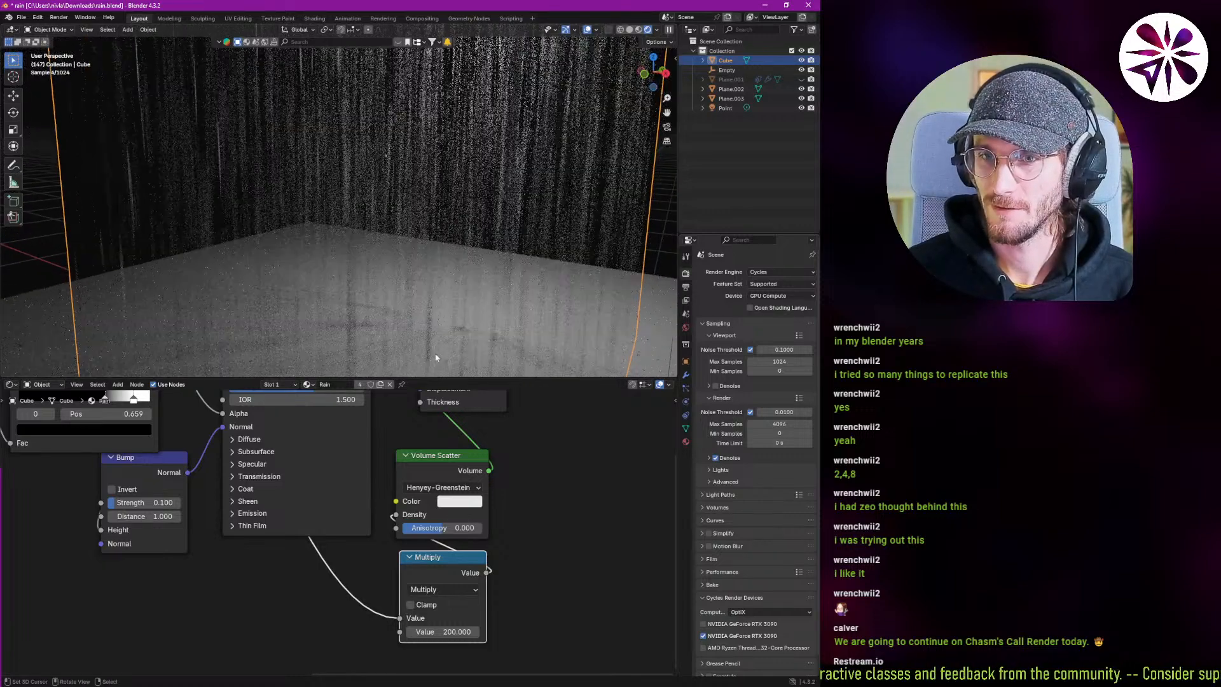
pyautogui.moveTo(406, 409); pyautogui.dragTo(343, 528, button='middle')
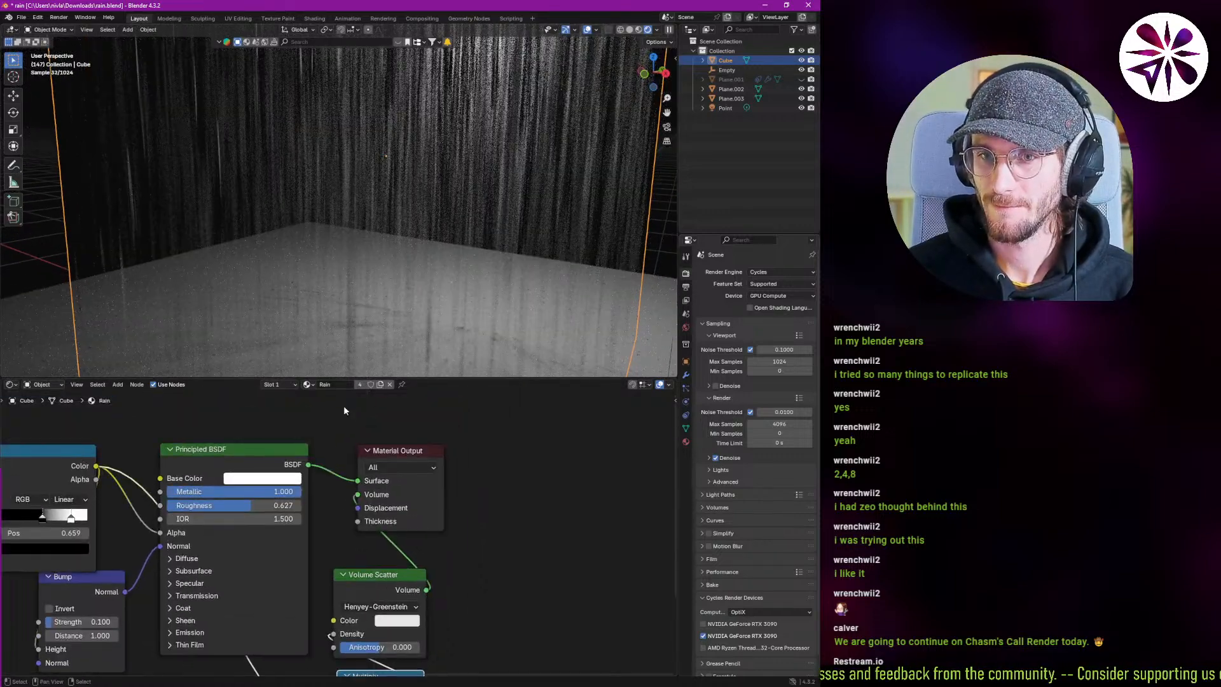
pyautogui.moveTo(403, 292); pyautogui.dragTo(406, 285, button='middle')
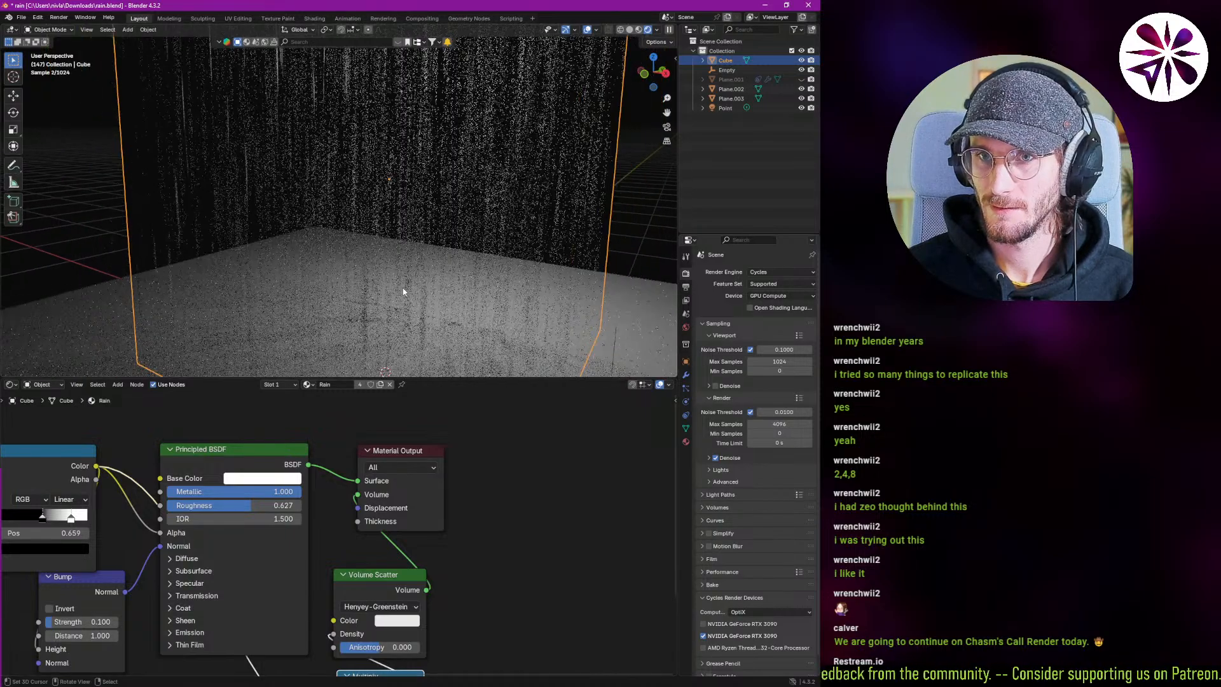
pyautogui.scroll(-4, 414, 262)
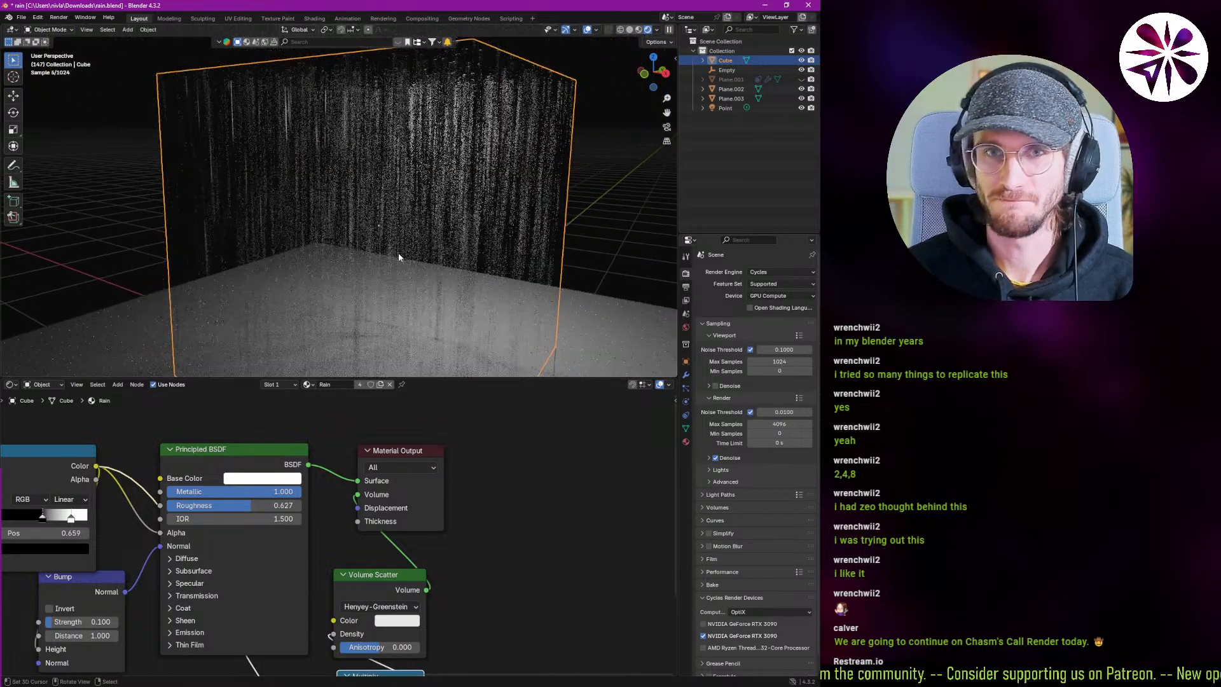
pyautogui.moveTo(550, 300); pyautogui.dragTo(440, 265, button='middle')
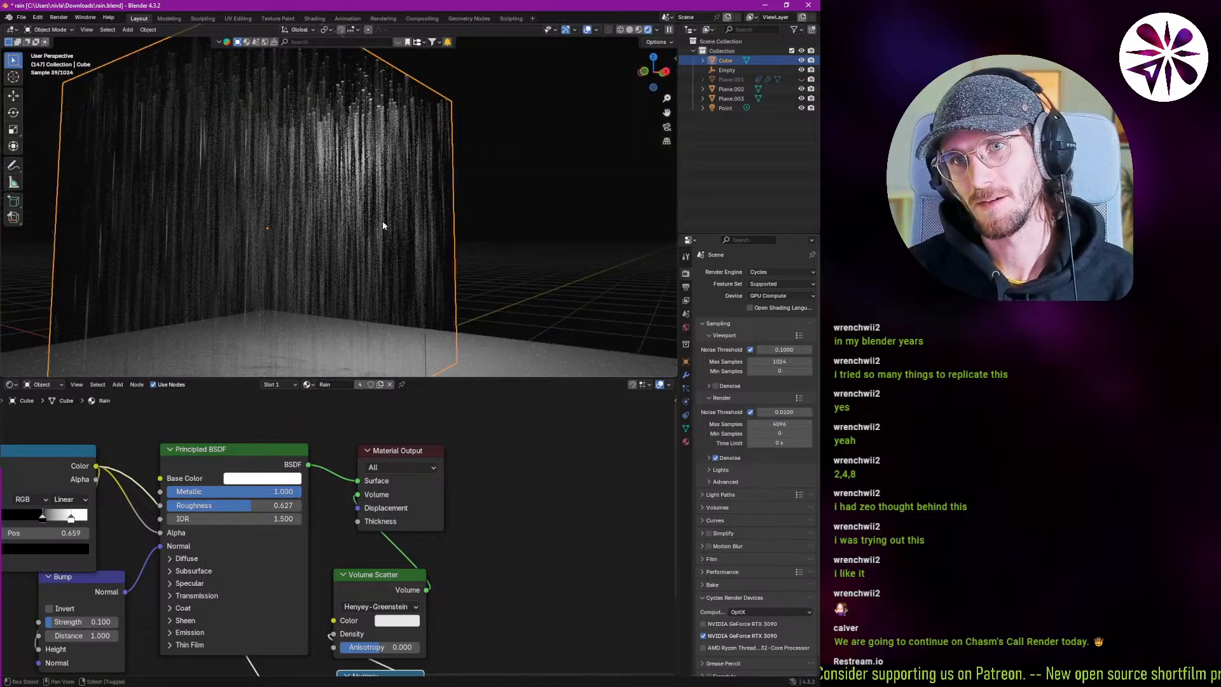
# Try a different Noise Texture scale on the cube's volumetric rain and undo the change.
pyautogui.moveTo(383, 220); pyautogui.dragTo(403, 261, button='middle')
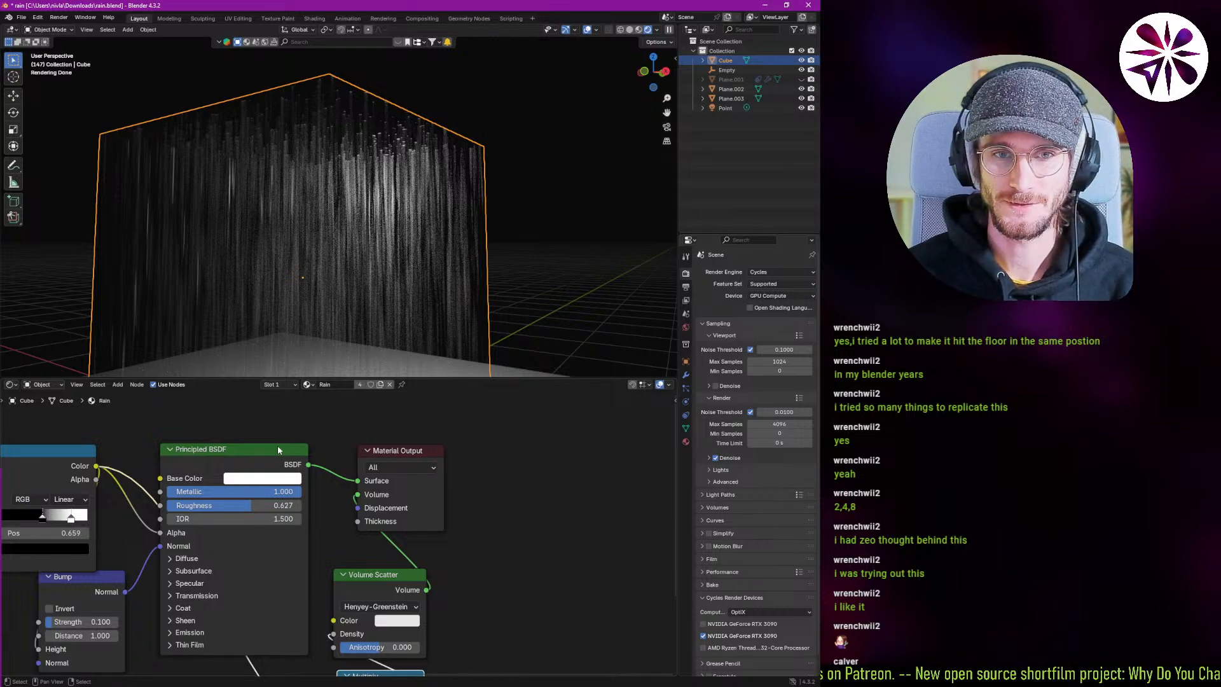
pyautogui.moveTo(337, 297); pyautogui.dragTo(417, 284, button='middle')
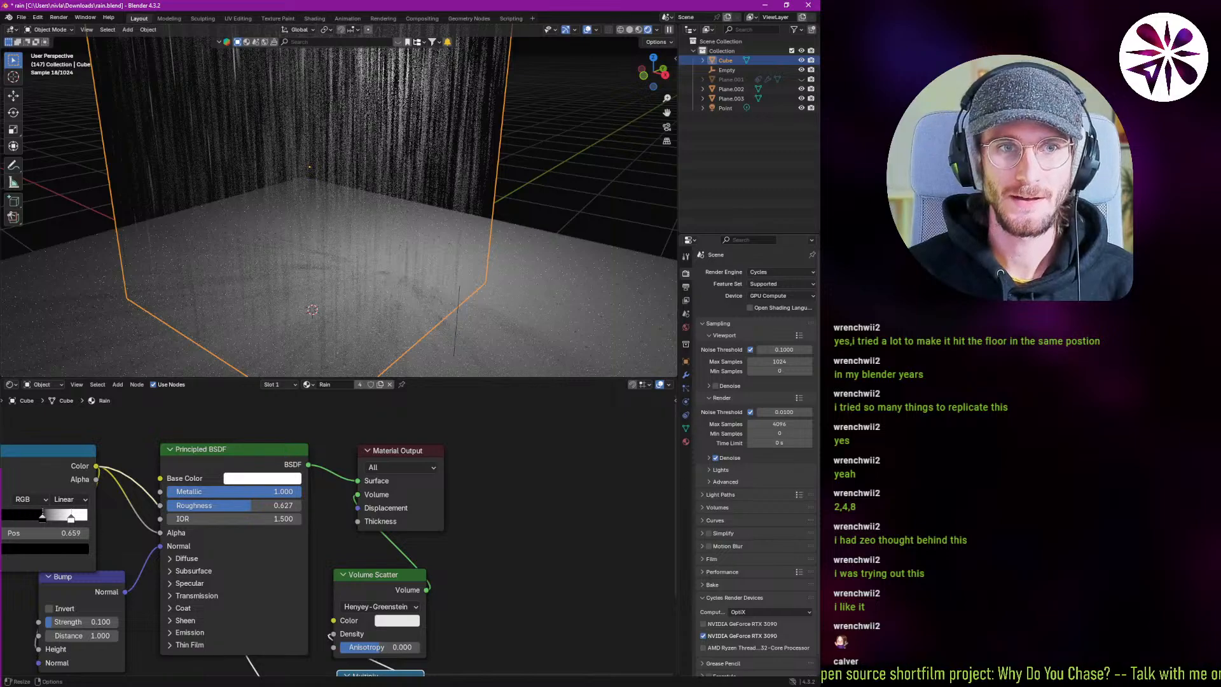
pyautogui.scroll(-5, 454, 290)
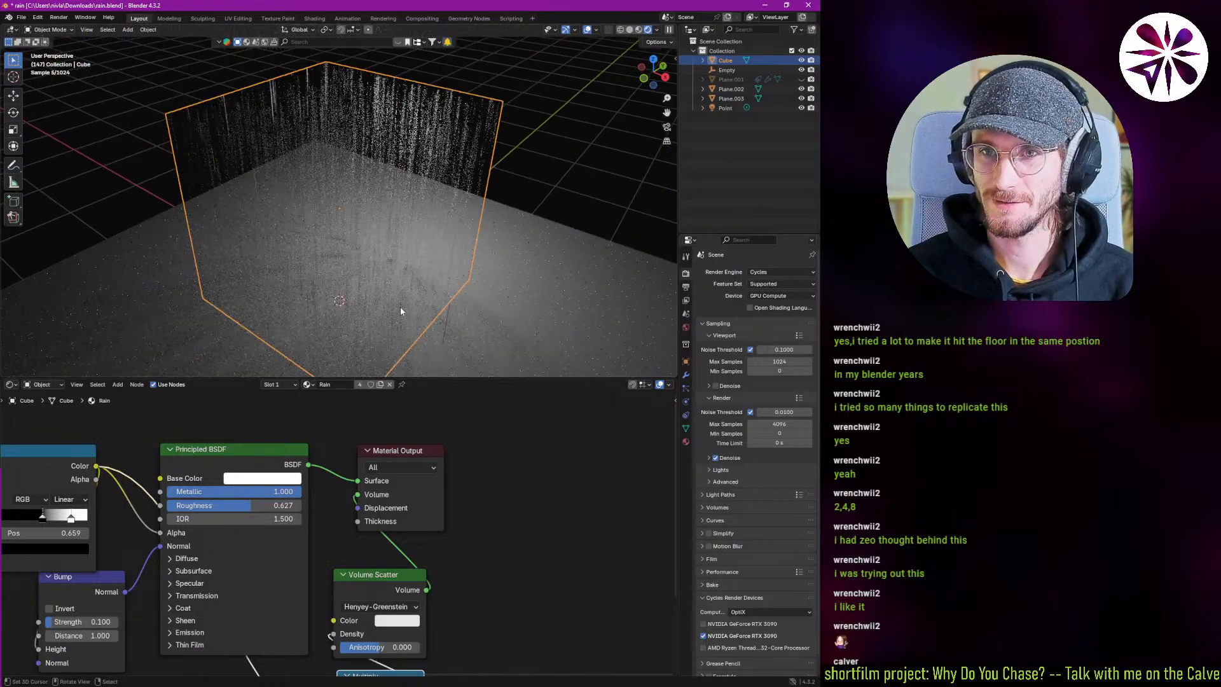
pyautogui.moveTo(420, 294); pyautogui.dragTo(353, 302, button='middle')
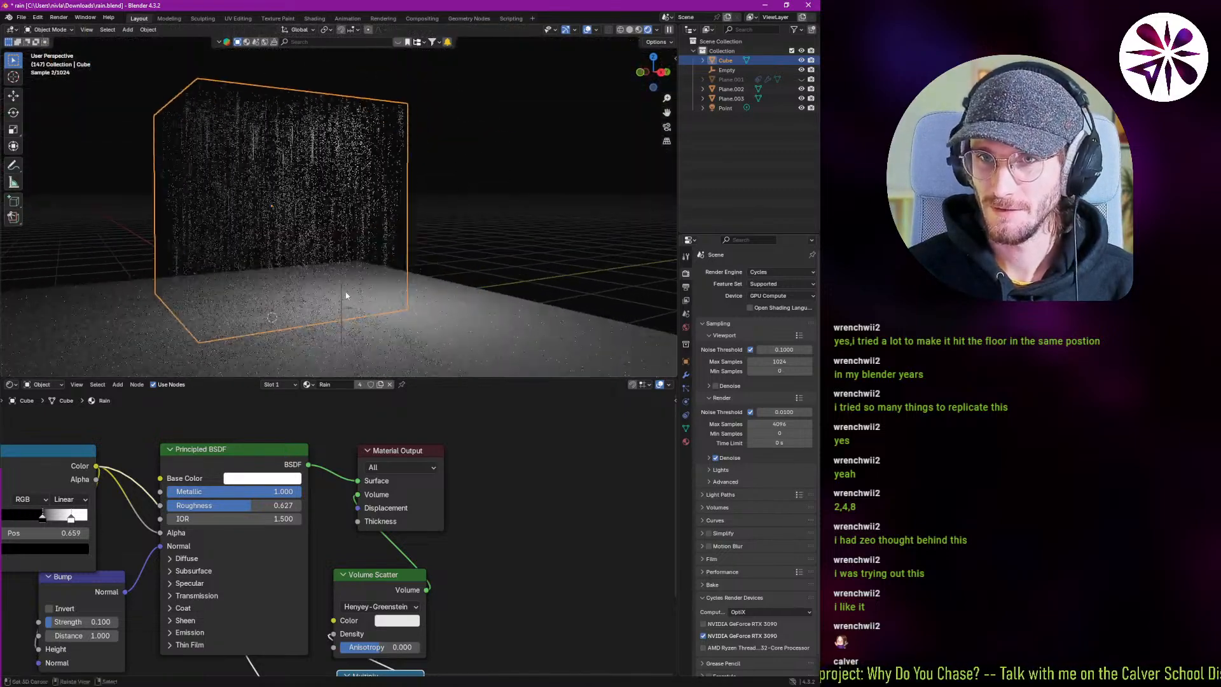
pyautogui.scroll(3, 349, 304)
pyautogui.moveTo(219, 481); pyautogui.dragTo(294, 526, button='middle')
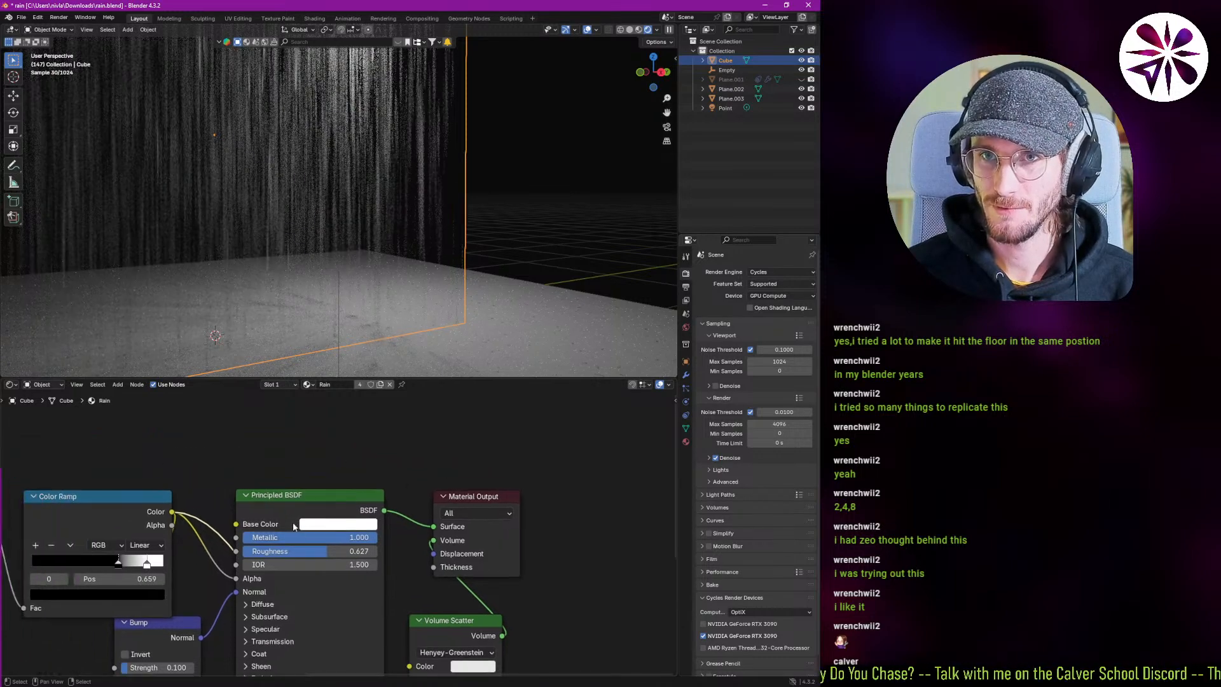
pyautogui.moveTo(93, 575); pyautogui.dragTo(391, 529, button='middle')
pyautogui.moveTo(232, 551); pyautogui.dragTo(332, 538, button='middle')
pyautogui.moveTo(332, 537); pyautogui.dragTo(357, 537)
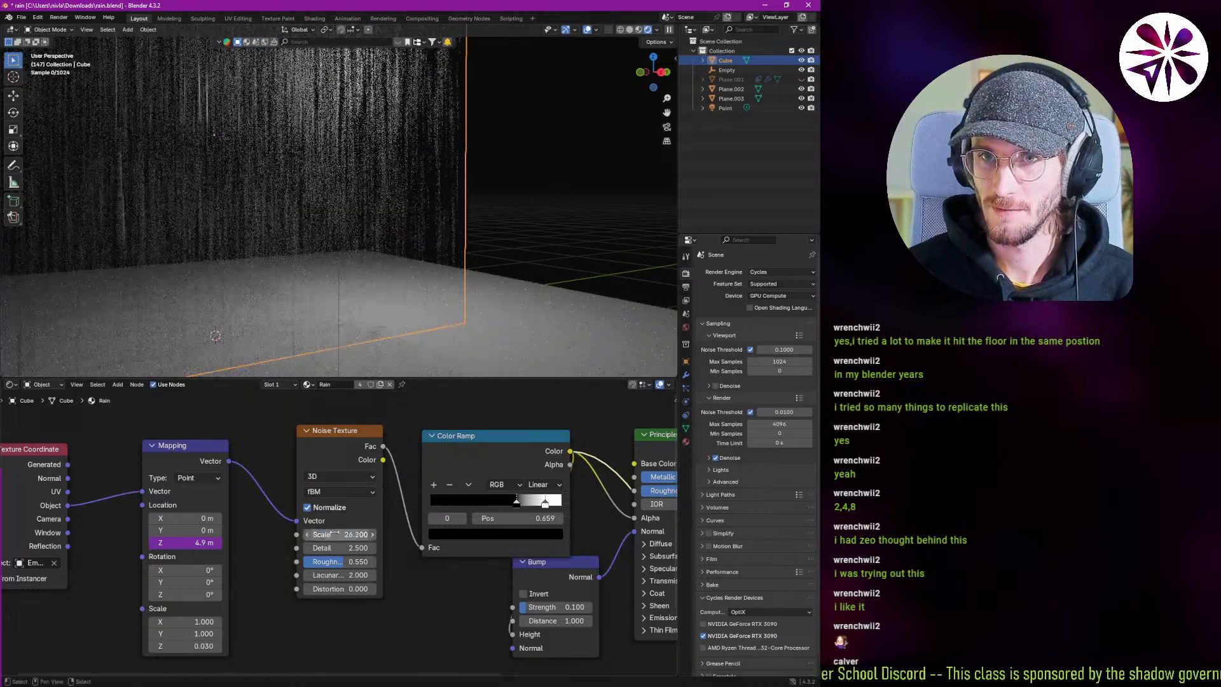
pyautogui.hotkey('ctrl', 'z')
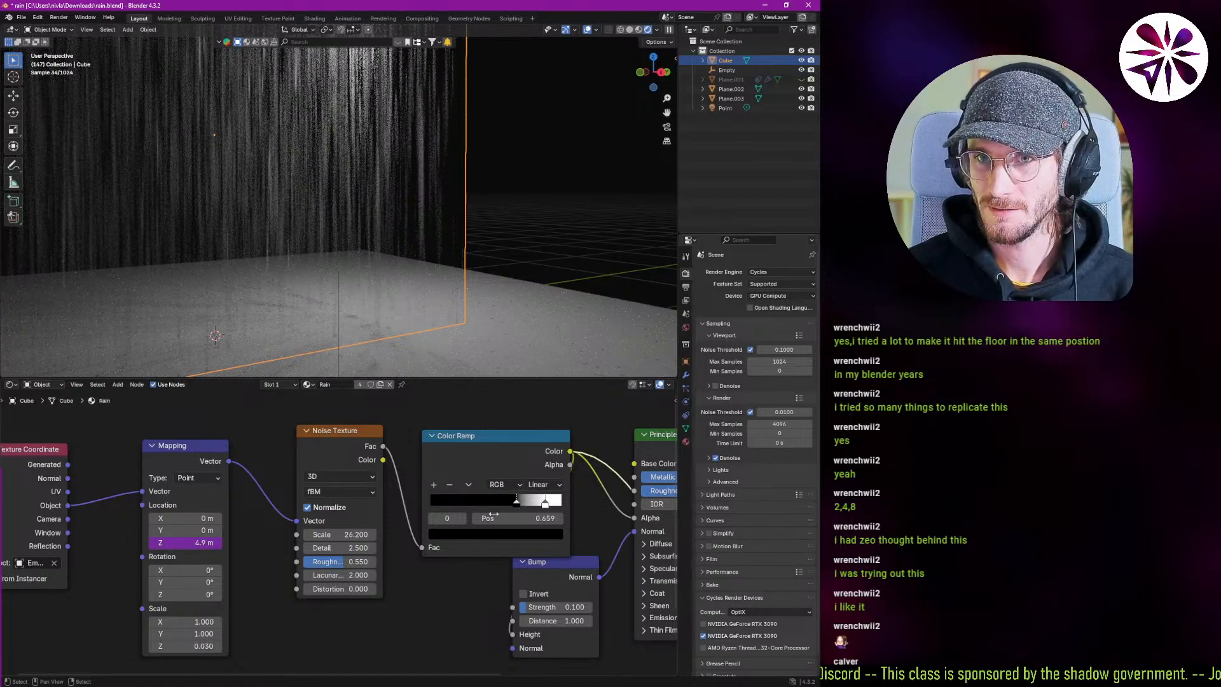
# Switch the viewport to Material Preview shading and delete the volumetric rain cube.
pyautogui.moveTo(357, 328); pyautogui.dragTo(382, 305, button='middle')
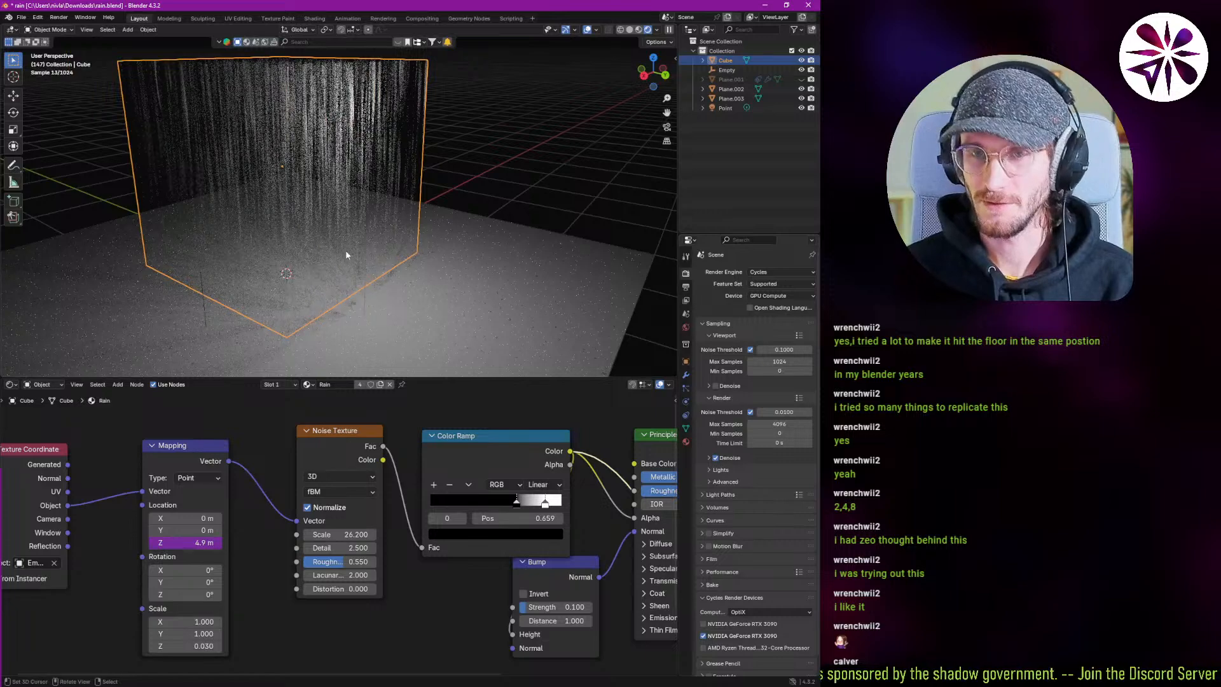
pyautogui.moveTo(337, 247); pyautogui.dragTo(407, 280, button='middle')
pyautogui.moveTo(471, 406); pyautogui.dragTo(328, 398, button='middle')
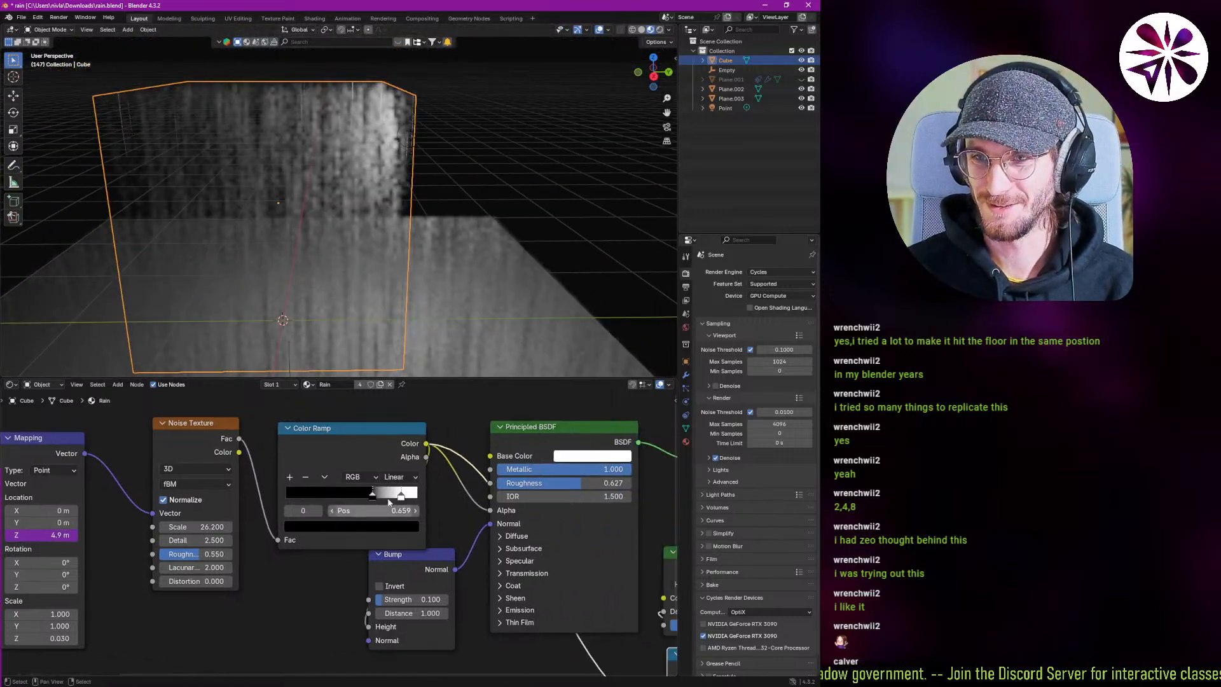
pyautogui.moveTo(337, 272); pyautogui.dragTo(357, 275, button='middle')
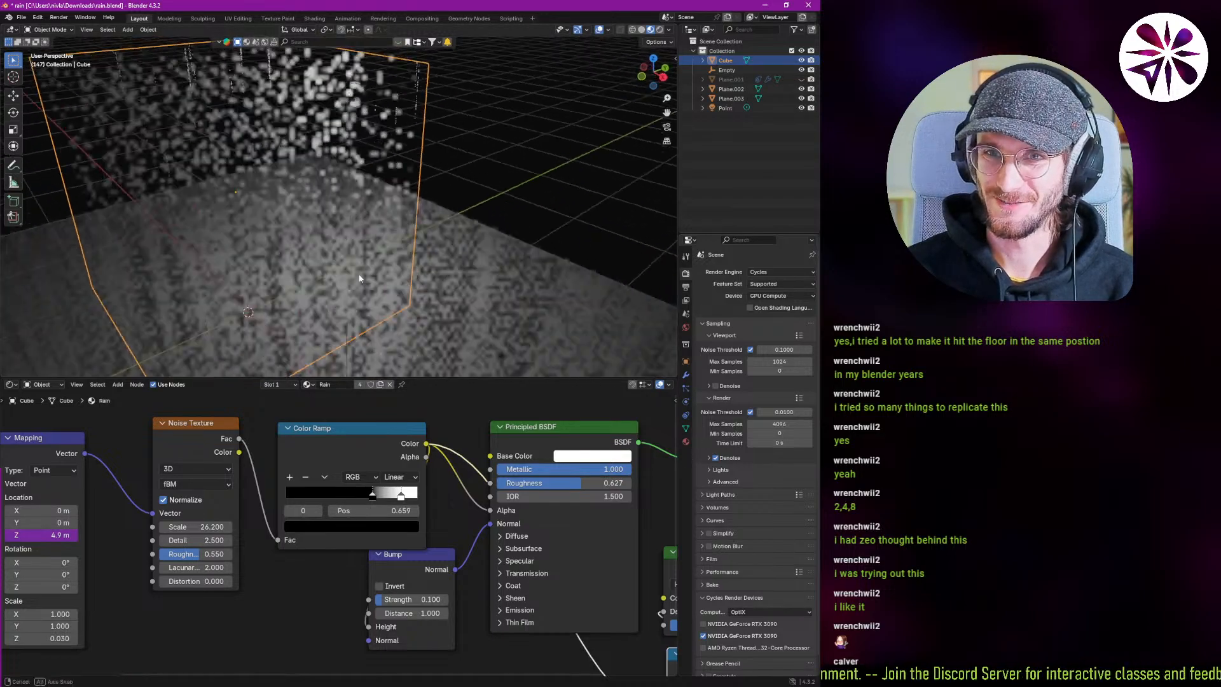
pyautogui.press('x')
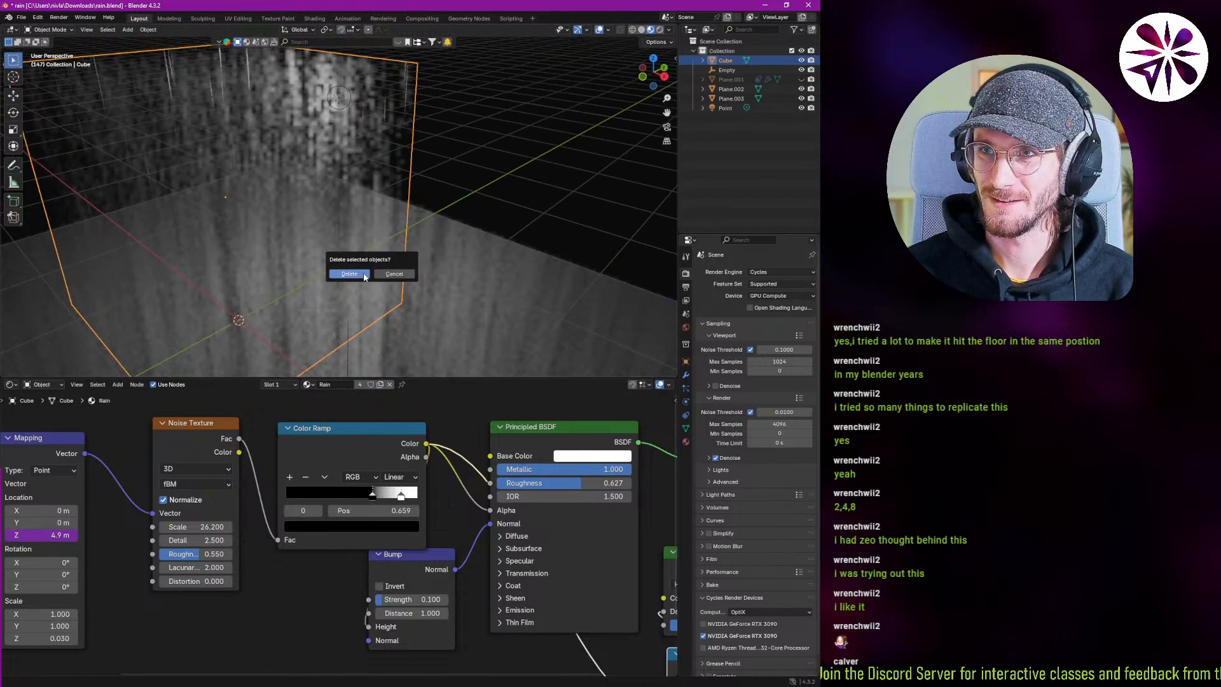
pyautogui.click(365, 277)
# Select the floor plane and cut the link between the Volume Scatter node and the Material Output in its Rain material.
pyautogui.moveTo(620, 119); pyautogui.dragTo(445, 224, button='middle')
pyautogui.click(400, 206)
pyautogui.scroll(4, 393, 208)
pyautogui.moveTo(594, 521); pyautogui.dragTo(338, 542, button='middle')
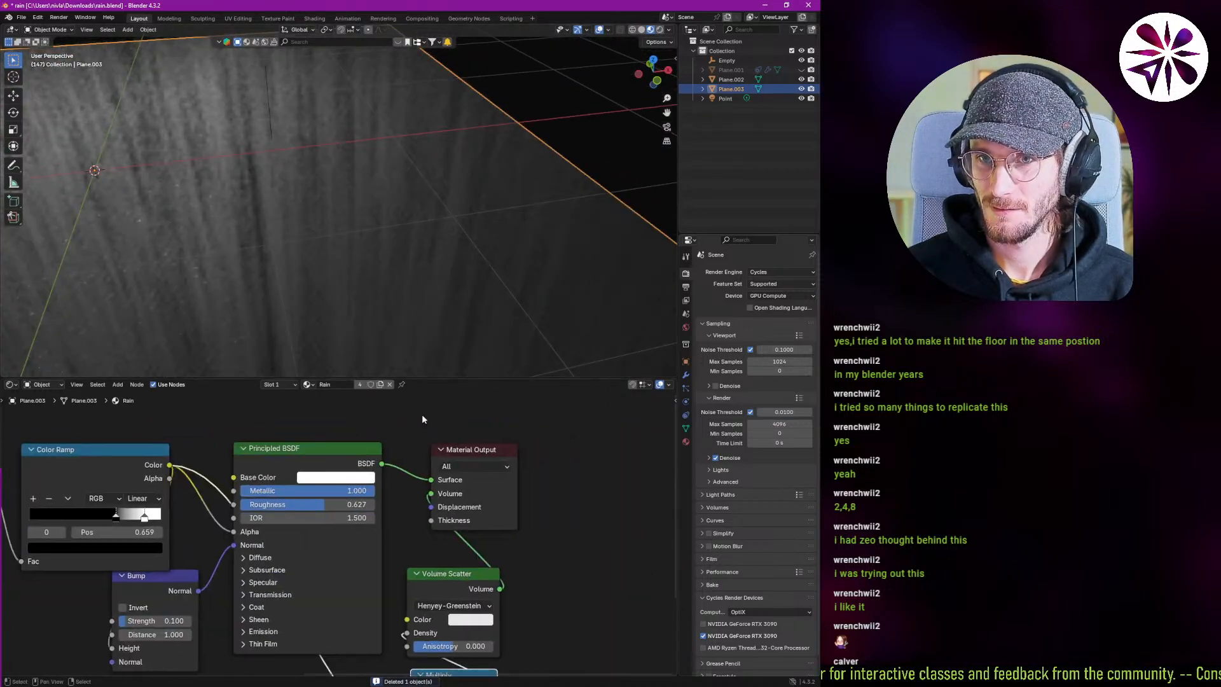
pyautogui.moveTo(430, 280)
pyautogui.mouseDown(button='middle')
pyautogui.moveTo(441, 216)
pyautogui.moveTo(440, 260)
pyautogui.mouseUp(button='middle')
pyautogui.press('g')
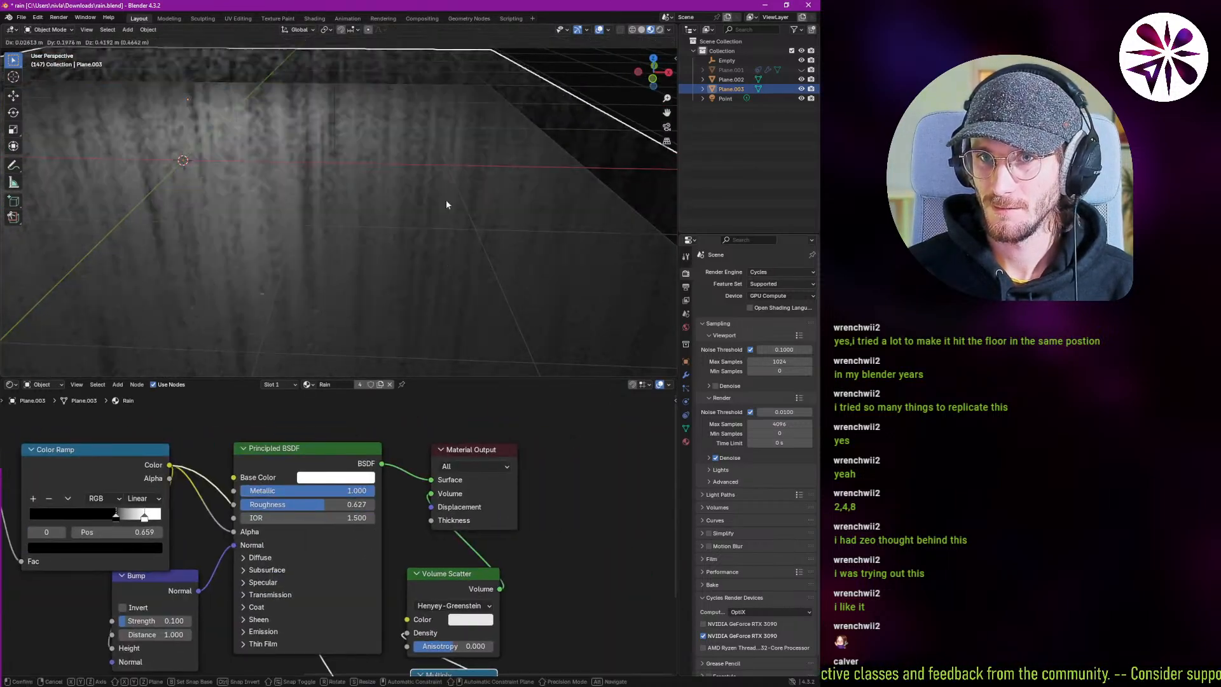
pyautogui.rightClick(447, 204)
pyautogui.keyDown('ctrl'); pyautogui.moveTo(450, 546); pyautogui.dragTo(480, 526, button='right'); pyautogui.keyUp('ctrl')
pyautogui.moveTo(456, 261); pyautogui.dragTo(418, 263, button='middle')
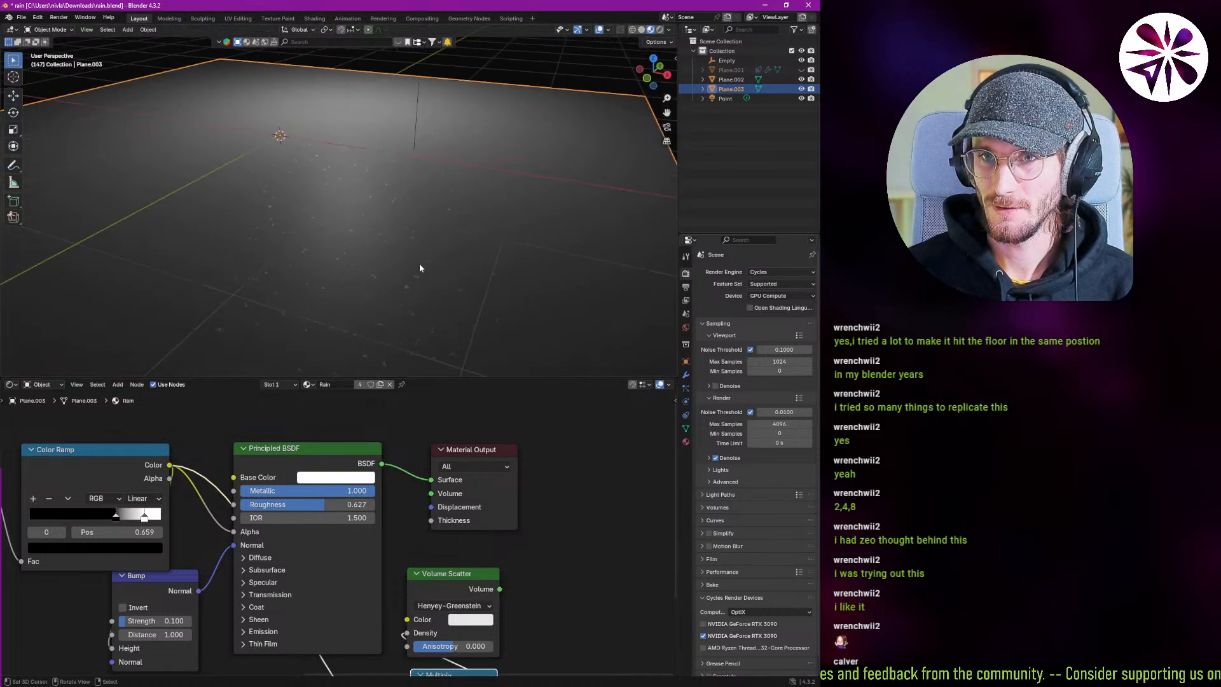
pyautogui.press('g')
pyautogui.rightClick(345, 160)
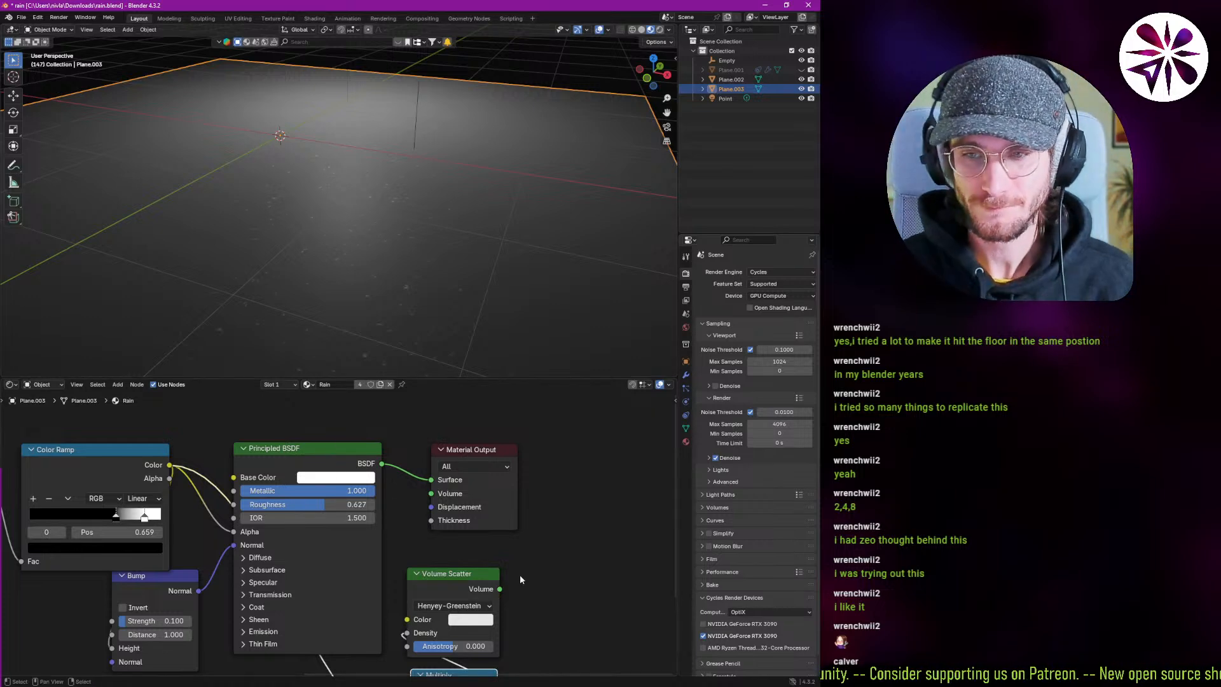
# Reconnect the Volume Scatter to the Material Output's Volume to compare the effect on the floor, and cut the link again.
pyautogui.moveTo(502, 589); pyautogui.dragTo(431, 493)
pyautogui.moveTo(387, 327); pyautogui.dragTo(294, 225, button='middle')
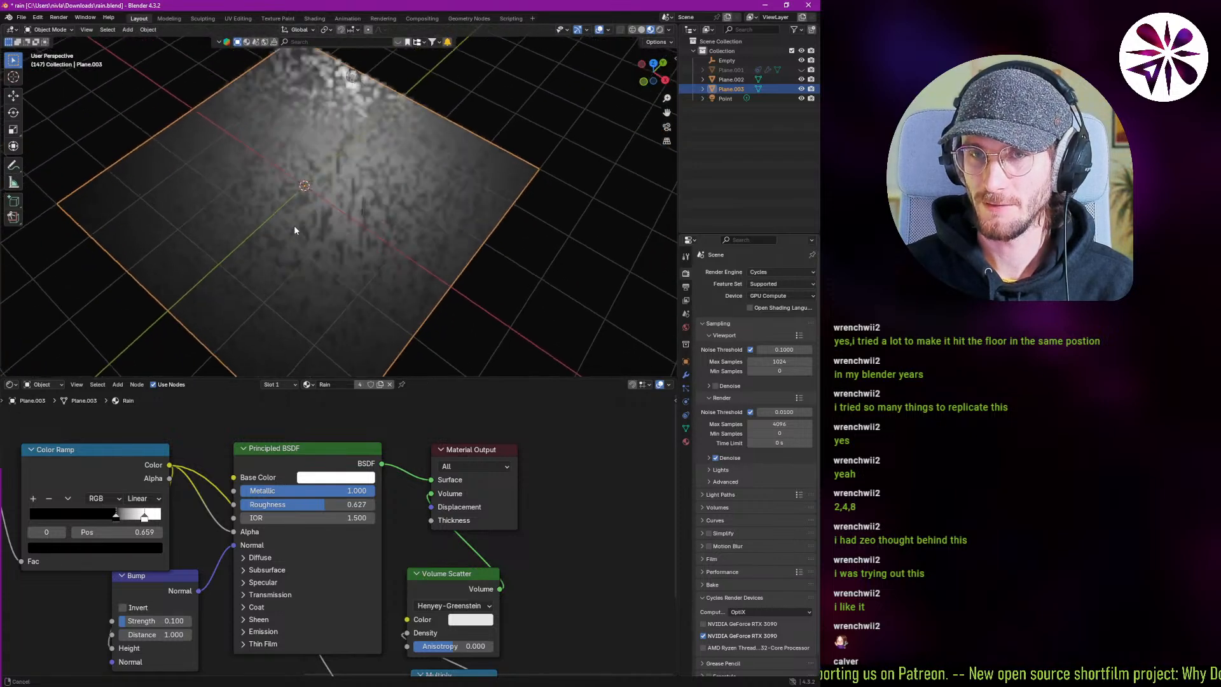
pyautogui.scroll(3, 302, 212)
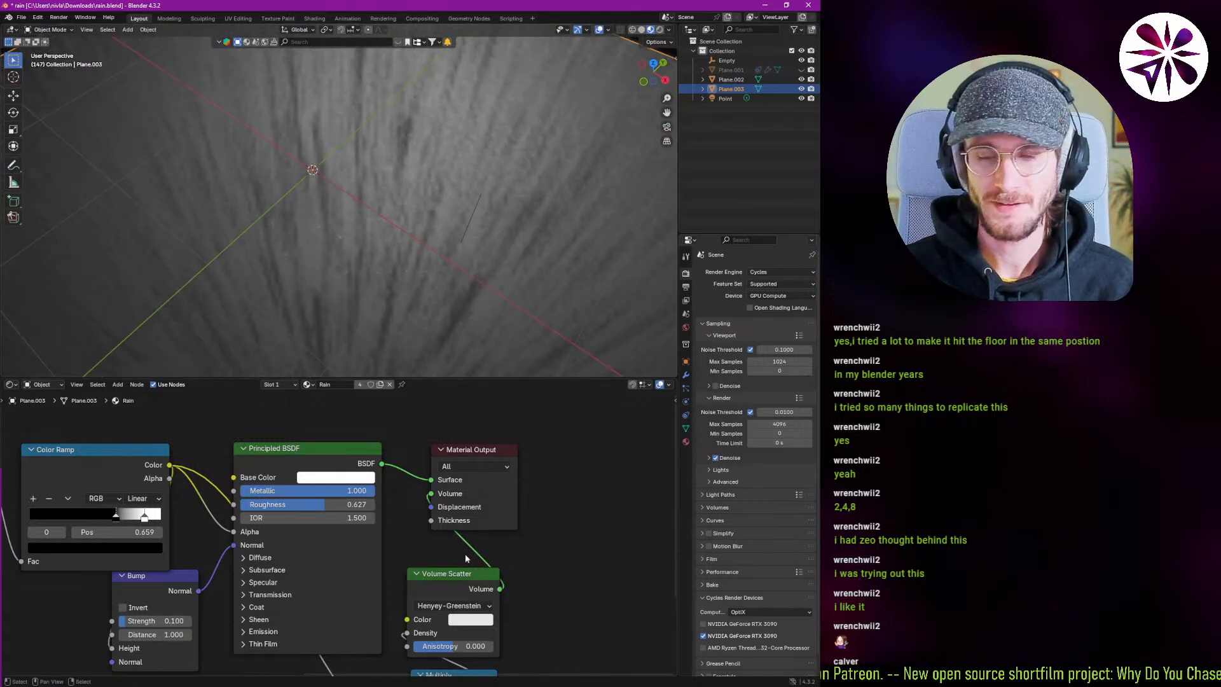
pyautogui.keyDown('ctrl'); pyautogui.moveTo(457, 553); pyautogui.dragTo(510, 543, button='right'); pyautogui.keyUp('ctrl')
# Reposition the Volume Scatter and Multiply nodes below the Material Output, clear of the Principled BSDF.
pyautogui.moveTo(481, 556); pyautogui.dragTo(476, 503, button='middle')
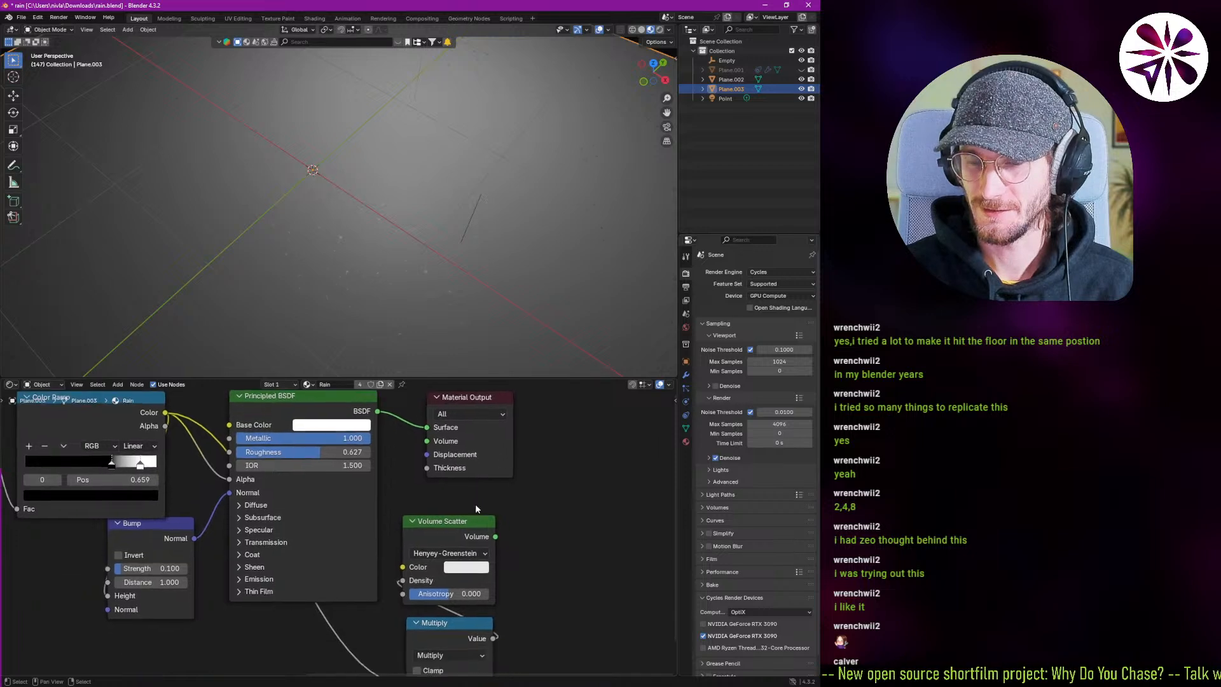
pyautogui.moveTo(456, 535); pyautogui.dragTo(482, 516)
pyautogui.moveTo(457, 628); pyautogui.dragTo(487, 609)
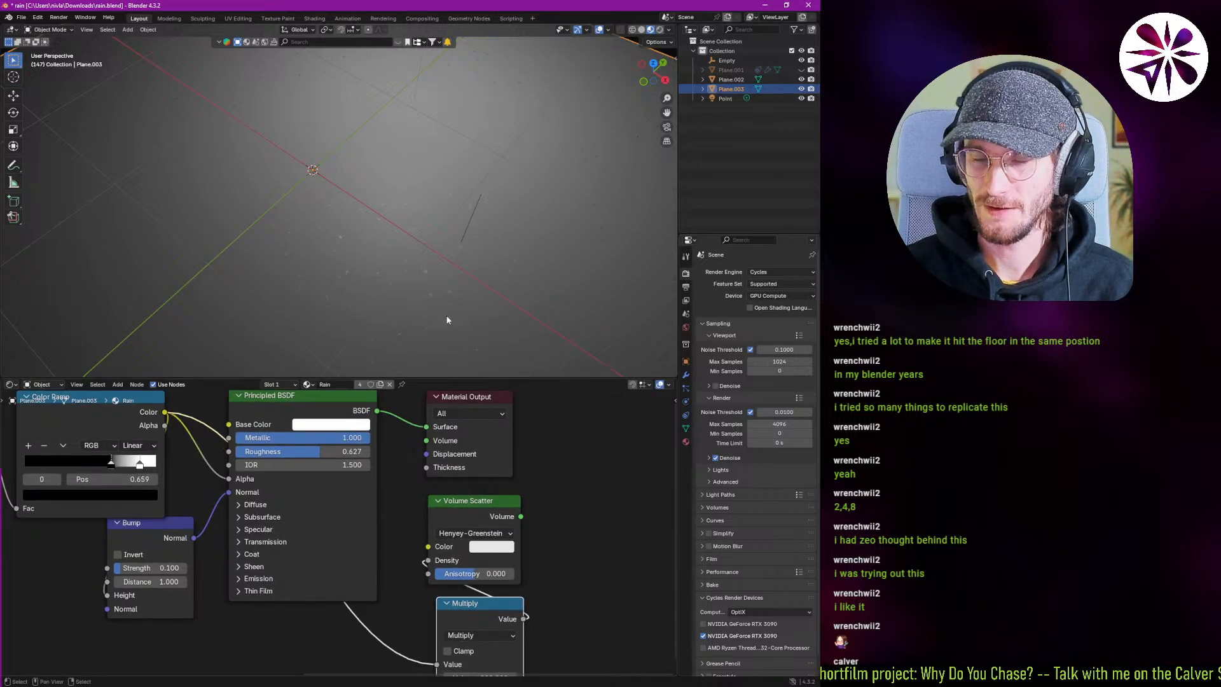
# Add a plane at the scene's centre and rotate it 90° about the Y axis so it stands upright.
pyautogui.moveTo(447, 319); pyautogui.dragTo(283, 278, button='middle')
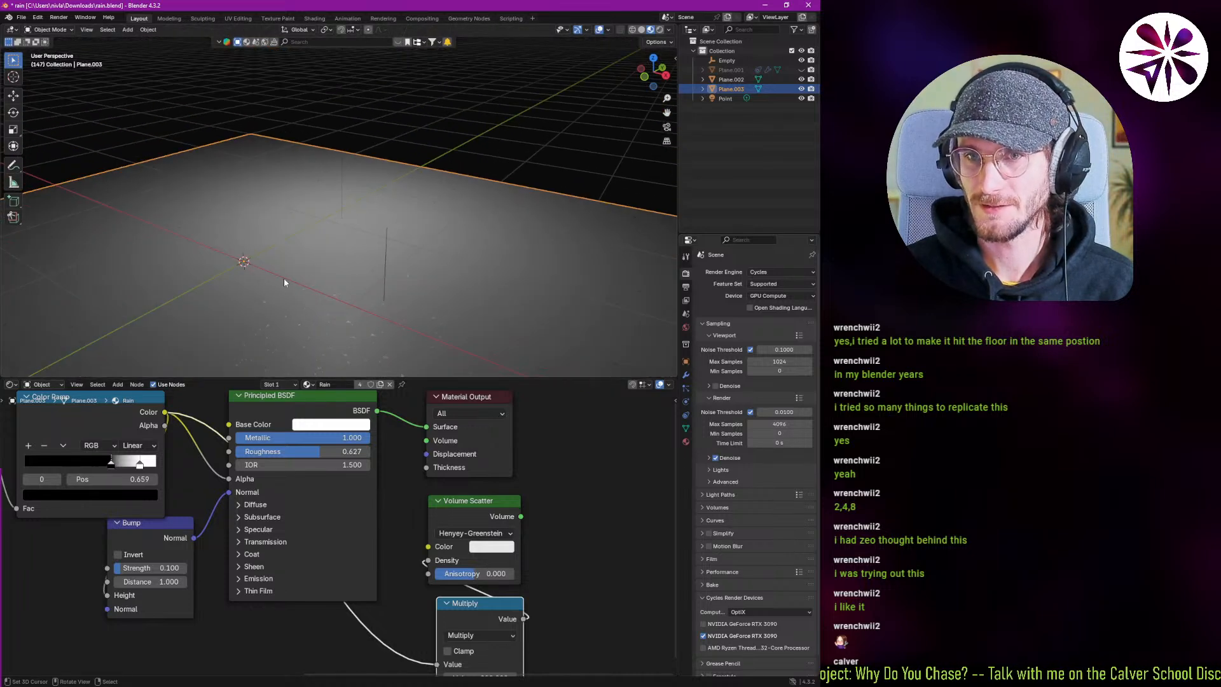
pyautogui.hotkey('shift', 'a')
pyautogui.moveTo(249, 259)
pyautogui.click(305, 266)
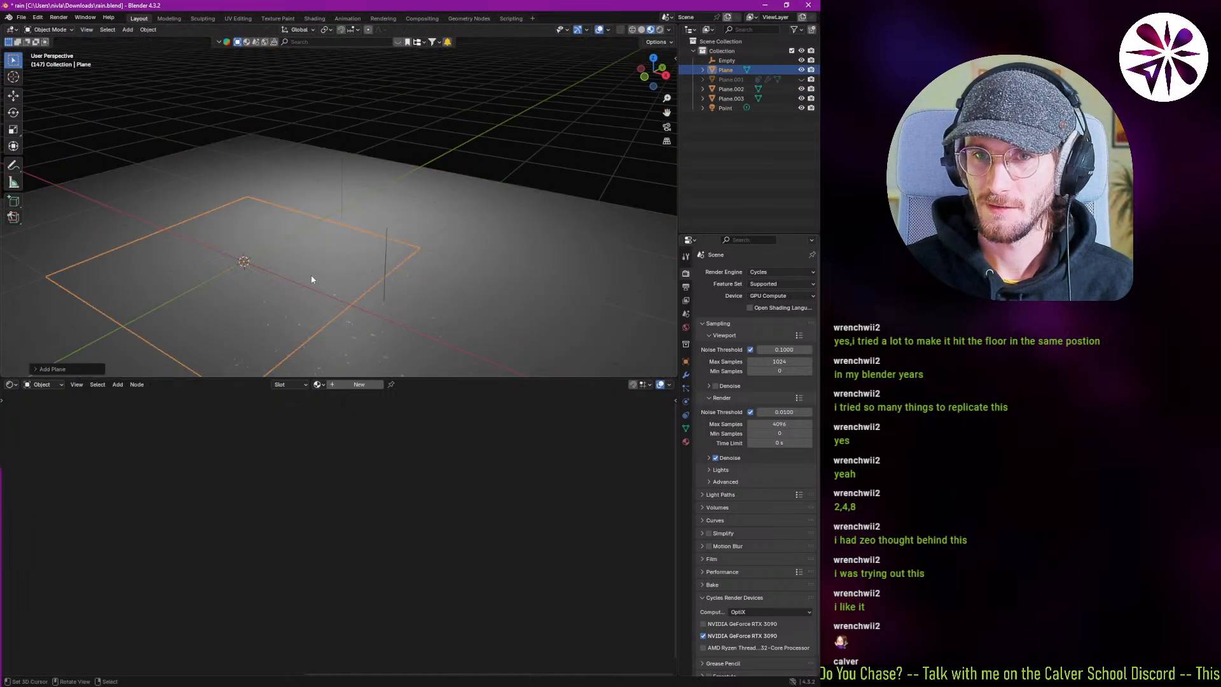
pyautogui.press('r')
pyautogui.press('x')
pyautogui.write('90')
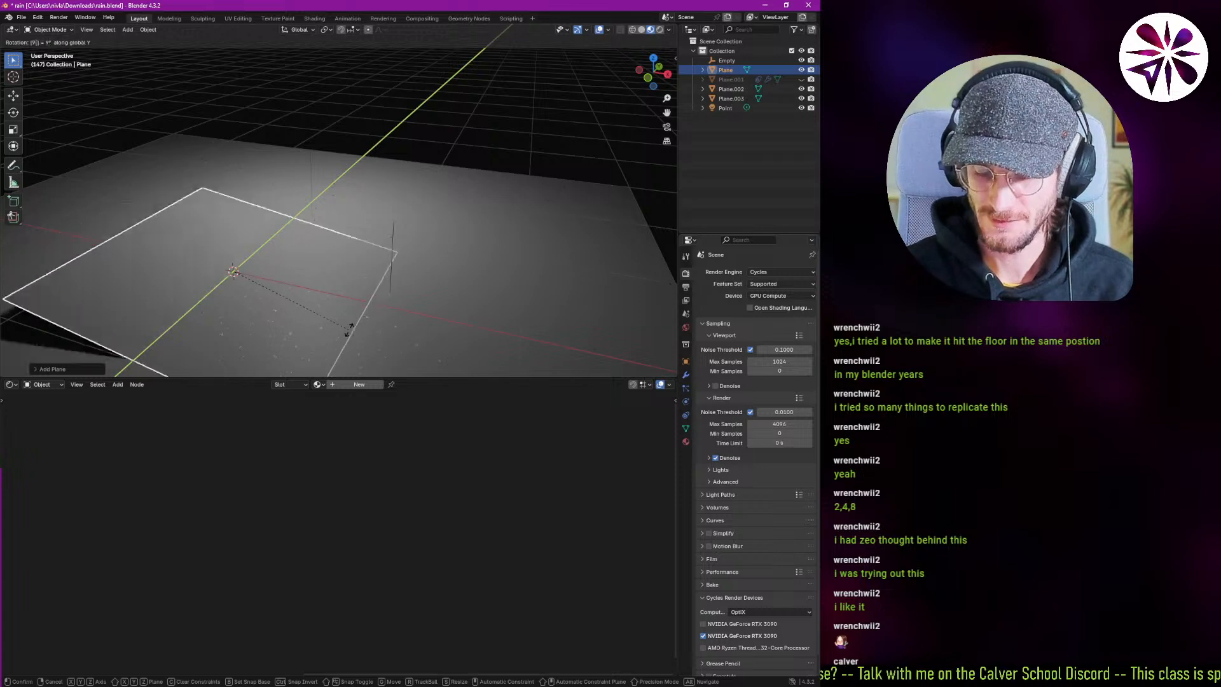
pyautogui.press('Return')
# Raise the upright plane along the Z axis until its lower edge rests on the floor.
pyautogui.press('g')
pyautogui.press('z')
pyautogui.click(343, 198)
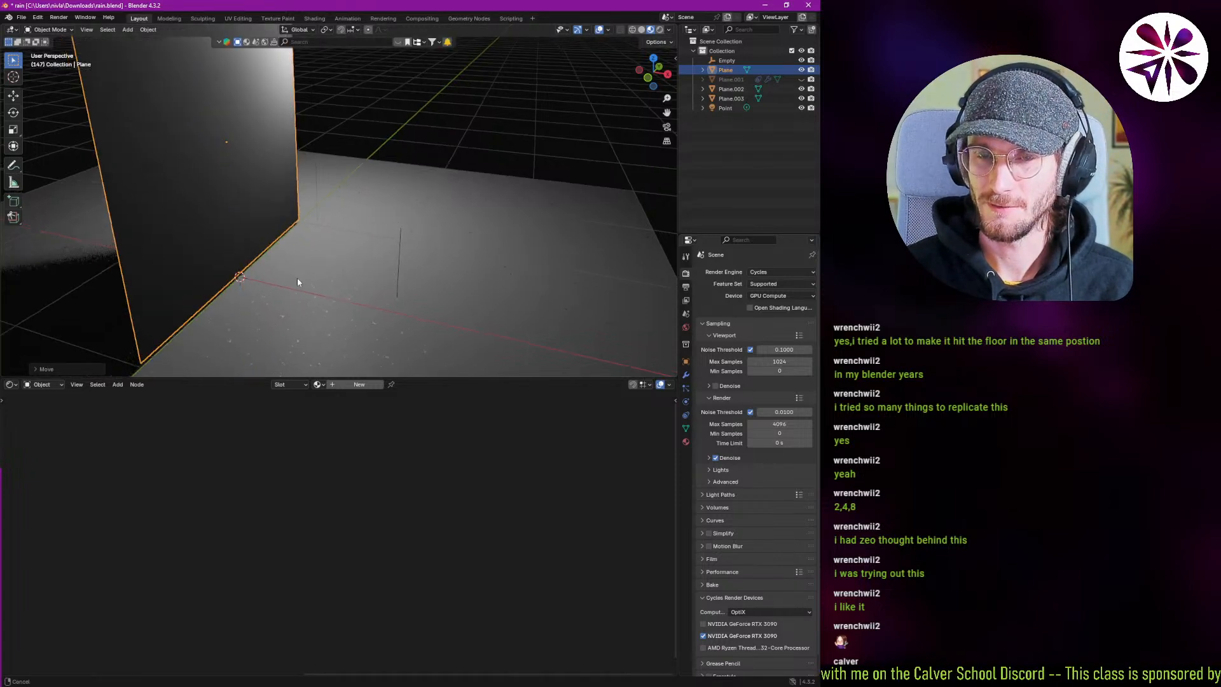
pyautogui.scroll(-2, 427, 307)
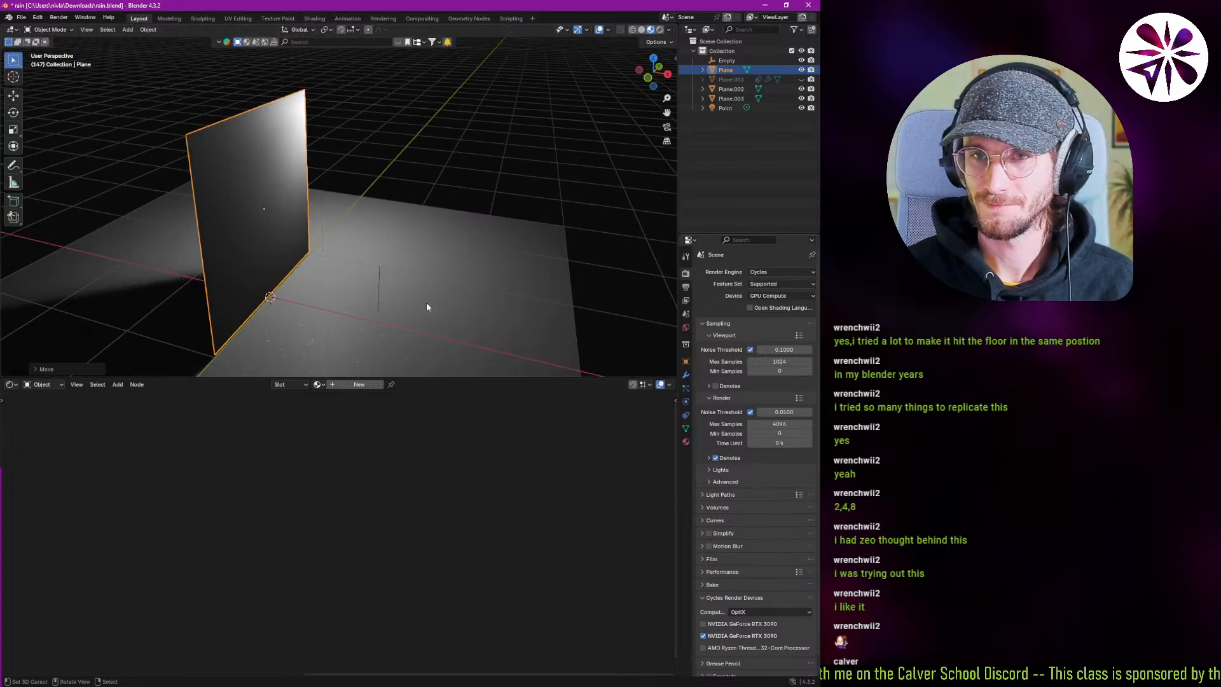
# Assign the existing Rain material to the upright plane.
pyautogui.click(685, 428)
pyautogui.click(685, 401)
pyautogui.click(686, 387)
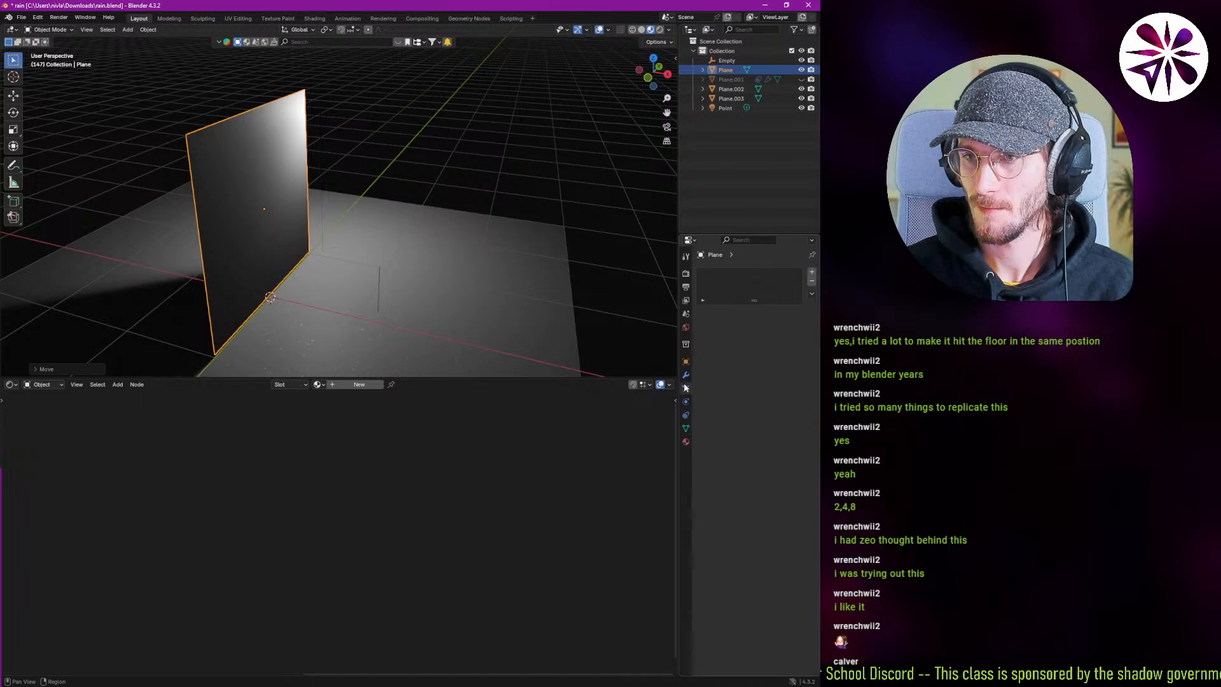
pyautogui.click(686, 376)
pyautogui.click(686, 401)
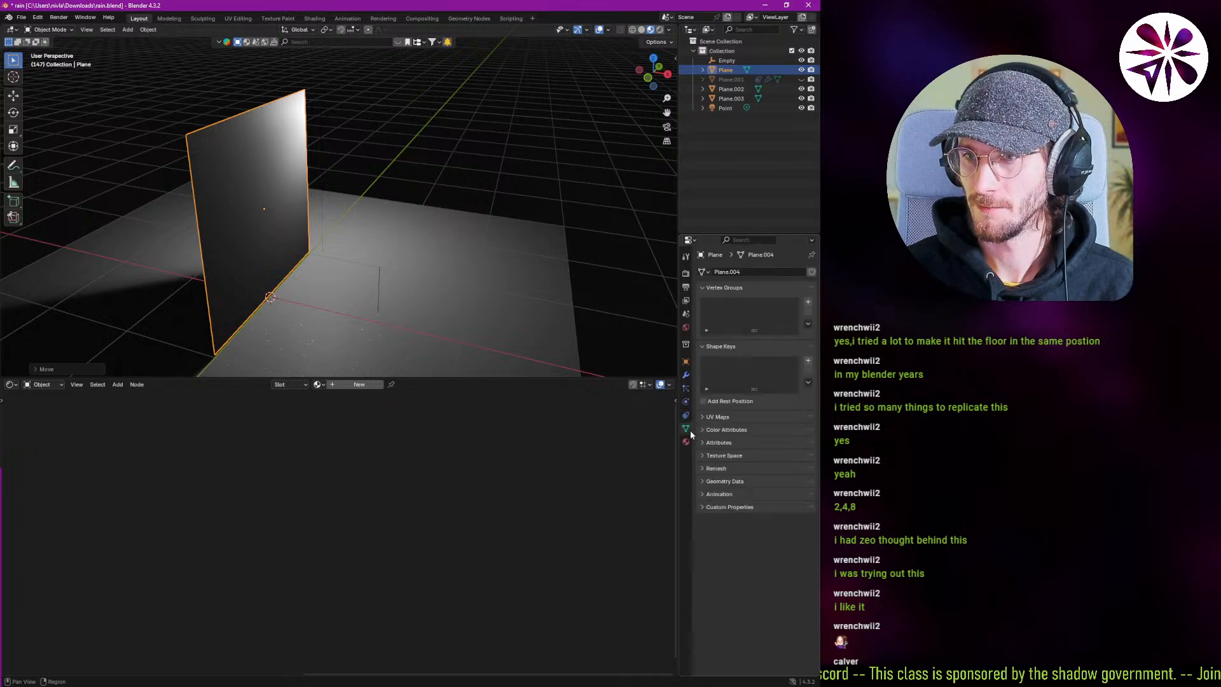
pyautogui.click(685, 441)
pyautogui.click(702, 312)
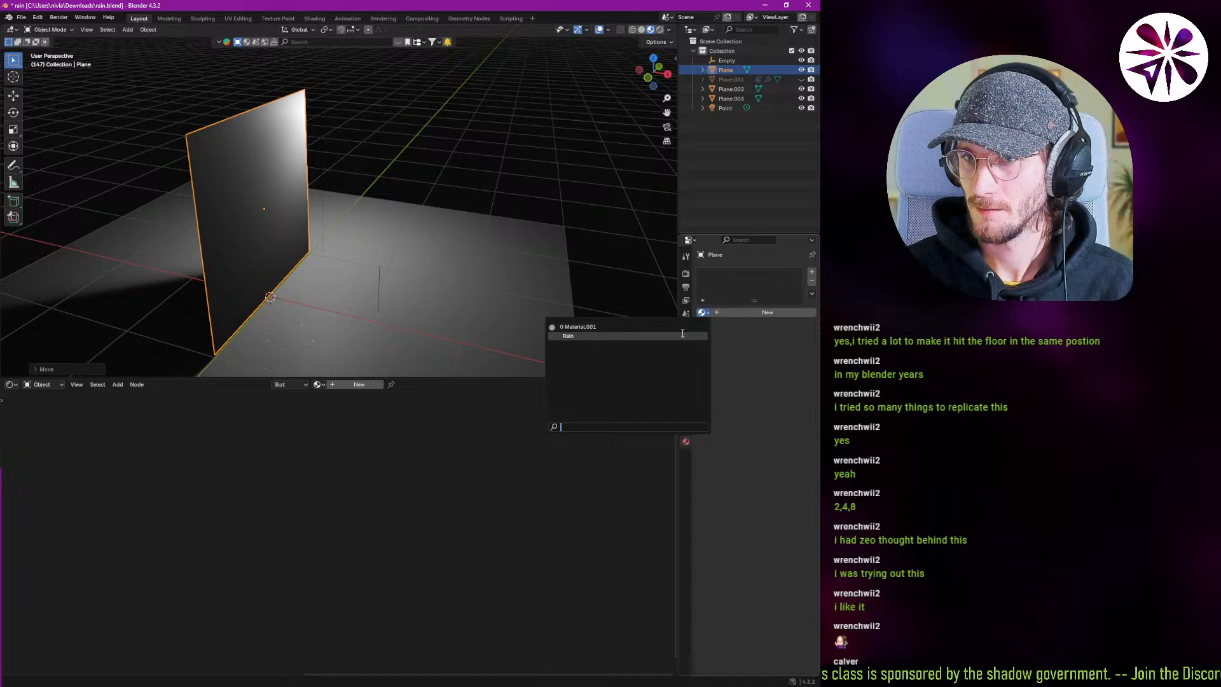
pyautogui.click(591, 332)
# Move the rain plane along the X axis towards the floor's far side and scale it up.
pyautogui.press('g')
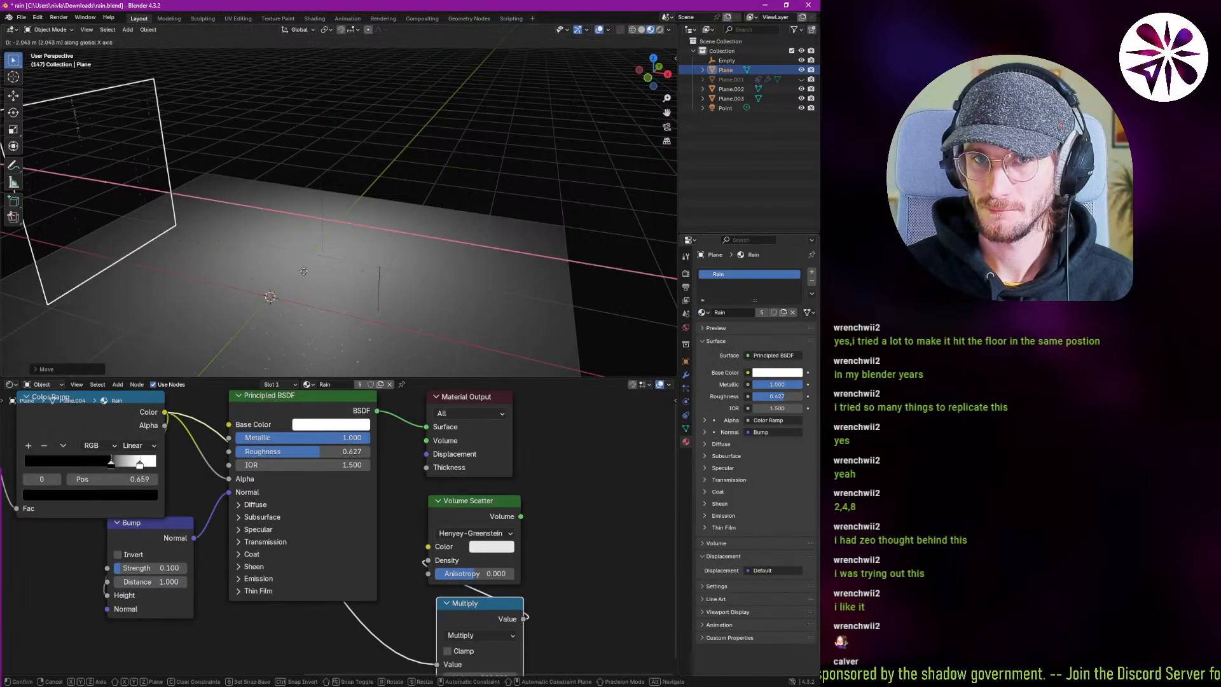
pyautogui.click(533, 301)
pyautogui.press('s')
pyautogui.click(663, 343)
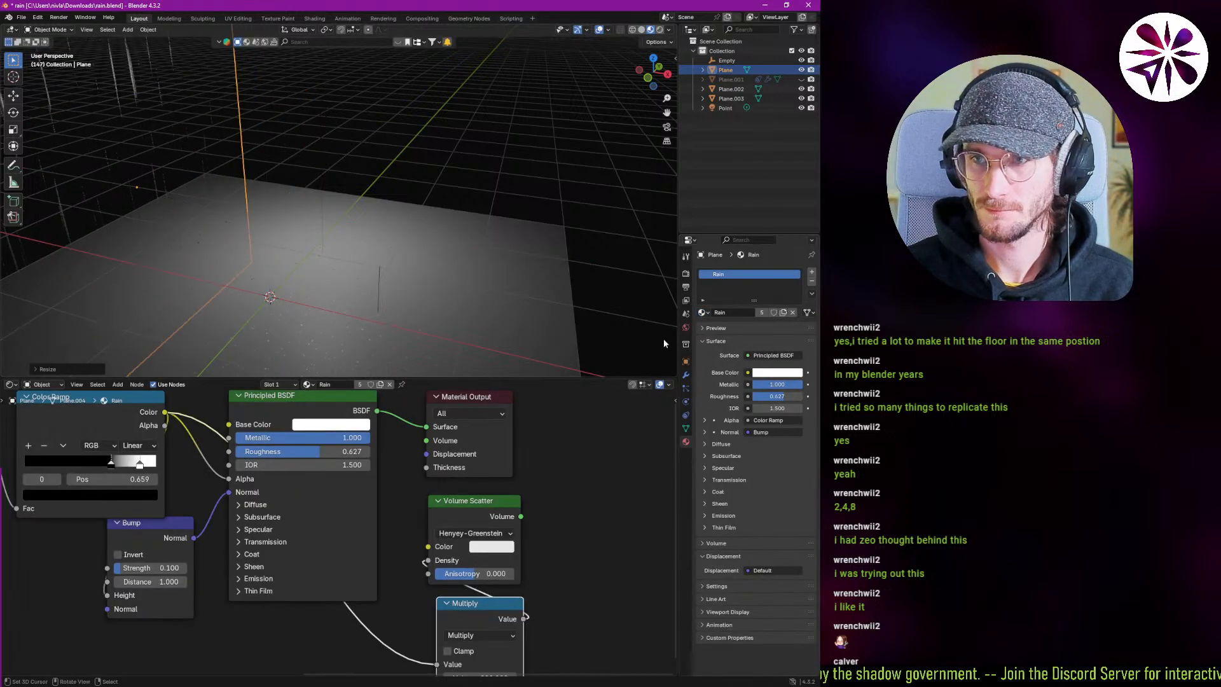
# Add an Array modifier to the rain plane, using Constant Offset instead of Relative Offset.
pyautogui.click(685, 375)
pyautogui.click(729, 275)
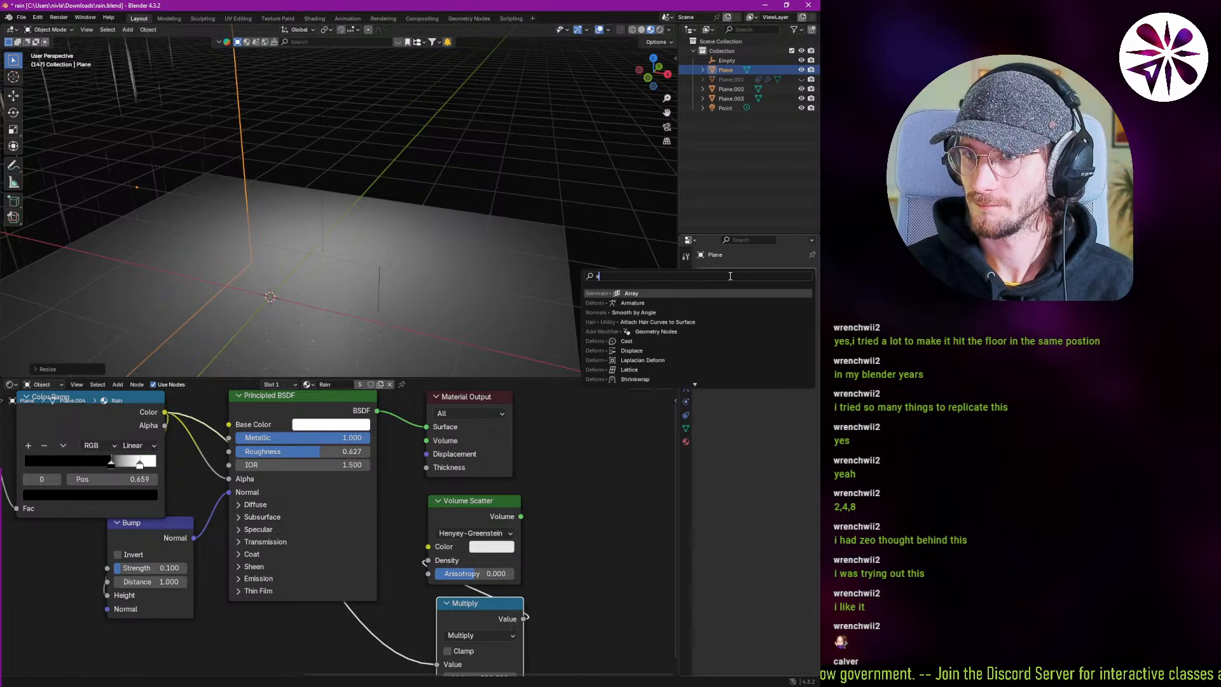
pyautogui.write('a')
pyautogui.press('Return')
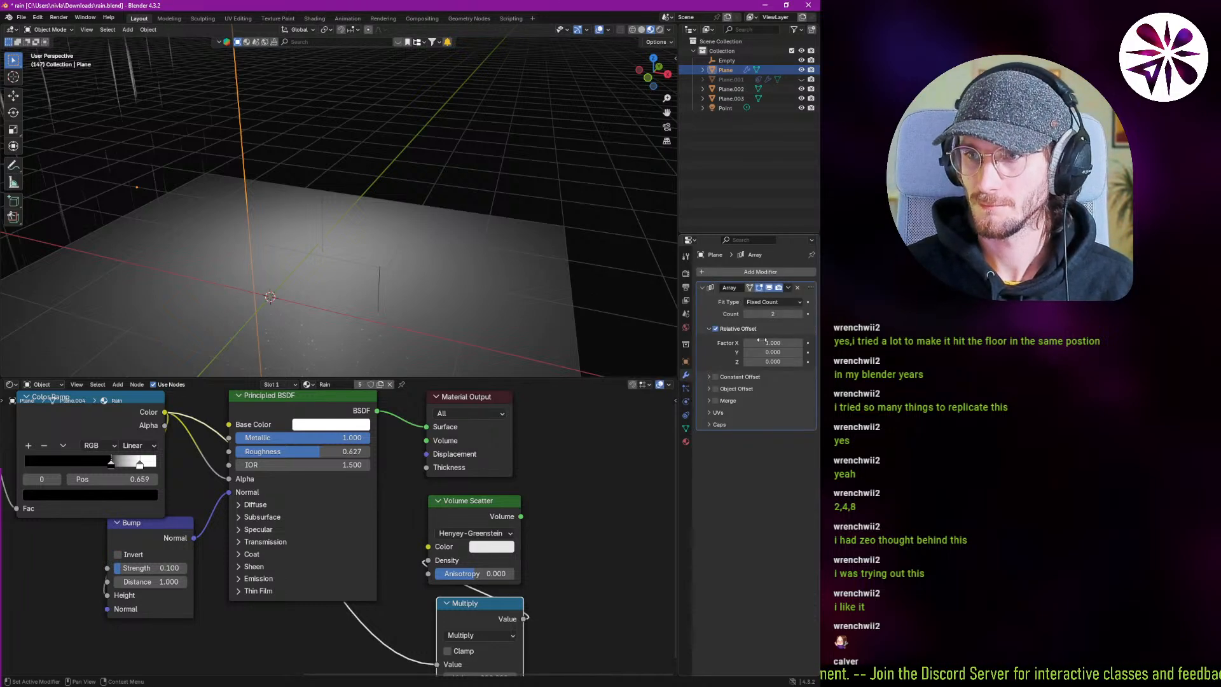
pyautogui.click(715, 329)
pyautogui.click(715, 376)
pyautogui.click(708, 376)
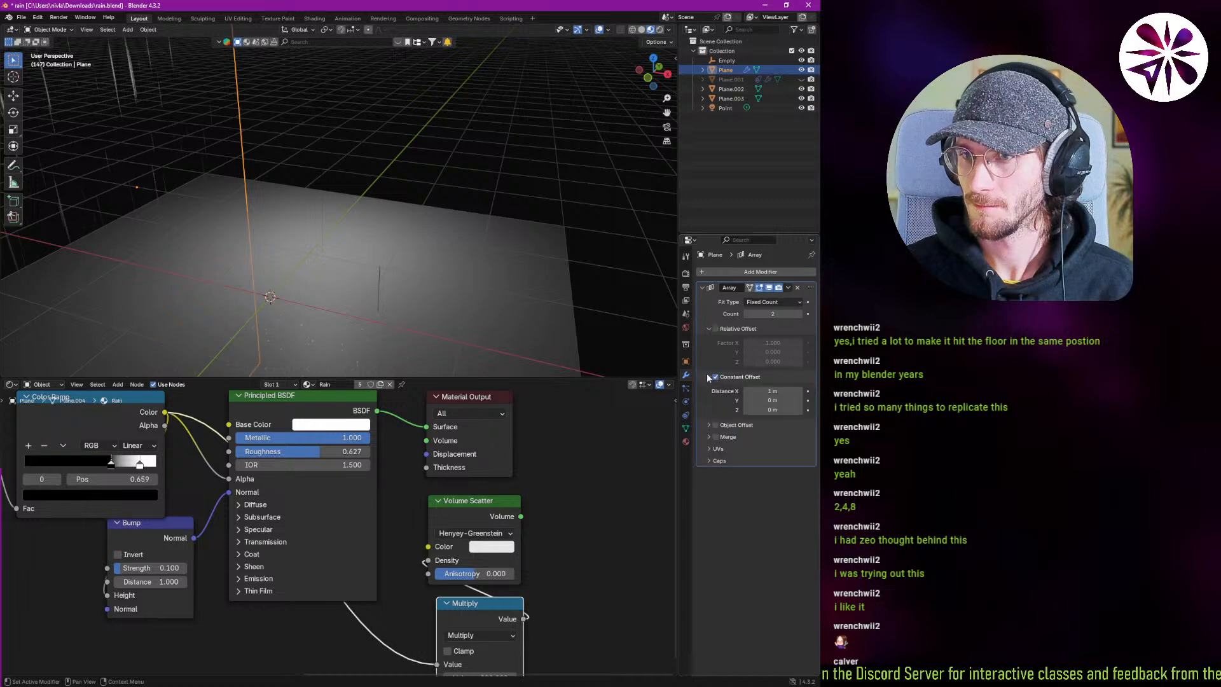
# Set the array's constant offset to 0 m on X and Y and about 0.1 m on Z, with a count of 22.
pyautogui.write('0')
pyautogui.press('Tab')
pyautogui.write('1')
pyautogui.press('Return')
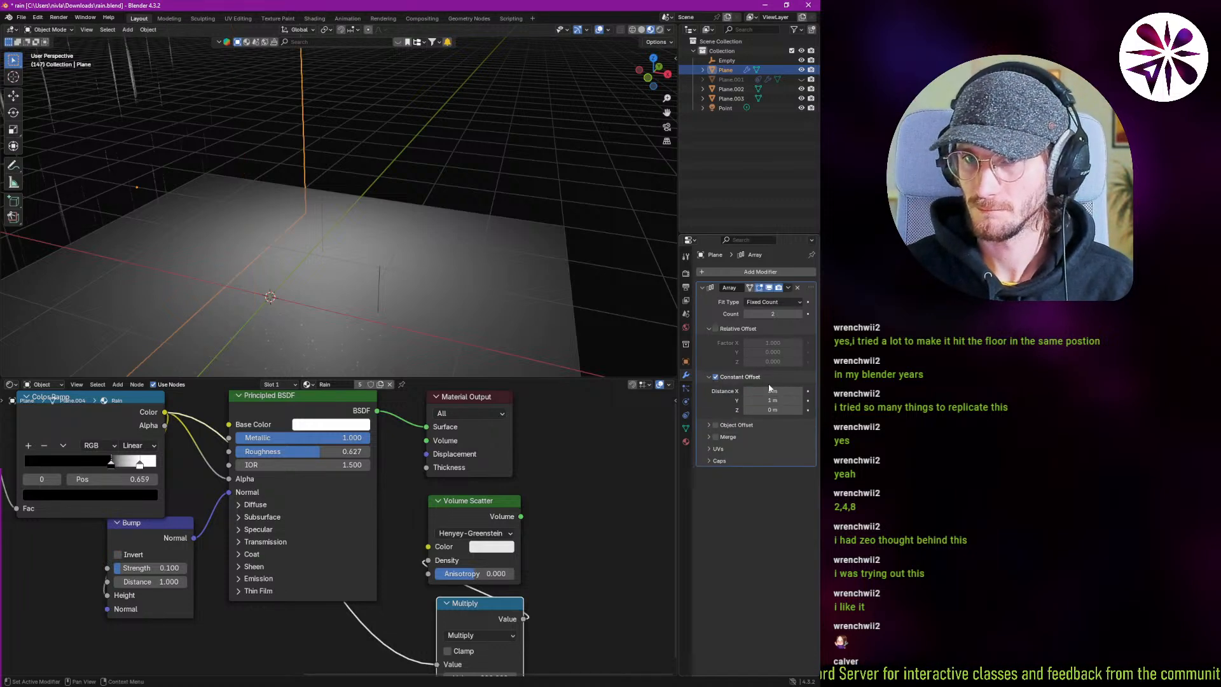
pyautogui.press('Tab')
pyautogui.write('1')
pyautogui.press('Return')
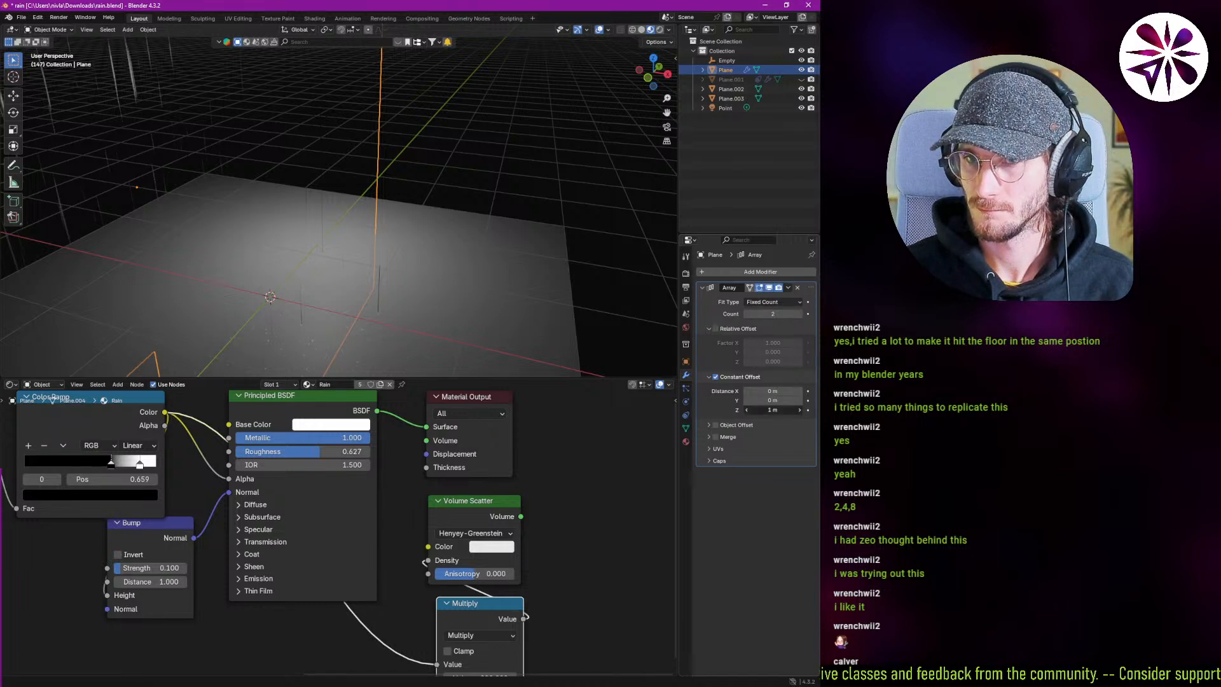
pyautogui.moveTo(773, 409)
pyautogui.mouseDown()
pyautogui.moveTo(743, 409)
pyautogui.moveTo(780, 411)
pyautogui.mouseUp()
pyautogui.moveTo(792, 311); pyautogui.dragTo(810, 310)
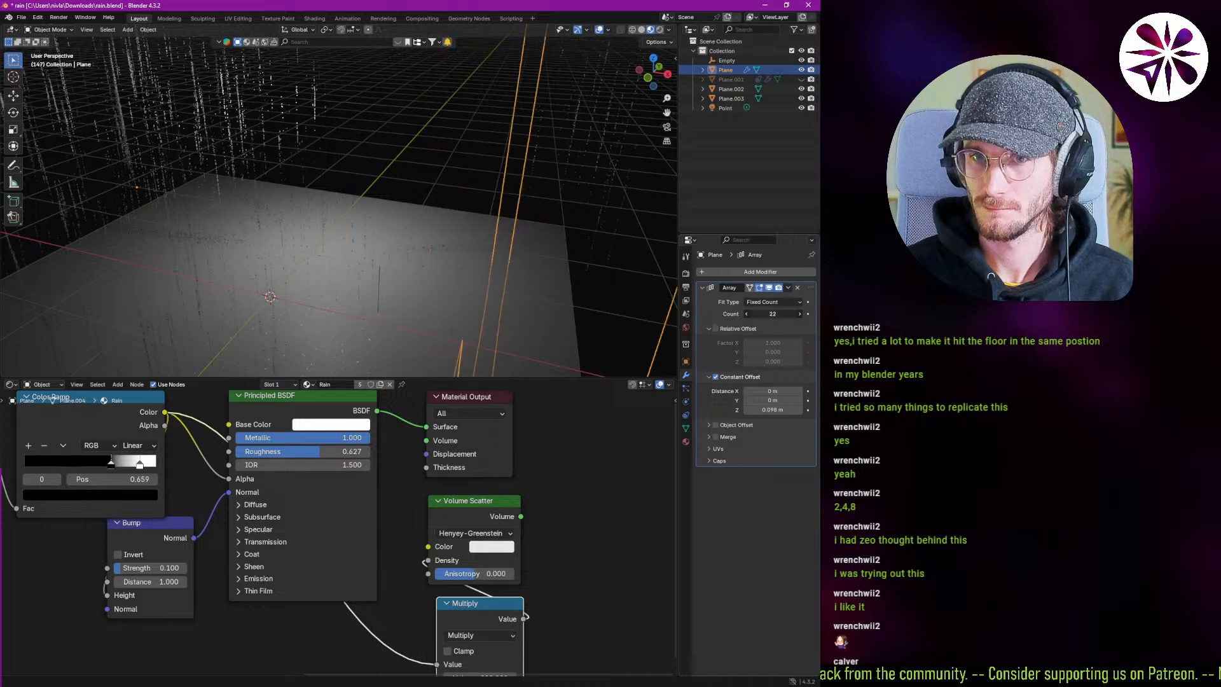
# Set the rain plane's array count to 15 and play the animation briefly.
pyautogui.moveTo(592, 284); pyautogui.dragTo(483, 292, button='middle')
pyautogui.scroll(-2, 486, 297)
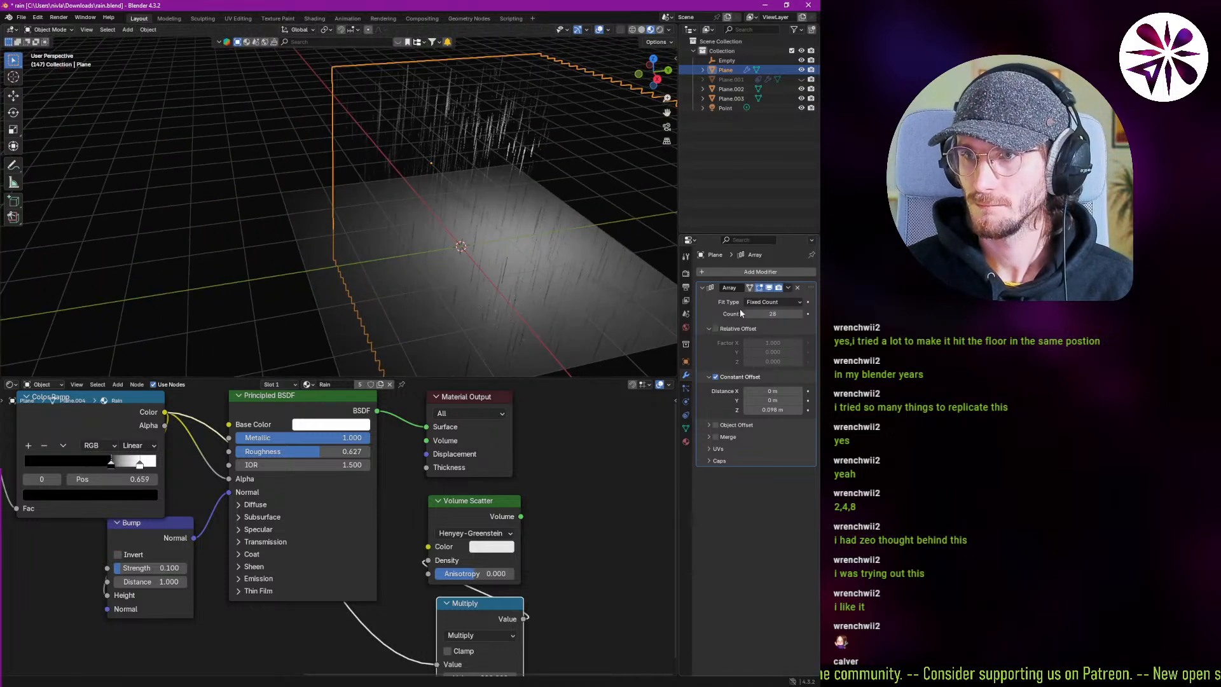
pyautogui.moveTo(785, 314); pyautogui.dragTo(766, 314)
pyautogui.moveTo(474, 327); pyautogui.dragTo(388, 254, button='middle')
pyautogui.hotkey('alt', 'a')
pyautogui.scroll(3, 402, 244)
pyautogui.press('space')
pyautogui.press('Escape')
pyautogui.click(378, 183)
# Slow the rain by changing the Mapping node's Z location expression to frame/100, and play the animation.
pyautogui.moveTo(143, 510); pyautogui.dragTo(291, 546, button='middle')
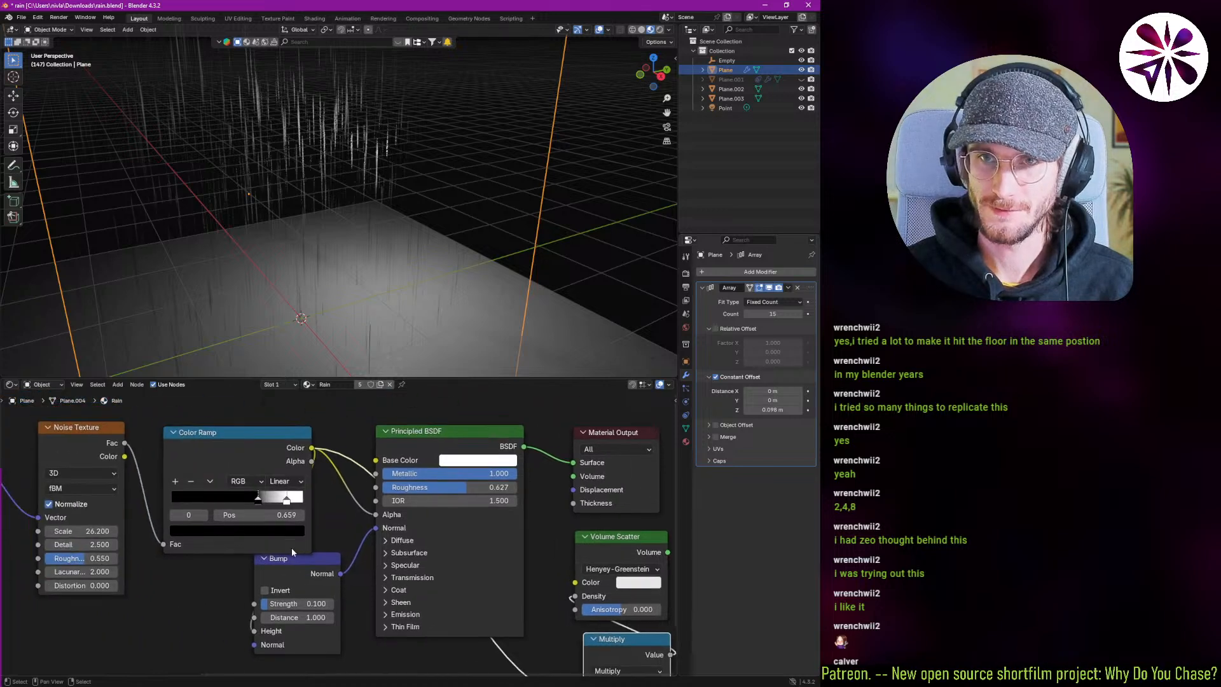
pyautogui.moveTo(192, 517); pyautogui.dragTo(445, 522, button='middle')
pyautogui.moveTo(202, 583); pyautogui.dragTo(309, 525, button='middle')
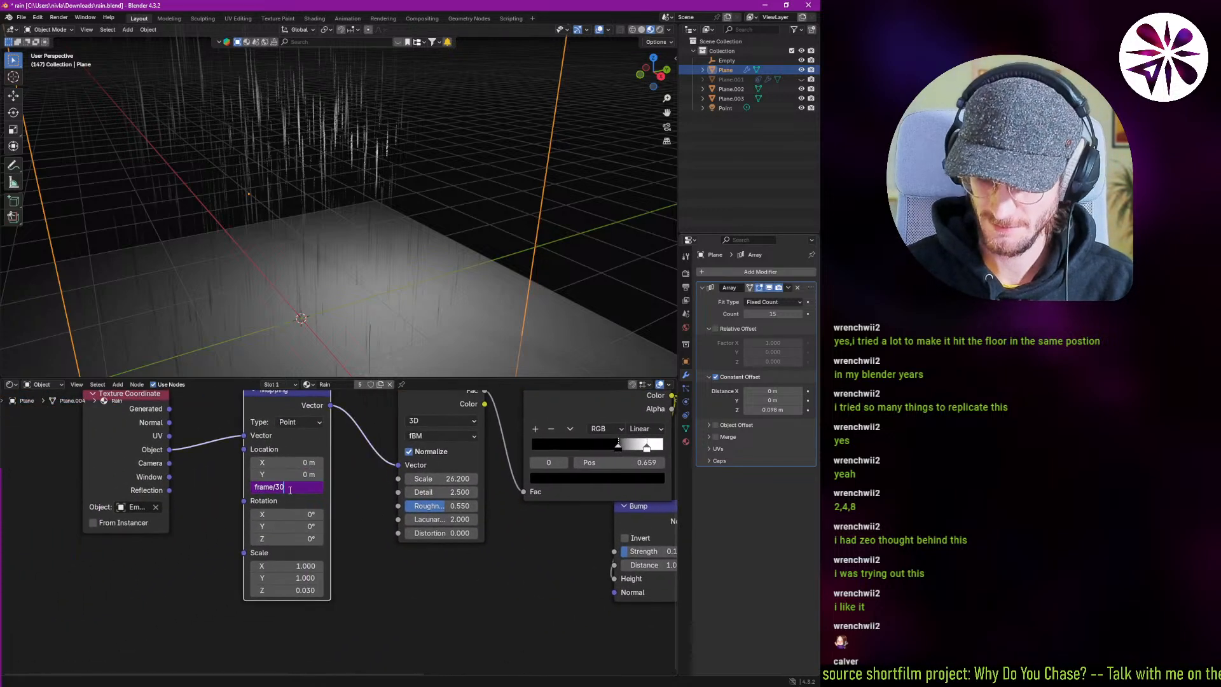
pyautogui.write('0')
pyautogui.press('Return')
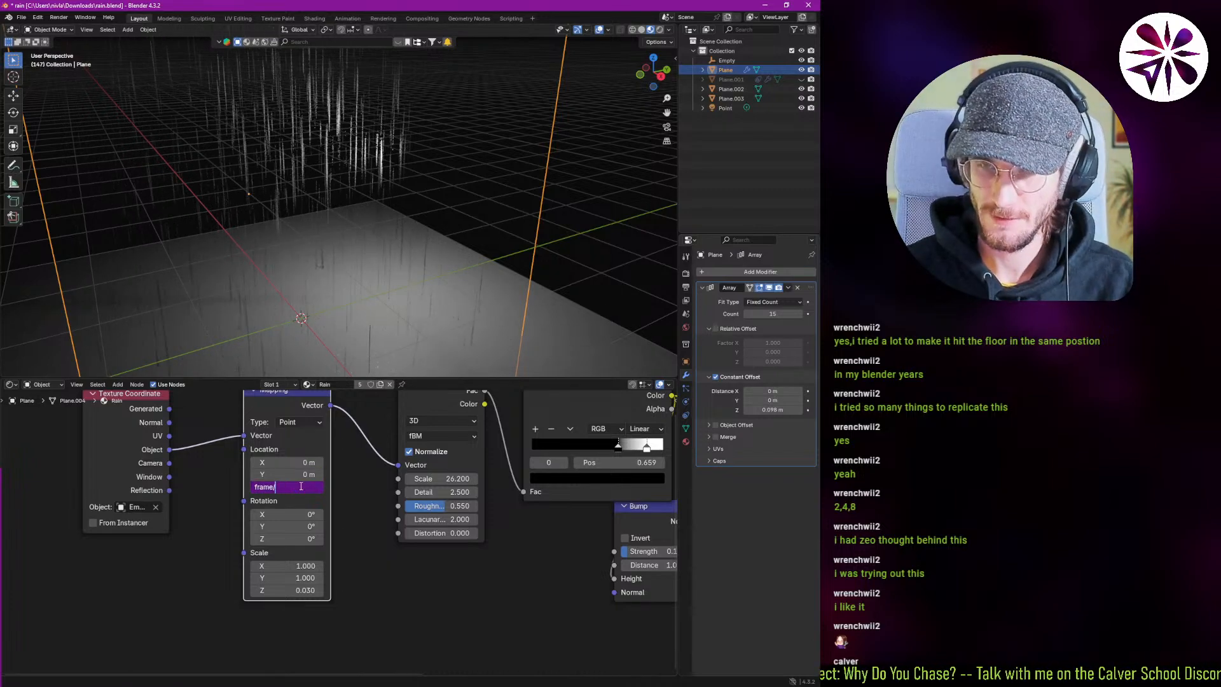
pyautogui.write('0')
pyautogui.press('Return')
pyautogui.press('space')
pyautogui.moveTo(284, 287); pyautogui.dragTo(236, 256, button='middle')
pyautogui.moveTo(374, 277)
pyautogui.mouseDown(button='middle')
pyautogui.moveTo(498, 278)
pyautogui.moveTo(224, 279)
pyautogui.moveTo(306, 287)
pyautogui.moveTo(364, 275)
pyautogui.mouseUp(button='middle')
pyautogui.scroll(3, 284, 253)
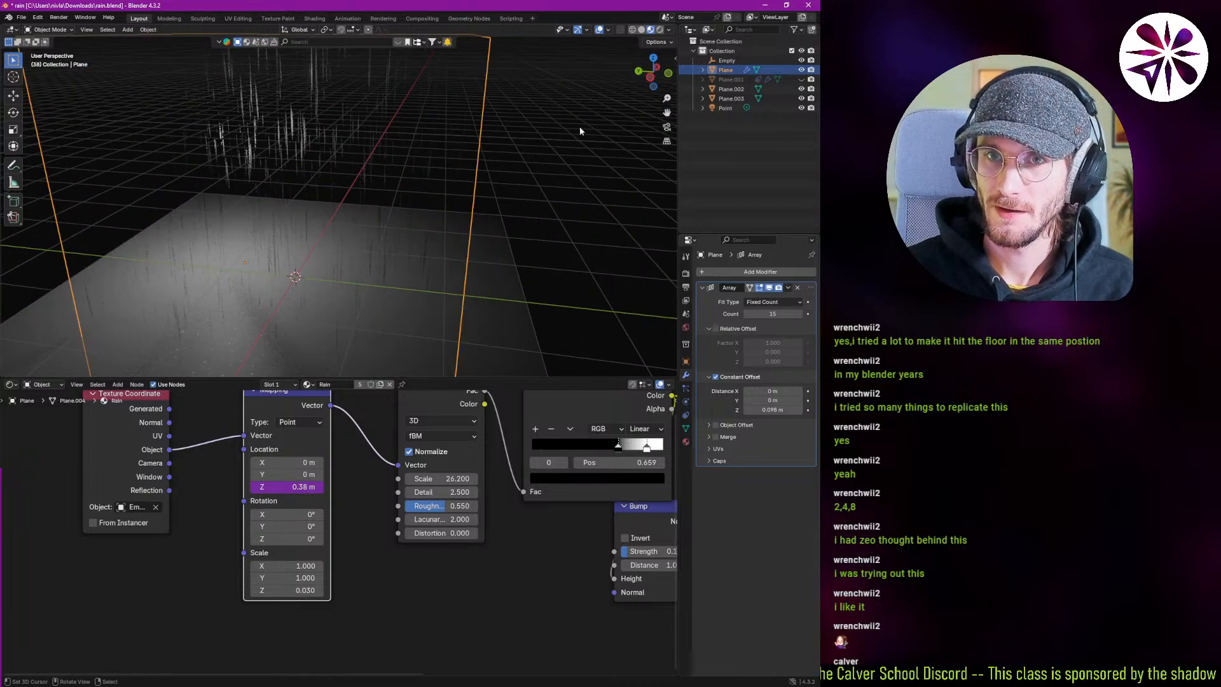
# Move the point light towards the floor's far corner and change its type to Sun.
pyautogui.click(725, 108)
pyautogui.press('g')
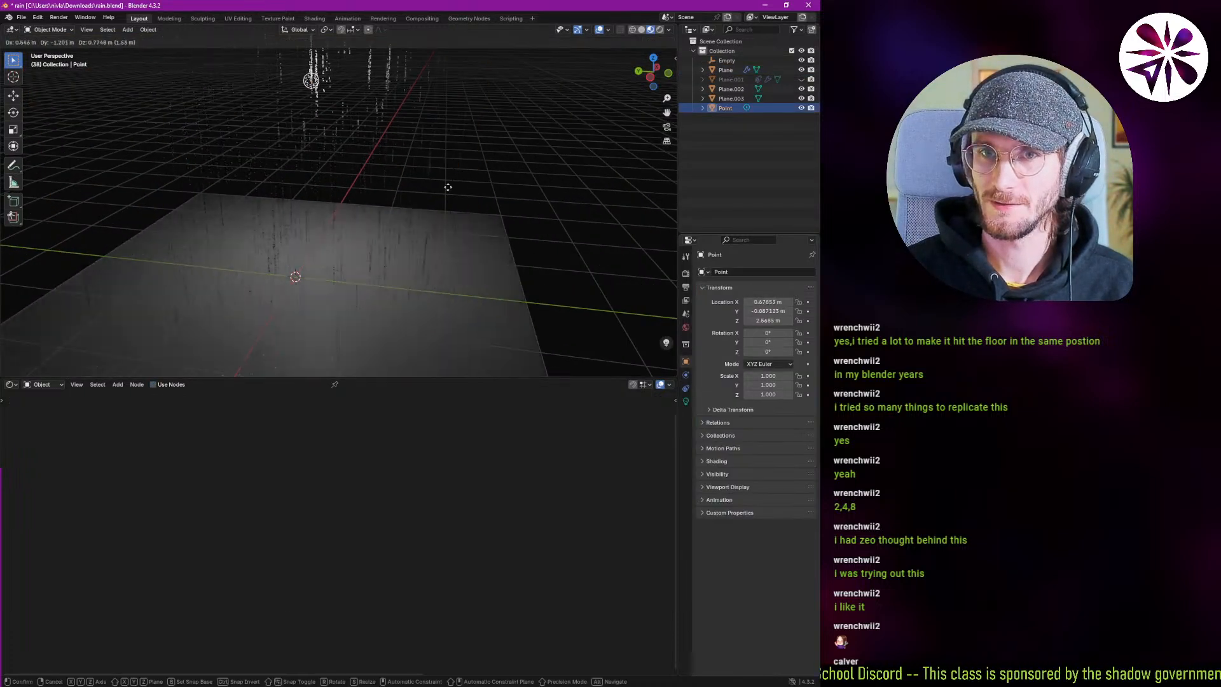
pyautogui.click(588, 166)
pyautogui.click(686, 400)
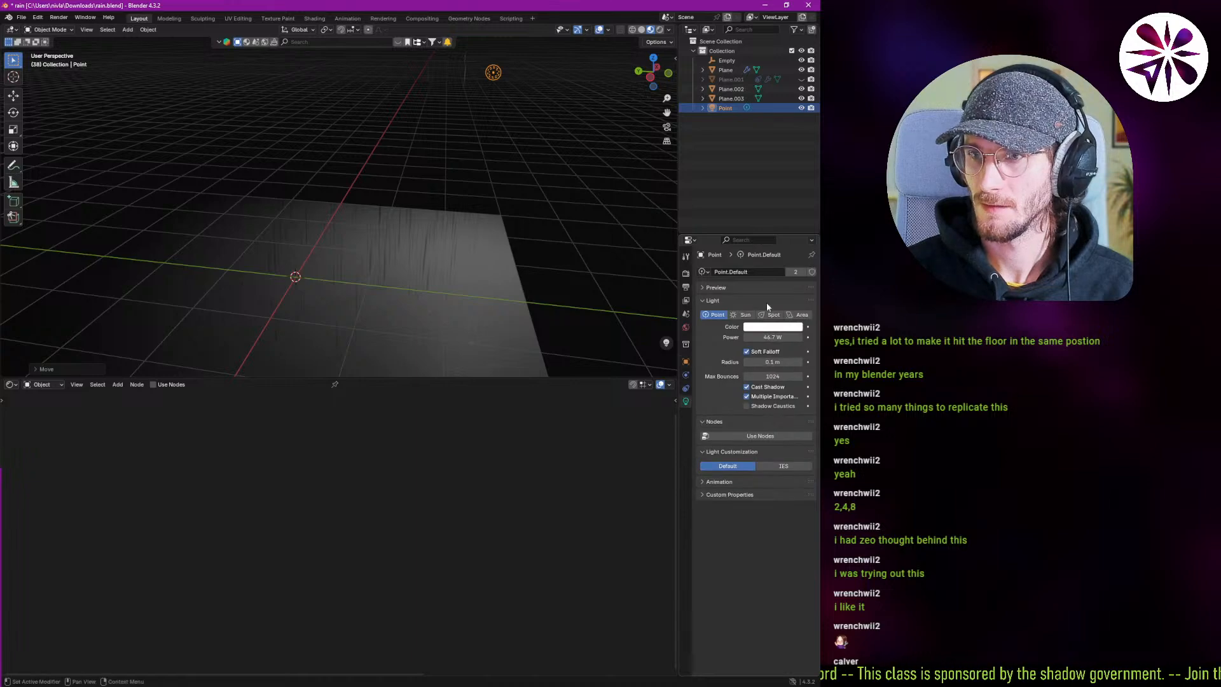
pyautogui.click(753, 315)
# Rotate the sun light freely so it points diagonally down across the floor.
pyautogui.press('r')
pyautogui.press('r')
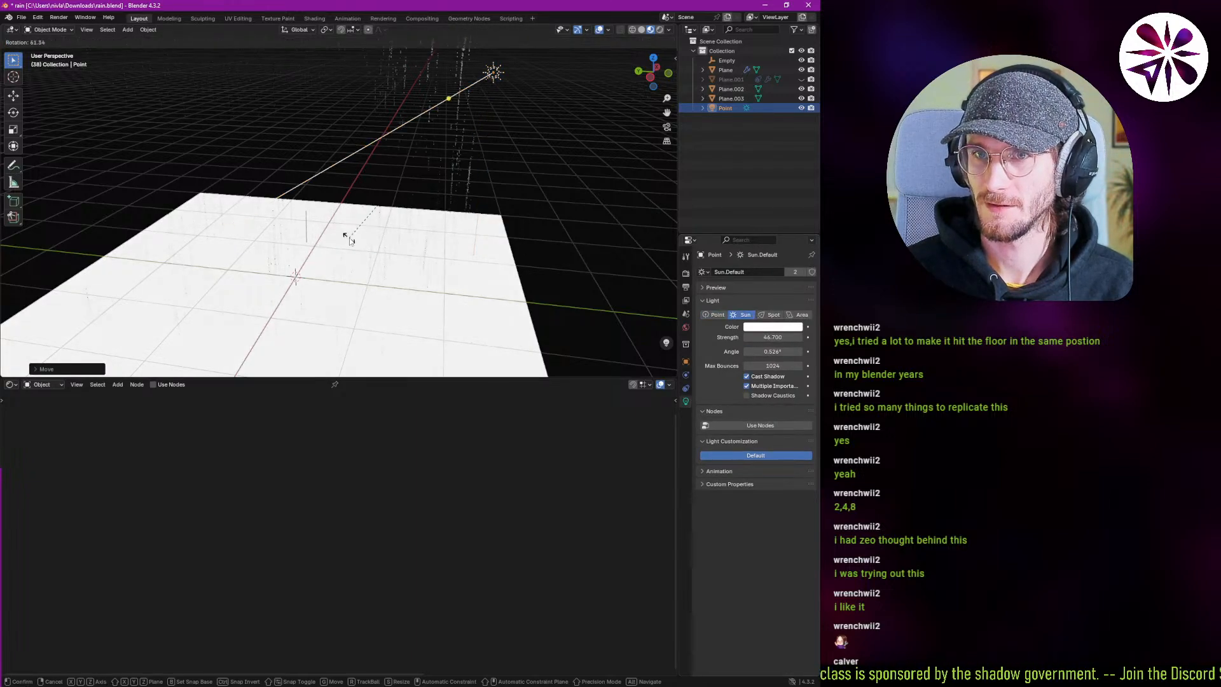
pyautogui.click(397, 244)
pyautogui.press('r')
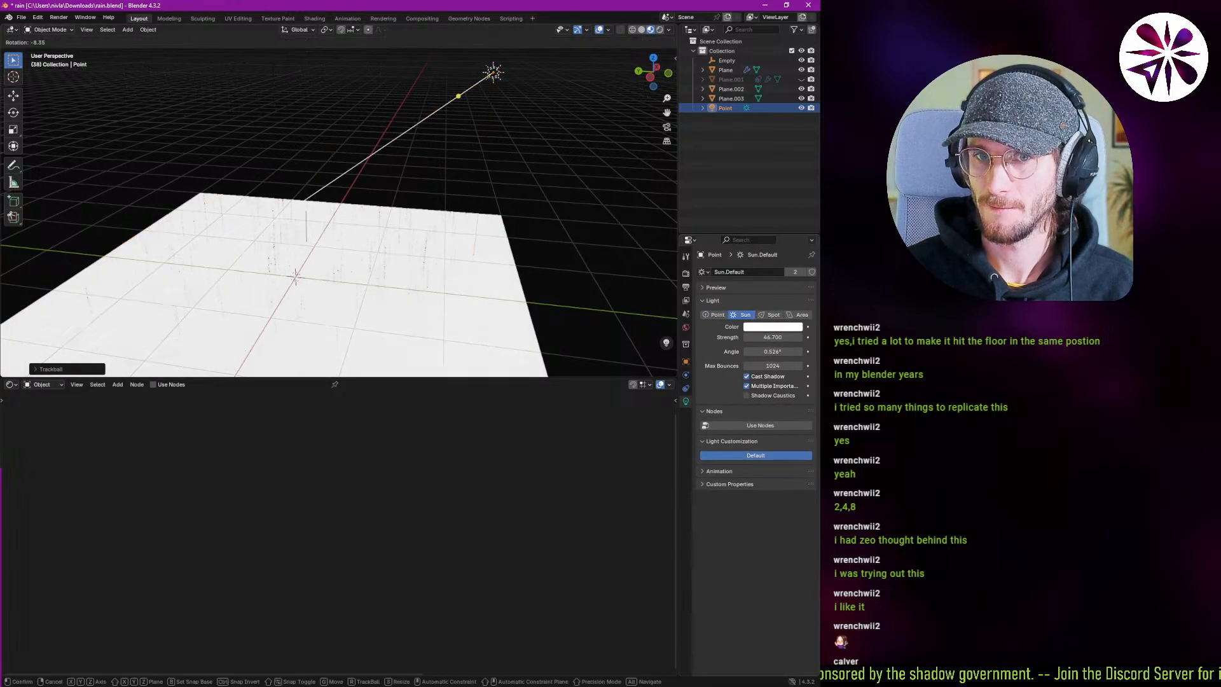
pyautogui.click(576, 201)
# Switch the render engine to EEVEE and check the Rain material's surface settings on the rain plane.
pyautogui.moveTo(572, 261); pyautogui.dragTo(530, 222, button='middle')
pyautogui.click(531, 227)
pyautogui.moveTo(445, 212); pyautogui.dragTo(679, 402, button='middle')
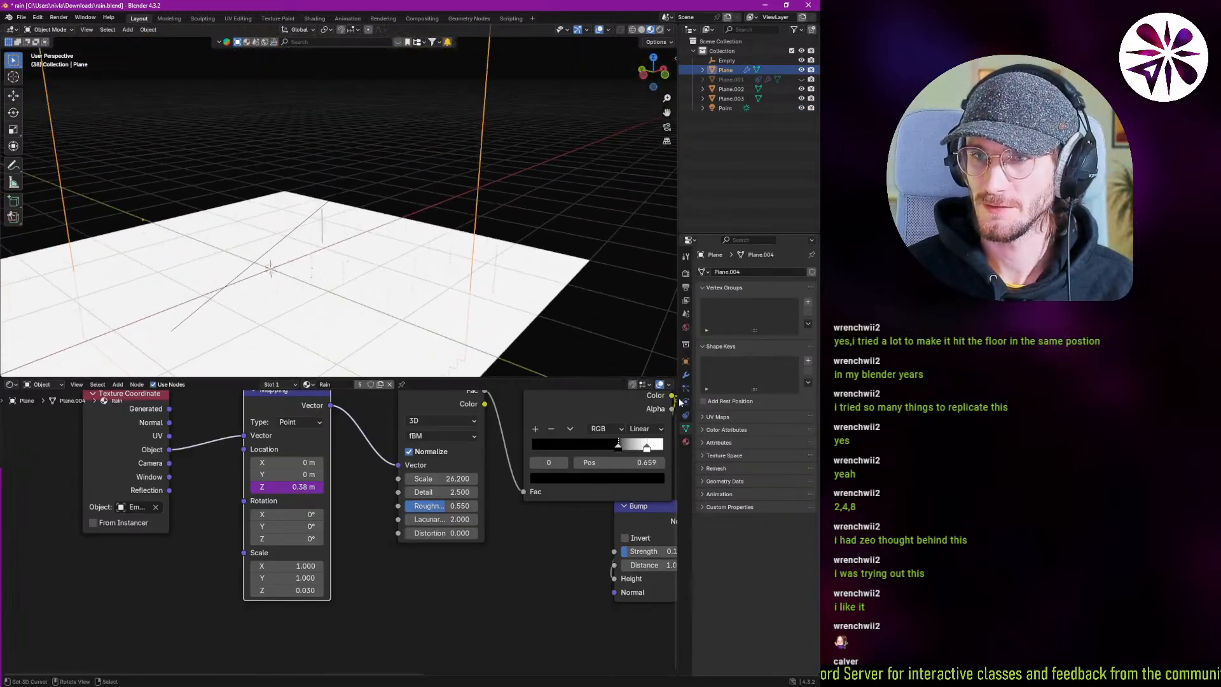
pyautogui.click(686, 442)
pyautogui.click(687, 274)
pyautogui.click(756, 272)
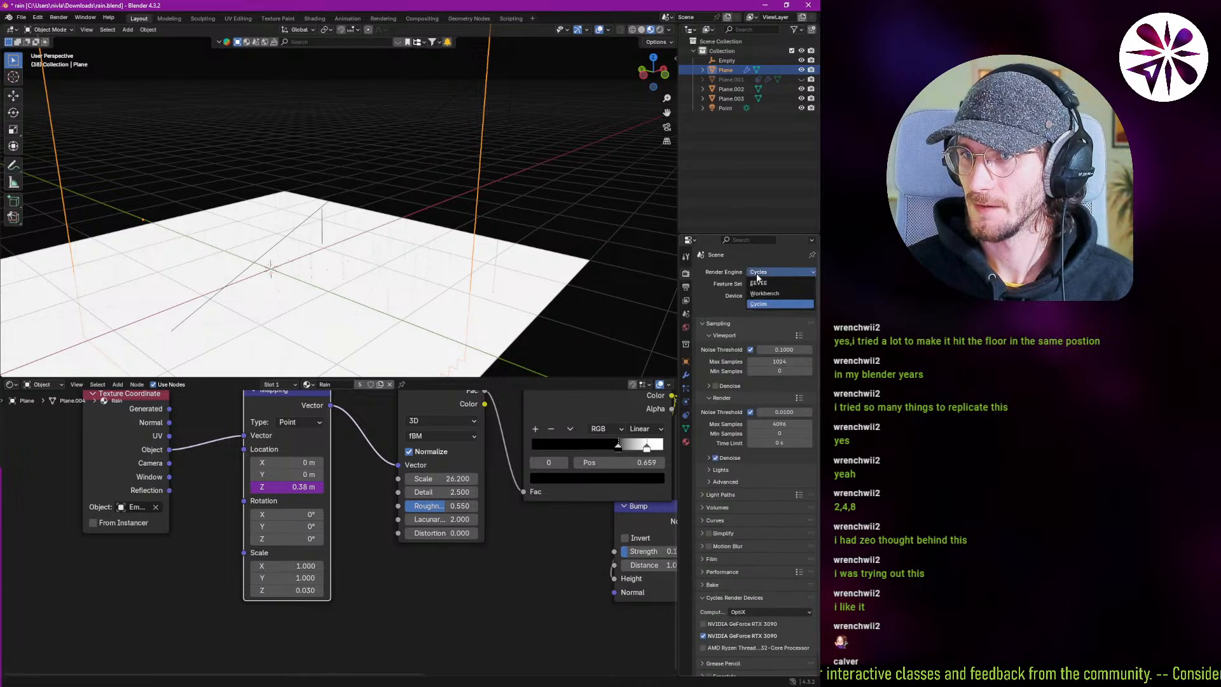
pyautogui.click(765, 284)
pyautogui.click(686, 442)
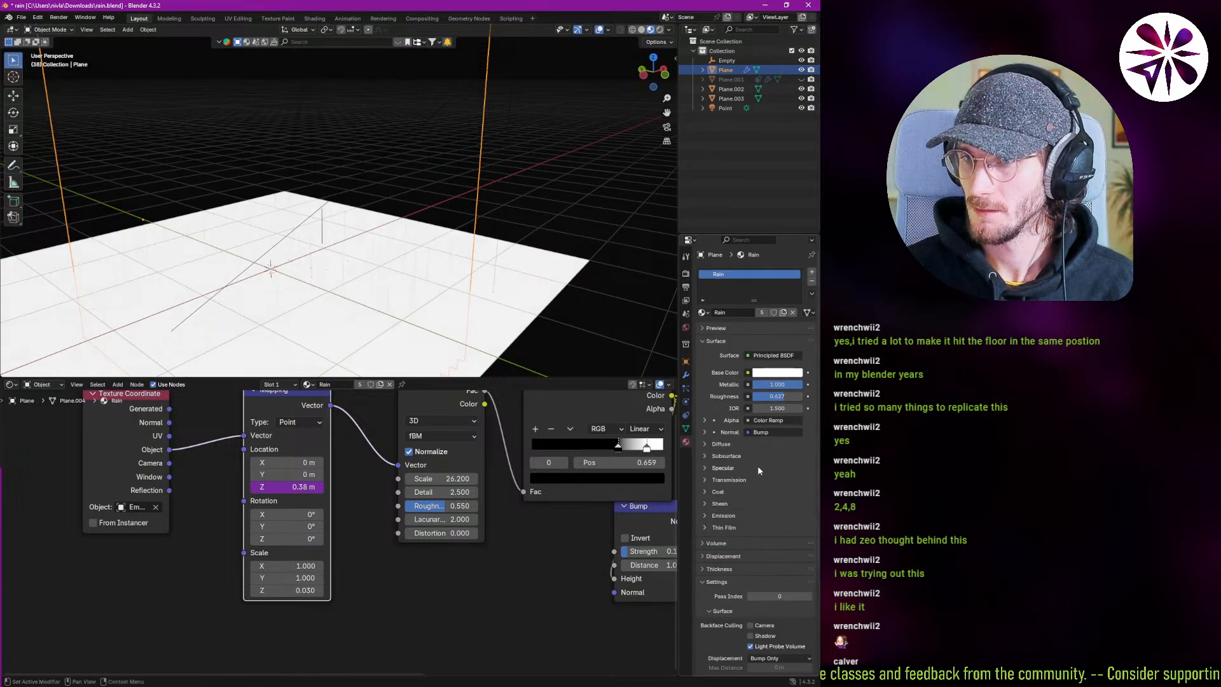
pyautogui.moveTo(777, 534); pyautogui.dragTo(777, 516, button='middle')
pyautogui.scroll(-2, 780, 604)
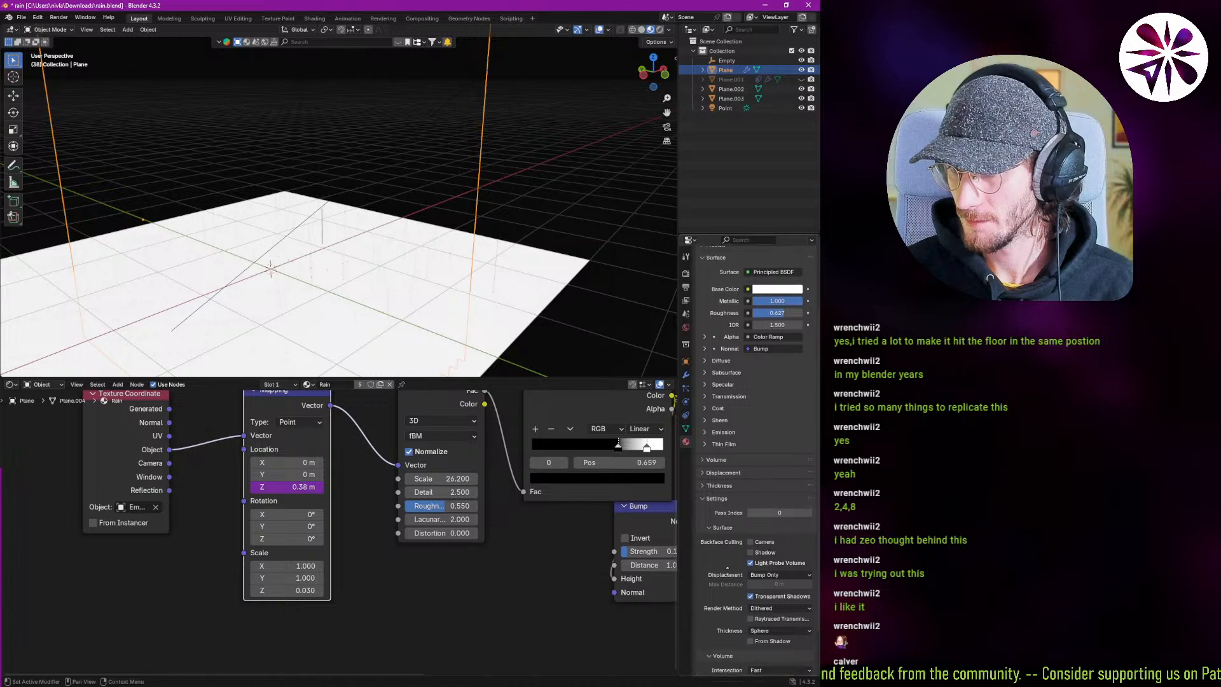
pyautogui.scroll(-2, 776, 592)
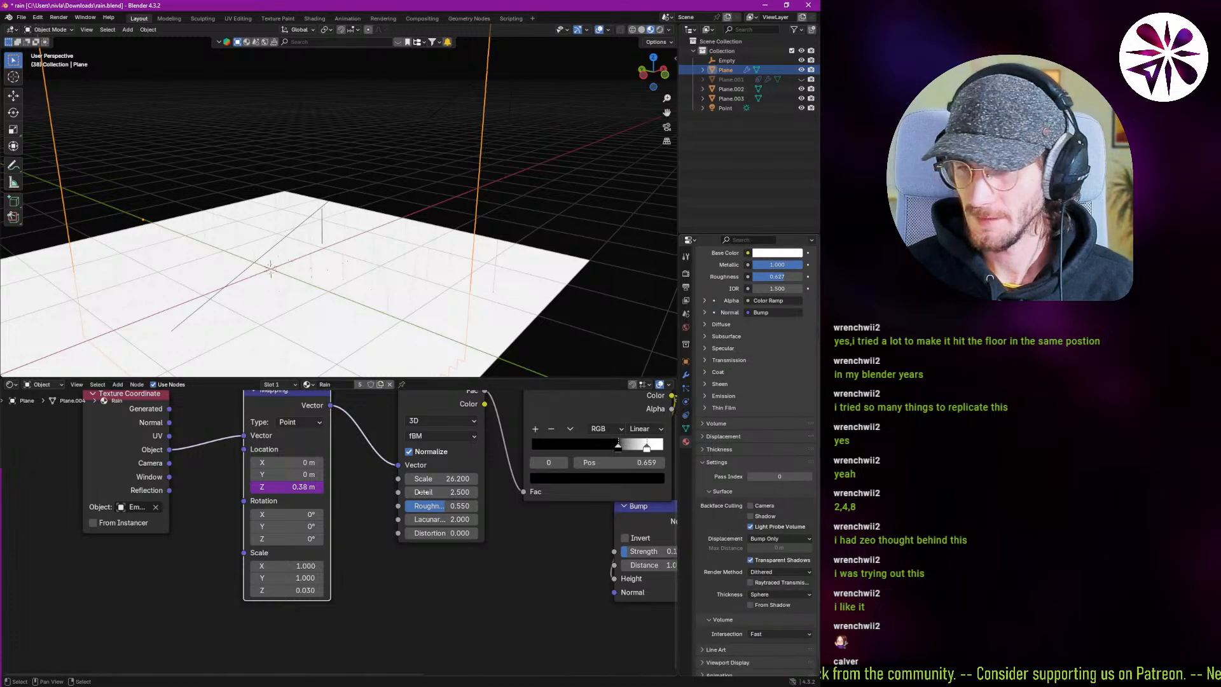
# Disconnect the Bump node from the Principled BSDF's Normal input, compare the rain's look, and reconnect it.
pyautogui.moveTo(670, 490); pyautogui.dragTo(404, 537, button='middle')
pyautogui.keyDown('ctrl'); pyautogui.moveTo(405, 538); pyautogui.dragTo(422, 589, button='right'); pyautogui.keyUp('ctrl')
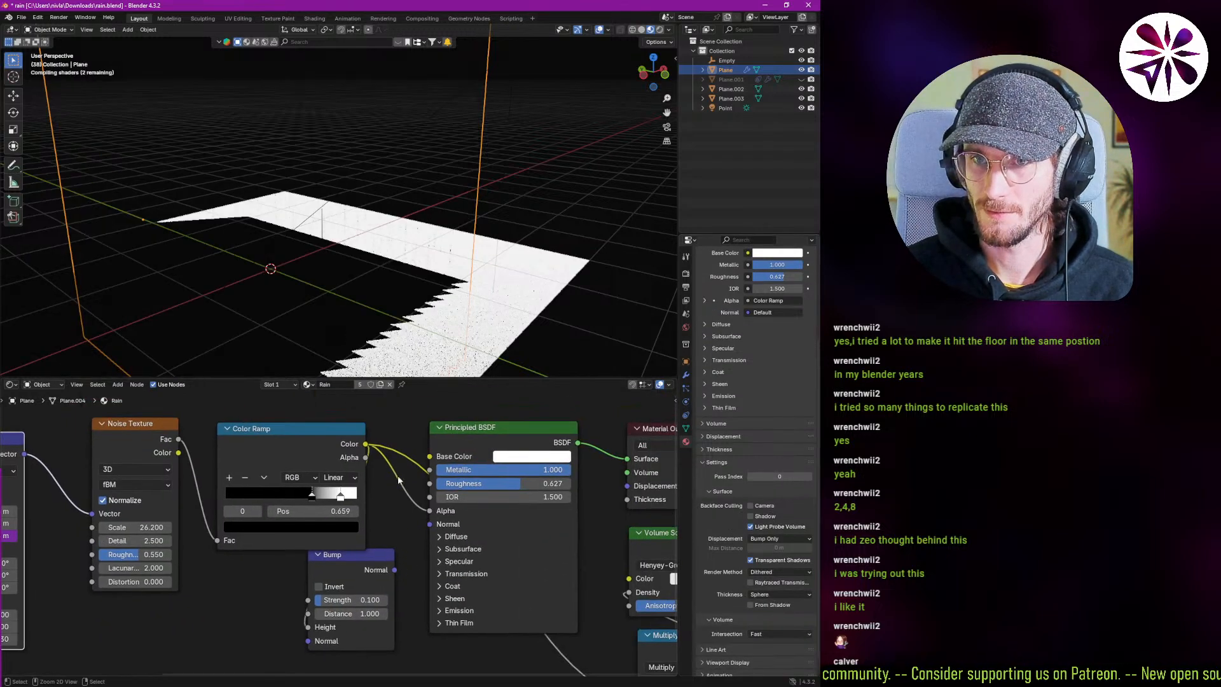
pyautogui.moveTo(404, 324); pyautogui.dragTo(349, 292, button='middle')
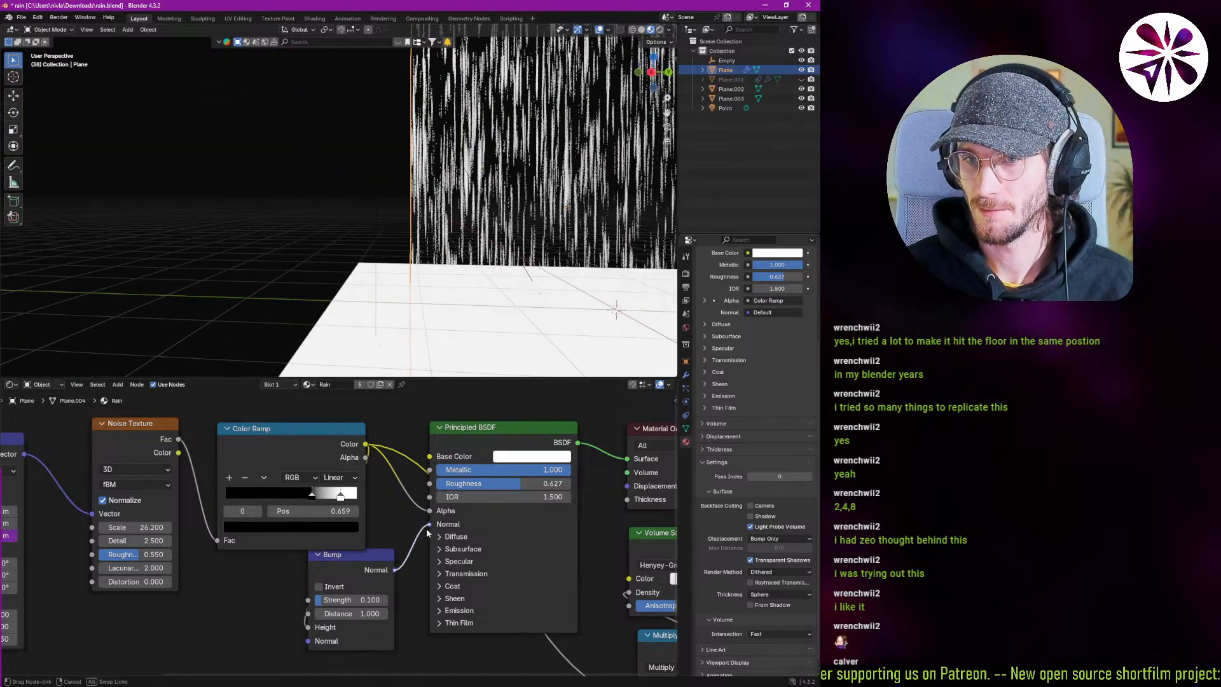
pyautogui.moveTo(426, 528); pyautogui.dragTo(430, 524)
pyautogui.moveTo(455, 307); pyautogui.dragTo(531, 298, button='middle')
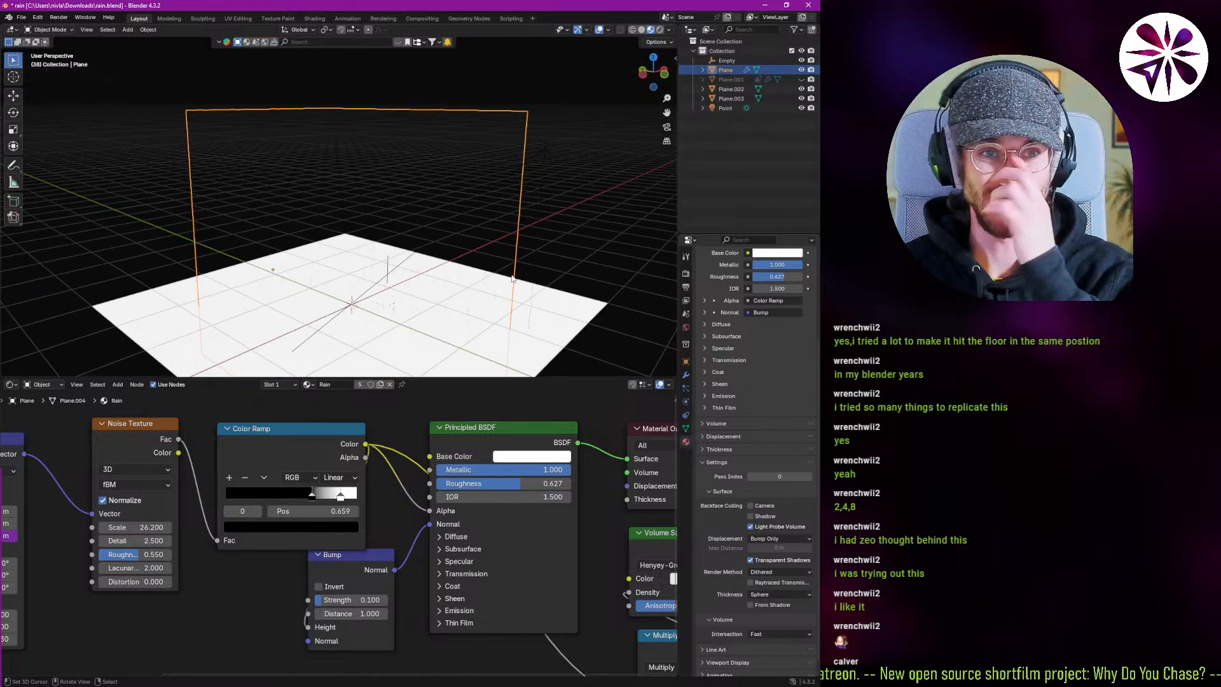
# Rotate the sun light about the global Z axis to light the rain from another direction.
pyautogui.moveTo(532, 299); pyautogui.dragTo(525, 311, button='middle')
pyautogui.click(405, 260)
pyautogui.press('r')
pyautogui.press('z')
pyautogui.press('z')
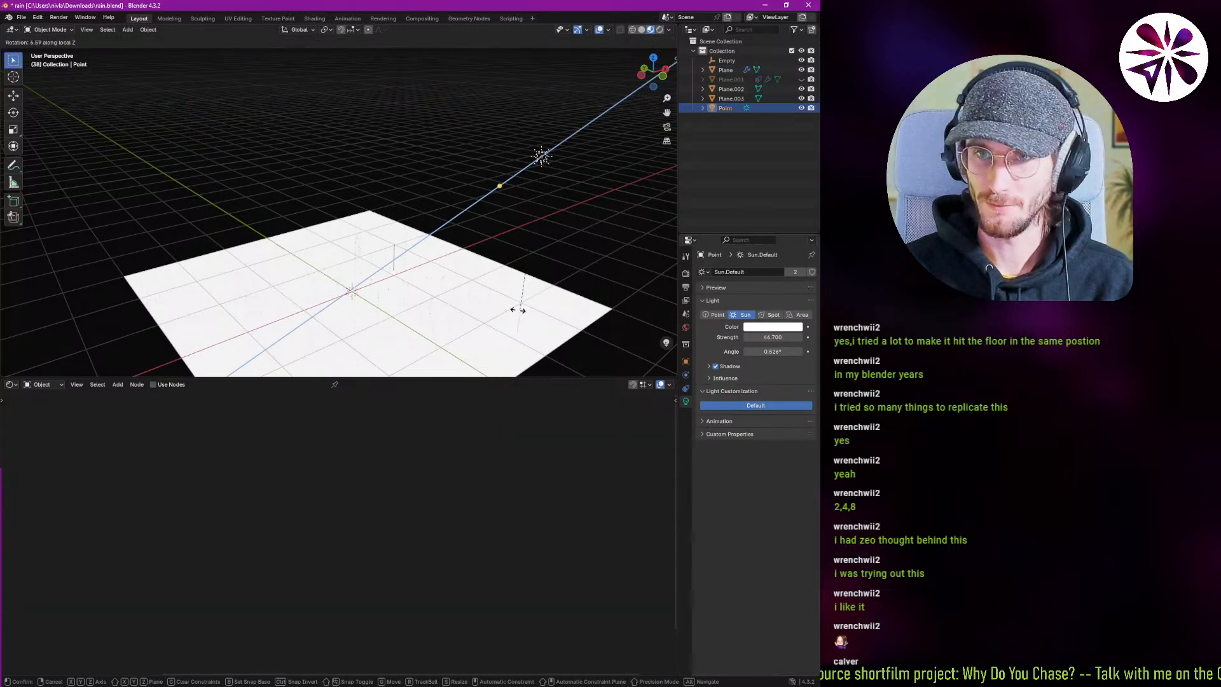
pyautogui.press('z')
pyautogui.press('z')
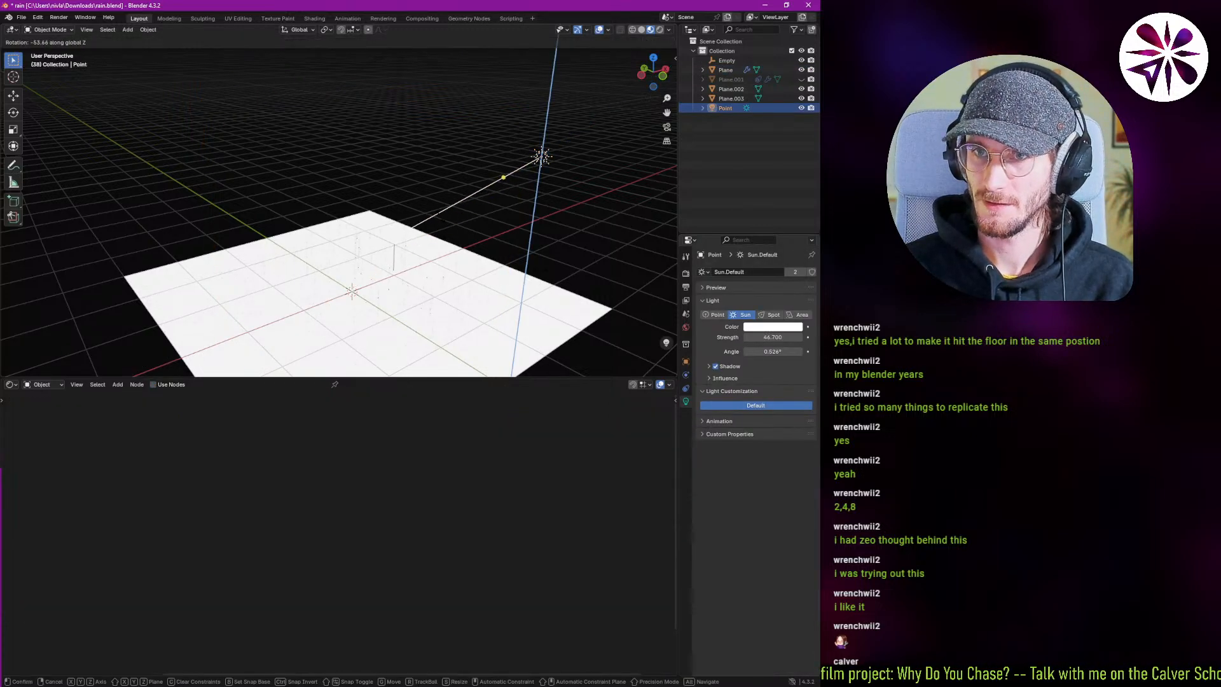
pyautogui.click(449, 340)
pyautogui.moveTo(449, 339); pyautogui.dragTo(448, 293, button='middle')
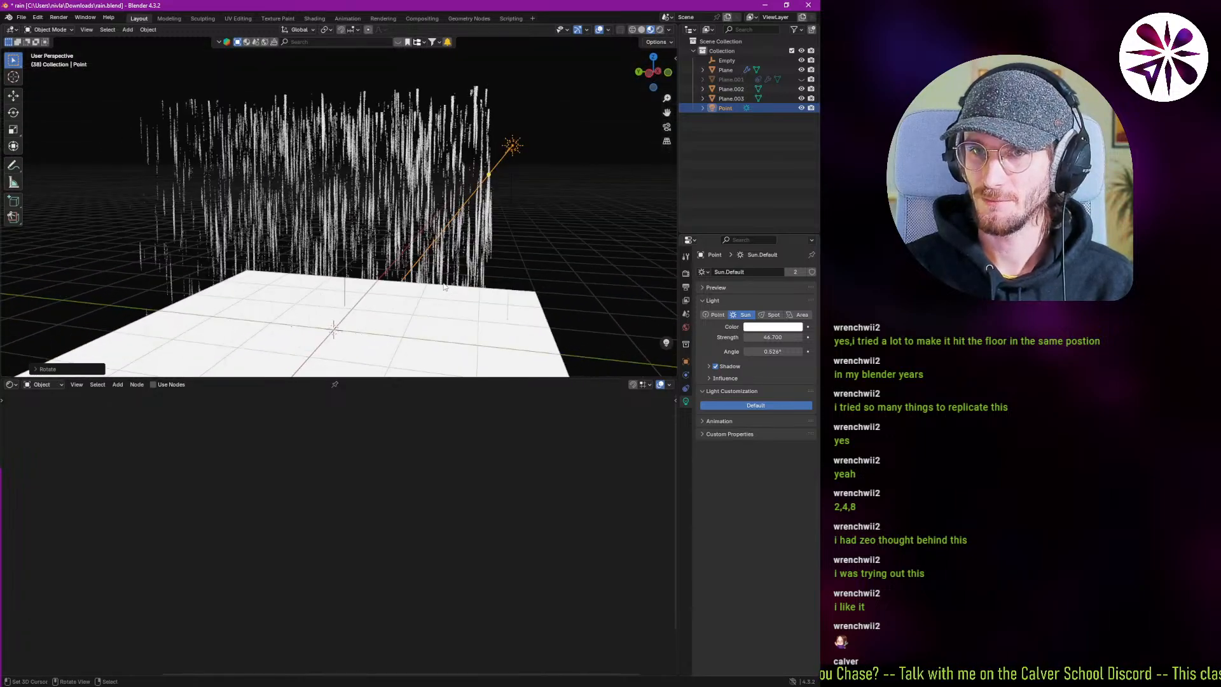
# Remove the Array modifier from the rain plane.
pyautogui.click(467, 220)
pyautogui.moveTo(467, 220); pyautogui.dragTo(508, 185, button='middle')
pyautogui.moveTo(453, 216); pyautogui.dragTo(638, 384, button='middle')
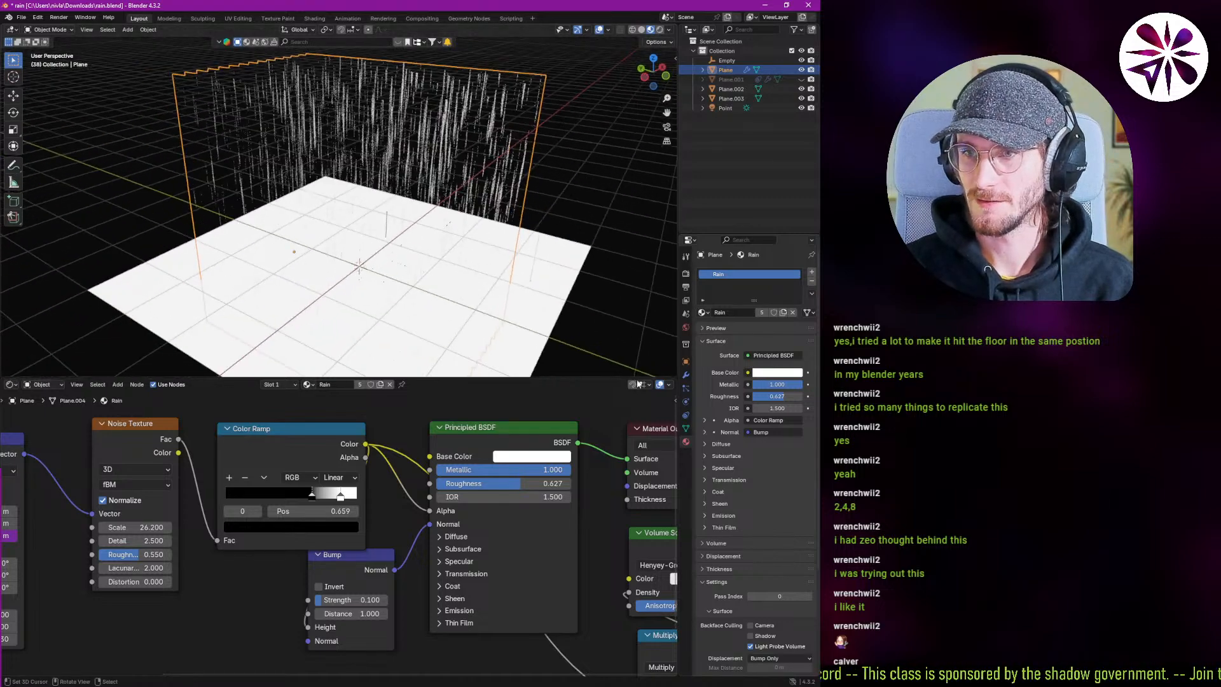
pyautogui.click(687, 376)
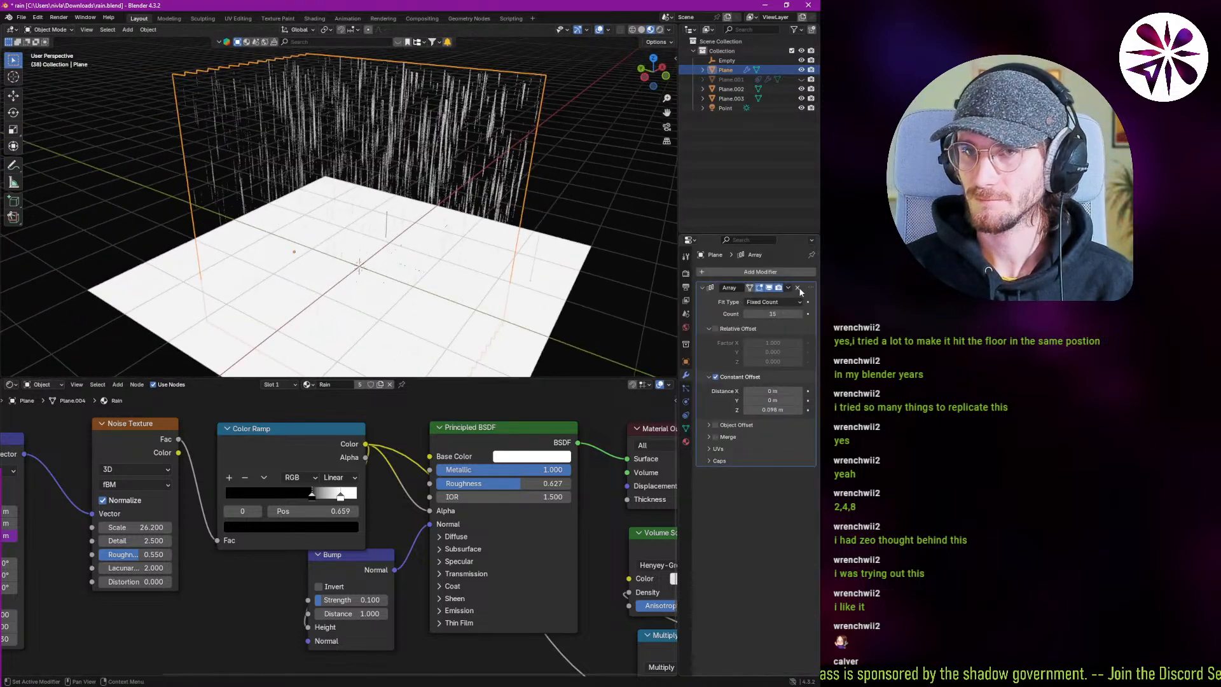
pyautogui.click(798, 288)
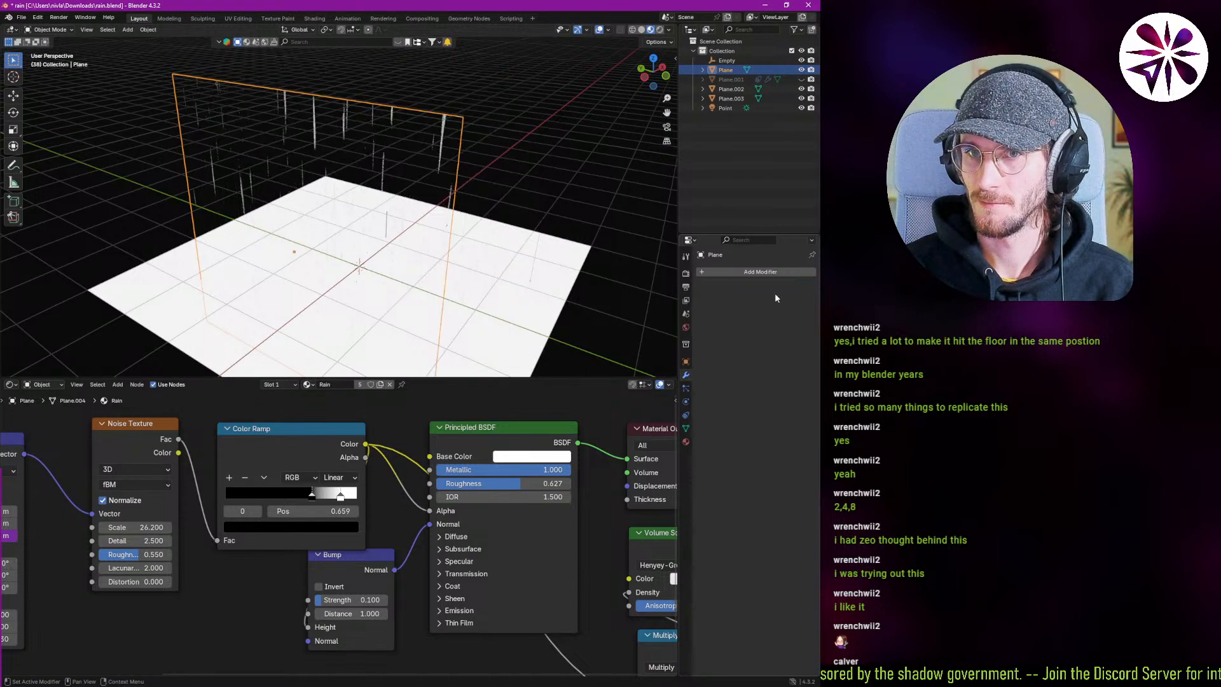
# Duplicate the rain plane's face in place in Edit Mode, rotate the copy 90° about the vertical Z axis, and return to Object Mode.
pyautogui.press('KP_7')
pyautogui.moveTo(299, 270); pyautogui.dragTo(367, 193, button='middle')
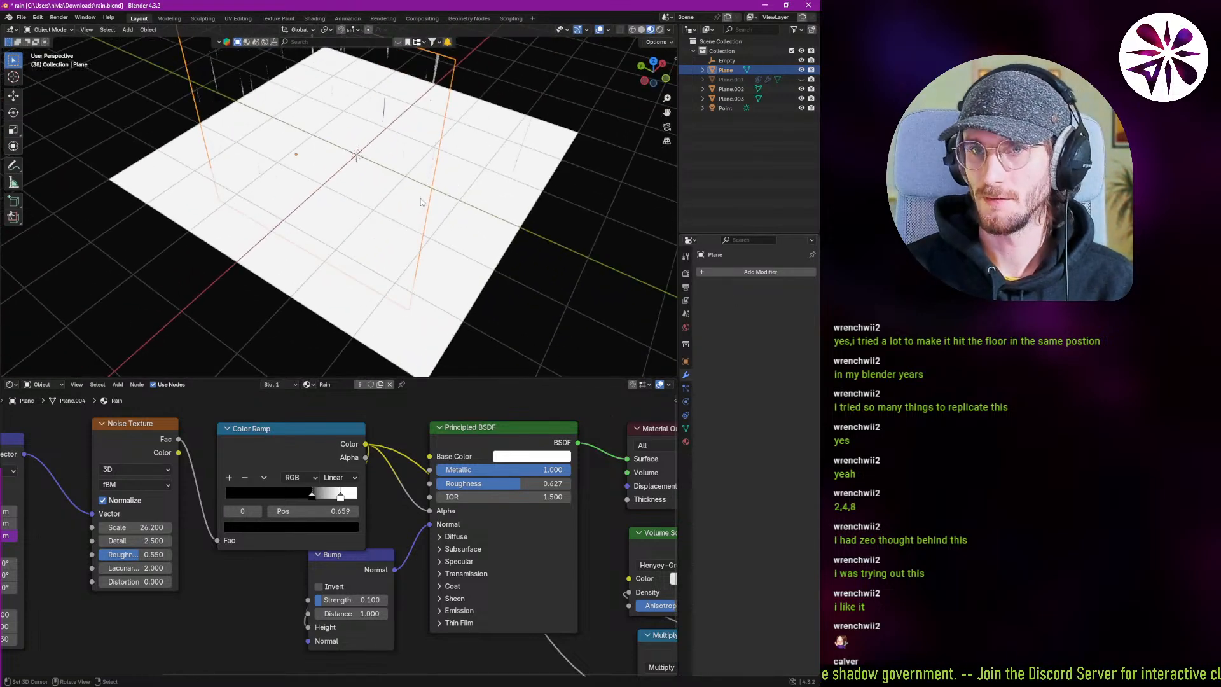
pyautogui.hotkey('ctrl', 'Tab')
pyautogui.click(445, 190)
pyautogui.keyDown('shift'); pyautogui.moveTo(446, 199); pyautogui.dragTo(448, 244, button='middle'); pyautogui.keyUp('shift')
pyautogui.hotkey('shift', 'd')
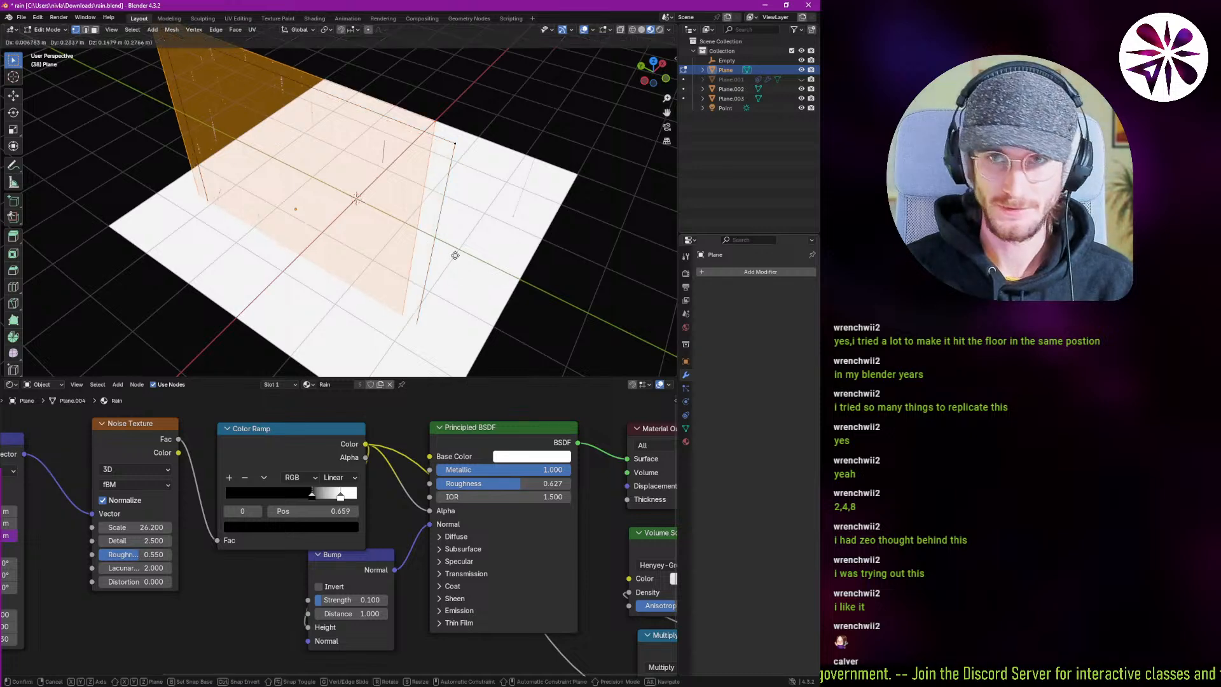
pyautogui.rightClick(484, 266)
pyautogui.press('r')
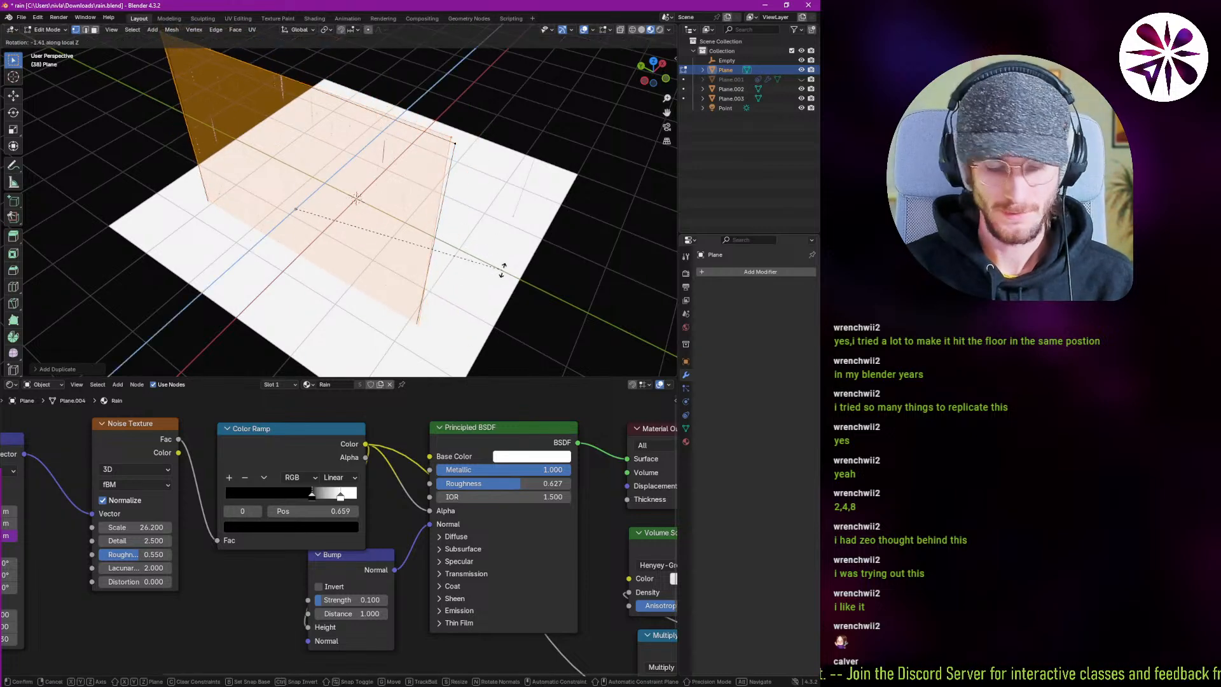
pyautogui.write('z90')
pyautogui.click(486, 159)
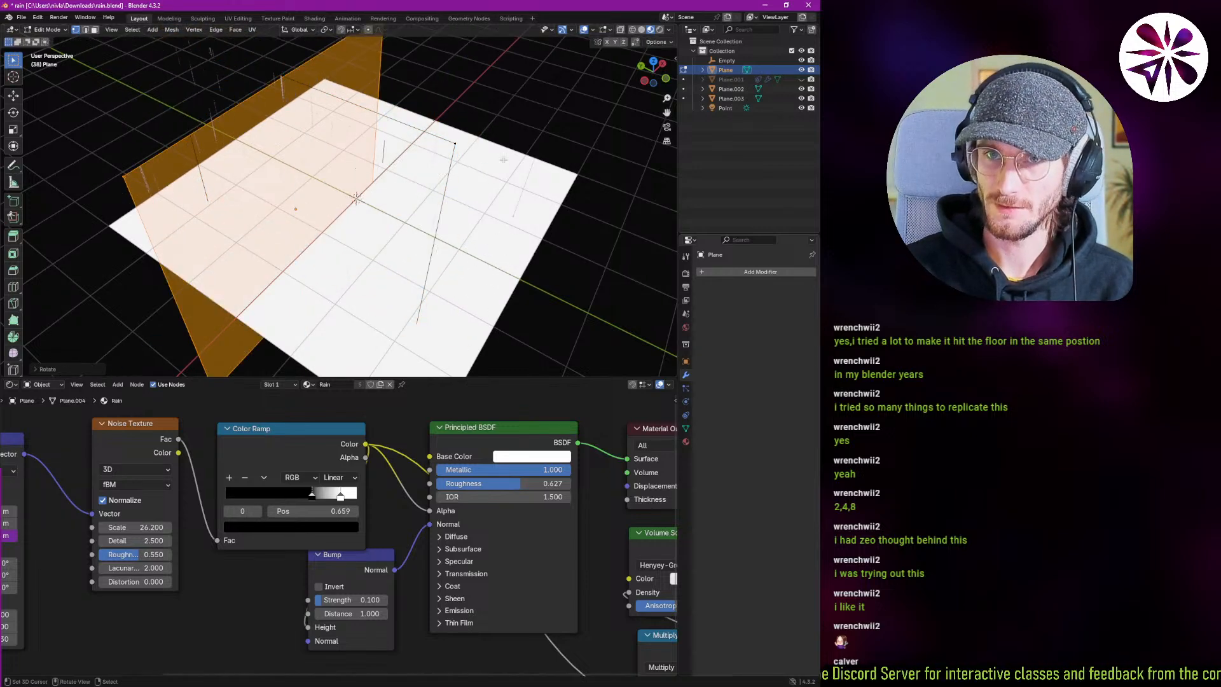
pyautogui.hotkey('ctrl', 'Tab')
pyautogui.click(360, 152)
pyautogui.moveTo(360, 154); pyautogui.dragTo(319, 119, button='middle')
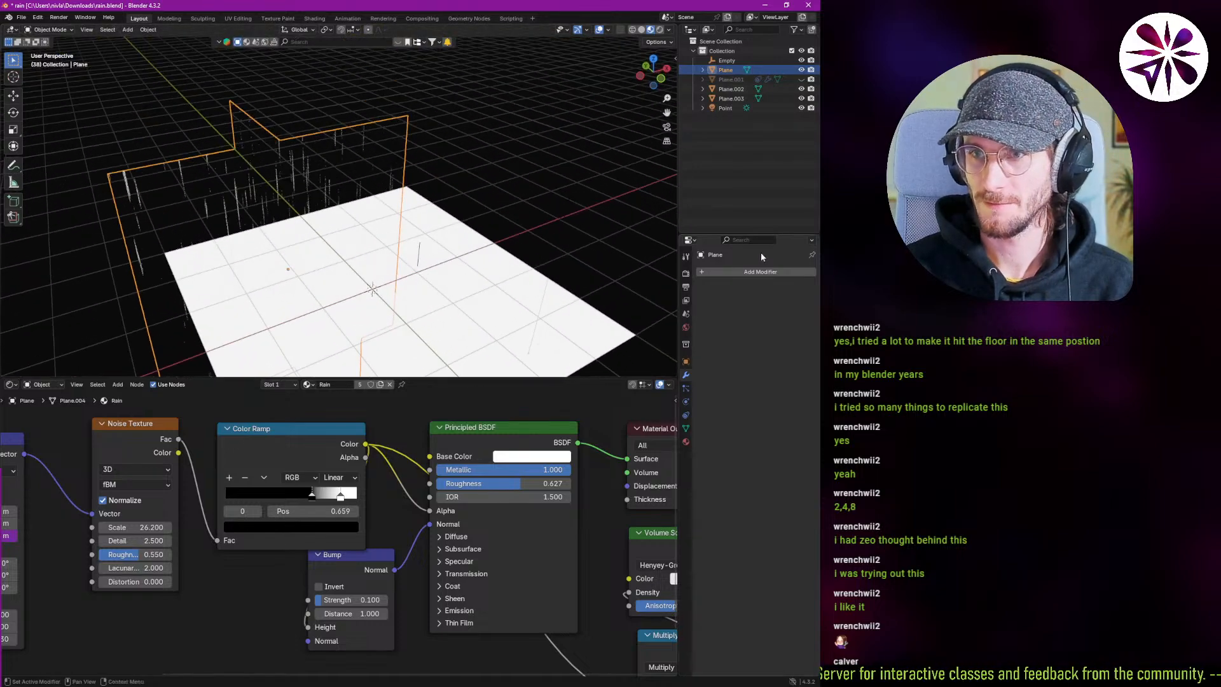
# Add an Array modifier to the crossed rain planes, using Constant Offset instead of Relative Offset.
pyautogui.click(760, 272)
pyautogui.click(759, 271)
pyautogui.press('Return')
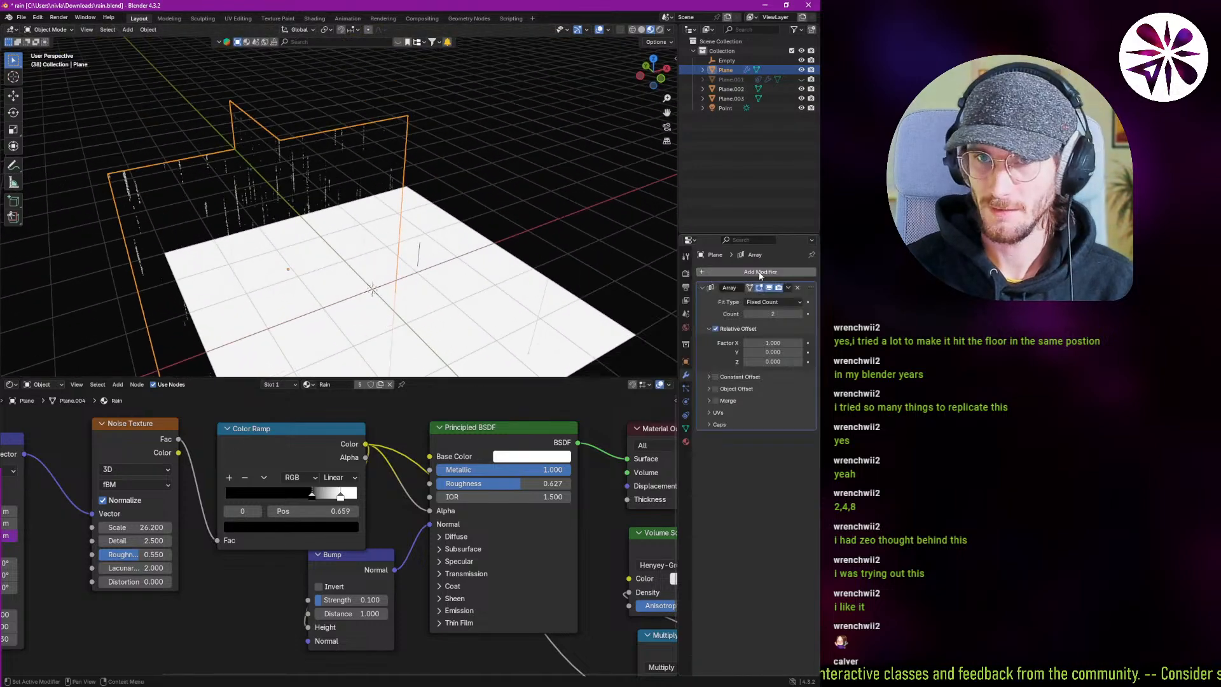
pyautogui.click(709, 329)
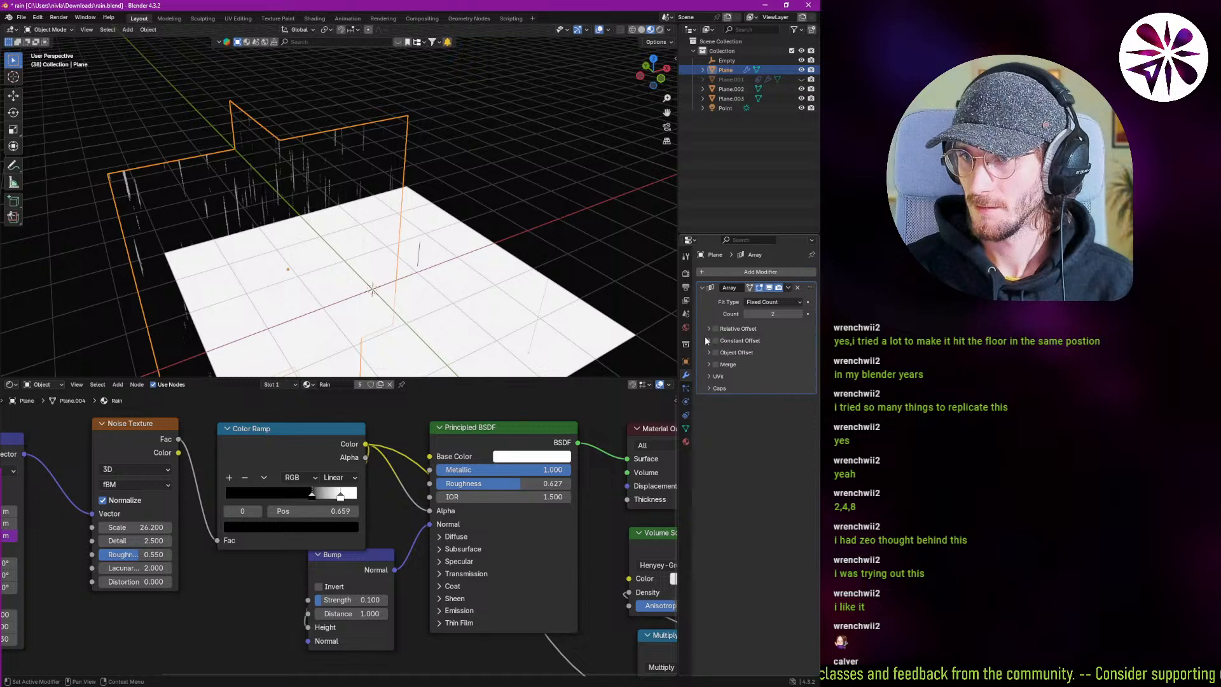
pyautogui.click(709, 341)
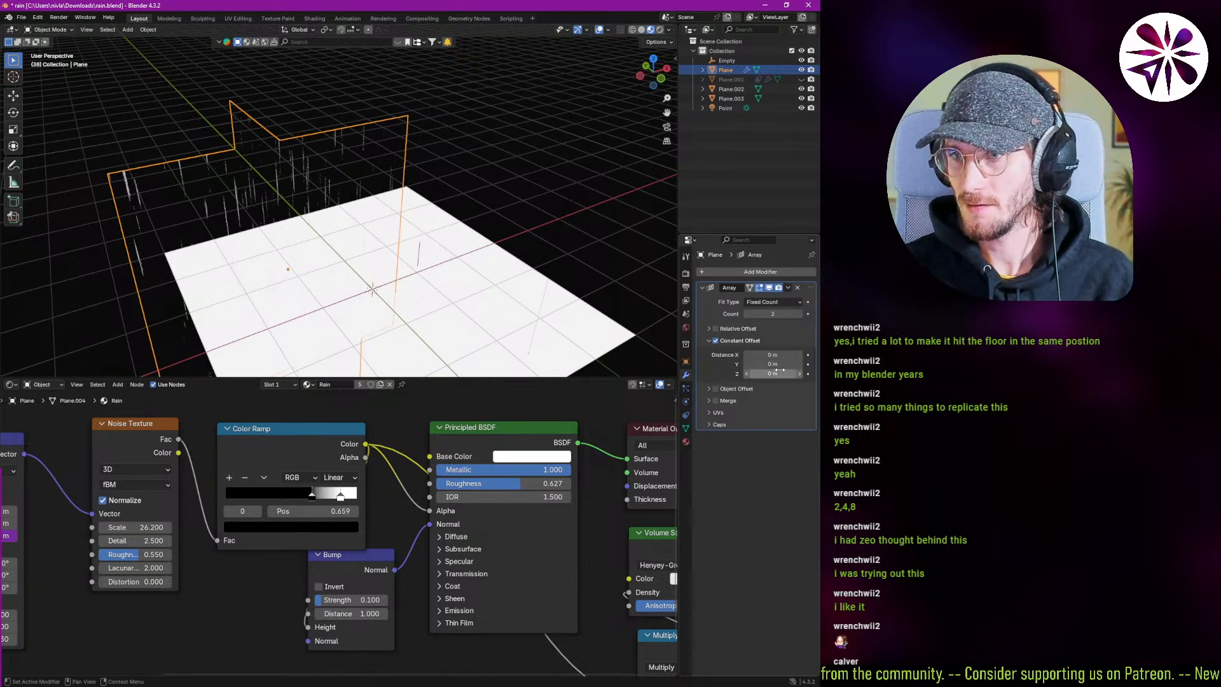
# Set the array's constant offset to 0.06 m on both Y and Z, checking the spacing from above in wireframe.
pyautogui.moveTo(772, 374); pyautogui.dragTo(781, 364)
pyautogui.moveTo(413, 137)
pyautogui.mouseDown(button='middle')
pyautogui.moveTo(376, 211)
pyautogui.moveTo(451, 248)
pyautogui.mouseUp(button='middle')
pyautogui.press('KP_7')
pyautogui.press('z')
pyautogui.click(354, 201)
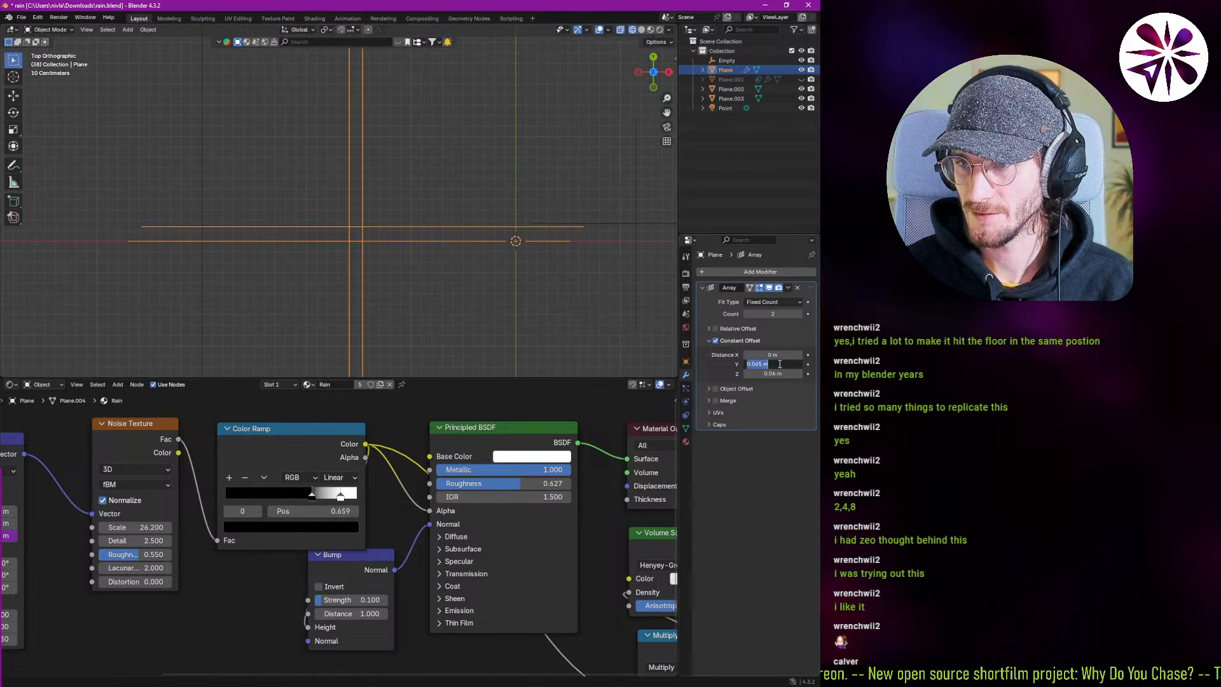
pyautogui.press('Return')
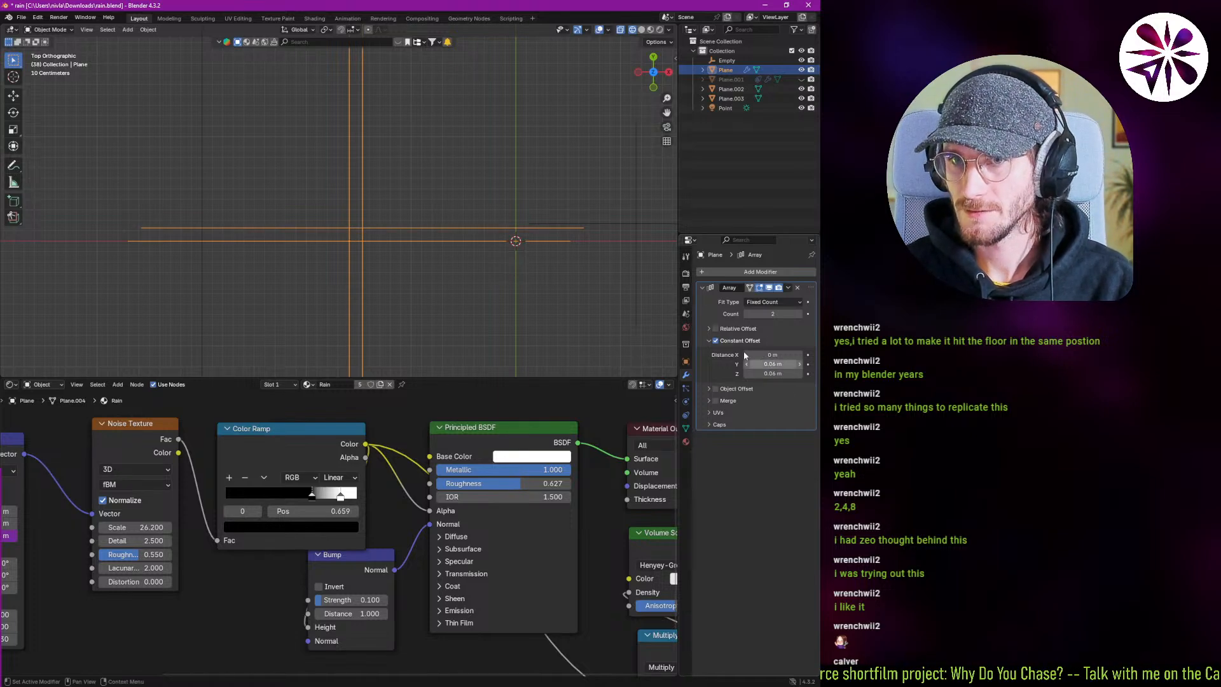
# Set the crossed planes' array count to 19 and inspect the resulting grid from an angle.
pyautogui.moveTo(775, 313)
pyautogui.mouseDown()
pyautogui.moveTo(820, 314)
pyautogui.moveTo(779, 313)
pyautogui.mouseUp()
pyautogui.keyDown('shift'); pyautogui.moveTo(495, 207); pyautogui.dragTo(402, 302, button='middle'); pyautogui.keyUp('shift')
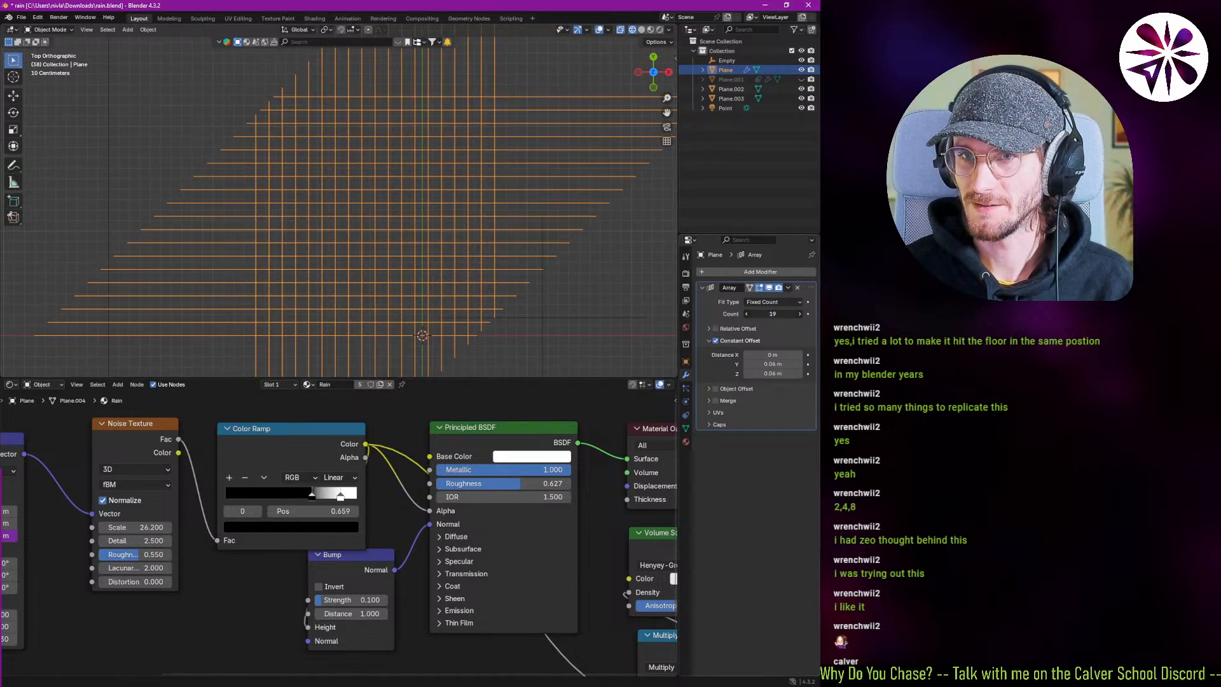
pyautogui.moveTo(365, 201); pyautogui.dragTo(481, 211, button='middle')
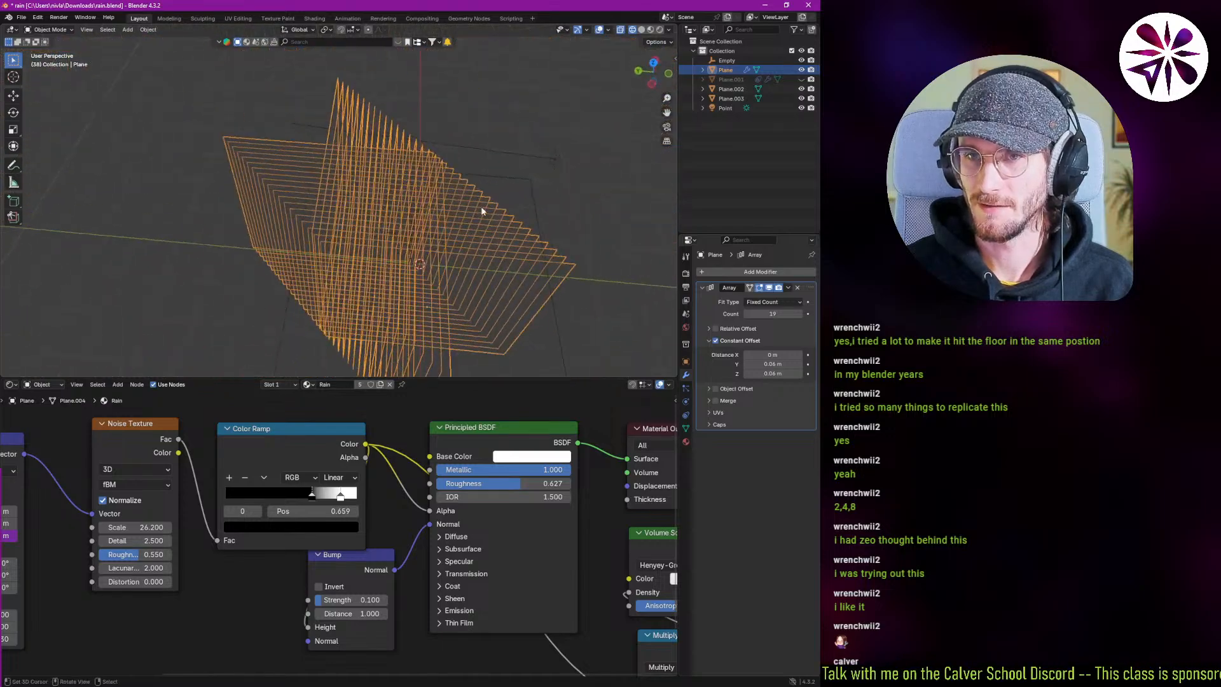
# Show the crossed rain planes in Rendered shading and change the scene's sun light to a Point light.
pyautogui.moveTo(372, 245)
pyautogui.mouseDown(button='middle')
pyautogui.moveTo(372, 227)
pyautogui.moveTo(415, 216)
pyautogui.moveTo(378, 224)
pyautogui.mouseUp(button='middle')
pyautogui.press('z')
pyautogui.click(401, 160)
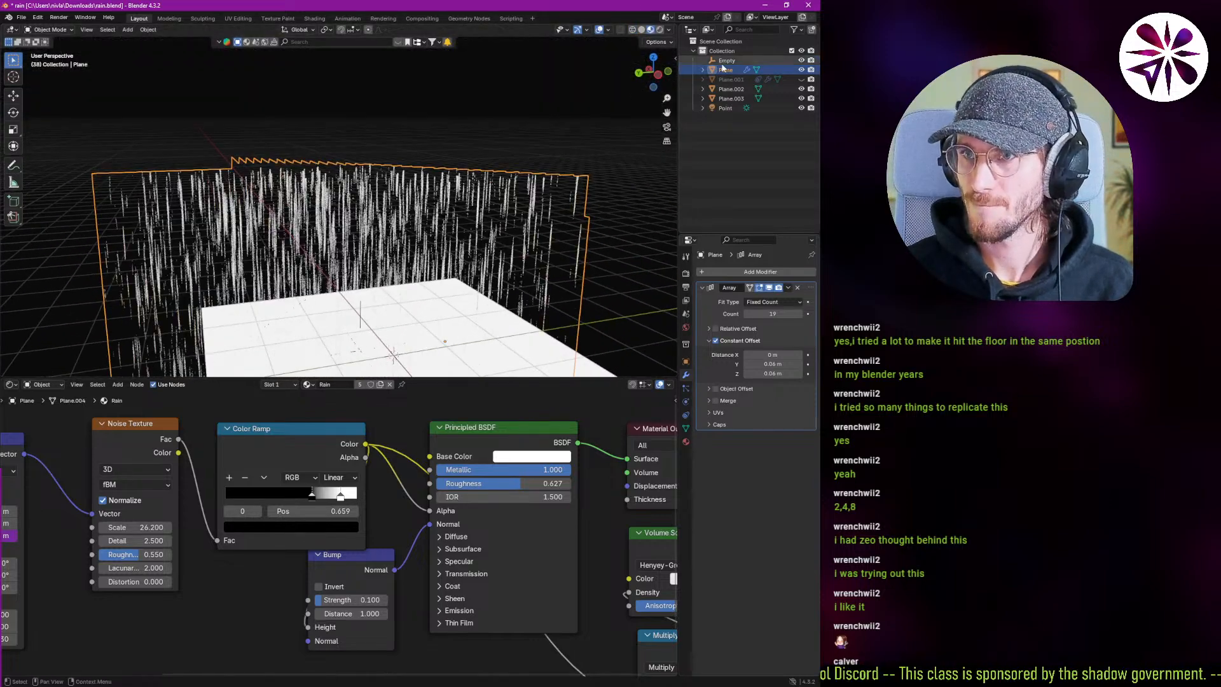
pyautogui.click(726, 108)
pyautogui.click(686, 402)
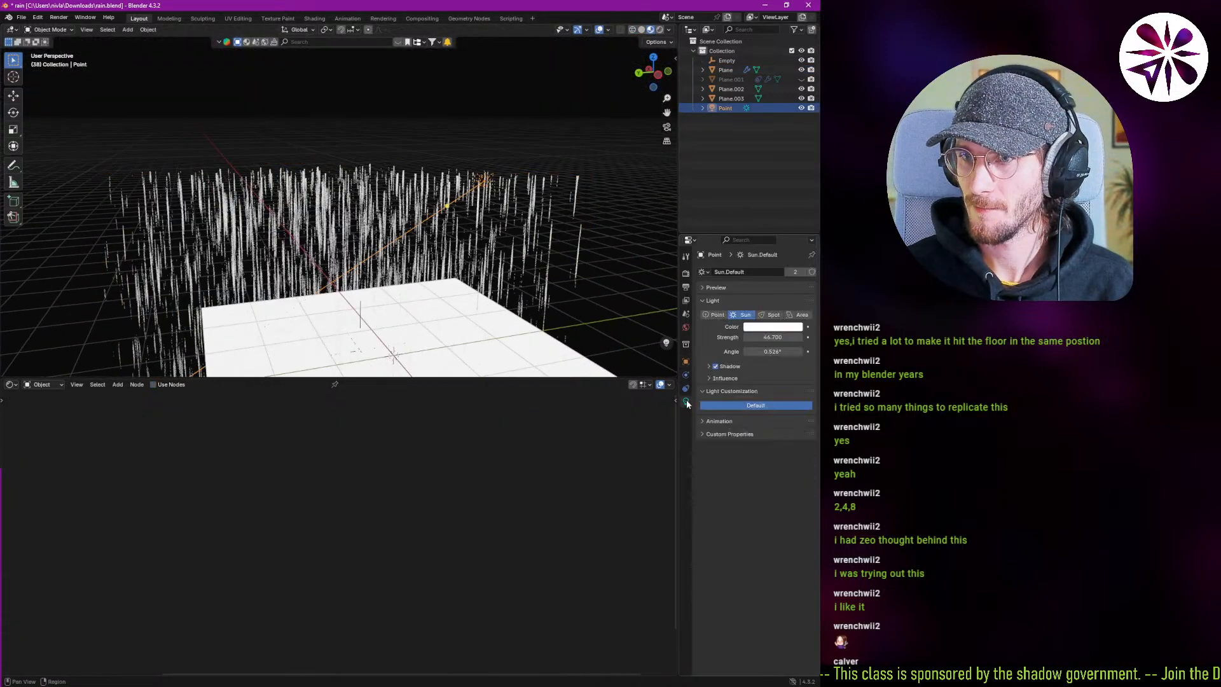
pyautogui.click(718, 315)
# Move the point light above the floor into the middle of the arrayed rain planes, checking its placement from different angles.
pyautogui.press('g')
pyautogui.click(433, 302)
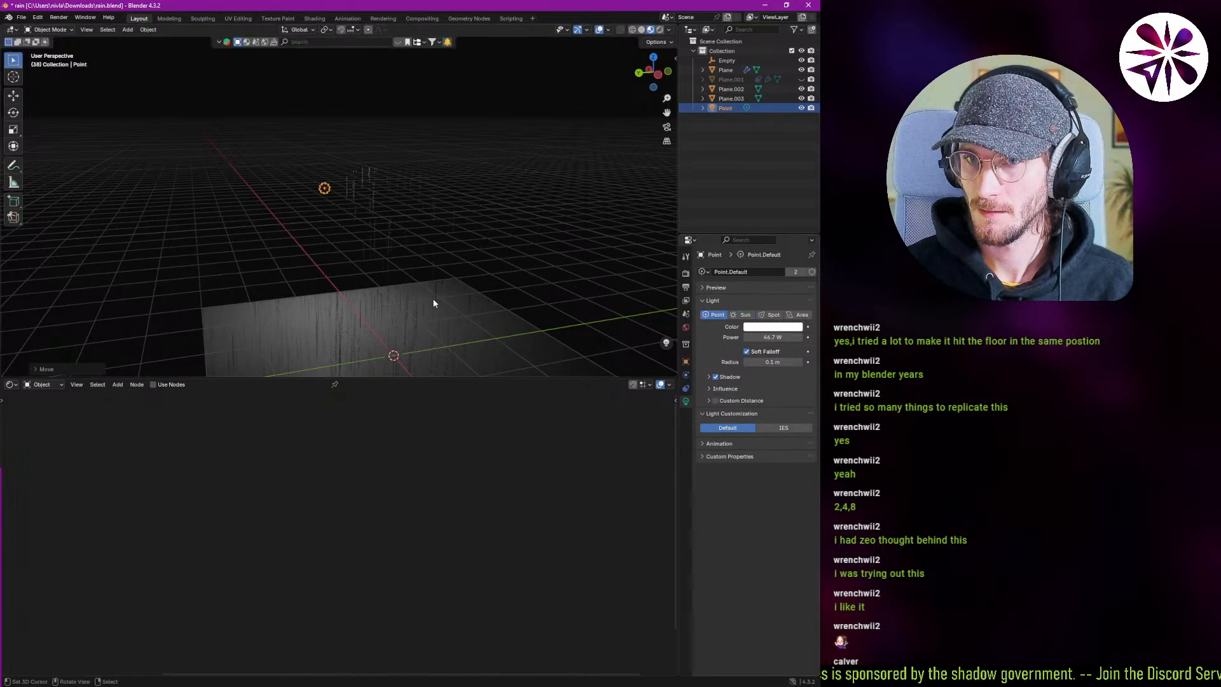
pyautogui.scroll(2, 423, 318)
pyautogui.moveTo(422, 317); pyautogui.dragTo(303, 267, button='middle')
pyautogui.press('g')
pyautogui.click(521, 288)
pyautogui.moveTo(375, 246)
pyautogui.keyDown('shift'); pyautogui.mouseDown(button='middle')
pyautogui.moveTo(311, 217)
pyautogui.moveTo(340, 246)
pyautogui.moveTo(455, 251)
pyautogui.moveTo(389, 231)
pyautogui.moveTo(295, 238)
pyautogui.moveTo(354, 255)
pyautogui.moveTo(380, 223)
pyautogui.moveTo(360, 231)
pyautogui.mouseUp(button='middle'); pyautogui.keyUp('shift')
pyautogui.press('g')
pyautogui.click(365, 233)
# Play the rain animation and examine the streaks lit around the point light.
pyautogui.press('space')
pyautogui.press('space')
pyautogui.keyDown('shift'); pyautogui.moveTo(337, 185); pyautogui.dragTo(351, 248, button='middle'); pyautogui.keyUp('shift')
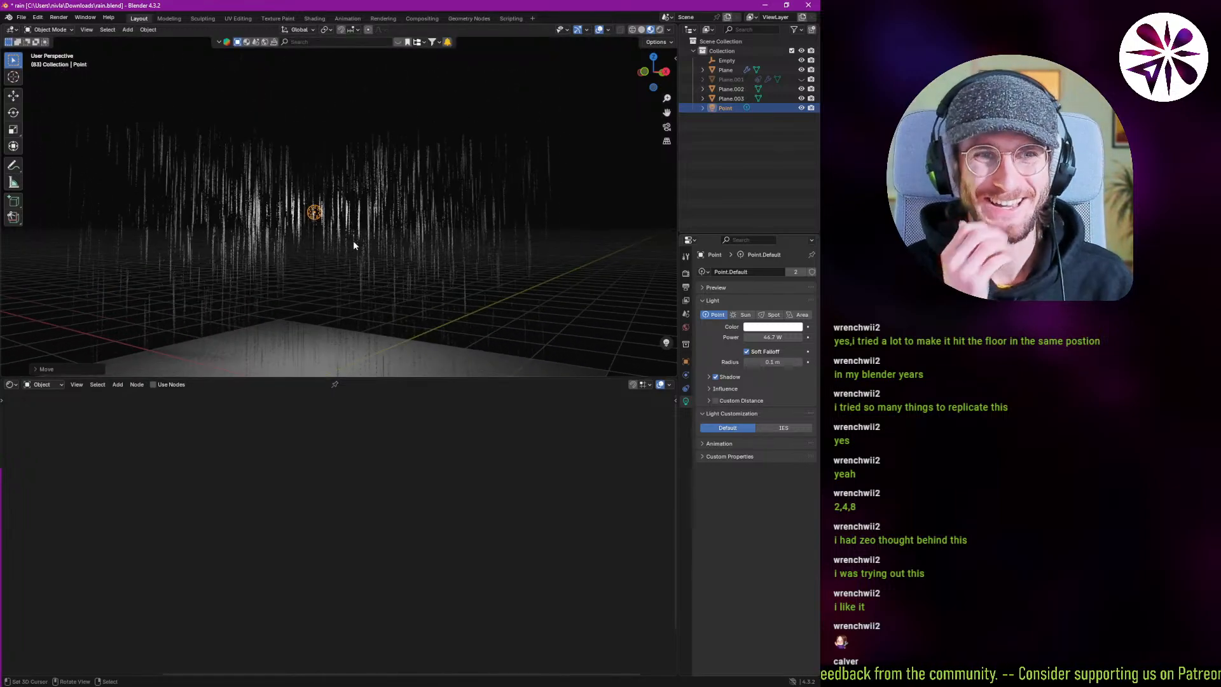
pyautogui.press('space')
pyautogui.press('Escape')
pyautogui.scroll(3, 355, 247)
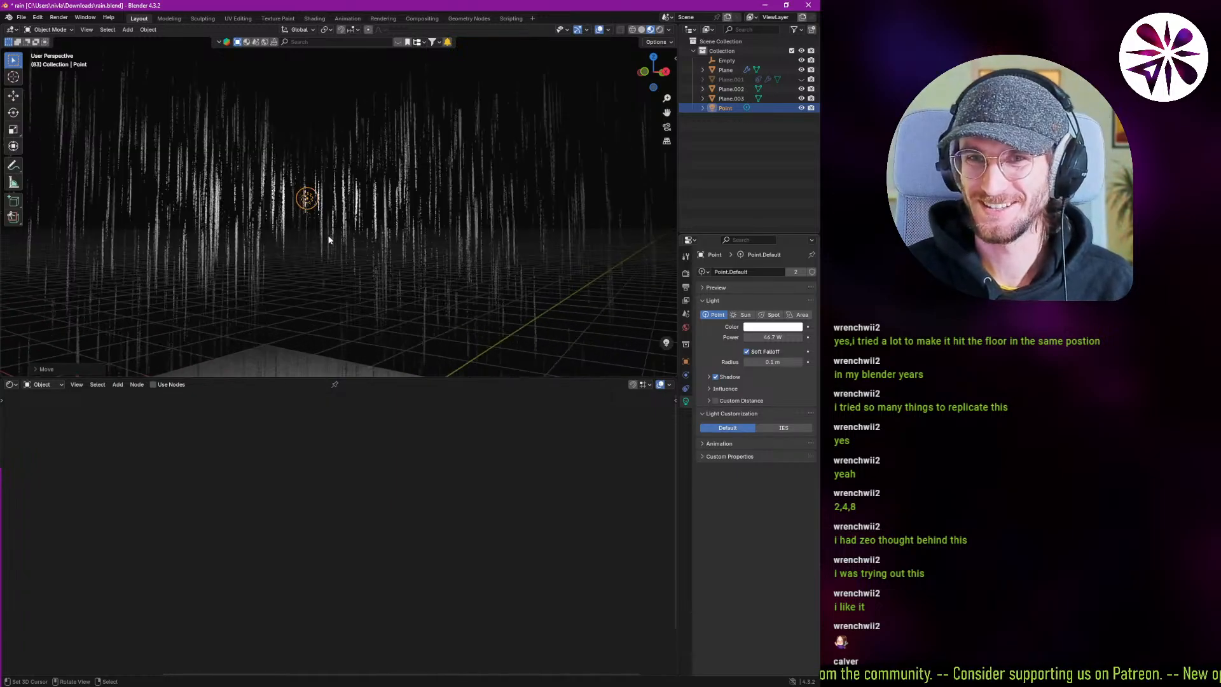
# Replay the animation close to the floor and examine the rain streaks and their shadows where they meet it.
pyautogui.moveTo(330, 240); pyautogui.dragTo(324, 259, button='middle')
pyautogui.keyDown('shift'); pyautogui.moveTo(324, 260); pyautogui.dragTo(368, 254, button='middle'); pyautogui.keyUp('shift')
pyautogui.keyDown('shift'); pyautogui.moveTo(367, 254); pyautogui.dragTo(366, 152, button='middle'); pyautogui.keyUp('shift')
pyautogui.scroll(3, 344, 313)
pyautogui.moveTo(343, 312)
pyautogui.mouseDown(button='middle')
pyautogui.moveTo(364, 340)
pyautogui.moveTo(375, 277)
pyautogui.moveTo(395, 375)
pyautogui.moveTo(383, 92)
pyautogui.moveTo(400, 116)
pyautogui.moveTo(354, 250)
pyautogui.mouseUp(button='middle')
pyautogui.press('space')
pyautogui.press('space')
pyautogui.scroll(3, 362, 333)
pyautogui.scroll(-8, 344, 244)
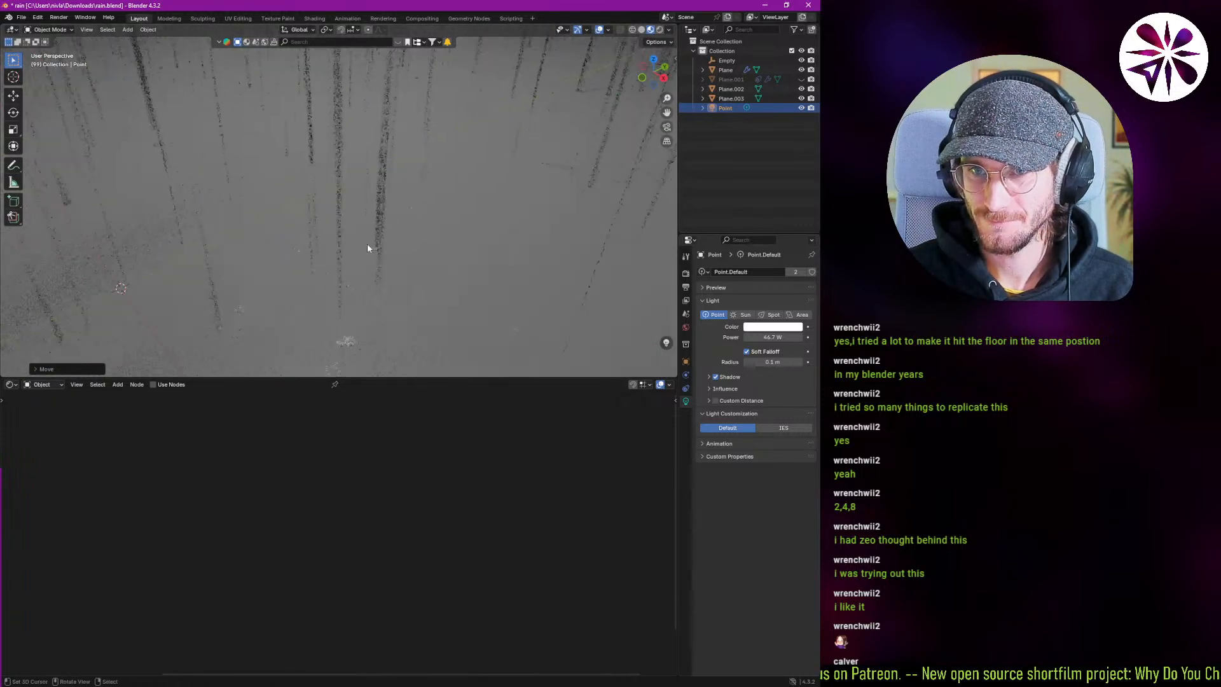
pyautogui.keyDown('shift'); pyautogui.moveTo(374, 205); pyautogui.dragTo(369, 249, button='middle'); pyautogui.keyUp('shift')
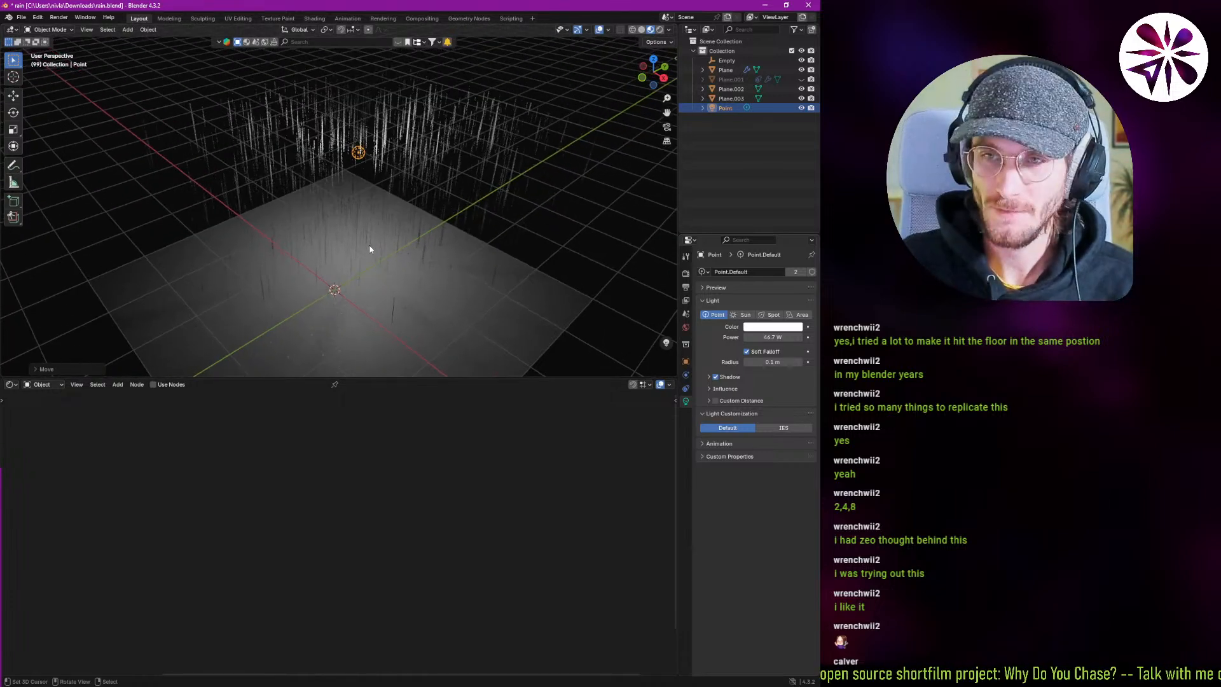
pyautogui.moveTo(368, 255); pyautogui.dragTo(380, 277, button='middle')
pyautogui.keyDown('shift'); pyautogui.moveTo(383, 269); pyautogui.dragTo(371, 234, button='middle'); pyautogui.keyUp('shift')
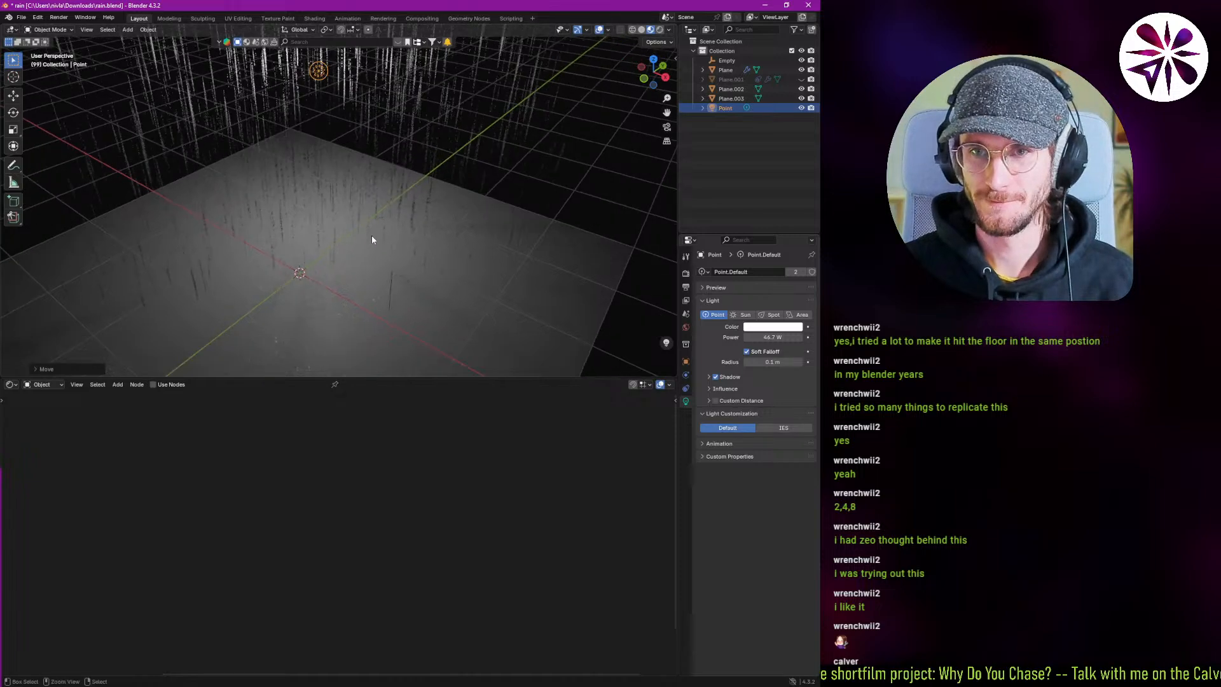
# Save the scene as a new file in Downloads, adding the author's name and a version number after "rain".
pyautogui.hotkey('ctrl', 'shift', 's')
pyautogui.click(293, 471)
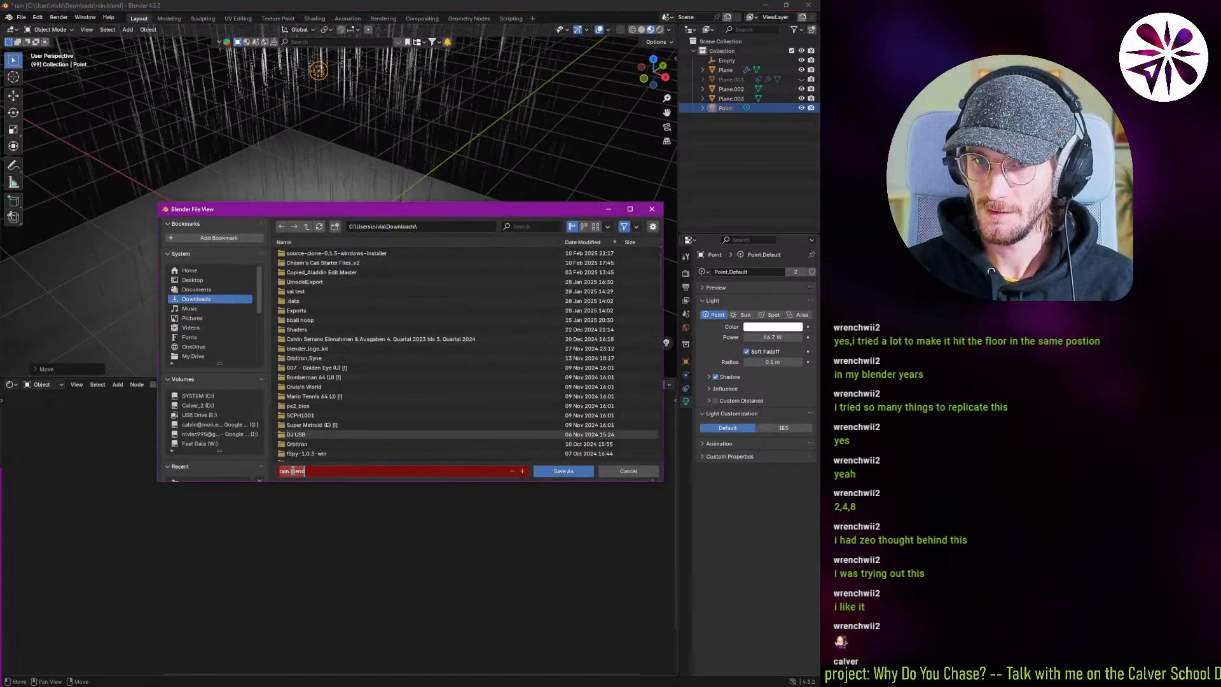
pyautogui.click(291, 472)
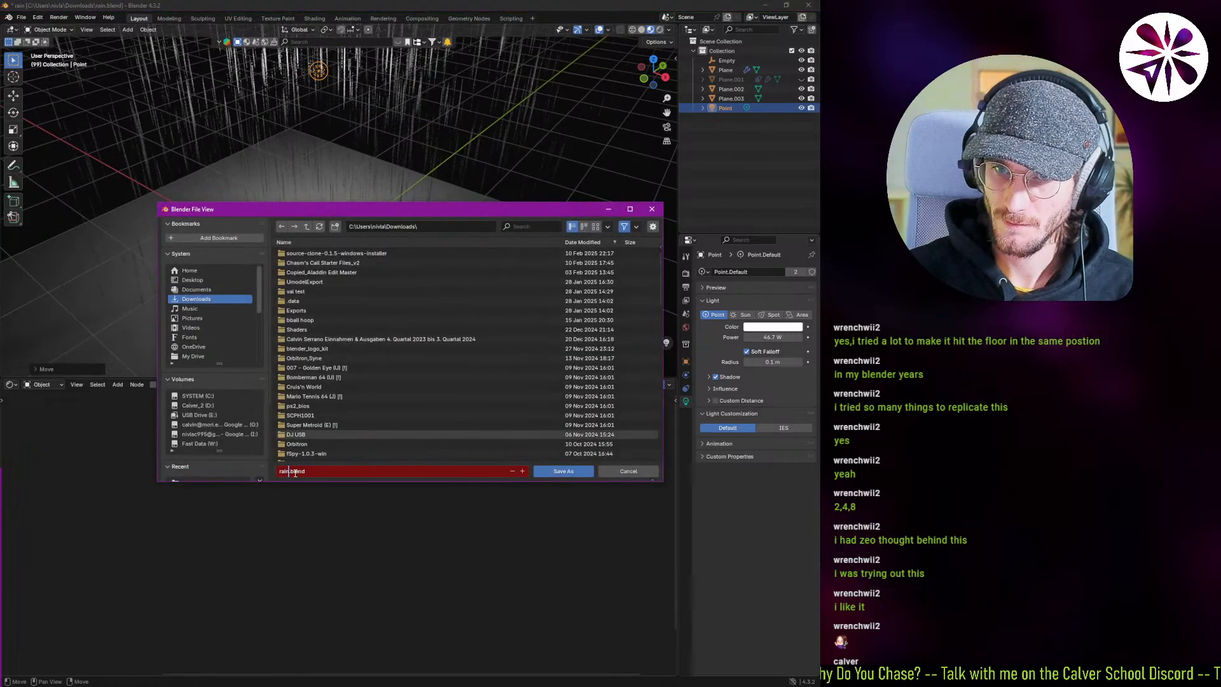
pyautogui.write('calvin v3')
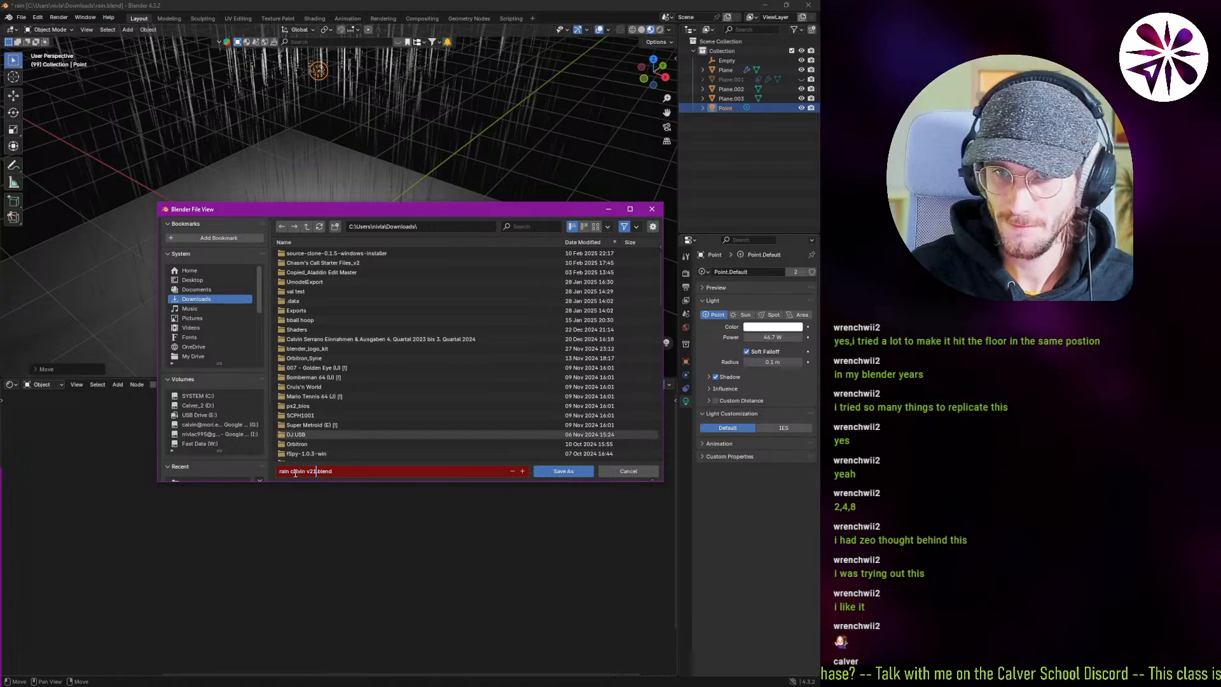
# Save the scene as rain calvin v1.blend and attach that file from Downloads to the rain submission post in Discord.
pyautogui.press('Return')
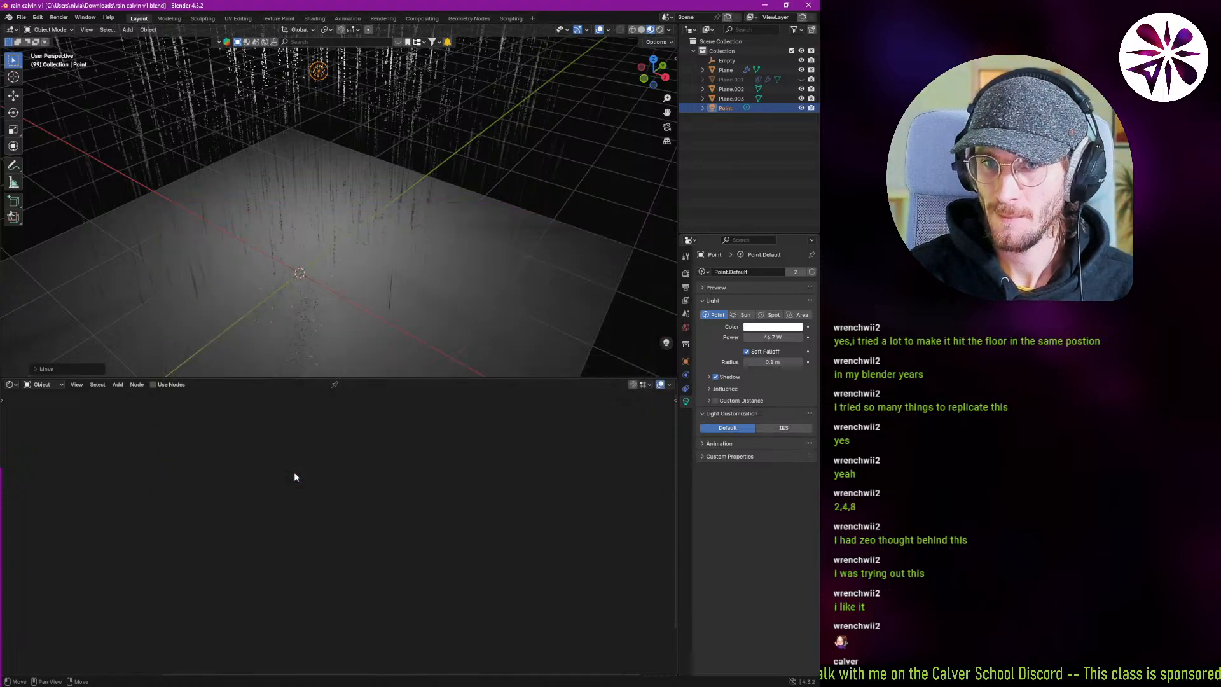
pyautogui.moveTo(202, 283); pyautogui.dragTo(305, 235, button='middle')
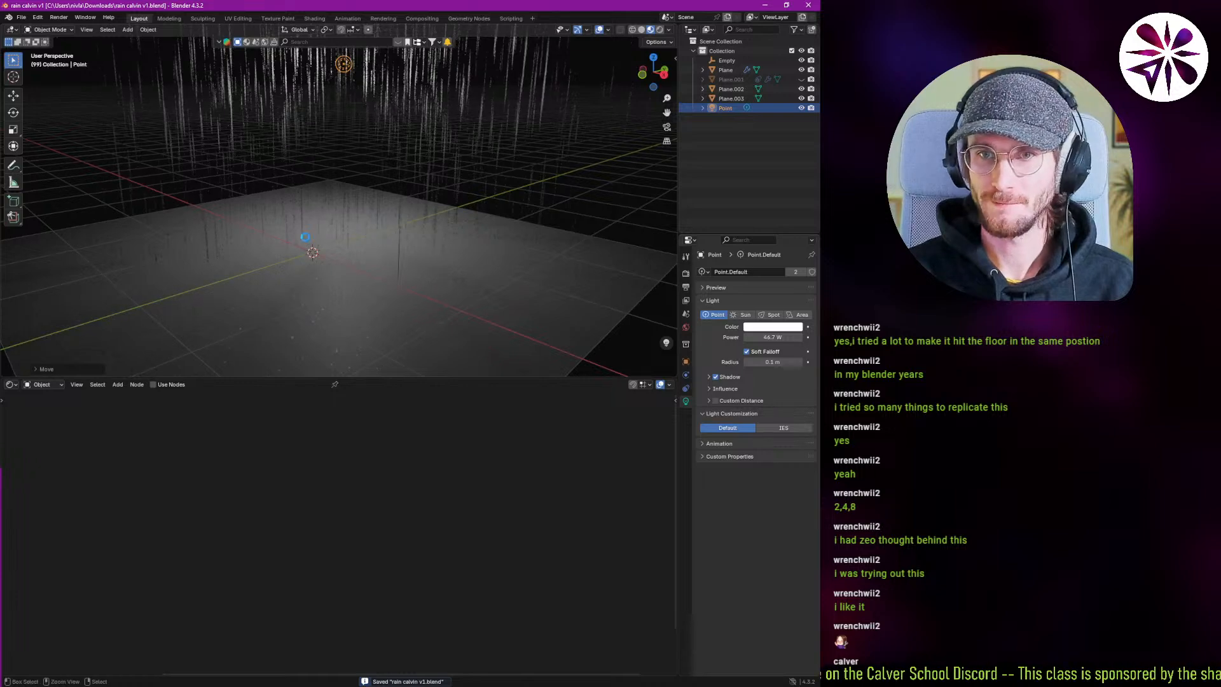
pyautogui.hotkey('alt', 'Tab')
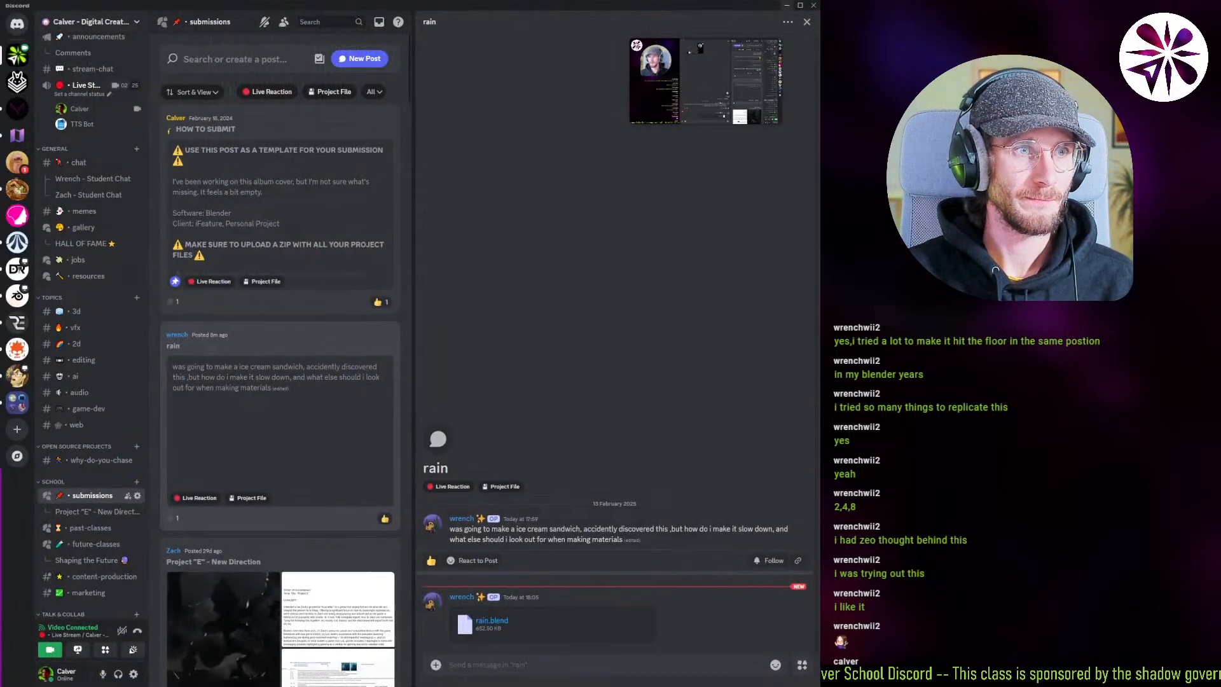
pyautogui.hotkey('alt', 'Tab')
pyautogui.click(172, 258)
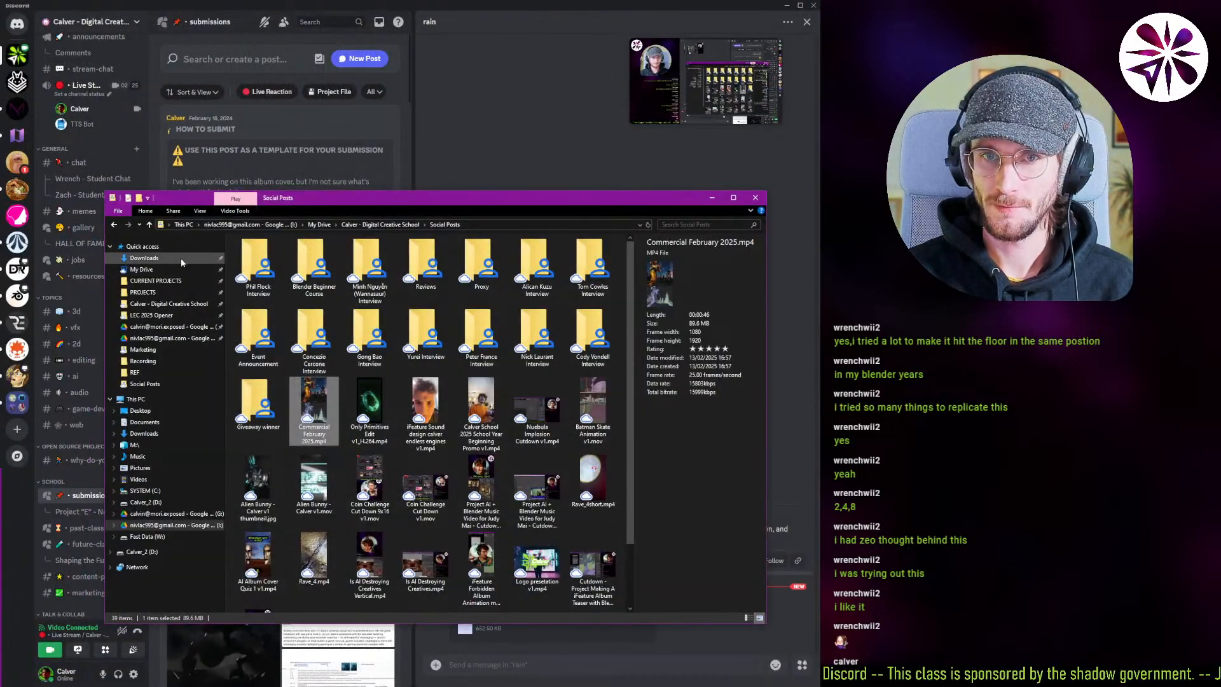
pyautogui.moveTo(290, 253); pyautogui.dragTo(623, 208)
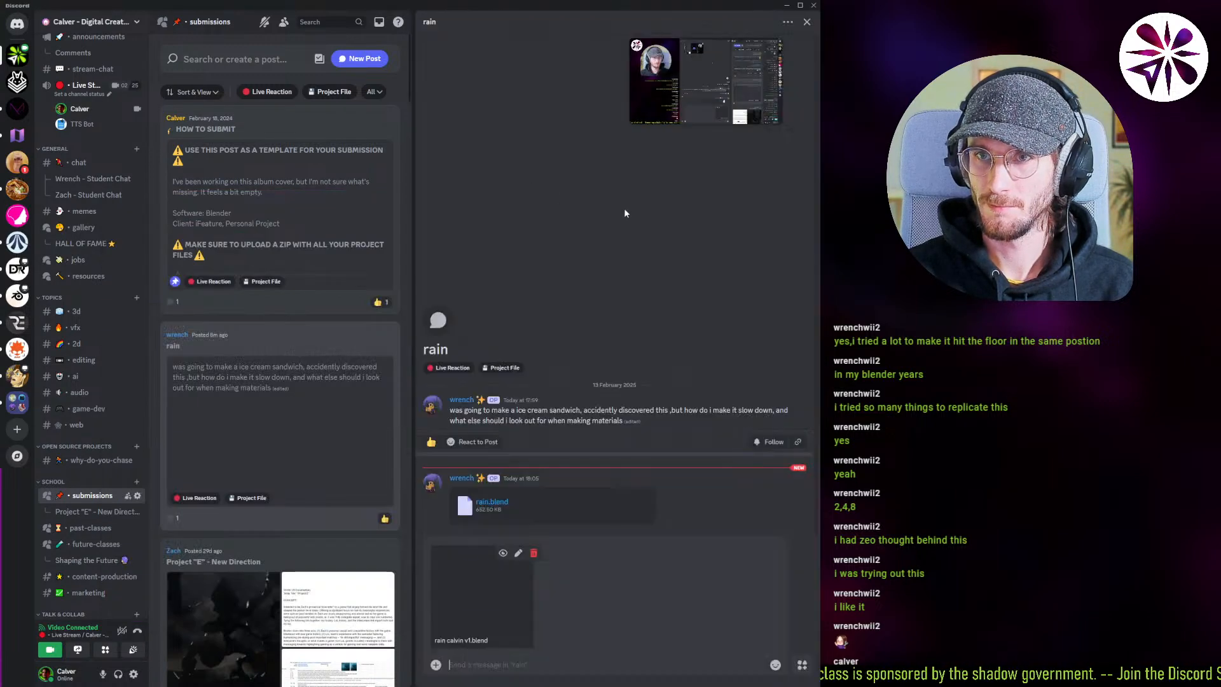
# Mention the post's author in the message and send it with the attached project file.
pyautogui.click(547, 664)
pyautogui.write('@wre')
pyautogui.press('Return')
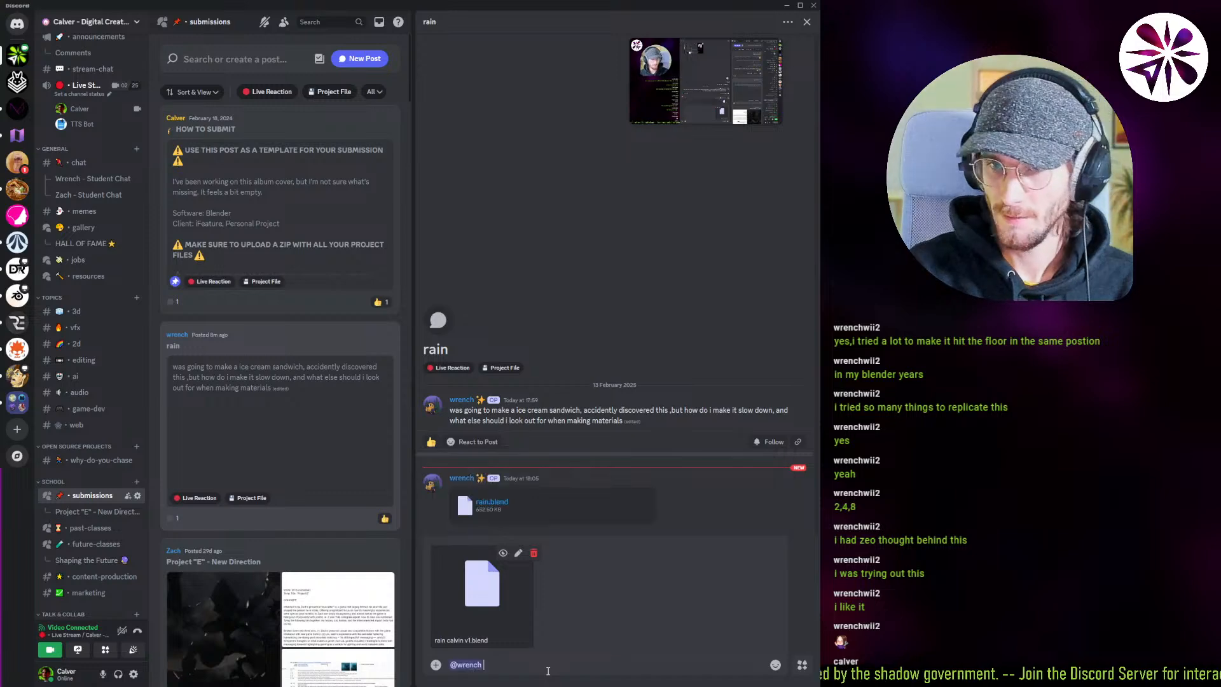
pyautogui.press('Return')
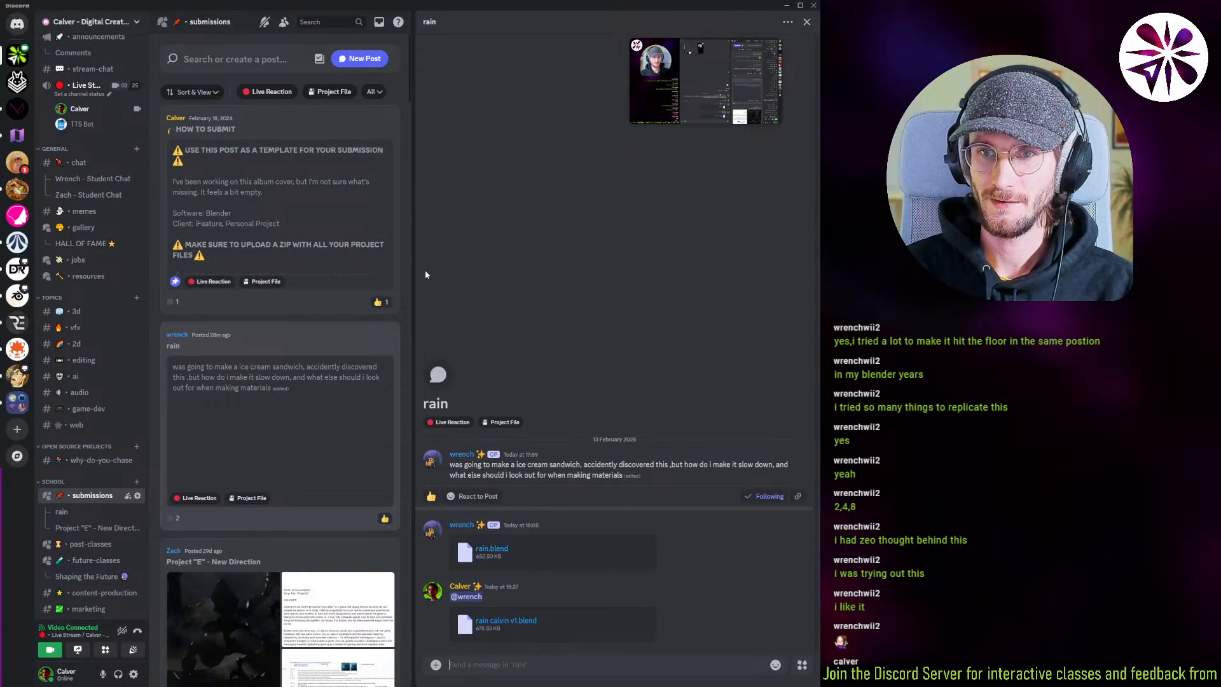
# Give the rain submission post a thumbs-up reaction and close the post.
pyautogui.click(431, 496)
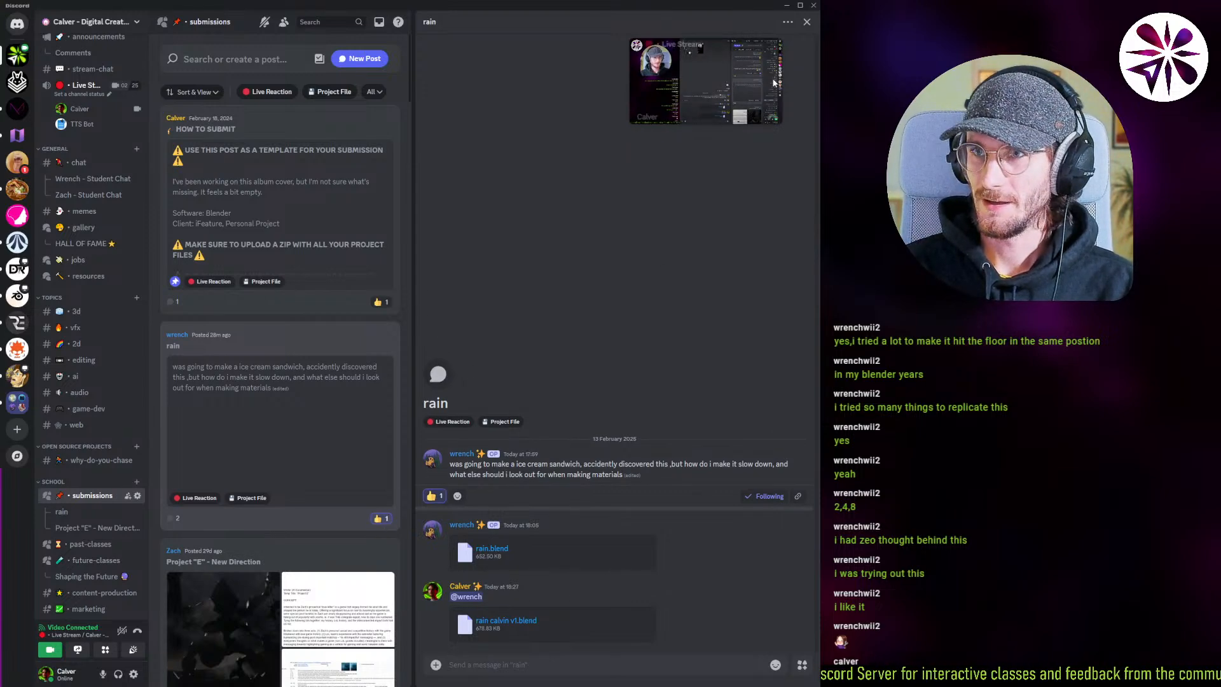
pyautogui.click(807, 21)
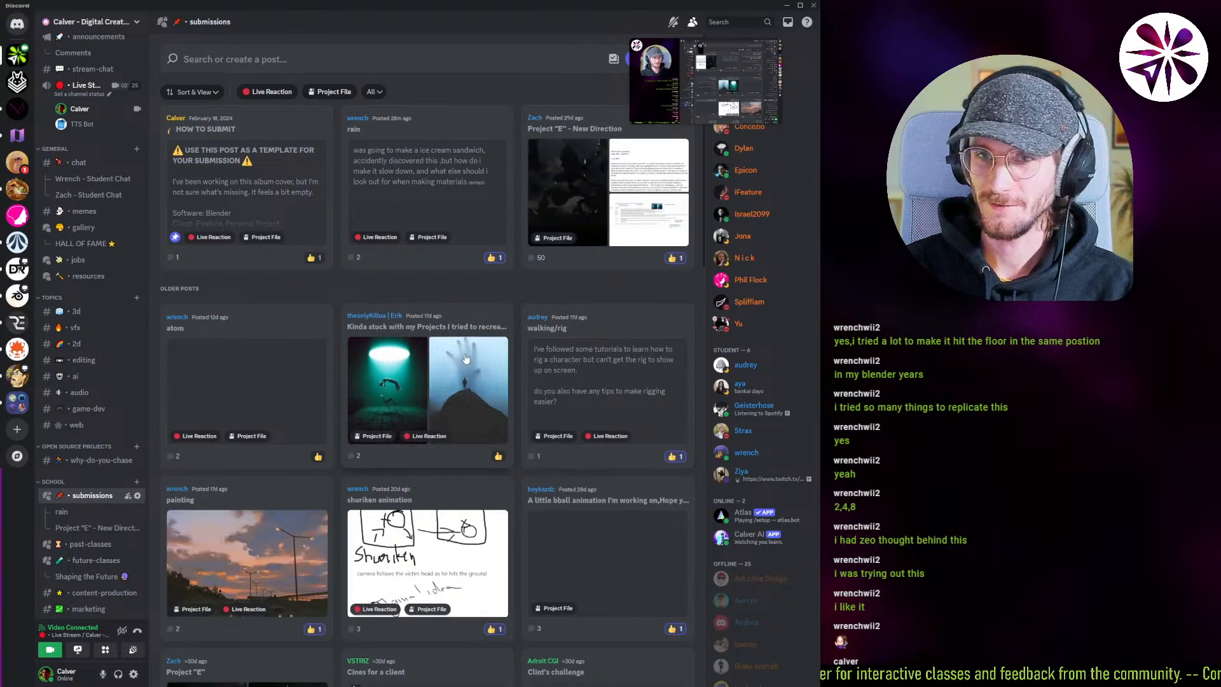
pyautogui.scroll(3, 113, 276)
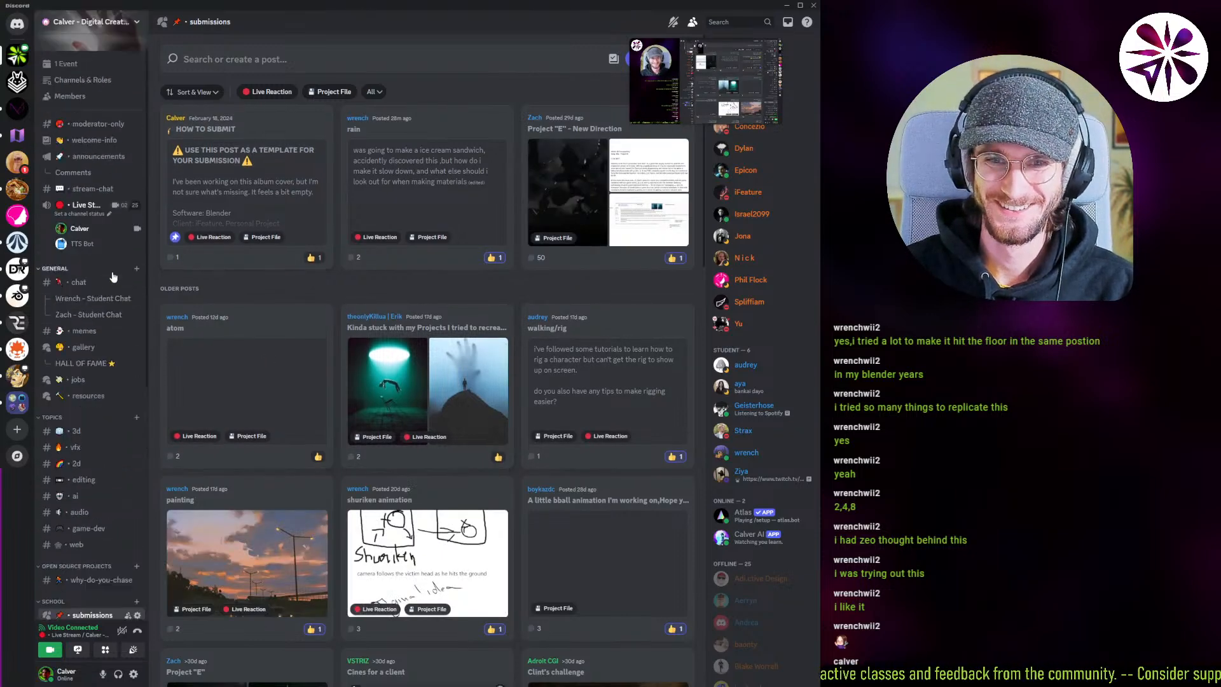
# Switch back to Blender and examine the rain and the point light above the floor plane.
pyautogui.click(789, 5)
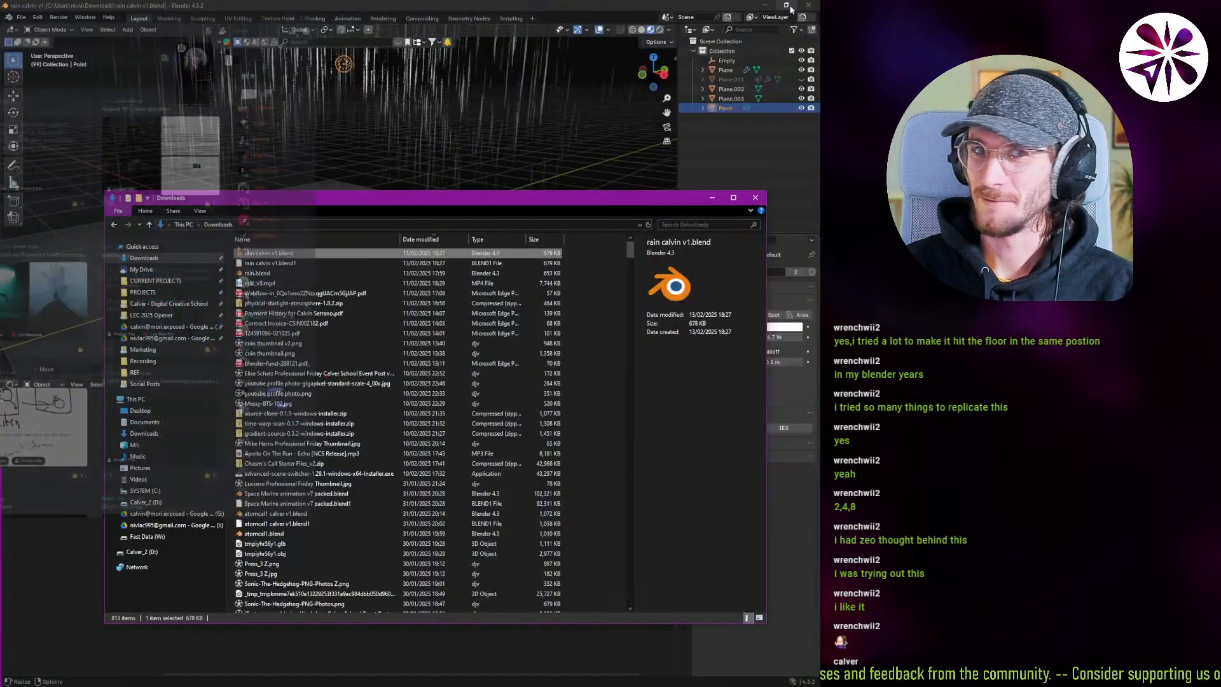
pyautogui.click(585, 9)
pyautogui.moveTo(450, 251); pyautogui.dragTo(364, 320, button='middle')
pyautogui.scroll(4, 381, 171)
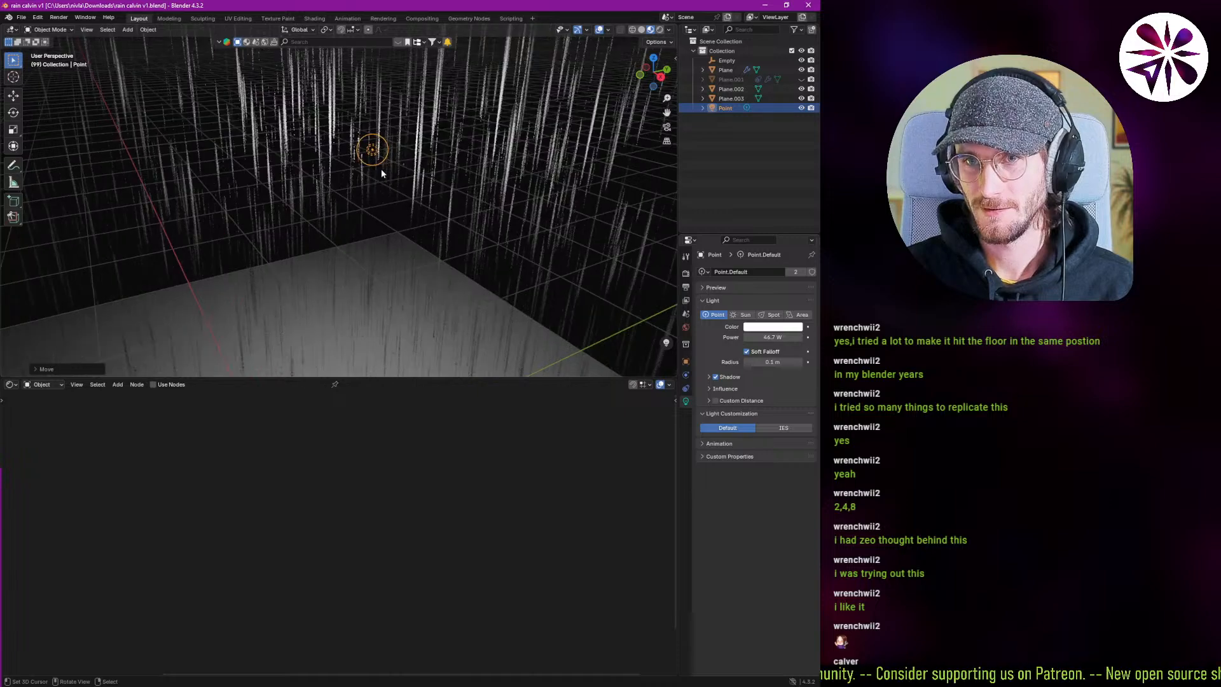
pyautogui.scroll(-3, 375, 175)
pyautogui.moveTo(366, 187); pyautogui.dragTo(341, 259, button='middle')
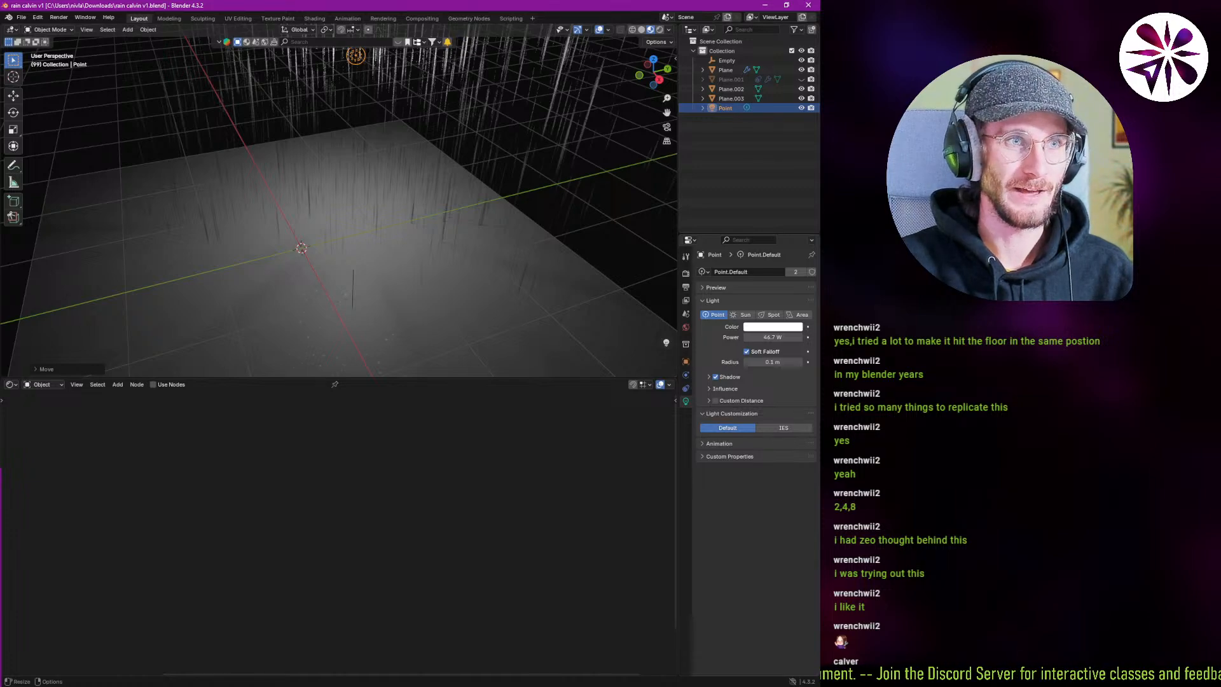
pyautogui.click(765, 5)
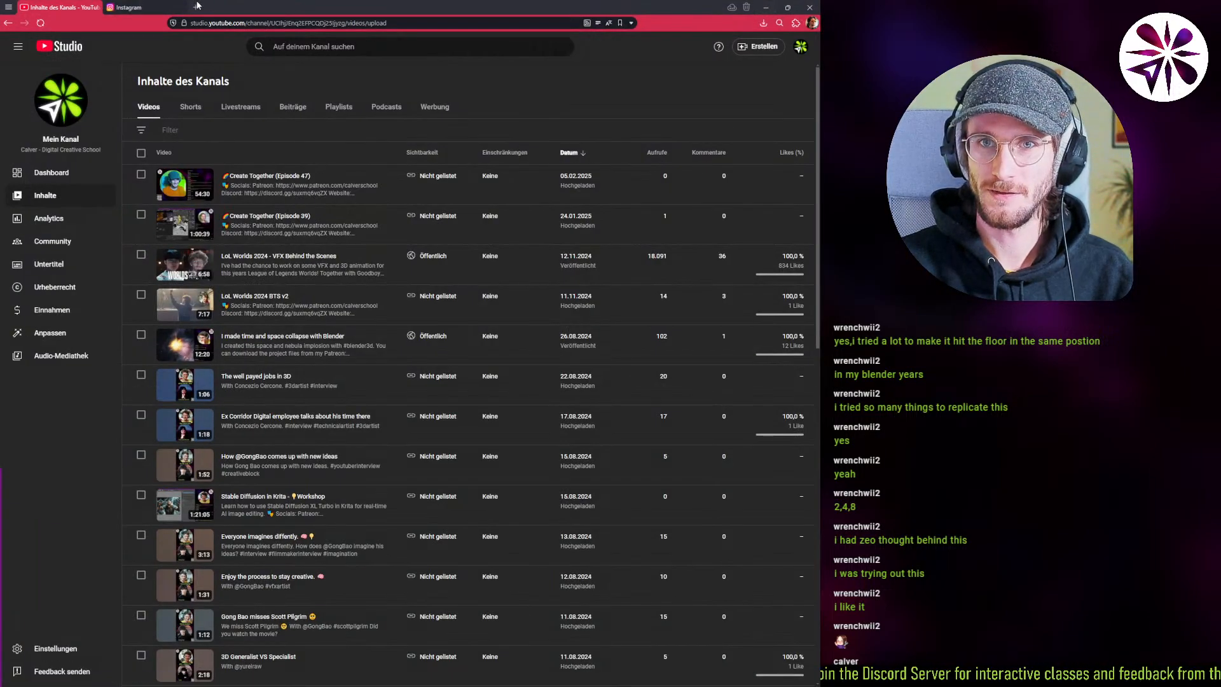
pyautogui.click(197, 5)
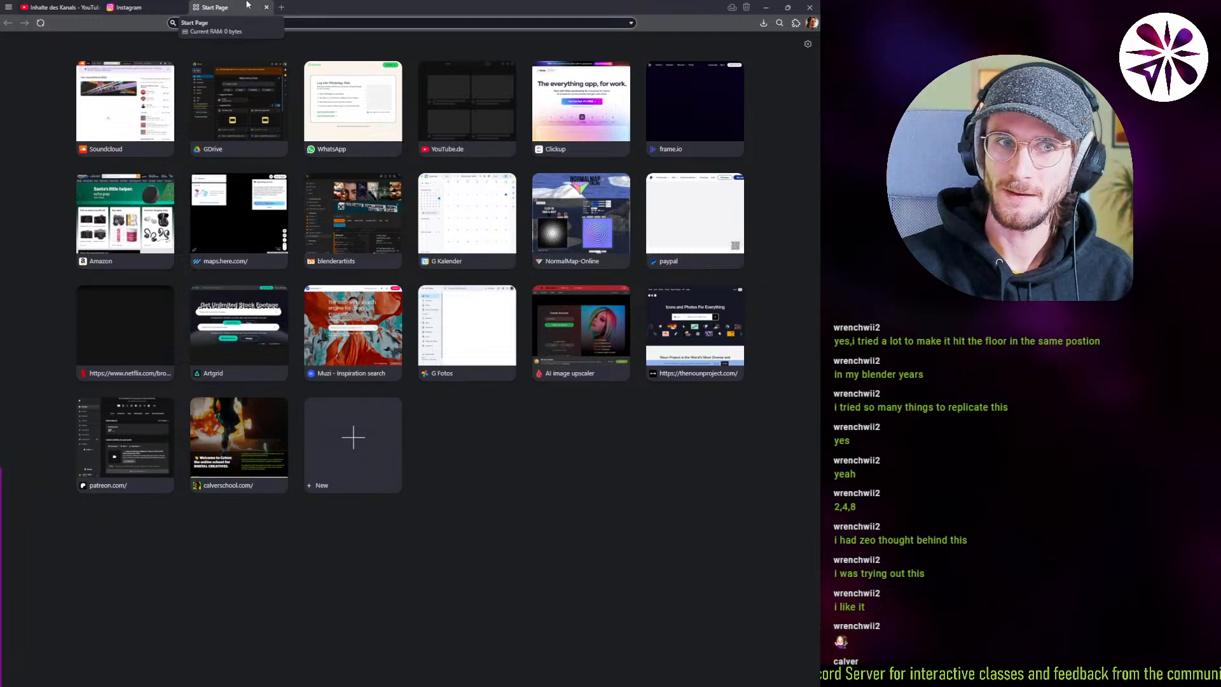
pyautogui.middleClick(248, 5)
pyautogui.click(766, 7)
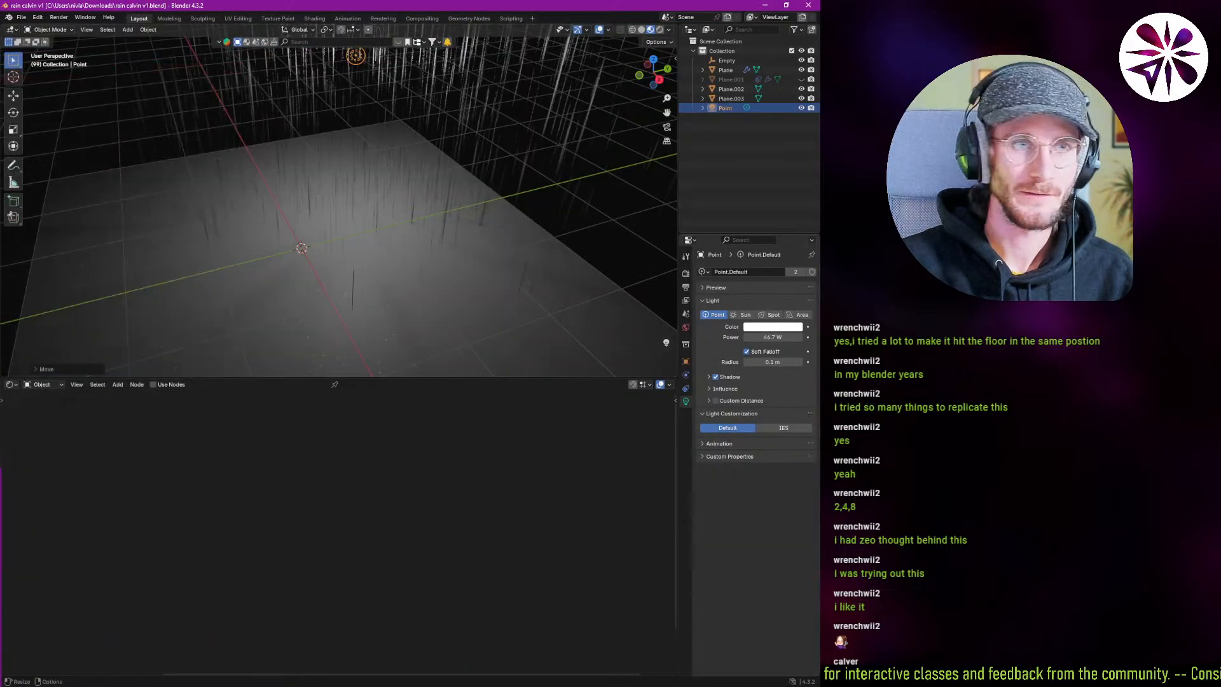
# Switch to Discord, open the welcome-info channel and copy the Membership link from the Socials message.
pyautogui.click(766, 6)
pyautogui.click(767, 6)
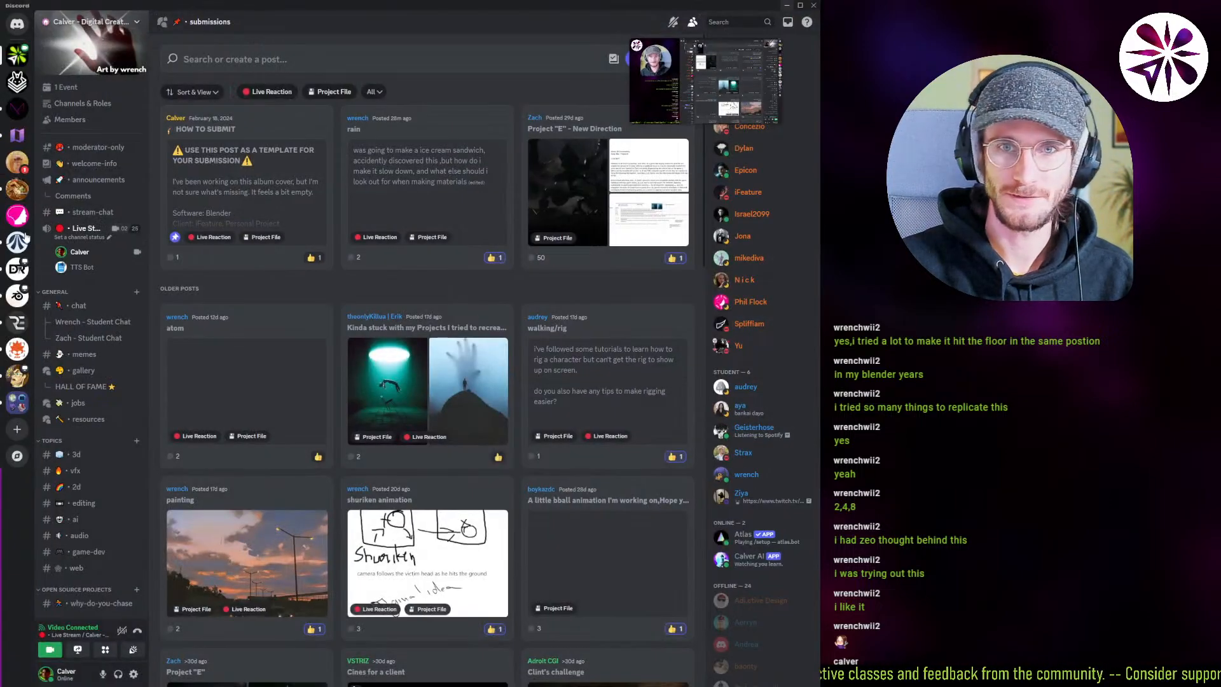
pyautogui.click(87, 167)
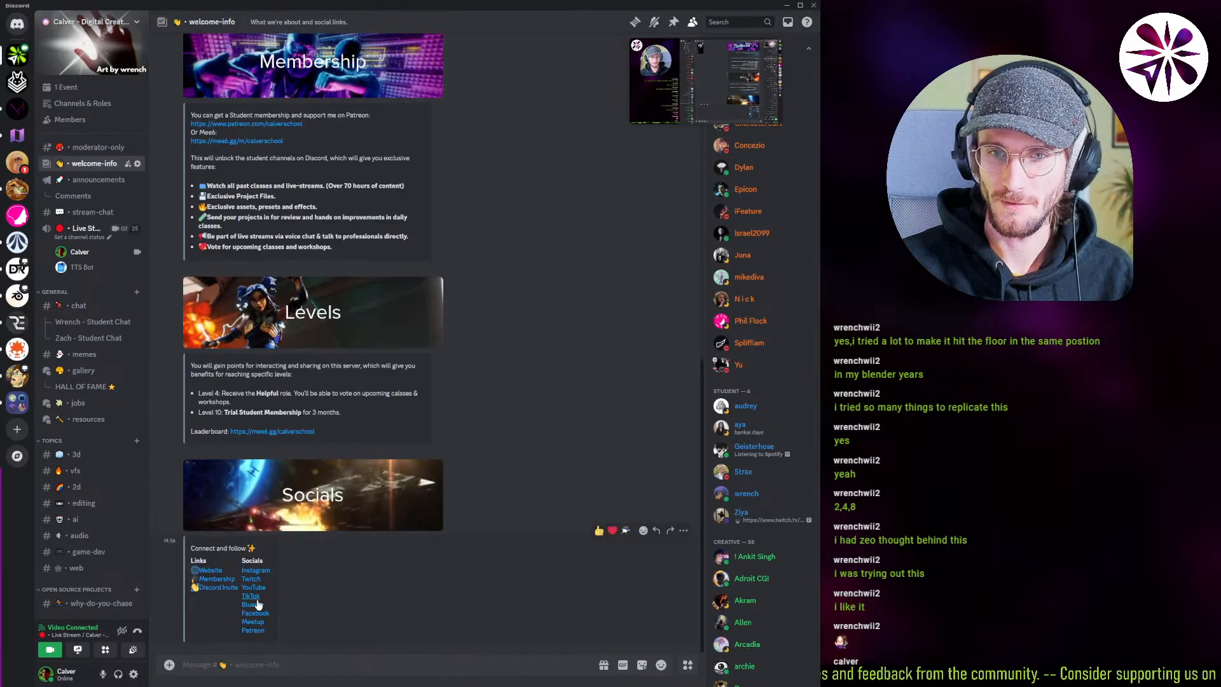
pyautogui.rightClick(224, 590)
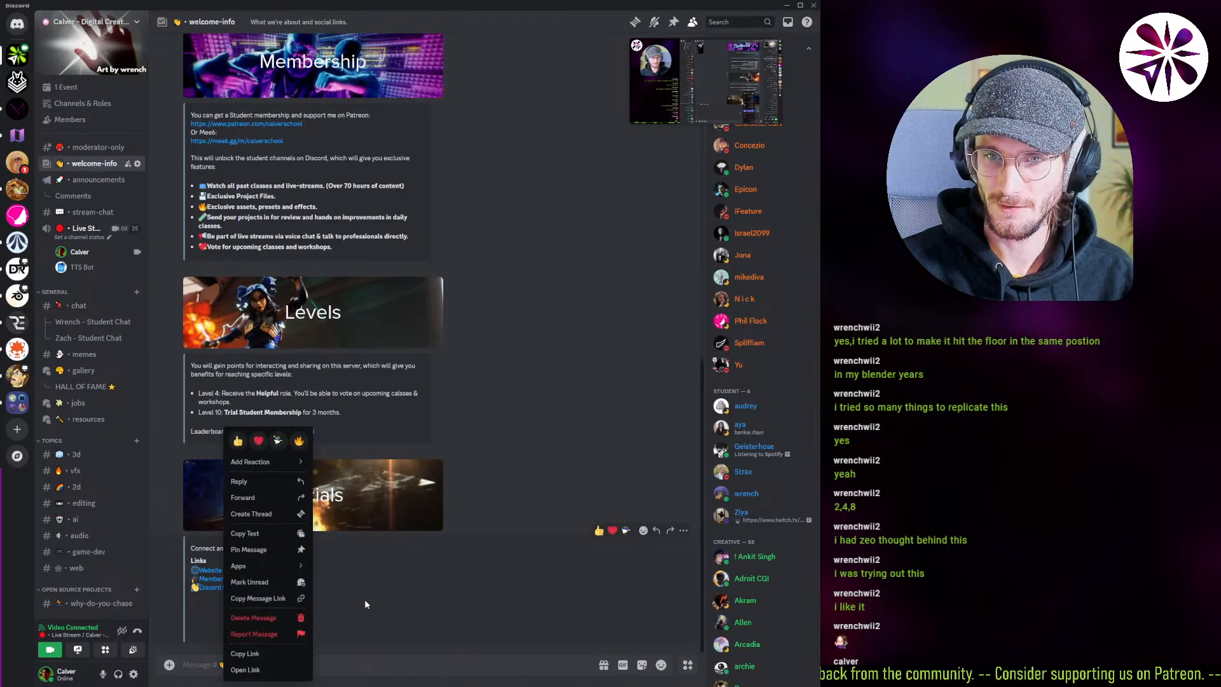
pyautogui.rightClick(223, 588)
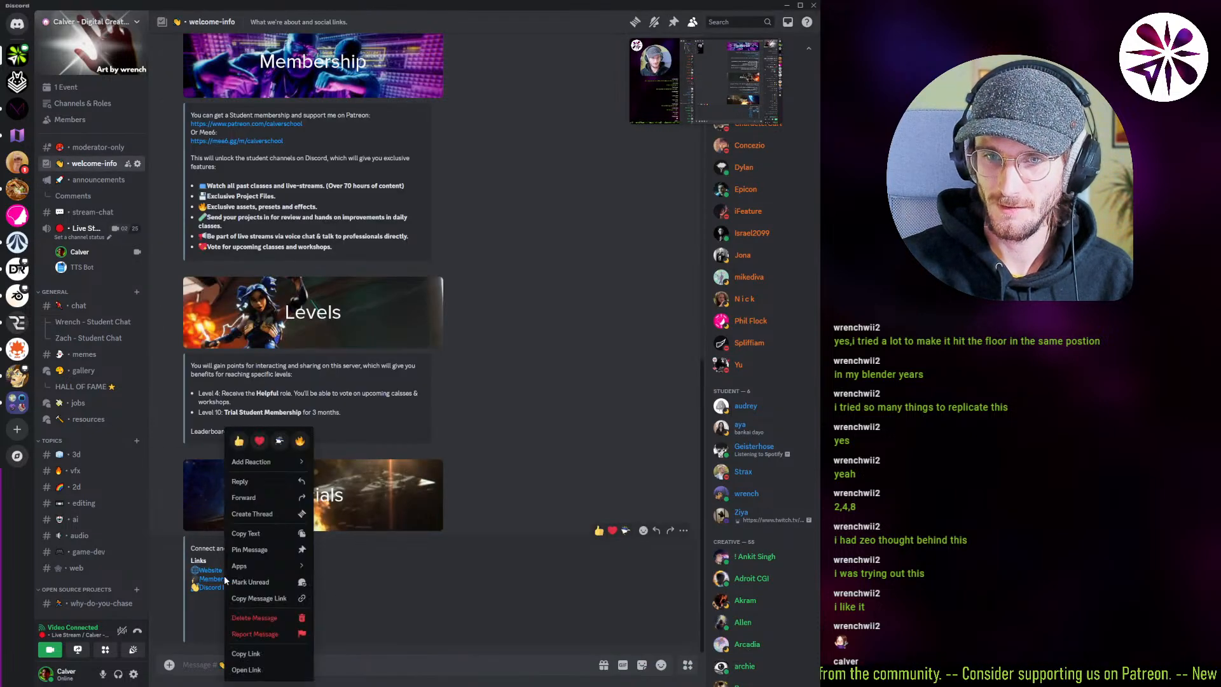
pyautogui.click(263, 654)
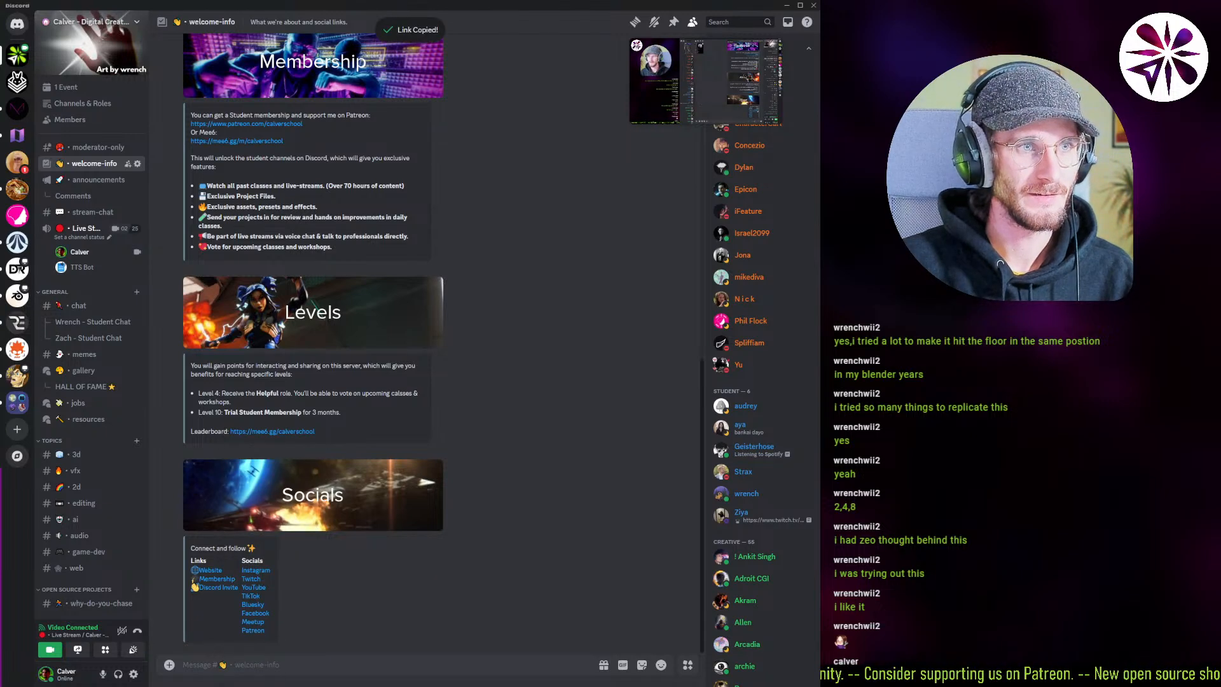
# Switch to the browser and open the copied membership link in a private window.
pyautogui.hotkey('alt', 'Tab')
pyautogui.hotkey('ctrl', 't')
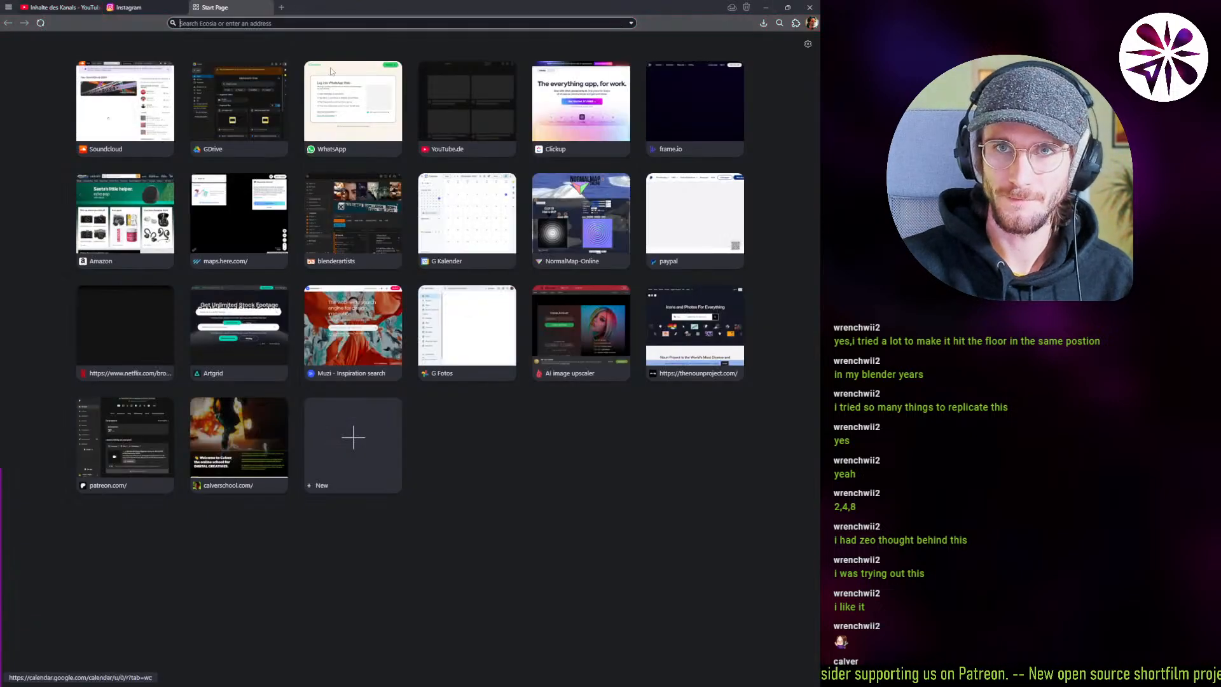
pyautogui.hotkey('ctrl', 'w')
pyautogui.hotkey('ctrl', 'shift', 'n')
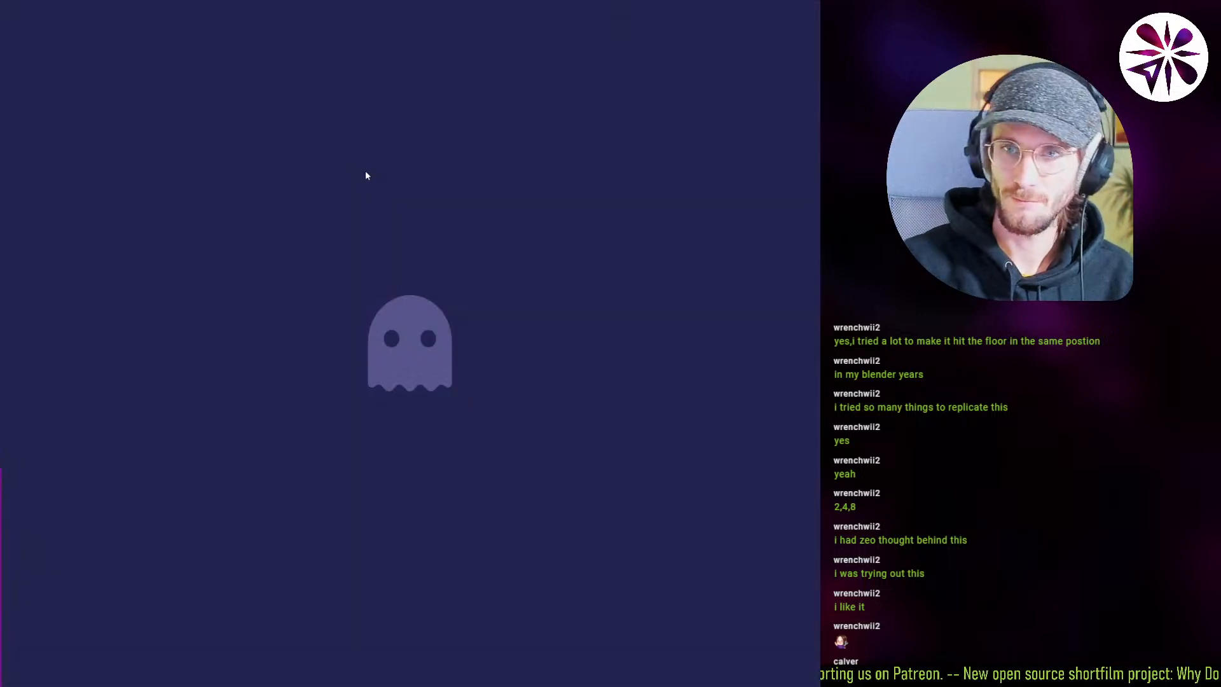
pyautogui.hotkey('ctrl', 'v')
pyautogui.press('Return')
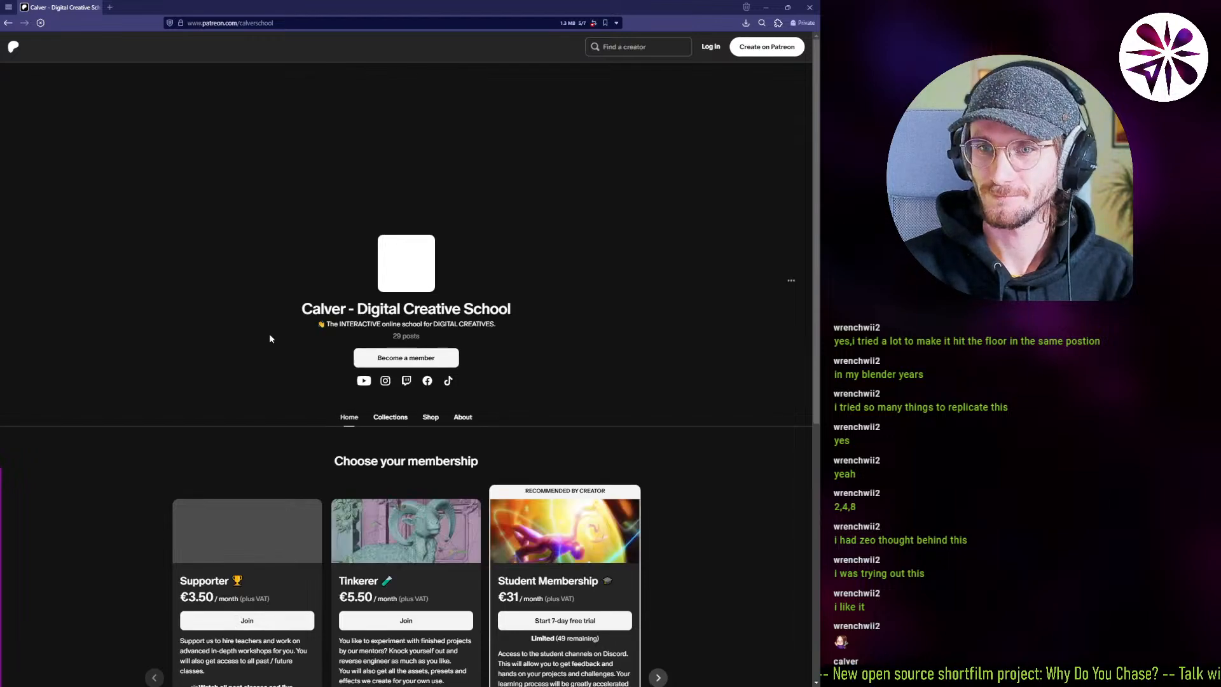
# Review the membership tiers on the Patreon page, from Supporter through Rising Star.
pyautogui.scroll(-3, 104, 435)
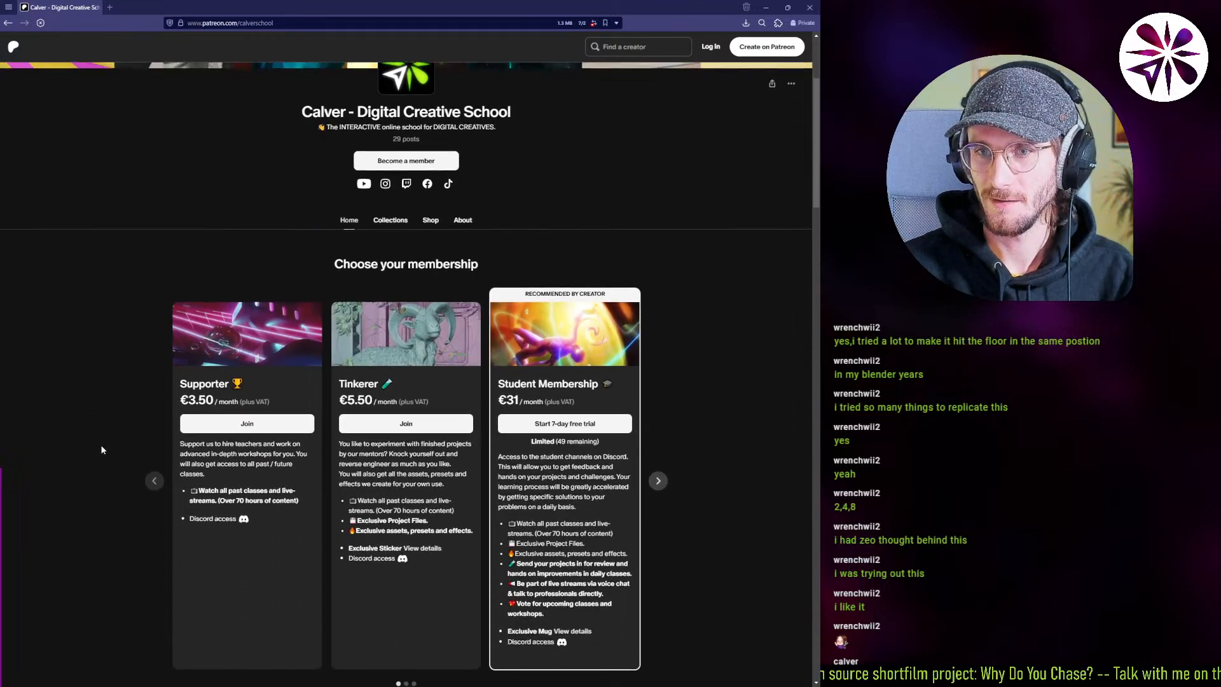
pyautogui.scroll(-2, 101, 444)
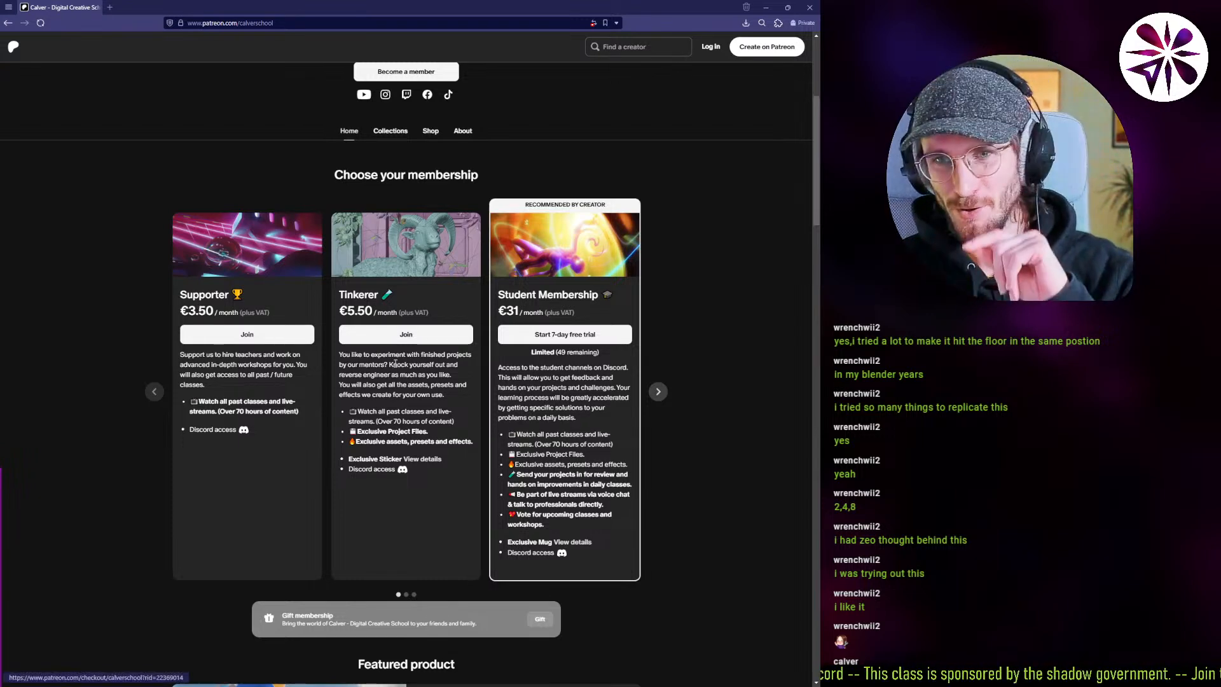
pyautogui.click(658, 391)
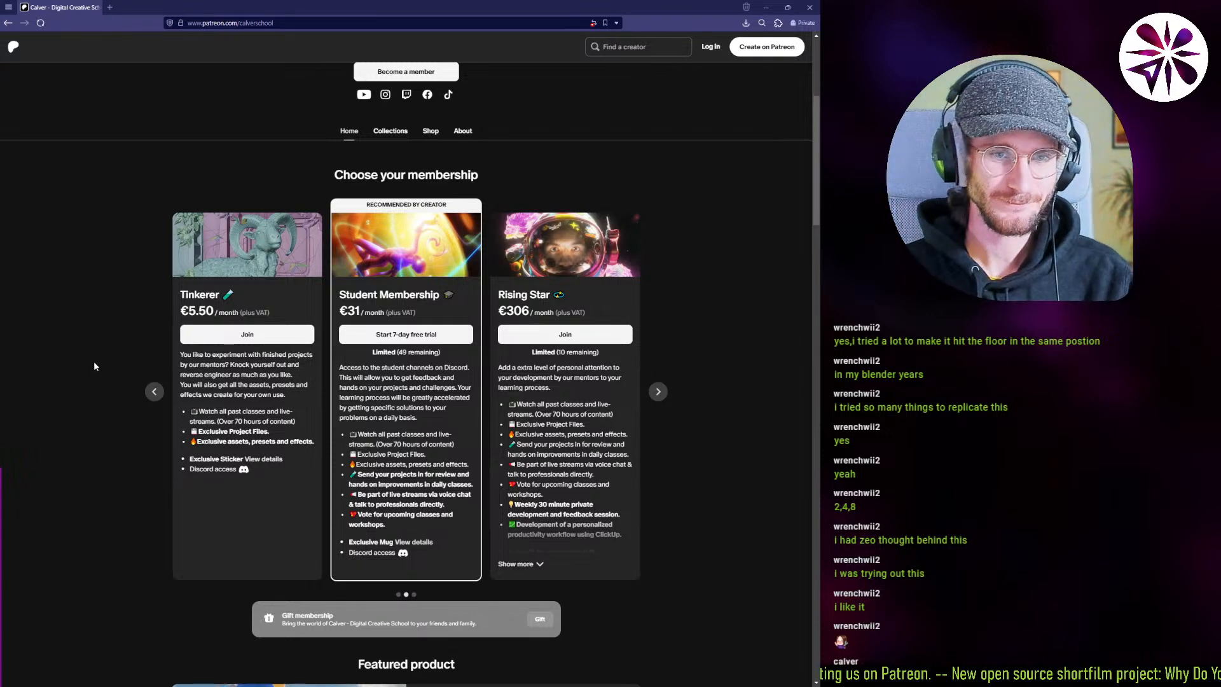
pyautogui.scroll(4, 66, 311)
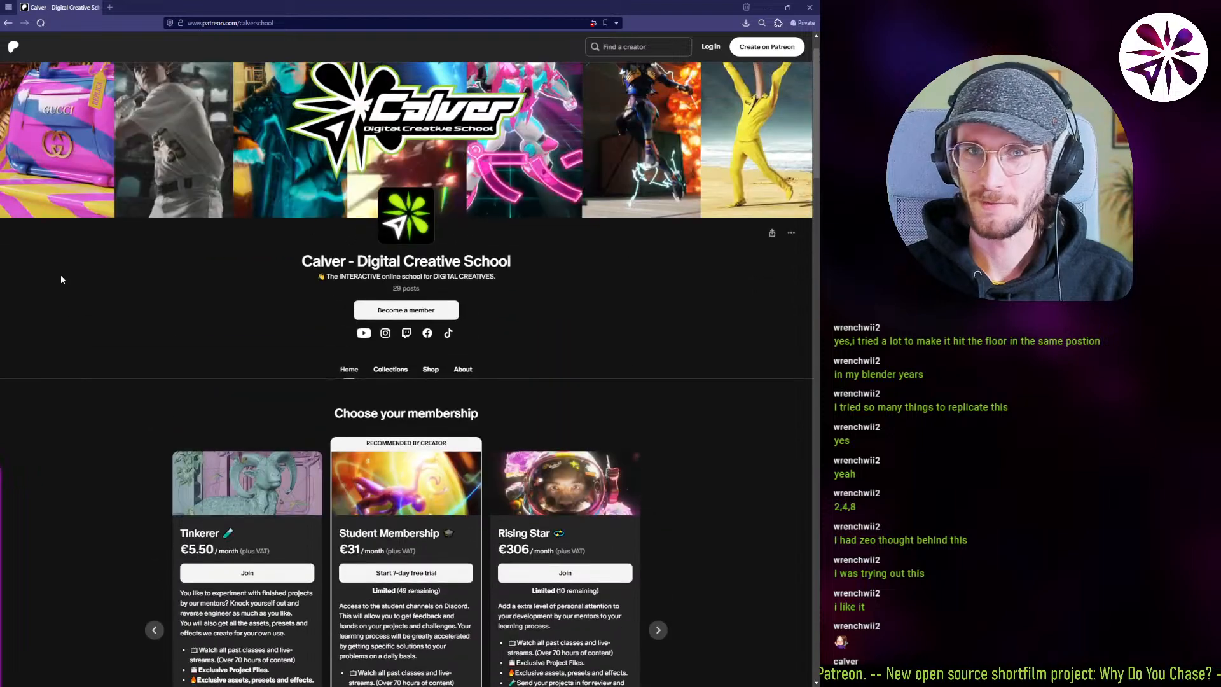
pyautogui.scroll(1, 124, 346)
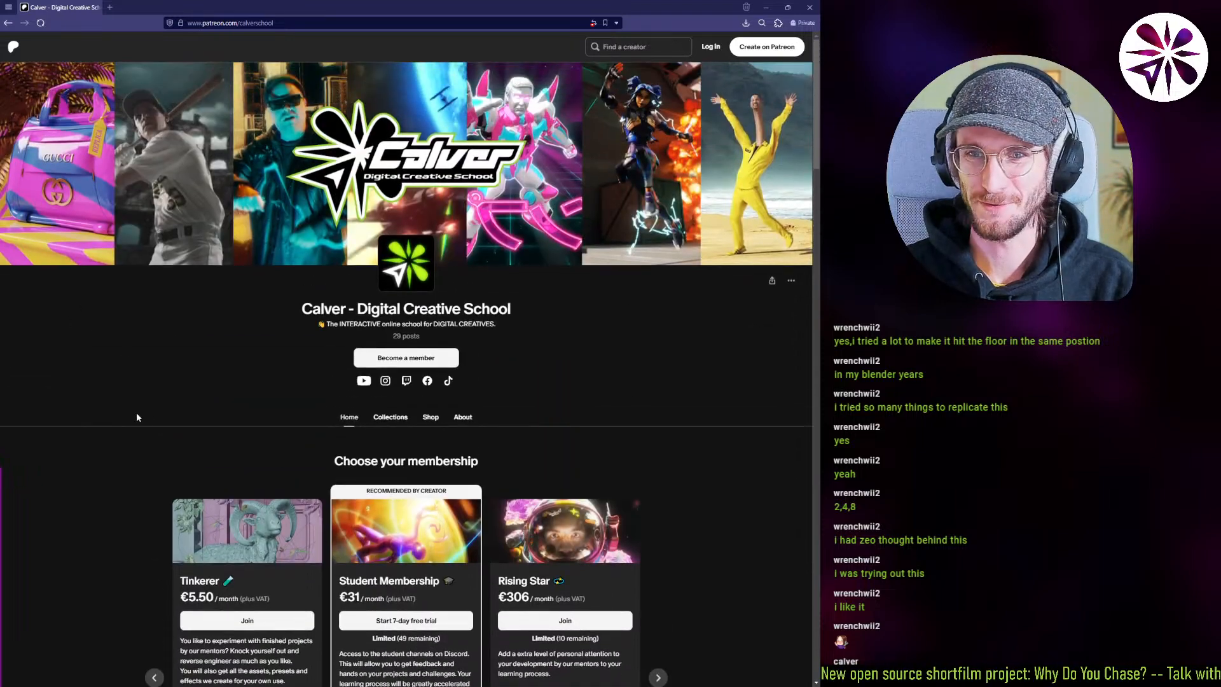
pyautogui.scroll(-4, 133, 381)
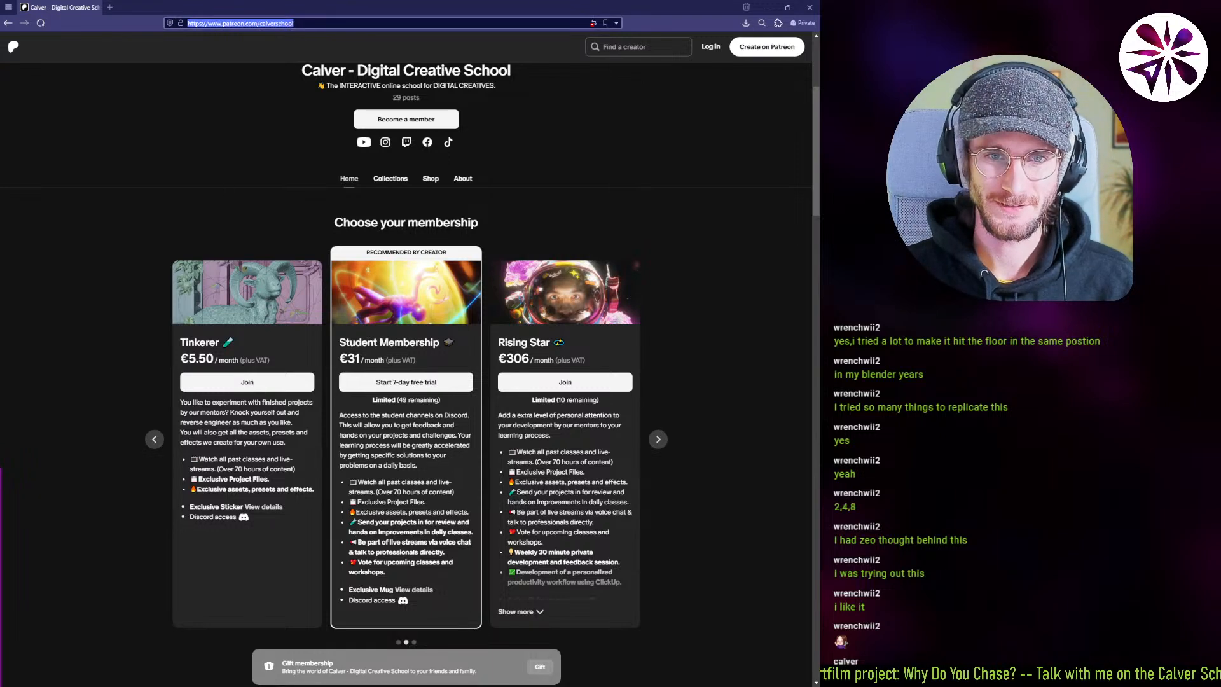
# Close the private browser window and return to the rain scene in Blender.
pyautogui.click(818, 9)
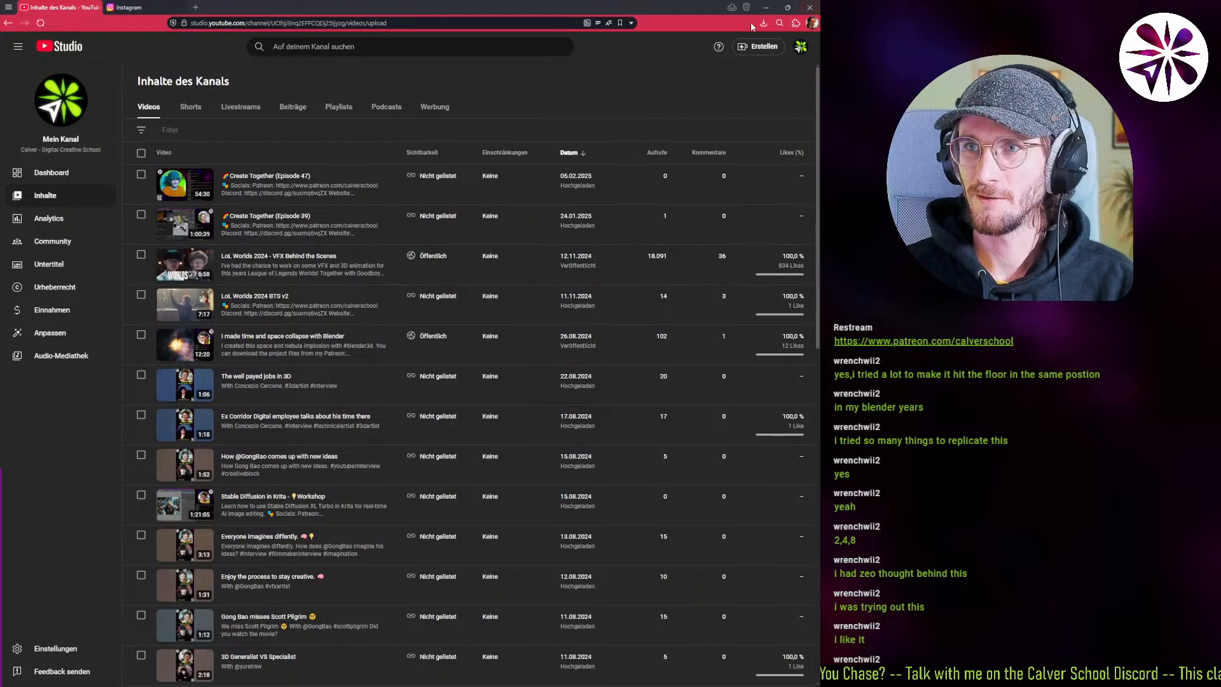
pyautogui.click(765, 9)
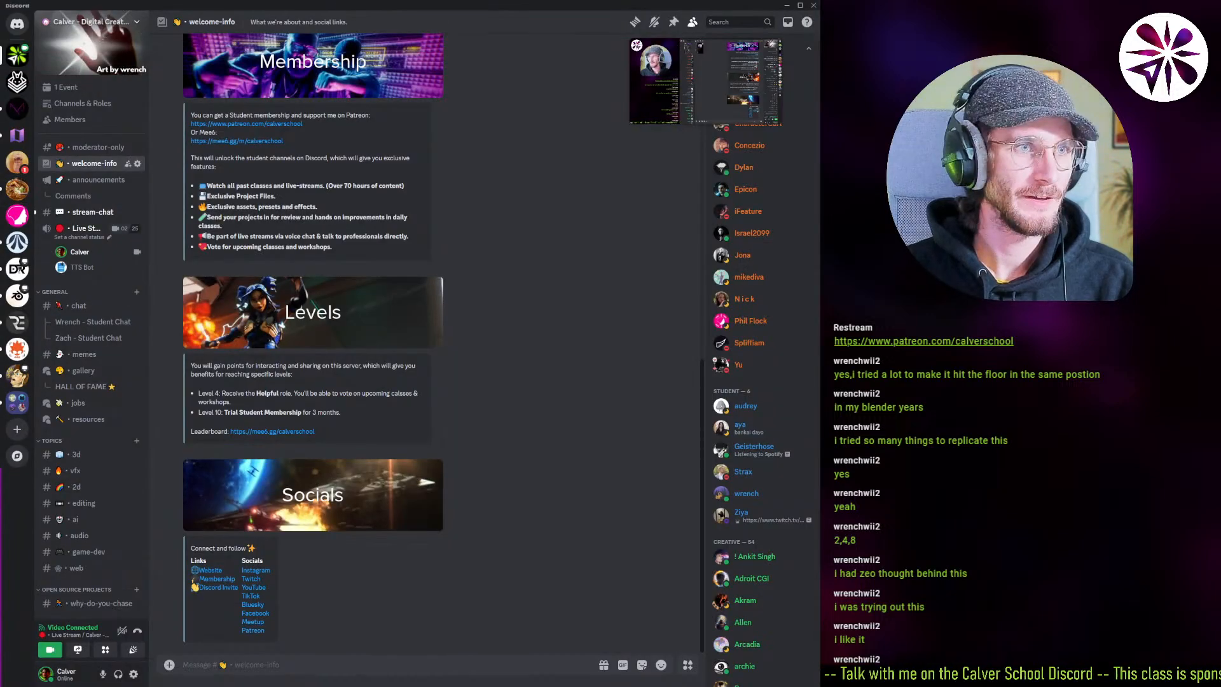
pyautogui.click(787, 5)
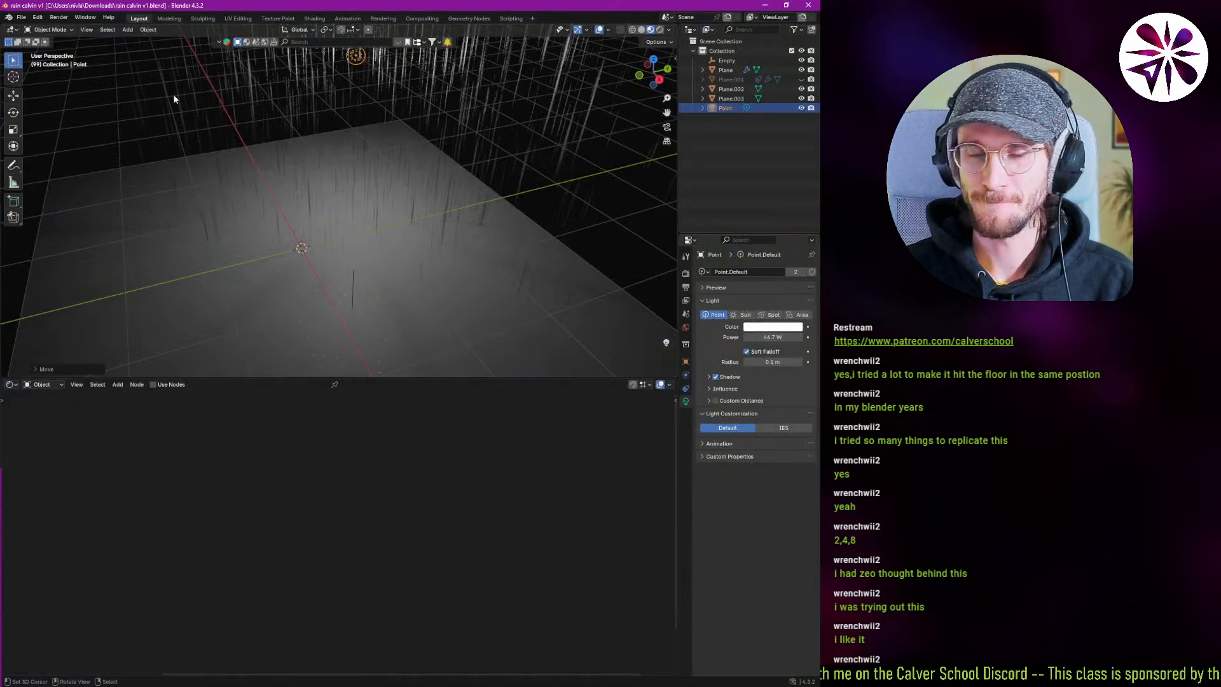
# Open the recent file Chasm's Call Calver v2.blend.
pyautogui.click(21, 17)
pyautogui.moveTo(60, 49)
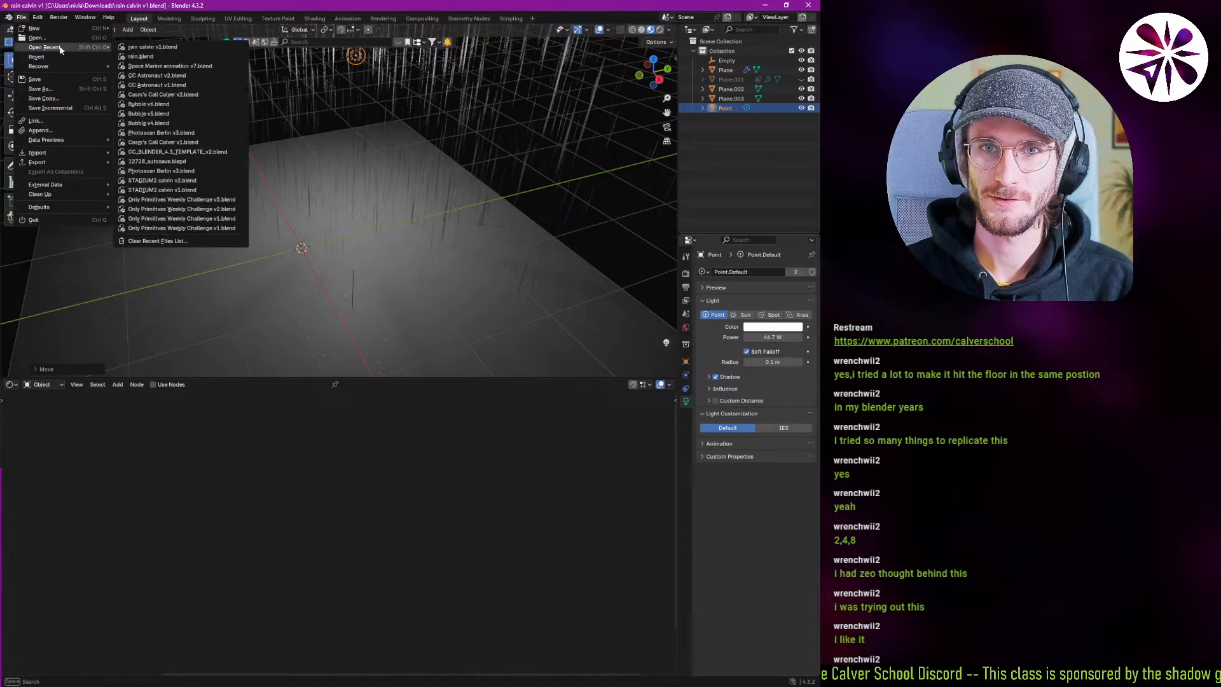
pyautogui.click(215, 95)
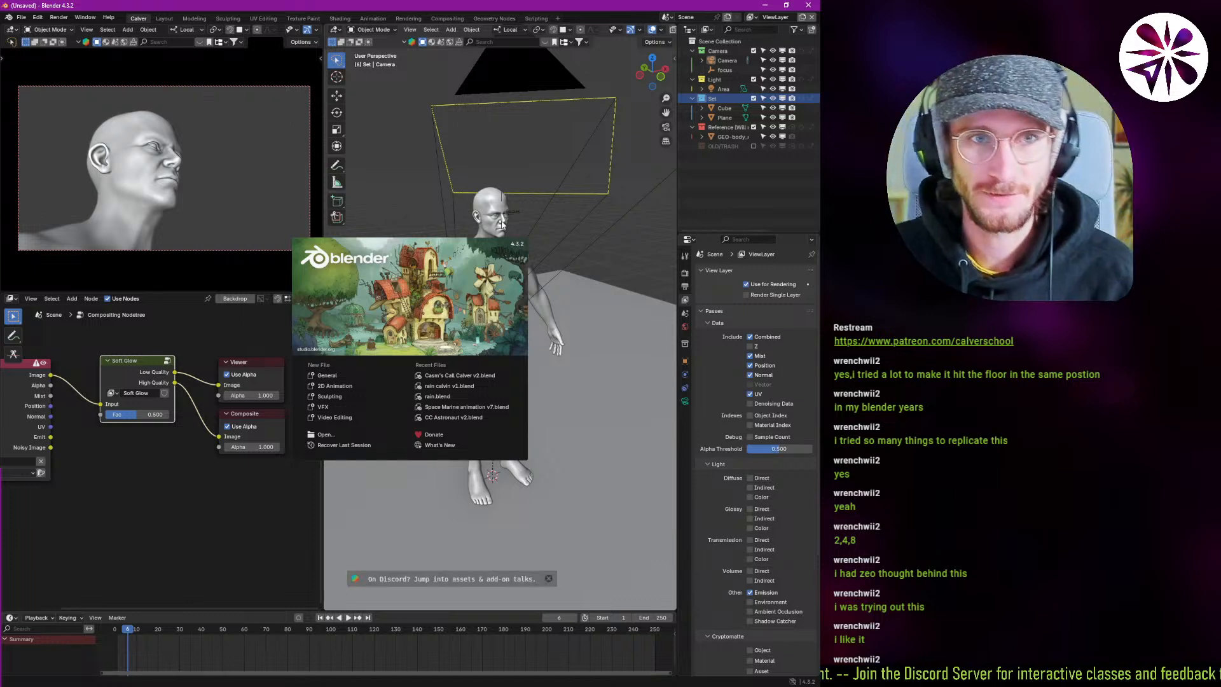
# Open the recent file CC Astronaut v2.blend, look at the helmet model, and switch back to the Casm's Call Calver v2 window.
pyautogui.click(461, 419)
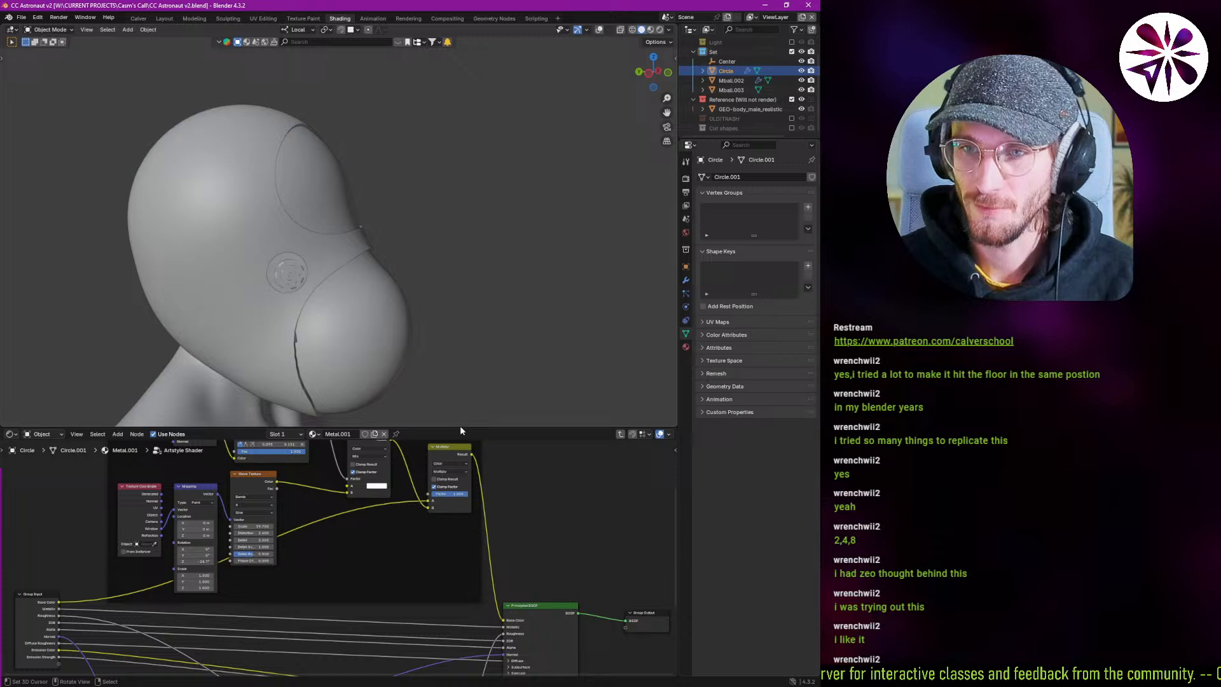
pyautogui.moveTo(380, 367); pyautogui.dragTo(297, 301, button='middle')
pyautogui.hotkey('alt', 'Tab')
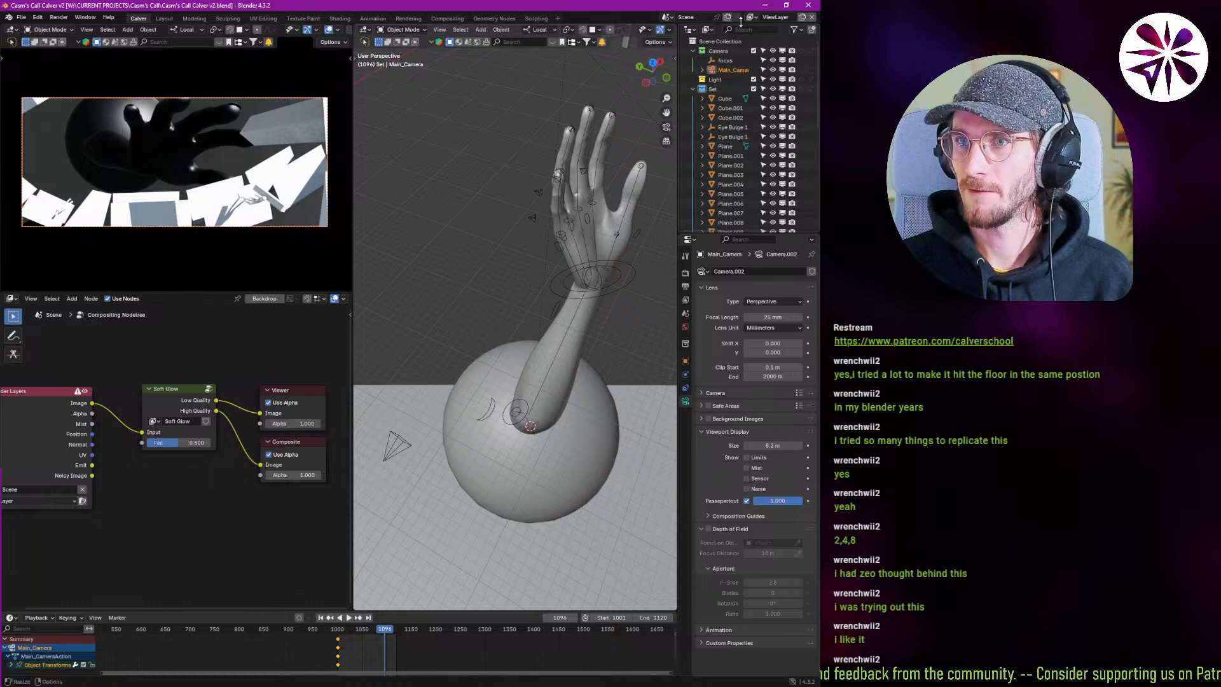
# Create a new empty scene in the Casm's Call Calver v2 file and name it Astronaut.
pyautogui.click(731, 70)
pyautogui.click(666, 17)
pyautogui.click(668, 18)
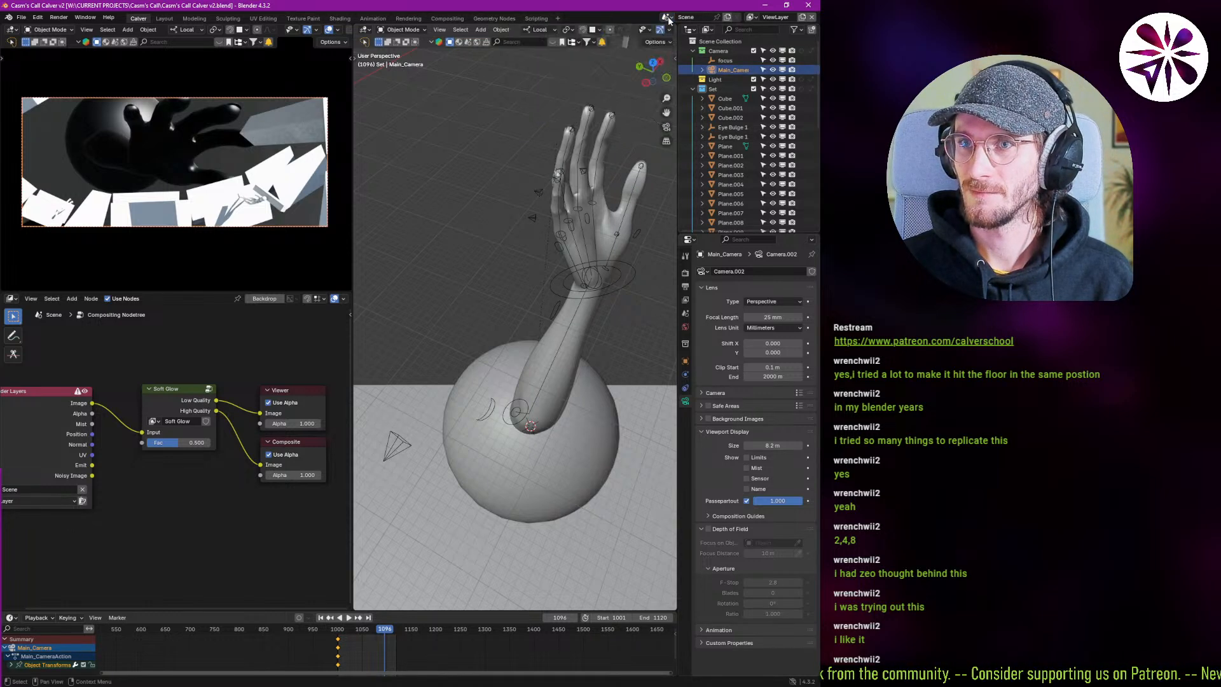
pyautogui.click(672, 17)
pyautogui.click(645, 12)
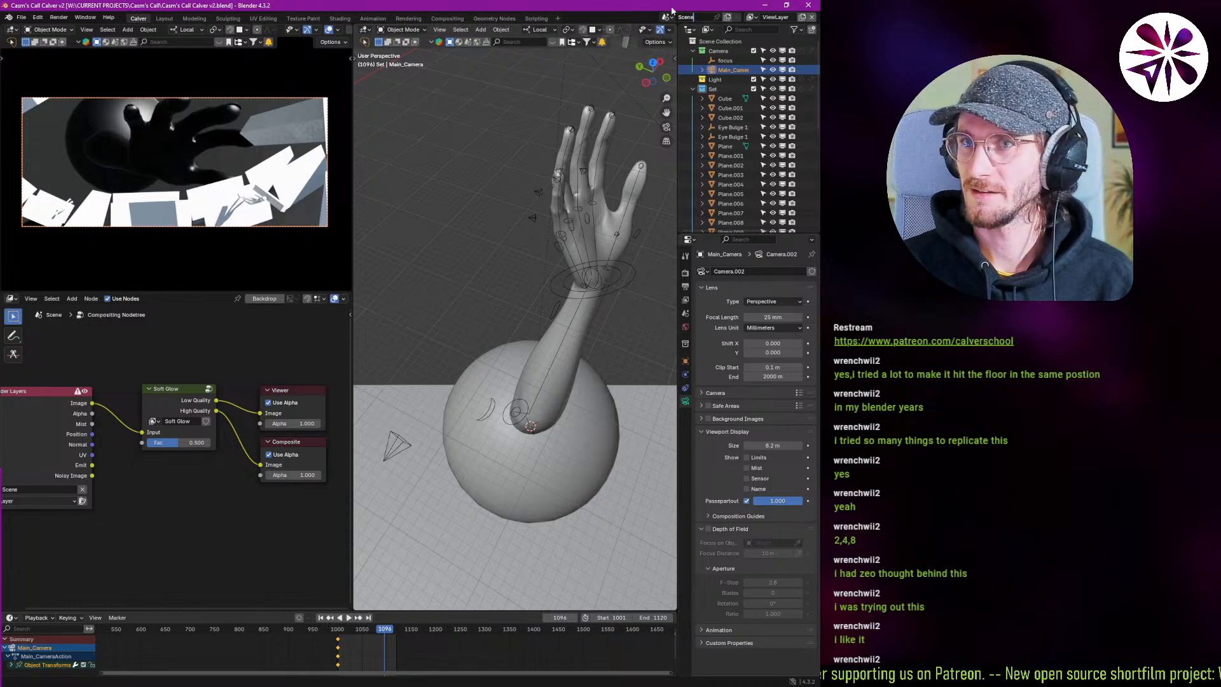
pyautogui.click(727, 18)
pyautogui.click(727, 18)
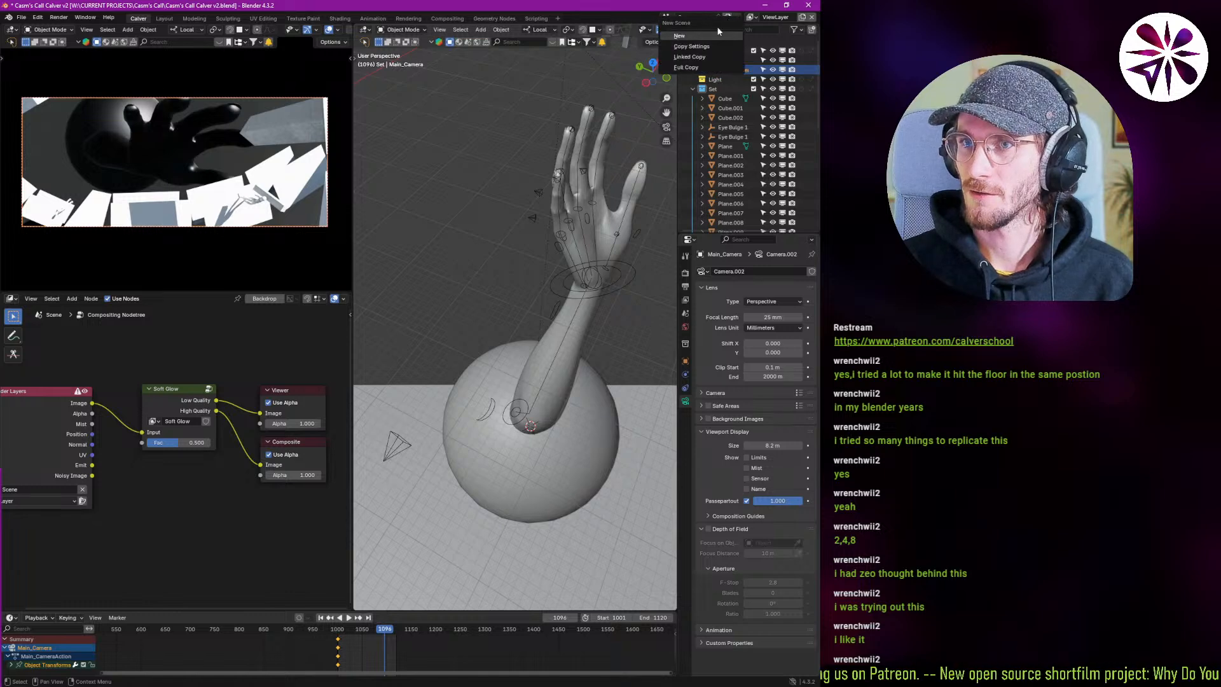
pyautogui.click(706, 35)
pyautogui.doubleClick(700, 17)
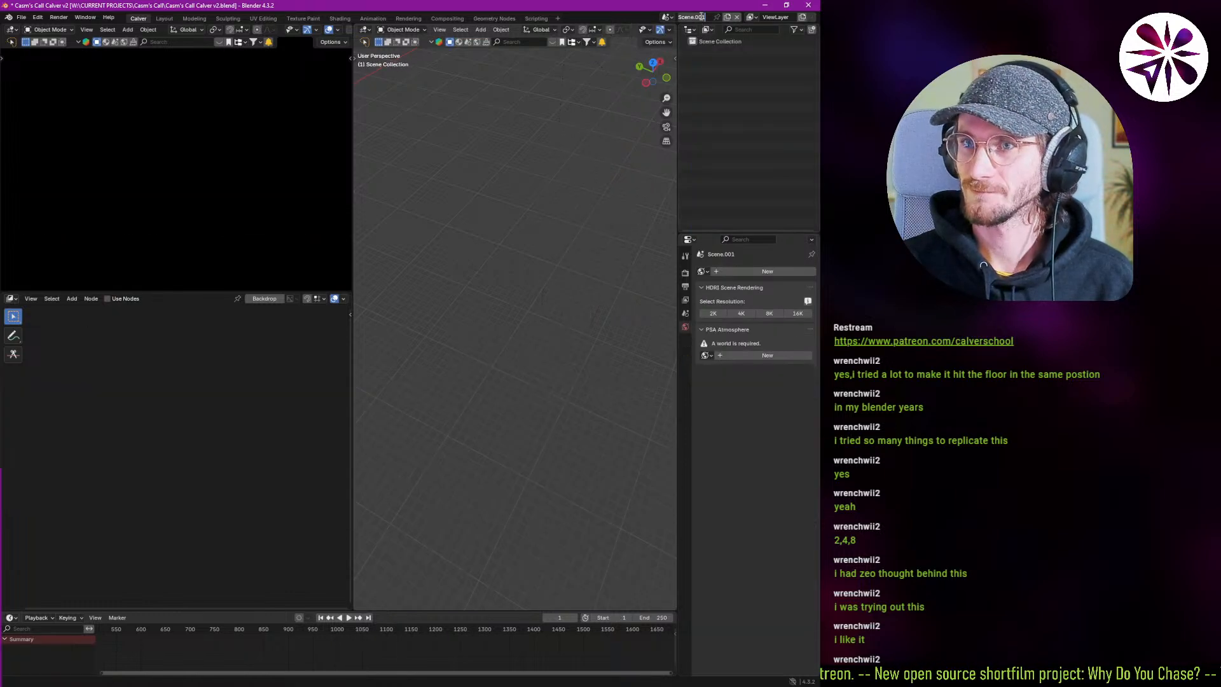
pyautogui.write('Astronaut')
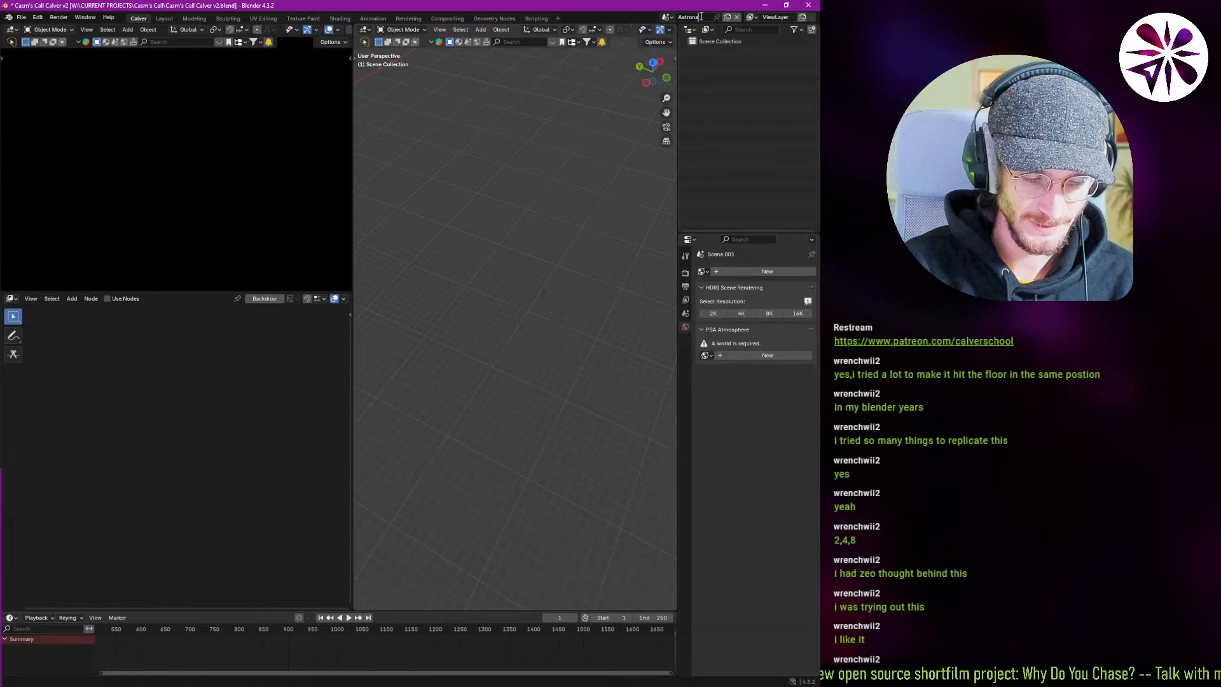
pyautogui.press('Return')
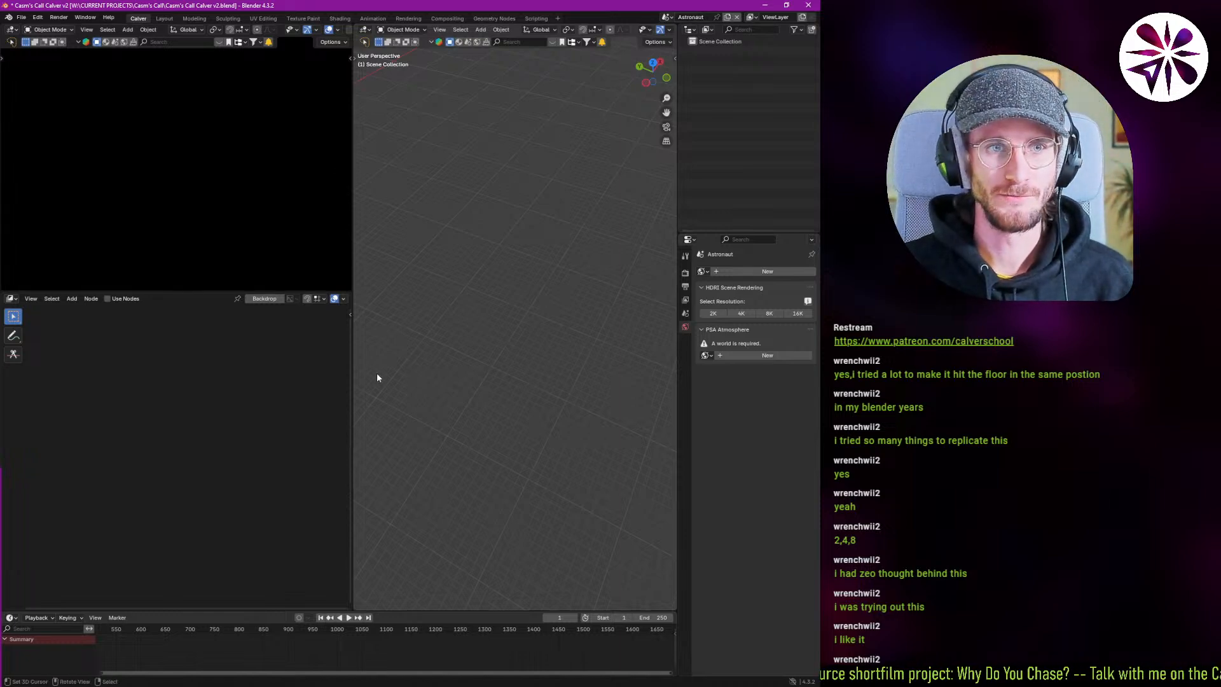
# Look over the empty Astronaut scene and compare it with the original Scene, returning to the Astronaut scene.
pyautogui.moveTo(476, 342); pyautogui.dragTo(454, 425, button='middle')
pyautogui.scroll(-12, 472, 327)
pyautogui.scroll(4, 472, 300)
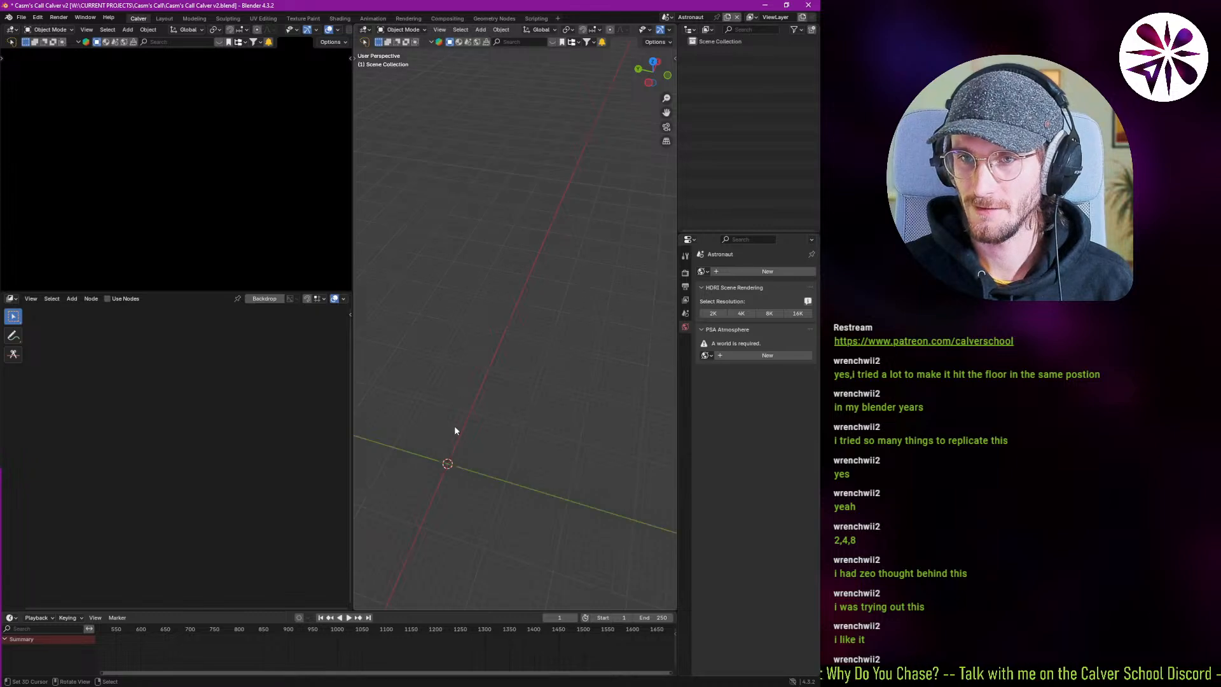
pyautogui.click(665, 17)
pyautogui.click(523, 40)
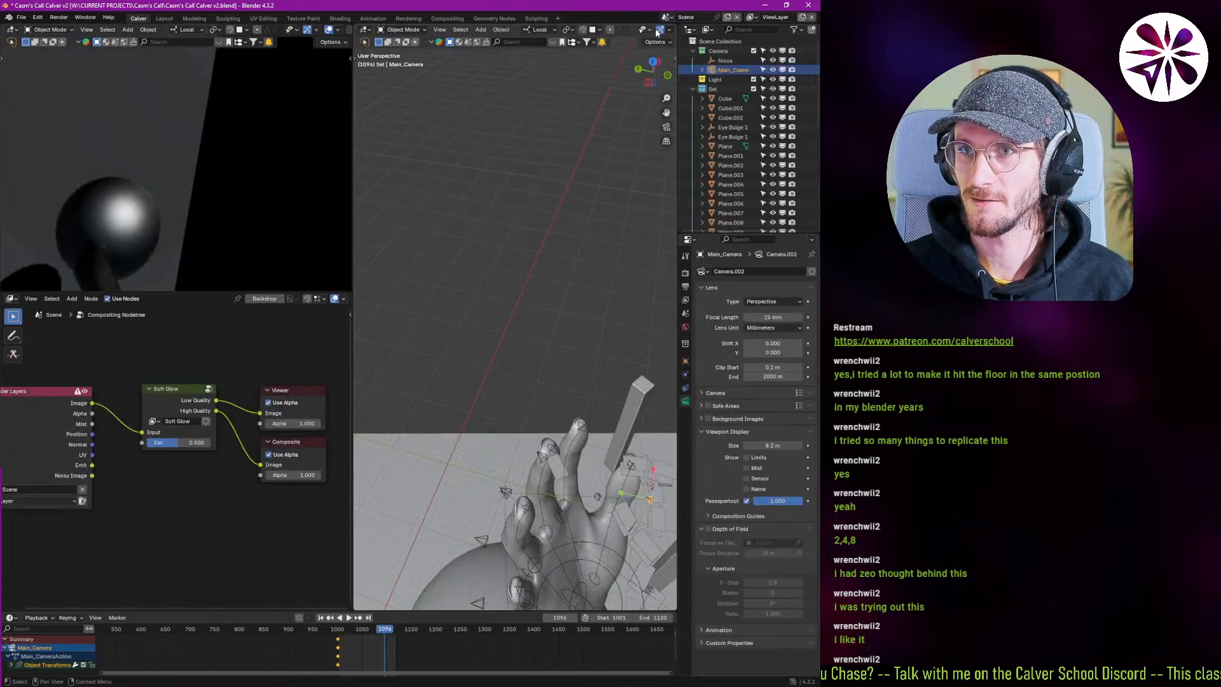
pyautogui.click(665, 17)
pyautogui.click(528, 31)
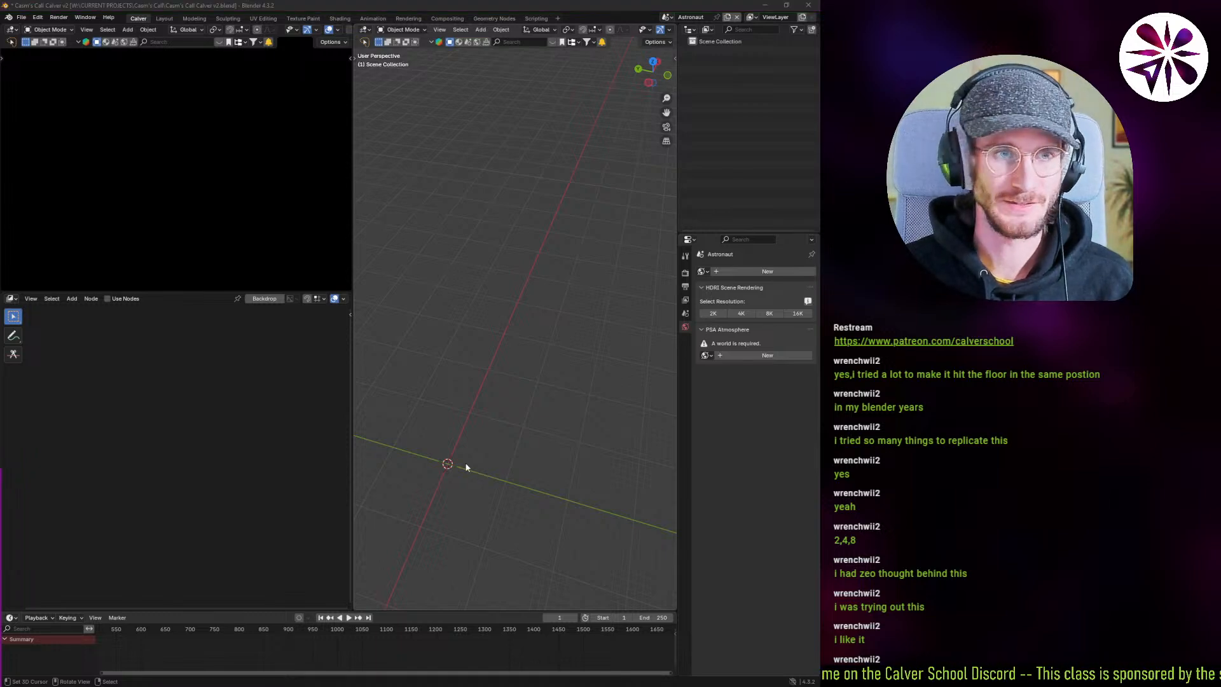
# Switch to the CC Astronaut v2 file and rename its Set collection to Astronaut.
pyautogui.hotkey('alt', 'Tab')
pyautogui.scroll(-3, 287, 371)
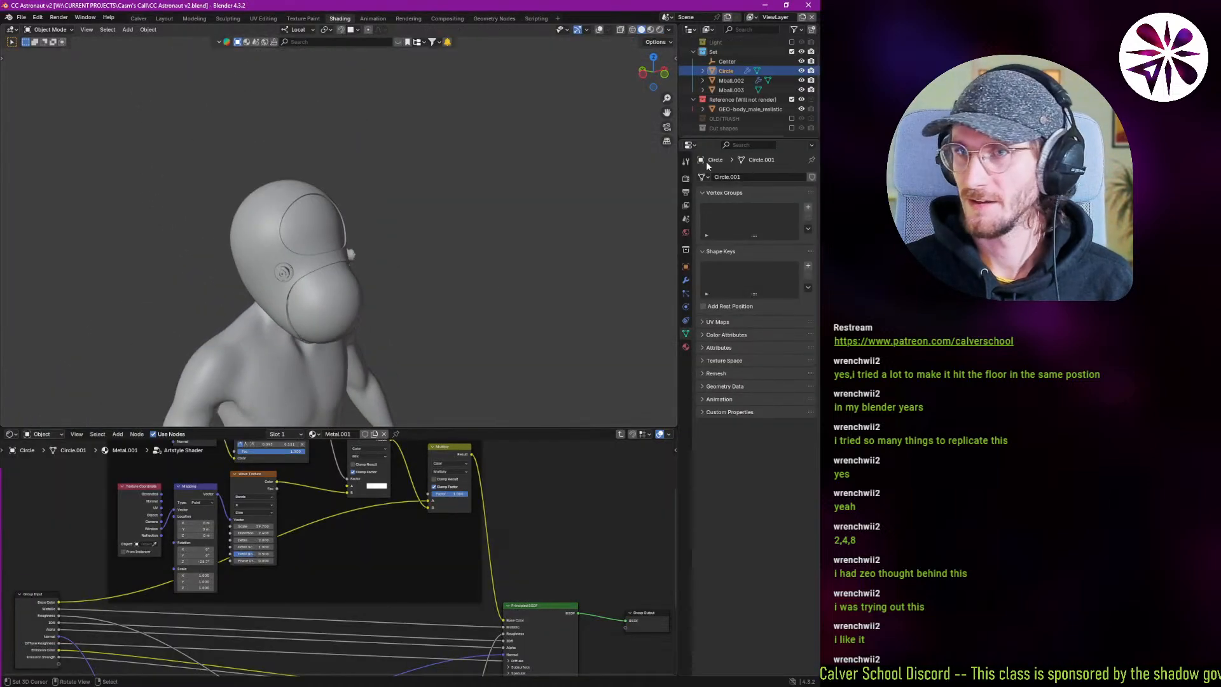
pyautogui.moveTo(384, 299); pyautogui.dragTo(380, 212, button='middle')
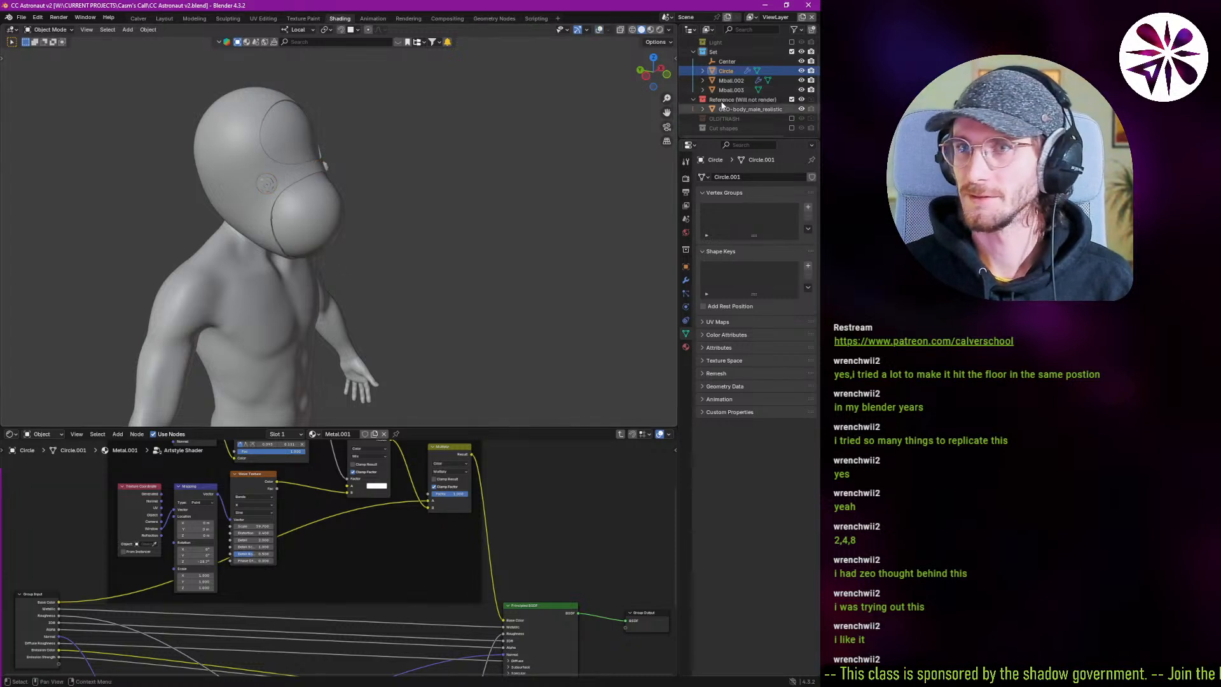
pyautogui.click(729, 62)
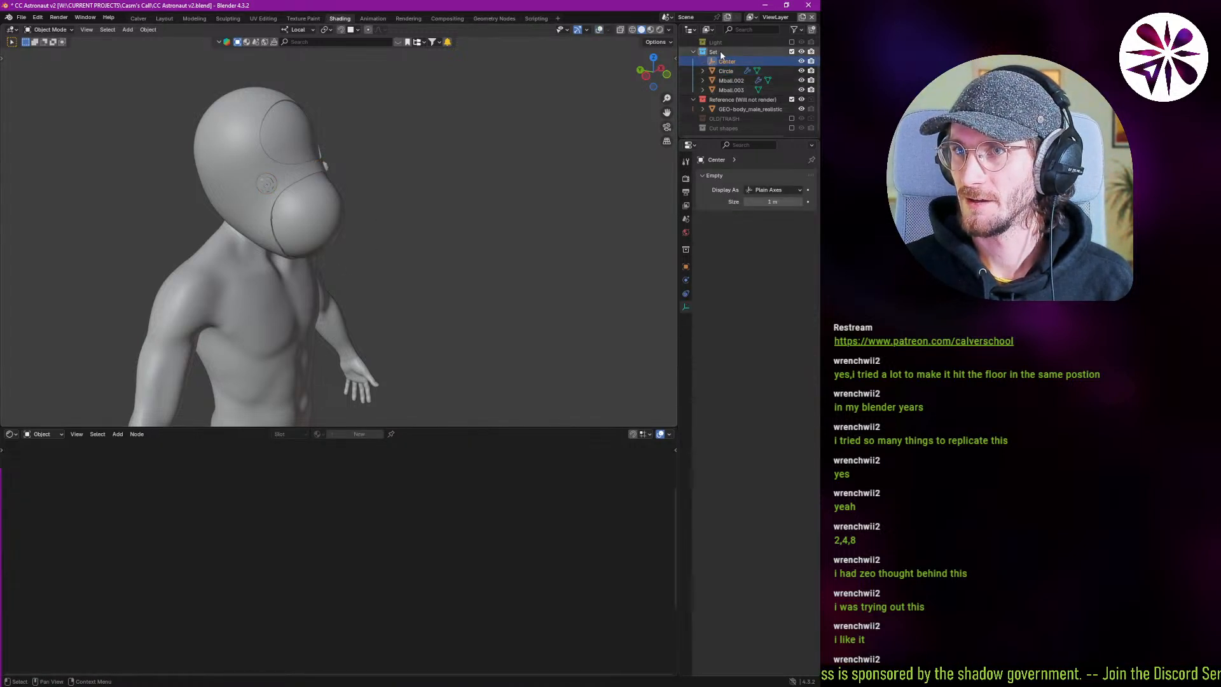
pyautogui.doubleClick(717, 51)
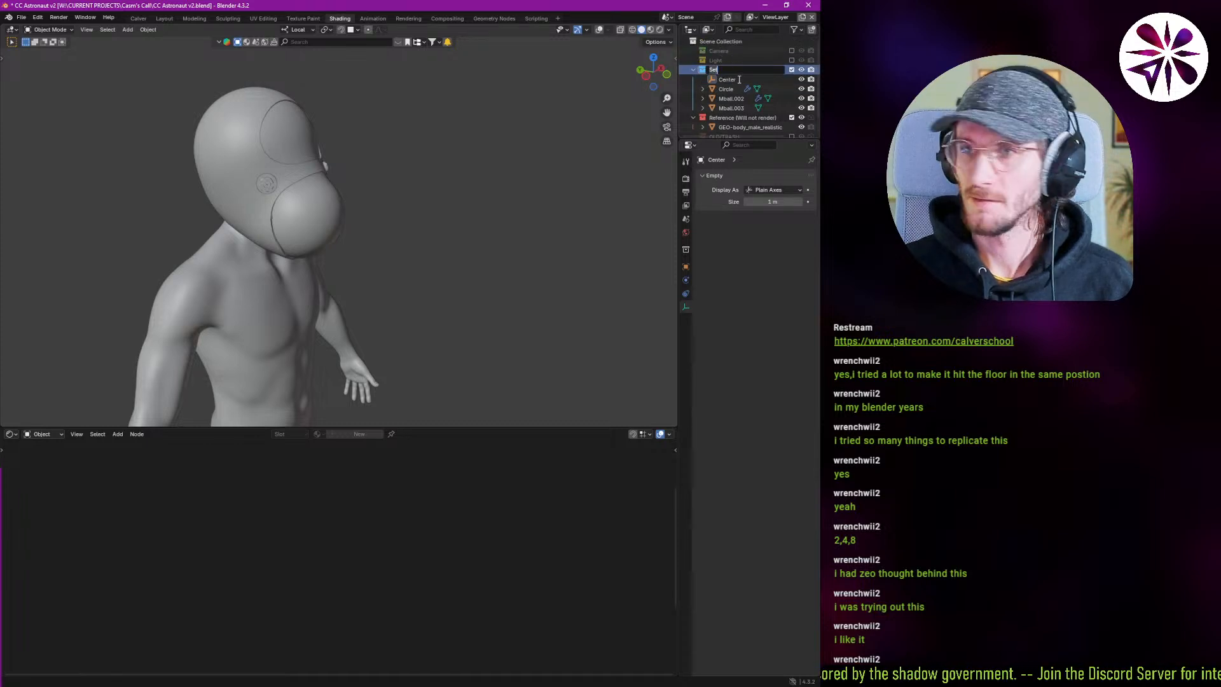
pyautogui.write('Astrona')
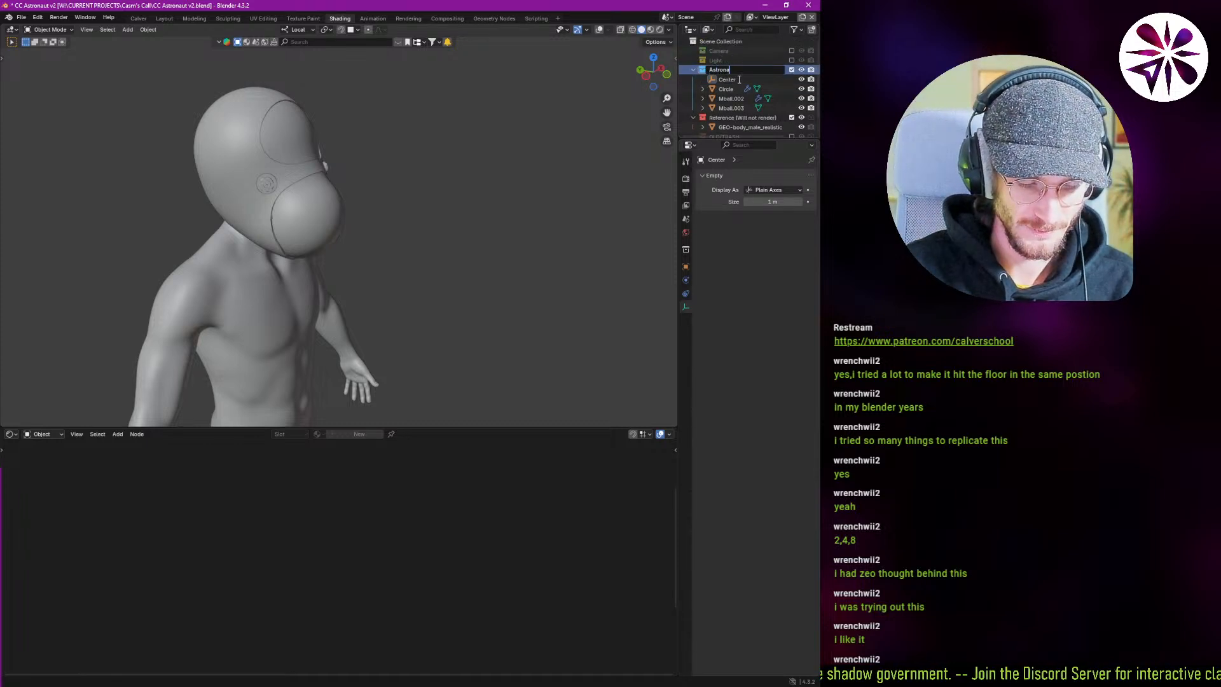
pyautogui.write('ut')
pyautogui.press('Return')
pyautogui.scroll(-1, 725, 99)
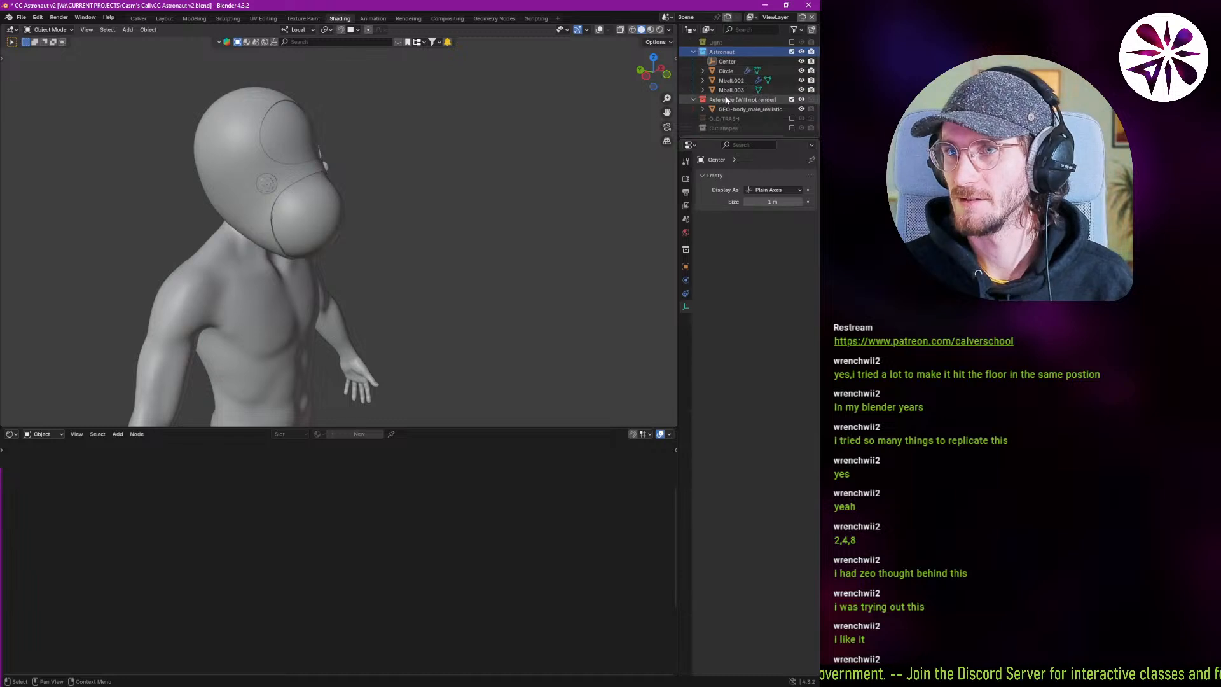
# Check what the Astronaut collection contains by selecting its objects and excluding and re-including the collection in the view layer.
pyautogui.scroll(2, 725, 100)
pyautogui.click(727, 89)
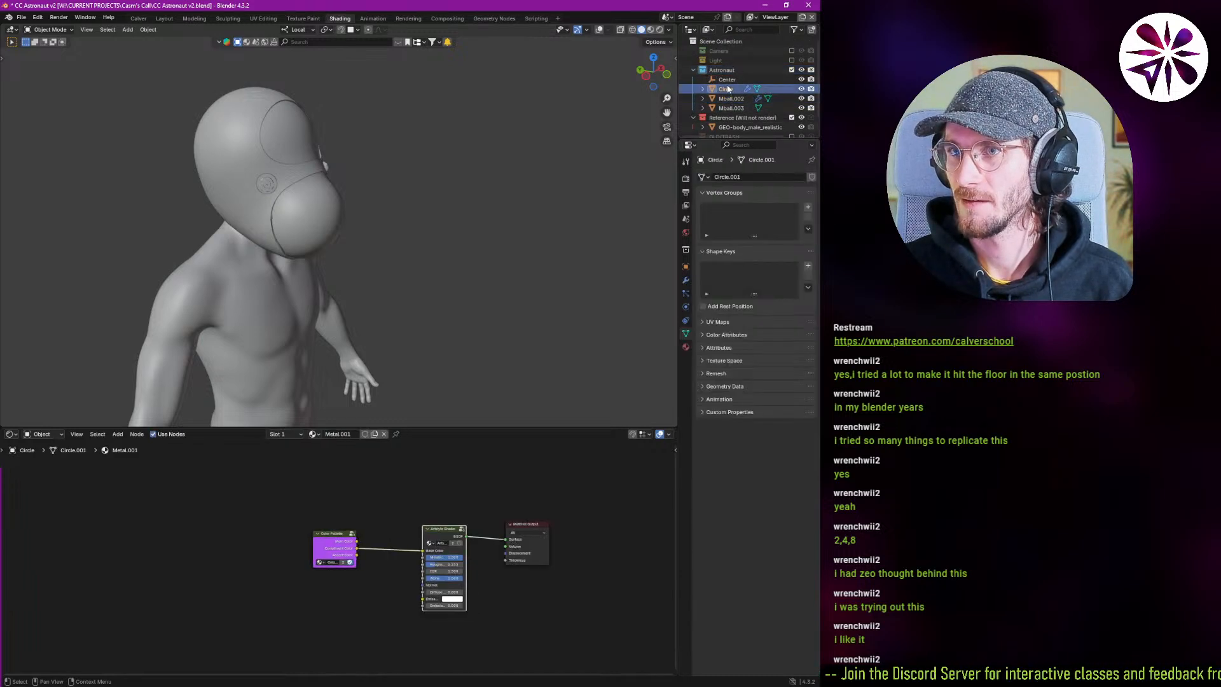
pyautogui.click(729, 99)
pyautogui.click(730, 108)
pyautogui.click(730, 89)
pyautogui.click(730, 71)
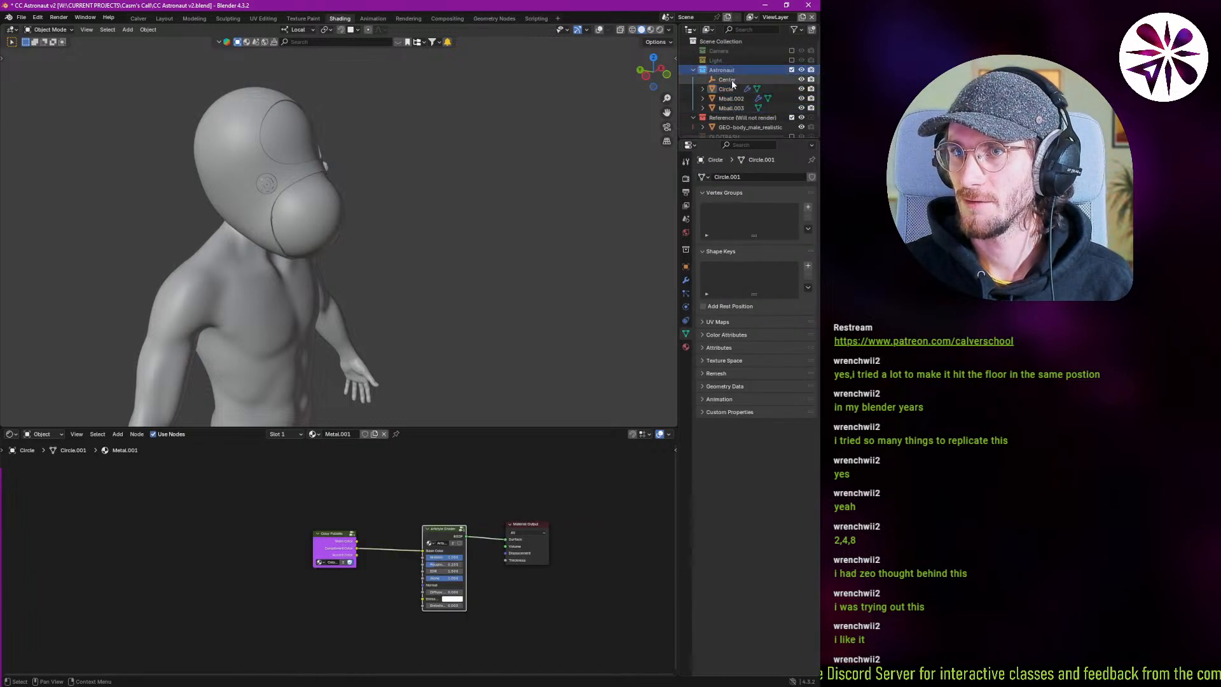
pyautogui.click(732, 81)
pyautogui.click(732, 99)
pyautogui.click(732, 109)
pyautogui.scroll(-2, 732, 113)
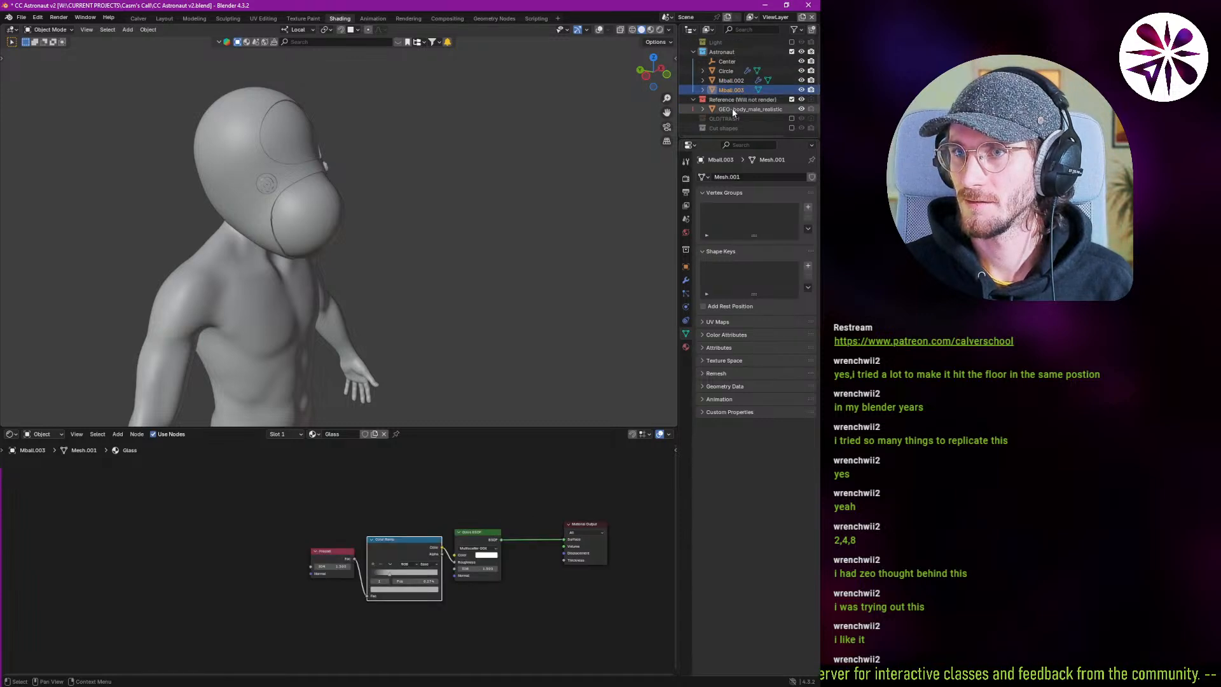
pyautogui.scroll(2, 733, 107)
pyautogui.click(730, 72)
pyautogui.rightClick(730, 73)
pyautogui.click(791, 70)
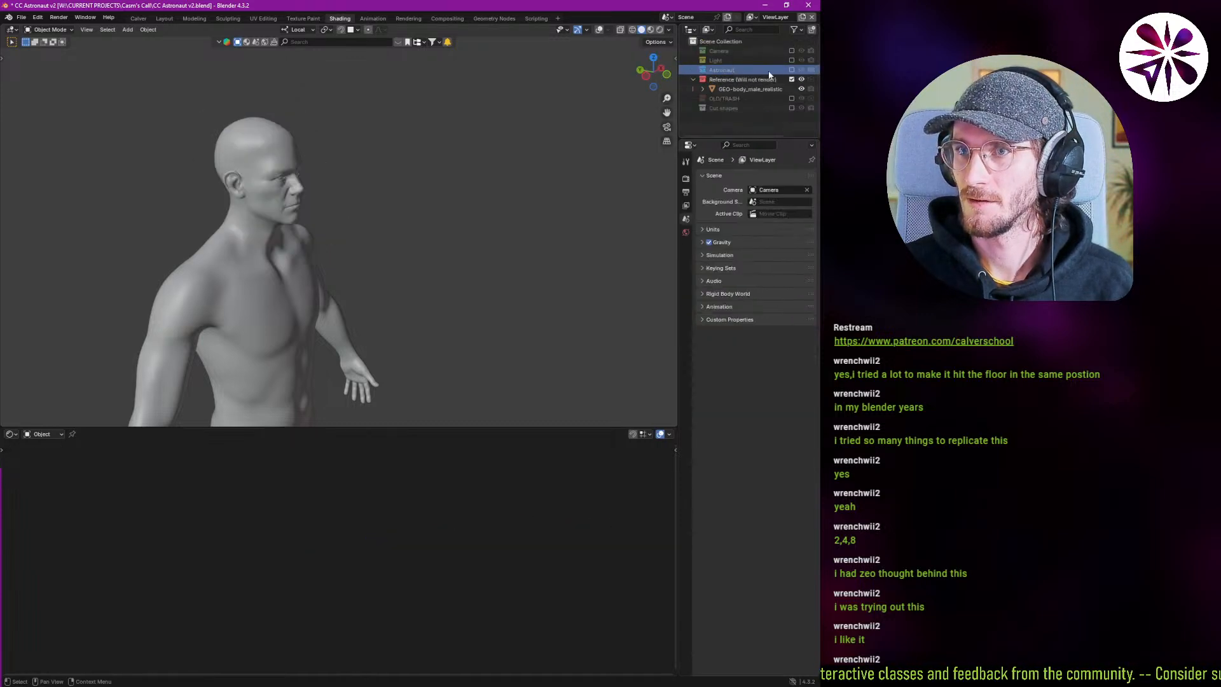
pyautogui.click(791, 70)
# Copy the Astronaut collection and paste it into the Astronaut scene of the Casm's Call Calver v2 file.
pyautogui.hotkey('ctrl', 'c')
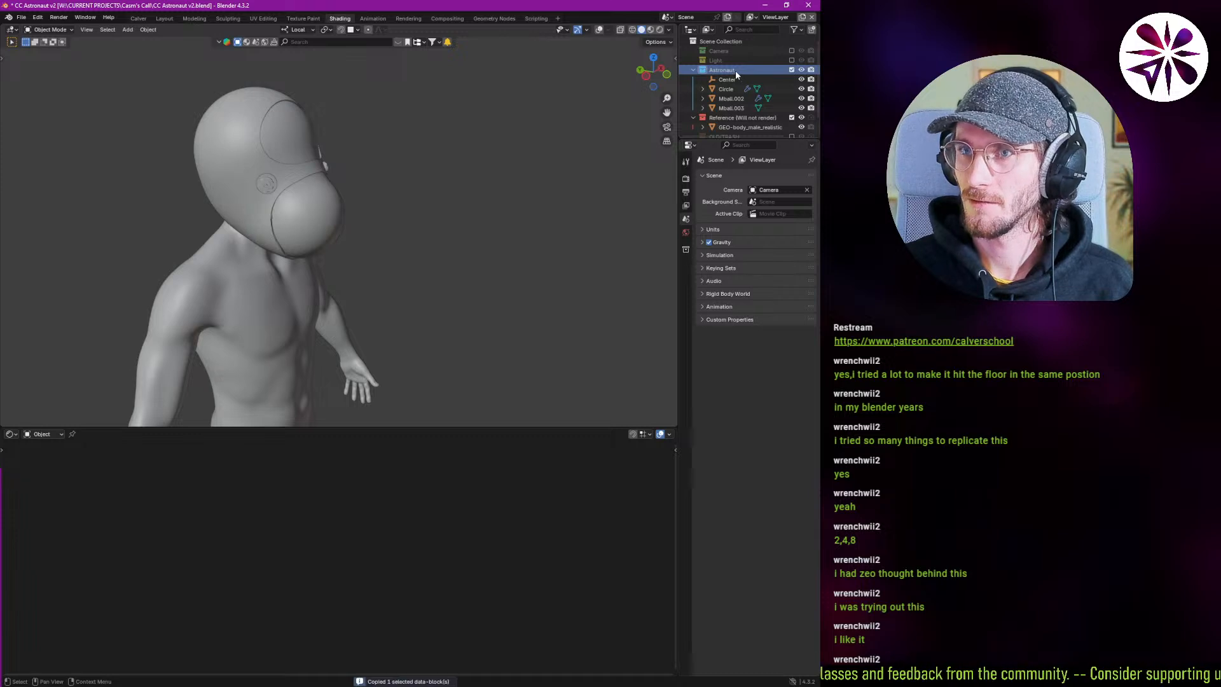
pyautogui.hotkey('alt', 'Tab')
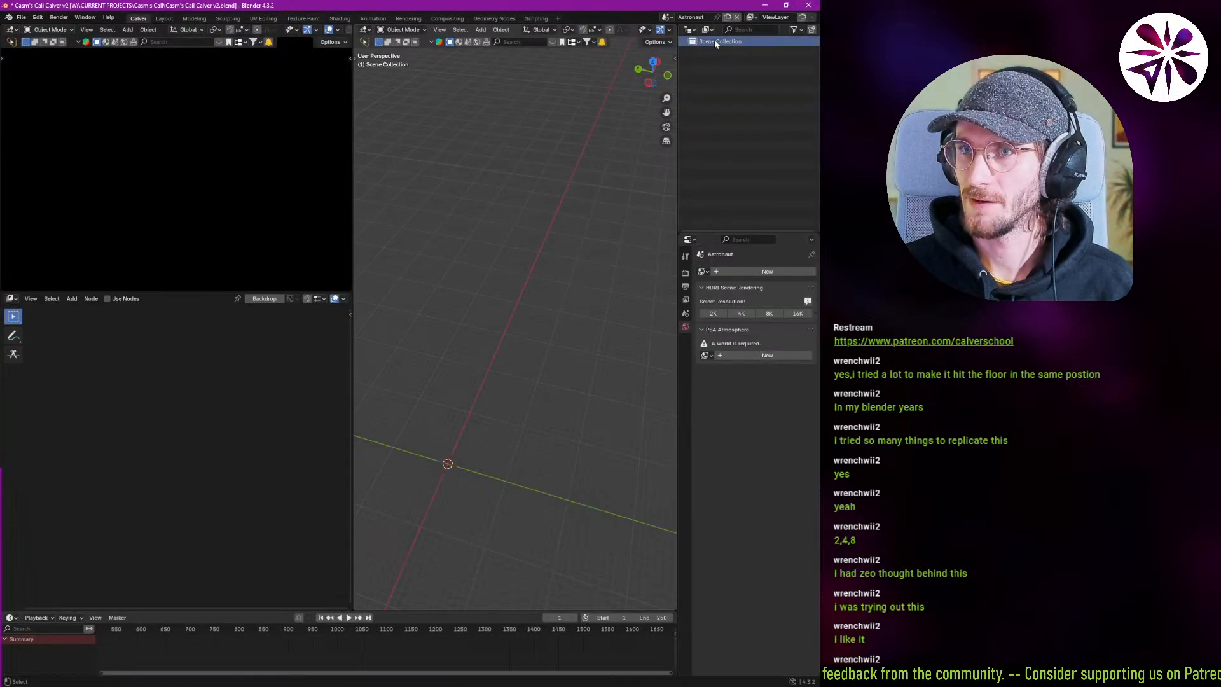
pyautogui.hotkey('ctrl', 'v')
pyautogui.scroll(-10, 457, 353)
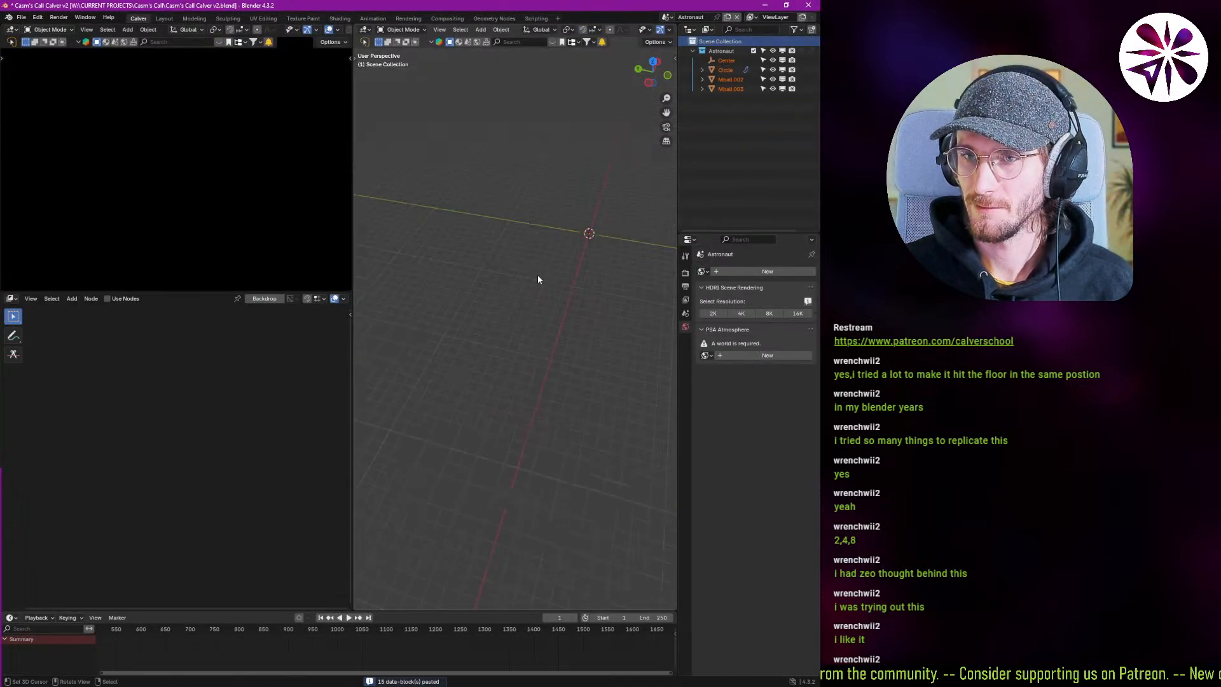
pyautogui.keyDown('shift'); pyautogui.moveTo(601, 224); pyautogui.dragTo(478, 329, button='middle'); pyautogui.keyUp('shift')
pyautogui.scroll(8, 478, 329)
pyautogui.scroll(-6, 456, 342)
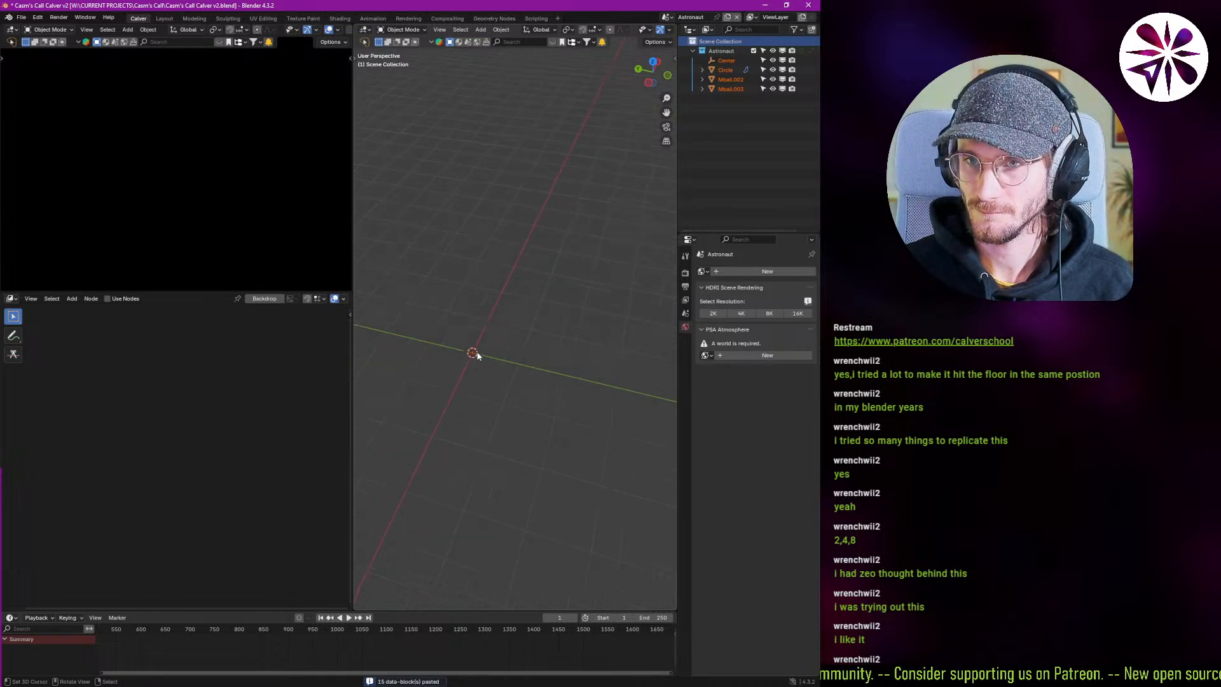
pyautogui.scroll(5, 465, 353)
pyautogui.scroll(3, 465, 356)
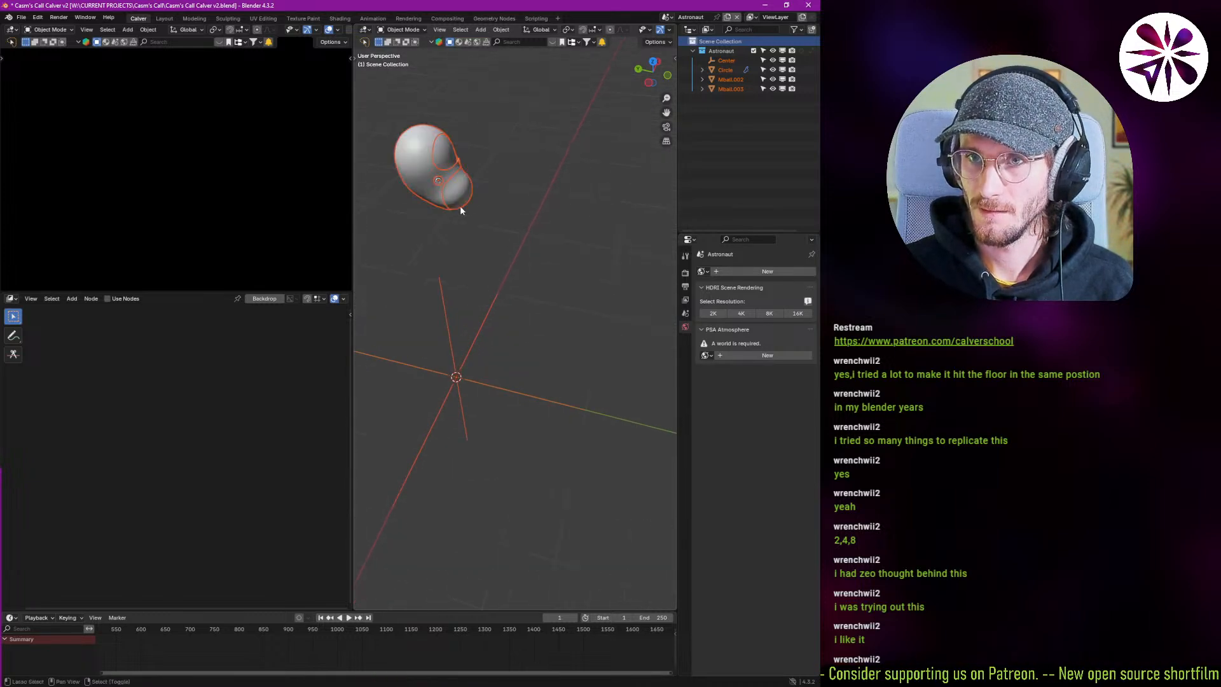
pyautogui.moveTo(461, 207); pyautogui.dragTo(441, 203, button='middle')
# Switch the Casm's Call Calver v2 file from the Astronaut scene to the original Scene.
pyautogui.click(664, 18)
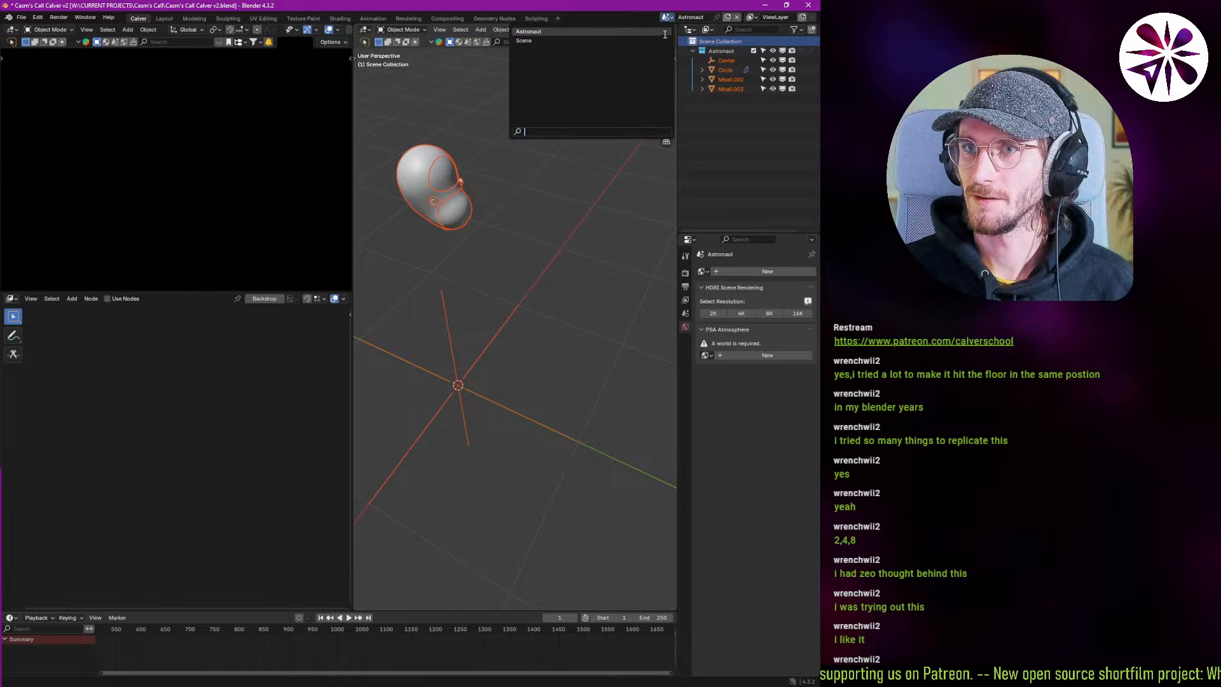
pyautogui.hotkey('alt', 'Tab')
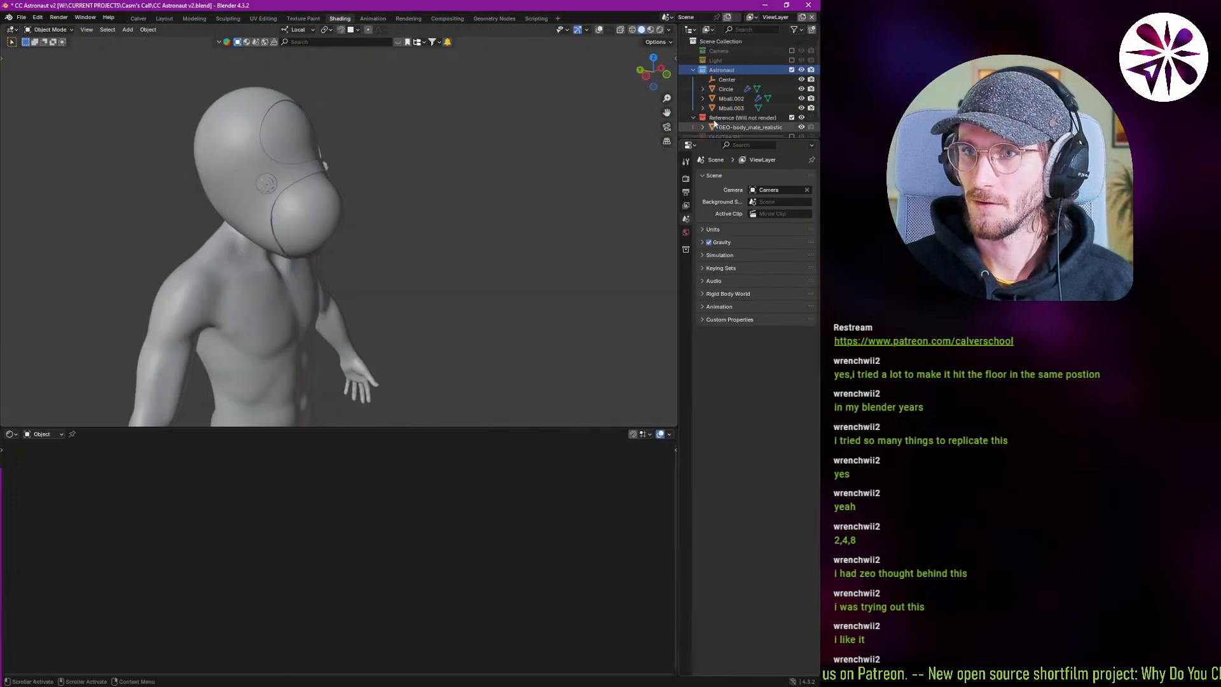
pyautogui.hotkey('alt', 'Tab')
pyautogui.click(665, 18)
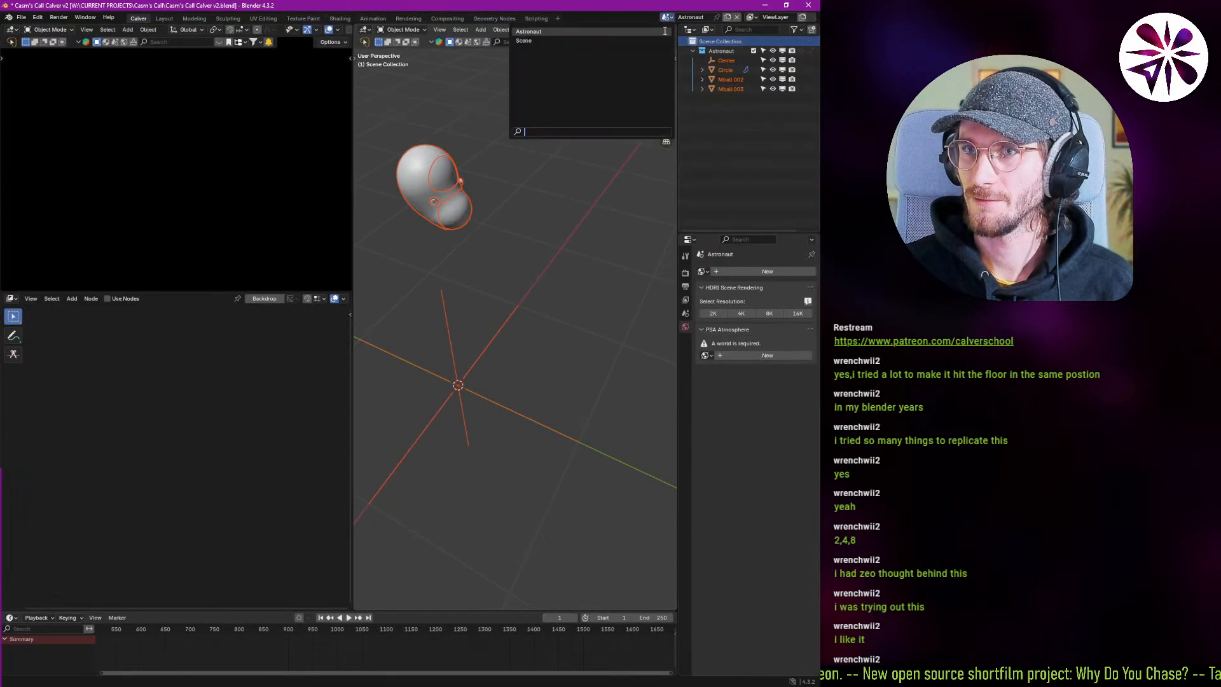
pyautogui.click(630, 36)
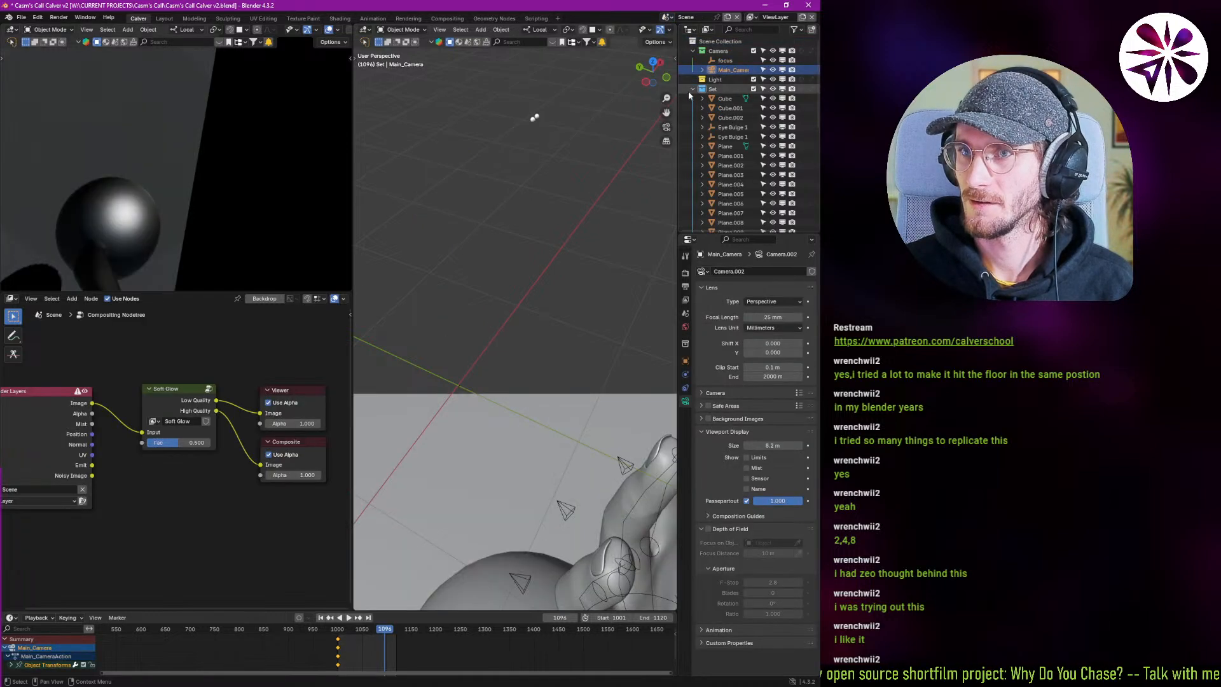
# Collapse the Set collection, then delete the Reference collection and its two GEO-body eye objects from the original Scene.
pyautogui.click(691, 89)
pyautogui.click(730, 108)
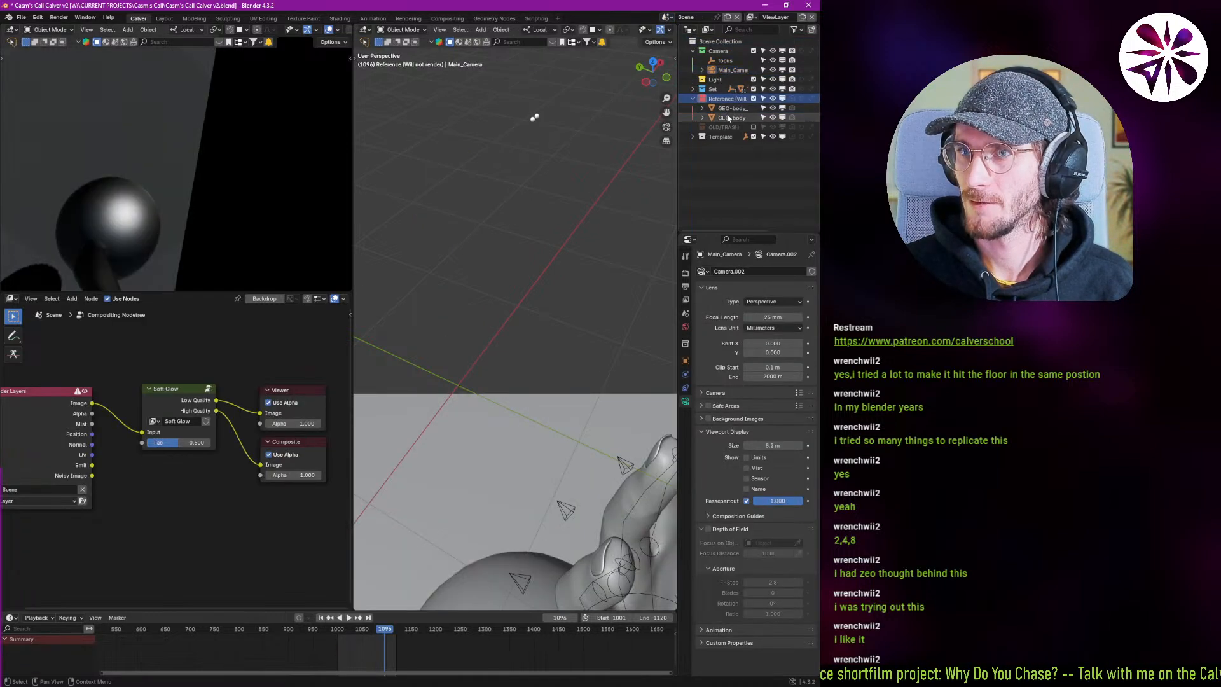
pyautogui.press('KP_Decimal')
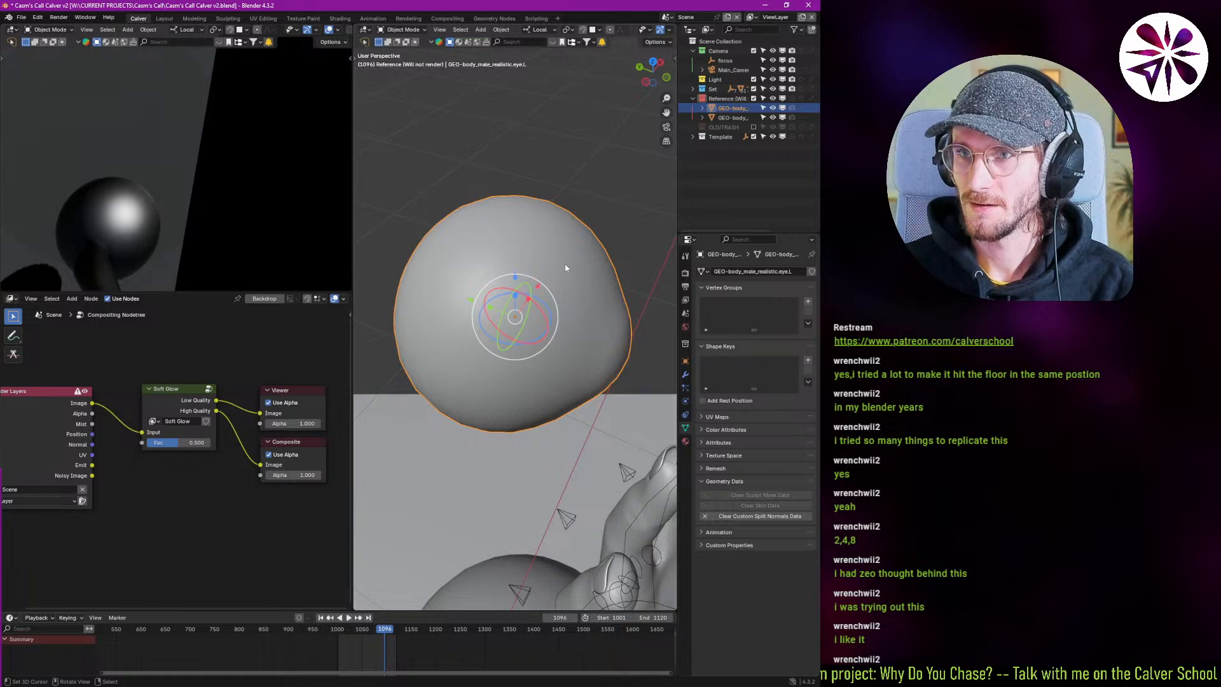
pyautogui.click(731, 100)
pyautogui.press('e')
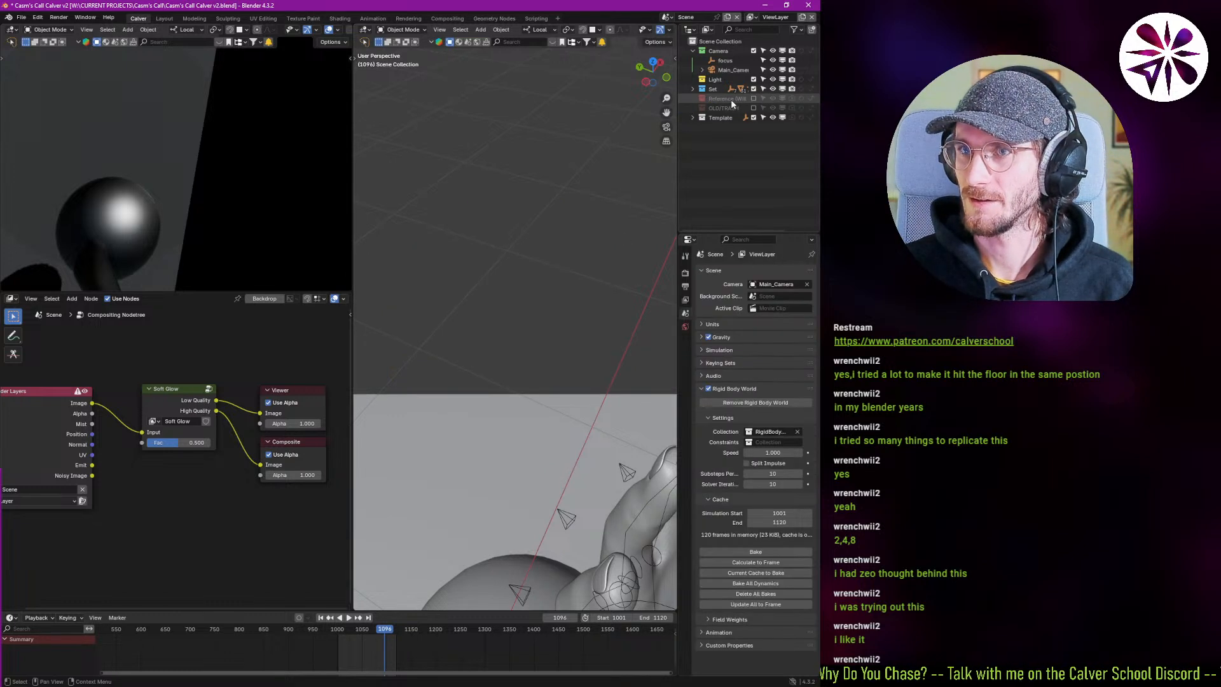
pyautogui.press('x')
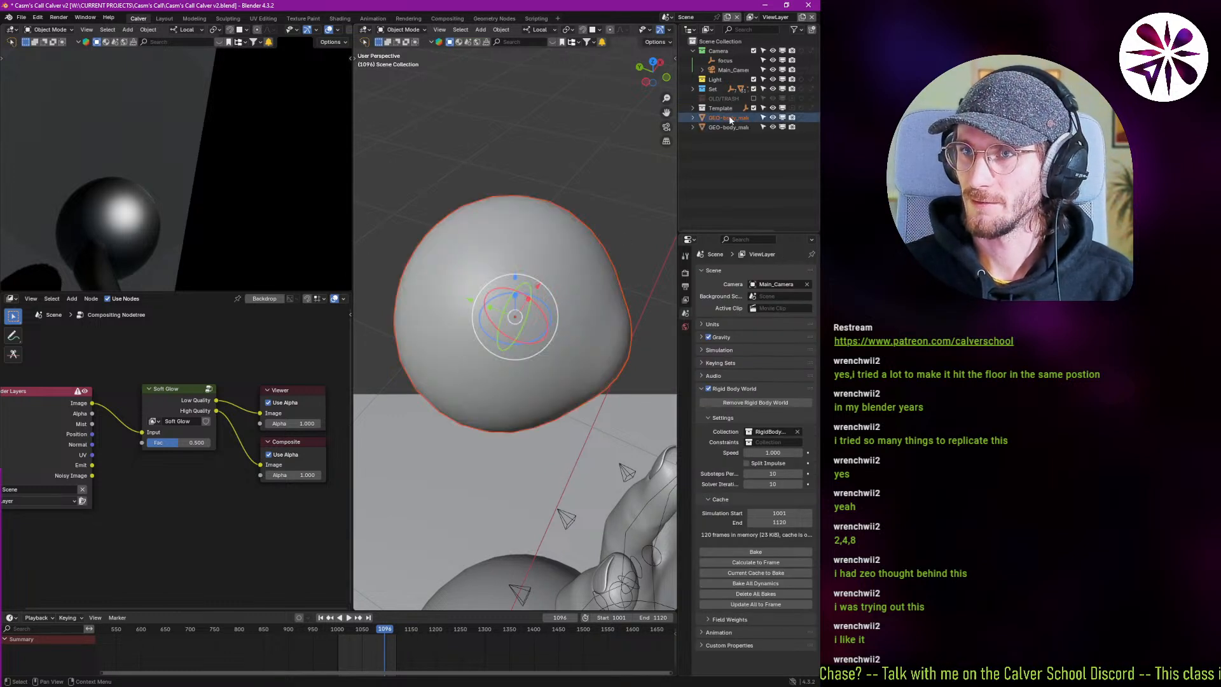
pyautogui.keyDown('shift'); pyautogui.click(730, 129); pyautogui.keyUp('shift')
pyautogui.press('x')
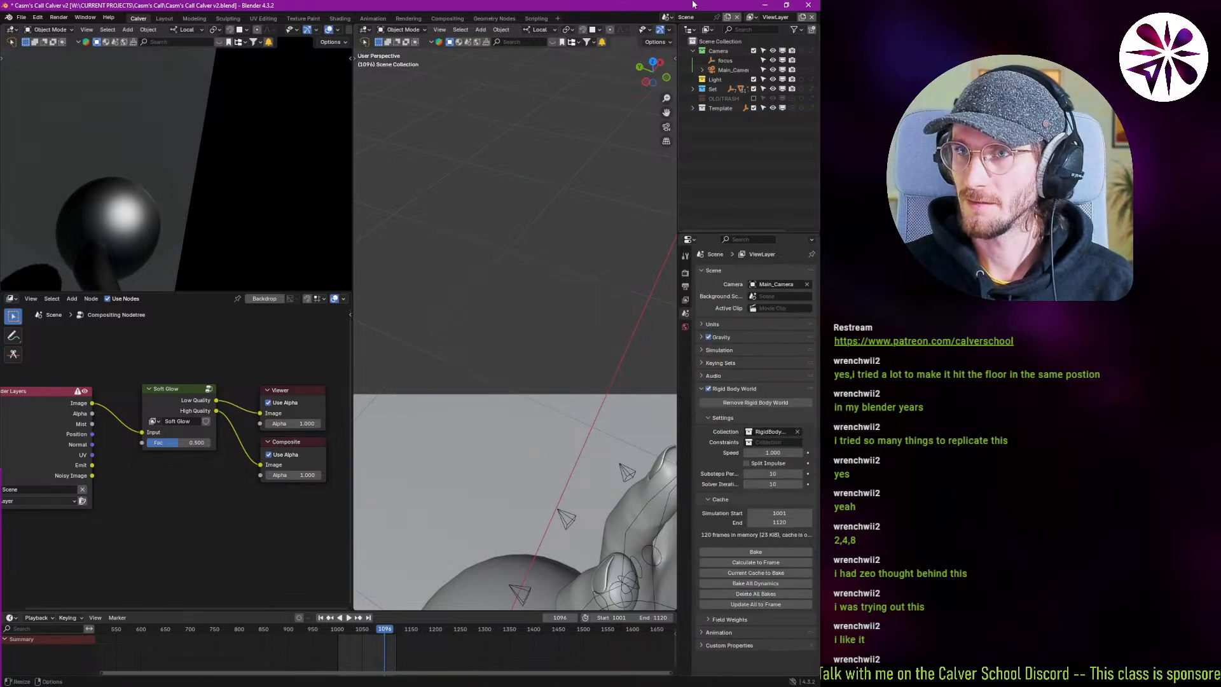
# Copy the Reference (Will not render) collection from the CC Astronaut v2 file into the Astronaut scene of the Casm's Call Calver v2 file.
pyautogui.click(671, 16)
pyautogui.click(654, 32)
pyautogui.hotkey('alt', 'Tab')
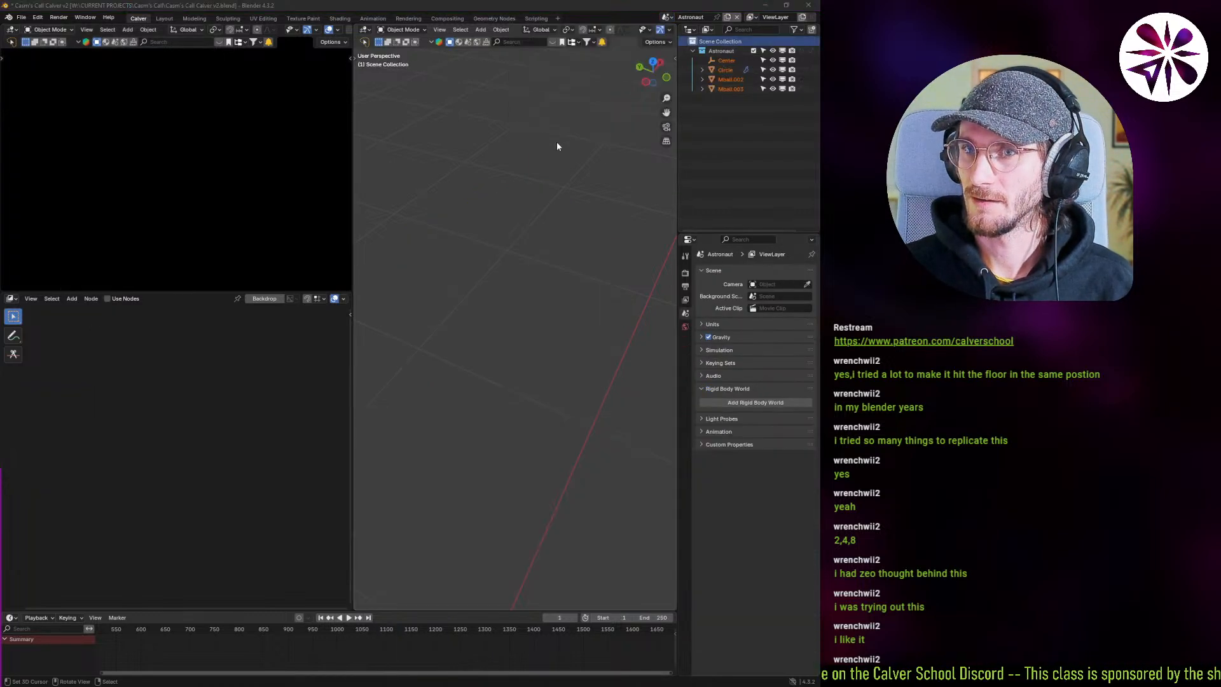
pyautogui.click(729, 102)
pyautogui.hotkey('ctrl', 'c')
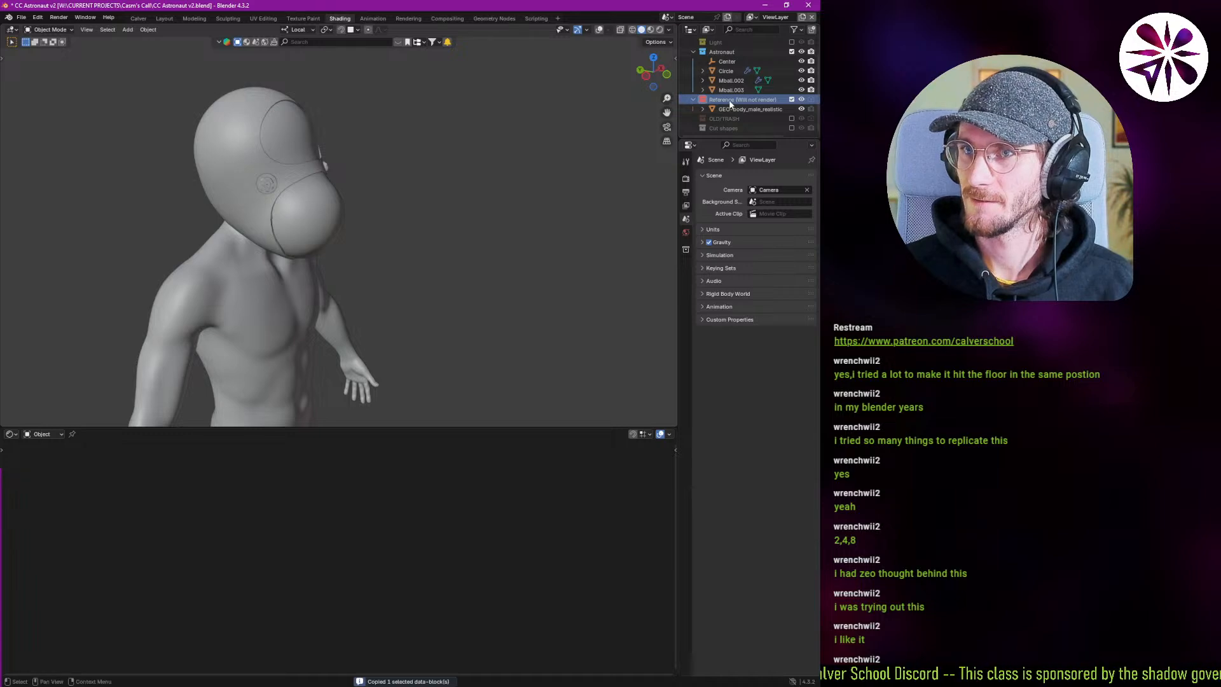
pyautogui.hotkey('alt', 'Tab')
pyautogui.click(713, 44)
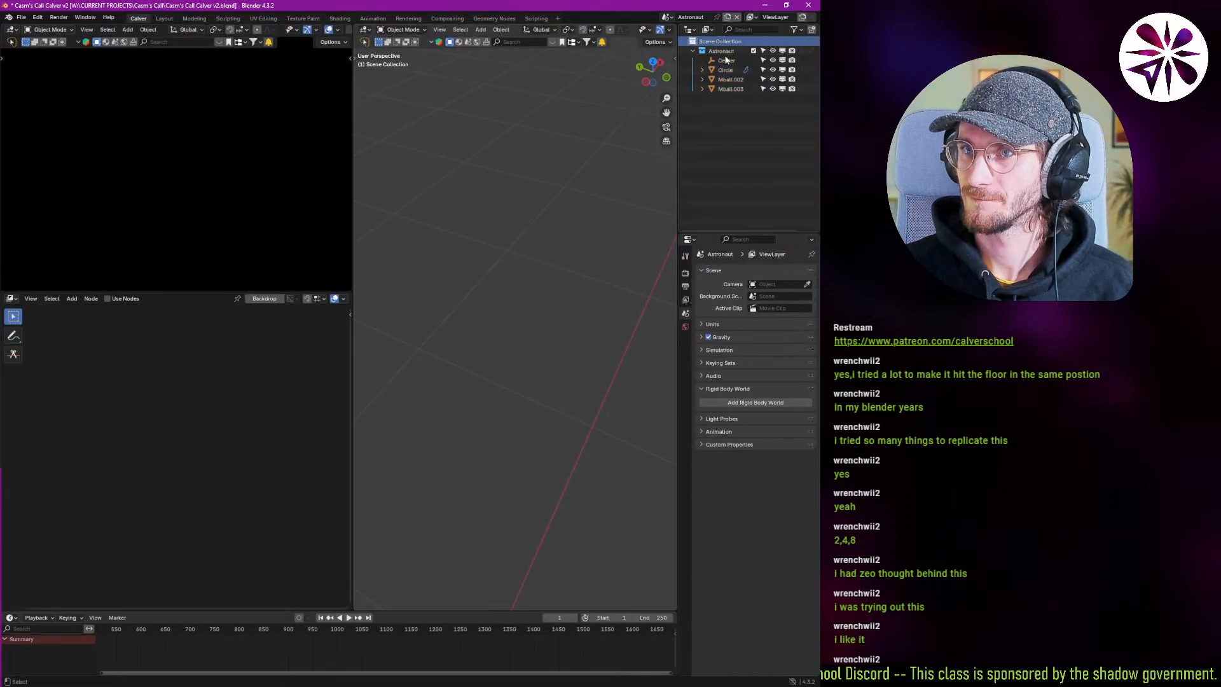
pyautogui.hotkey('ctrl', 'v')
pyautogui.click(731, 108)
pyautogui.press('KP_Decimal')
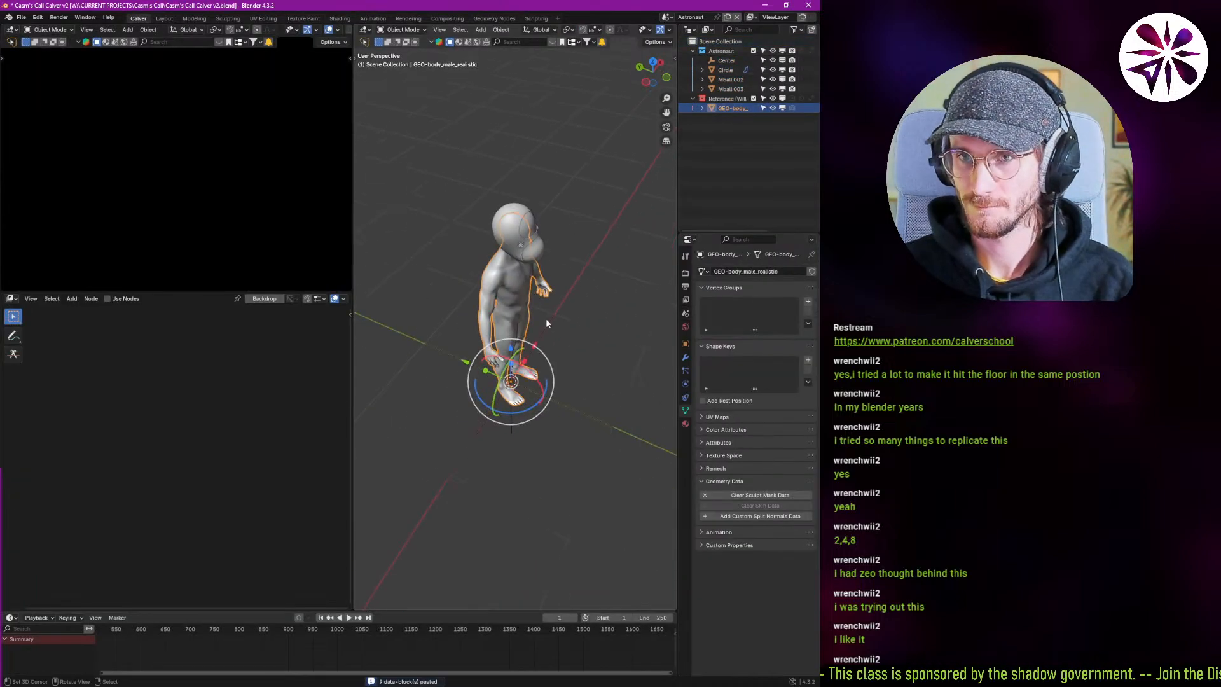
pyautogui.scroll(4, 546, 322)
pyautogui.moveTo(545, 319); pyautogui.dragTo(533, 278, button='middle')
pyautogui.hotkey('alt', 'a')
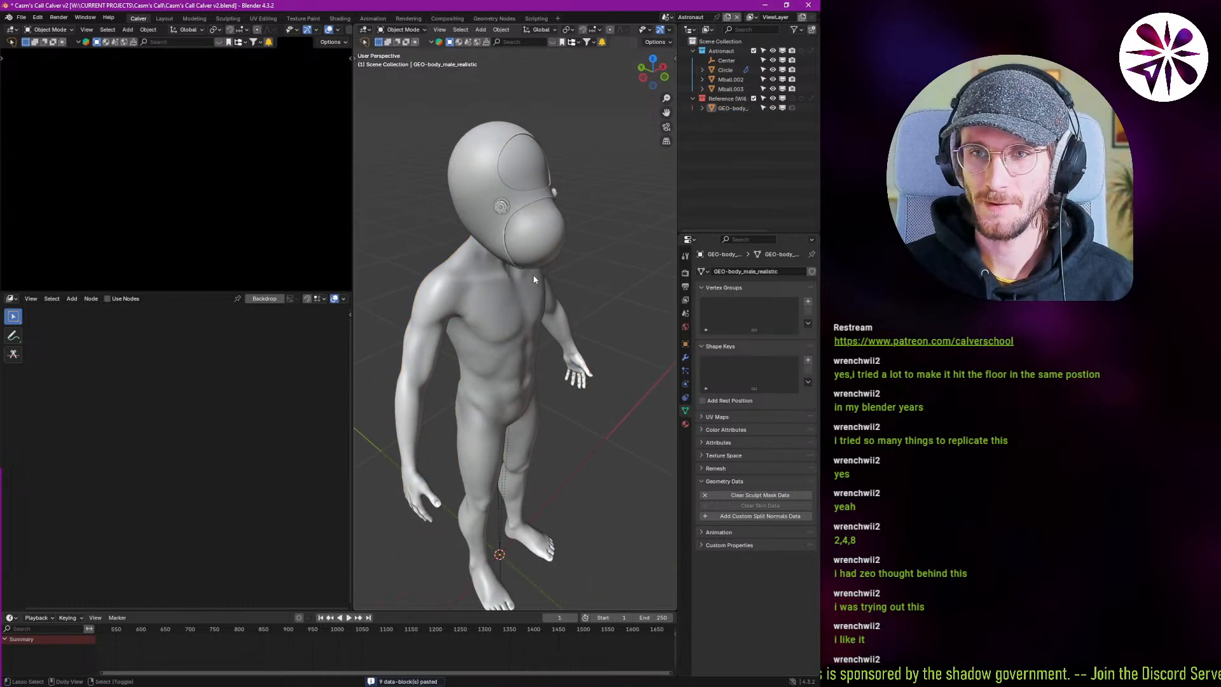
# Save the project as a new version named Casm's Call Calver v3.blend.
pyautogui.hotkey('ctrl', 'shift', 's')
pyautogui.click(524, 472)
pyautogui.click(549, 469)
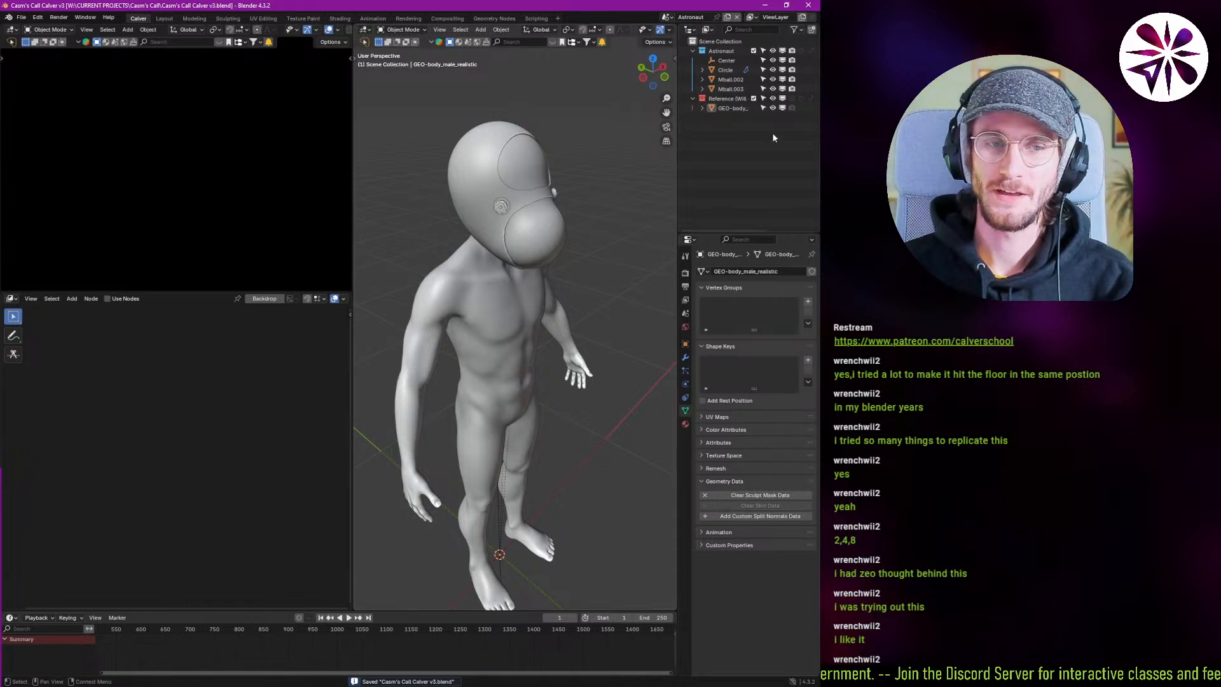
# Open the helmet shell's Metal material in the Shading workspace and move its Color Palette node closer to the Artstyle Shader node.
pyautogui.click(729, 108)
pyautogui.click(503, 231)
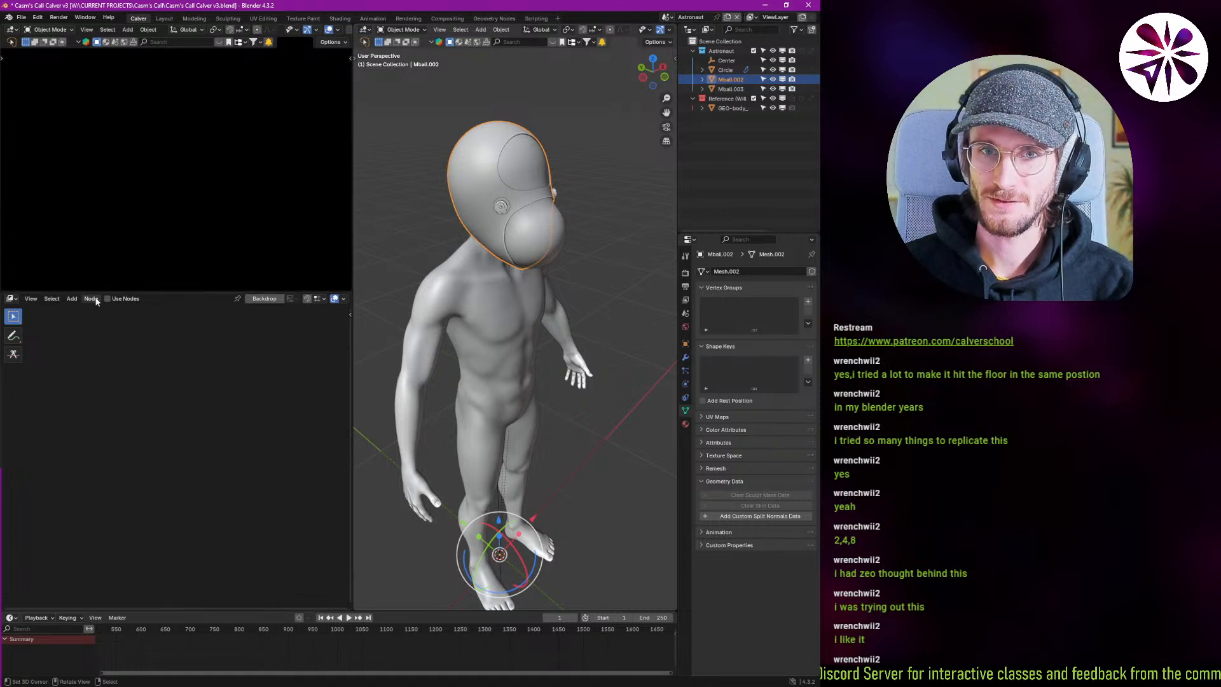
pyautogui.click(339, 19)
pyautogui.scroll(10, 402, 217)
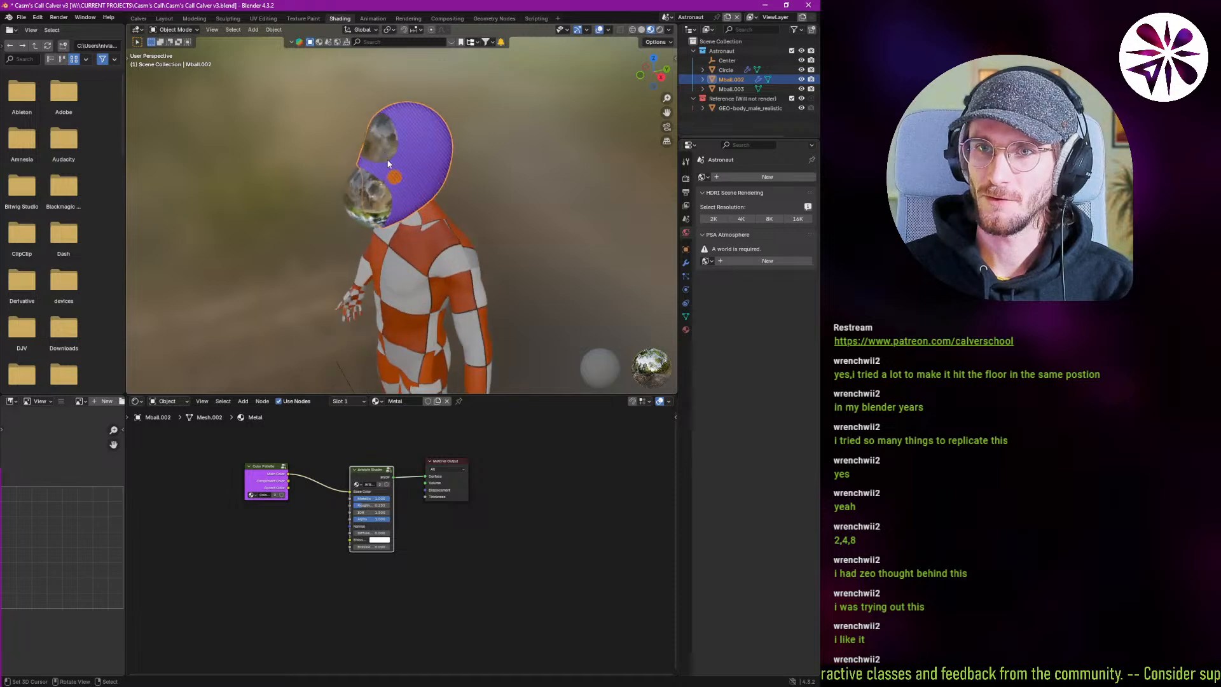
pyautogui.moveTo(289, 178); pyautogui.dragTo(381, 219, button='middle')
pyautogui.scroll(2, 357, 454)
pyautogui.scroll(1, 357, 459)
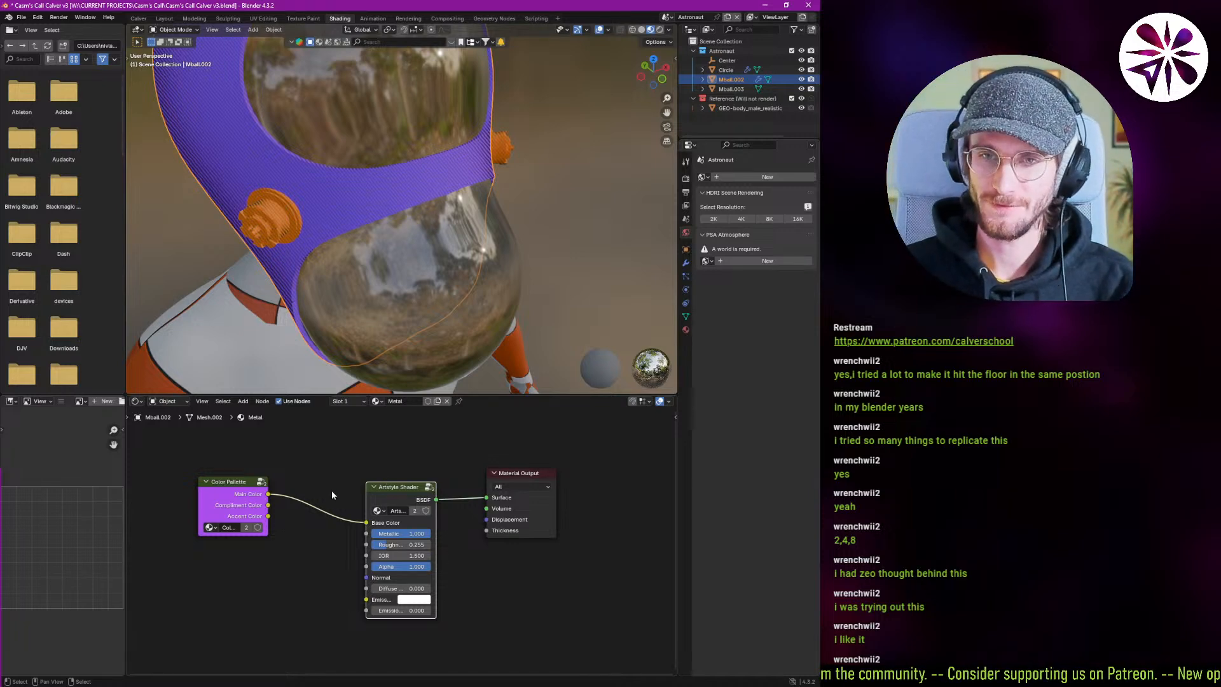
pyautogui.moveTo(223, 490); pyautogui.dragTo(278, 494)
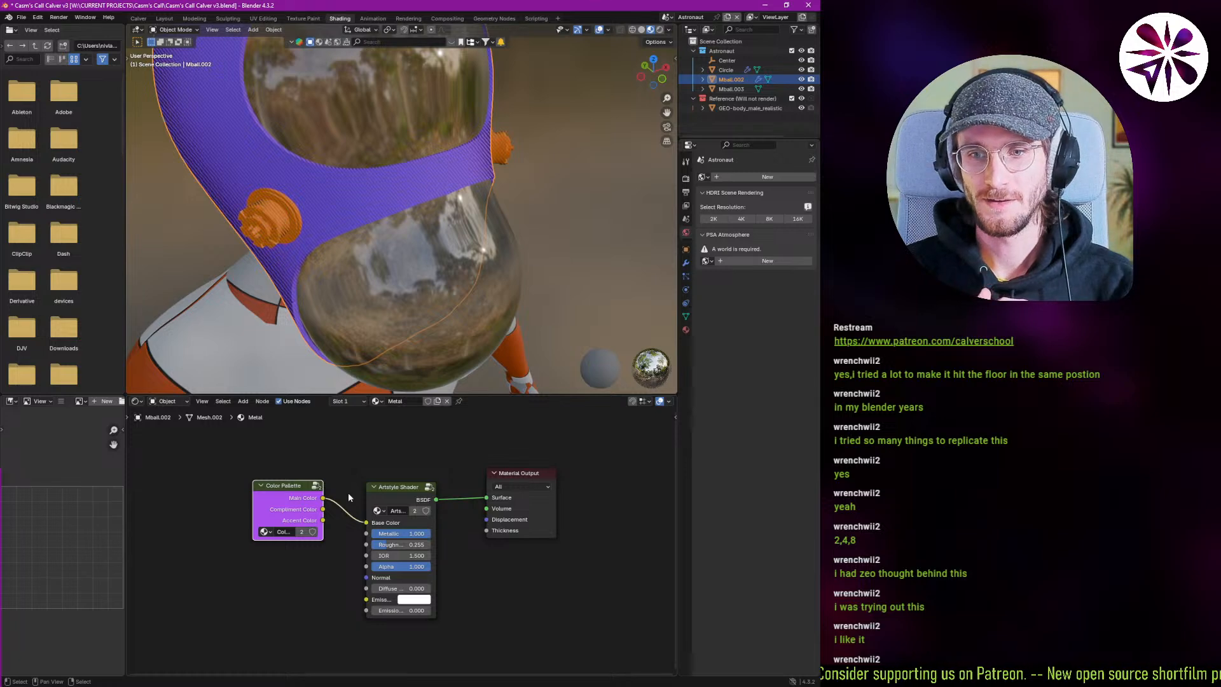
pyautogui.scroll(3, 399, 497)
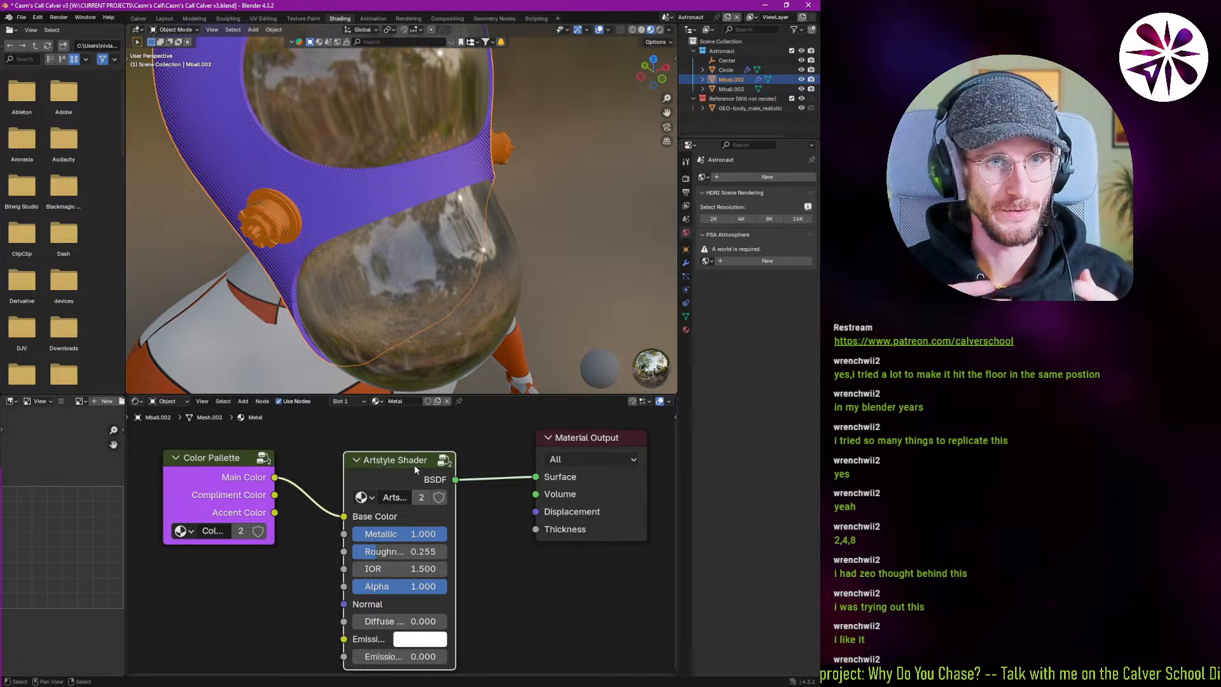
# Preview the helmet in rendered shading, set the Astronaut scene's render engine to Cycles, and return to solid shading.
pyautogui.moveTo(375, 286)
pyautogui.mouseDown(button='middle')
pyautogui.moveTo(398, 227)
pyautogui.moveTo(333, 244)
pyautogui.moveTo(356, 212)
pyautogui.moveTo(372, 226)
pyautogui.mouseUp(button='middle')
pyautogui.press('z')
pyautogui.click(368, 197)
pyautogui.click(685, 179)
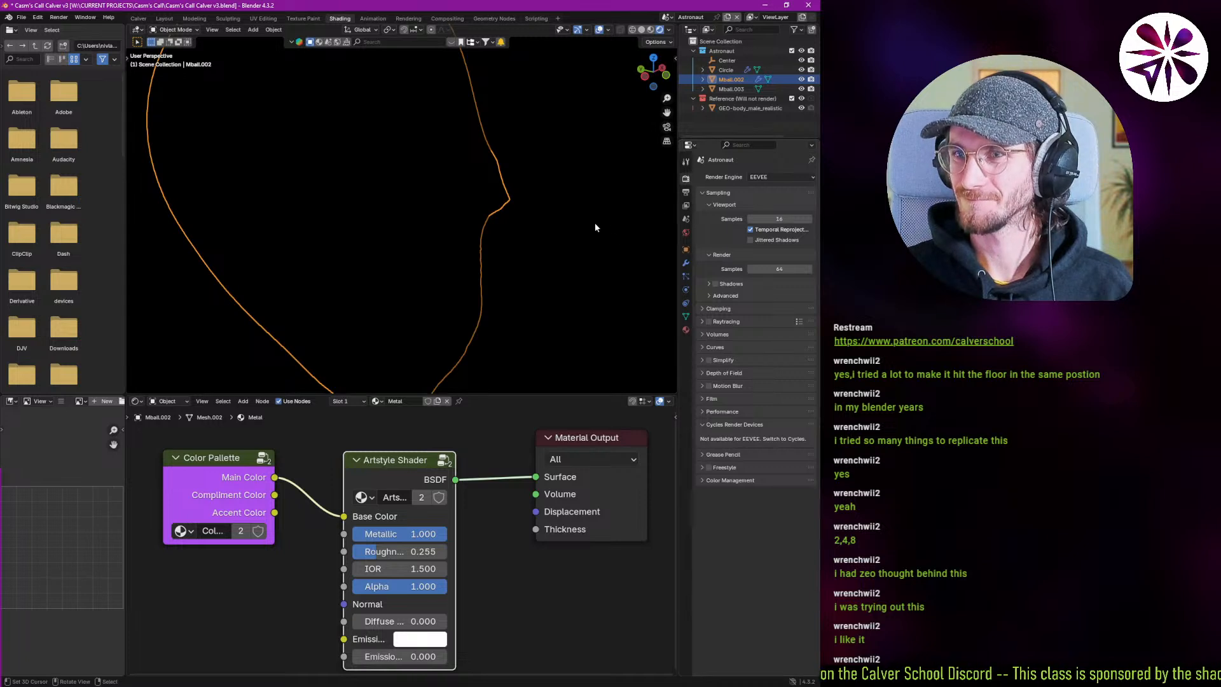
pyautogui.click(784, 176)
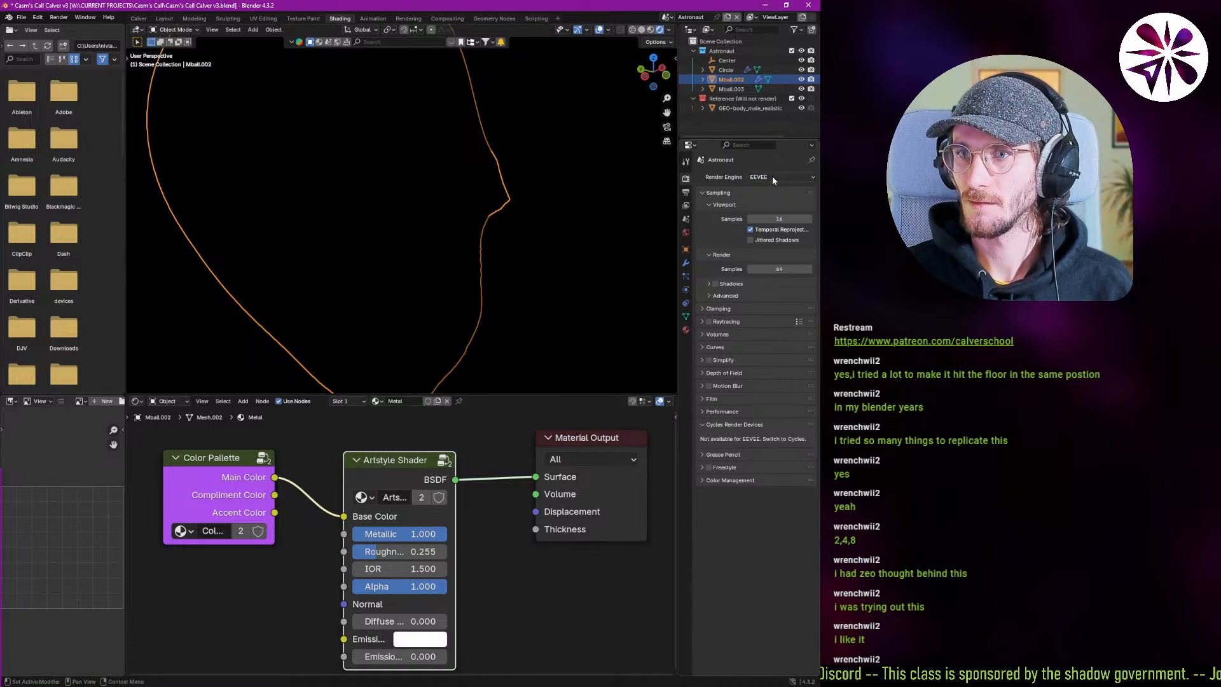
pyautogui.click(771, 177)
pyautogui.click(765, 203)
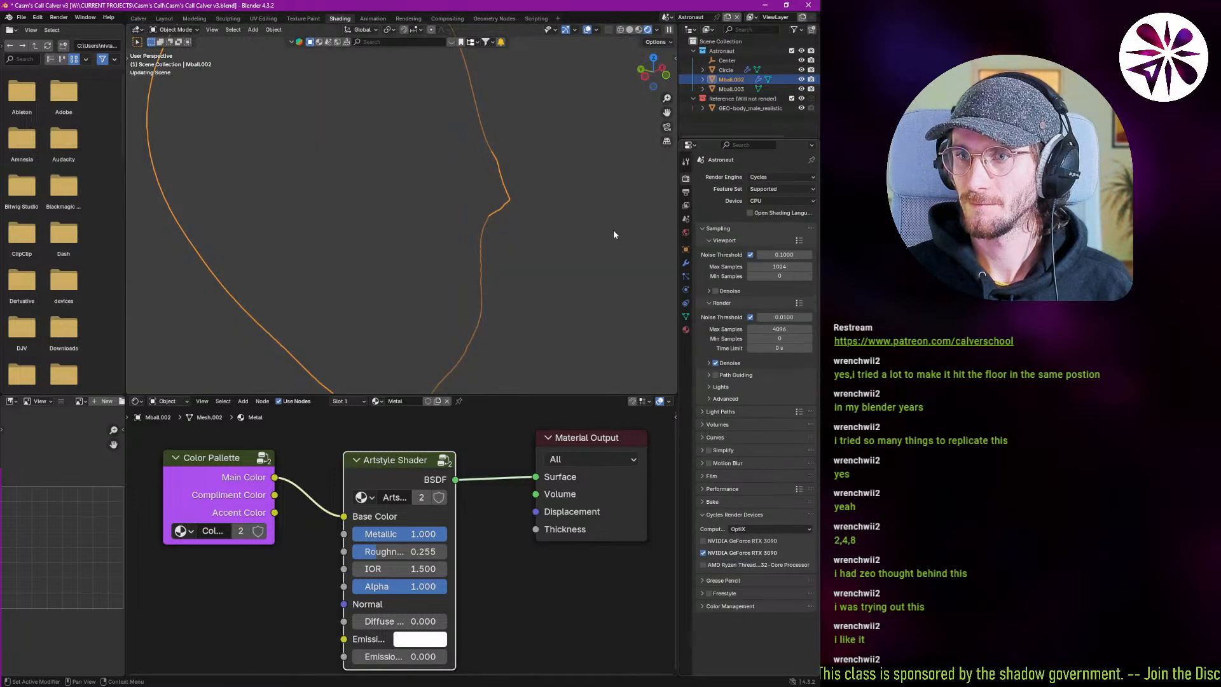
pyautogui.moveTo(412, 243); pyautogui.dragTo(397, 234, button='middle')
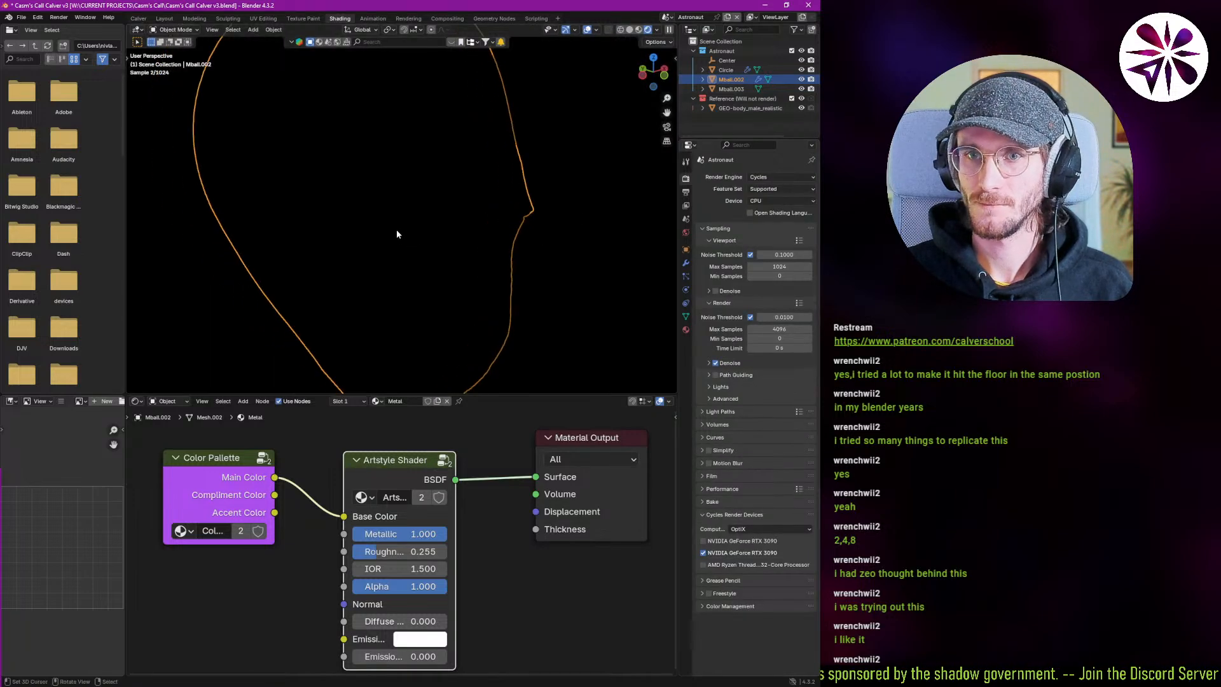
pyautogui.press('z')
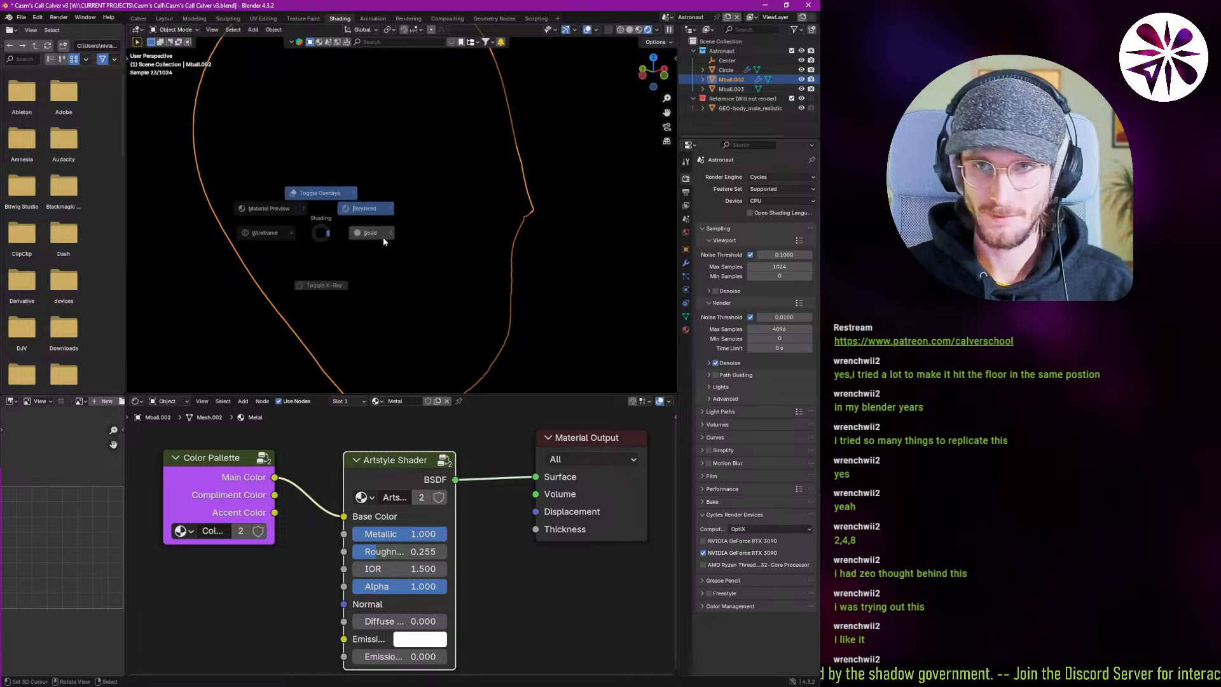
pyautogui.click(445, 229)
# Switch to the original Scene and create a new empty scene that copies its render settings.
pyautogui.click(667, 18)
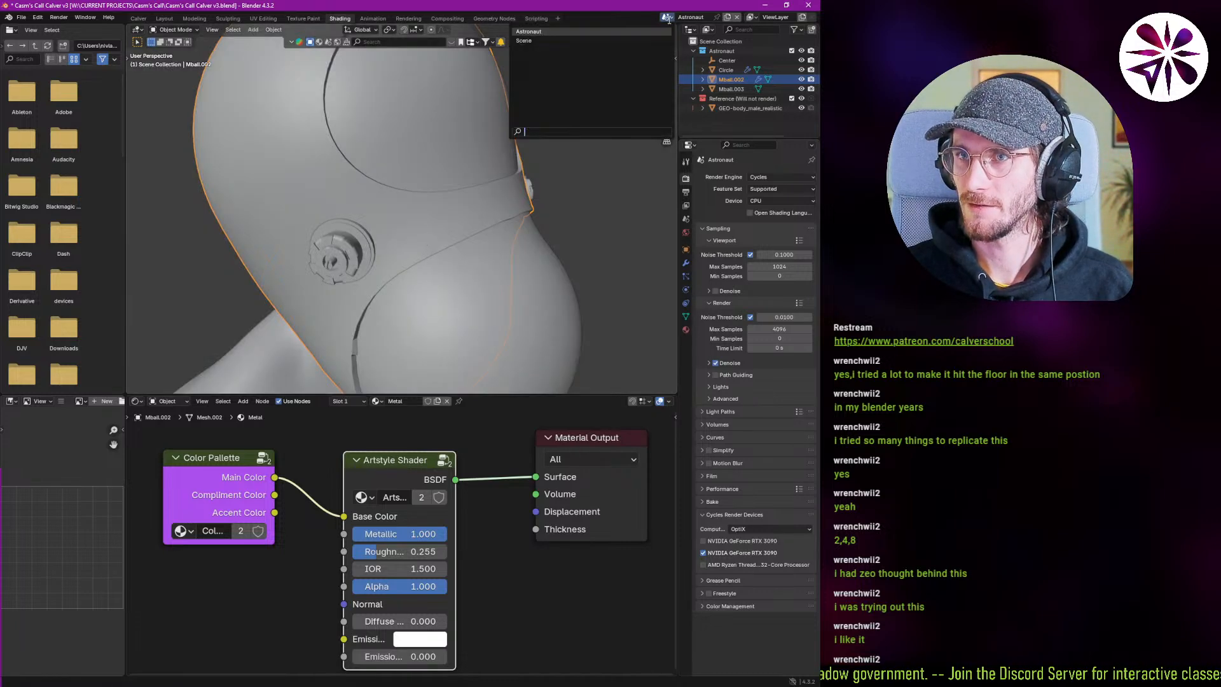
pyautogui.click(655, 41)
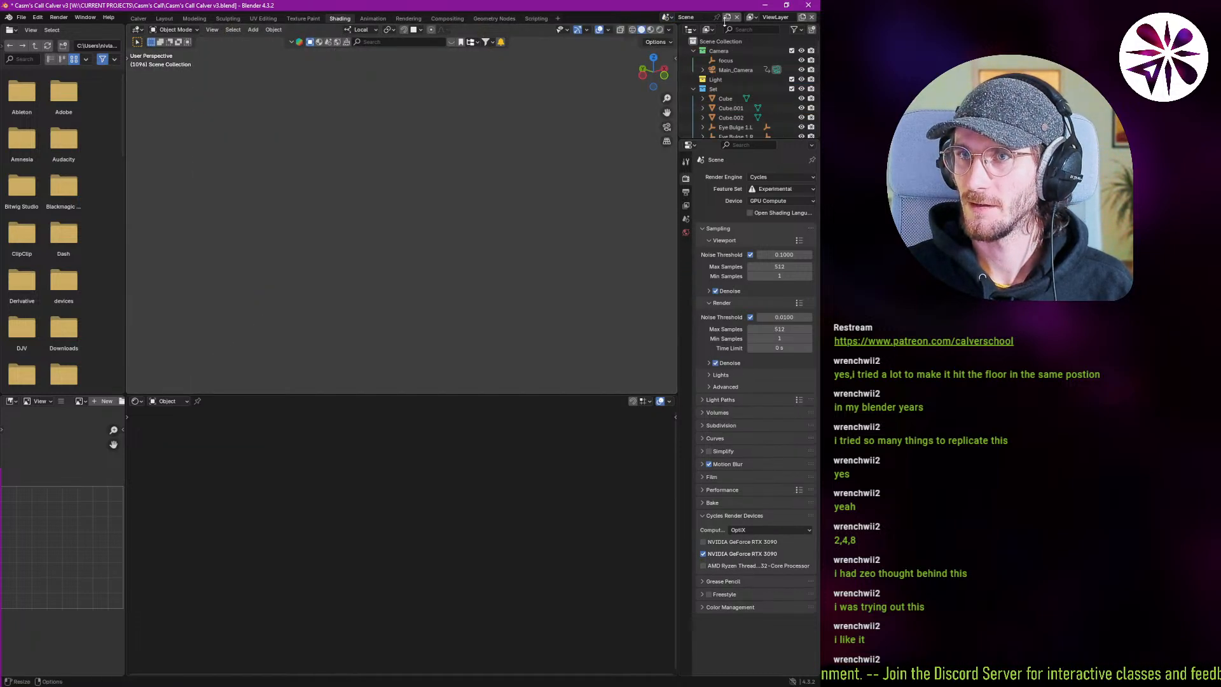
pyautogui.click(726, 18)
pyautogui.click(716, 47)
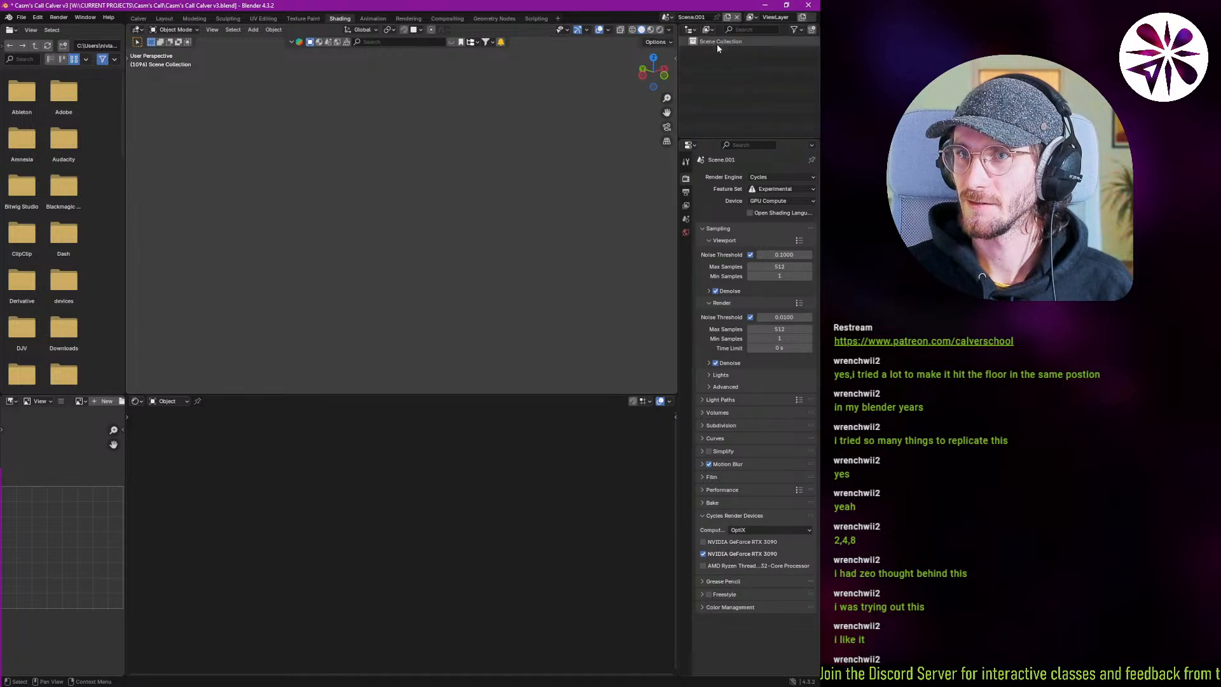
# Copy the Astronaut and Reference (Will not render) collections from the Astronaut scene and paste them into Scene.001.
pyautogui.click(666, 17)
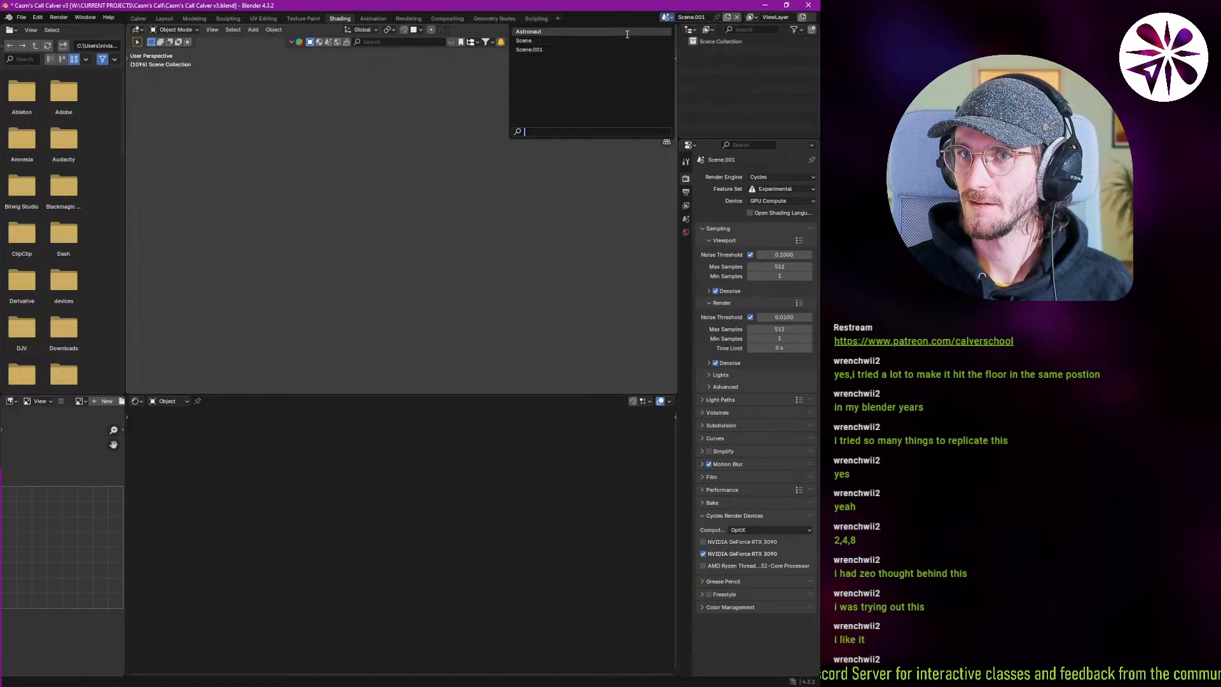
pyautogui.click(636, 31)
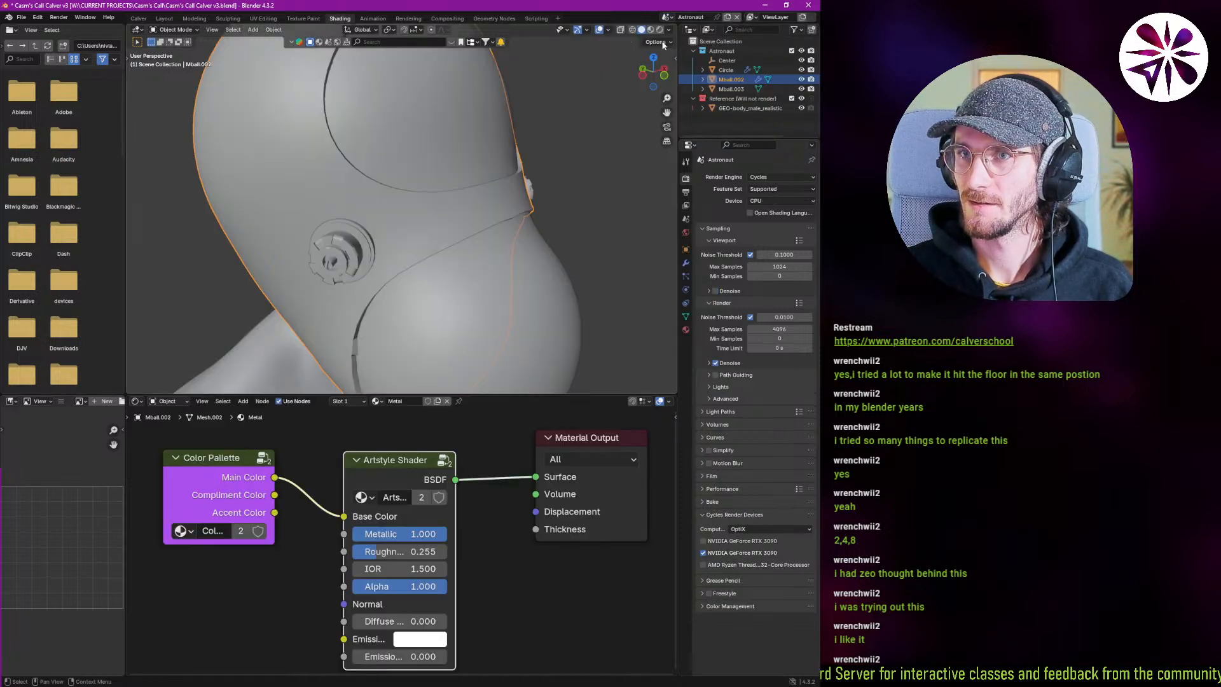
pyautogui.click(732, 100)
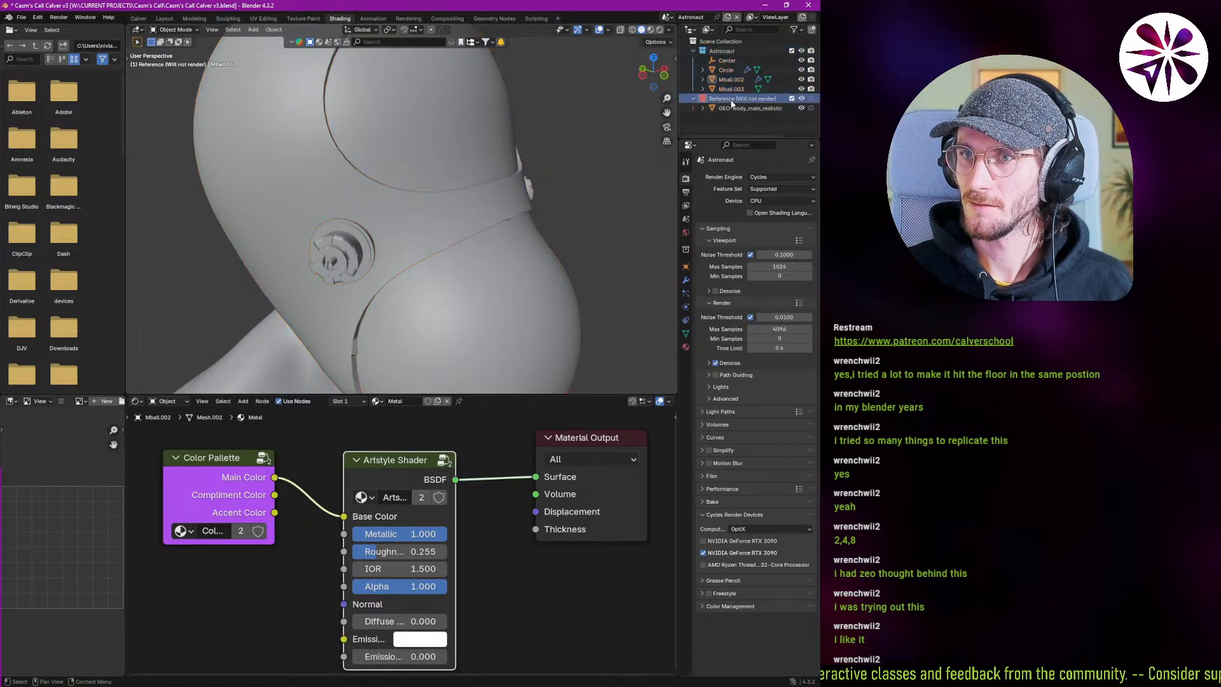
pyautogui.click(732, 51)
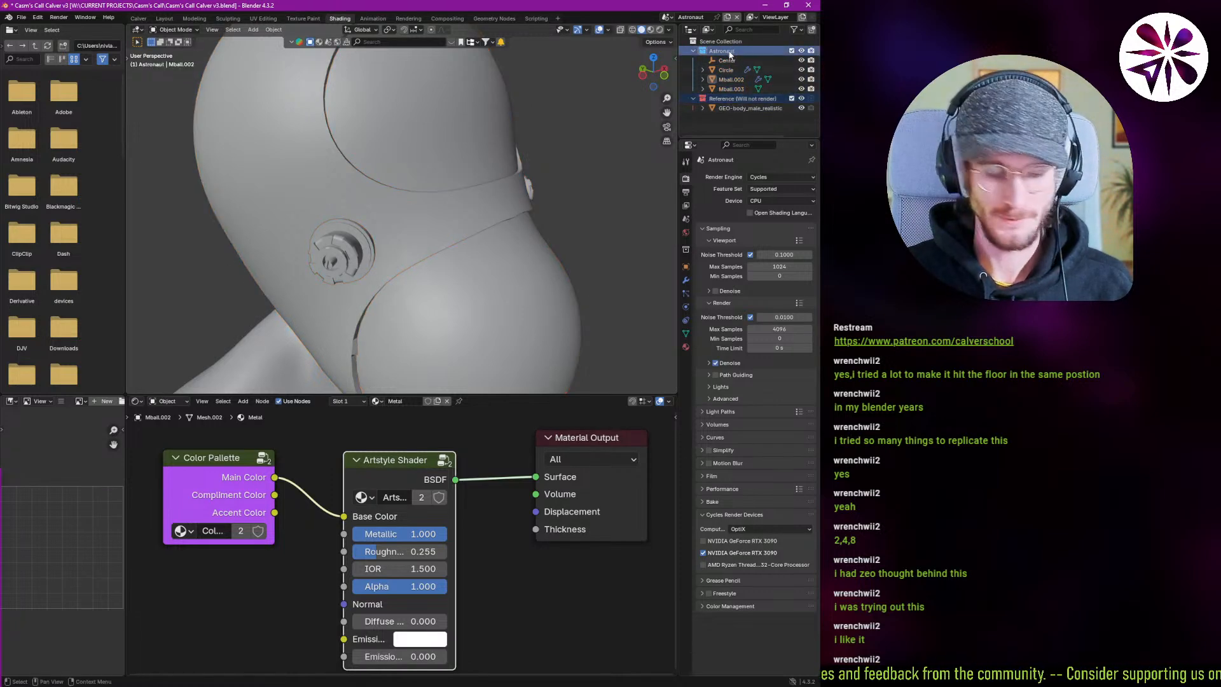
pyautogui.click(738, 98)
pyautogui.click(725, 51)
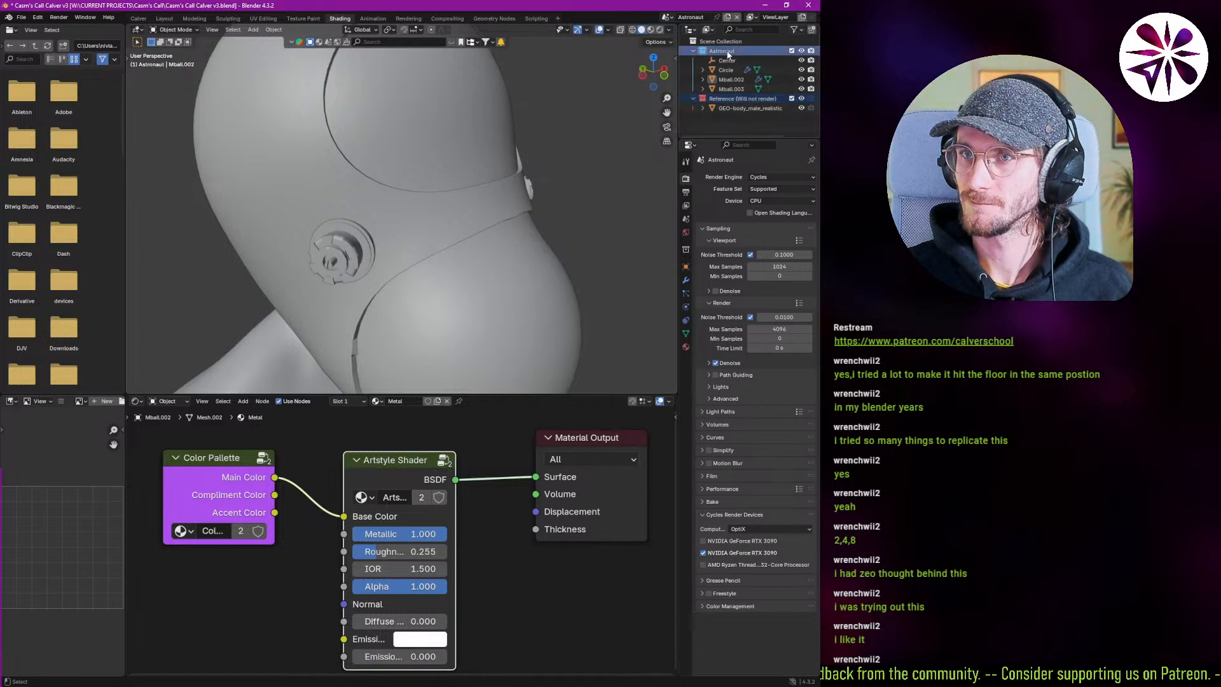
pyautogui.hotkey('ctrl', 'c')
pyautogui.click(666, 18)
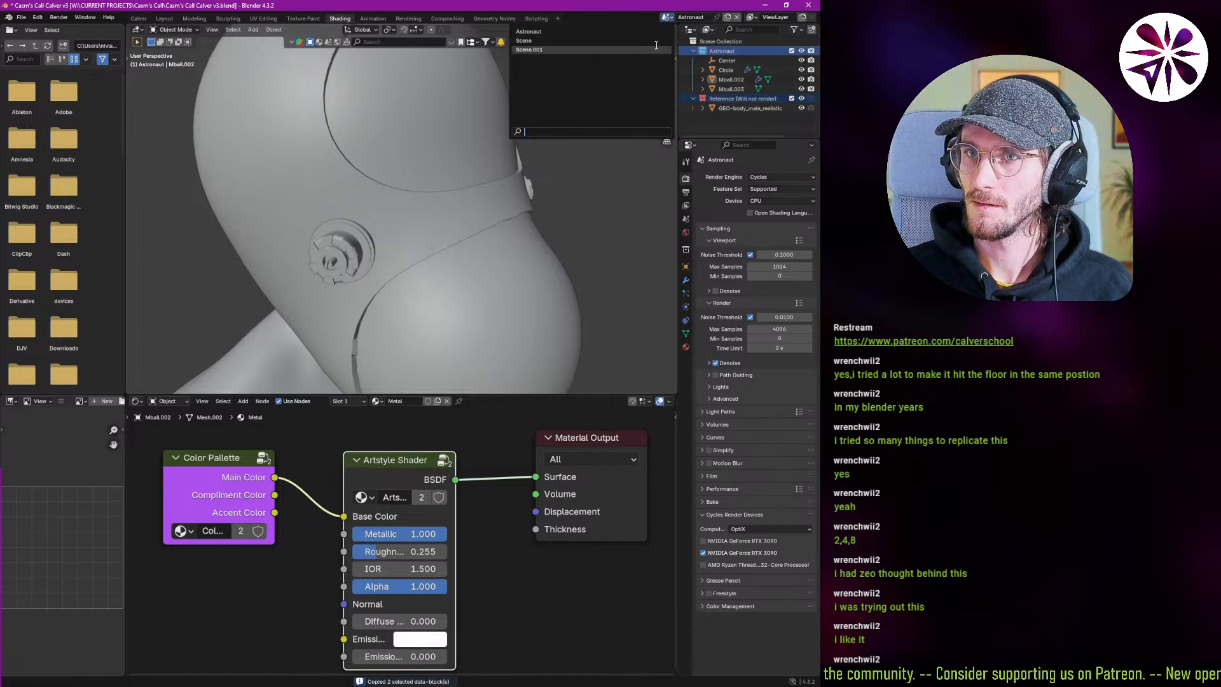
pyautogui.click(653, 44)
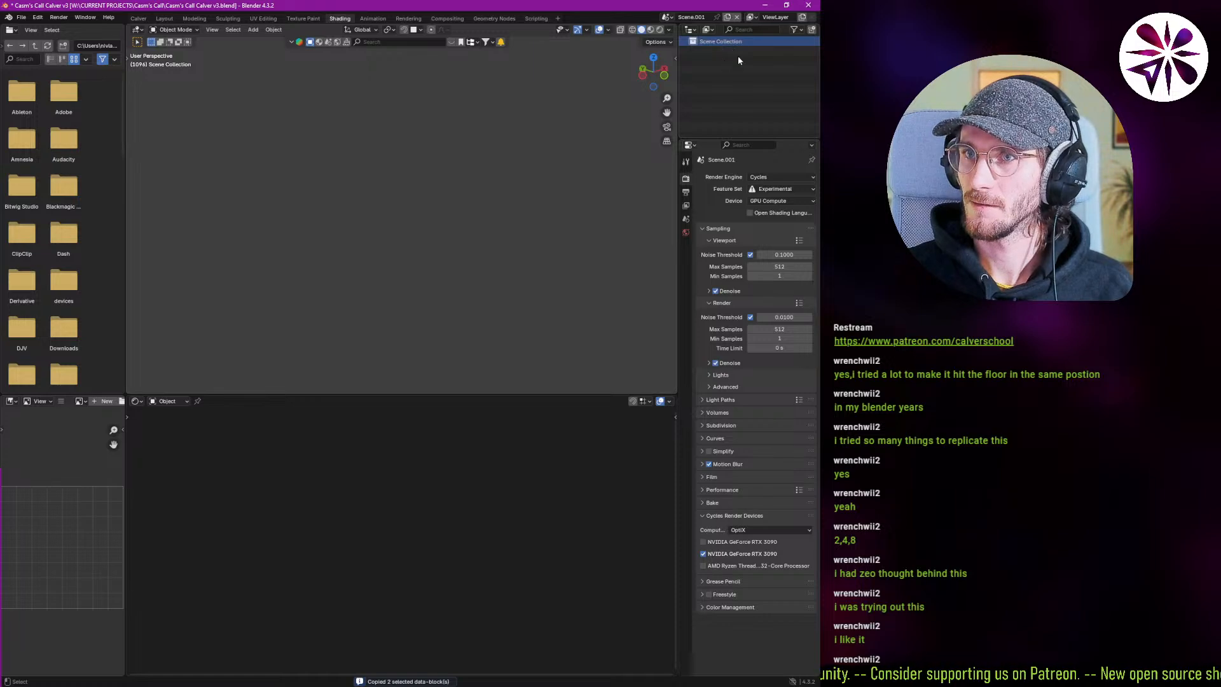
pyautogui.hotkey('ctrl', 'v')
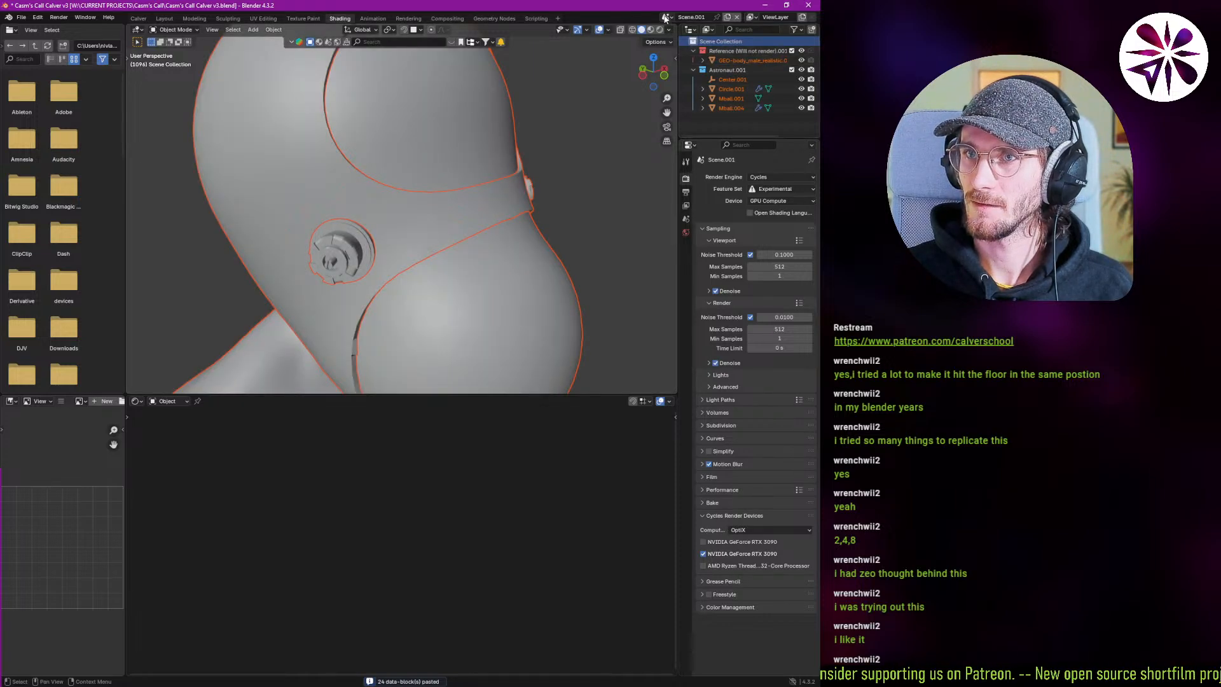
pyautogui.click(715, 51)
pyautogui.click(714, 60)
pyautogui.click(715, 89)
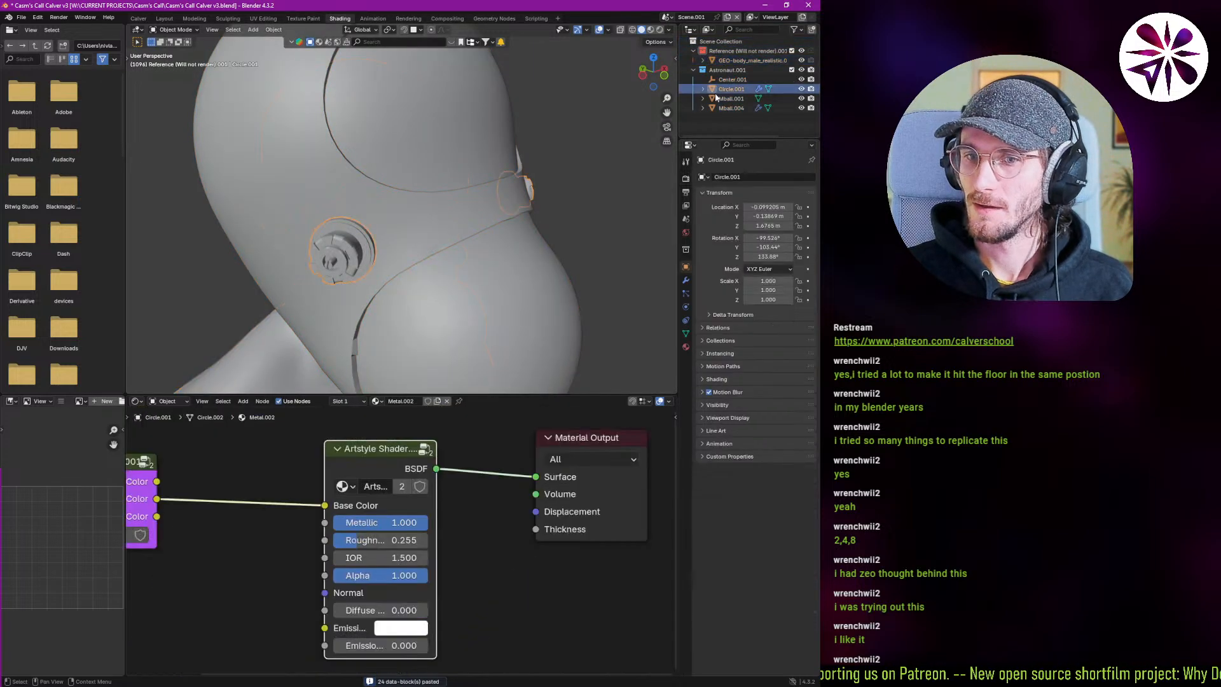
# Switch back to the old Astronaut scene and delete it from the file.
pyautogui.click(666, 17)
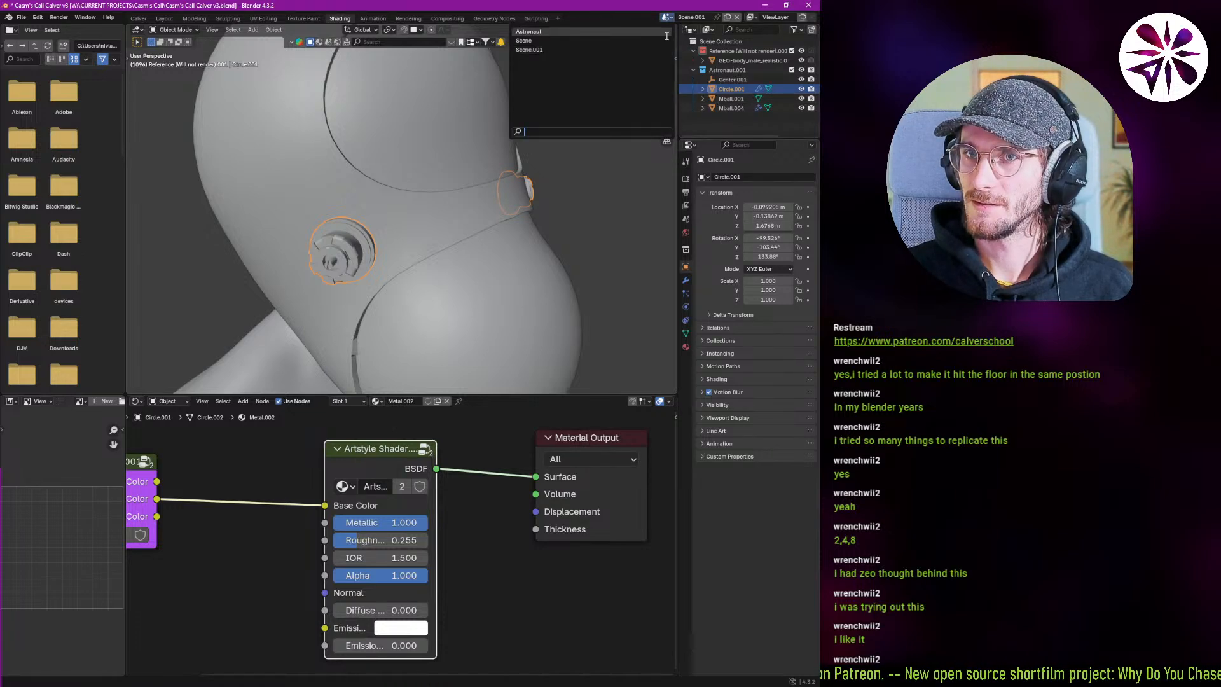
pyautogui.click(664, 33)
pyautogui.click(736, 17)
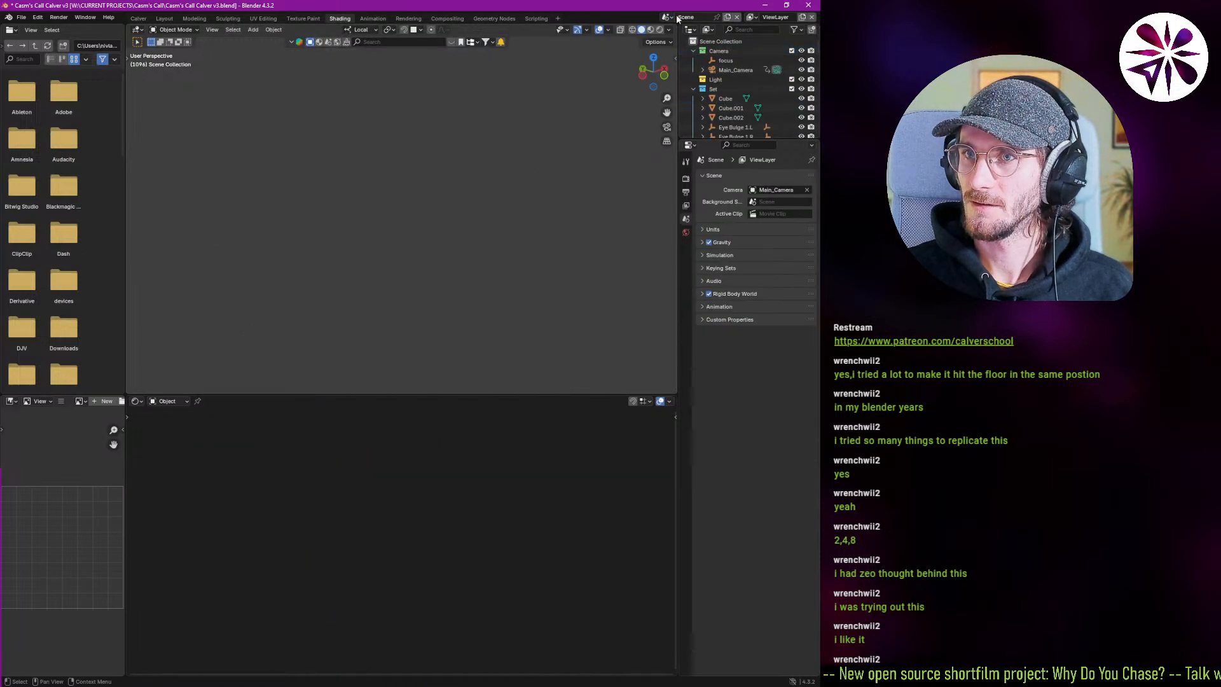
# Open Scene.001, rename it Astronaut, and review its render settings and the helmet model.
pyautogui.click(665, 17)
pyautogui.click(658, 40)
pyautogui.doubleClick(698, 17)
pyautogui.write('A')
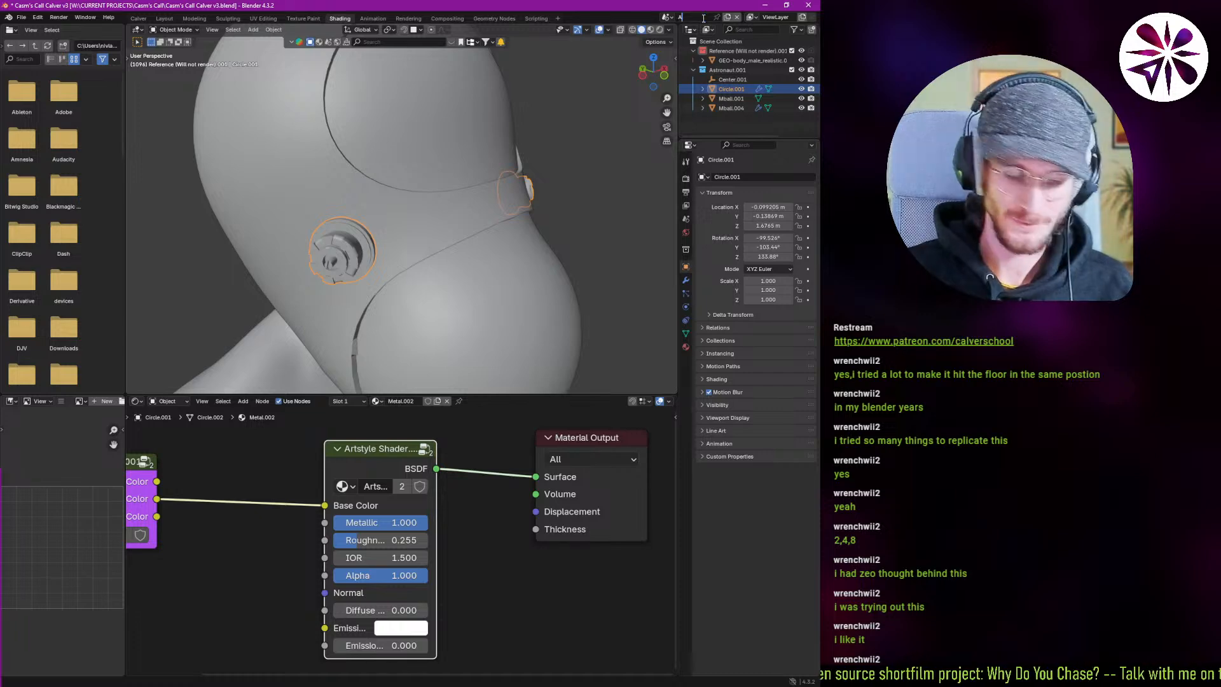
pyautogui.write('stro')
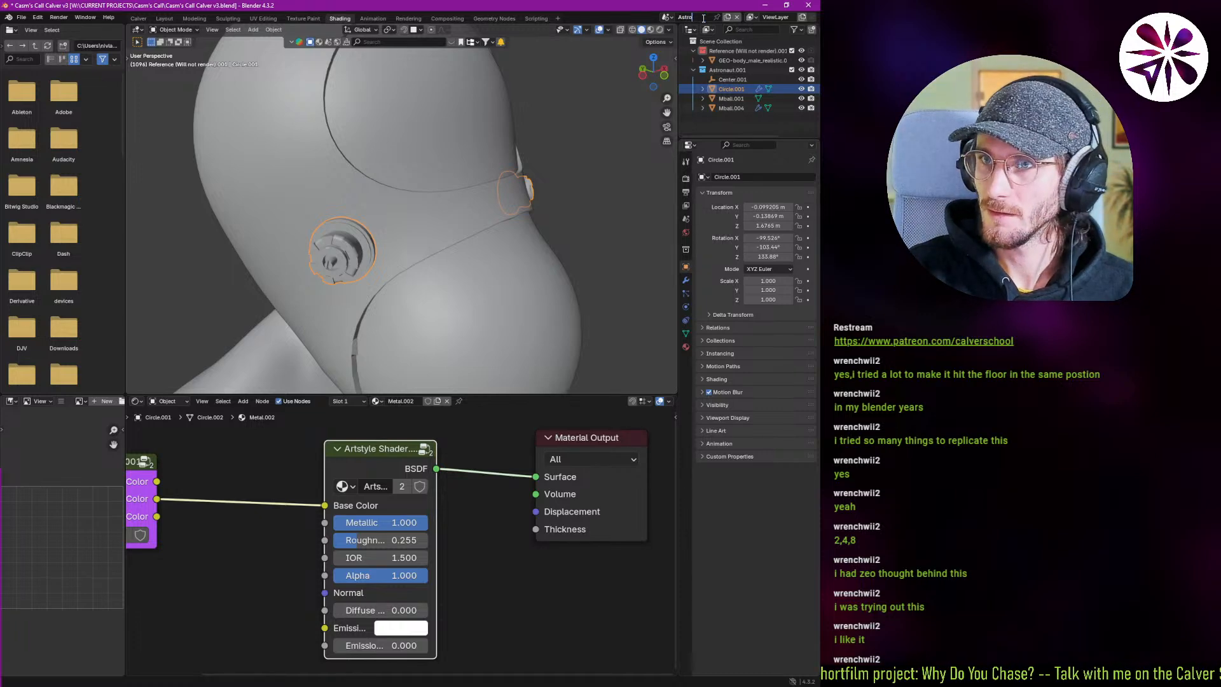
pyautogui.write('naut')
pyautogui.press('Return')
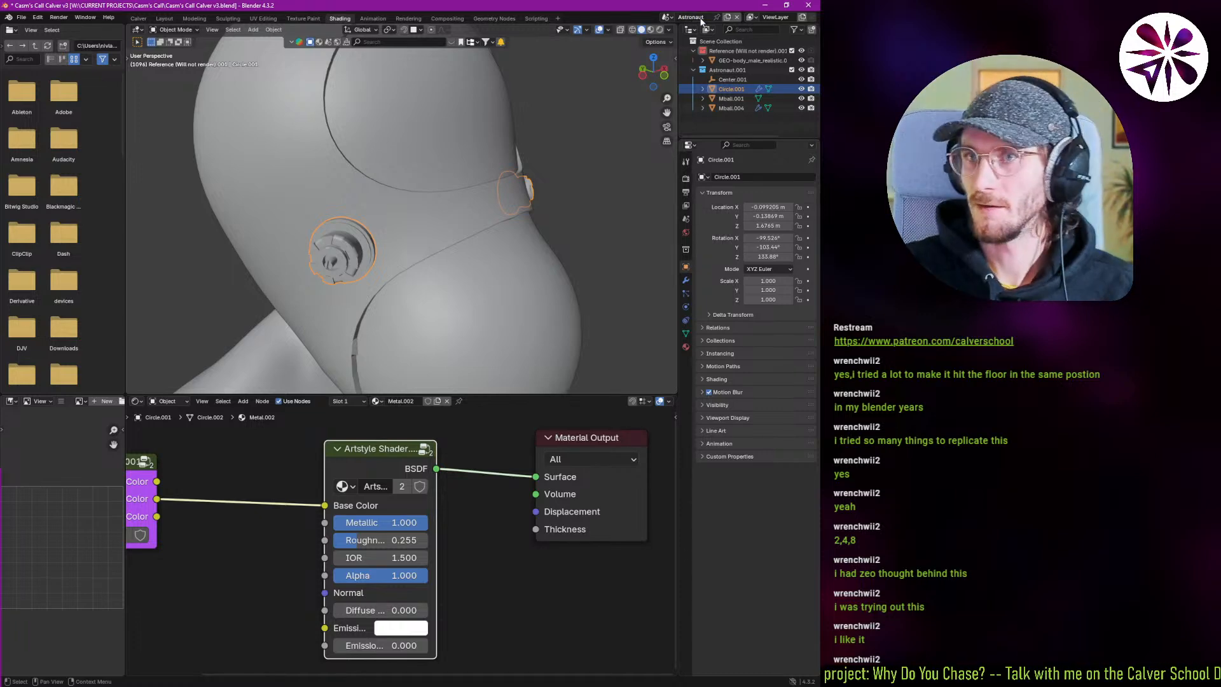
pyautogui.click(685, 179)
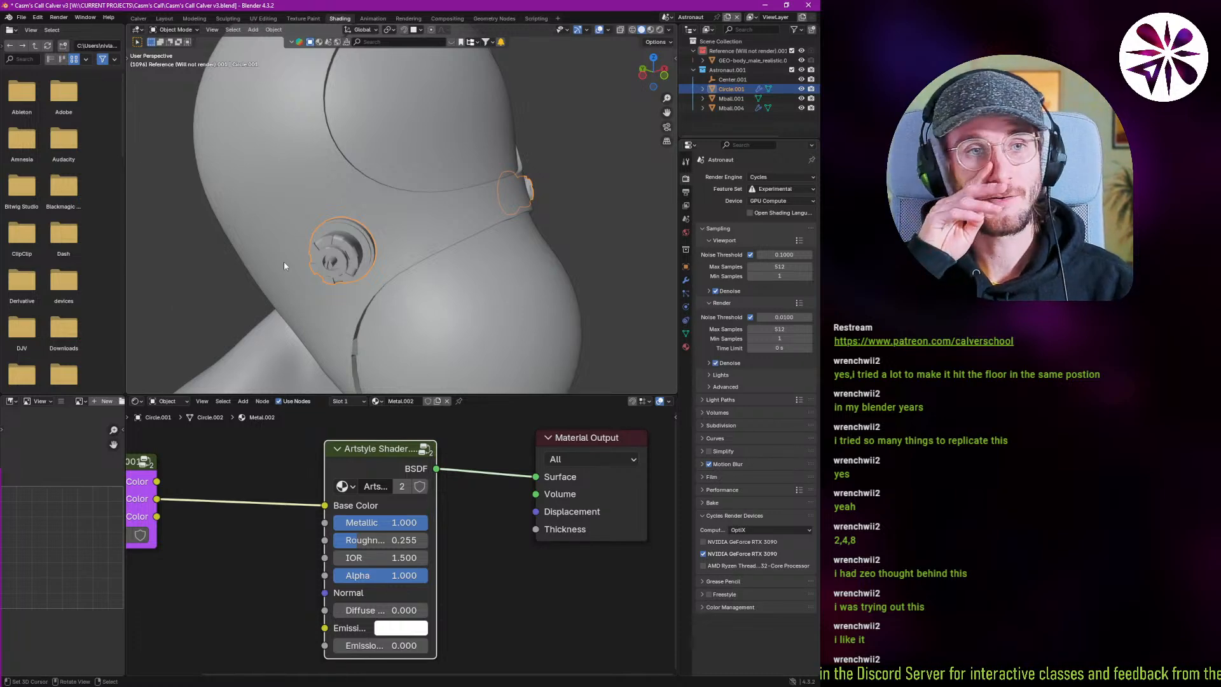
pyautogui.moveTo(335, 284); pyautogui.dragTo(328, 220, button='middle')
pyautogui.scroll(-3, 417, 202)
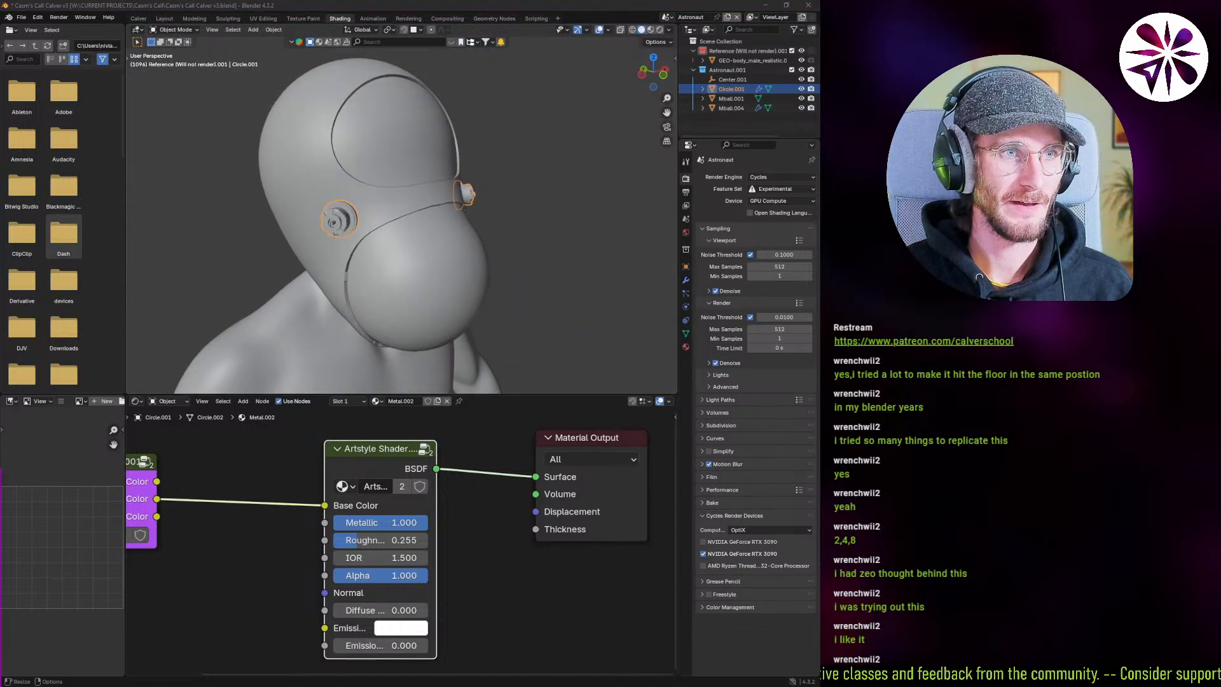
# Switch to the original Scene and look through its camera in the Shading and Layout workspaces.
pyautogui.moveTo(380, 211); pyautogui.dragTo(414, 224, button='middle')
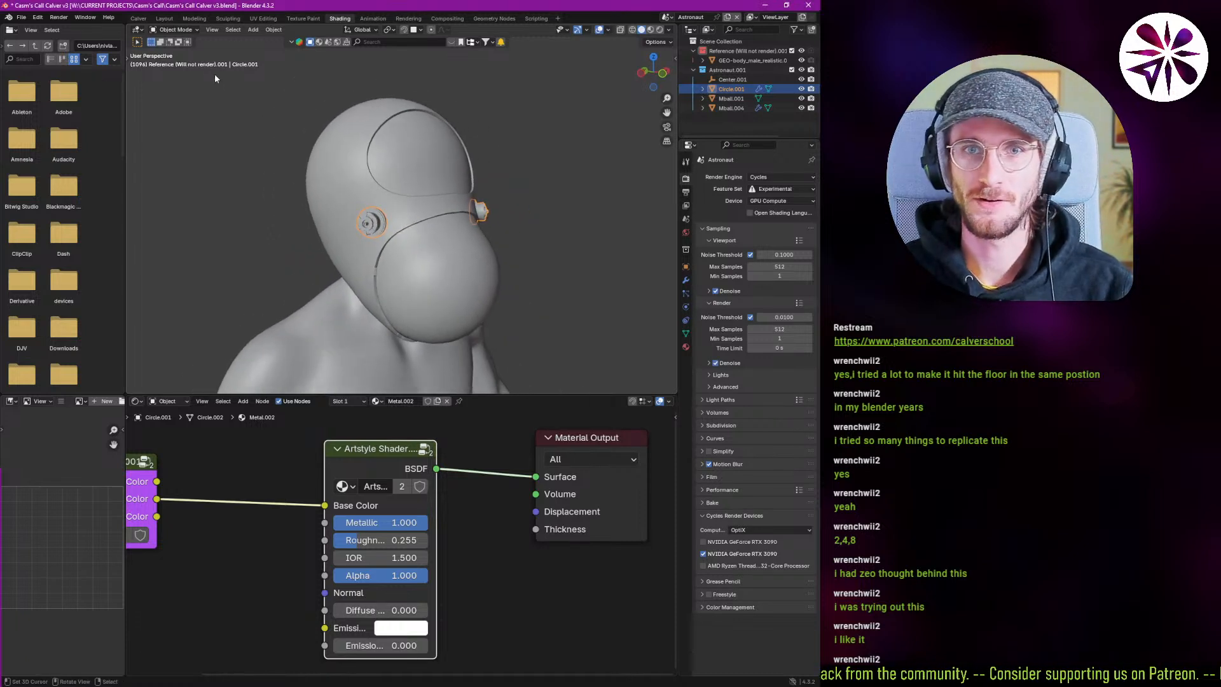
pyautogui.click(666, 19)
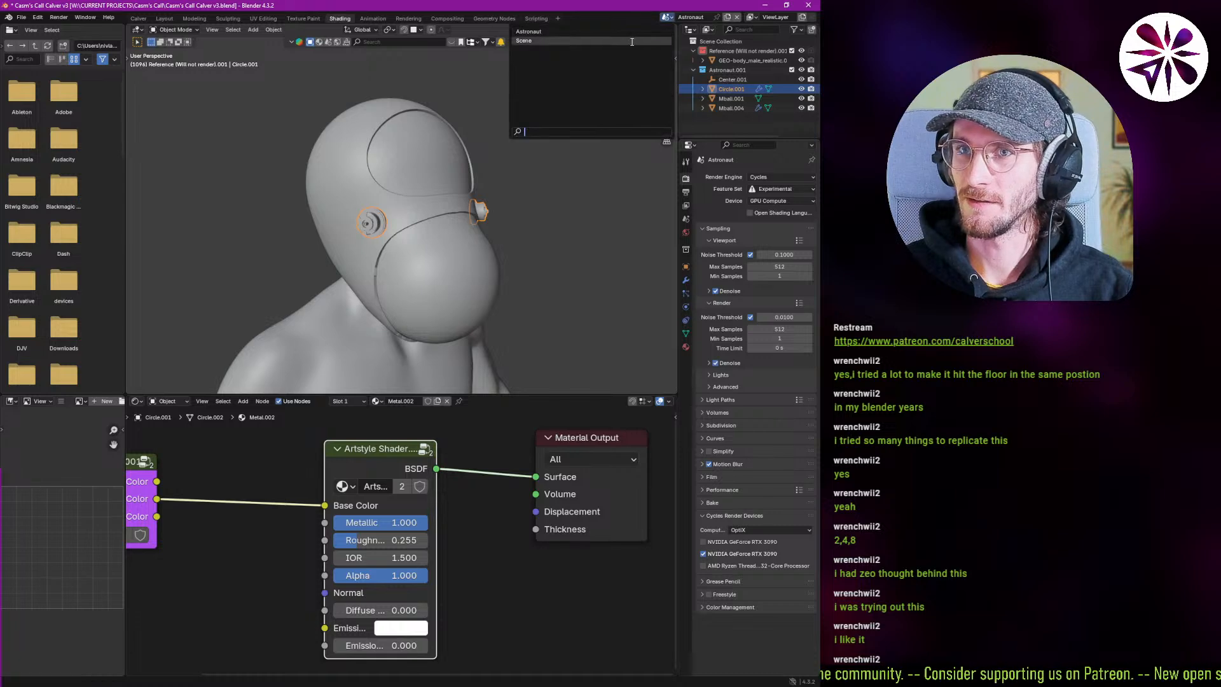
pyautogui.click(623, 40)
pyautogui.press('KP_0')
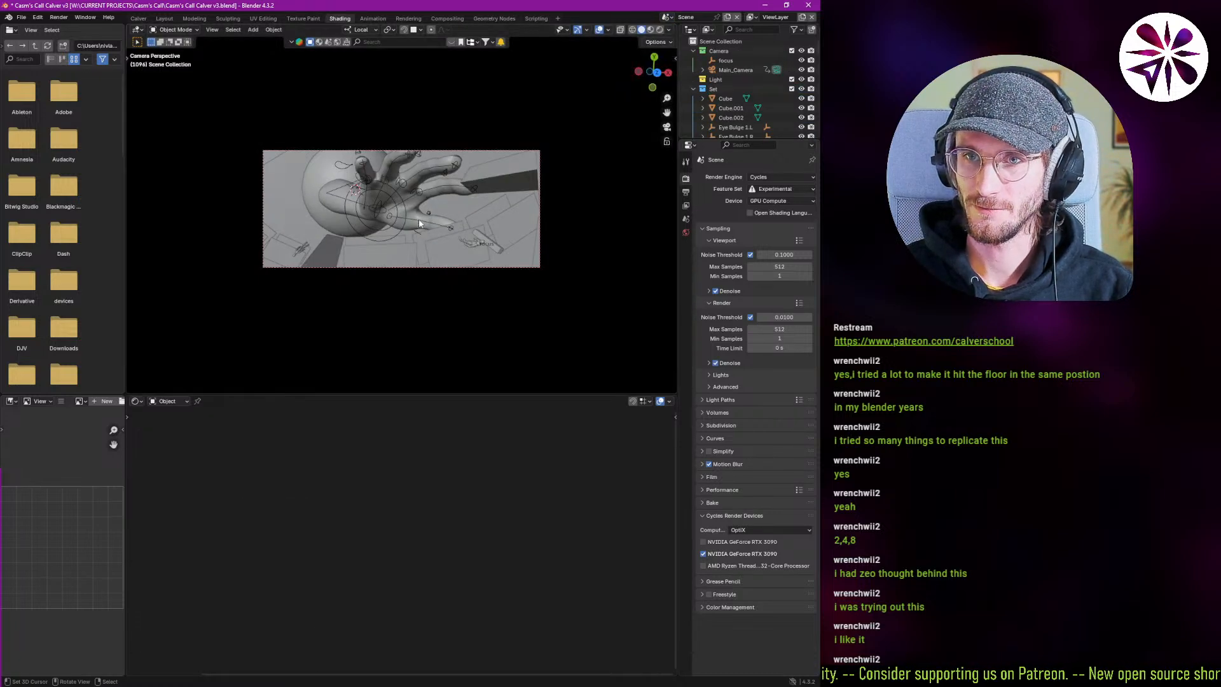
pyautogui.click(139, 19)
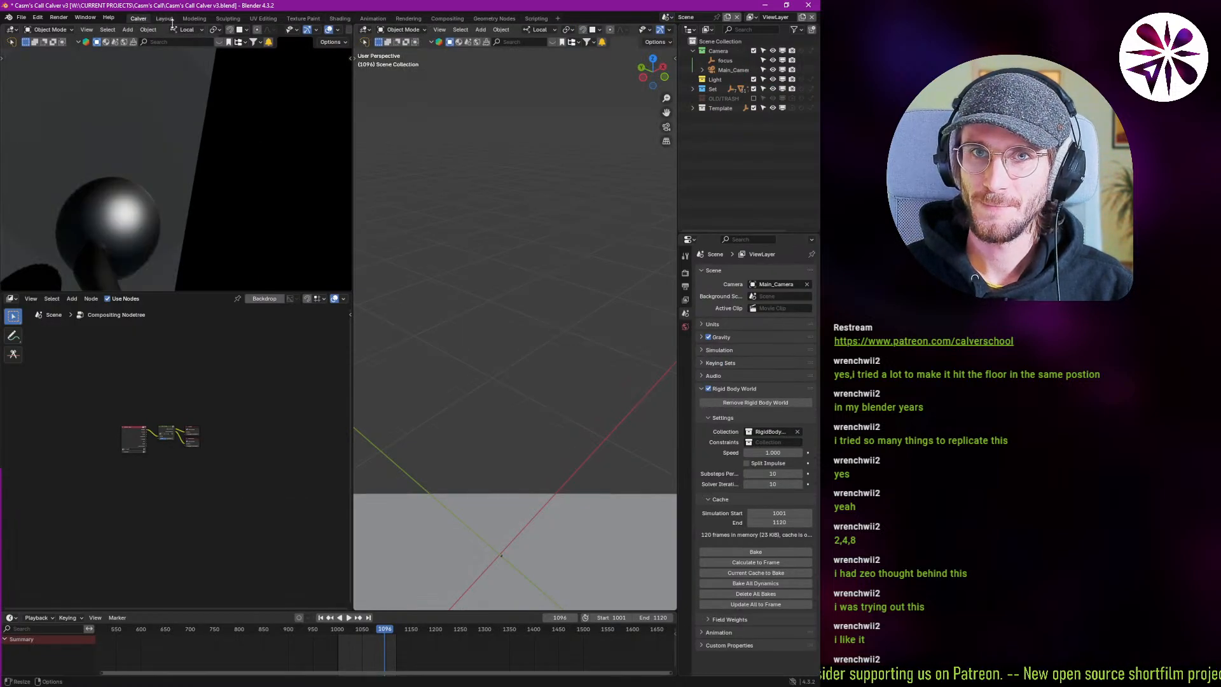
pyautogui.click(167, 19)
pyautogui.press('KP_0')
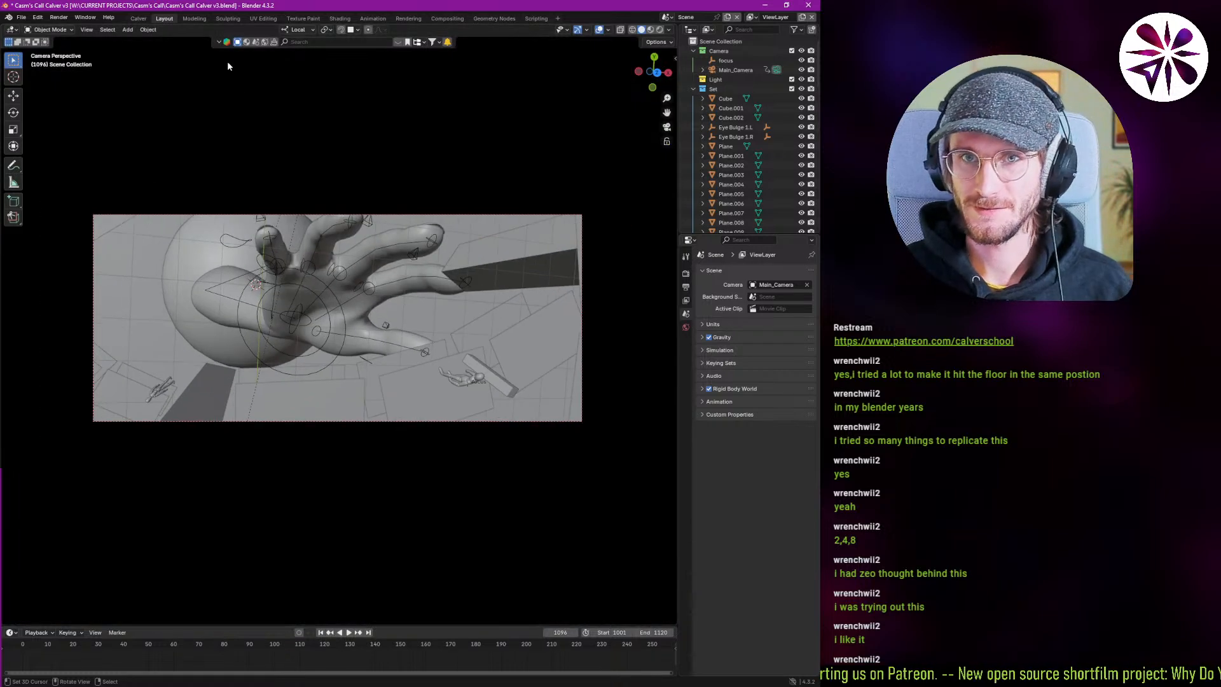
# Review the shot through the camera in a maximized viewport of the Calver workspace, and return to the Astronaut scene.
pyautogui.click(137, 19)
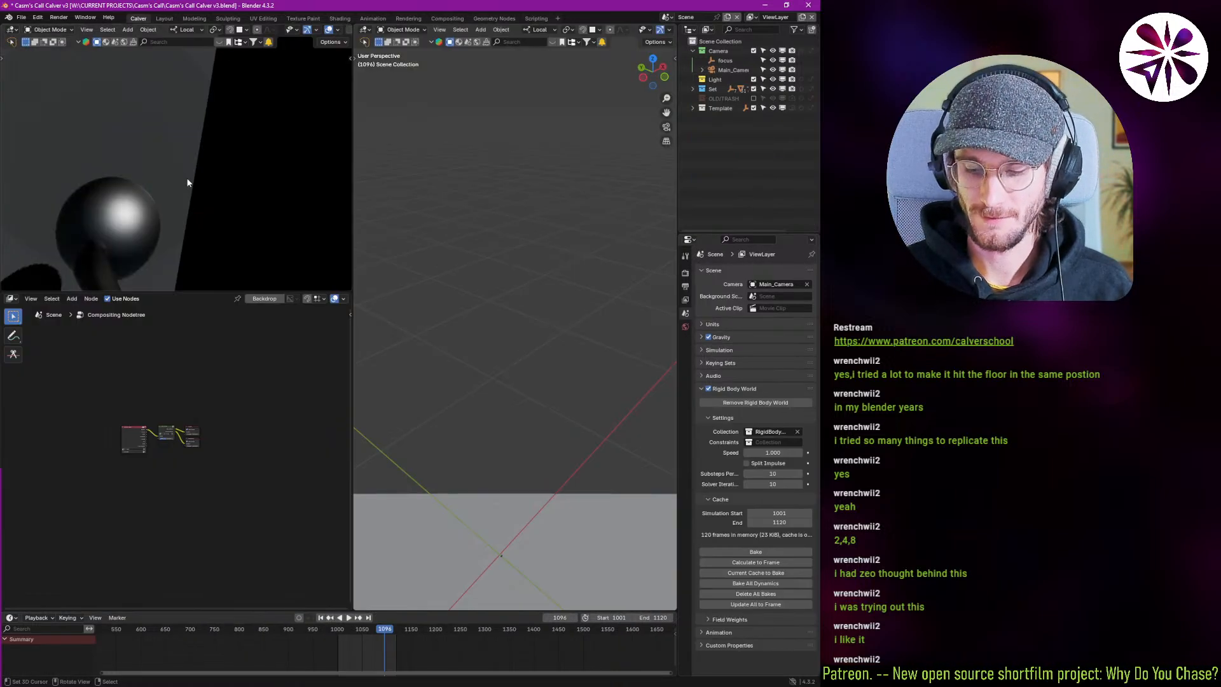
pyautogui.press('KP_0')
pyautogui.hotkey('ctrl', 'space')
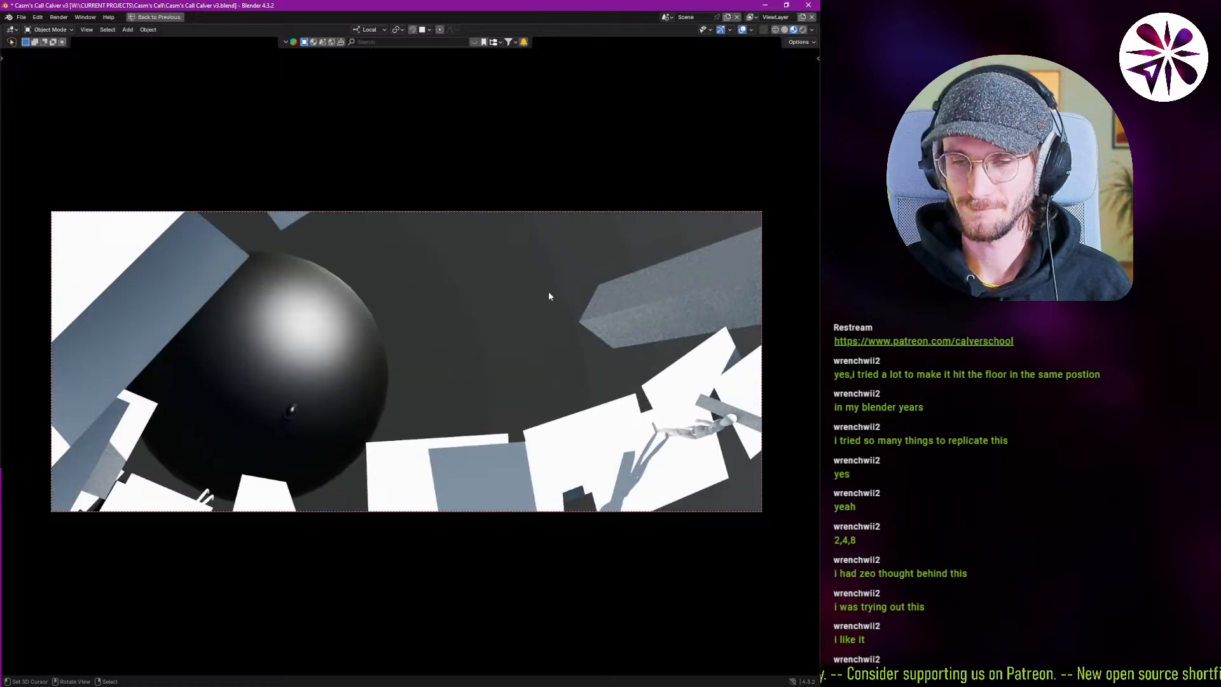
pyautogui.hotkey('ctrl', 'space')
pyautogui.click(666, 16)
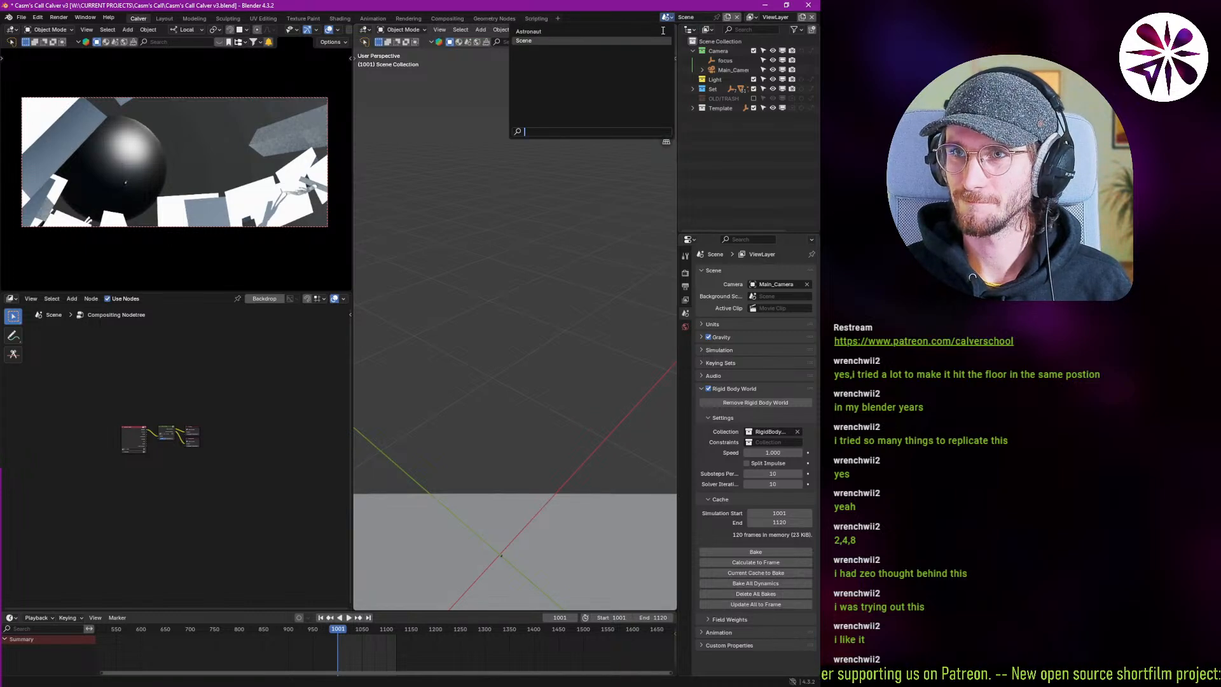
pyautogui.click(657, 31)
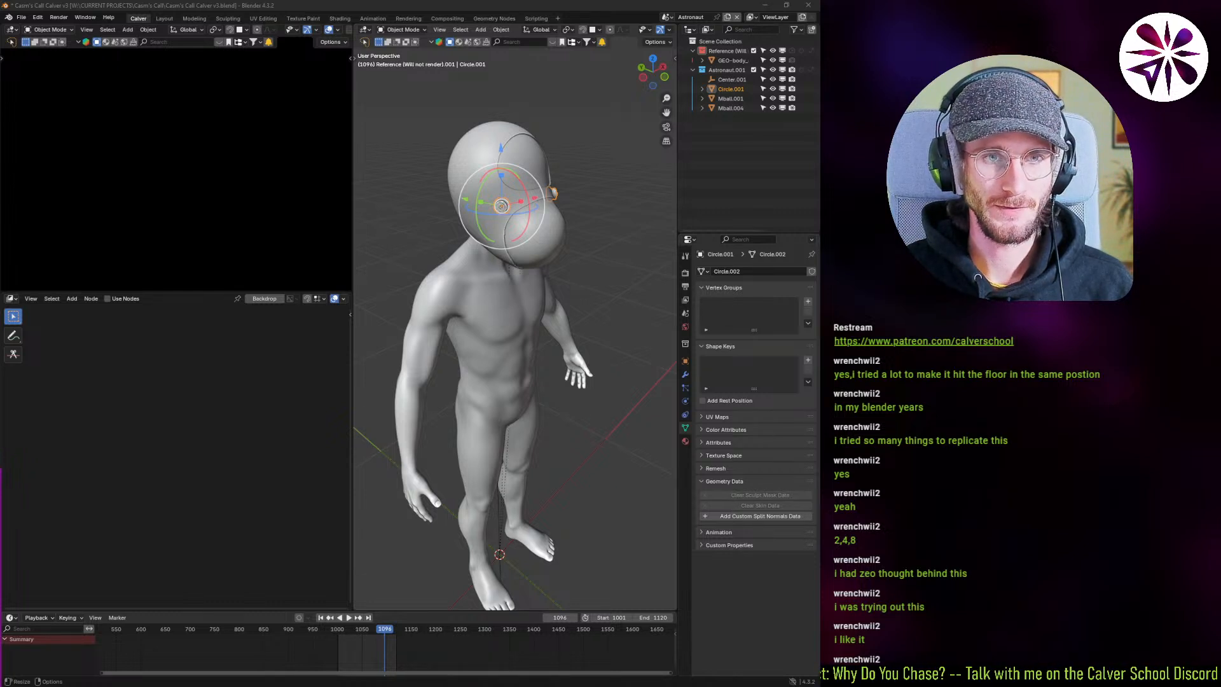
# Switch to the Black Hole Hand board in ClickUp and examine the Space station Interior and Black Hole reference images.
pyautogui.moveTo(0, 191); pyautogui.dragTo(514, 0)
pyautogui.scroll(5, 344, 352)
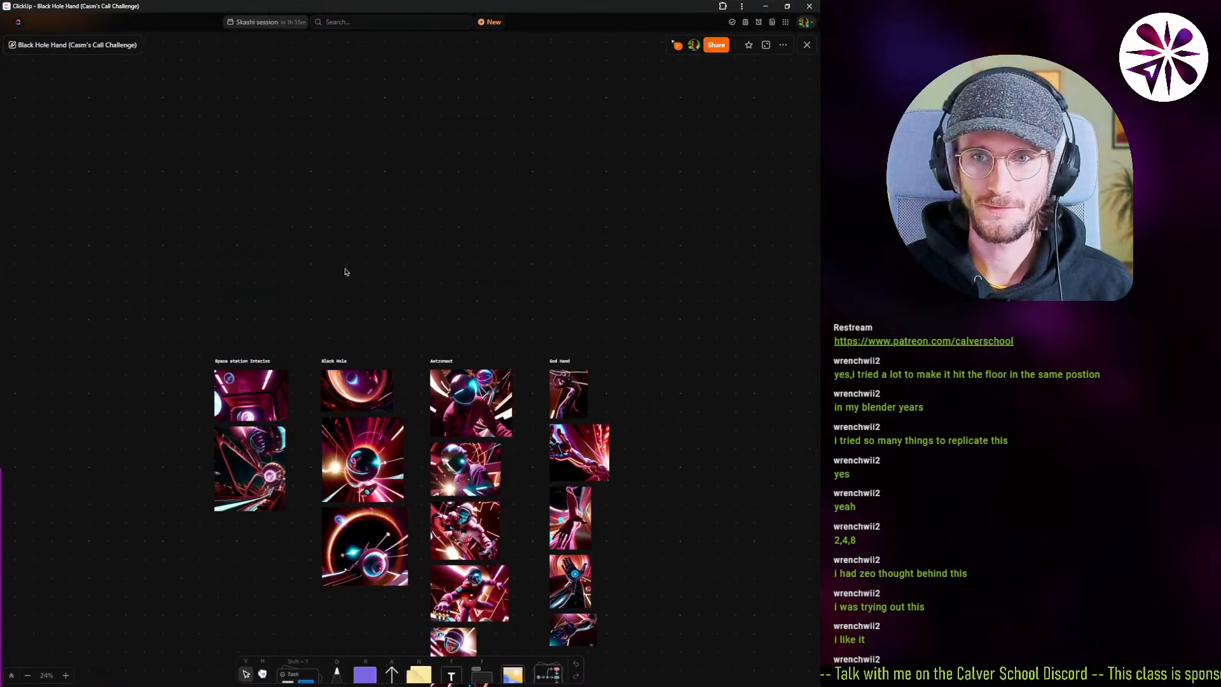
pyautogui.keyDown('ctrl'); pyautogui.scroll(5, 347, 439); pyautogui.keyUp('ctrl')
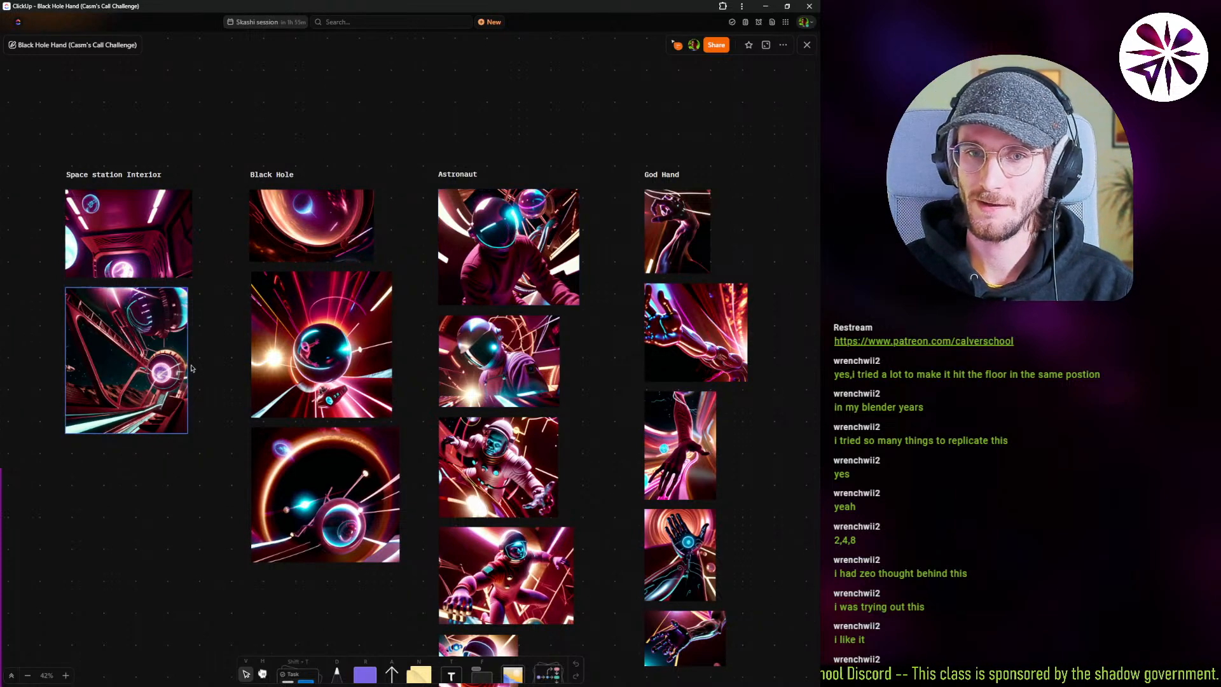
pyautogui.keyDown('ctrl'); pyautogui.scroll(5, 192, 368); pyautogui.keyUp('ctrl')
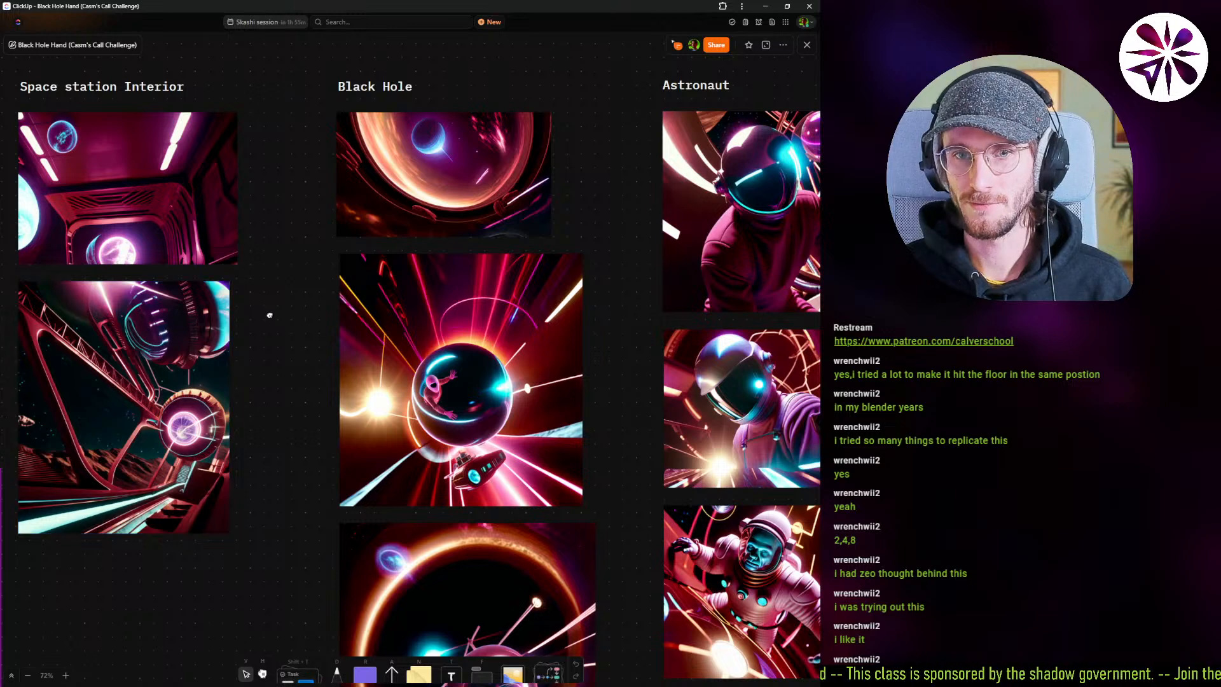
pyautogui.moveTo(270, 315); pyautogui.dragTo(301, 336, button='middle')
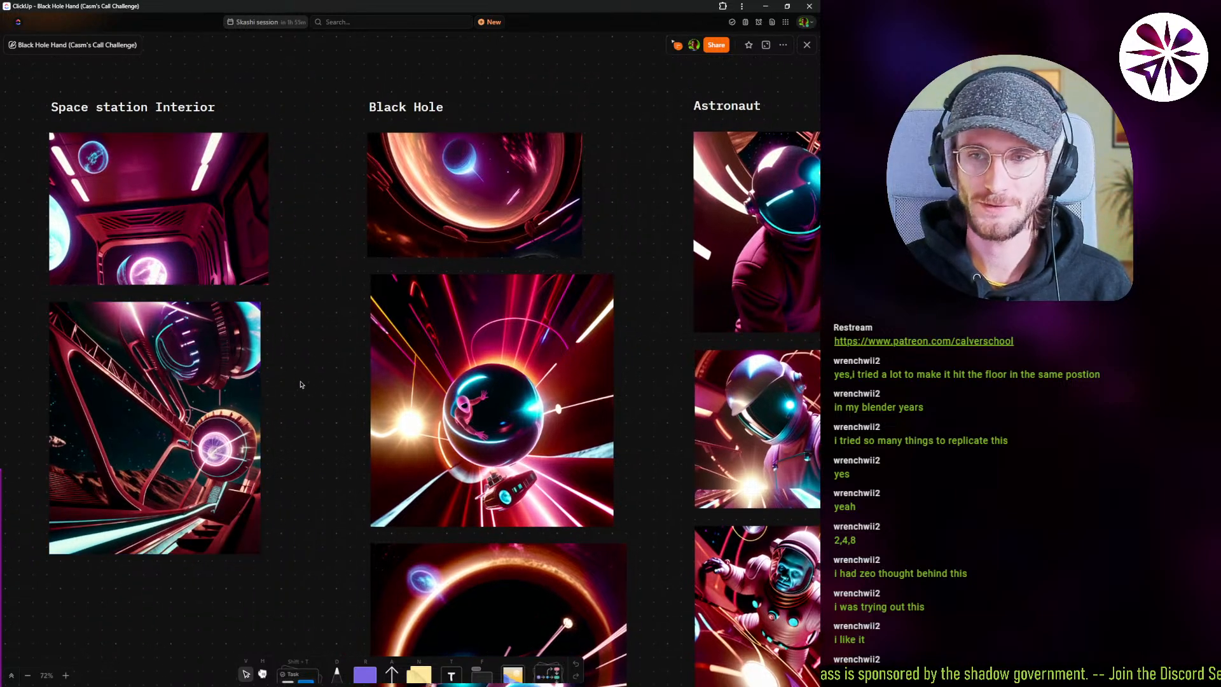
pyautogui.keyDown('ctrl'); pyautogui.scroll(-1, 300, 384); pyautogui.keyUp('ctrl')
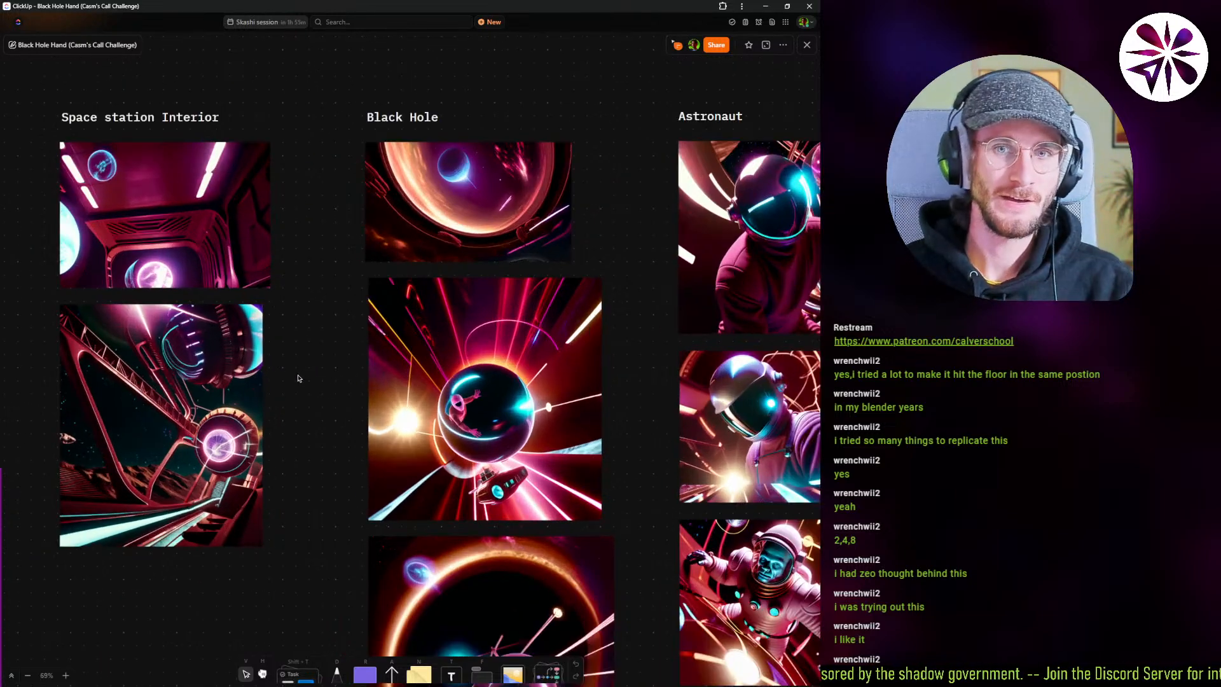
pyautogui.moveTo(251, 344); pyautogui.dragTo(331, 331, button='middle')
pyautogui.keyDown('ctrl'); pyautogui.scroll(5, 245, 363); pyautogui.keyUp('ctrl')
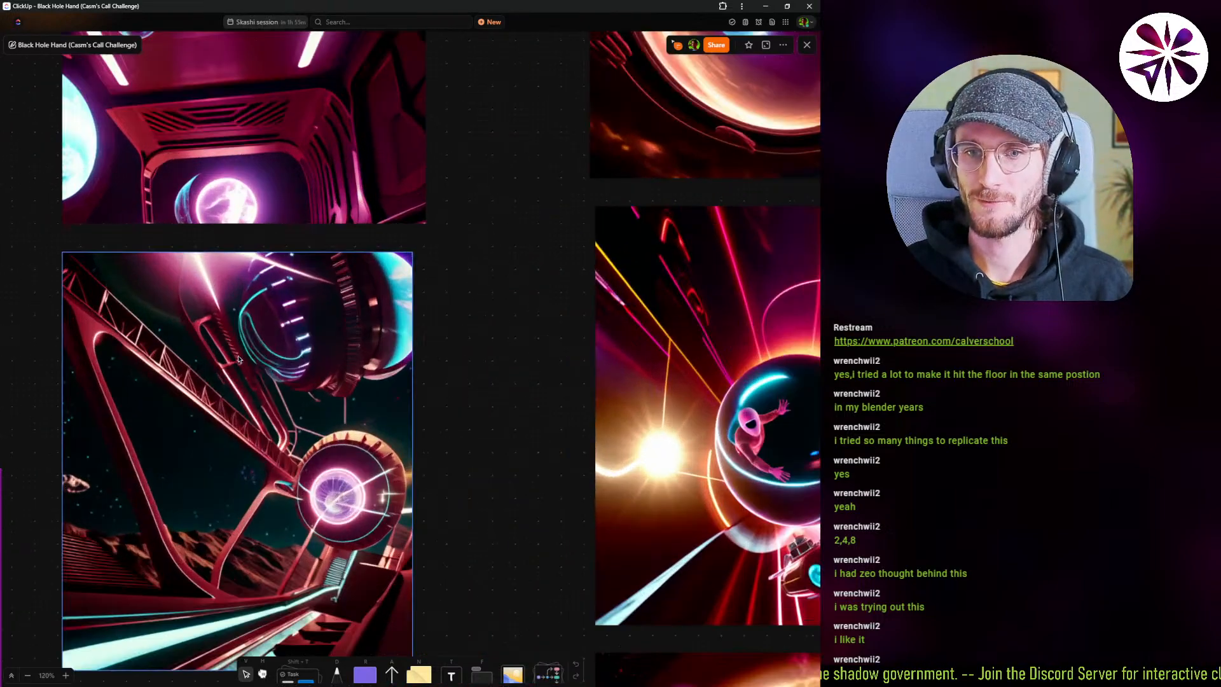
pyautogui.keyDown('ctrl'); pyautogui.scroll(-2, 244, 363); pyautogui.keyUp('ctrl')
pyautogui.moveTo(244, 363); pyautogui.dragTo(274, 424, button='middle')
pyautogui.scroll(2, 250, 374)
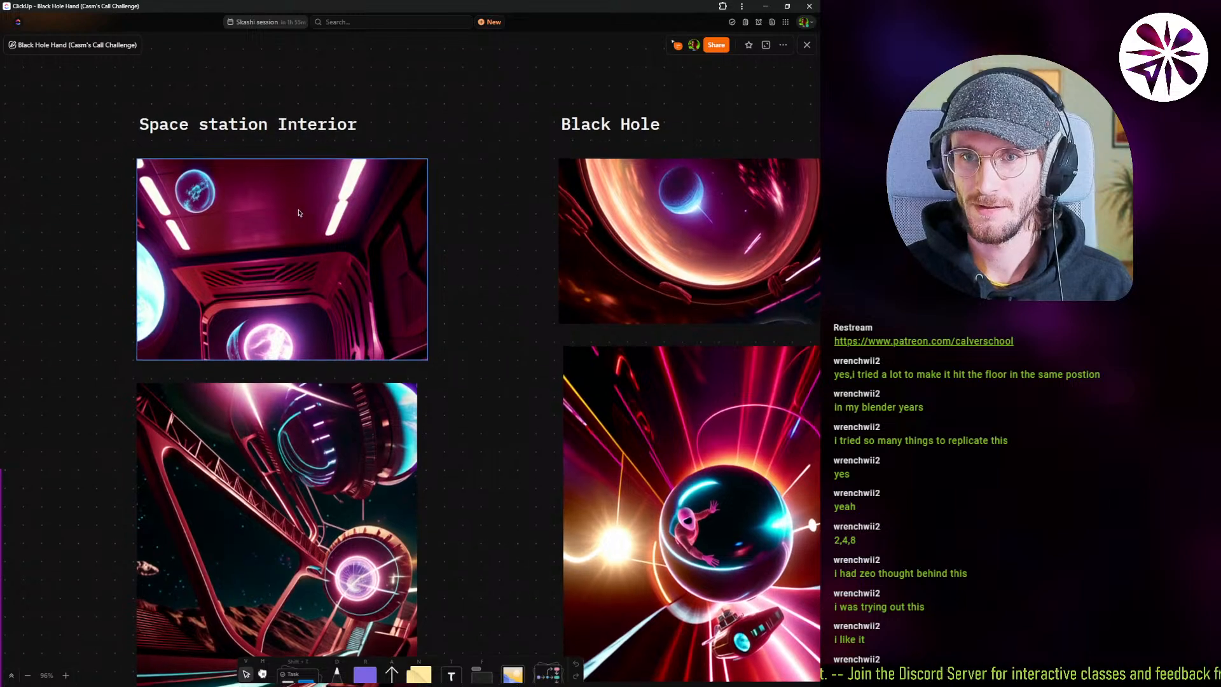
pyautogui.scroll(-4, 376, 407)
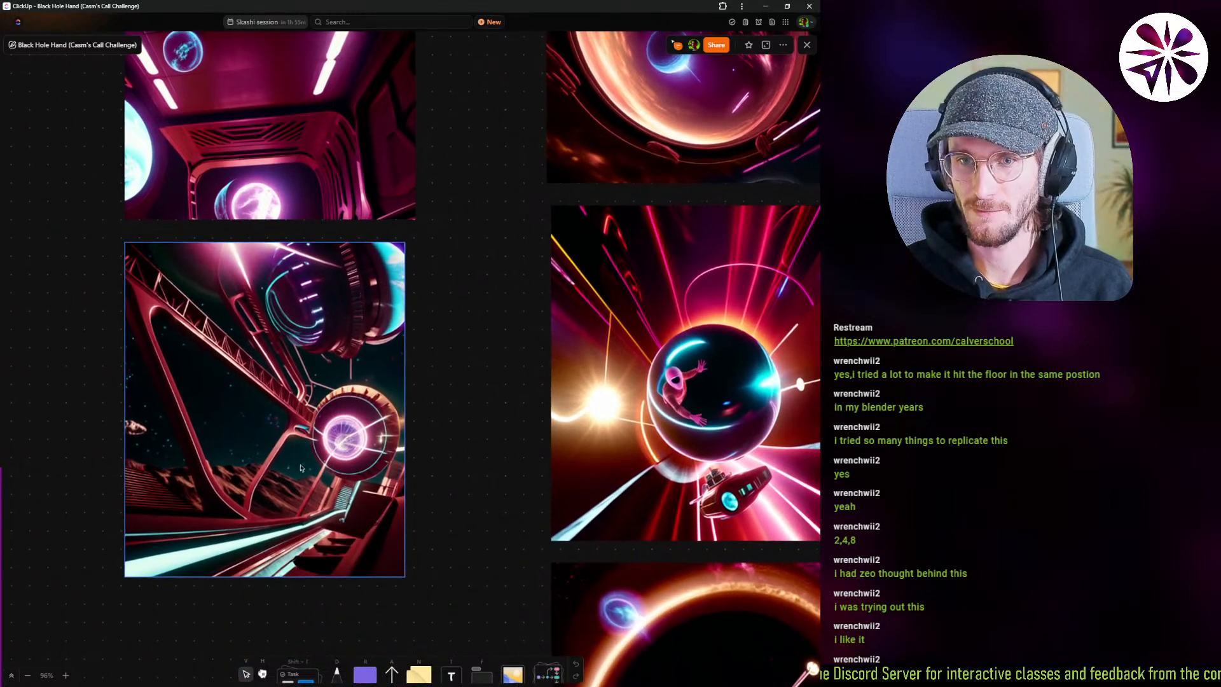
pyautogui.moveTo(770, 324); pyautogui.dragTo(369, 467, button='middle')
pyautogui.scroll(-2, 347, 375)
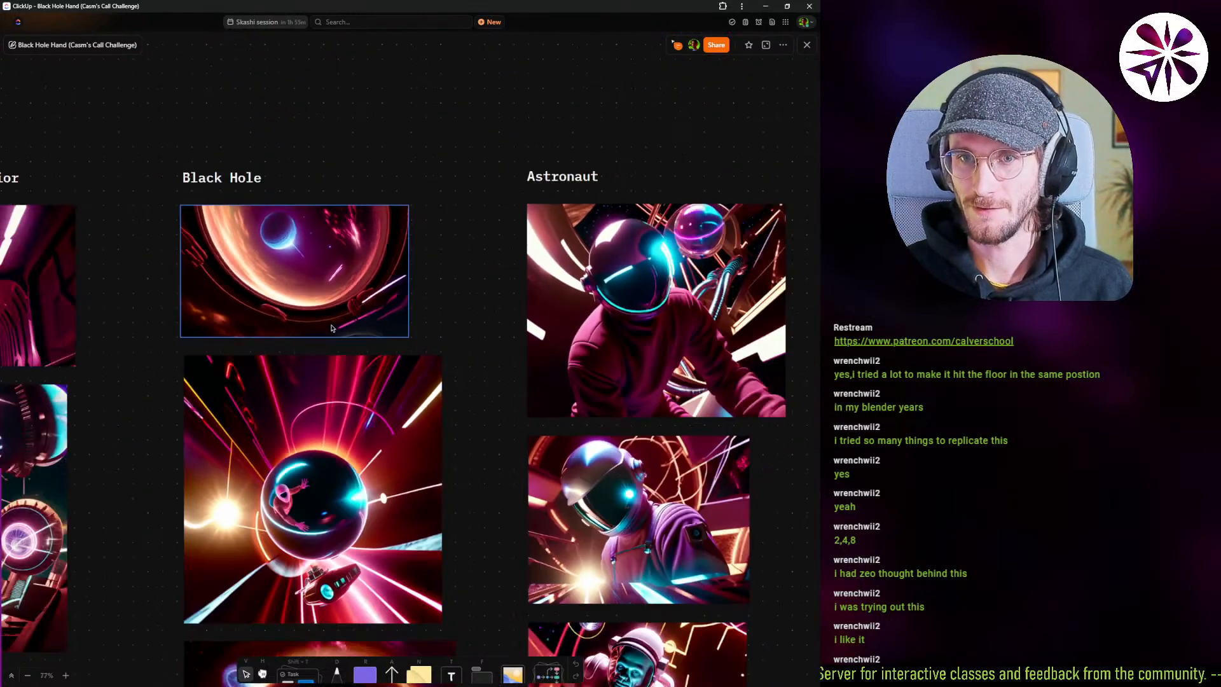
pyautogui.moveTo(335, 350); pyautogui.dragTo(315, 25, button='middle')
# Look through the Astronaut reference column down to the close-up of the helmet with two round visors.
pyautogui.moveTo(604, 385); pyautogui.dragTo(353, 508, button='middle')
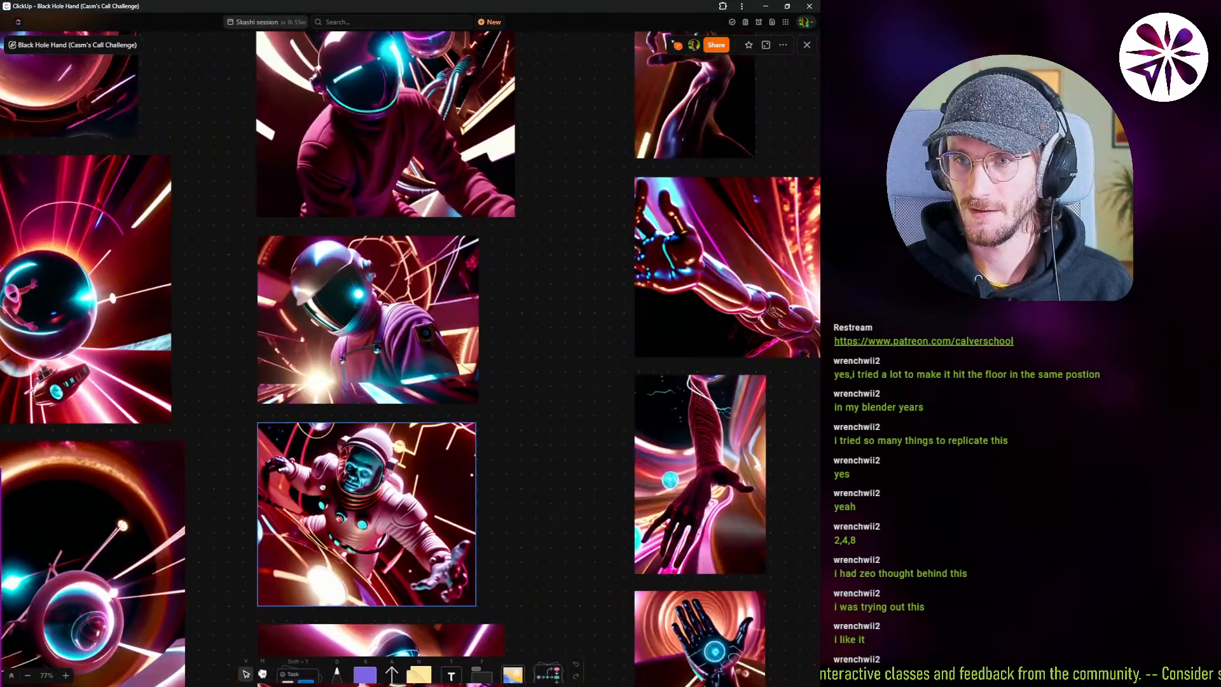
pyautogui.moveTo(363, 285); pyautogui.dragTo(334, 519, button='middle')
pyautogui.scroll(-10, 280, 219)
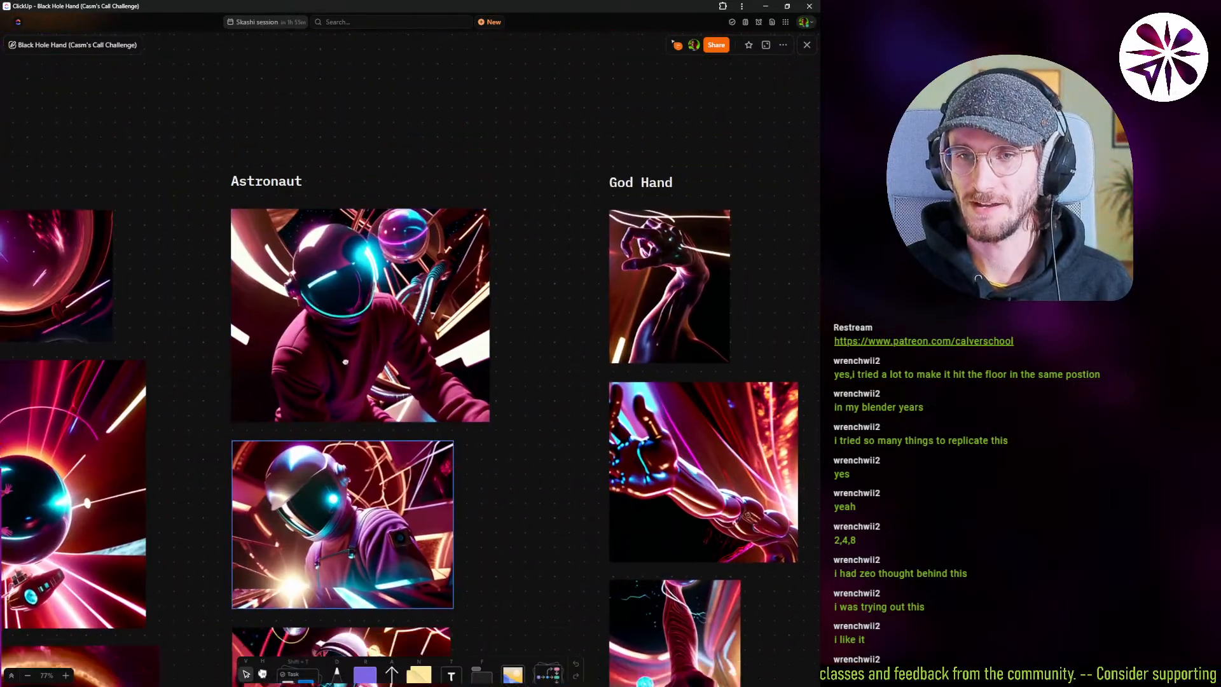
pyautogui.keyDown('ctrl'); pyautogui.scroll(5, 342, 249); pyautogui.keyUp('ctrl')
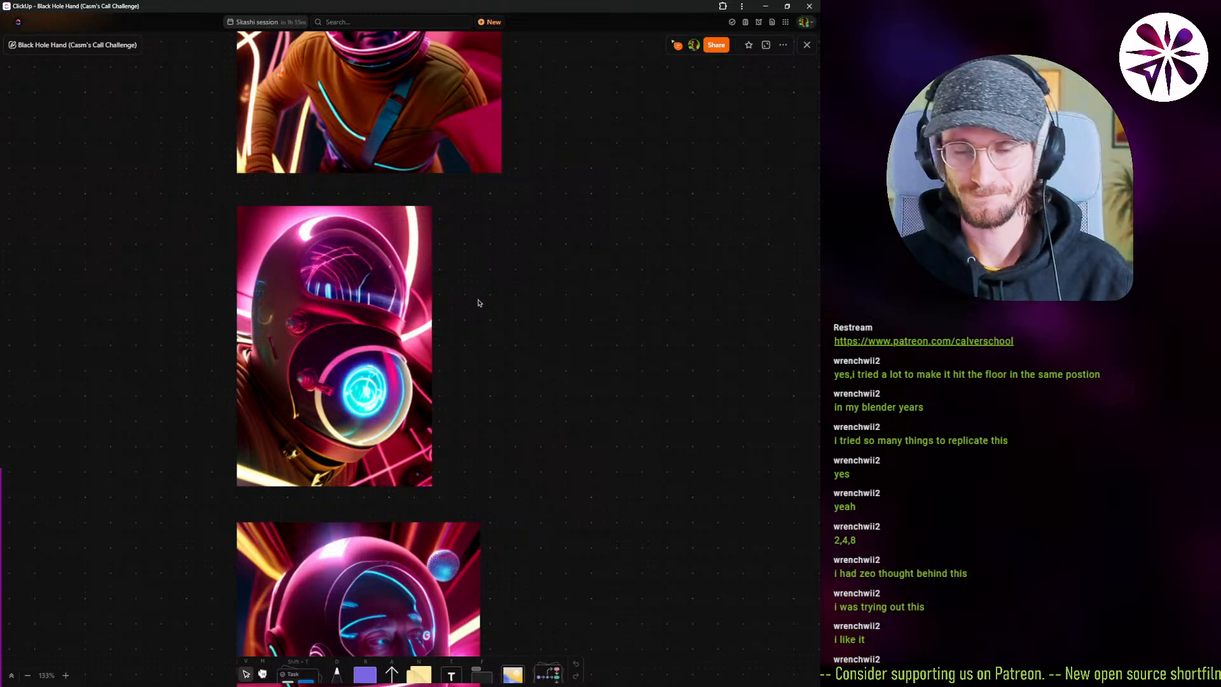
pyautogui.keyDown('ctrl'); pyautogui.scroll(-5, 464, 326); pyautogui.keyUp('ctrl')
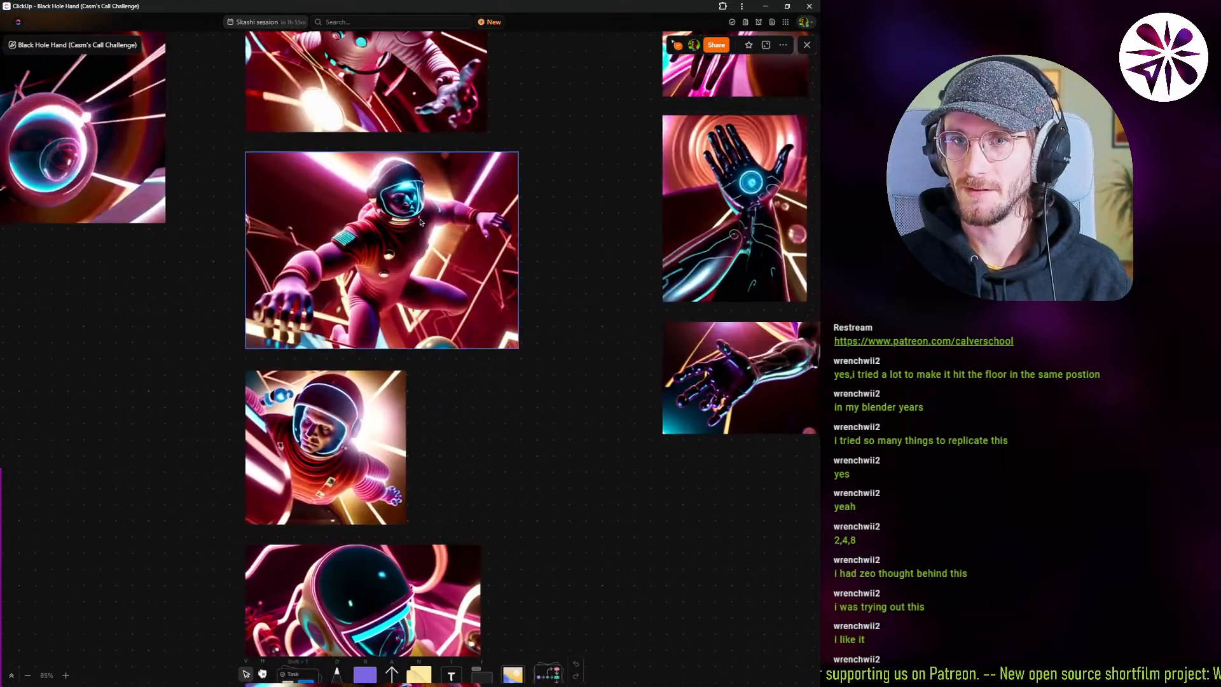
# Examine the clothing, spacesuits and poses in the Astronaut references, starting from the figure in the dark red sweater.
pyautogui.scroll(10, 419, 221)
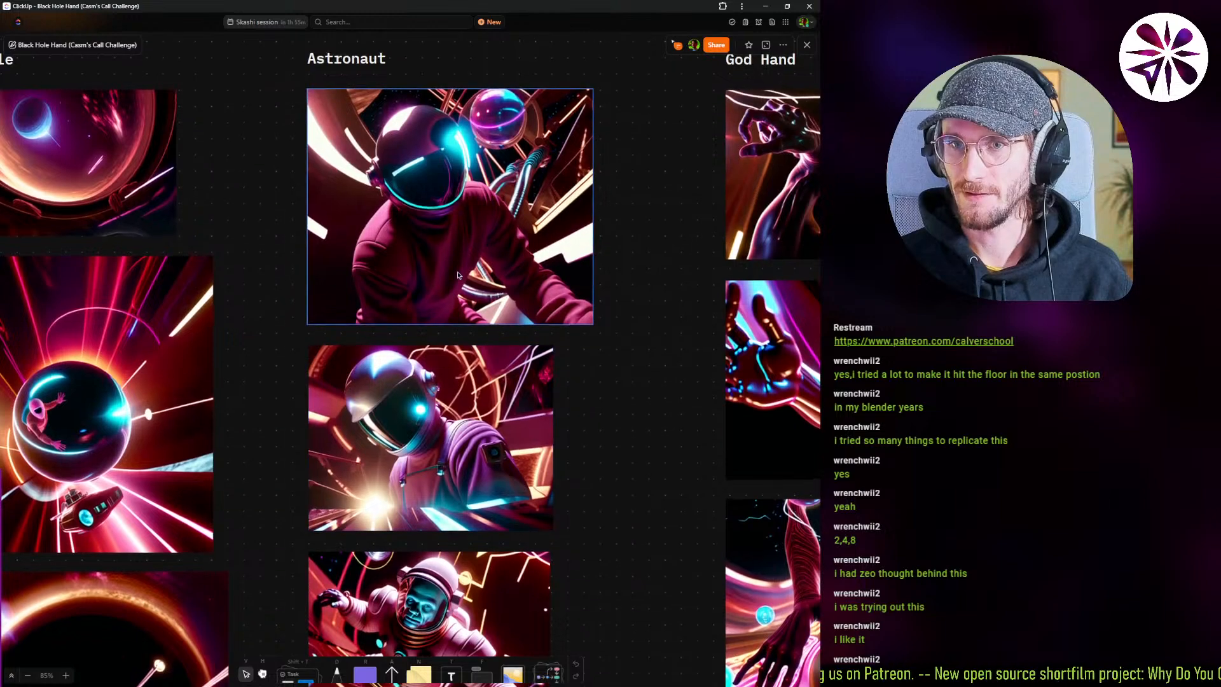
pyautogui.keyDown('ctrl'); pyautogui.scroll(2, 458, 274); pyautogui.keyUp('ctrl')
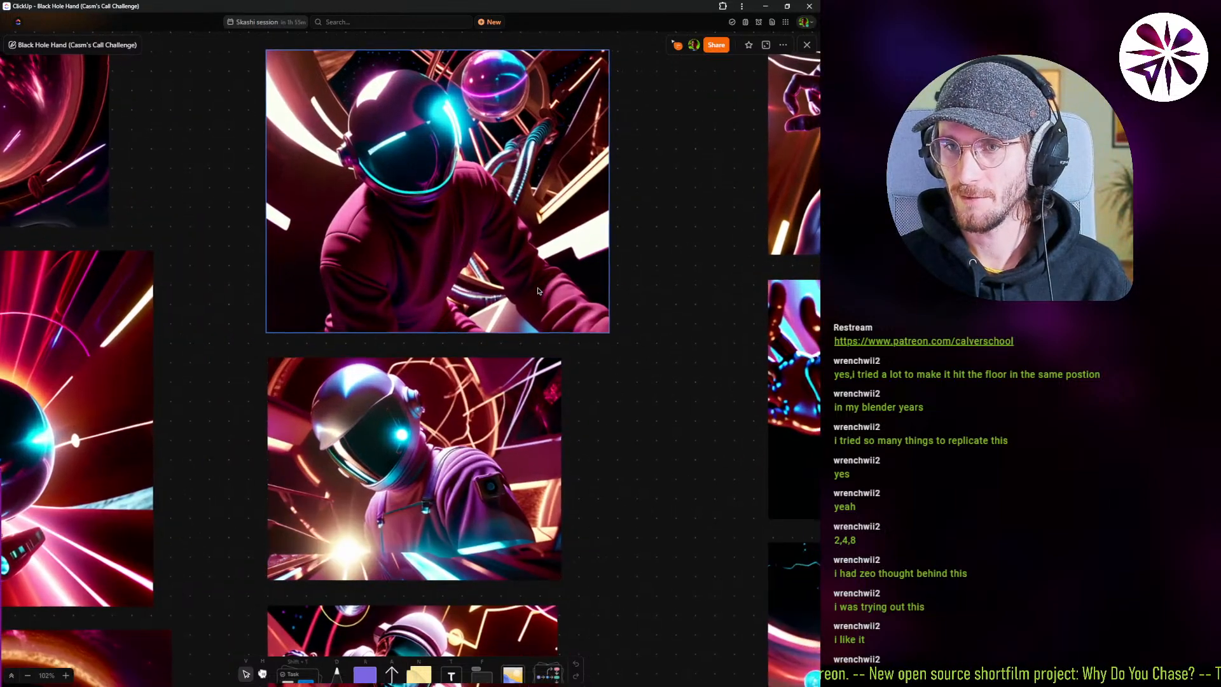
pyautogui.keyDown('ctrl'); pyautogui.scroll(4, 515, 260); pyautogui.keyUp('ctrl')
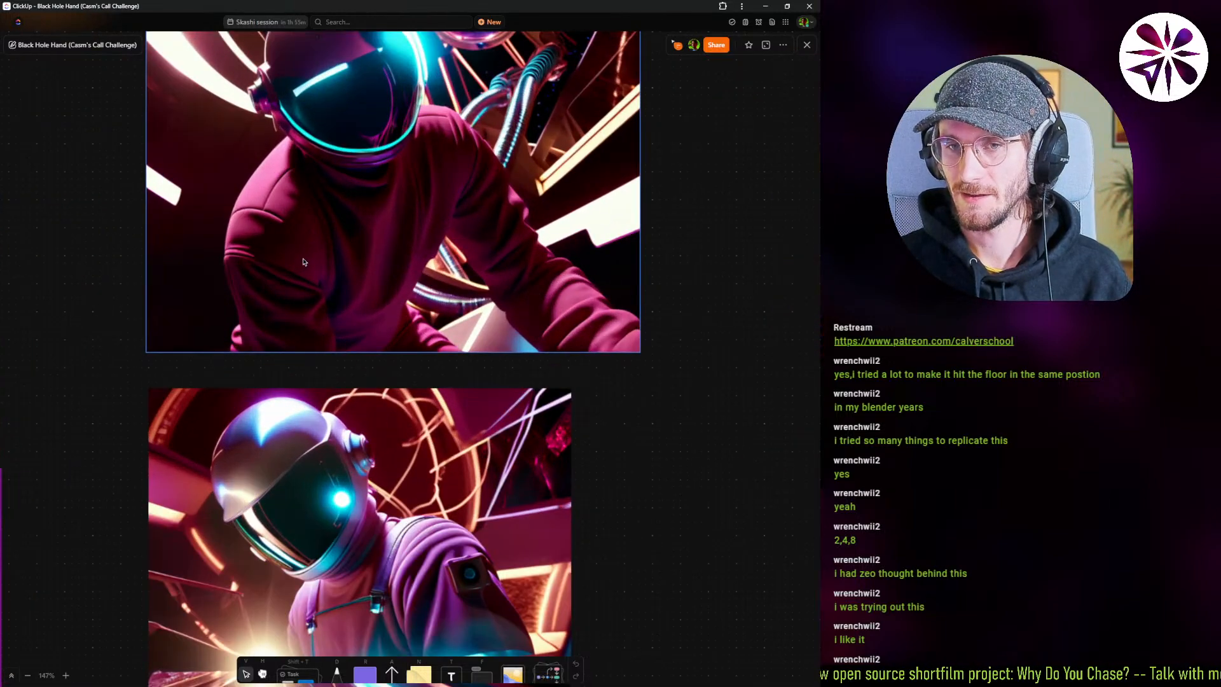
pyautogui.keyDown('ctrl'); pyautogui.scroll(-6, 432, 282); pyautogui.keyUp('ctrl')
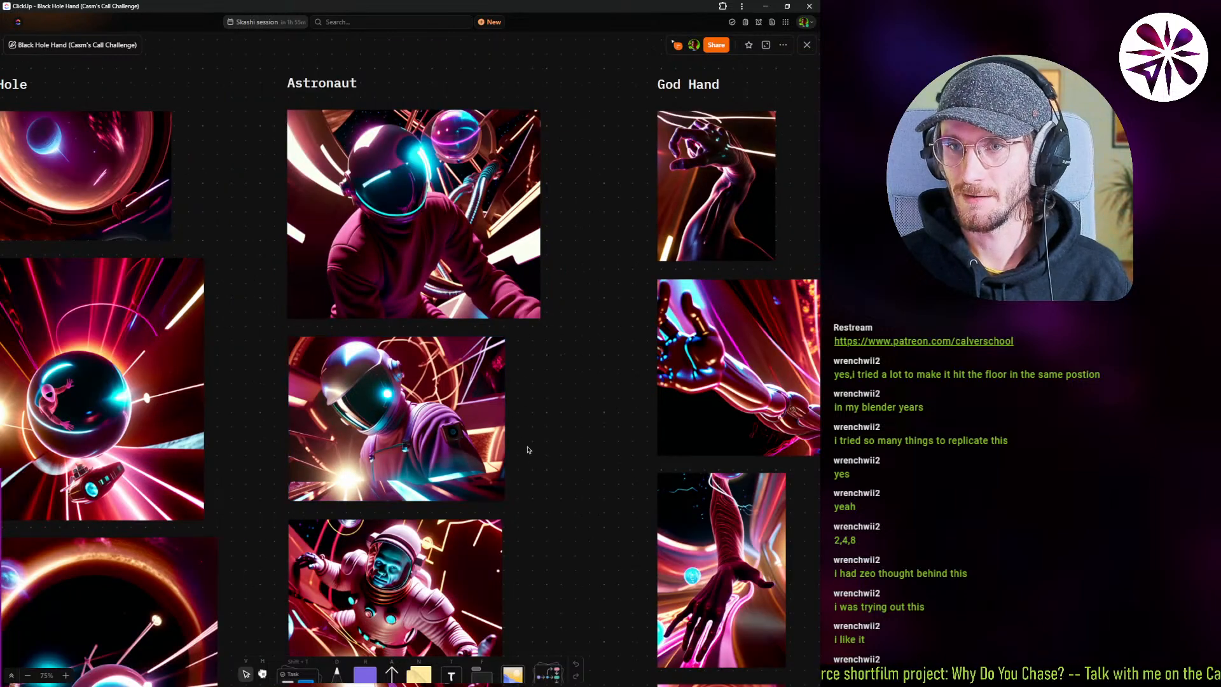
pyautogui.moveTo(527, 446)
pyautogui.mouseDown(button='middle')
pyautogui.moveTo(535, 351)
pyautogui.moveTo(535, 435)
pyautogui.mouseUp(button='middle')
pyautogui.keyDown('ctrl'); pyautogui.scroll(2, 464, 228); pyautogui.keyUp('ctrl')
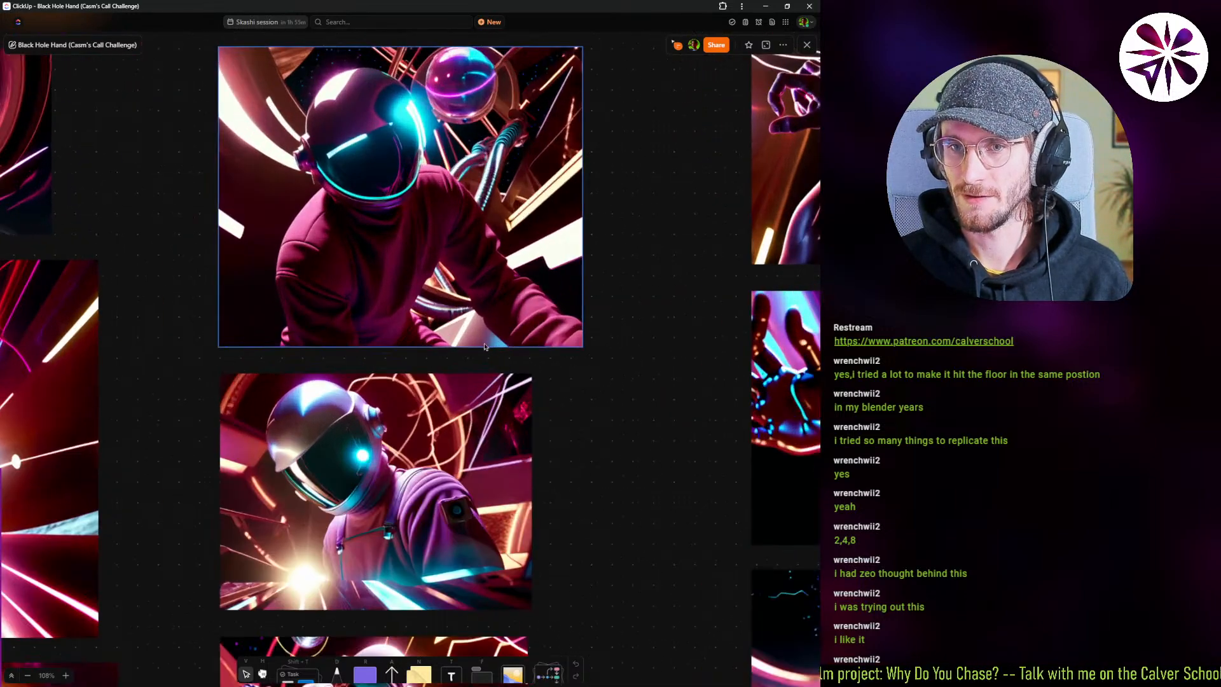
pyautogui.scroll(-10, 572, 406)
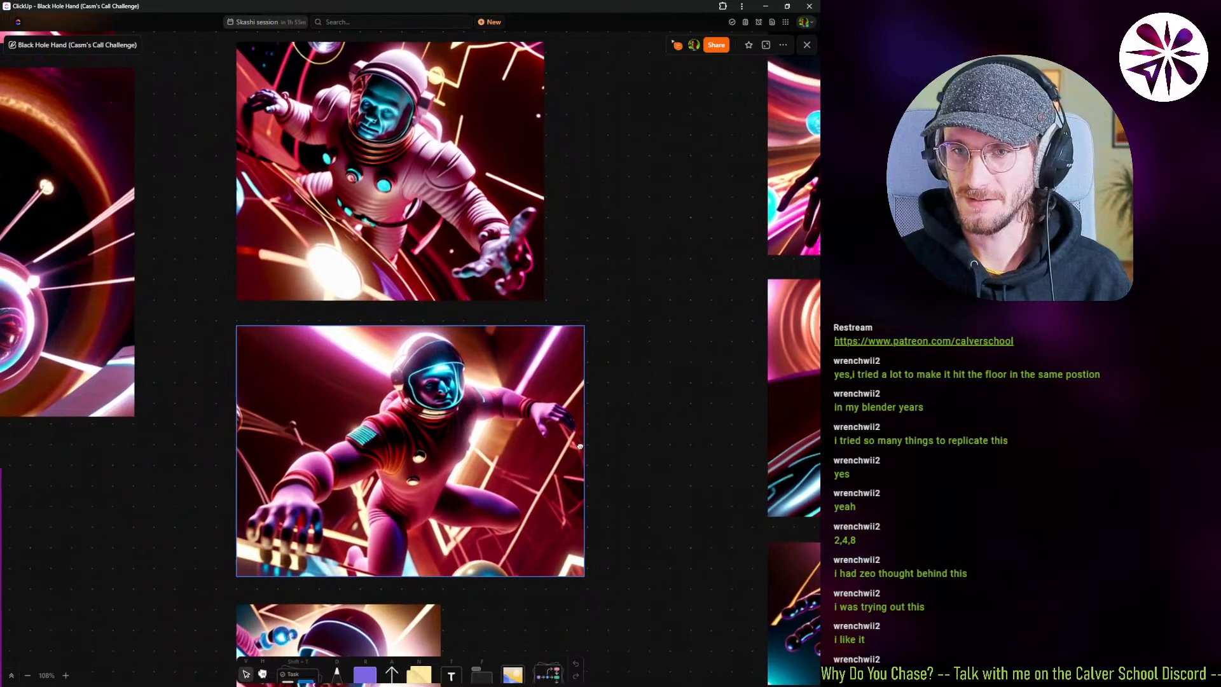
pyautogui.scroll(-10, 476, 523)
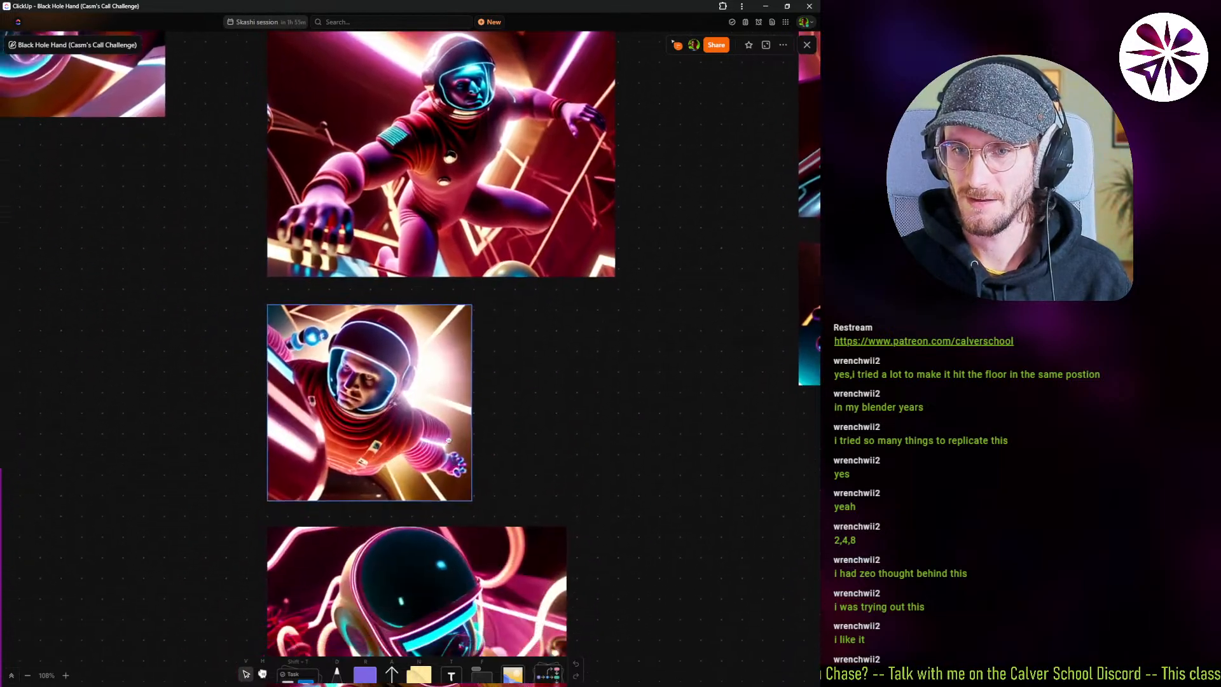
pyautogui.scroll(10, 471, 254)
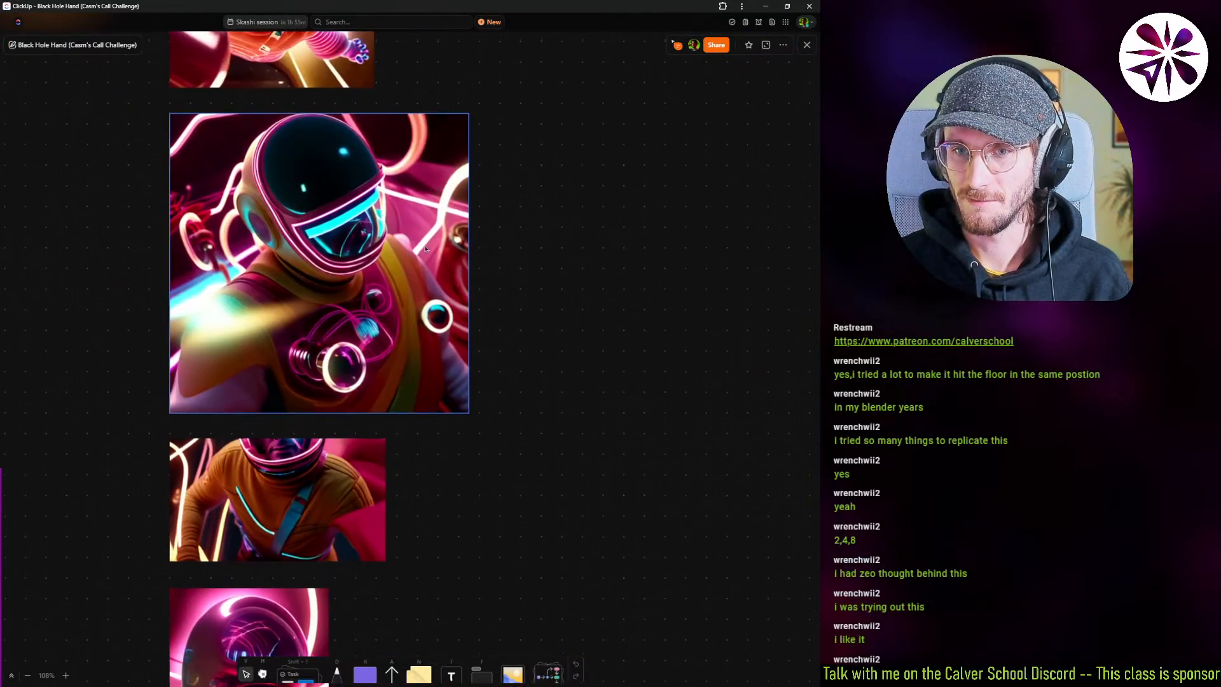
pyautogui.scroll(10, 399, 401)
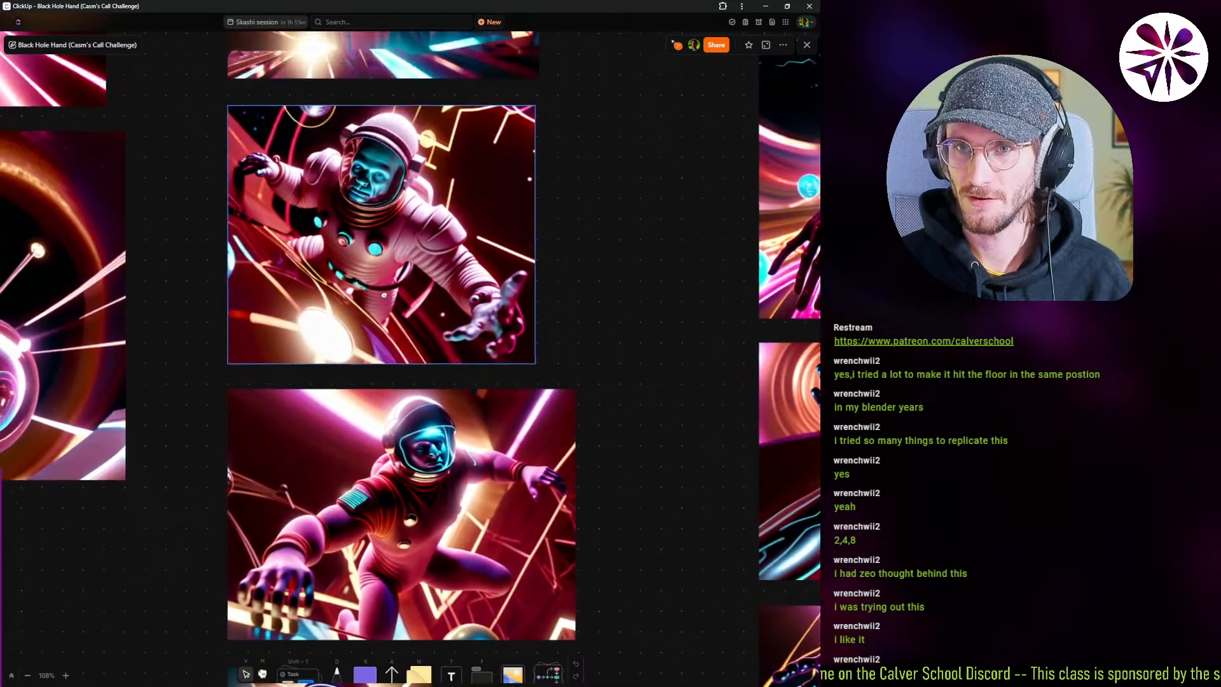
pyautogui.keyDown('ctrl'); pyautogui.scroll(-2, 396, 334); pyautogui.keyUp('ctrl')
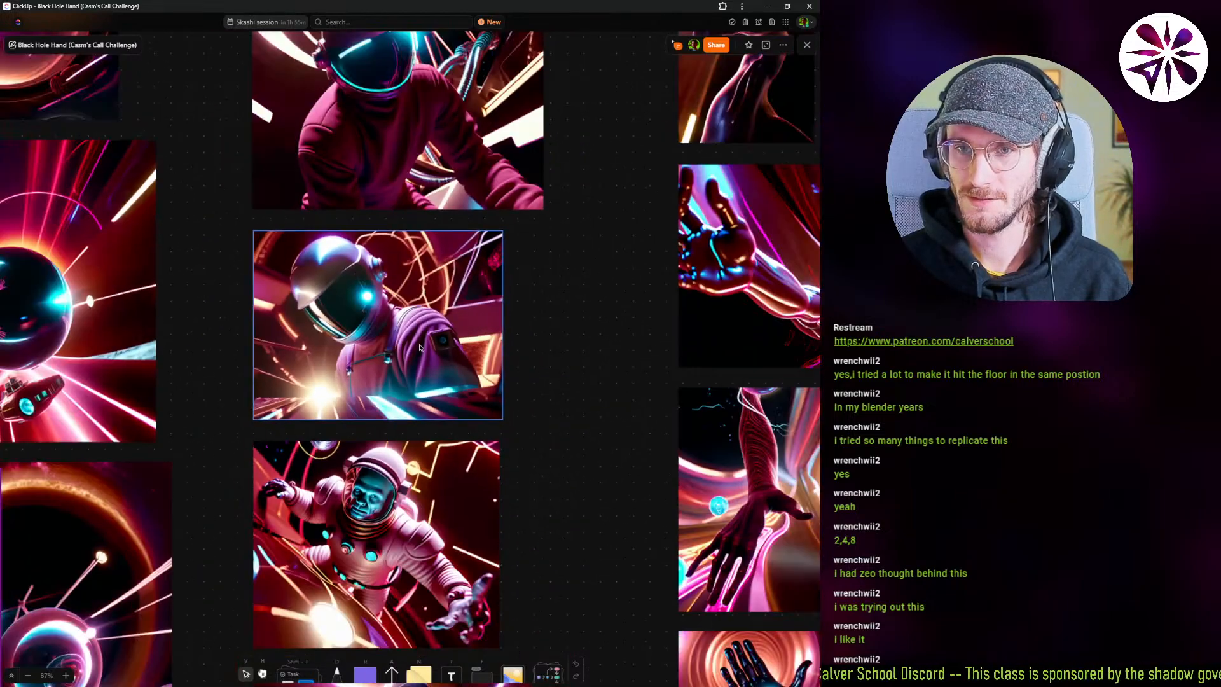
pyautogui.scroll(-5, 428, 393)
pyautogui.keyDown('ctrl'); pyautogui.scroll(-3, 449, 352); pyautogui.keyUp('ctrl')
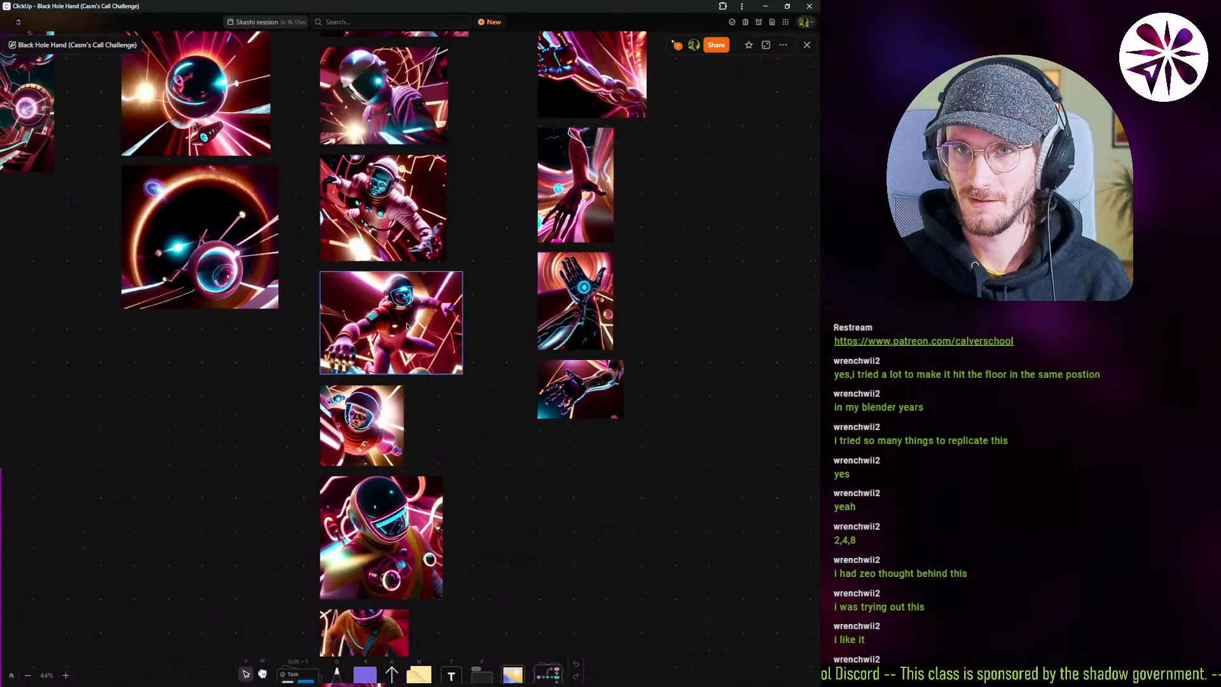
# Look through the remaining Astronaut references and move over to the God Hand reference column.
pyautogui.scroll(-10, 439, 340)
pyautogui.moveTo(428, 331); pyautogui.dragTo(381, 597, button='middle')
pyautogui.moveTo(448, 77); pyautogui.dragTo(374, 571, button='middle')
pyautogui.scroll(3, 420, 362)
pyautogui.moveTo(417, 287); pyautogui.dragTo(316, 603, button='middle')
pyautogui.scroll(3, 323, 445)
pyautogui.moveTo(316, 461); pyautogui.dragTo(349, 388, button='middle')
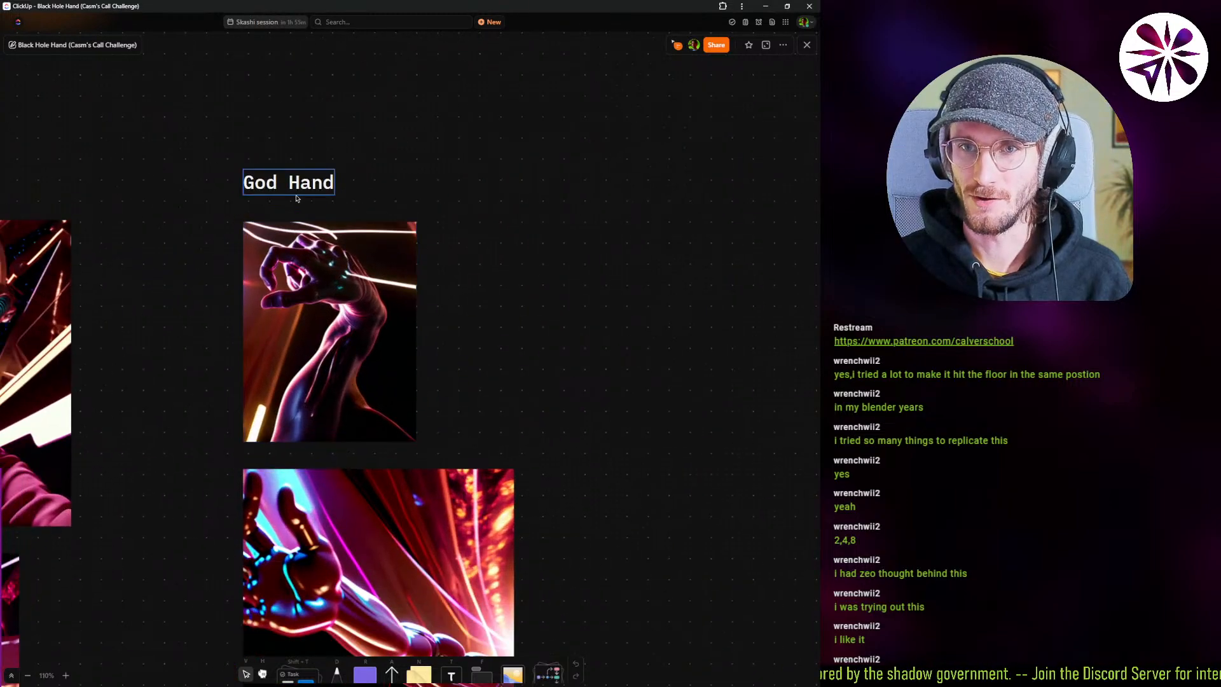
# Examine the hand and arm images in the God Hand column, and return to the Astronaut references.
pyautogui.scroll(-5, 350, 254)
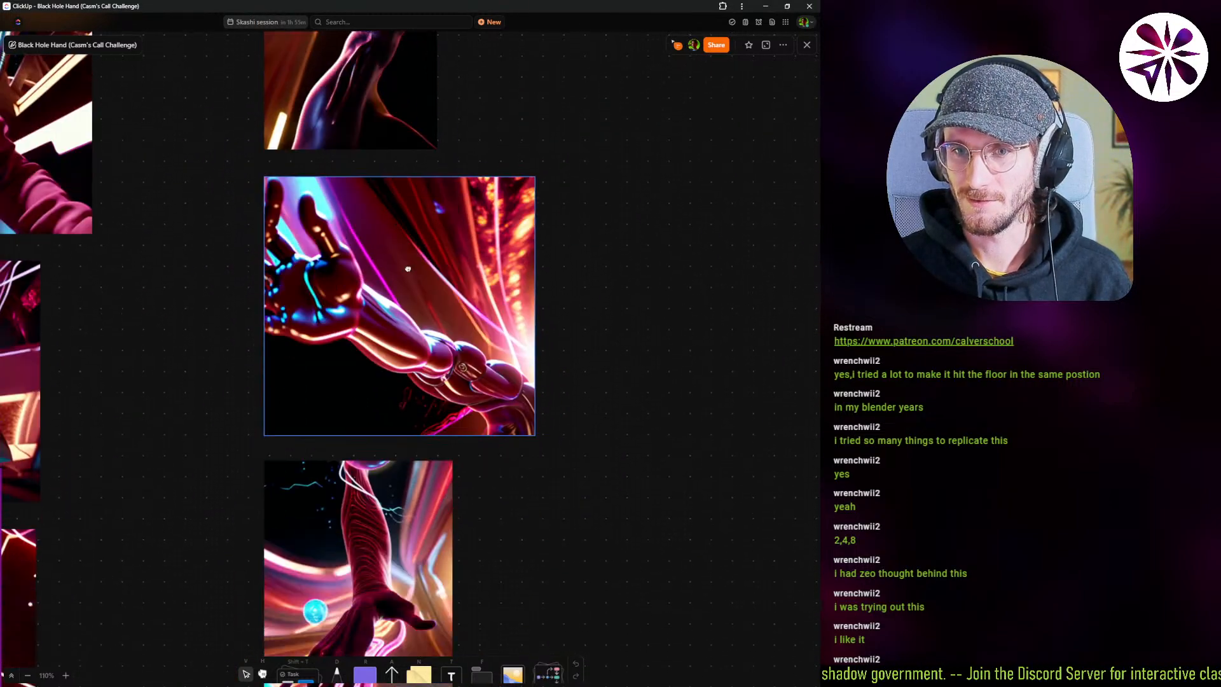
pyautogui.scroll(-8, 408, 269)
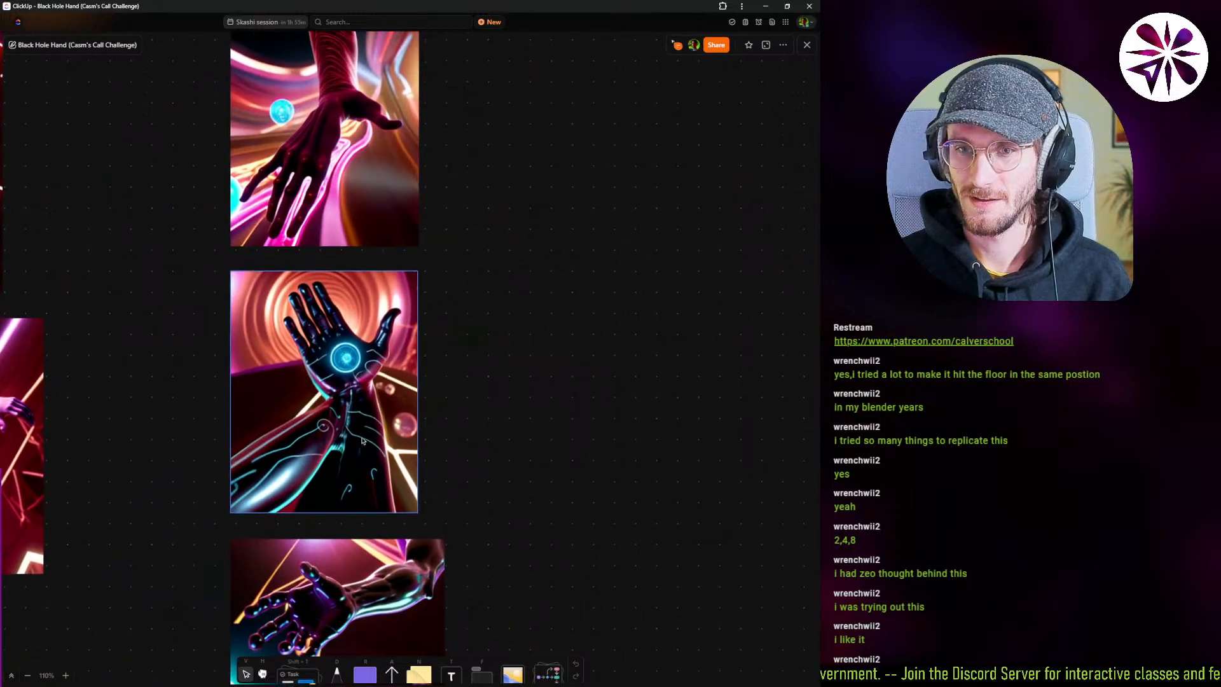
pyautogui.moveTo(362, 441); pyautogui.dragTo(448, 648, button='middle')
pyautogui.moveTo(443, 237); pyautogui.dragTo(380, 490, button='middle')
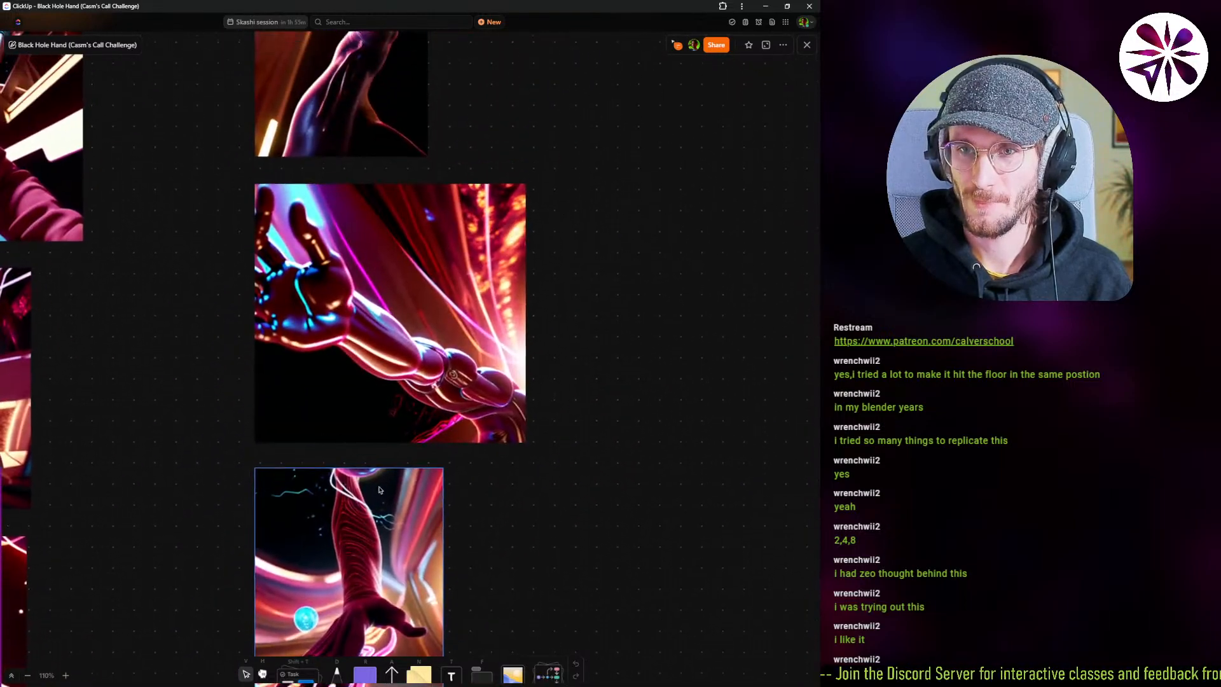
pyautogui.scroll(5, 380, 490)
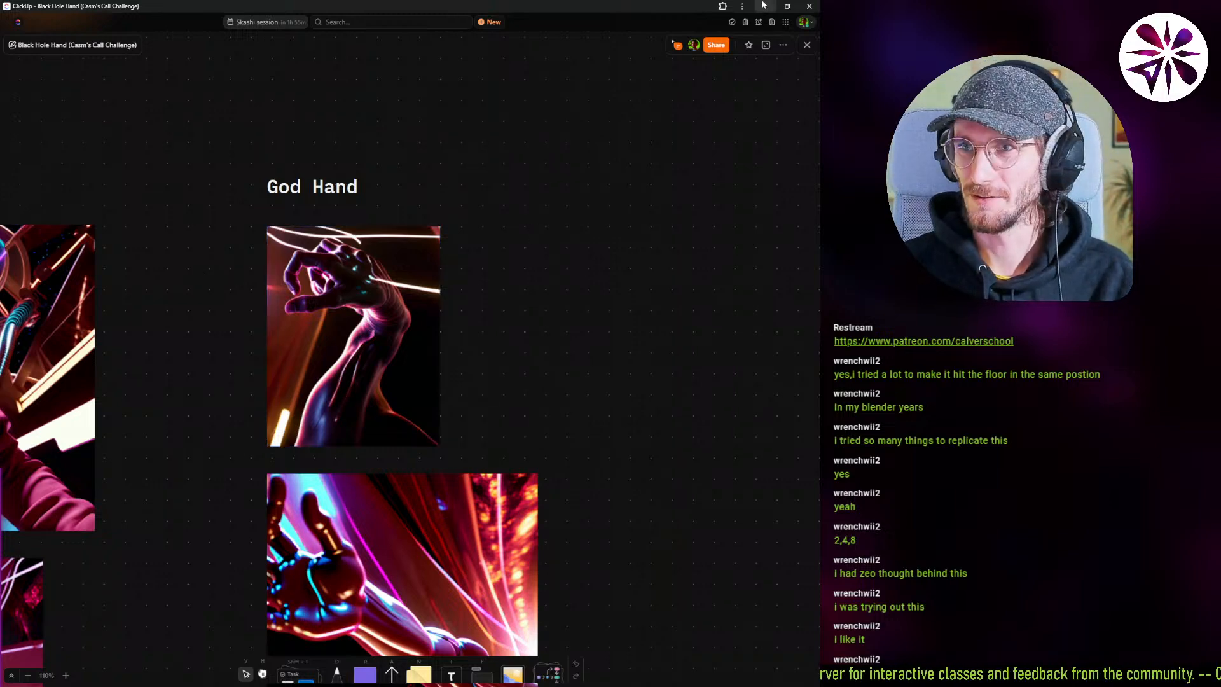
pyautogui.moveTo(212, 379); pyautogui.dragTo(379, 255, button='middle')
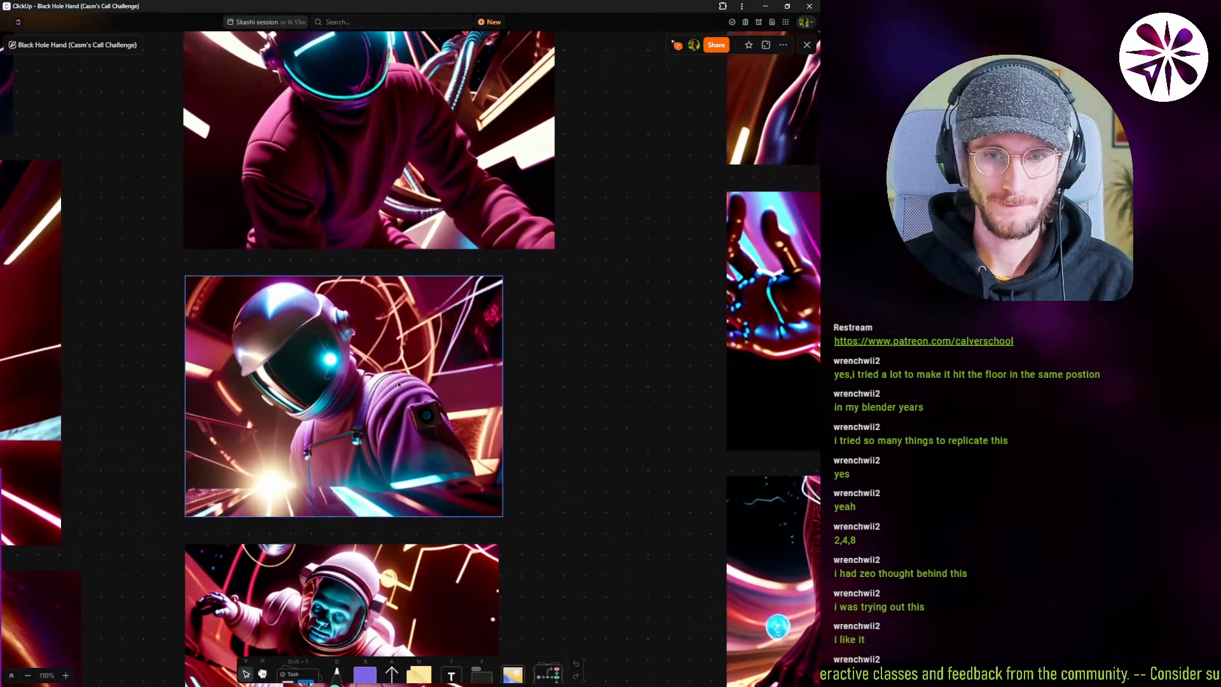
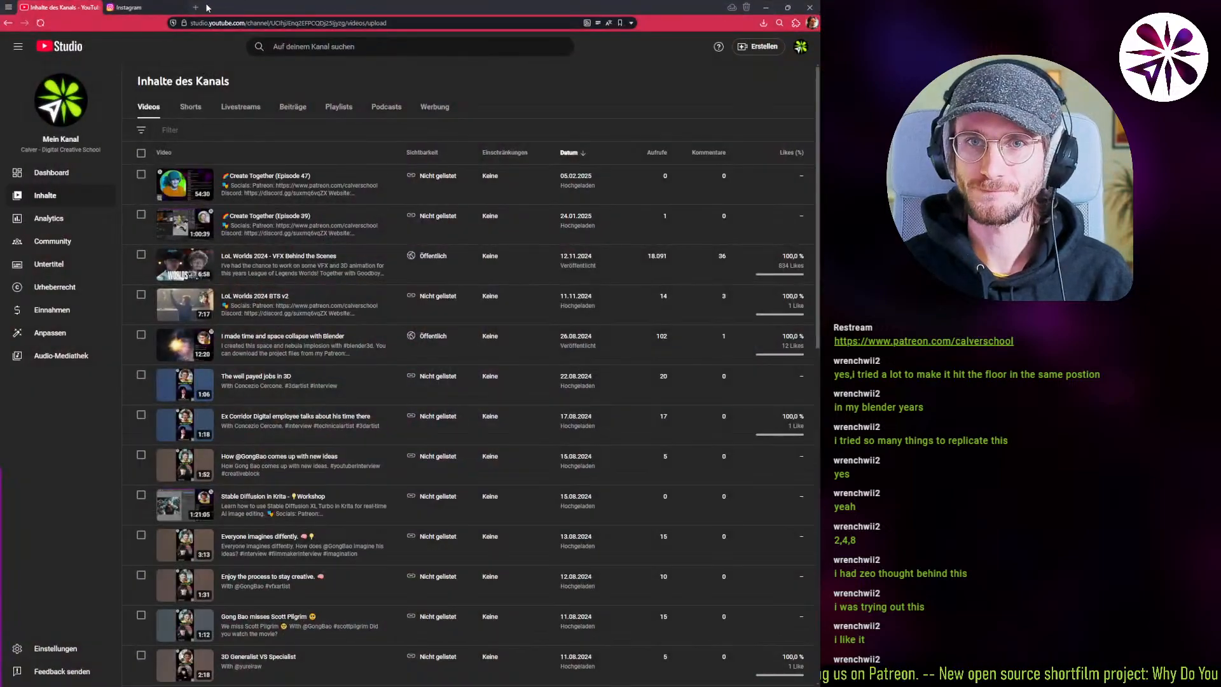
# Open the Chasm's Call community challenge page in a new browser tab and read its rules and tech specs.
pyautogui.click(196, 7)
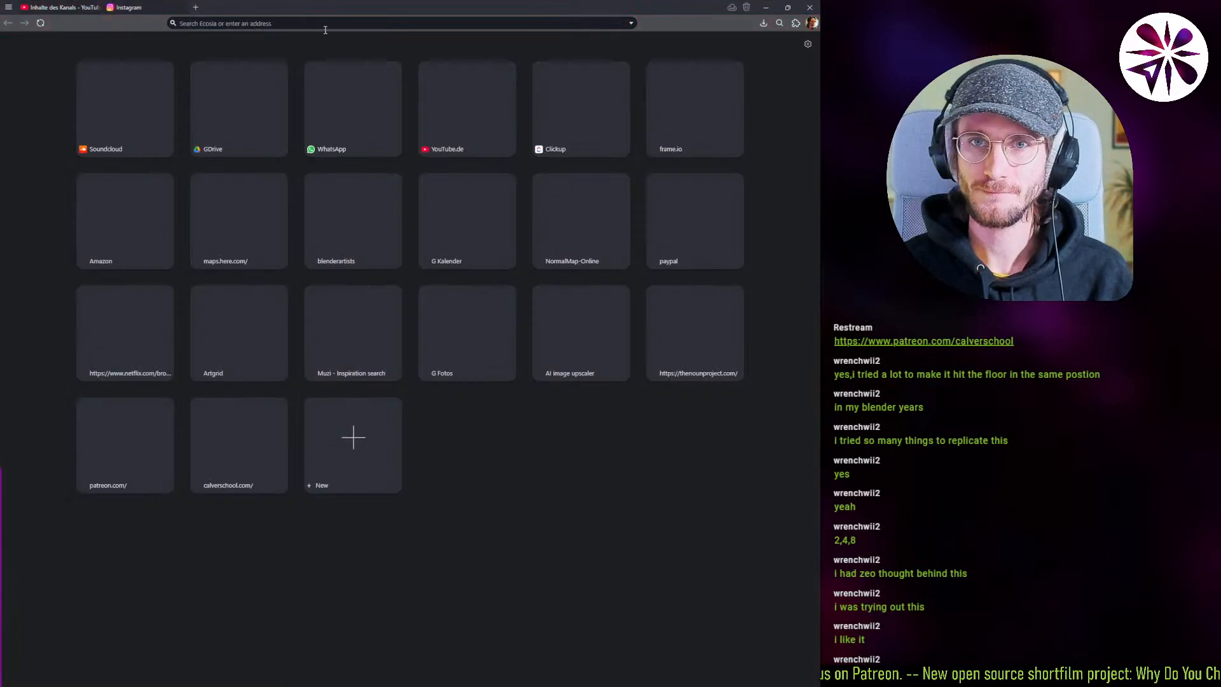
pyautogui.write('c')
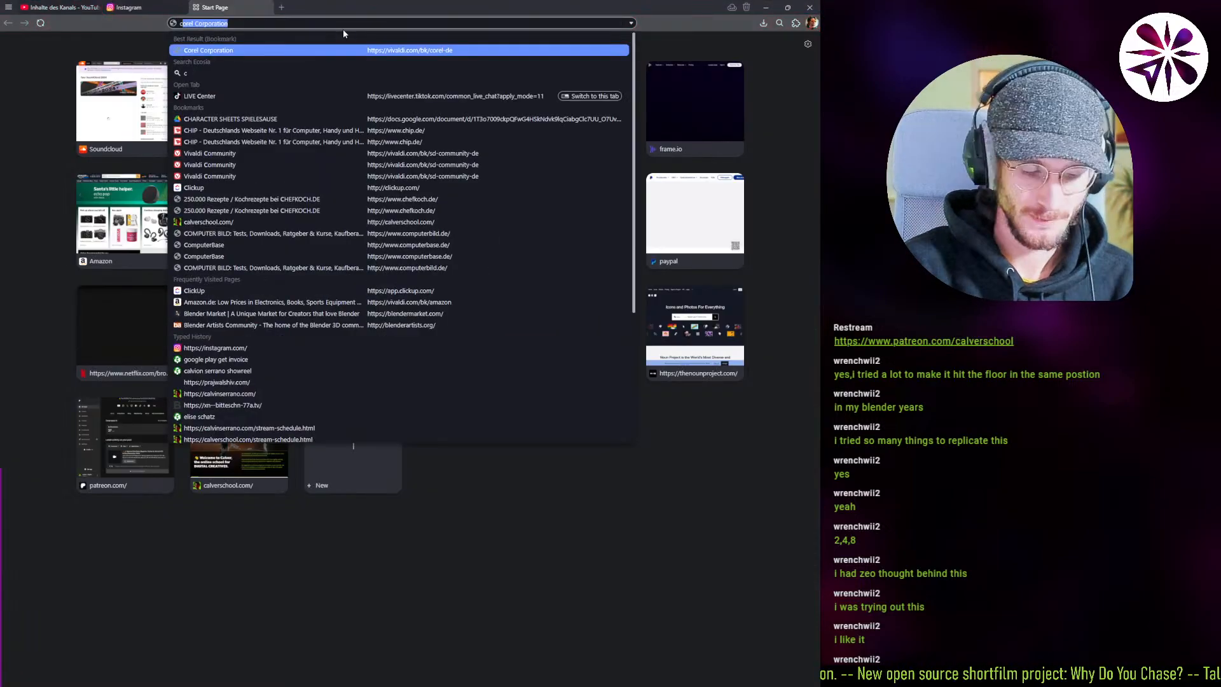
pyautogui.write('hasm')
pyautogui.press('Return')
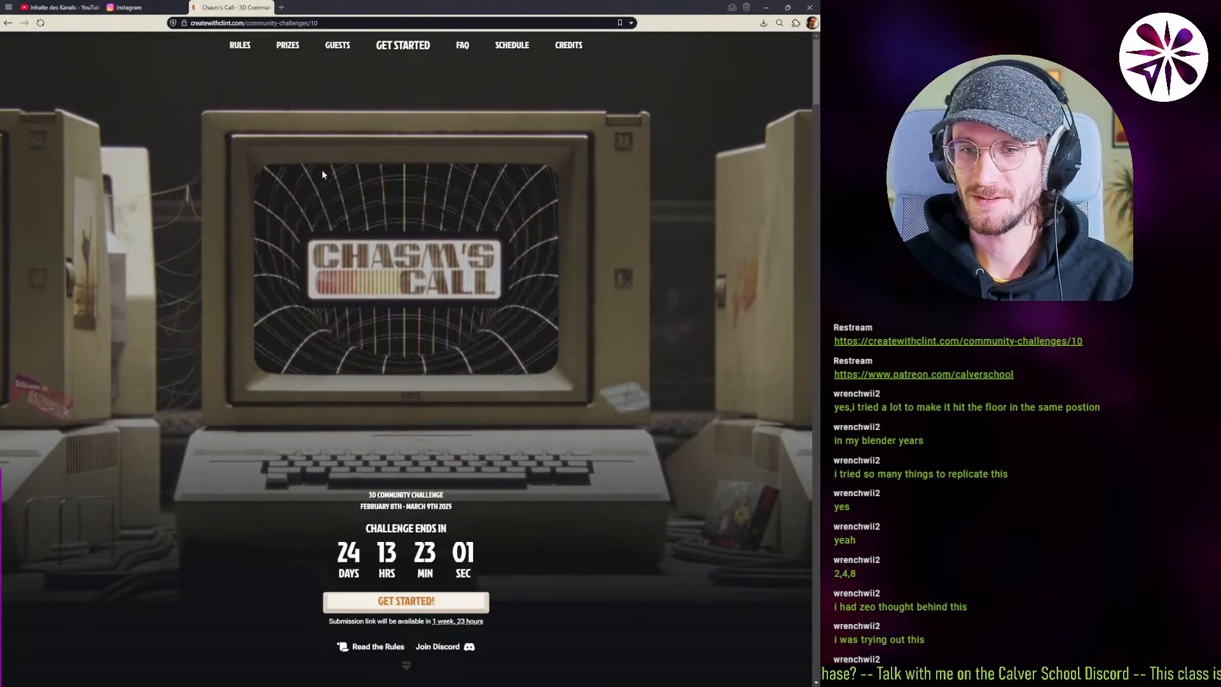
pyautogui.scroll(-10, 321, 169)
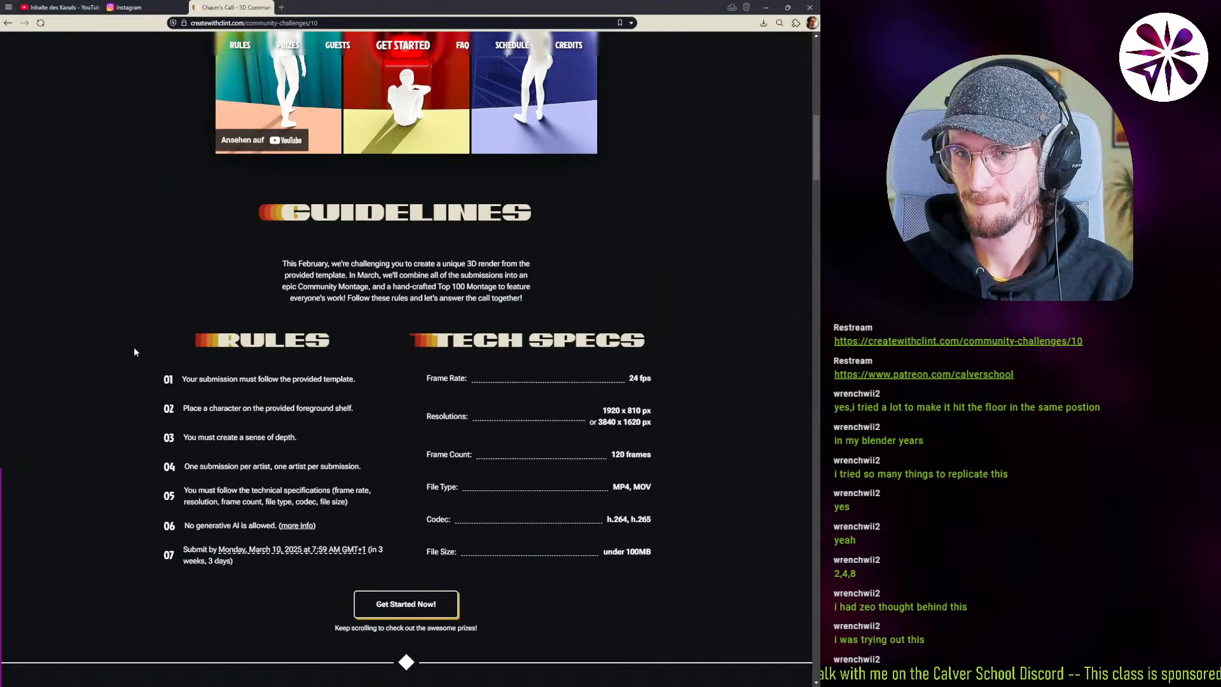
pyautogui.scroll(1, 143, 332)
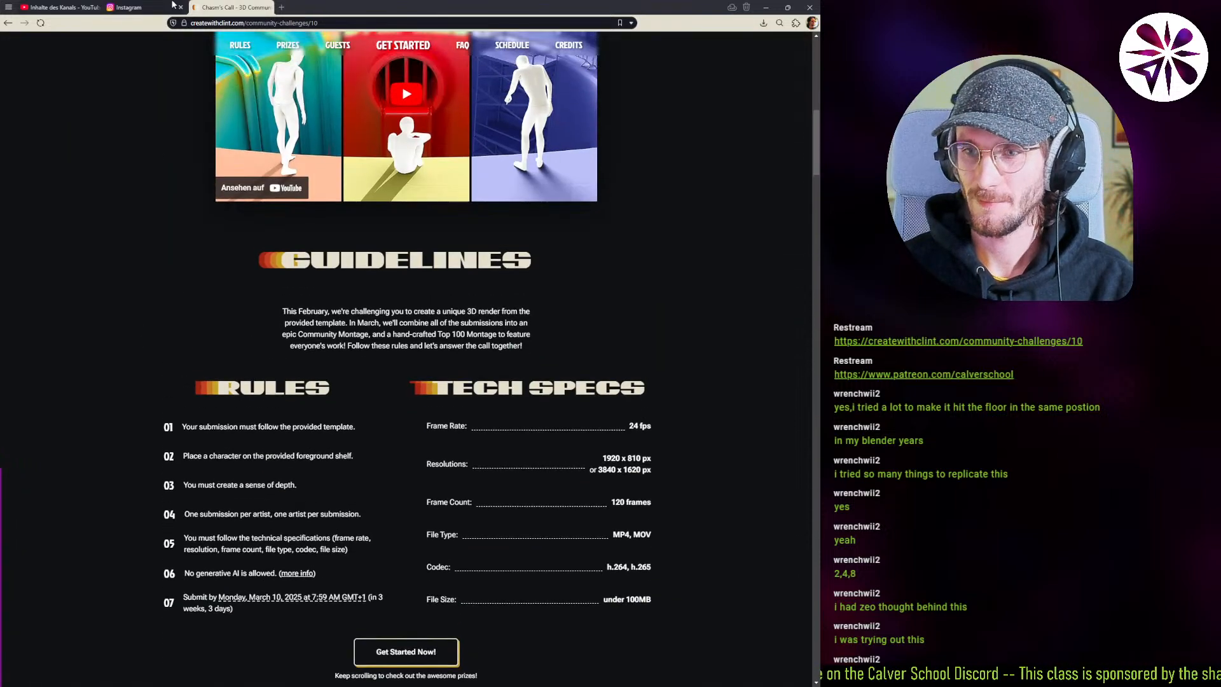
# Close the challenge page and return to the helmet references on the Black Hole Hand board in ClickUp.
pyautogui.click(217, 12)
pyautogui.middleClick(217, 10)
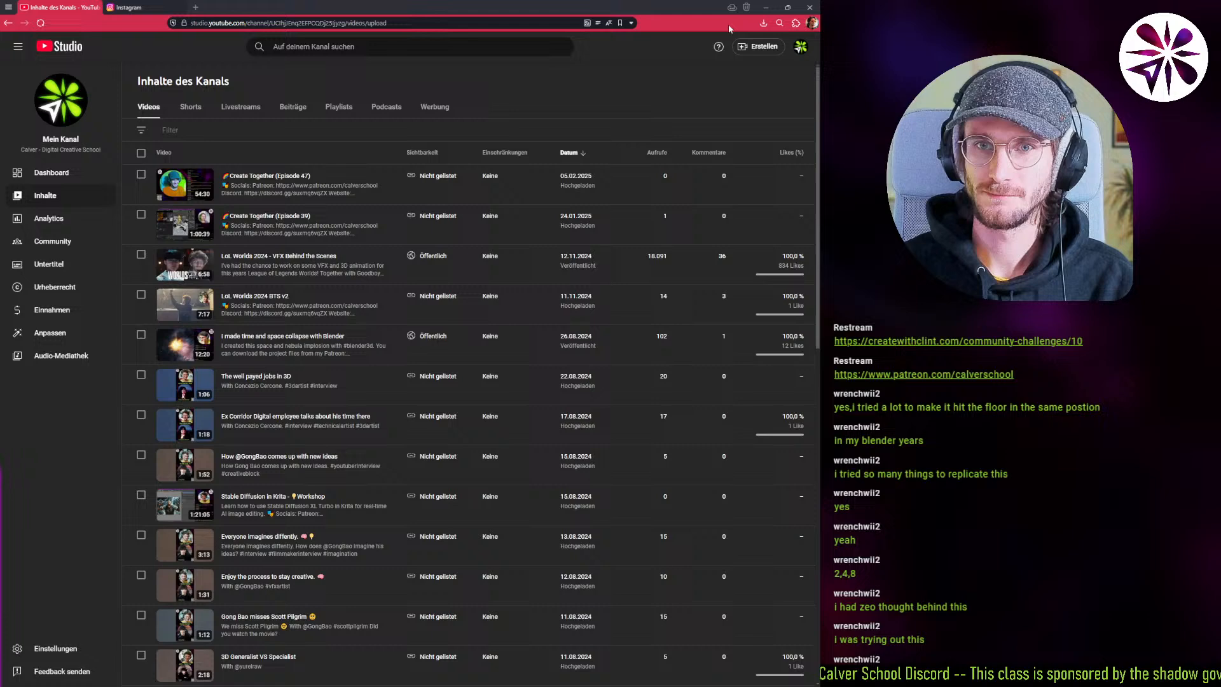
pyautogui.click(767, 7)
pyautogui.moveTo(521, 378); pyautogui.dragTo(501, 361, button='middle')
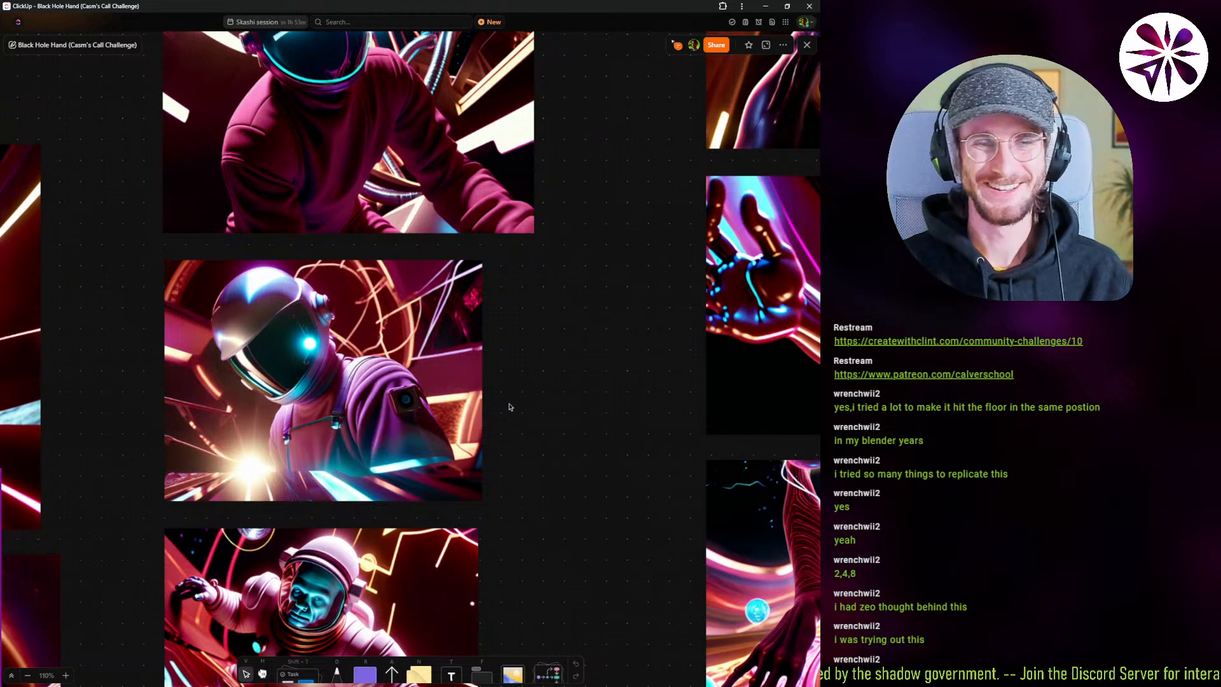
pyautogui.moveTo(570, 356); pyautogui.dragTo(548, 343, button='middle')
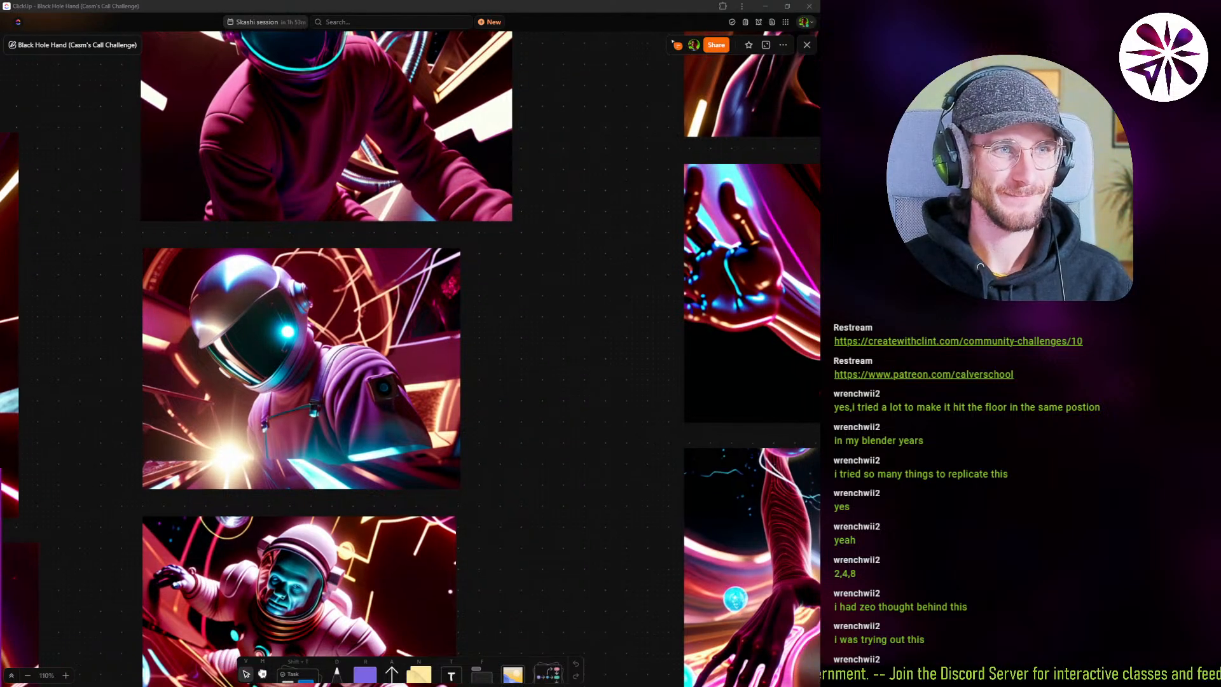
# Switch to Blender, close CC Astronaut v2.blend without saving, and return to the Casm's Call Calver v3 file.
pyautogui.hotkey('alt', 'Tab')
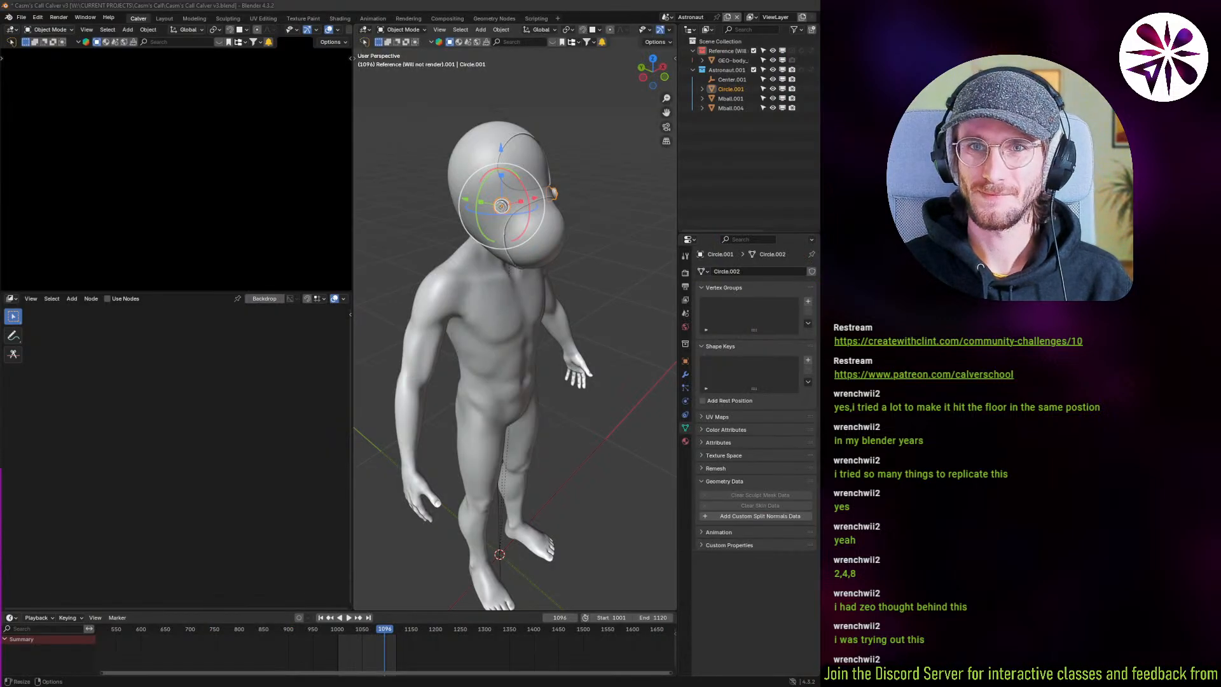
pyautogui.hotkey('alt', 'Tab')
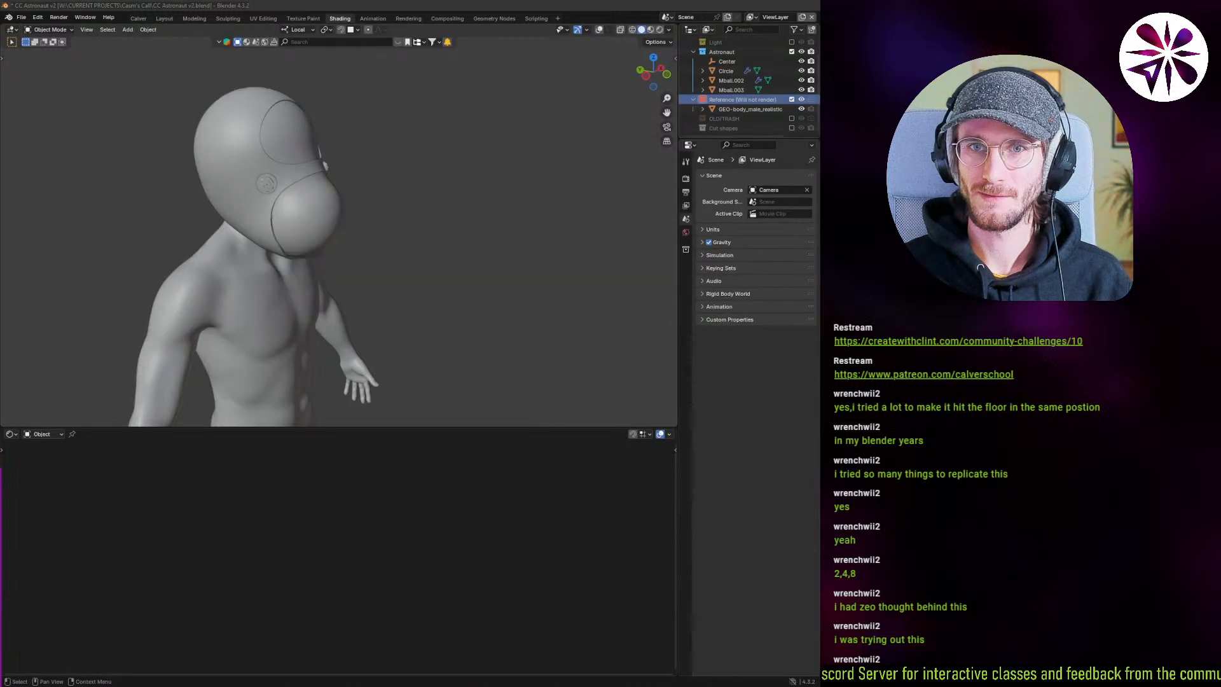
pyautogui.click(808, 5)
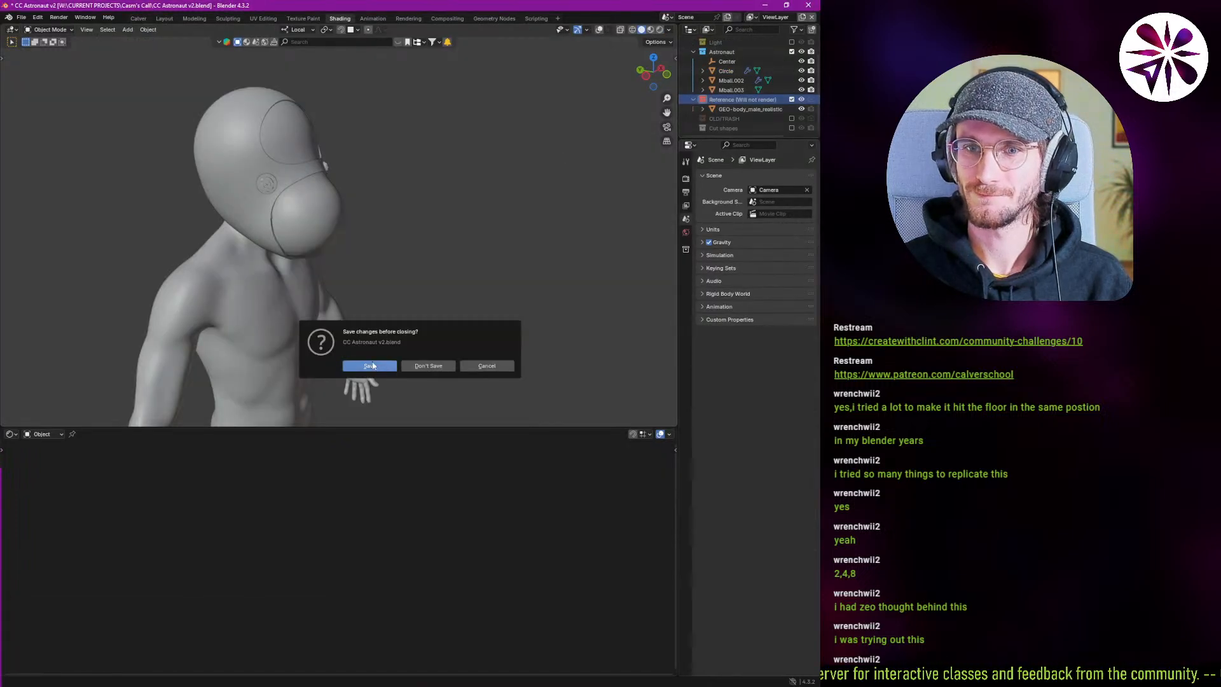
pyautogui.click(435, 366)
pyautogui.hotkey('alt', 'Tab')
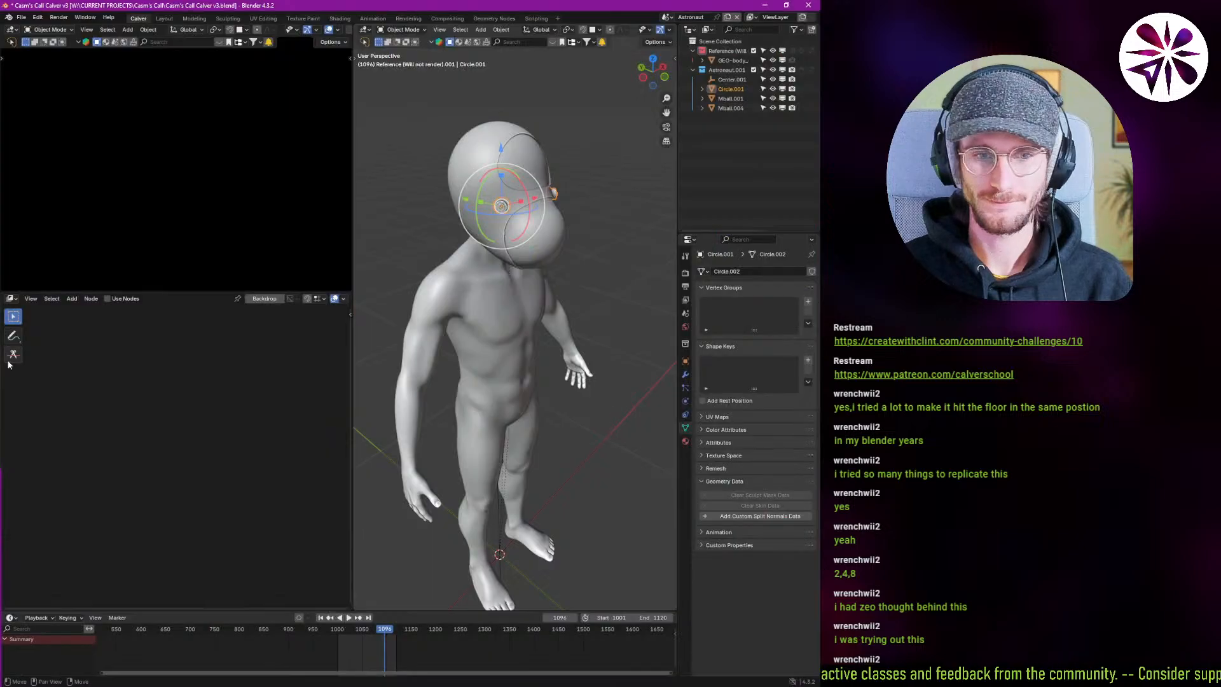
# Switch to the Shading workspace and frame the helmet with its round side fittings outside the camera view.
pyautogui.moveTo(492, 261); pyautogui.dragTo(501, 302, button='middle')
pyautogui.keyDown('shift'); pyautogui.moveTo(501, 302); pyautogui.dragTo(495, 378, button='middle'); pyautogui.keyUp('shift')
pyautogui.scroll(3, 486, 362)
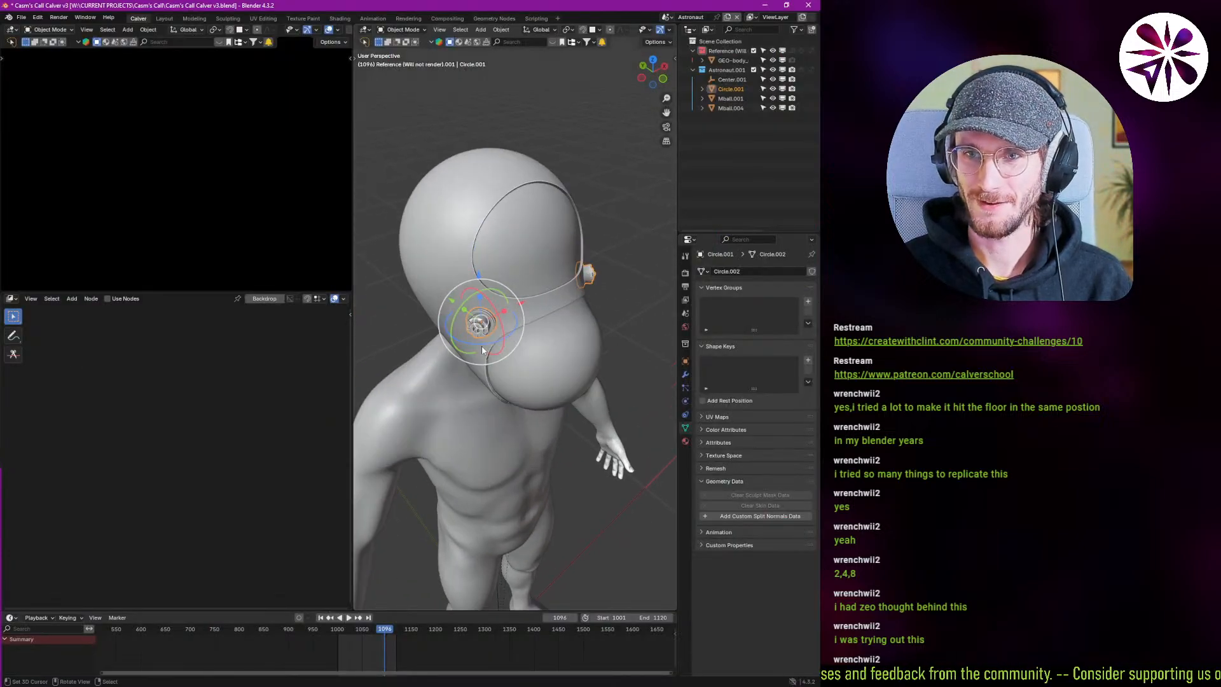
pyautogui.click(338, 18)
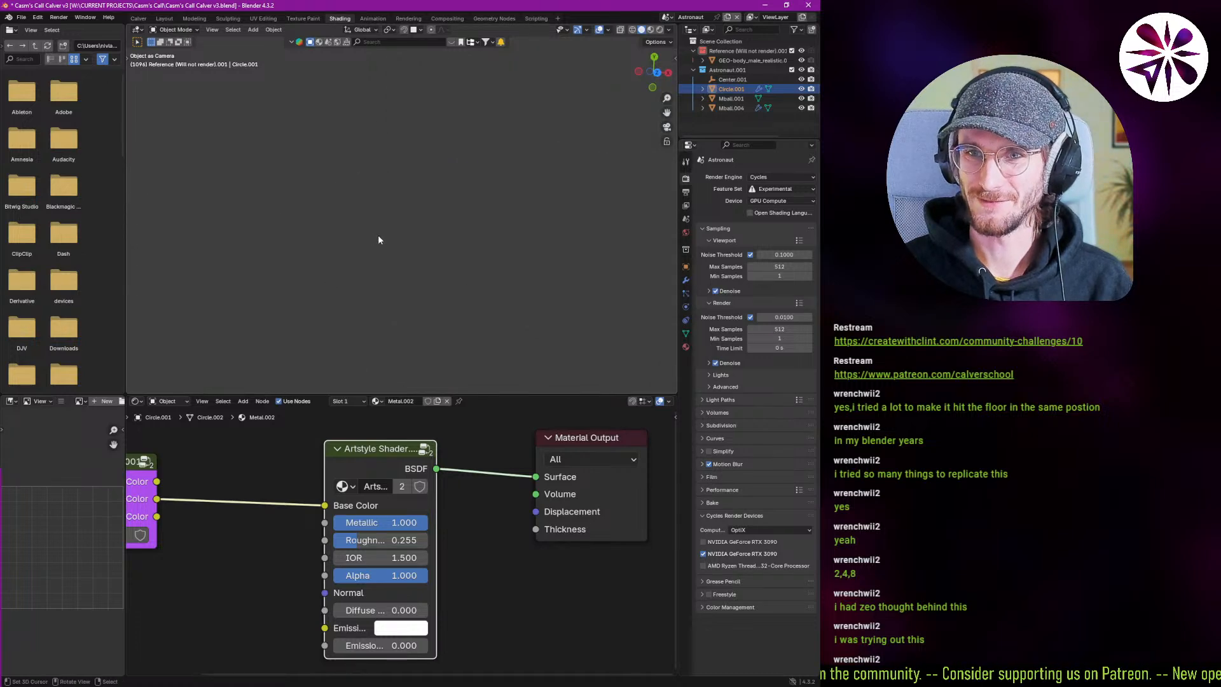
pyautogui.press('KP_0')
pyautogui.press('KP_Decimal')
pyautogui.moveTo(383, 249)
pyautogui.mouseDown(button='middle')
pyautogui.moveTo(445, 203)
pyautogui.moveTo(434, 219)
pyautogui.moveTo(411, 181)
pyautogui.moveTo(430, 229)
pyautogui.moveTo(383, 170)
pyautogui.moveTo(394, 263)
pyautogui.mouseUp(button='middle')
pyautogui.scroll(-3, 445, 204)
pyautogui.scroll(3, 382, 170)
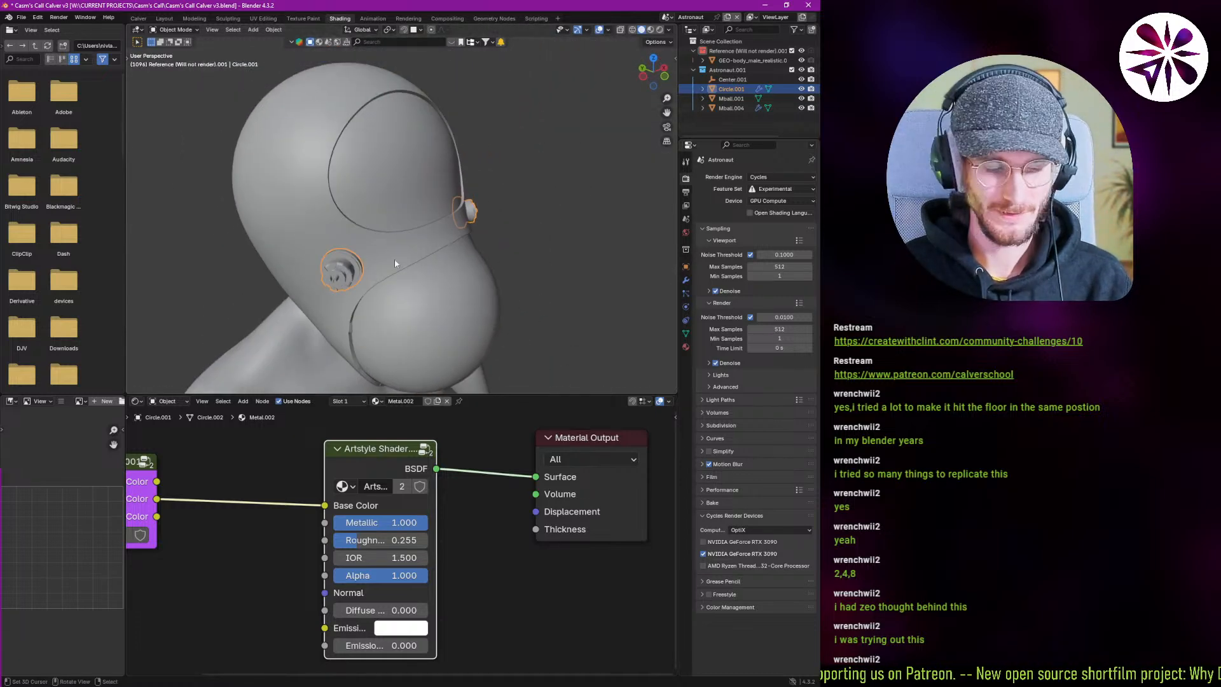
# Show the helmet in rendered shading with Scene World disabled for the viewport lighting.
pyautogui.press('z')
pyautogui.click(477, 252)
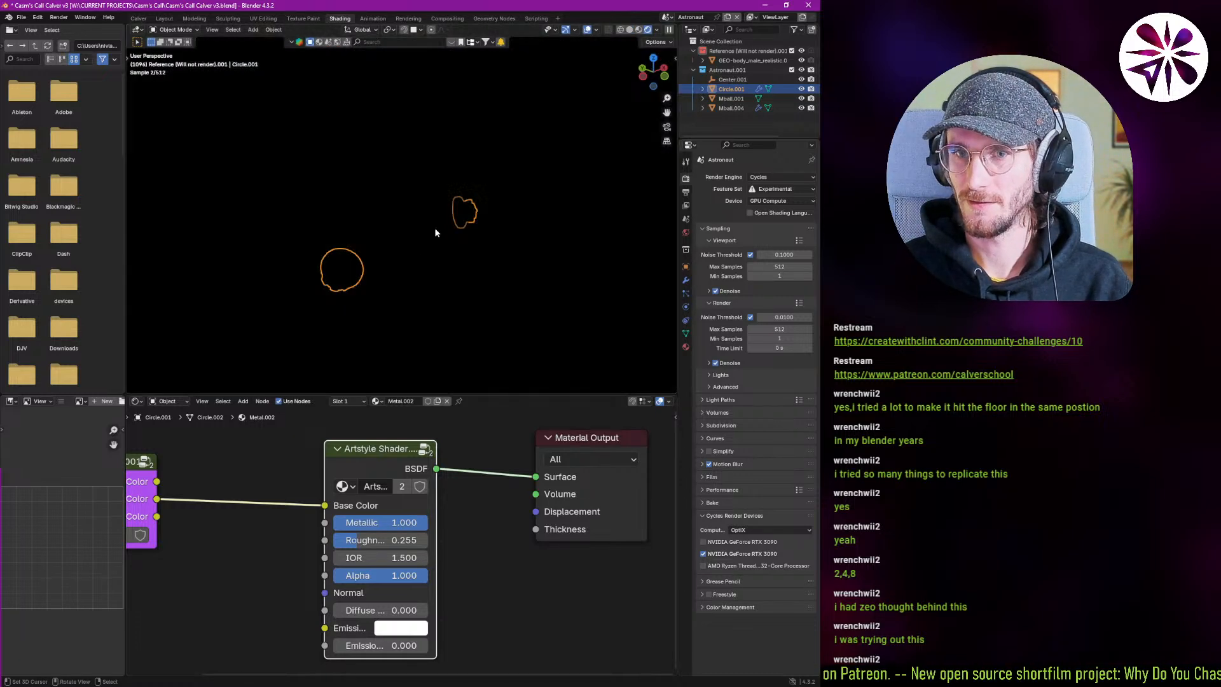
pyautogui.moveTo(374, 251); pyautogui.dragTo(372, 244, button='middle')
pyautogui.click(656, 31)
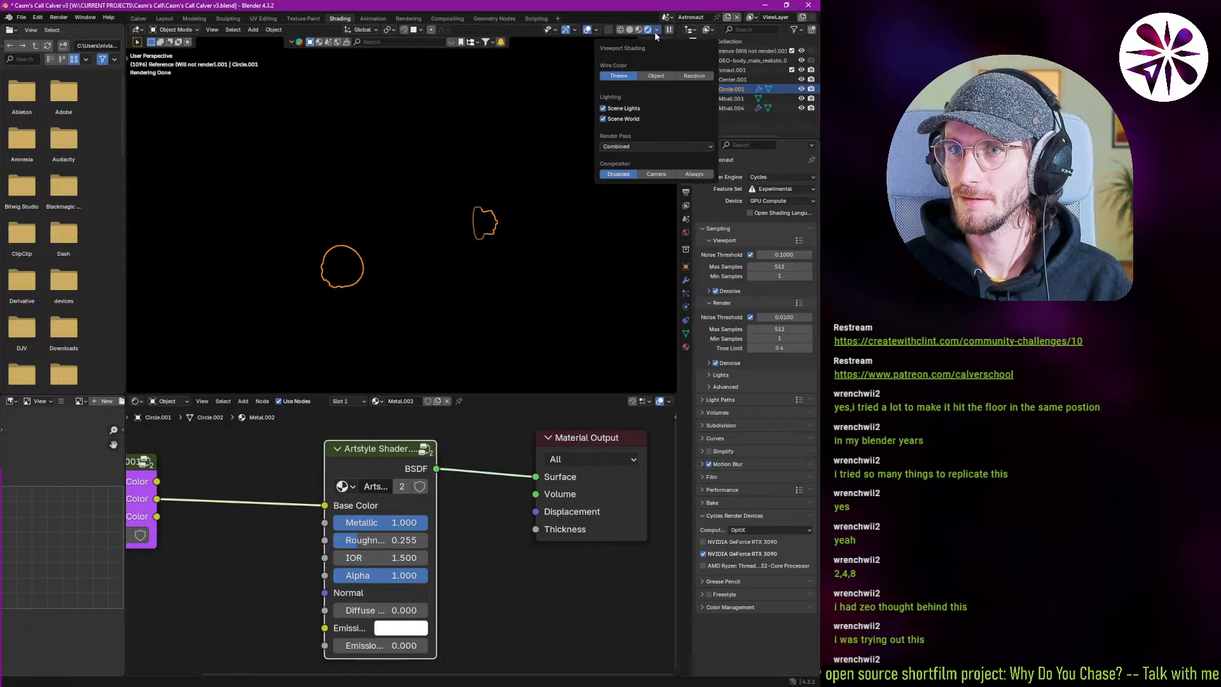
pyautogui.click(622, 121)
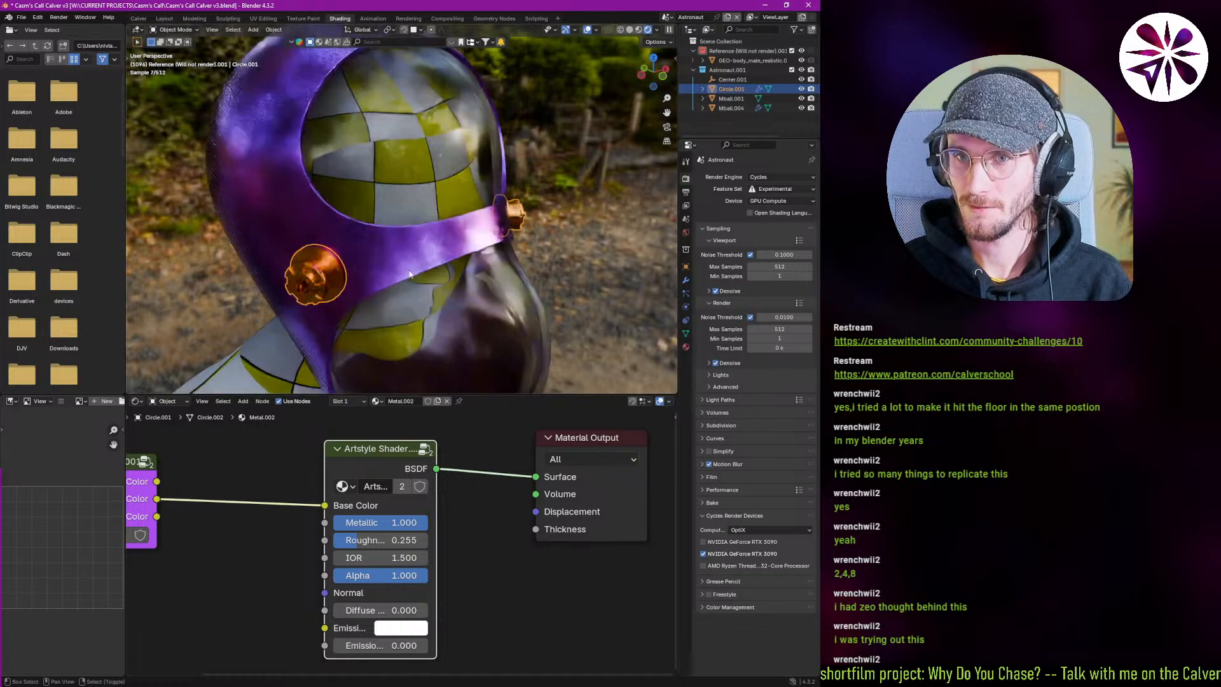
pyautogui.moveTo(402, 247); pyautogui.dragTo(383, 259, button='middle')
pyautogui.scroll(2, 377, 250)
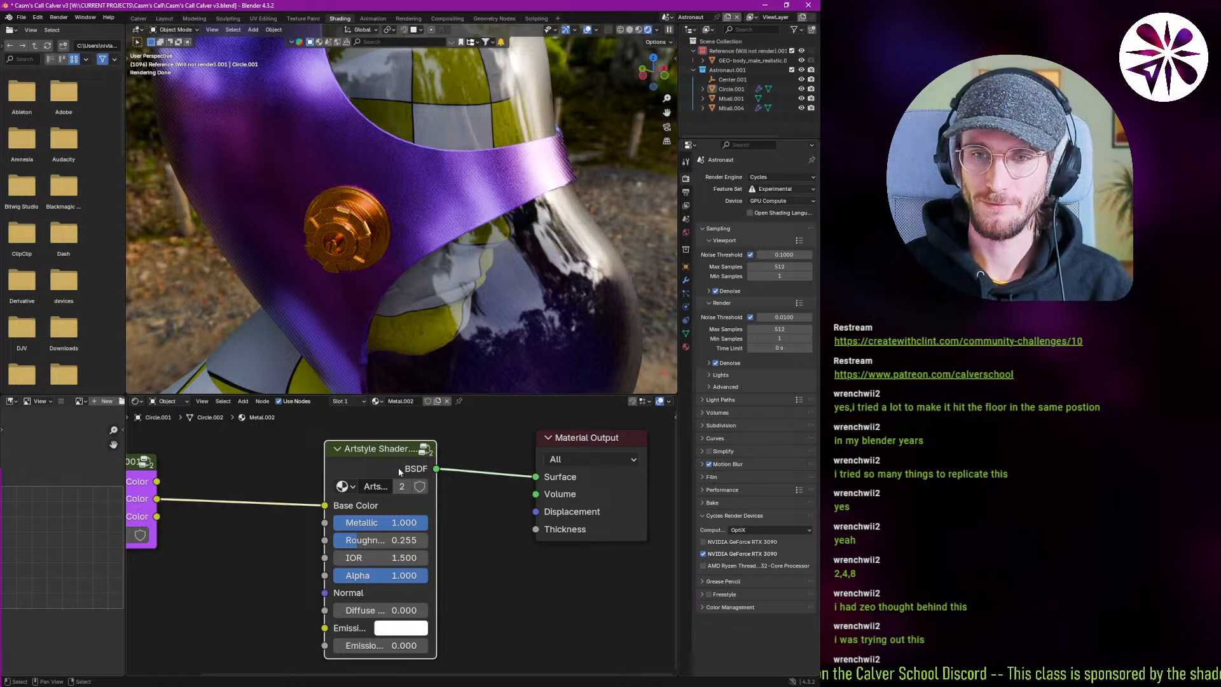
# Inspect the color palette and Artstyle Shader group nodes of the Metal.002 material and the available node groups.
pyautogui.moveTo(398, 467); pyautogui.dragTo(435, 467, button='middle')
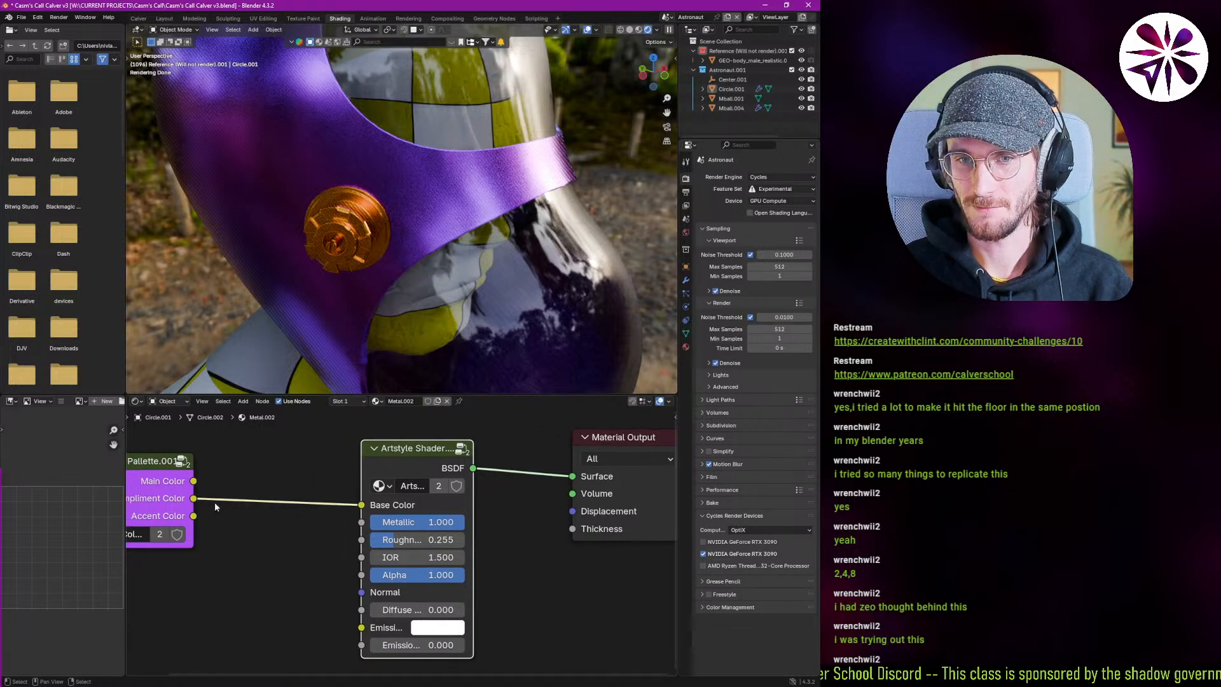
pyautogui.moveTo(215, 502); pyautogui.dragTo(250, 501, button='middle')
pyautogui.scroll(-1, 249, 501)
pyautogui.moveTo(193, 480); pyautogui.dragTo(203, 490)
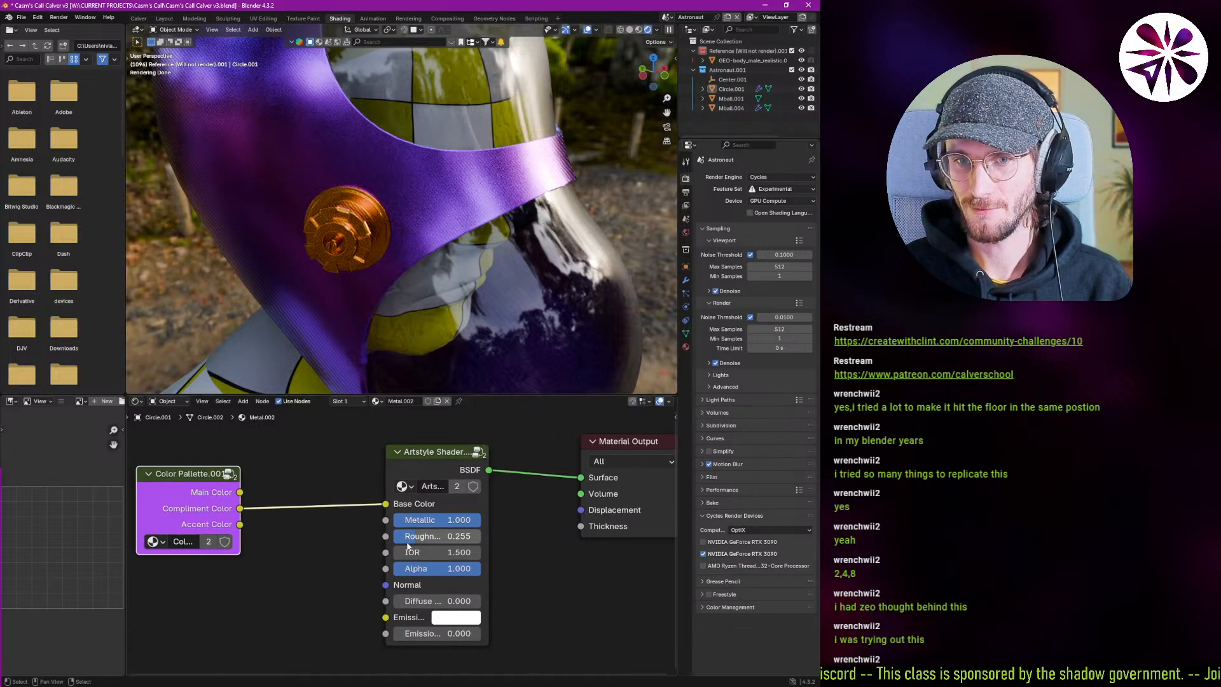
pyautogui.click(154, 542)
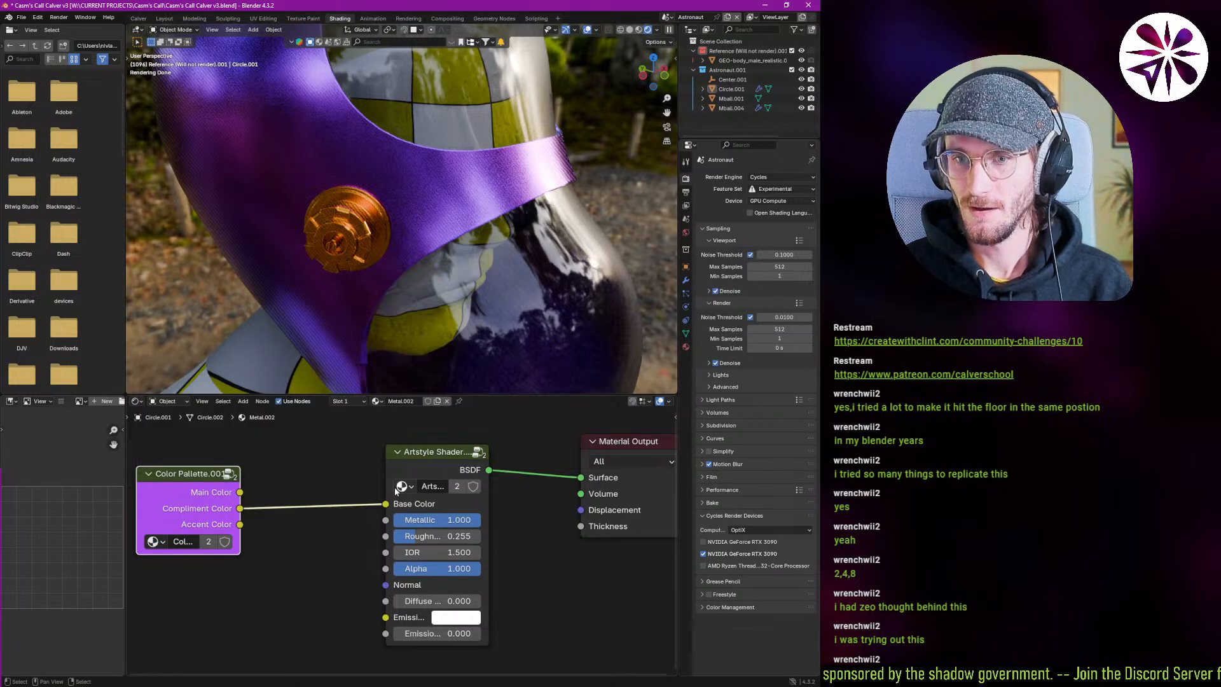
pyautogui.click(396, 487)
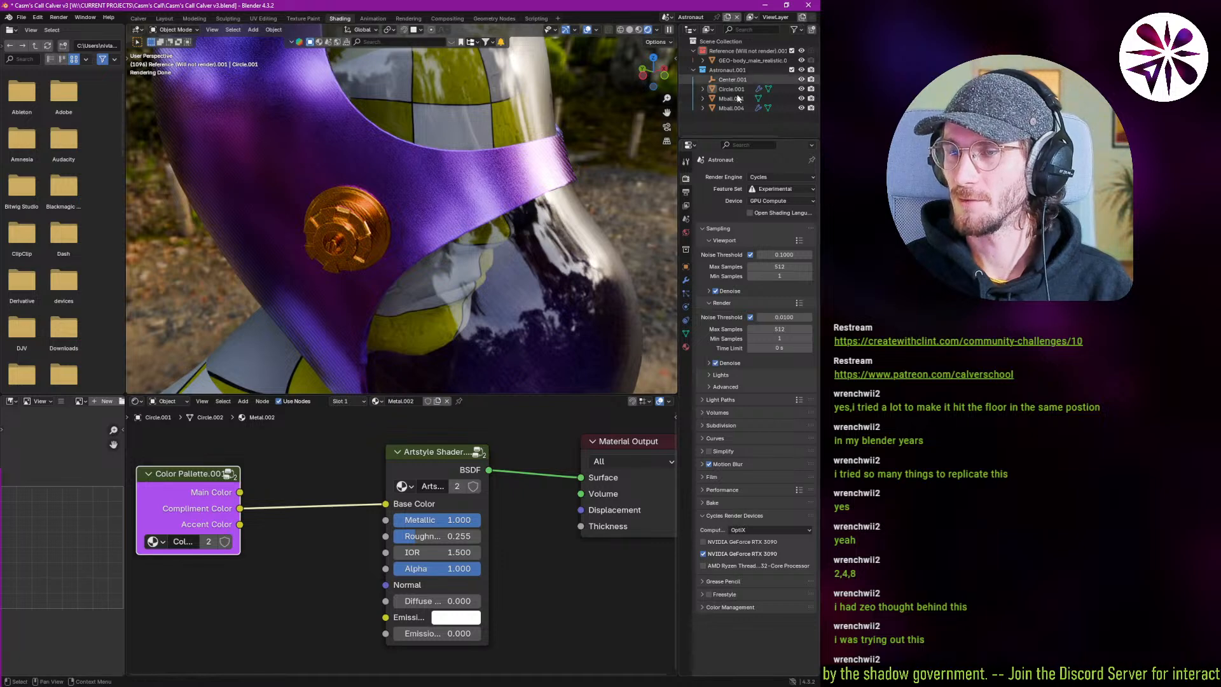
pyautogui.click(393, 468)
pyautogui.click(402, 486)
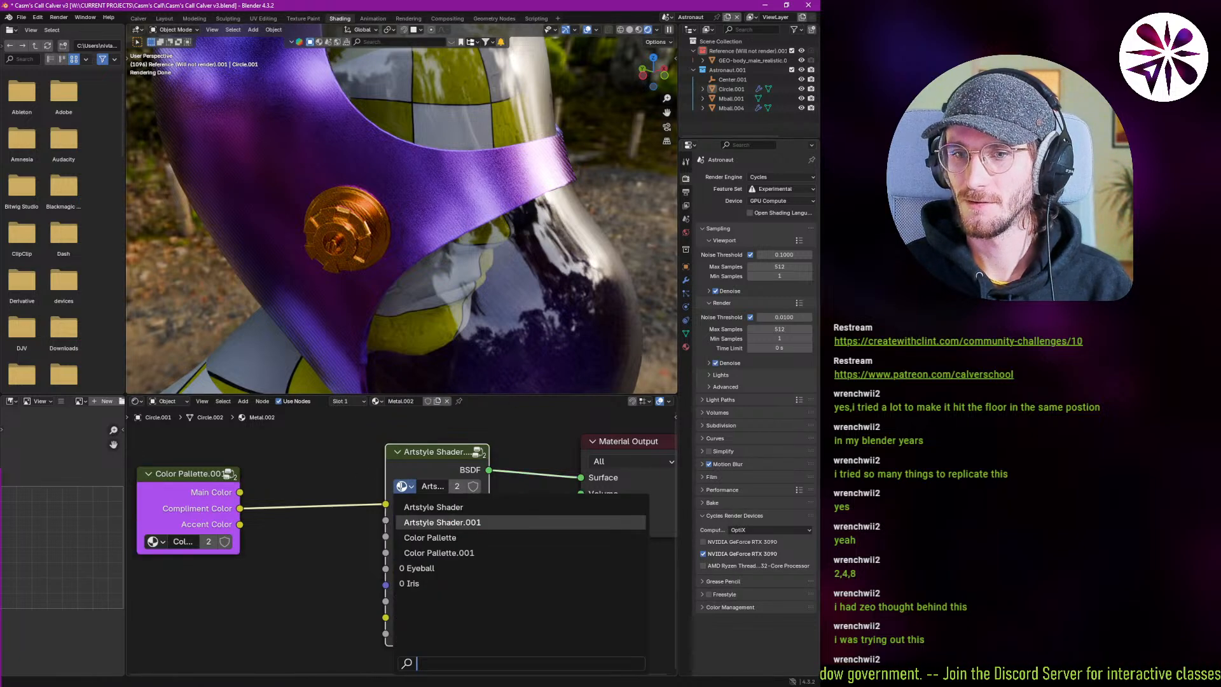
pyautogui.click(364, 477)
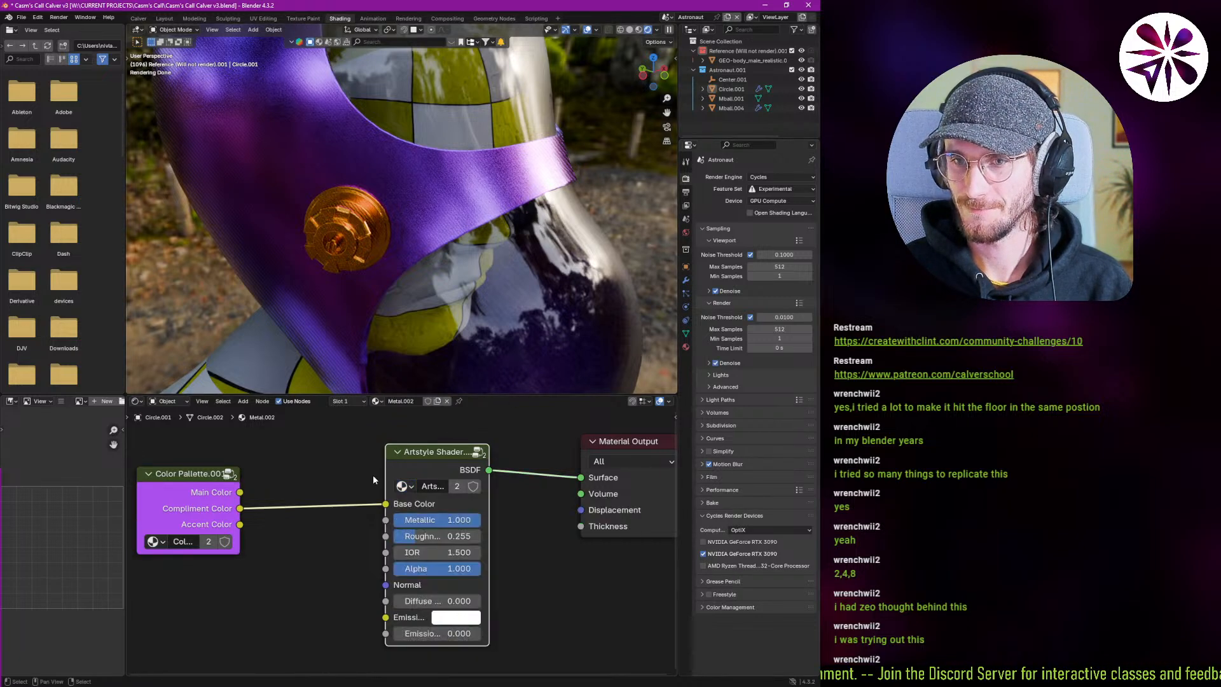
# On Circle.001's Metal.002 material, replace the duplicate node groups with the original Artstyle Shader and Color Pallette groups.
pyautogui.click(735, 80)
pyautogui.click(731, 89)
pyautogui.click(402, 487)
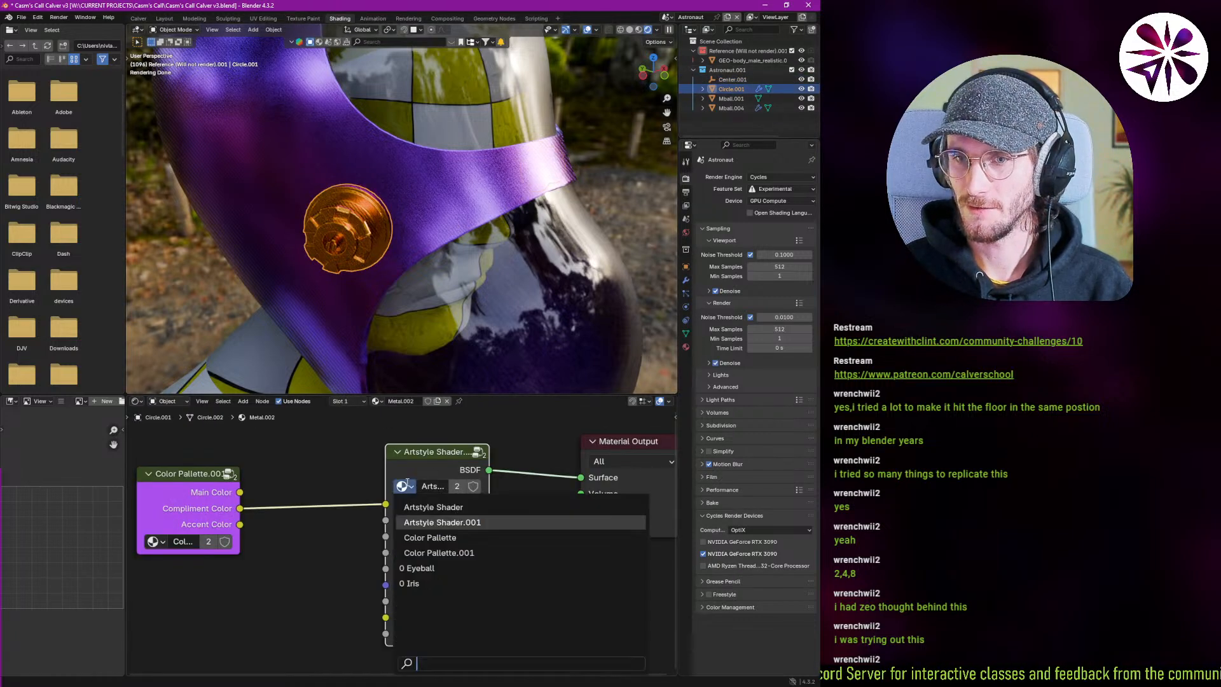
pyautogui.click(433, 506)
pyautogui.click(153, 541)
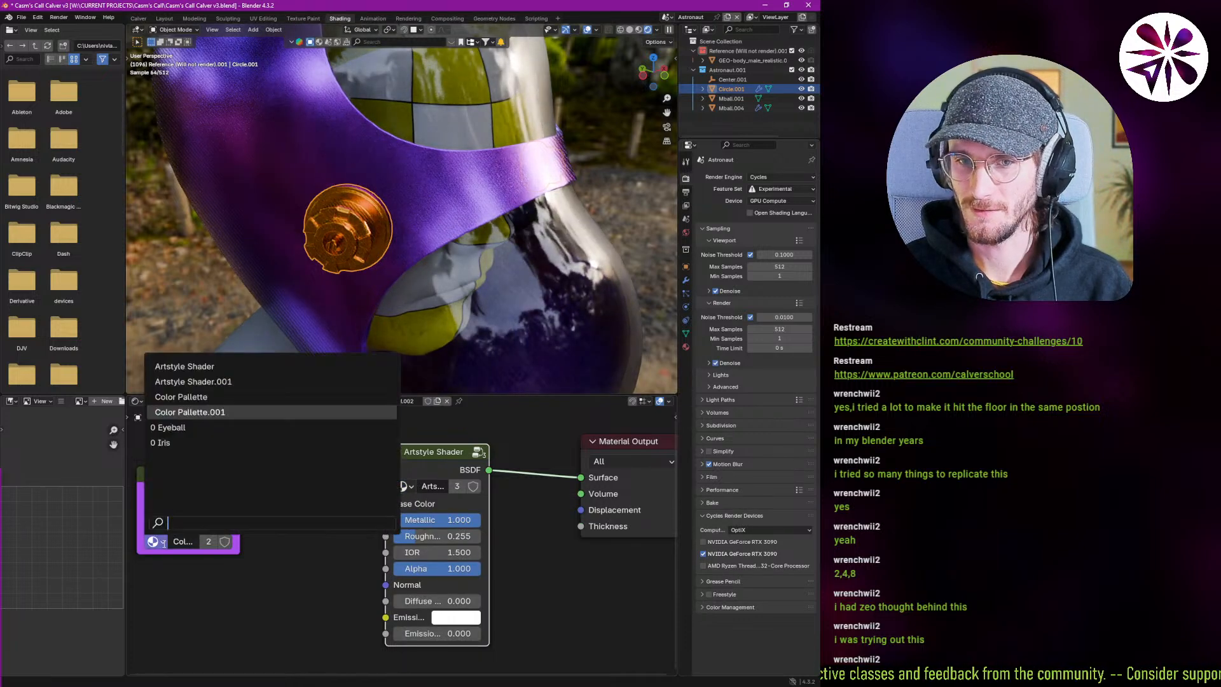
pyautogui.click(210, 398)
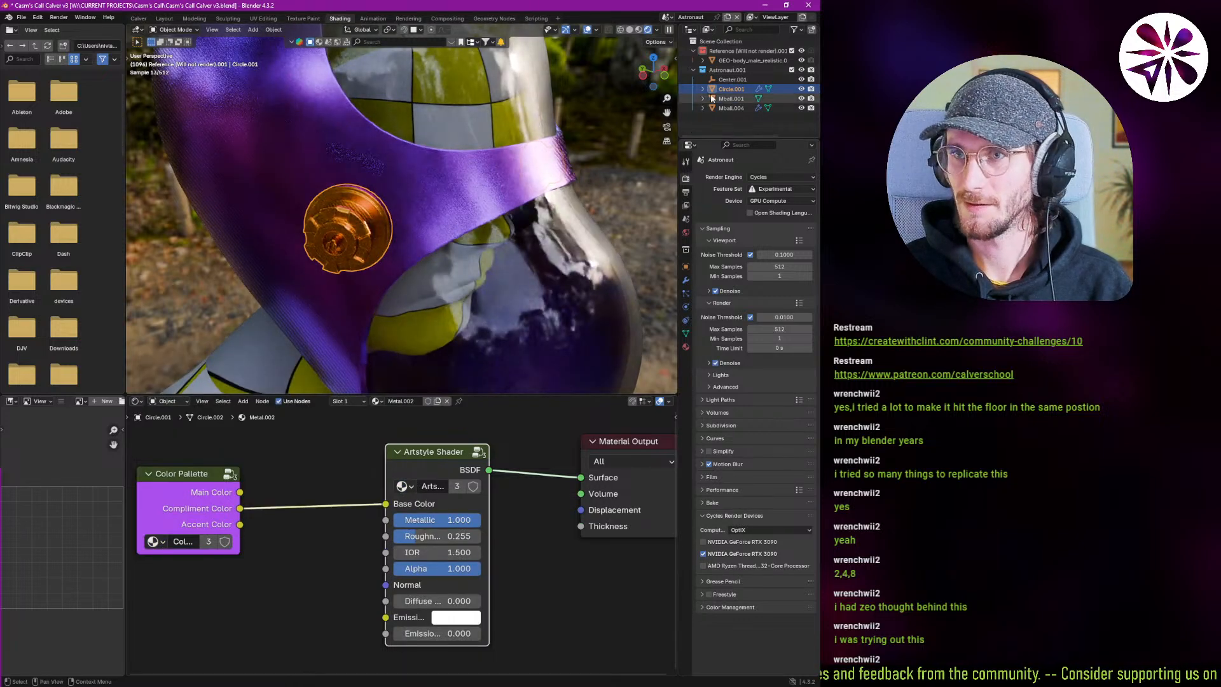
# On Mball.004's Metal.003 material, replace the duplicate node groups with the original Artstyle Shader and Color Pallette groups.
pyautogui.click(730, 99)
pyautogui.press('Home')
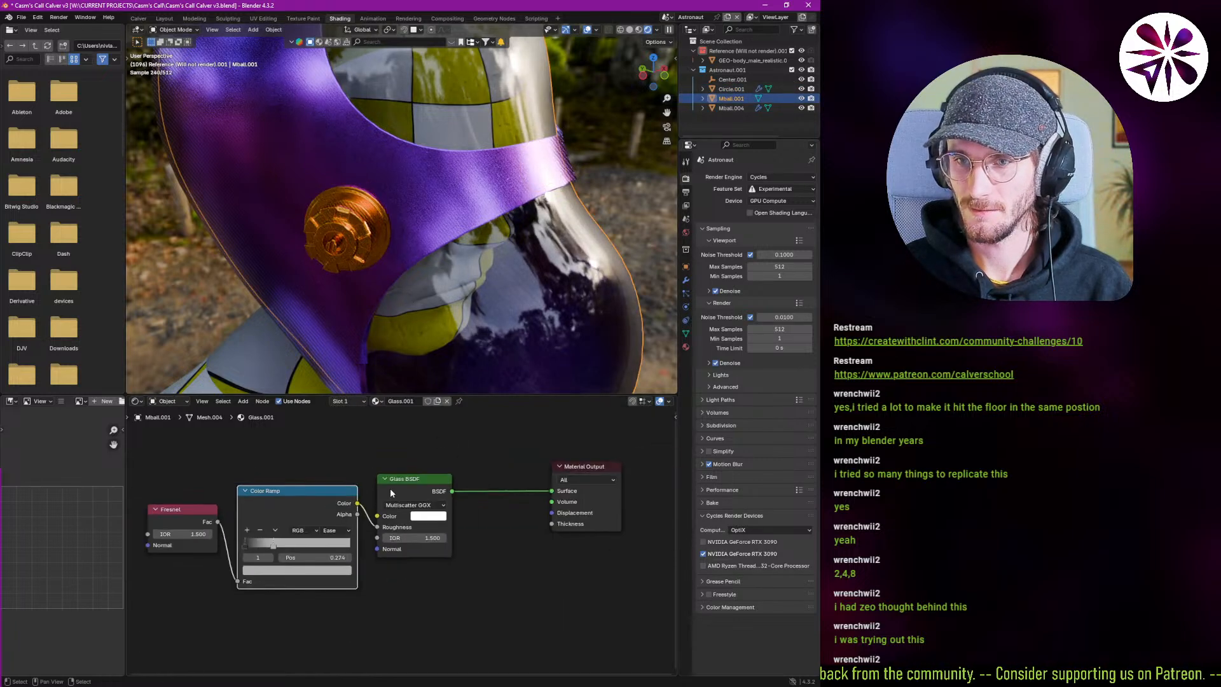
pyautogui.click(732, 108)
pyautogui.press('Home')
pyautogui.click(355, 478)
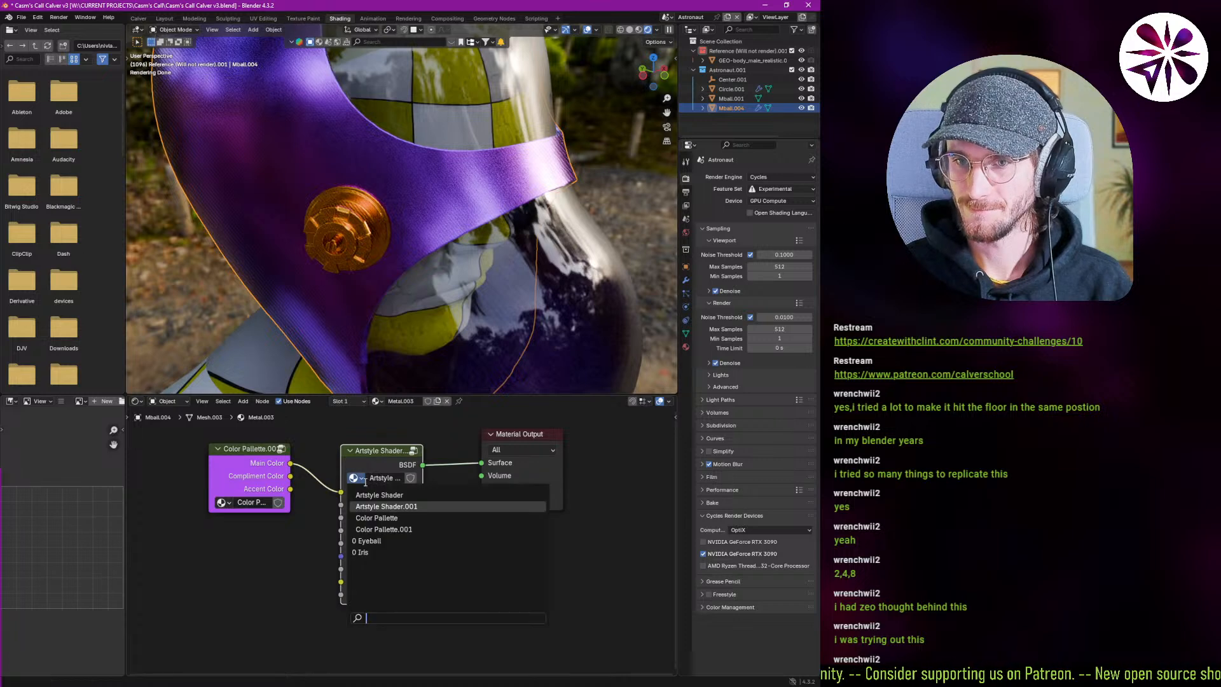
pyautogui.click(376, 493)
pyautogui.click(222, 502)
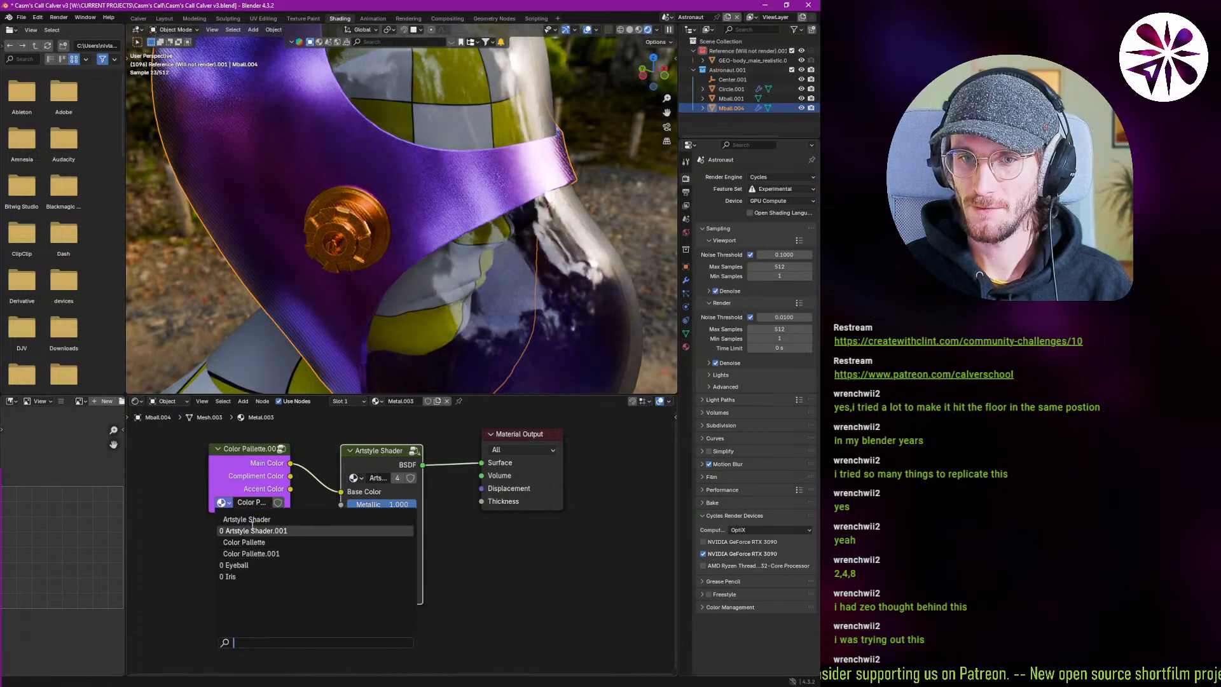
pyautogui.click(290, 541)
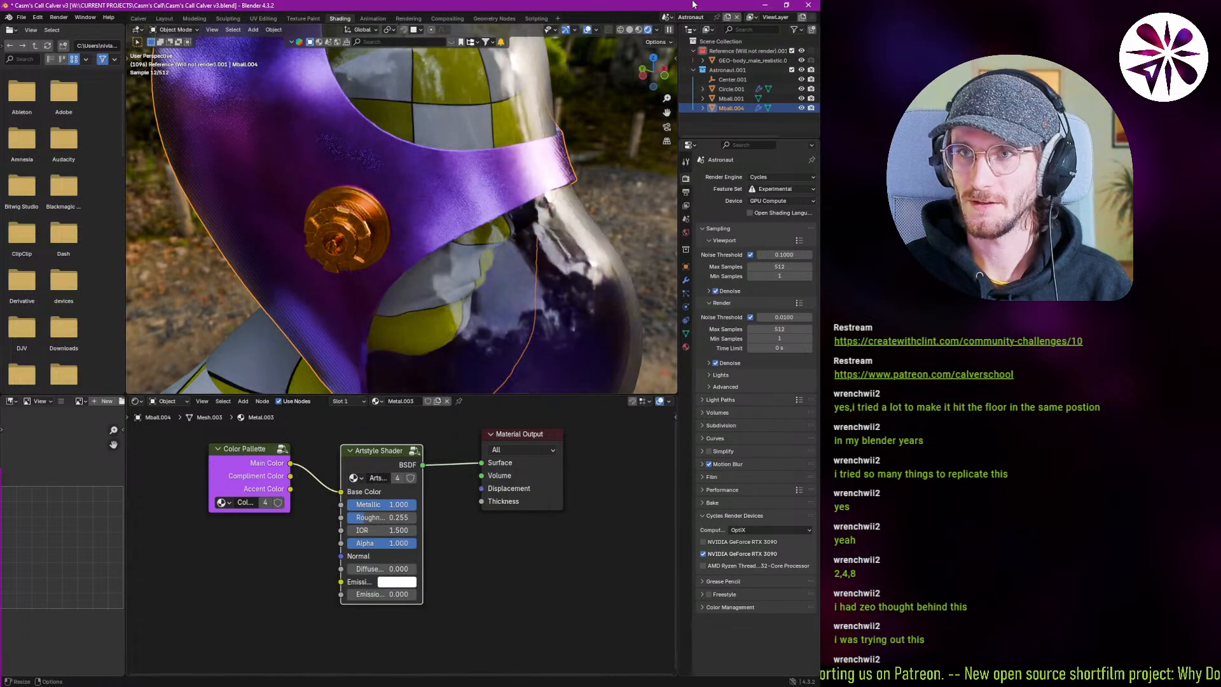
# Switch the active scene to Scene and back to Astronaut.
pyautogui.doubleClick(671, 7)
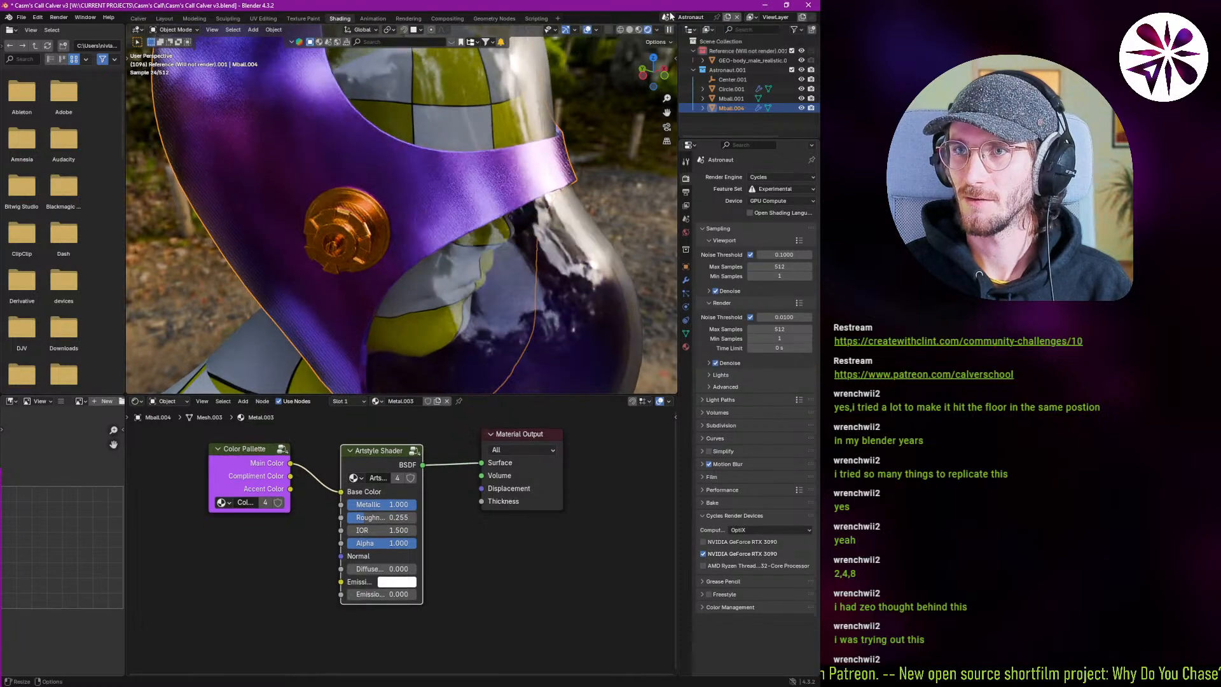
pyautogui.click(666, 17)
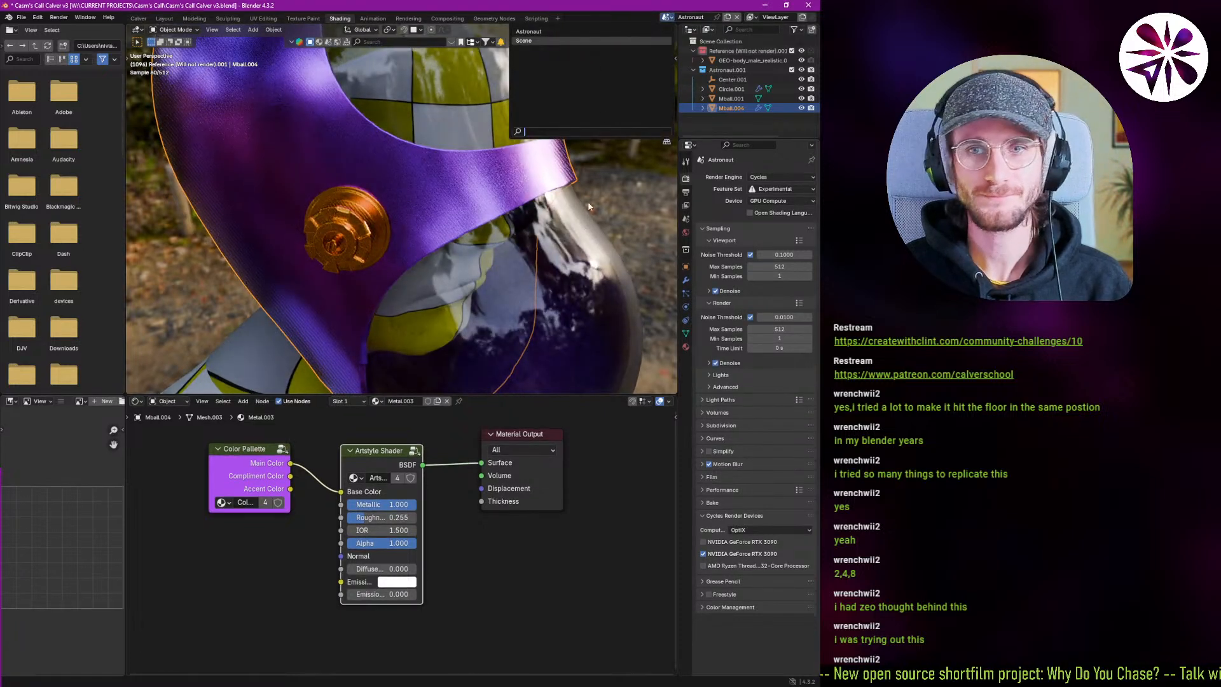
pyautogui.press('Return')
pyautogui.click(665, 18)
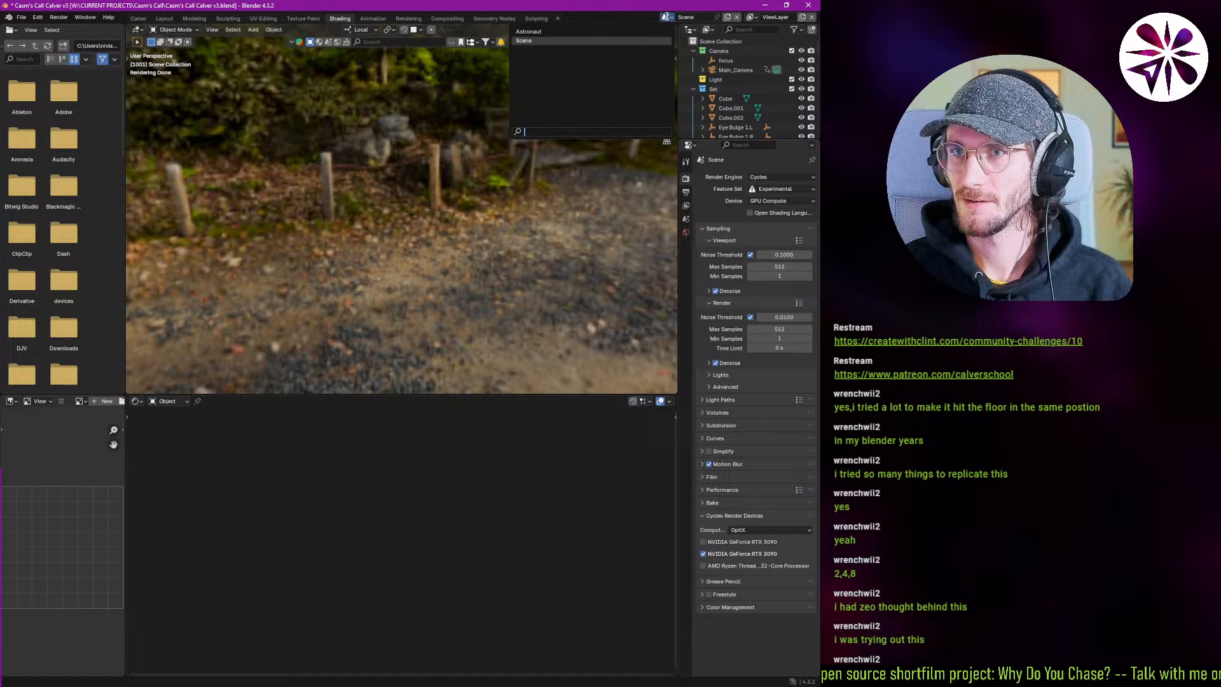
pyautogui.click(646, 33)
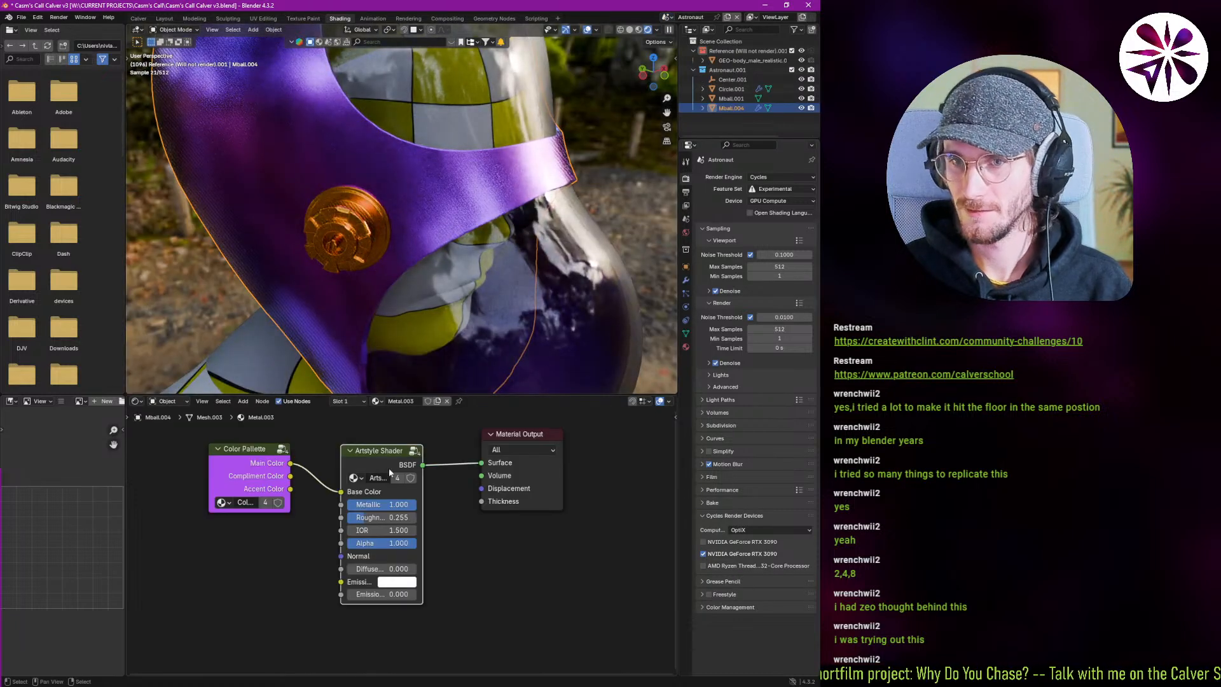
# Check the list of available node groups on the Artstyle Shader node of Metal.003.
pyautogui.click(356, 477)
pyautogui.click(332, 465)
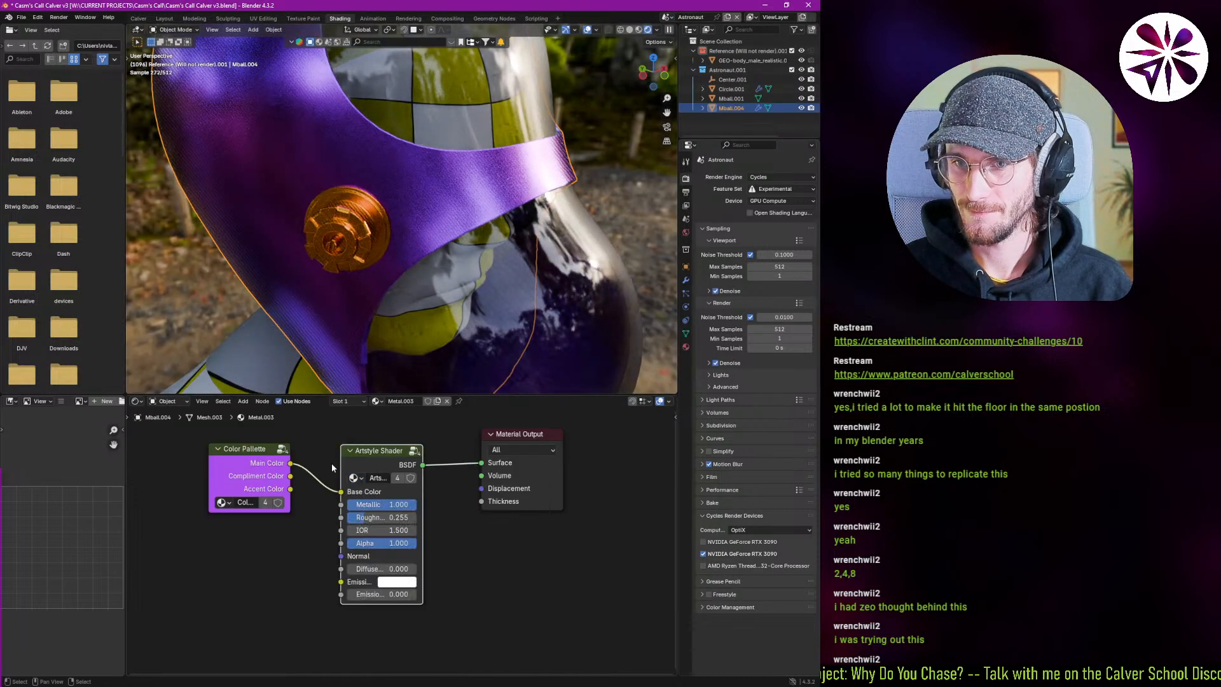
pyautogui.click(354, 477)
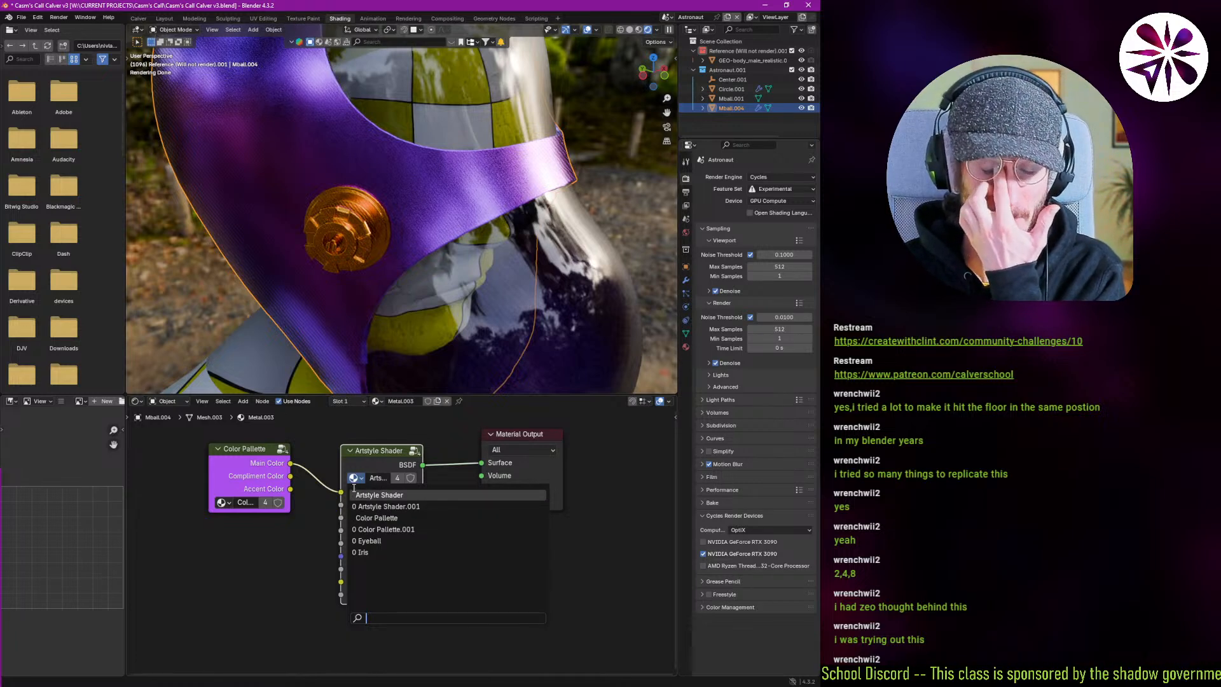
pyautogui.press('Return')
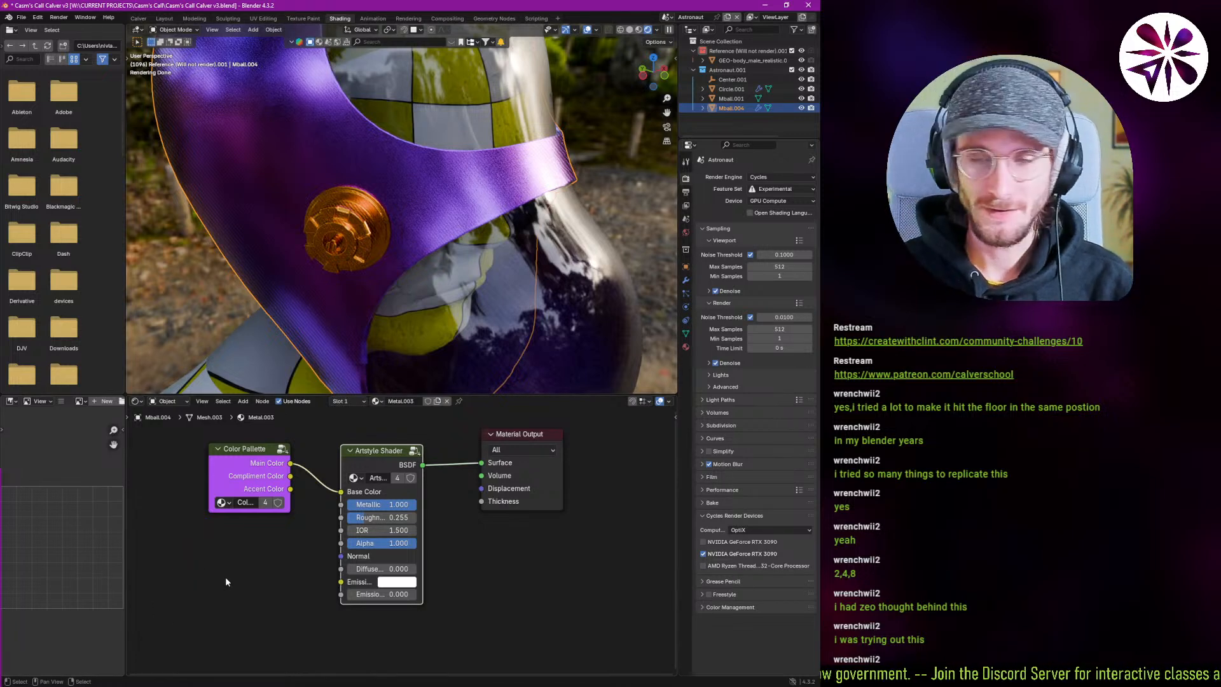
# Switch to the browser, reopen the closed Chasm's Call - 3D Community Challenge page and check the time left in the challenge.
pyautogui.moveTo(333, 285); pyautogui.dragTo(409, 248, button='middle')
pyautogui.scroll(-1, 412, 259)
pyautogui.scroll(-2, 412, 258)
pyautogui.hotkey('alt', 'Tab')
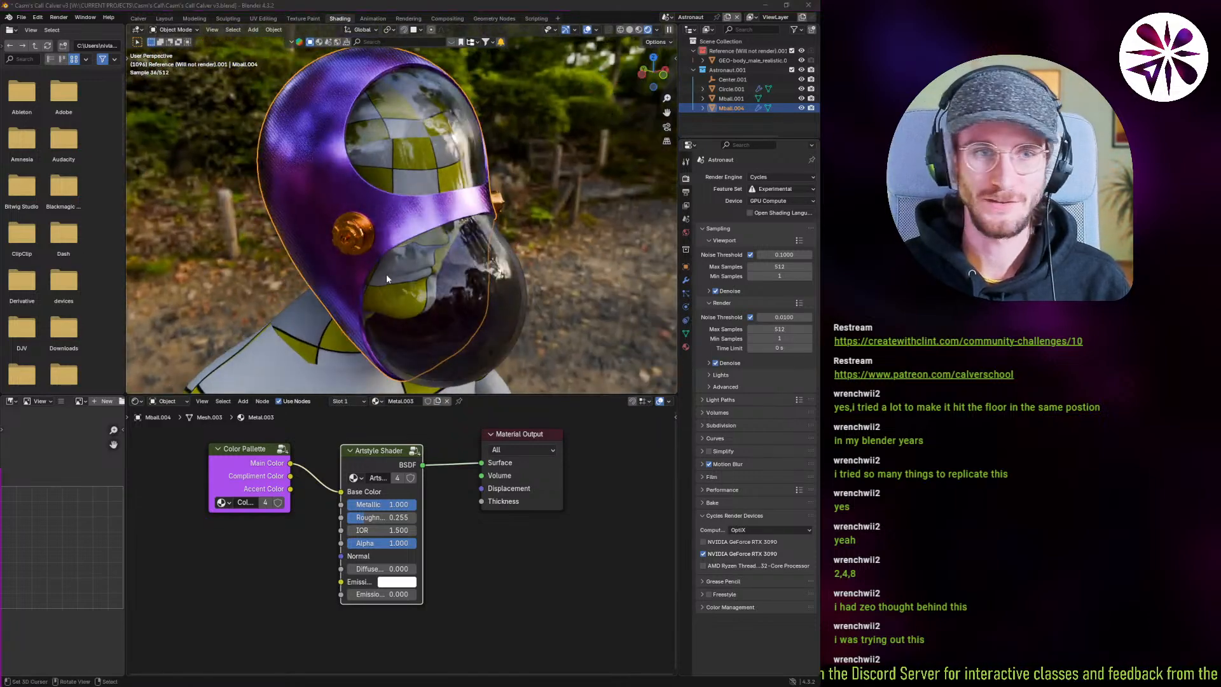
pyautogui.hotkey('alt', 'Tab')
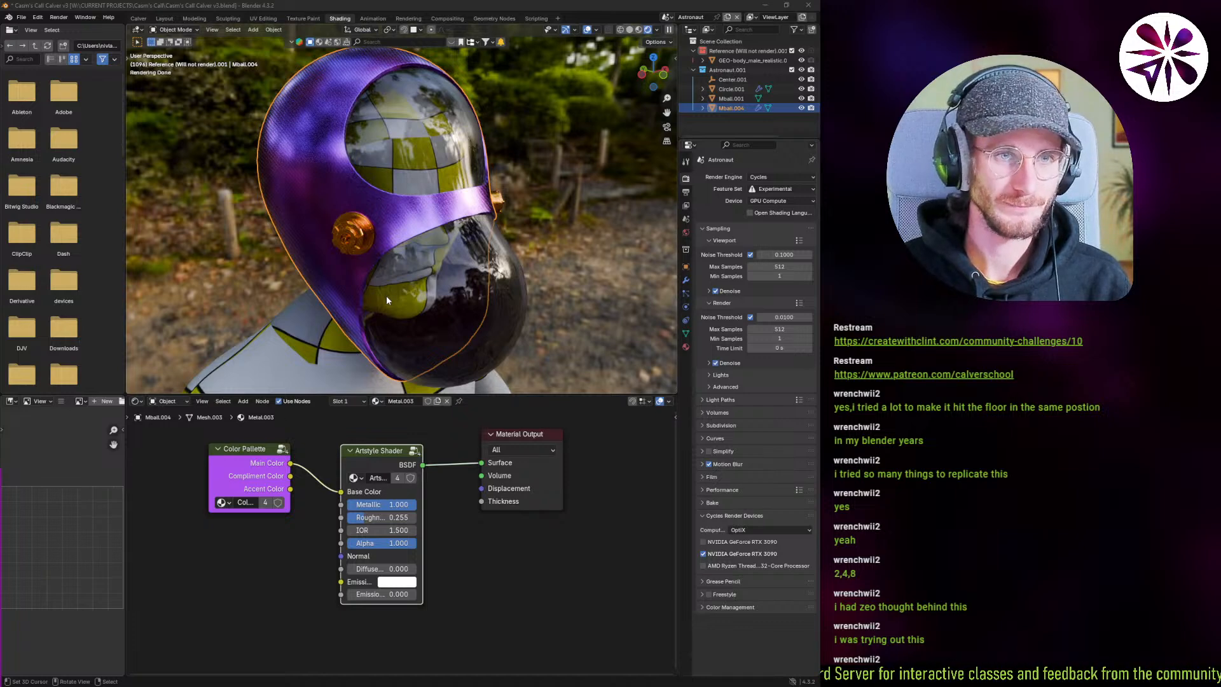
pyautogui.hotkey('alt', 'Tab')
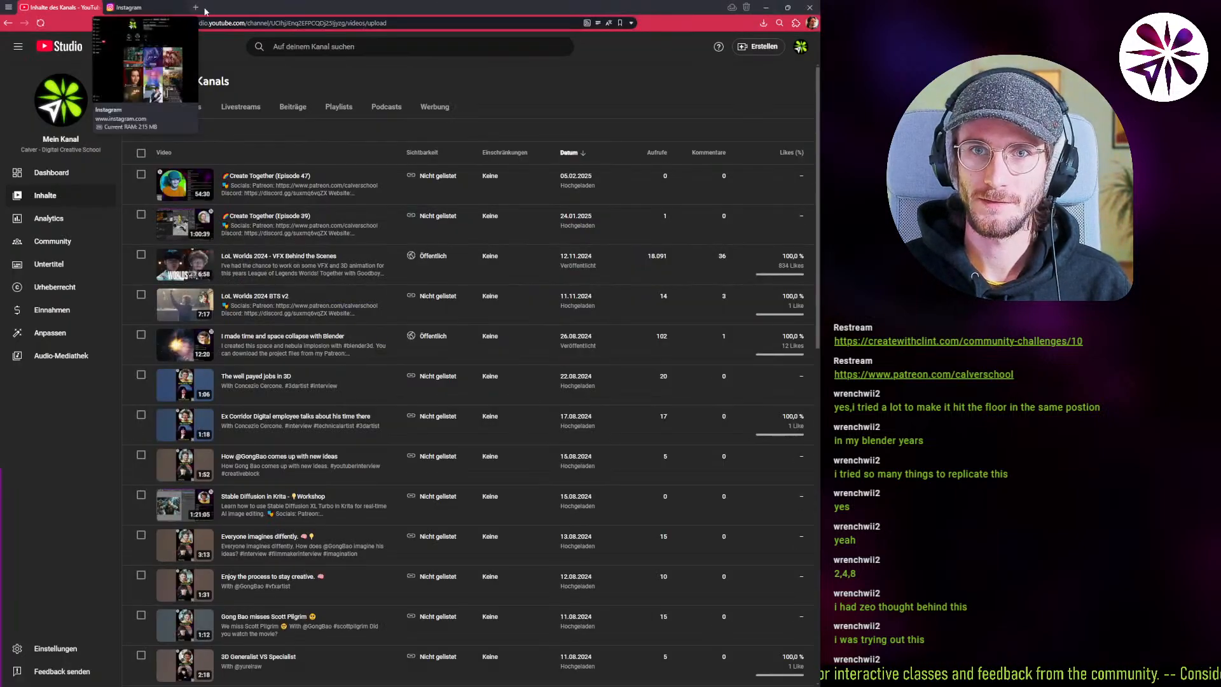
pyautogui.click(745, 7)
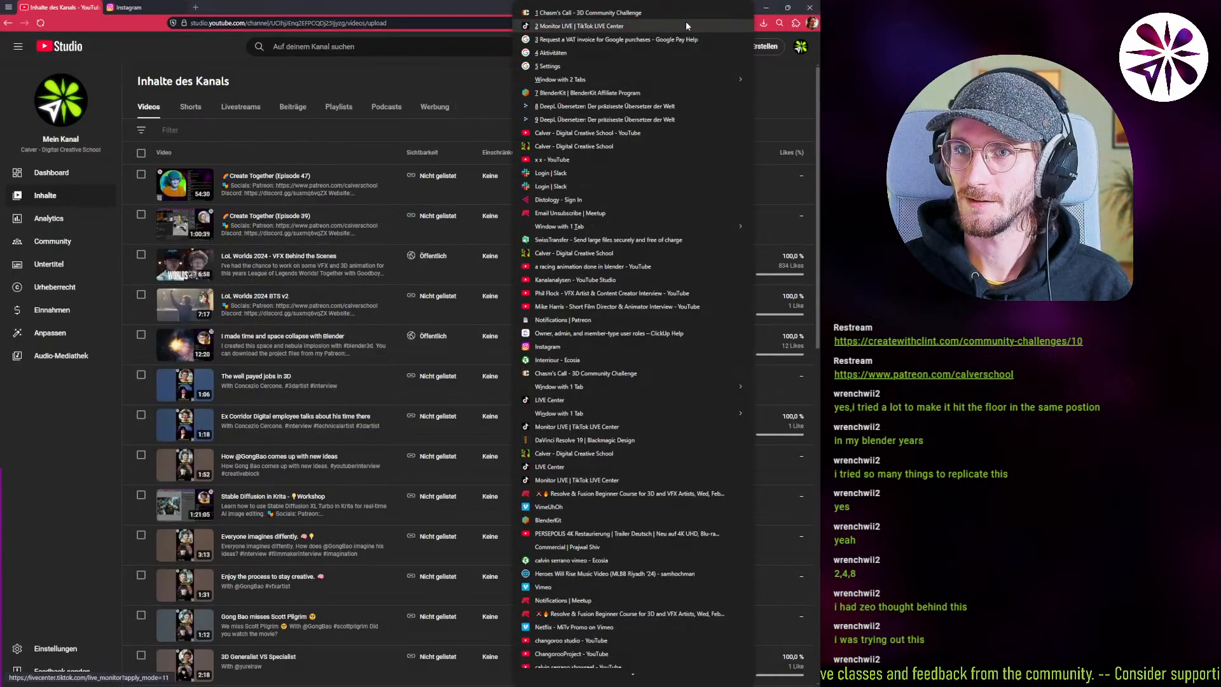
pyautogui.click(685, 21)
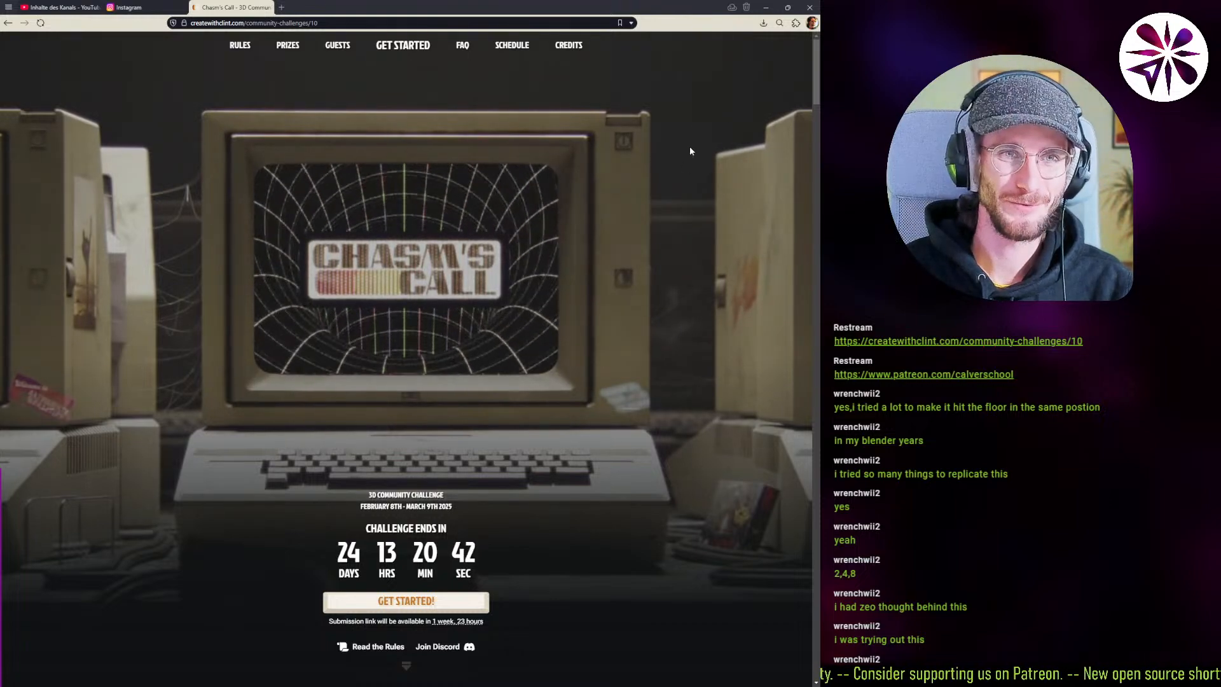
pyautogui.doubleClick(340, 553)
pyautogui.click(383, 493)
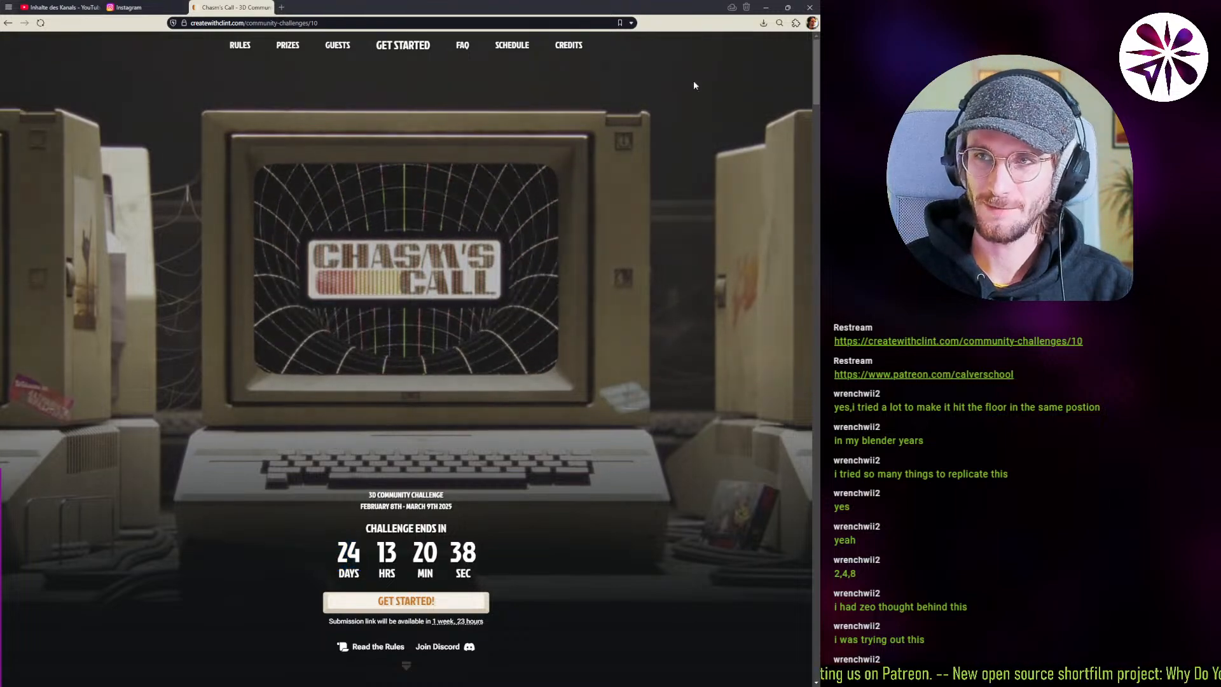
pyautogui.click(765, 8)
# Examine the helmet's metal up close and the RGB nodes inside the Color Pallette group of Metal.003.
pyautogui.moveTo(406, 289); pyautogui.dragTo(360, 272, button='middle')
pyautogui.scroll(4, 385, 224)
pyautogui.scroll(3, 354, 281)
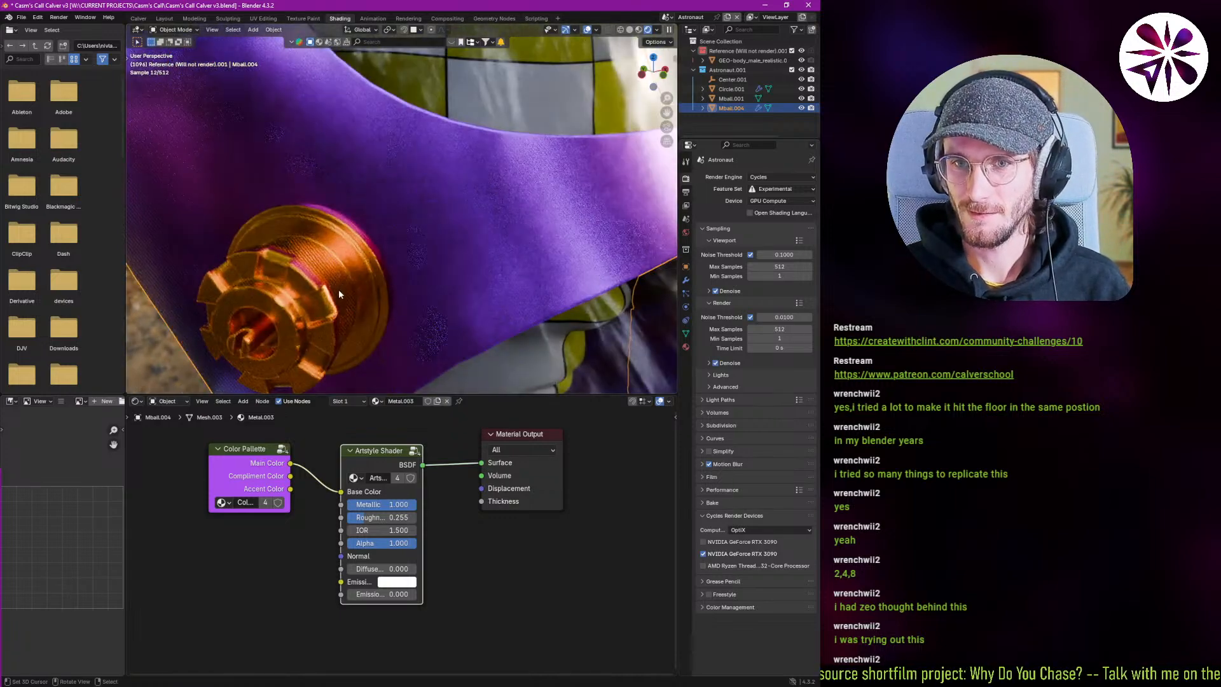
pyautogui.scroll(-6, 363, 286)
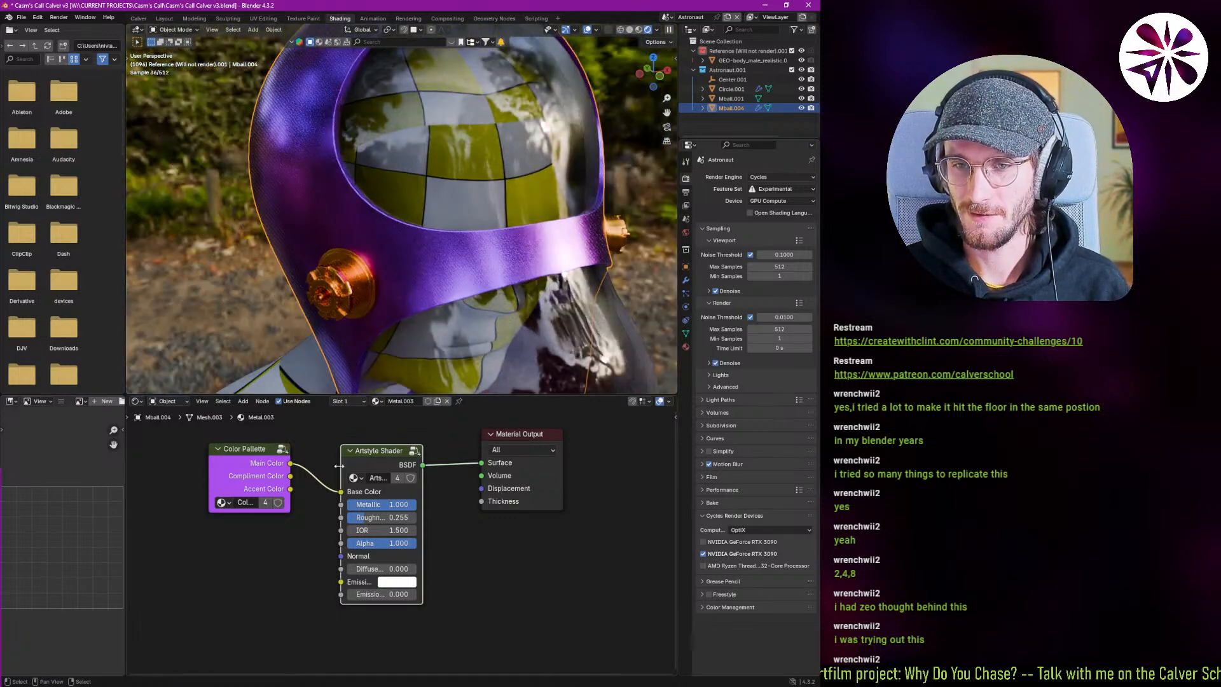
pyautogui.click(246, 466)
pyautogui.moveTo(261, 452); pyautogui.dragTo(247, 457)
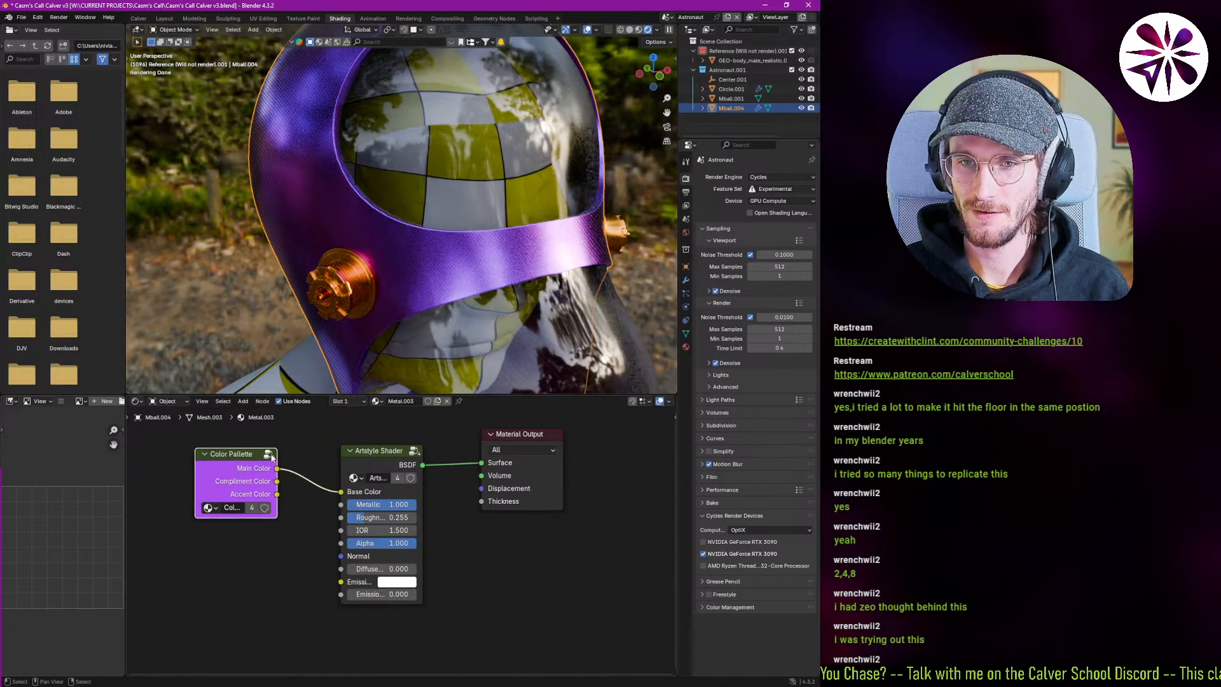
pyautogui.click(269, 454)
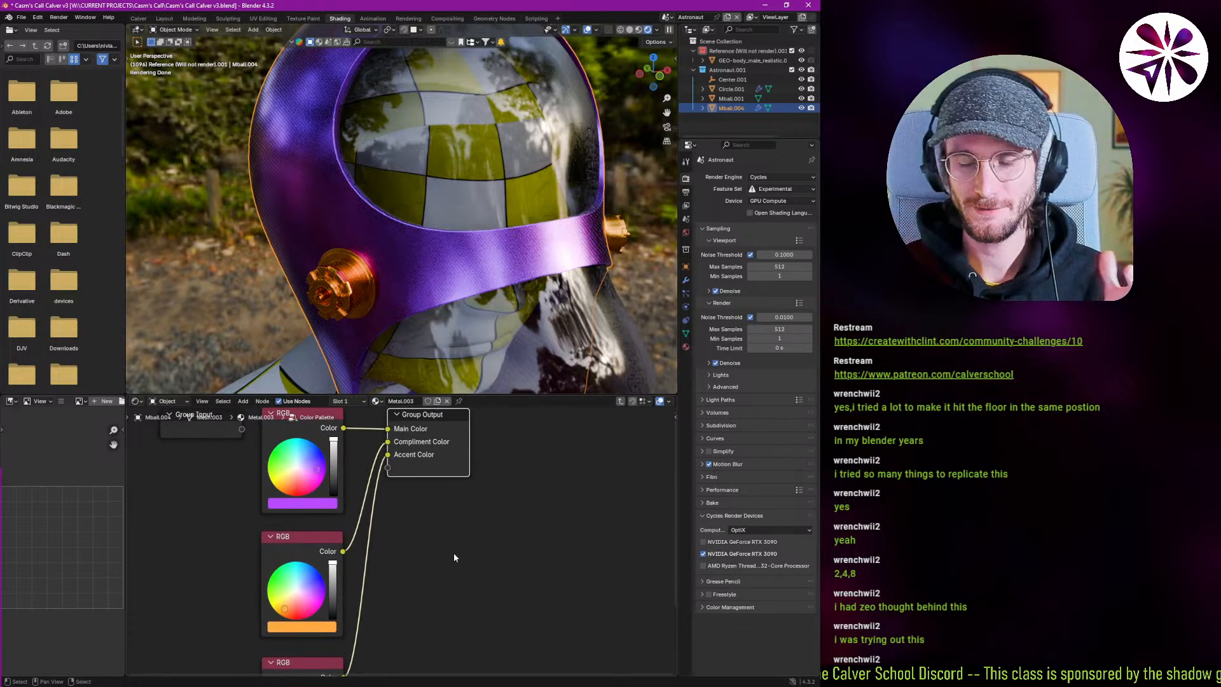
pyautogui.moveTo(454, 556)
pyautogui.mouseDown(button='middle')
pyautogui.moveTo(440, 472)
pyautogui.moveTo(394, 518)
pyautogui.moveTo(400, 541)
pyautogui.moveTo(439, 539)
pyautogui.moveTo(436, 558)
pyautogui.mouseUp(button='middle')
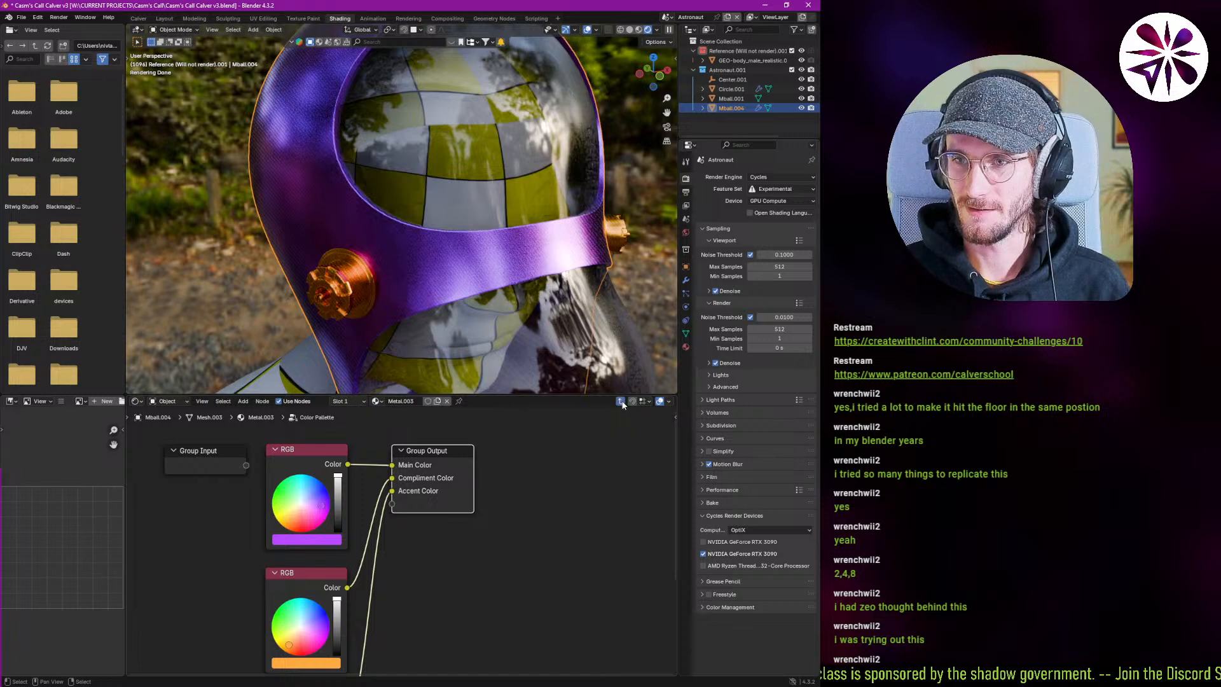
pyautogui.click(620, 401)
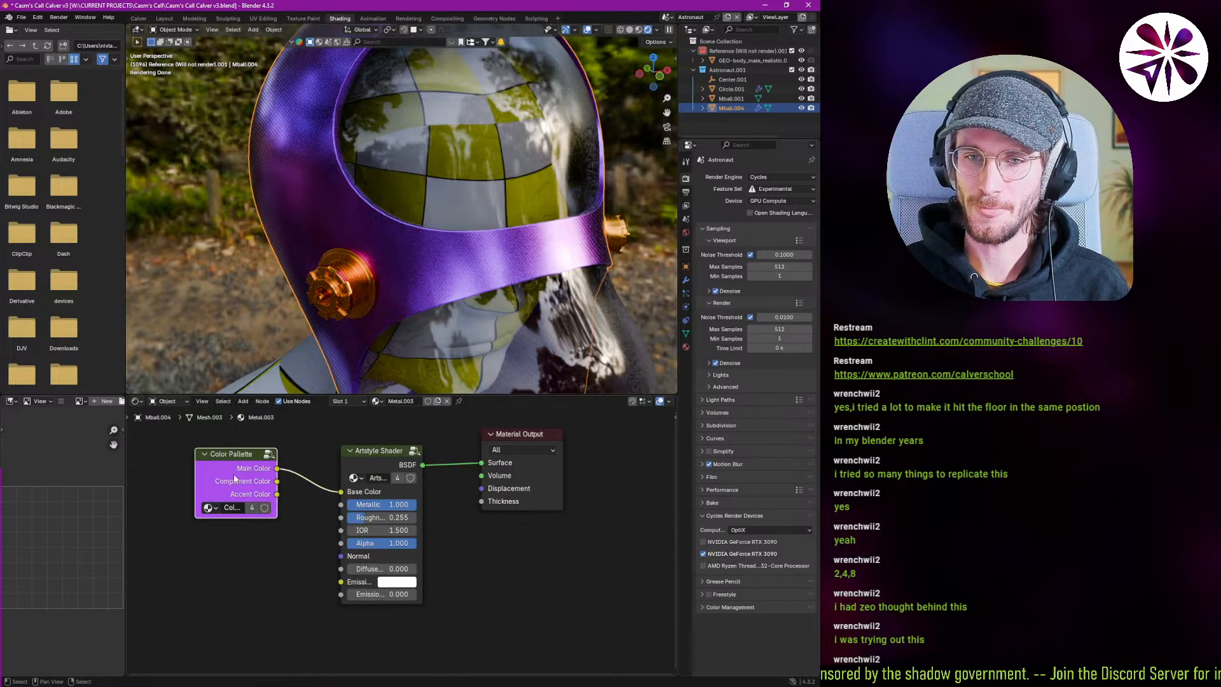
# Try other main and compliment colors inside the Color Pallette group while viewing the whole helmet.
pyautogui.click(266, 453)
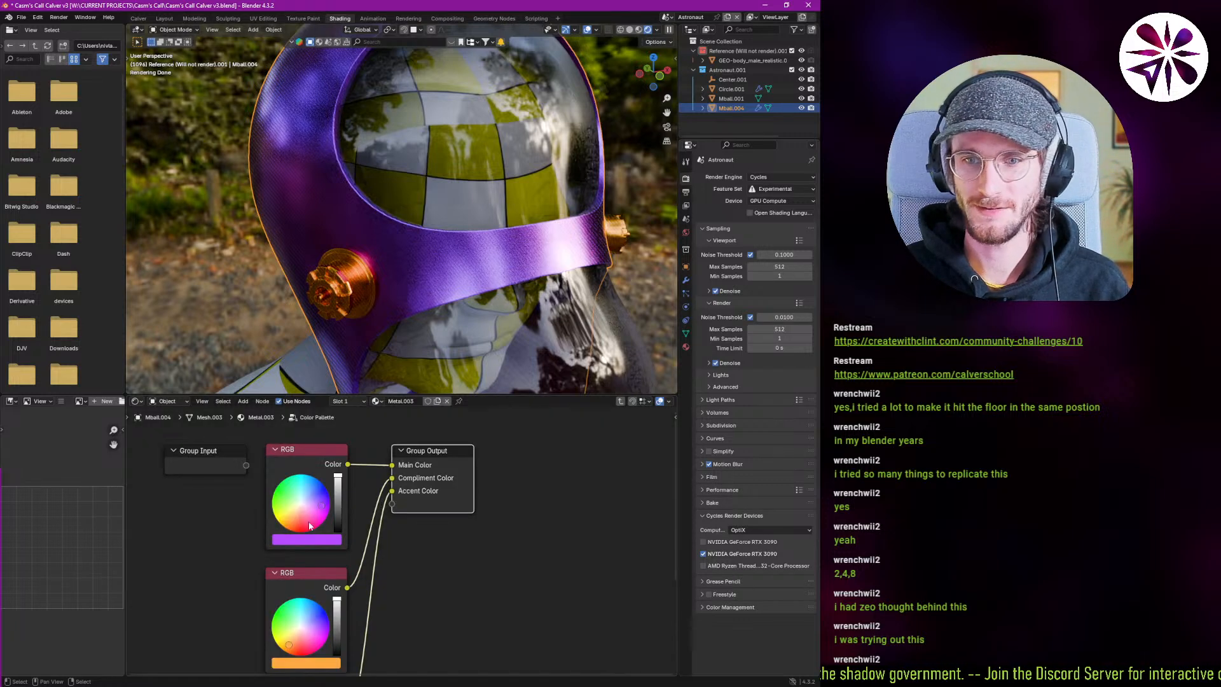
pyautogui.scroll(-5, 413, 292)
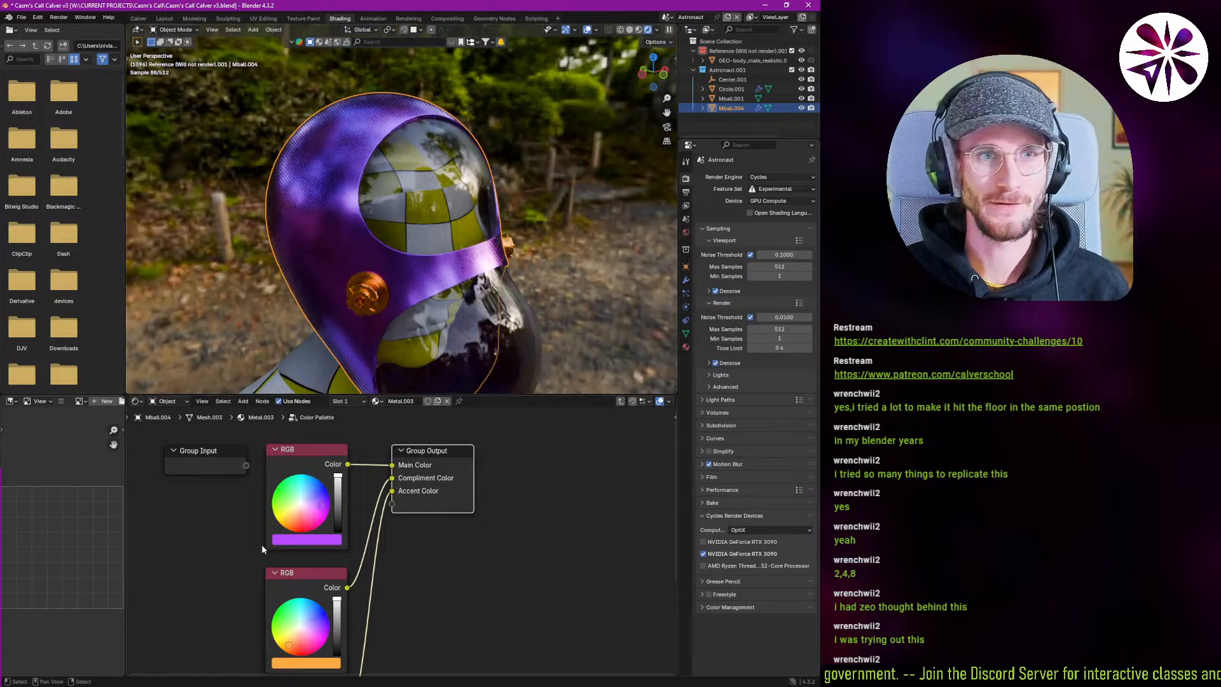
pyautogui.moveTo(334, 517); pyautogui.dragTo(286, 496)
pyautogui.hotkey('ctrl', 'z')
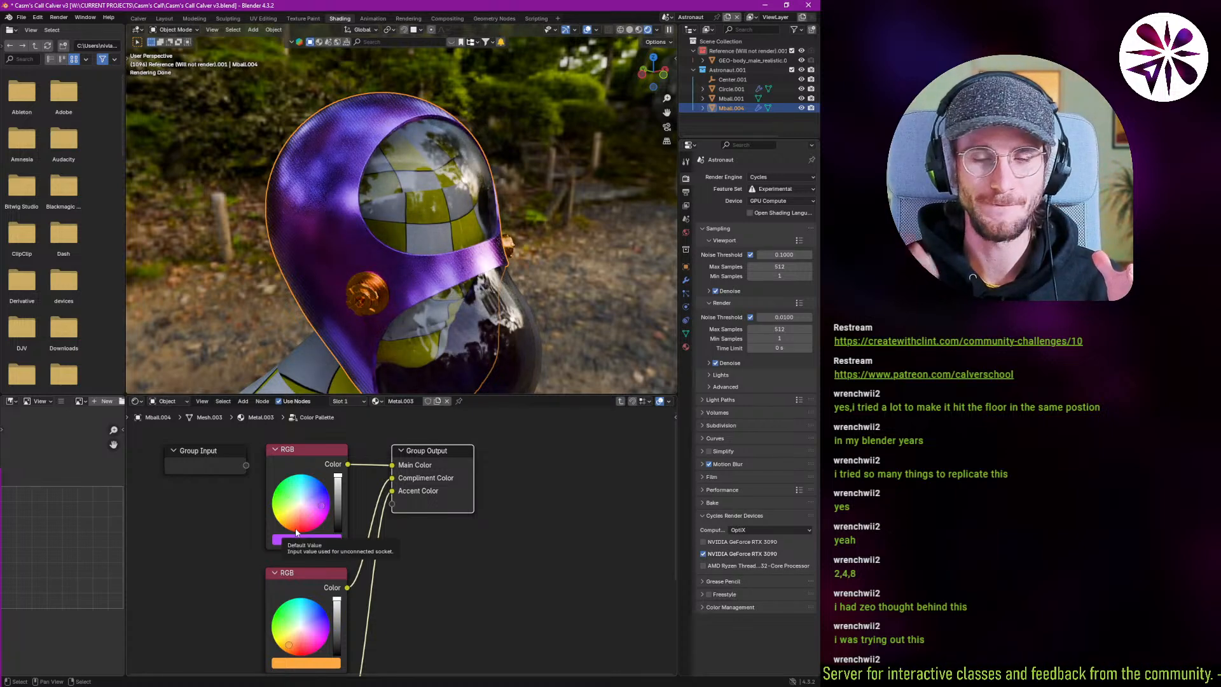
pyautogui.moveTo(311, 645)
pyautogui.mouseDown()
pyautogui.moveTo(319, 605)
pyautogui.moveTo(281, 607)
pyautogui.moveTo(288, 644)
pyautogui.mouseUp()
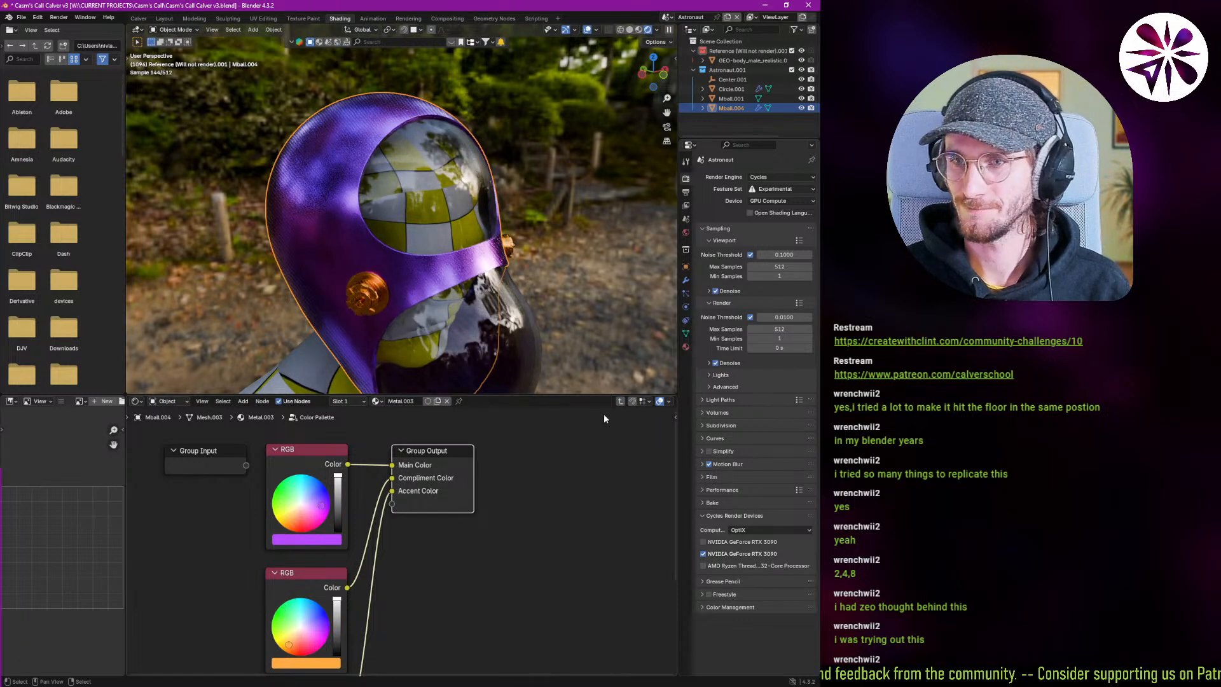
pyautogui.click(620, 401)
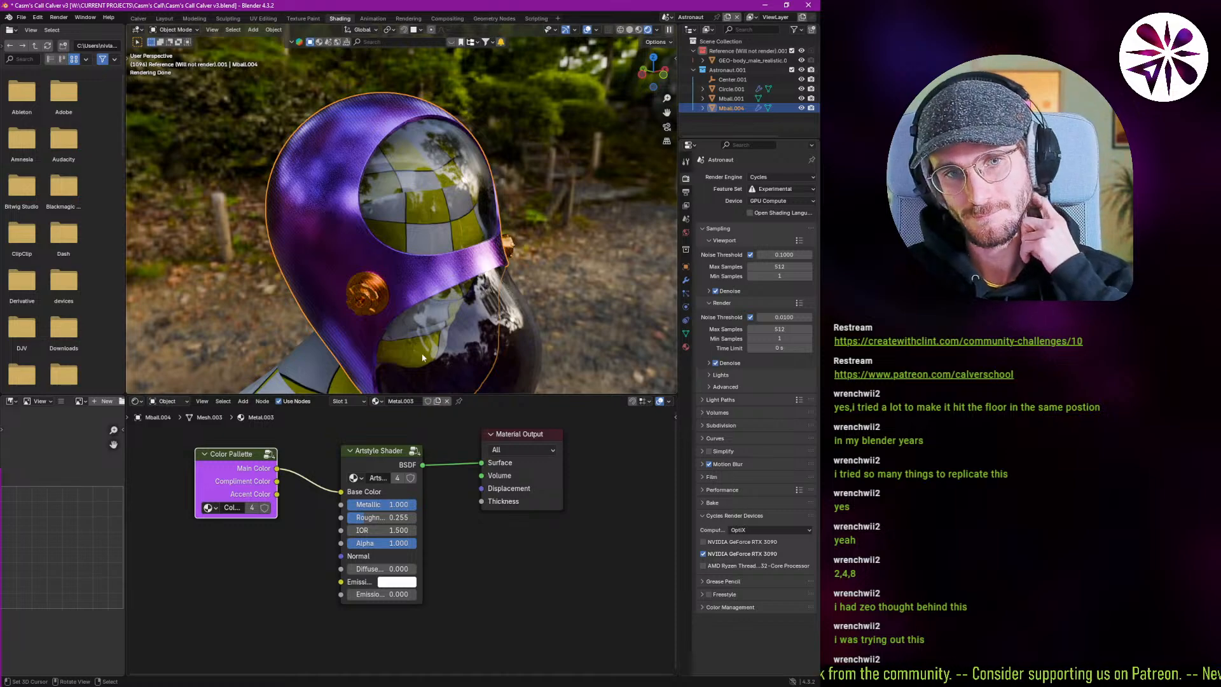
# Switch to ClickUp and look through the astronaut reference images on the Black Hole Hand (Casm's Call Challenge) whiteboard.
pyautogui.moveTo(414, 296); pyautogui.dragTo(438, 258, button='middle')
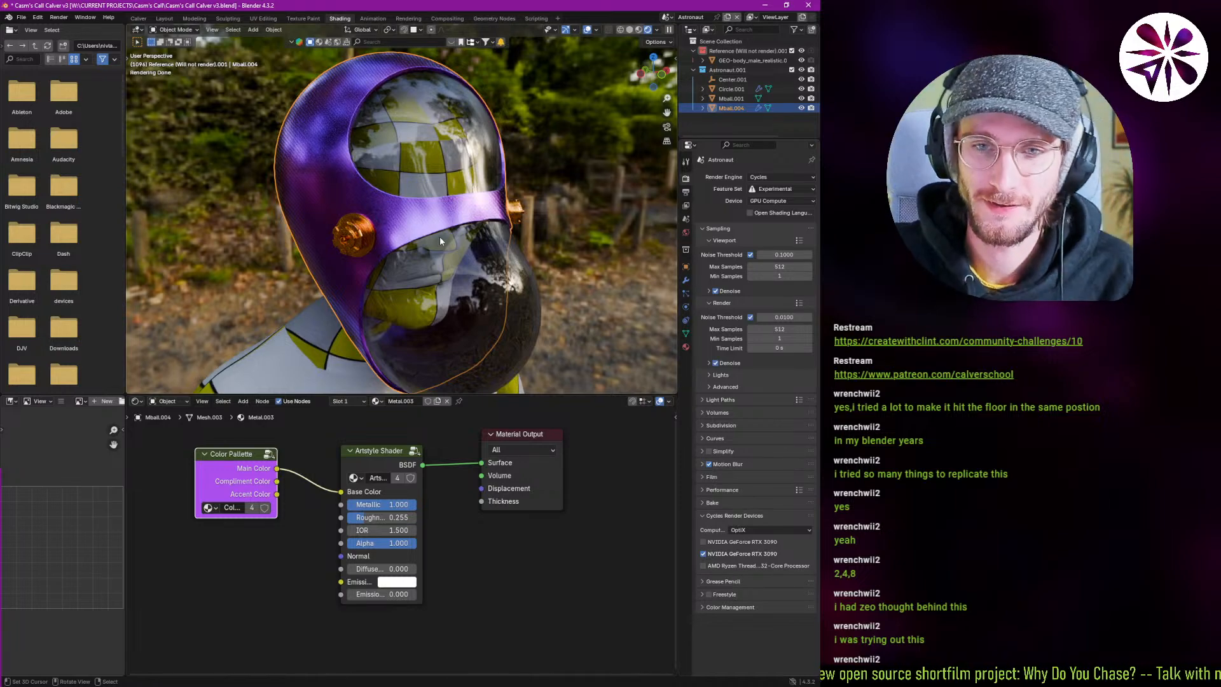
pyautogui.hotkey('alt', 'Tab')
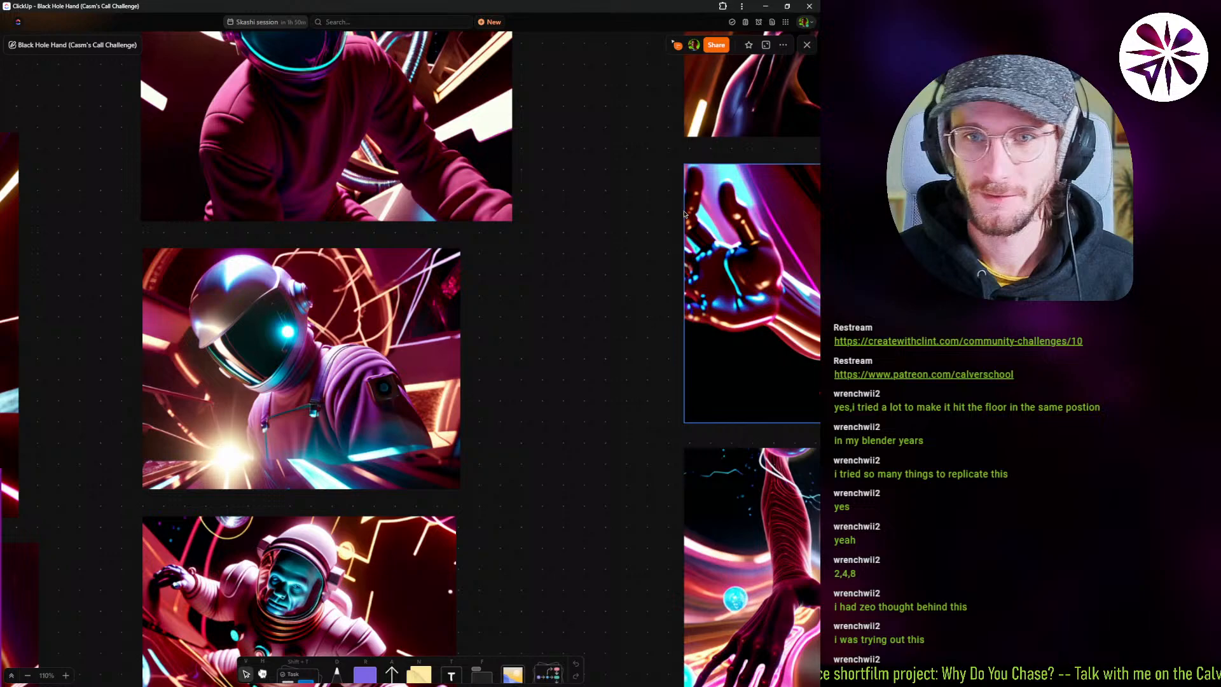
pyautogui.moveTo(592, 285); pyautogui.dragTo(570, 413, button='middle')
pyautogui.moveTo(572, 246); pyautogui.dragTo(588, 307, button='middle')
pyautogui.moveTo(542, 499); pyautogui.dragTo(544, 256, button='middle')
pyautogui.moveTo(540, 492); pyautogui.dragTo(554, 255, button='middle')
pyautogui.moveTo(518, 373); pyautogui.dragTo(519, 337, button='middle')
pyautogui.moveTo(576, 468); pyautogui.dragTo(809, 253, button='middle')
pyautogui.moveTo(245, 229); pyautogui.dragTo(318, 356, button='middle')
pyautogui.hotkey('alt', 'Tab')
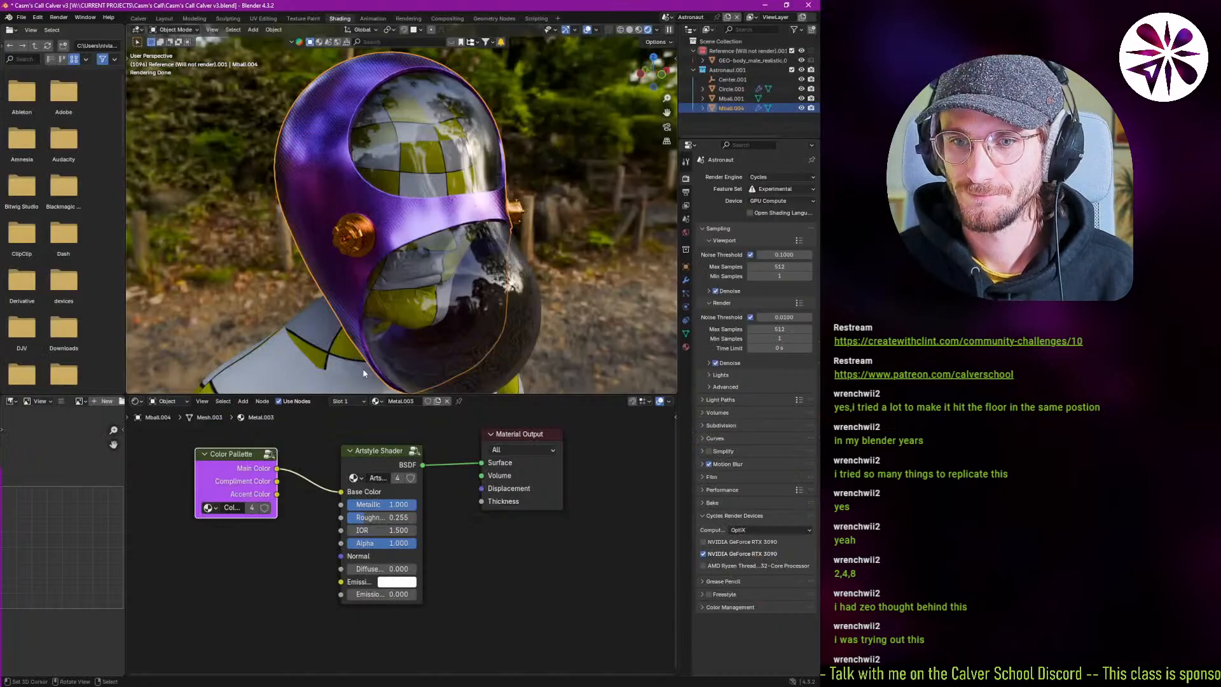
# Set the accent color inside the Color Pallette group to red and return to the Metal.003 material nodes.
pyautogui.click(269, 457)
pyautogui.moveTo(298, 557); pyautogui.dragTo(293, 469, button='middle')
pyautogui.moveTo(379, 535); pyautogui.dragTo(354, 547, button='middle')
pyautogui.moveTo(264, 642)
pyautogui.mouseDown()
pyautogui.moveTo(264, 624)
pyautogui.moveTo(273, 659)
pyautogui.mouseUp()
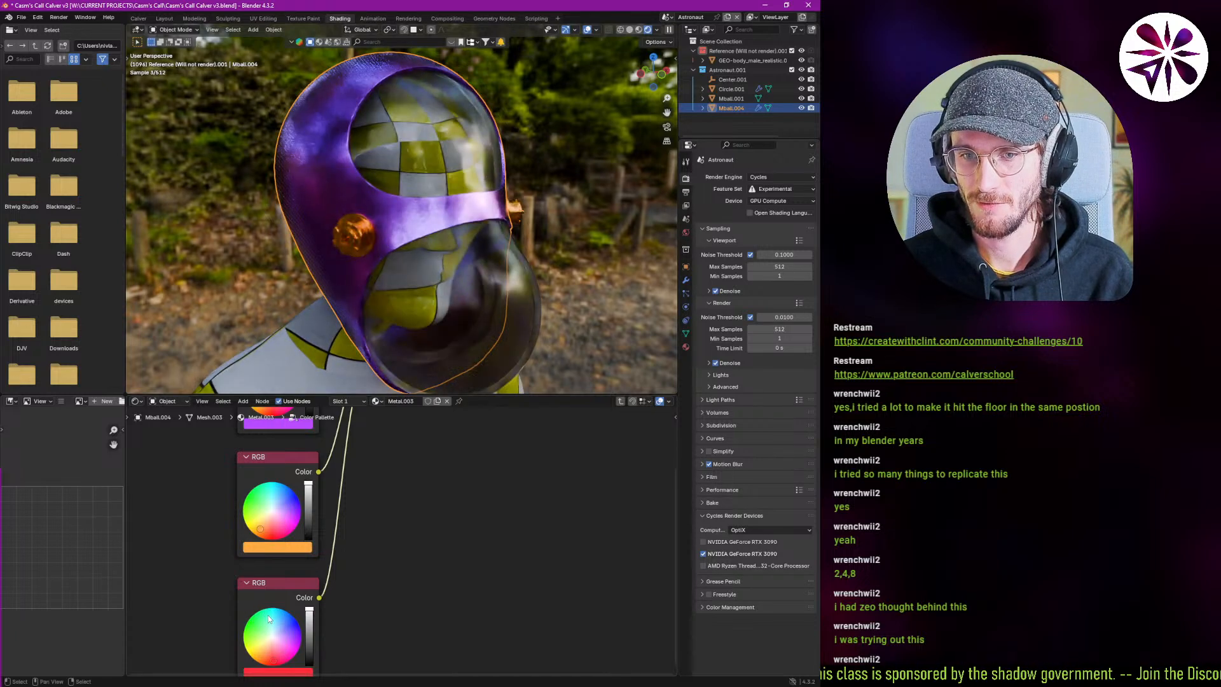
pyautogui.click(620, 401)
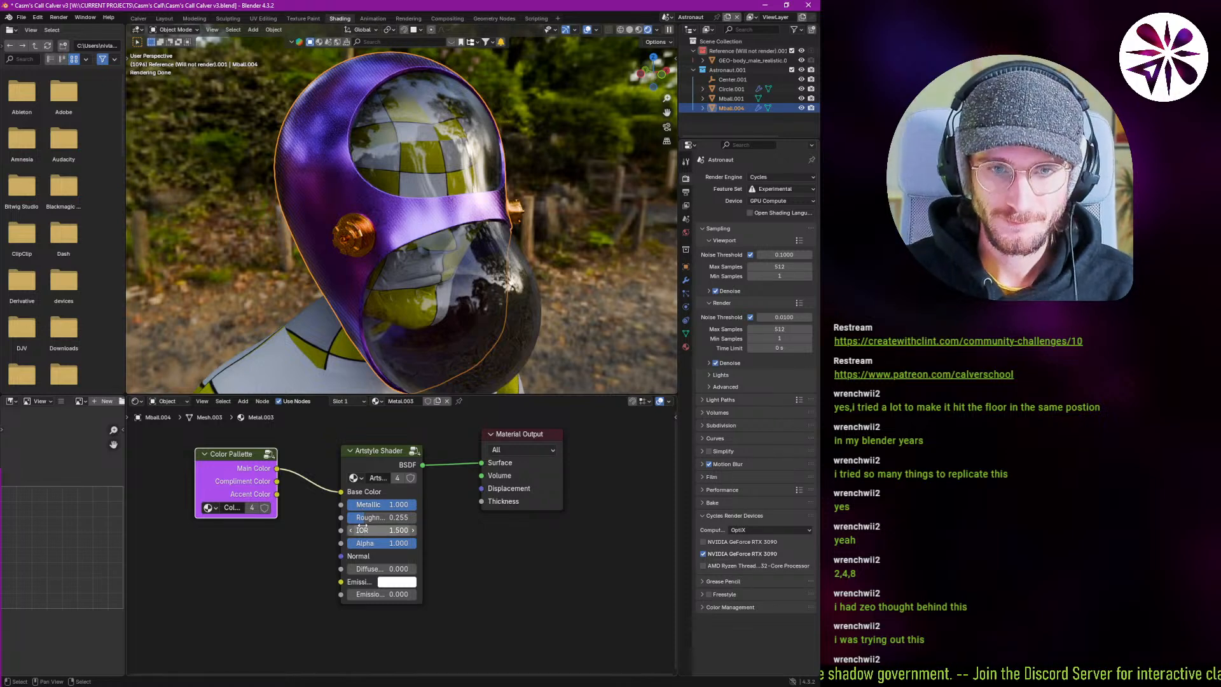
# Switch to ClickUp, look through the astronaut helmet references on the Black Hole Hand whiteboard, and return to Blender.
pyautogui.moveTo(451, 245); pyautogui.dragTo(395, 267, button='middle')
pyautogui.hotkey('alt', 'Tab')
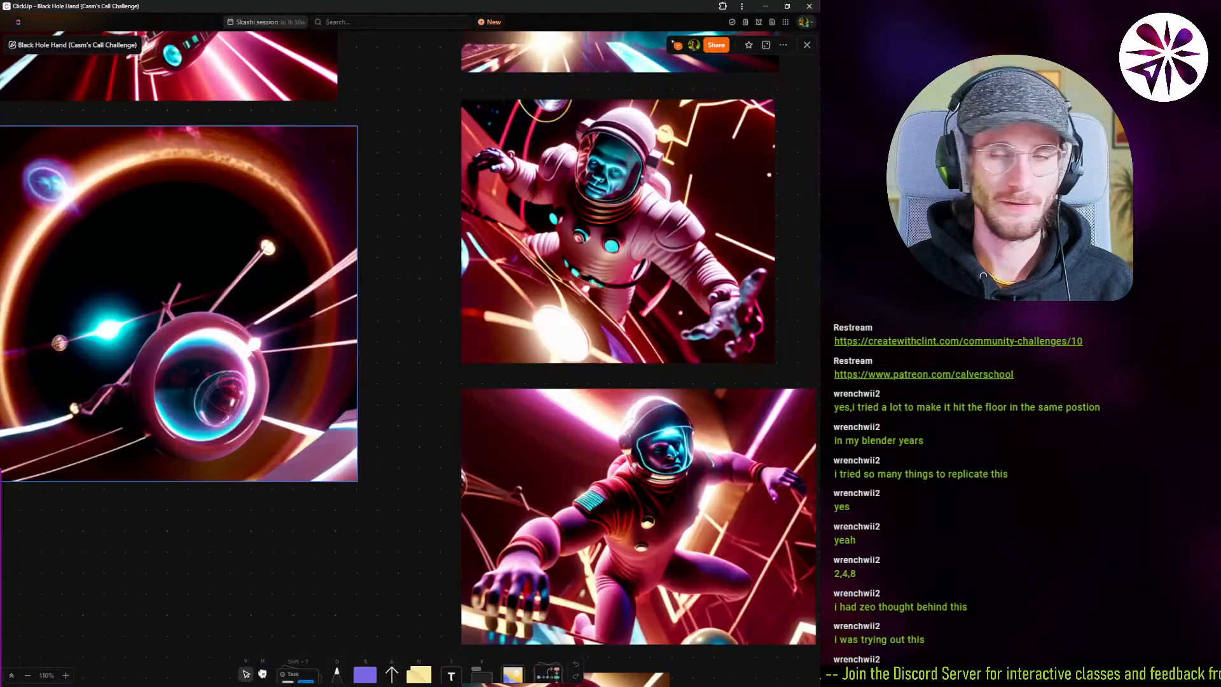
pyautogui.scroll(-10, 517, 498)
pyautogui.hscroll(5, 368, 417)
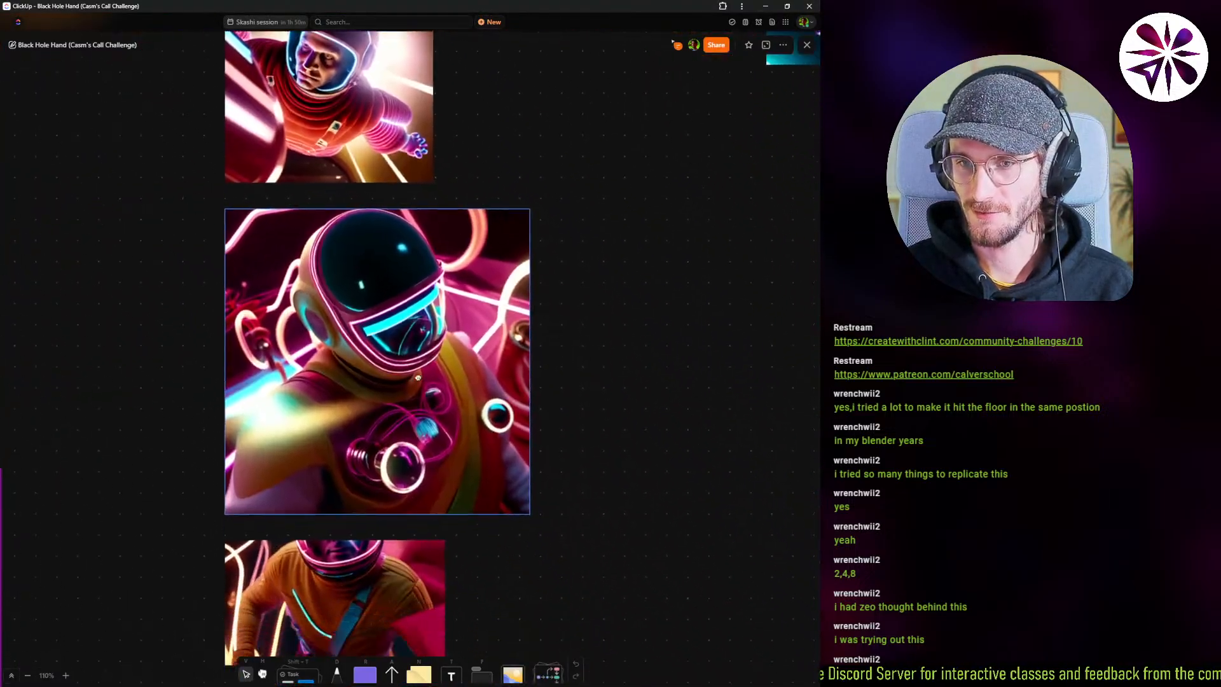
pyautogui.hscroll(-3, 466, 365)
pyautogui.scroll(5, 501, 480)
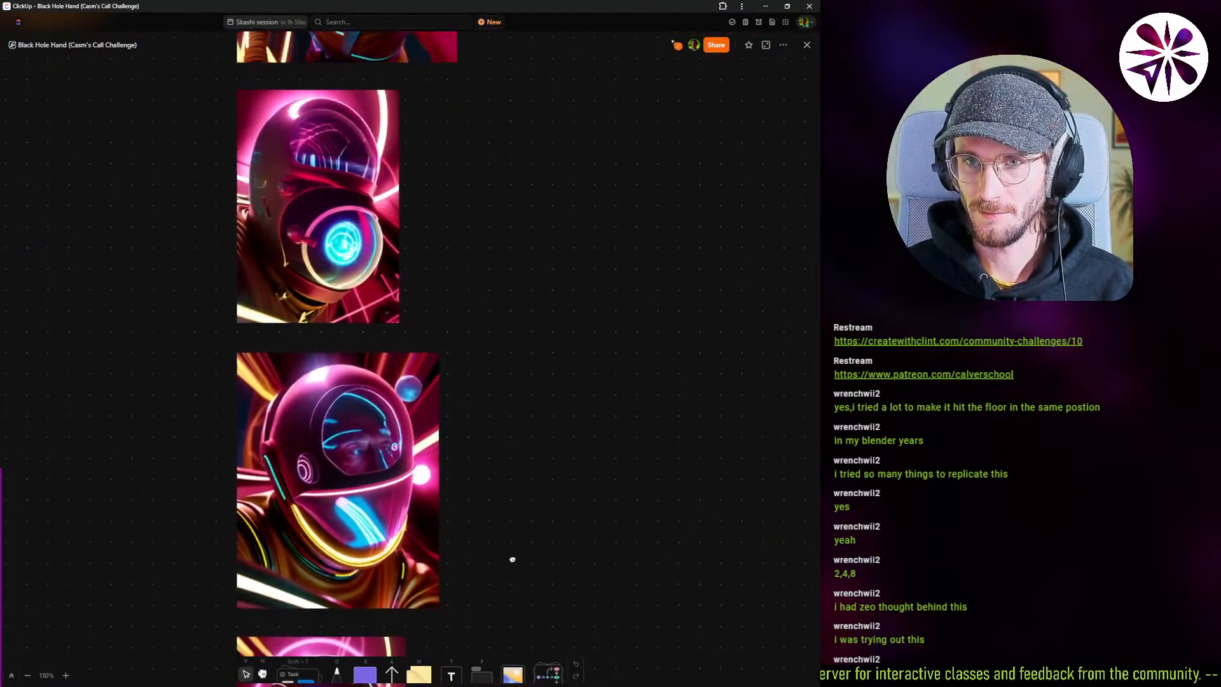
pyautogui.scroll(-5, 503, 489)
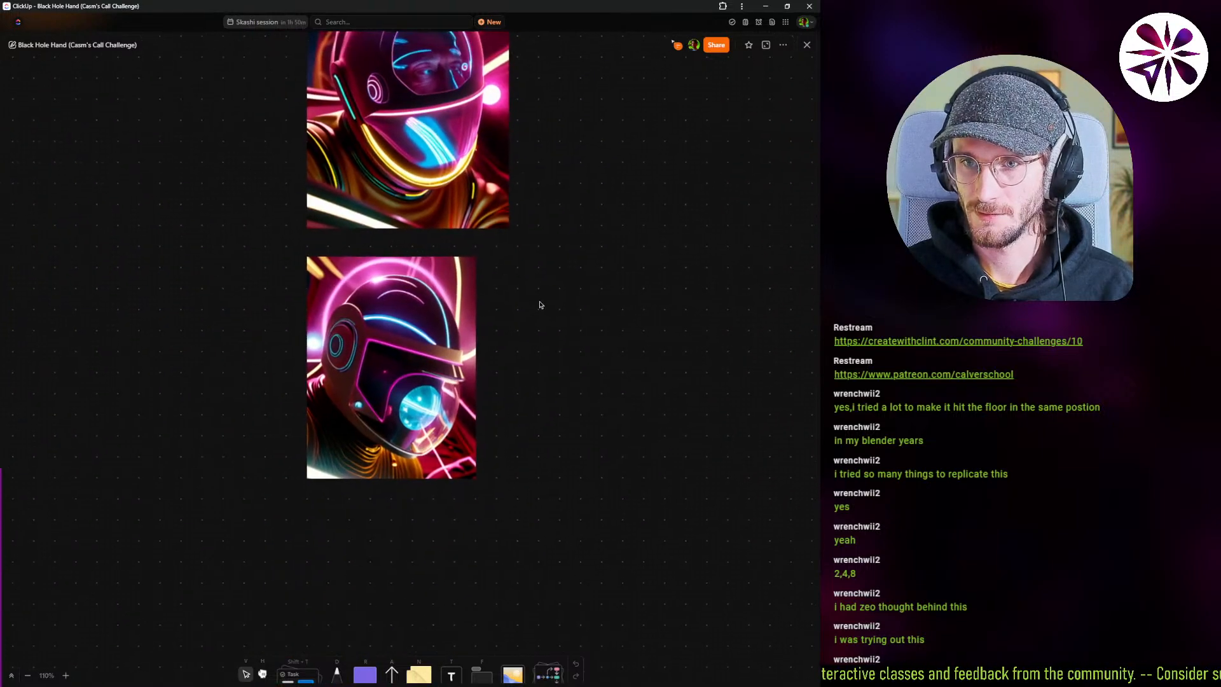
pyautogui.hscroll(-1, 514, 500)
pyautogui.scroll(5, 526, 373)
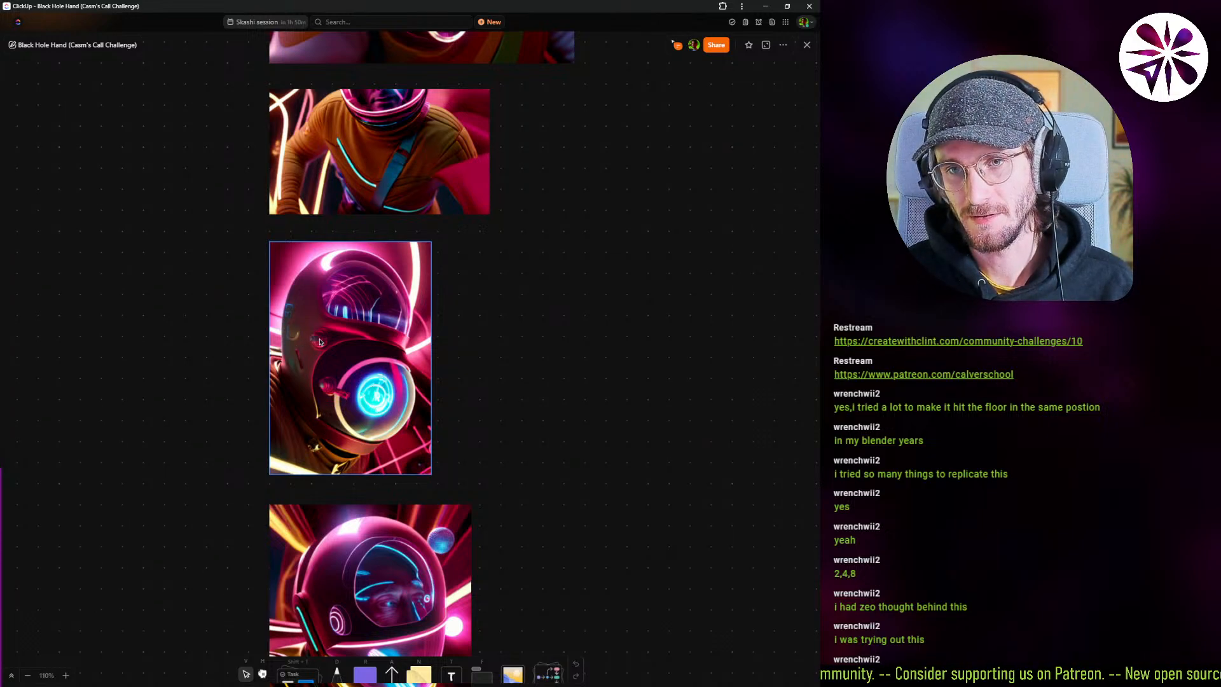
pyautogui.hotkey('alt', 'Tab')
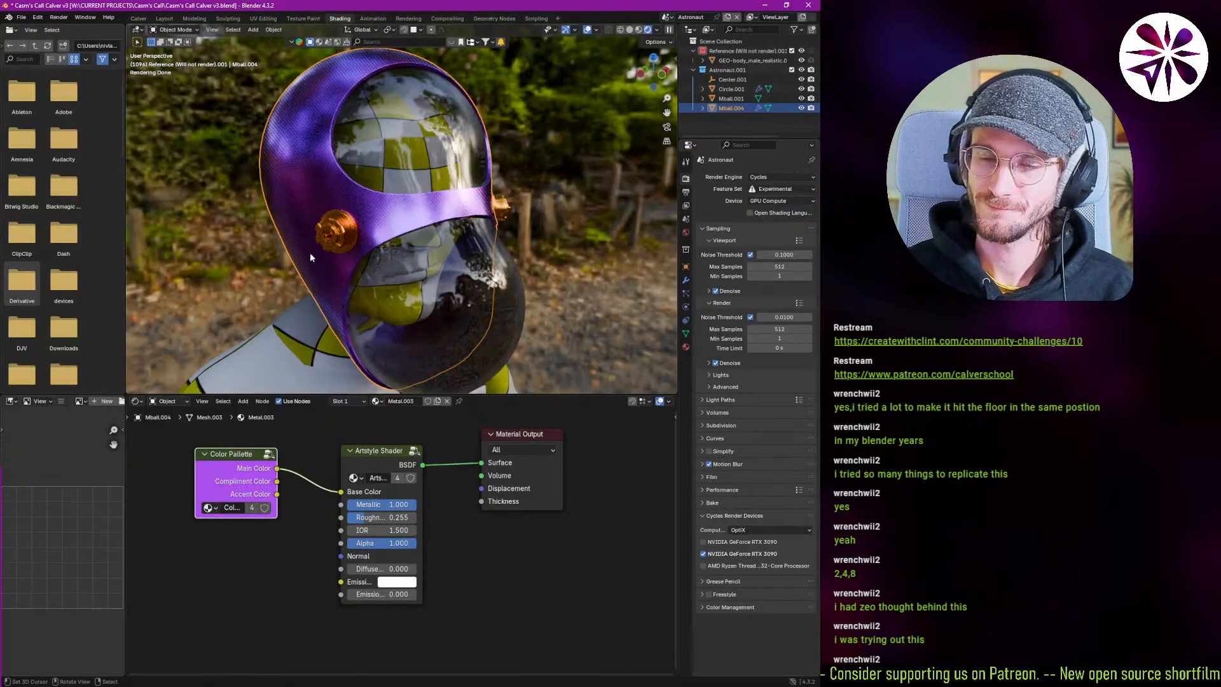
# Switch to the Layout workspace, frame the helmet from the side, and remove the timeline area below the viewport.
pyautogui.moveTo(310, 253); pyautogui.dragTo(301, 135, button='middle')
pyautogui.click(164, 19)
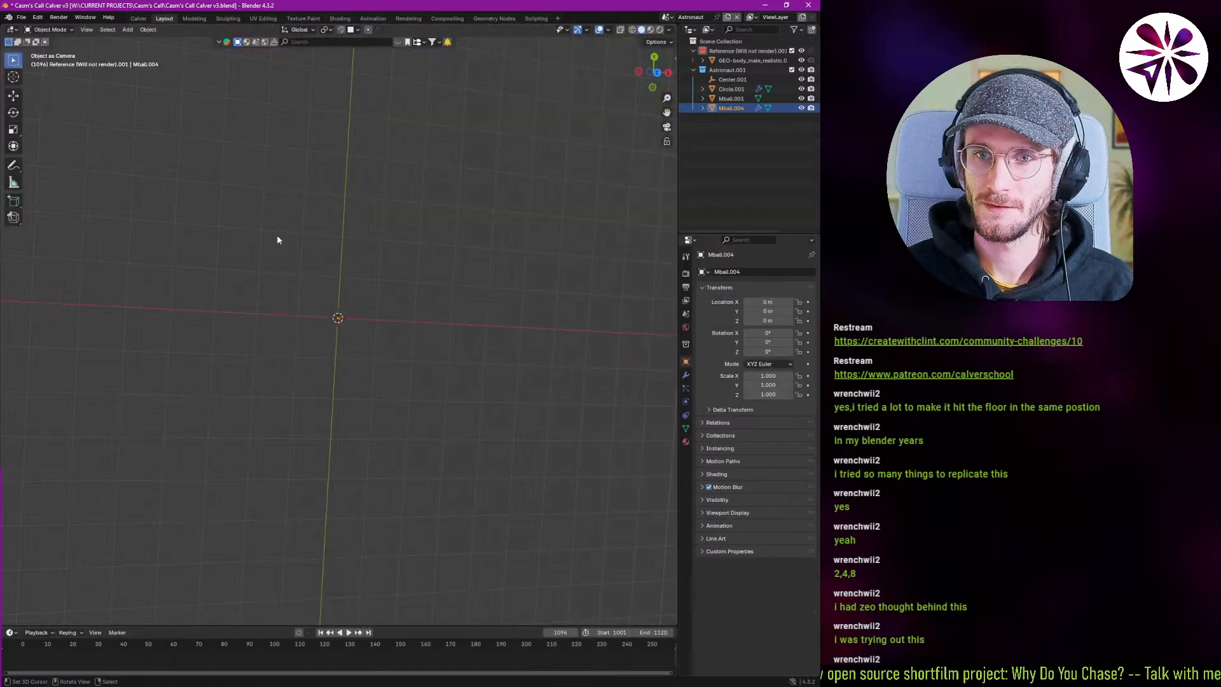
pyautogui.press('KP_Decimal')
pyautogui.press('KP_7')
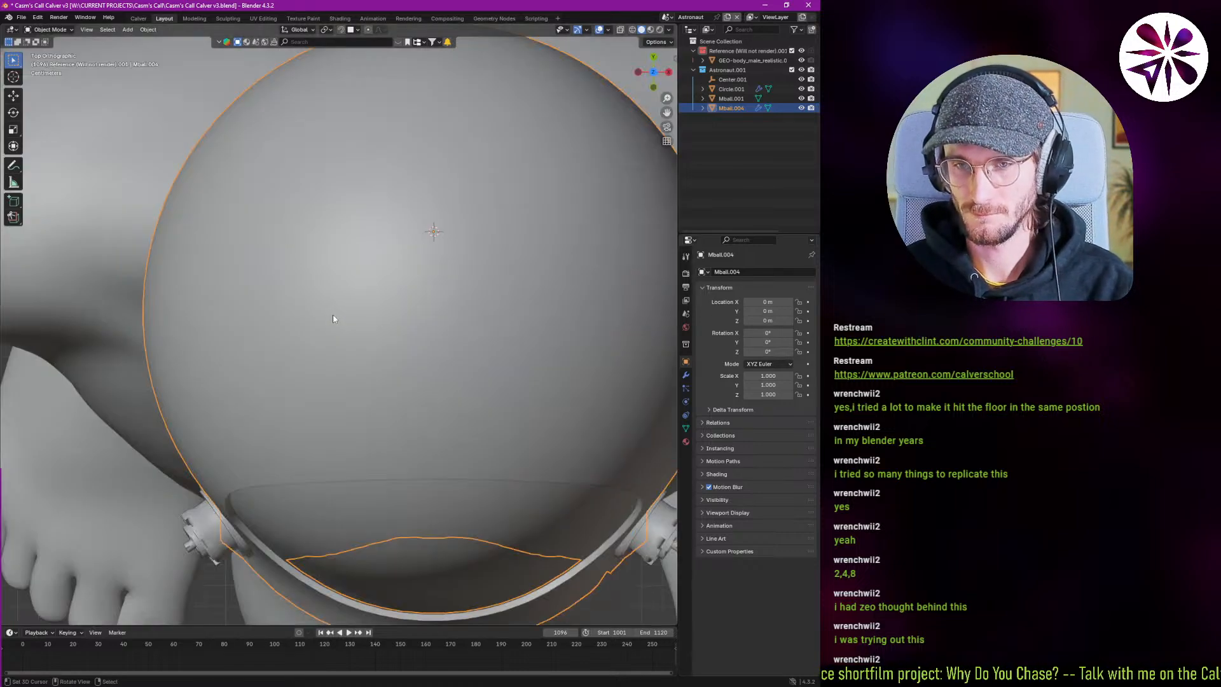
pyautogui.scroll(-6, 349, 359)
pyautogui.moveTo(349, 362); pyautogui.dragTo(206, 473, button='middle')
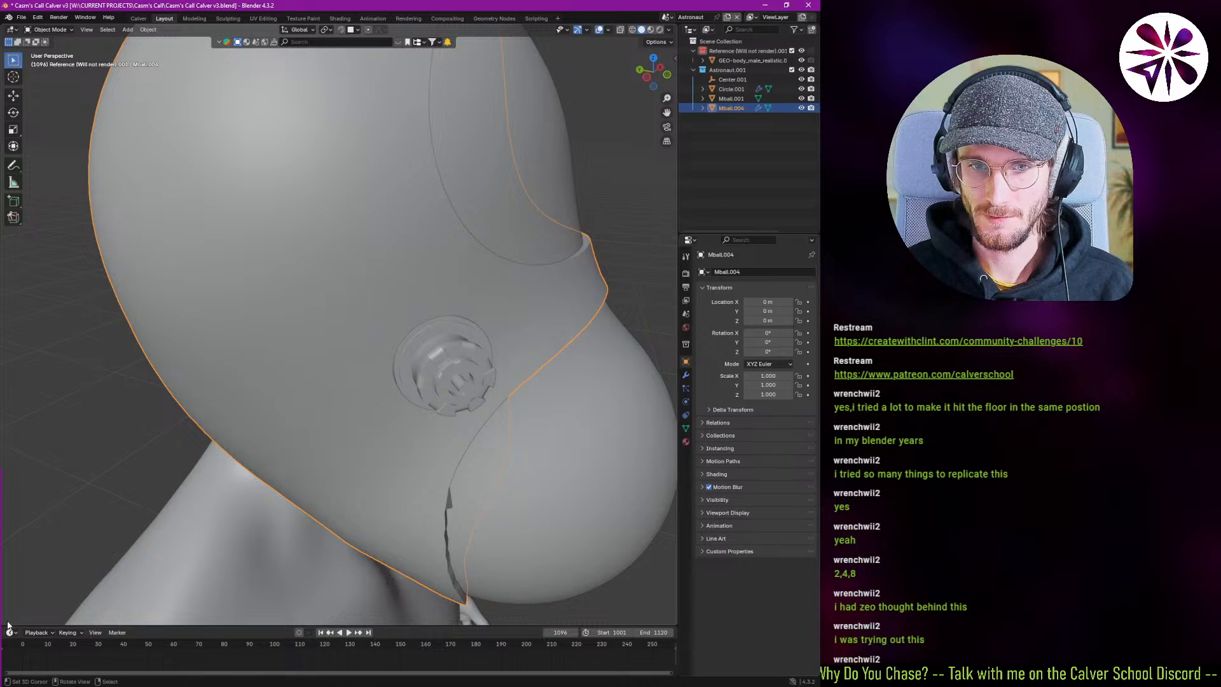
pyautogui.moveTo(5, 626); pyautogui.dragTo(7, 640)
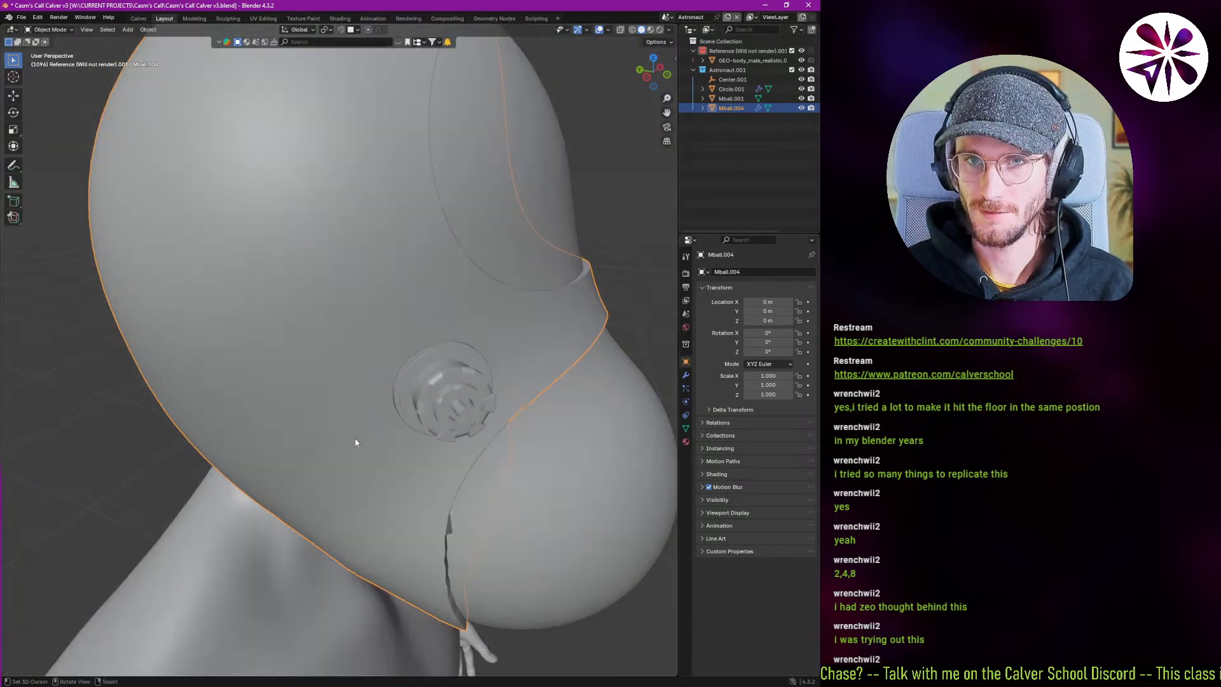
pyautogui.moveTo(361, 382); pyautogui.dragTo(254, 241, button='middle')
# Remove the .001 suffix from the collection names, leaving Astronaut and Reference (Will not render).
pyautogui.click(726, 73)
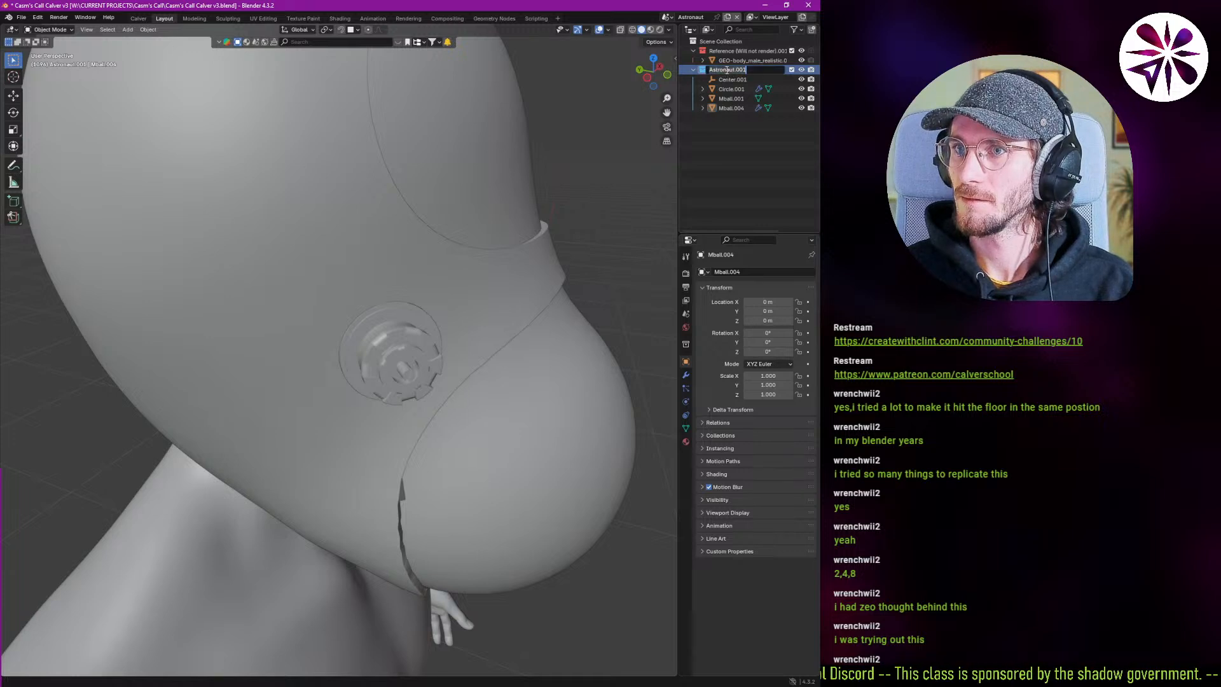
pyautogui.press('Return')
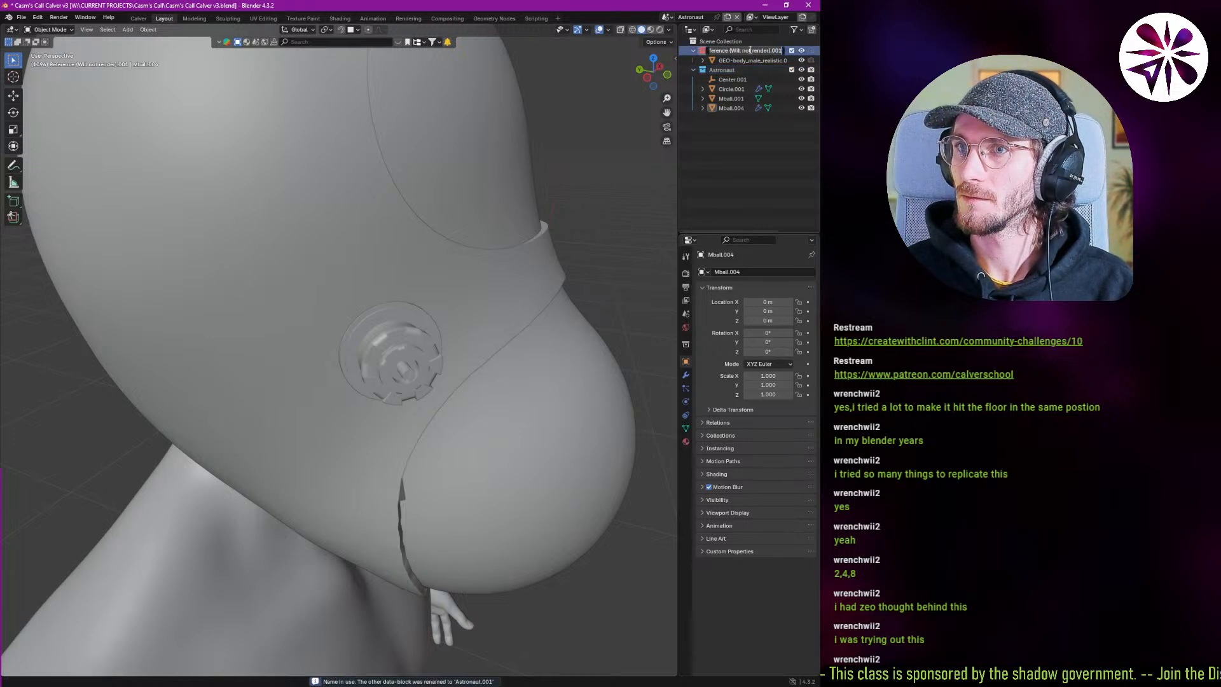
pyautogui.press('Return')
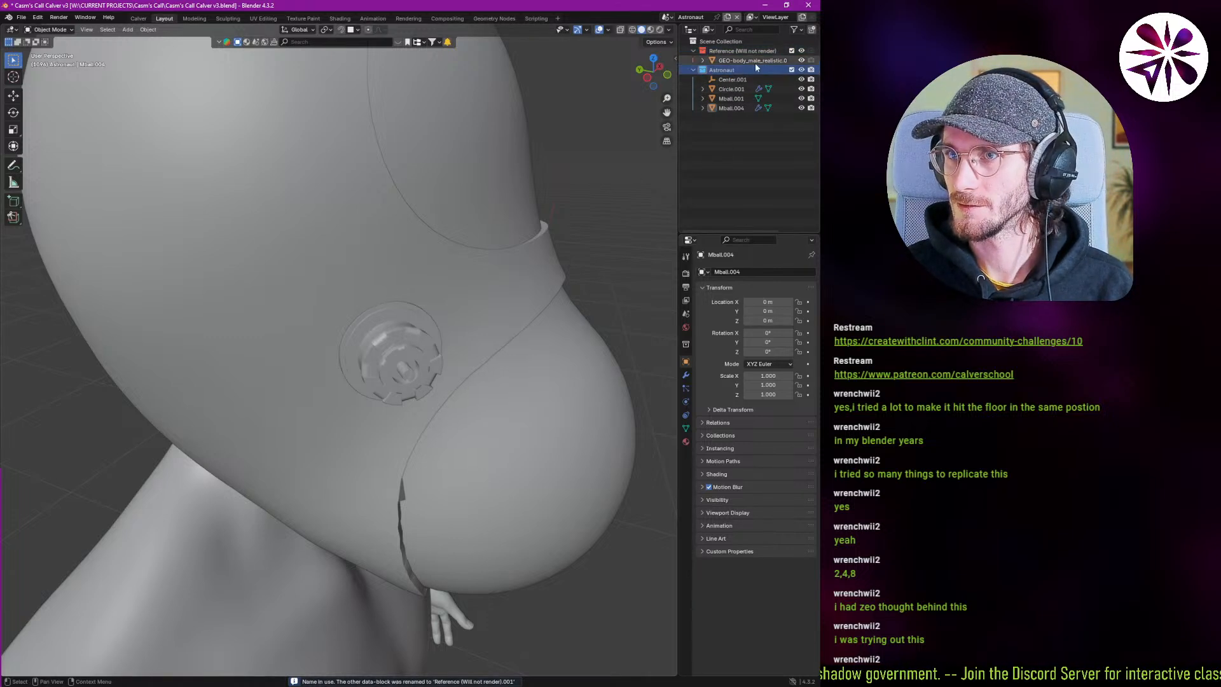
# Collapse the expanded collections in the scene named Scene and switch back to the Astronaut scene.
pyautogui.click(667, 17)
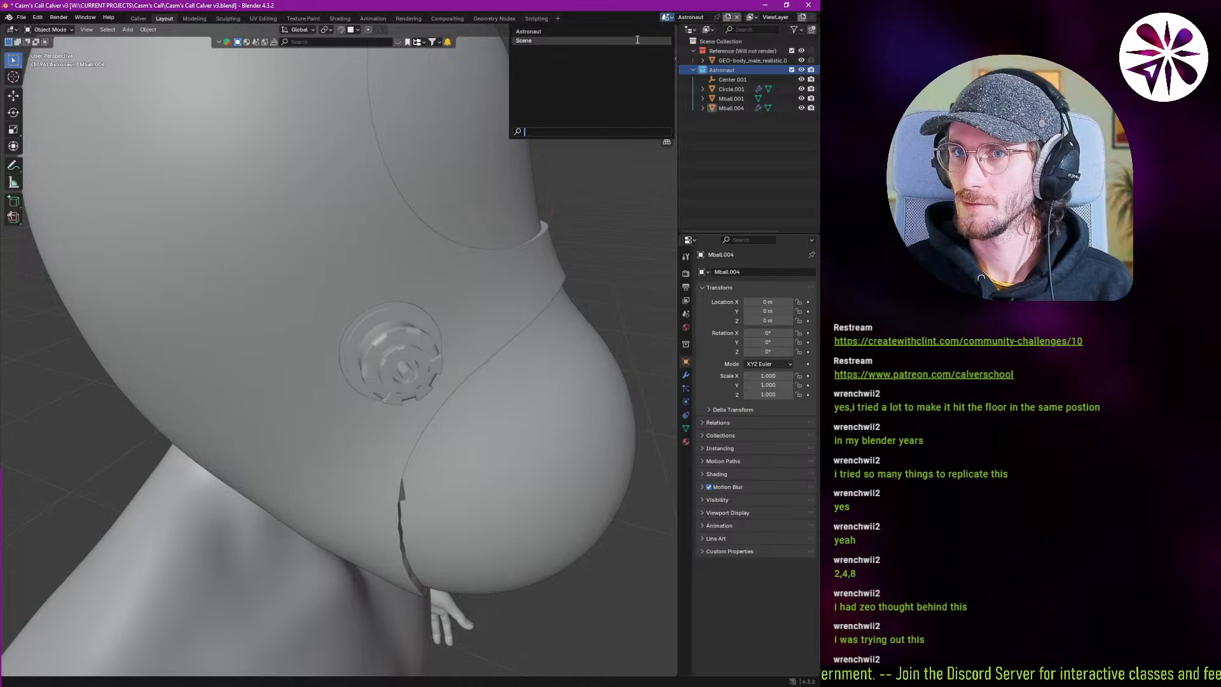
pyautogui.click(635, 40)
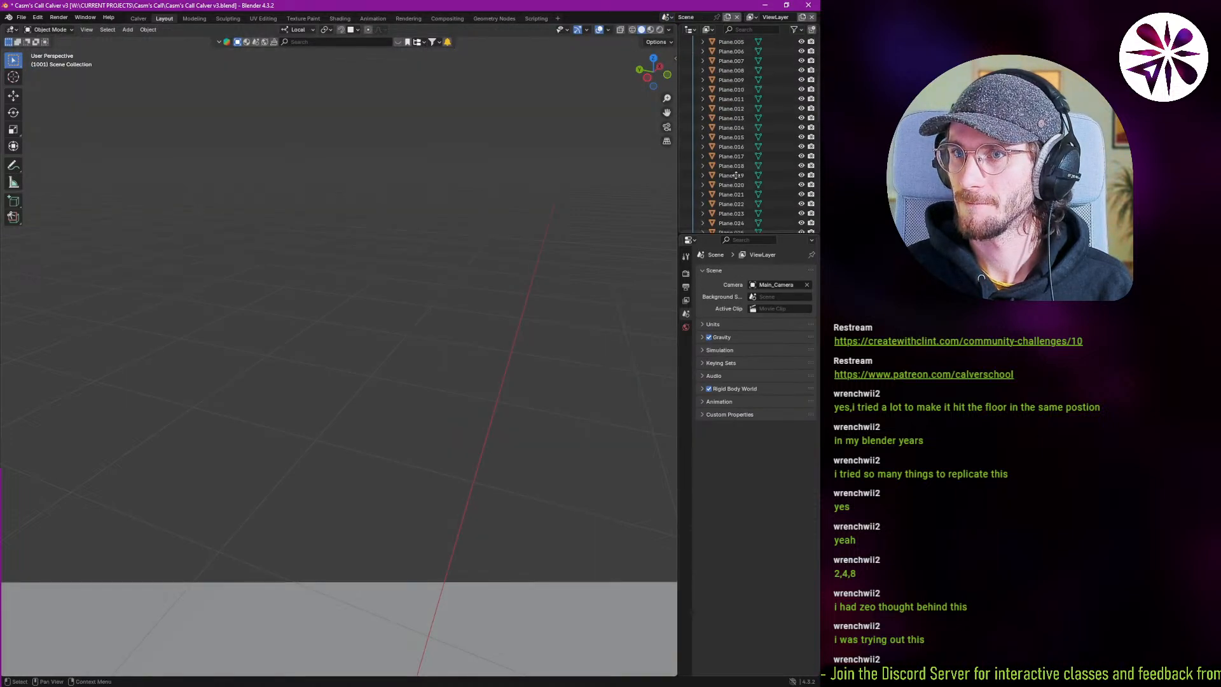
pyautogui.click(693, 89)
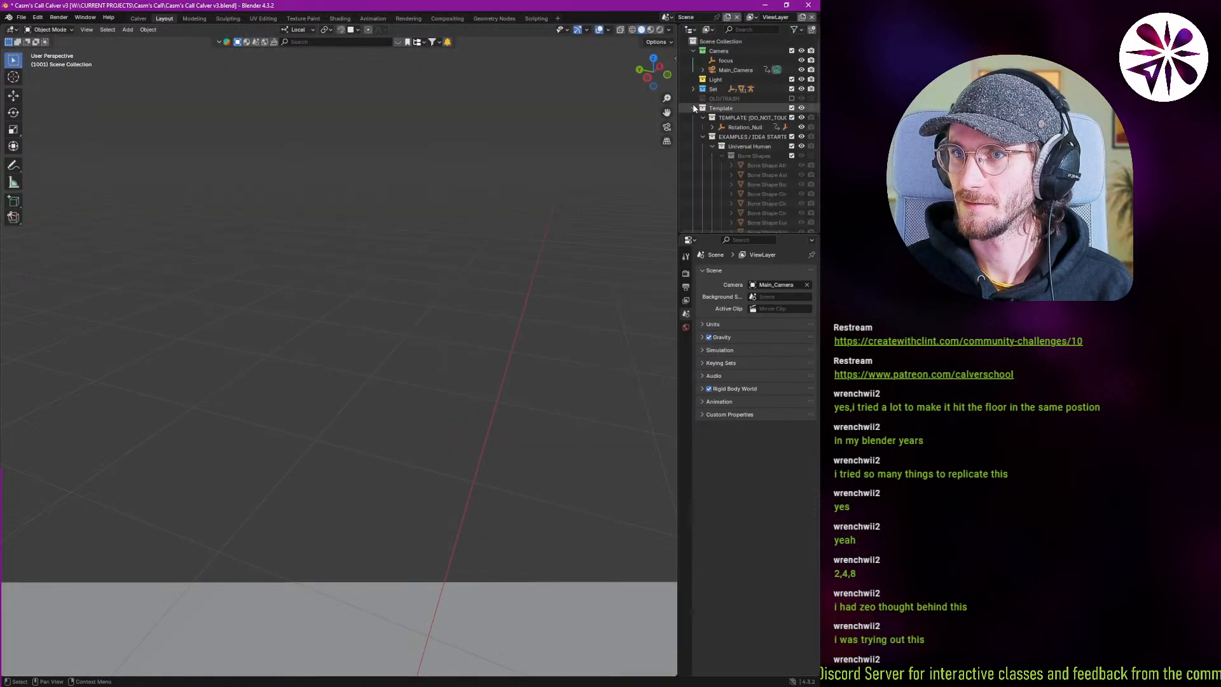
pyautogui.click(693, 109)
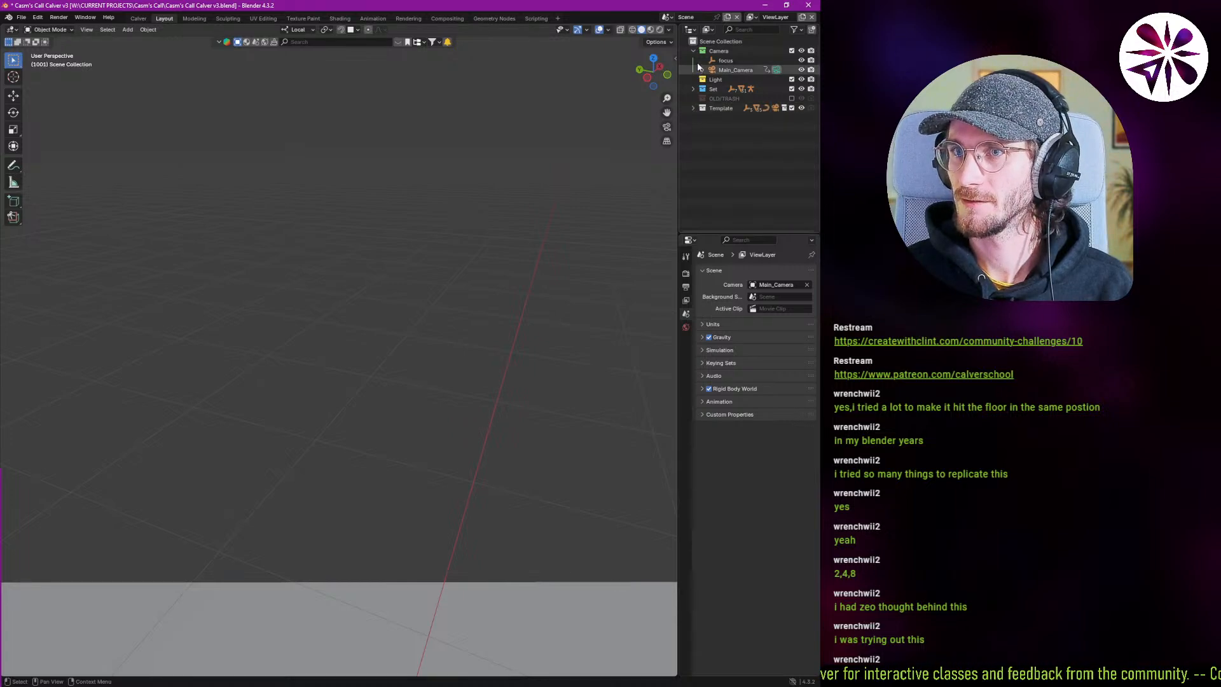
pyautogui.click(666, 17)
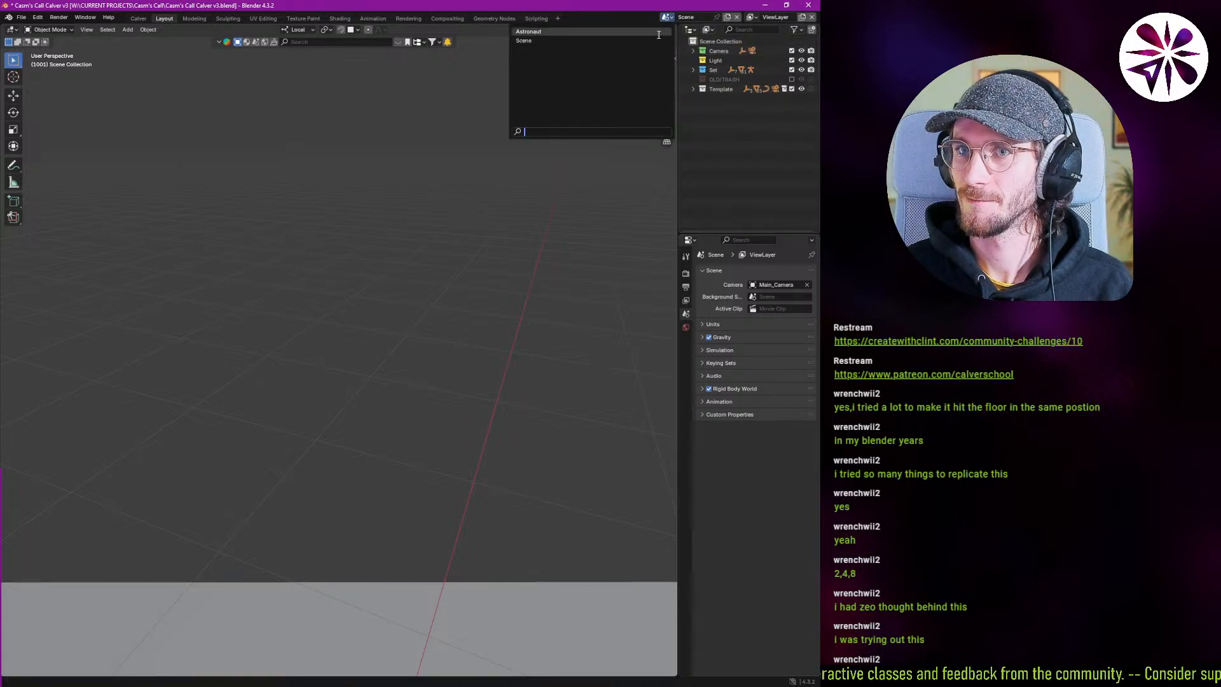
pyautogui.click(659, 33)
# Add a mesh circle at the 3D cursor placed on the side of the helmet.
pyautogui.moveTo(647, 157); pyautogui.dragTo(447, 255, button='middle')
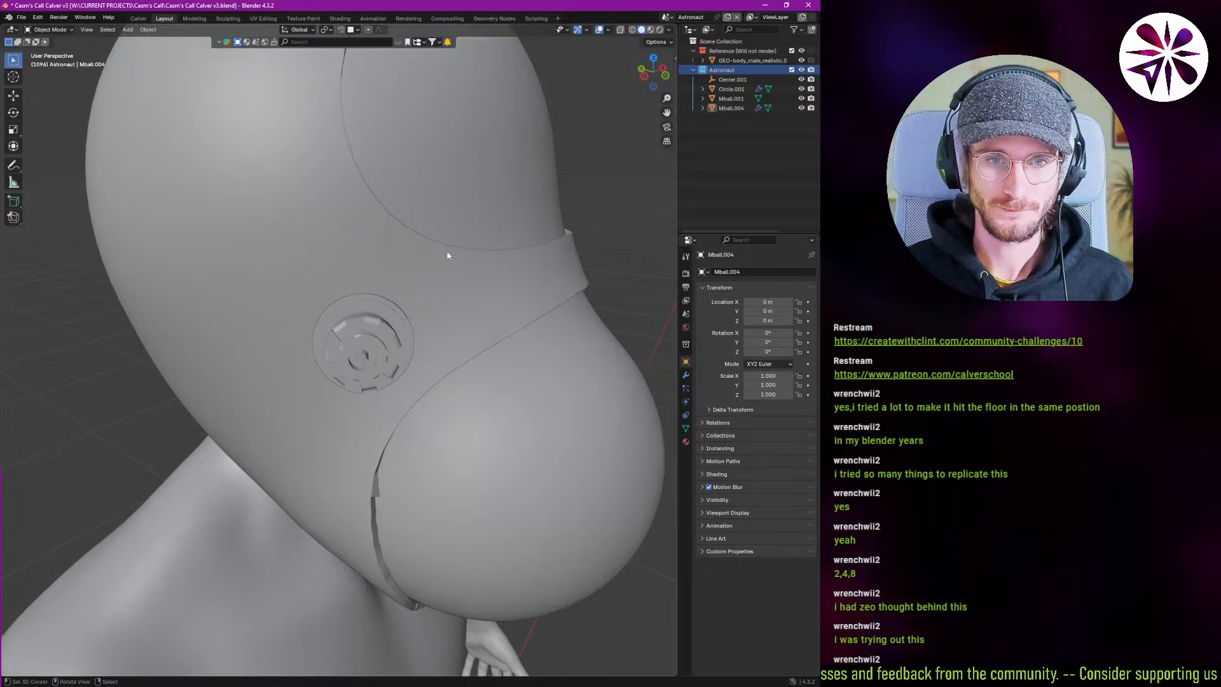
pyautogui.scroll(-2, 322, 296)
pyautogui.scroll(2, 319, 312)
pyautogui.moveTo(308, 280); pyautogui.dragTo(329, 284, button='middle')
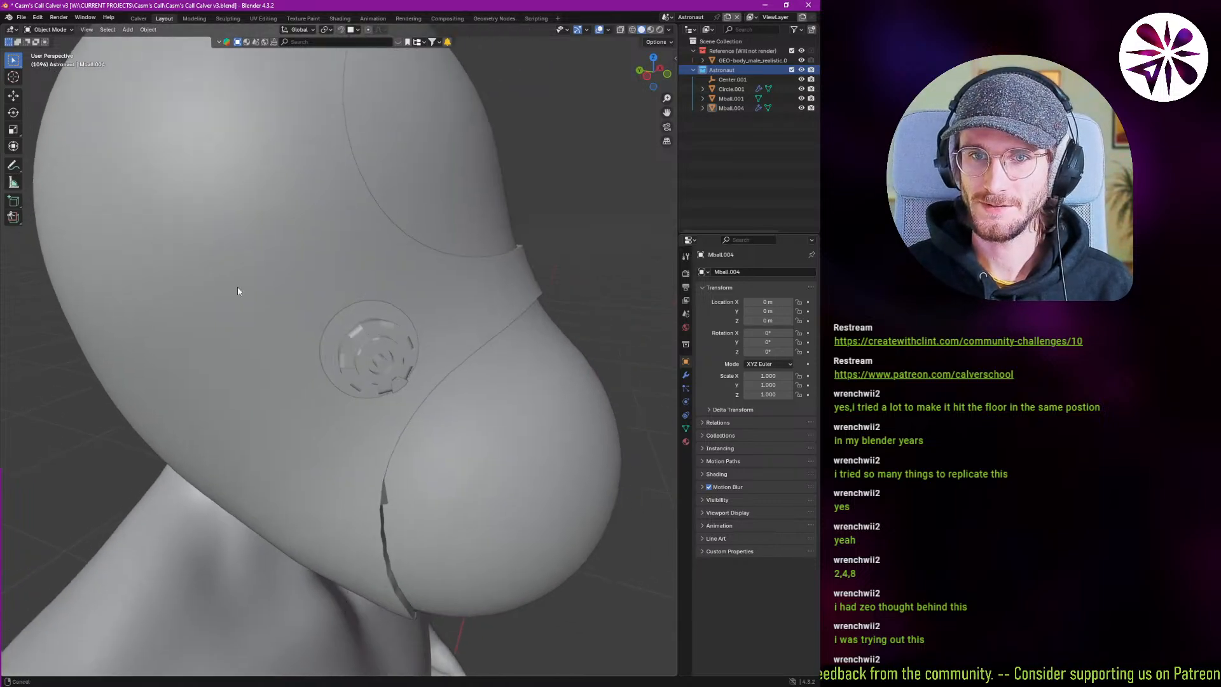
pyautogui.keyDown('shift'); pyautogui.moveTo(238, 286); pyautogui.dragTo(260, 299, button='middle'); pyautogui.keyUp('shift')
pyautogui.click(260, 298)
pyautogui.hotkey('shift', 'a')
pyautogui.moveTo(245, 305)
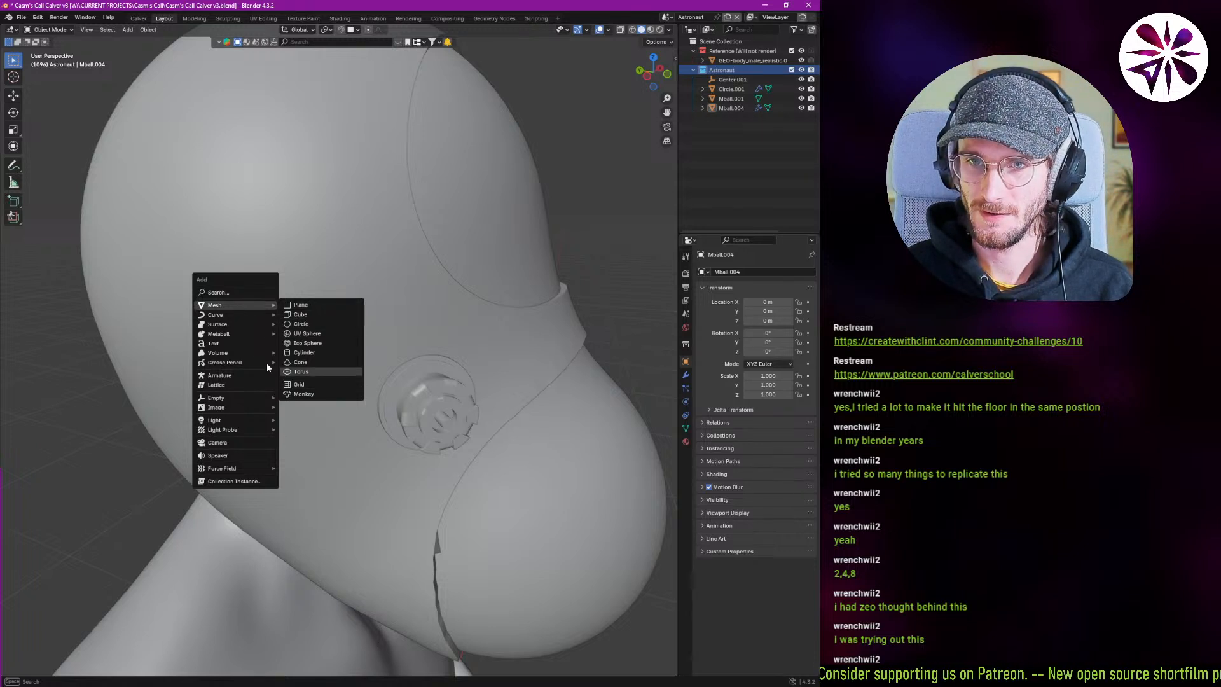
pyautogui.click(312, 326)
pyautogui.scroll(-12, 270, 309)
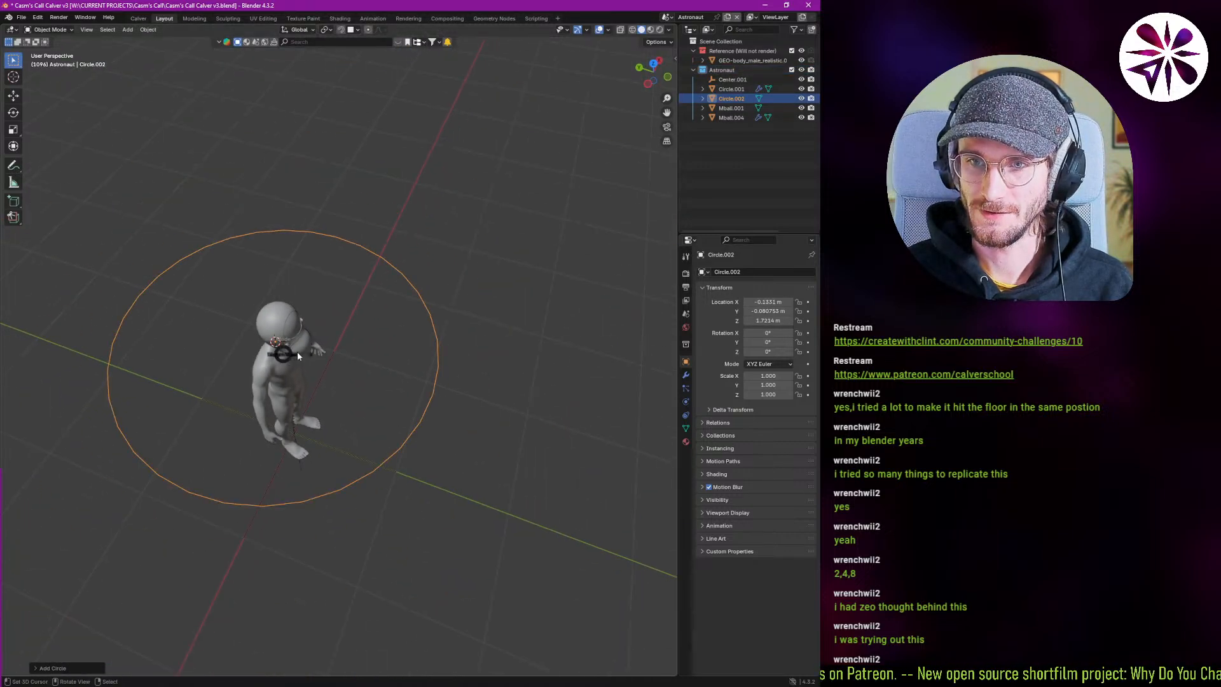
# Extrude the new circle's edge inward in Edit Mode to form a ring of faces sloping toward the center.
pyautogui.press('Tab')
pyautogui.scroll(2, 326, 401)
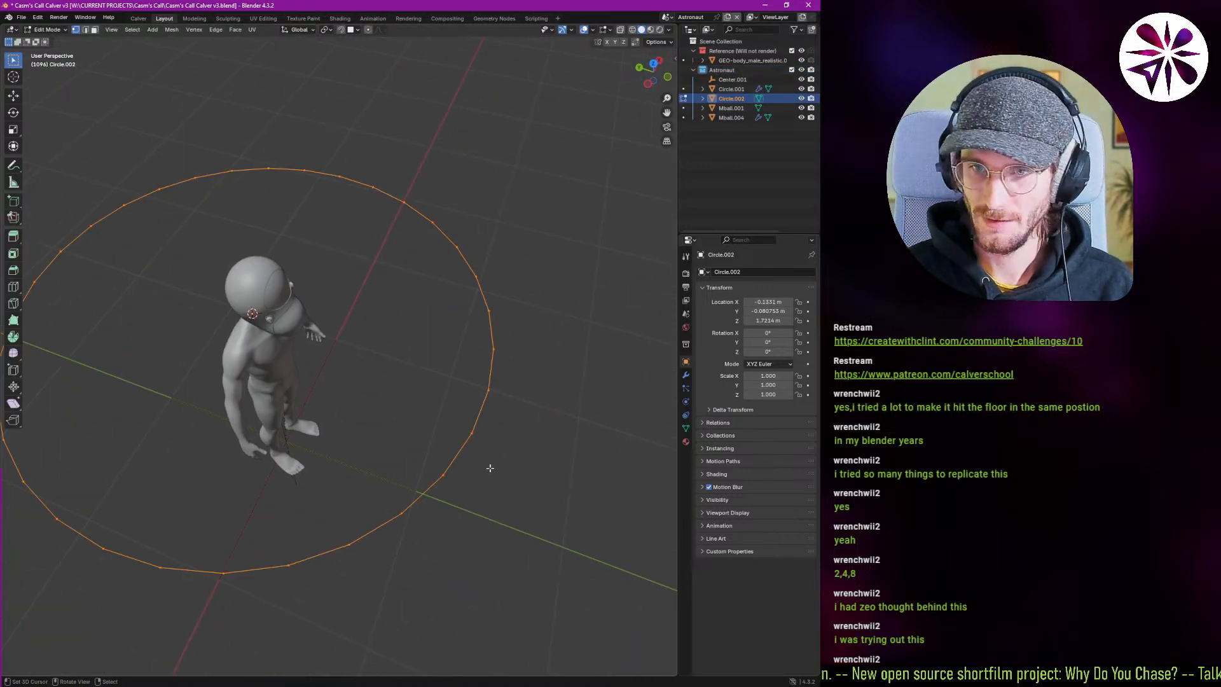
pyautogui.press('e')
pyautogui.press('s')
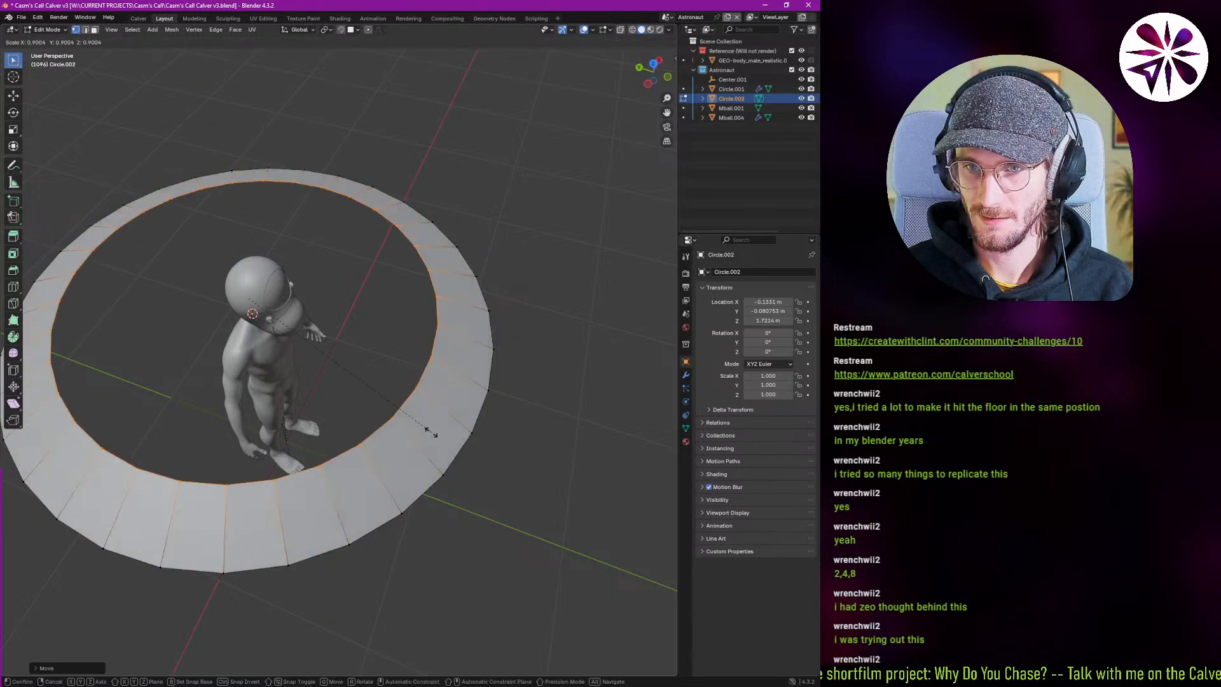
pyautogui.click(422, 430)
pyautogui.moveTo(421, 430); pyautogui.dragTo(438, 414, button='middle')
# Extrude the ring's inner edge straight up along Z, adjust its height, and extrude it inward to form a raised flat rim.
pyautogui.press('e')
pyautogui.press('z')
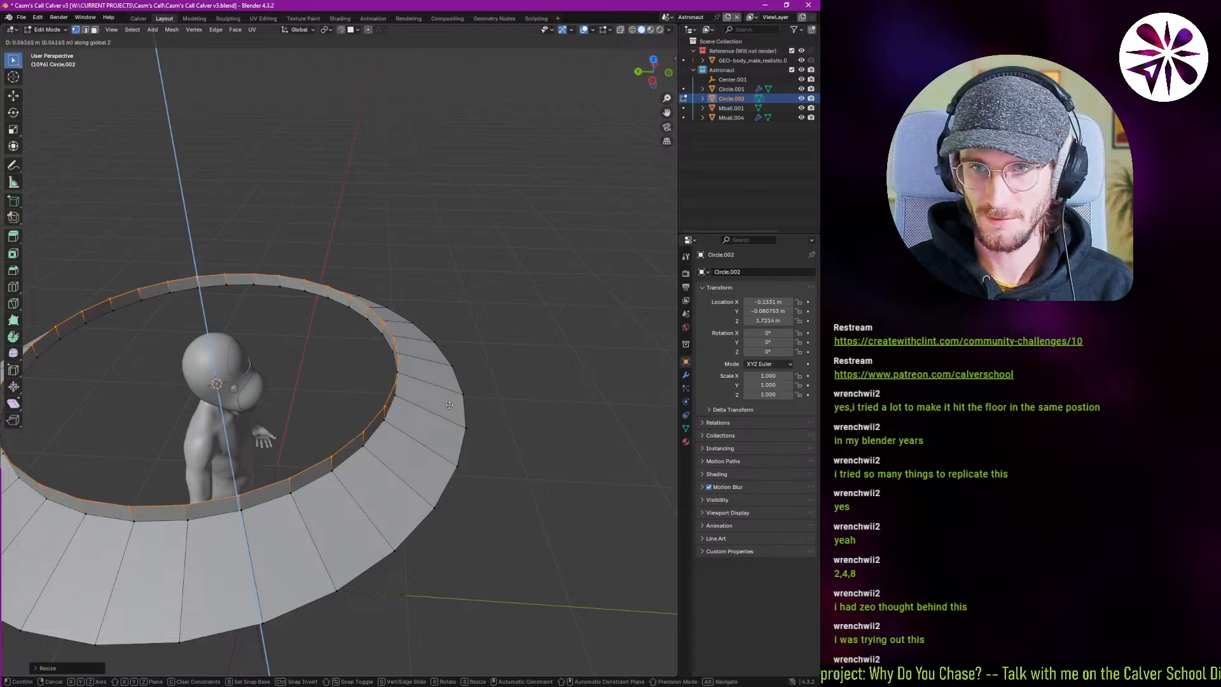
pyautogui.click(447, 400)
pyautogui.press('s')
pyautogui.rightClick(438, 403)
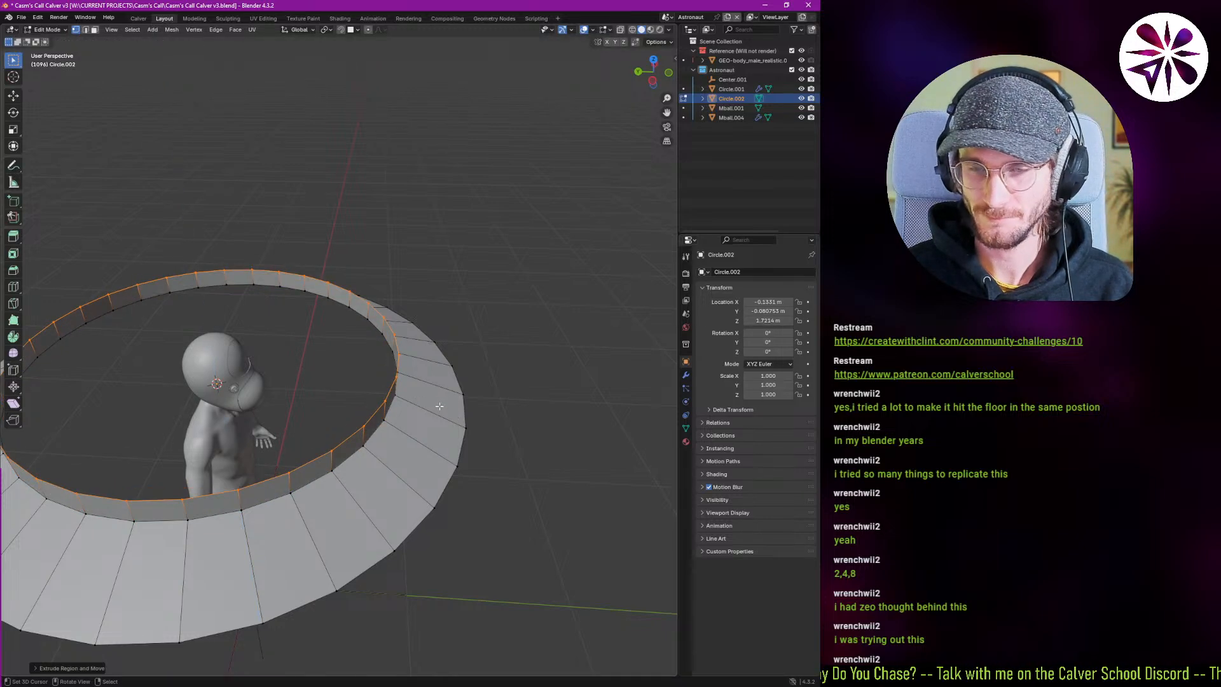
pyautogui.press('g')
pyautogui.press('z')
pyautogui.click(452, 417)
pyautogui.press('s')
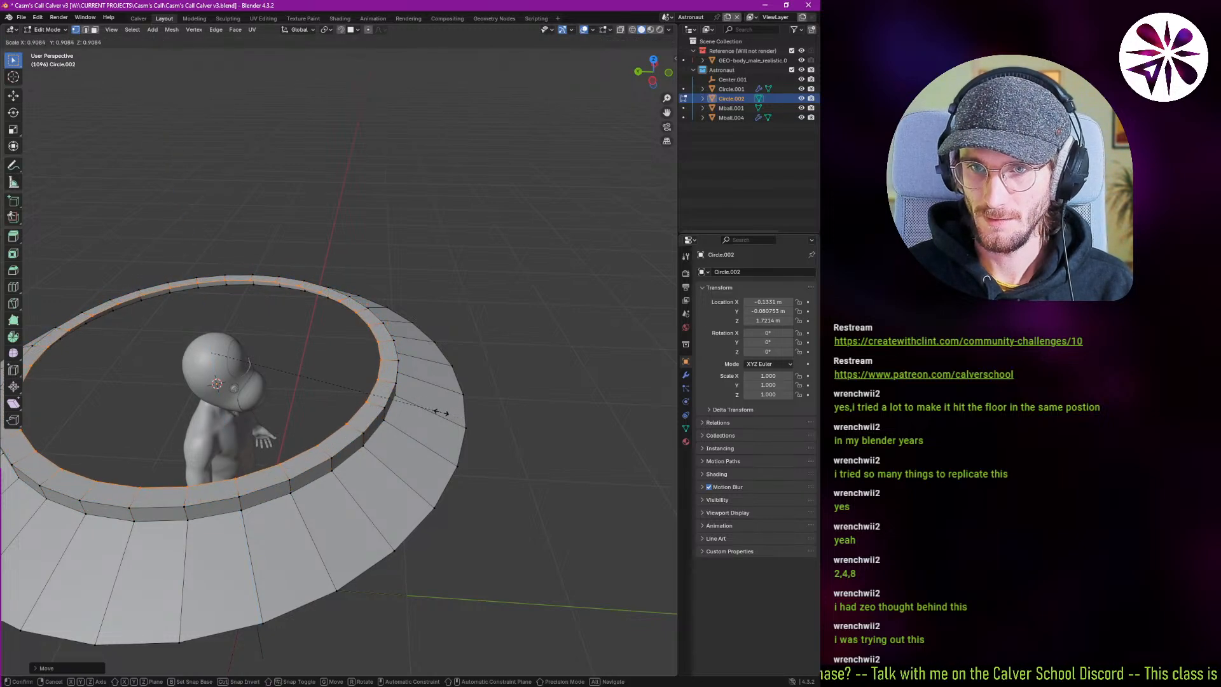
pyautogui.click(436, 413)
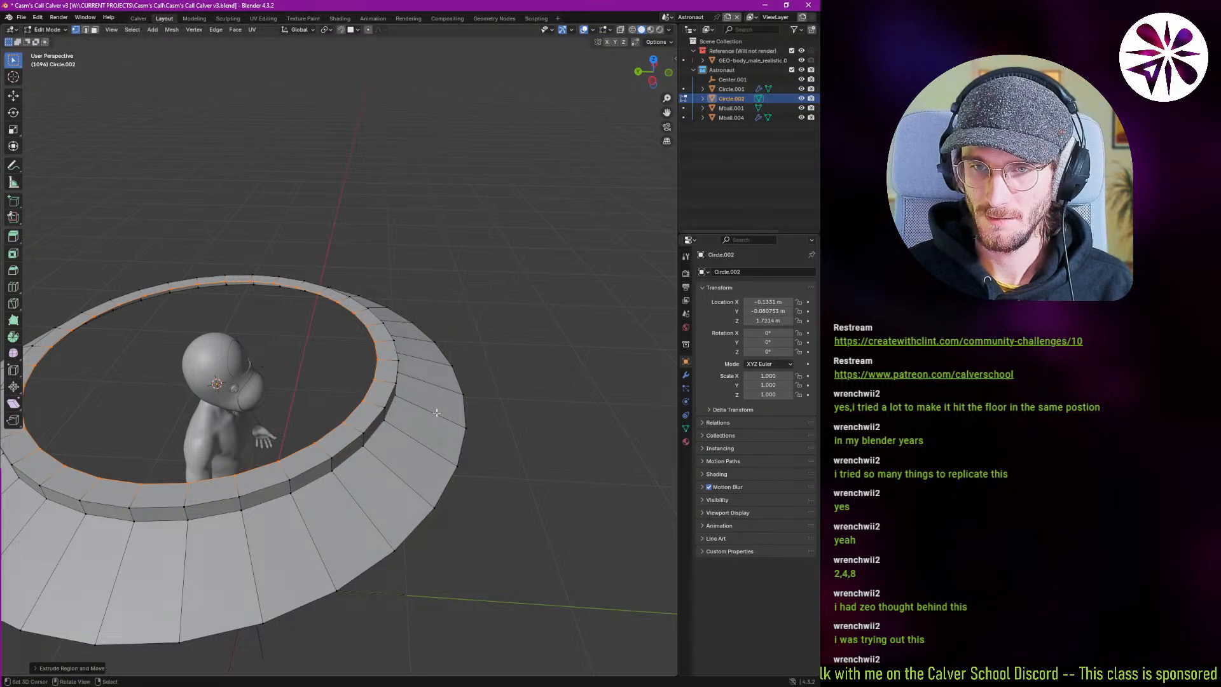
# Extrude the rim's inner edge inward into a slope raised about 0.08 m and cap the opening with a face.
pyautogui.press('e')
pyautogui.press('s')
pyautogui.click(353, 396)
pyautogui.press('g')
pyautogui.press('z')
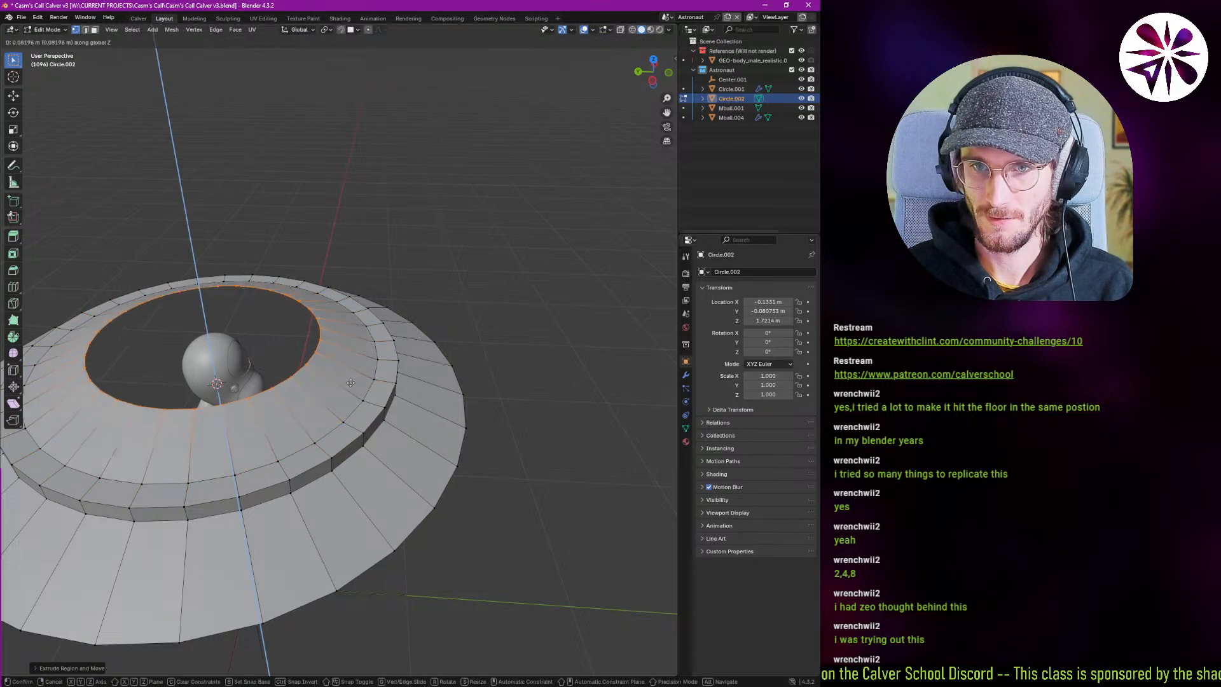
pyautogui.click(349, 385)
pyautogui.moveTo(349, 385); pyautogui.dragTo(382, 458, button='middle')
pyautogui.press('f')
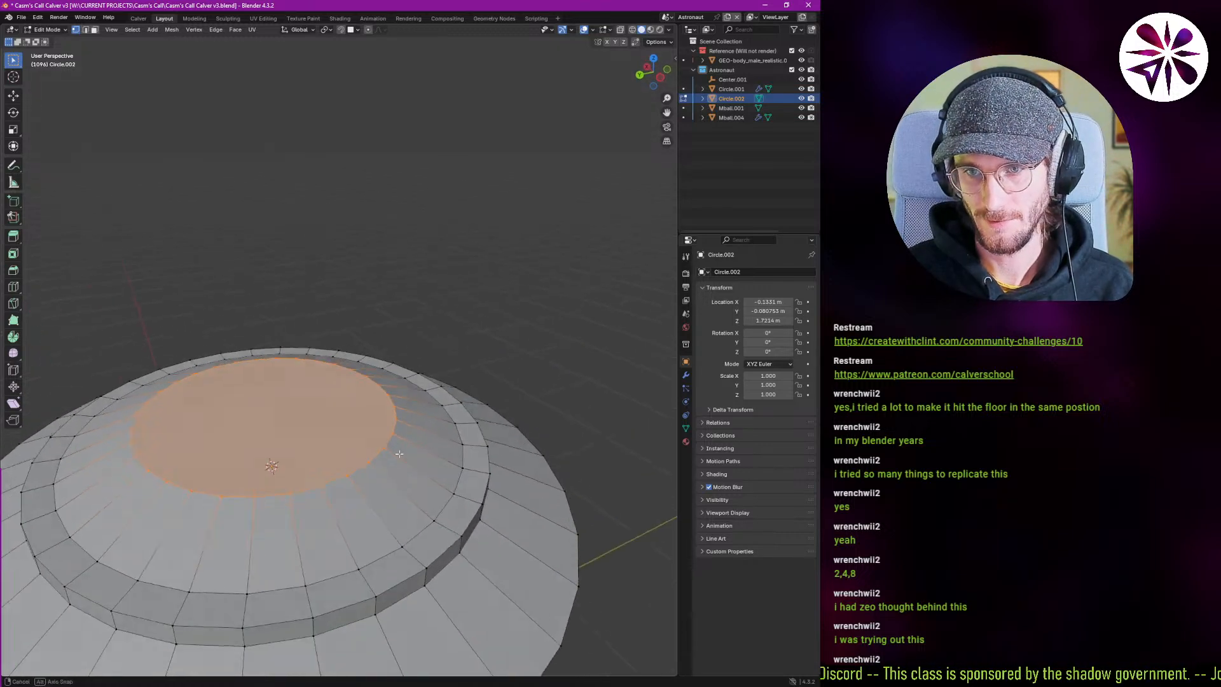
pyautogui.keyDown('alt'); pyautogui.click(370, 461); pyautogui.keyUp('alt')
pyautogui.keyDown('alt'); pyautogui.click(359, 462); pyautogui.keyUp('alt')
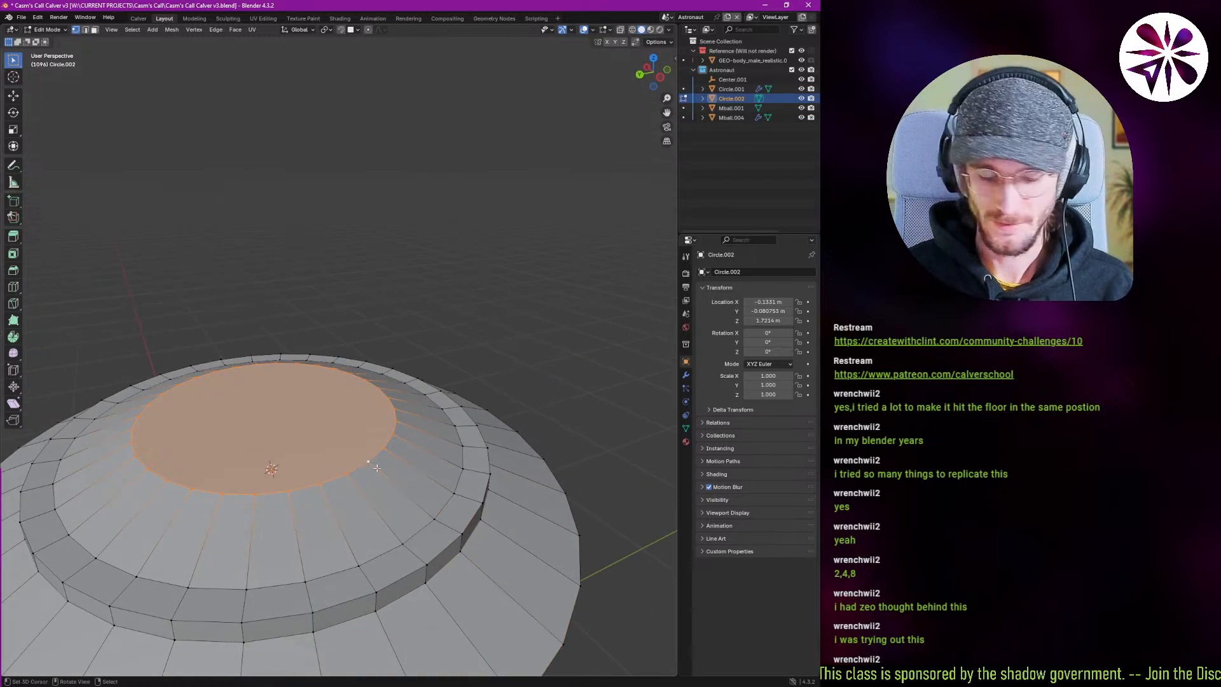
pyautogui.hotkey('ctrl', 'b')
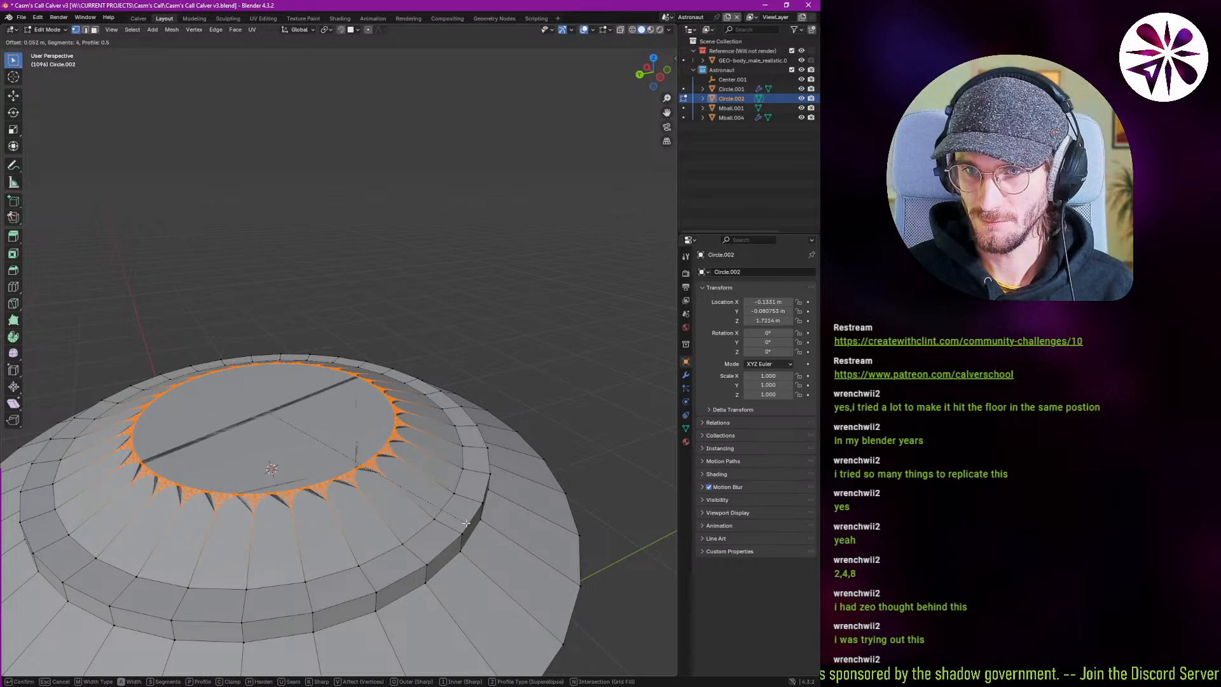
pyautogui.press('Escape')
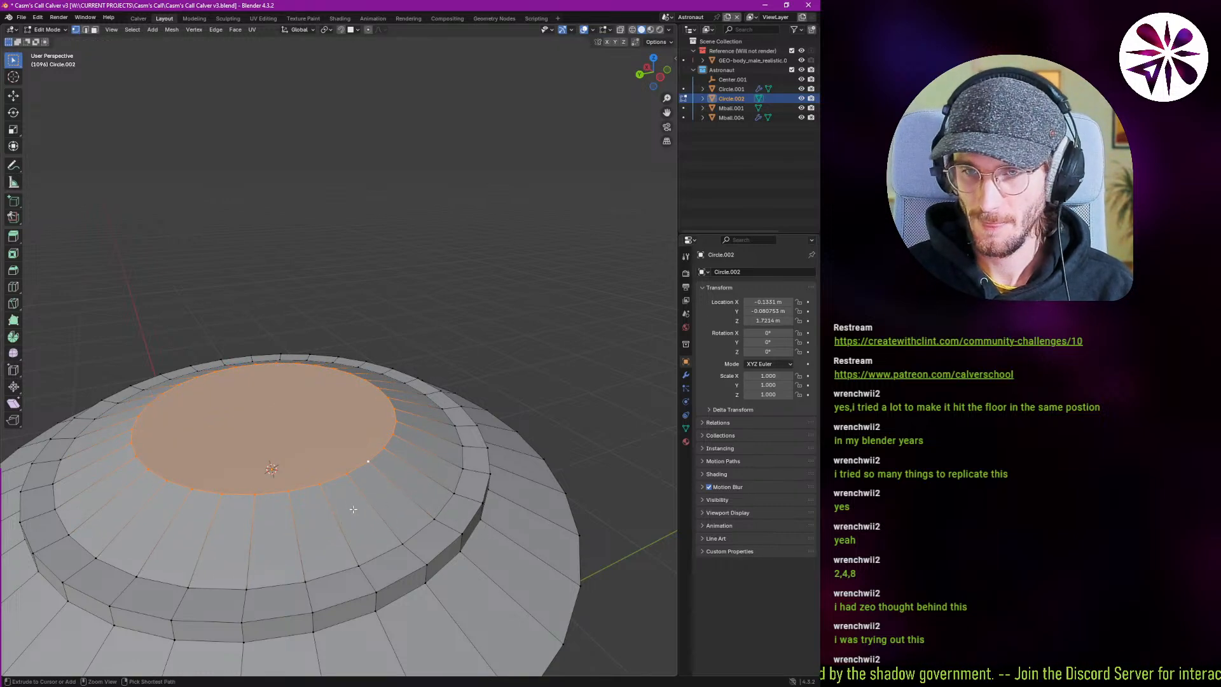
pyautogui.moveTo(324, 472); pyautogui.dragTo(325, 481, button='middle')
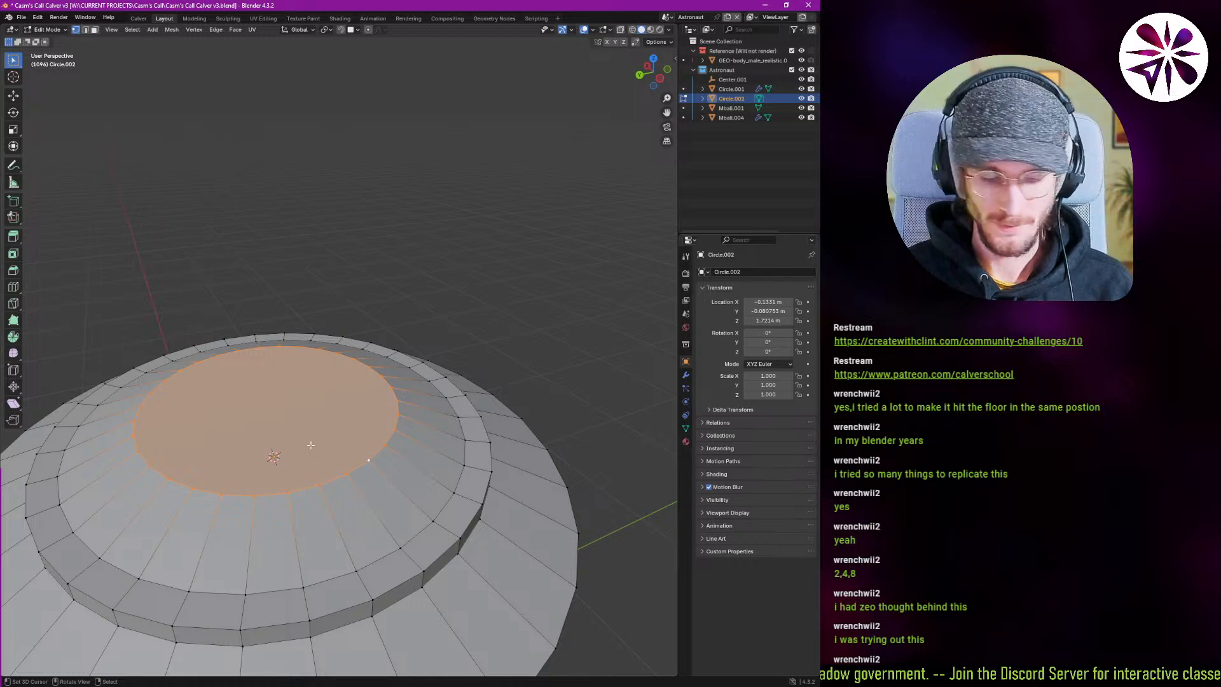
pyautogui.press('i')
pyautogui.press('Escape')
pyautogui.hotkey('alt', 'a')
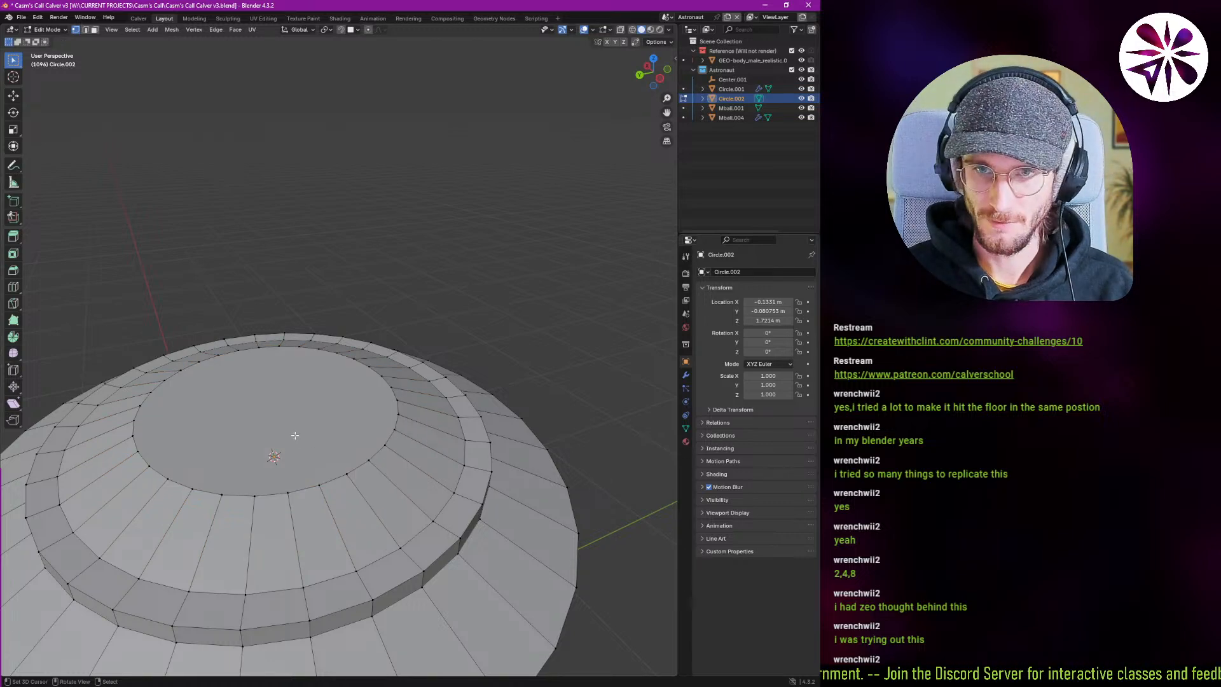
# Inset the part's top cap face and bevel the edge loop around it about 0.12 m with 4 segments.
pyautogui.click(286, 427)
pyautogui.press('i')
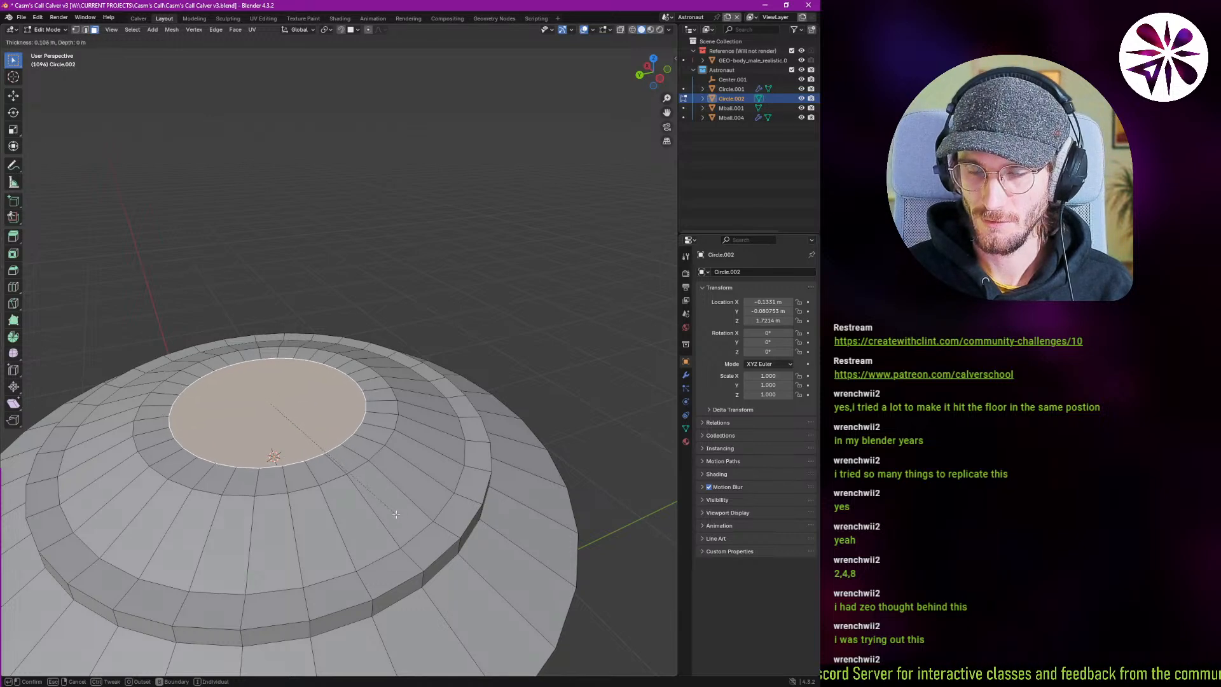
pyautogui.click(390, 506)
pyautogui.keyDown('alt'); pyautogui.click(360, 471); pyautogui.keyUp('alt')
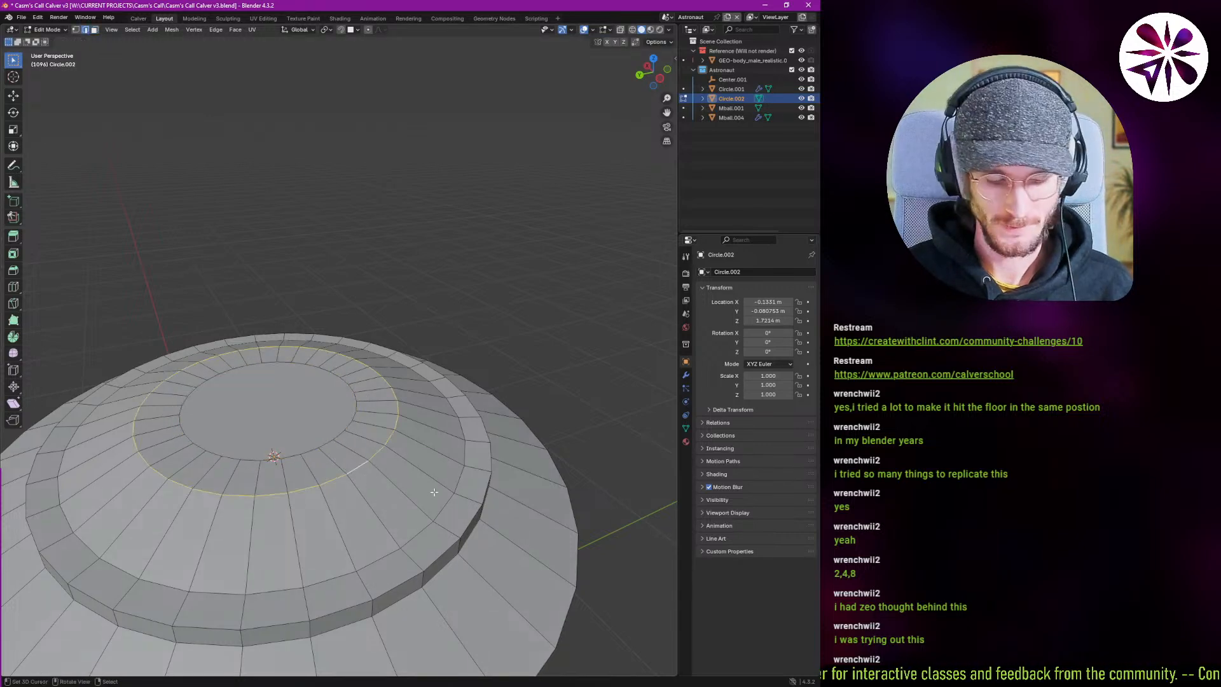
pyautogui.hotkey('ctrl', 'b')
pyautogui.scroll(3, 445, 515)
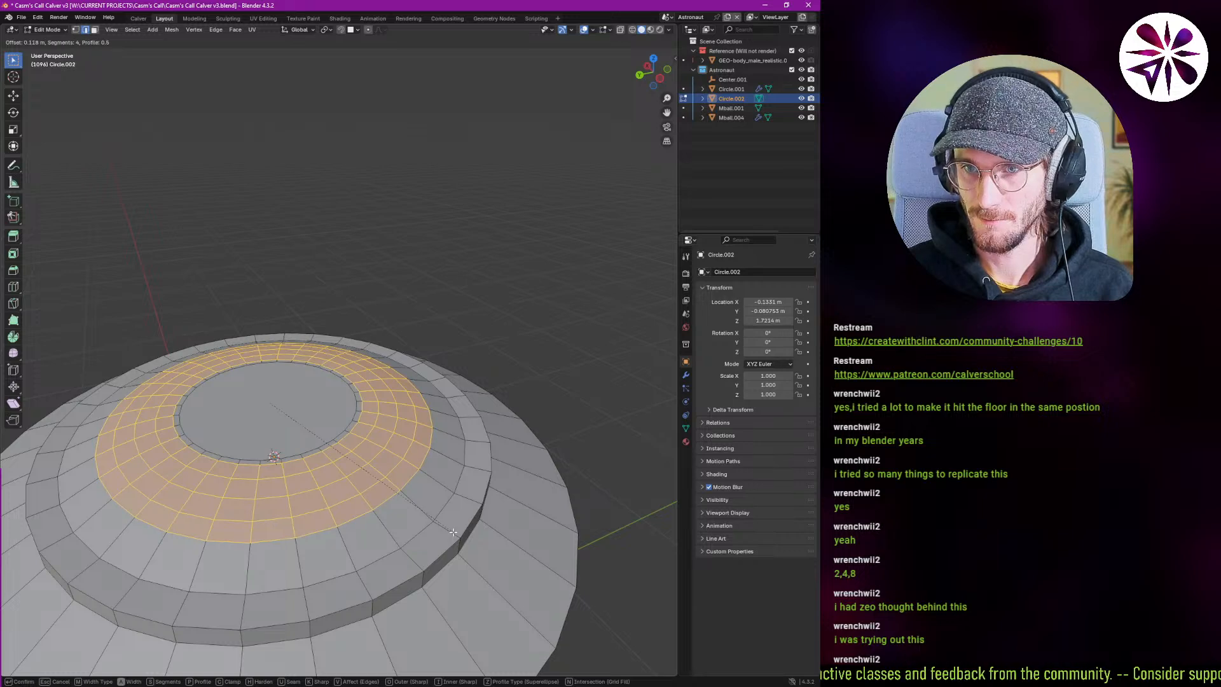
pyautogui.click(453, 531)
# Bevel the outer upper edge loop of the raised rim about 0.022 m with 2 segments.
pyautogui.moveTo(454, 531); pyautogui.dragTo(472, 517, button='middle')
pyautogui.keyDown('alt'); pyautogui.rightClick(446, 548); pyautogui.keyUp('alt')
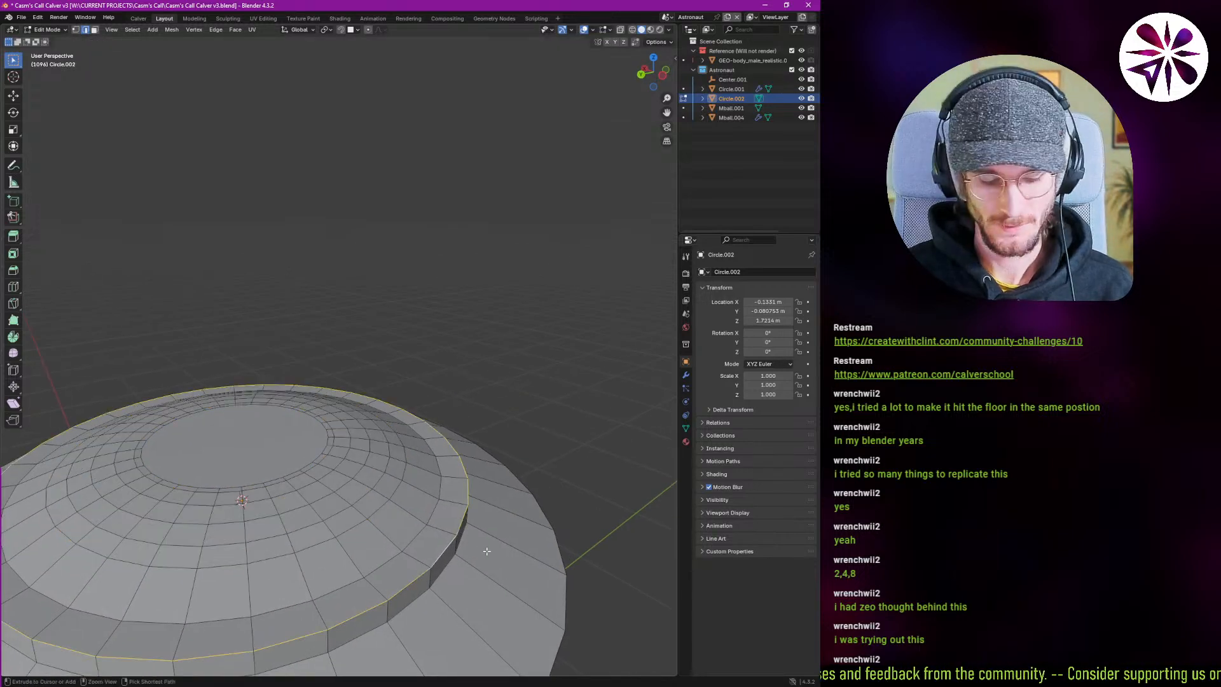
pyautogui.hotkey('ctrl', 'b')
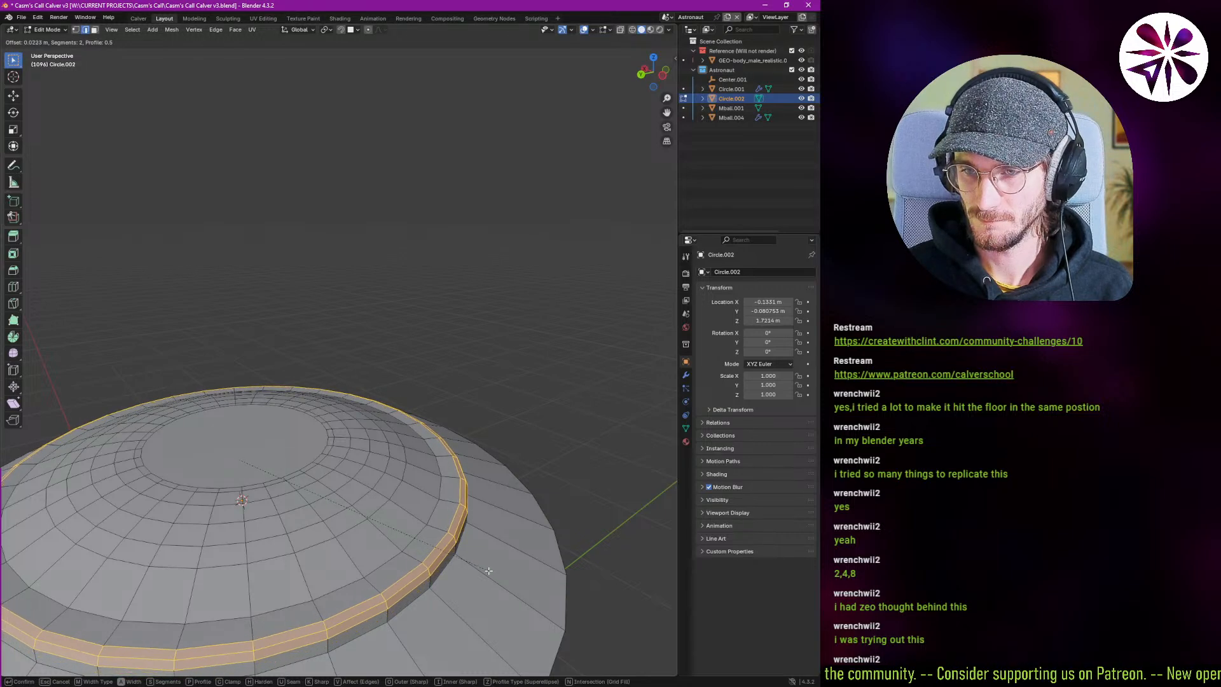
pyautogui.click(487, 572)
# Return to Object Mode and apply Shade Auto Smooth to the round part.
pyautogui.moveTo(487, 534); pyautogui.dragTo(398, 501, button='middle')
pyautogui.press('Tab')
pyautogui.rightClick(399, 500)
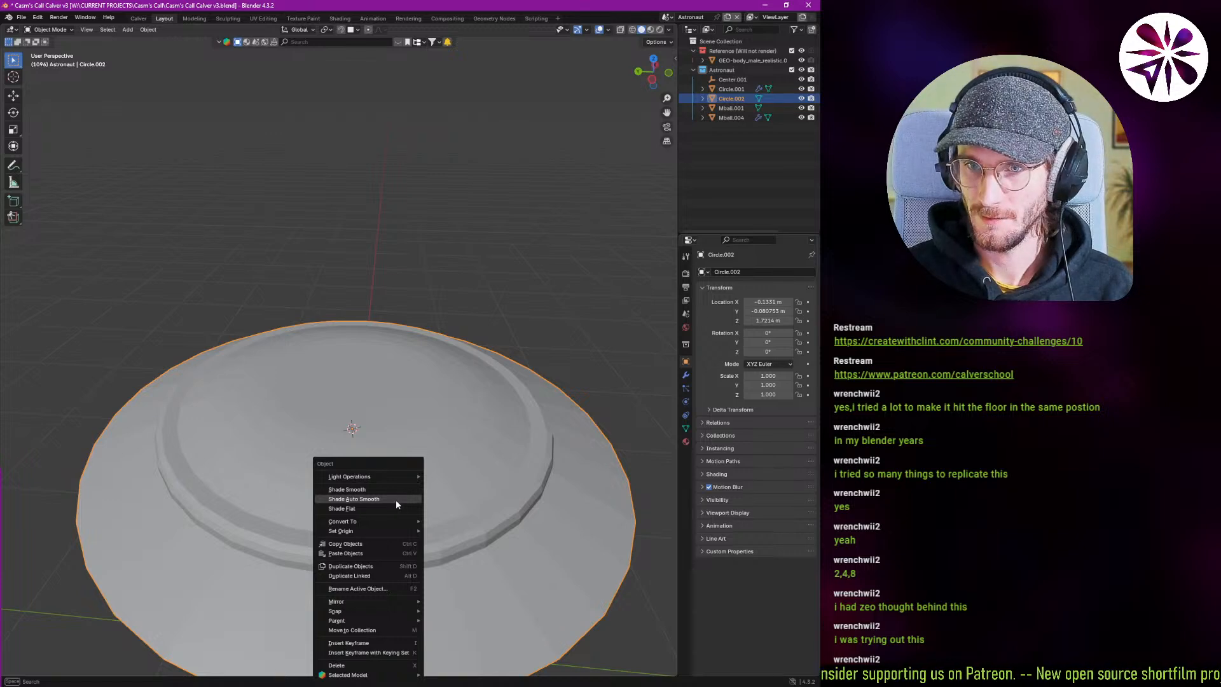
pyautogui.click(396, 497)
pyautogui.rightClick(396, 503)
pyautogui.moveTo(398, 496)
pyautogui.mouseDown(button='middle')
pyautogui.moveTo(417, 509)
pyautogui.moveTo(422, 494)
pyautogui.mouseUp(button='middle')
# Scale the round part down to 0.074 and move it onto the side of the helmet.
pyautogui.press('s')
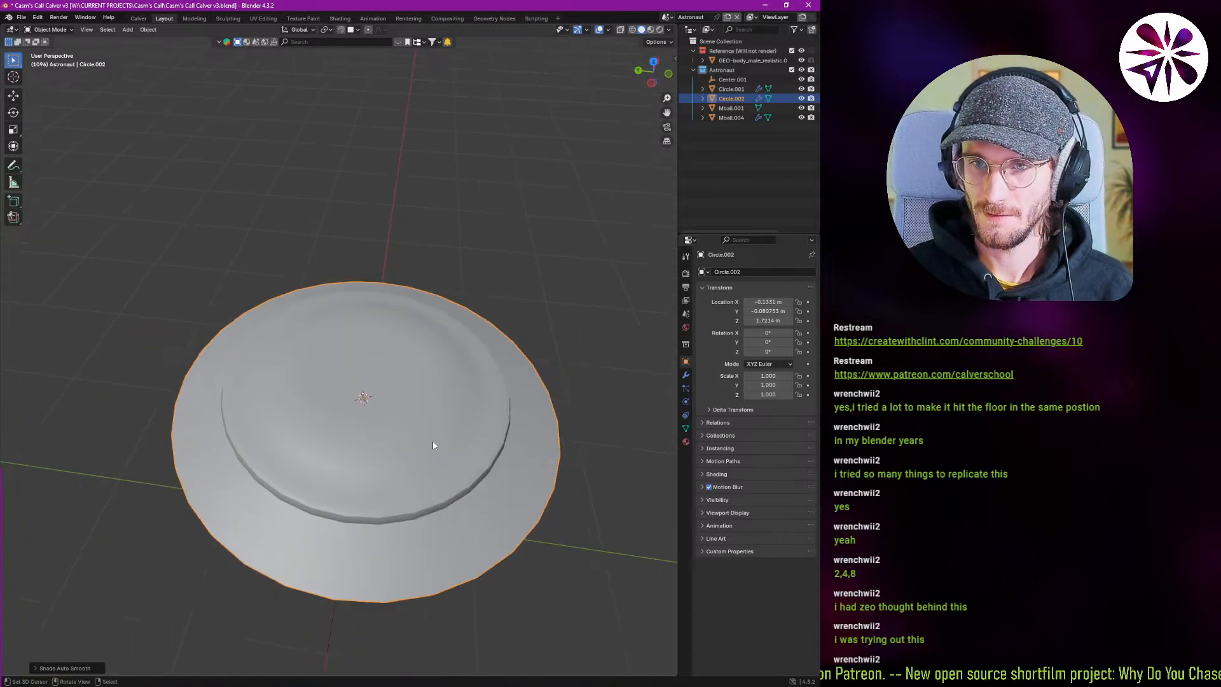
pyautogui.click(348, 394)
pyautogui.moveTo(349, 390); pyautogui.dragTo(353, 342, button='middle')
pyautogui.scroll(3, 439, 407)
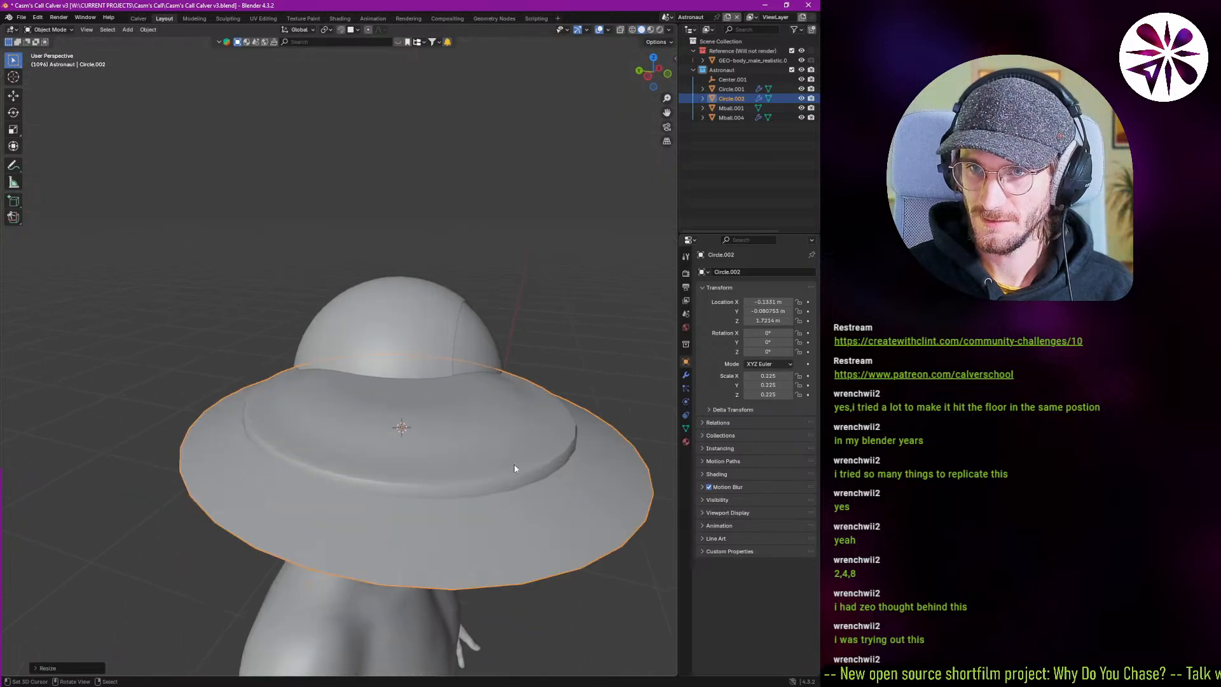
pyautogui.press('s')
pyautogui.click(438, 435)
pyautogui.press('g')
pyautogui.click(394, 413)
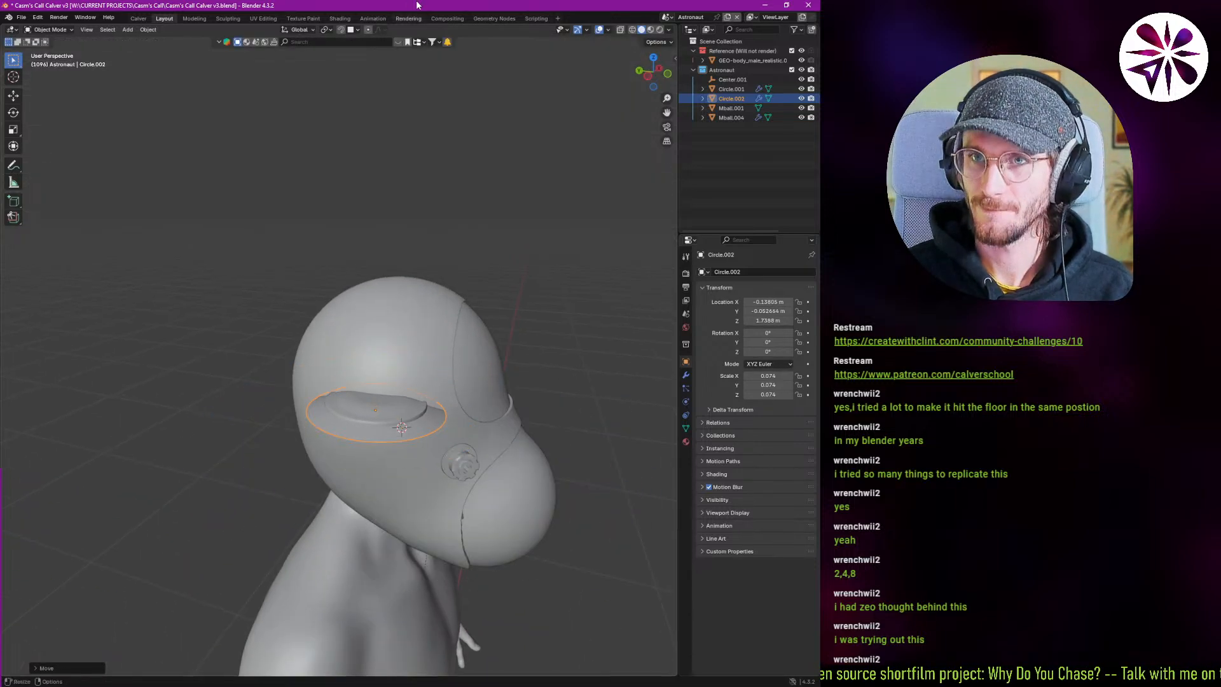
# Enable Align Rotation to Target for face snapping and snap the round part flat onto the helmet's side.
pyautogui.click(326, 30)
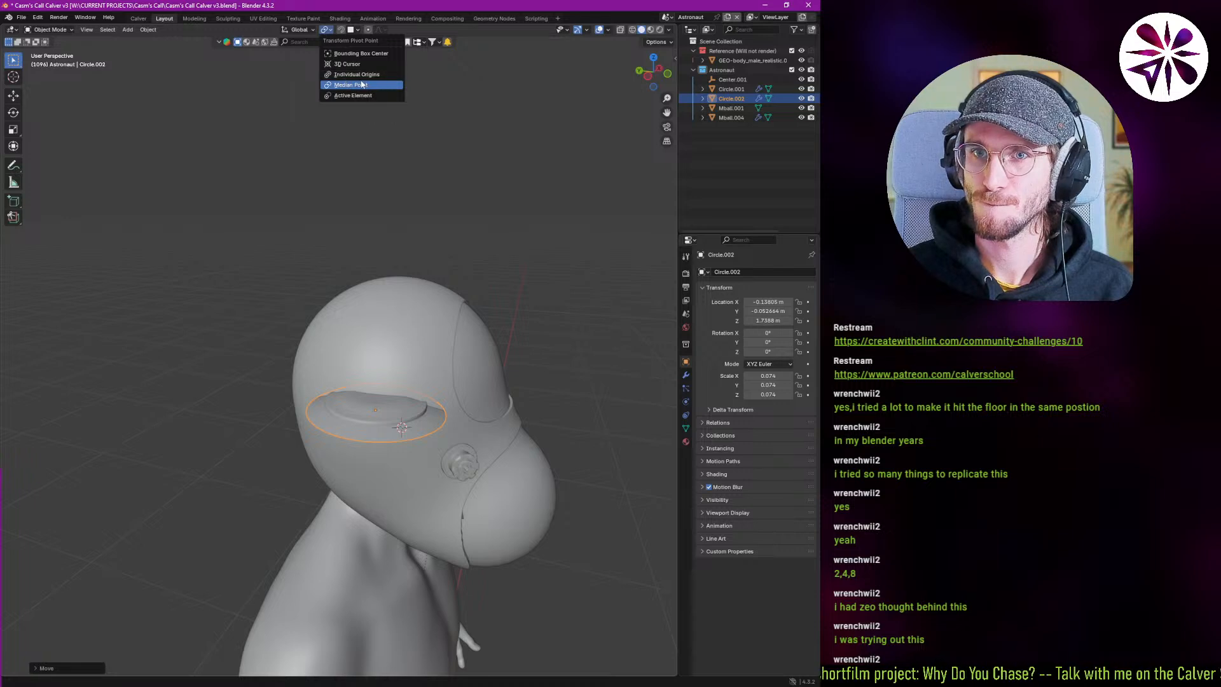
pyautogui.click(353, 29)
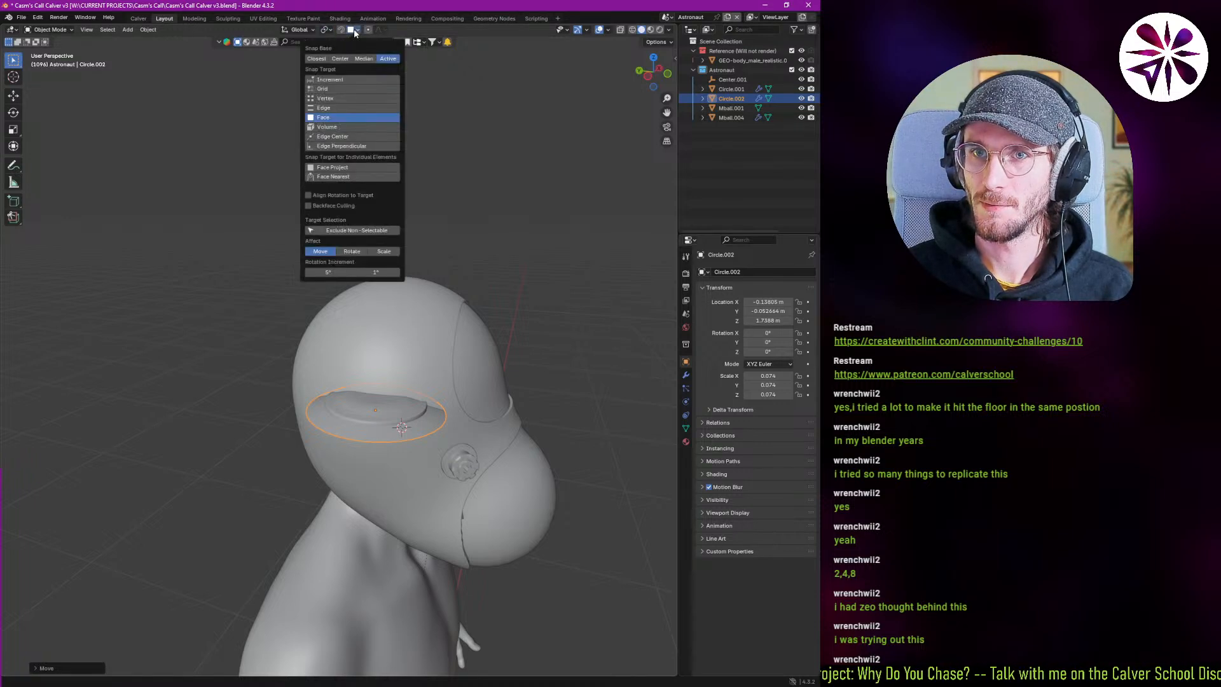
pyautogui.click(344, 195)
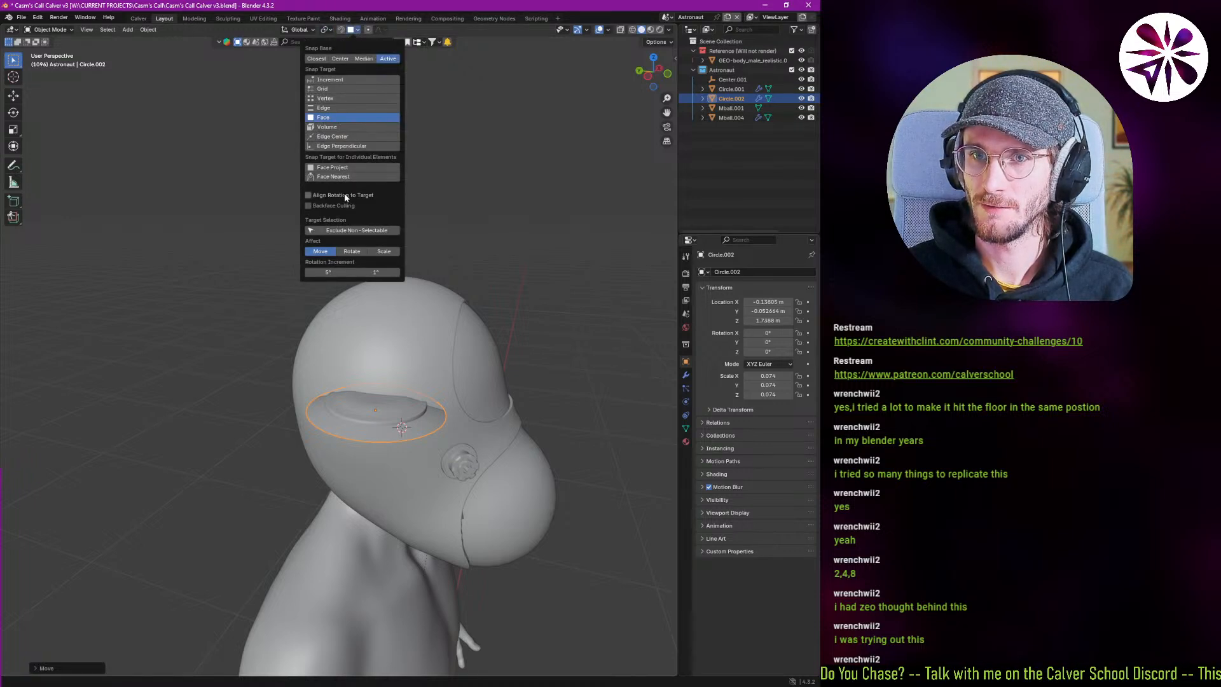
pyautogui.press('g')
pyautogui.keyDown('ctrl'); pyautogui.click(379, 410); pyautogui.keyUp('ctrl')
# Scale the round part down to 0.017 and snap it to a new spot on the helmet's side.
pyautogui.scroll(4, 382, 429)
pyautogui.press('s')
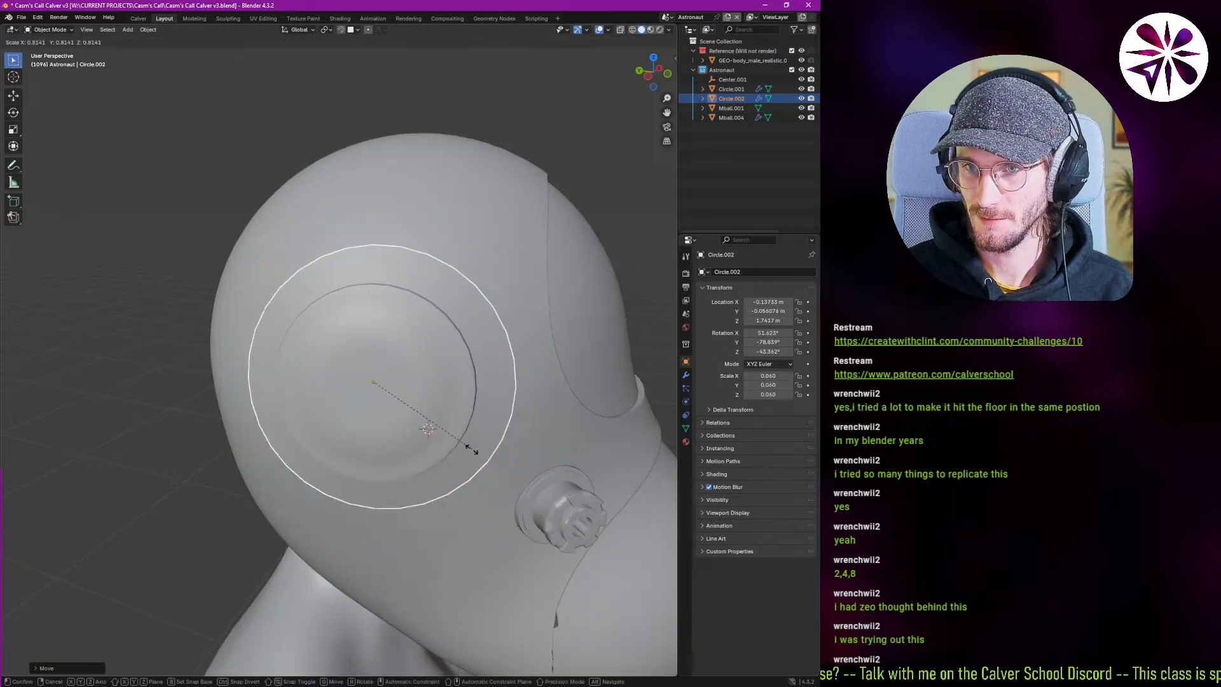
pyautogui.click(398, 403)
pyautogui.scroll(2, 399, 401)
pyautogui.moveTo(401, 400); pyautogui.dragTo(438, 406, button='middle')
pyautogui.press('g')
pyautogui.keyDown('ctrl'); pyautogui.click(367, 386); pyautogui.keyUp('ctrl')
# Select all of the part's geometry in Edit Mode and try moving it along the global axes.
pyautogui.press('Tab')
pyautogui.moveTo(367, 386); pyautogui.dragTo(518, 422, button='middle')
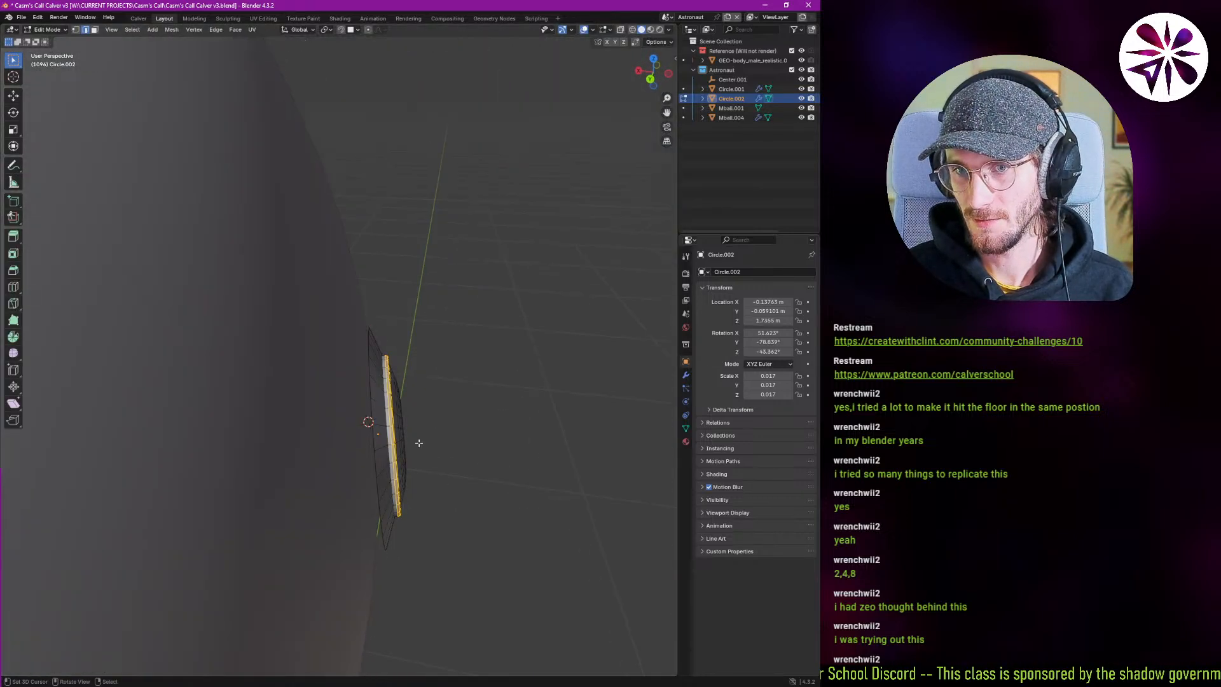
pyautogui.press('a')
pyautogui.press('g')
pyautogui.press('y')
pyautogui.press('x')
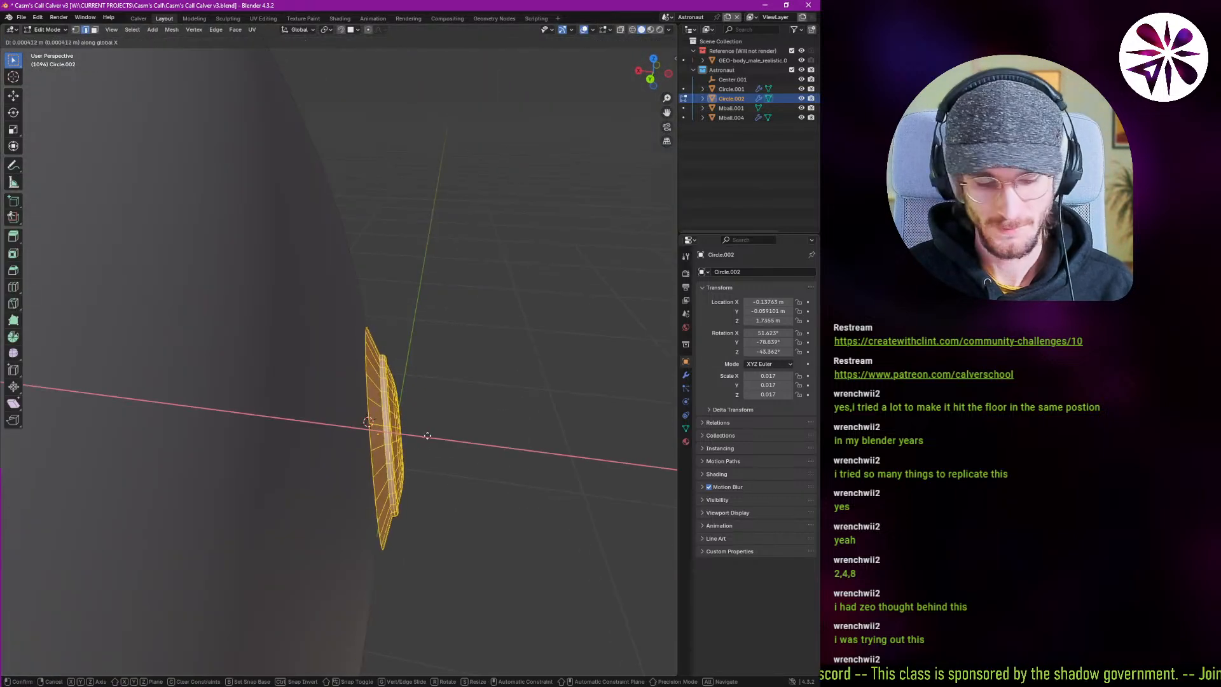
pyautogui.press('z')
pyautogui.click(415, 432)
# Set the transform orientation to Local and move the part's geometry along its own Z axis toward the helmet.
pyautogui.moveTo(420, 416); pyautogui.dragTo(294, 175, button='middle')
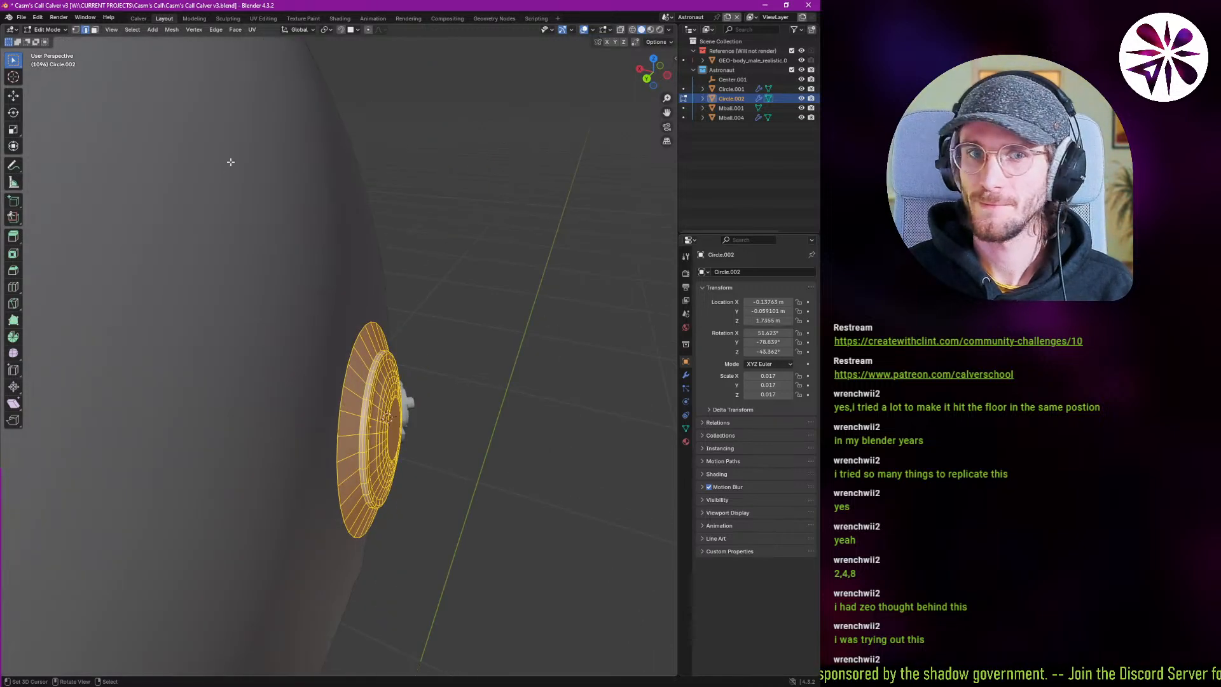
pyautogui.moveTo(325, 379); pyautogui.dragTo(370, 72, button='middle')
pyautogui.click(302, 30)
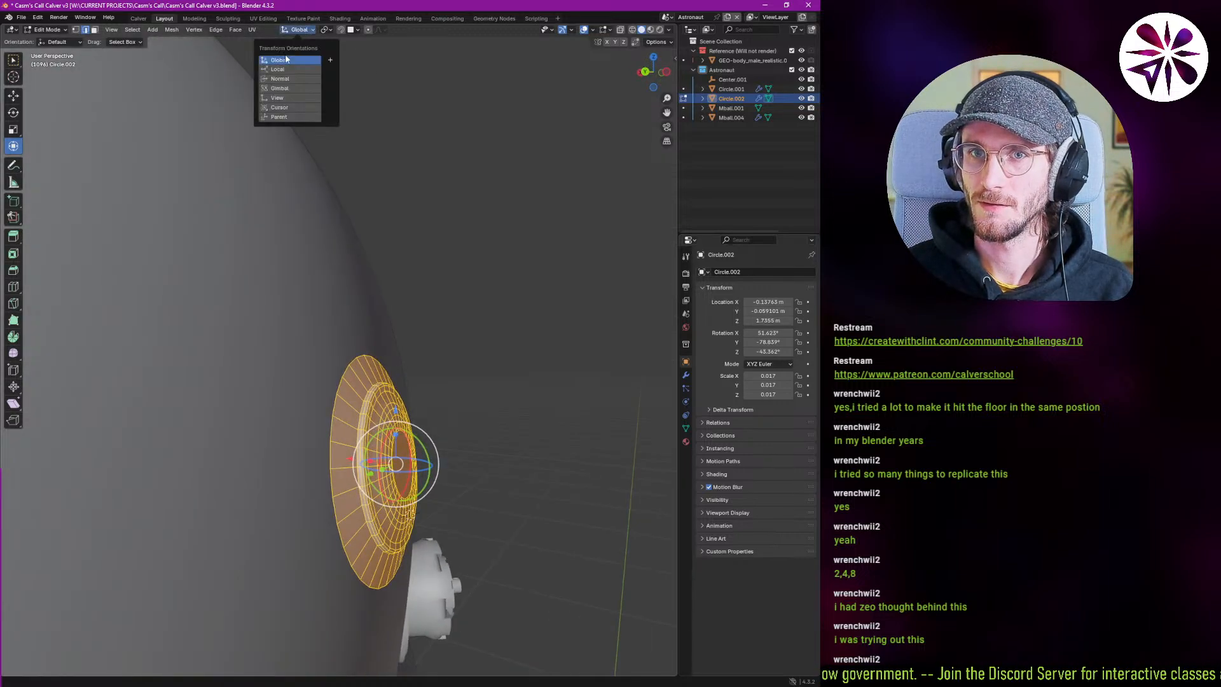
pyautogui.moveTo(356, 267); pyautogui.dragTo(400, 394, button='middle')
pyautogui.moveTo(447, 456); pyautogui.dragTo(434, 453)
# Return to Object Mode and reposition the round part on the helmet's surface.
pyautogui.moveTo(461, 455); pyautogui.dragTo(326, 416, button='middle')
pyautogui.press('Tab')
pyautogui.press('g')
pyautogui.click(281, 413)
# Enlarge the part's outer edge loop in Edit Mode and push it along local Z into the helmet.
pyautogui.press('Tab')
pyautogui.keyDown('alt'); pyautogui.click(306, 316); pyautogui.keyUp('alt')
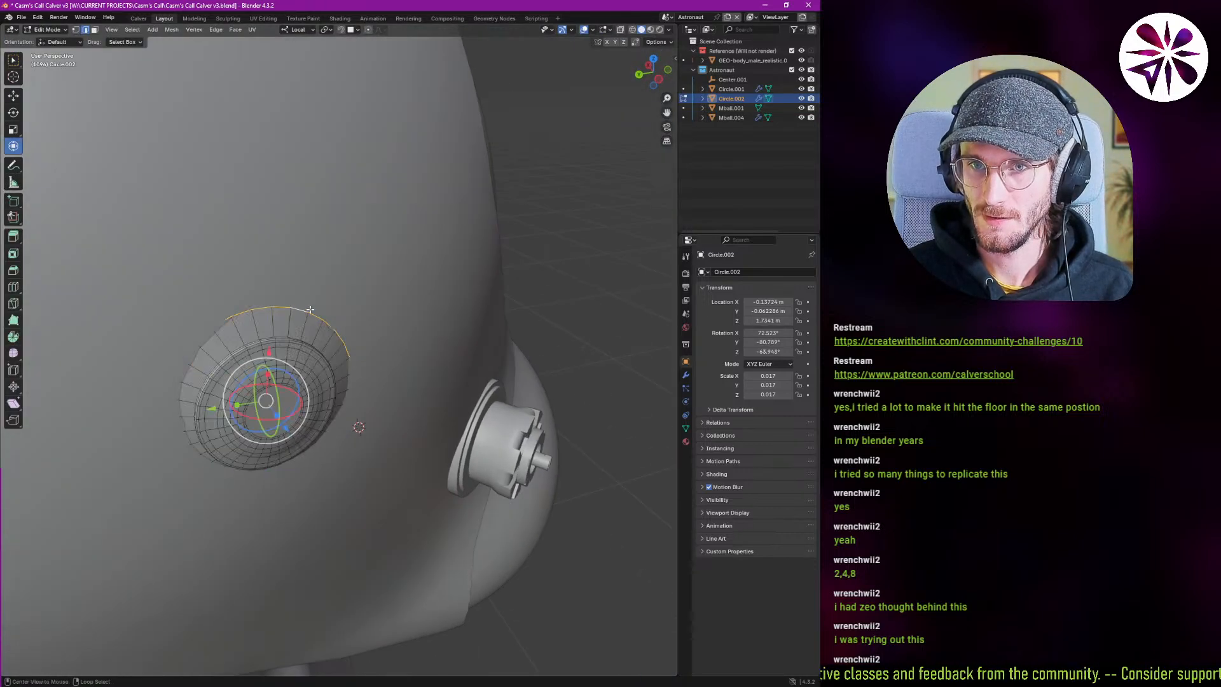
pyautogui.press('s')
pyautogui.click(389, 362)
pyautogui.moveTo(384, 366); pyautogui.dragTo(389, 392, button='middle')
pyautogui.press('g')
pyautogui.press('z')
pyautogui.rightClick(350, 384)
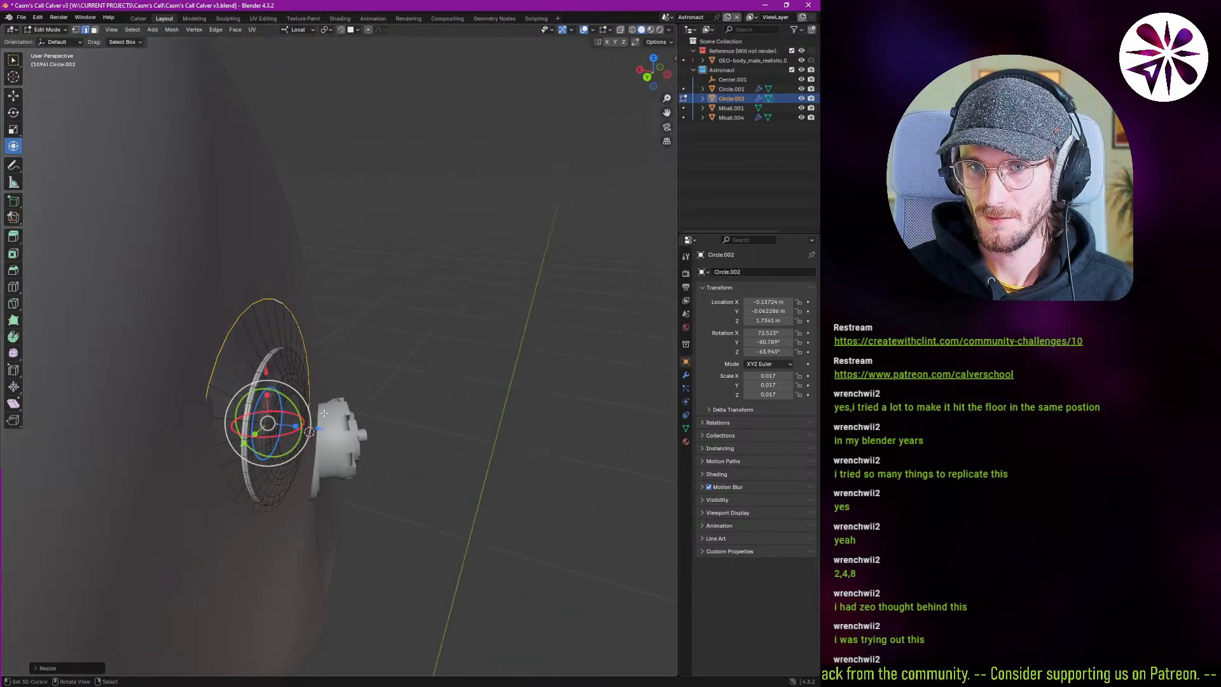
pyautogui.moveTo(322, 433); pyautogui.dragTo(311, 432)
# Leave Edit Mode and slide the round part lower on the helmet's side with surface snapping.
pyautogui.moveTo(312, 433); pyautogui.dragTo(249, 417, button='middle')
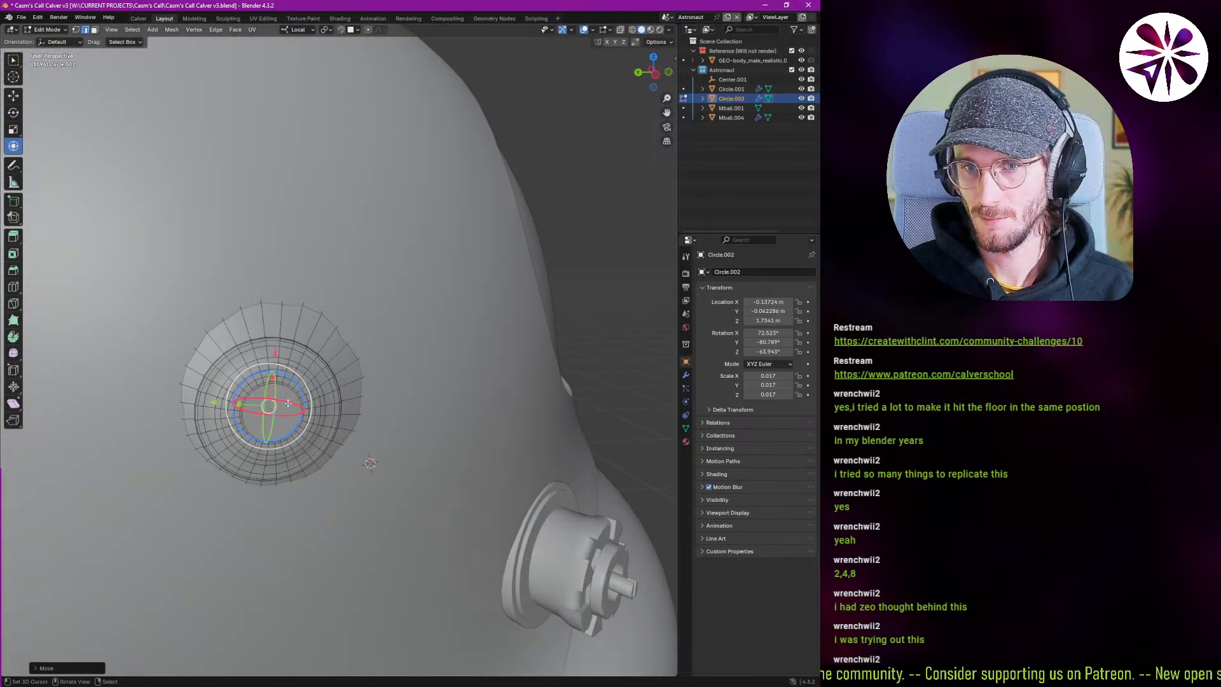
pyautogui.press('Tab')
pyautogui.press('g')
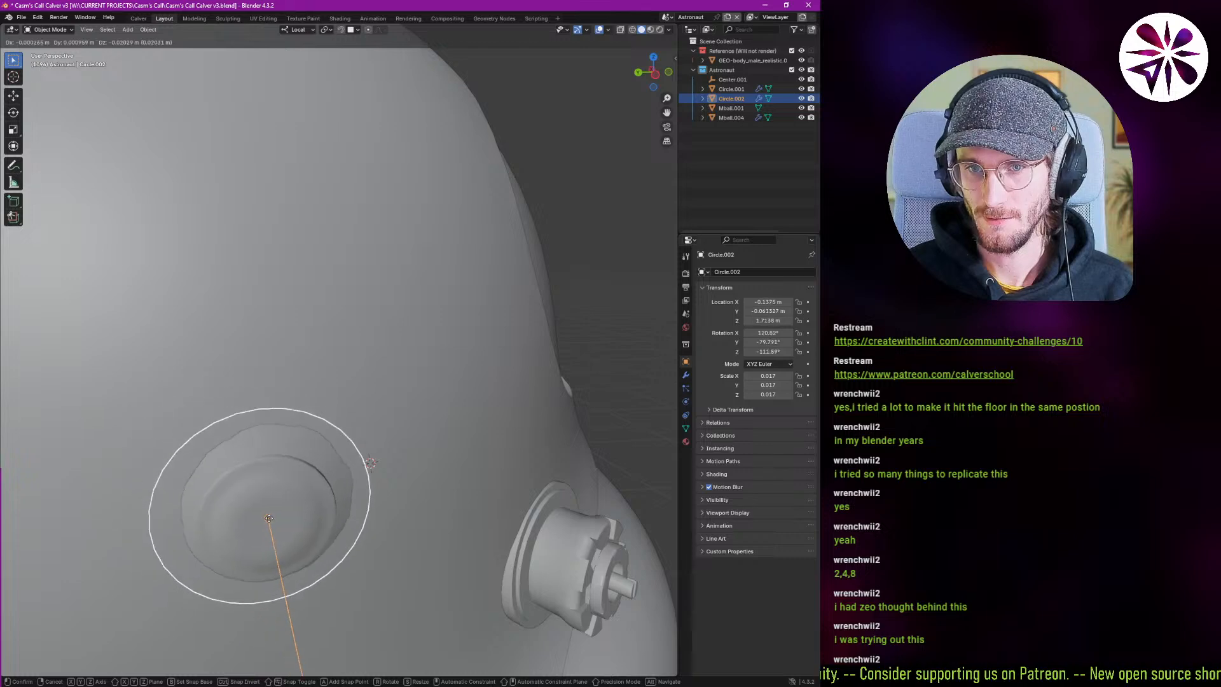
pyautogui.click(255, 488)
pyautogui.moveTo(255, 488); pyautogui.dragTo(280, 515, button='middle')
pyautogui.scroll(-4, 210, 476)
# Reselect the round part and adjust its depth in the helmet along its local Z axis.
pyautogui.hotkey('alt', 'a')
pyautogui.click(253, 490)
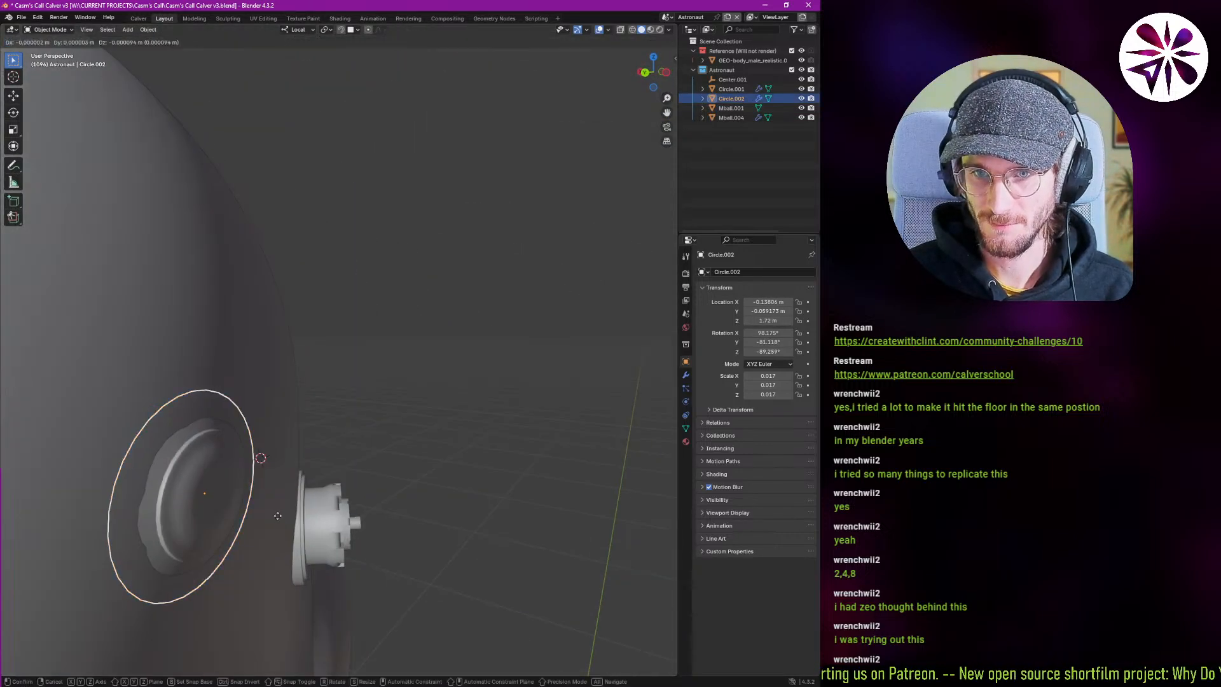
pyautogui.press('g')
pyautogui.press('z')
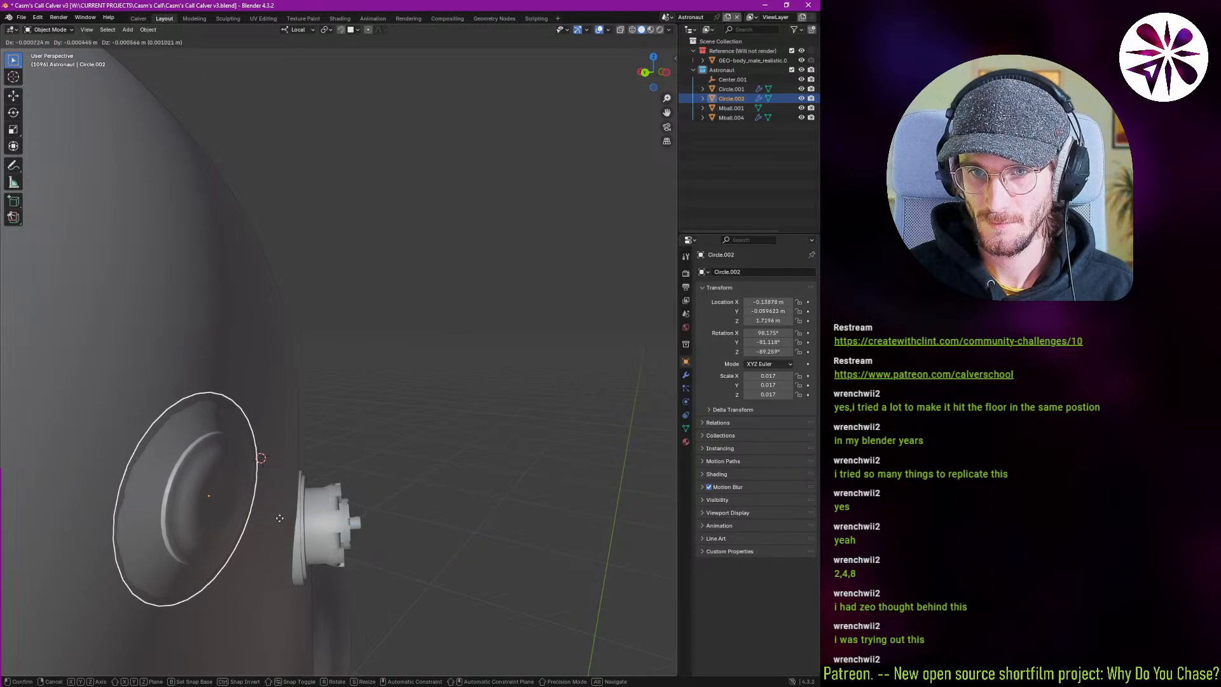
pyautogui.press('z')
pyautogui.click(265, 517)
pyautogui.moveTo(264, 517); pyautogui.dragTo(202, 487, button='middle')
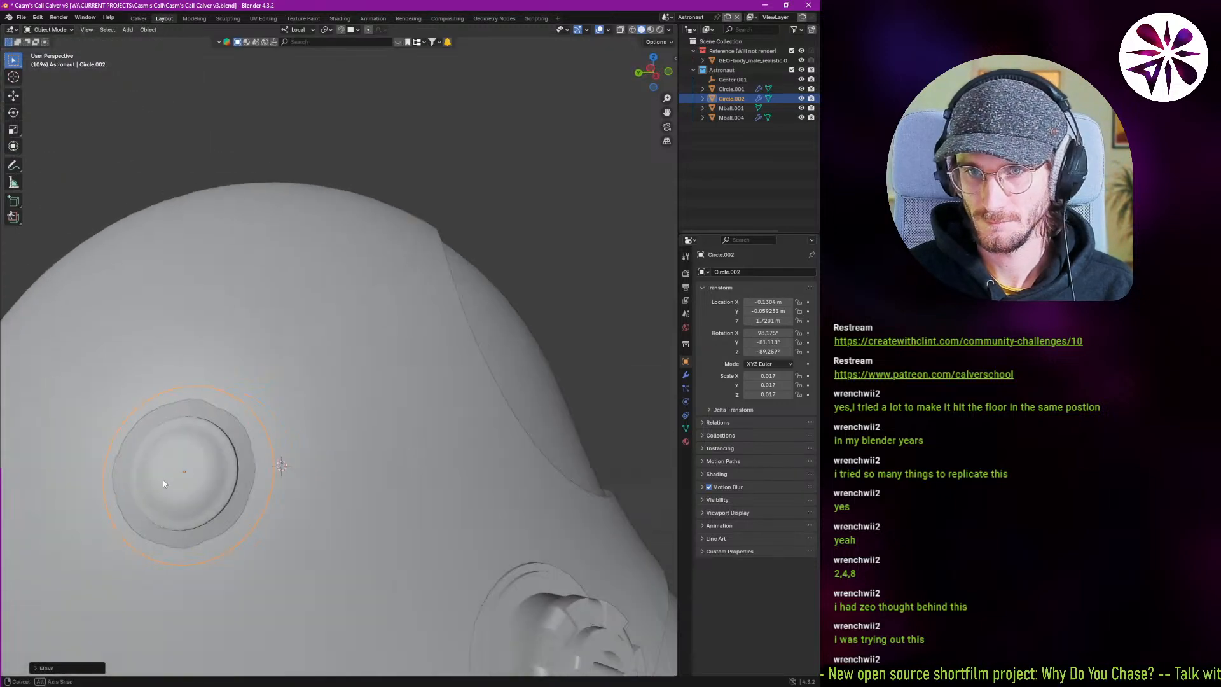
# Fine-tune the round part's position on the helmet surface, check it deselected, and select it again.
pyautogui.press('g')
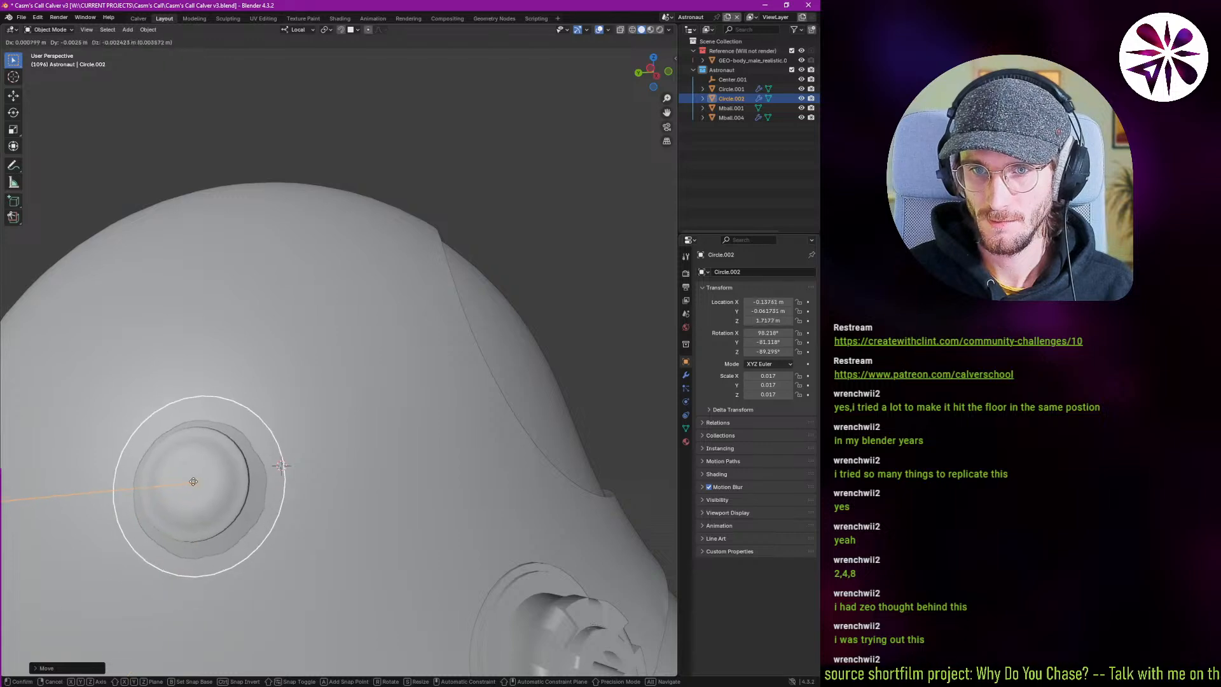
pyautogui.click(185, 474)
pyautogui.moveTo(185, 473); pyautogui.dragTo(300, 493, button='middle')
pyautogui.hotkey('alt', 'a')
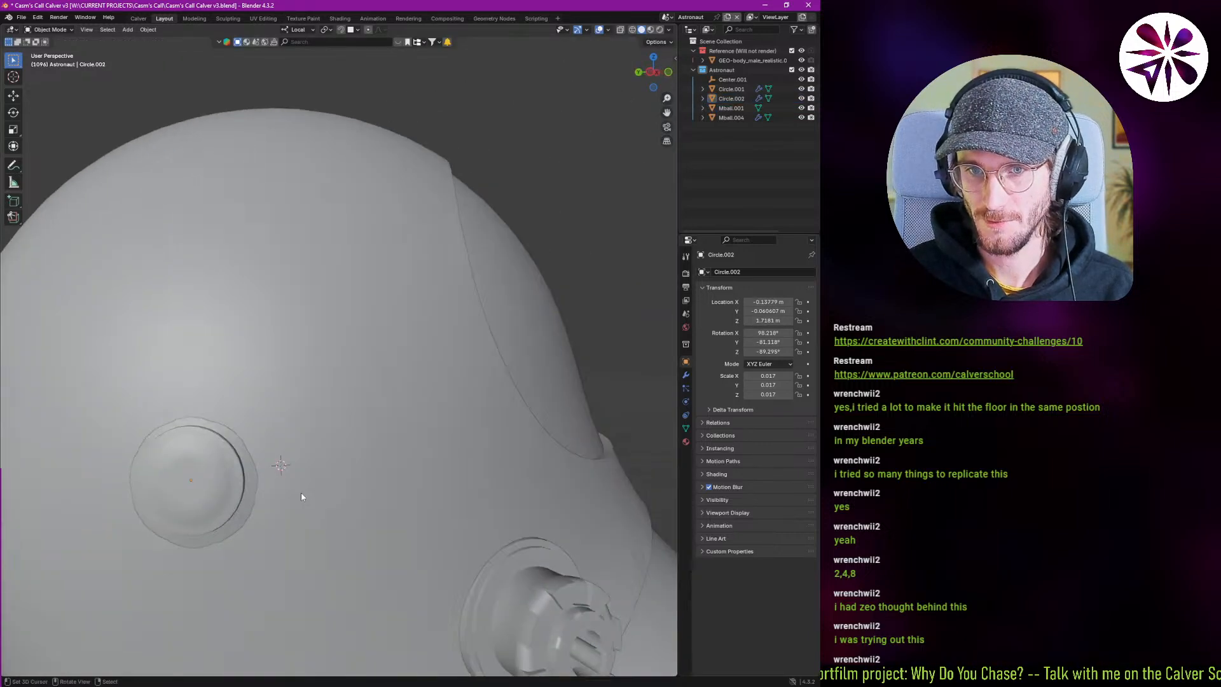
pyautogui.click(295, 492)
pyautogui.click(269, 486)
pyautogui.moveTo(509, 455); pyautogui.dragTo(465, 472, button='middle')
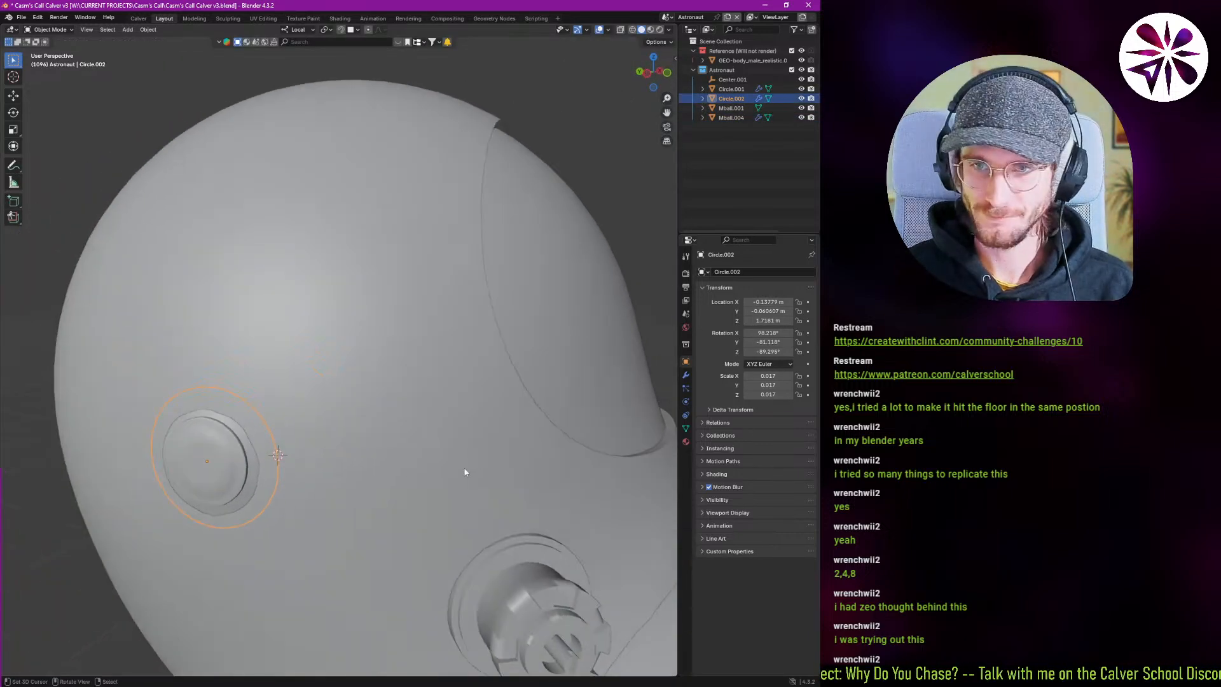
# Examine the round part on the helmet in Material Preview shading.
pyautogui.press('z')
pyautogui.click(383, 416)
pyautogui.moveTo(384, 416)
pyautogui.mouseDown(button='middle')
pyautogui.moveTo(322, 432)
pyautogui.moveTo(356, 452)
pyautogui.mouseUp(button='middle')
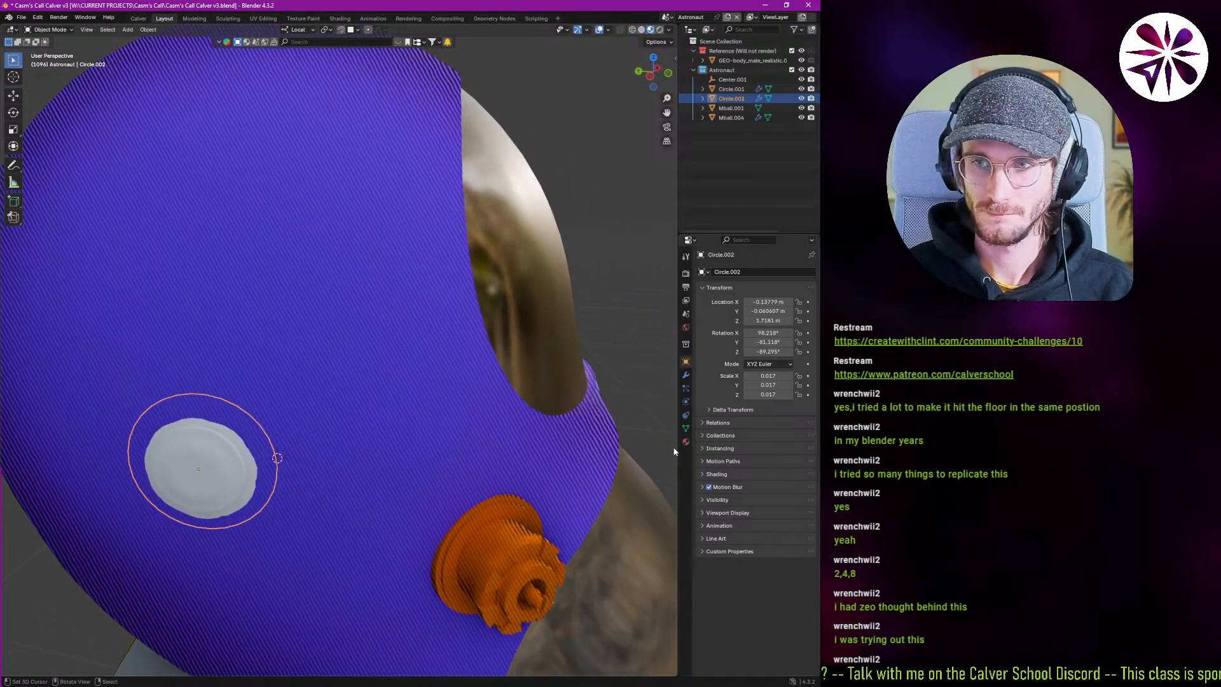
pyautogui.moveTo(324, 351); pyautogui.dragTo(206, 343, button='middle')
pyautogui.keyDown('shift'); pyautogui.moveTo(219, 344); pyautogui.dragTo(326, 396, button='middle'); pyautogui.keyUp('shift')
pyautogui.scroll(-2, 280, 375)
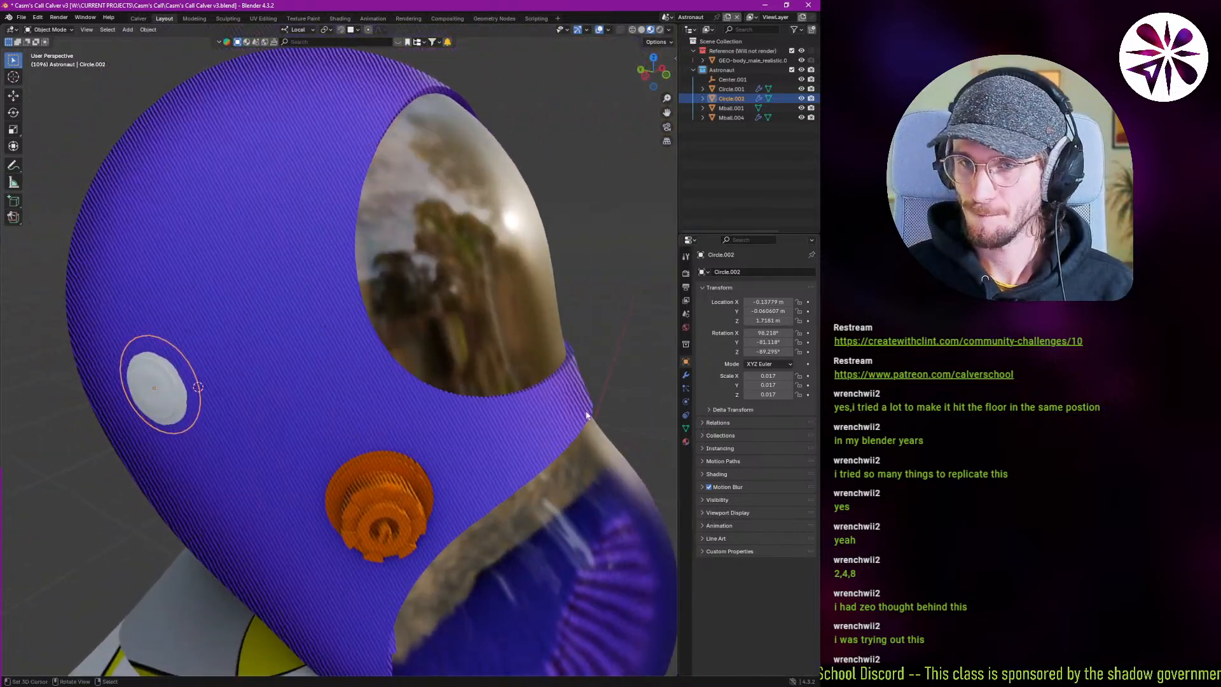
# Switch the viewport to Rendered shading and turn off Scene Lights and Scene World.
pyautogui.press('z')
pyautogui.click(411, 337)
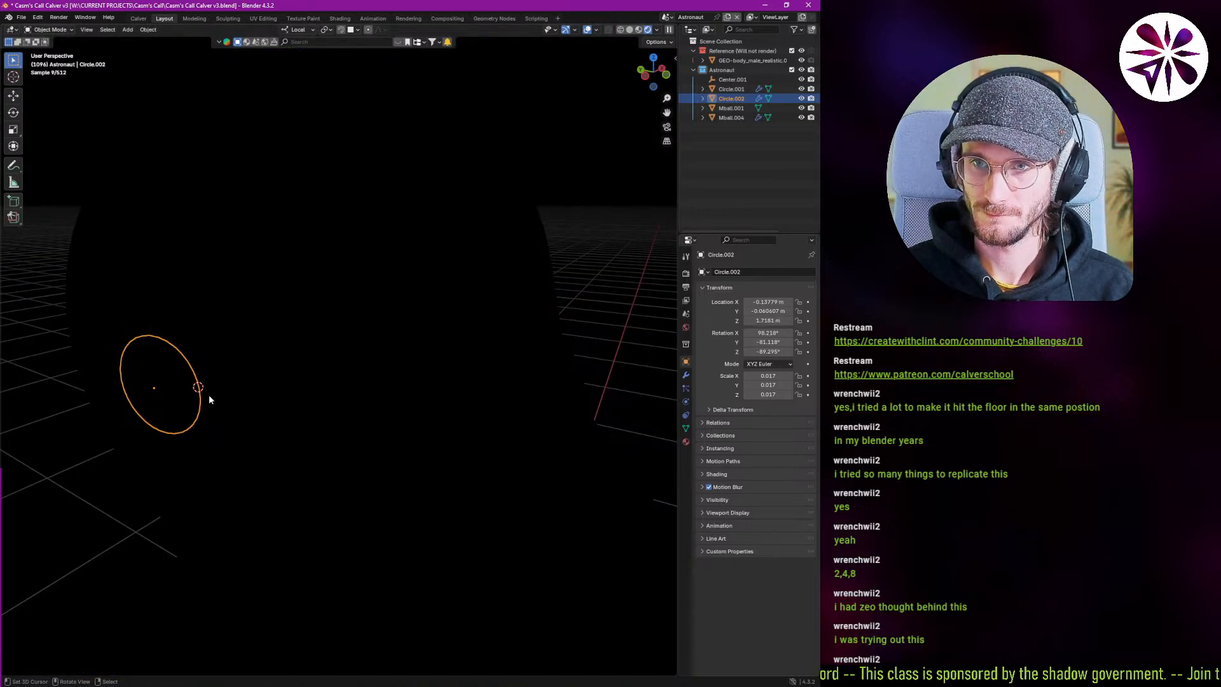
pyautogui.click(655, 30)
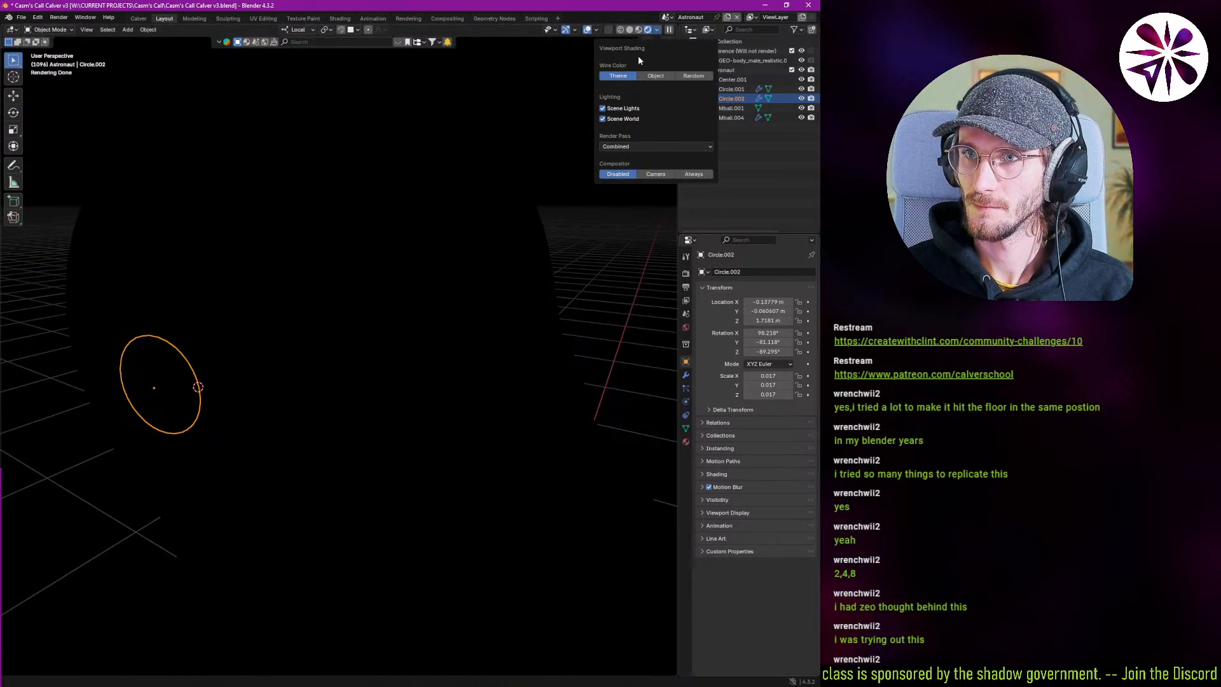
pyautogui.moveTo(621, 110); pyautogui.dragTo(619, 120)
pyautogui.scroll(4, 262, 356)
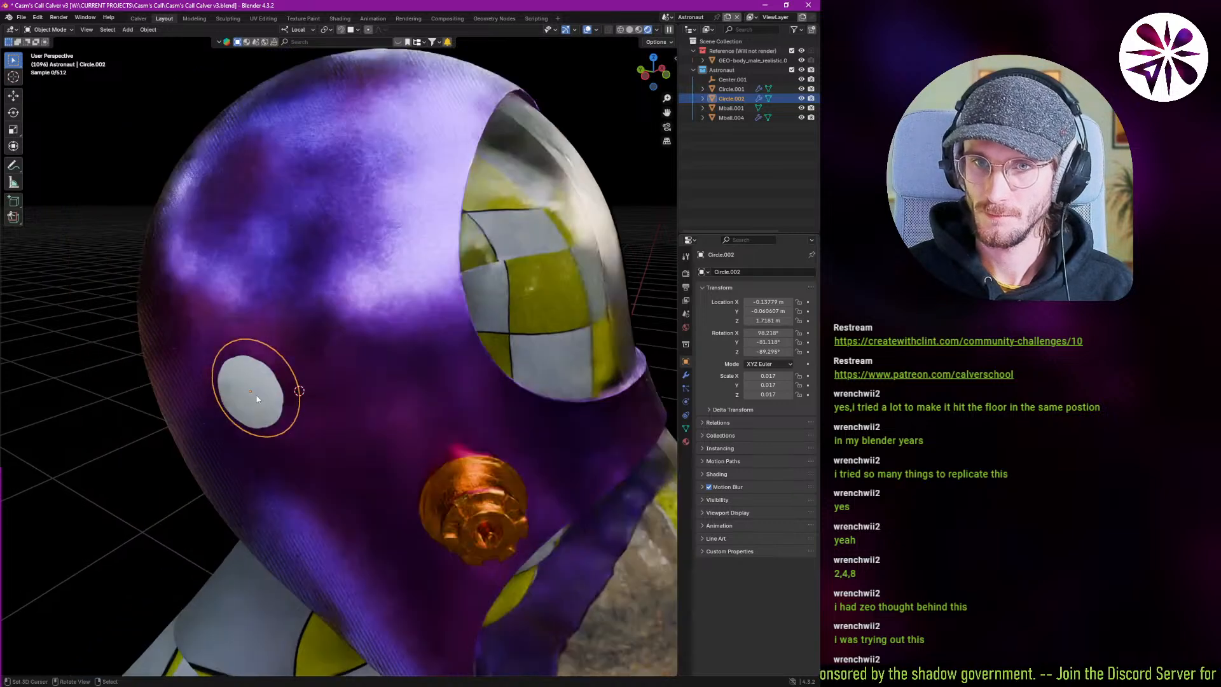
# Check the round part's material slot, then select the helmet shell and name its material Helmet Metal.
pyautogui.click(685, 441)
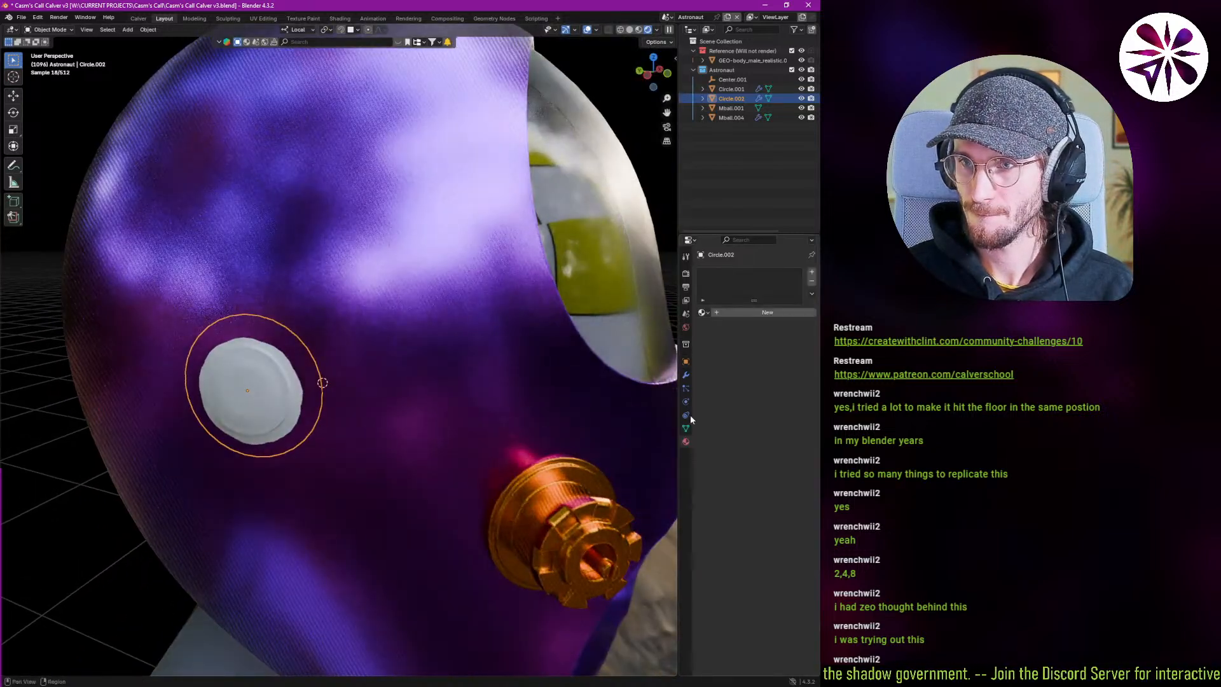
pyautogui.click(702, 312)
pyautogui.click(426, 313)
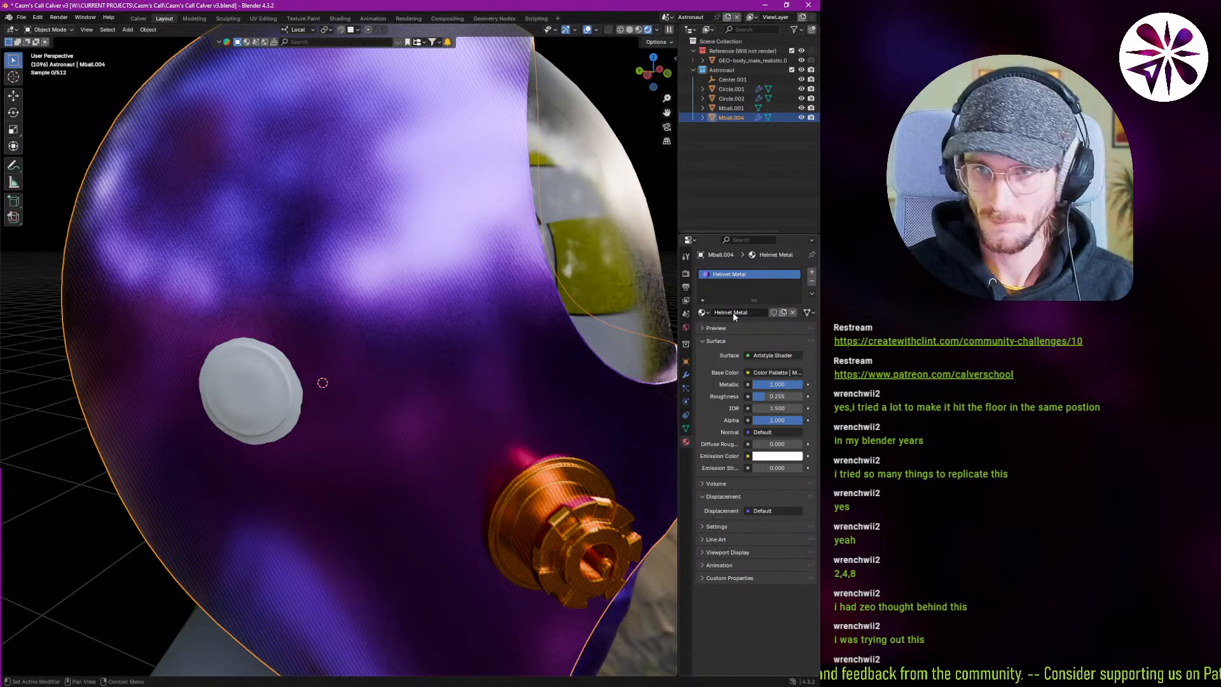
# Rename the orange valve's material Helmet Metal 2, then enter Helmet Metal as its name instead.
pyautogui.click(577, 500)
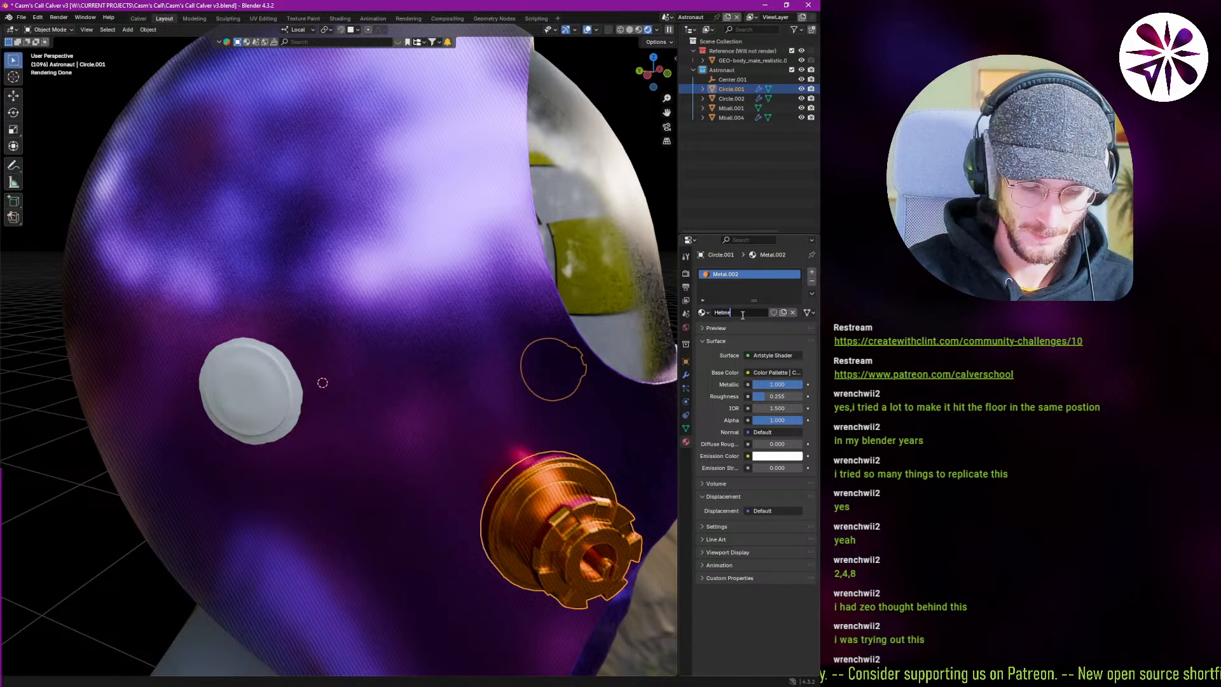
pyautogui.press('Return')
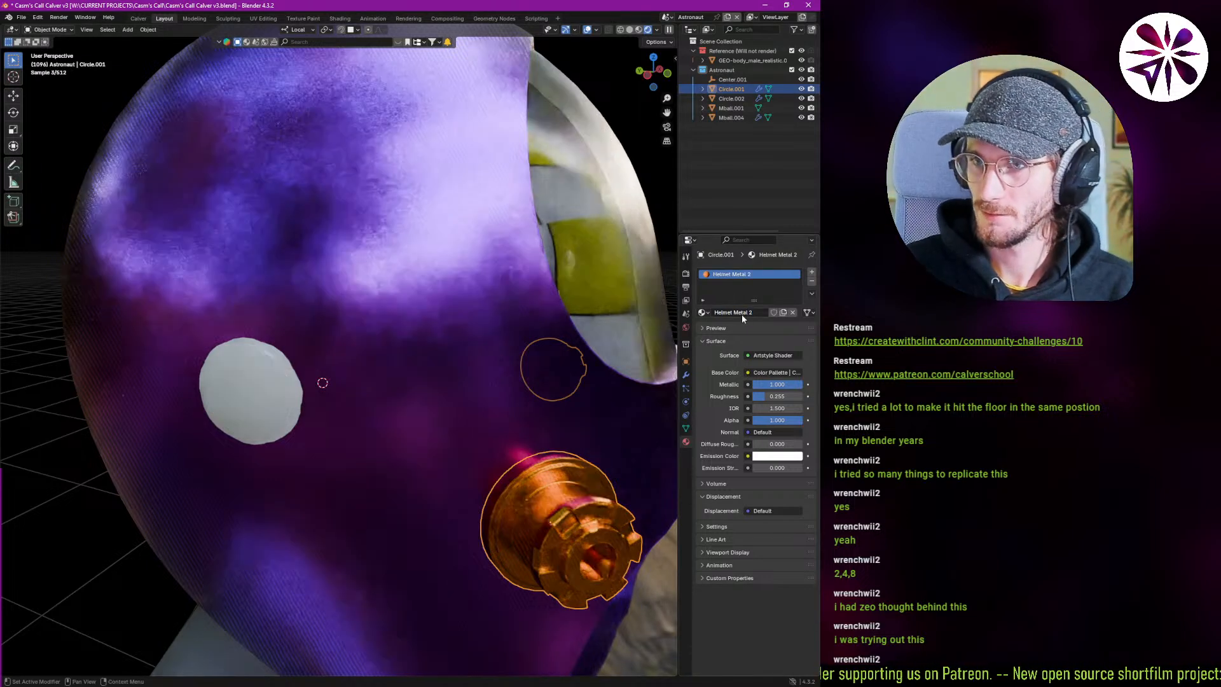
pyautogui.click(639, 481)
pyautogui.click(588, 509)
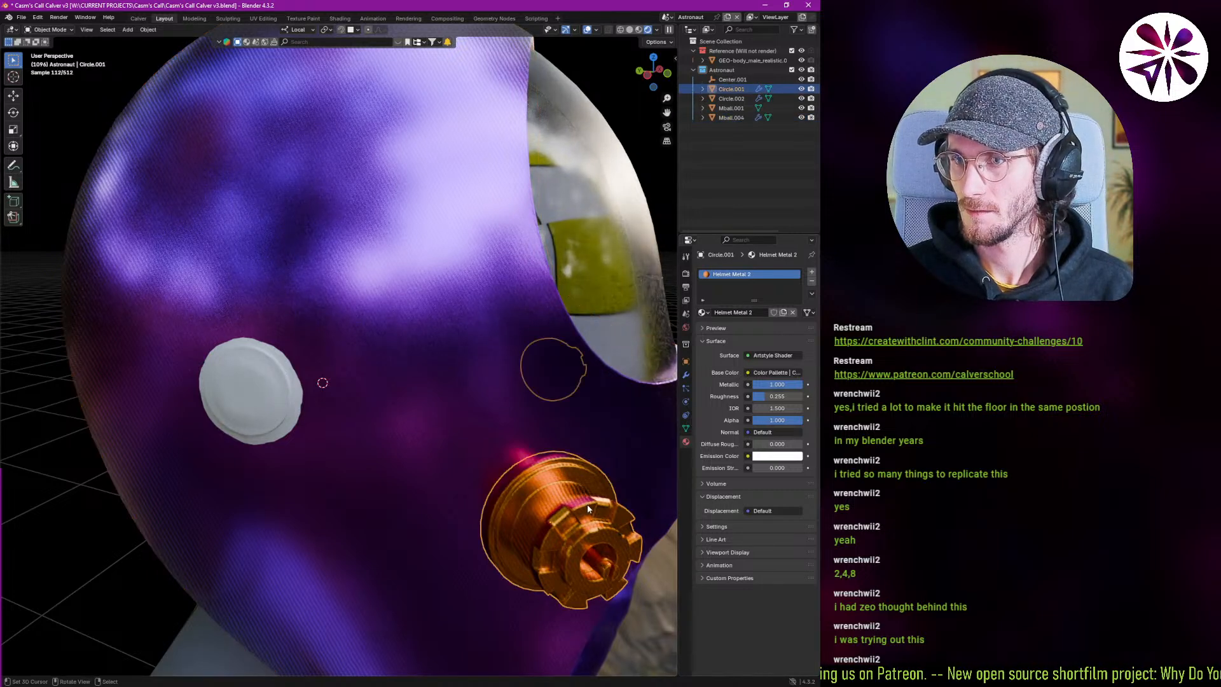
pyautogui.press('Return')
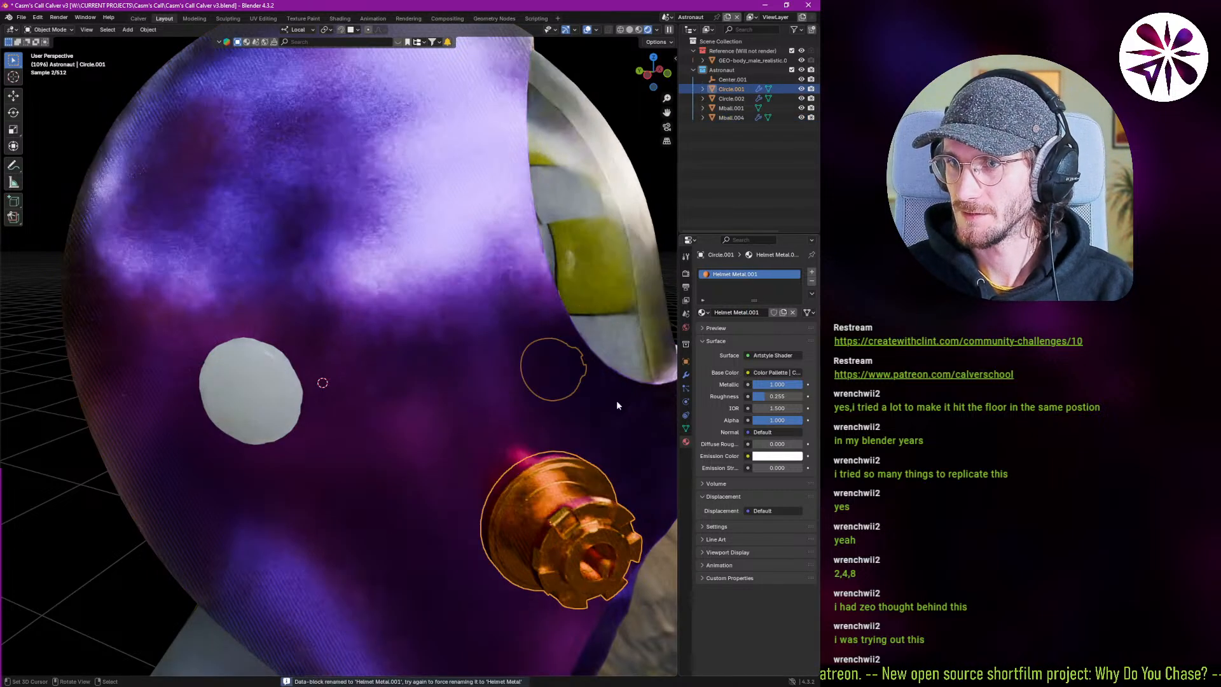
# Give the round part on the helmet's side the helmet shell's Helmet Metal material.
pyautogui.click(475, 379)
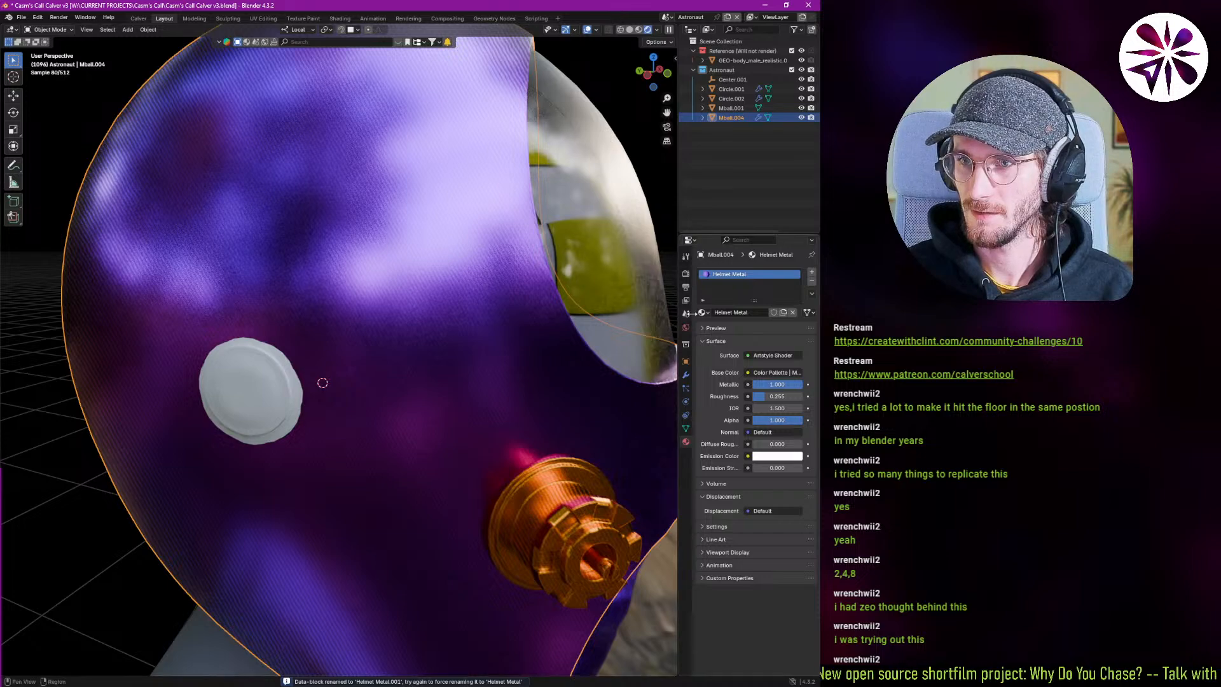
pyautogui.moveTo(262, 392); pyautogui.dragTo(264, 393)
pyautogui.moveTo(321, 399); pyautogui.dragTo(379, 361, button='middle')
pyautogui.click(264, 382)
pyautogui.hotkey('ctrl', 'a')
pyautogui.click(288, 404)
pyautogui.press('g')
pyautogui.click(285, 430)
pyautogui.click(290, 414)
pyautogui.moveTo(240, 393); pyautogui.dragTo(376, 307, button='middle')
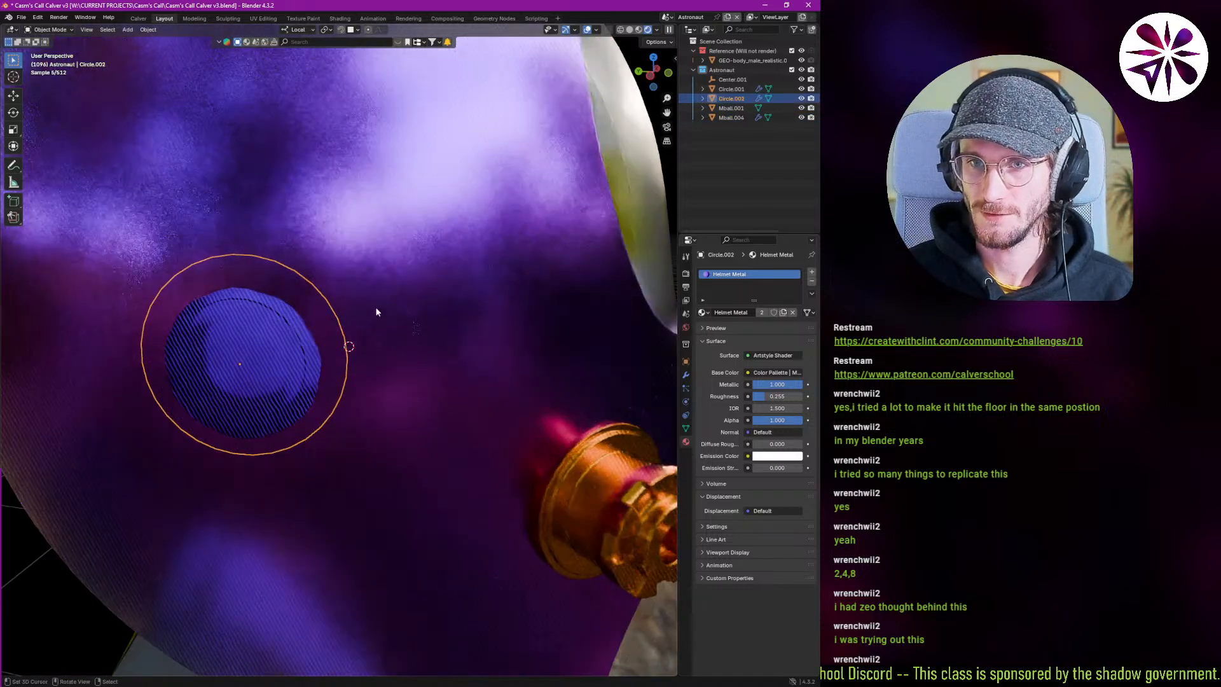
# Add a test cube beside the round part and scale it down to a block on the helmet's side.
pyautogui.hotkey('shift', 'a')
pyautogui.moveTo(373, 304)
pyautogui.click(415, 314)
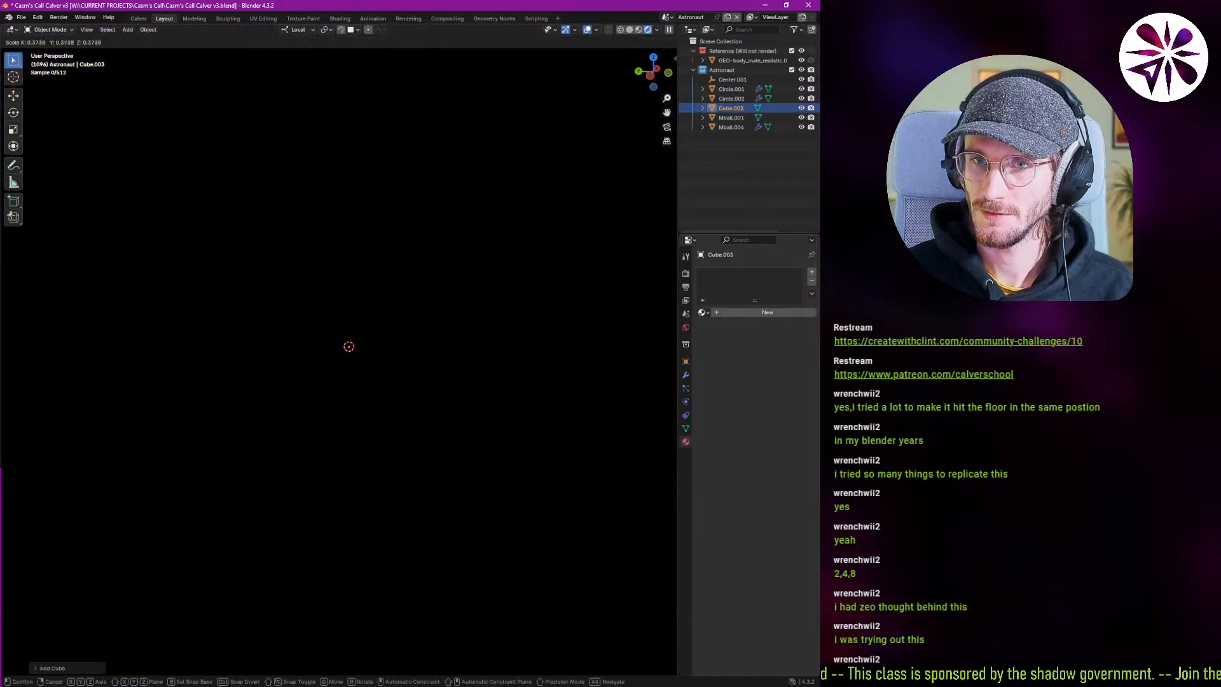
pyautogui.click(396, 366)
pyautogui.press('s')
pyautogui.click(375, 342)
pyautogui.scroll(-4, 375, 342)
pyautogui.press('s')
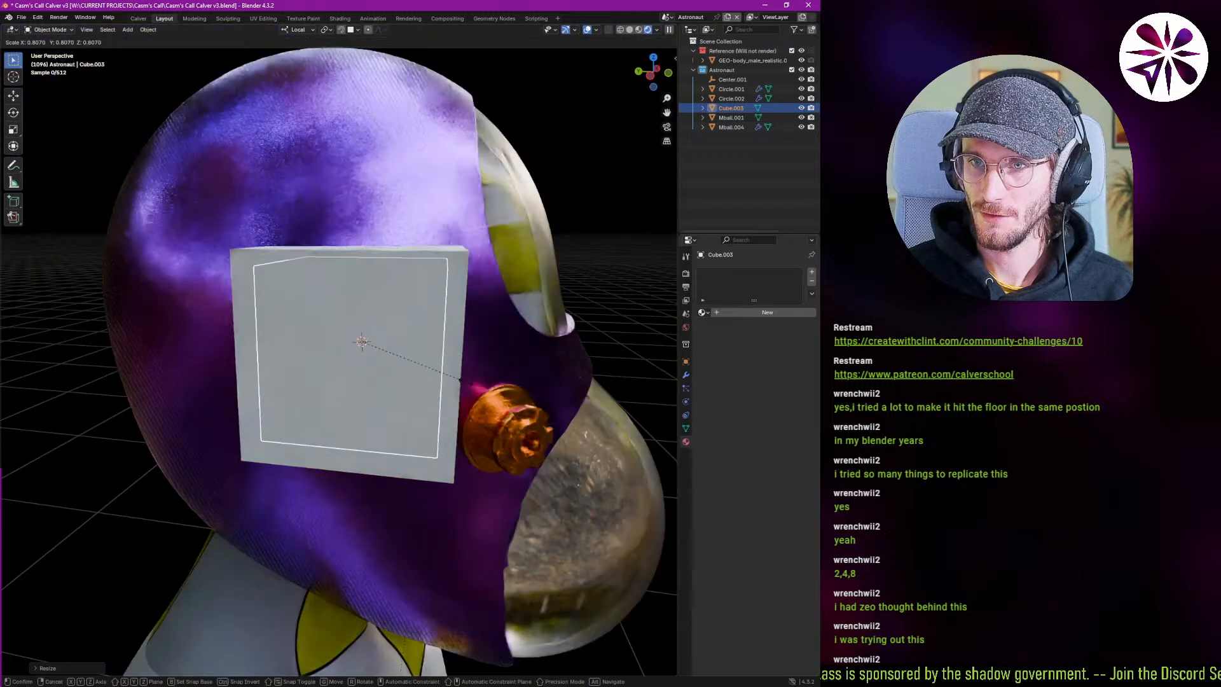
pyautogui.click(459, 380)
# Assign the existing Helmet Metal material to the test cube.
pyautogui.moveTo(458, 375); pyautogui.dragTo(383, 408, button='middle')
pyautogui.click(701, 313)
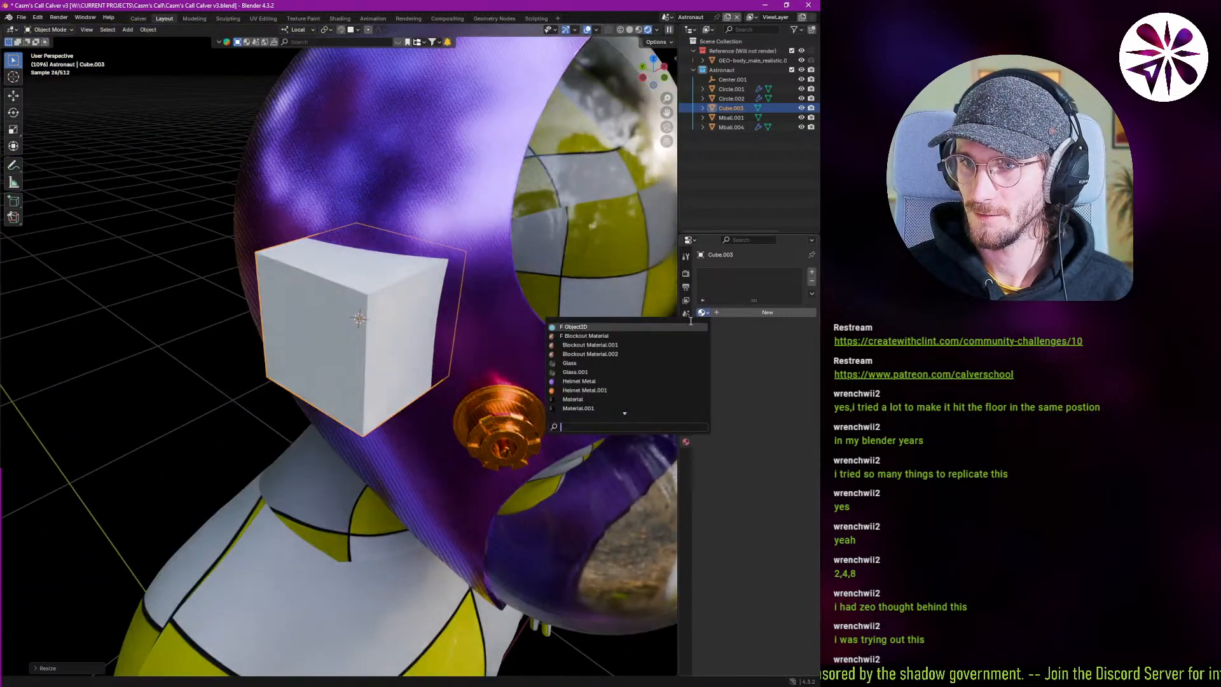
pyautogui.click(619, 380)
pyautogui.moveTo(588, 385); pyautogui.dragTo(489, 356, button='middle')
# Shrink the test cube, move it onto the helmet surface above the round part, and deselect it.
pyautogui.rightClick(384, 442)
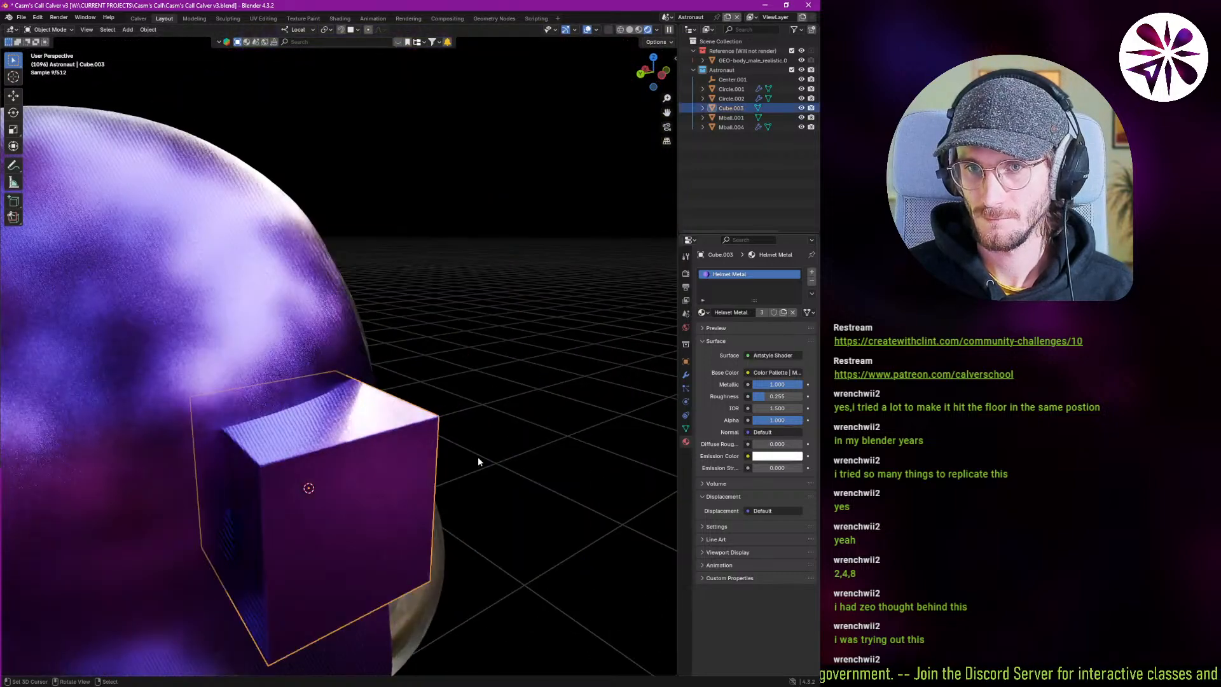
pyautogui.press('s')
pyautogui.click(368, 458)
pyautogui.moveTo(367, 457)
pyautogui.mouseDown(button='middle')
pyautogui.moveTo(257, 457)
pyautogui.moveTo(382, 467)
pyautogui.mouseUp(button='middle')
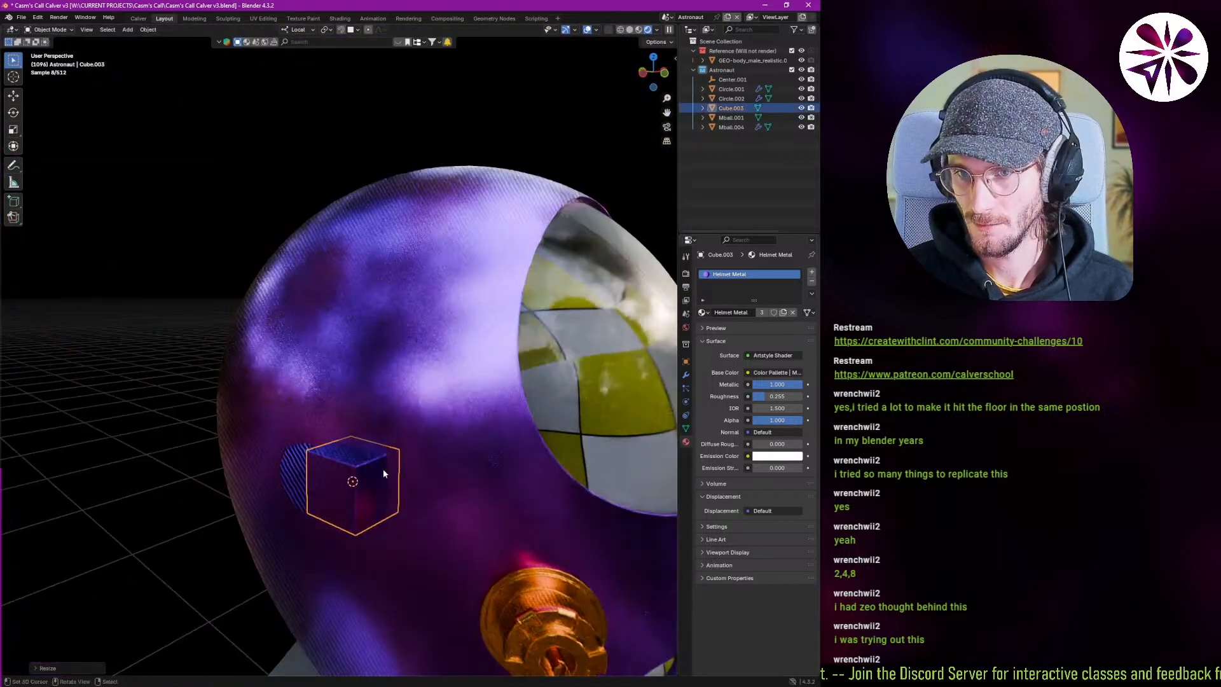
pyautogui.press('g')
pyautogui.click(387, 403)
pyautogui.hotkey('alt', 'a')
# Select the round part and check its shading against its Smooth by Angle modifier.
pyautogui.scroll(2, 387, 404)
pyautogui.moveTo(388, 402); pyautogui.dragTo(286, 490, button='middle')
pyautogui.rightClick(311, 490)
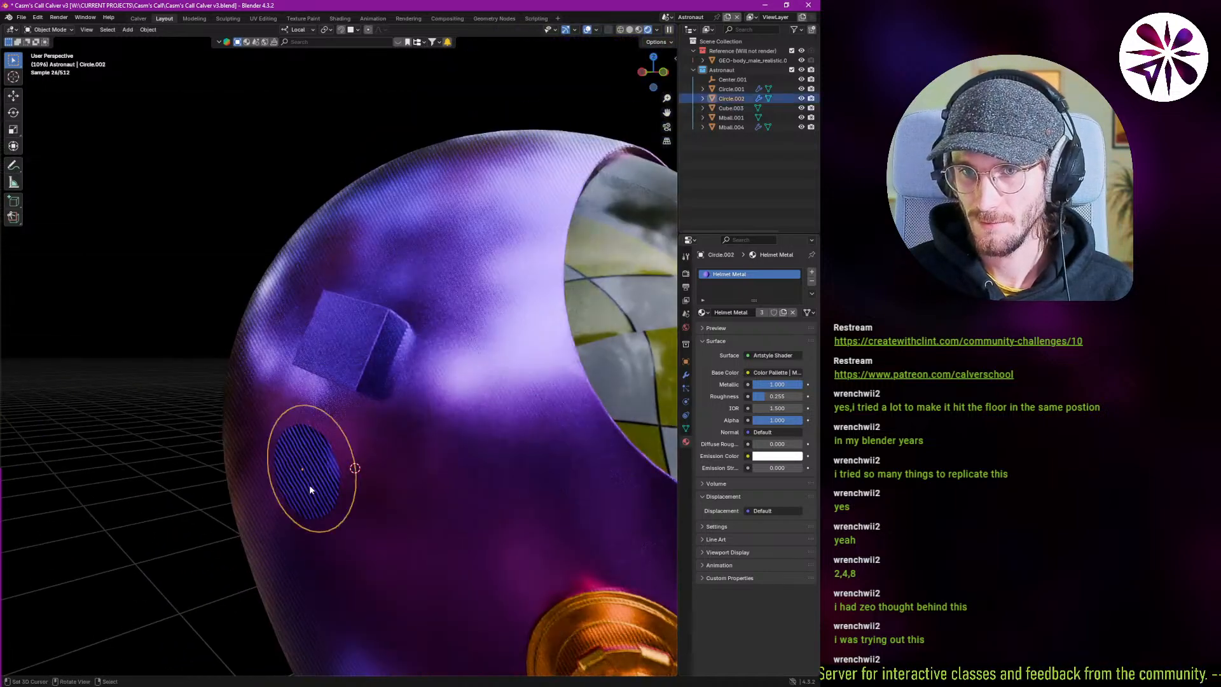
pyautogui.scroll(5, 302, 474)
pyautogui.click(686, 376)
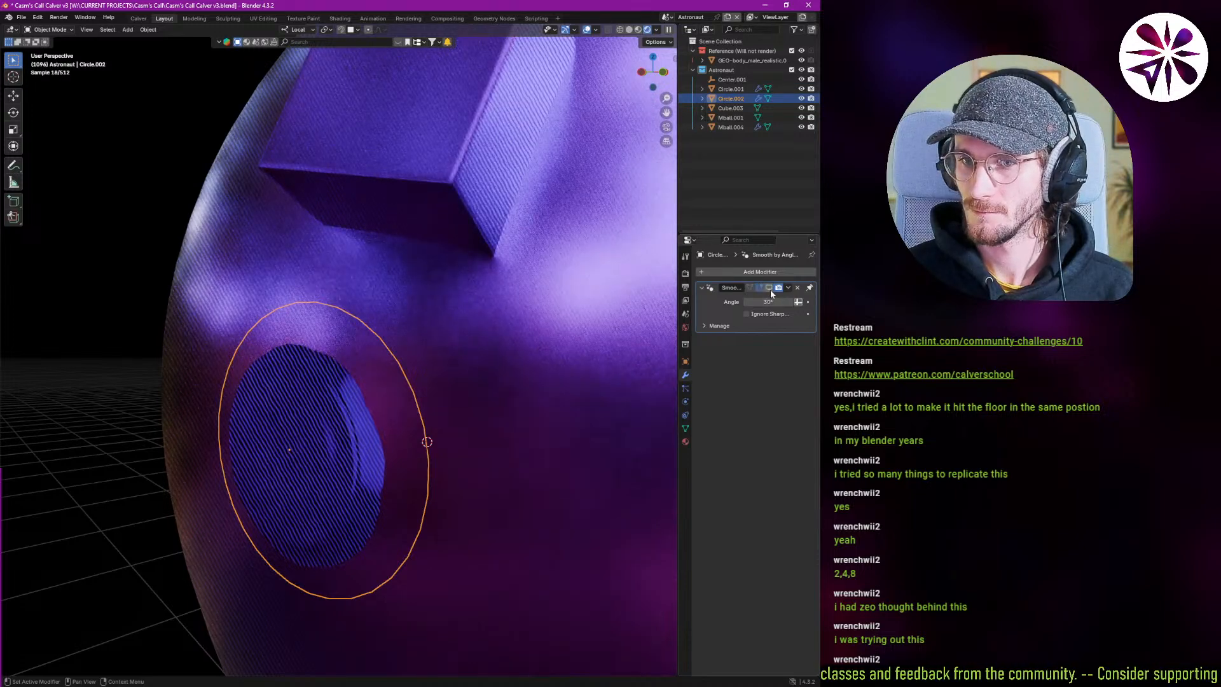
pyautogui.moveTo(512, 414); pyautogui.dragTo(432, 458, button='middle')
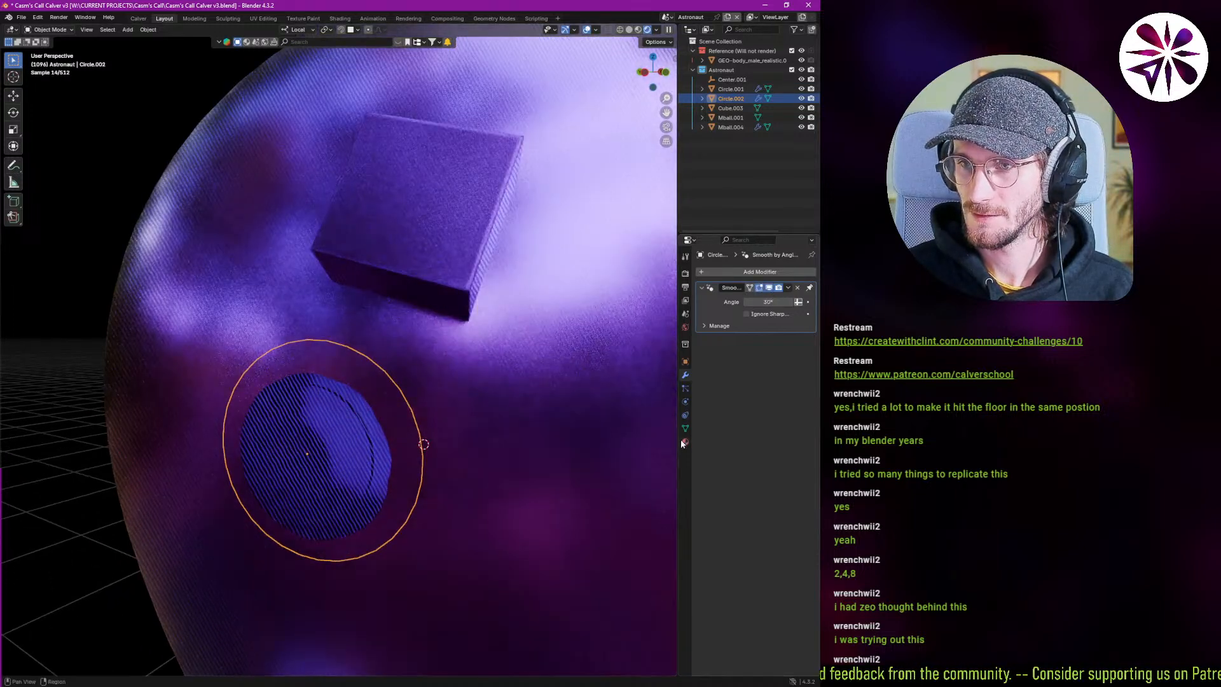
# Reopen the round part's material settings and compare its surface with the cube's from several angles.
pyautogui.click(684, 439)
pyautogui.click(540, 395)
pyautogui.click(327, 462)
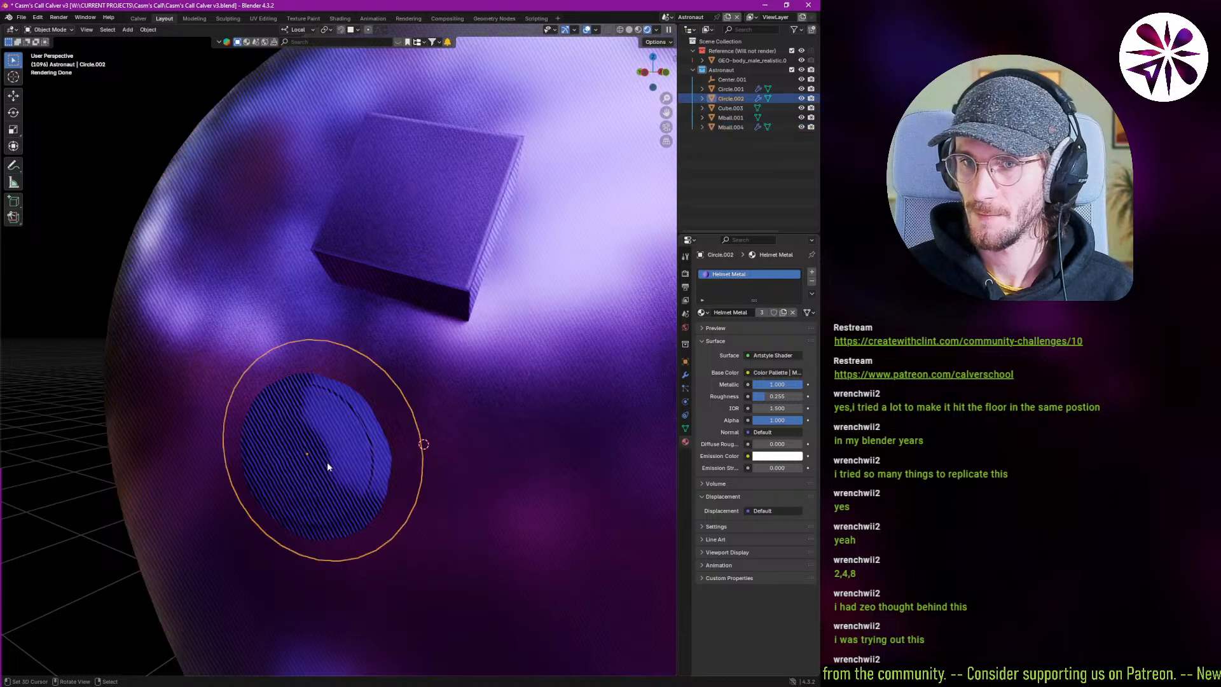
pyautogui.moveTo(327, 461); pyautogui.dragTo(493, 333, button='middle')
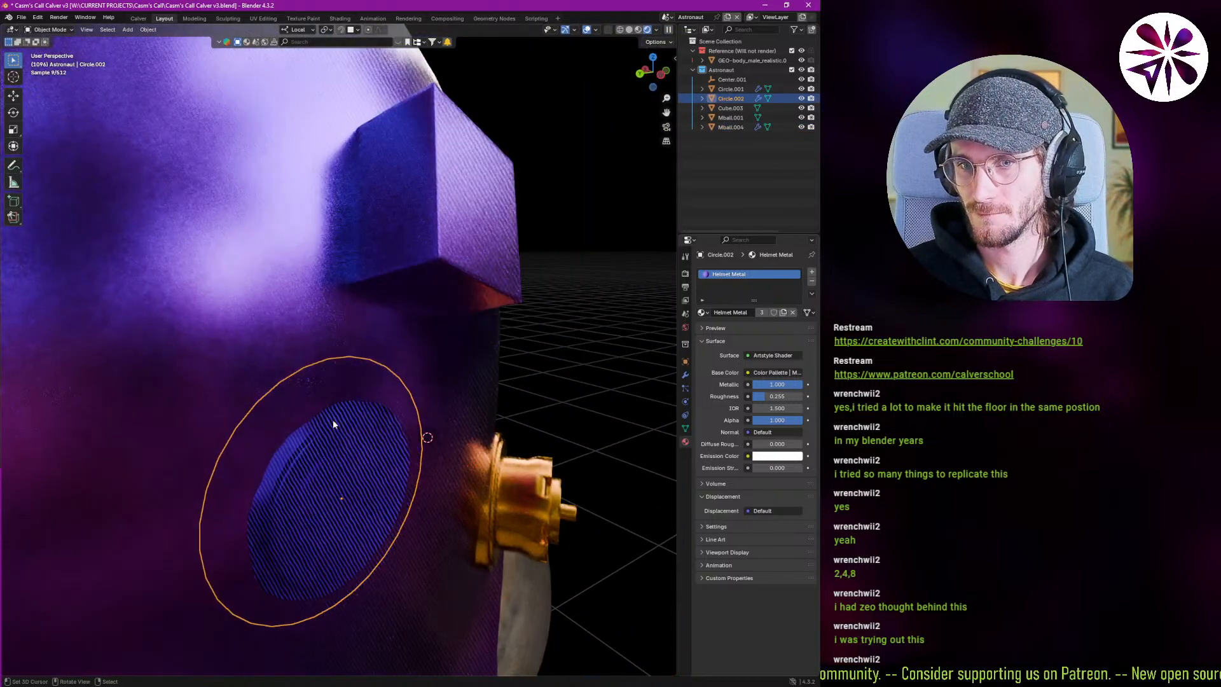
pyautogui.moveTo(391, 452)
pyautogui.mouseDown(button='middle')
pyautogui.moveTo(458, 414)
pyautogui.moveTo(394, 419)
pyautogui.moveTo(365, 405)
pyautogui.moveTo(440, 407)
pyautogui.moveTo(430, 440)
pyautogui.moveTo(418, 438)
pyautogui.moveTo(447, 373)
pyautogui.moveTo(449, 396)
pyautogui.moveTo(422, 403)
pyautogui.moveTo(335, 417)
pyautogui.moveTo(297, 413)
pyautogui.moveTo(296, 392)
pyautogui.moveTo(297, 403)
pyautogui.mouseUp(button='middle')
pyautogui.scroll(-2, 440, 407)
# Examine the round part in Material Preview, check its modifier's Manage section, and return to Rendered shading.
pyautogui.press('z')
pyautogui.scroll(5, 296, 411)
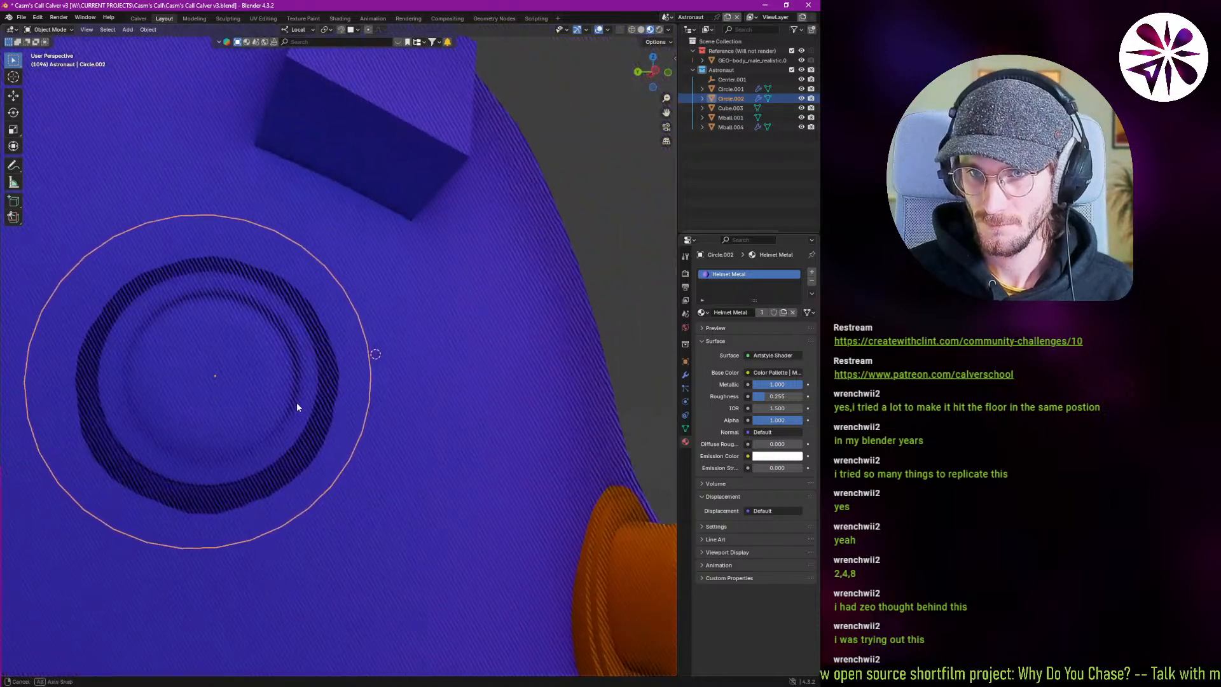
pyautogui.click(685, 376)
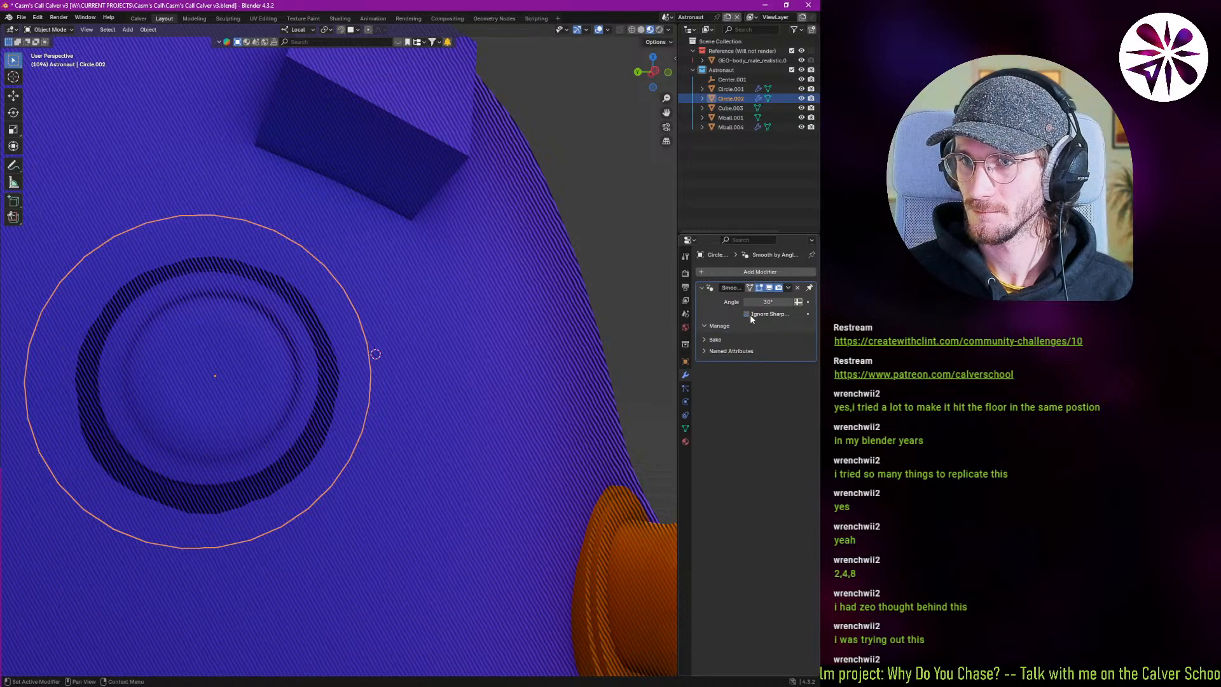
pyautogui.click(722, 323)
pyautogui.moveTo(319, 395); pyautogui.dragTo(323, 450, button='middle')
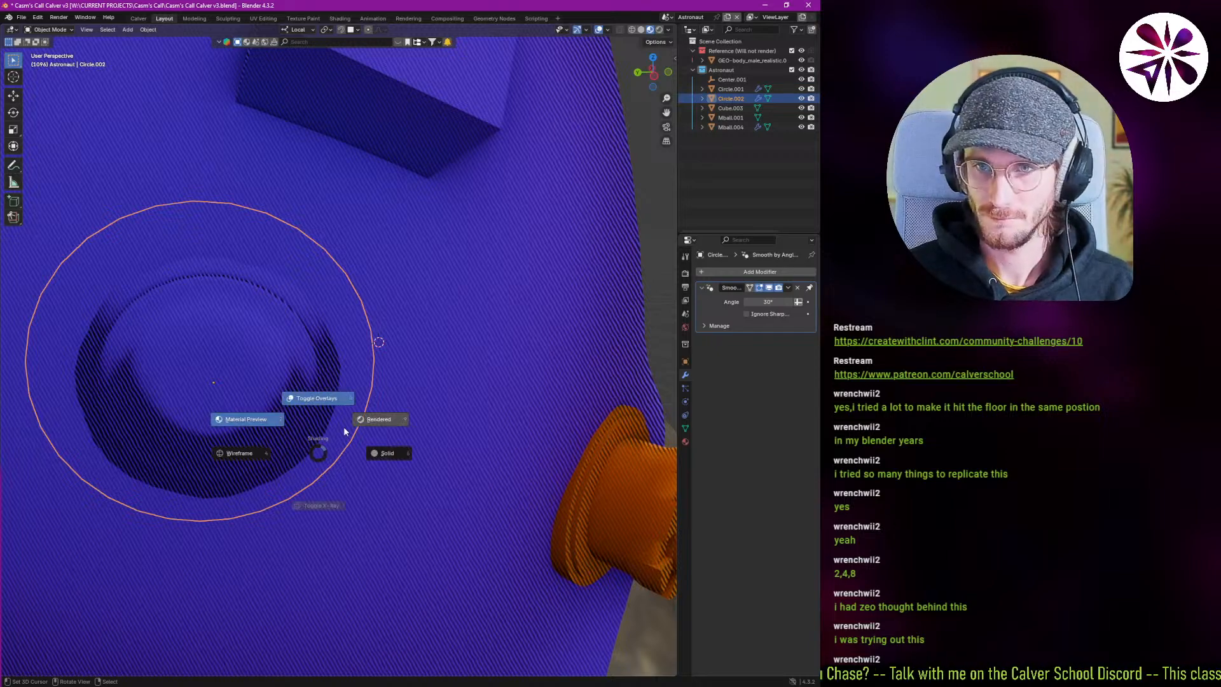
pyautogui.click(367, 417)
pyautogui.scroll(-5, 368, 415)
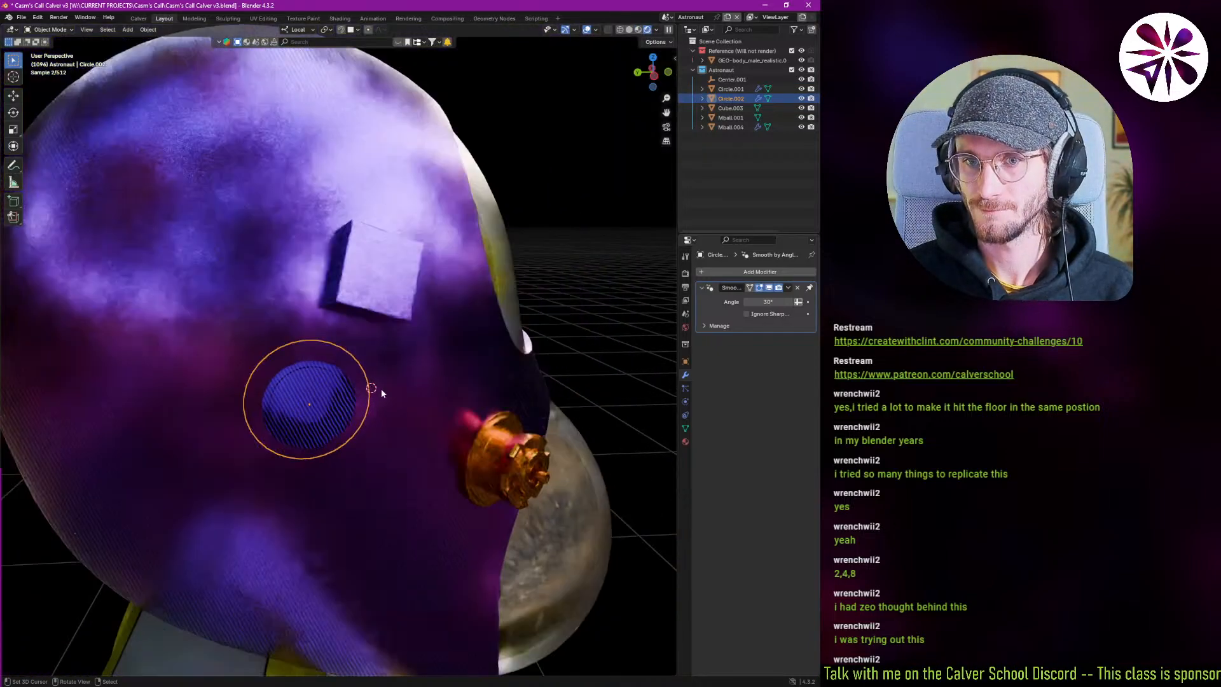
# Add a UV sphere beside the round part and scale it down to less than the helmet's size.
pyautogui.moveTo(379, 338); pyautogui.dragTo(298, 346, button='middle')
pyautogui.hotkey('shift', 'a')
pyautogui.moveTo(367, 368)
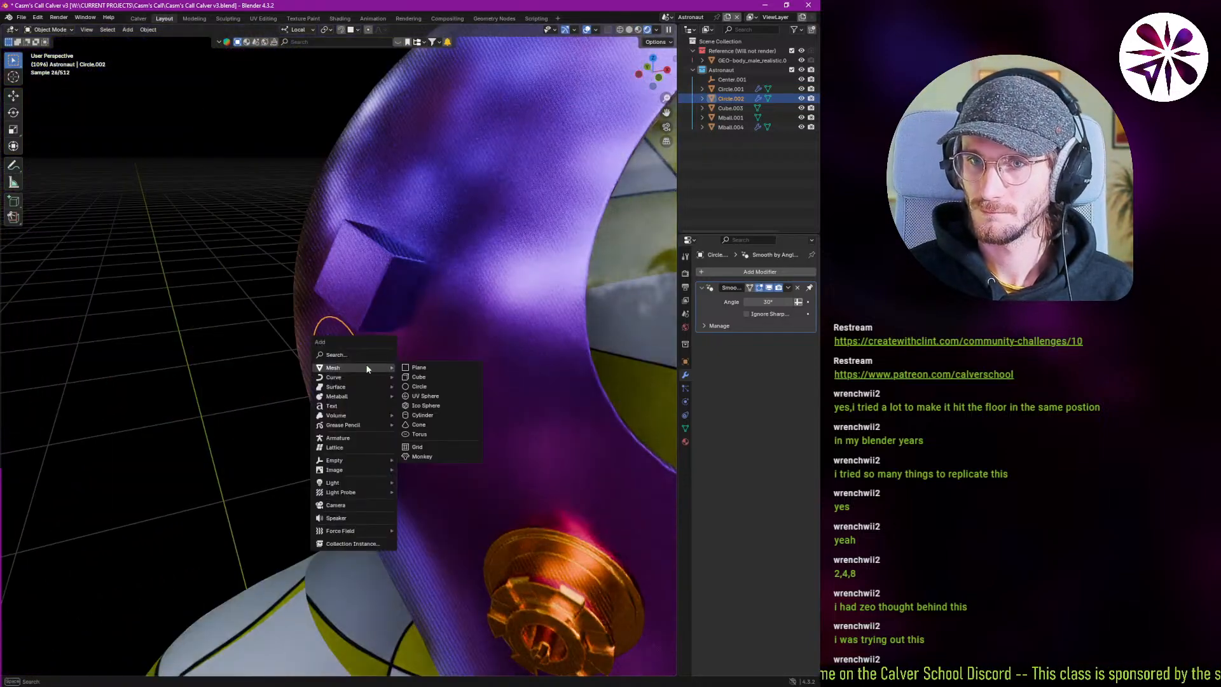
pyautogui.click(425, 396)
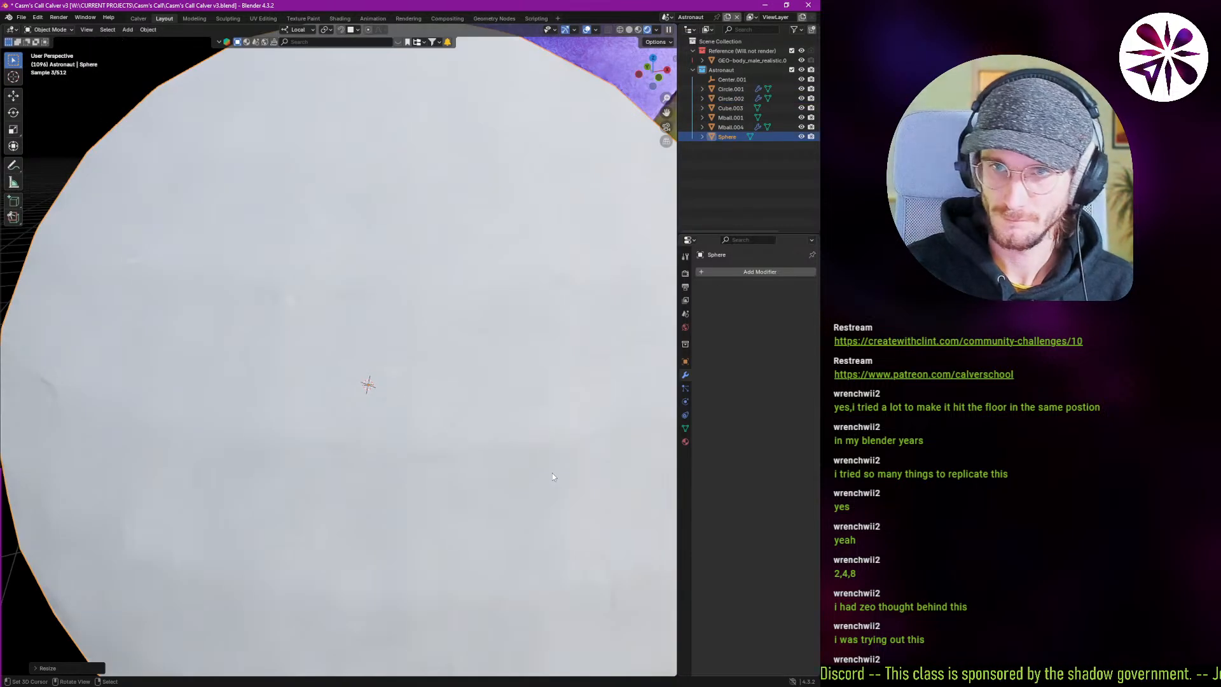
pyautogui.press('s')
pyautogui.click(427, 439)
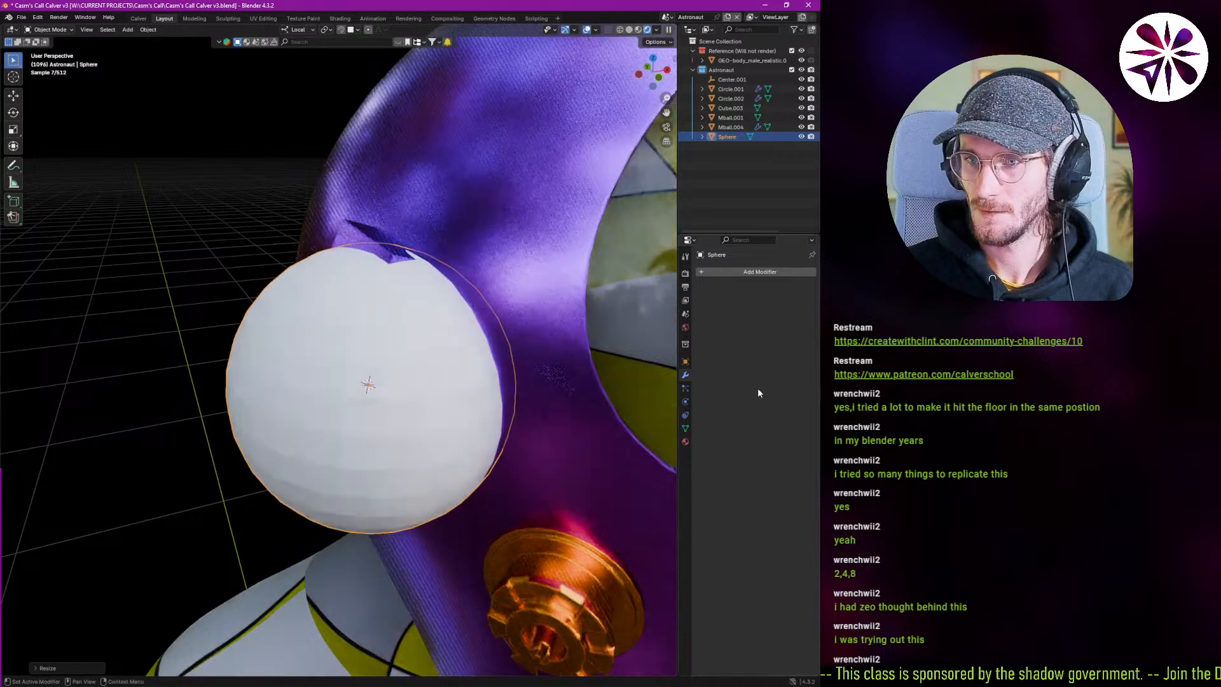
# Assign Helmet Metal to the sphere and move it up the helmet, adjusting it along its X axis.
pyautogui.click(701, 313)
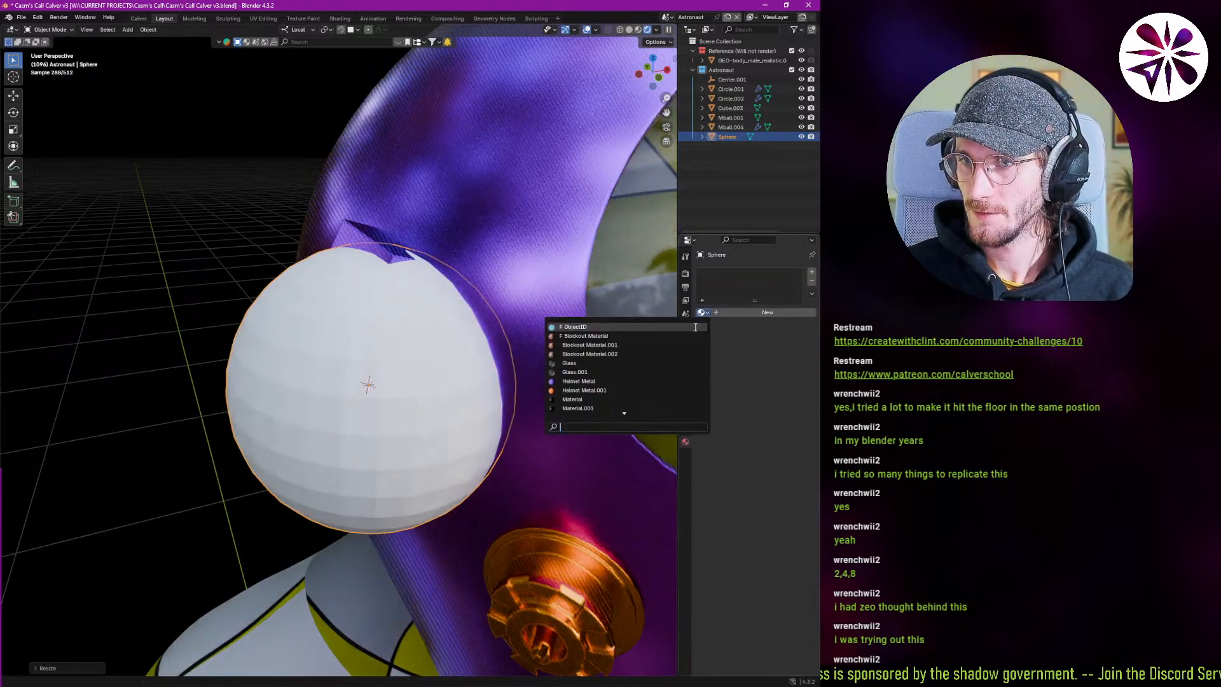
pyautogui.click(666, 385)
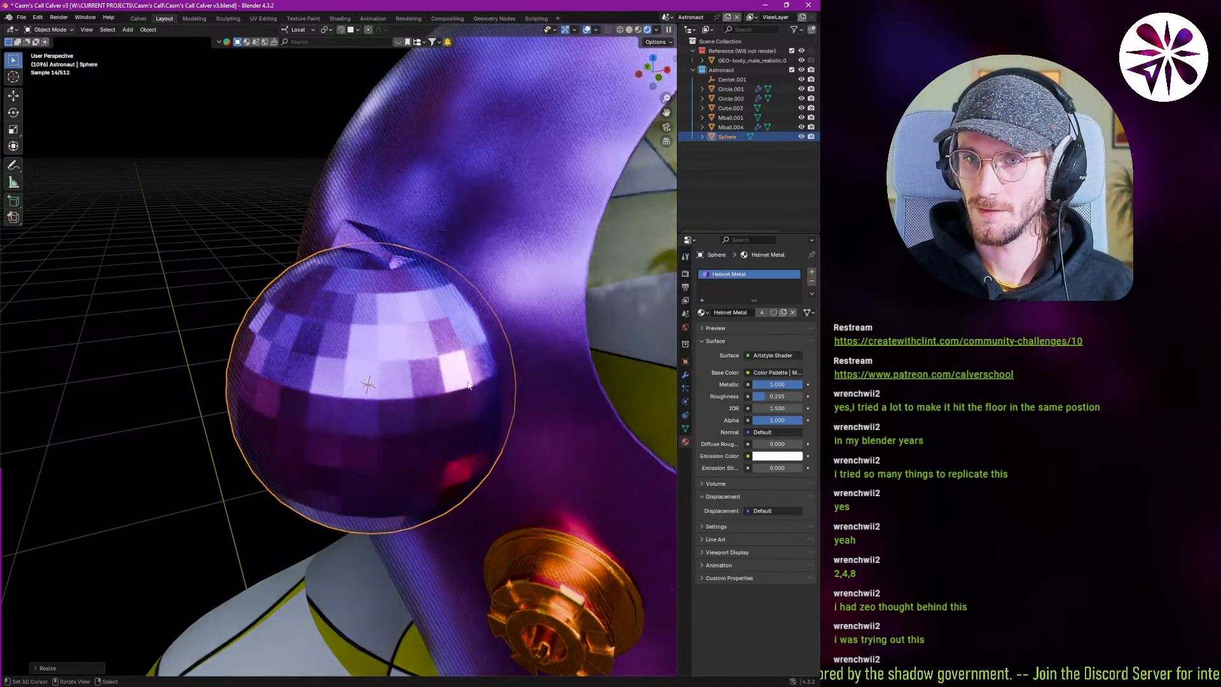
pyautogui.press('g')
pyautogui.click(446, 187)
pyautogui.scroll(-2, 447, 185)
pyautogui.keyDown('shift'); pyautogui.moveTo(447, 185); pyautogui.dragTo(463, 391, button='middle'); pyautogui.keyUp('shift')
pyautogui.press('g')
pyautogui.press('x')
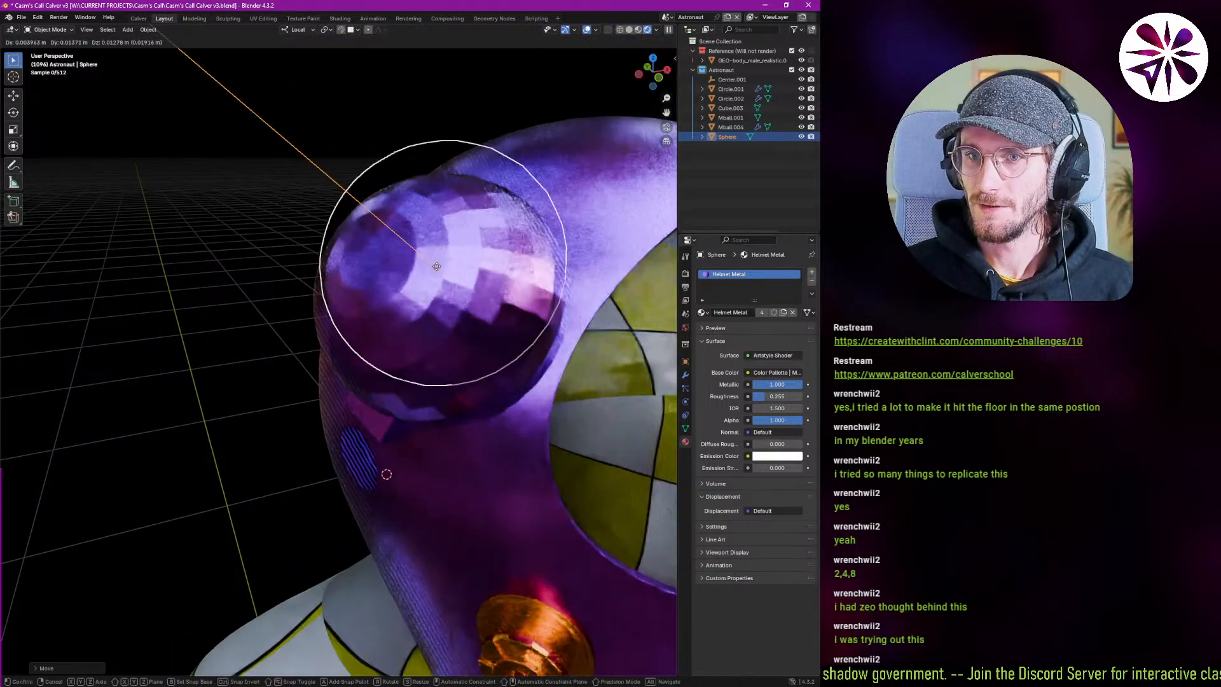
pyautogui.click(467, 363)
# Scale the sphere down to about the round part's size and place it beside that part on the helmet.
pyautogui.press('s')
pyautogui.click(467, 308)
pyautogui.moveTo(410, 437); pyautogui.dragTo(518, 401, button='middle')
pyautogui.press('g')
pyautogui.click(273, 492)
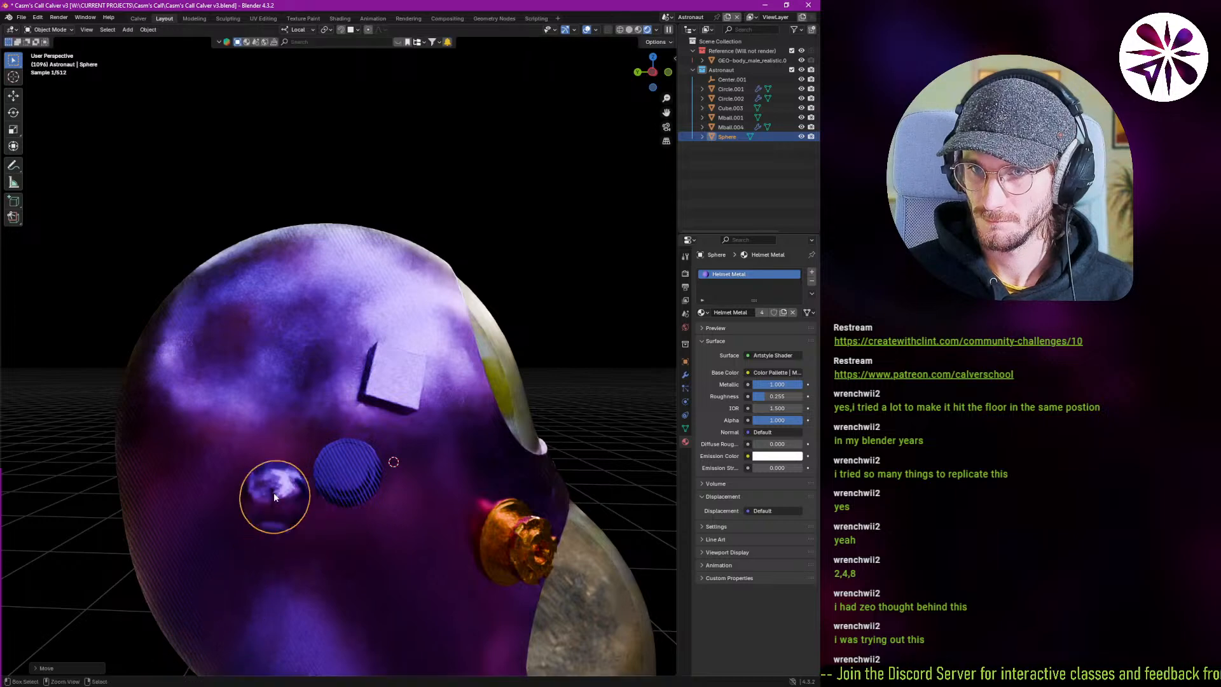
# Compare the sphere's and round part's surfaces up close, selecting the round part.
pyautogui.scroll(5, 275, 490)
pyautogui.moveTo(307, 497); pyautogui.dragTo(384, 438, button='middle')
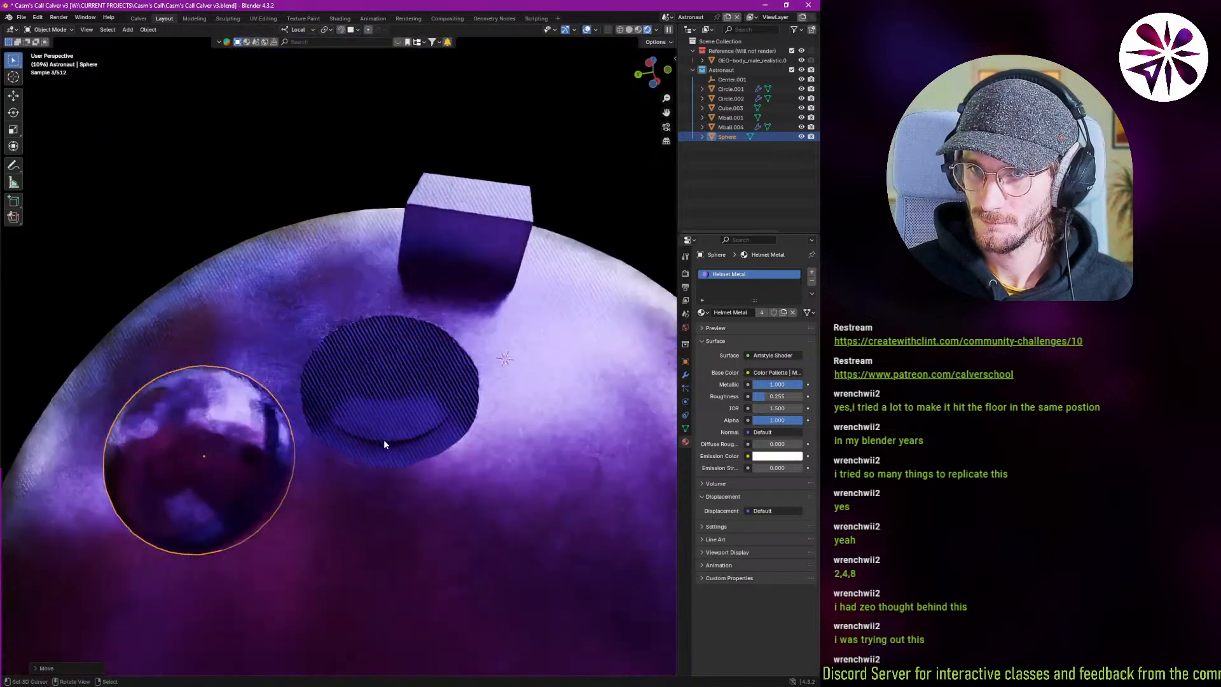
pyautogui.click(384, 438)
pyautogui.moveTo(412, 399); pyautogui.dragTo(636, 405, button='middle')
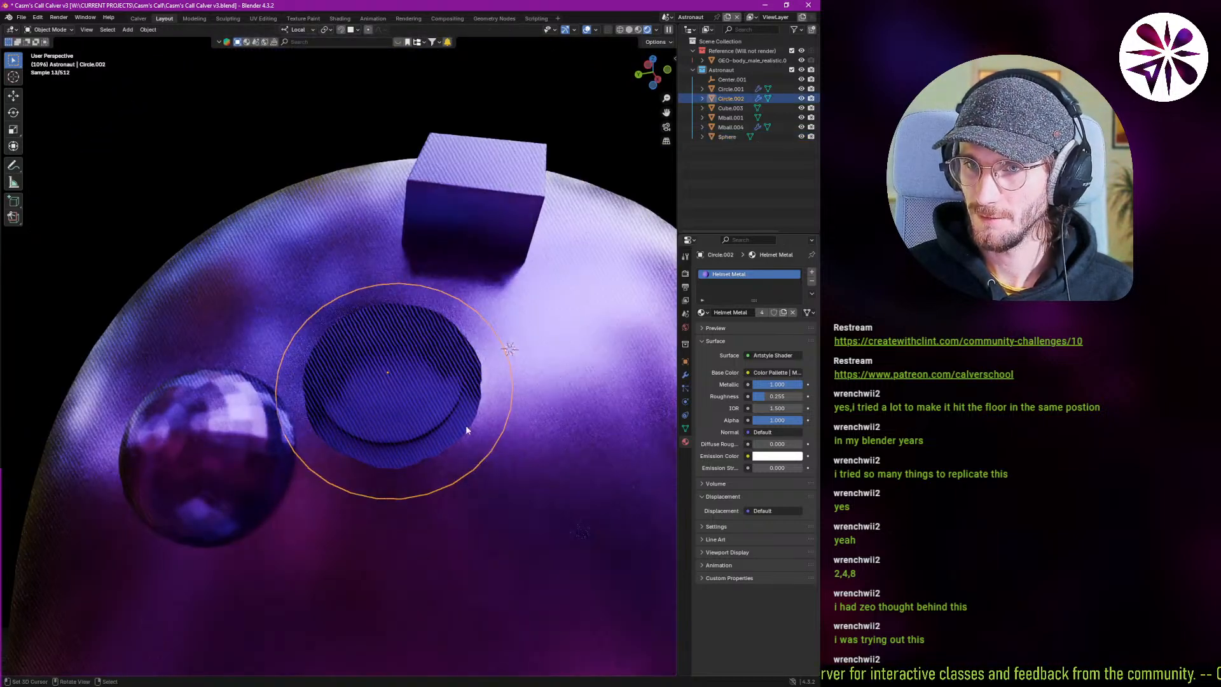
pyautogui.moveTo(466, 430)
pyautogui.mouseDown(button='middle')
pyautogui.moveTo(432, 342)
pyautogui.moveTo(466, 399)
pyautogui.moveTo(535, 406)
pyautogui.moveTo(455, 416)
pyautogui.mouseUp(button='middle')
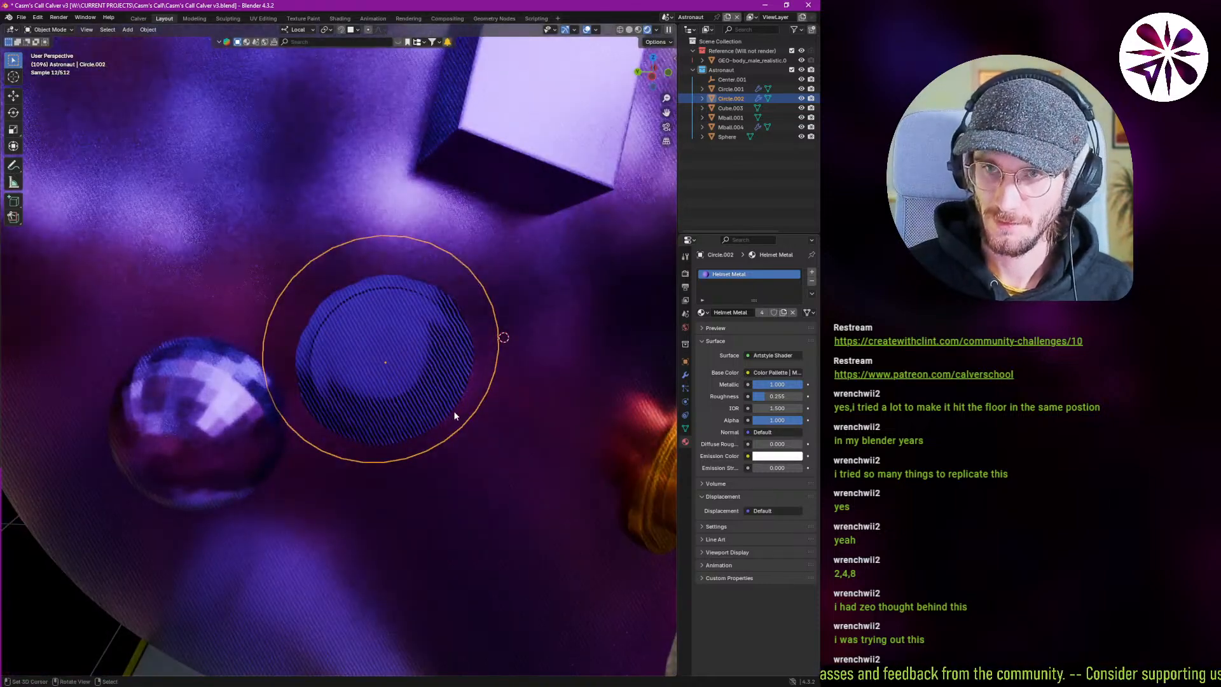
# Isolate the round part, extrude its back along Z to deepen the rim, and return to the full scene.
pyautogui.press('KP_Divide')
pyautogui.press('Tab')
pyautogui.moveTo(428, 400); pyautogui.dragTo(407, 424, button='middle')
pyautogui.press('e')
pyautogui.press('z')
pyautogui.click(303, 440)
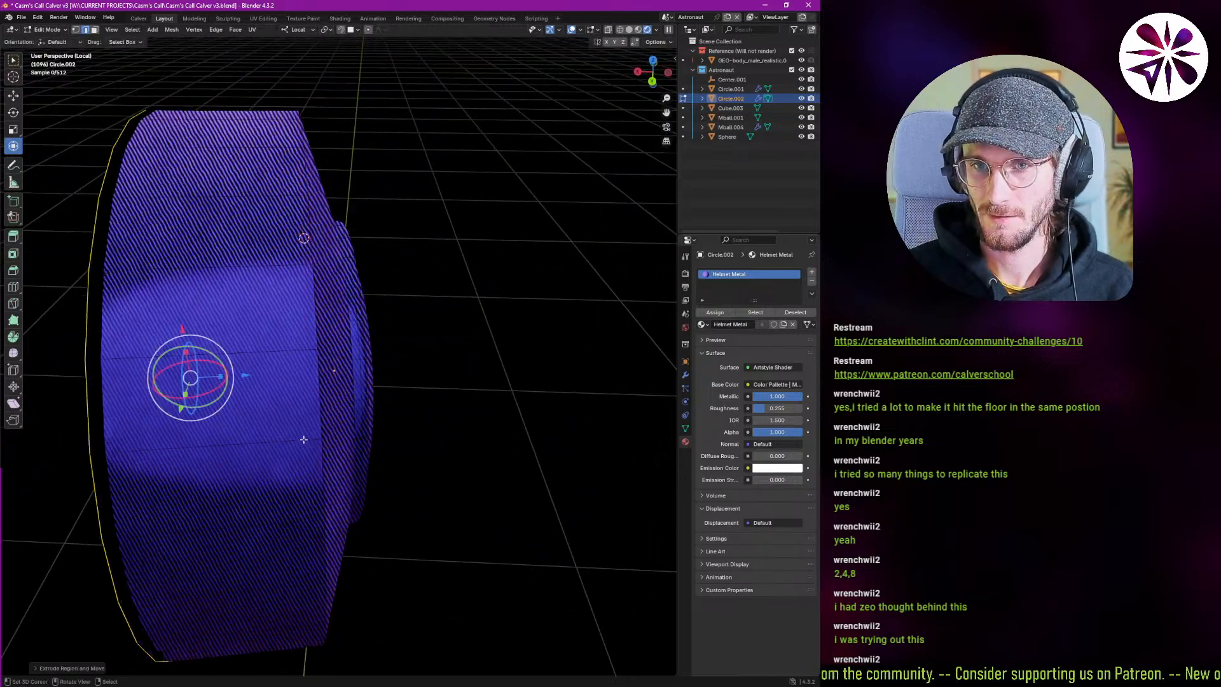
pyautogui.moveTo(304, 439)
pyautogui.mouseDown(button='middle')
pyautogui.moveTo(312, 372)
pyautogui.moveTo(390, 387)
pyautogui.moveTo(261, 394)
pyautogui.moveTo(356, 417)
pyautogui.mouseUp(button='middle')
pyautogui.press('Tab')
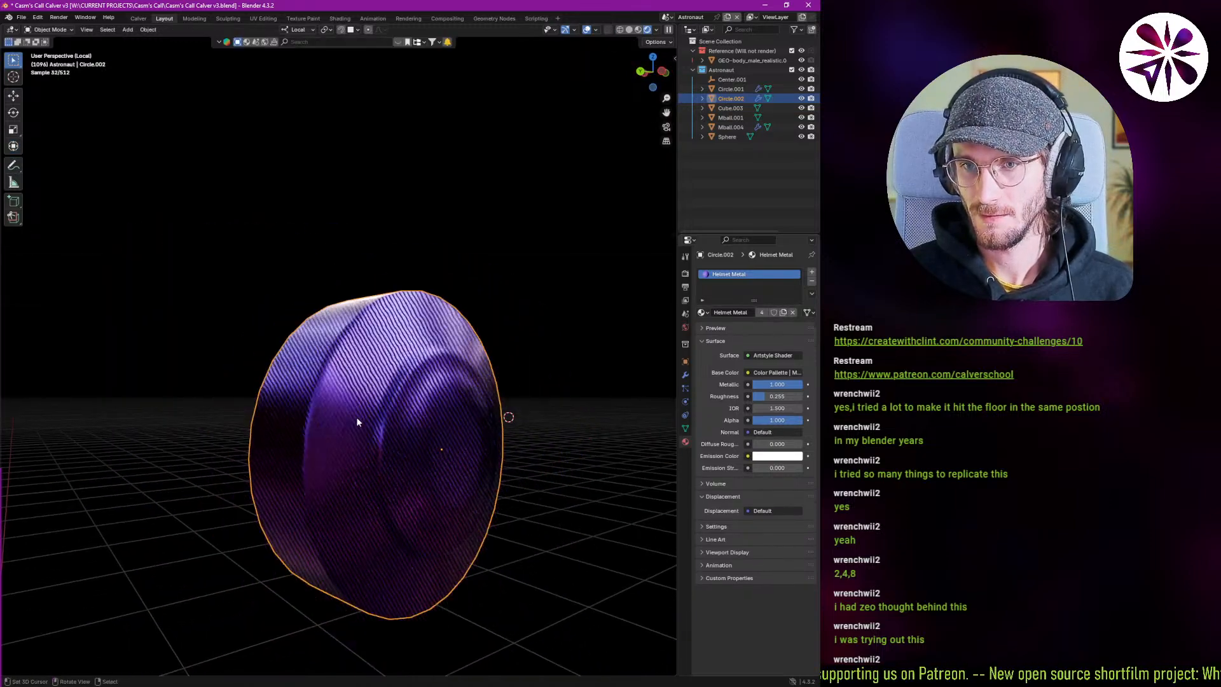
pyautogui.press('KP_Divide')
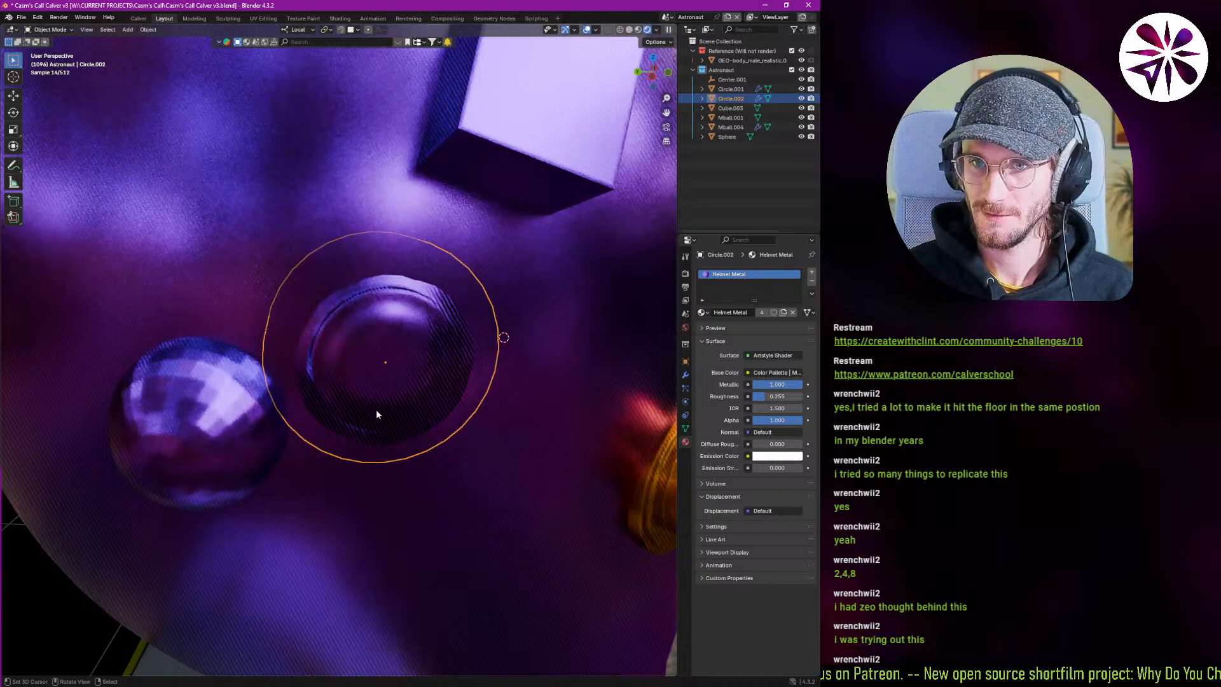
# Apply the round part's scale, deselect it and view it against the helmet surface.
pyautogui.moveTo(376, 415); pyautogui.dragTo(330, 368, button='middle')
pyautogui.moveTo(432, 397); pyautogui.dragTo(355, 464, button='middle')
pyautogui.hotkey('alt', 'a')
pyautogui.click(365, 425)
pyautogui.click(370, 427)
pyautogui.hotkey('ctrl', 'a')
pyautogui.click(408, 418)
pyautogui.scroll(3, 361, 417)
pyautogui.hotkey('alt', 'a')
pyautogui.scroll(-3, 371, 423)
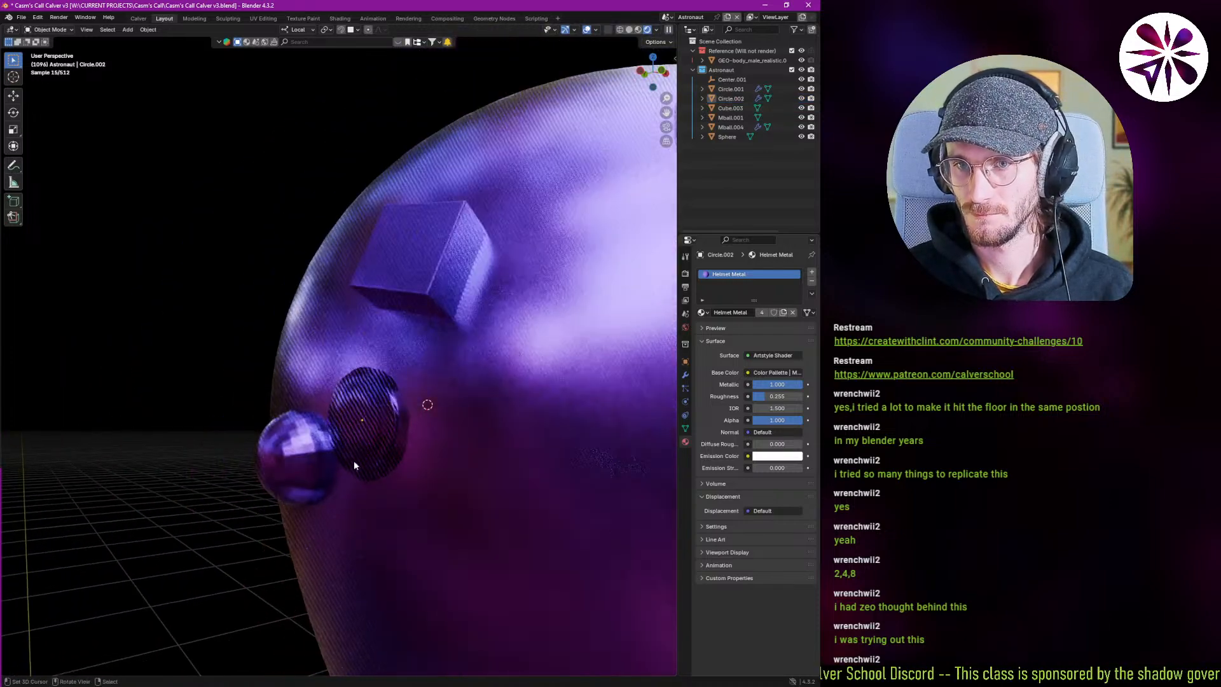
# Toggle display of the round part's Smooth by Angle modifier off and on to check its shading.
pyautogui.click(386, 445)
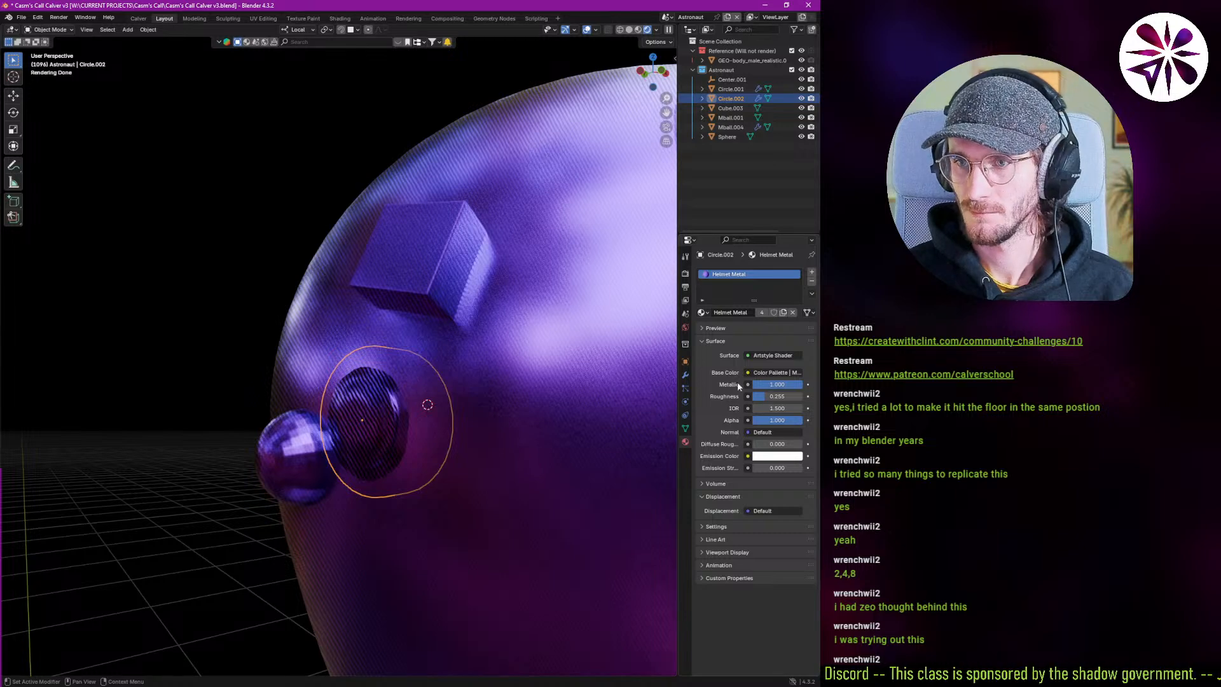
pyautogui.click(684, 376)
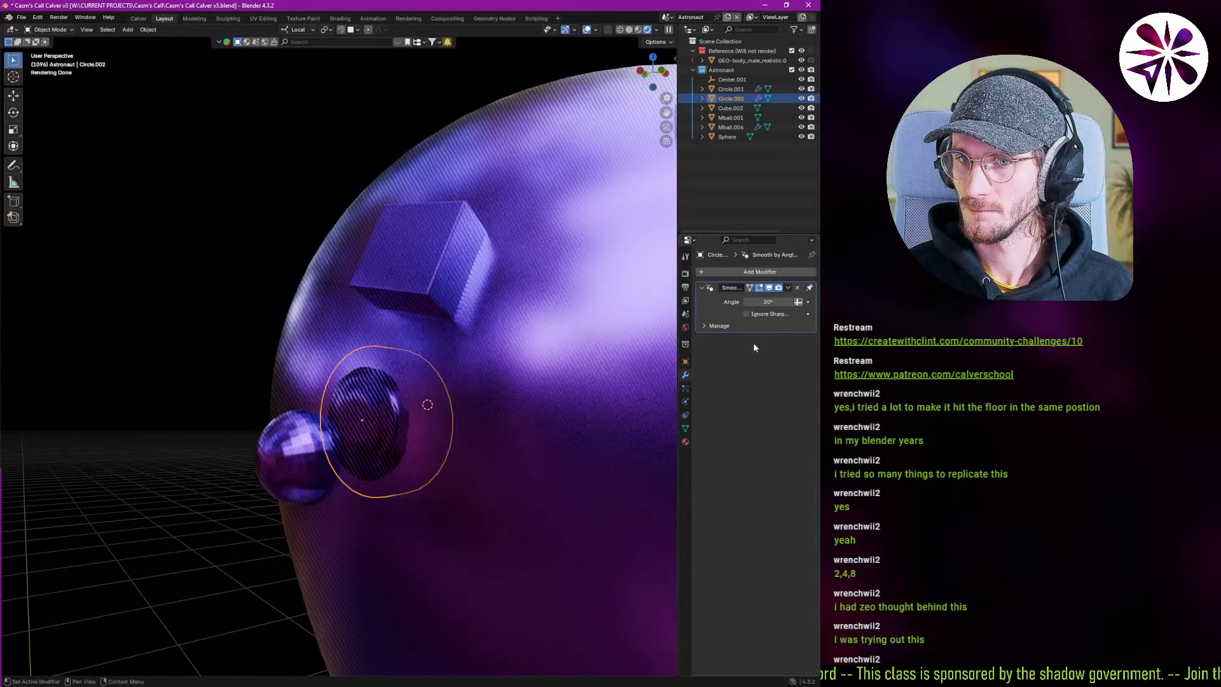
pyautogui.click(764, 288)
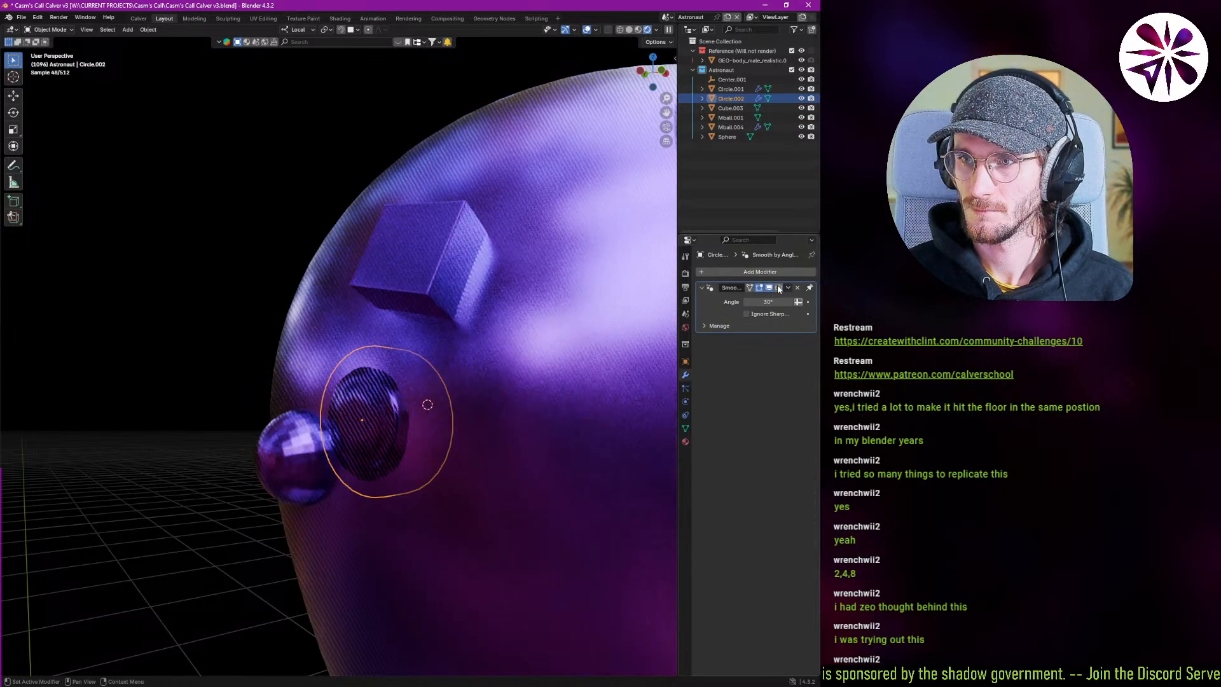
# Reapply the round part's transforms, including its scale.
pyautogui.hotkey('ctrl', 'a')
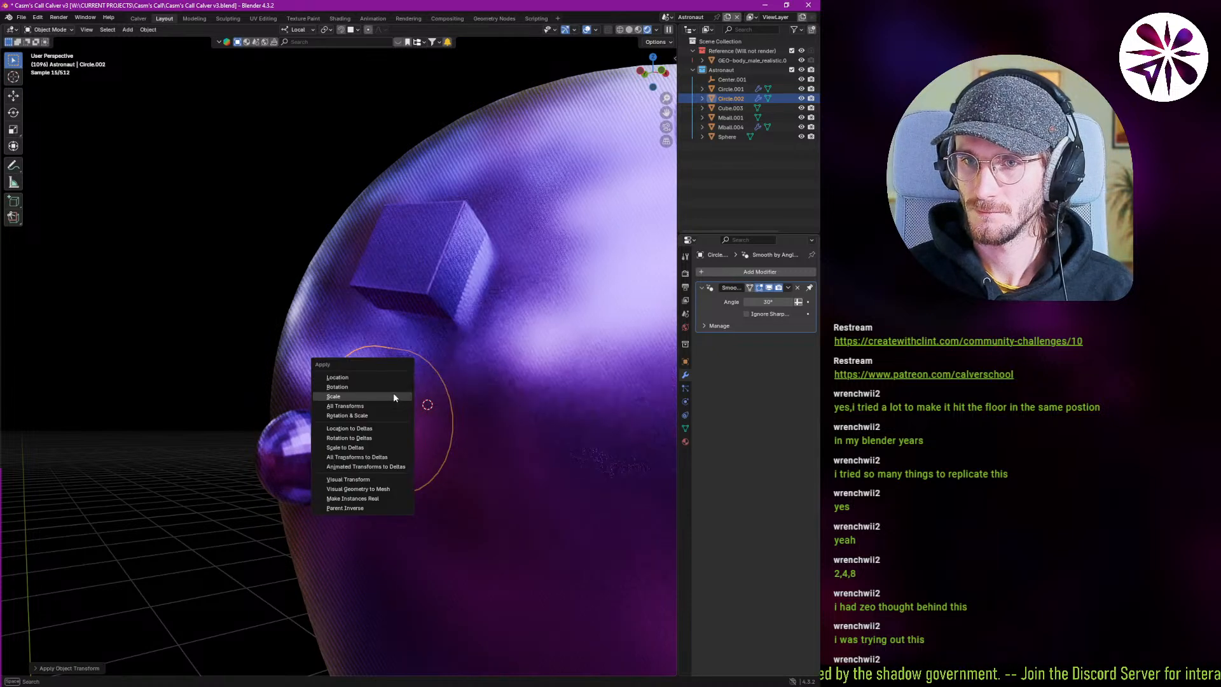
pyautogui.click(392, 392)
pyautogui.hotkey('ctrl', 'a')
pyautogui.click(445, 412)
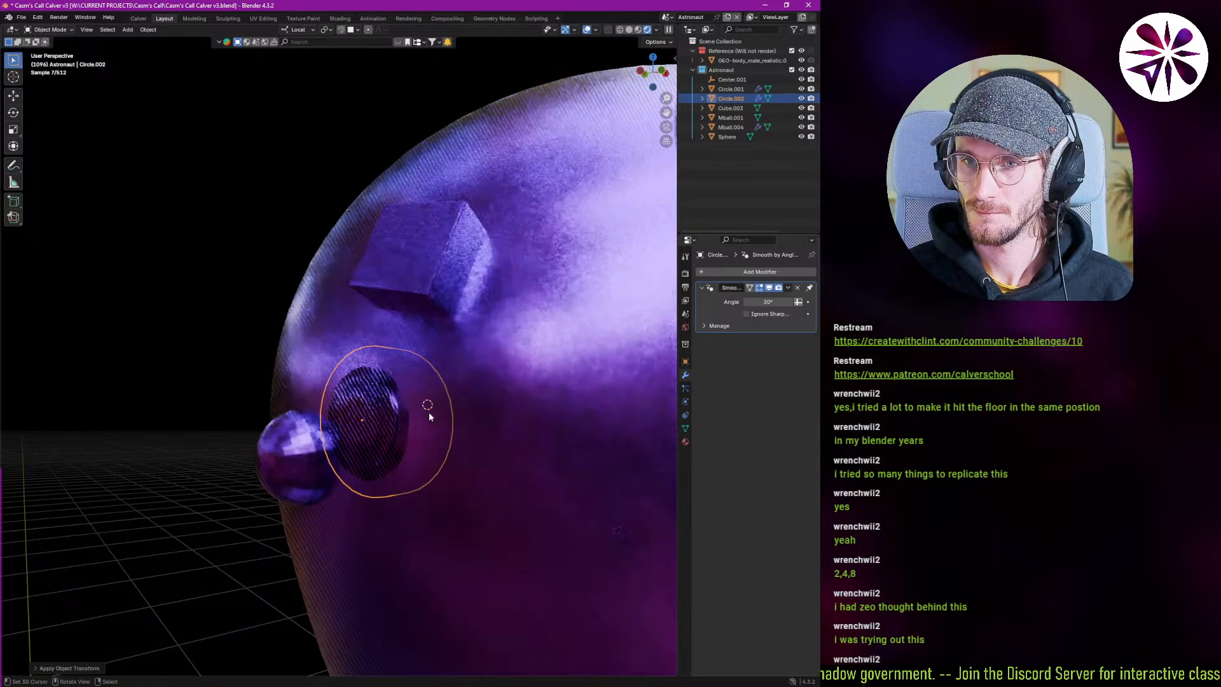
pyautogui.hotkey('ctrl', 'a')
pyautogui.click(421, 413)
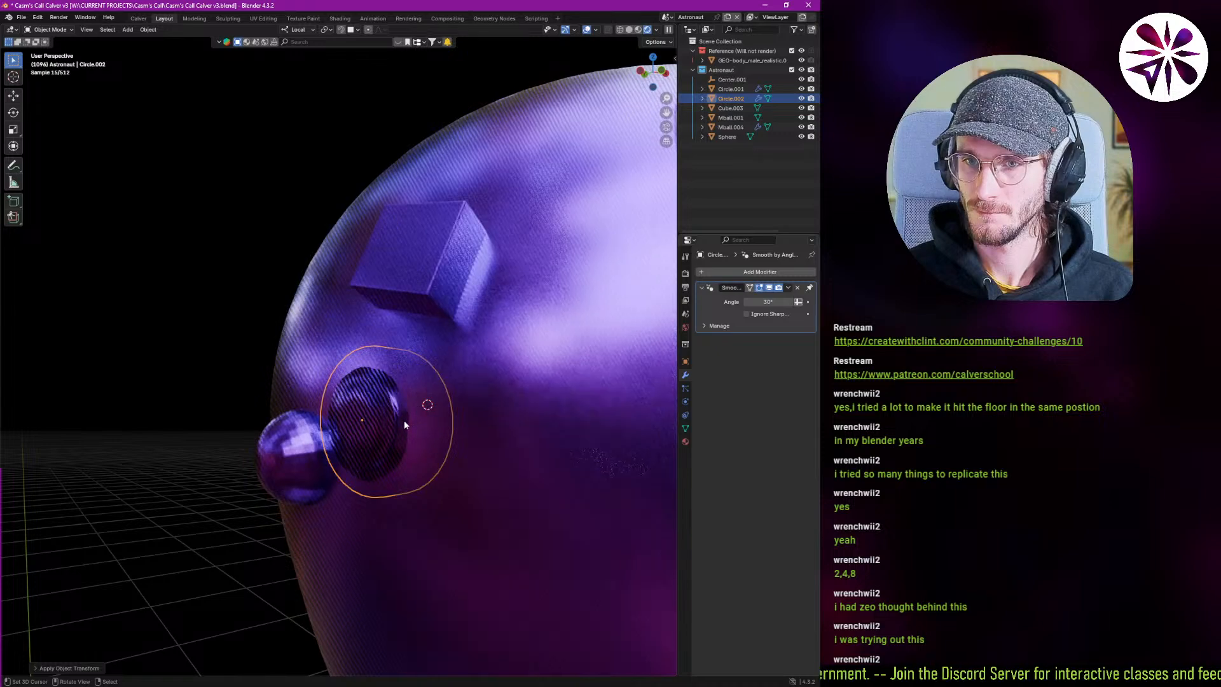
pyautogui.moveTo(403, 420); pyautogui.dragTo(426, 445, button='middle')
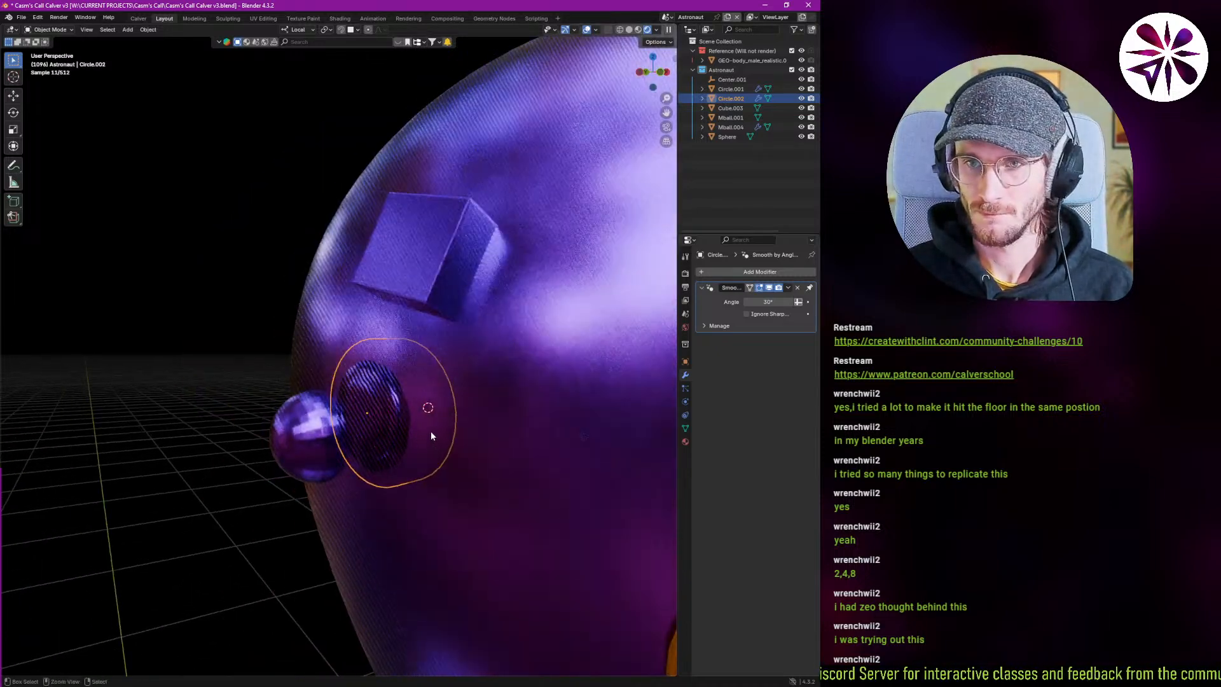
# Delete the reference sphere and the cube from the helmet.
pyautogui.click(348, 433)
pyautogui.click(319, 433)
pyautogui.press('x')
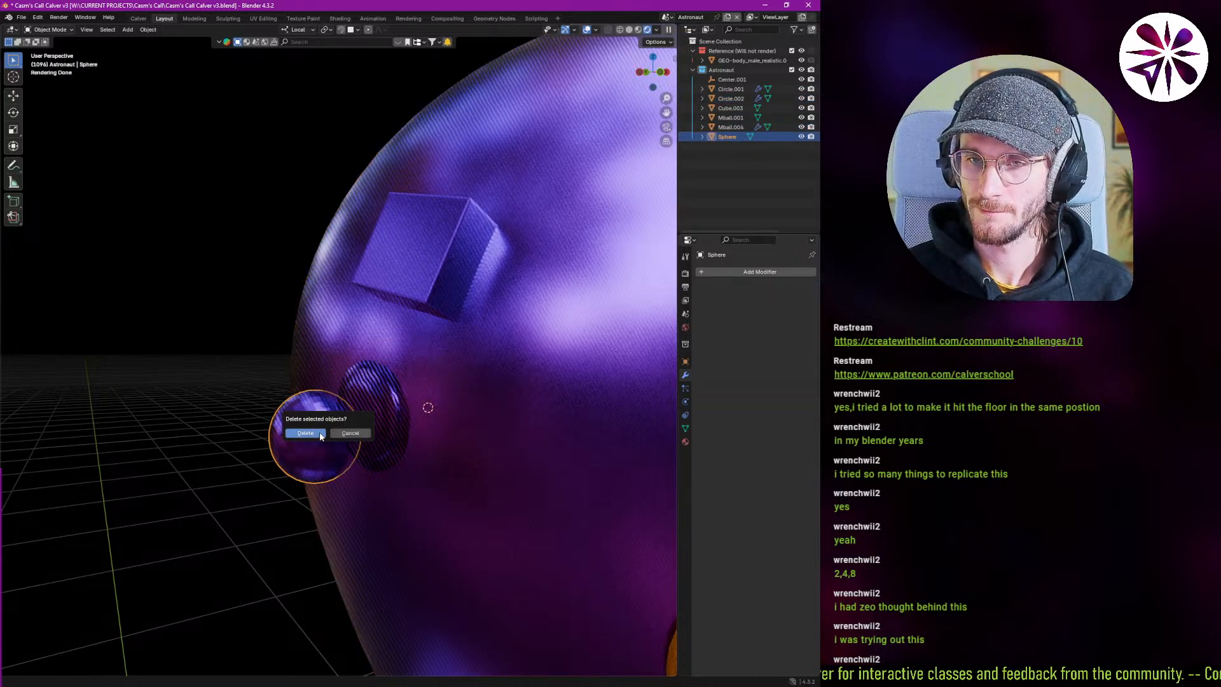
pyautogui.click(312, 433)
pyautogui.click(415, 284)
pyautogui.press('x')
pyautogui.click(414, 284)
pyautogui.scroll(-6, 384, 444)
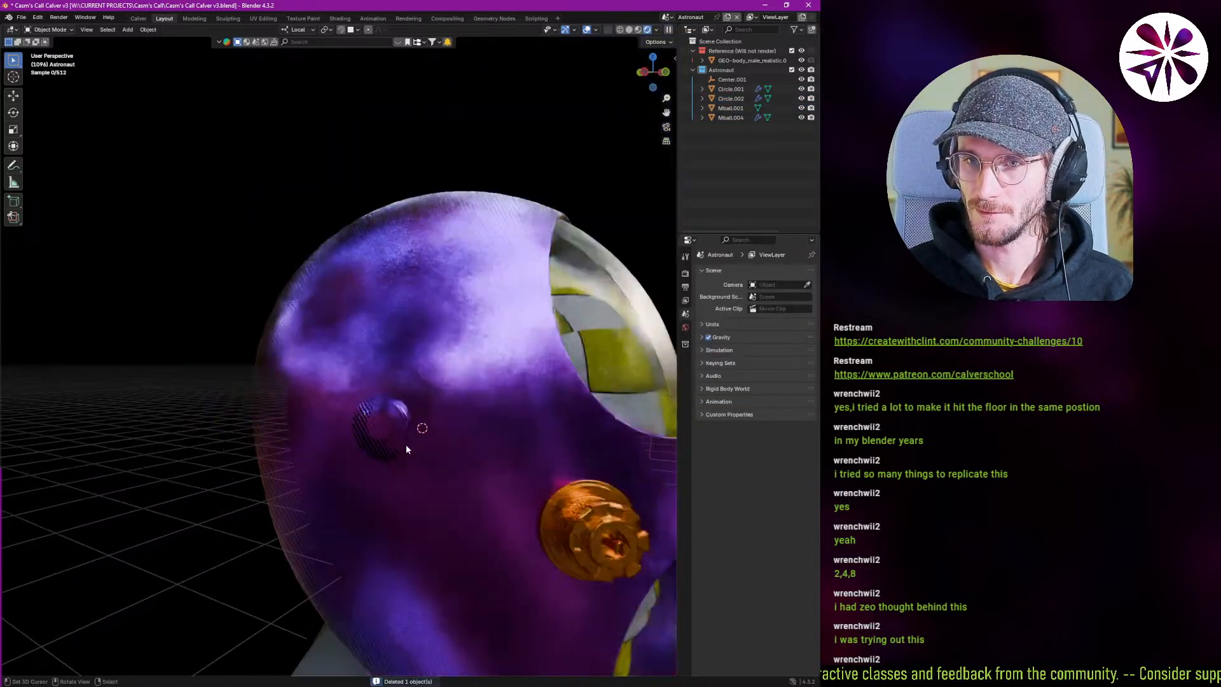
# Test the display and Ignore Sharpness options of the round part's Smooth by Angle modifier.
pyautogui.scroll(4, 400, 469)
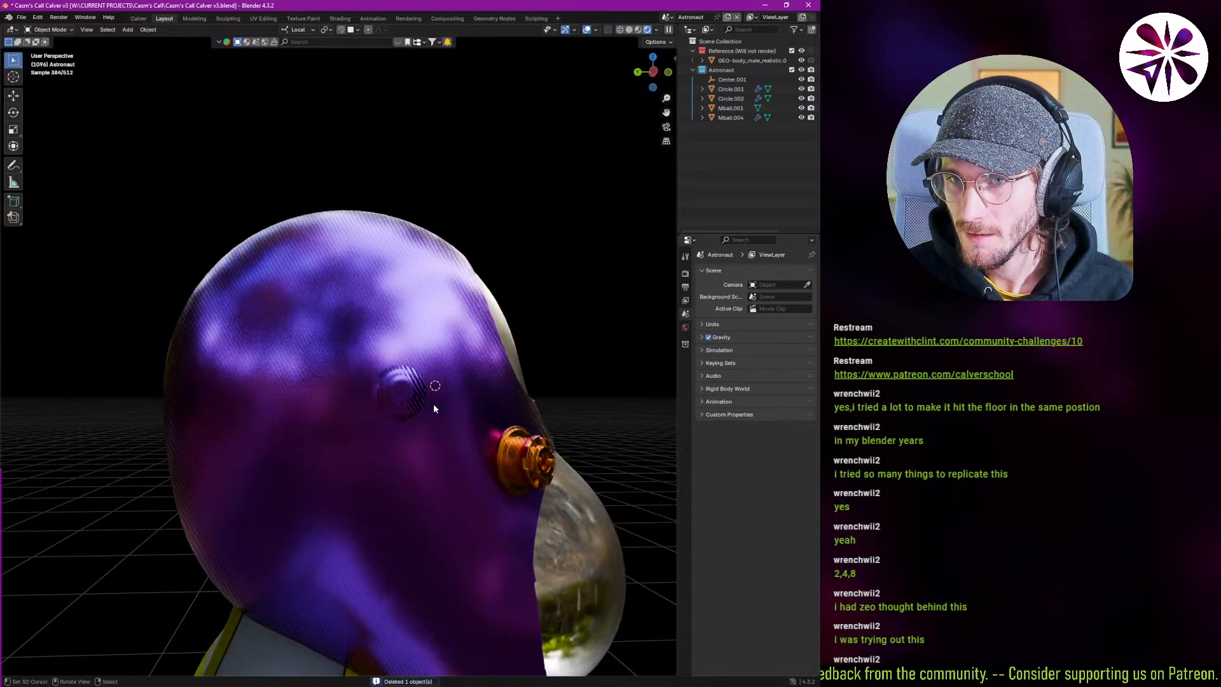
pyautogui.click(414, 399)
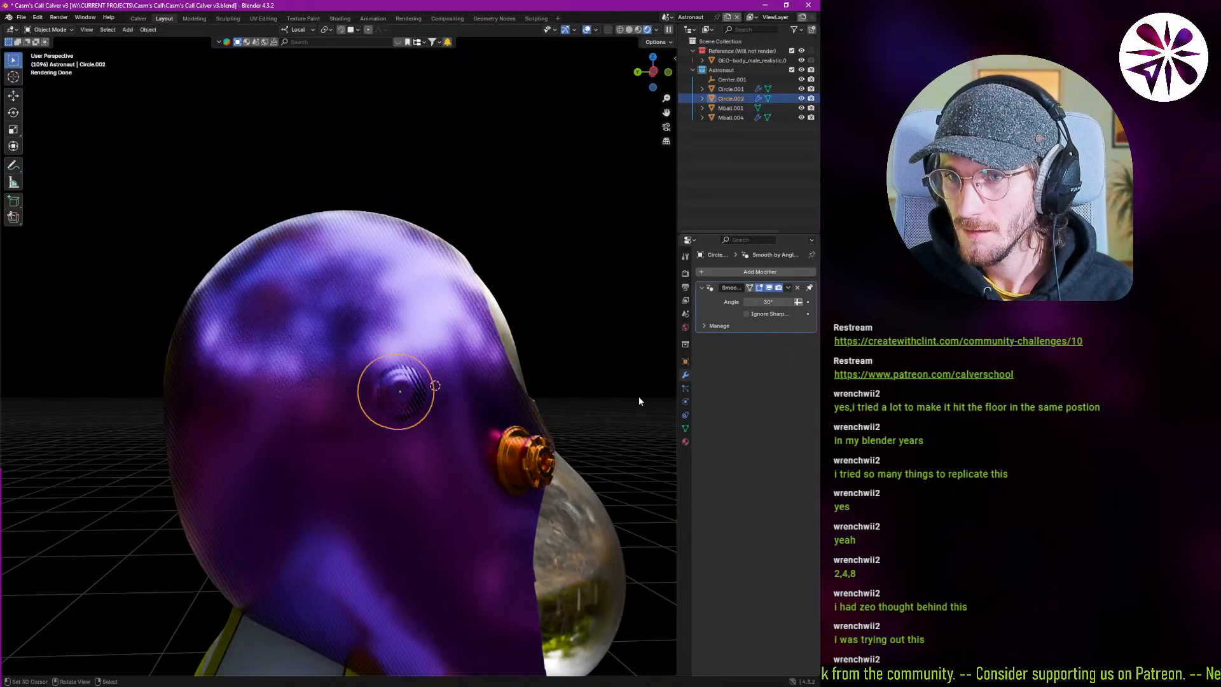
pyautogui.click(770, 288)
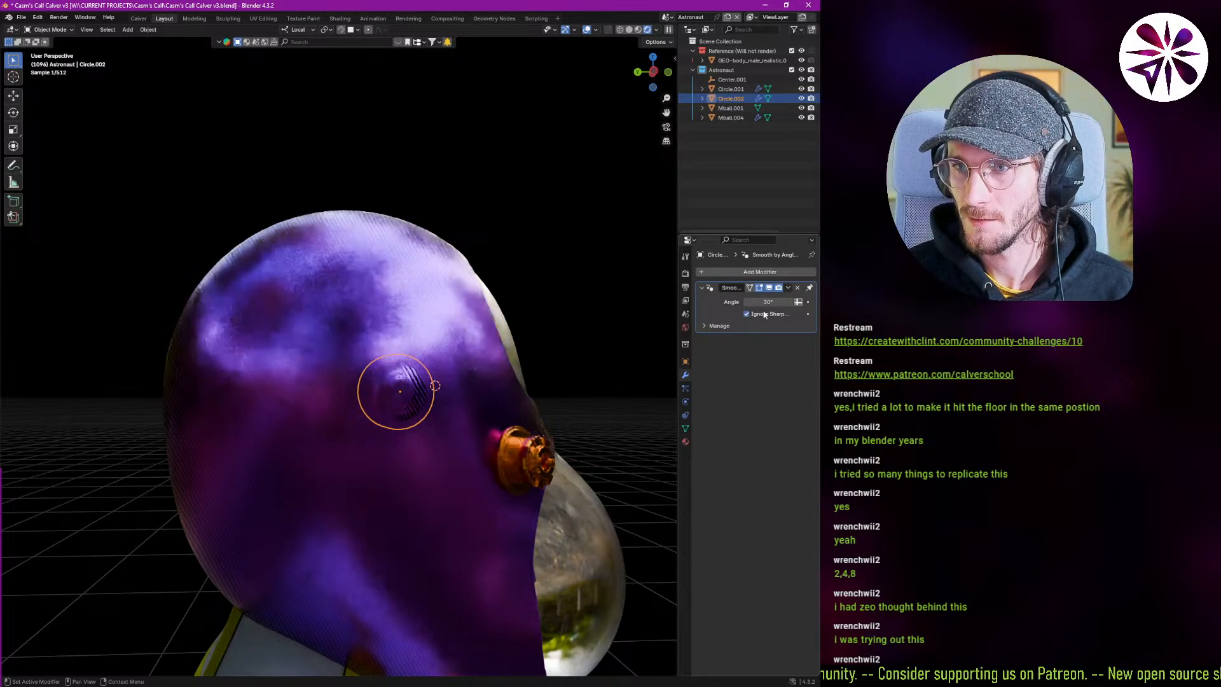
pyautogui.scroll(4, 395, 395)
pyautogui.moveTo(495, 393); pyautogui.dragTo(470, 394, button='middle')
# Isolate the round part in Edit Mode and check its vertex and edge bevel weights and creases.
pyautogui.press('Tab')
pyautogui.press('KP_Divide')
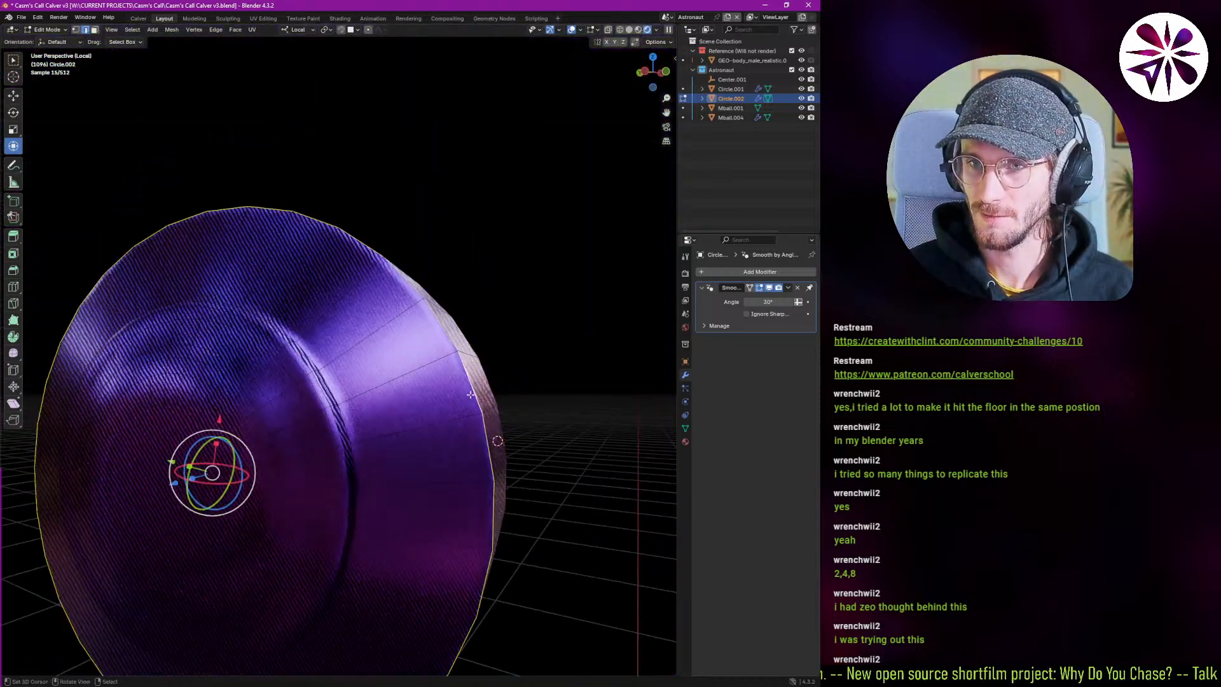
pyautogui.press('n')
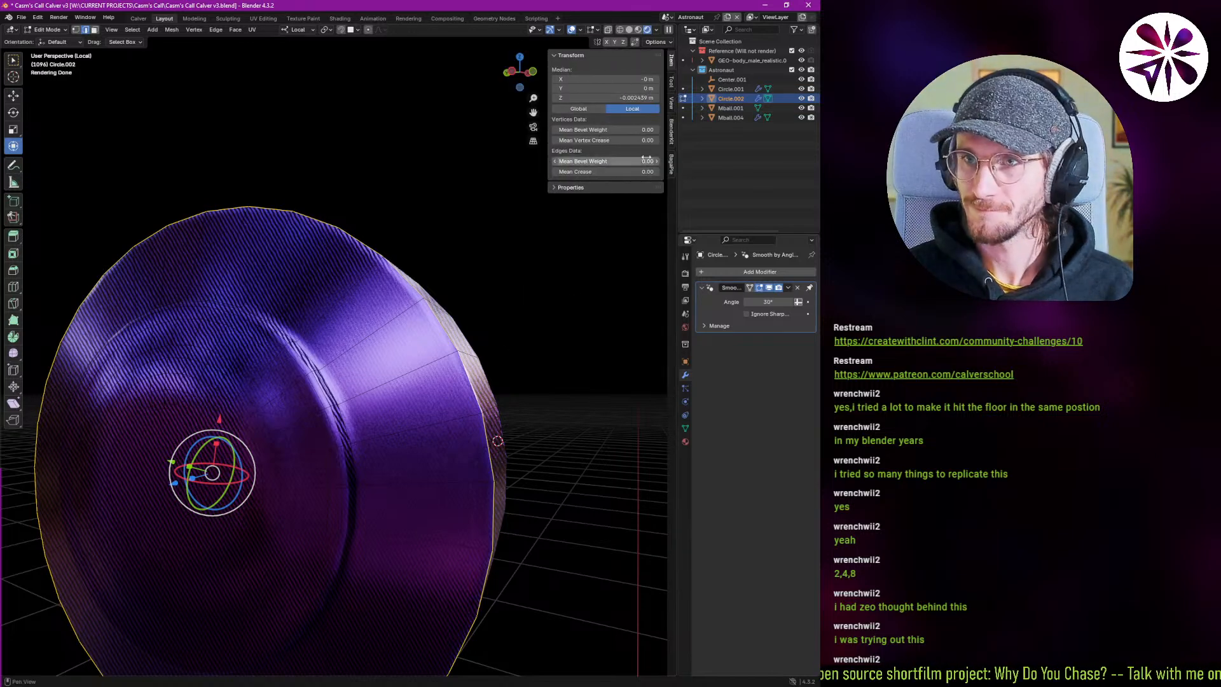
pyautogui.moveTo(618, 139); pyautogui.dragTo(626, 172)
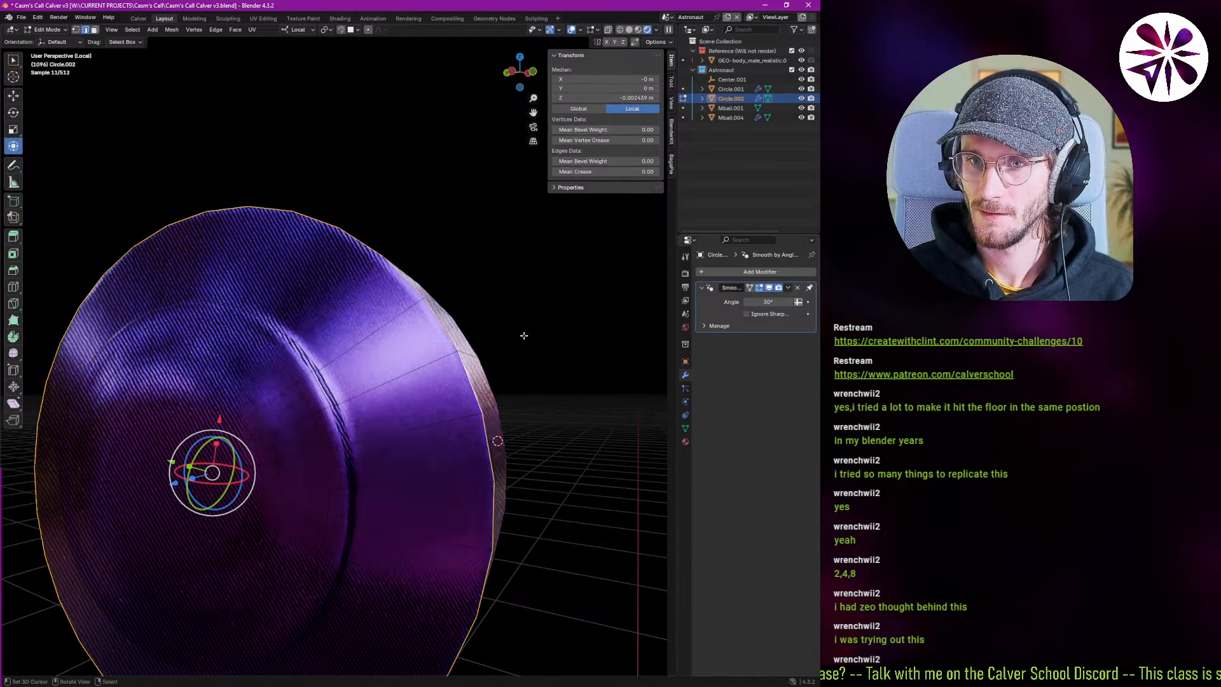
# Shade the isolated round part flat and return to the full scene.
pyautogui.press('Tab')
pyautogui.moveTo(201, 414); pyautogui.dragTo(308, 407, button='middle')
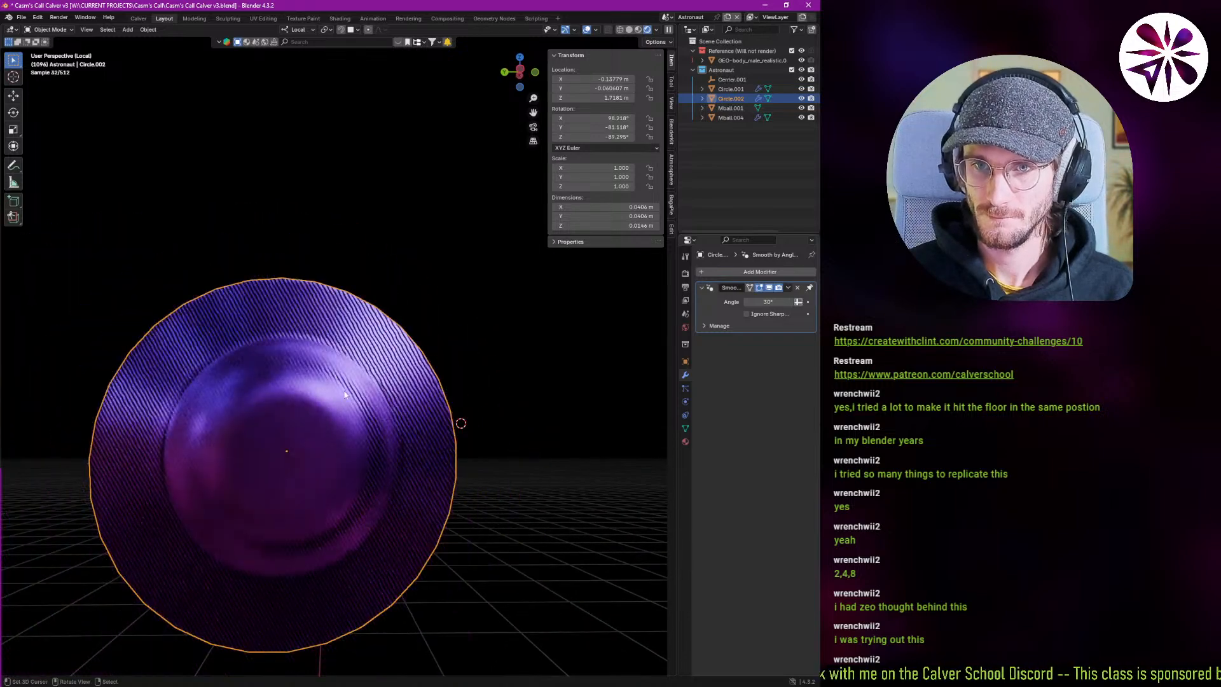
pyautogui.rightClick(332, 386)
pyautogui.click(318, 394)
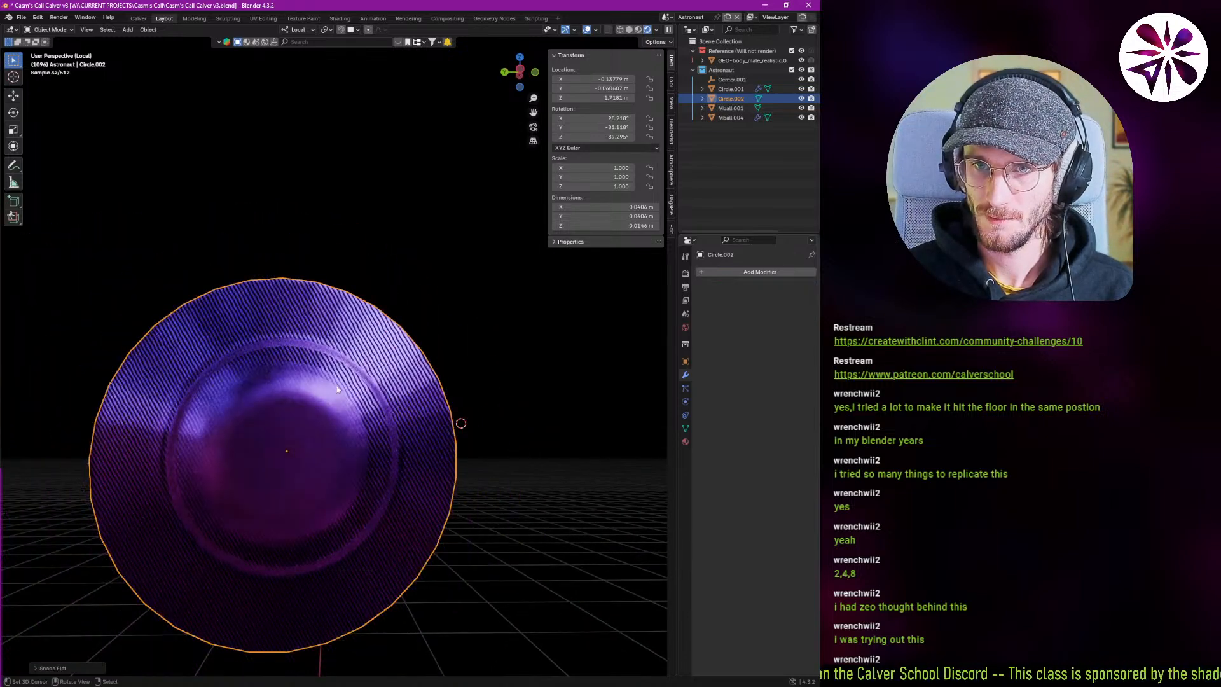
pyautogui.moveTo(319, 394); pyautogui.dragTo(352, 396, button='middle')
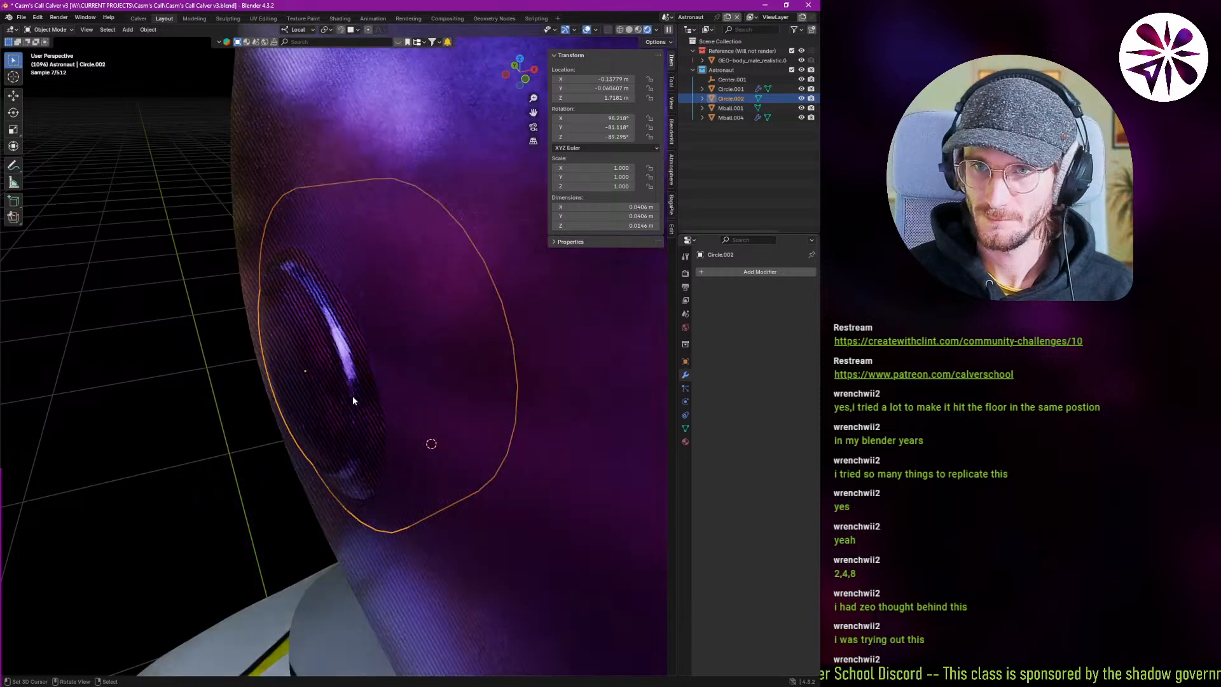
# Apply Shade Auto Smooth to the round part on the helmet and deselect it.
pyautogui.click(349, 405)
pyautogui.moveTo(349, 406); pyautogui.dragTo(308, 430, button='middle')
pyautogui.click(307, 429)
pyautogui.rightClick(349, 418)
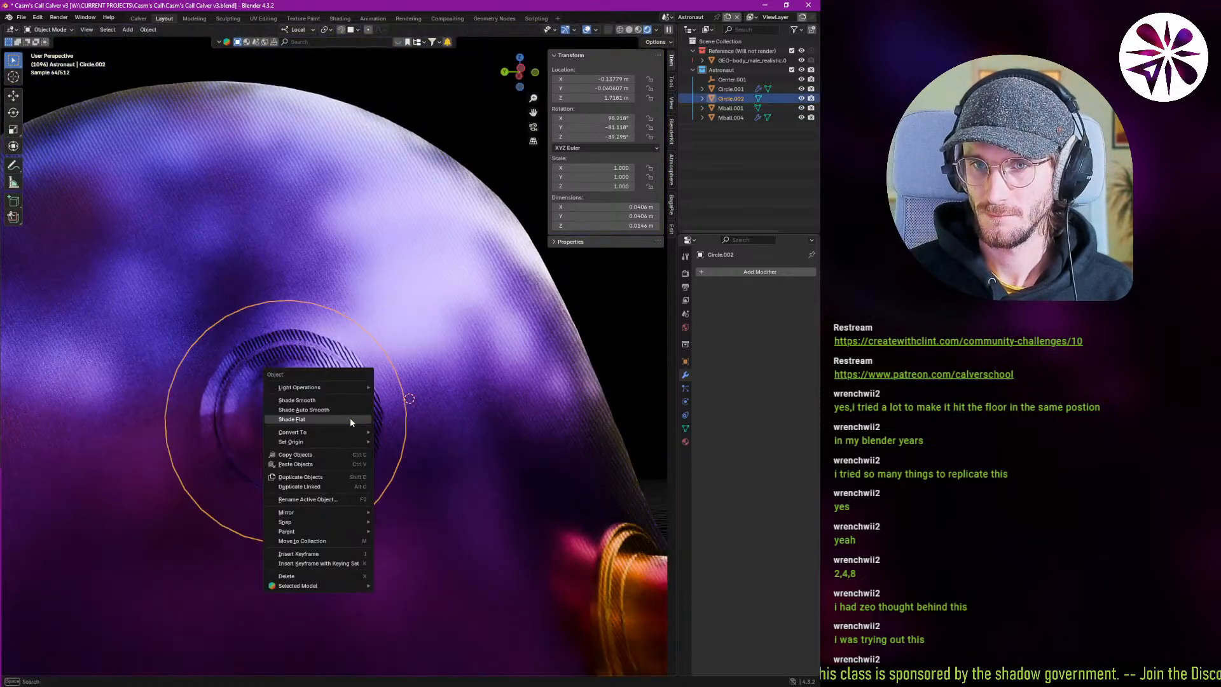
pyautogui.click(351, 409)
pyautogui.click(384, 421)
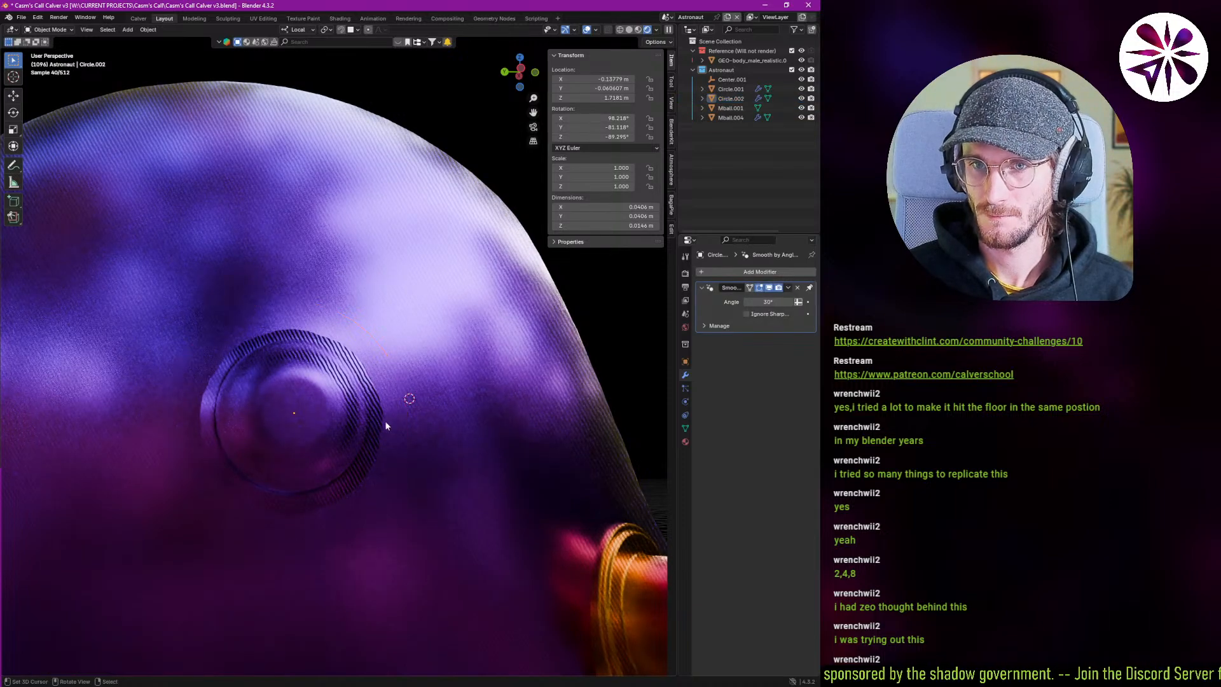
# Copy the orange fitting's modifiers, including its Mirror about Center.001, to the round side part.
pyautogui.scroll(-10, 368, 421)
pyautogui.click(350, 425)
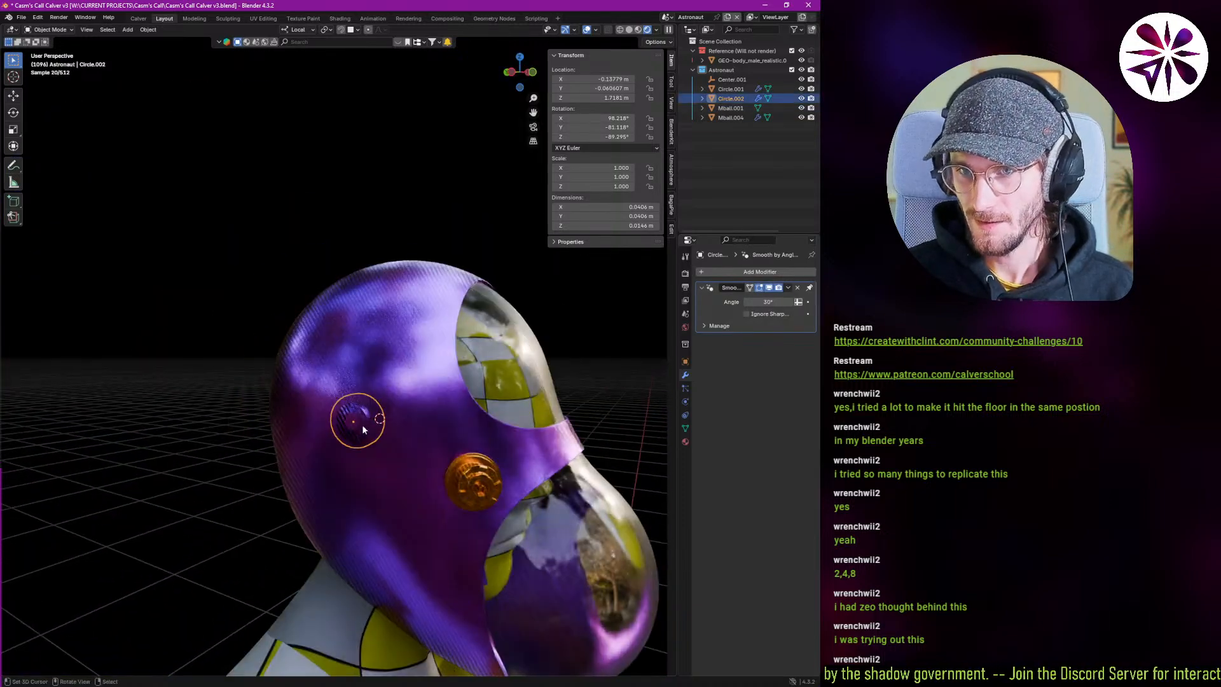
pyautogui.moveTo(362, 425)
pyautogui.mouseDown(button='middle')
pyautogui.moveTo(418, 431)
pyautogui.moveTo(360, 439)
pyautogui.mouseUp(button='middle')
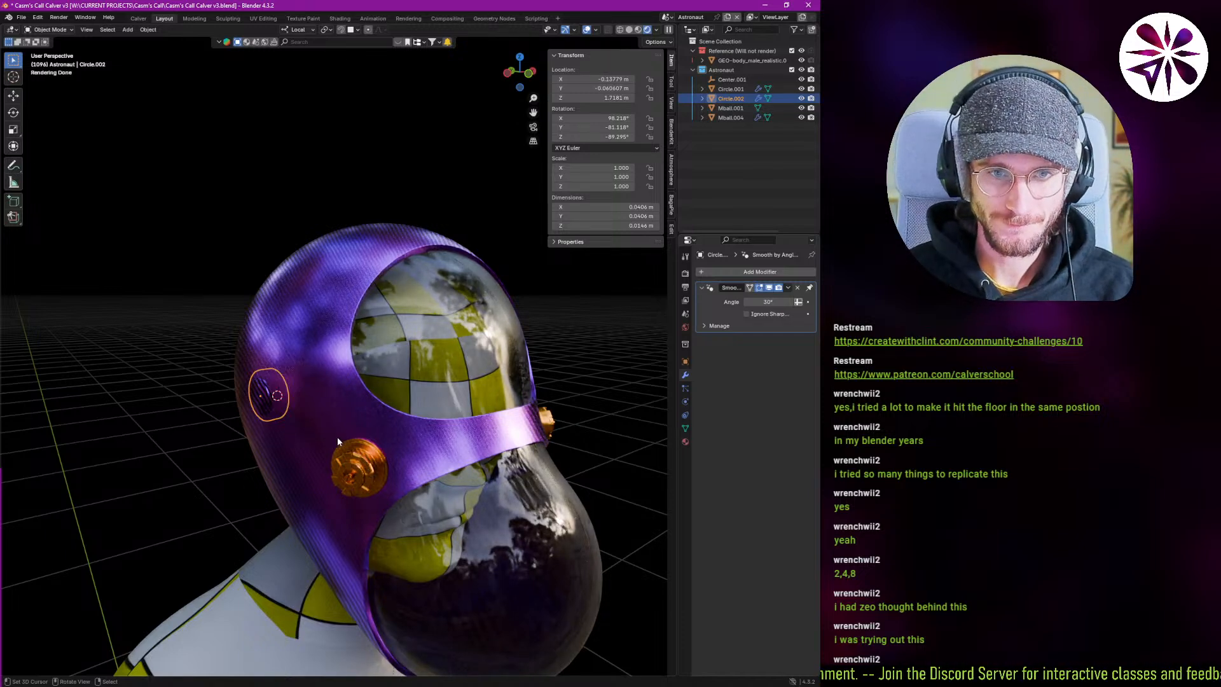
pyautogui.click(353, 467)
pyautogui.moveTo(353, 467); pyautogui.dragTo(303, 380, button='middle')
pyautogui.keyDown('shift'); pyautogui.click(286, 372); pyautogui.keyUp('shift')
pyautogui.keyDown('shift'); pyautogui.click(429, 424); pyautogui.keyUp('shift')
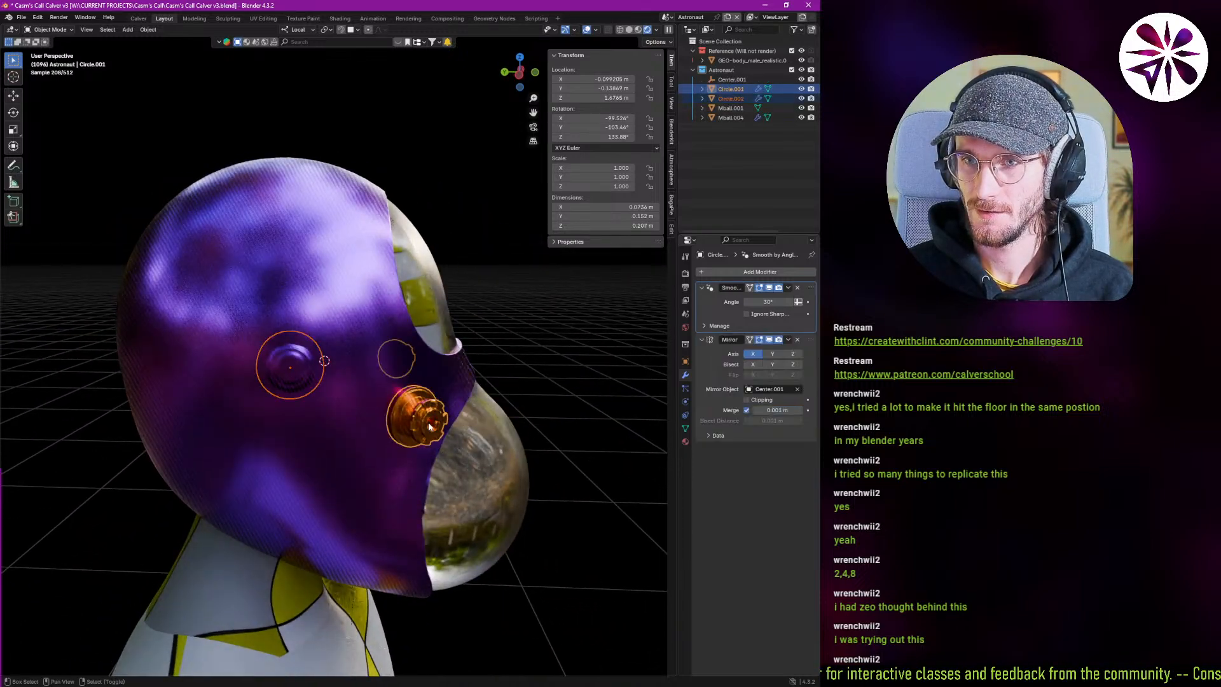
pyautogui.hotkey('ctrl', 'l')
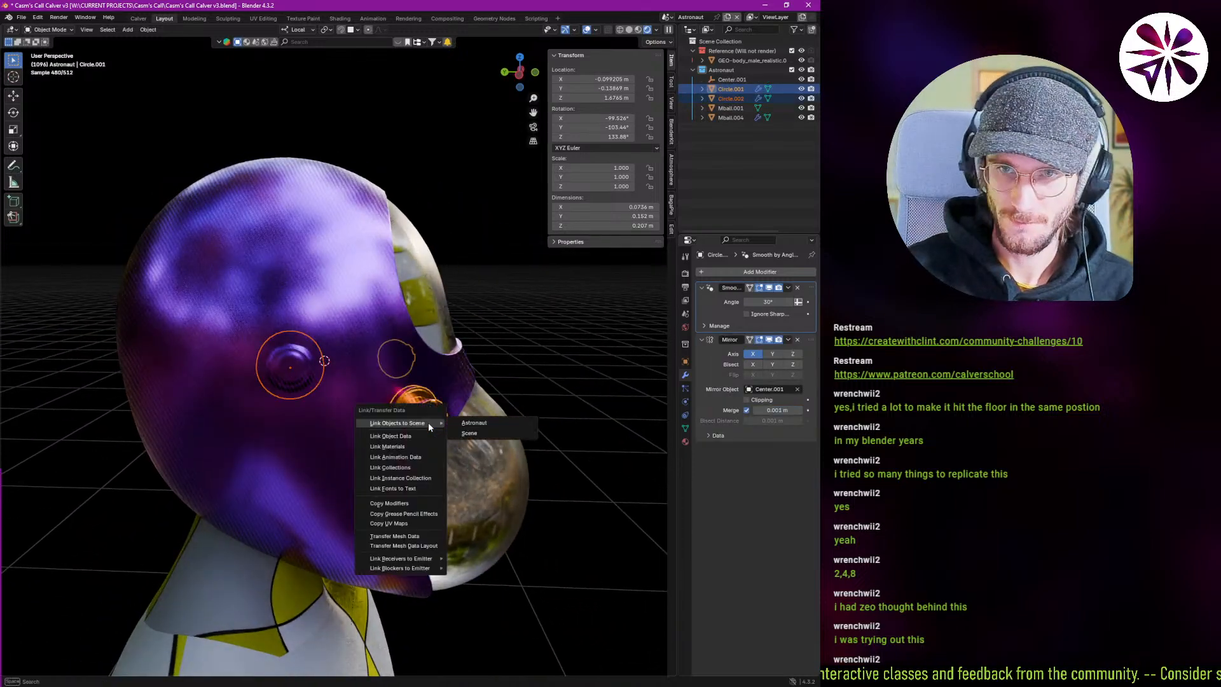
pyautogui.click(382, 504)
pyautogui.rightClick(296, 361)
# Select the helmet and open its Helmet Metal material in the Shading workspace with Material Preview shading.
pyautogui.moveTo(407, 341)
pyautogui.mouseDown(button='middle')
pyautogui.moveTo(335, 332)
pyautogui.moveTo(303, 349)
pyautogui.moveTo(360, 367)
pyautogui.moveTo(283, 372)
pyautogui.moveTo(487, 366)
pyautogui.moveTo(293, 372)
pyautogui.moveTo(303, 377)
pyautogui.mouseUp(button='middle')
pyautogui.hotkey('alt', 'a')
pyautogui.press('z')
pyautogui.click(305, 350)
pyautogui.click(302, 378)
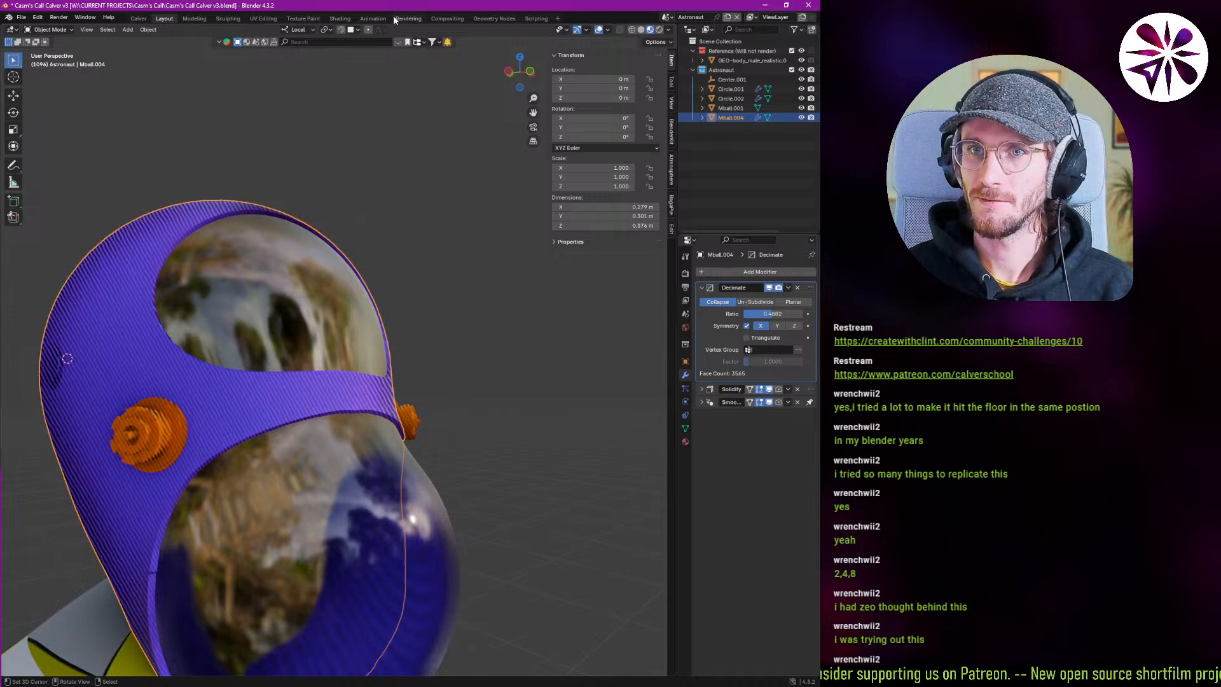
pyautogui.click(340, 18)
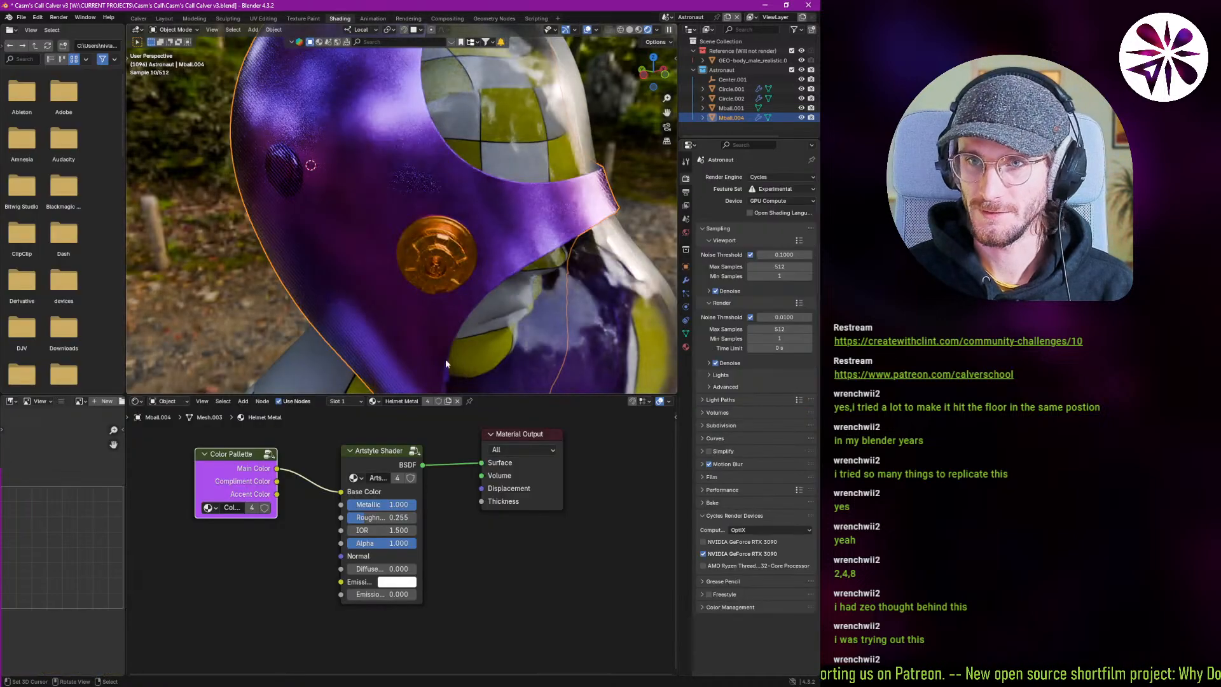
pyautogui.moveTo(445, 358); pyautogui.dragTo(471, 319, button='middle')
pyautogui.press('z')
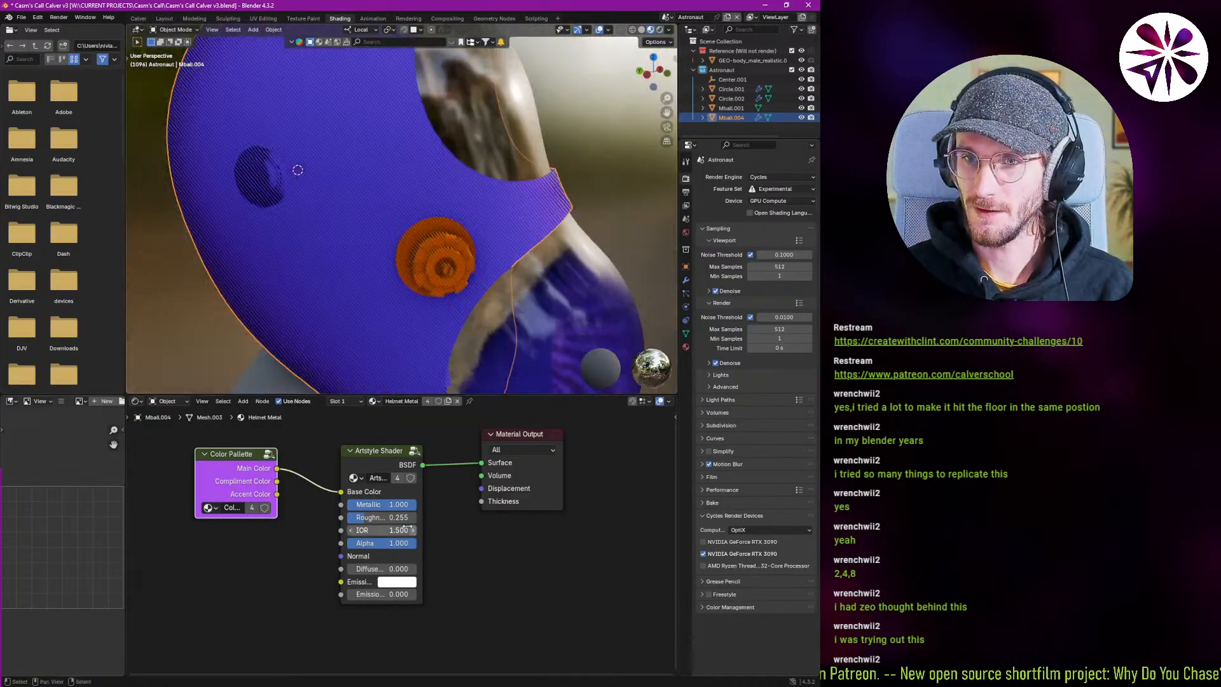
# Enter the Artstyle Shader node group and look through its nodes from Fresnel Sketch to Corner Roughness.
pyautogui.moveTo(407, 527); pyautogui.dragTo(383, 520, button='middle')
pyautogui.click(391, 443)
pyautogui.moveTo(324, 491); pyautogui.dragTo(332, 605, button='middle')
pyautogui.scroll(-8, 332, 607)
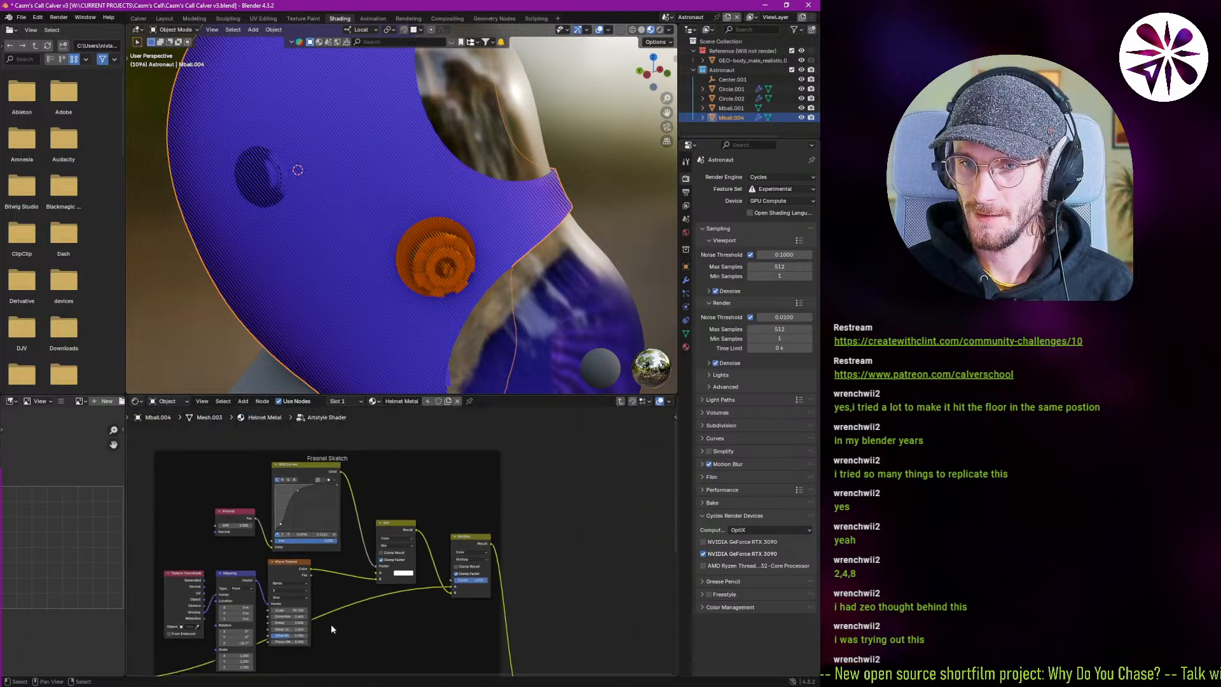
pyautogui.moveTo(331, 664); pyautogui.dragTo(391, 567, button='middle')
pyautogui.moveTo(392, 636)
pyautogui.mouseDown(button='middle')
pyautogui.moveTo(375, 498)
pyautogui.moveTo(276, 507)
pyautogui.mouseUp(button='middle')
pyautogui.scroll(4, 307, 539)
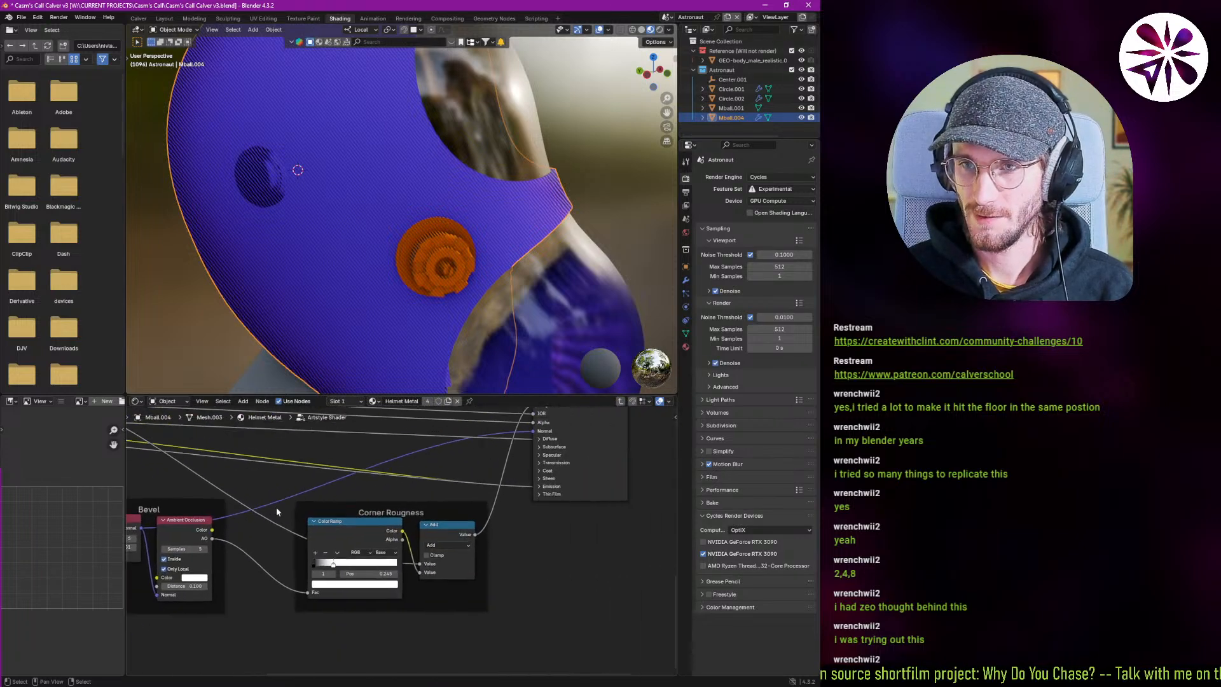
pyautogui.moveTo(413, 475); pyautogui.dragTo(380, 506, button='middle')
# Try cutting the Normal link and the Roughness link into the Principled BSDF one at a time, undoing each cut.
pyautogui.keyDown('ctrl'); pyautogui.moveTo(369, 477); pyautogui.dragTo(383, 477, button='right'); pyautogui.keyUp('ctrl')
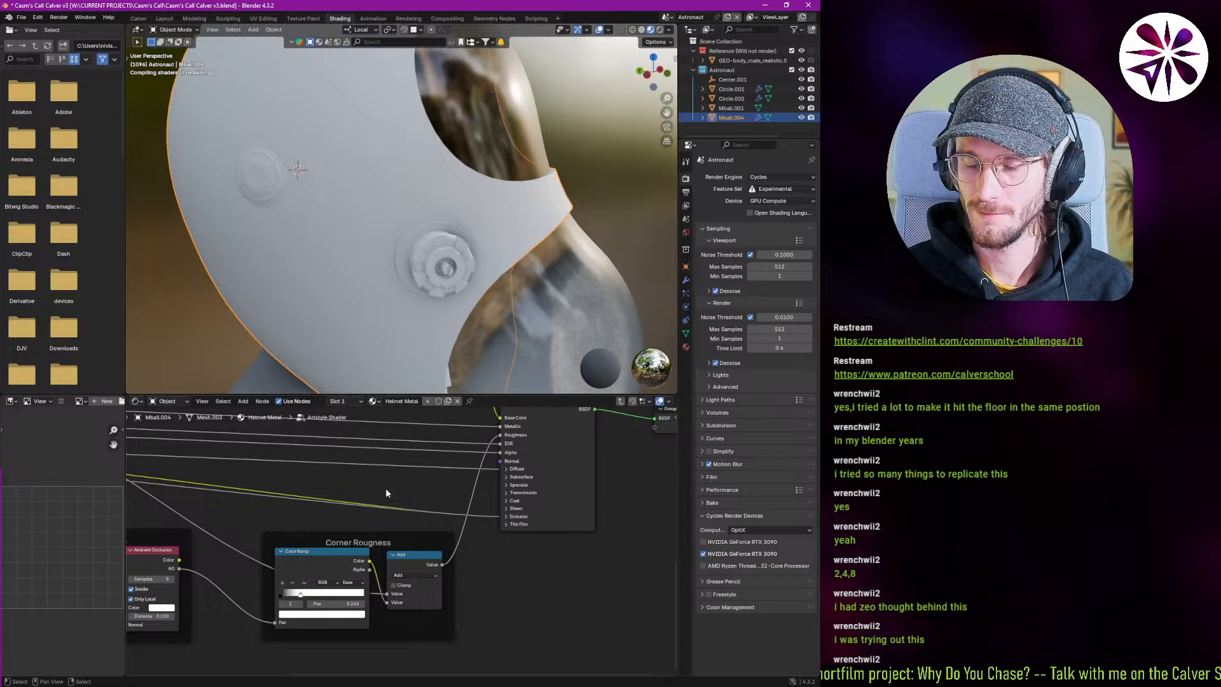
pyautogui.moveTo(466, 530); pyautogui.dragTo(445, 533, button='middle')
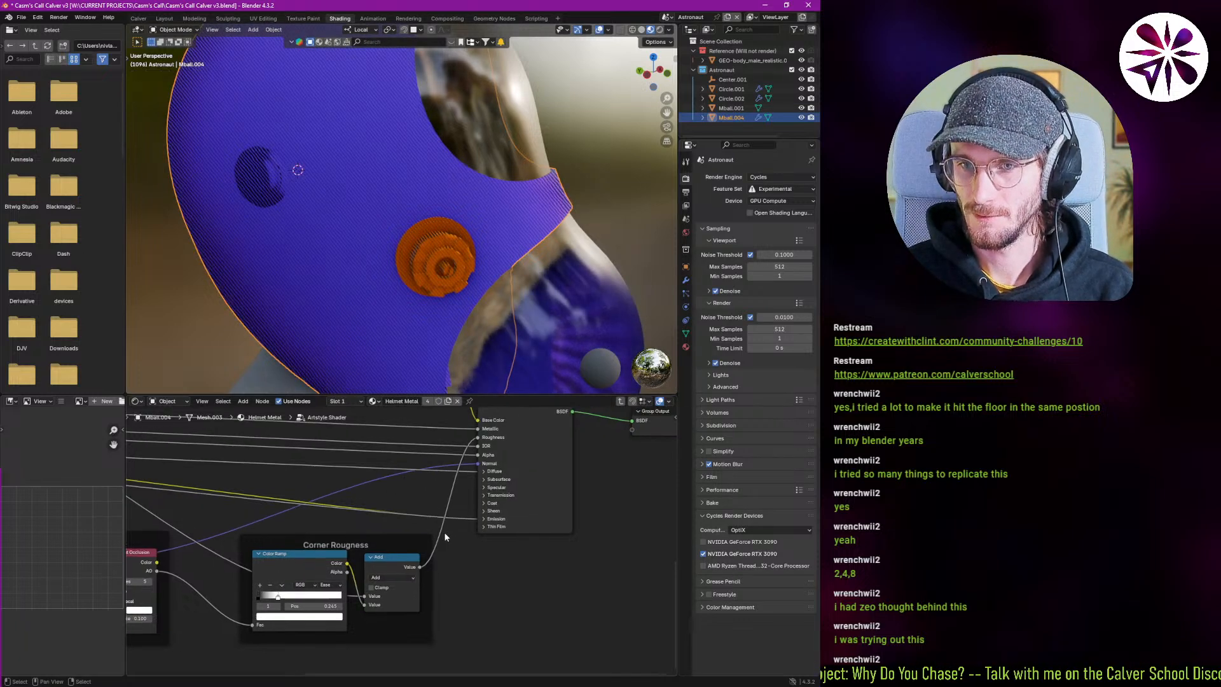
pyautogui.keyDown('ctrl'); pyautogui.moveTo(433, 504); pyautogui.dragTo(463, 506, button='right'); pyautogui.keyUp('ctrl')
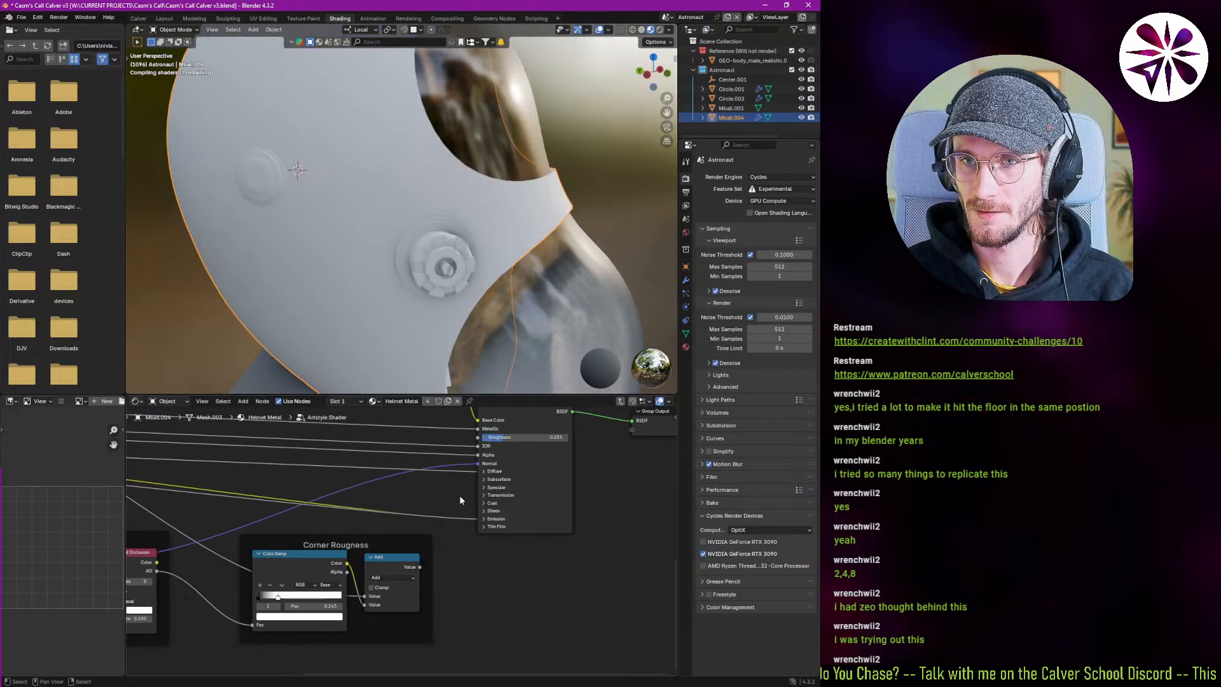
pyautogui.hotkey('ctrl', 'z')
# Try to move the Ambient Occlusion node out of the Bevel frame toward the Corner Roughness frame.
pyautogui.scroll(2, 417, 575)
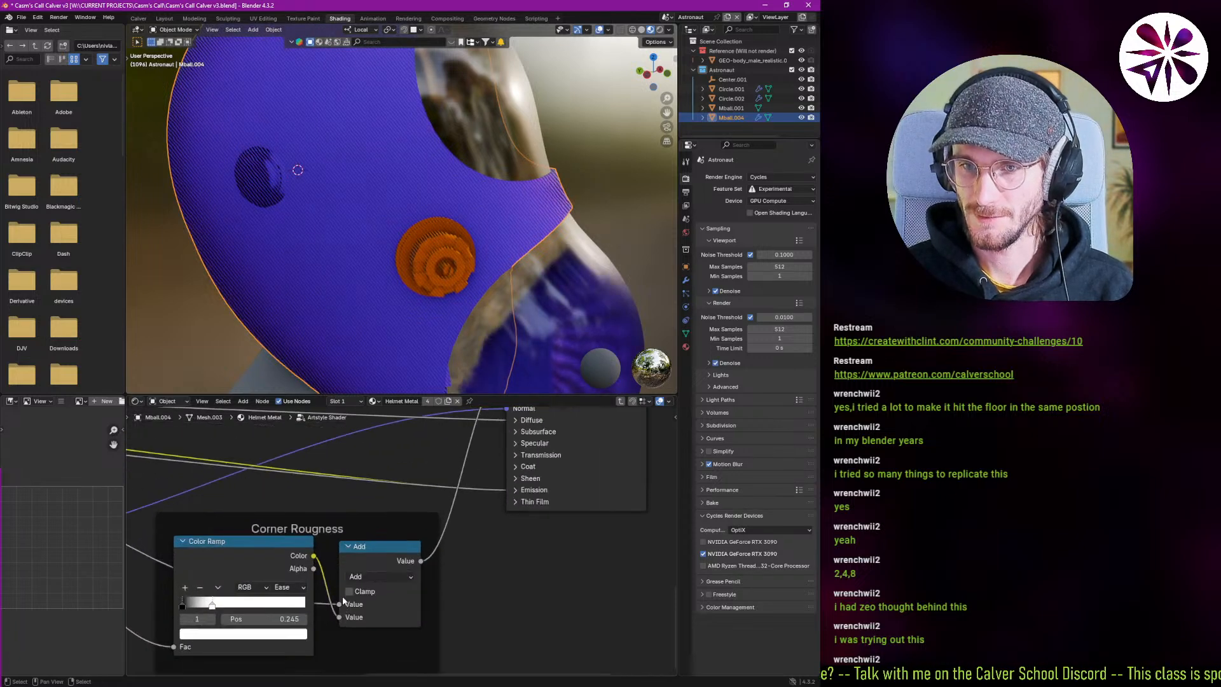
pyautogui.moveTo(285, 564); pyautogui.dragTo(474, 570, button='middle')
pyautogui.scroll(-2, 473, 570)
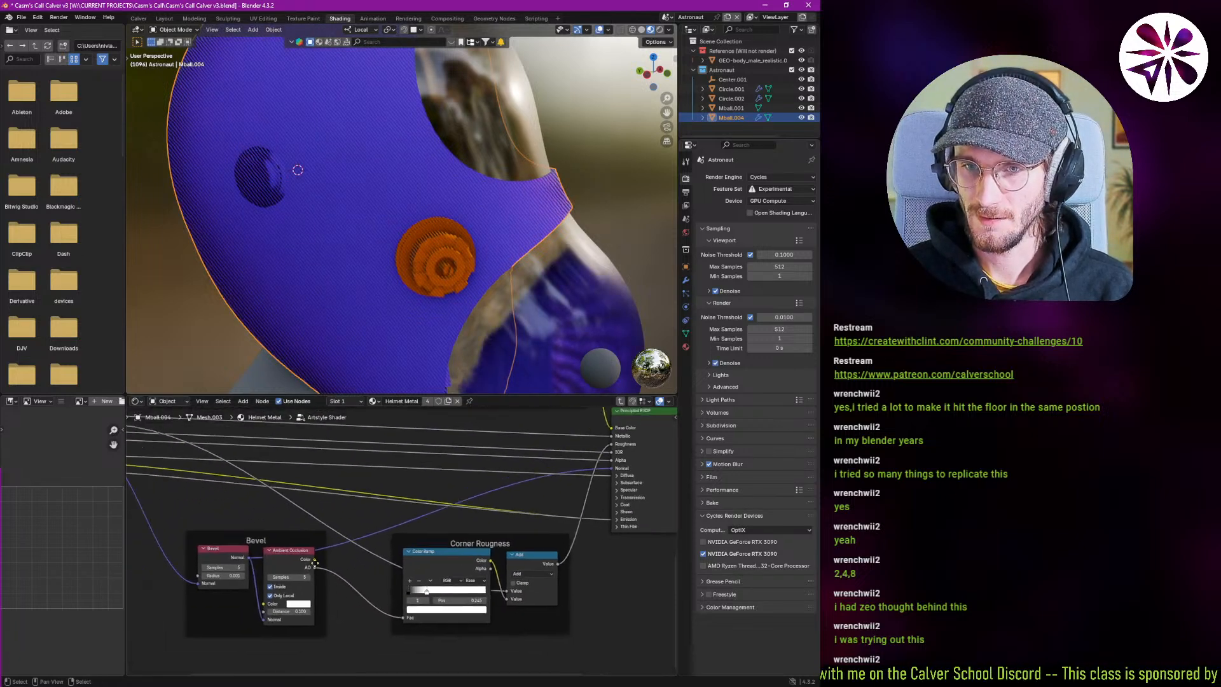
pyautogui.scroll(1, 307, 560)
pyautogui.moveTo(310, 555)
pyautogui.mouseDown()
pyautogui.moveTo(414, 567)
pyautogui.moveTo(326, 568)
pyautogui.moveTo(477, 572)
pyautogui.moveTo(323, 569)
pyautogui.mouseUp()
pyautogui.moveTo(322, 569); pyautogui.dragTo(292, 516, button='middle')
pyautogui.moveTo(294, 509); pyautogui.dragTo(415, 579)
pyautogui.press('x')
pyautogui.rightClick(415, 578)
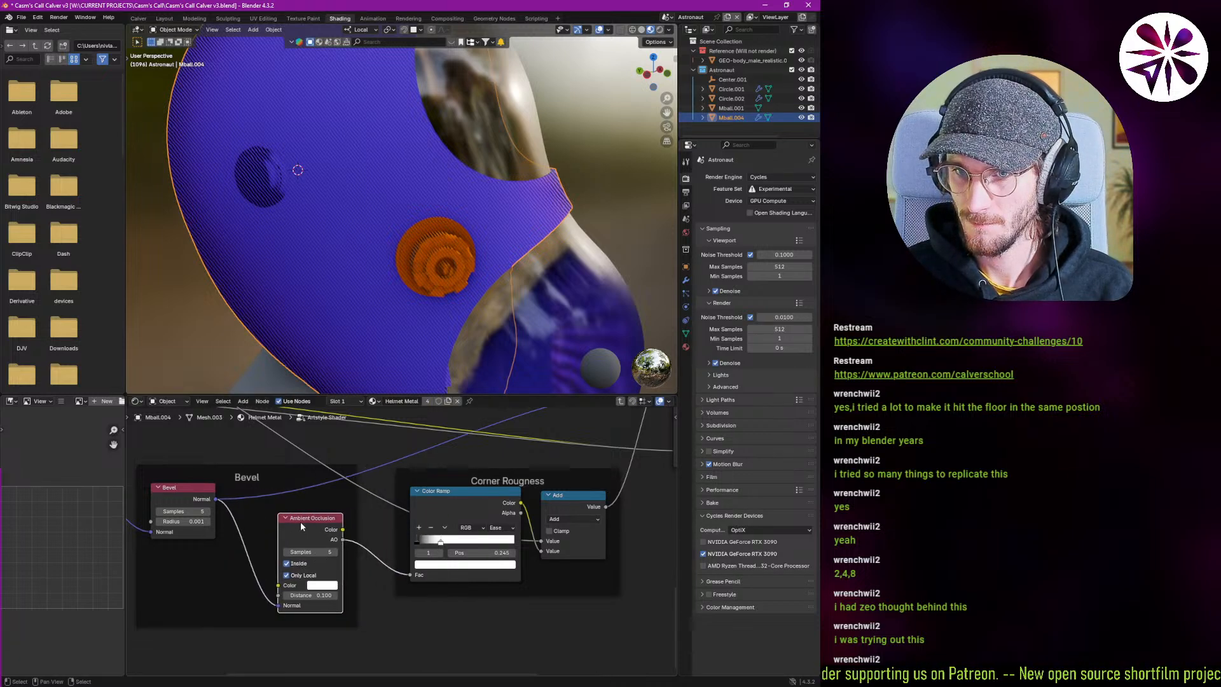
pyautogui.press('g')
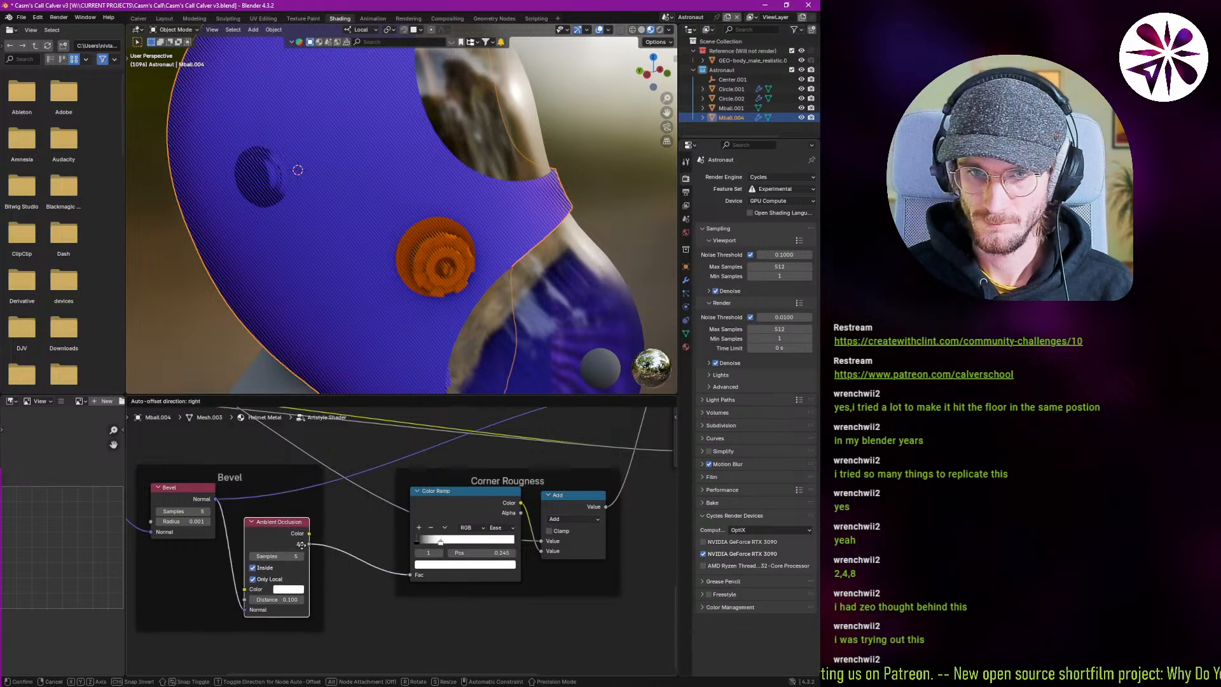
pyautogui.click(324, 544)
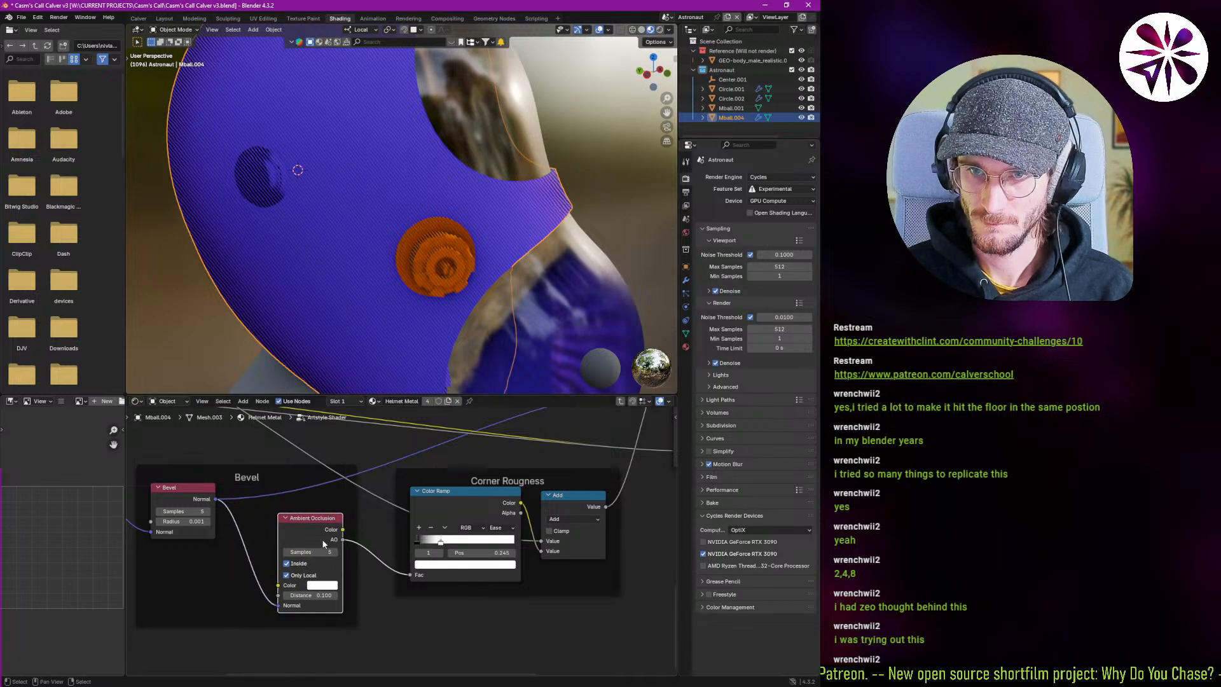
pyautogui.rightClick(324, 543)
pyautogui.click(306, 606)
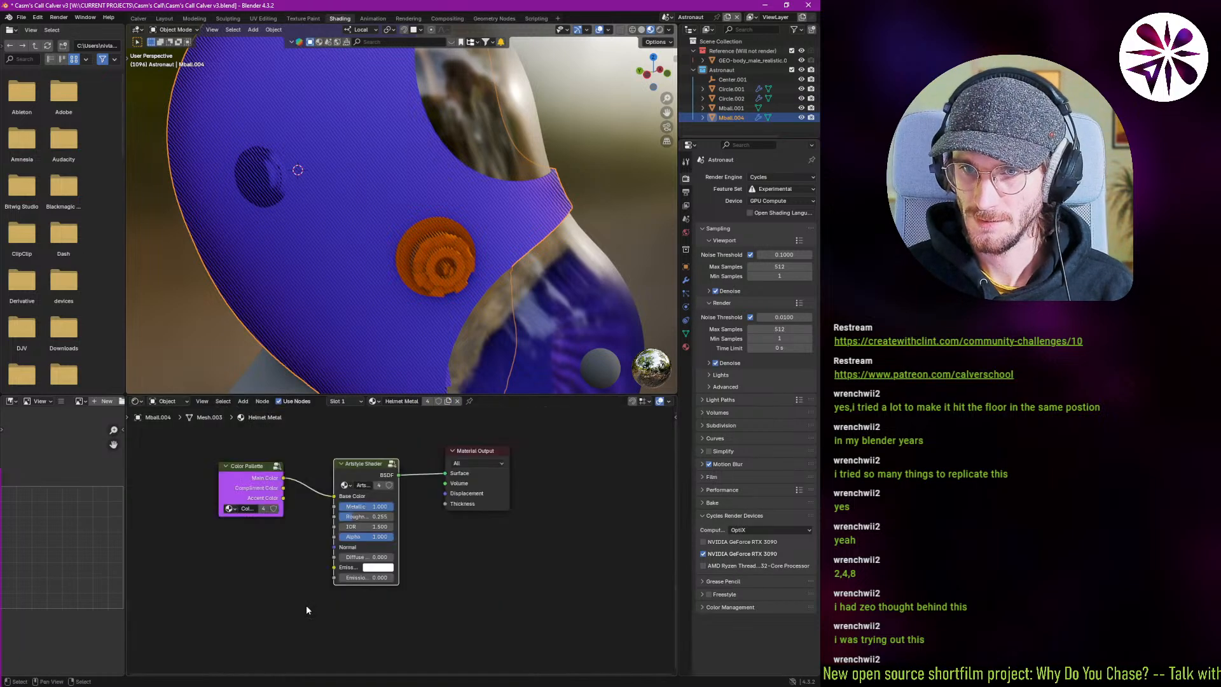
pyautogui.click(390, 466)
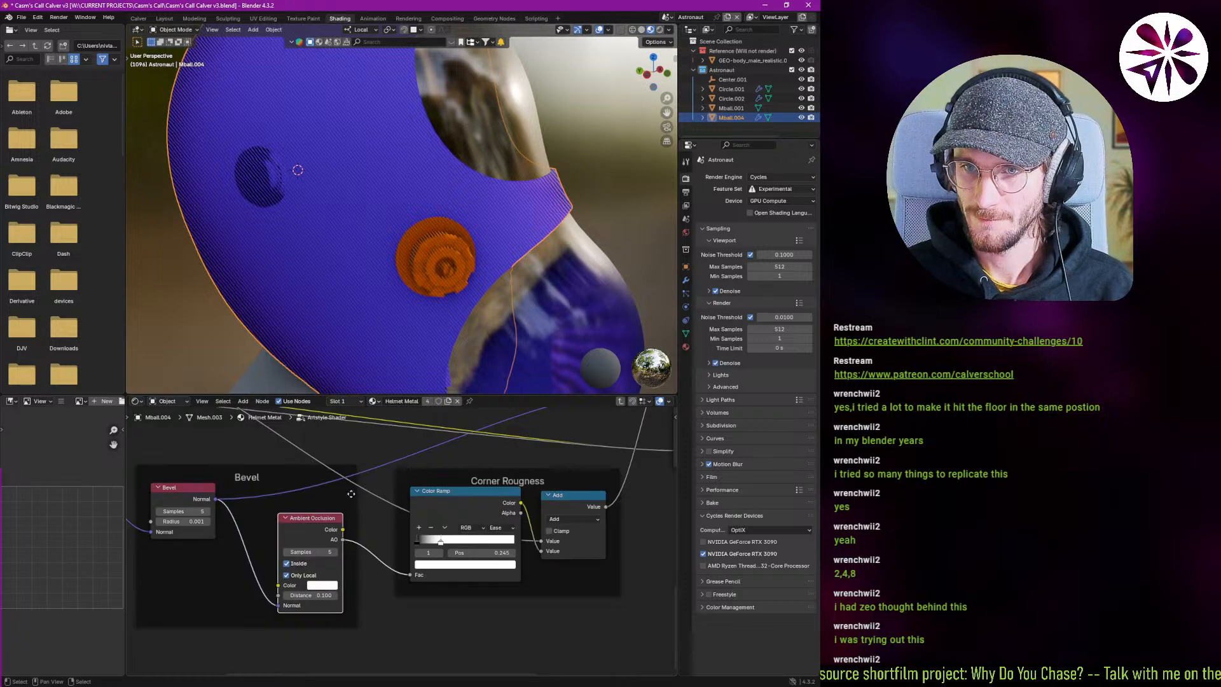
# Remove the Ambient Occlusion node from the Bevel frame and place it in the Corner Roughness frame beside the Color Ramp.
pyautogui.rightClick(307, 529)
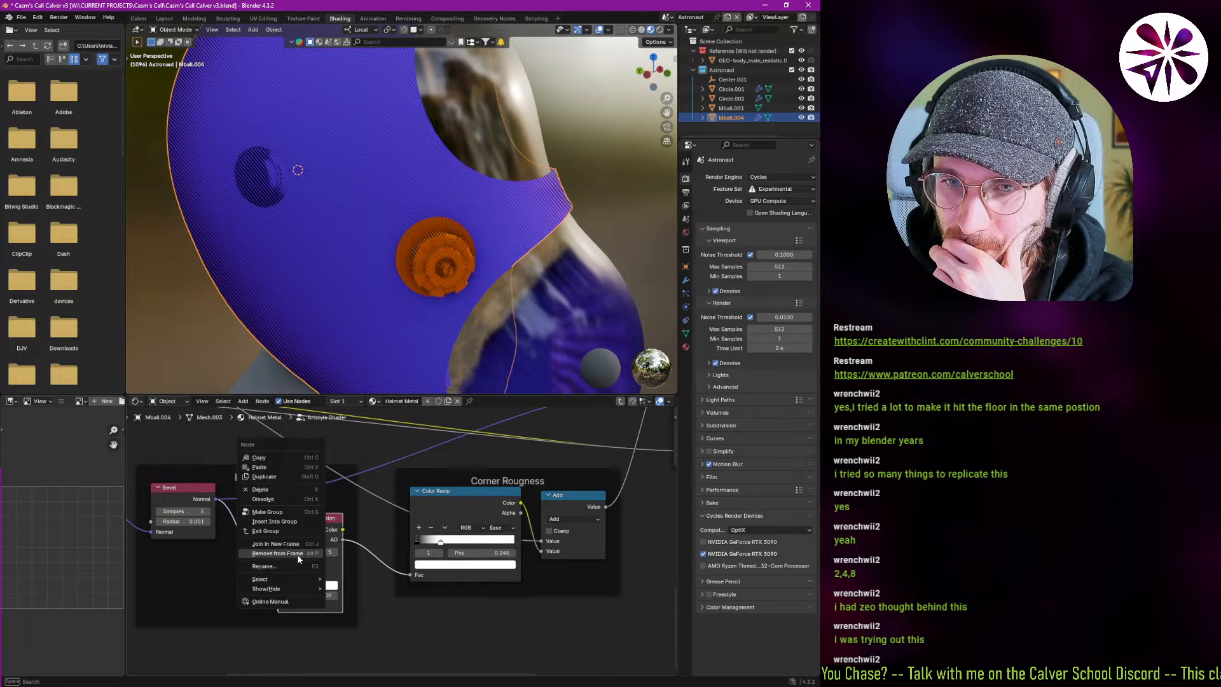
pyautogui.click(304, 553)
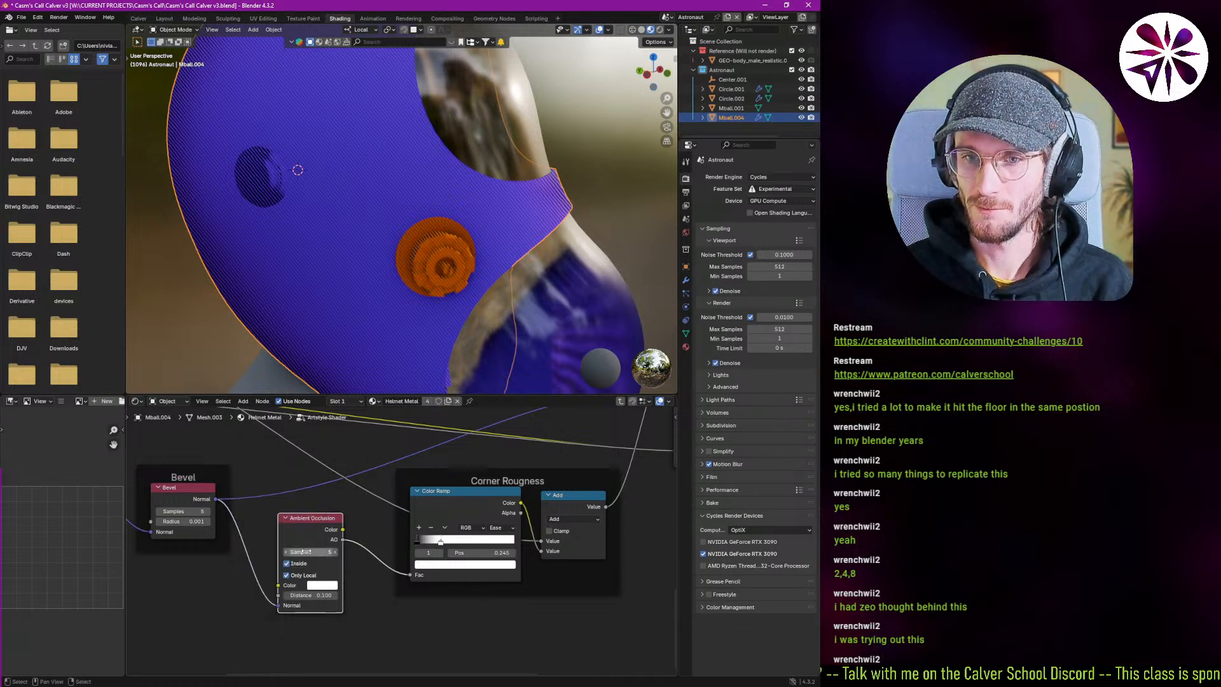
pyautogui.moveTo(312, 536); pyautogui.dragTo(323, 566)
pyautogui.moveTo(305, 547); pyautogui.dragTo(328, 554, button='middle')
pyautogui.scroll(-2, 328, 554)
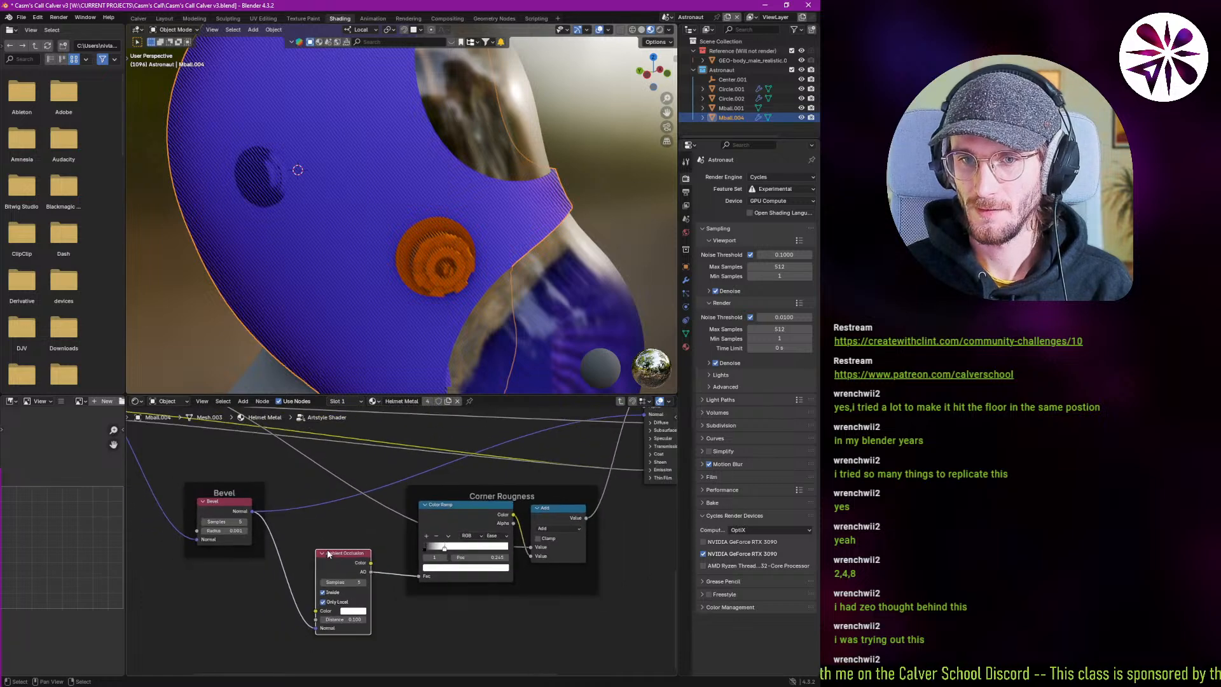
pyautogui.moveTo(334, 570); pyautogui.dragTo(363, 519)
# Try the Ambient Occlusion node with Inside disabled, and enable it again.
pyautogui.scroll(3, 401, 540)
pyautogui.click(335, 555)
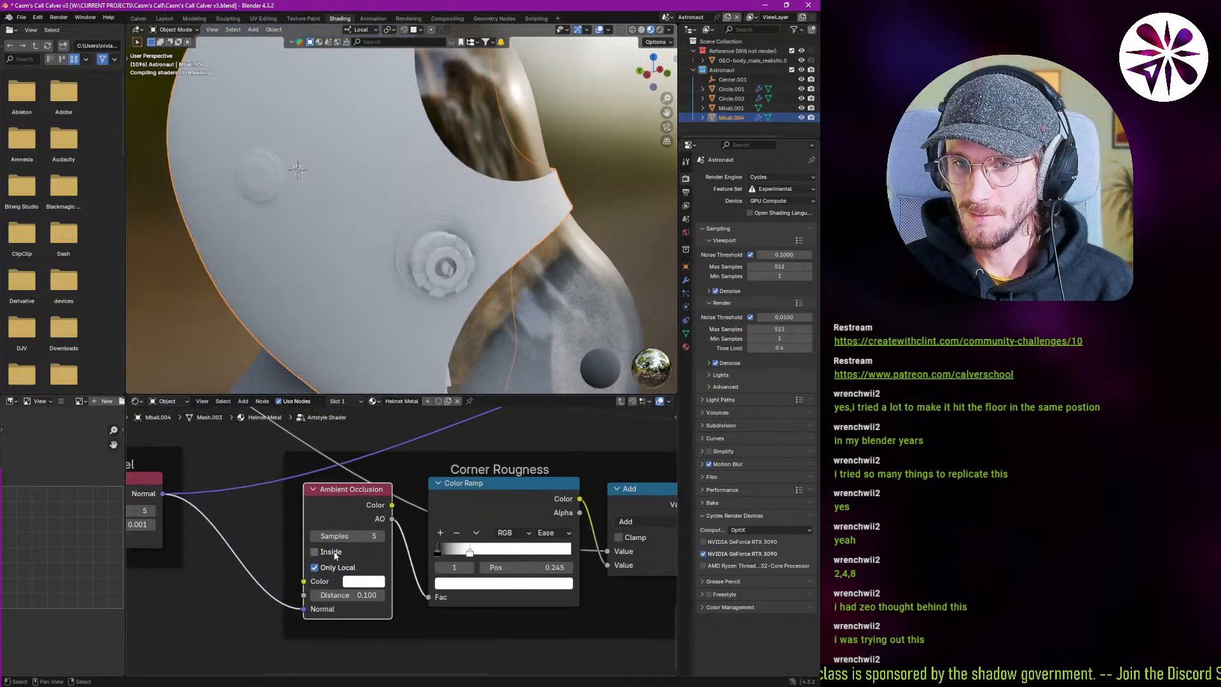
pyautogui.click(334, 557)
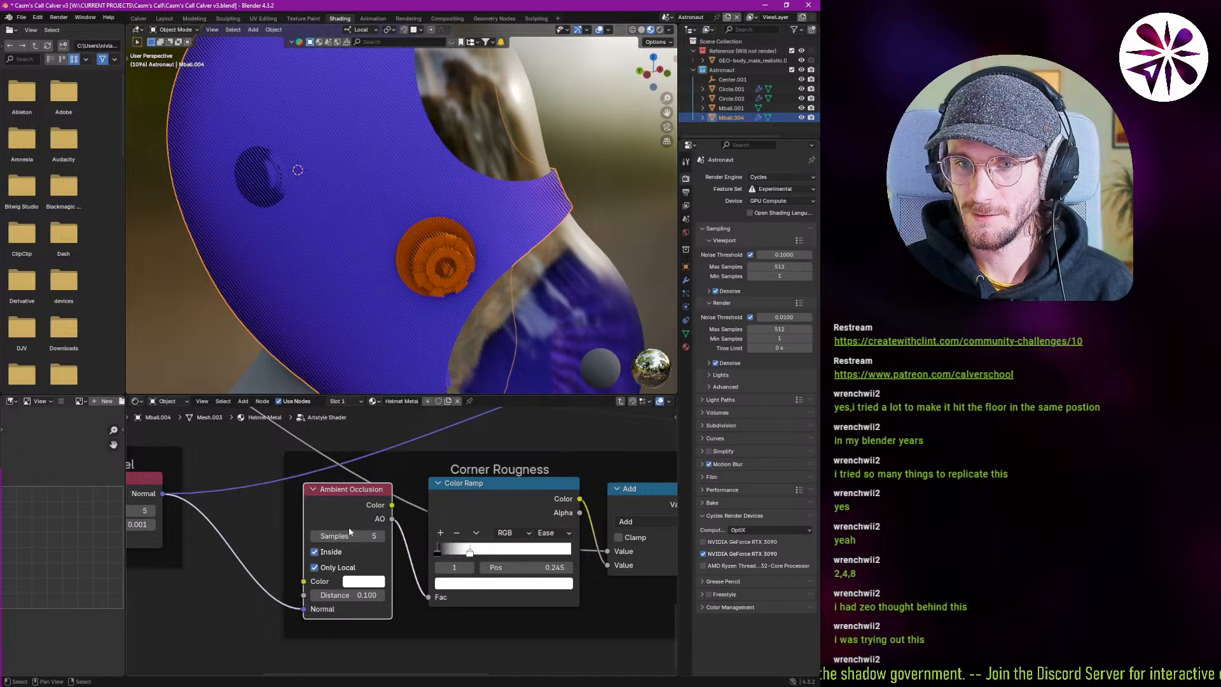
# Try raising the Ambient Occlusion node's Samples to 49 and its Distance to 0.700, restoring each value.
pyautogui.moveTo(343, 536); pyautogui.dragTo(381, 536)
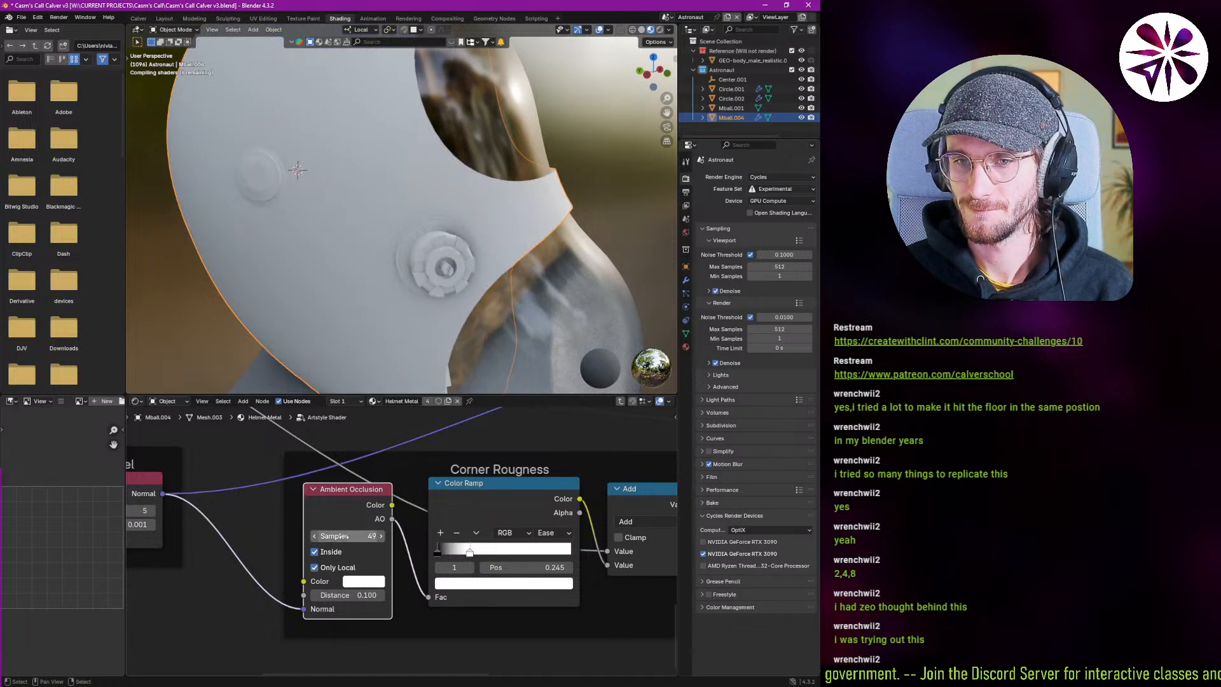
pyautogui.hotkey('ctrl', 'z')
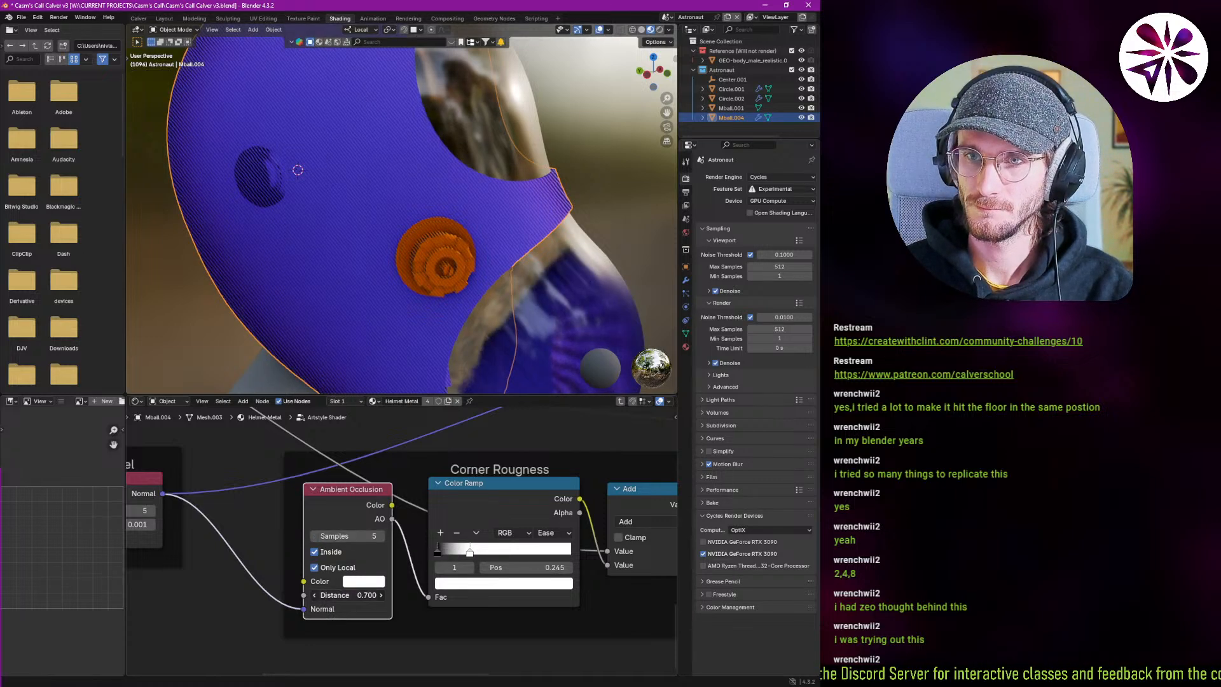
pyautogui.moveTo(348, 594); pyautogui.dragTo(348, 598)
# Examine the links from the Corner Roughness Color Ramp and Add nodes to the Principled BSDF.
pyautogui.moveTo(518, 523); pyautogui.dragTo(359, 558, button='middle')
pyautogui.scroll(-4, 360, 558)
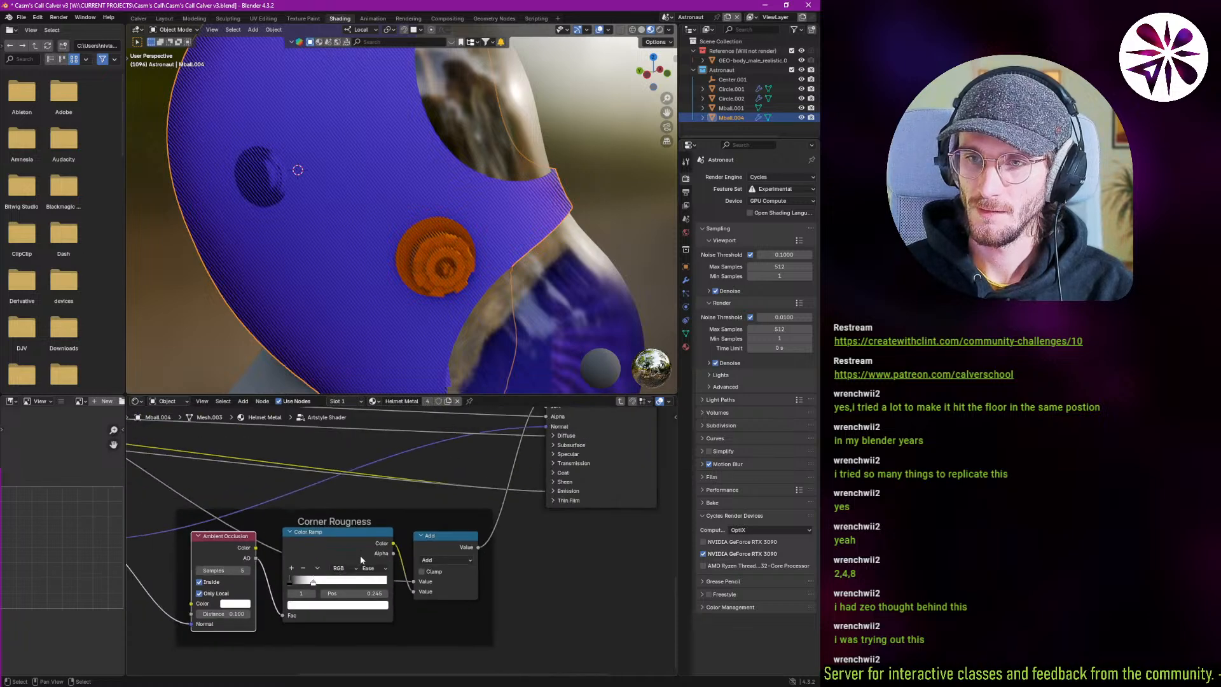
pyautogui.scroll(-4, 362, 554)
pyautogui.scroll(1, 433, 559)
pyautogui.moveTo(449, 522)
pyautogui.mouseDown(button='middle')
pyautogui.moveTo(433, 559)
pyautogui.moveTo(472, 518)
pyautogui.mouseUp(button='middle')
pyautogui.scroll(2, 407, 569)
pyautogui.scroll(1, 410, 605)
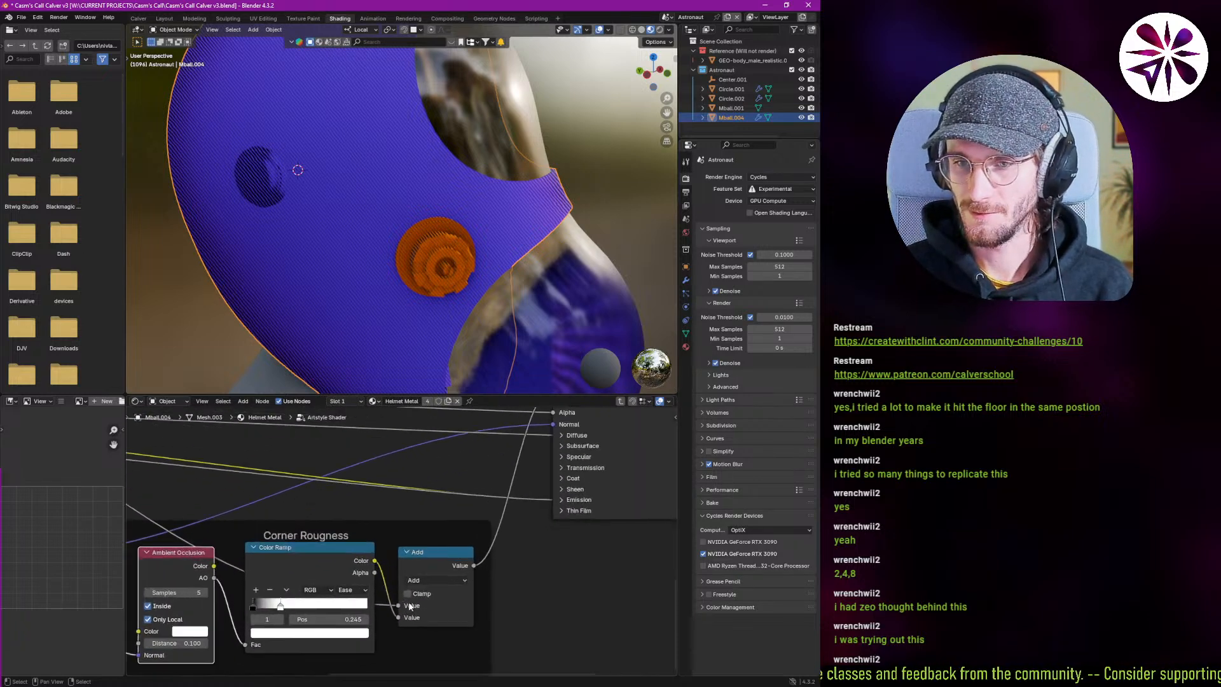
# Toggle muting on the Add node in the Corner Roughness frame to compare the helmet's shading with and without it.
pyautogui.click(436, 562)
pyautogui.press('m')
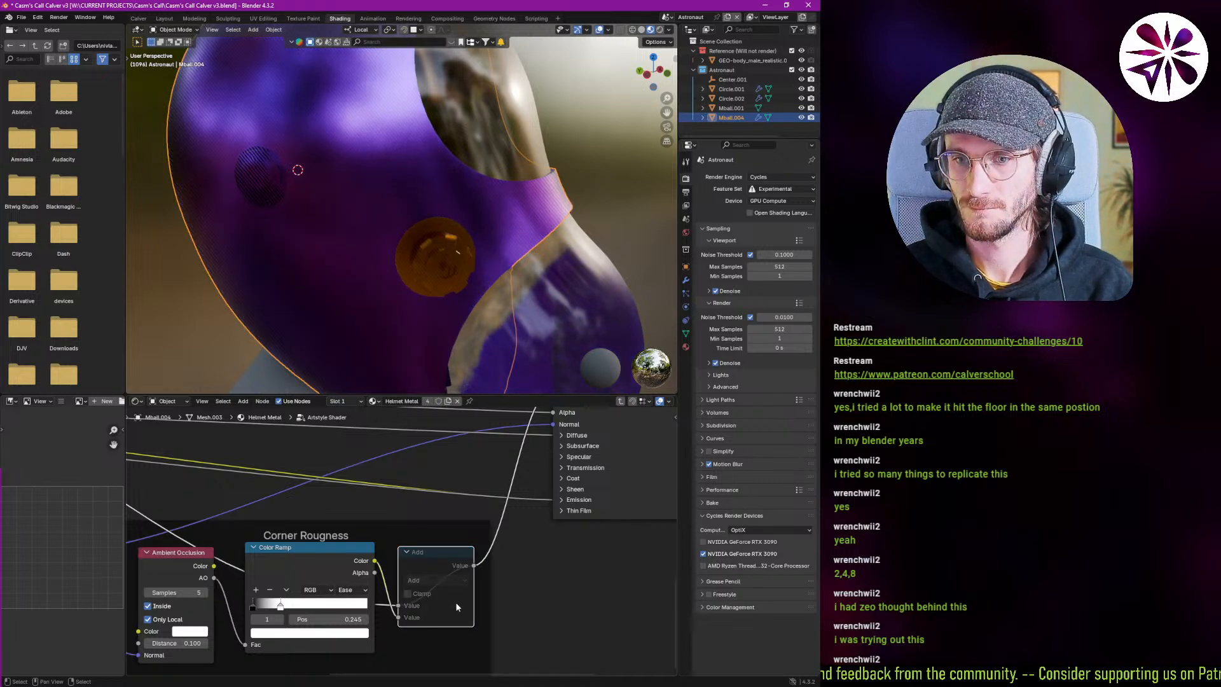
pyautogui.press('m')
pyautogui.press('m')
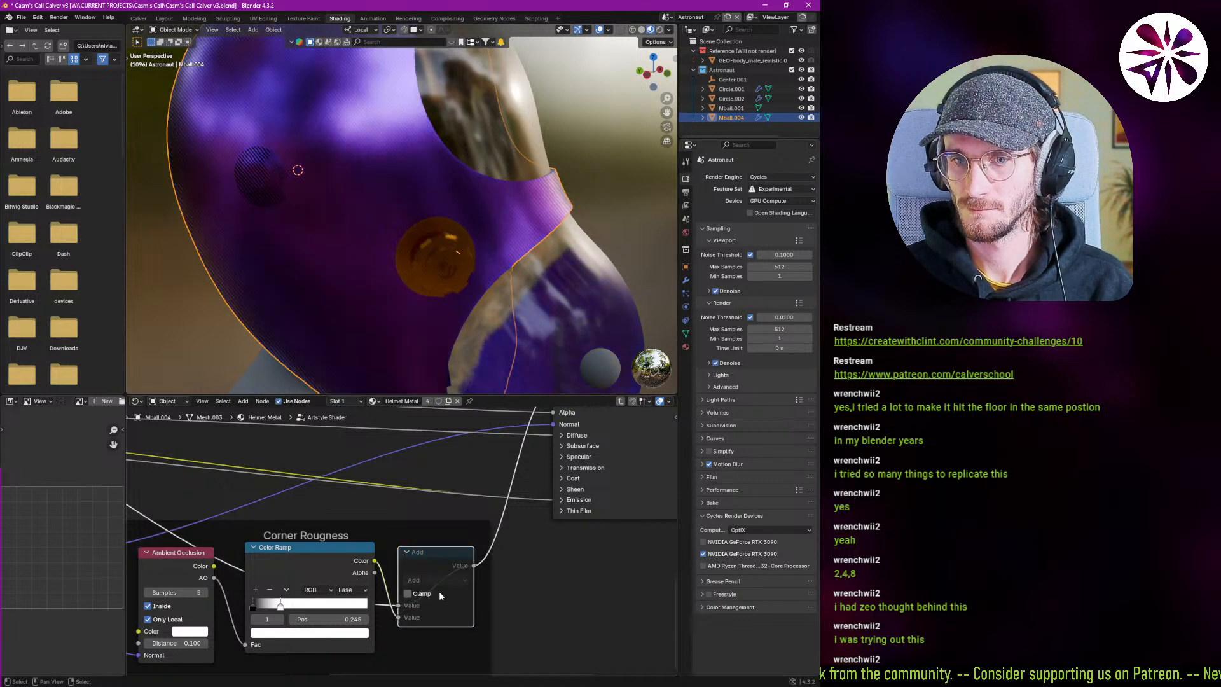
pyautogui.press('m')
# Try muting the Corner Roughness Color Ramp and moving its white stop further along, and undo these changes.
pyautogui.click(331, 555)
pyautogui.press('m')
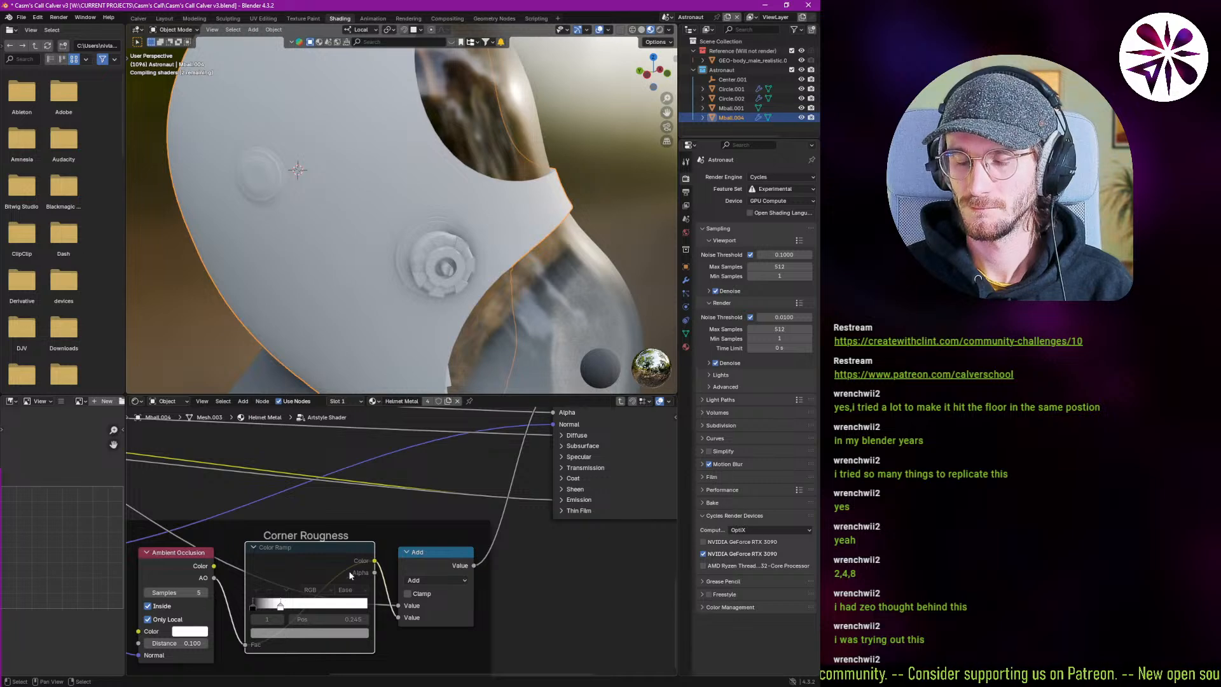
pyautogui.press('m')
pyautogui.moveTo(279, 606); pyautogui.dragTo(336, 612)
pyautogui.hotkey('ctrl', 'z')
pyautogui.hotkey('ctrl', 'z')
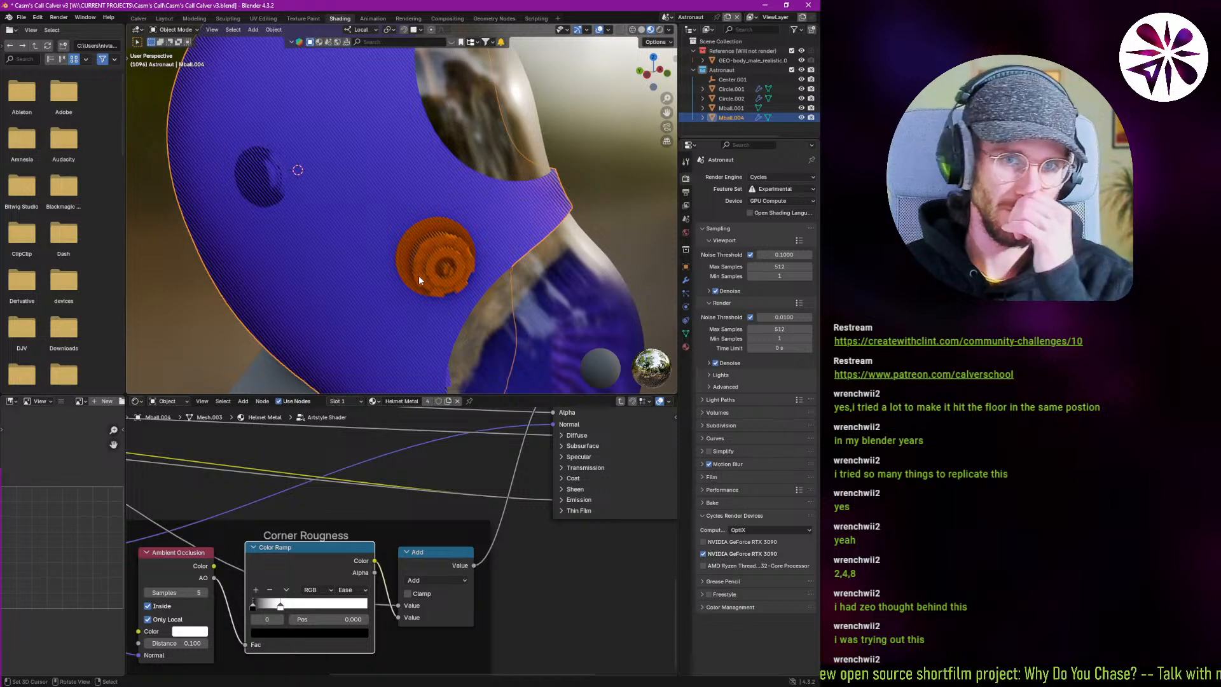
# Switch to the Layout workspace and display the helmet in solid shading.
pyautogui.moveTo(418, 276); pyautogui.dragTo(460, 253, button='middle')
pyautogui.scroll(-2, 407, 247)
pyautogui.scroll(-4, 455, 248)
pyautogui.moveTo(386, 223); pyautogui.dragTo(435, 204, button='middle')
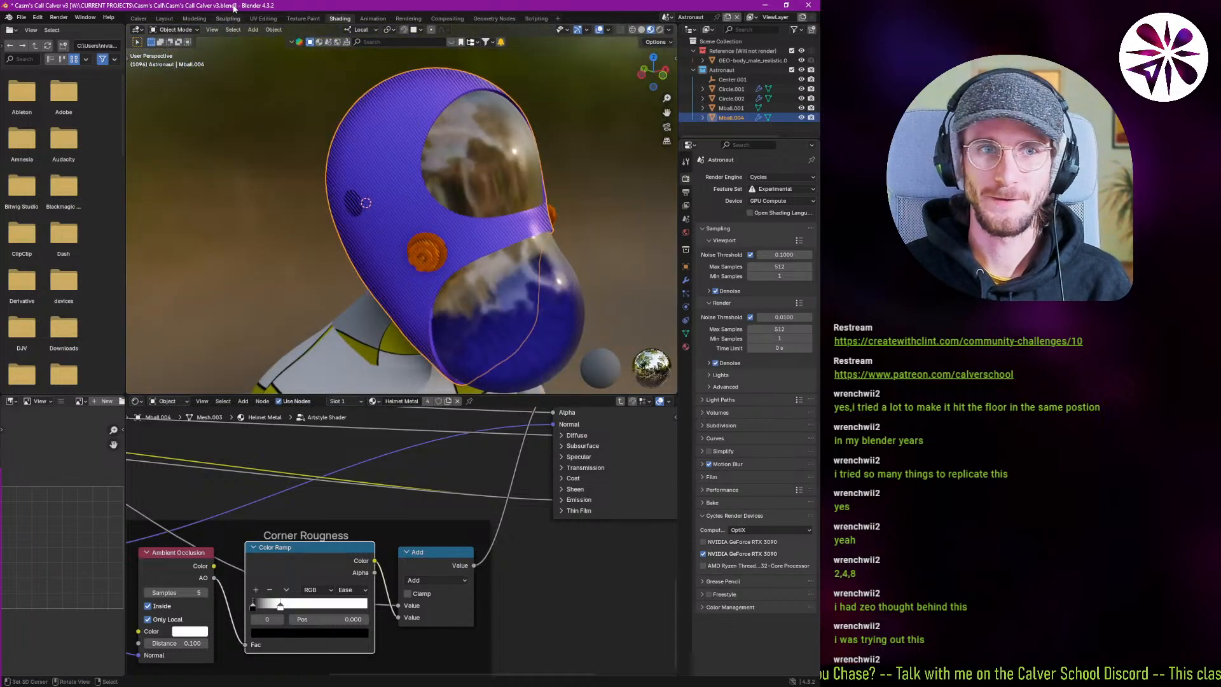
pyautogui.click(156, 20)
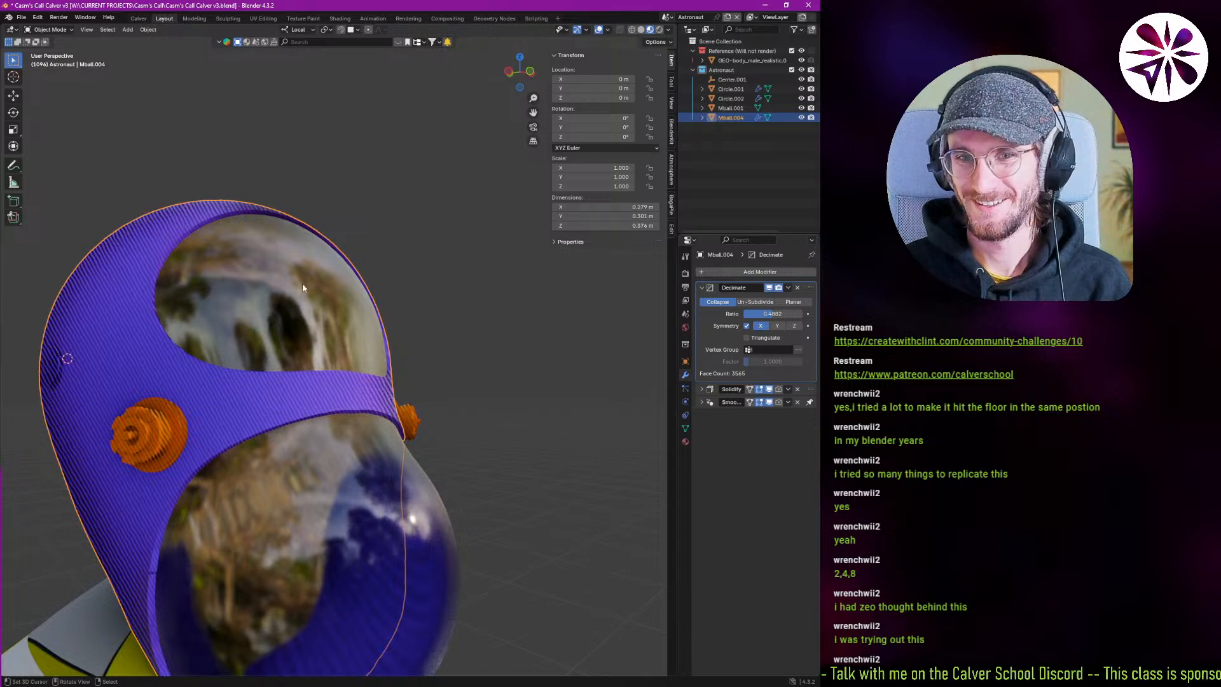
pyautogui.moveTo(303, 283); pyautogui.dragTo(354, 428, button='middle')
pyautogui.press('z')
pyautogui.click(422, 422)
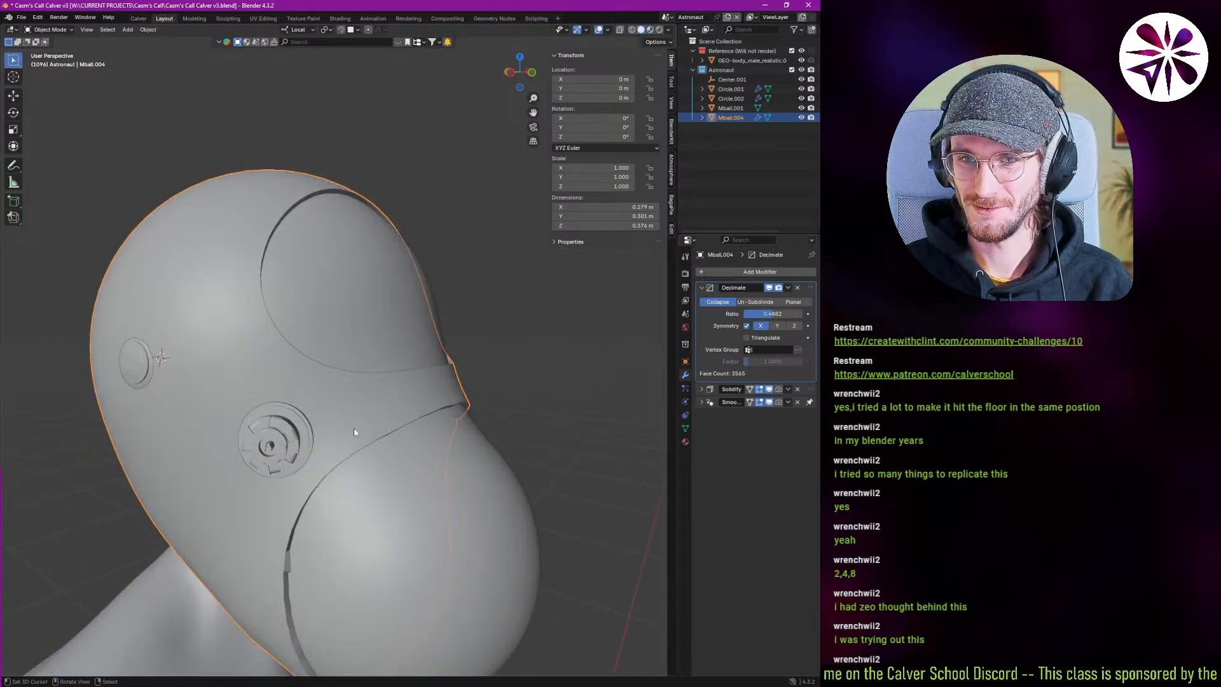
# Preview the whole helmet in rendered shading and return to solid shading.
pyautogui.press('z')
pyautogui.click(451, 395)
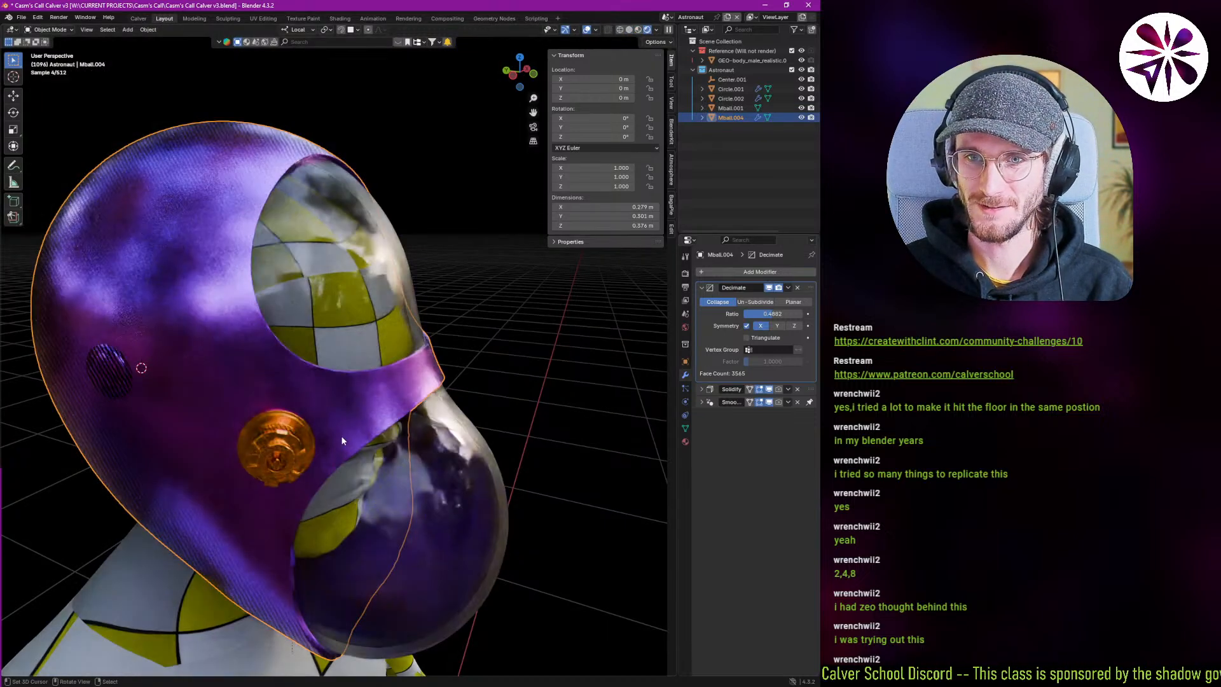
pyautogui.moveTo(342, 440); pyautogui.dragTo(323, 425, button='middle')
pyautogui.press('z')
pyautogui.click(417, 424)
pyautogui.scroll(-1, 318, 404)
pyautogui.moveTo(245, 377); pyautogui.dragTo(271, 396, button='middle')
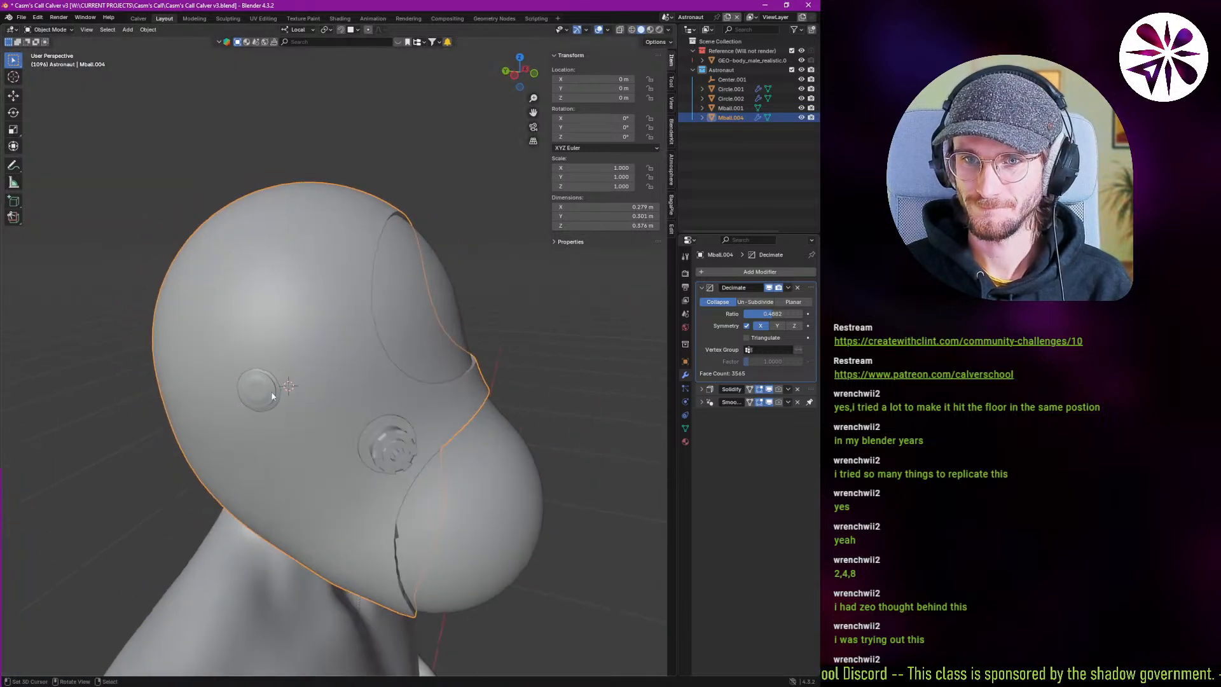
# Select the plain round disc on the helmet's side, preview it in rendered shading and return to solid.
pyautogui.click(271, 396)
pyautogui.press('z')
pyautogui.click(341, 368)
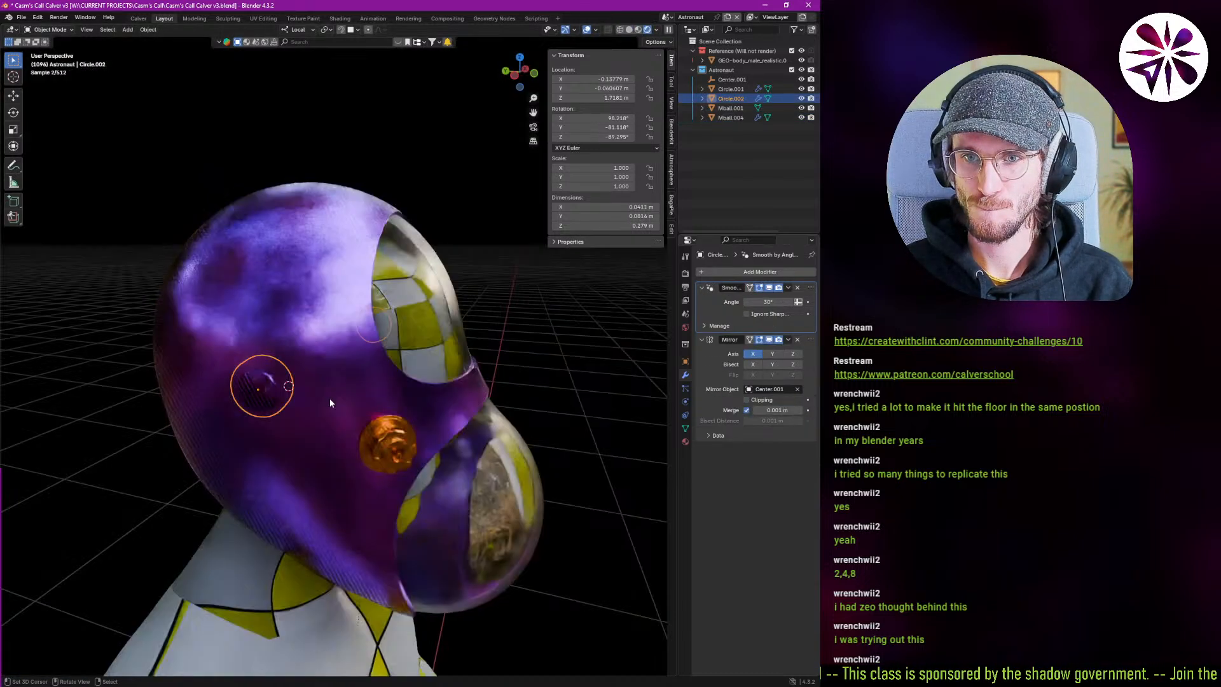
pyautogui.press('z')
pyautogui.click(418, 416)
pyautogui.scroll(3, 359, 409)
pyautogui.scroll(-1, 357, 403)
pyautogui.moveTo(309, 413)
pyautogui.mouseDown(button='middle')
pyautogui.moveTo(335, 403)
pyautogui.moveTo(302, 398)
pyautogui.moveTo(304, 375)
pyautogui.mouseUp(button='middle')
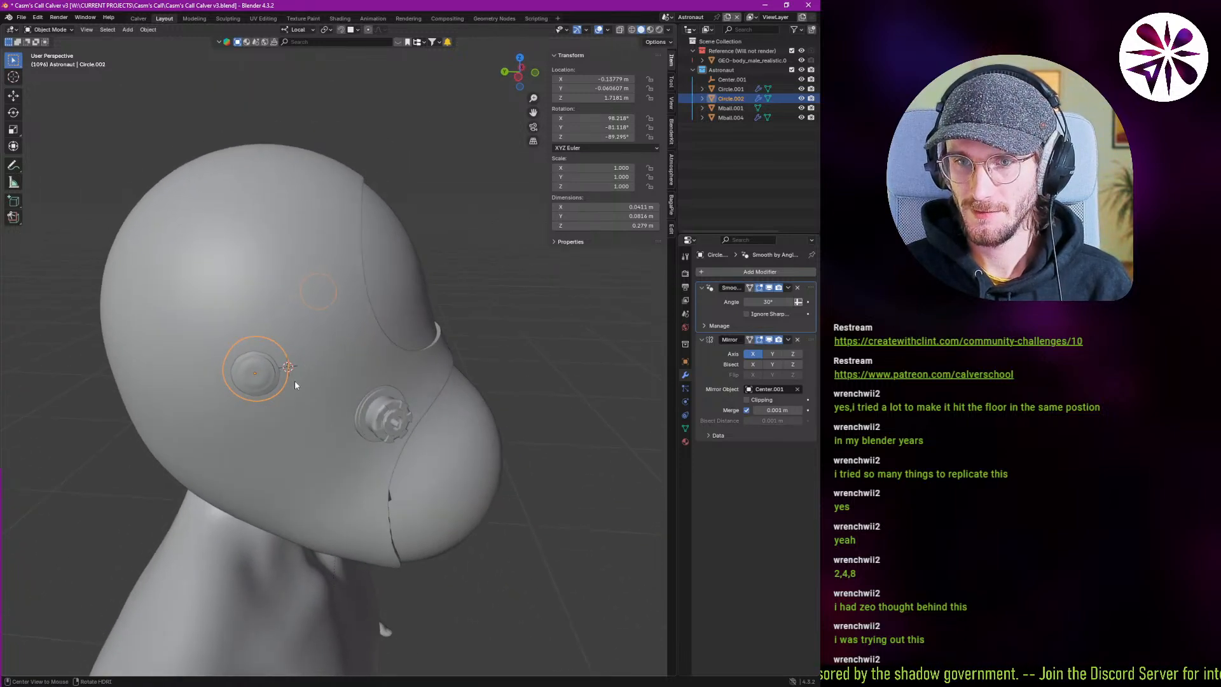
# Make a linked duplicate of the side disc and place it on the helmet surface between the original and the detailed knob.
pyautogui.hotkey('alt', 'd')
pyautogui.click(333, 440)
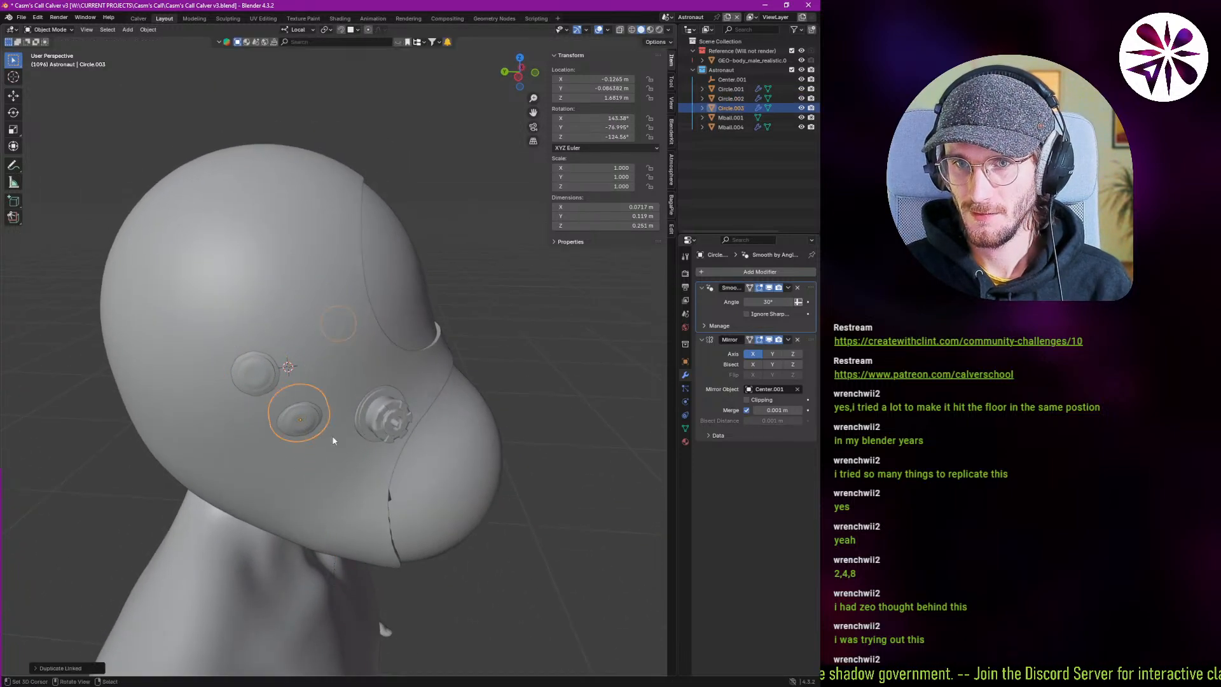
pyautogui.press('a')
pyautogui.rightClick(305, 427)
pyautogui.rightClick(305, 425)
# Scale the duplicated disc down to about 0.467 and move it close below the original disc.
pyautogui.press('s')
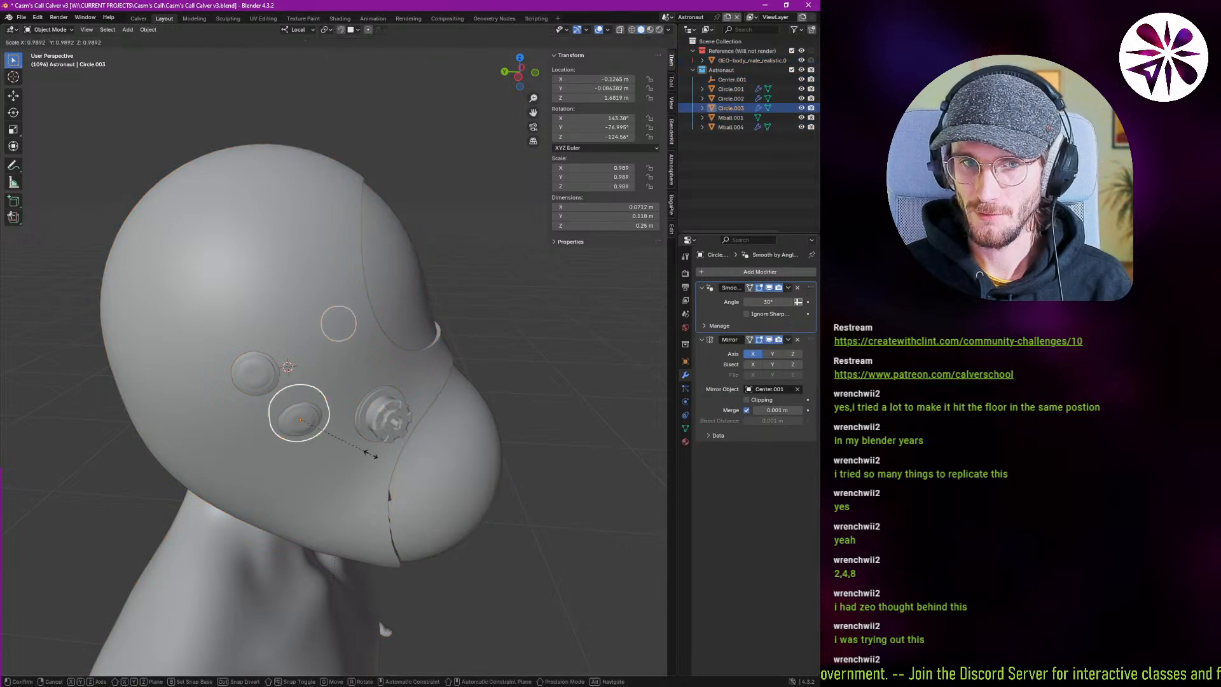
pyautogui.click(332, 440)
pyautogui.scroll(2, 296, 416)
pyautogui.moveTo(296, 416)
pyautogui.mouseDown(button='middle')
pyautogui.moveTo(287, 391)
pyautogui.moveTo(330, 414)
pyautogui.moveTo(311, 424)
pyautogui.mouseUp(button='middle')
pyautogui.press('g')
pyautogui.click(289, 413)
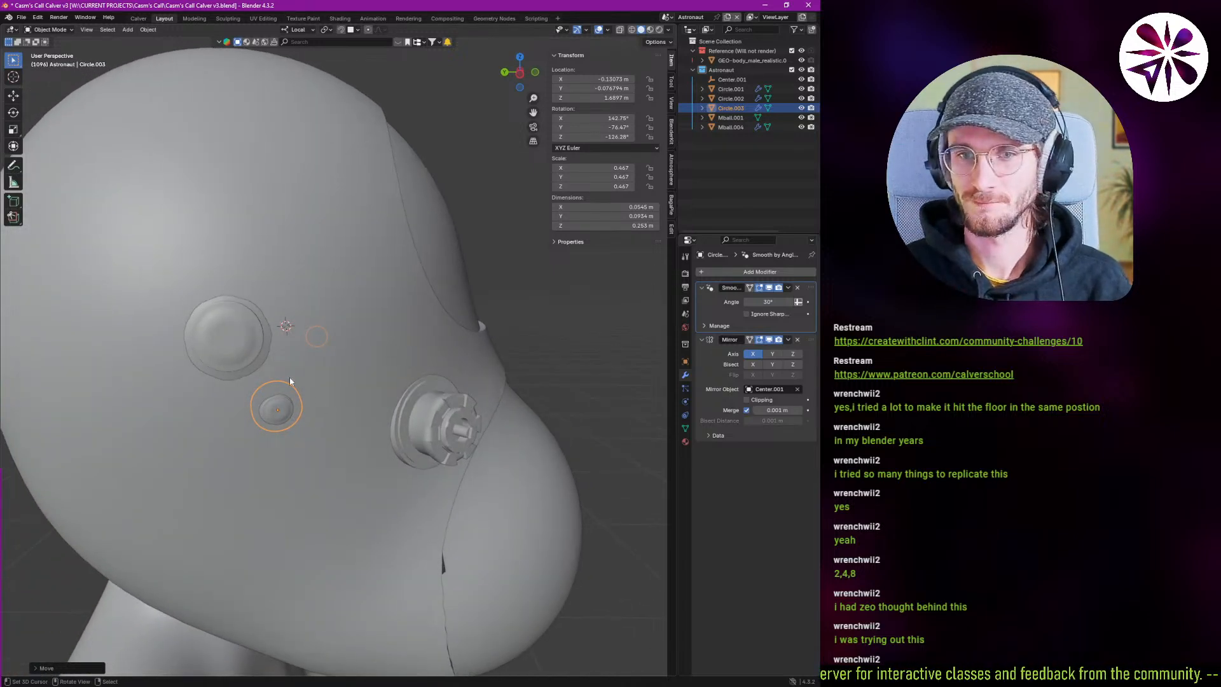
# Make a linked duplicate of the small disc and place it beside the large disc, on the side facing the visor.
pyautogui.moveTo(289, 380)
pyautogui.mouseDown(button='middle')
pyautogui.moveTo(266, 379)
pyautogui.moveTo(277, 385)
pyautogui.mouseUp(button='middle')
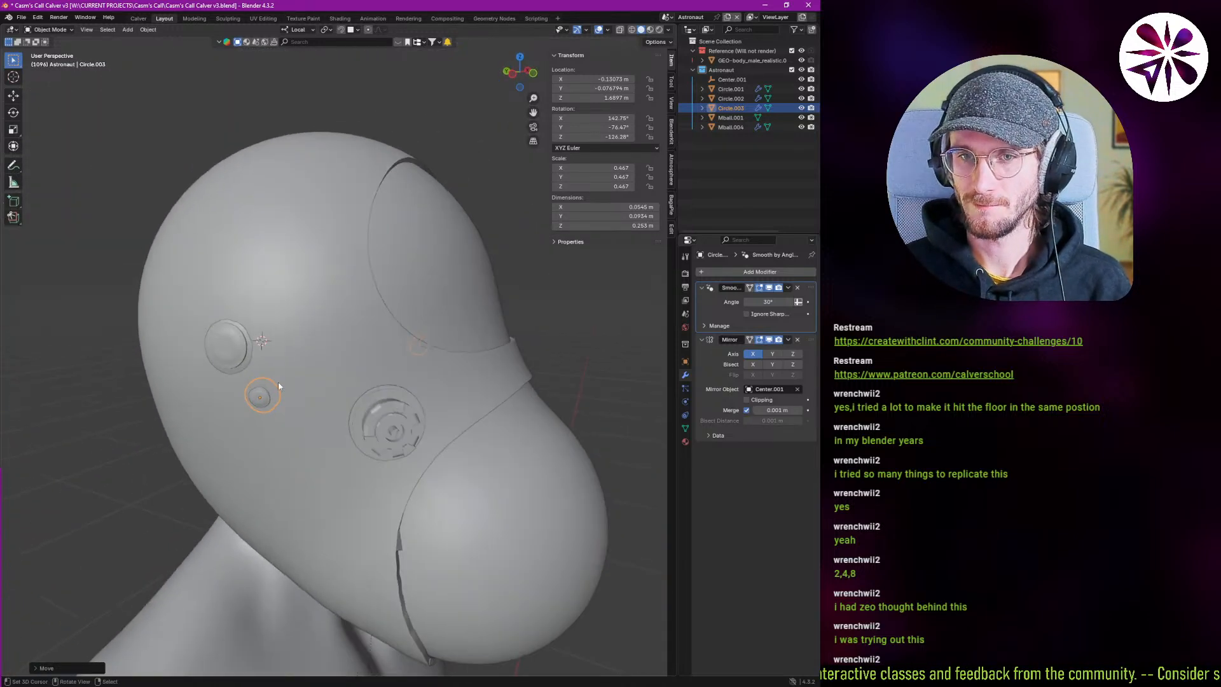
pyautogui.hotkey('alt', 'd')
pyautogui.click(288, 347)
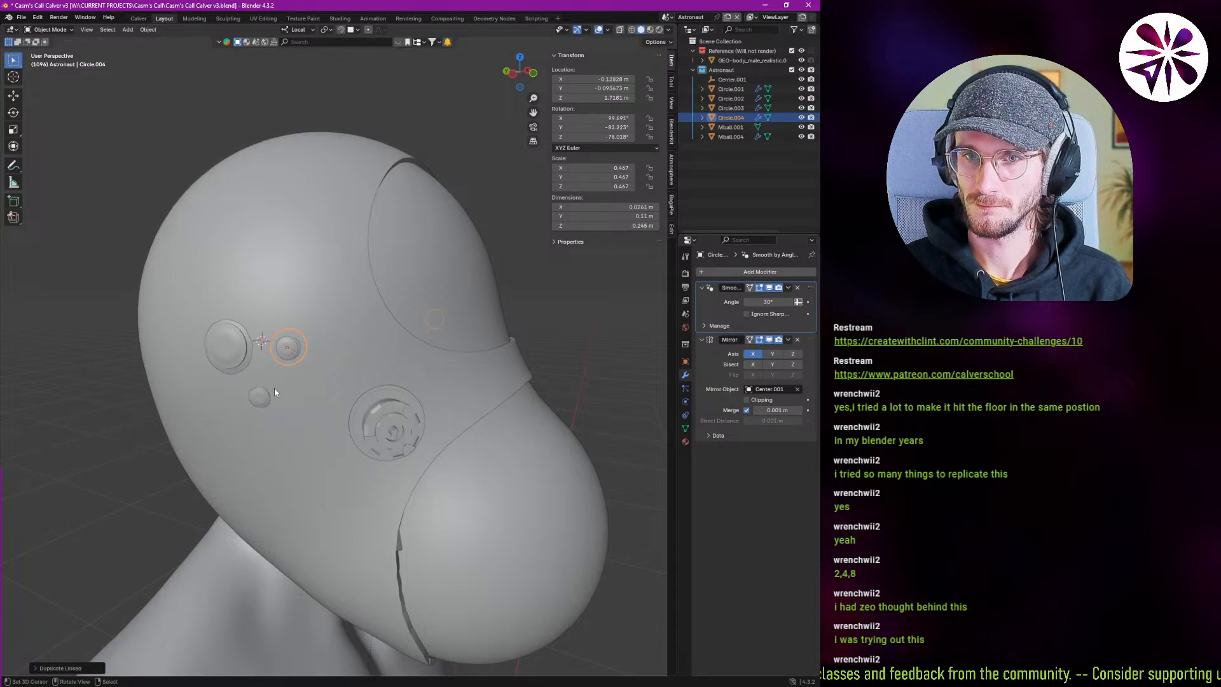
# Try moving the large disc and both small discs together across the helmet surface.
pyautogui.keyDown('shift'); pyautogui.click(260, 396); pyautogui.keyUp('shift')
pyautogui.keyDown('shift'); pyautogui.click(234, 355); pyautogui.keyUp('shift')
pyautogui.moveTo(234, 355); pyautogui.dragTo(286, 313, button='middle')
pyautogui.press('g')
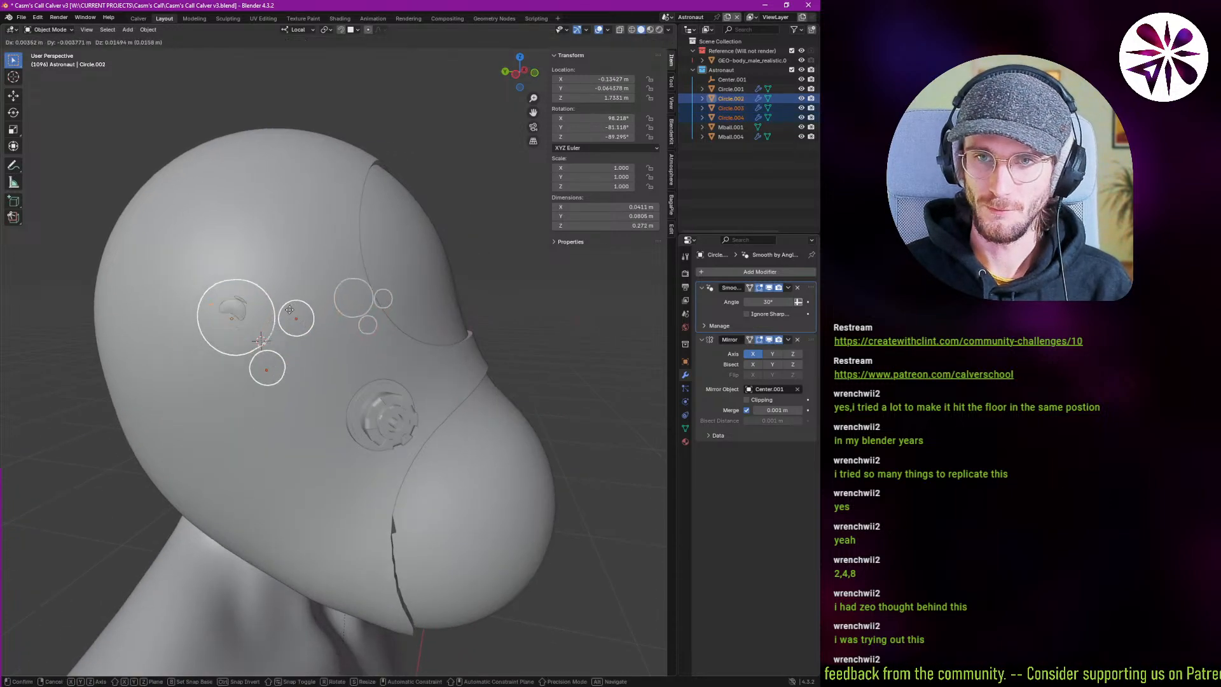
pyautogui.rightClick(232, 185)
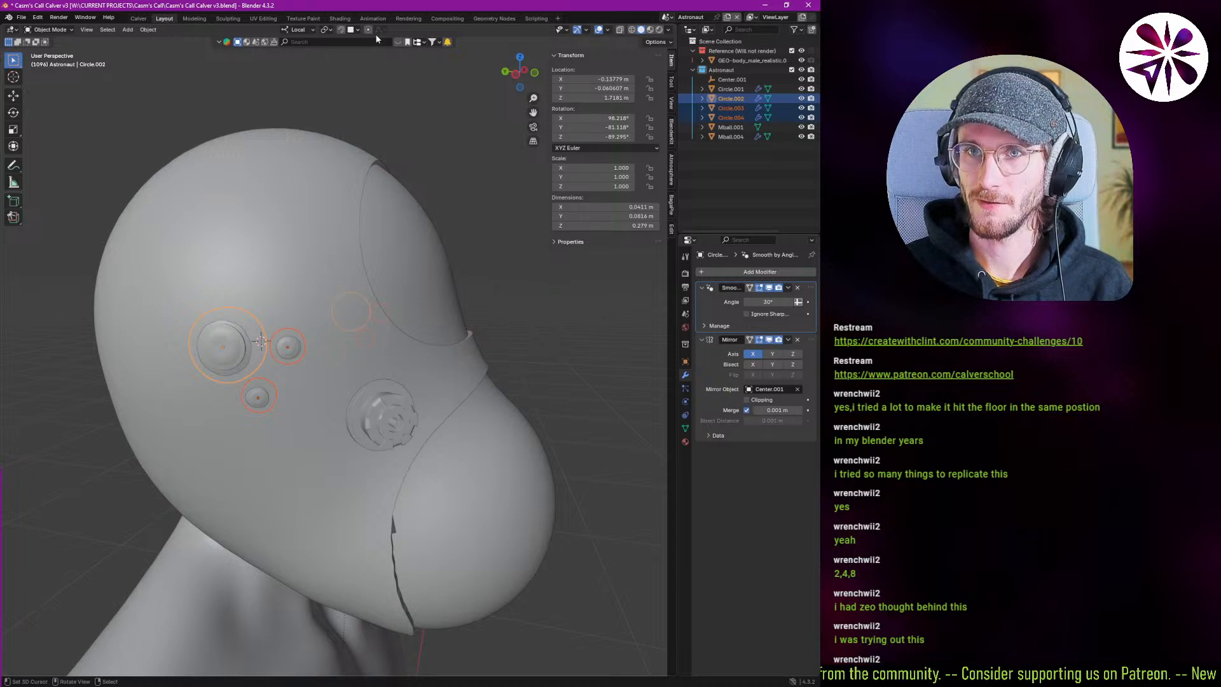
# Try the Center and Closest snap bases by test-moving the three discs over the helmet.
pyautogui.click(330, 30)
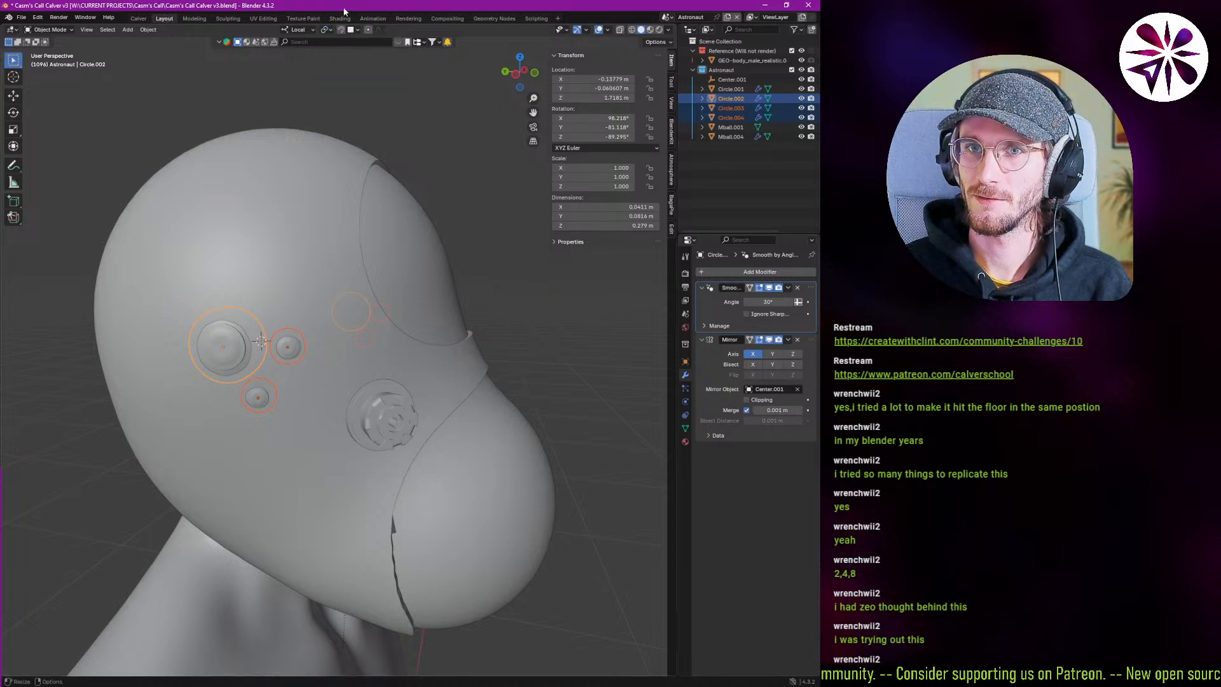
pyautogui.click(358, 30)
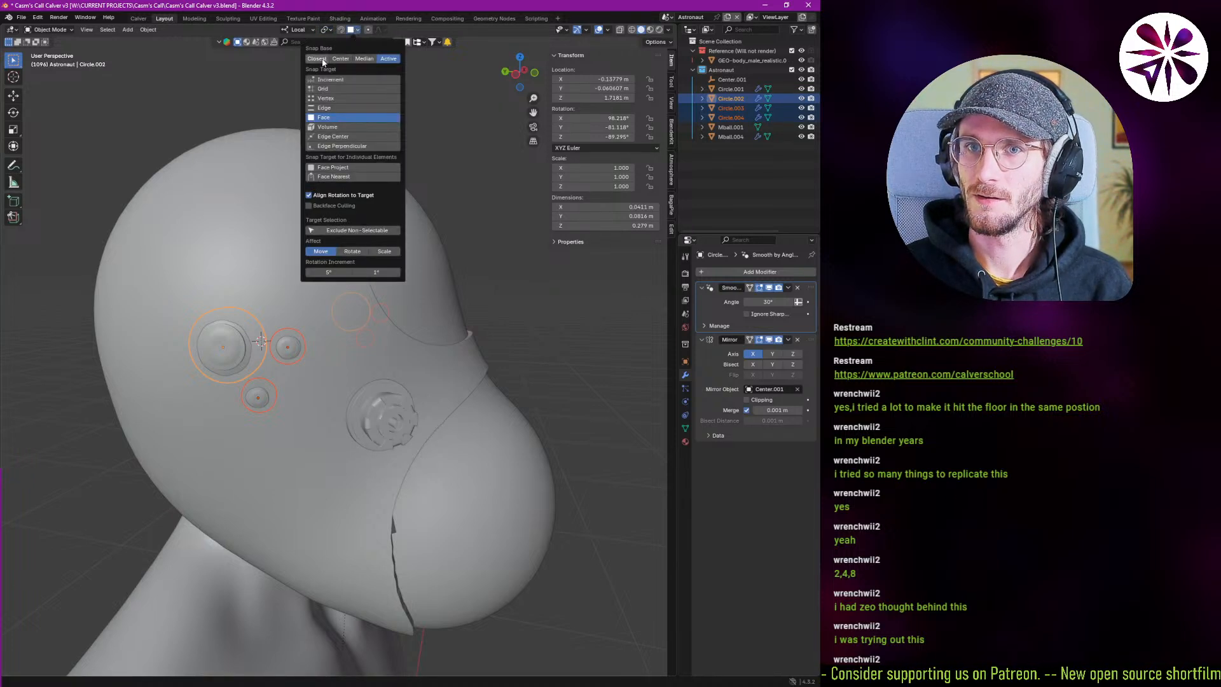
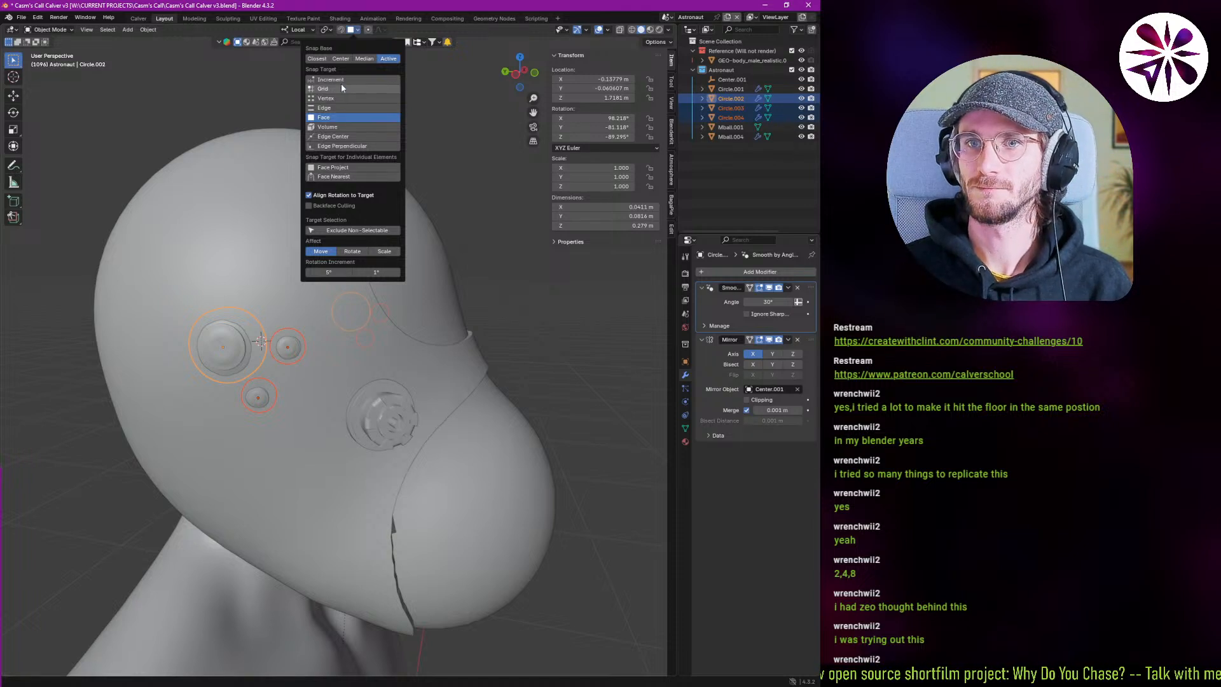
pyautogui.press('g')
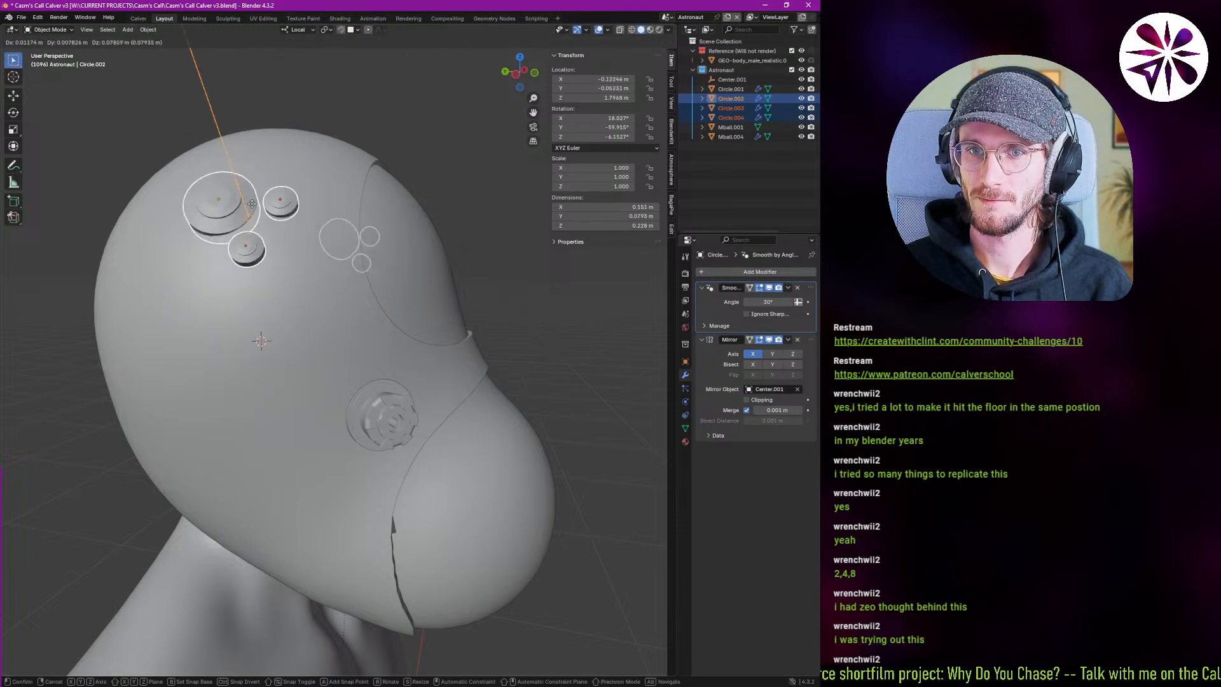
pyautogui.keyDown('ctrl'); pyautogui.rightClick(290, 150); pyautogui.keyUp('ctrl')
pyautogui.click(351, 30)
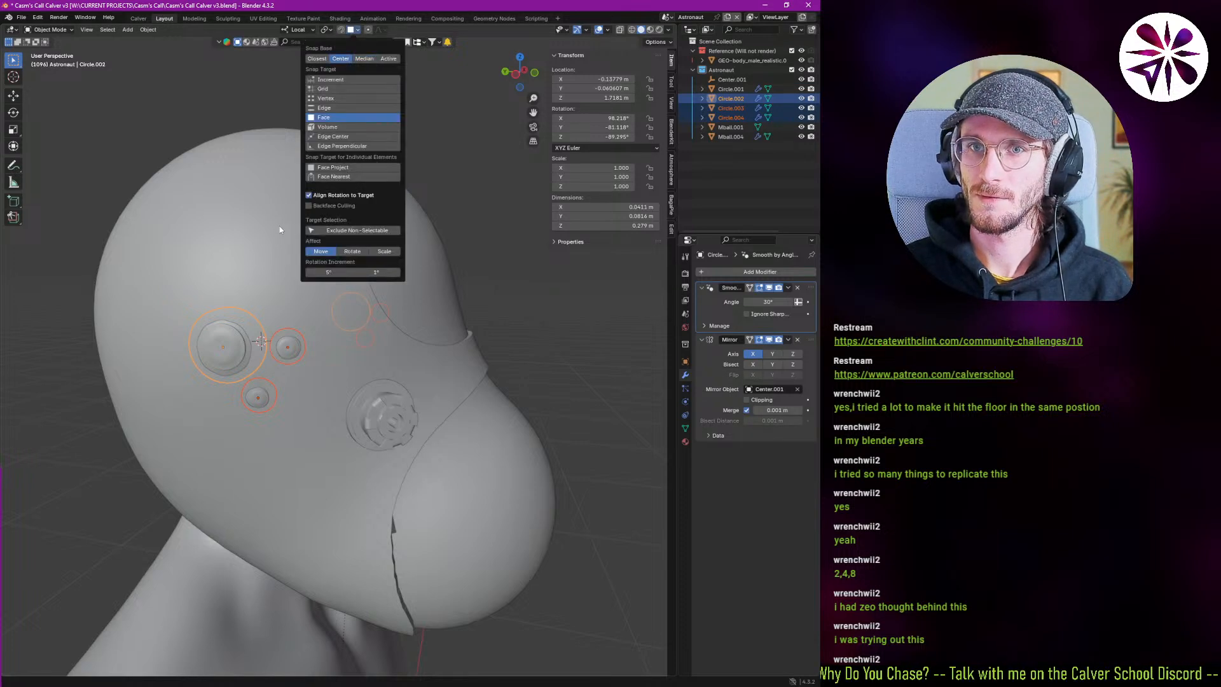
pyautogui.press('g')
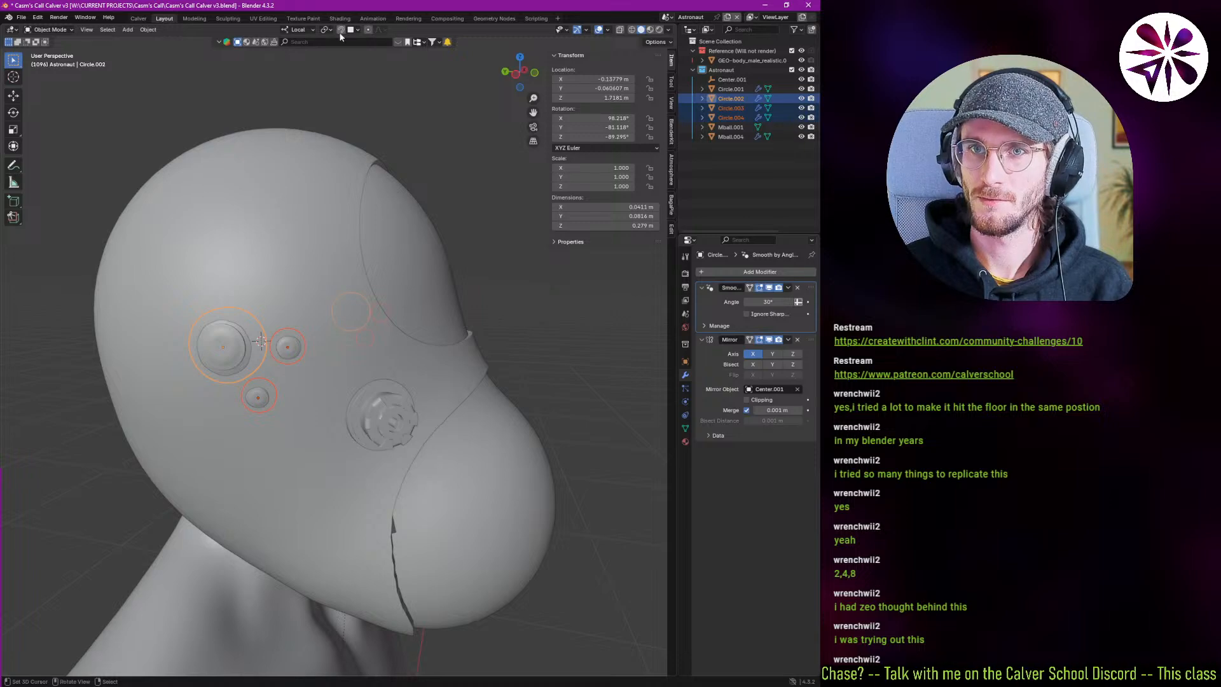
pyautogui.click(351, 29)
pyautogui.press('g')
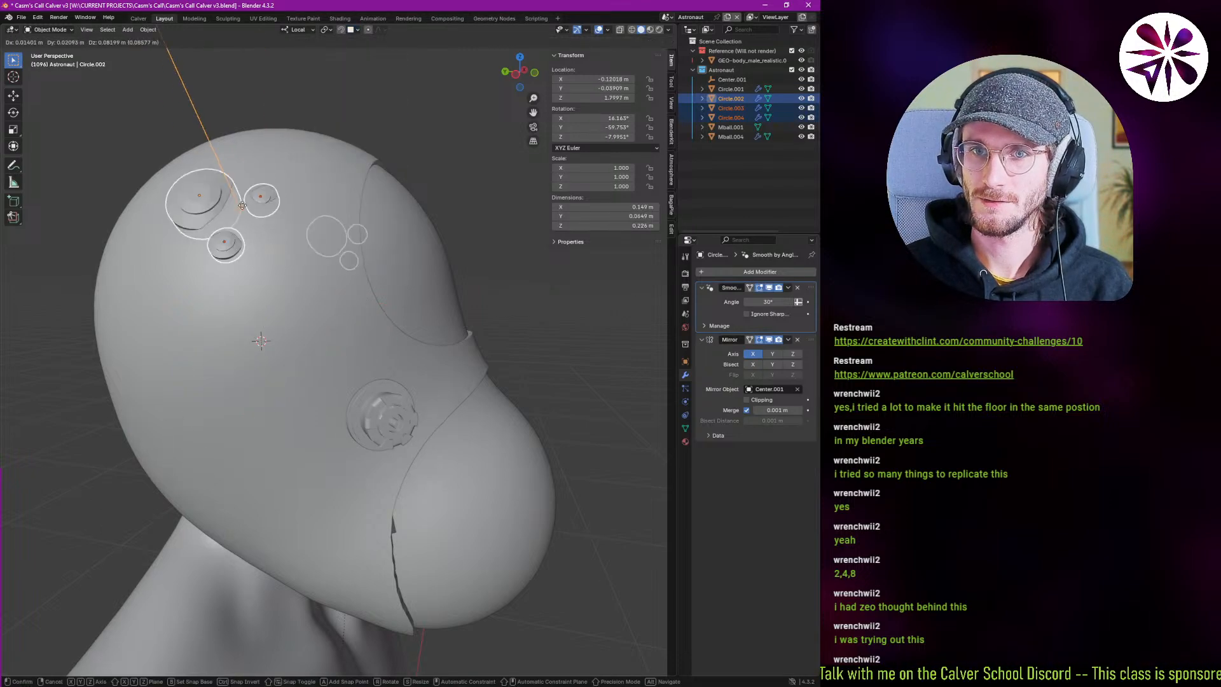
pyautogui.rightClick(254, 190)
# Set the snap base to Active with Face Project as the snap target, and test it by moving the discs.
pyautogui.click(351, 29)
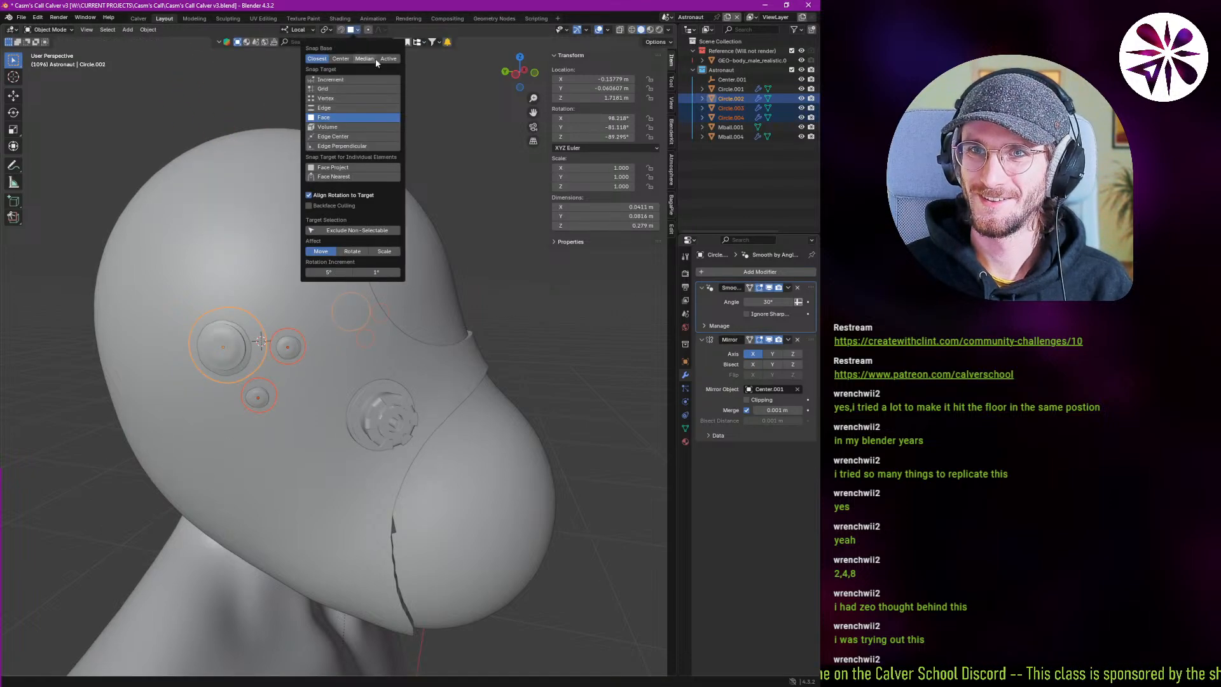
pyautogui.click(362, 169)
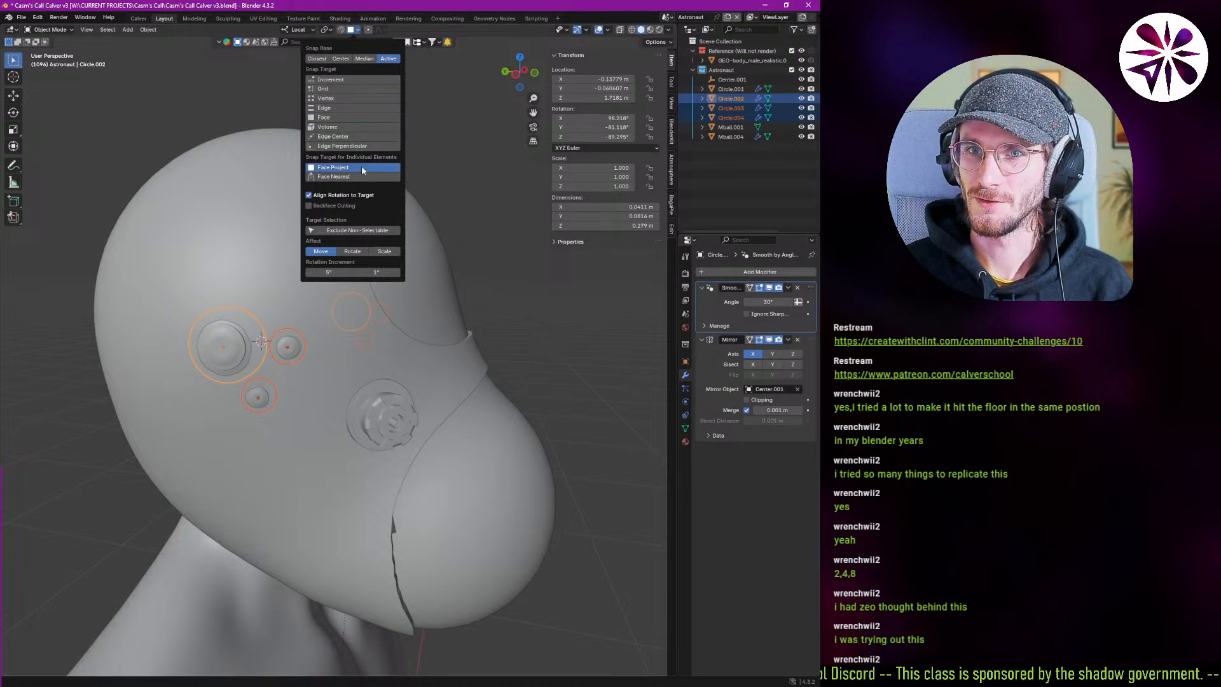
pyautogui.press('g')
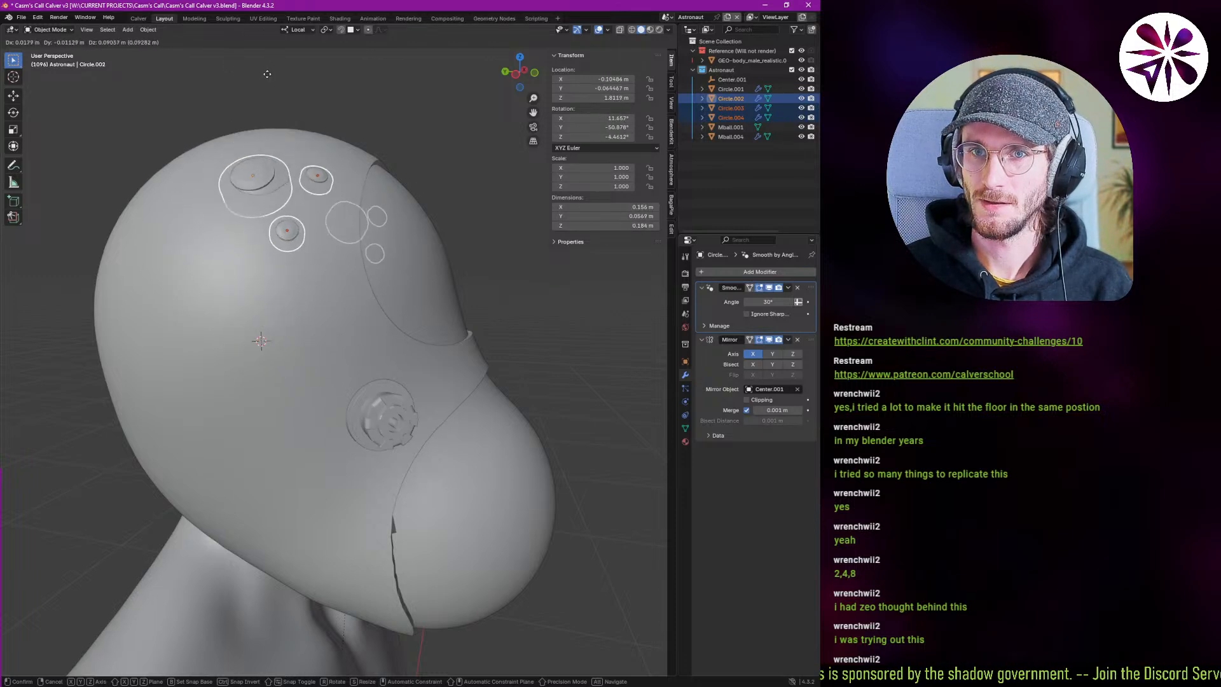
pyautogui.rightClick(229, 66)
pyautogui.press('g')
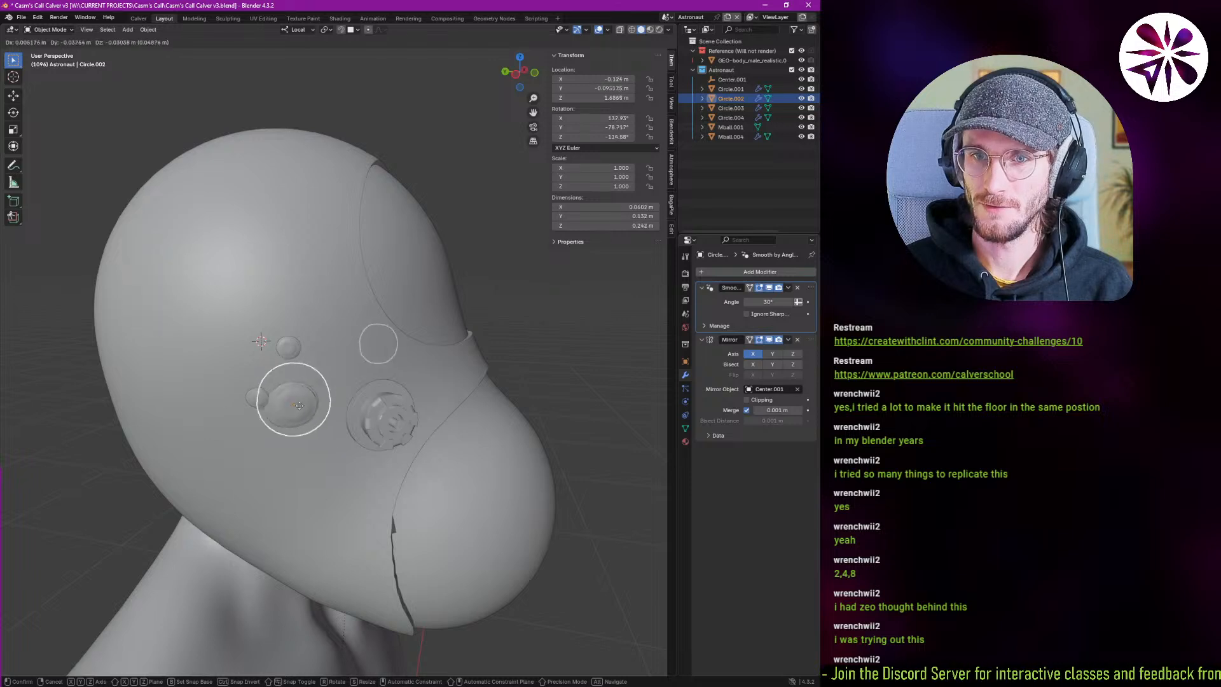
pyautogui.rightClick(281, 328)
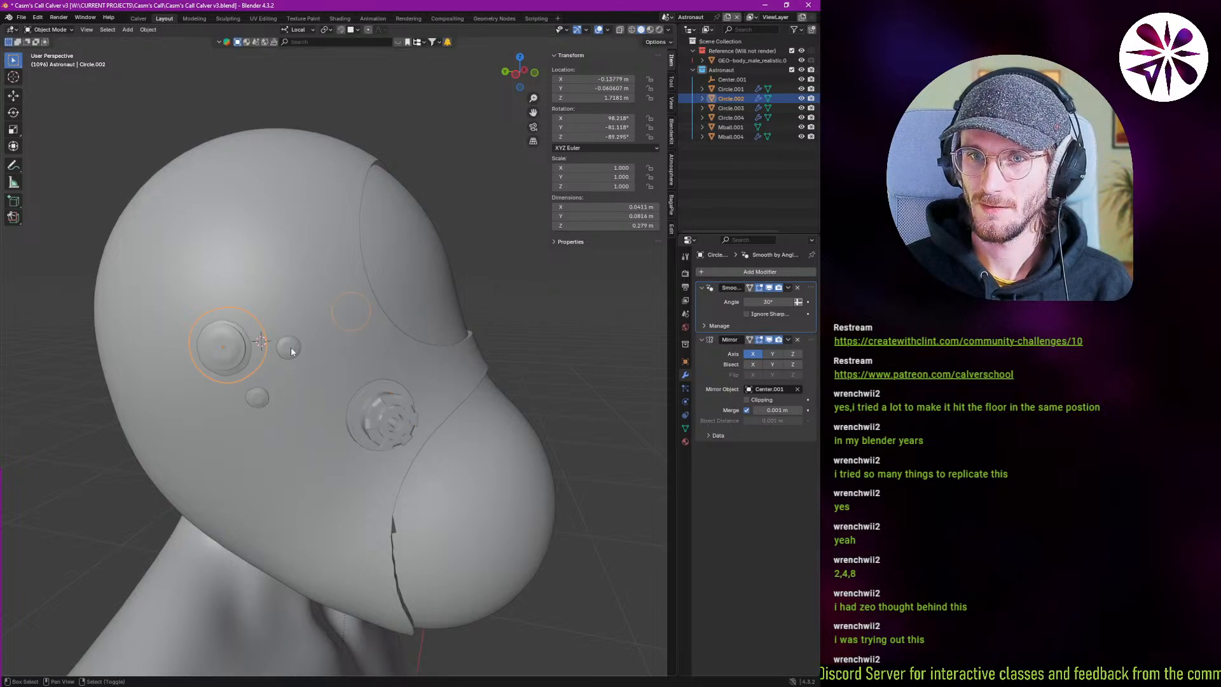
# Select all three discs together and move them up onto the upper side of the helmet.
pyautogui.keyDown('shift'); pyautogui.click(291, 347); pyautogui.keyUp('shift')
pyautogui.keyDown('shift'); pyautogui.click(256, 398); pyautogui.keyUp('shift')
pyautogui.press('g')
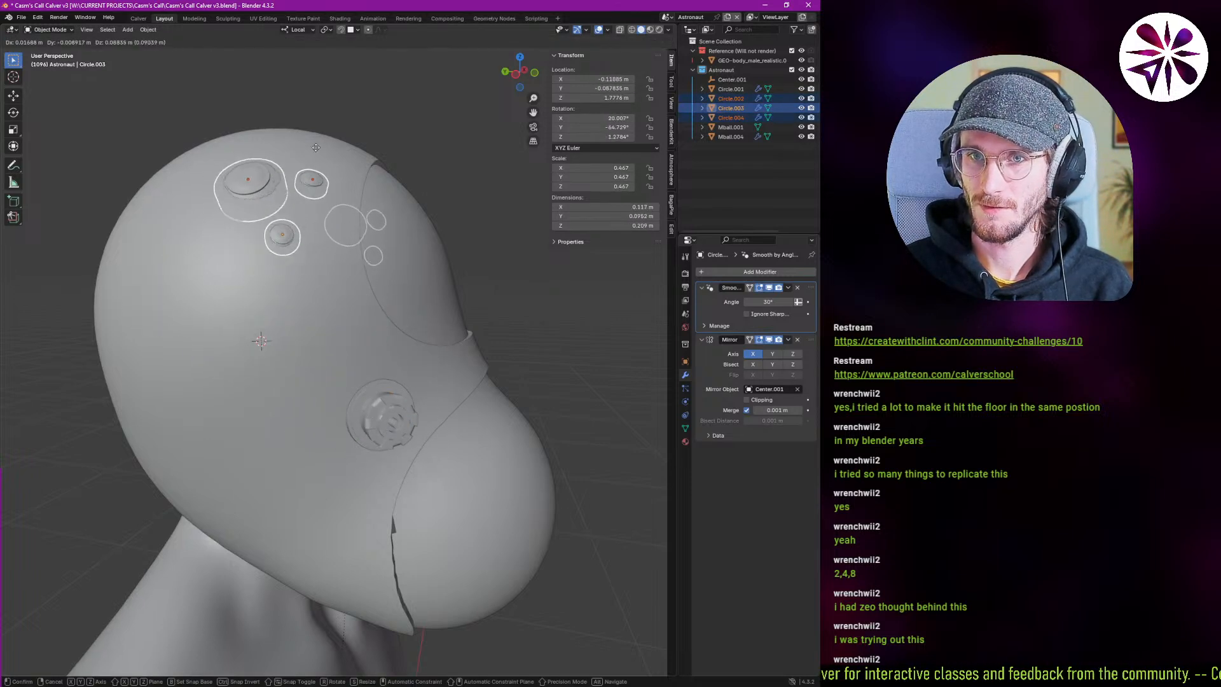
pyautogui.click(303, 174)
# Rotate the three discs as a group and adjust their placement on the helmet's upper side beside the visor opening.
pyautogui.moveTo(303, 174); pyautogui.dragTo(275, 284, button='middle')
pyautogui.press('r')
pyautogui.press('z')
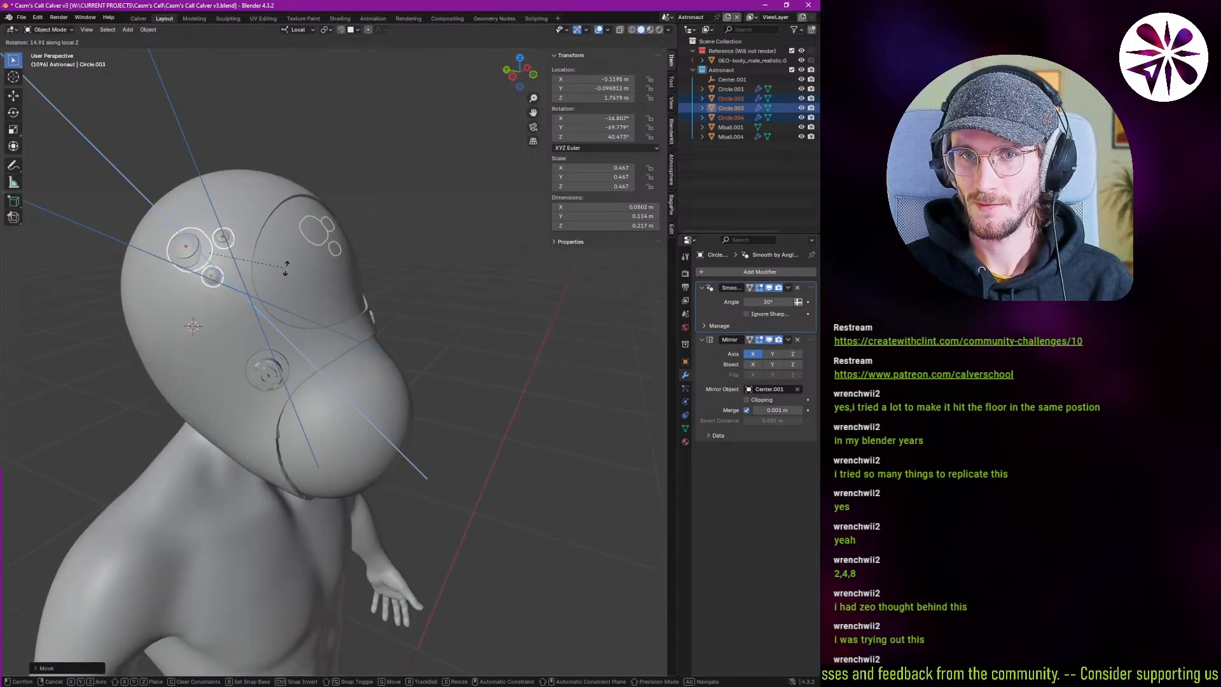
pyautogui.click(258, 239)
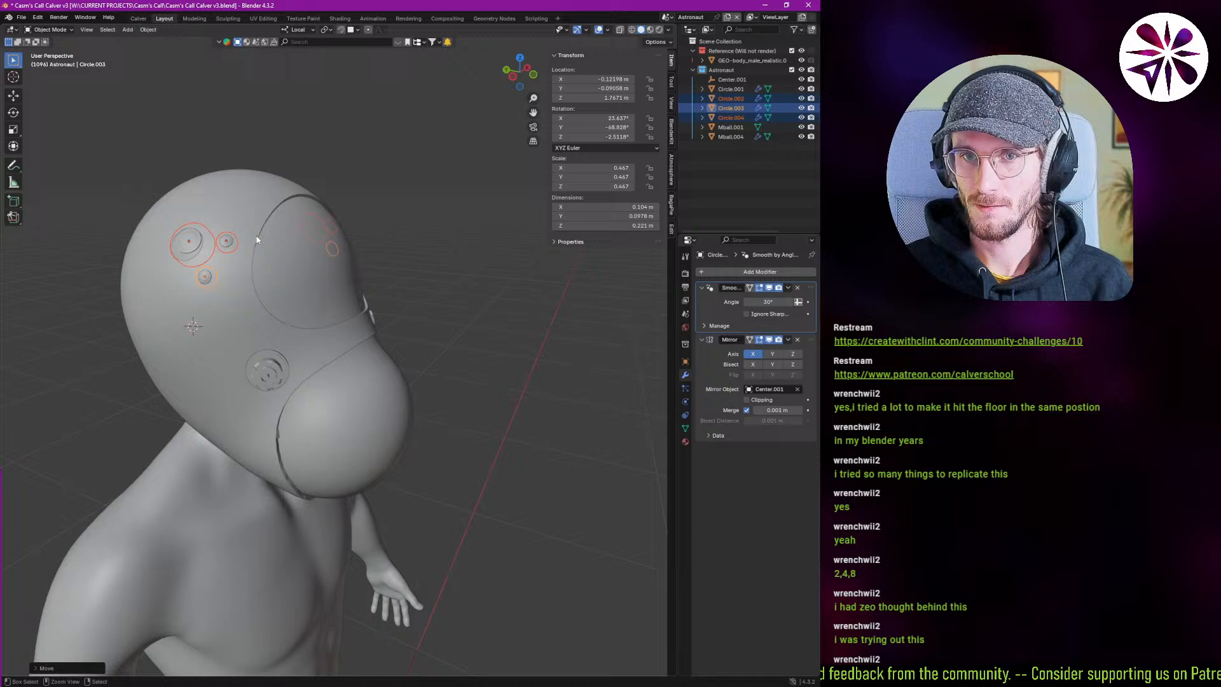
pyautogui.press('r')
pyautogui.click(229, 258)
pyautogui.press('g')
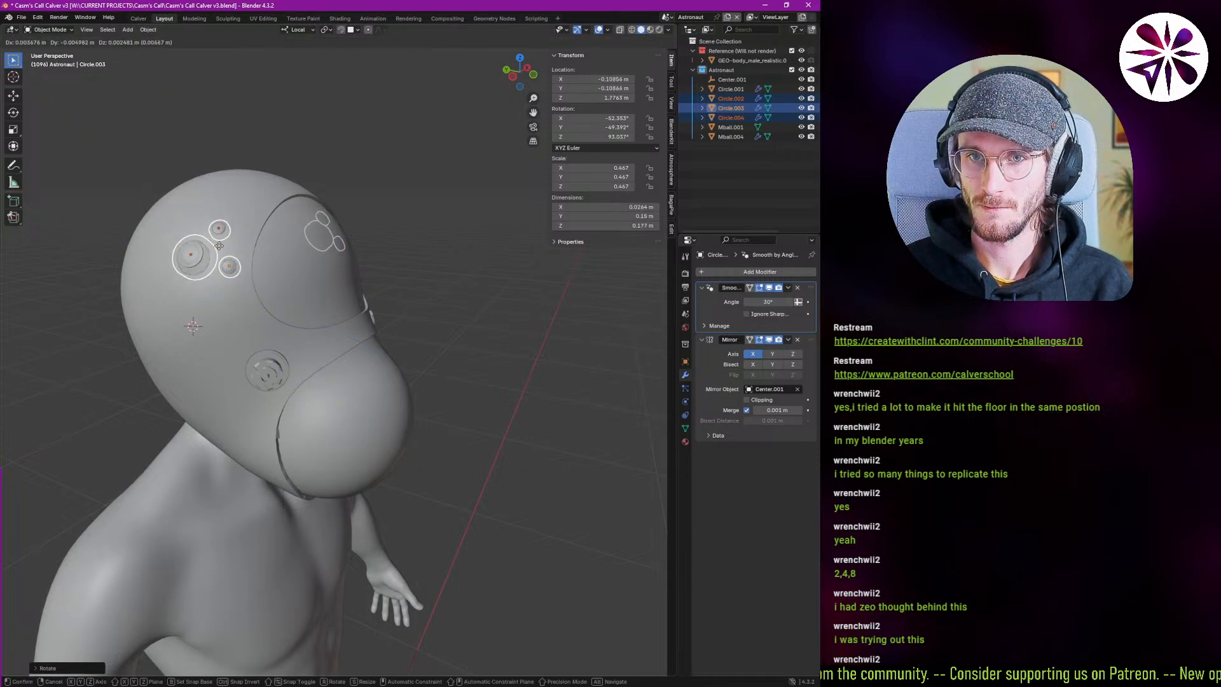
pyautogui.click(248, 256)
pyautogui.moveTo(250, 258); pyautogui.dragTo(272, 318, button='middle')
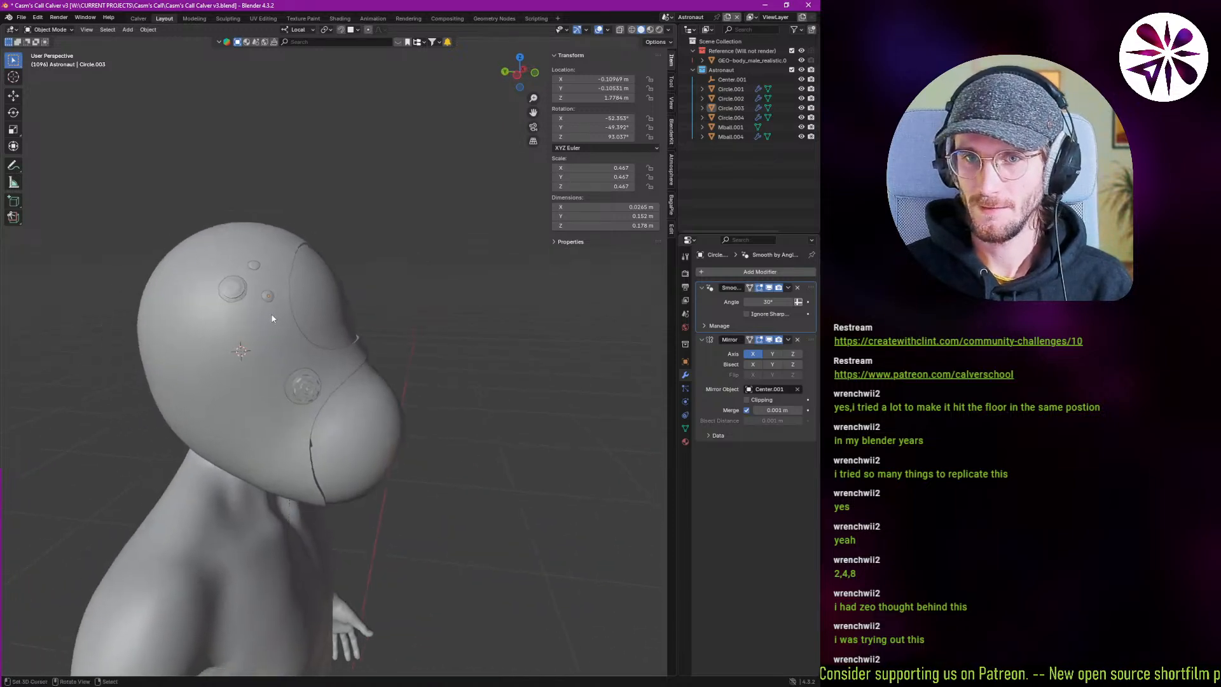
# Move the lower small disc closer to the large disc on the helmet's side.
pyautogui.scroll(3, 271, 318)
pyautogui.press('g')
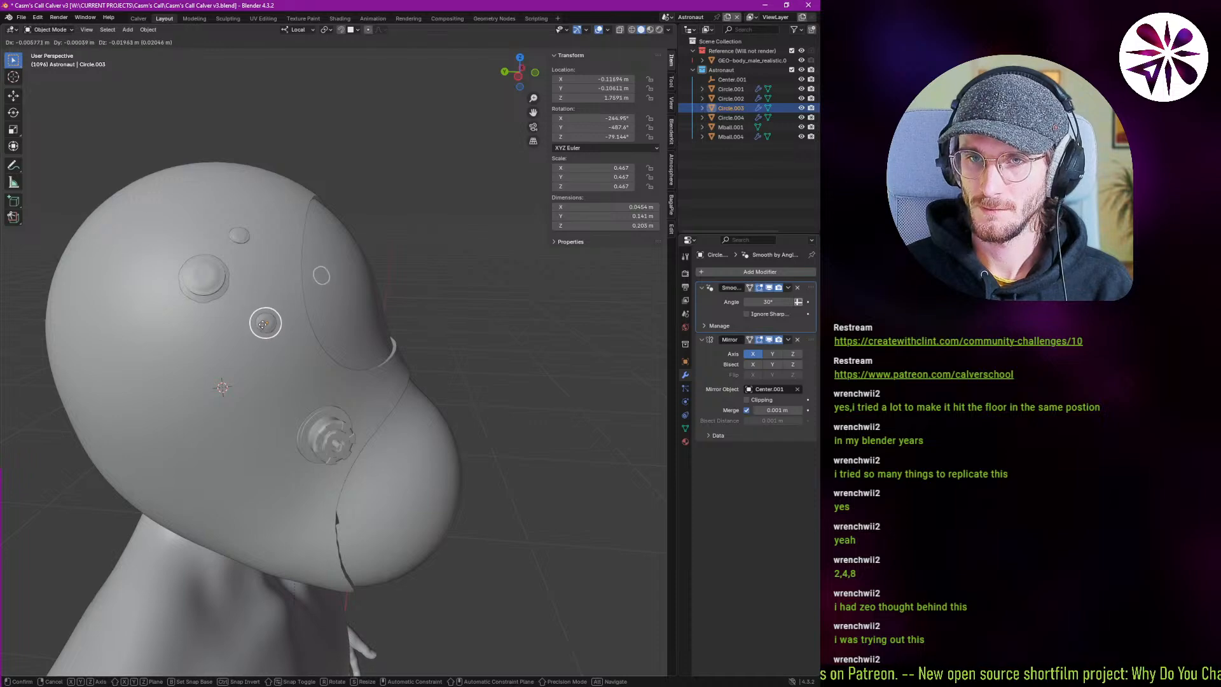
pyautogui.click(251, 313)
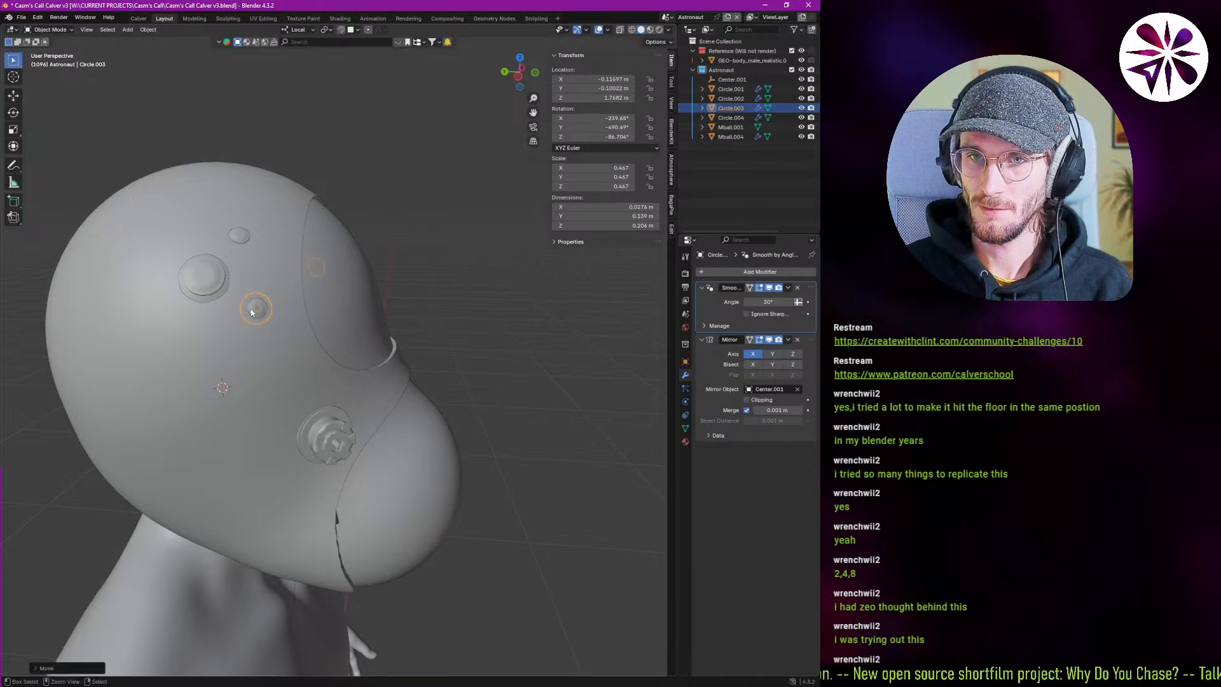
# Inspect the discs' normals on the helmet with the Face Orientation overlay, leaving the overlay off.
pyautogui.scroll(3, 252, 312)
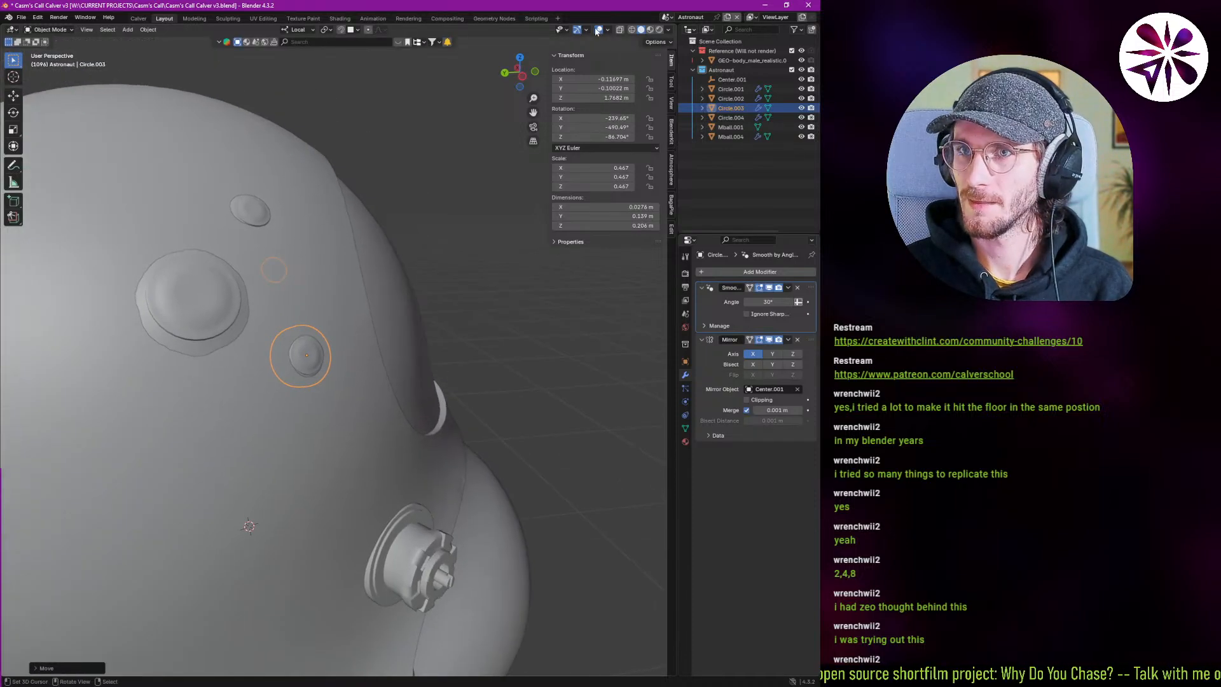
pyautogui.click(607, 30)
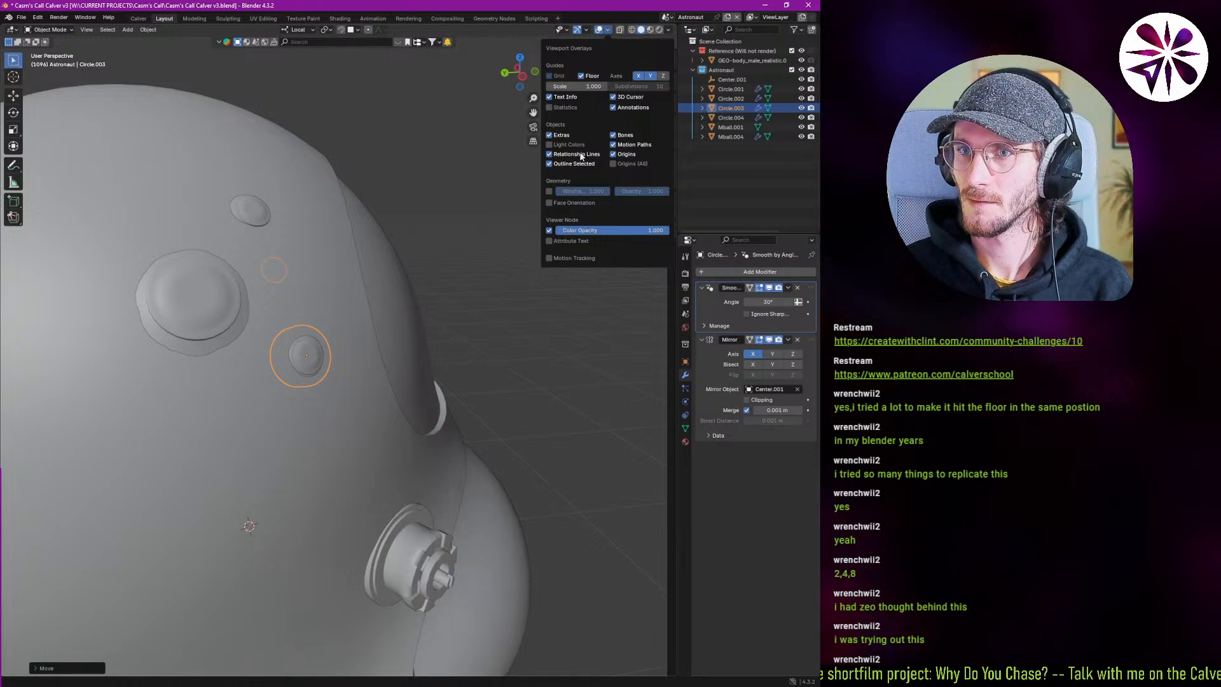
pyautogui.click(578, 202)
pyautogui.click(578, 203)
pyautogui.press('n')
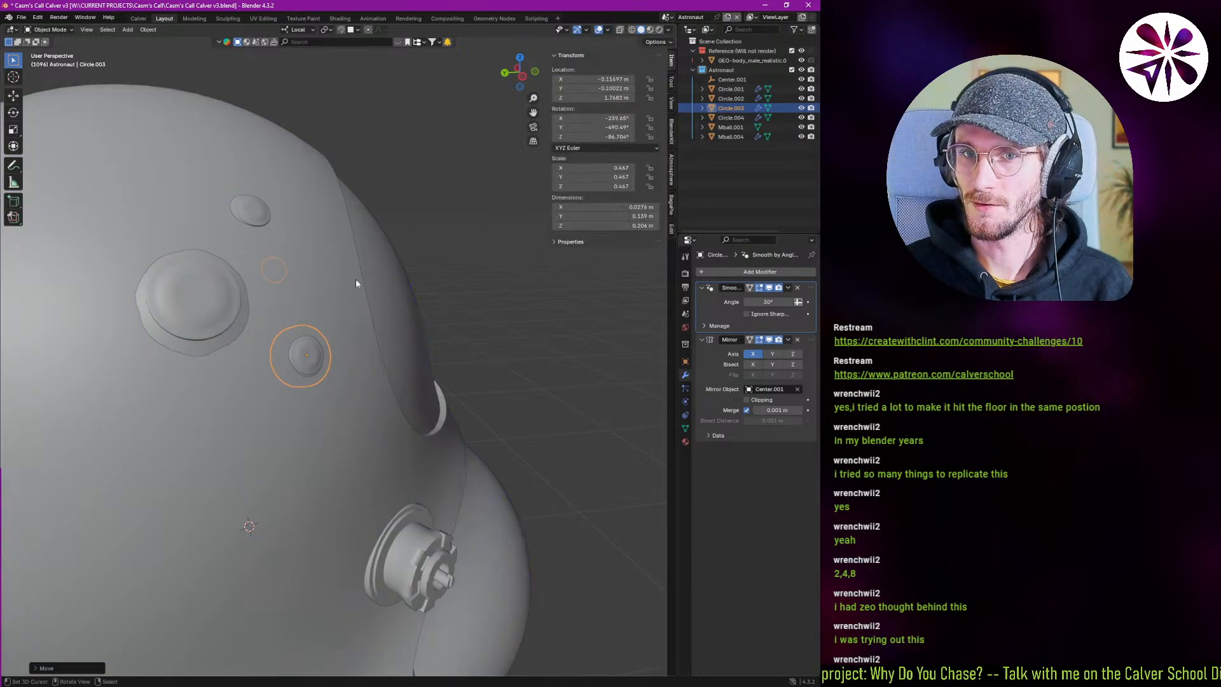
# Look through the normals options for the large disc's mesh and recheck it with the Face Orientation overlay.
pyautogui.click(211, 306)
pyautogui.press('Tab')
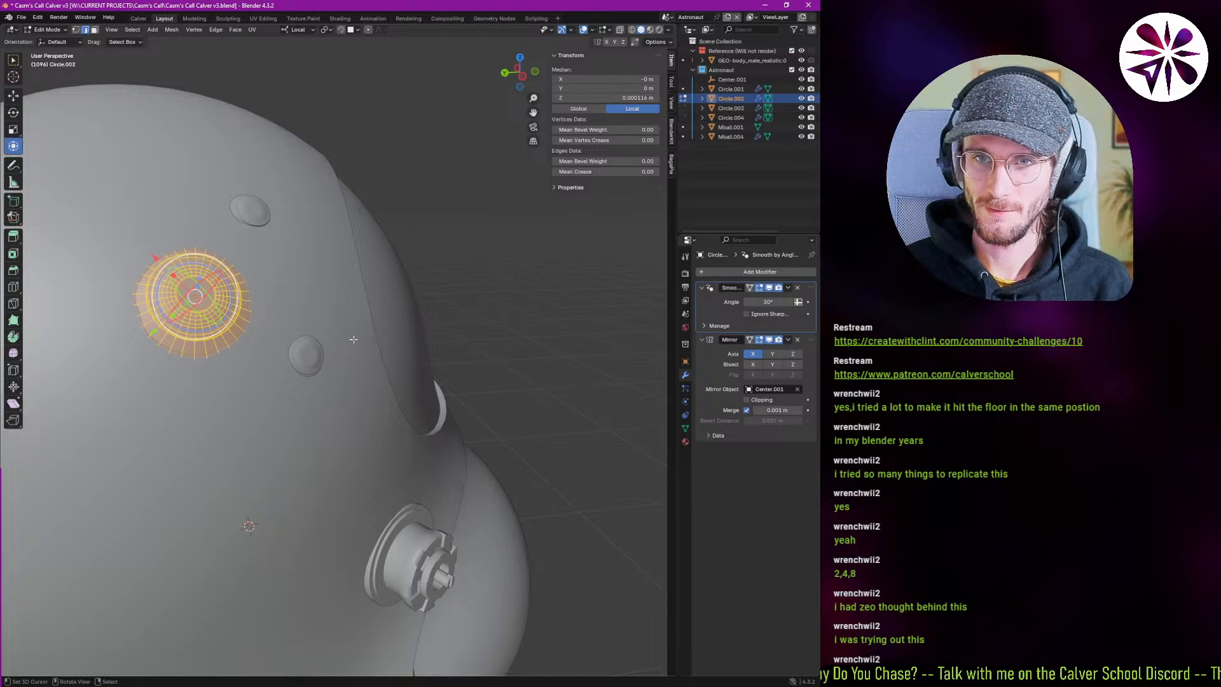
pyautogui.rightClick(349, 334)
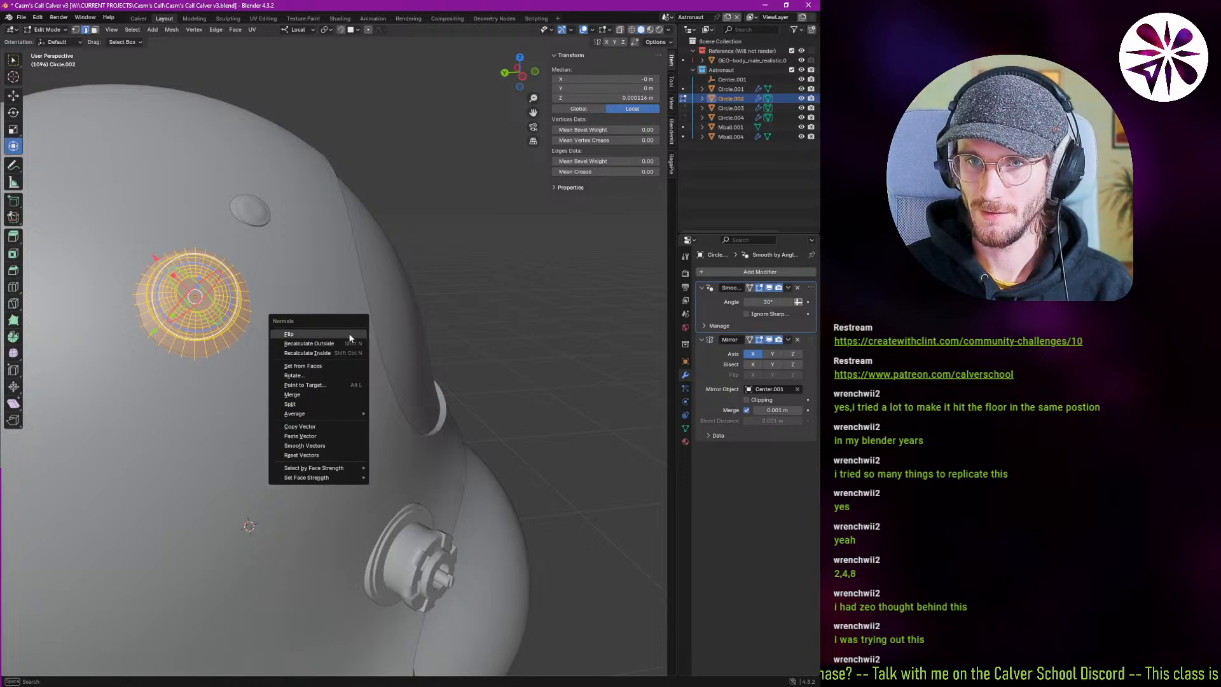
pyautogui.press('Escape')
pyautogui.press('Tab')
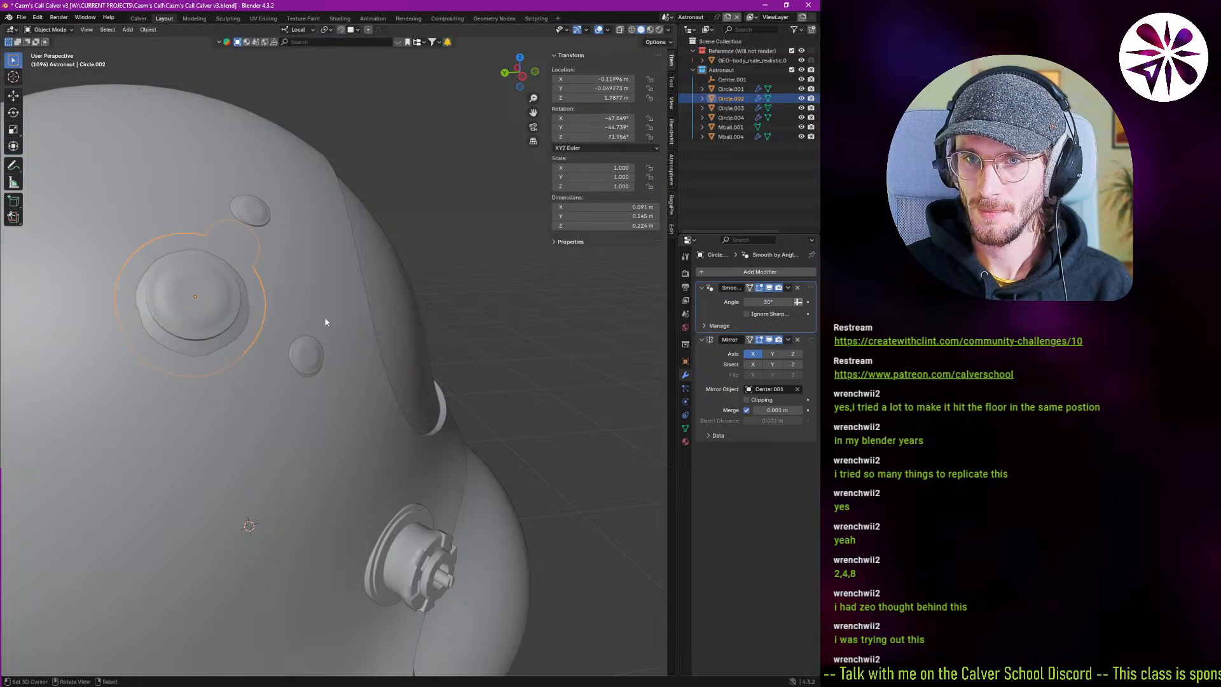
pyautogui.click(606, 30)
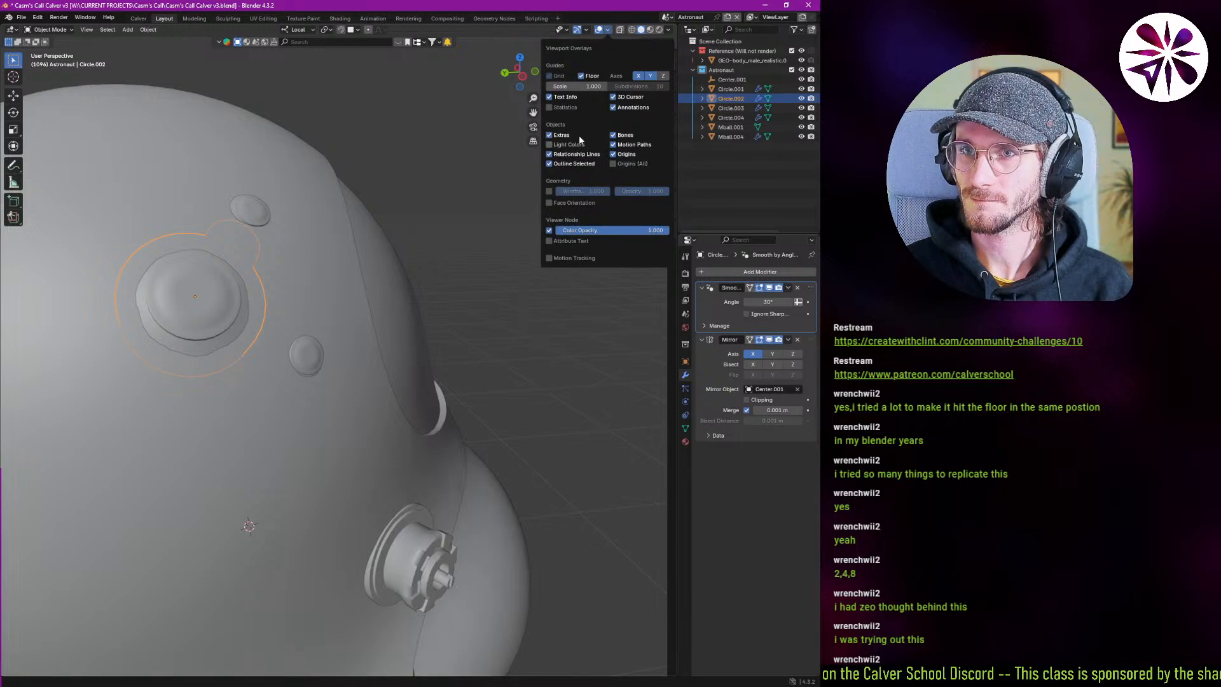
pyautogui.click(569, 203)
pyautogui.click(569, 202)
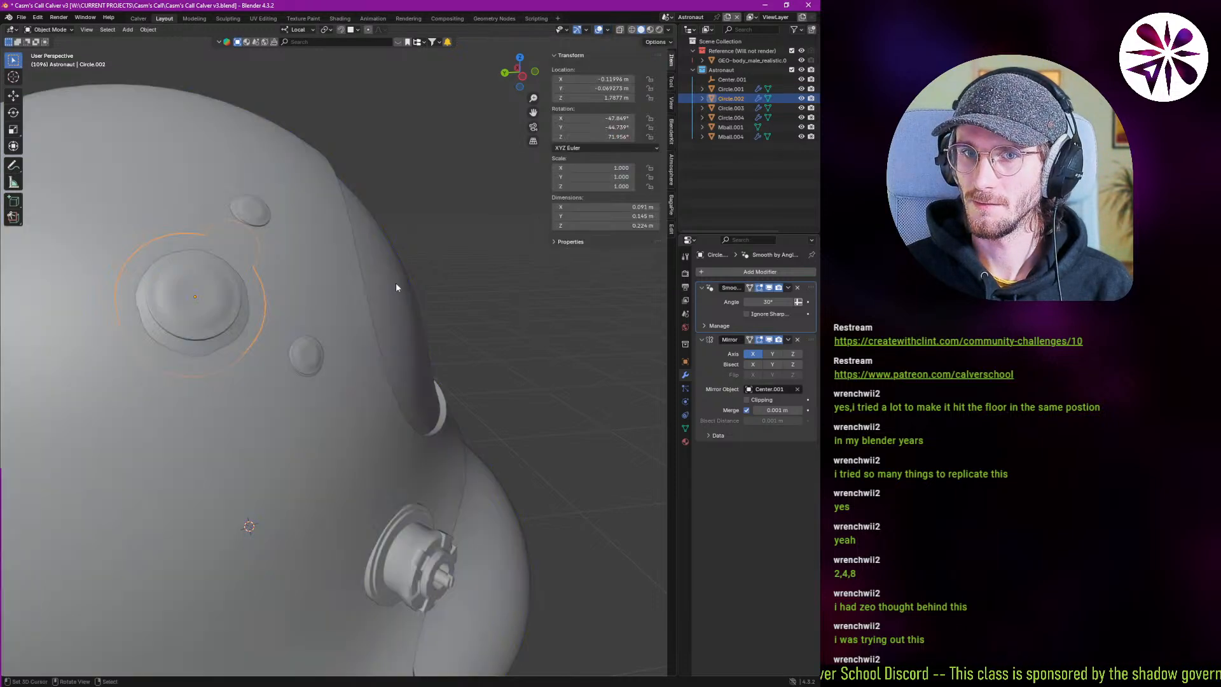
# Show the large disc and helmet in rendered viewport shading.
pyautogui.press('g')
pyautogui.click(217, 291)
pyautogui.moveTo(217, 291)
pyautogui.mouseDown(button='middle')
pyautogui.moveTo(254, 262)
pyautogui.moveTo(196, 304)
pyautogui.moveTo(234, 300)
pyautogui.moveTo(220, 297)
pyautogui.mouseUp(button='middle')
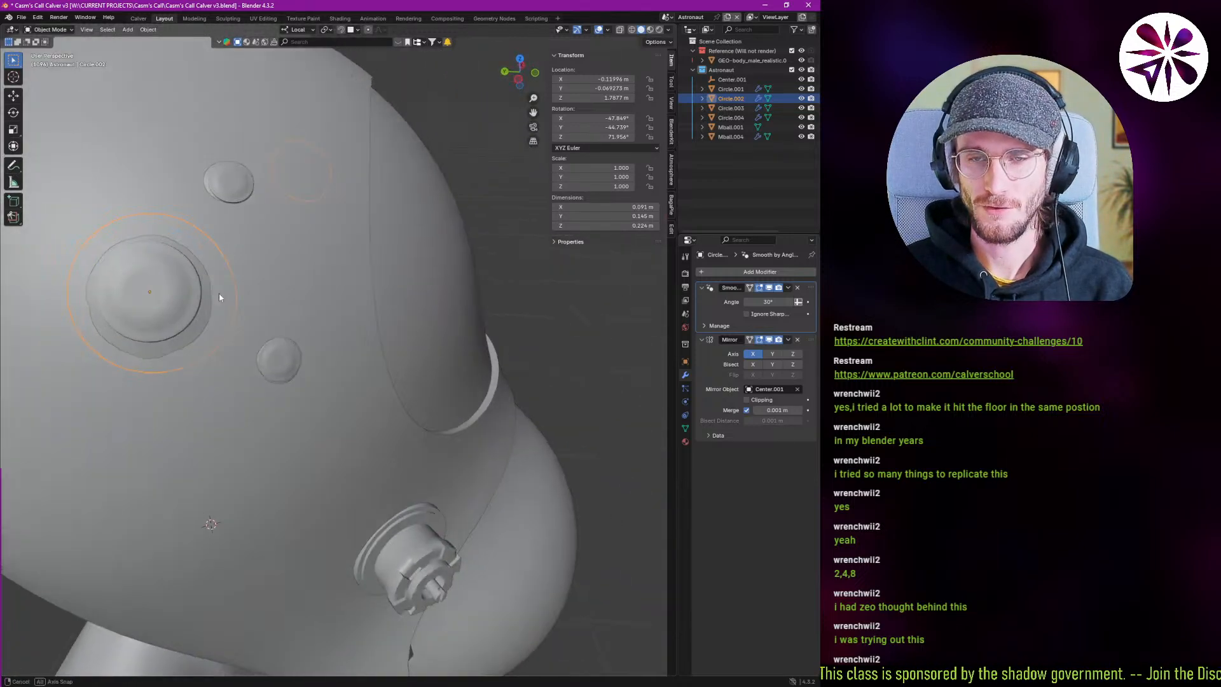
pyautogui.press('z')
pyautogui.click(255, 270)
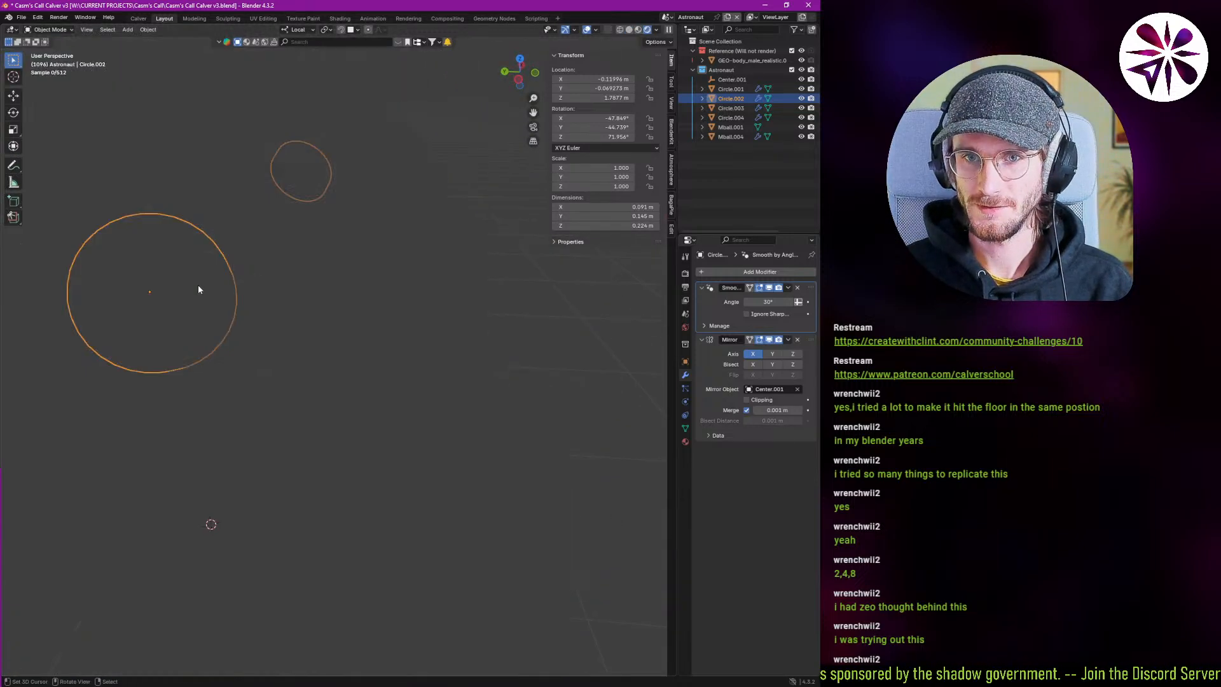
# Delete the flat back face of the large disc's mesh and return to Object Mode.
pyautogui.press('Tab')
pyautogui.moveTo(198, 287); pyautogui.dragTo(396, 289, button='middle')
pyautogui.click(295, 337)
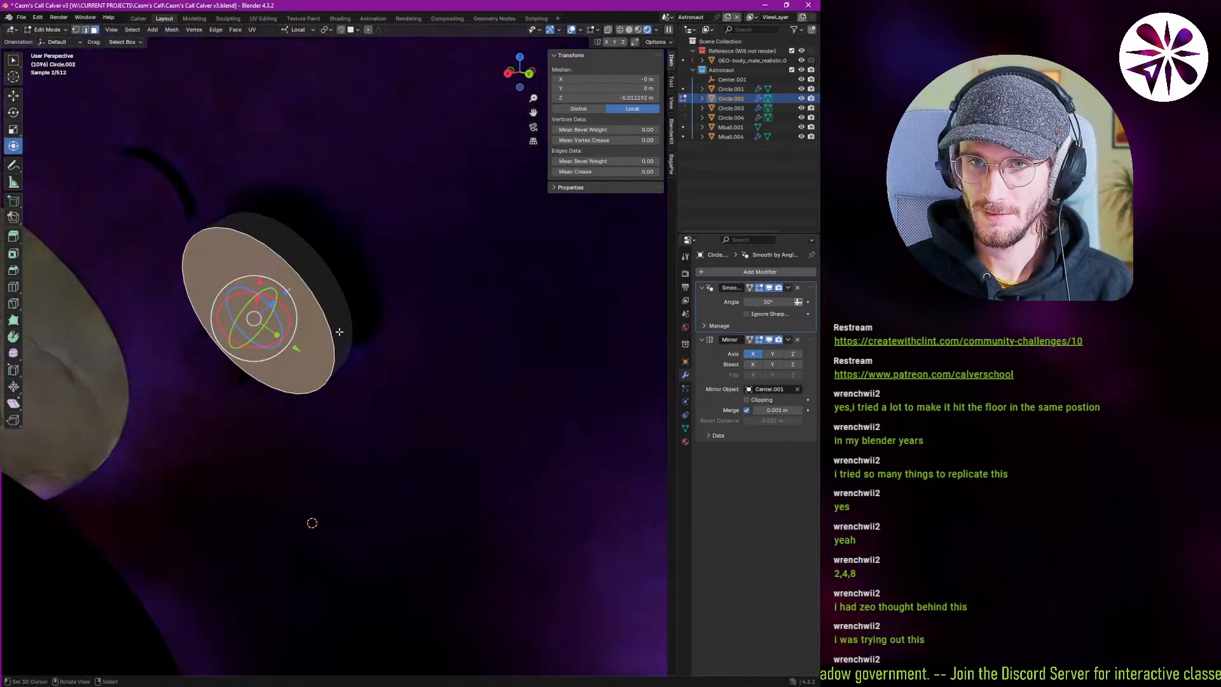
pyautogui.press('x')
pyautogui.click(333, 349)
pyautogui.moveTo(335, 342)
pyautogui.mouseDown(button='middle')
pyautogui.moveTo(201, 318)
pyautogui.moveTo(338, 338)
pyautogui.moveTo(322, 339)
pyautogui.mouseUp(button='middle')
pyautogui.keyDown('alt'); pyautogui.click(322, 339); pyautogui.keyUp('alt')
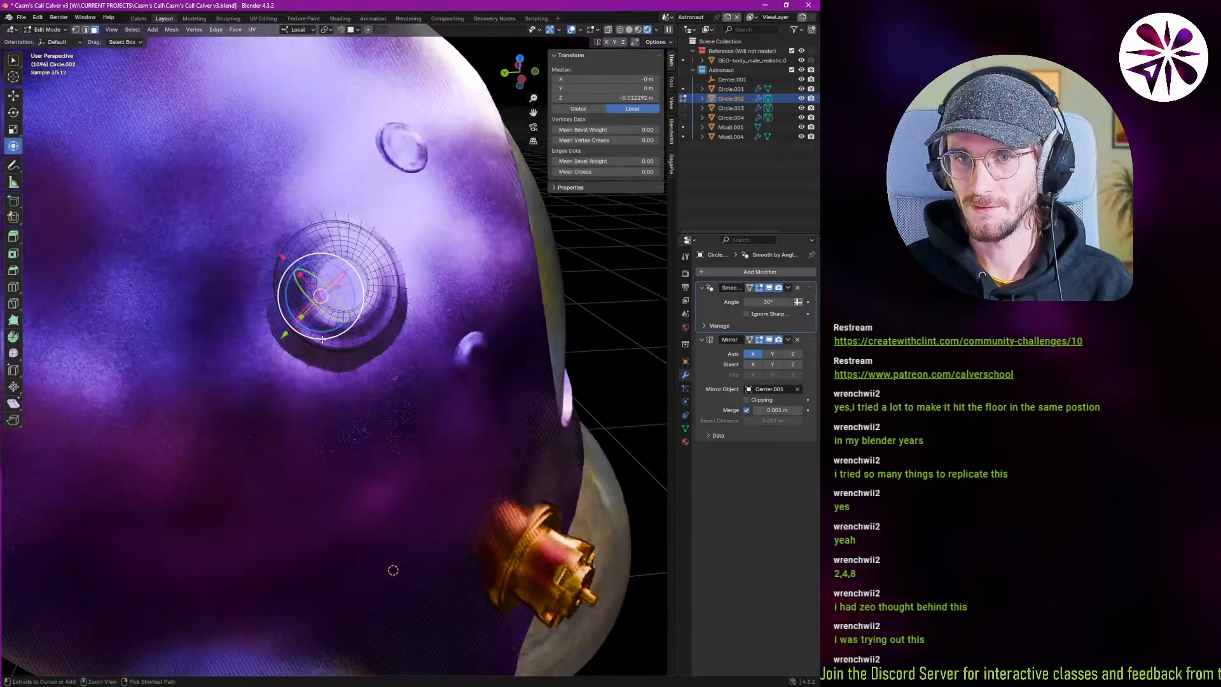
pyautogui.press('Tab')
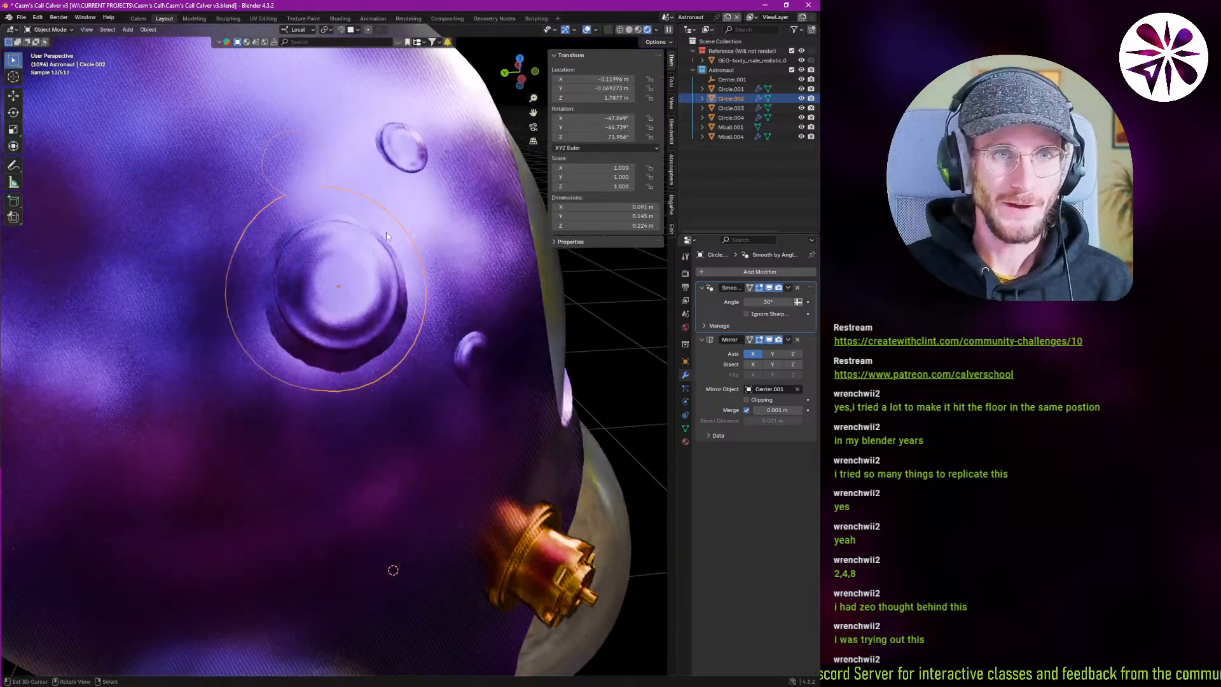
# Return the viewport to solid shading and hide the transform sidebar.
pyautogui.press('z')
pyautogui.moveTo(518, 273); pyautogui.dragTo(397, 311, button='middle')
pyautogui.scroll(-2, 384, 272)
pyautogui.press('n')
# Reposition the lower small disc slightly on the helmet's surface beside the large disc, and deselect everything.
pyautogui.scroll(-3, 382, 277)
pyautogui.click(378, 283)
pyautogui.scroll(8, 270, 340)
pyautogui.scroll(-3, 175, 330)
pyautogui.moveTo(182, 318); pyautogui.dragTo(231, 355, button='middle')
pyautogui.scroll(-2, 237, 331)
pyautogui.scroll(-2, 230, 356)
pyautogui.press('g')
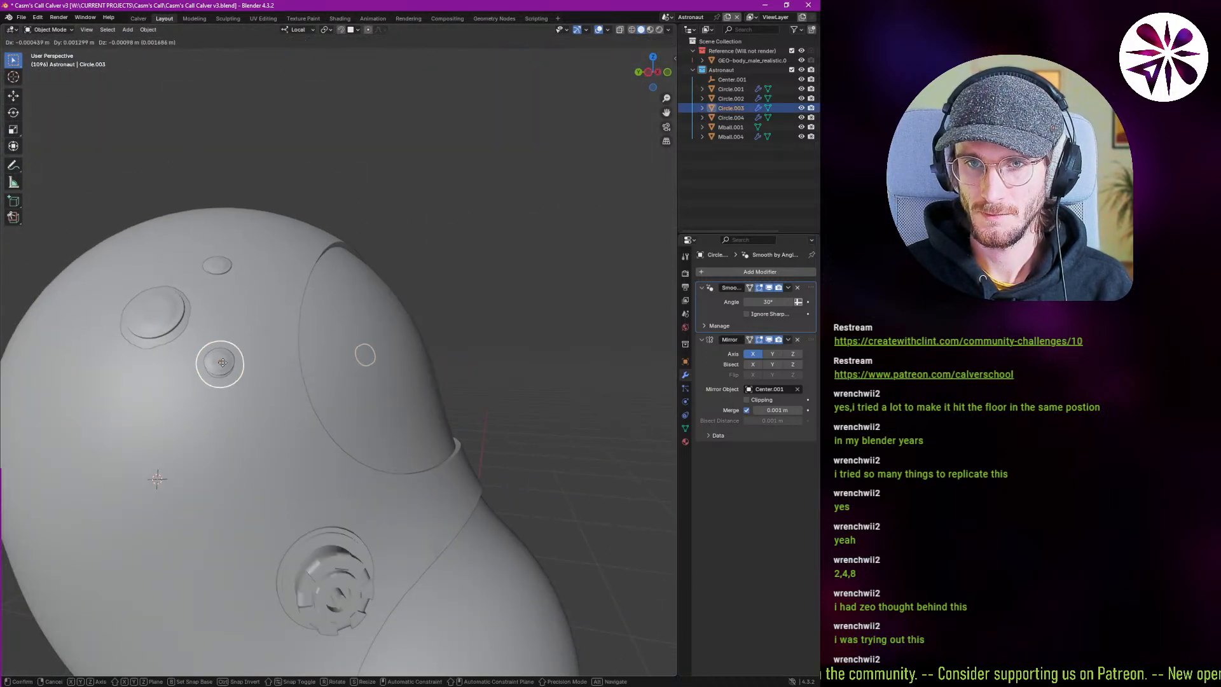
pyautogui.click(226, 350)
pyautogui.hotkey('alt', 'a')
pyautogui.scroll(-6, 239, 366)
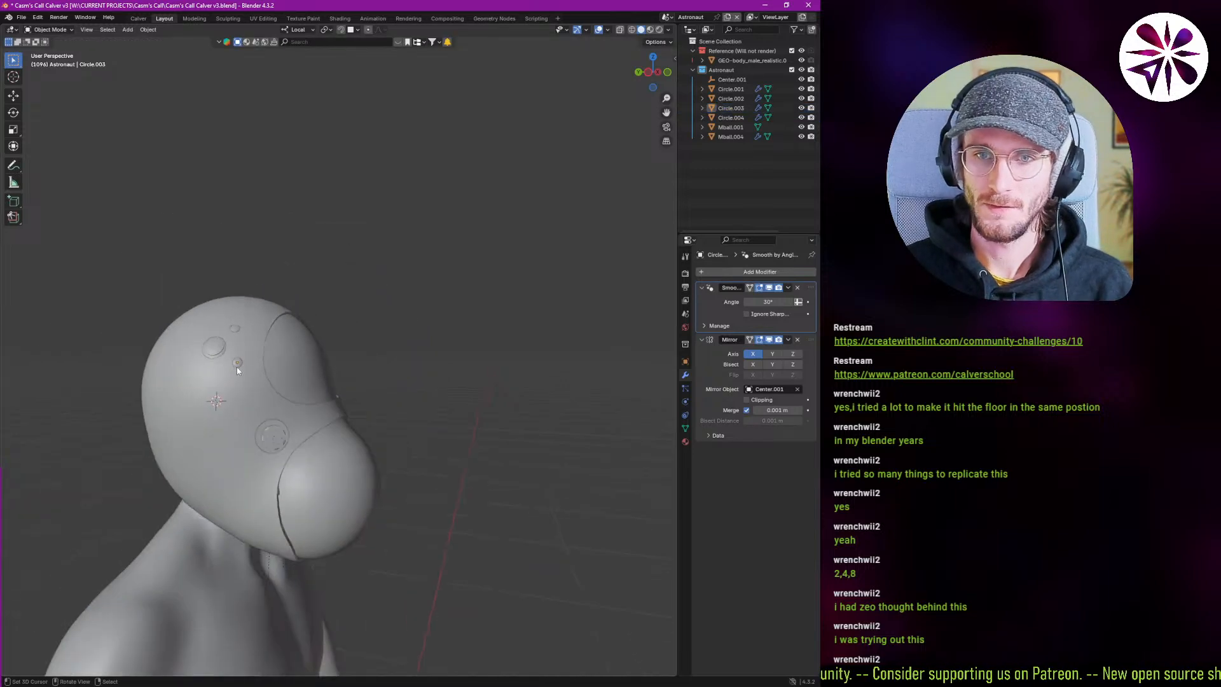
pyautogui.moveTo(237, 367)
pyautogui.mouseDown(button='middle')
pyautogui.moveTo(247, 374)
pyautogui.moveTo(234, 370)
pyautogui.mouseUp(button='middle')
# Switch to the ClickUp whiteboard to examine the side-view helmet reference image, and return to Blender to compare the helmet's side.
pyautogui.hotkey('alt', 'Tab')
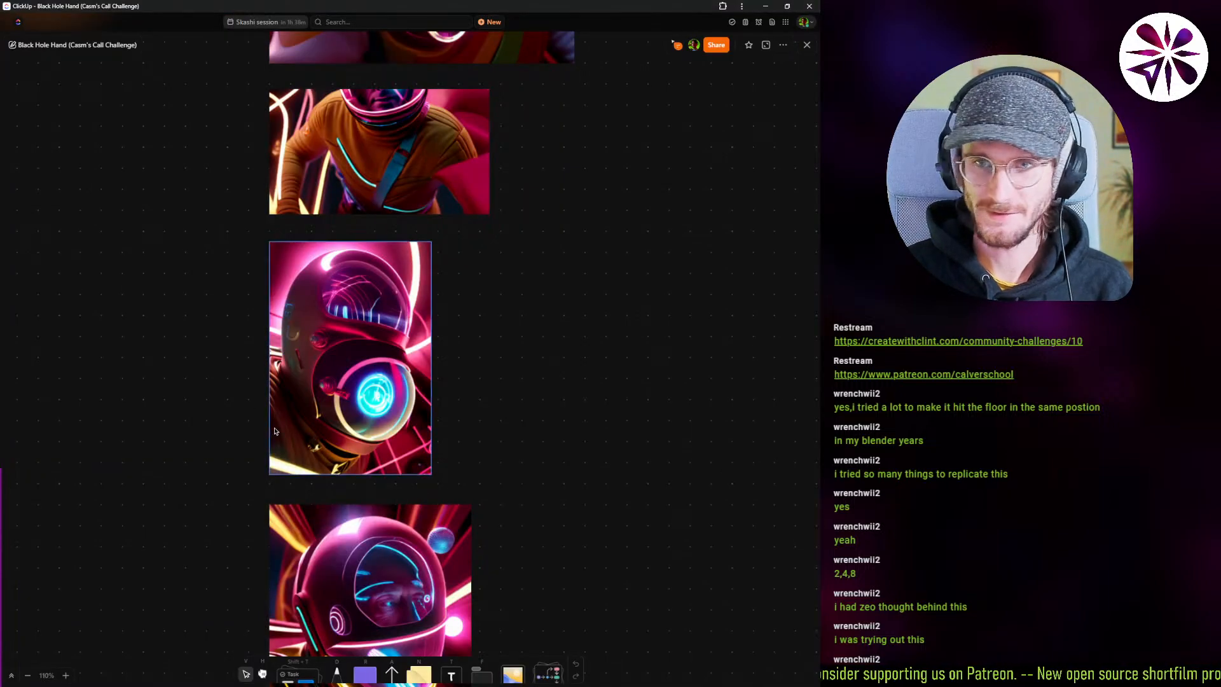
pyautogui.keyDown('ctrl'); pyautogui.scroll(4, 318, 433); pyautogui.keyUp('ctrl')
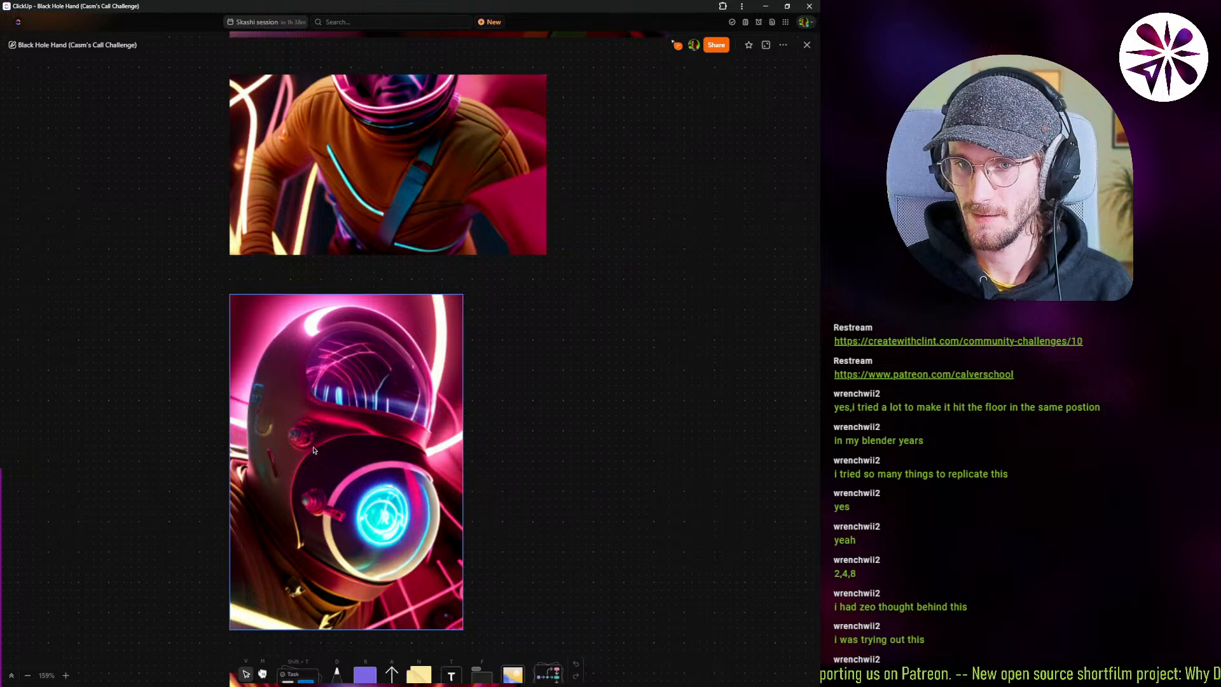
pyautogui.hotkey('alt', 'Tab')
pyautogui.scroll(7, 274, 451)
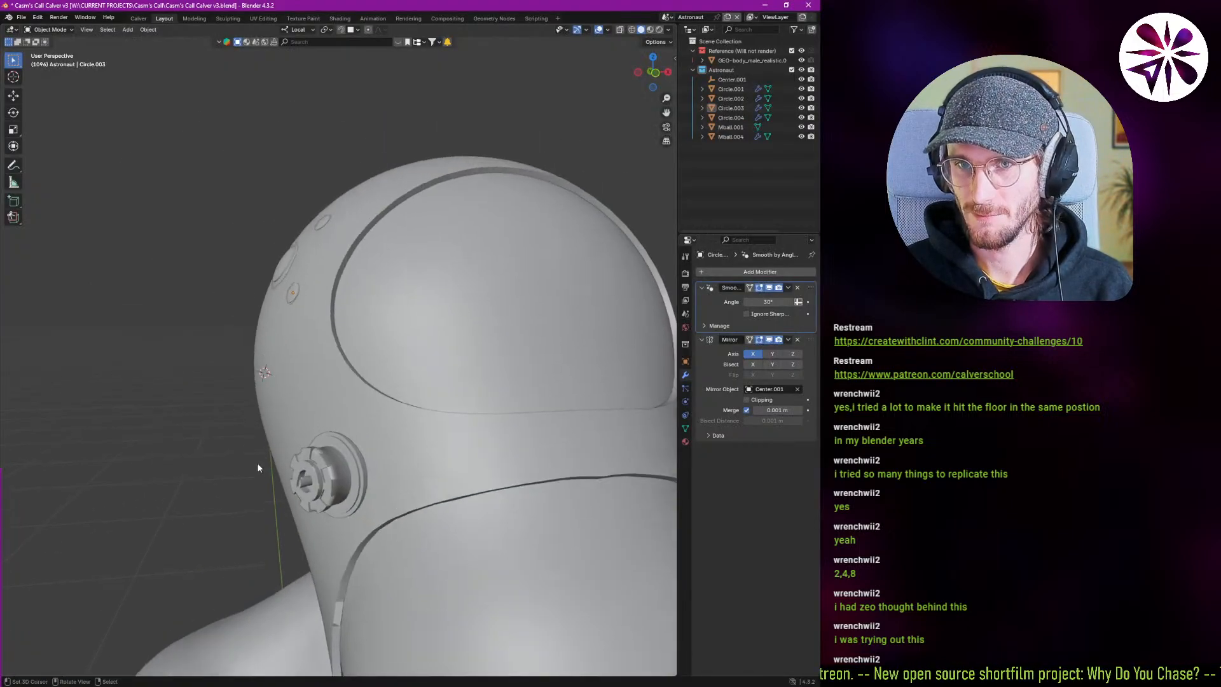
pyautogui.moveTo(257, 468); pyautogui.dragTo(297, 417, button='middle')
pyautogui.scroll(3, 276, 428)
pyautogui.scroll(-6, 279, 424)
pyautogui.hotkey('shift', 'a')
pyautogui.moveTo(259, 431)
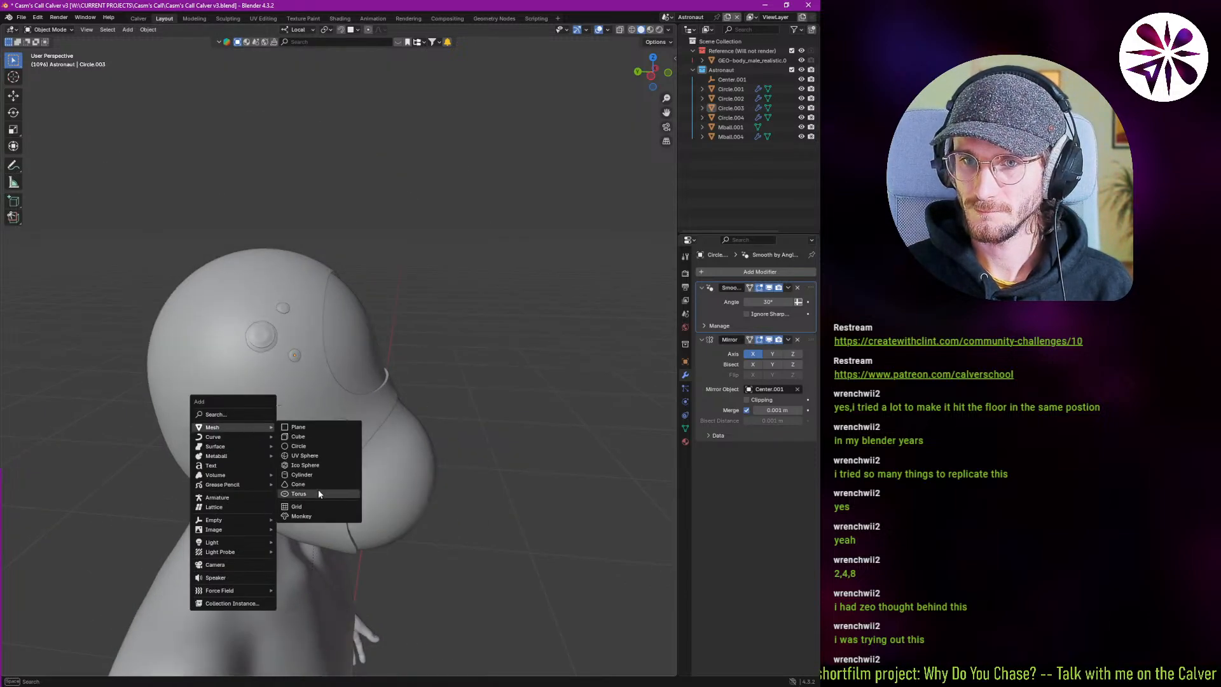
pyautogui.click(333, 447)
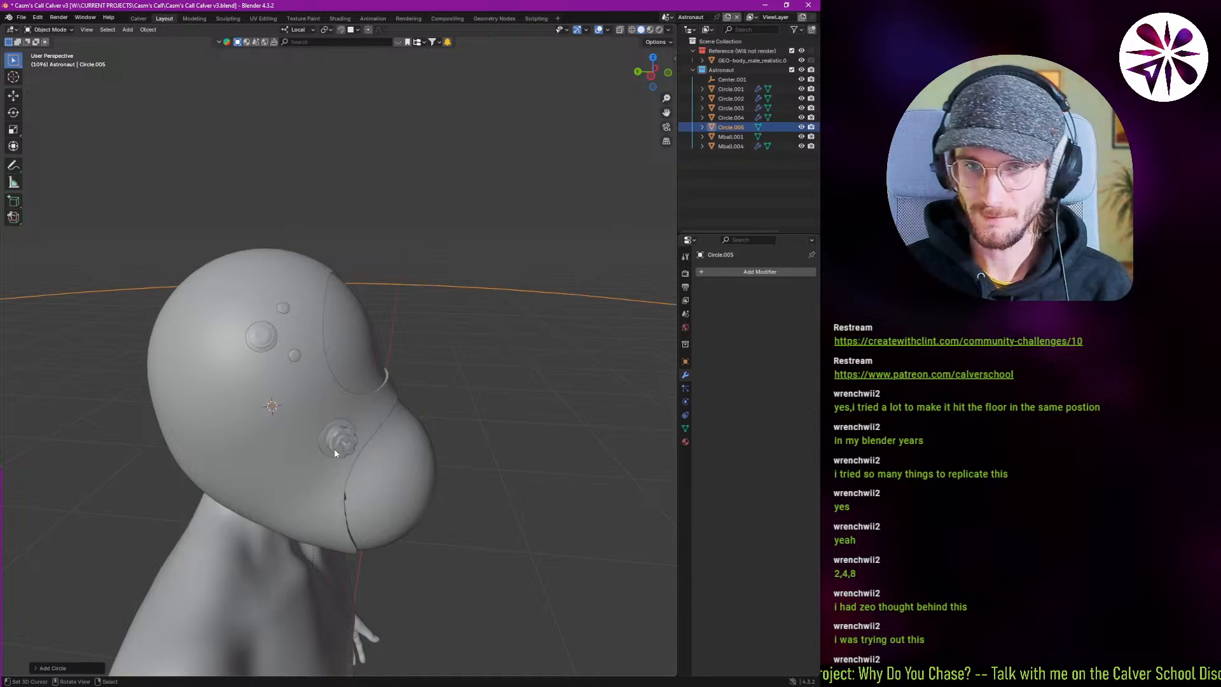
pyautogui.press('KP_Divide')
pyautogui.hotkey('ctrl', 'Tab')
pyautogui.click(456, 457)
pyautogui.moveTo(408, 401); pyautogui.dragTo(414, 450, button='middle')
pyautogui.press('KP_7')
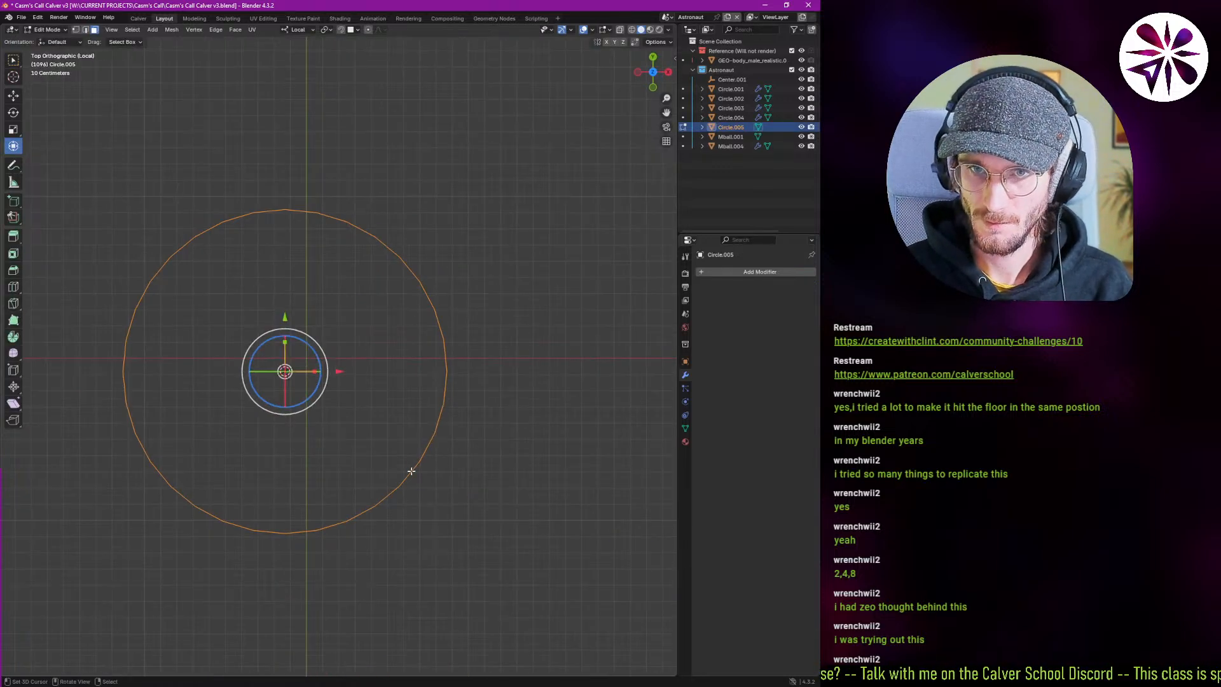
pyautogui.hotkey('ctrl', 'Tab')
pyautogui.click(320, 433)
pyautogui.press('x')
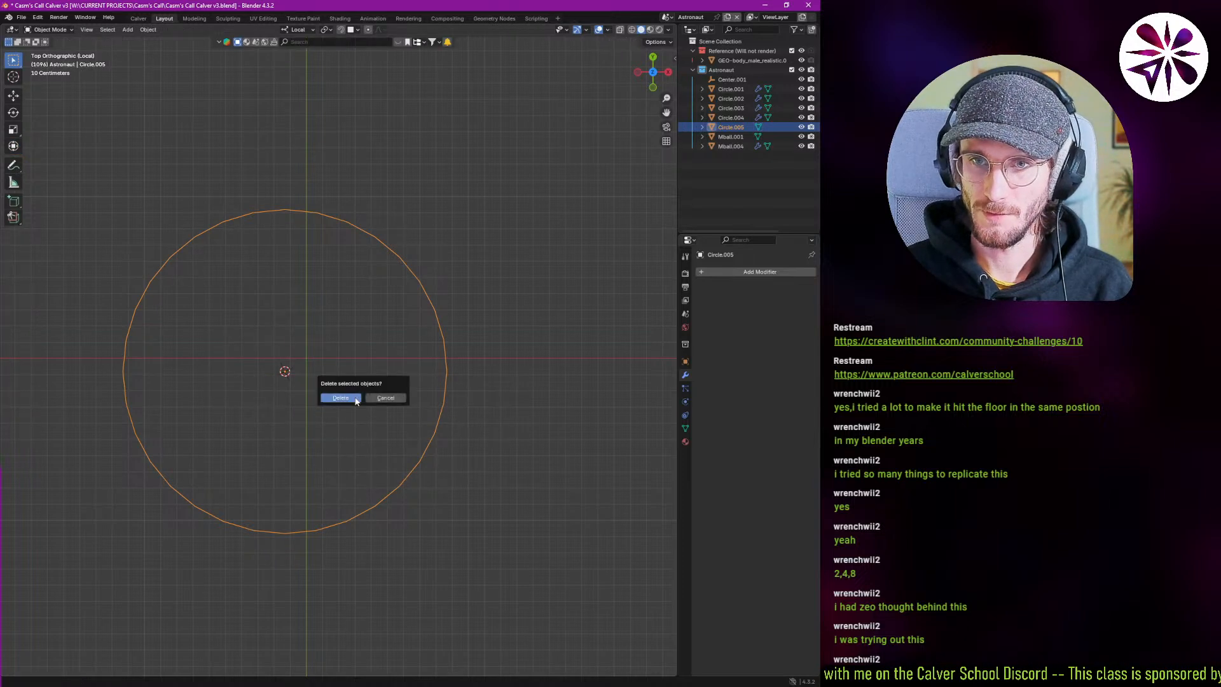
pyautogui.click(355, 399)
# Add a mesh circle with 34 vertices and a 1 m radius, and view it from above.
pyautogui.hotkey('shift', 'a')
pyautogui.moveTo(355, 398)
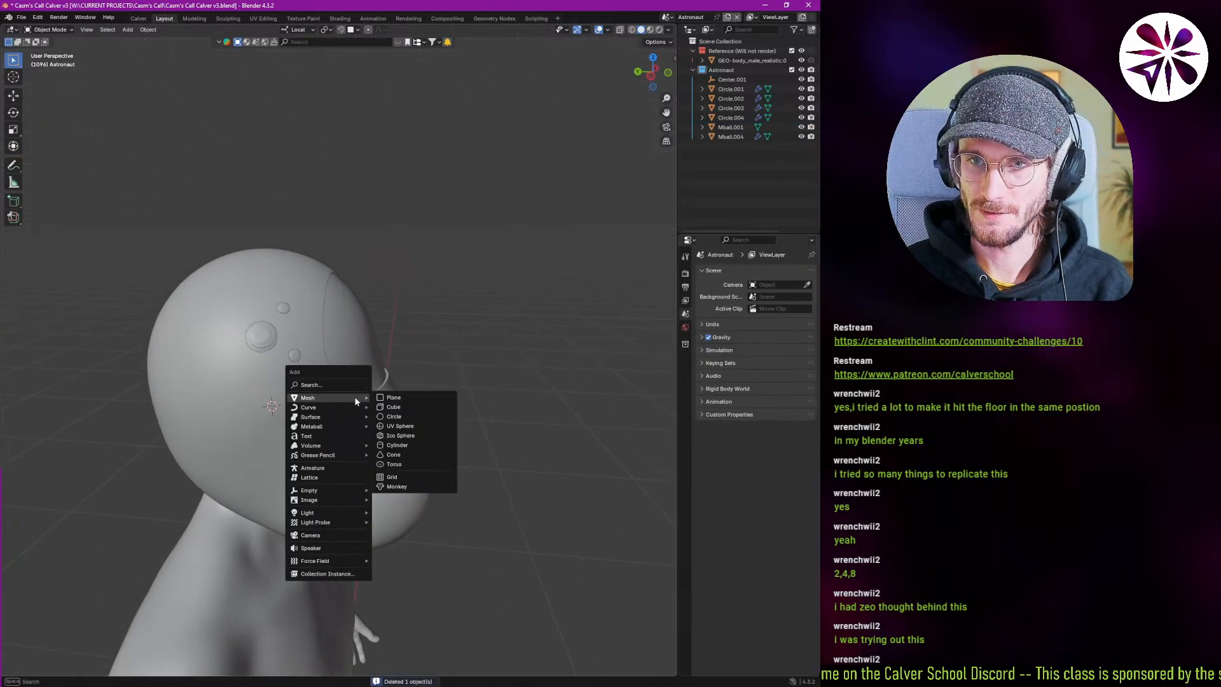
pyautogui.click(411, 418)
pyautogui.scroll(-8, 304, 436)
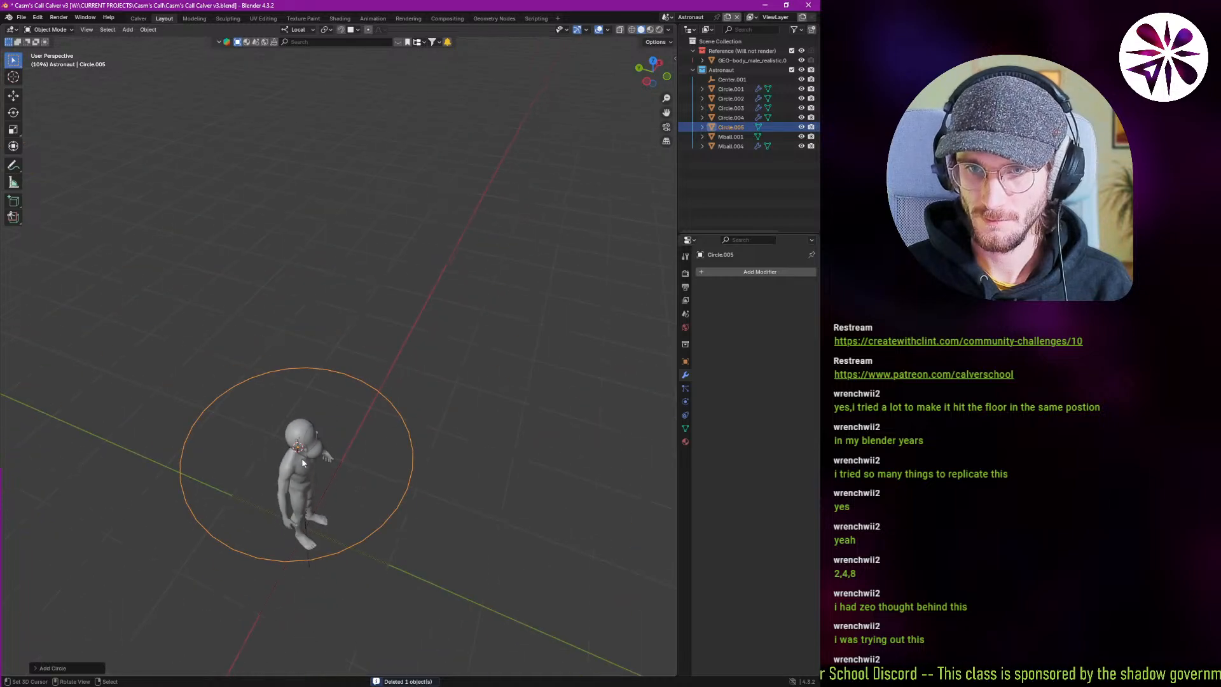
pyautogui.click(48, 667)
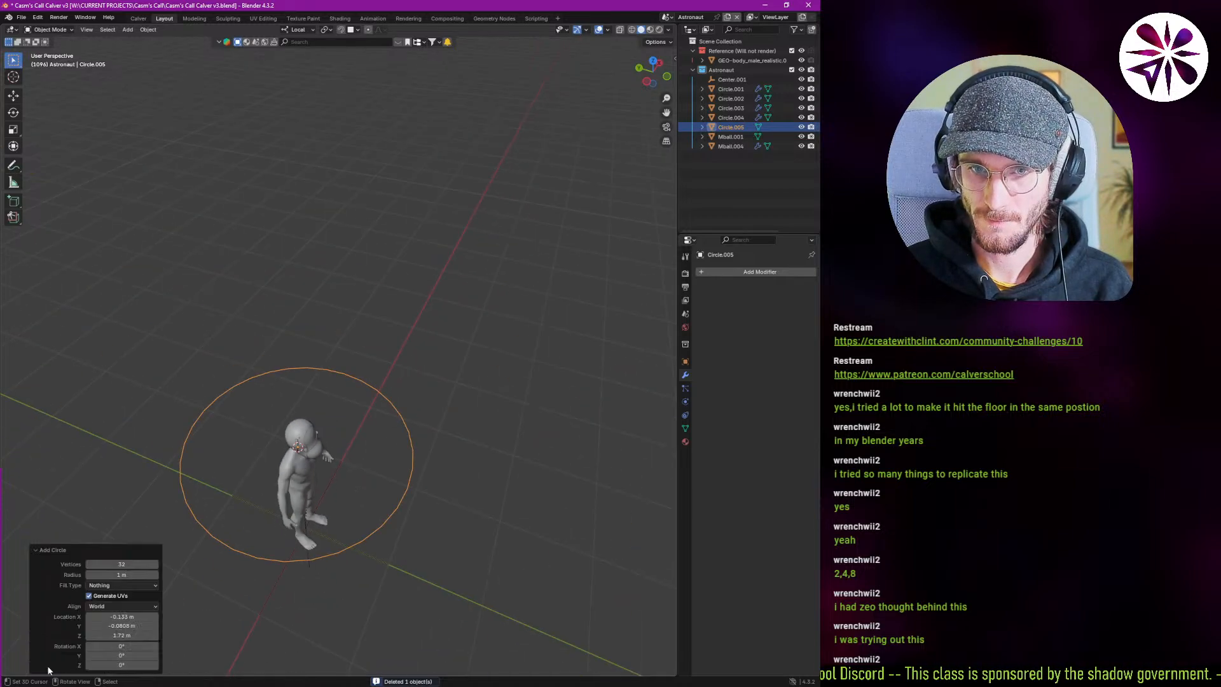
pyautogui.click(157, 564)
pyautogui.moveTo(337, 473); pyautogui.dragTo(283, 527, button='middle')
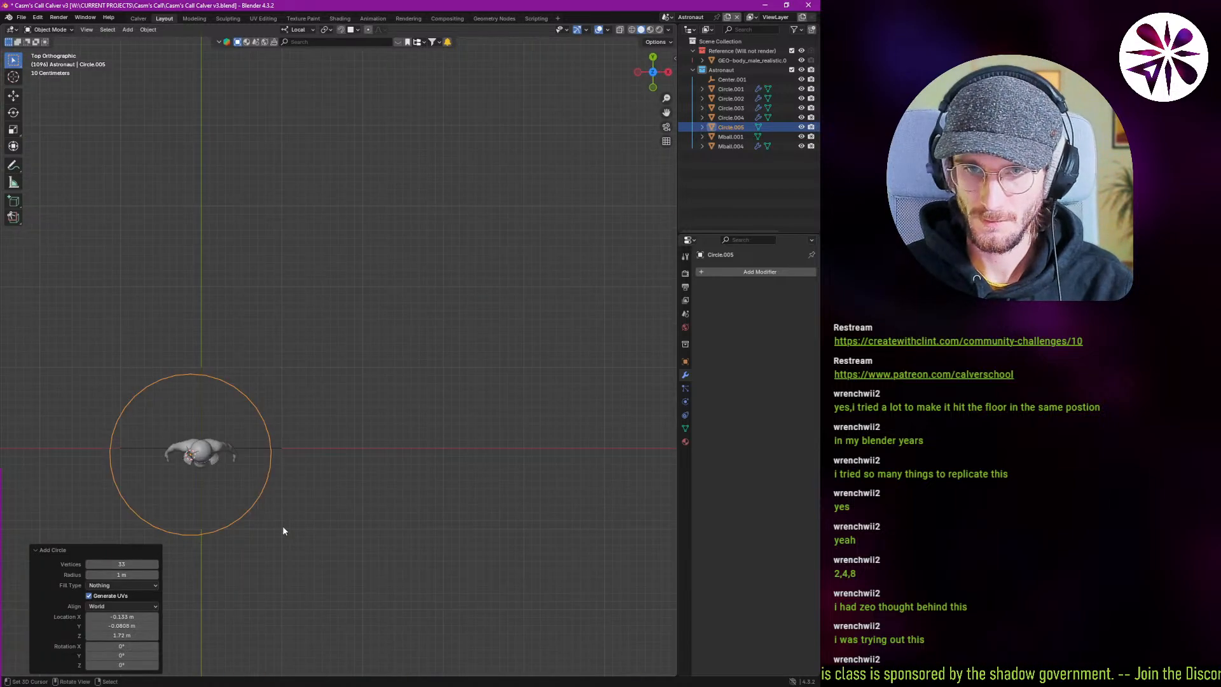
pyautogui.scroll(6, 96, 454)
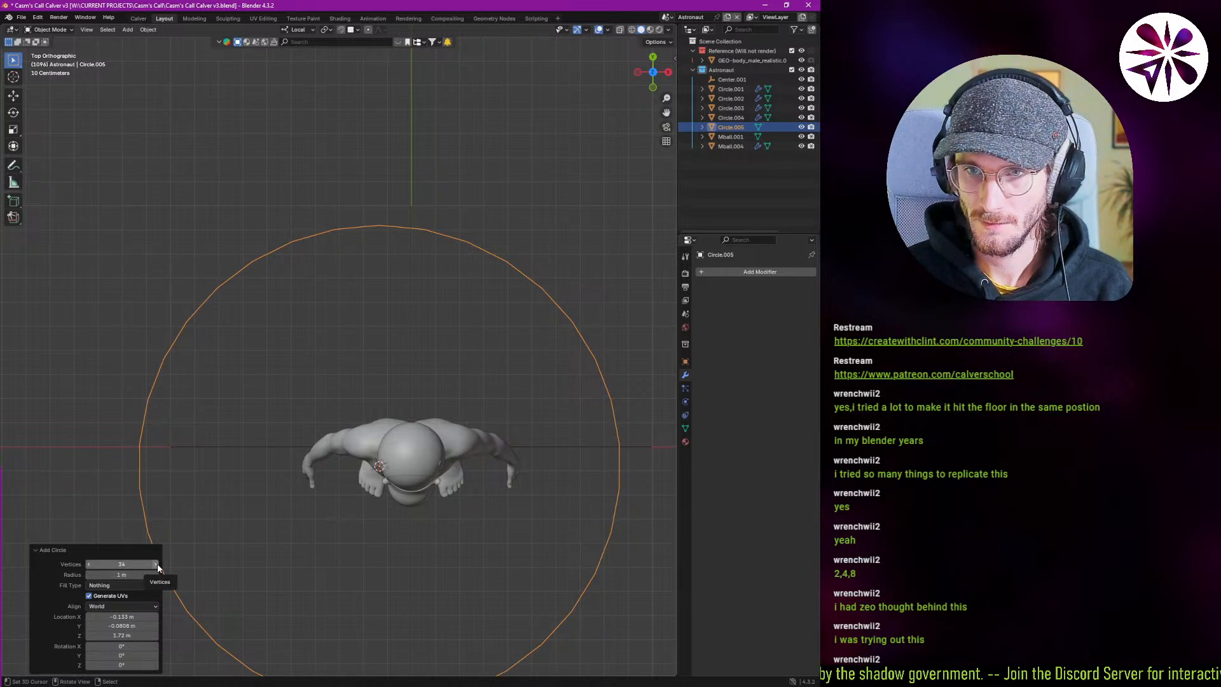
pyautogui.scroll(4, 140, 466)
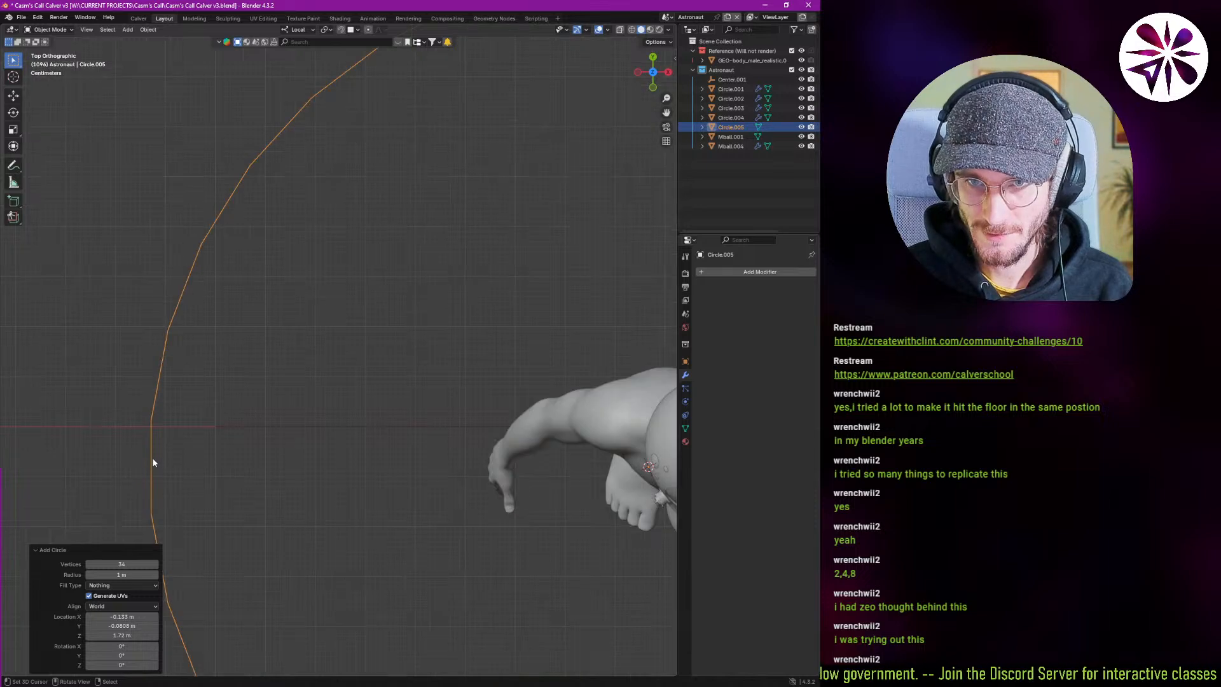
pyautogui.scroll(-4, 140, 482)
# Move the upper half of the circle's vertices 2 m along the Y axis to stretch it into a capsule outline.
pyautogui.press('Tab')
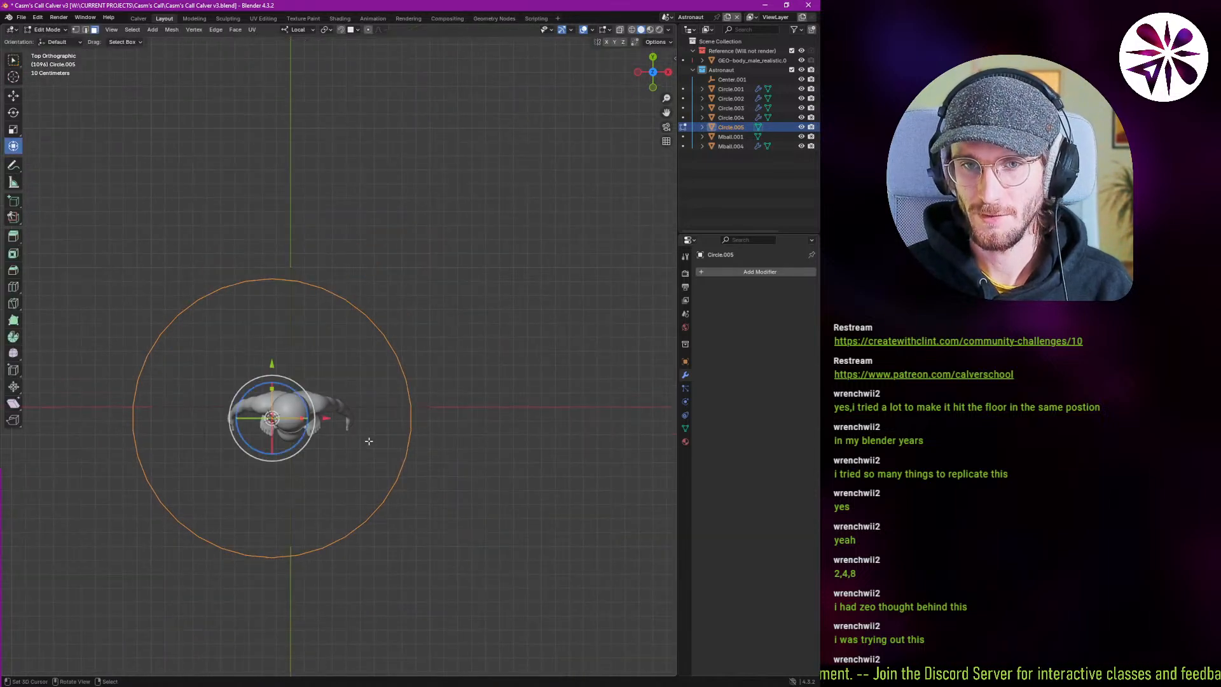
pyautogui.moveTo(109, 254); pyautogui.dragTo(479, 414)
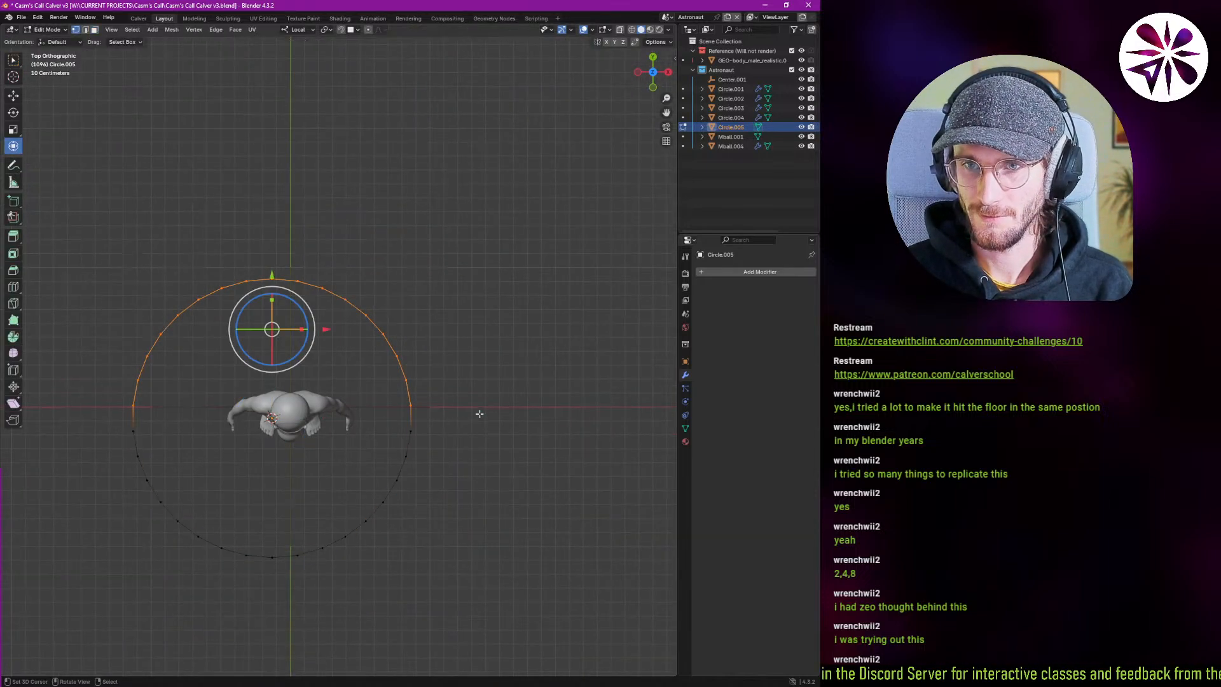
pyautogui.write('gy')
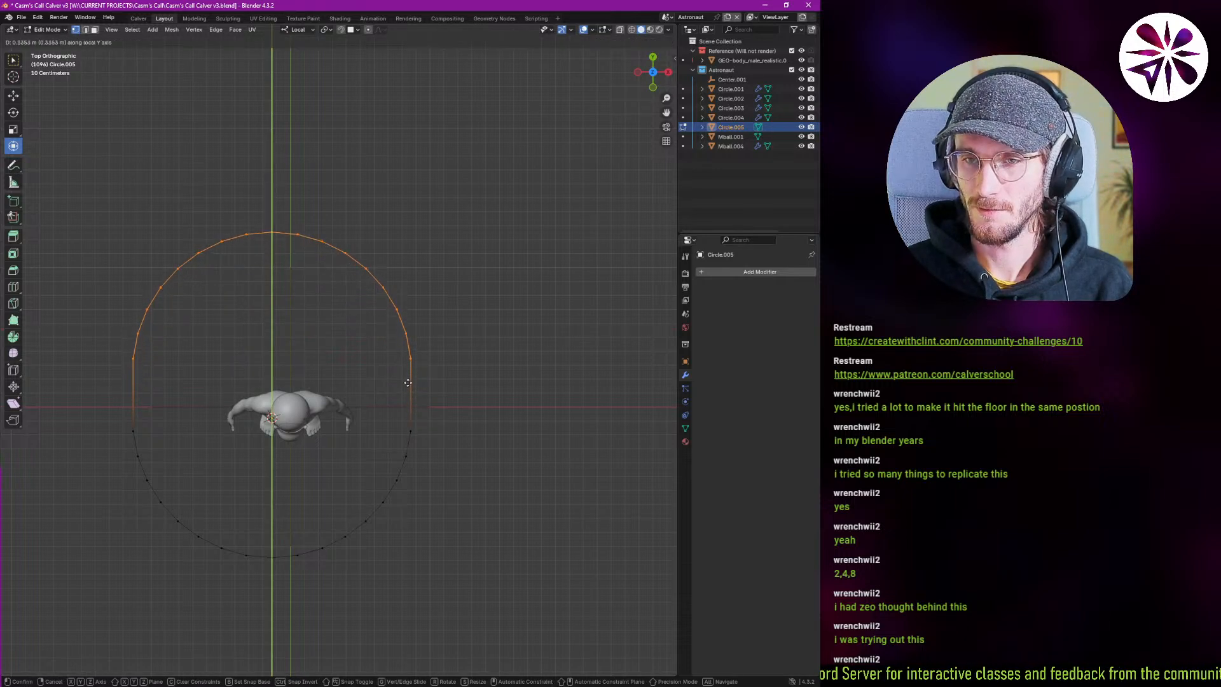
pyautogui.write('1')
pyautogui.press('BackSpace')
pyautogui.write('2')
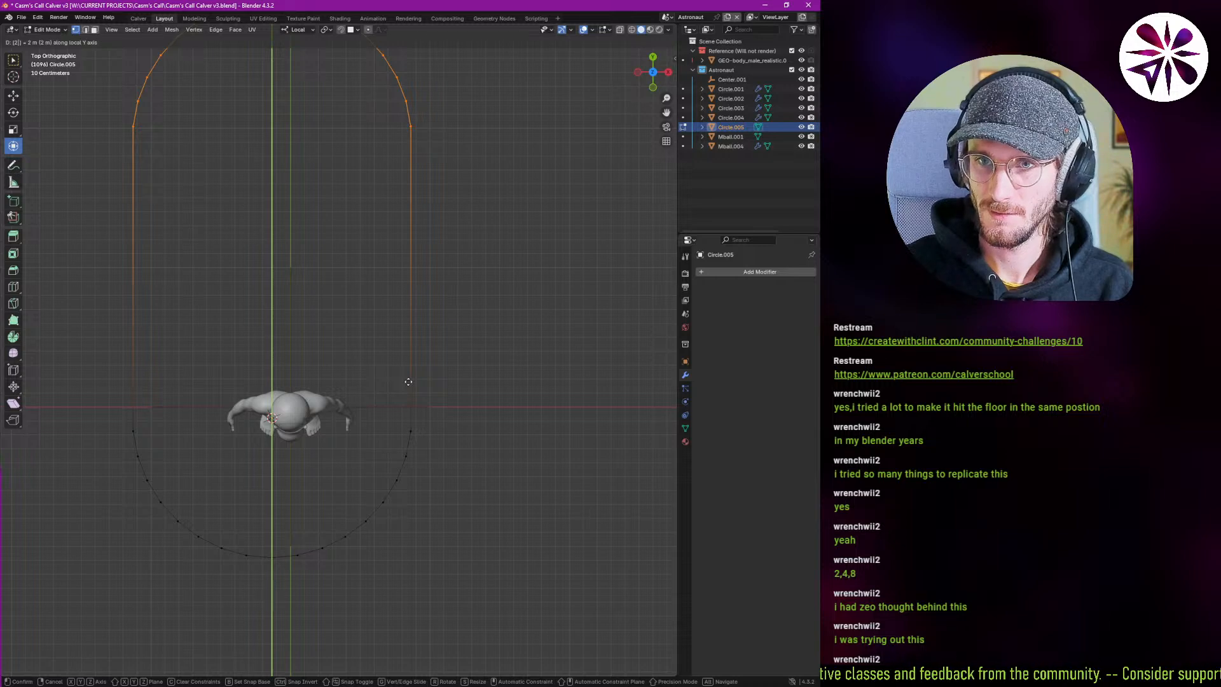
pyautogui.press('Return')
# Move the lower half of the capsule outline's vertices -2 m along the Y axis.
pyautogui.scroll(-1, 412, 382)
pyautogui.moveTo(494, 375); pyautogui.dragTo(104, 529)
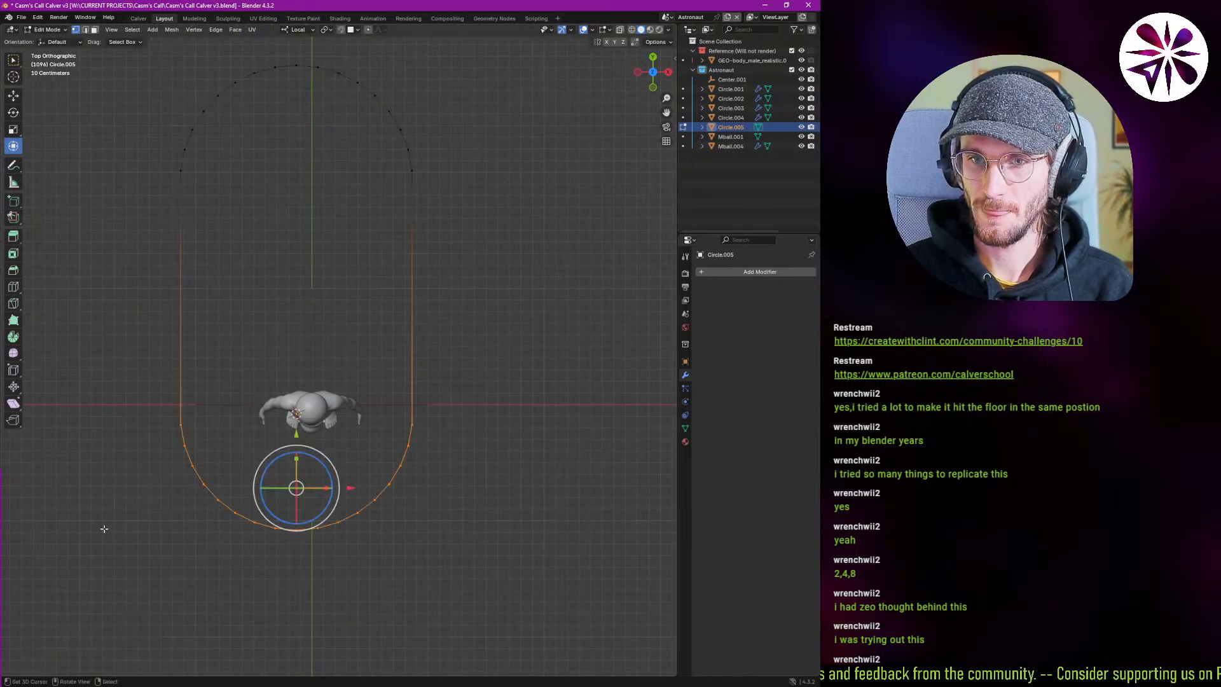
pyautogui.press('g')
pyautogui.moveTo(321, 452); pyautogui.dragTo(327, 492, button='middle')
pyautogui.write('2-')
pyautogui.press('Return')
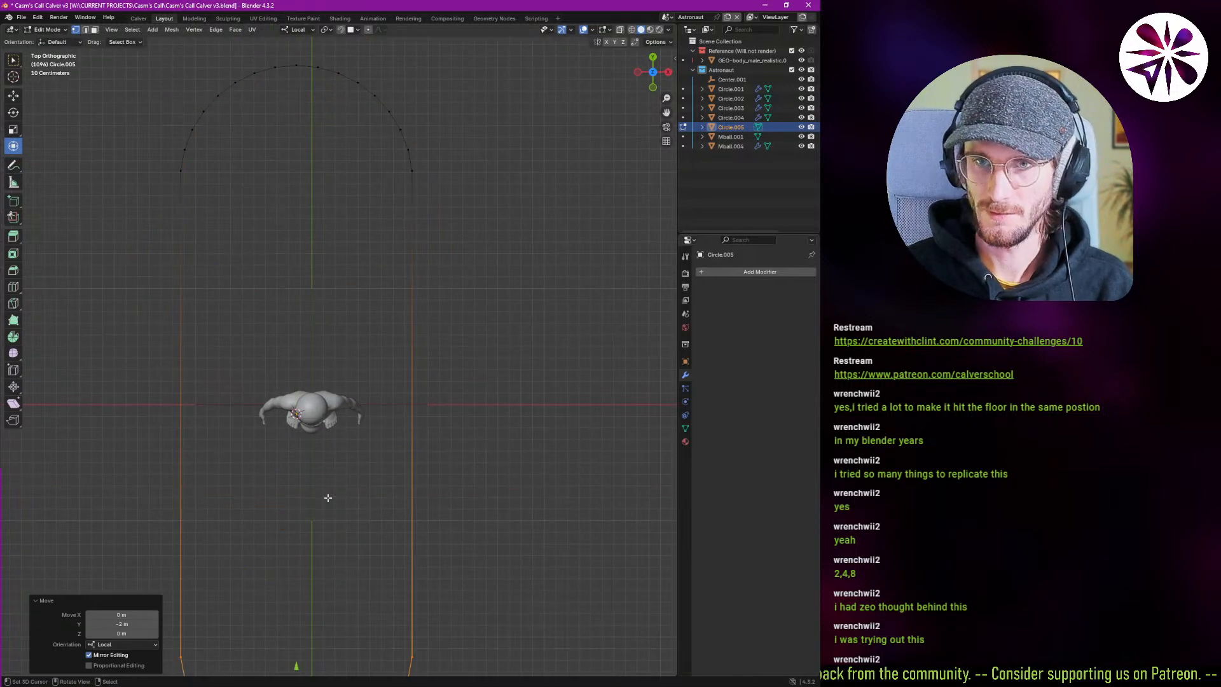
# Fill the whole capsule outline with a face and extrude it upward about 0.16 m.
pyautogui.scroll(-1, 322, 459)
pyautogui.press('a')
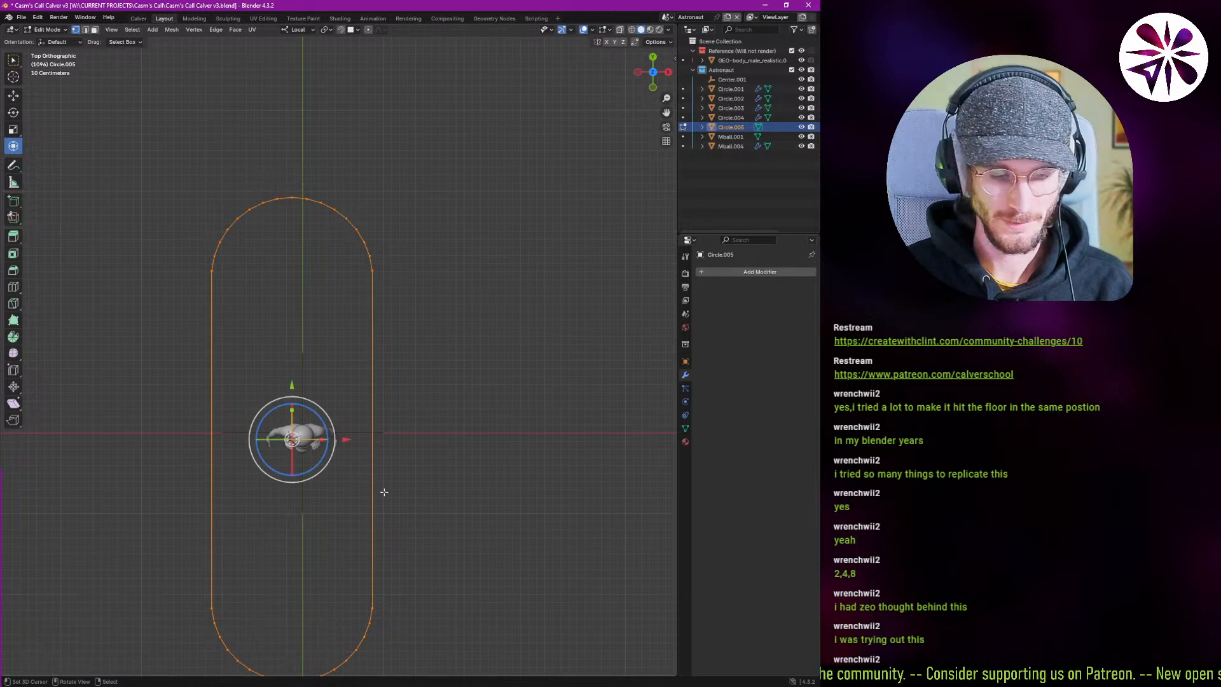
pyautogui.press('f')
pyautogui.moveTo(384, 491); pyautogui.dragTo(356, 439, button='middle')
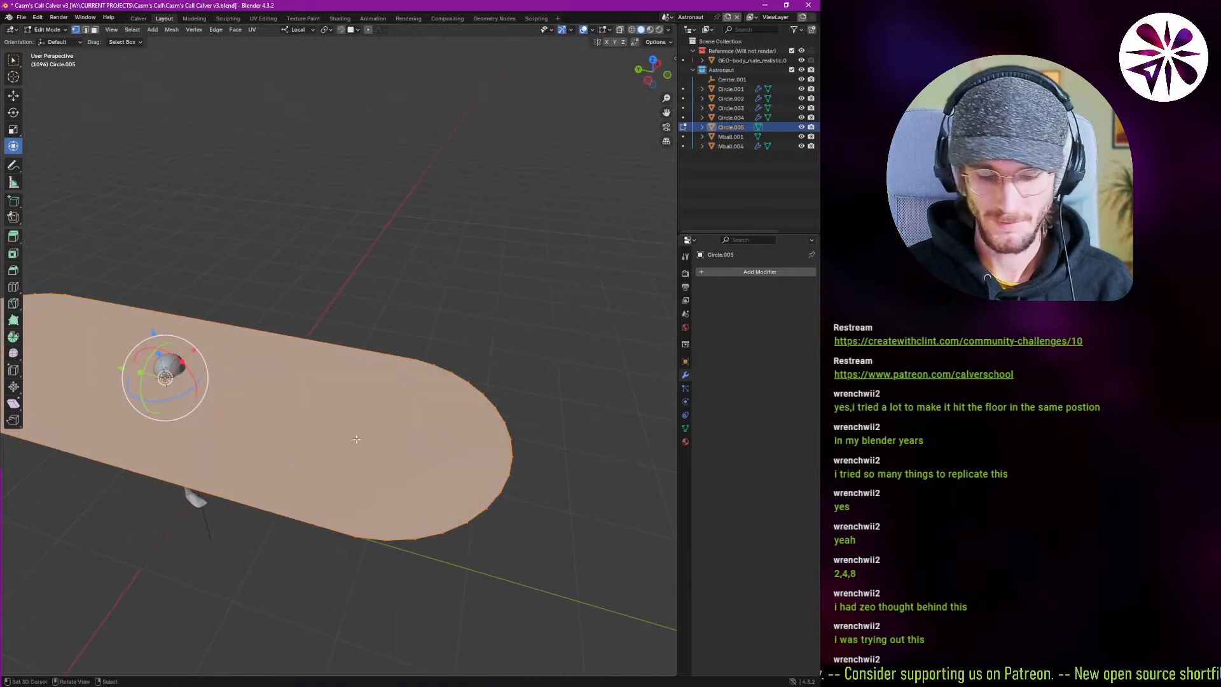
pyautogui.press('e')
pyautogui.click(521, 508)
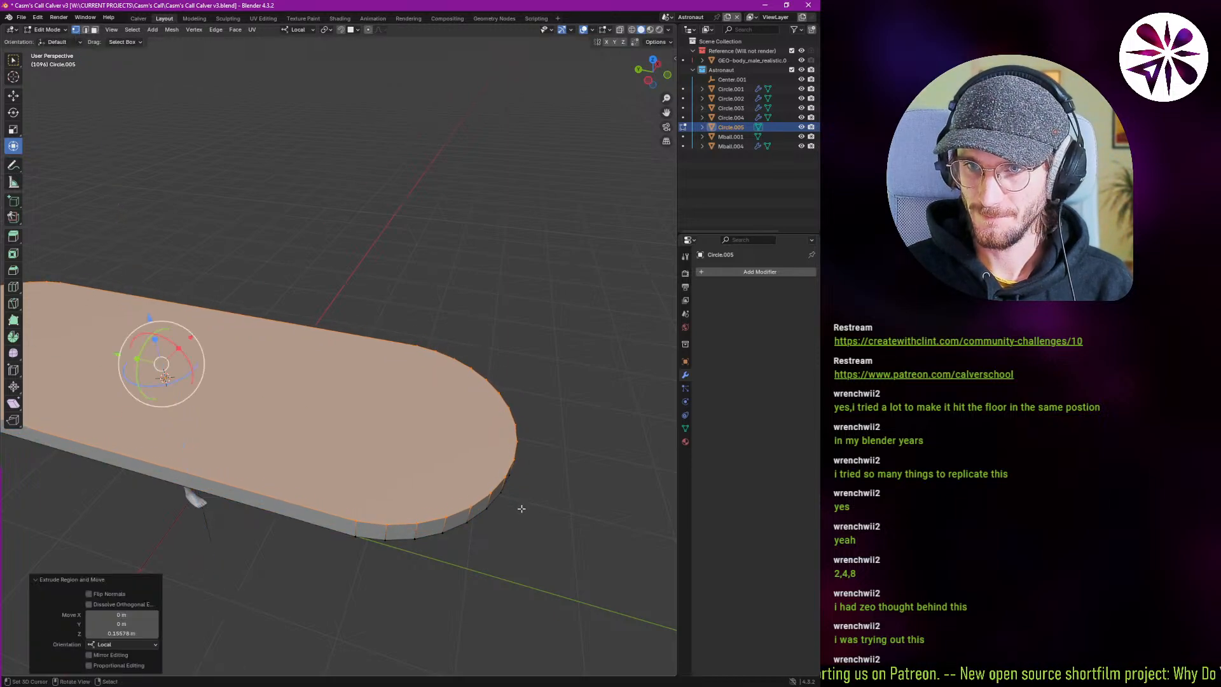
# Inset the capsule's top face about 0.12 m and extrude it up about 0.2 m to form a stepped ledge.
pyautogui.press('i')
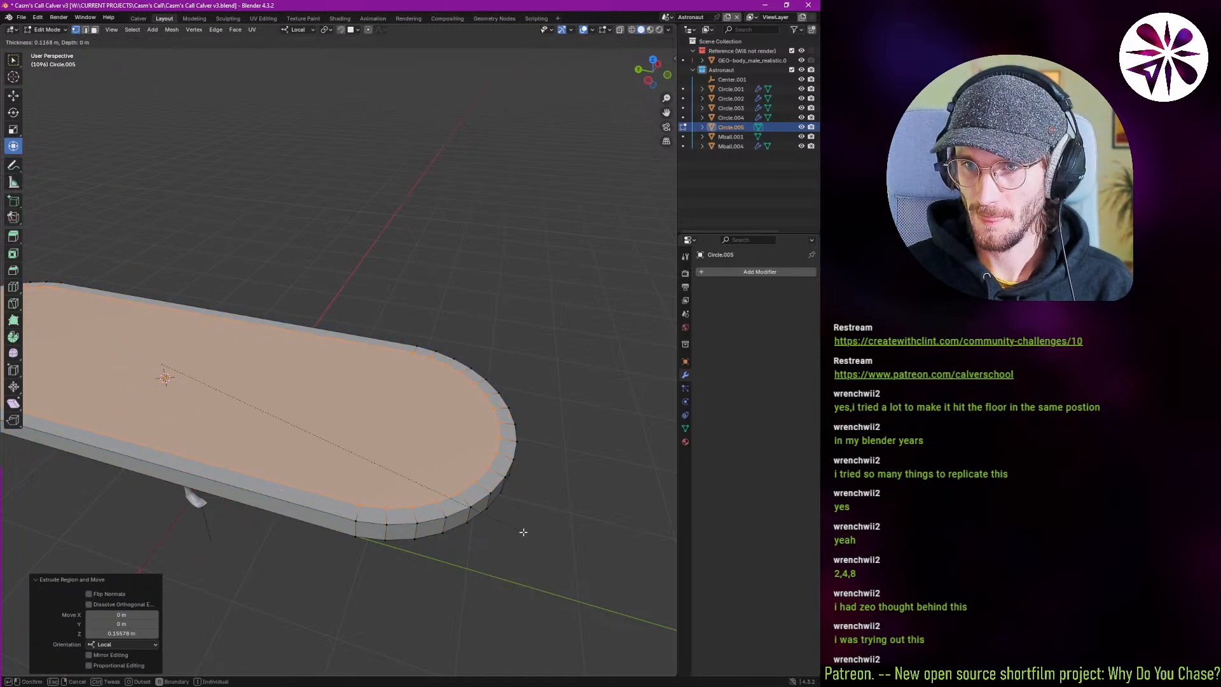
pyautogui.rightClick(523, 531)
pyautogui.press('e')
pyautogui.click(513, 514)
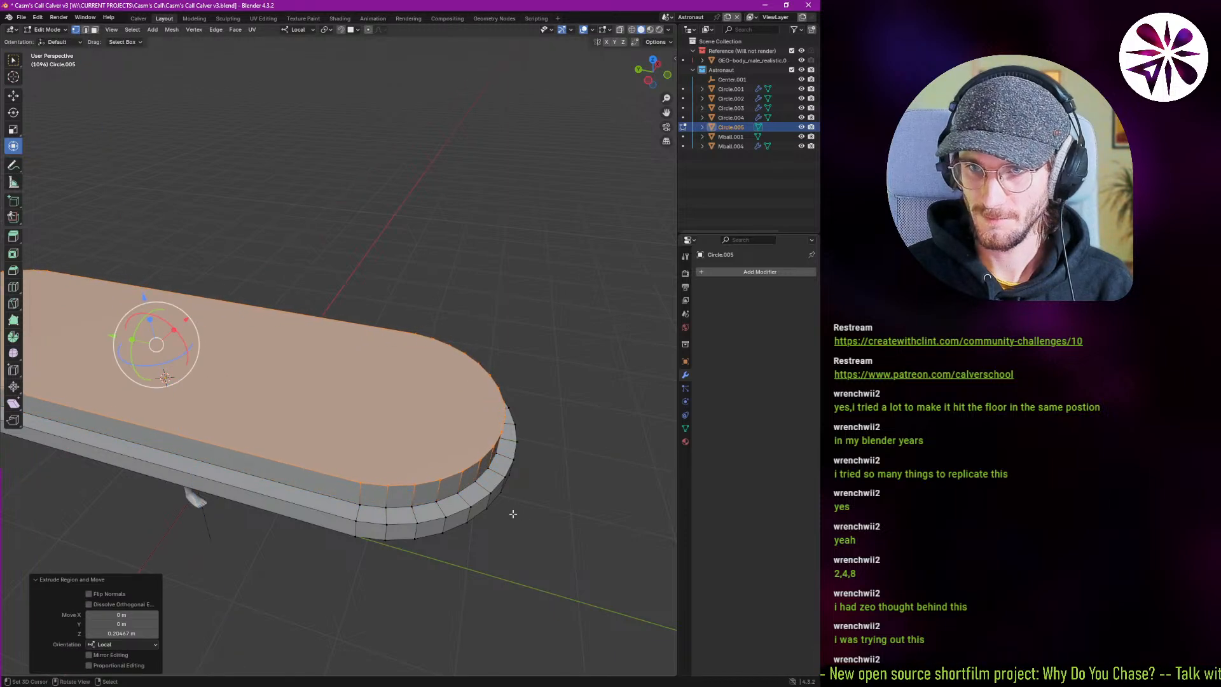
# Inset the upper tier's top face about 0.35 m and raise it about 0.06 m along Z.
pyautogui.press('i')
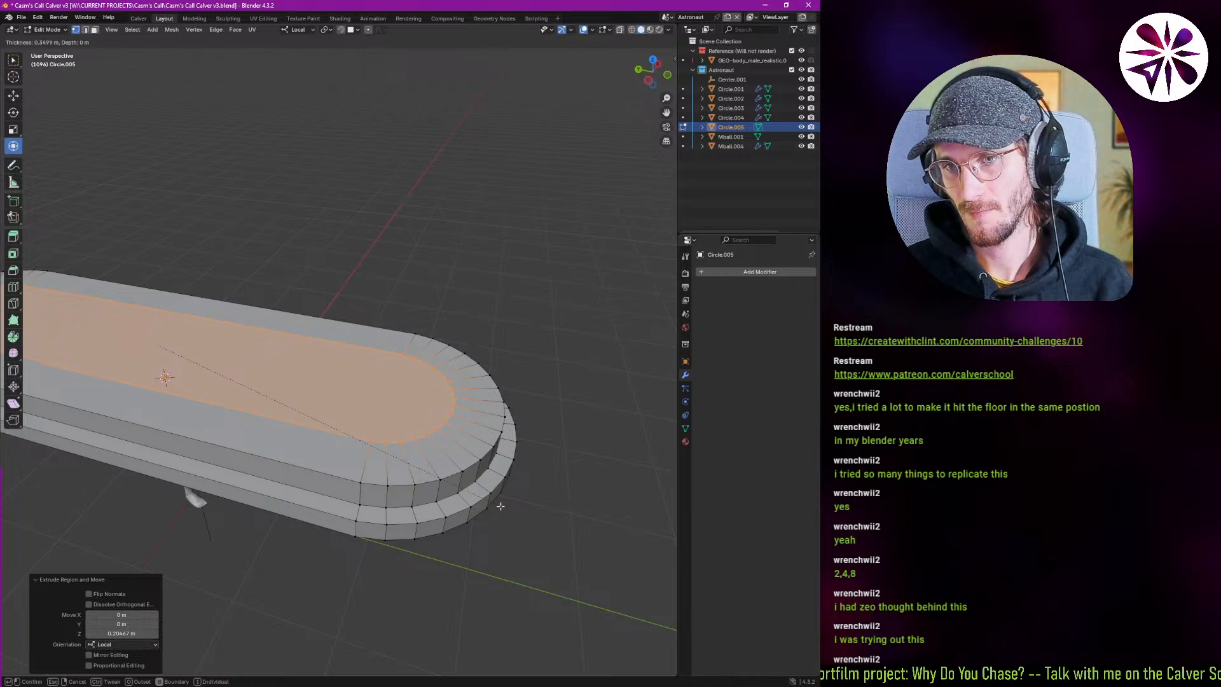
pyautogui.click(500, 506)
pyautogui.moveTo(500, 506); pyautogui.dragTo(469, 482, button='middle')
pyautogui.scroll(-2, 500, 489)
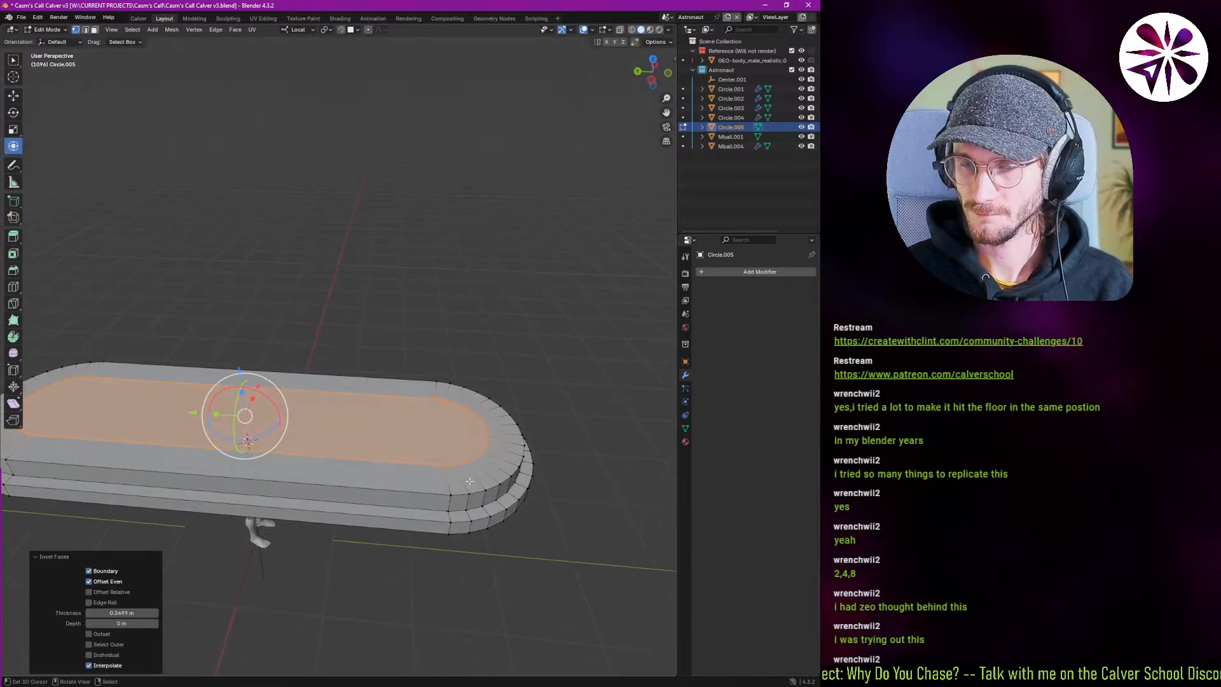
pyautogui.press('g')
pyautogui.press('z')
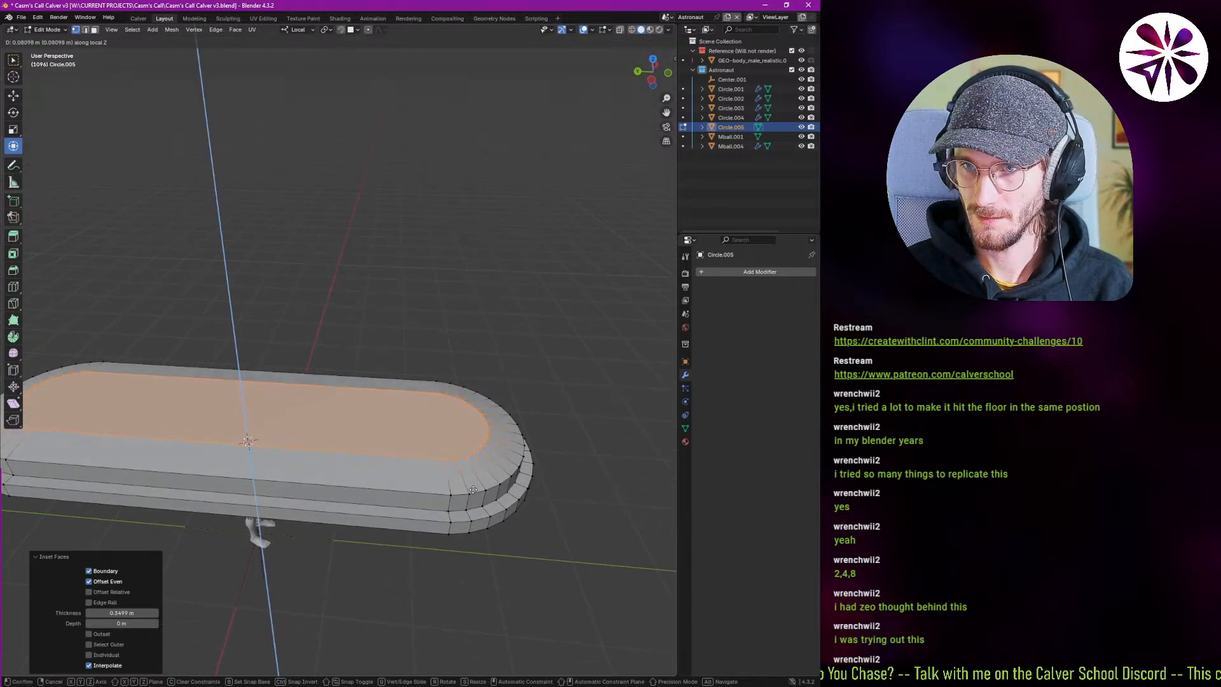
pyautogui.click(503, 489)
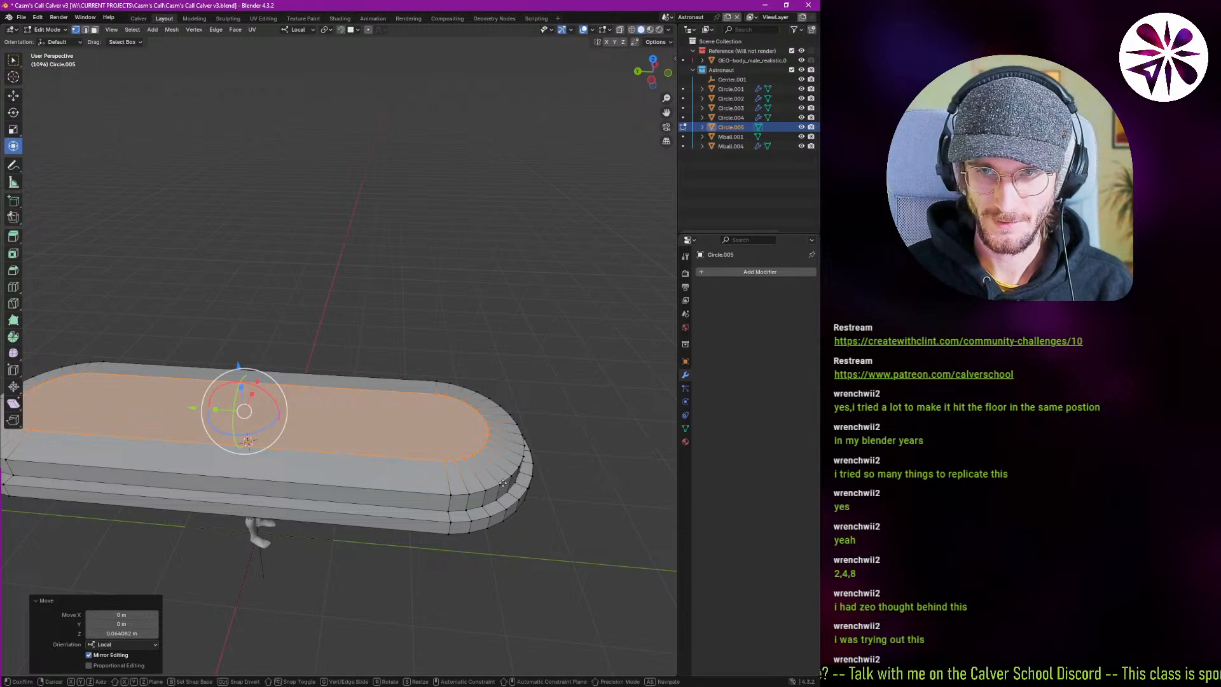
# Raise the inner top face about 0.04 m more along Z and inset it about 0.57 m.
pyautogui.press('g')
pyautogui.press('z')
pyautogui.click(502, 479)
pyautogui.press('i')
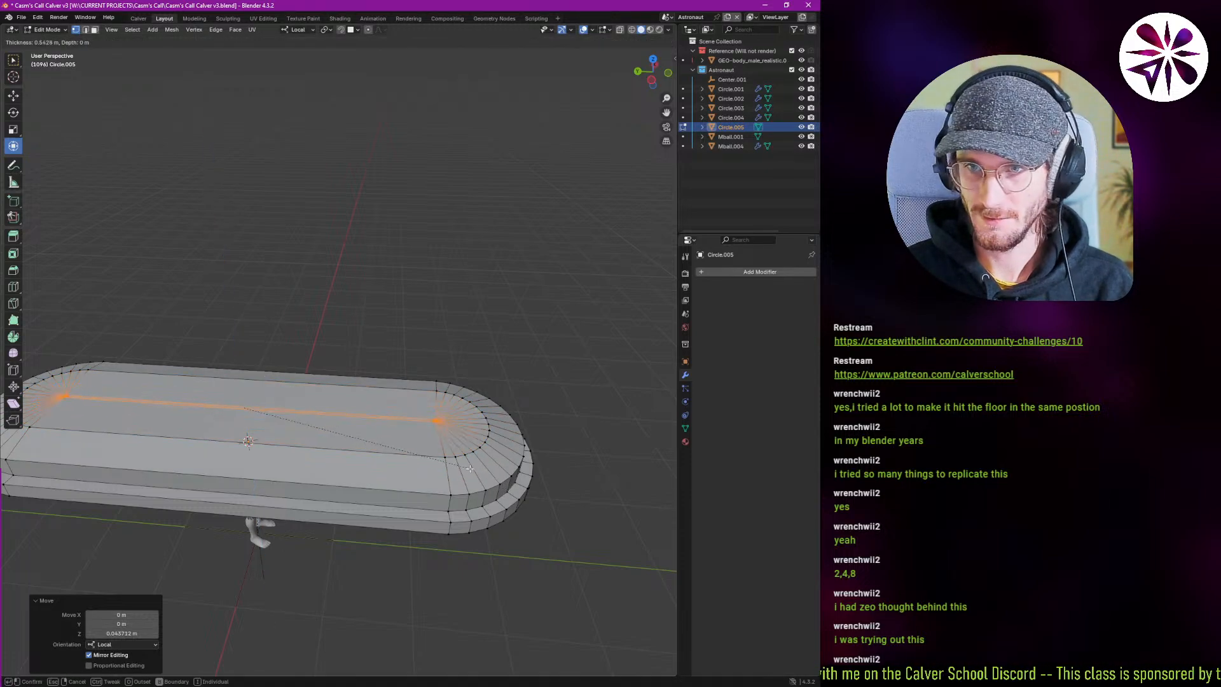
pyautogui.click(489, 475)
pyautogui.moveTo(484, 477); pyautogui.dragTo(502, 430, button='middle')
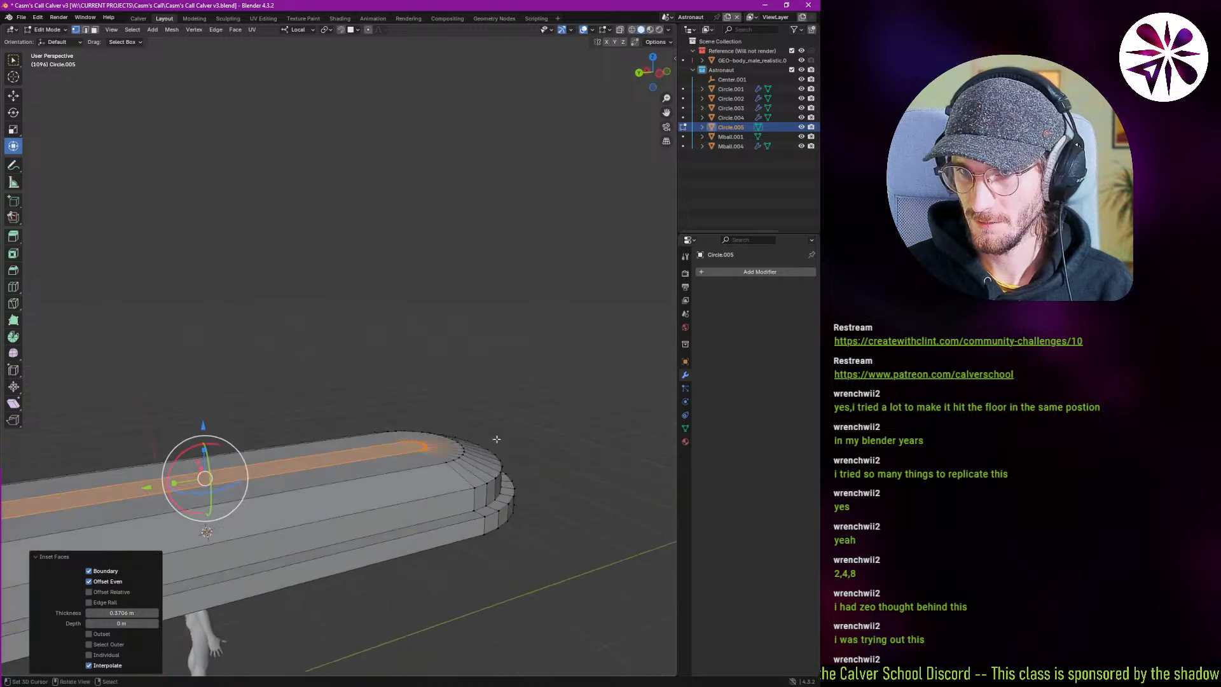
# Bevel the edge loop around the raised inner top area with 3 segments and a width of about 0.28 m.
pyautogui.keyDown('alt'); pyautogui.click(453, 462); pyautogui.keyUp('alt')
pyautogui.keyDown('alt'); pyautogui.click(462, 458); pyautogui.keyUp('alt')
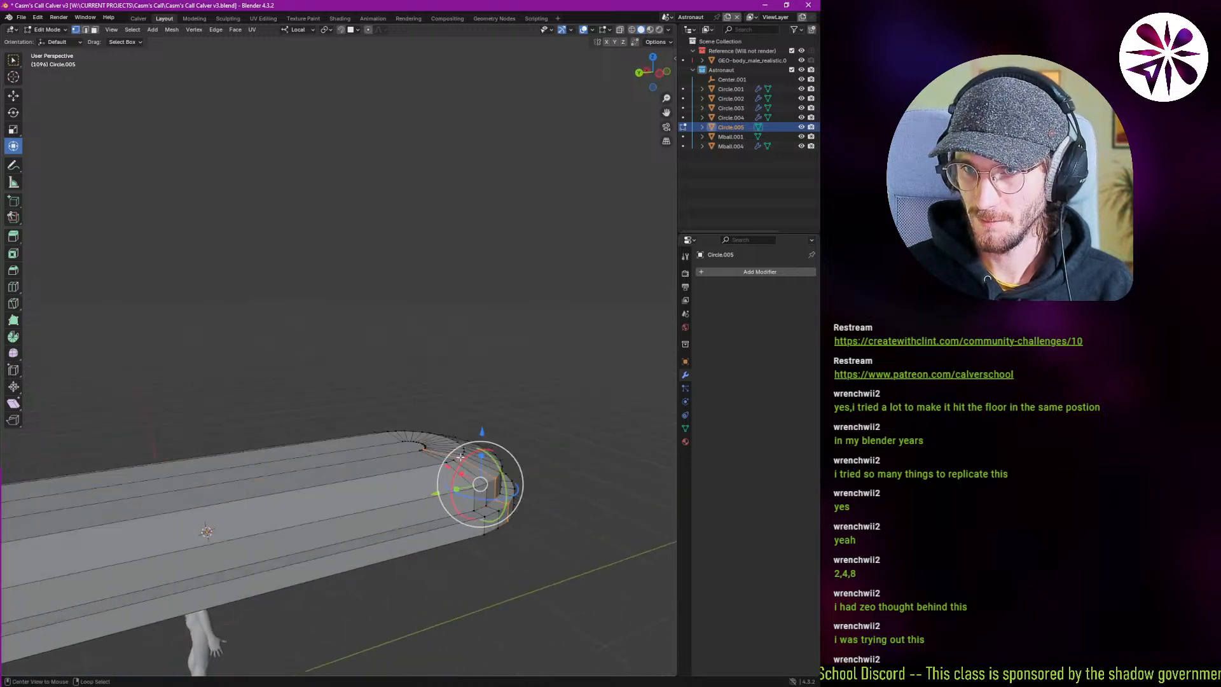
pyautogui.keyDown('alt'); pyautogui.click(459, 460); pyautogui.keyUp('alt')
pyautogui.scroll(3, 458, 466)
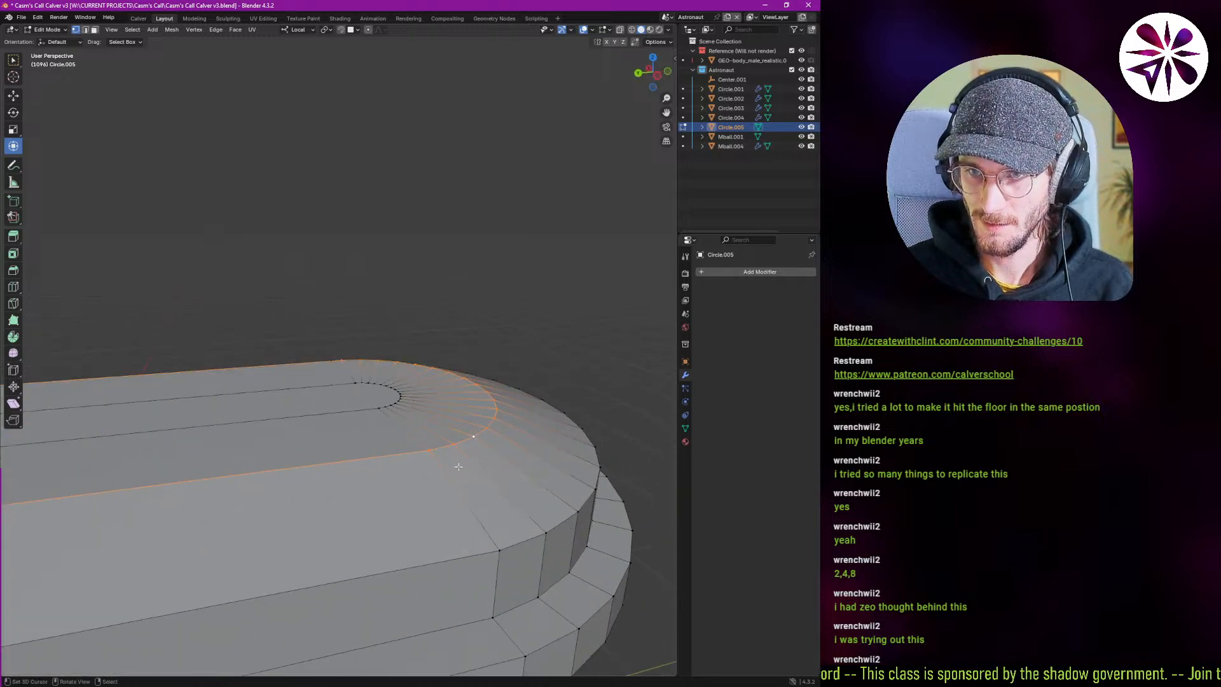
pyautogui.hotkey('ctrl', 'b')
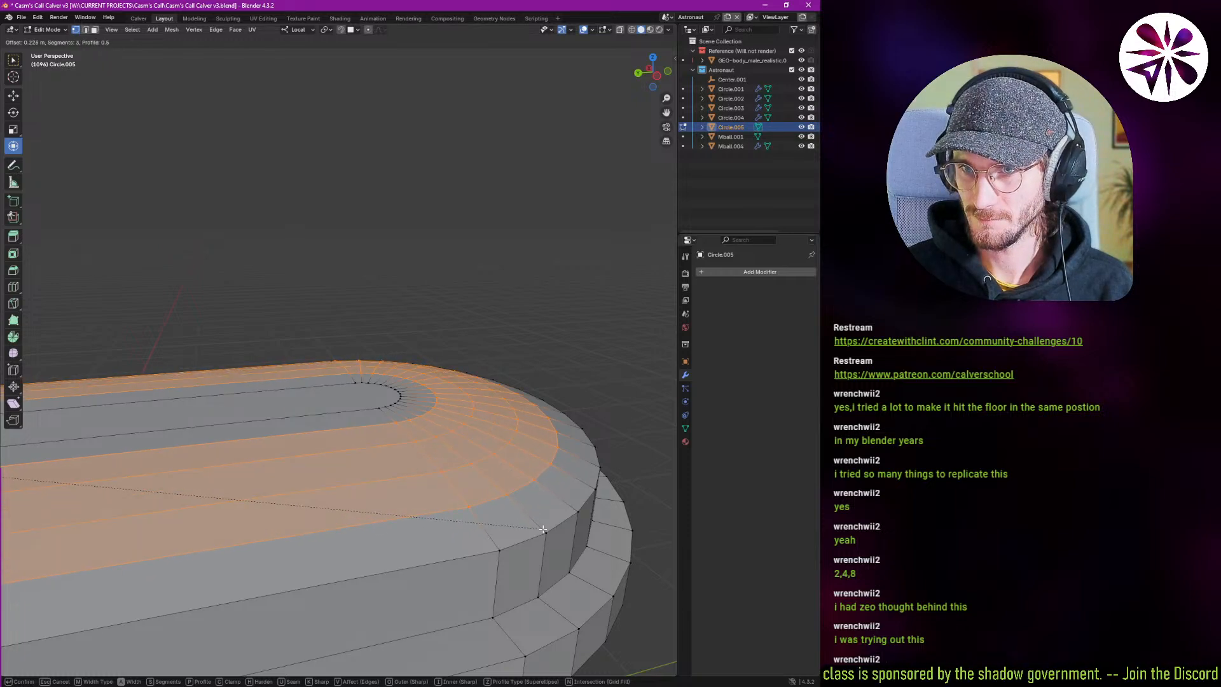
pyautogui.click(555, 555)
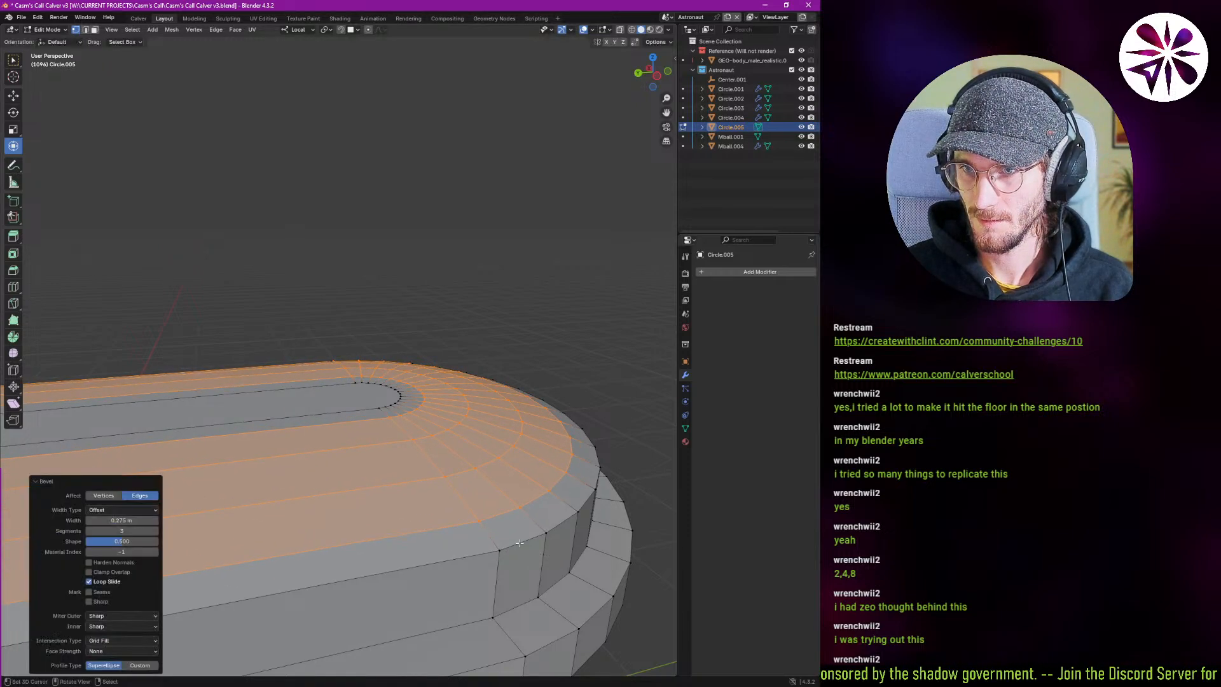
# Bevel the upper tier's outer rim edge loop with 2 segments and an offset of about 0.02 m.
pyautogui.scroll(-1, 513, 519)
pyautogui.keyDown('alt'); pyautogui.click(506, 504); pyautogui.keyUp('alt')
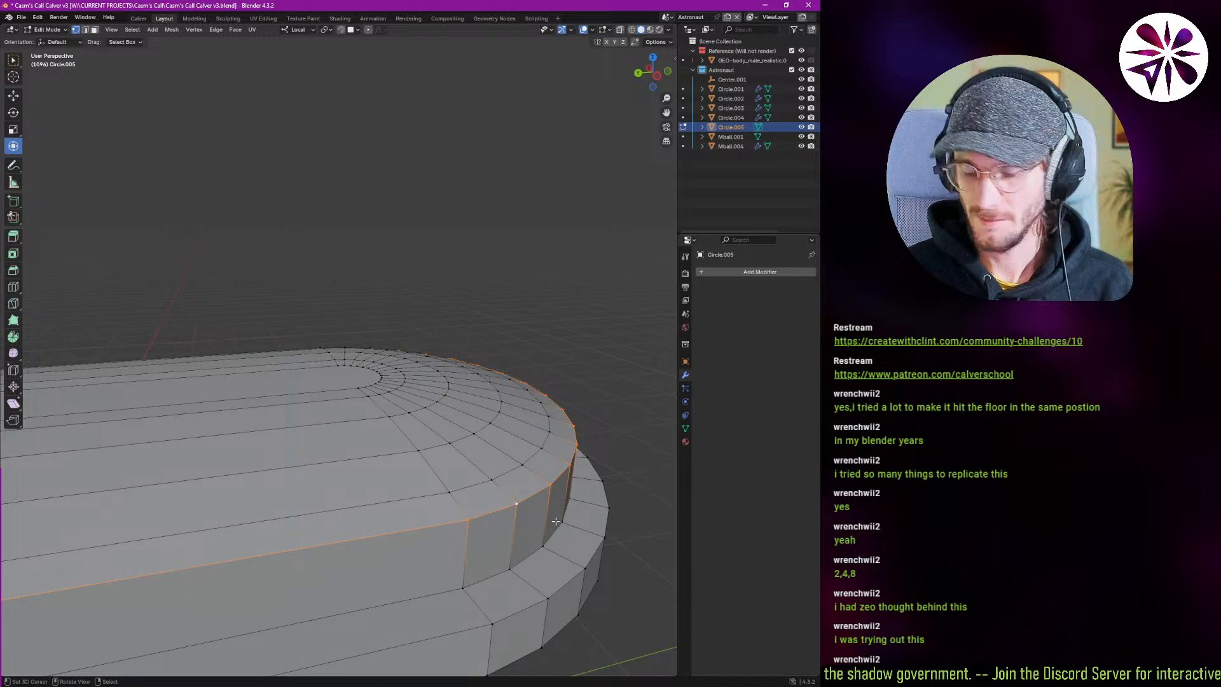
pyautogui.hotkey('ctrl', 'b')
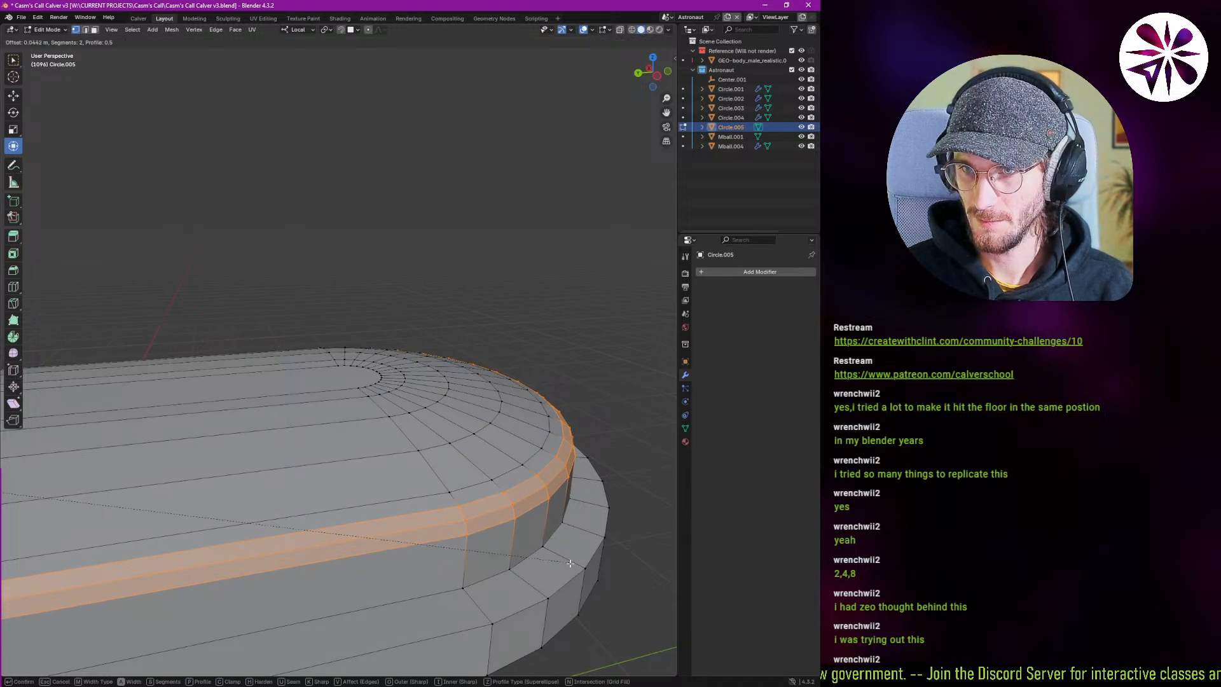
pyautogui.click(562, 550)
pyautogui.moveTo(562, 551); pyautogui.dragTo(539, 538, button='middle')
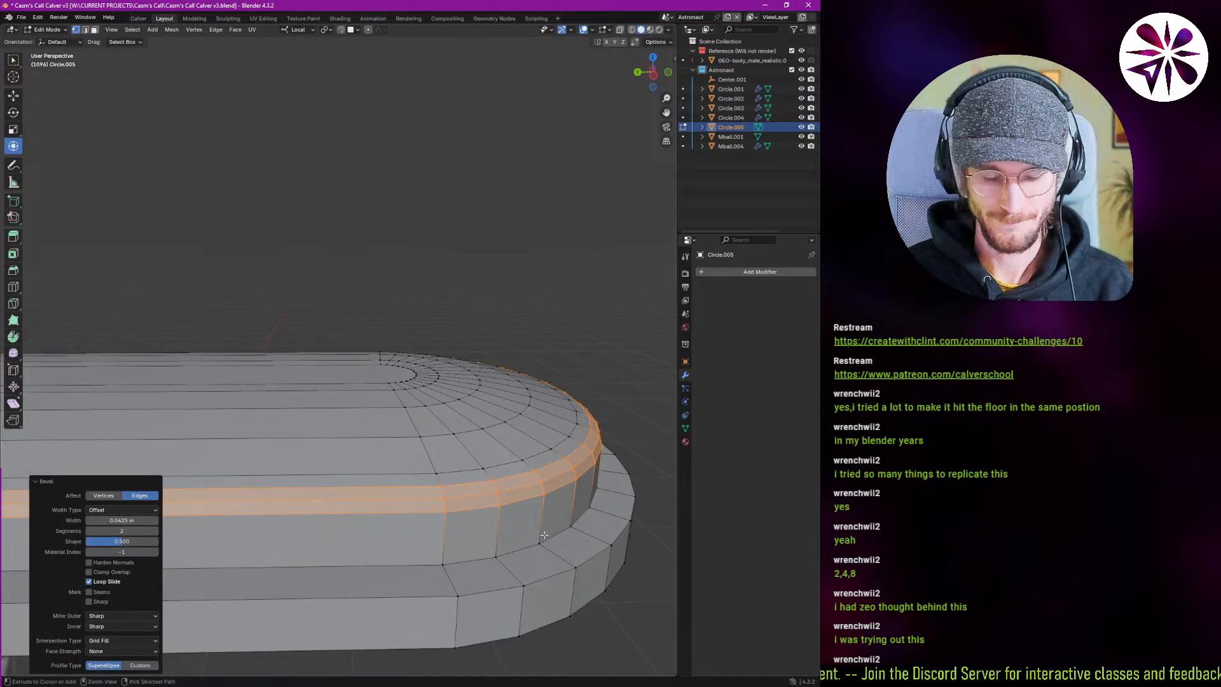
pyautogui.hotkey('ctrl', 'z')
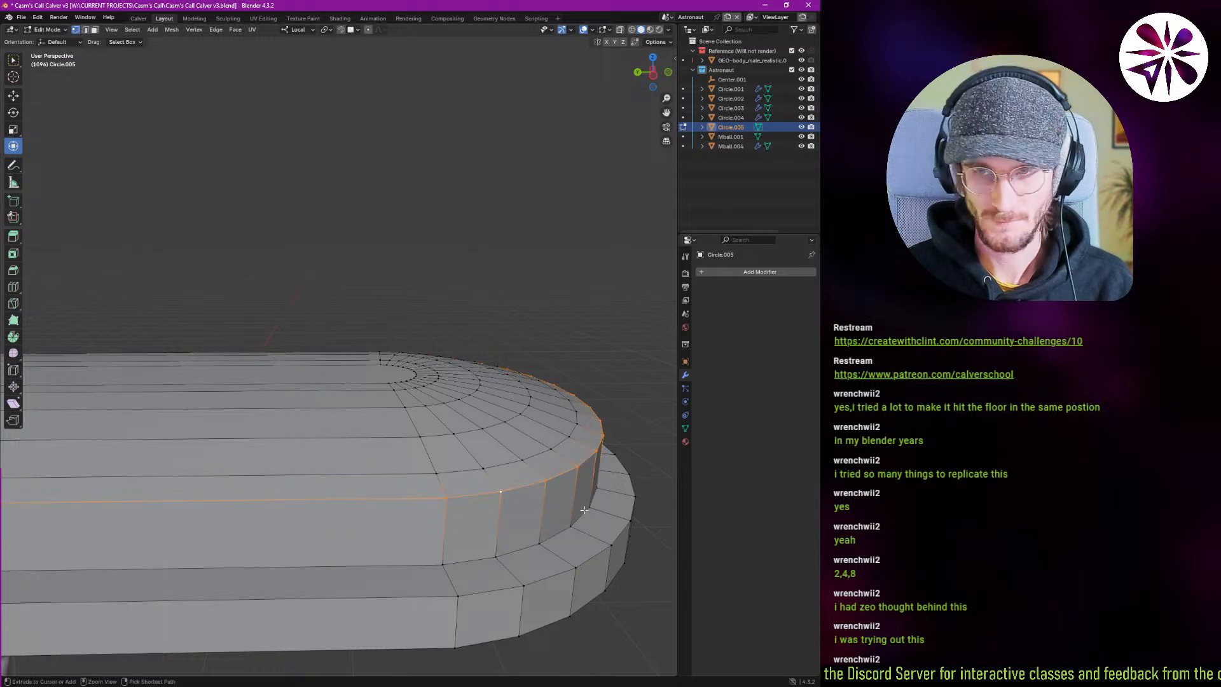
pyautogui.hotkey('ctrl', 'b')
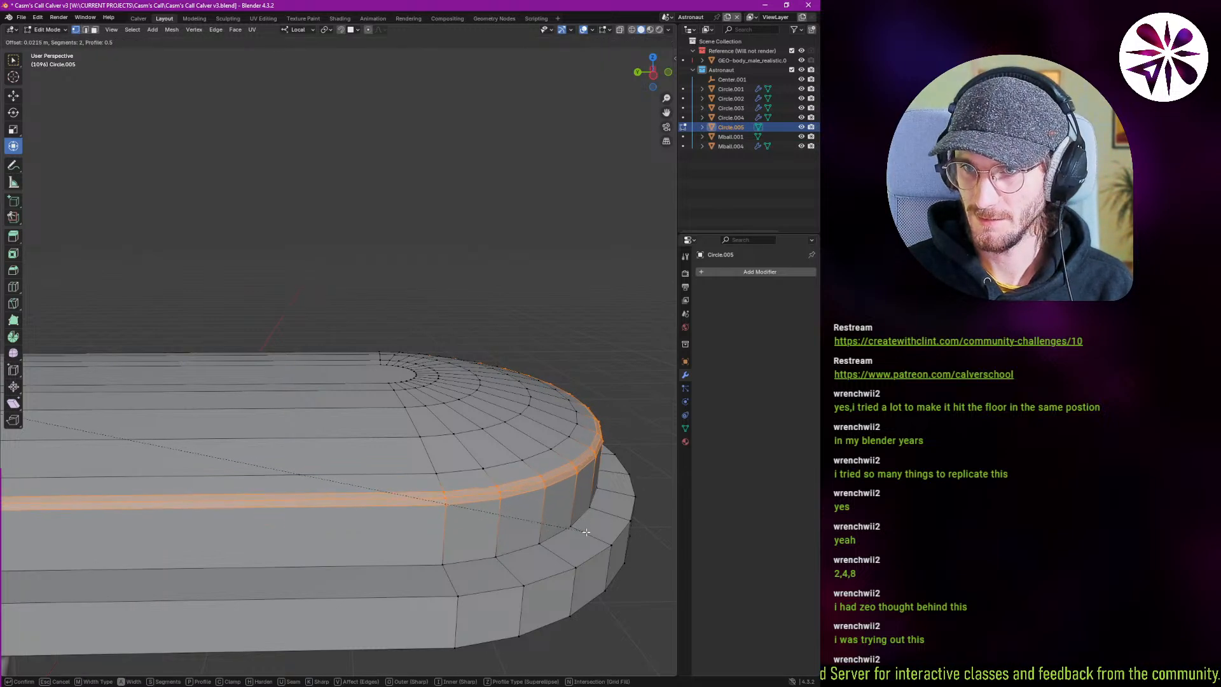
pyautogui.click(585, 532)
# Return to Object Mode and apply Shade Auto Smooth at 30° to the capsule part.
pyautogui.press('Tab')
pyautogui.scroll(-4, 541, 527)
pyautogui.moveTo(494, 524); pyautogui.dragTo(471, 482, button='middle')
pyautogui.rightClick(406, 520)
pyautogui.click(417, 499)
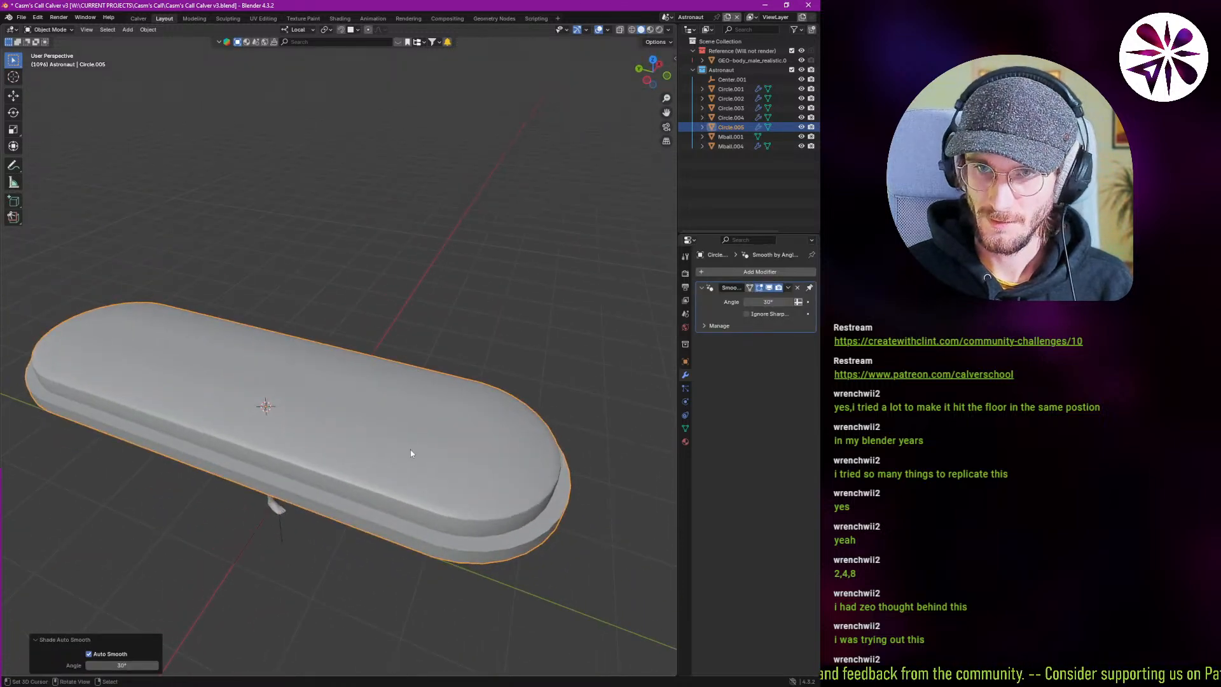
# Try to move the capsule part freely over the astronaut's head.
pyautogui.press('g')
pyautogui.click(246, 395)
pyautogui.scroll(4, 259, 403)
pyautogui.scroll(-4, 259, 403)
pyautogui.moveTo(260, 414); pyautogui.dragTo(261, 386, button='middle')
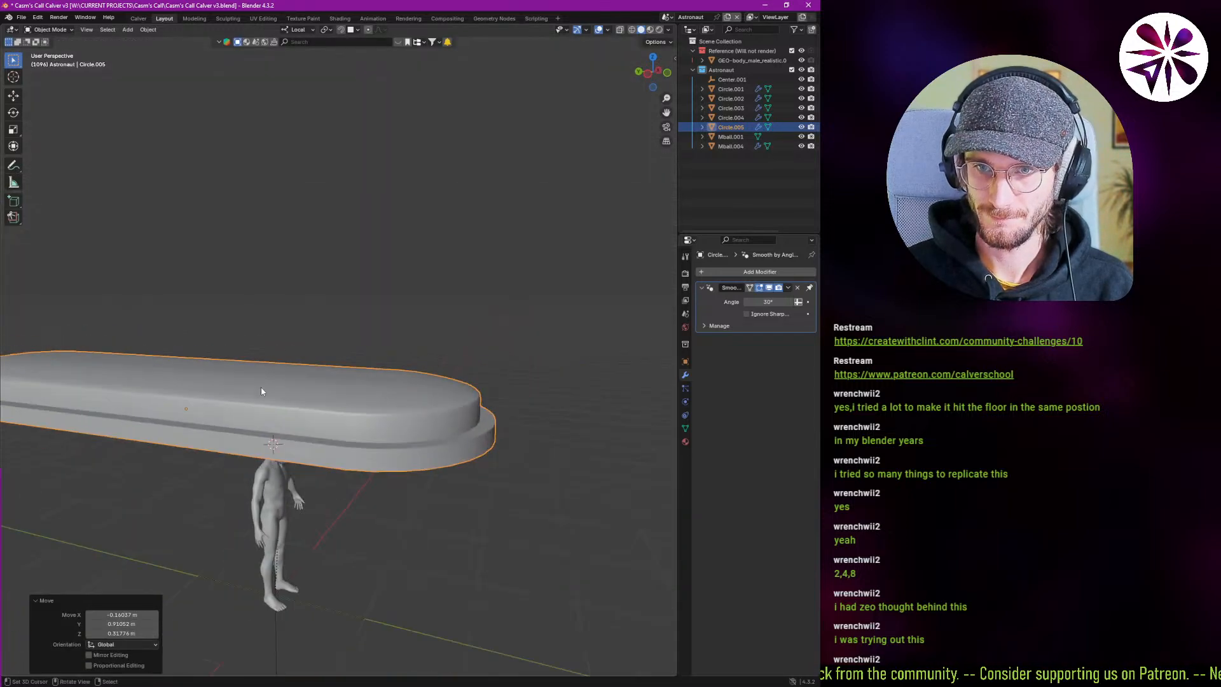
pyautogui.press('g')
pyautogui.click(272, 443)
pyautogui.press('g')
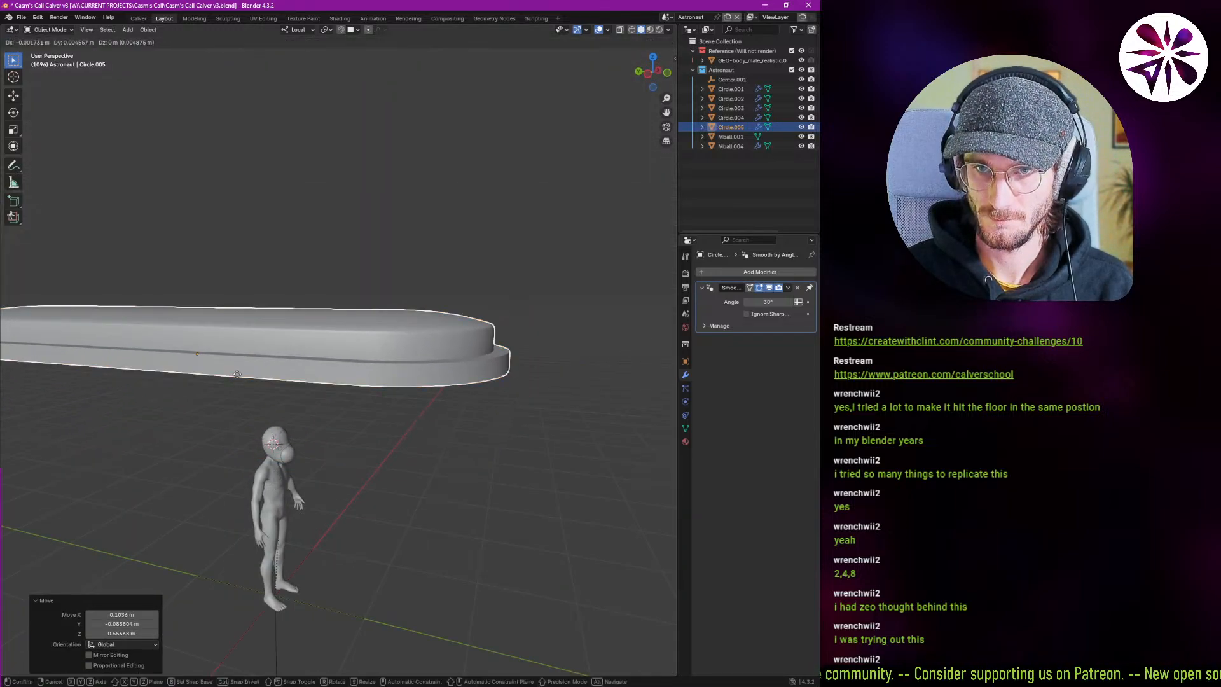
pyautogui.press('Escape')
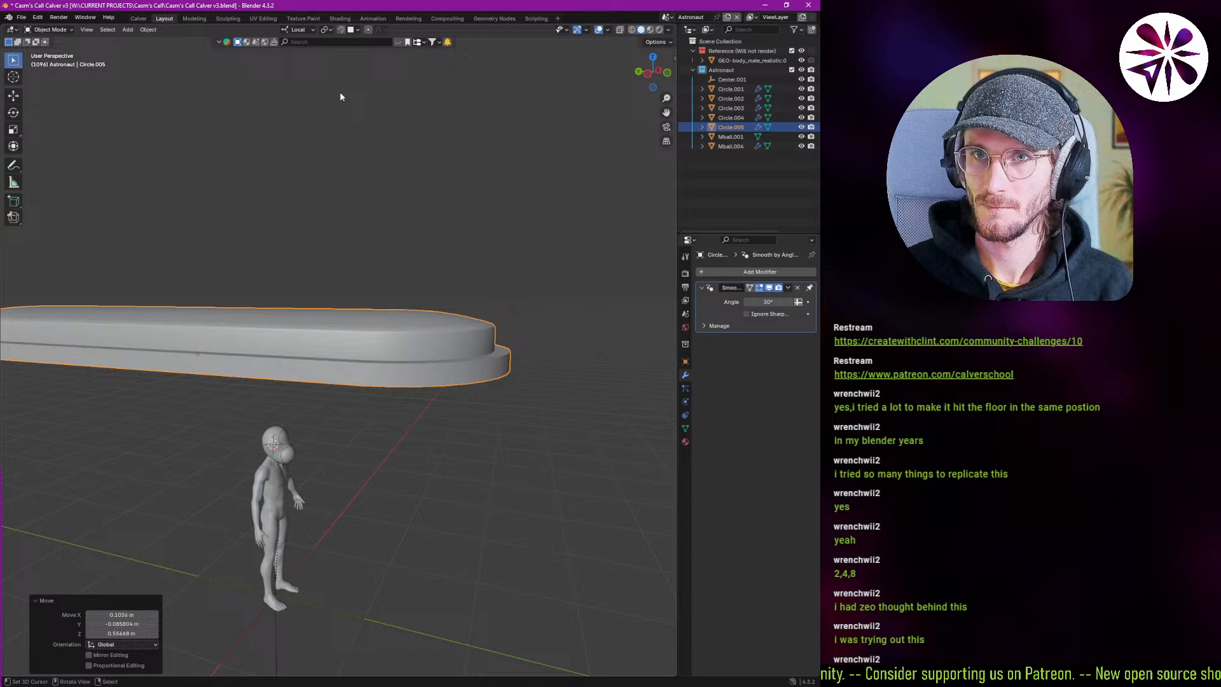
# Check the snapping options and snap the capsule part onto the helmet's side, aligned to its surface.
pyautogui.click(351, 30)
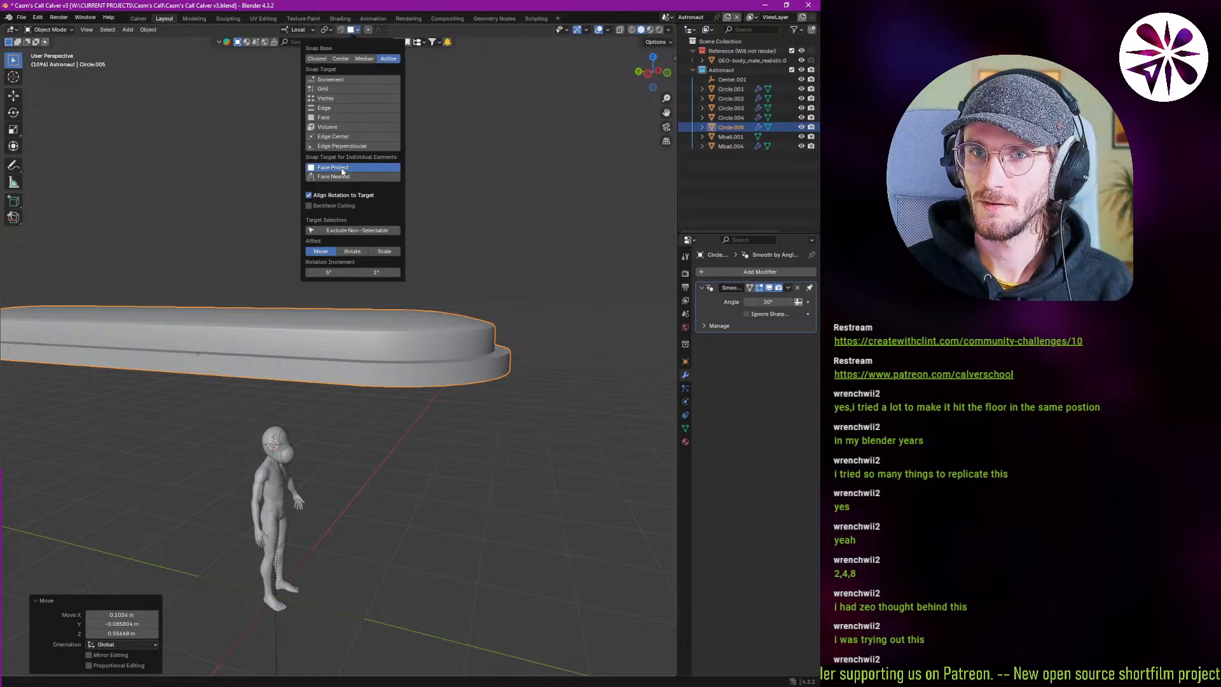
pyautogui.click(357, 31)
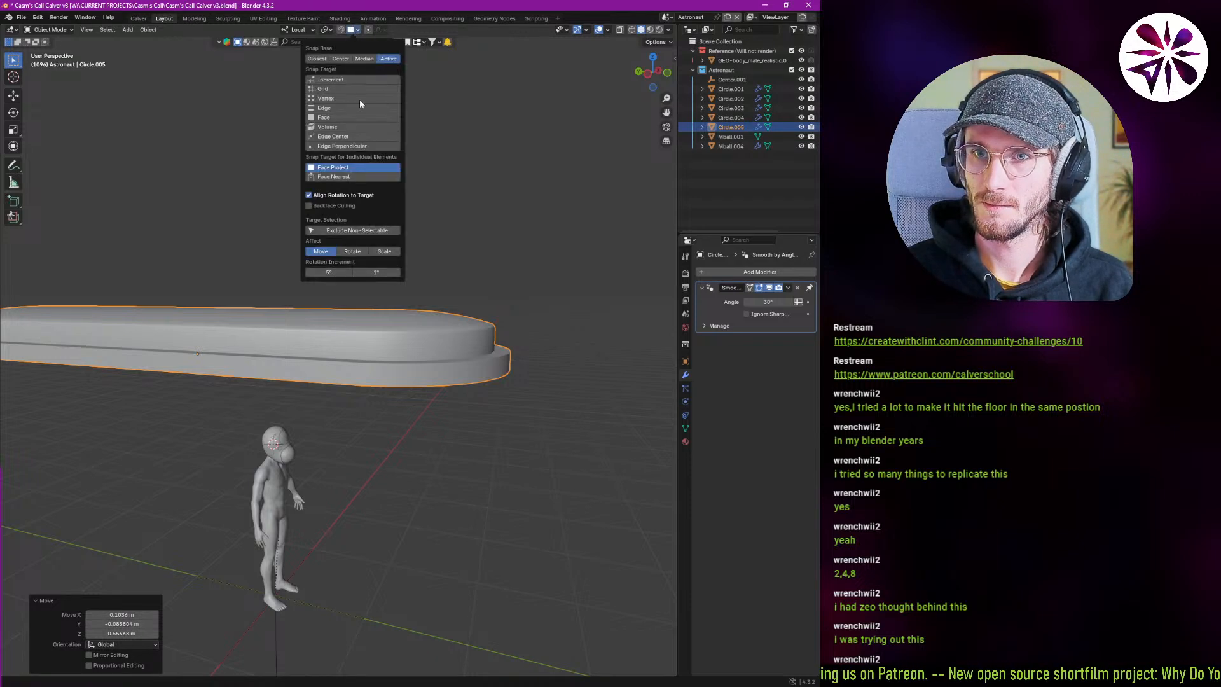
pyautogui.press('g')
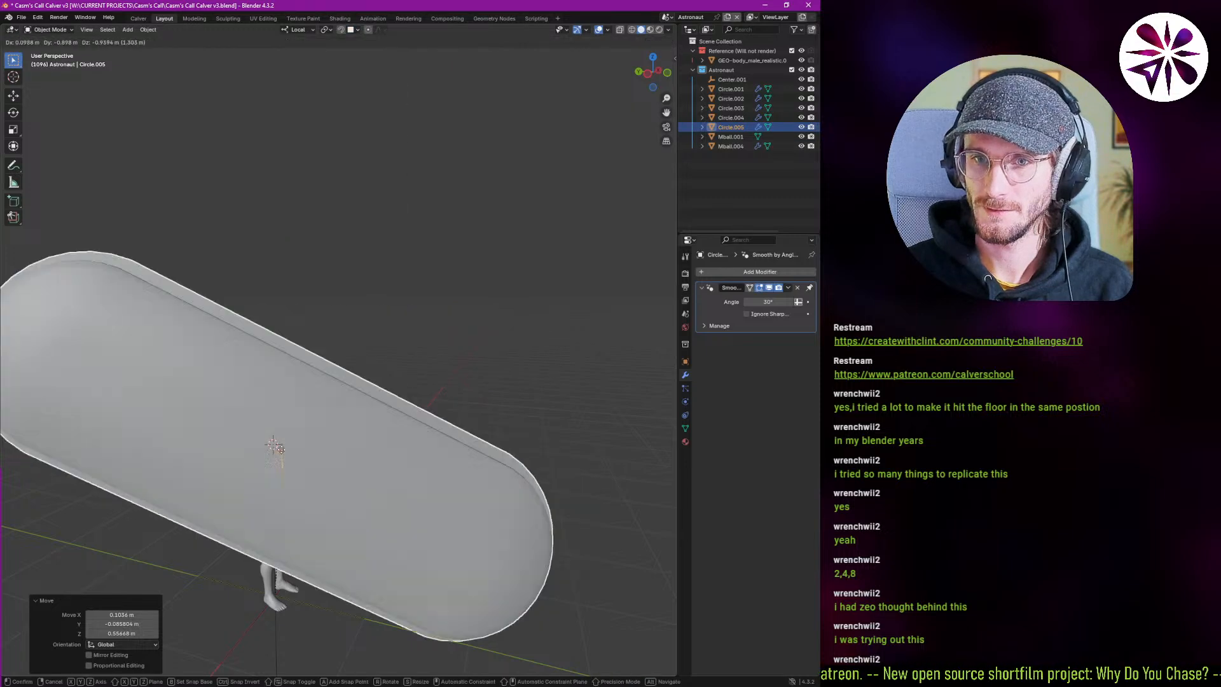
pyautogui.keyDown('ctrl'); pyautogui.click(277, 447); pyautogui.keyUp('ctrl')
# Scale the capsule part down by 0.177 and again by 0.458.
pyautogui.press('s')
pyautogui.click(288, 456)
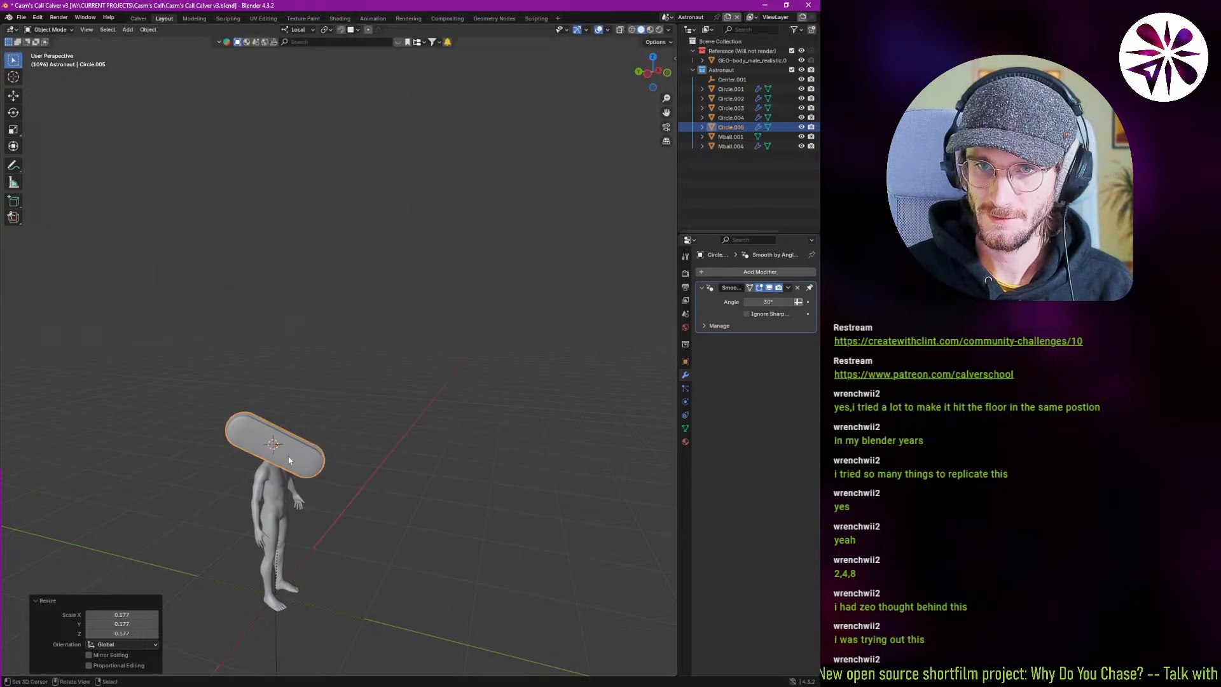
pyautogui.scroll(8, 288, 456)
pyautogui.press('s')
pyautogui.moveTo(311, 443); pyautogui.dragTo(309, 430, button='middle')
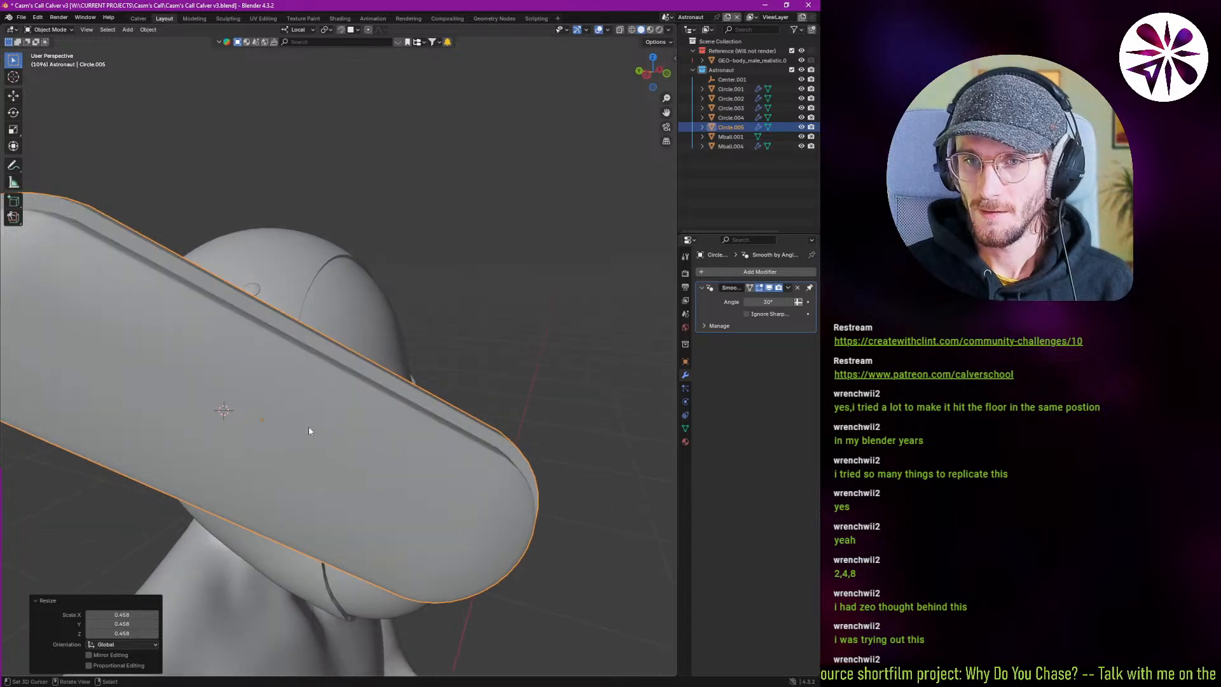
# Check face orientation with the viewport overlay and scale the capsule part down further by about 0.55.
pyautogui.click(606, 29)
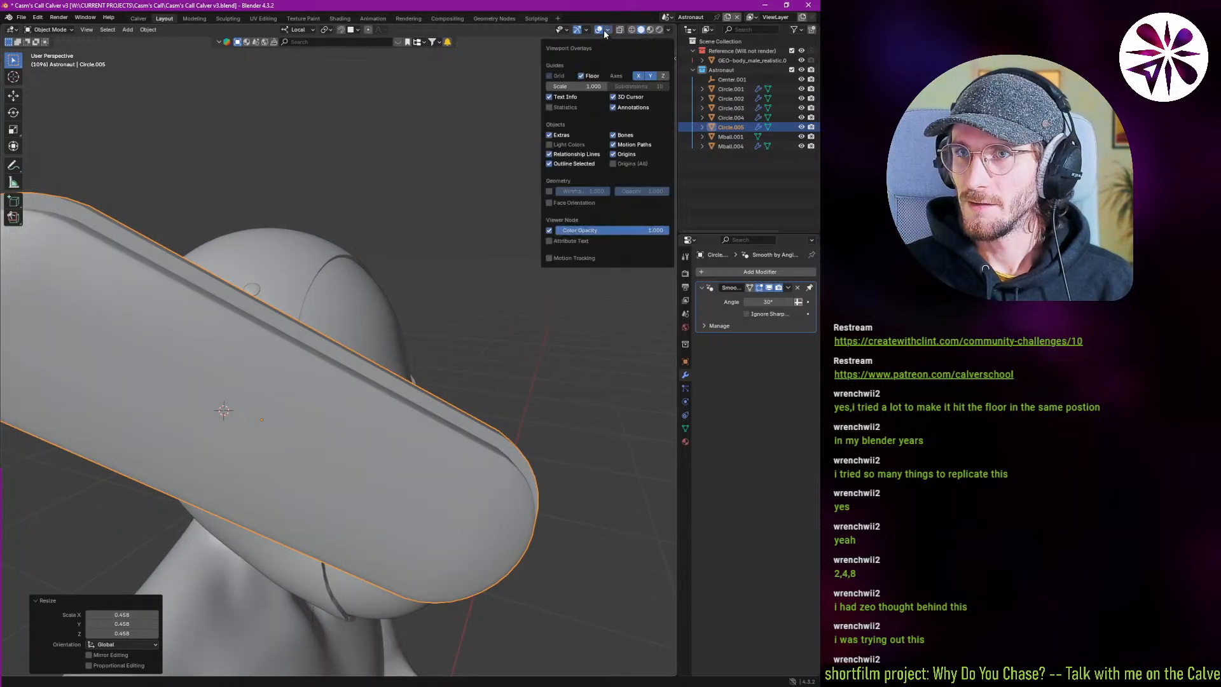
pyautogui.click(575, 202)
pyautogui.click(576, 202)
pyautogui.press('s')
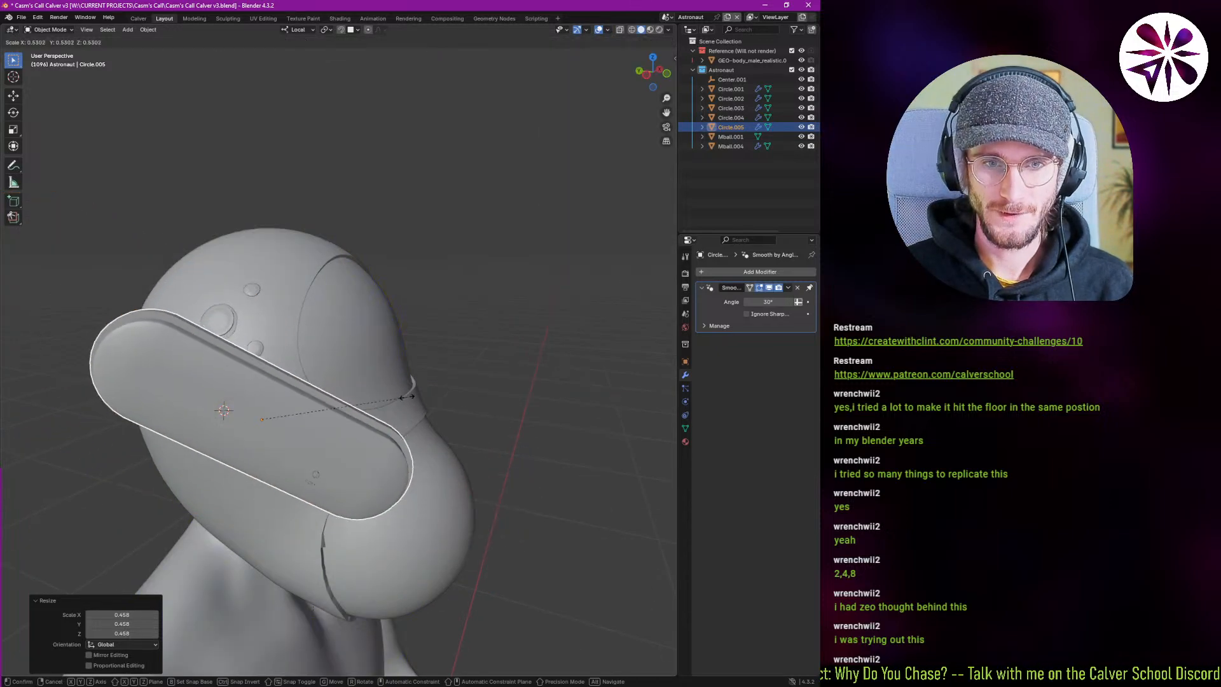
pyautogui.click(407, 396)
# Examine the capsule part's mesh up close in Edit Mode and return to Object Mode.
pyautogui.moveTo(407, 397); pyautogui.dragTo(210, 426, button='middle')
pyautogui.press('Tab')
pyautogui.scroll(4, 384, 381)
pyautogui.moveTo(386, 376); pyautogui.dragTo(432, 467, button='middle')
pyautogui.scroll(3, 281, 438)
pyautogui.scroll(-7, 326, 410)
pyautogui.press('Tab')
# Move the capsule part to the helmet's lower side below the discs and scale it by about 0.41.
pyautogui.press('g')
pyautogui.rightClick(204, 391)
pyautogui.press('g')
pyautogui.click(301, 477)
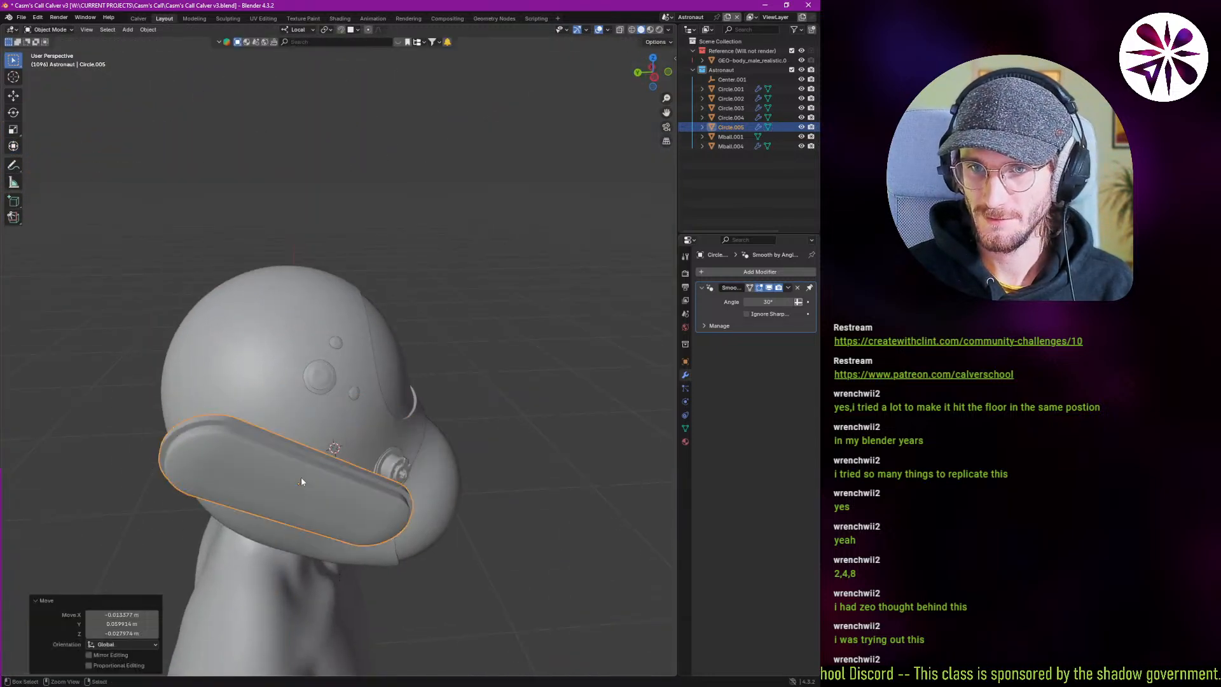
pyautogui.press('s')
pyautogui.click(346, 499)
# Add a Shrinkwrap modifier to the capsule part with the helmet mesh as its target.
pyautogui.scroll(5, 320, 484)
pyautogui.moveTo(318, 482); pyautogui.dragTo(314, 405, button='middle')
pyautogui.click(728, 272)
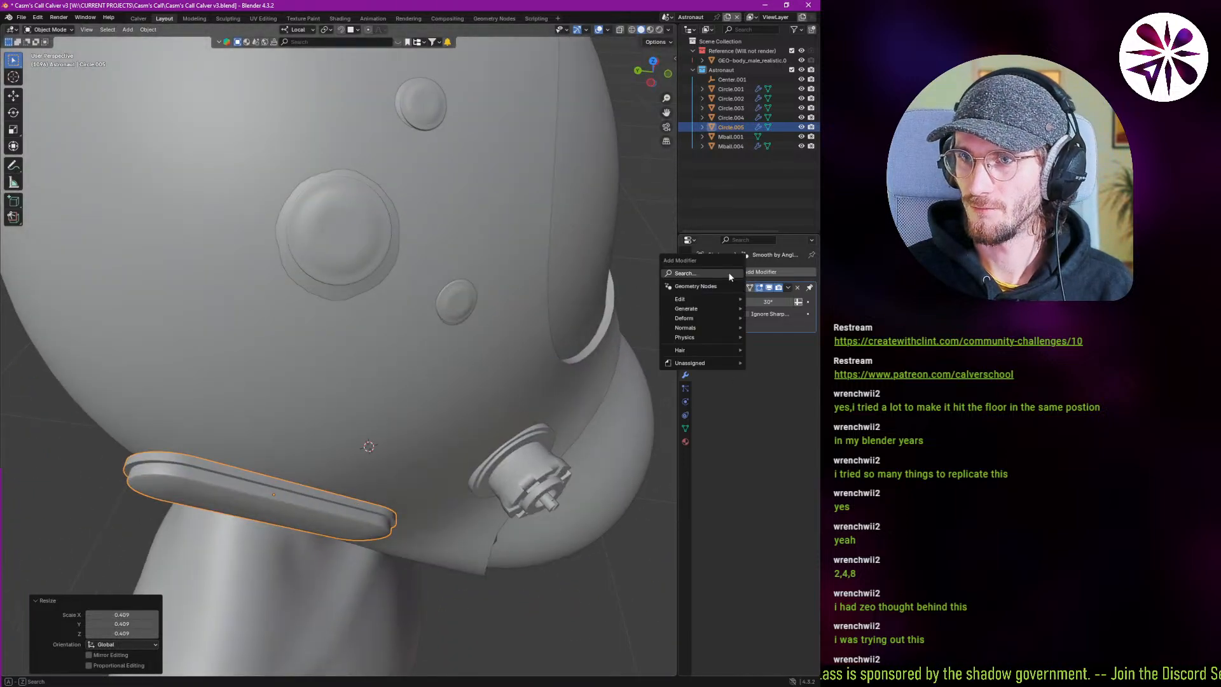
pyautogui.write('shrin')
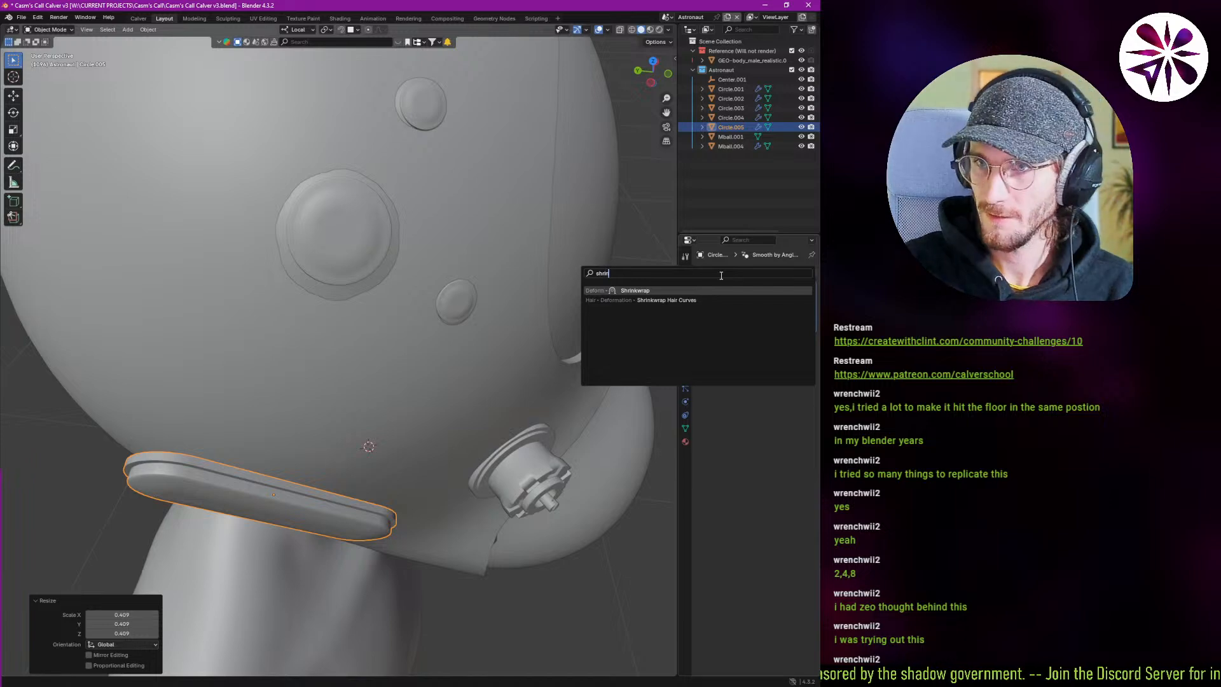
pyautogui.press('Return')
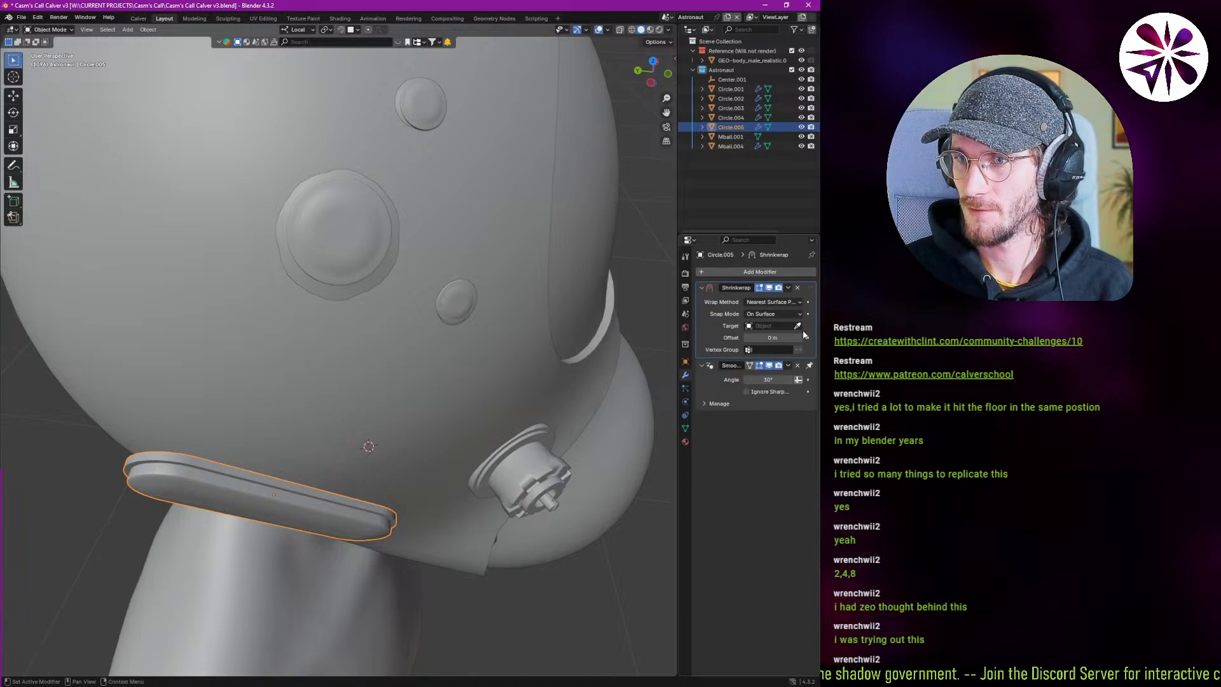
pyautogui.click(429, 365)
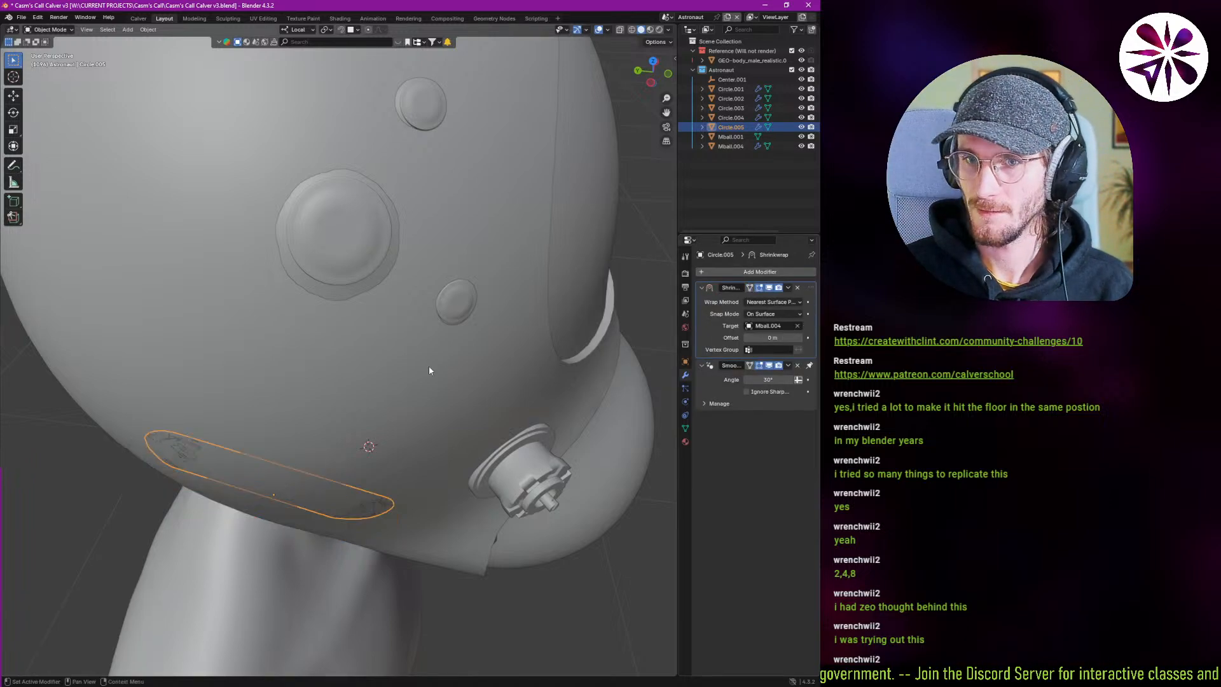
pyautogui.moveTo(429, 365); pyautogui.dragTo(395, 395, button='middle')
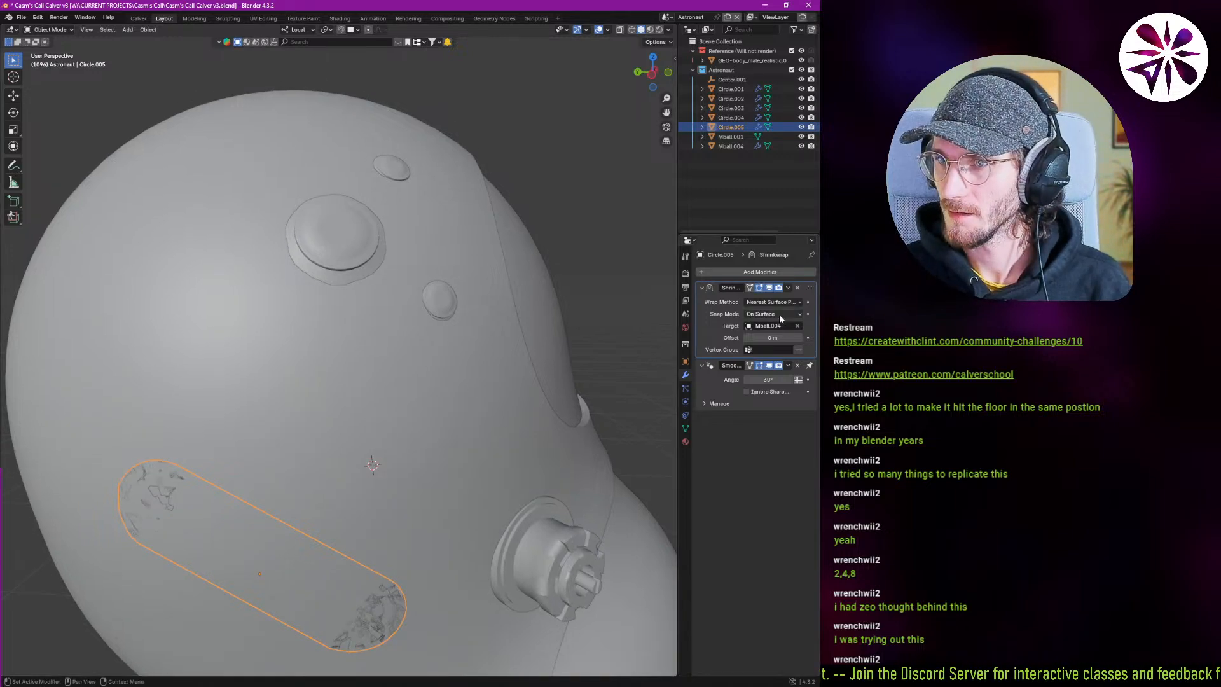
# Try the Inside, Outside, Outside Surface and Above Surface snap modes of the capsule part's Shrinkwrap modifier.
pyautogui.moveTo(773, 337)
pyautogui.mouseDown()
pyautogui.moveTo(788, 338)
pyautogui.moveTo(774, 337)
pyautogui.mouseUp()
pyautogui.moveTo(346, 518); pyautogui.dragTo(335, 453, button='middle')
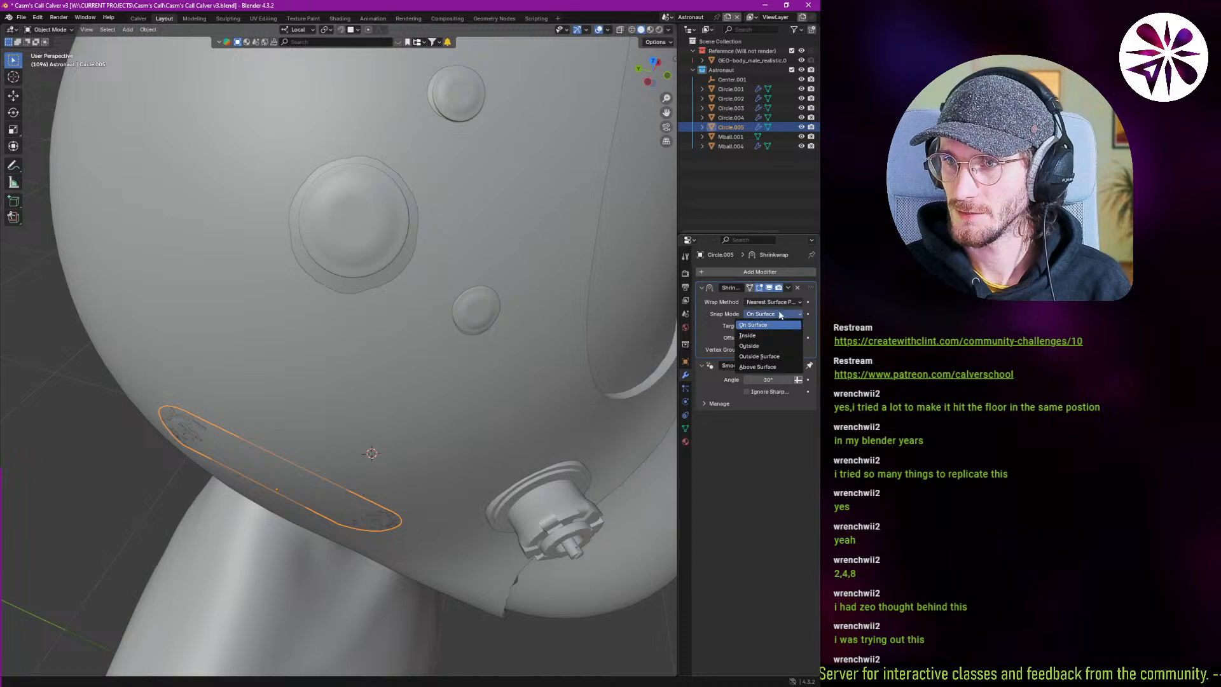
pyautogui.click(773, 334)
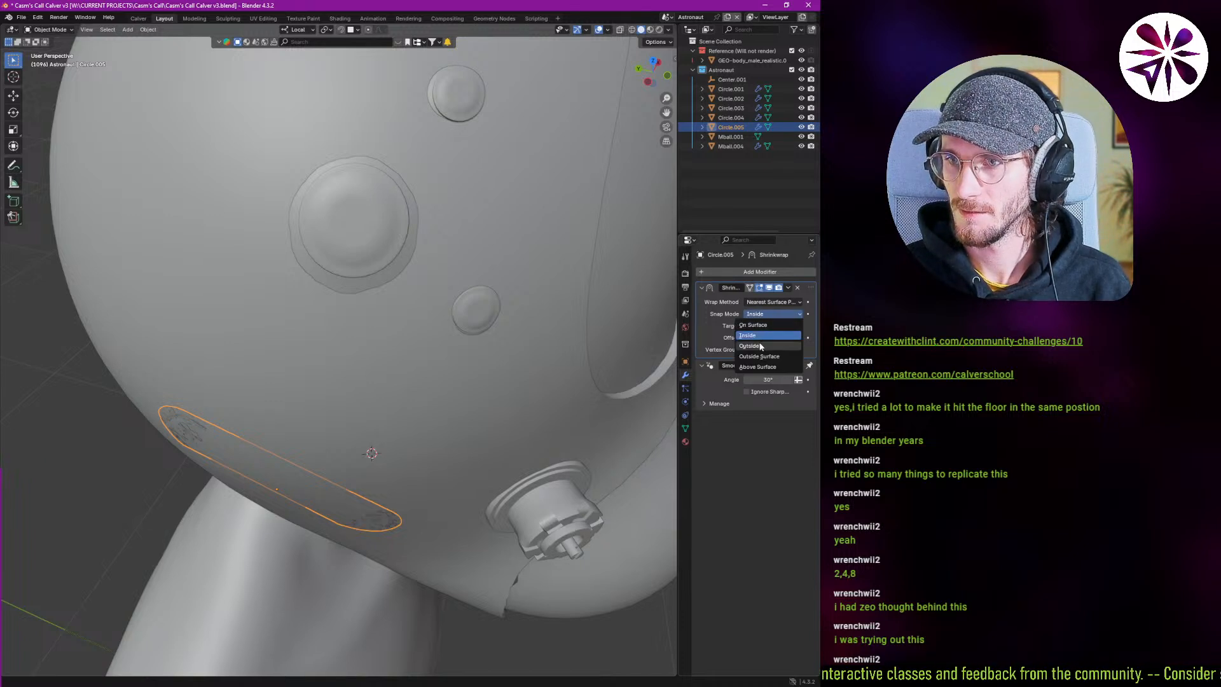
pyautogui.click(756, 346)
pyautogui.moveTo(772, 337)
pyautogui.mouseDown()
pyautogui.moveTo(785, 338)
pyautogui.moveTo(773, 338)
pyautogui.mouseUp()
pyautogui.click(772, 314)
pyautogui.click(758, 357)
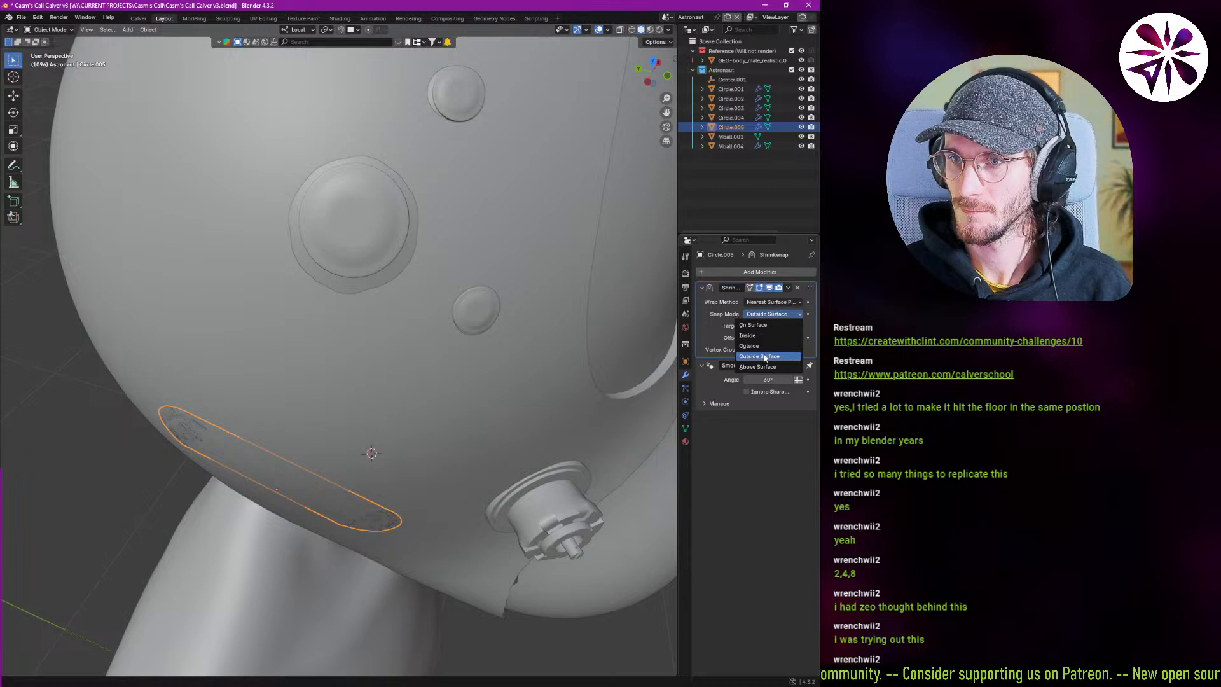
pyautogui.click(763, 366)
pyautogui.moveTo(765, 338); pyautogui.dragTo(769, 337)
pyautogui.moveTo(401, 417); pyautogui.dragTo(343, 458, button='middle')
# Try to move the capsule part over the helmet surface, and remove its Shrinkwrap modifier.
pyautogui.press('g')
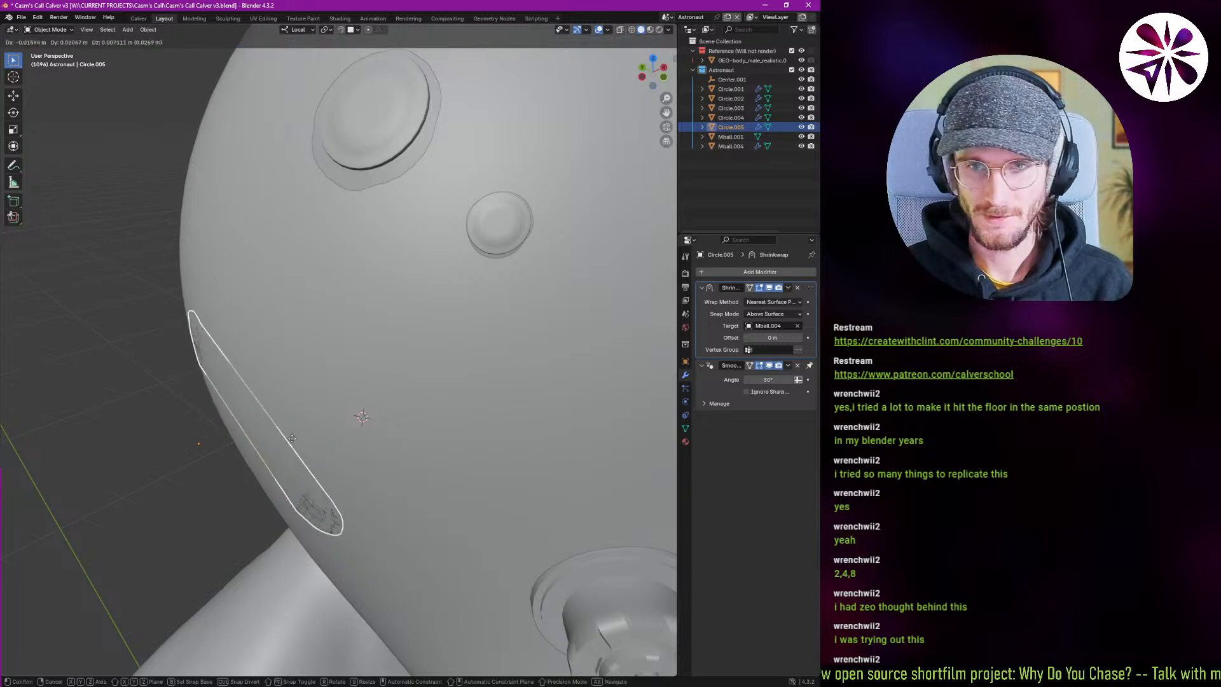
pyautogui.rightClick(427, 334)
pyautogui.moveTo(308, 358); pyautogui.dragTo(373, 345, button='middle')
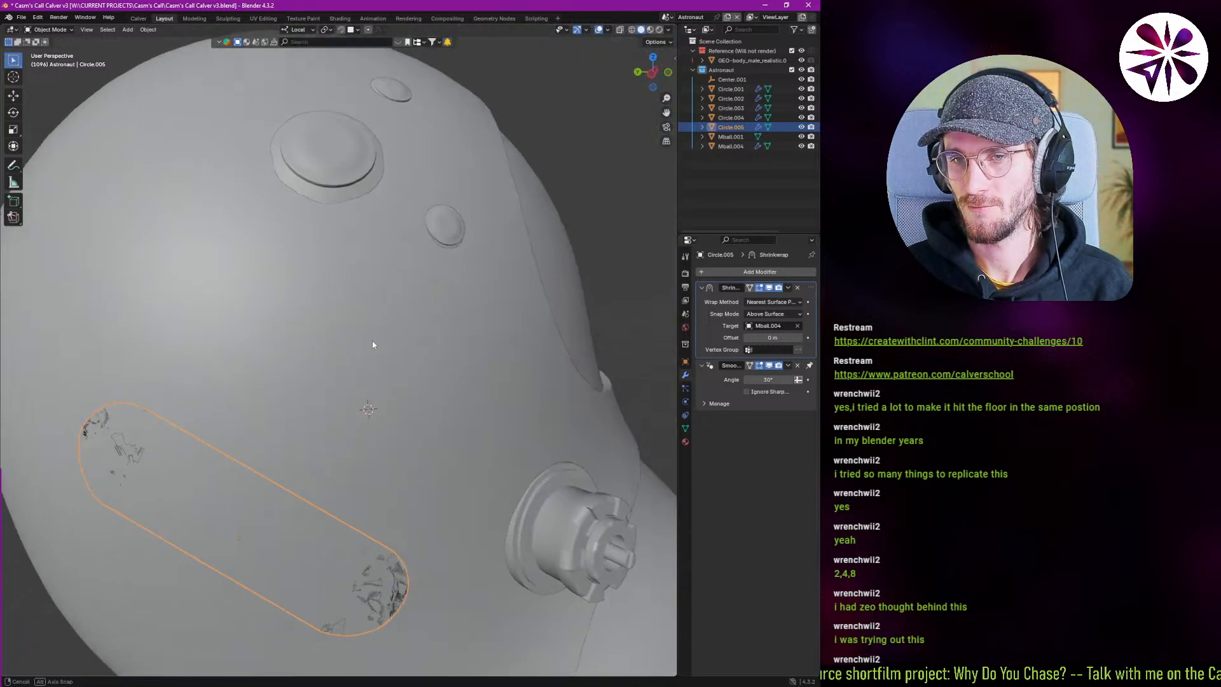
pyautogui.click(797, 287)
# Scale the capsule part by about 0.629 and apply its scale.
pyautogui.moveTo(407, 421); pyautogui.dragTo(437, 302, button='middle')
pyautogui.scroll(-7, 344, 349)
pyautogui.moveTo(342, 351); pyautogui.dragTo(357, 402, button='middle')
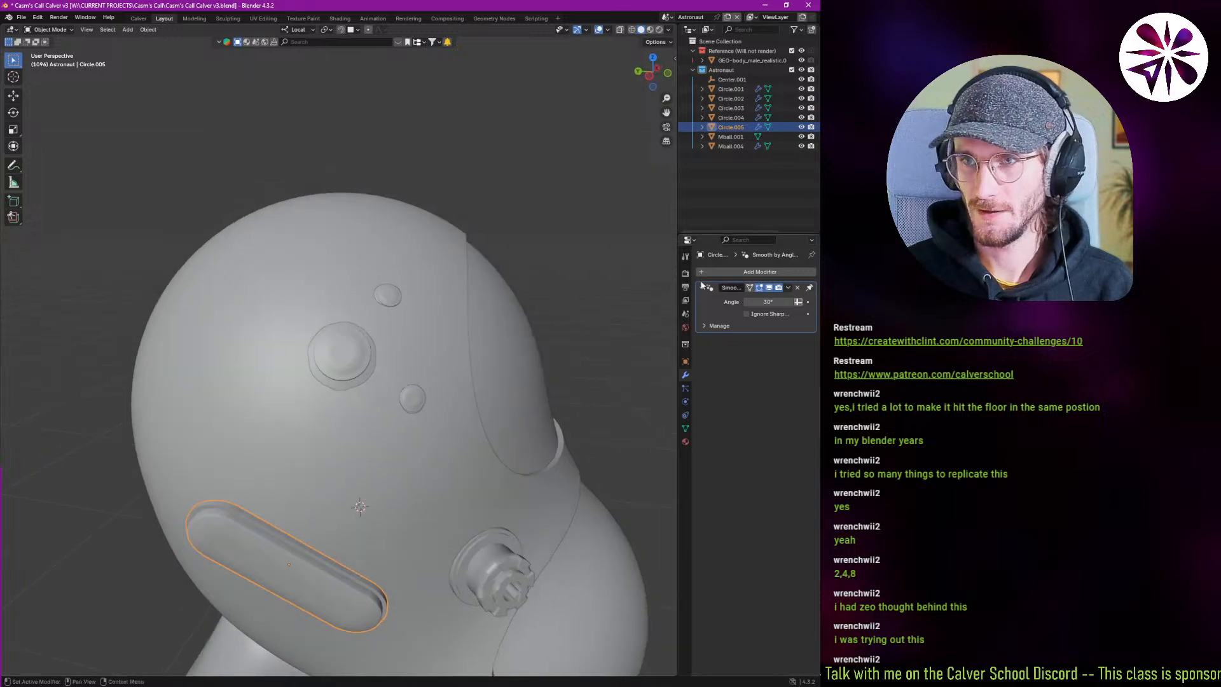
pyautogui.moveTo(314, 556); pyautogui.dragTo(383, 485, button='middle')
pyautogui.press('s')
pyautogui.click(397, 539)
pyautogui.moveTo(387, 533); pyautogui.dragTo(347, 513, button='middle')
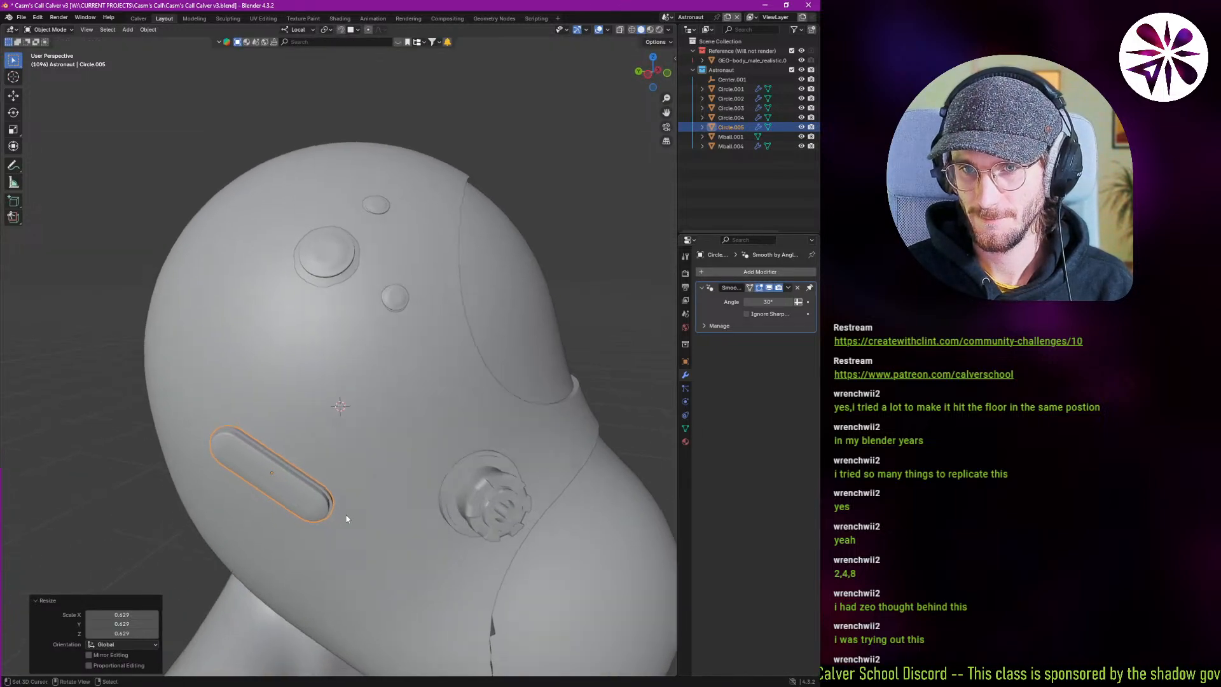
pyautogui.hotkey('ctrl', 'a')
pyautogui.click(333, 514)
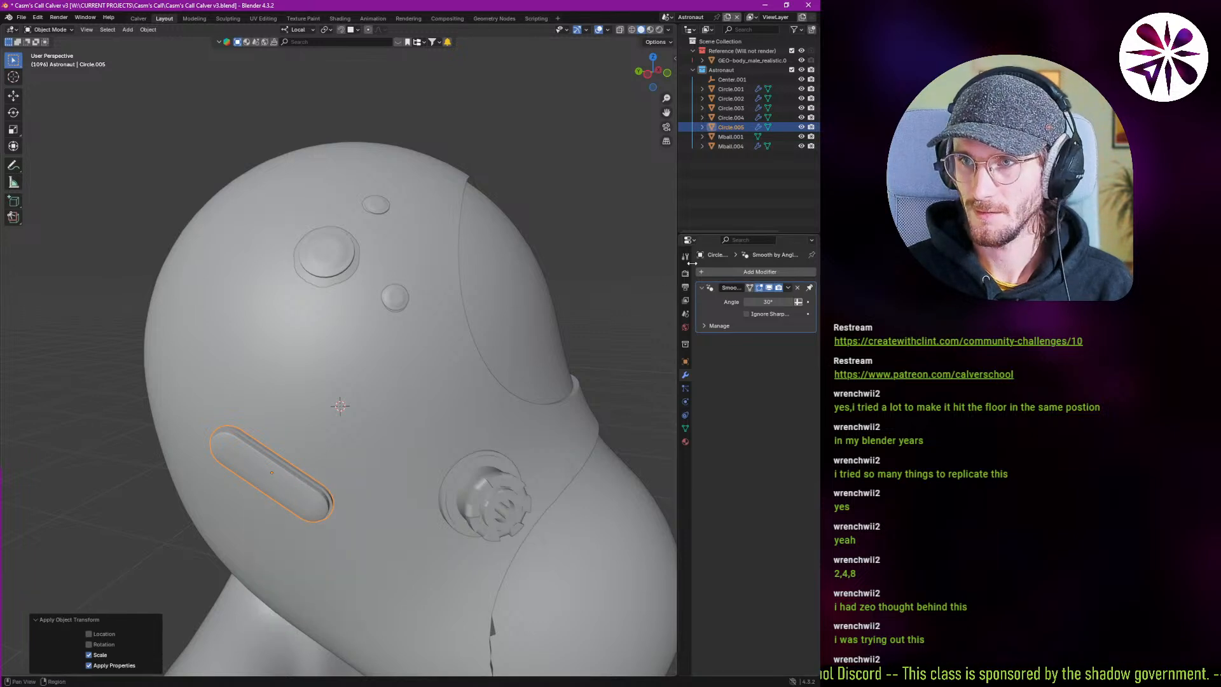
pyautogui.click(726, 272)
pyautogui.write('be')
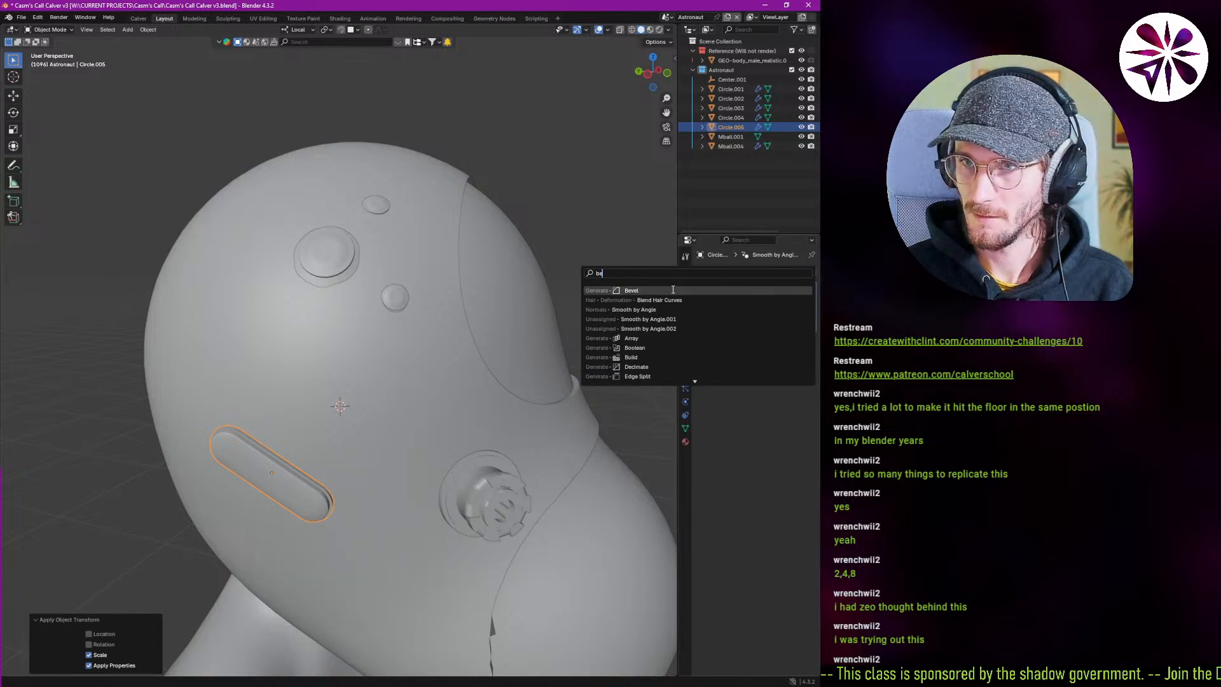
pyautogui.press('Return')
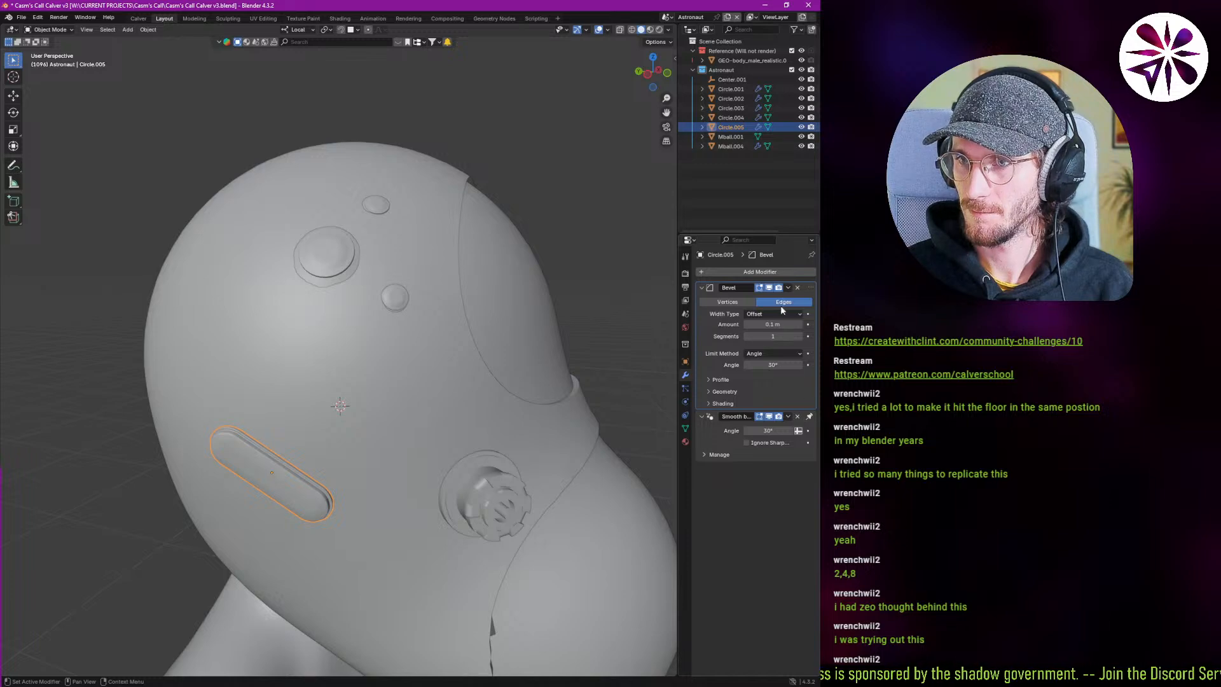
pyautogui.hotkey('ctrl', 'z')
# Add a Simple Deform modifier to the capsule part.
pyautogui.click(789, 273)
pyautogui.write('b')
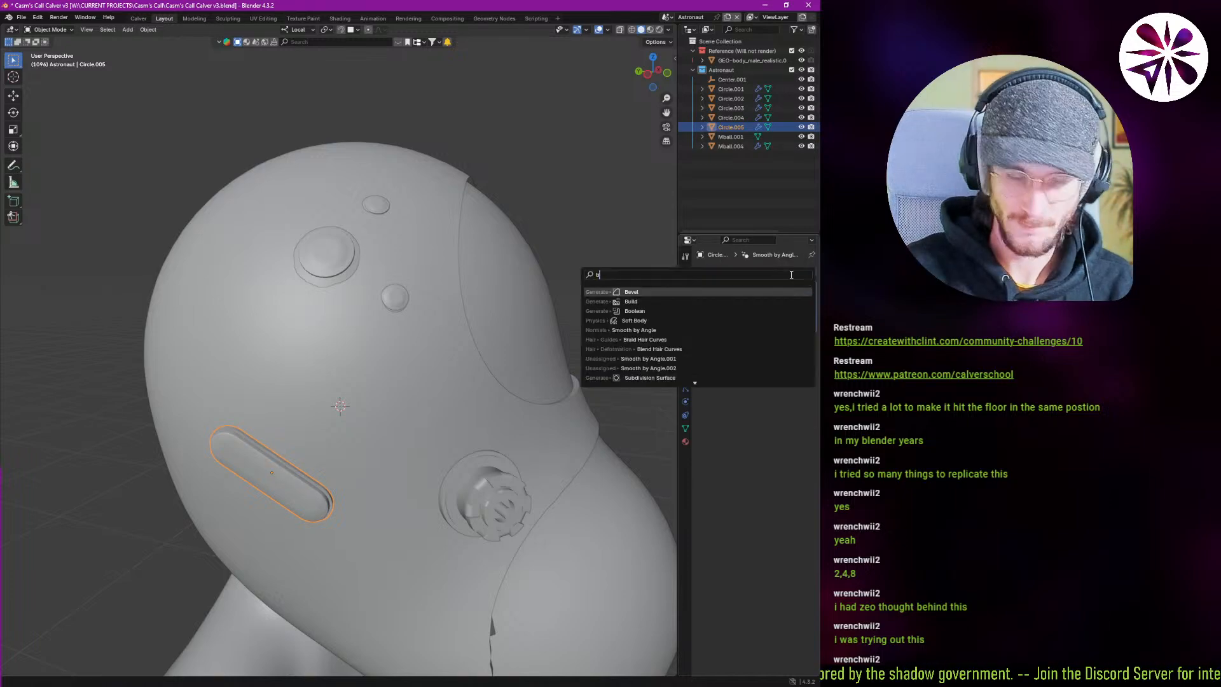
pyautogui.write('end')
pyautogui.press('BackSpace')
pyautogui.press('BackSpace')
pyautogui.press('BackSpace')
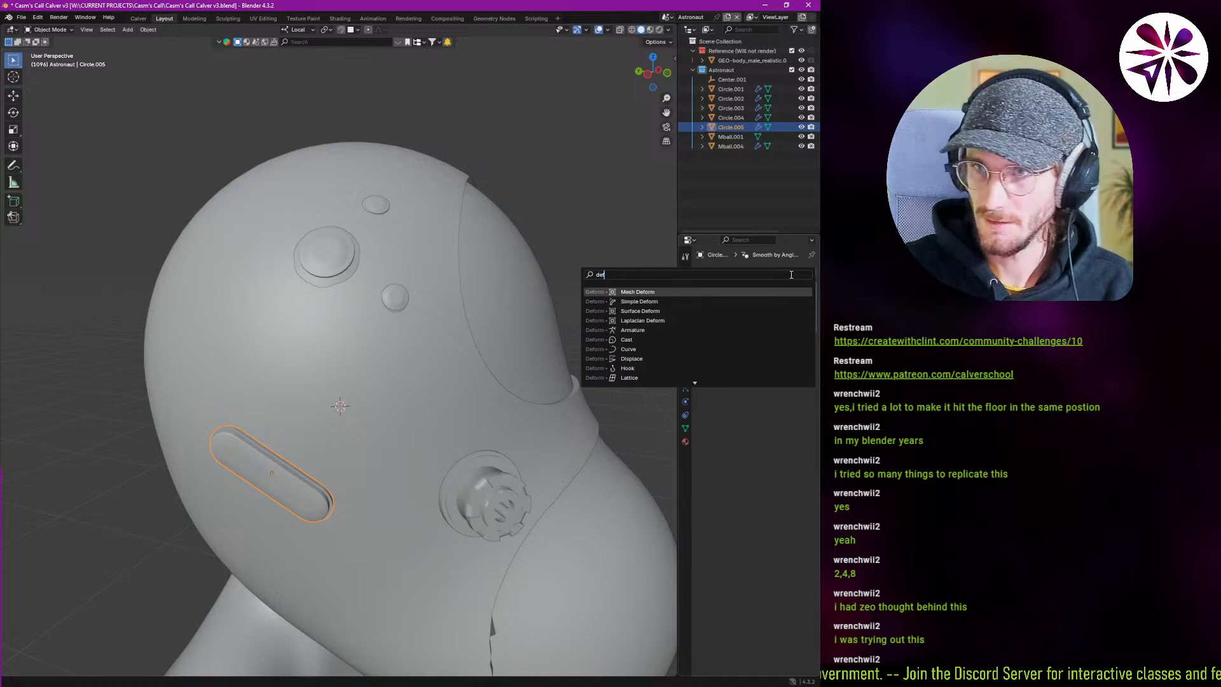
pyautogui.write('def')
pyautogui.press('Down')
pyautogui.press('Return')
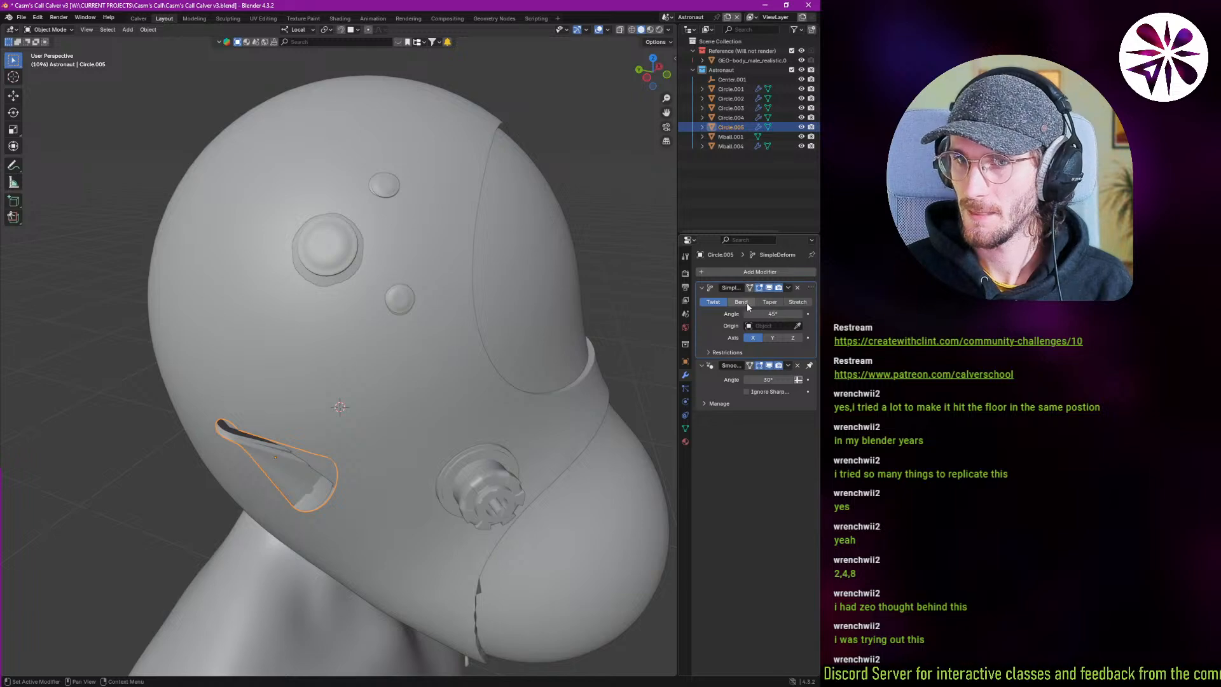
# Try the Simple Deform modifier in Bend mode on the Z, Y and X axes with different angles.
pyautogui.click(742, 303)
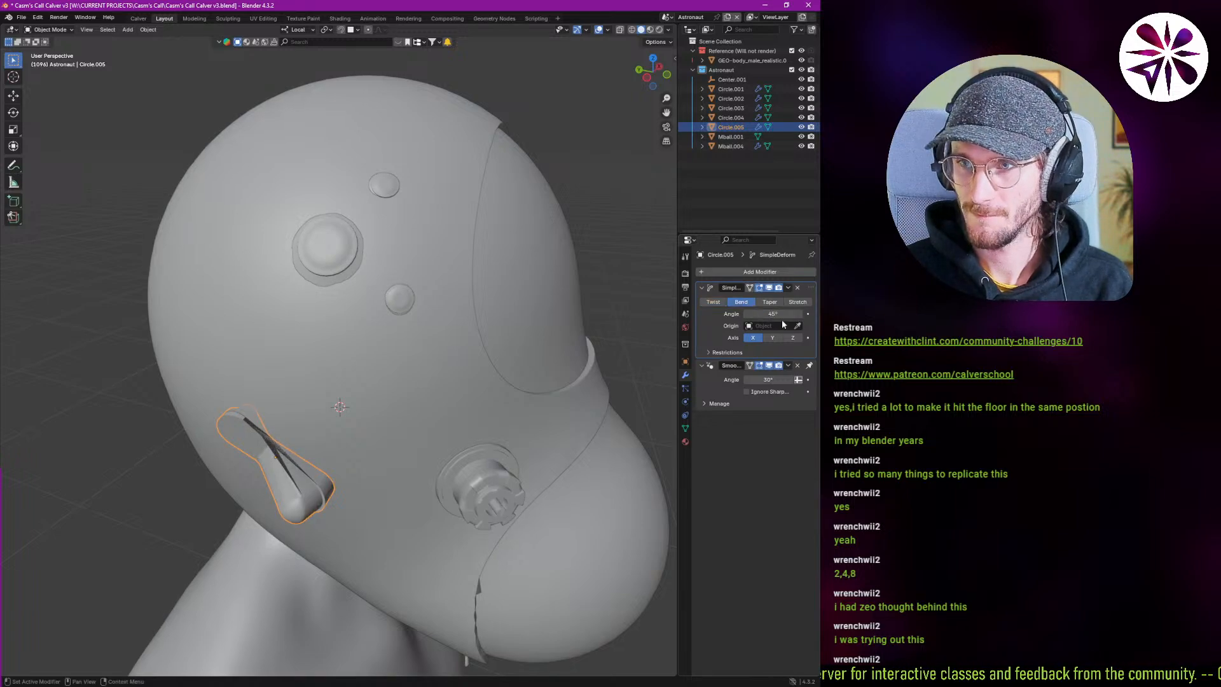
pyautogui.click(791, 338)
pyautogui.scroll(5, 272, 469)
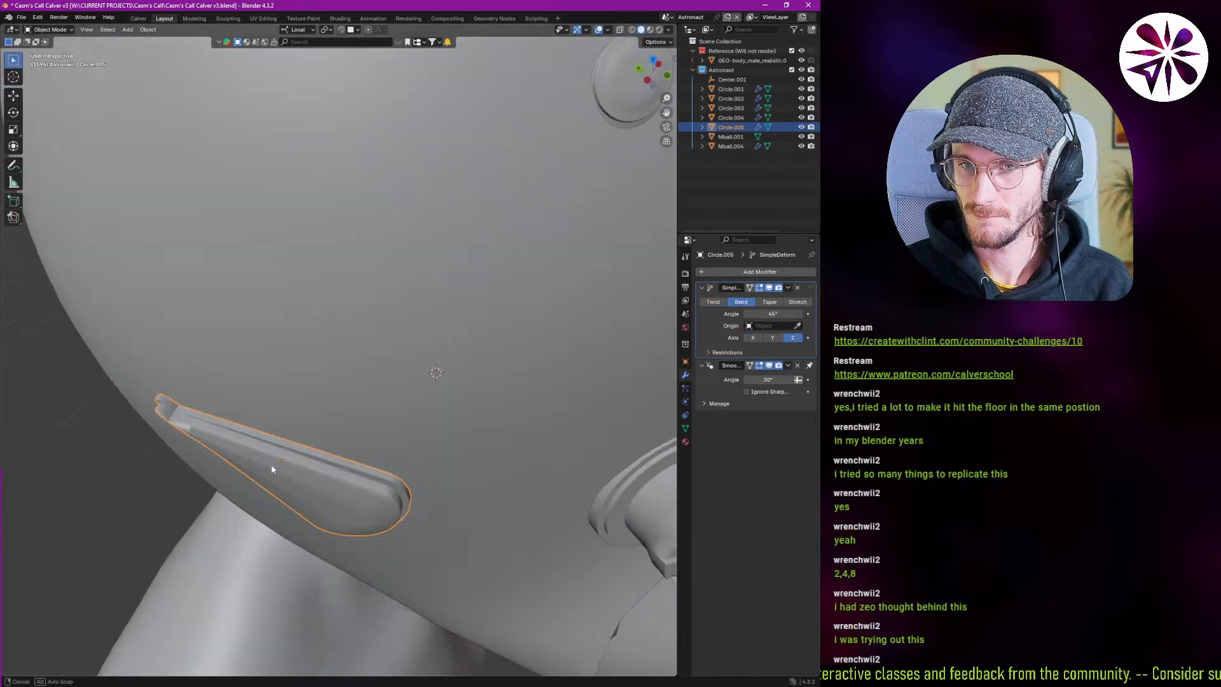
pyautogui.moveTo(272, 469); pyautogui.dragTo(299, 461, button='middle')
pyautogui.click(772, 338)
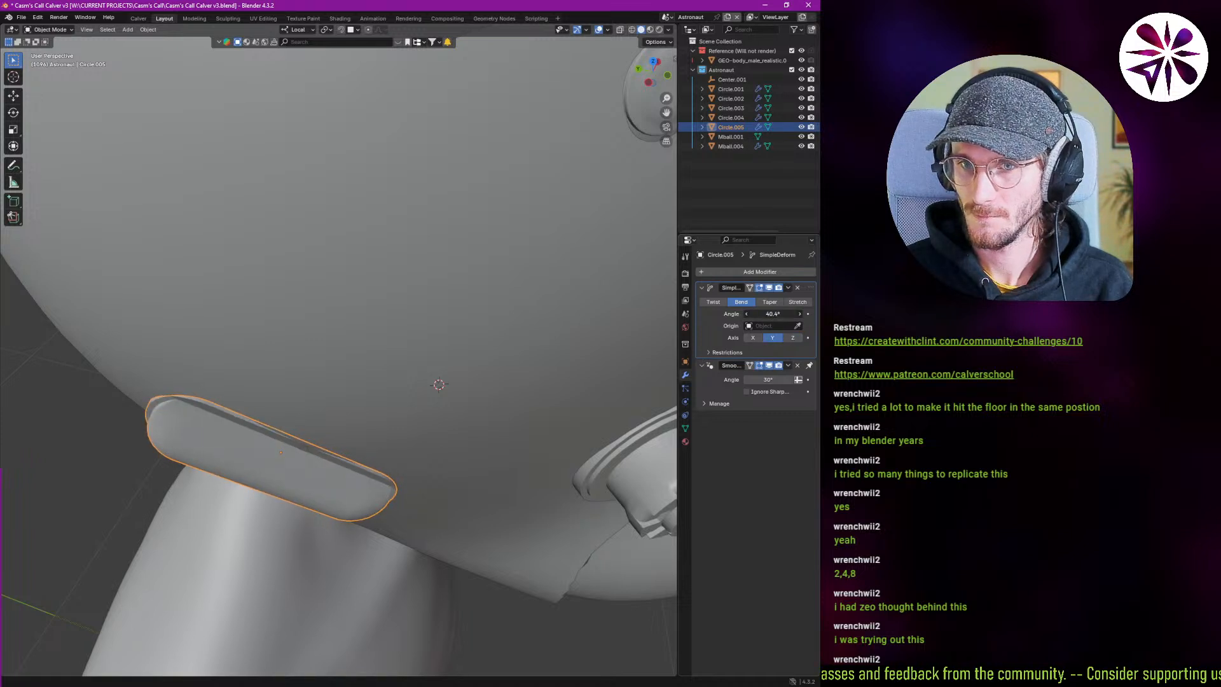
pyautogui.moveTo(772, 314); pyautogui.dragTo(742, 313)
pyautogui.click(752, 339)
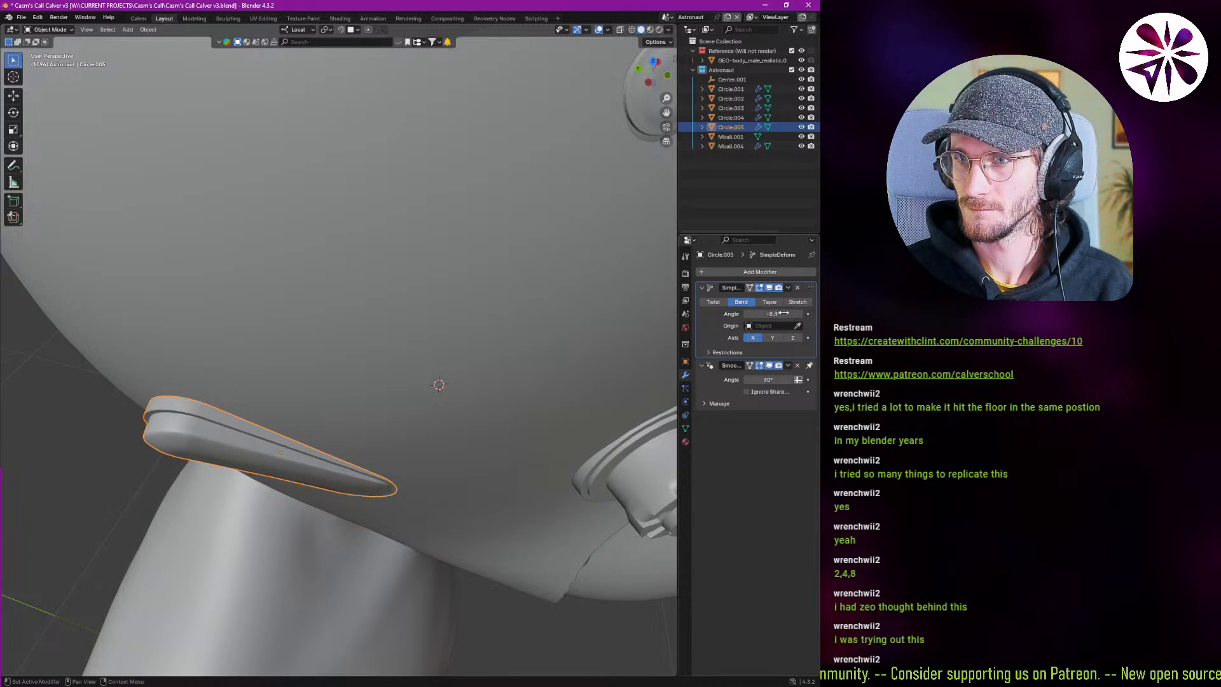
# Switch the Simple Deform modifier to Twist, compare the Y and Z axes, and use a 42.2° twist around X.
pyautogui.click(720, 304)
pyautogui.click(773, 337)
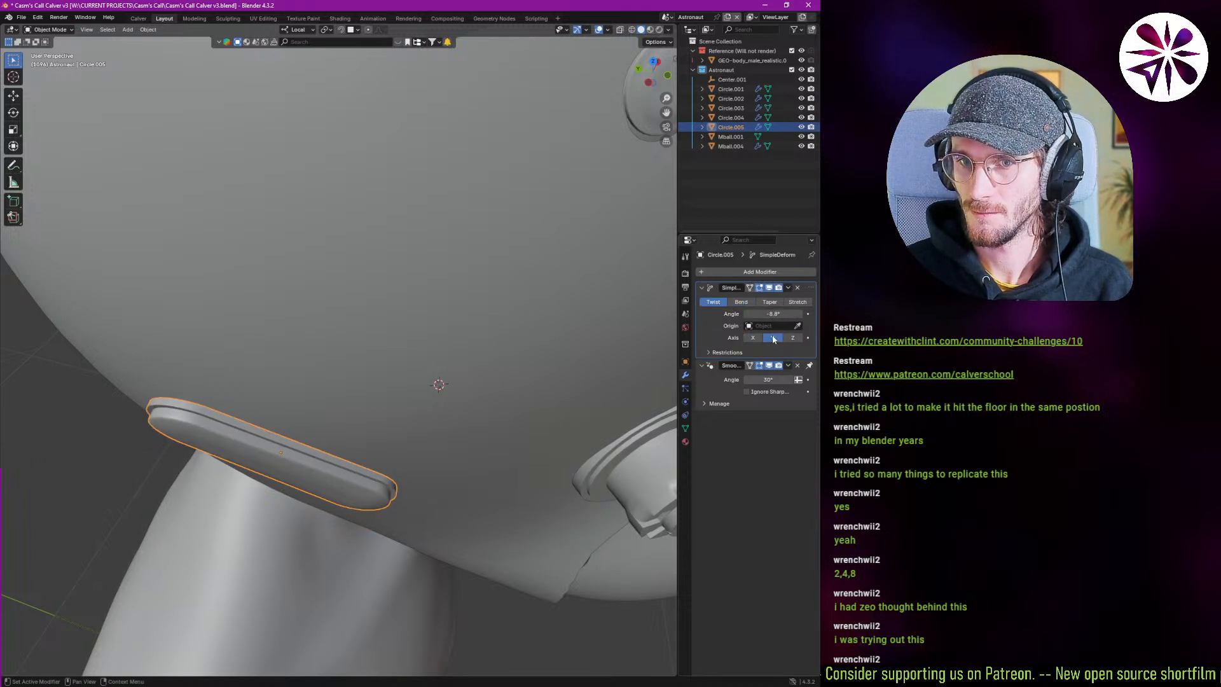
pyautogui.moveTo(773, 314); pyautogui.dragTo(785, 313)
pyautogui.click(792, 338)
pyautogui.click(752, 337)
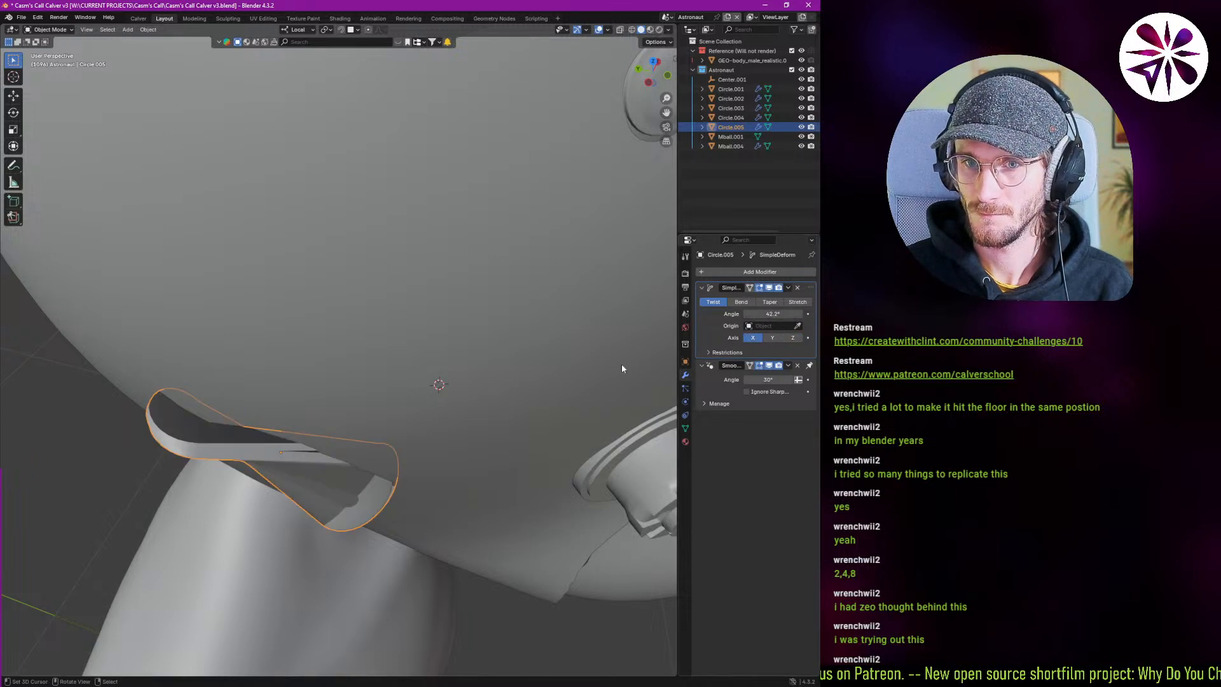
# Rotate the capsule part's whole mesh 90° around its local Z axis in Edit Mode and return to Object Mode.
pyautogui.moveTo(620, 364); pyautogui.dragTo(440, 444, button='middle')
pyautogui.press('Tab')
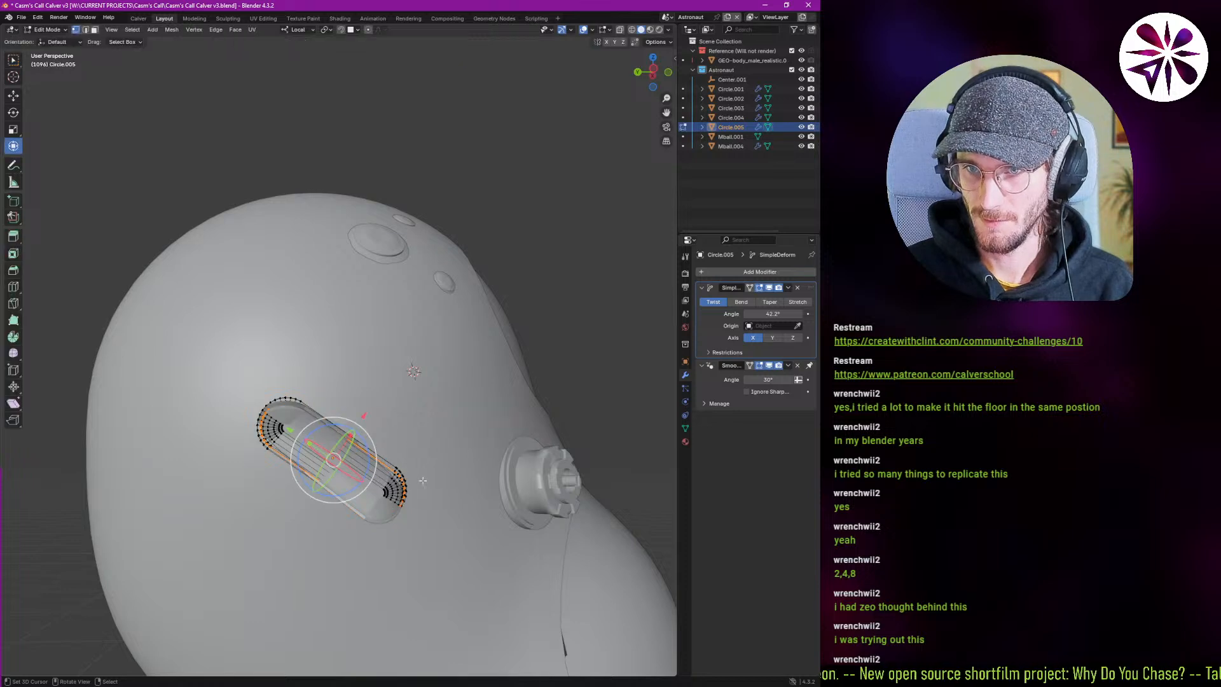
pyautogui.press('a')
pyautogui.press('r')
pyautogui.write('z')
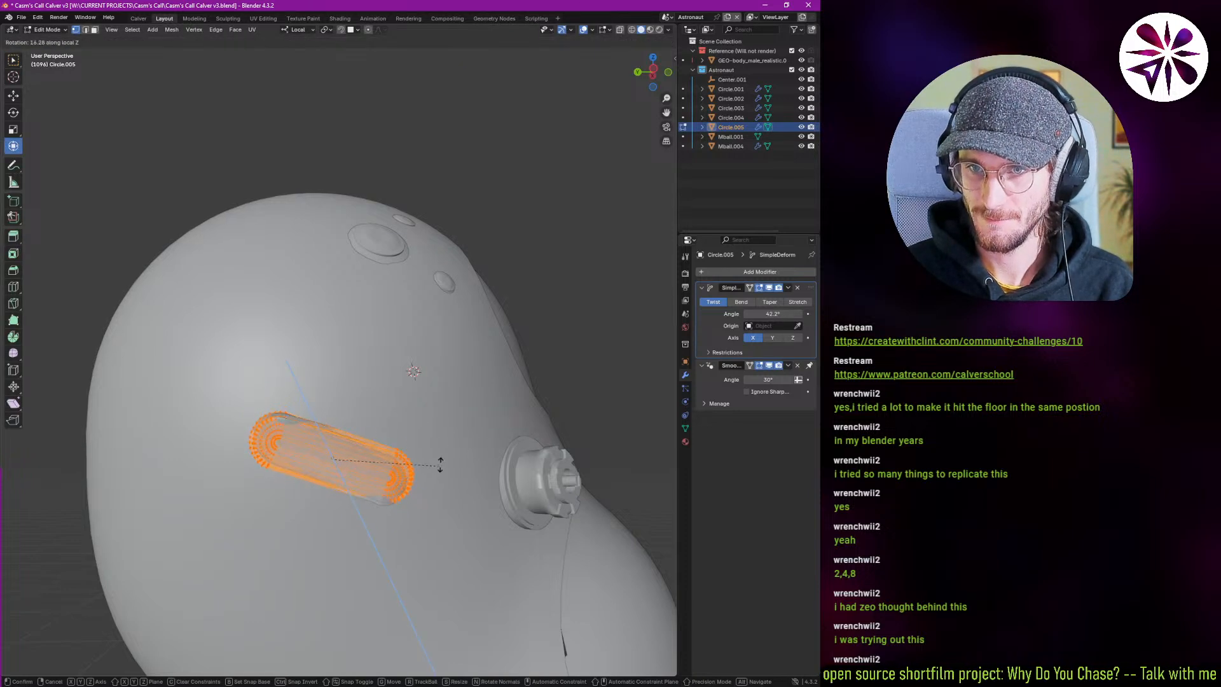
pyautogui.write('90')
pyautogui.press('Return')
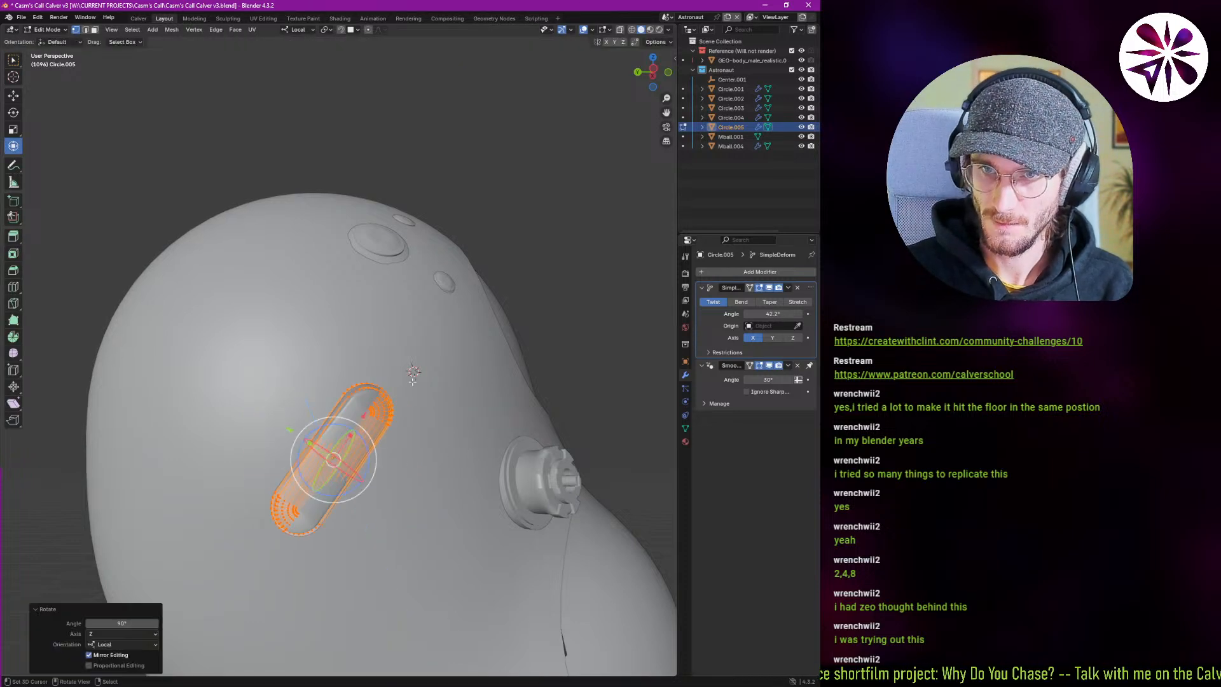
pyautogui.moveTo(195, 495); pyautogui.dragTo(316, 496, button='middle')
pyautogui.press('Tab')
# Compare the twist on the Y and Z axes, return it to X, and set its angle to 66.9°.
pyautogui.moveTo(326, 437); pyautogui.dragTo(370, 437, button='middle')
pyautogui.scroll(3, 294, 430)
pyautogui.click(773, 337)
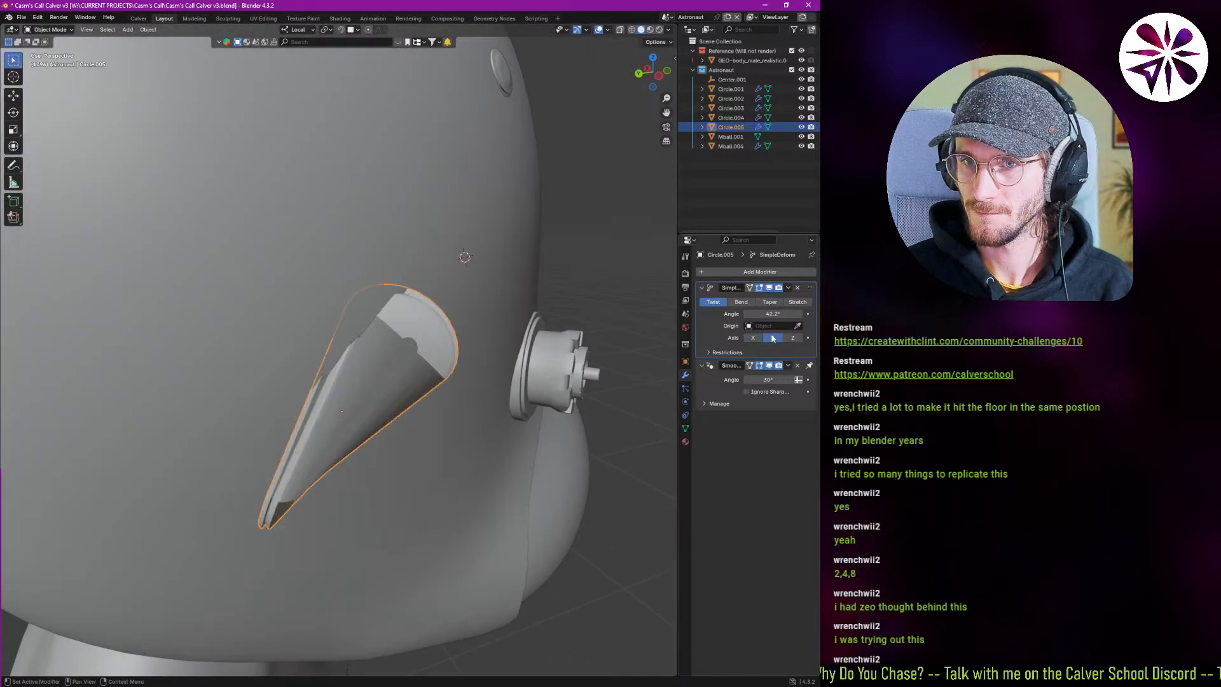
pyautogui.click(792, 338)
pyautogui.click(772, 338)
pyautogui.click(755, 339)
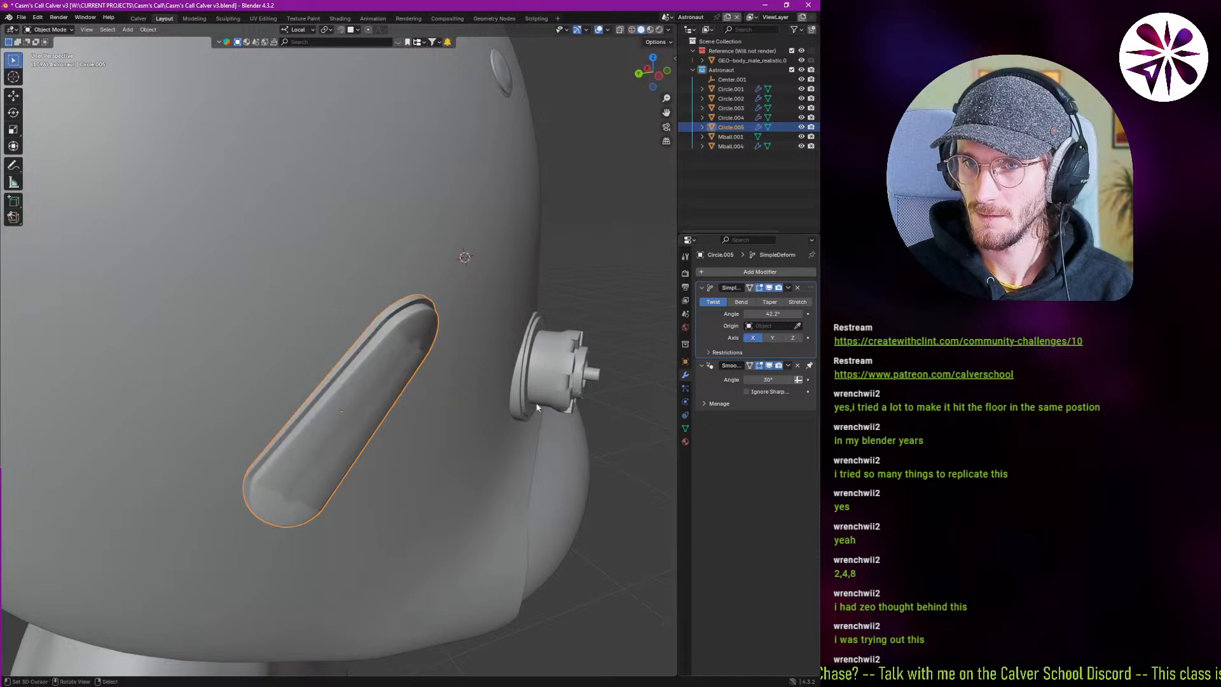
pyautogui.moveTo(507, 428); pyautogui.dragTo(471, 404, button='middle')
pyautogui.moveTo(772, 313); pyautogui.dragTo(801, 314)
pyautogui.moveTo(42, 435); pyautogui.dragTo(216, 410, button='middle')
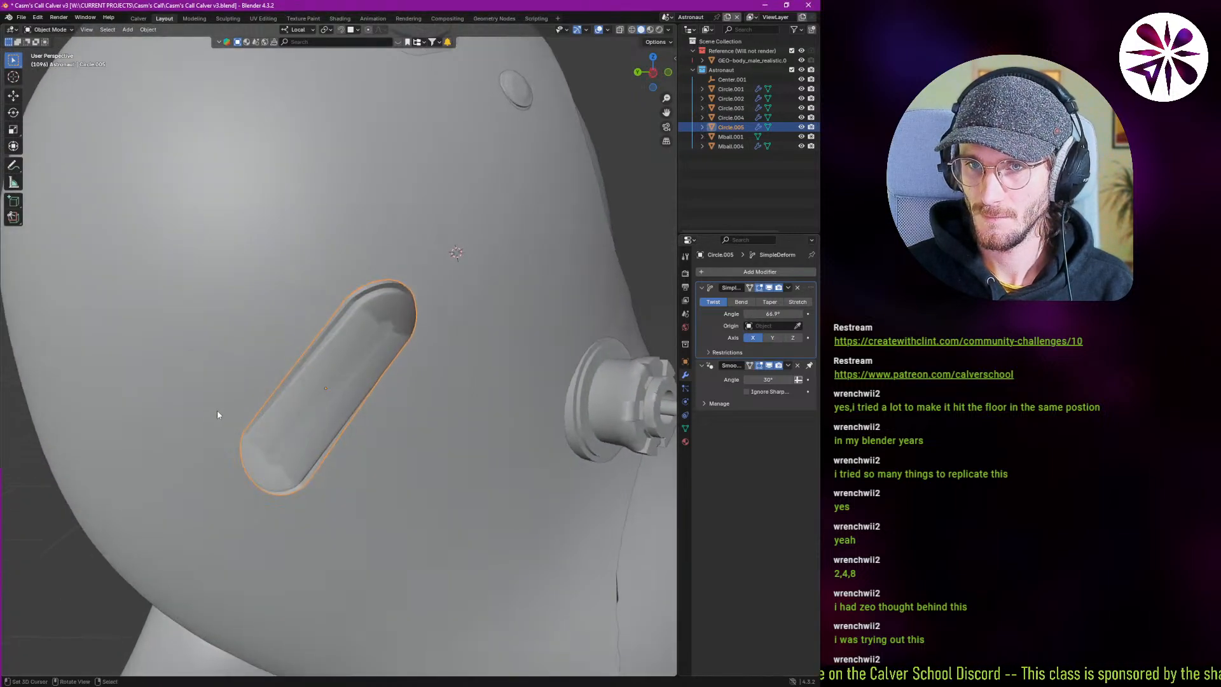
# Rotate the capsule part's mesh -45° around its local Z axis in Edit Mode and return to Object Mode.
pyautogui.press('Tab')
pyautogui.press('r')
pyautogui.press('z')
pyautogui.press('z')
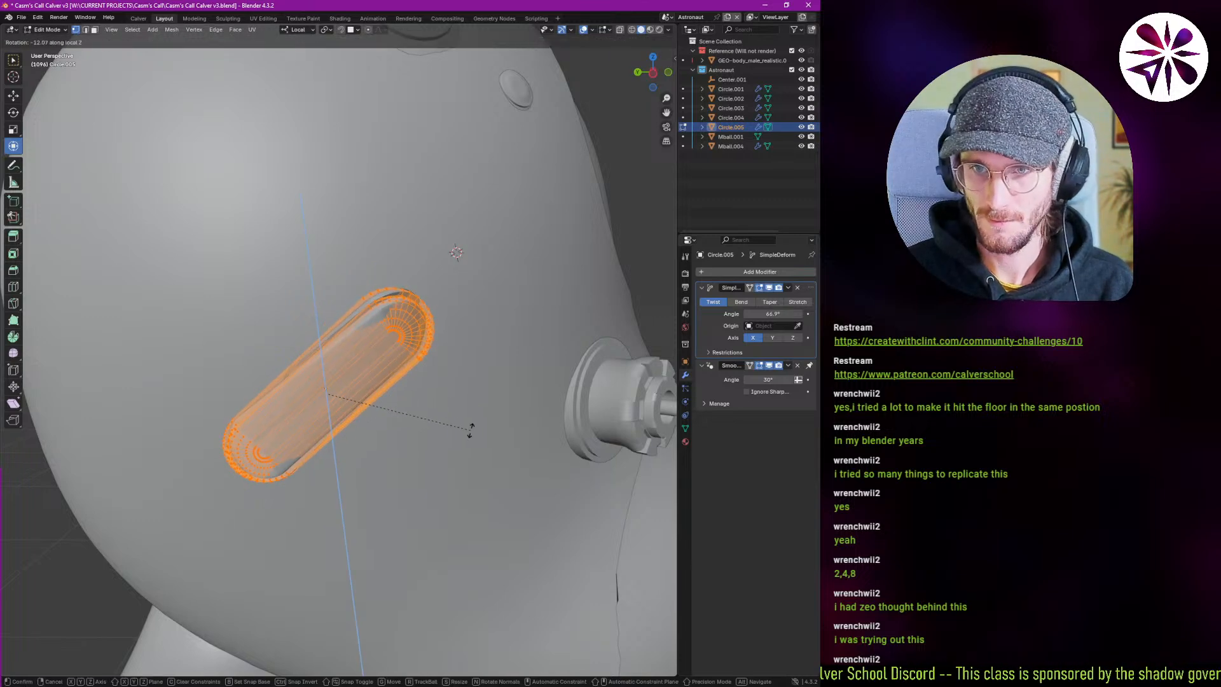
pyautogui.write('45')
pyautogui.write('-')
pyautogui.press('Return')
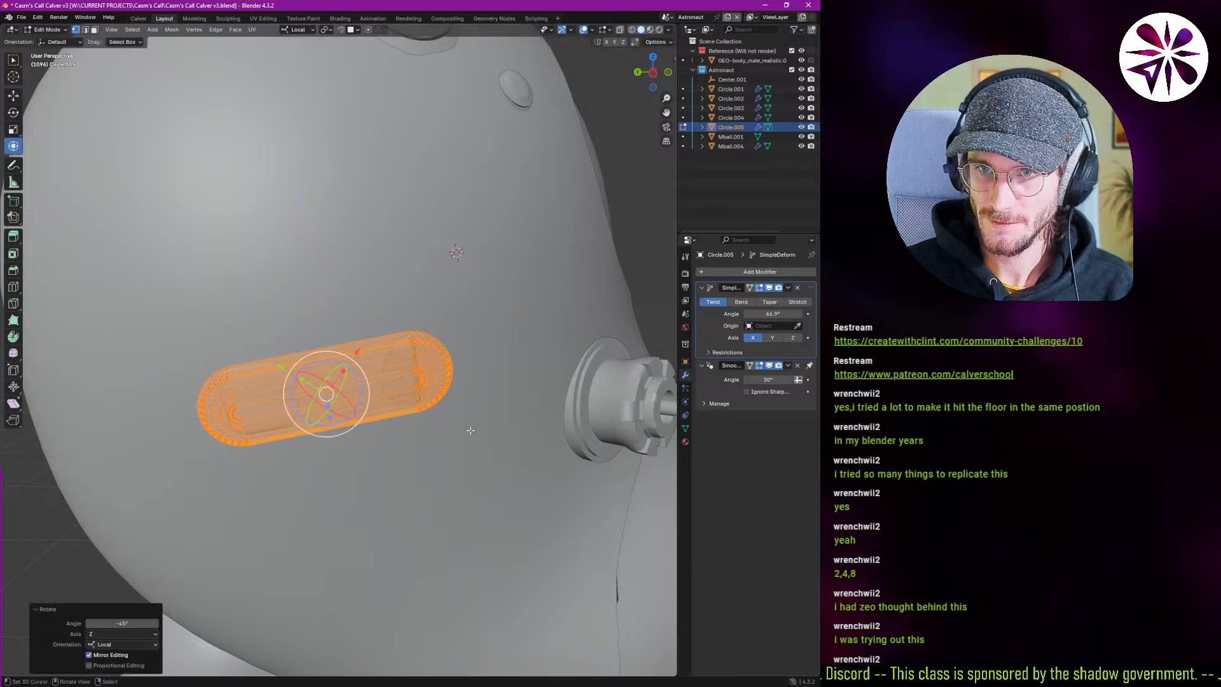
pyautogui.moveTo(464, 399); pyautogui.dragTo(377, 390, button='middle')
pyautogui.press('Tab')
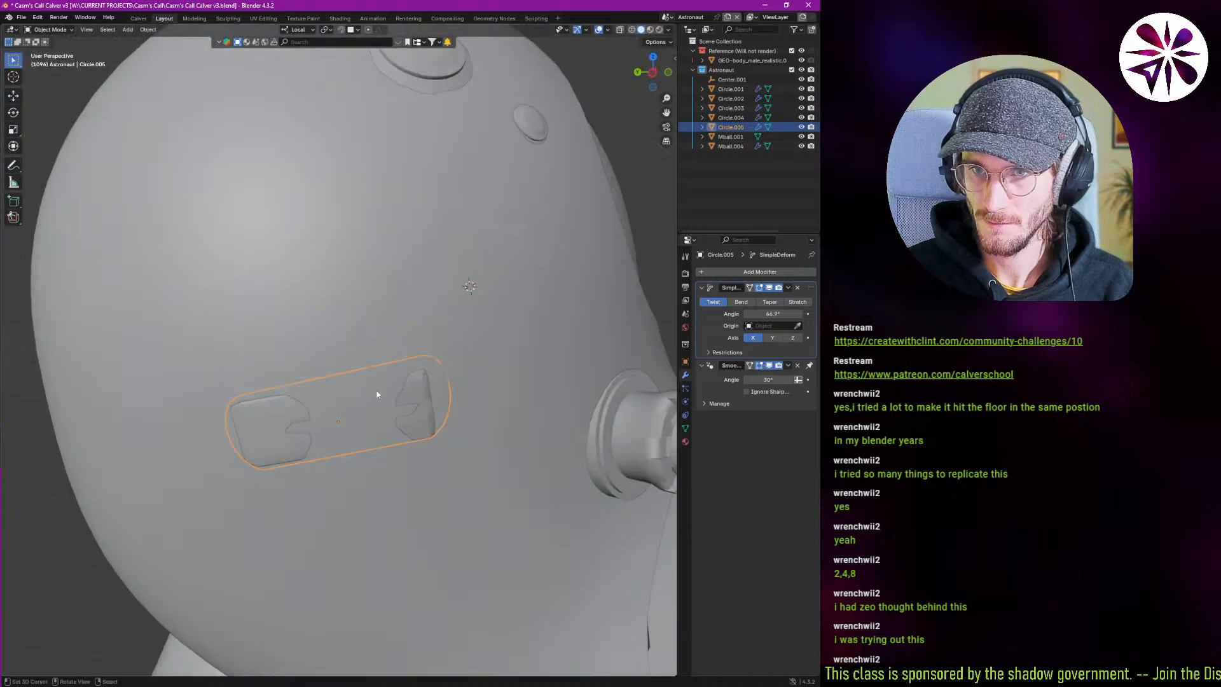
# Move the capsule part about 0.0176 m along its local Z axis, out from the helmet surface.
pyautogui.press('g')
pyautogui.press('z')
pyautogui.press('z')
pyautogui.click(404, 445)
pyautogui.moveTo(404, 445)
pyautogui.mouseDown(button='middle')
pyautogui.moveTo(401, 462)
pyautogui.moveTo(419, 458)
pyautogui.mouseUp(button='middle')
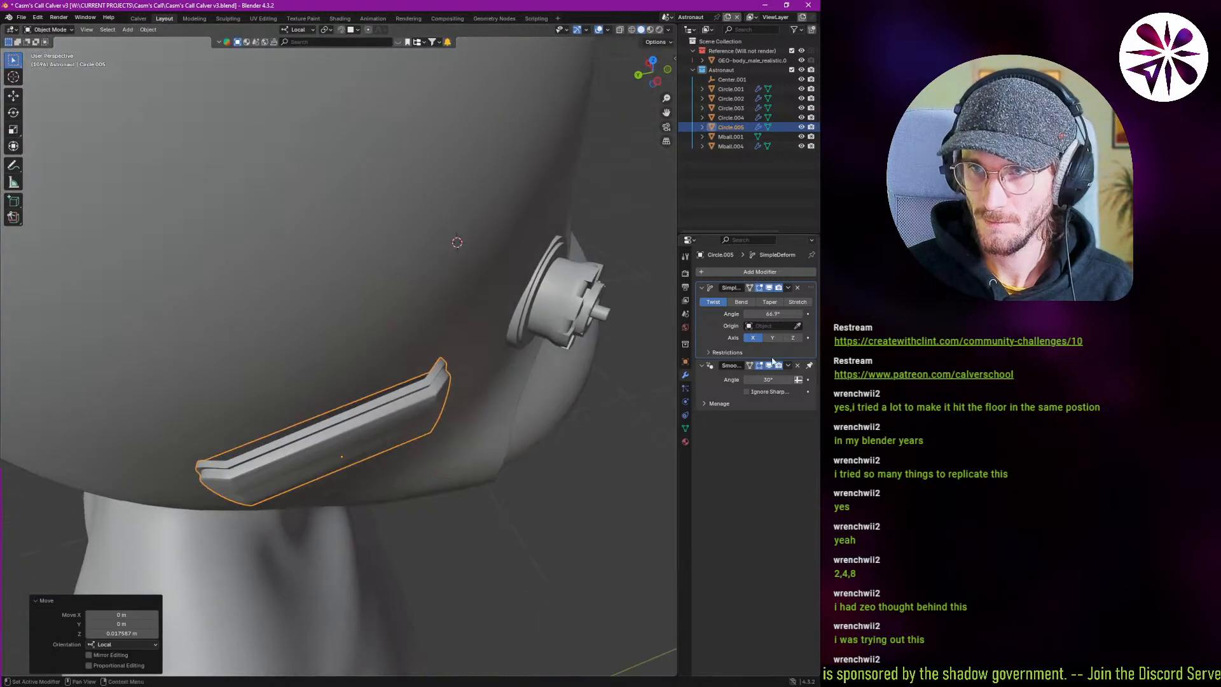
# Try the capsule part's twist on the Y and Z axes and return it to X.
pyautogui.moveTo(765, 314); pyautogui.dragTo(690, 314)
pyautogui.rightClick(764, 314)
pyautogui.click(773, 337)
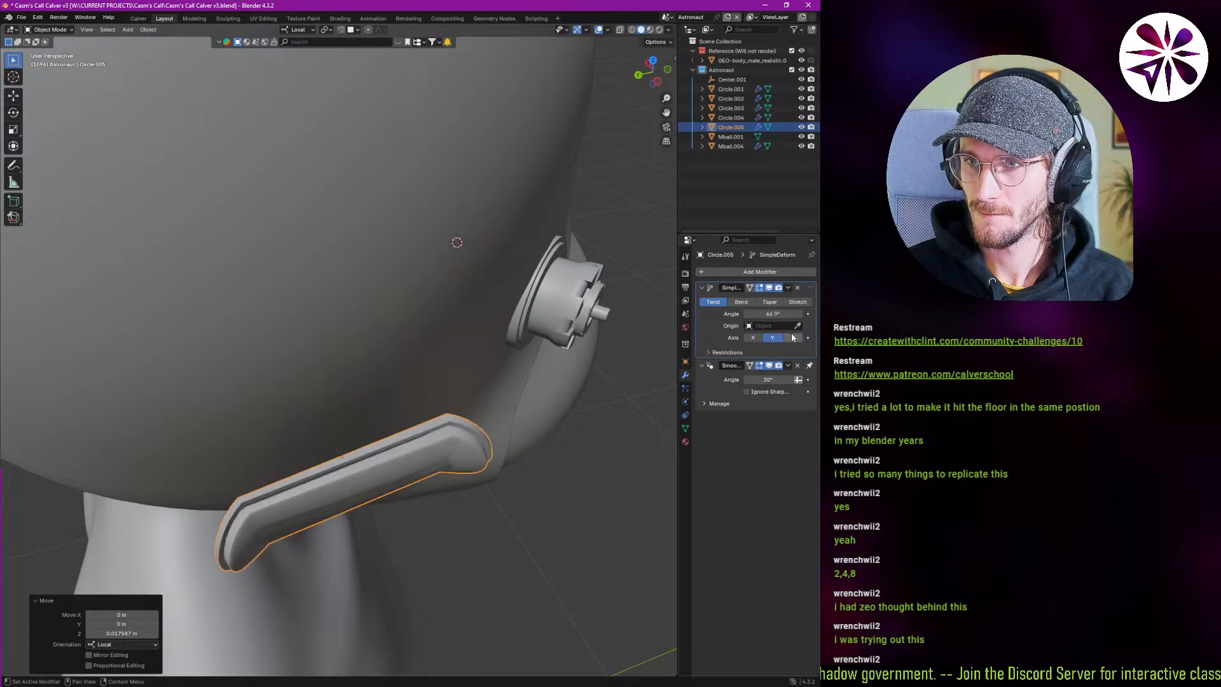
pyautogui.click(792, 338)
pyautogui.click(773, 338)
pyautogui.click(752, 337)
# Add 10 evenly spaced loop cuts across the capsule mesh's lower straight side in Edit Mode.
pyautogui.hotkey('ctrl', 'Tab')
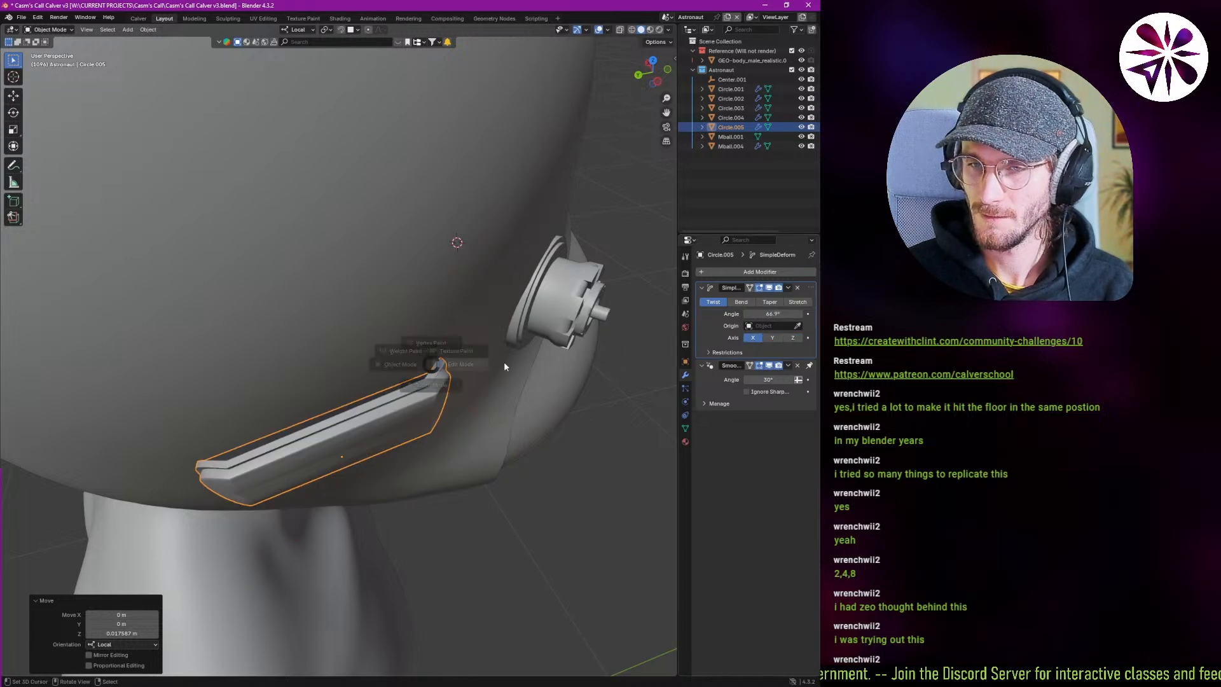
pyautogui.click(504, 367)
pyautogui.press('KP_Decimal')
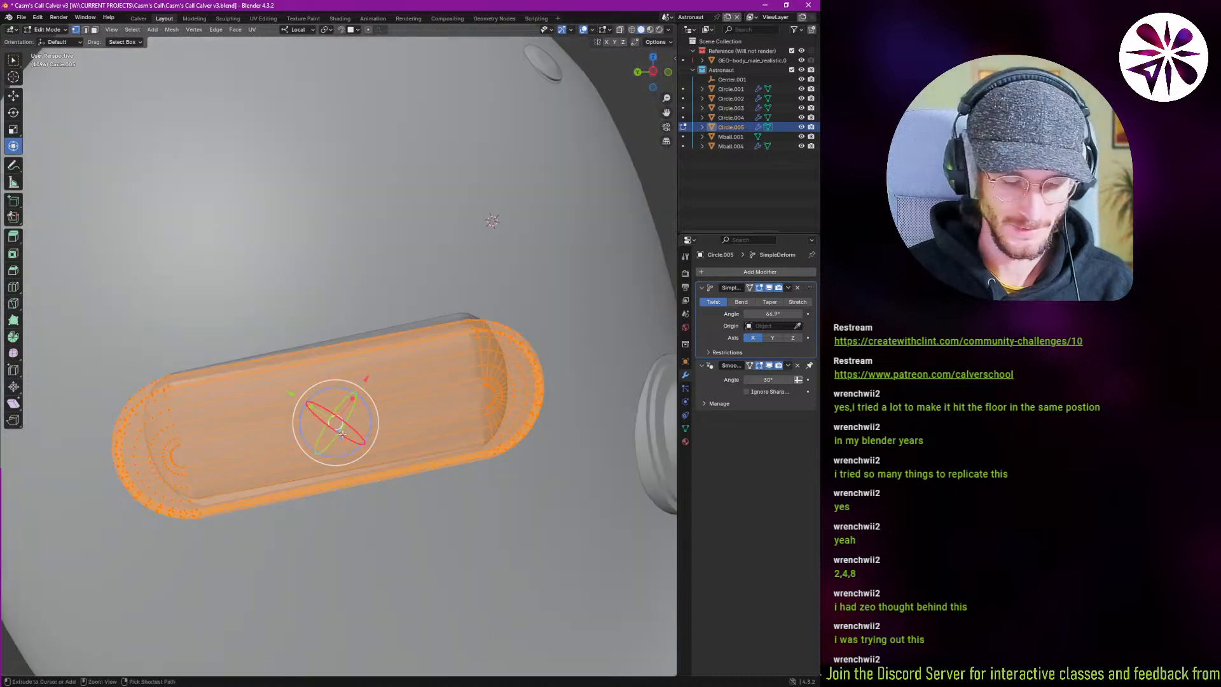
pyautogui.hotkey('ctrl', 'r')
pyautogui.rightClick(351, 466)
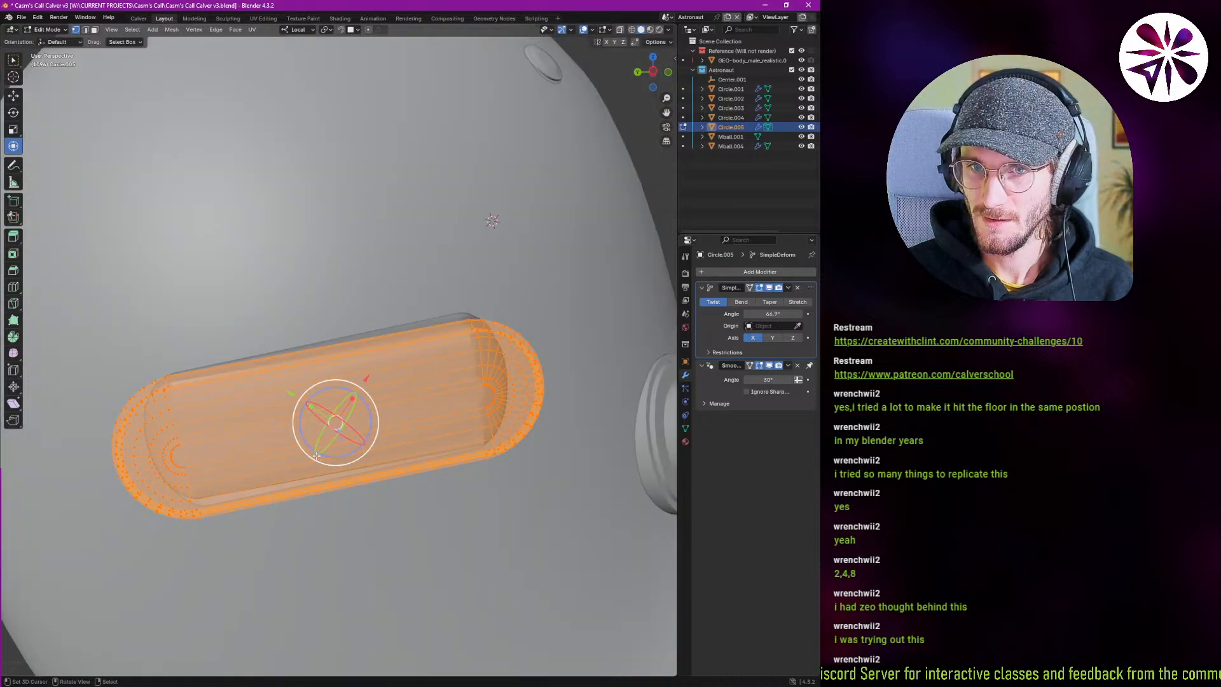
pyautogui.moveTo(336, 463); pyautogui.dragTo(343, 433, button='middle')
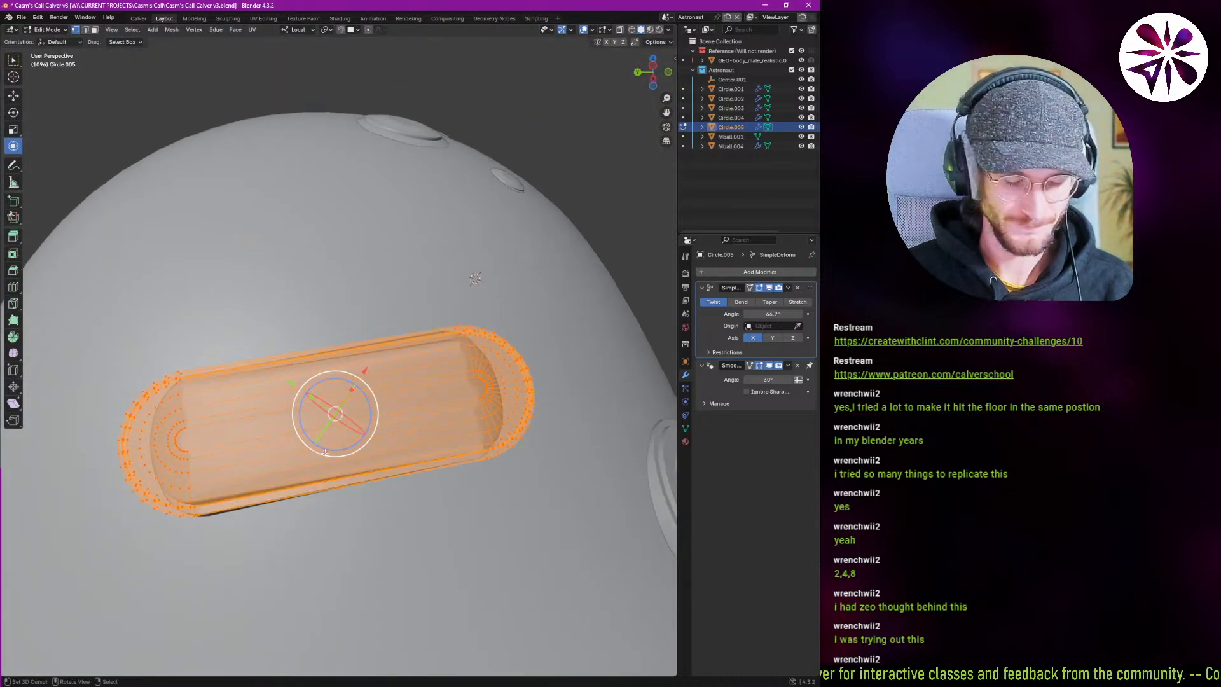
pyautogui.hotkey('ctrl', 'r')
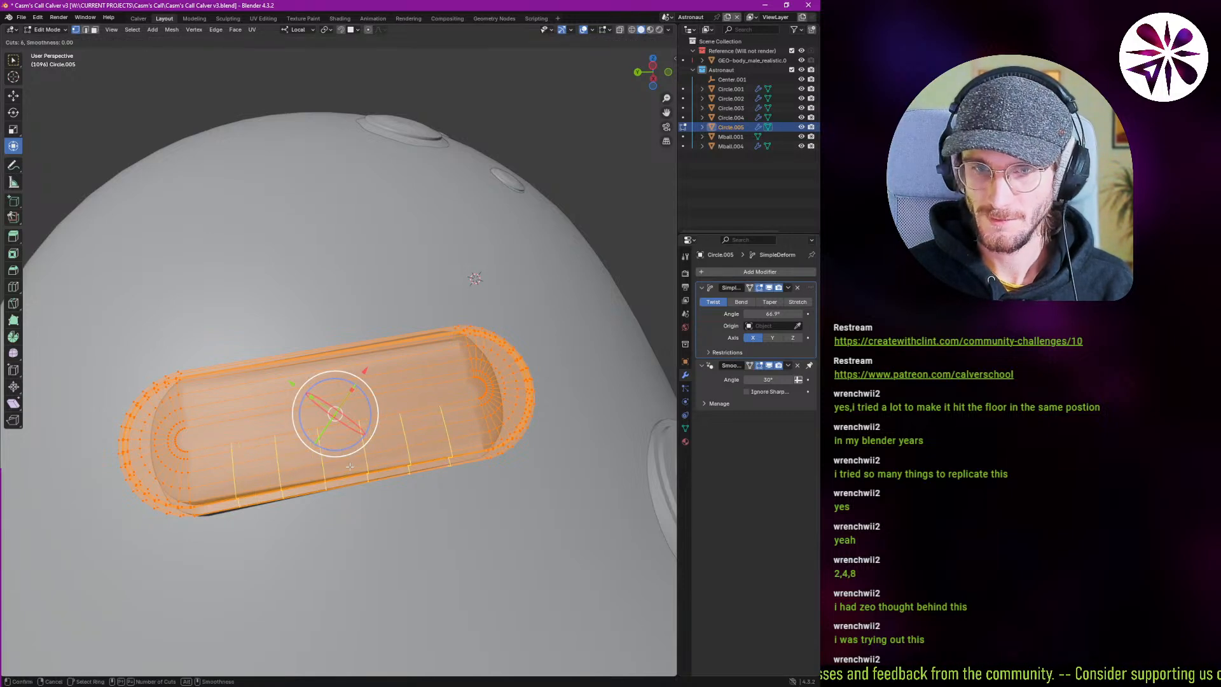
pyautogui.click(353, 466)
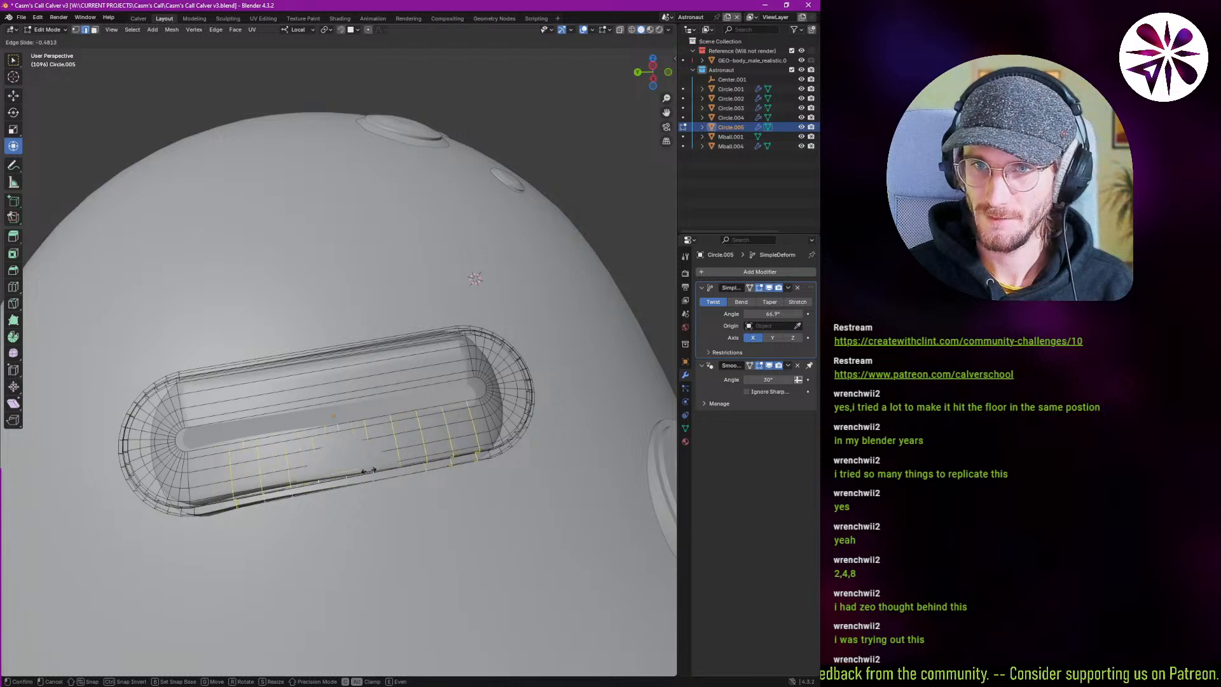
pyautogui.rightClick(372, 470)
# Add 10 evenly spaced loop cuts across the capsule mesh's upper straight side and return to Object Mode.
pyautogui.hotkey('ctrl', 'r')
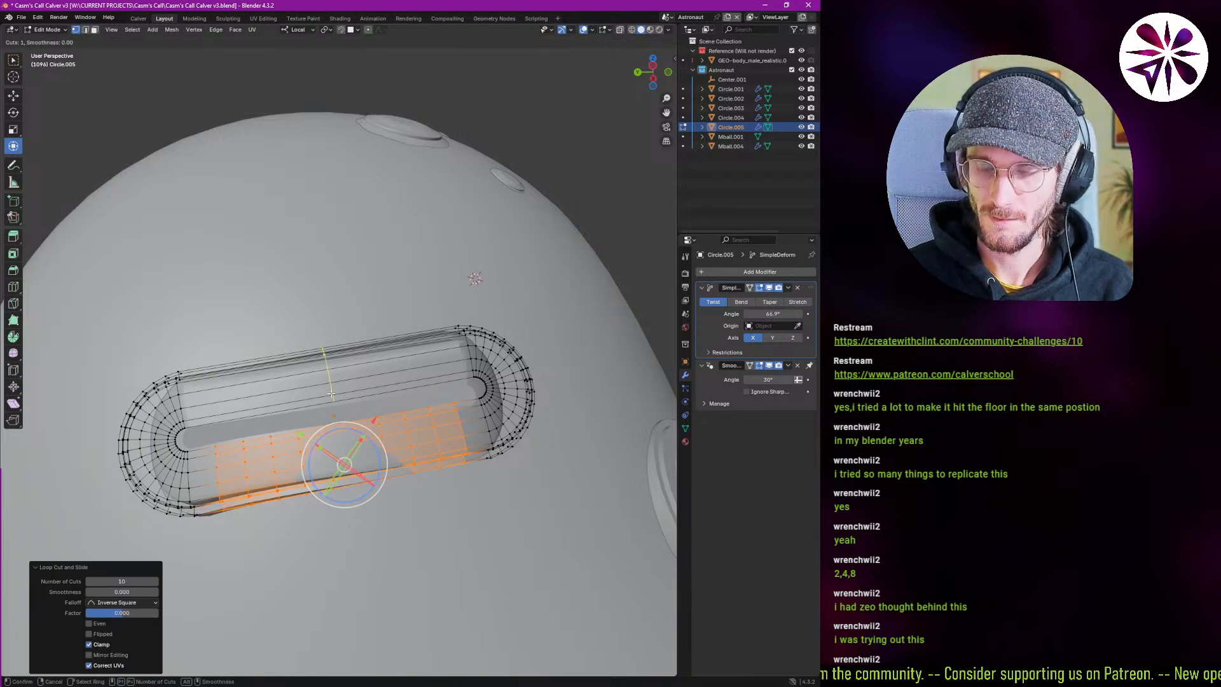
pyautogui.click(331, 393)
pyautogui.rightClick(331, 393)
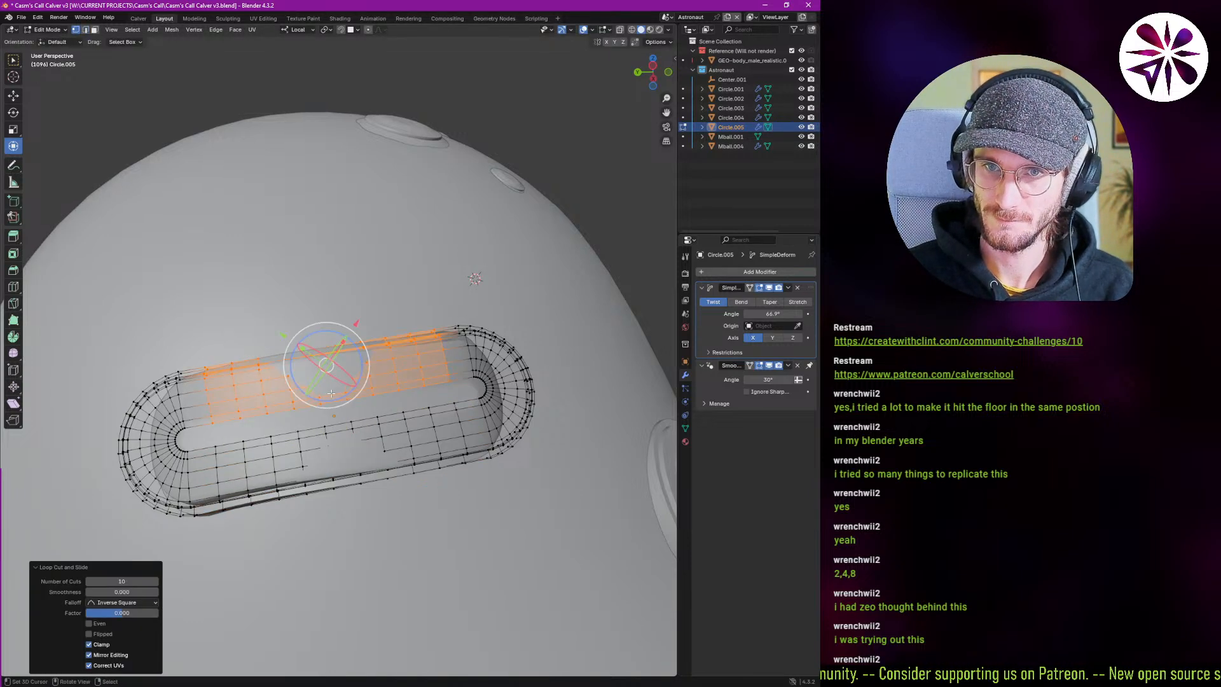
pyautogui.moveTo(331, 393); pyautogui.dragTo(317, 419, button='middle')
pyautogui.press('Tab')
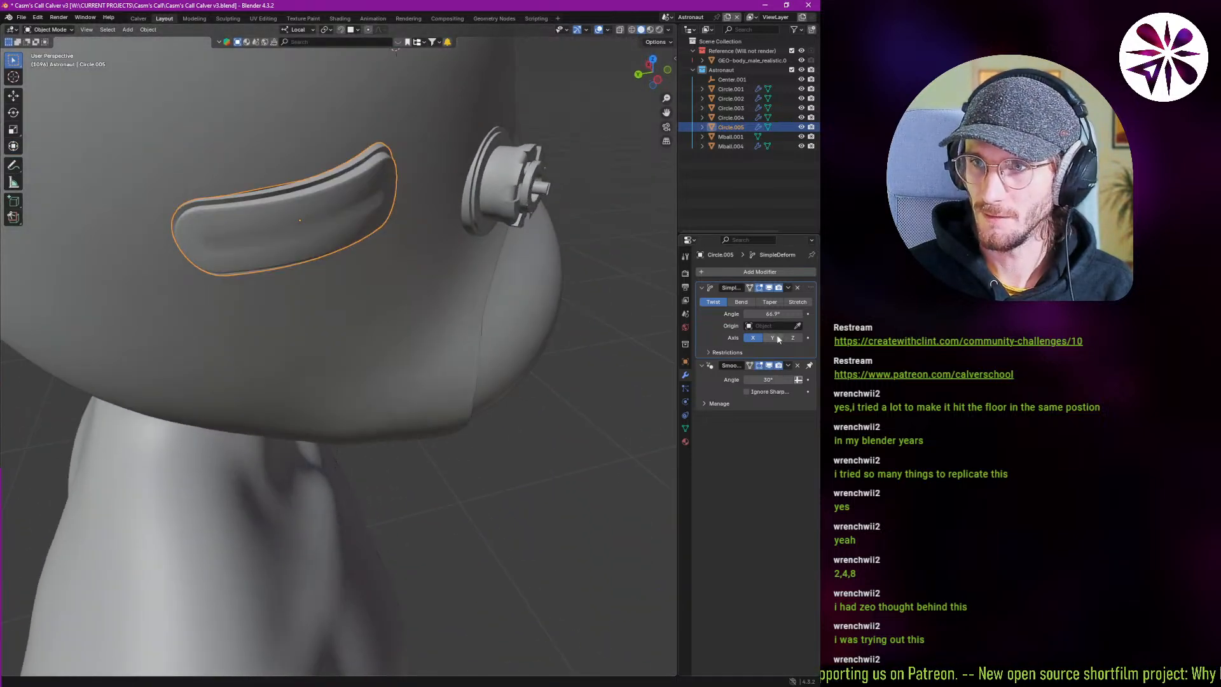
# Set the capsule part's twist angle to 22.5° and move the part up the helmet's side.
pyautogui.moveTo(773, 314); pyautogui.dragTo(744, 313)
pyautogui.keyDown('shift'); pyautogui.moveTo(334, 141); pyautogui.dragTo(356, 310, button='middle'); pyautogui.keyUp('shift')
pyautogui.press('g')
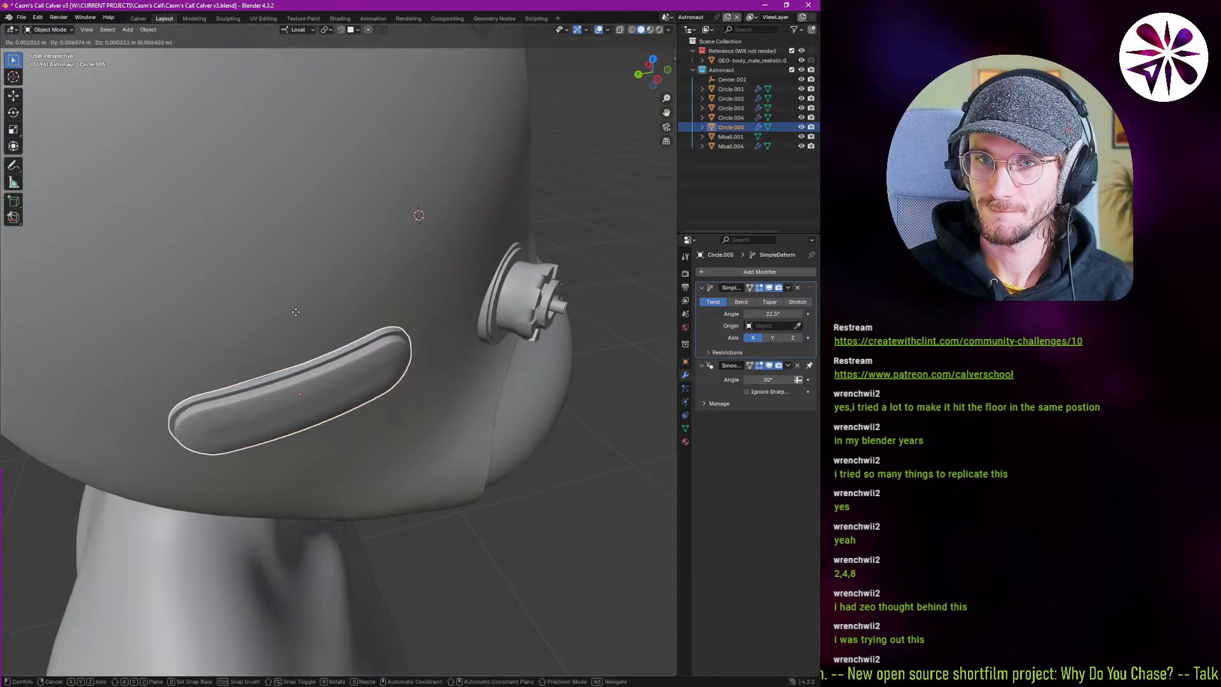
pyautogui.press('x')
pyautogui.click(287, 186)
pyautogui.keyDown('shift'); pyautogui.moveTo(287, 186); pyautogui.dragTo(289, 308, button='middle'); pyautogui.keyUp('shift')
pyautogui.moveTo(289, 308); pyautogui.dragTo(272, 287, button='middle')
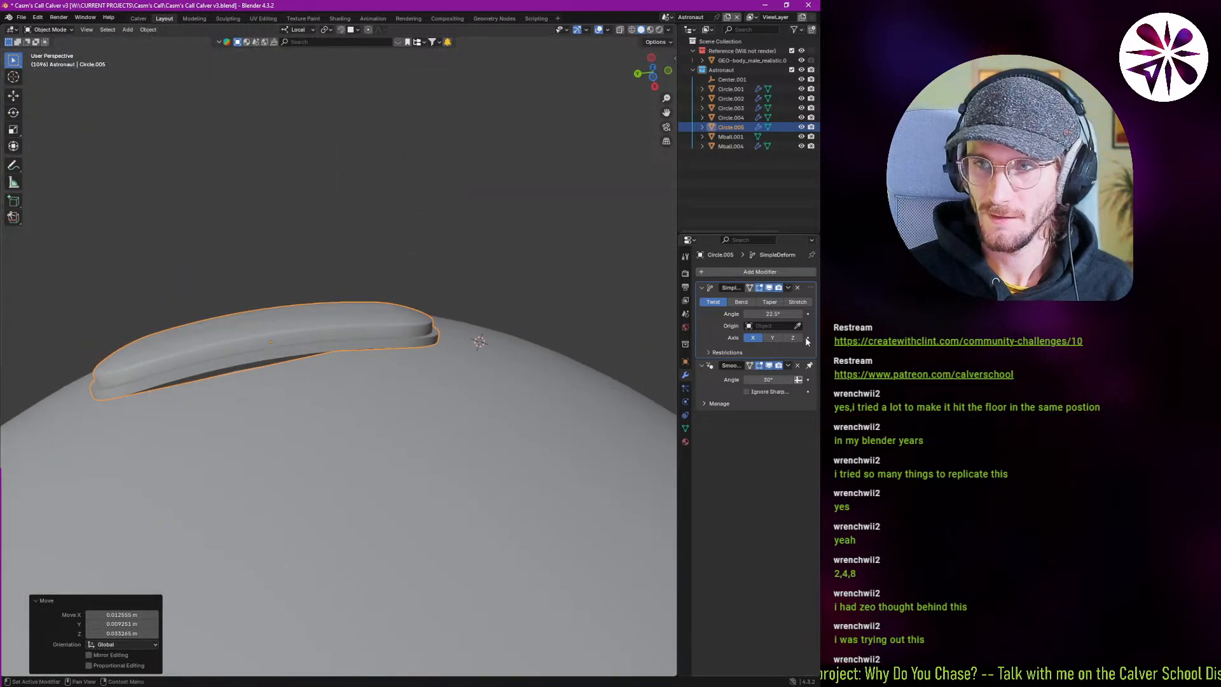
# Add a Triangulate modifier to the capsule part and place it first in the modifier stack.
pyautogui.click(766, 272)
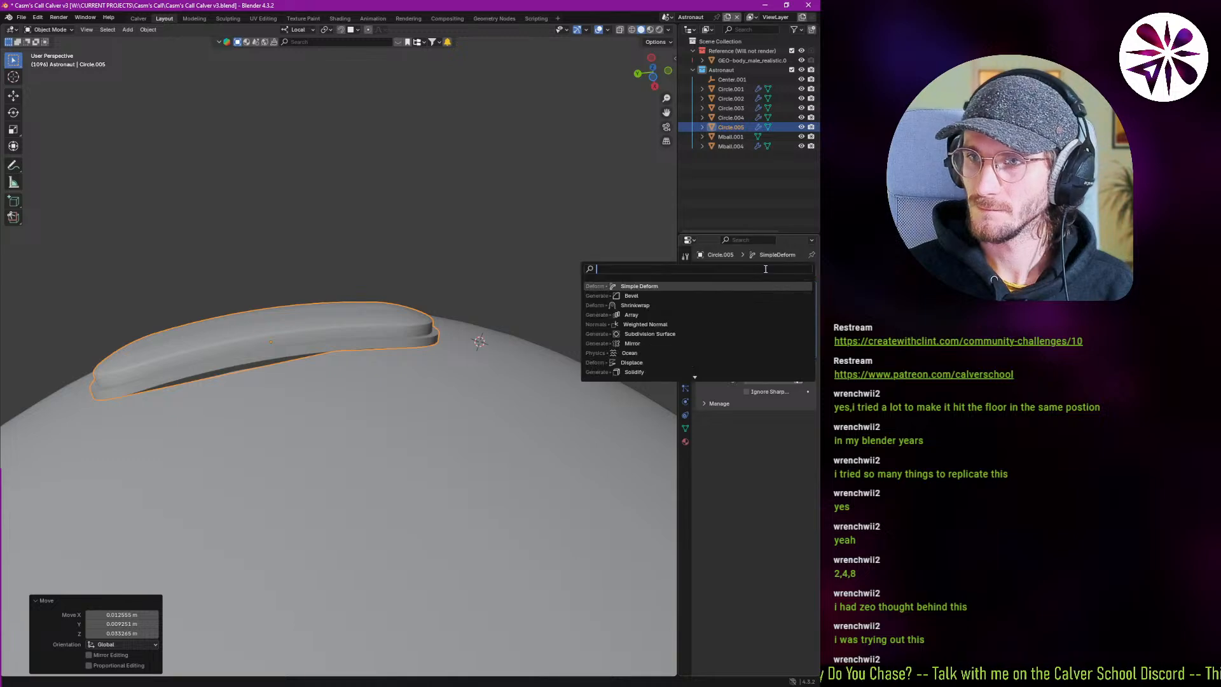
pyautogui.write('trian')
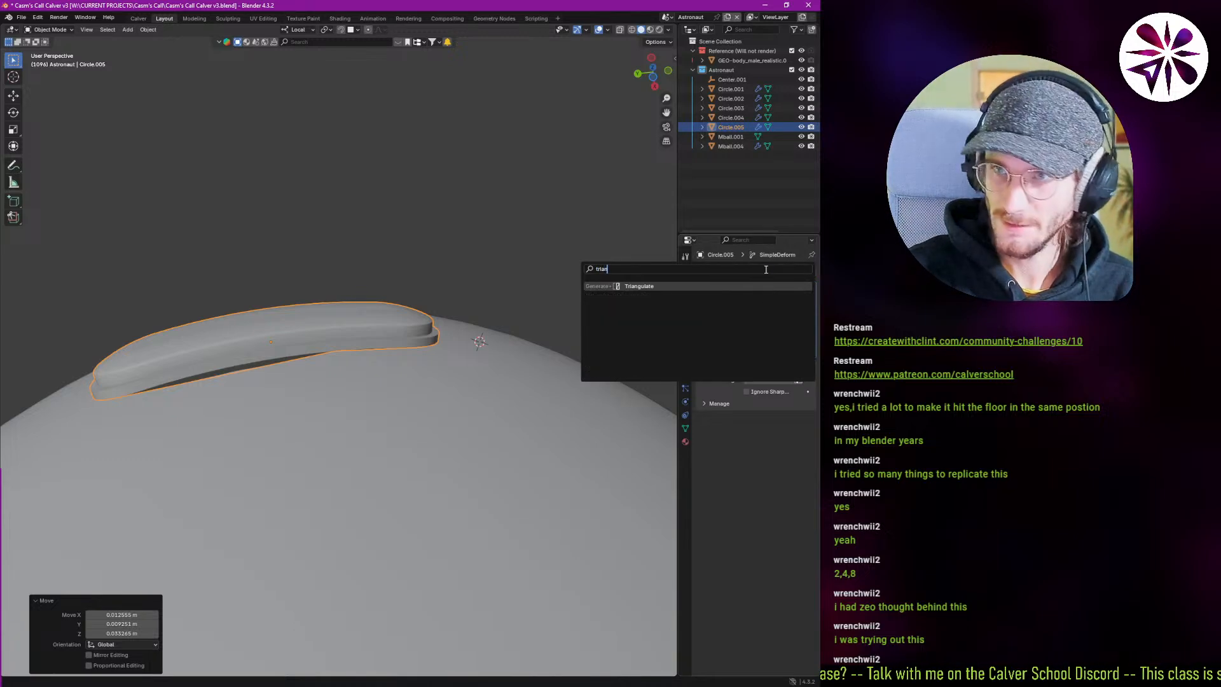
pyautogui.press('Return')
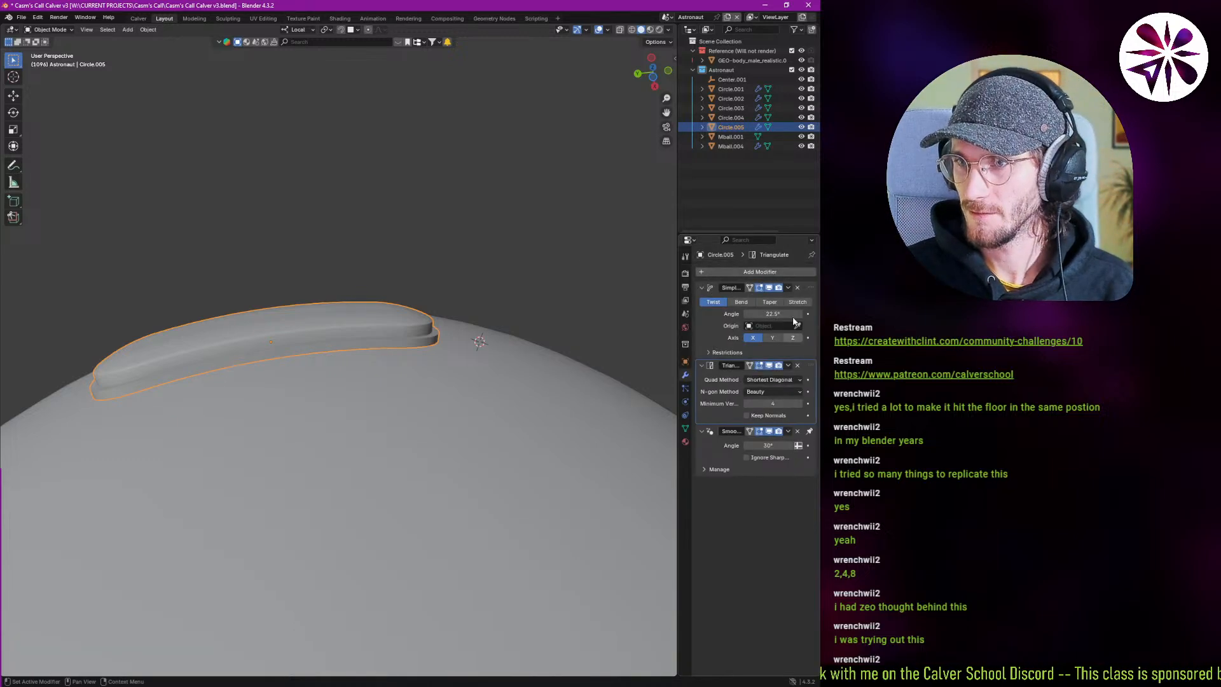
pyautogui.moveTo(809, 366); pyautogui.dragTo(811, 280)
# Move the capsule part about 0.021 m higher along the helmet surface.
pyautogui.moveTo(404, 407); pyautogui.dragTo(251, 422, button='middle')
pyautogui.press('g')
pyautogui.press('x')
pyautogui.press('x')
pyautogui.click(228, 356)
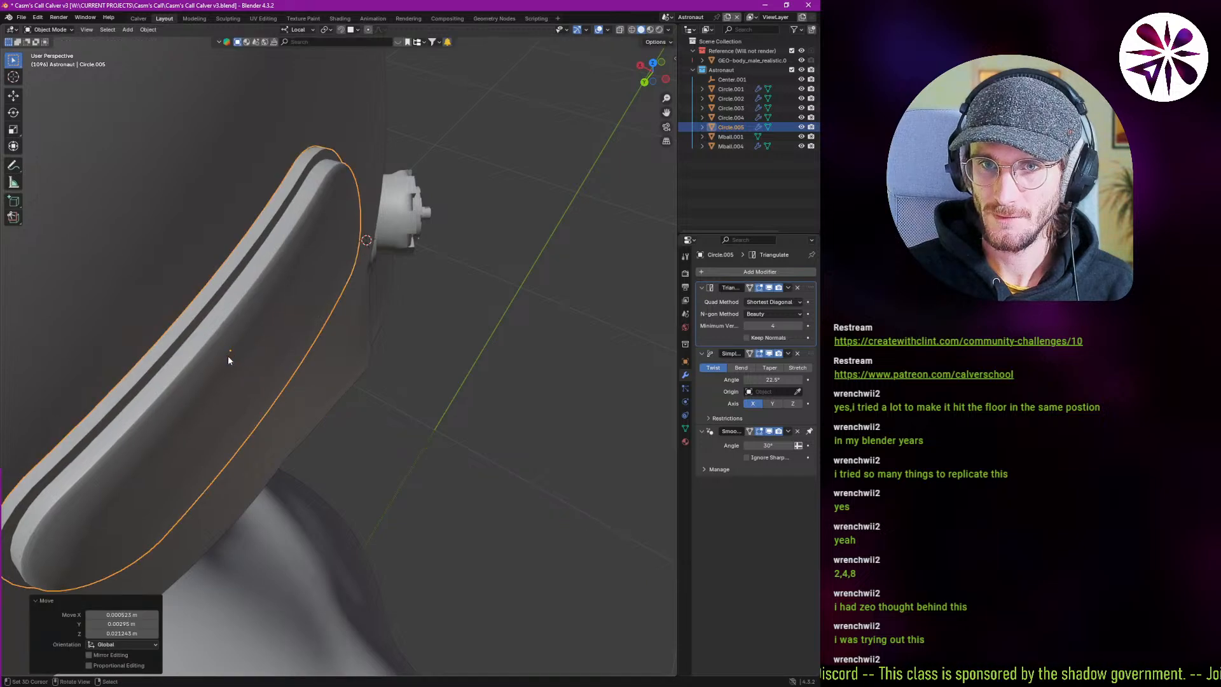
# Move the capsule part's whole mesh inward along its local Z axis in Edit Mode and return to Object Mode.
pyautogui.moveTo(228, 356); pyautogui.dragTo(267, 342, button='middle')
pyautogui.press('Tab')
pyautogui.press('a')
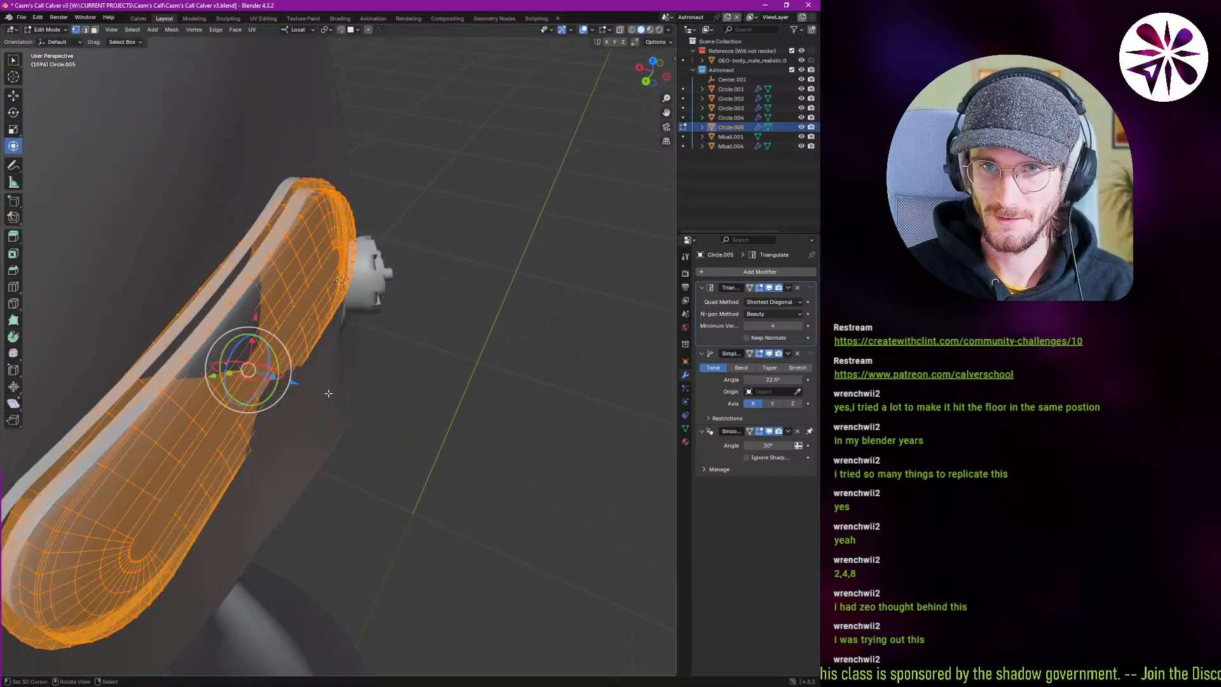
pyautogui.press('g')
pyautogui.press('z')
pyautogui.press('z')
pyautogui.rightClick(316, 386)
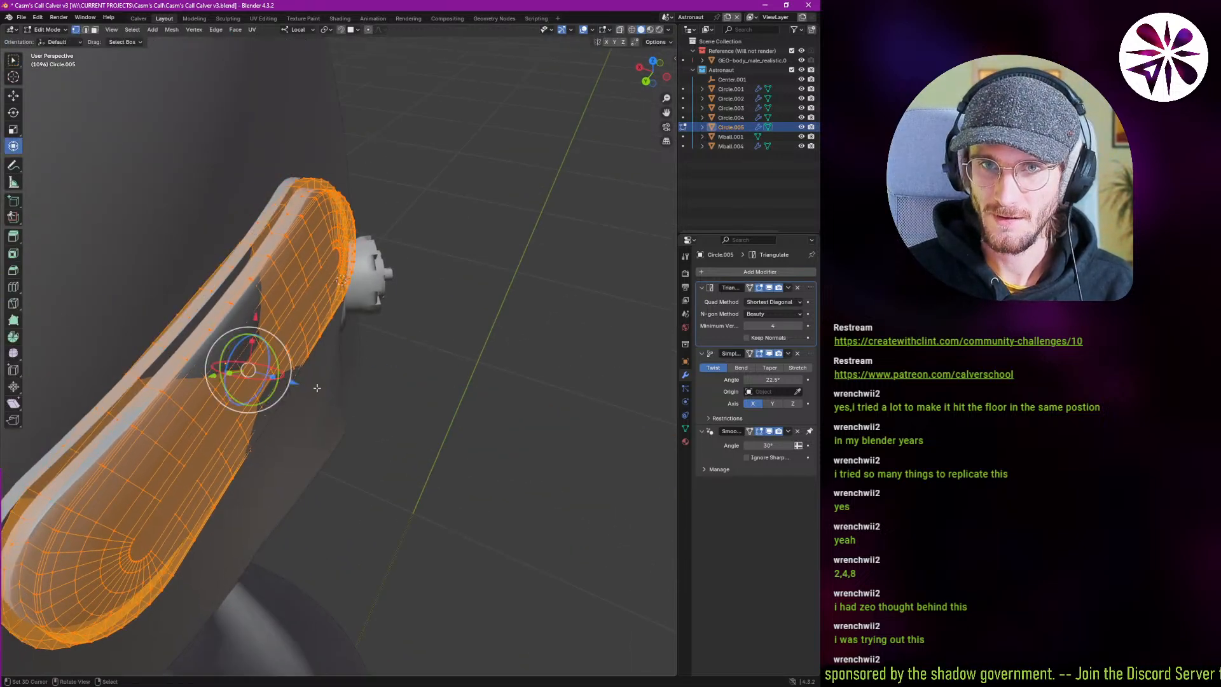
pyautogui.keyDown('shift'); pyautogui.moveTo(235, 363); pyautogui.dragTo(360, 395, button='middle'); pyautogui.keyUp('shift')
pyautogui.press('g')
pyautogui.press('z')
pyautogui.press('z')
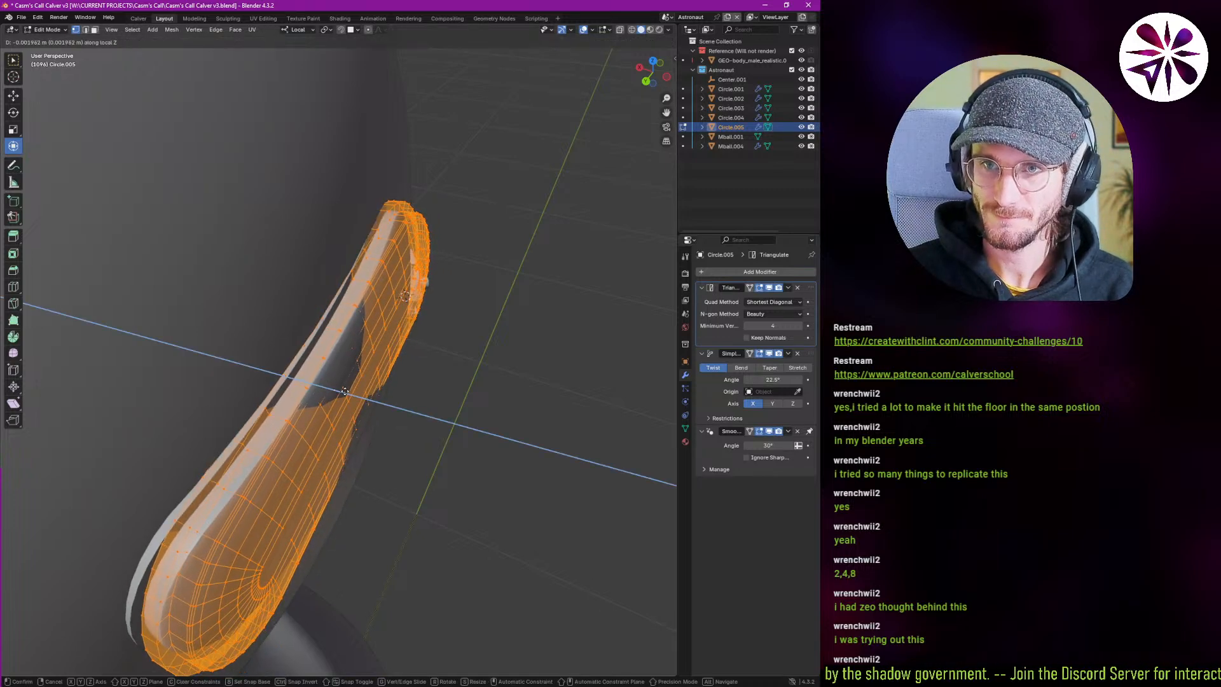
pyautogui.click(324, 390)
pyautogui.press('Tab')
# Reposition the capsule part on the helmet's side and shift its whole mesh along Z in Edit Mode.
pyautogui.moveTo(250, 398); pyautogui.dragTo(463, 407, button='middle')
pyautogui.press('g')
pyautogui.click(423, 395)
pyautogui.press('Tab')
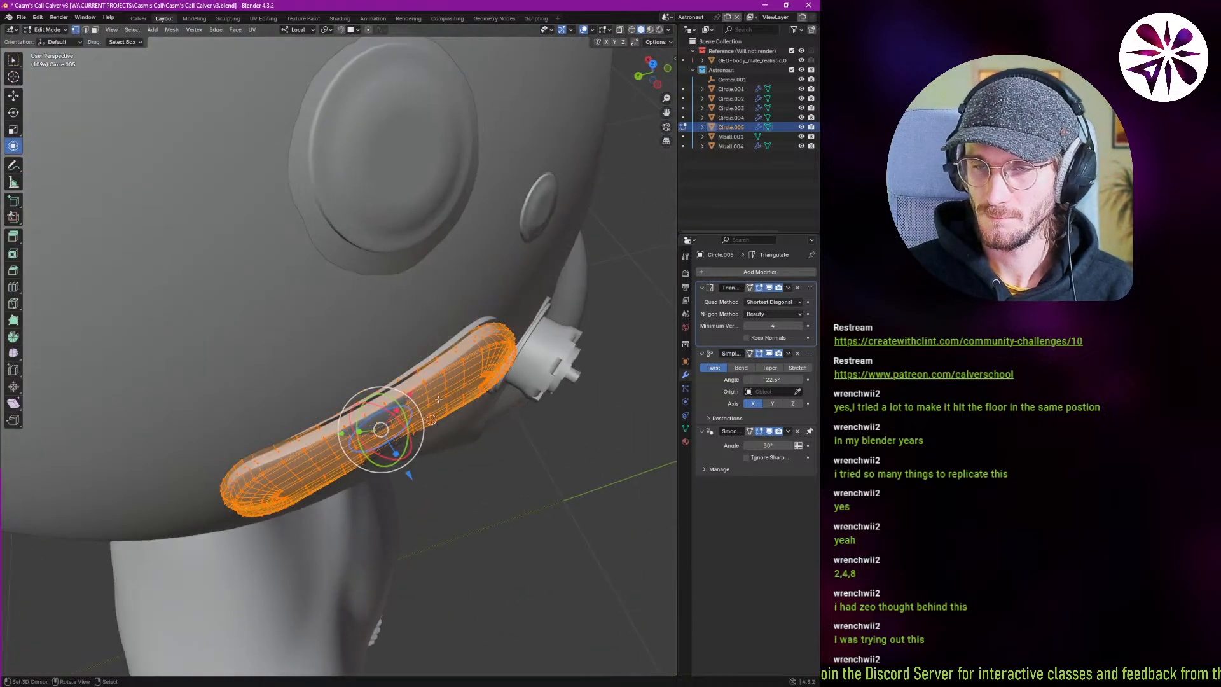
pyautogui.press('g')
pyautogui.press('z')
pyautogui.click(437, 407)
# Move the capsule mesh's back edge loop along Z into the helmet, using X-ray display, and return to solid Object Mode.
pyautogui.scroll(2, 435, 408)
pyautogui.moveTo(435, 408); pyautogui.dragTo(394, 417, button='middle')
pyautogui.keyDown('alt'); pyautogui.click(318, 471); pyautogui.keyUp('alt')
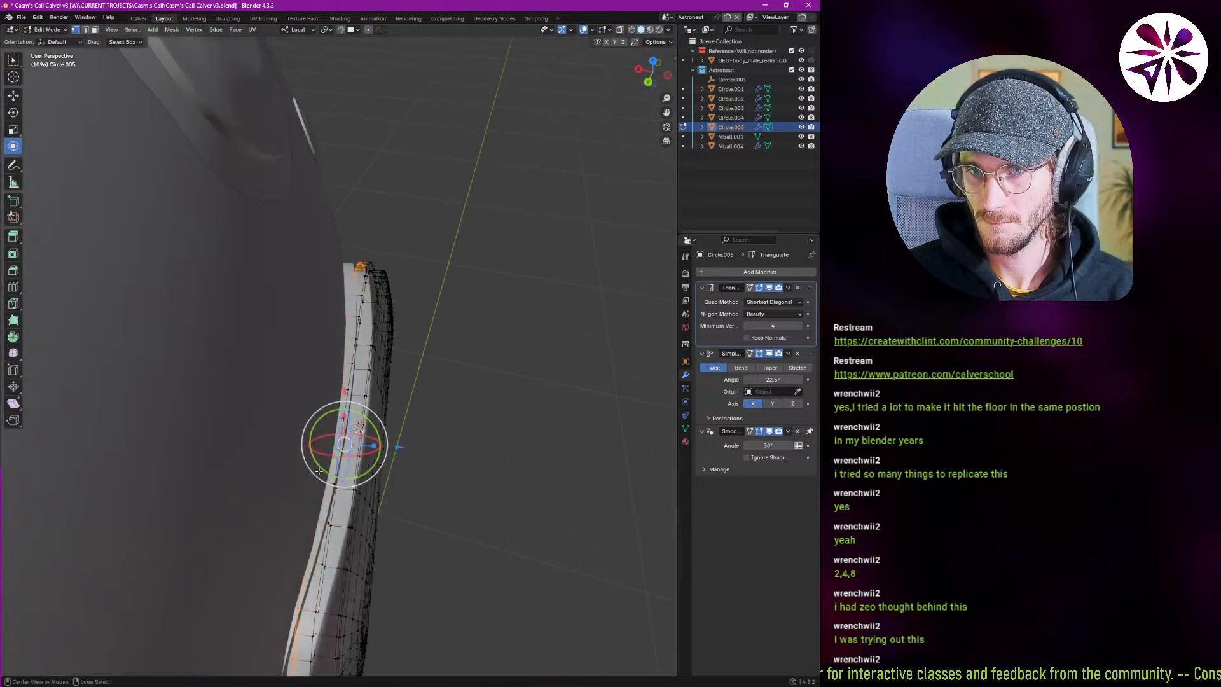
pyautogui.hotkey('alt', 'z')
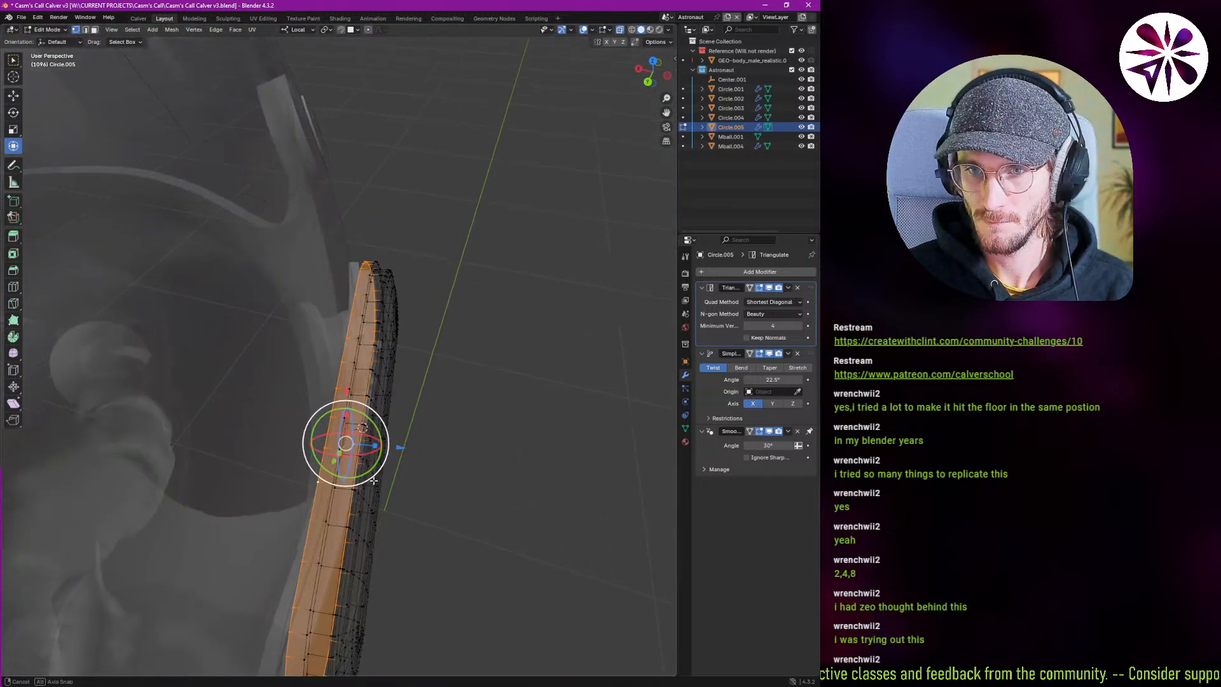
pyautogui.press('g')
pyautogui.press('z')
pyautogui.moveTo(359, 455); pyautogui.dragTo(357, 455)
pyautogui.press('Tab')
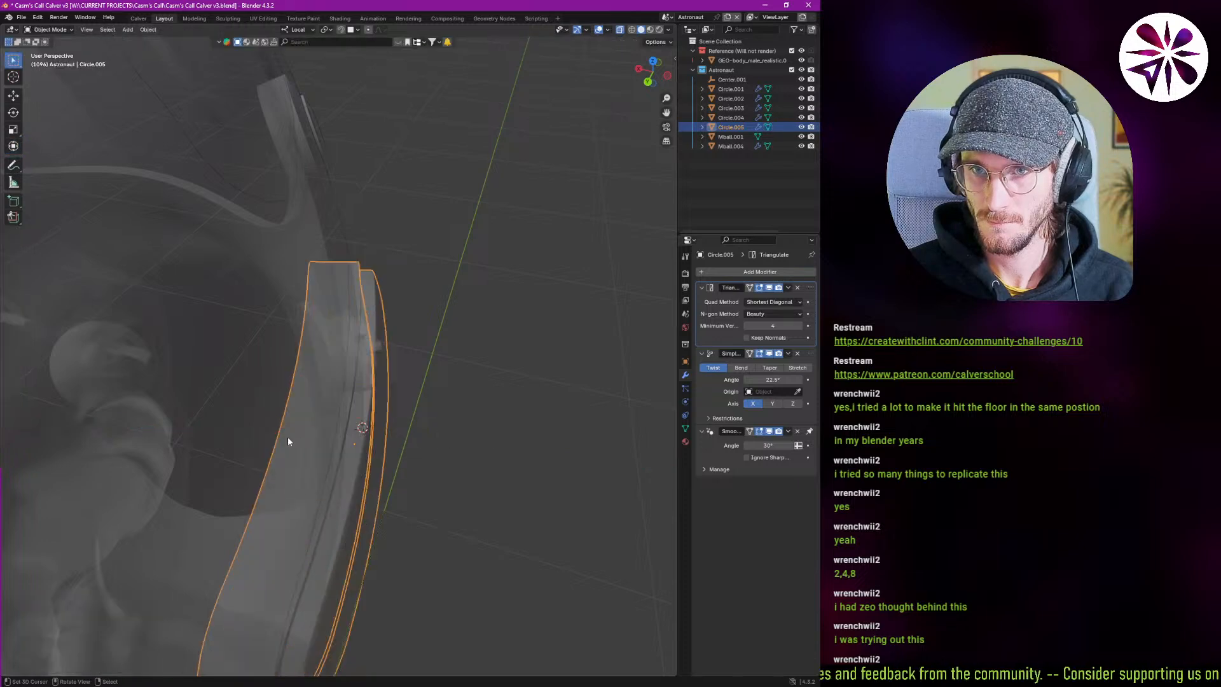
pyautogui.hotkey('alt', 'z')
# Move the capsule part along the helmet and rotate it -47.2° around its local Z axis.
pyautogui.moveTo(359, 447); pyautogui.dragTo(310, 407, button='middle')
pyautogui.press('g')
pyautogui.click(257, 384)
pyautogui.scroll(-4, 346, 474)
pyautogui.moveTo(346, 474); pyautogui.dragTo(341, 438, button='middle')
pyautogui.press('r')
pyautogui.press('z')
pyautogui.press('z')
pyautogui.click(319, 494)
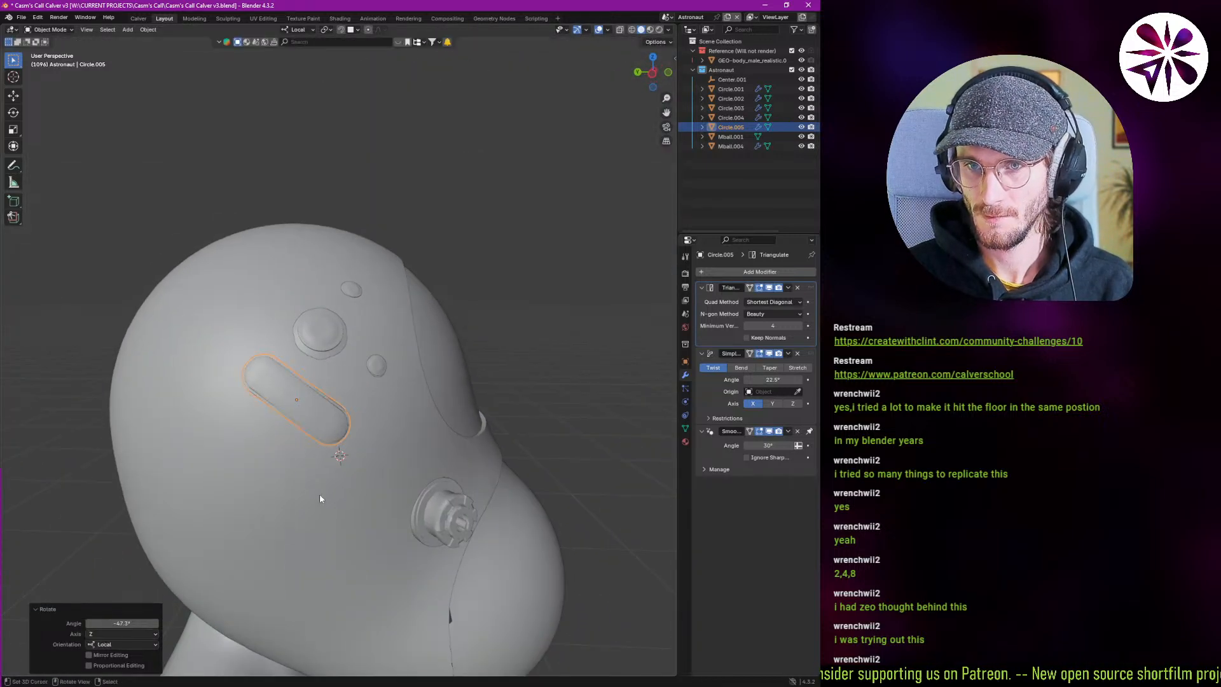
# Move the capsule part down to the helmet's lower rear side, below the round discs.
pyautogui.press('g')
pyautogui.click(306, 525)
pyautogui.press('g')
pyautogui.press('x')
pyautogui.moveTo(323, 501); pyautogui.dragTo(350, 443, button='middle')
pyautogui.click(294, 518)
pyautogui.scroll(-5, 305, 513)
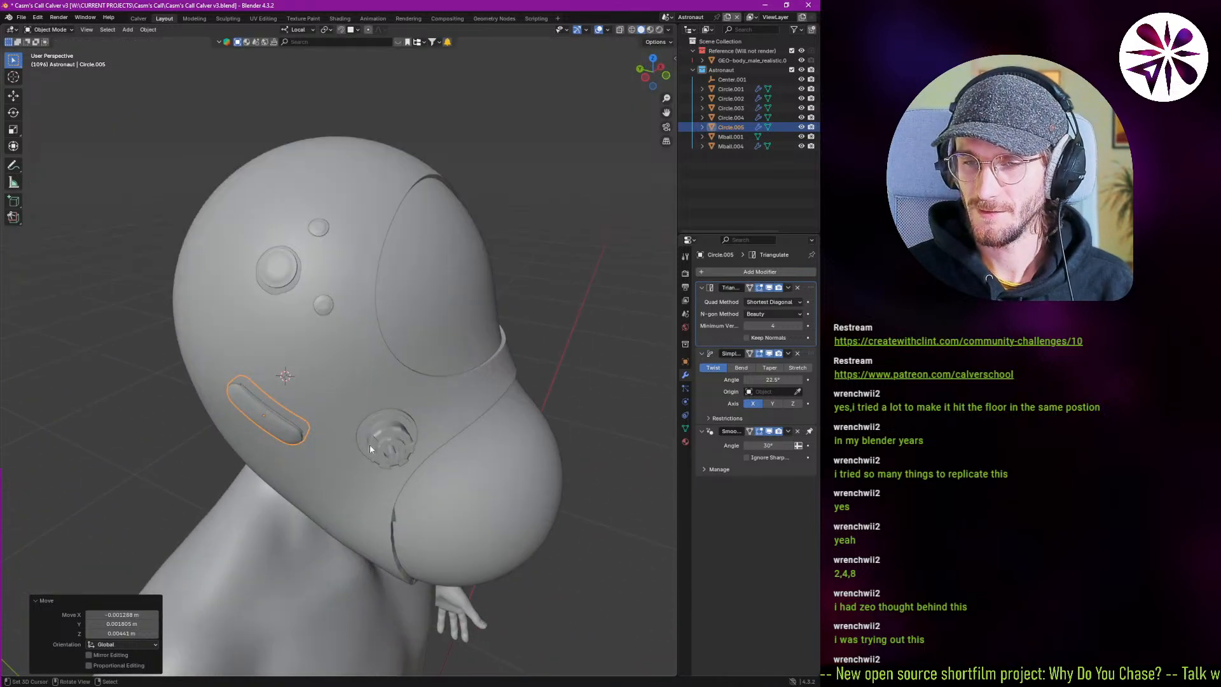
# Add a Mirror modifier to the capsule part on the X axis with Center as the mirror object.
pyautogui.click(766, 272)
pyautogui.write('mir')
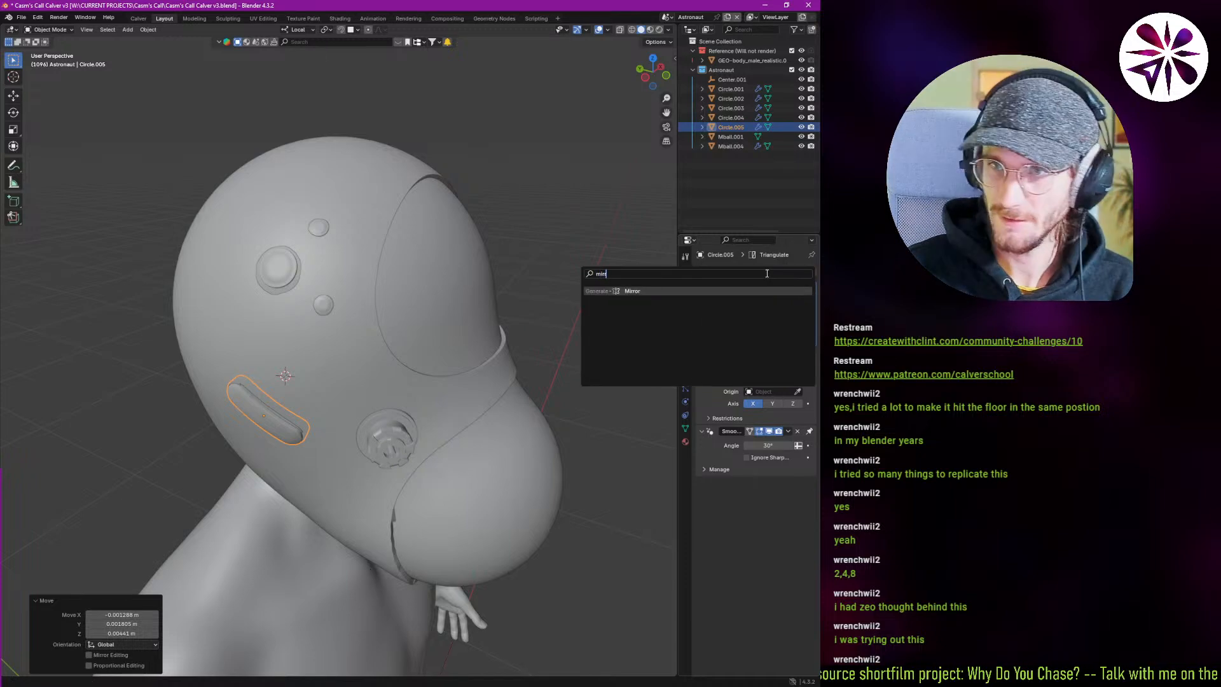
pyautogui.press('Return')
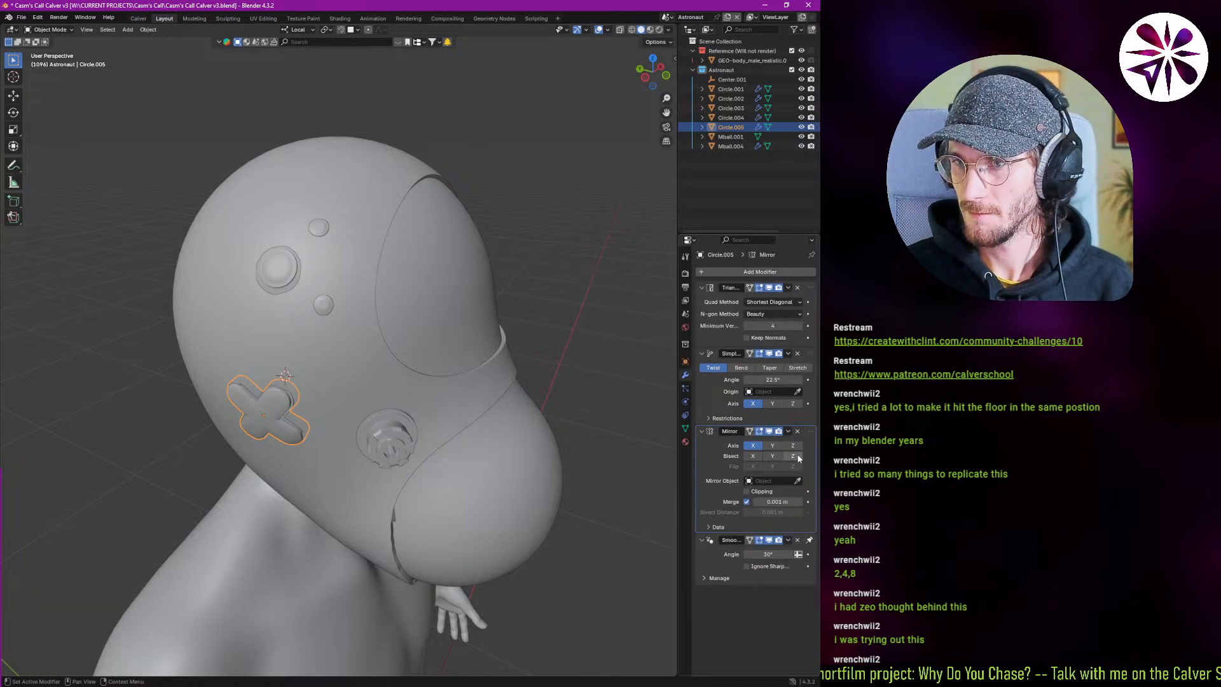
pyautogui.click(773, 480)
pyautogui.click(746, 495)
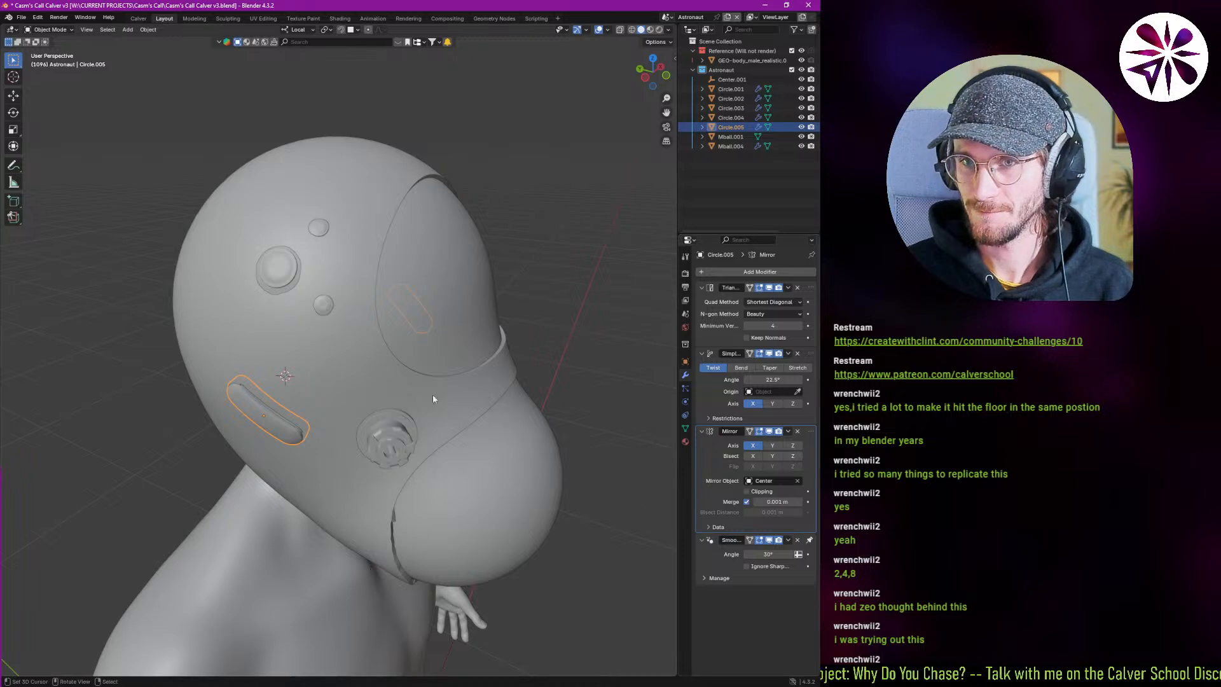
# Reduce the capsule part's twist angle to about 16° and move the part lower on the helmet, behind the jaw.
pyautogui.moveTo(433, 398); pyautogui.dragTo(335, 451, button='middle')
pyautogui.scroll(3, 339, 449)
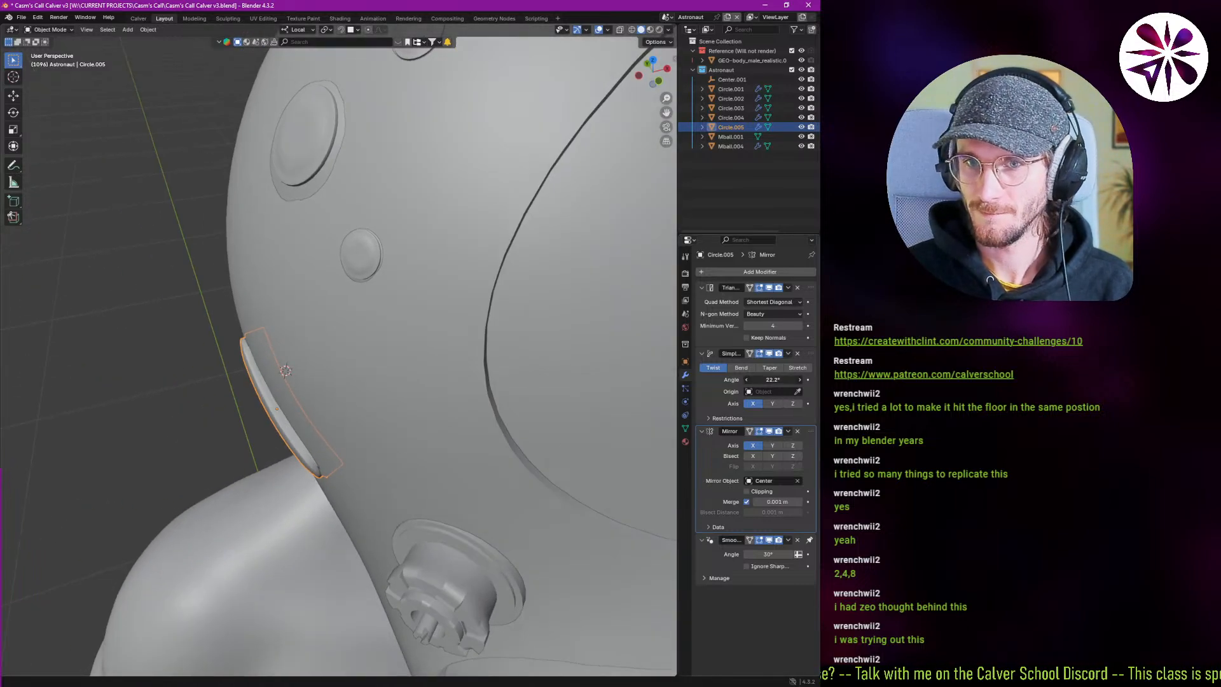
pyautogui.moveTo(267, 406); pyautogui.dragTo(330, 480, button='middle')
pyautogui.scroll(-2, 303, 460)
pyautogui.scroll(-6, 288, 486)
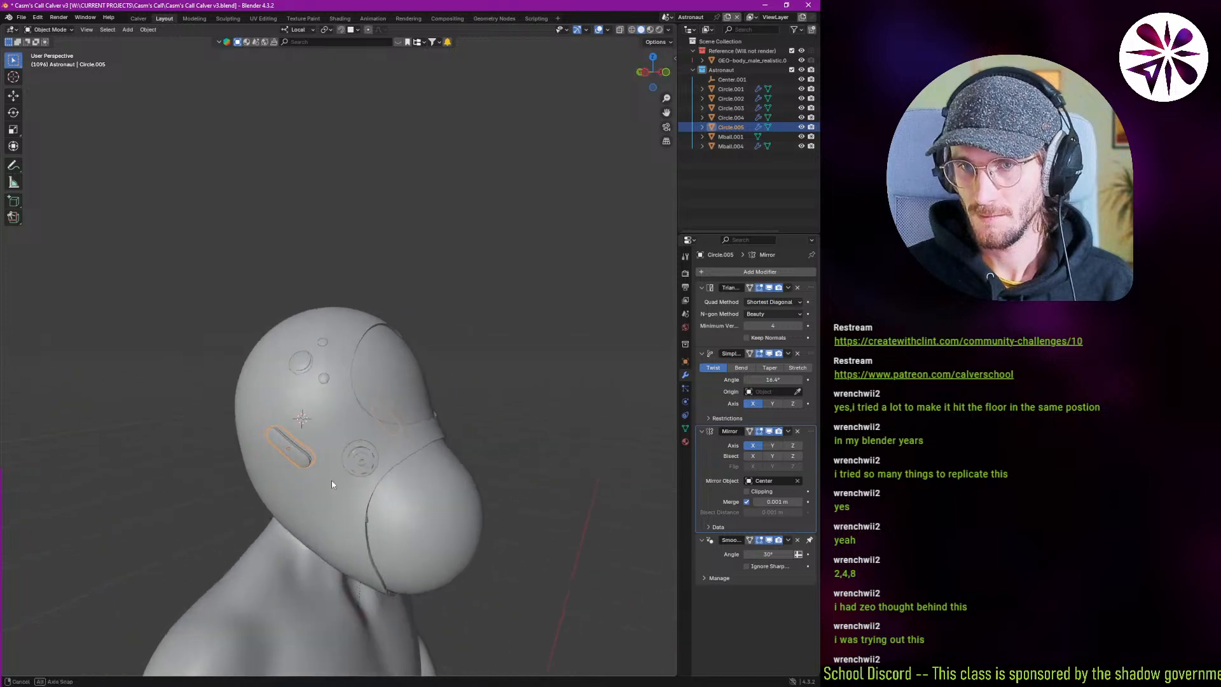
pyautogui.press('g')
pyautogui.click(315, 499)
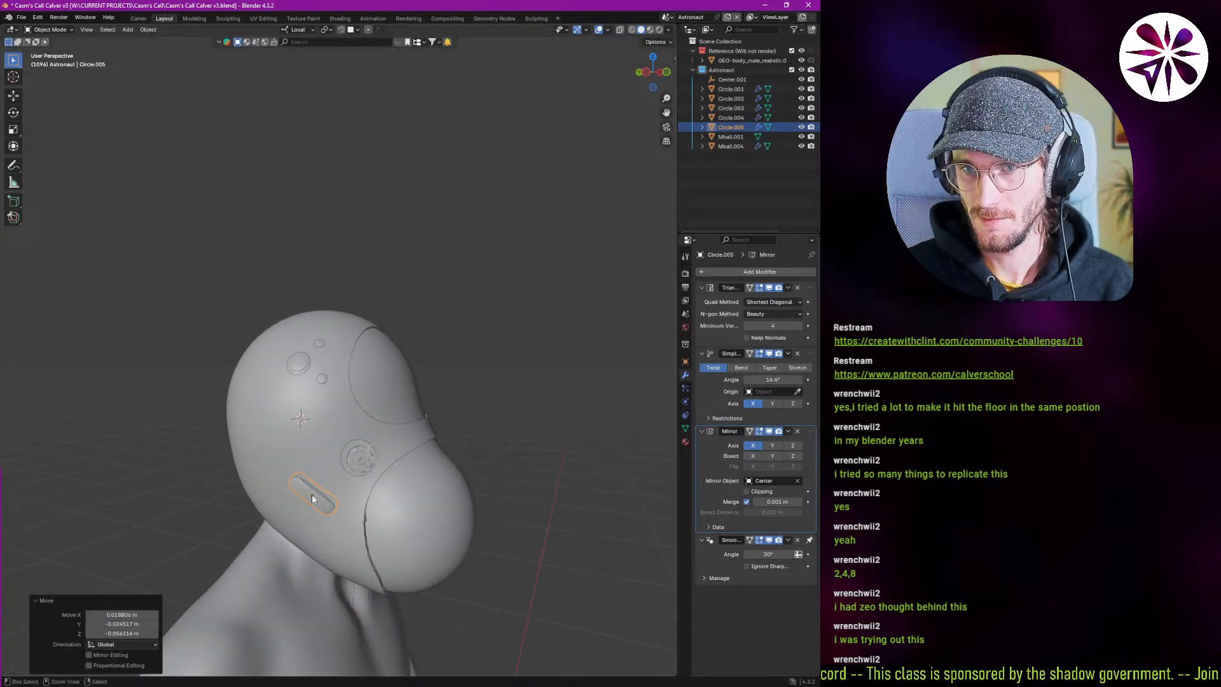
# Move the mirrored capsule part up beside the visor's upper edge and rotate it around its local Z axis to follow the rim.
pyautogui.scroll(3, 324, 490)
pyautogui.moveTo(333, 481); pyautogui.dragTo(292, 464, button='middle')
pyautogui.press('g')
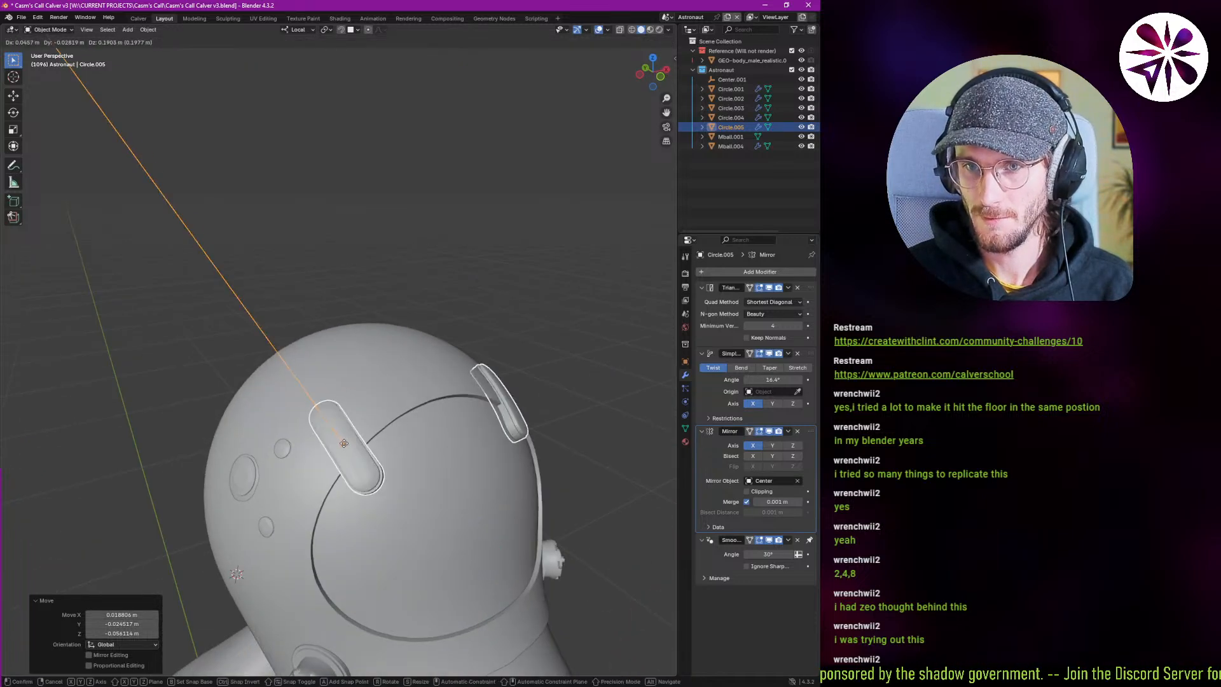
pyautogui.click(337, 434)
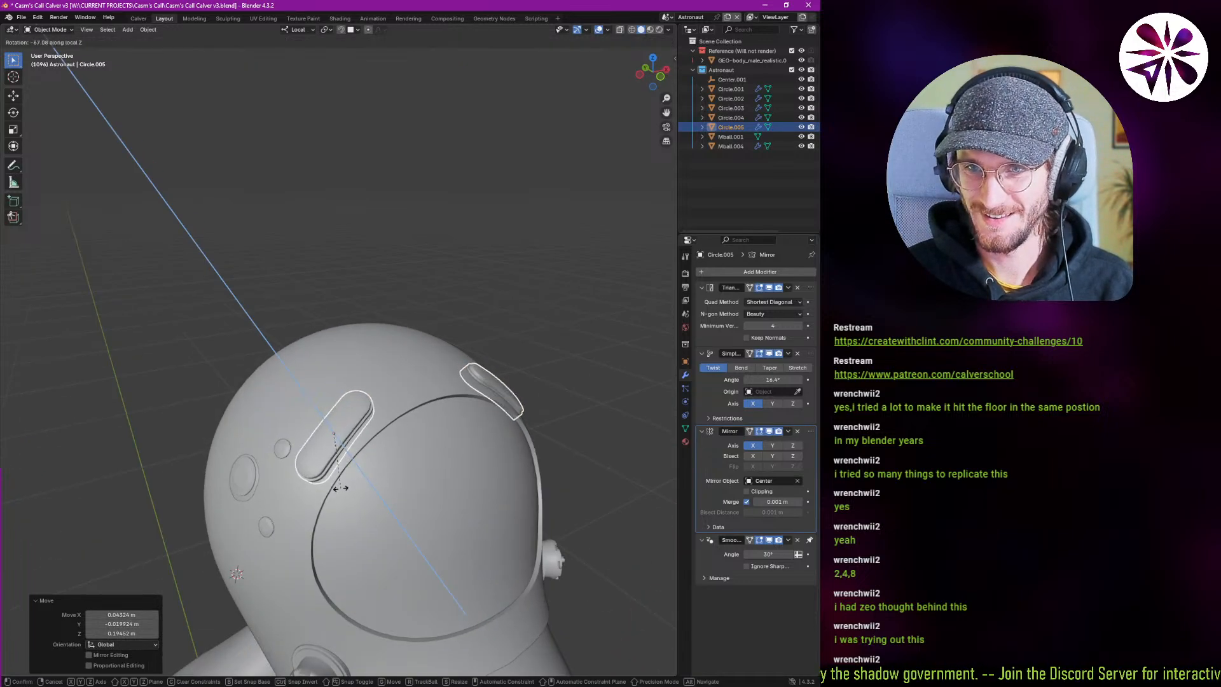
pyautogui.click(336, 481)
# Fine-tune the capsule part's position on the upper helmet with two small moves.
pyautogui.moveTo(360, 464); pyautogui.dragTo(474, 502, button='middle')
pyautogui.scroll(4, 387, 458)
pyautogui.press('g')
pyautogui.click(350, 440)
pyautogui.scroll(4, 366, 447)
pyautogui.press('g')
pyautogui.click(357, 438)
# Rotate the capsule part around its Z axis to align it above the round discs and deselect everything.
pyautogui.scroll(-3, 358, 440)
pyautogui.press('r')
pyautogui.press('z')
pyautogui.click(434, 503)
pyautogui.hotkey('alt', 'a')
# Rotate the mirrored capsule part around its local Y axis to lie flush with the helmet's upper curve, and deselect everything.
pyautogui.scroll(-6, 429, 489)
pyautogui.scroll(5, 385, 494)
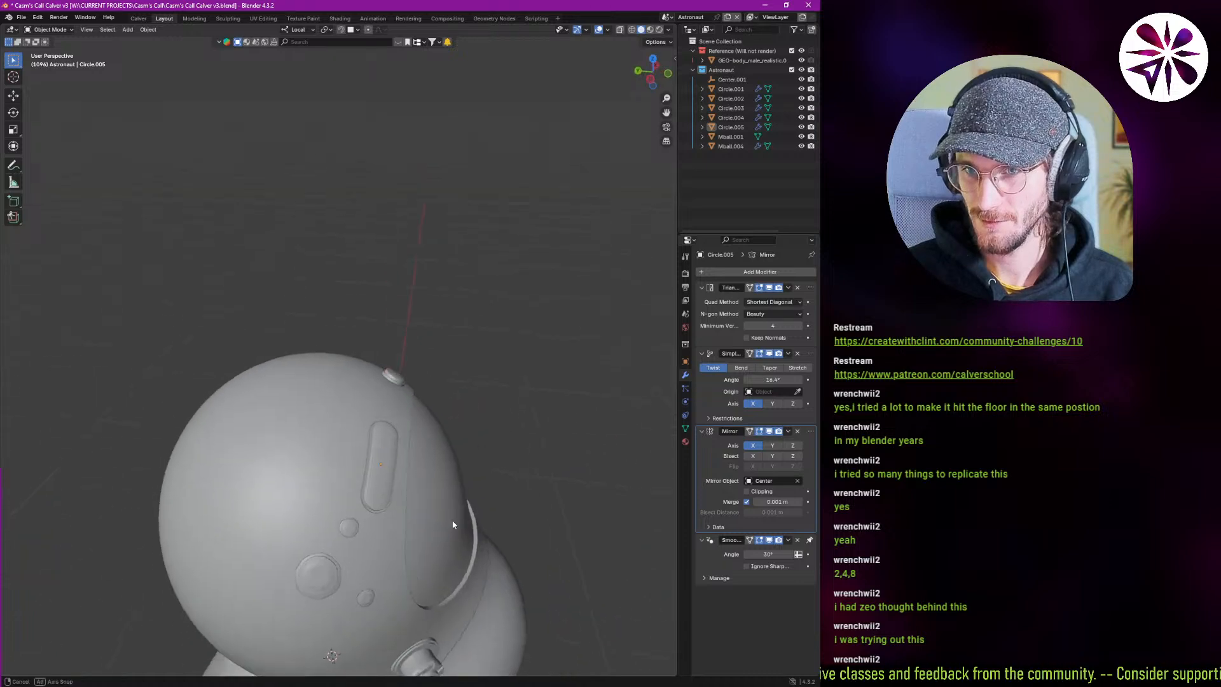
pyautogui.moveTo(385, 493); pyautogui.dragTo(508, 471, button='middle')
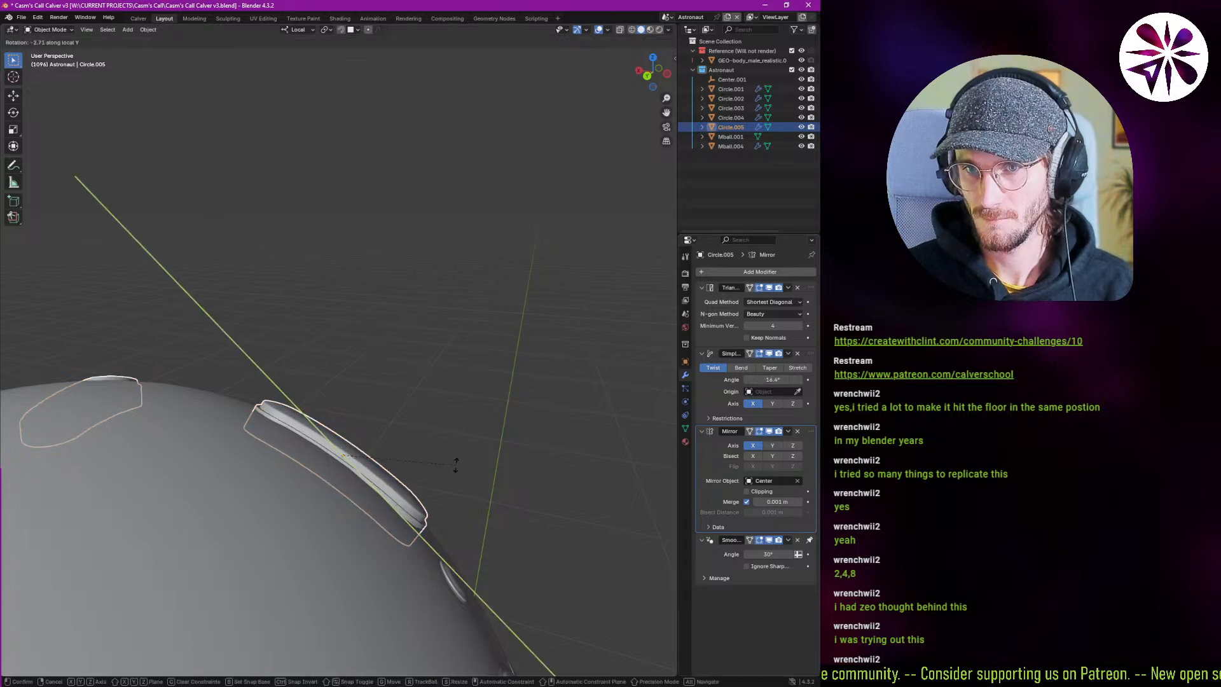
pyautogui.click(384, 471)
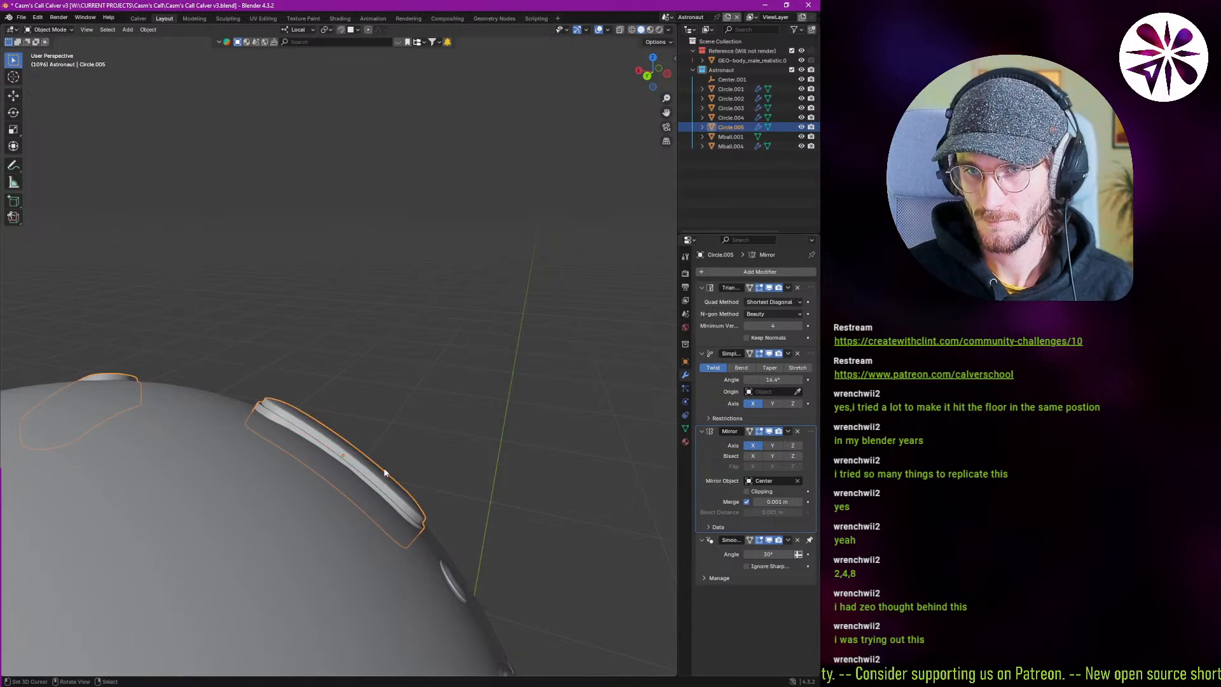
pyautogui.moveTo(384, 471); pyautogui.dragTo(329, 458, button='middle')
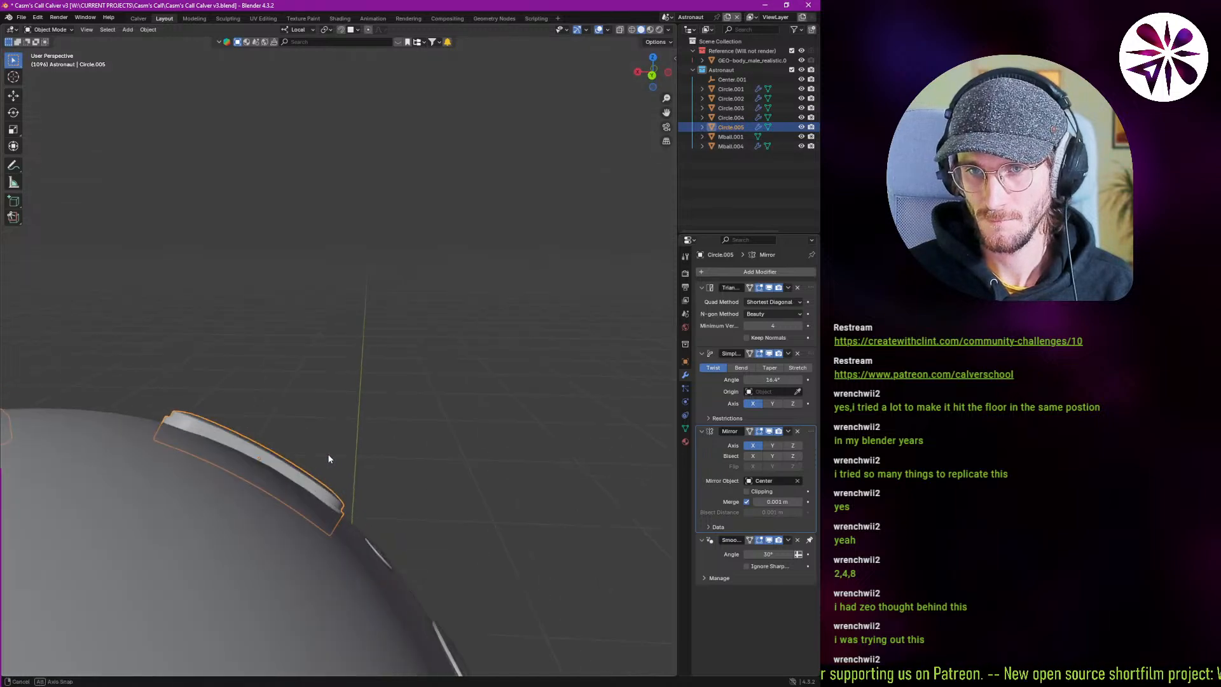
pyautogui.click(414, 493)
pyautogui.moveTo(414, 493); pyautogui.dragTo(341, 378, button='middle')
pyautogui.scroll(-3, 288, 466)
pyautogui.hotkey('alt', 'a')
# Create a linked duplicate of the mirrored round disc and place it low on the jaw of the helmet.
pyautogui.click(274, 374)
pyautogui.hotkey('shift', 'd')
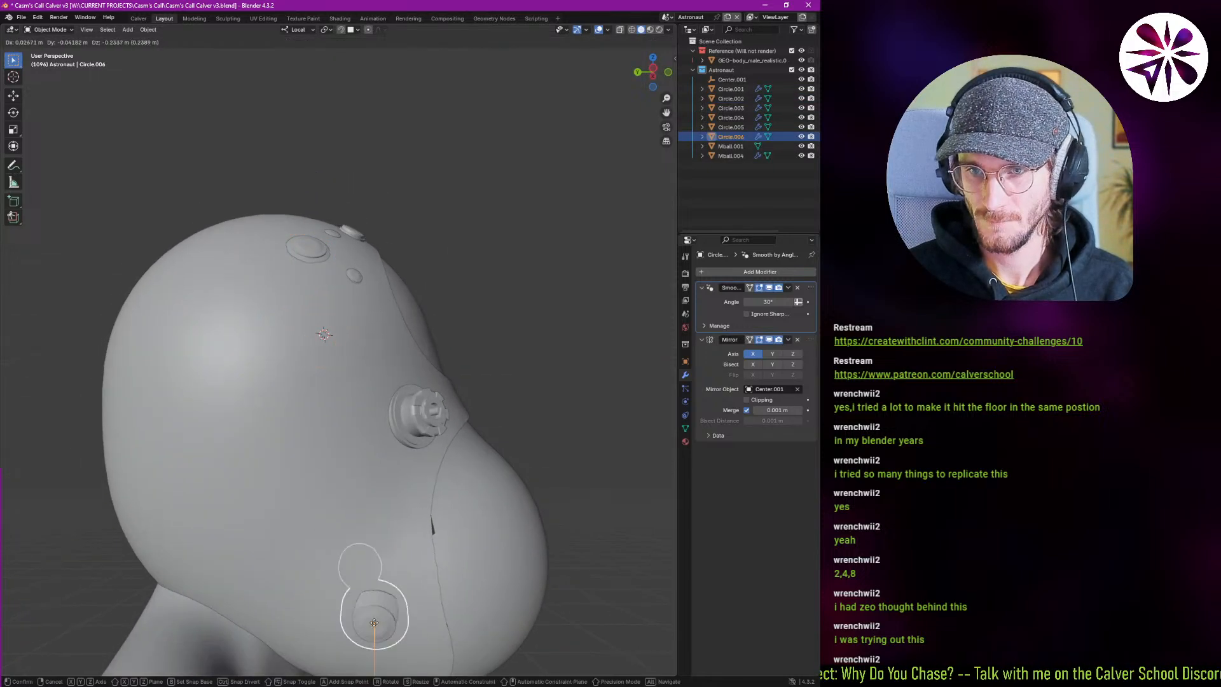
pyautogui.click(410, 649)
pyautogui.keyDown('shift'); pyautogui.moveTo(410, 649); pyautogui.dragTo(352, 417, button='middle'); pyautogui.keyUp('shift')
pyautogui.scroll(3, 368, 436)
pyautogui.press('g')
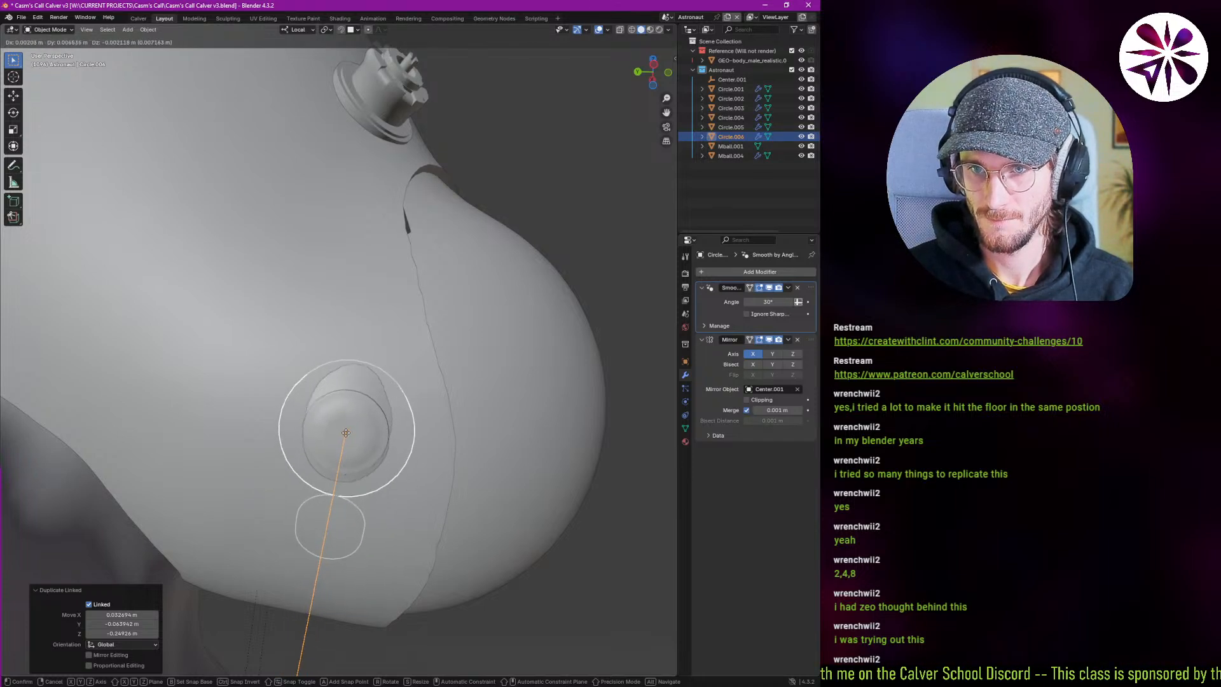
pyautogui.click(344, 436)
pyautogui.hotkey('alt', 'a')
# Adjust how far the jaw disc protrudes by shifting it slightly along its local Z axis.
pyautogui.moveTo(389, 438); pyautogui.dragTo(326, 519, button='middle')
pyautogui.scroll(-4, 333, 437)
pyautogui.scroll(-3, 338, 454)
pyautogui.scroll(6, 326, 522)
pyautogui.rightClick(322, 539)
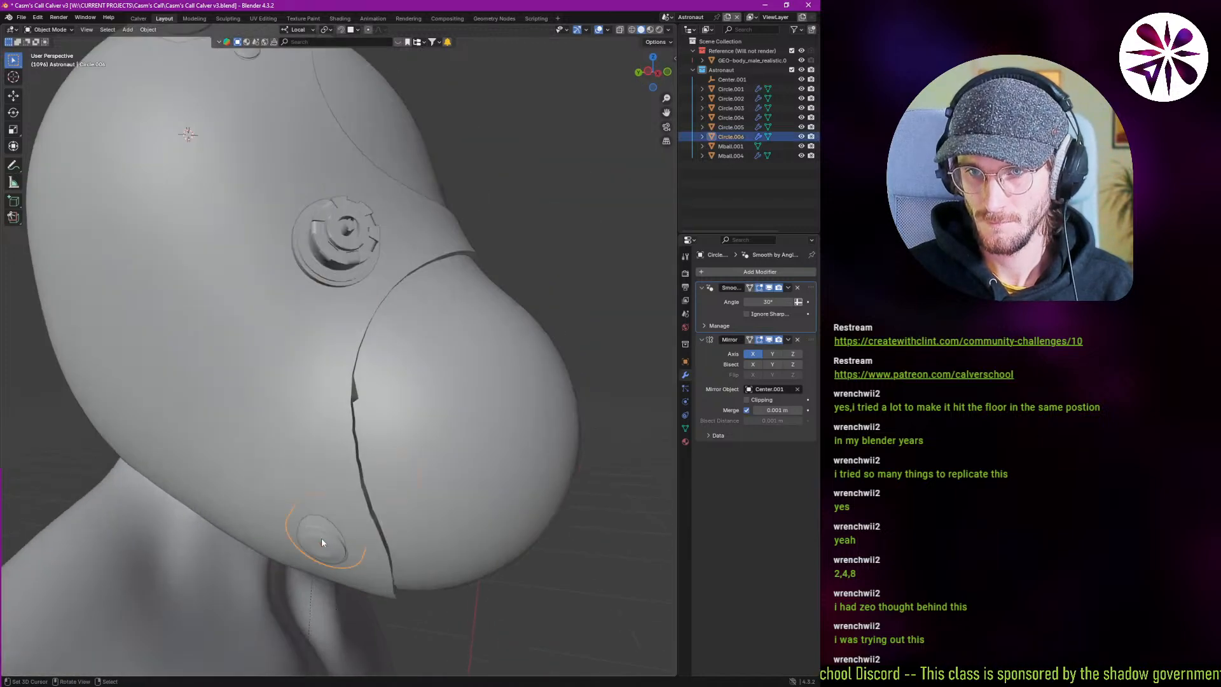
pyautogui.press('g')
pyautogui.press('z')
pyautogui.press('z')
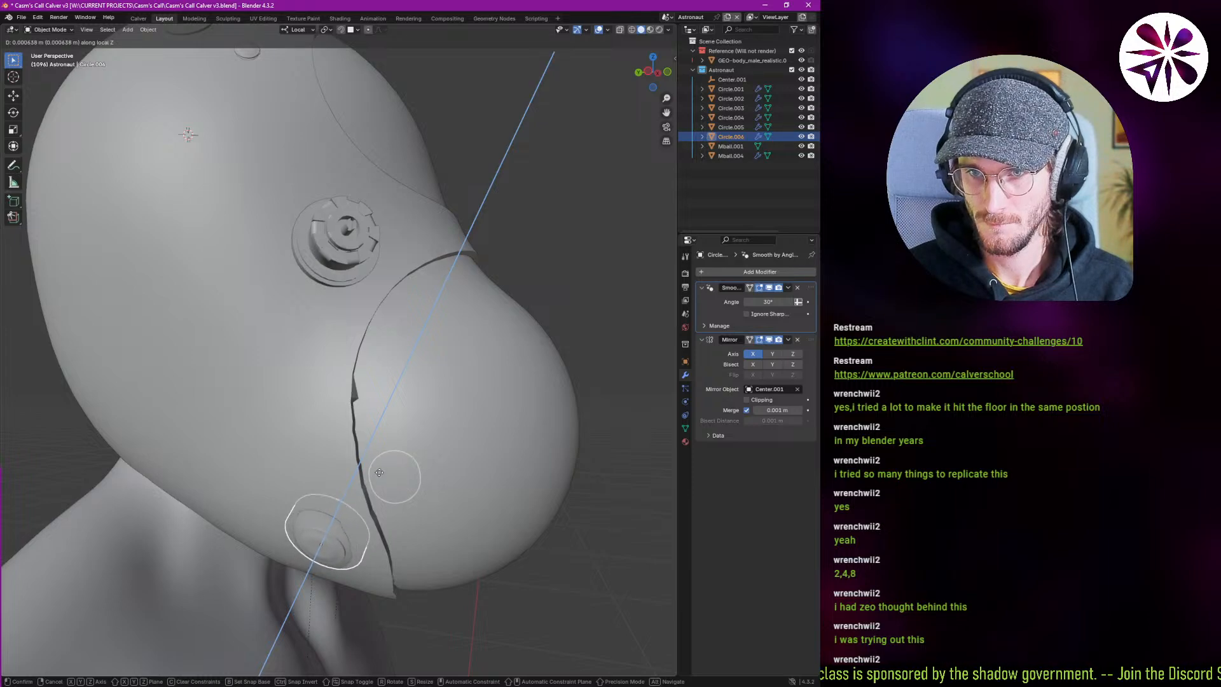
pyautogui.click(387, 467)
# Create a linked duplicate of the capsule part and place it on the rear side of the helmet.
pyautogui.moveTo(253, 323); pyautogui.dragTo(288, 423, button='middle')
pyautogui.rightClick(269, 272)
pyautogui.scroll(4, 327, 402)
pyautogui.hotkey('shift', 'd')
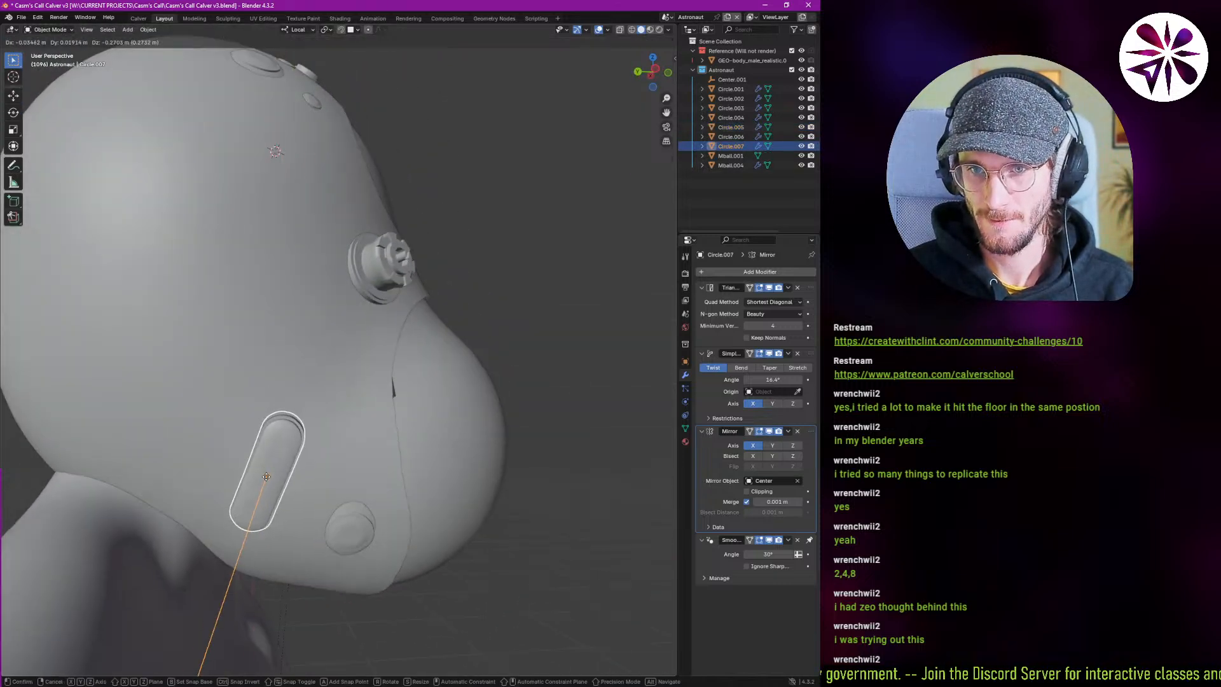
pyautogui.click(146, 362)
pyautogui.scroll(-3, 190, 363)
pyautogui.moveTo(267, 356); pyautogui.dragTo(345, 402, button='middle')
pyautogui.press('g')
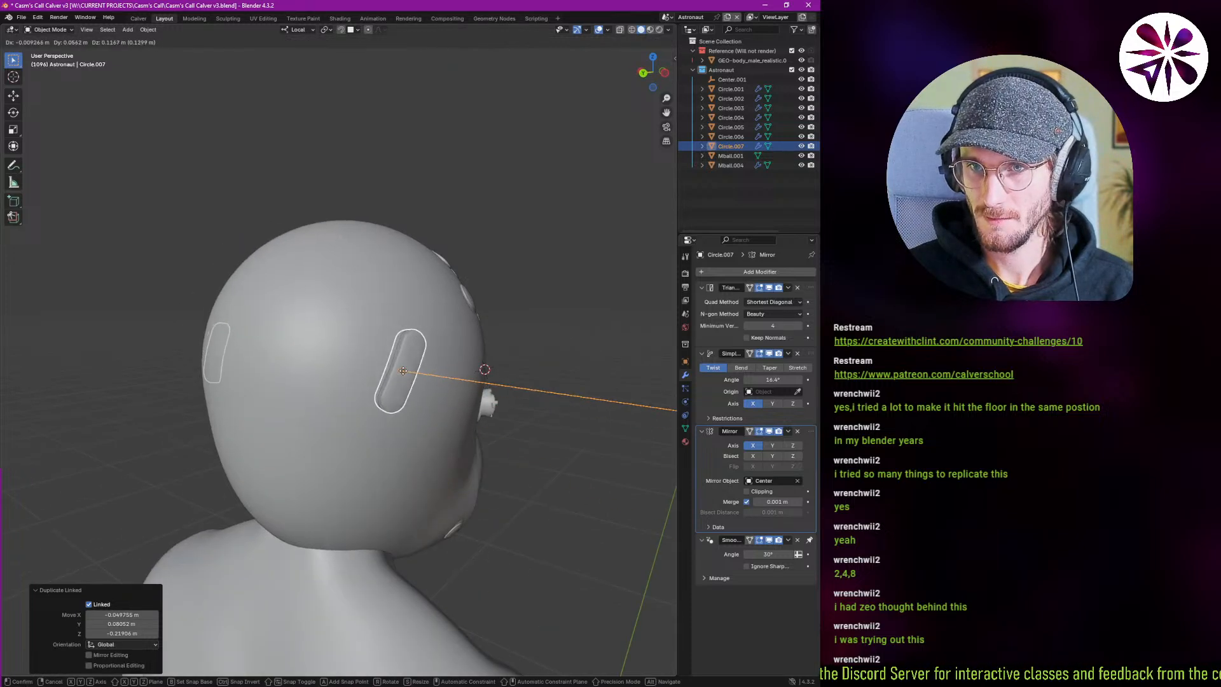
pyautogui.click(403, 370)
# Rotate the rear capsule part around its local Y axis to follow the back of the helmet.
pyautogui.moveTo(403, 371); pyautogui.dragTo(417, 417, button='middle')
pyautogui.press('r')
pyautogui.press('y')
pyautogui.press('y')
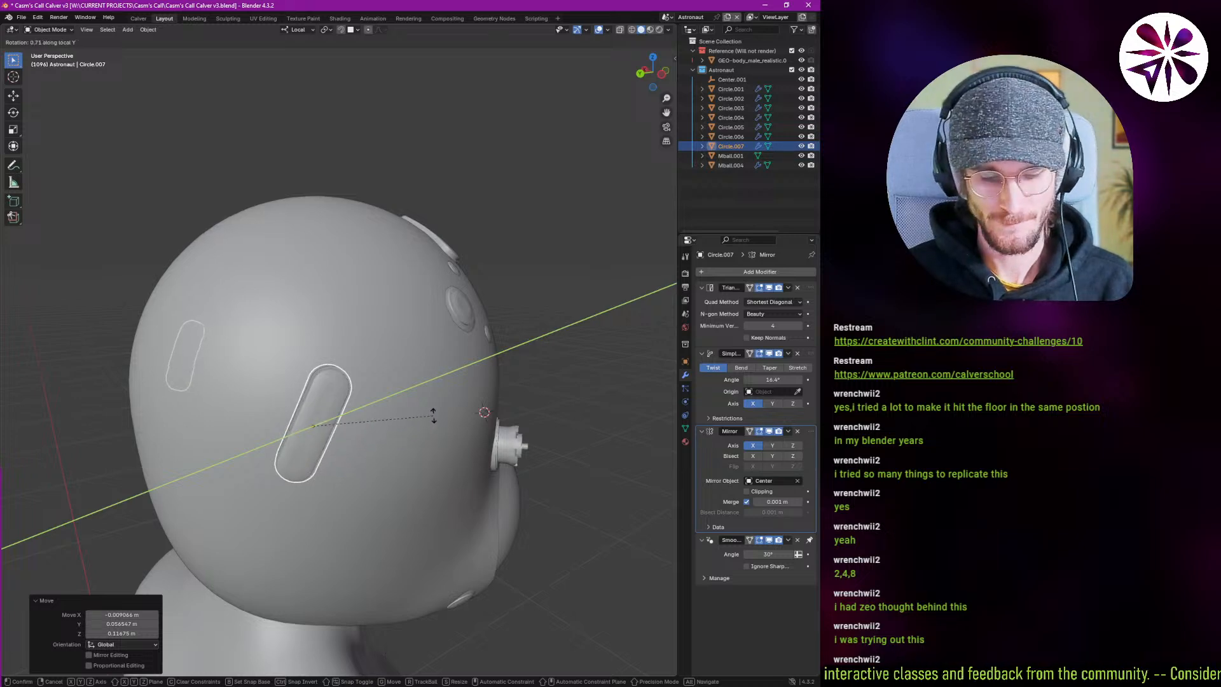
pyautogui.click(421, 466)
pyautogui.moveTo(366, 395); pyautogui.dragTo(311, 445, button='middle')
pyautogui.hotkey('alt', 'a')
# Tilt the rear capsule part about 5° more around its local Y axis to sit closer to the helmet surface.
pyautogui.scroll(-3, 331, 445)
pyautogui.moveTo(394, 439)
pyautogui.mouseDown(button='middle')
pyautogui.moveTo(328, 451)
pyautogui.moveTo(388, 444)
pyautogui.moveTo(335, 440)
pyautogui.moveTo(394, 459)
pyautogui.mouseUp(button='middle')
pyautogui.scroll(4, 316, 441)
pyautogui.click(335, 440)
pyautogui.scroll(4, 334, 442)
pyautogui.moveTo(322, 470); pyautogui.dragTo(330, 425, button='middle')
pyautogui.press('r')
pyautogui.press('z')
pyautogui.press('z')
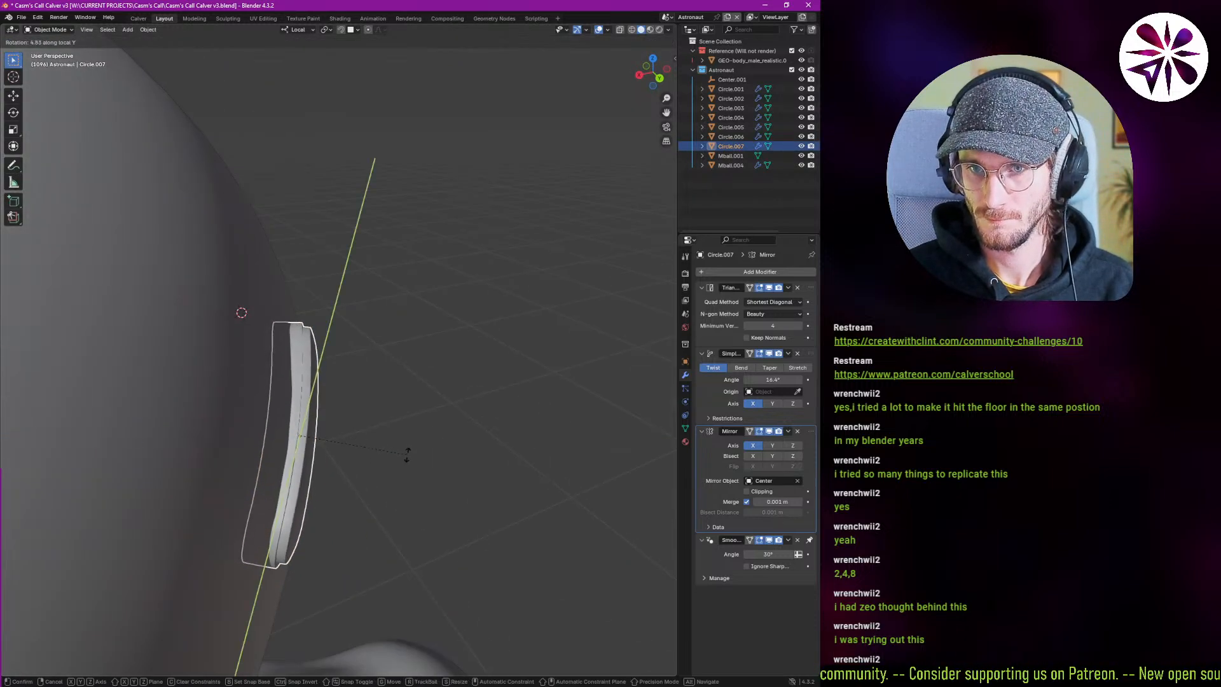
pyautogui.click(407, 453)
# Fine-tune the rear capsule part's angle with a small free rotation in profile and deselect everything.
pyautogui.moveTo(414, 458); pyautogui.dragTo(446, 489, button='middle')
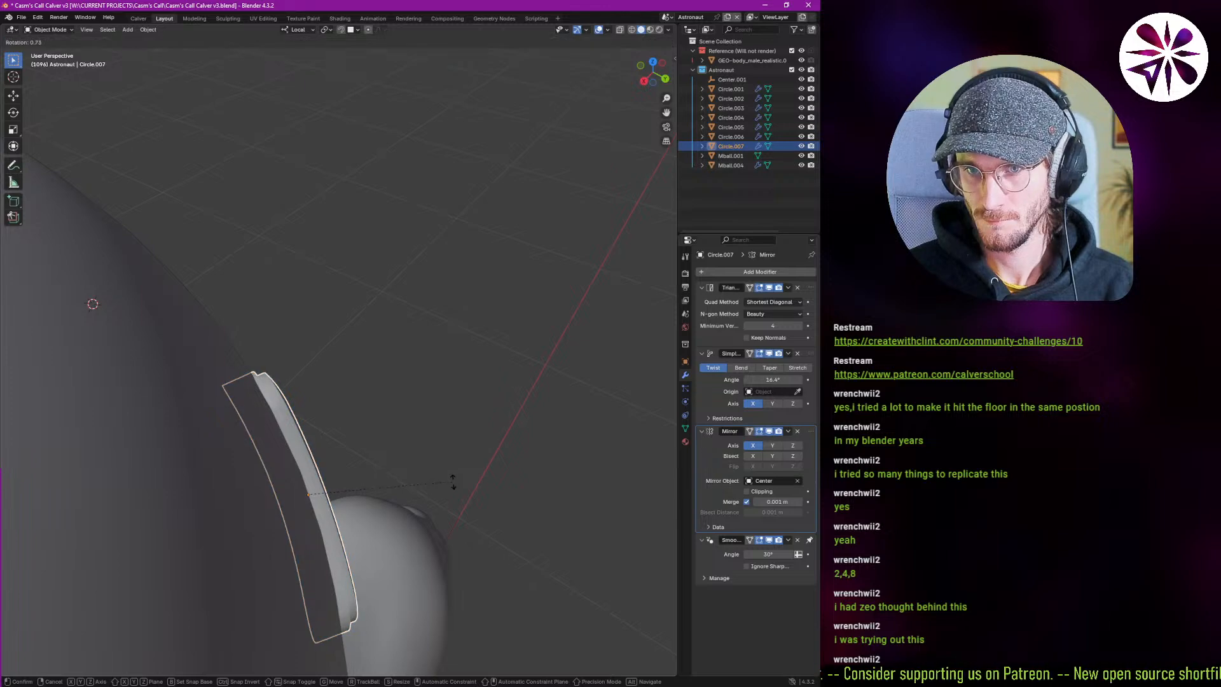
pyautogui.click(454, 485)
pyautogui.moveTo(287, 467)
pyautogui.mouseDown(button='middle')
pyautogui.moveTo(287, 422)
pyautogui.moveTo(310, 421)
pyautogui.moveTo(310, 402)
pyautogui.moveTo(291, 392)
pyautogui.moveTo(307, 346)
pyautogui.moveTo(329, 360)
pyautogui.mouseUp(button='middle')
pyautogui.scroll(-6, 283, 455)
pyautogui.hotkey('alt', 'a')
# Switch the viewport to rendered shading to view the helmet's side details with their materials.
pyautogui.scroll(5, 257, 398)
pyautogui.scroll(-5, 259, 396)
pyautogui.press('z')
pyautogui.click(389, 348)
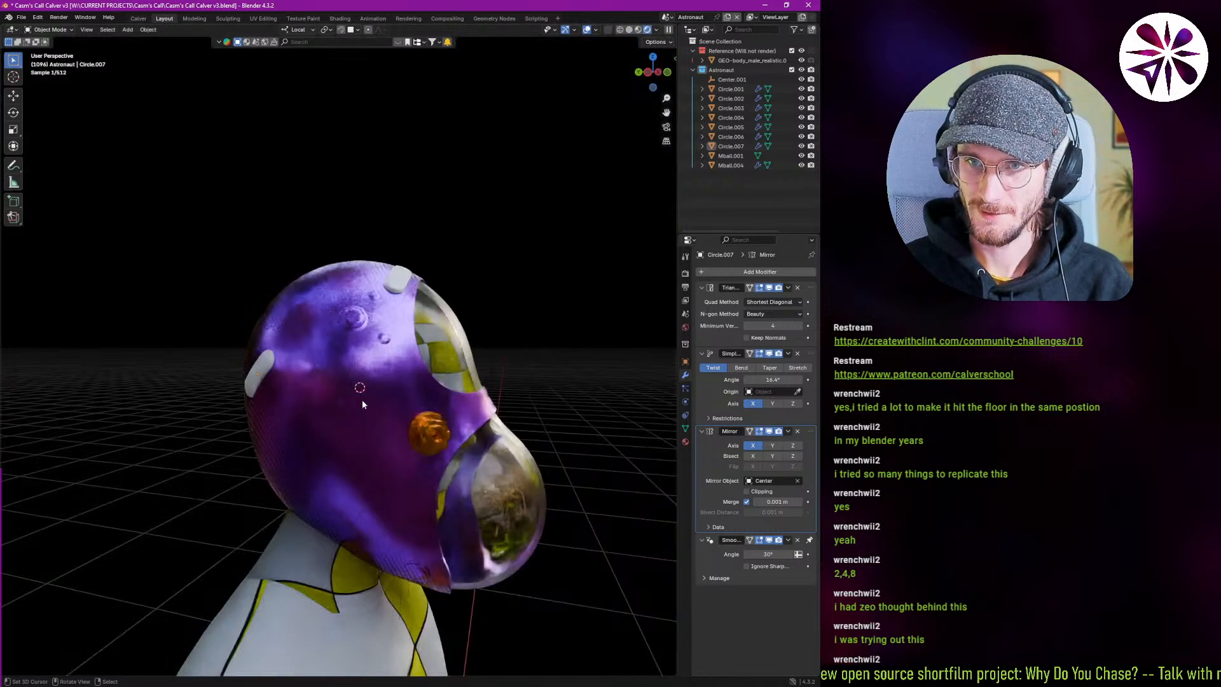
pyautogui.scroll(3, 367, 324)
pyautogui.moveTo(366, 327); pyautogui.dragTo(422, 316, button='middle')
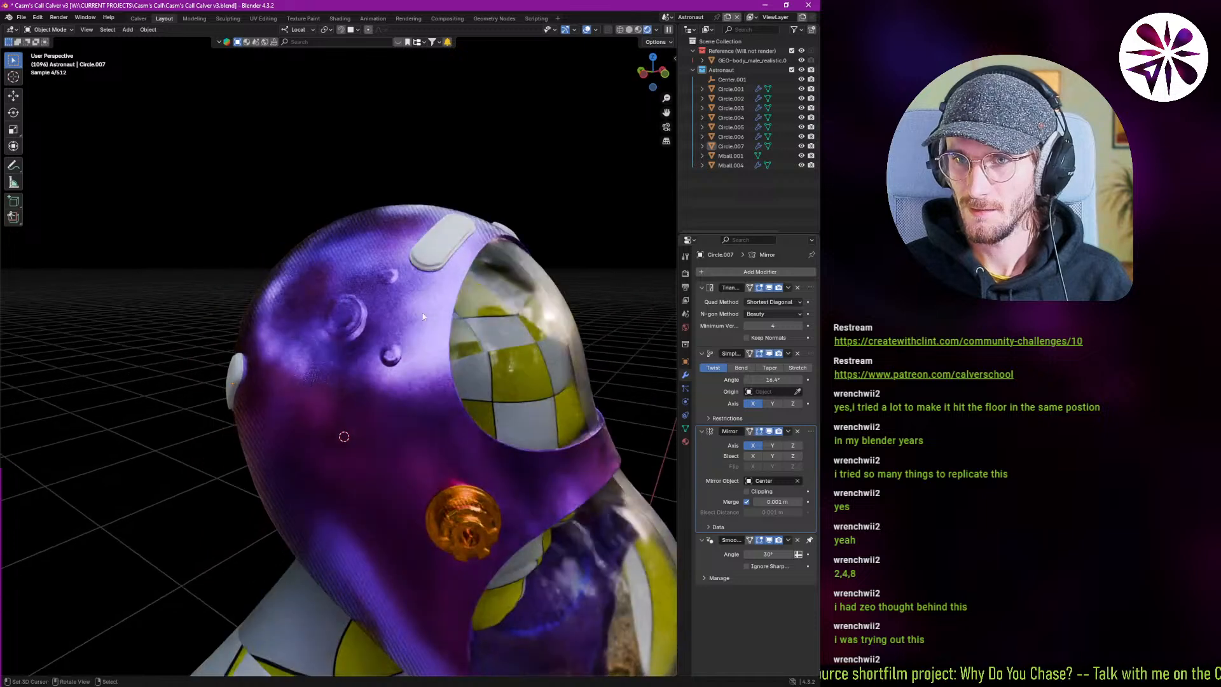
# Assign the existing Metal.001 material to the capsule part above the visor.
pyautogui.click(438, 322)
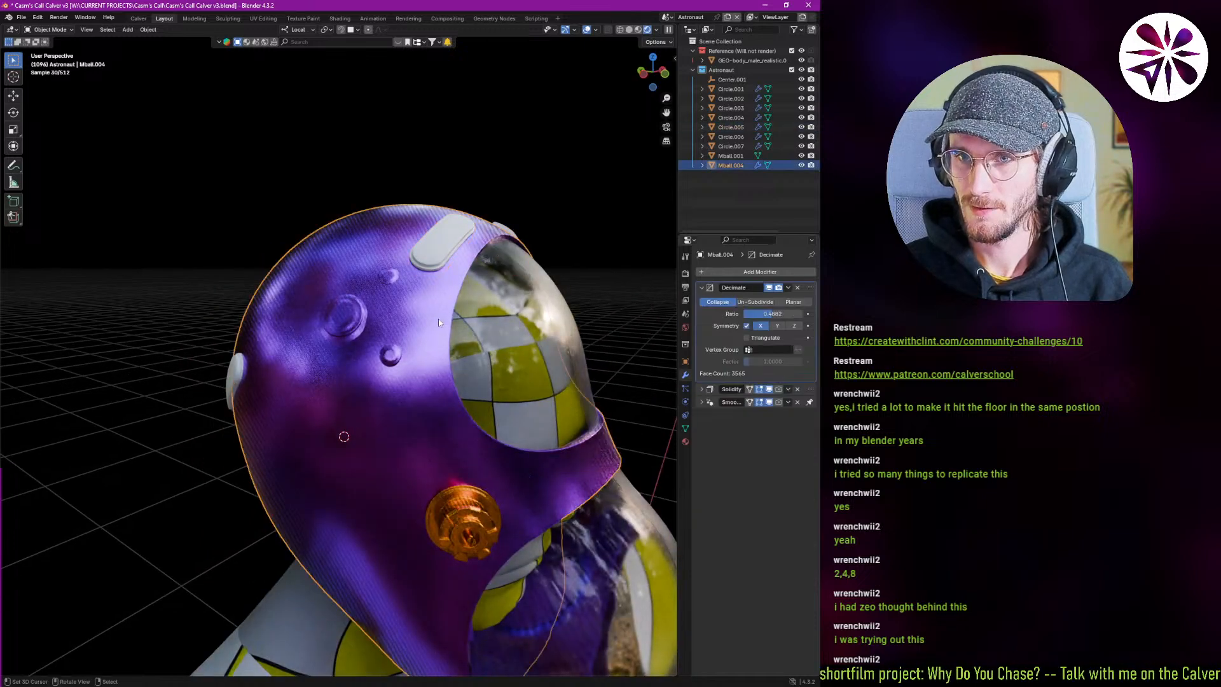
pyautogui.click(463, 249)
pyautogui.click(685, 441)
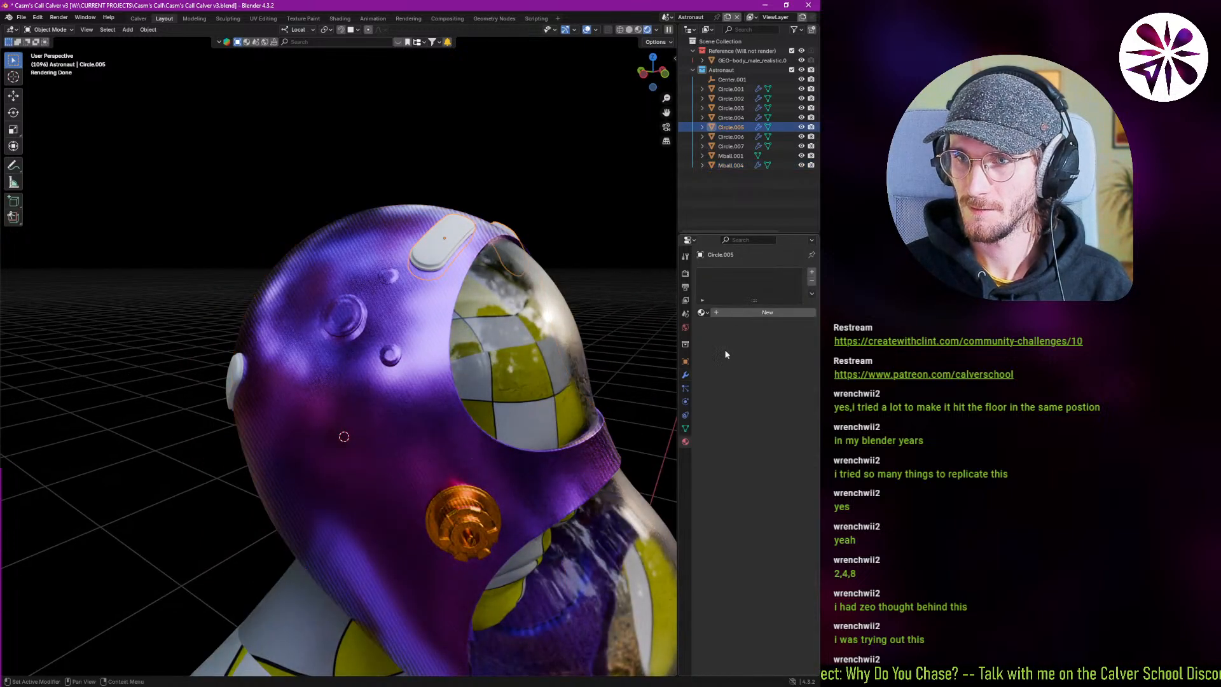
pyautogui.click(701, 312)
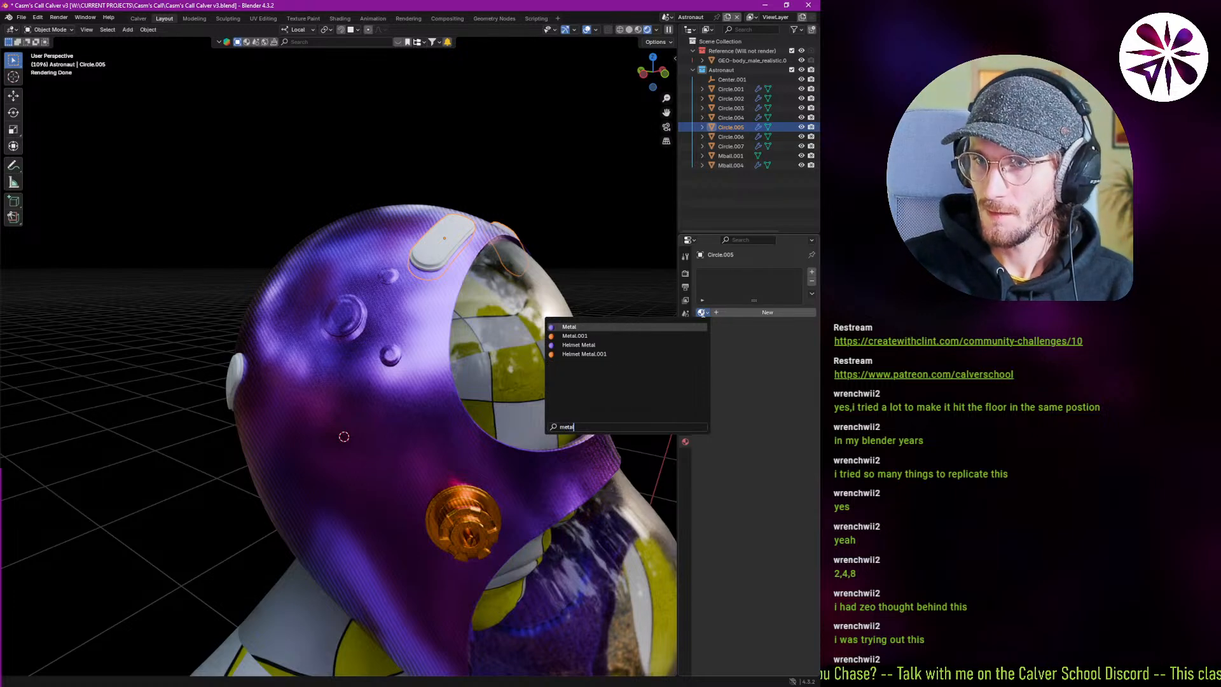
pyautogui.press('Return')
# Examine the rendered helmet from the side and front to judge the new metal capsule parts and discs.
pyautogui.moveTo(298, 382); pyautogui.dragTo(410, 490, button='middle')
pyautogui.scroll(3, 410, 491)
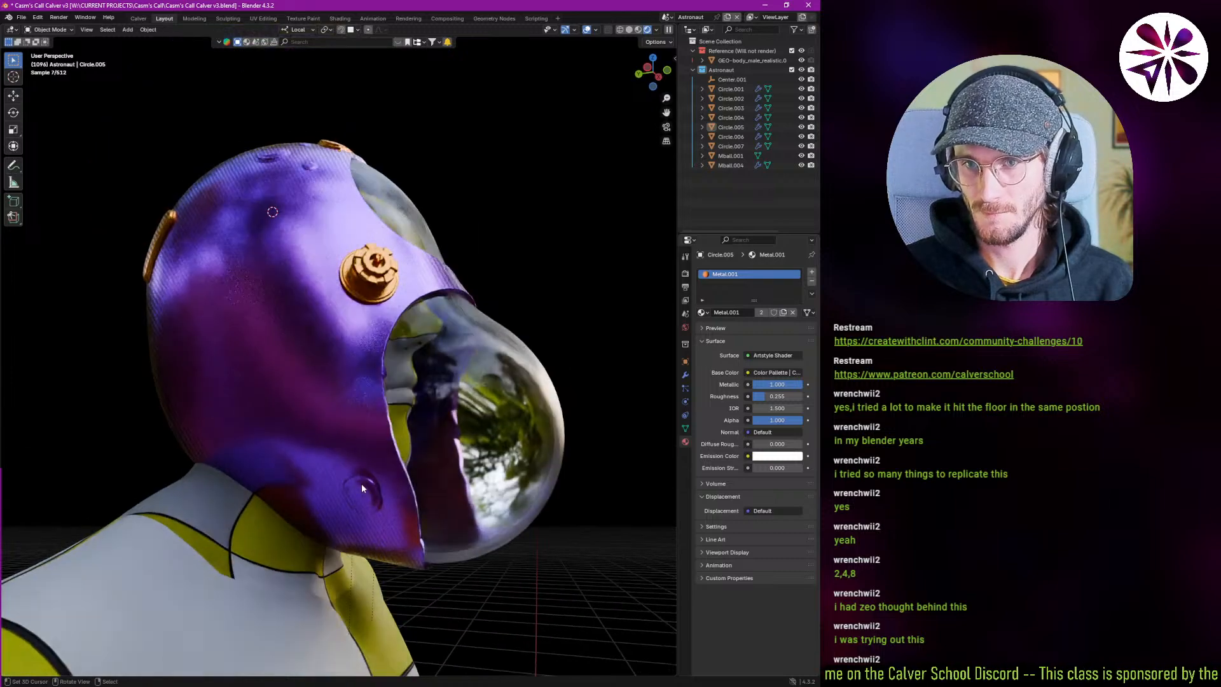
pyautogui.scroll(-6, 332, 234)
pyautogui.moveTo(357, 338); pyautogui.dragTo(388, 304, button='middle')
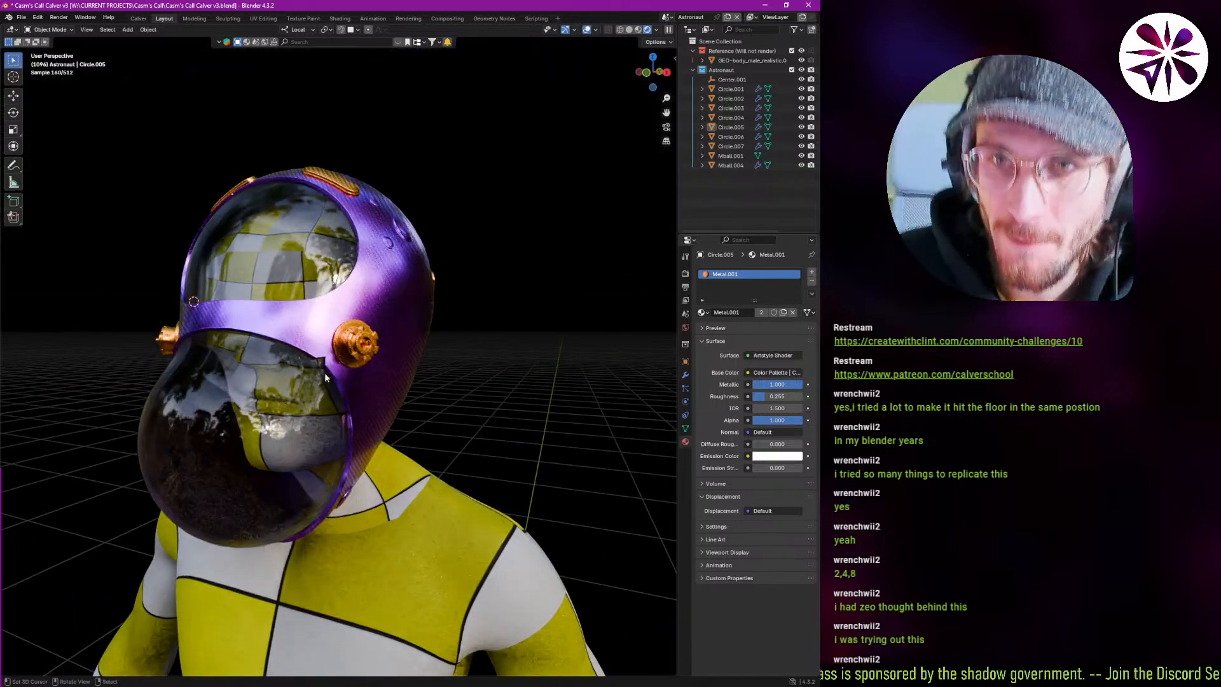
pyautogui.moveTo(285, 316); pyautogui.dragTo(396, 361, button='middle')
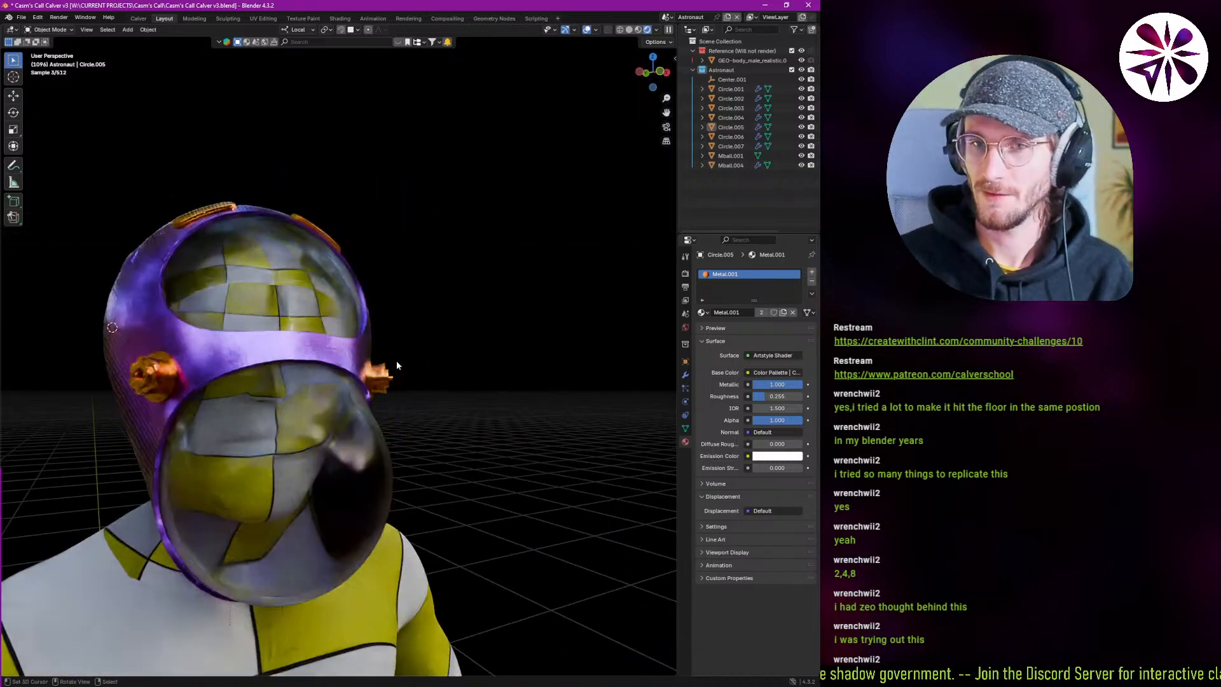
pyautogui.moveTo(322, 376); pyautogui.dragTo(314, 377, button='middle')
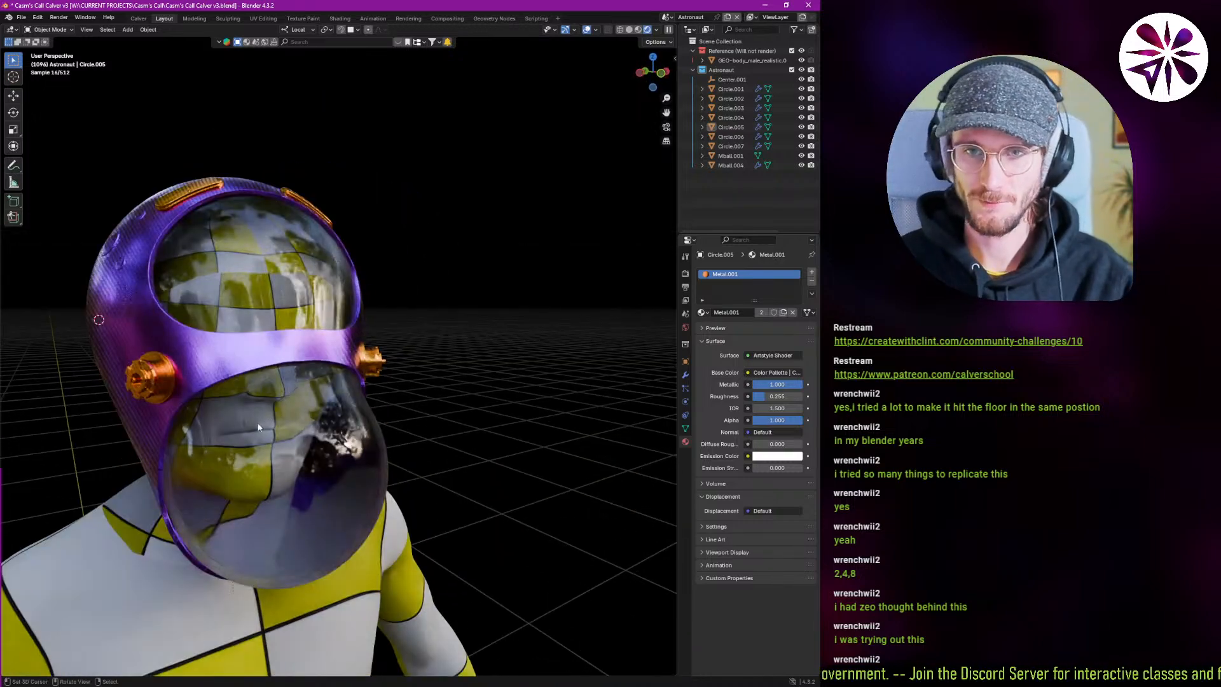
pyautogui.moveTo(247, 307); pyautogui.dragTo(240, 437, button='middle')
pyautogui.scroll(-3, 287, 447)
pyautogui.scroll(3, 253, 443)
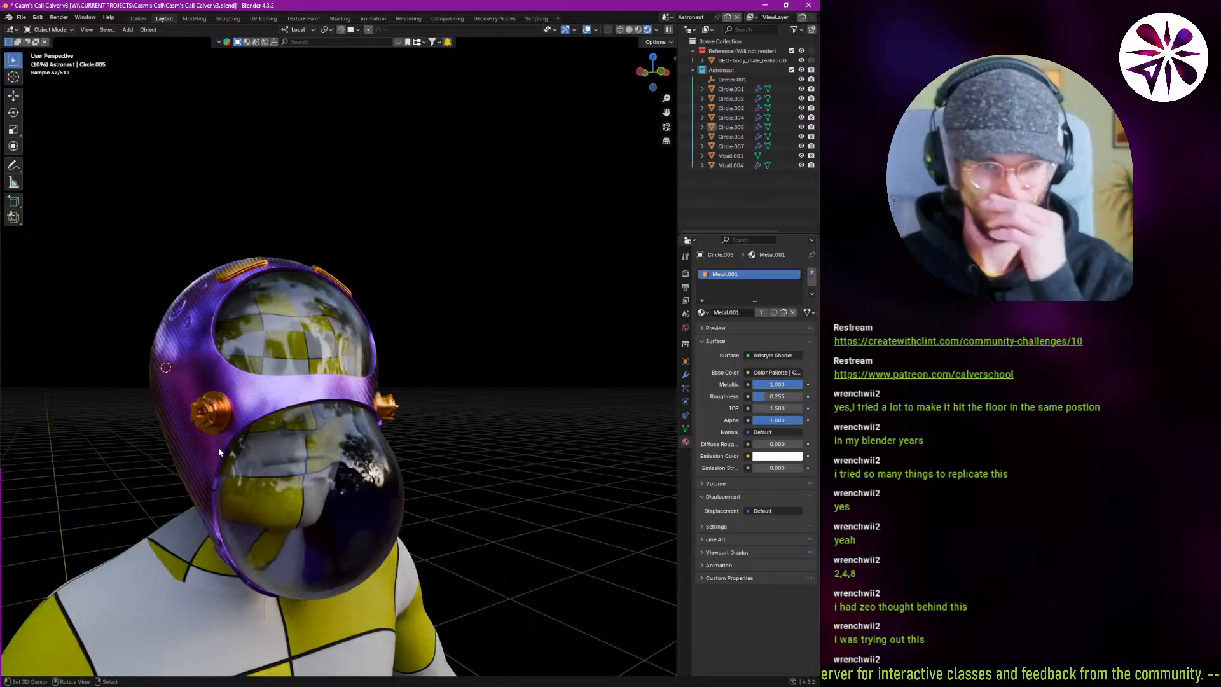
# Lower the body mesh by about 0.03 m along its Z axis and deselect it.
pyautogui.rightClick(182, 576)
pyautogui.press('g')
pyautogui.press('z')
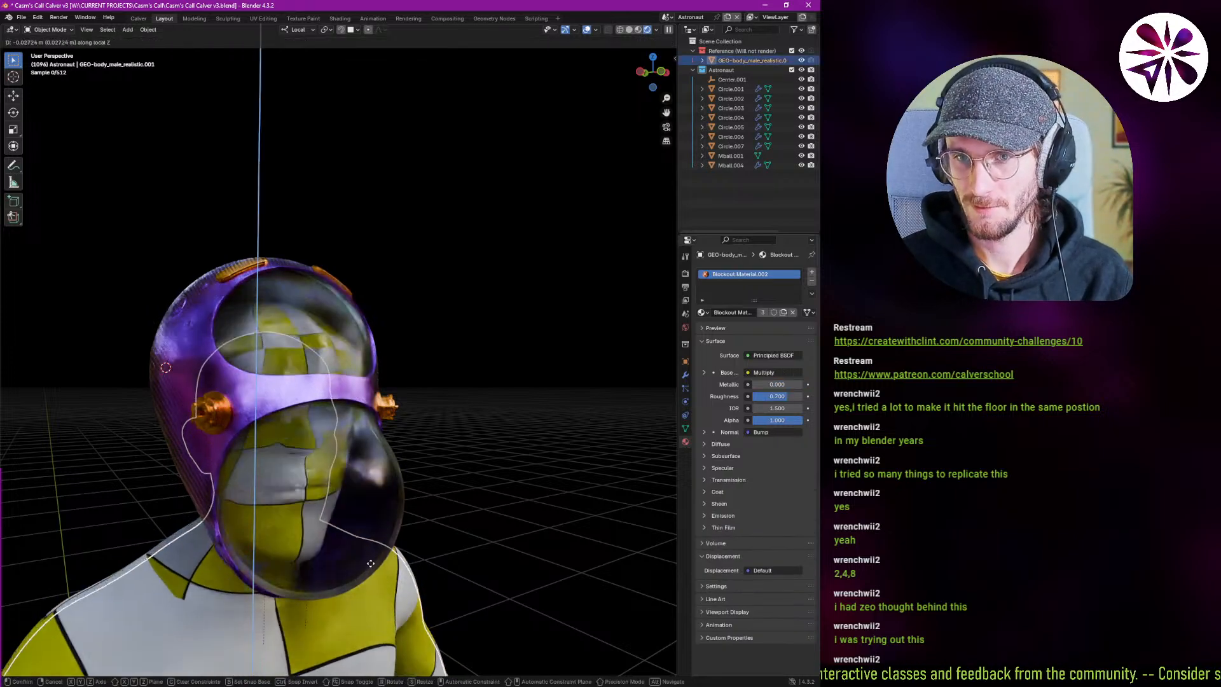
pyautogui.click(368, 568)
pyautogui.hotkey('alt', 'a')
# Raise the body mesh by about 0.06 m along its Z axis to fit the neck into the helmet.
pyautogui.moveTo(352, 525); pyautogui.dragTo(301, 564, button='middle')
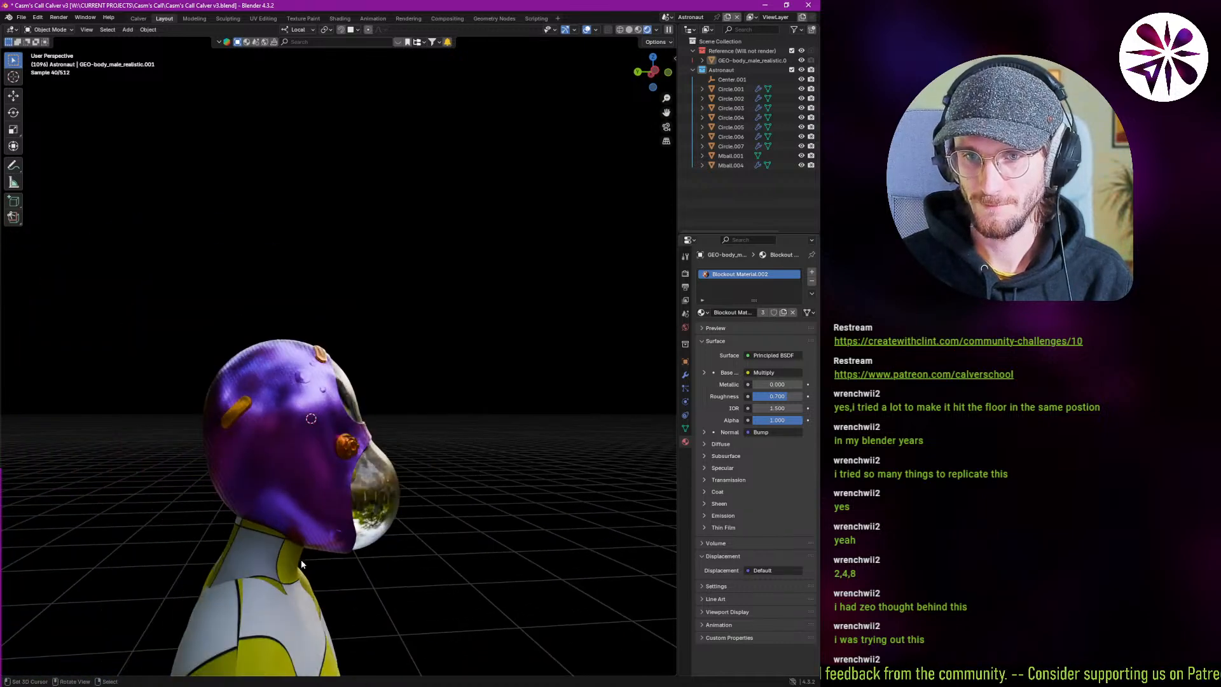
pyautogui.press('g')
pyautogui.press('z')
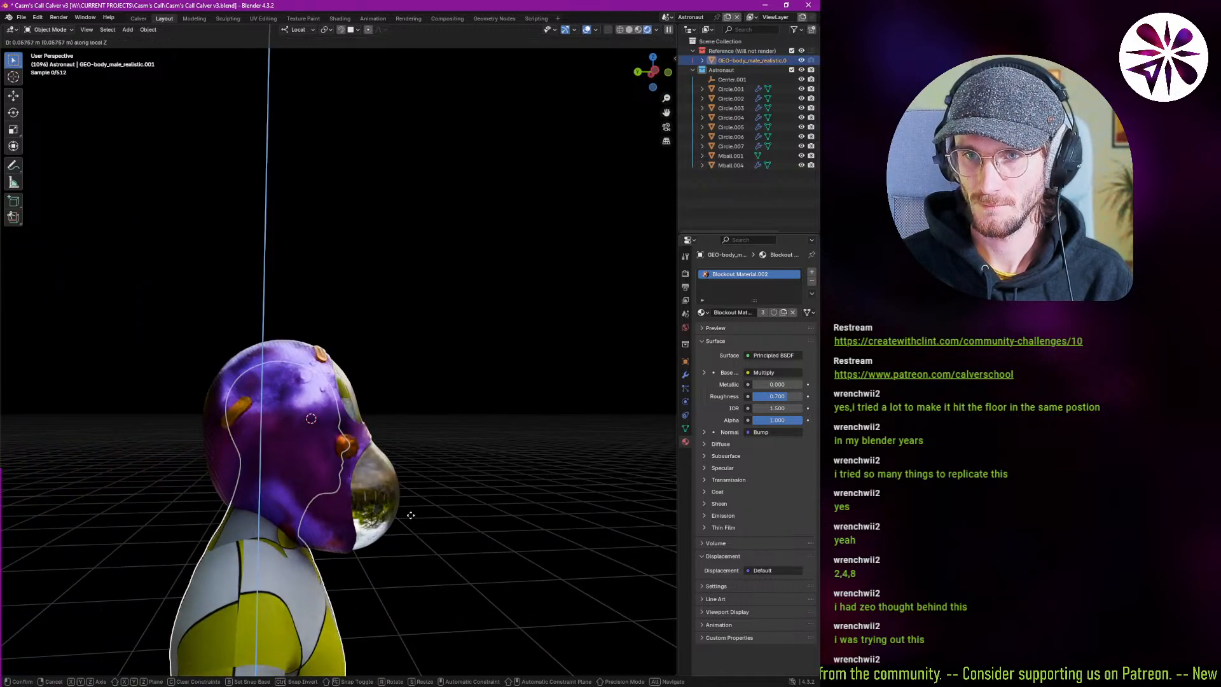
pyautogui.click(411, 515)
pyautogui.moveTo(330, 454); pyautogui.dragTo(322, 555, button='middle')
pyautogui.rightClick(399, 488)
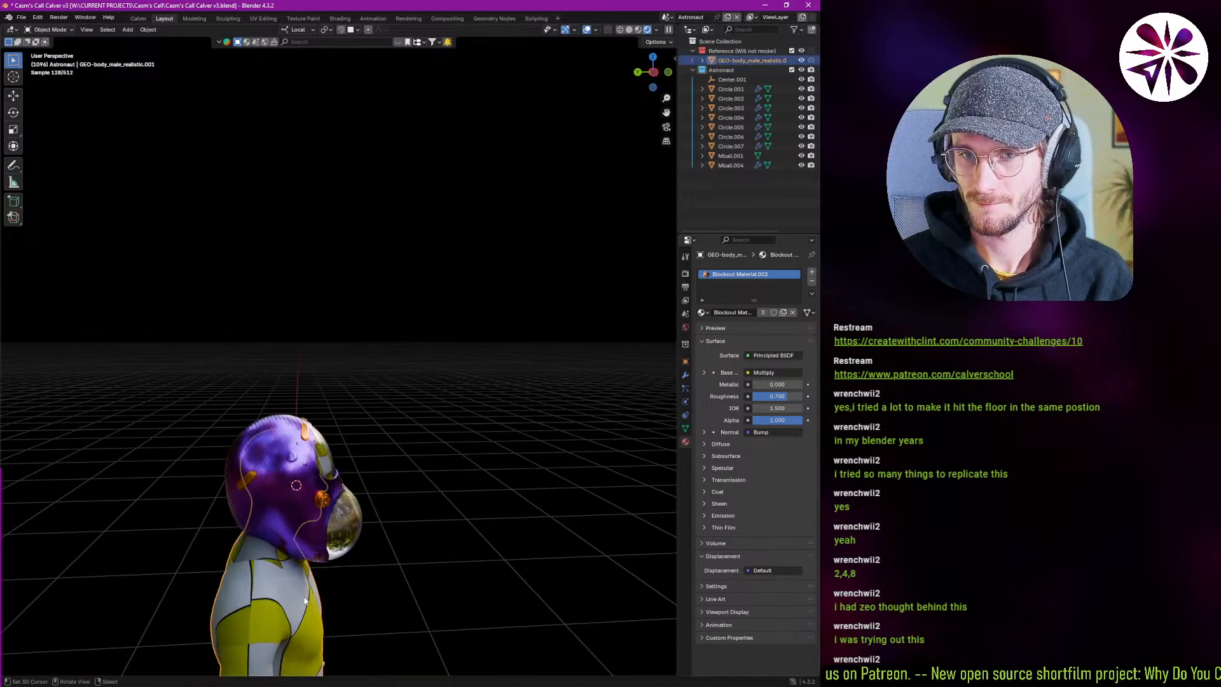
pyautogui.keyDown('shift'); pyautogui.moveTo(304, 599); pyautogui.dragTo(301, 518, button='middle'); pyautogui.keyUp('shift')
pyautogui.hotkey('alt', 'a')
# Examine the rendered helmet, its glass visor and the body from above, front and side.
pyautogui.moveTo(362, 425); pyautogui.dragTo(436, 437, button='middle')
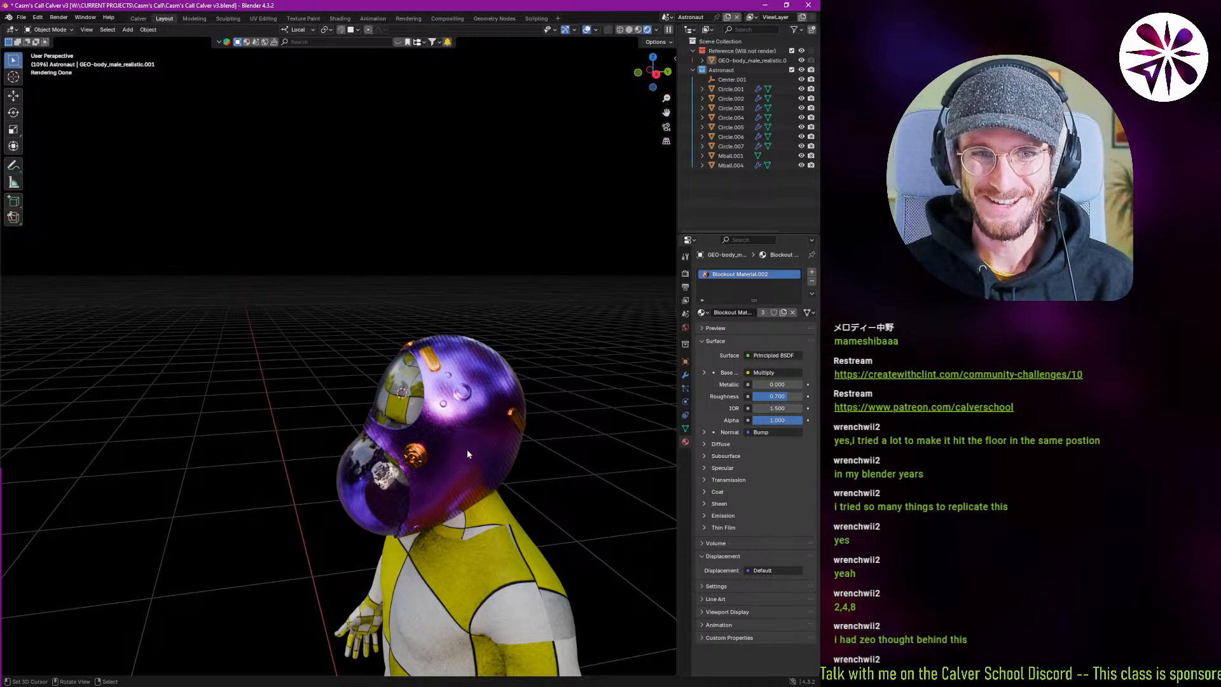
pyautogui.moveTo(450, 445); pyautogui.dragTo(409, 452, button='middle')
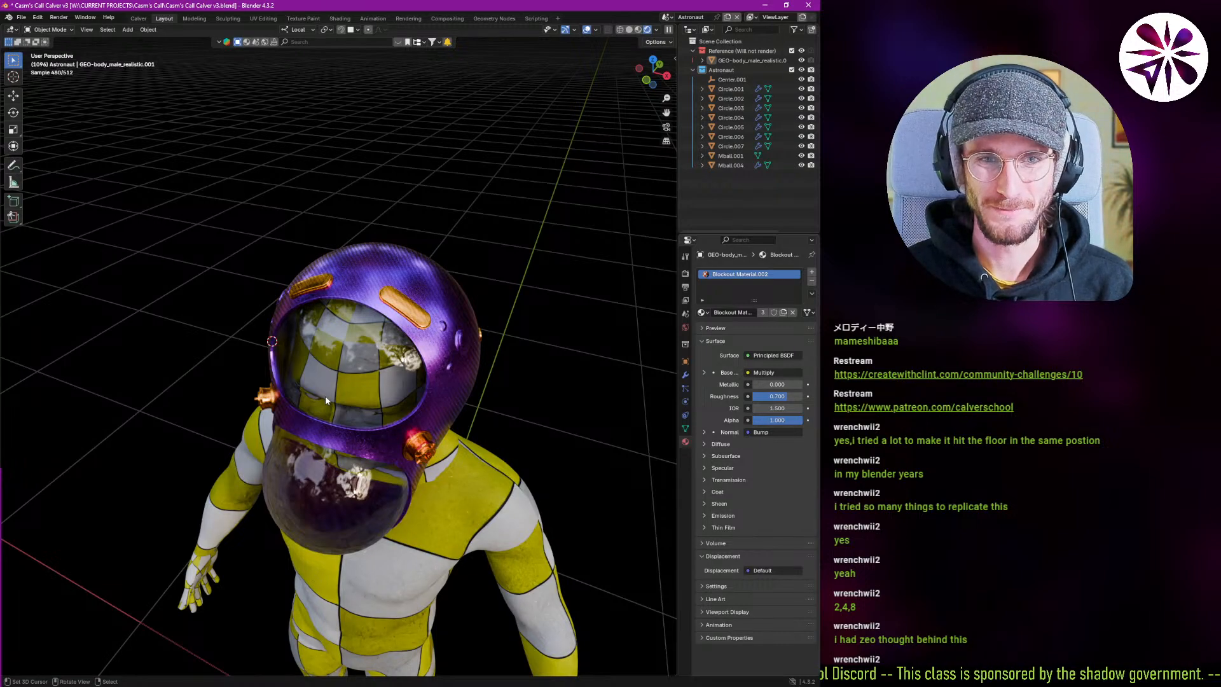
pyautogui.scroll(3, 327, 407)
pyautogui.moveTo(327, 407); pyautogui.dragTo(353, 398, button='middle')
pyautogui.keyDown('shift'); pyautogui.moveTo(354, 398); pyautogui.dragTo(315, 313, button='middle'); pyautogui.keyUp('shift')
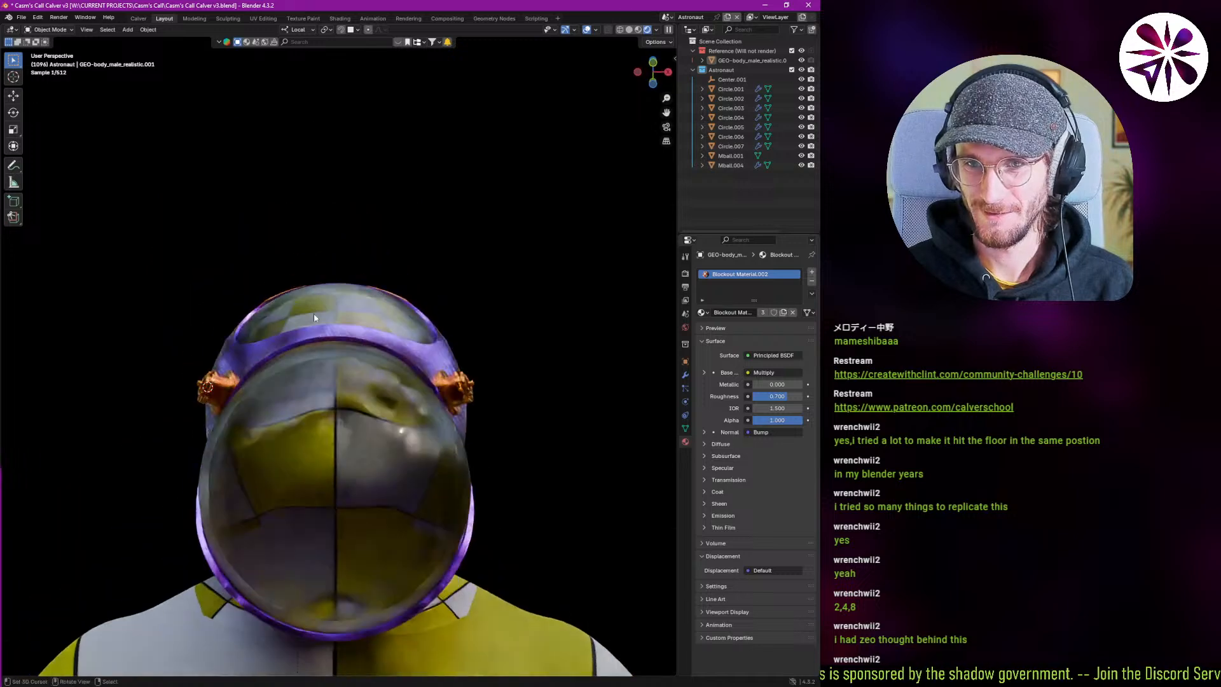
pyautogui.moveTo(359, 384); pyautogui.dragTo(312, 415, button='middle')
pyautogui.click(313, 414)
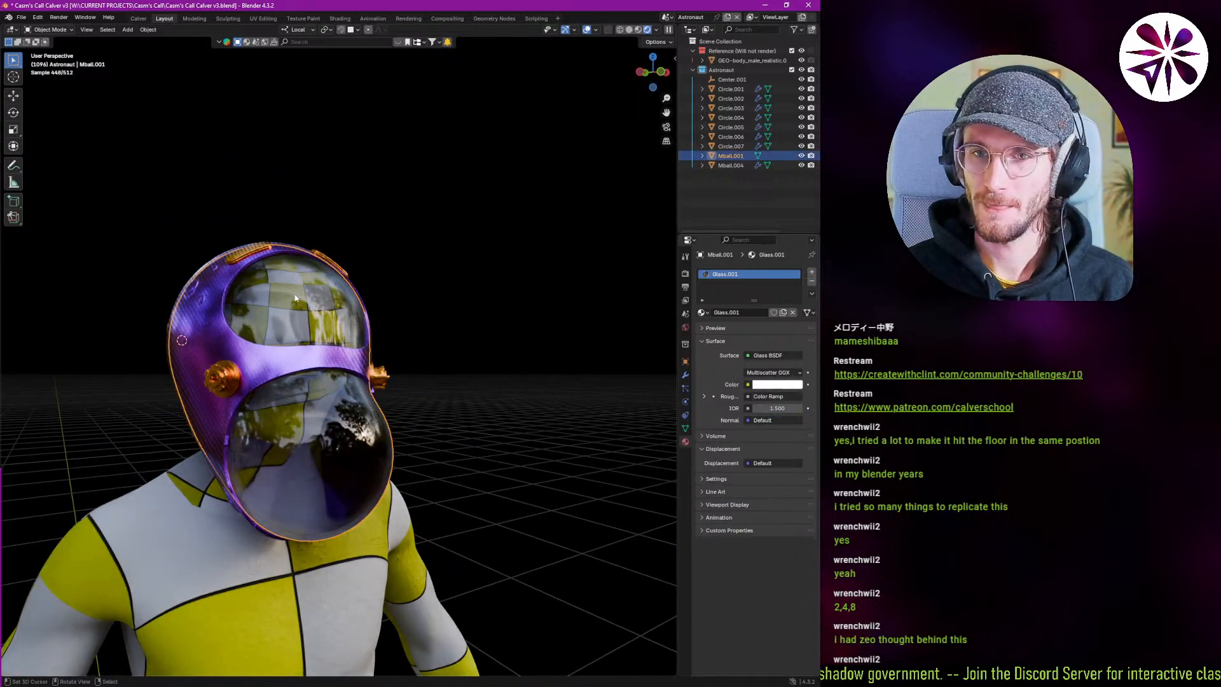
pyautogui.moveTo(295, 298); pyautogui.dragTo(223, 336, button='middle')
pyautogui.hotkey('alt', 'a')
pyautogui.moveTo(207, 405); pyautogui.dragTo(390, 385, button='middle')
pyautogui.scroll(1, 343, 395)
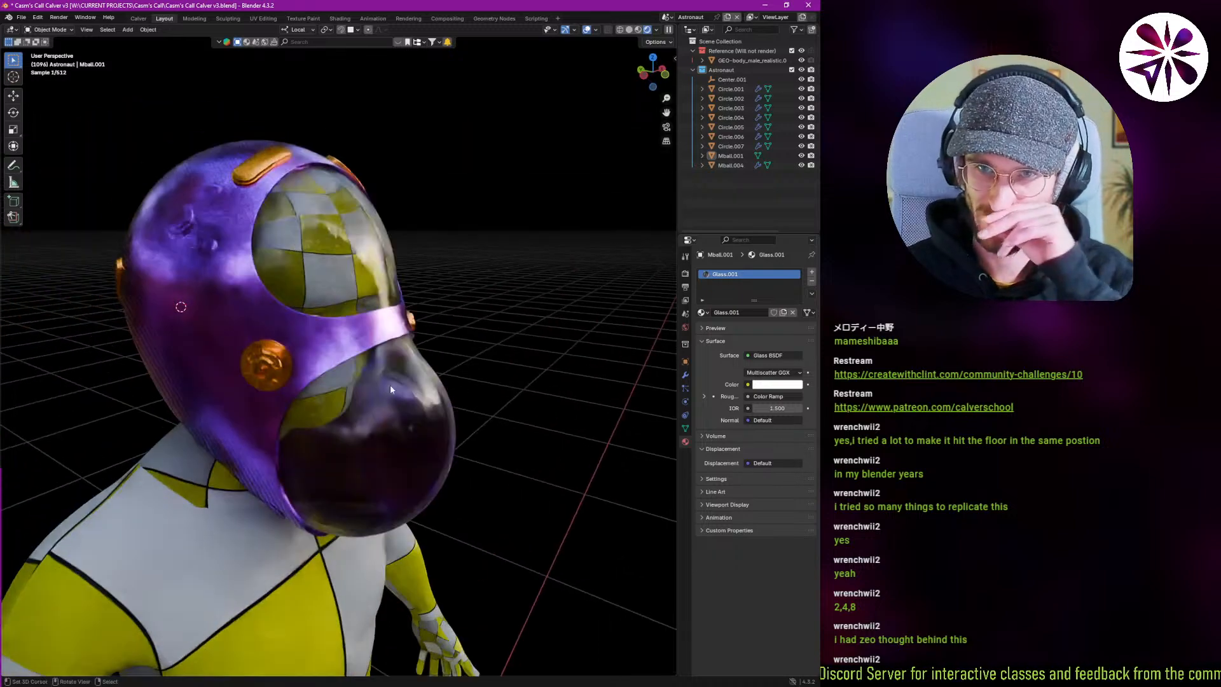
pyautogui.moveTo(313, 388)
pyautogui.mouseDown(button='middle')
pyautogui.moveTo(395, 417)
pyautogui.moveTo(391, 380)
pyautogui.mouseUp(button='middle')
pyautogui.scroll(2, 319, 411)
# Switch the viewport to solid shading and select the helmet's glass mesh.
pyautogui.press('z')
pyautogui.click(399, 420)
pyautogui.scroll(-3, 384, 421)
pyautogui.rightClick(384, 423)
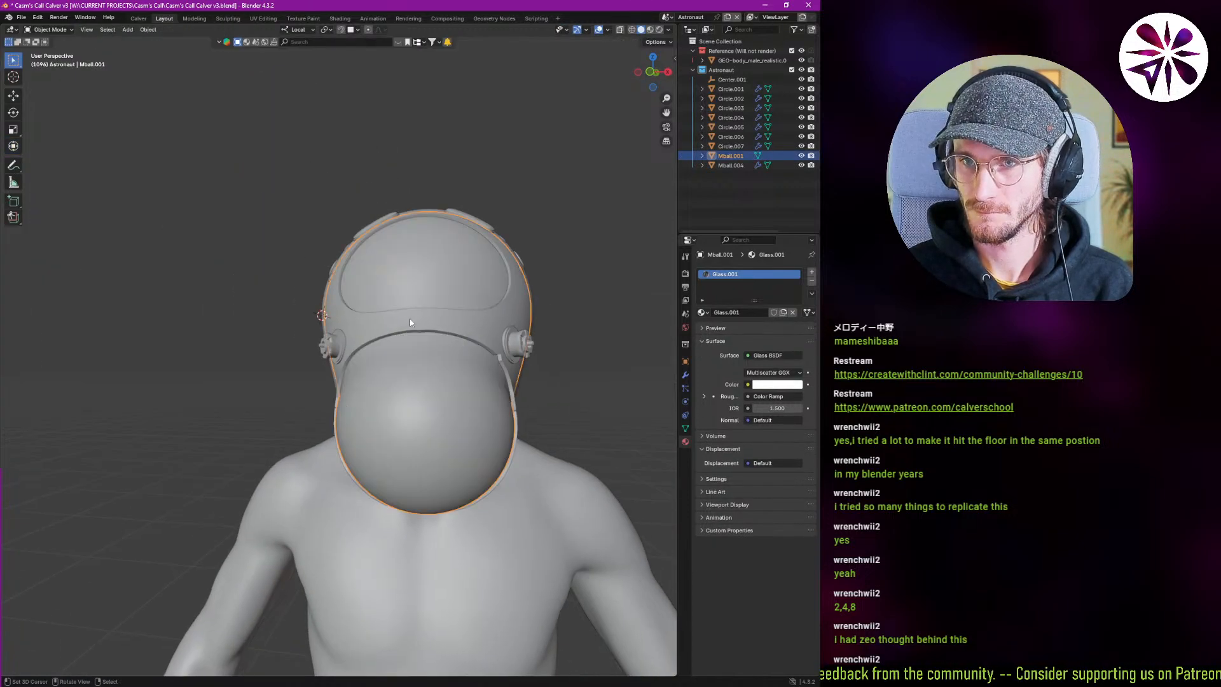
# Reset the 3D cursor to the world origin and add a mesh circle with a 1 m radius and 68 vertices.
pyautogui.hotkey('shift', 's')
pyautogui.click(358, 412)
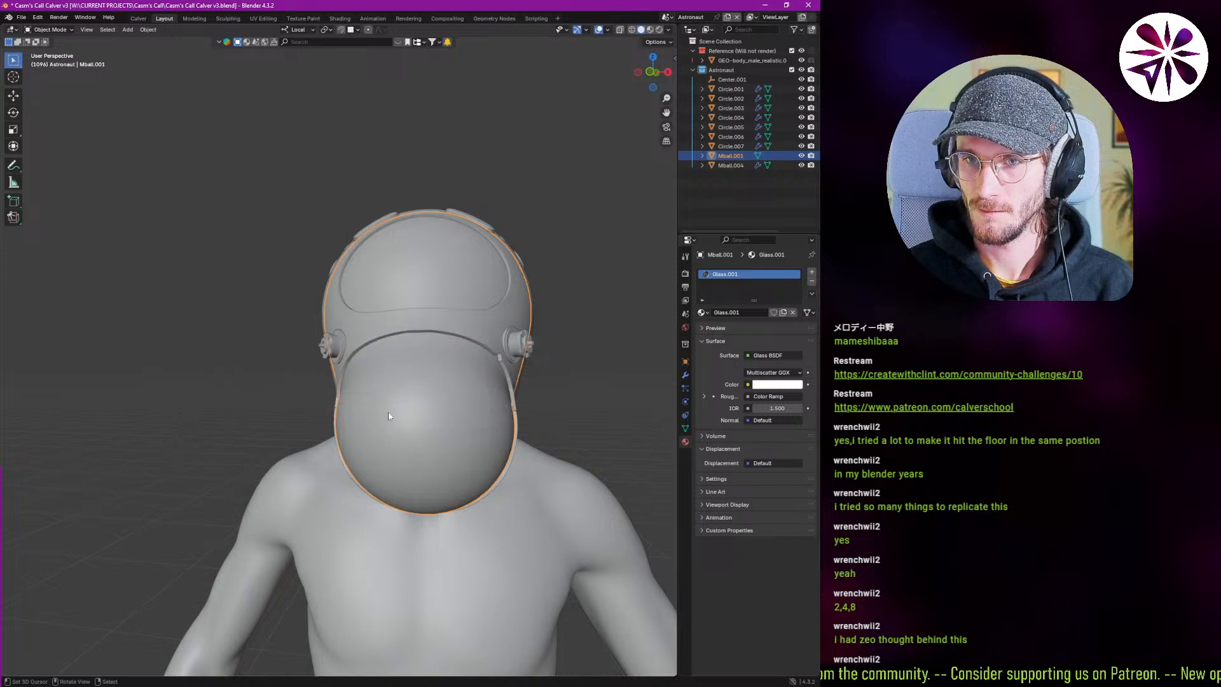
pyautogui.scroll(-5, 353, 359)
pyautogui.moveTo(353, 360); pyautogui.dragTo(375, 365, button='middle')
pyautogui.hotkey('shift', 'a')
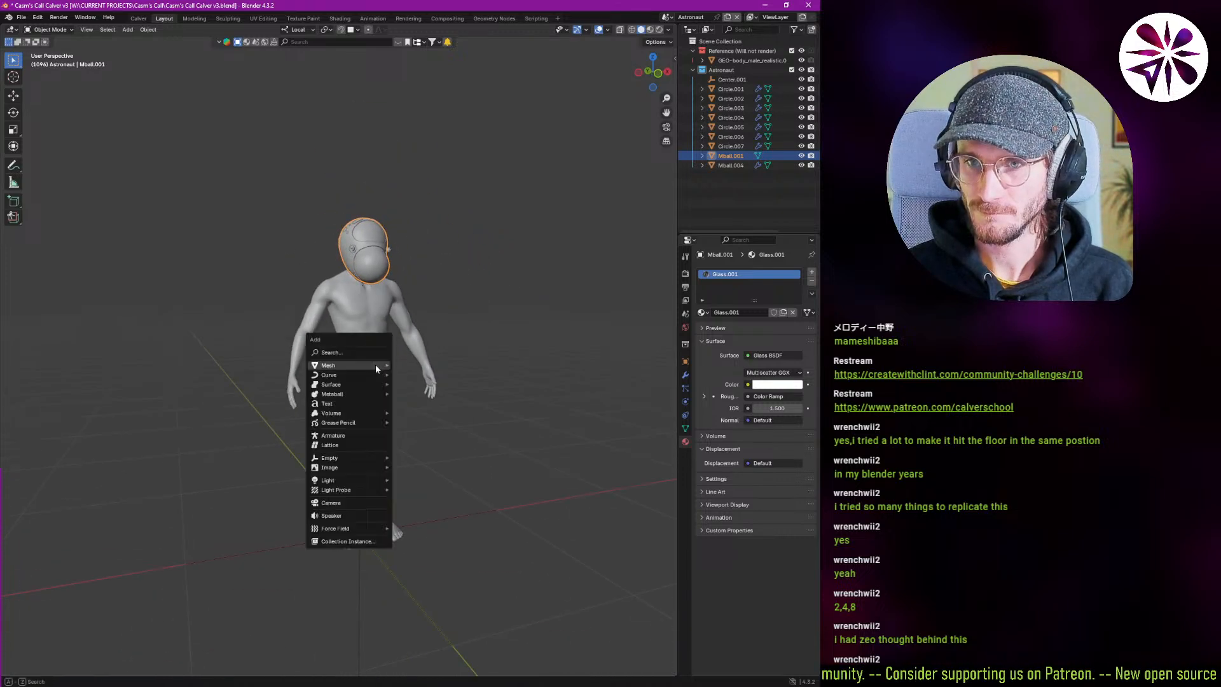
pyautogui.moveTo(382, 364)
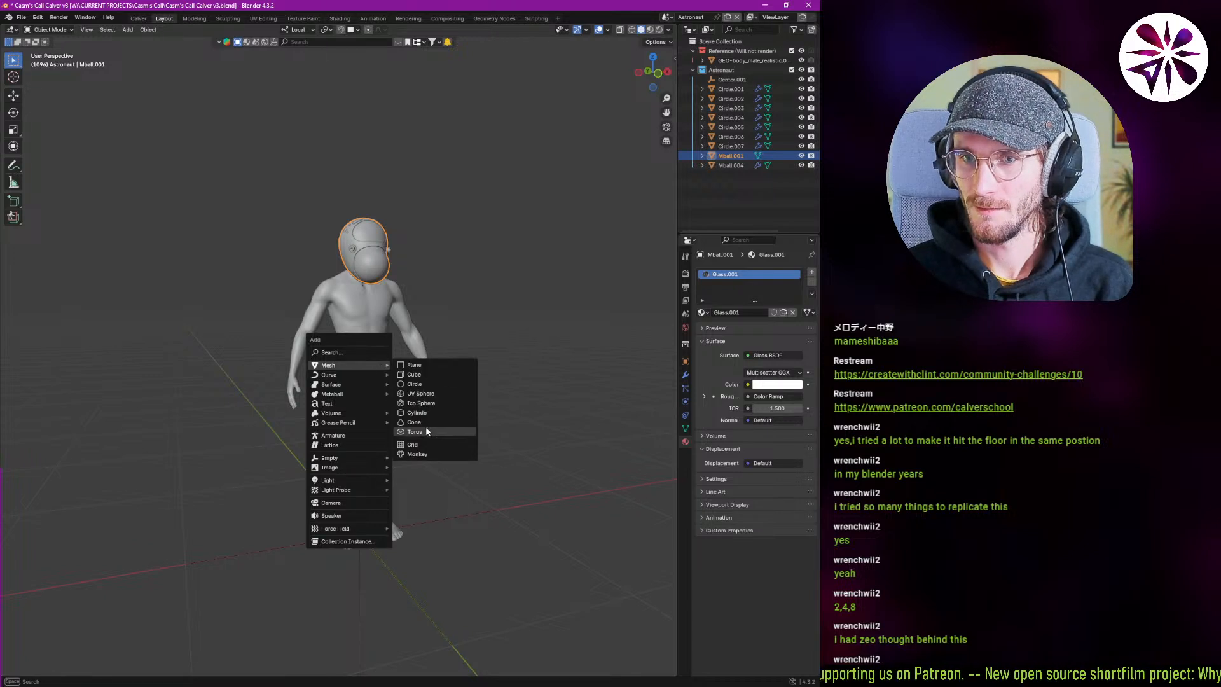
pyautogui.click(433, 384)
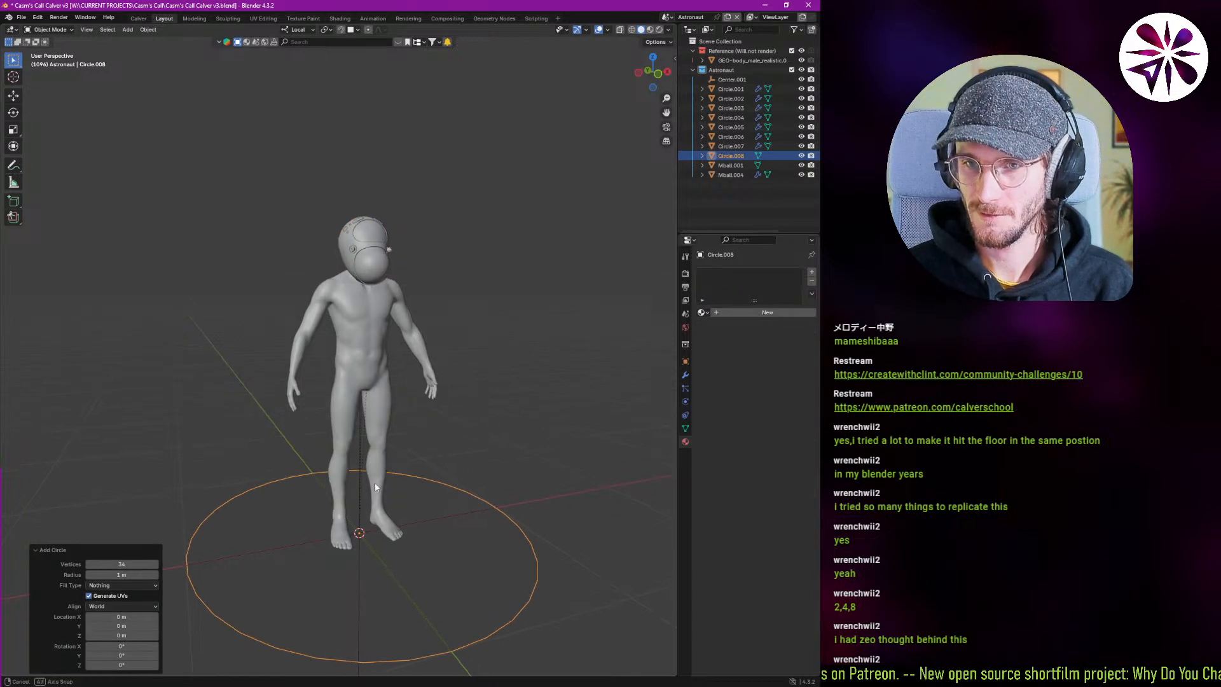
pyautogui.moveTo(375, 482); pyautogui.dragTo(373, 523, button='middle')
pyautogui.doubleClick(126, 564)
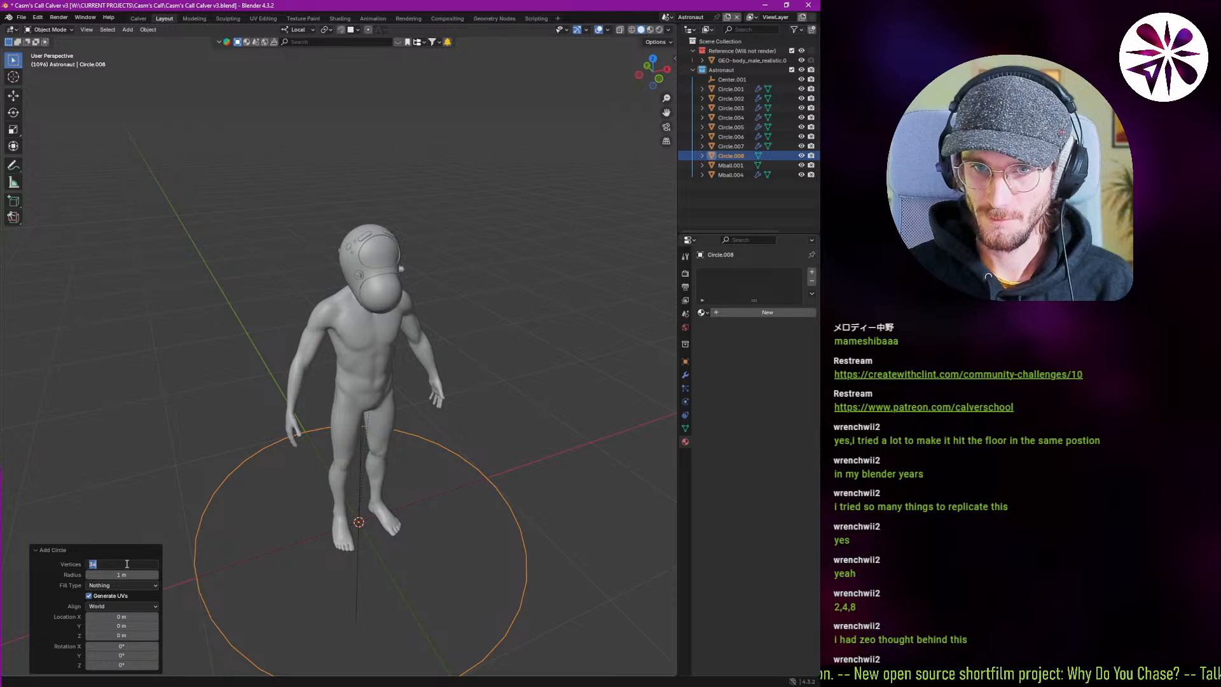
pyautogui.write('*2')
pyautogui.press('Return')
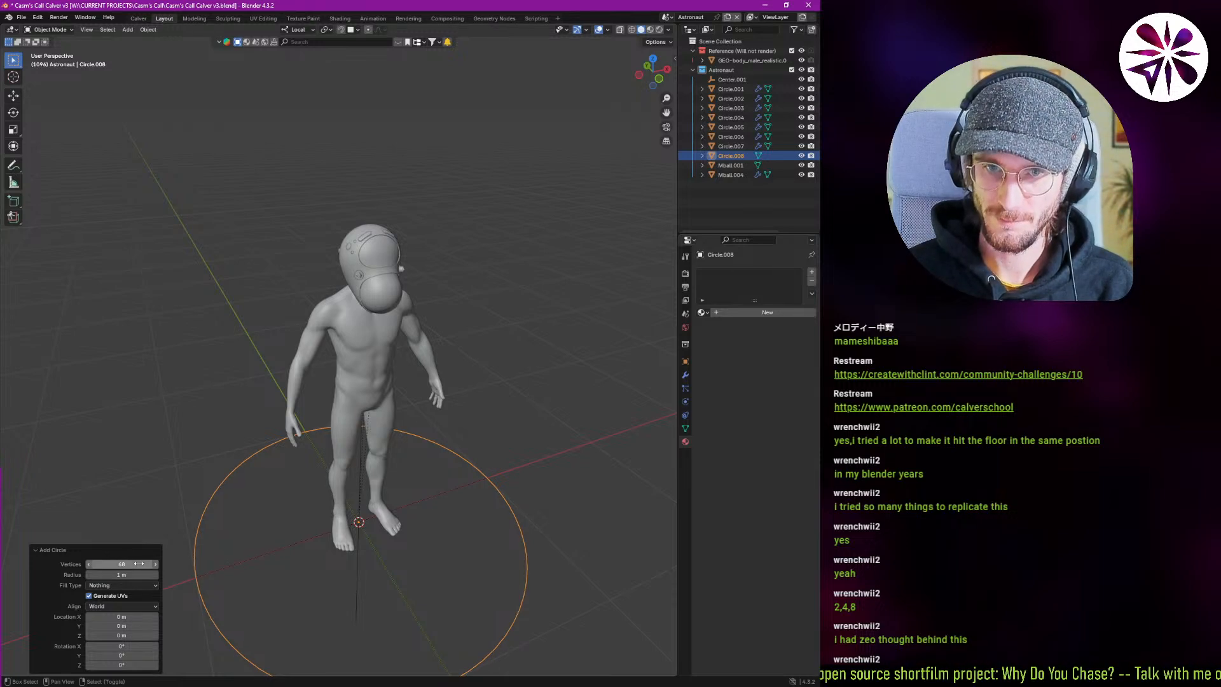
# Extrude the circle's edge inward at a scale of about 0.847 to form a flat ring.
pyautogui.moveTo(385, 532); pyautogui.dragTo(337, 558, button='middle')
pyautogui.press('Tab')
pyautogui.moveTo(447, 501); pyautogui.dragTo(532, 580, button='middle')
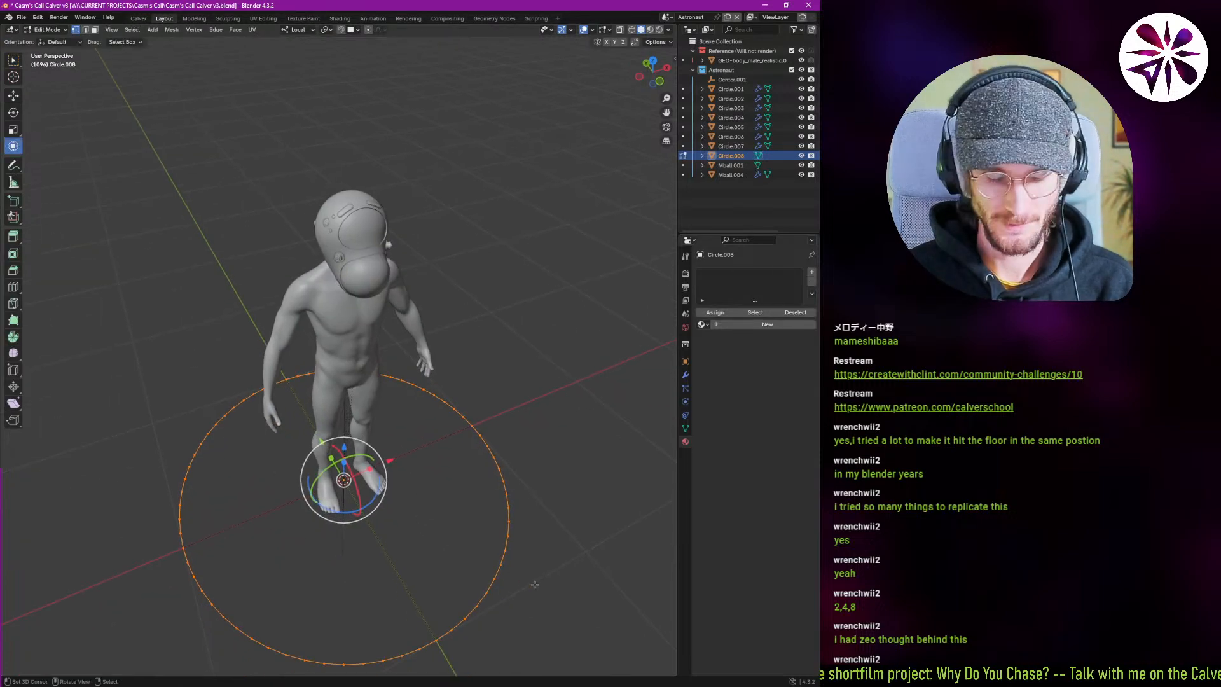
pyautogui.press('e')
pyautogui.press('s')
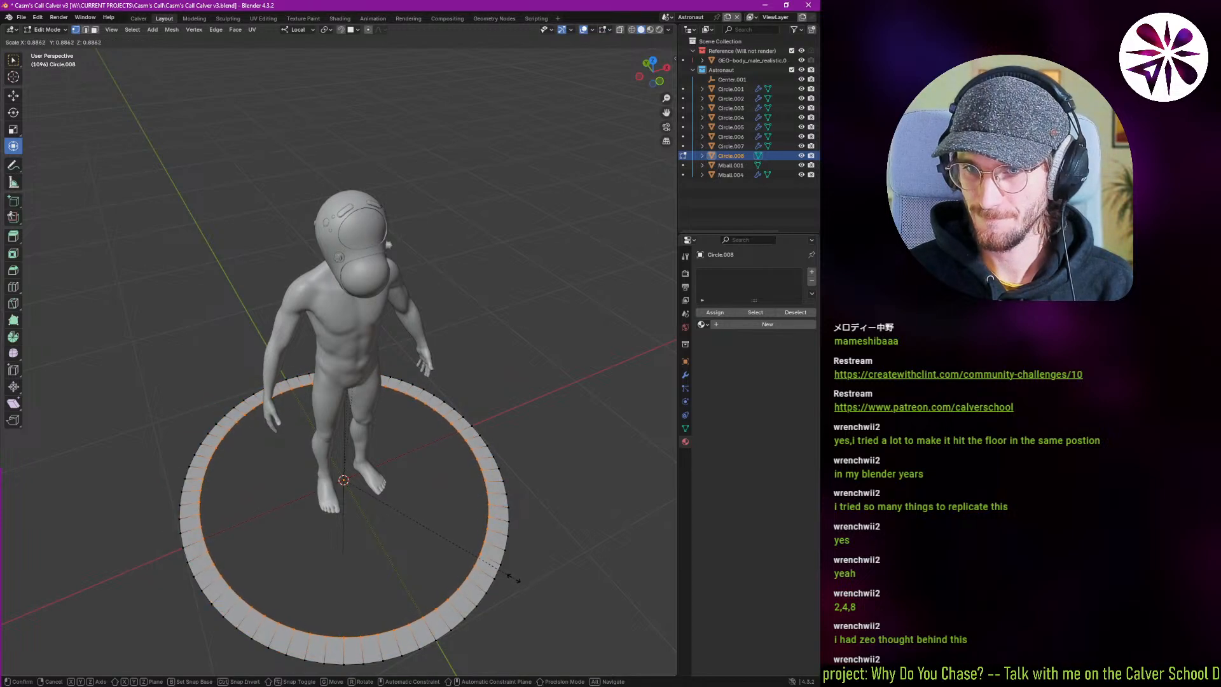
pyautogui.click(504, 575)
pyautogui.hotkey('ctrl', 'Tab')
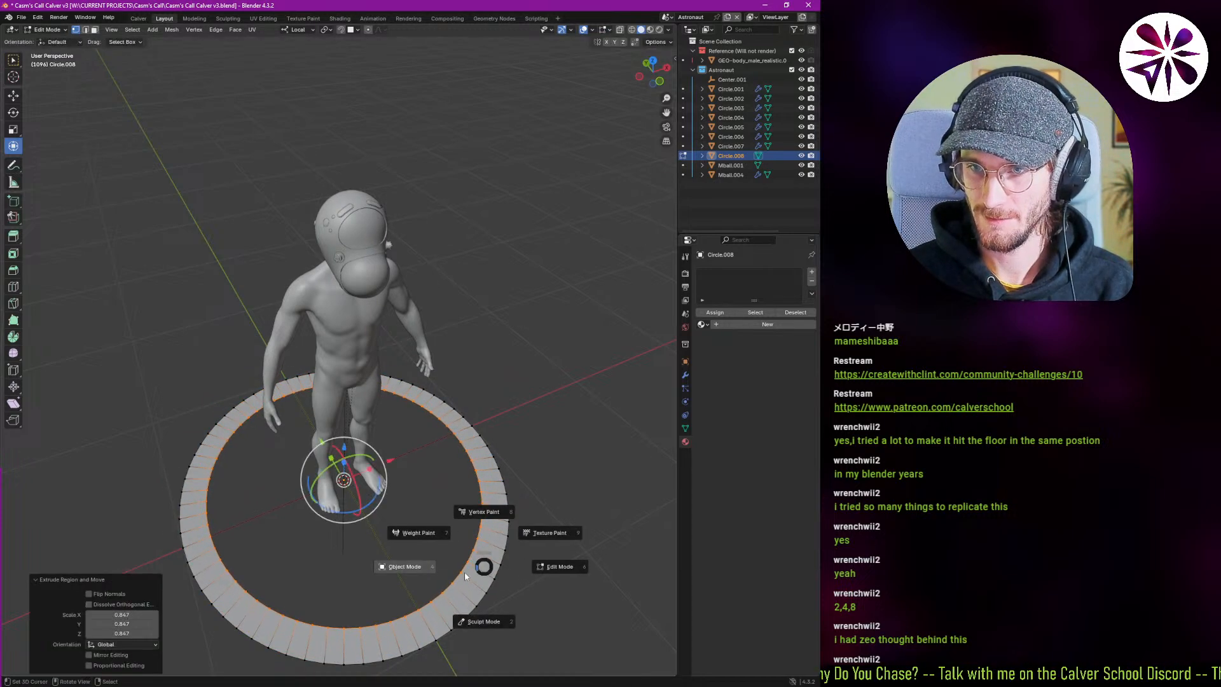
pyautogui.moveTo(504, 578); pyautogui.dragTo(496, 553, button='middle')
pyautogui.press('a')
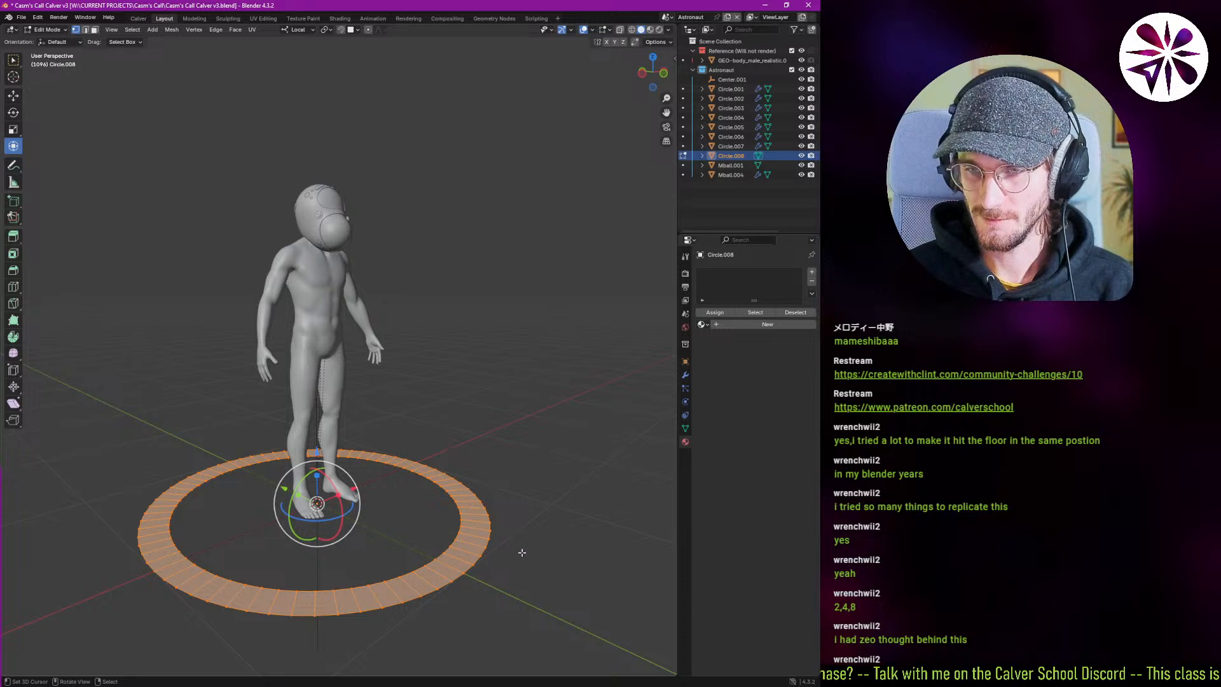
pyautogui.press('Tab')
# Try a Bevel modifier with an amount of 0.1 m on the flat ring, applying the object's scale.
pyautogui.click(685, 375)
pyautogui.click(734, 269)
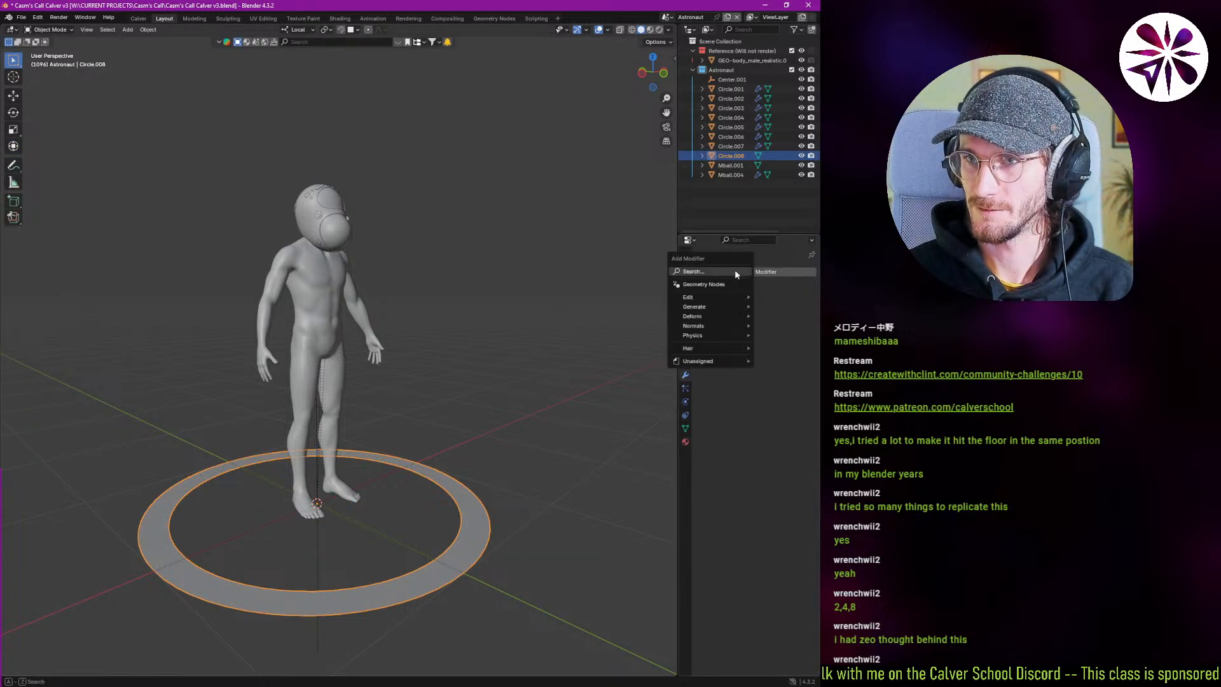
pyautogui.write('bevel')
pyautogui.press('Return')
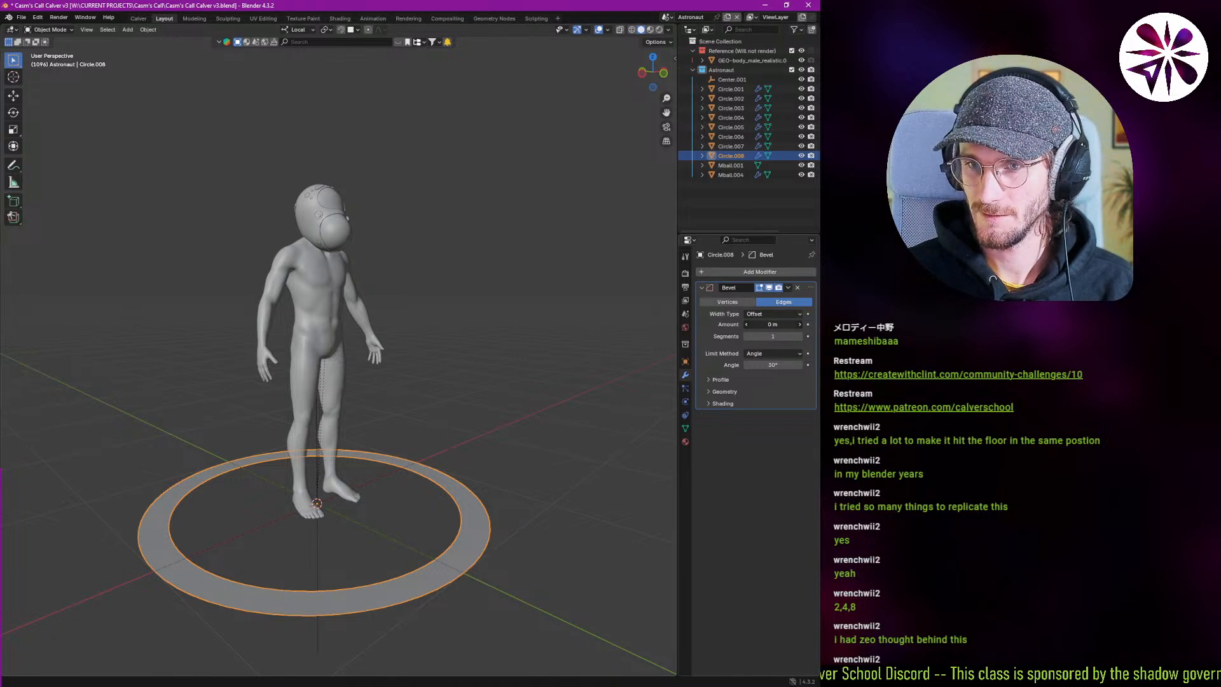
pyautogui.hotkey('ctrl', 'a')
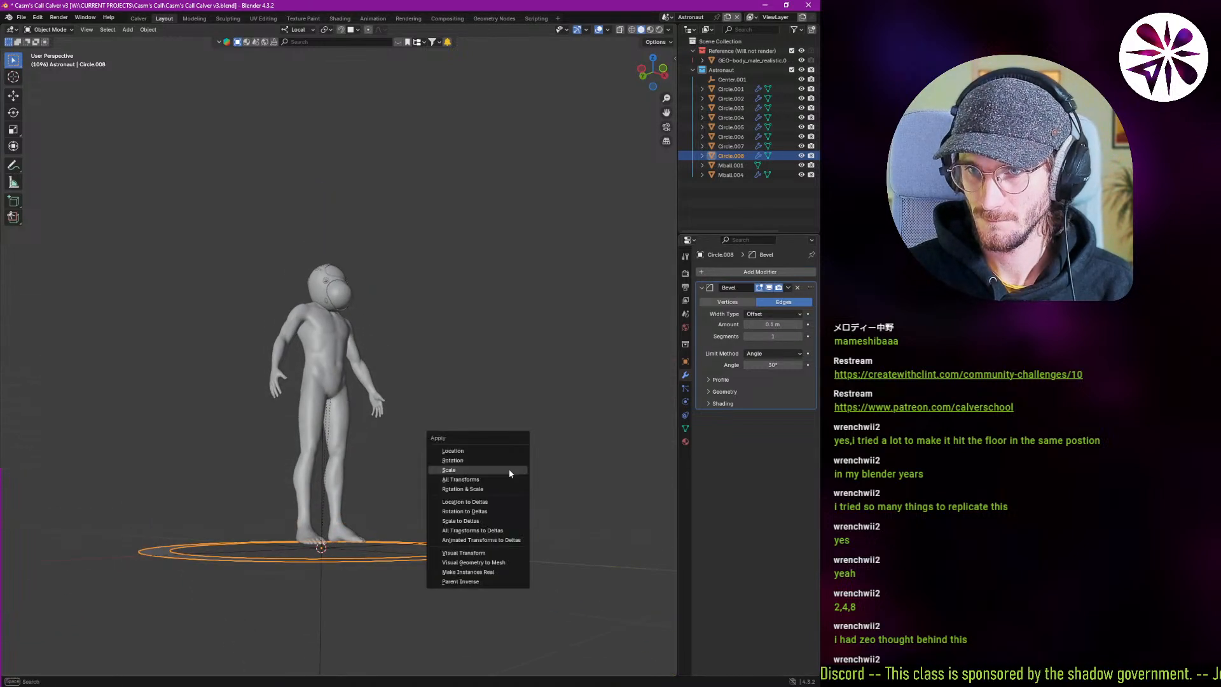
pyautogui.click(508, 468)
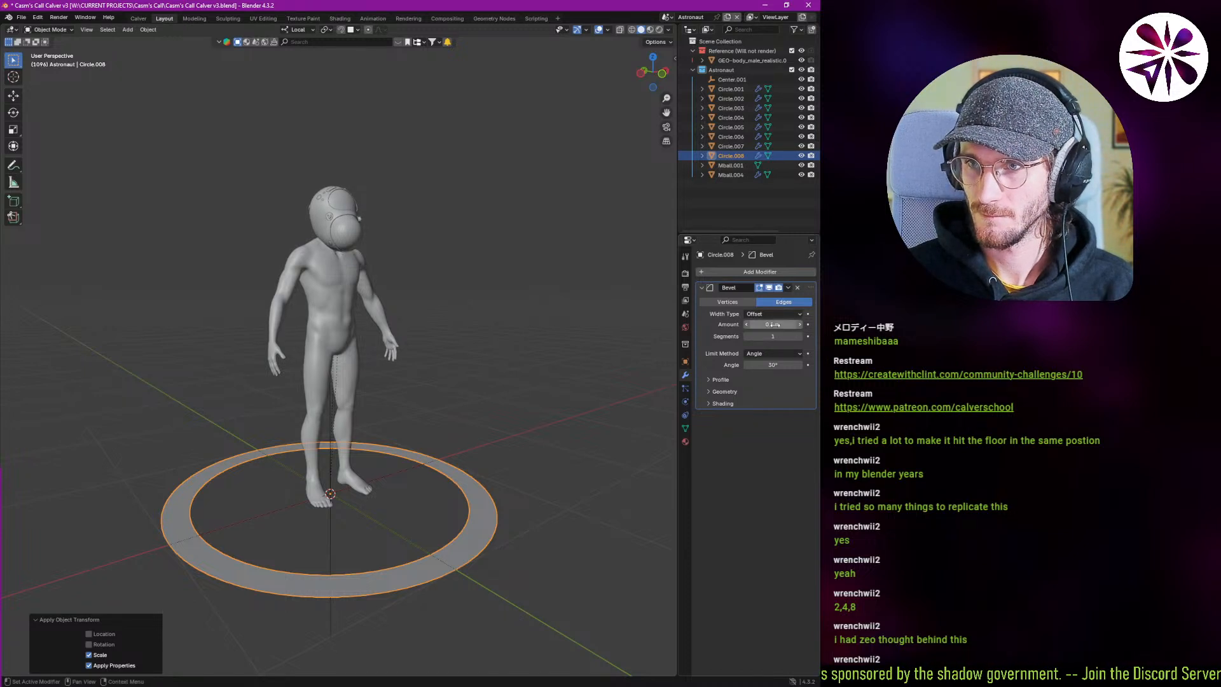
pyautogui.click(795, 287)
# Give the ring a Solidify modifier about 0.159 m thick and shade it auto smooth.
pyautogui.click(775, 273)
pyautogui.press('space')
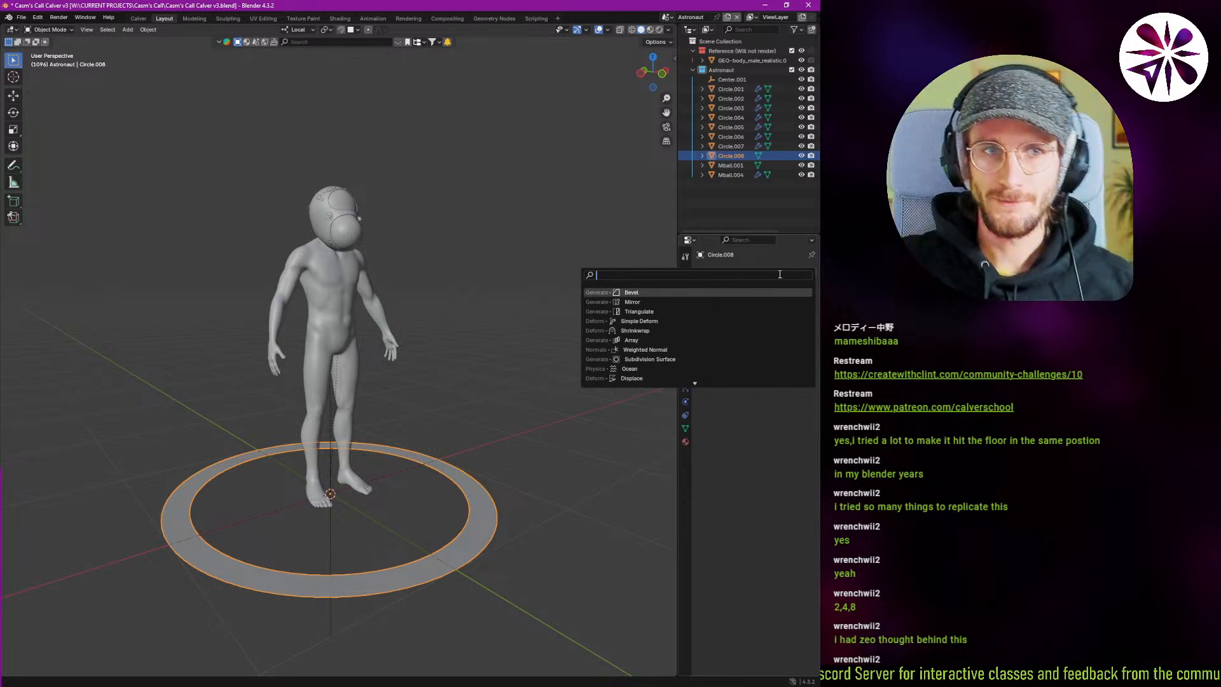
pyautogui.press('Escape')
pyautogui.click(777, 272)
pyautogui.moveTo(733, 308)
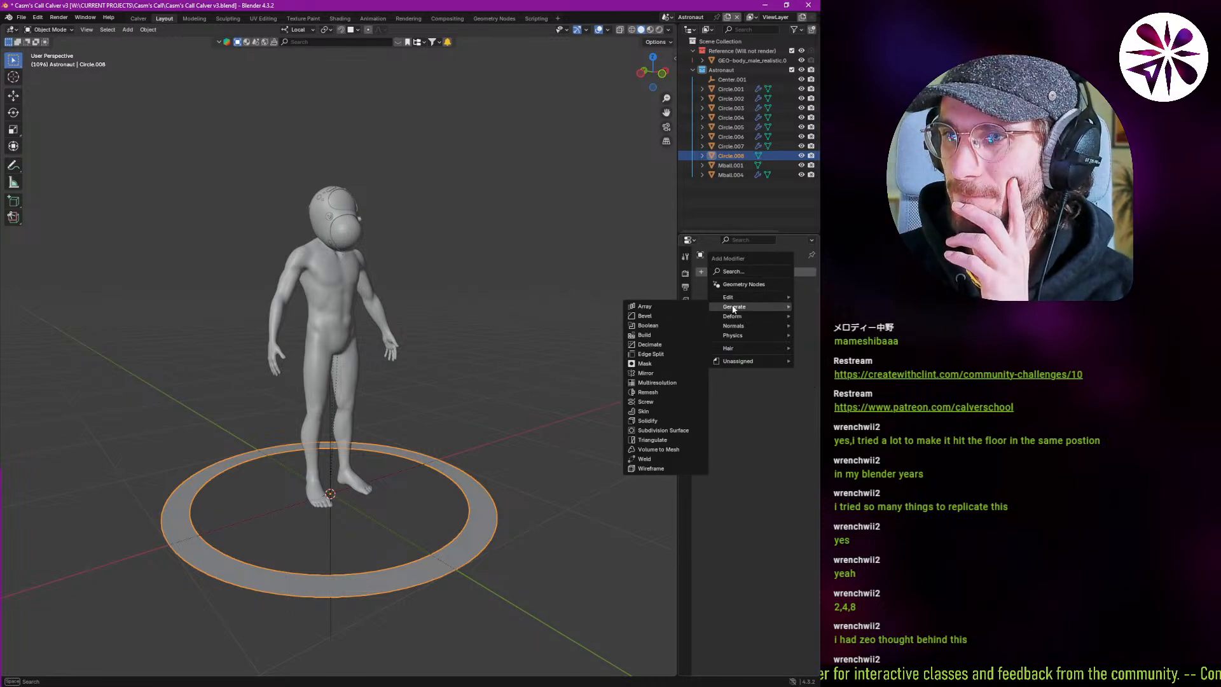
pyautogui.click(648, 421)
pyautogui.moveTo(772, 314); pyautogui.dragTo(827, 314)
pyautogui.rightClick(526, 434)
pyautogui.click(525, 435)
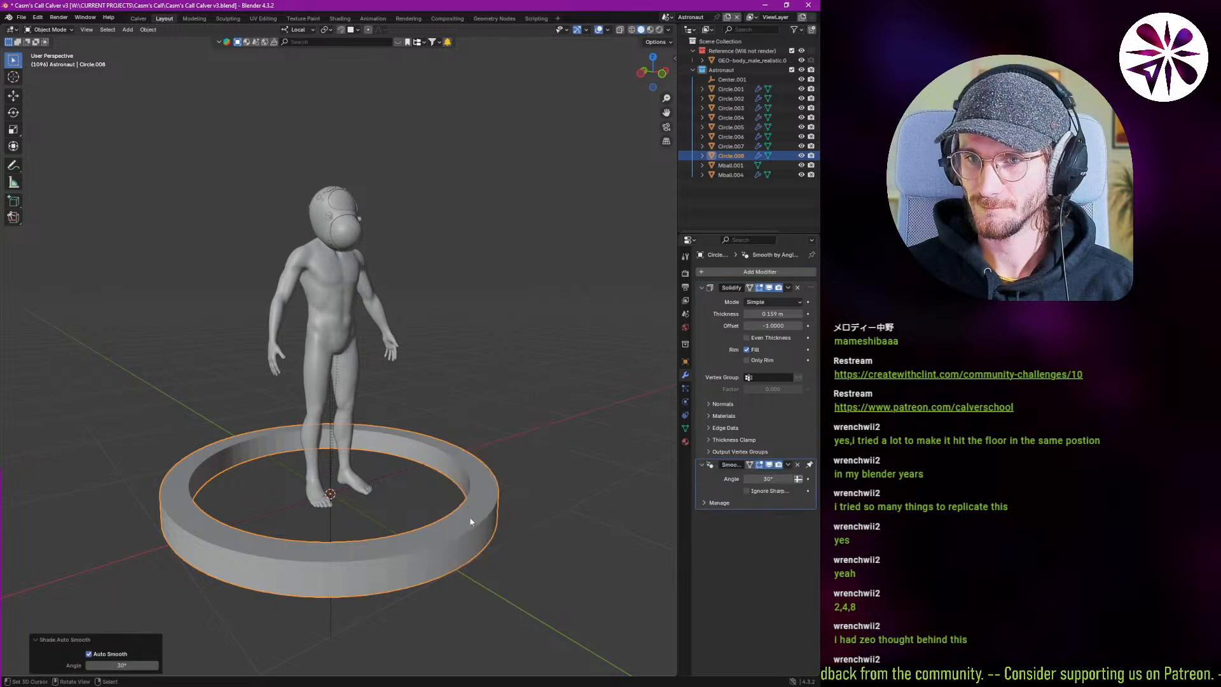
# Raise the ring about 1.55 m along Z to the helmet and scale it down to roughly helmet size.
pyautogui.scroll(5, 349, 281)
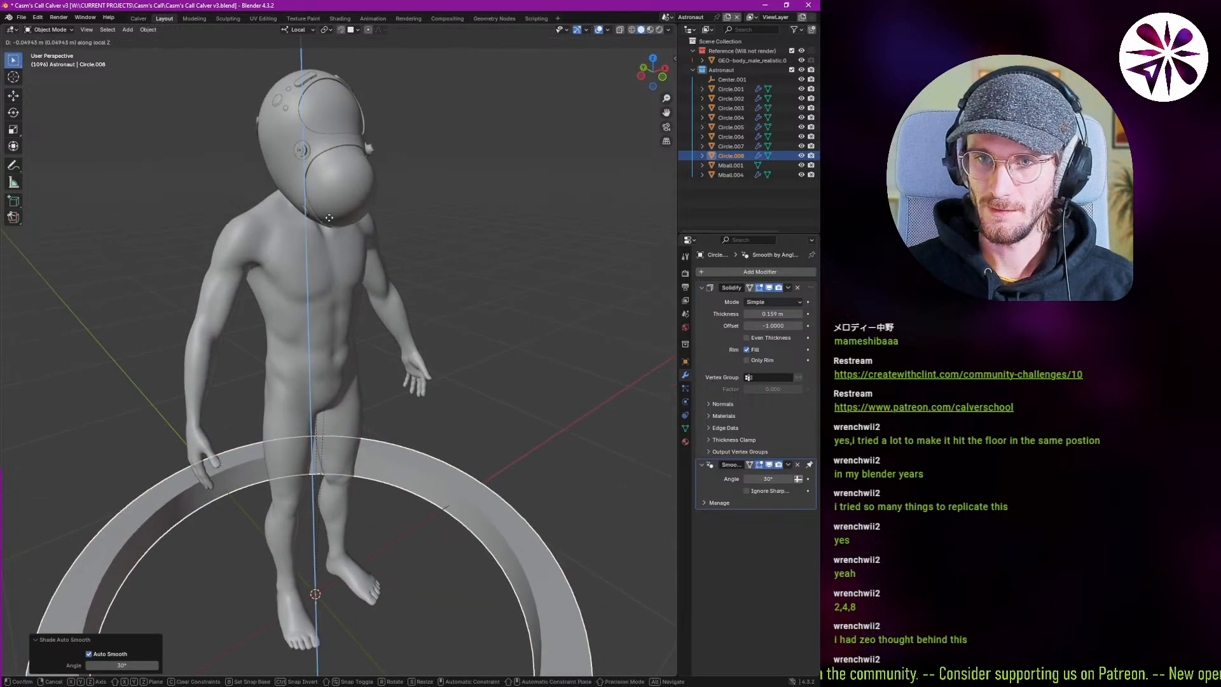
pyautogui.press('g')
pyautogui.press('z')
pyautogui.click(372, 473)
pyautogui.keyDown('shift'); pyautogui.moveTo(389, 273); pyautogui.dragTo(390, 323, button='middle'); pyautogui.keyUp('shift')
pyautogui.press('s')
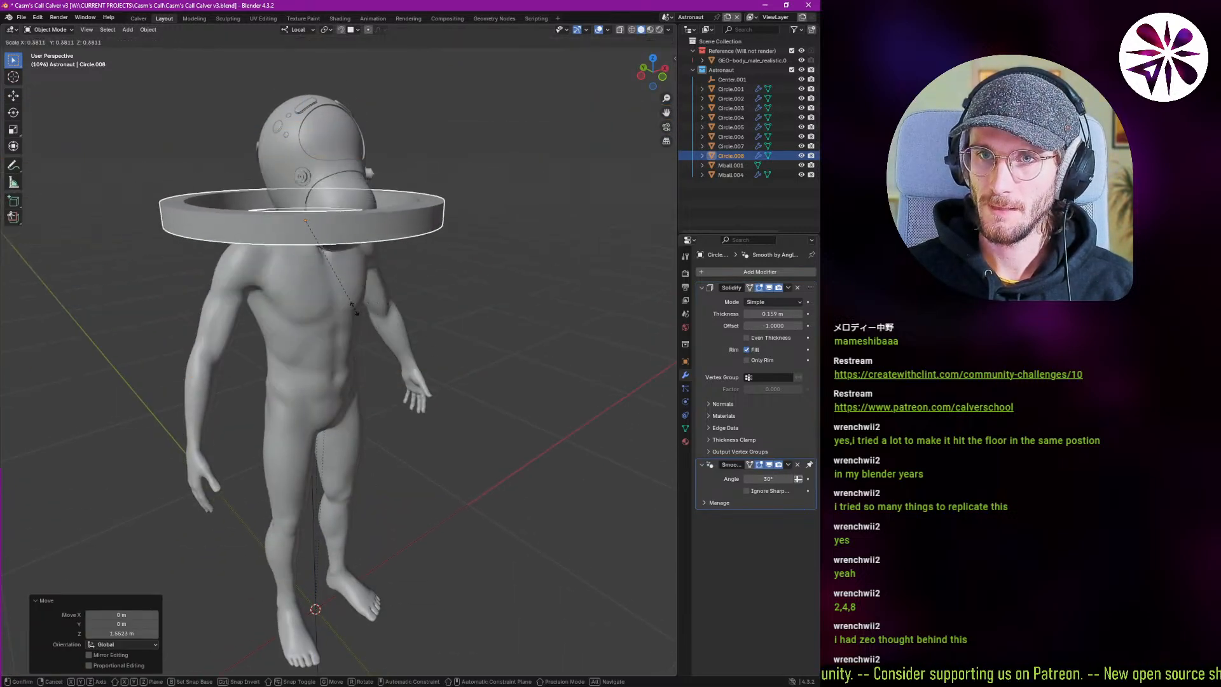
pyautogui.click(322, 234)
pyautogui.moveTo(321, 233); pyautogui.dragTo(347, 280, button='middle')
pyautogui.scroll(3, 356, 299)
pyautogui.press('s')
pyautogui.keyDown('shift'); pyautogui.moveTo(384, 357); pyautogui.dragTo(251, 413, button='middle'); pyautogui.keyUp('shift')
pyautogui.click(410, 425)
# Rotate the ring 90° about X, move it to the front of the lower glass dome and scale it by about 0.484.
pyautogui.write('rx90')
pyautogui.press('Return')
pyautogui.press('g')
pyautogui.hotkey('shift', 'x')
pyautogui.click(501, 445)
pyautogui.press('s')
pyautogui.click(465, 415)
# Adjust the ring's position along Z inside the lower glass dome and scale it up by about 1.28 in X-ray view.
pyautogui.scroll(4, 361, 431)
pyautogui.press('g')
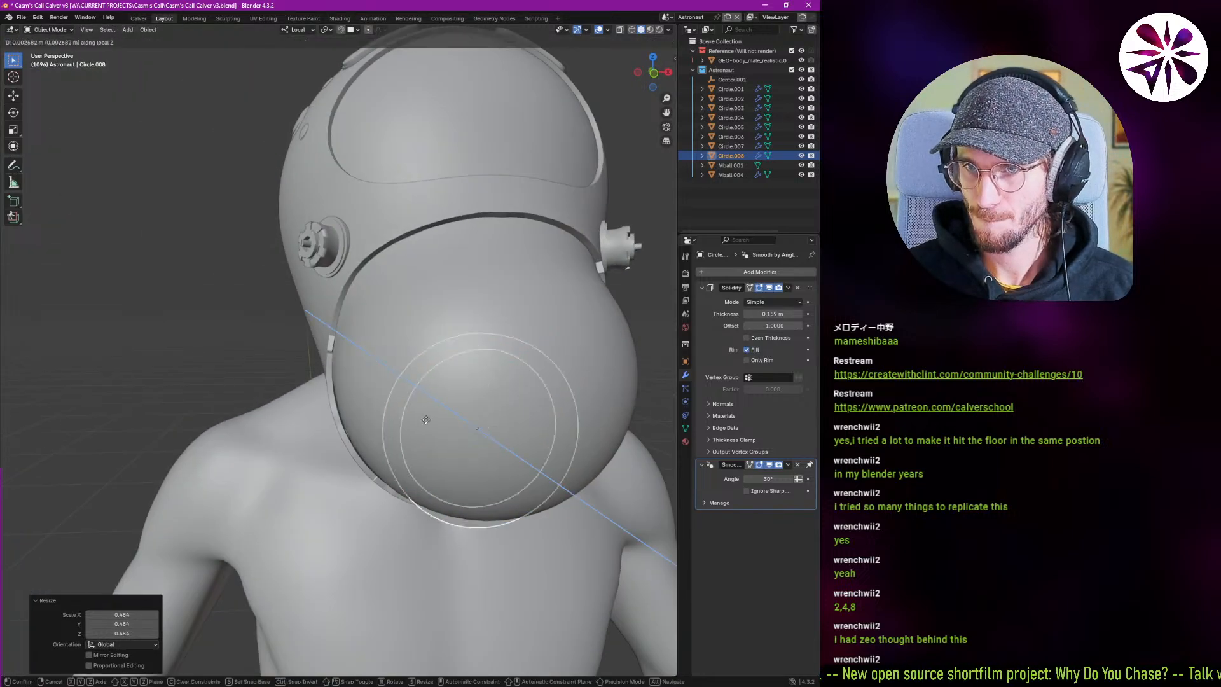
pyautogui.press('z')
pyautogui.press('z')
pyautogui.click(440, 389)
pyautogui.moveTo(443, 393); pyautogui.dragTo(477, 454, button='middle')
pyautogui.hotkey('alt', 'z')
pyautogui.press('s')
pyautogui.click(508, 516)
# Tilt the ring about 23° around its local X axis to match the angle of the dome's opening.
pyautogui.moveTo(314, 459); pyautogui.dragTo(387, 493, button='middle')
pyautogui.press('r')
pyautogui.press('z')
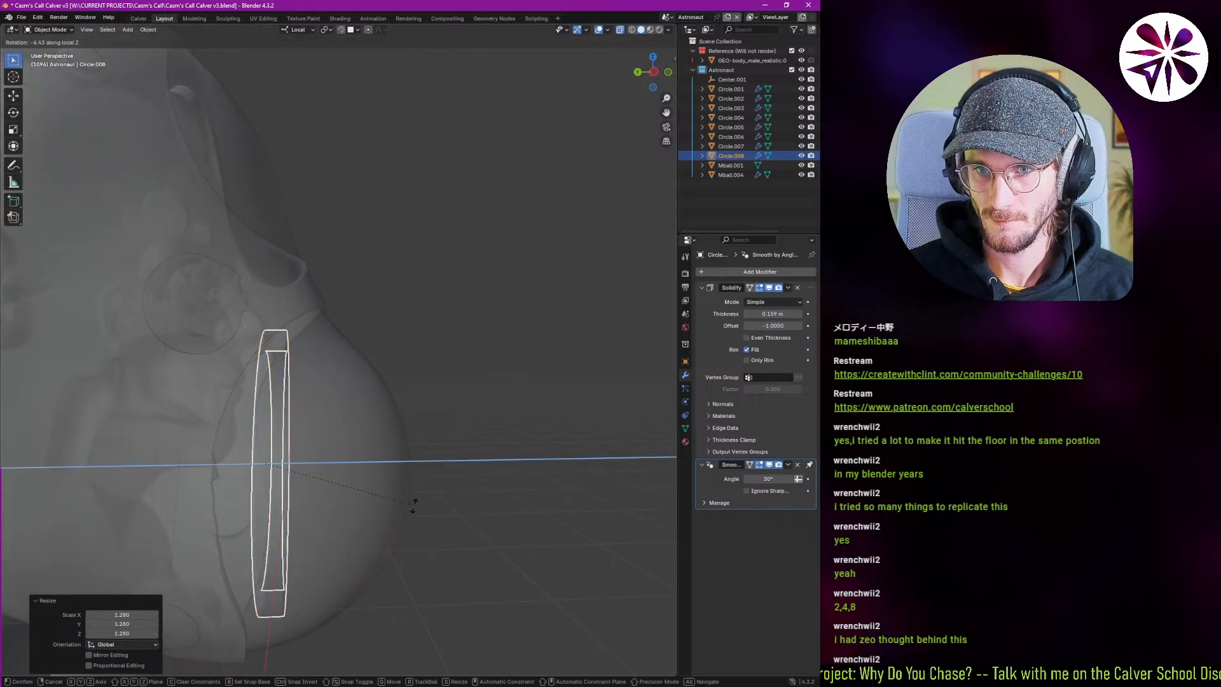
pyautogui.press('y')
pyautogui.press('y')
pyautogui.press('x')
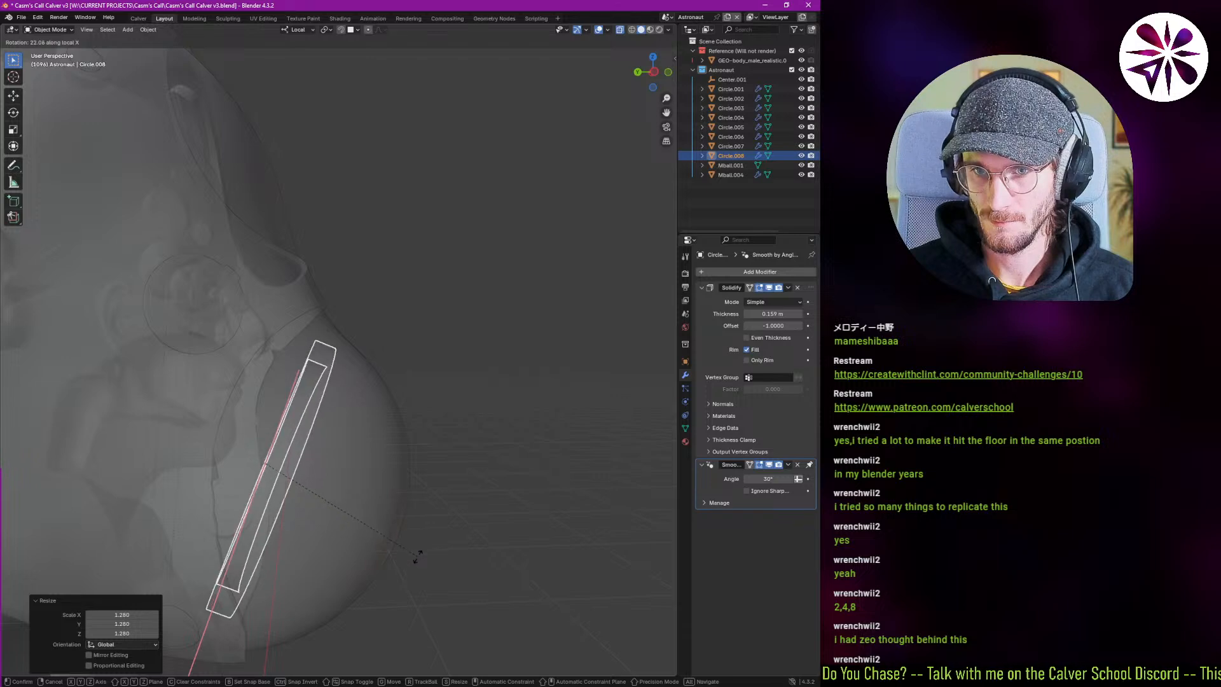
pyautogui.click(416, 556)
# Shift the ring along its local Z axis to seat it inside the lower glass dome, with X-ray turned off.
pyautogui.moveTo(243, 473); pyautogui.dragTo(271, 407, button='middle')
pyautogui.press('g')
pyautogui.press('z')
pyautogui.click(329, 495)
pyautogui.press('g')
pyautogui.press('z')
pyautogui.click(368, 436)
pyautogui.hotkey('alt', 'z')
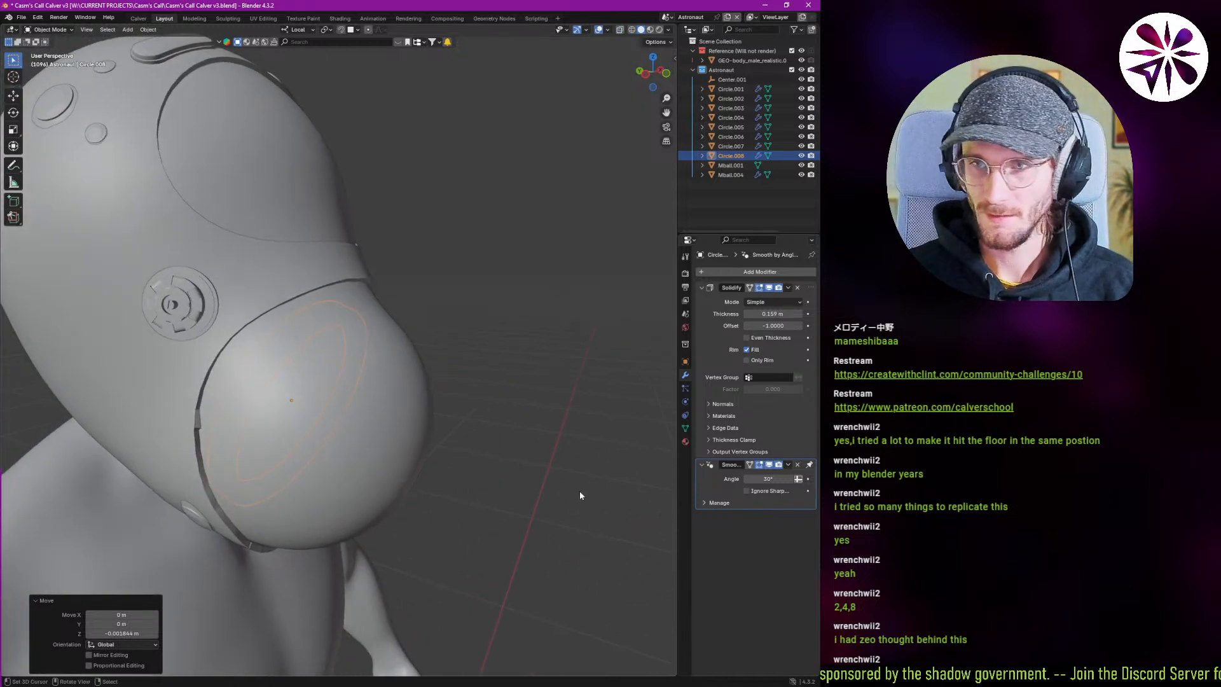
# Switch to the rendered viewport and give the ring a new white emissive material with an emission strength of 5.
pyautogui.click(684, 441)
pyautogui.press('z')
pyautogui.click(519, 395)
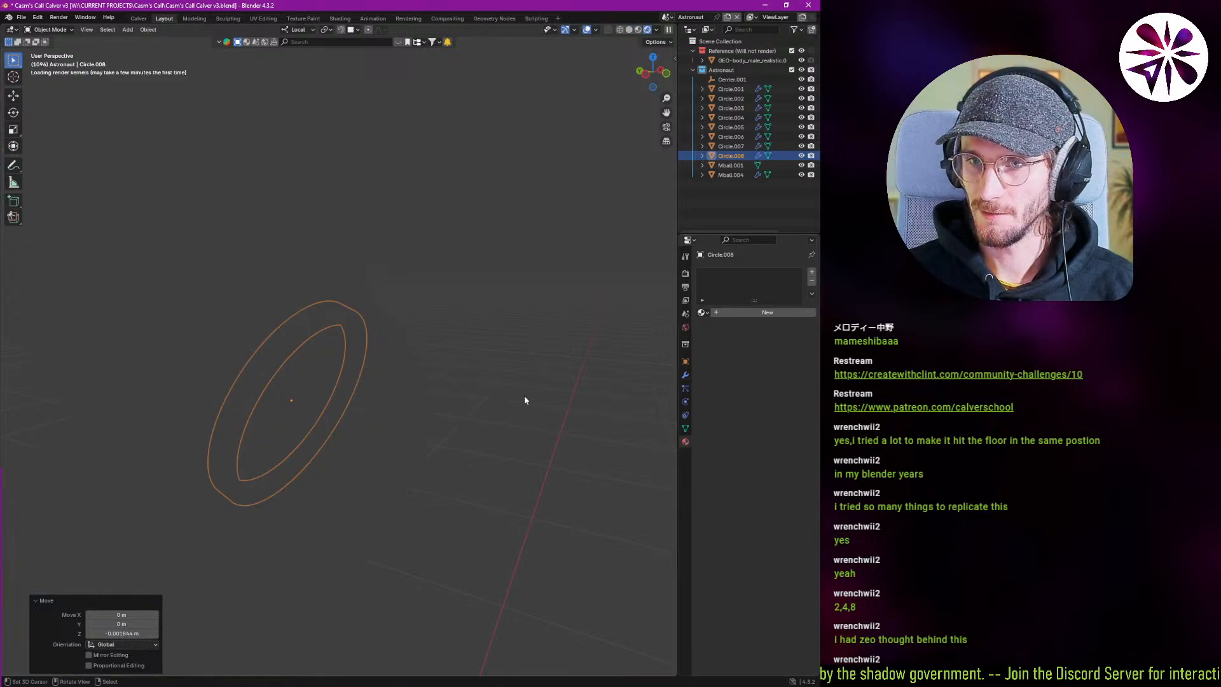
pyautogui.click(749, 312)
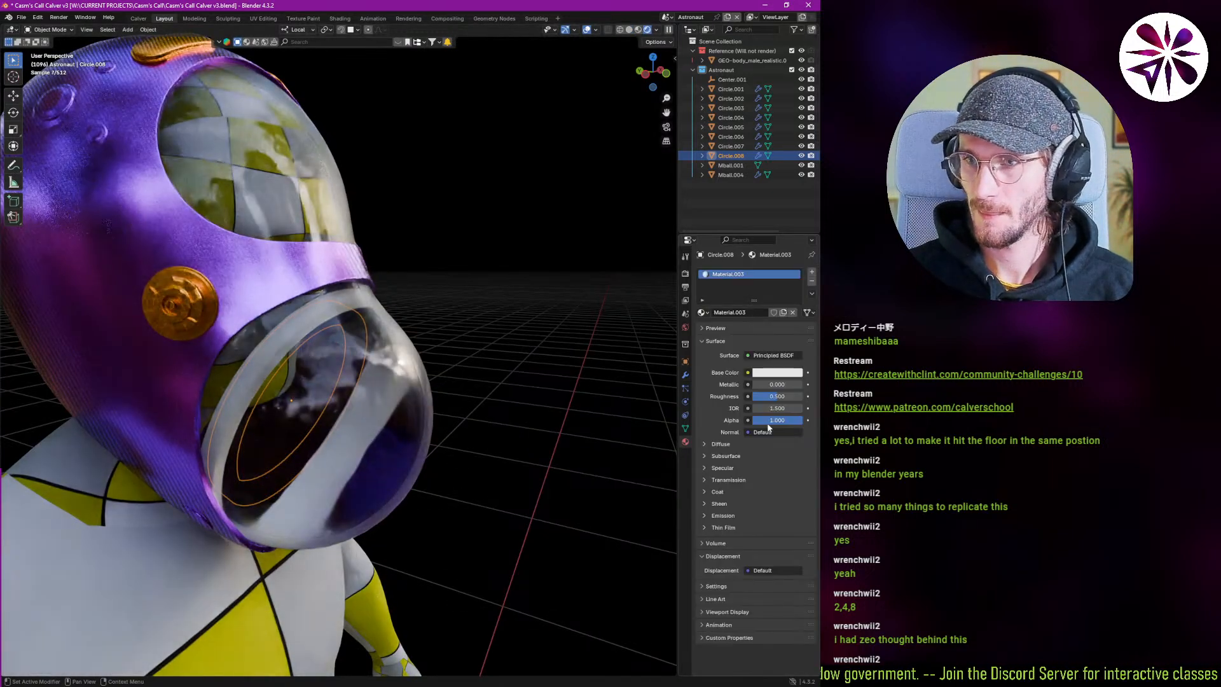
pyautogui.click(722, 516)
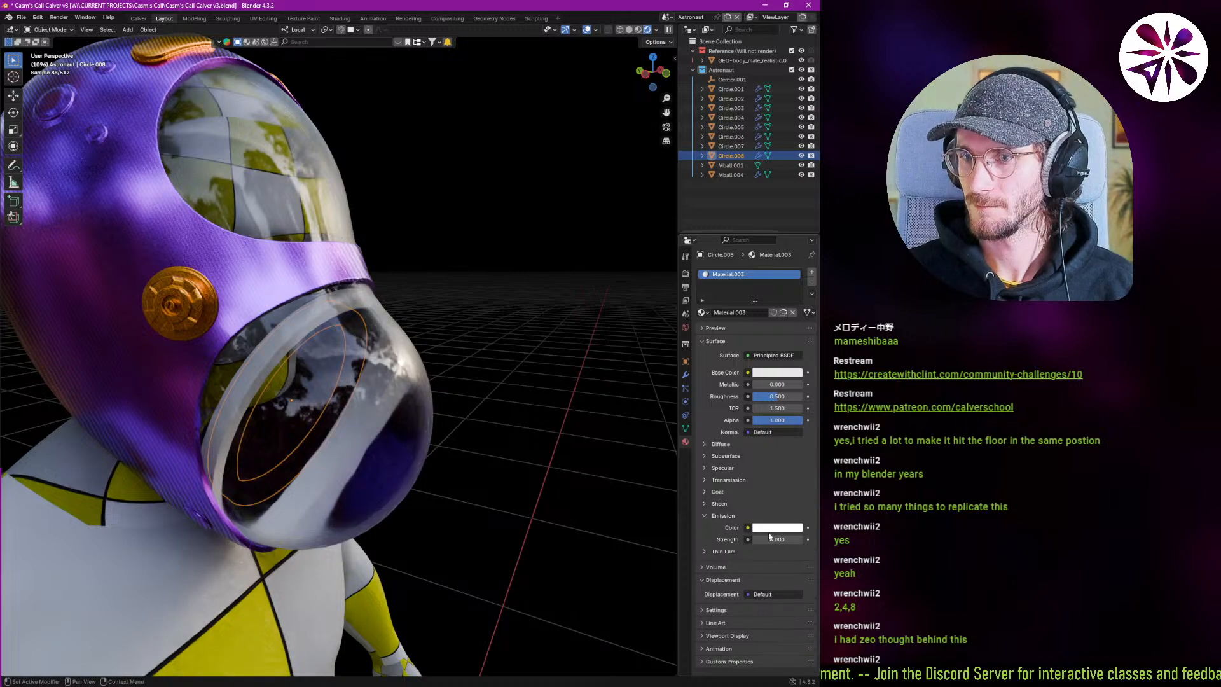
pyautogui.press('Return')
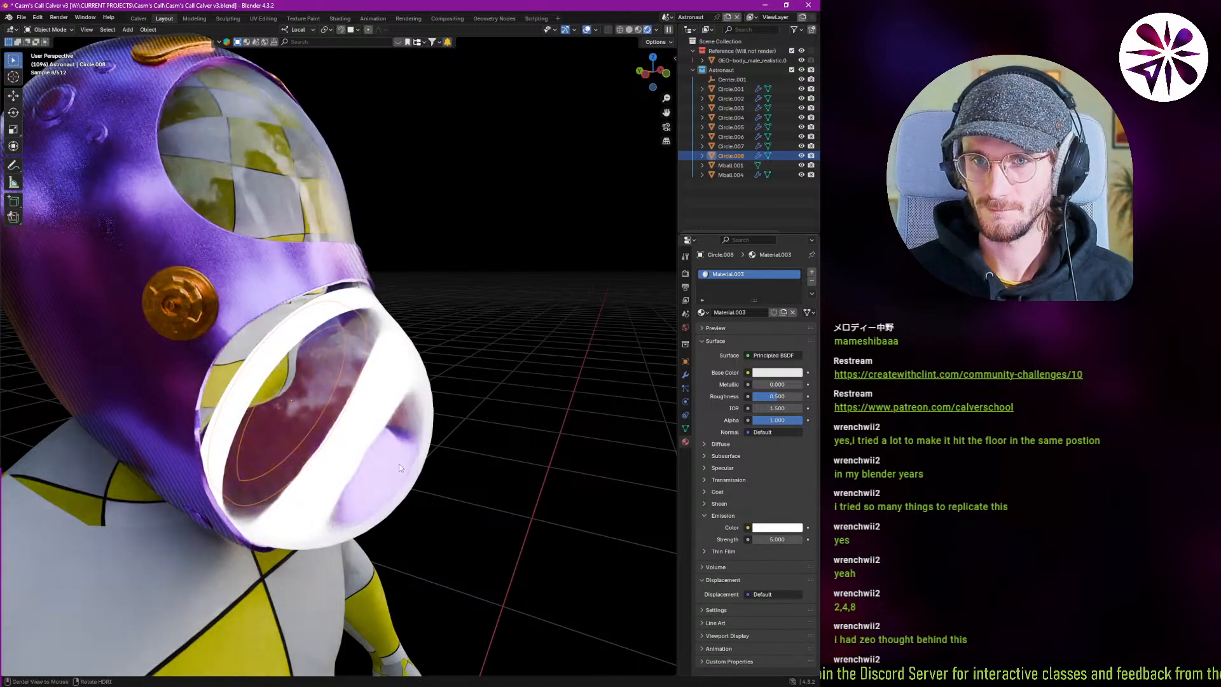
pyautogui.moveTo(398, 464); pyautogui.dragTo(282, 422, button='middle')
# Scale the ring's inner edge loop inward to widen the glowing band, and deselect the ring.
pyautogui.click(733, 157)
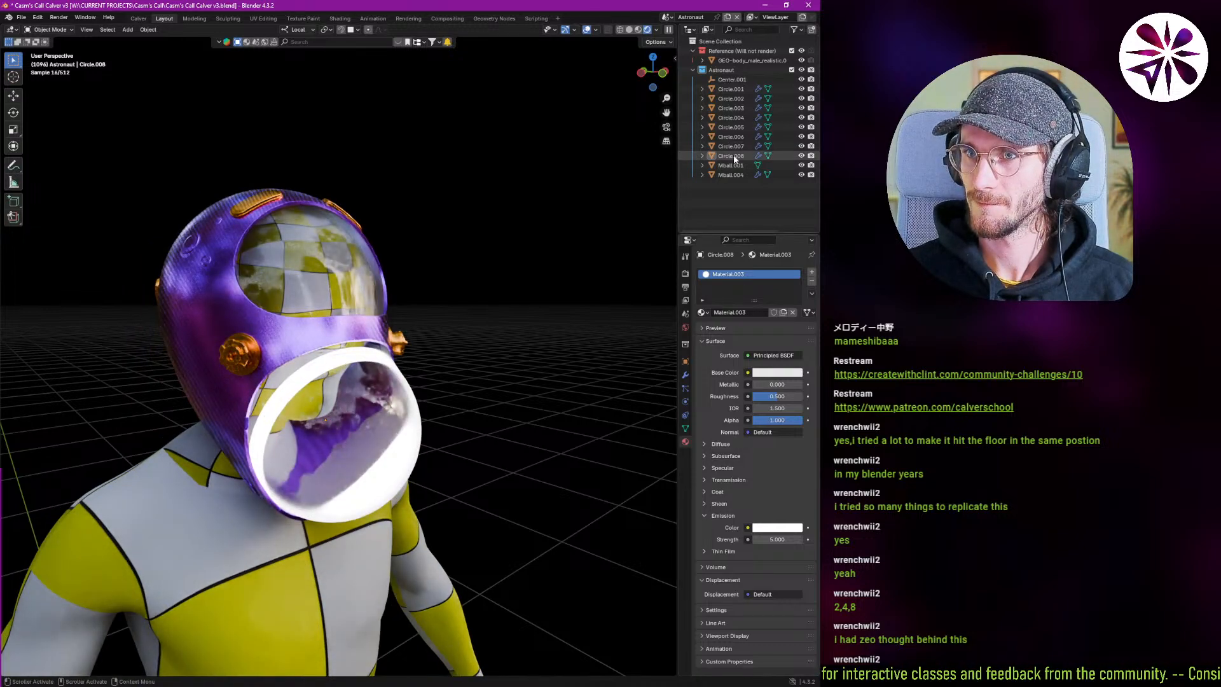
pyautogui.hotkey('ctrl', 'Tab')
pyautogui.scroll(2, 374, 446)
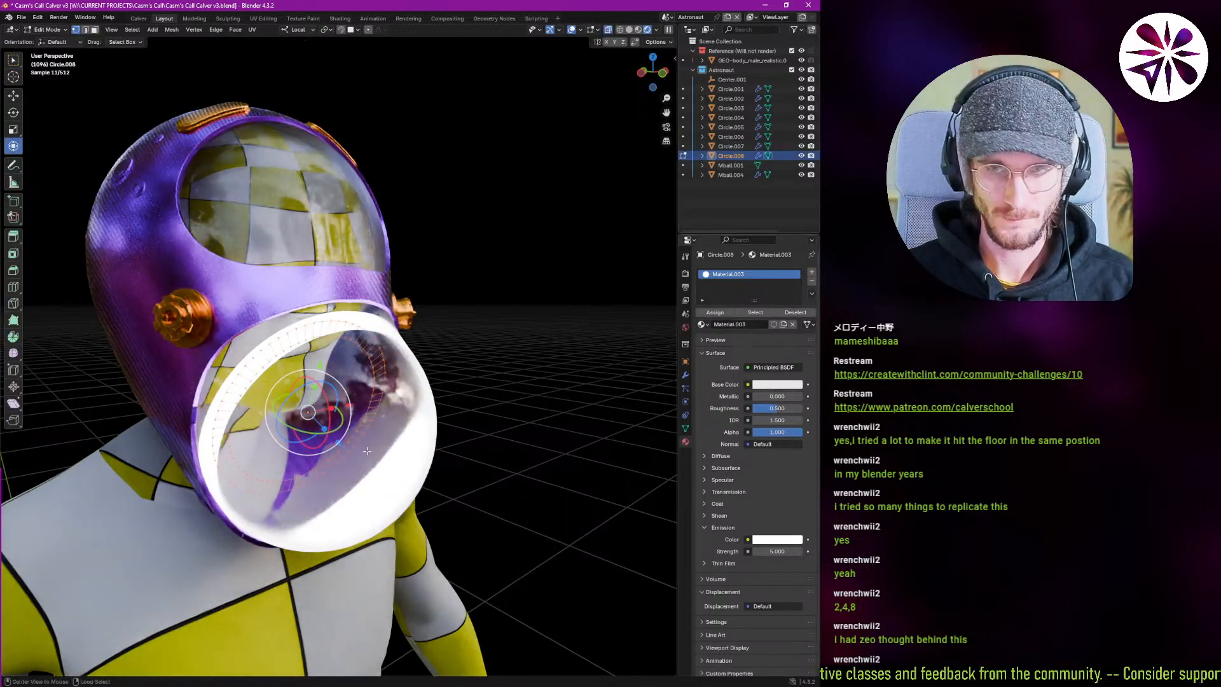
pyautogui.keyDown('alt'); pyautogui.rightClick(337, 457); pyautogui.keyUp('alt')
pyautogui.press('s')
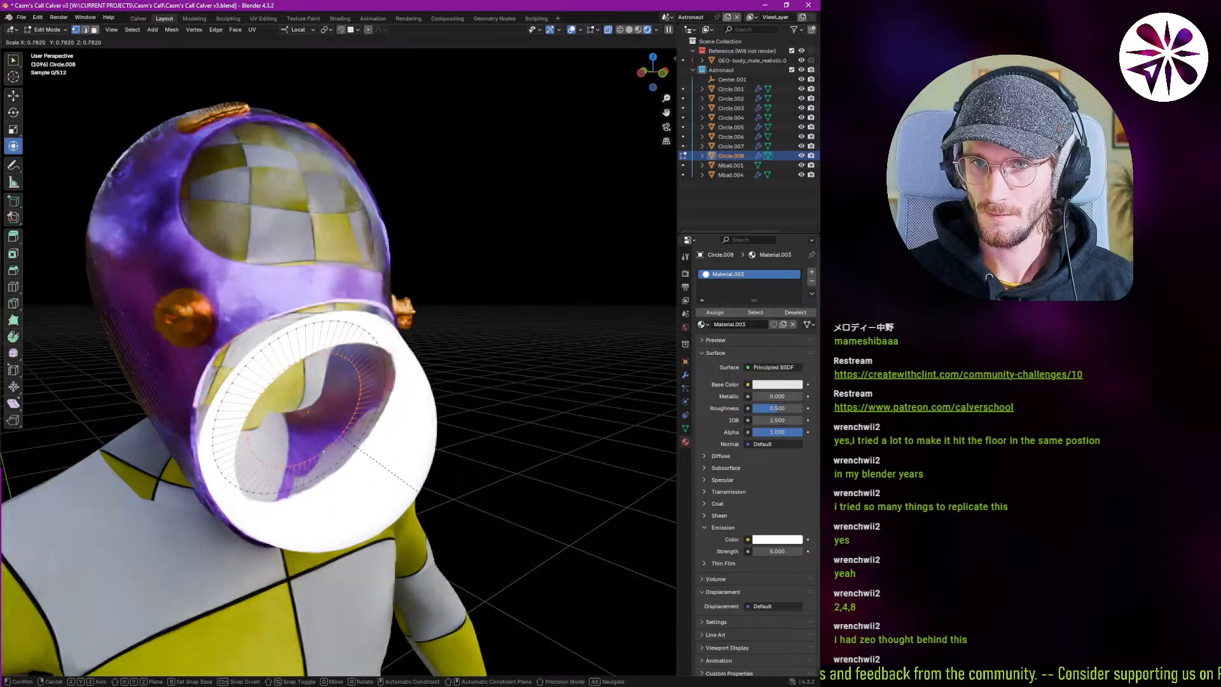
pyautogui.click(450, 515)
pyautogui.moveTo(451, 515); pyautogui.dragTo(413, 502, button='middle')
pyautogui.press('Tab')
pyautogui.scroll(-2, 388, 456)
pyautogui.hotkey('alt', 'a')
pyautogui.scroll(-5, 343, 477)
pyautogui.scroll(4, 339, 487)
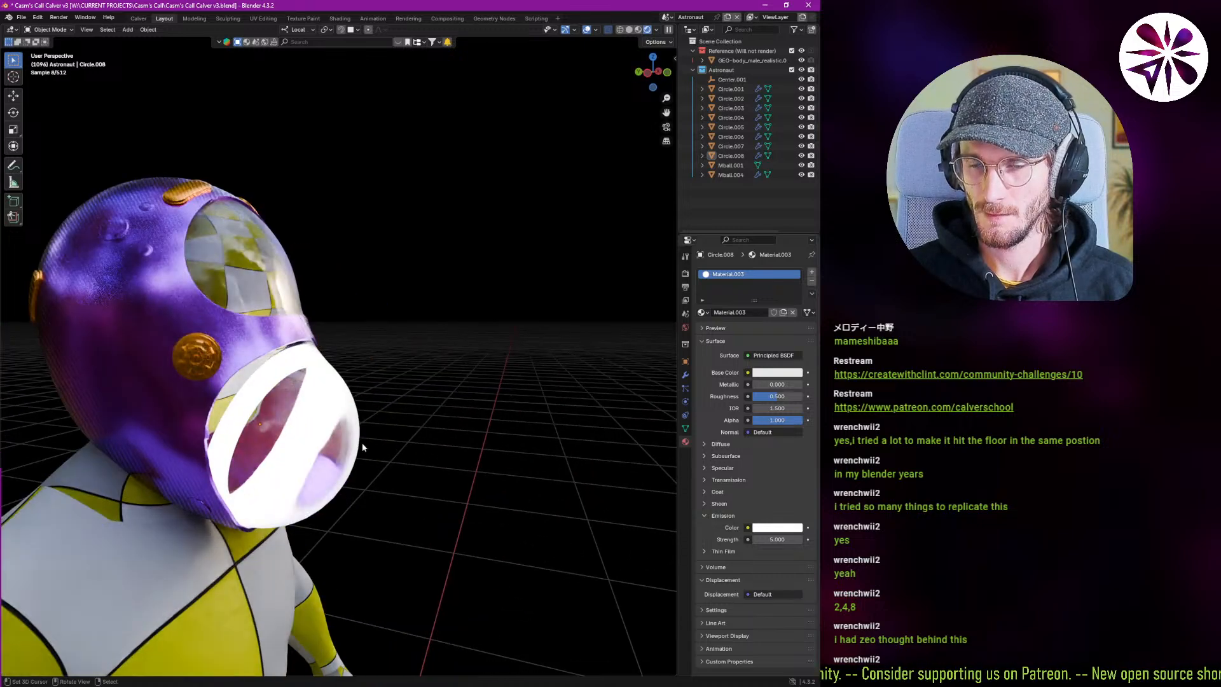
# Add a Bevel modifier to the glowing ring inside the lower glass dome.
pyautogui.click(730, 155)
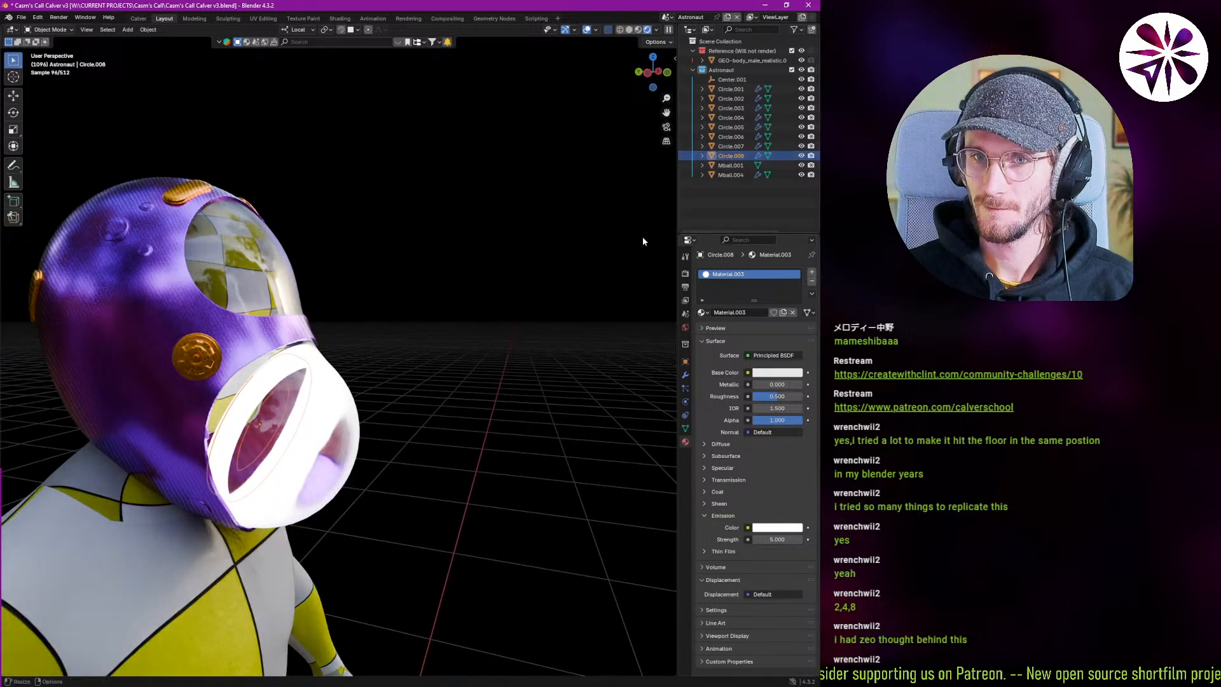
pyautogui.click(686, 375)
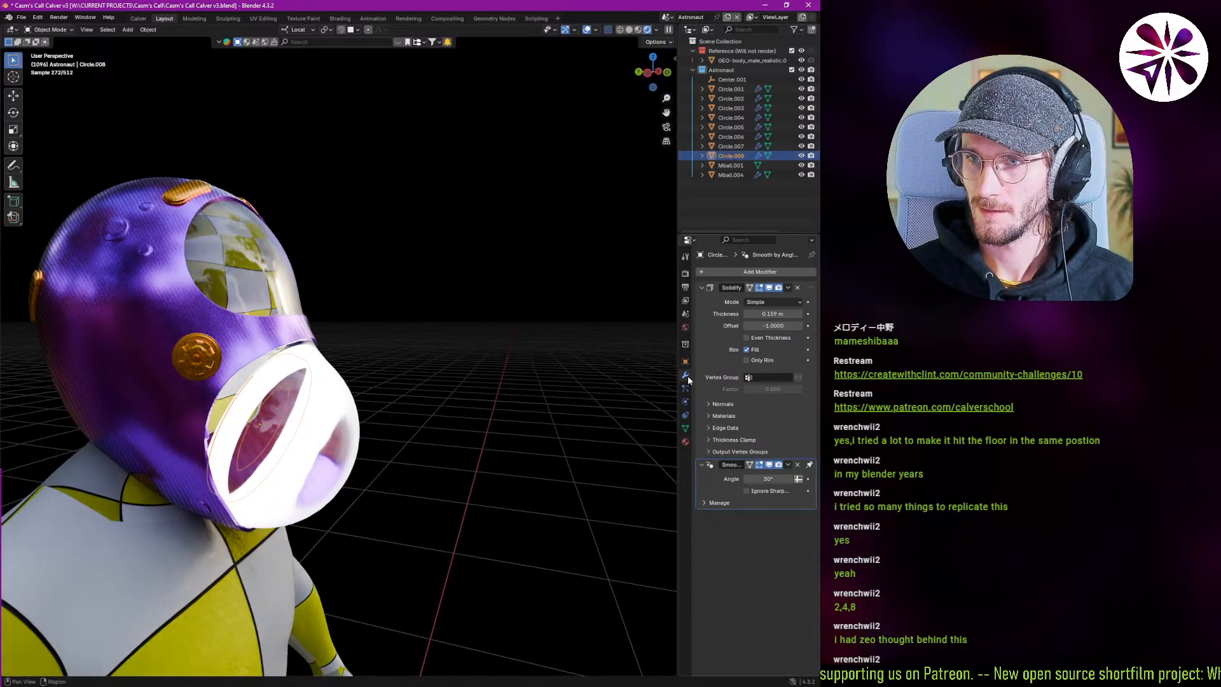
pyautogui.click(766, 273)
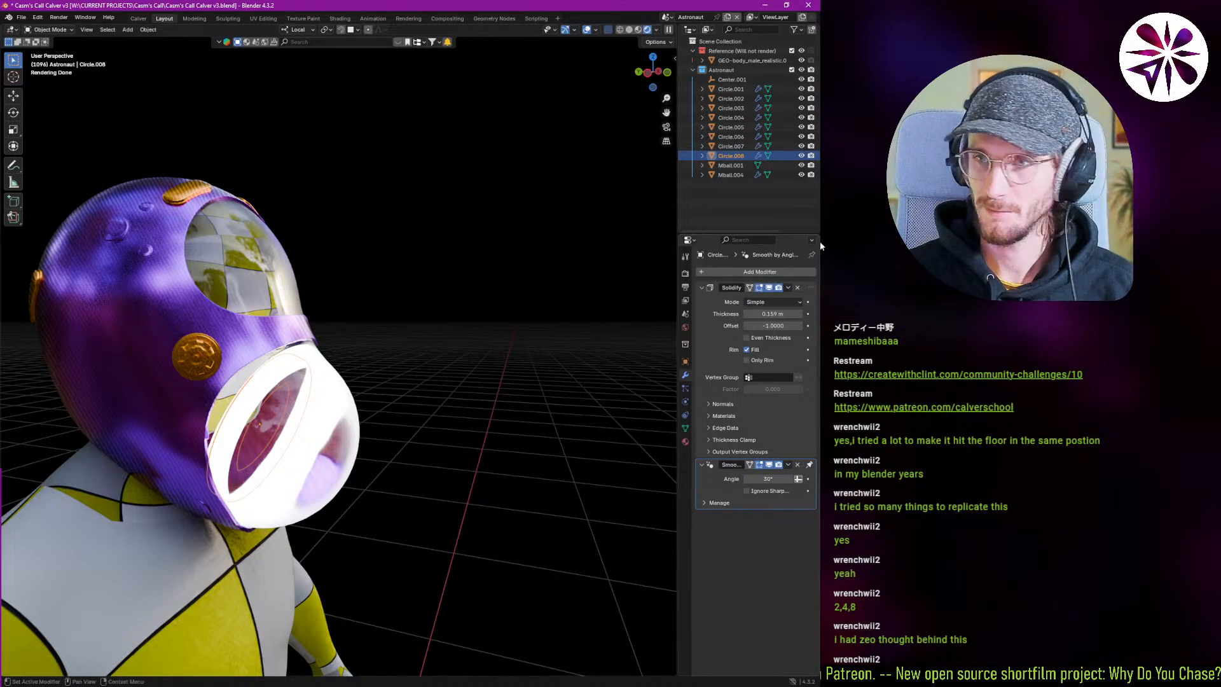
pyautogui.click(762, 273)
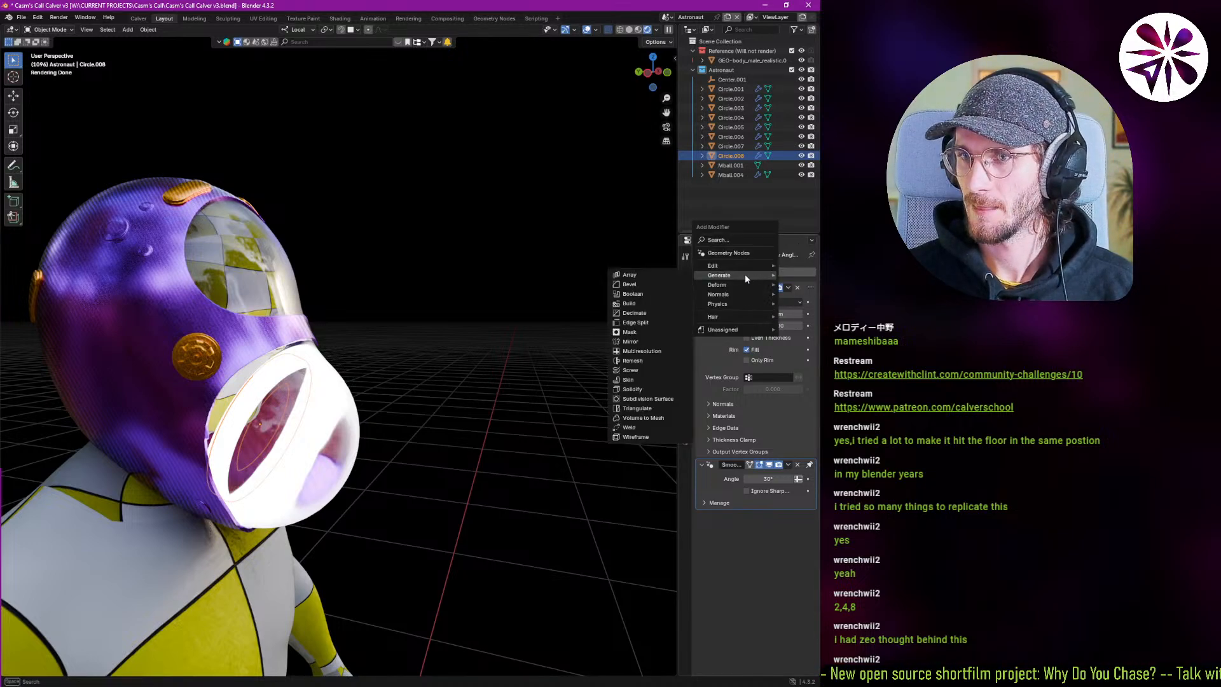
pyautogui.click(751, 241)
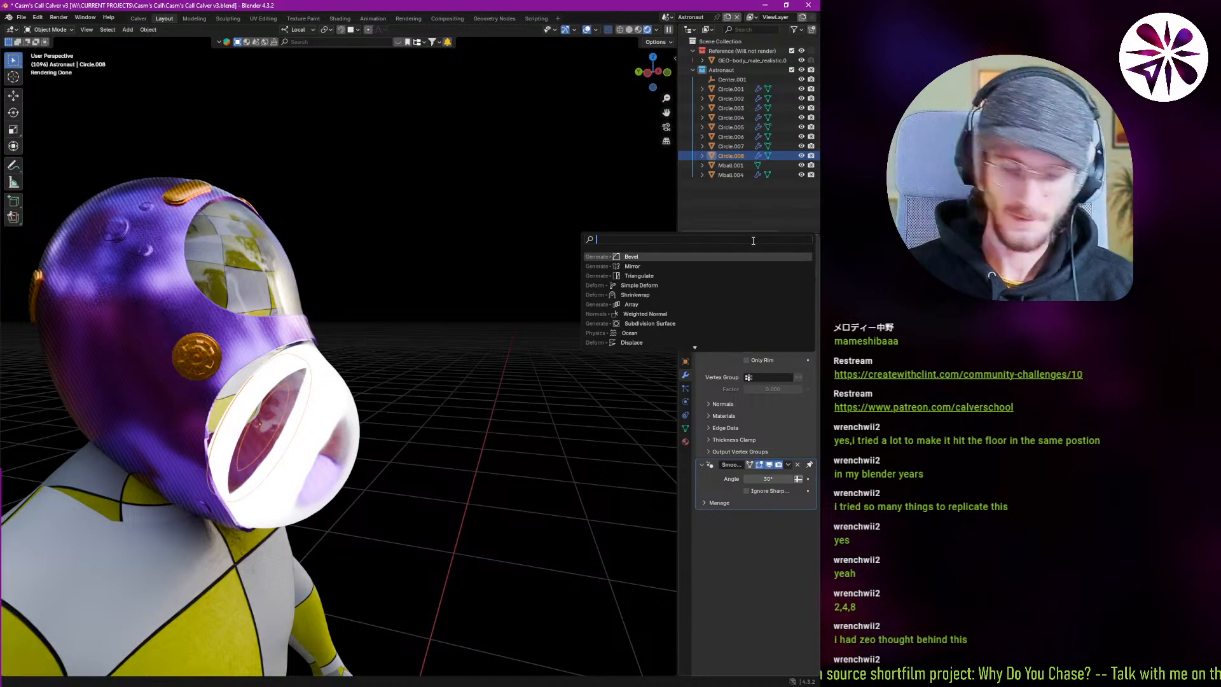
pyautogui.write('beve')
pyautogui.press('Return')
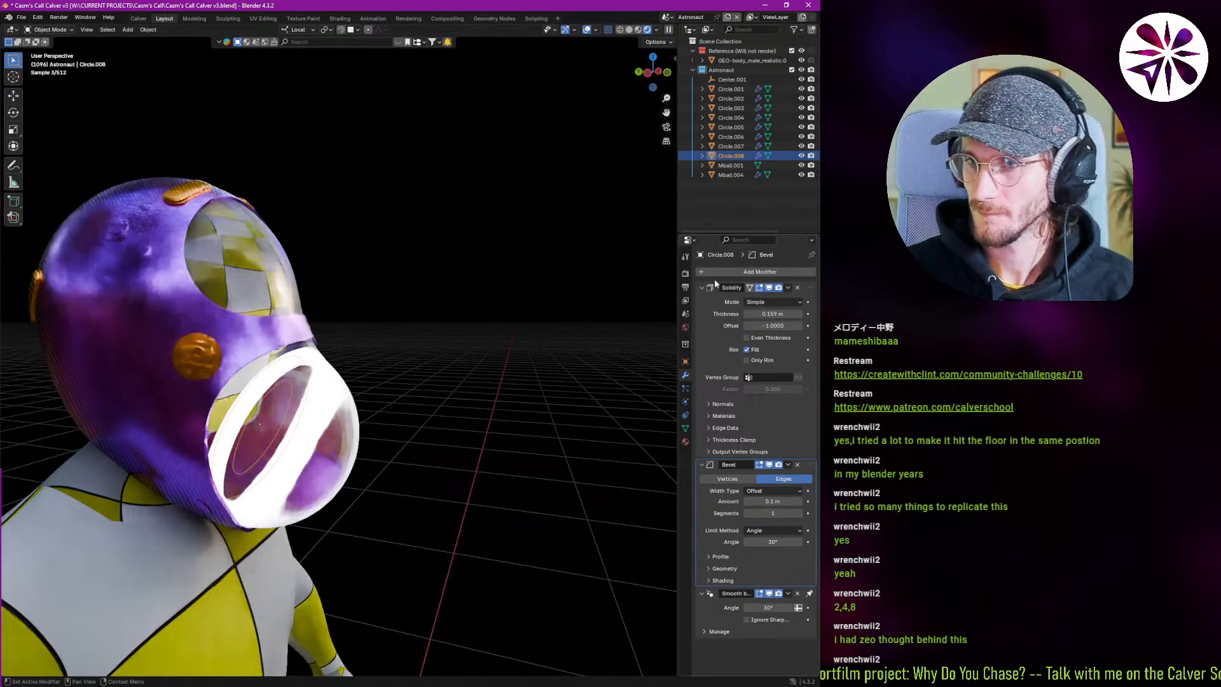
# Isolate the ring in local view with solid shading and X-ray turned off.
pyautogui.scroll(3, 268, 451)
pyautogui.press('KP_Divide')
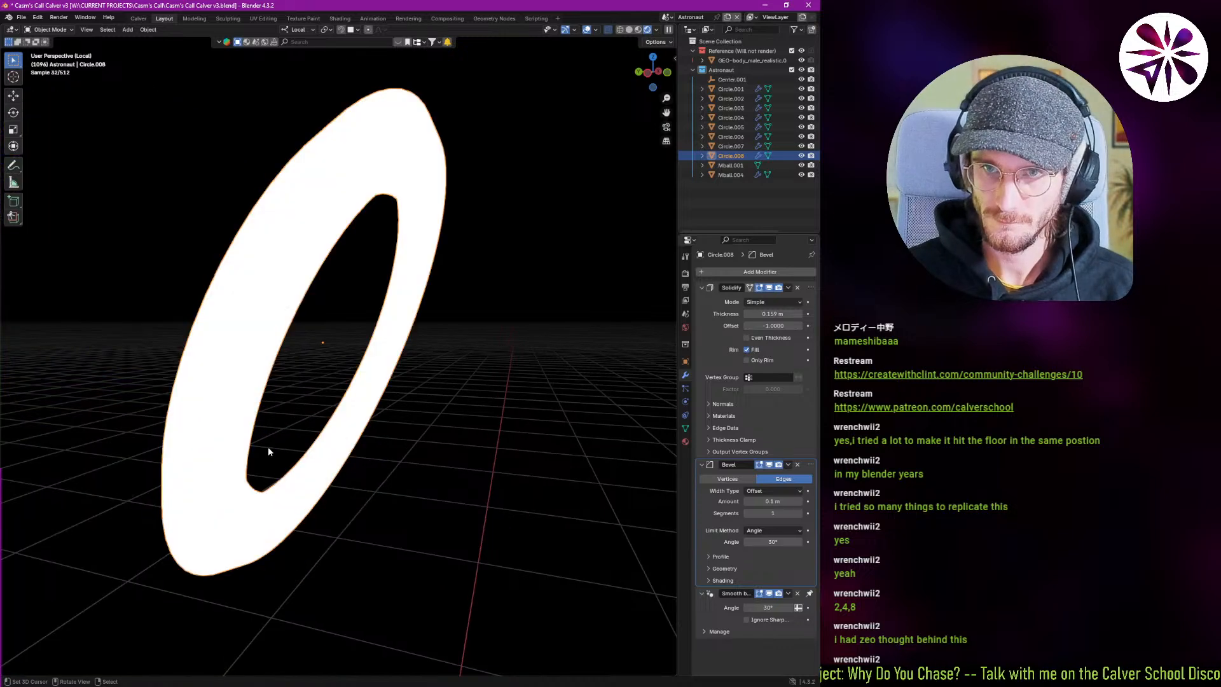
pyautogui.press('z')
pyautogui.click(321, 449)
pyautogui.moveTo(572, 532); pyautogui.dragTo(550, 531, button='middle')
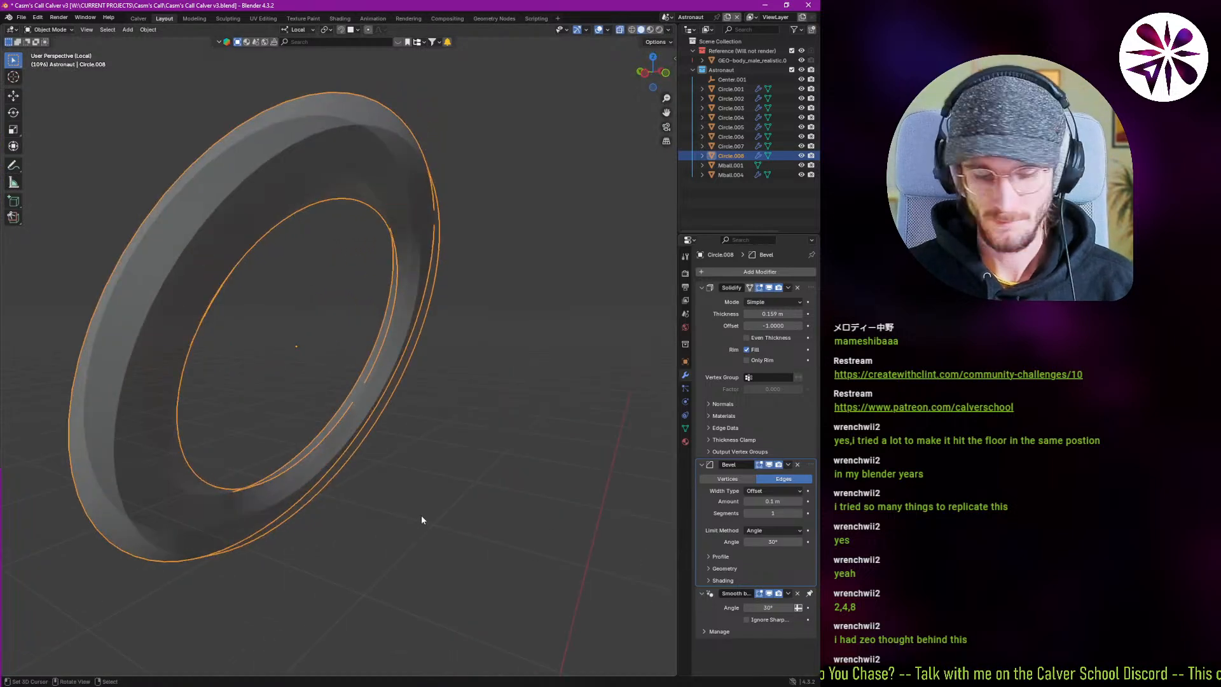
pyautogui.hotkey('alt', 'z')
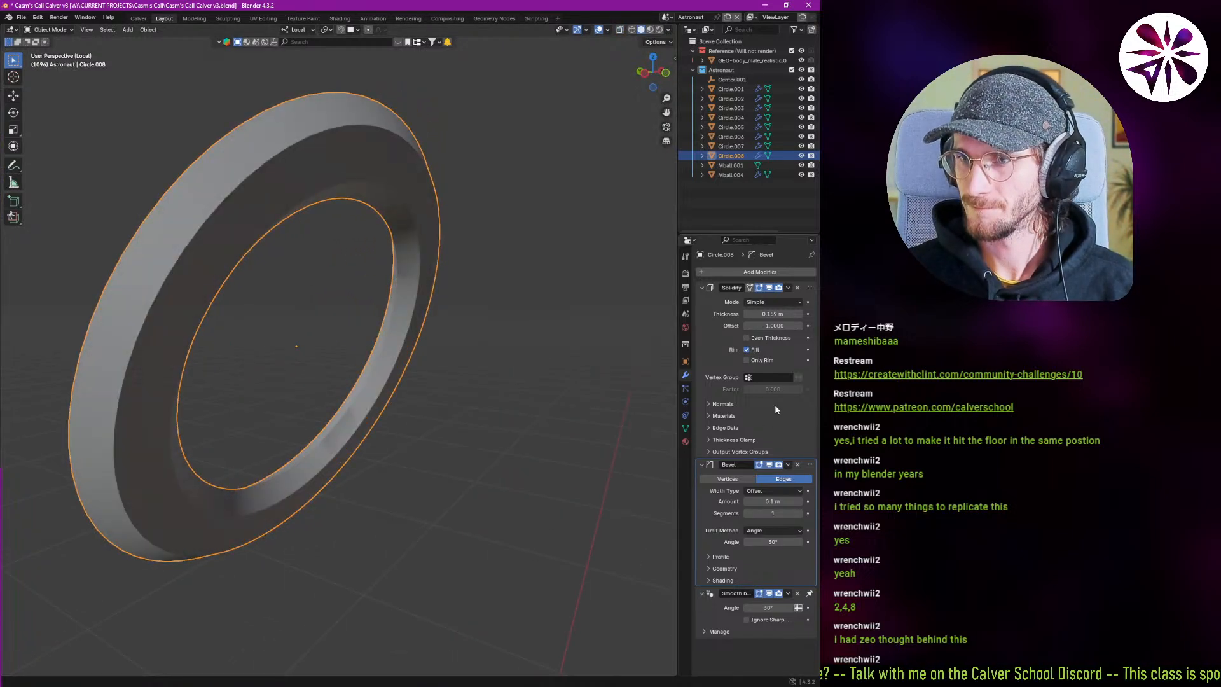
# Round the ring's edges by setting the bevel amount to about 0.047 m with 6 segments.
pyautogui.moveTo(775, 316); pyautogui.dragTo(718, 316)
pyautogui.rightClick(775, 316)
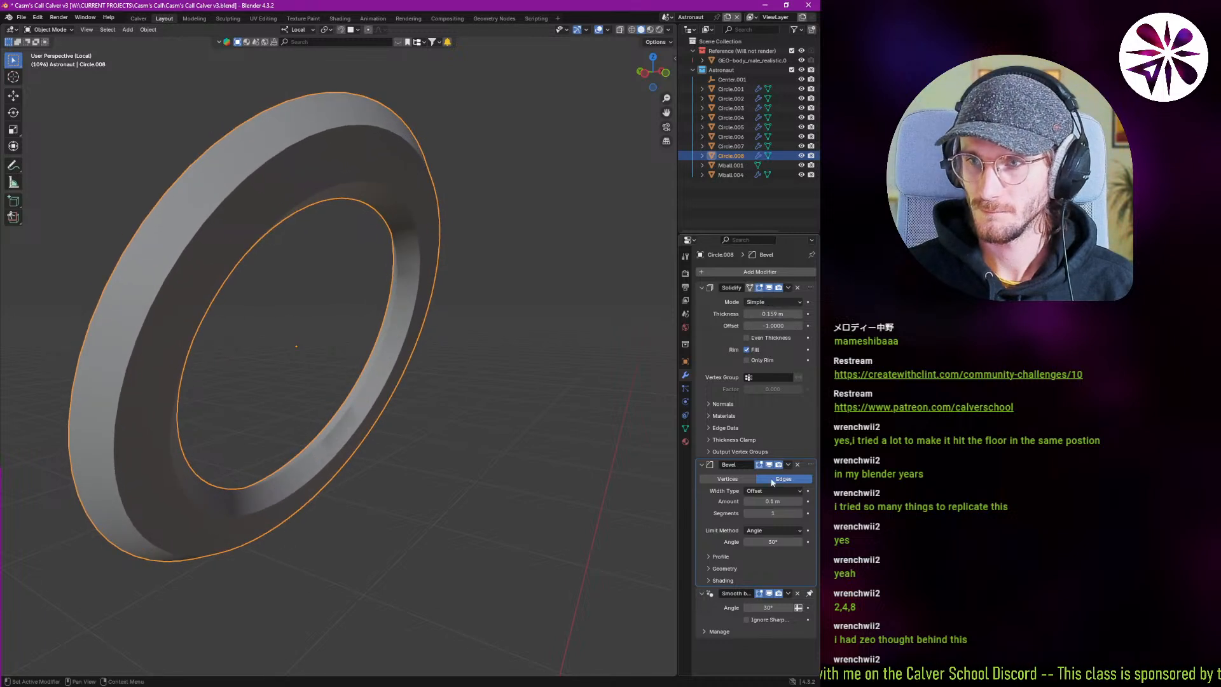
pyautogui.moveTo(775, 501); pyautogui.dragTo(747, 501)
pyautogui.write('3')
pyautogui.press('Return')
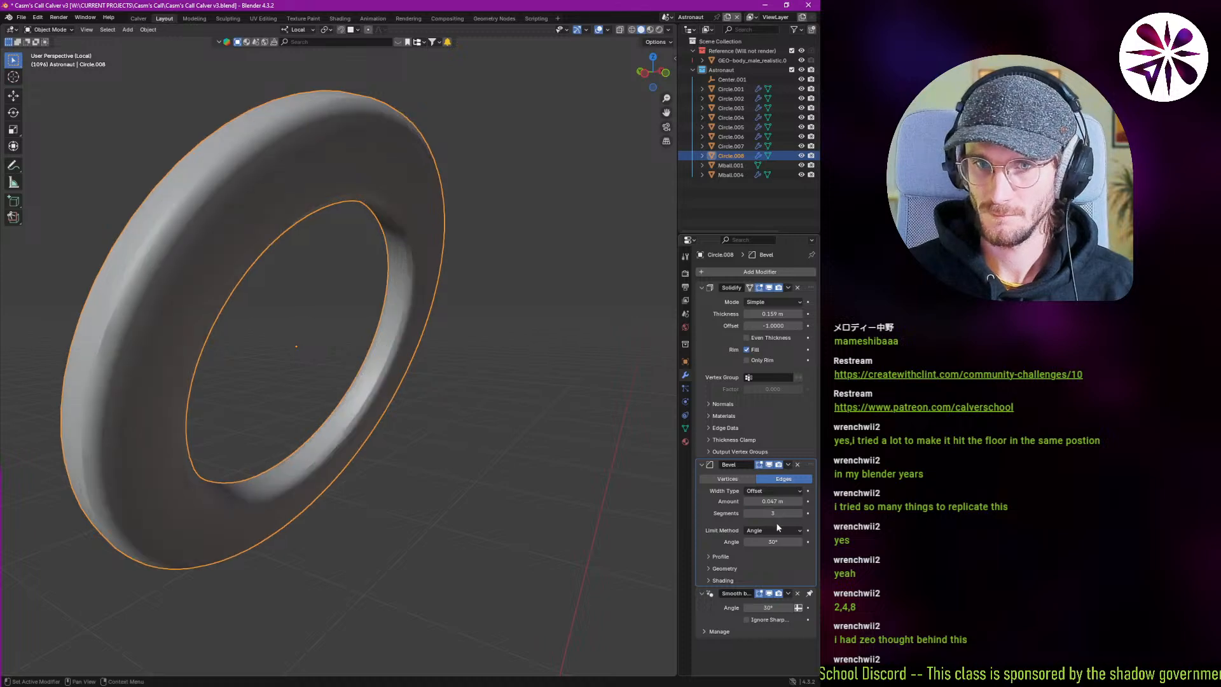
pyautogui.moveTo(353, 448); pyautogui.dragTo(270, 494, button='middle')
pyautogui.click(772, 513)
pyautogui.write('6')
pyautogui.press('Return')
# Scale the ring's inner edge loop outward by about 1.212 to slim the band, and return to Object Mode.
pyautogui.press('Tab')
pyautogui.press('s')
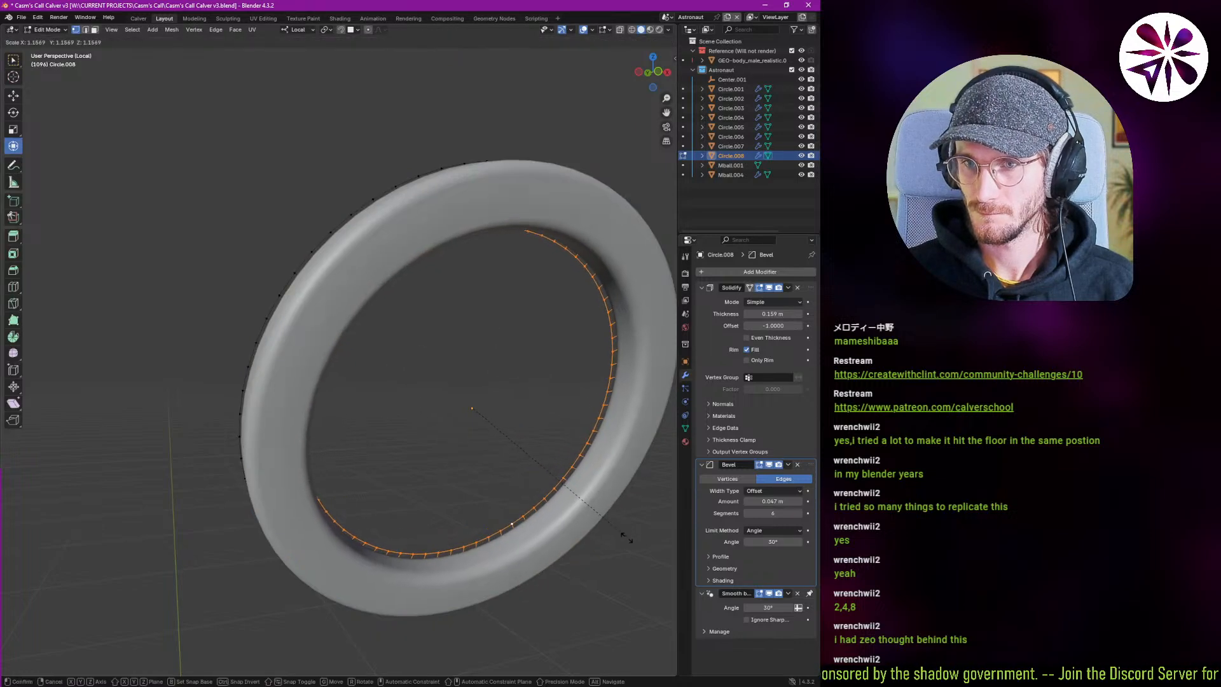
pyautogui.click(555, 511)
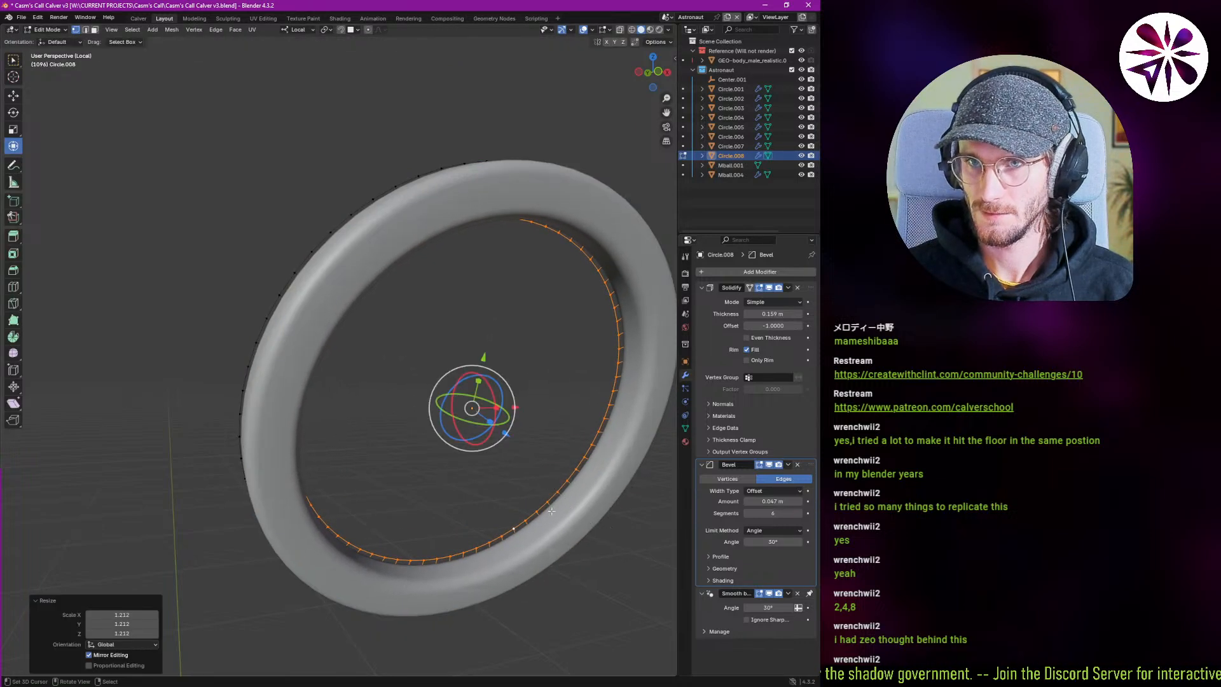
pyautogui.press('Tab')
pyautogui.moveTo(551, 510); pyautogui.dragTo(541, 472, button='middle')
# Add a Mask modifier to the ring and move it to the start of the modifier stack, above Solidify.
pyautogui.click(685, 388)
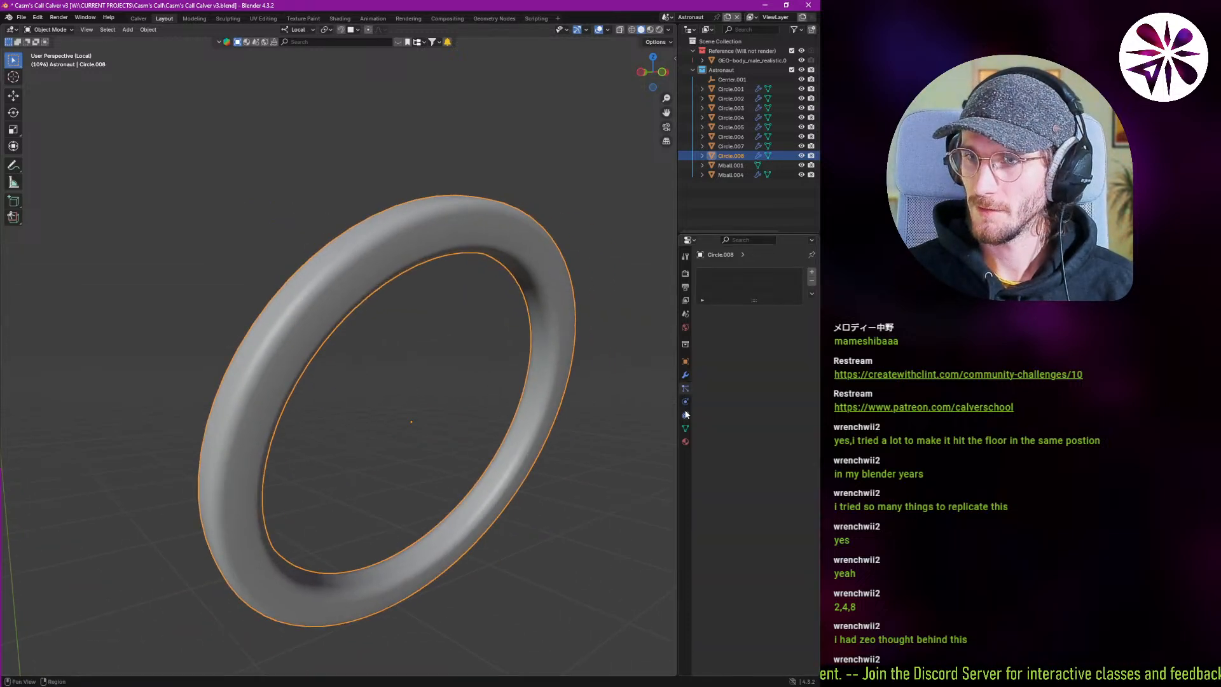
pyautogui.click(684, 415)
pyautogui.click(684, 427)
pyautogui.click(684, 373)
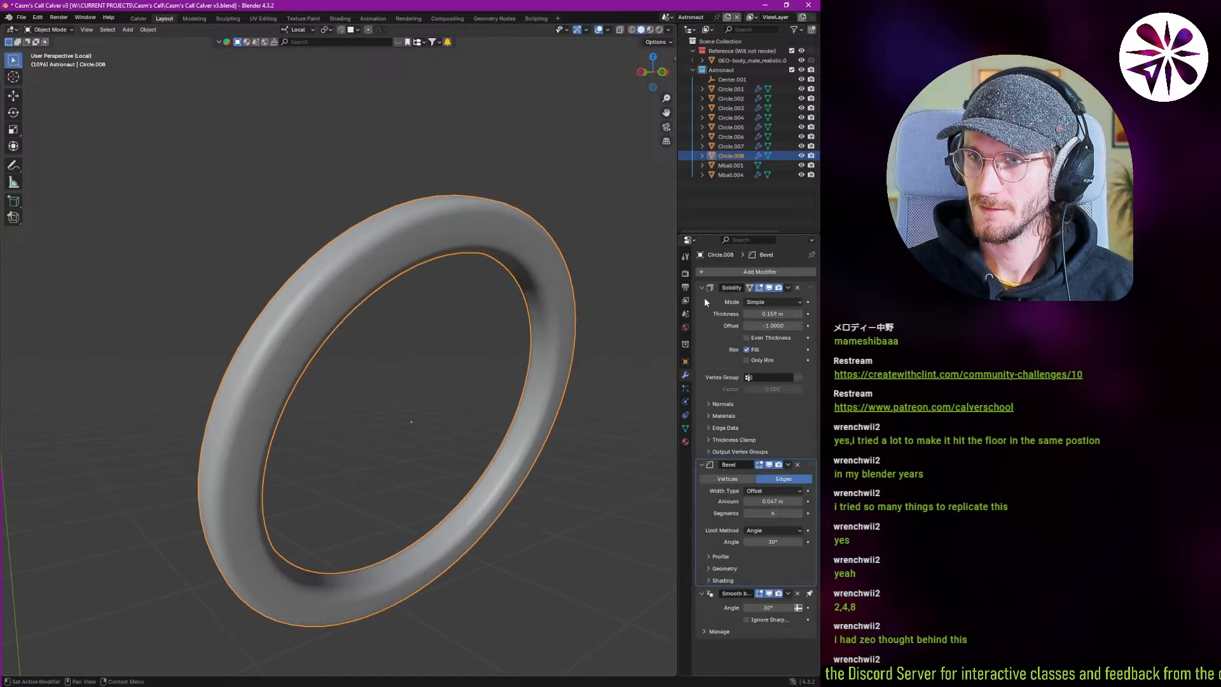
pyautogui.click(729, 271)
pyautogui.write('mesk')
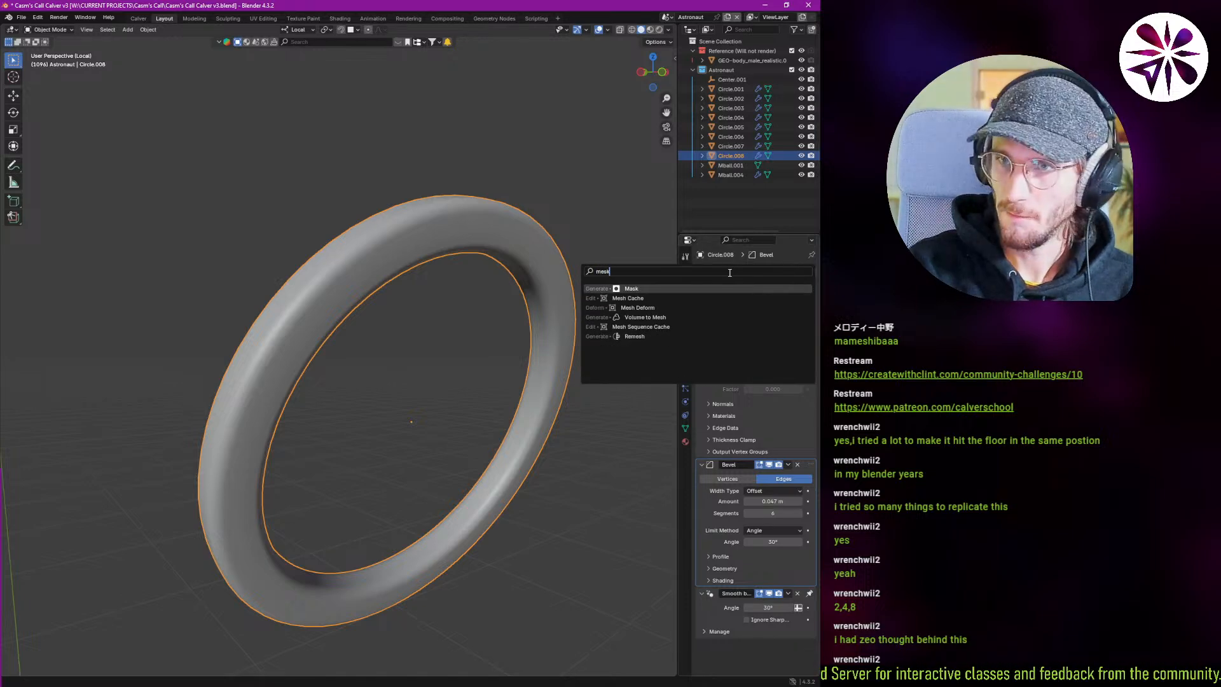
pyautogui.press('Return')
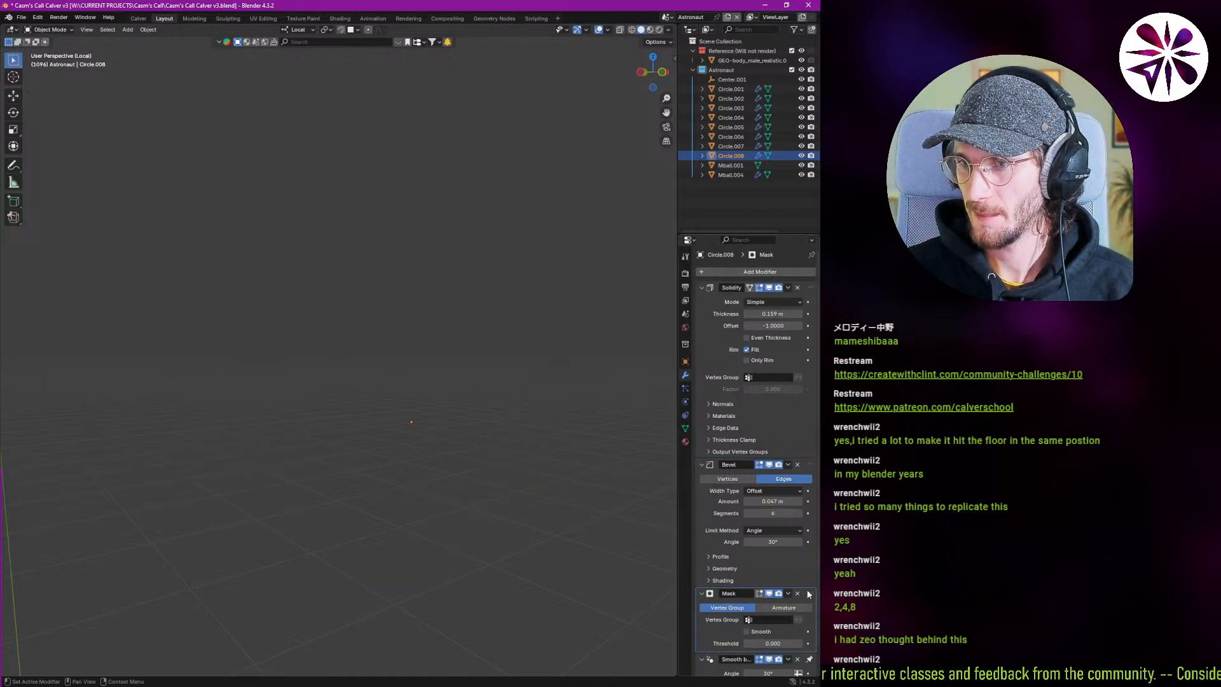
pyautogui.moveTo(808, 594); pyautogui.dragTo(802, 274)
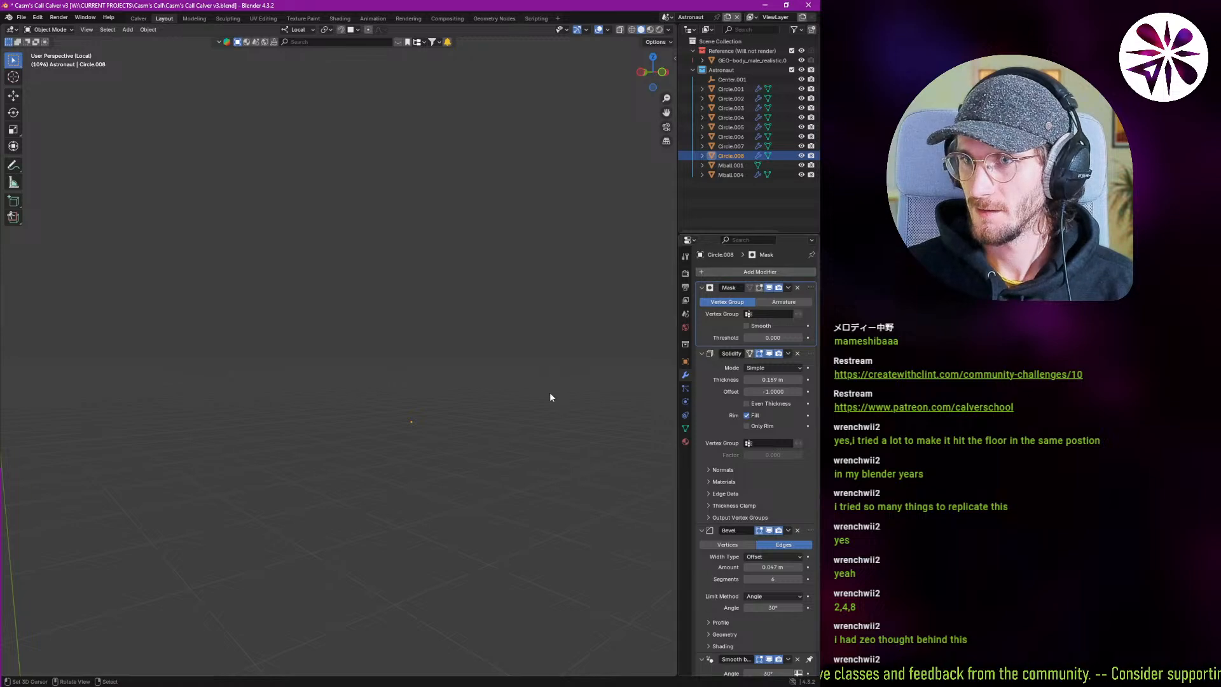
# Select two adjacent faces on each side of the ring at mid-height, working in front view with X-ray on.
pyautogui.press('Tab')
pyautogui.moveTo(568, 430); pyautogui.dragTo(603, 434, button='middle')
pyautogui.press('3')
pyautogui.click(450, 511)
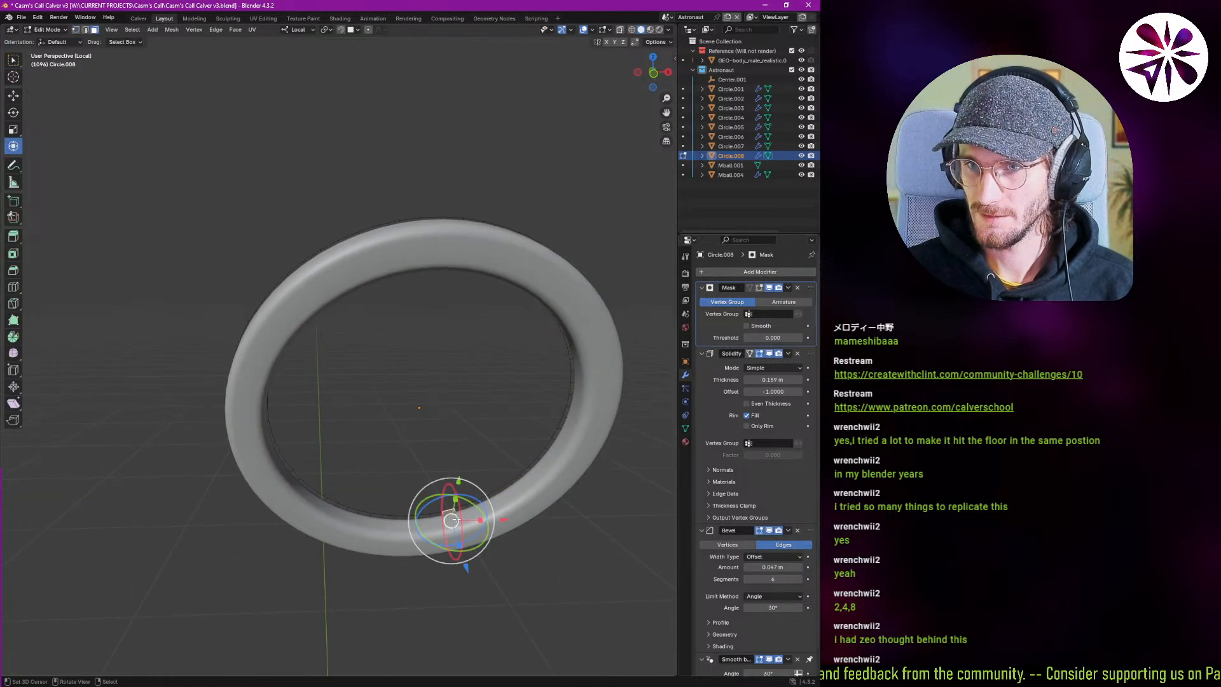
pyautogui.moveTo(464, 504); pyautogui.dragTo(534, 478, button='middle')
pyautogui.click(573, 424)
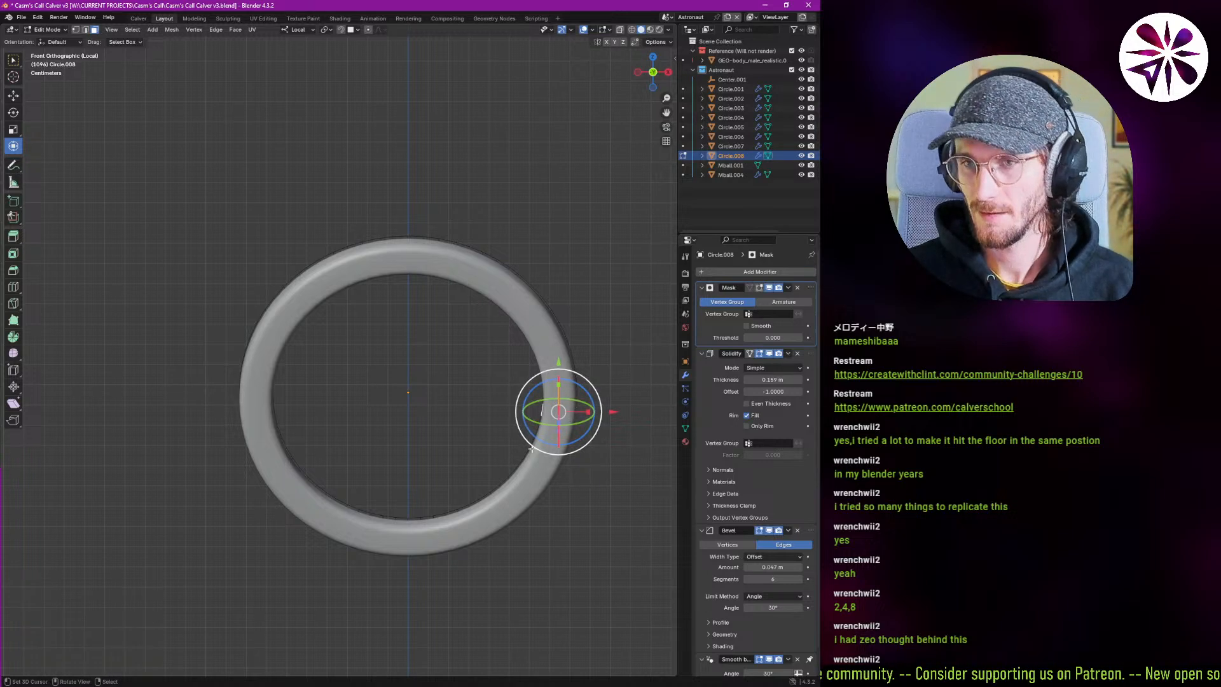
pyautogui.hotkey('alt', 'z')
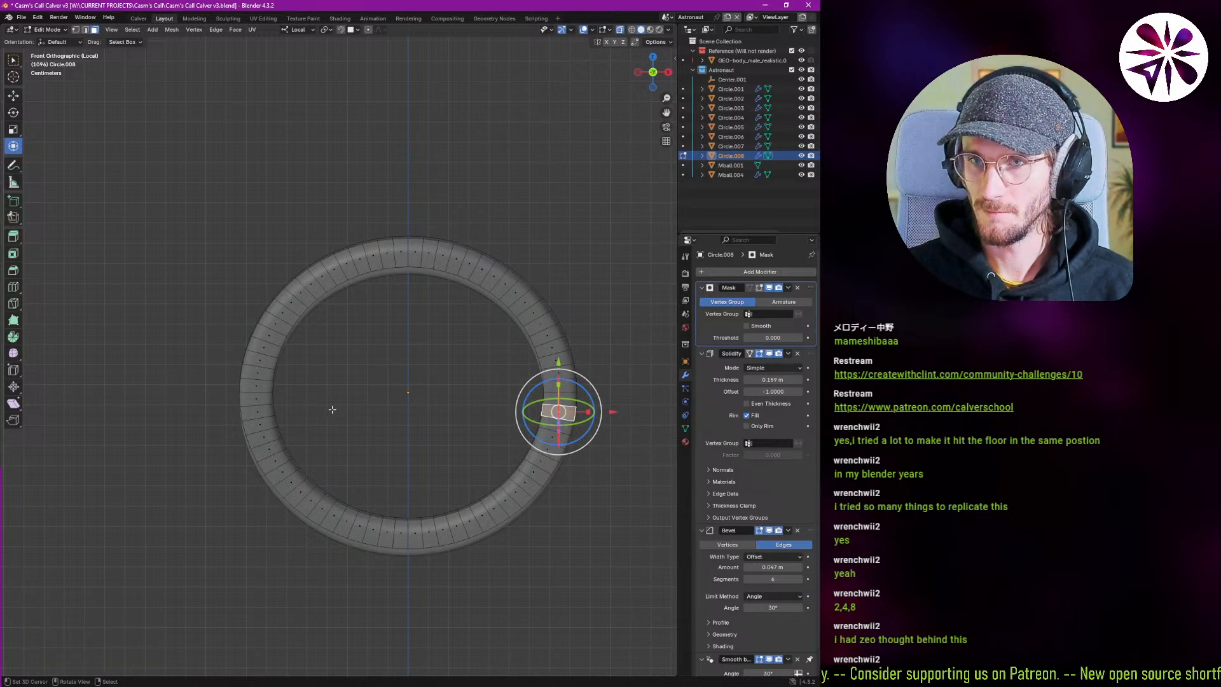
pyautogui.click(258, 400)
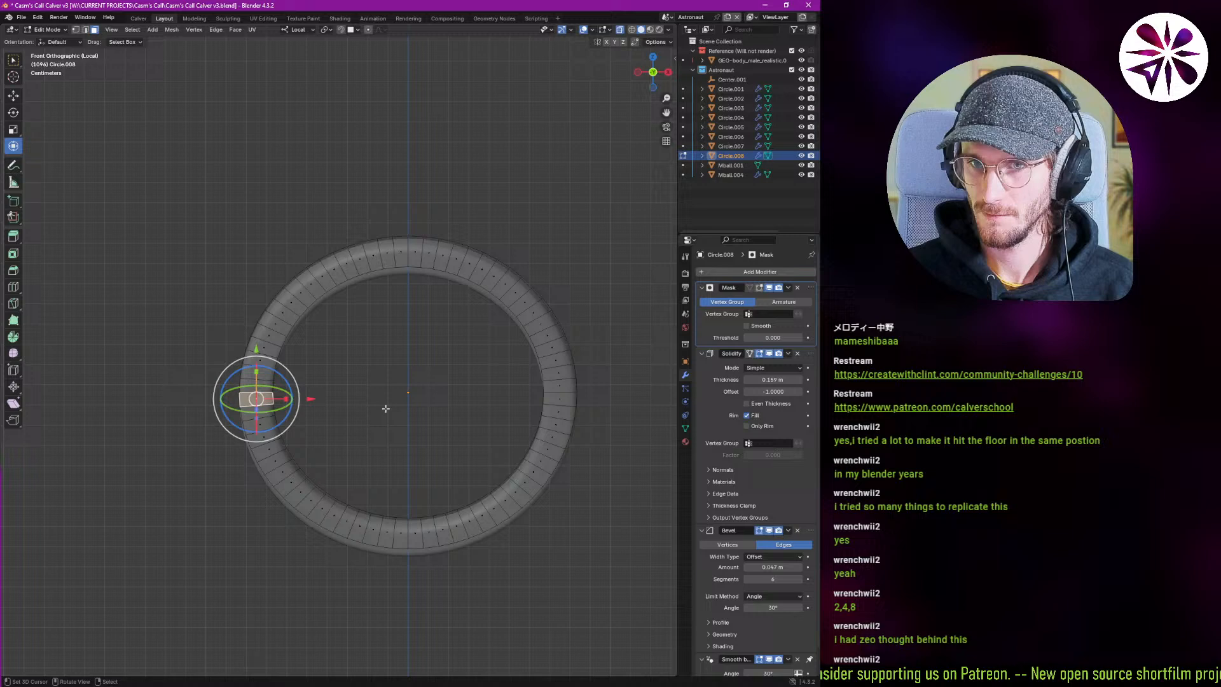
pyautogui.keyDown('shift'); pyautogui.click(561, 401); pyautogui.keyUp('shift')
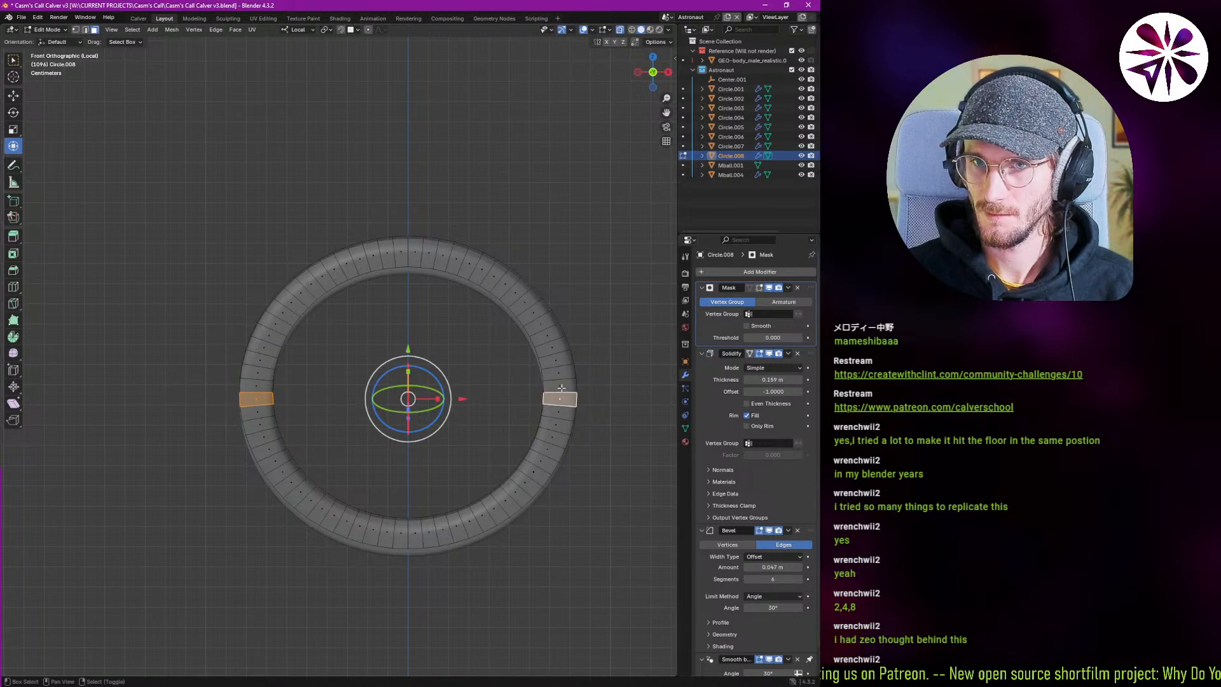
pyautogui.keyDown('shift'); pyautogui.click(562, 386); pyautogui.keyUp('shift')
pyautogui.keyDown('shift'); pyautogui.click(273, 387); pyautogui.keyUp('shift')
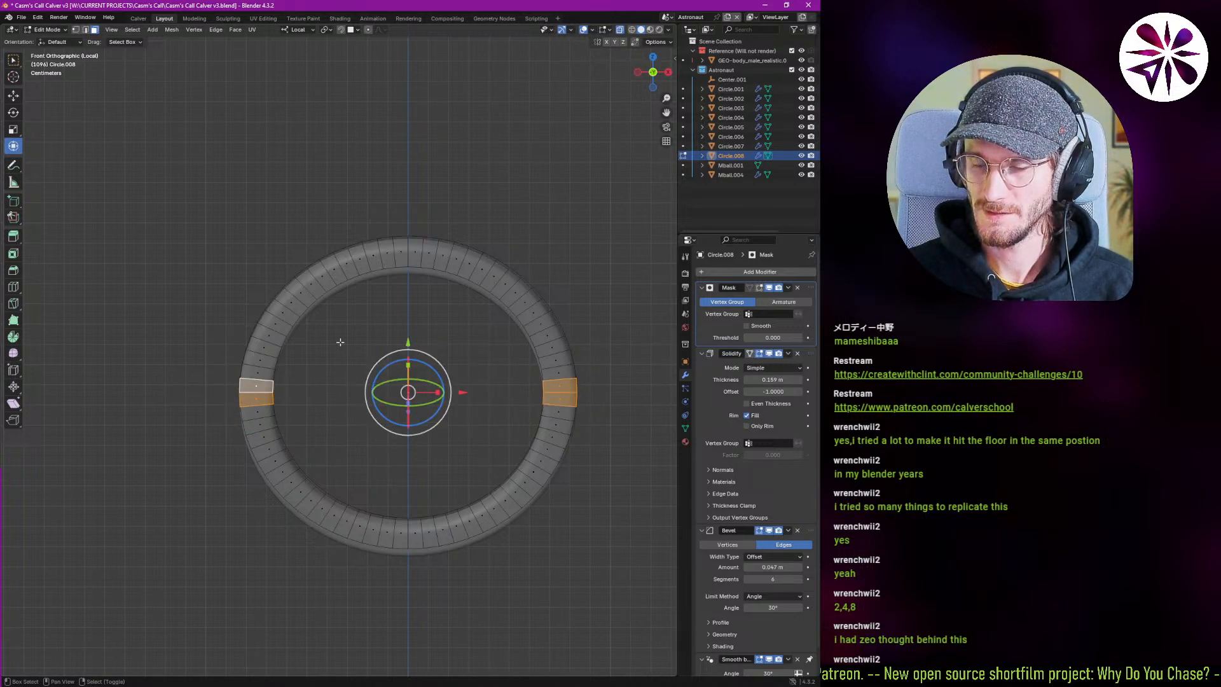
# Extend the selection with six adjacent faces centred at the top of the ring.
pyautogui.keyDown('shift'); pyautogui.click(403, 261); pyautogui.keyUp('shift')
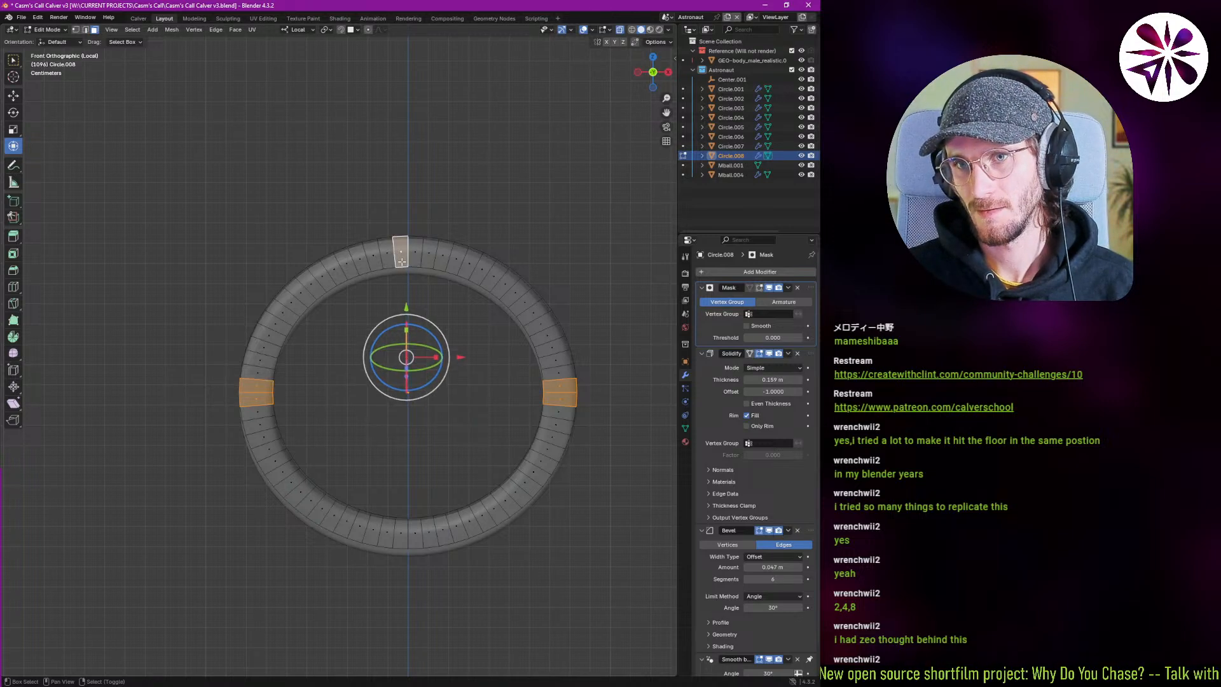
pyautogui.keyDown('shift'); pyautogui.click(416, 253); pyautogui.keyUp('shift')
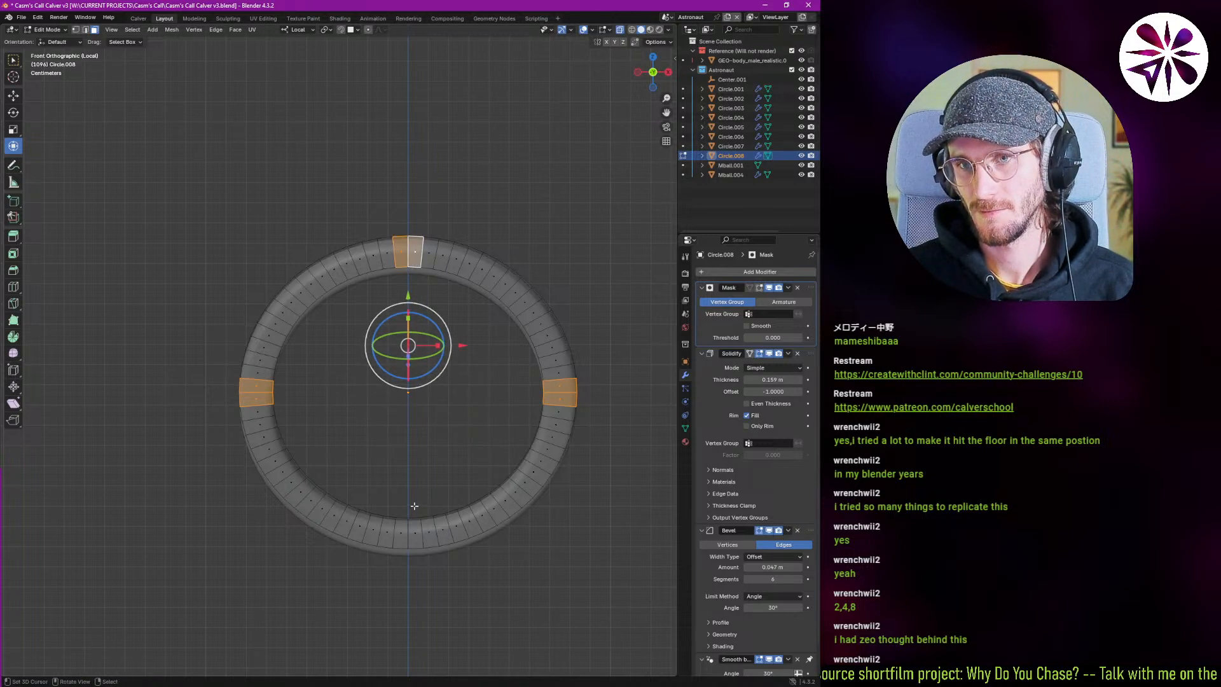
pyautogui.keyDown('shift'); pyautogui.click(372, 255); pyautogui.keyUp('shift')
pyautogui.press('c')
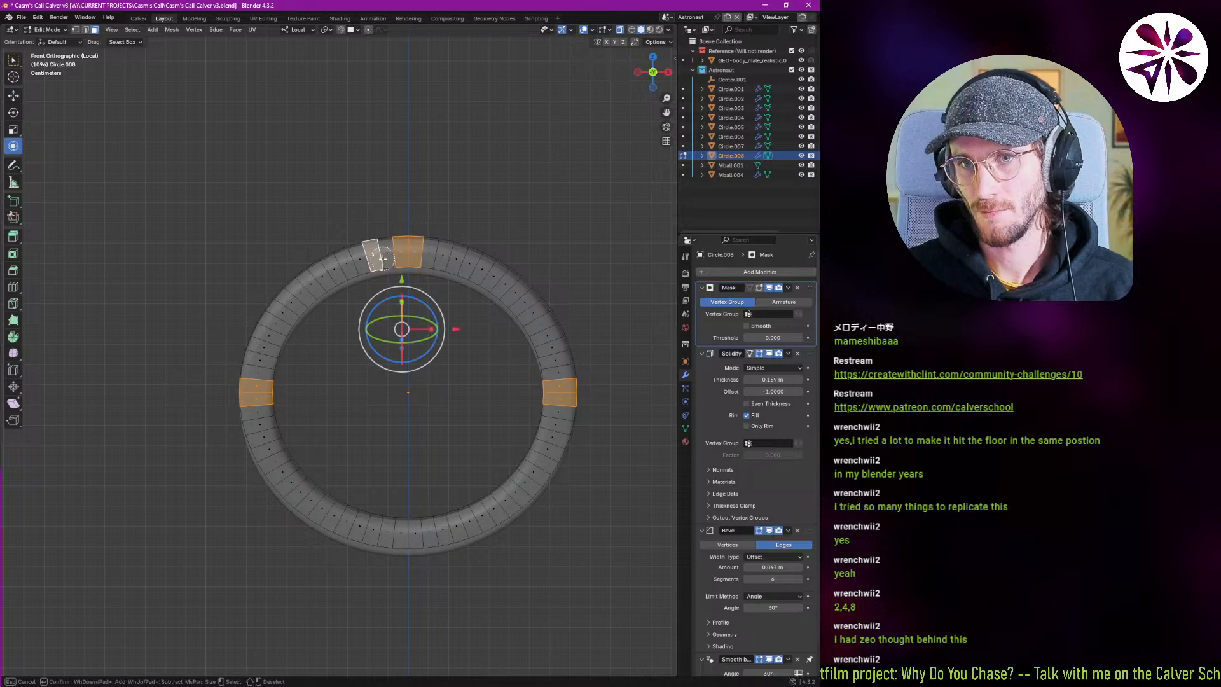
pyautogui.moveTo(417, 257); pyautogui.dragTo(443, 257)
pyautogui.press('Escape')
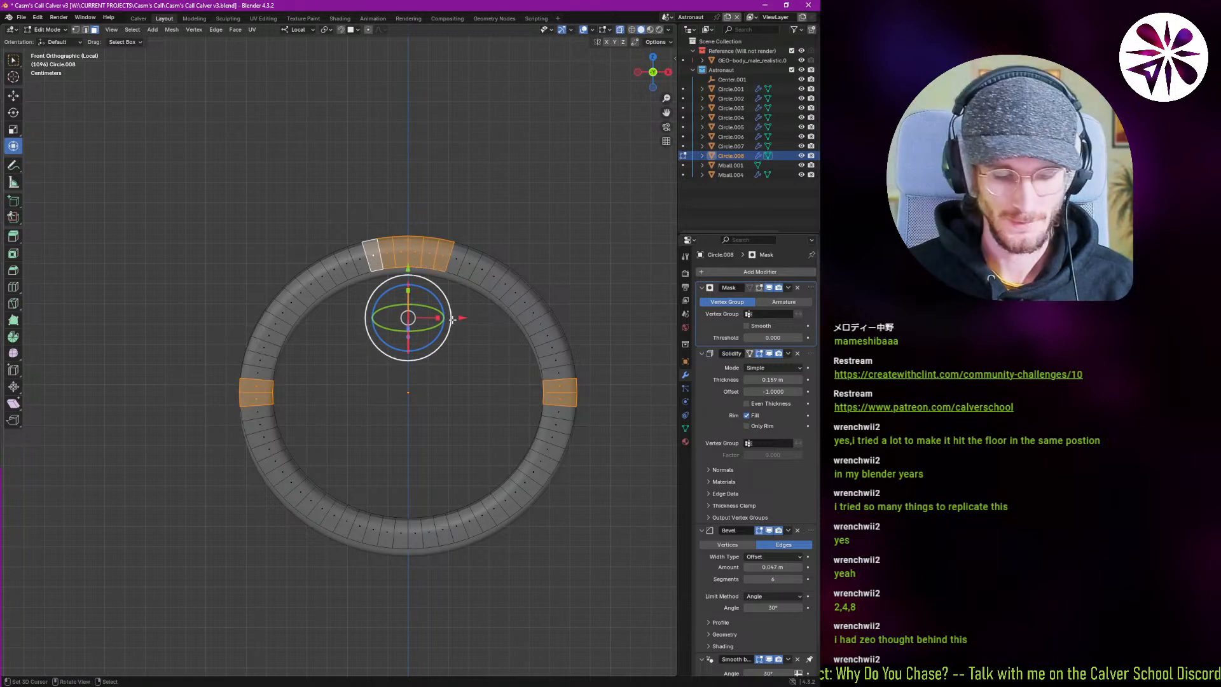
# Assign the selected faces to a new vertex group, and use it inverted in the Mask modifier to split the ring into three arcs.
pyautogui.press('Tab')
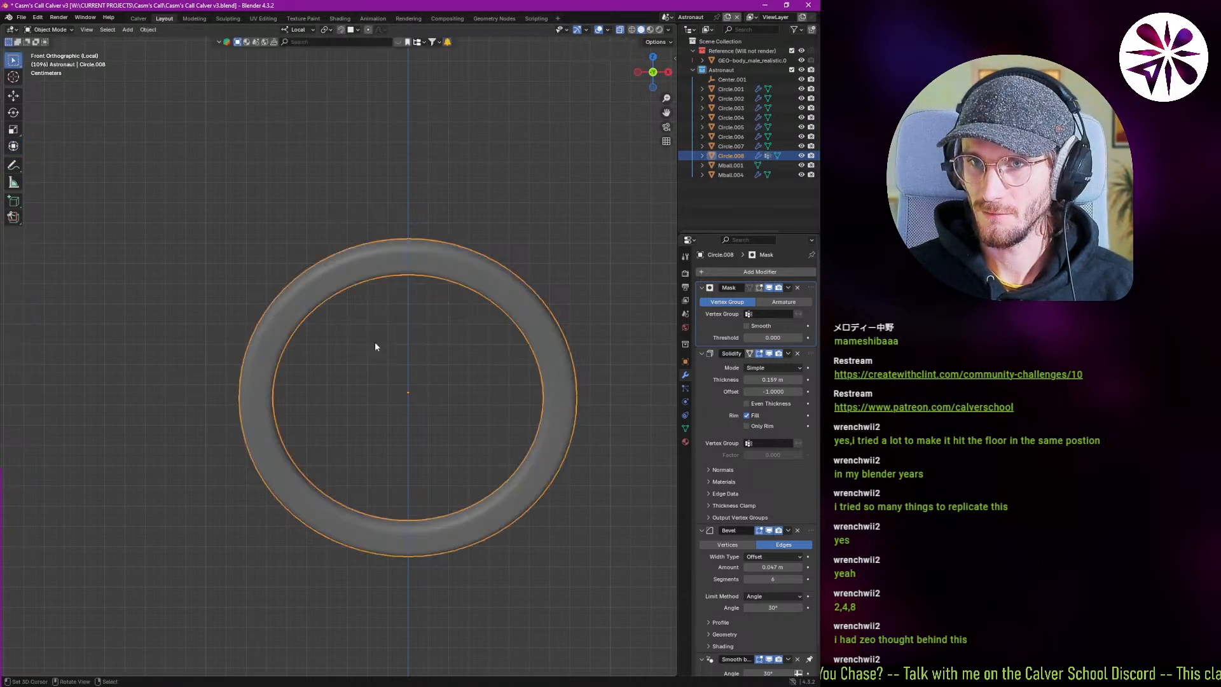
pyautogui.click(767, 314)
pyautogui.click(739, 333)
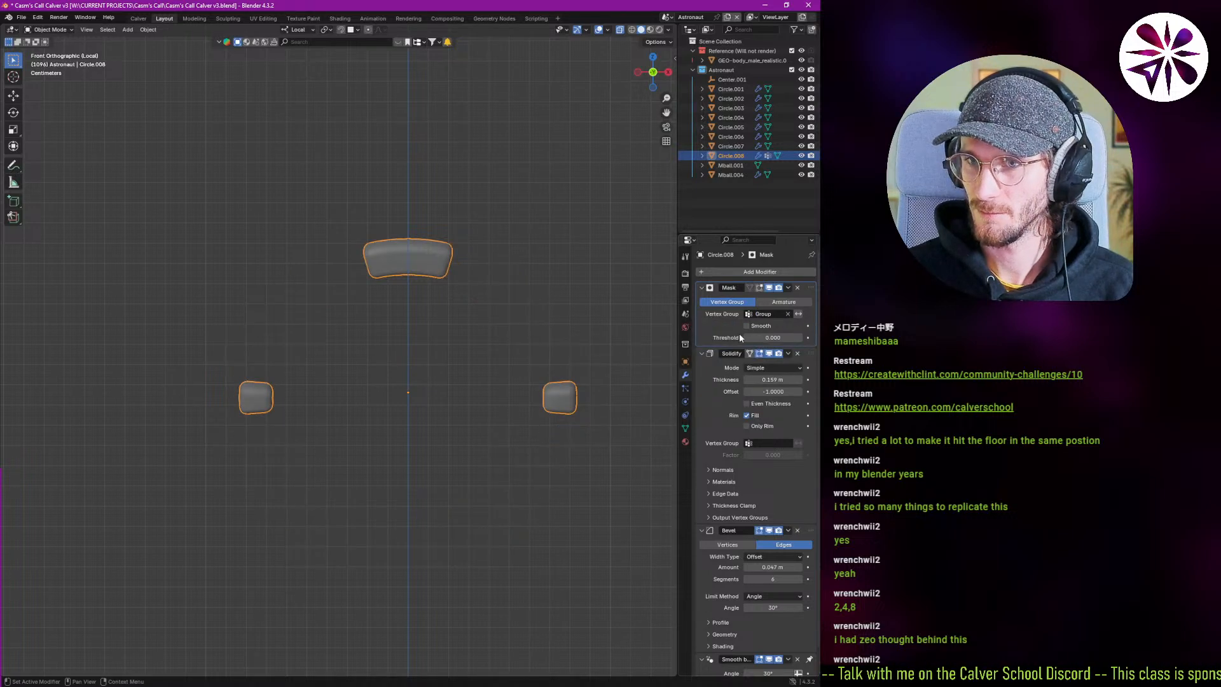
pyautogui.click(799, 314)
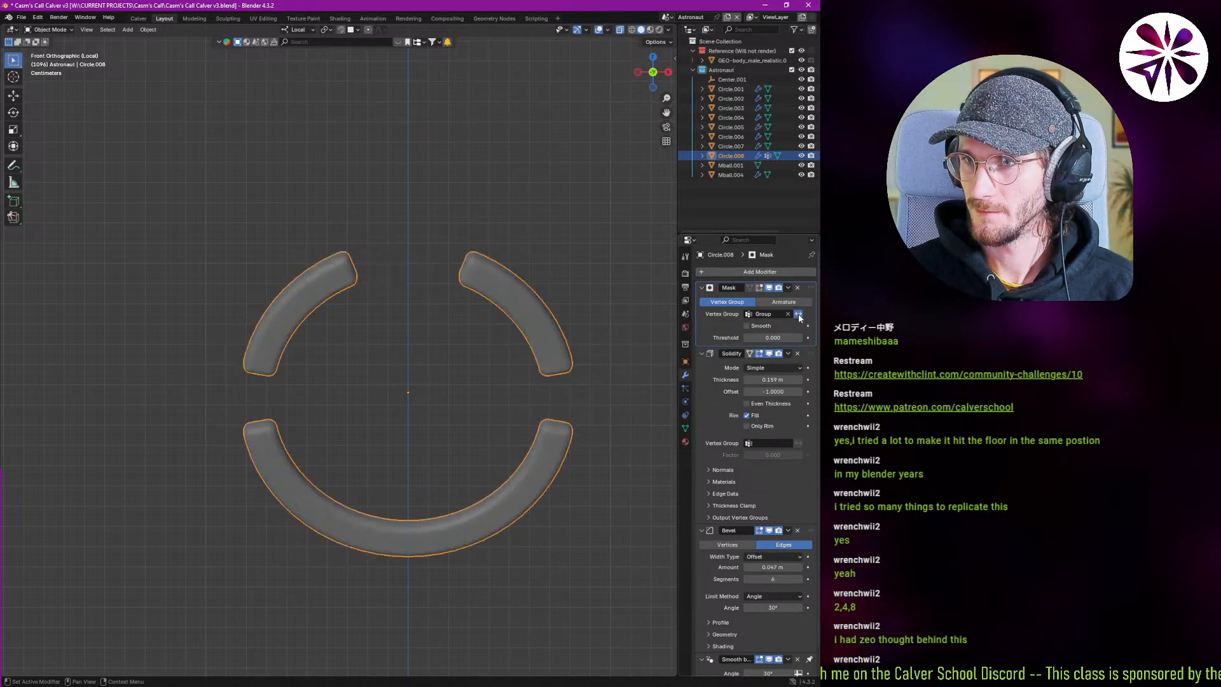
# Leave local view and switch the viewport back to rendered shading.
pyautogui.moveTo(451, 406); pyautogui.dragTo(430, 385, button='middle')
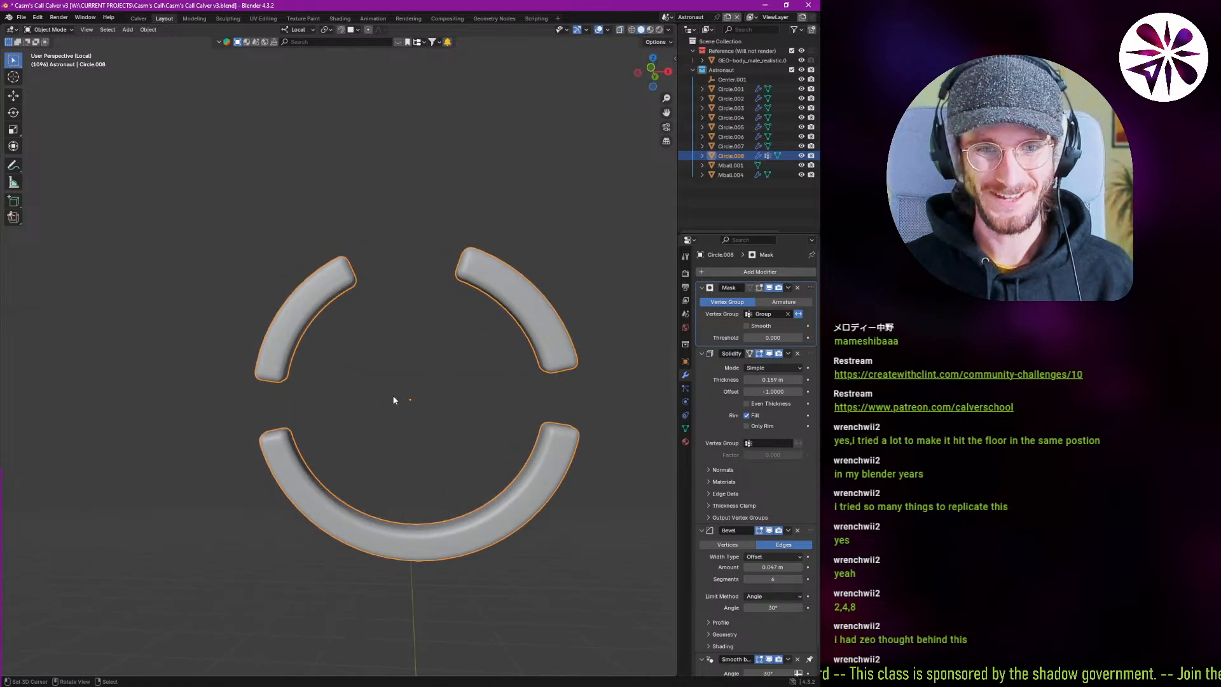
pyautogui.press('KP_Divide')
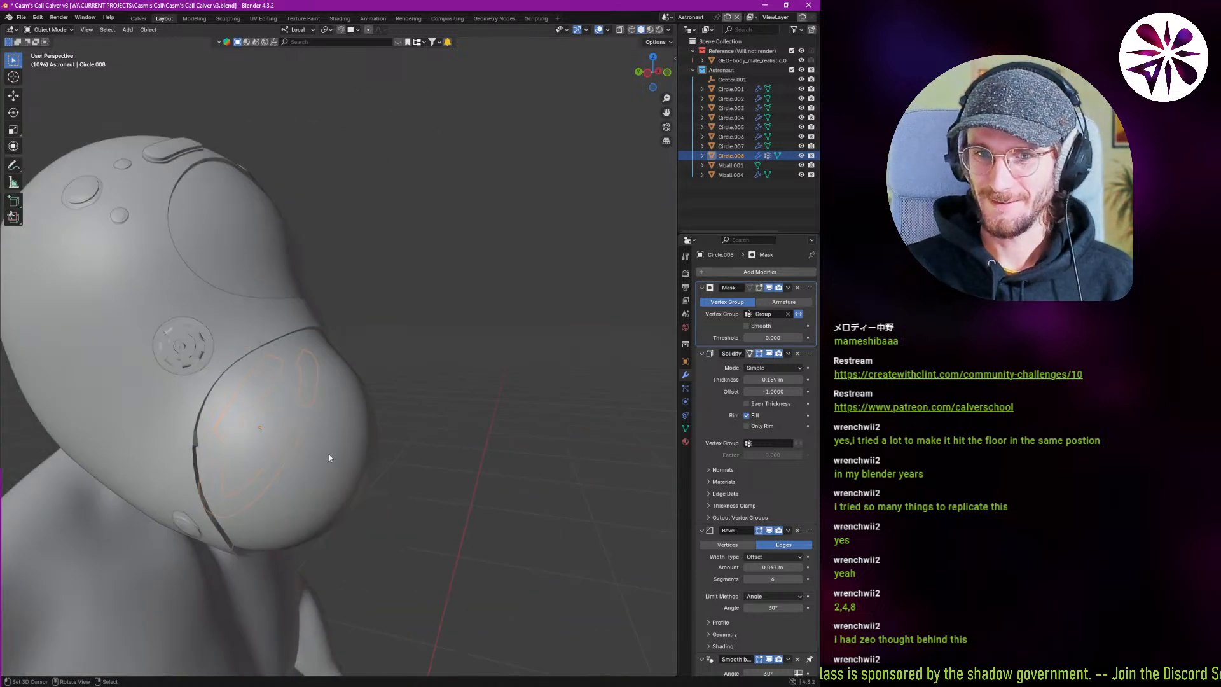
pyautogui.press('z')
pyautogui.click(325, 432)
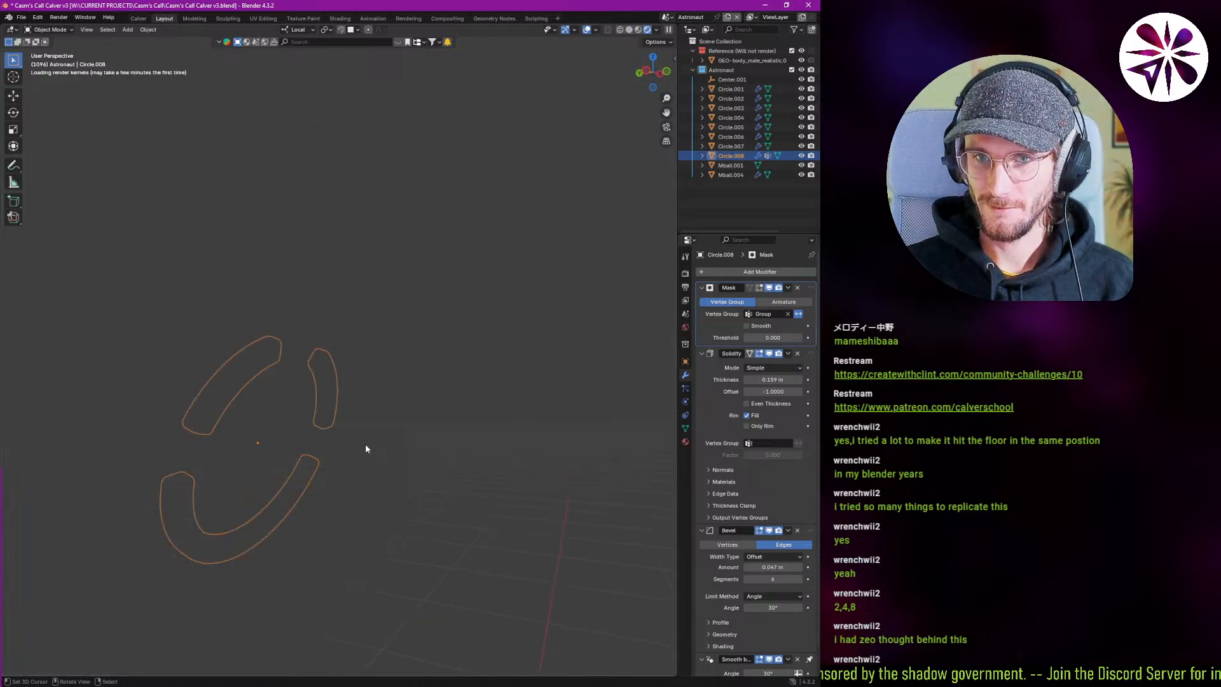
pyautogui.moveTo(338, 417); pyautogui.dragTo(279, 445, button='middle')
pyautogui.press('g')
pyautogui.press('z')
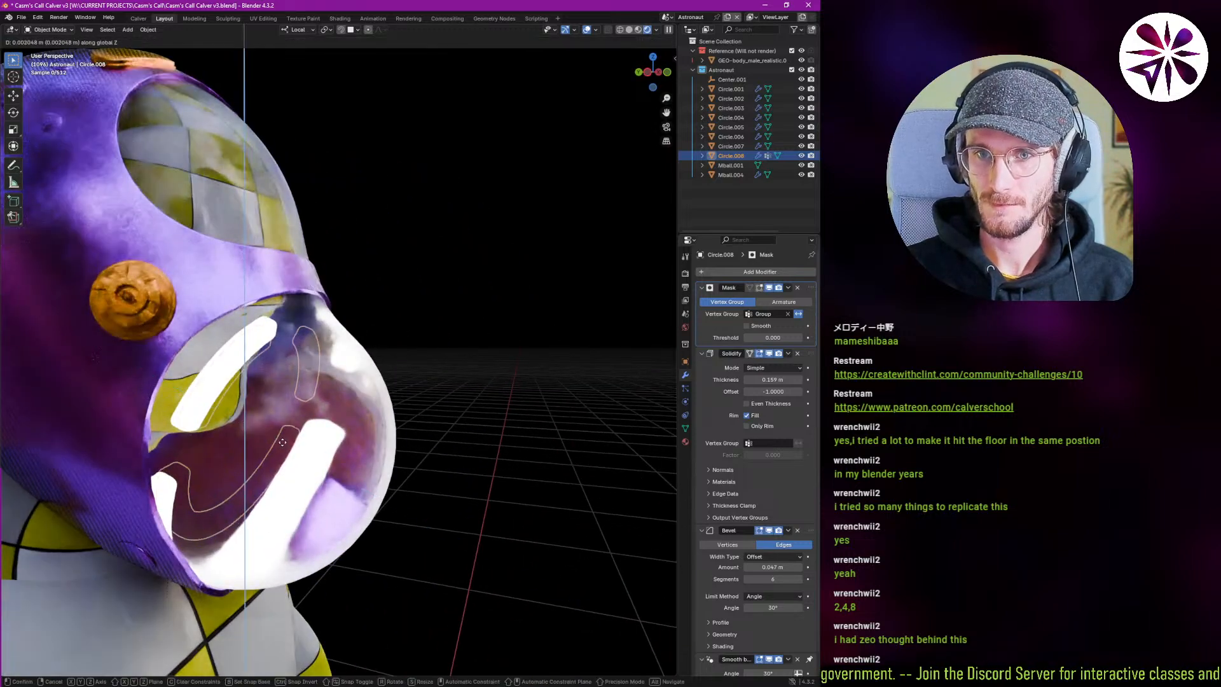
pyautogui.rightClick(285, 439)
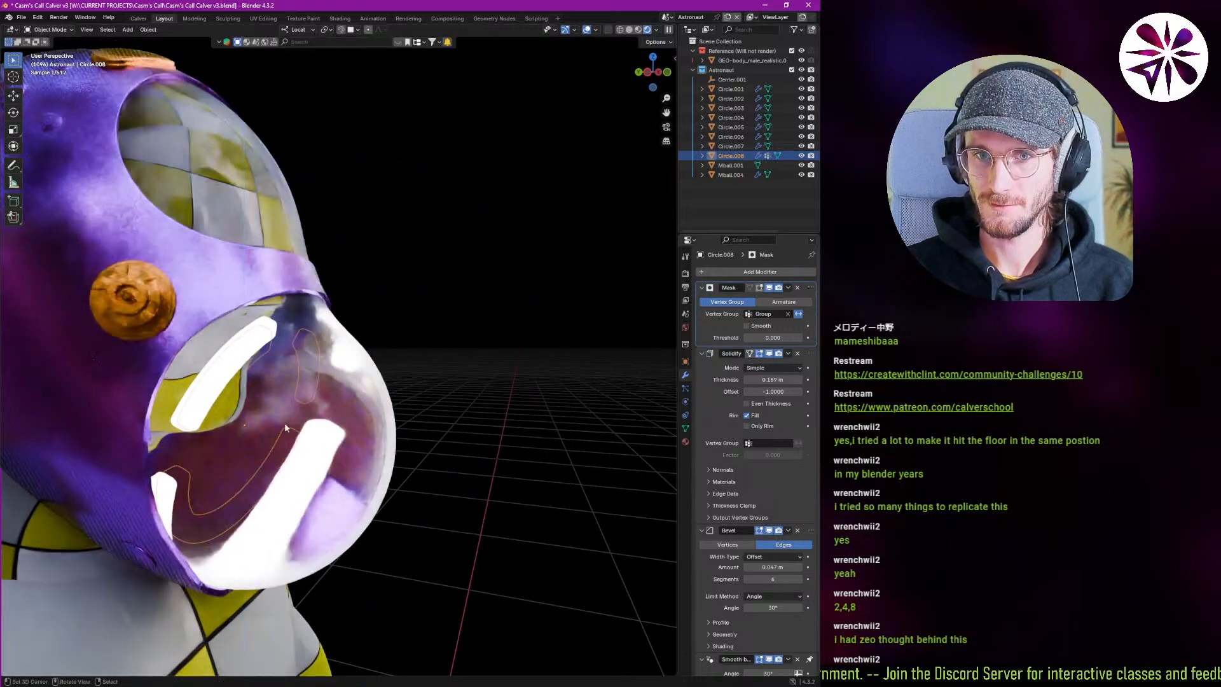
# Switch to the Shading workspace, set its viewport to rendered shading, and open the ring light's material properties.
pyautogui.click(339, 19)
pyautogui.moveTo(446, 355); pyautogui.dragTo(421, 323, button='middle')
pyautogui.scroll(1, 423, 326)
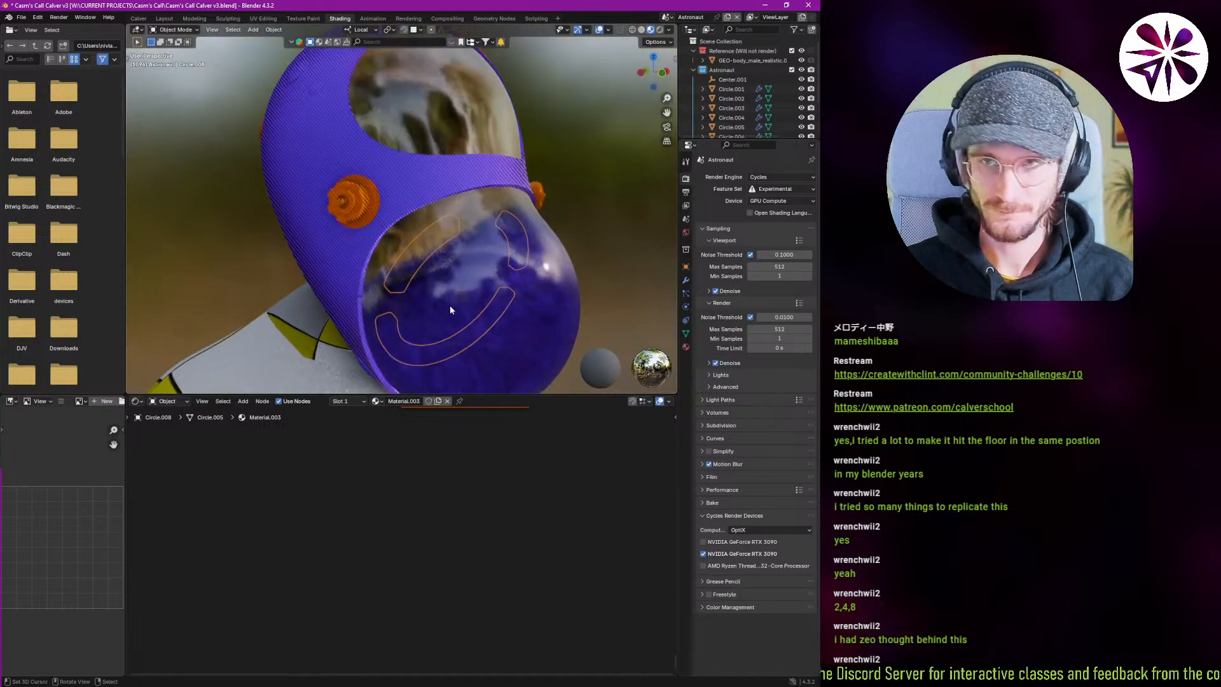
pyautogui.press('z')
pyautogui.click(445, 253)
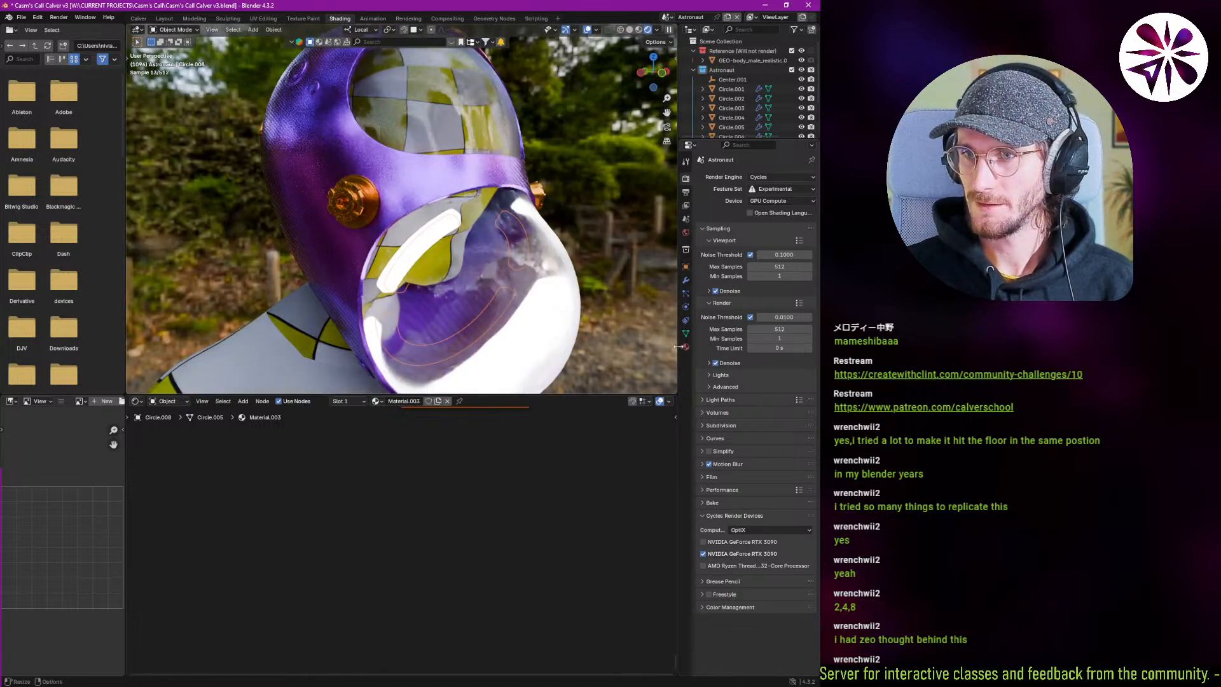
pyautogui.click(685, 346)
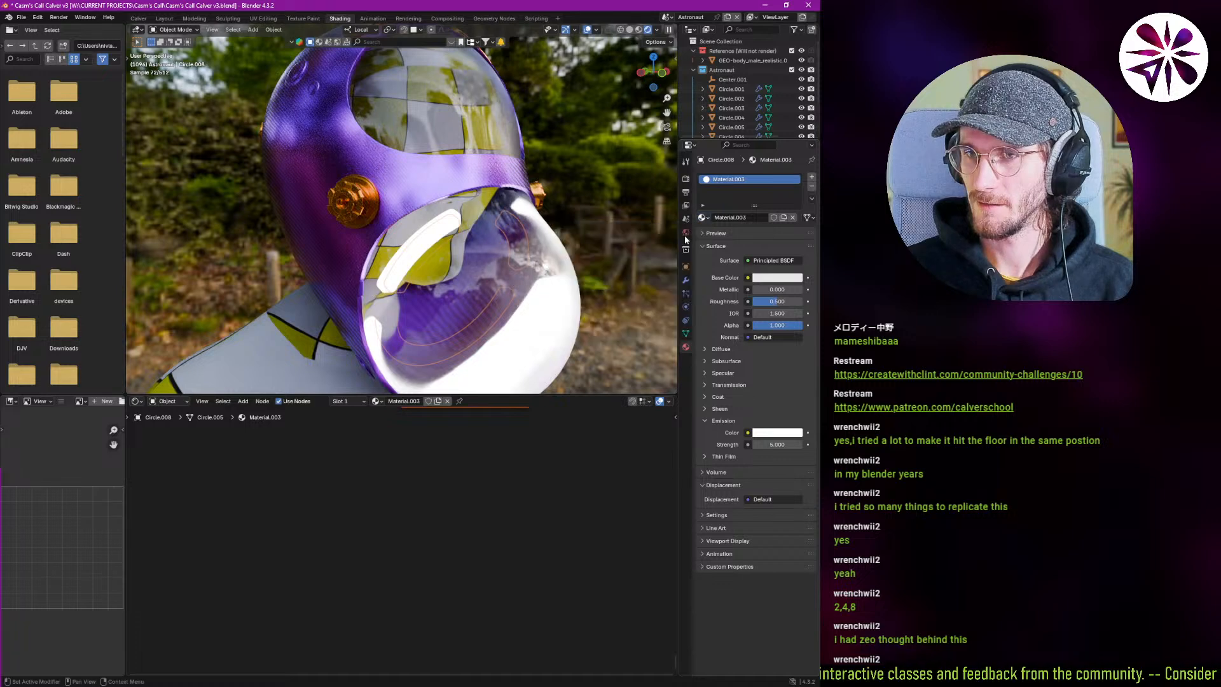
# Replace the ring material's Principled BSDF with the Artstyle Shader group and connect it to the Material Output's surface.
pyautogui.scroll(-5, 439, 476)
pyautogui.moveTo(433, 475); pyautogui.dragTo(432, 532, button='middle')
pyautogui.scroll(4, 425, 509)
pyautogui.click(394, 482)
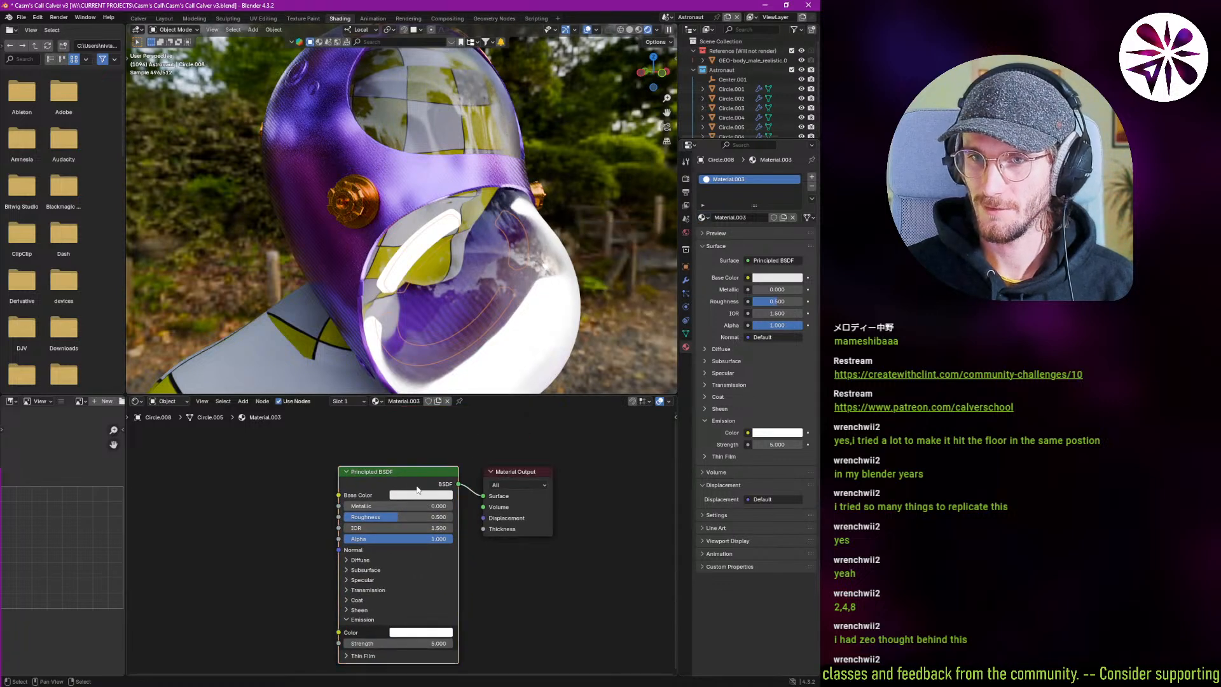
pyautogui.press('x')
pyautogui.hotkey('shift', 'a')
pyautogui.moveTo(368, 583)
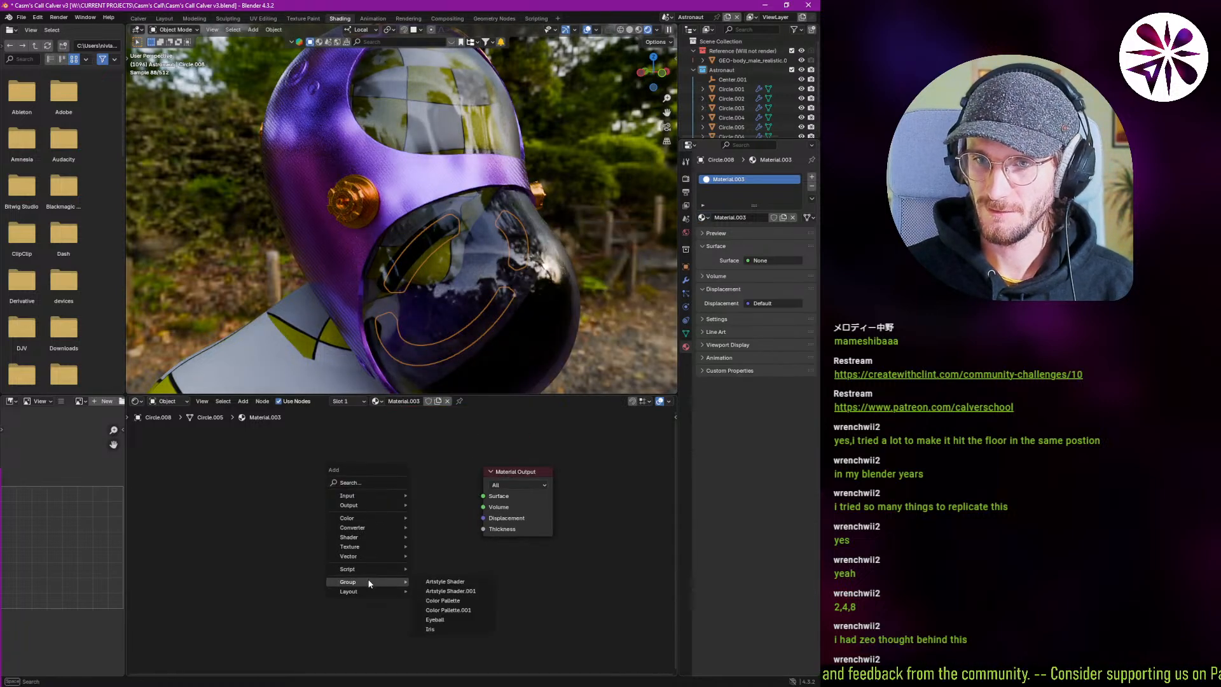
pyautogui.click(454, 583)
pyautogui.click(365, 455)
pyautogui.keyDown('ctrl'); pyautogui.keyDown('shift'); pyautogui.click(424, 485); pyautogui.keyUp('shift'); pyautogui.keyUp('ctrl')
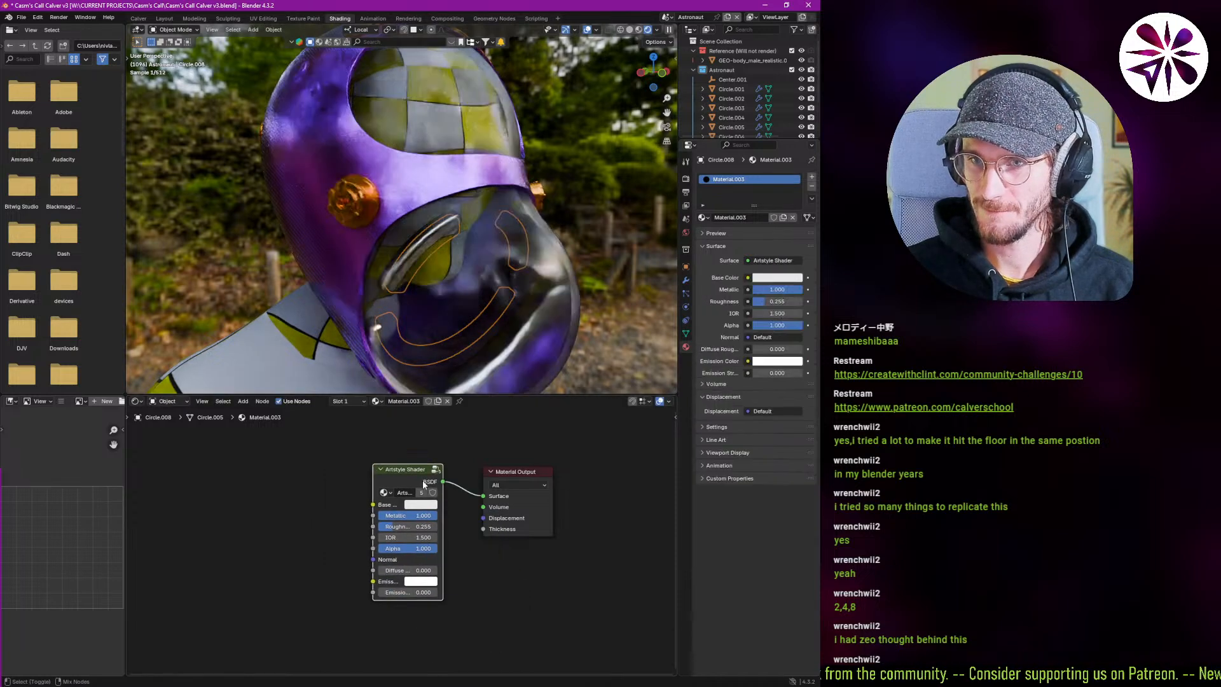
# Set the emission strength of the ring's Artstyle Shader to 4.3 and check the glow inside the dome.
pyautogui.scroll(1, 416, 537)
pyautogui.scroll(1, 405, 598)
pyautogui.click(407, 601)
pyautogui.write('4.3')
pyautogui.press('Return')
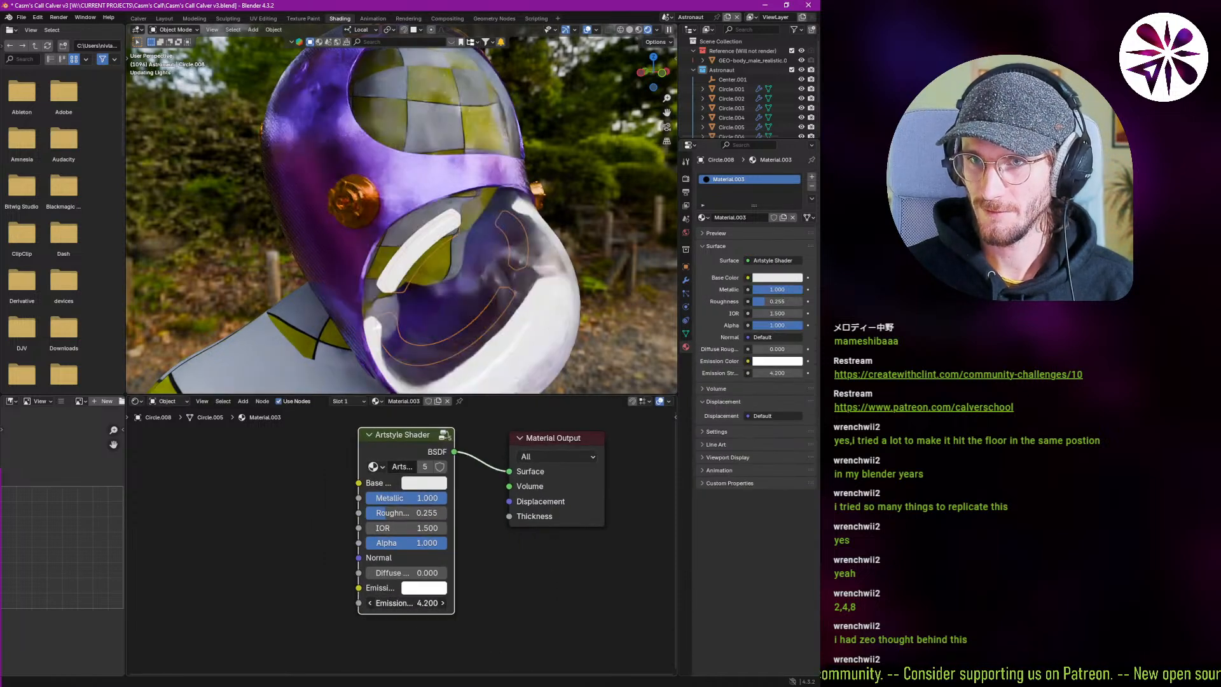
pyautogui.moveTo(483, 327); pyautogui.dragTo(407, 289, button='middle')
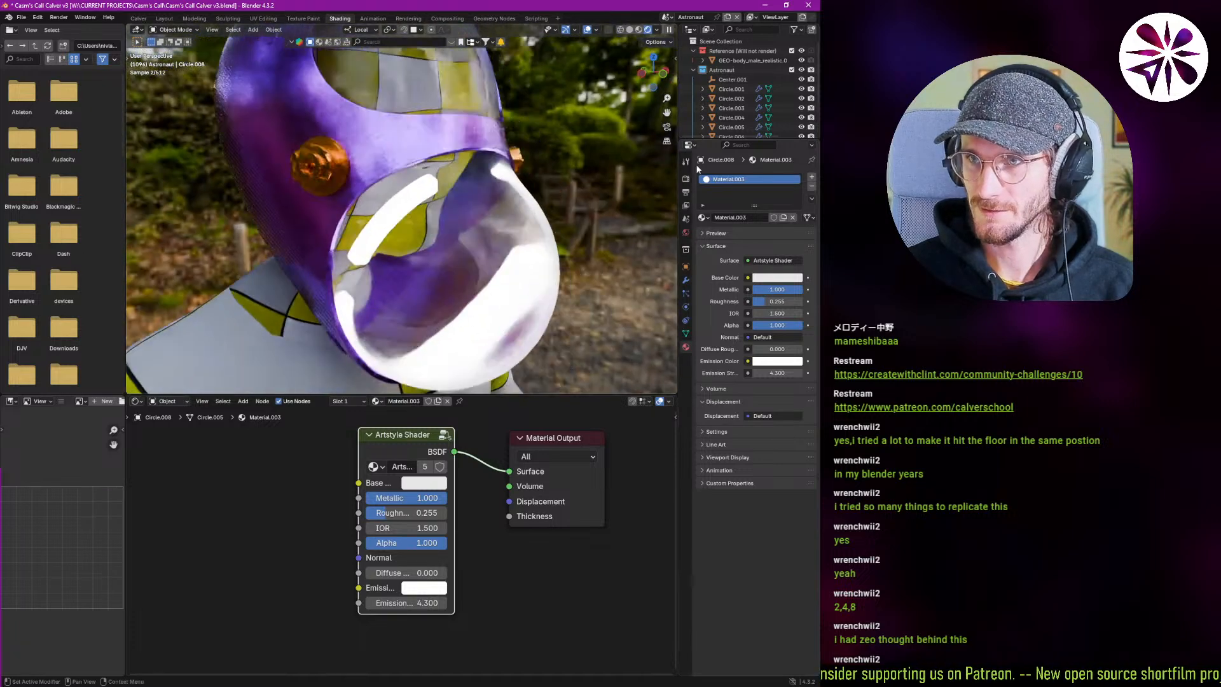
# Try an emission strength of 2 on the ring's shader, then raise it to 5.
pyautogui.click(421, 598)
pyautogui.press('Return')
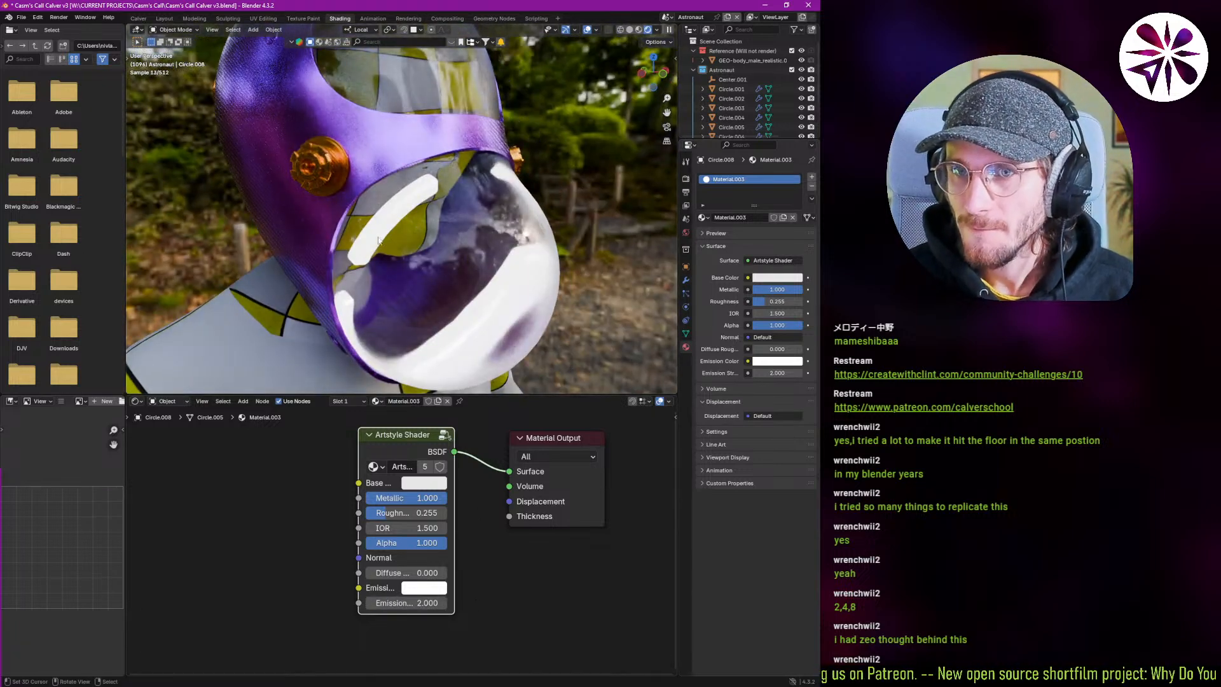
pyautogui.scroll(5, 399, 272)
pyautogui.scroll(2, 389, 220)
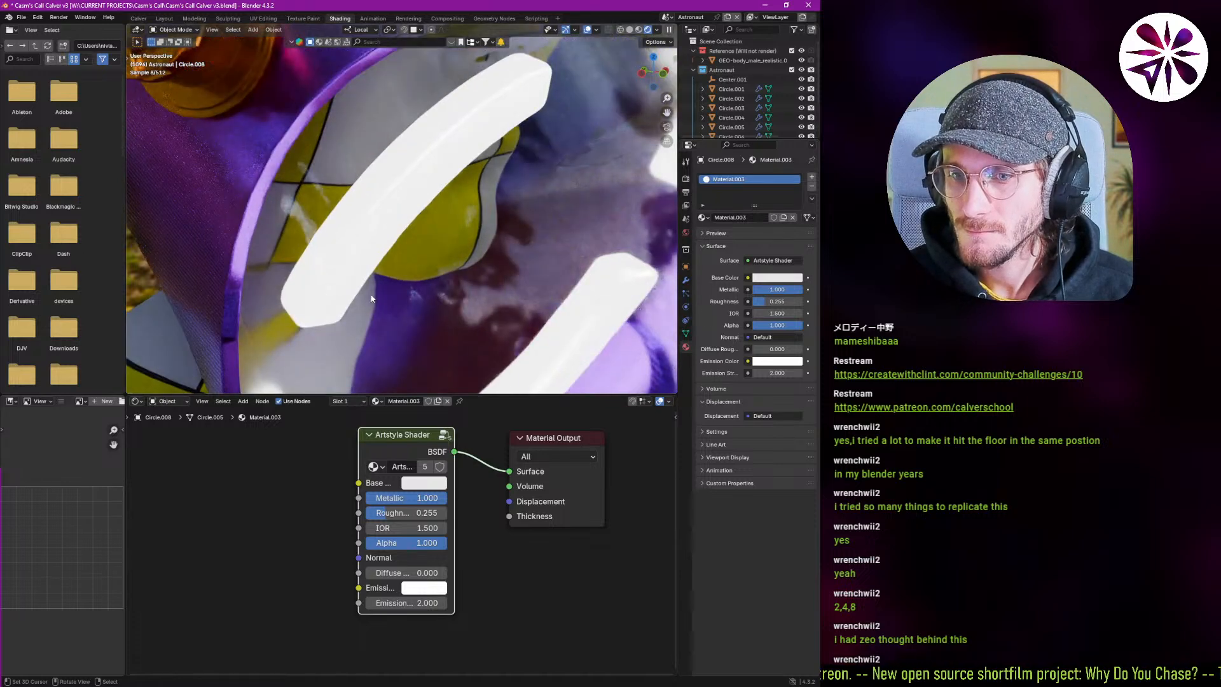
pyautogui.scroll(-1, 357, 292)
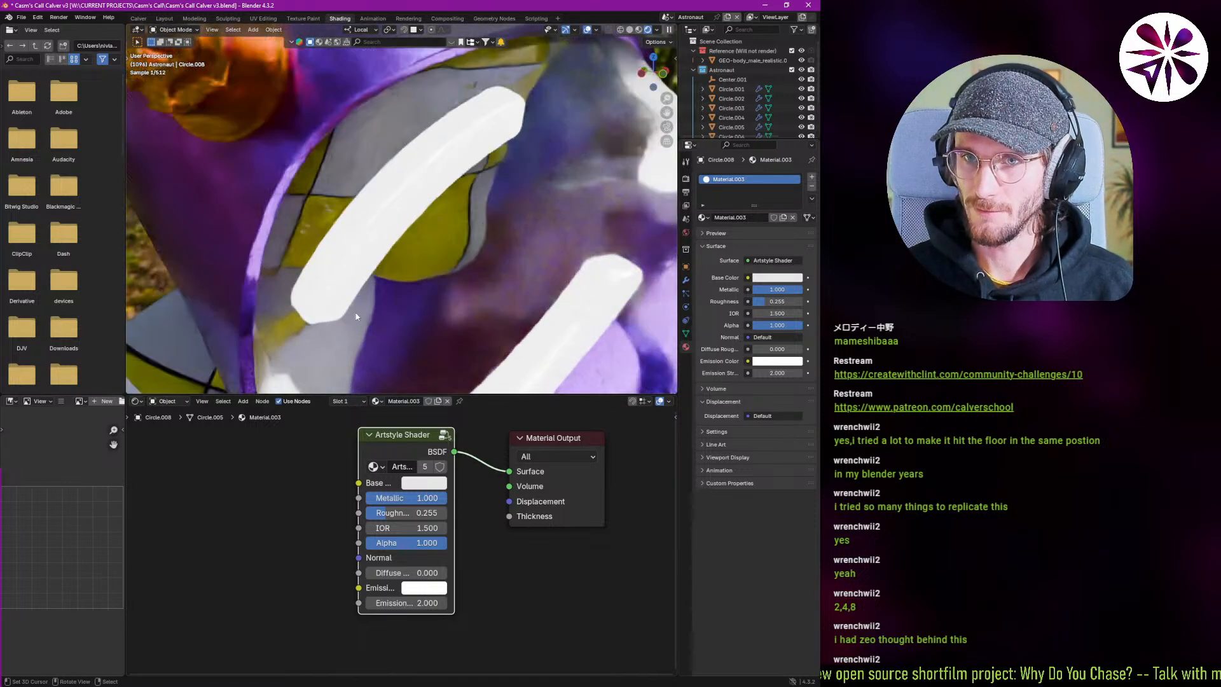
pyautogui.write('5')
pyautogui.press('Return')
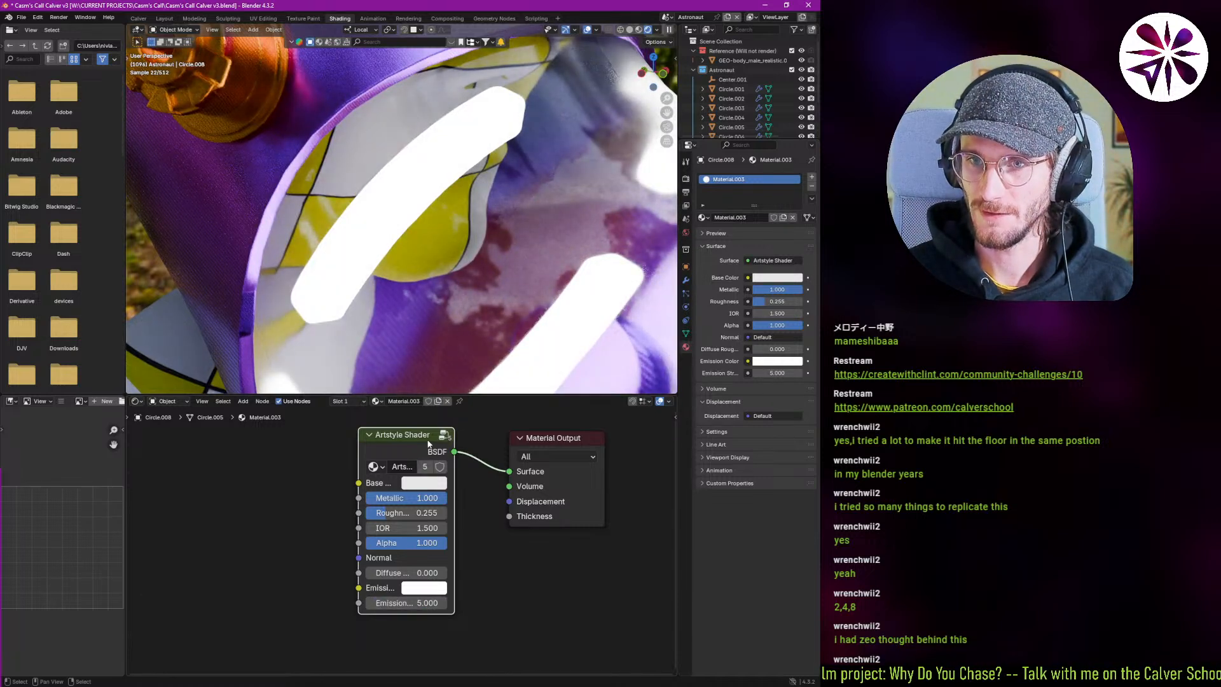
# Enter the Artstyle Shader node group and add a Fresnel node below the Group Input.
pyautogui.click(444, 434)
pyautogui.scroll(-4, 377, 520)
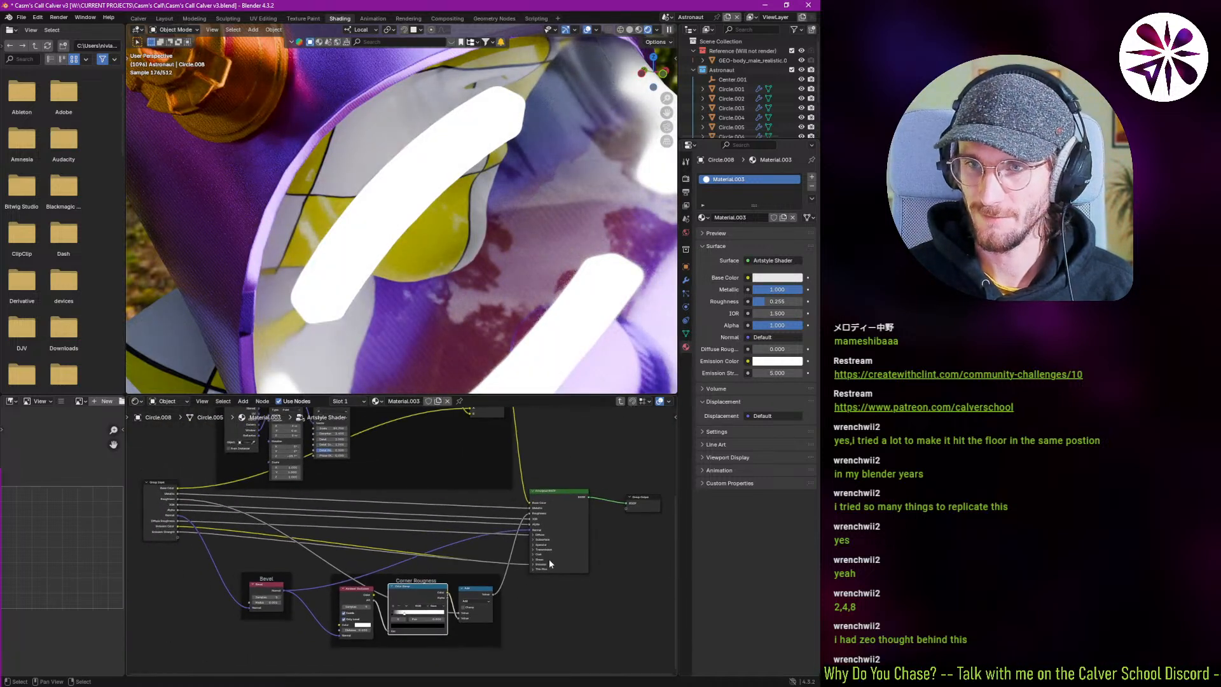
pyautogui.scroll(6, 550, 564)
pyautogui.scroll(-2, 529, 574)
pyautogui.keyDown('shift'); pyautogui.moveTo(248, 529); pyautogui.dragTo(516, 546, button='middle'); pyautogui.keyUp('shift')
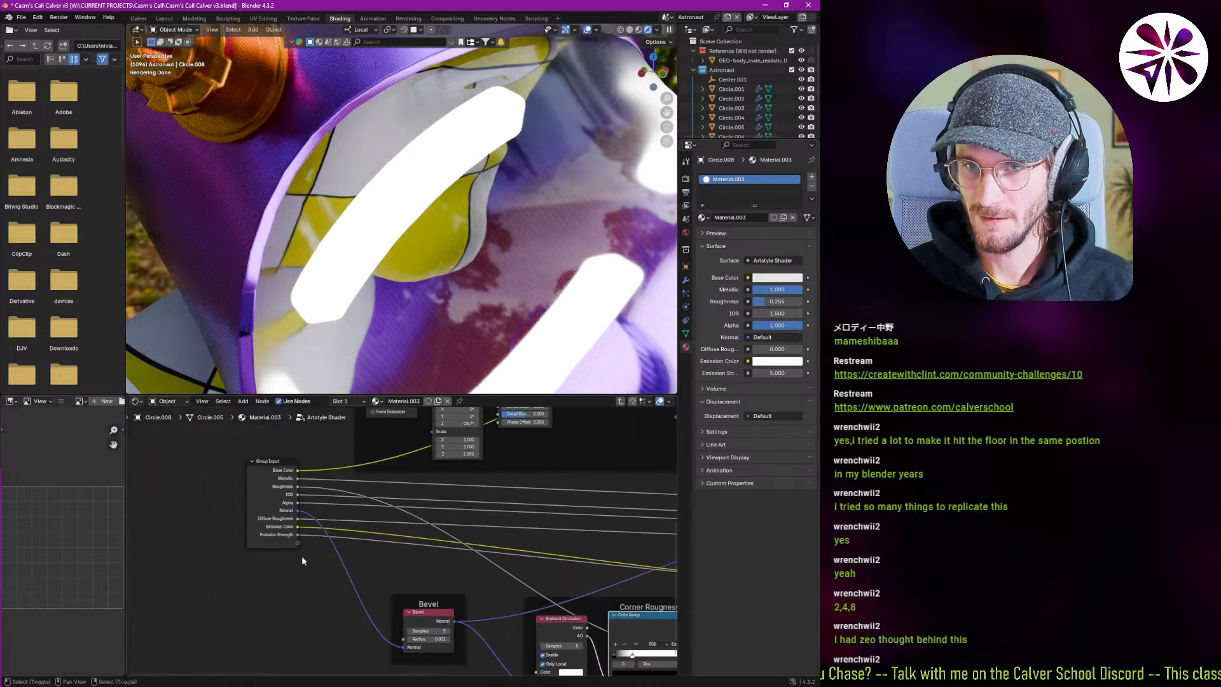
pyautogui.hotkey('shift', 'a')
pyautogui.click(278, 459)
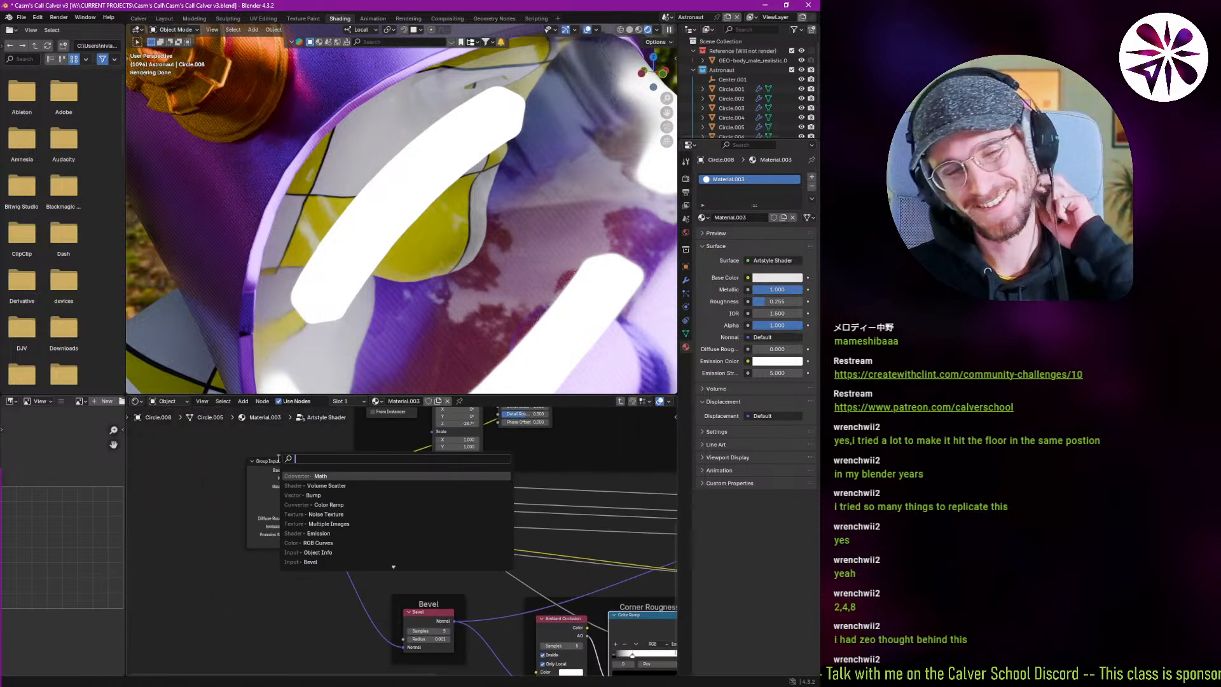
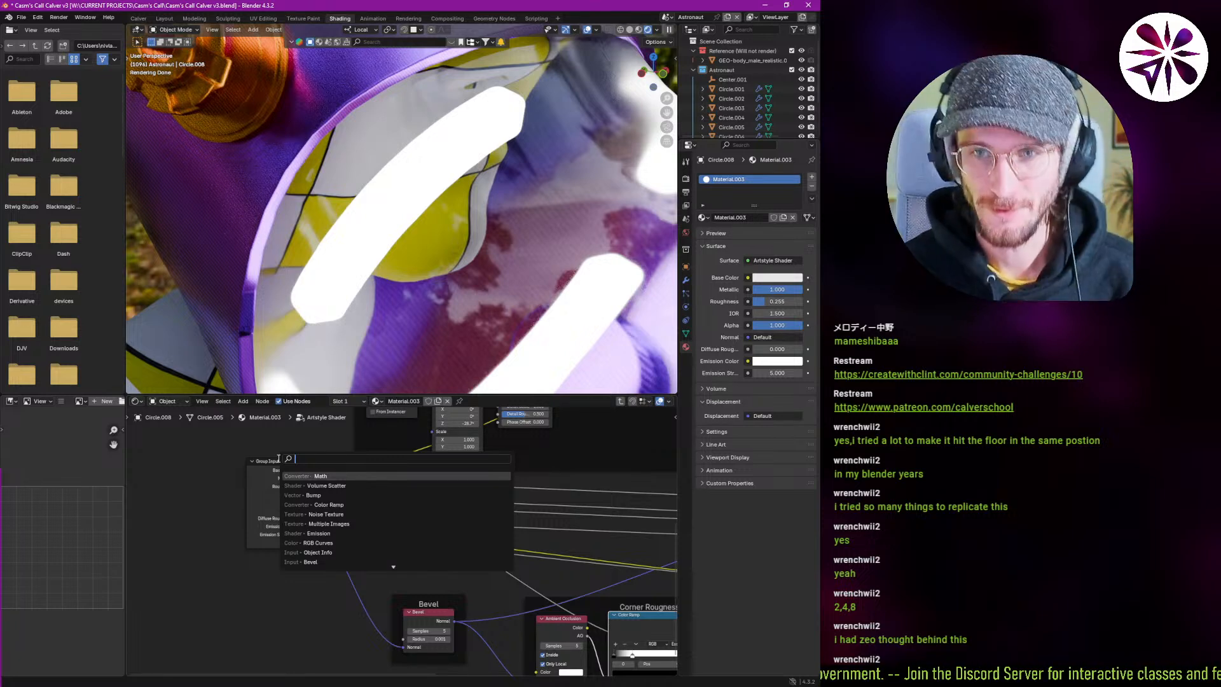
pyautogui.write('fresnel')
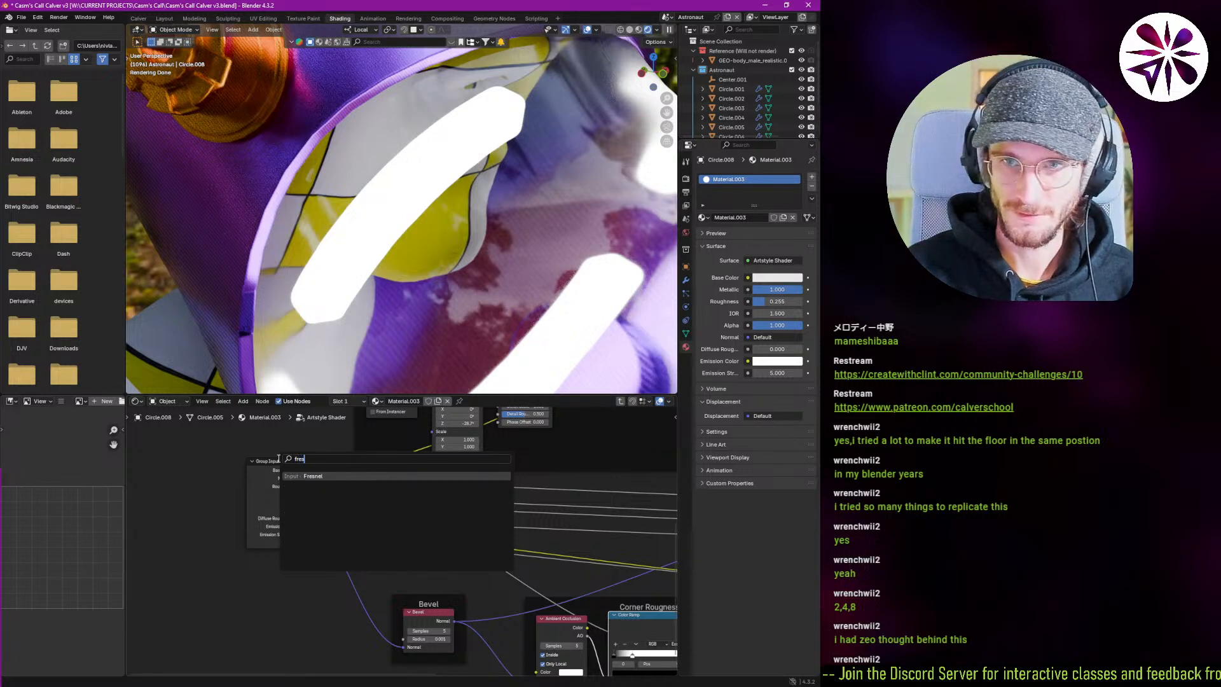
pyautogui.press('Return')
pyautogui.click(318, 571)
pyautogui.scroll(2, 286, 547)
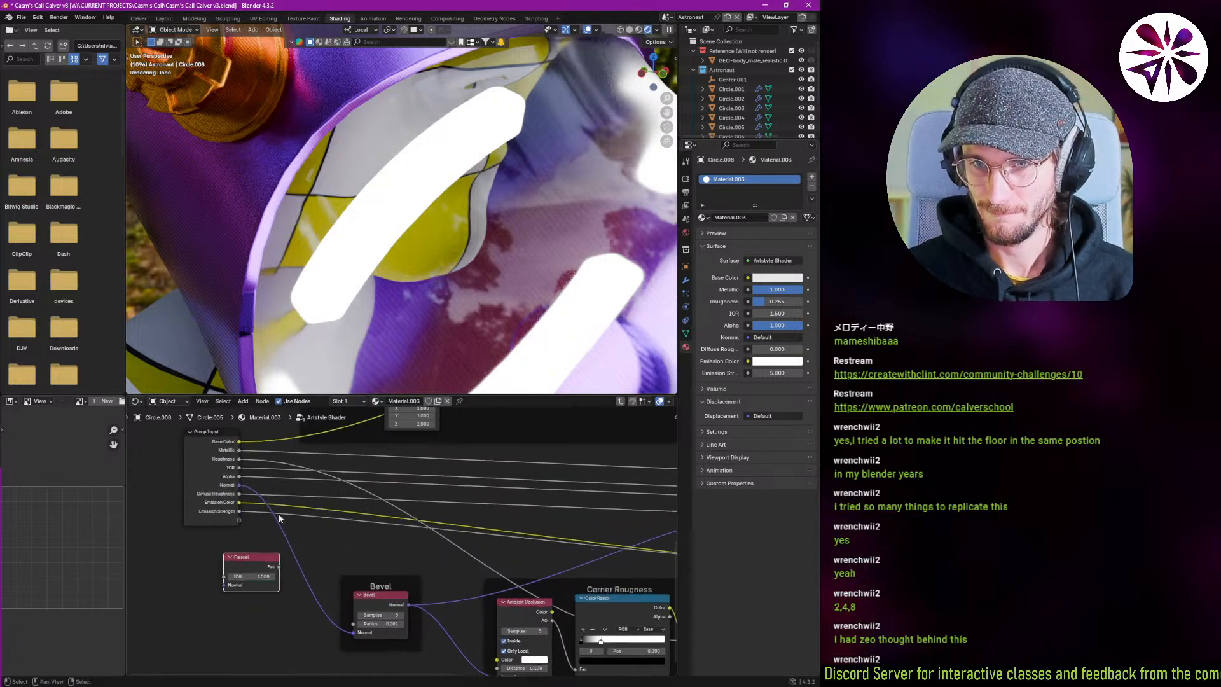
pyautogui.hotkey('shift', 'a')
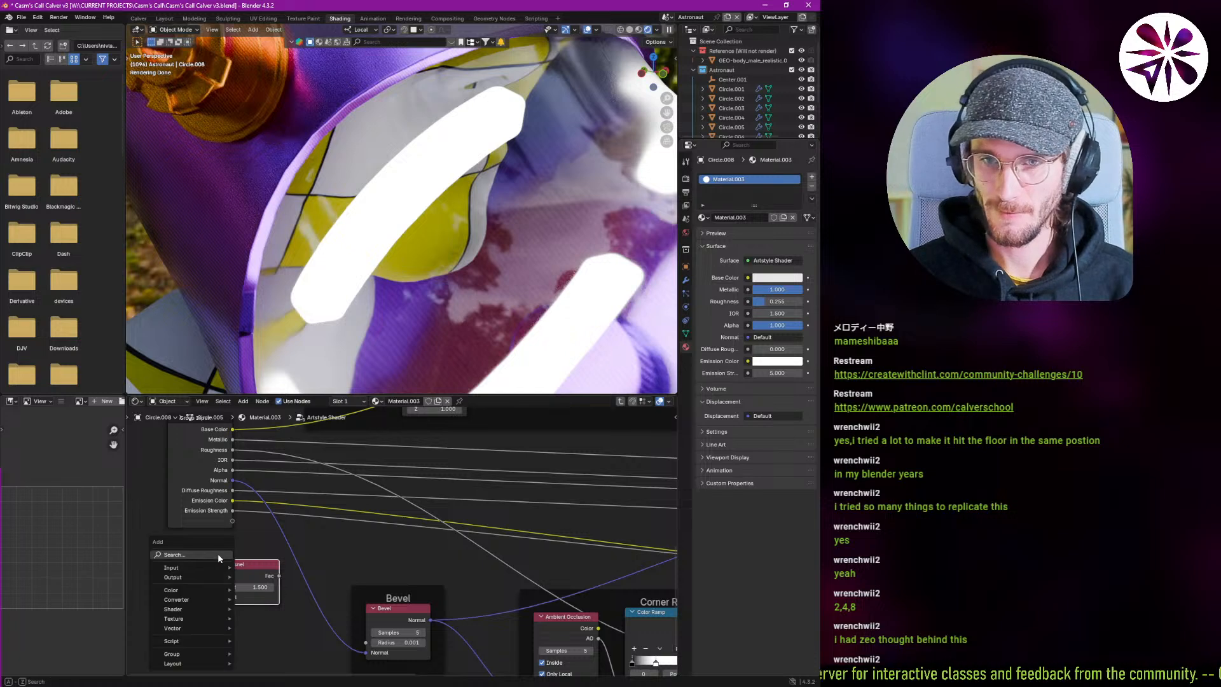
pyautogui.write('mix')
pyautogui.press('Down')
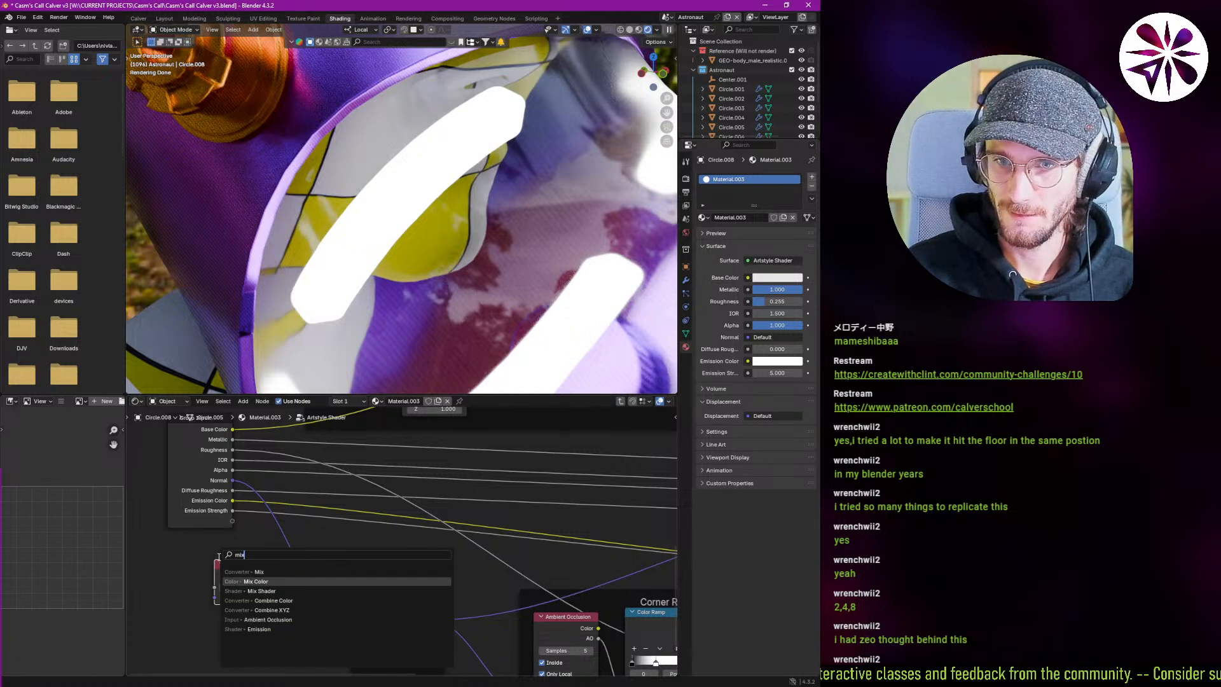
pyautogui.press('Up')
pyautogui.press('Down')
pyautogui.press('Down')
pyautogui.press('Down')
pyautogui.press('Down')
pyautogui.press('Down')
pyautogui.press('Escape')
# Add a Math node and insert it into the Emission Strength link coming from the Group Input.
pyautogui.hotkey('shift', 'a')
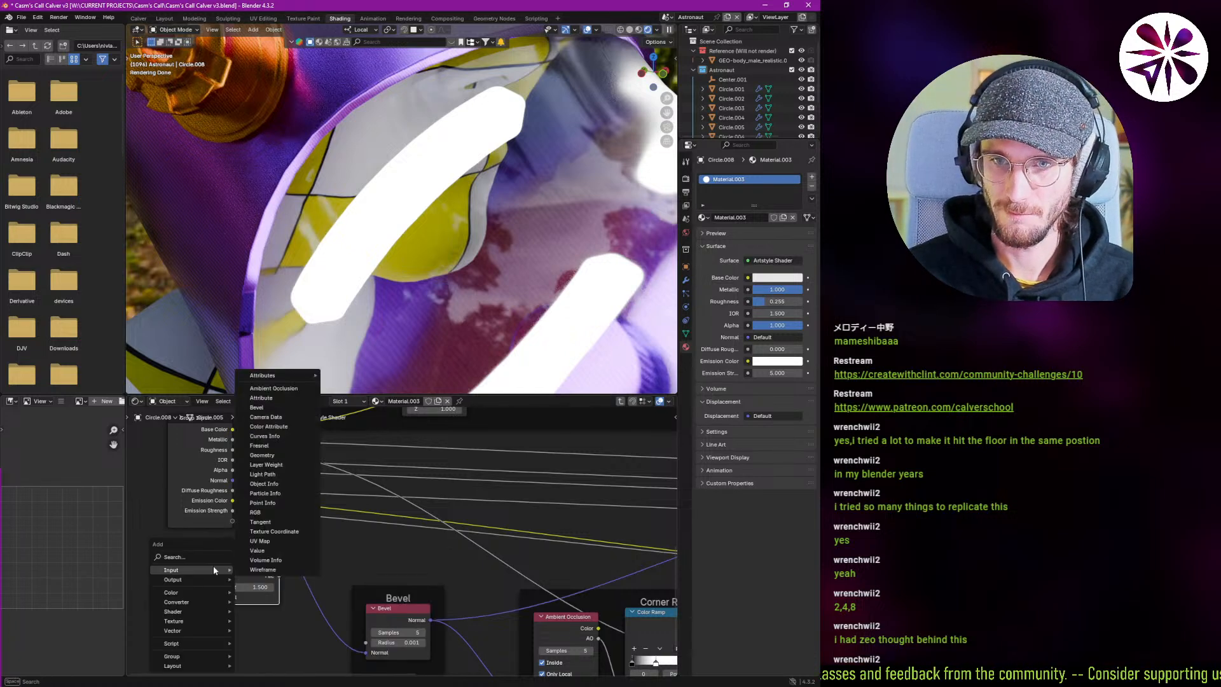
pyautogui.click(214, 555)
pyautogui.write('math')
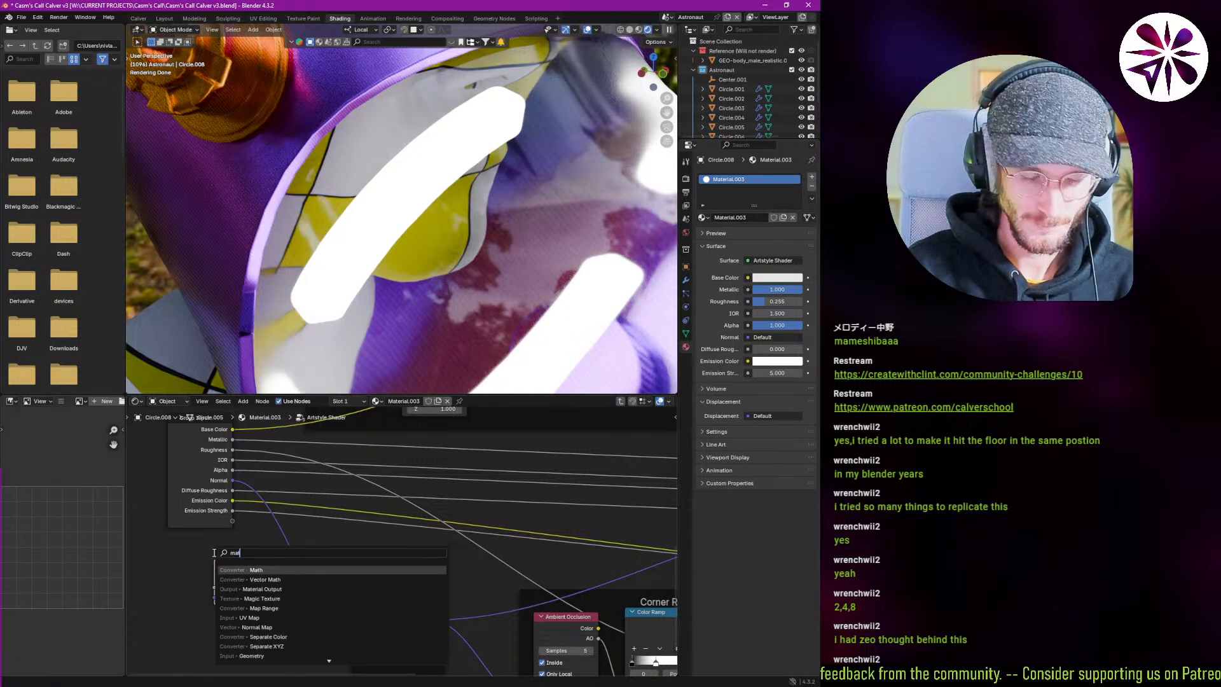
pyautogui.press('Return')
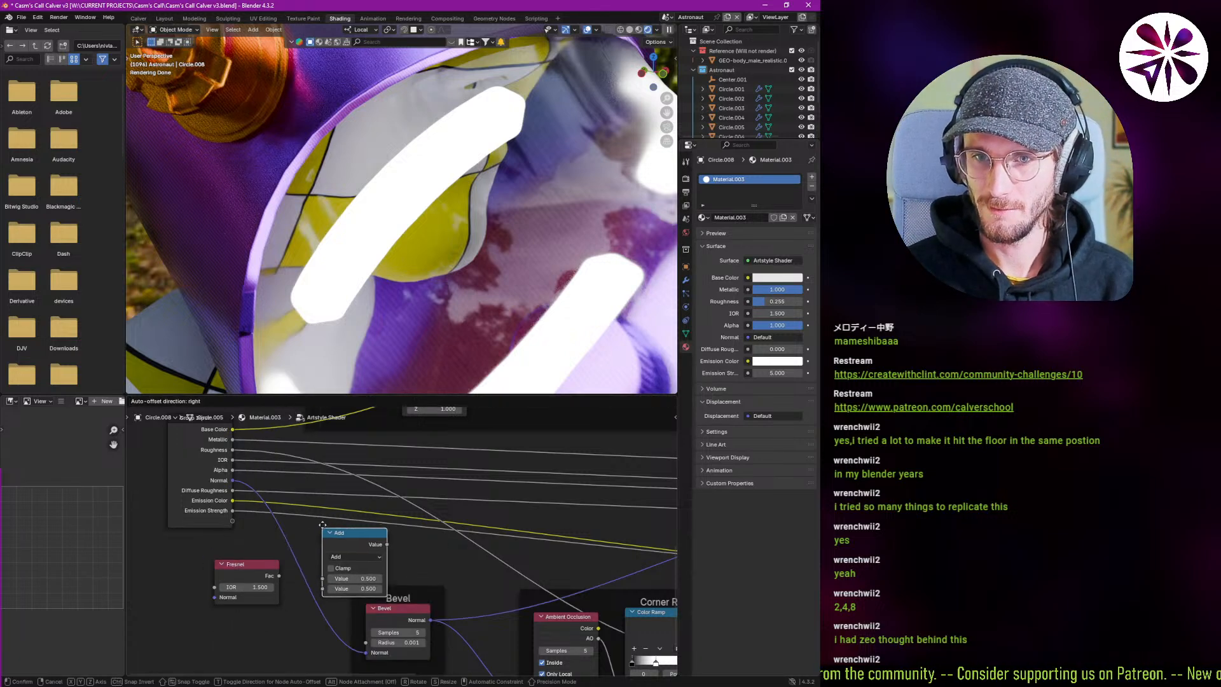
pyautogui.click(316, 516)
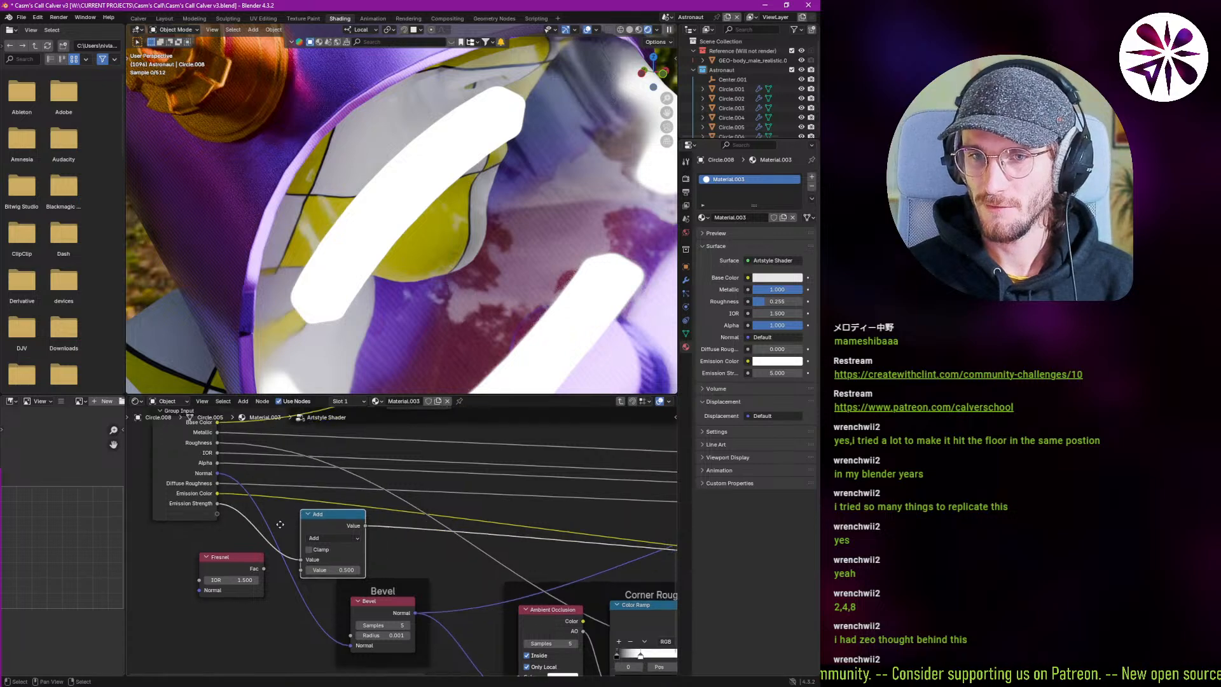
pyautogui.moveTo(287, 584); pyautogui.dragTo(210, 535, button='middle')
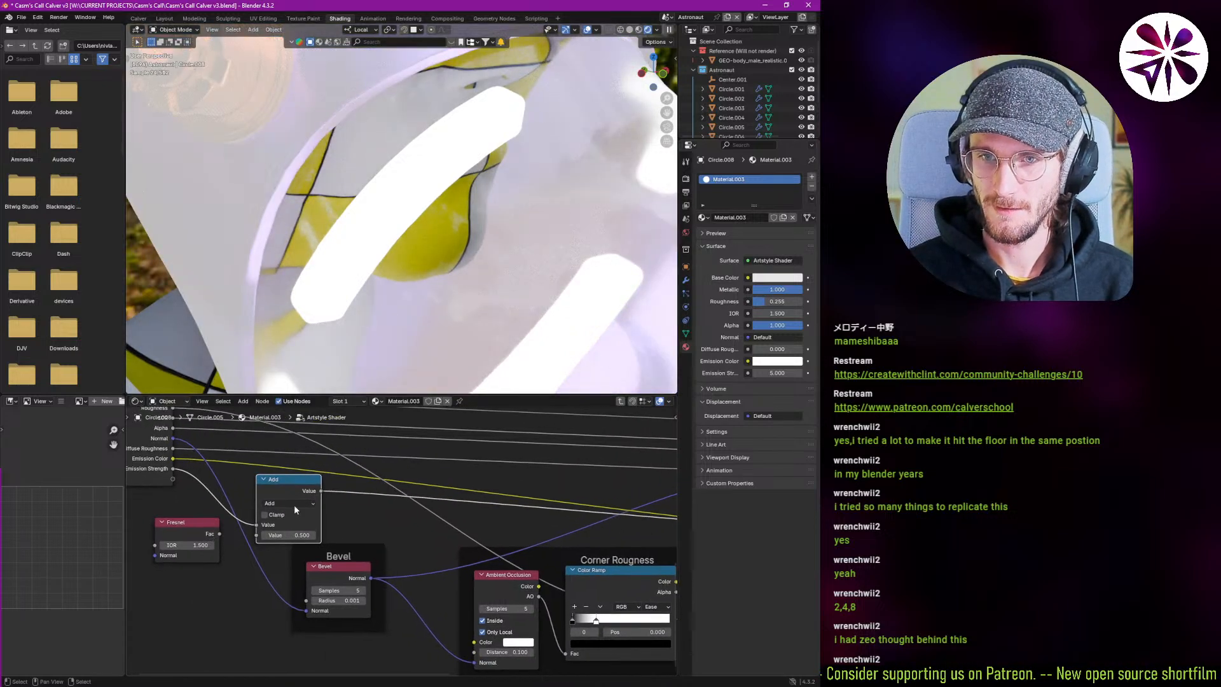
# Set the Math node to Multiply and connect the Fresnel factor to its second value.
pyautogui.click(295, 504)
pyautogui.click(285, 550)
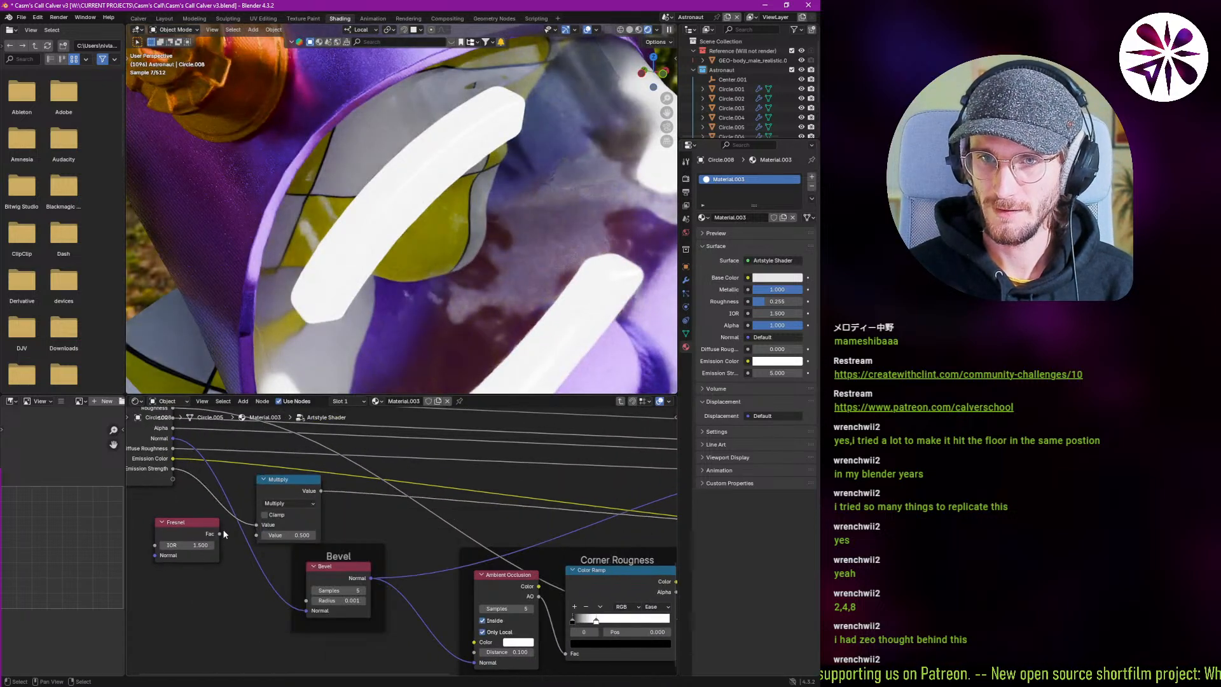
pyautogui.moveTo(261, 536); pyautogui.dragTo(260, 536)
pyautogui.moveTo(197, 545); pyautogui.dragTo(252, 538, button='middle')
# Try the ring material's emission strength at 100, then reduce it to 20.
pyautogui.moveTo(436, 256); pyautogui.dragTo(435, 321, button='middle')
pyautogui.scroll(-3, 399, 275)
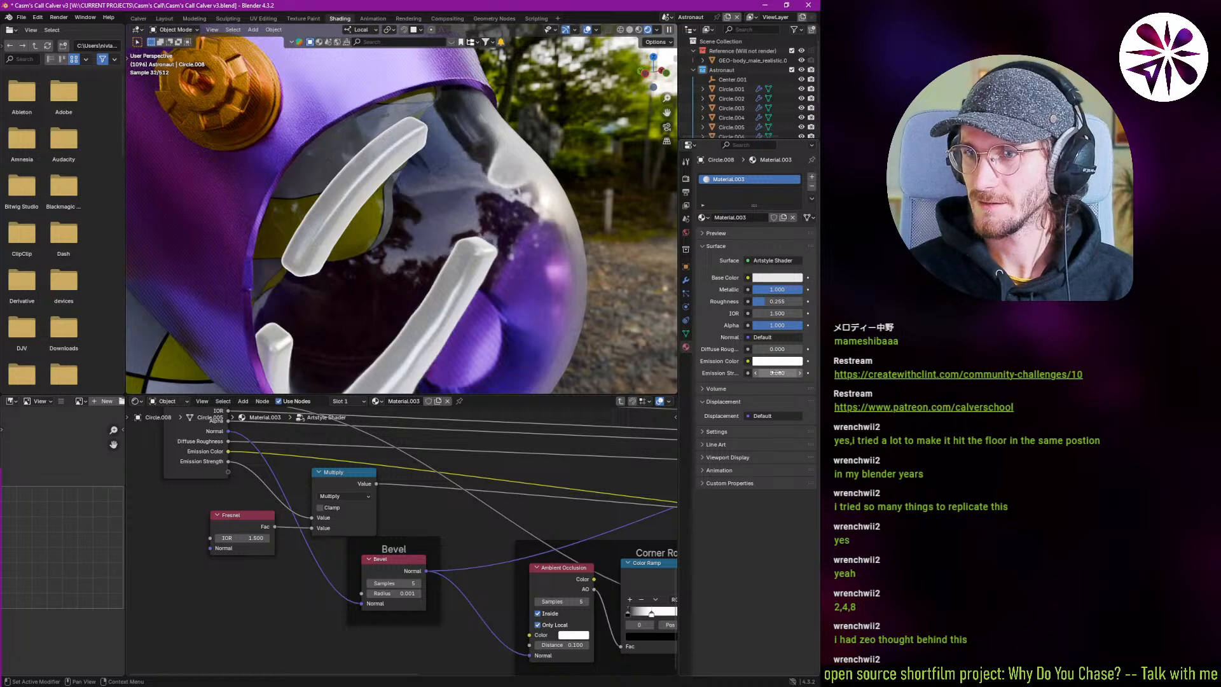
pyautogui.click(777, 373)
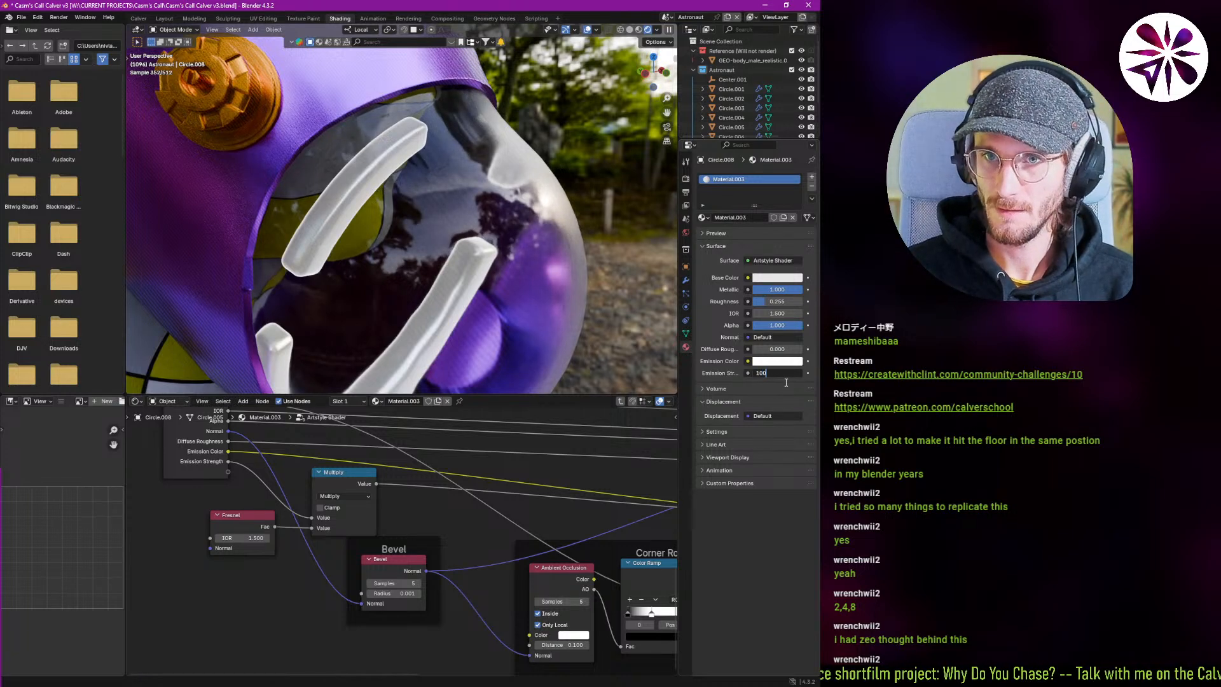
pyautogui.press('Return')
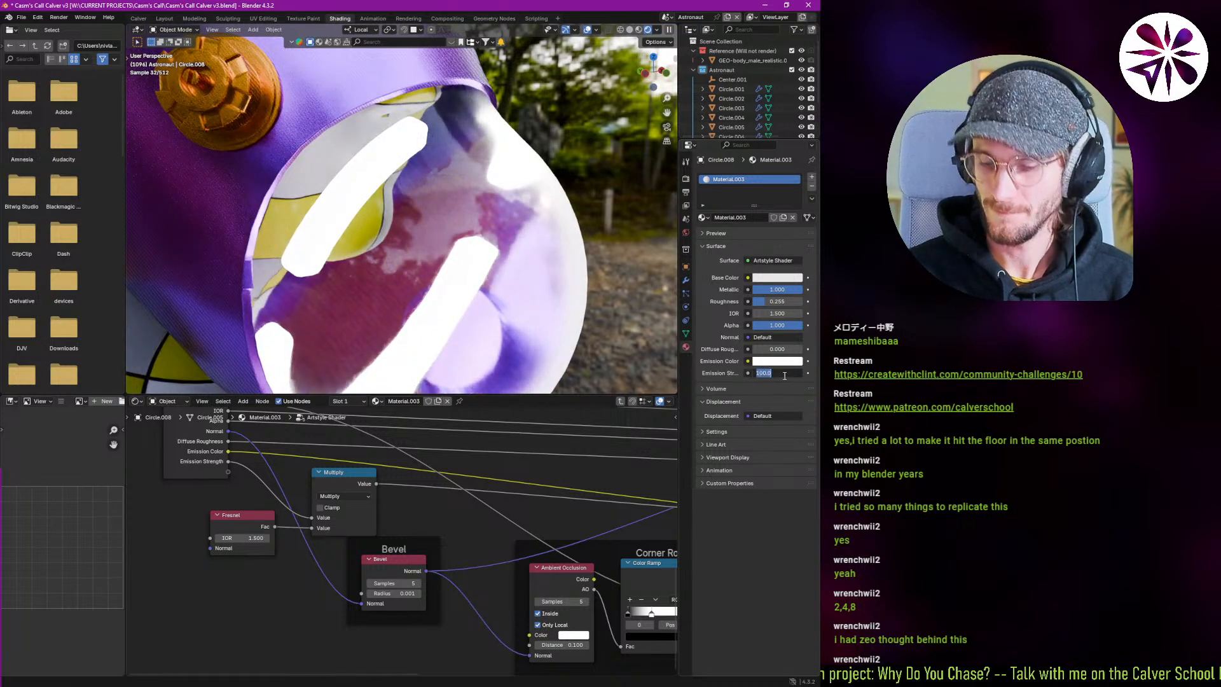
pyautogui.write('20')
pyautogui.press('Return')
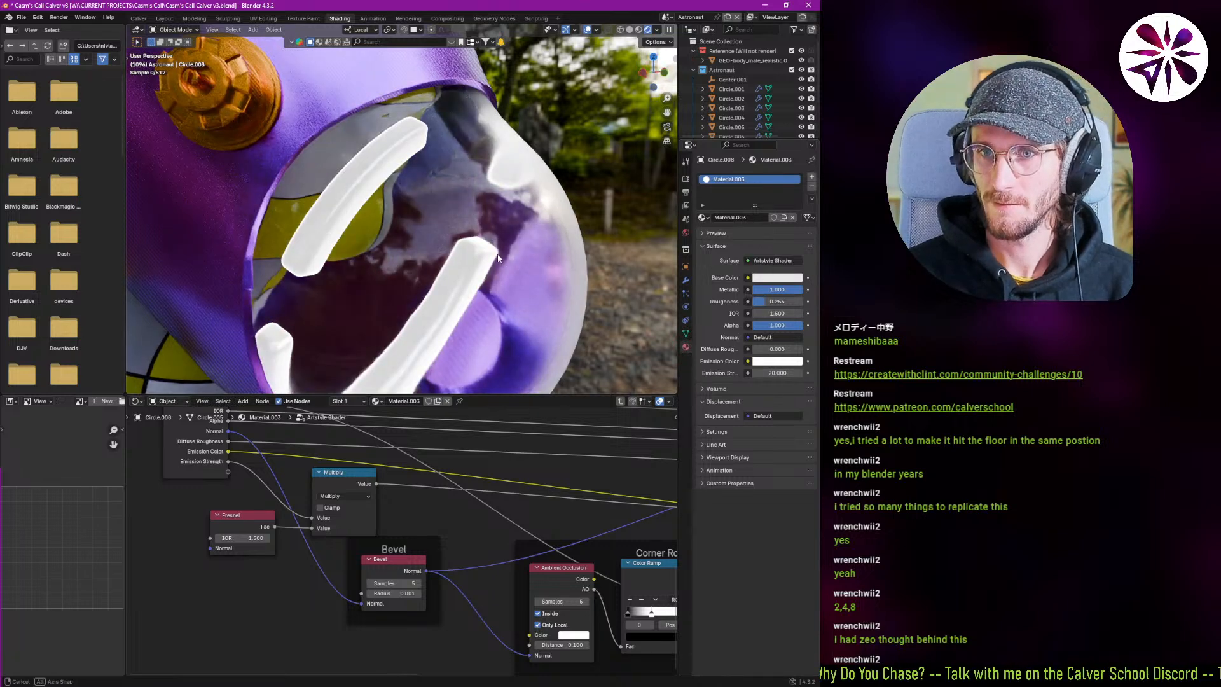
# Set the ring material's emission strength to 40 and check the glowing arcs from the side of the helmet.
pyautogui.moveTo(498, 258); pyautogui.dragTo(491, 251, button='middle')
pyautogui.scroll(-3, 491, 251)
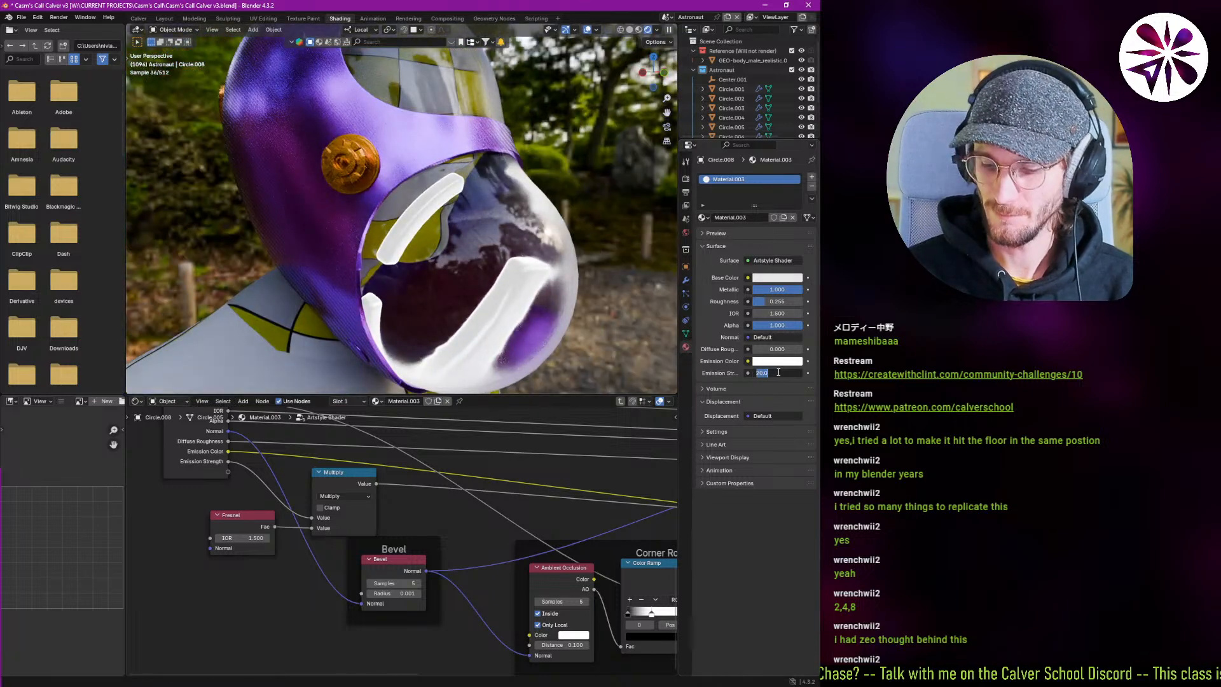
pyautogui.write('40')
pyautogui.press('Return')
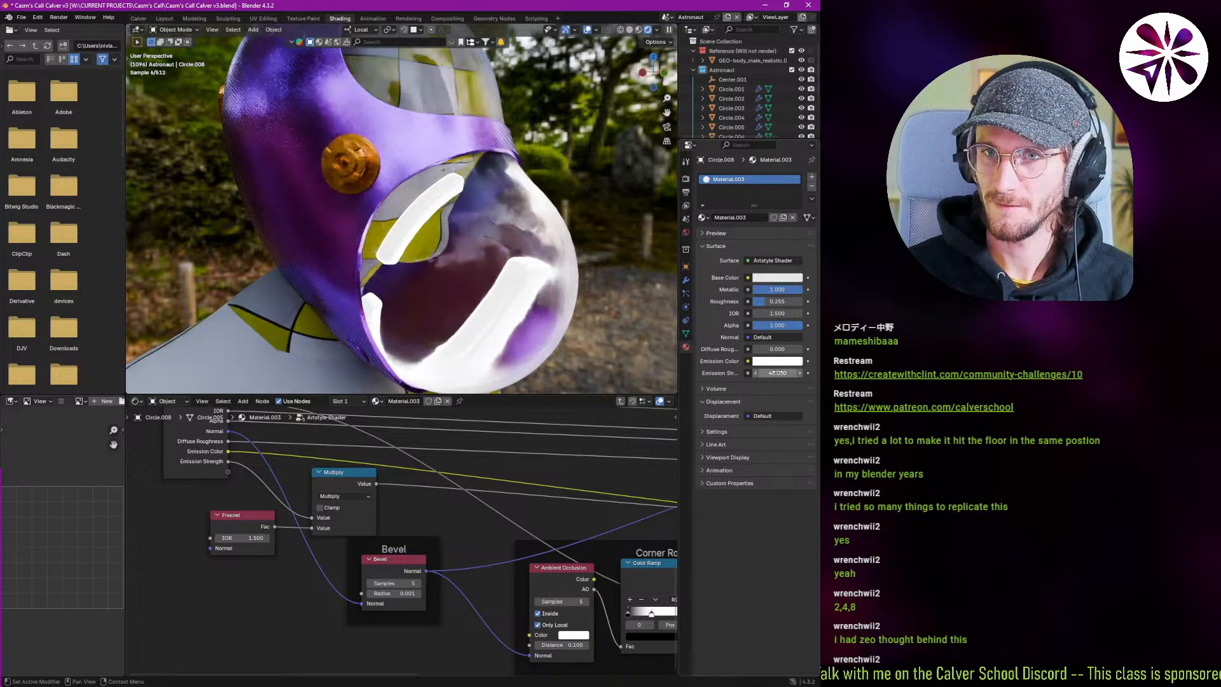
pyautogui.moveTo(461, 269); pyautogui.dragTo(416, 230, button='middle')
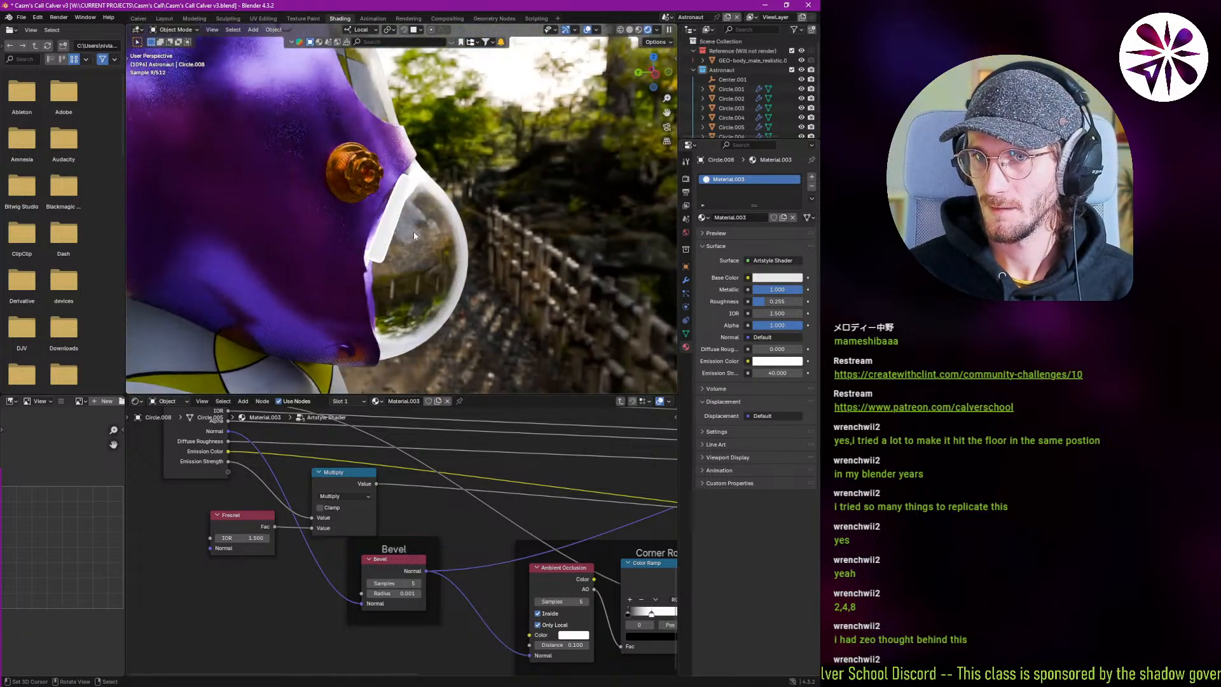
# Duplicate the Multiply node and insert the copy into the emission strength link directly after the original.
pyautogui.scroll(3, 414, 232)
pyautogui.moveTo(353, 256); pyautogui.dragTo(413, 279, button='middle')
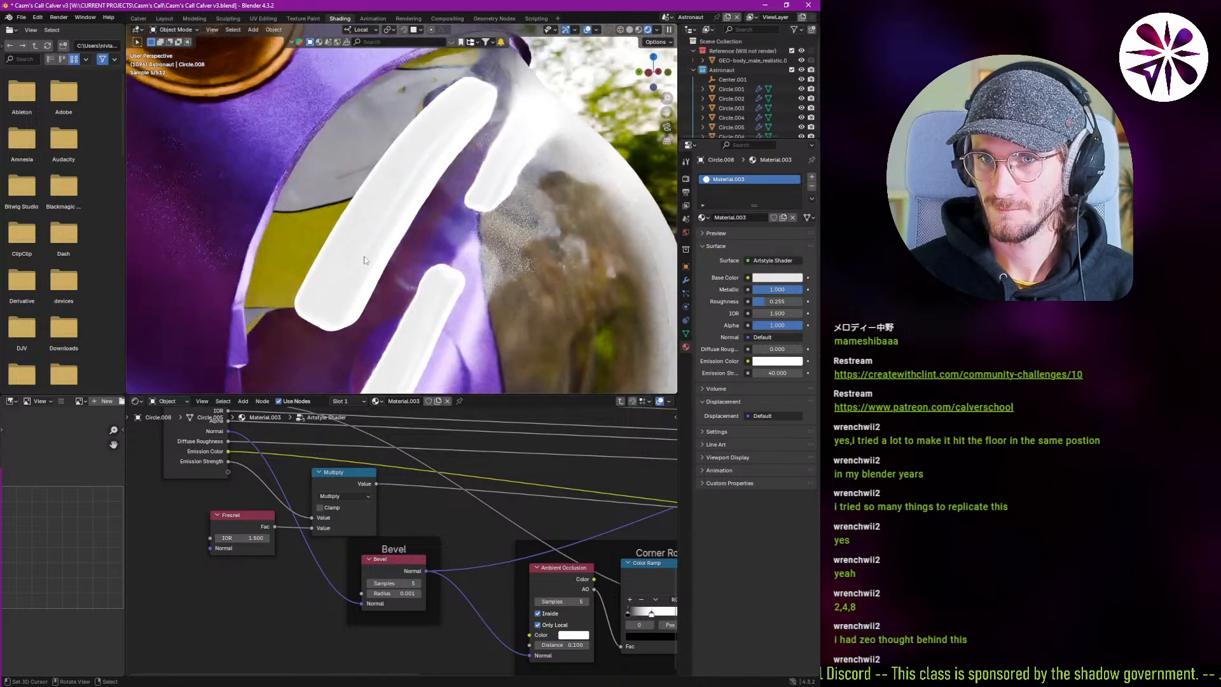
pyautogui.scroll(-4, 506, 507)
pyautogui.moveTo(505, 505); pyautogui.dragTo(294, 551, button='middle')
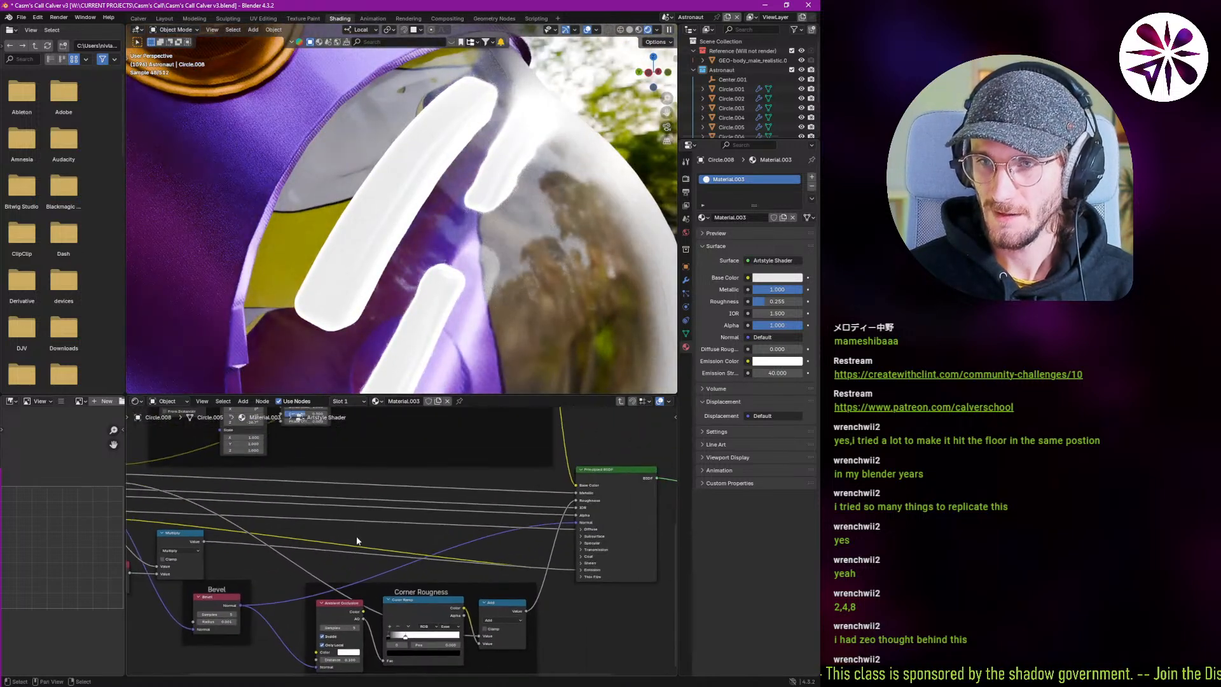
pyautogui.moveTo(509, 534); pyautogui.dragTo(456, 548, button='middle')
pyautogui.moveTo(351, 465)
pyautogui.mouseDown(button='middle')
pyautogui.moveTo(463, 518)
pyautogui.moveTo(417, 600)
pyautogui.moveTo(423, 659)
pyautogui.mouseUp(button='middle')
pyautogui.moveTo(469, 591); pyautogui.dragTo(439, 492, button='middle')
pyautogui.moveTo(471, 550); pyautogui.dragTo(411, 410, button='middle')
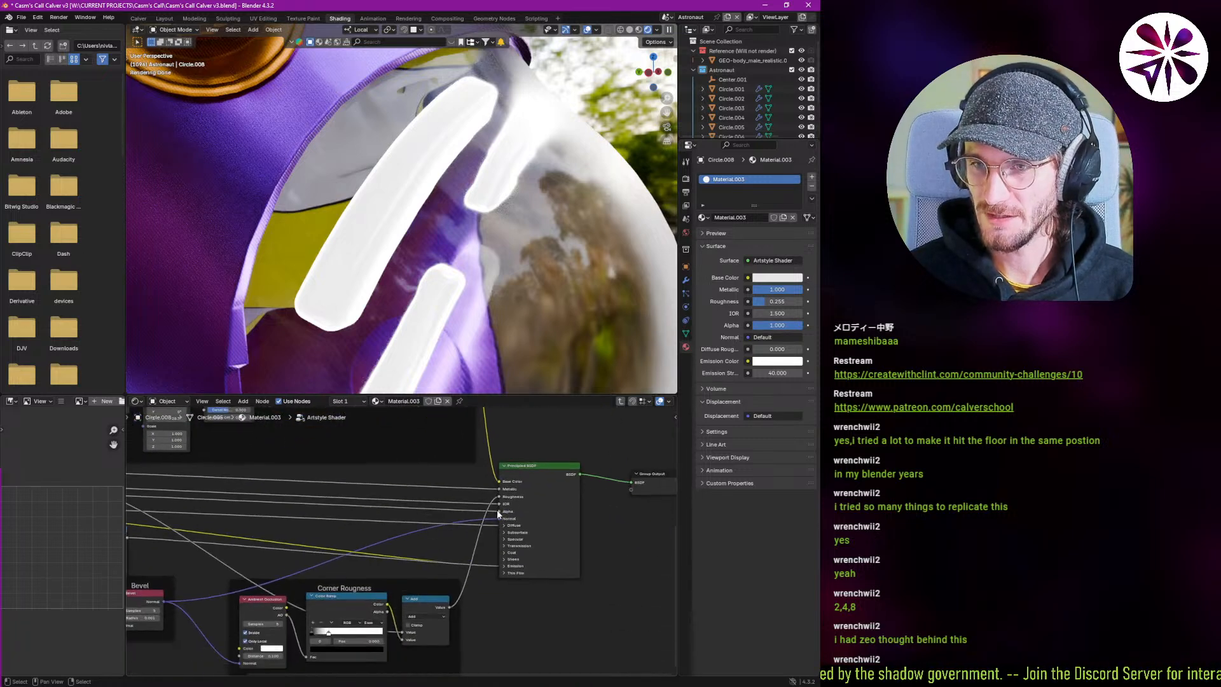
pyautogui.moveTo(183, 553); pyautogui.dragTo(362, 537, button='middle')
pyautogui.scroll(2, 362, 537)
pyautogui.hotkey('shift', 'd')
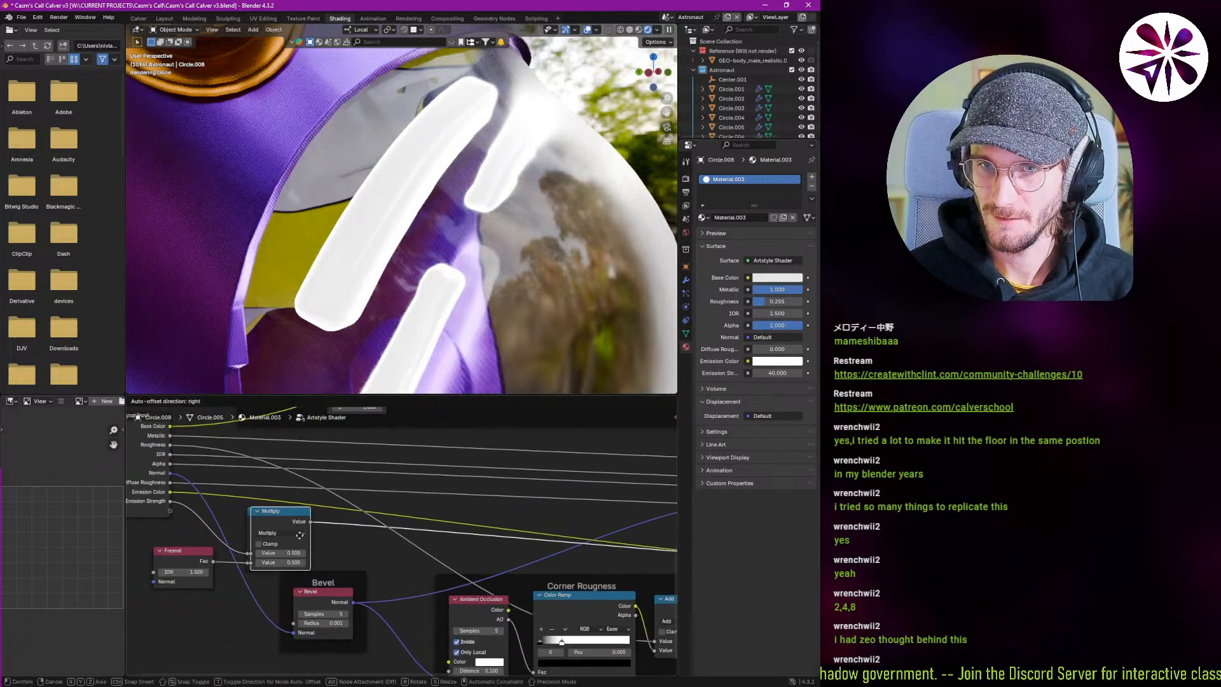
pyautogui.click(367, 548)
pyautogui.moveTo(368, 551); pyautogui.dragTo(391, 541)
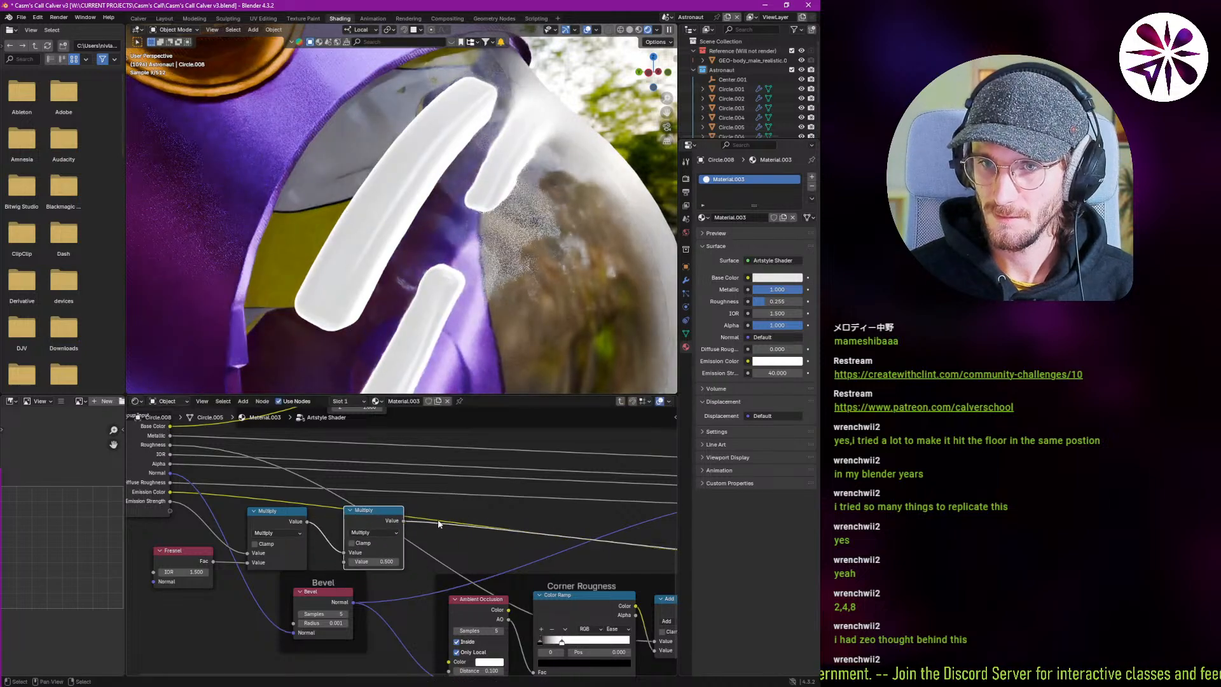
pyautogui.scroll(-4, 439, 523)
pyautogui.moveTo(466, 493); pyautogui.dragTo(412, 525, button='middle')
pyautogui.moveTo(493, 448); pyautogui.dragTo(389, 550, button='middle')
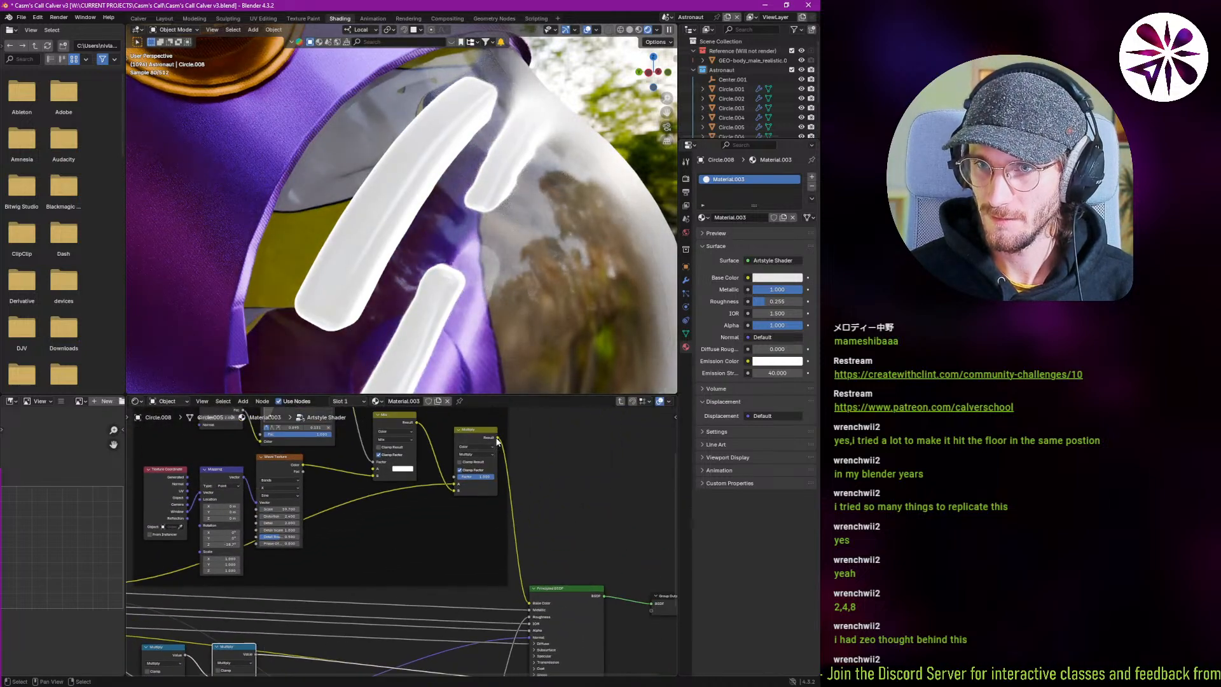
pyautogui.moveTo(497, 439); pyautogui.dragTo(326, 577)
pyautogui.rightClick(325, 577)
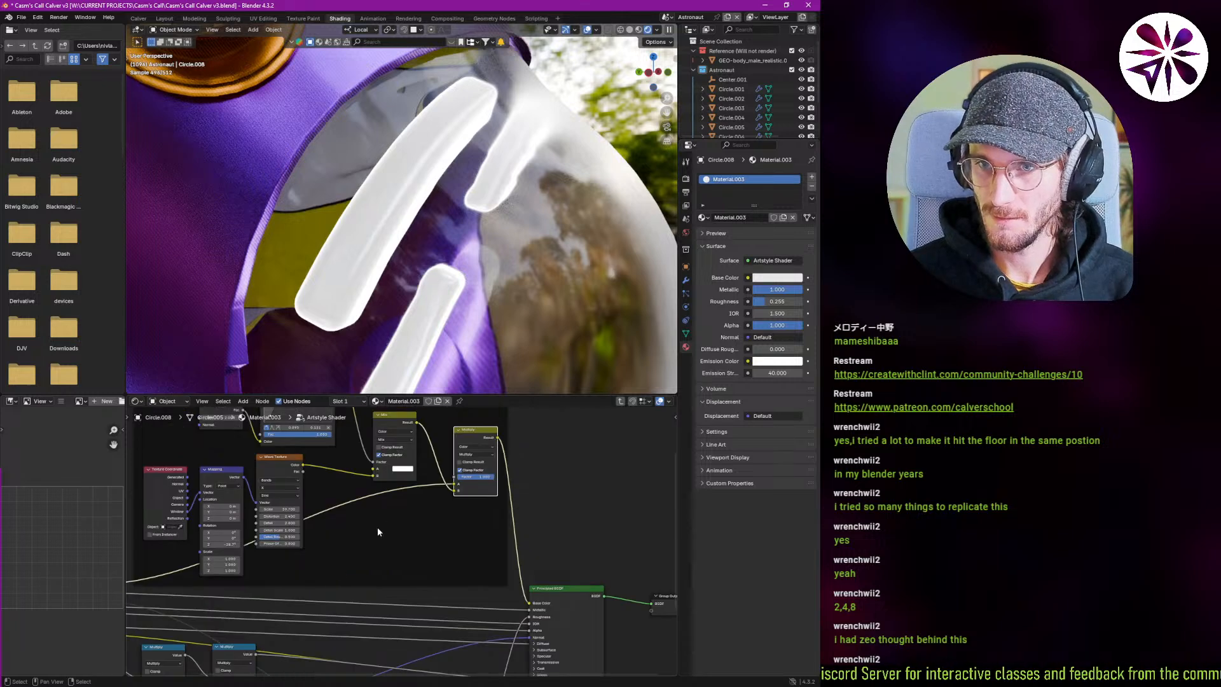
# Connect the result of the Mix node fed by the wave texture to the second value of the duplicated Multiply node.
pyautogui.moveTo(394, 469); pyautogui.dragTo(419, 544, button='middle')
pyautogui.moveTo(302, 536); pyautogui.dragTo(346, 509, button='middle')
pyautogui.scroll(3, 349, 516)
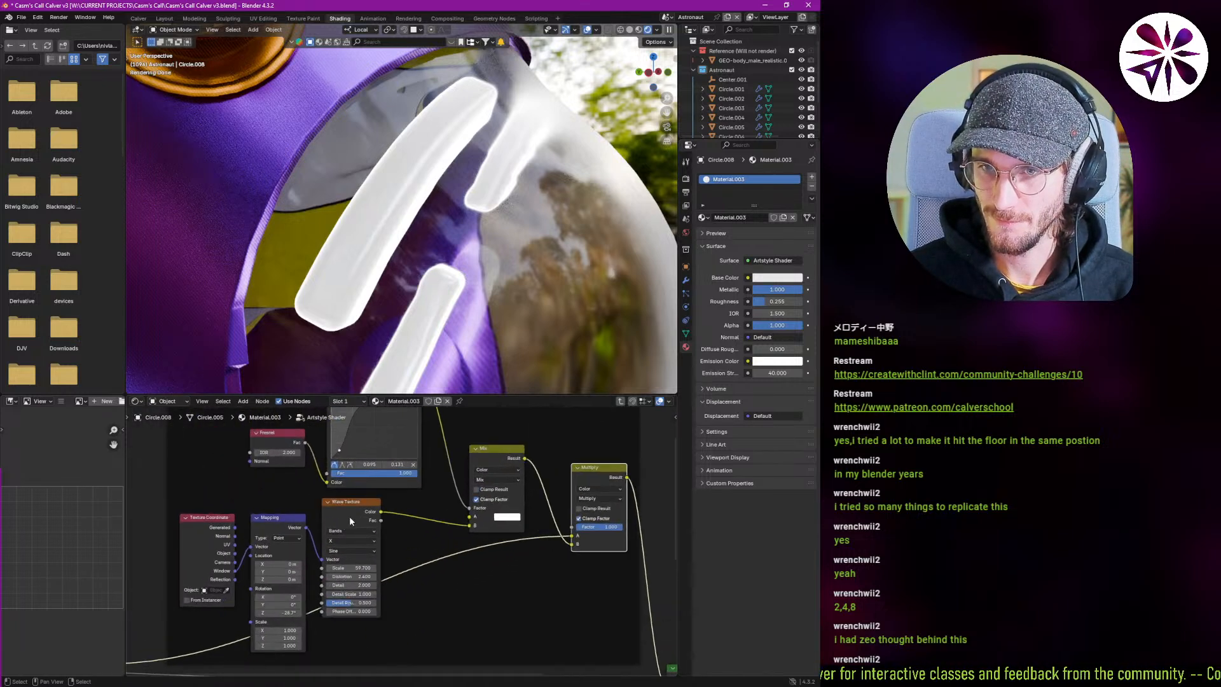
pyautogui.moveTo(448, 499); pyautogui.dragTo(436, 550, button='middle')
pyautogui.moveTo(322, 545); pyautogui.dragTo(333, 492, button='middle')
pyautogui.scroll(-2, 431, 527)
pyautogui.moveTo(436, 551); pyautogui.dragTo(430, 499, button='middle')
pyautogui.scroll(-1, 433, 499)
pyautogui.scroll(-1, 433, 498)
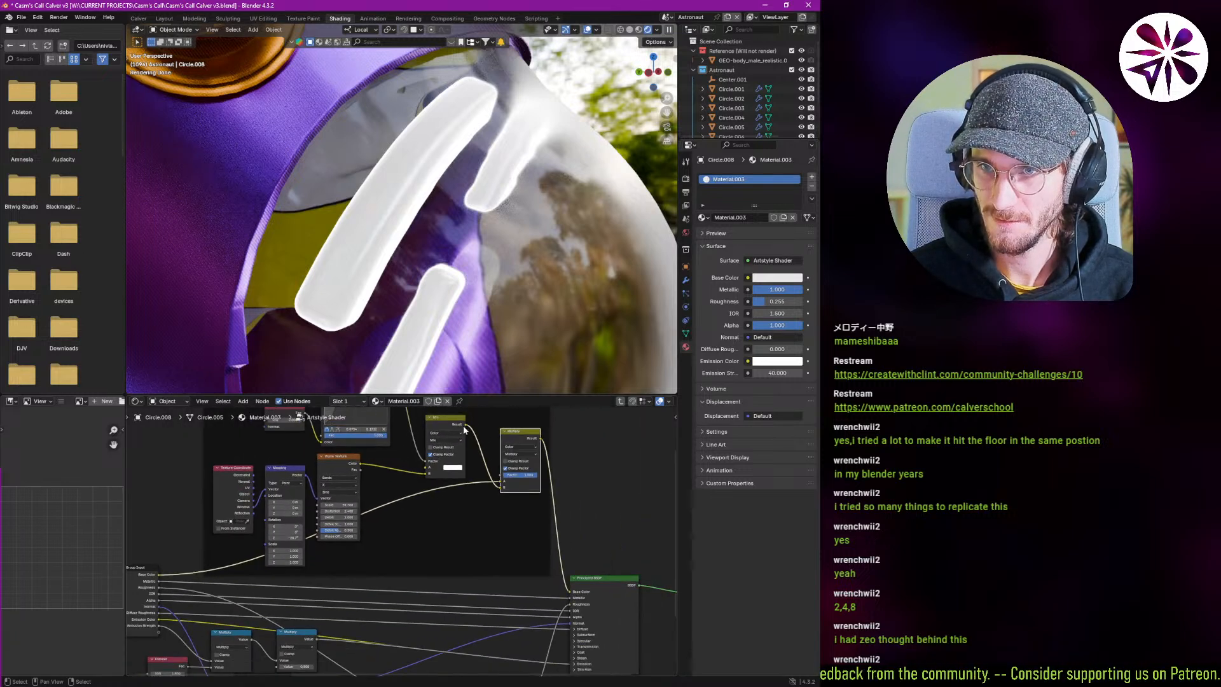
pyautogui.moveTo(464, 424); pyautogui.dragTo(282, 636)
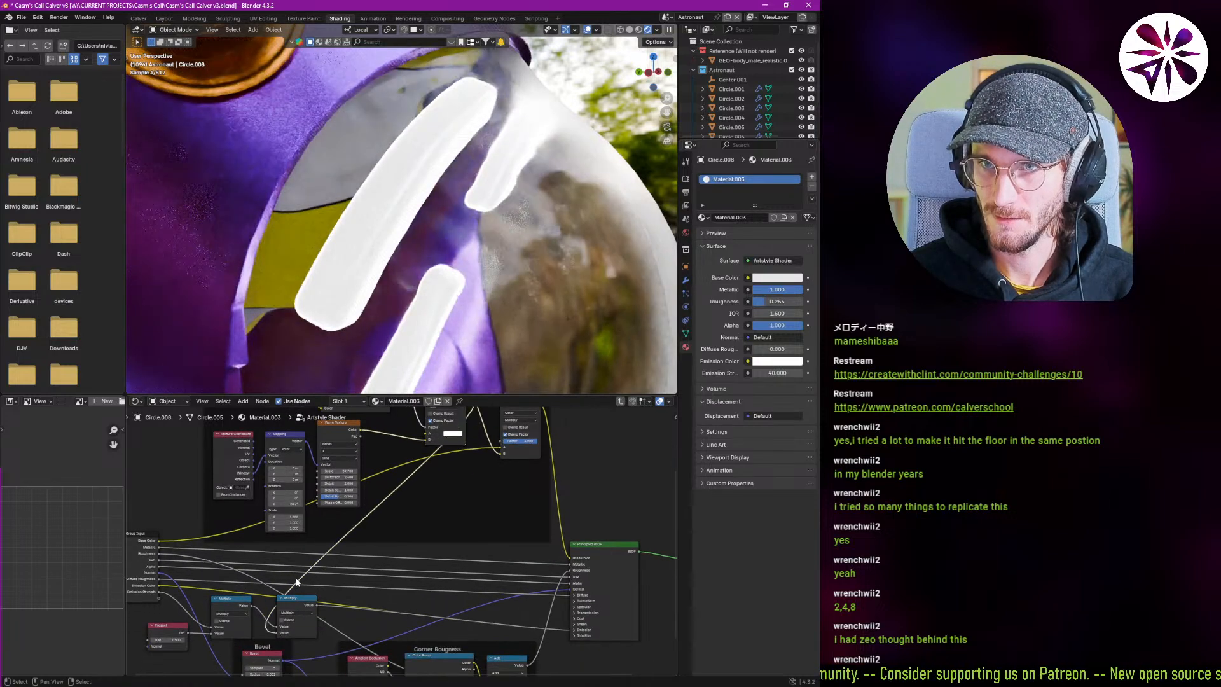
# Check the ring light on the whole helmet and move the Fresnel node up closer to the first Multiply node.
pyautogui.moveTo(318, 280); pyautogui.dragTo(364, 298, button='middle')
pyautogui.scroll(-9, 304, 300)
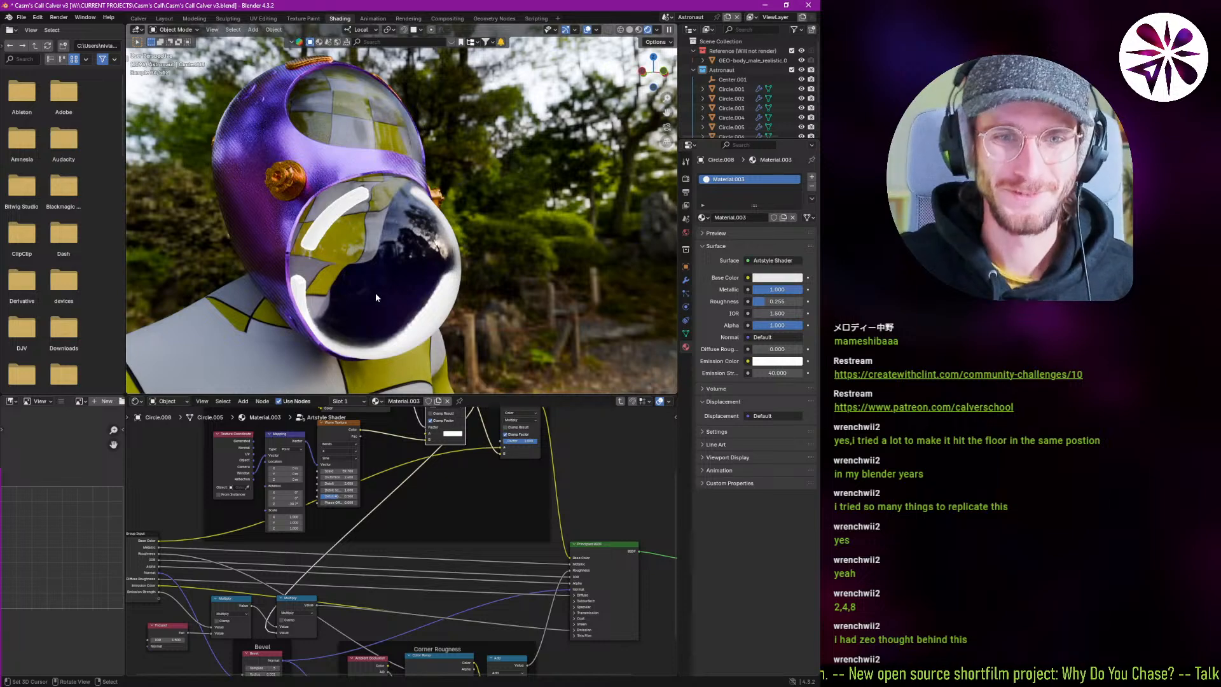
pyautogui.scroll(-3, 362, 537)
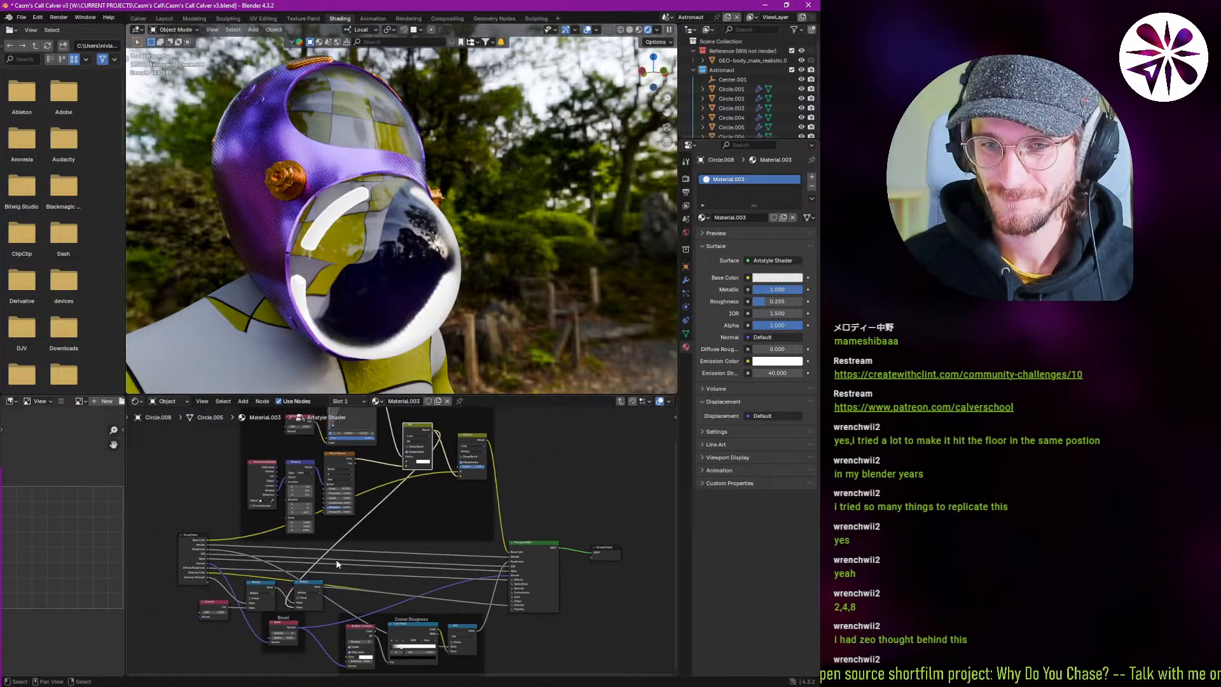
pyautogui.moveTo(336, 564); pyautogui.dragTo(344, 494, button='middle')
pyautogui.scroll(4, 253, 536)
pyautogui.click(216, 532)
pyautogui.scroll(5, 247, 515)
pyautogui.moveTo(215, 541); pyautogui.dragTo(224, 525)
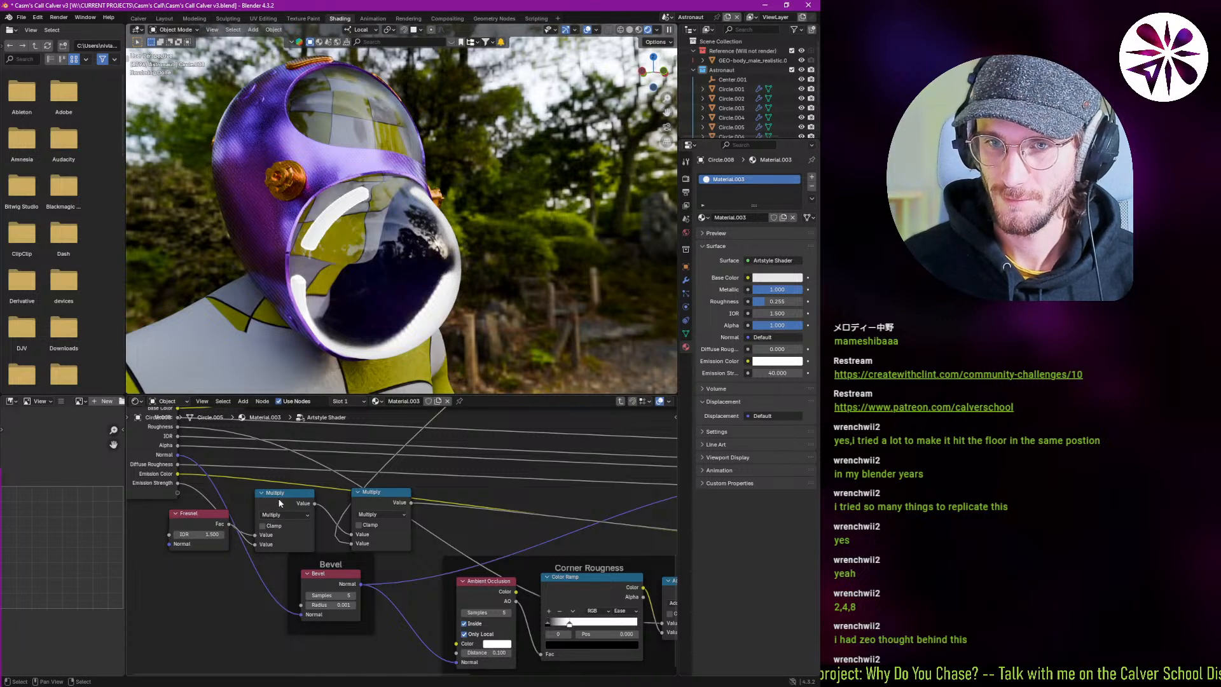
# Move the Fresnel node and both Multiply nodes together into the empty space below the Bevel frame.
pyautogui.click(279, 503)
pyautogui.keyDown('shift'); pyautogui.click(370, 504); pyautogui.keyUp('shift')
pyautogui.press('g')
pyautogui.rightClick(229, 626)
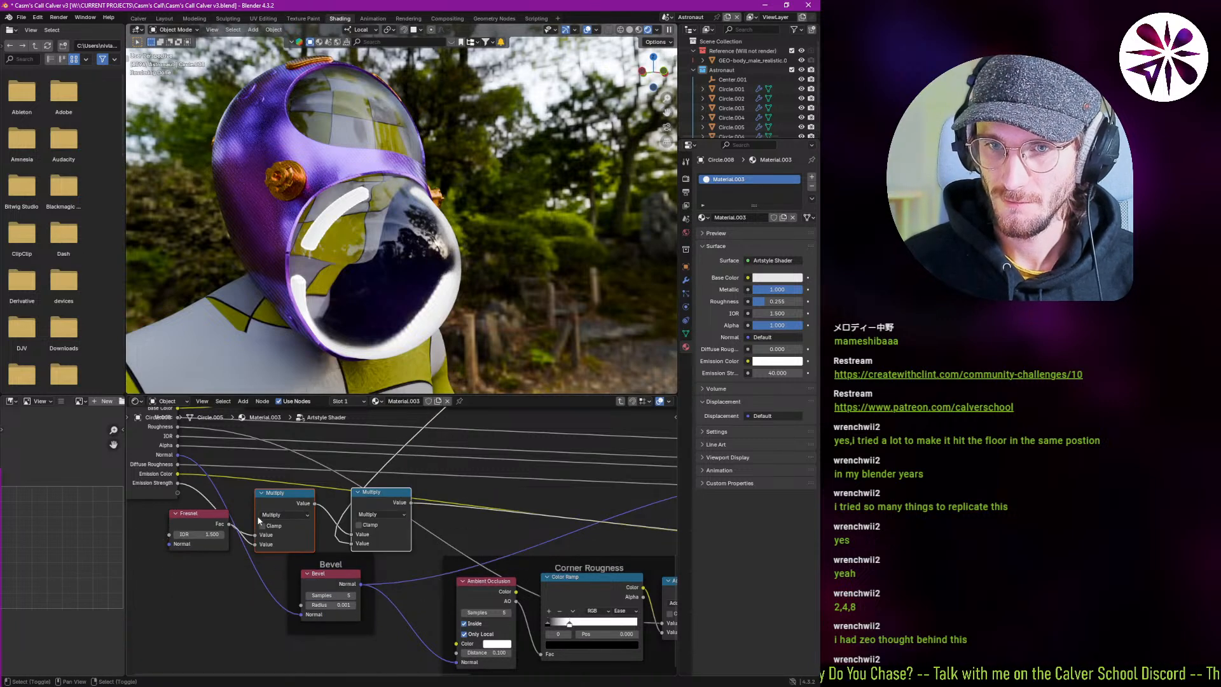
pyautogui.keyDown('shift'); pyautogui.click(215, 517); pyautogui.keyUp('shift')
pyautogui.keyDown('shift'); pyautogui.moveTo(284, 524); pyautogui.dragTo(272, 503, button='middle'); pyautogui.keyUp('shift')
pyautogui.scroll(-2, 272, 502)
pyautogui.press('g')
pyautogui.click(335, 643)
pyautogui.keyDown('shift'); pyautogui.moveTo(335, 642); pyautogui.dragTo(364, 534, button='middle'); pyautogui.keyUp('shift')
pyautogui.scroll(-4, 363, 533)
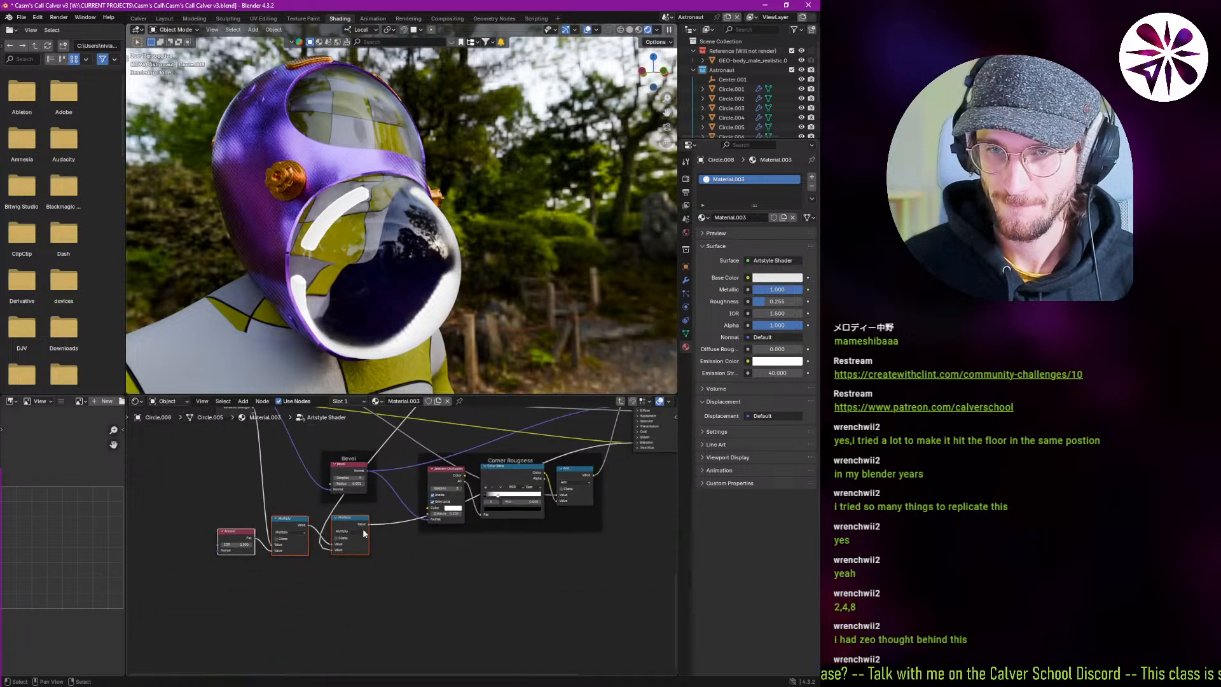
pyautogui.press('g')
pyautogui.click(368, 571)
# Enclose the Fresnel and two Multiply nodes in a frame labelled "Emission Fresnel".
pyautogui.hotkey('ctrl', 'j')
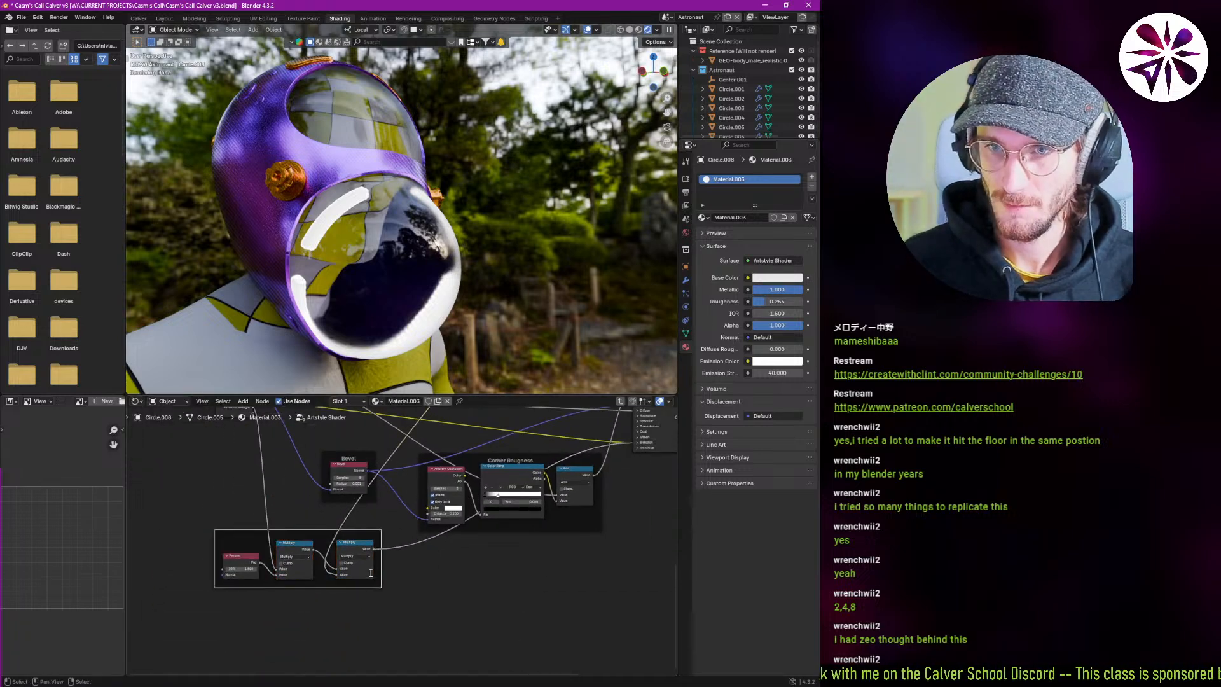
pyautogui.press('F2')
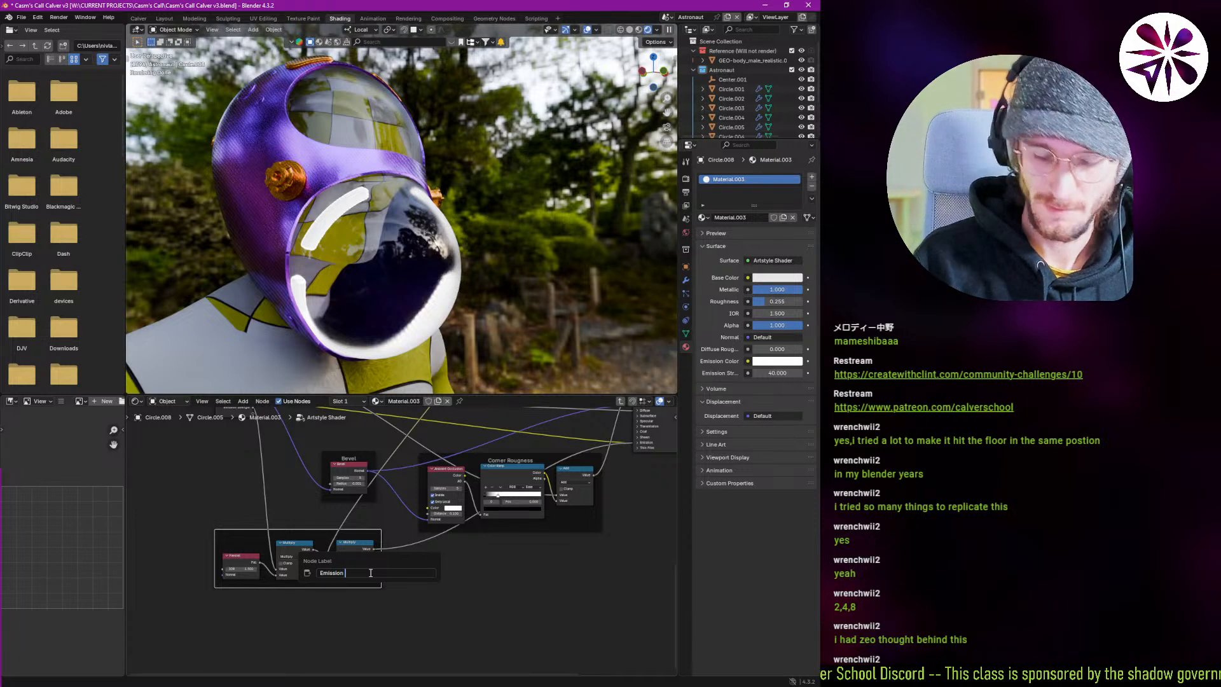
pyautogui.write('Emission Fresne')
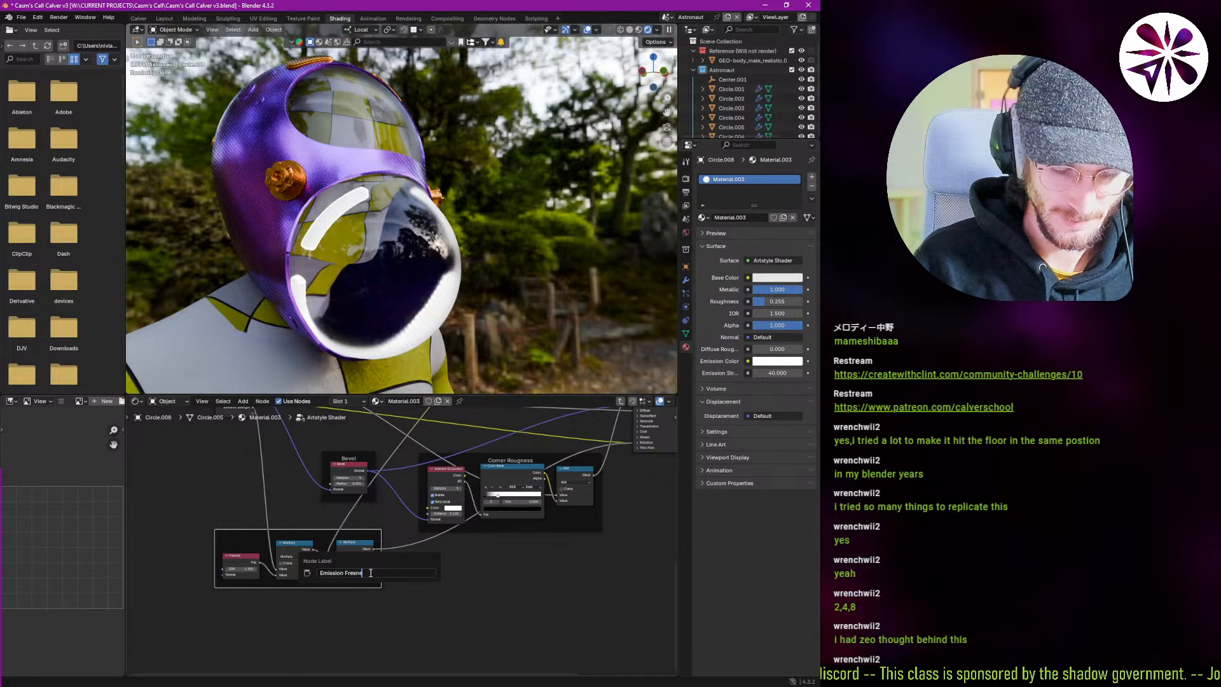
pyautogui.write('l')
pyautogui.press('Return')
# Move the Emission Fresnel frame below the corner roughness frame.
pyautogui.scroll(-3, 349, 546)
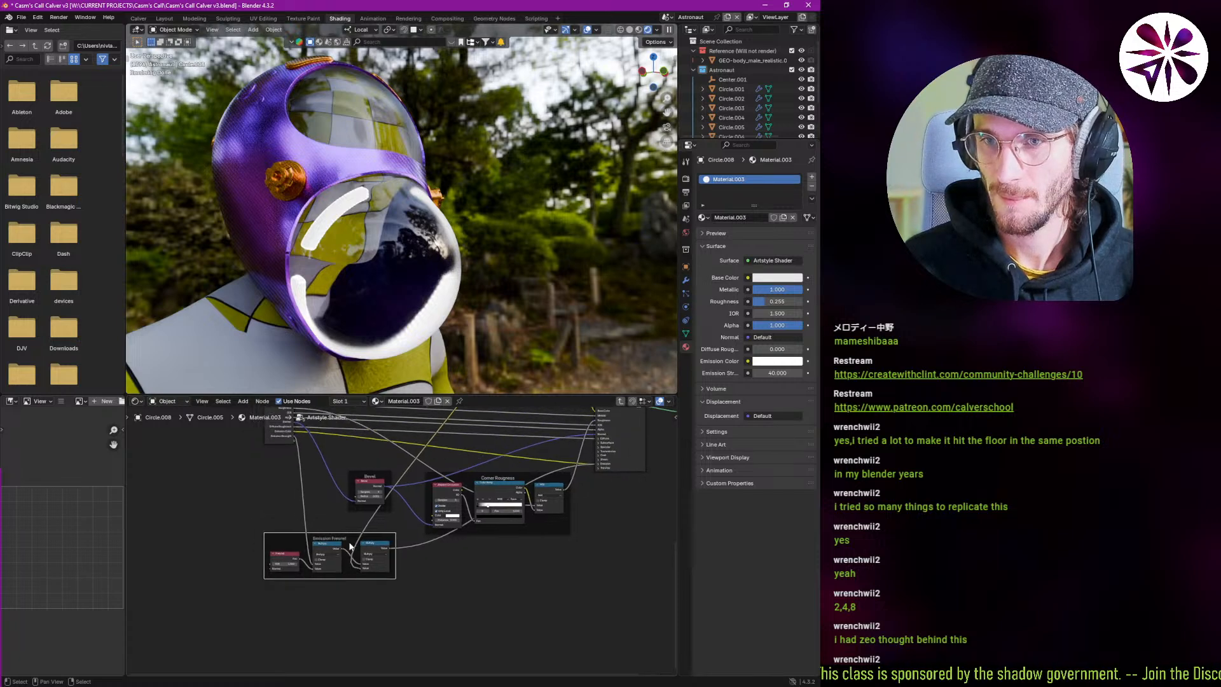
pyautogui.moveTo(352, 538)
pyautogui.mouseDown()
pyautogui.moveTo(393, 559)
pyautogui.moveTo(496, 558)
pyautogui.moveTo(456, 574)
pyautogui.mouseUp()
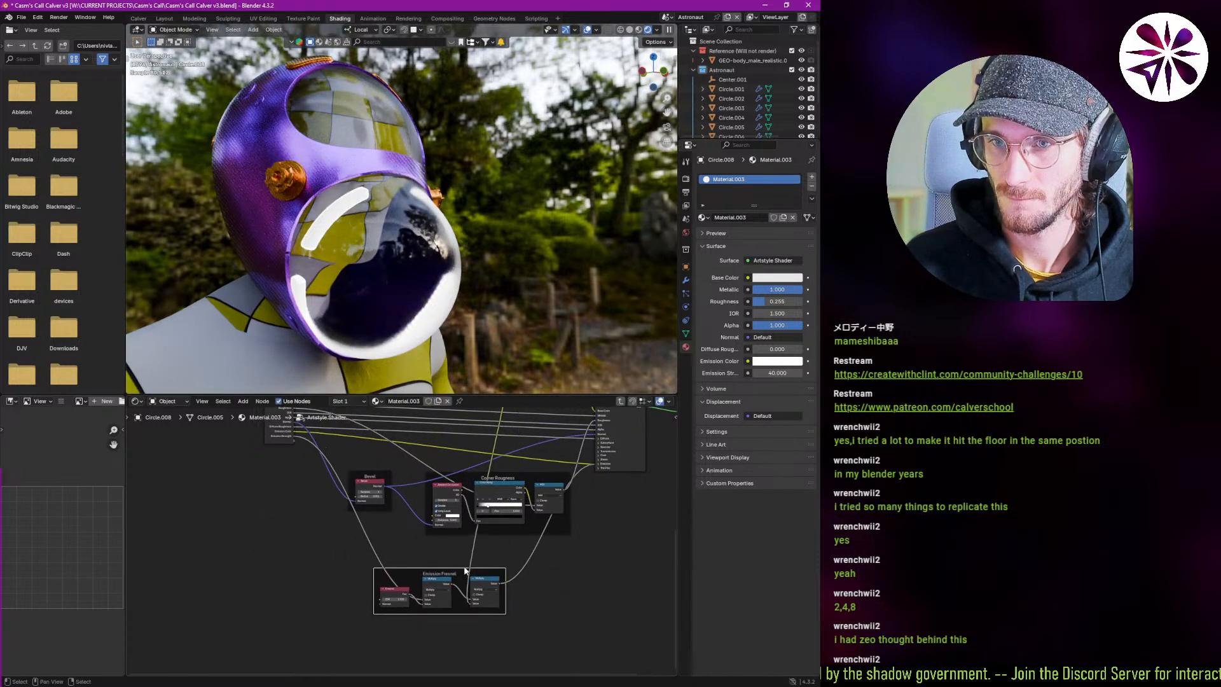
pyautogui.moveTo(498, 452); pyautogui.dragTo(416, 559, button='middle')
pyautogui.moveTo(411, 450)
pyautogui.mouseDown(button='middle')
pyautogui.moveTo(372, 543)
pyautogui.moveTo(375, 580)
pyautogui.mouseUp(button='middle')
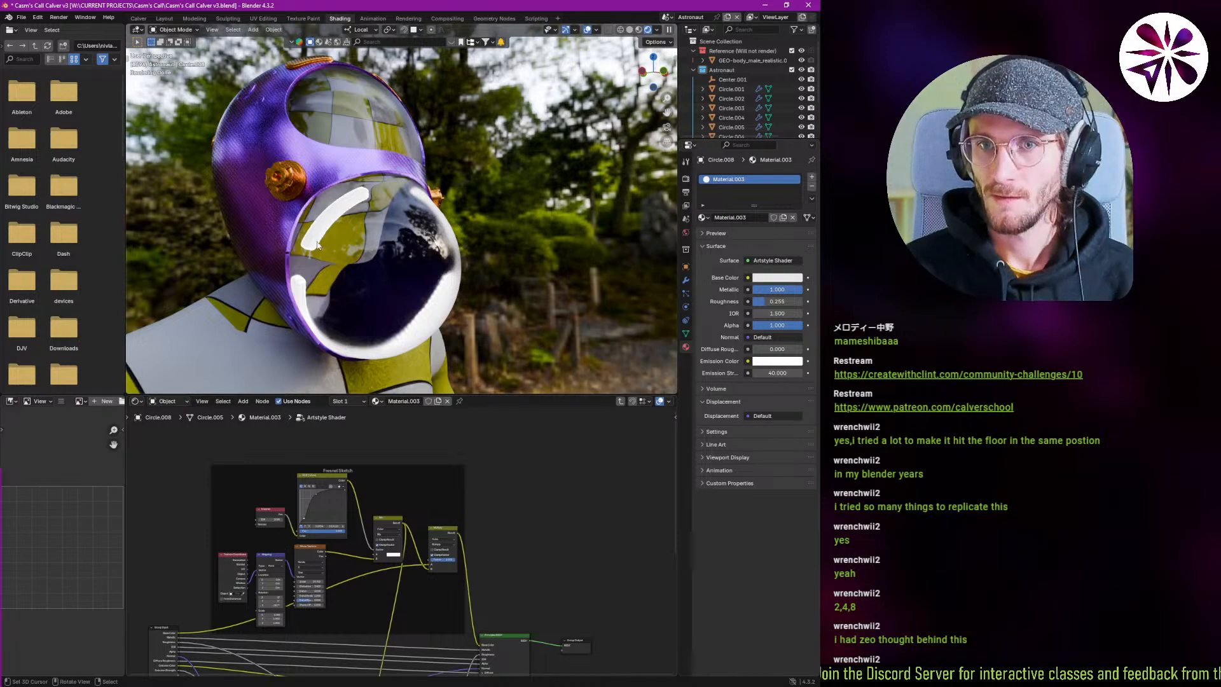
# Inspect the glowing arcs through the glass dome and set the ring material's emission strength to 60.
pyautogui.scroll(3, 318, 246)
pyautogui.moveTo(318, 246); pyautogui.dragTo(385, 225, button='middle')
pyautogui.scroll(-4, 317, 266)
pyautogui.scroll(5, 338, 301)
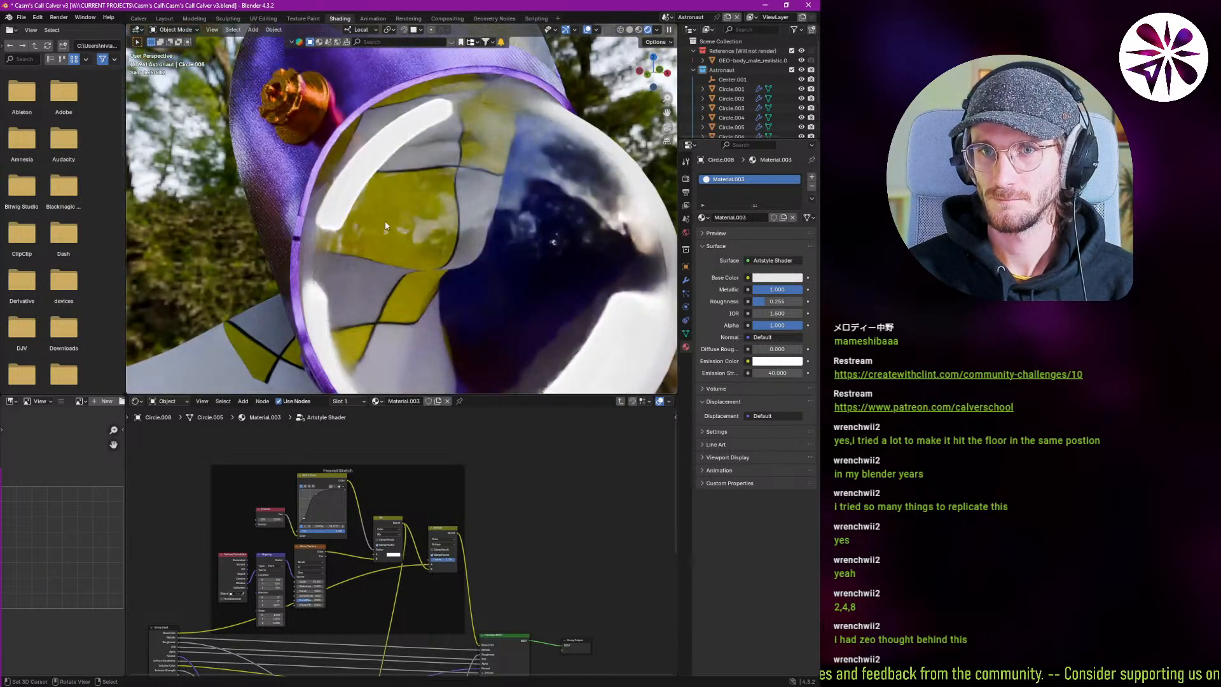
pyautogui.scroll(-8, 386, 225)
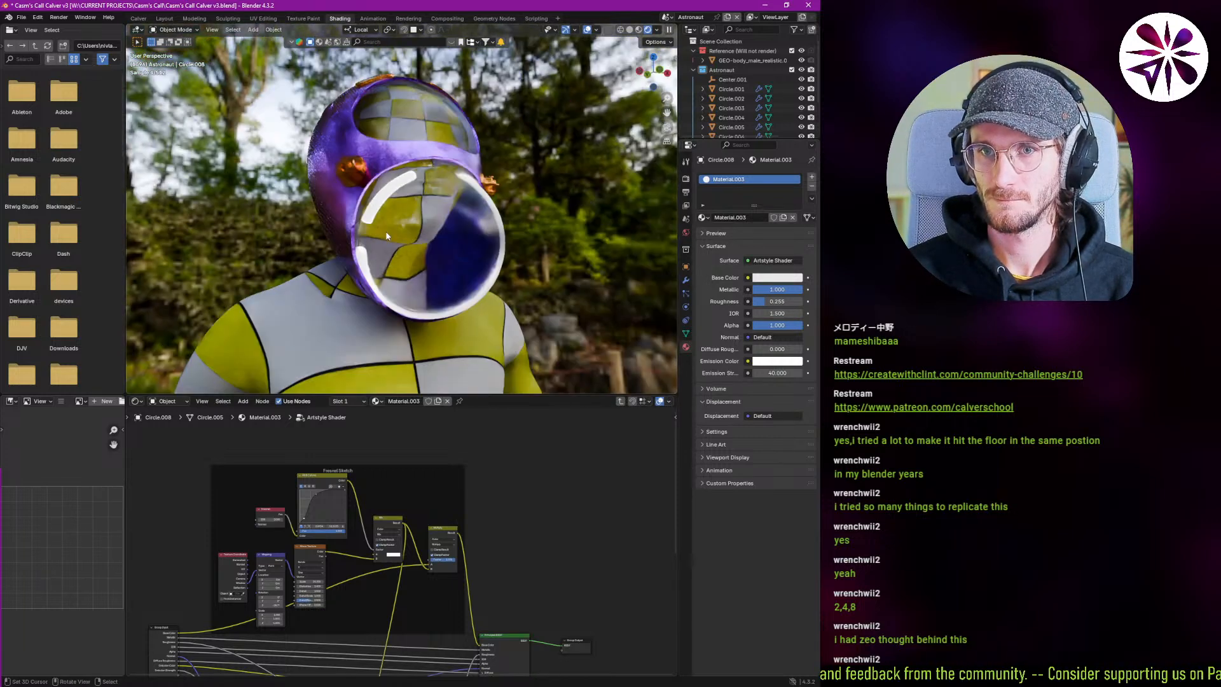
pyautogui.click(774, 371)
pyautogui.write('60')
pyautogui.press('Return')
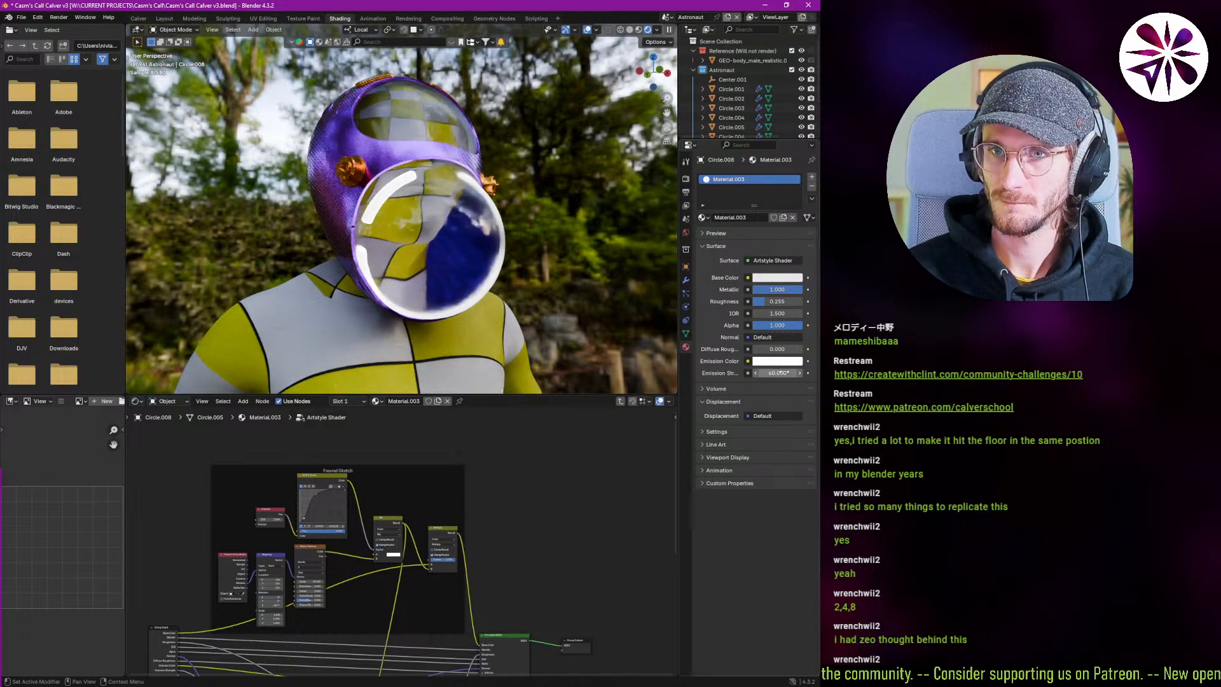
pyautogui.scroll(3, 384, 220)
pyautogui.moveTo(384, 220); pyautogui.dragTo(426, 253, button='middle')
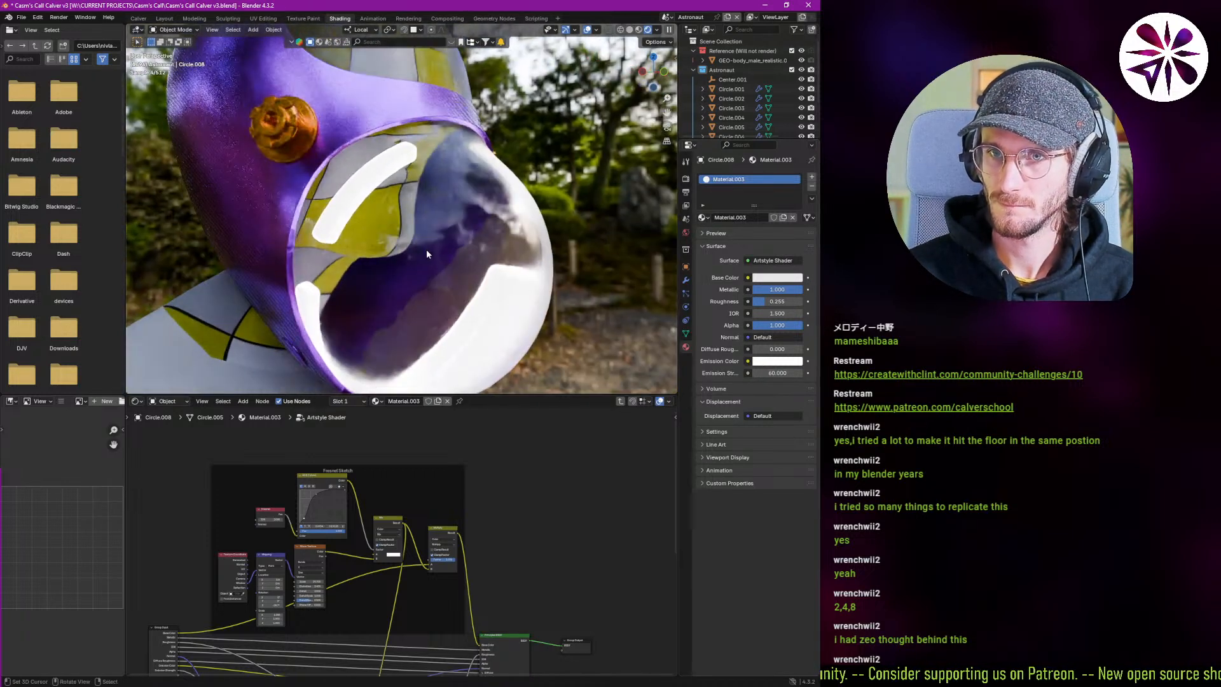
pyautogui.scroll(-4, 425, 240)
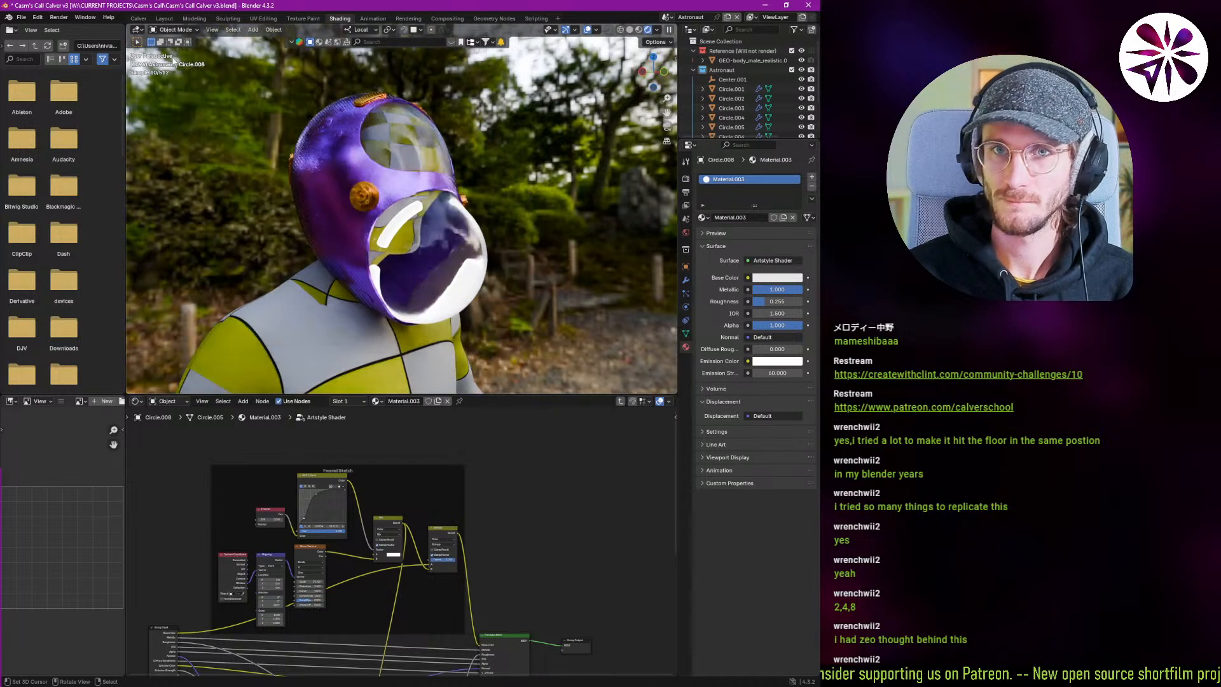
# Switch to the Layout workspace, select the helmet's glass object and show its Glass.001 material settings.
pyautogui.click(167, 21)
pyautogui.scroll(-2, 288, 445)
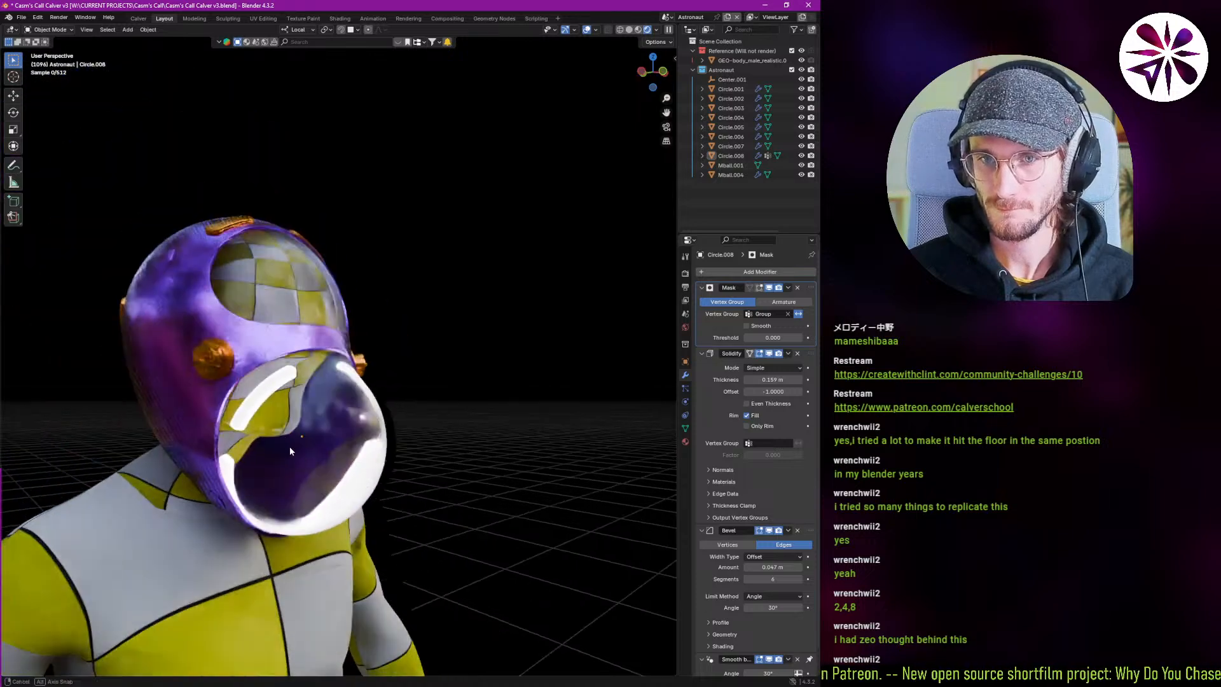
pyautogui.moveTo(289, 445); pyautogui.dragTo(370, 449, button='middle')
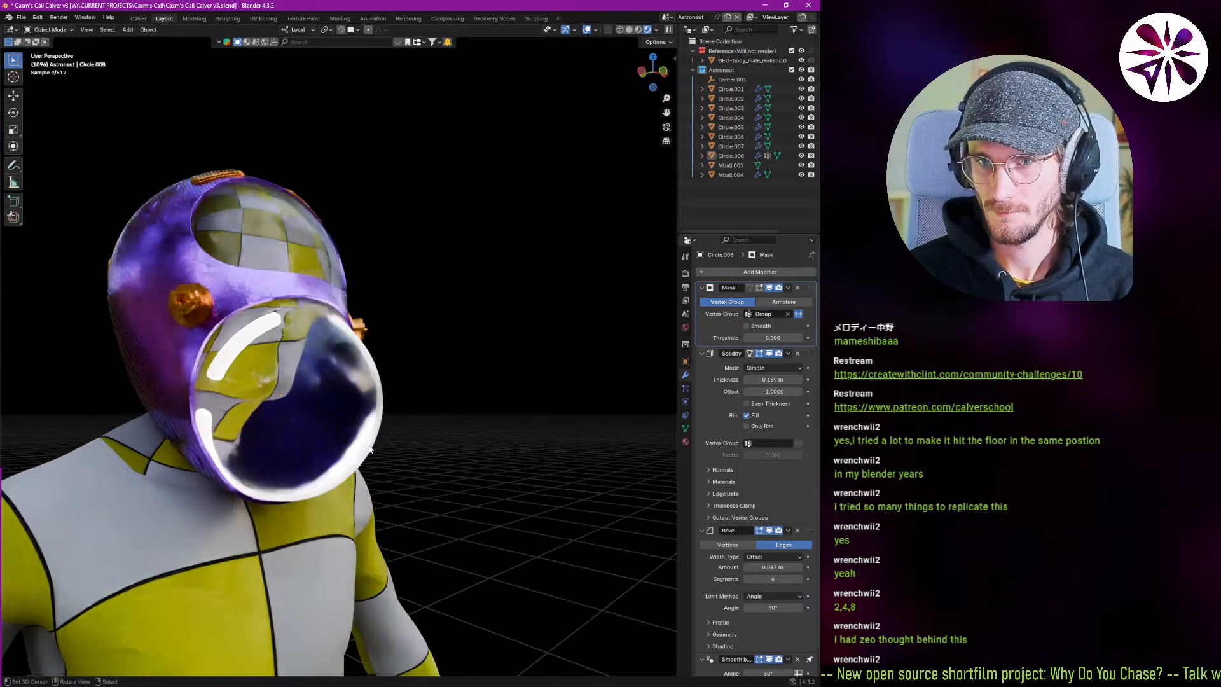
pyautogui.click(370, 448)
pyautogui.click(356, 436)
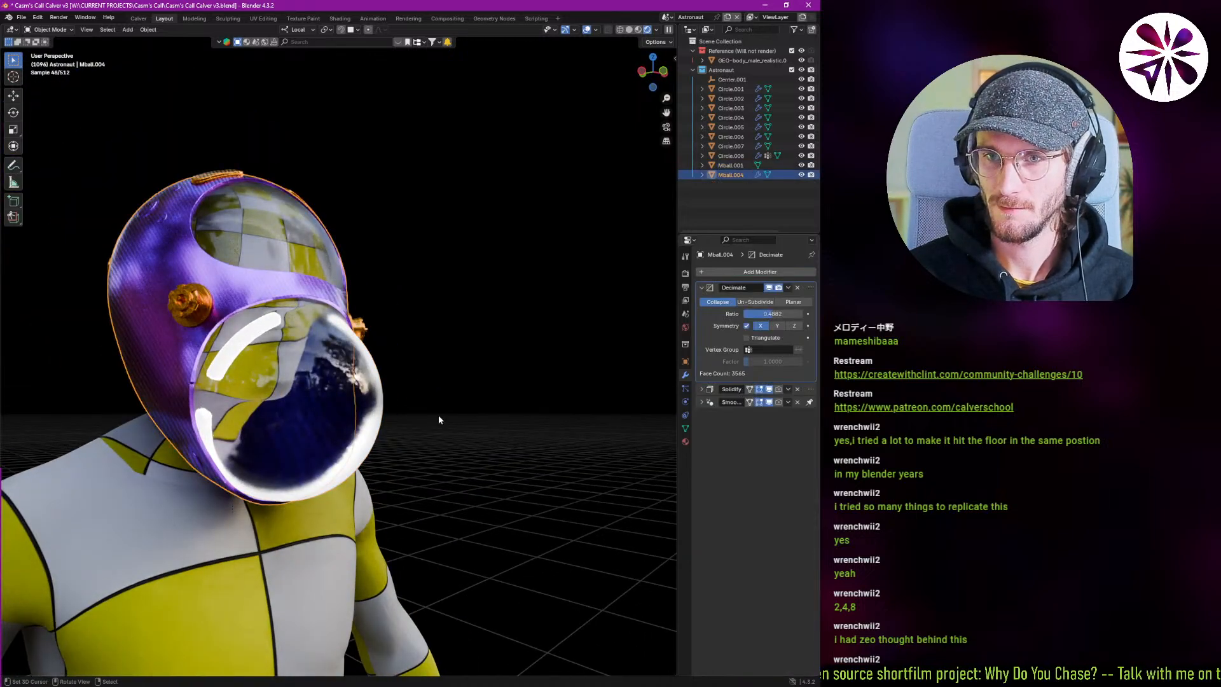
pyautogui.click(359, 421)
pyautogui.click(685, 440)
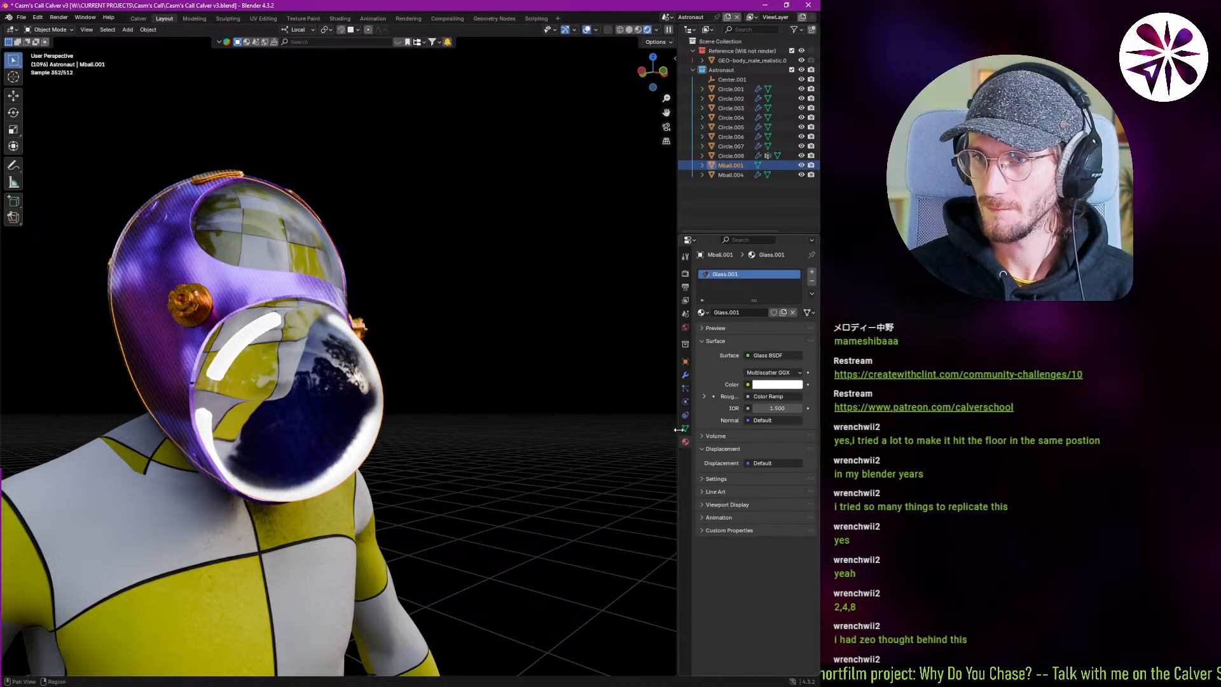
# Try the glass material's IOR at 1.15 and 1.23, checking the ring's refraction through the dome.
pyautogui.moveTo(785, 409); pyautogui.dragTo(758, 409)
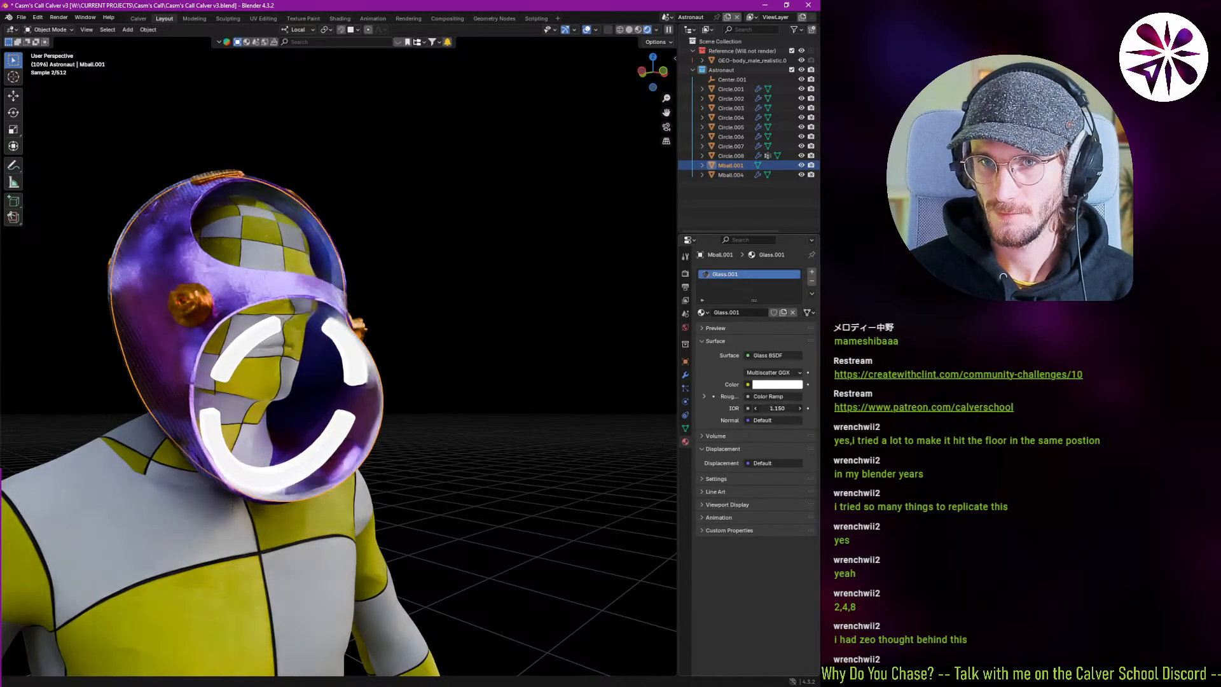
pyautogui.click(786, 409)
pyautogui.write('1.23')
pyautogui.press('Return')
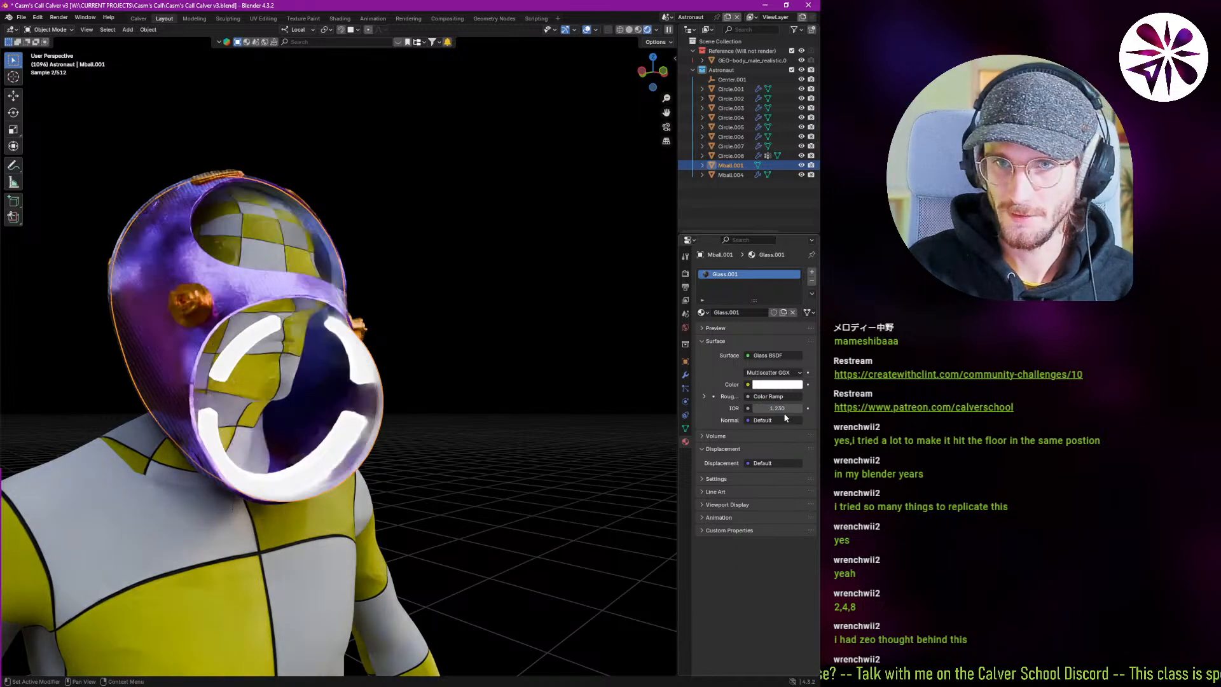
pyautogui.moveTo(526, 409); pyautogui.dragTo(499, 412, button='middle')
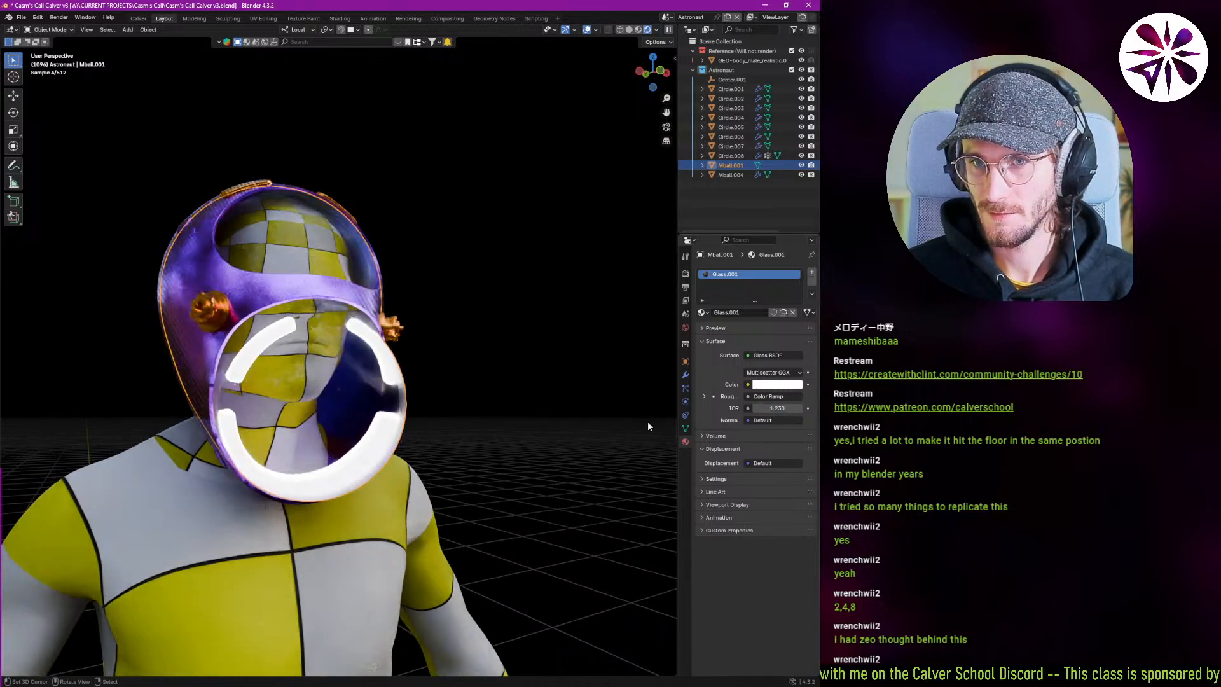
# Set the glass material's IOR to 1.3.
pyautogui.click(769, 410)
pyautogui.write('1.3')
pyautogui.press('Return')
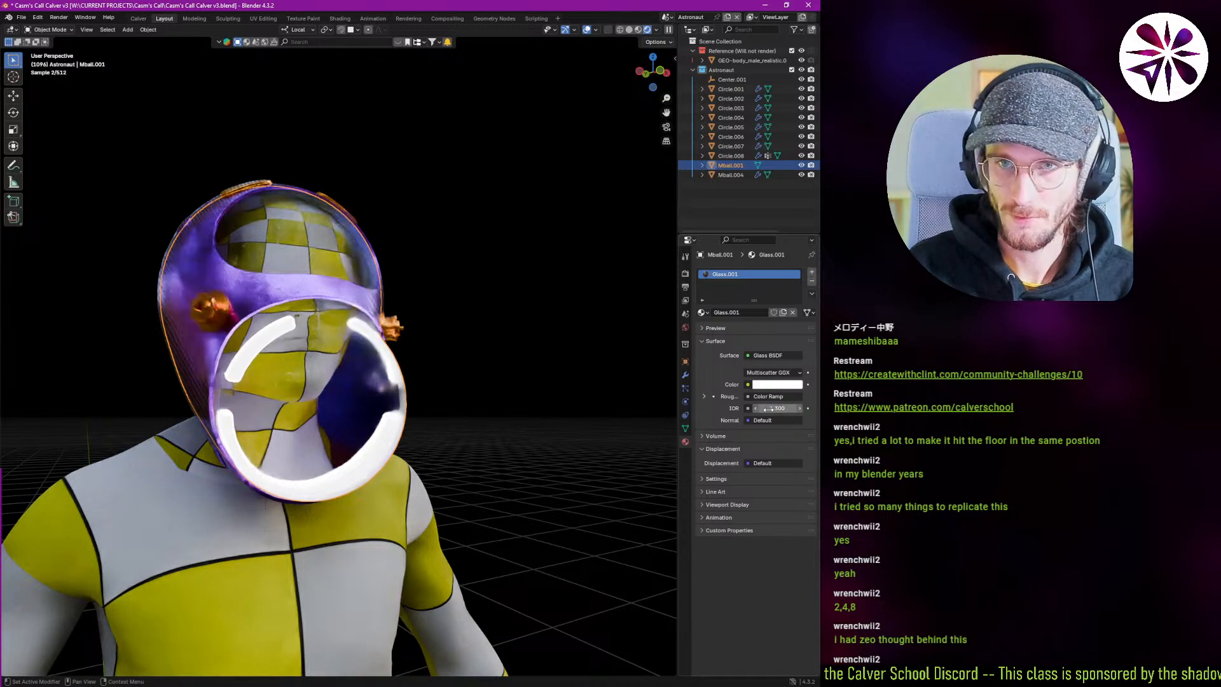
# Set the glass material's IOR to 1.2 and check the ring's refraction through the dome from several angles.
pyautogui.moveTo(381, 406); pyautogui.dragTo(280, 365, button='middle')
pyautogui.click(771, 408)
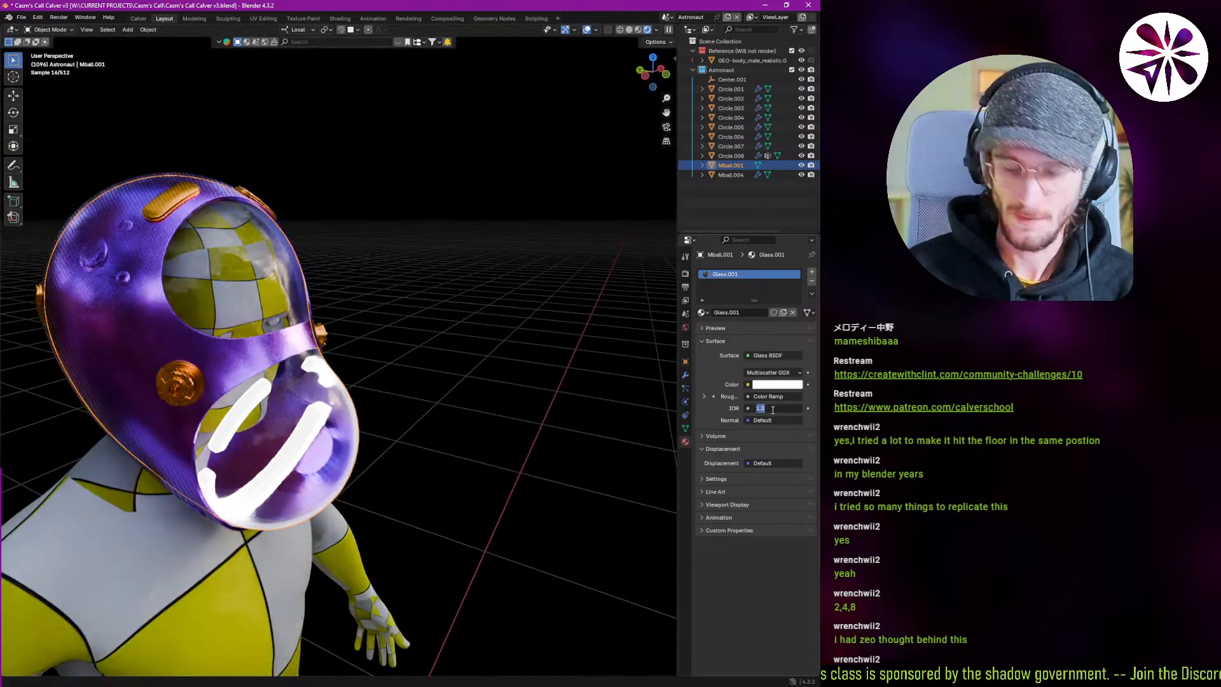
pyautogui.write('1.2')
pyautogui.press('Return')
pyautogui.click(407, 381)
pyautogui.moveTo(381, 397); pyautogui.dragTo(337, 363, button='middle')
pyautogui.scroll(-2, 349, 364)
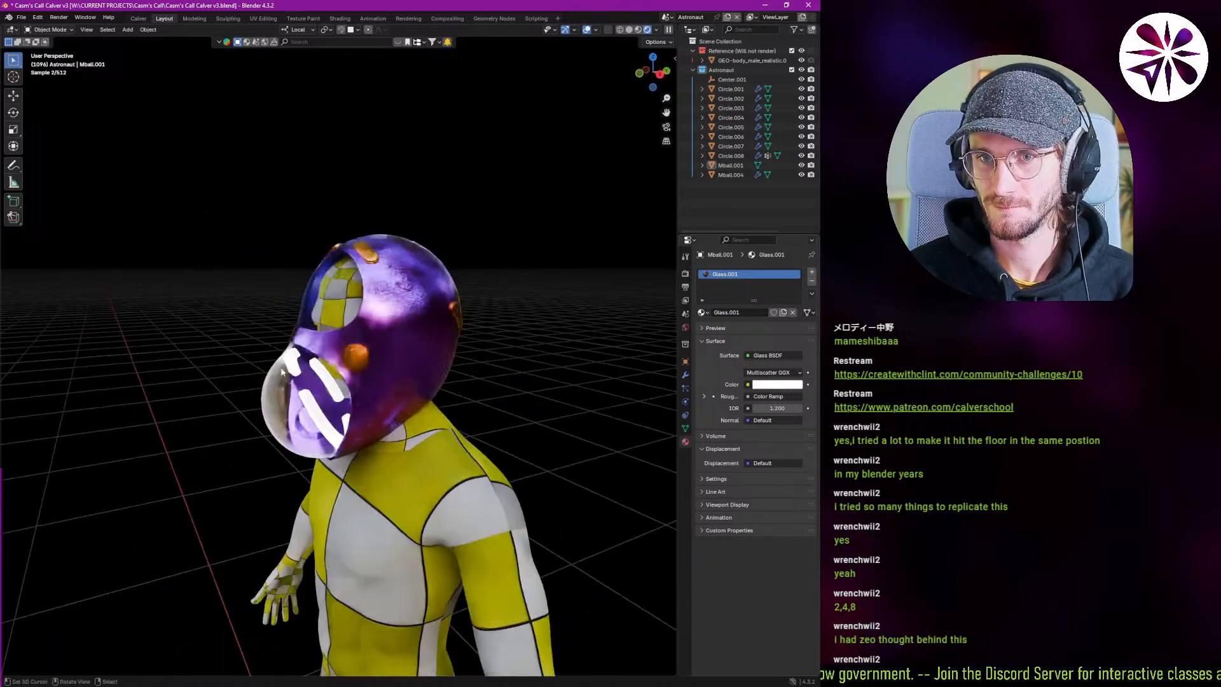
pyautogui.scroll(3, 328, 364)
pyautogui.moveTo(279, 372); pyautogui.dragTo(398, 392, button='middle')
pyautogui.moveTo(289, 433); pyautogui.dragTo(233, 405, button='middle')
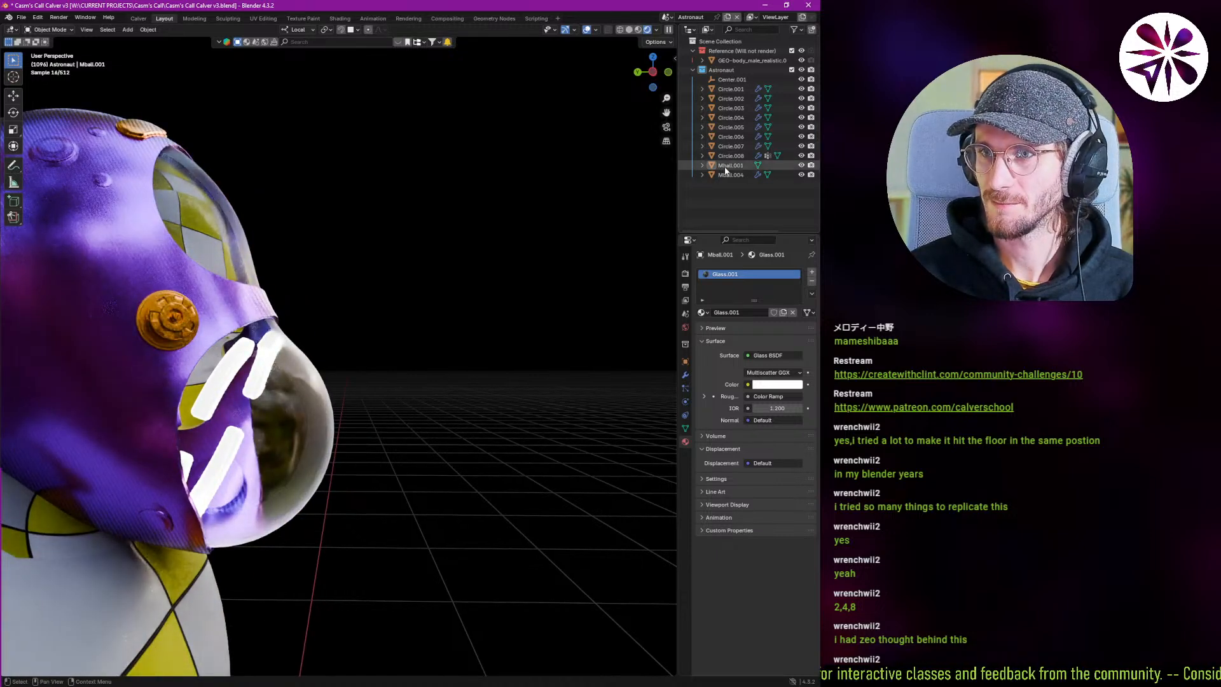
# Move the ring light about -0.019 m along its local Z axis and raise it about 0.007 m on global Z.
pyautogui.click(227, 379)
pyautogui.press('g')
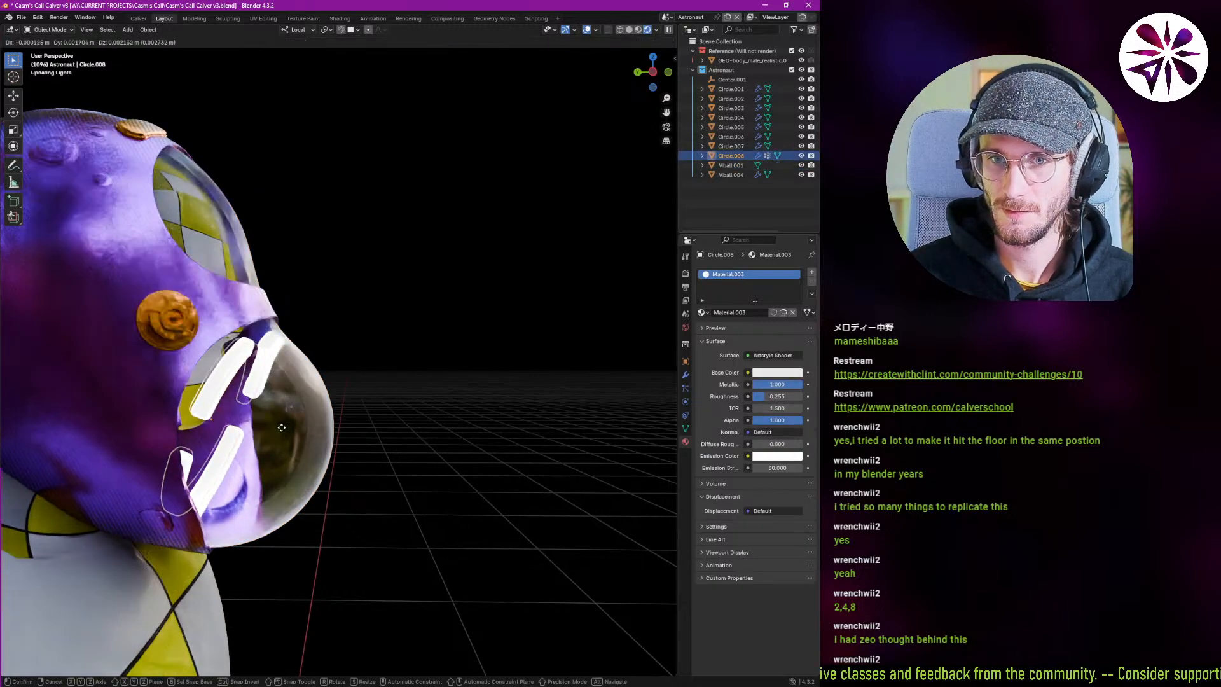
pyautogui.click(264, 418)
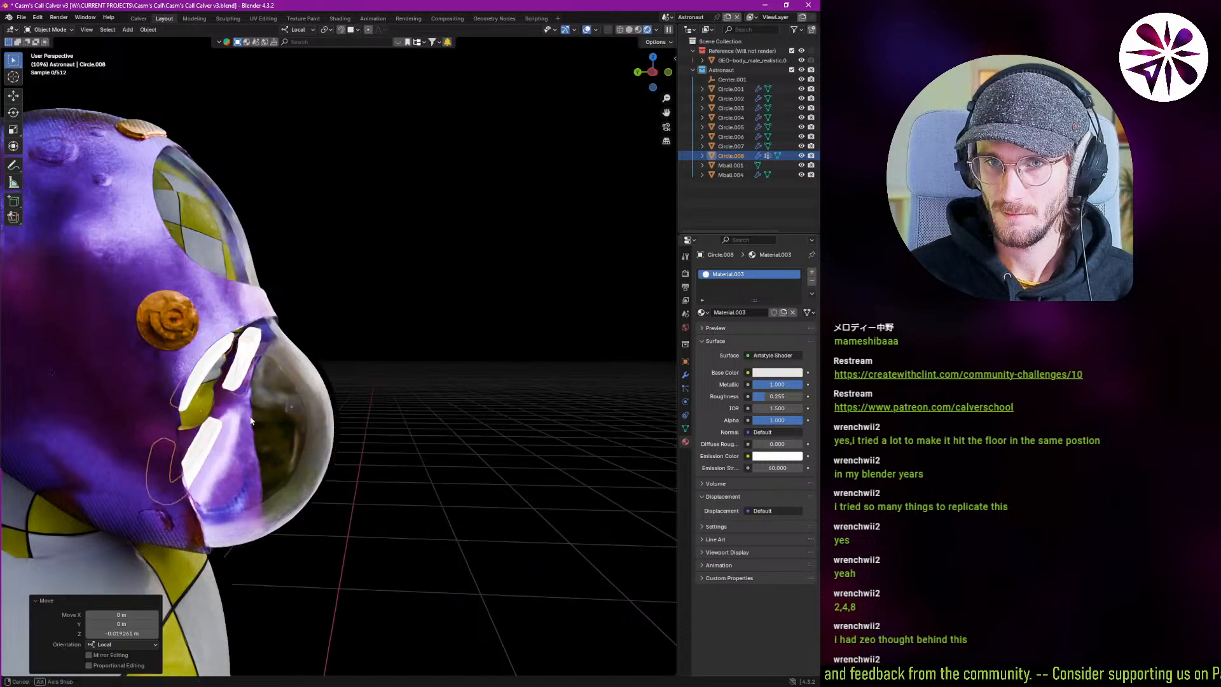
pyautogui.moveTo(264, 417); pyautogui.dragTo(172, 410, button='middle')
pyautogui.press('g')
pyautogui.press('z')
pyautogui.press('z')
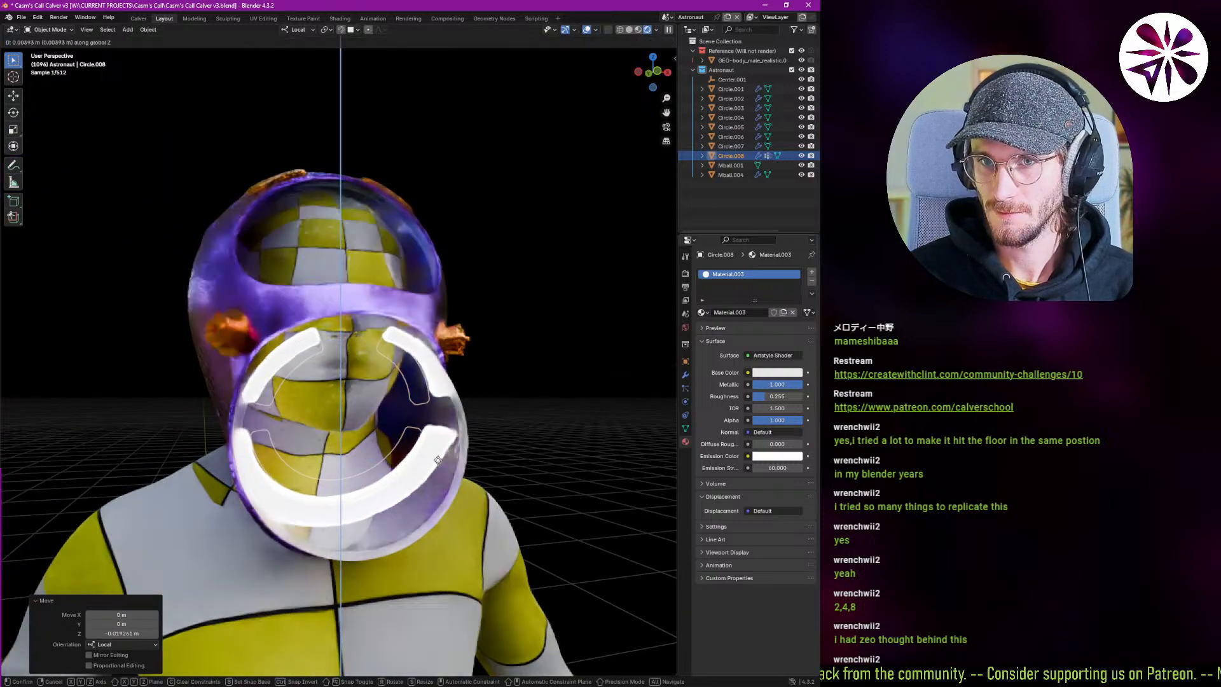
pyautogui.click(439, 461)
# Shift the ring light about 0.005 m along its local Y axis inside the lower dome.
pyautogui.moveTo(439, 461); pyautogui.dragTo(388, 423, button='middle')
pyautogui.press('z')
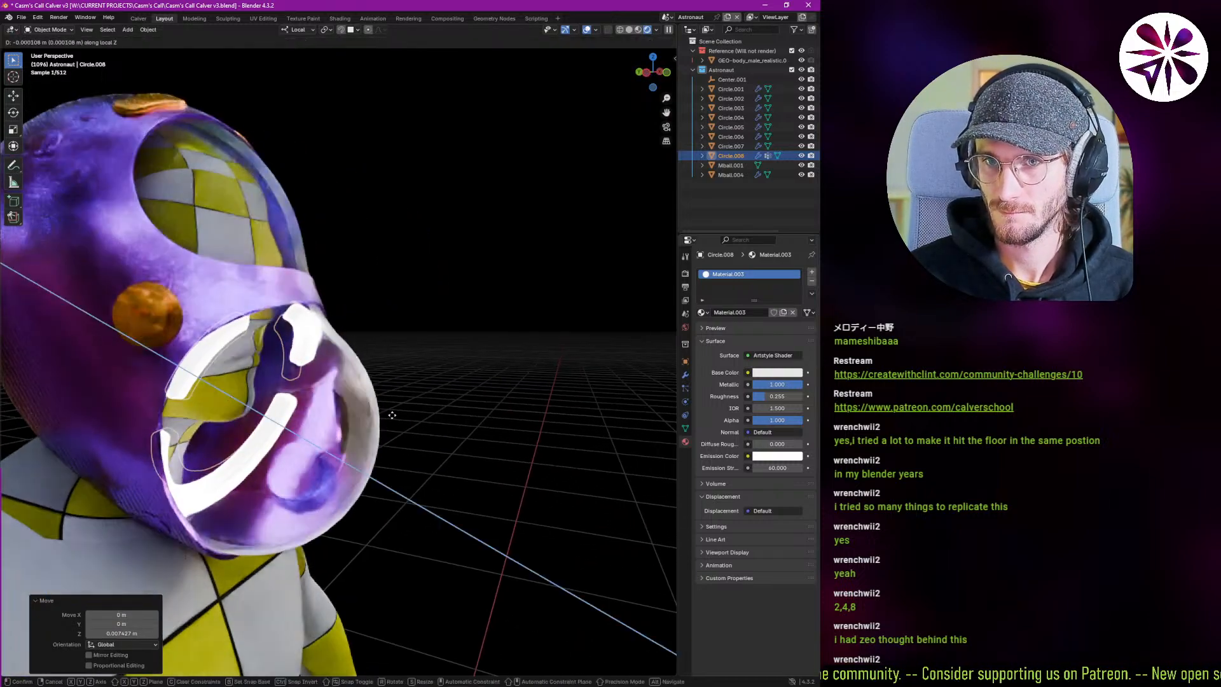
pyautogui.press('z')
pyautogui.rightClick(390, 419)
pyautogui.press('g')
pyautogui.press('y')
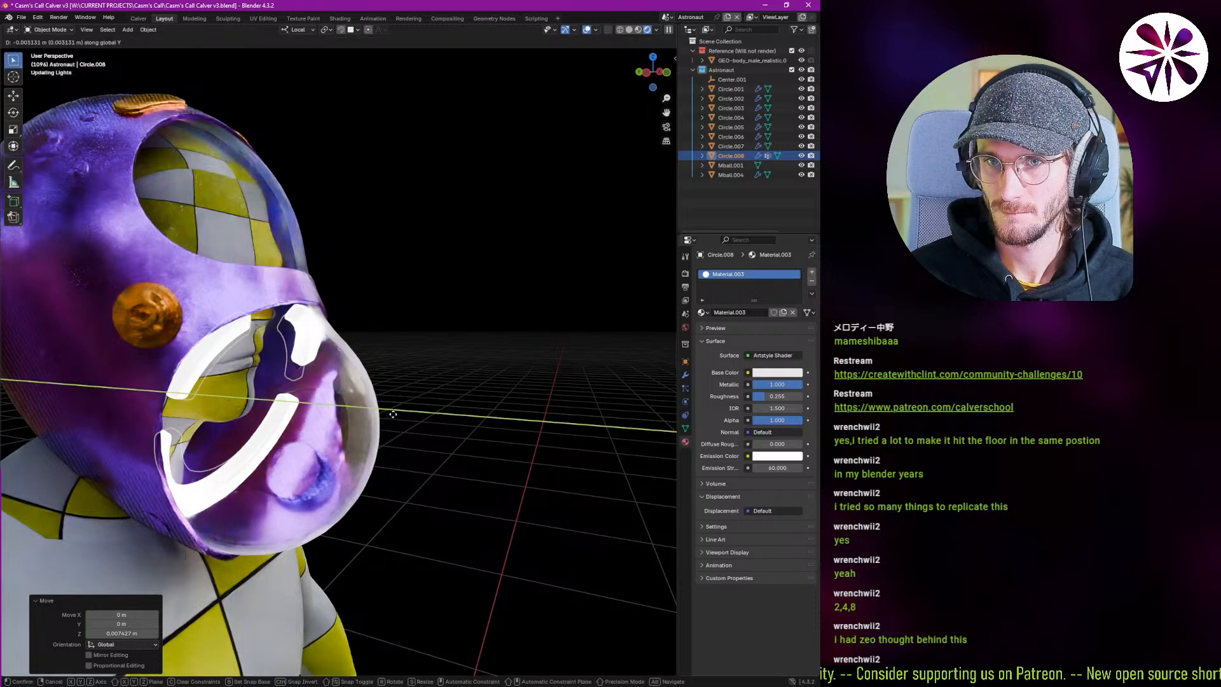
pyautogui.press('x')
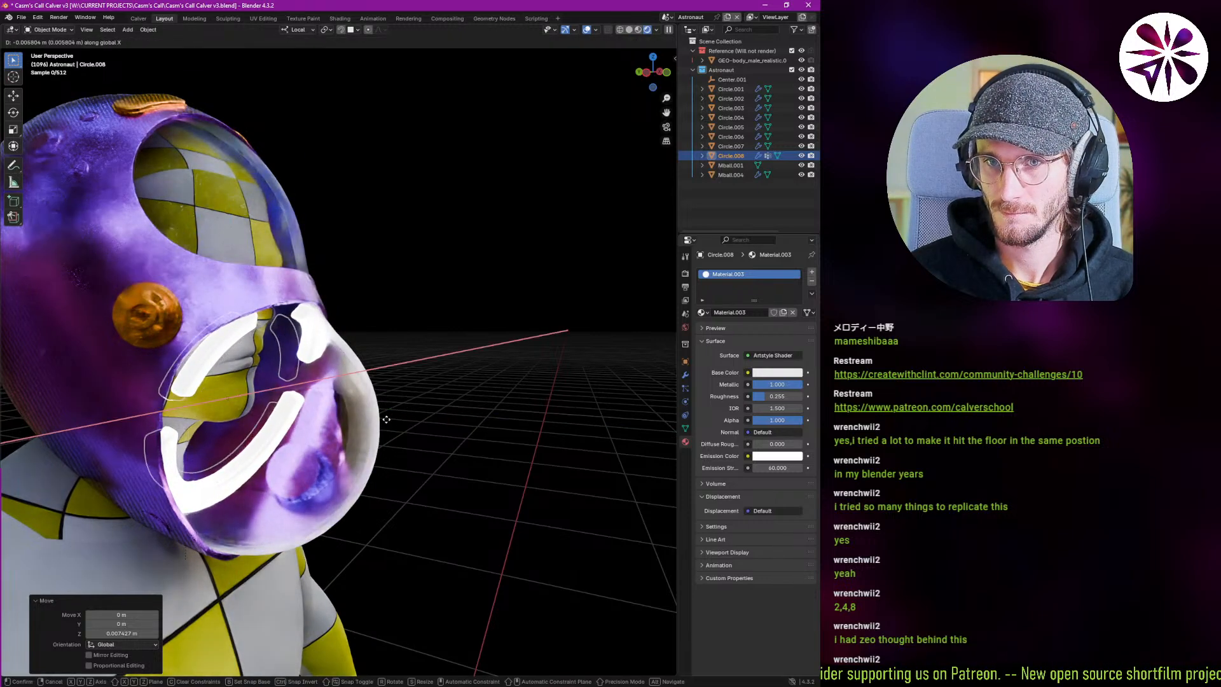
pyautogui.press('y')
pyautogui.press('y')
pyautogui.click(354, 413)
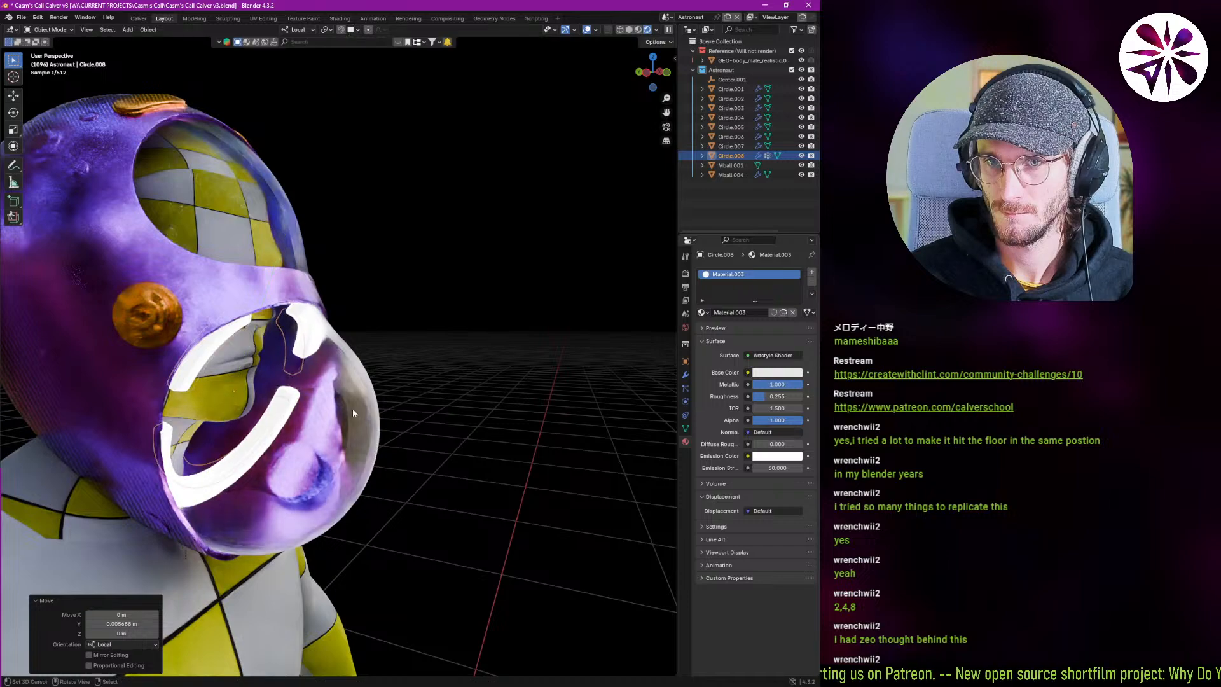
# Move the ring light about -0.01 m along its local Y axis and scale it to about 0.9.
pyautogui.moveTo(353, 412); pyautogui.dragTo(459, 486, button='middle')
pyautogui.press('g')
pyautogui.press('y')
pyautogui.press('y')
pyautogui.click(383, 426)
pyautogui.press('s')
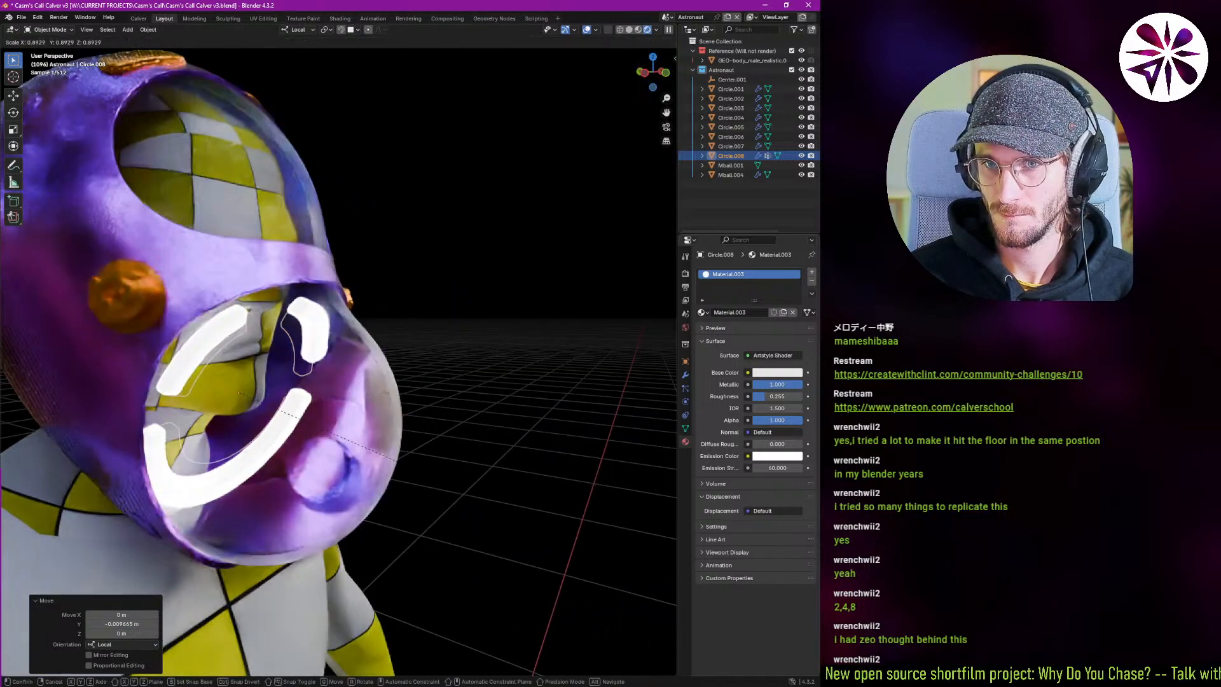
pyautogui.click(396, 459)
pyautogui.moveTo(396, 458)
pyautogui.mouseDown(button='middle')
pyautogui.moveTo(299, 430)
pyautogui.moveTo(452, 438)
pyautogui.moveTo(393, 435)
pyautogui.mouseUp(button='middle')
pyautogui.hotkey('alt', 'a')
pyautogui.scroll(-2, 342, 441)
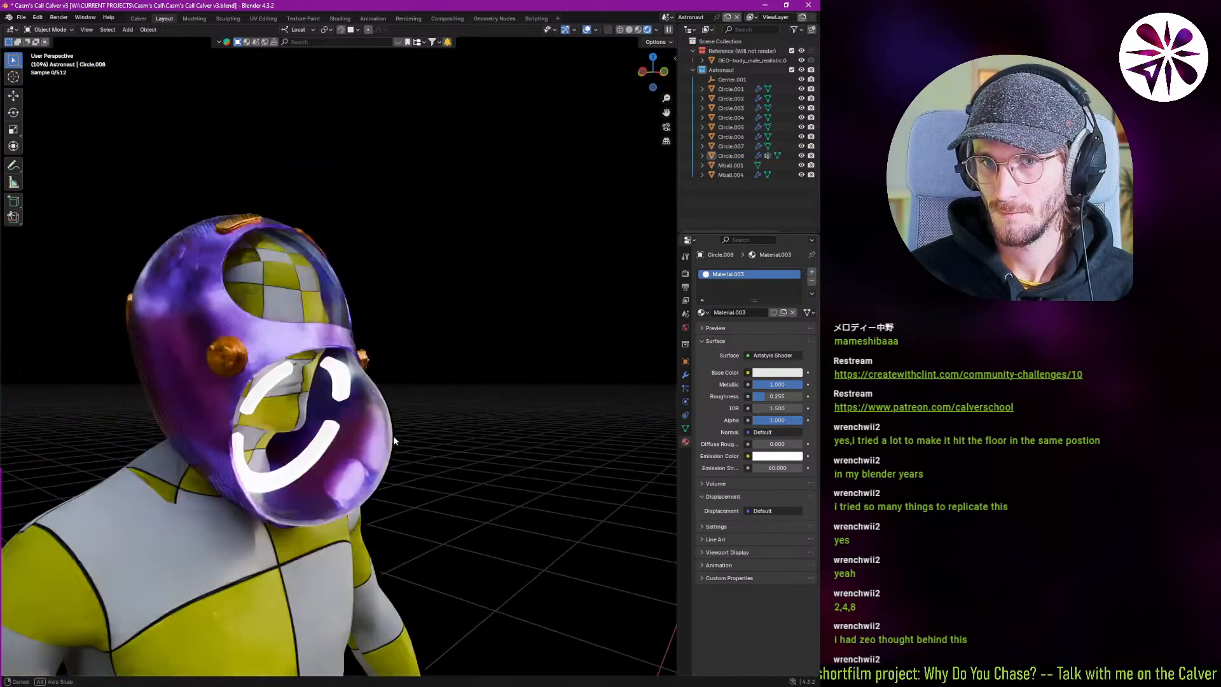
# Adjust the ring light's depth along its local Z axis, first by about 0.026 m, then by about -0.01 m.
pyautogui.click(284, 404)
pyautogui.press('g')
pyautogui.press('y')
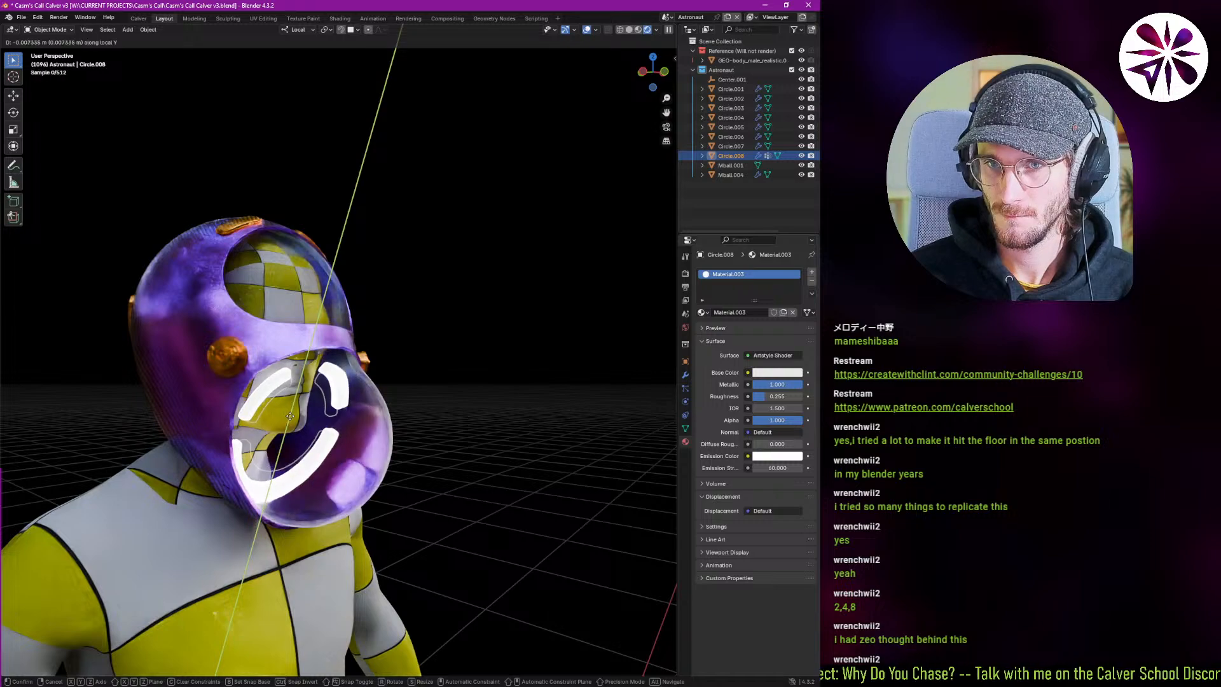
pyautogui.press('z')
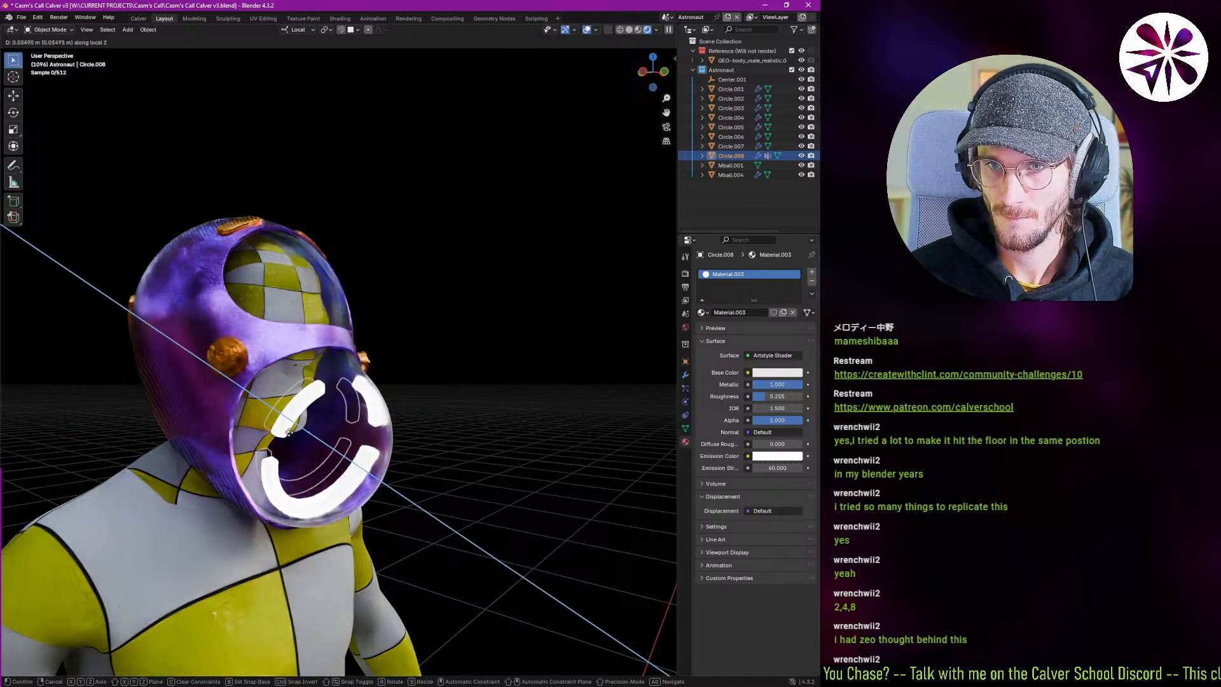
pyautogui.click(288, 432)
pyautogui.moveTo(289, 431); pyautogui.dragTo(310, 445, button='middle')
pyautogui.press('g')
pyautogui.press('x')
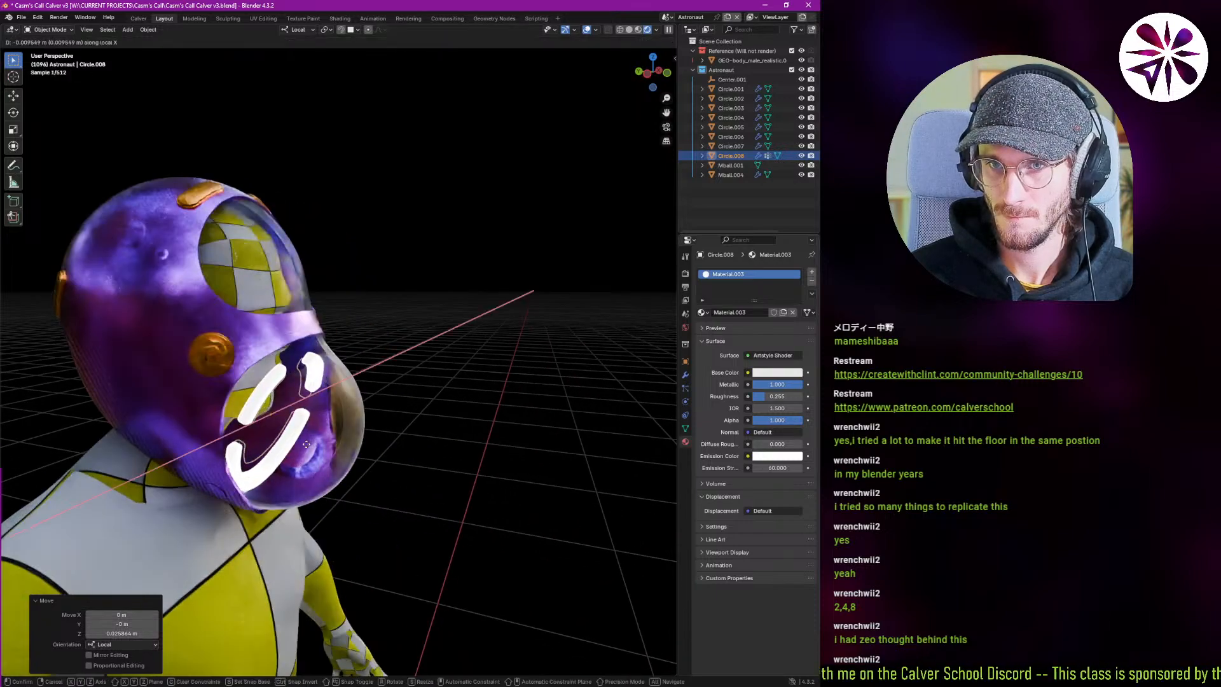
pyautogui.press('z')
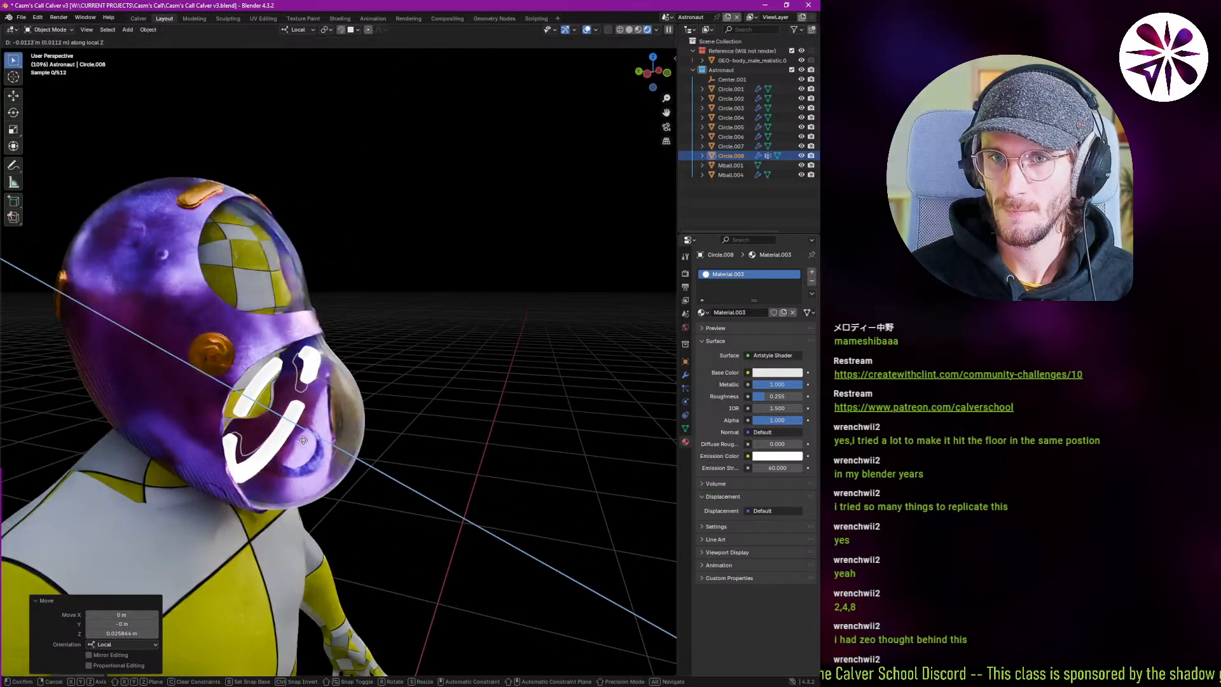
pyautogui.click(303, 440)
# Make a linked duplicate of the ring light and move it about 0.147 m up on global Z to the upper visor.
pyautogui.moveTo(262, 401); pyautogui.dragTo(346, 444, button='middle')
pyautogui.hotkey('shift', 'd')
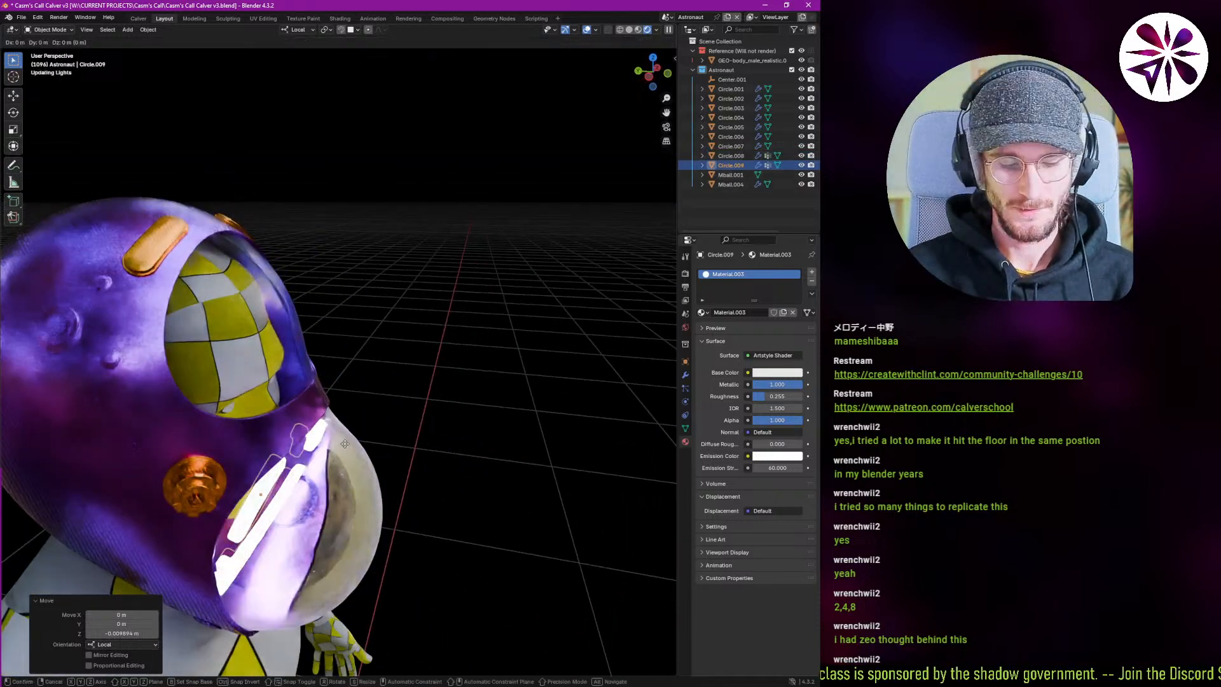
pyautogui.press('z')
pyautogui.click(326, 291)
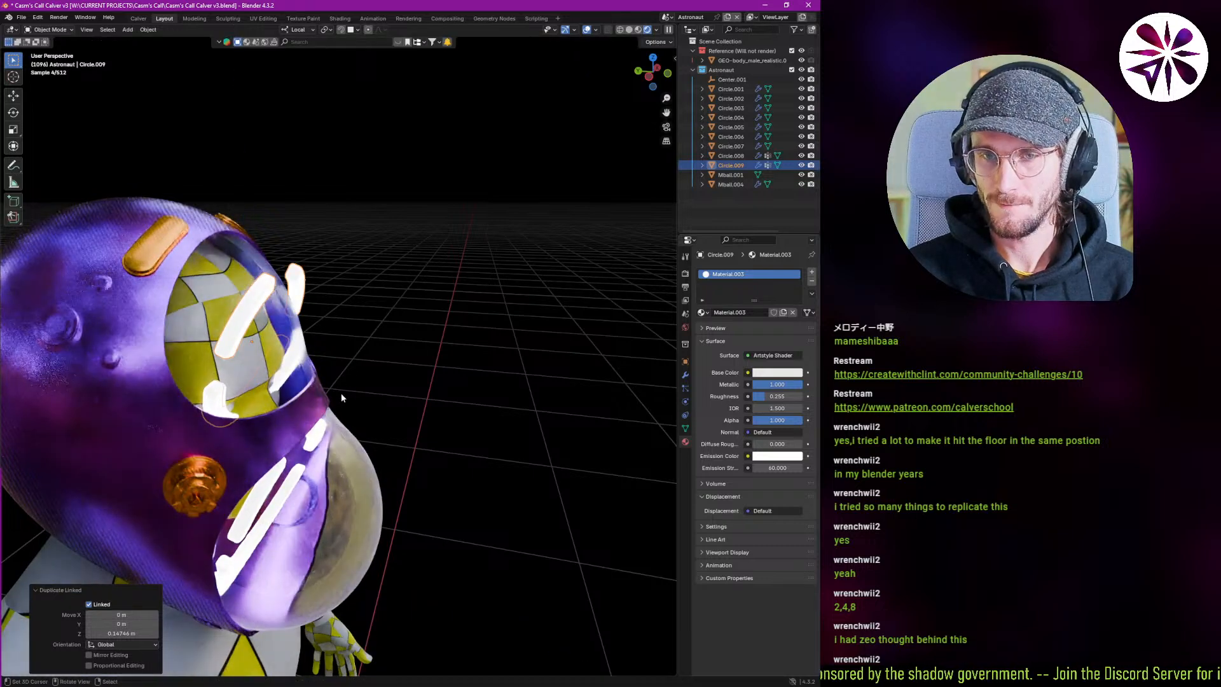
# Rotate the duplicated ring about -42.4° around its local X axis to follow the upper visor, using solid X-ray shading and the right view.
pyautogui.click(434, 390)
pyautogui.moveTo(407, 391)
pyautogui.mouseDown(button='middle')
pyautogui.moveTo(322, 387)
pyautogui.moveTo(328, 376)
pyautogui.moveTo(399, 401)
pyautogui.mouseUp(button='middle')
pyautogui.scroll(1, 329, 379)
pyautogui.hotkey('alt', 'z')
pyautogui.click(402, 294)
pyautogui.moveTo(301, 354); pyautogui.dragTo(347, 347, button='middle')
pyautogui.press('g')
pyautogui.rightClick(339, 353)
pyautogui.press('KP_1')
pyautogui.press('KP_3')
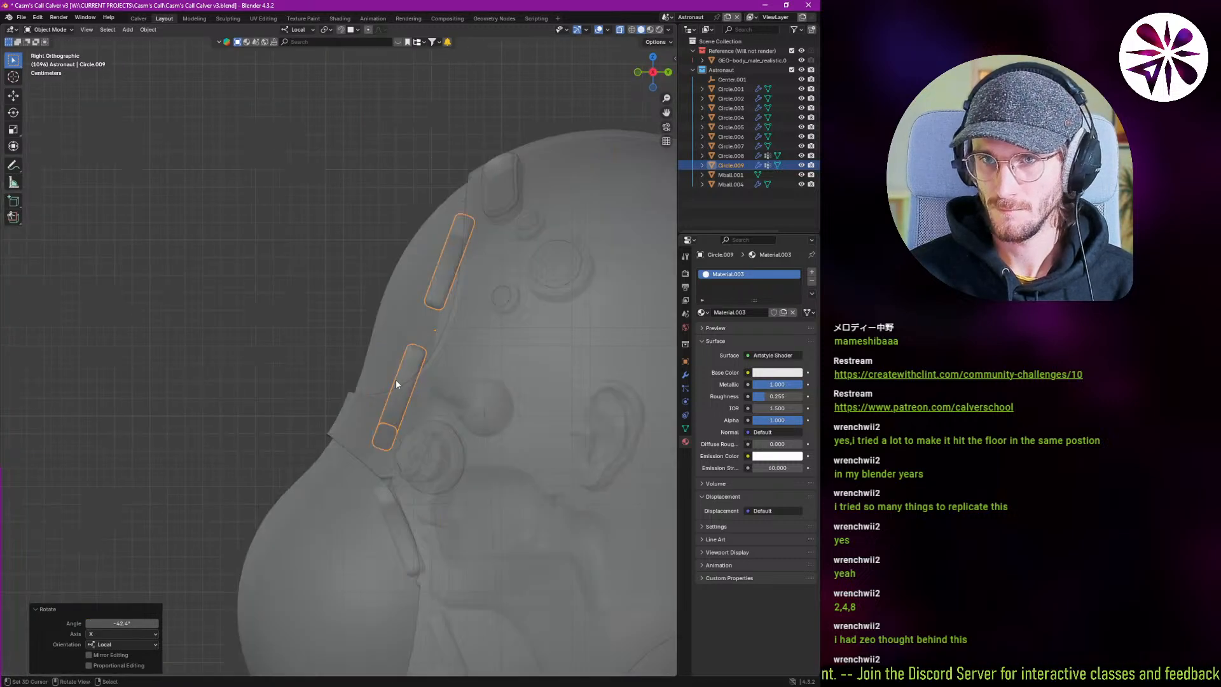
# Rotate the upper ring about 6.8° in the right view and return the viewport to rendered shading.
pyautogui.click(557, 430)
pyautogui.moveTo(557, 431)
pyautogui.mouseDown(button='middle')
pyautogui.moveTo(437, 349)
pyautogui.moveTo(466, 403)
pyautogui.moveTo(453, 420)
pyautogui.moveTo(502, 407)
pyautogui.moveTo(477, 413)
pyautogui.mouseUp(button='middle')
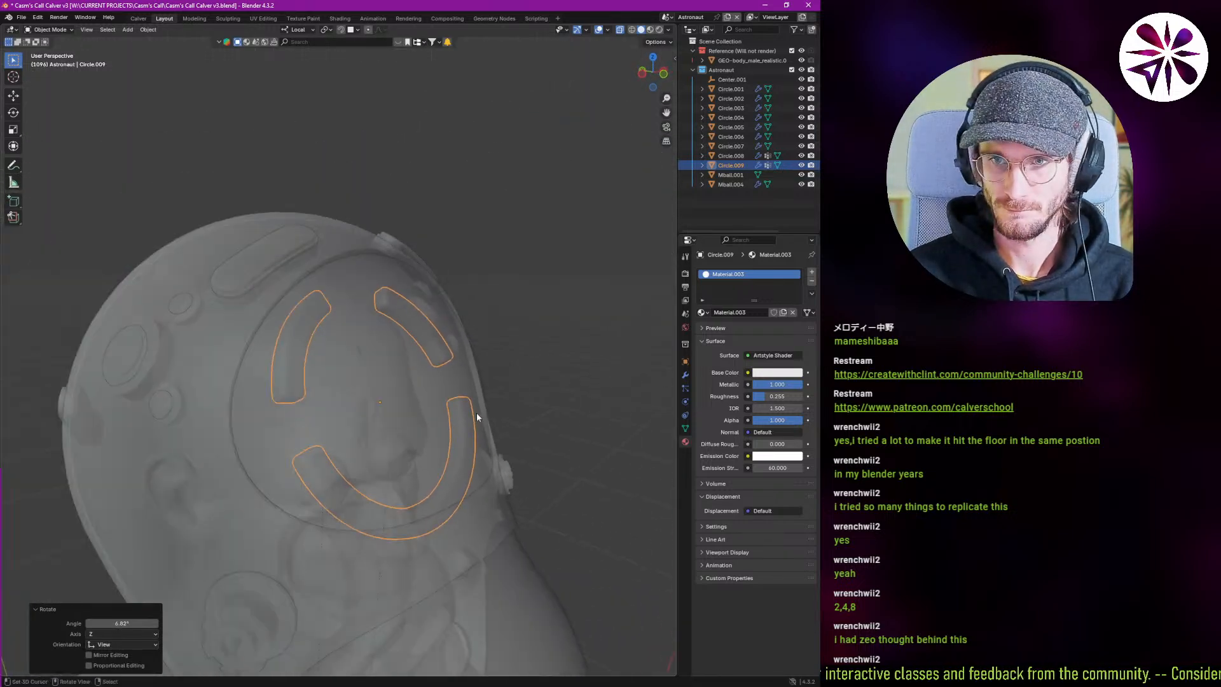
pyautogui.press('z')
pyautogui.click(515, 372)
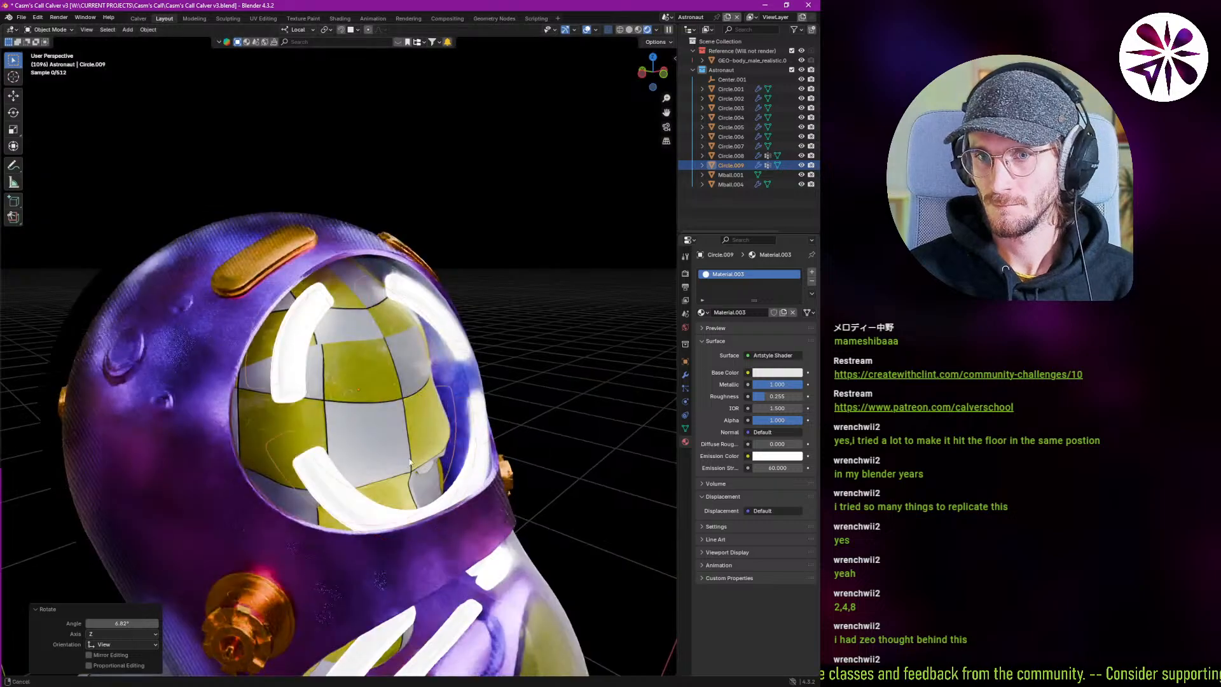
# Rotate the glowing ring light in the upper visor 180° about its local Z axis.
pyautogui.moveTo(468, 425)
pyautogui.mouseDown(button='middle')
pyautogui.moveTo(381, 460)
pyautogui.moveTo(310, 448)
pyautogui.moveTo(376, 473)
pyautogui.moveTo(415, 459)
pyautogui.moveTo(323, 472)
pyautogui.moveTo(346, 491)
pyautogui.moveTo(322, 501)
pyautogui.moveTo(318, 467)
pyautogui.moveTo(264, 439)
pyautogui.mouseUp(button='middle')
pyautogui.click(414, 460)
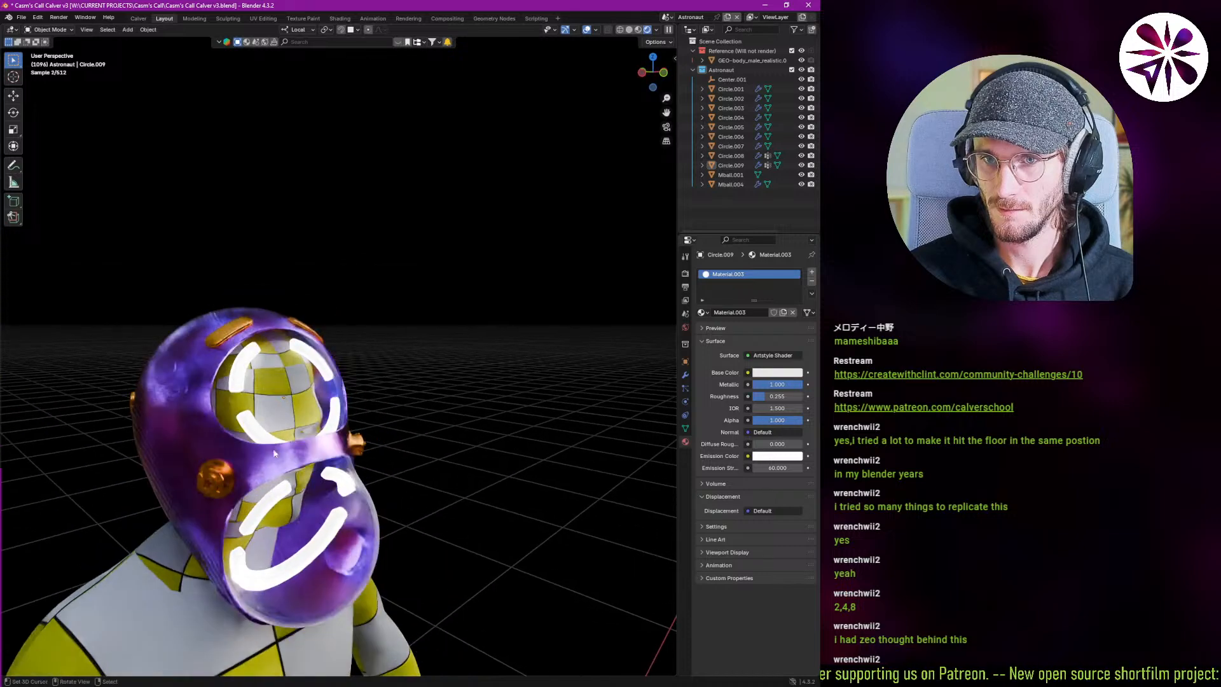
pyautogui.click(261, 434)
pyautogui.click(263, 438)
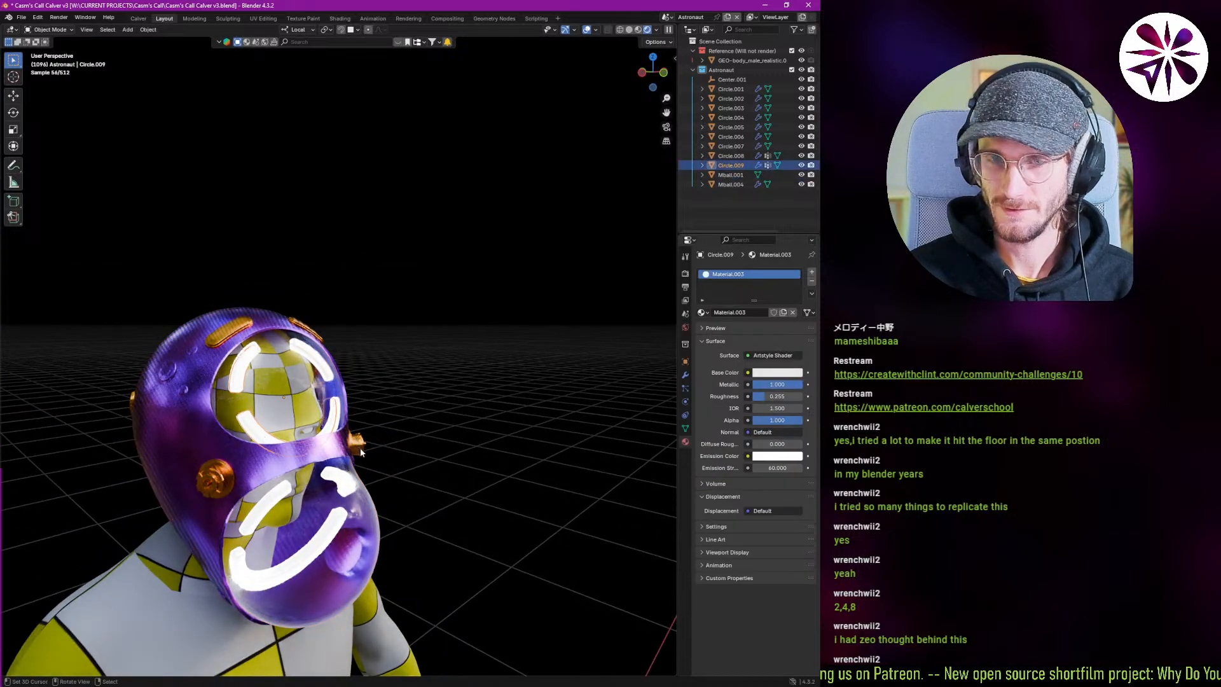
pyautogui.press('r')
pyautogui.press('y')
pyautogui.press('y')
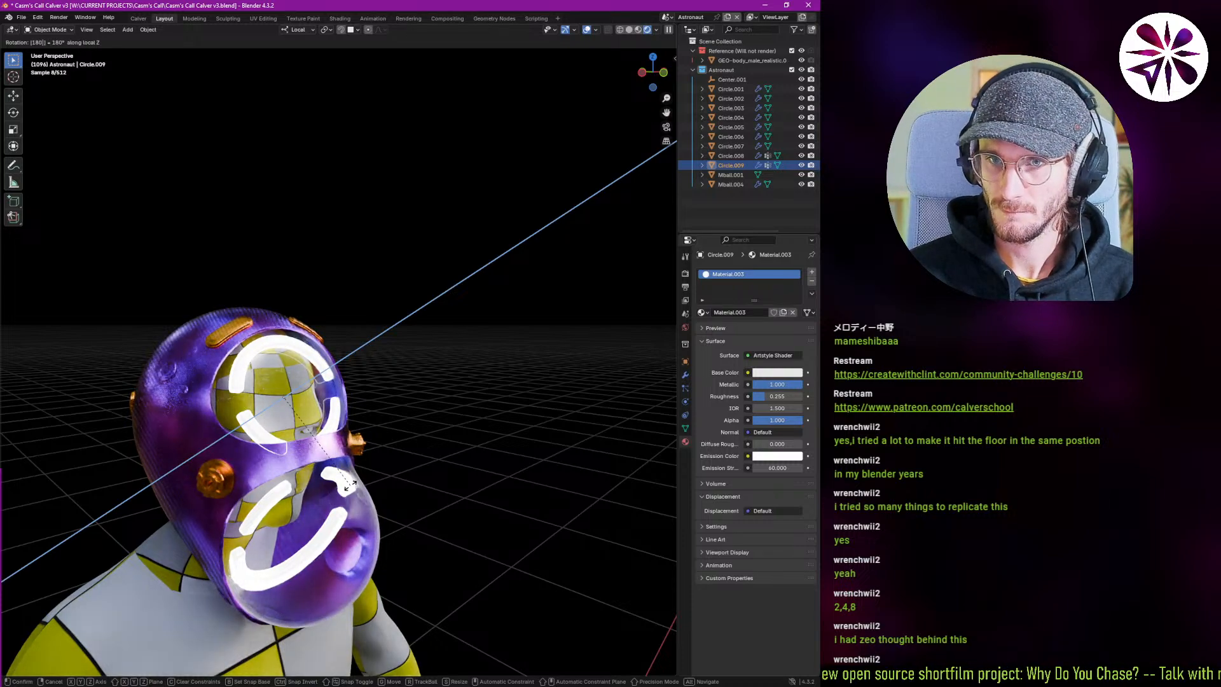
pyautogui.press('Return')
pyautogui.moveTo(330, 495); pyautogui.dragTo(344, 516, button='middle')
pyautogui.click(291, 496)
pyautogui.moveTo(312, 439); pyautogui.dragTo(223, 441, button='middle')
pyautogui.hotkey('alt', 'a')
# Try to stretch the upper visor's ring light about 1.31 times along its local X axis in Object Mode.
pyautogui.click(289, 367)
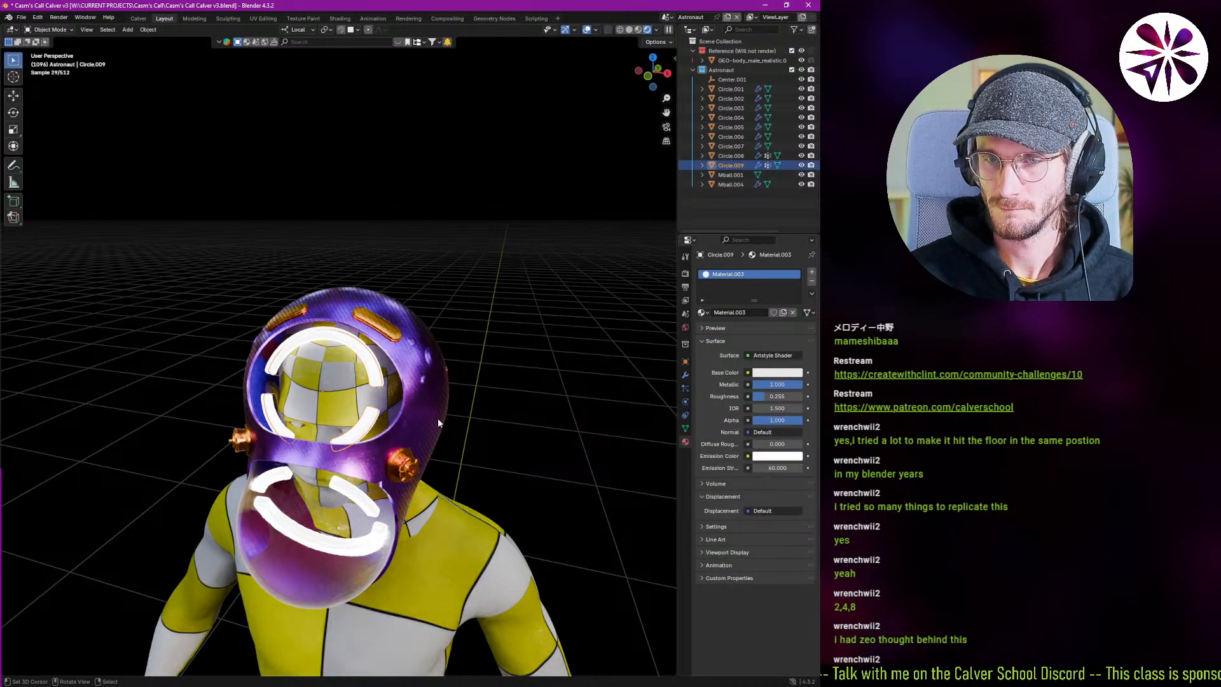
pyautogui.press('s')
pyautogui.press('x')
pyautogui.press('x')
pyautogui.click(475, 422)
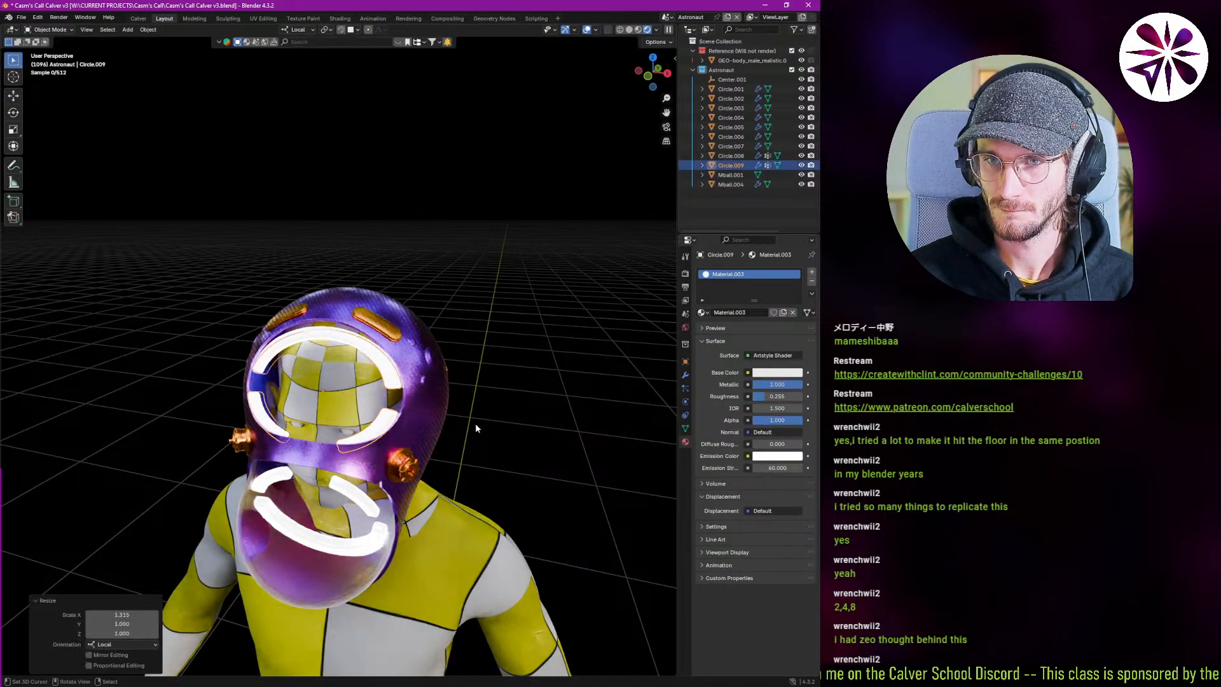
pyautogui.moveTo(413, 404); pyautogui.dragTo(439, 406, button='middle')
pyautogui.hotkey('alt', 'a')
pyautogui.moveTo(357, 434); pyautogui.dragTo(622, 418, button='middle')
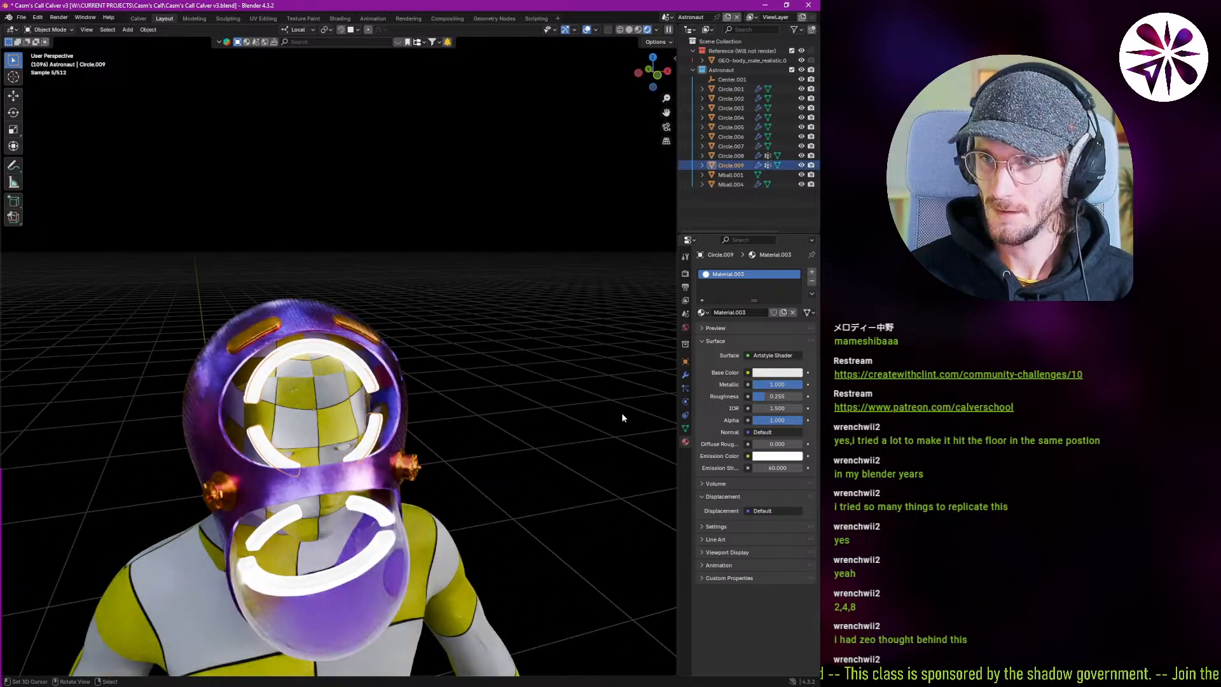
# Widen the upper ring light's mesh in Edit Mode to about 1.255 along local X to match the visor opening.
pyautogui.click(685, 429)
pyautogui.click(791, 274)
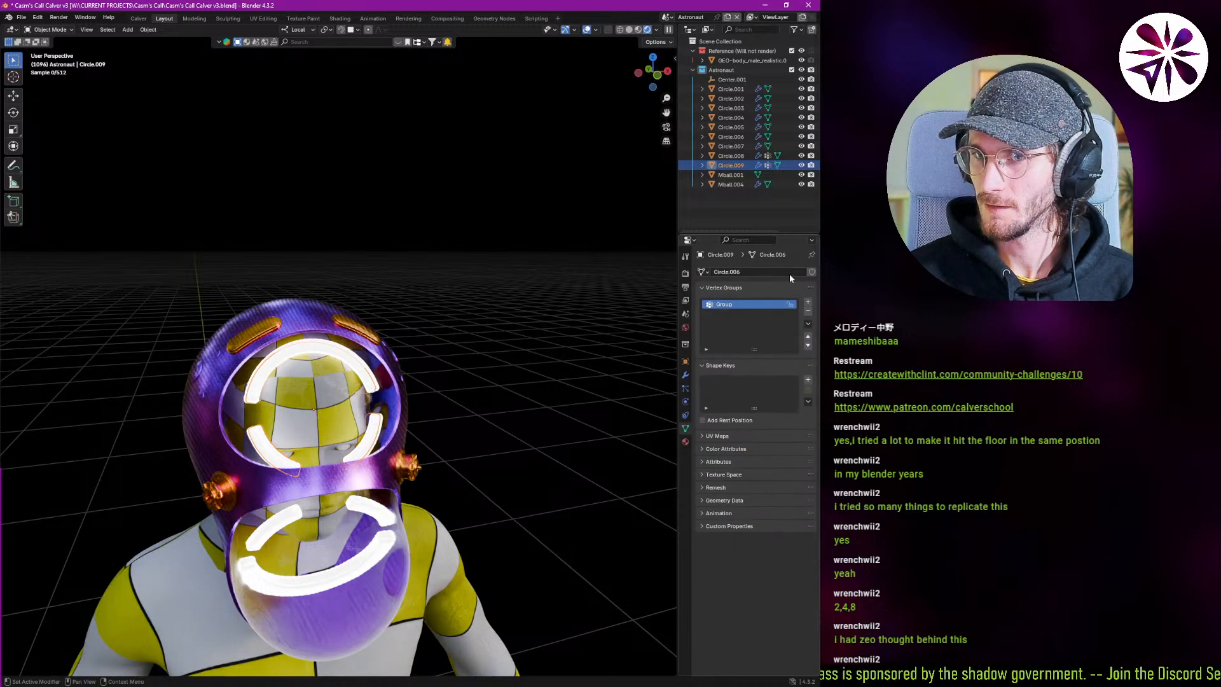
pyautogui.press('Tab')
pyautogui.moveTo(258, 429); pyautogui.dragTo(367, 435, button='middle')
pyautogui.press('s')
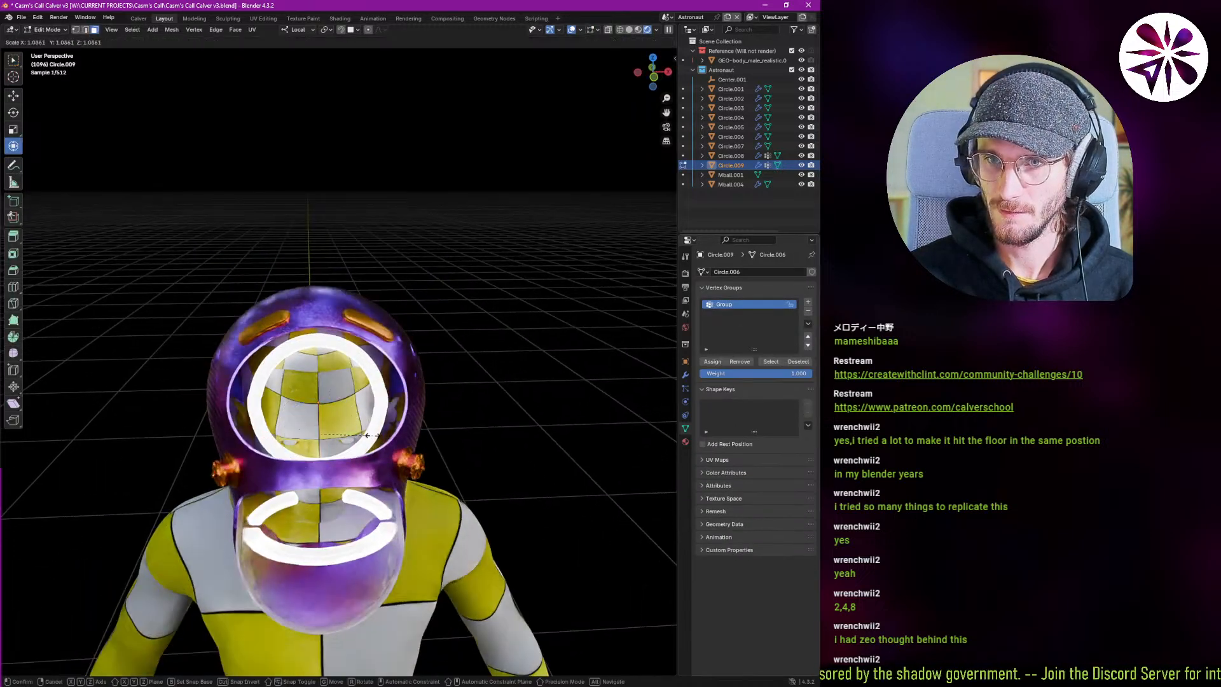
pyautogui.press('s')
pyautogui.press('x')
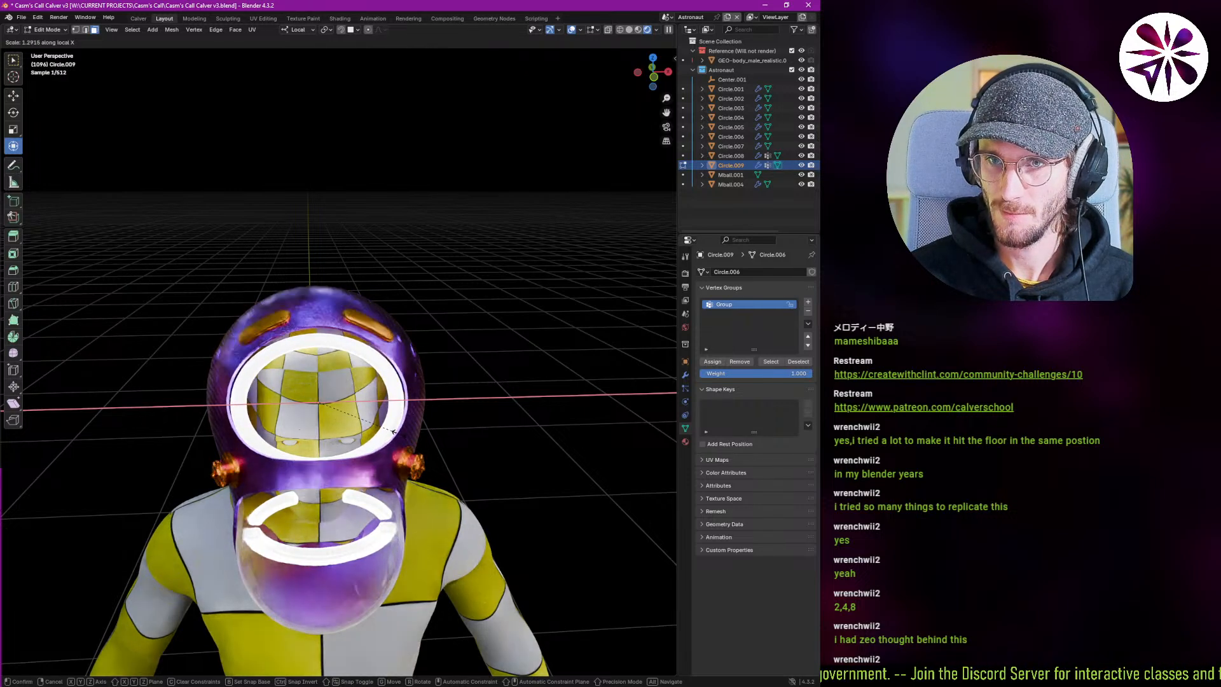
pyautogui.click(377, 424)
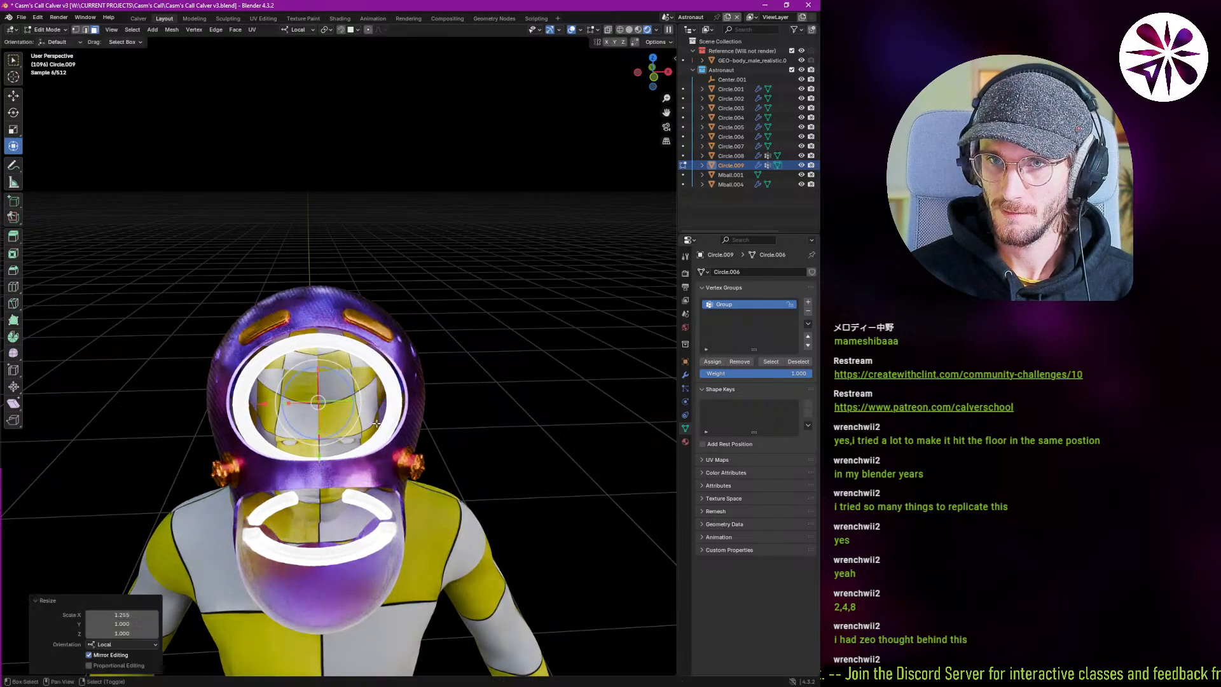
pyautogui.press('Tab')
# Rotate the widened upper ring light about its local Z axis to put a gap between arcs at the visor's top.
pyautogui.moveTo(377, 423); pyautogui.dragTo(291, 454, button='middle')
pyautogui.press('r')
pyautogui.press('y')
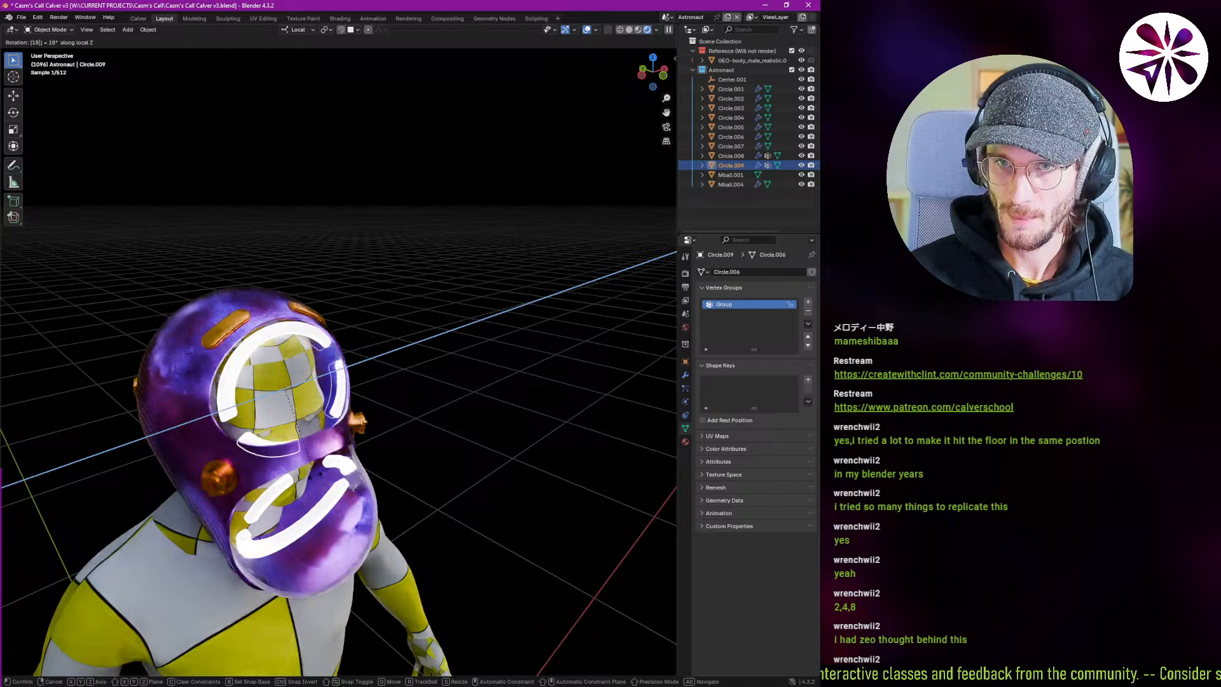
pyautogui.press('Return')
pyautogui.hotkey('alt', 'a')
pyautogui.moveTo(348, 448); pyautogui.dragTo(281, 447, button='middle')
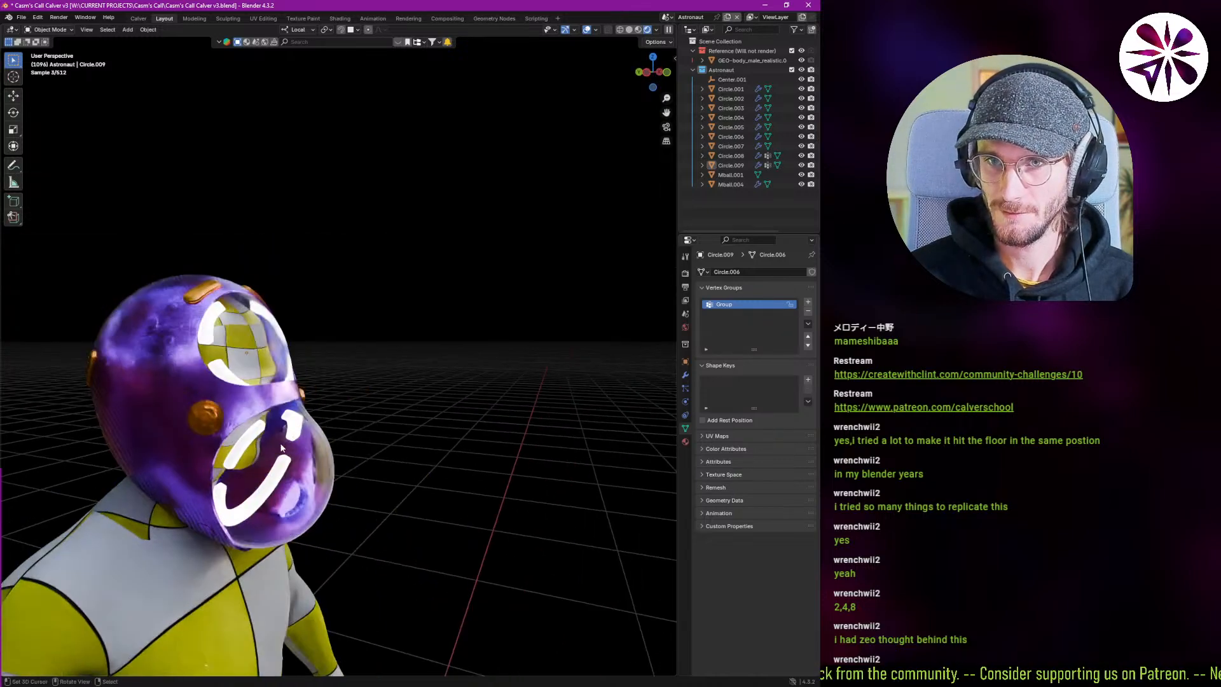
# Move the lower visor's ring light about -0.046 m along its local Z axis.
pyautogui.click(247, 447)
pyautogui.press('g')
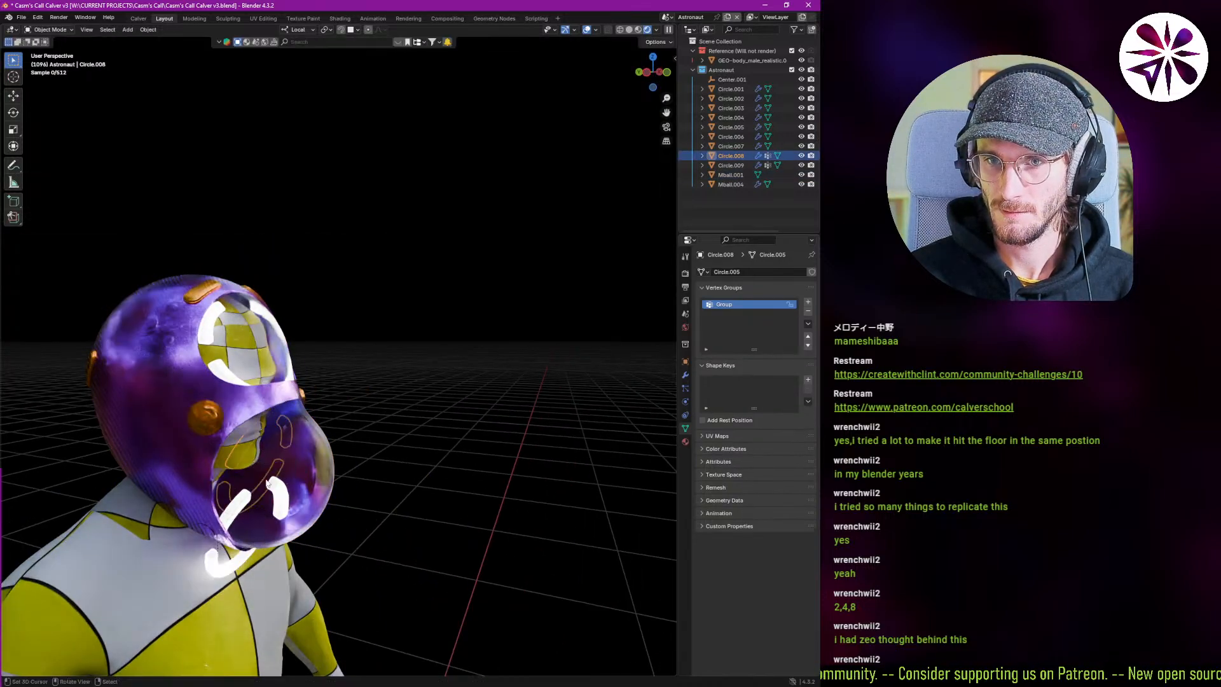
pyautogui.moveTo(267, 484); pyautogui.dragTo(243, 490, button='middle')
pyautogui.press('g')
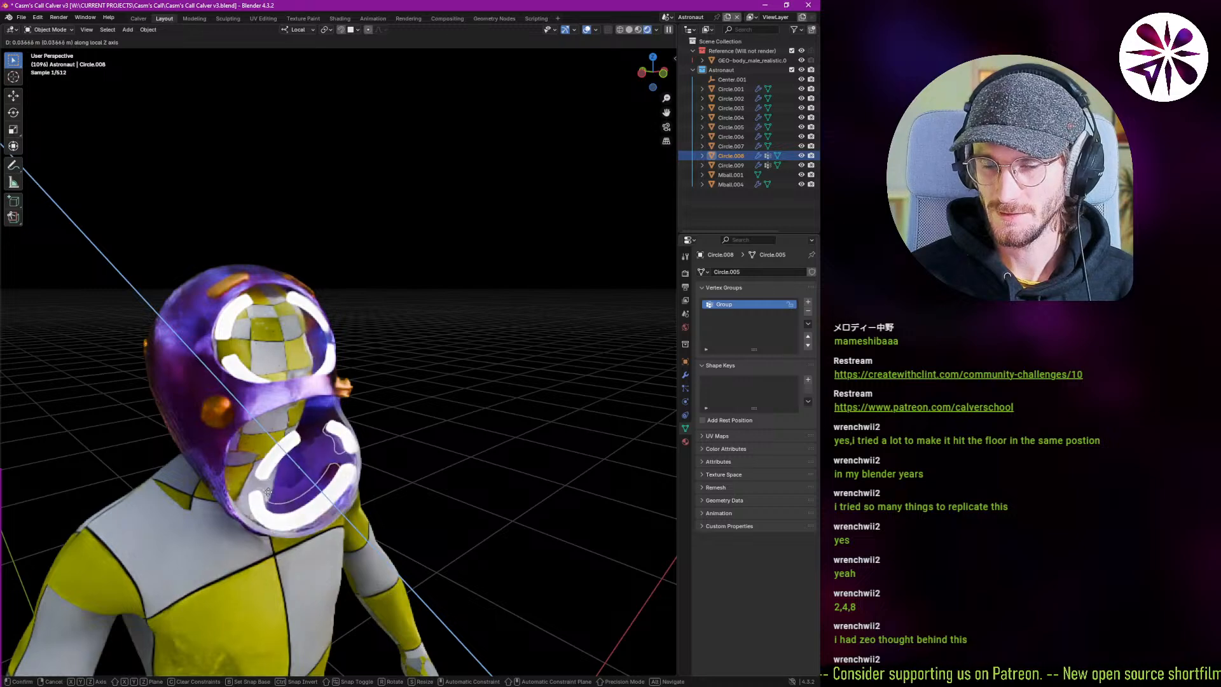
pyautogui.click(221, 470)
pyautogui.moveTo(221, 470); pyautogui.dragTo(489, 504, button='middle')
pyautogui.press('r')
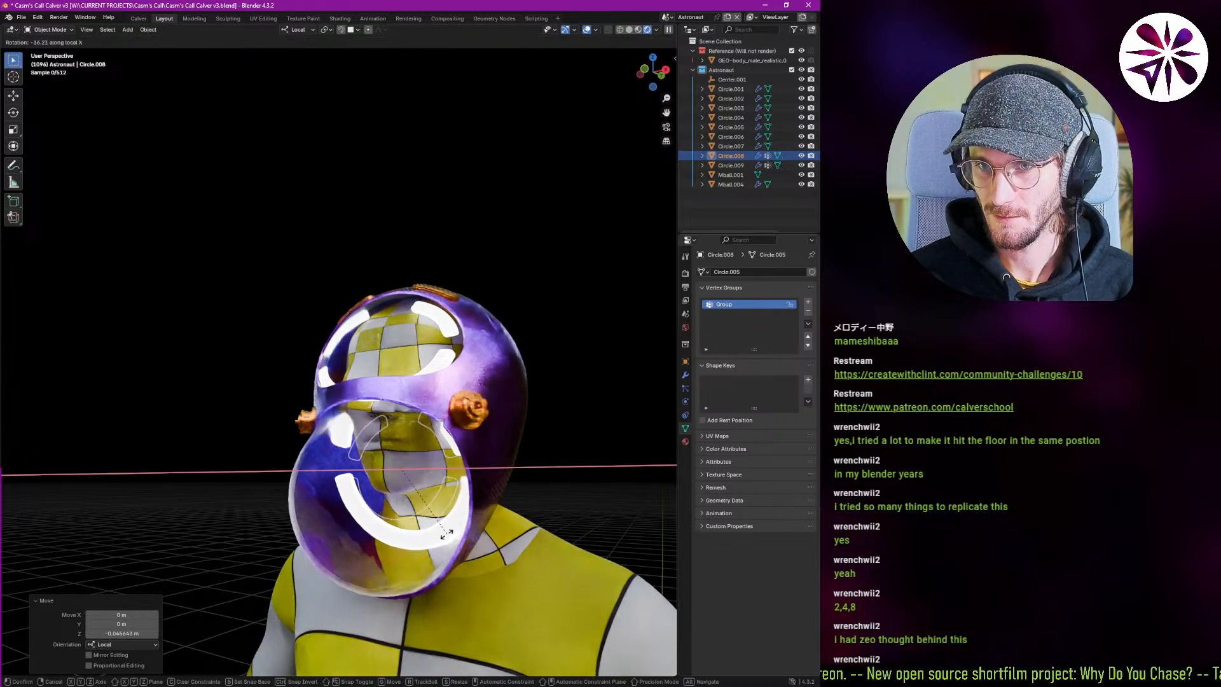
pyautogui.rightClick(447, 536)
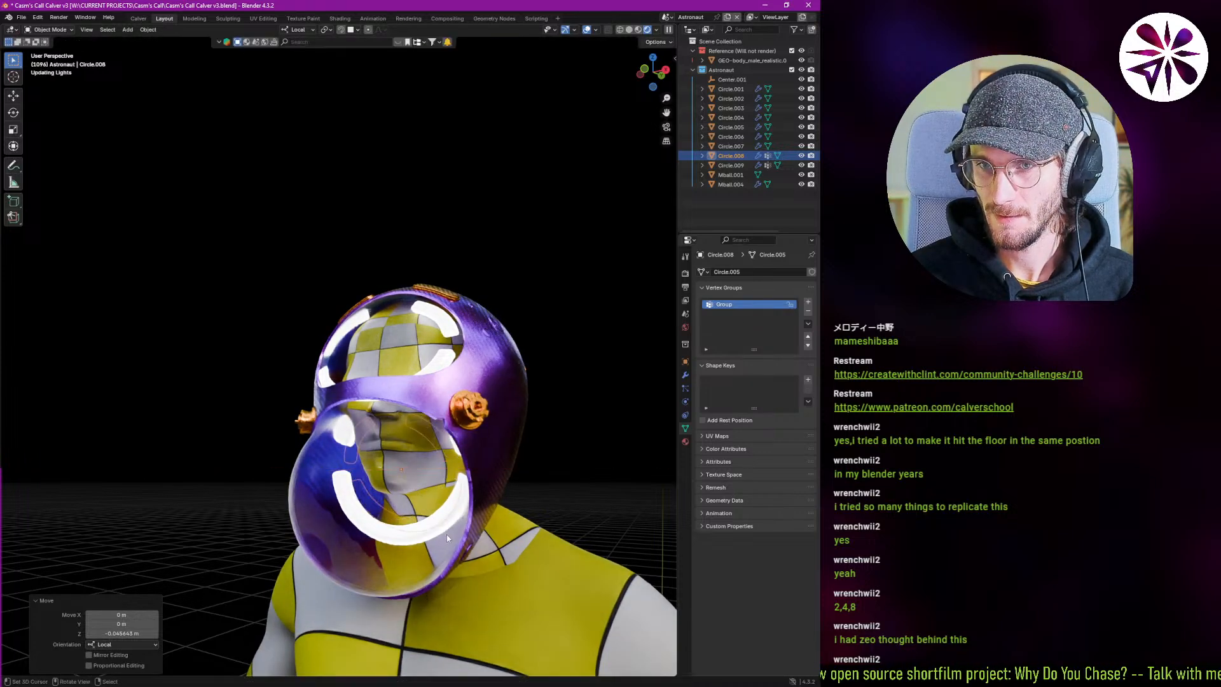
# Enter Edit Mode on the lower ring light, isolate it in Local View and display it in solid shading.
pyautogui.moveTo(448, 537); pyautogui.dragTo(529, 504, button='middle')
pyautogui.press('Tab')
pyautogui.moveTo(427, 462); pyautogui.dragTo(418, 458, button='middle')
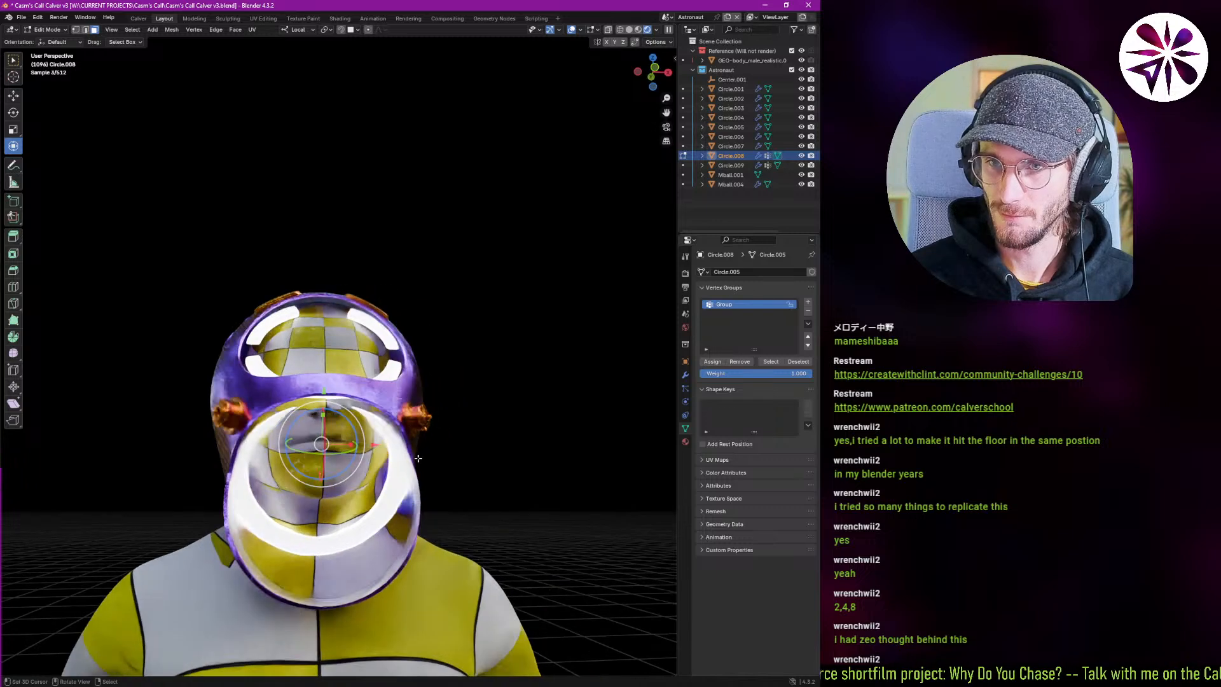
pyautogui.press('KP_Divide')
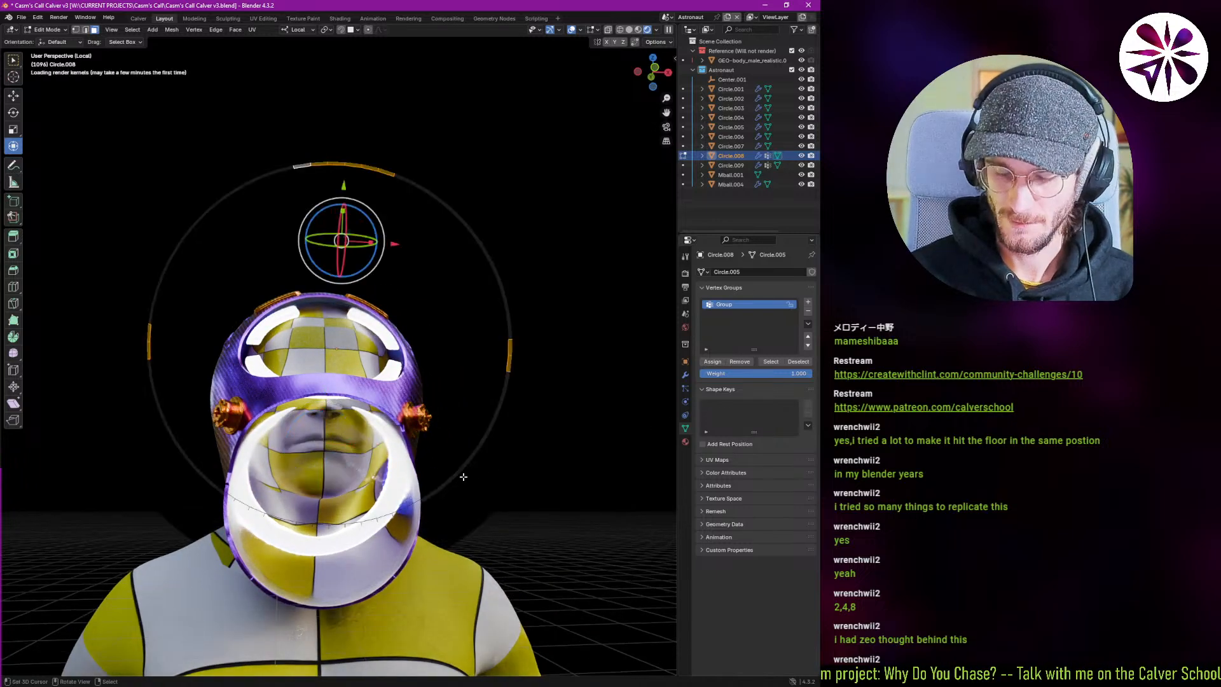
pyautogui.press('z')
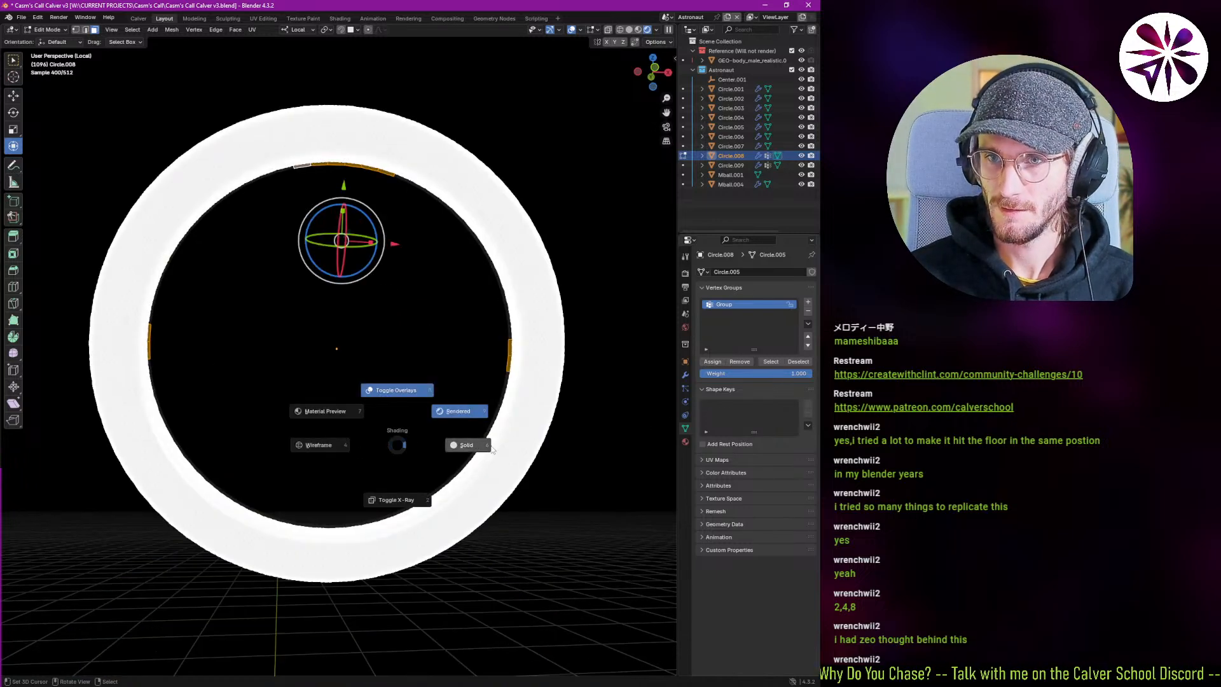
pyautogui.click(471, 445)
pyautogui.scroll(-3, 471, 445)
pyautogui.moveTo(471, 445); pyautogui.dragTo(496, 384, button='middle')
# Add the ring's upper-half faces to its vertex group to keep only the lower arc, and return to the full rendered scene in Object Mode.
pyautogui.press('c')
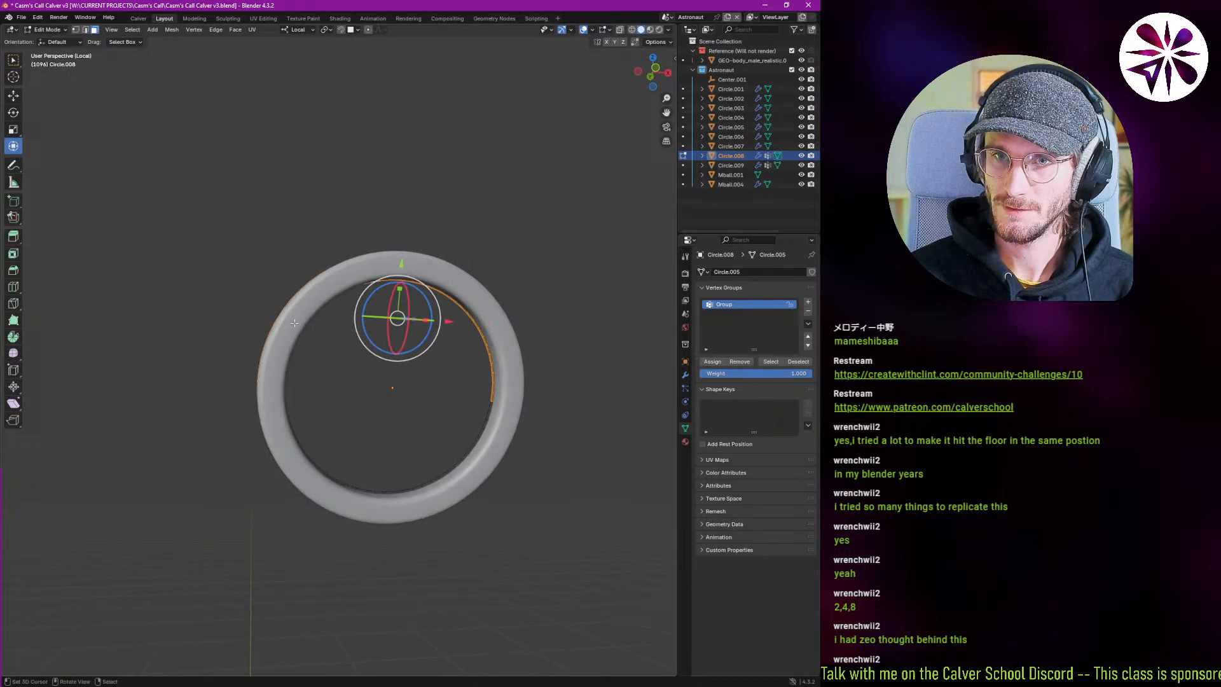
pyautogui.moveTo(295, 323); pyautogui.dragTo(394, 334, button='middle')
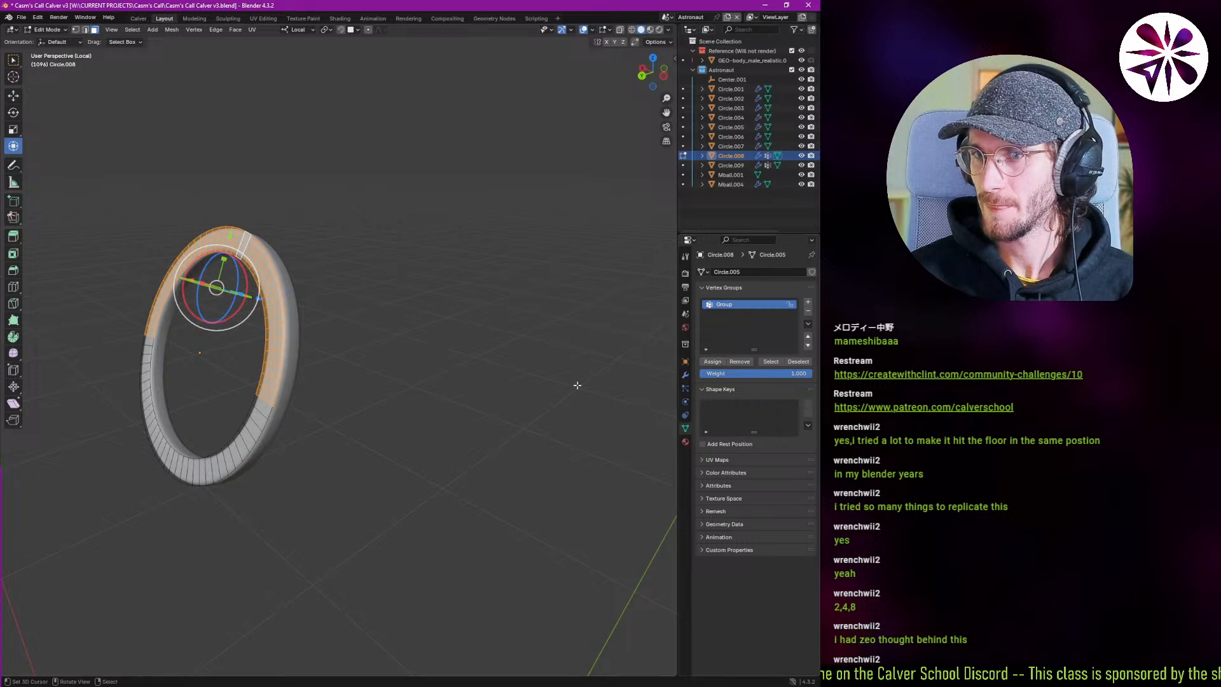
pyautogui.press('Tab')
pyautogui.press('KP_Divide')
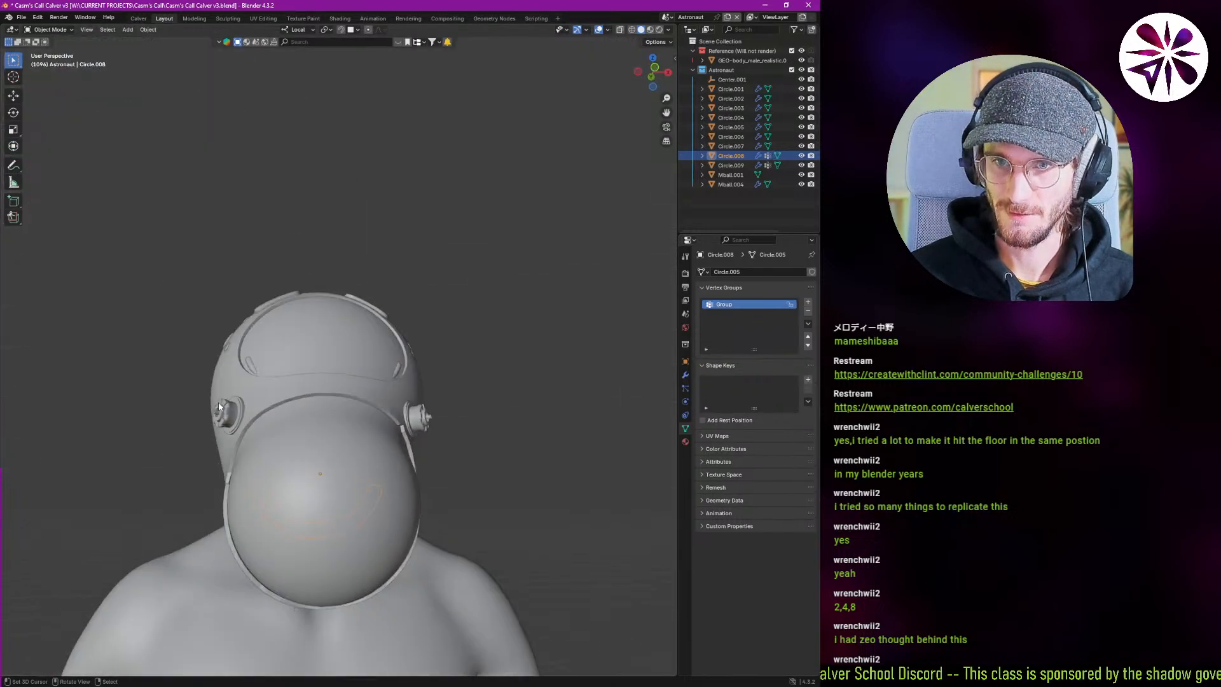
pyautogui.click(351, 418)
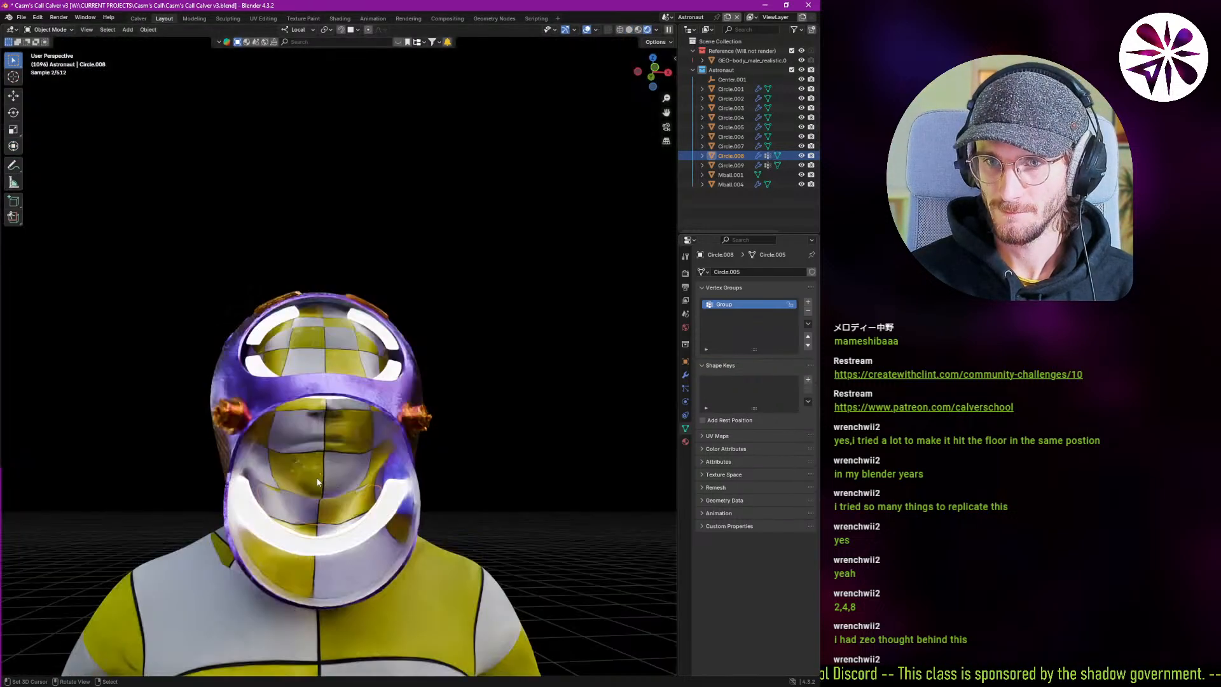
# Enlarge the lower visor's light arc to about 1.32 times and raise it about 0.016 m along global Z.
pyautogui.moveTo(310, 494)
pyautogui.mouseDown(button='middle')
pyautogui.moveTo(270, 509)
pyautogui.moveTo(342, 502)
pyautogui.moveTo(353, 515)
pyautogui.moveTo(338, 514)
pyautogui.mouseUp(button='middle')
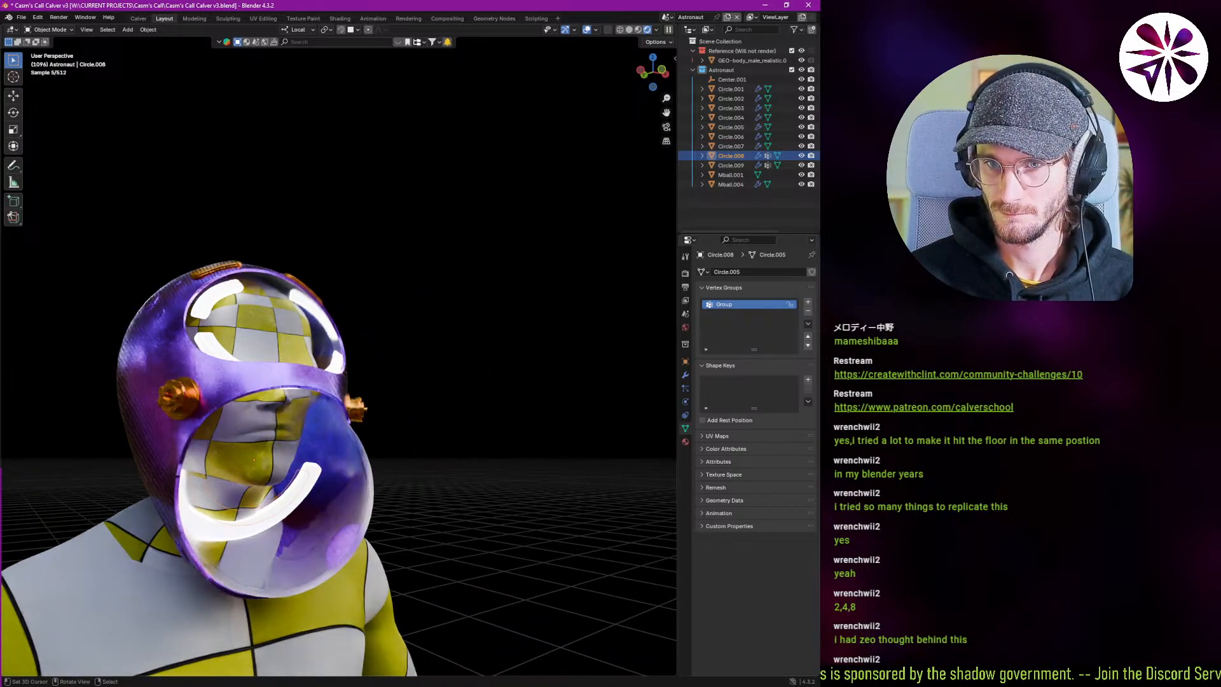
pyautogui.press('s')
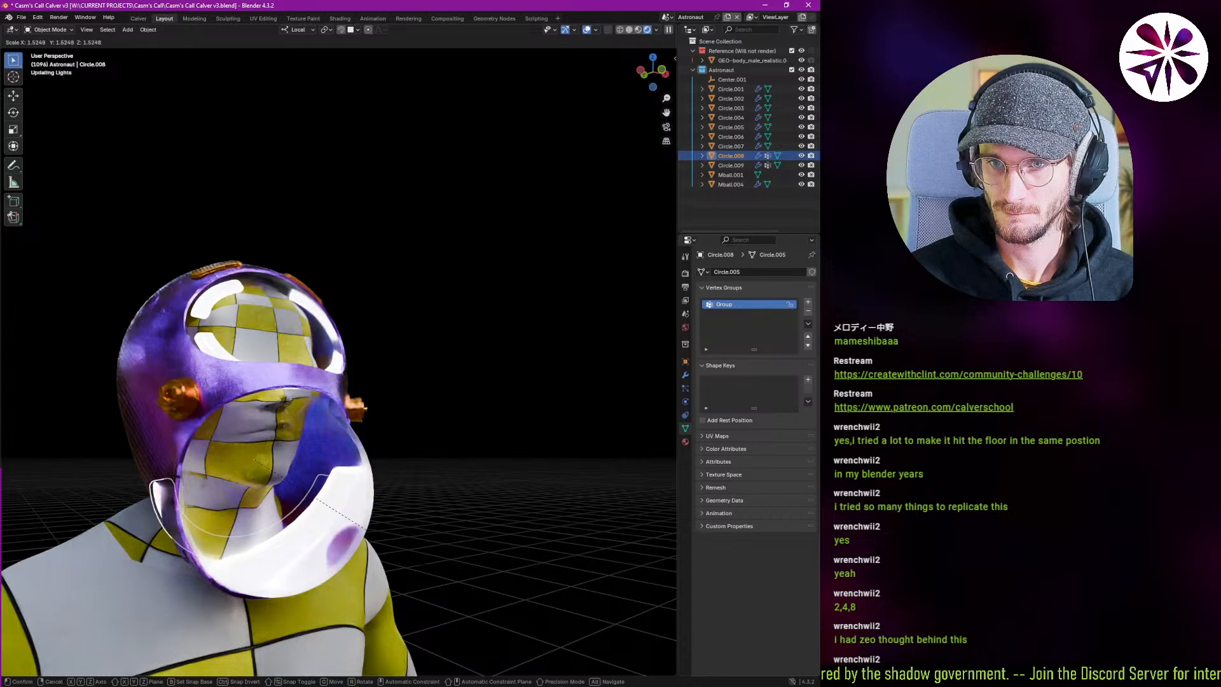
pyautogui.click(394, 569)
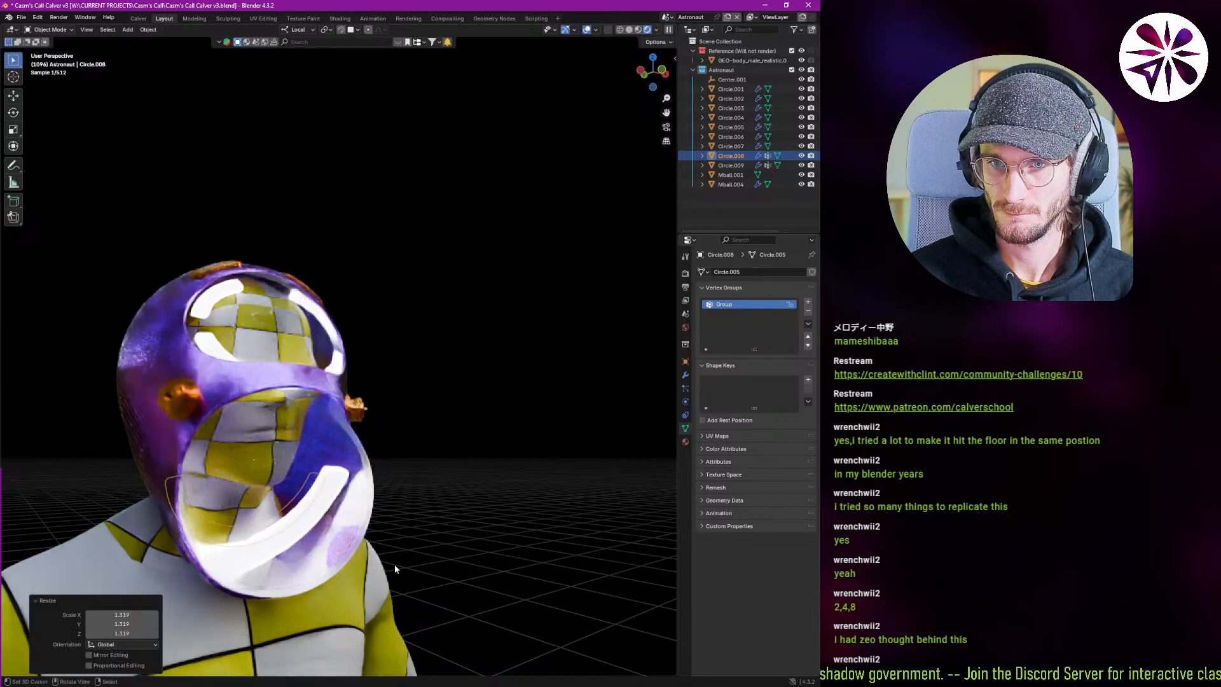
pyautogui.press('KP_1')
pyautogui.press('g')
pyautogui.press('z')
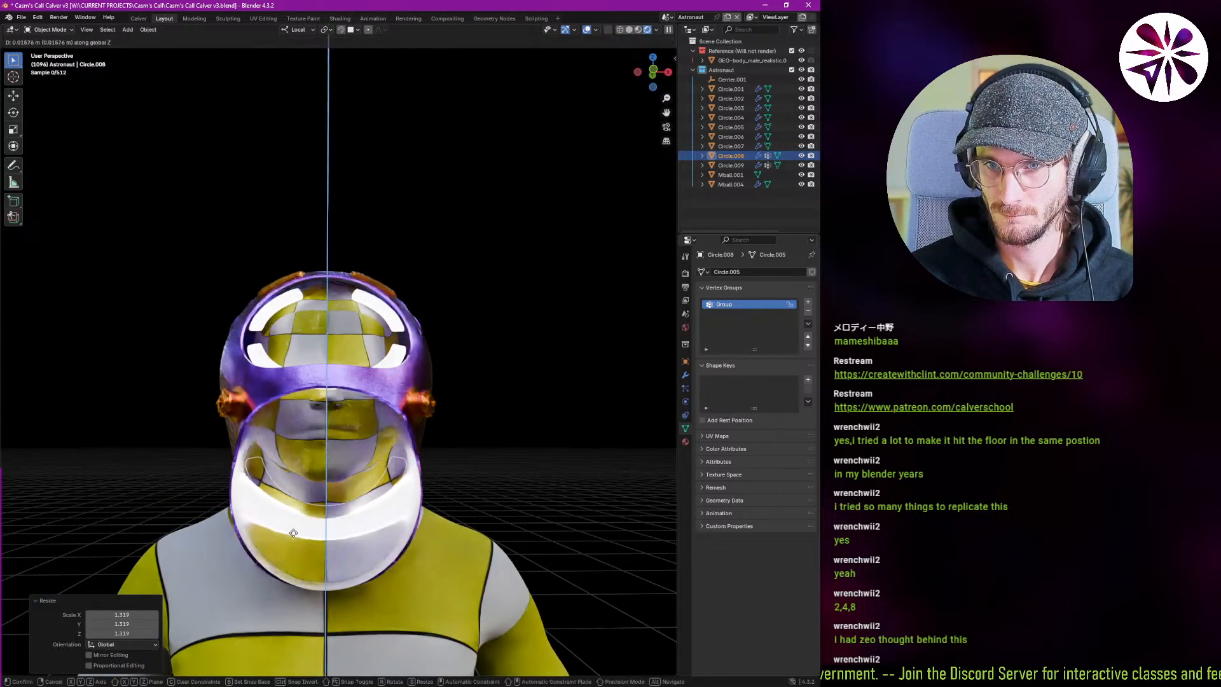
pyautogui.click(293, 532)
pyautogui.moveTo(296, 536); pyautogui.dragTo(398, 470, button='middle')
pyautogui.scroll(-4, 215, 520)
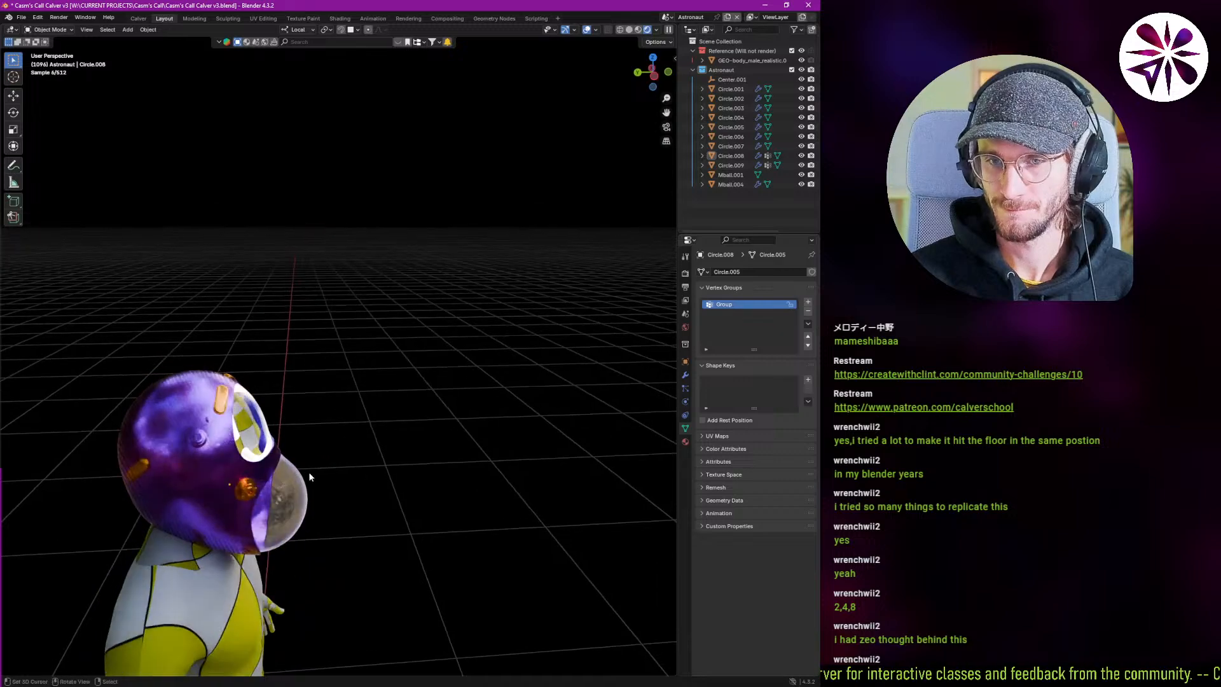
# Tilt the lower visor's light arc about its local X axis by -10.9° and again by about -14.1°.
pyautogui.moveTo(272, 458); pyautogui.dragTo(206, 483, button='middle')
pyautogui.moveTo(338, 468); pyautogui.dragTo(270, 470, button='middle')
pyautogui.scroll(4, 273, 458)
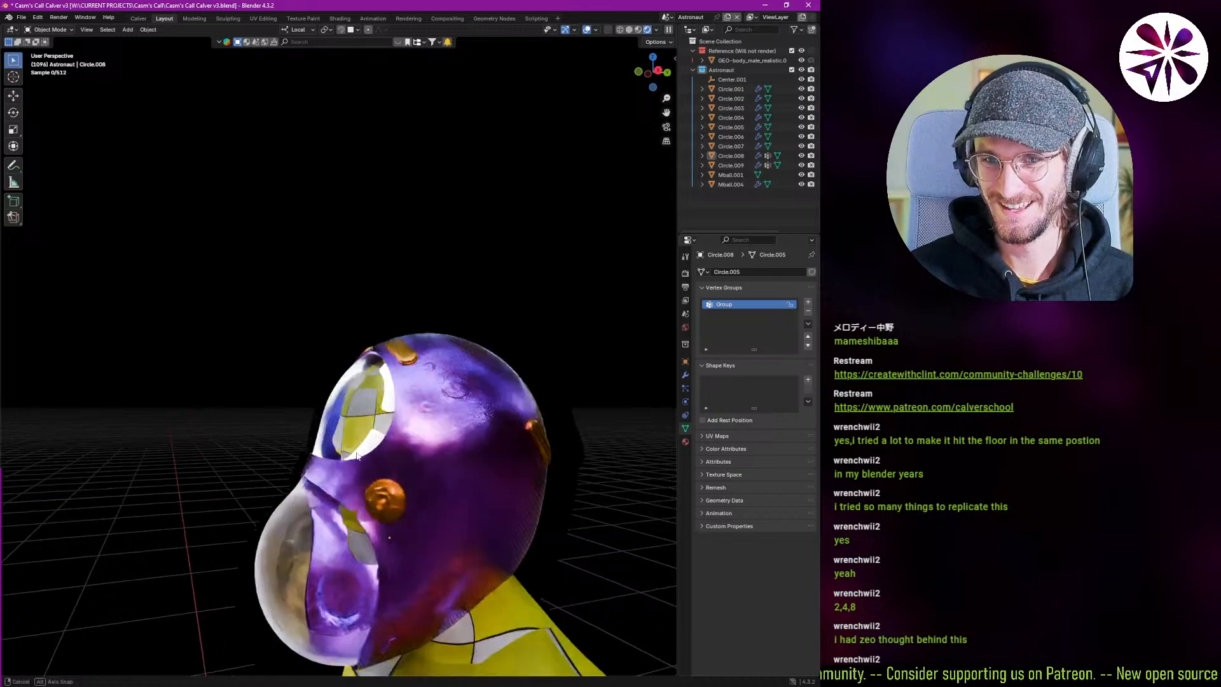
pyautogui.moveTo(276, 422); pyautogui.dragTo(366, 452, button='middle')
pyautogui.scroll(3, 316, 388)
pyautogui.click(330, 466)
pyautogui.press('r')
pyautogui.press('x')
pyautogui.press('x')
pyautogui.click(366, 427)
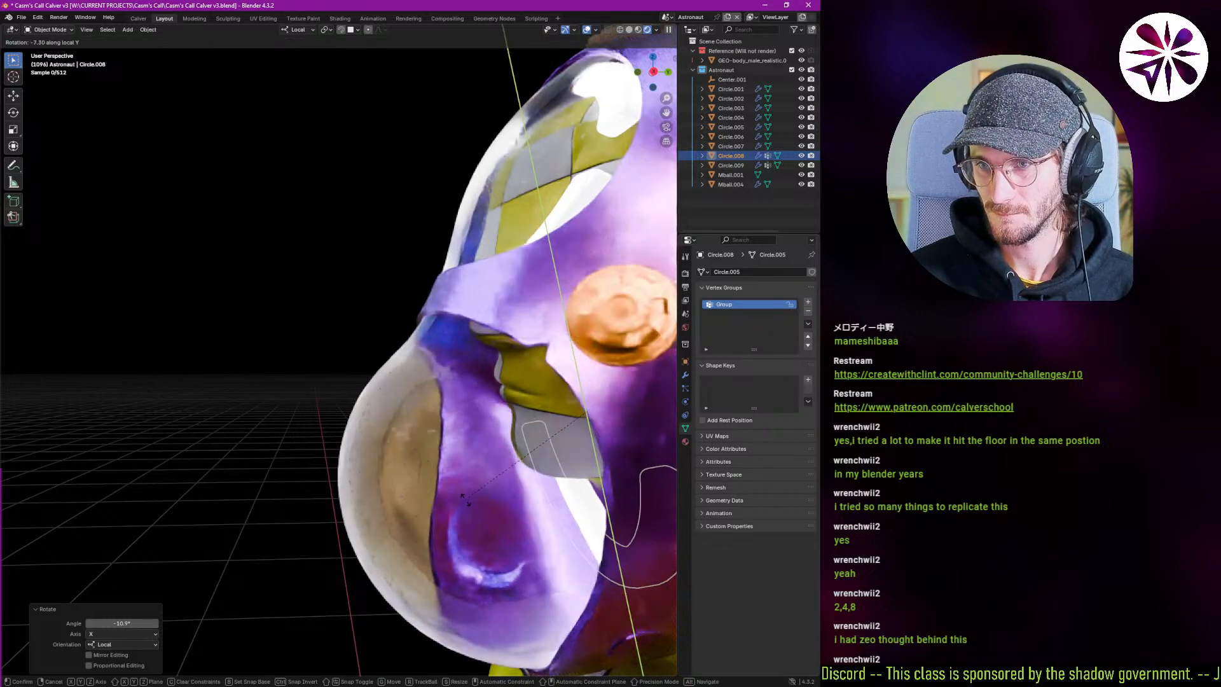
pyautogui.click(354, 527)
pyautogui.moveTo(356, 529); pyautogui.dragTo(436, 530, button='middle')
pyautogui.moveTo(459, 529); pyautogui.dragTo(481, 508, button='middle')
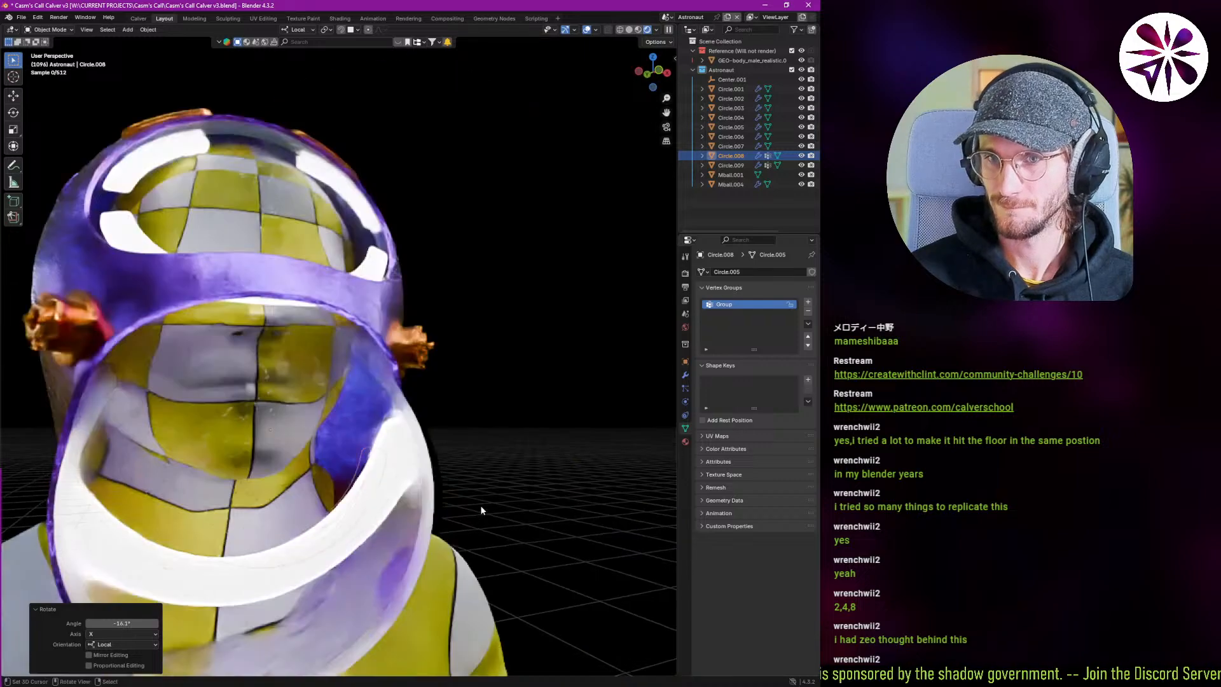
# Examine both visor lights from several angles and compare them with the helmet reference image on the ClickUp board.
pyautogui.scroll(-3, 481, 508)
pyautogui.moveTo(368, 527); pyautogui.dragTo(457, 506, button='middle')
pyautogui.scroll(-2, 383, 529)
pyautogui.rightClick(458, 506)
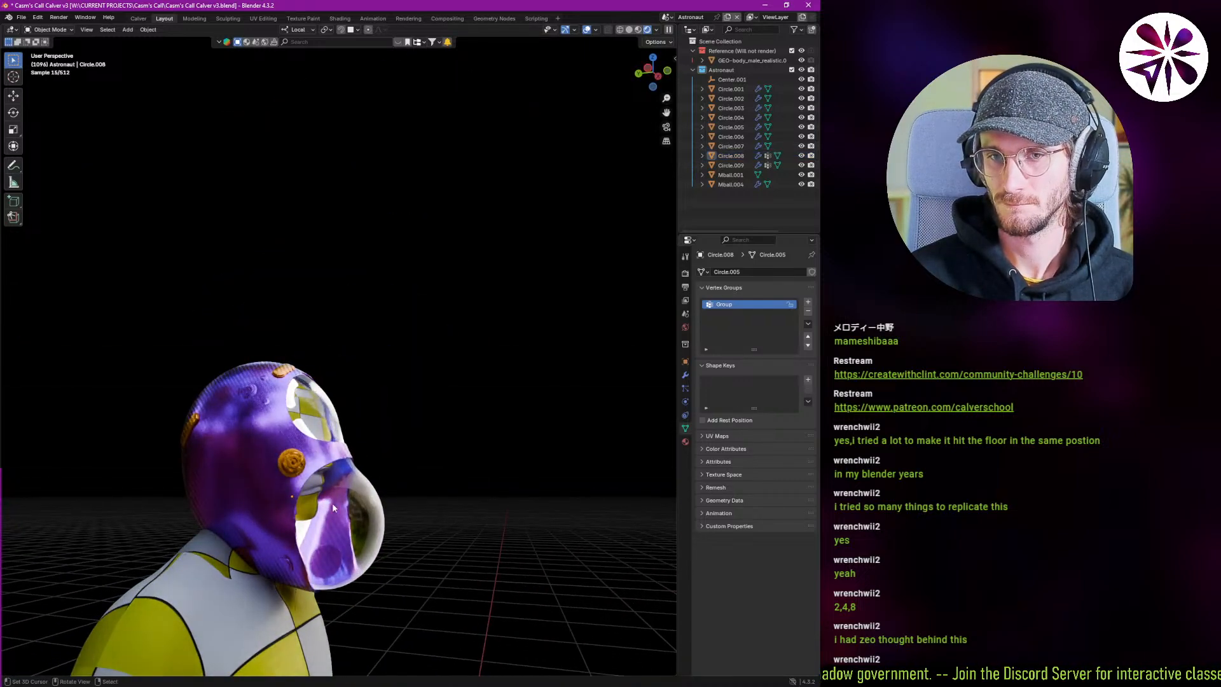
pyautogui.moveTo(311, 486); pyautogui.dragTo(364, 418, button='middle')
pyautogui.scroll(-5, 359, 464)
pyautogui.scroll(6, 364, 447)
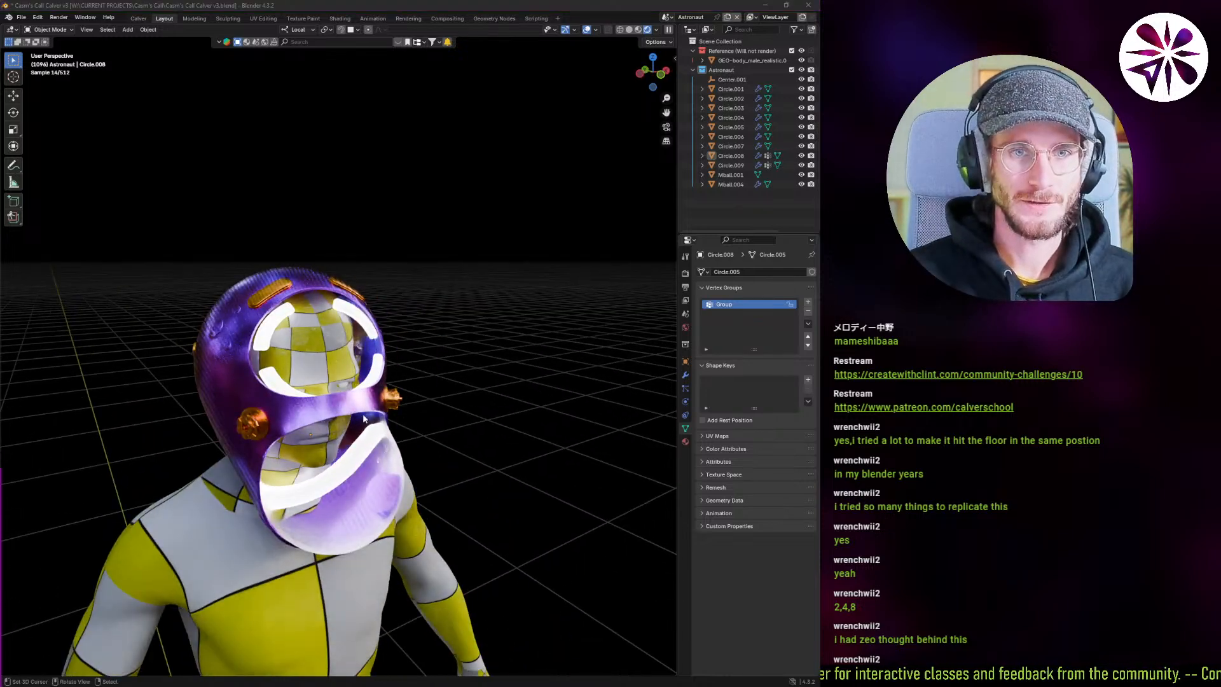
pyautogui.hotkey('alt', 'Tab')
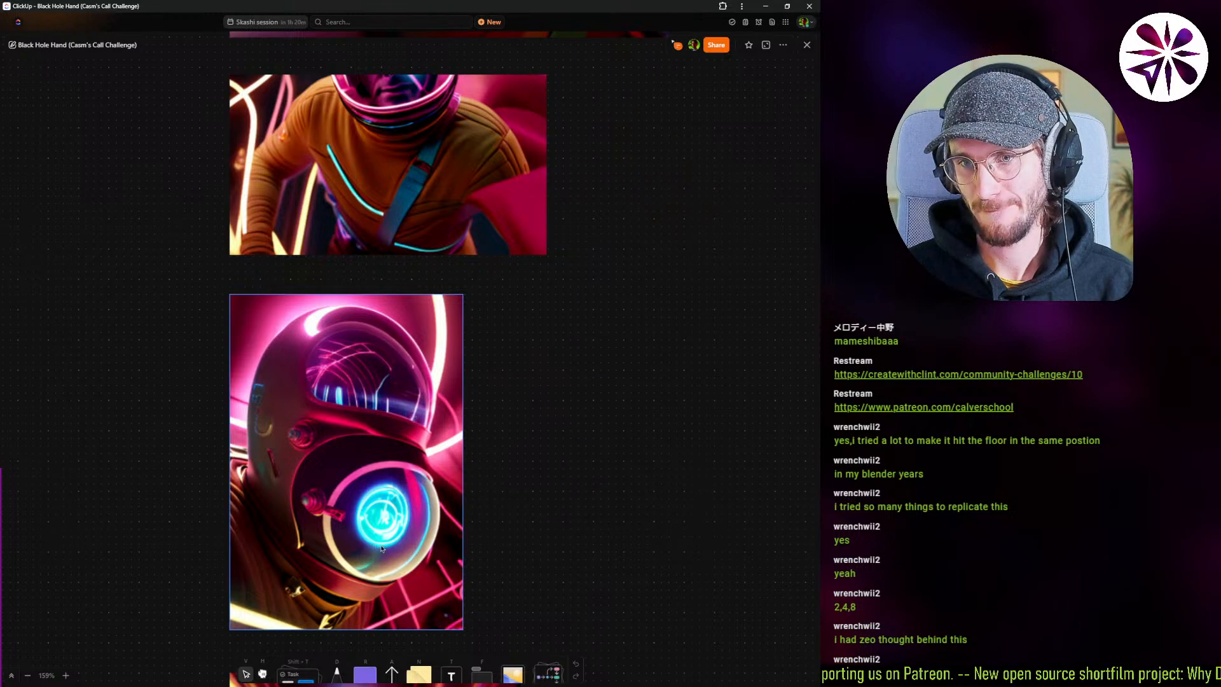
pyautogui.hotkey('alt', 'Tab')
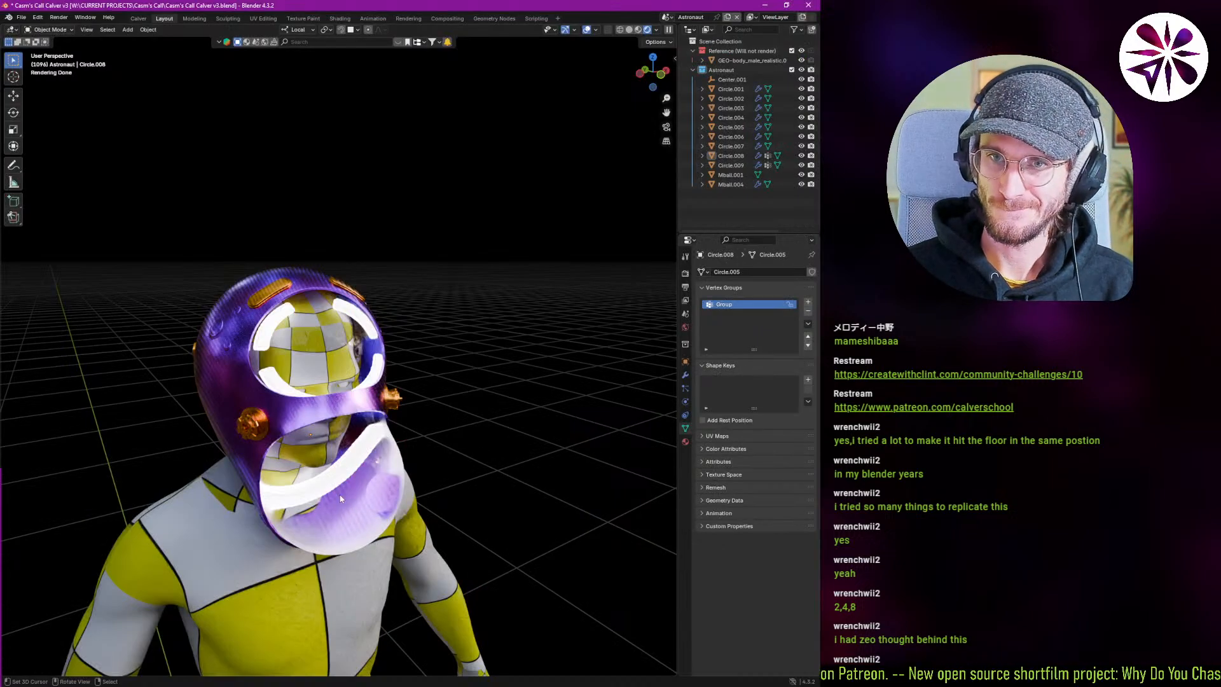
# Switch the viewport to solid shading and bring the back of the helmet into view.
pyautogui.moveTo(324, 481); pyautogui.dragTo(371, 478, button='middle')
pyautogui.scroll(-4, 322, 483)
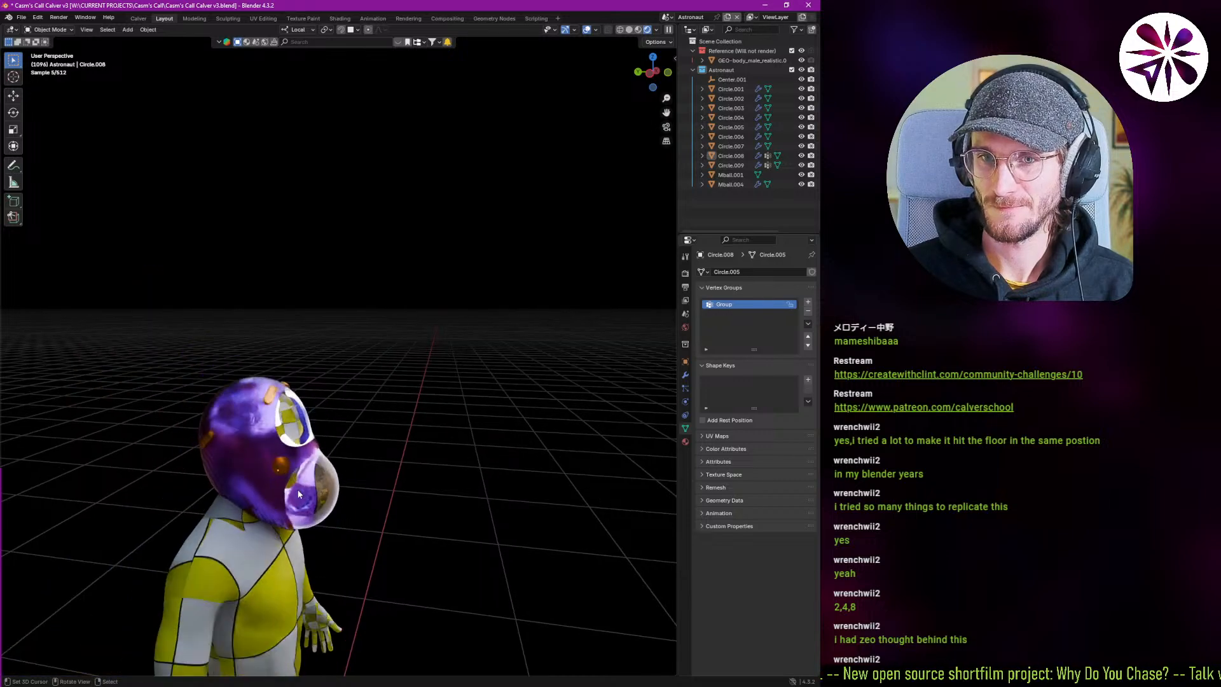
pyautogui.moveTo(298, 494); pyautogui.dragTo(351, 497, button='middle')
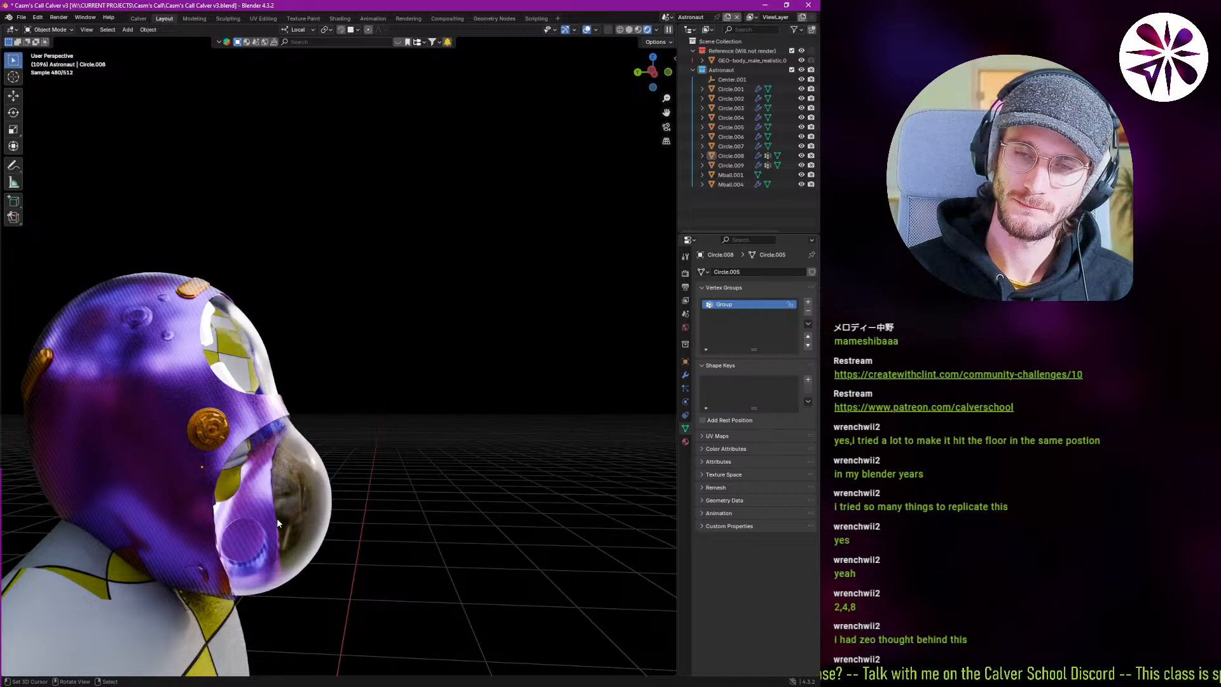
pyautogui.moveTo(334, 394); pyautogui.dragTo(319, 463, button='middle')
pyautogui.press('z')
pyautogui.moveTo(378, 488)
pyautogui.mouseDown(button='middle')
pyautogui.moveTo(275, 451)
pyautogui.moveTo(295, 485)
pyautogui.moveTo(328, 420)
pyautogui.moveTo(344, 434)
pyautogui.moveTo(195, 384)
pyautogui.mouseUp(button='middle')
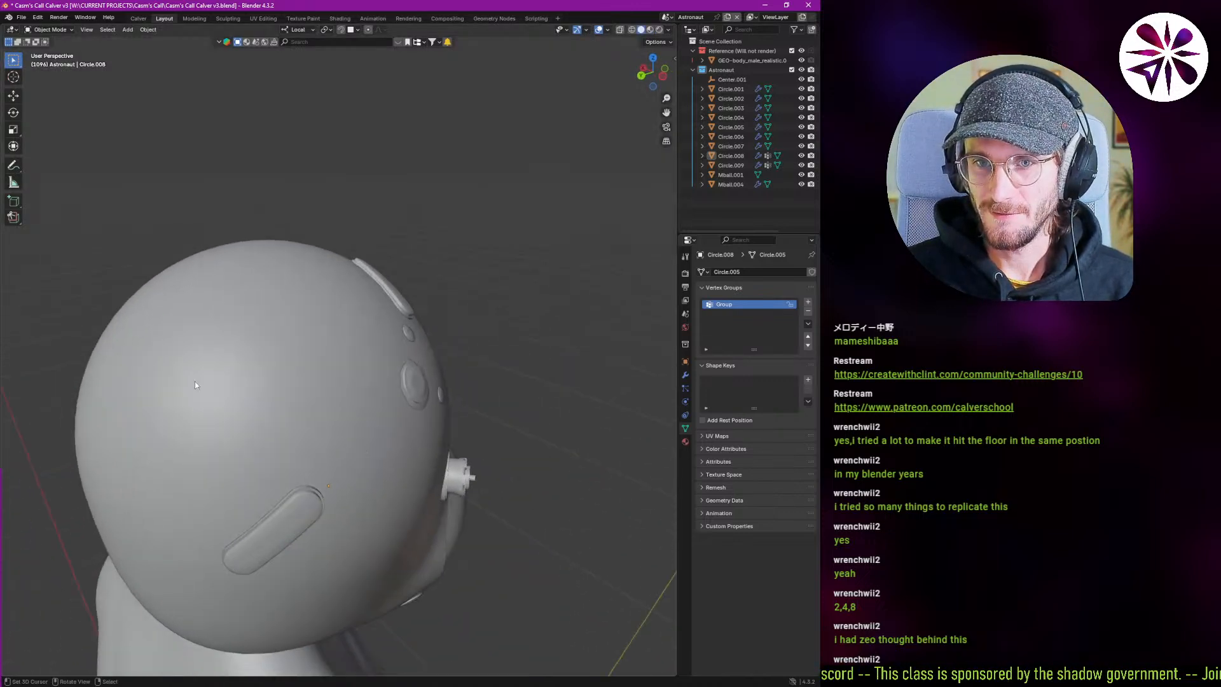
pyautogui.rightClick(235, 388)
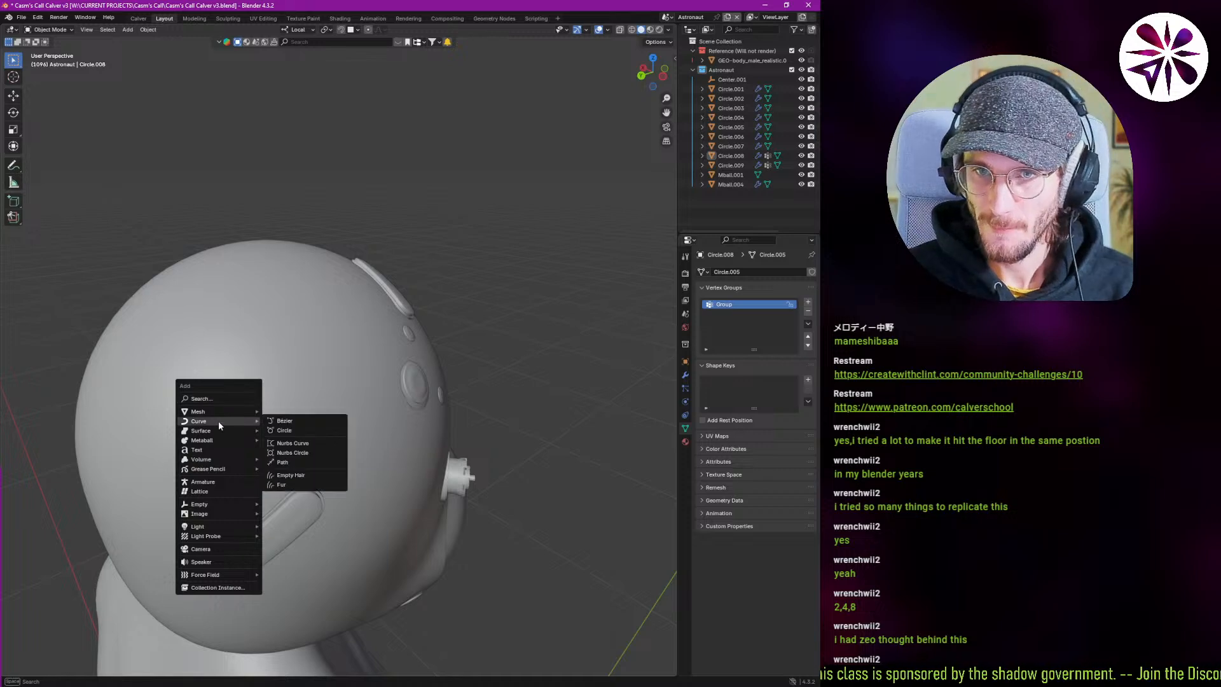
pyautogui.hotkey('shift', 'a')
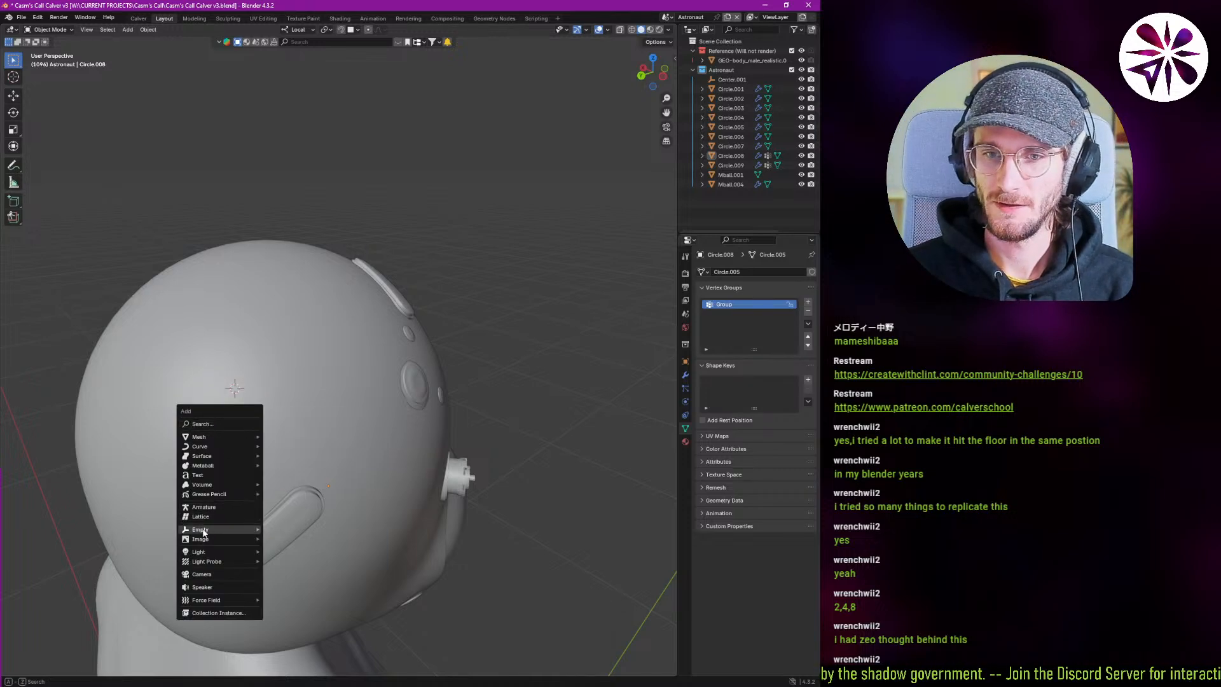
pyautogui.moveTo(235, 434)
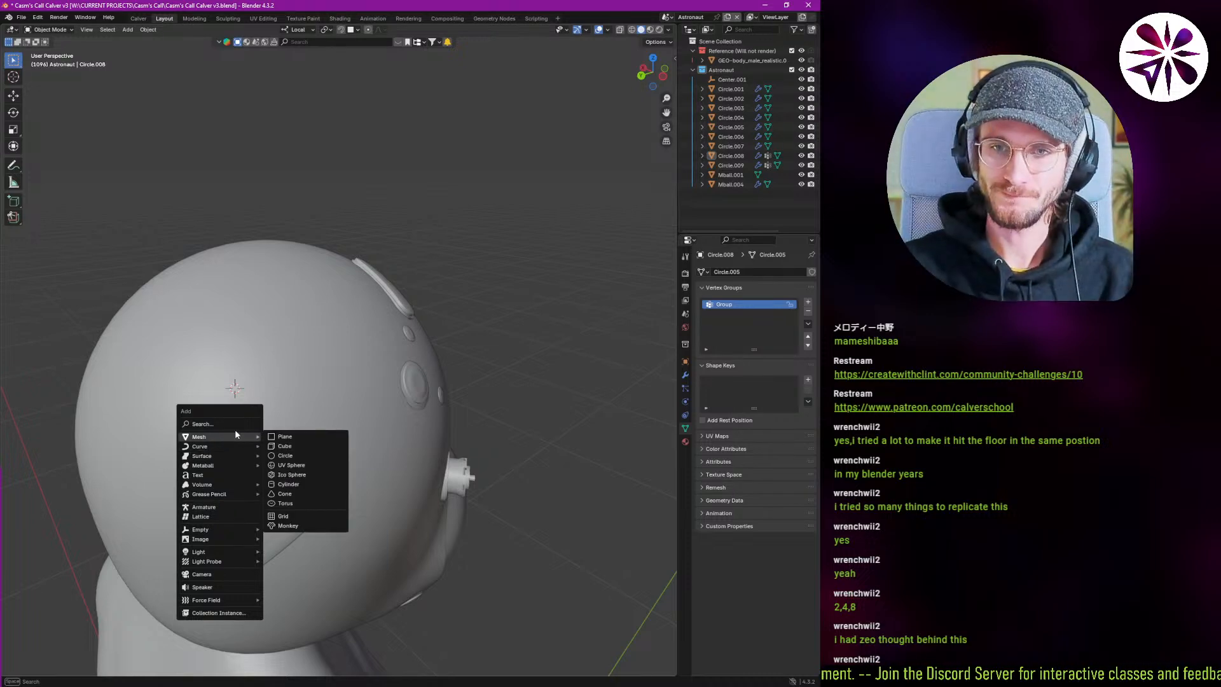
pyautogui.press('Escape')
pyautogui.hotkey('shift', 'a')
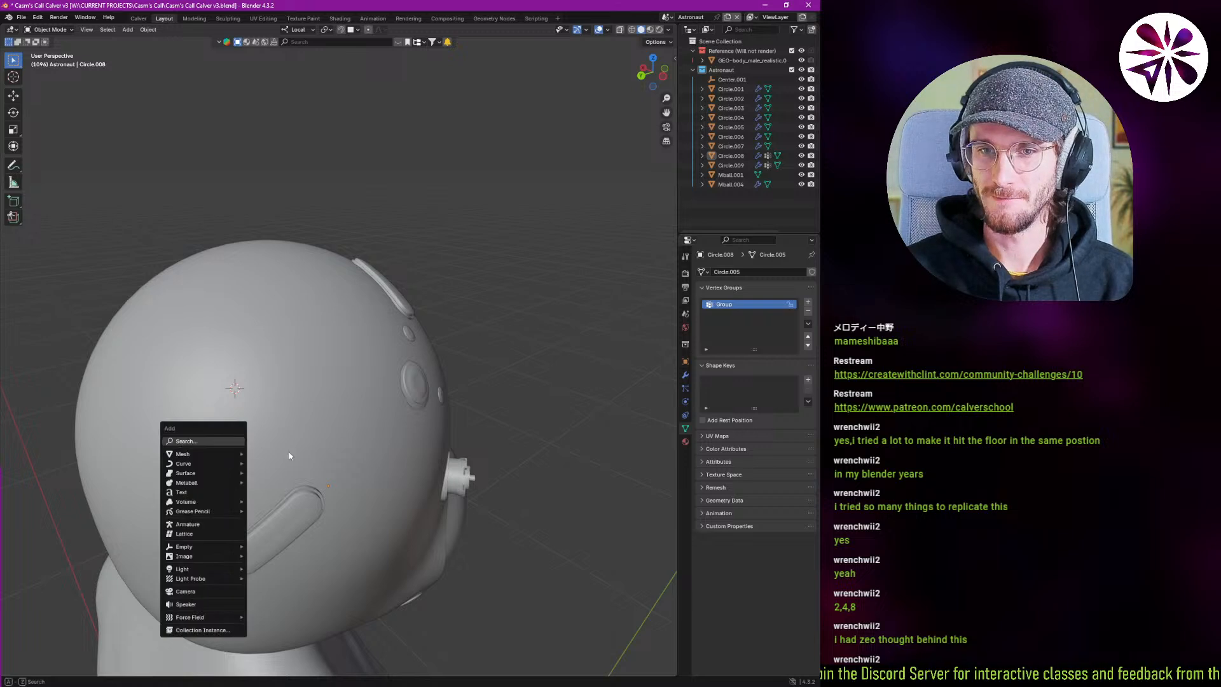
pyautogui.press('Escape')
pyautogui.hotkey('shift', 'a')
pyautogui.click(173, 443)
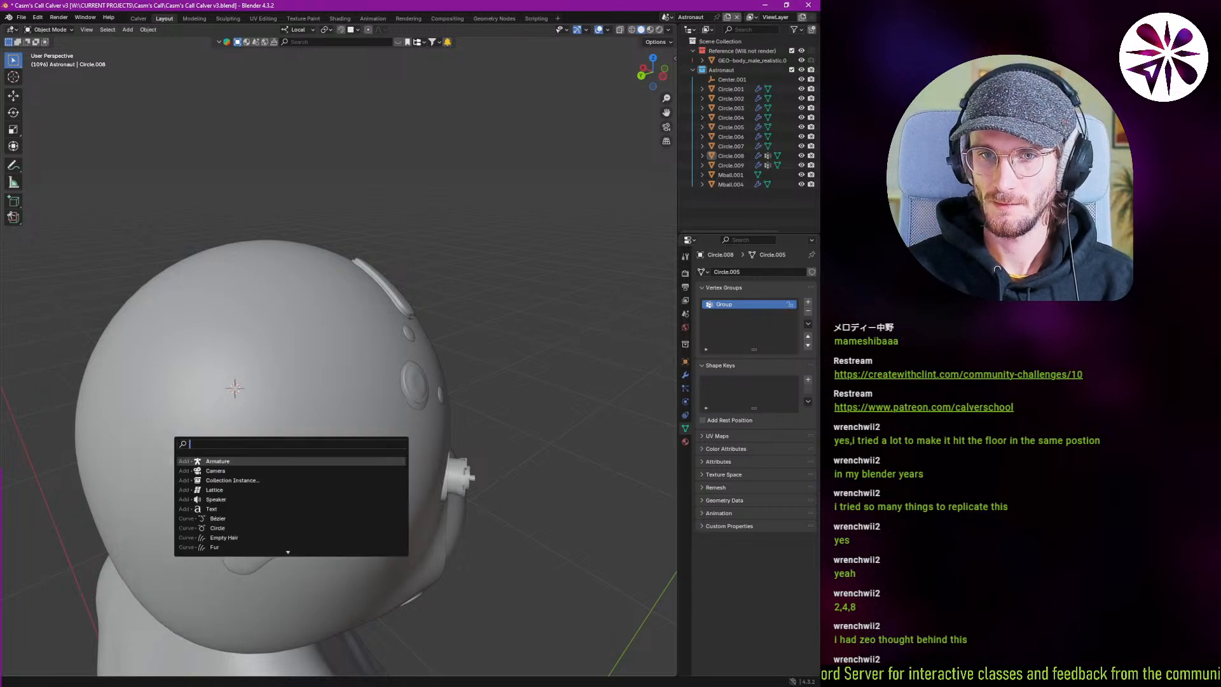
pyautogui.press('Escape')
# Add a monkey mesh, place it over the back of the helmet and scale it to about 0.241 and again to about 0.092 times.
pyautogui.hotkey('shift', 'a')
pyautogui.moveTo(200, 418)
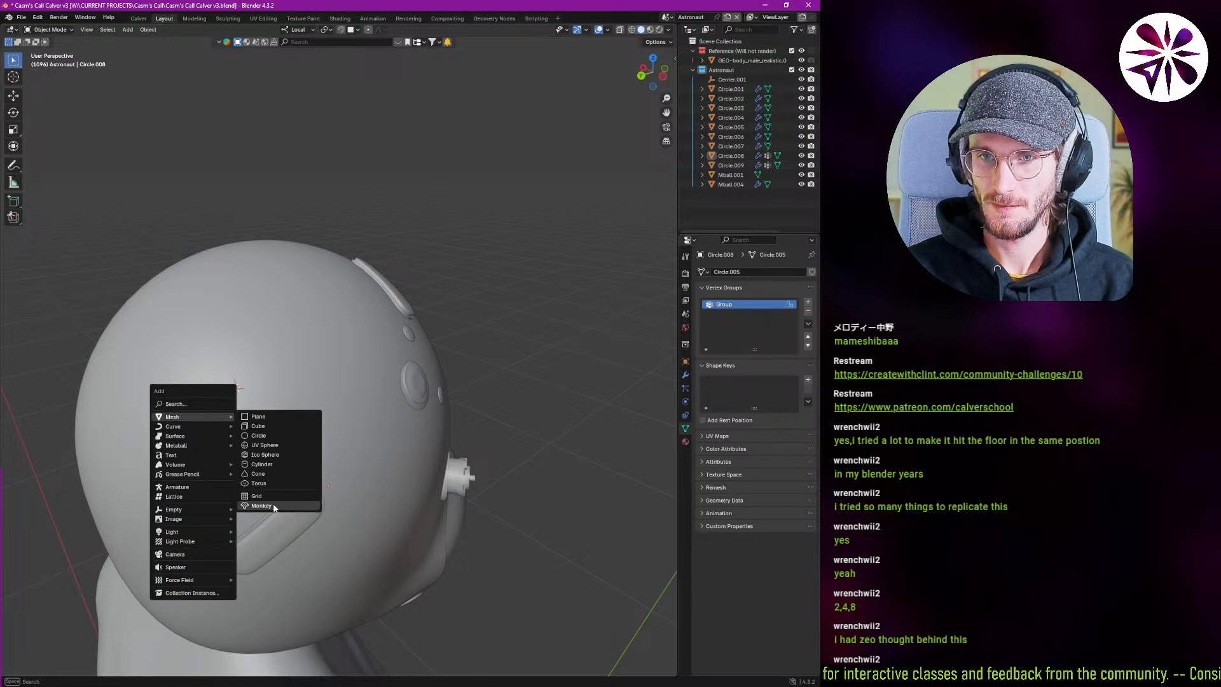
pyautogui.click(274, 508)
pyautogui.press('g')
pyautogui.click(336, 425)
pyautogui.press('s')
pyautogui.click(272, 382)
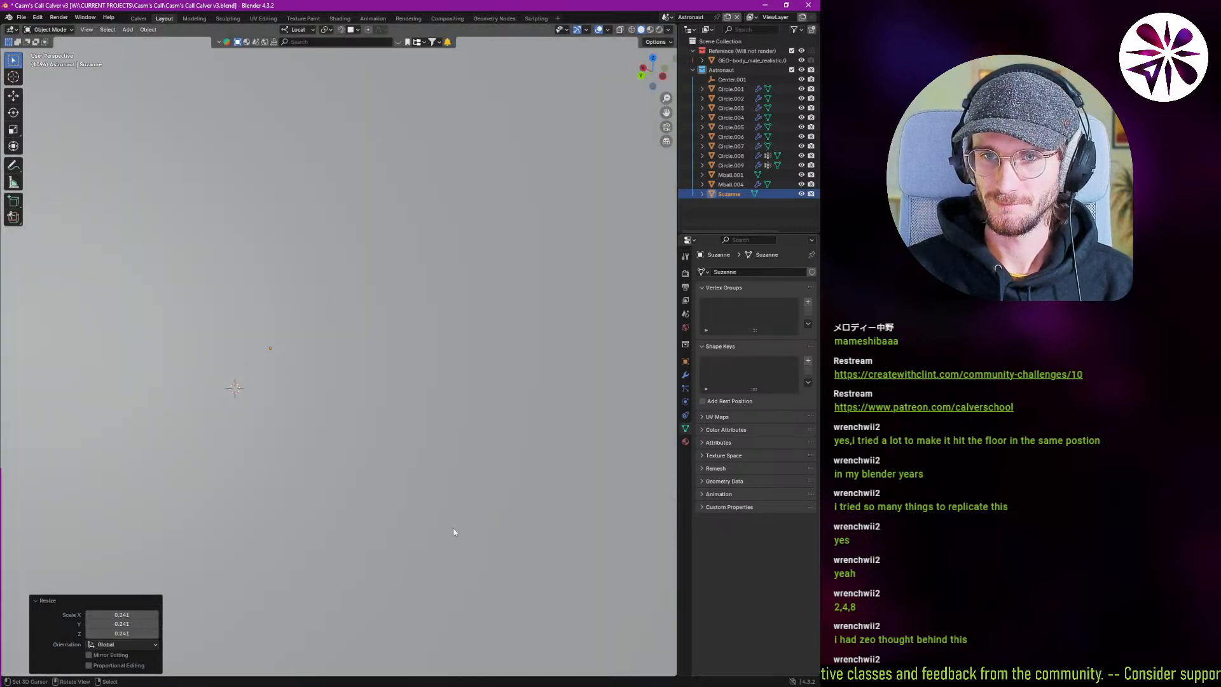
pyautogui.press('s')
pyautogui.click(288, 364)
# Rotate the monkey freely, reposition it on the helmet surface and delete it.
pyautogui.press('r')
pyautogui.press('r')
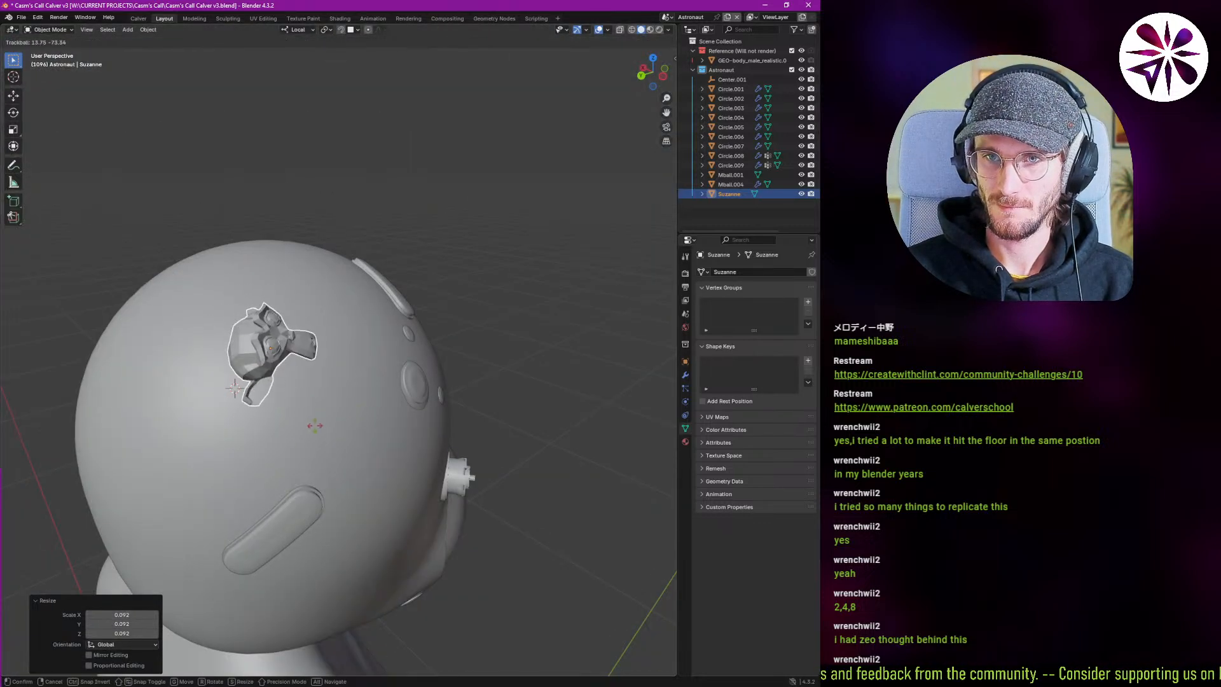
pyautogui.click(314, 422)
pyautogui.press('g')
pyautogui.keyDown('ctrl'); pyautogui.click(332, 429); pyautogui.keyUp('ctrl')
pyautogui.moveTo(337, 432); pyautogui.dragTo(316, 421, button='middle')
pyautogui.press('Delete')
# Examine the round knob on the side of the helmet up close and compare it with the helmet's back.
pyautogui.hotkey('shift', 'a')
pyautogui.moveTo(315, 421)
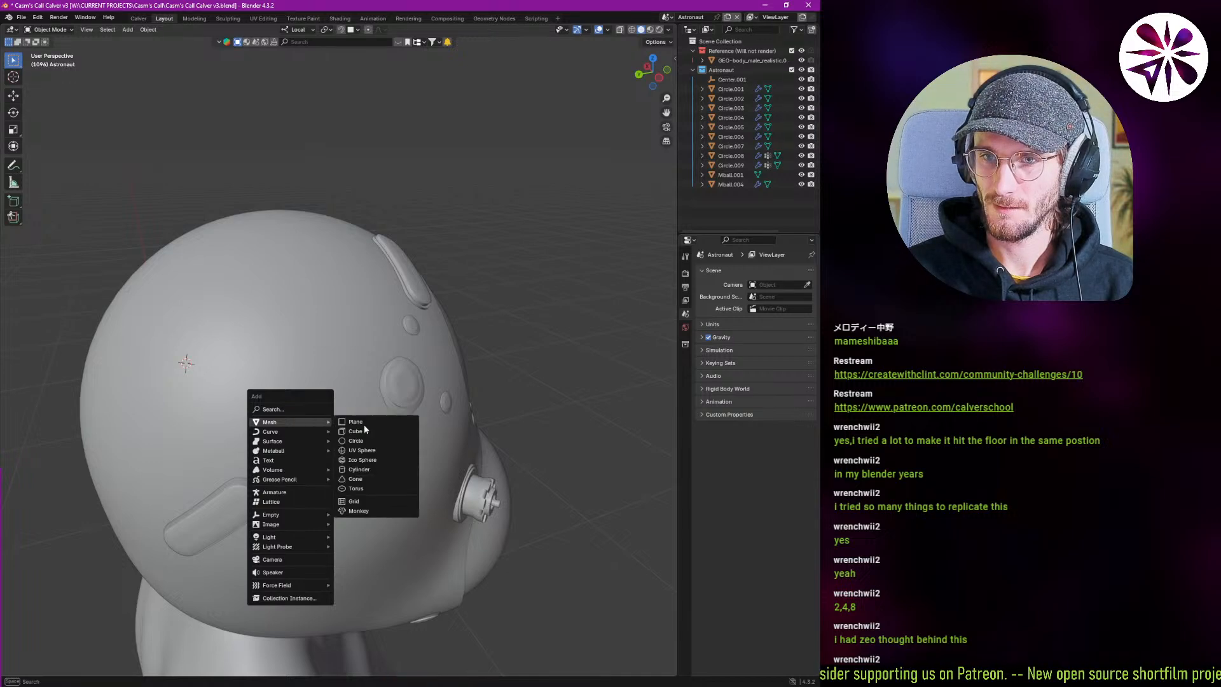
pyautogui.rightClick(484, 508)
pyautogui.moveTo(425, 527); pyautogui.dragTo(325, 509, button='middle')
pyautogui.scroll(6, 482, 411)
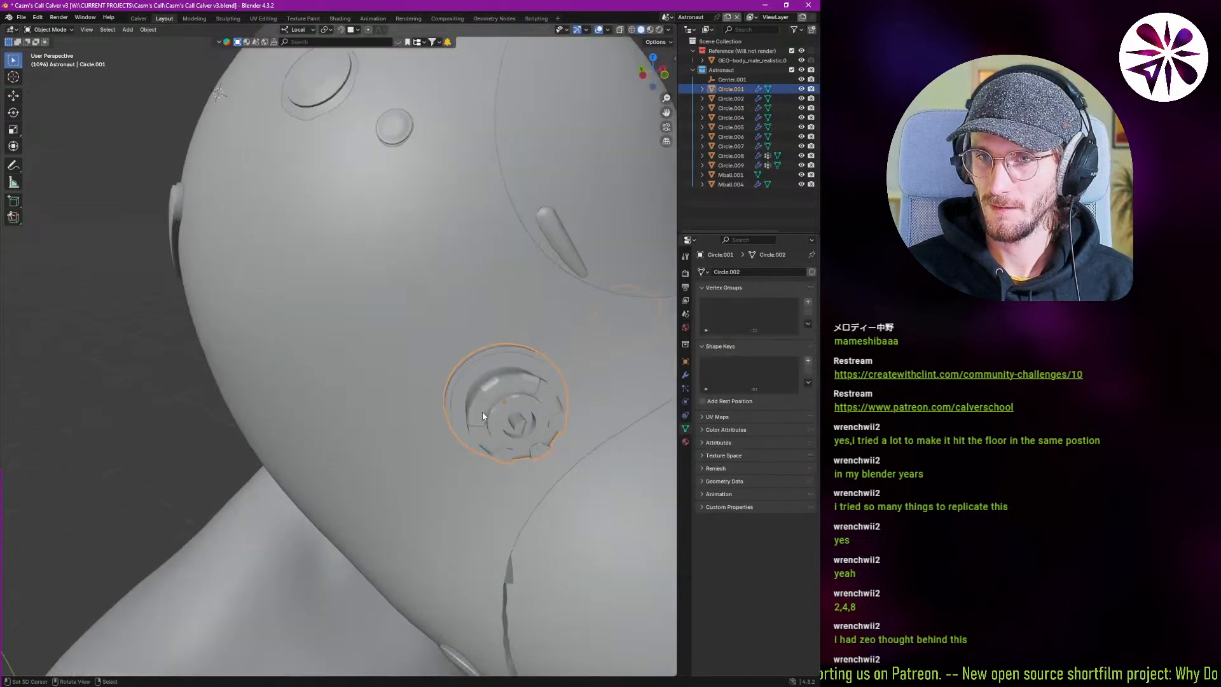
pyautogui.moveTo(481, 411); pyautogui.dragTo(484, 400, button='middle')
pyautogui.scroll(-6, 484, 400)
pyautogui.moveTo(222, 394); pyautogui.dragTo(437, 430, button='middle')
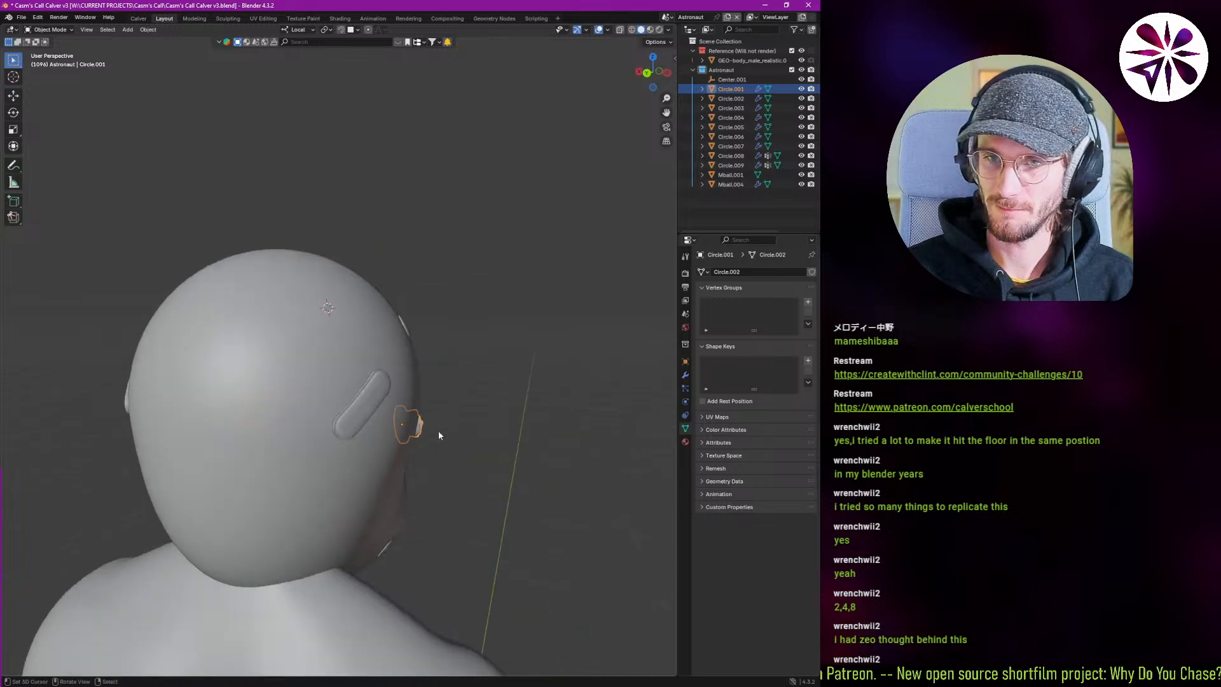
pyautogui.moveTo(234, 450); pyautogui.dragTo(314, 337, button='middle')
pyautogui.scroll(-4, 330, 372)
# Reset the 3D cursor to the world origin.
pyautogui.hotkey('shift', 's')
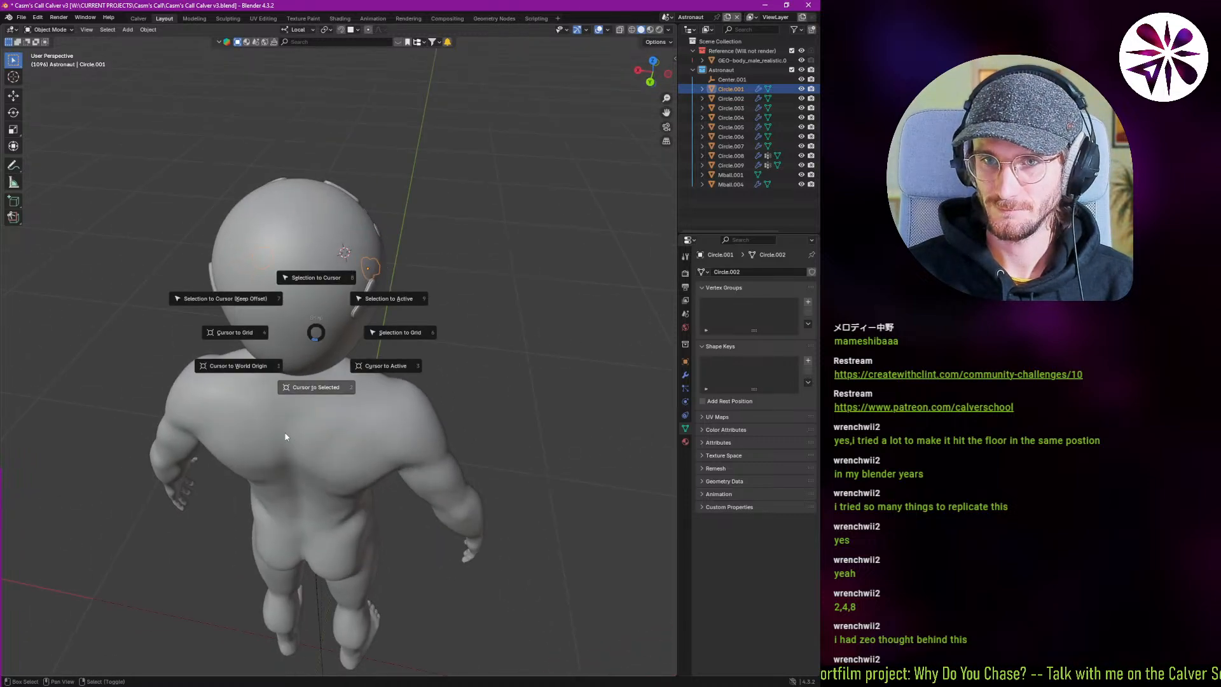
pyautogui.click(235, 451)
pyautogui.moveTo(235, 451); pyautogui.dragTo(329, 400, button='middle')
# Add a 68-vertex mesh circle at the world origin, isolate it in local view and delete it.
pyautogui.hotkey('shift', 'a')
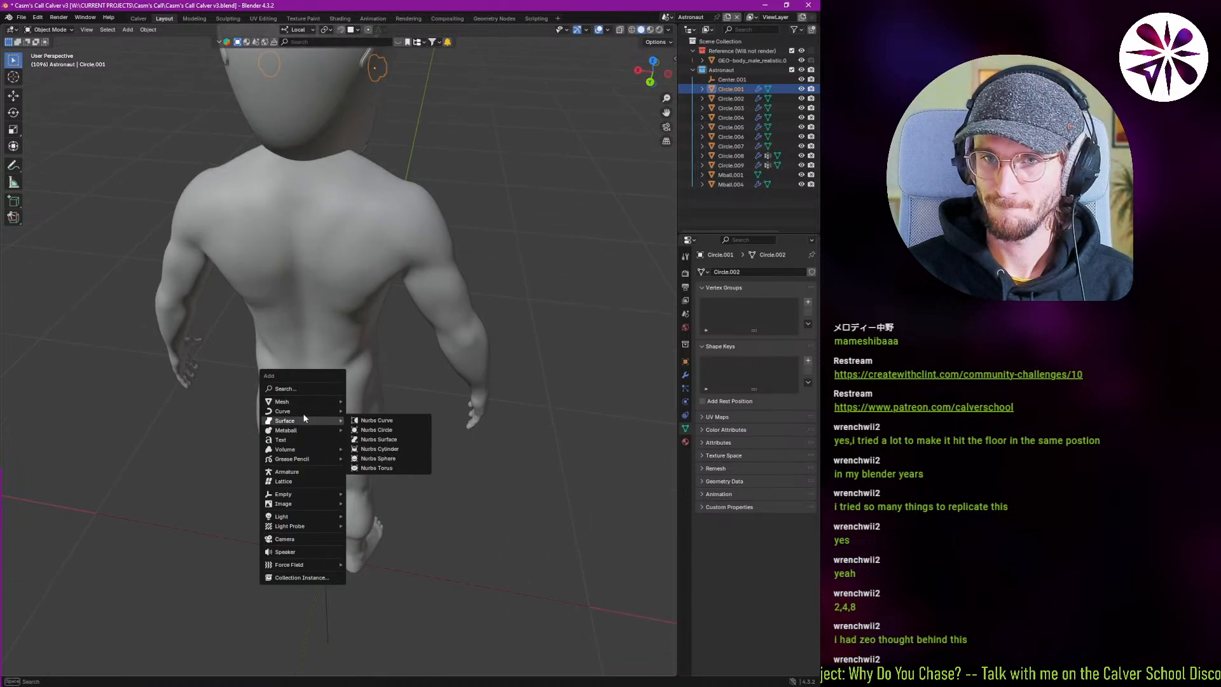
pyautogui.moveTo(307, 401)
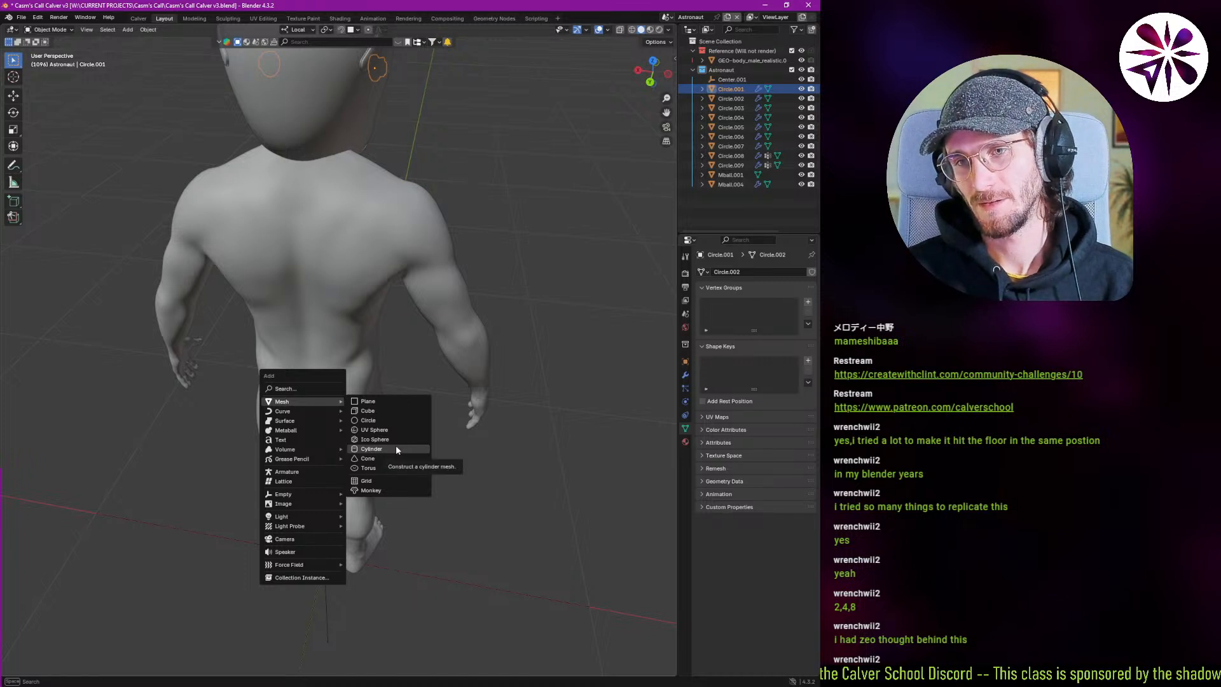
pyautogui.click(375, 420)
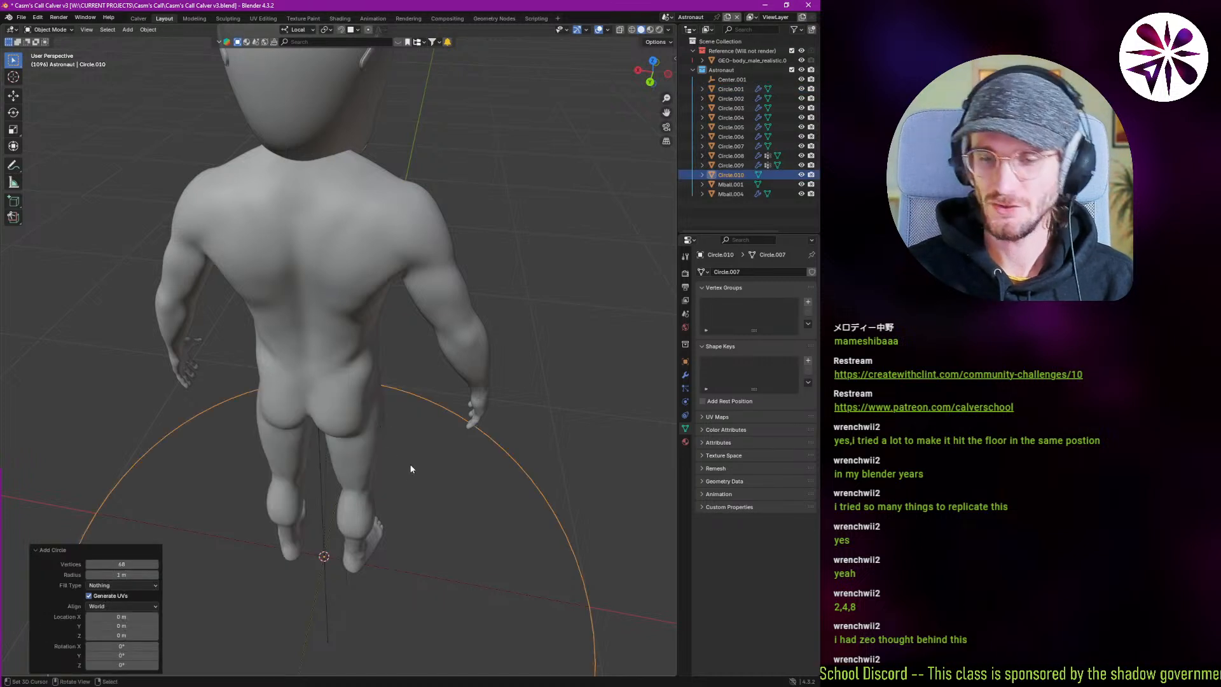
pyautogui.press('KP_Divide')
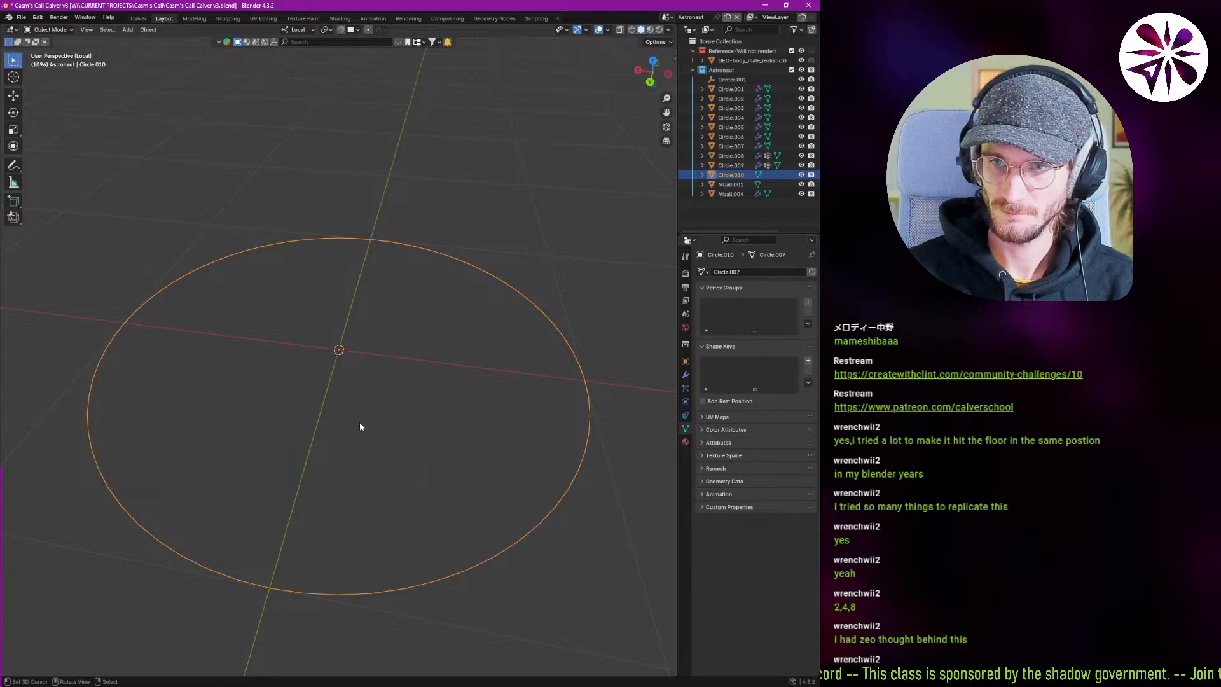
pyautogui.press('Delete')
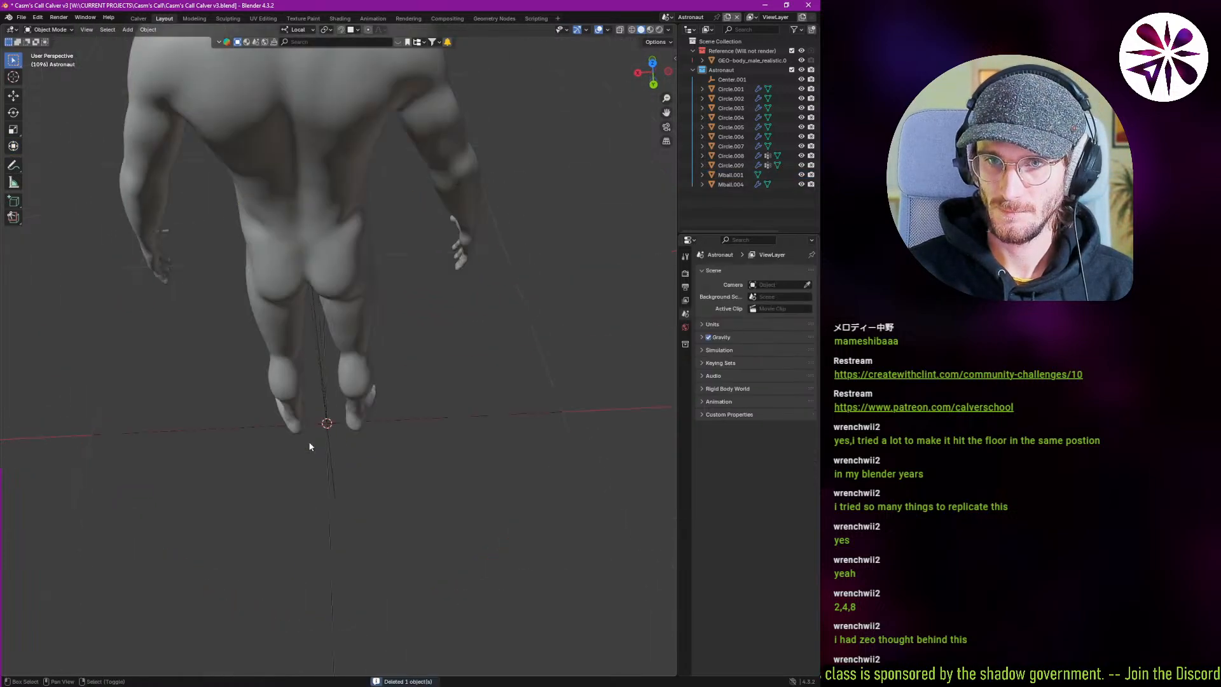
# Add a mesh circle at the world origin and set its vertex count to 68/2.
pyautogui.hotkey('shift', 'a')
pyautogui.click(366, 461)
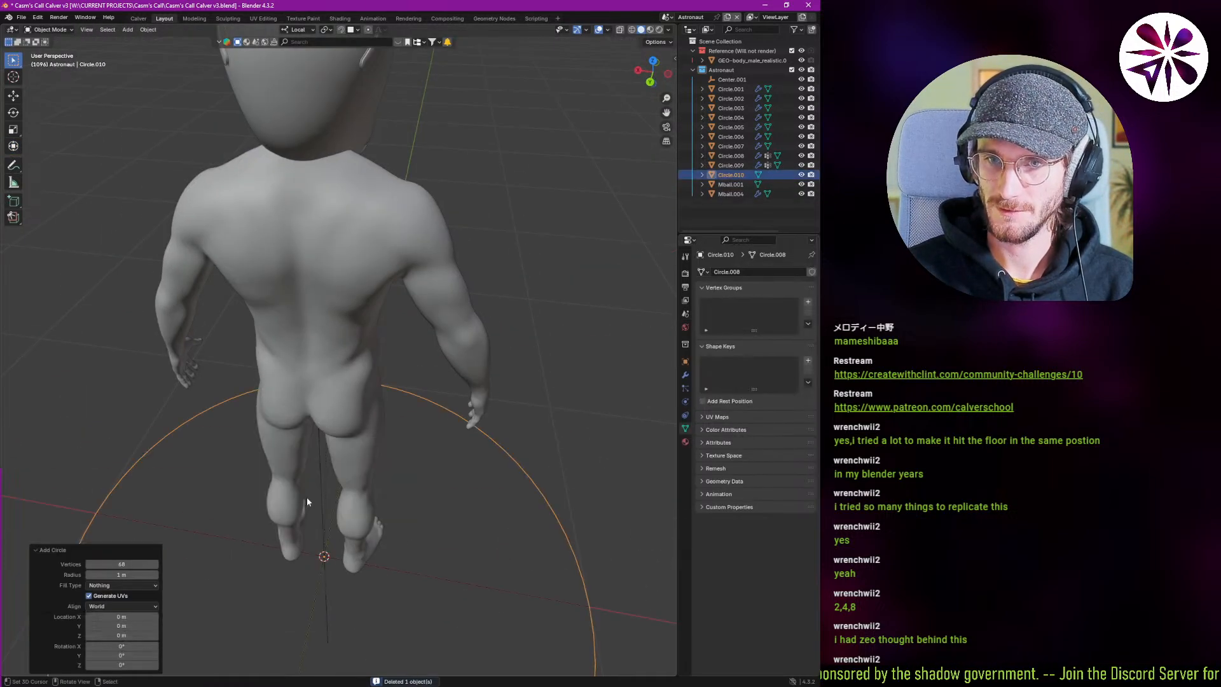
pyautogui.click(137, 563)
pyautogui.write('68/2')
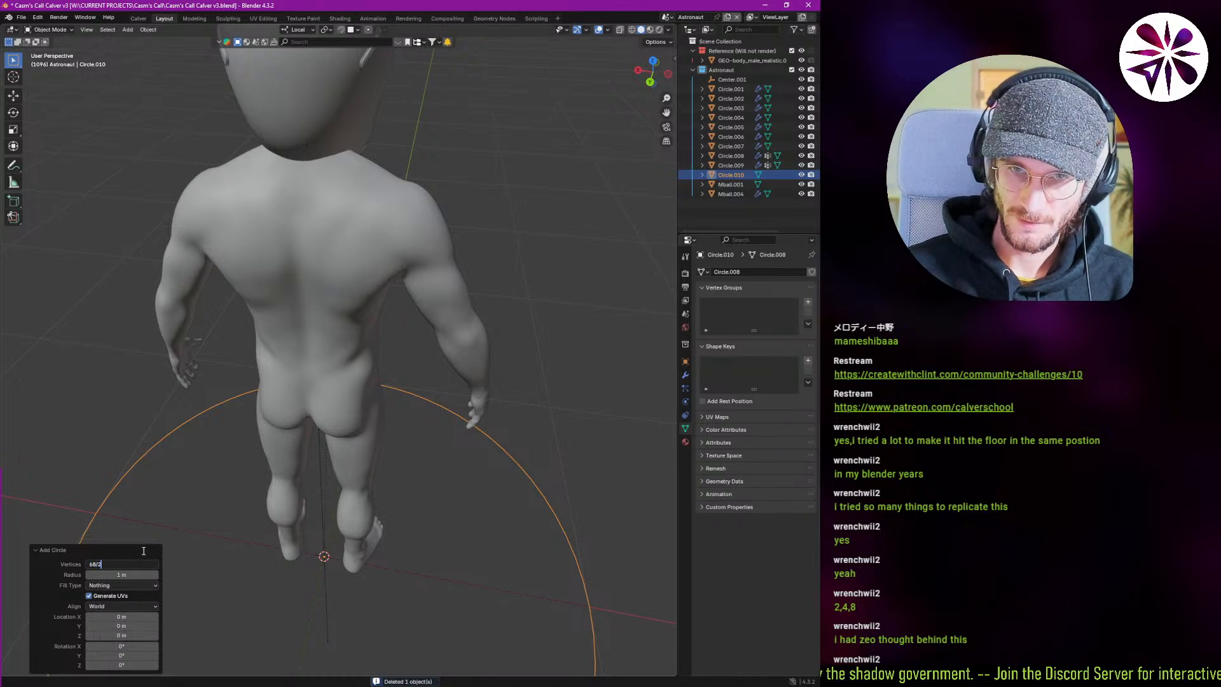
# Isolate the new circle in local view and open its mesh in Edit Mode.
pyautogui.moveTo(363, 512); pyautogui.dragTo(328, 523, button='middle')
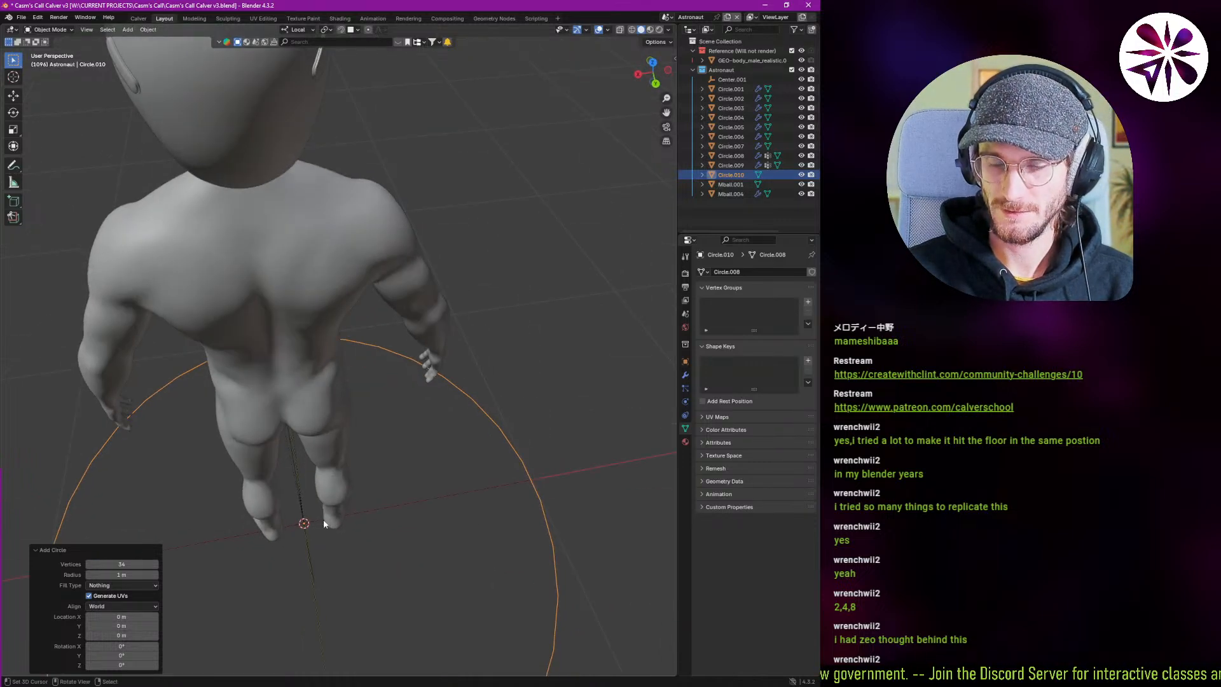
pyautogui.press('/')
pyautogui.press('Tab')
pyautogui.moveTo(393, 422); pyautogui.dragTo(483, 539, button='middle')
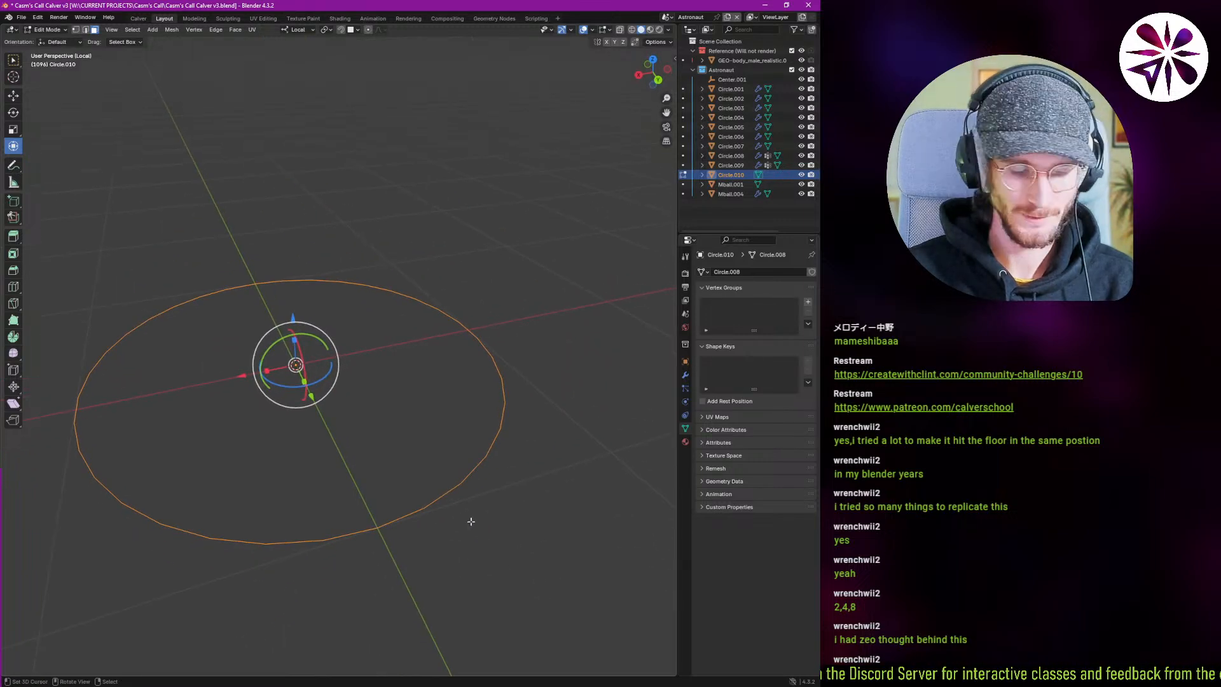
pyautogui.press('e')
pyautogui.rightClick(462, 472)
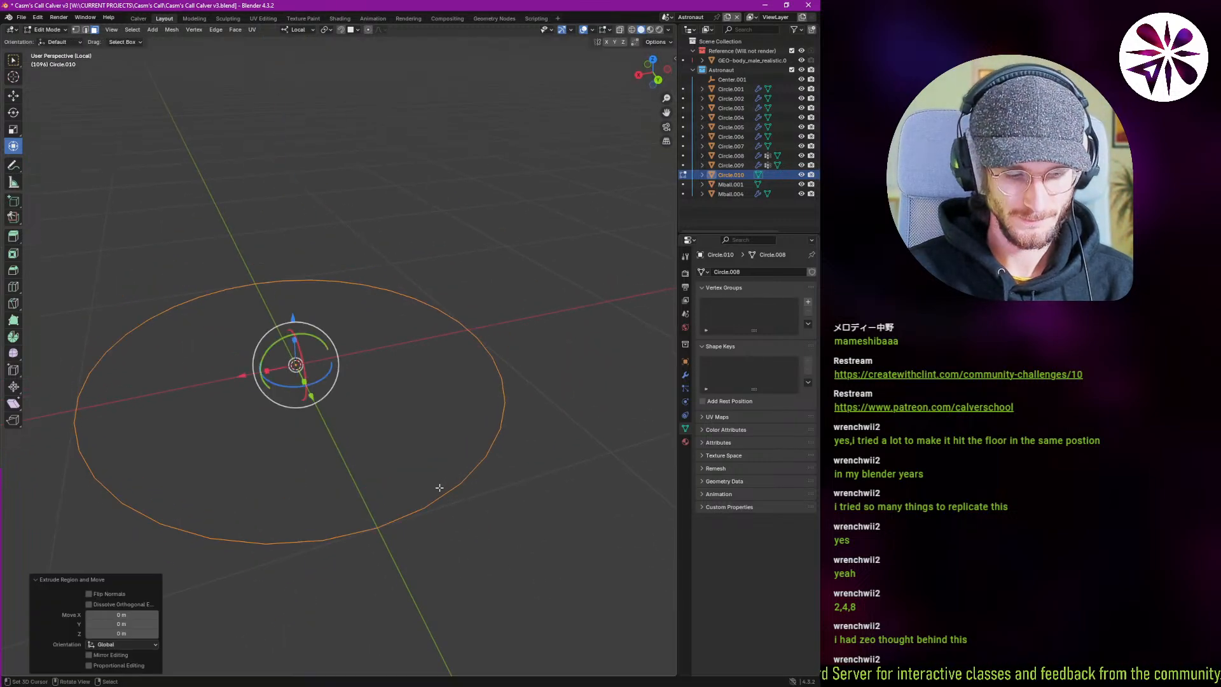
pyautogui.press('e')
pyautogui.rightClick(432, 455)
pyautogui.moveTo(322, 422); pyautogui.dragTo(347, 423, button='middle')
# Extrude the whole circle up about 0.274 m along local Z to form a ring wall.
pyautogui.press('1')
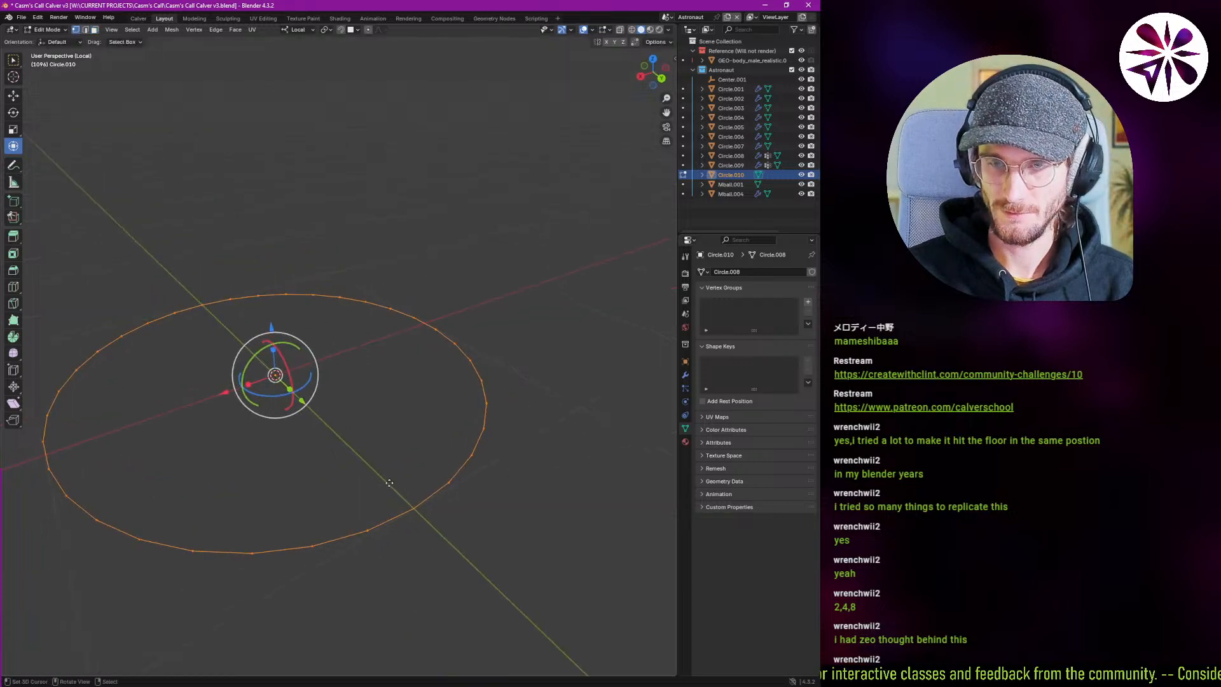
pyautogui.press('e')
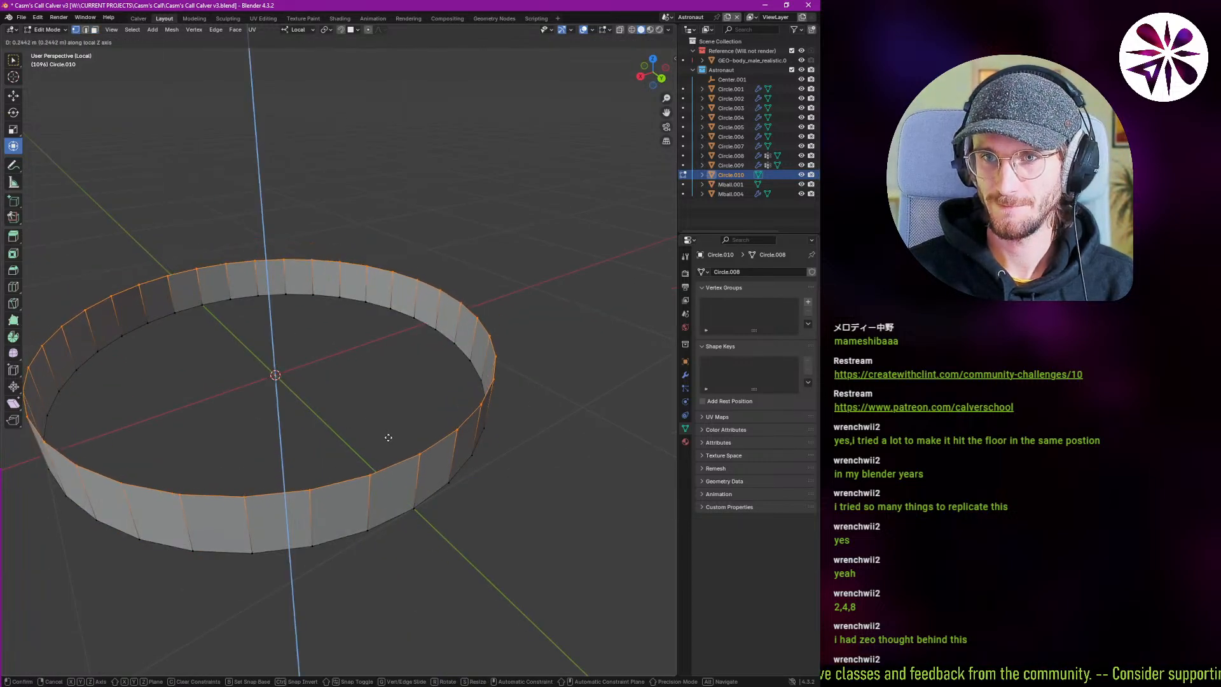
pyautogui.click(392, 432)
# Enable backface culling in the viewport and turn all of the ring wall's face normals outward.
pyautogui.click(669, 29)
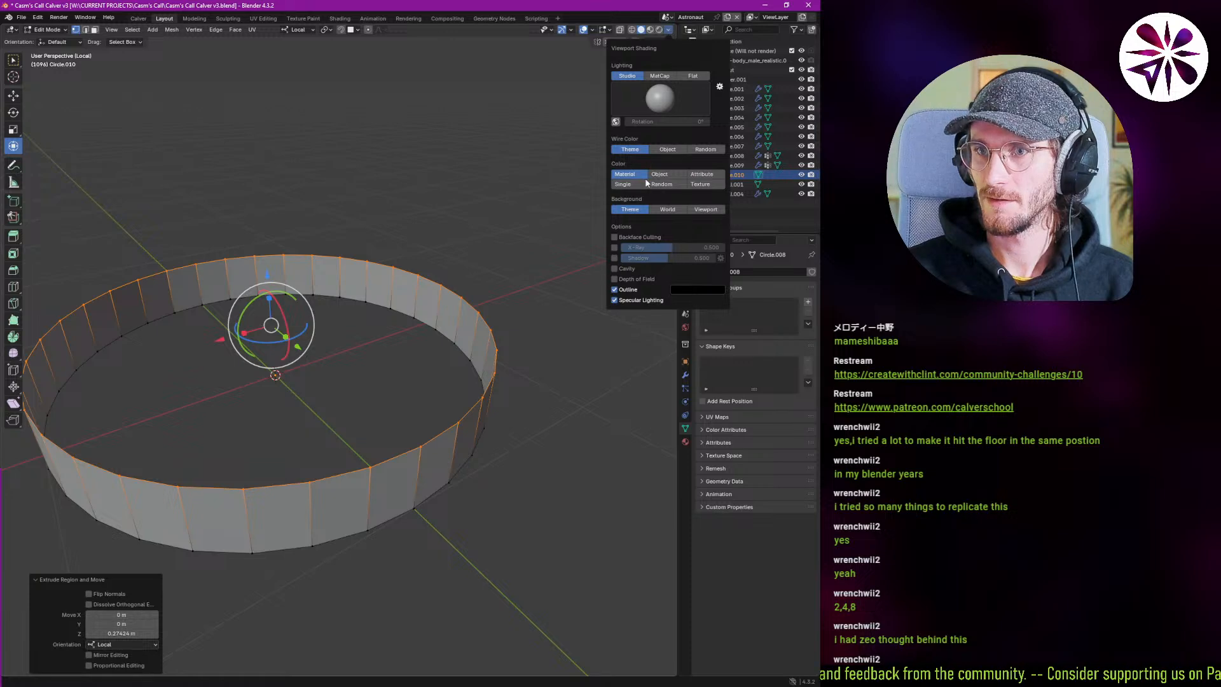
pyautogui.click(614, 236)
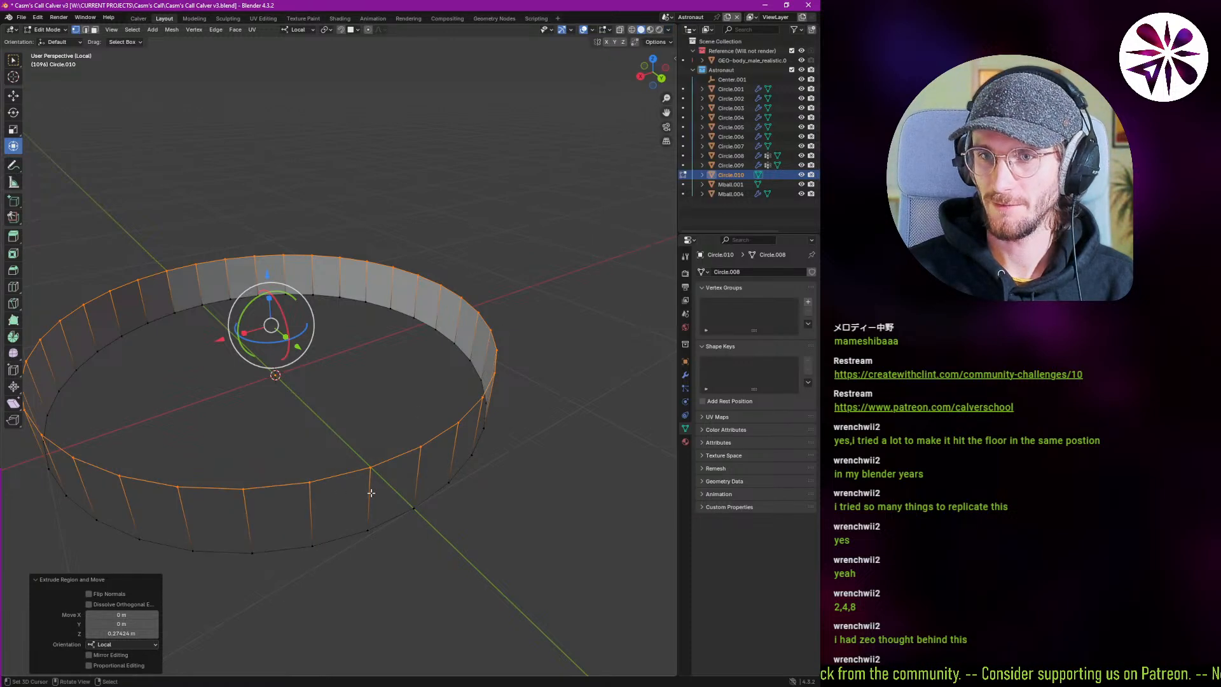
pyautogui.press('a')
pyautogui.moveTo(370, 492)
pyautogui.mouseDown(button='middle')
pyautogui.moveTo(359, 472)
pyautogui.moveTo(385, 499)
pyautogui.mouseUp(button='middle')
pyautogui.hotkey('alt', 'n')
pyautogui.click(373, 471)
# Extrude the ring wall's upper edge loop outward by scaling it to about 1.09 times.
pyautogui.keyDown('alt'); pyautogui.click(383, 405); pyautogui.keyUp('alt')
pyautogui.moveTo(396, 405); pyautogui.dragTo(356, 444, button='middle')
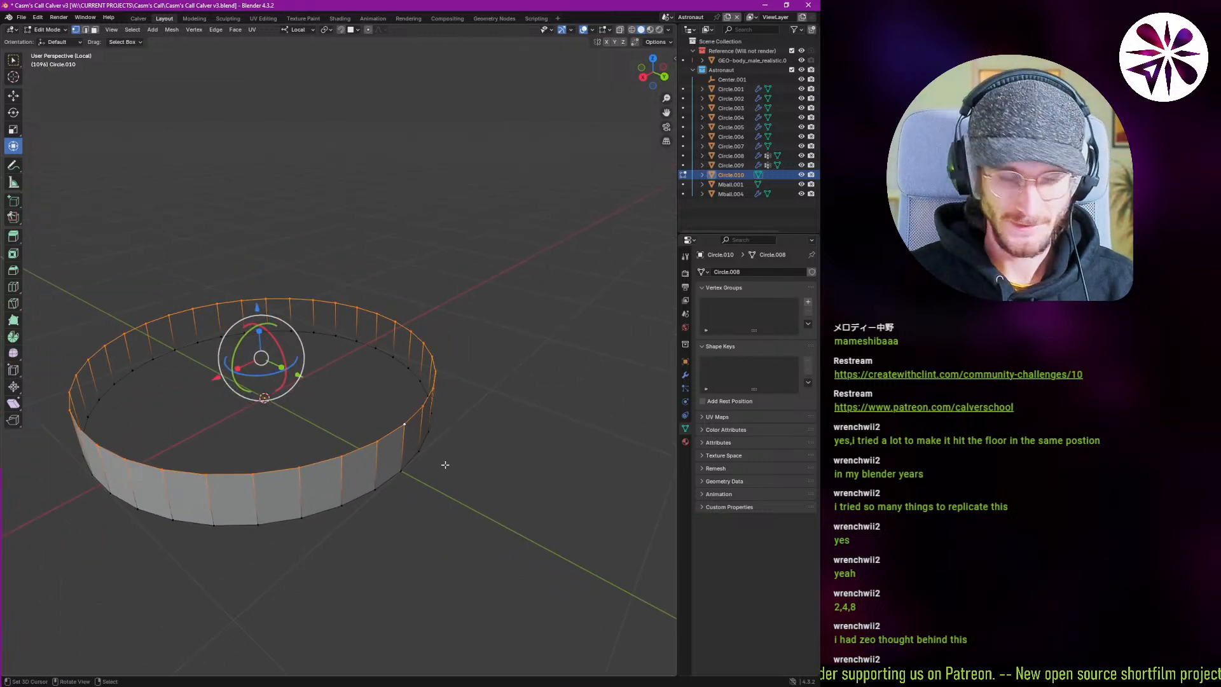
pyautogui.press('e')
pyautogui.press('s')
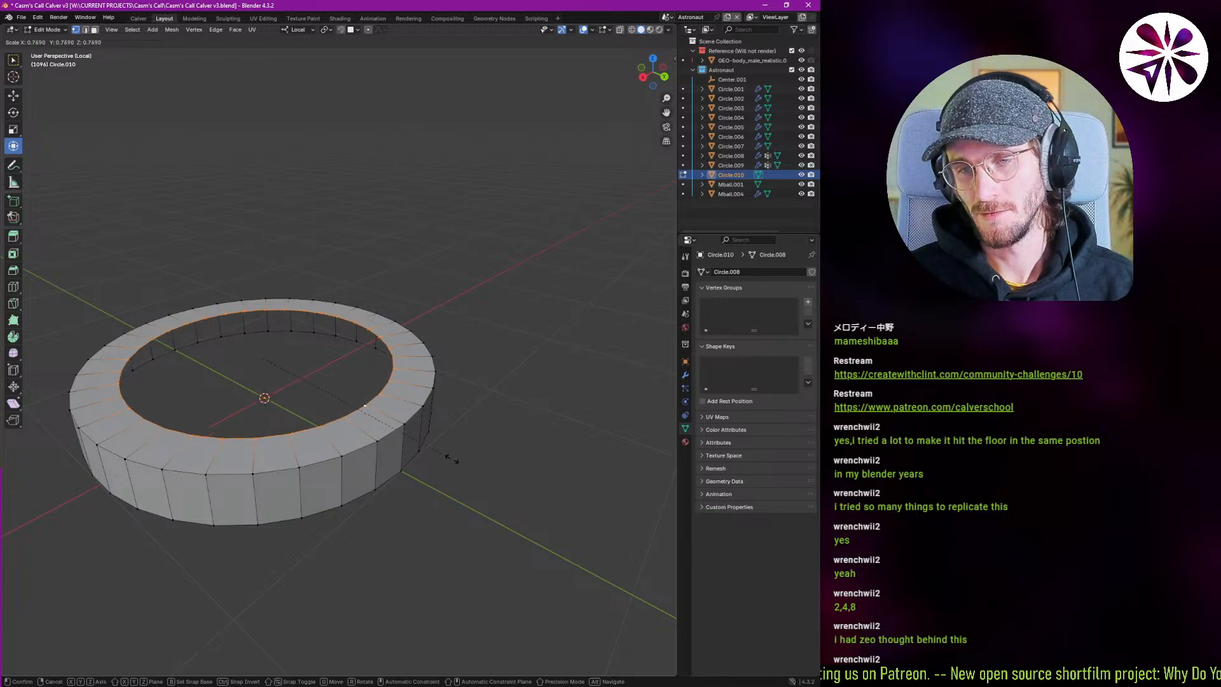
pyautogui.click(487, 471)
# Adjust the extruded outer edge along local Z to keep the flange flat, and enlarge it to about 1.124 times.
pyautogui.press('g')
pyautogui.press('z')
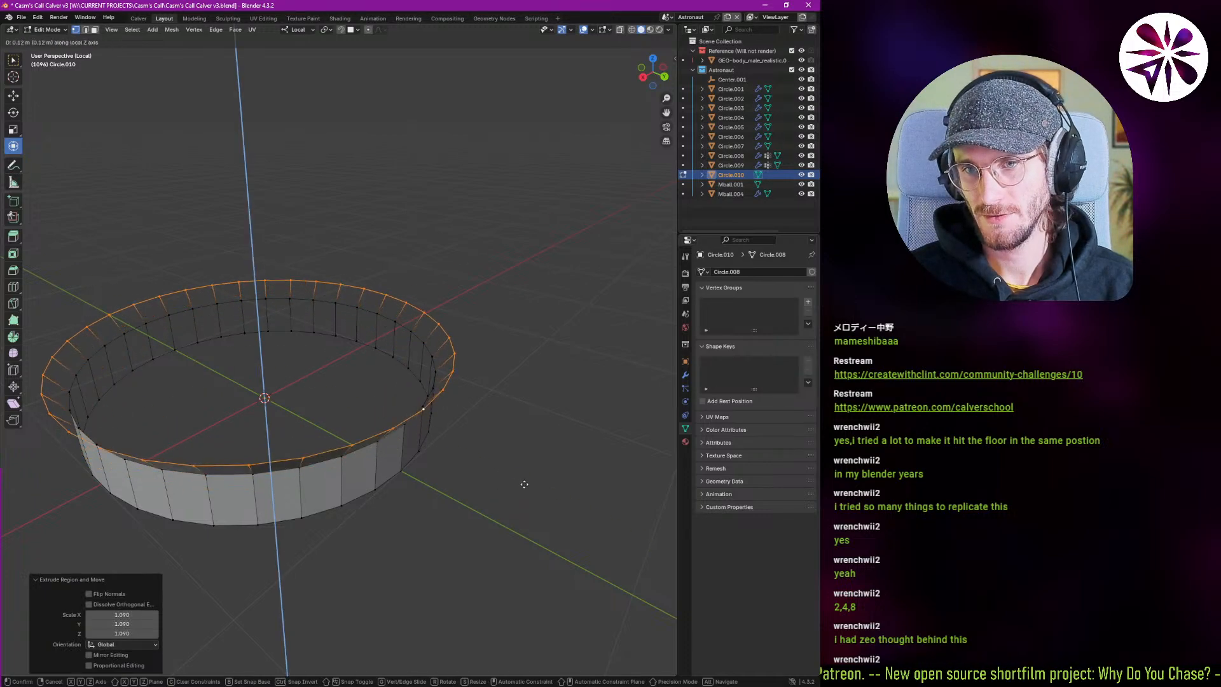
pyautogui.click(396, 477)
pyautogui.moveTo(396, 478); pyautogui.dragTo(483, 480, button='middle')
pyautogui.press('s')
pyautogui.click(530, 514)
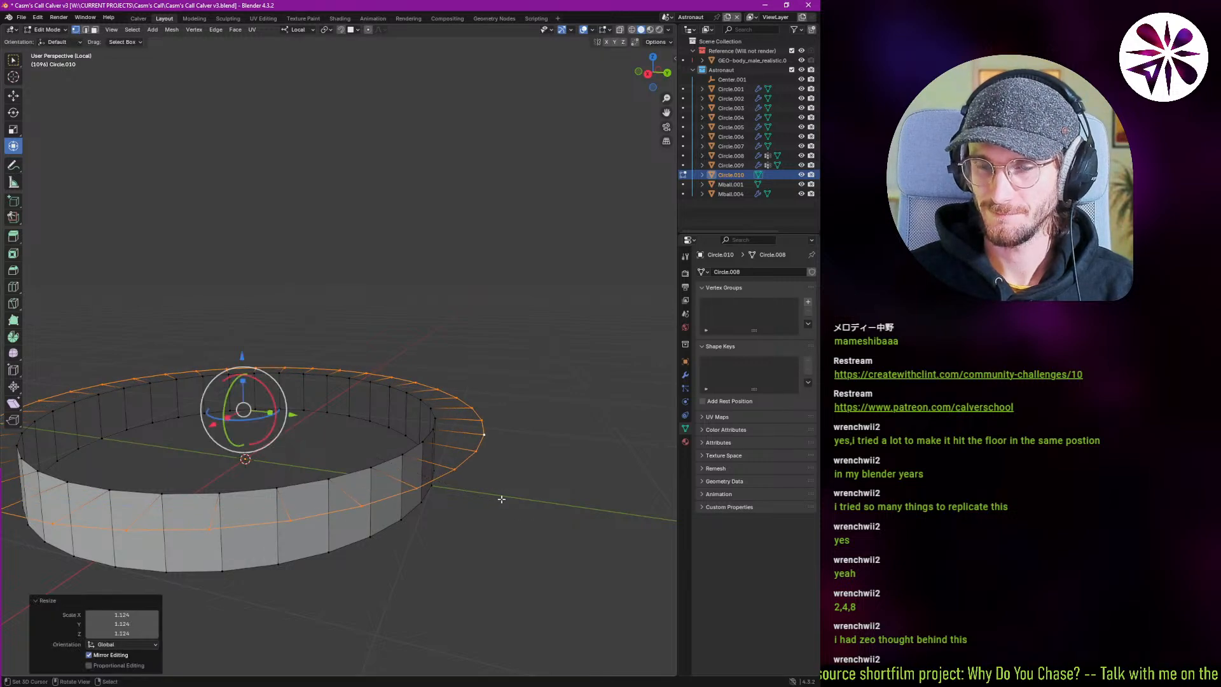
# Extrude the flange's outer edge up about 0.074 m along local Z.
pyautogui.press('g')
pyautogui.press('z')
pyautogui.press('z')
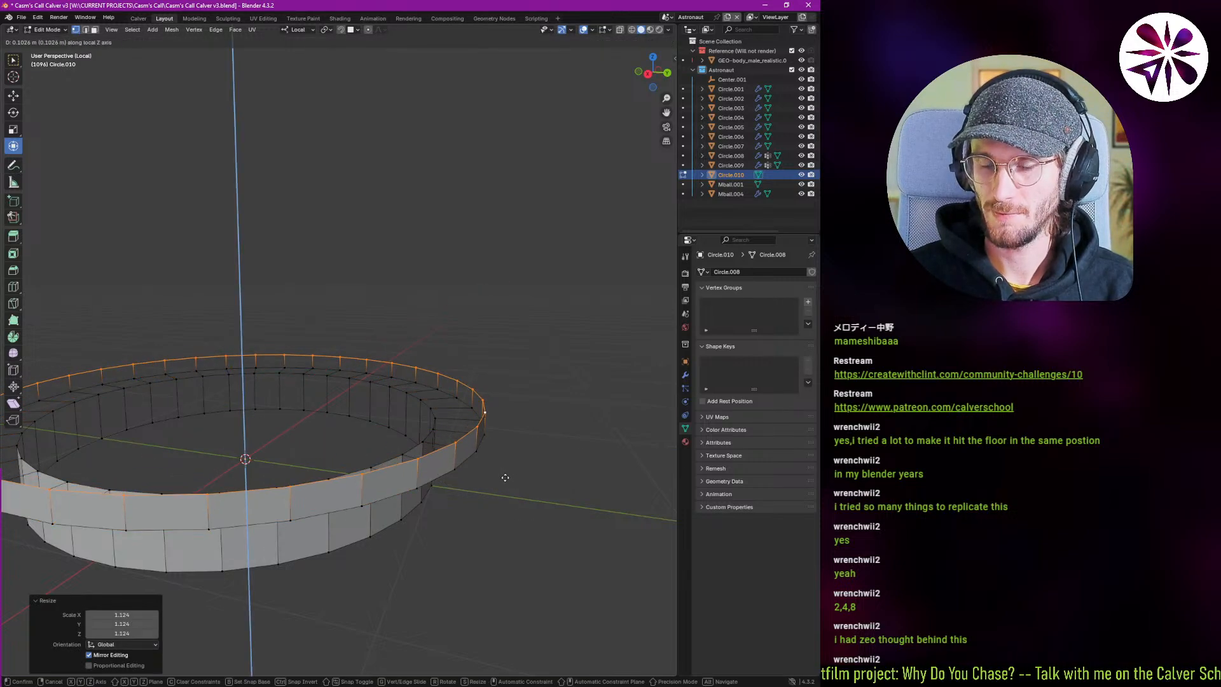
pyautogui.click(538, 485)
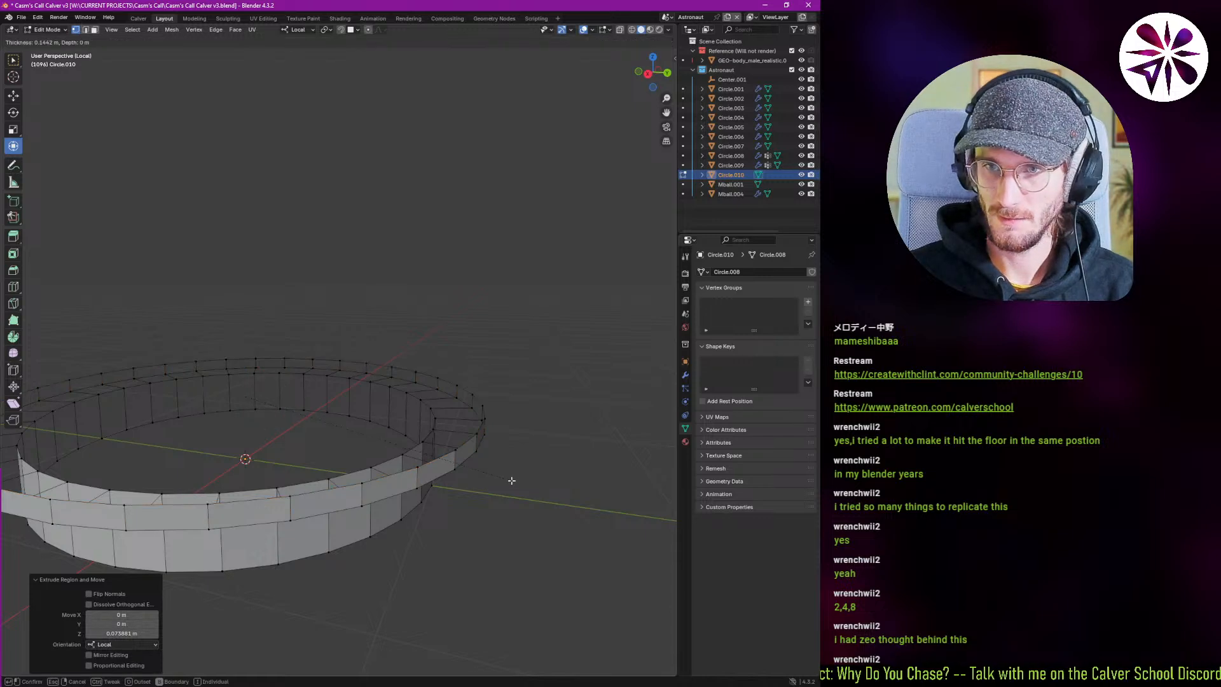
# Extrude the flange's top edge inward at 0.911 scale, and extrude that edge up about 0.1 m along local Z.
pyautogui.press('s')
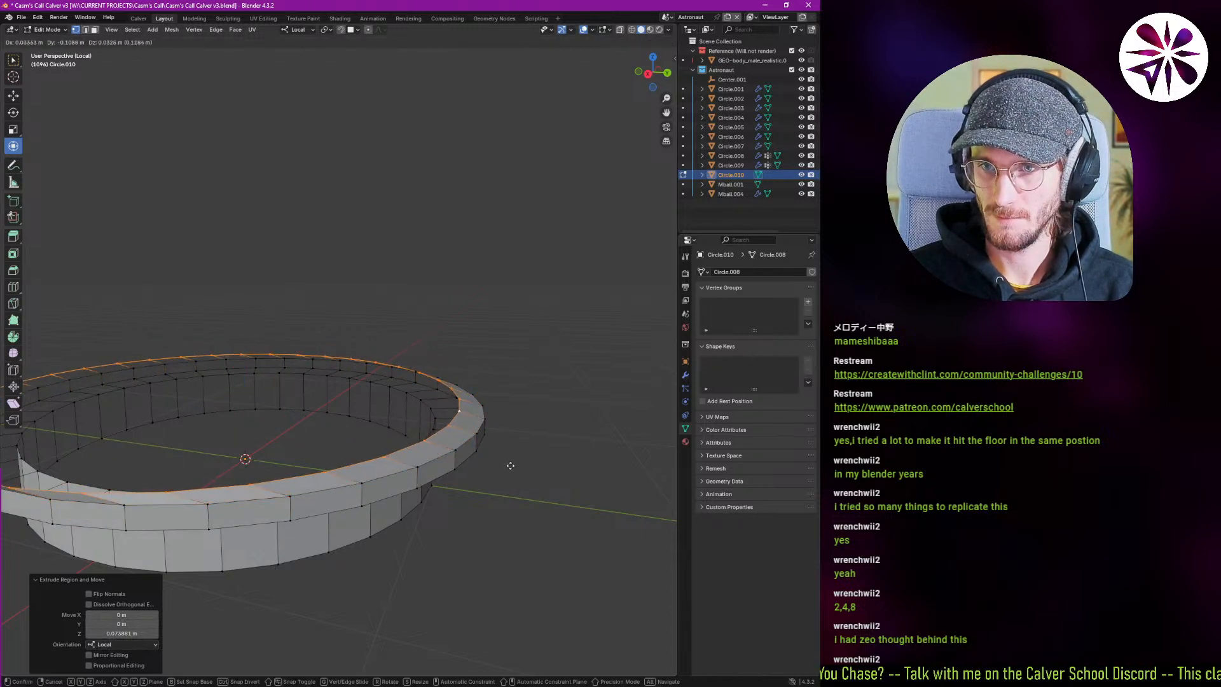
pyautogui.click(504, 468)
pyautogui.press('e')
pyautogui.press('z')
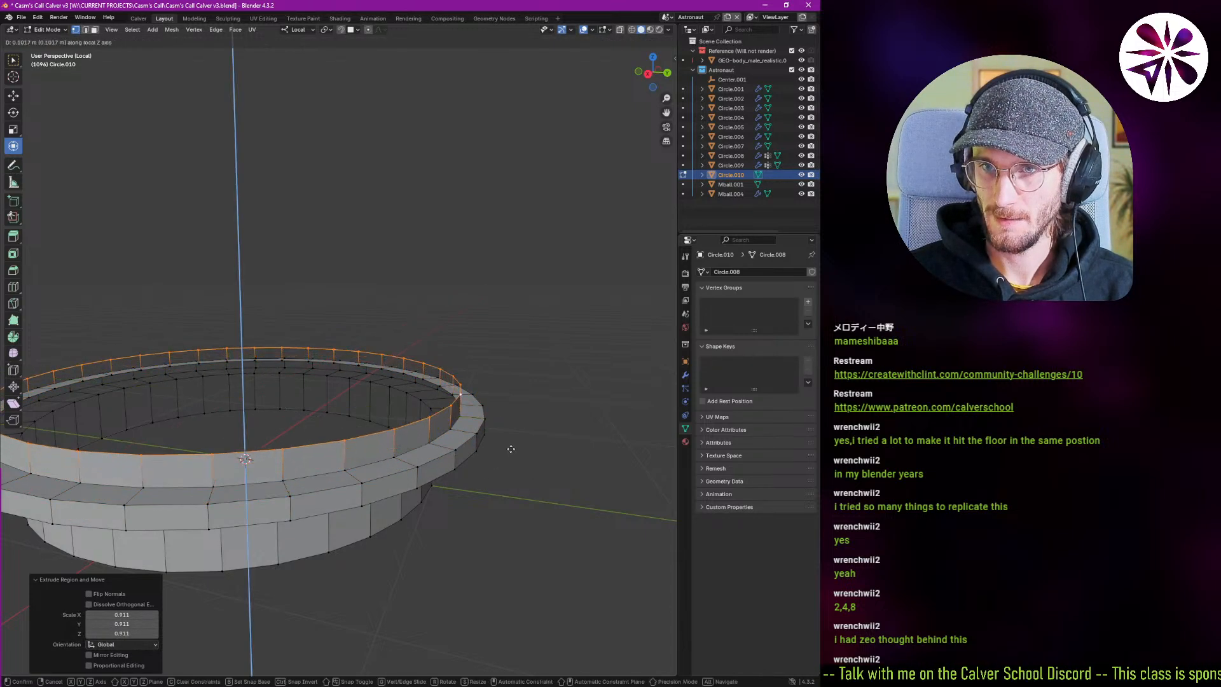
pyautogui.click(508, 451)
# Extrude the upper edge outward at about 1.1 scale, and extrude the new rim up about 0.109 m along local Z.
pyautogui.press('s')
pyautogui.click(520, 455)
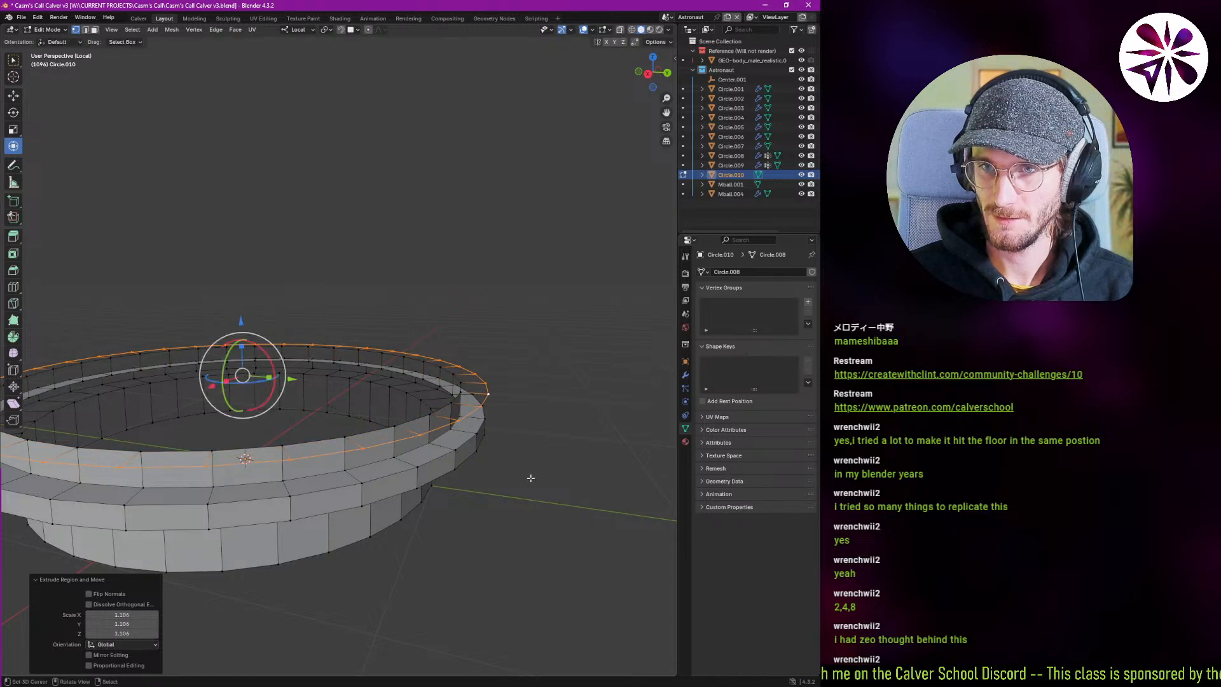
pyautogui.press('g')
pyautogui.press('z')
pyautogui.click(528, 457)
# Extrude the second rim's top edge inward at 0.884 scale, and raise a wall about 0.095 m along local Z.
pyautogui.press('s')
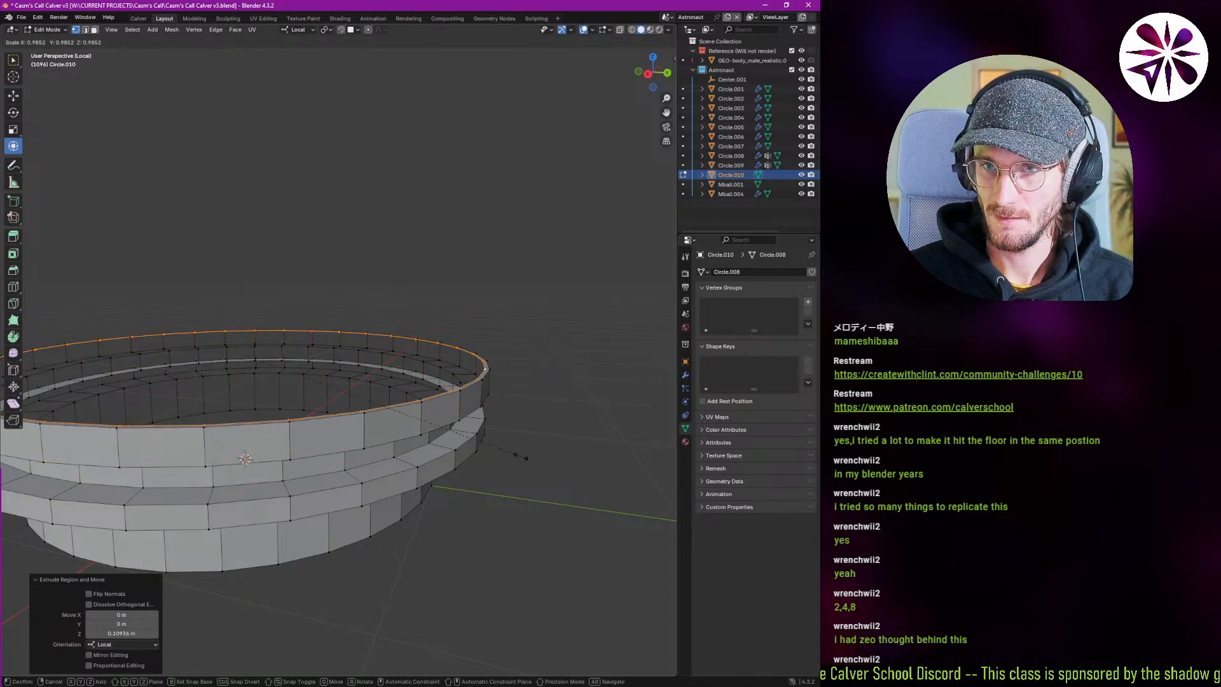
pyautogui.click(493, 445)
pyautogui.press('s')
pyautogui.press('z')
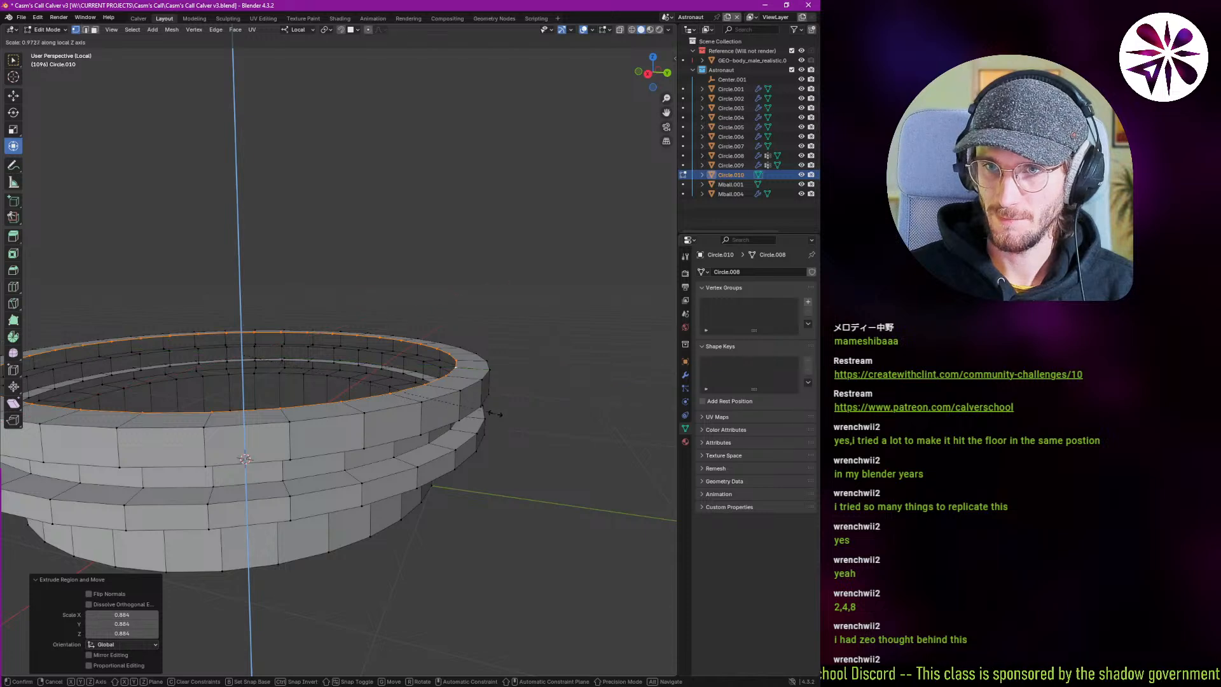
pyautogui.rightClick(496, 395)
pyautogui.press('g')
pyautogui.press('z')
pyautogui.click(498, 389)
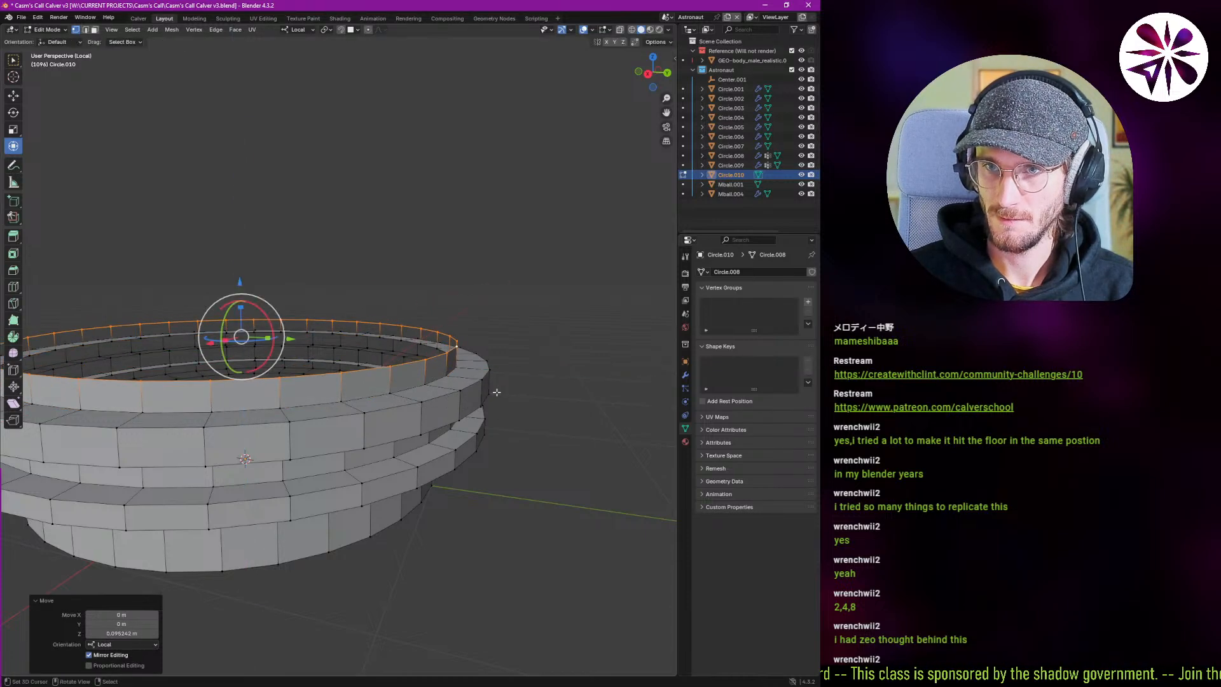
# Extrude the wall's top edge inward to about 0.9 scale, and extrude it up about 0.114 m along local Z.
pyautogui.press('e')
pyautogui.press('s')
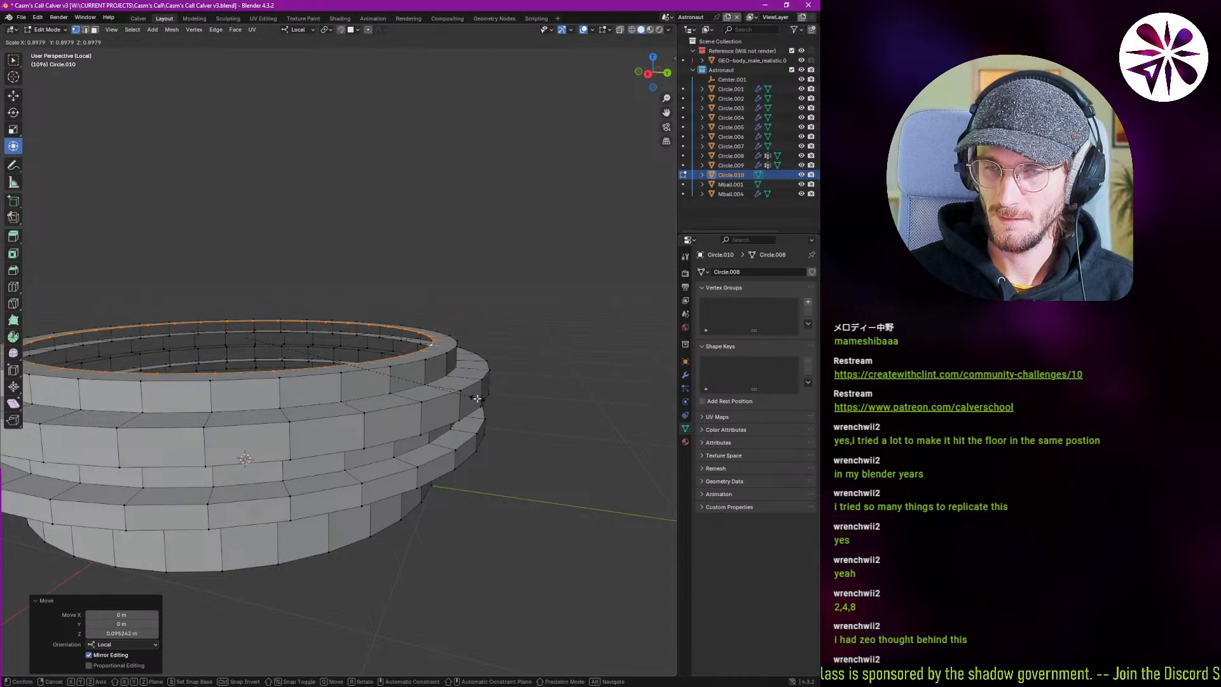
pyautogui.click(477, 398)
pyautogui.press('e')
pyautogui.press('z')
pyautogui.click(480, 392)
# Extrude the neck's top edge outward at about 1.2 scale, and extrude the wide rim up about 0.15 m along local Z.
pyautogui.moveTo(480, 392); pyautogui.dragTo(451, 441, button='middle')
pyautogui.press('e')
pyautogui.press('s')
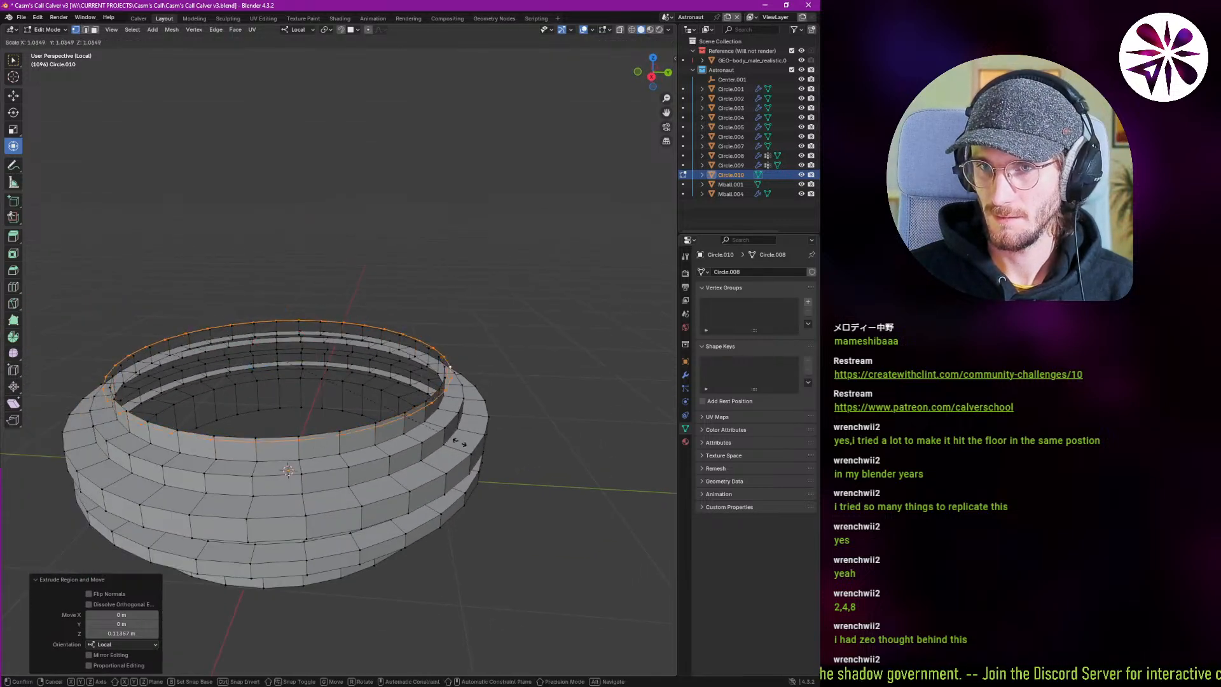
pyautogui.click(464, 445)
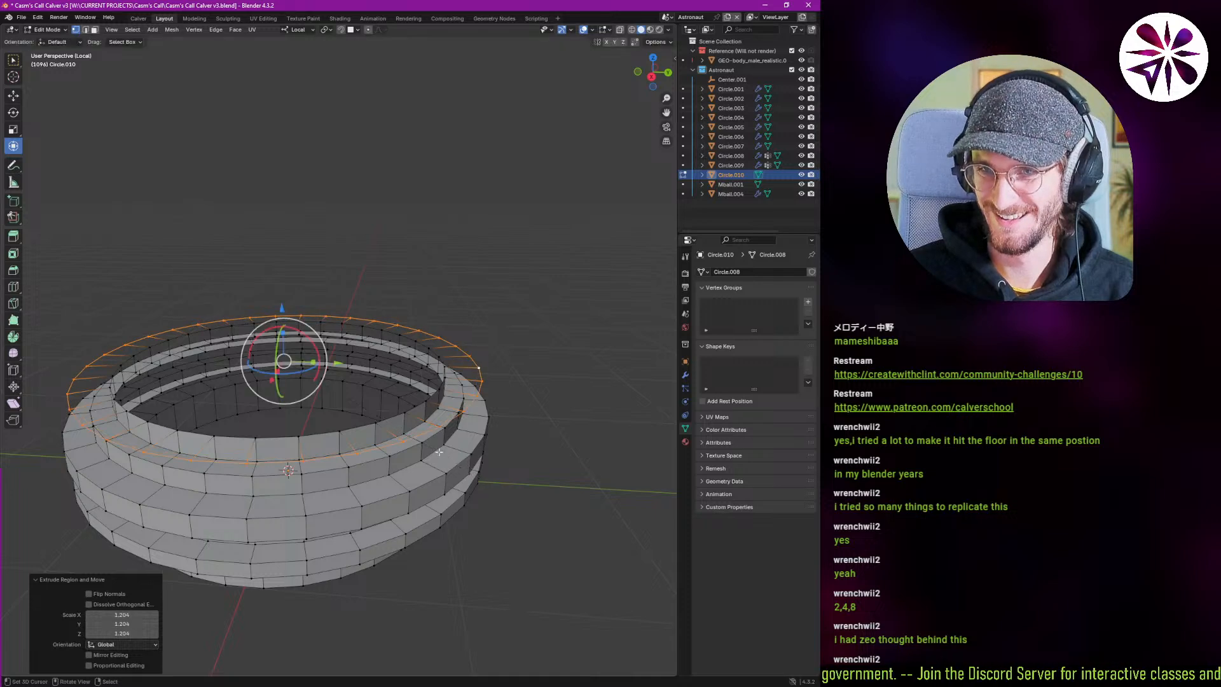
pyautogui.moveTo(464, 445); pyautogui.dragTo(444, 413, button='middle')
pyautogui.press('e')
pyautogui.moveTo(502, 466); pyautogui.dragTo(499, 437, button='middle')
pyautogui.click(500, 443)
# Extrude the top rim's edge inward at 0.748 scale to form a flat upper ring.
pyautogui.press('e')
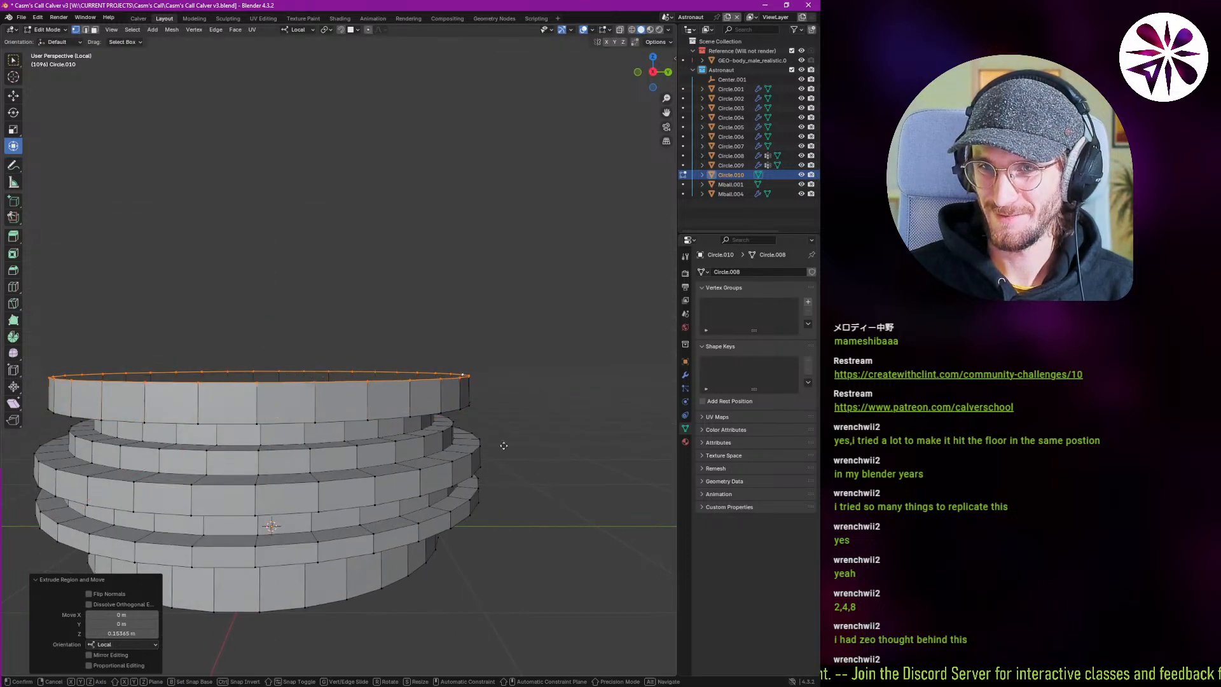
pyautogui.press('s')
pyautogui.click(392, 384)
# Extrude the upper ring's inner edge inward at 0.705 scale and lower it about 0.24 m to form a sloped bowl.
pyautogui.moveTo(385, 379); pyautogui.dragTo(407, 429, button='middle')
pyautogui.press('s')
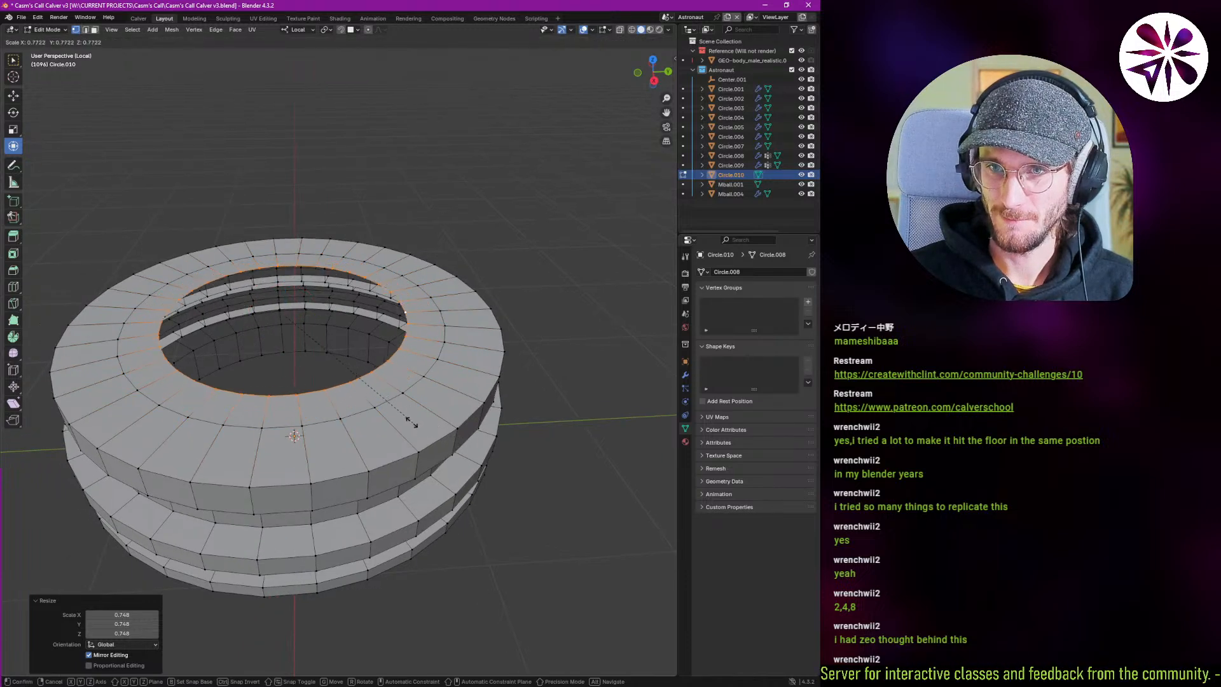
pyautogui.click(412, 423)
pyautogui.press('e')
pyautogui.press('z')
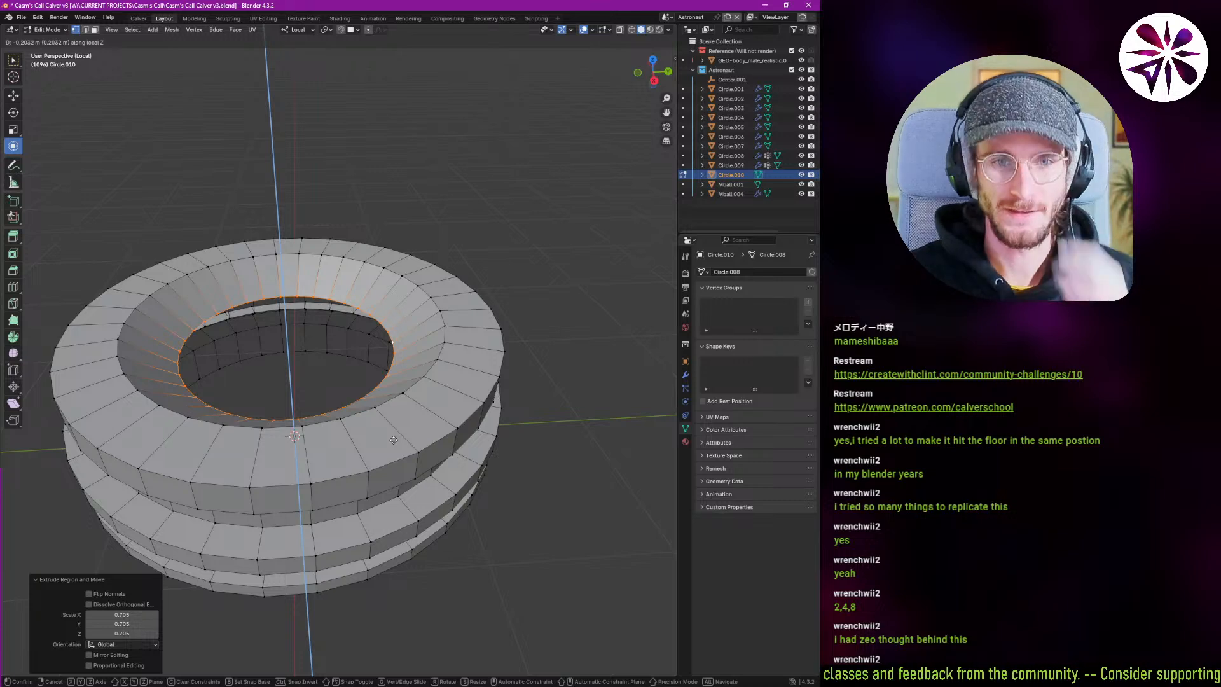
pyautogui.click(395, 452)
# Extrude the bowl's lower edge inward at 0.753 scale as a ledge, and extrude its inner edge down about 0.241 m.
pyautogui.moveTo(407, 470); pyautogui.dragTo(445, 496, button='middle')
pyautogui.press('s')
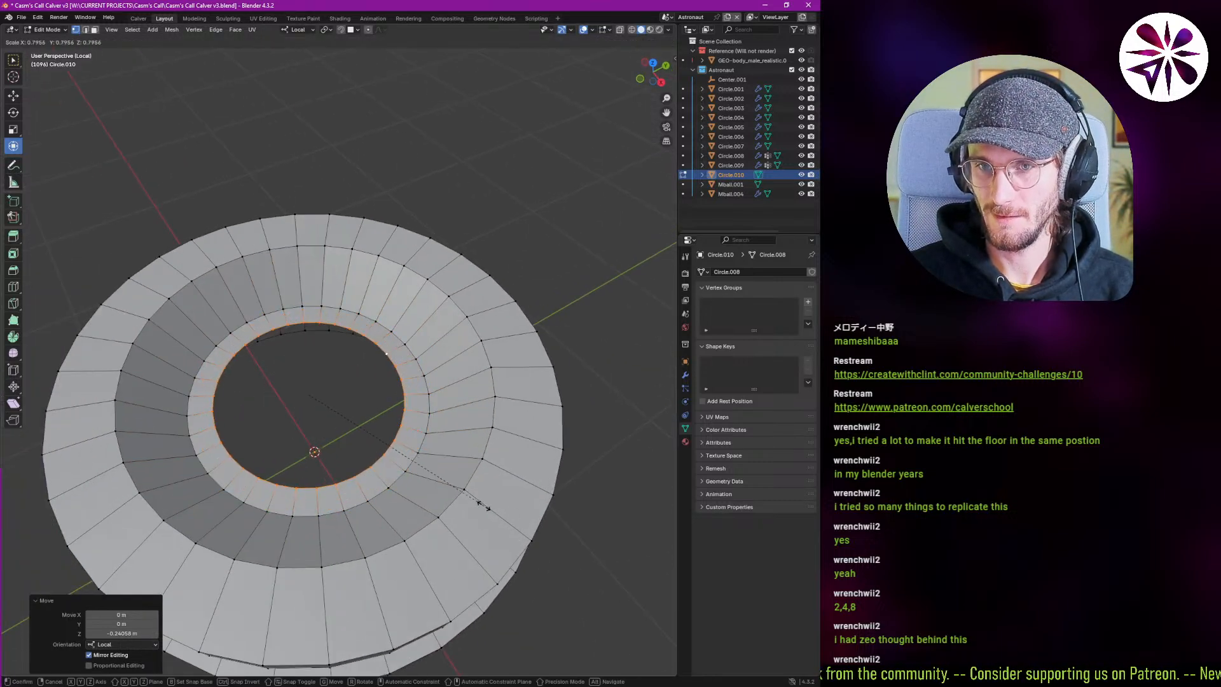
pyautogui.click(473, 501)
pyautogui.press('e')
pyautogui.press('s')
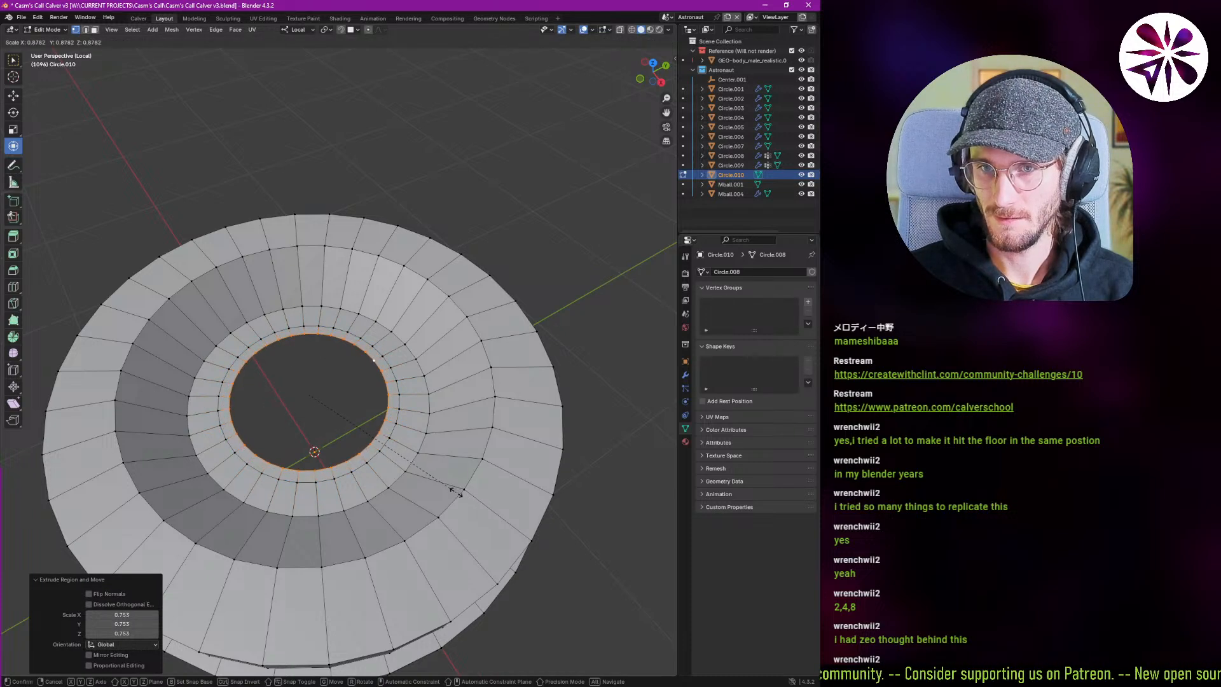
pyautogui.rightClick(455, 491)
pyautogui.moveTo(455, 492); pyautogui.dragTo(400, 484, button='middle')
pyautogui.press('z')
pyautogui.rightClick(405, 482)
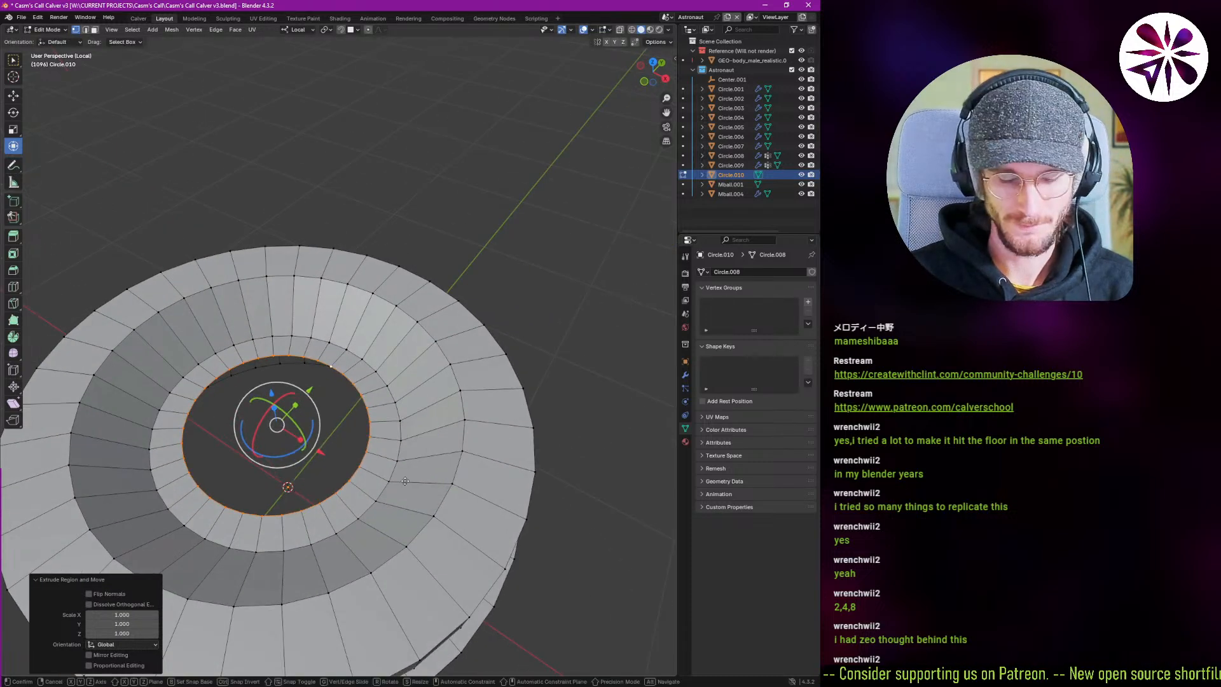
pyautogui.press('g')
pyautogui.press('z')
pyautogui.click(402, 505)
# Lower the central well's bottom edge by another 0.042 m along local Z.
pyautogui.moveTo(385, 490); pyautogui.dragTo(422, 455, button='middle')
pyautogui.scroll(-5, 420, 432)
pyautogui.moveTo(413, 391); pyautogui.dragTo(388, 459, button='middle')
pyautogui.scroll(4, 374, 364)
pyautogui.scroll(2, 400, 405)
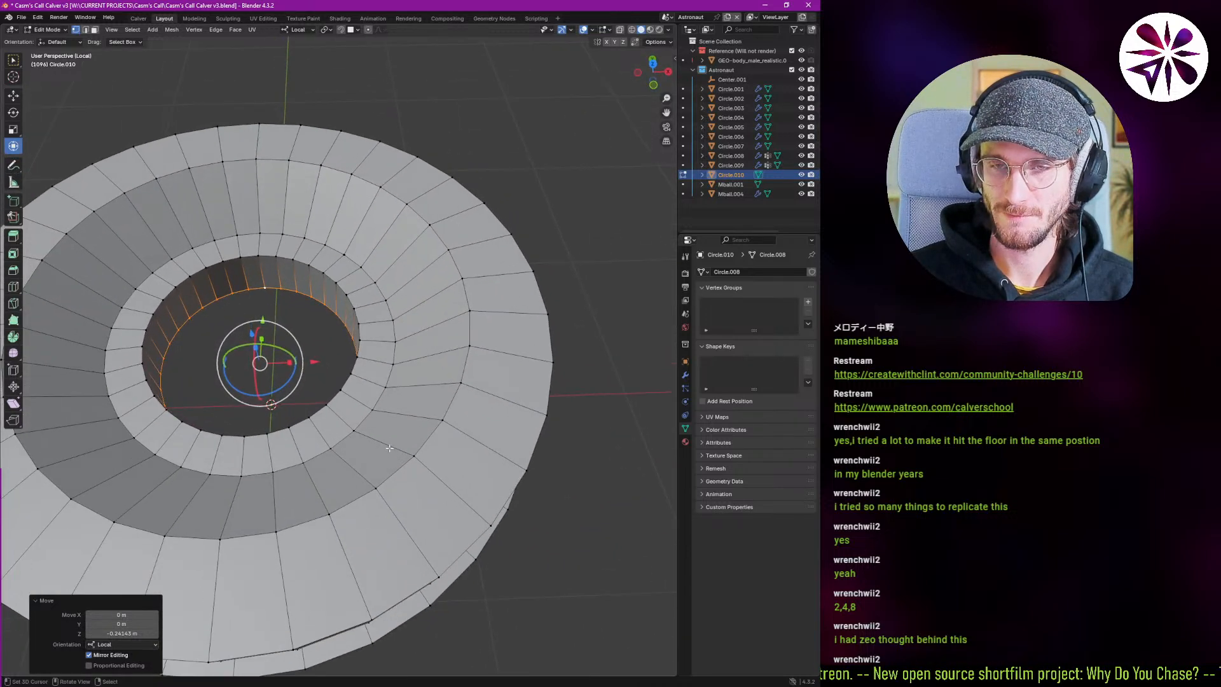
pyautogui.press('g')
pyautogui.press('z')
pyautogui.click(373, 446)
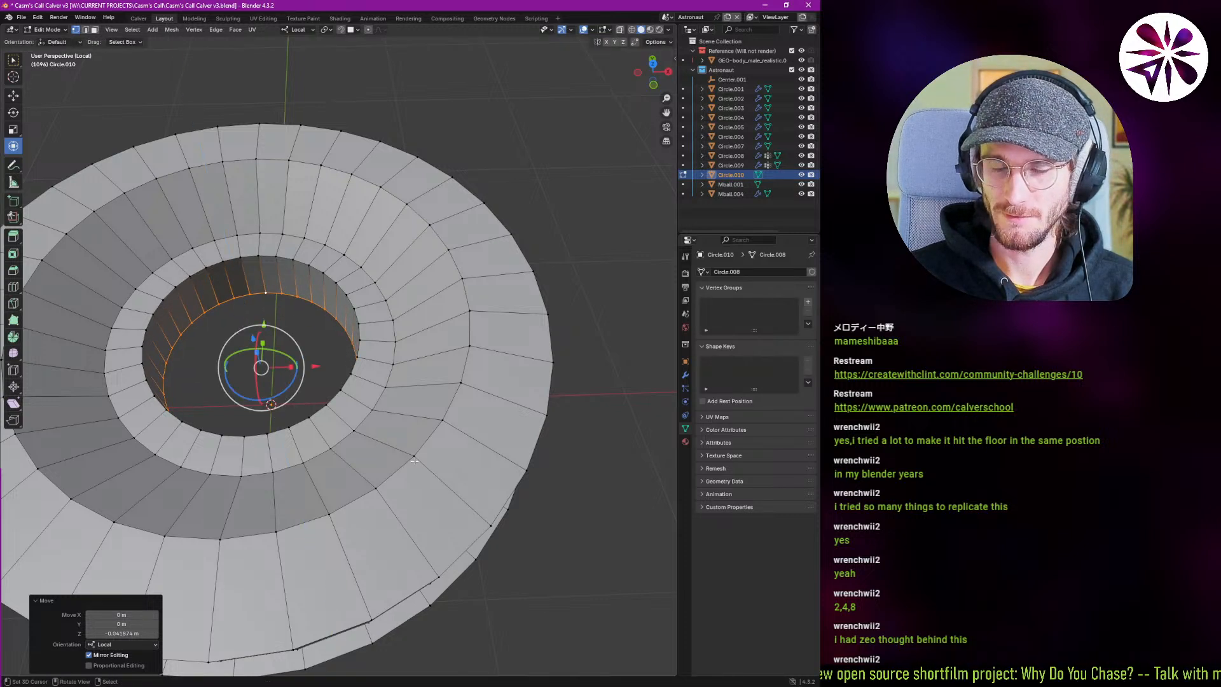
# Extrude the well's bottom edge inward to about 0.57 scale, and extrude a central post up about 0.835 m.
pyautogui.press('s')
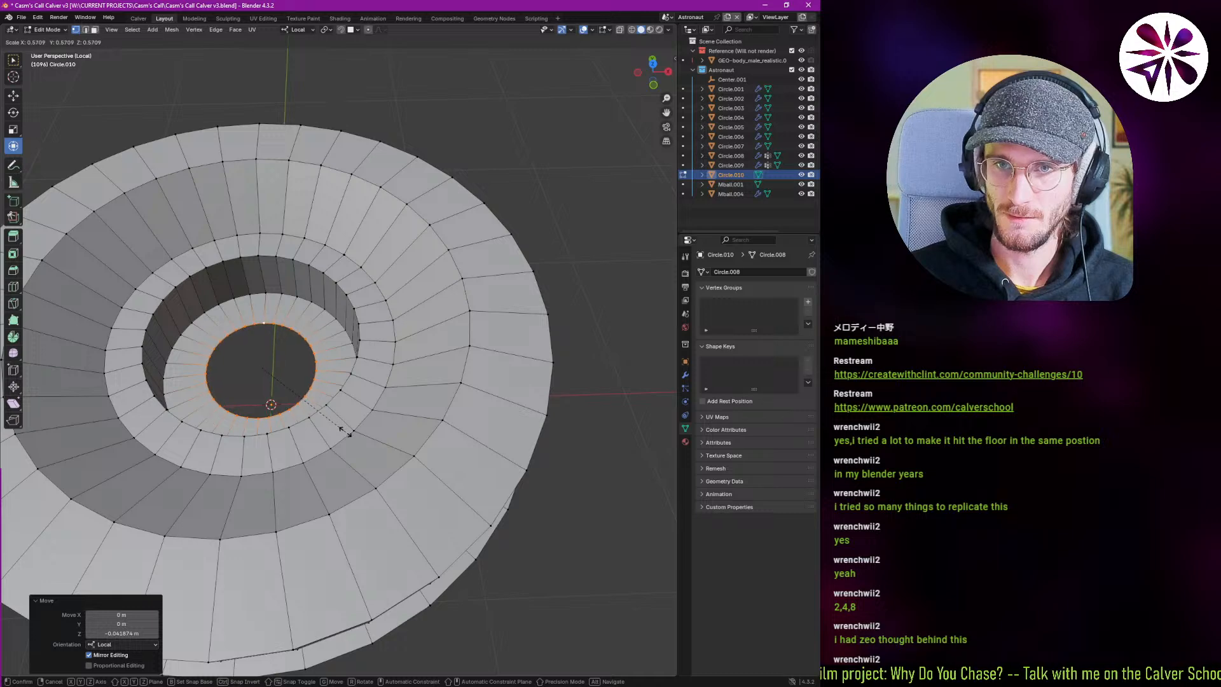
pyautogui.click(344, 431)
pyautogui.press('e')
pyautogui.press('z')
pyautogui.click(318, 352)
# Lower the central post's top edge about 0.18 m along local Z.
pyautogui.moveTo(318, 352); pyautogui.dragTo(277, 324, button='middle')
pyautogui.scroll(-3, 286, 356)
pyautogui.moveTo(294, 413); pyautogui.dragTo(299, 434, button='middle')
pyautogui.press('g')
pyautogui.press('z')
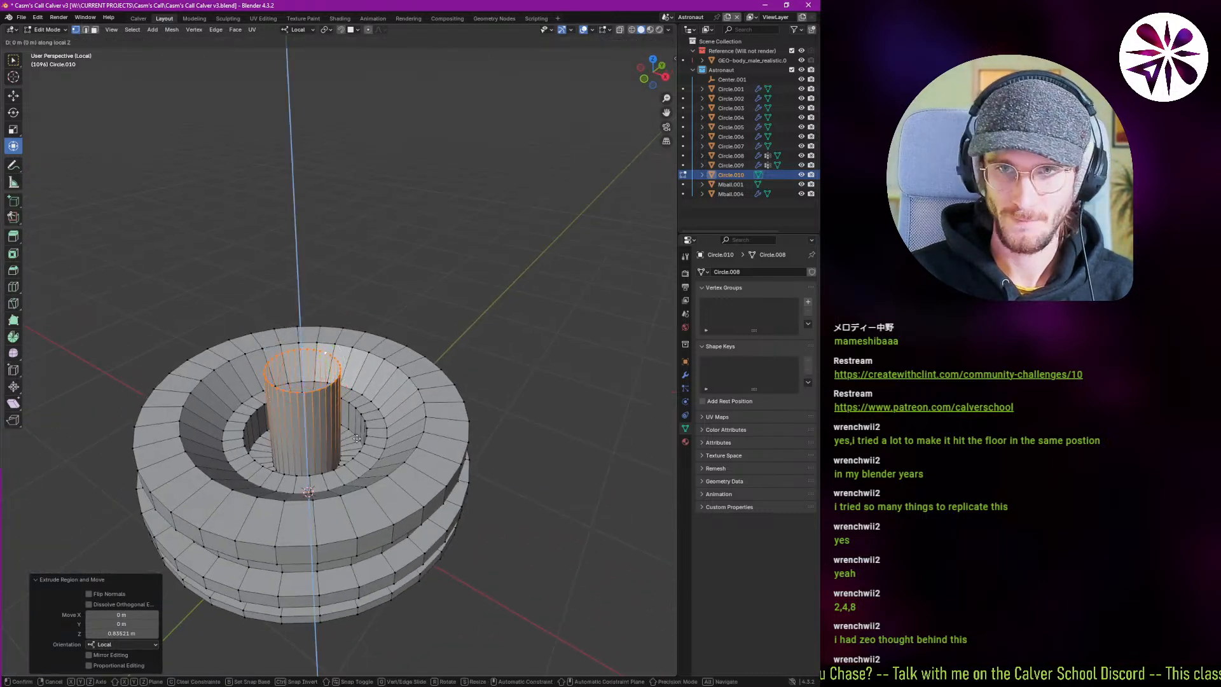
pyautogui.click(356, 457)
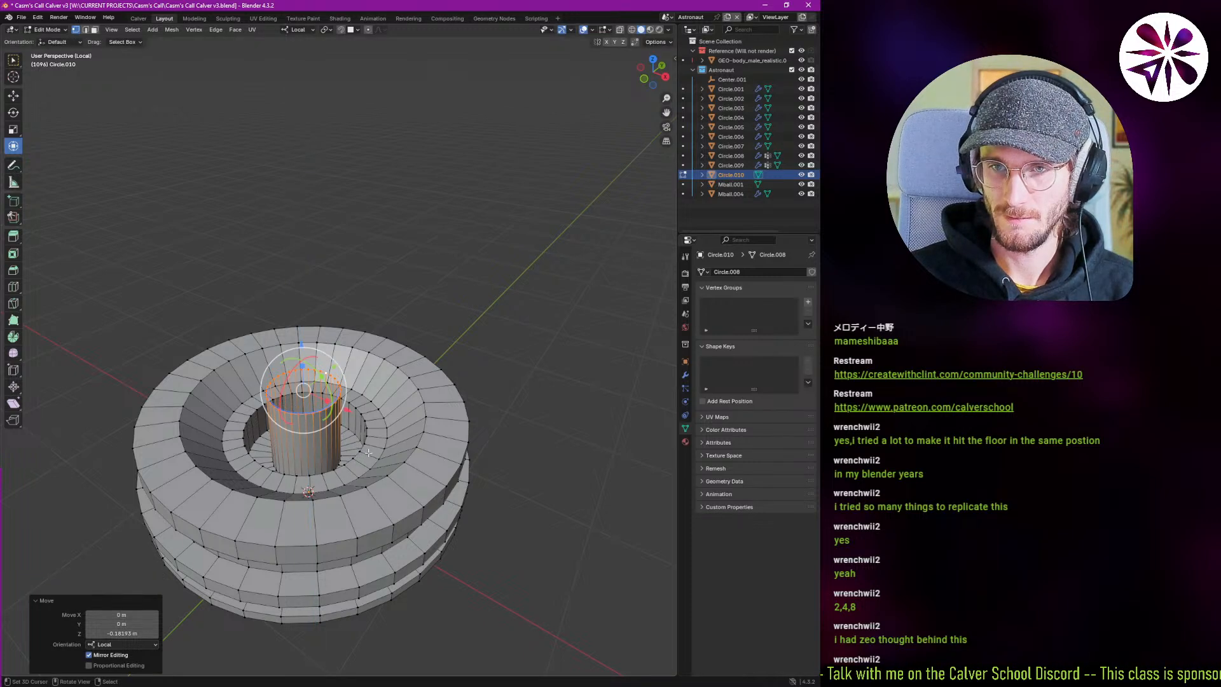
# Extrude the post's top edge inward to about 0.51 scale and fill the remaining hole with a face.
pyautogui.press('s')
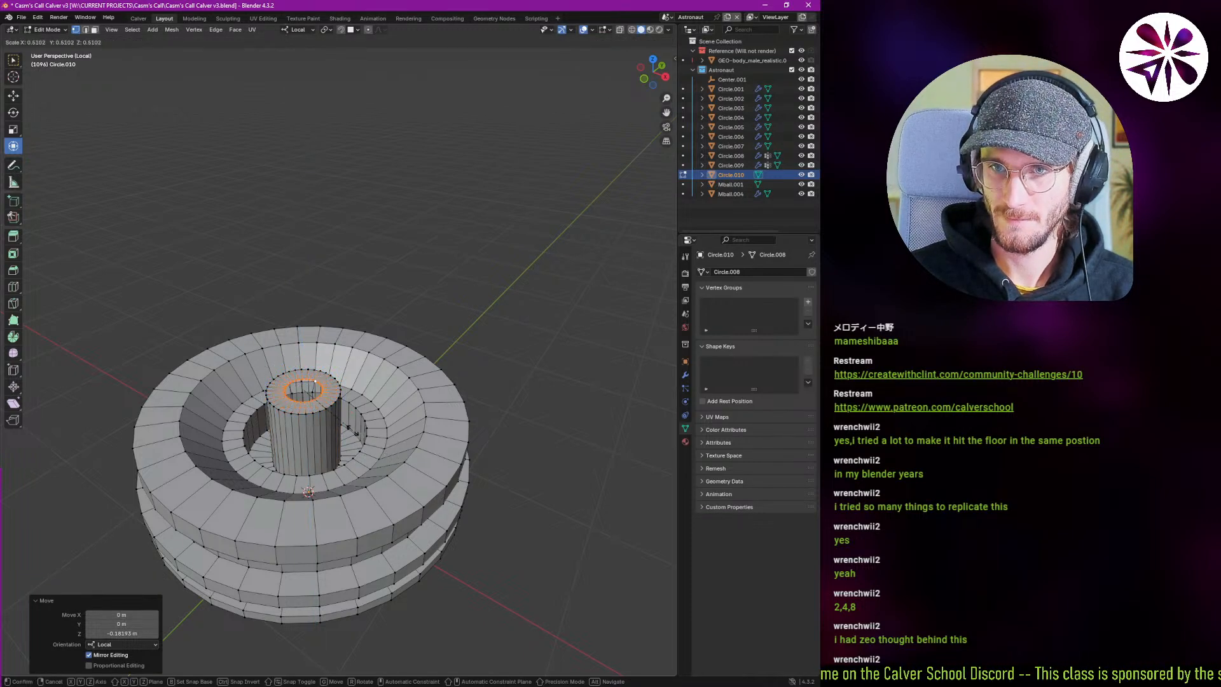
pyautogui.click(357, 433)
pyautogui.scroll(4, 337, 413)
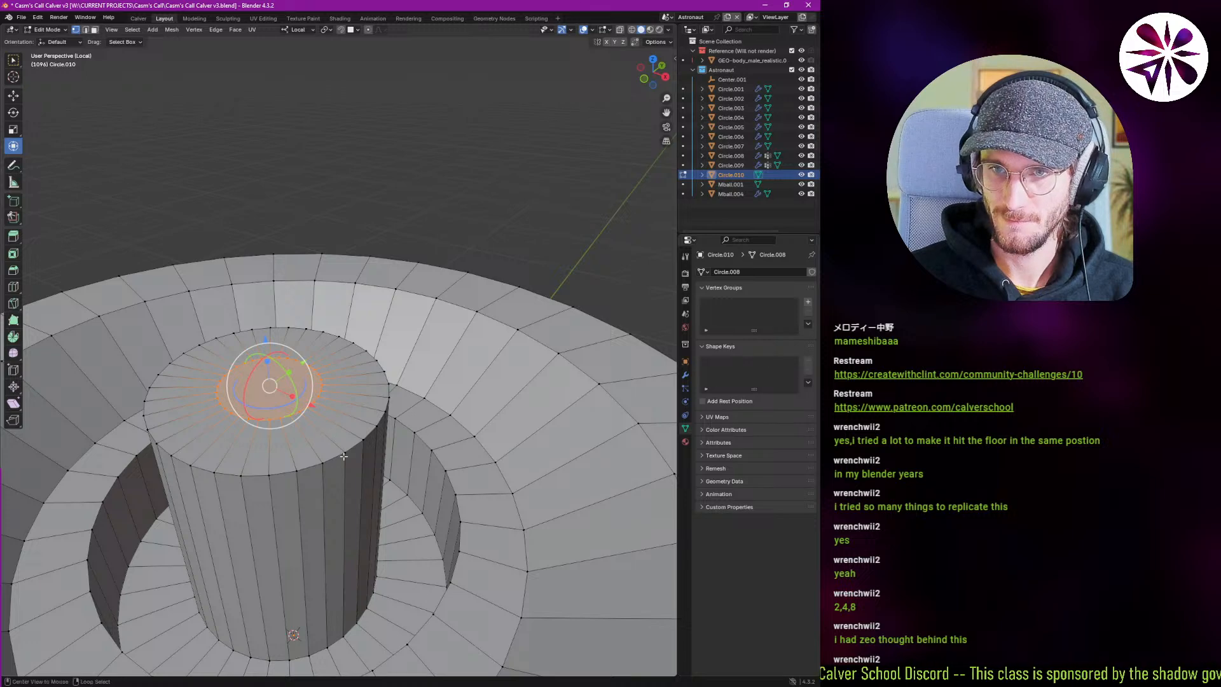
# Bevel the post's outer top edge loop by about 0.079 m with a single segment.
pyautogui.keyDown('alt'); pyautogui.click(343, 455); pyautogui.keyUp('alt')
pyautogui.hotkey('ctrl', 'b')
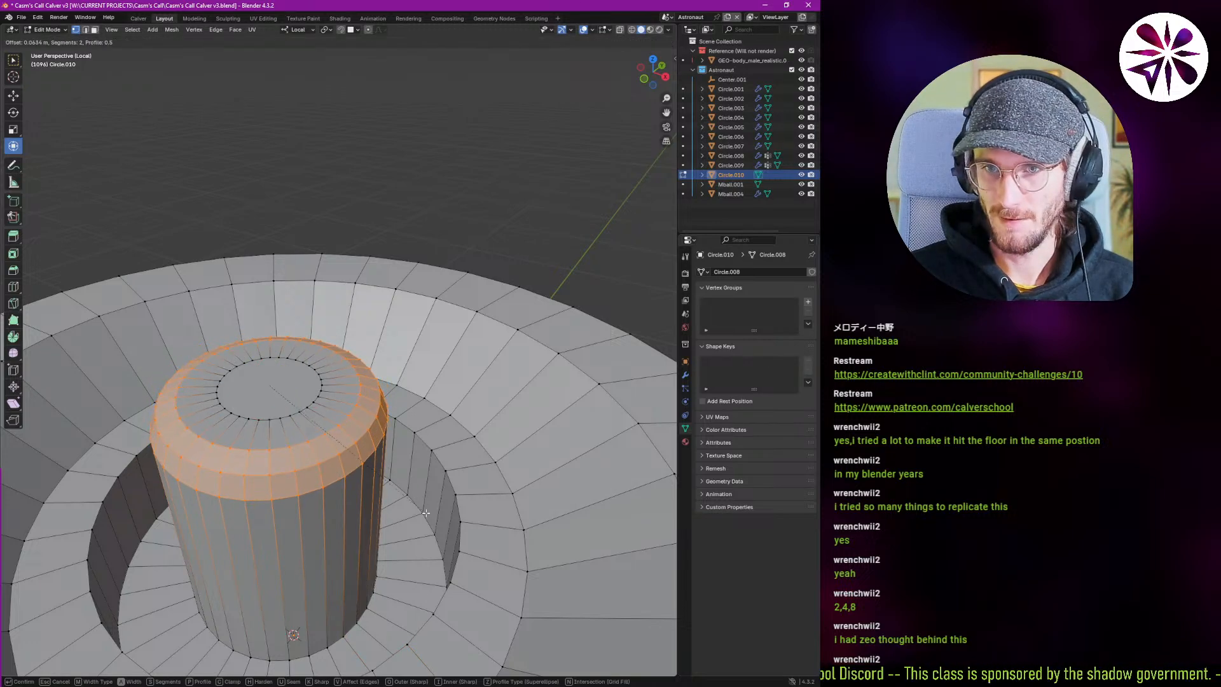
pyautogui.scroll(-1, 424, 520)
pyautogui.click(423, 526)
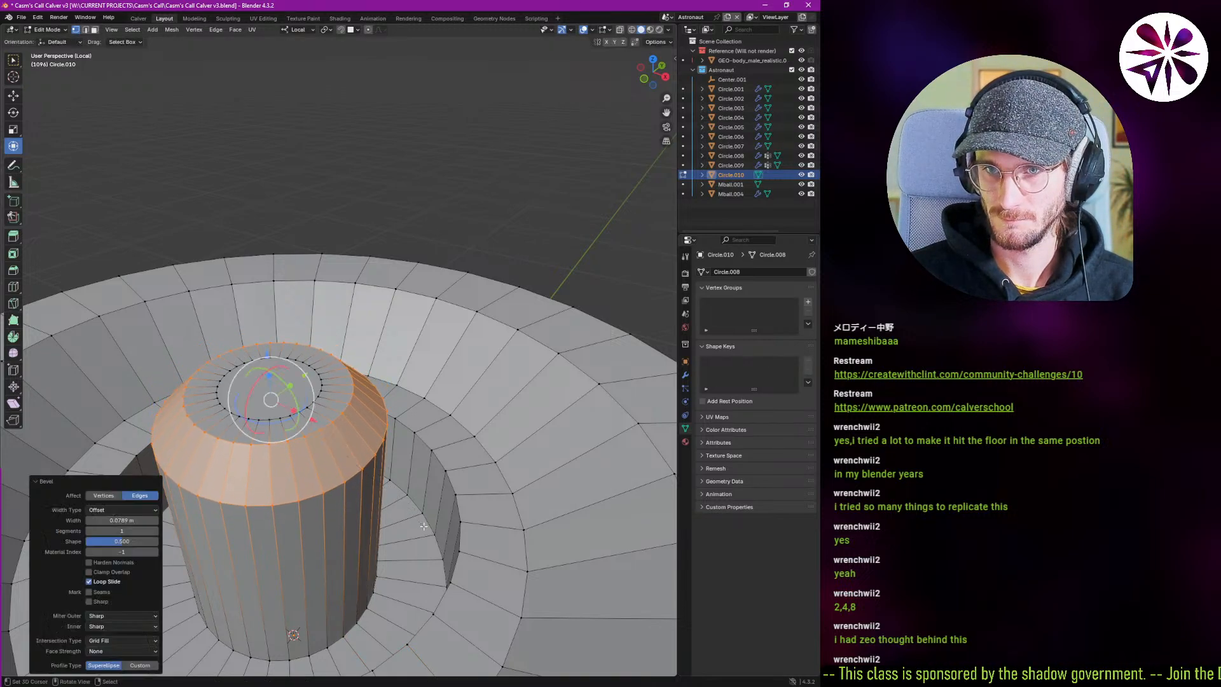
# Extrude the post's central cap face about 0.18 m down into the post, and return to Object Mode.
pyautogui.press('3')
pyautogui.rightClick(294, 405)
pyautogui.press('e')
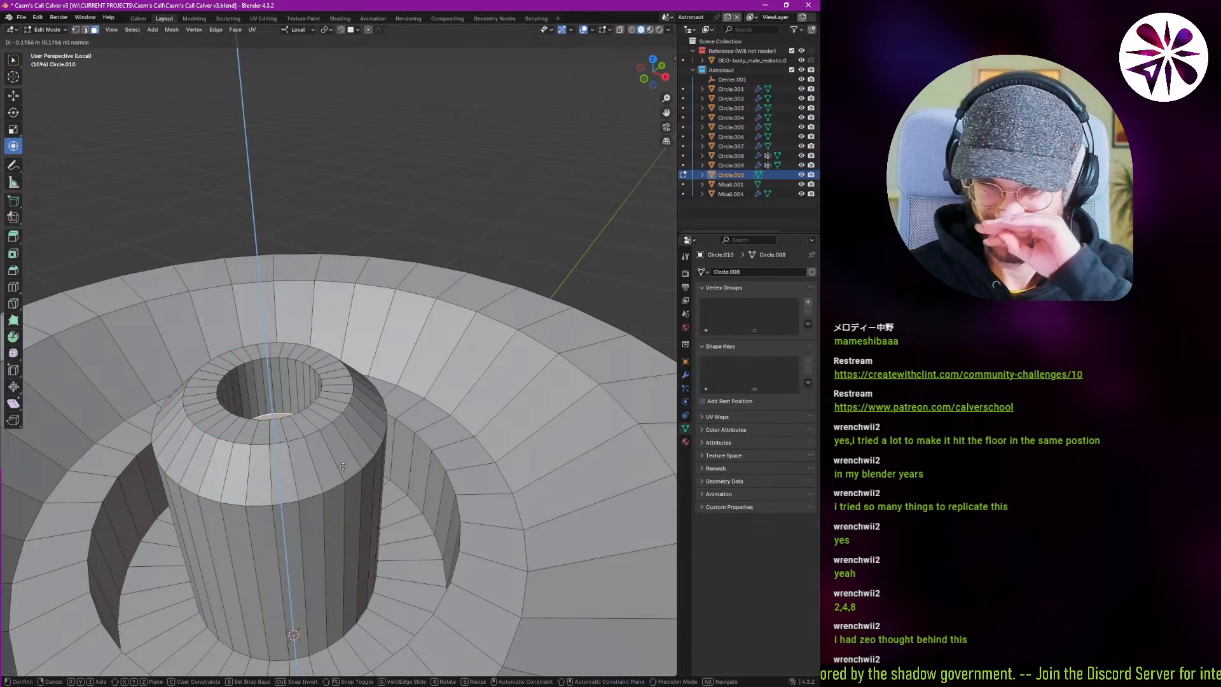
pyautogui.click(342, 466)
pyautogui.scroll(-3, 342, 466)
pyautogui.moveTo(342, 466); pyautogui.dragTo(344, 494, button='middle')
pyautogui.press('Tab')
pyautogui.scroll(-3, 362, 466)
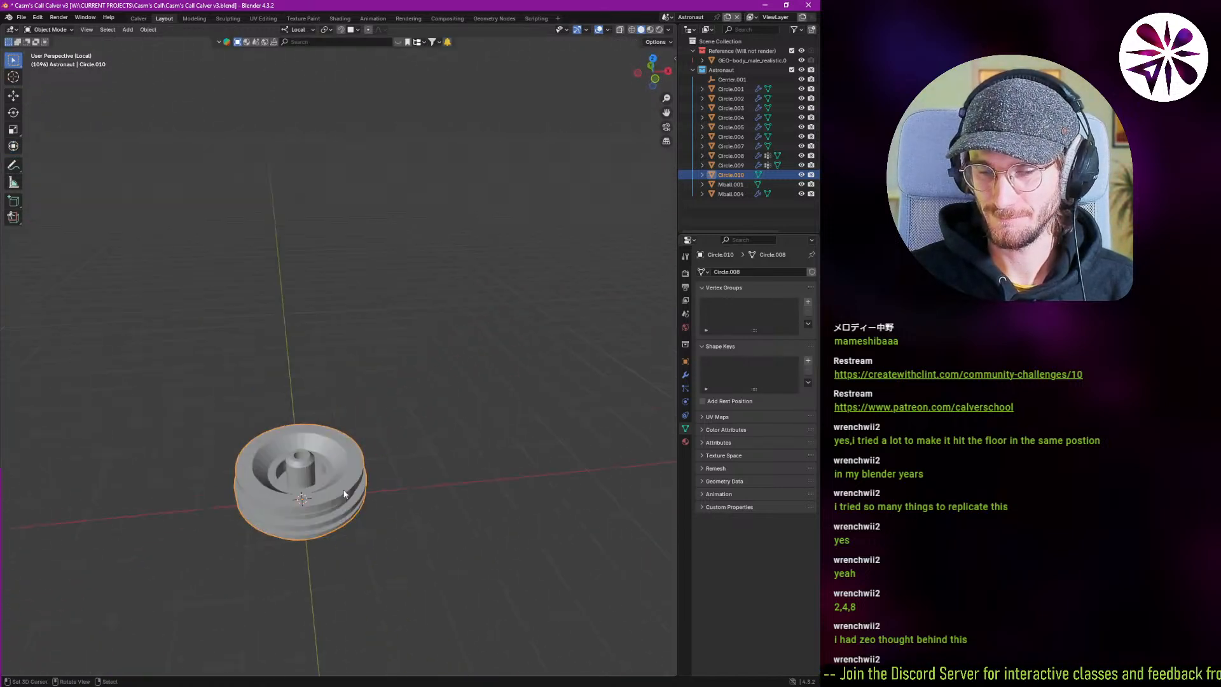
# Add a 2 m cube at the round part's centre and raise it about 1.34 m along local Z.
pyautogui.scroll(5, 344, 494)
pyautogui.hotkey('shift', 'a')
pyautogui.moveTo(302, 463)
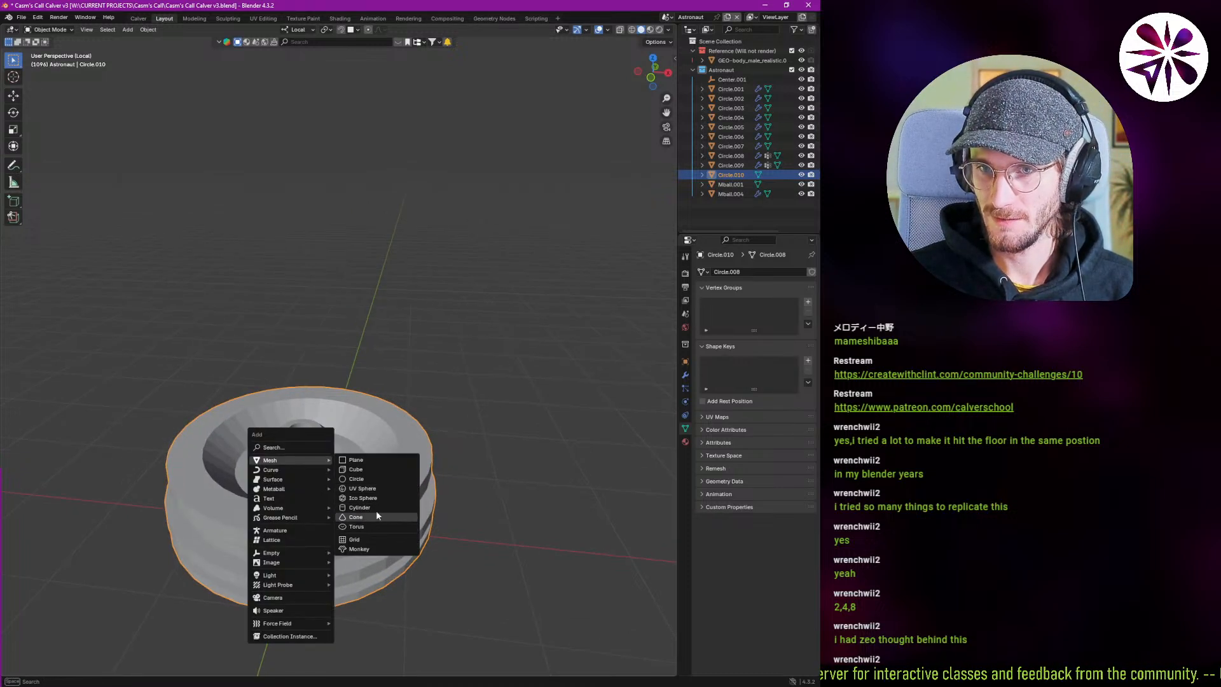
pyautogui.click(381, 469)
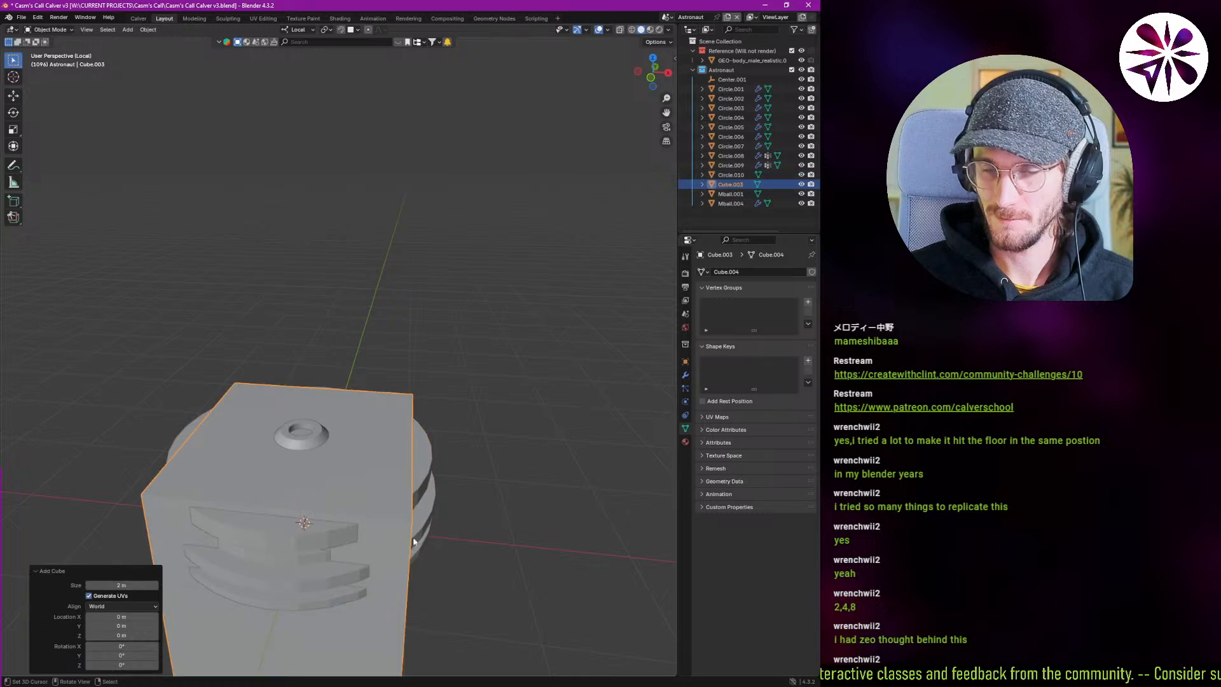
pyautogui.keyDown('shift'); pyautogui.moveTo(371, 556); pyautogui.dragTo(366, 491, button='middle'); pyautogui.keyUp('shift')
pyautogui.press('g')
pyautogui.press('z')
pyautogui.click(390, 385)
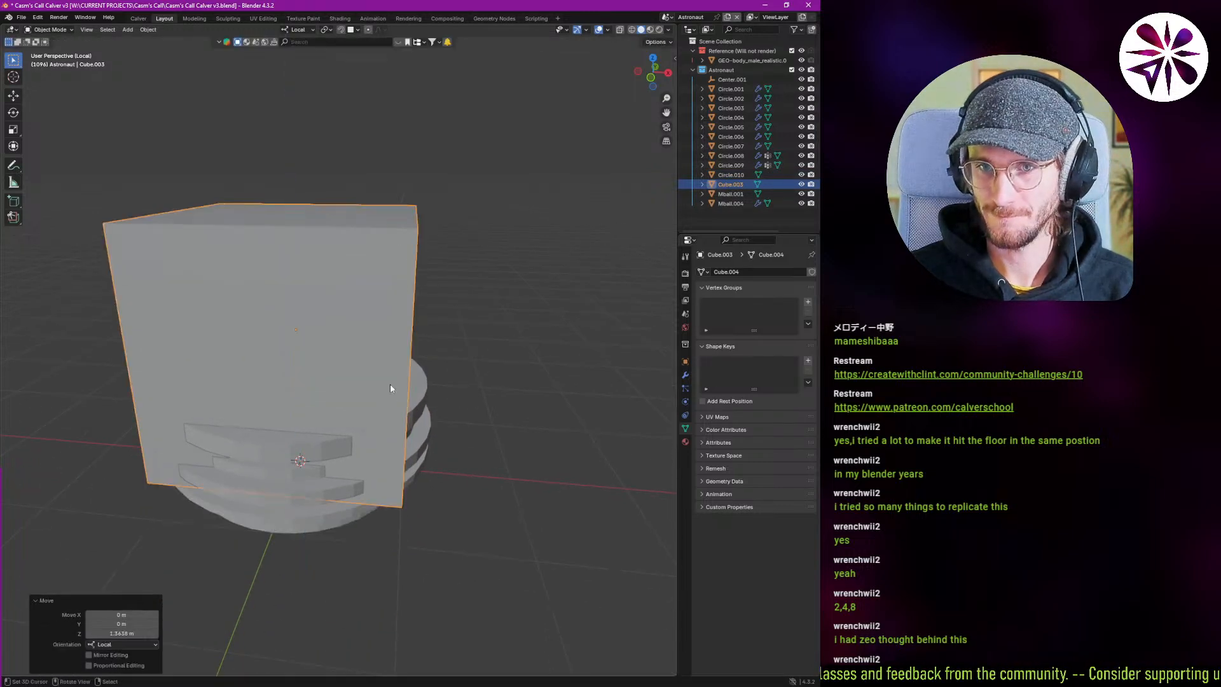
# Try to narrow the cube along local Y to 0.376 of its size.
pyautogui.press('s')
pyautogui.press('y')
pyautogui.click(342, 384)
pyautogui.moveTo(342, 384); pyautogui.dragTo(315, 394, button='middle')
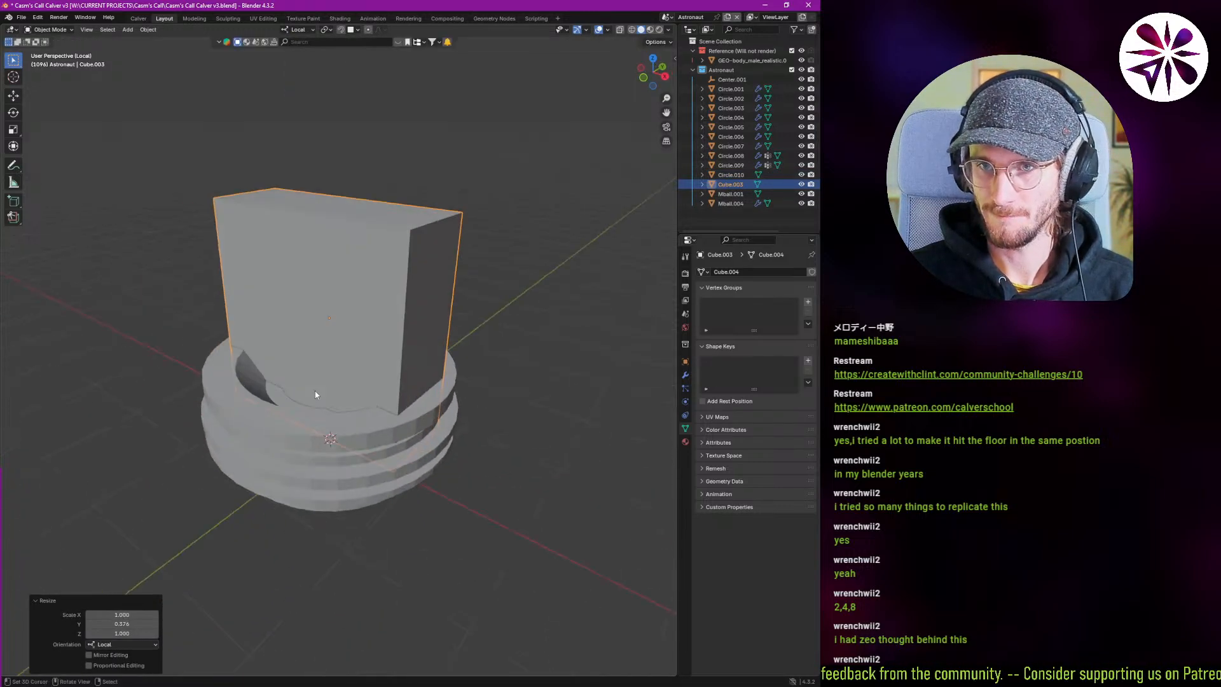
# Search the commands for "wire" and try Wireframe viewport shading, returning to solid shading.
pyautogui.press('F3')
pyautogui.write('wirte')
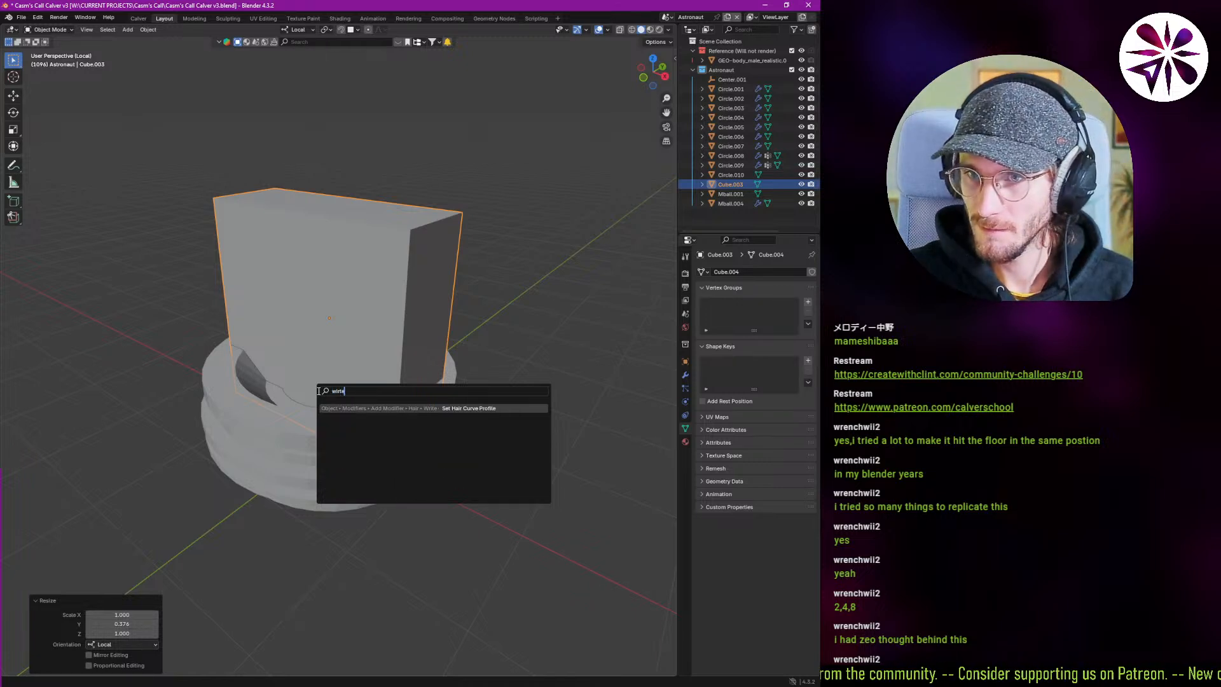
pyautogui.press('BackSpace')
pyautogui.press('BackSpace')
pyautogui.write('e')
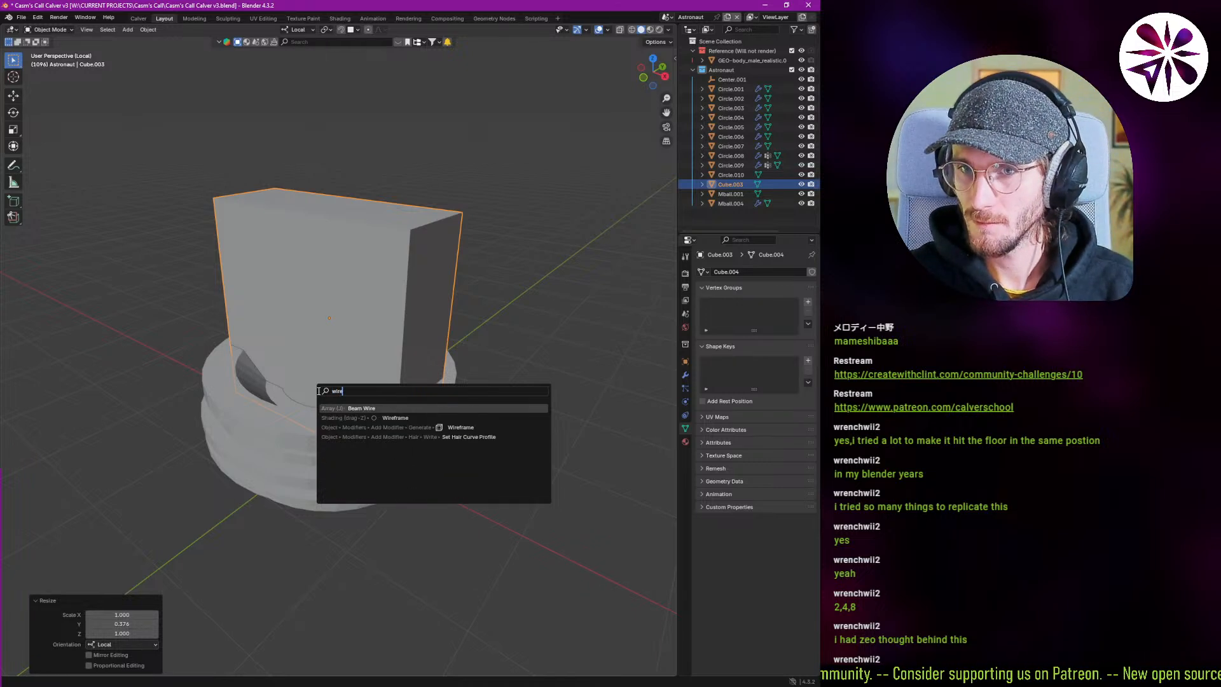
pyautogui.press('Down')
pyautogui.press('Return')
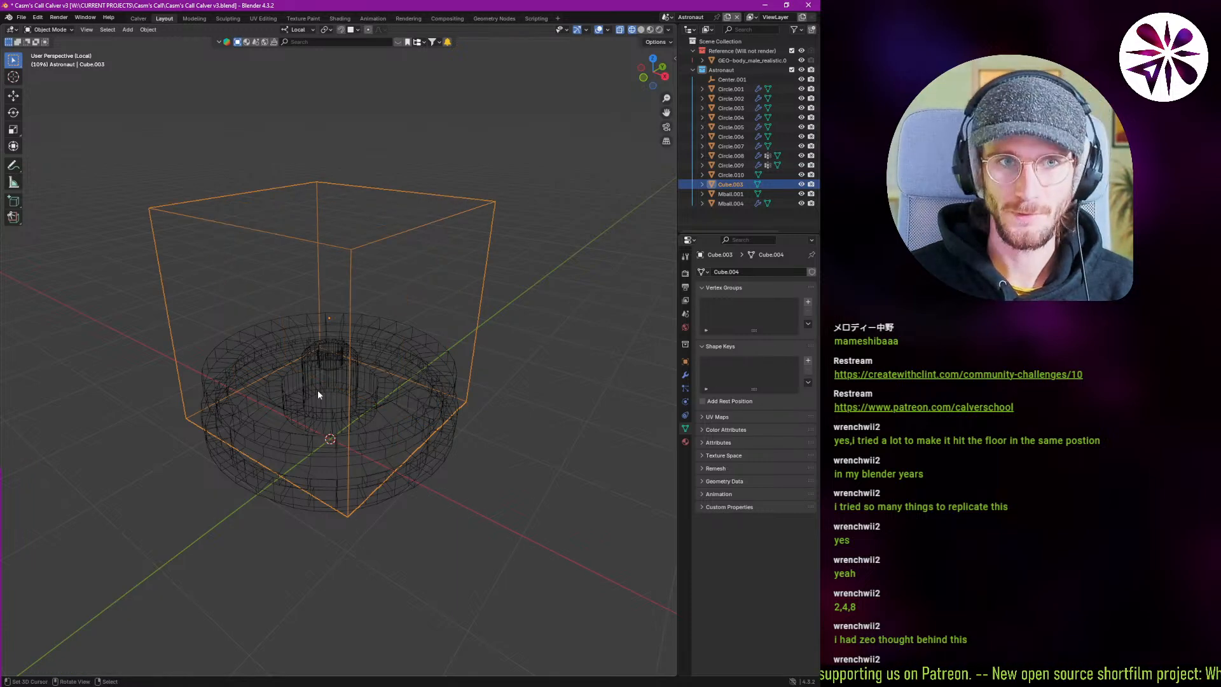
pyautogui.hotkey('shift', 'z')
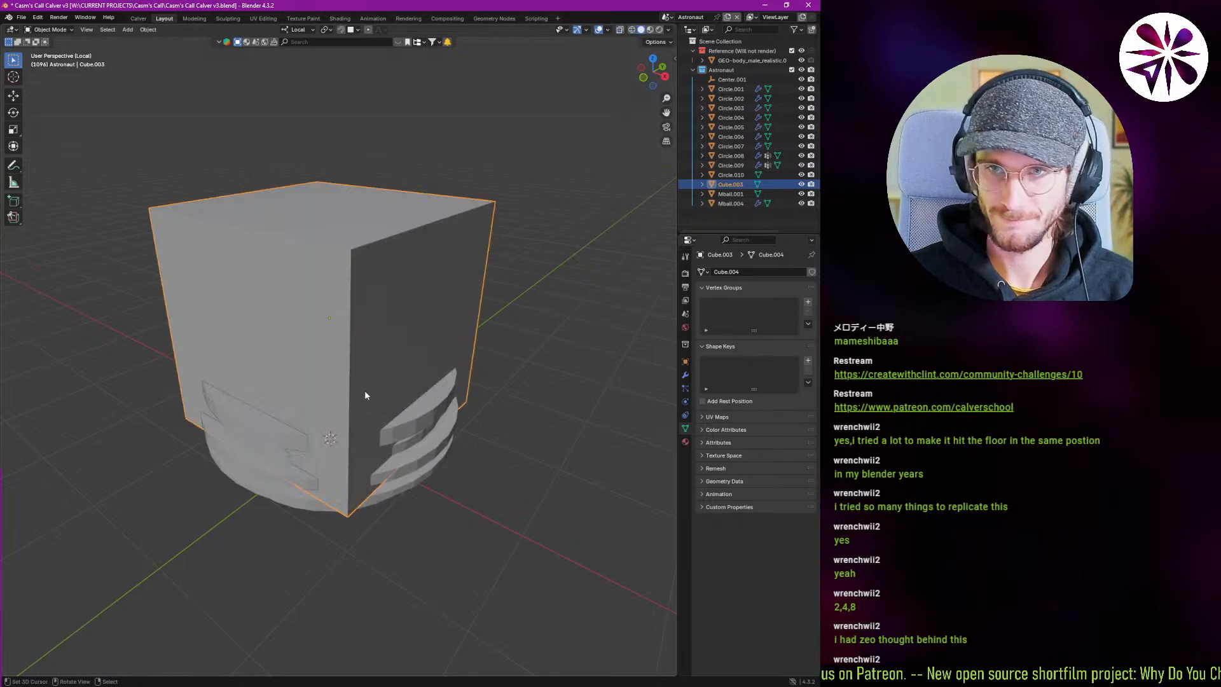
# Search the commands for "wire" and look through the matching entries.
pyautogui.press('F3')
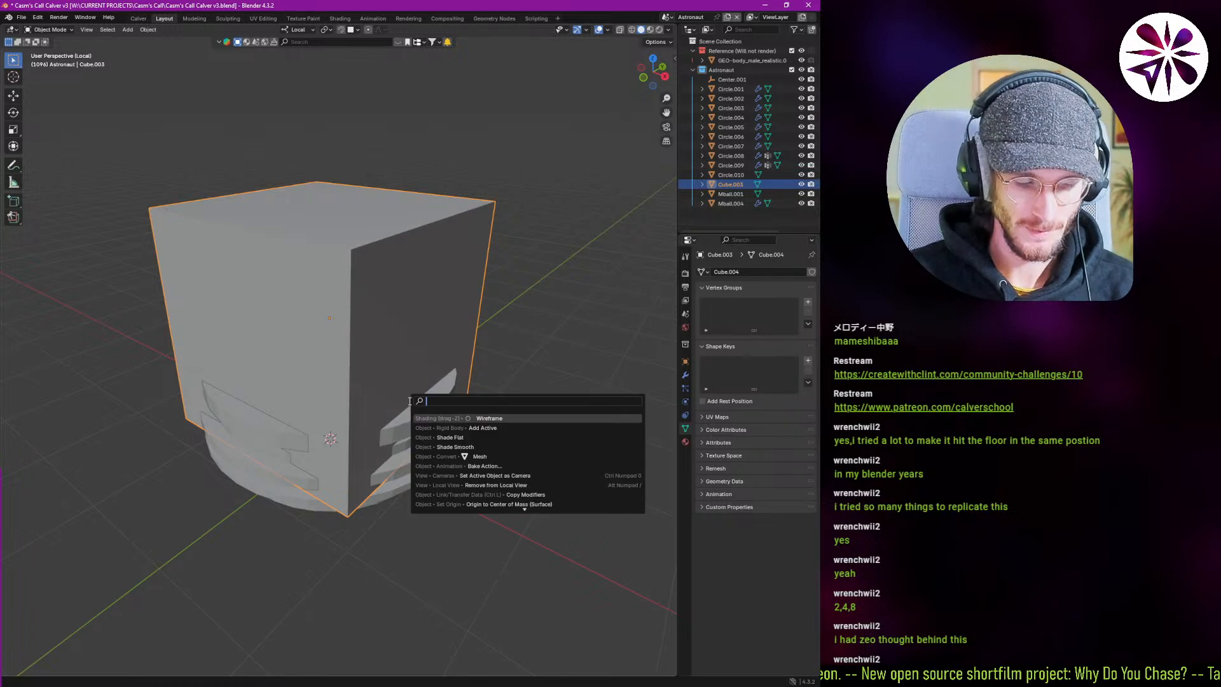
pyautogui.write('wire')
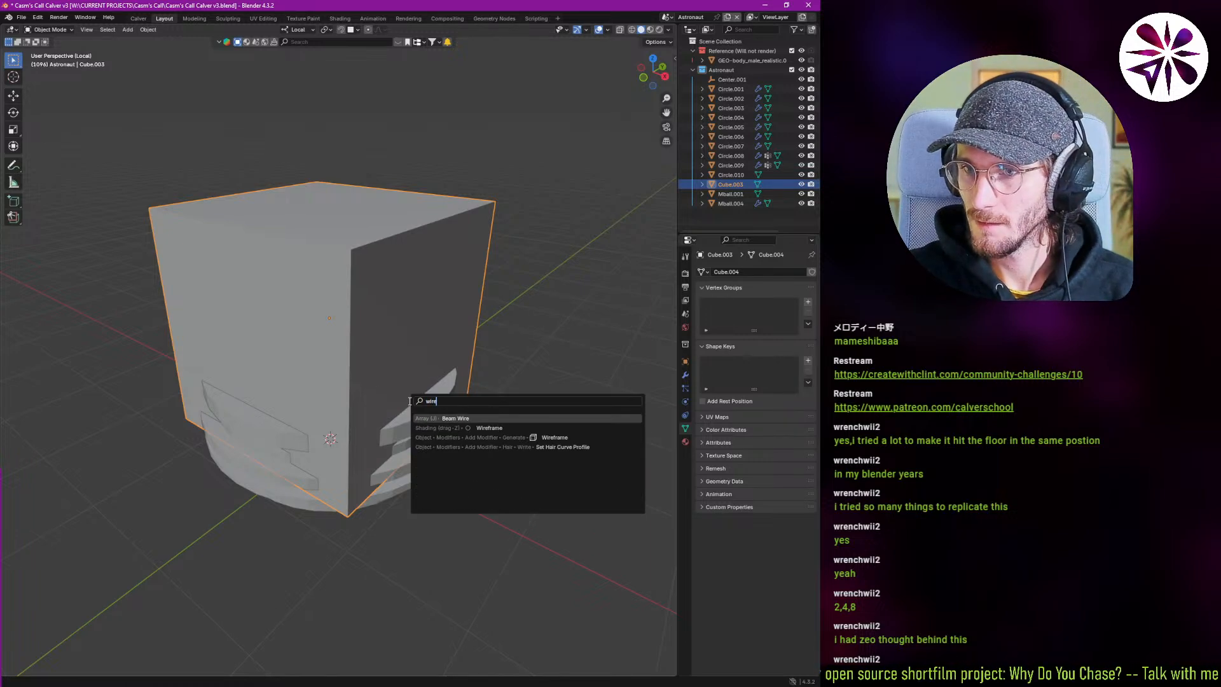
pyautogui.press('Down')
pyautogui.press('Down')
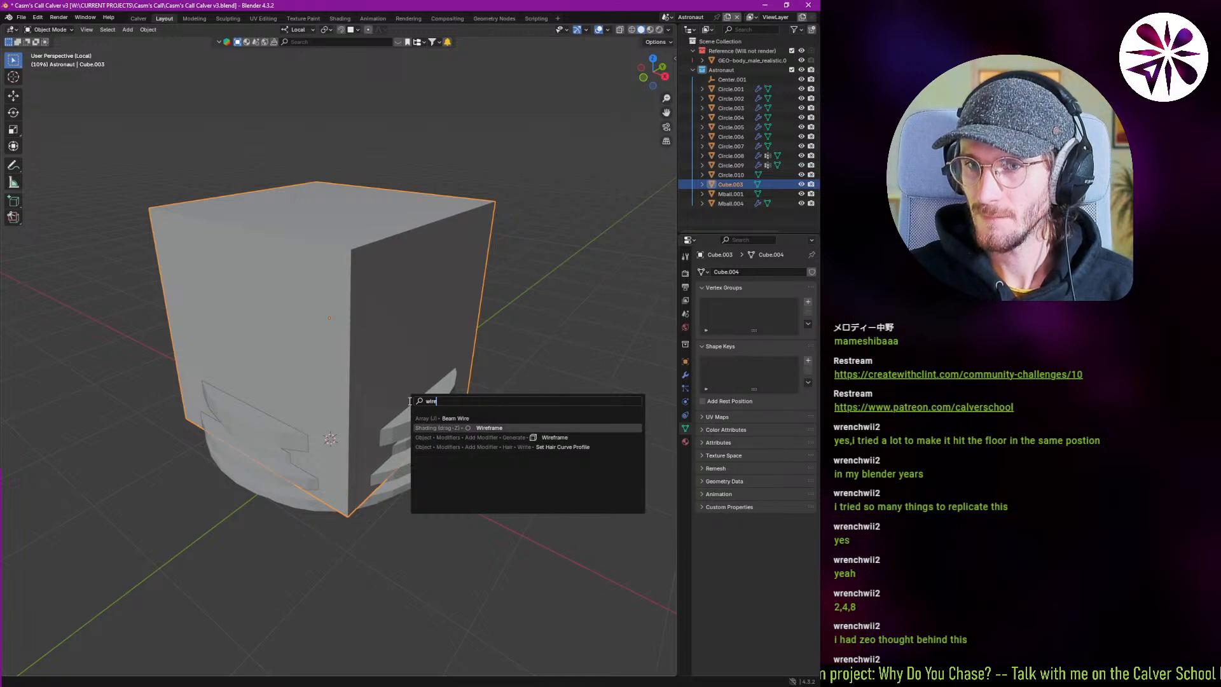
pyautogui.press('Escape')
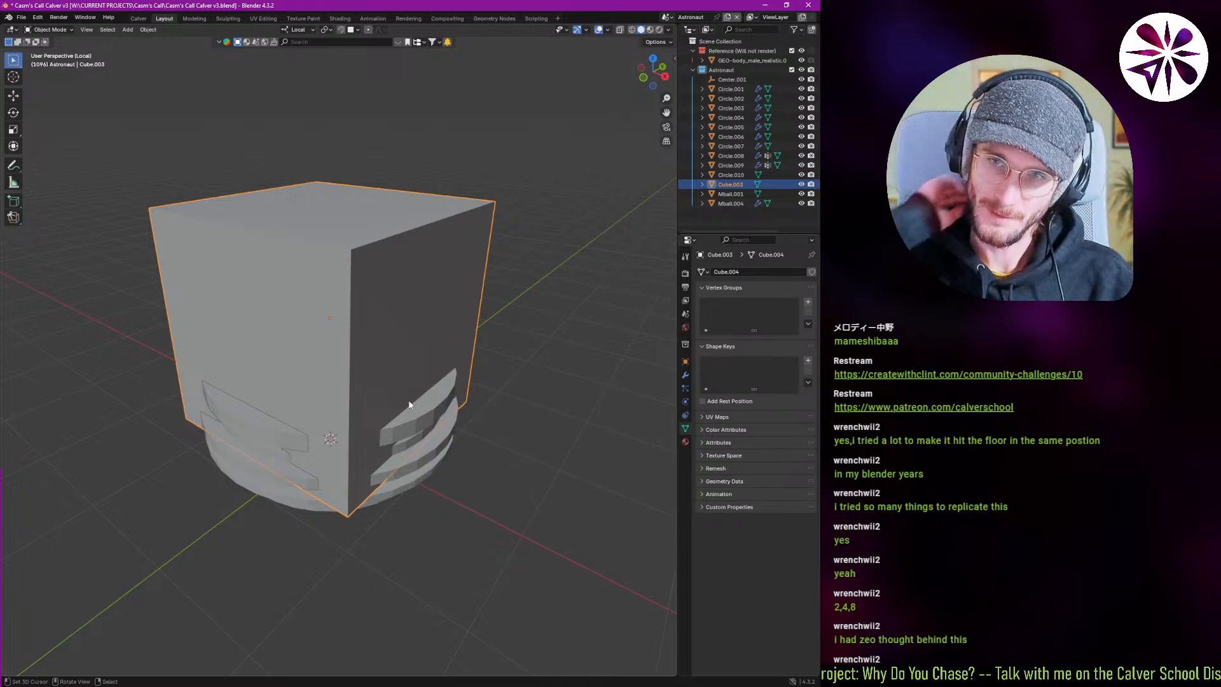
# Open the cube's object Viewport Display settings and try to assign a shortcut to Display As.
pyautogui.click(685, 361)
pyautogui.press('F3')
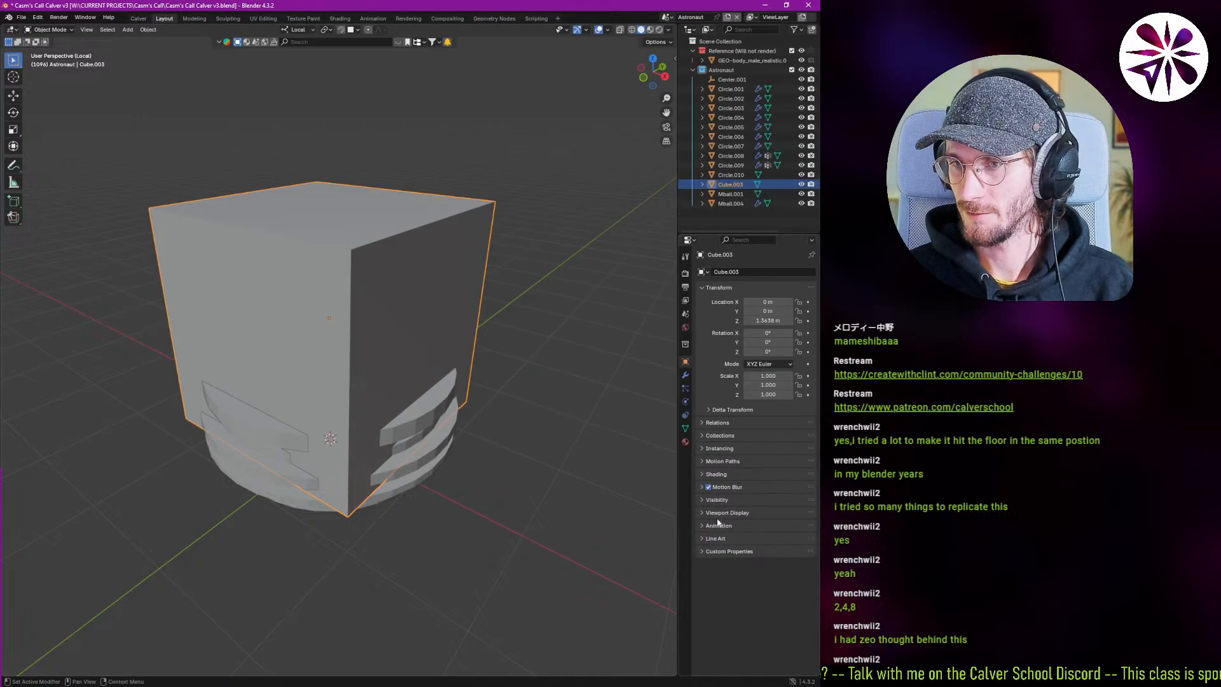
pyautogui.click(722, 513)
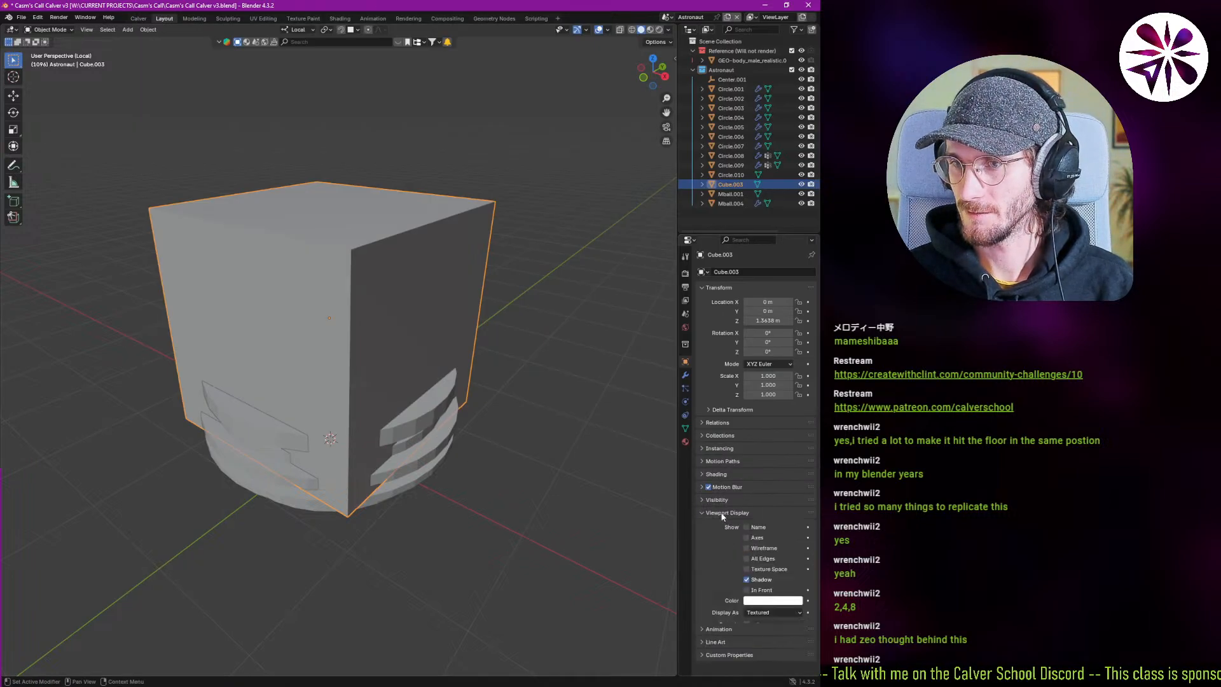
pyautogui.rightClick(758, 609)
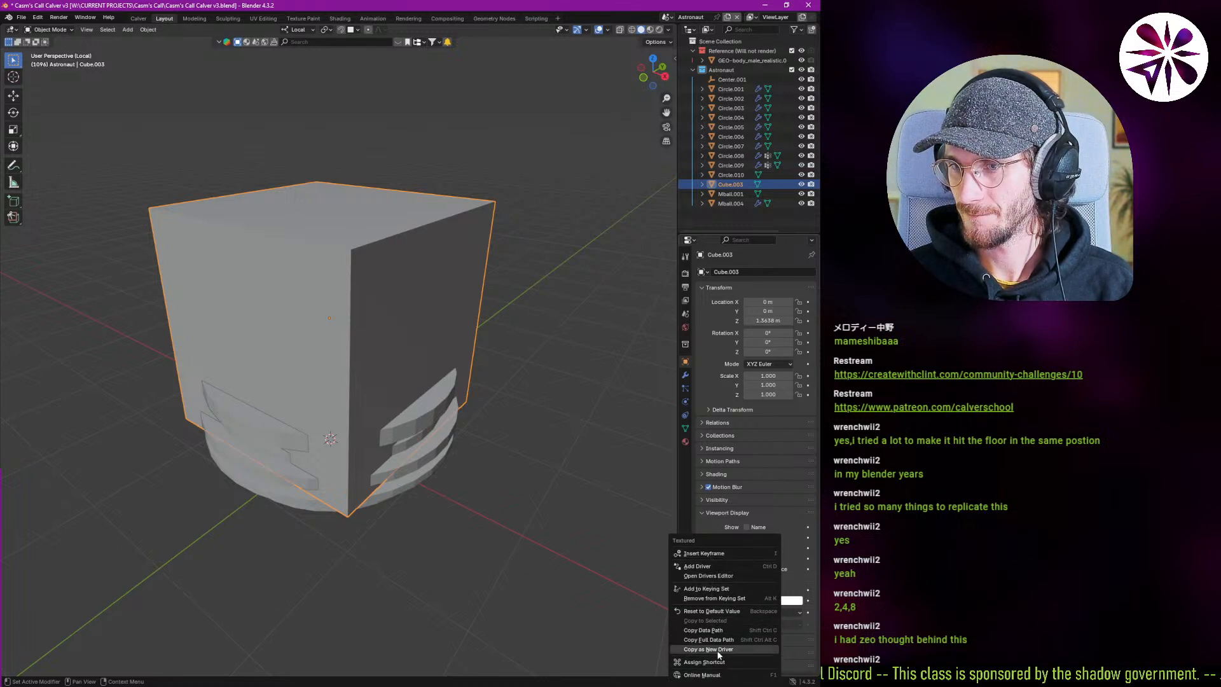
pyautogui.click(717, 661)
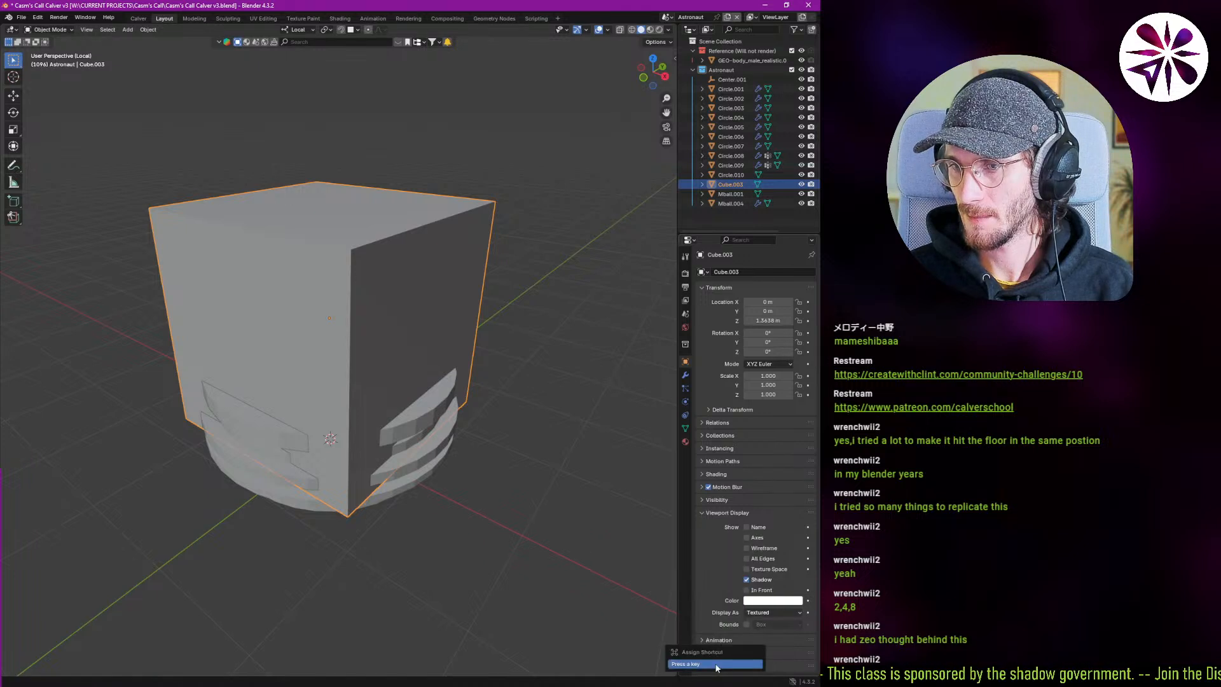
pyautogui.rightClick(769, 612)
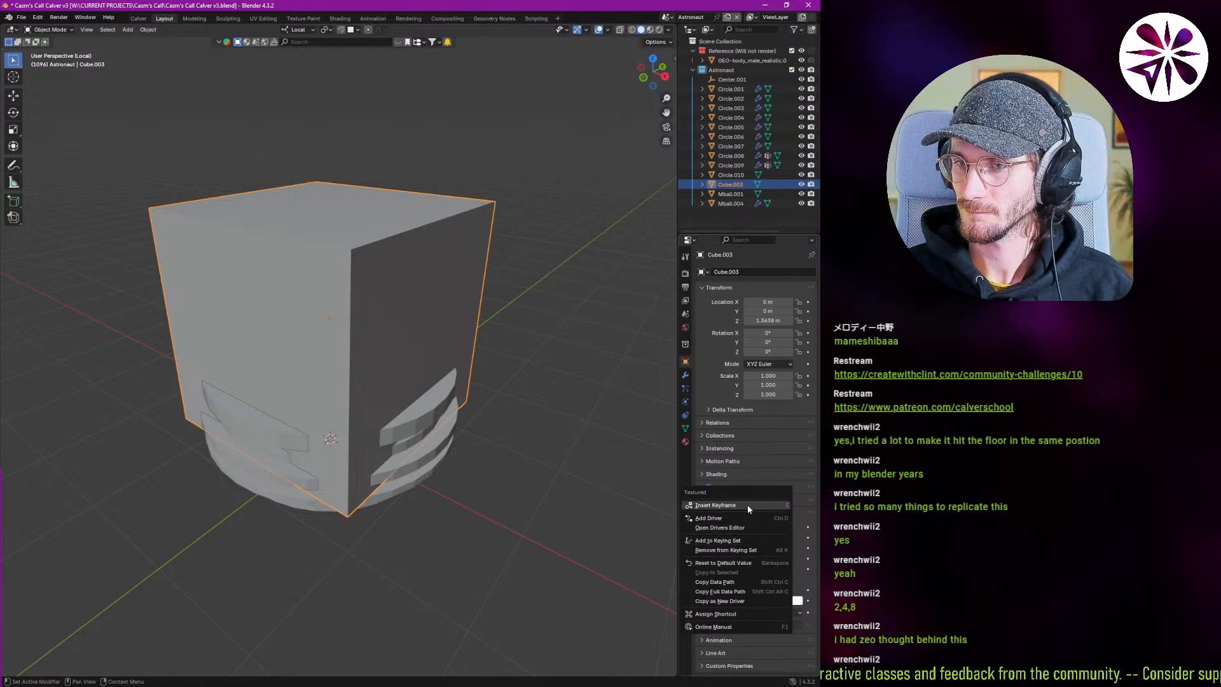
pyautogui.press('Escape')
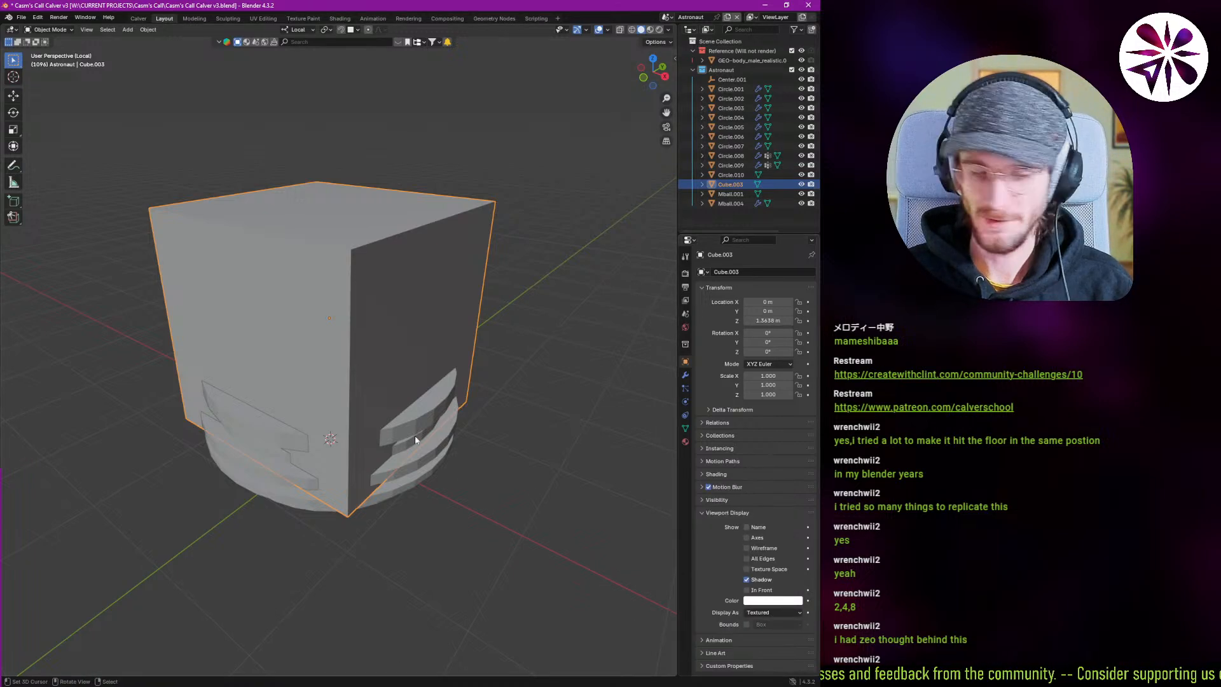
# Search the commands for "display as".
pyautogui.press('F3')
pyautogui.write('display as')
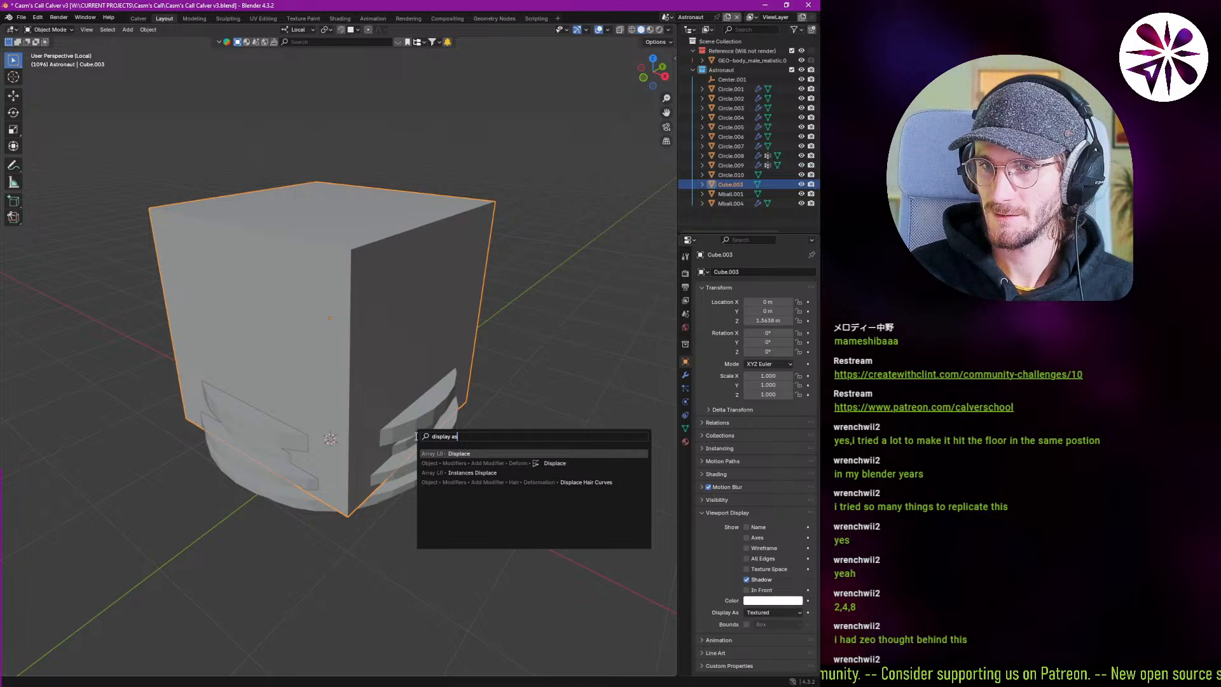
pyautogui.press('Escape')
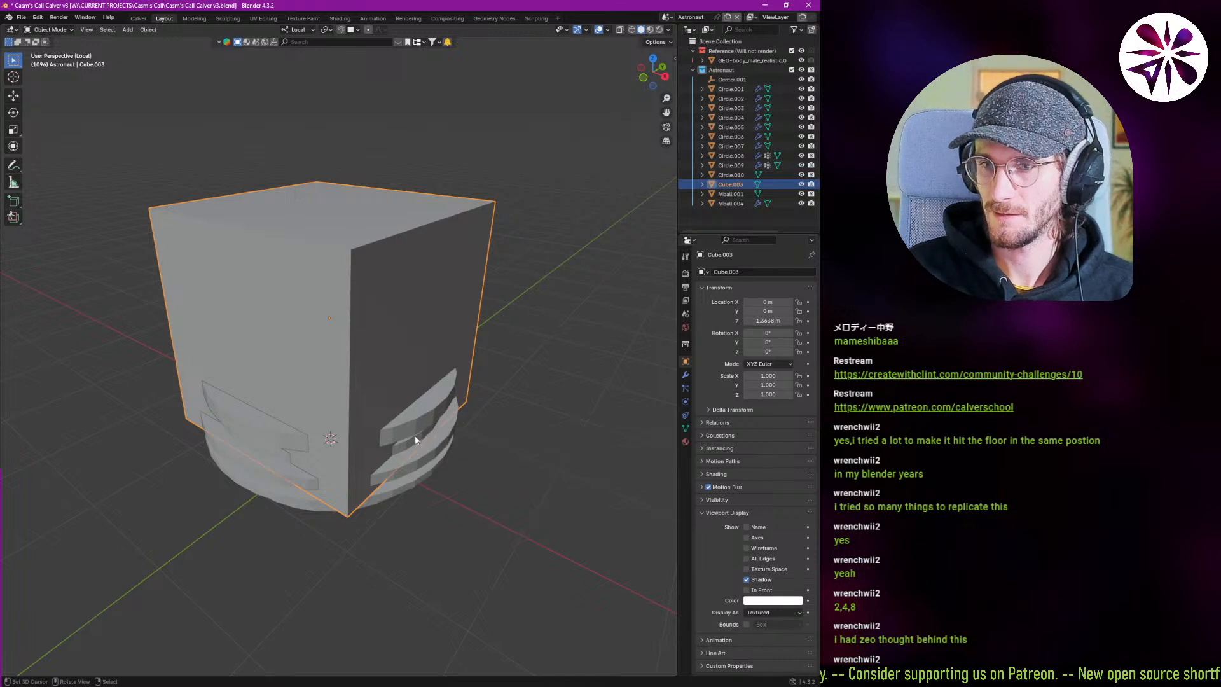
# Assign the shortcut Shift+Alt+D to the Display As setting and use it to display the cube as Wire.
pyautogui.rightClick(756, 611)
pyautogui.click(735, 613)
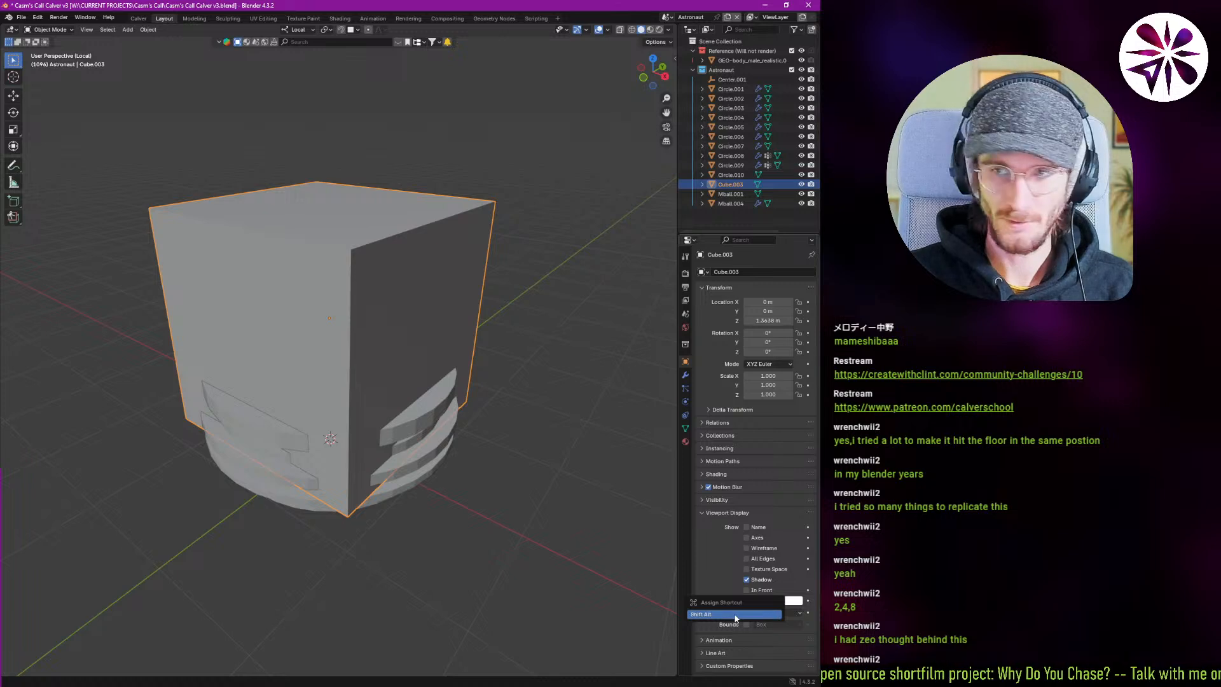
pyautogui.hotkey('shift', 'alt', 'd')
pyautogui.hotkey('shift', 'alt', 'd')
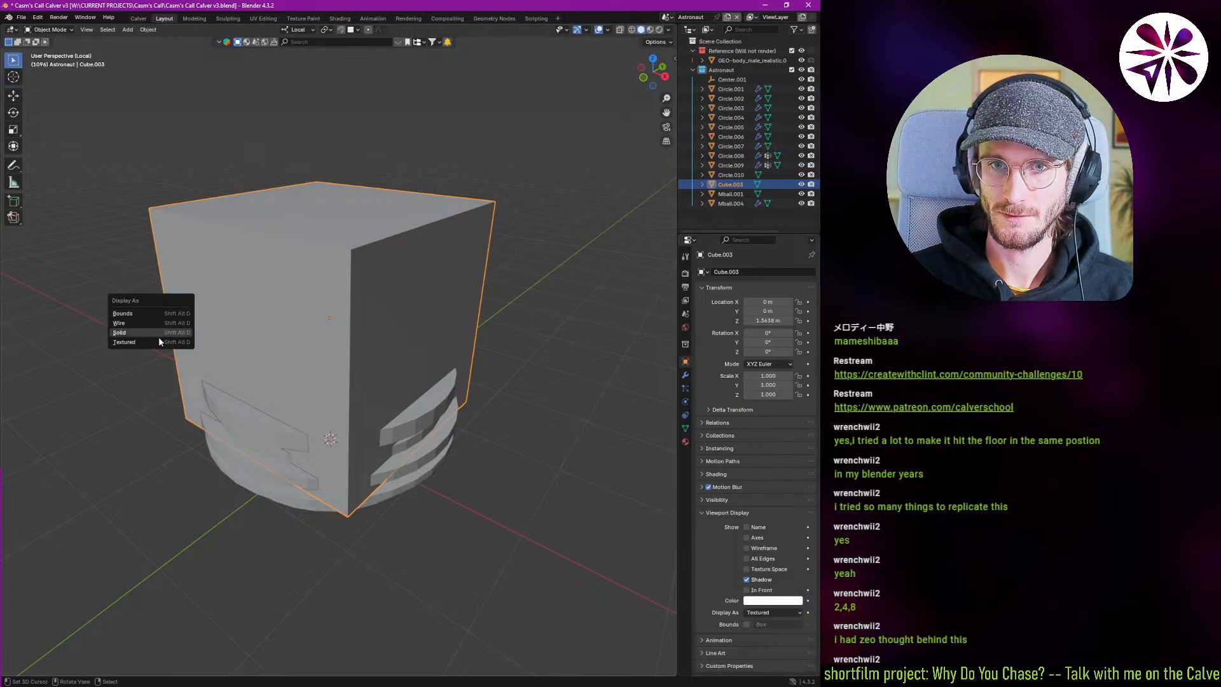
pyautogui.click(154, 323)
pyautogui.moveTo(153, 321); pyautogui.dragTo(223, 364, button='middle')
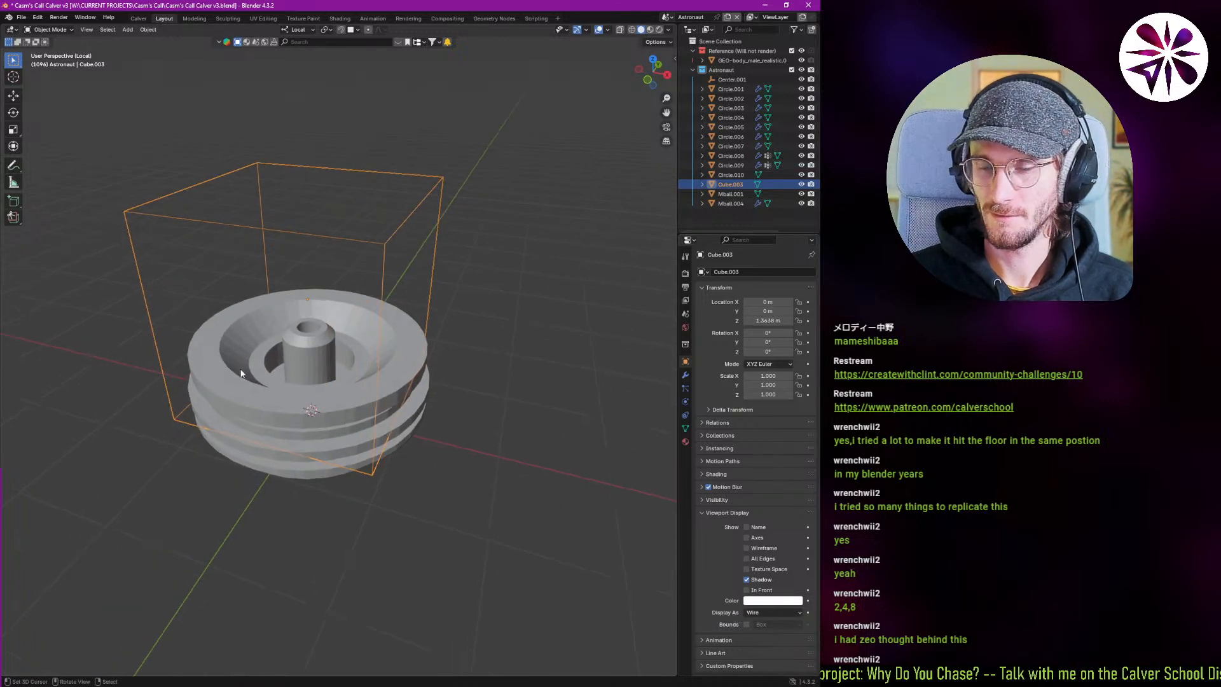
# Try Bounds and other Display As modes on the cube, returning it to Wire.
pyautogui.hotkey('shift', 'alt', 'd')
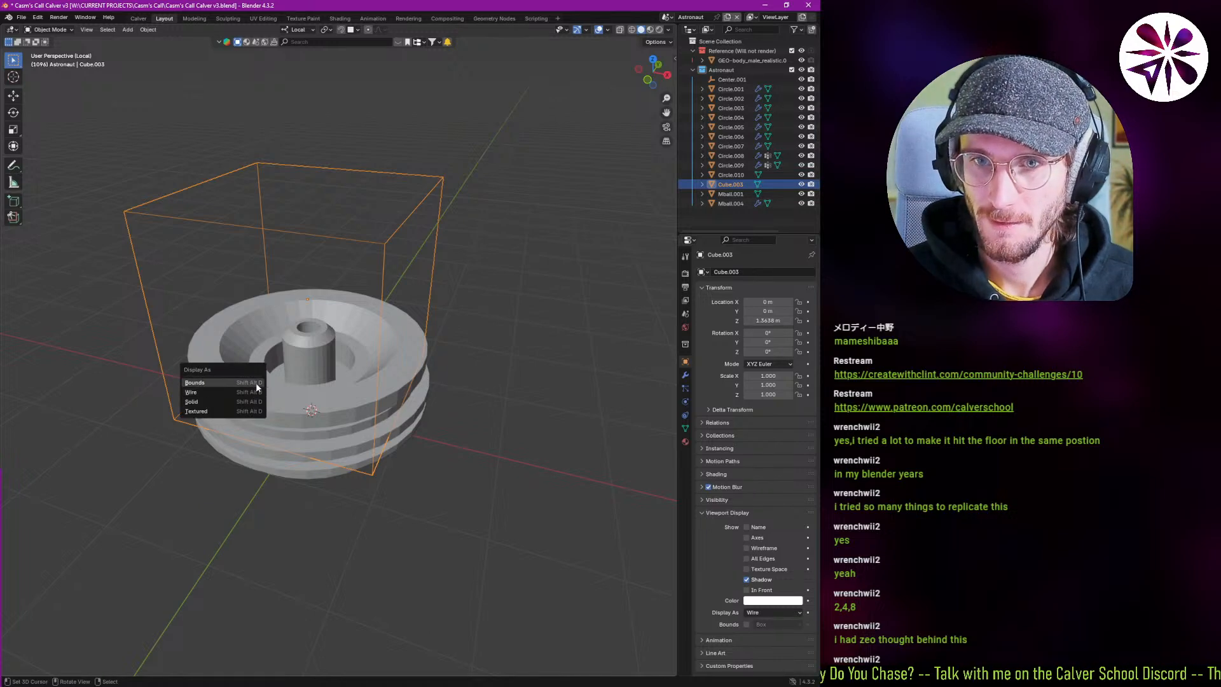
pyautogui.click(257, 385)
pyautogui.hotkey('shift', 'alt', 'd')
pyautogui.click(244, 401)
pyautogui.hotkey('shift', 'alt', 'd')
pyautogui.click(266, 393)
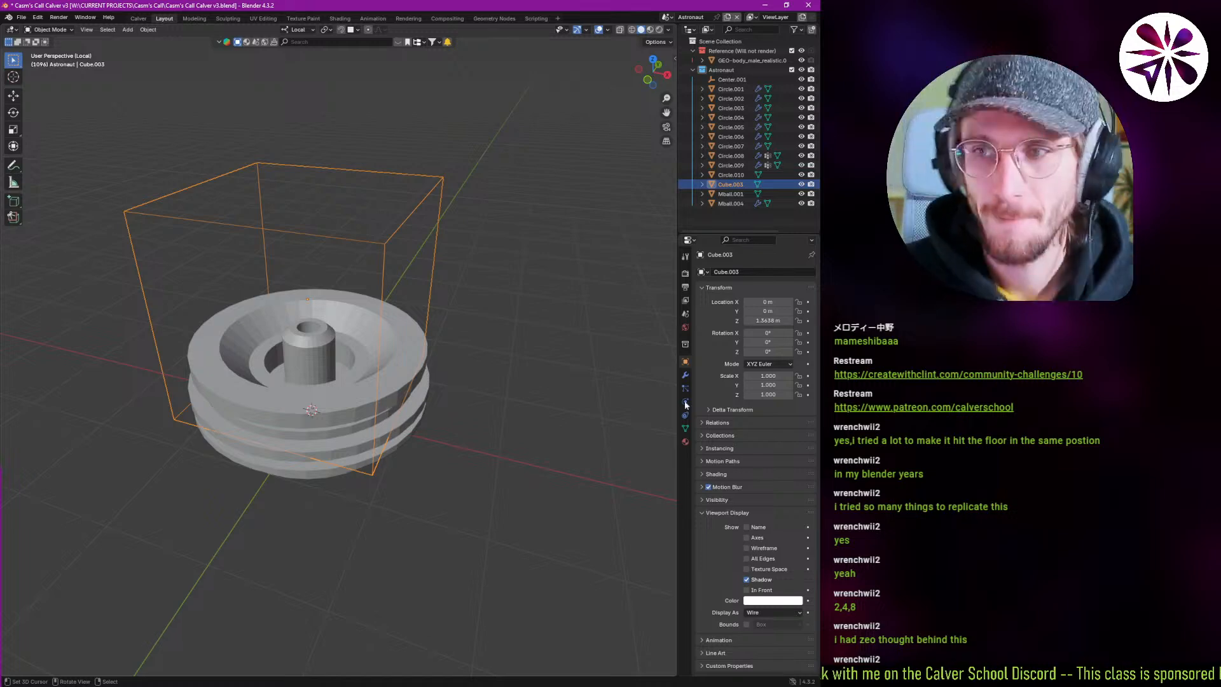
pyautogui.click(685, 286)
pyautogui.click(685, 273)
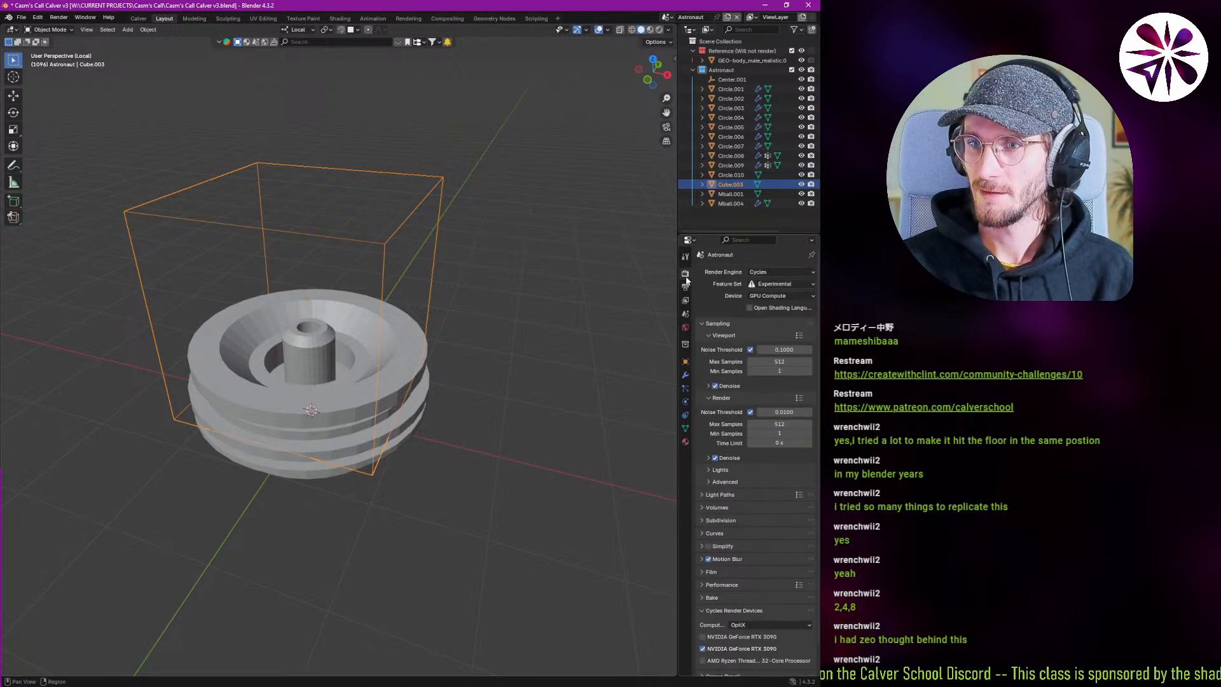
# Narrow the wire cube along Y and raise it along Z above the round part.
pyautogui.moveTo(290, 400); pyautogui.dragTo(432, 417, button='middle')
pyautogui.press('s')
pyautogui.press('y')
pyautogui.press('y')
pyautogui.click(363, 416)
pyautogui.press('g')
pyautogui.press('z')
pyautogui.click(386, 323)
# Scale the cube by about 1.728 along local X and about 0.203 along local Y.
pyautogui.press('s')
pyautogui.press('x')
pyautogui.click(447, 349)
pyautogui.scroll(4, 432, 417)
pyautogui.press('s')
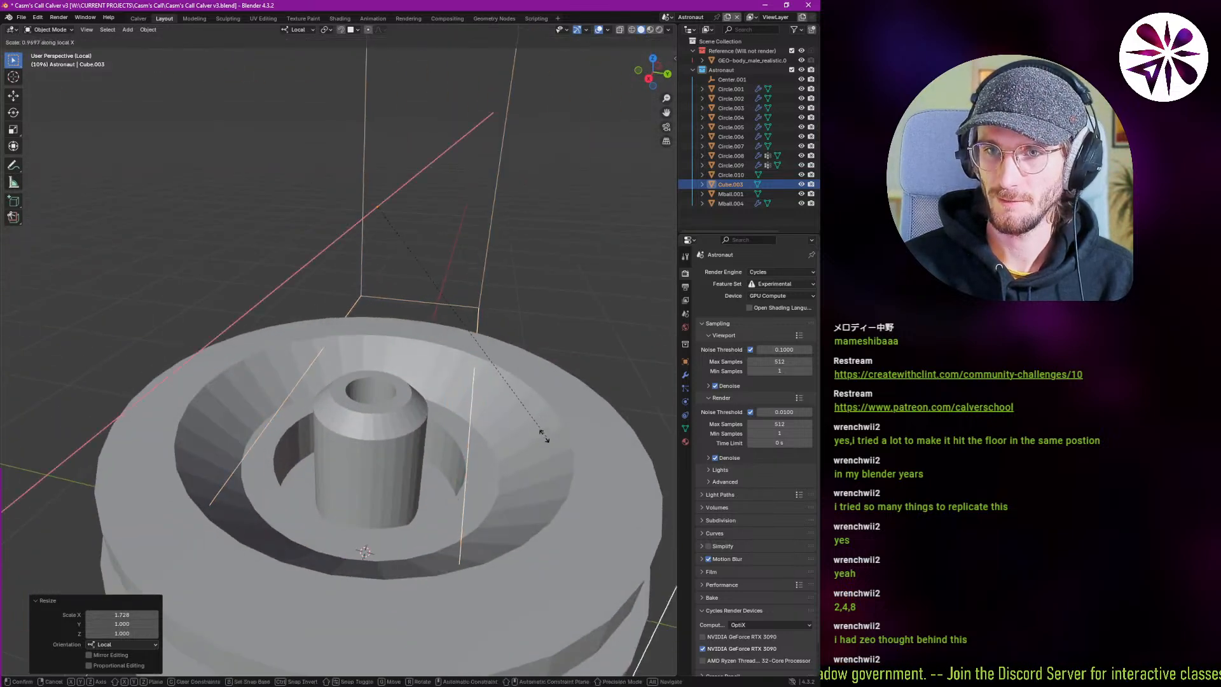
pyautogui.press('y')
pyautogui.click(398, 436)
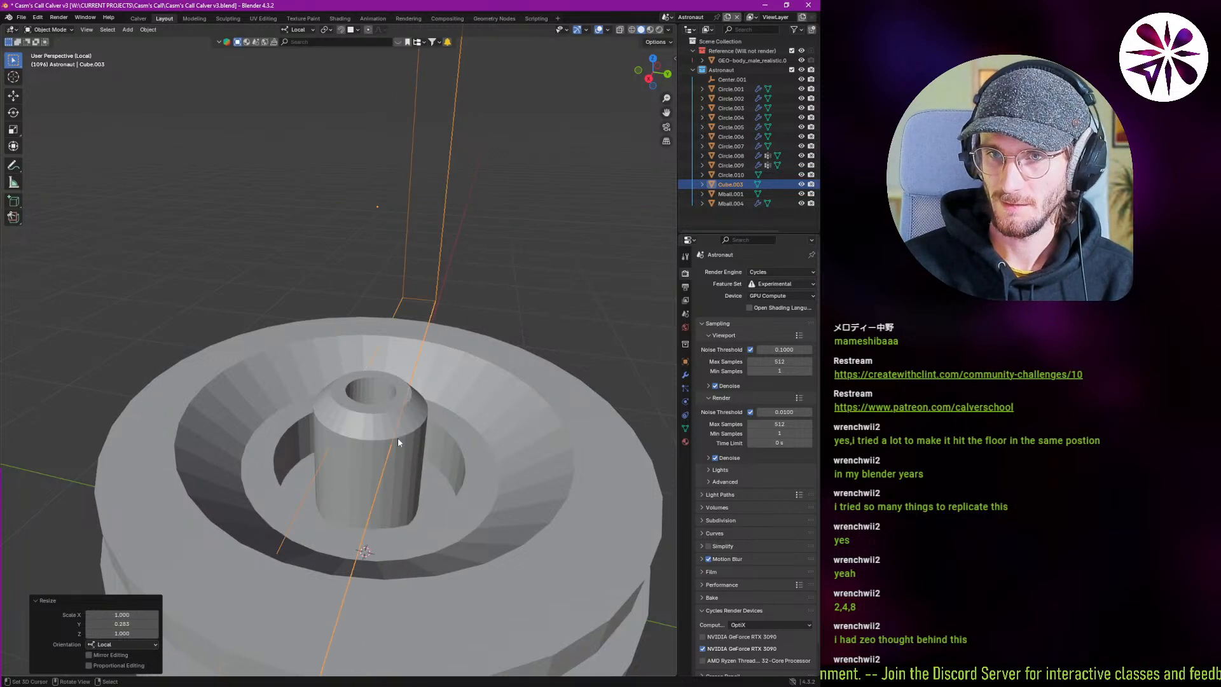
# Adjust the cube's length along local X and thin it to about 0.389 of its size along local Y.
pyautogui.moveTo(398, 436); pyautogui.dragTo(367, 507, button='middle')
pyautogui.press('s')
pyautogui.press('x')
pyautogui.click(422, 466)
pyautogui.press('s')
pyautogui.press('y')
pyautogui.click(368, 444)
# Make a linked duplicate of the thin cube in place and rotate it 90° about global Z.
pyautogui.scroll(4, 375, 496)
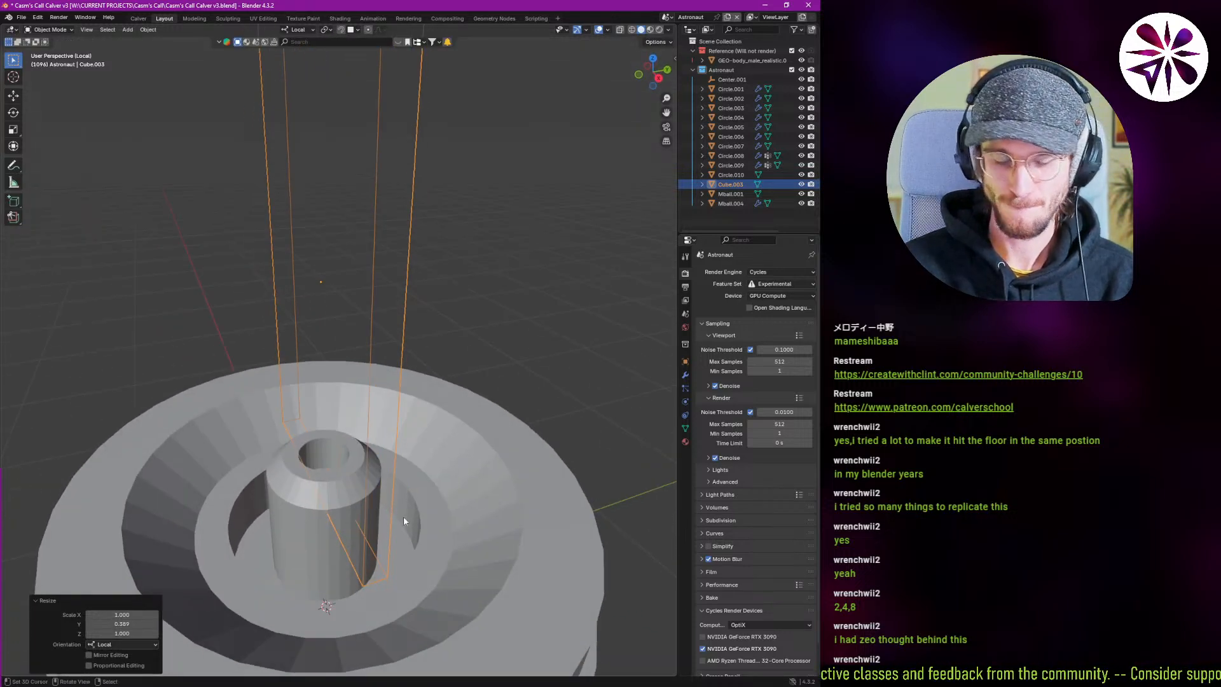
pyautogui.hotkey('alt', 'd')
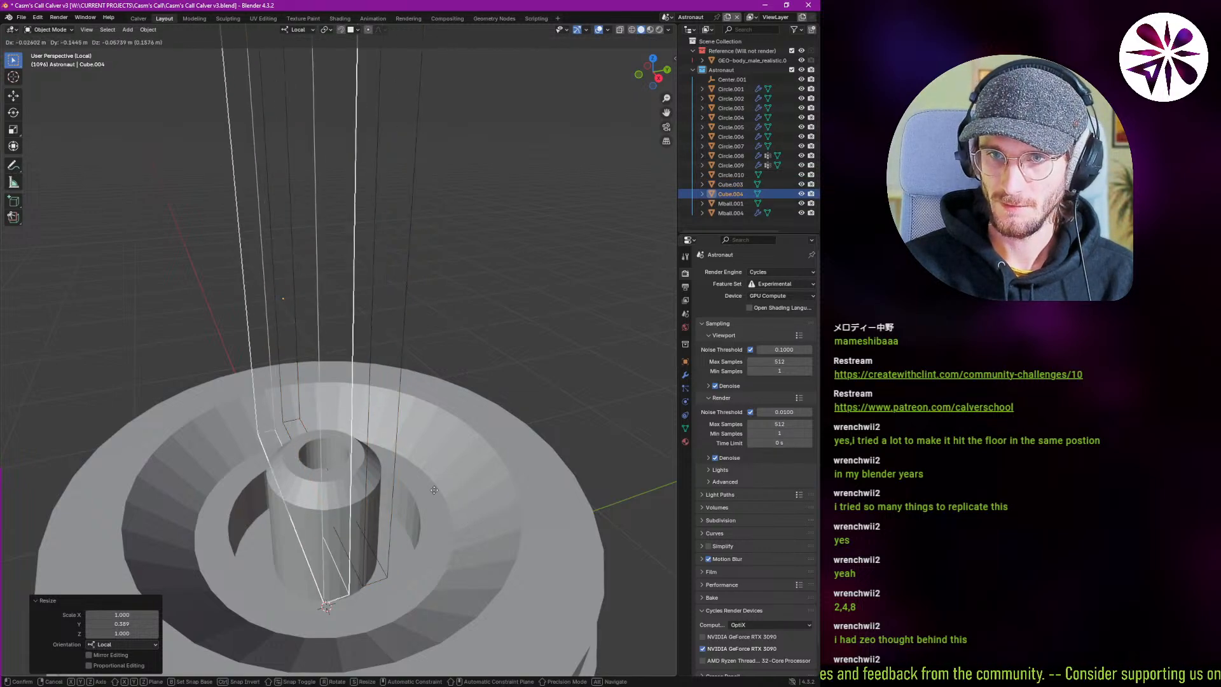
pyautogui.press('Escape')
pyautogui.write('rz')
pyautogui.write('90')
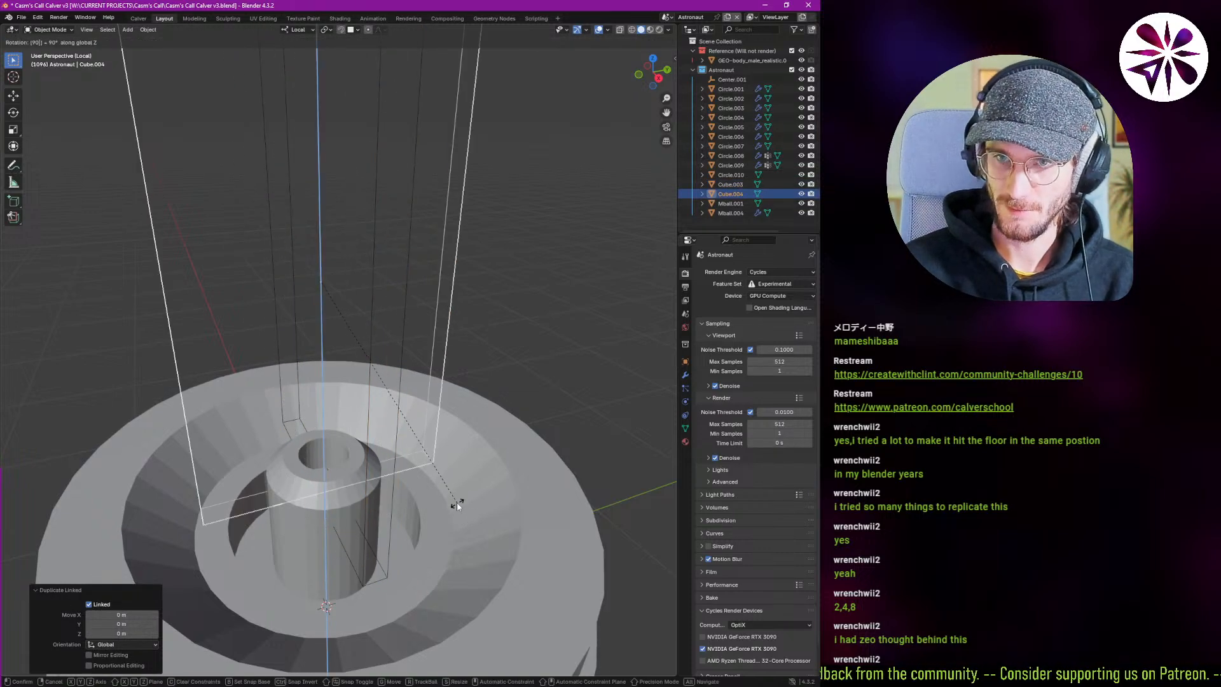
pyautogui.press('Return')
# Add the original cube and the round part to the selection and try a Boolean difference cut.
pyautogui.keyDown('shift'); pyautogui.click(363, 568); pyautogui.keyUp('shift')
pyautogui.keyDown('shift'); pyautogui.click(328, 545); pyautogui.keyUp('shift')
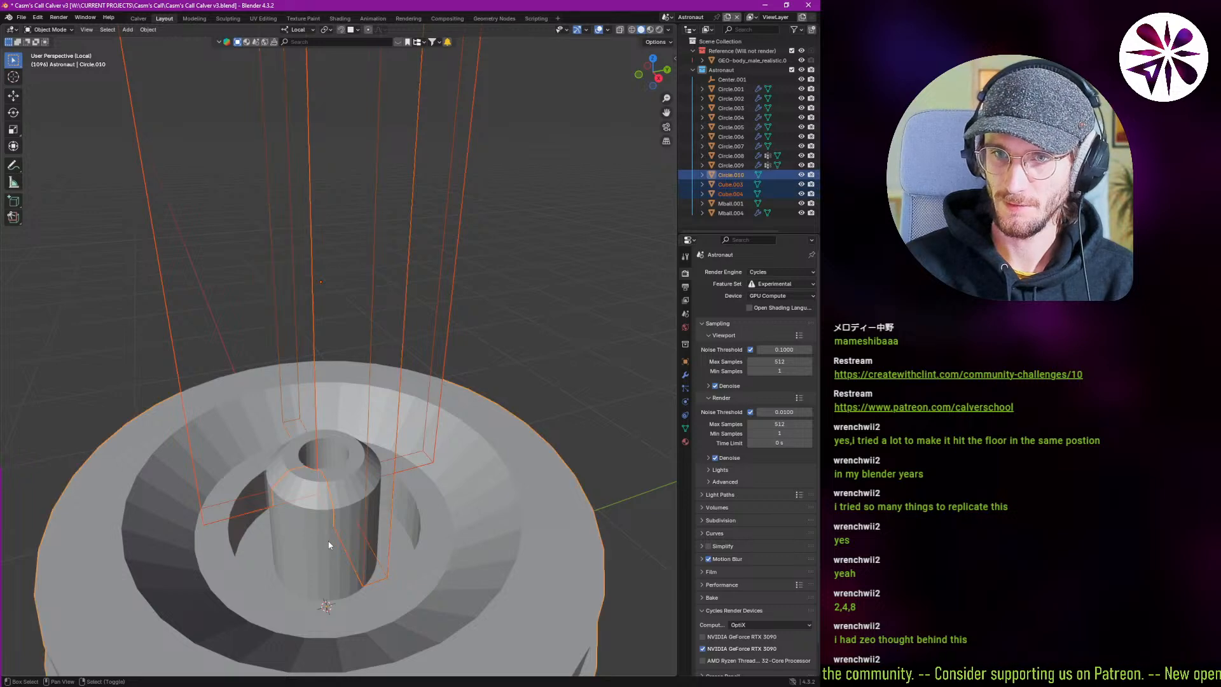
pyautogui.press('ctrl+KP_Subtract')
pyautogui.moveTo(356, 501)
pyautogui.mouseDown(button='middle')
pyautogui.moveTo(393, 514)
pyautogui.moveTo(409, 495)
pyautogui.moveTo(352, 514)
pyautogui.mouseUp(button='middle')
pyautogui.hotkey('ctrl', 'z')
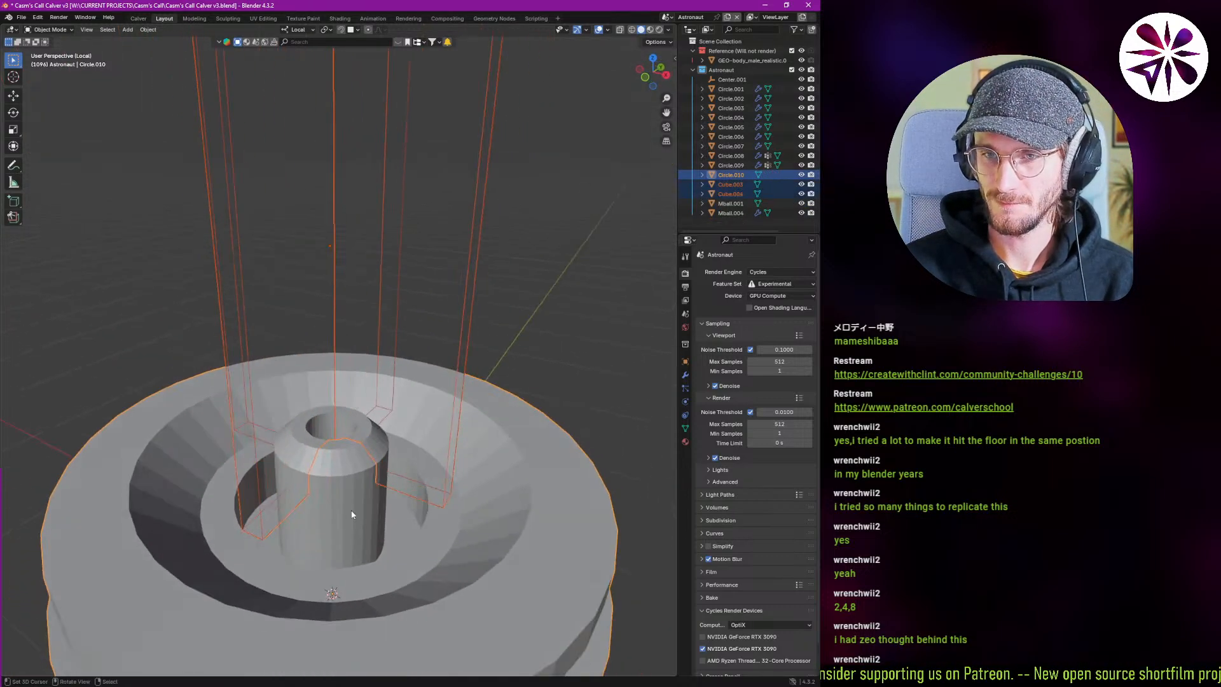
# Restore the selection of both cubes and the round part and retry the Boolean difference.
pyautogui.click(277, 523)
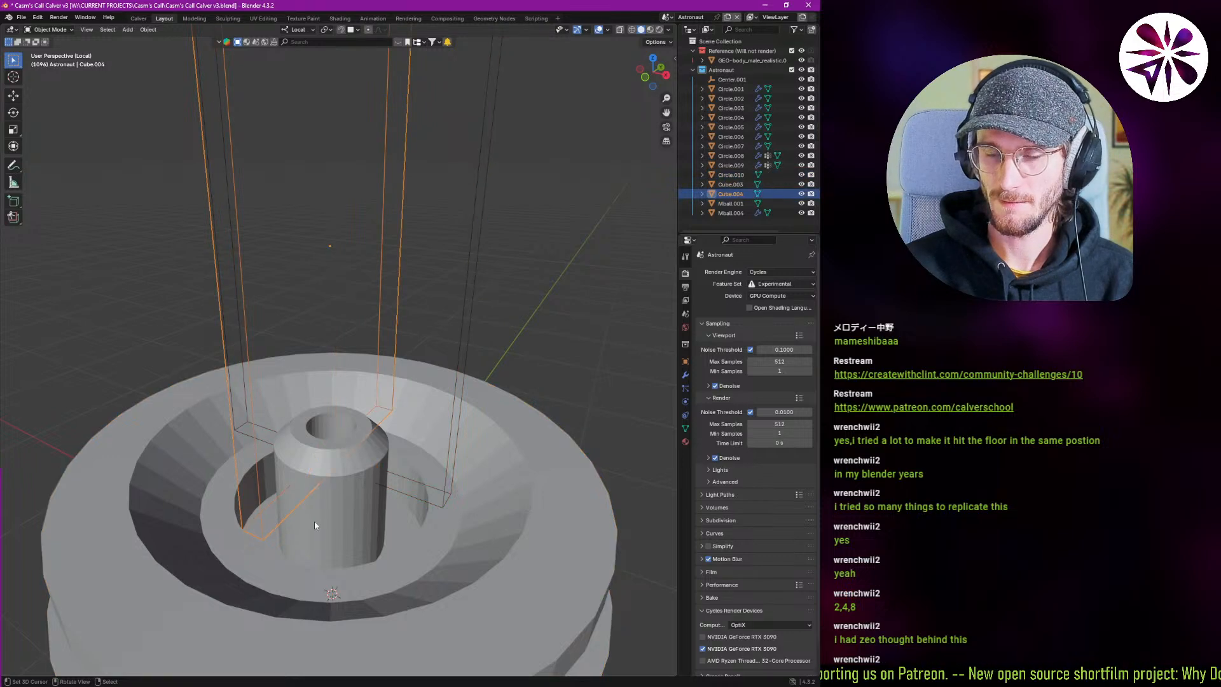
pyautogui.hotkey('ctrl', 'z')
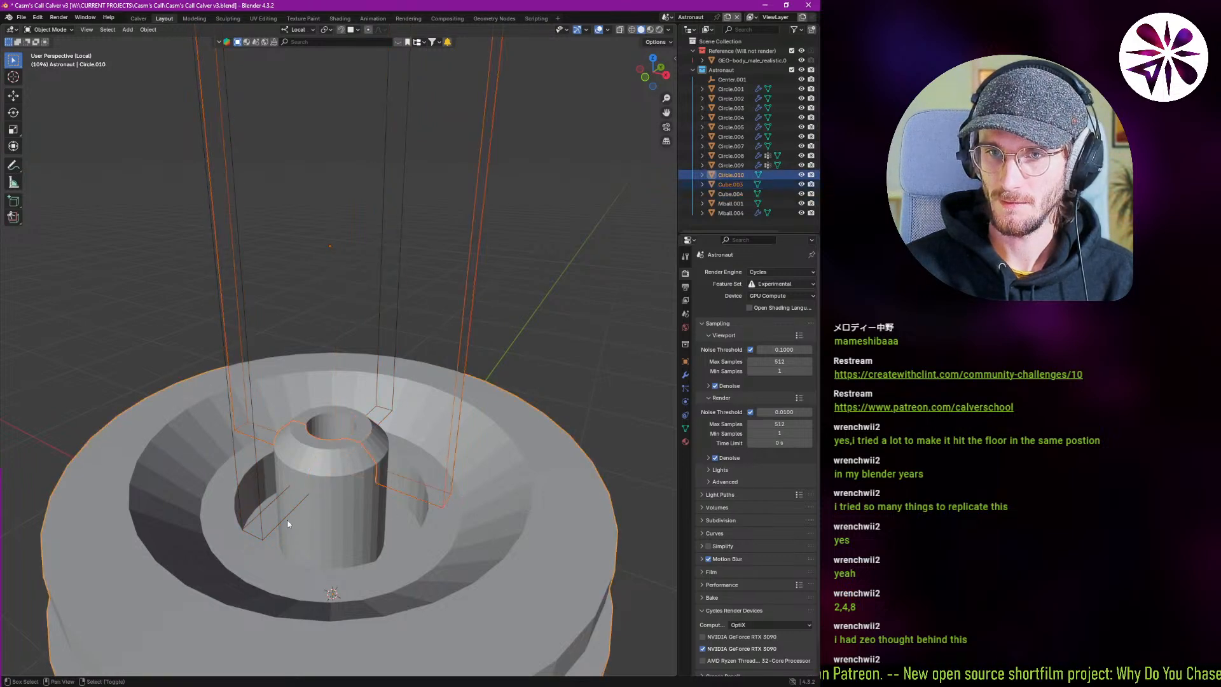
pyautogui.press('ctrl+KP_Subtract')
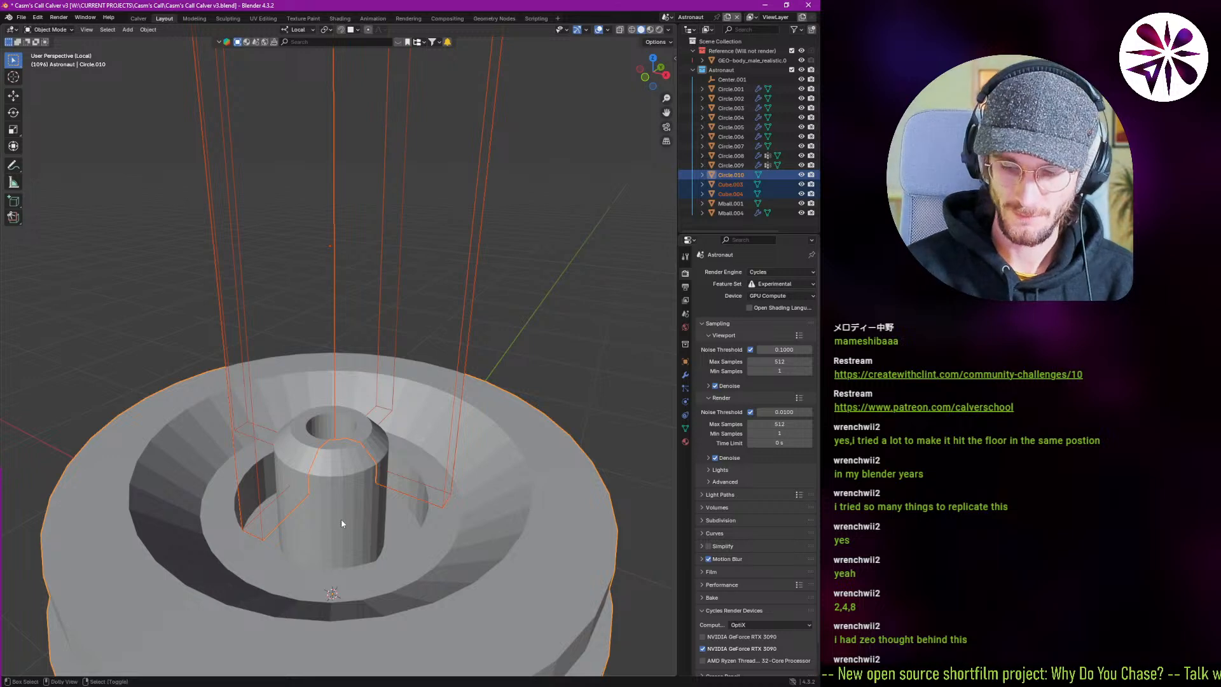
pyautogui.press('ctrl+KP_Subtract')
pyautogui.moveTo(341, 519); pyautogui.dragTo(318, 478, button='middle')
pyautogui.hotkey('ctrl', 'z')
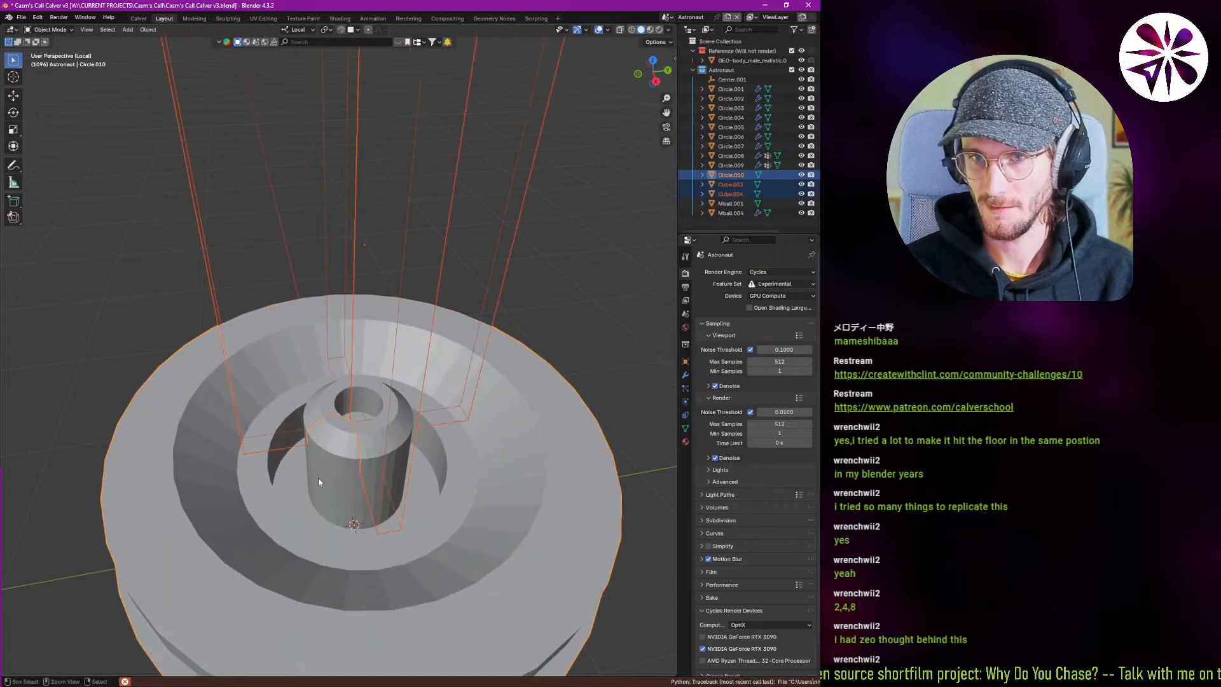
# Delete the rotated linked duplicate of the thin cube.
pyautogui.moveTo(375, 439); pyautogui.dragTo(385, 439, button='middle')
pyautogui.click(300, 452)
pyautogui.click(284, 456)
pyautogui.press('x')
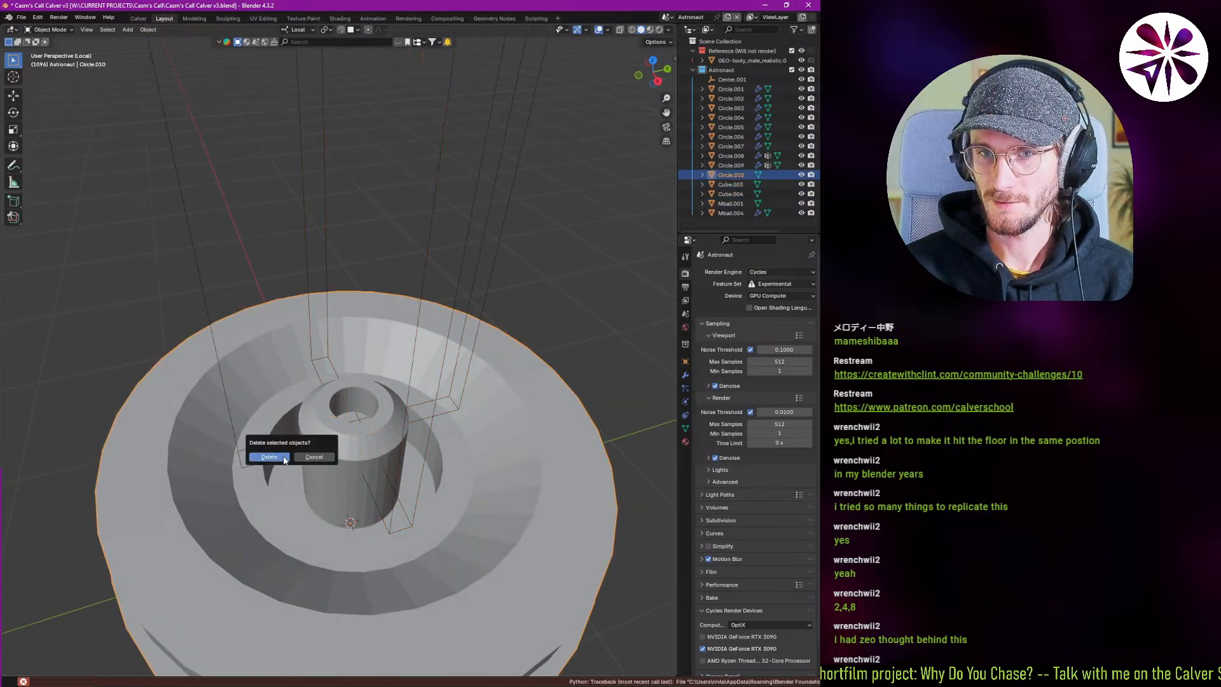
pyautogui.click(269, 454)
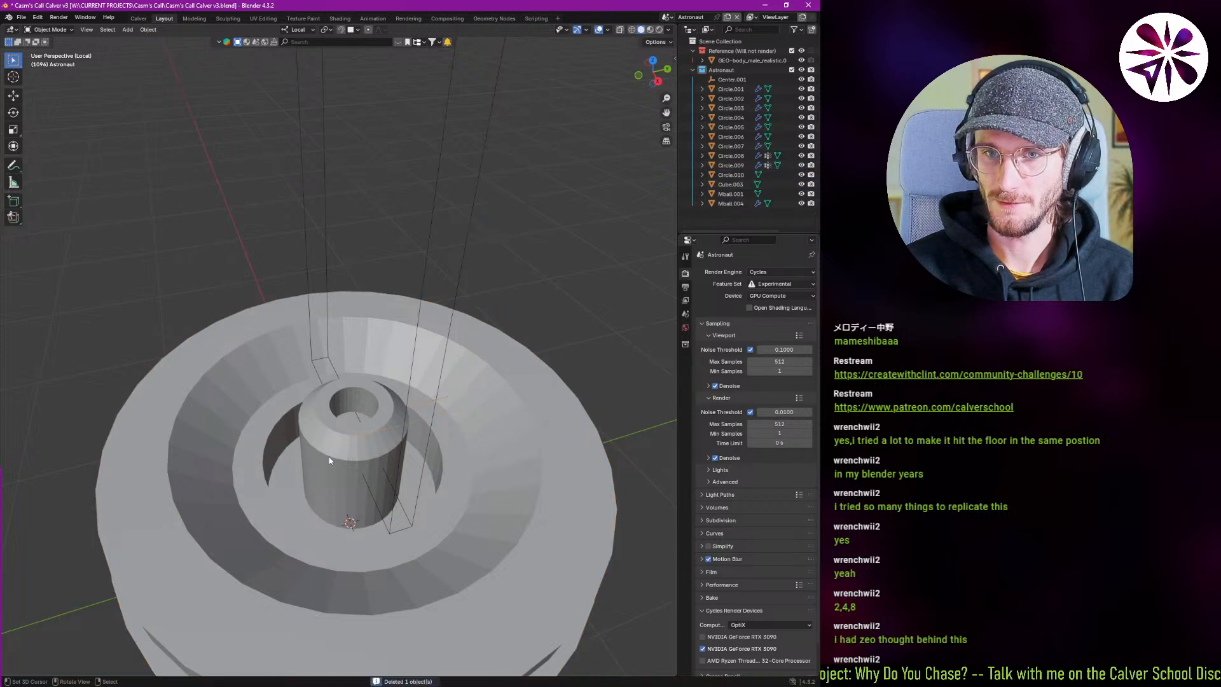
# Duplicate the remaining thin cube in place as an independent copy and rotate it 90° about local Z.
pyautogui.click(376, 496)
pyautogui.hotkey('shift', 'd')
pyautogui.press('Escape')
pyautogui.press('r')
pyautogui.press('z')
pyautogui.press('z')
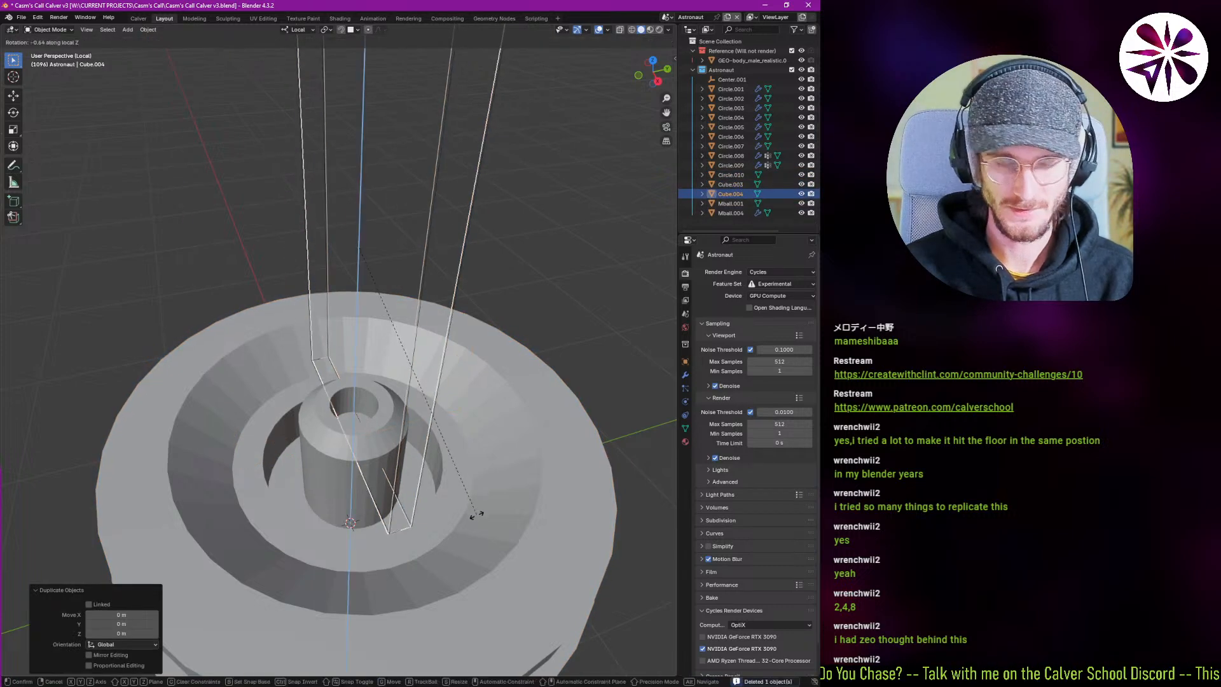
pyautogui.write('90')
pyautogui.press('Return')
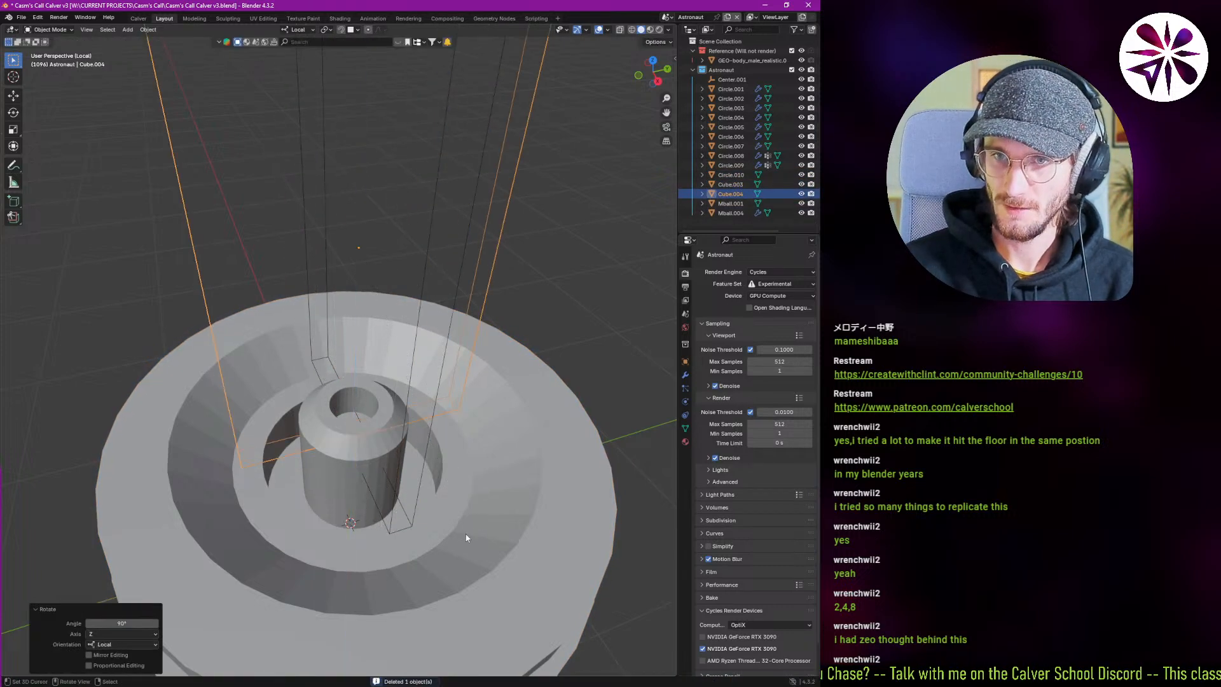
# Try to cut both crossed cubes out of the round part with an automatic Boolean difference, and undo the cut.
pyautogui.keyDown('shift'); pyautogui.click(393, 534); pyautogui.keyUp('shift')
pyautogui.keyDown('shift'); pyautogui.click(367, 512); pyautogui.keyUp('shift')
pyautogui.press('ctrl+shift+KP_Subtract')
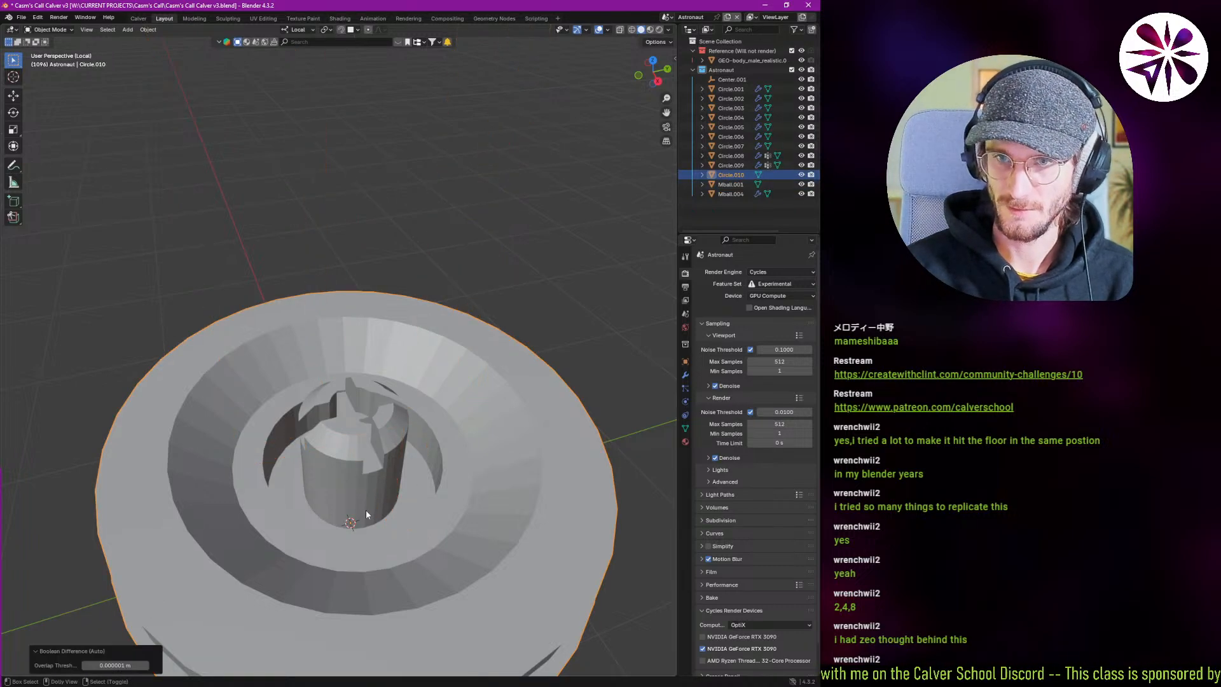
pyautogui.scroll(5, 349, 451)
pyautogui.moveTo(357, 425)
pyautogui.mouseDown(button='middle')
pyautogui.moveTo(429, 440)
pyautogui.moveTo(295, 384)
pyautogui.moveTo(338, 436)
pyautogui.mouseUp(button='middle')
pyautogui.hotkey('ctrl', 'z')
pyautogui.scroll(-5, 472, 489)
pyautogui.moveTo(472, 490); pyautogui.dragTo(395, 527, button='middle')
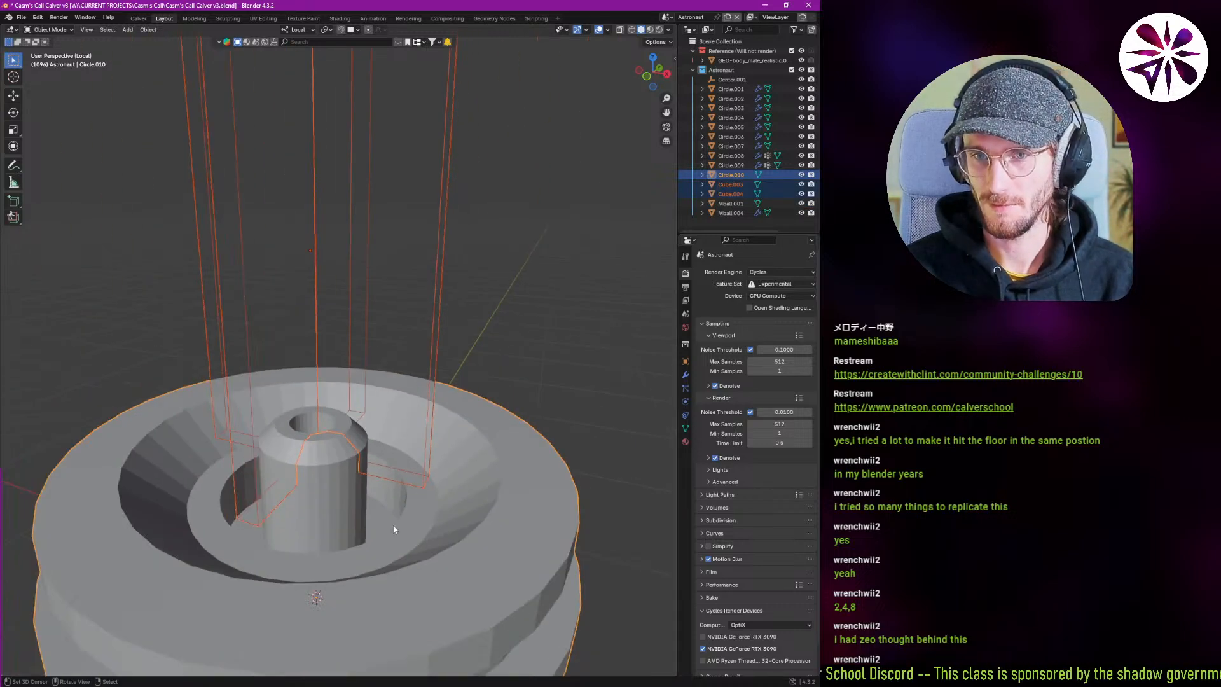
# Try to delete one of the two crossed thin cubes above the round part.
pyautogui.click(291, 515)
pyautogui.click(265, 518)
pyautogui.press('x')
pyautogui.click(266, 518)
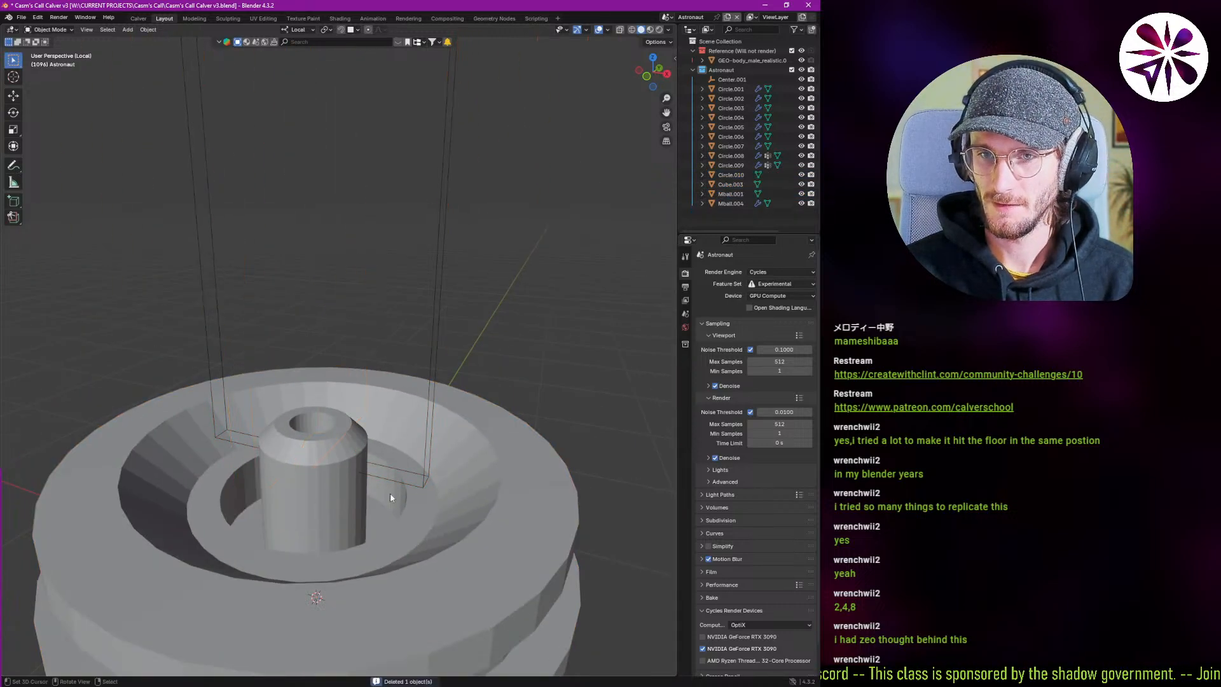
# Cut the first slot into the central post by subtracting one thin cube from the round part with an automatic Boolean difference.
pyautogui.click(391, 492)
pyautogui.click(399, 475)
pyautogui.click(392, 481)
pyautogui.keyDown('shift'); pyautogui.click(356, 496); pyautogui.keyUp('shift')
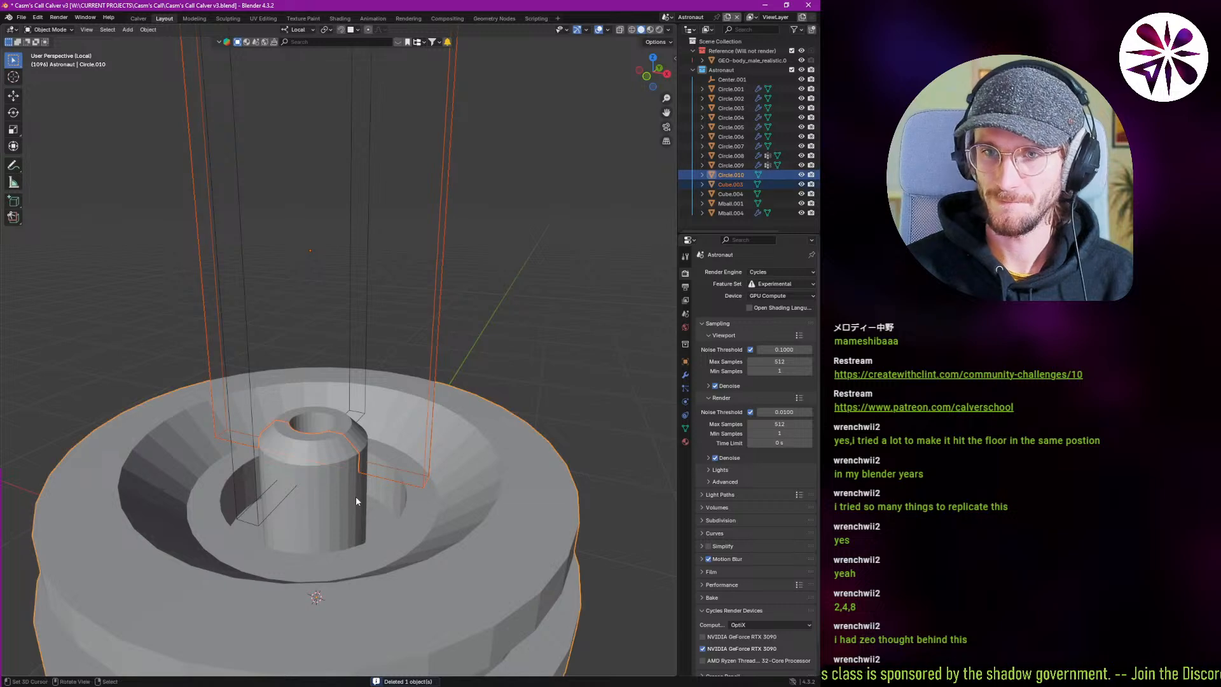
pyautogui.press('ctrl+shift+KP_Subtract')
pyautogui.scroll(1, 356, 496)
pyautogui.moveTo(343, 488); pyautogui.dragTo(272, 524, button='middle')
# Try to subtract the second thin cube from the round part with an automatic Boolean difference, and undo the cut.
pyautogui.click(471, 447)
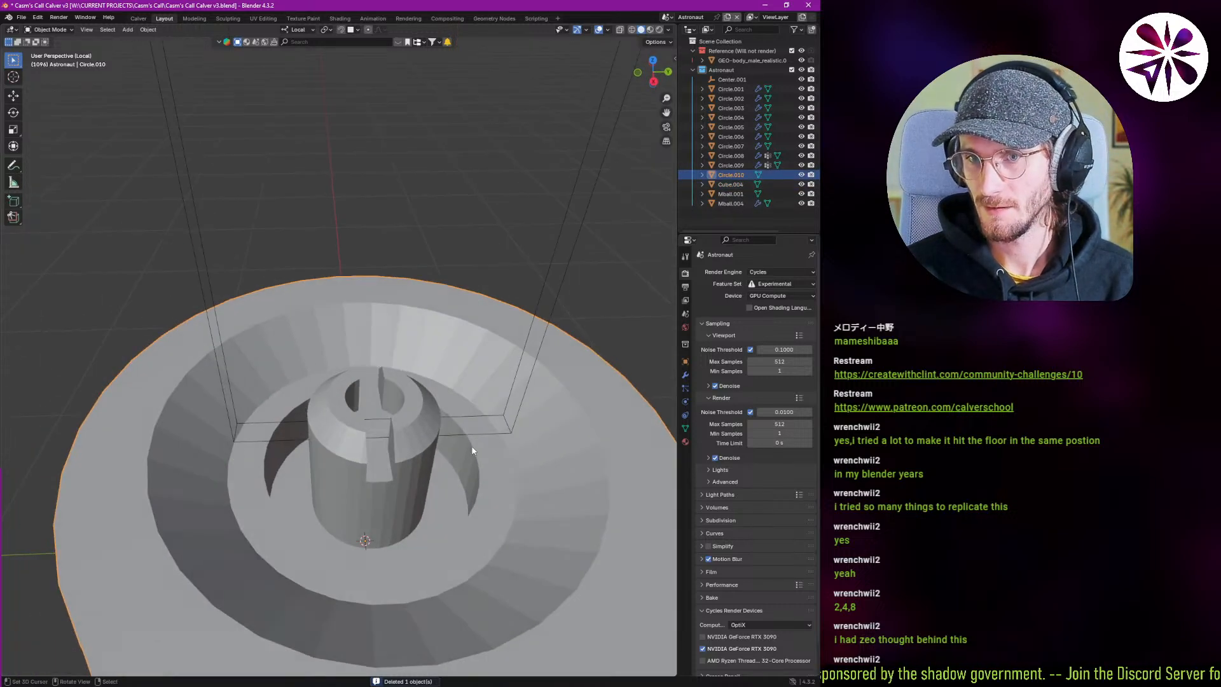
pyautogui.click(476, 438)
pyautogui.keyDown('shift'); pyautogui.click(520, 494); pyautogui.keyUp('shift')
pyautogui.press('ctrl+shift+KP_Subtract')
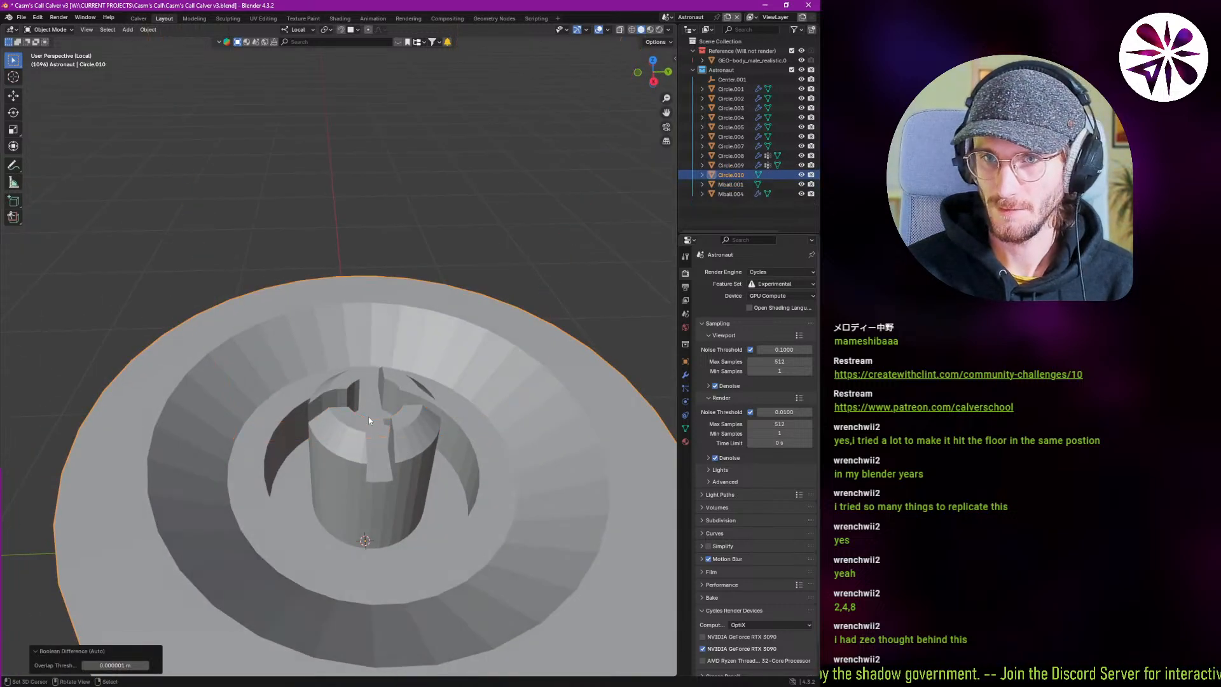
pyautogui.scroll(3, 368, 417)
pyautogui.moveTo(368, 417); pyautogui.dragTo(411, 412, button='middle')
pyautogui.hotkey('ctrl', 'z')
# Raise the remaining thin cube about 0.034 m along local Z and subtract it from the round part to cut the crossing slot.
pyautogui.moveTo(440, 459)
pyautogui.mouseDown(button='middle')
pyautogui.moveTo(567, 438)
pyautogui.moveTo(428, 474)
pyautogui.mouseUp(button='middle')
pyautogui.click(435, 483)
pyautogui.press('g')
pyautogui.press('z')
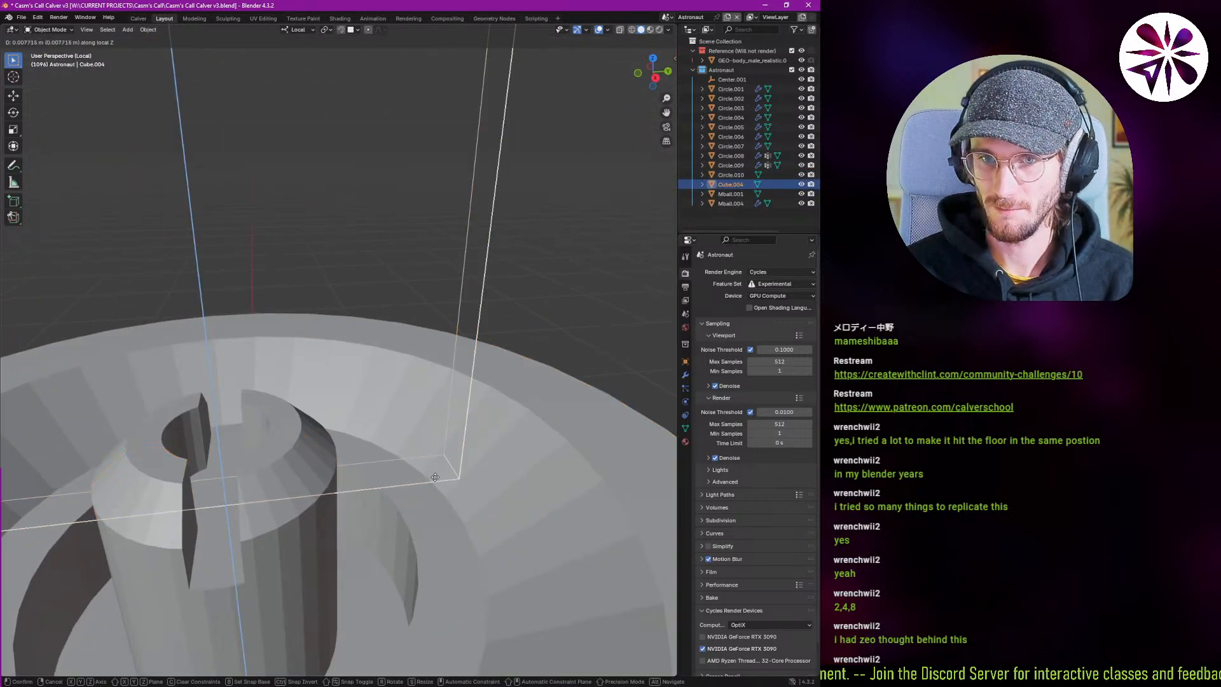
pyautogui.click(439, 457)
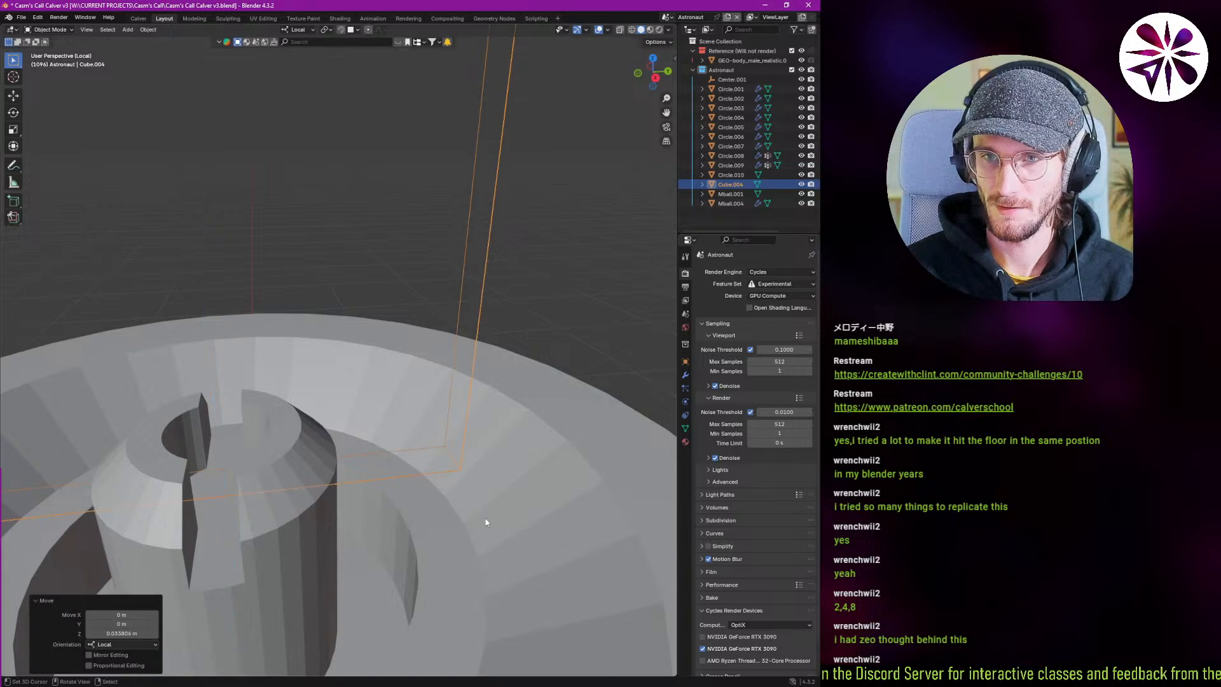
pyautogui.keyDown('shift'); pyautogui.rightClick(480, 522); pyautogui.keyUp('shift')
pyautogui.press('ctrl+shift+KP_Subtract')
pyautogui.moveTo(362, 530); pyautogui.dragTo(313, 510, button='middle')
# Apply Shade Auto Smooth with a 30° angle to the round part.
pyautogui.hotkey('alt', 'a')
pyautogui.rightClick(347, 464)
pyautogui.press('w')
pyautogui.click(342, 470)
pyautogui.scroll(-4, 335, 483)
pyautogui.scroll(4, 315, 512)
pyautogui.scroll(-4, 323, 486)
# Add a mesh cylinder at the round part's centre and scale it to about 0.2 in all axes except Z.
pyautogui.hotkey('shift', 'a')
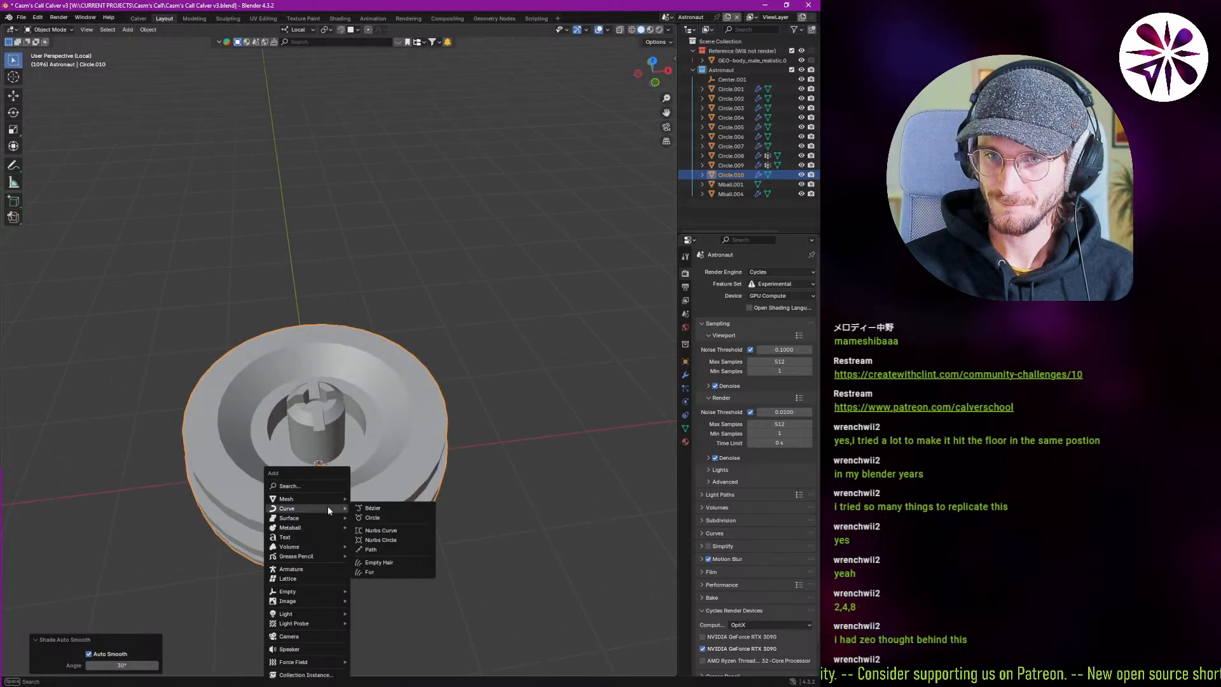
pyautogui.moveTo(344, 506)
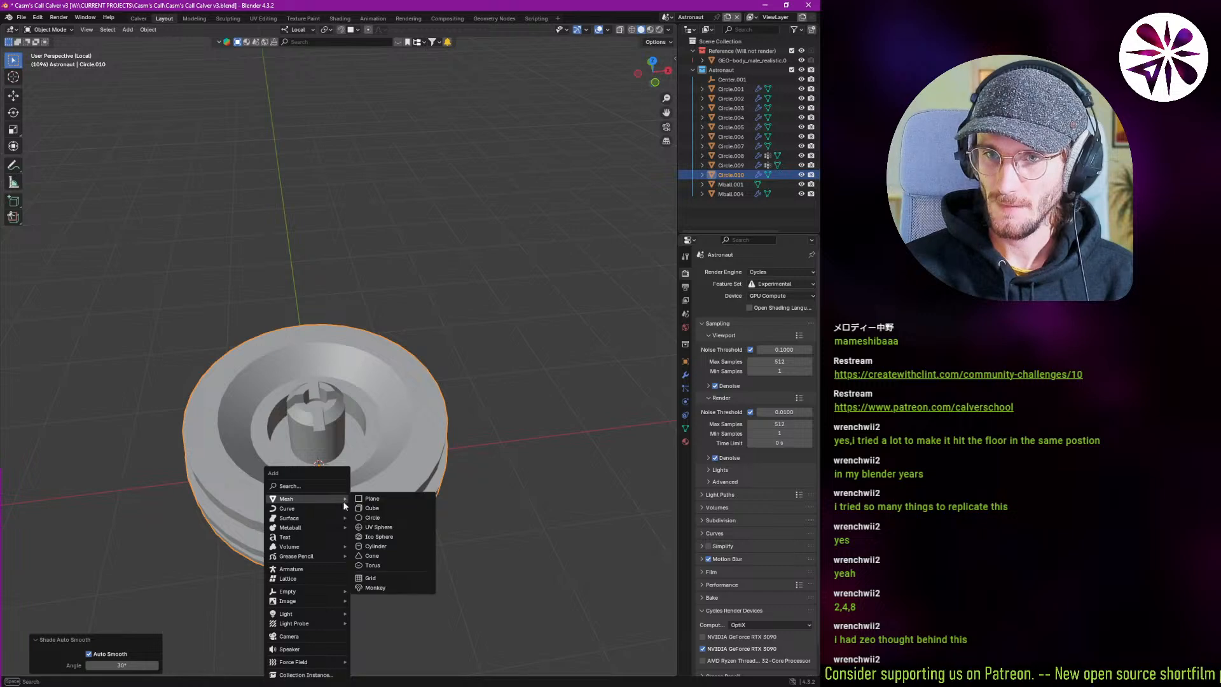
pyautogui.click(377, 545)
pyautogui.moveTo(380, 547); pyautogui.dragTo(438, 548, button='middle')
pyautogui.press('s')
pyautogui.hotkey('shift', 'z')
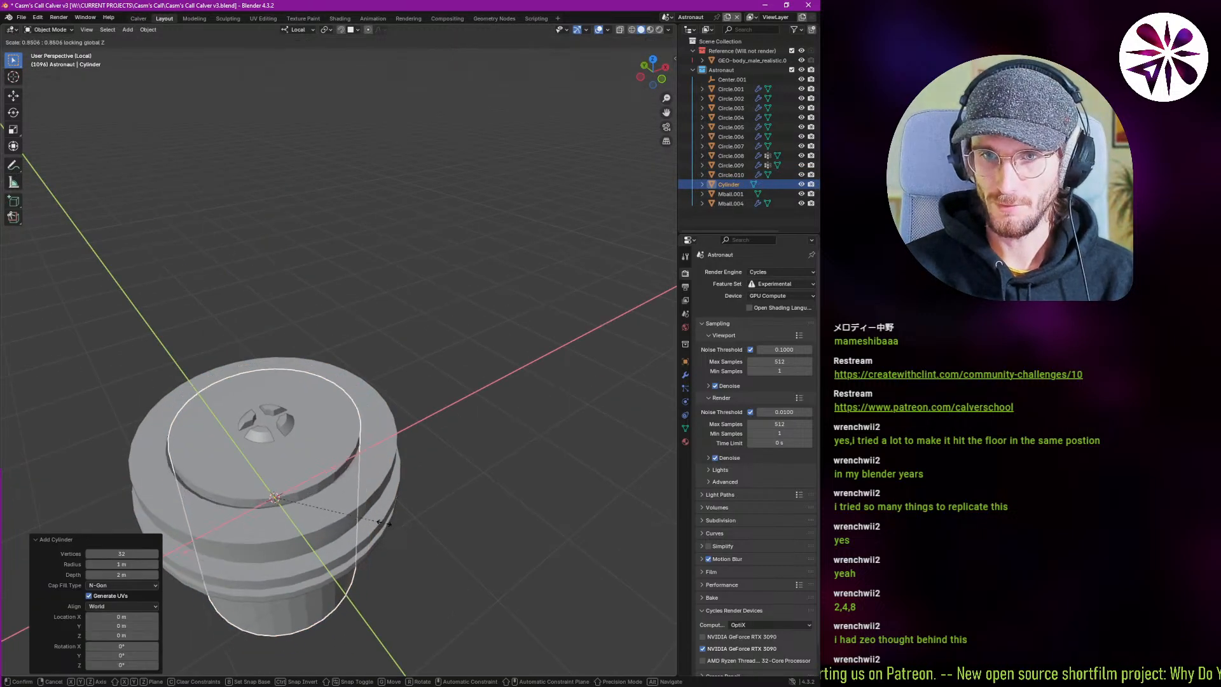
pyautogui.click(269, 478)
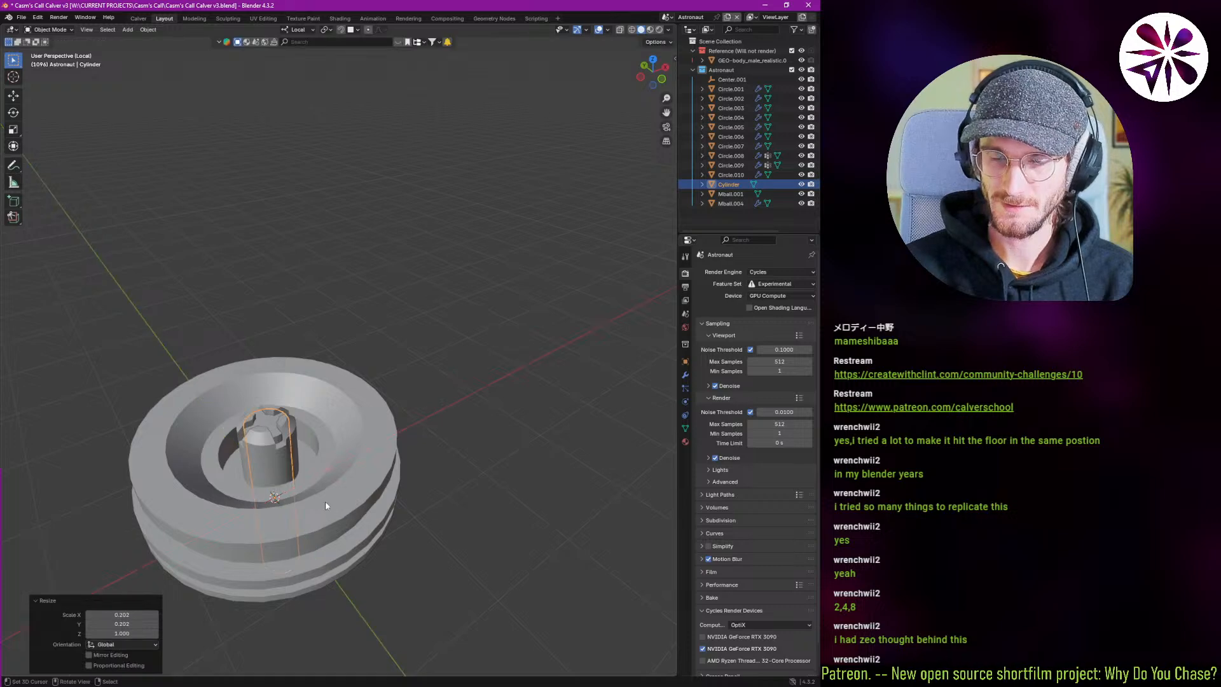
# Raise the new cylinder about 1.04 m along its local Z so that it stands above the round part.
pyautogui.press('g')
pyautogui.press('z')
pyautogui.press('z')
pyautogui.click(313, 439)
pyautogui.moveTo(313, 438); pyautogui.dragTo(311, 500, button='middle')
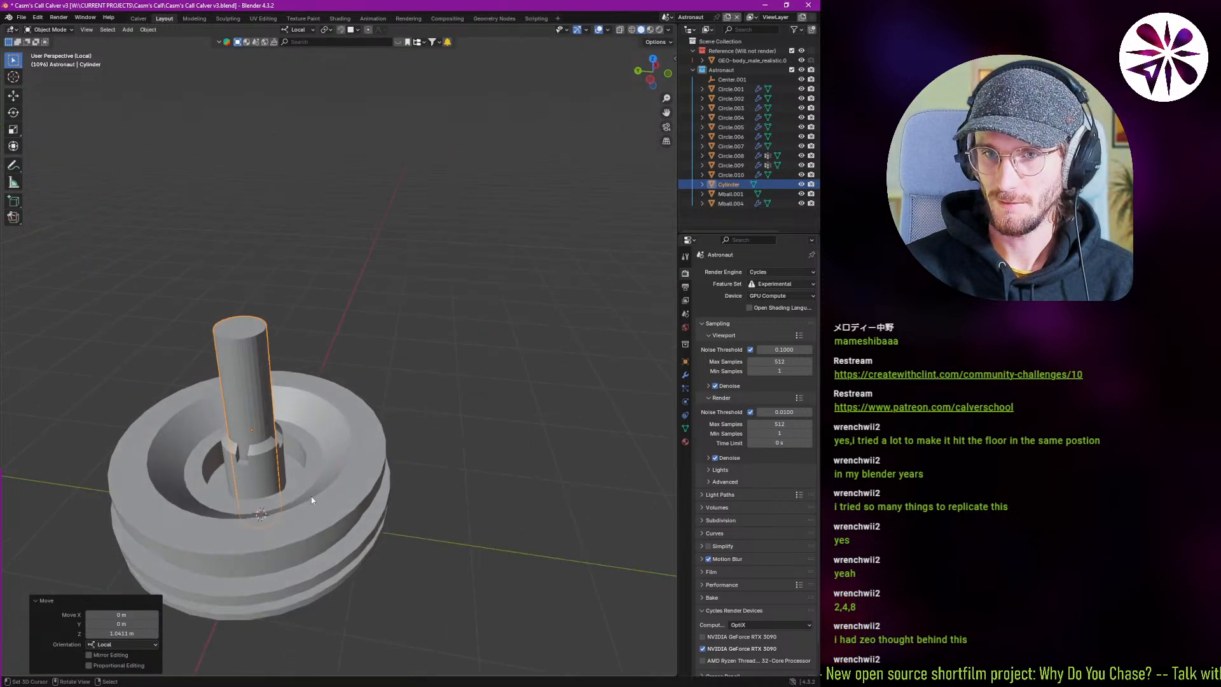
# Array the cylinder in a circle with count 1744, radius 4.58 and a constant distance of about 4.05.
pyautogui.press('j')
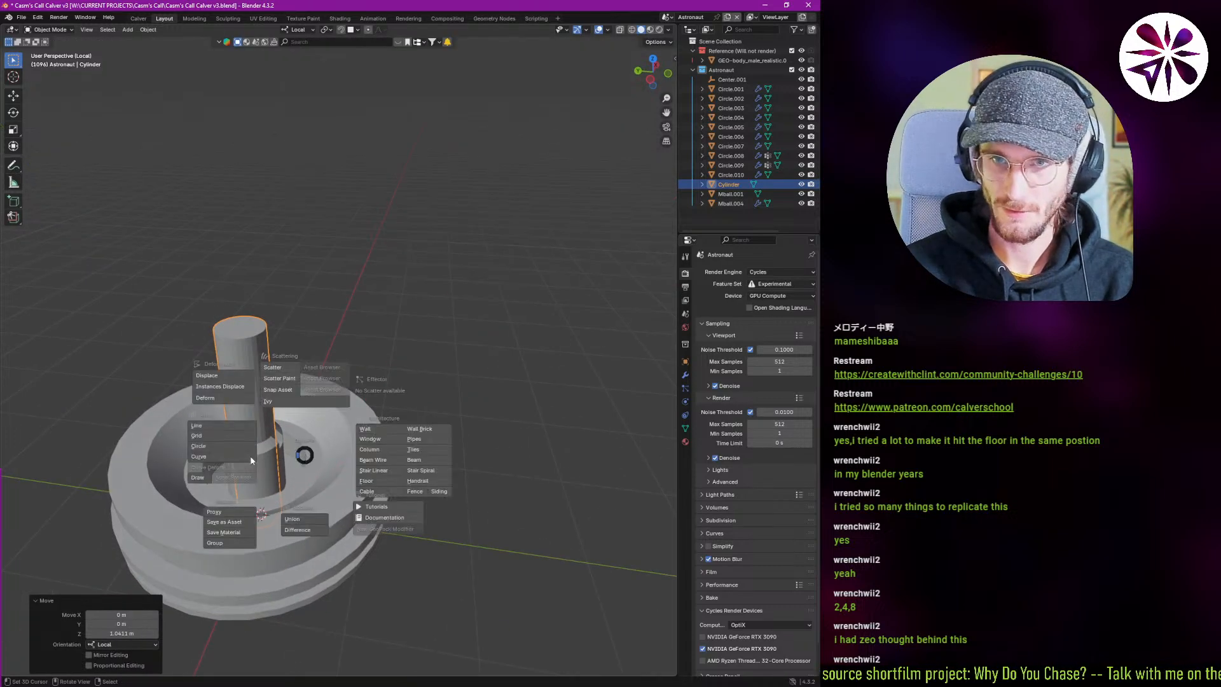
pyautogui.click(225, 452)
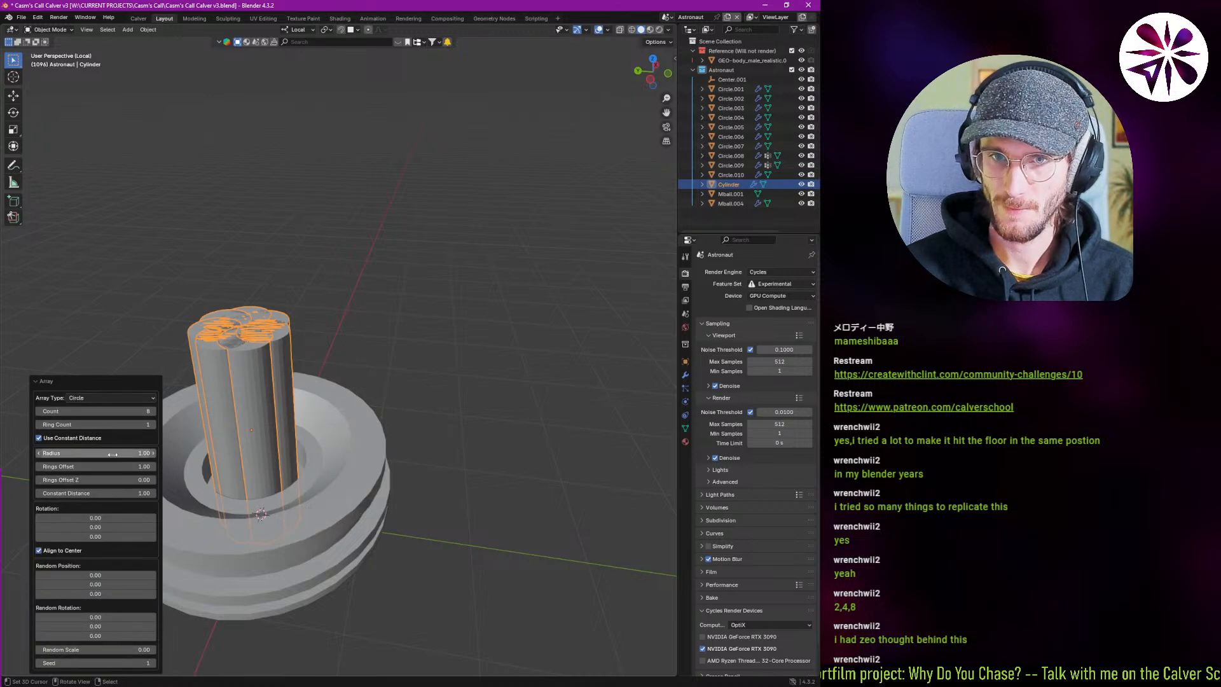
pyautogui.moveTo(96, 411); pyautogui.dragTo(159, 411)
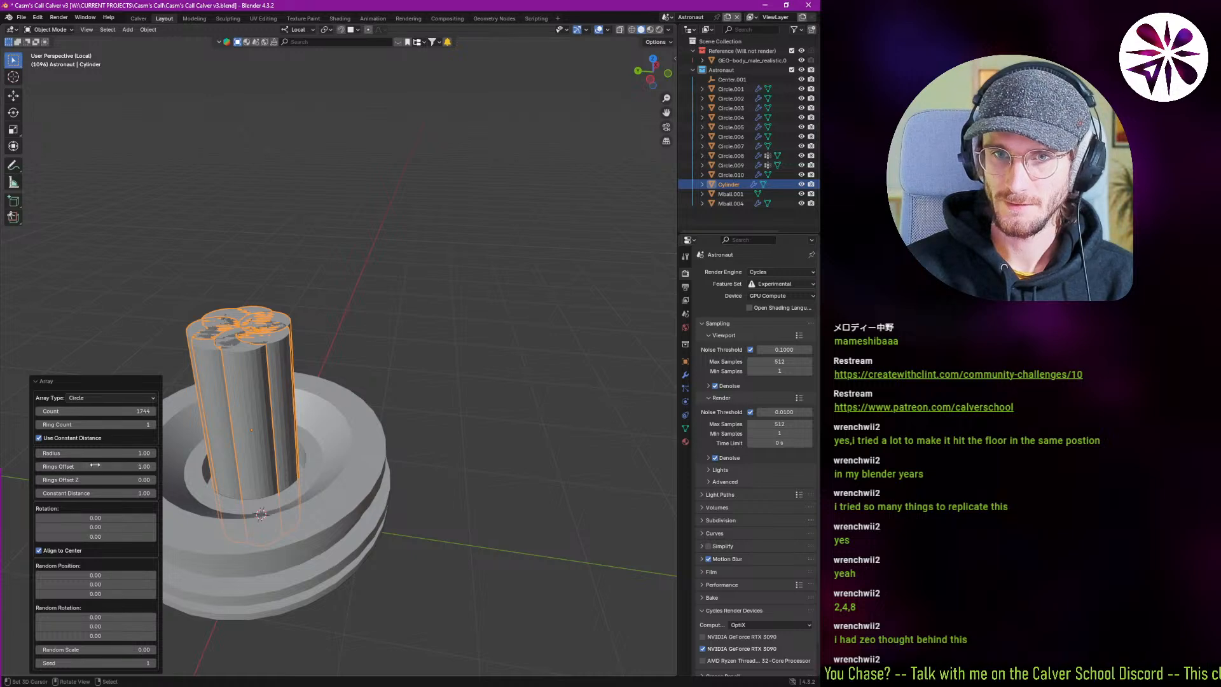
pyautogui.moveTo(94, 456); pyautogui.dragTo(166, 456)
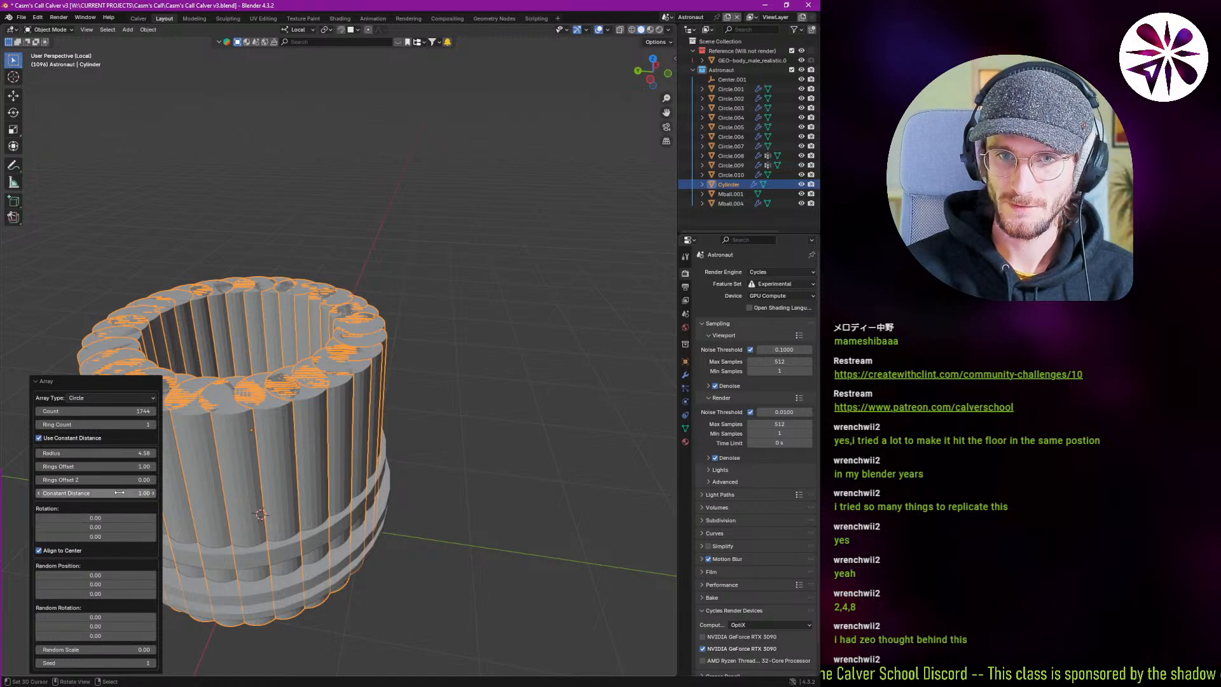
pyautogui.moveTo(119, 493); pyautogui.dragTo(159, 493)
# Make the arrayed cylinders thinner by scaling the source cylinder's mesh down in all axes except Z in Edit Mode.
pyautogui.moveTo(611, 469); pyautogui.dragTo(542, 461, button='middle')
pyautogui.press('Tab')
pyautogui.press('s')
pyautogui.hotkey('shift', 'z')
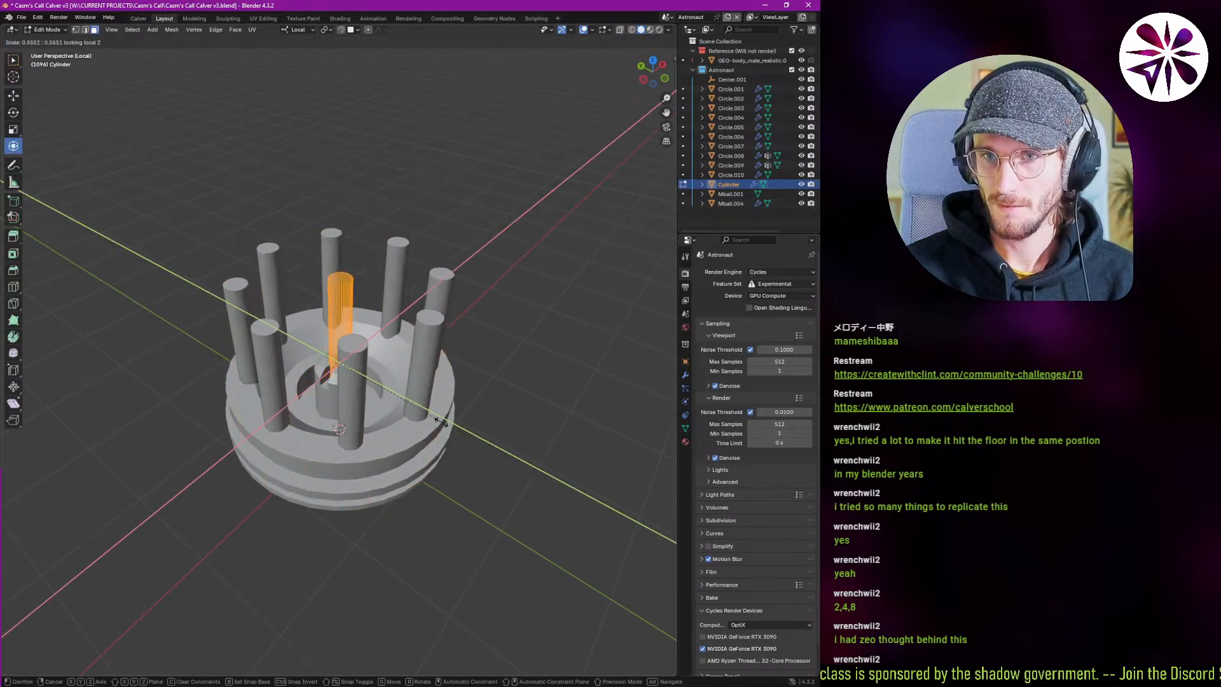
pyautogui.click(413, 400)
pyautogui.moveTo(413, 400); pyautogui.dragTo(434, 469, button='middle')
pyautogui.press('Tab')
# Set the circular array's radius to 5.270 and constant distance to 4.62 m, placing the cylinders over the round part's flat outer rim.
pyautogui.moveTo(288, 478); pyautogui.dragTo(344, 427, button='middle')
pyautogui.press('j')
pyautogui.press('Escape')
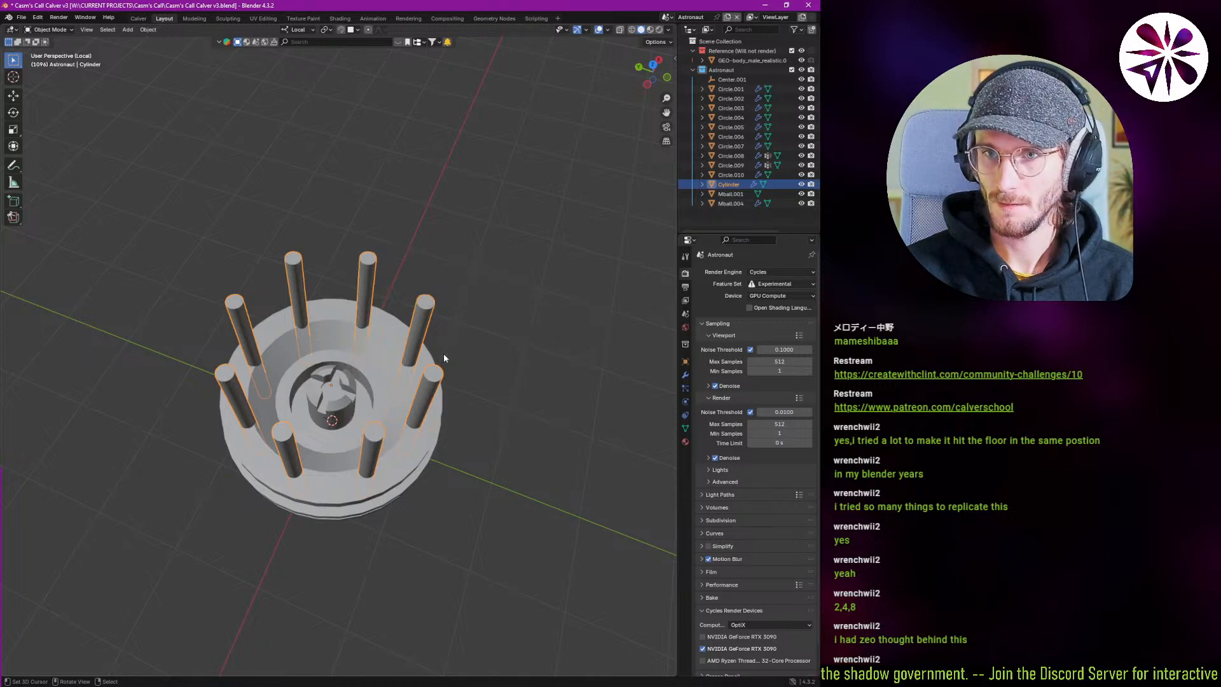
pyautogui.click(686, 376)
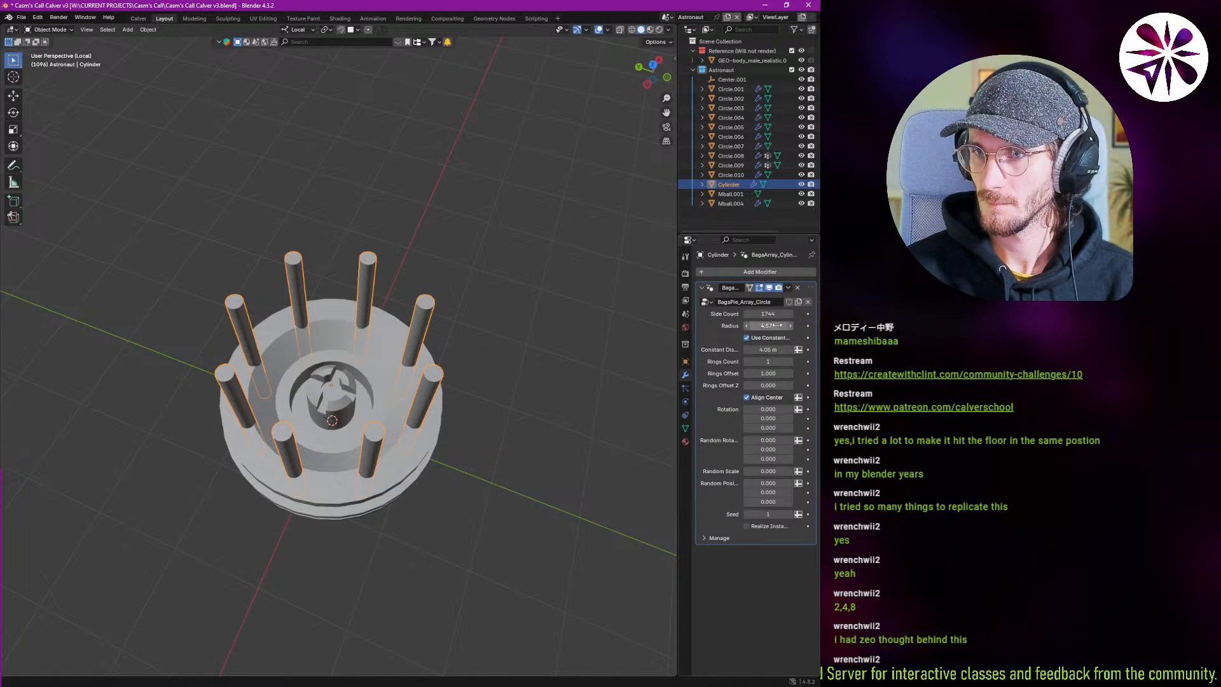
pyautogui.moveTo(776, 325); pyautogui.dragTo(792, 325)
pyautogui.press('KP_7')
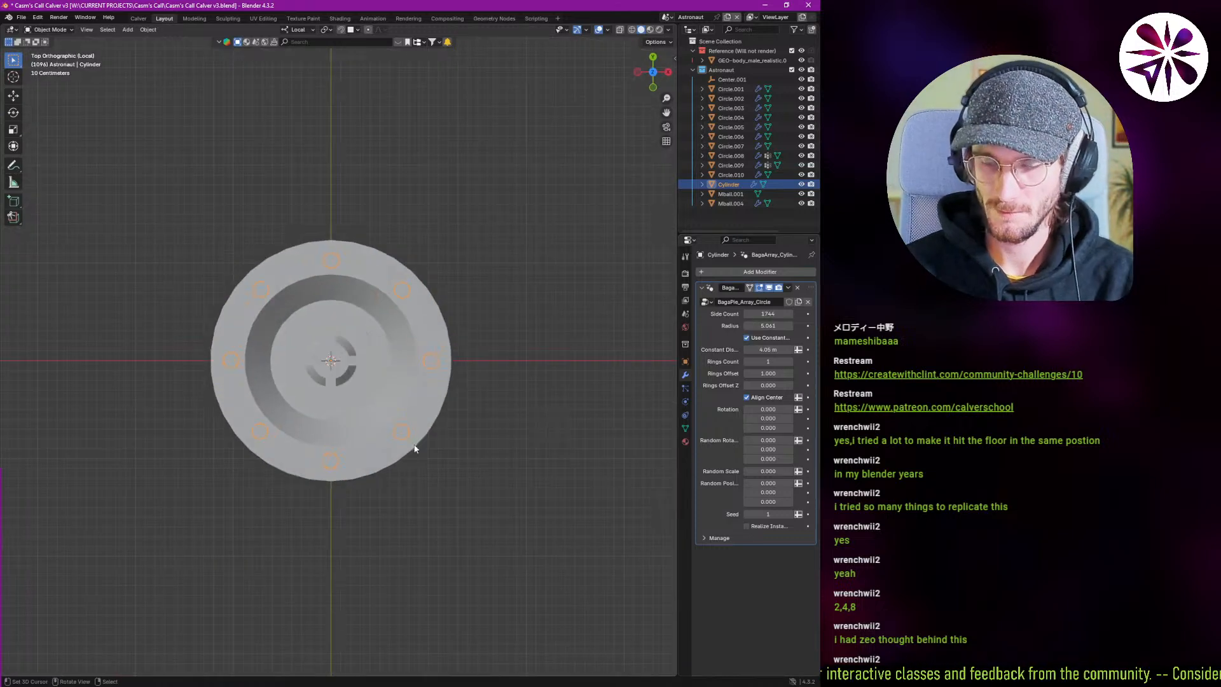
pyautogui.scroll(4, 414, 449)
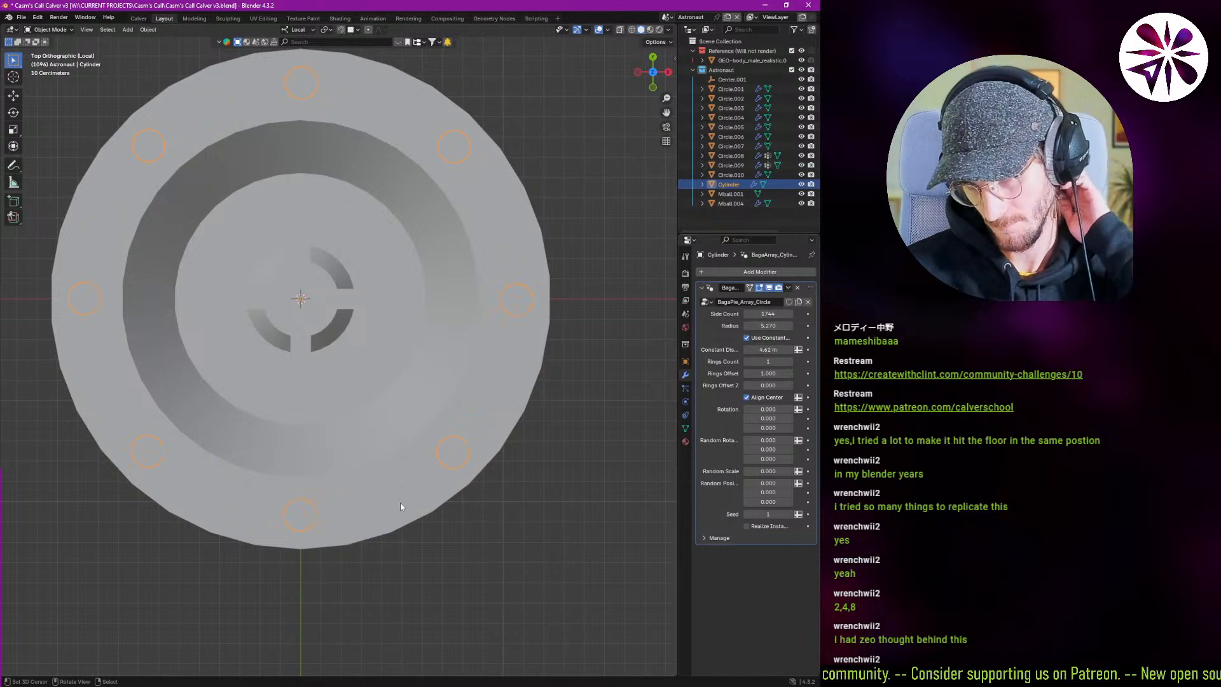
# Raise the ring of cylinders about 0.60 m and another 0.12 m along Z so that only their lower ends enter the top rim.
pyautogui.moveTo(400, 507); pyautogui.dragTo(409, 451, button='middle')
pyautogui.press('g')
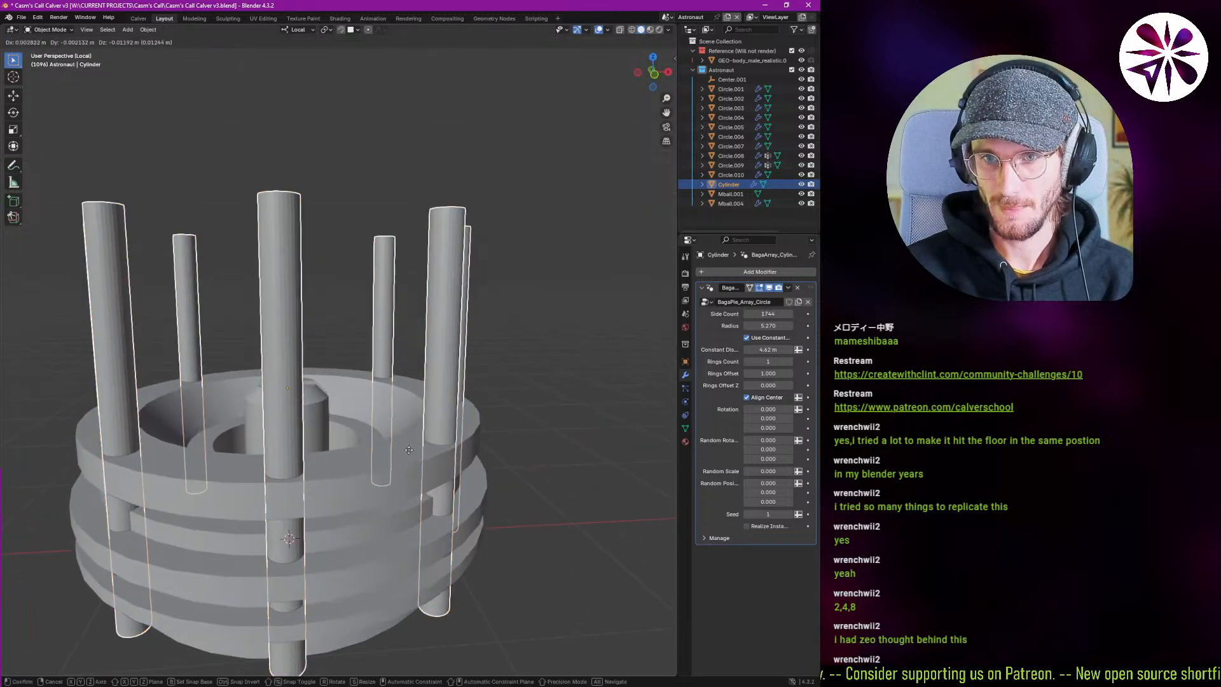
pyautogui.press('z')
pyautogui.click(403, 439)
pyautogui.scroll(3, 400, 432)
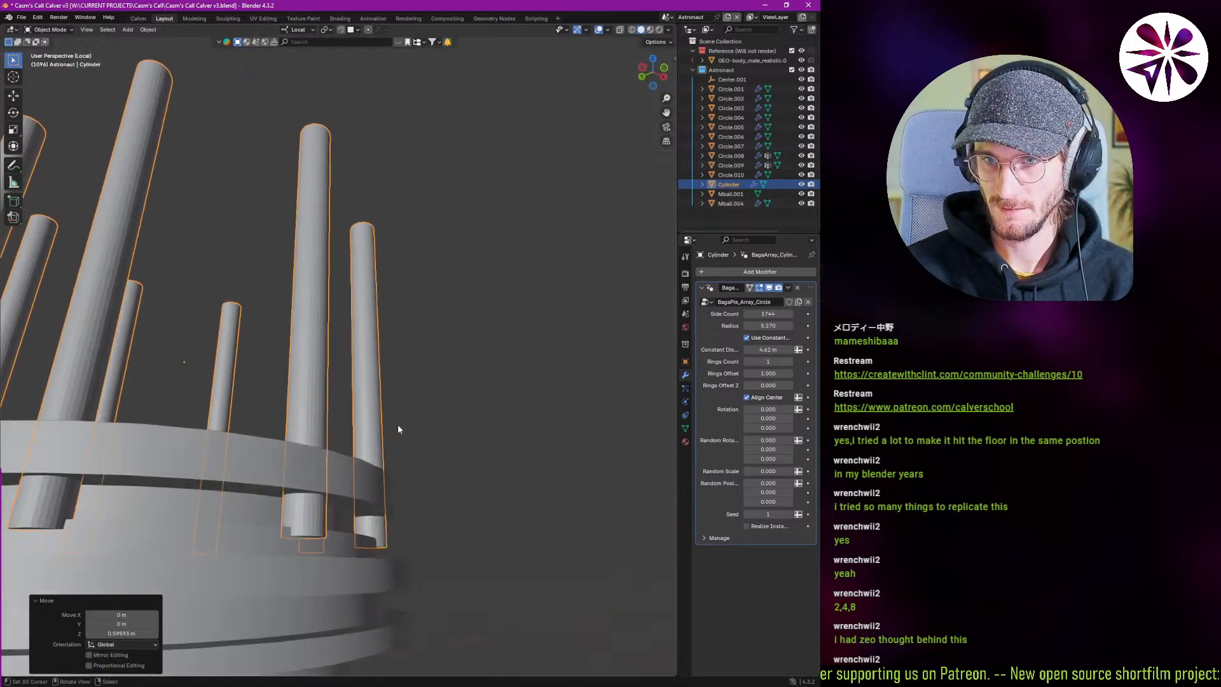
pyautogui.press('g')
pyautogui.press('z')
pyautogui.click(392, 408)
pyautogui.moveTo(328, 487); pyautogui.dragTo(308, 573, button='middle')
pyautogui.scroll(-3, 280, 543)
pyautogui.moveTo(267, 534); pyautogui.dragTo(337, 547, button='middle')
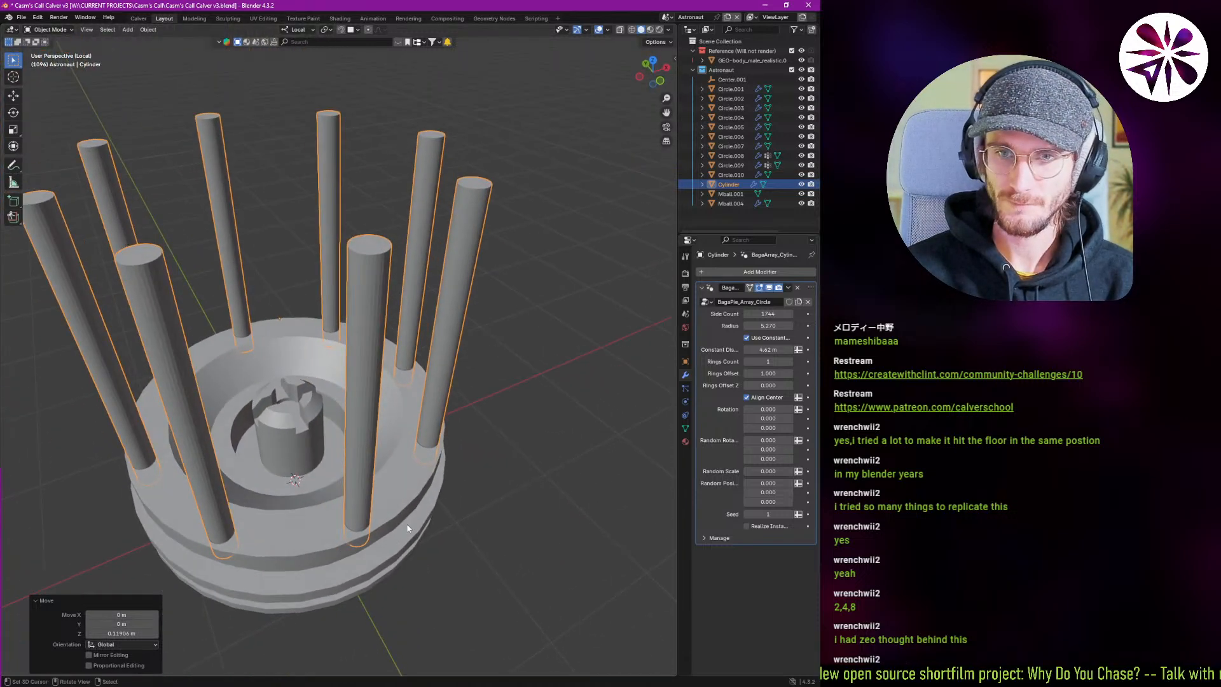
# Duplicate the ring of cylinders and rotate the copy slightly about Z so its cylinders stand beside the original ones.
pyautogui.hotkey('shift', 'd')
pyautogui.press('r')
pyautogui.press('z')
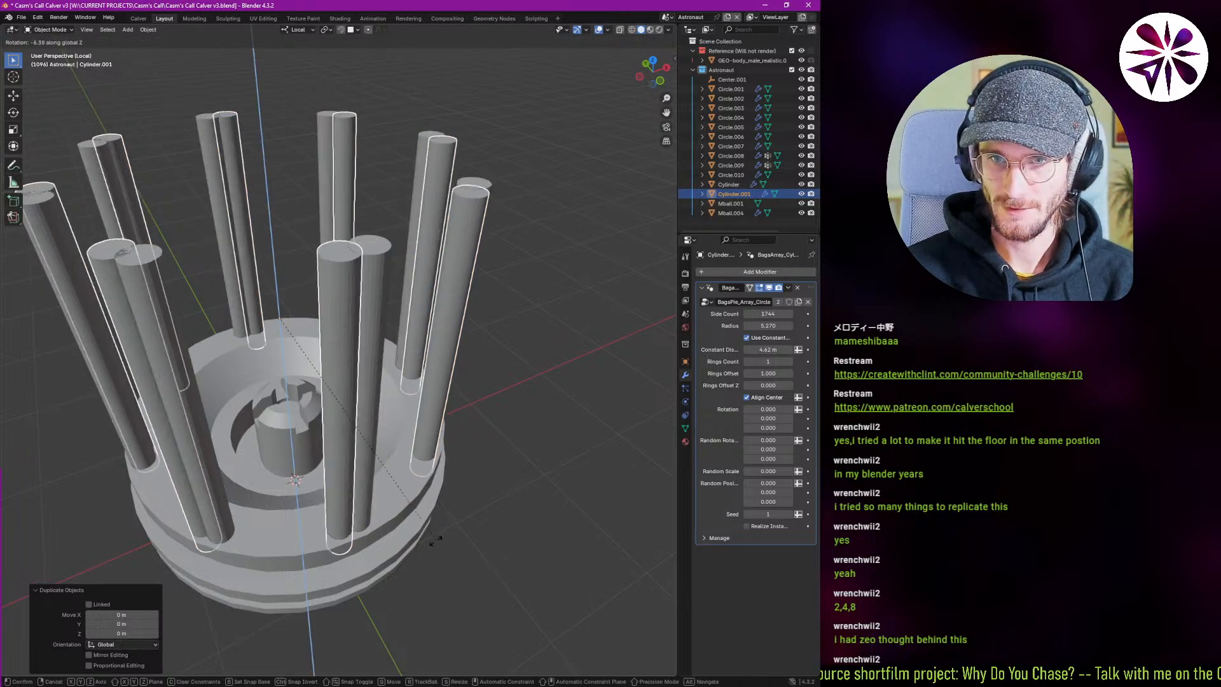
pyautogui.click(436, 539)
# Thin the duplicated cylinders by scaling their mesh down in all axes except Z in Edit Mode.
pyautogui.press('Tab')
pyautogui.hotkey('alt', 's')
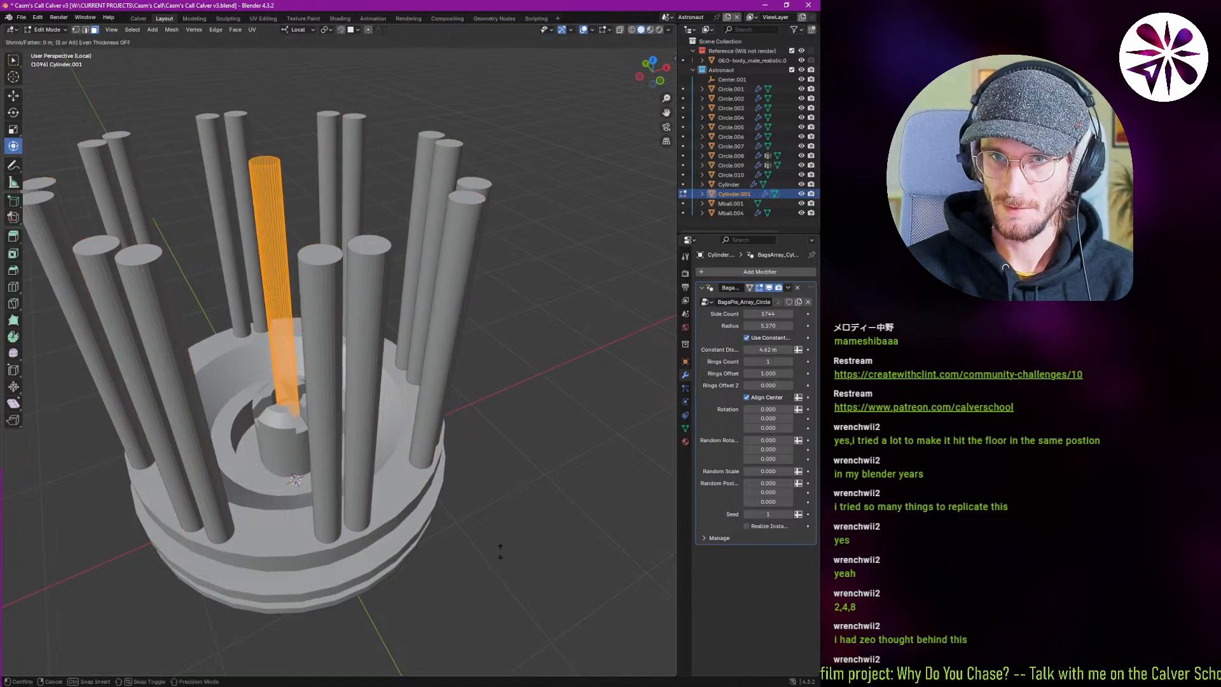
pyautogui.press('Escape')
pyautogui.press('s')
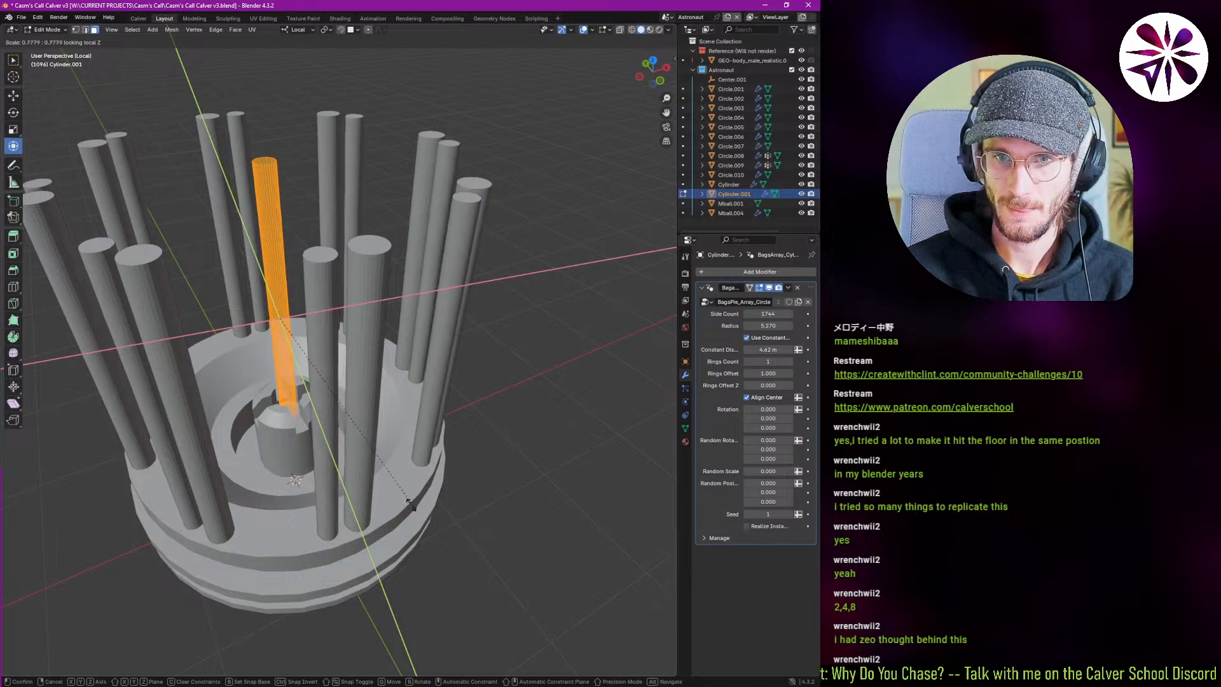
pyautogui.click(344, 435)
pyautogui.press('Tab')
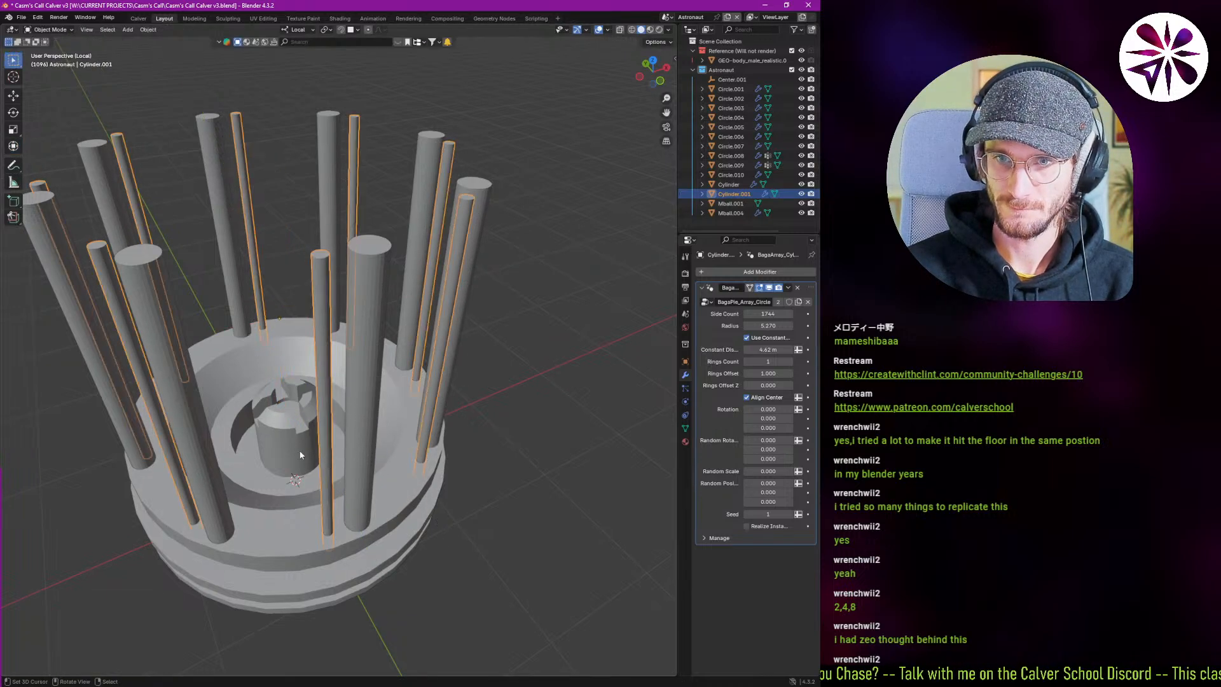
# Rotate the ring of thin cylinders about 2.86° about Z, bringing it closer to the thick cylinders.
pyautogui.press('r')
pyautogui.press('z')
pyautogui.click(399, 485)
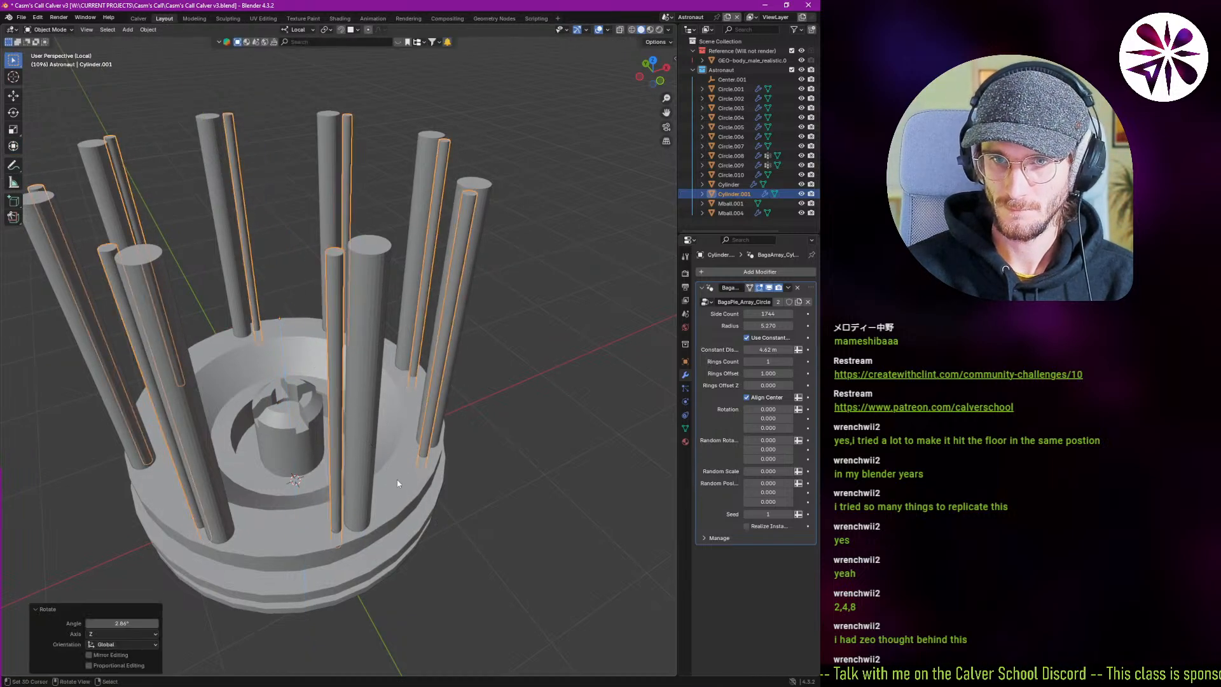
# Duplicate the ring of thin cylinders and rotate the copy about 14.4° about Z to the other side of the thick cylinders.
pyautogui.hotkey('shift', 'd')
pyautogui.press('r')
pyautogui.press('z')
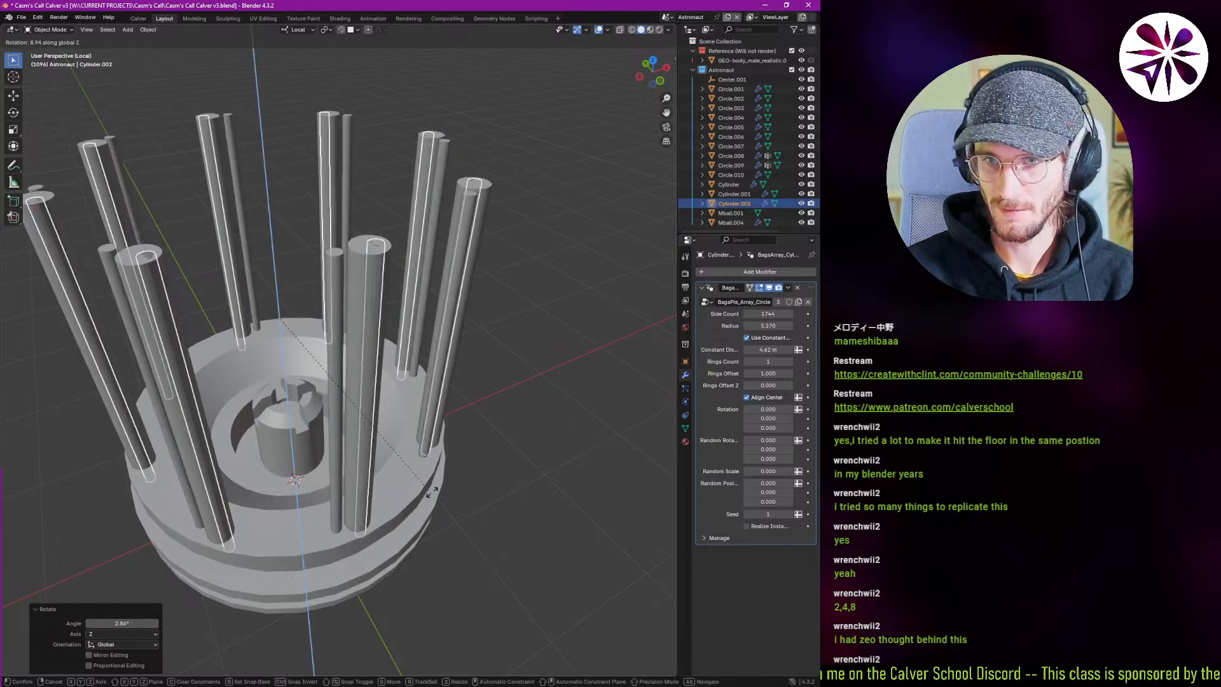
pyautogui.click(439, 471)
pyautogui.moveTo(438, 471); pyautogui.dragTo(439, 516, button='middle')
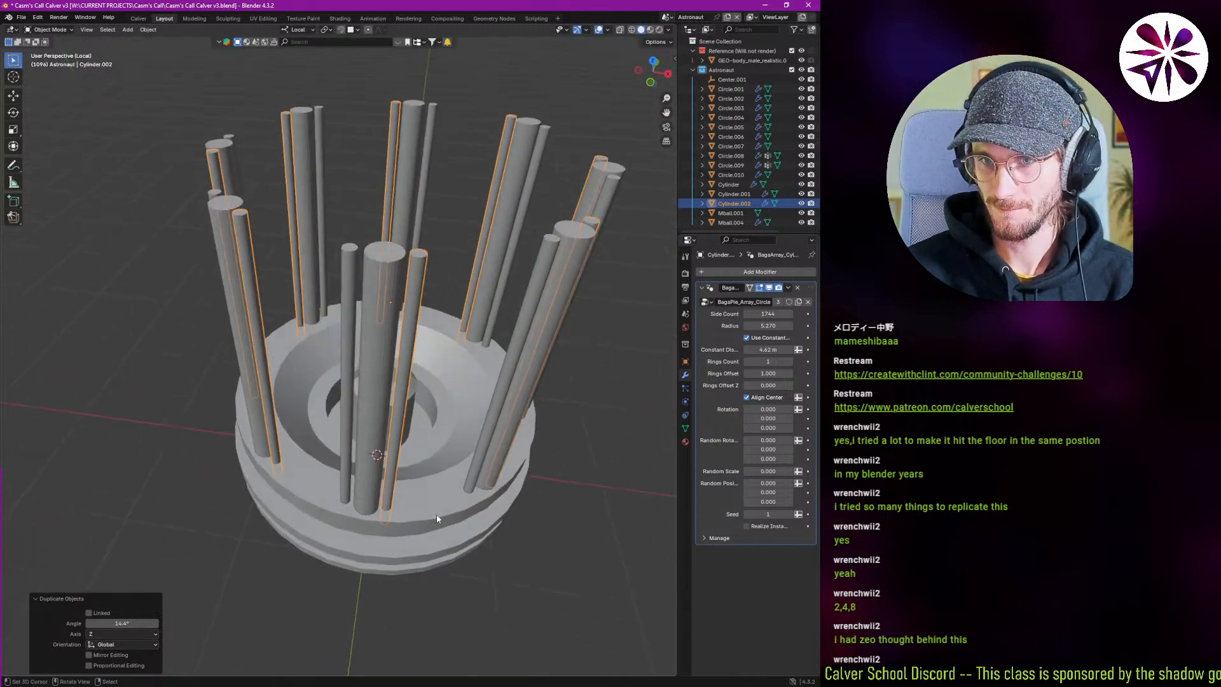
# Fine-tune the second thin ring's rotation about Z so both thin cylinders sit evenly spaced beside each thick one.
pyautogui.press('r')
pyautogui.press('z')
pyautogui.click(439, 512)
pyautogui.press('r')
pyautogui.press('z')
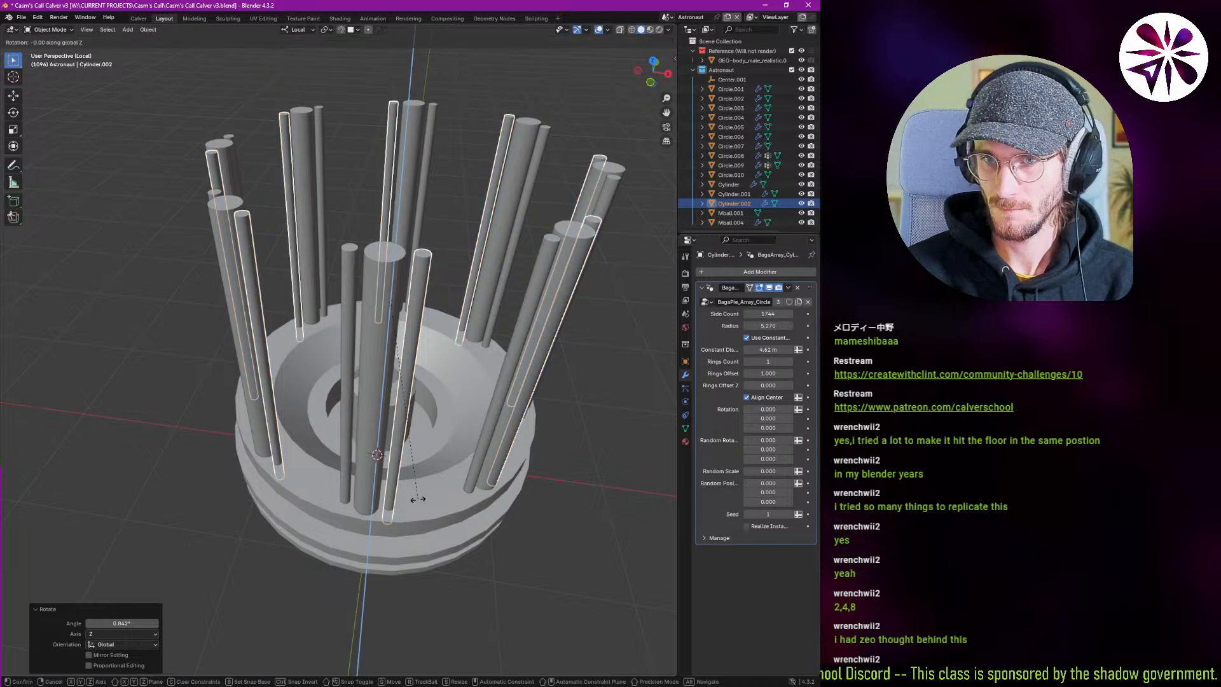
pyautogui.click(403, 514)
# Enable Realize Instances on all three cylinder arrays and subtract them from the round part with an automatic Boolean difference.
pyautogui.keyDown('shift'); pyautogui.rightClick(373, 484); pyautogui.keyUp('shift')
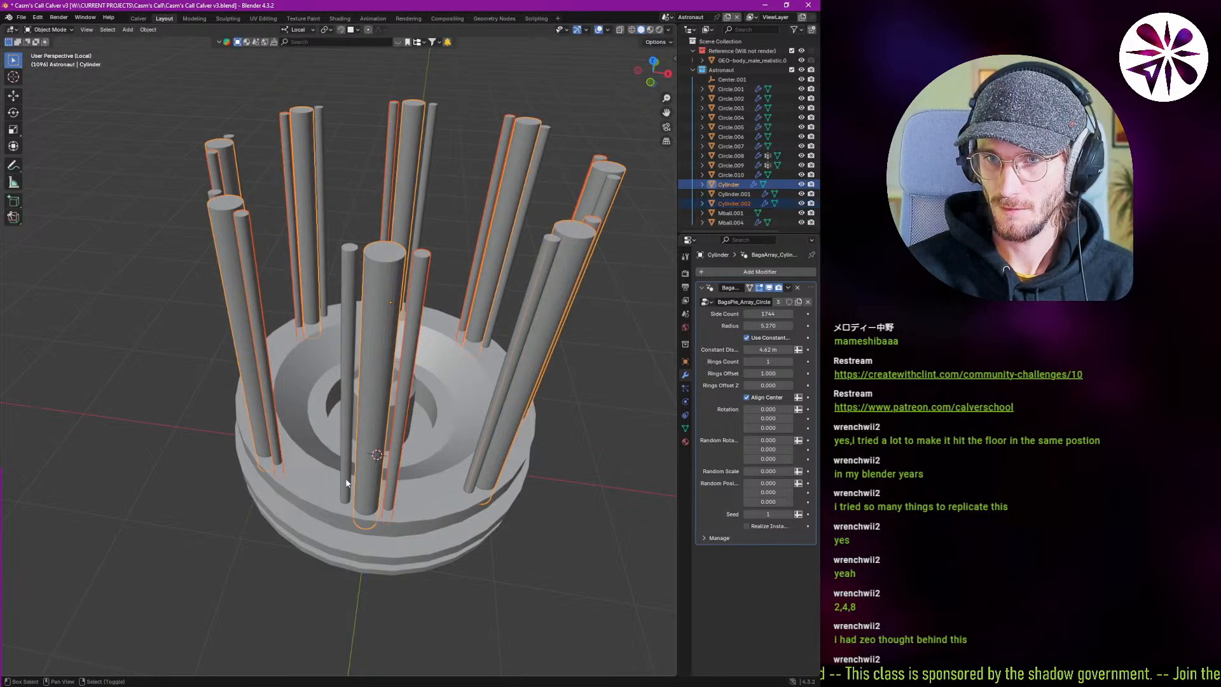
pyautogui.keyDown('shift'); pyautogui.rightClick(347, 482); pyautogui.keyUp('shift')
pyautogui.keyDown('alt'); pyautogui.click(748, 527); pyautogui.keyUp('alt')
pyautogui.moveTo(407, 440); pyautogui.dragTo(418, 459, button='middle')
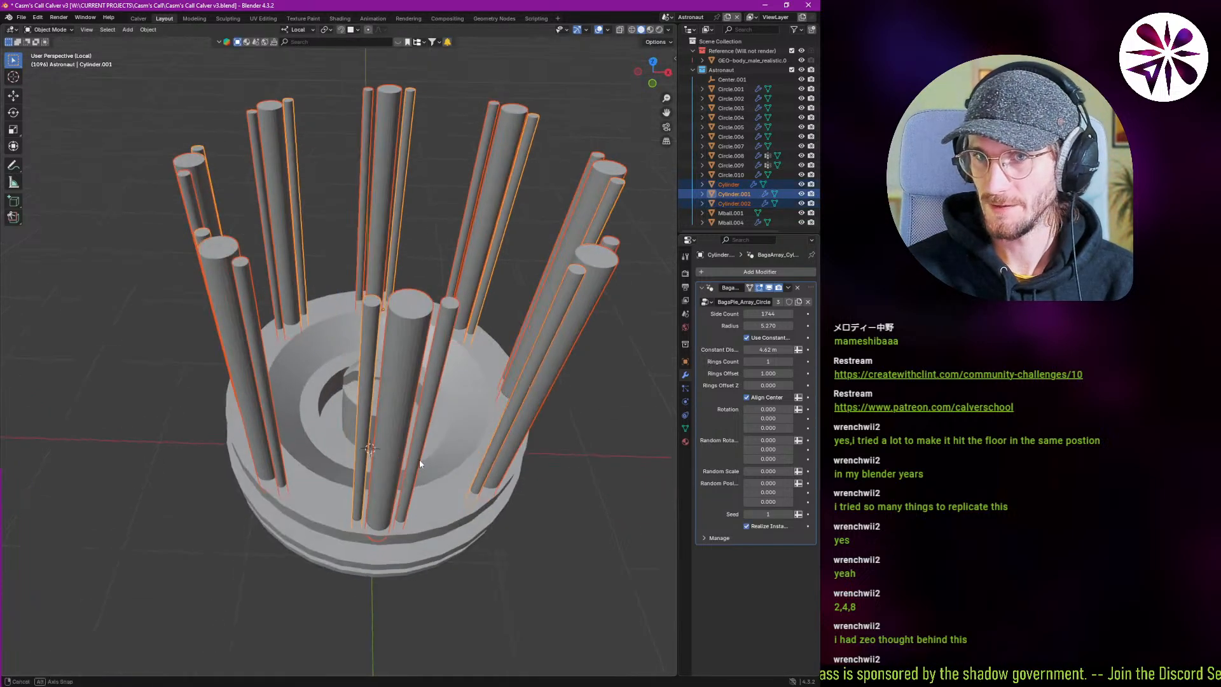
pyautogui.keyDown('shift'); pyautogui.rightClick(448, 514); pyautogui.keyUp('shift')
pyautogui.press('ctrl+KP_Subtract')
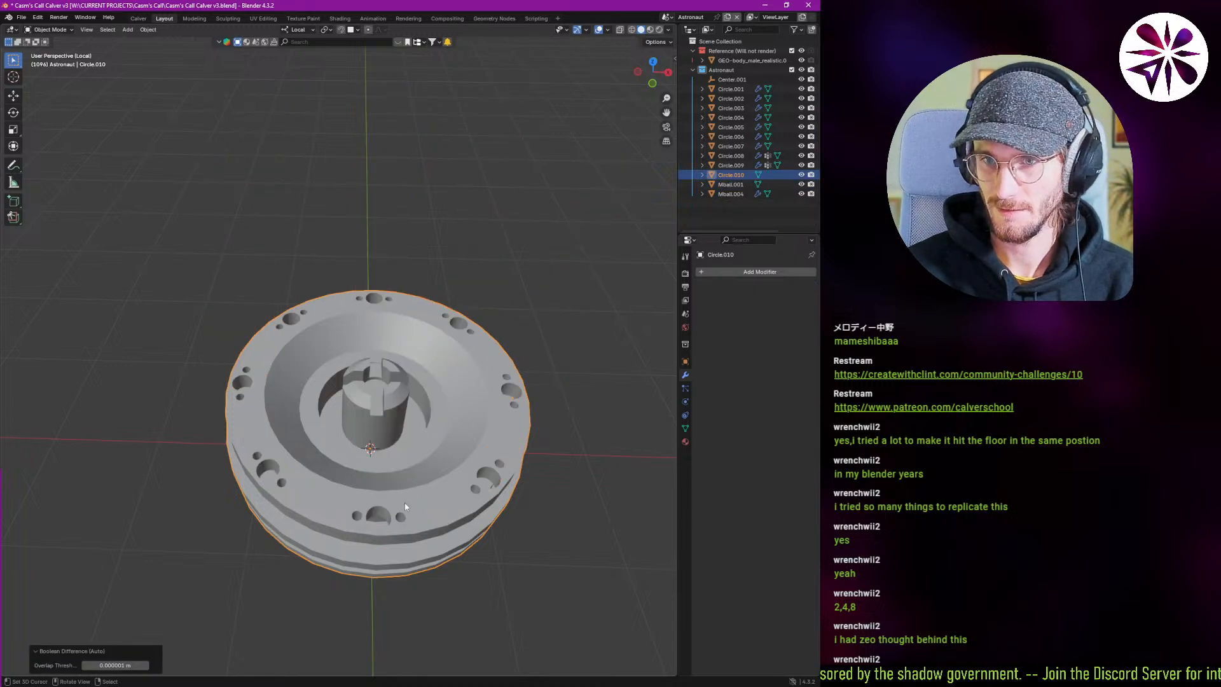
# Leave local view and raise the stepped round part about 1.39 m along Z to the figure's upper body.
pyautogui.hotkey('alt', 'a')
pyautogui.moveTo(405, 503); pyautogui.dragTo(392, 450, button='middle')
pyautogui.rightClick(368, 509)
pyautogui.moveTo(356, 512); pyautogui.dragTo(288, 302, button='middle')
pyautogui.press('KP_Divide')
pyautogui.press('g')
pyautogui.press('y')
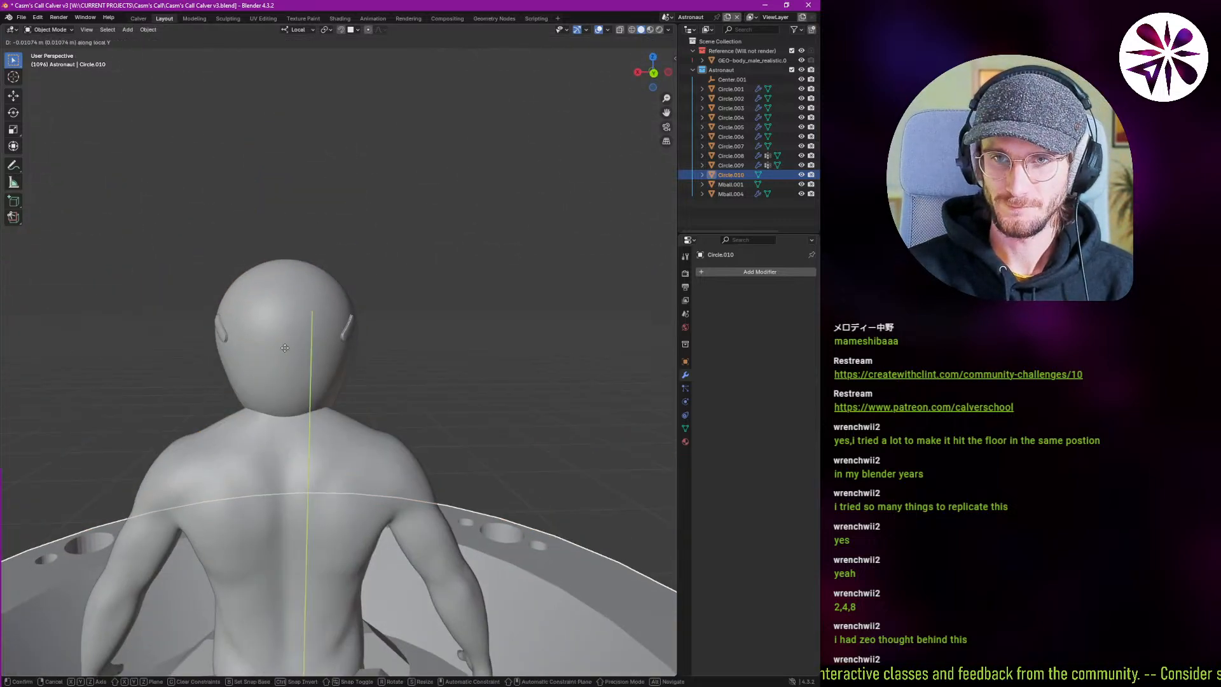
pyautogui.press('z')
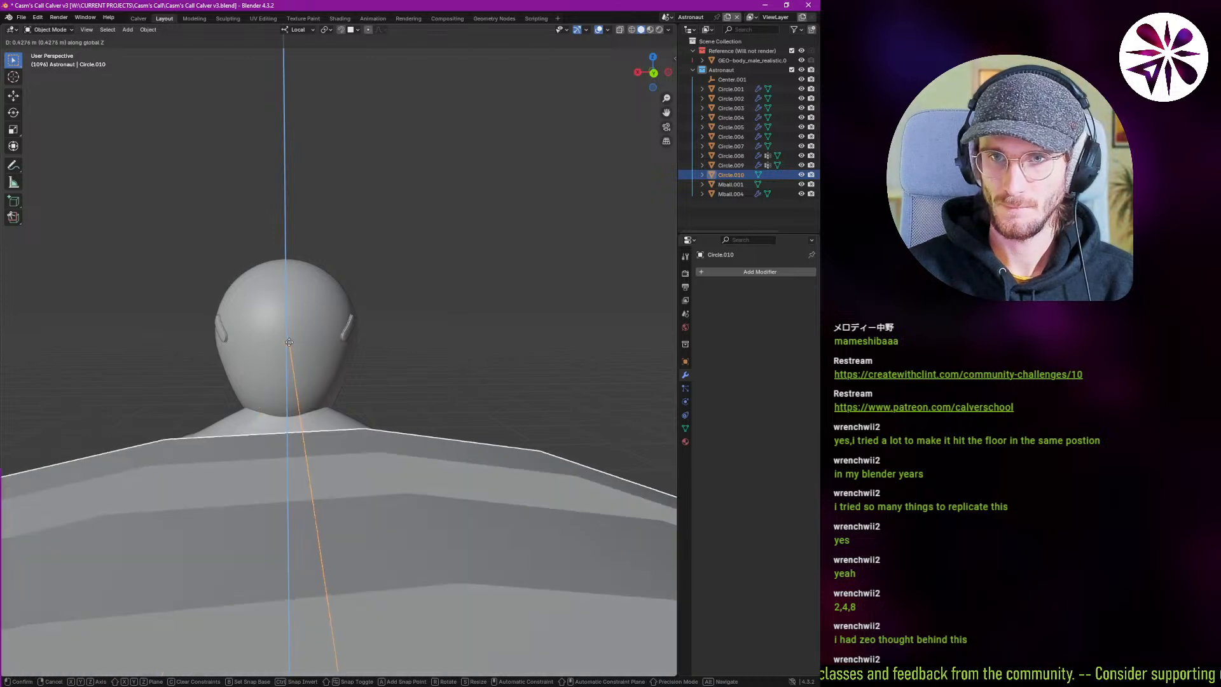
pyautogui.click(269, 348)
# Scale the round part down to about 0.109 and raise it about 0.31 m along Z to helmet height.
pyautogui.moveTo(268, 349); pyautogui.dragTo(314, 409, button='middle')
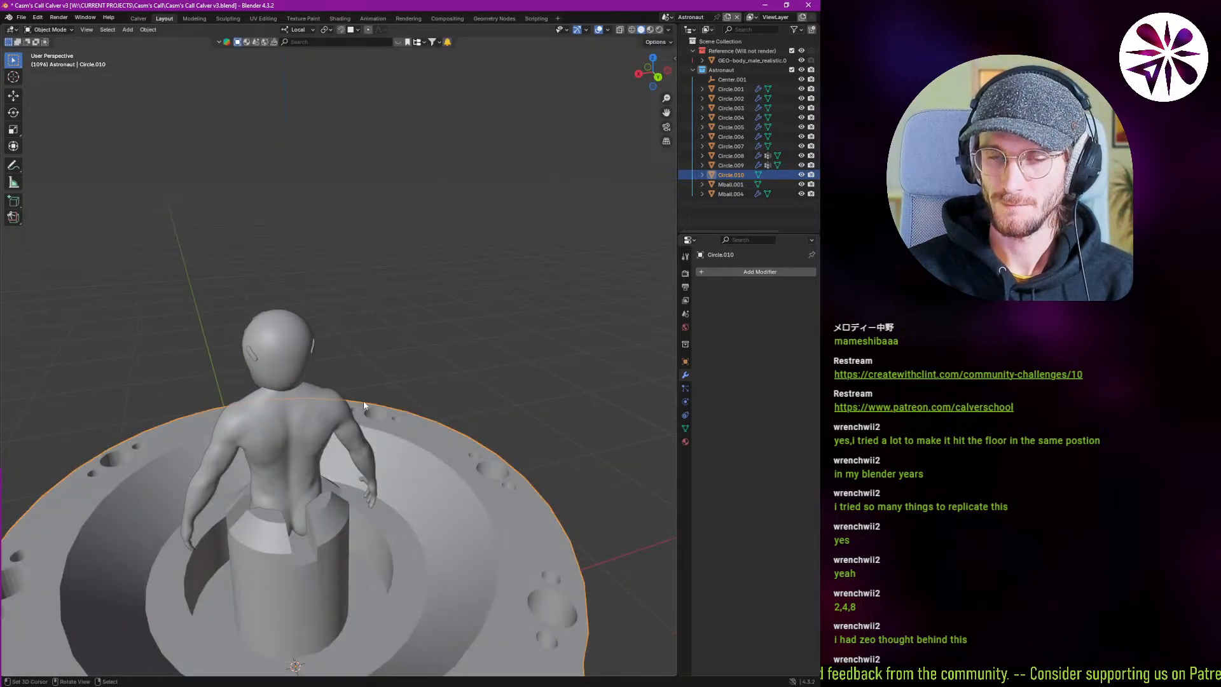
pyautogui.press('s')
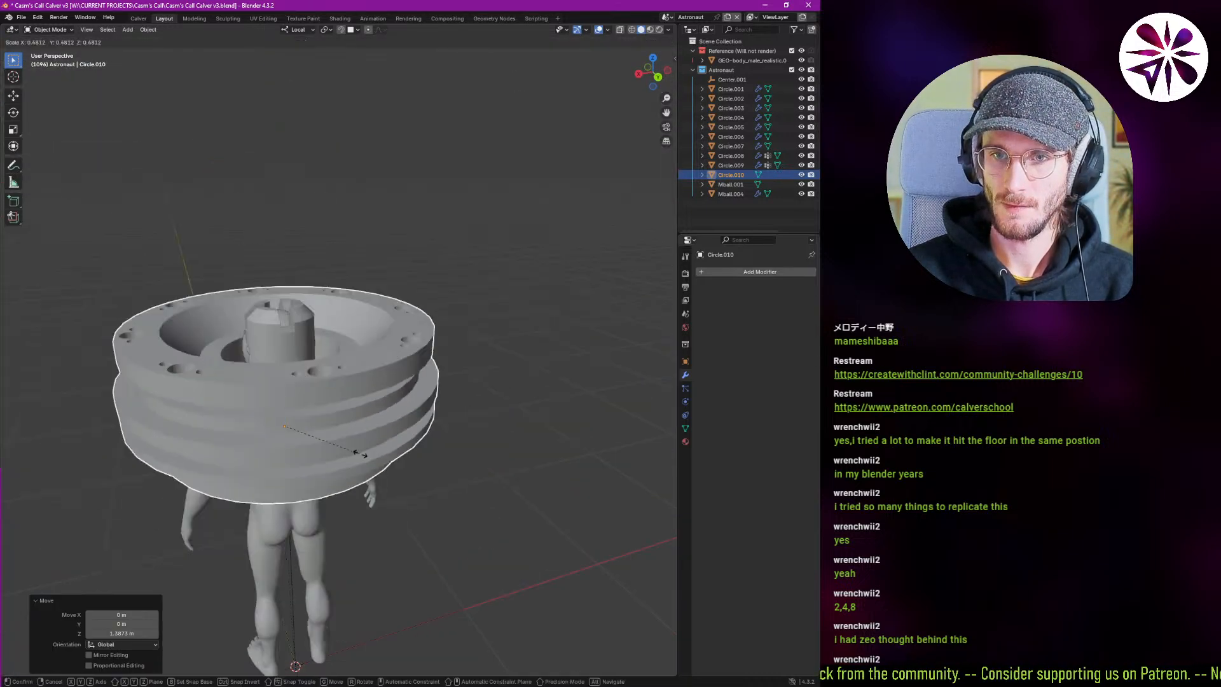
pyautogui.click(305, 424)
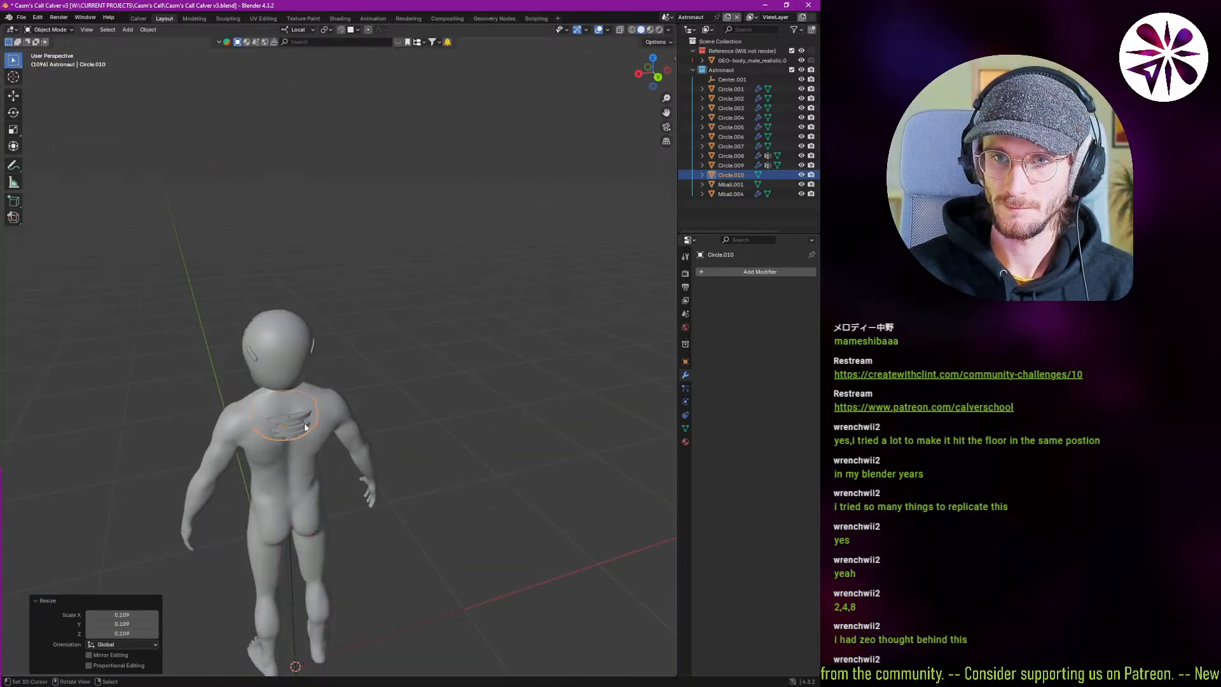
pyautogui.scroll(5, 305, 427)
pyautogui.moveTo(305, 428); pyautogui.dragTo(360, 379, button='middle')
pyautogui.press('g')
pyautogui.press('z')
pyautogui.press('z')
pyautogui.click(374, 217)
# Rotate the round part about -91.1° and a further 9.14° about local X so its slotted post faces backward.
pyautogui.press('r')
pyautogui.press('x')
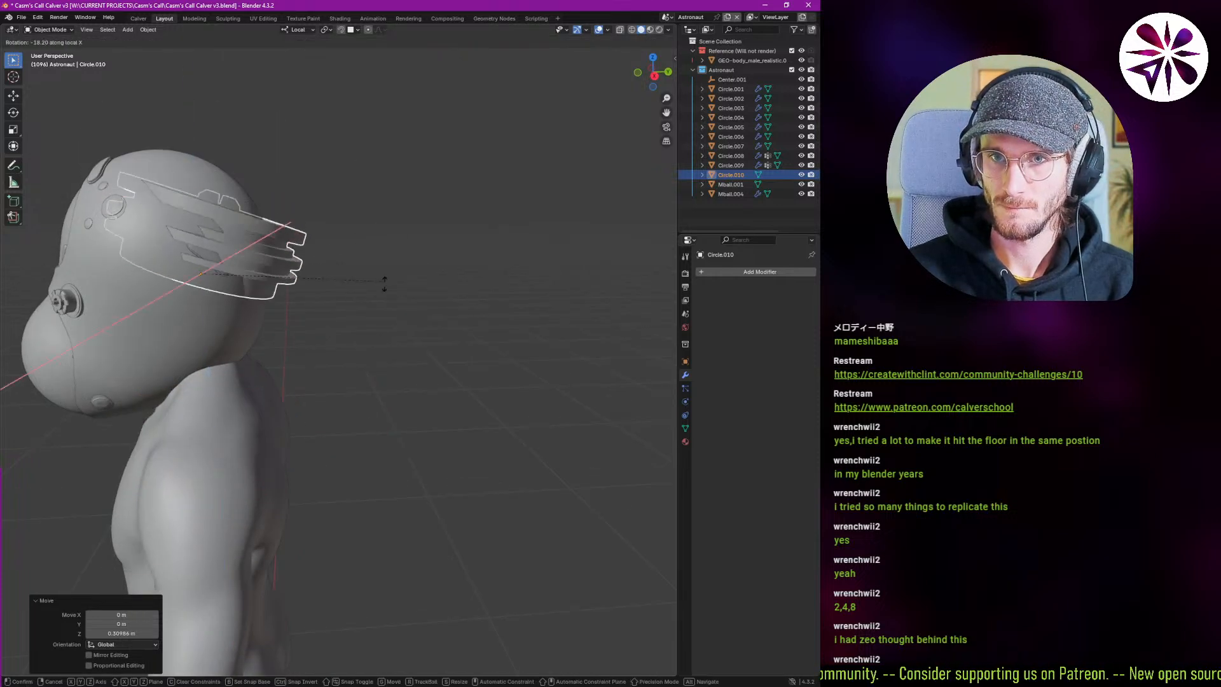
pyautogui.click(311, 406)
pyautogui.press('r')
pyautogui.press('x')
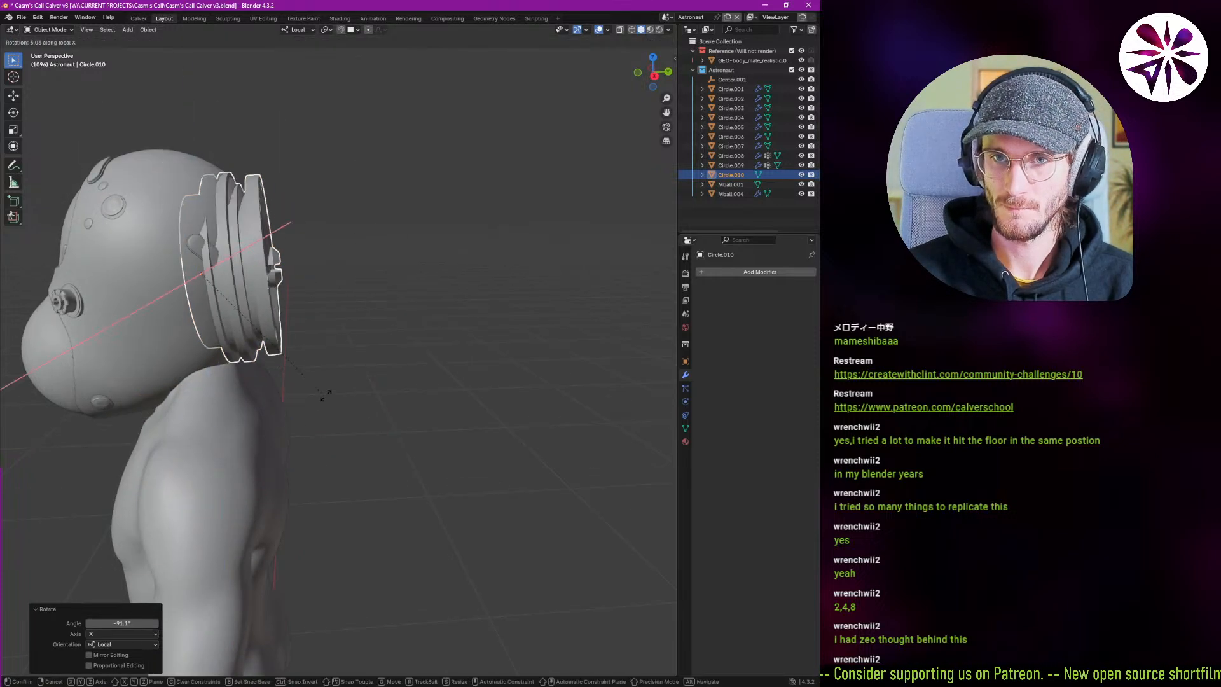
pyautogui.click(278, 362)
pyautogui.press('g')
pyautogui.rightClick(288, 347)
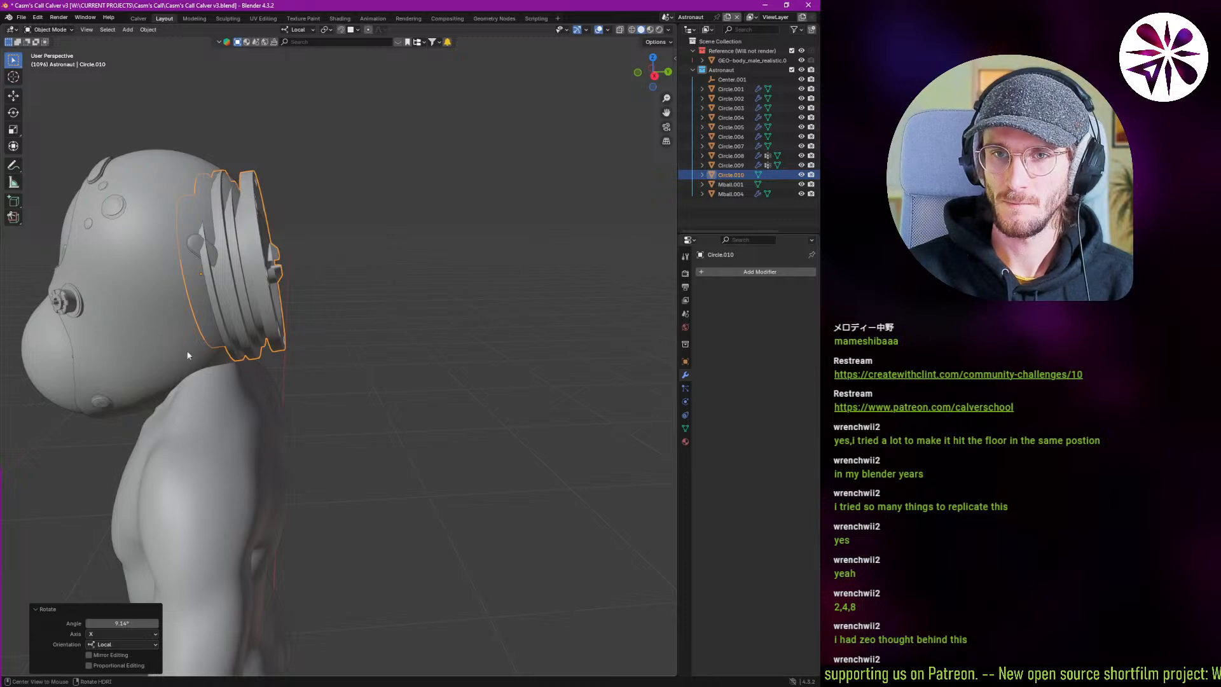
# In the left view, move the round part behind the helmet, scale it to about 0.265 and place it against the back surface.
pyautogui.keyDown('alt'); pyautogui.moveTo(188, 356); pyautogui.dragTo(477, 347, button='middle'); pyautogui.keyUp('alt')
pyautogui.press('g')
pyautogui.click(561, 367)
pyautogui.press('s')
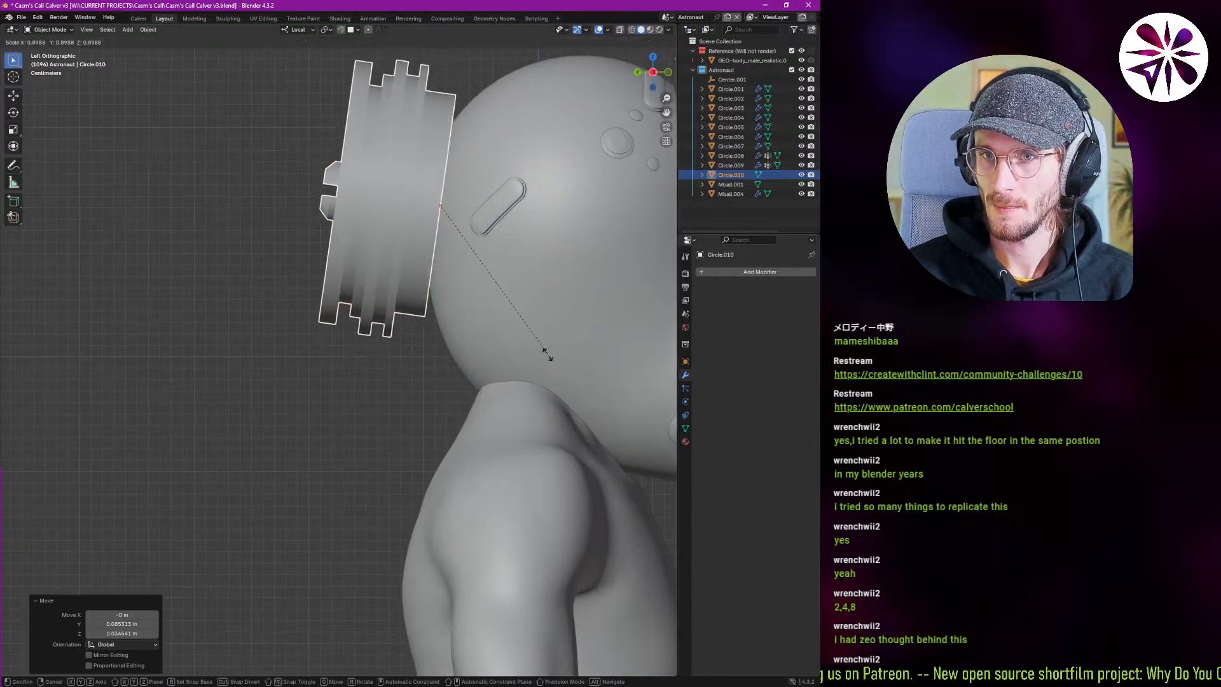
pyautogui.click(471, 249)
pyautogui.press('g')
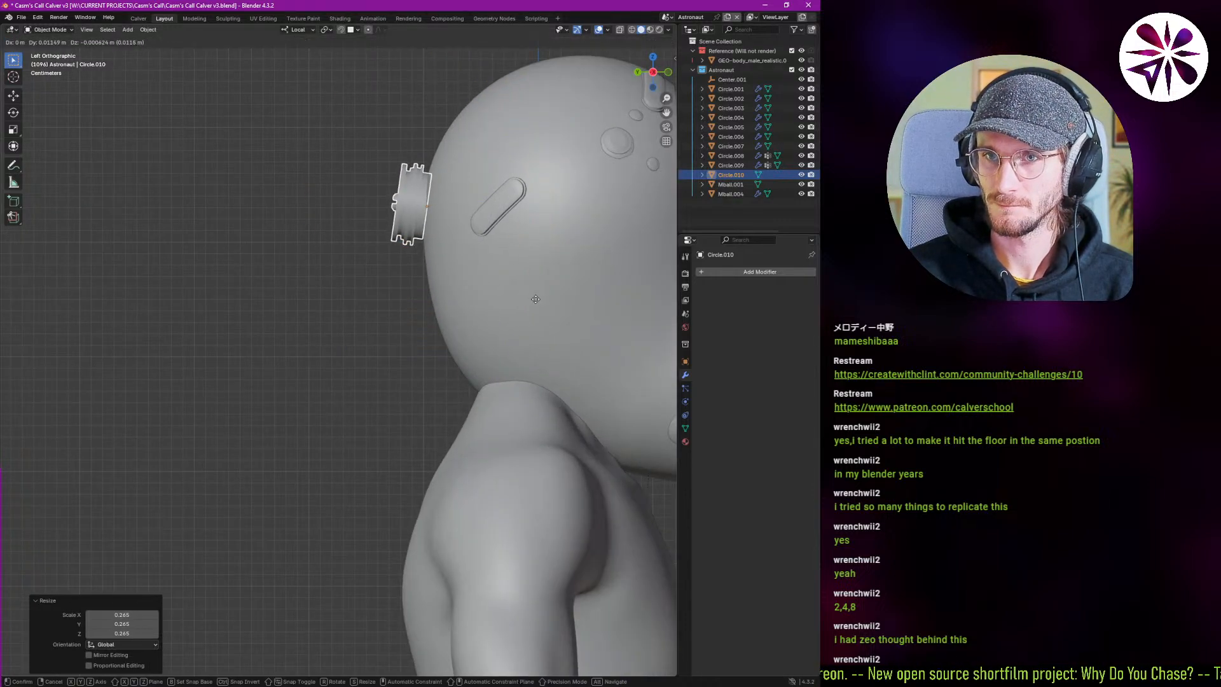
pyautogui.click(535, 299)
# Tilt the round part about -4.6° in the side view to follow the helmet's curvature, and deselect it.
pyautogui.scroll(4, 418, 178)
pyautogui.keyDown('shift'); pyautogui.moveTo(418, 178); pyautogui.dragTo(351, 265, button='middle'); pyautogui.keyUp('shift')
pyautogui.press('r')
pyautogui.click(537, 365)
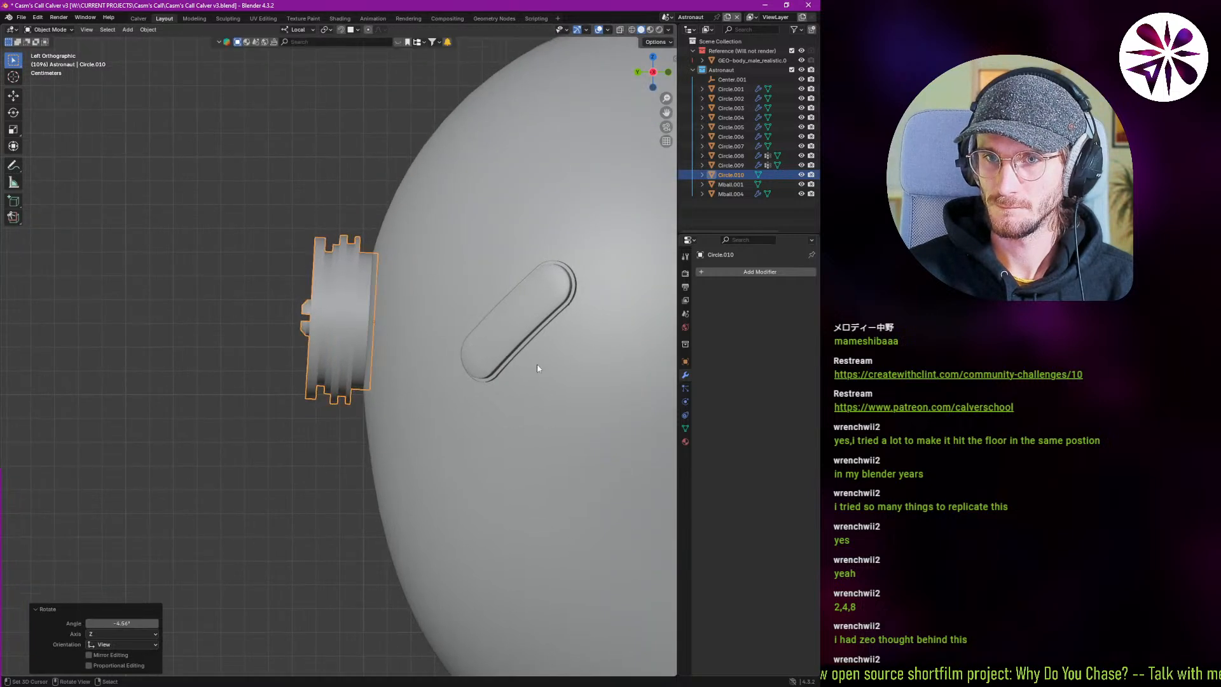
pyautogui.moveTo(439, 340); pyautogui.dragTo(507, 353, button='middle')
pyautogui.scroll(-7, 507, 352)
pyautogui.hotkey('alt', 'a')
pyautogui.moveTo(418, 374); pyautogui.dragTo(556, 367, button='middle')
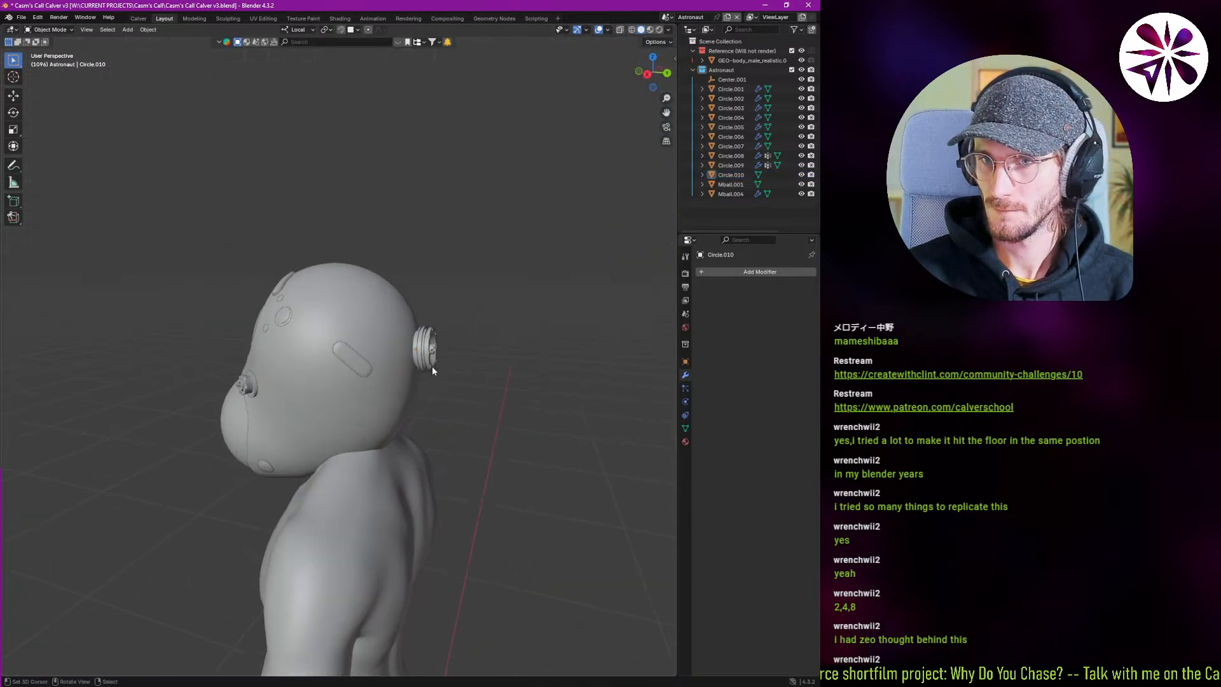
# Nudge the round part closer to the helmet's back and fine-tune its tilt in the left view.
pyautogui.scroll(2, 433, 369)
pyautogui.click(436, 359)
pyautogui.moveTo(436, 359); pyautogui.dragTo(296, 409, button='middle')
pyautogui.scroll(3, 296, 409)
pyautogui.press('g')
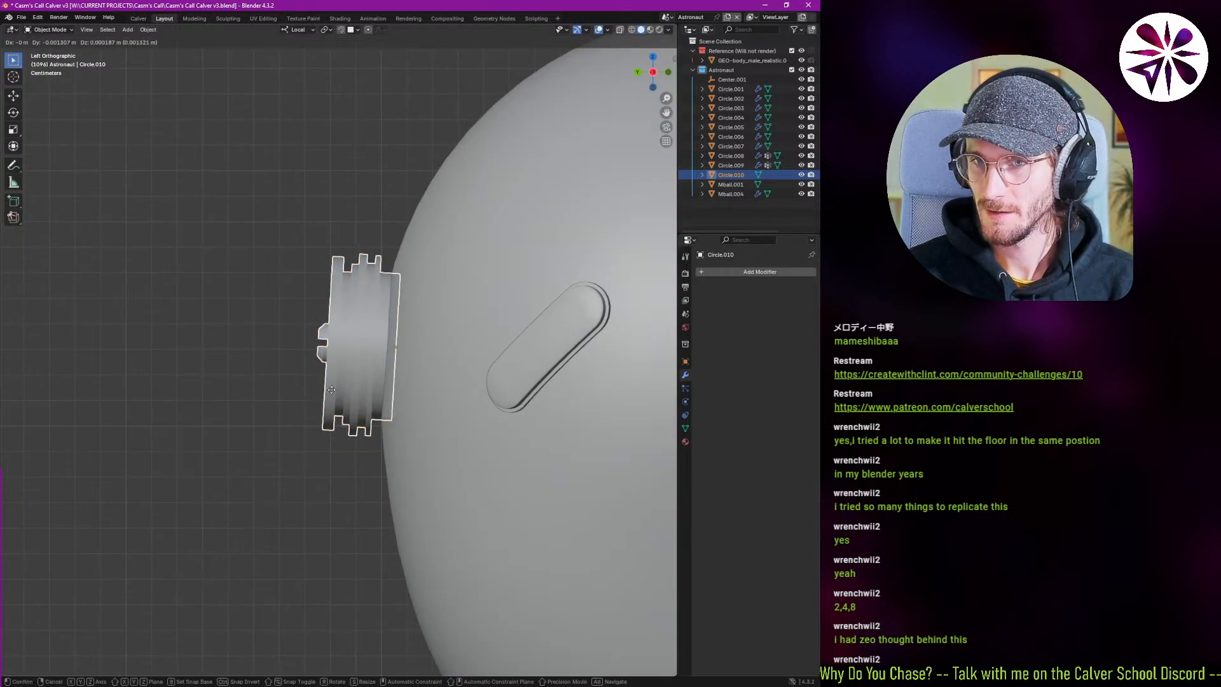
pyautogui.click(334, 391)
pyautogui.press('r')
pyautogui.click(511, 434)
# Move the round part about 0.06 m up to the helmet's upper back and rotate it about 38° to match the surface.
pyautogui.scroll(-5, 385, 383)
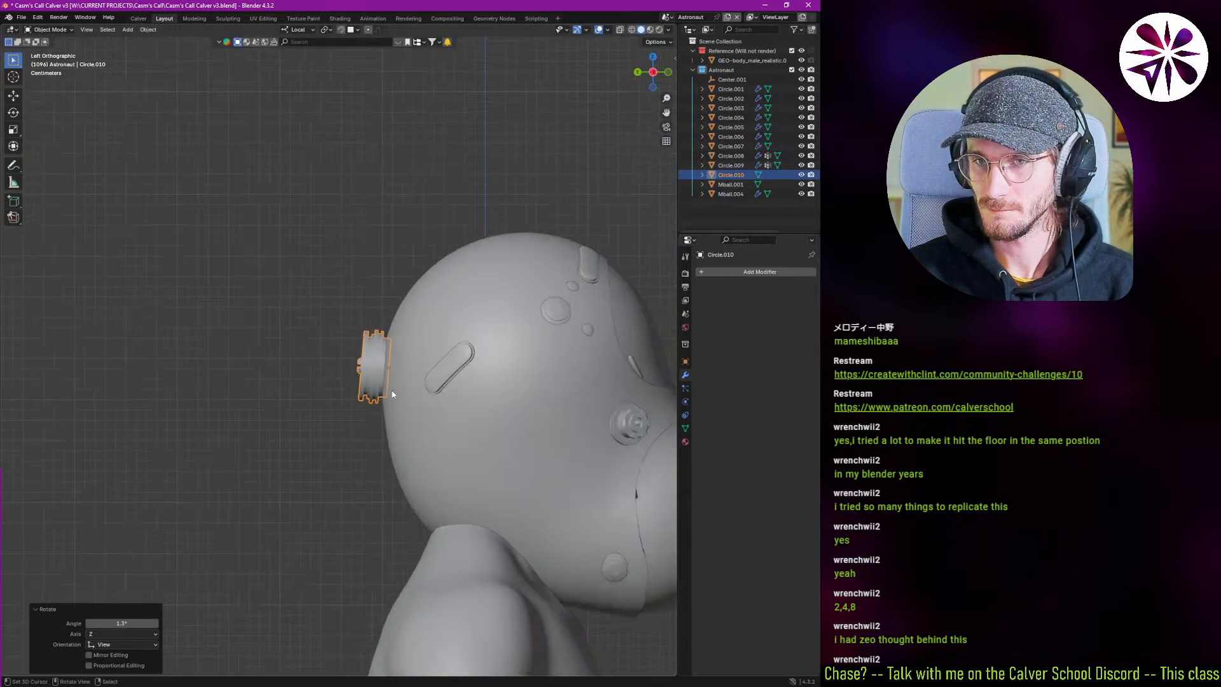
pyautogui.press('g')
pyautogui.click(431, 323)
pyautogui.press('r')
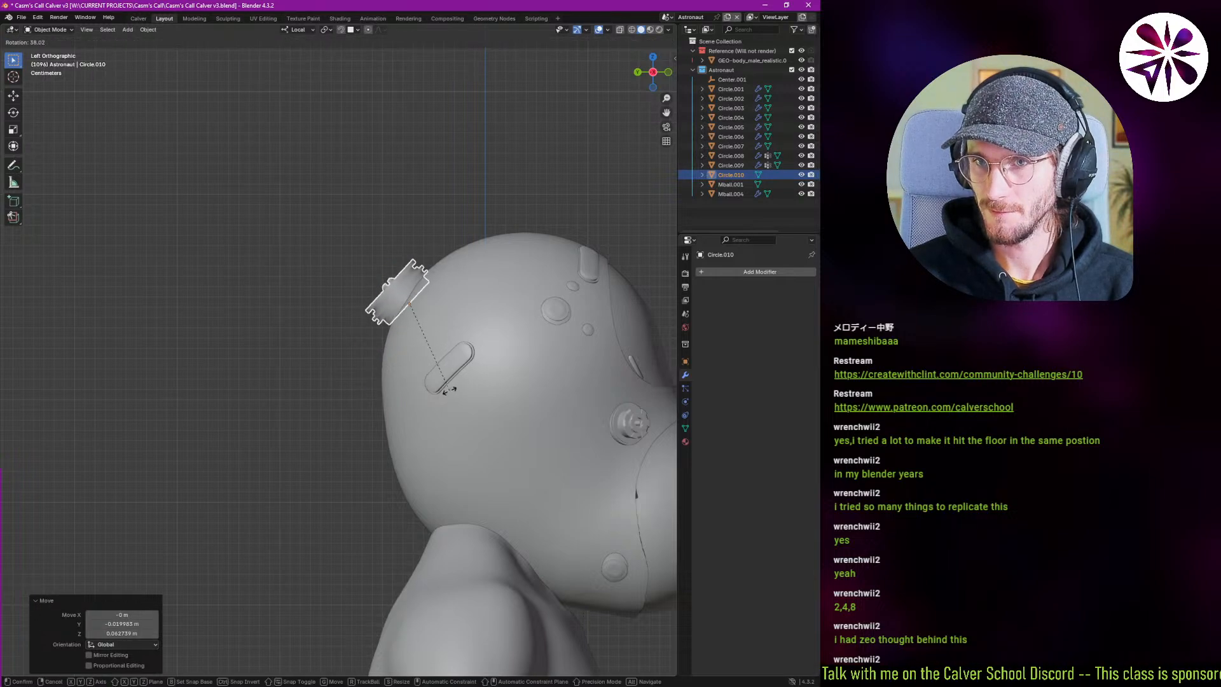
pyautogui.click(462, 384)
# Examine from several angles how the round part sits on the helmet's upper back.
pyautogui.moveTo(462, 384); pyautogui.dragTo(489, 362, button='middle')
pyautogui.scroll(-2, 489, 362)
pyautogui.moveTo(389, 341)
pyautogui.mouseDown(button='middle')
pyautogui.moveTo(439, 349)
pyautogui.moveTo(393, 338)
pyautogui.mouseUp(button='middle')
pyautogui.scroll(4, 413, 337)
pyautogui.keyDown('shift'); pyautogui.moveTo(393, 339); pyautogui.dragTo(261, 381, button='middle'); pyautogui.keyUp('shift')
pyautogui.scroll(4, 360, 384)
pyautogui.scroll(3, 388, 356)
pyautogui.click(374, 325)
pyautogui.scroll(-9, 374, 330)
pyautogui.hotkey('alt', 'a')
pyautogui.scroll(6, 401, 360)
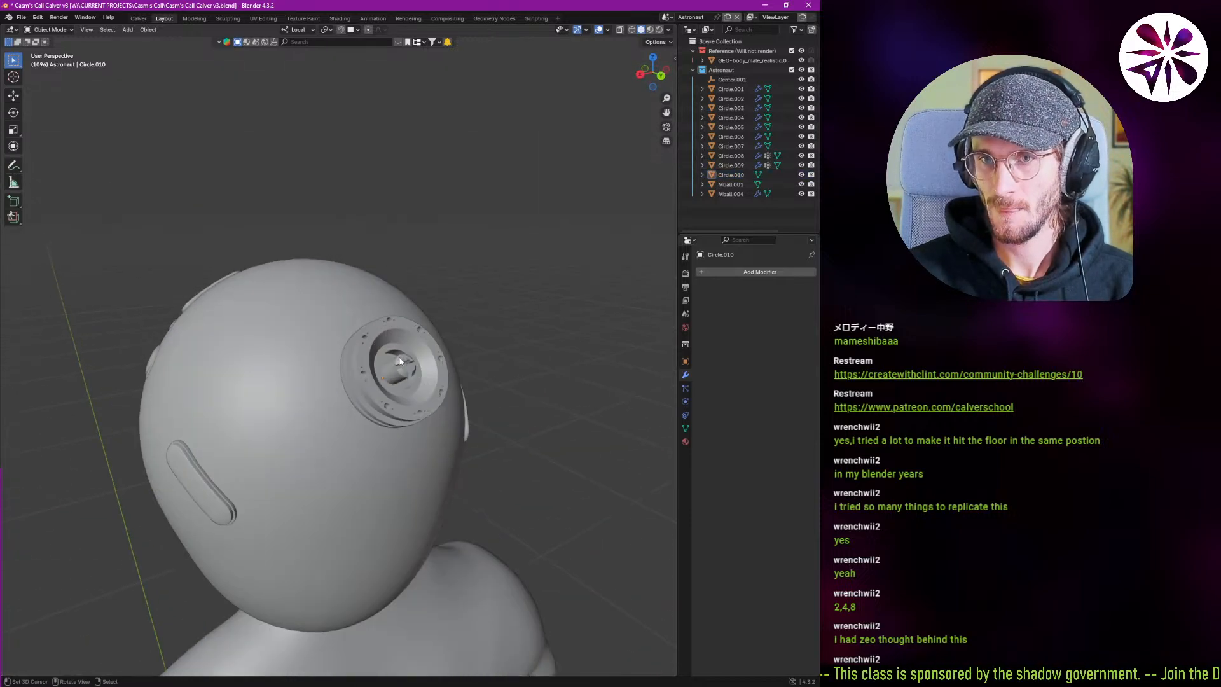
pyautogui.moveTo(400, 362); pyautogui.dragTo(365, 387, button='middle')
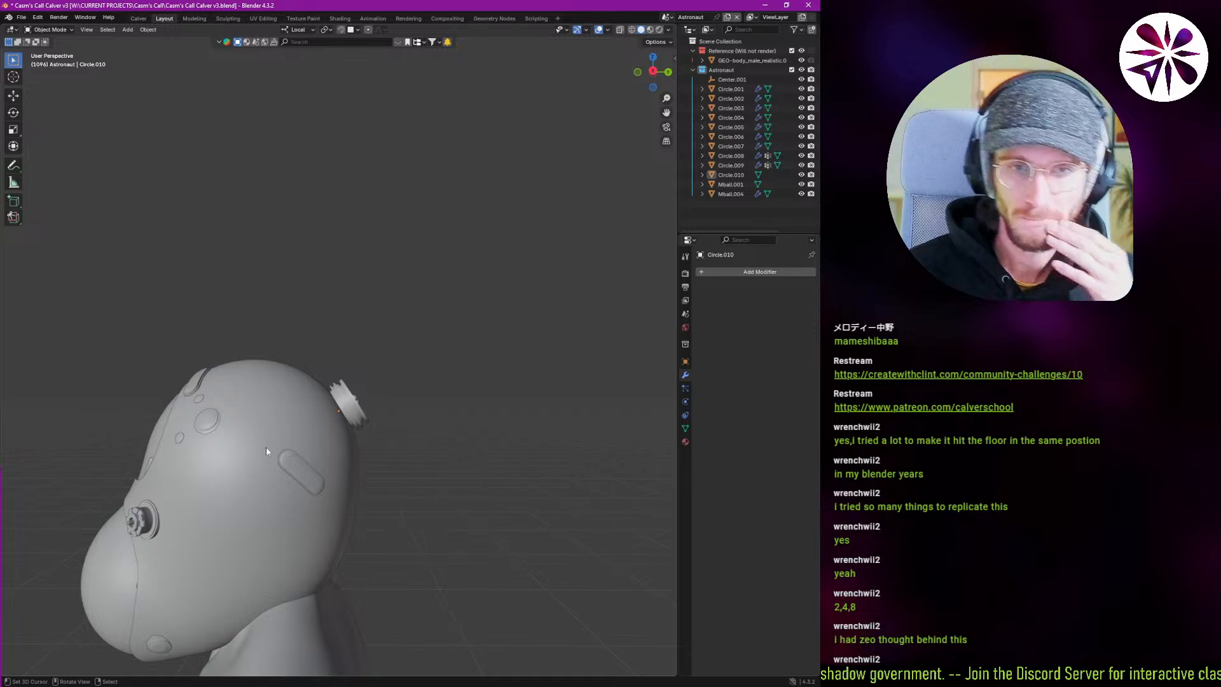
pyautogui.scroll(4, 298, 437)
pyautogui.moveTo(345, 422); pyautogui.dragTo(383, 440, button='middle')
# Add a Bézier curve at the round part's origin and enter Edit Mode on it.
pyautogui.hotkey('shift', 'a')
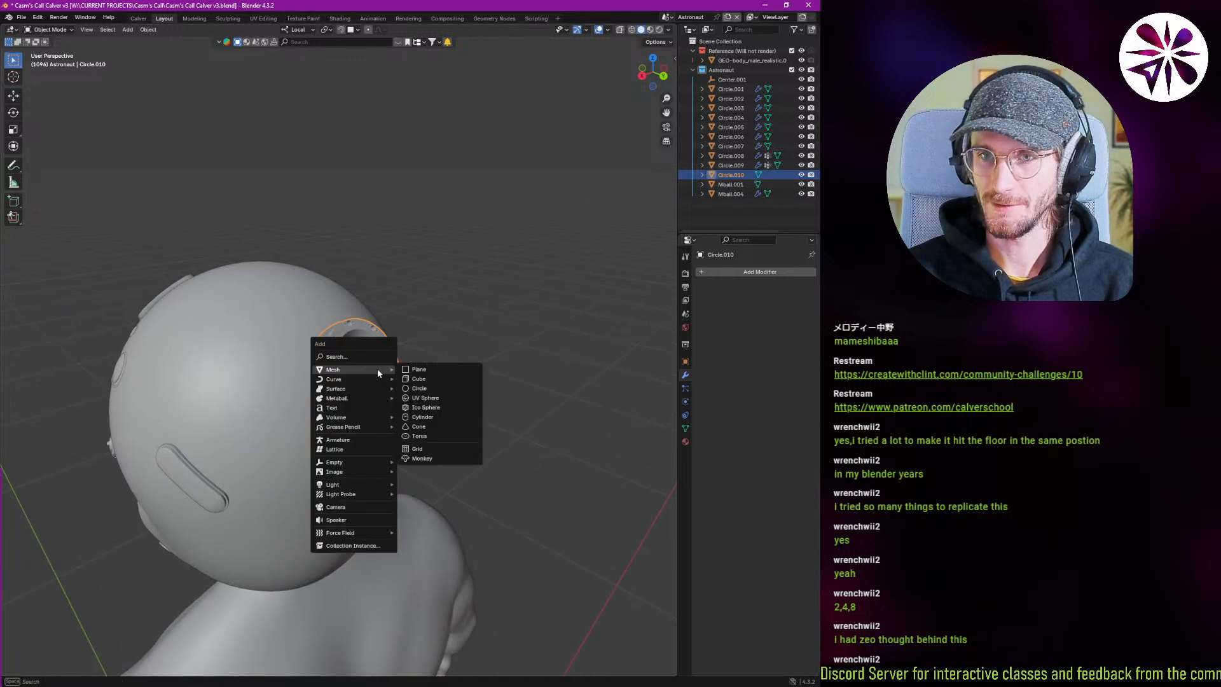
pyautogui.moveTo(347, 382)
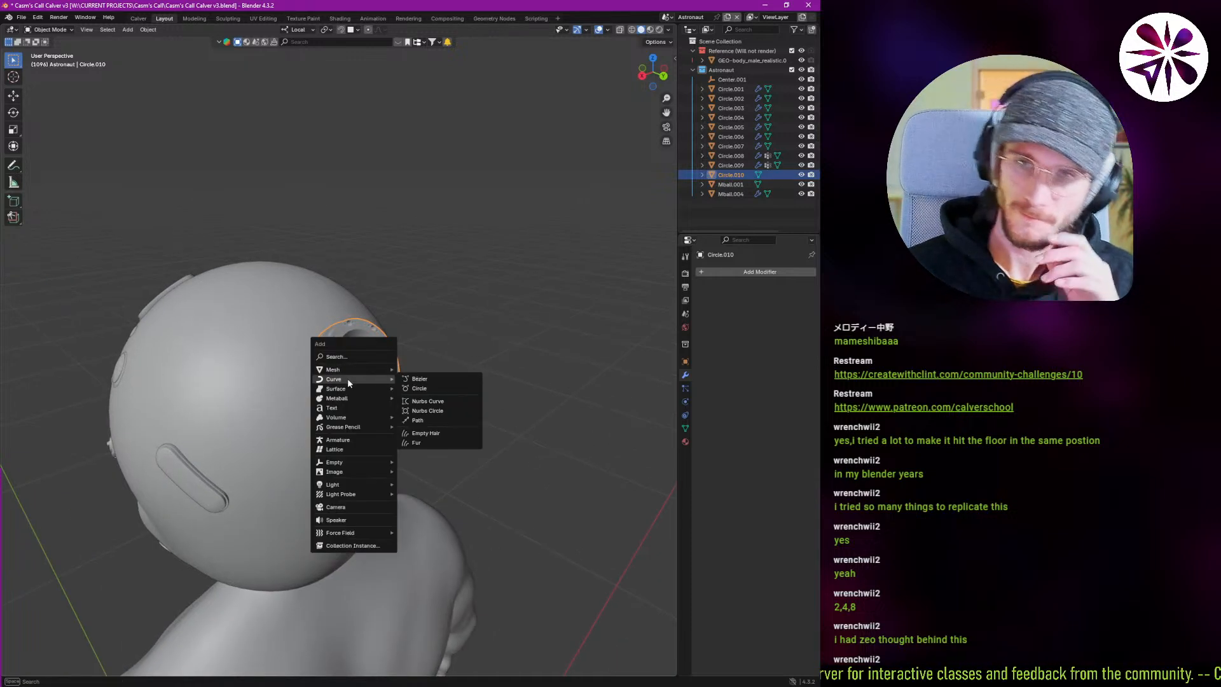
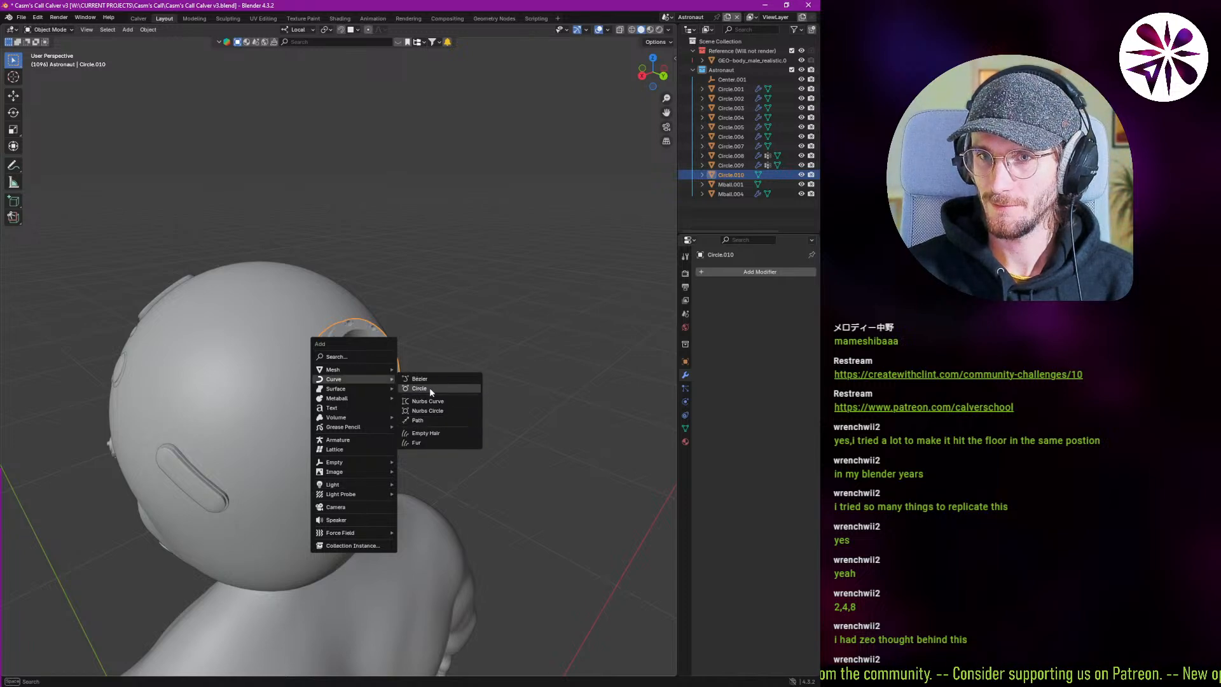
pyautogui.click(428, 384)
pyautogui.moveTo(428, 385); pyautogui.dragTo(323, 410, button='middle')
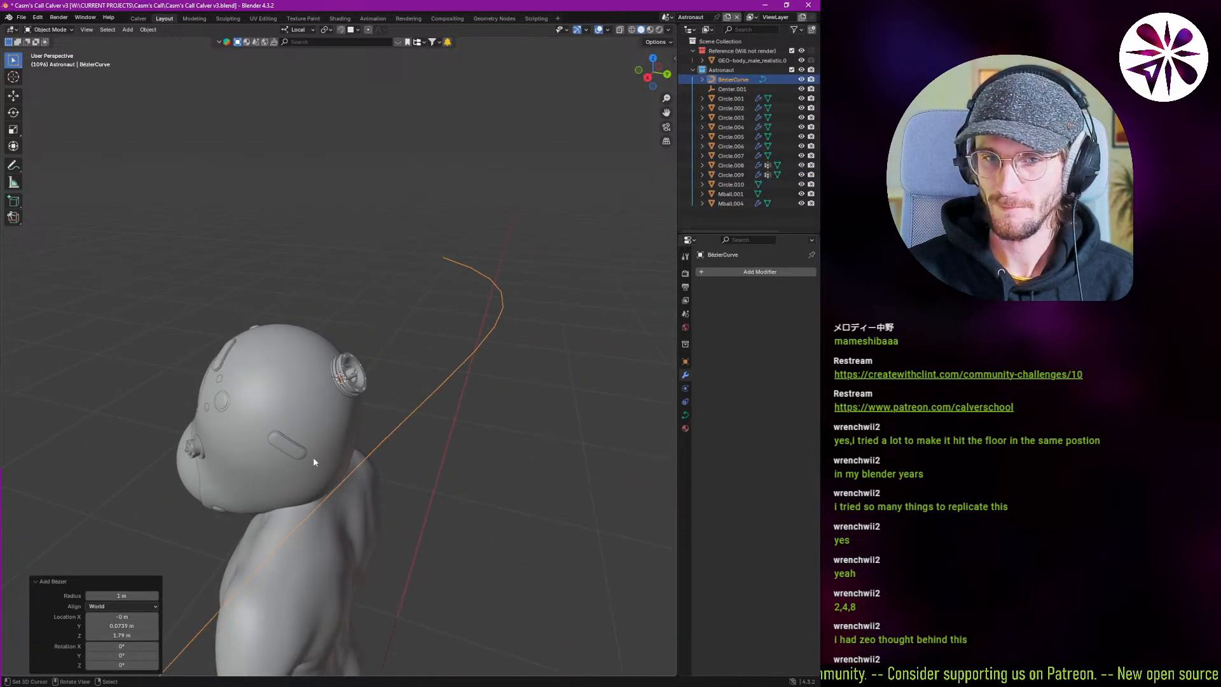
pyautogui.hotkey('ctrl', 'Tab')
pyautogui.click(476, 441)
pyautogui.scroll(-8, 486, 432)
pyautogui.moveTo(509, 419); pyautogui.dragTo(465, 437, button='middle')
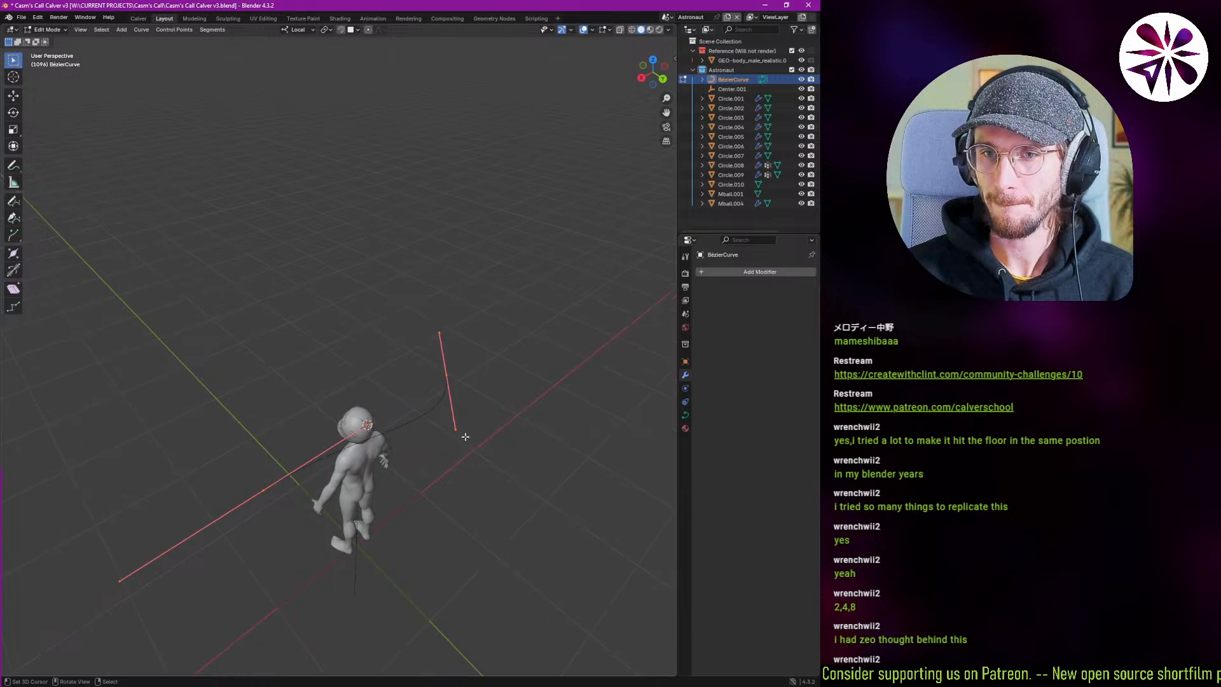
# Rotate the whole curve 90° about local X and 90° about local Z so it runs behind the figure.
pyautogui.scroll(2, 464, 437)
pyautogui.press('r')
pyautogui.press('x')
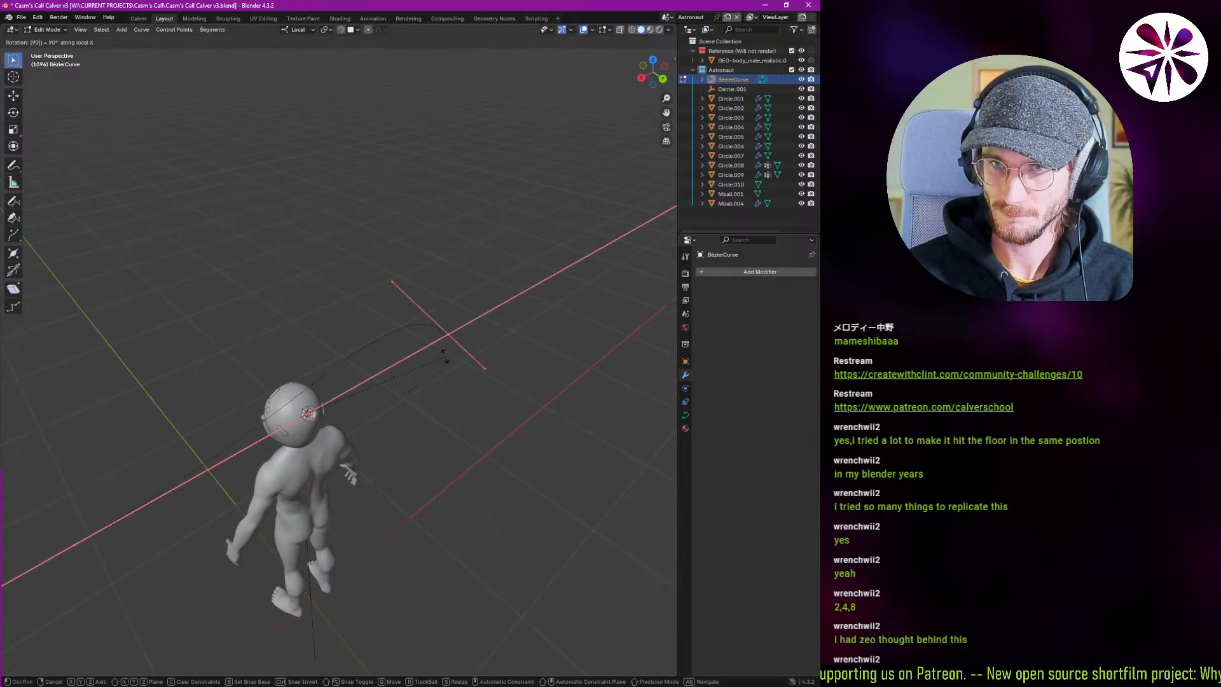
pyautogui.press('Return')
pyautogui.press('r')
pyautogui.press('z')
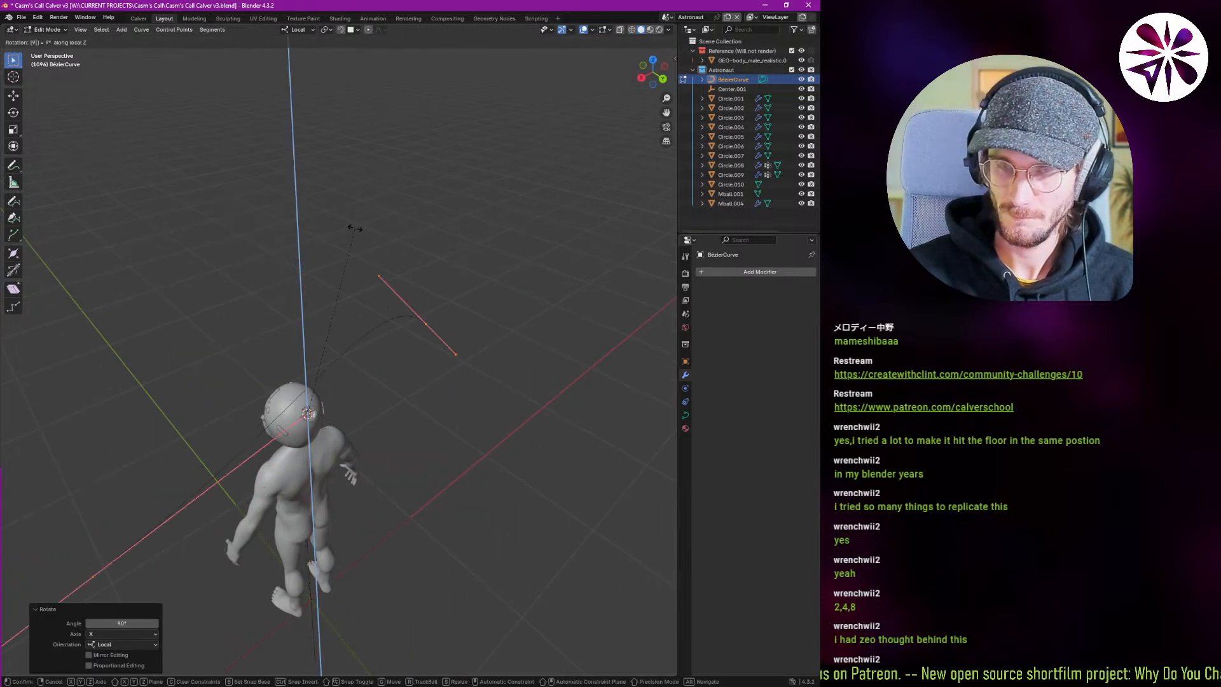
pyautogui.press('Return')
# Move the curve about 1 m along local Y so its near end meets the round part on the helmet.
pyautogui.moveTo(354, 229); pyautogui.dragTo(375, 337, button='middle')
pyautogui.press('g')
pyautogui.press('y')
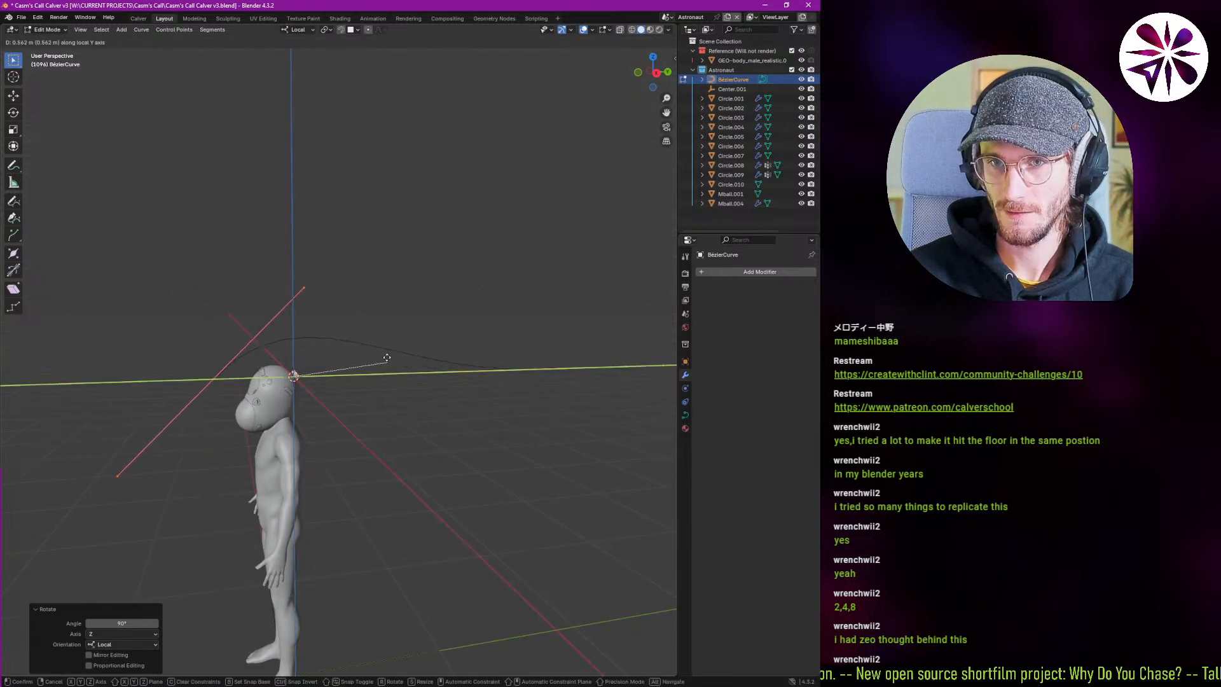
pyautogui.click(453, 355)
pyautogui.scroll(9, 286, 377)
pyautogui.press('g')
pyautogui.press('y')
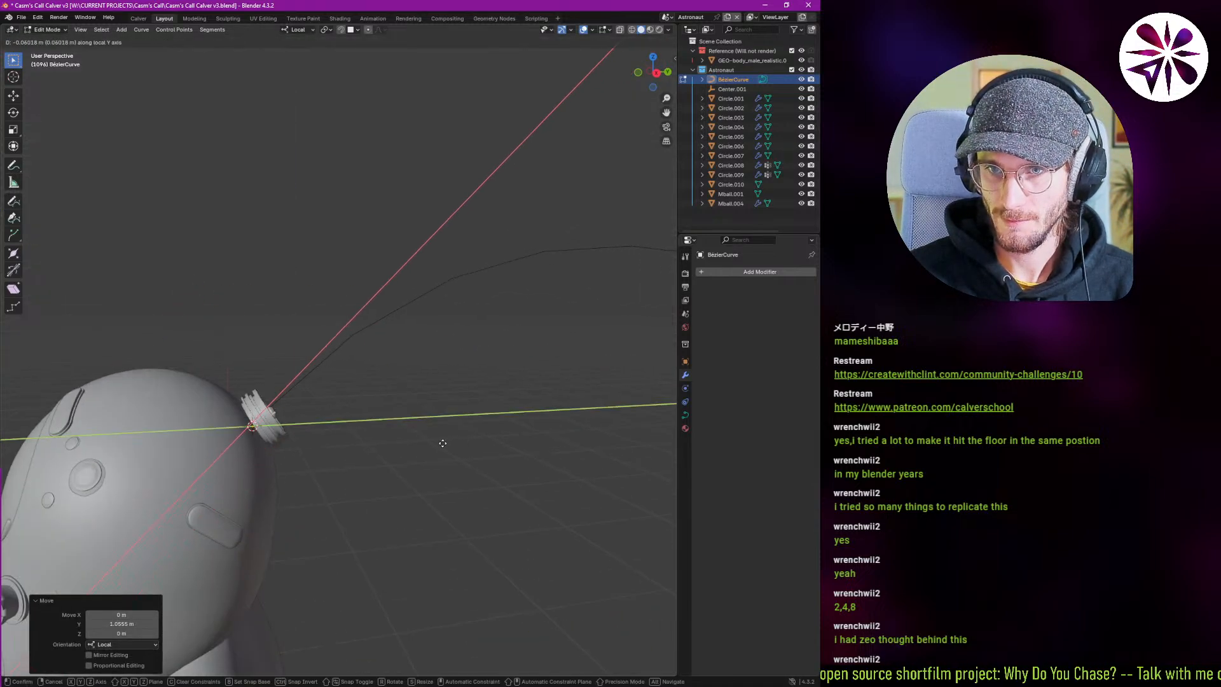
pyautogui.click(453, 441)
# Position the curve's starting point inside the round part's post and rotate its handles about -13.4° to follow the post's axis.
pyautogui.scroll(8, 325, 421)
pyautogui.rightClick(156, 462)
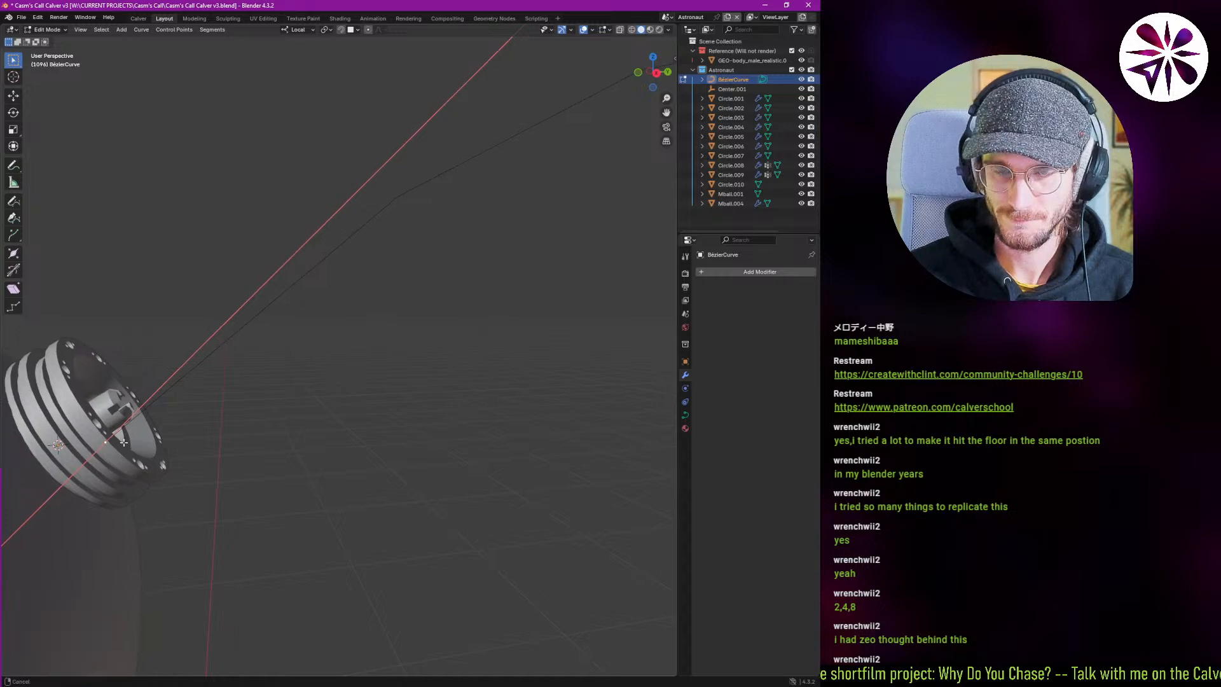
pyautogui.keyDown('alt'); pyautogui.moveTo(159, 463); pyautogui.dragTo(278, 477, button='middle'); pyautogui.keyUp('alt')
pyautogui.press('g')
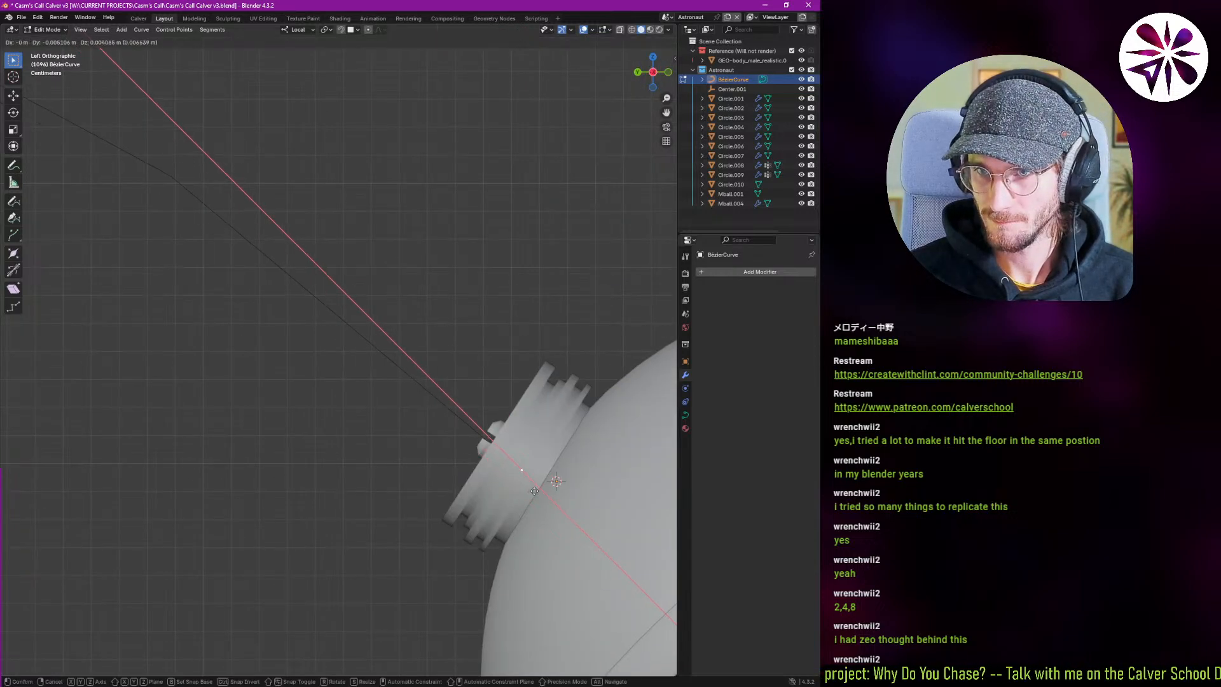
pyautogui.click(534, 491)
pyautogui.press('r')
pyautogui.click(598, 494)
pyautogui.press('g')
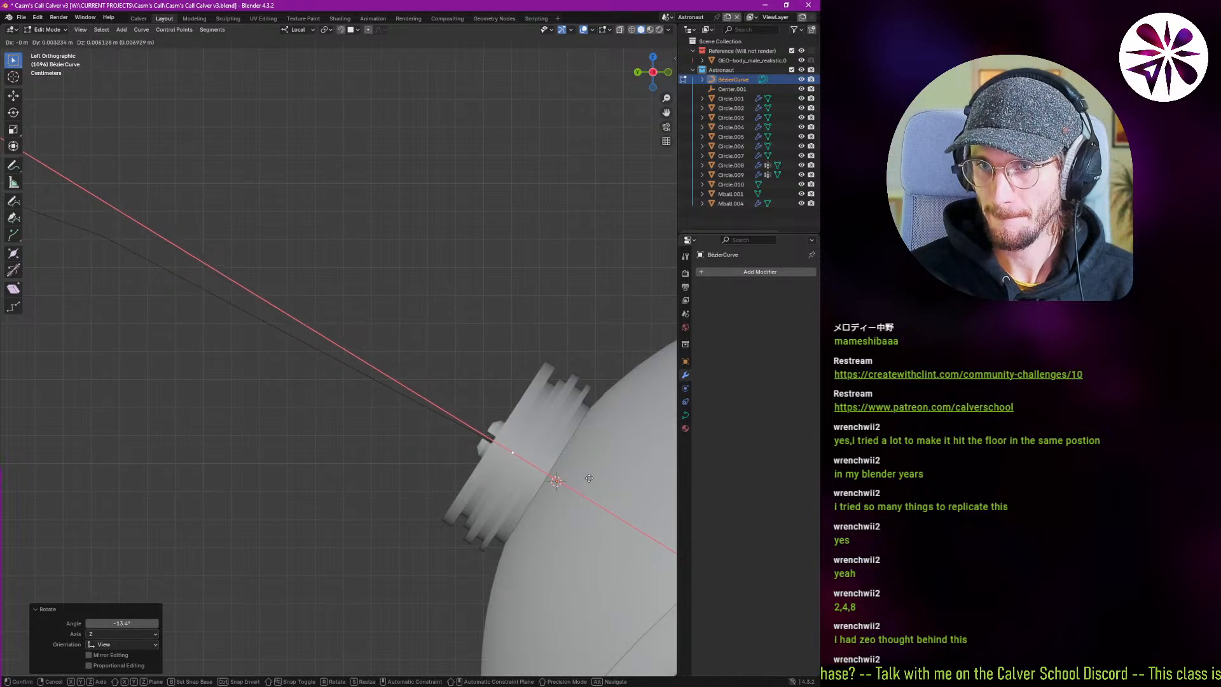
pyautogui.click(586, 478)
# Bring the curve's far control point in behind the figure's back, turn its handles nearly vertical and scale them down.
pyautogui.scroll(-15, 534, 482)
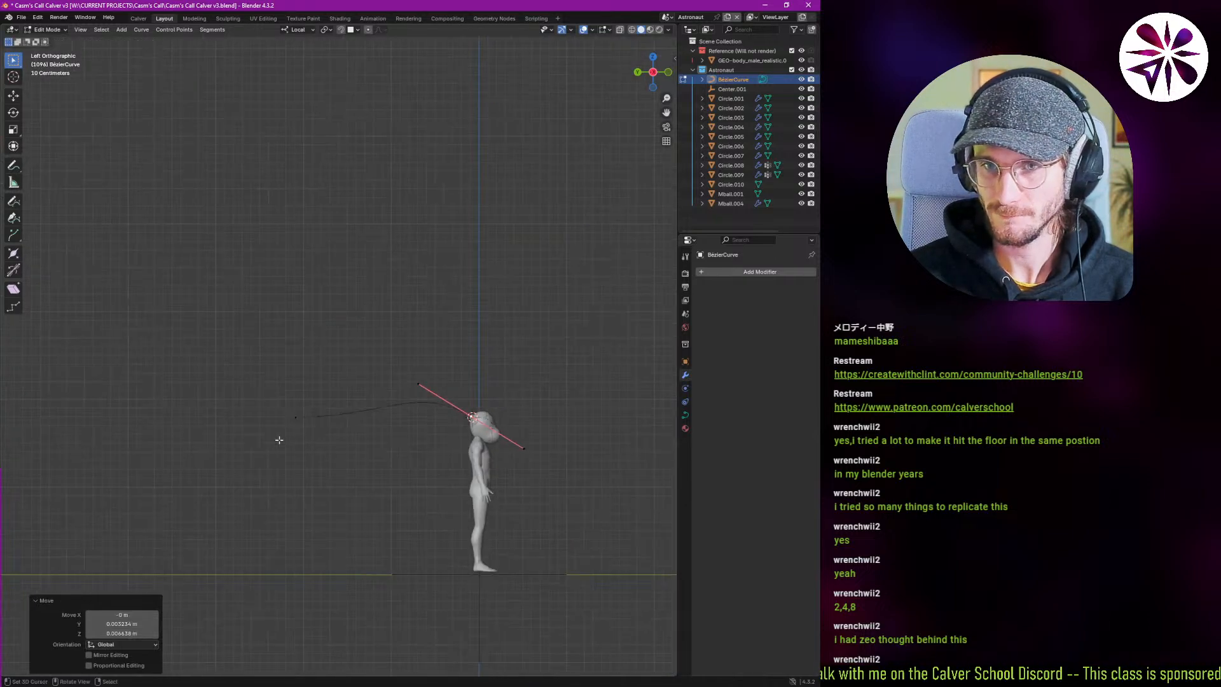
pyautogui.rightClick(299, 421)
pyautogui.press('g')
pyautogui.click(470, 472)
pyautogui.press('r')
pyautogui.click(483, 445)
pyautogui.press('s')
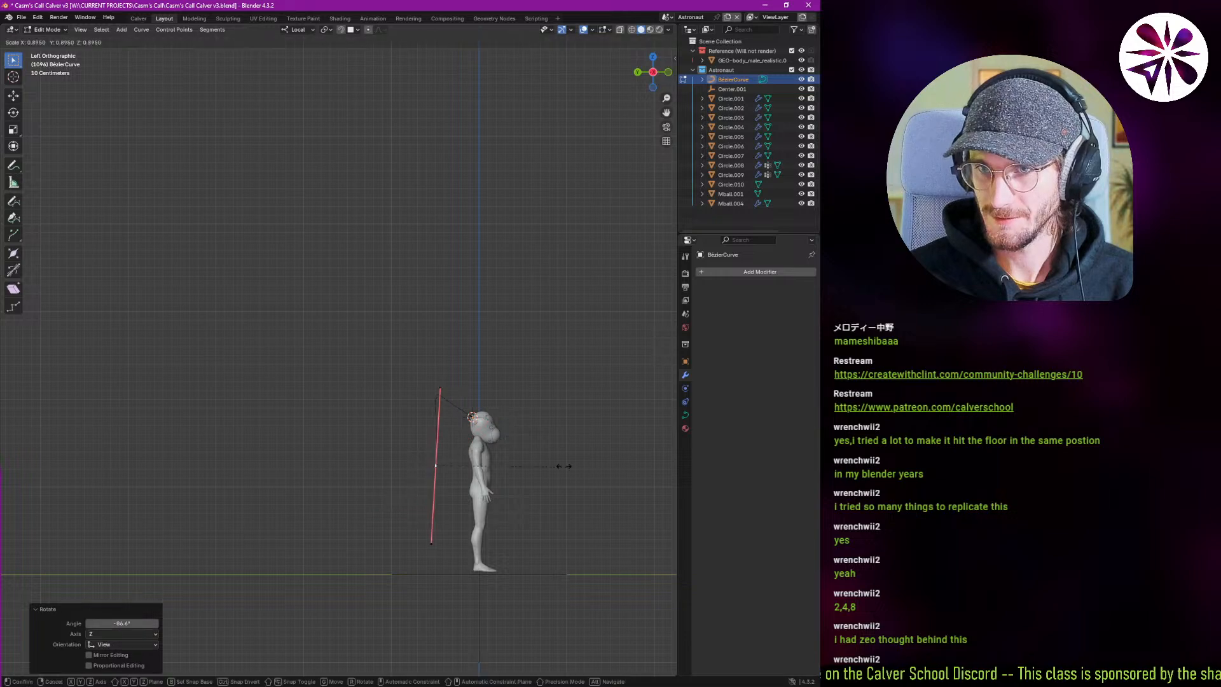
pyautogui.click(465, 431)
# Shorten the handles of the curve's starting point at the helmet to tighten the first bend.
pyautogui.scroll(6, 465, 430)
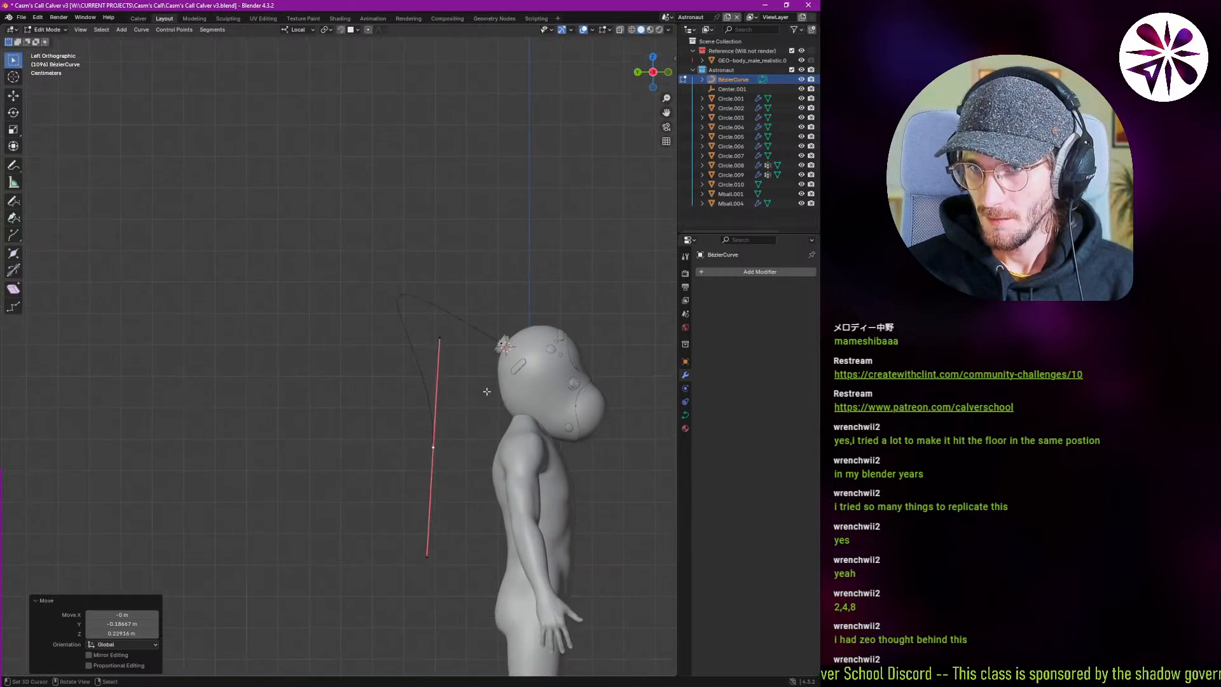
pyautogui.rightClick(499, 348)
pyautogui.press('s')
pyautogui.click(490, 382)
# Bring the curve's lower end point closer behind the upper back, shorten its handles and turn them nearly vertical.
pyautogui.rightClick(437, 454)
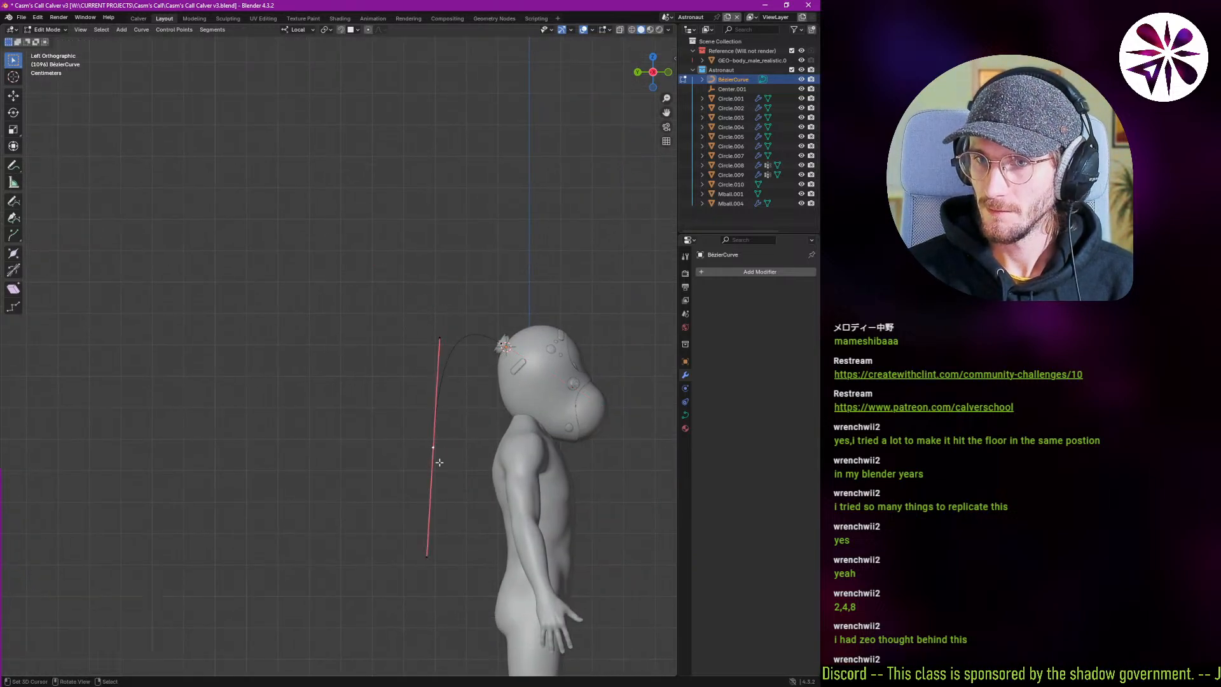
pyautogui.press('g')
pyautogui.click(508, 480)
pyautogui.press('r')
pyautogui.click(602, 503)
pyautogui.press('s')
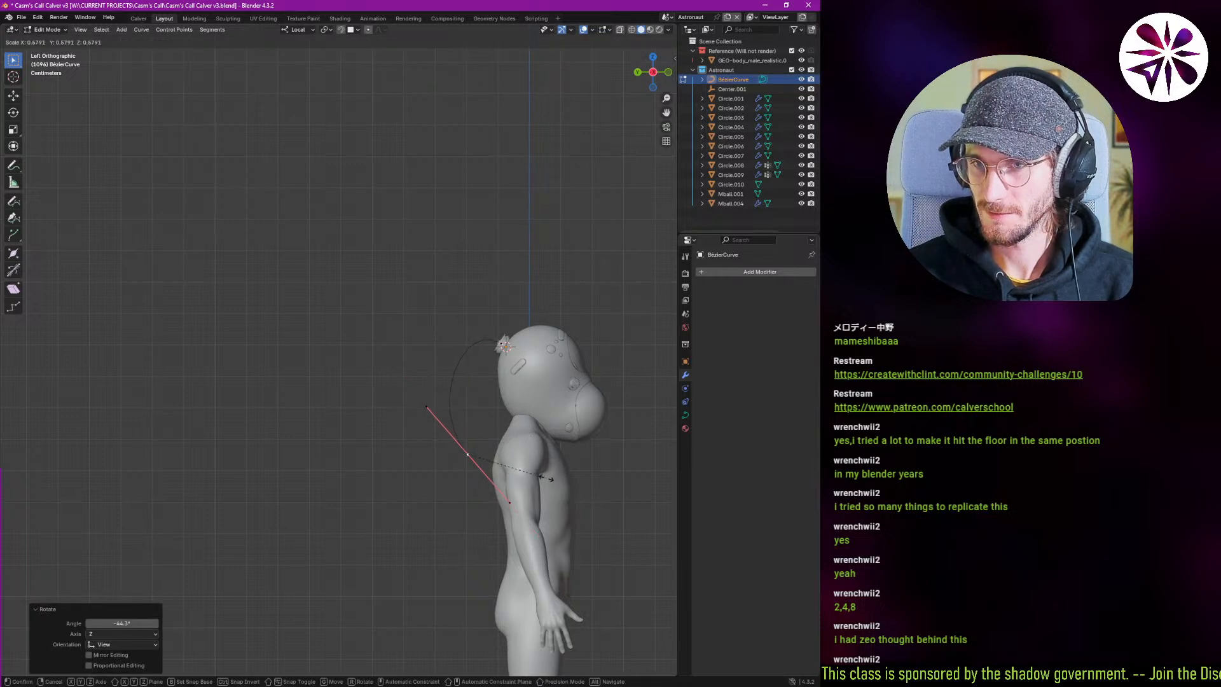
pyautogui.click(563, 473)
pyautogui.press('r')
pyautogui.click(571, 446)
pyautogui.press('r')
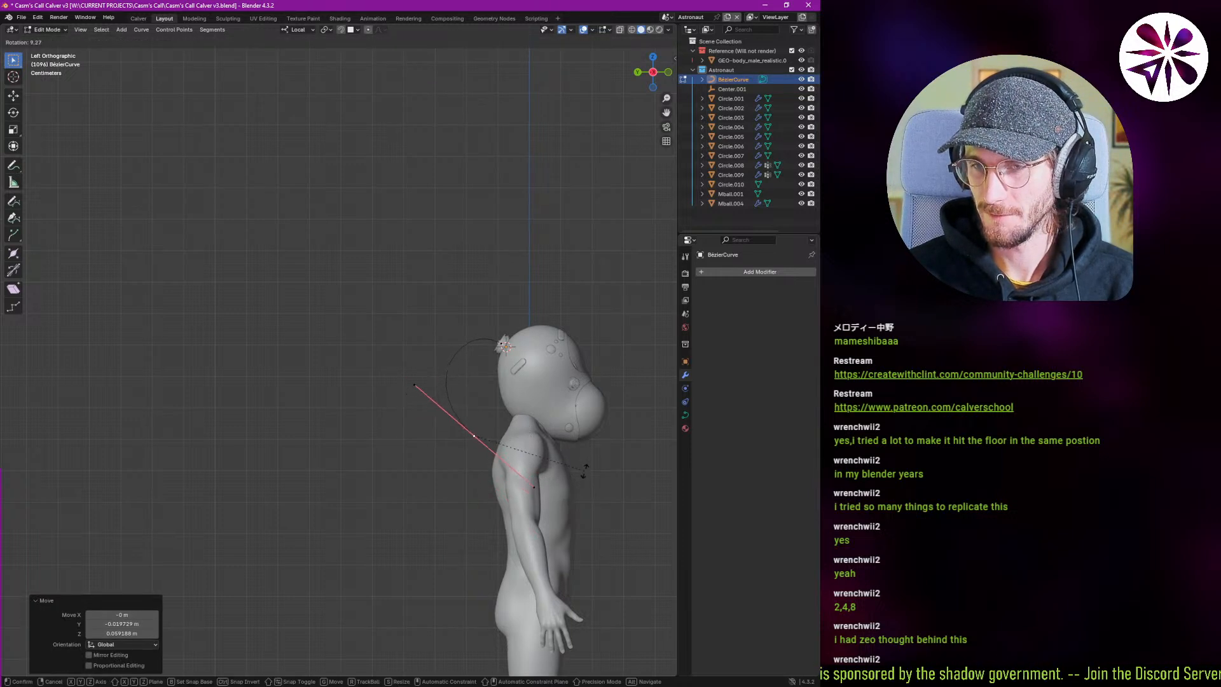
pyautogui.click(562, 490)
pyautogui.press('g')
pyautogui.click(558, 506)
pyautogui.press('r')
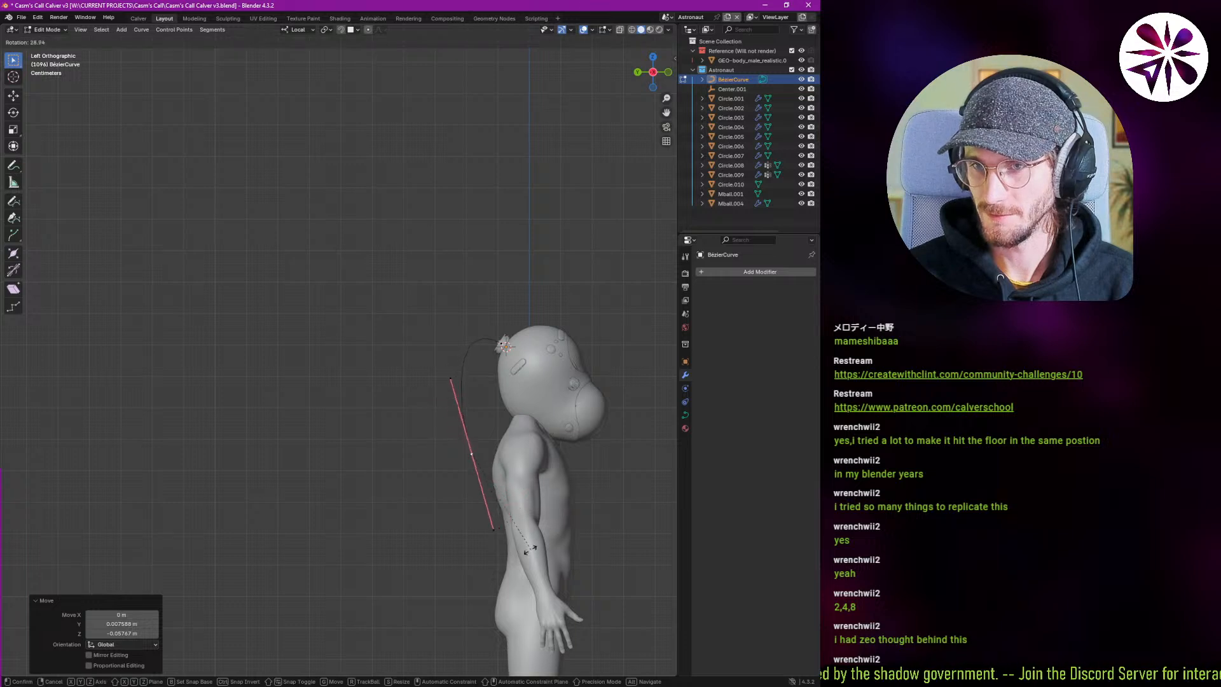
pyautogui.click(500, 551)
# Select both end points of the curve and subdivide the segment between them.
pyautogui.rightClick(505, 347)
pyautogui.press('s')
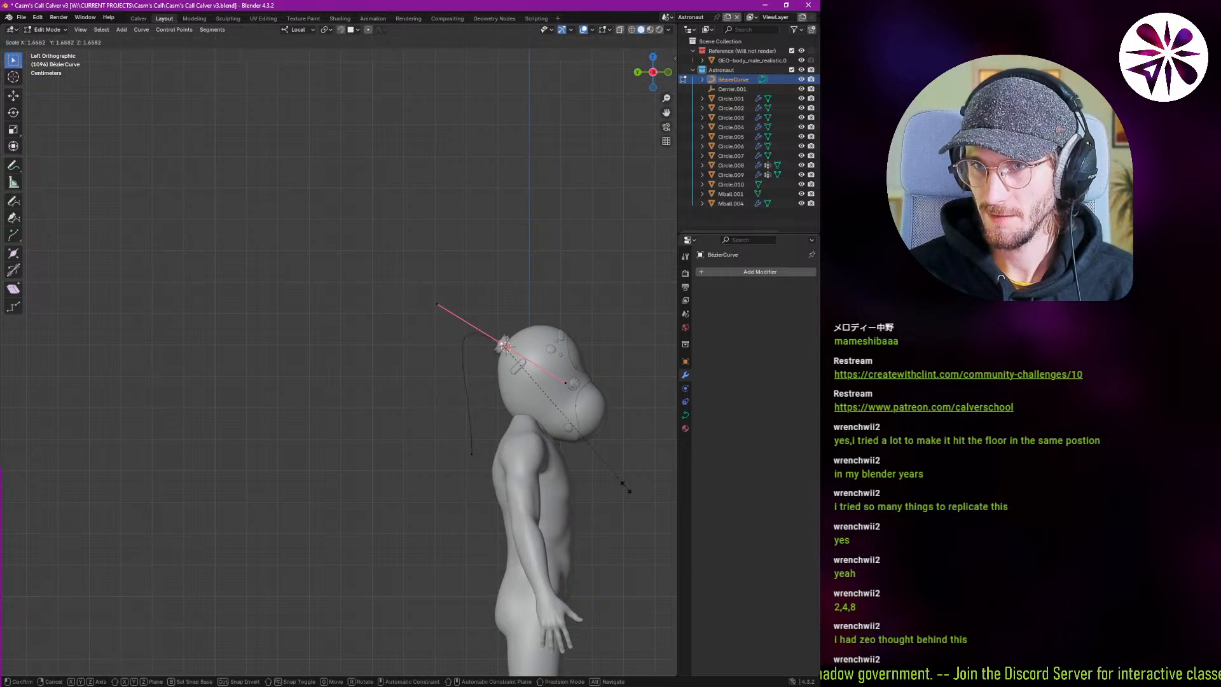
pyautogui.rightClick(598, 473)
pyautogui.rightClick(492, 458)
pyautogui.press('w')
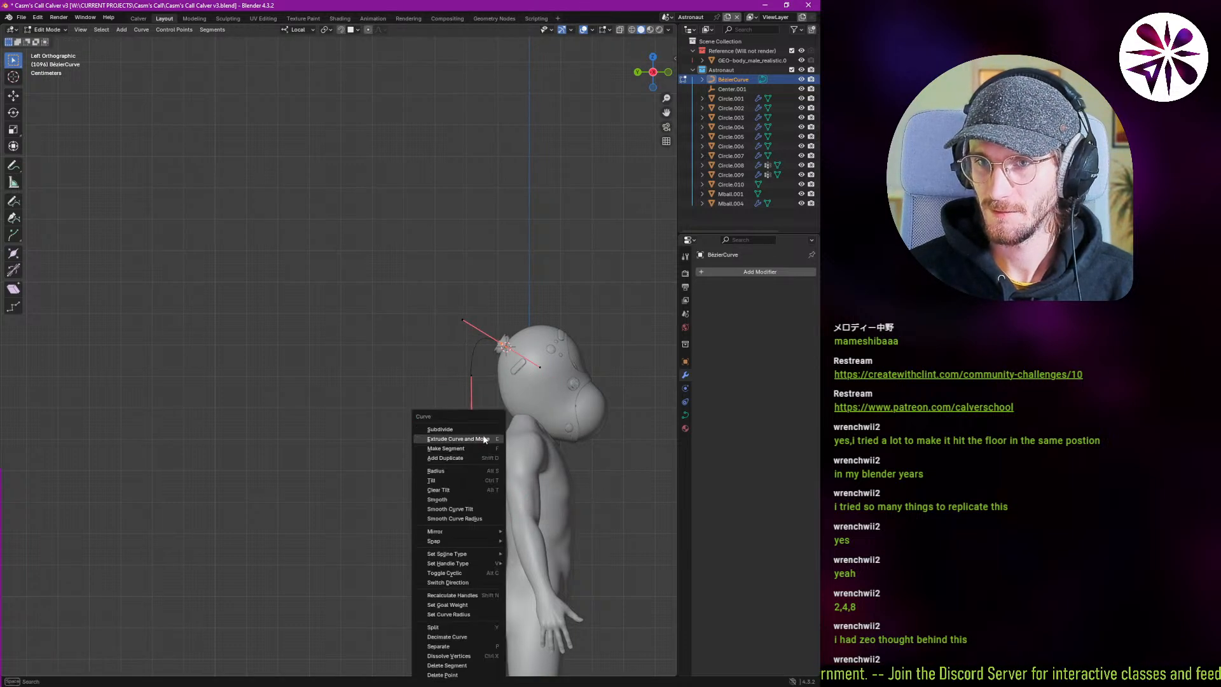
pyautogui.click(485, 430)
# Move the curve's new middle point outward behind the helmet and rotate and scale its handles to round the bend.
pyautogui.press('g')
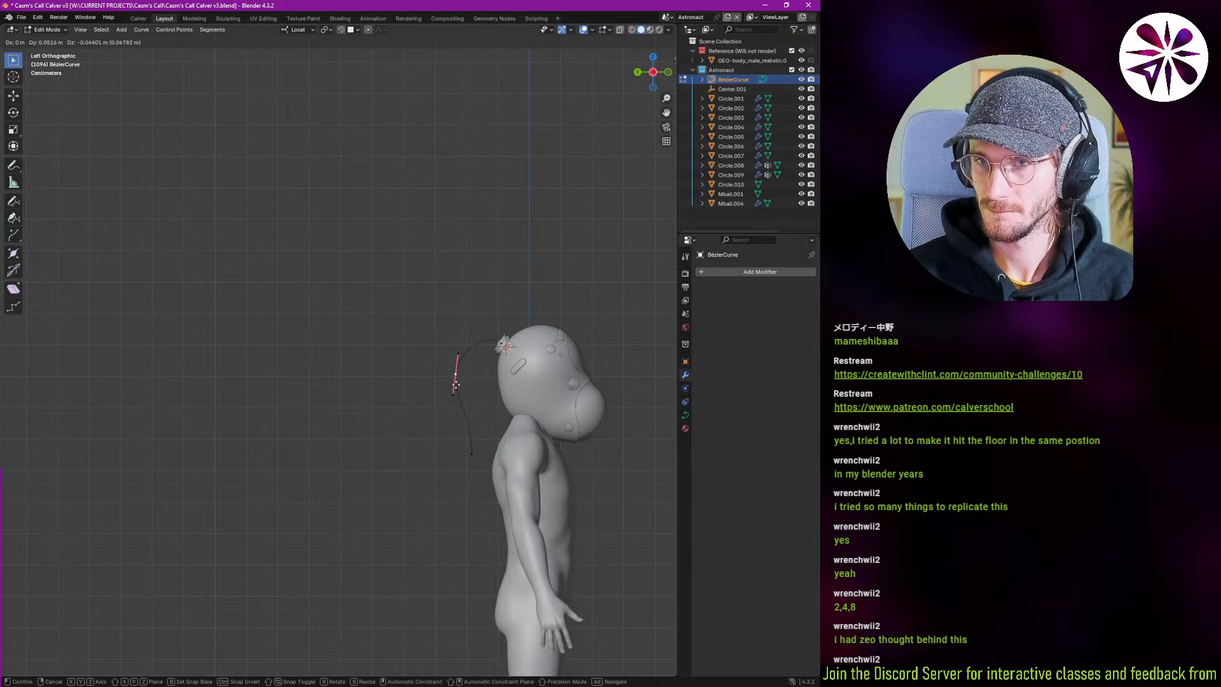
pyautogui.click(456, 383)
pyautogui.press('s')
pyautogui.click(561, 440)
pyautogui.press('s')
pyautogui.click(578, 452)
pyautogui.press('r')
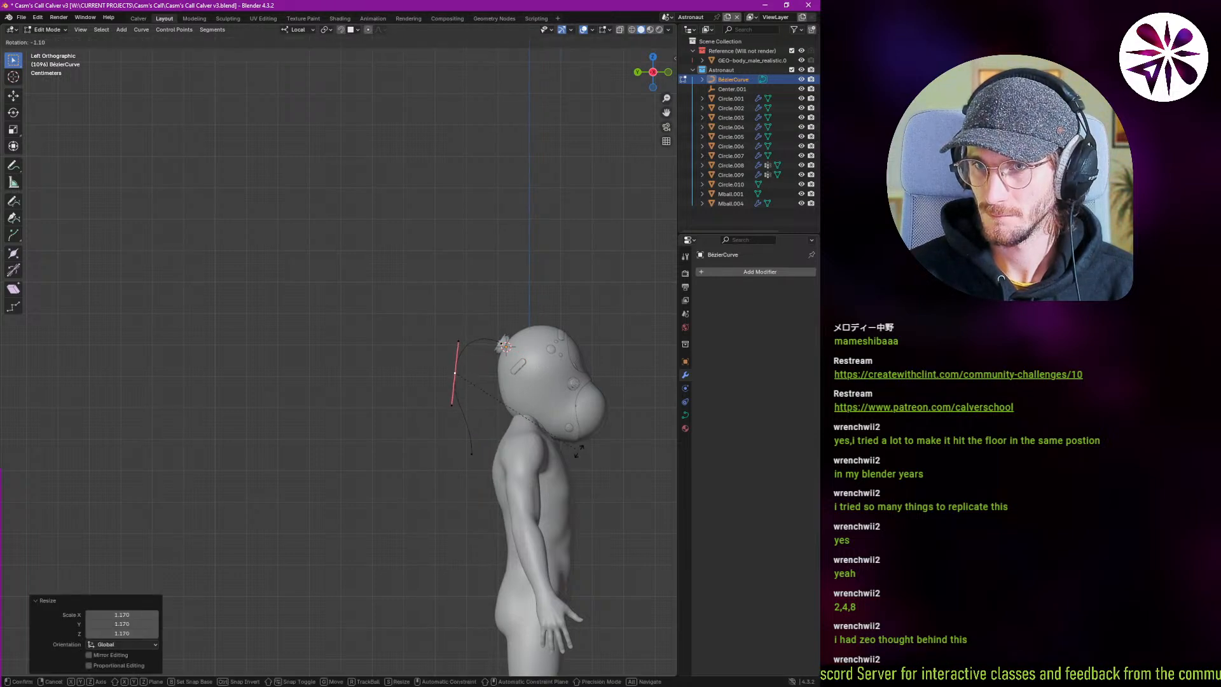
pyautogui.click(577, 447)
pyautogui.press('s')
pyautogui.click(559, 439)
pyautogui.press('g')
pyautogui.click(550, 433)
# Move the curve's lower end point up toward the figure's back, tilt its handles and return to Object Mode.
pyautogui.click(485, 453)
pyautogui.press('g')
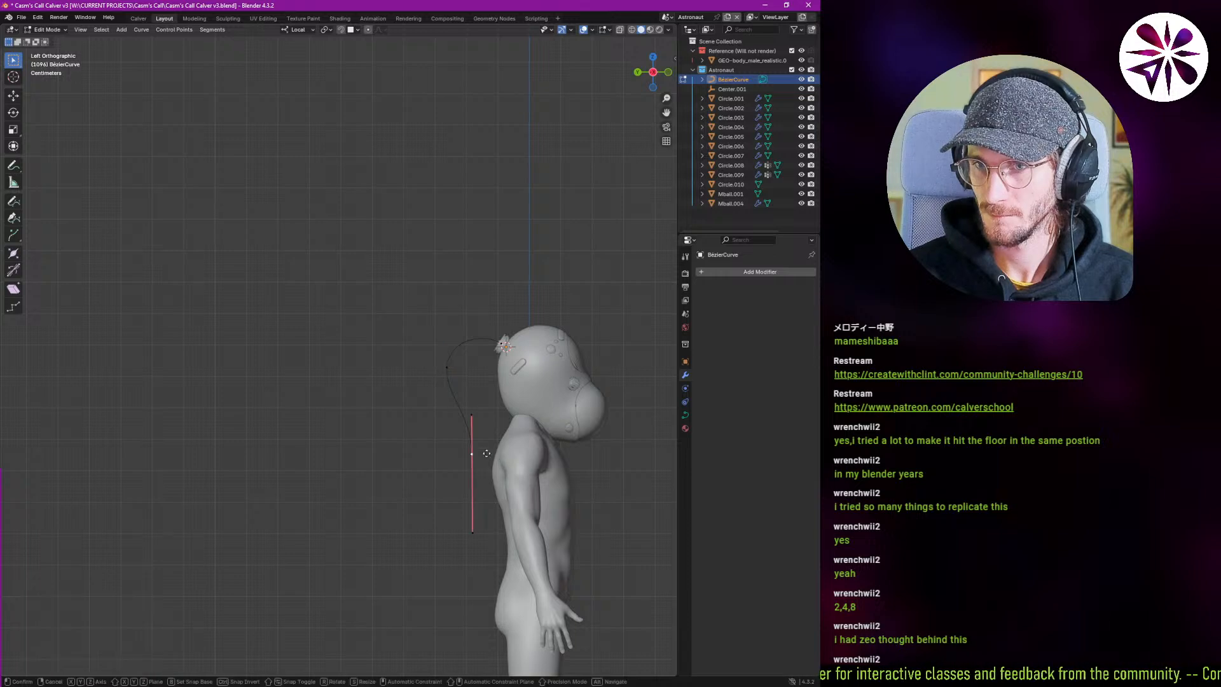
pyautogui.click(499, 443)
pyautogui.press('r')
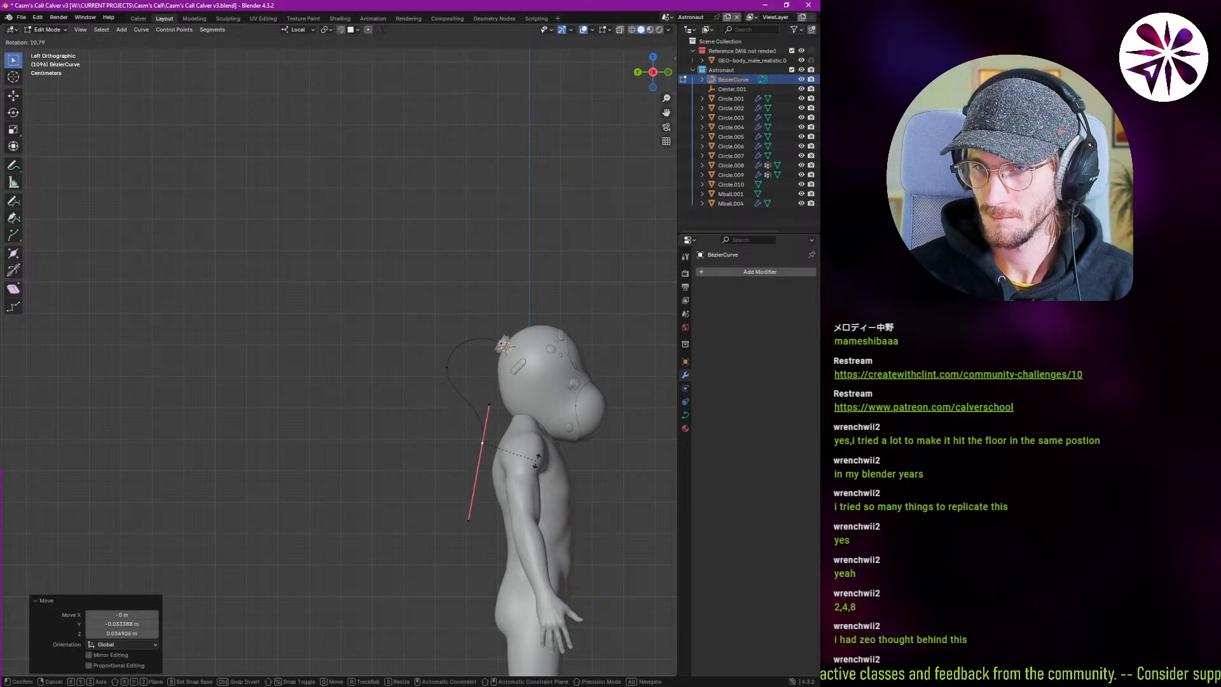
pyautogui.click(537, 459)
pyautogui.moveTo(537, 459); pyautogui.dragTo(417, 370, button='middle')
pyautogui.press('Tab')
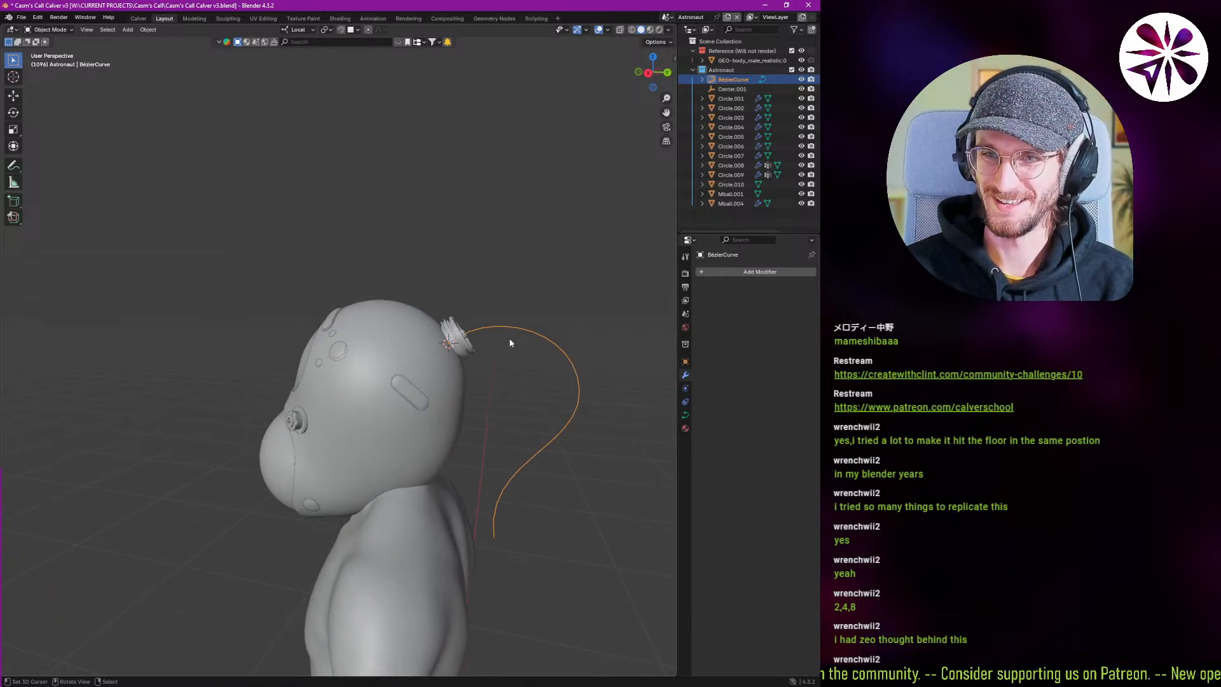
# Open the curve's data settings and examine its path from the round part to the figure's back.
pyautogui.click(684, 414)
pyautogui.moveTo(487, 388); pyautogui.dragTo(409, 357, button='middle')
pyautogui.scroll(3, 384, 370)
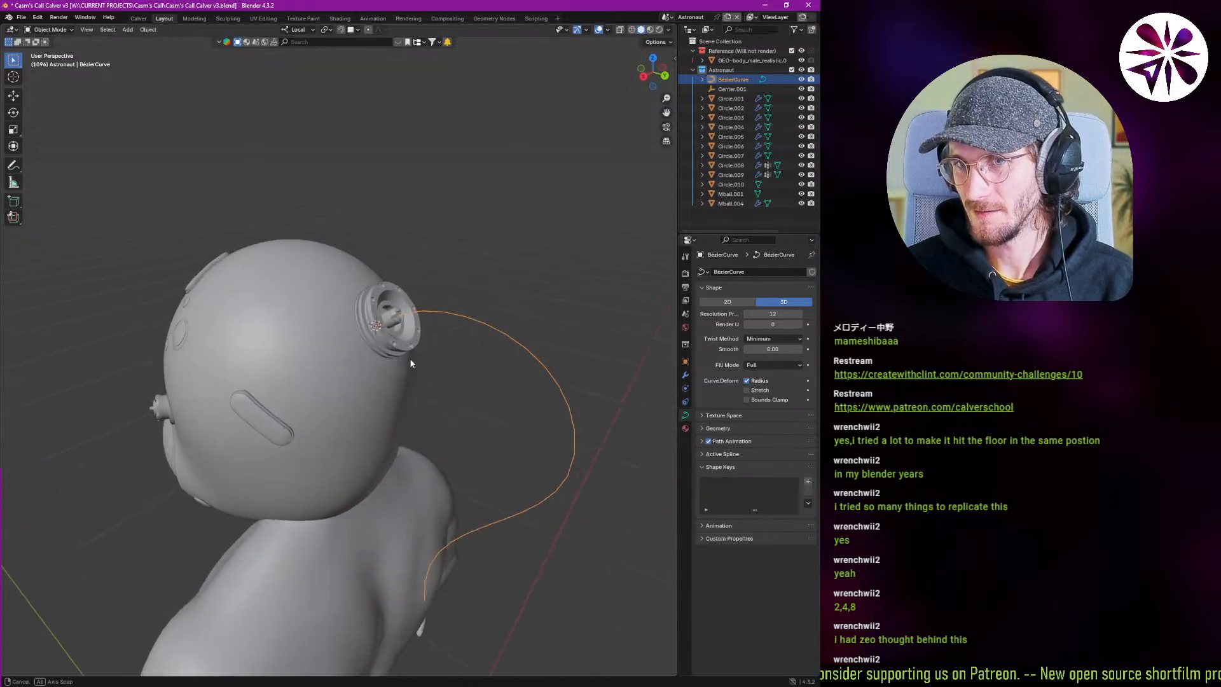
pyautogui.scroll(3, 342, 373)
pyautogui.scroll(-4, 356, 383)
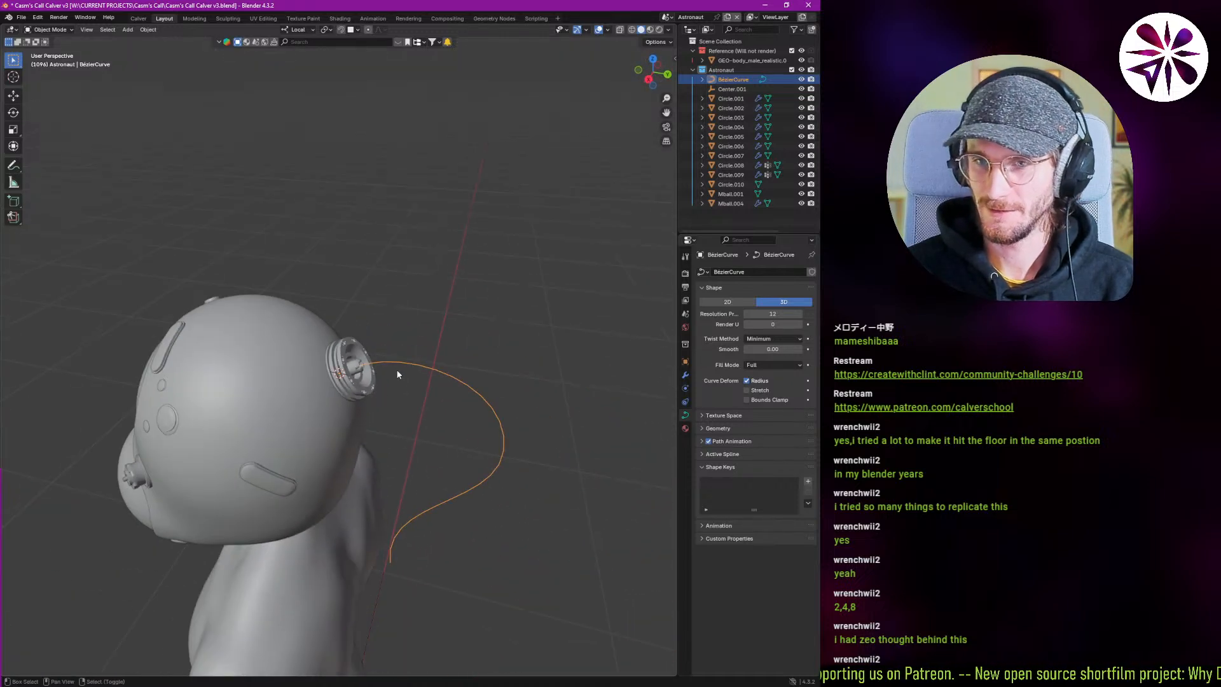
pyautogui.hotkey('shift', 'a')
pyautogui.moveTo(398, 380)
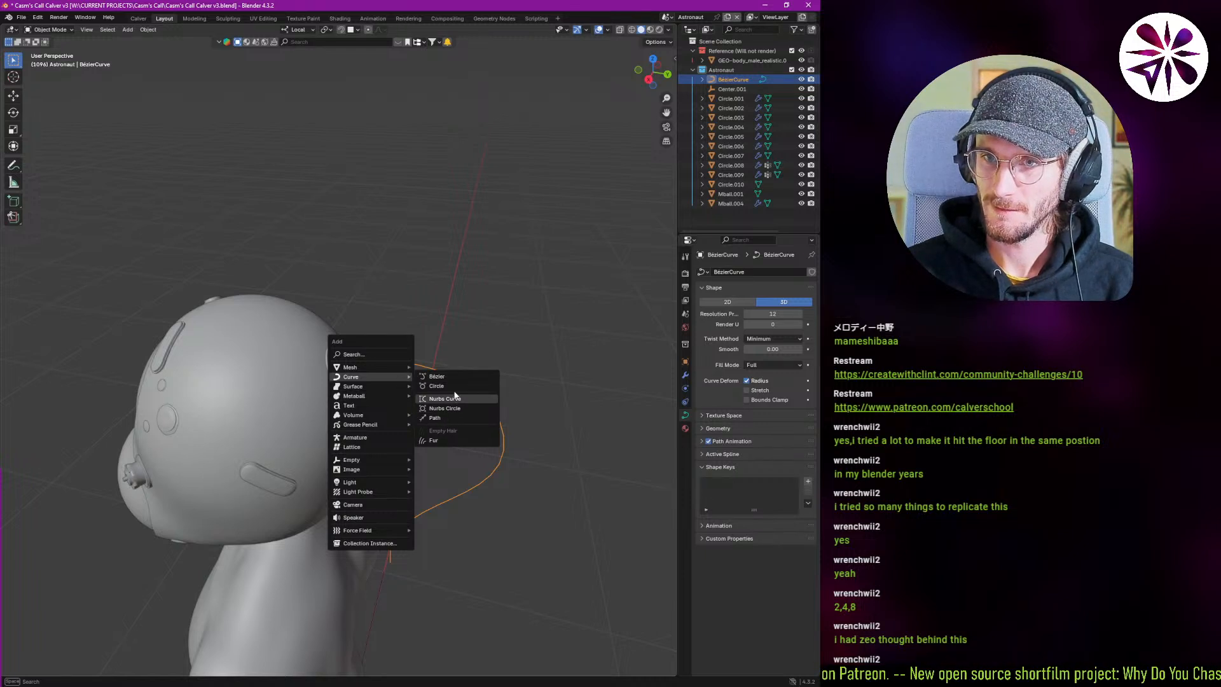
pyautogui.click(427, 377)
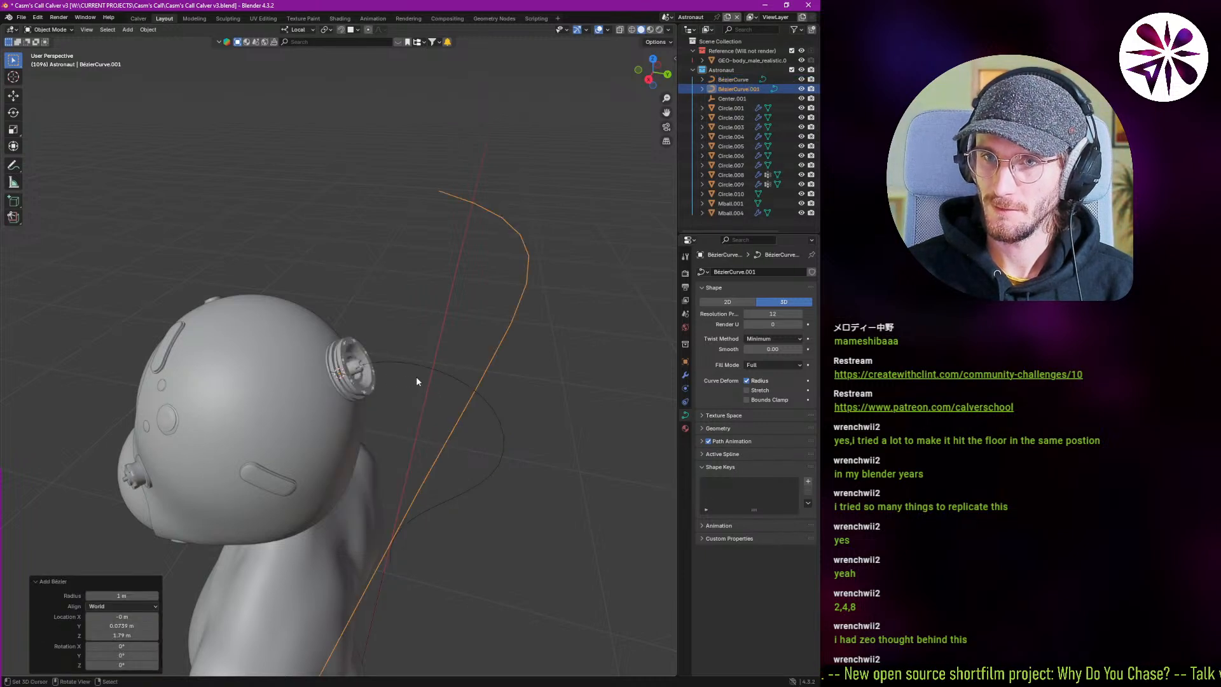
pyautogui.press('Delete')
# Add a Bézier circle and resize it in Edit Mode, first by about 0.497 and again by about 1.097 in top view.
pyautogui.hotkey('shift', 'a')
pyautogui.moveTo(416, 378)
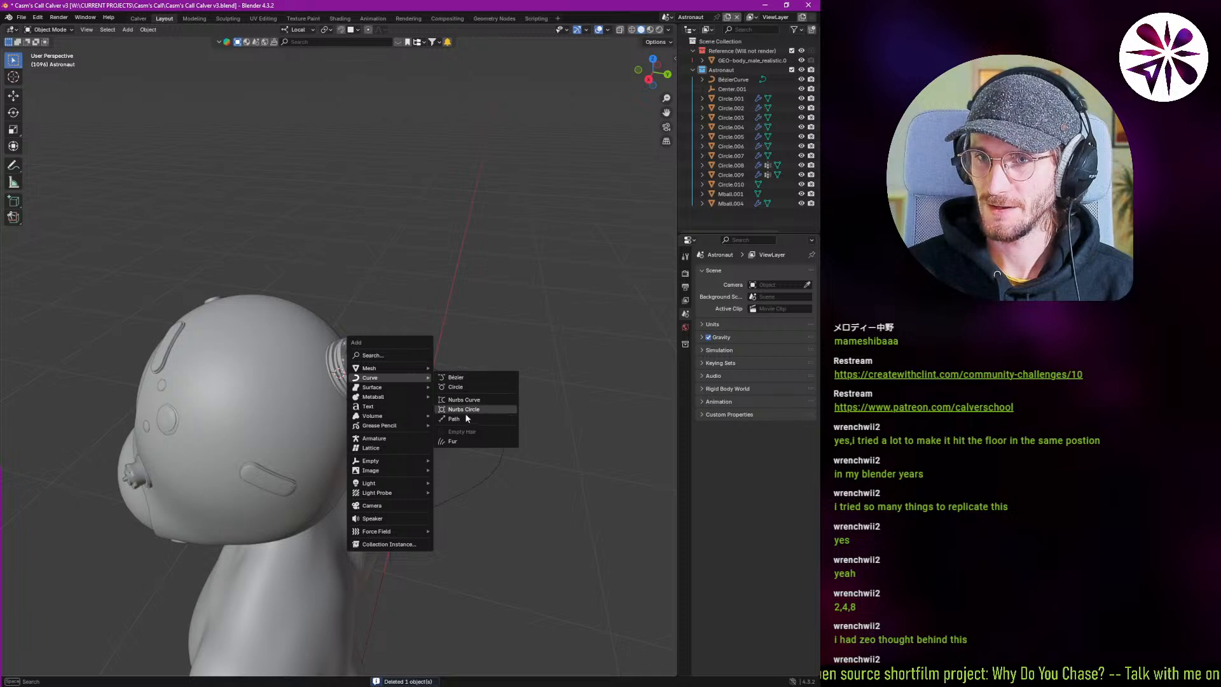
pyautogui.click(472, 388)
pyautogui.scroll(-2, 371, 398)
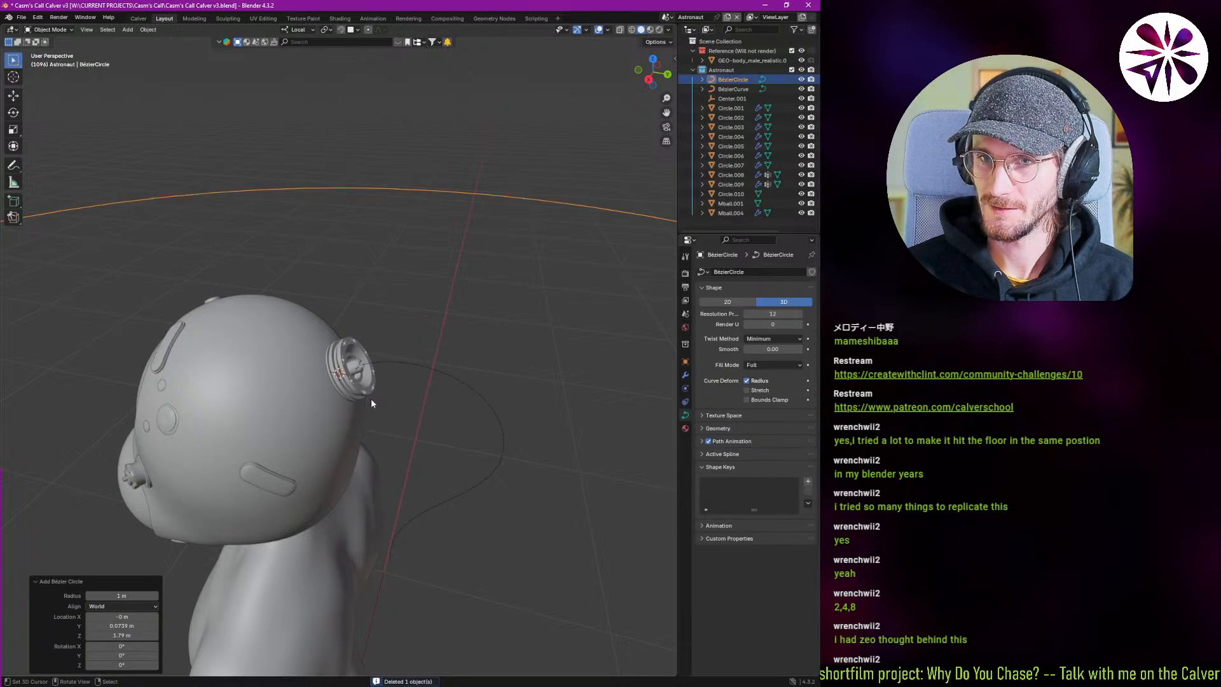
pyautogui.moveTo(364, 399); pyautogui.dragTo(375, 406, button='middle')
pyautogui.scroll(-7, 375, 406)
pyautogui.scroll(5, 364, 415)
pyautogui.press('Tab')
pyautogui.press('s')
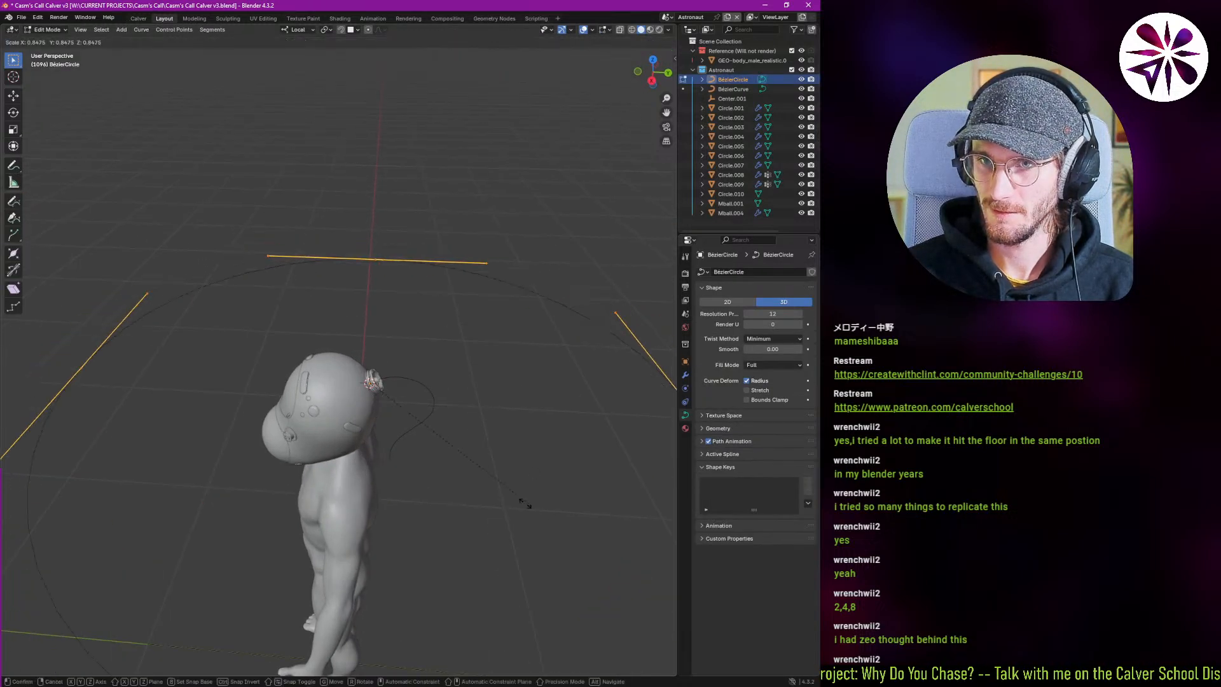
pyautogui.click(459, 458)
pyautogui.press('KP_7')
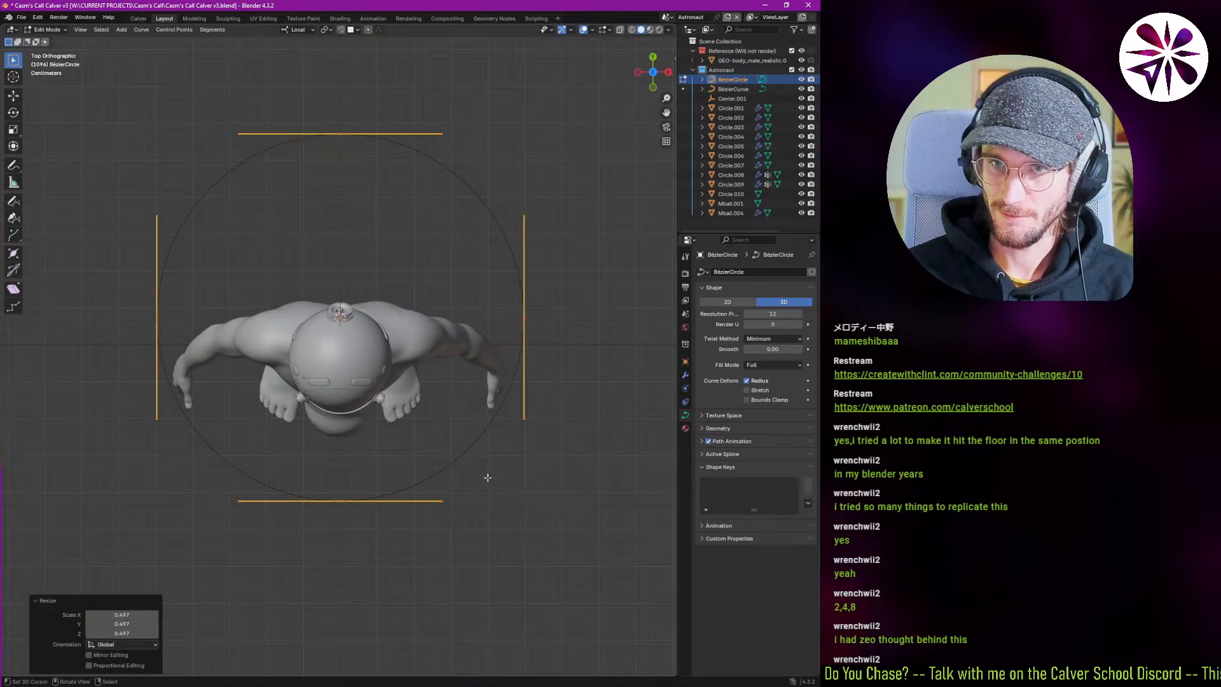
pyautogui.press('s')
pyautogui.click(516, 507)
# Duplicate the large circle, shrink the copy to about a quarter size and place it against the front-right rim.
pyautogui.scroll(-4, 441, 428)
pyautogui.hotkey('shift', 'd')
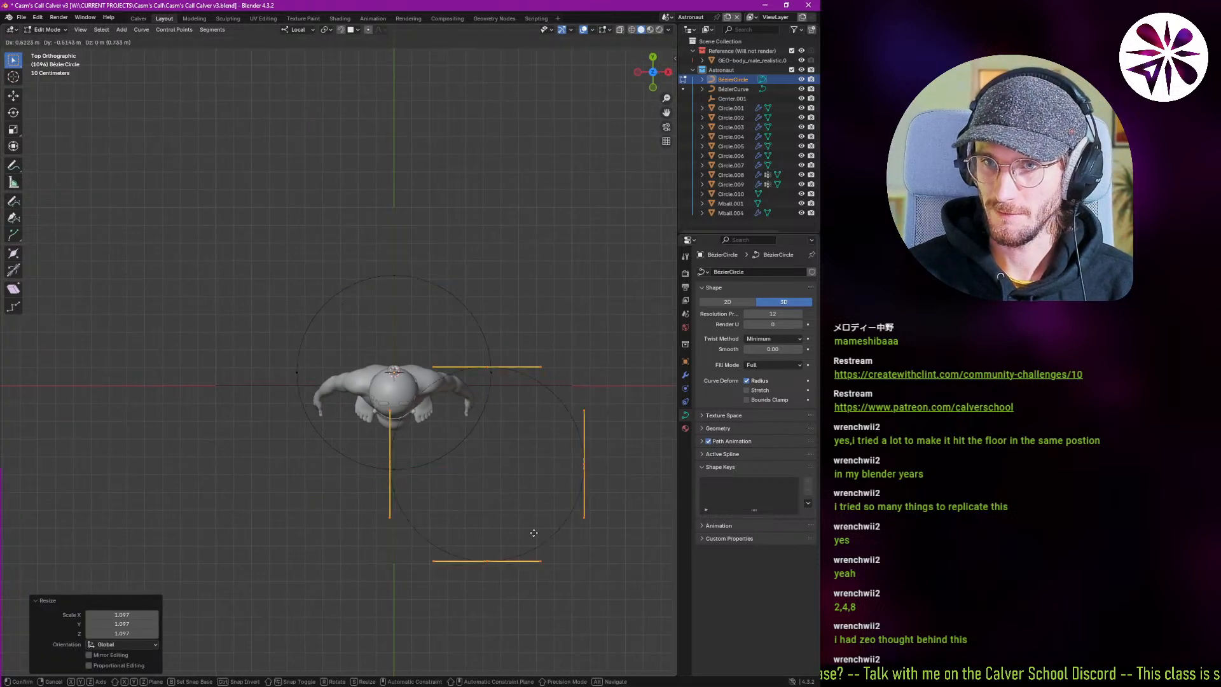
pyautogui.click(544, 554)
pyautogui.press('s')
pyautogui.click(522, 494)
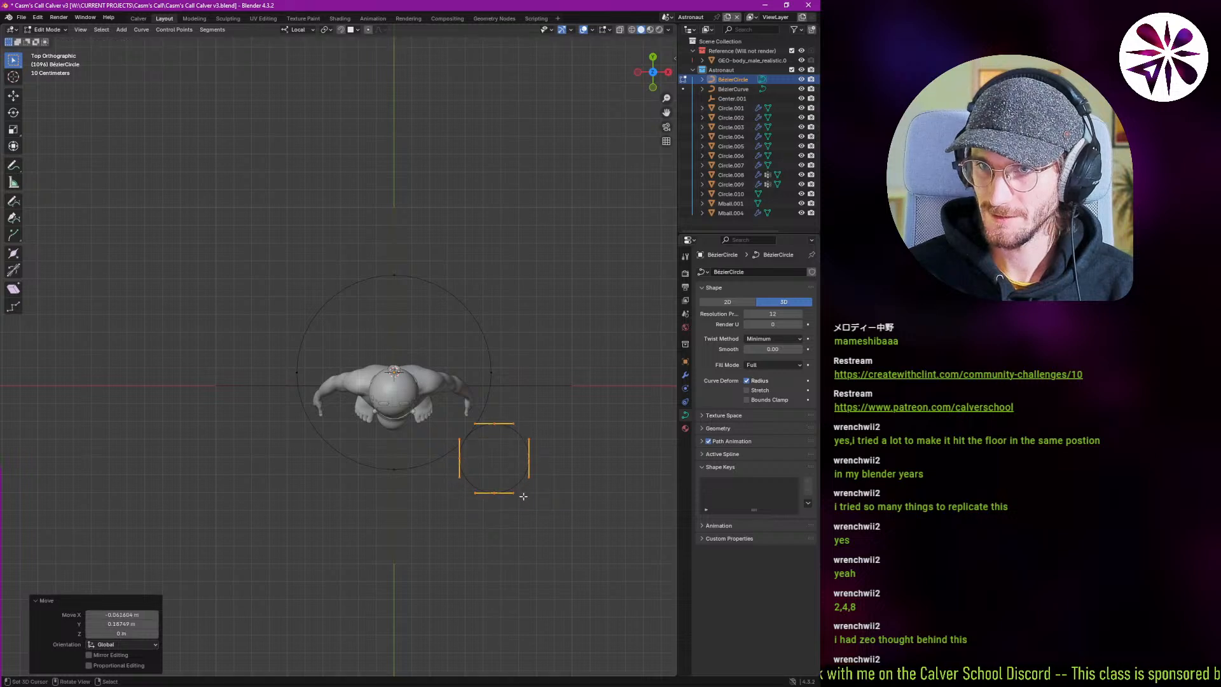
pyautogui.press('s')
pyautogui.click(518, 499)
pyautogui.press('g')
pyautogui.click(515, 489)
# Place a second copy of the small circle against the large circle's right side, just behind the first one.
pyautogui.press('g')
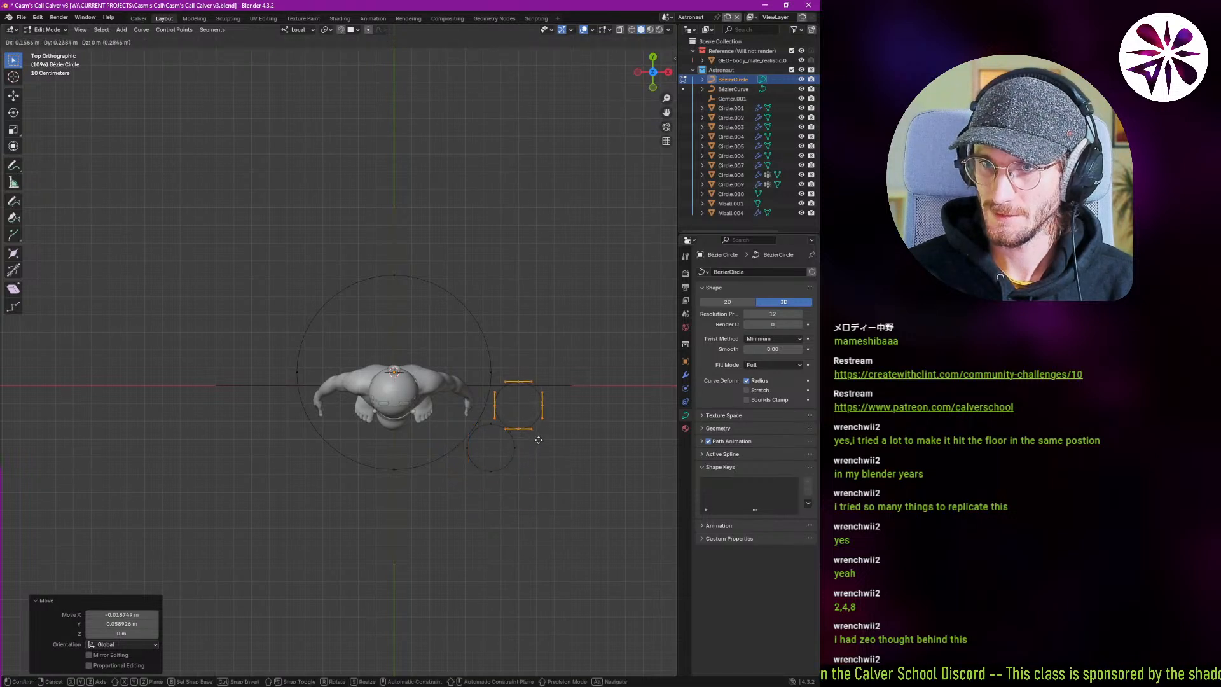
pyautogui.click(534, 441)
pyautogui.press('g')
pyautogui.click(533, 440)
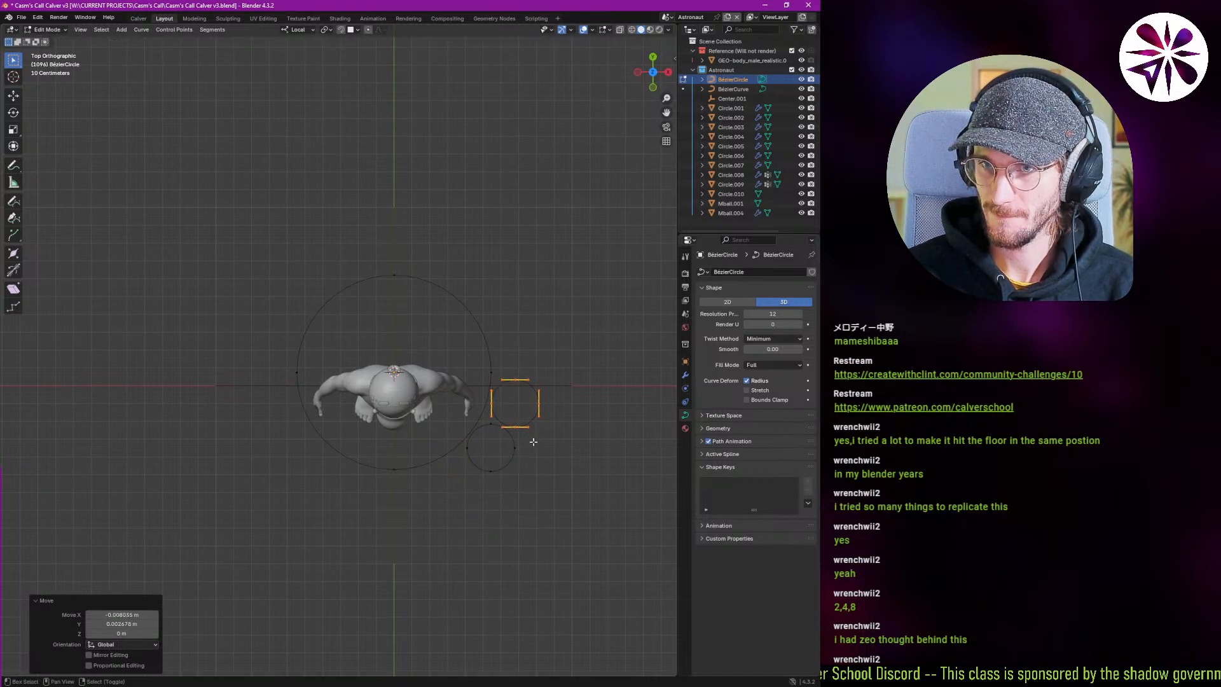
# Duplicate the small circle to the rear-right rim, enlarge it by about 1.54, and nudge the middle small circle slightly.
pyautogui.hotkey('shift', 'd')
pyautogui.click(529, 342)
pyautogui.press('s')
pyautogui.click(551, 379)
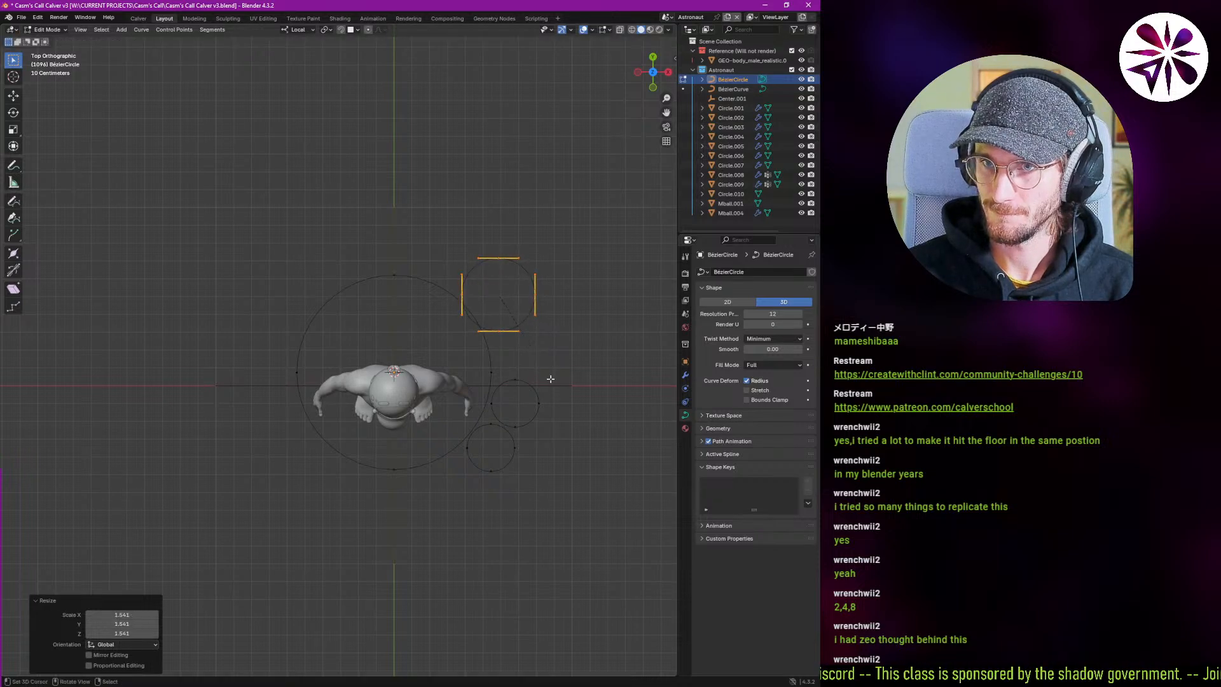
pyautogui.press('g')
pyautogui.click(554, 379)
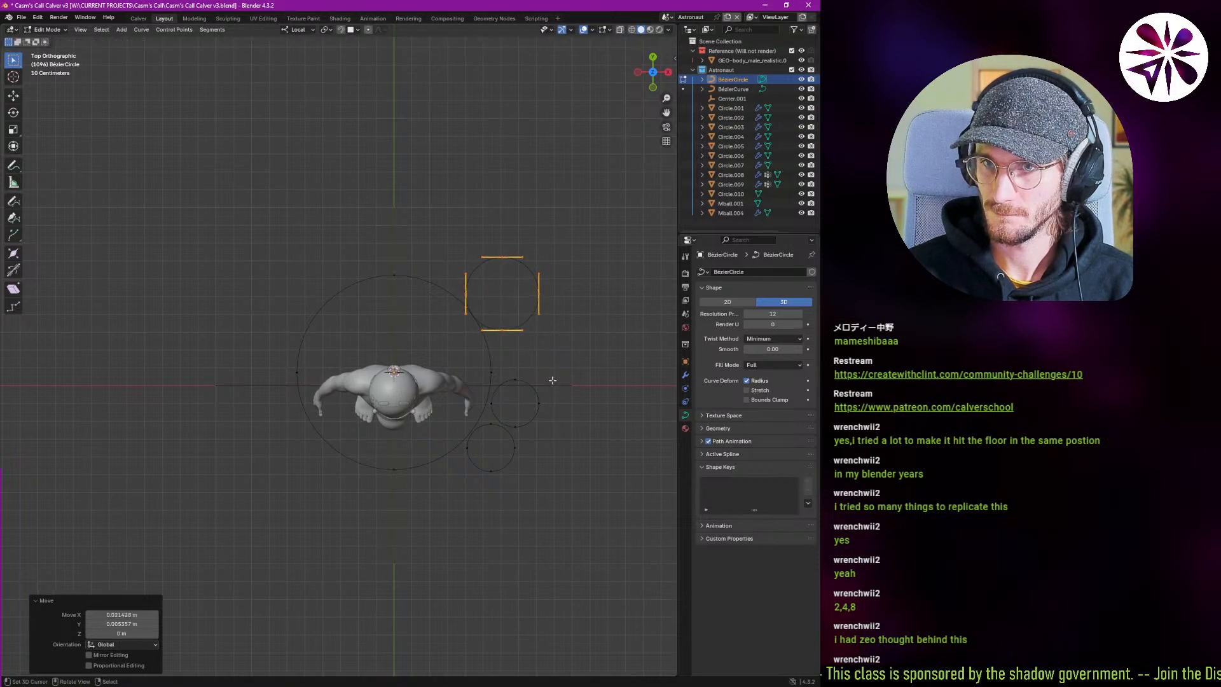
pyautogui.click(517, 424)
pyautogui.press('g')
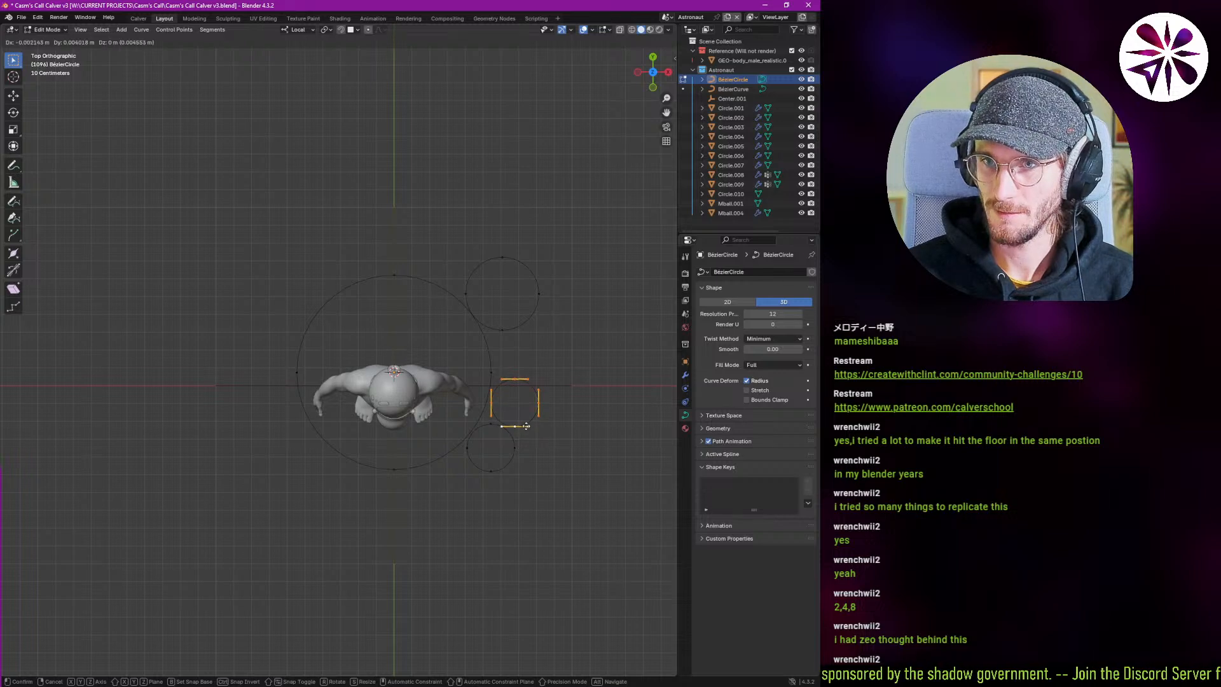
pyautogui.click(527, 425)
# Select the hose curve and try BézierCircle as its taper object with an extrude of 0.57 m in the Geometry settings.
pyautogui.press('Tab')
pyautogui.moveTo(438, 423); pyautogui.dragTo(437, 379, button='middle')
pyautogui.click(439, 354)
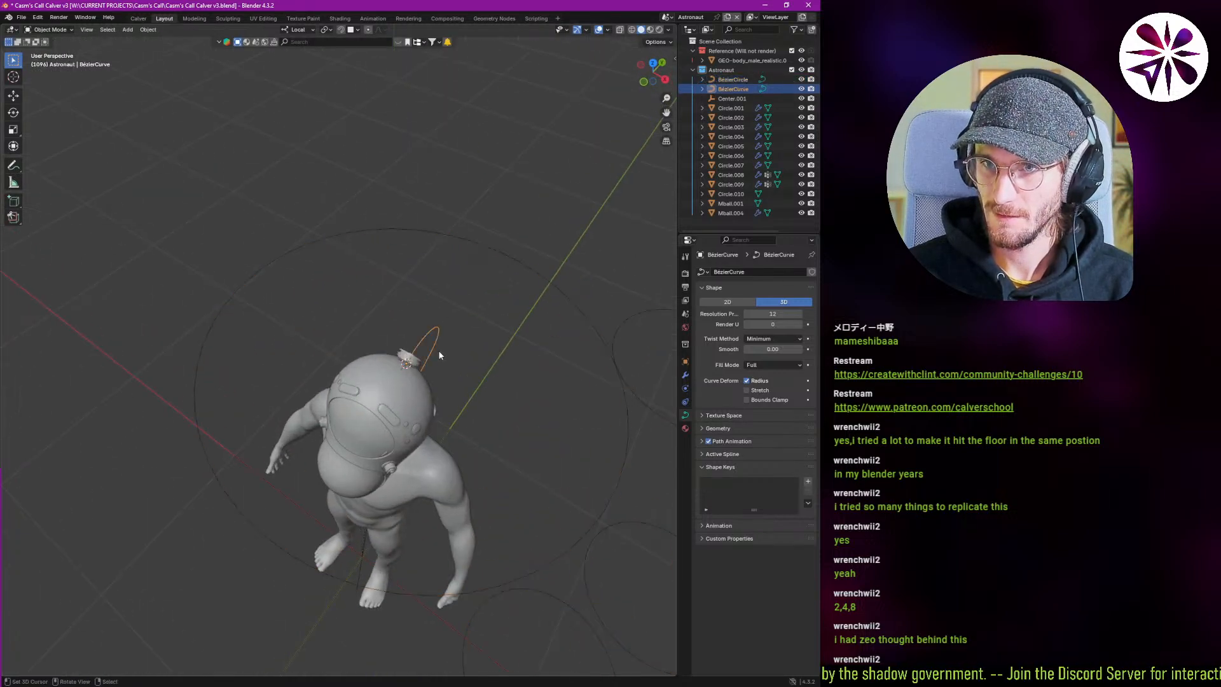
pyautogui.click(717, 430)
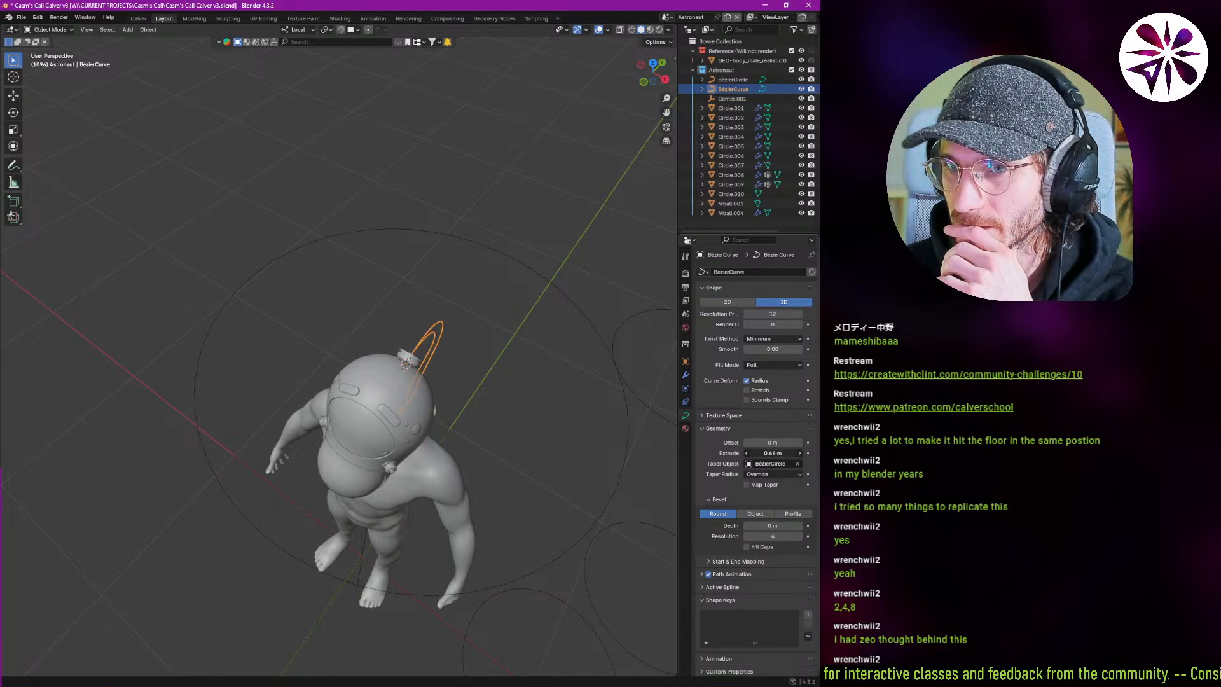
pyautogui.scroll(3, 460, 395)
pyautogui.moveTo(487, 406); pyautogui.dragTo(447, 394, button='middle')
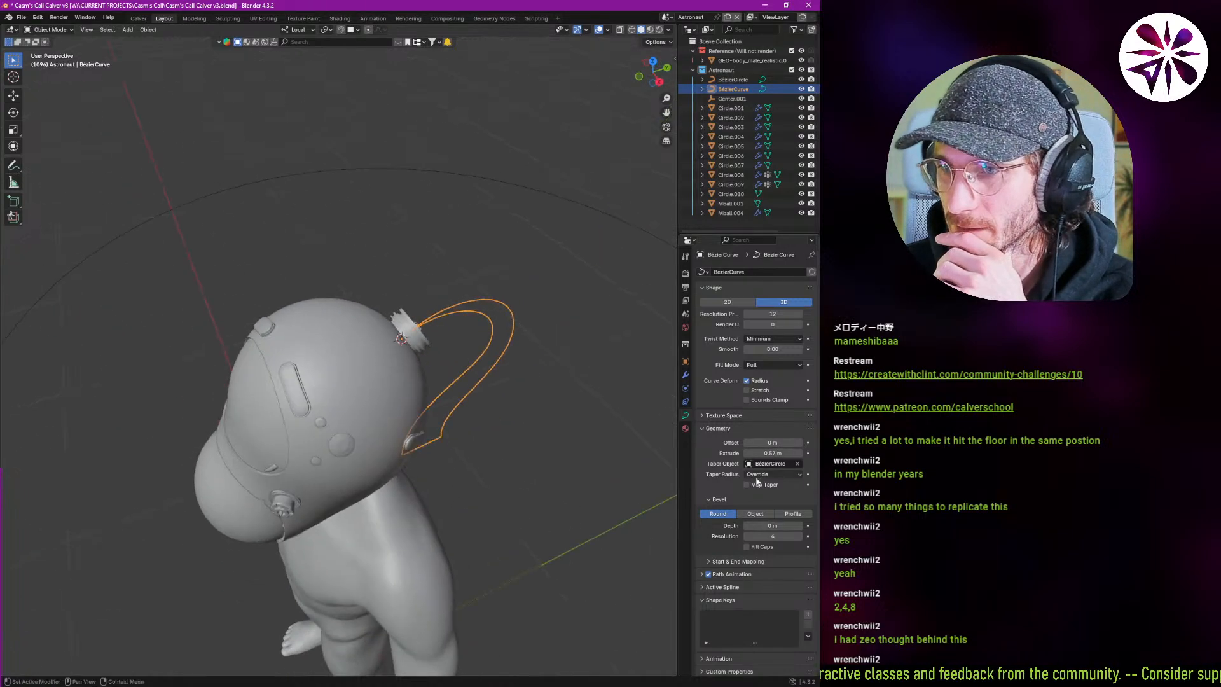
# Remove the hose curve's taper object and set its extrude to 0 m.
pyautogui.click(797, 463)
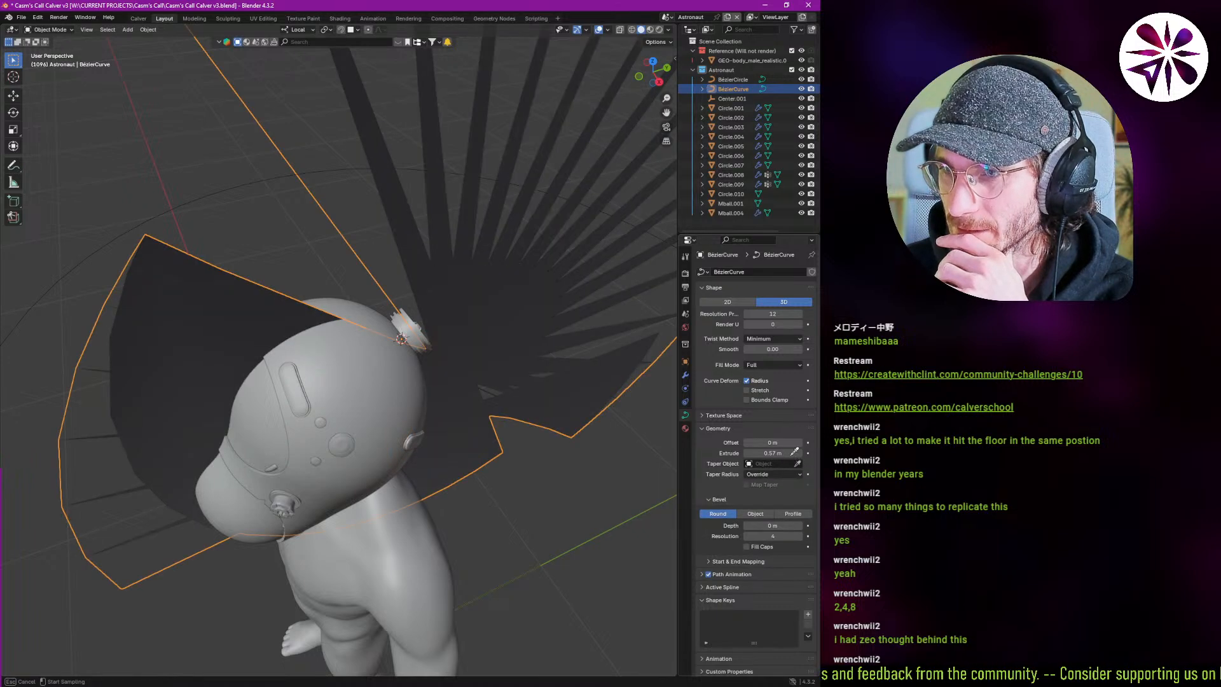
pyautogui.write('0')
pyautogui.press('Return')
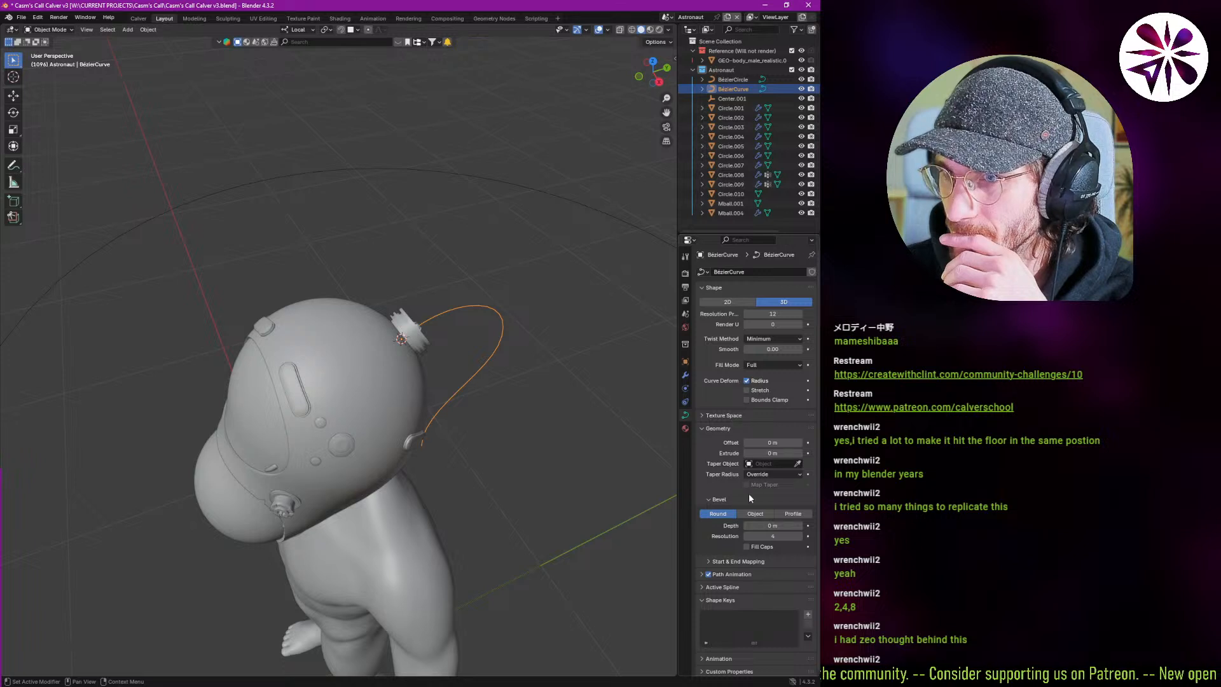
# Switch the hose curve's bevel to Object mode and use BézierCircle as its profile.
pyautogui.scroll(-1, 749, 498)
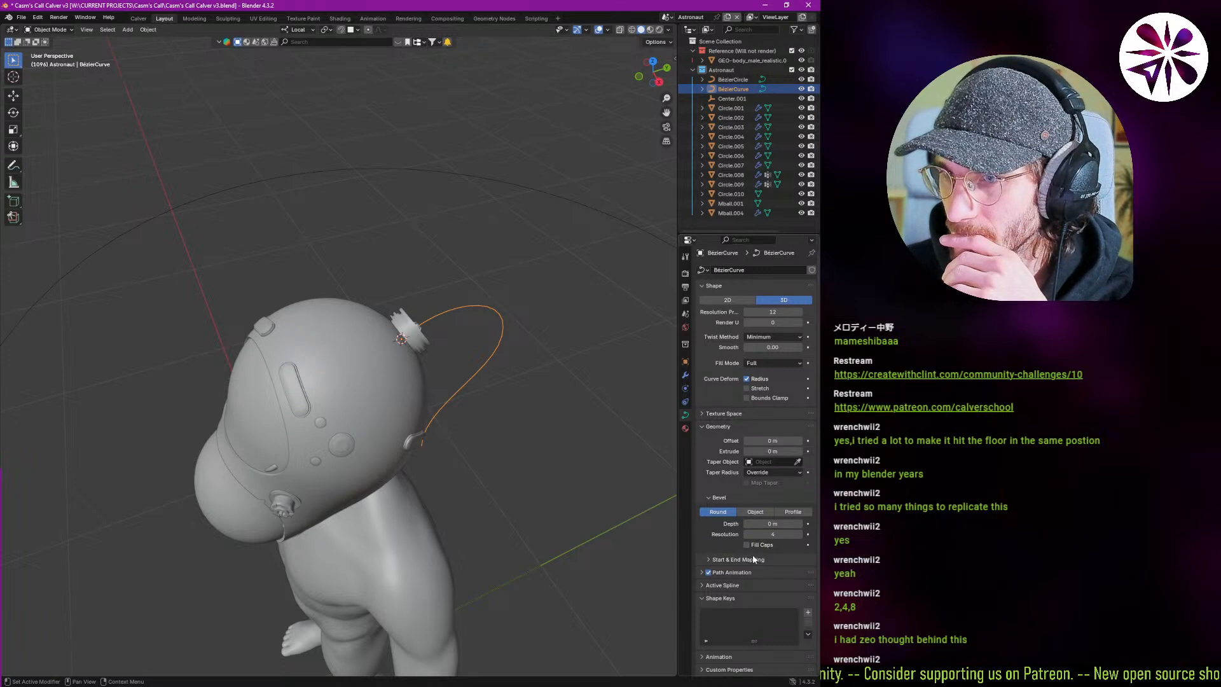
pyautogui.moveTo(521, 463); pyautogui.dragTo(394, 428, button='middle')
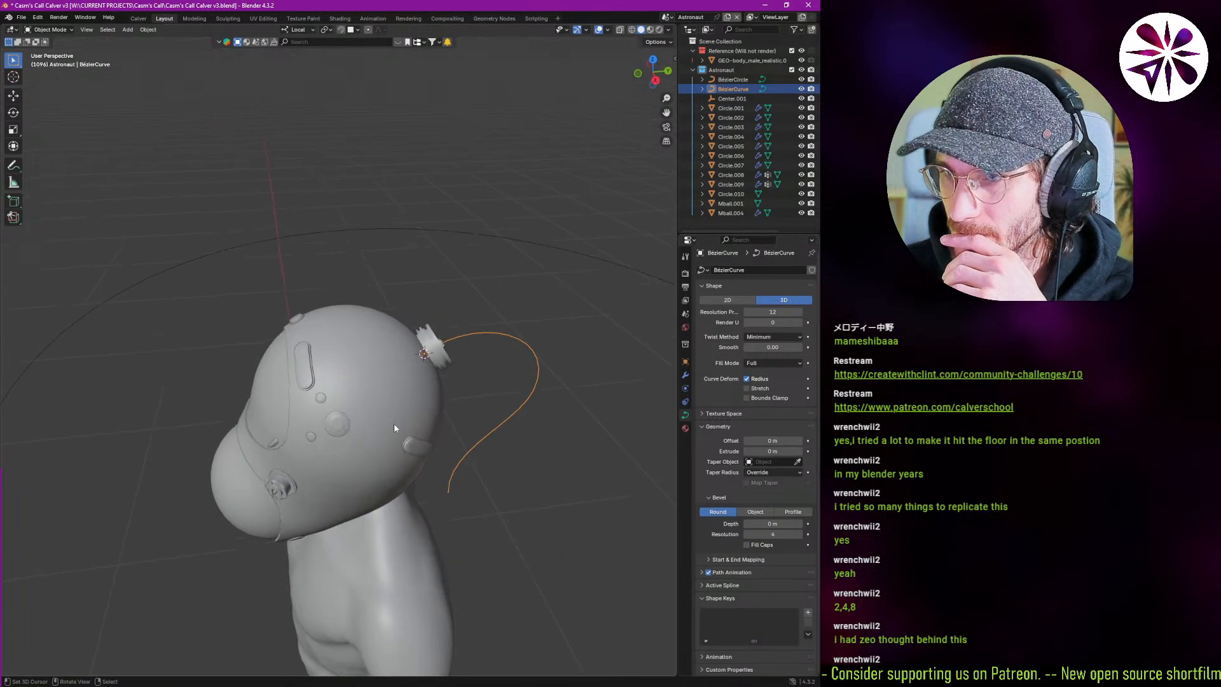
pyautogui.click(755, 513)
pyautogui.click(610, 256)
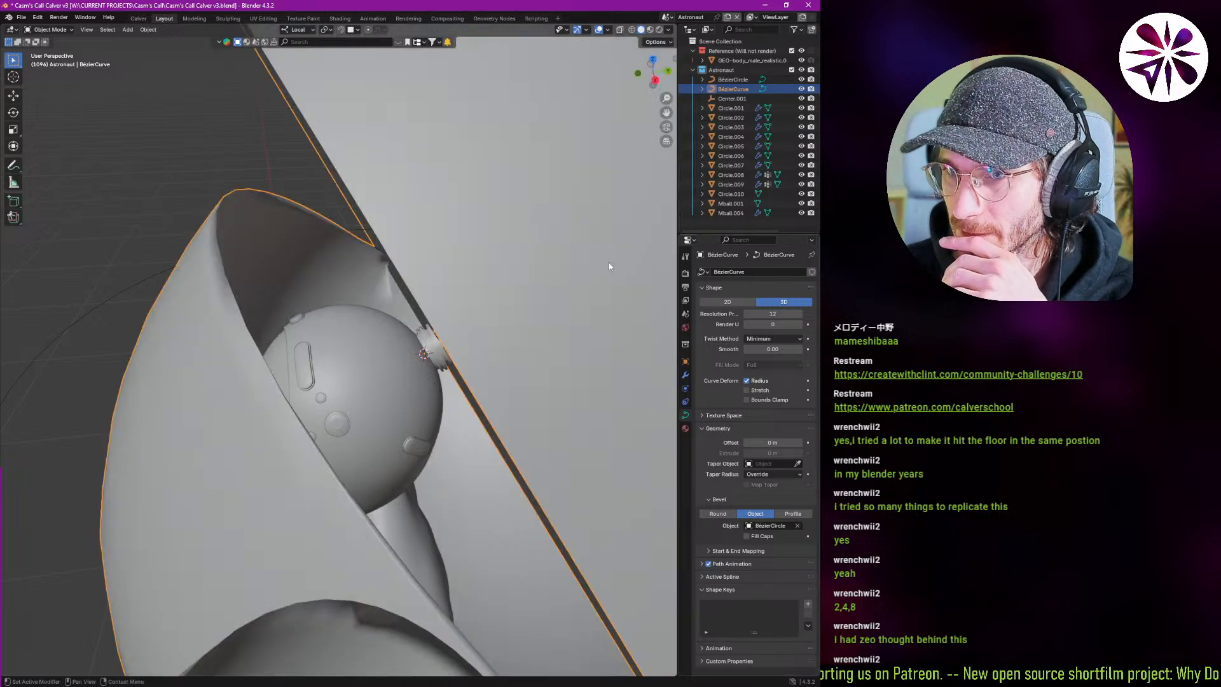
pyautogui.scroll(-10, 454, 379)
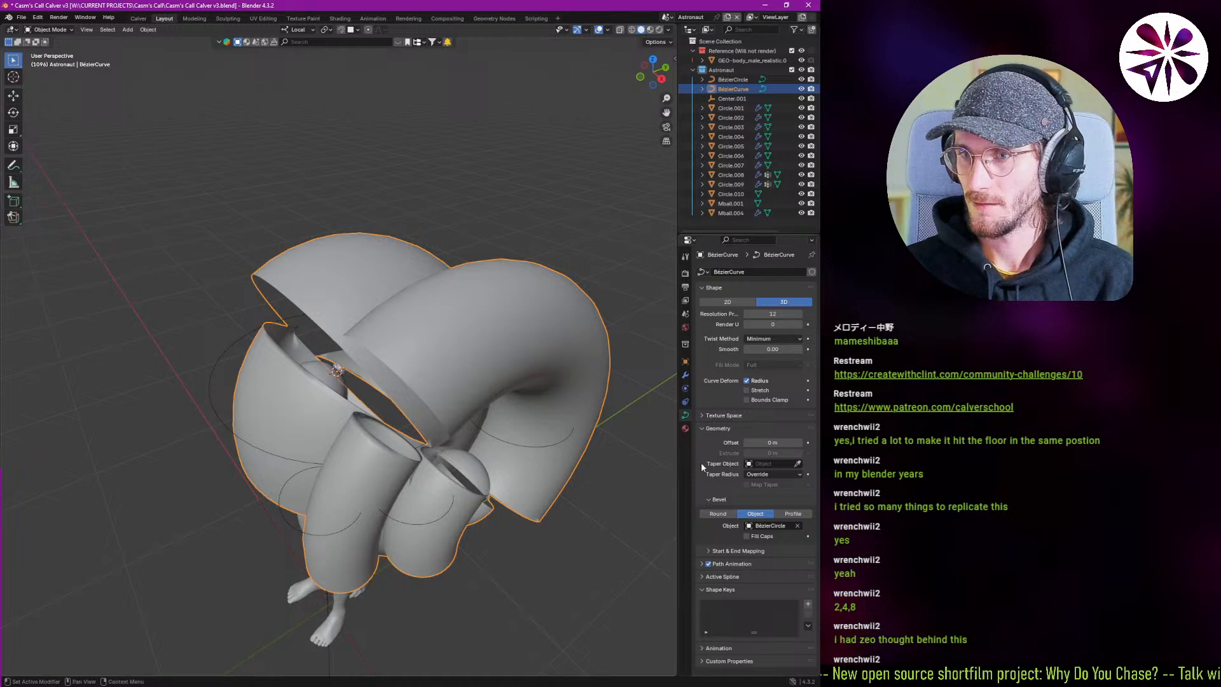
# Edit the hose curve and shrink the radius of all its points by a factor of 0.130.
pyautogui.click(541, 471)
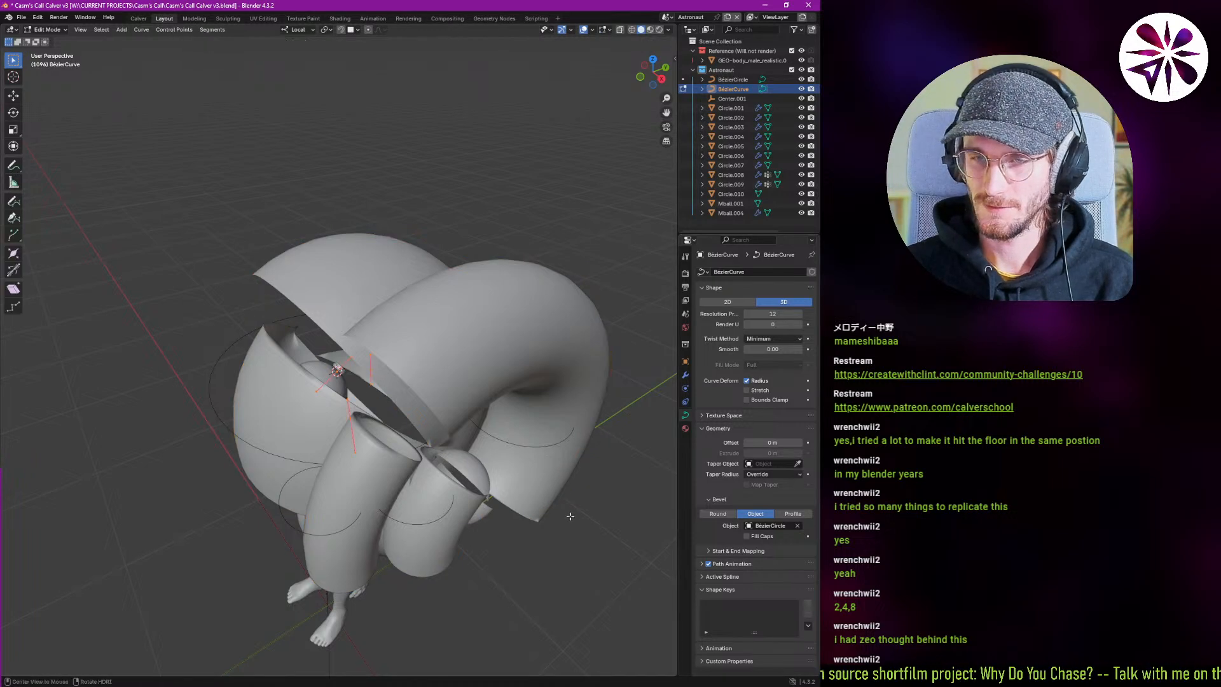
pyautogui.hotkey('alt', 's')
pyautogui.click(354, 371)
pyautogui.scroll(4, 353, 370)
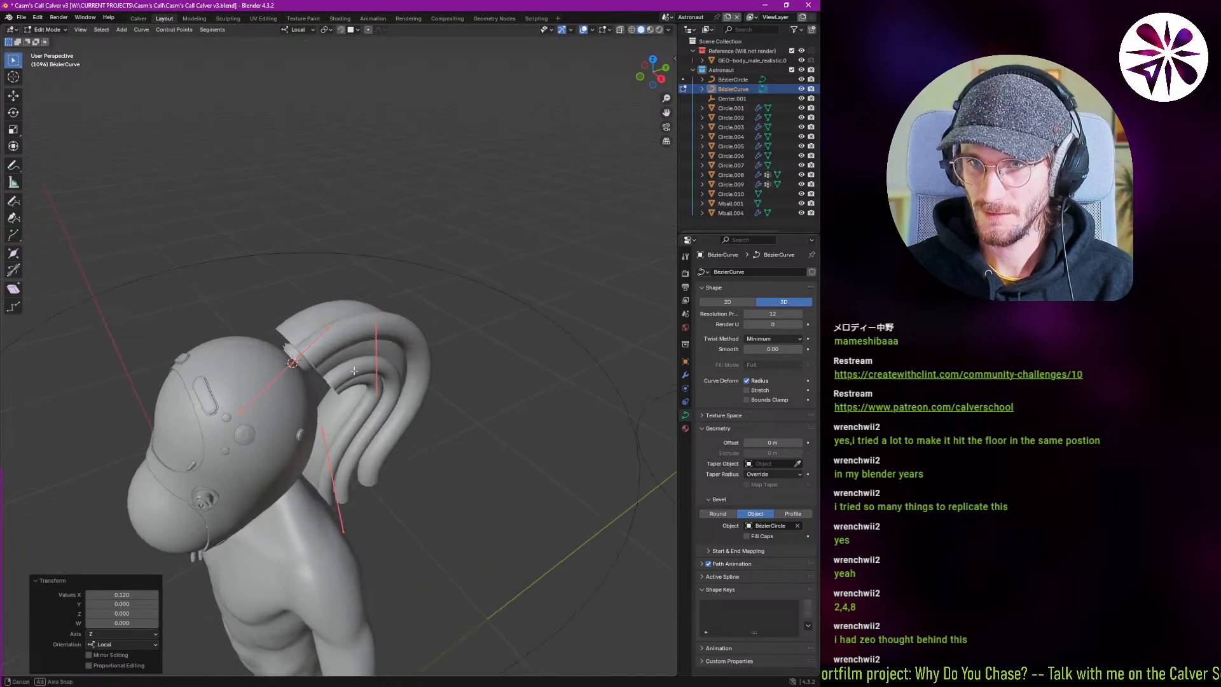
pyautogui.moveTo(354, 371); pyautogui.dragTo(292, 445, button='middle')
# Shrink the hose curve's radius further so the bundle fits inside the helmet's round ring.
pyautogui.hotkey('alt', 's')
pyautogui.click(405, 395)
pyautogui.scroll(5, 324, 347)
pyautogui.hotkey('alt', 's')
pyautogui.click(430, 505)
pyautogui.scroll(4, 394, 458)
pyautogui.hotkey('alt', 's')
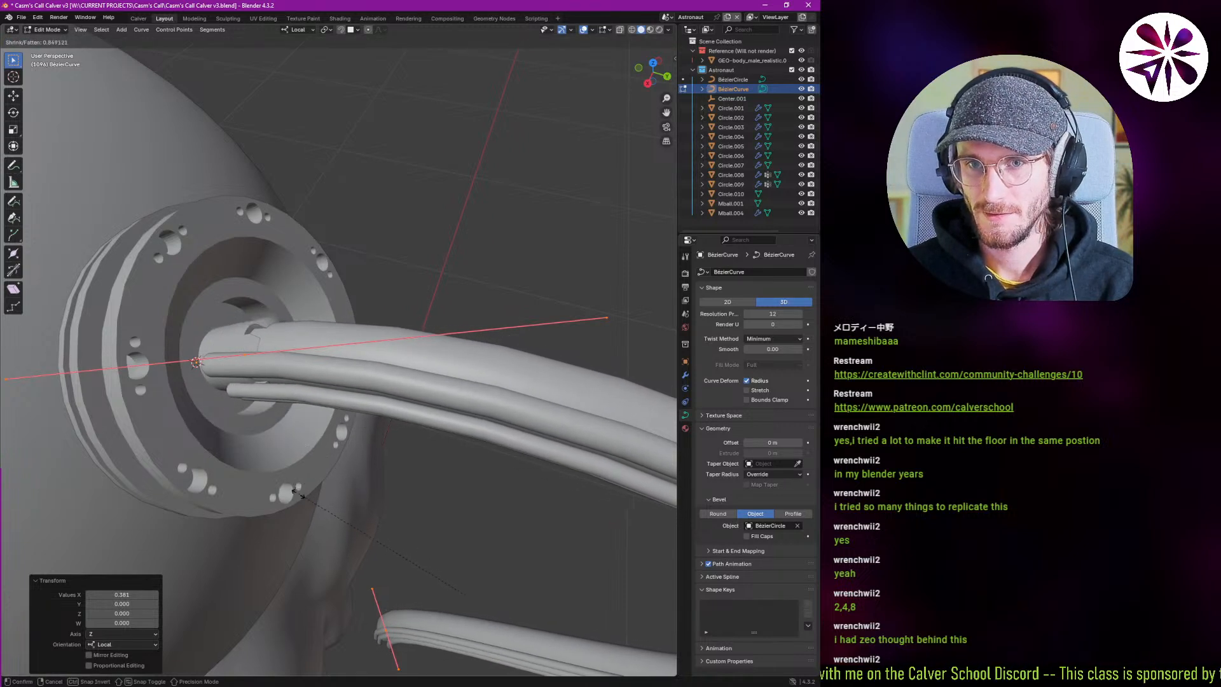
pyautogui.click(308, 566)
pyautogui.scroll(-6, 227, 385)
pyautogui.moveTo(227, 391); pyautogui.dragTo(368, 407, button='middle')
pyautogui.scroll(-3, 316, 398)
# Fatten the whole hose curve by a factor of 2.937.
pyautogui.press('Tab')
pyautogui.scroll(3, 258, 379)
pyautogui.scroll(-3, 317, 432)
pyautogui.rightClick(584, 373)
pyautogui.rightClick(305, 387)
pyautogui.rightClick(319, 385)
pyautogui.press('Tab')
pyautogui.hotkey('alt', 's')
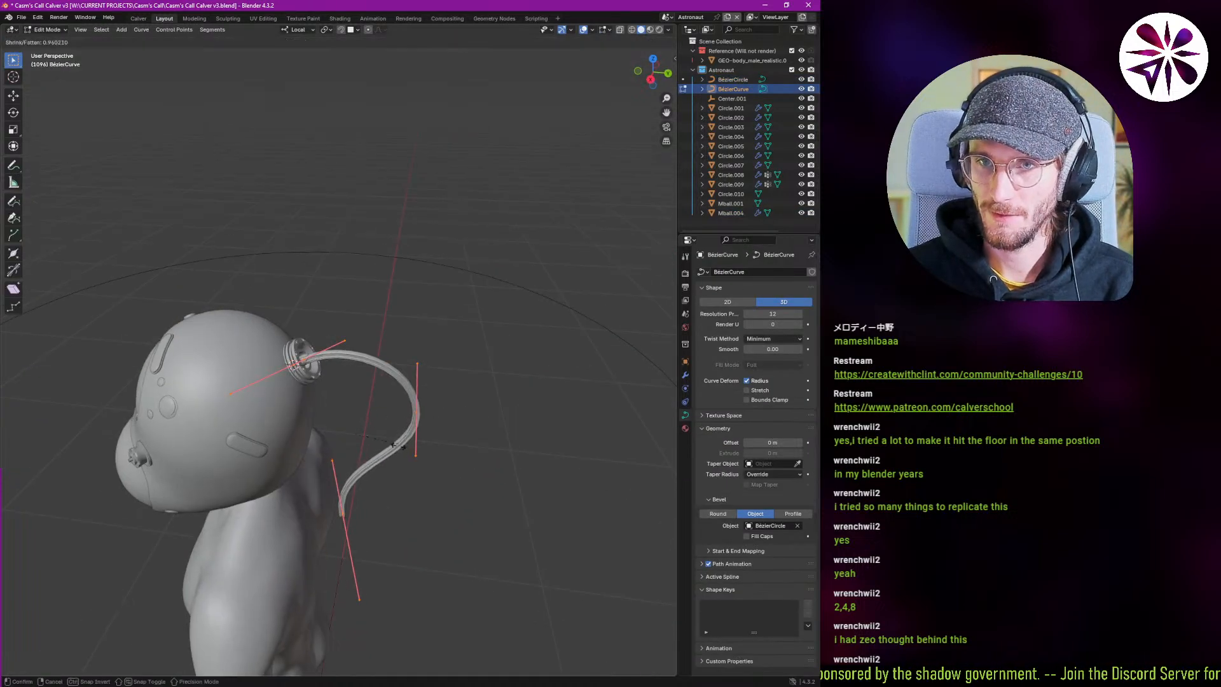
pyautogui.click(483, 389)
pyautogui.scroll(2, 349, 380)
pyautogui.moveTo(349, 362); pyautogui.dragTo(351, 416, button='middle')
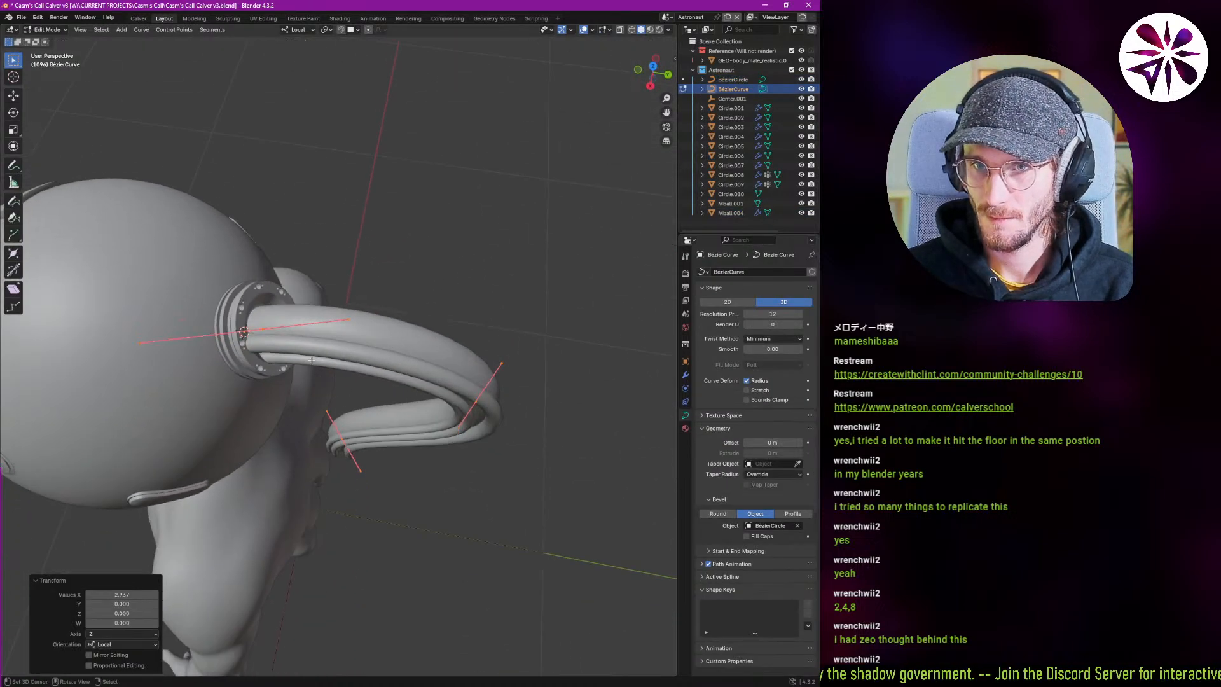
# Fine-tune the hose thickness at the helmet ring with a shrink factor of 0.759.
pyautogui.scroll(3, 356, 382)
pyautogui.hotkey('alt', 's')
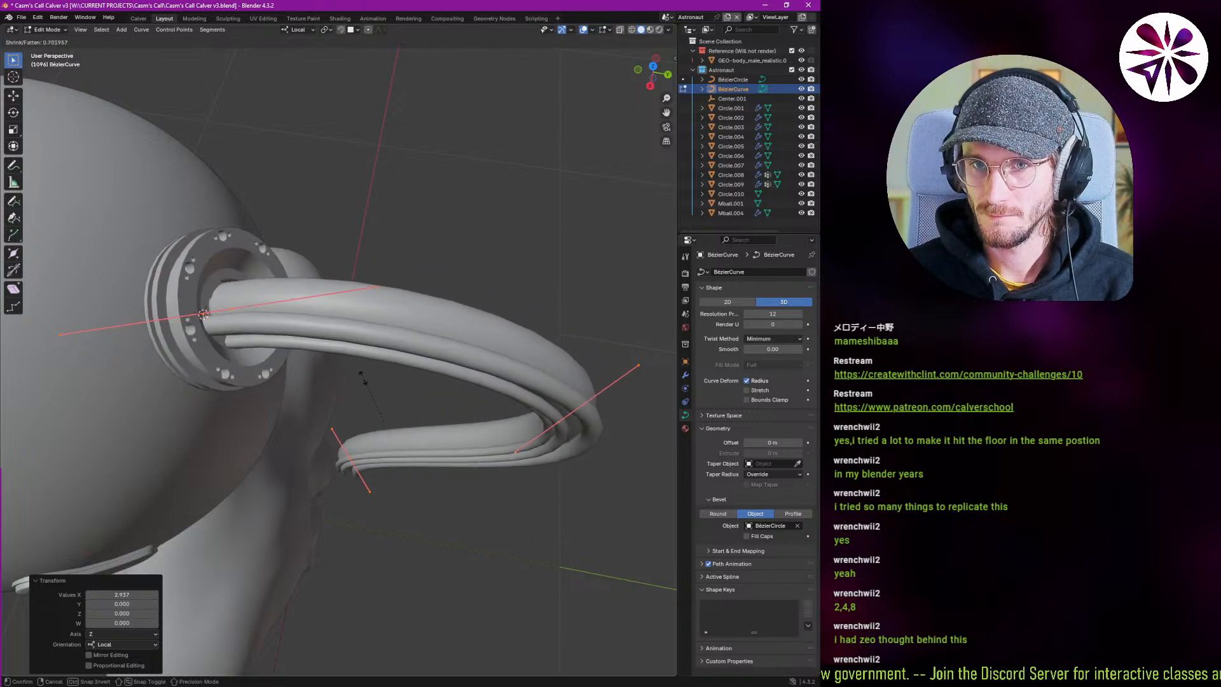
pyautogui.click(357, 375)
pyautogui.scroll(-5, 343, 392)
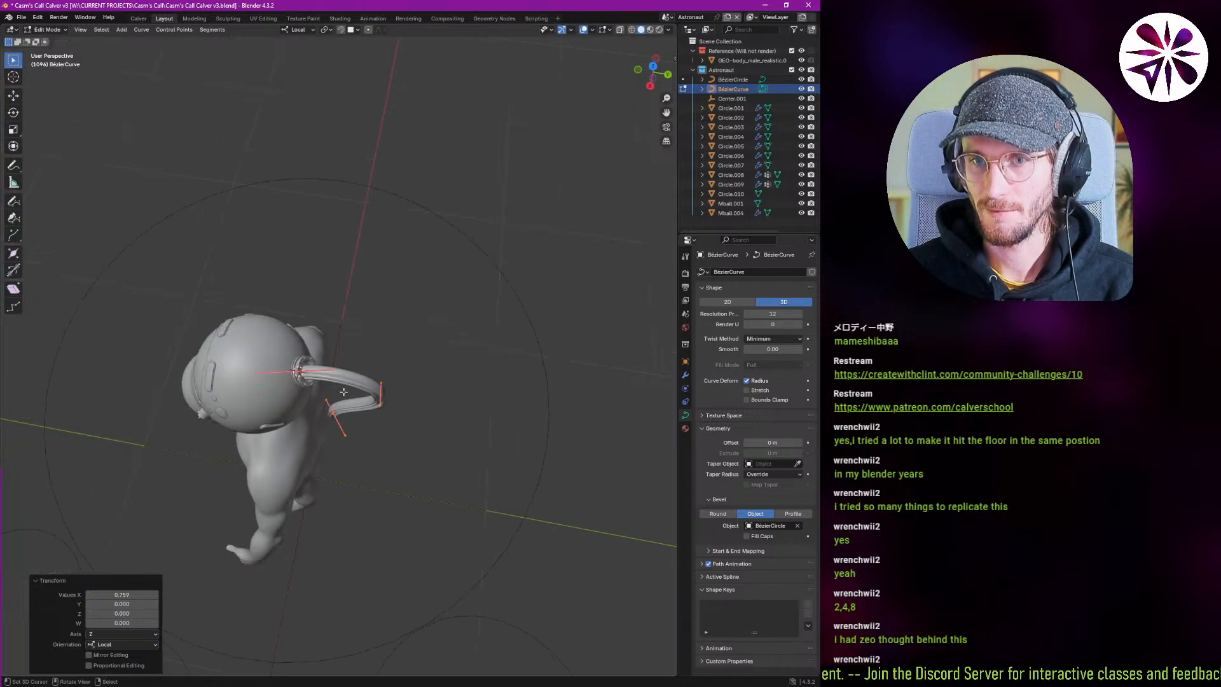
# Reselect the hose curve and fatten all its points slightly so the bundle fills more of the ring.
pyautogui.click(204, 376)
pyautogui.moveTo(327, 404); pyautogui.dragTo(336, 338, button='middle')
pyautogui.click(410, 375)
pyautogui.click(425, 402)
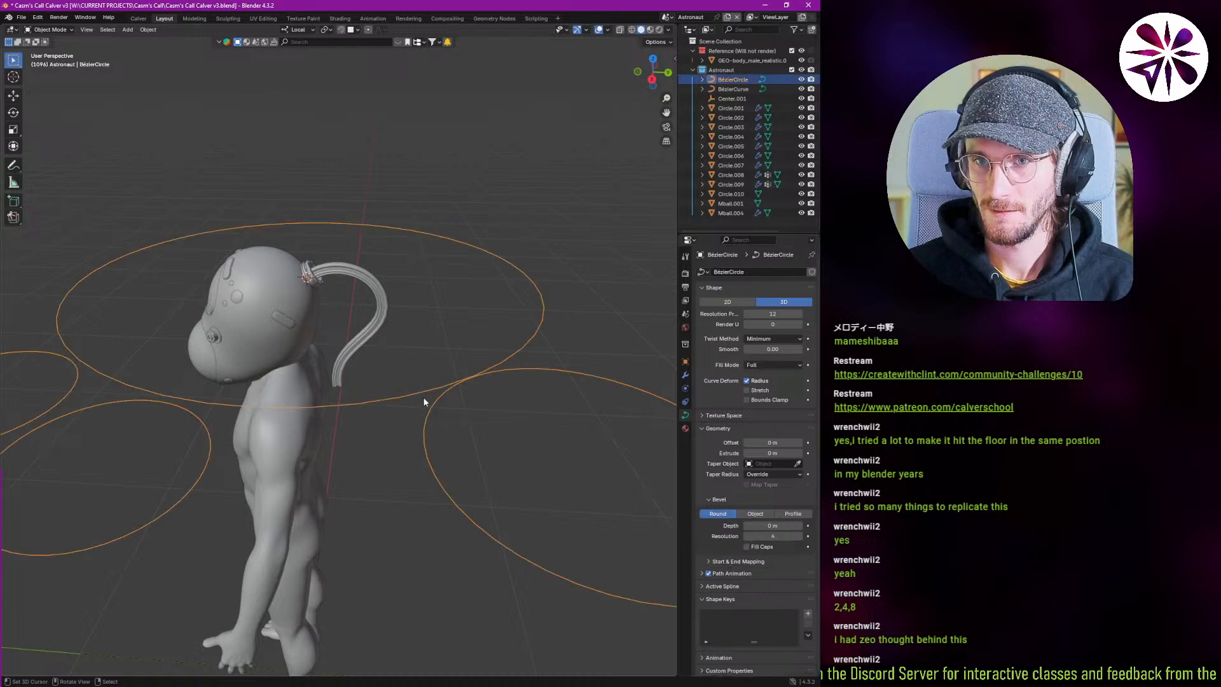
pyautogui.moveTo(425, 402); pyautogui.dragTo(374, 348, button='middle')
pyautogui.click(382, 337)
pyautogui.press('Tab')
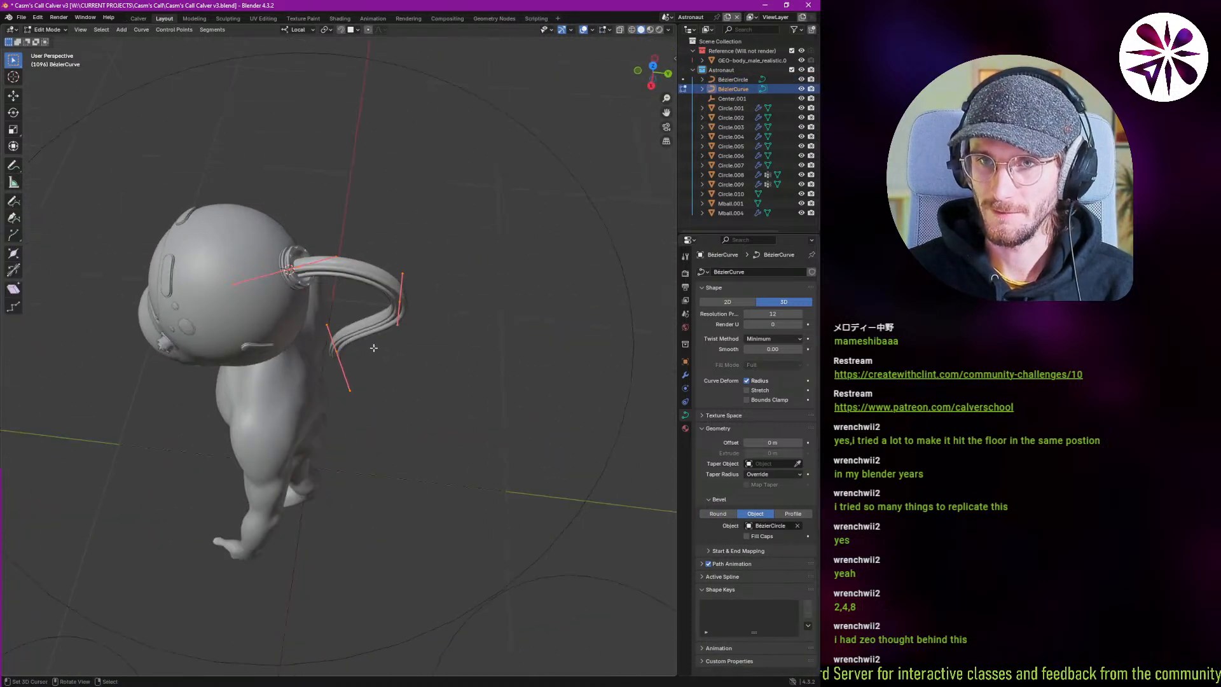
pyautogui.scroll(3, 338, 294)
pyautogui.hotkey('alt', 's')
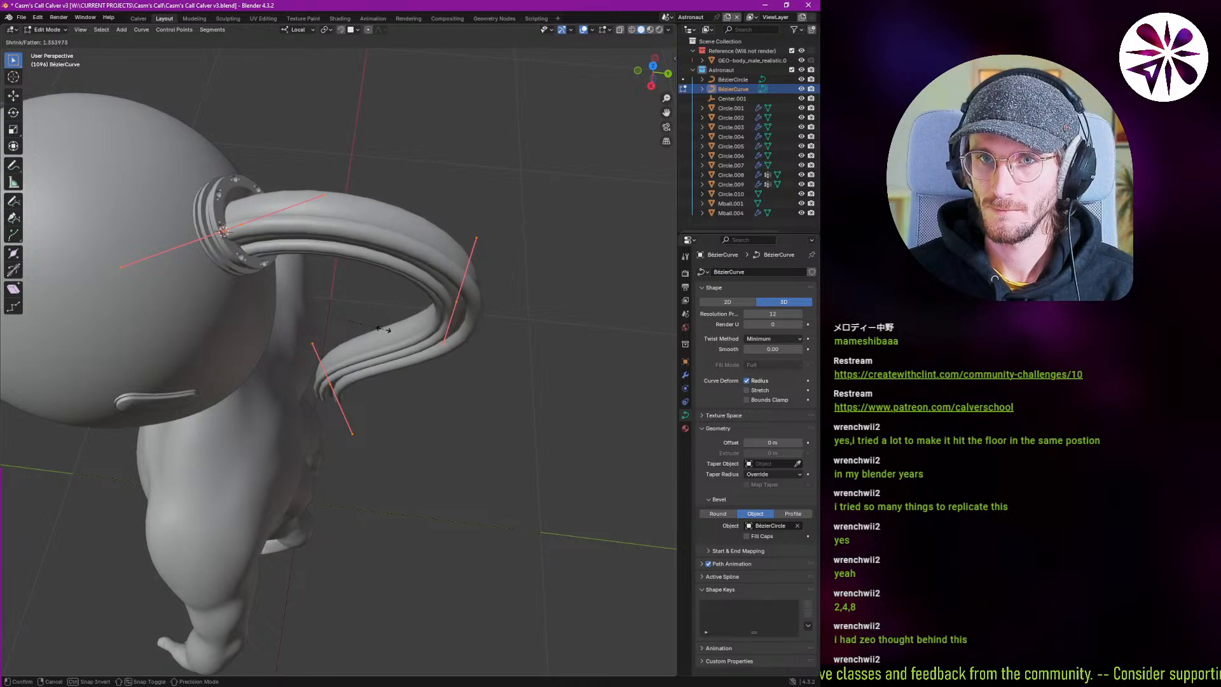
pyautogui.click(381, 329)
# Tilt the control point at the hose's lower end to twist the tube bundle there.
pyautogui.press('Tab')
pyautogui.scroll(-5, 231, 291)
pyautogui.moveTo(231, 291); pyautogui.dragTo(348, 259, button='middle')
pyautogui.click(387, 223)
pyautogui.click(349, 258)
pyautogui.press('Tab')
pyautogui.scroll(5, 308, 287)
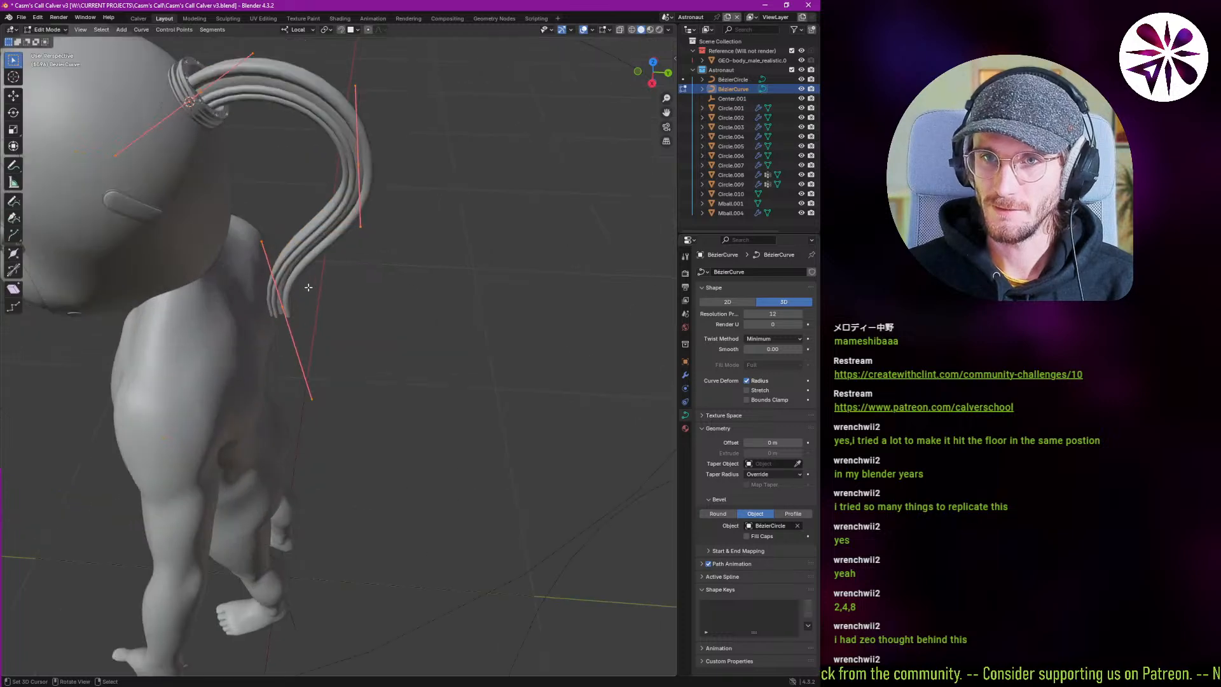
pyautogui.hotkey('ctrl', 't')
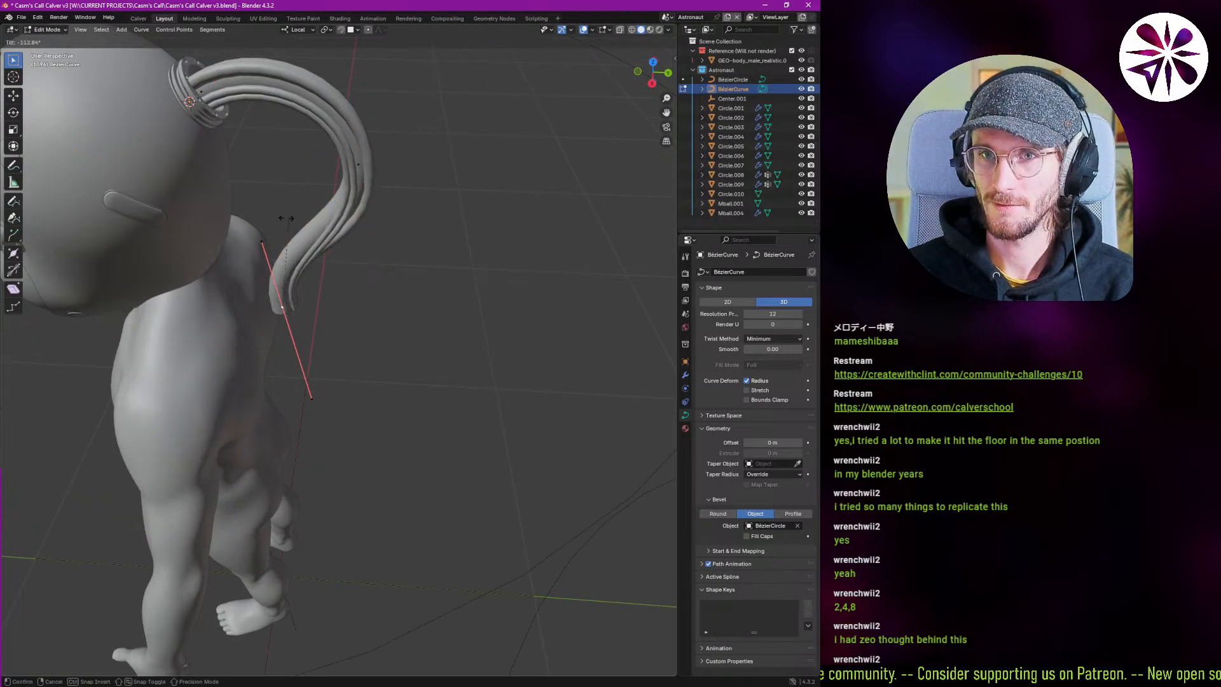
pyautogui.click(312, 246)
# Tilt the hose curve's middle control point by -92.6°.
pyautogui.click(362, 168)
pyautogui.hotkey('ctrl', 't')
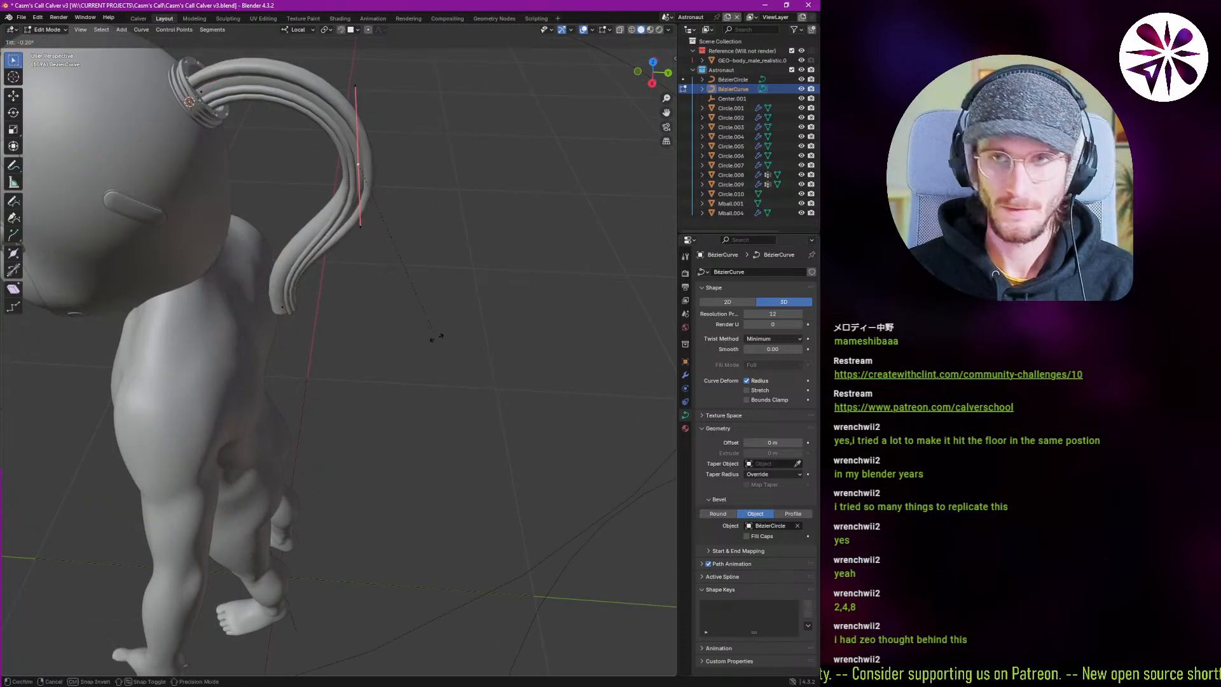
pyautogui.click(394, 140)
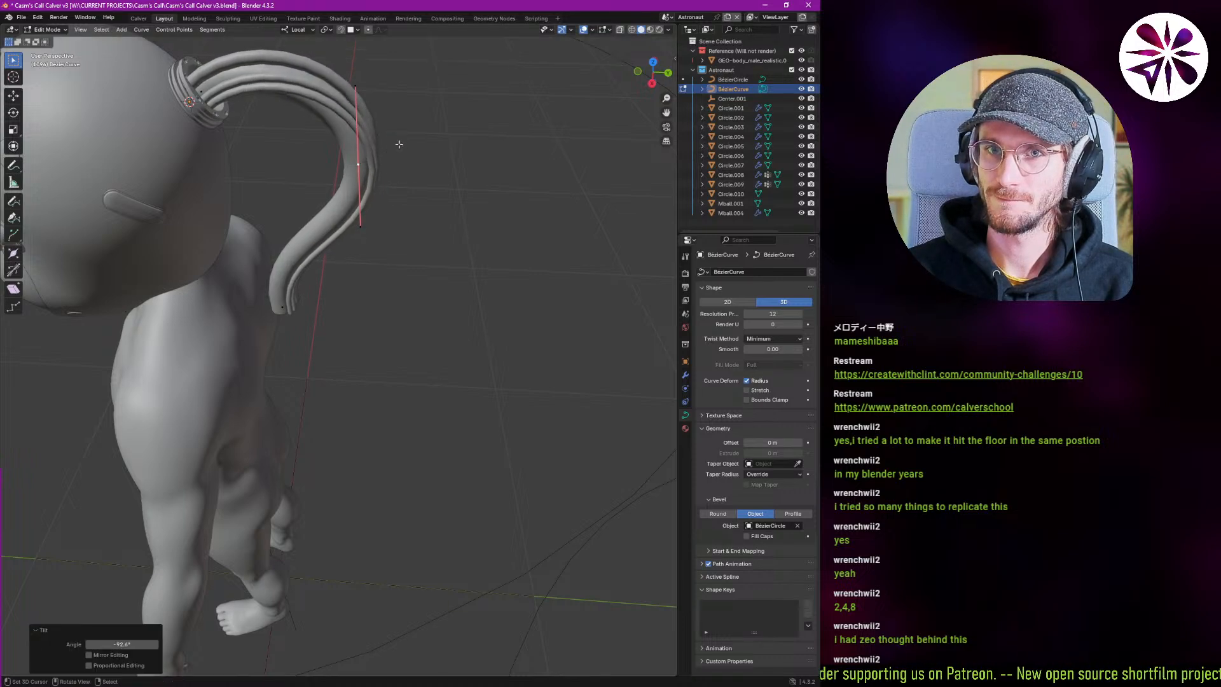
pyautogui.click(236, 94)
pyautogui.click(203, 92)
pyautogui.keyDown('shift'); pyautogui.moveTo(390, 180); pyautogui.dragTo(392, 263, button='middle'); pyautogui.keyUp('shift')
pyautogui.hotkey('ctrl', 't')
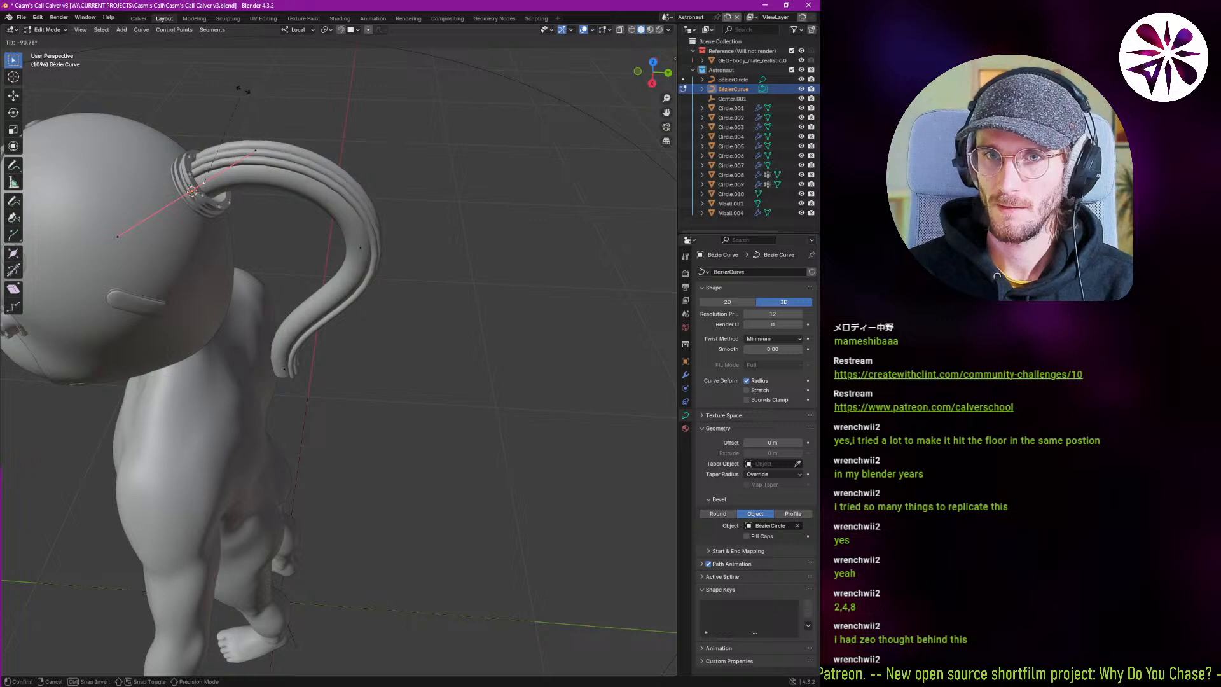
pyautogui.rightClick(376, 158)
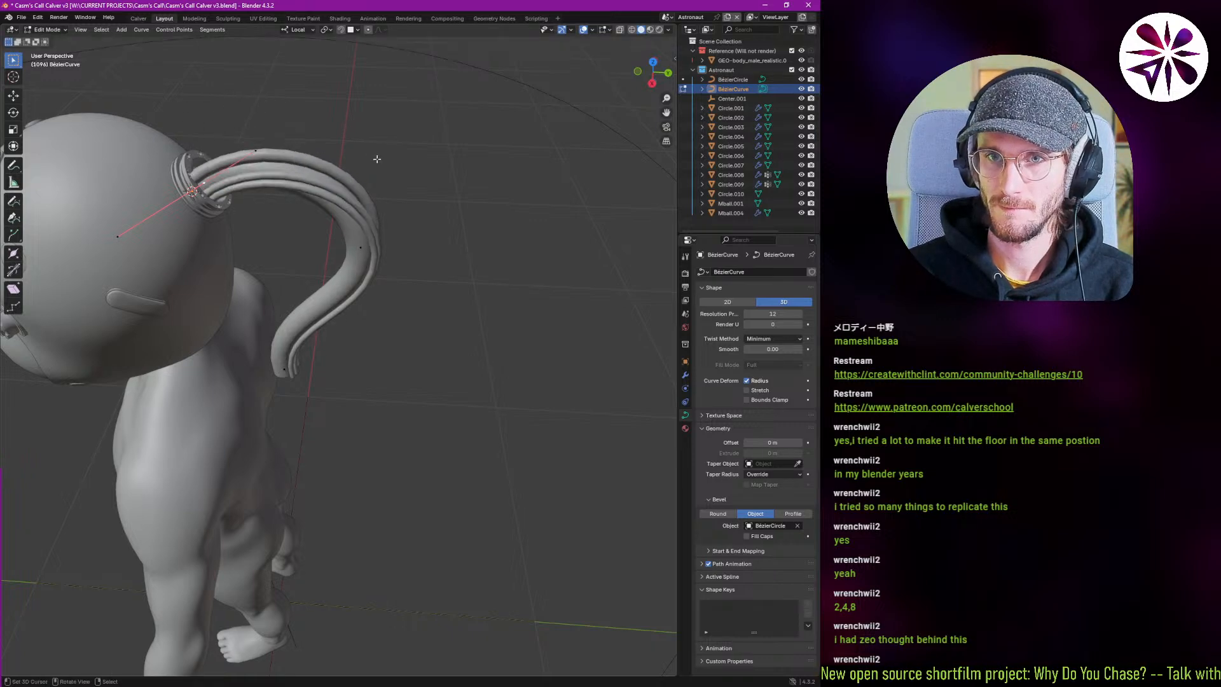
# Tilt the hose's lower end point by a further -89.7° and refine the twist from the other side of the body.
pyautogui.moveTo(296, 212)
pyautogui.mouseDown(button='middle')
pyautogui.moveTo(257, 201)
pyautogui.moveTo(274, 207)
pyautogui.mouseUp(button='middle')
pyautogui.click(389, 278)
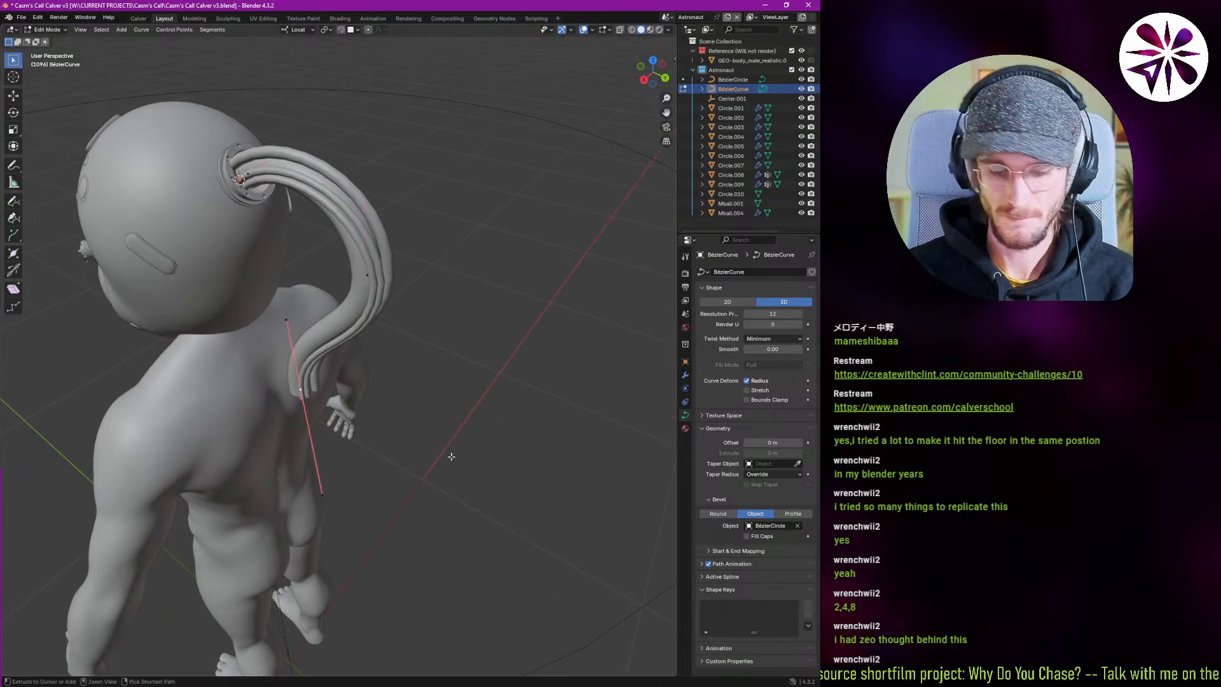
pyautogui.hotkey('ctrl', 't')
pyautogui.click(342, 316)
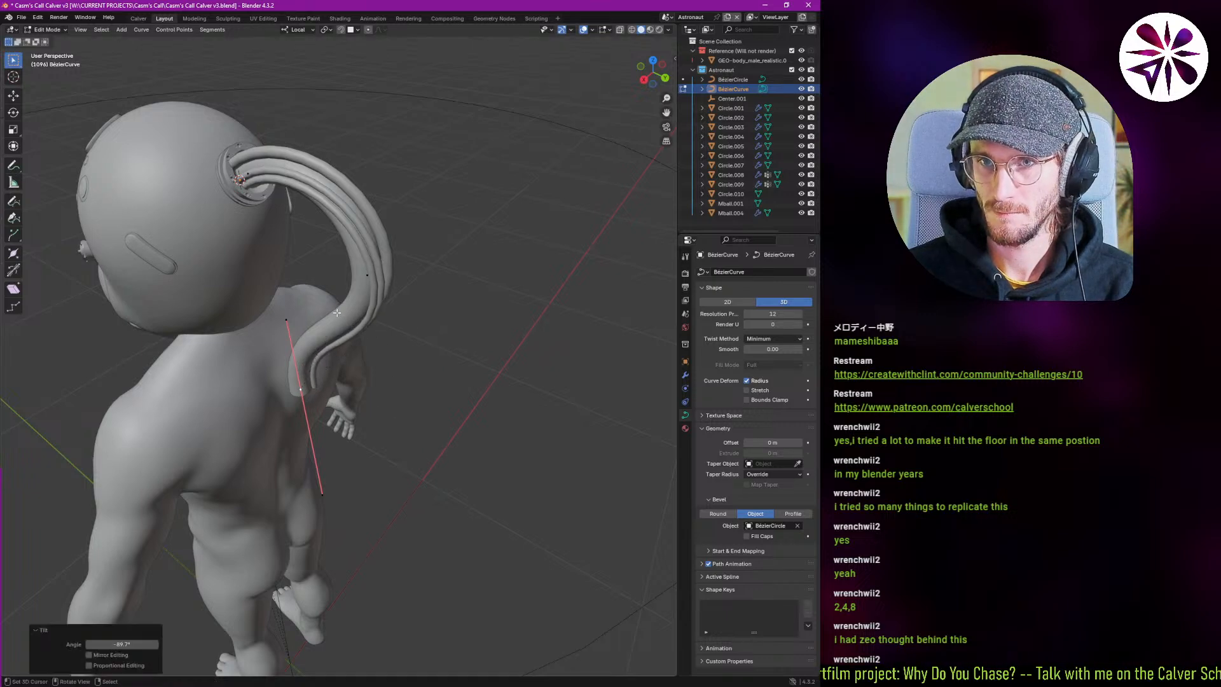
pyautogui.moveTo(341, 316); pyautogui.dragTo(502, 414, button='middle')
pyautogui.hotkey('ctrl', 't')
pyautogui.click(512, 416)
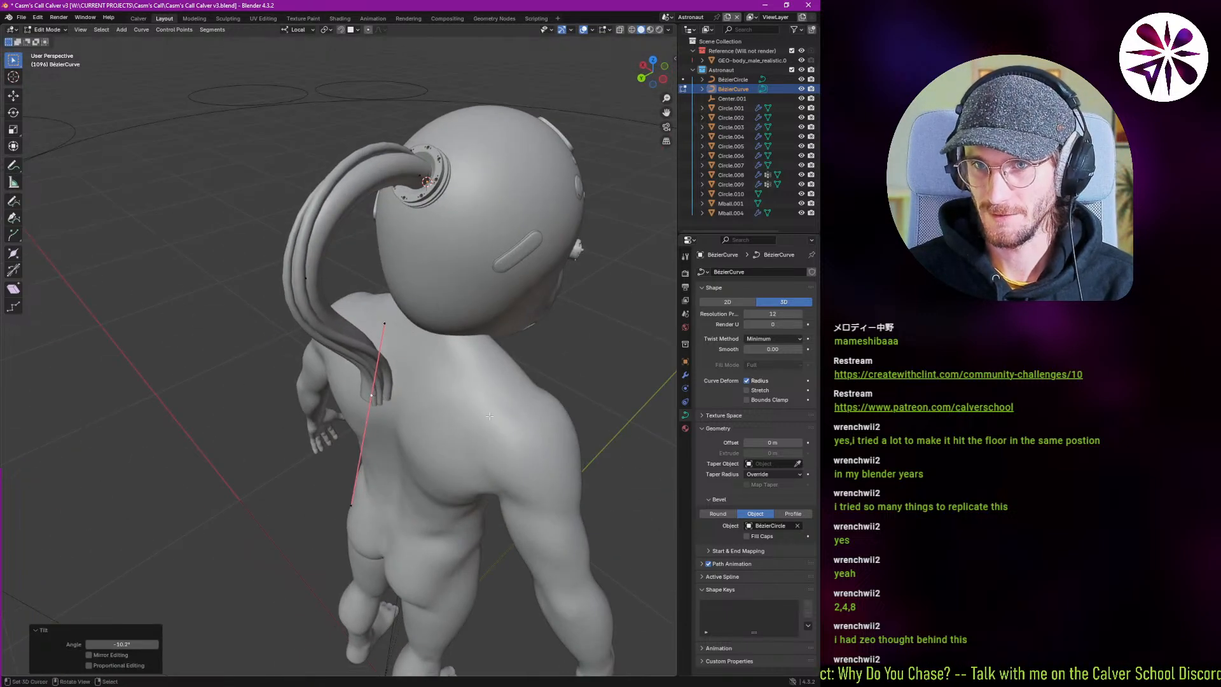
# Refine the tilt of the hose's middle control point, finish editing the curve and deselect everything.
pyautogui.click(306, 278)
pyautogui.hotkey('ctrl', 't')
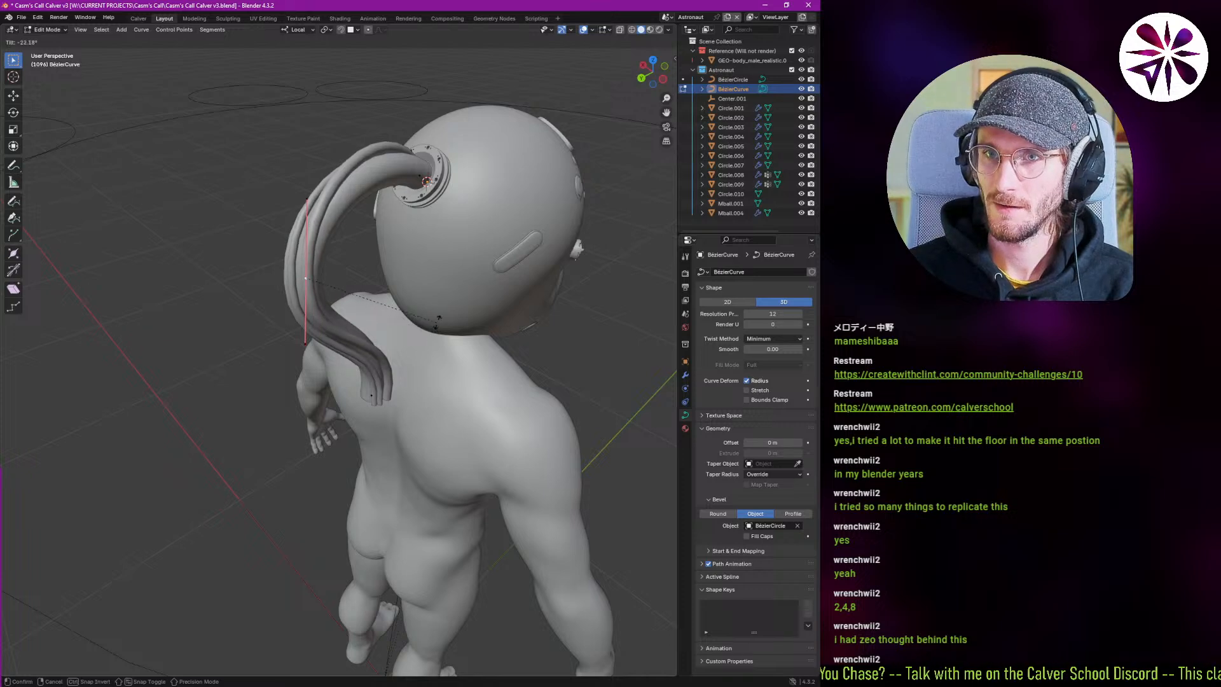
pyautogui.click(437, 322)
pyautogui.moveTo(437, 322); pyautogui.dragTo(575, 292, button='middle')
pyautogui.press('Tab')
pyautogui.scroll(-4, 437, 267)
pyautogui.keyDown('shift'); pyautogui.moveTo(437, 267); pyautogui.dragTo(426, 399, button='middle'); pyautogui.keyUp('shift')
pyautogui.hotkey('alt', 'a')
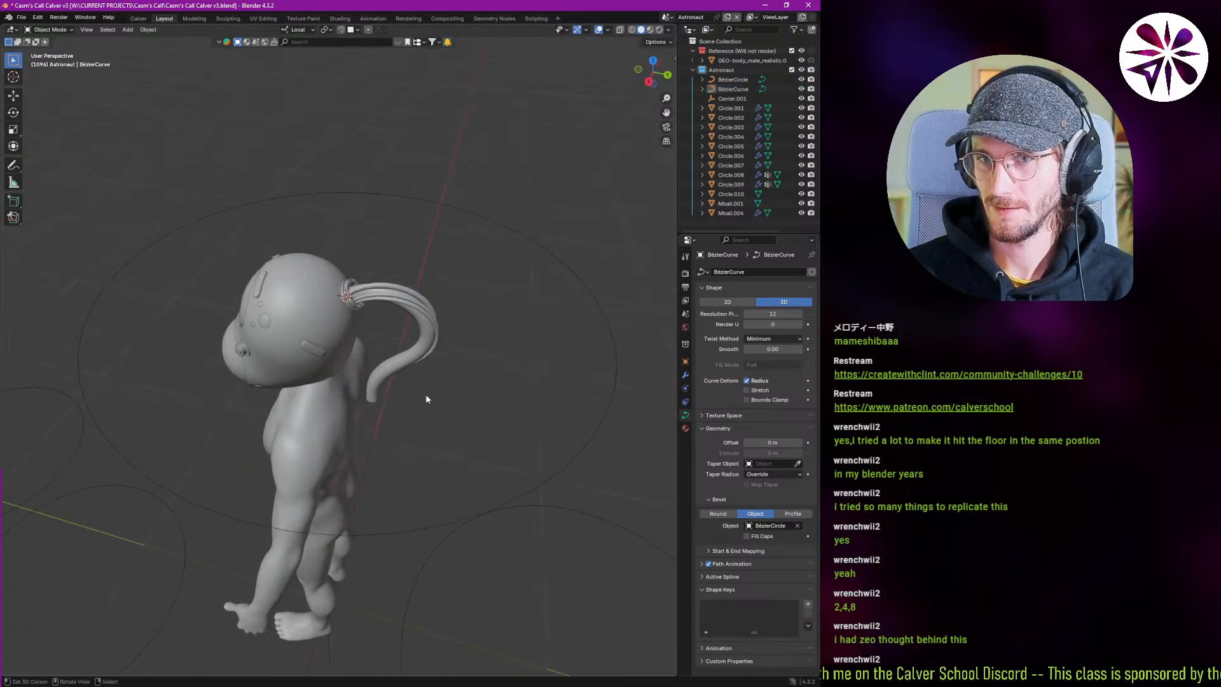
# Duplicate a small circle in the bevel profile, shifting the copy -1.1625 m in X and 0.64731 m in Y to the large circle's rim.
pyautogui.click(528, 495)
pyautogui.press('Tab')
pyautogui.moveTo(529, 496); pyautogui.dragTo(325, 526, button='middle')
pyautogui.scroll(-5, 262, 559)
pyautogui.hotkey('shift', 'd')
pyautogui.hotkey('shift', 'z')
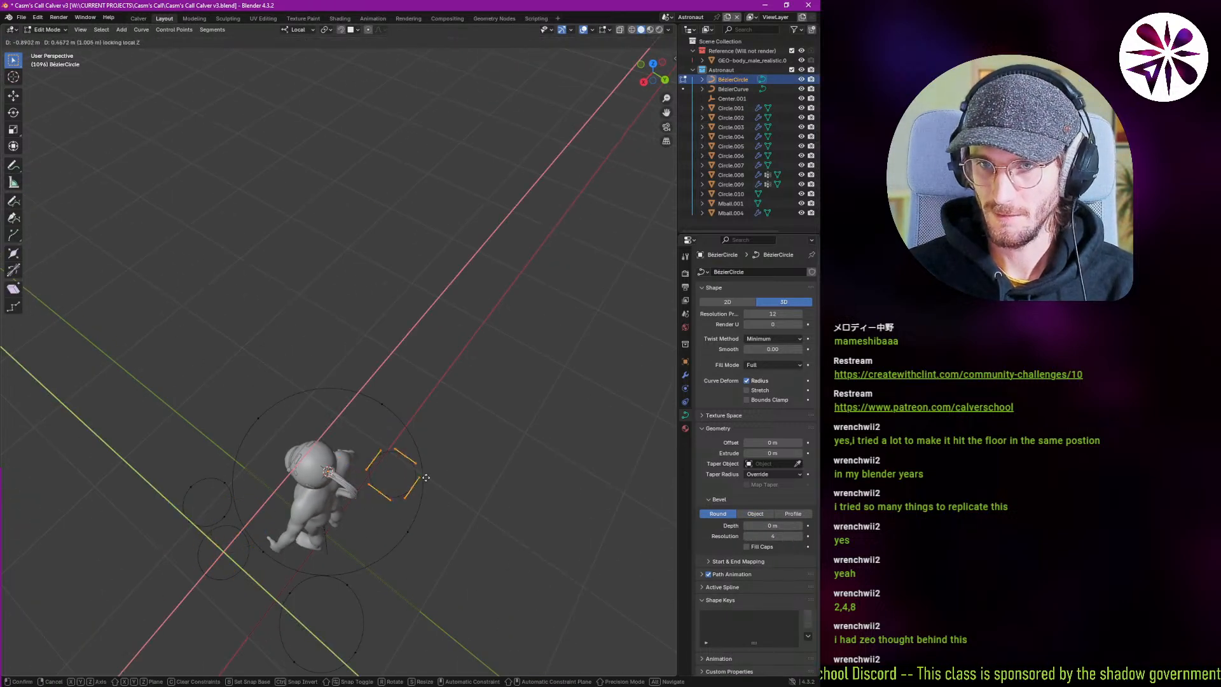
pyautogui.click(466, 462)
pyautogui.scroll(5, 465, 462)
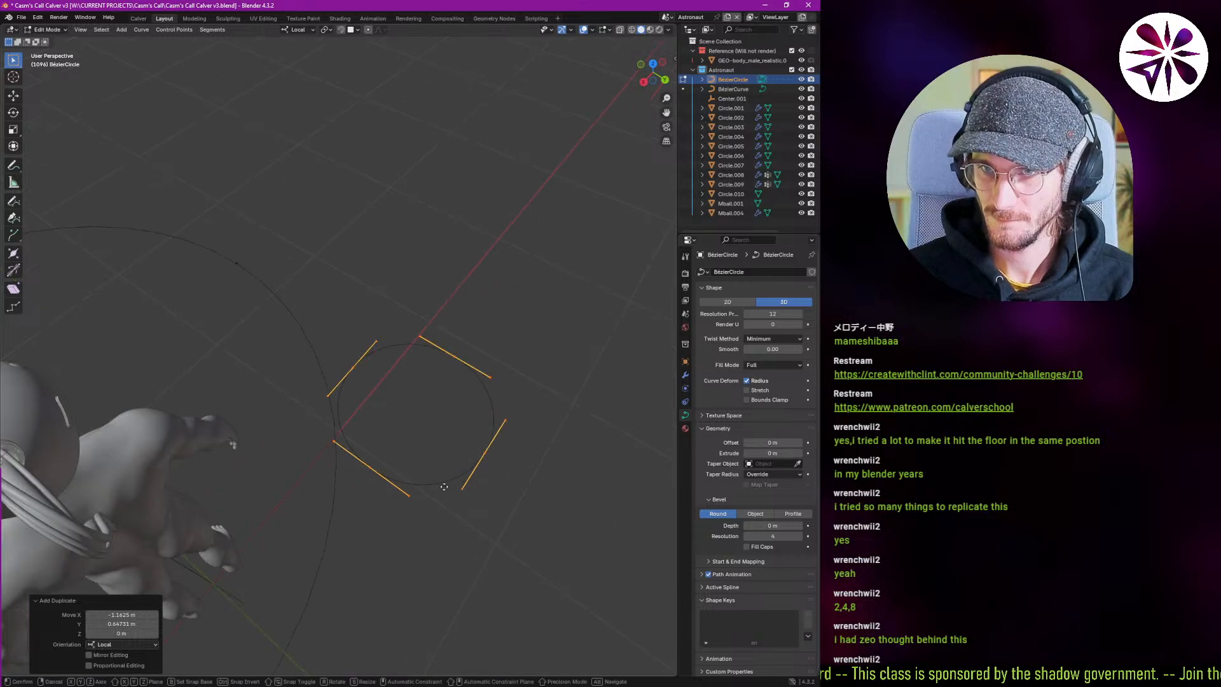
pyautogui.scroll(-4, 357, 485)
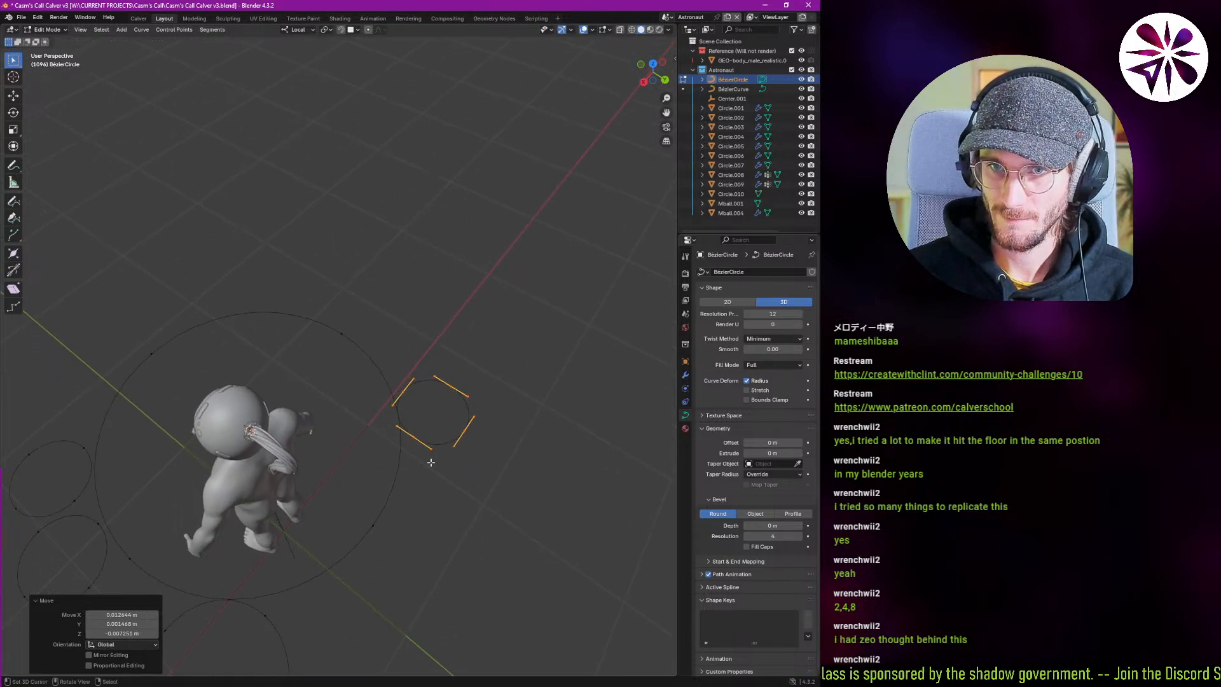
# Duplicate the new small profile circle once more and place the copy in the plane beyond the large circle's opposite side.
pyautogui.scroll(-3, 423, 483)
pyautogui.press('g')
pyautogui.hotkey('shift', 'z')
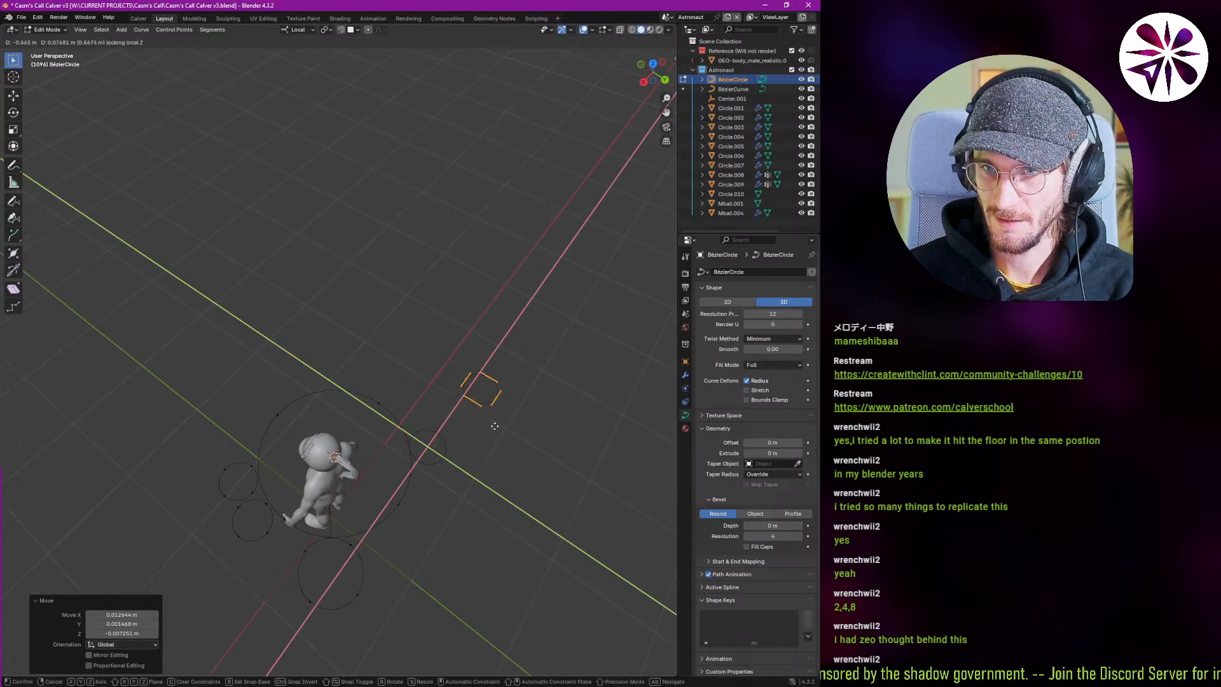
pyautogui.click(497, 424)
pyautogui.scroll(5, 356, 469)
pyautogui.scroll(-4, 280, 473)
pyautogui.moveTo(272, 533); pyautogui.dragTo(306, 480, button='middle')
pyautogui.scroll(4, 274, 489)
pyautogui.moveTo(385, 397); pyautogui.dragTo(395, 433, button='middle')
pyautogui.scroll(-4, 407, 436)
pyautogui.press('g')
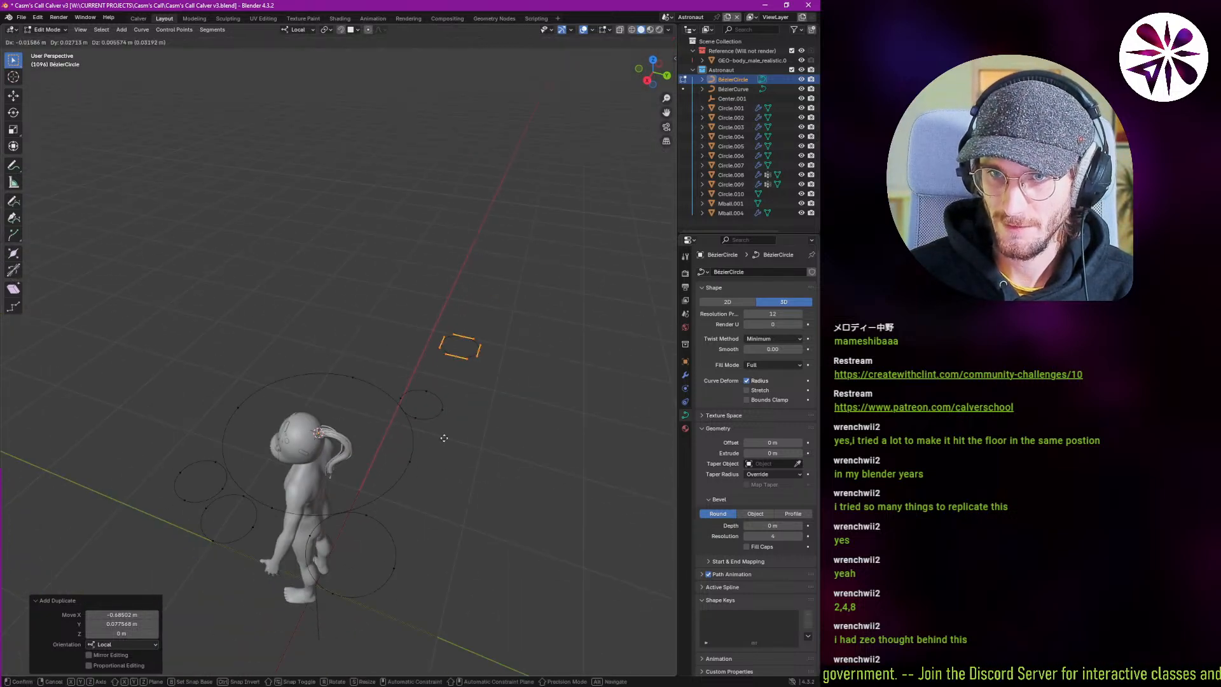
pyautogui.hotkey('shift', 'z')
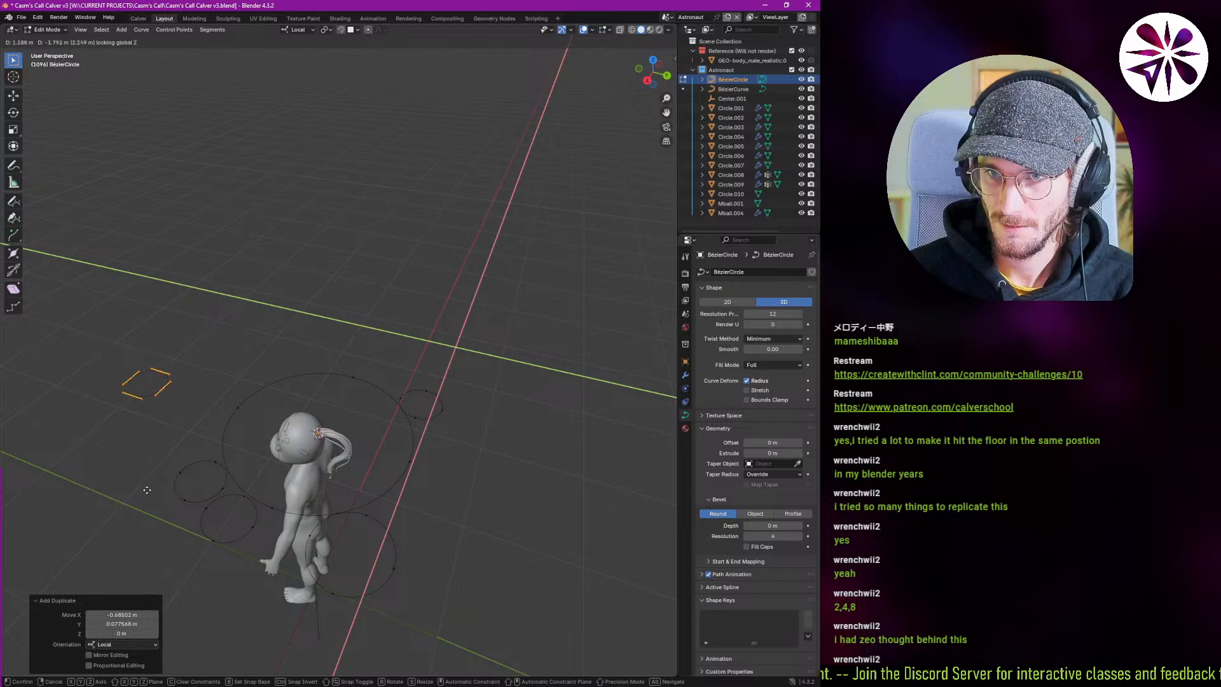
pyautogui.click(153, 495)
# Check the hose in object mode, return to the bevel profile and scale the detached small circle by 0.762.
pyautogui.press('Tab')
pyautogui.scroll(10, 300, 436)
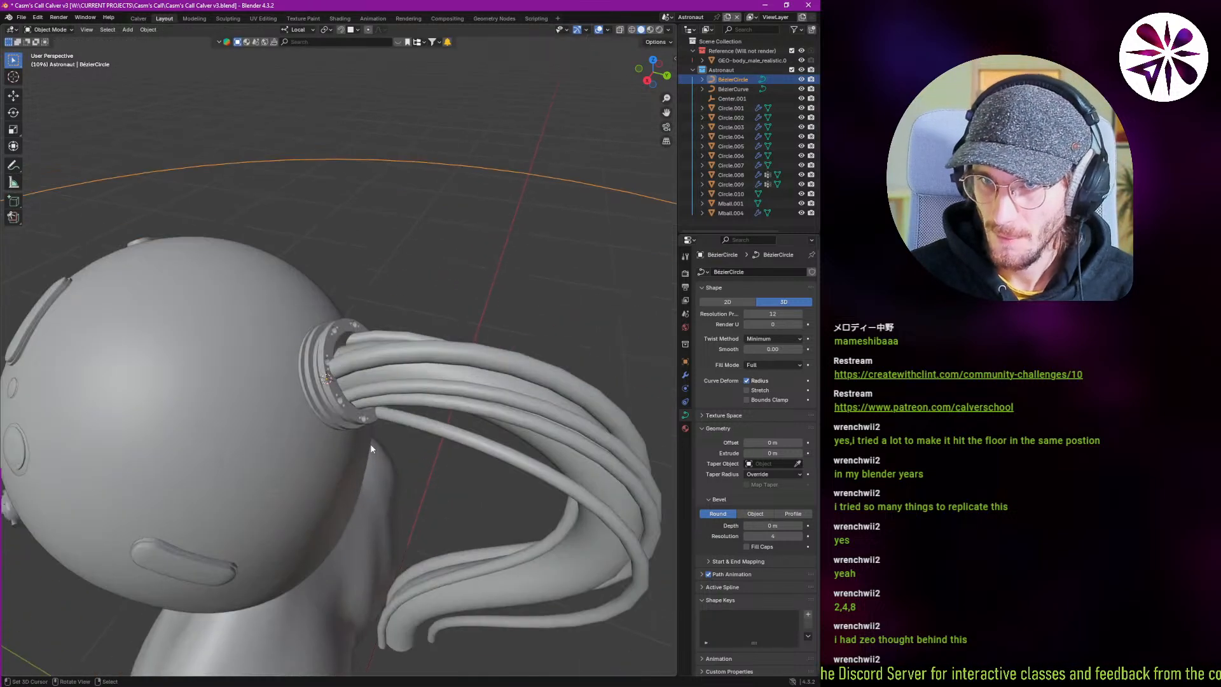
pyautogui.moveTo(373, 448); pyautogui.dragTo(339, 346, button='middle')
pyautogui.scroll(-6, 369, 402)
pyautogui.hotkey('alt', 'a')
pyautogui.click(404, 502)
pyautogui.press('Tab')
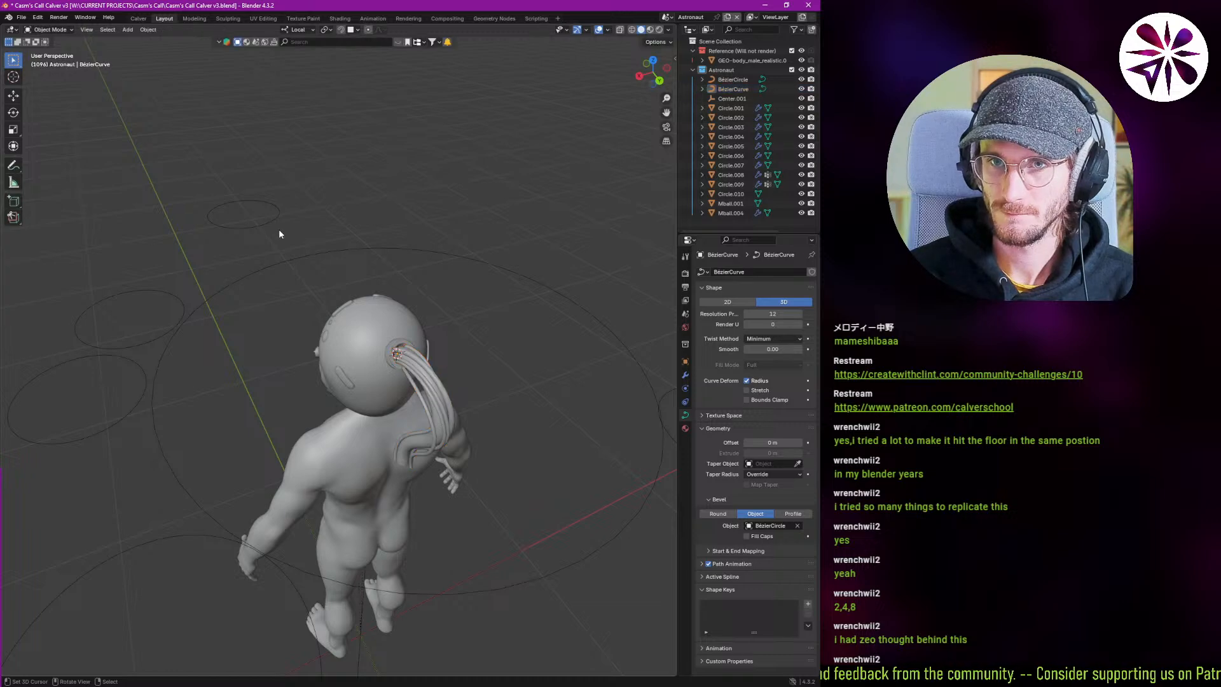
pyautogui.hotkey('alt', 'q')
pyautogui.press('s')
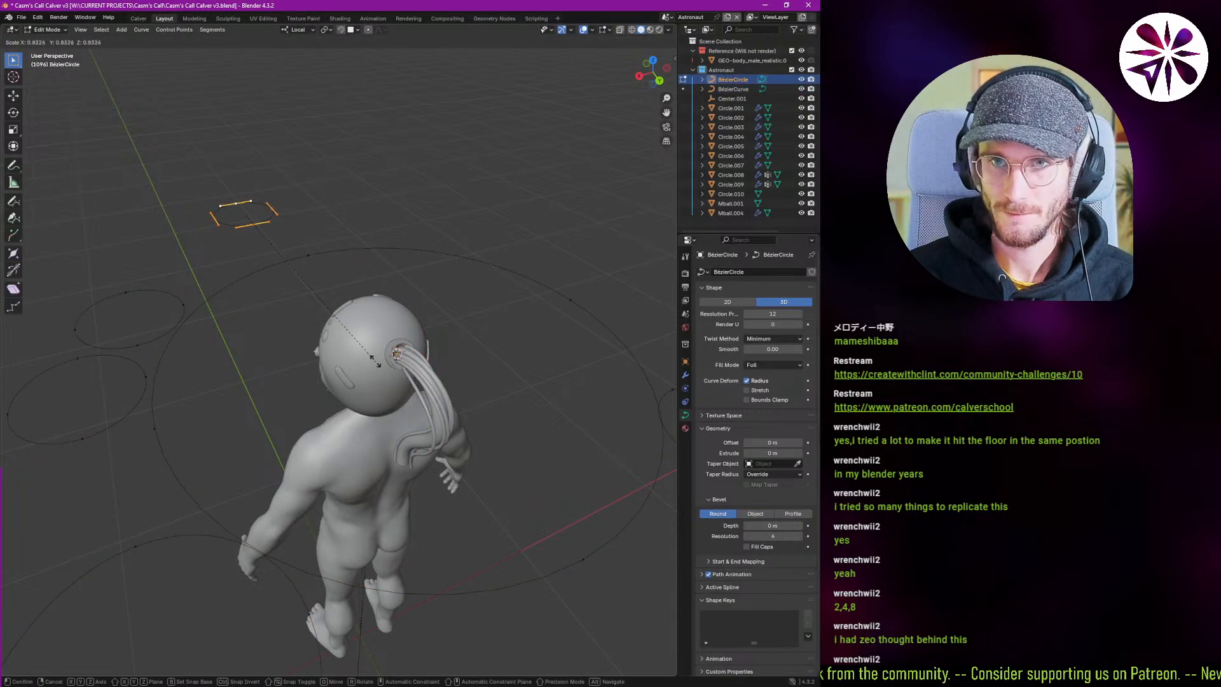
pyautogui.click(373, 359)
# Move the detached small profile circle about -0.32 m in Y within its plane and finish editing the profile.
pyautogui.moveTo(373, 359); pyautogui.dragTo(369, 376, button='middle')
pyautogui.press('g')
pyautogui.hotkey('shift', 'z')
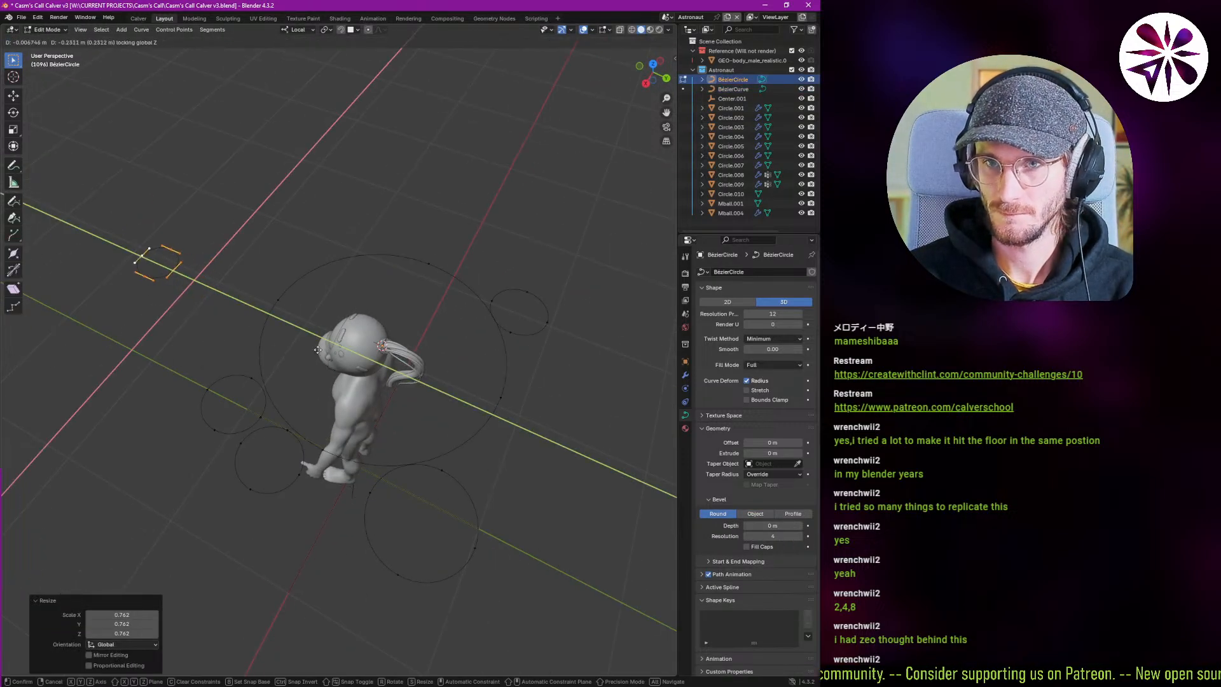
pyautogui.click(309, 343)
pyautogui.scroll(6, 309, 343)
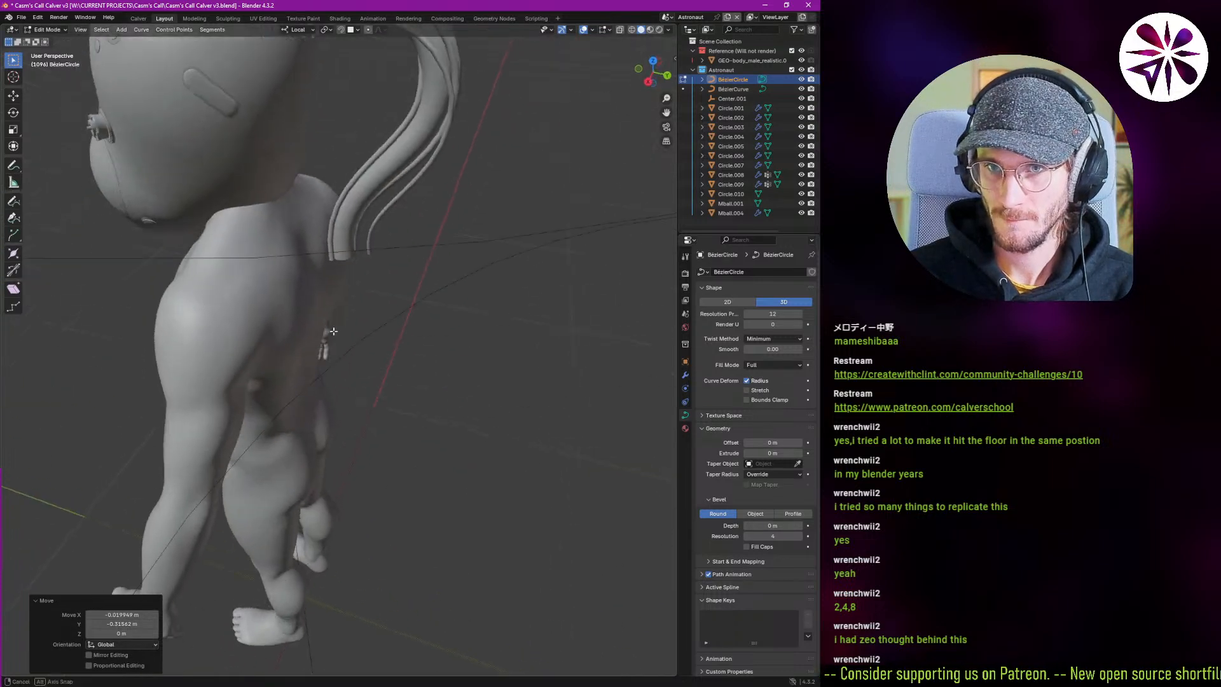
pyautogui.moveTo(305, 242); pyautogui.dragTo(315, 213, button='middle')
pyautogui.keyDown('shift'); pyautogui.moveTo(209, 167); pyautogui.dragTo(213, 278, button='middle'); pyautogui.keyUp('shift')
pyautogui.press('Tab')
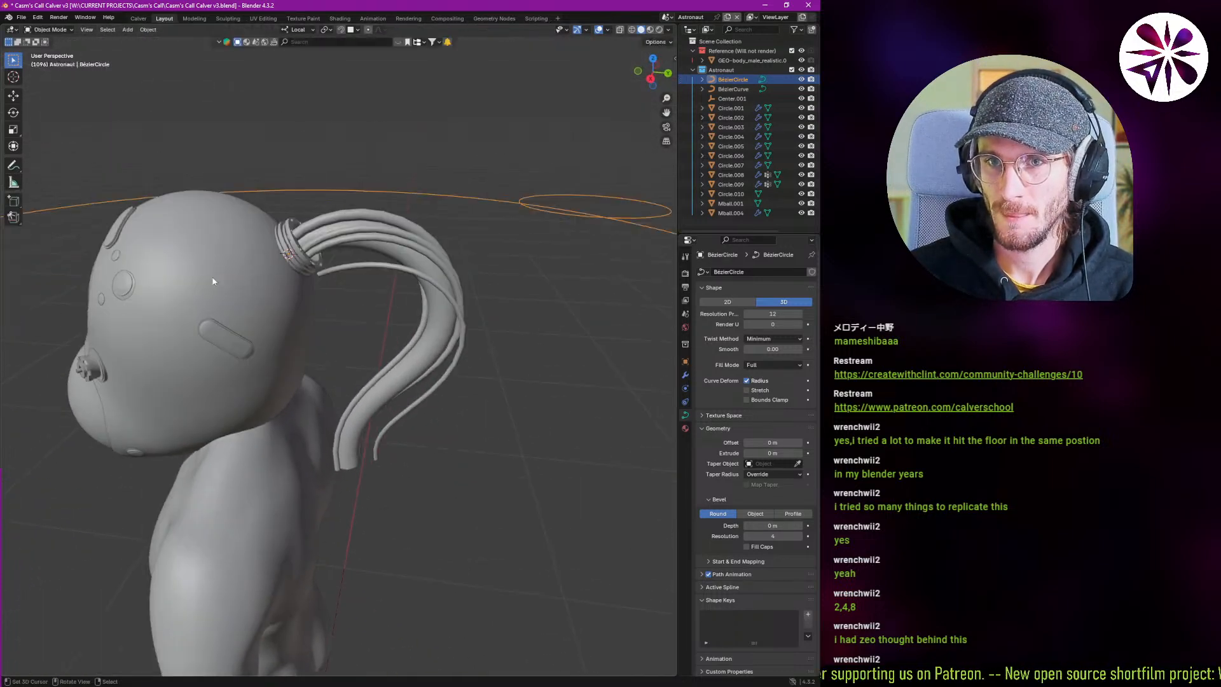
# Edit the hose curve and move its starting control point about 0.1 m from the round ring into the helmet.
pyautogui.click(316, 233)
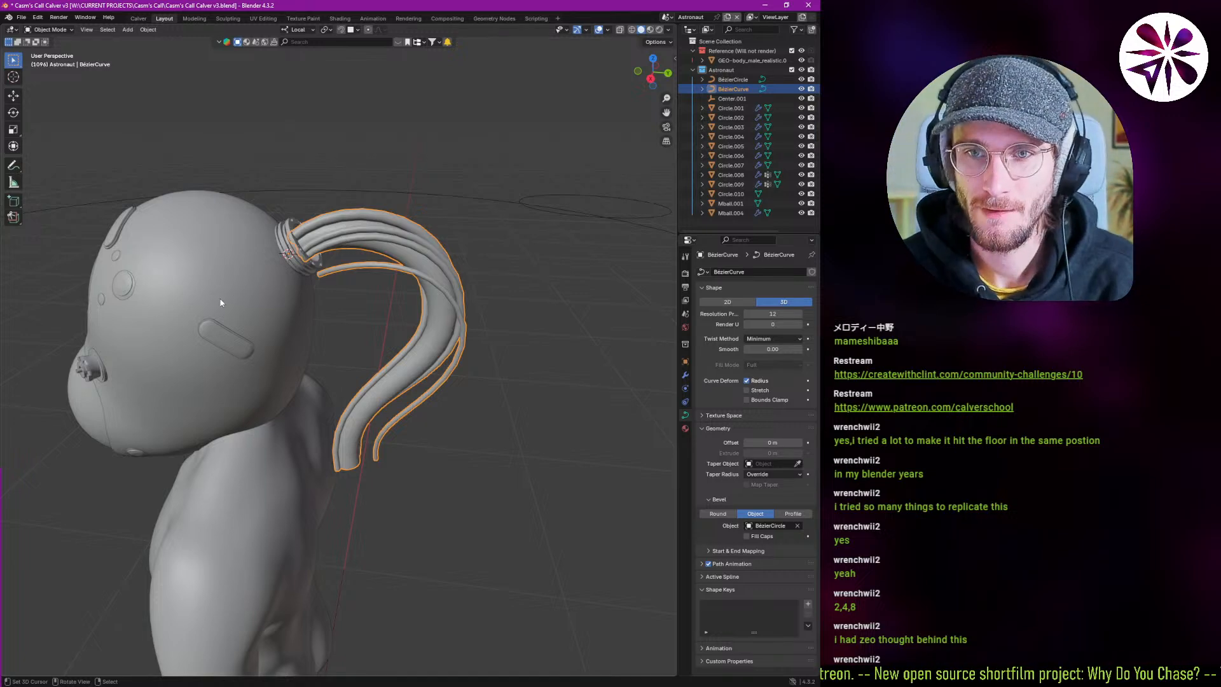
pyautogui.press('Tab')
pyautogui.scroll(3, 388, 283)
pyautogui.moveTo(384, 280)
pyautogui.keyDown('alt'); pyautogui.mouseDown(button='middle')
pyautogui.moveTo(408, 268)
pyautogui.moveTo(546, 314)
pyautogui.moveTo(388, 289)
pyautogui.mouseUp(button='middle'); pyautogui.keyUp('alt')
pyautogui.press('g')
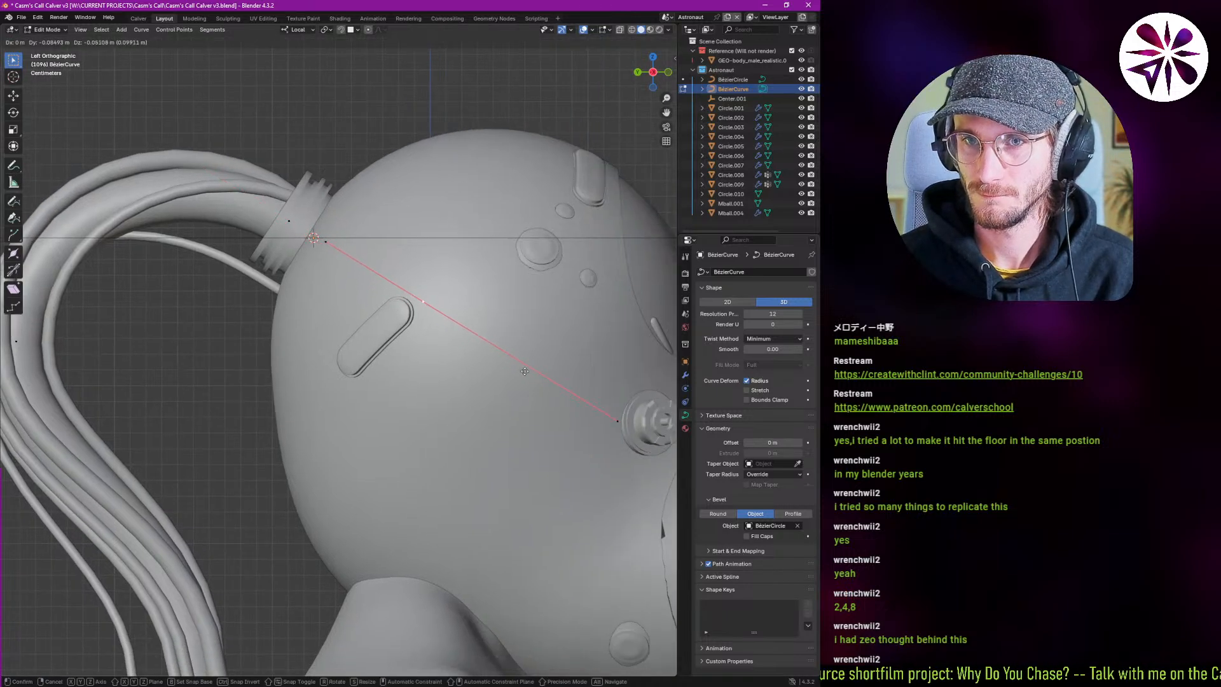
pyautogui.click(524, 371)
# Scale the hose start point's handles by 0.126, nudge the point deeper into the helmet and finish editing the curve.
pyautogui.press('s')
pyautogui.click(461, 351)
pyautogui.press('g')
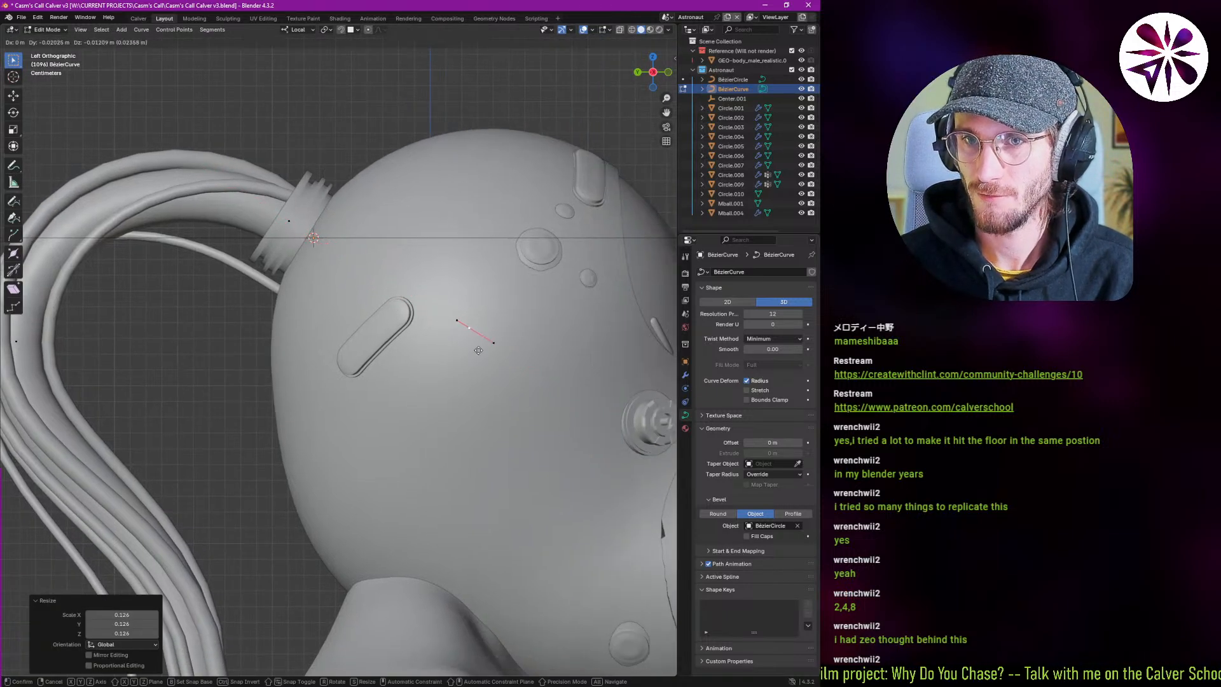
pyautogui.click(492, 368)
pyautogui.rightClick(295, 231)
pyautogui.moveTo(297, 233); pyautogui.dragTo(380, 347, button='middle')
pyautogui.press('Tab')
# Clear the location of the multi-circle bevel profile, deselect it and check the hose from the side.
pyautogui.scroll(-2, 334, 316)
pyautogui.hotkey('alt', 'a')
pyautogui.scroll(-5, 337, 310)
pyautogui.click(377, 328)
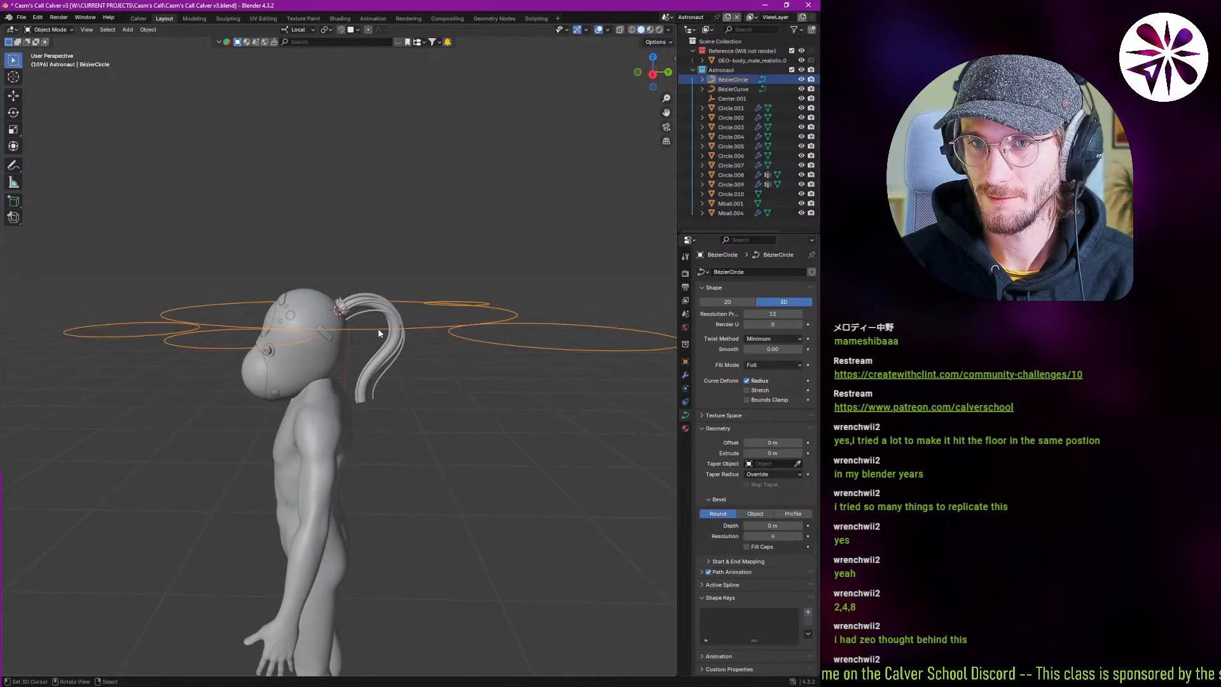
pyautogui.hotkey('alt', 'g')
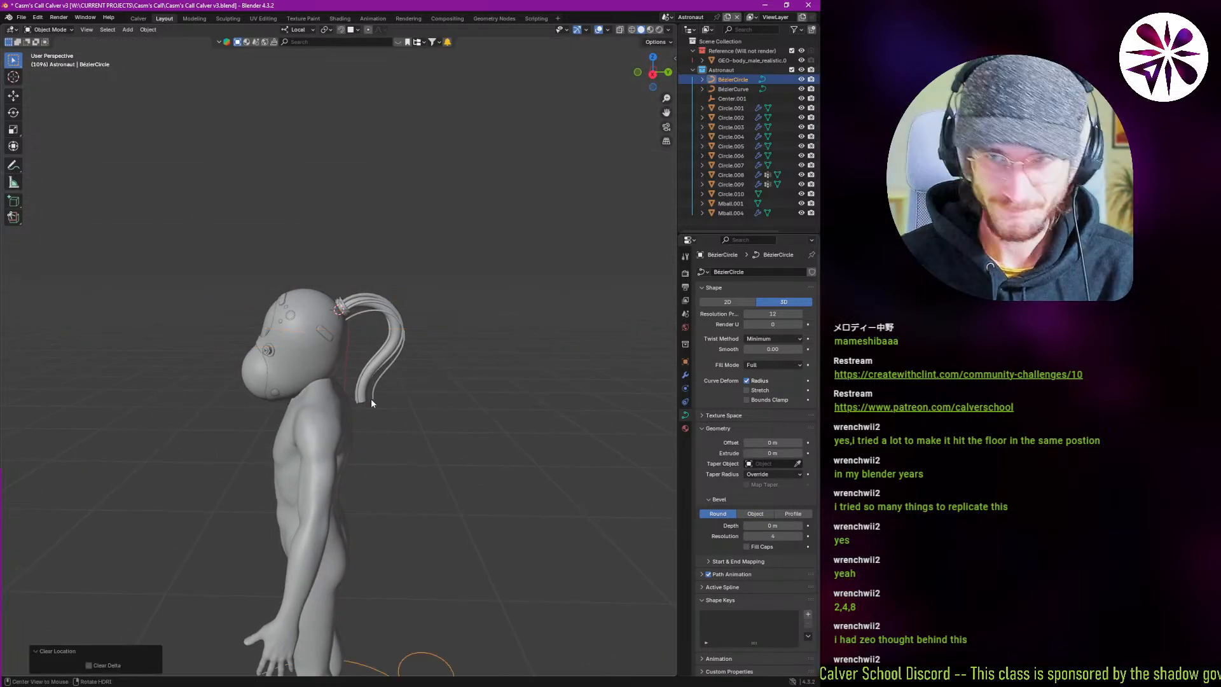
pyautogui.hotkey('alt', 'a')
pyautogui.scroll(4, 353, 445)
pyautogui.moveTo(439, 280); pyautogui.dragTo(200, 397, button='middle')
pyautogui.scroll(-4, 199, 398)
pyautogui.moveTo(286, 375); pyautogui.dragTo(311, 366, button='middle')
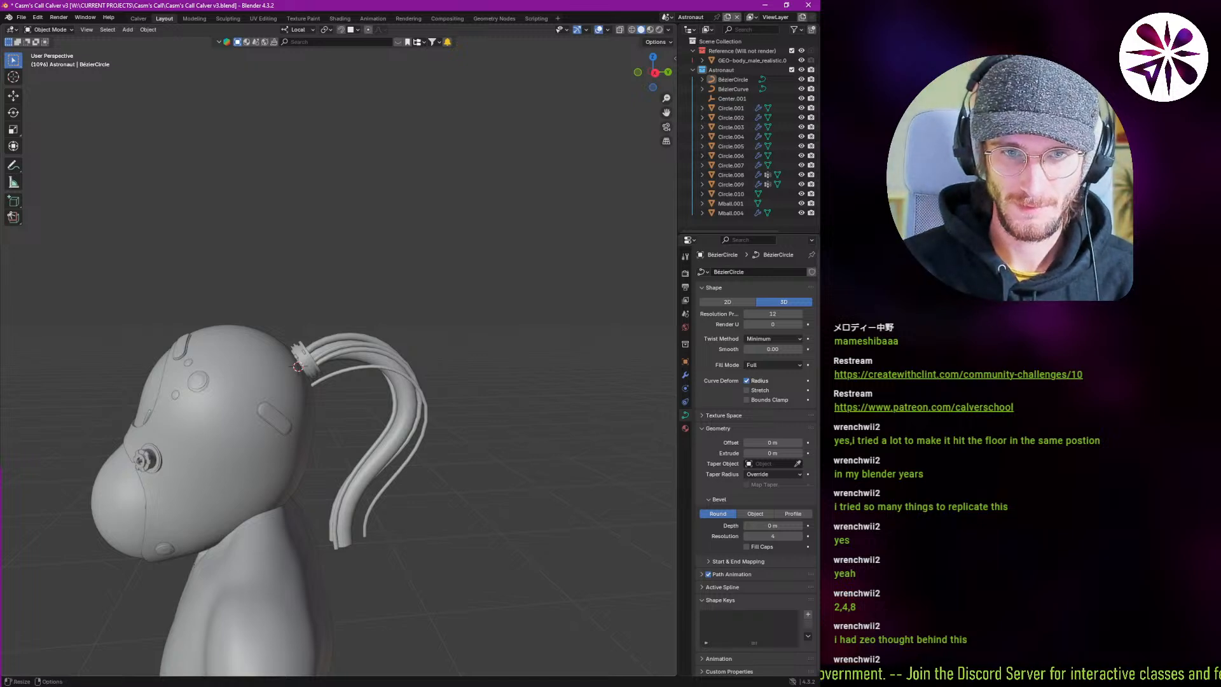
pyautogui.moveTo(210, 473); pyautogui.dragTo(225, 439, button='middle')
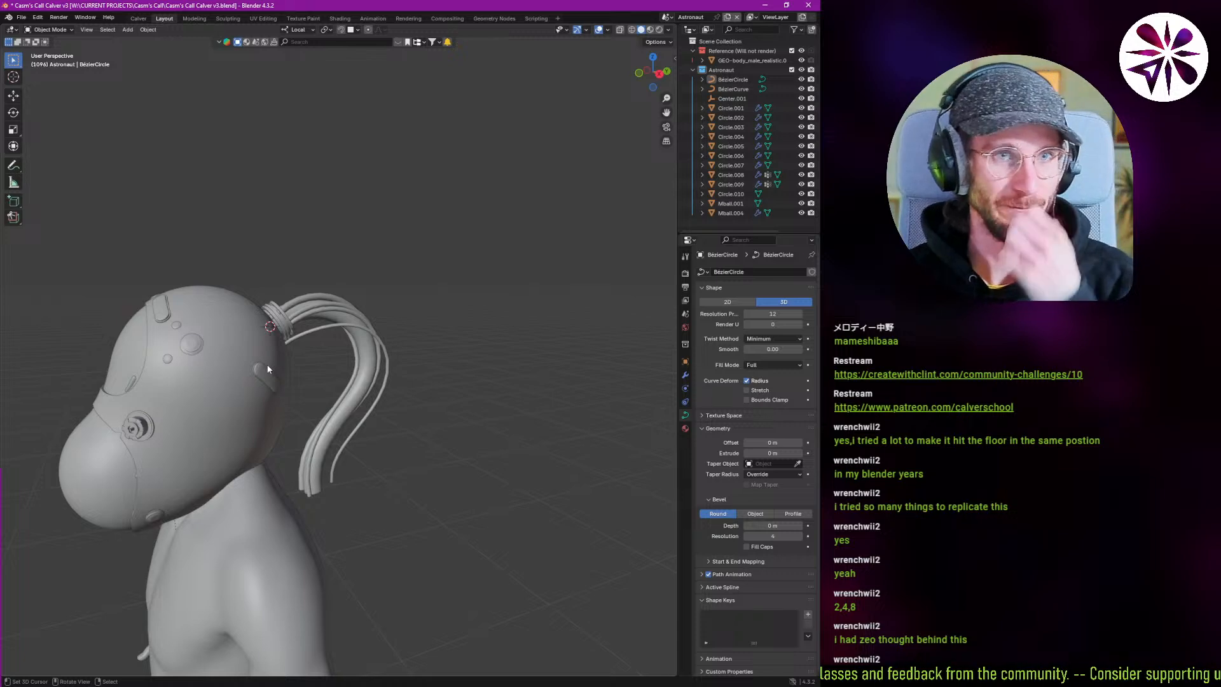
# Select the helmet shell and show its modifiers.
pyautogui.keyDown('shift'); pyautogui.moveTo(157, 392); pyautogui.dragTo(262, 410, button='middle'); pyautogui.keyUp('shift')
pyautogui.scroll(4, 255, 421)
pyautogui.rightClick(253, 446)
pyautogui.scroll(-3, 243, 410)
pyautogui.scroll(2, 262, 409)
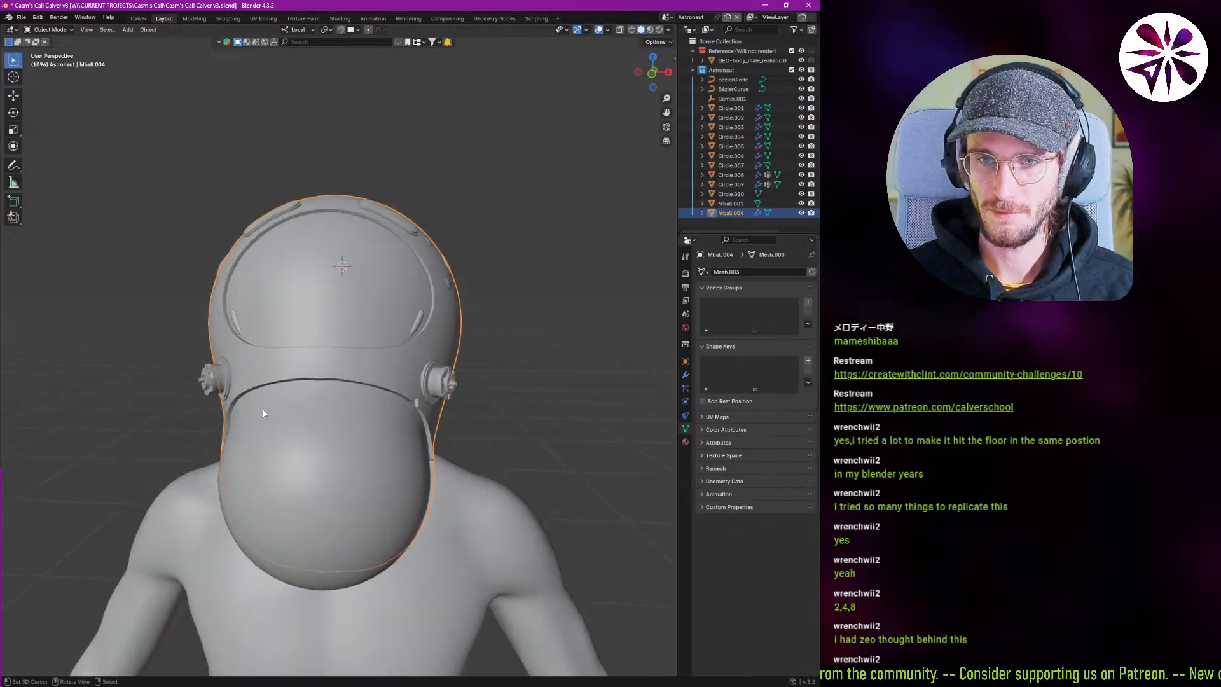
pyautogui.click(686, 377)
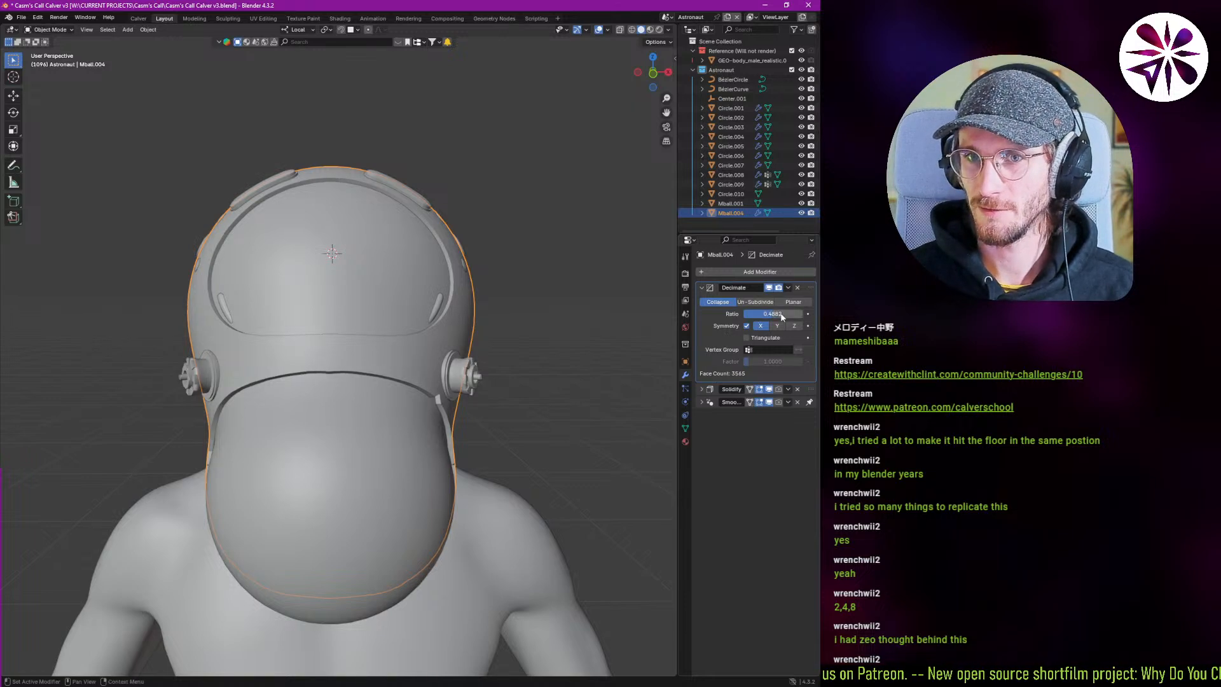
# Switch to Discord, look through the submissions and stream-chat channels, and return to Blender.
pyautogui.hotkey('alt', 'Tab')
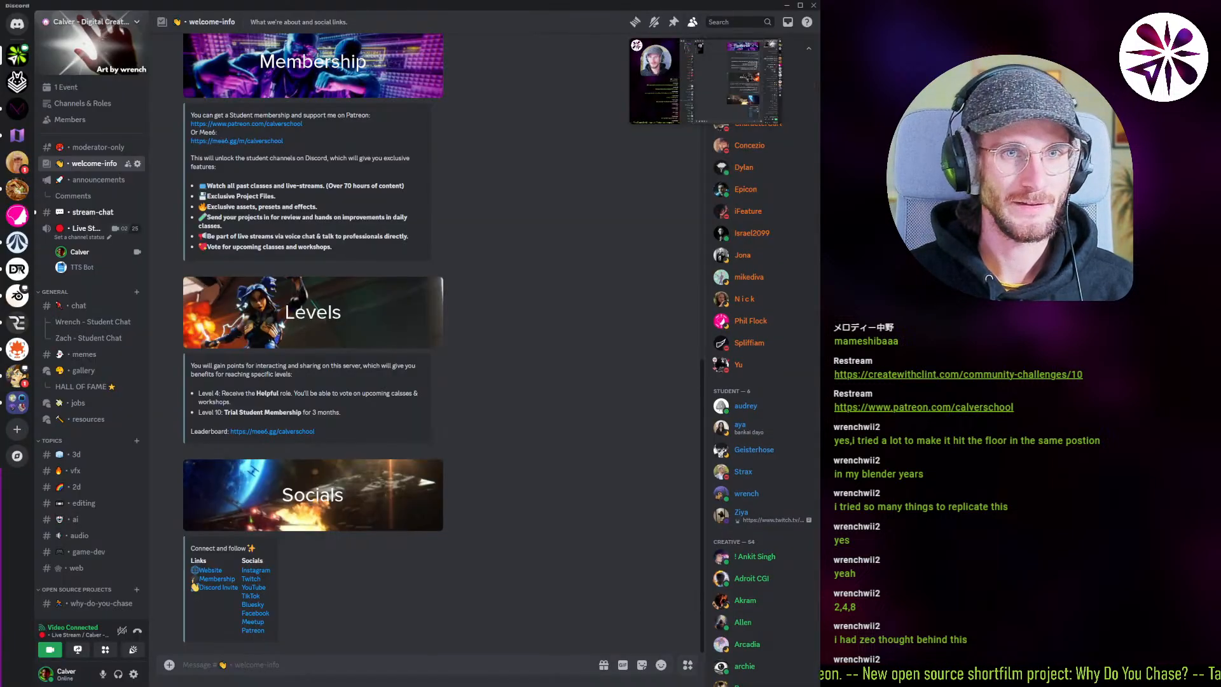
pyautogui.scroll(-4, 89, 381)
pyautogui.scroll(3, 101, 387)
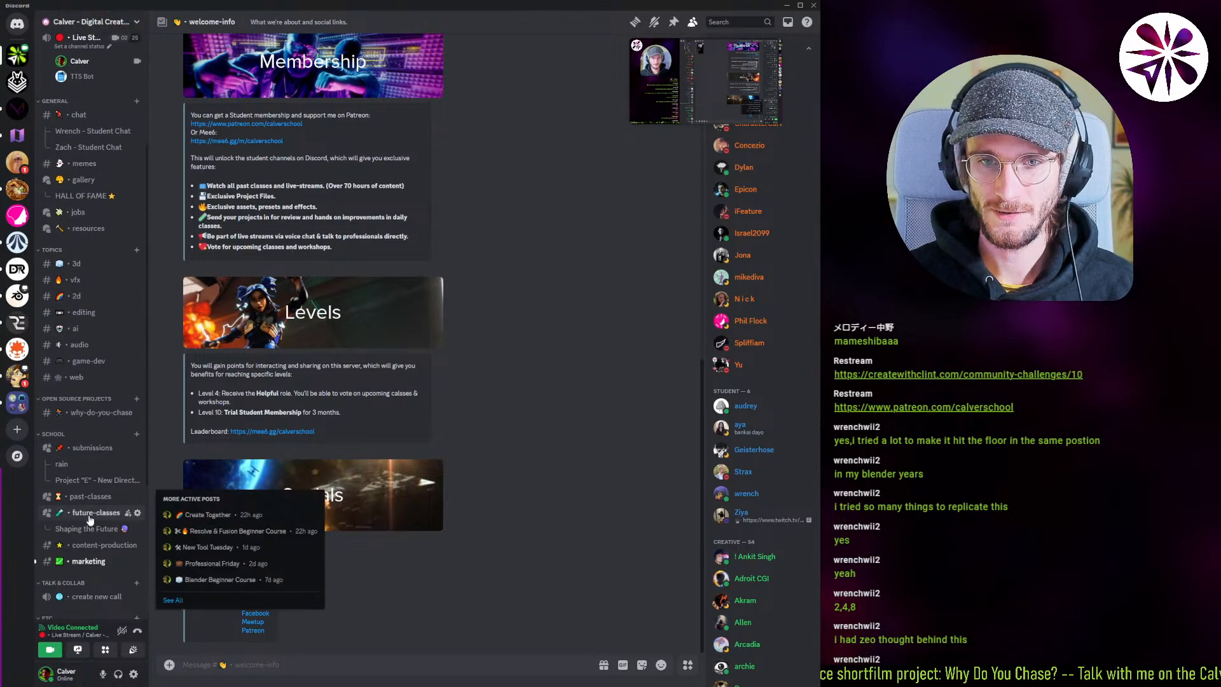
pyautogui.scroll(-1, 89, 452)
pyautogui.click(92, 448)
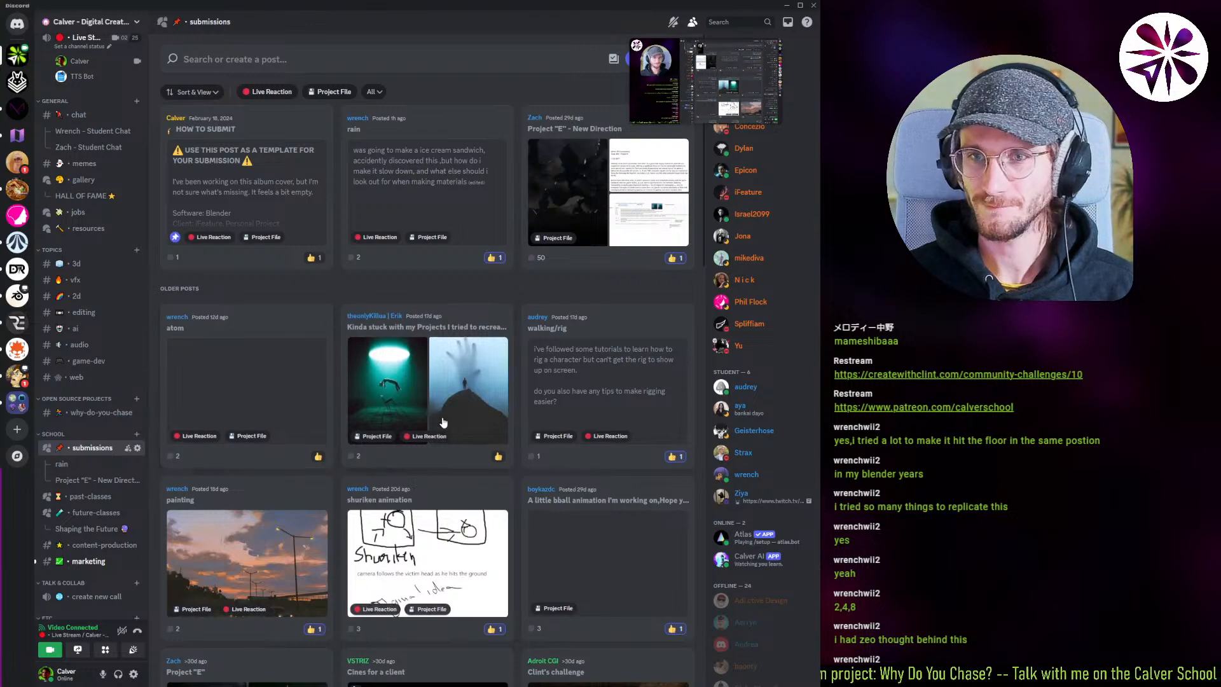
pyautogui.click(244, 66)
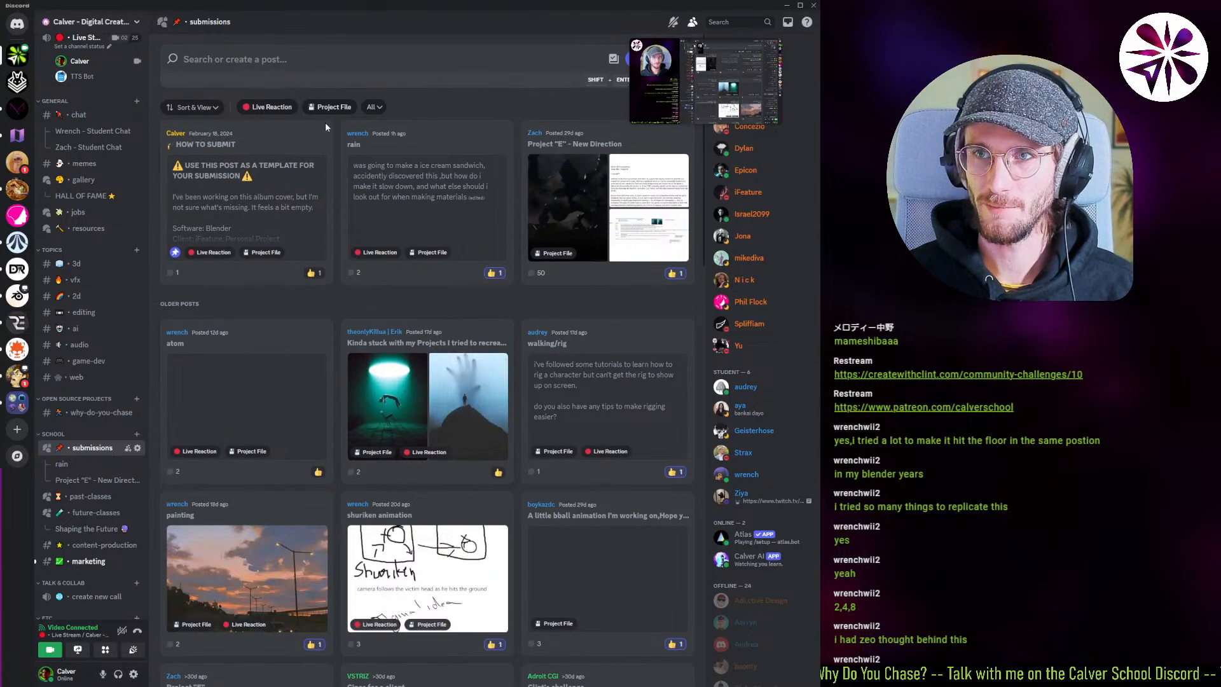
pyautogui.scroll(3, 102, 248)
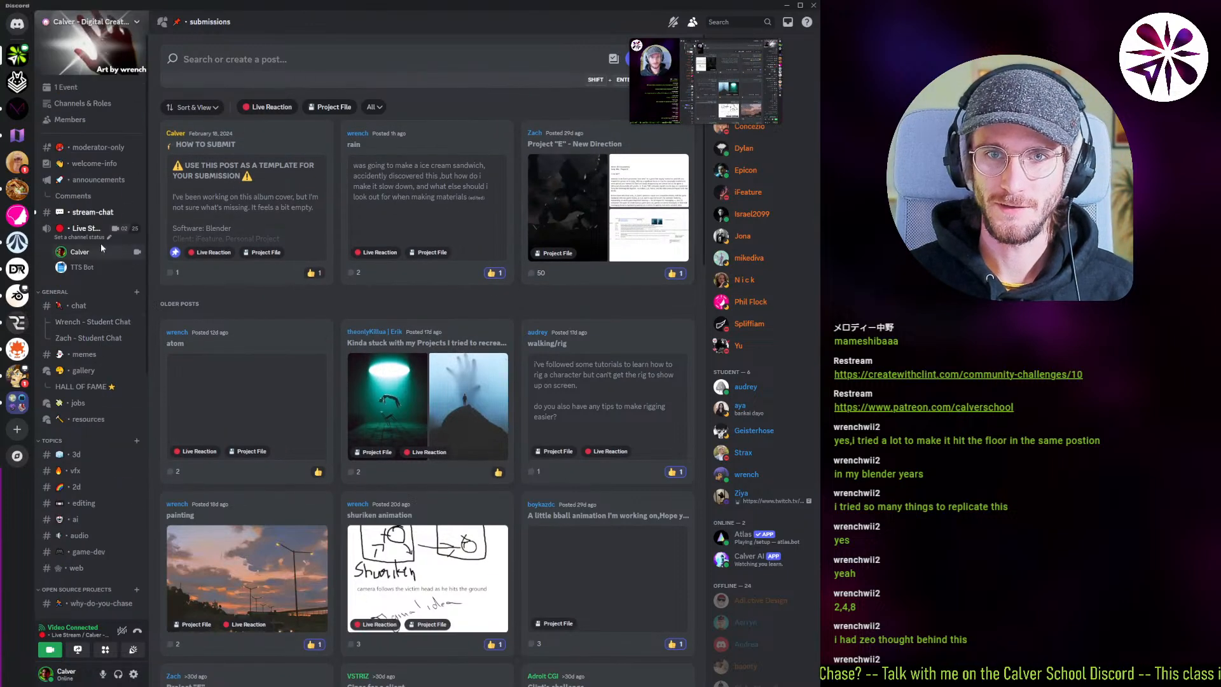
pyautogui.click(95, 212)
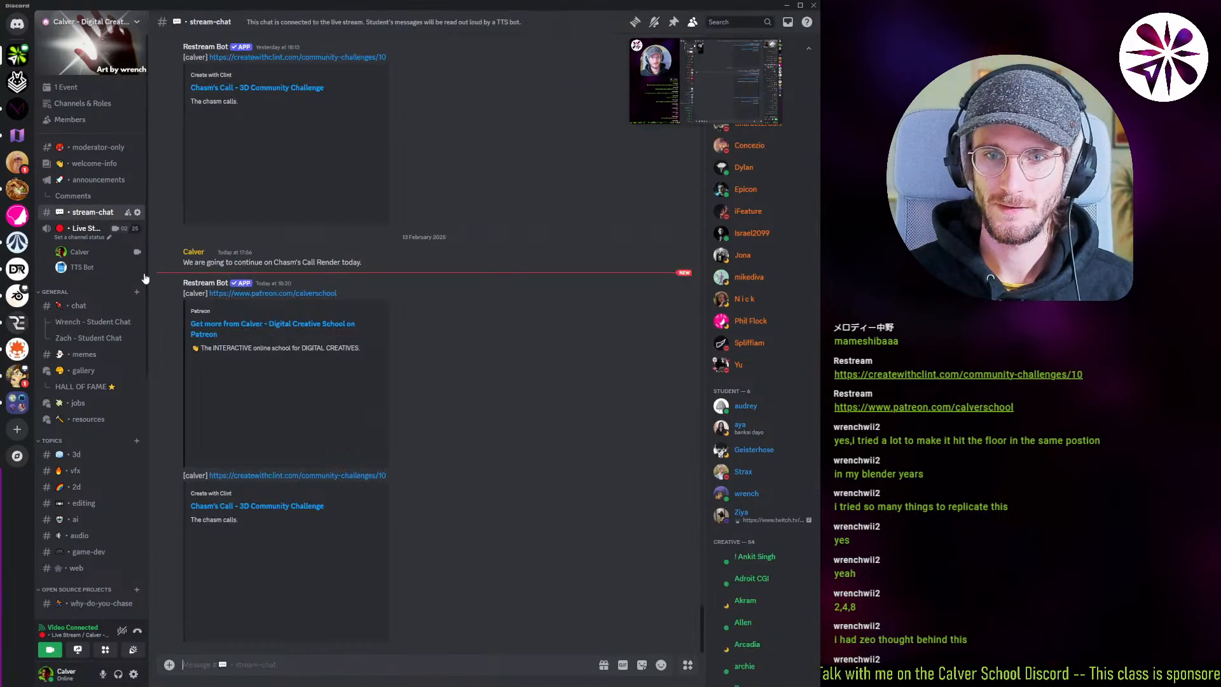
pyautogui.click(784, 6)
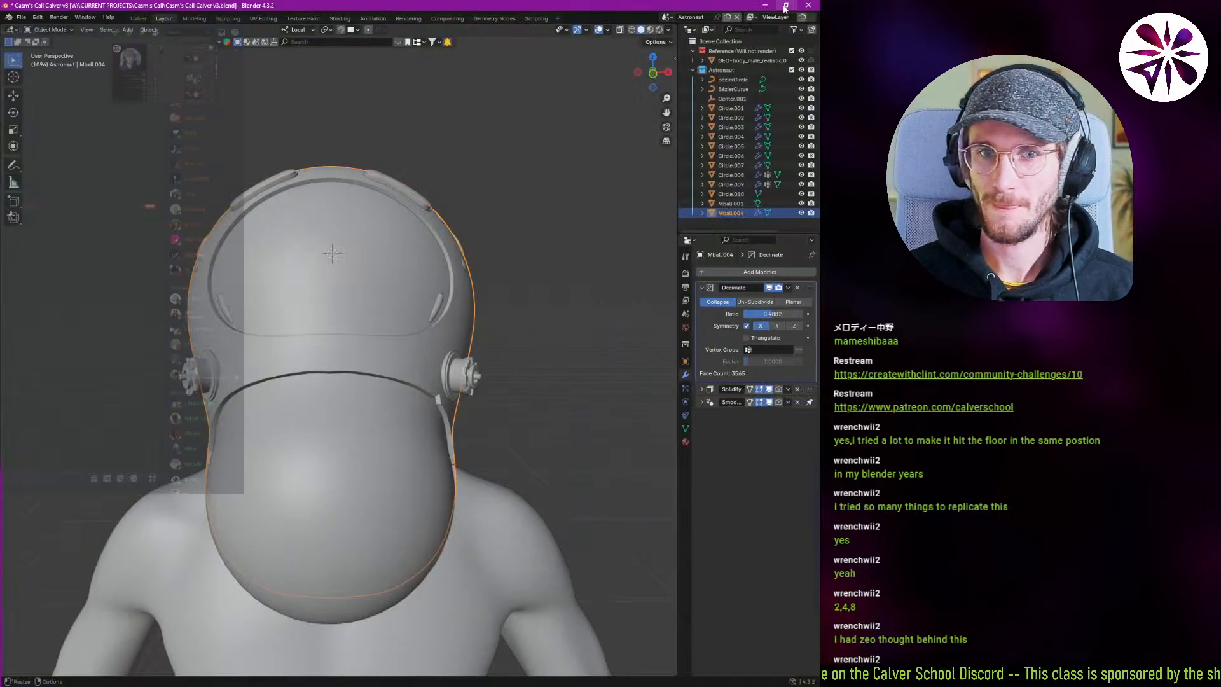
# Resize the arc-shaped strips inside the visor opening and shift them about 0.003 m along Y.
pyautogui.moveTo(322, 405); pyautogui.dragTo(445, 369, button='middle')
pyautogui.scroll(3, 143, 357)
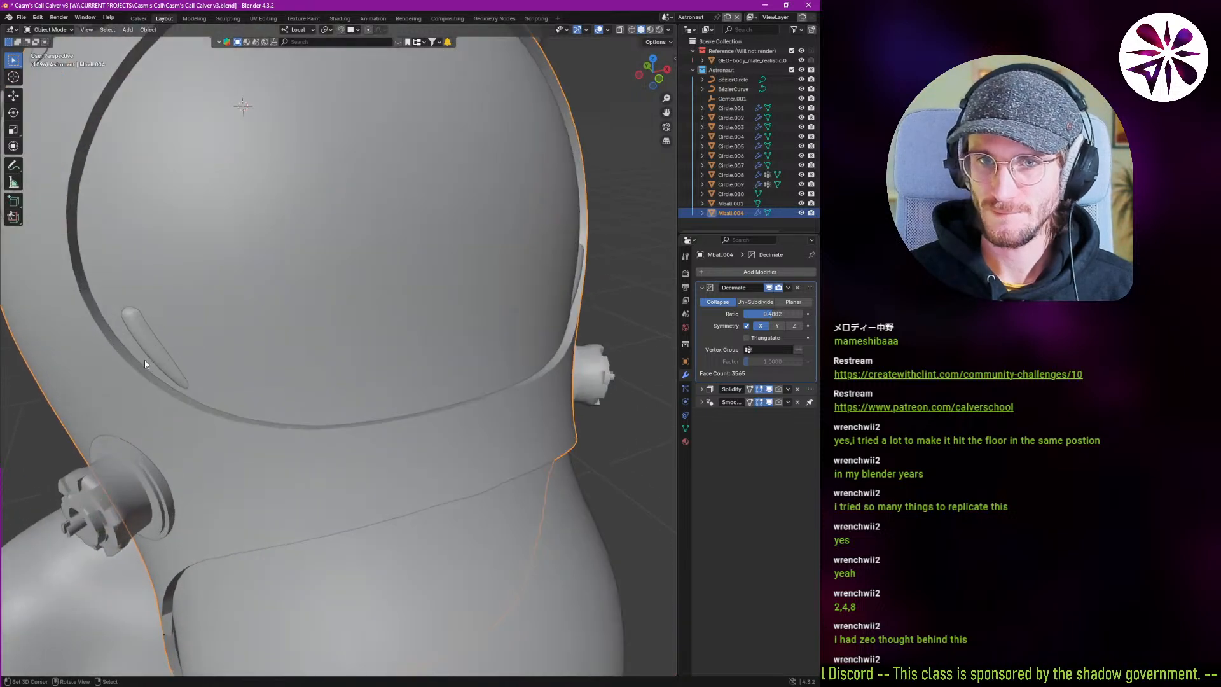
pyautogui.click(144, 358)
pyautogui.moveTo(153, 356); pyautogui.dragTo(146, 311, button='middle')
pyautogui.press('s')
pyautogui.click(452, 468)
pyautogui.press('g')
pyautogui.press('y')
pyautogui.click(437, 427)
# Rotate the visor's arc-shaped strips 4.54° about their local X axis, using X-ray display to judge the fit.
pyautogui.scroll(4, 348, 399)
pyautogui.hotkey('alt', 'z')
pyautogui.press('r')
pyautogui.press('x')
pyautogui.press('x')
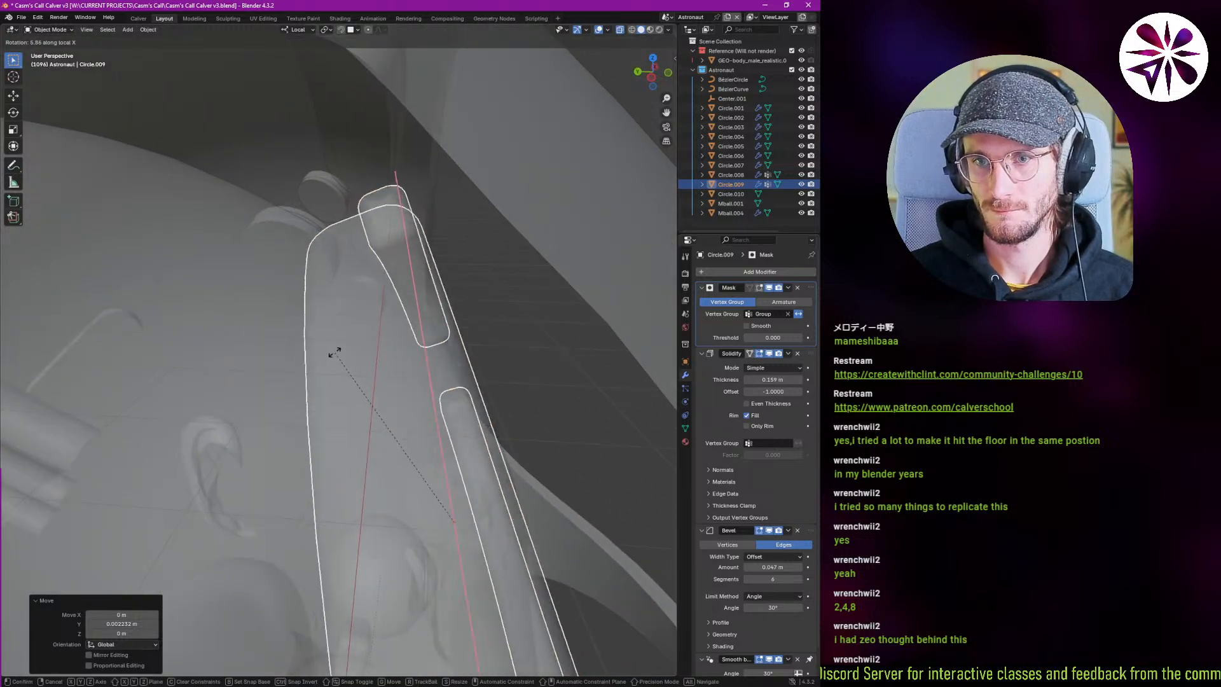
pyautogui.click(243, 338)
pyautogui.scroll(-9, 243, 338)
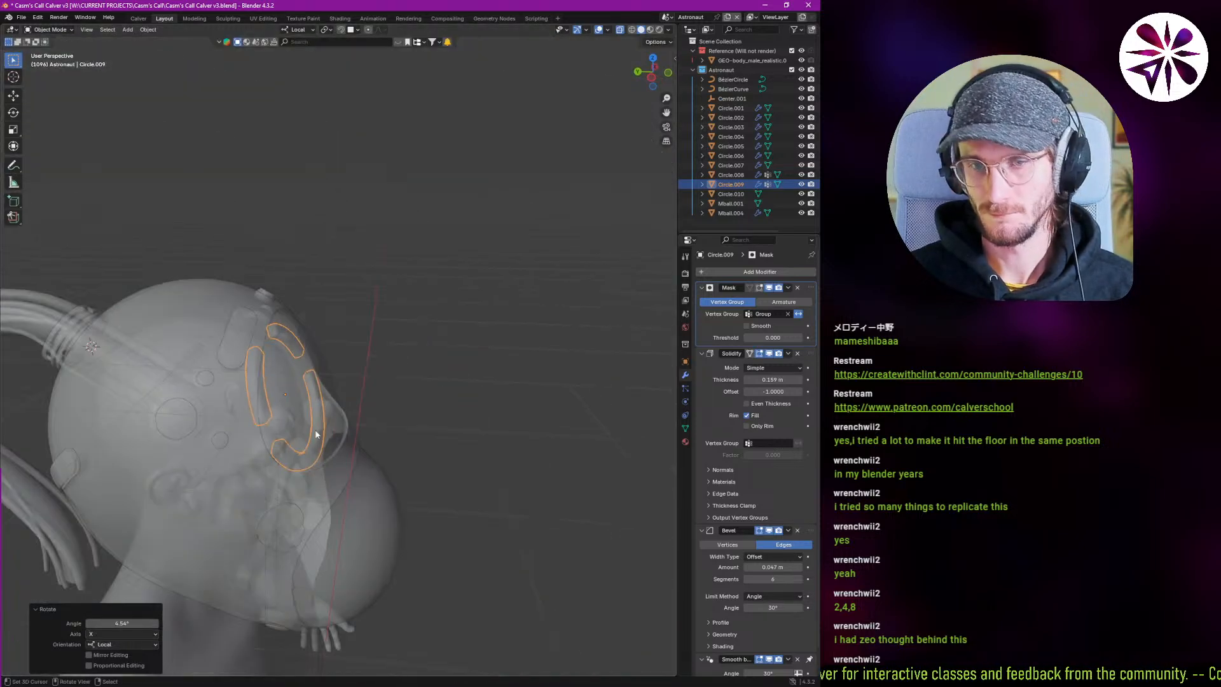
pyautogui.hotkey('alt', 'z')
pyautogui.moveTo(343, 440); pyautogui.dragTo(325, 490, button='middle')
# Select the helmet shell and set its Decimate ratio to about 0.76.
pyautogui.click(268, 424)
pyautogui.click(177, 408)
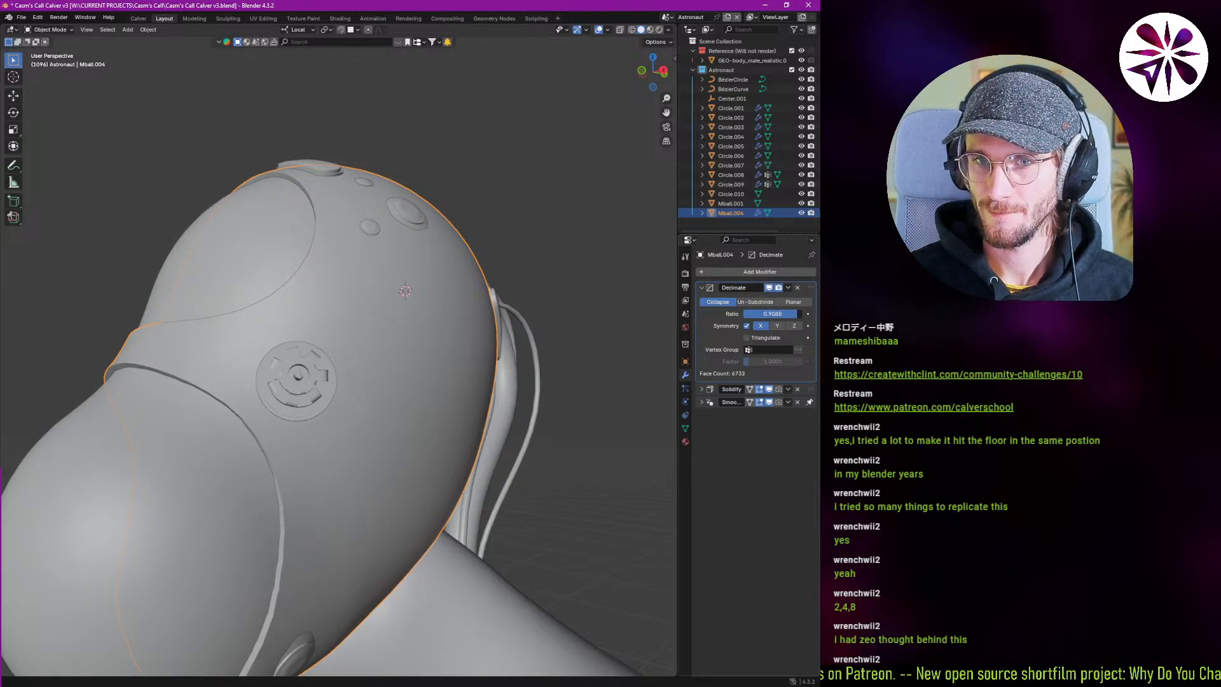
pyautogui.moveTo(768, 313); pyautogui.dragTo(761, 313)
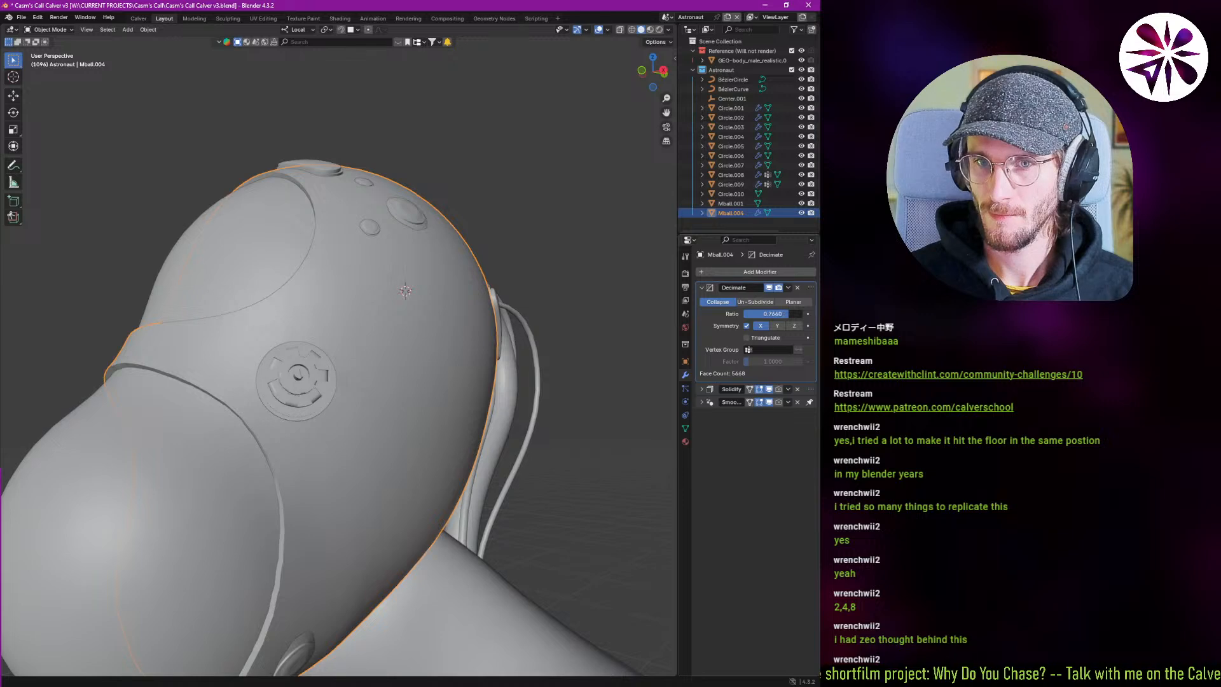
pyautogui.scroll(-4, 445, 382)
pyautogui.moveTo(447, 421); pyautogui.dragTo(287, 344, button='middle')
pyautogui.keyDown('shift'); pyautogui.moveTo(287, 343); pyautogui.dragTo(324, 452, button='middle'); pyautogui.keyUp('shift')
pyautogui.scroll(3, 306, 387)
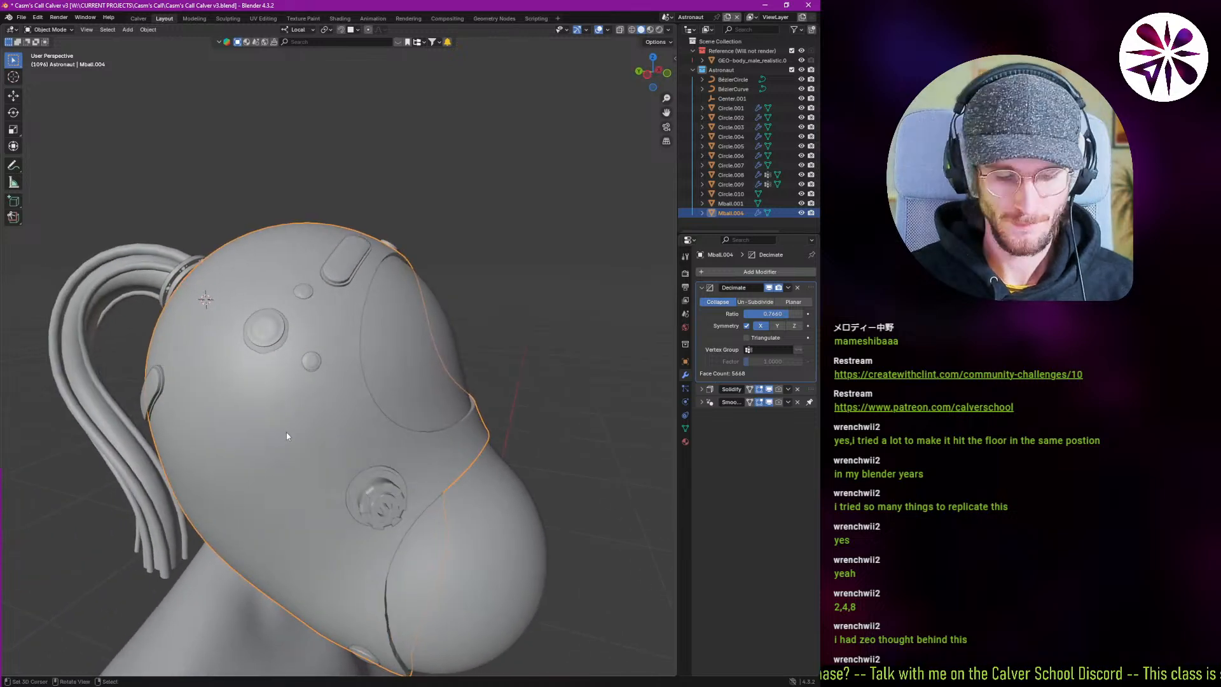
# Show the rendered preview and assign the rear pill-shaped plate's Metal.001 material to the round hose ring.
pyautogui.press('z')
pyautogui.click(346, 391)
pyautogui.moveTo(338, 375)
pyautogui.mouseDown(button='middle')
pyautogui.moveTo(234, 341)
pyautogui.moveTo(243, 380)
pyautogui.moveTo(196, 380)
pyautogui.mouseUp(button='middle')
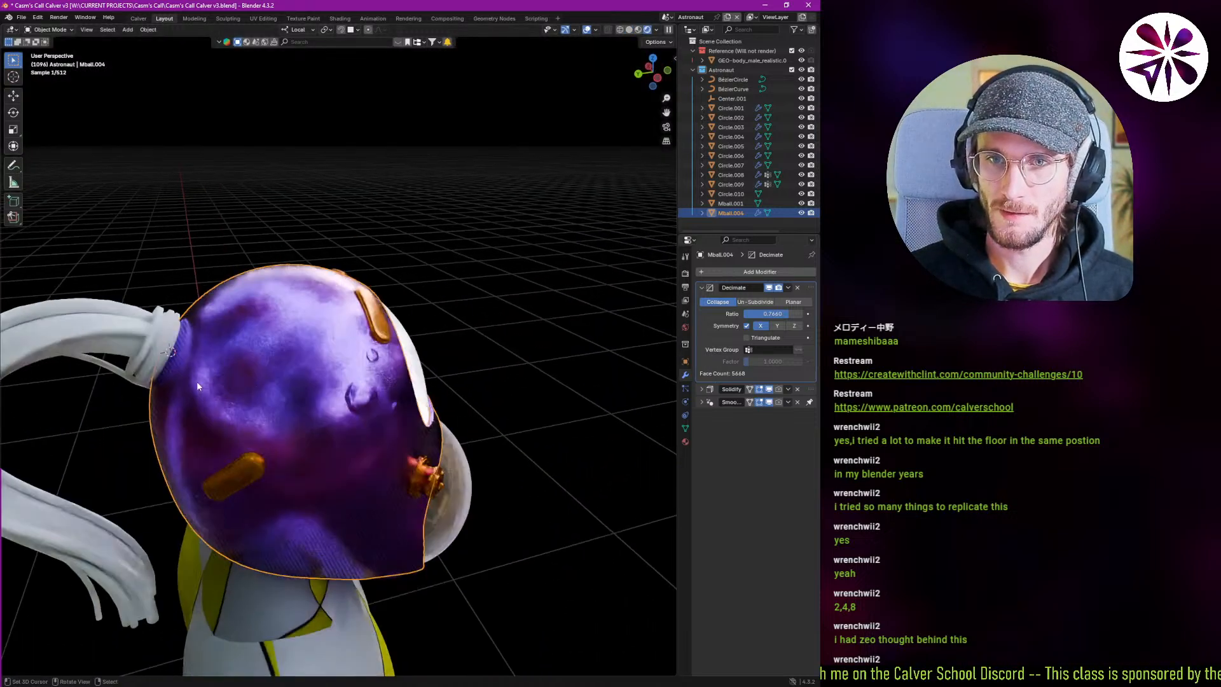
pyautogui.click(243, 474)
pyautogui.click(685, 440)
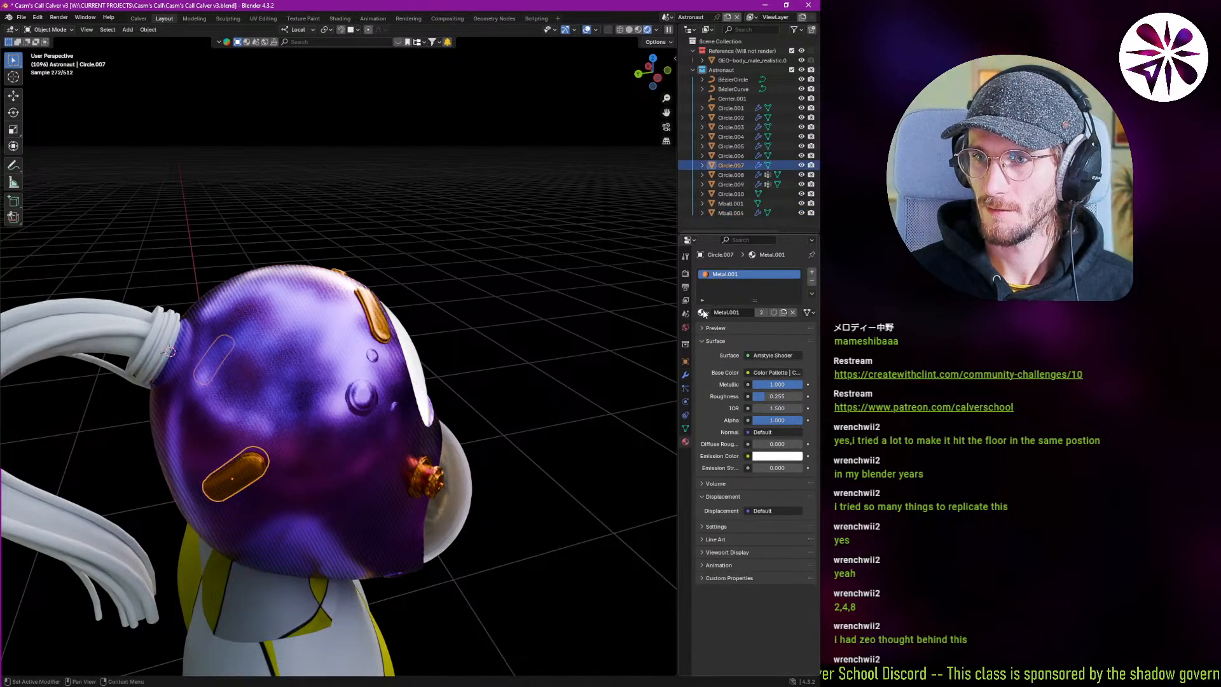
pyautogui.moveTo(188, 349); pyautogui.dragTo(157, 355)
pyautogui.keyDown('shift'); pyautogui.moveTo(162, 357); pyautogui.dragTo(317, 388, button='middle'); pyautogui.keyUp('shift')
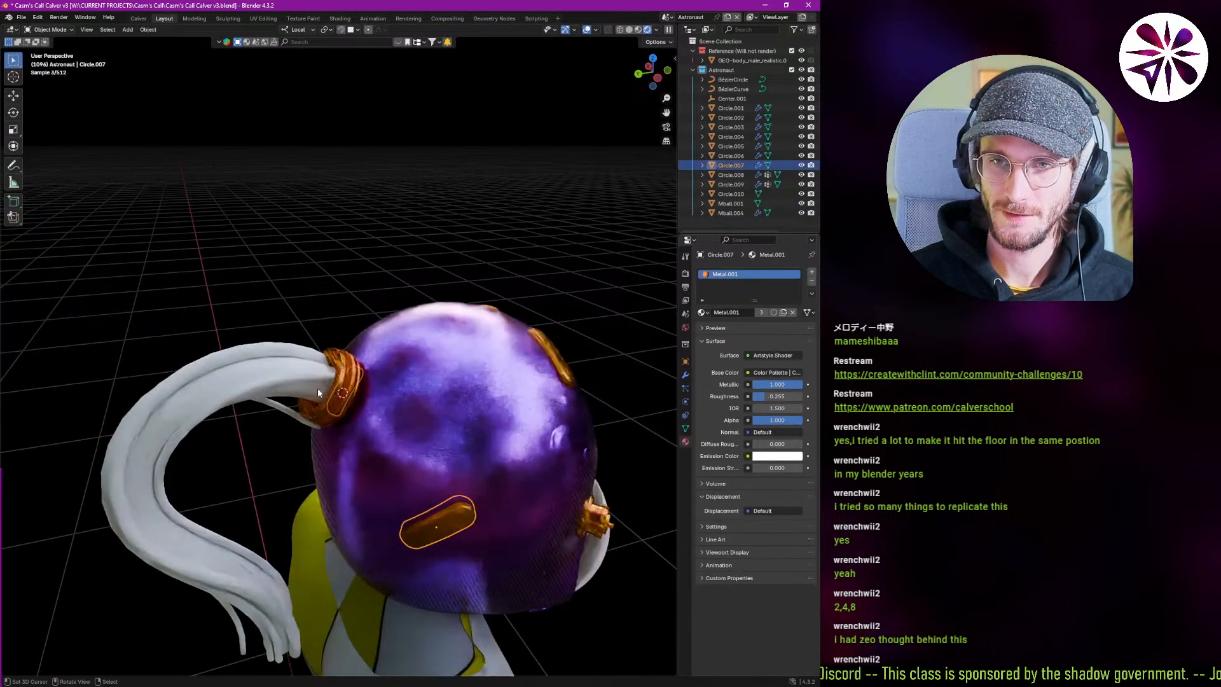
# Assign the helmet shell's Helmet Metal material to the hose curve.
pyautogui.rightClick(390, 380)
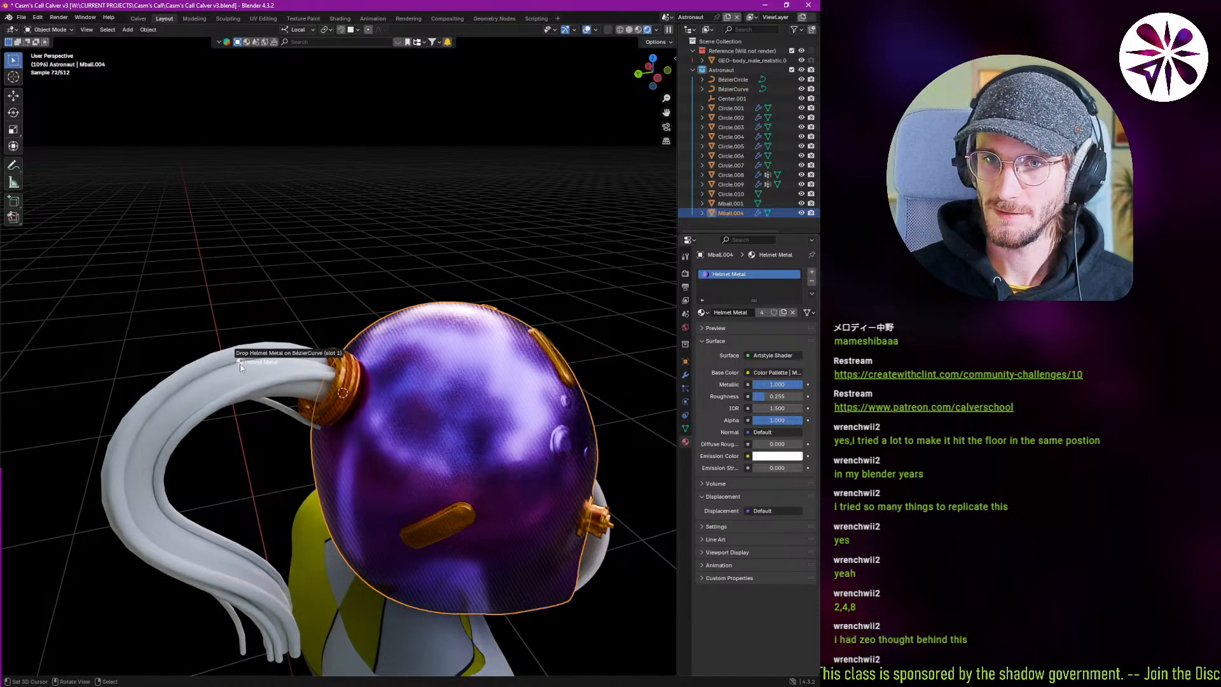
pyautogui.moveTo(239, 364); pyautogui.dragTo(239, 364)
pyautogui.moveTo(242, 364); pyautogui.dragTo(425, 314, button='middle')
# Examine the rendered hose up close and from several angles, and look at its modifiers and material.
pyautogui.hotkey('alt', 'a')
pyautogui.scroll(6, 338, 368)
pyautogui.scroll(2, 456, 382)
pyautogui.scroll(1, 395, 398)
pyautogui.scroll(-8, 396, 398)
pyautogui.click(425, 315)
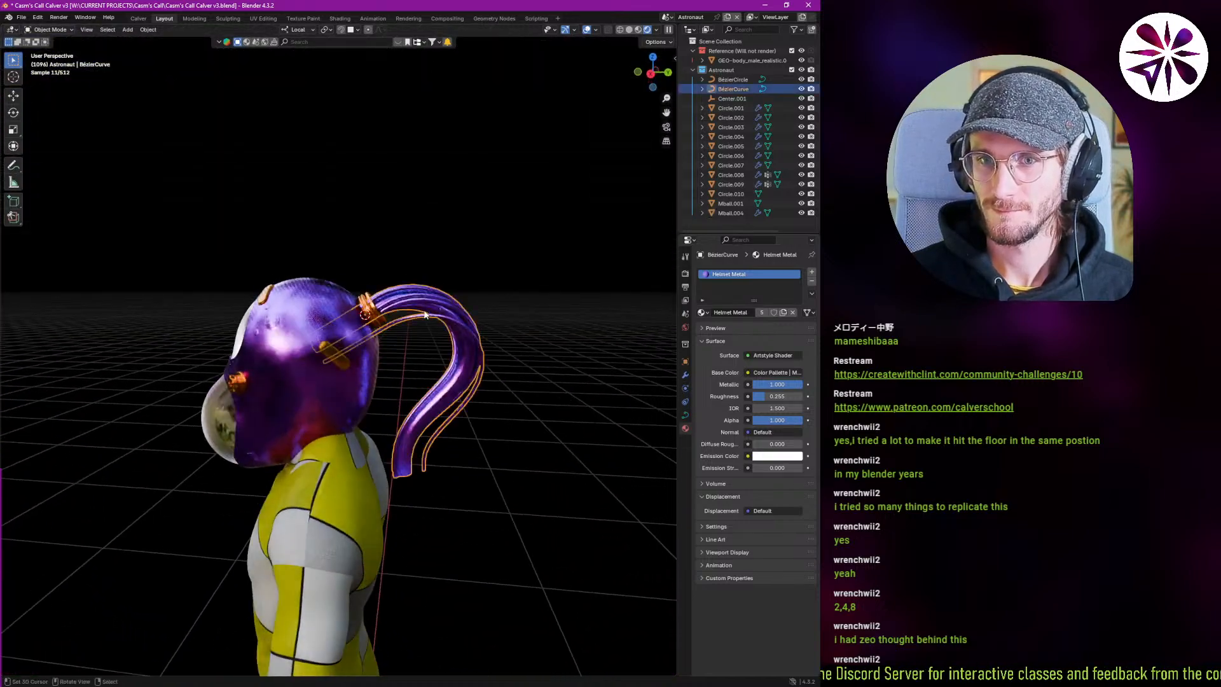
pyautogui.click(685, 375)
pyautogui.moveTo(414, 350); pyautogui.dragTo(236, 430, button='middle')
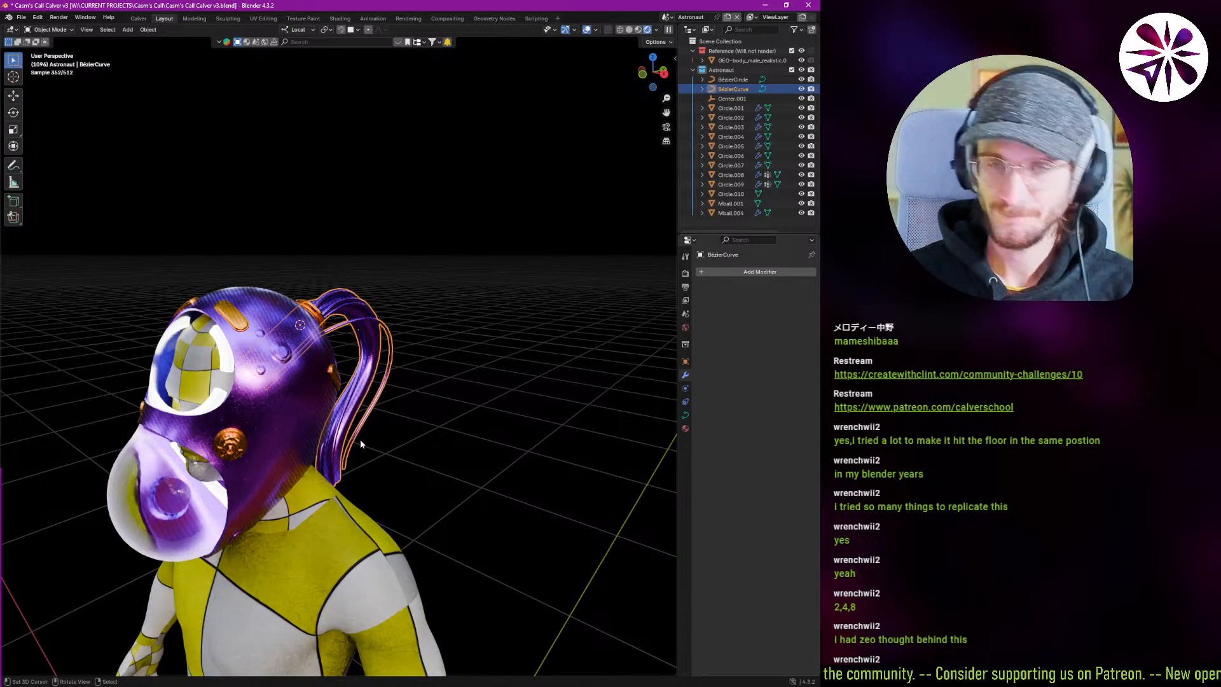
pyautogui.click(685, 428)
# Select the glowing visor strips and try the Color Palette's Main Color as their material's base color.
pyautogui.moveTo(311, 388); pyautogui.dragTo(243, 360, button='middle')
pyautogui.scroll(3, 243, 359)
pyautogui.rightClick(238, 368)
pyautogui.rightClick(238, 370)
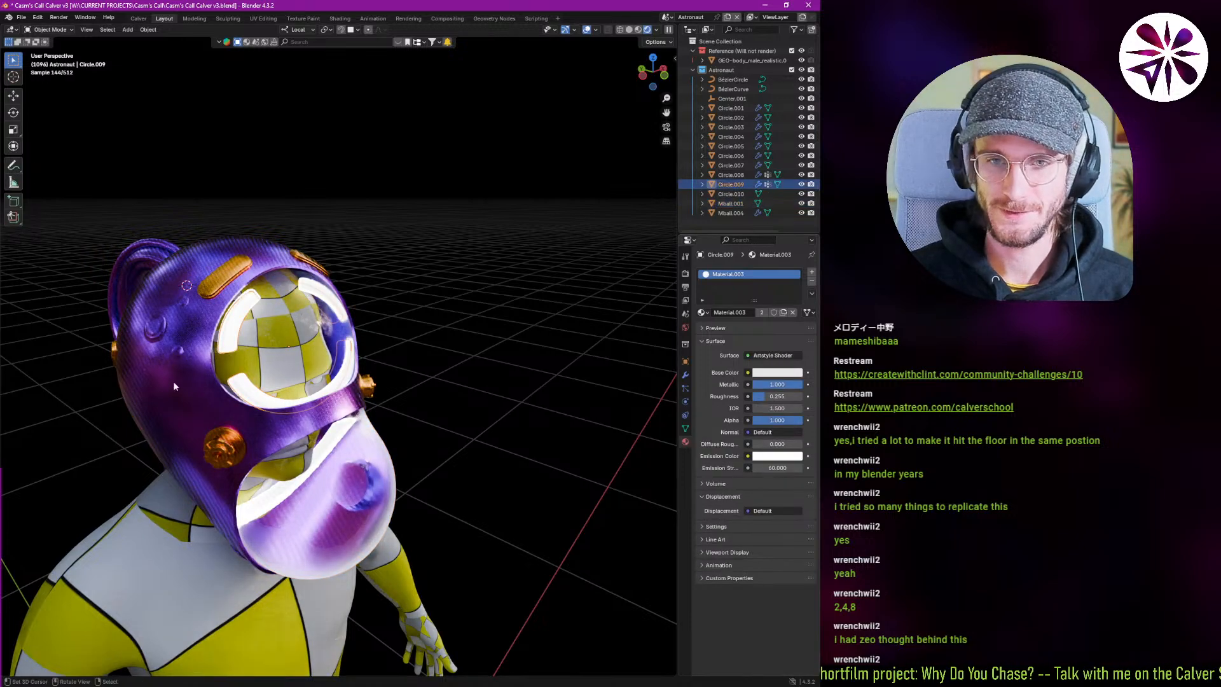
pyautogui.click(747, 372)
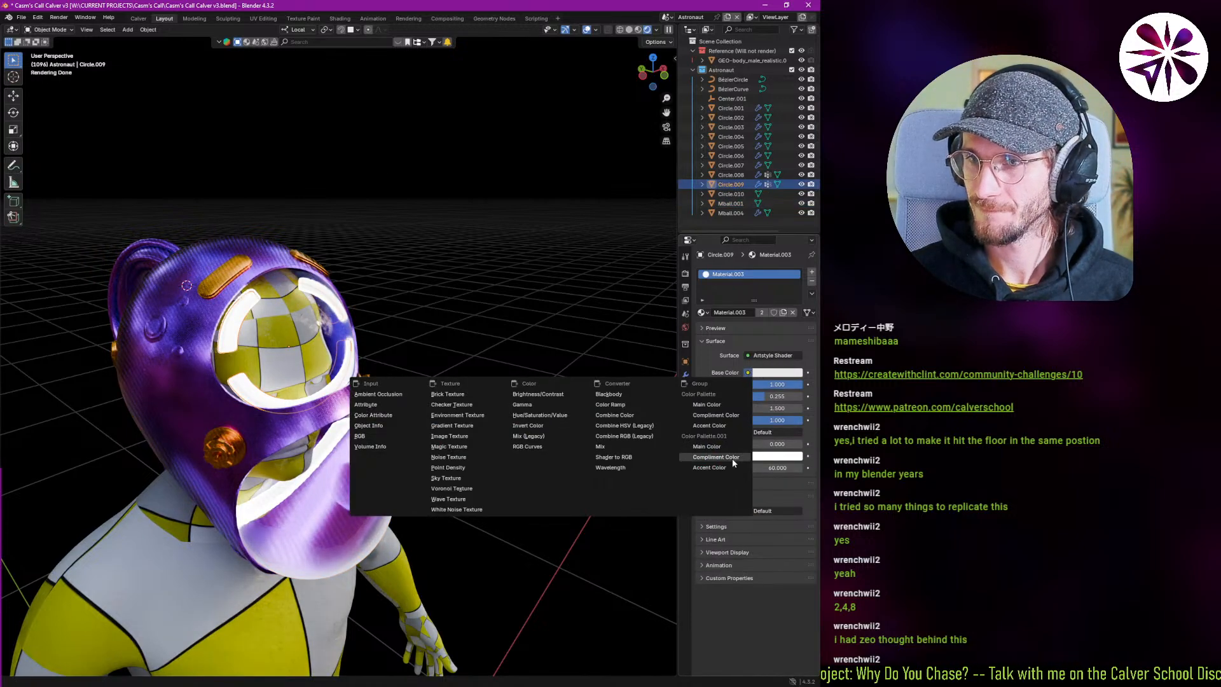
pyautogui.click(722, 406)
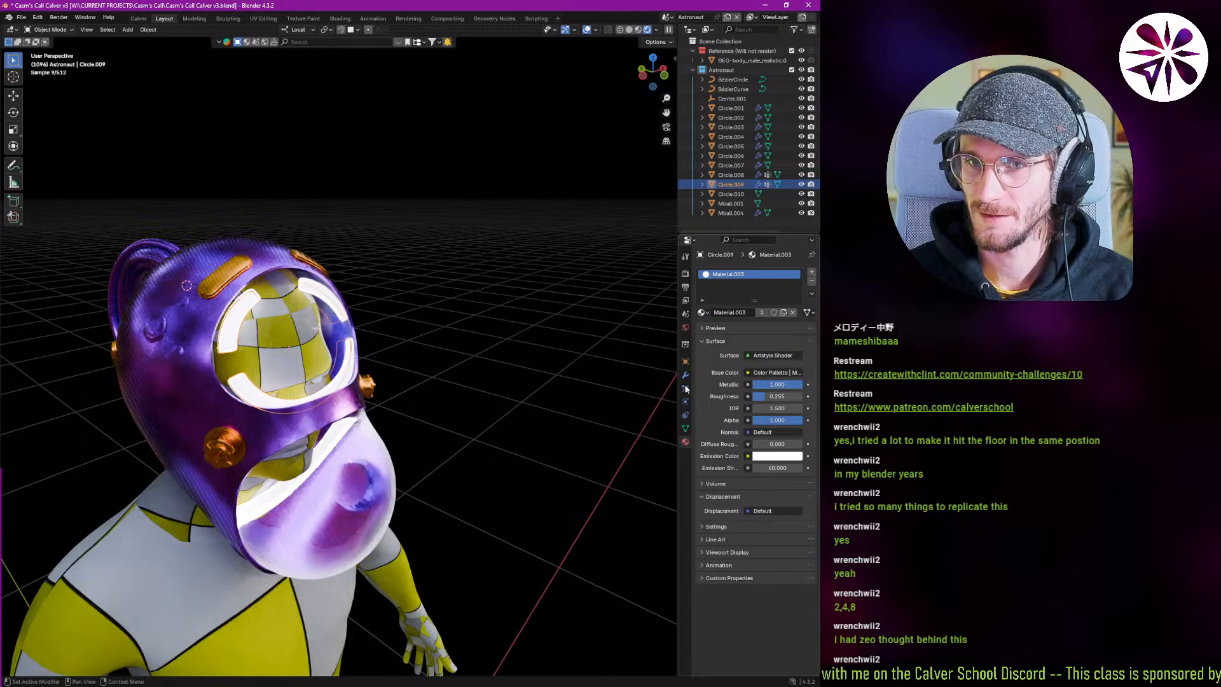
# Try the Color Palette's Accent Color as the visor strips' base color and remove the palette link.
pyautogui.click(748, 373)
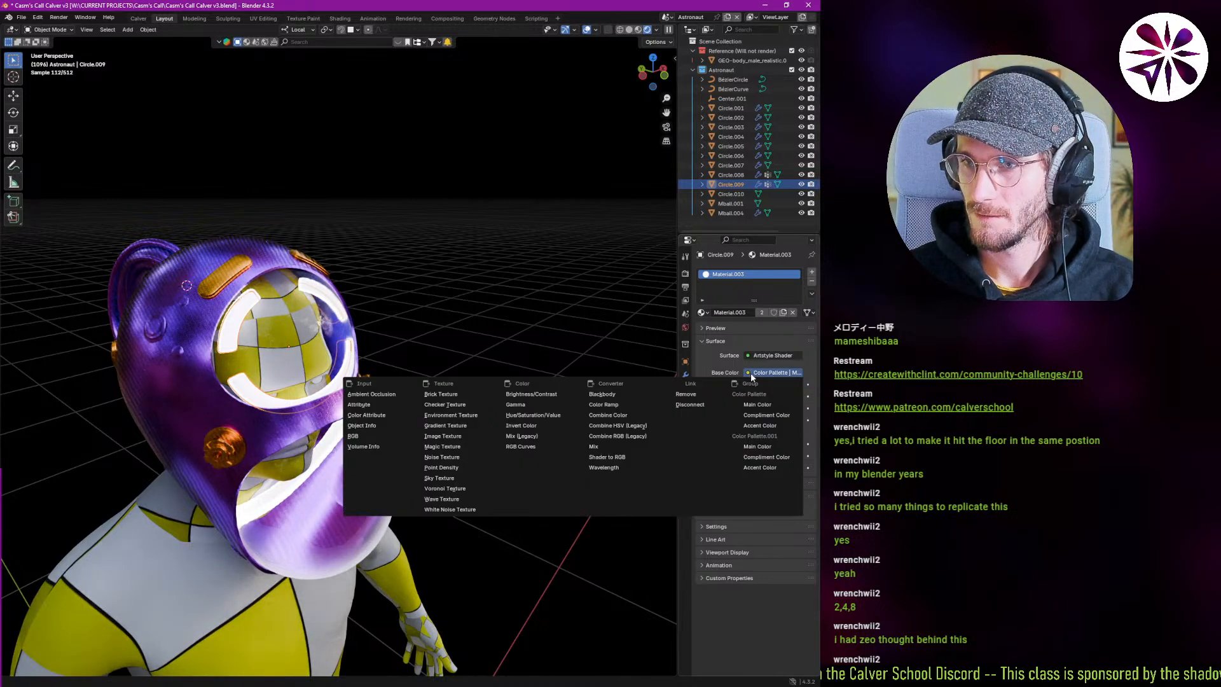
pyautogui.click(777, 426)
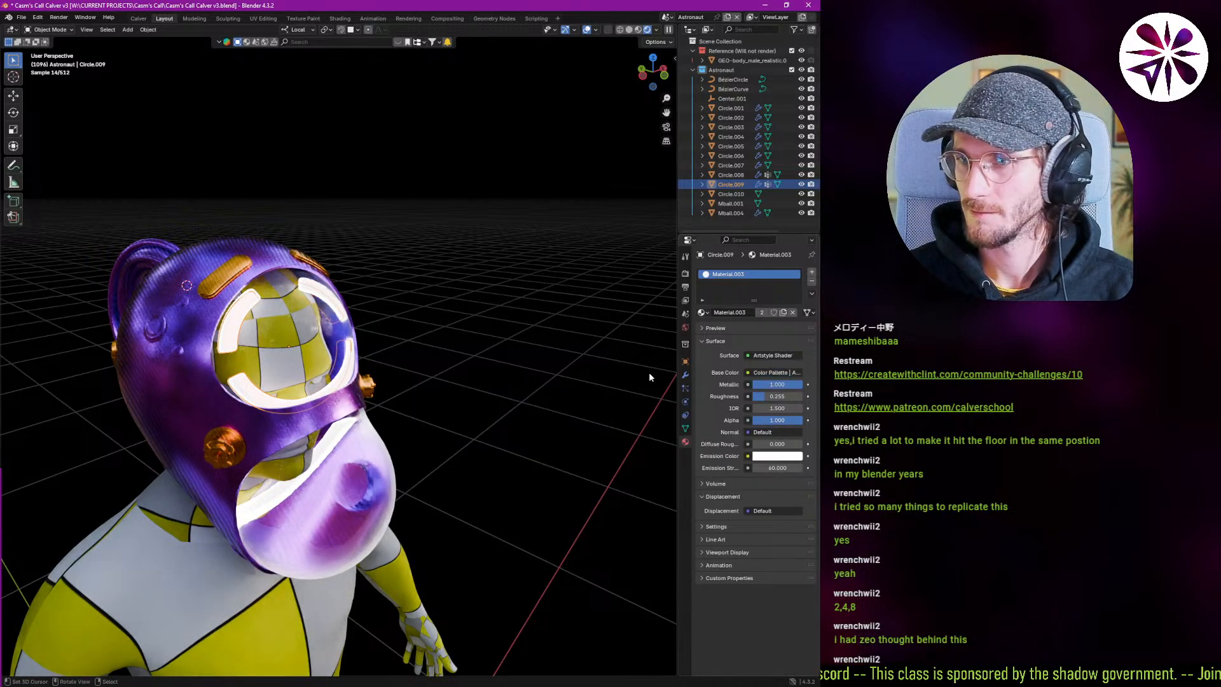
pyautogui.click(755, 373)
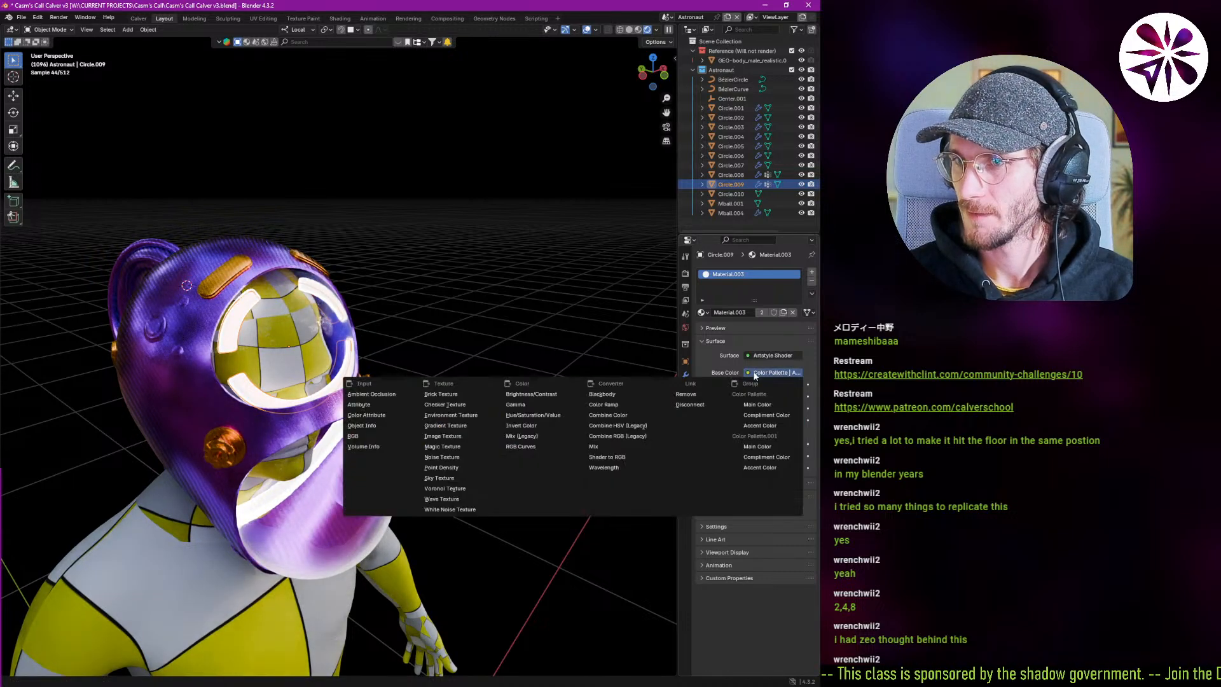
pyautogui.click(699, 395)
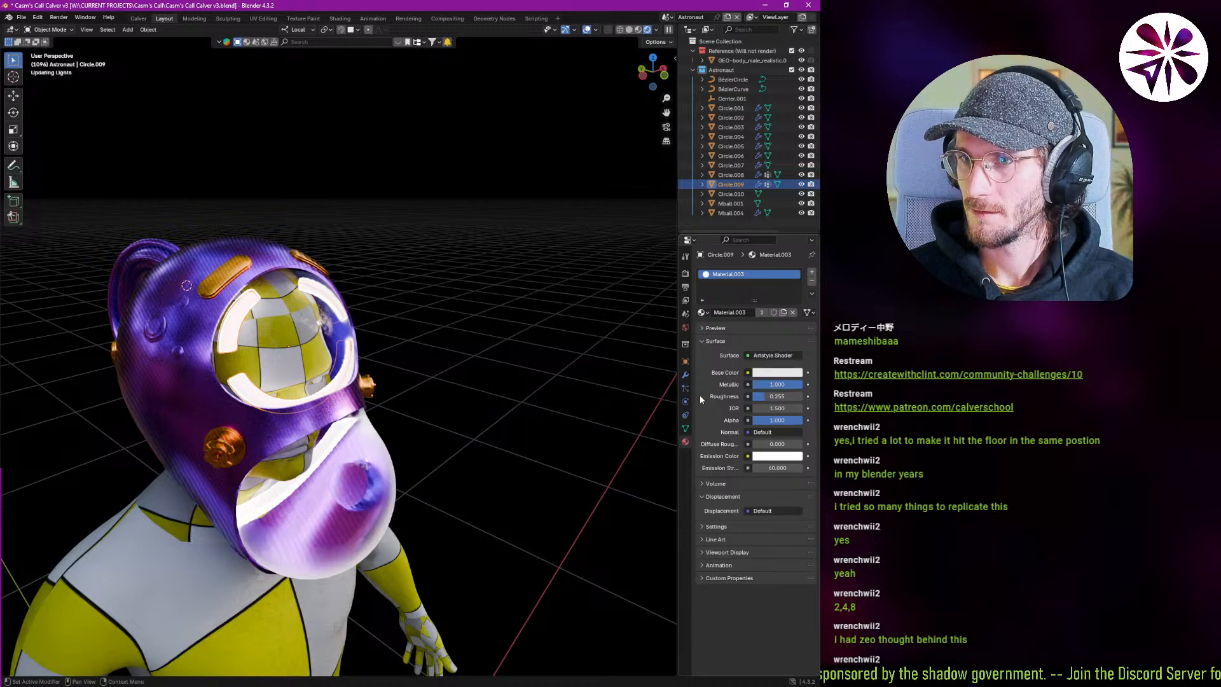
# Try the Color Palette's Main, Accent and Compliment Colors in turn as the visor strips' emission color.
pyautogui.click(748, 456)
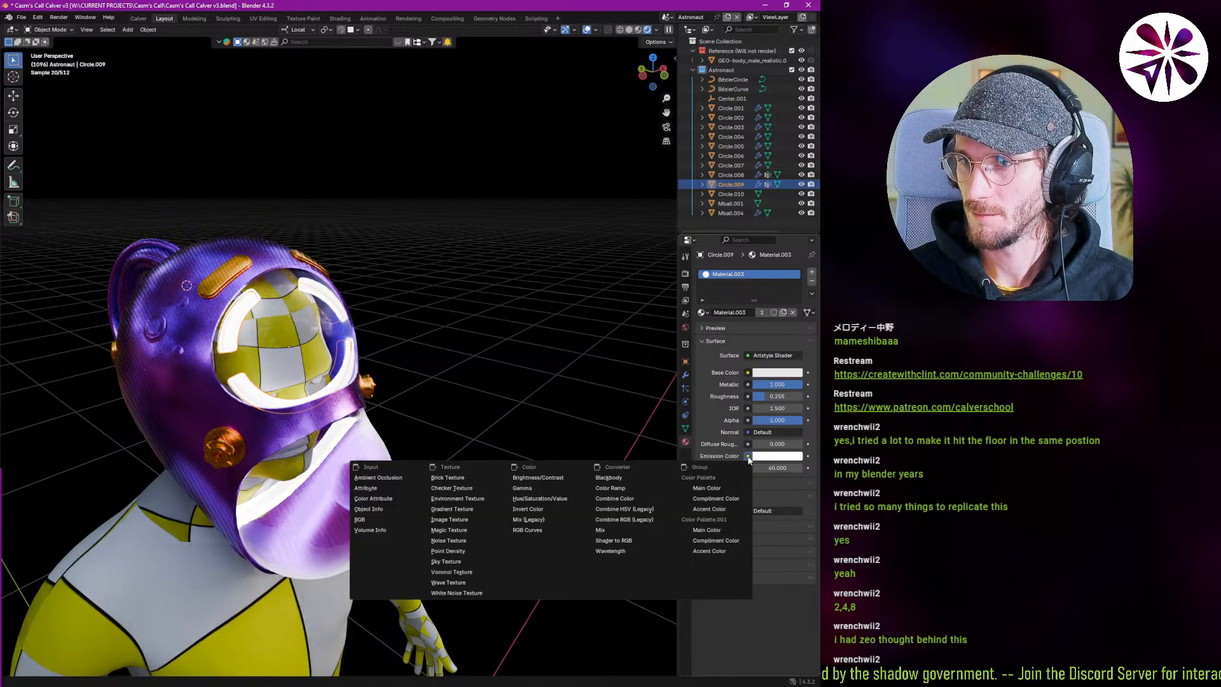
pyautogui.click(717, 481)
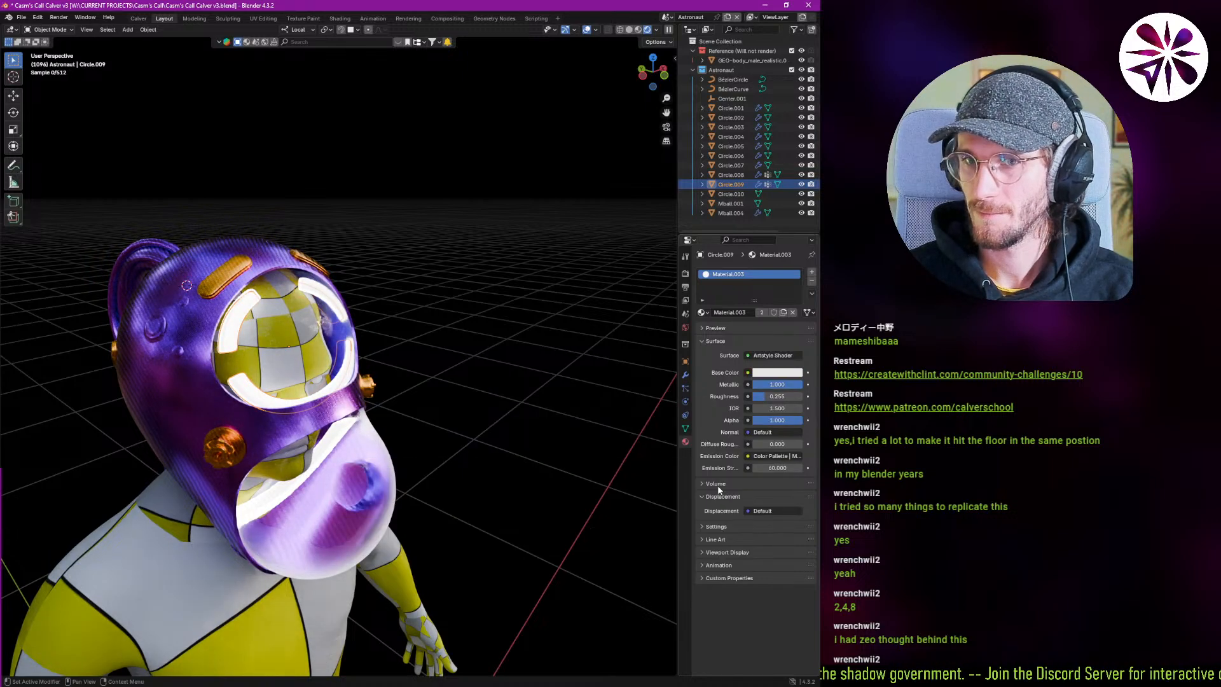
pyautogui.click(748, 457)
pyautogui.click(766, 509)
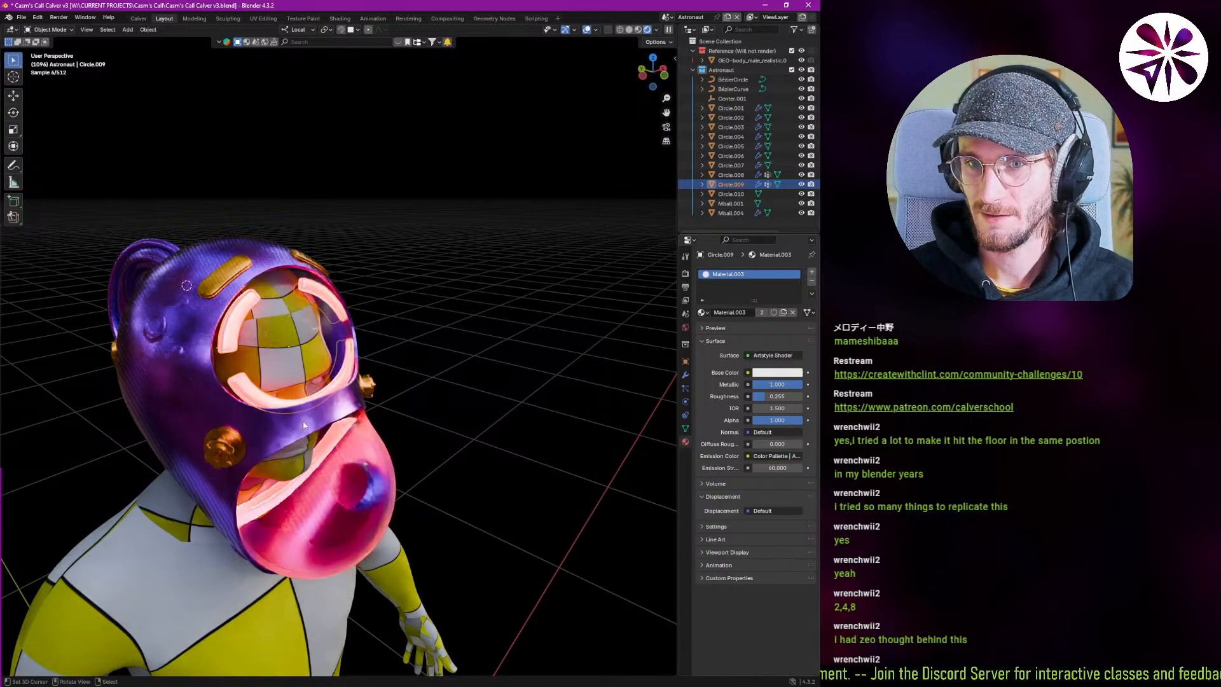
pyautogui.moveTo(303, 421); pyautogui.dragTo(359, 412, button='middle')
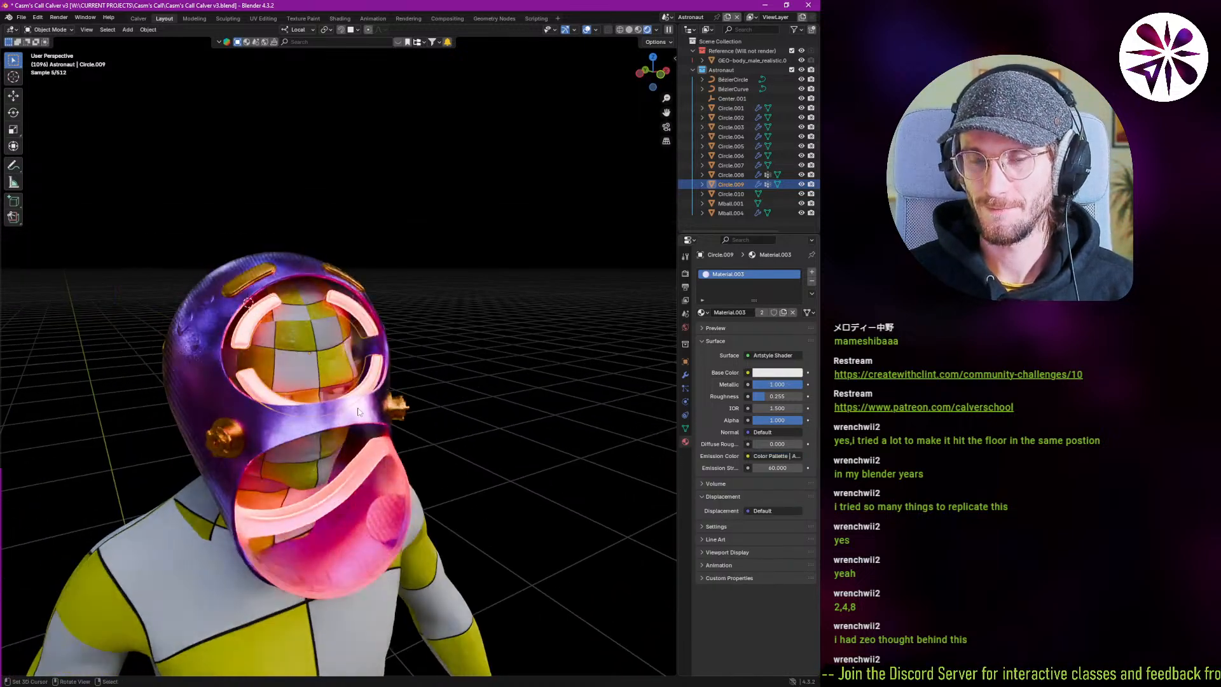
pyautogui.click(749, 456)
pyautogui.click(764, 499)
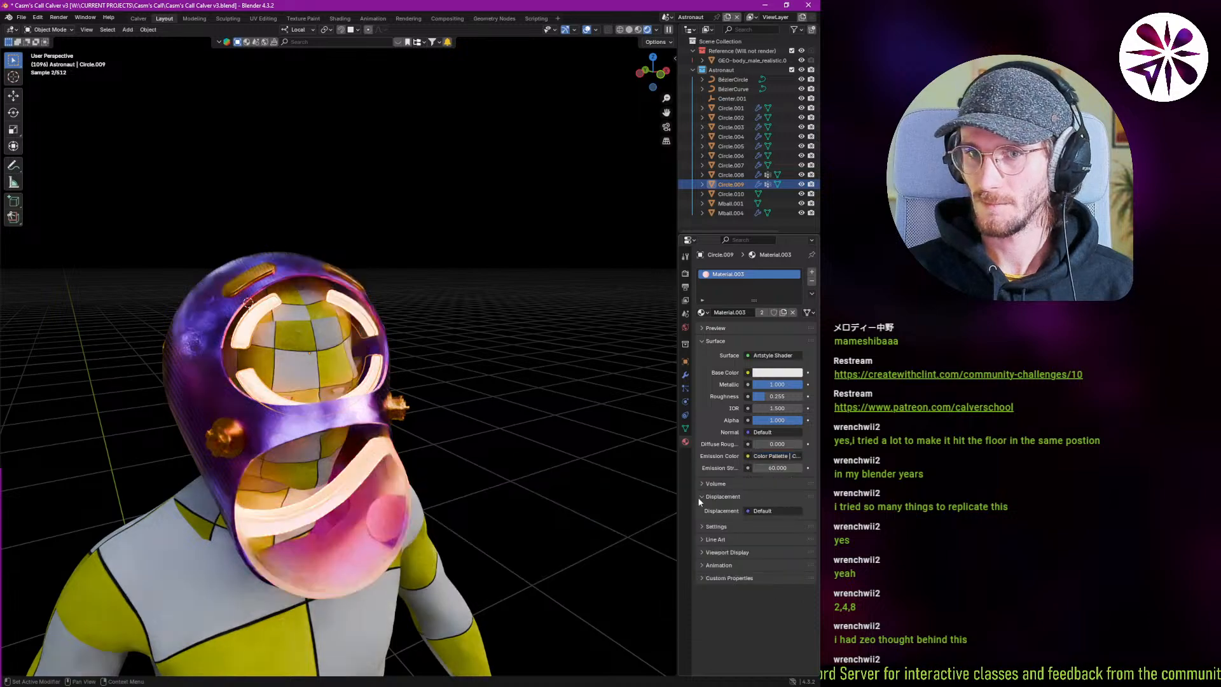
pyautogui.moveTo(413, 388); pyautogui.dragTo(352, 440, button='middle')
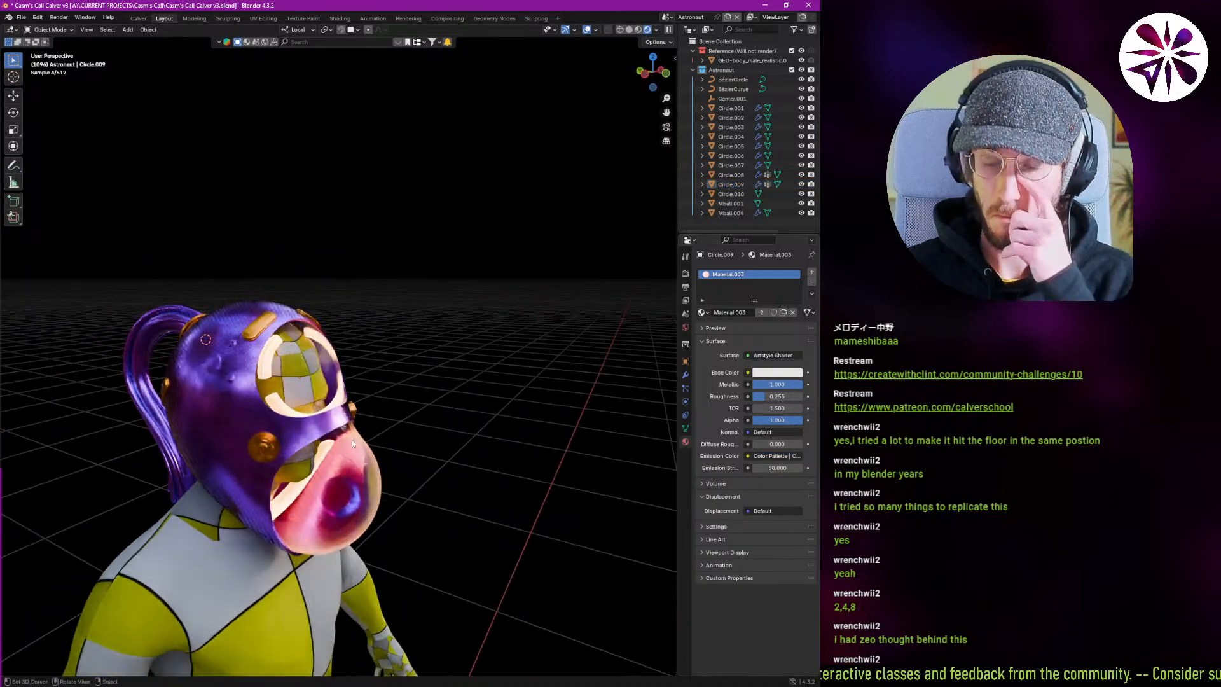
# Compare the Color Palette's Accent Color and Main Color once more as the visor strips' emission color.
pyautogui.click(748, 456)
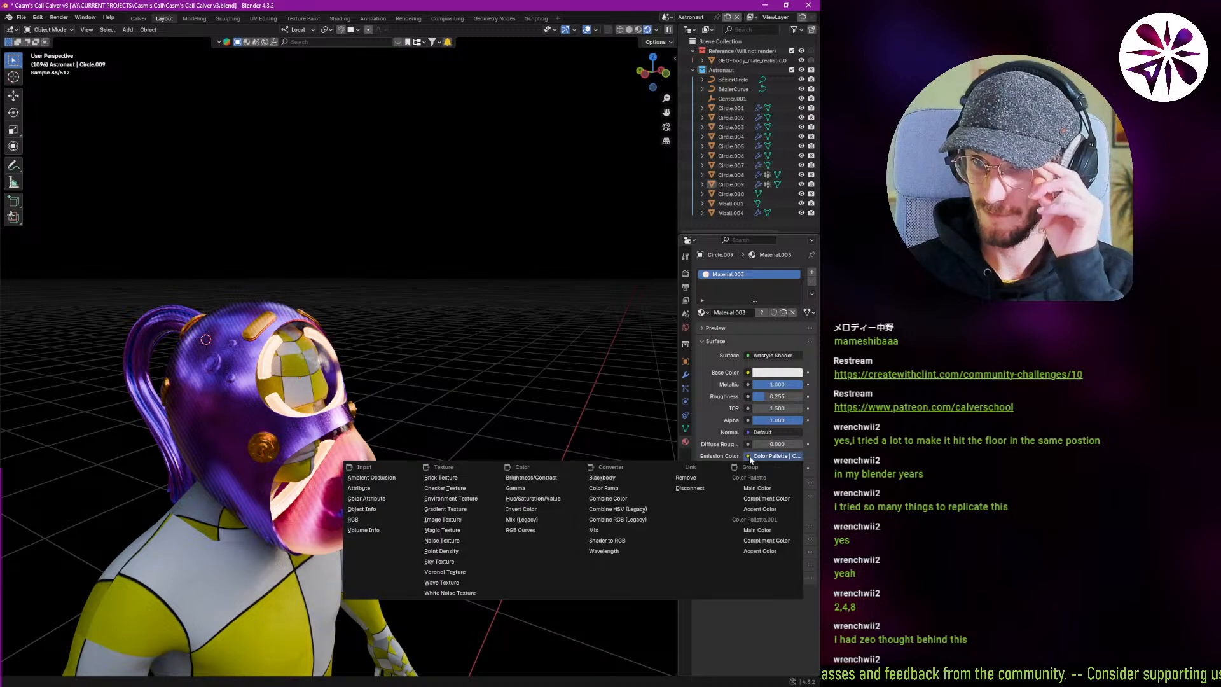
pyautogui.click(752, 509)
pyautogui.moveTo(266, 412); pyautogui.dragTo(302, 414, button='middle')
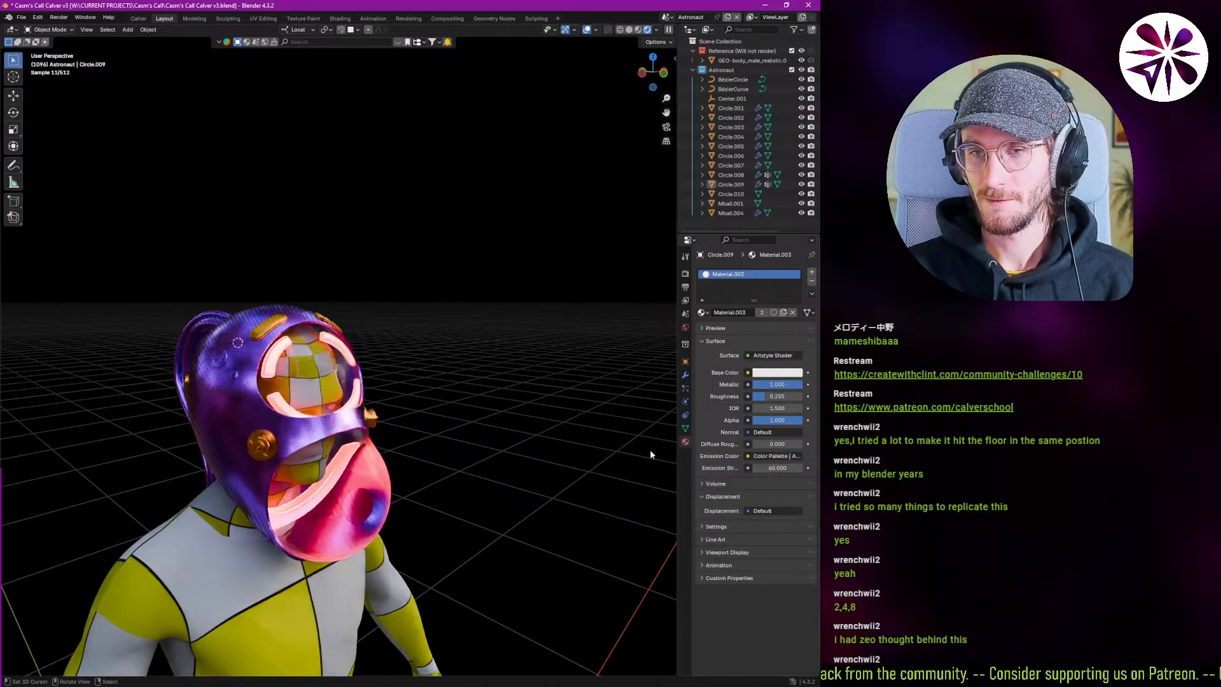
pyautogui.click(752, 457)
pyautogui.click(757, 487)
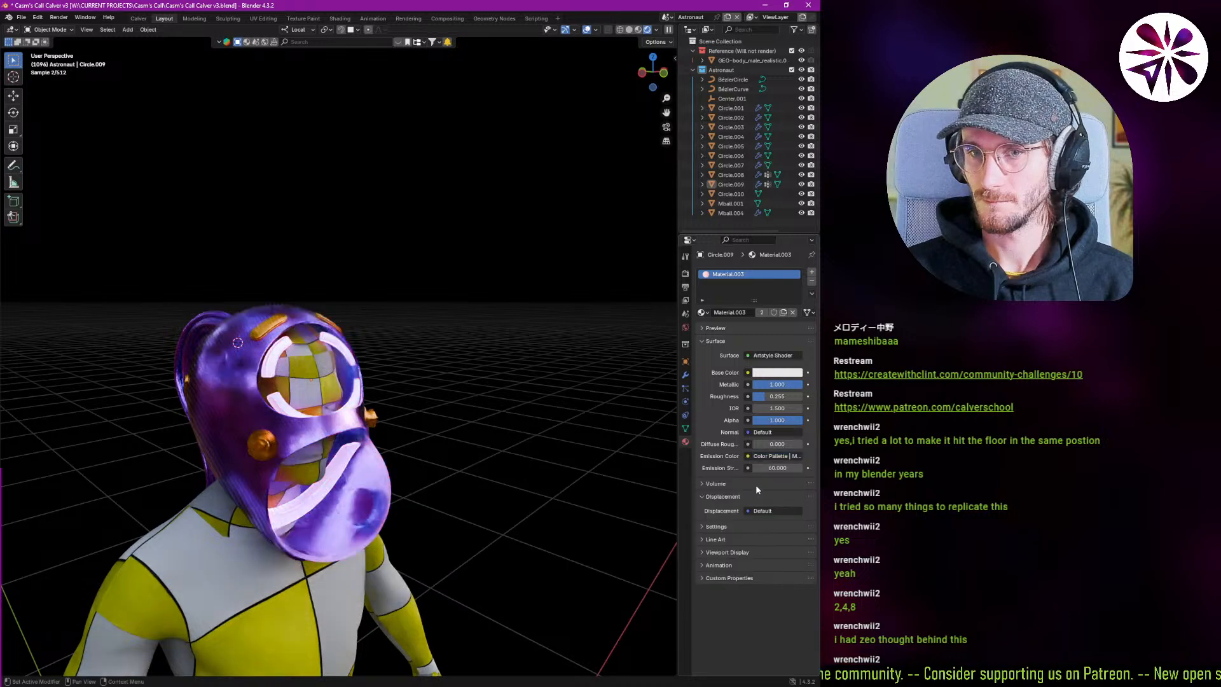
# Use the Color Palette's Accent Color as the visor strips' emission color and inspect the glow up close.
pyautogui.click(750, 456)
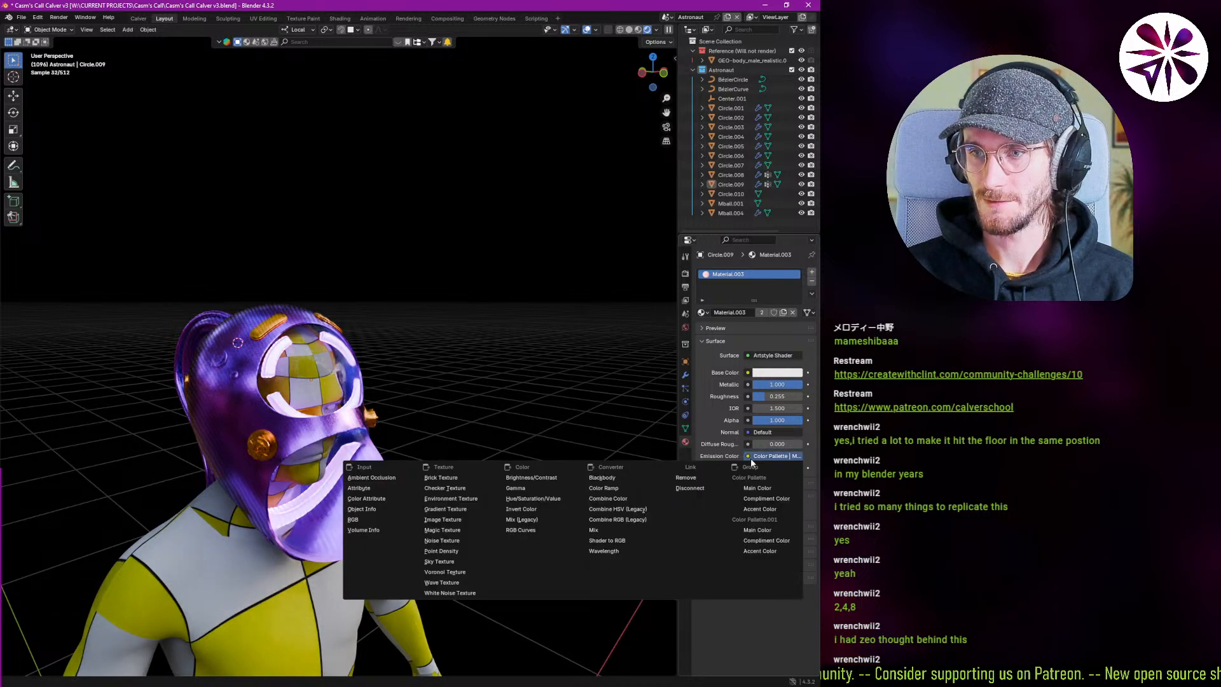
pyautogui.click(762, 508)
pyautogui.moveTo(369, 391); pyautogui.dragTo(333, 451, button='middle')
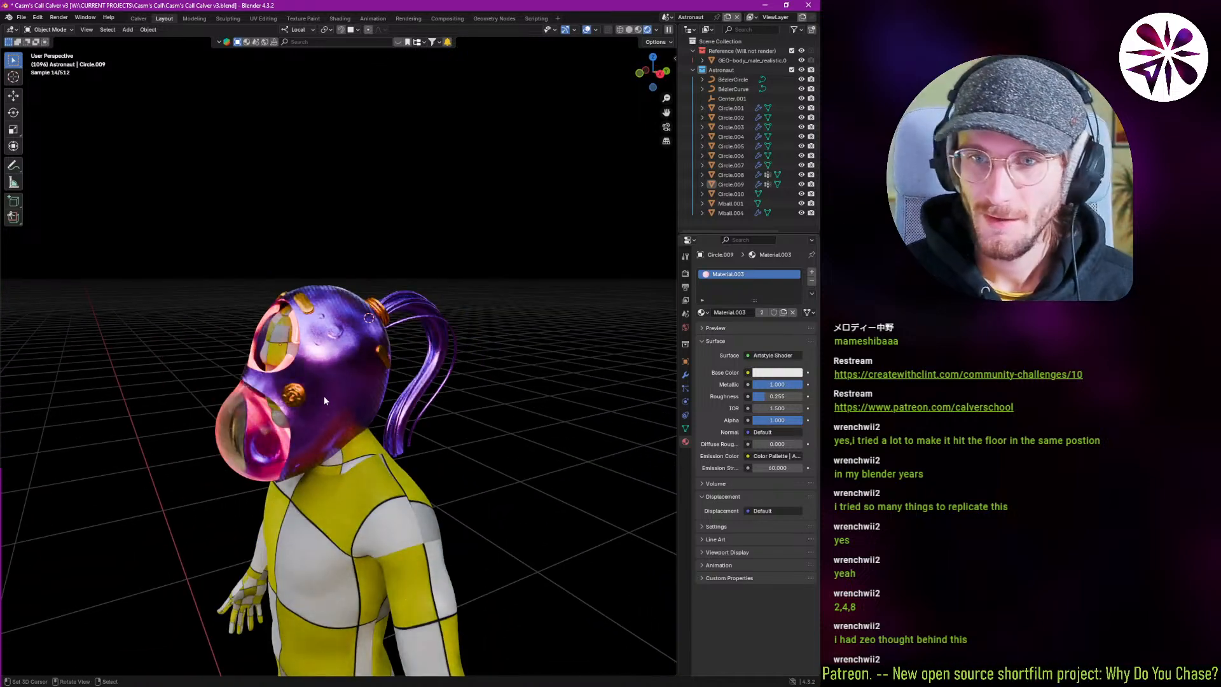
pyautogui.moveTo(323, 395); pyautogui.dragTo(357, 396, button='middle')
pyautogui.scroll(4, 323, 385)
pyautogui.scroll(4, 413, 385)
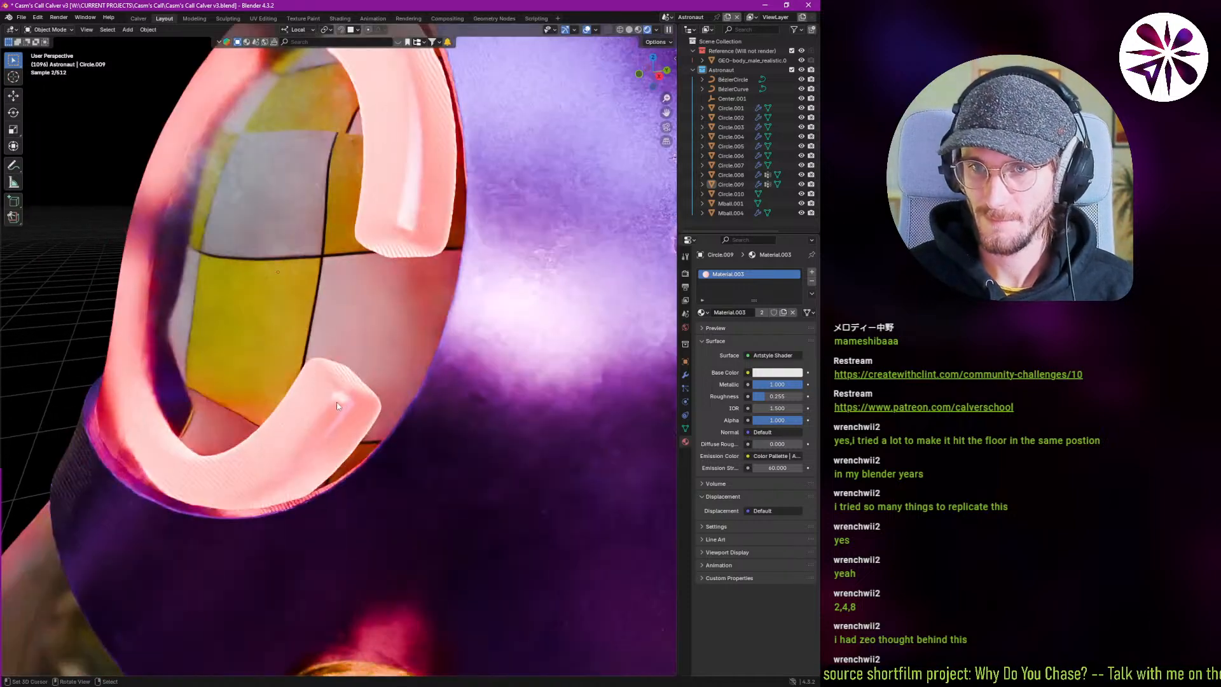
# Set the visor strips' emission strength to 200.
pyautogui.scroll(-8, 337, 405)
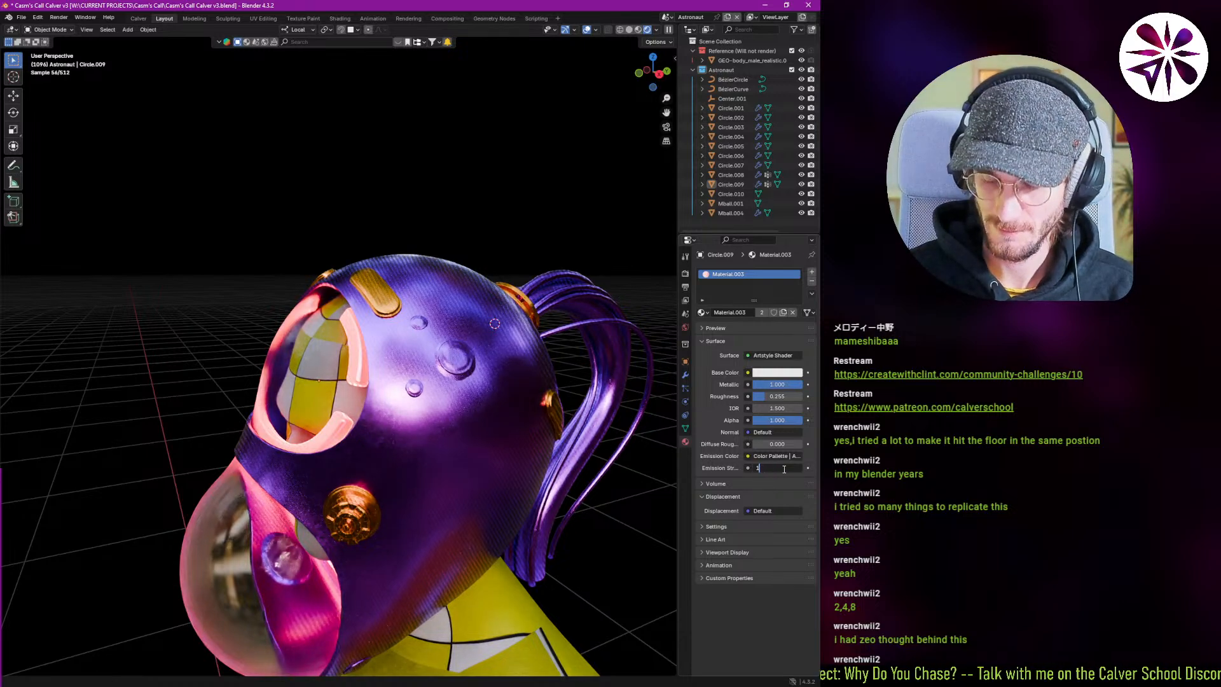
pyautogui.scroll(-4, 347, 450)
pyautogui.moveTo(348, 448); pyautogui.dragTo(395, 457, button='middle')
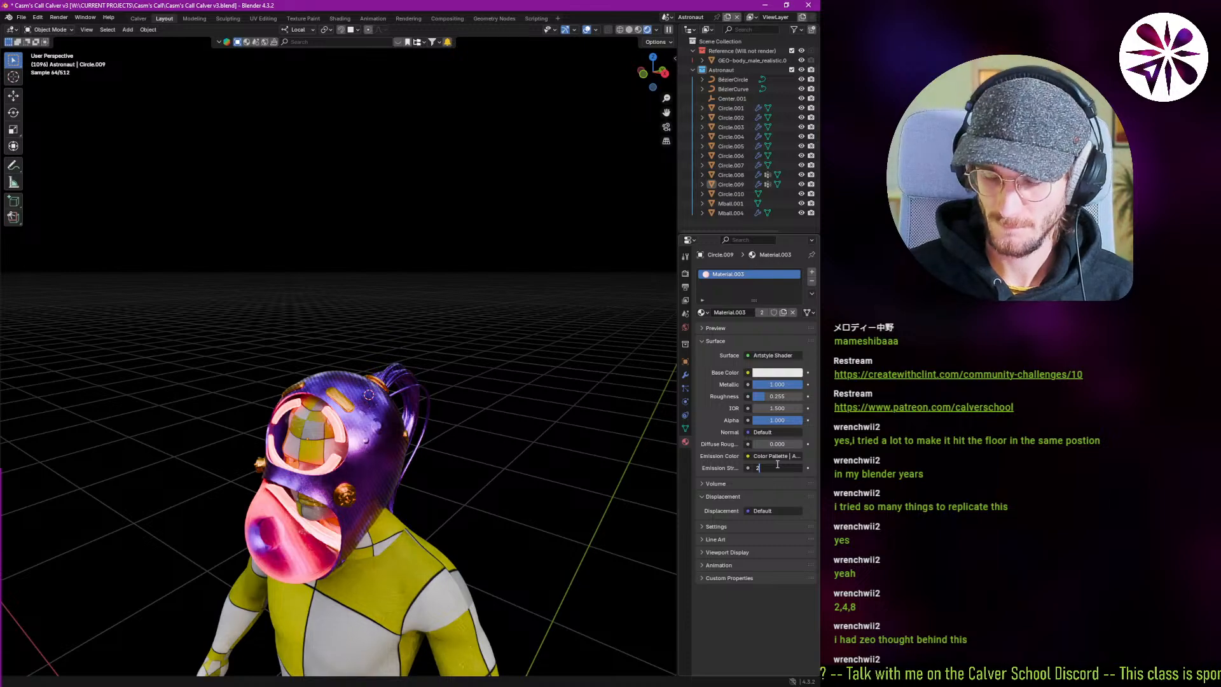
pyautogui.write('00')
pyautogui.press('Return')
pyautogui.moveTo(274, 445); pyautogui.dragTo(444, 450, button='middle')
pyautogui.scroll(4, 369, 436)
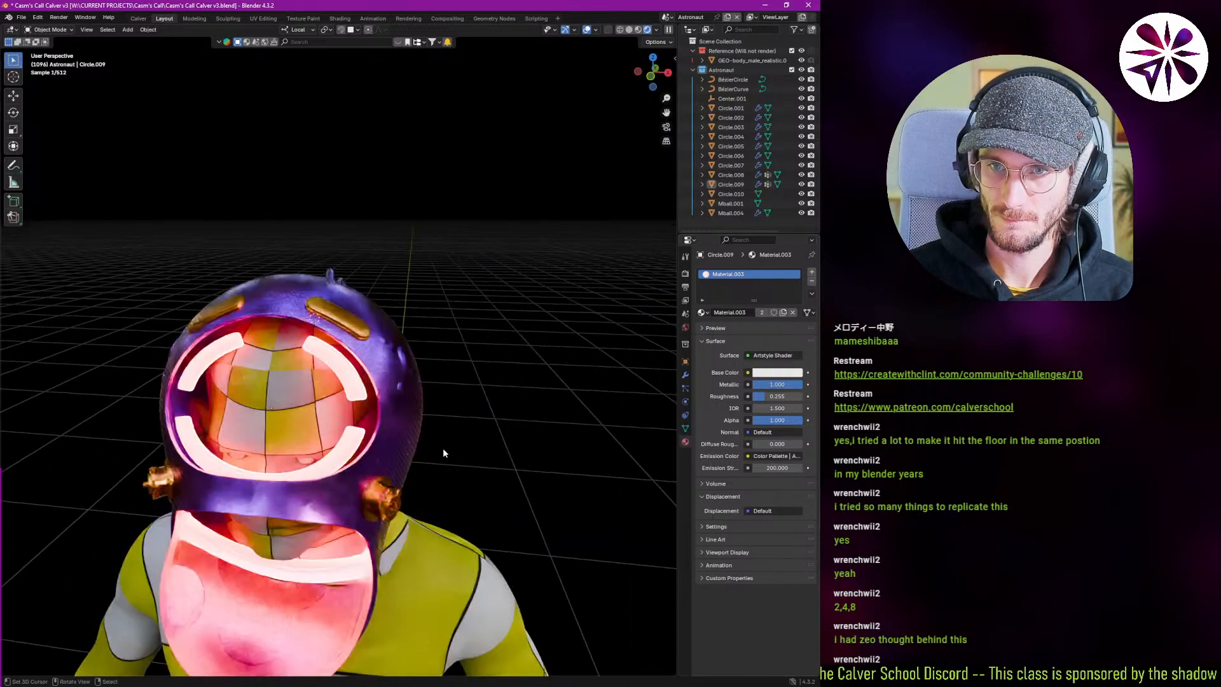
# Give the hose curve its own copy of Helmet Metal with the Color Palette's Accent Color as base color.
pyautogui.moveTo(319, 478); pyautogui.dragTo(254, 423, button='middle')
pyautogui.click(166, 377)
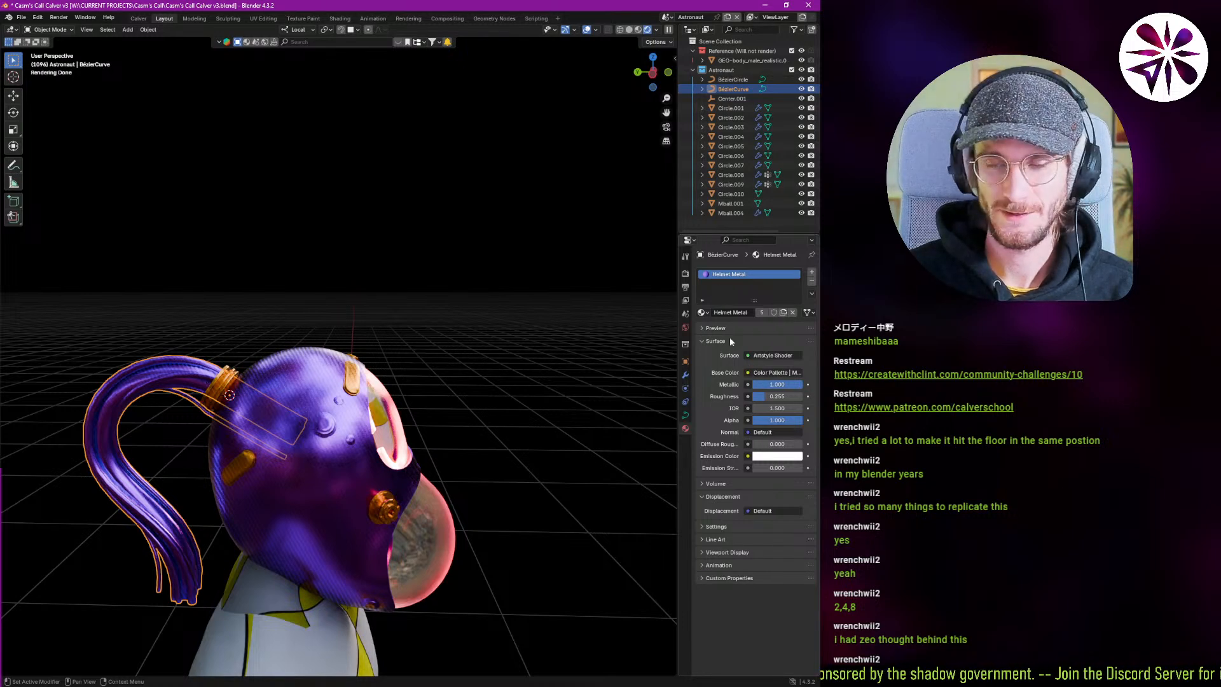
pyautogui.click(761, 311)
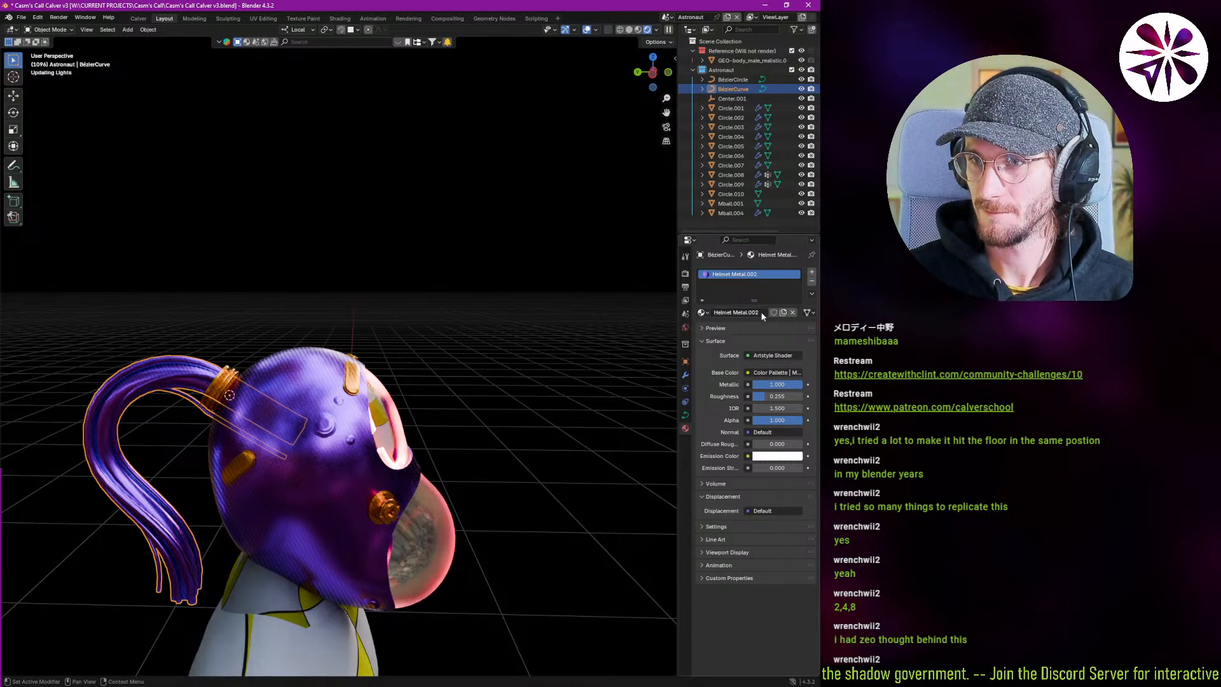
pyautogui.click(748, 373)
pyautogui.click(771, 426)
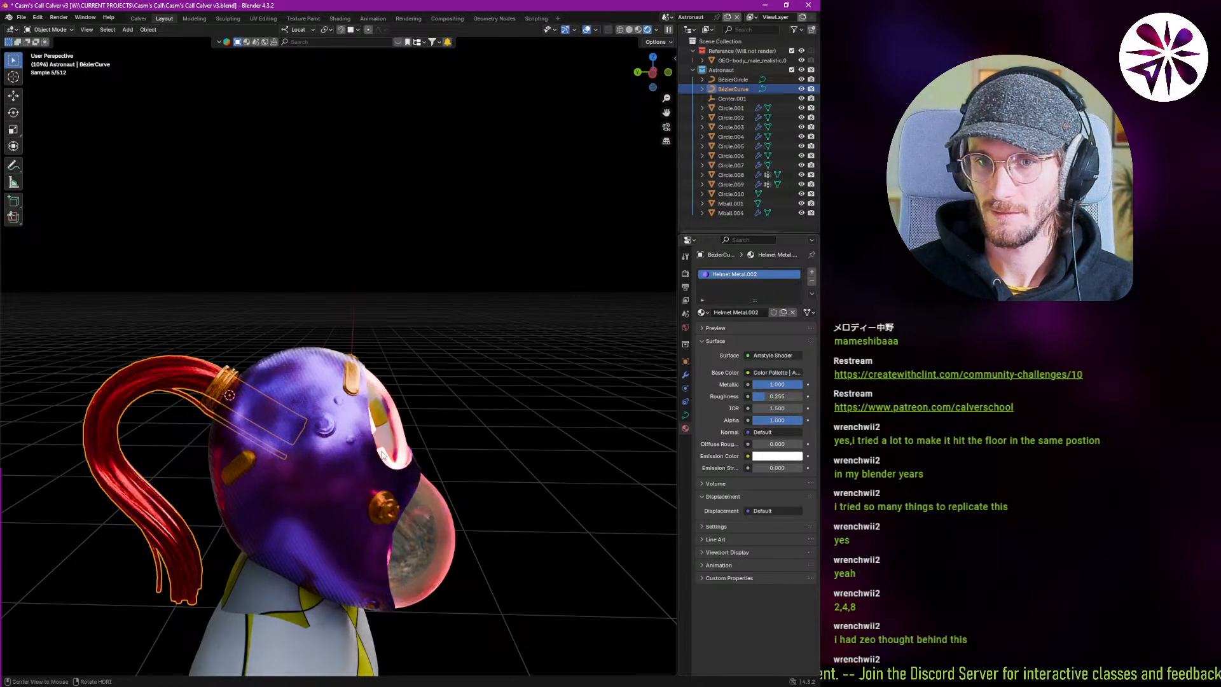
pyautogui.click(521, 439)
# Select the reference body and switch to the Shading workspace to edit its Blockout Material.002 nodes.
pyautogui.moveTo(343, 454); pyautogui.dragTo(394, 499, button='middle')
pyautogui.scroll(-4, 294, 438)
pyautogui.click(347, 485)
pyautogui.hotkey('alt', 'a')
pyautogui.click(394, 498)
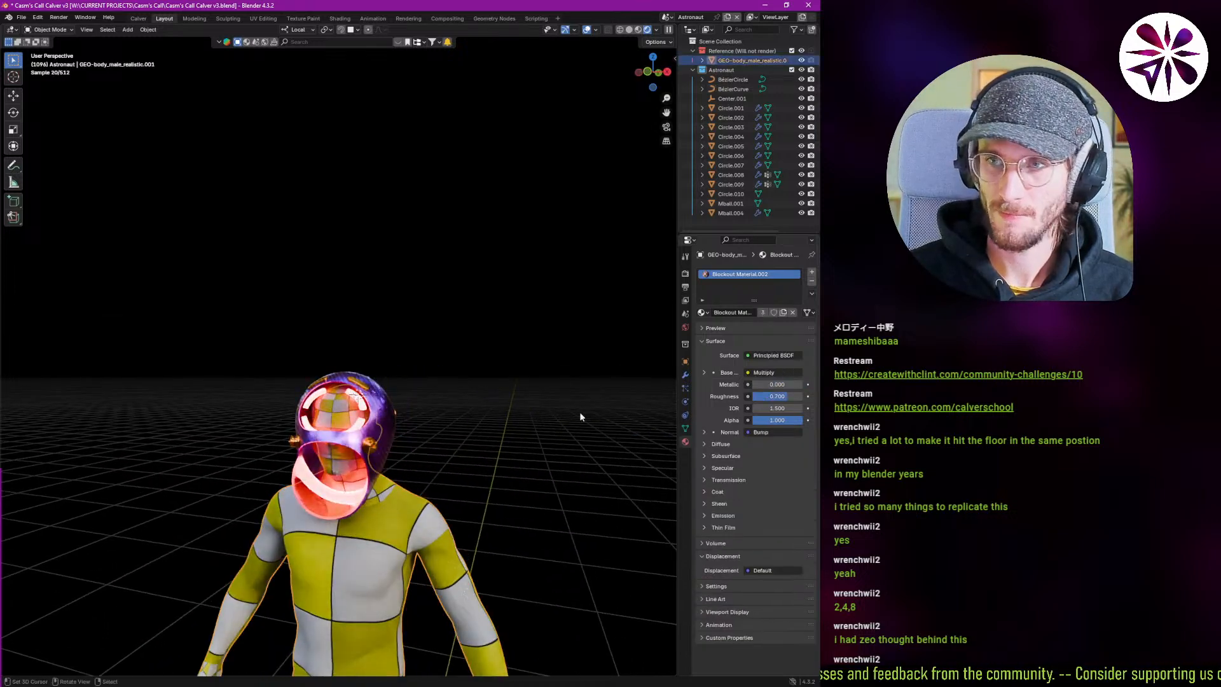
pyautogui.click(705, 313)
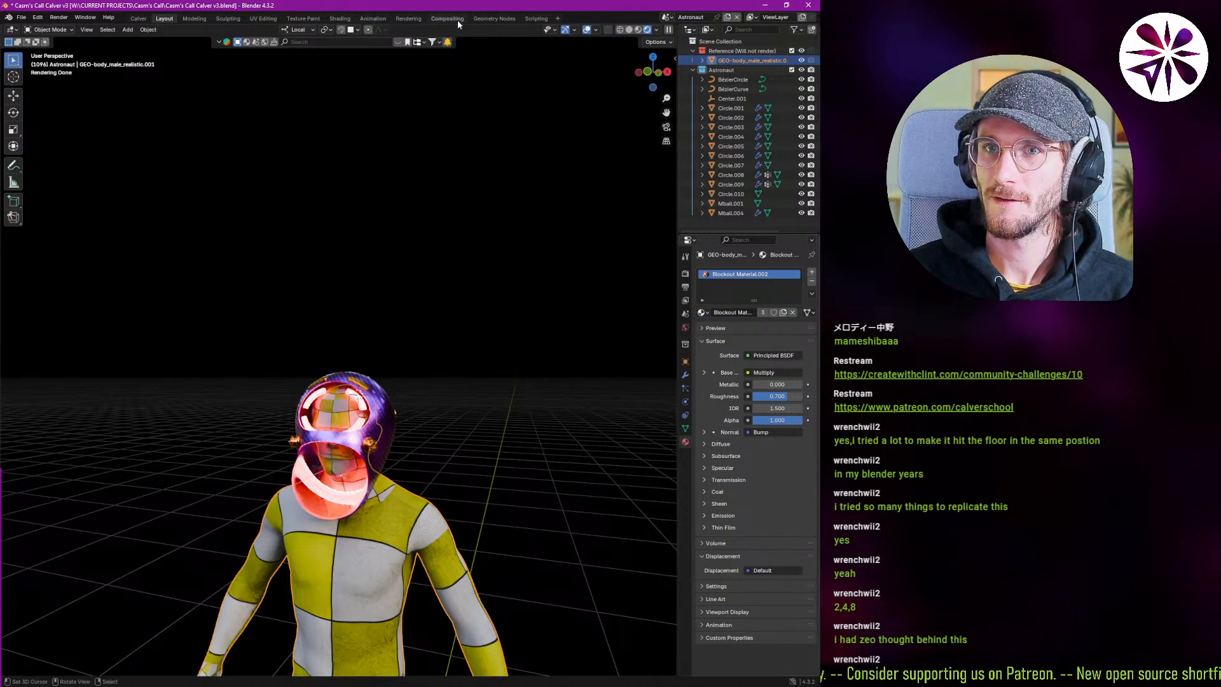
pyautogui.click(340, 19)
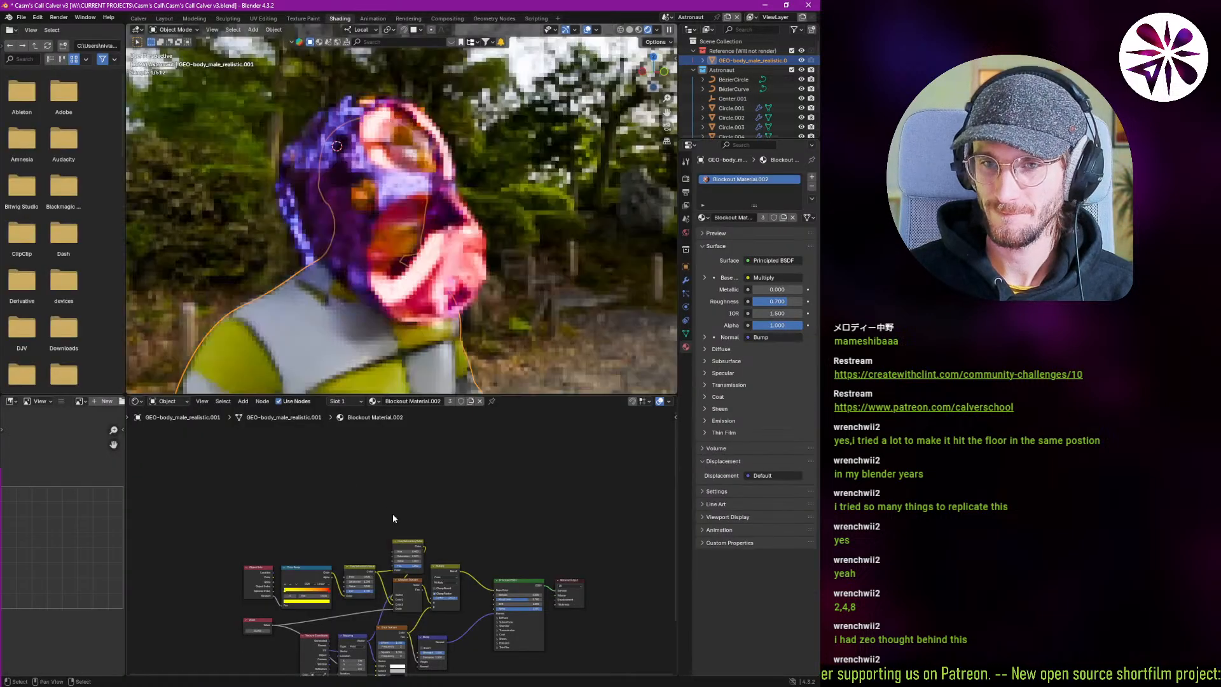
# Add an Artstyle Shader node group below the Material Output node in the body's material.
pyautogui.moveTo(464, 473); pyautogui.dragTo(411, 473, button='middle')
pyautogui.moveTo(405, 325); pyautogui.dragTo(417, 303, button='middle')
pyautogui.click(437, 476)
pyautogui.hotkey('shift', 'a')
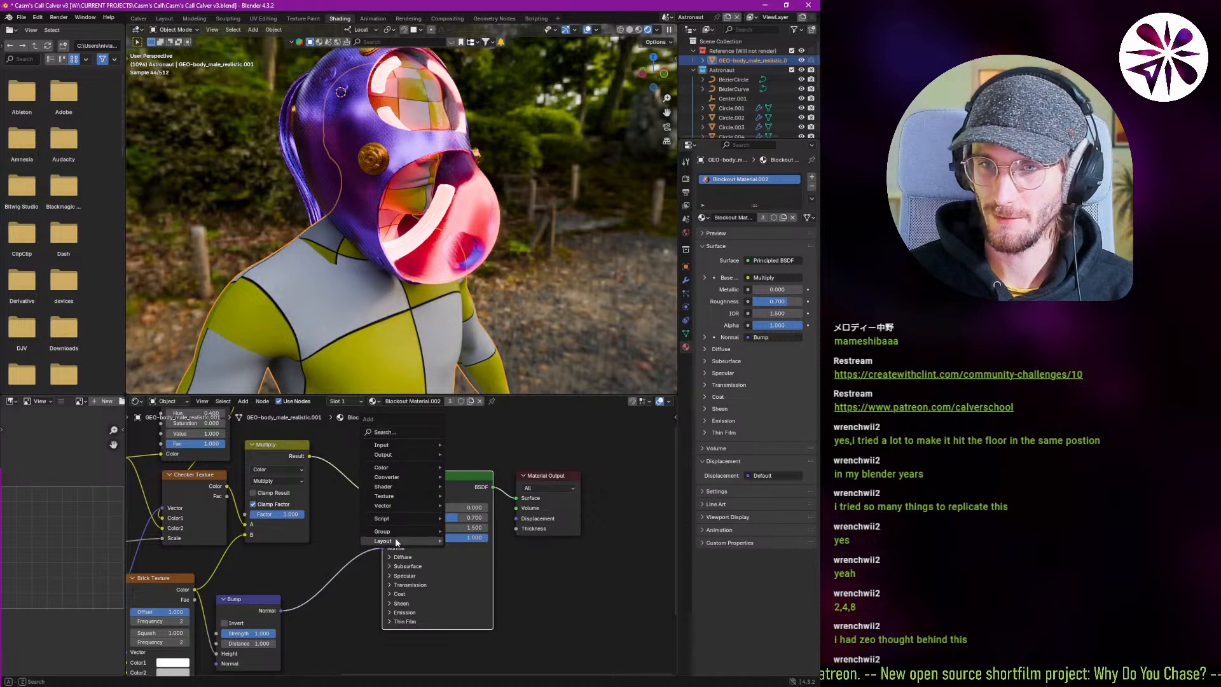
pyautogui.moveTo(395, 538)
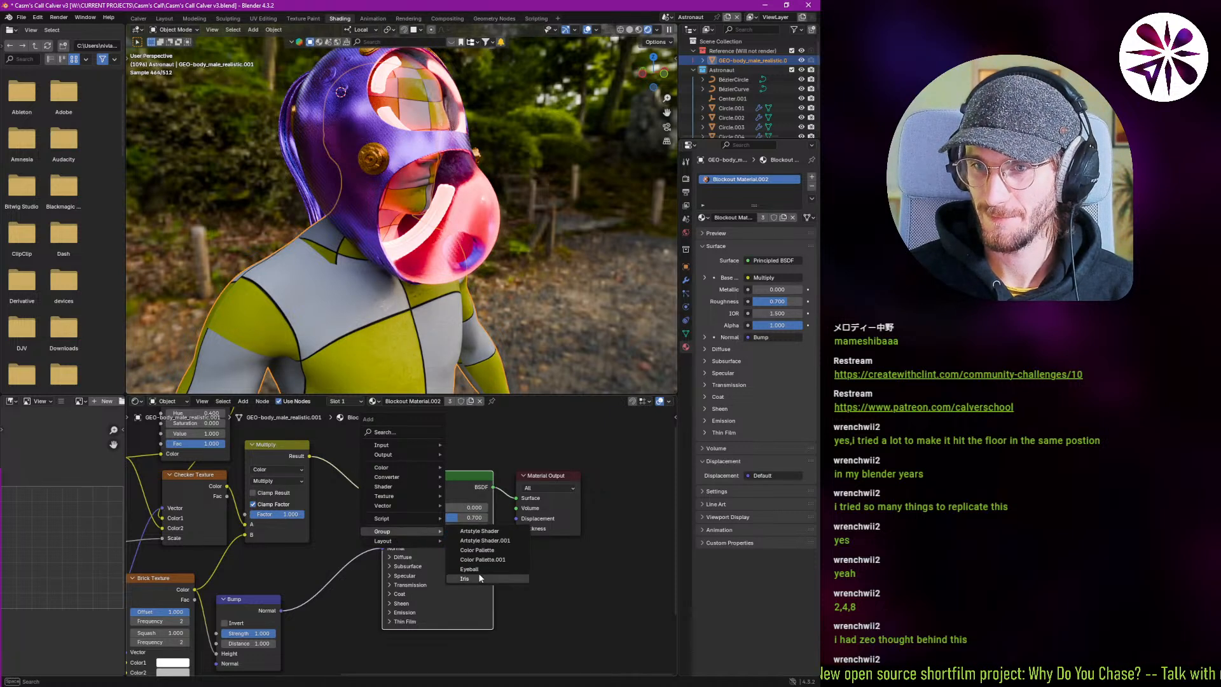
pyautogui.click(497, 532)
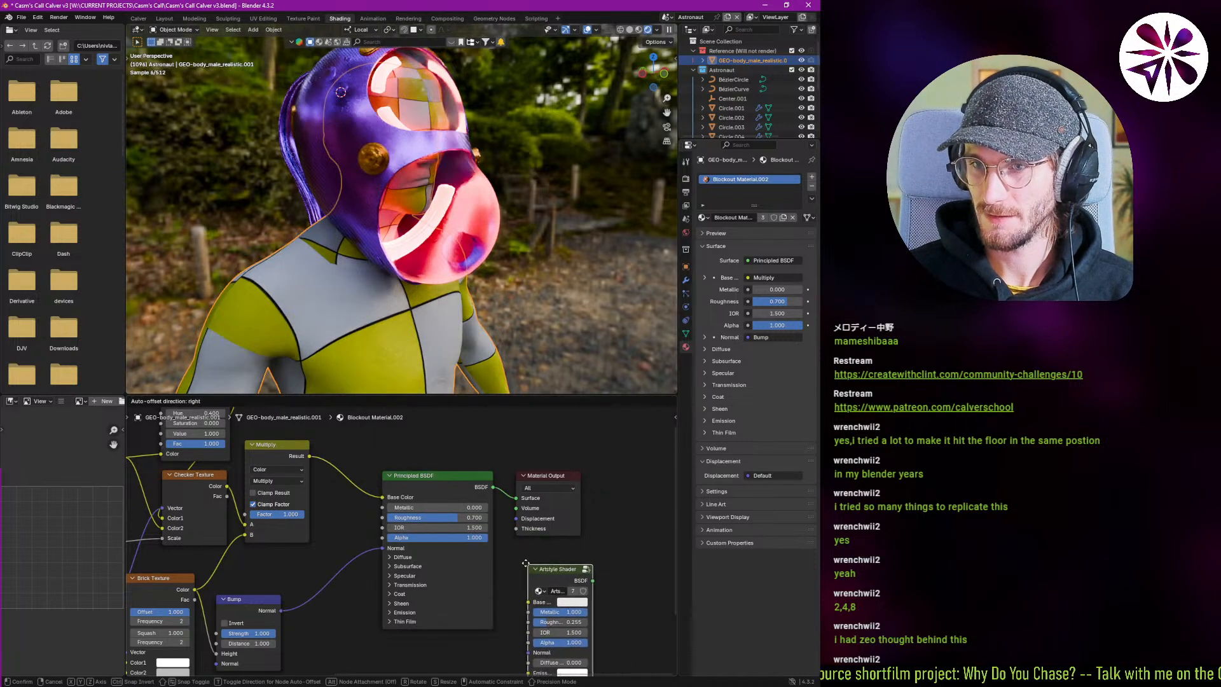
pyautogui.click(527, 565)
# Link the Multiply result and Bump normal into the Artstyle Shader, connect it to the Material Output, and inspect the suit.
pyautogui.scroll(-1, 381, 517)
pyautogui.moveTo(322, 466); pyautogui.dragTo(500, 586)
pyautogui.moveTo(297, 598); pyautogui.dragTo(504, 631)
pyautogui.keyDown('ctrl'); pyautogui.keyDown('shift'); pyautogui.click(528, 563); pyautogui.keyUp('shift'); pyautogui.keyUp('ctrl')
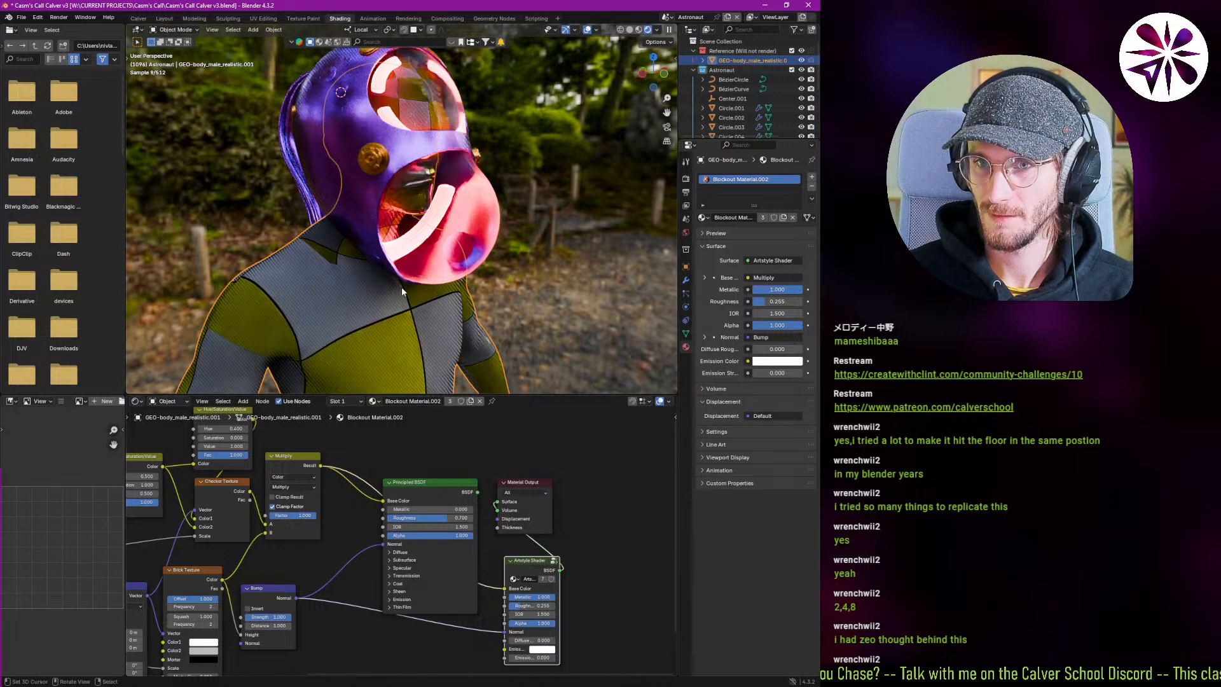
pyautogui.scroll(-3, 385, 296)
pyautogui.keyDown('shift'); pyautogui.moveTo(455, 326); pyautogui.dragTo(364, 221, button='middle'); pyautogui.keyUp('shift')
pyautogui.scroll(4, 397, 263)
pyautogui.moveTo(338, 280); pyautogui.dragTo(489, 248, button='middle')
pyautogui.scroll(-3, 390, 291)
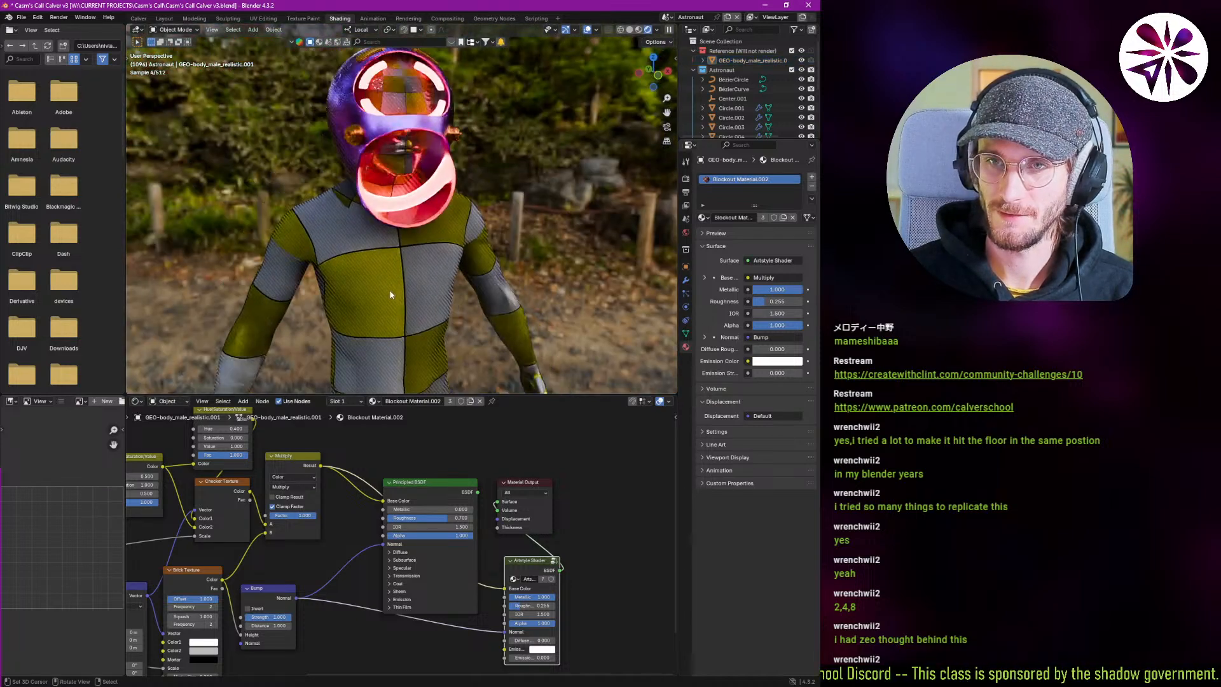
# Inside the Artstyle Shader group, adjust the factor of the Multiply node after the Mix node to about 0.49.
pyautogui.scroll(2, 486, 581)
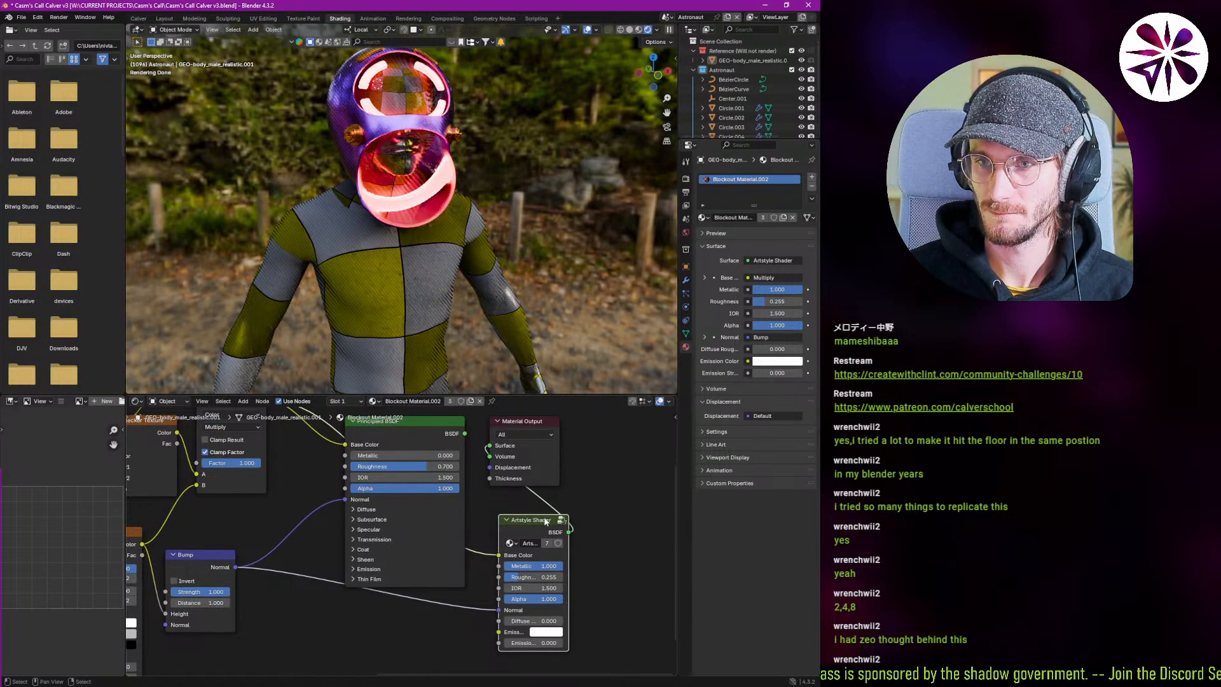
pyautogui.moveTo(445, 511); pyautogui.dragTo(456, 515, button='middle')
pyautogui.click(572, 524)
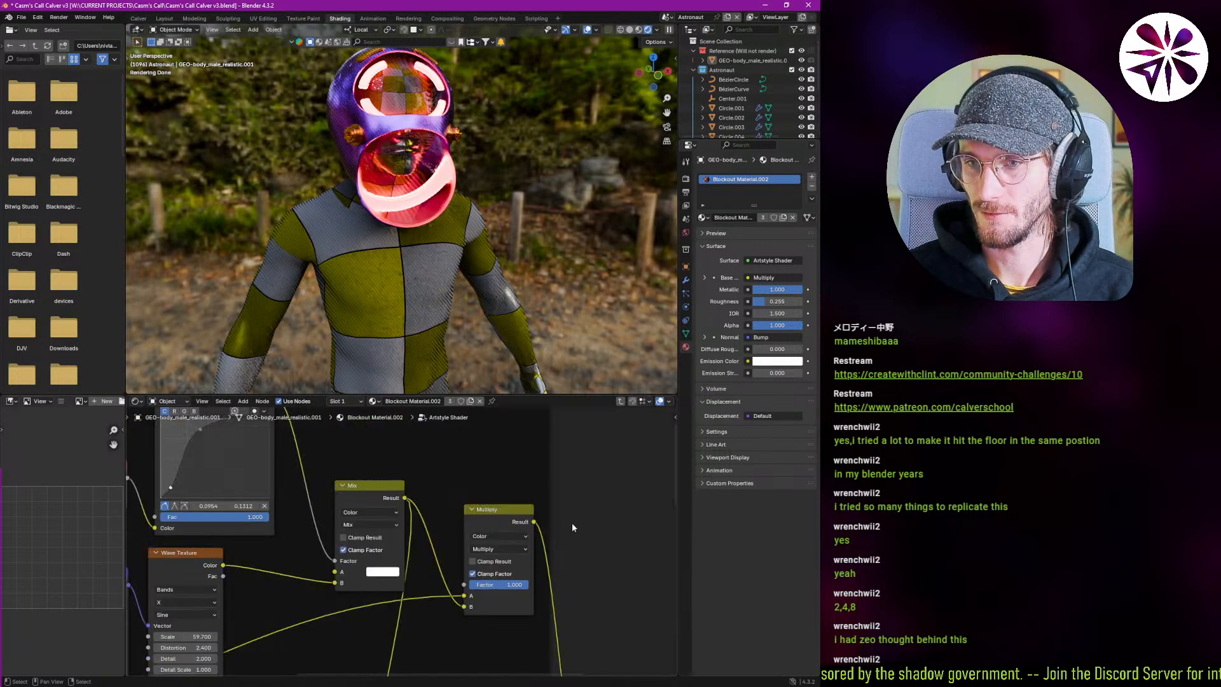
pyautogui.scroll(-4, 483, 527)
pyautogui.scroll(4, 483, 527)
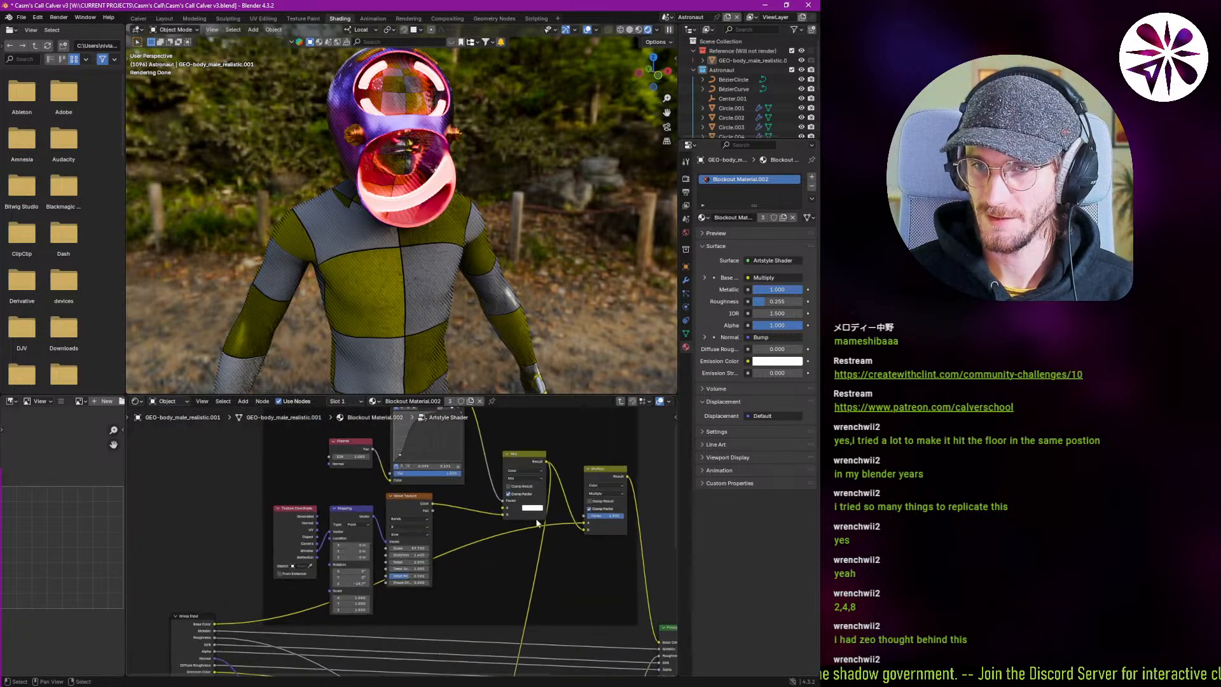
pyautogui.moveTo(655, 542); pyautogui.dragTo(515, 523, button='middle')
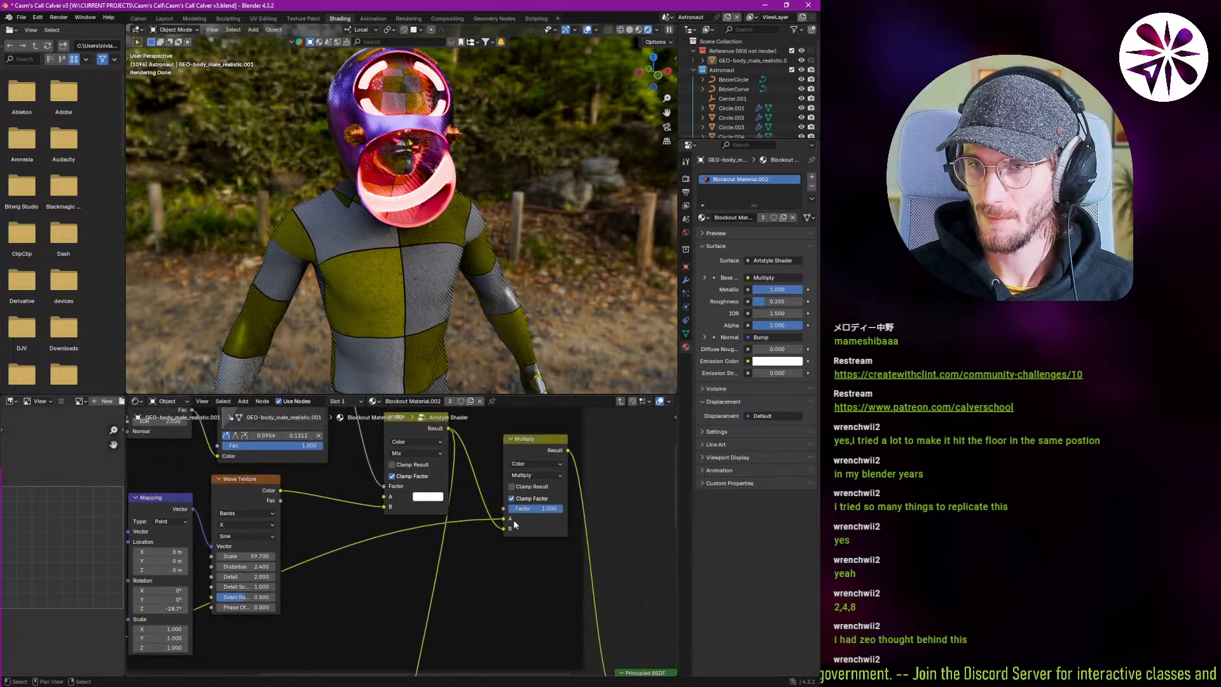
pyautogui.moveTo(545, 509)
pyautogui.mouseDown()
pyautogui.moveTo(492, 508)
pyautogui.moveTo(562, 509)
pyautogui.mouseUp()
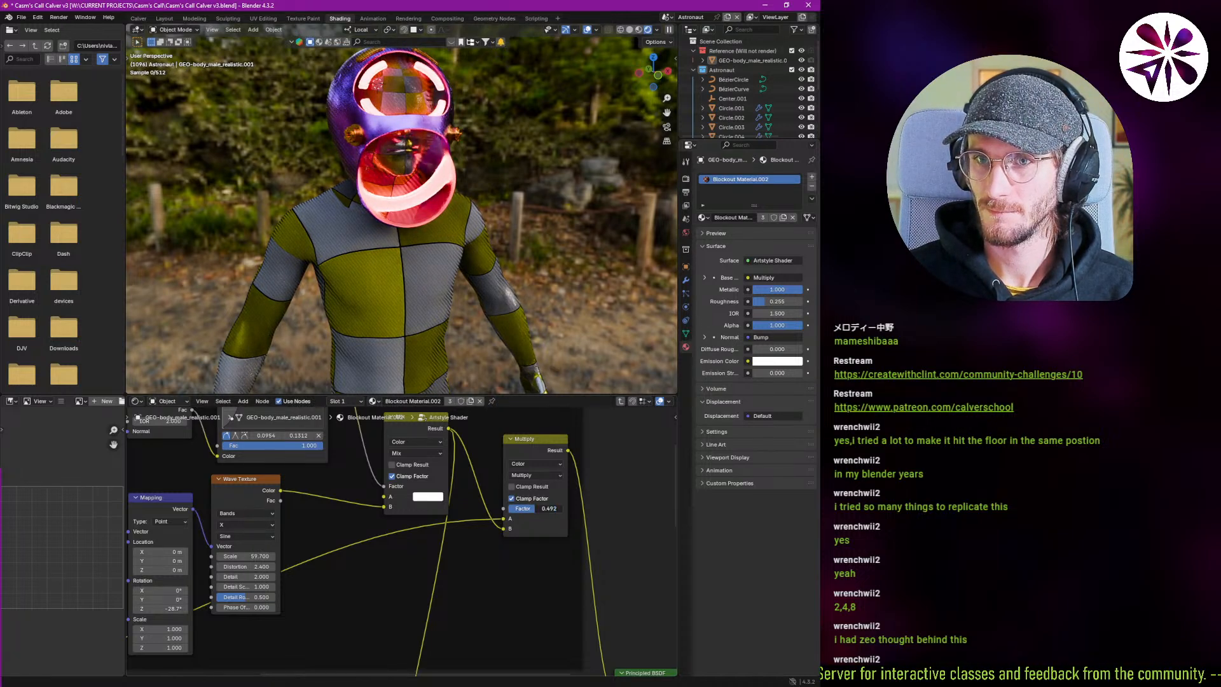
# Move the Fresnel Sketch RGB Curves points to about (0.145, 0.113) and (0.4, 0.825), and check the helmet's shading.
pyautogui.moveTo(226, 424); pyautogui.dragTo(425, 546, button='middle')
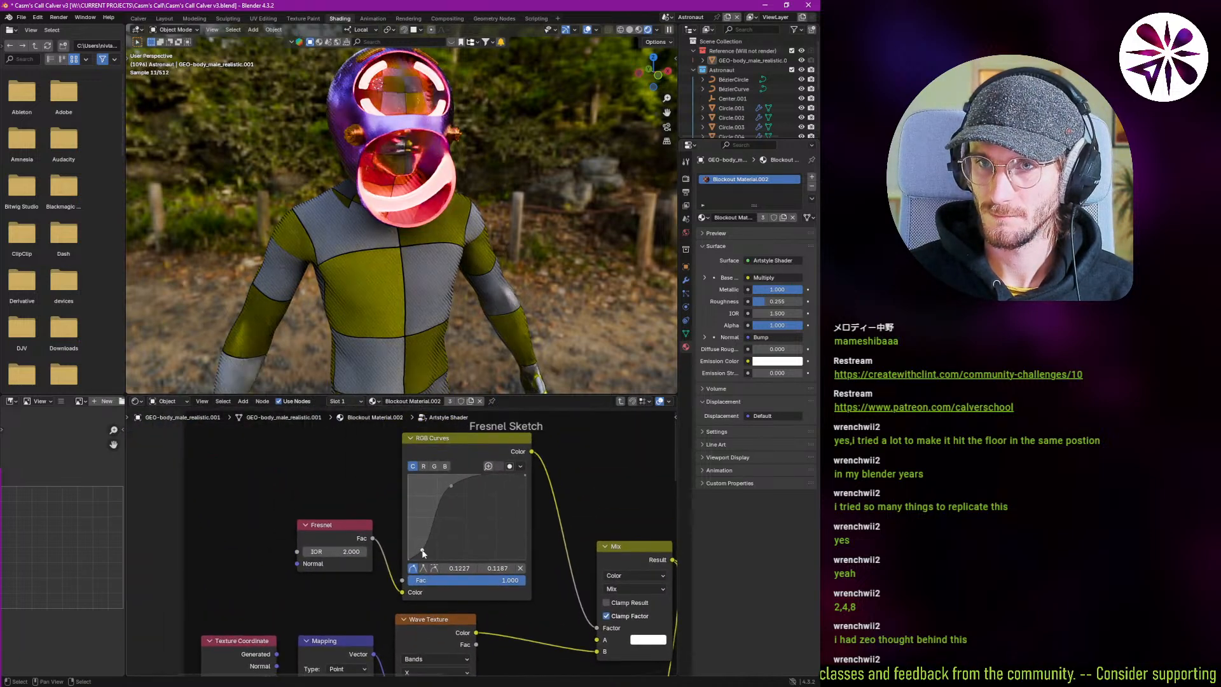
pyautogui.moveTo(425, 550); pyautogui.dragTo(425, 550)
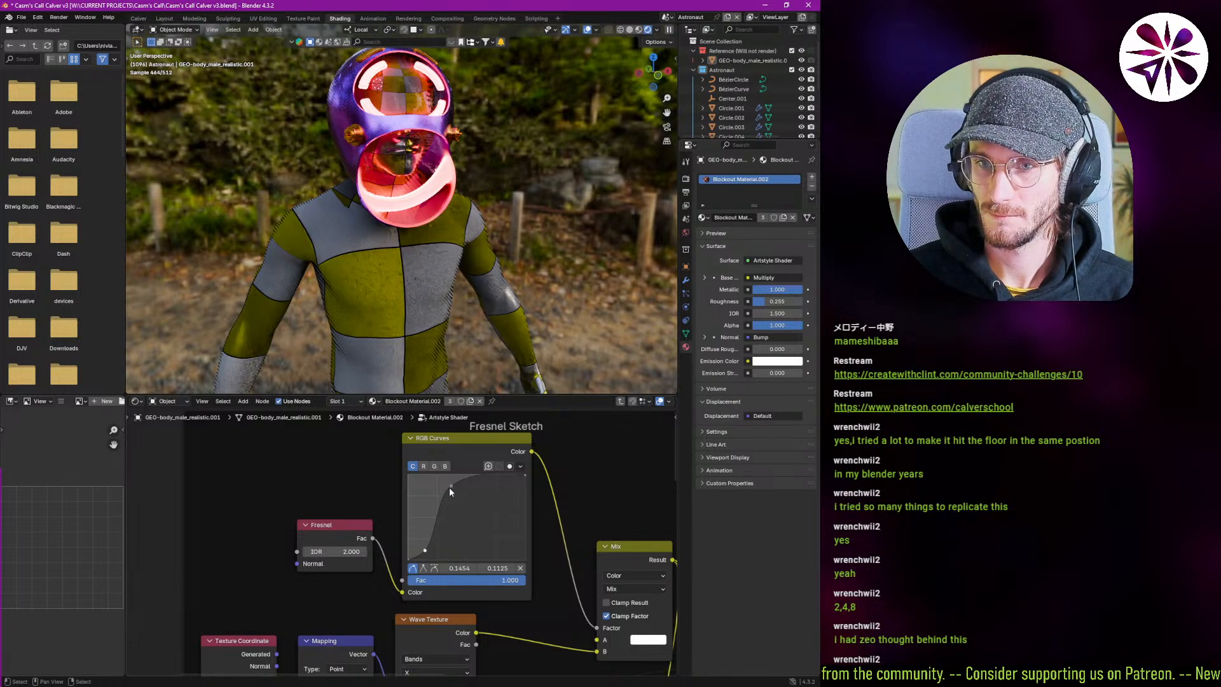
pyautogui.moveTo(454, 489); pyautogui.dragTo(456, 491)
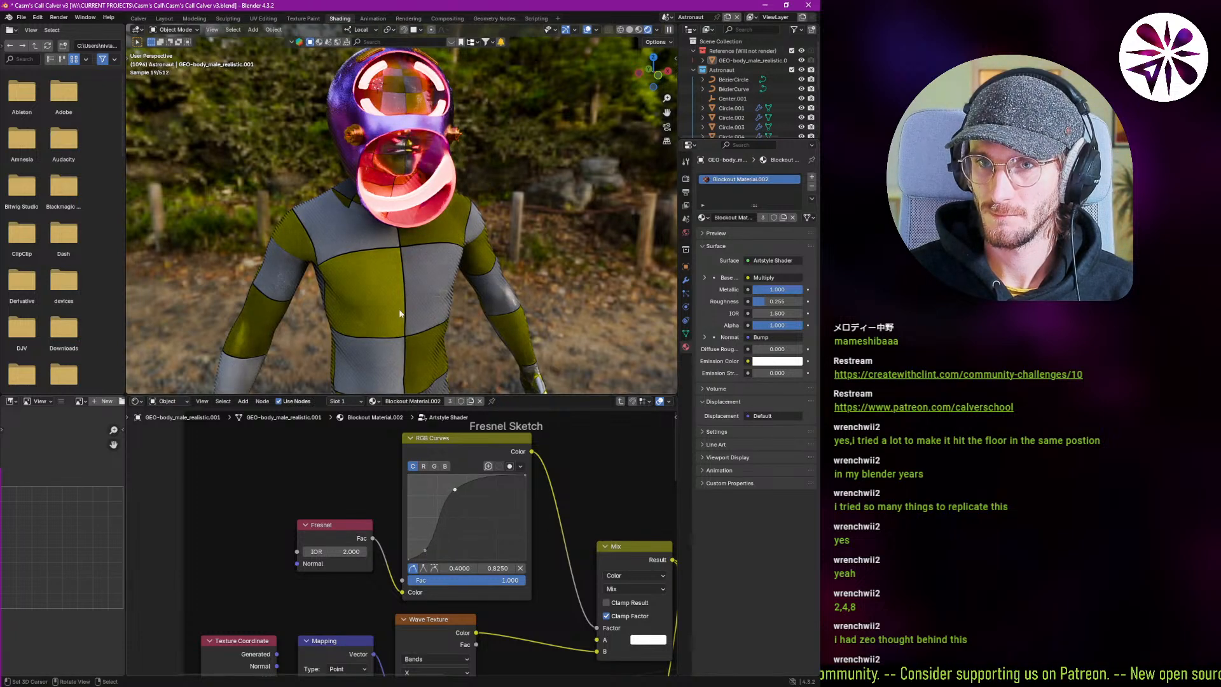
pyautogui.scroll(5, 367, 203)
pyautogui.moveTo(368, 203); pyautogui.dragTo(373, 219, button='middle')
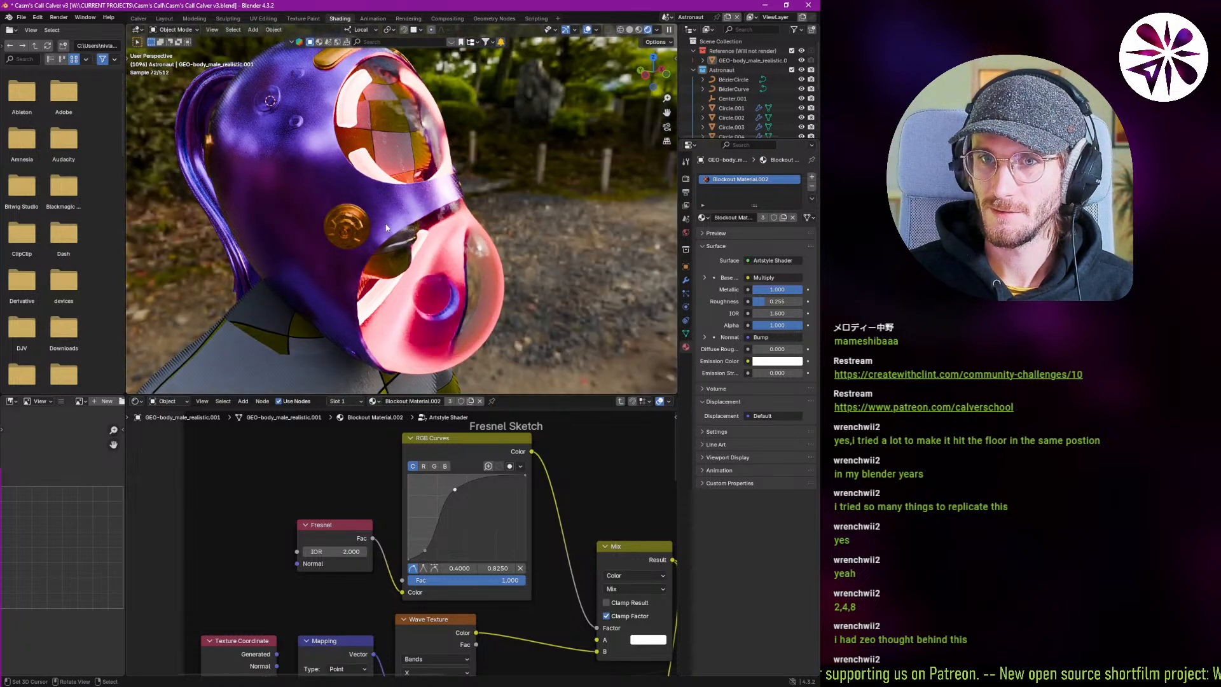
# Move the lower point of the Fresnel Sketch RGB Curves to about (0.123, 0.115), and inspect the shading on the suit's arms and torso.
pyautogui.moveTo(428, 548); pyautogui.dragTo(422, 549)
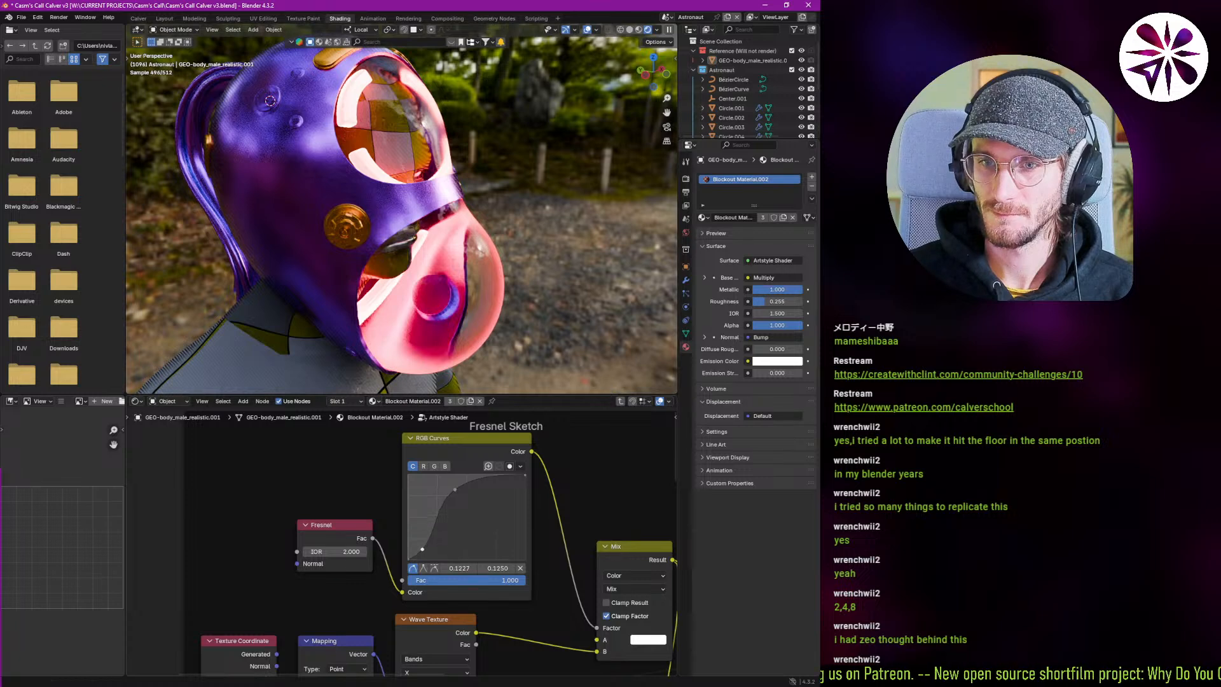
pyautogui.scroll(-5, 315, 217)
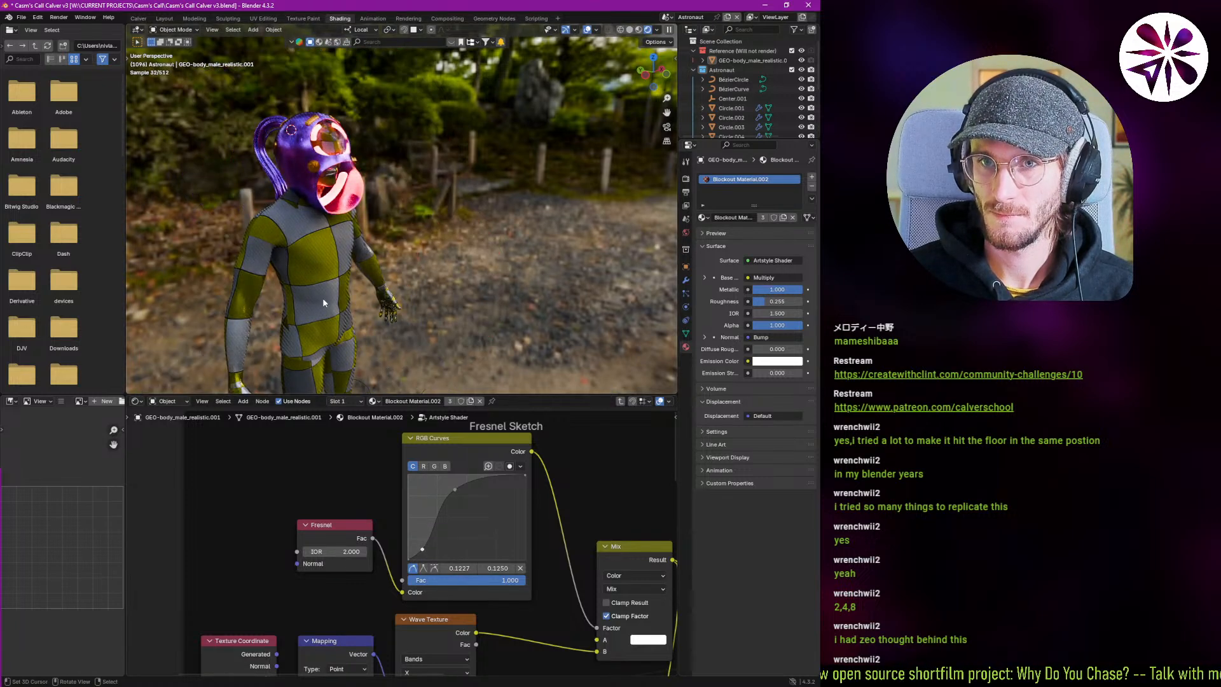
pyautogui.moveTo(326, 294); pyautogui.dragTo(295, 271, button='middle')
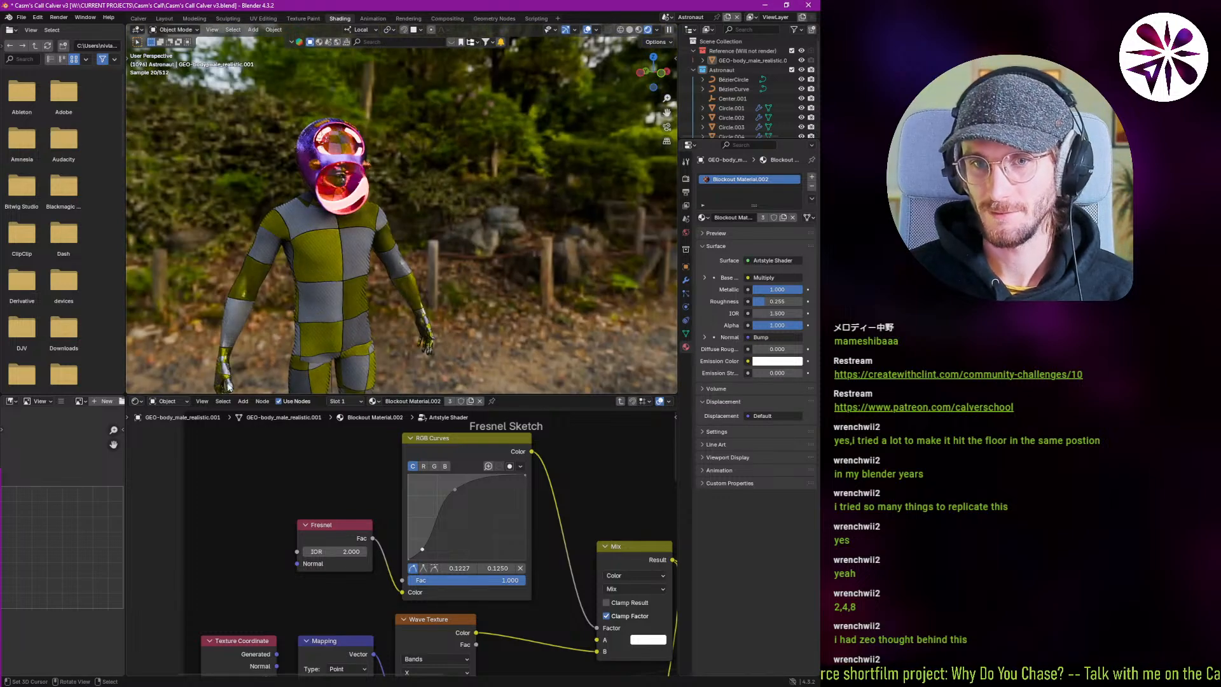
pyautogui.scroll(7, 224, 384)
pyautogui.moveTo(236, 365); pyautogui.dragTo(234, 331, button='middle')
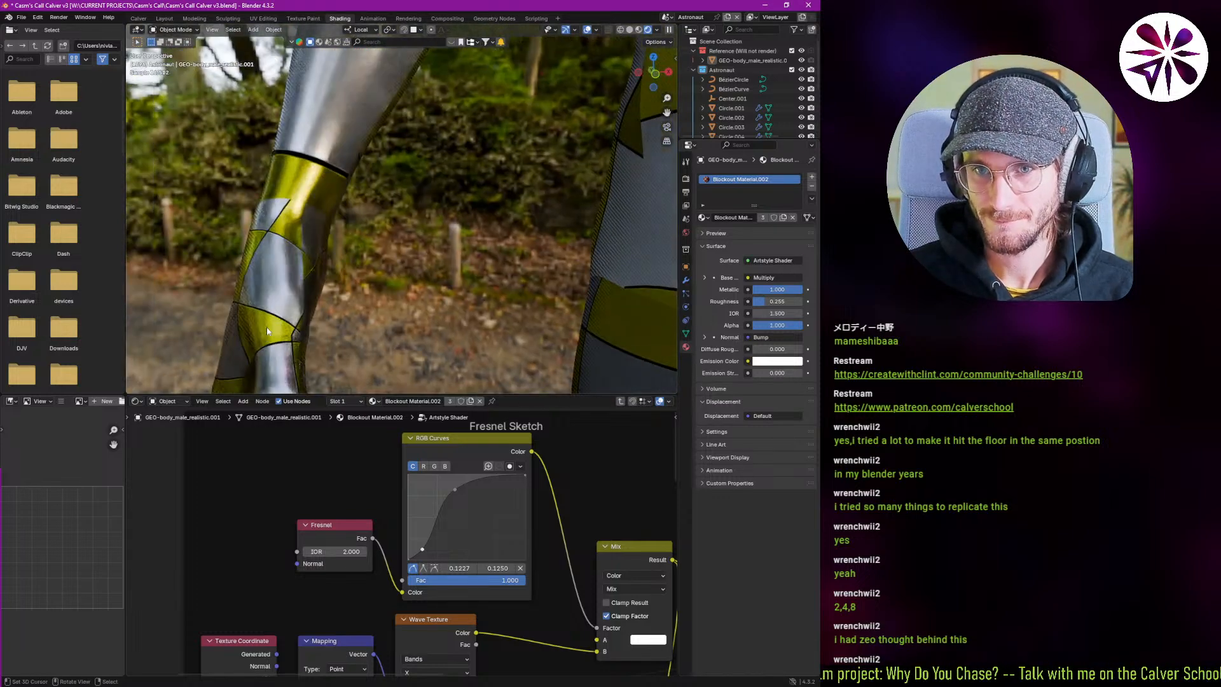
pyautogui.scroll(4, 261, 321)
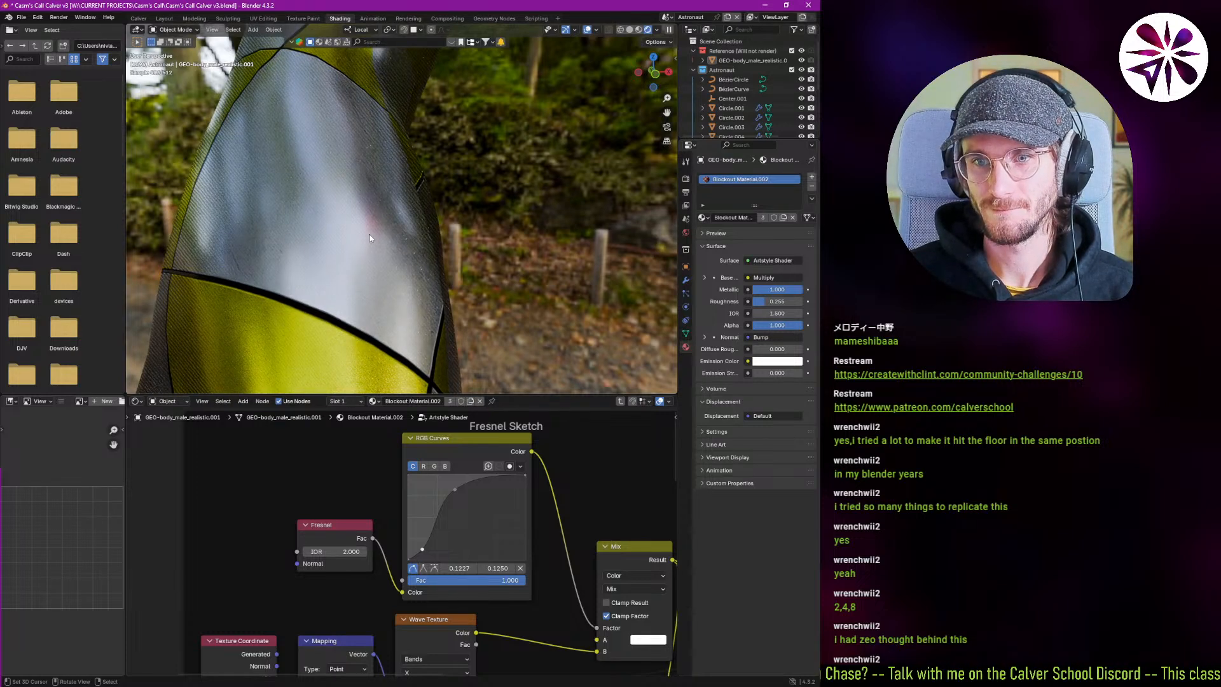
pyautogui.scroll(-8, 368, 241)
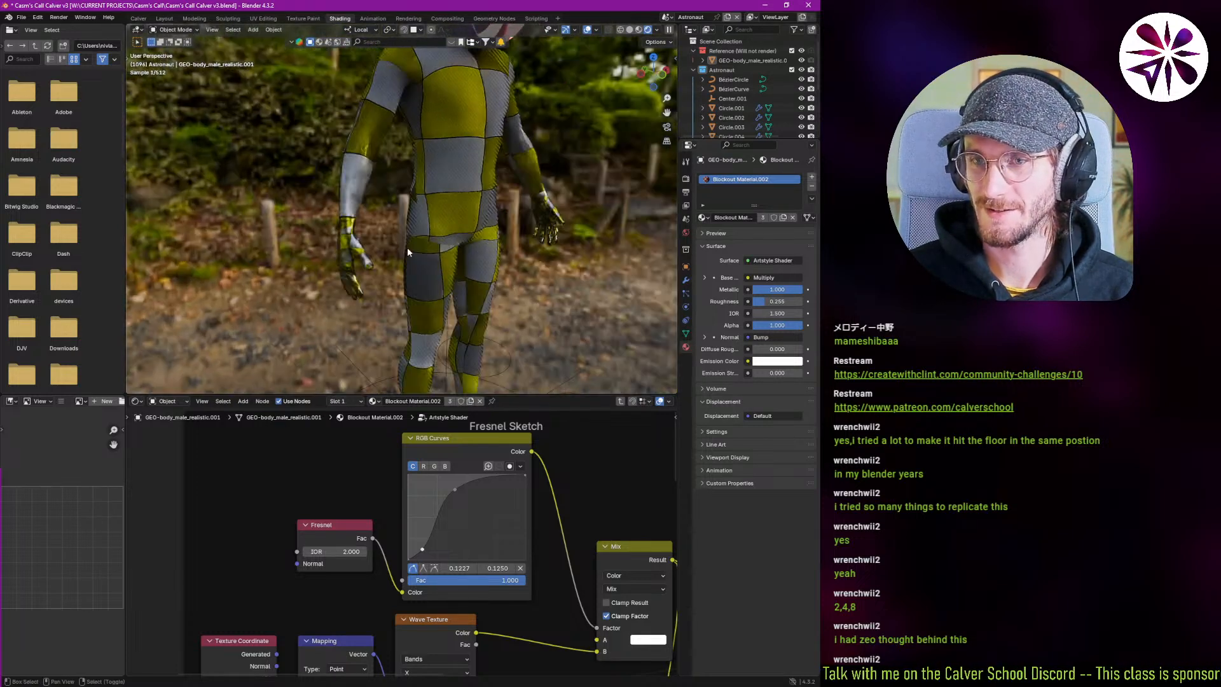
pyautogui.moveTo(443, 263); pyautogui.dragTo(628, 64, button='middle')
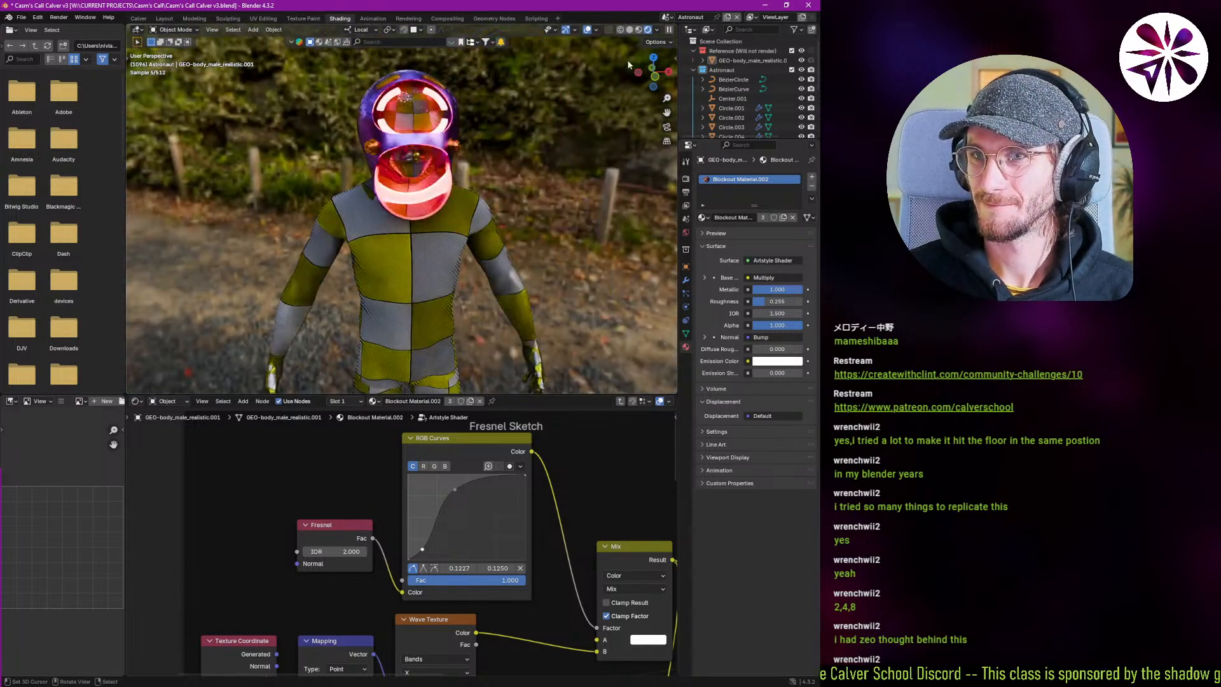
# Switch the viewport's environment lighting to the indoor room HDRI with the wall-mounted television, and check the suit under it.
pyautogui.click(657, 30)
pyautogui.click(649, 145)
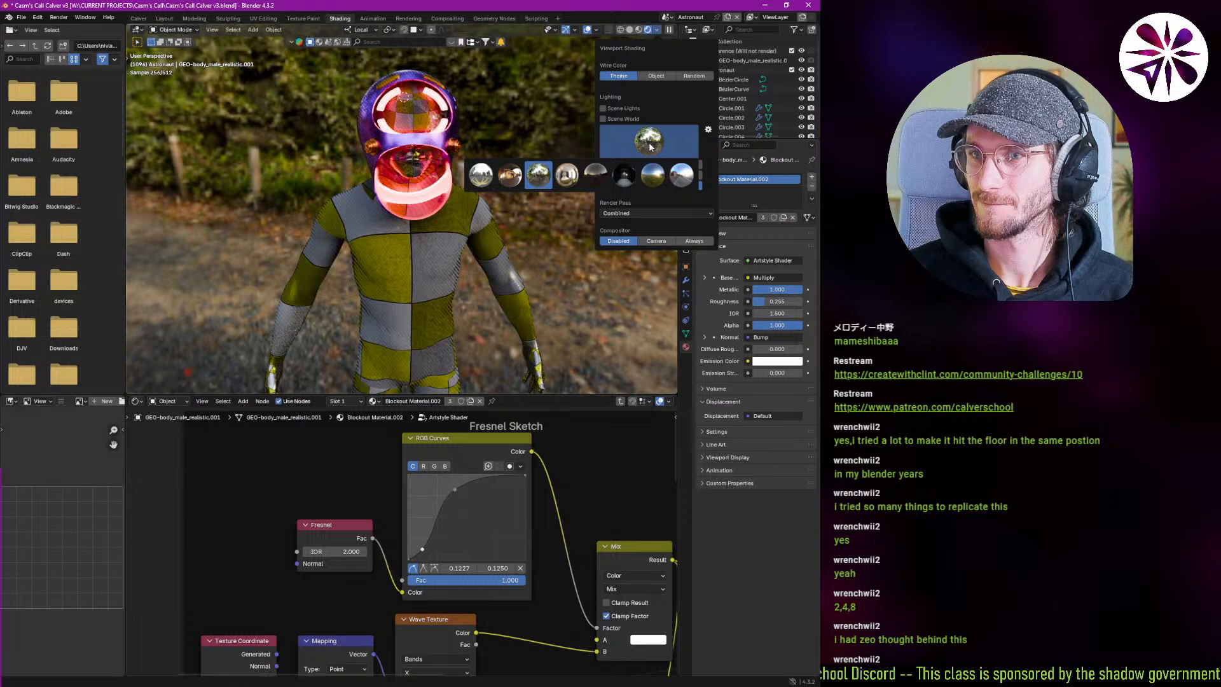
pyautogui.click(566, 182)
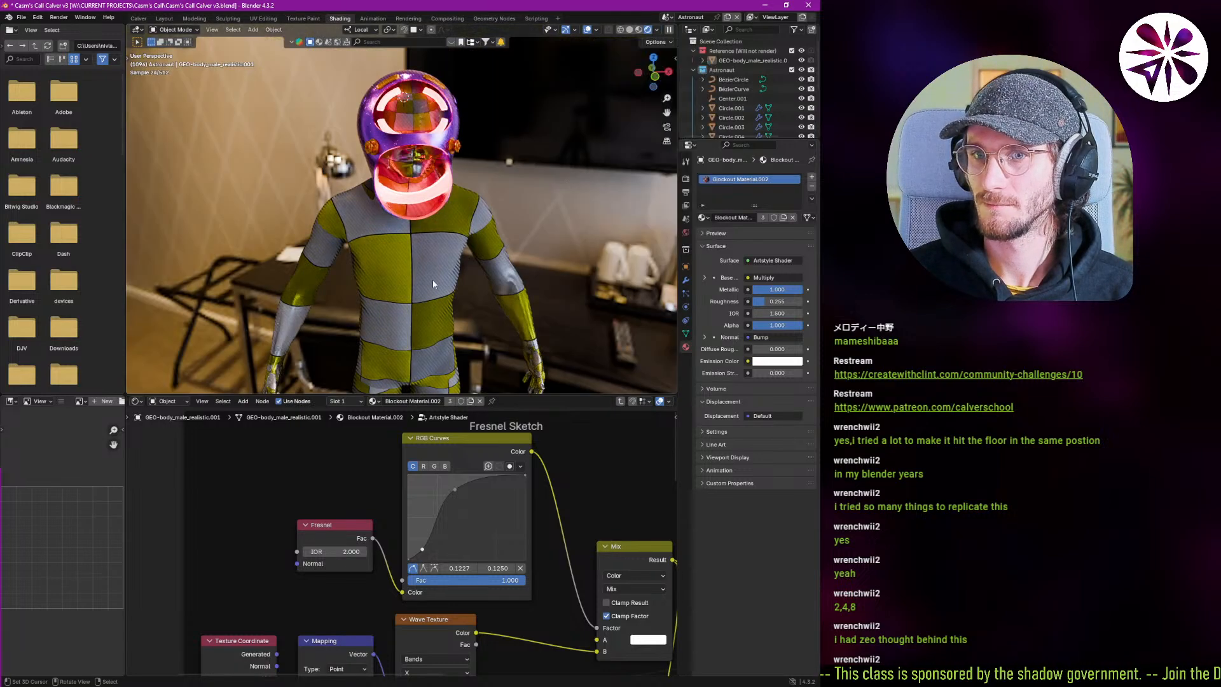
pyautogui.moveTo(477, 254); pyautogui.dragTo(439, 264, button='middle')
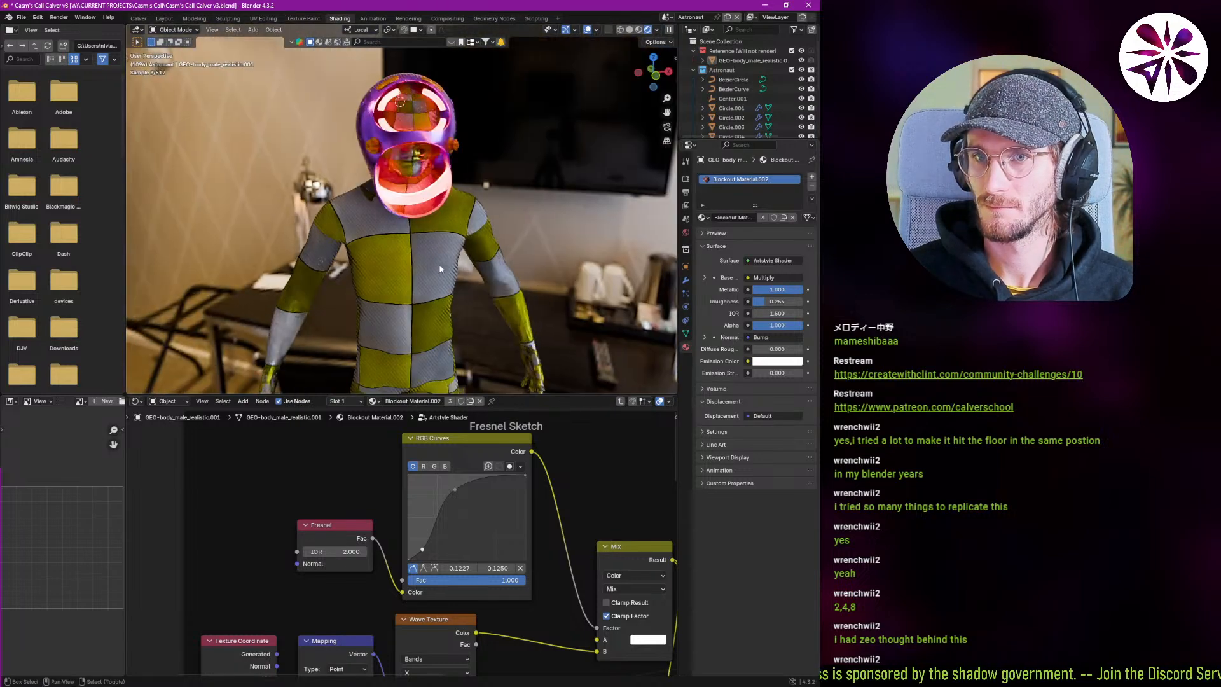
# Look over the remaining nodes inside the Artstyle Shader group, and return to the body material's main node tree.
pyautogui.moveTo(643, 527); pyautogui.dragTo(311, 423, button='middle')
pyautogui.scroll(-3, 368, 499)
pyautogui.scroll(-5, 404, 508)
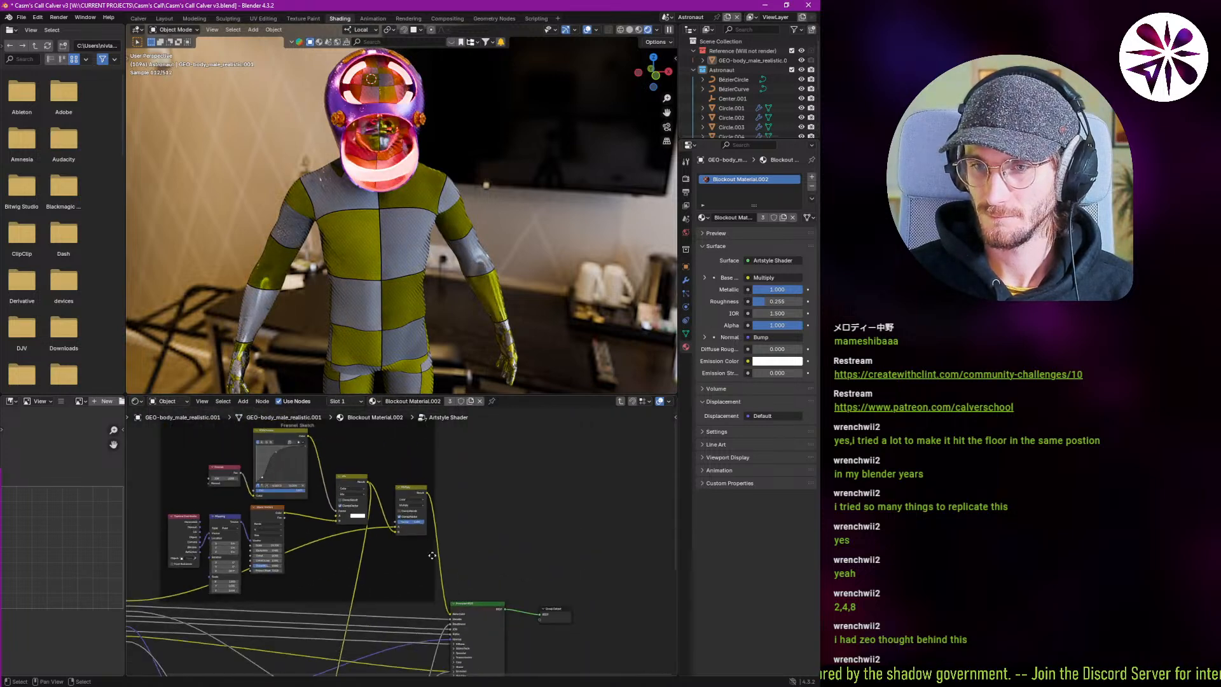
pyautogui.moveTo(459, 594); pyautogui.dragTo(396, 463, button='middle')
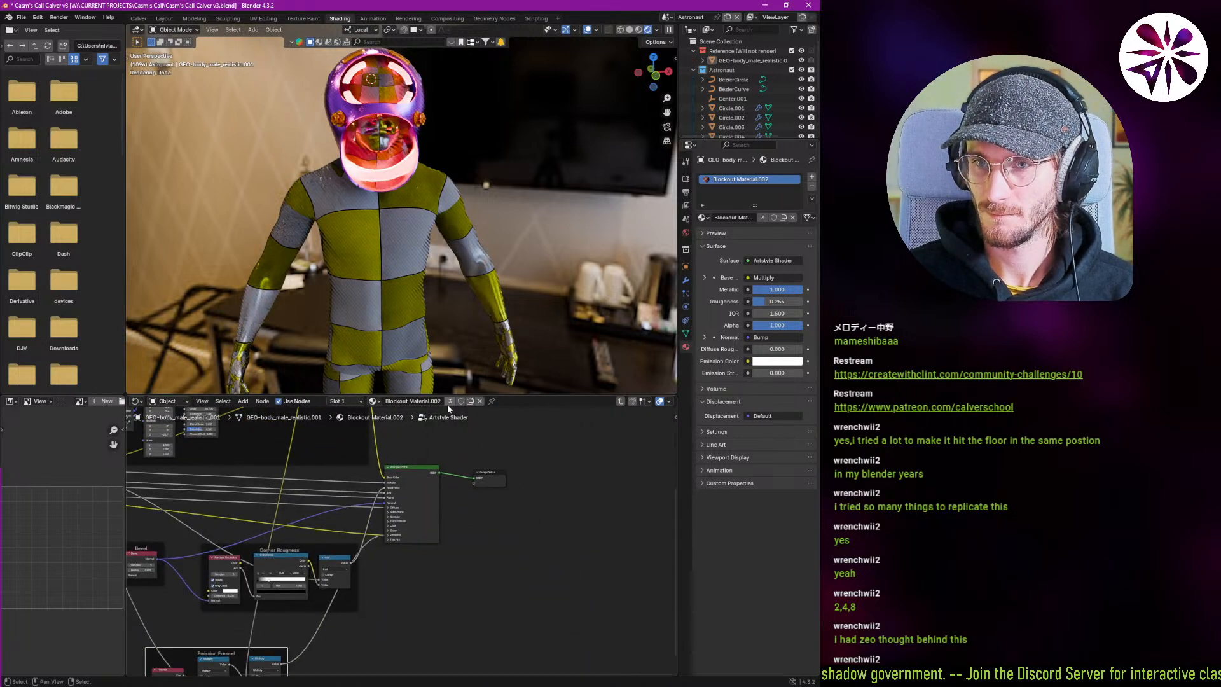
pyautogui.click(616, 403)
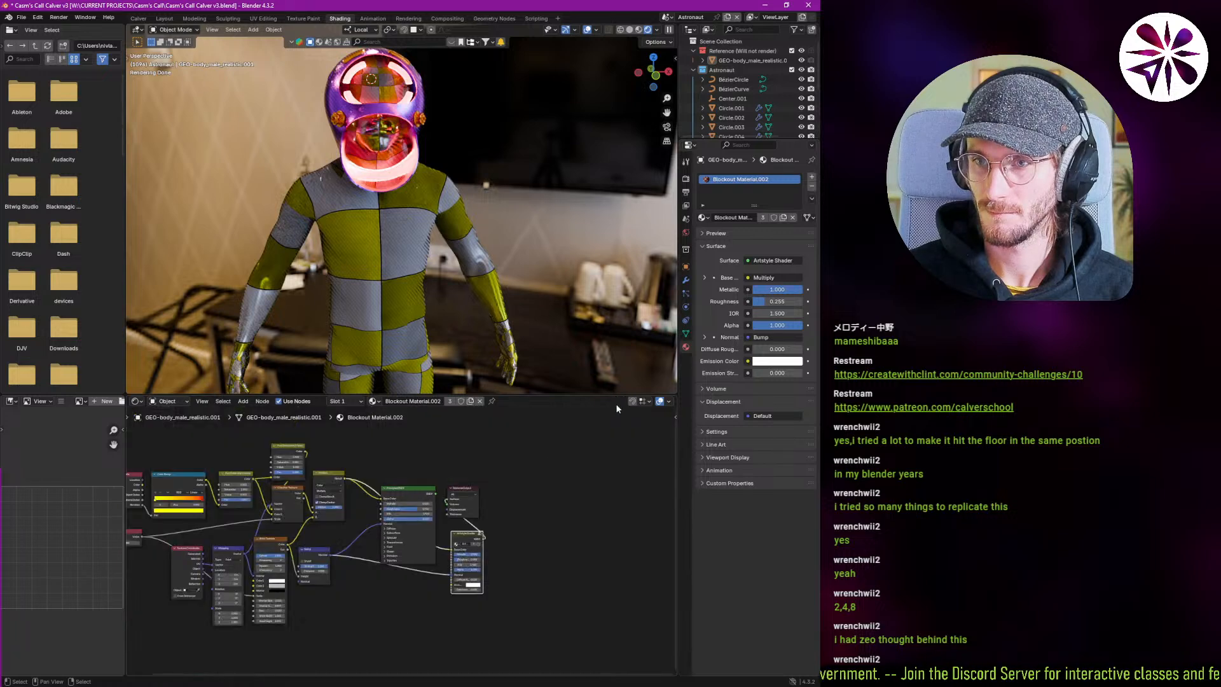
pyautogui.scroll(3, 491, 581)
pyautogui.moveTo(487, 565); pyautogui.dragTo(453, 579, button='middle')
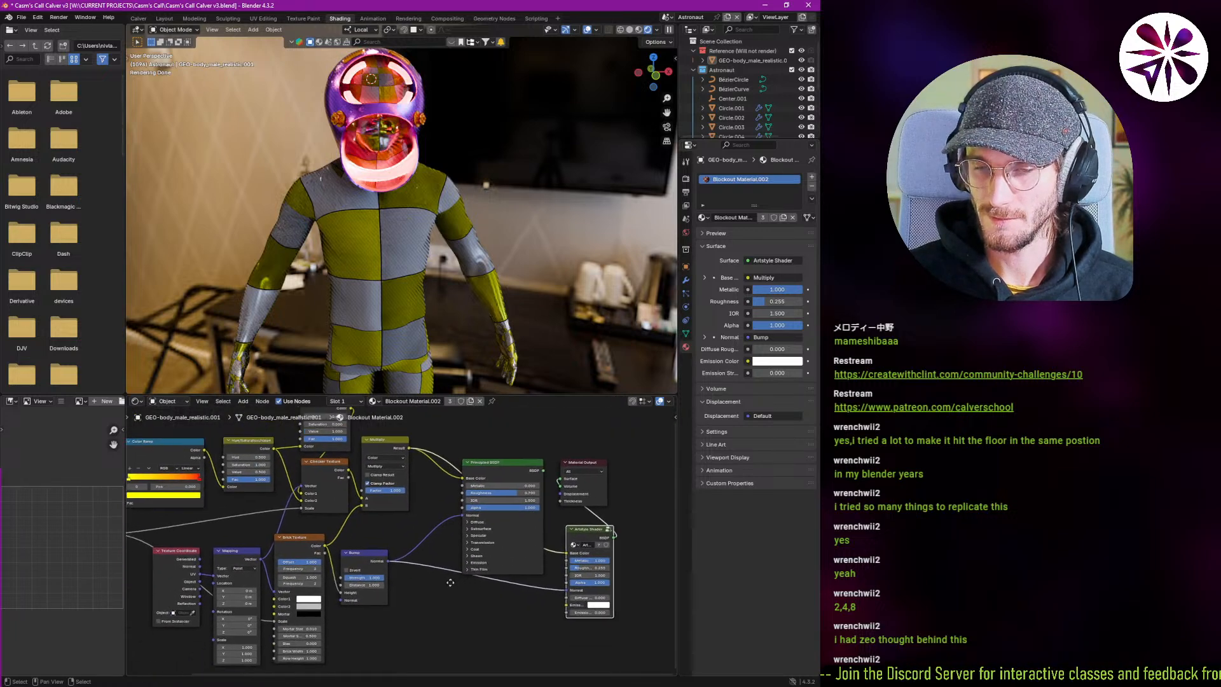
# Add the Color Palette node group near the Artstyle Shader and connect its Main Color output to the shader's Base Color.
pyautogui.hotkey('shift', 'a')
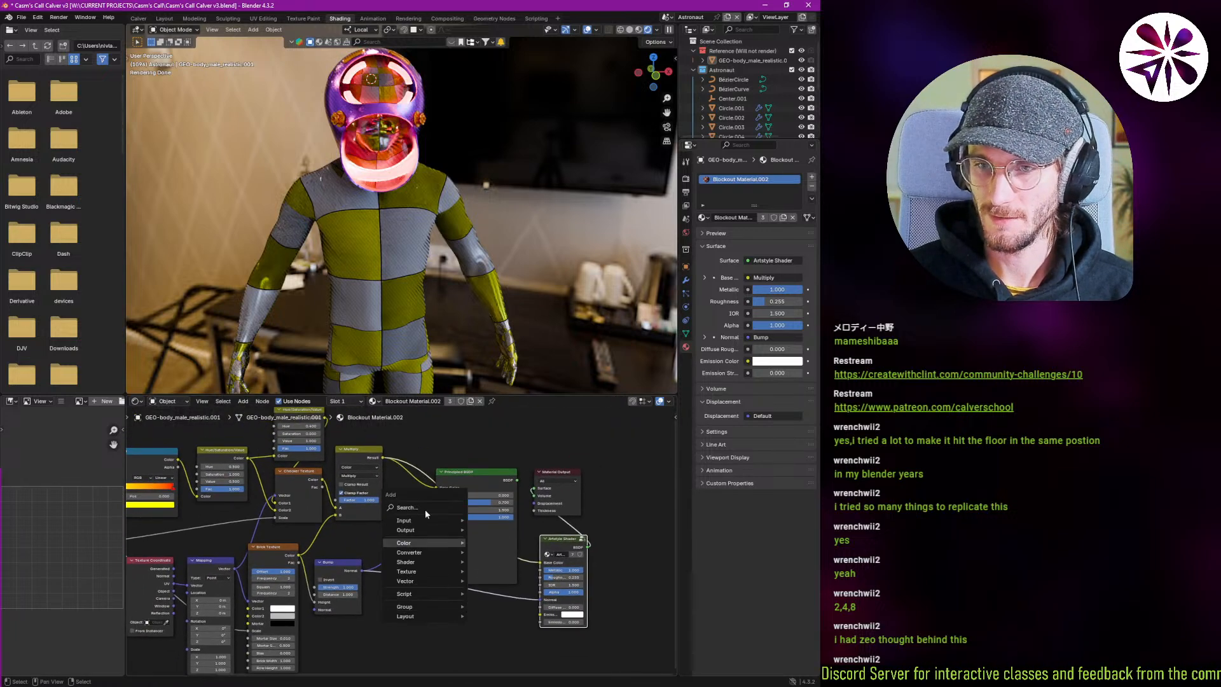
pyautogui.moveTo(429, 601)
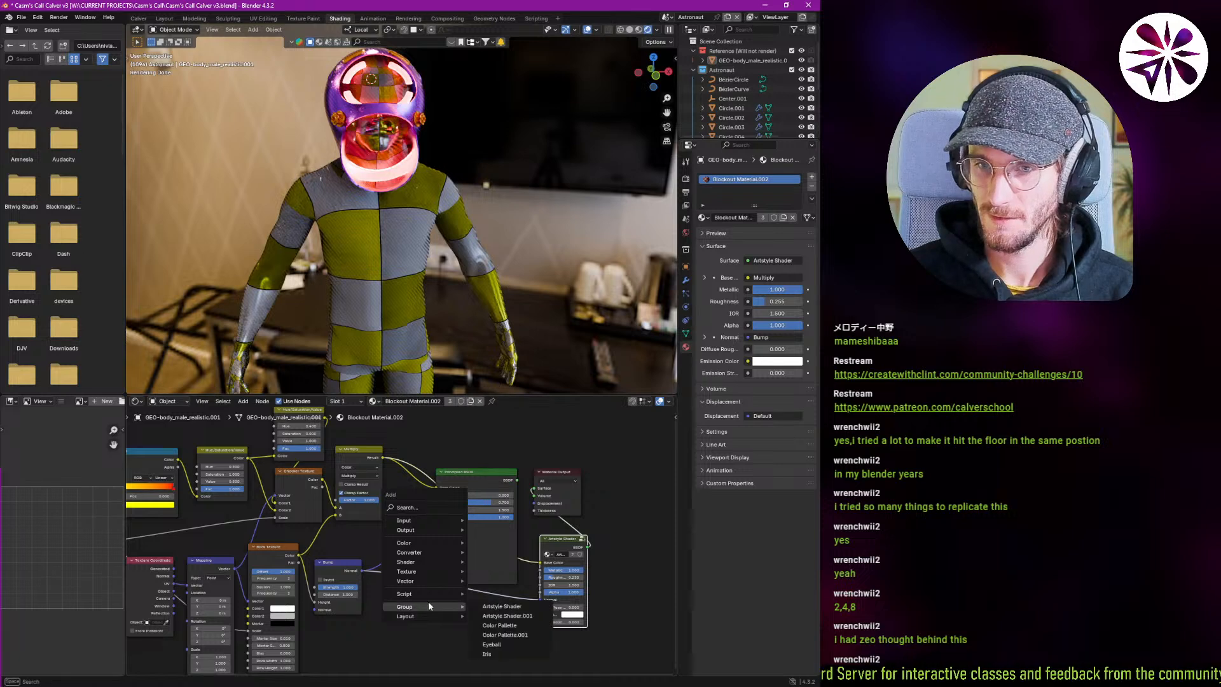
pyautogui.click(499, 625)
pyautogui.click(470, 616)
pyautogui.scroll(1, 470, 615)
pyautogui.scroll(1, 485, 614)
pyautogui.moveTo(550, 627); pyautogui.dragTo(501, 584, button='middle')
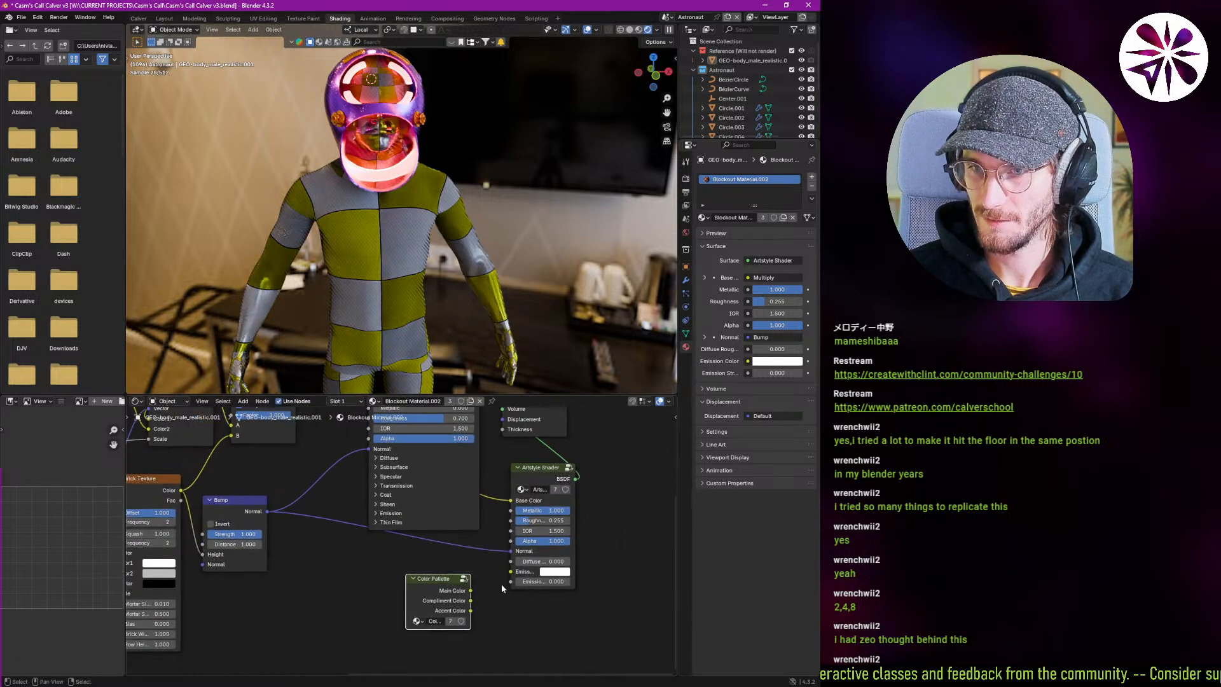
pyautogui.moveTo(513, 509); pyautogui.dragTo(510, 501)
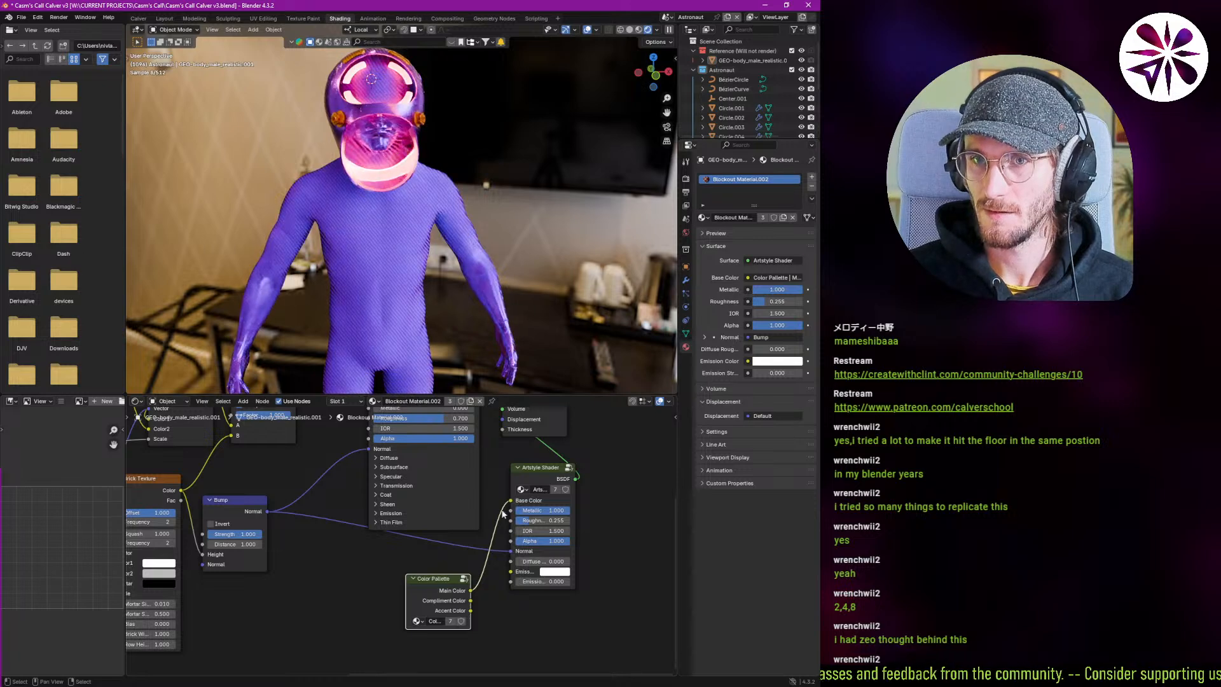
# Try lowering the Artstyle Shader's Metallic and Roughness to 0 on the body material, and undo the change.
pyautogui.moveTo(381, 274)
pyautogui.mouseDown(button='middle')
pyautogui.moveTo(445, 274)
pyautogui.moveTo(384, 269)
pyautogui.mouseUp(button='middle')
pyautogui.scroll(3, 384, 269)
pyautogui.moveTo(553, 510); pyautogui.dragTo(516, 511)
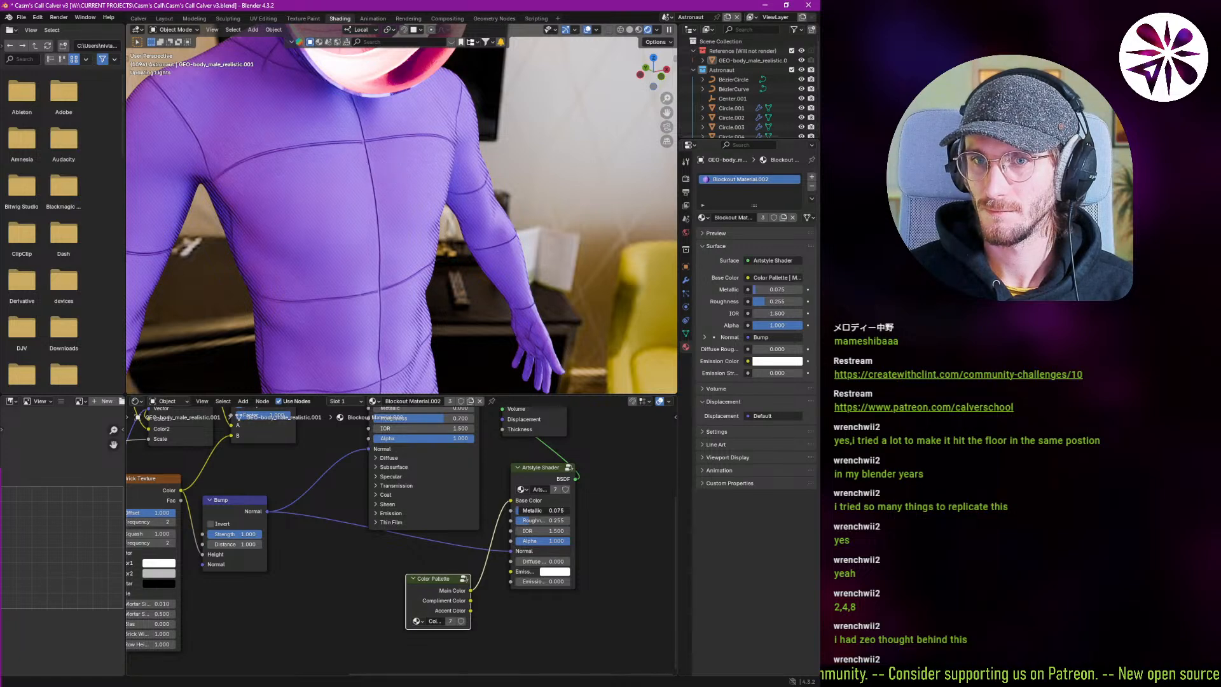
pyautogui.moveTo(520, 510)
pyautogui.mouseDown()
pyautogui.moveTo(555, 511)
pyautogui.moveTo(531, 521)
pyautogui.mouseUp()
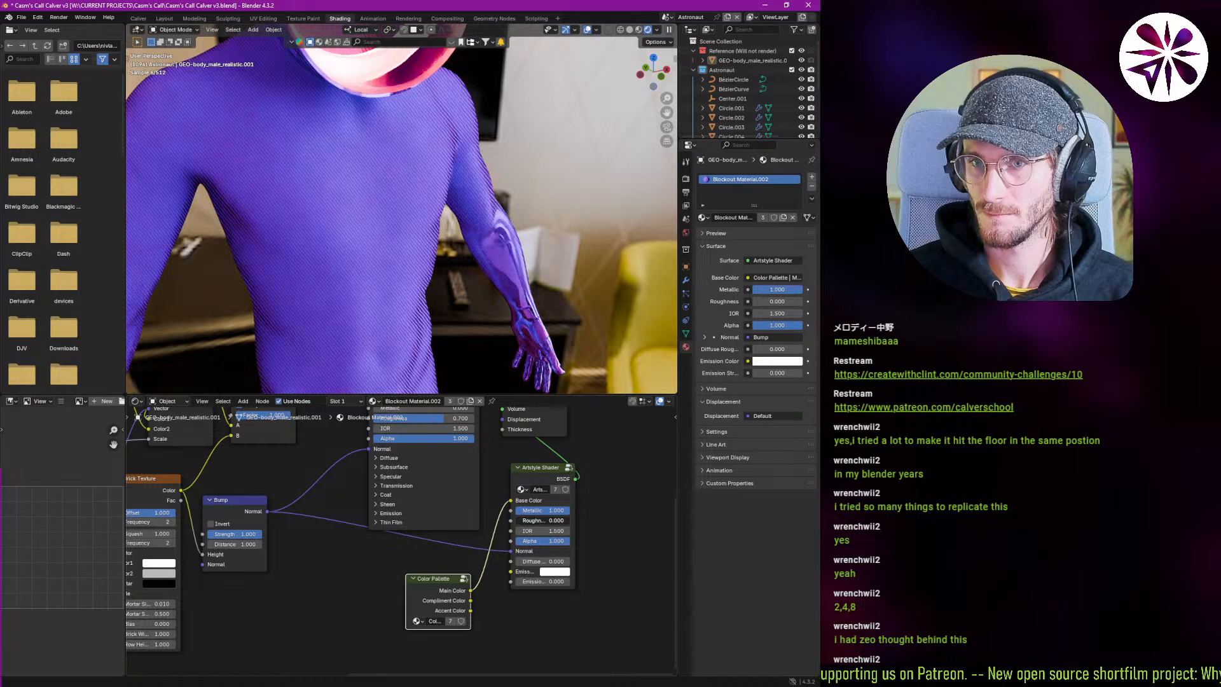
pyautogui.rightClick(531, 520)
pyautogui.moveTo(310, 281); pyautogui.dragTo(234, 281, button='middle')
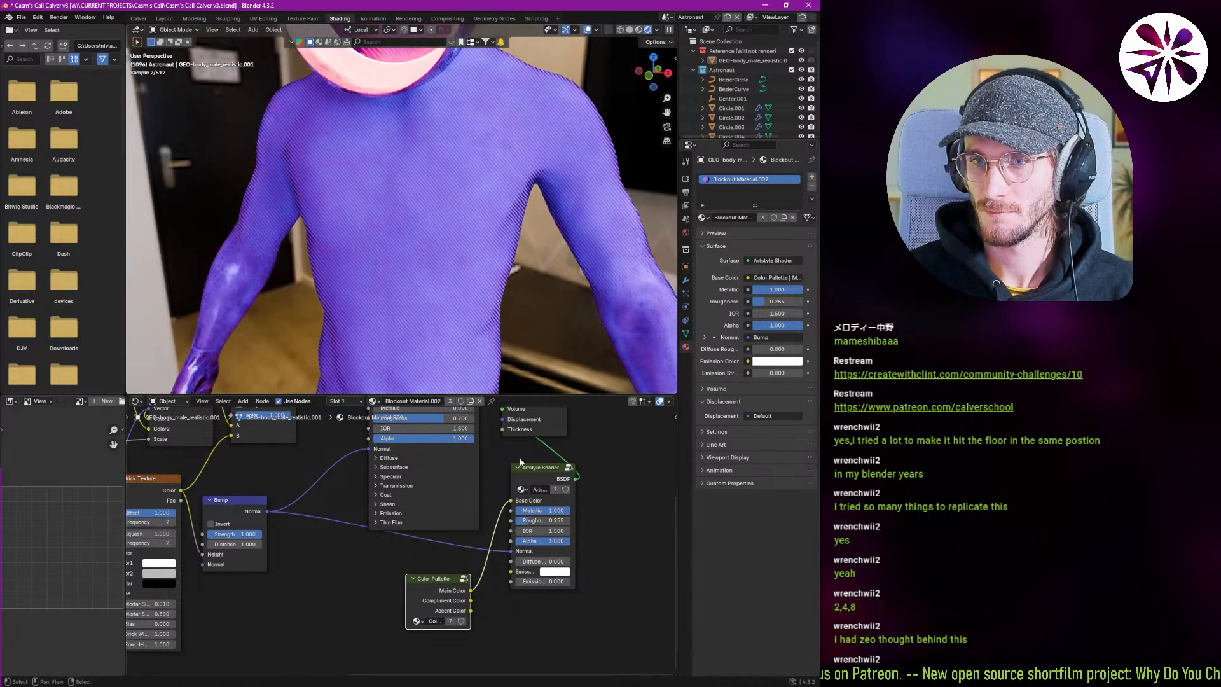
pyautogui.moveTo(548, 520); pyautogui.dragTo(514, 512)
pyautogui.rightClick(531, 520)
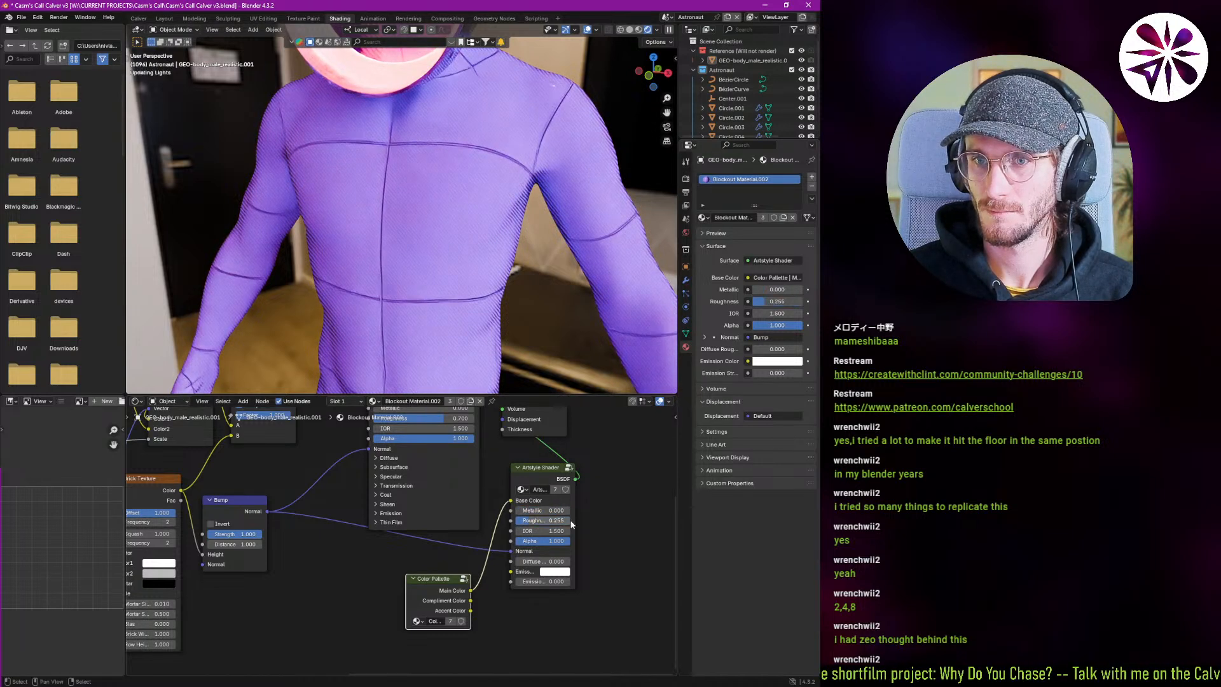
pyautogui.hotkey('ctrl', 'z')
# Examine the metallic body material on the torso, arms and hands from several angles.
pyautogui.scroll(-4, 467, 270)
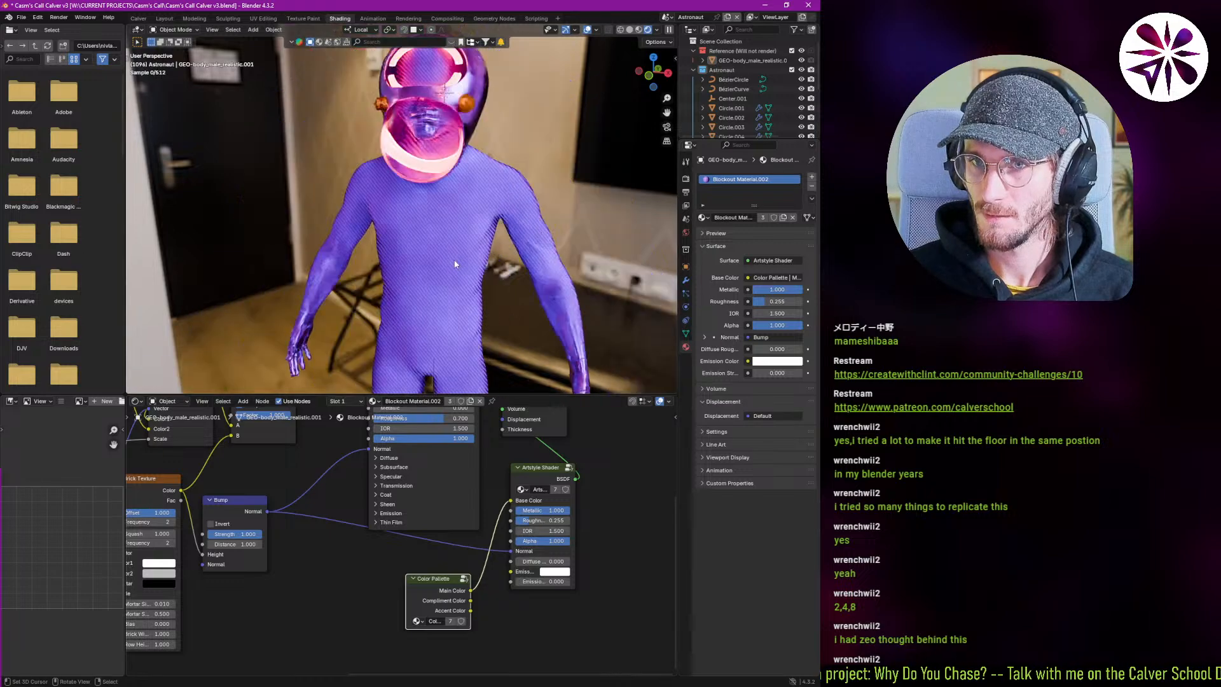
pyautogui.scroll(5, 538, 308)
pyautogui.scroll(3, 550, 291)
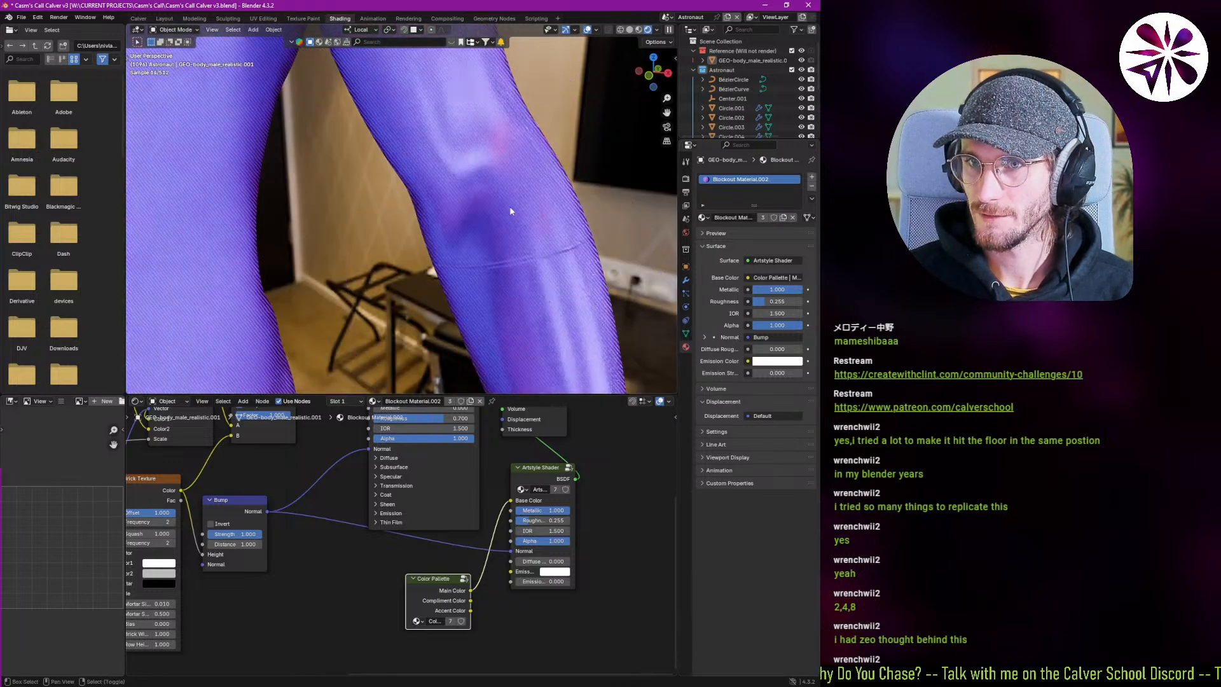
pyautogui.keyDown('shift'); pyautogui.moveTo(509, 209); pyautogui.dragTo(472, 267, button='middle'); pyautogui.keyUp('shift')
pyautogui.scroll(-4, 473, 269)
pyautogui.keyDown('shift'); pyautogui.moveTo(493, 329); pyautogui.dragTo(501, 206, button='middle'); pyautogui.keyUp('shift')
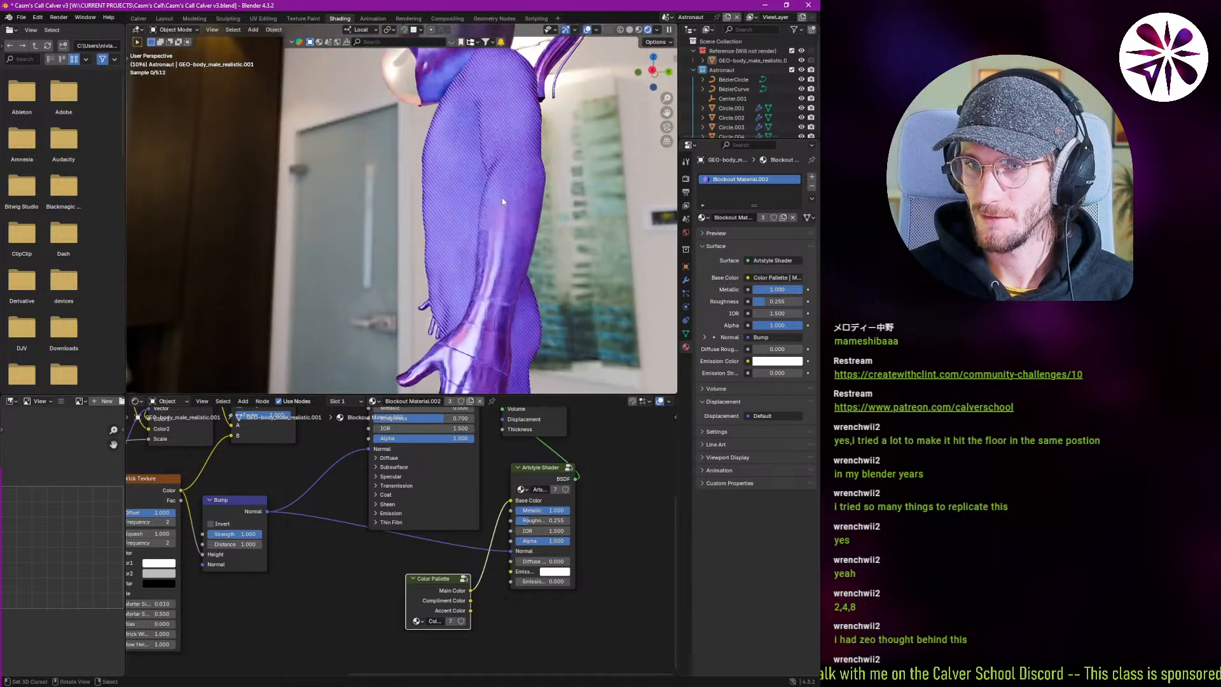
pyautogui.moveTo(489, 289); pyautogui.dragTo(431, 287, button='middle')
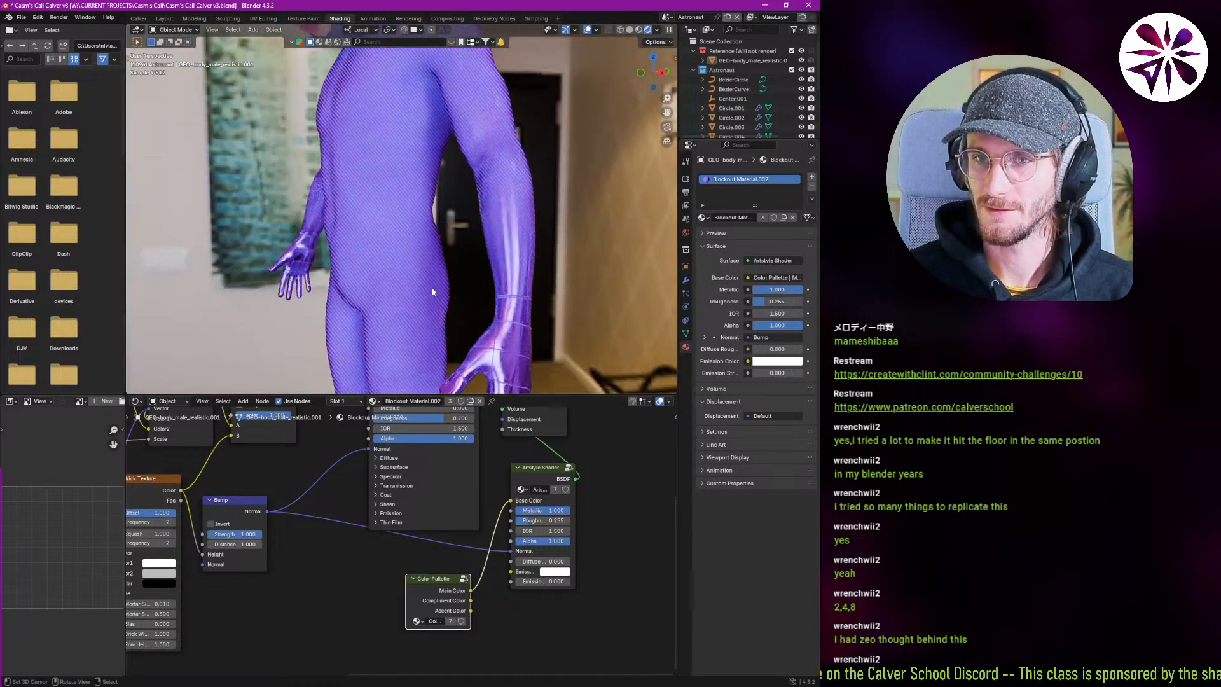
pyautogui.moveTo(268, 506); pyautogui.dragTo(437, 542, button='middle')
pyautogui.scroll(-4, 436, 542)
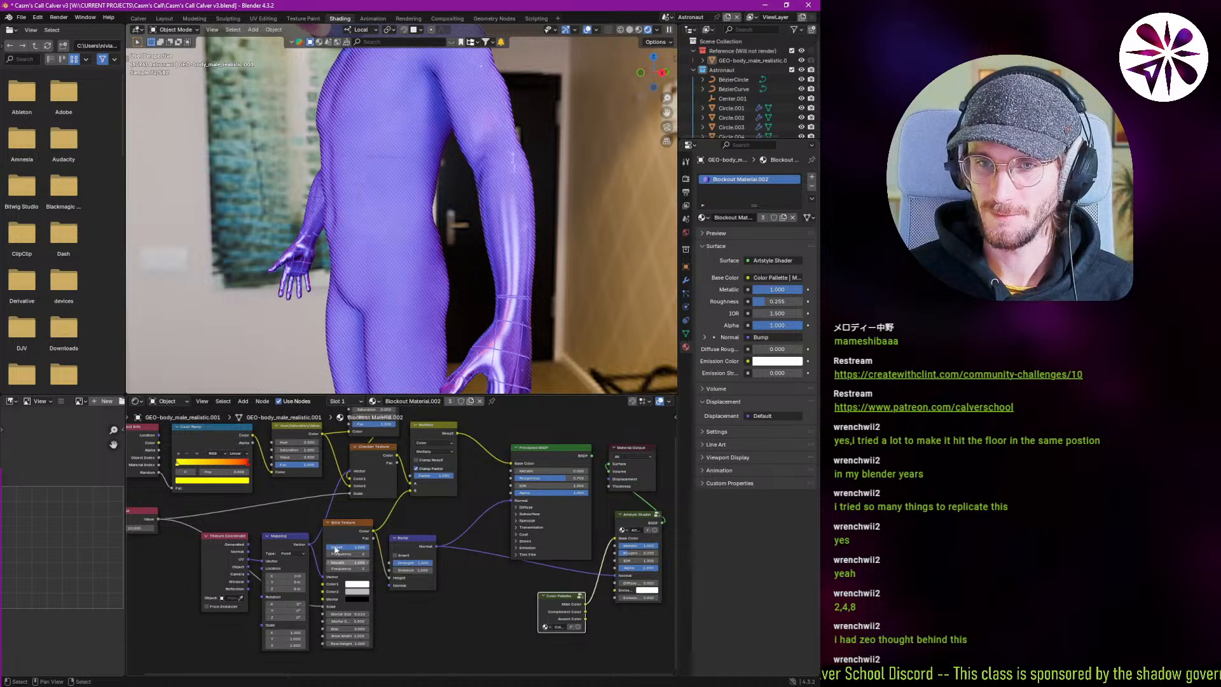
# Try raising the Artstyle Shader's emission strength to 11 and cancel the change.
pyautogui.moveTo(583, 554); pyautogui.dragTo(516, 562, button='middle')
pyautogui.scroll(8, 570, 582)
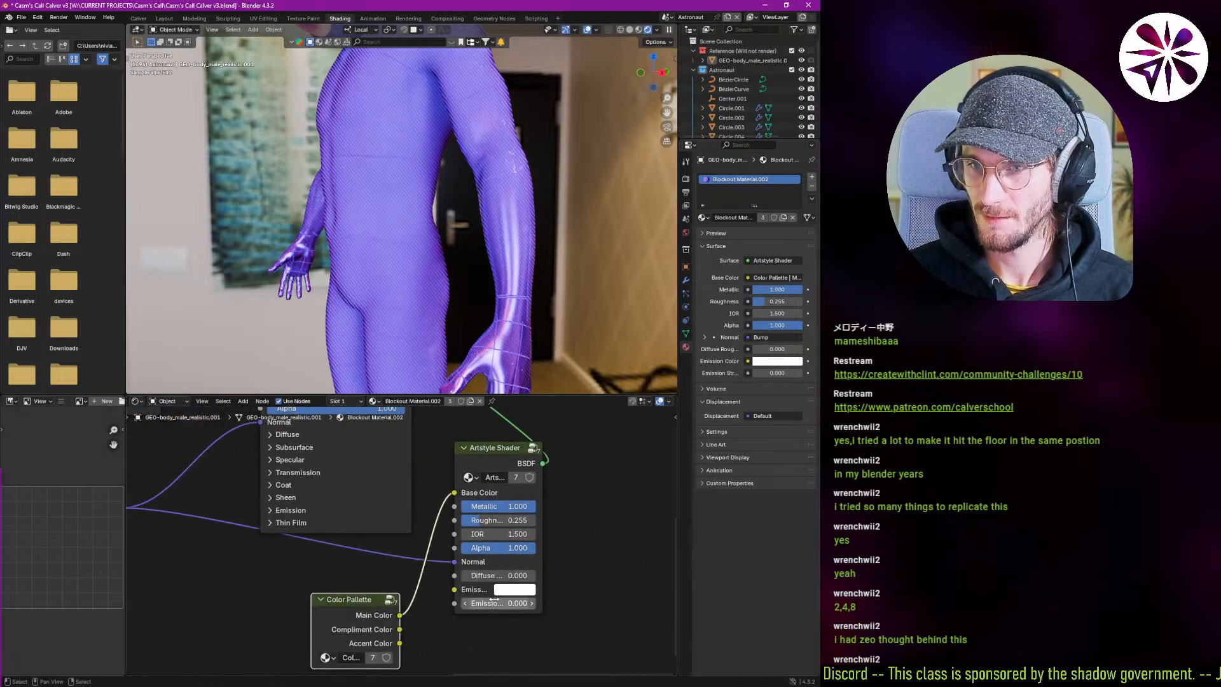
pyautogui.moveTo(494, 603); pyautogui.dragTo(540, 602)
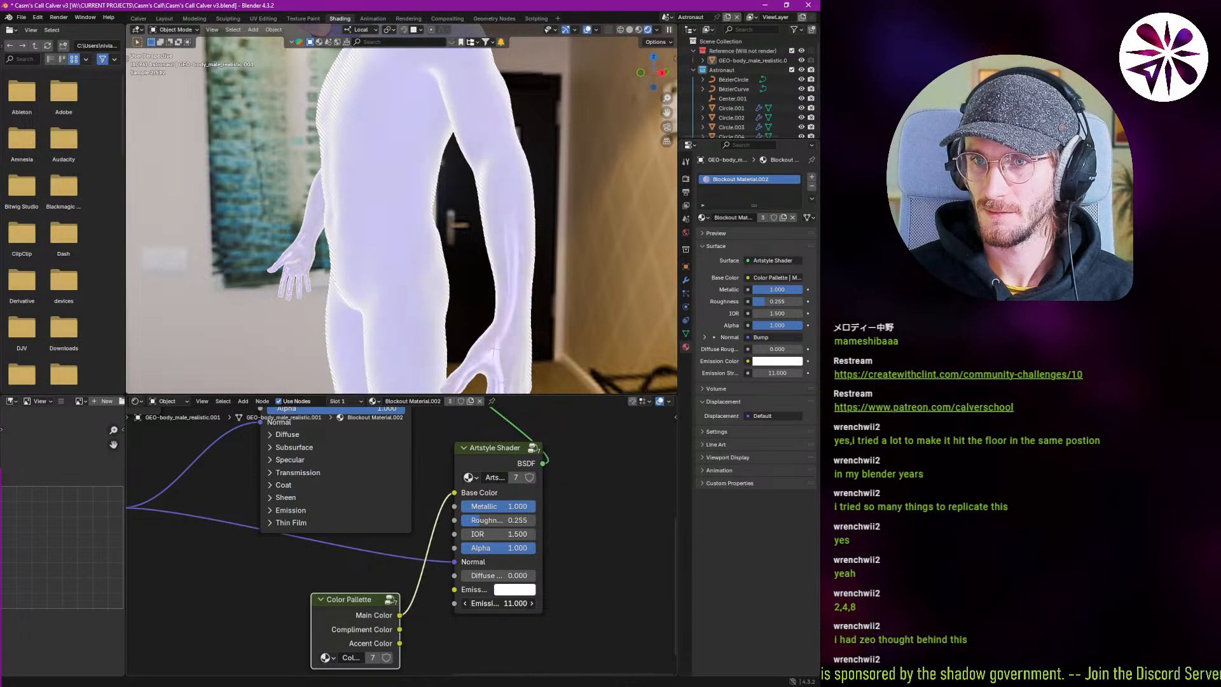
pyautogui.rightClick(498, 603)
# Set the Artstyle Shader's Metallic to 0 and connect the Color Palette's Compliment Color output to its Base Color.
pyautogui.scroll(-5, 378, 255)
pyautogui.moveTo(377, 244); pyautogui.dragTo(405, 288, button='middle')
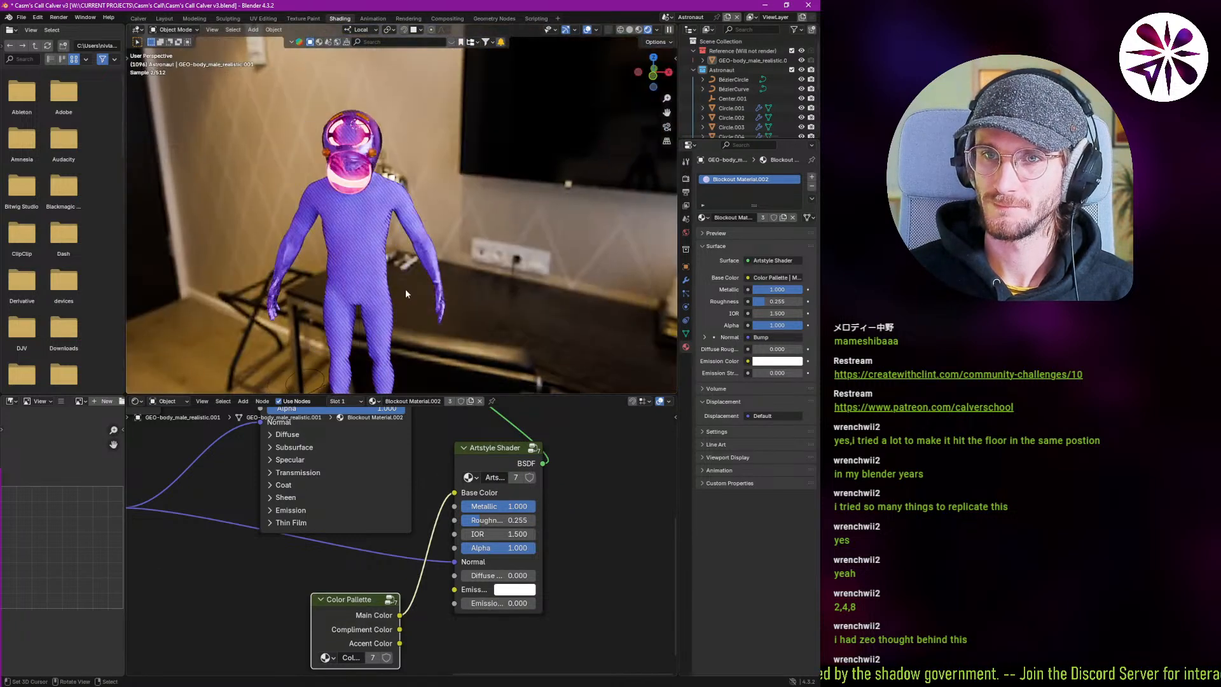
pyautogui.moveTo(507, 505); pyautogui.dragTo(449, 497)
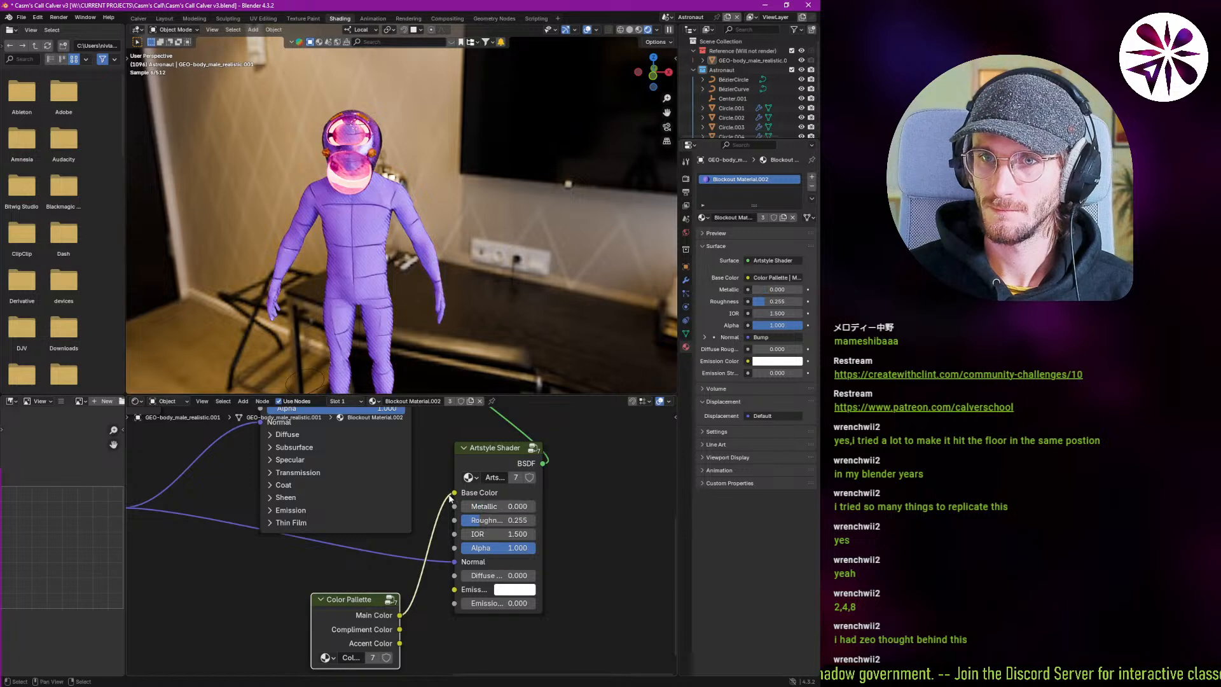
pyautogui.scroll(4, 343, 137)
pyautogui.moveTo(346, 143); pyautogui.dragTo(380, 257, button='middle')
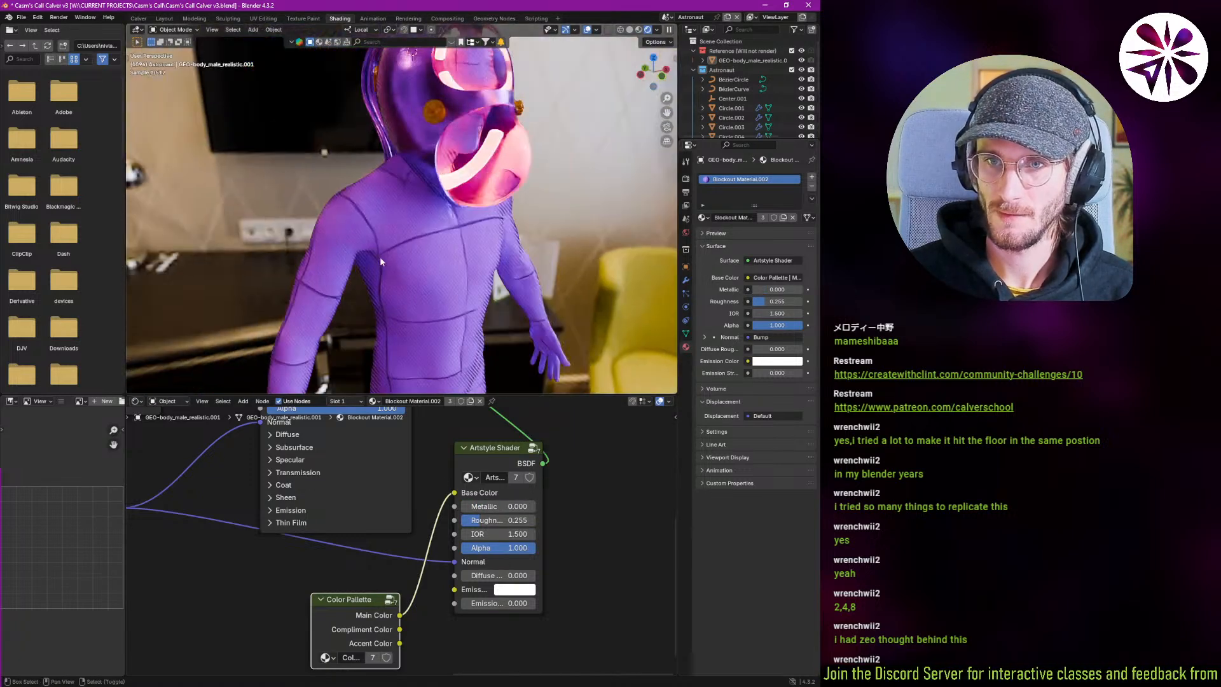
pyautogui.moveTo(399, 629); pyautogui.dragTo(452, 498)
# Examine the recoloured body together with the helmet, visors and bolts, up close and from several angles.
pyautogui.scroll(-4, 435, 258)
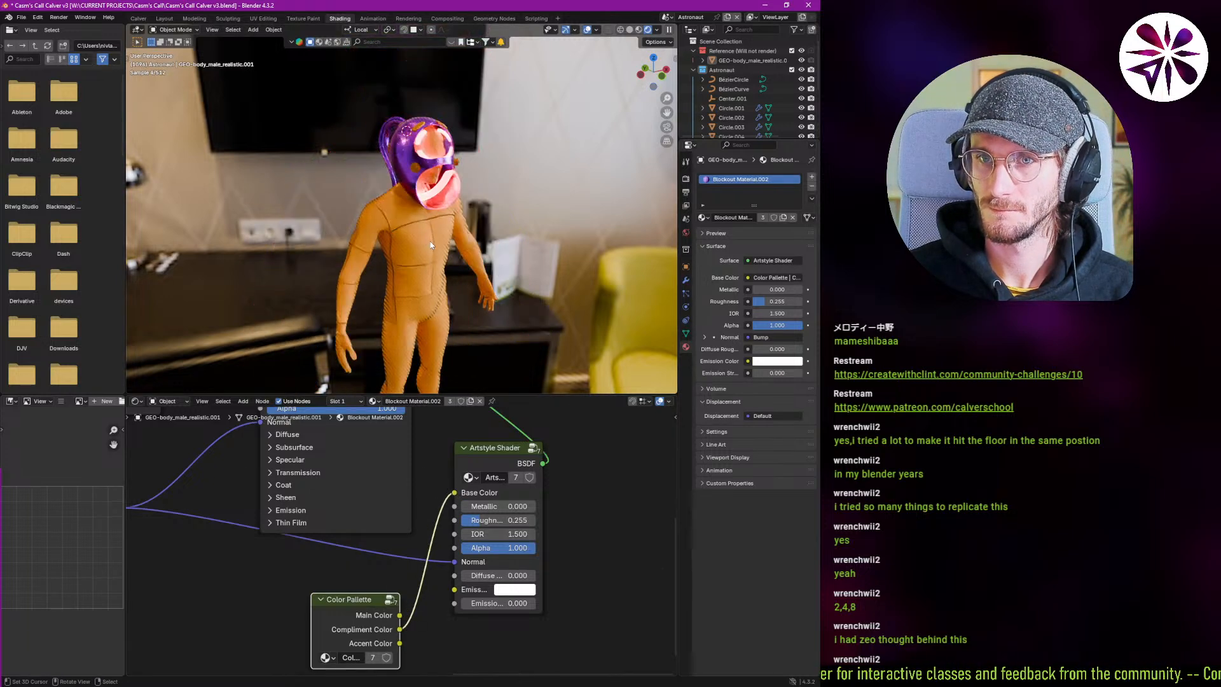
pyautogui.scroll(2, 456, 242)
pyautogui.scroll(2, 457, 242)
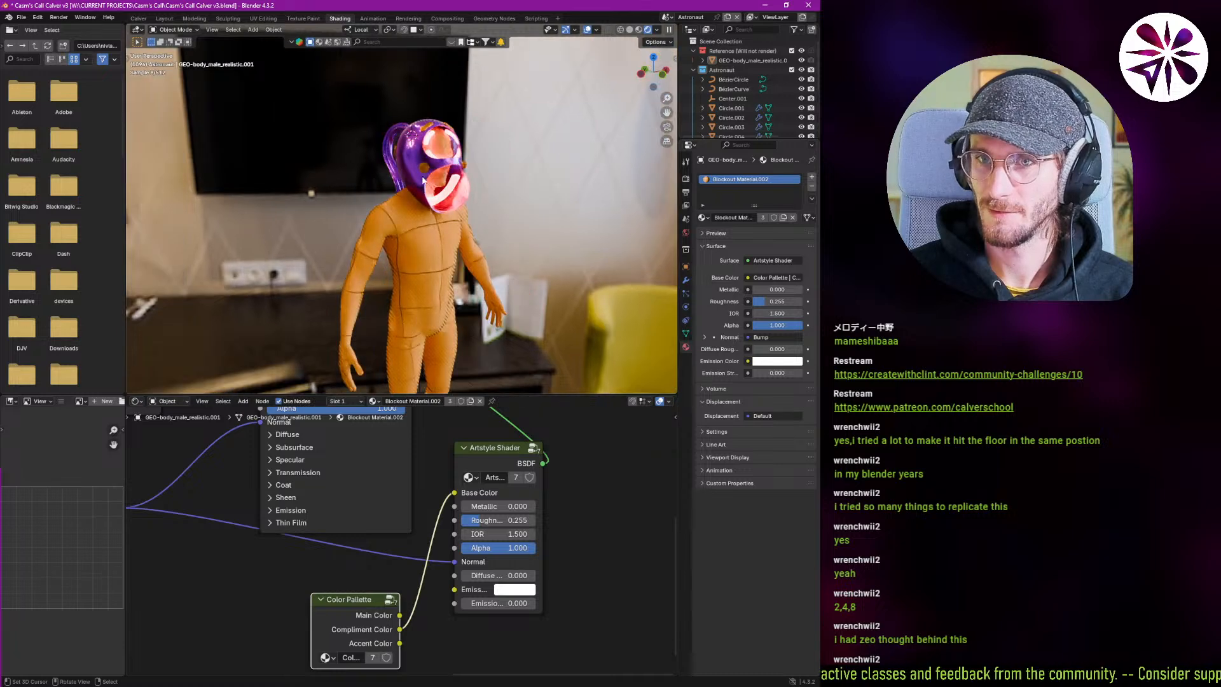
pyautogui.scroll(3, 476, 132)
pyautogui.moveTo(475, 131)
pyautogui.mouseDown(button='middle')
pyautogui.moveTo(356, 191)
pyautogui.moveTo(456, 184)
pyautogui.moveTo(488, 143)
pyautogui.mouseUp(button='middle')
pyautogui.scroll(-3, 489, 143)
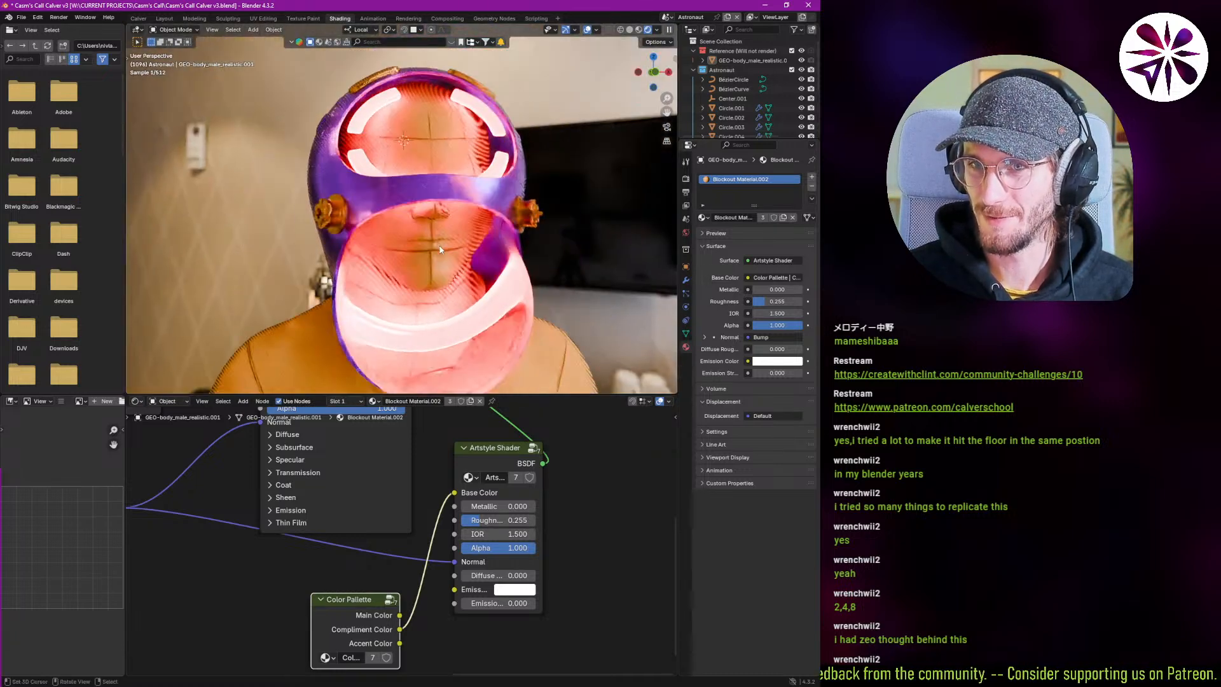
pyautogui.moveTo(454, 239)
pyautogui.mouseDown(button='middle')
pyautogui.moveTo(463, 229)
pyautogui.moveTo(448, 237)
pyautogui.mouseUp(button='middle')
pyautogui.scroll(-3, 403, 254)
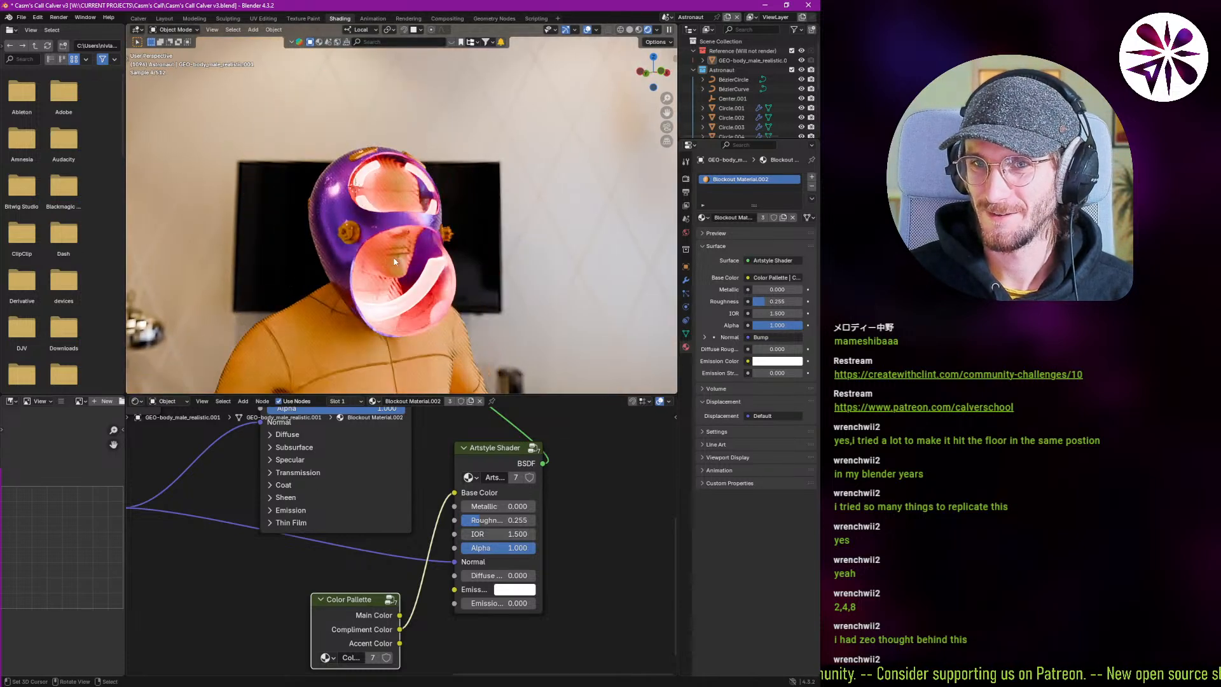
pyautogui.moveTo(353, 265)
pyautogui.mouseDown(button='middle')
pyautogui.moveTo(384, 270)
pyautogui.moveTo(355, 250)
pyautogui.mouseUp(button='middle')
pyautogui.scroll(5, 315, 219)
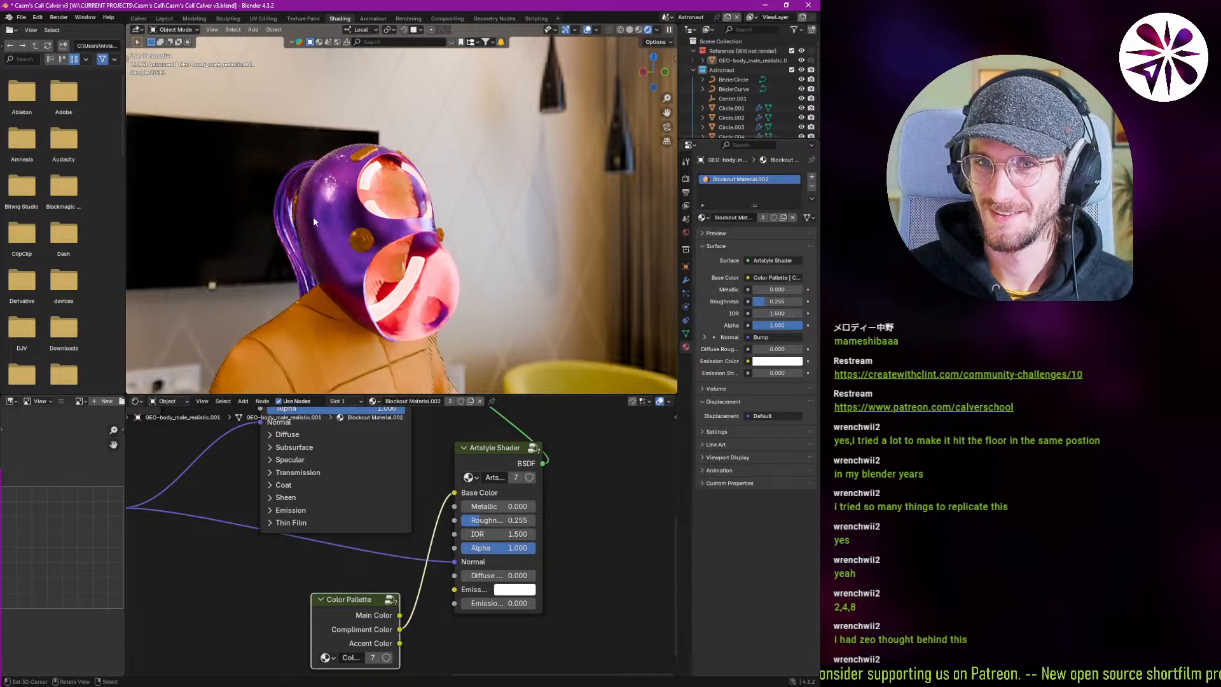
pyautogui.scroll(4, 325, 226)
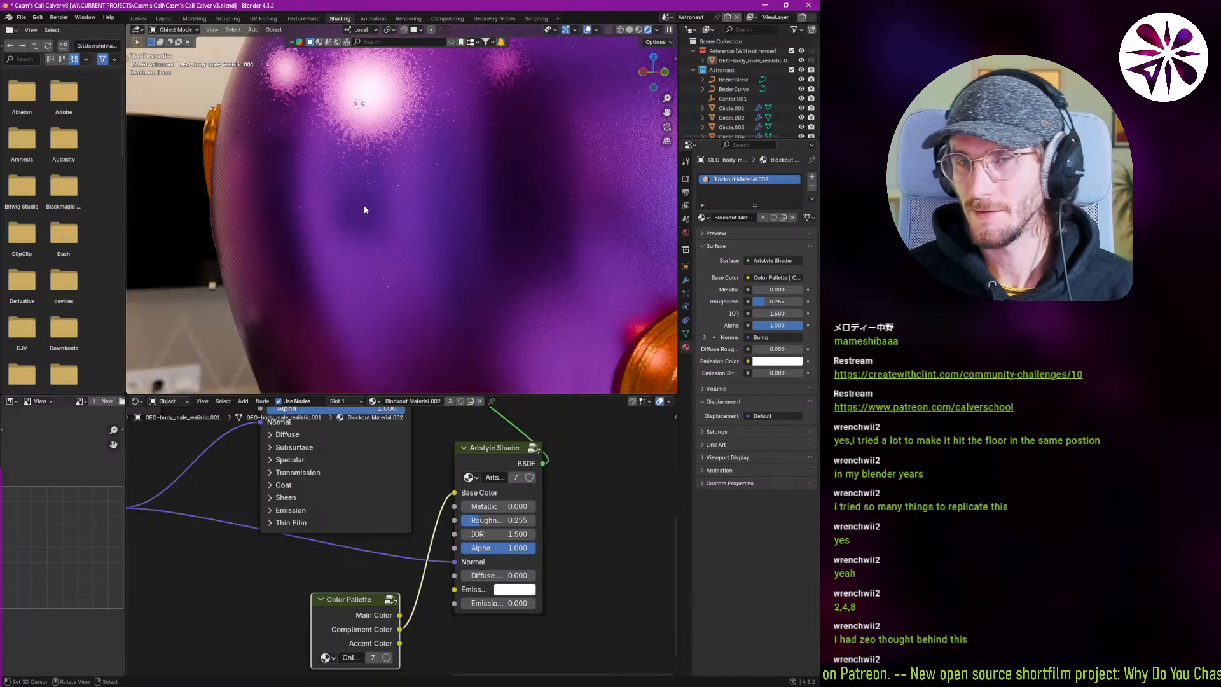
pyautogui.scroll(-5, 368, 224)
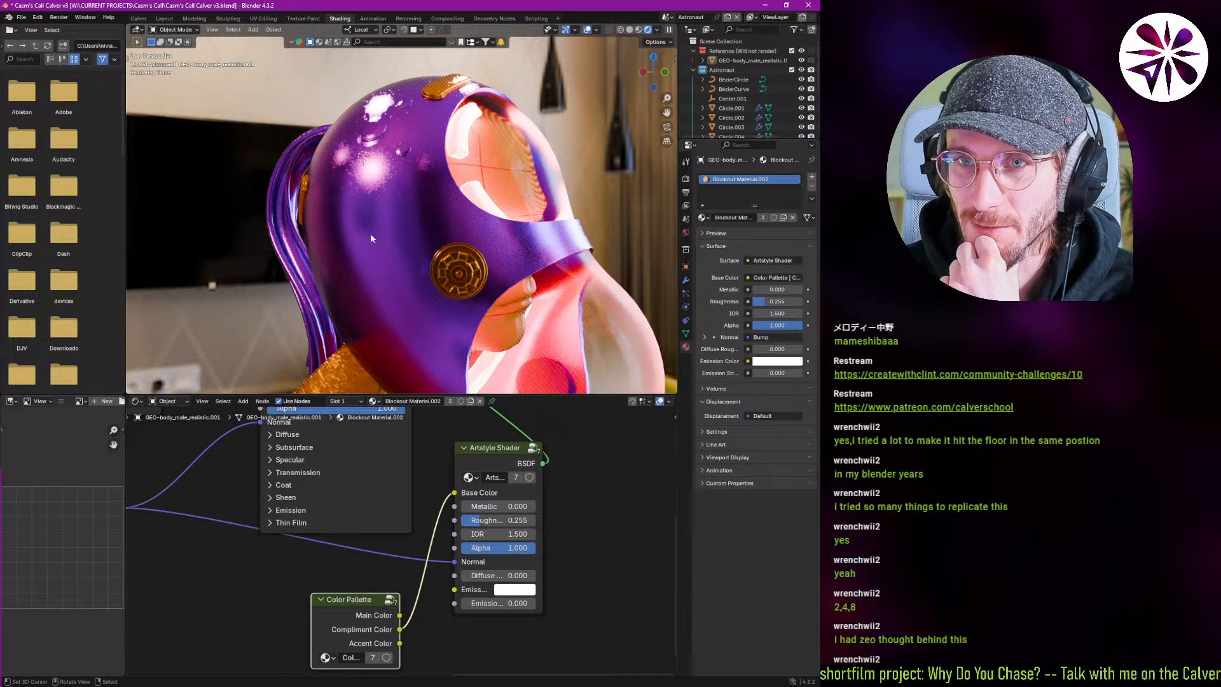
pyautogui.moveTo(464, 210); pyautogui.dragTo(440, 220, button='middle')
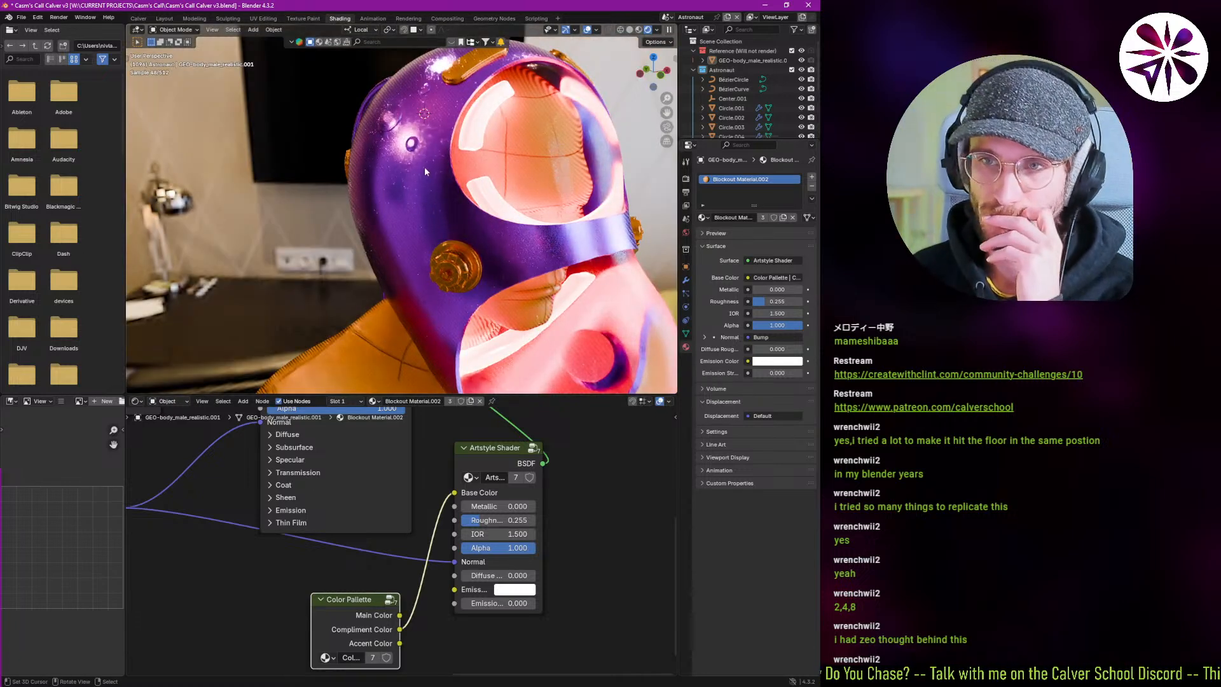
pyautogui.scroll(-5, 421, 218)
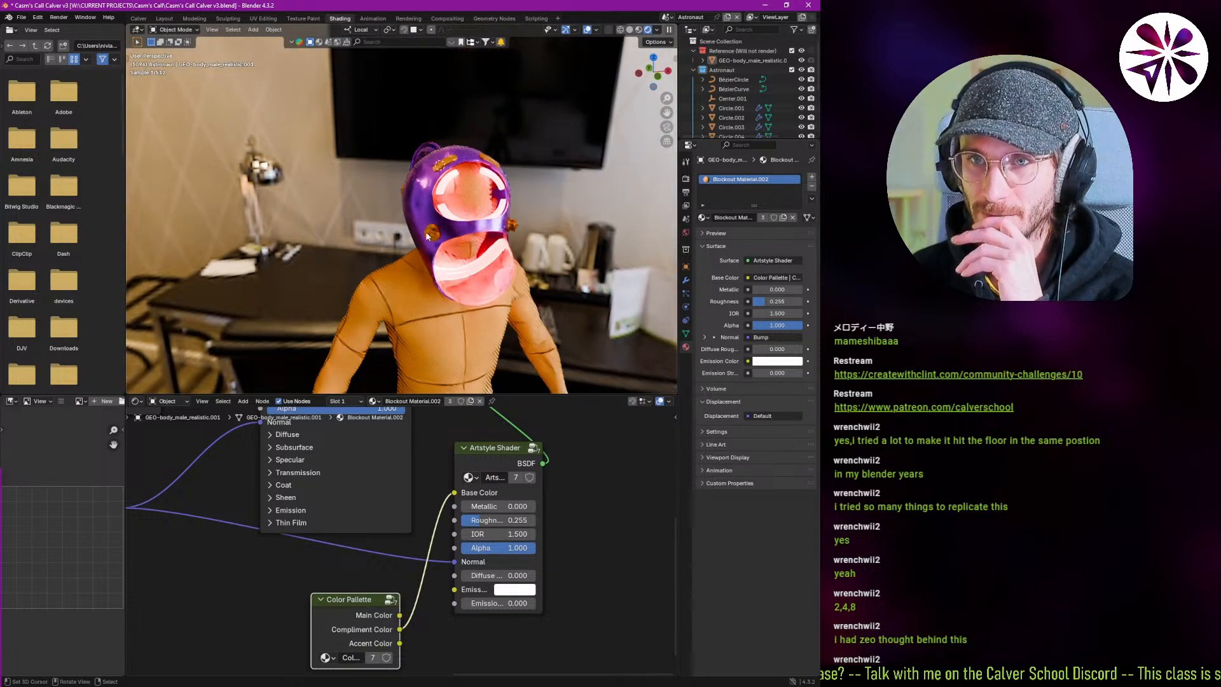
pyautogui.scroll(5, 477, 223)
pyautogui.scroll(-5, 446, 204)
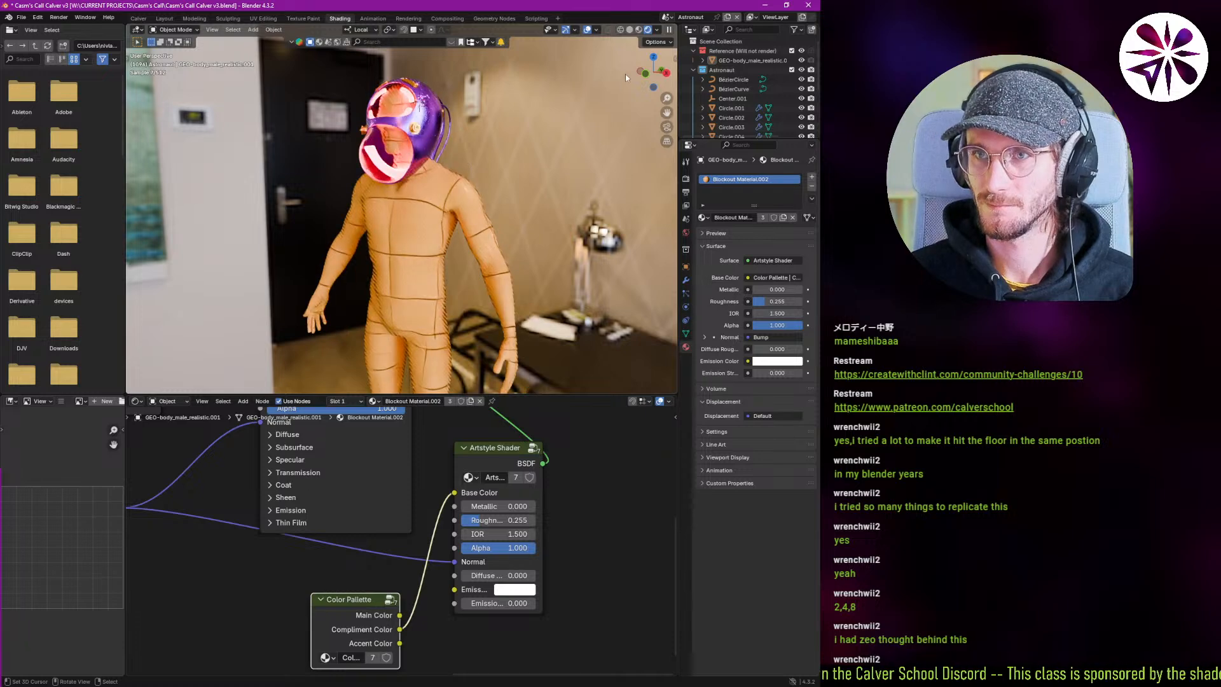
# Change the rendered viewport's HDRI lighting to the wooded outdoor environment and check the helmet's reflections.
pyautogui.click(657, 29)
pyautogui.click(633, 155)
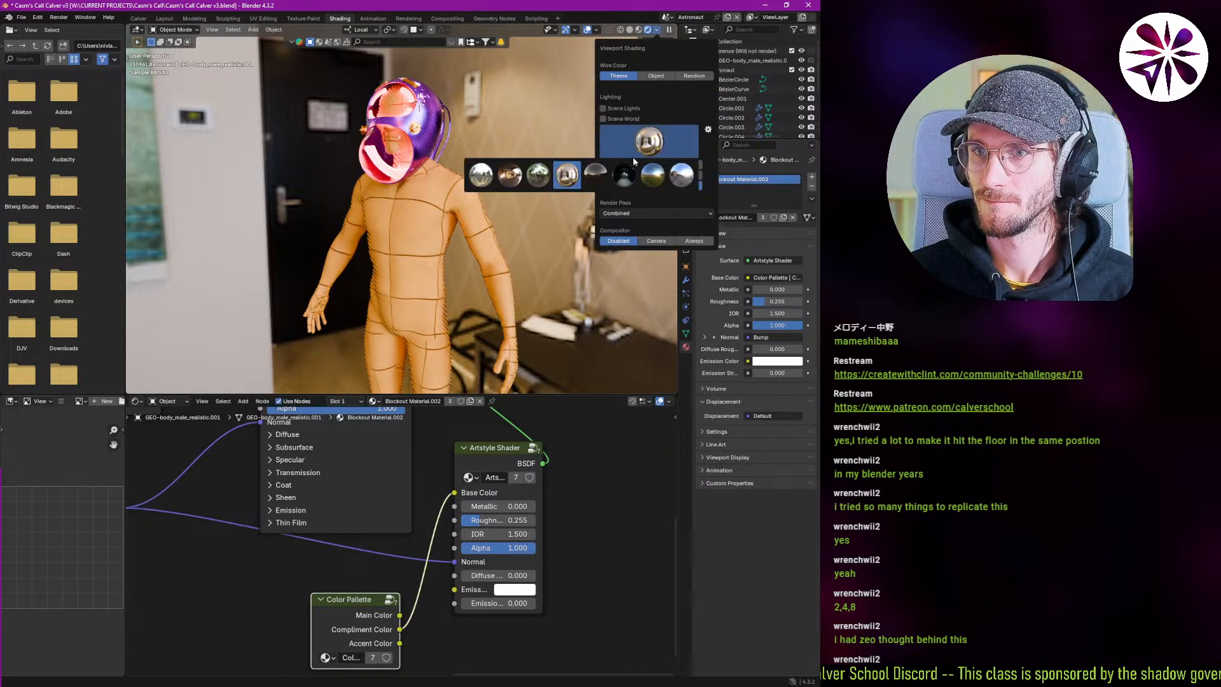
pyautogui.click(539, 178)
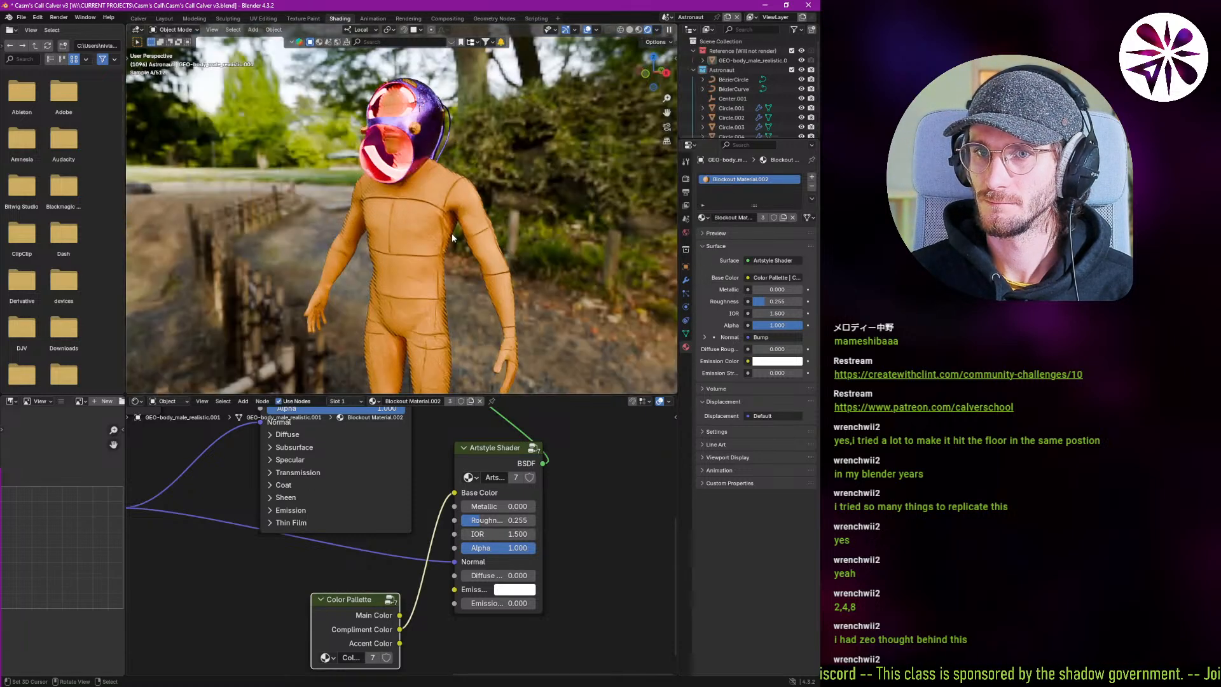
pyautogui.moveTo(454, 200); pyautogui.dragTo(379, 182, button='middle')
pyautogui.scroll(2, 397, 225)
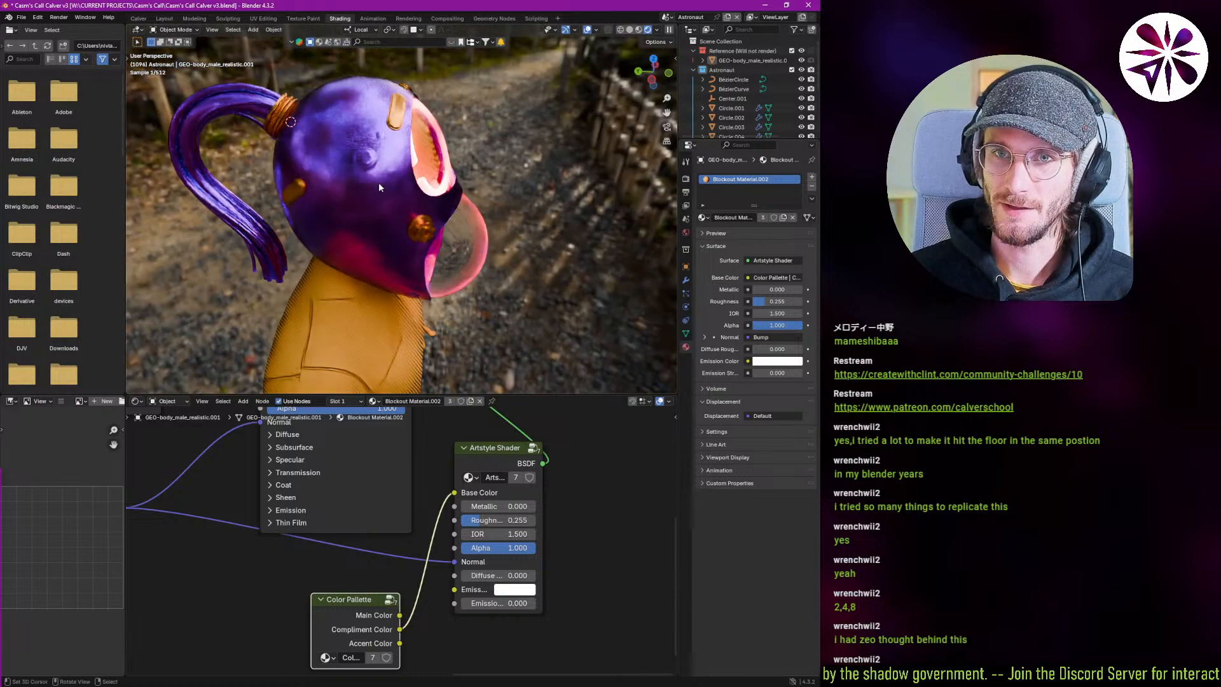
# Switch to the Layout workspace and display the astronaut in solid shading from the helmet's side.
pyautogui.click(163, 18)
pyautogui.scroll(4, 316, 417)
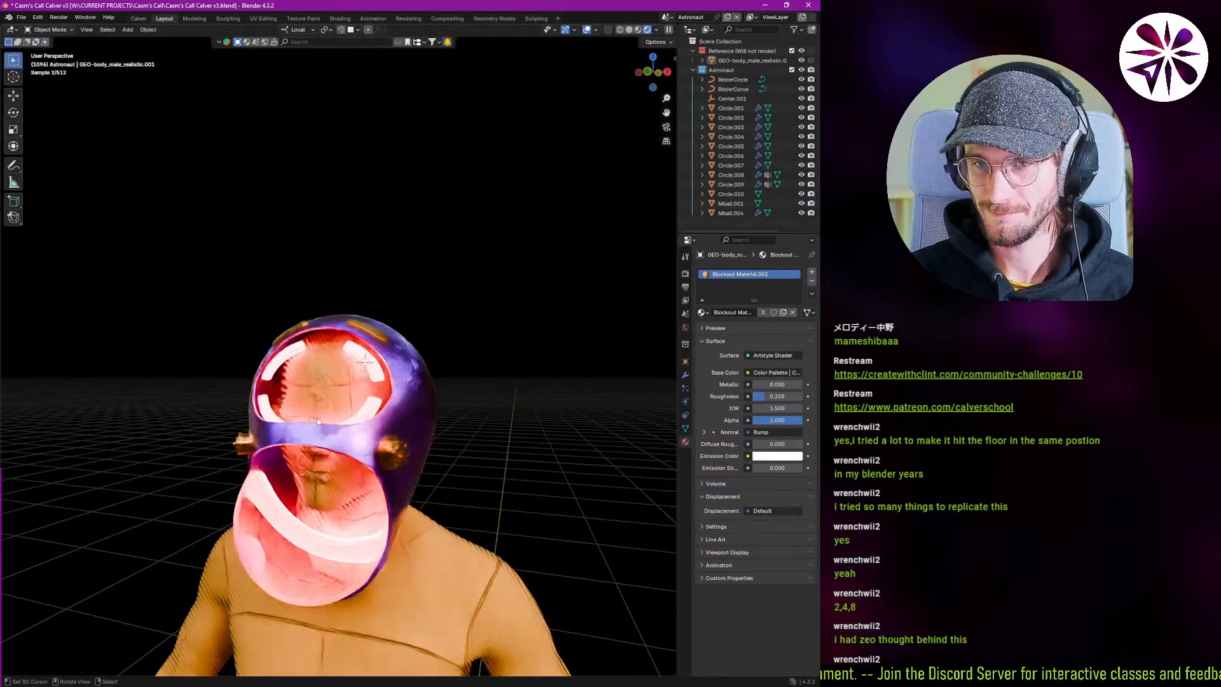
pyautogui.moveTo(216, 417)
pyautogui.mouseDown(button='middle')
pyautogui.moveTo(277, 433)
pyautogui.moveTo(341, 385)
pyautogui.moveTo(311, 381)
pyautogui.mouseUp(button='middle')
pyautogui.press('z')
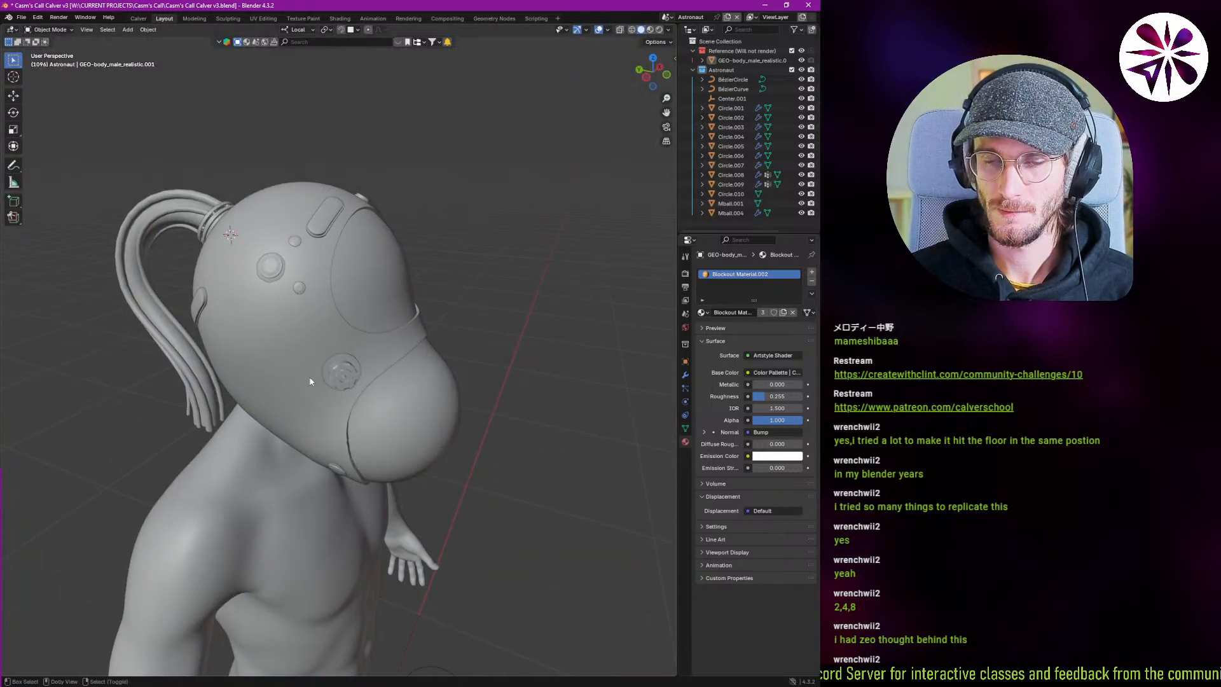
# Save the Blender file and switch to the stream-chat channel in Discord.
pyautogui.hotkey('ctrl', 'shift', 's')
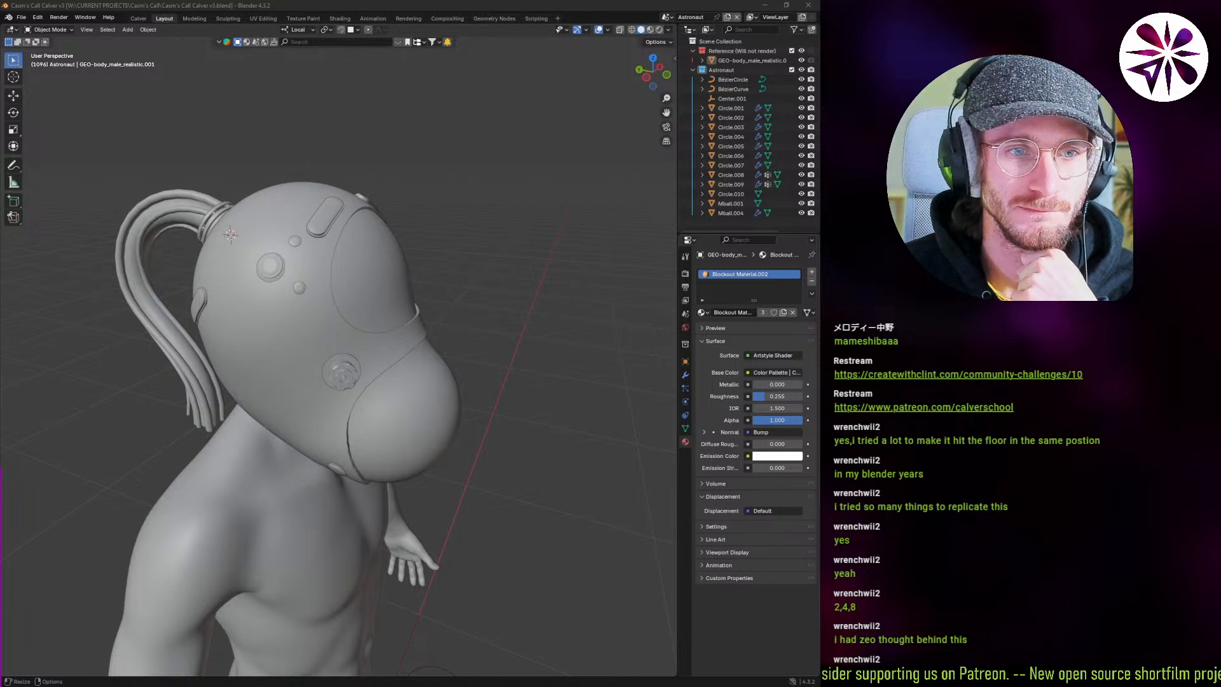
pyautogui.hotkey('alt', 'Tab')
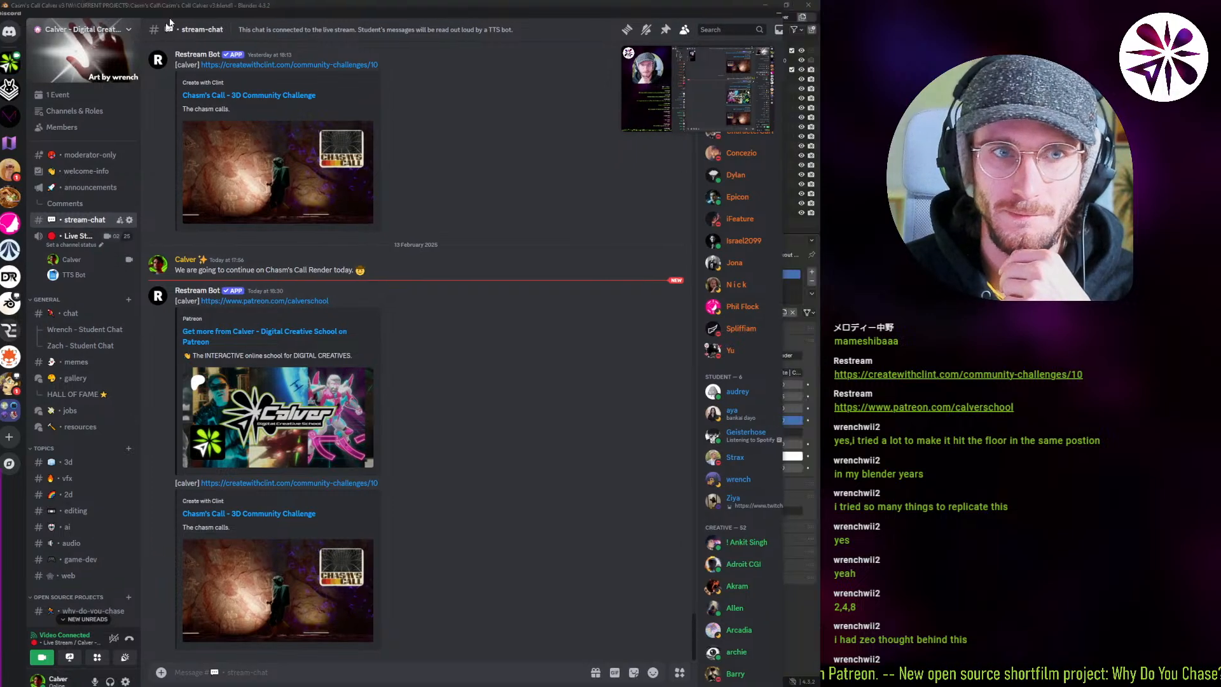
# Switch to the Black Hole Hand reference board in ClickUp and examine the astronaut and helmet images up close.
pyautogui.hotkey('alt', 'Tab')
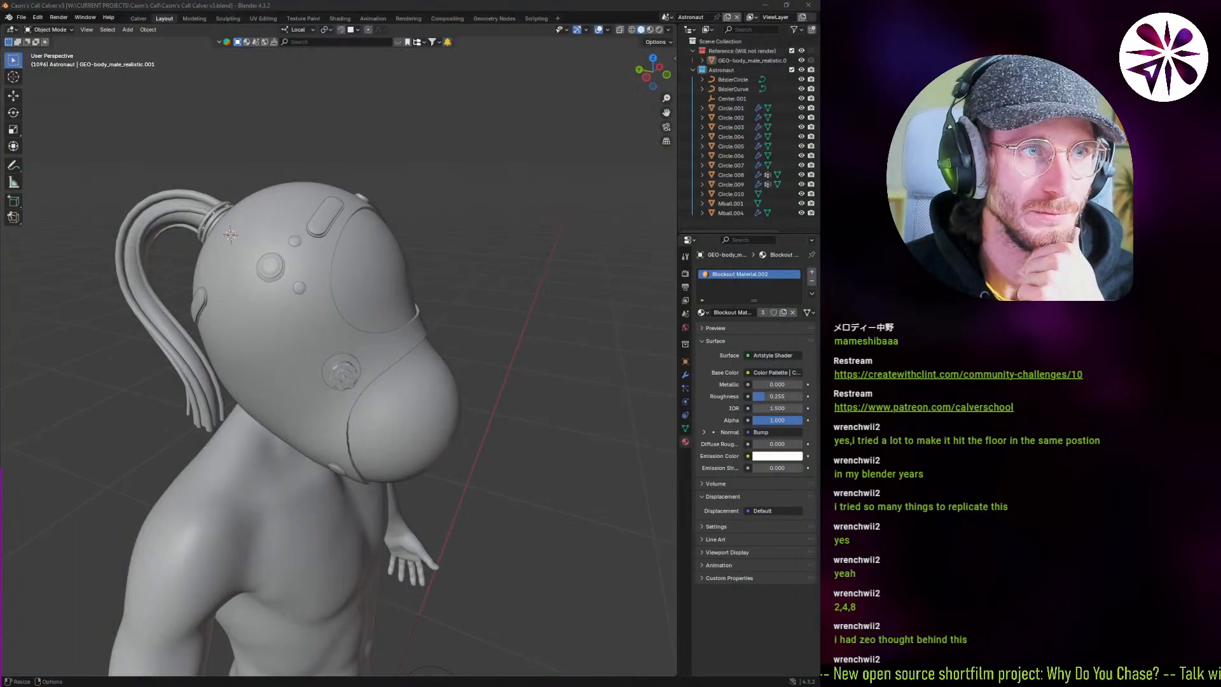
pyautogui.hotkey('alt', 'Tab')
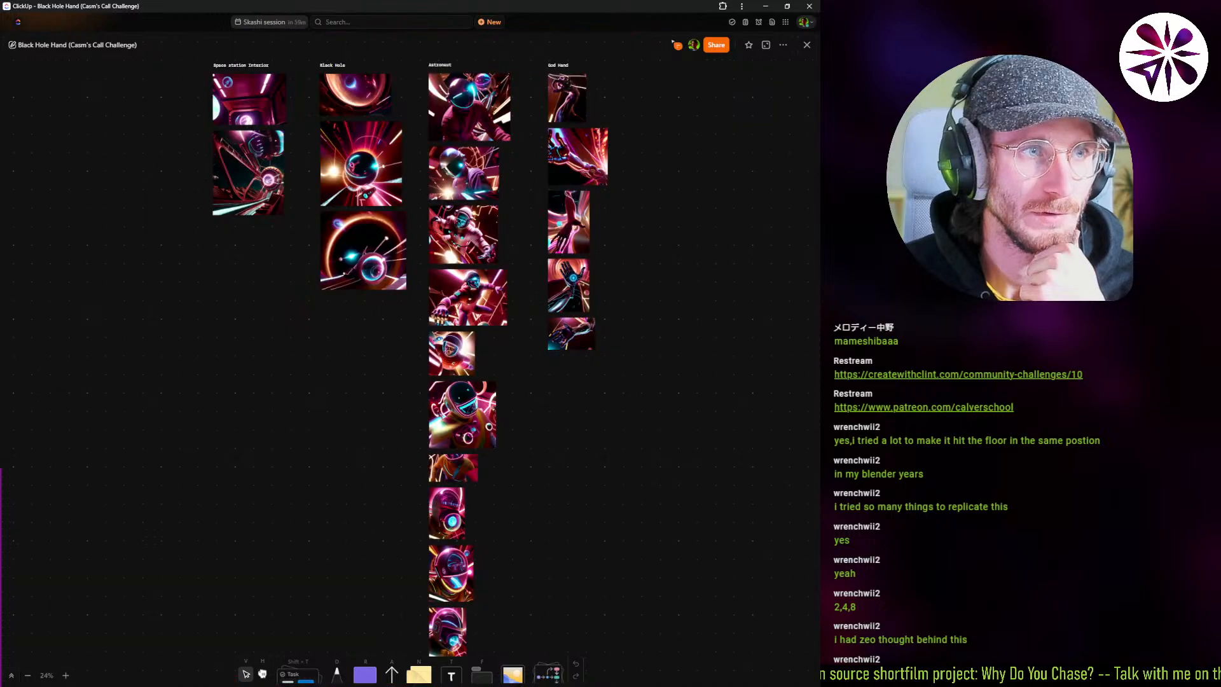
pyautogui.keyDown('ctrl'); pyautogui.scroll(5, 490, 333); pyautogui.keyUp('ctrl')
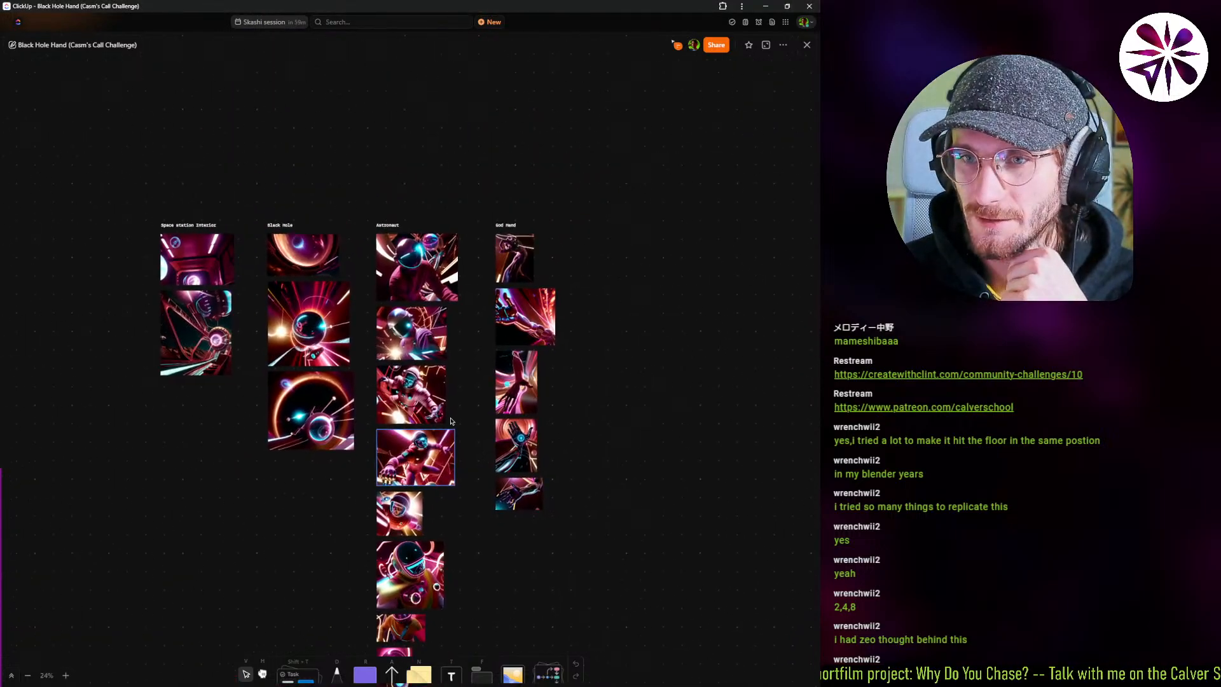
pyautogui.scroll(-3, 401, 541)
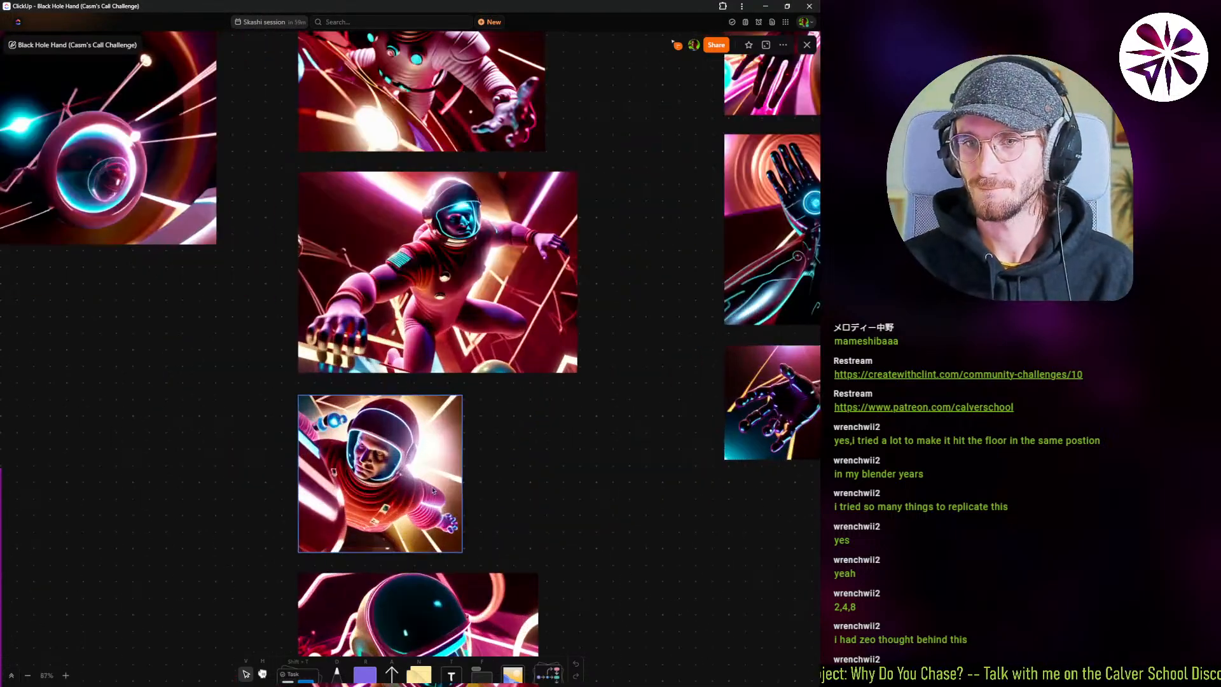
pyautogui.keyDown('ctrl'); pyautogui.scroll(4, 468, 377); pyautogui.keyUp('ctrl')
pyautogui.scroll(-5, 467, 369)
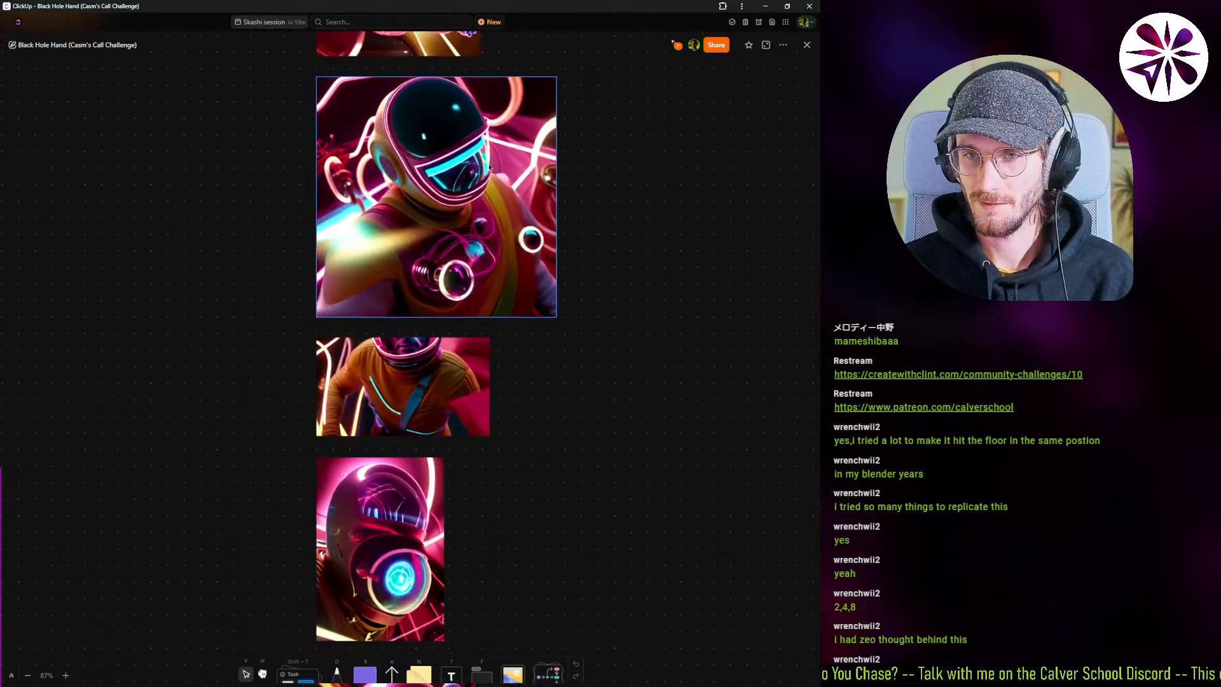
pyautogui.keyDown('ctrl'); pyautogui.scroll(5, 463, 346); pyautogui.keyUp('ctrl')
pyautogui.scroll(-5, 463, 344)
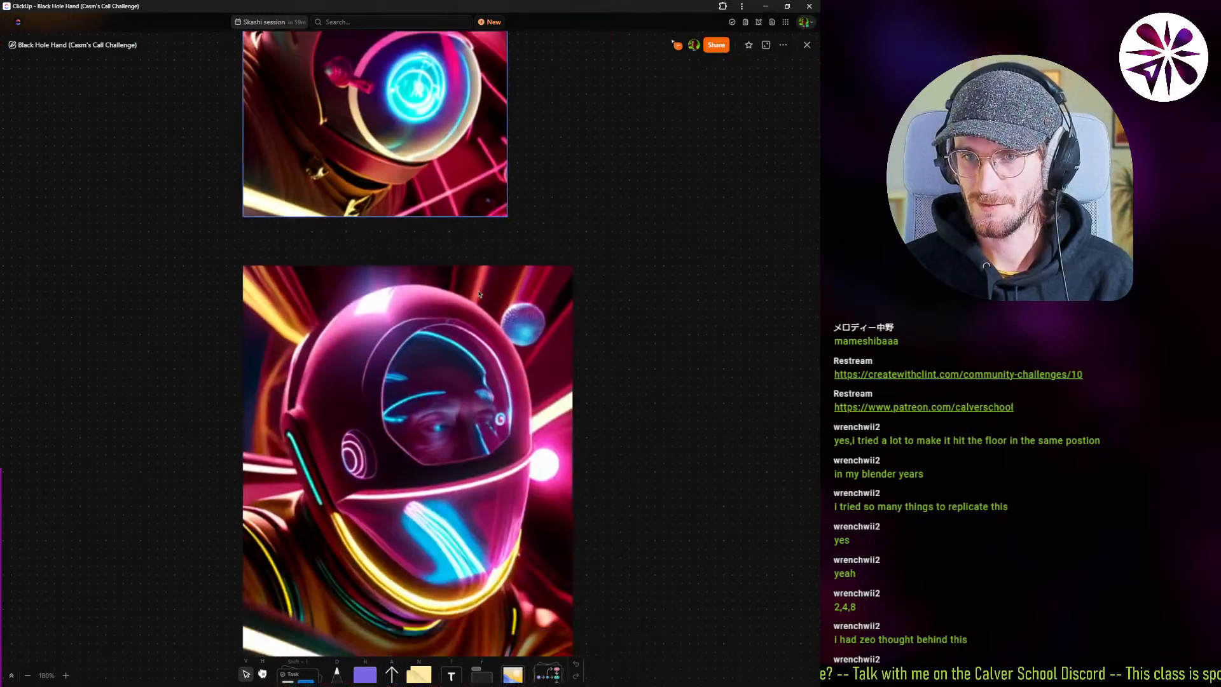
pyautogui.keyDown('ctrl'); pyautogui.scroll(-2, 401, 390); pyautogui.keyUp('ctrl')
pyautogui.moveTo(406, 342); pyautogui.dragTo(426, 313, button='middle')
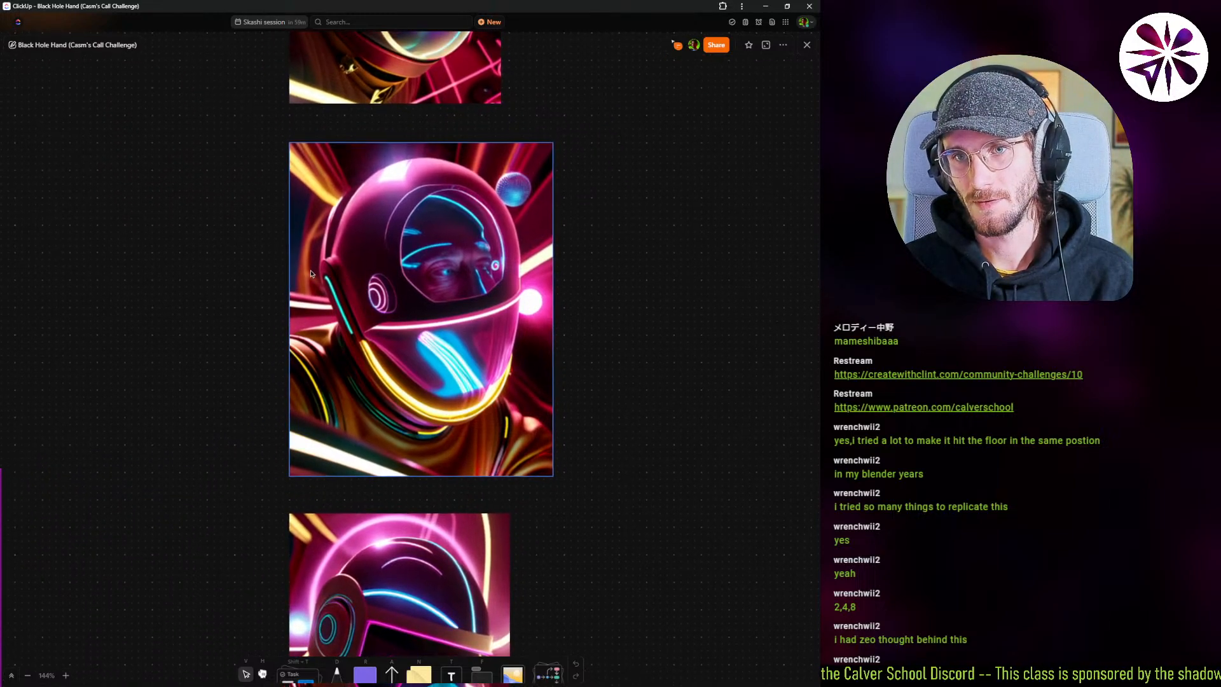
pyautogui.scroll(-1, 376, 327)
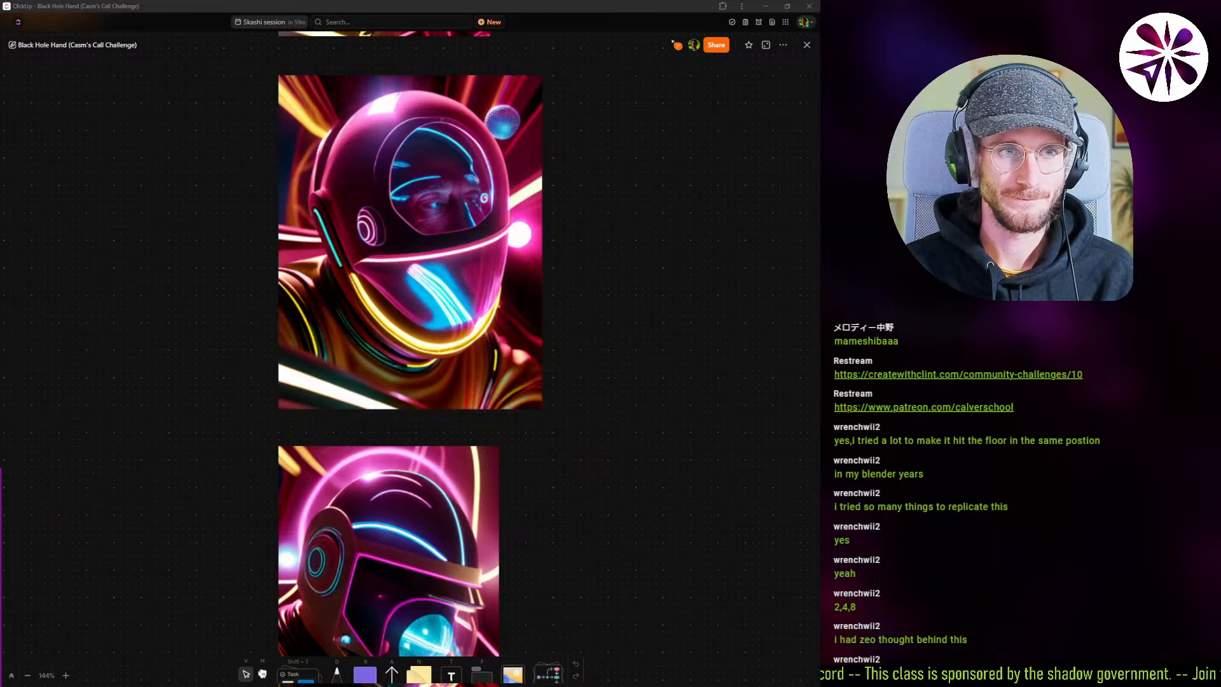
# Switch back to Blender and add a Bézier circle with a 1 m radius at the base of the ponytail cables.
pyautogui.hotkey('alt', 'Tab')
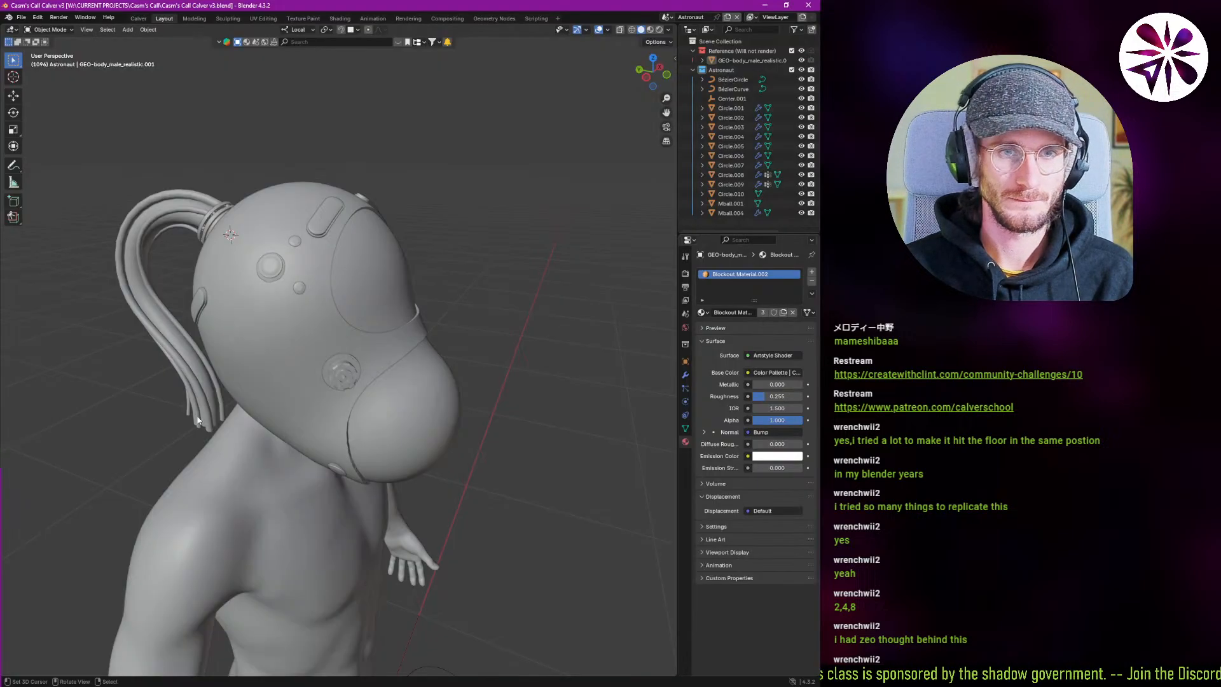
pyautogui.moveTo(318, 357); pyautogui.dragTo(250, 334, button='middle')
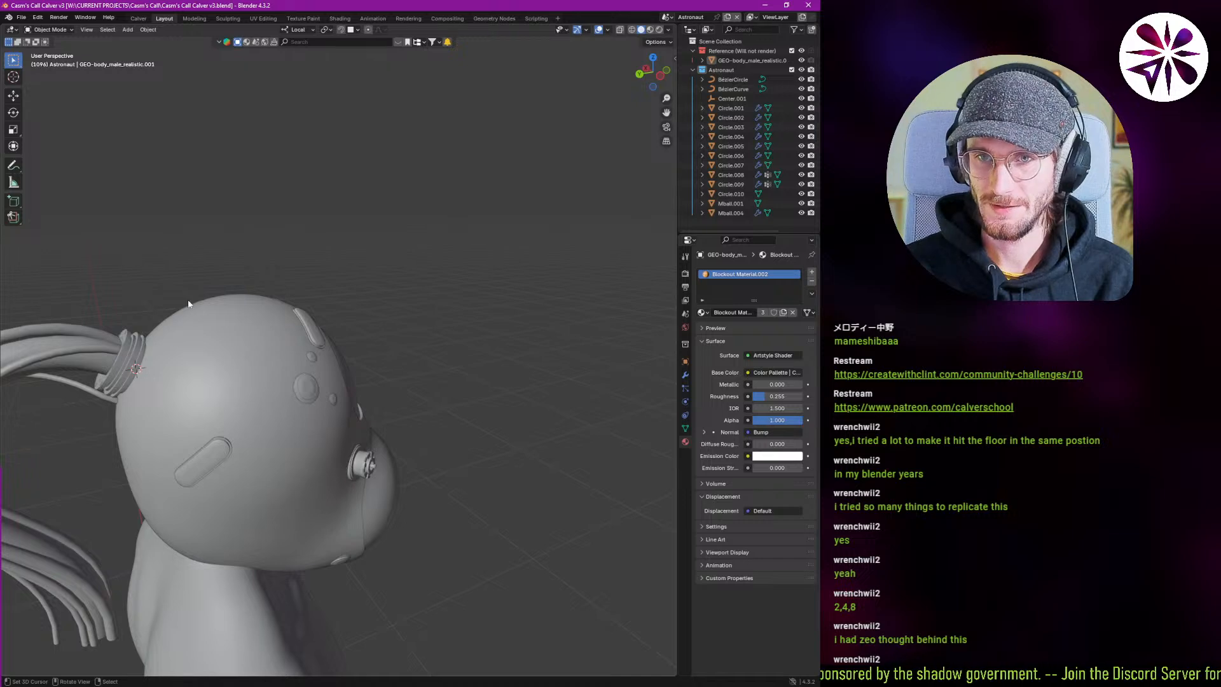
pyautogui.moveTo(188, 304); pyautogui.dragTo(215, 361, button='middle')
pyautogui.click(168, 364)
pyautogui.hotkey('shift', 'a')
pyautogui.moveTo(220, 382)
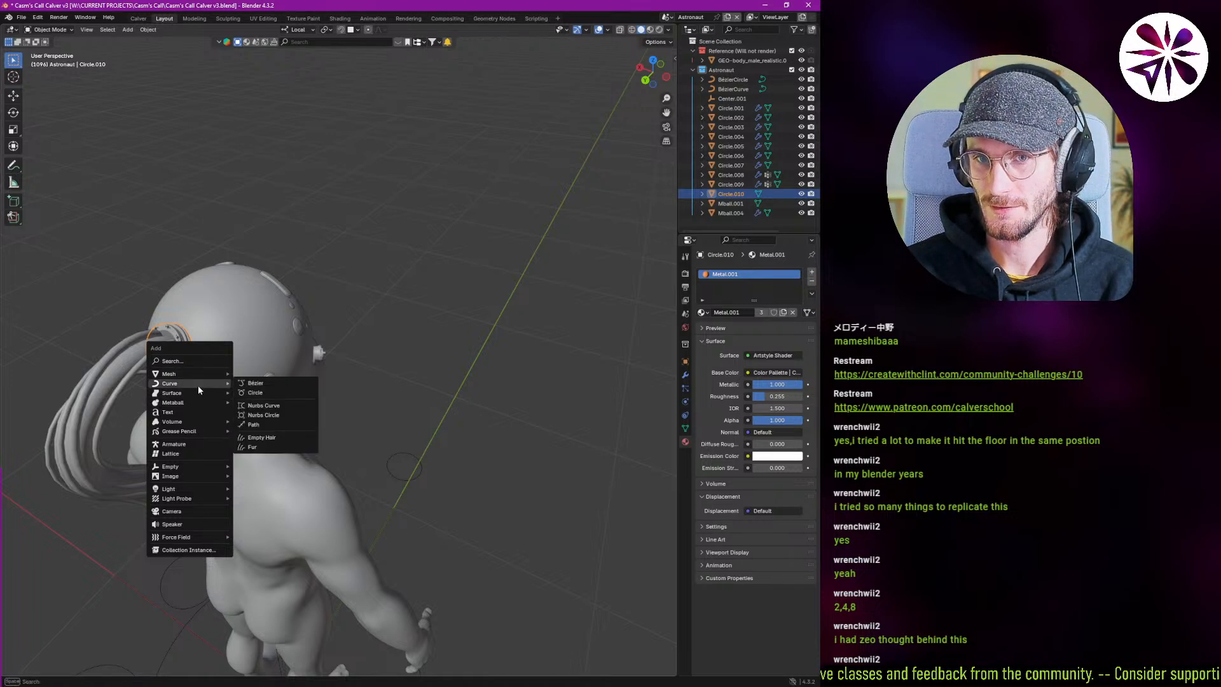
pyautogui.click(285, 393)
pyautogui.scroll(-5, 280, 399)
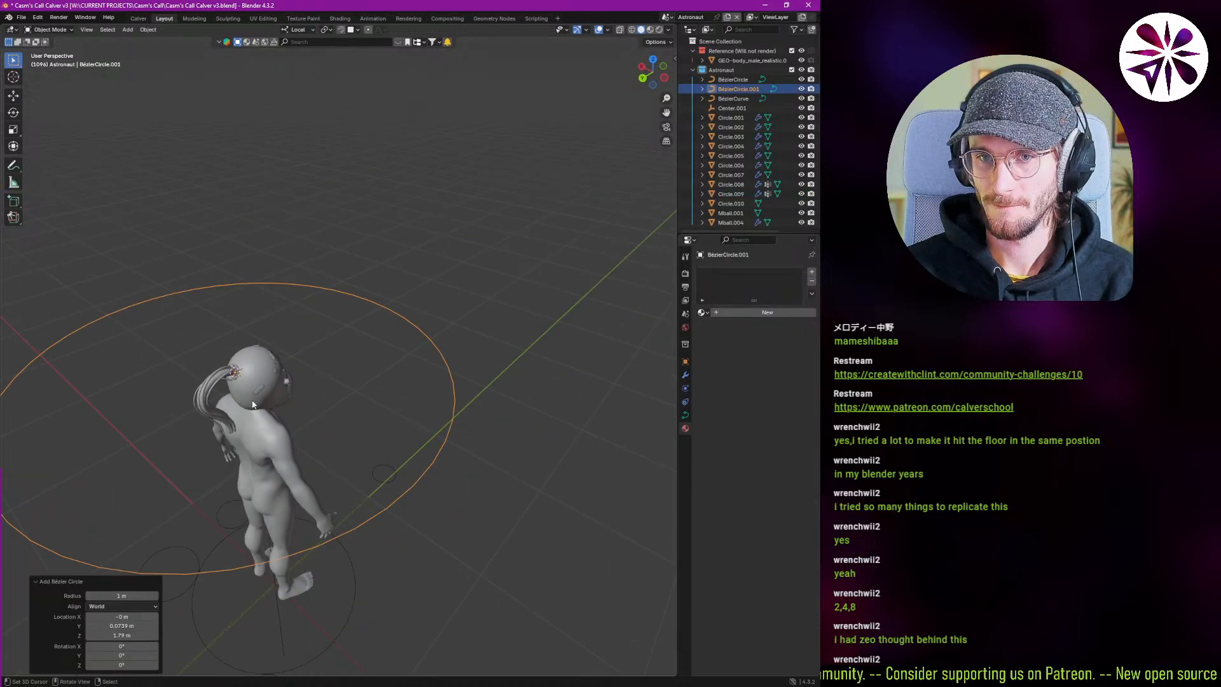
# Give the Bézier circle a round bevel with a depth of 0.06 m and an end mapping factor of 0.381.
pyautogui.click(685, 414)
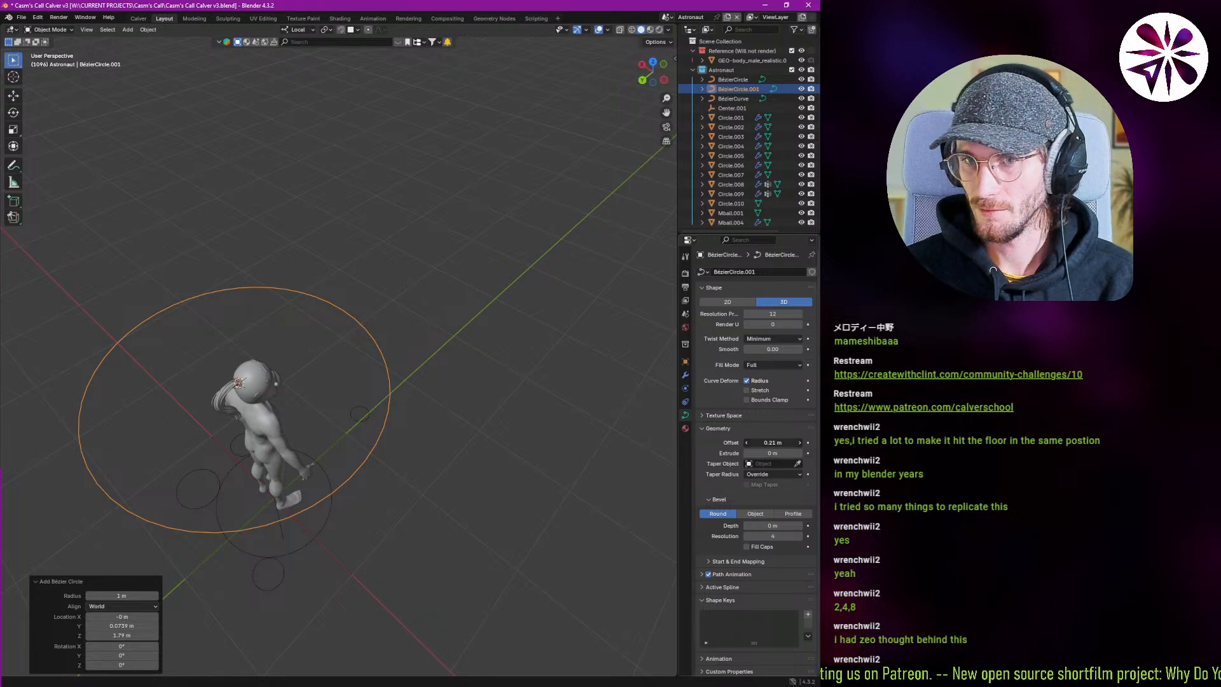
pyautogui.moveTo(771, 525); pyautogui.dragTo(788, 526)
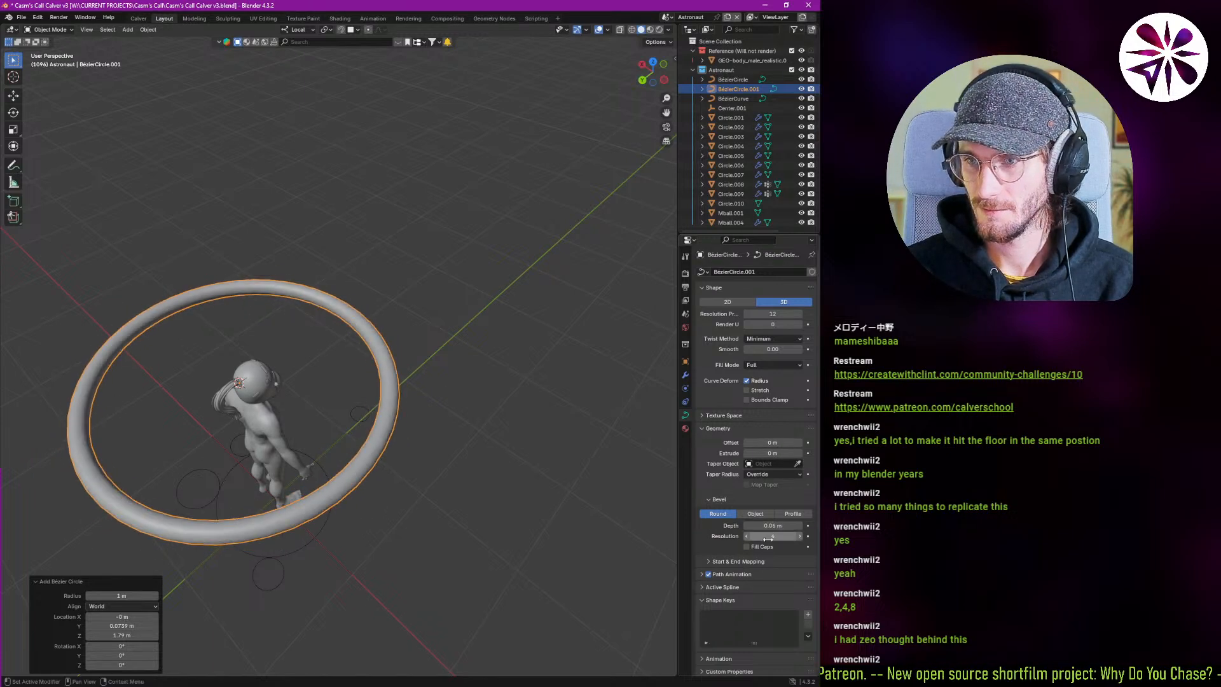
pyautogui.click(747, 562)
pyautogui.moveTo(772, 576); pyautogui.dragTo(751, 585)
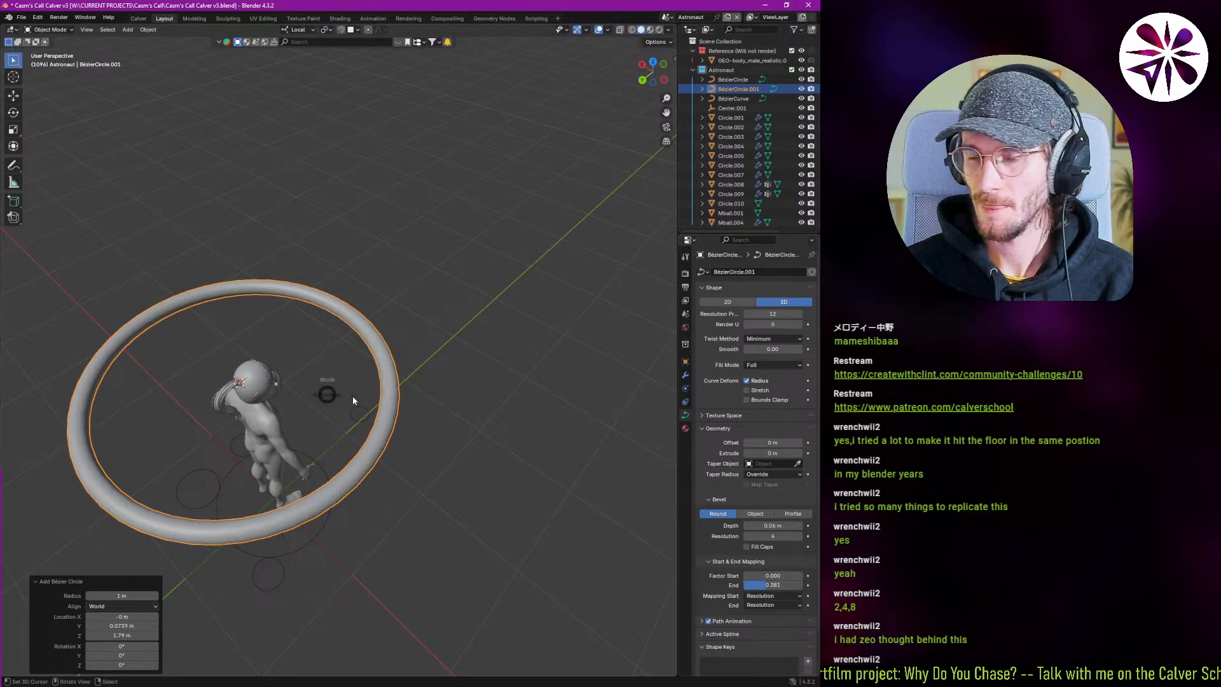
# Try moving and deleting one control point of the beveled circle in Edit Mode, and undo the deletion.
pyautogui.press('Tab')
pyautogui.rightClick(372, 483)
pyautogui.press('g')
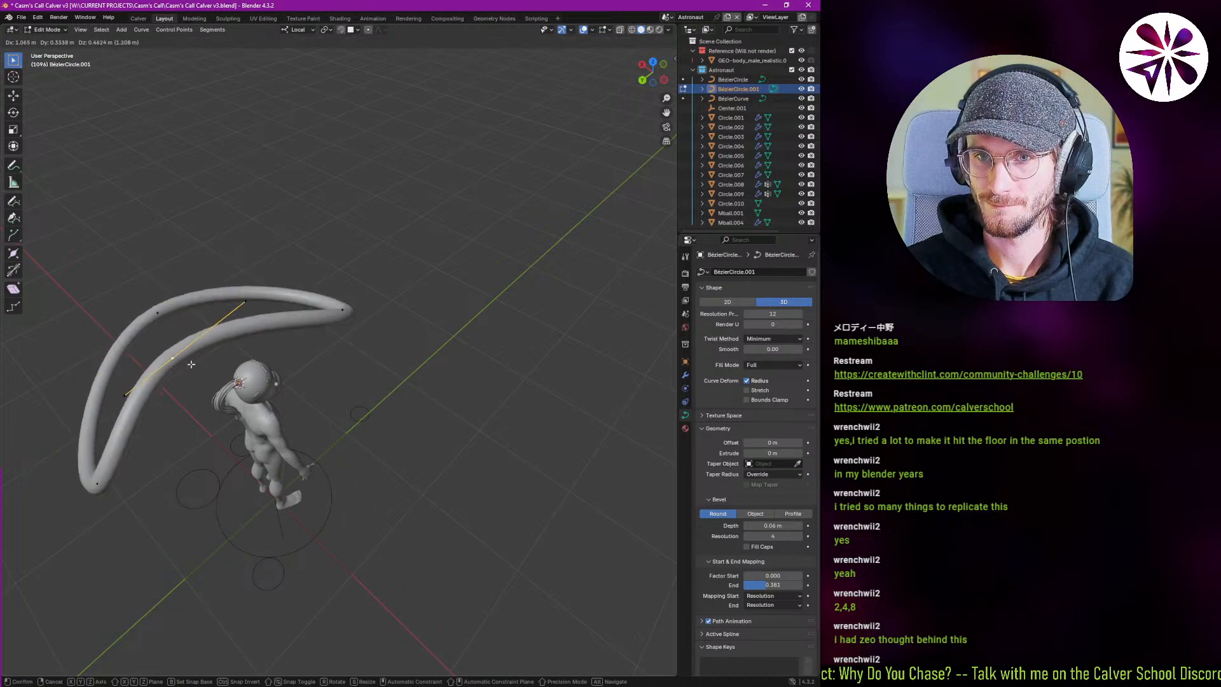
pyautogui.press('Escape')
pyautogui.press('x')
pyautogui.click(288, 485)
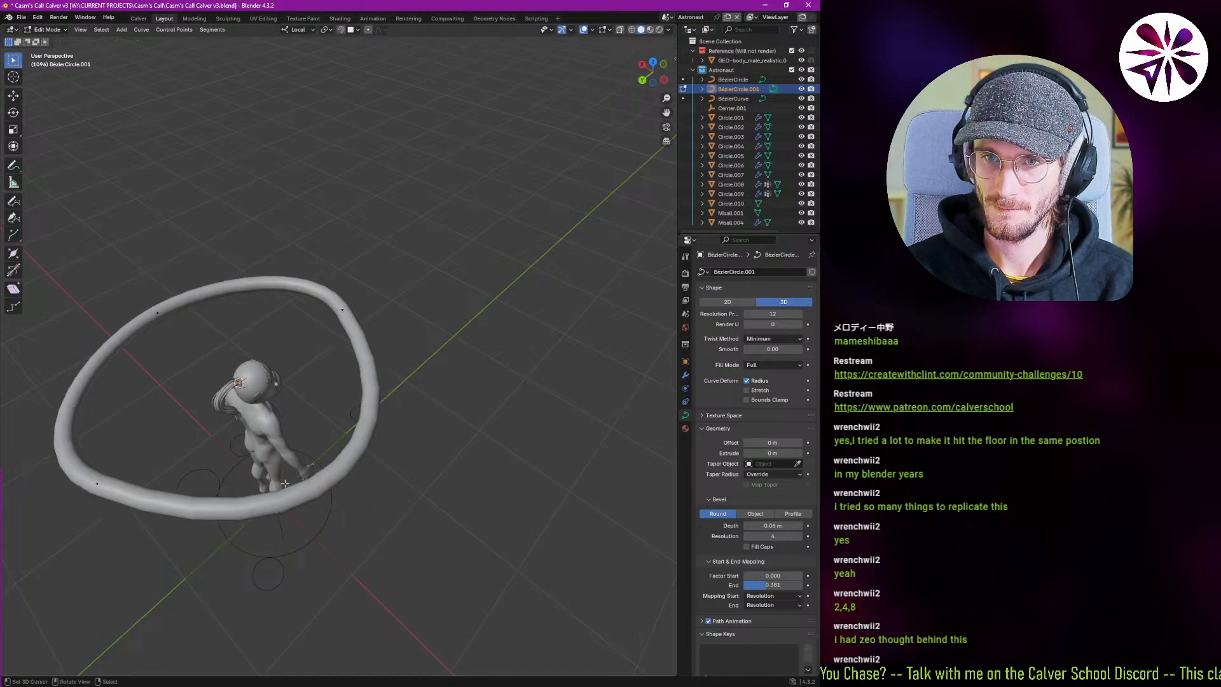
pyautogui.hotkey('ctrl', 'z')
# Try to open the ring by deleting segments and other control points, undo the deletions, and return to Object Mode.
pyautogui.press('x')
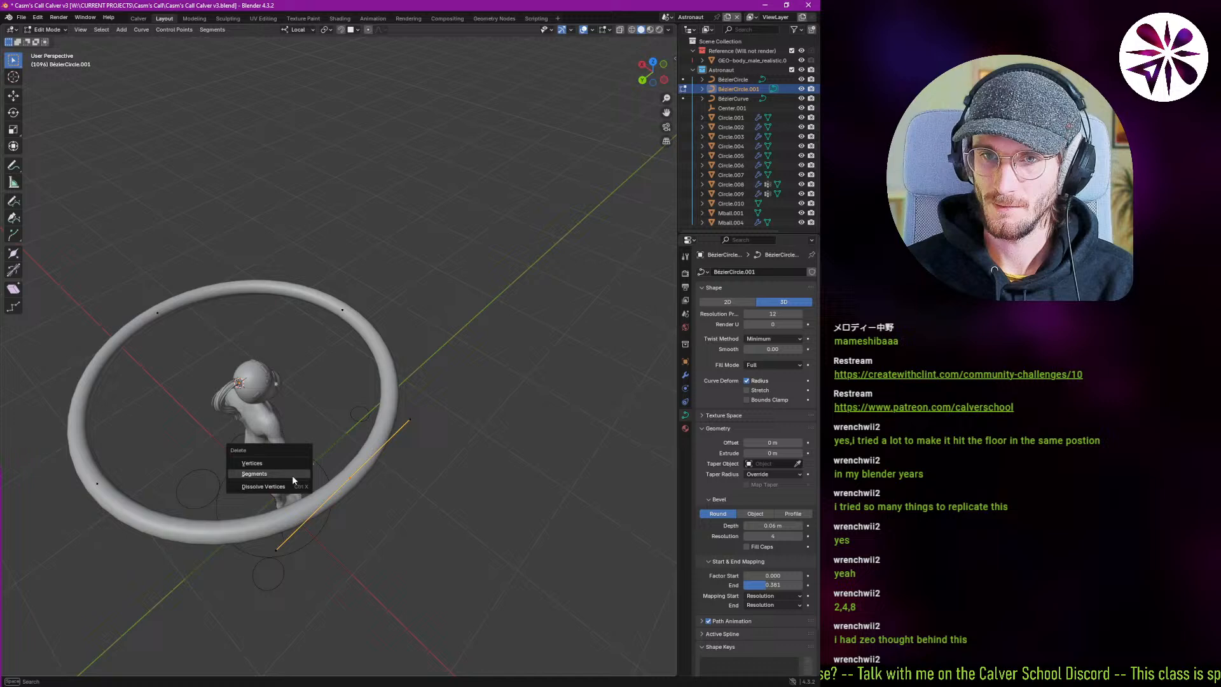
pyautogui.click(293, 479)
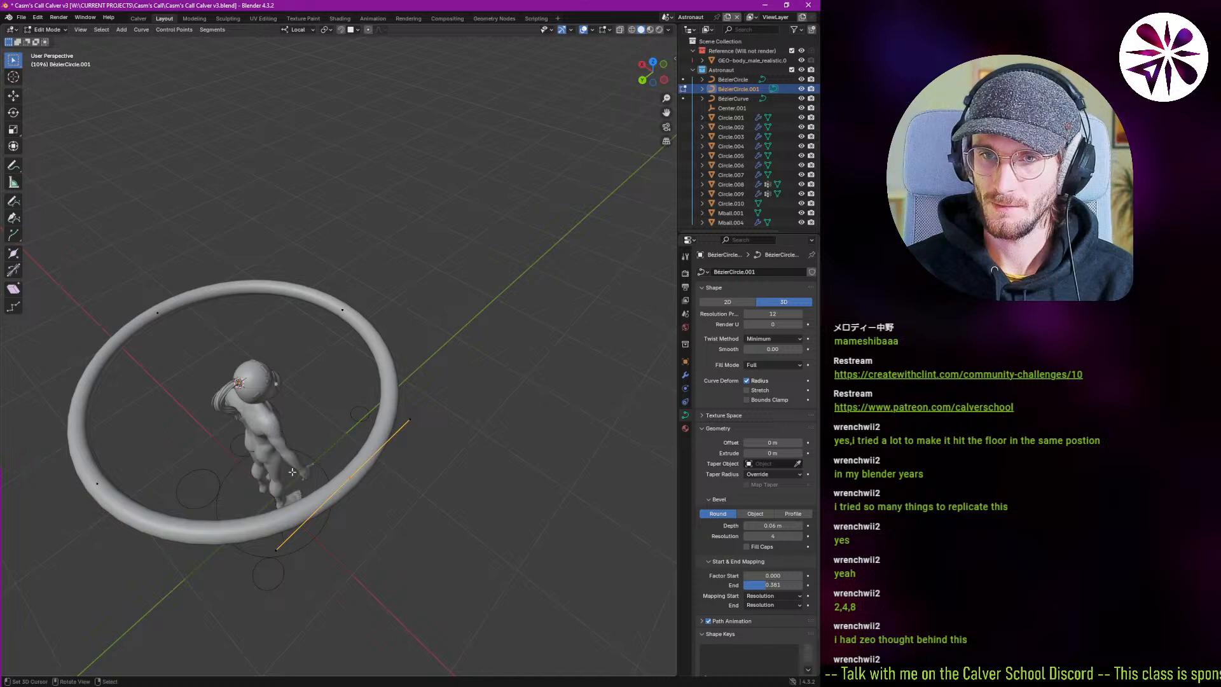
pyautogui.hotkey('ctrl', 'z')
pyautogui.hotkey('ctrl', 'z')
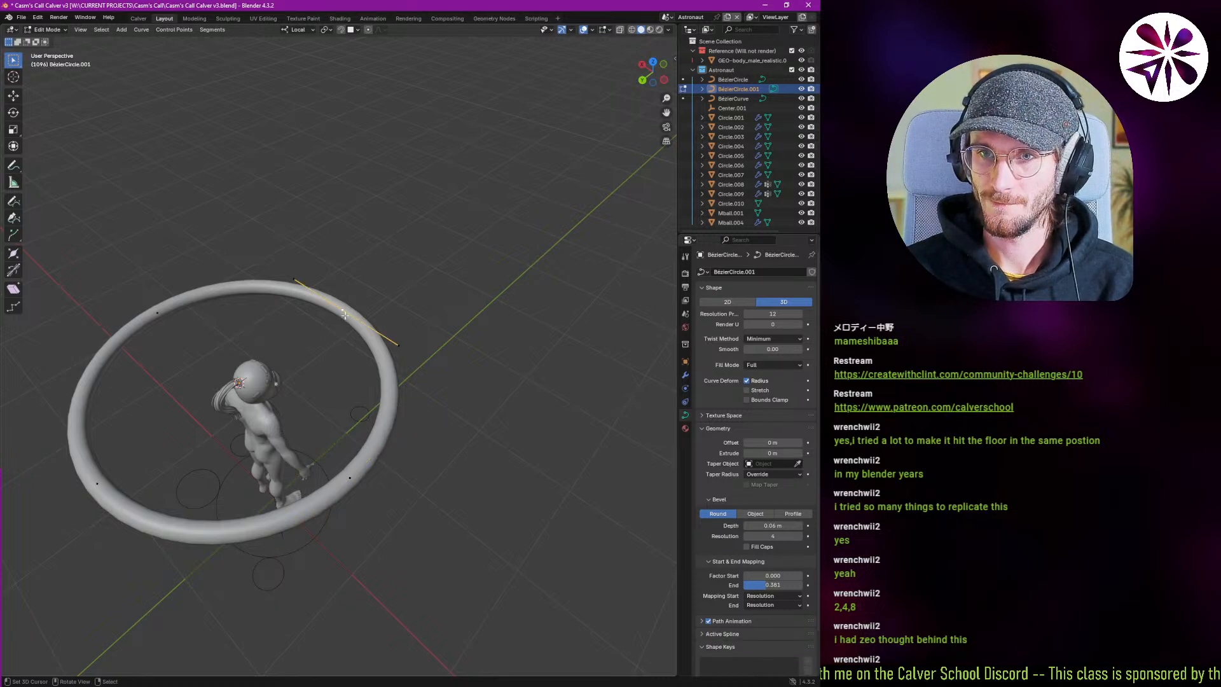
pyautogui.press('x')
pyautogui.click(410, 466)
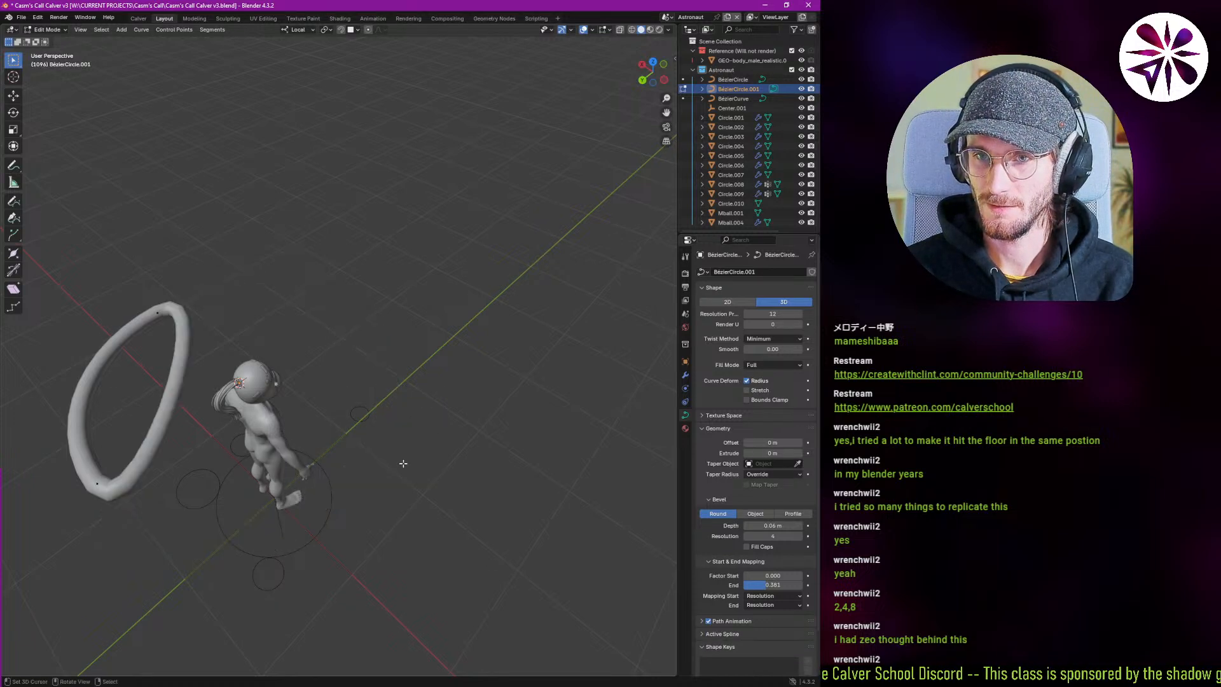
pyautogui.hotkey('ctrl', 'z')
pyautogui.press('Tab')
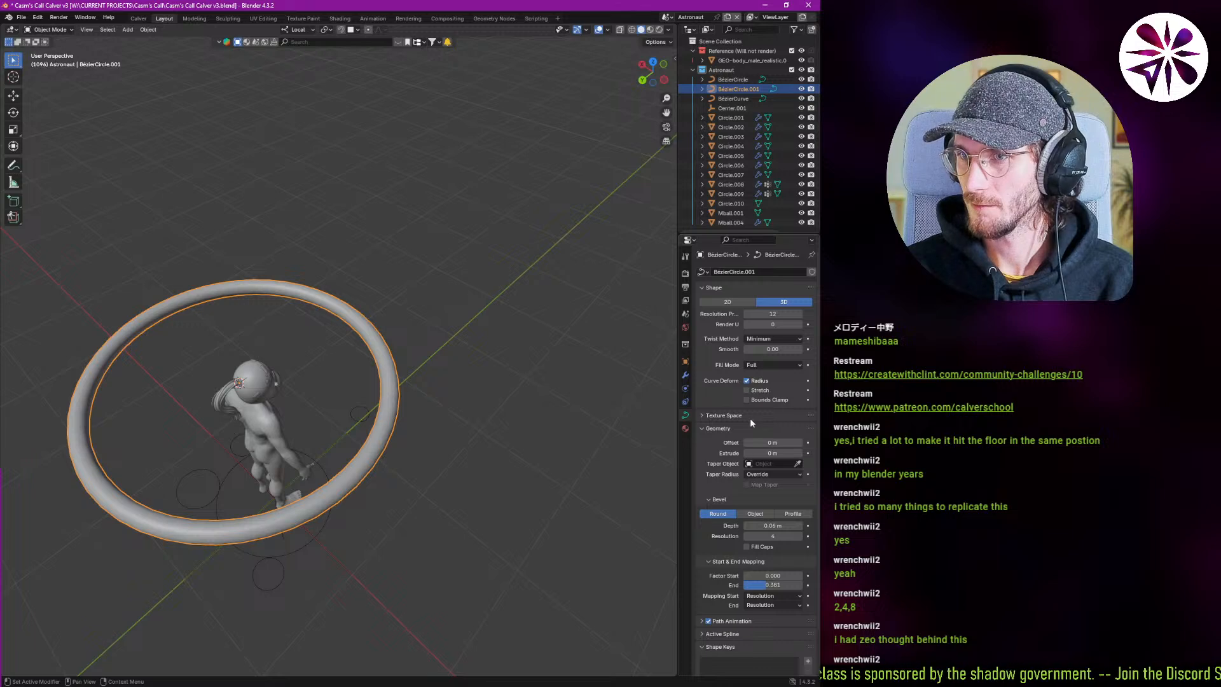
# Compare the Object, Profile and Round bevel modes on the ring and leave it set to Round.
pyautogui.scroll(-2, 744, 426)
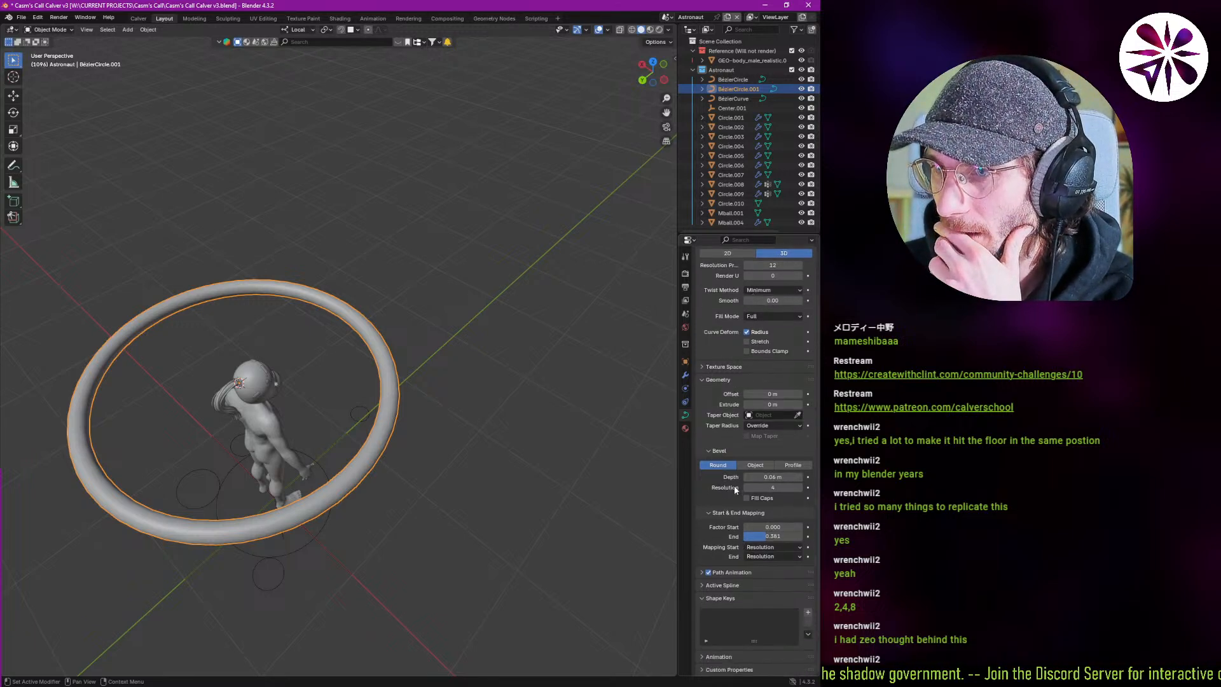
pyautogui.click(764, 465)
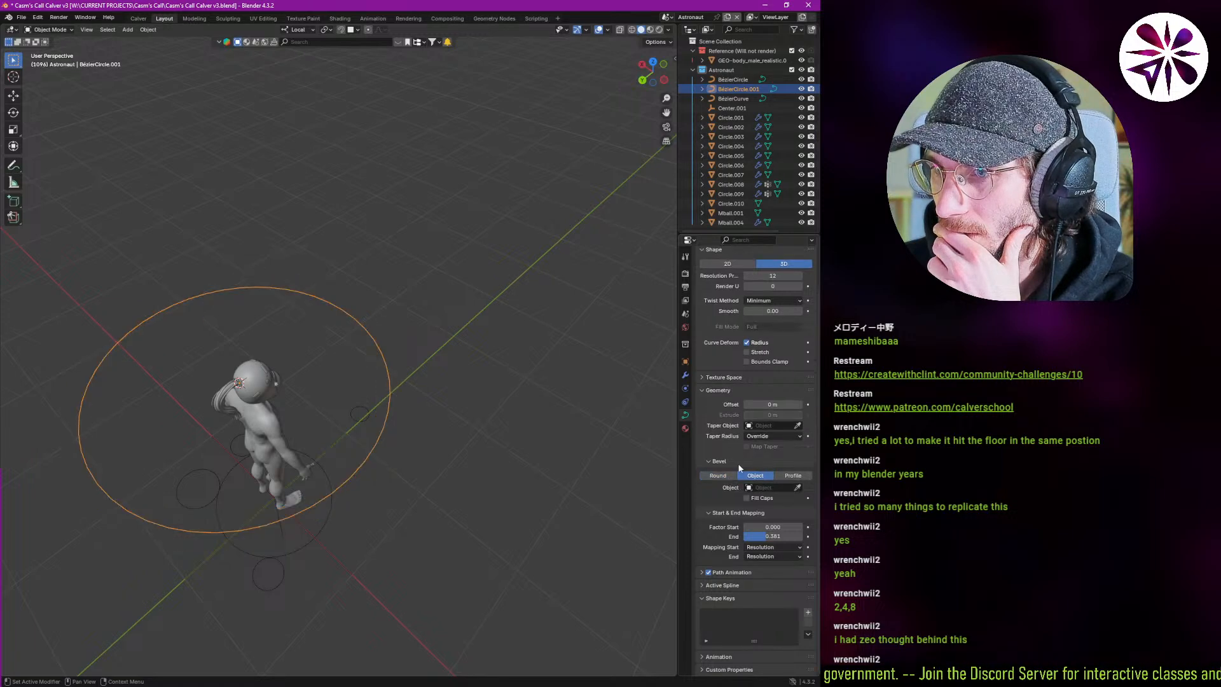
pyautogui.click(724, 475)
pyautogui.click(787, 475)
pyautogui.click(720, 478)
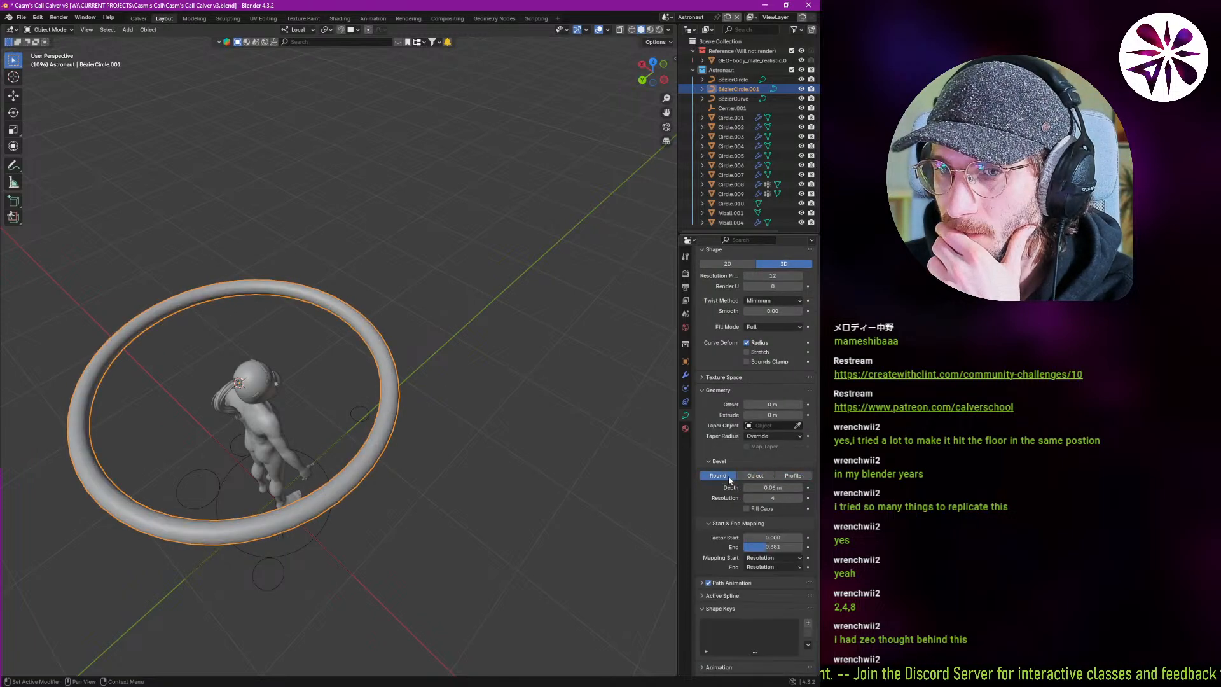
pyautogui.click(783, 475)
pyautogui.scroll(4, 379, 454)
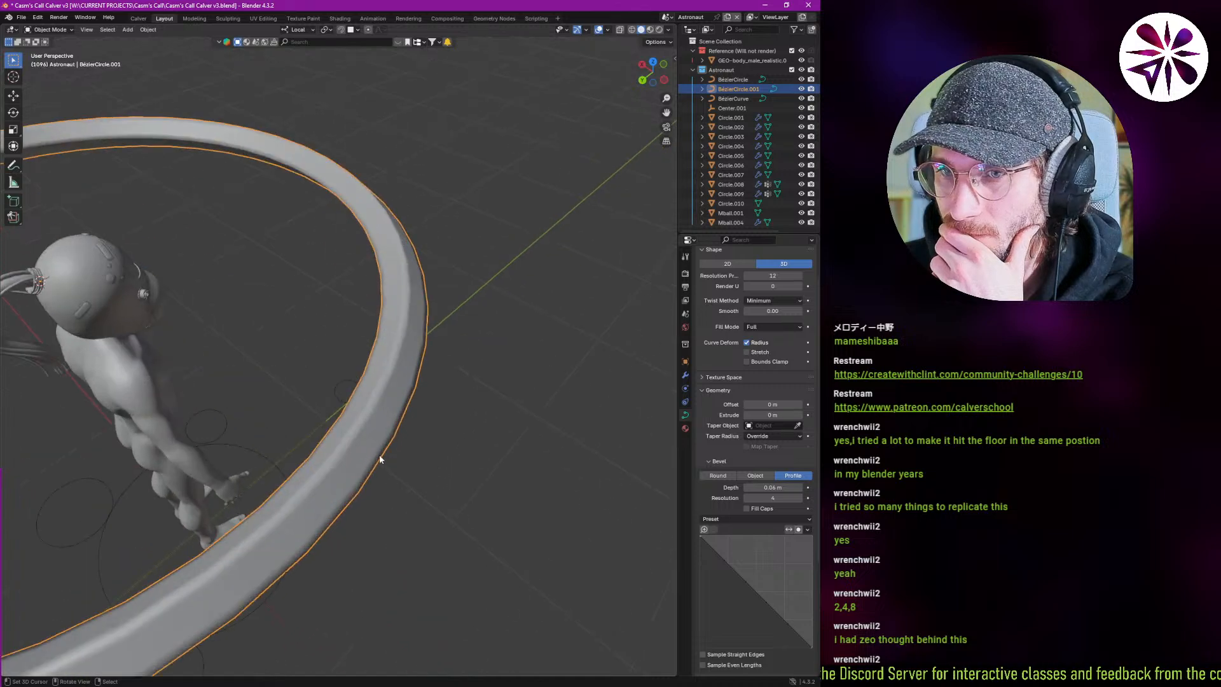
pyautogui.moveTo(380, 454); pyautogui.dragTo(358, 442, button='middle')
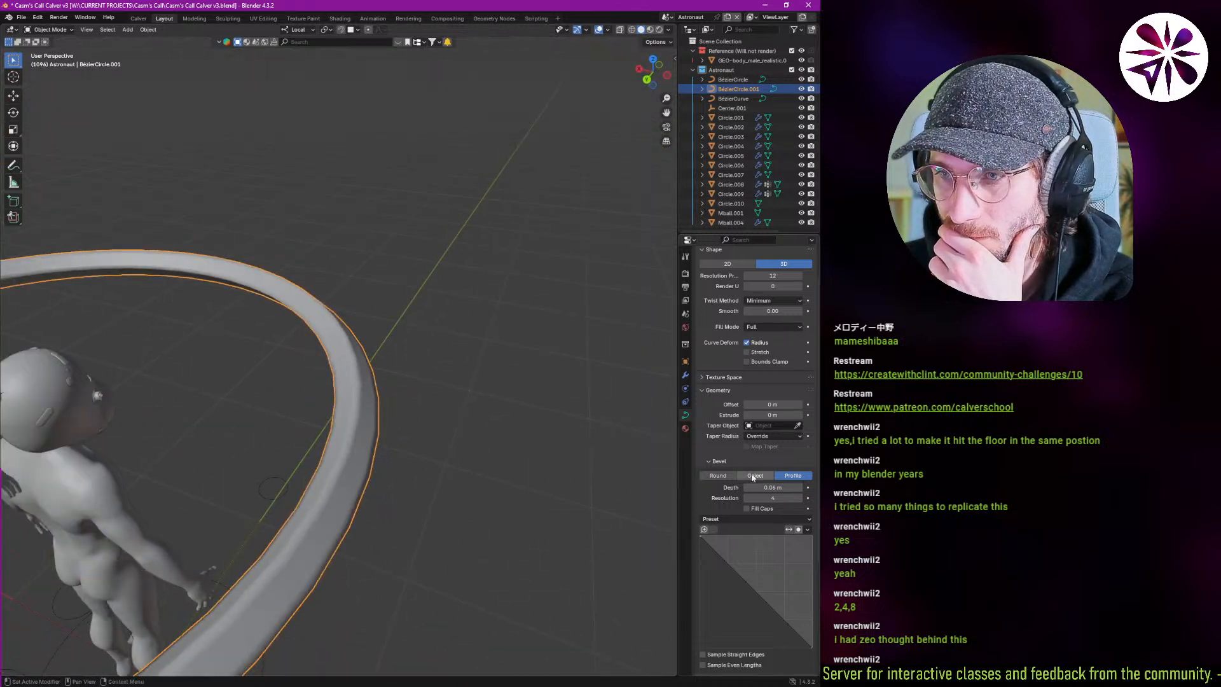
pyautogui.click(720, 476)
pyautogui.scroll(2, 736, 476)
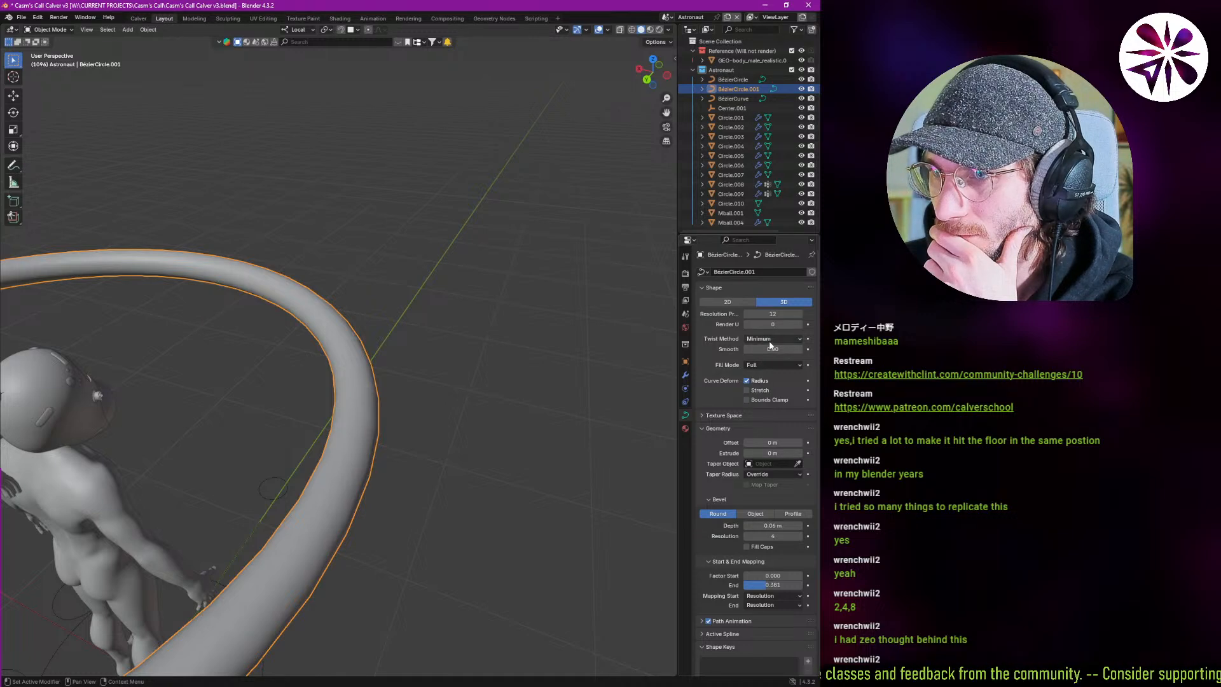
pyautogui.scroll(-5, 391, 415)
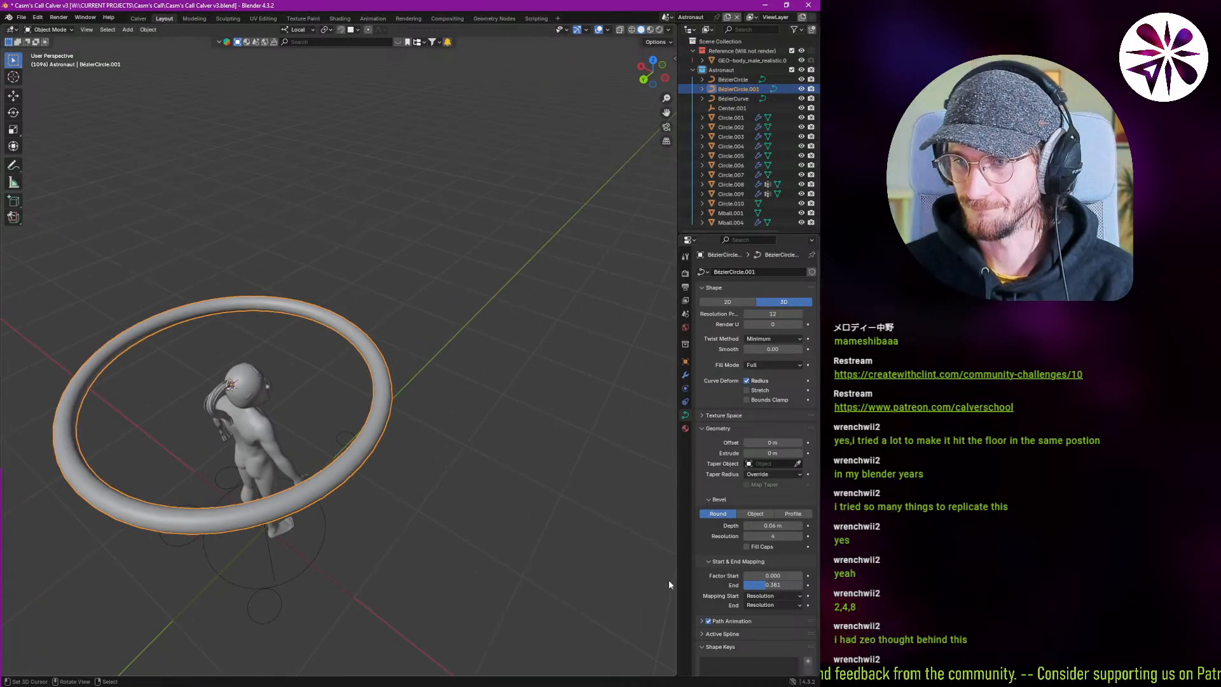
# Open the circle curve by disabling Cyclic U for its active spline and set the bevel's end factor to 1.
pyautogui.scroll(-3, 733, 443)
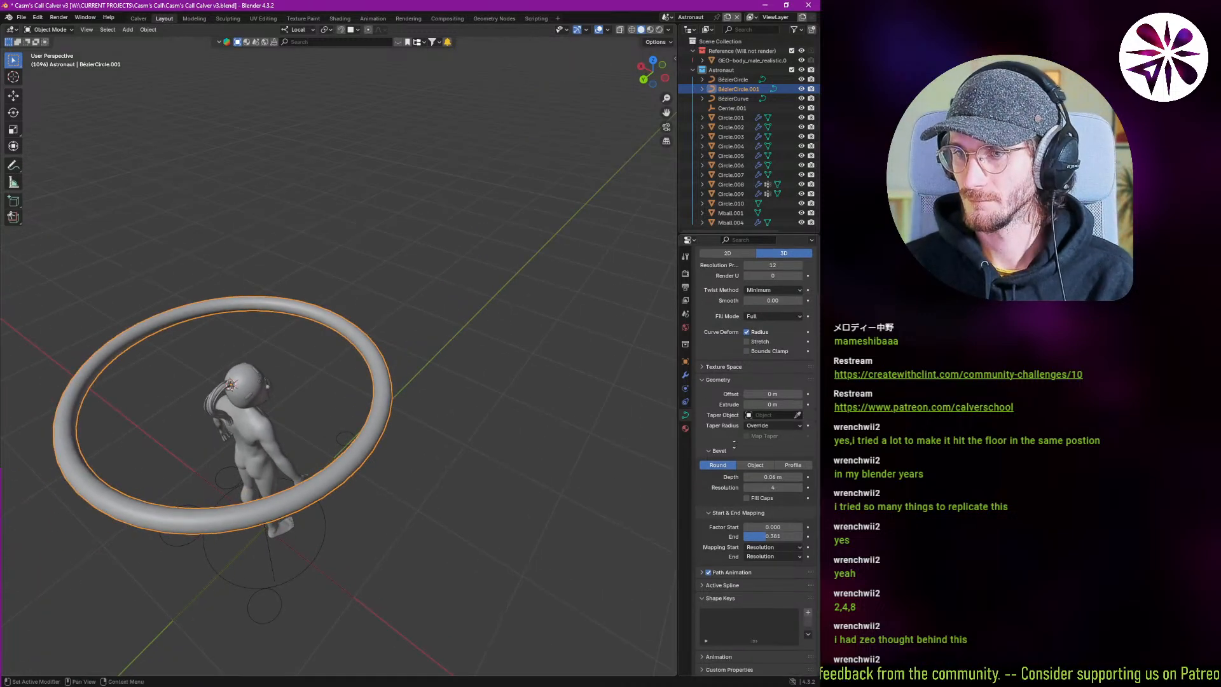
pyautogui.click(718, 584)
pyautogui.click(747, 599)
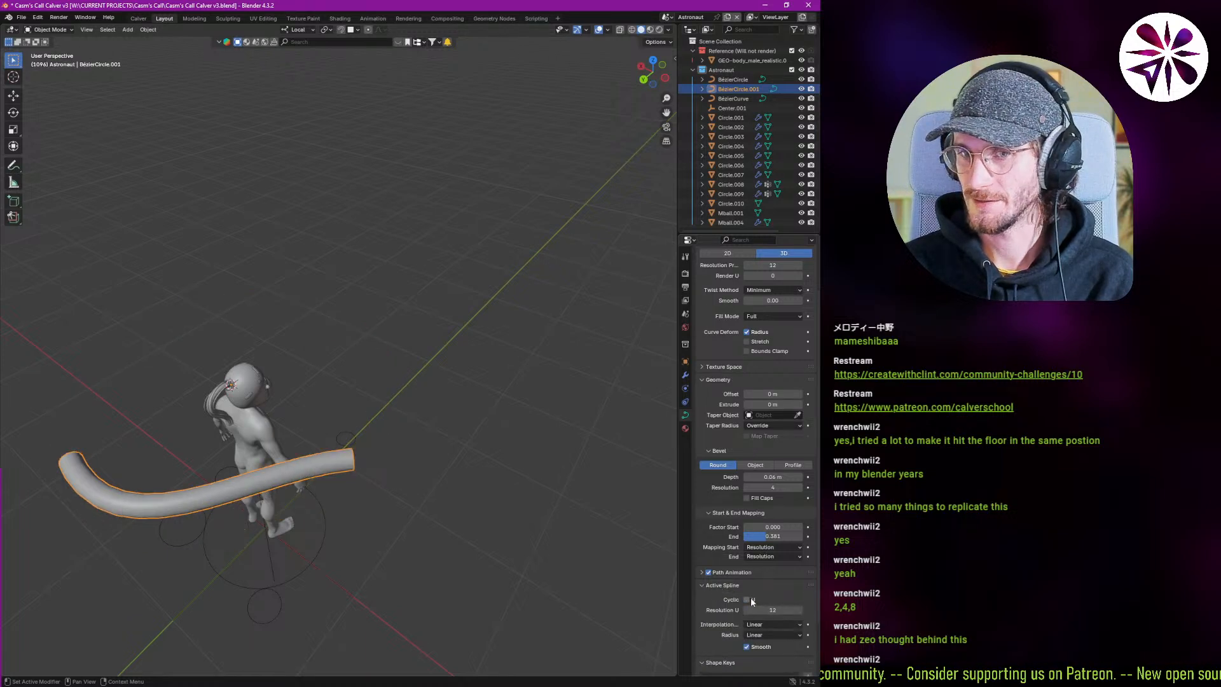
pyautogui.press('Tab')
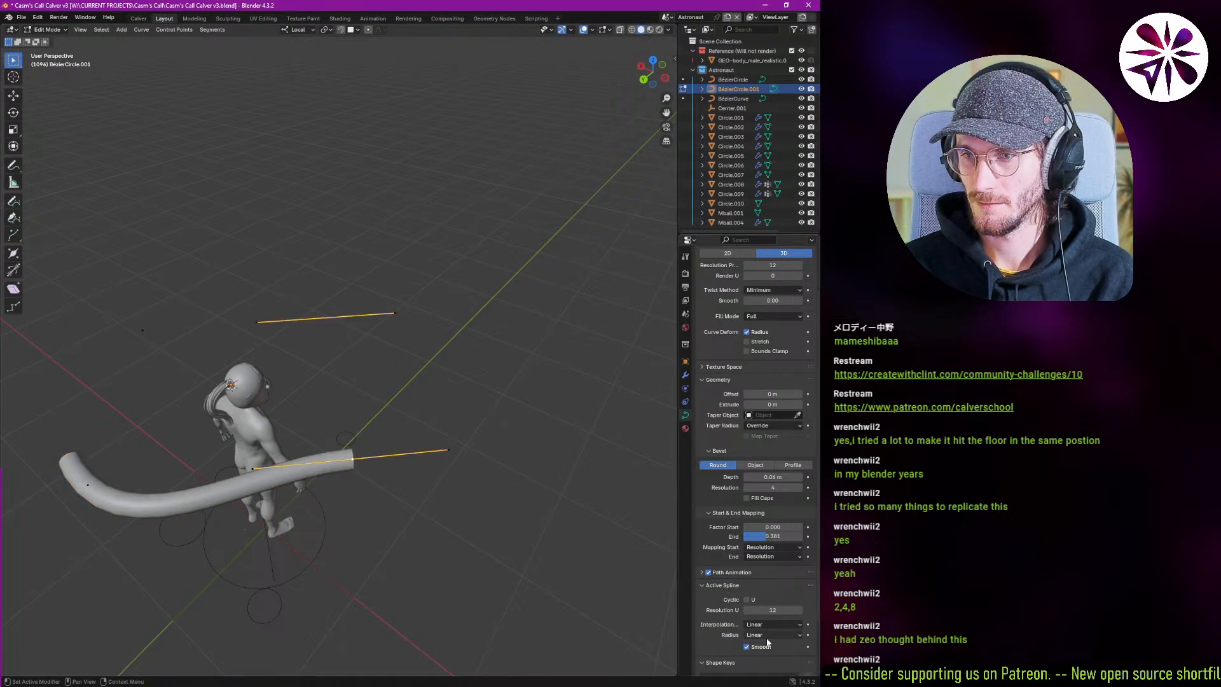
pyautogui.doubleClick(772, 536)
pyautogui.write('1')
pyautogui.press('Return')
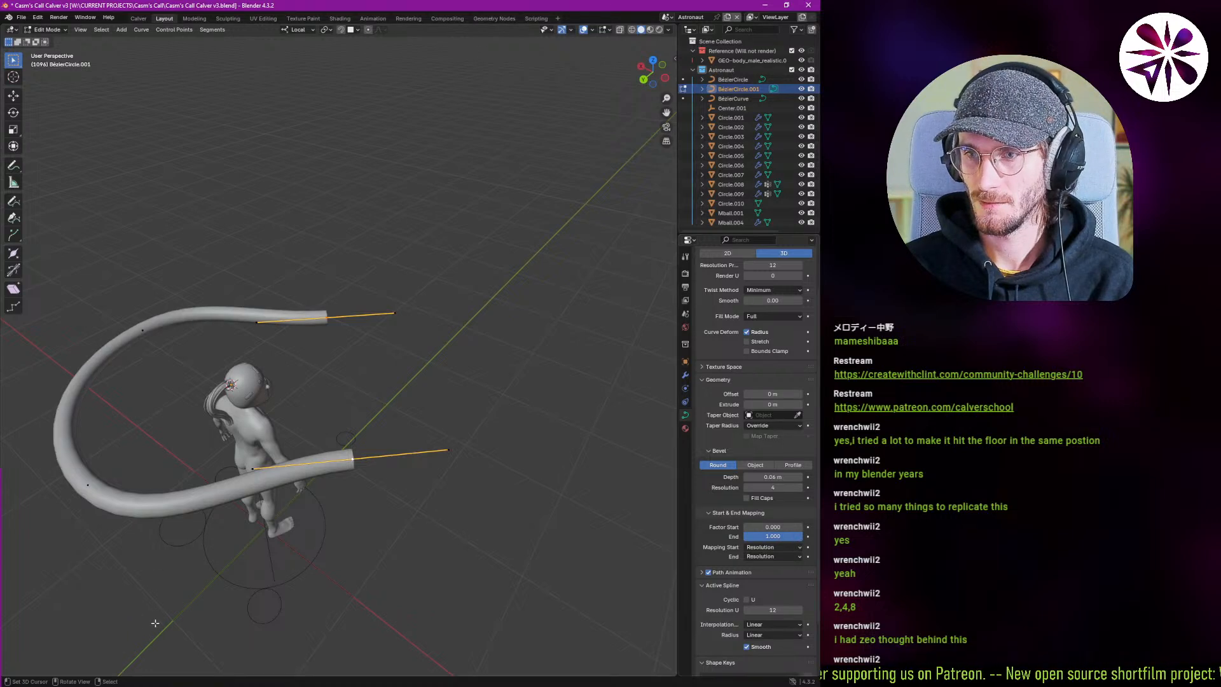
# Compare the curve closed and open by toggling Cyclic U, leave it open, and view it from above.
pyautogui.click(748, 600)
pyautogui.click(747, 600)
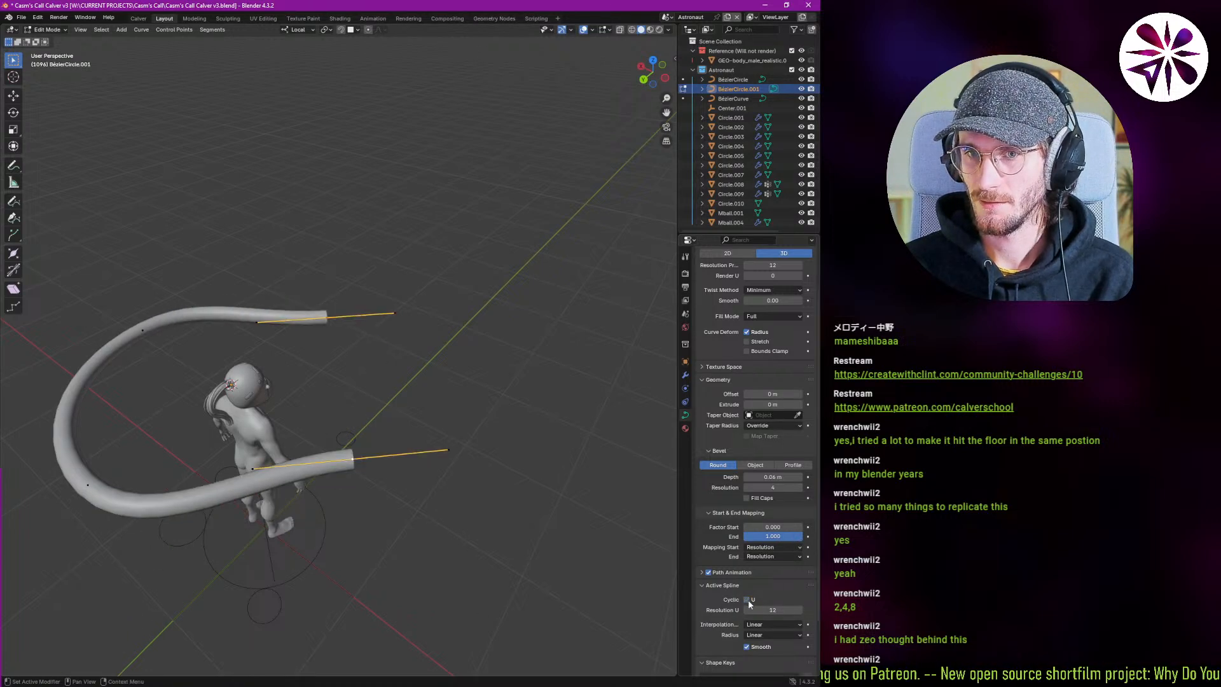
pyautogui.click(747, 599)
pyautogui.click(747, 600)
pyautogui.press('KP_7')
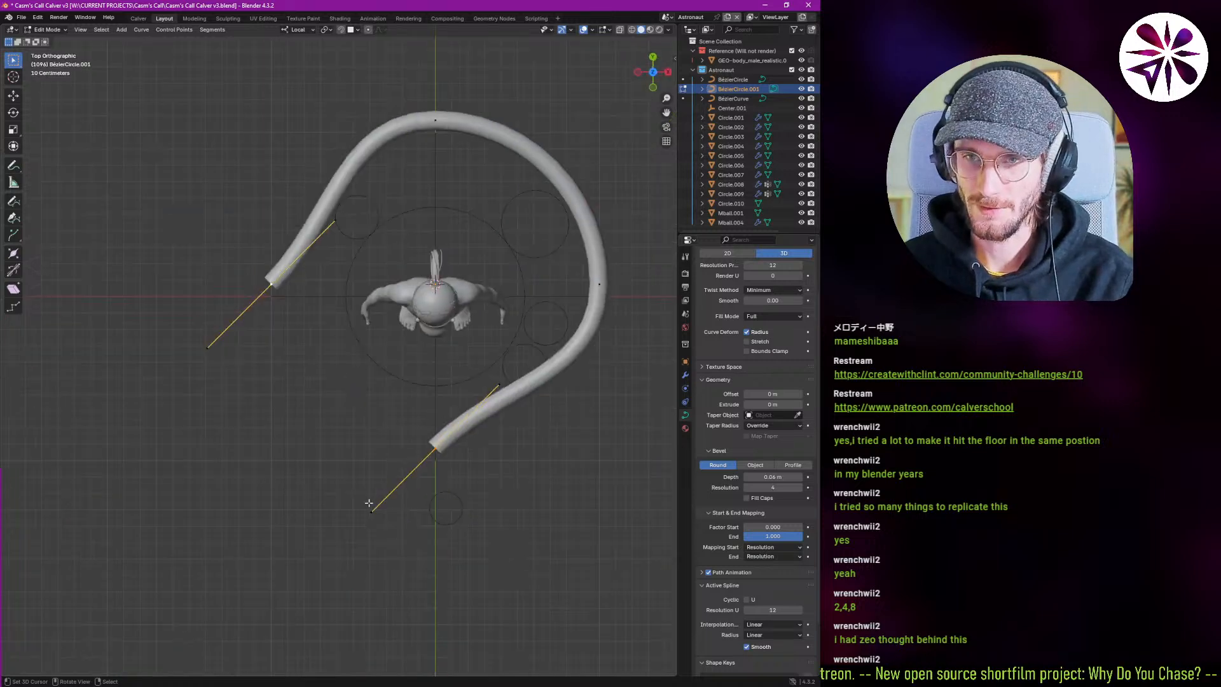
# Rotate one end point's handles of the open curve by -45° and the other's by 45°, and test the bevel's end factor.
pyautogui.write('r')
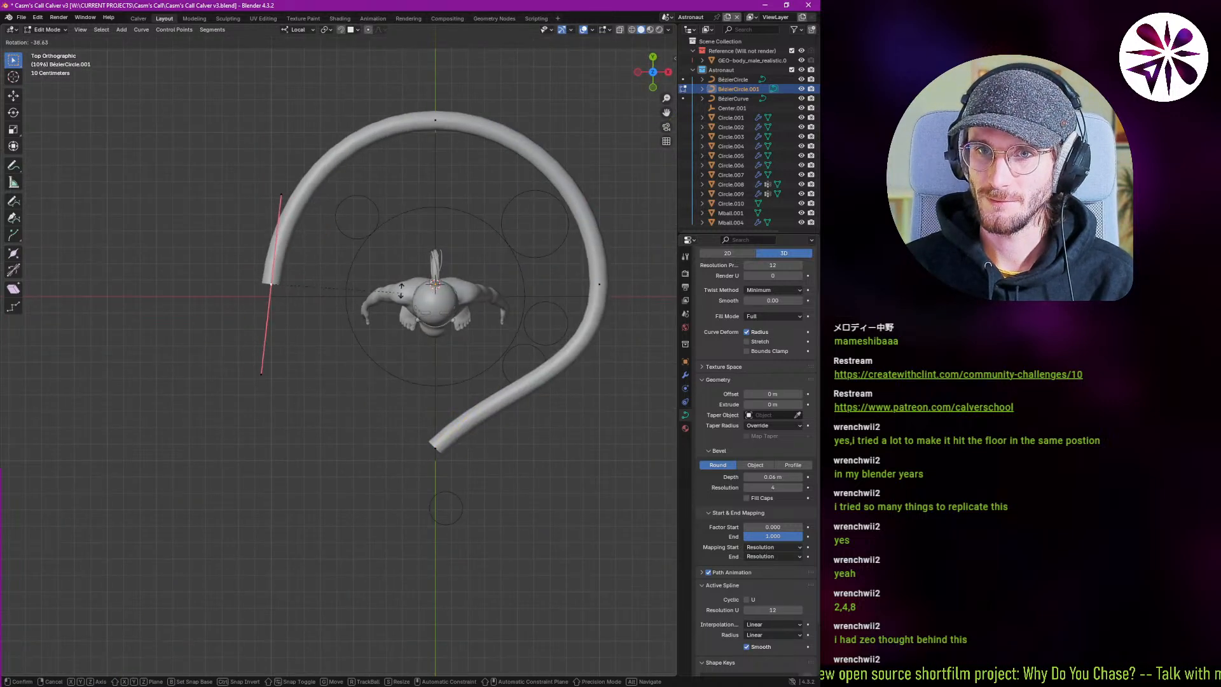
pyautogui.write('45-')
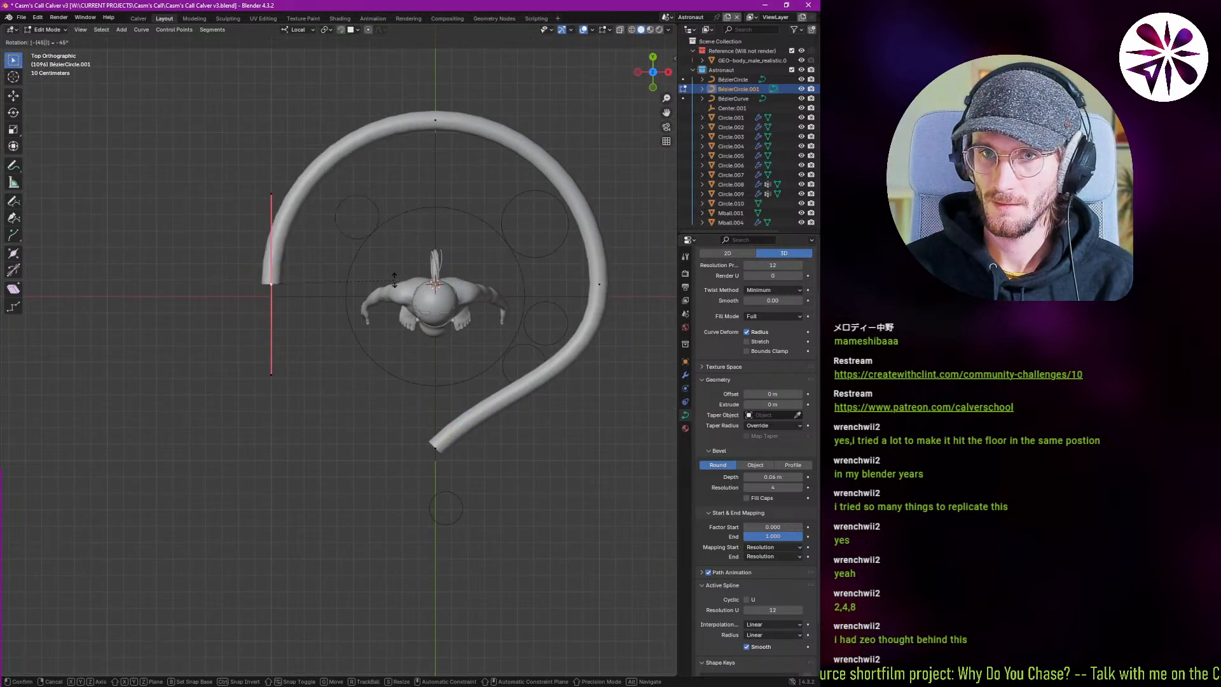
pyautogui.press('Return')
pyautogui.click(436, 446)
pyautogui.write('r')
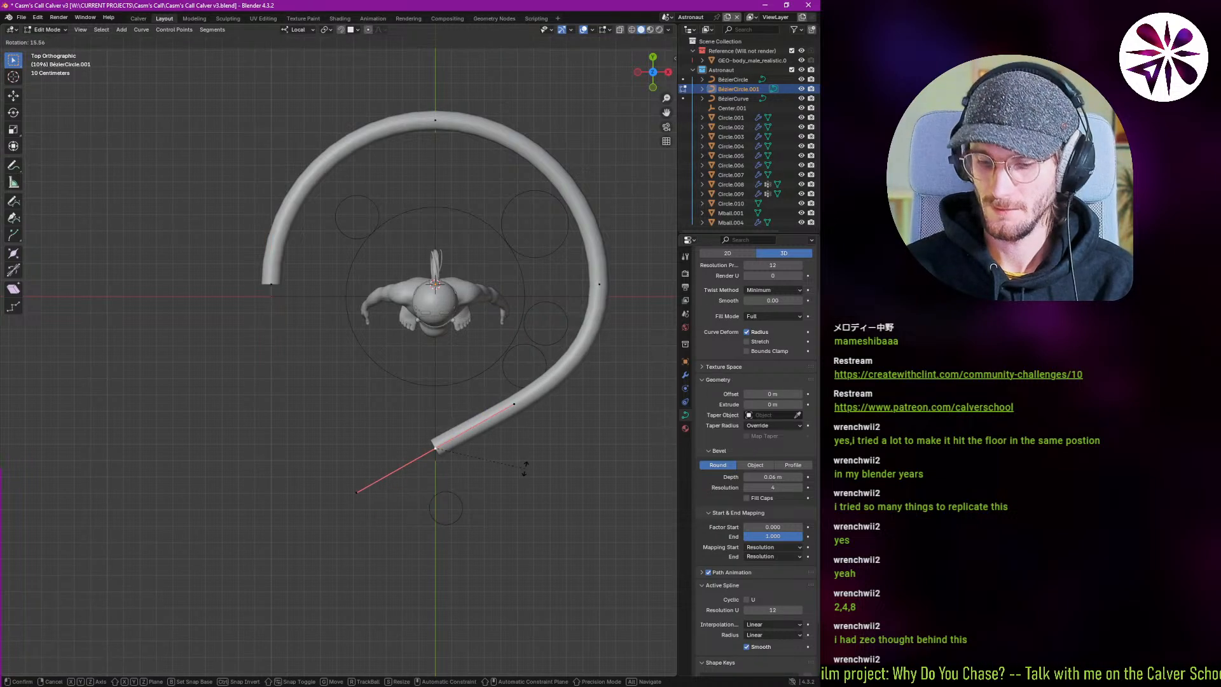
pyautogui.write('45')
pyautogui.press('Return')
pyautogui.press('Tab')
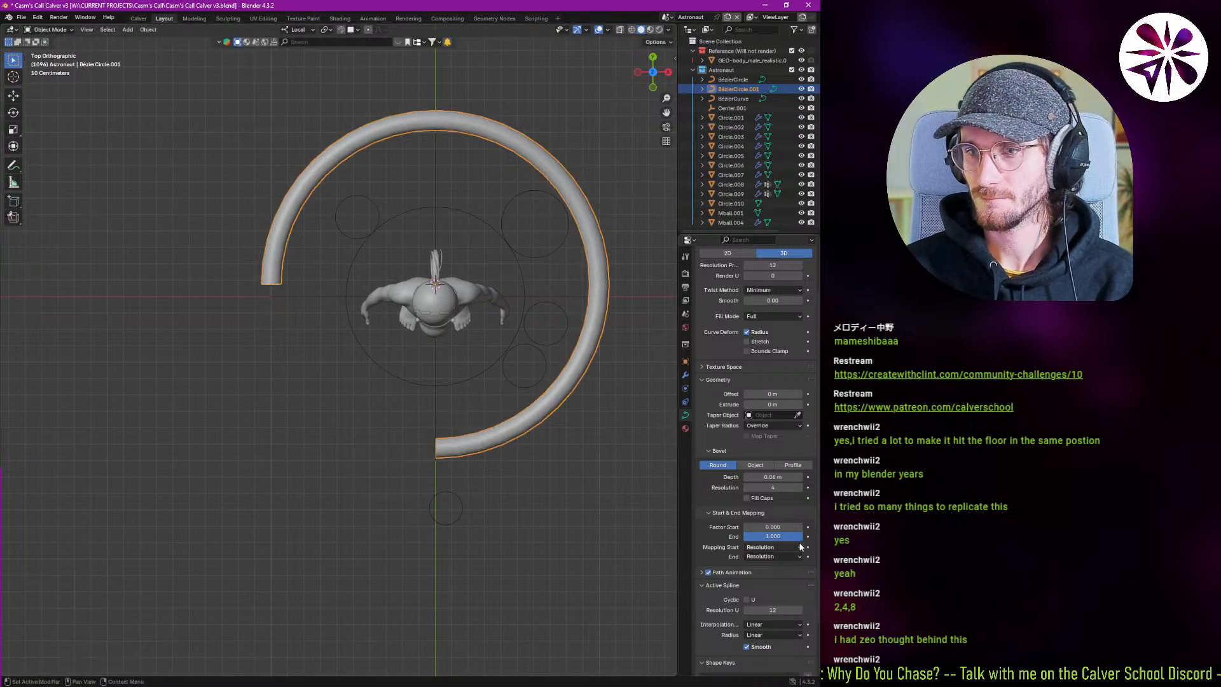
pyautogui.moveTo(772, 536); pyautogui.dragTo(802, 535)
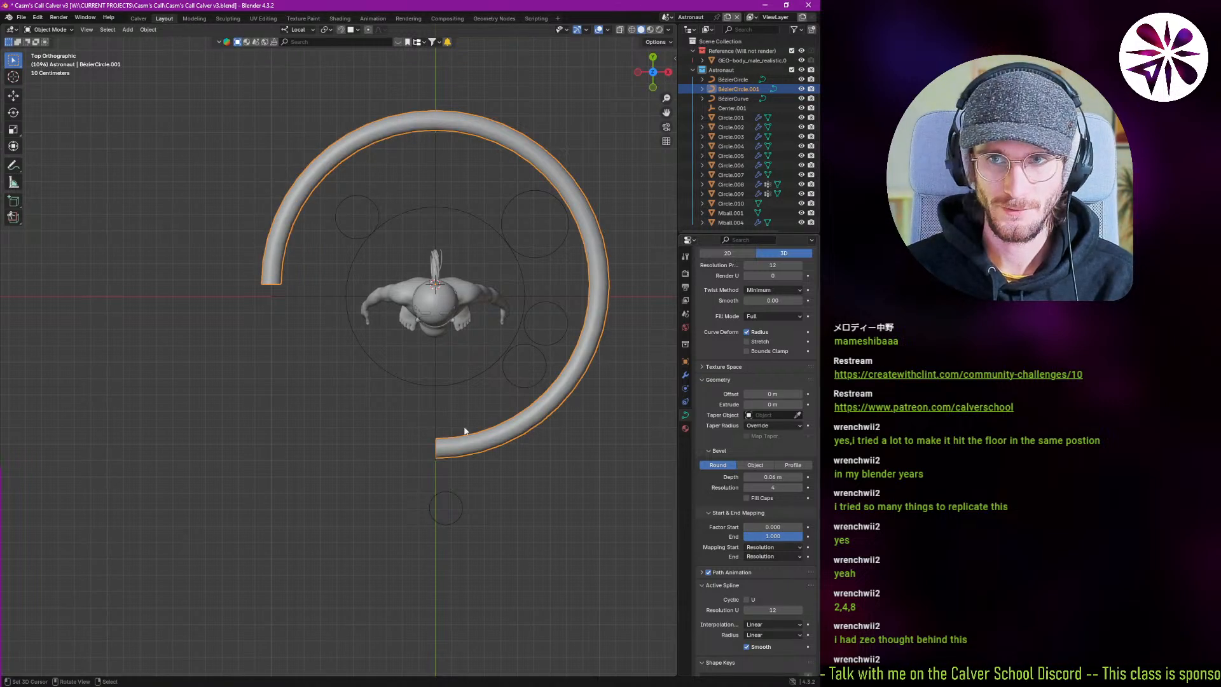
# Rotate all of the open ring's control points by 45° in top view and return to Object Mode.
pyautogui.press('Tab')
pyautogui.write('ar')
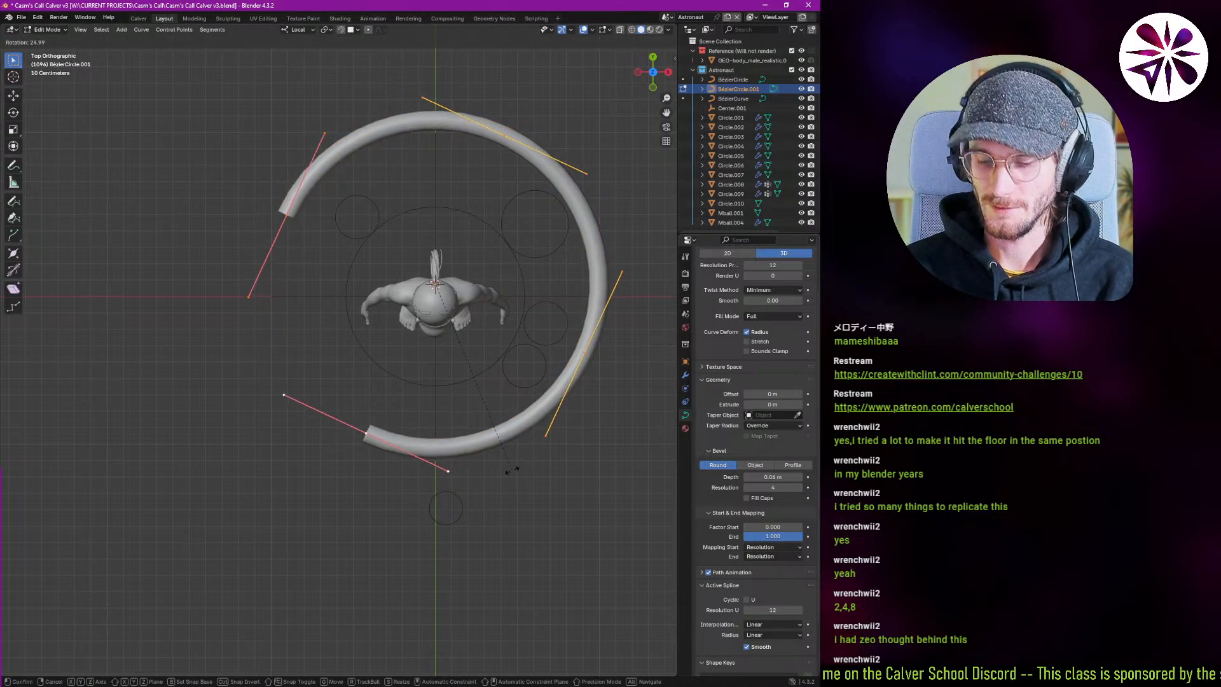
pyautogui.write('45')
pyautogui.press('Return')
pyautogui.press('Tab')
# Rotate the open ring -90° about its local Y axis and 90° about the global Z axis.
pyautogui.moveTo(511, 470); pyautogui.dragTo(493, 312, button='middle')
pyautogui.press('r')
pyautogui.press('y')
pyautogui.press('y')
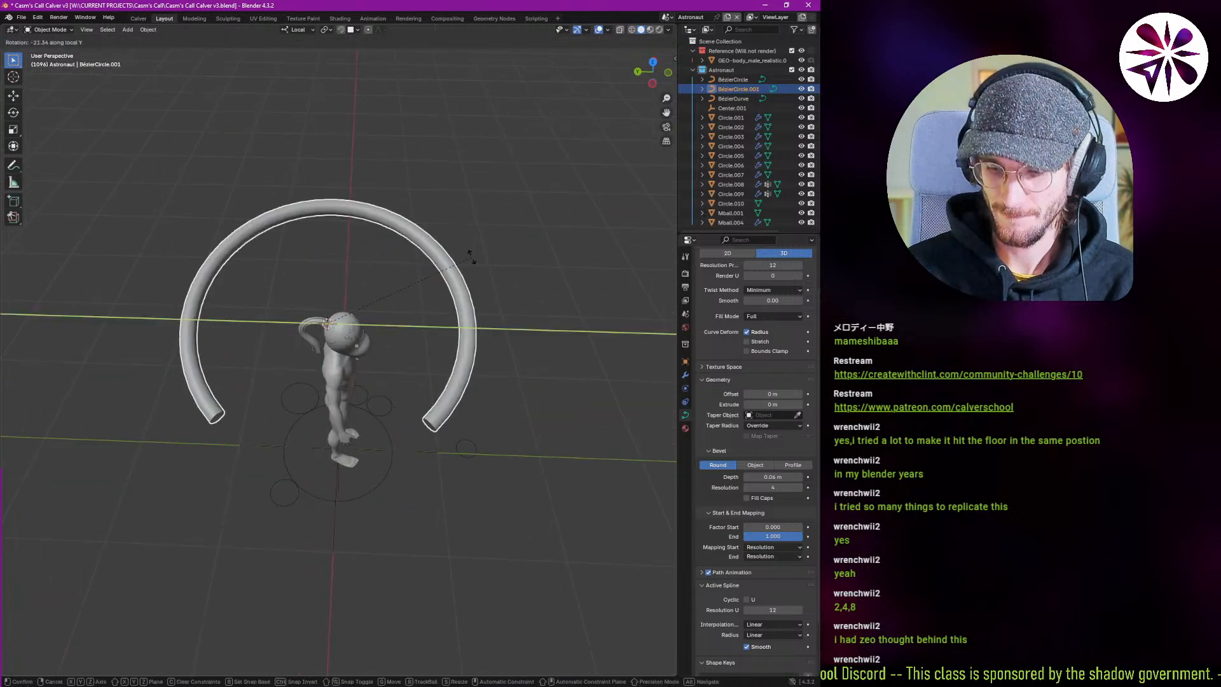
pyautogui.write('-90')
pyautogui.press('Return')
pyautogui.write('rz')
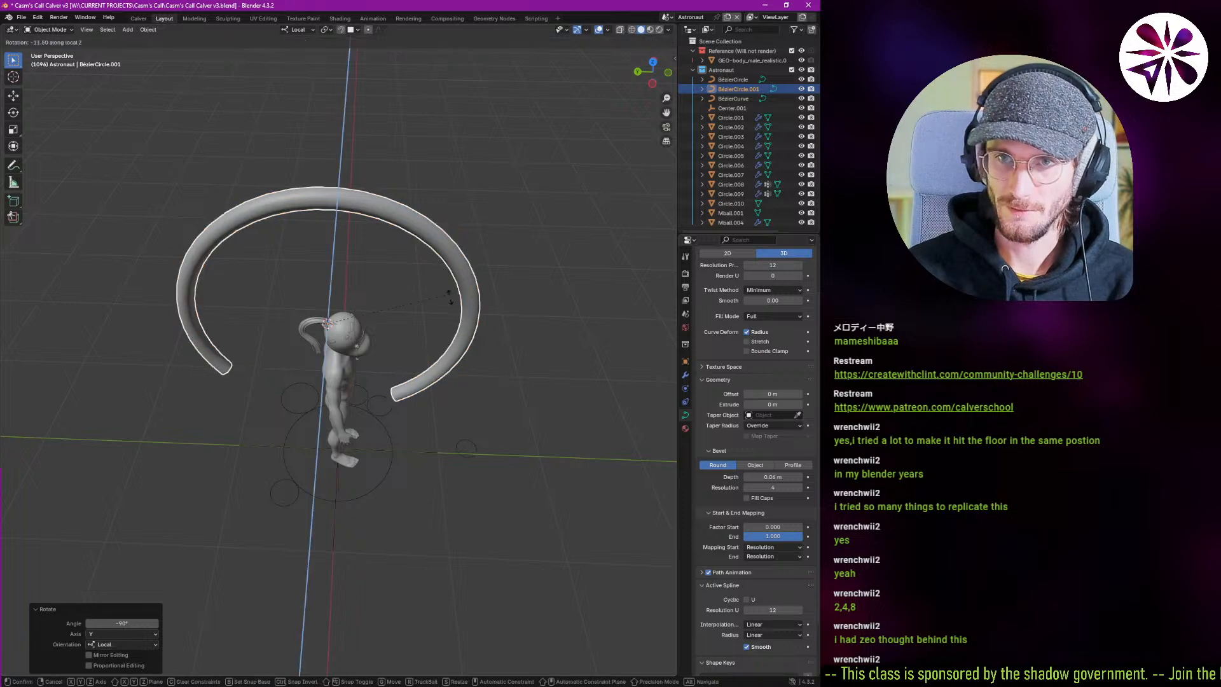
pyautogui.write('90')
pyautogui.press('Return')
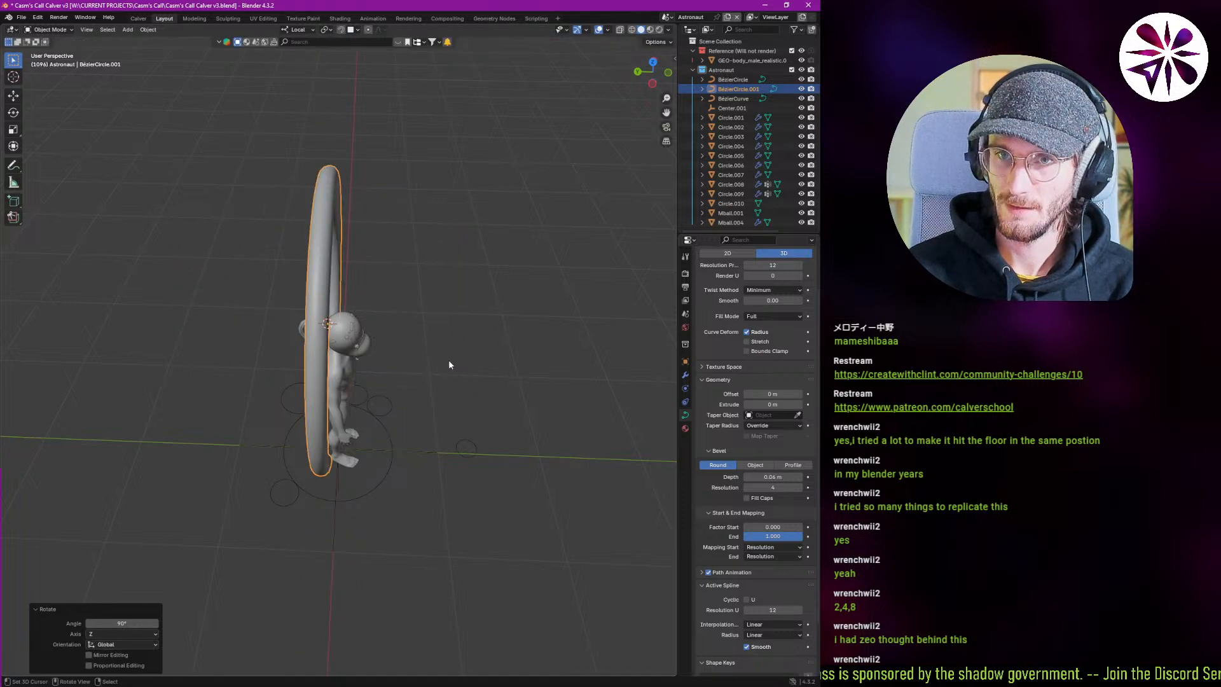
# Scale the open ring down to about 0.437 and switch its bevel to Profile mode.
pyautogui.press('s')
pyautogui.click(381, 340)
pyautogui.scroll(5, 382, 340)
pyautogui.moveTo(381, 340); pyautogui.dragTo(372, 293, button='middle')
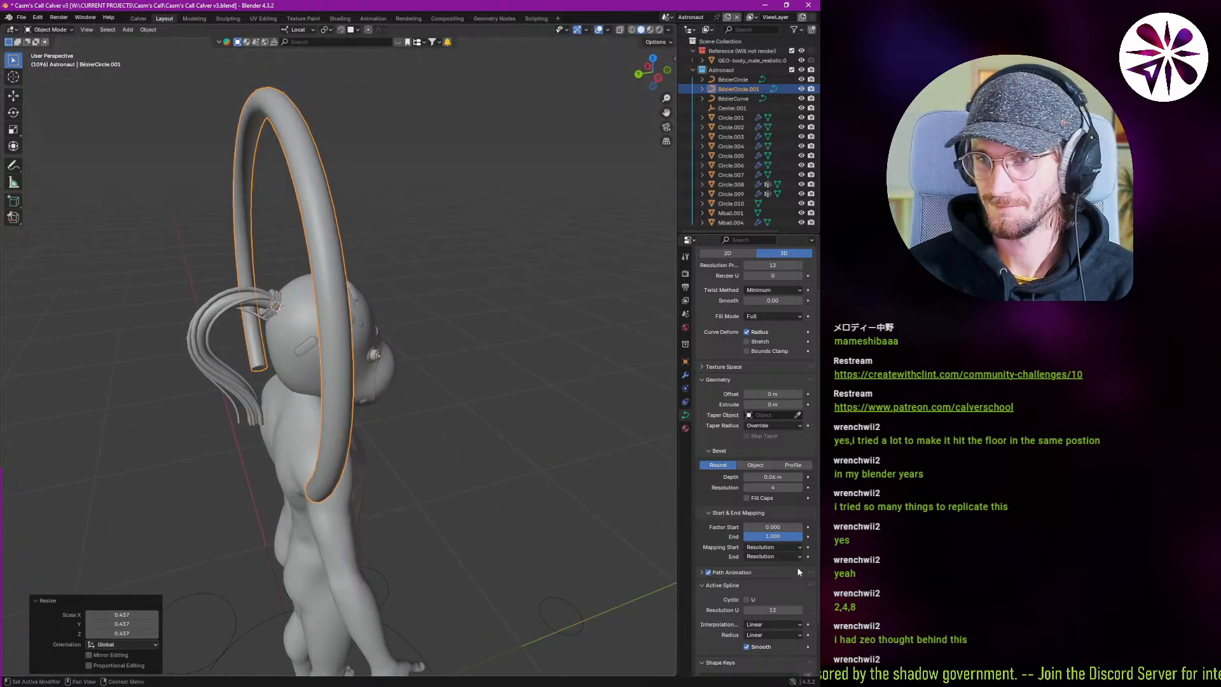
pyautogui.scroll(-3, 777, 534)
pyautogui.click(792, 400)
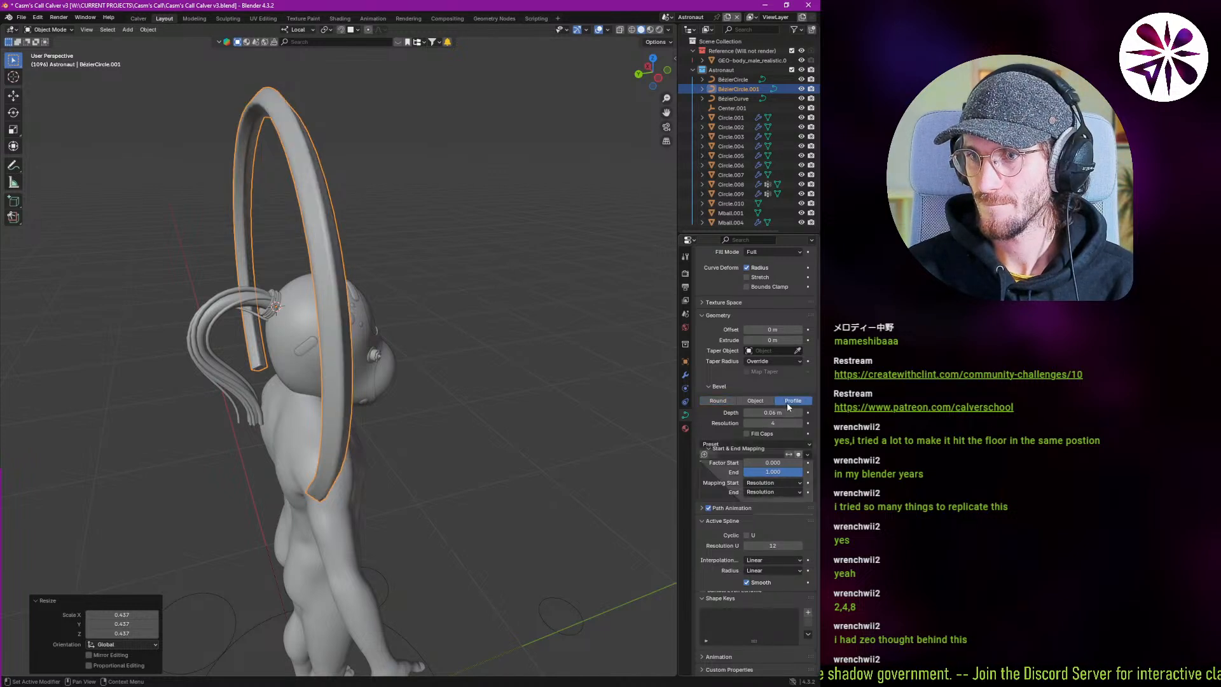
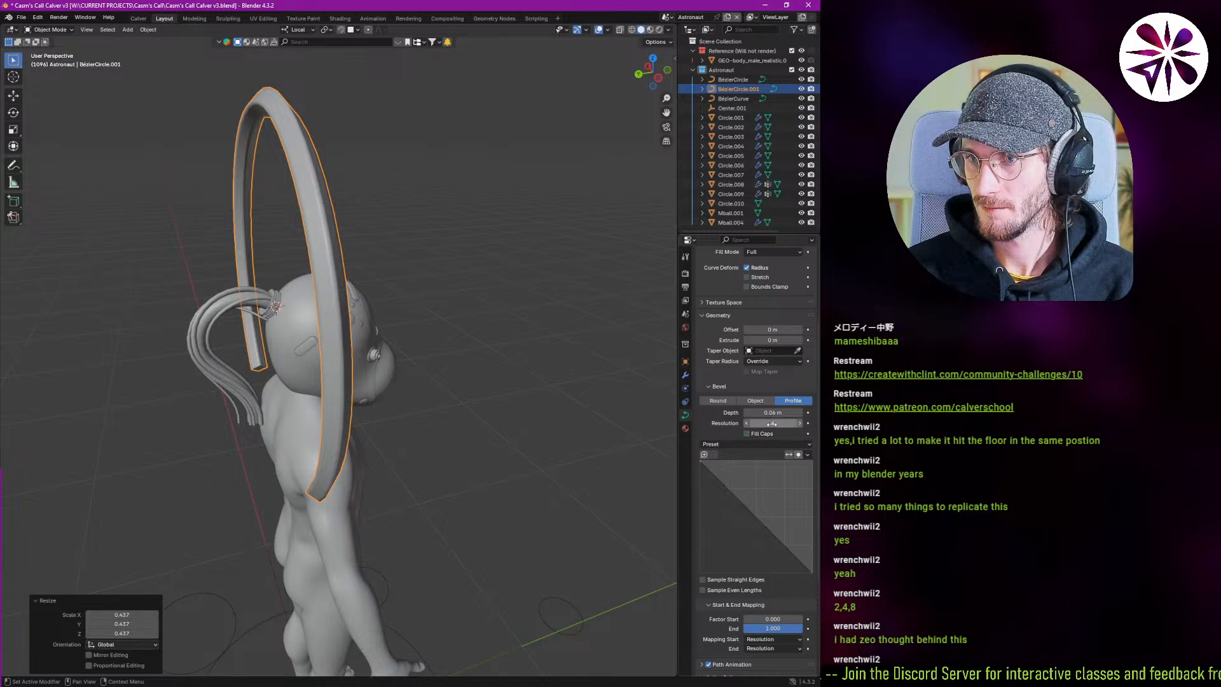
# Set the ring's bevel resolution to 14 and bend the bevel profile inward with one added curve point.
pyautogui.moveTo(770, 424)
pyautogui.mouseDown()
pyautogui.moveTo(754, 424)
pyautogui.moveTo(820, 414)
pyautogui.moveTo(770, 414)
pyautogui.mouseUp()
pyautogui.scroll(5, 384, 410)
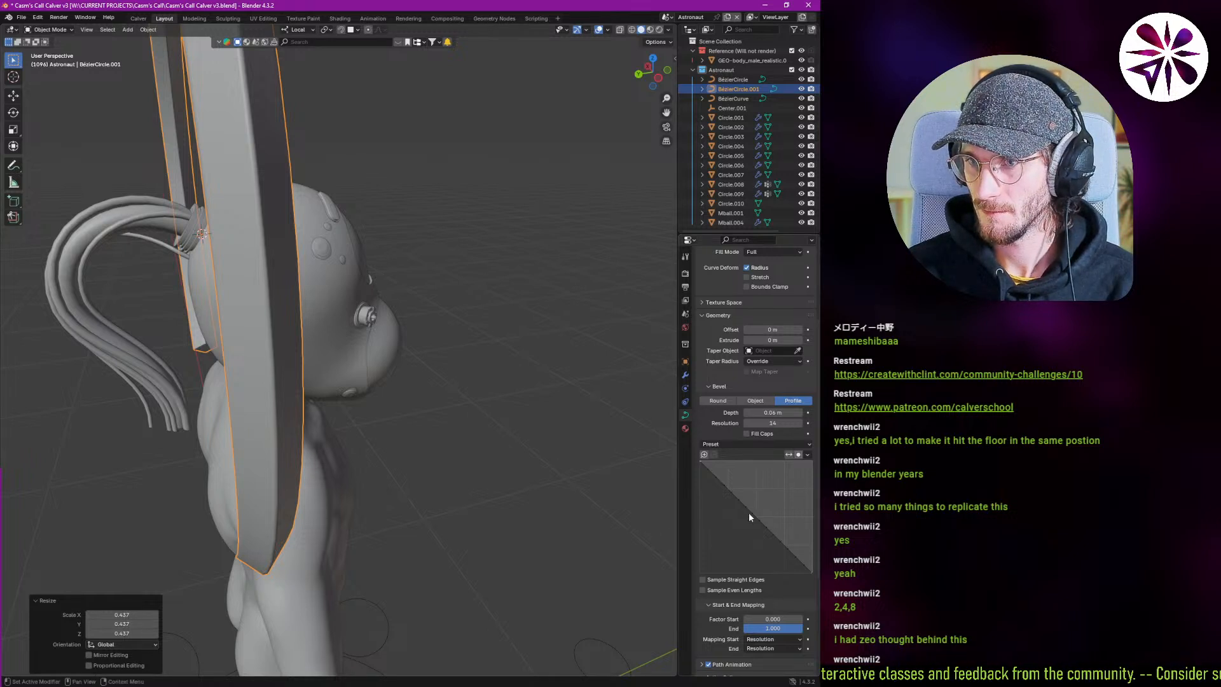
pyautogui.moveTo(749, 512)
pyautogui.mouseDown()
pyautogui.moveTo(746, 499)
pyautogui.moveTo(734, 531)
pyautogui.mouseUp()
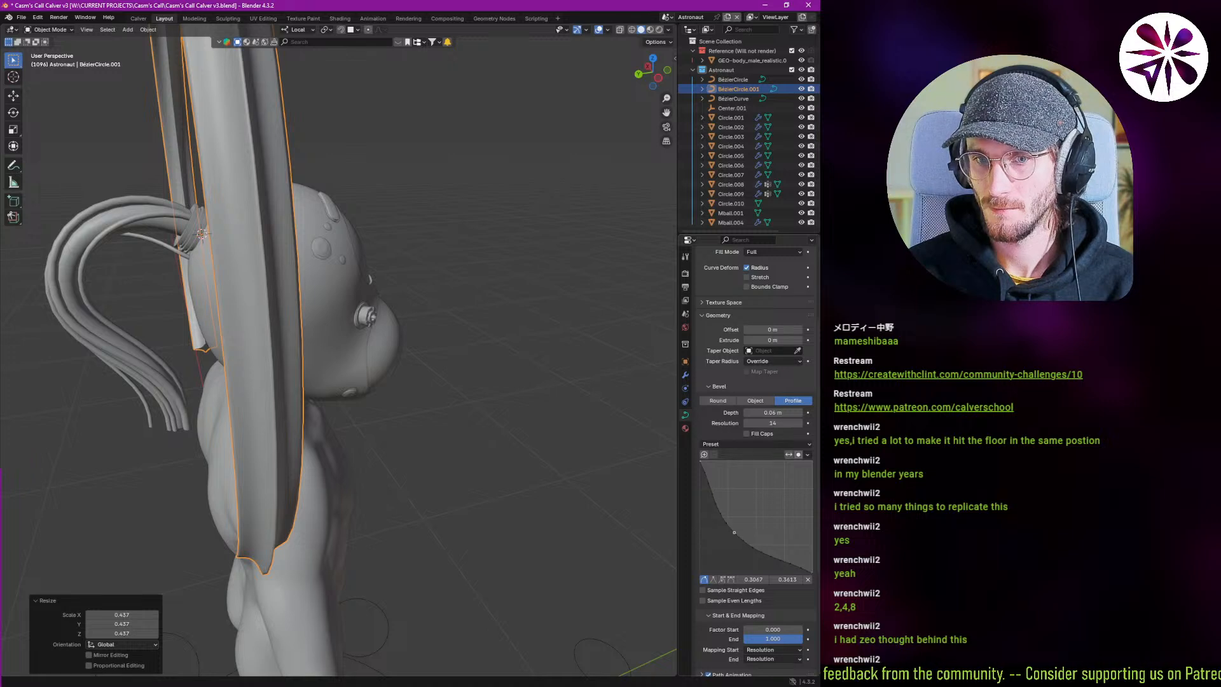
pyautogui.moveTo(773, 422); pyautogui.dragTo(774, 423)
pyautogui.scroll(-5, 366, 380)
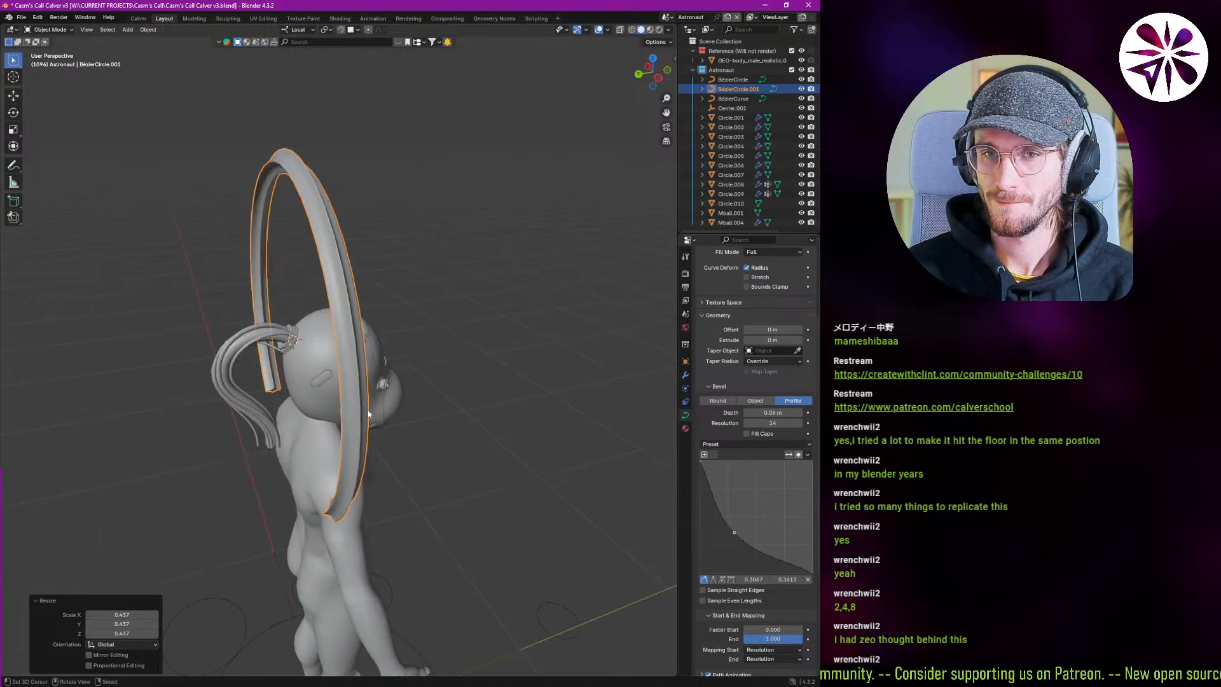
# Tilt all of the ring's control points by 45° in Edit Mode and return to Object Mode.
pyautogui.press('Tab')
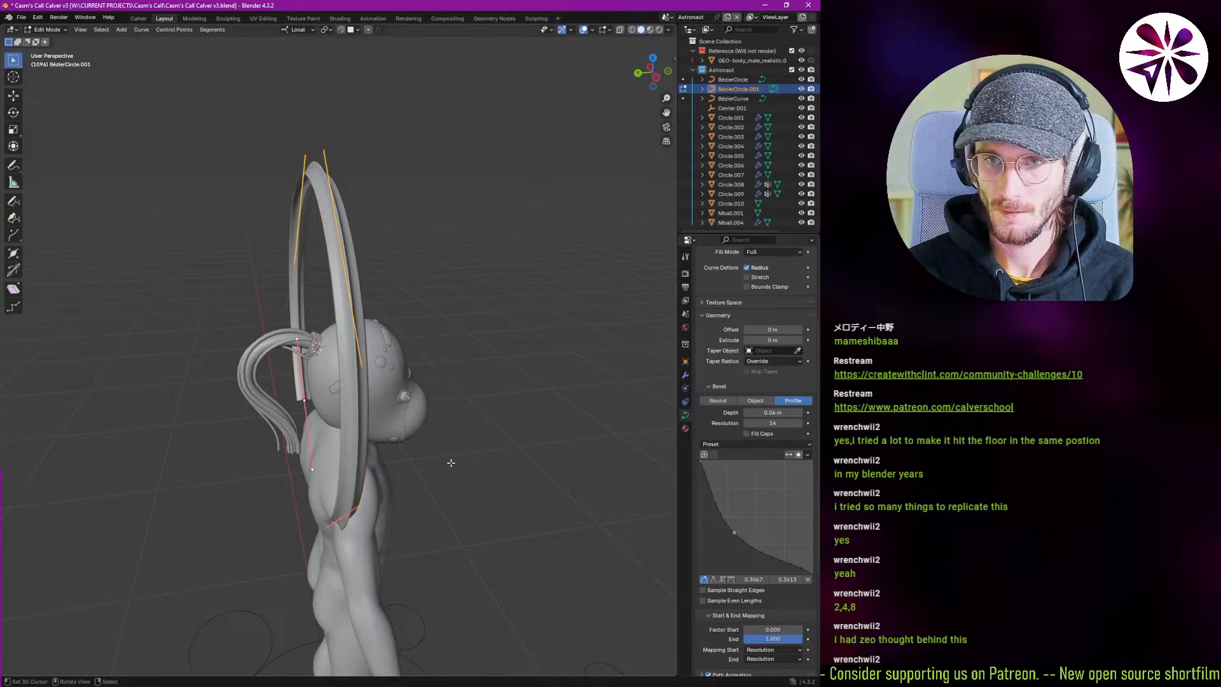
pyautogui.hotkey('ctrl', 't')
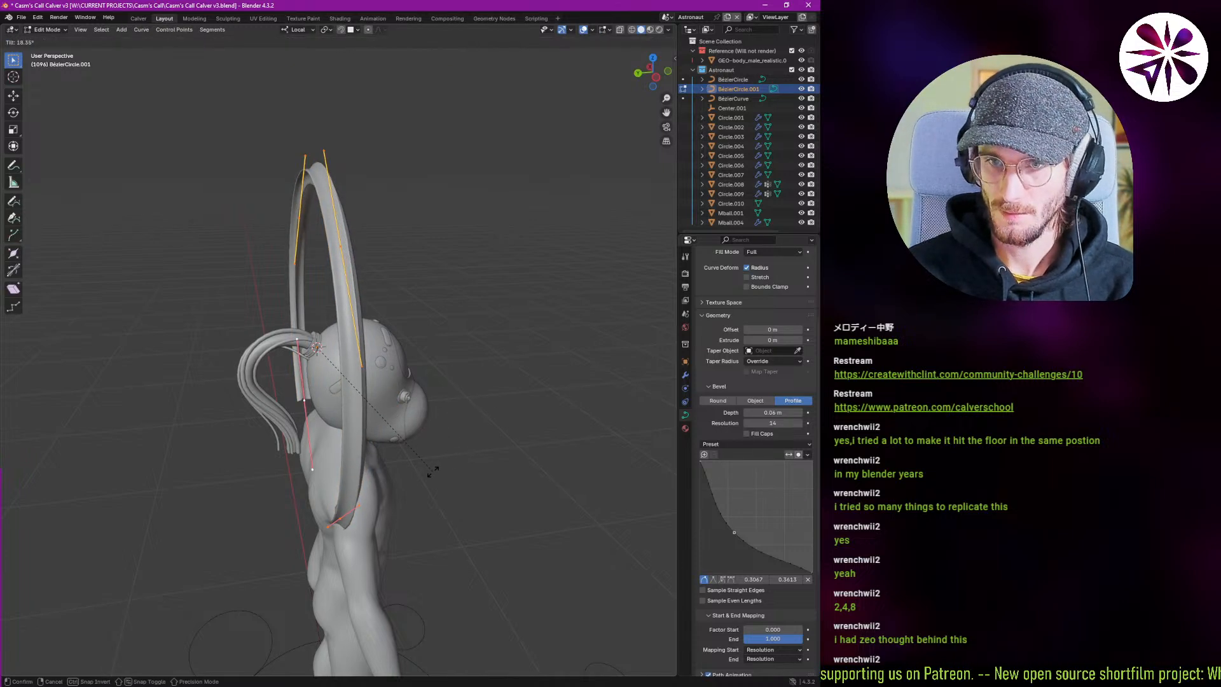
pyautogui.write('45')
pyautogui.press('Return')
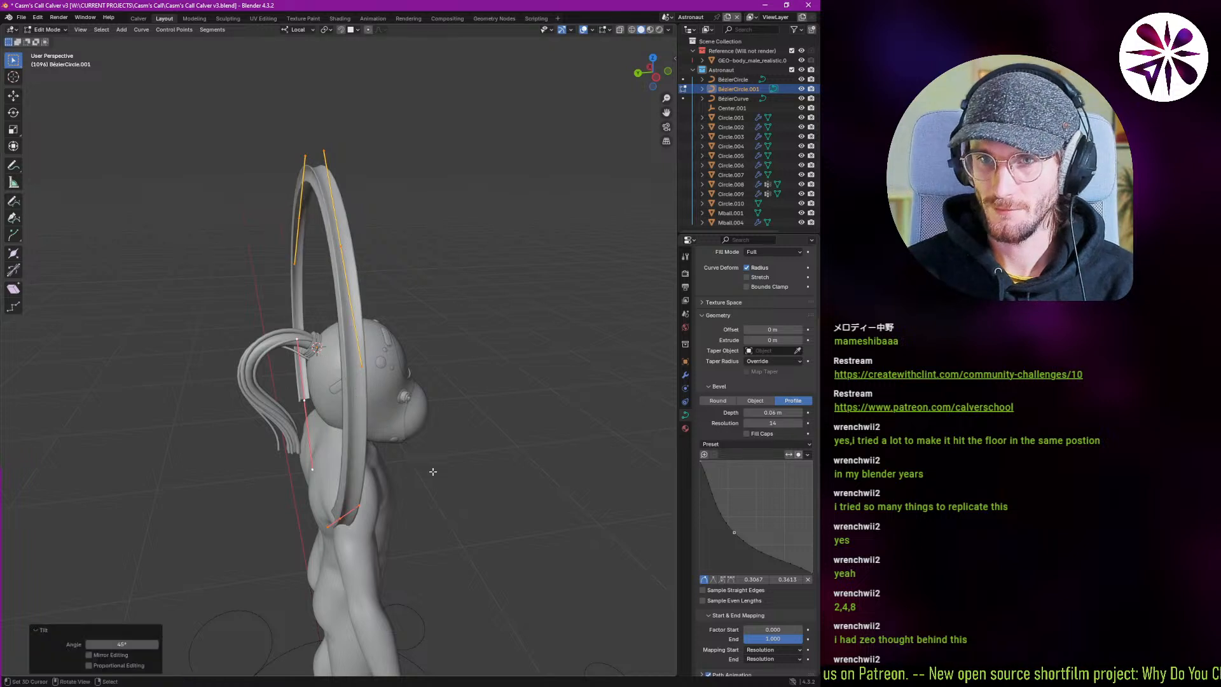
pyautogui.press('Tab')
# Soften the bevel profile's bend, then reset the profile to the straight diagonal preset.
pyautogui.moveTo(735, 533); pyautogui.dragTo(742, 521)
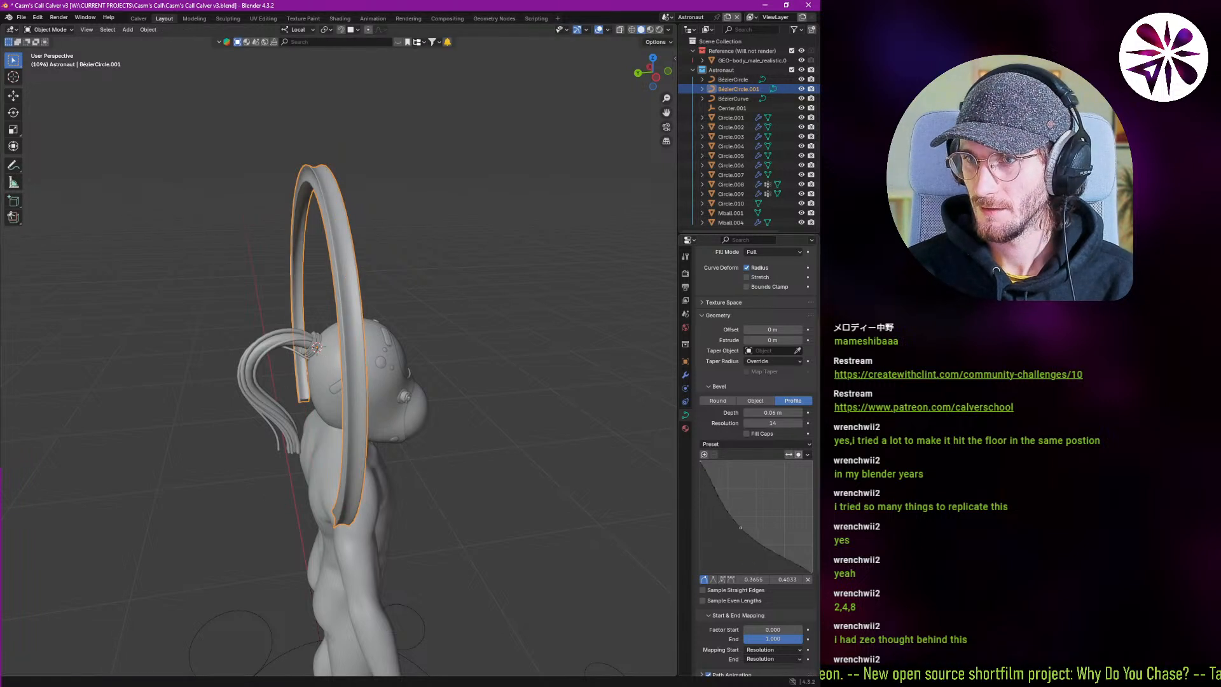
pyautogui.click(792, 445)
pyautogui.click(767, 453)
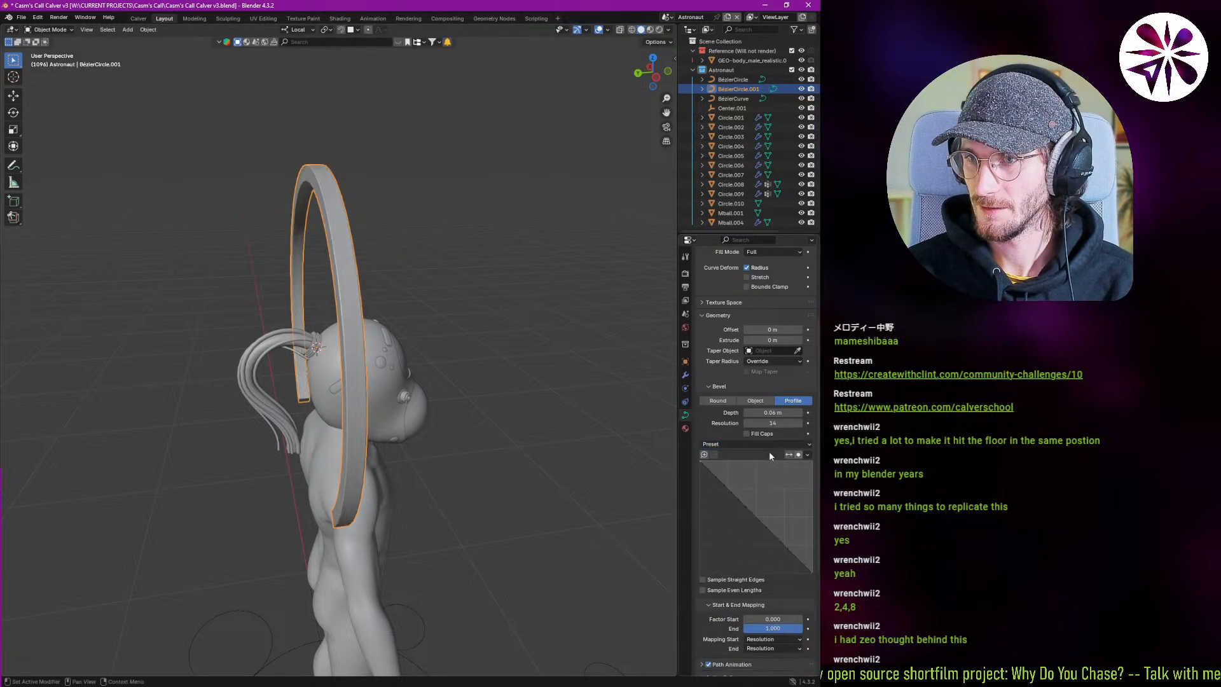
# Try a different preview resolution on the ring, cancel it, and scale the ring down to about 0.446.
pyautogui.scroll(5, 365, 412)
pyautogui.moveTo(365, 412)
pyautogui.mouseDown(button='middle')
pyautogui.moveTo(338, 380)
pyautogui.moveTo(257, 408)
pyautogui.moveTo(356, 412)
pyautogui.mouseUp(button='middle')
pyautogui.scroll(-4, 273, 403)
pyautogui.scroll(4, 785, 360)
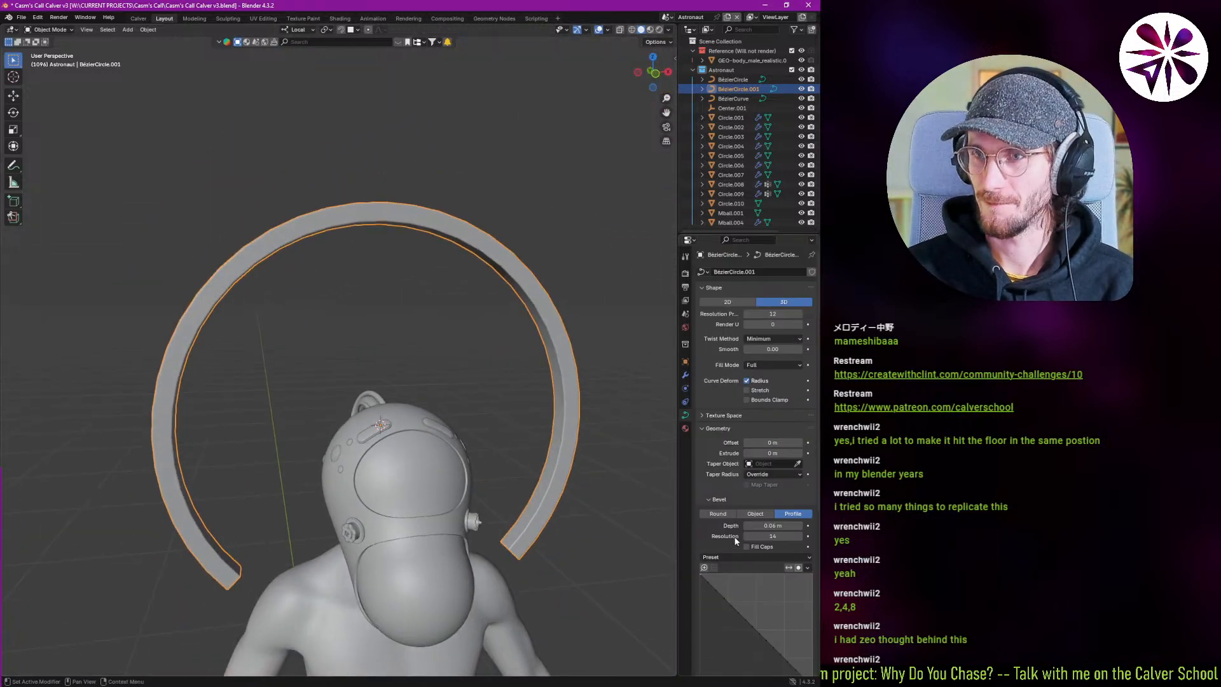
pyautogui.moveTo(771, 313); pyautogui.dragTo(718, 313)
pyautogui.rightClick(773, 314)
pyautogui.press('s')
pyautogui.click(434, 471)
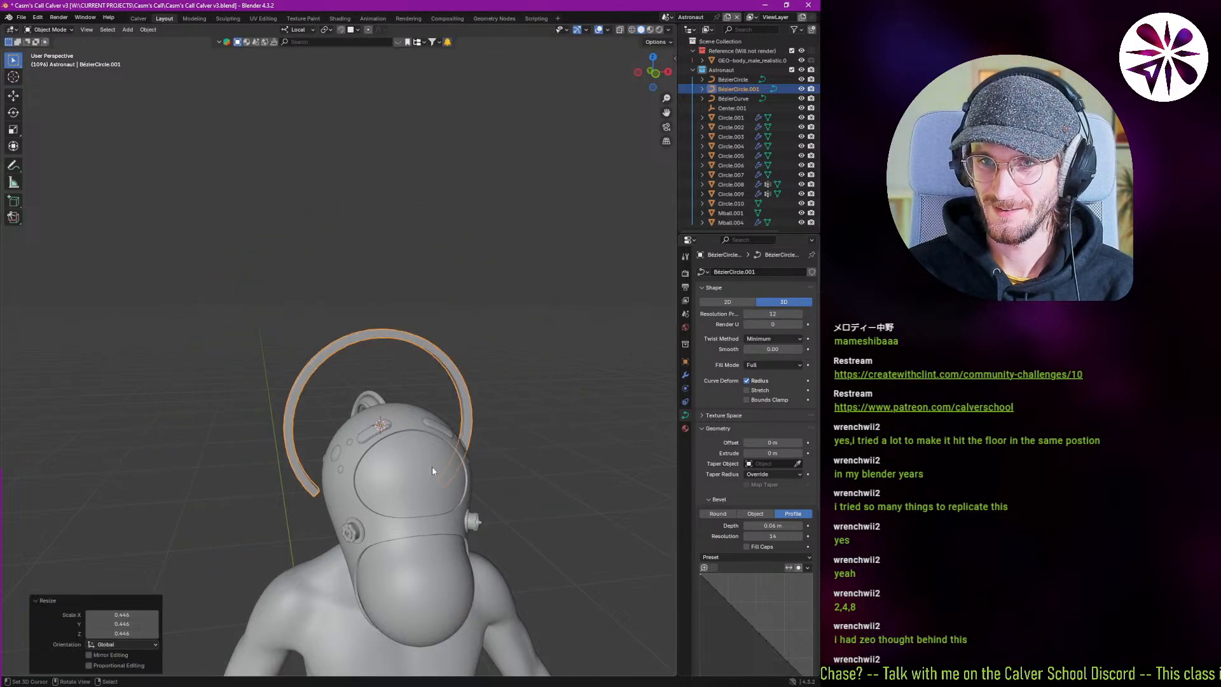
# Apply the ring's scale and move it about 0.084 m along its local Z axis over the helmet.
pyautogui.moveTo(382, 463); pyautogui.dragTo(354, 482, button='middle')
pyautogui.hotkey('ctrl', 'a')
pyautogui.click(322, 443)
pyautogui.press('g')
pyautogui.press('y')
pyautogui.press('x')
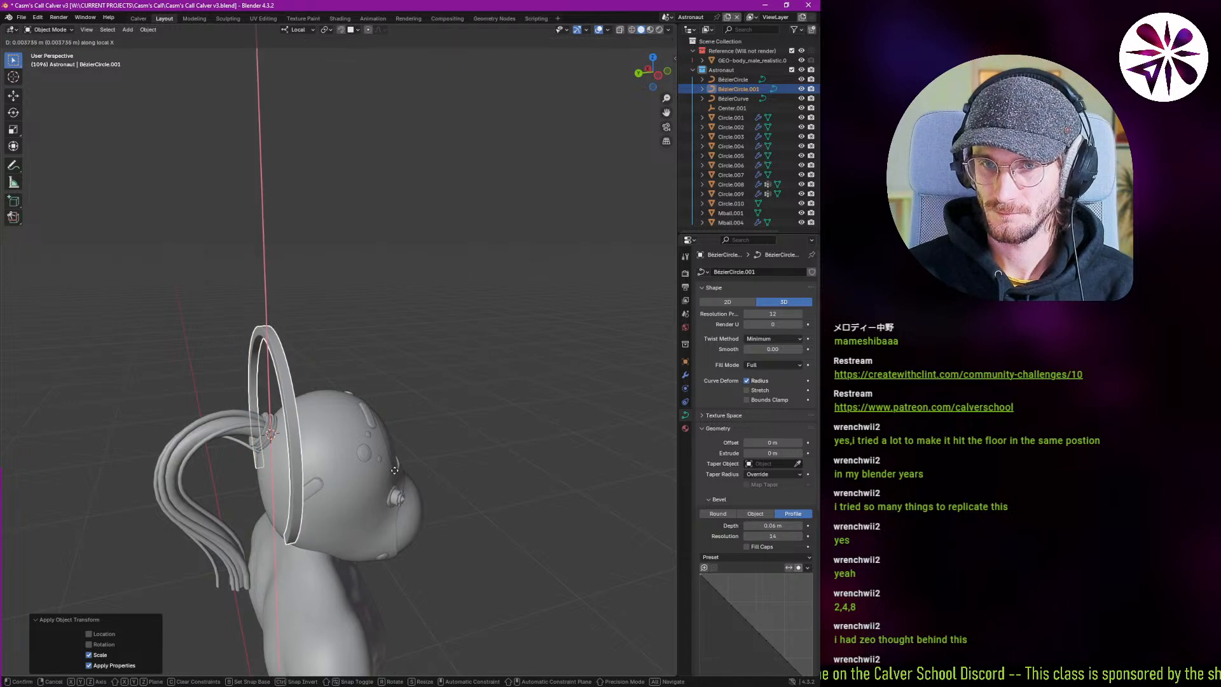
pyautogui.press('z')
pyautogui.click(391, 482)
# Refine the ring's size against the helmet, finishing with a scale of about 1.113.
pyautogui.scroll(3, 381, 485)
pyautogui.moveTo(352, 469); pyautogui.dragTo(245, 469, button='middle')
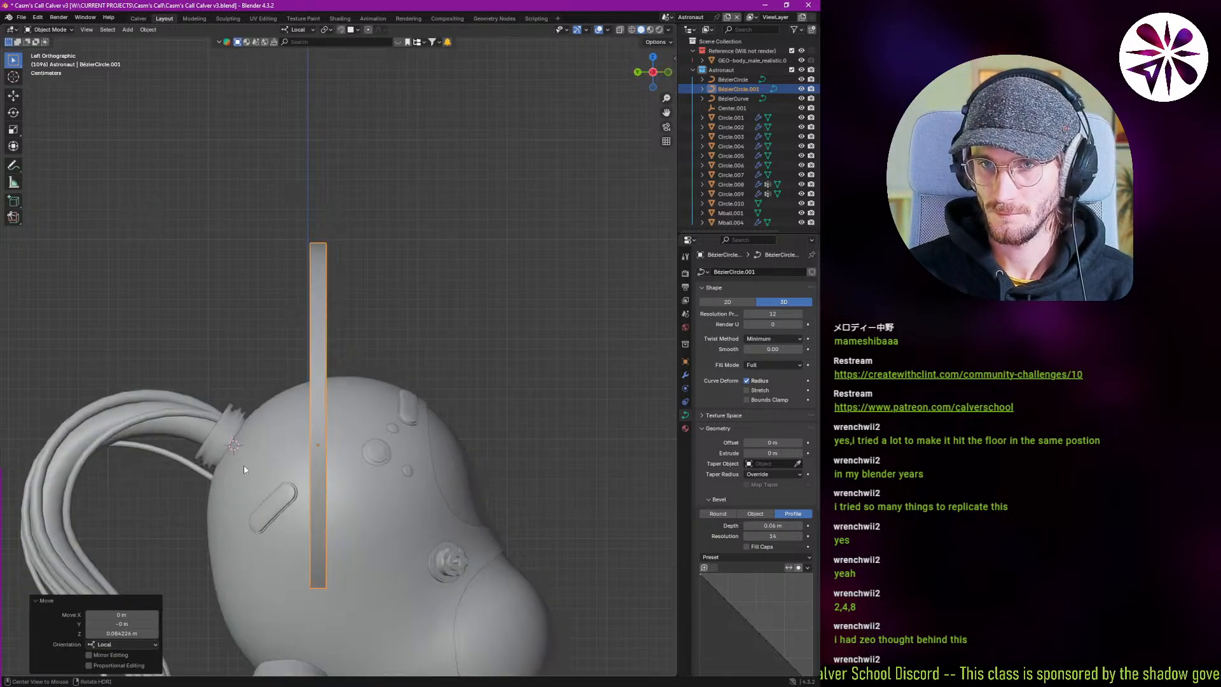
pyautogui.press('s')
pyautogui.click(415, 491)
pyautogui.moveTo(415, 491); pyautogui.dragTo(280, 450, button='middle')
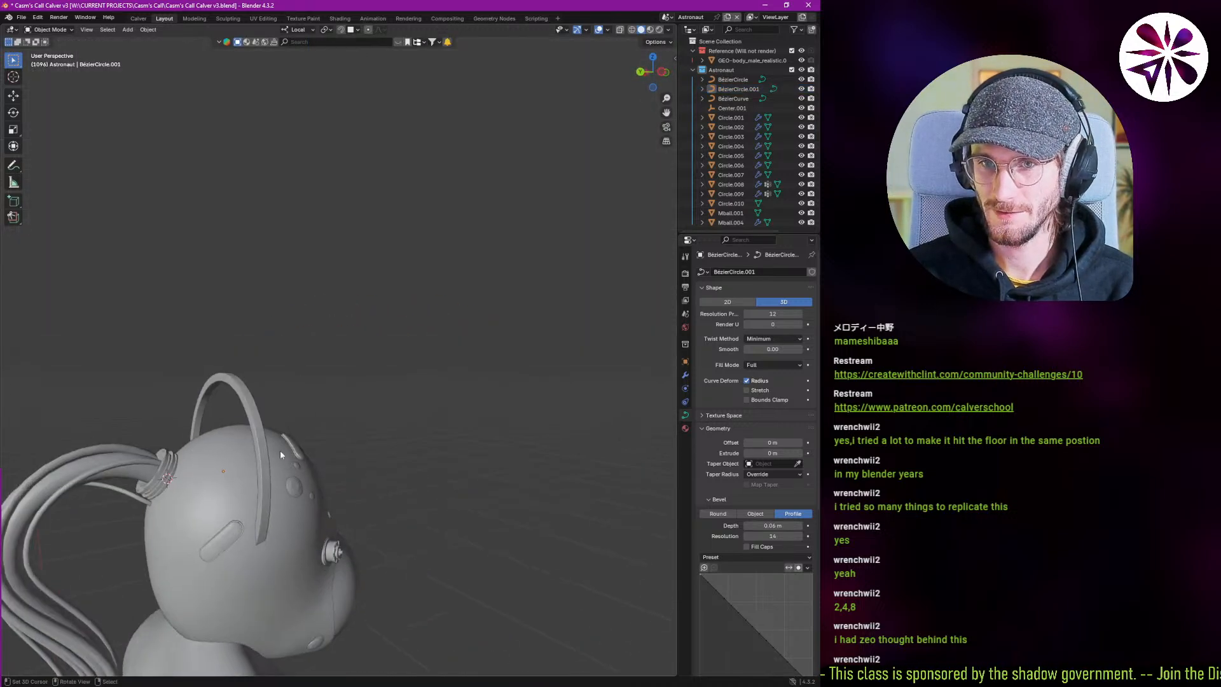
pyautogui.press('s')
pyautogui.click(274, 453)
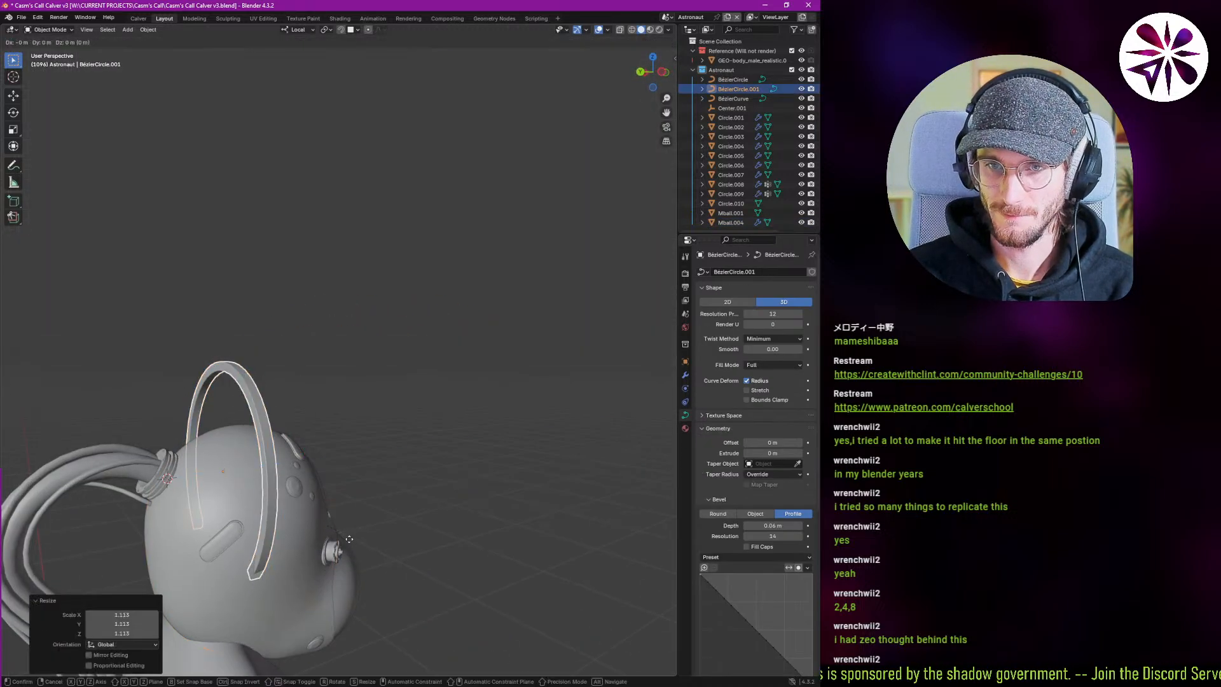
# Lower the ring around the helmet and scale it down to about 0.903.
pyautogui.press('g')
pyautogui.press('z')
pyautogui.press('z')
pyautogui.press('z')
pyautogui.click(309, 545)
pyautogui.moveTo(307, 544); pyautogui.dragTo(345, 461, button='middle')
pyautogui.press('s')
pyautogui.click(463, 520)
# In front view, move the ring about 0.0044 m along its local X axis and scale it to about 0.98.
pyautogui.moveTo(248, 474); pyautogui.dragTo(376, 449, button='middle')
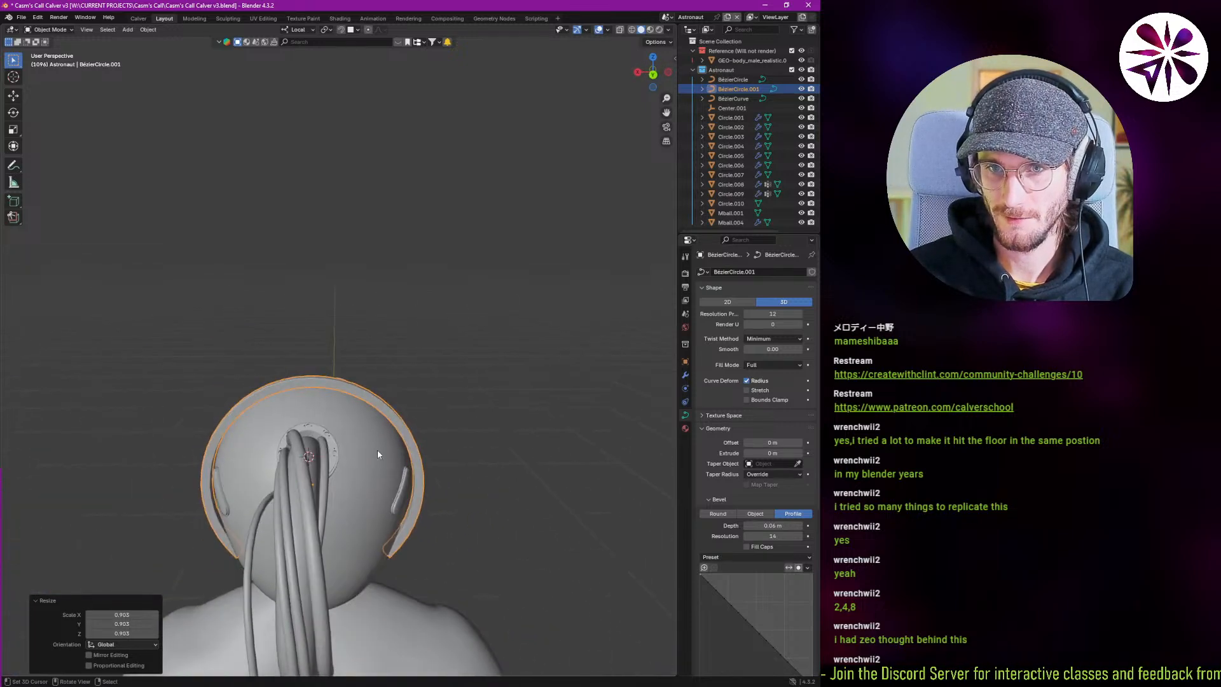
pyautogui.keyDown('alt'); pyautogui.moveTo(474, 478); pyautogui.dragTo(384, 463, button='middle'); pyautogui.keyUp('alt')
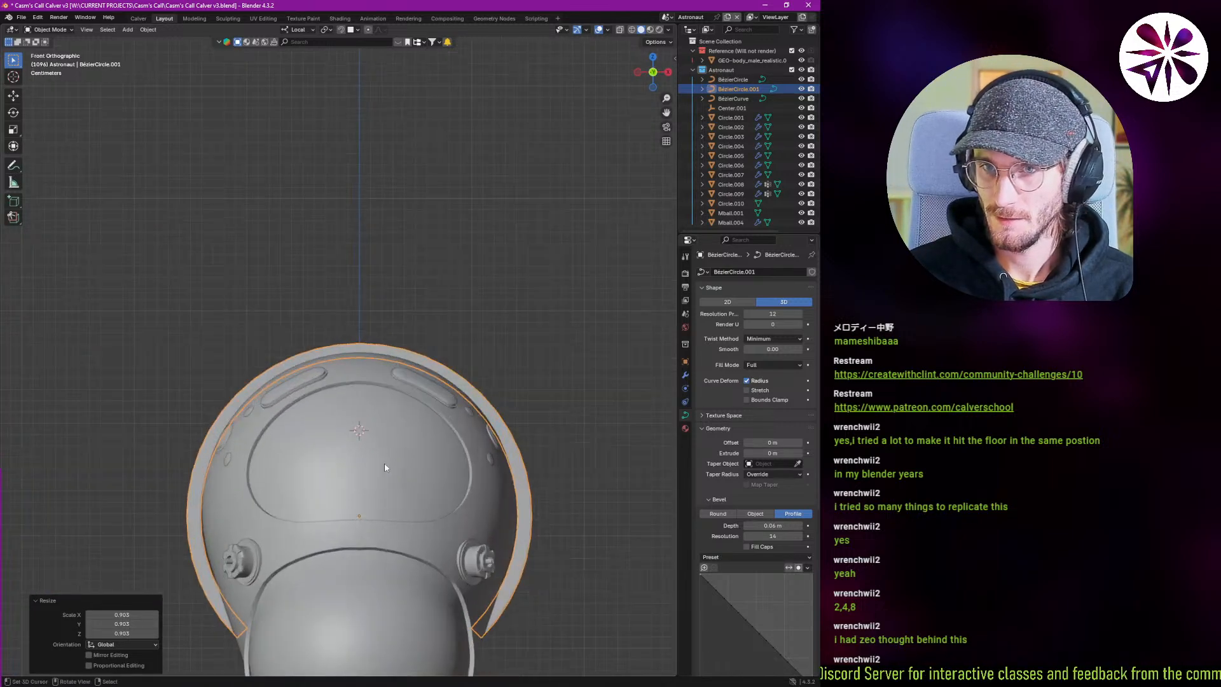
pyautogui.press('g')
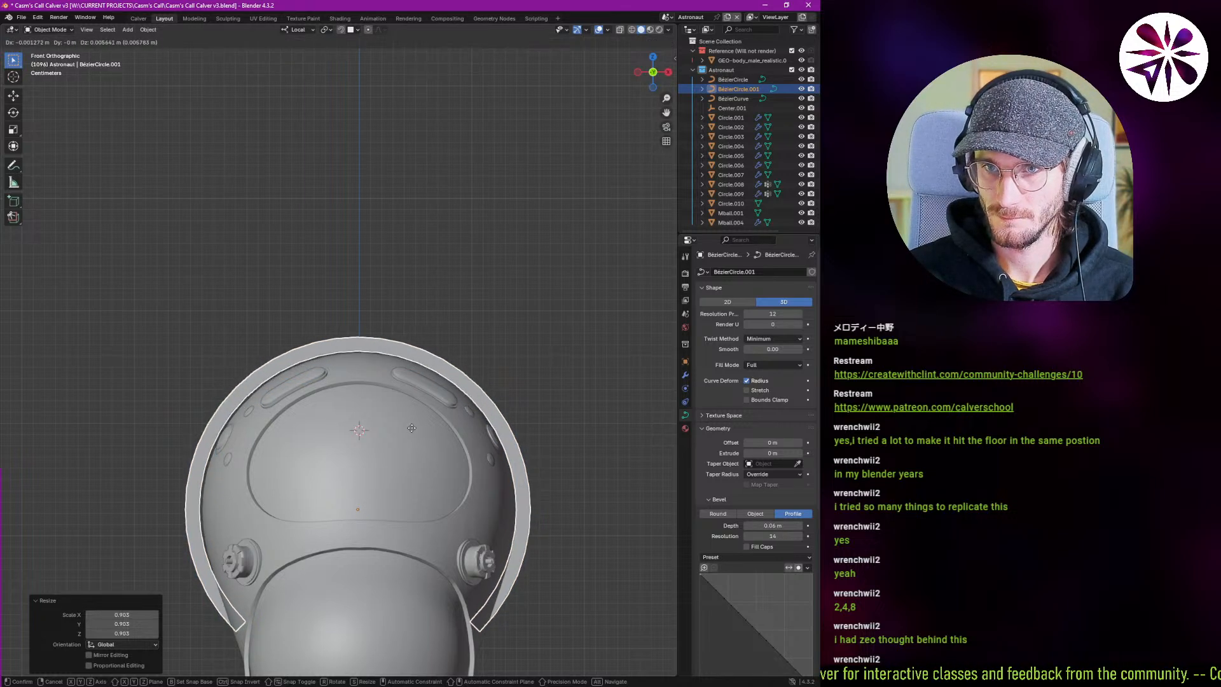
pyautogui.press('x')
pyautogui.press('x')
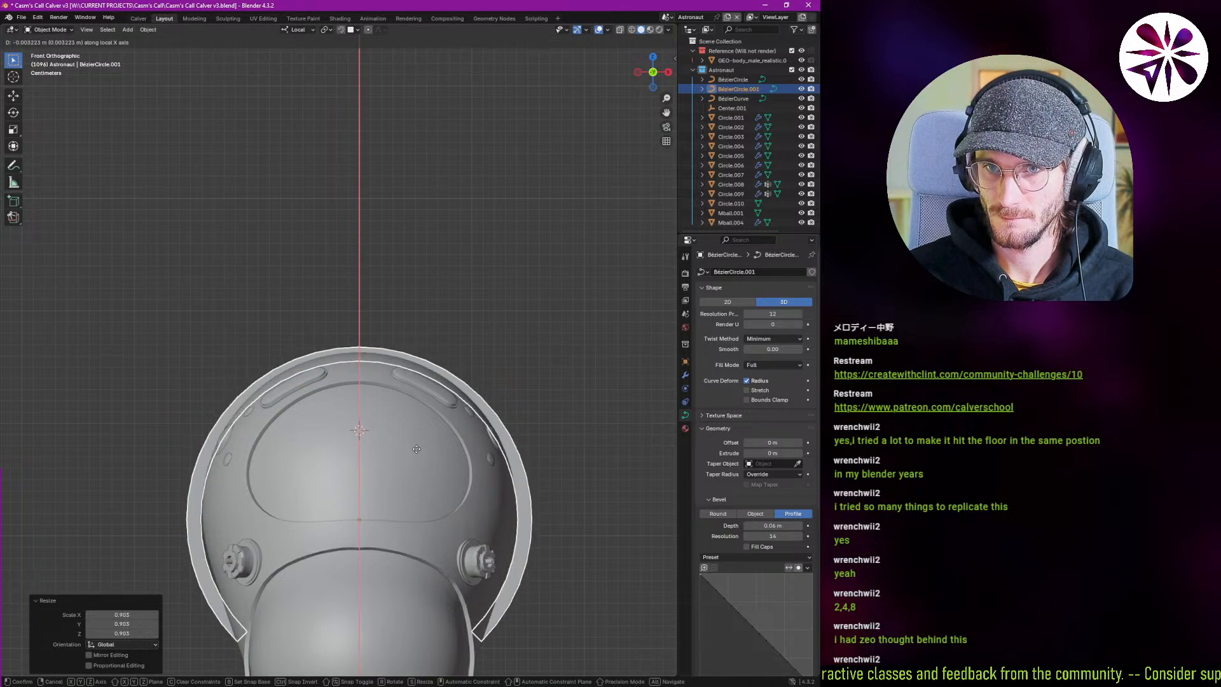
pyautogui.click(394, 363)
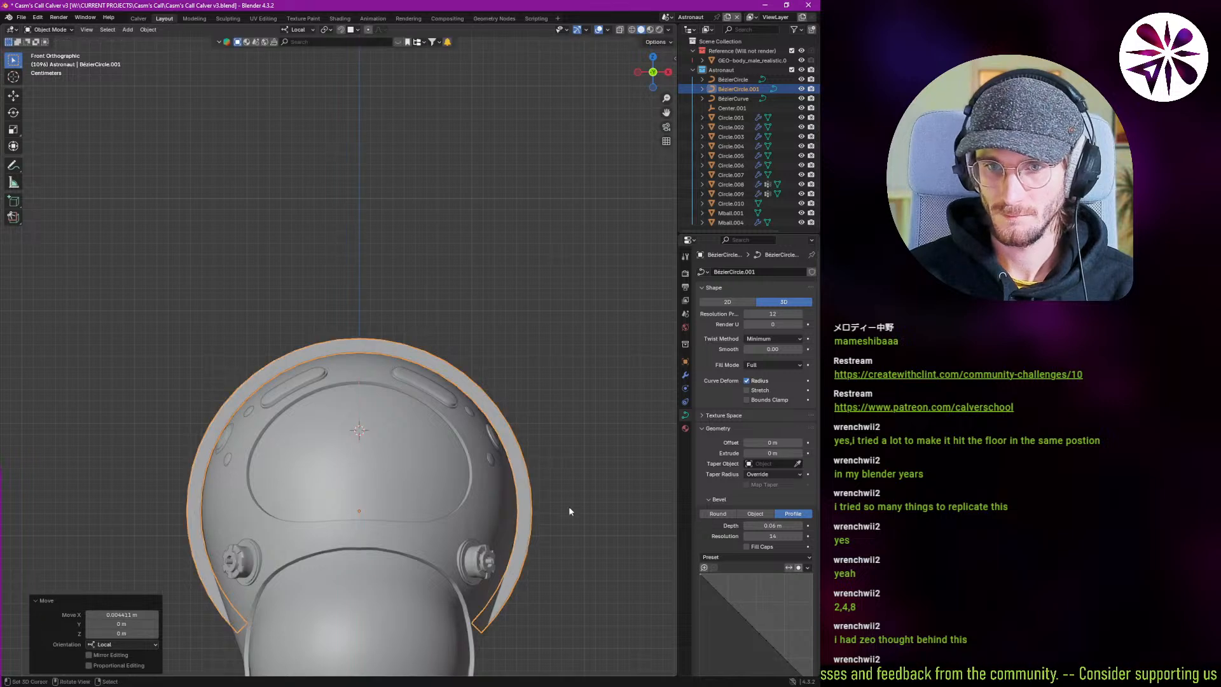
pyautogui.press('s')
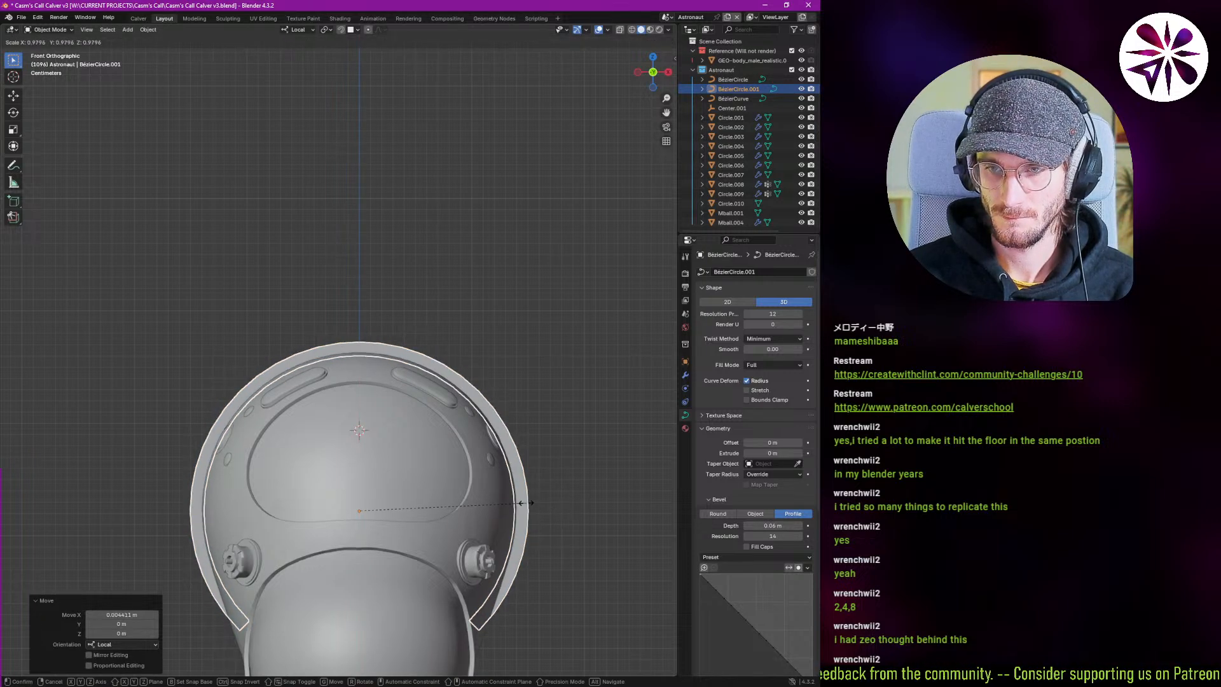
pyautogui.click(525, 502)
# In side view, move the ring about 0.0195 m along its local Z axis toward the helmet's front.
pyautogui.moveTo(532, 499); pyautogui.dragTo(303, 489, button='middle')
pyautogui.click(277, 490)
pyautogui.press('g')
pyautogui.press('z')
pyautogui.press('z')
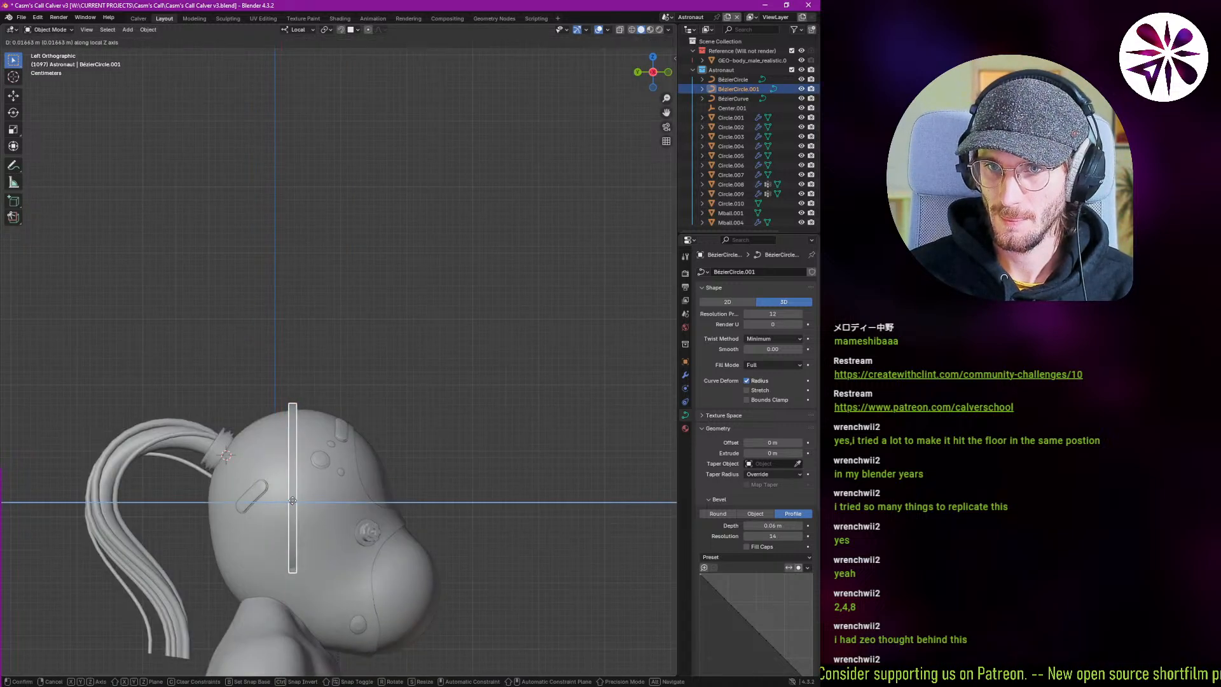
pyautogui.click(296, 500)
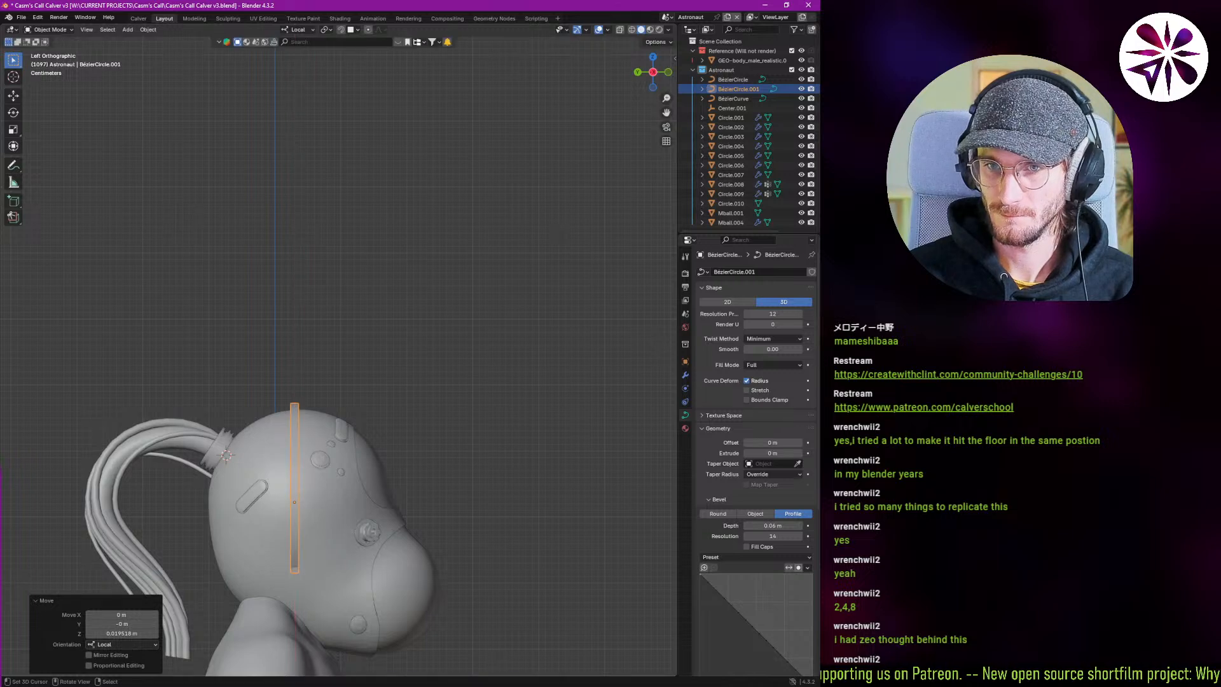
# In side view, rotate the ring about -17.7° and reposition it so it tilts around the helmet.
pyautogui.press('r')
pyautogui.click(383, 508)
pyautogui.press('g')
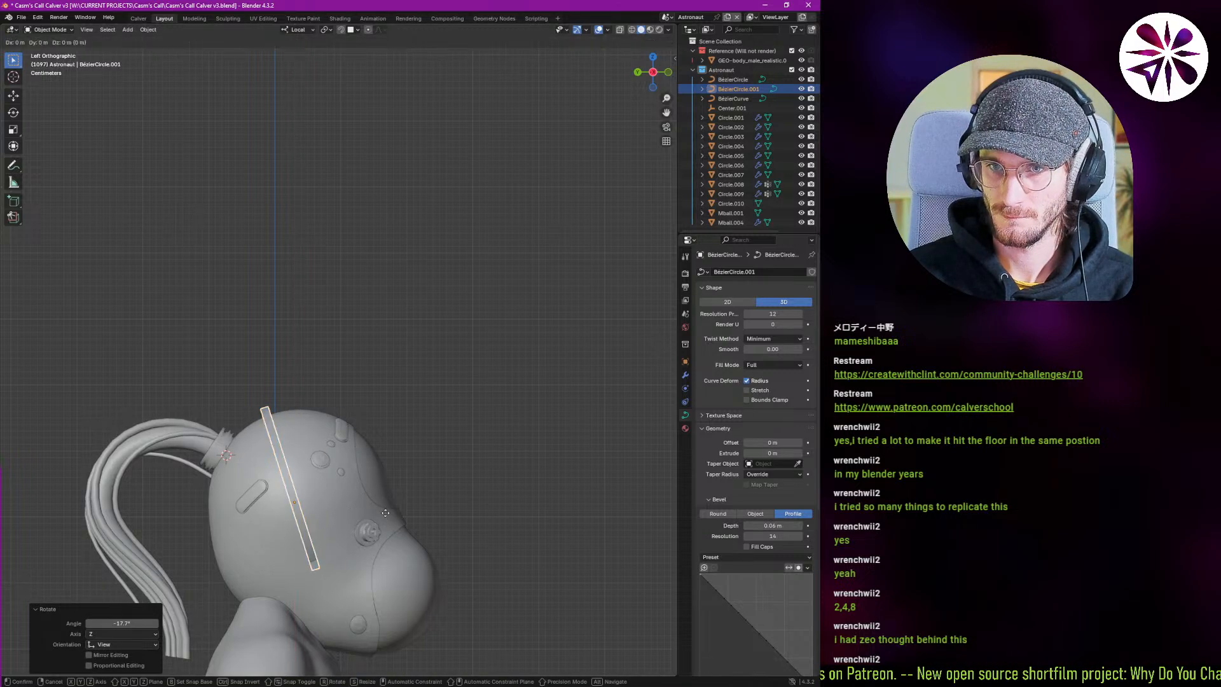
pyautogui.click(387, 535)
# Increase the ring's bevel depth to 0.094 m.
pyautogui.moveTo(299, 486); pyautogui.dragTo(445, 422, button='middle')
pyautogui.scroll(2, 448, 427)
pyautogui.click(368, 419)
pyautogui.scroll(2, 368, 420)
pyautogui.moveTo(771, 523); pyautogui.dragTo(791, 524)
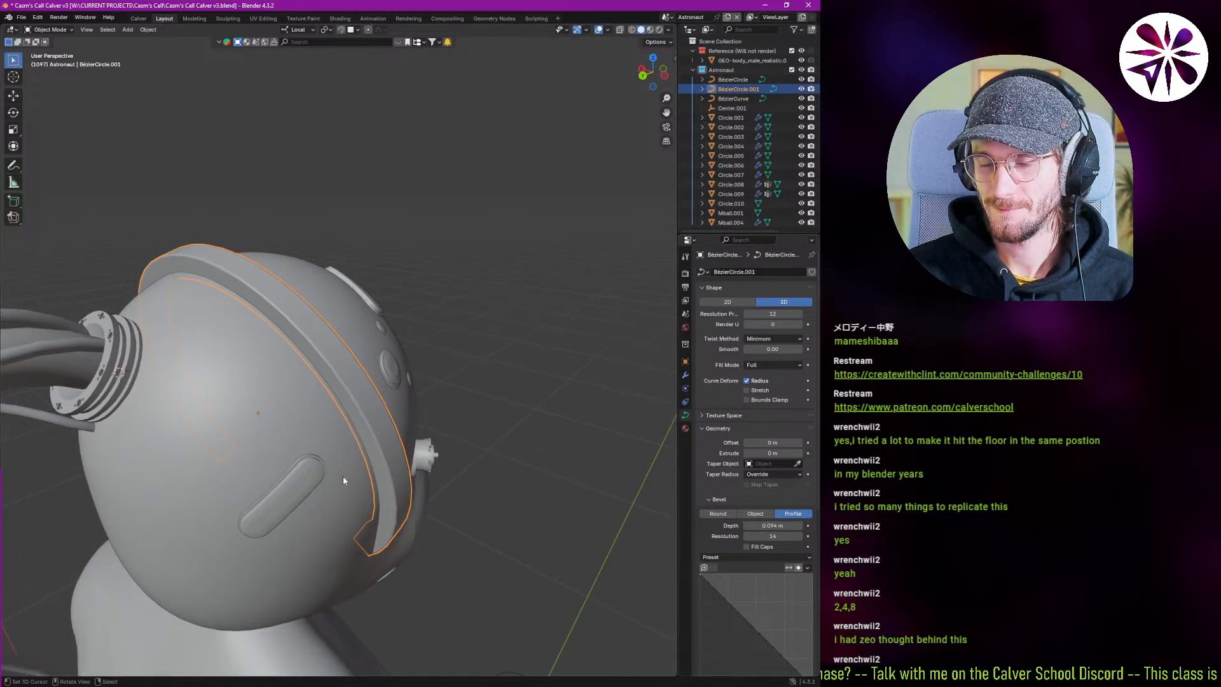
# Examine the ring's fit around the helmet from several angles and look through its bevel and start/end mapping settings.
pyautogui.moveTo(342, 476); pyautogui.dragTo(286, 439, button='middle')
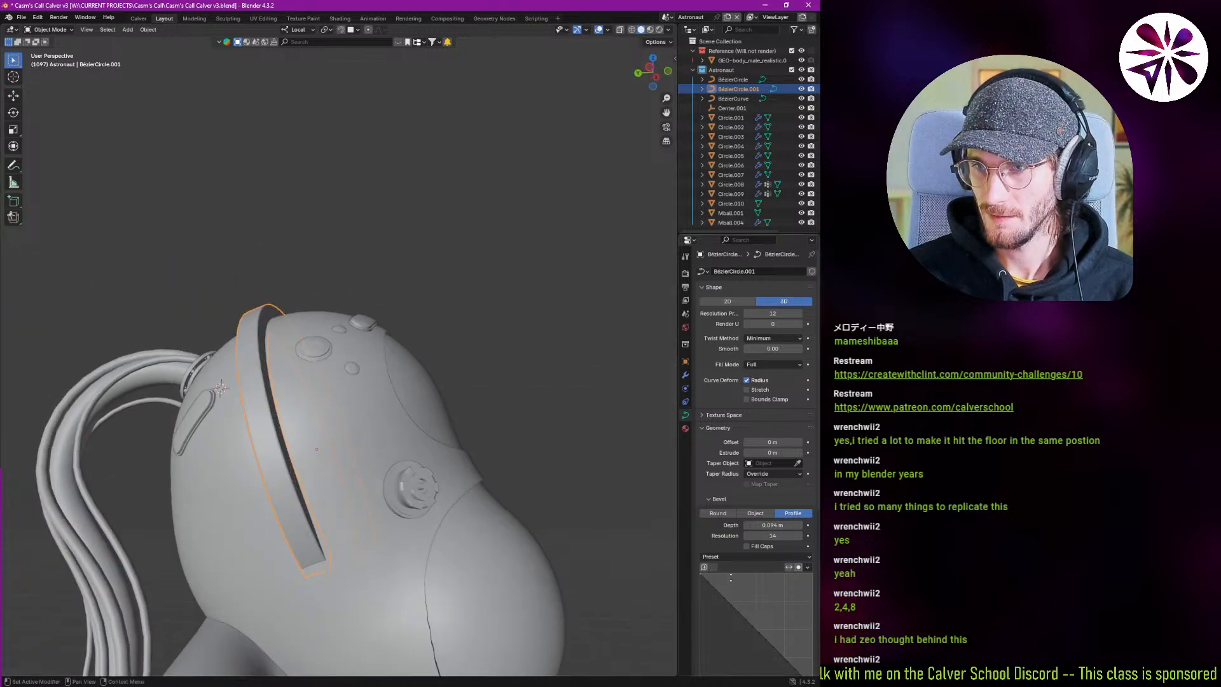
pyautogui.scroll(-5, 788, 521)
pyautogui.moveTo(763, 481); pyautogui.dragTo(734, 471)
pyautogui.click(807, 536)
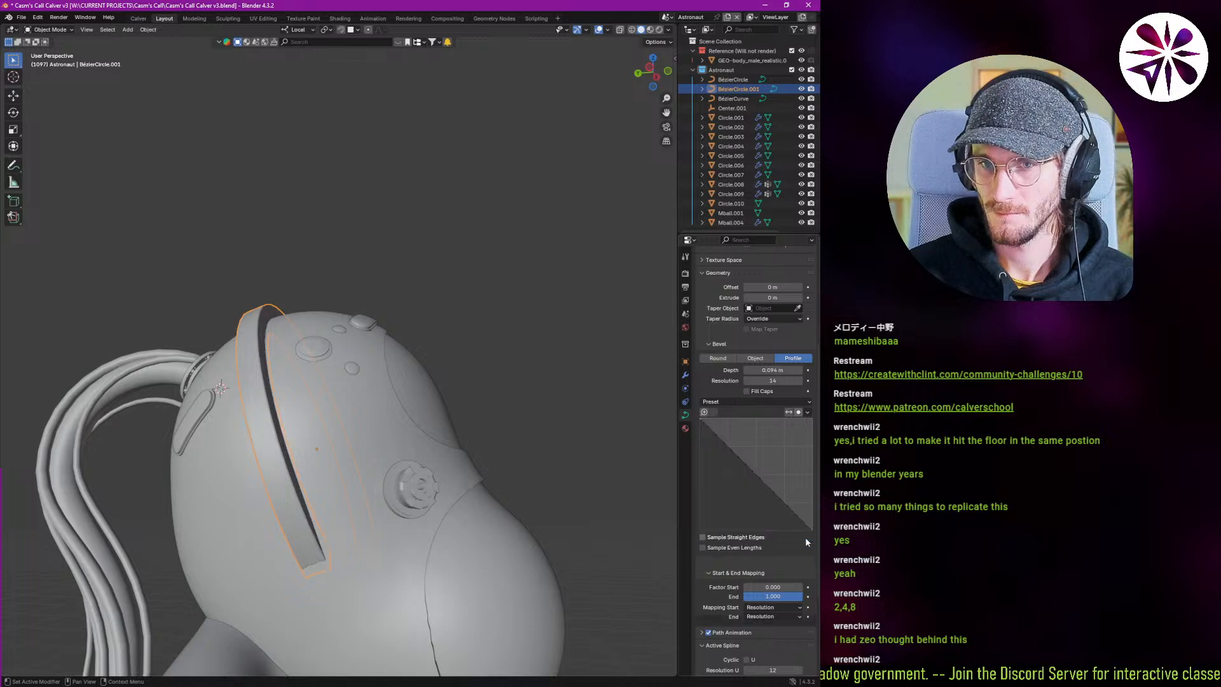
pyautogui.moveTo(325, 374); pyautogui.dragTo(93, 489, button='middle')
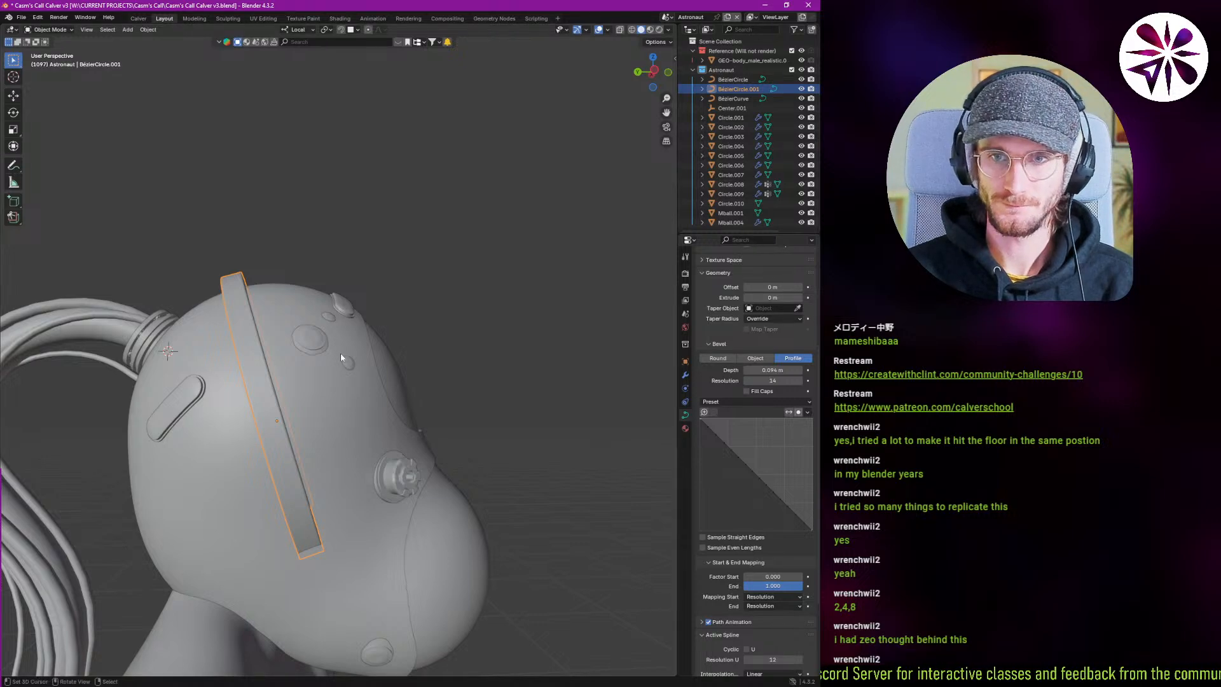
pyautogui.moveTo(342, 356); pyautogui.dragTo(333, 454, button='middle')
pyautogui.hotkey('alt', 'a')
pyautogui.click(299, 396)
pyautogui.hotkey('alt', 'a')
pyautogui.click(350, 424)
pyautogui.rightClick(357, 424)
pyautogui.scroll(-6, 359, 425)
pyautogui.hotkey('alt', 'a')
pyautogui.scroll(10, 330, 456)
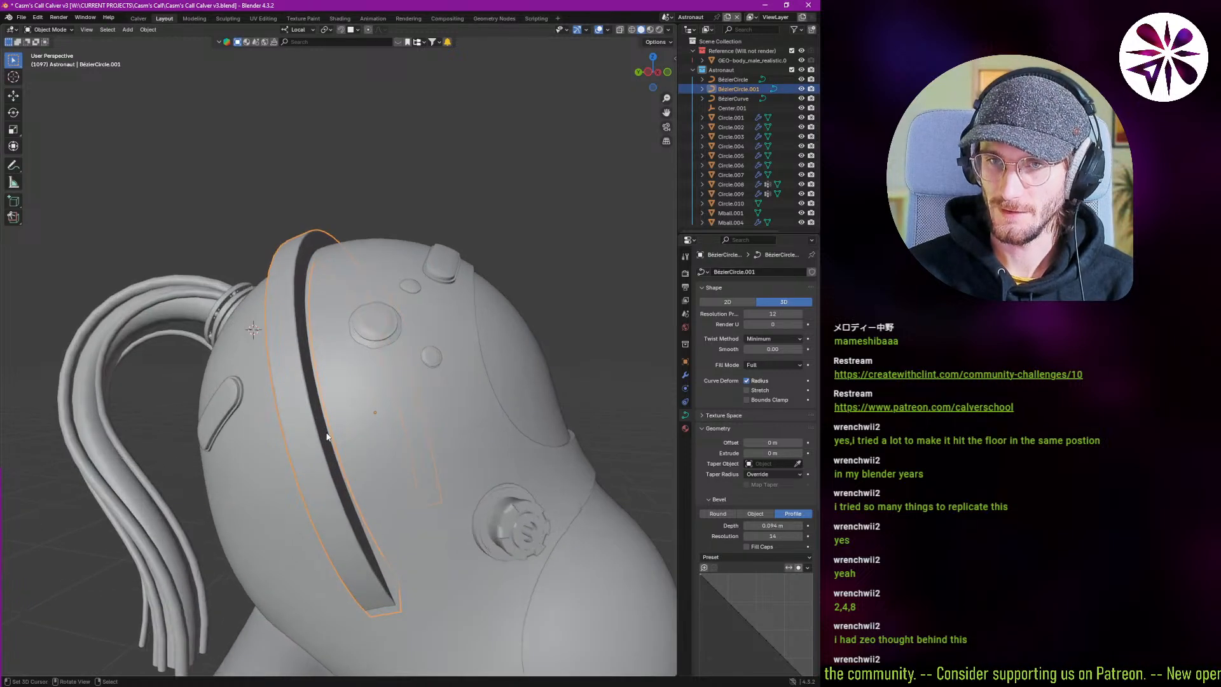
pyautogui.scroll(-3, 263, 404)
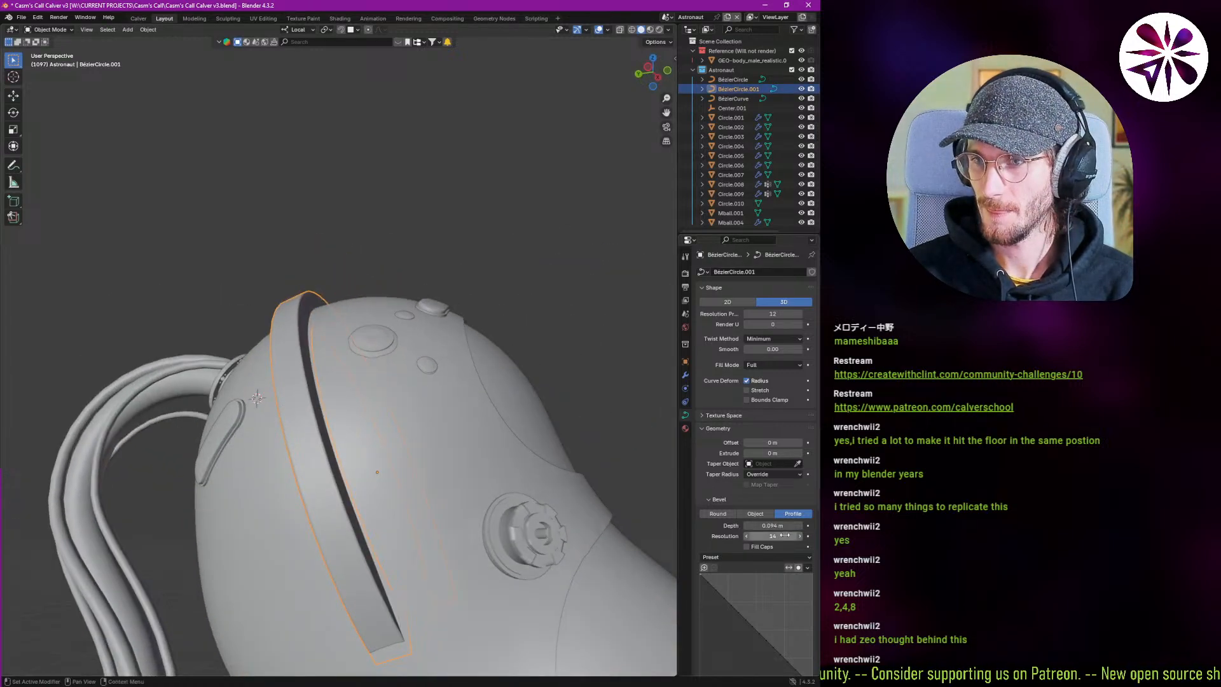
# Set the ring's bevel resolution to 8 and its preview resolution to 20.
pyautogui.moveTo(772, 536); pyautogui.dragTo(827, 536)
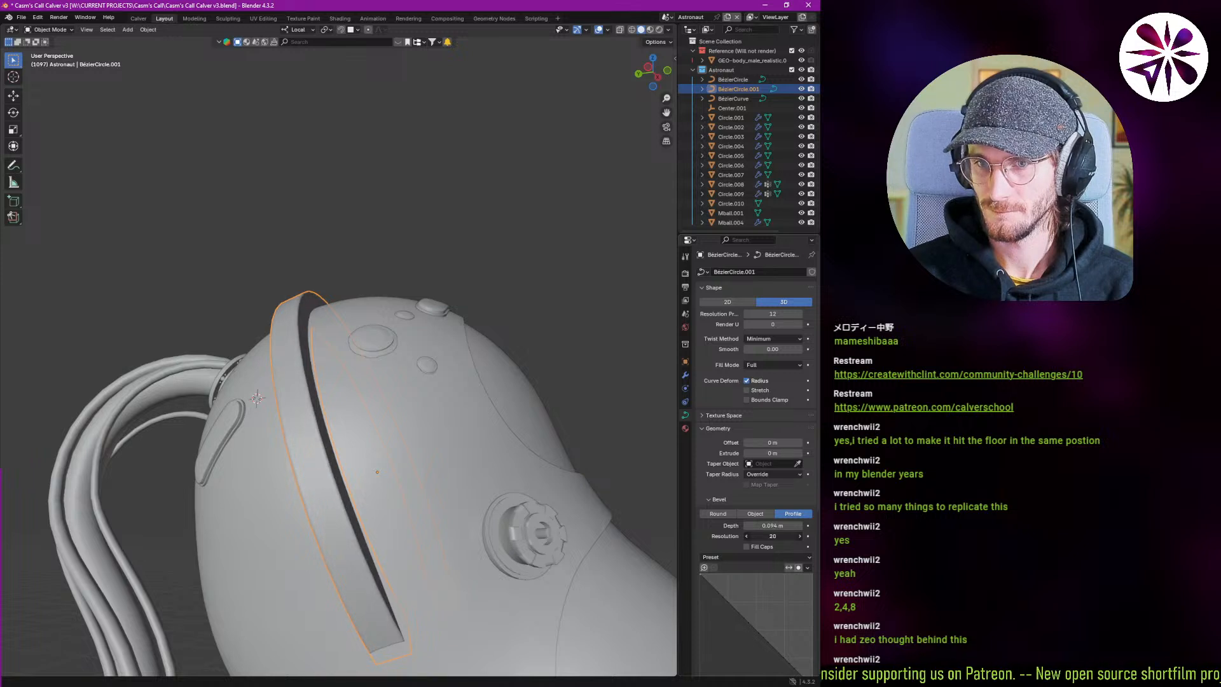
pyautogui.write('0')
pyautogui.press('Return')
pyautogui.click(786, 536)
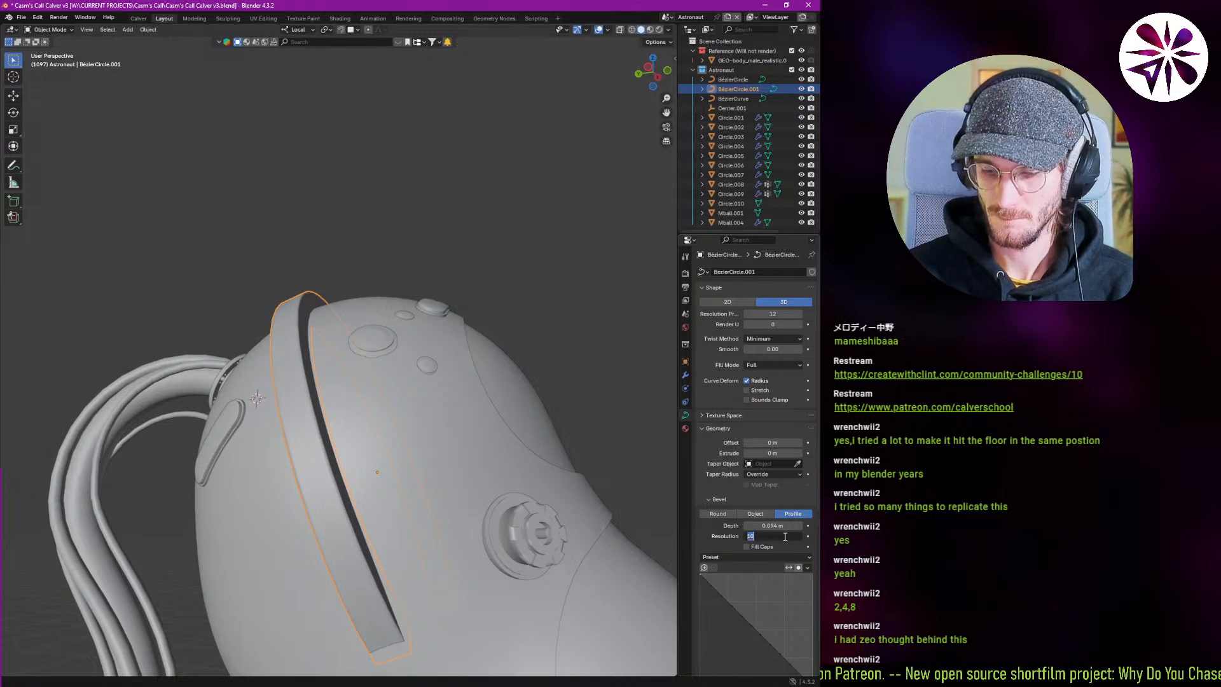
pyautogui.moveTo(375, 462); pyautogui.dragTo(731, 386, button='middle')
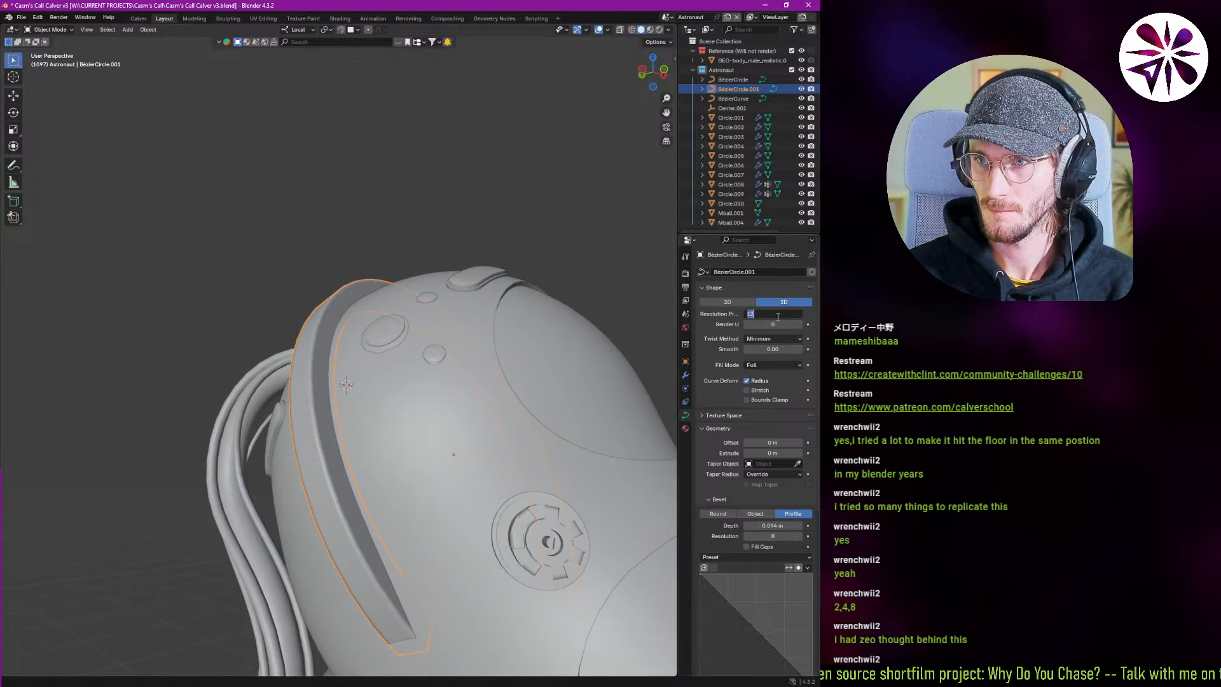
pyautogui.scroll(-5, 166, 381)
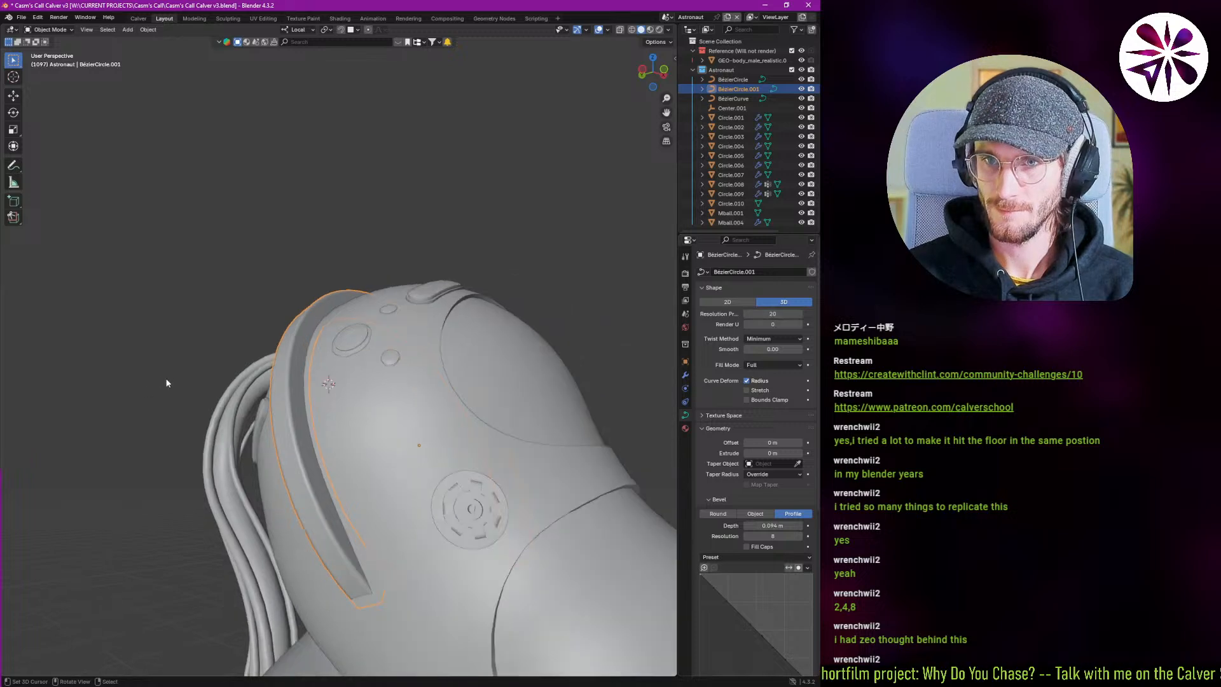
# Duplicate the ring in place and rotate the copy about -77.1° around its local Y axis.
pyautogui.moveTo(166, 382); pyautogui.dragTo(299, 452, button='middle')
pyautogui.scroll(3, 319, 452)
pyautogui.scroll(-3, 319, 451)
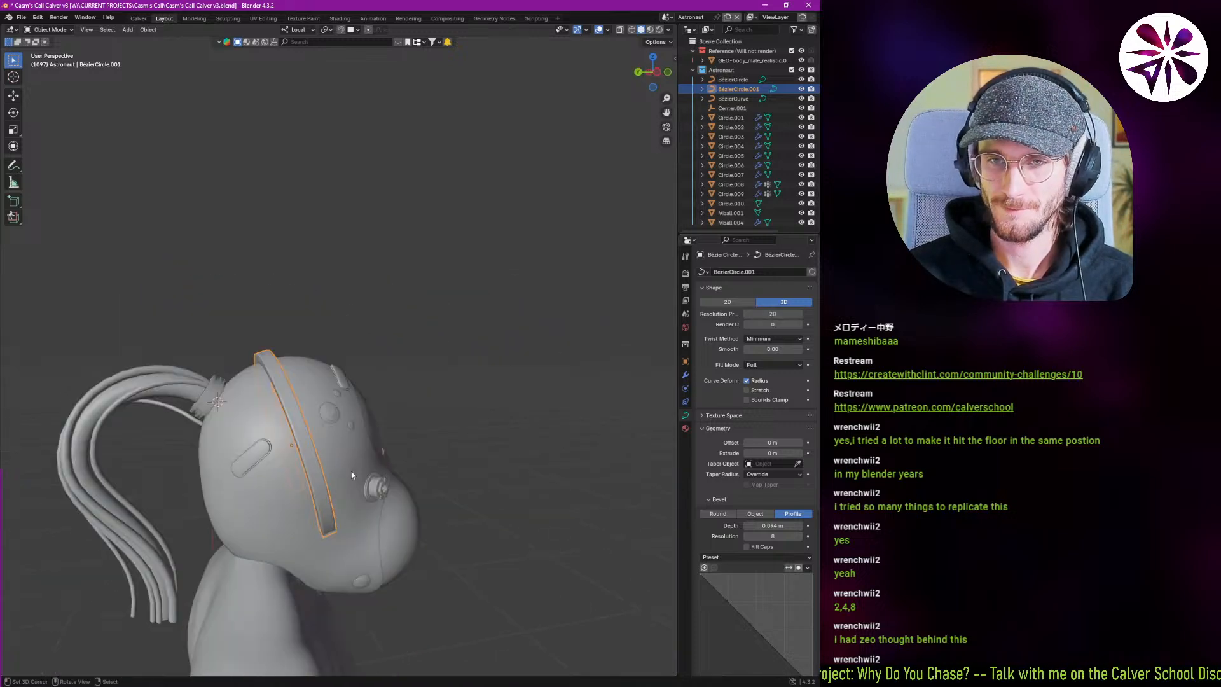
pyautogui.hotkey('shift', 'd')
pyautogui.press('x')
pyautogui.rightClick(354, 466)
pyautogui.press('r')
pyautogui.press('x')
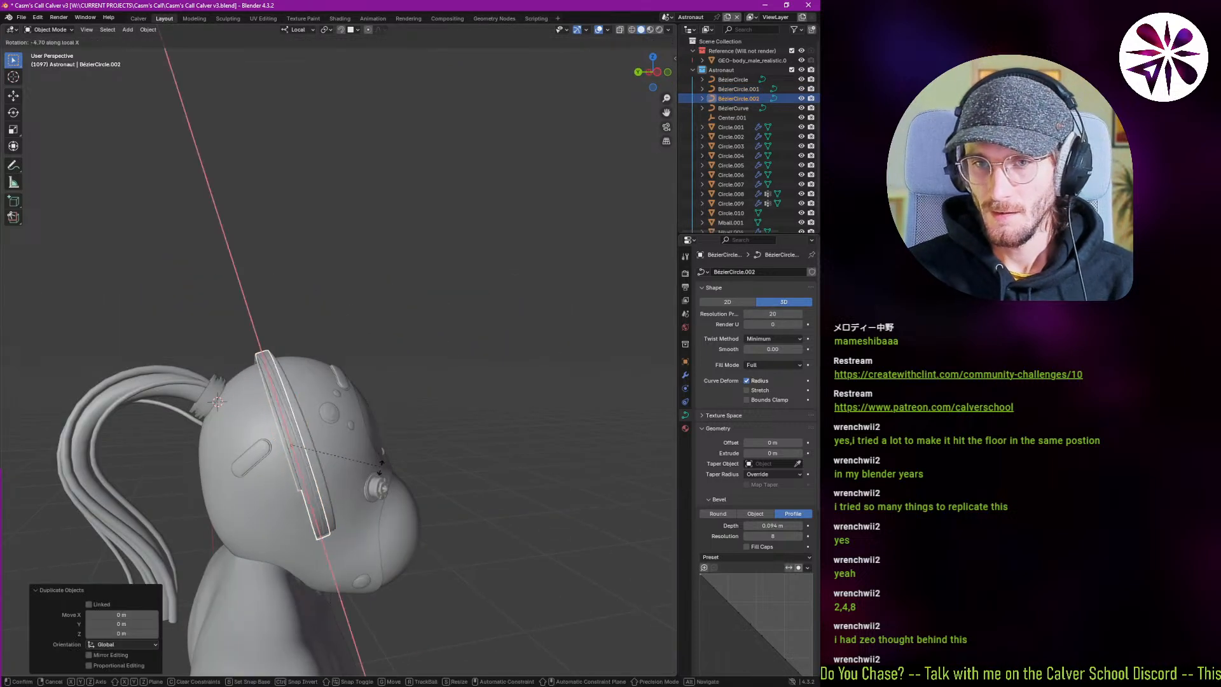
pyautogui.press('y')
pyautogui.press('y')
pyautogui.click(299, 536)
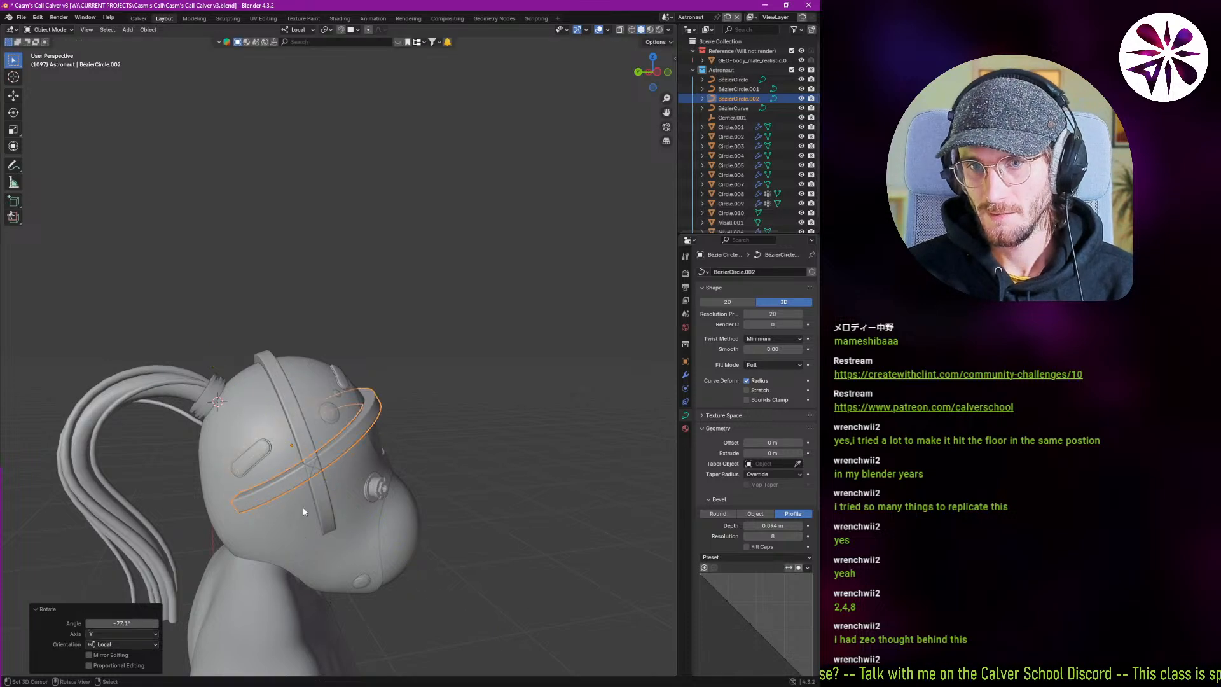
# Adjust the copied ring's size against the helmet, finishing with a scale of about 1.1.
pyautogui.moveTo(302, 506); pyautogui.dragTo(322, 475, button='middle')
pyautogui.press('s')
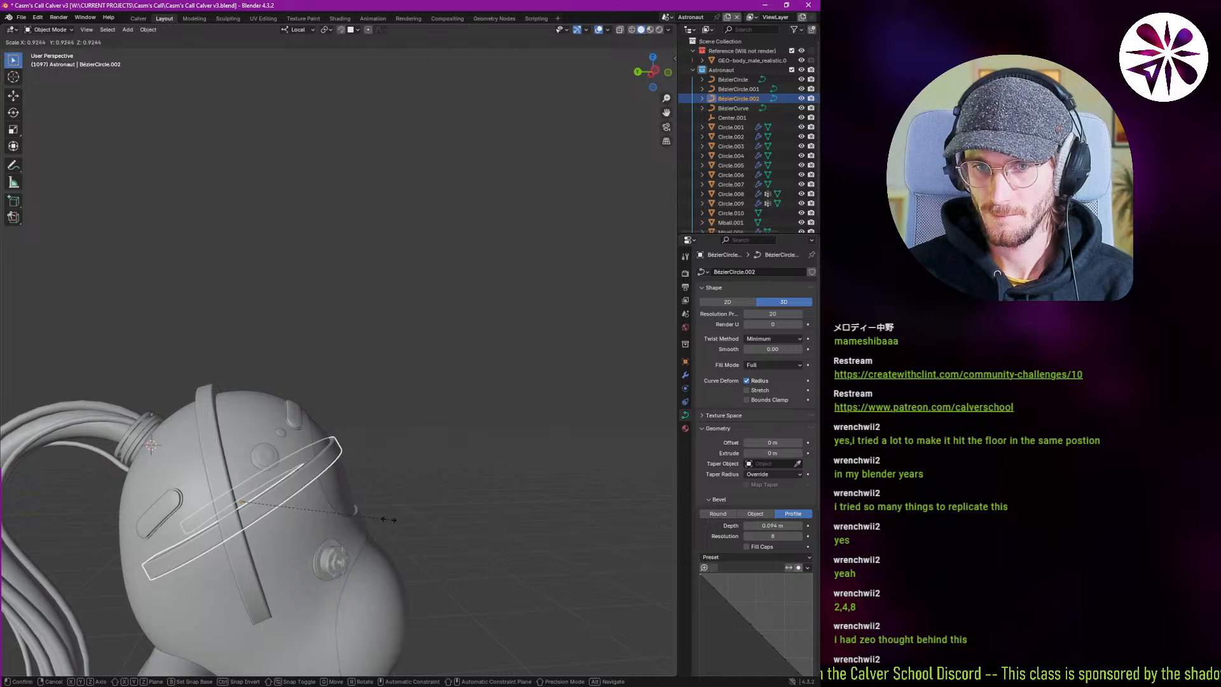
pyautogui.click(381, 518)
pyautogui.press('s')
pyautogui.click(324, 499)
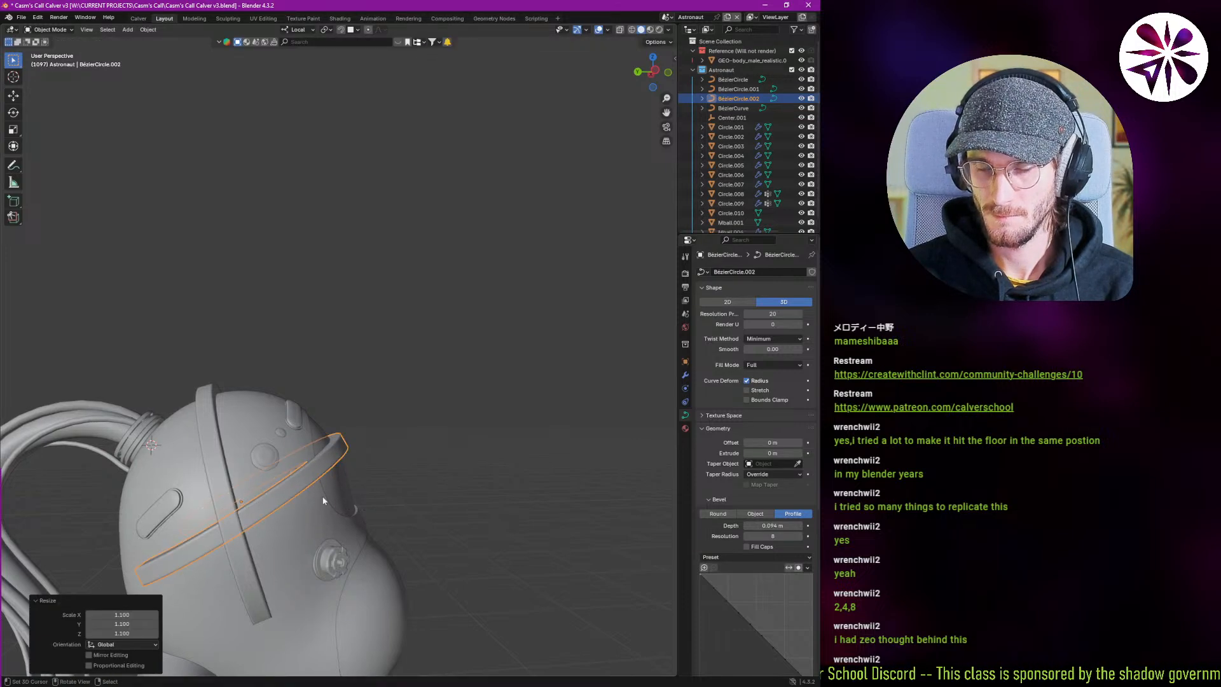
# In left side view, rotate the copied ring about -23.7° and move it up toward the helmet's front.
pyautogui.moveTo(322, 499)
pyautogui.mouseDown(button='middle')
pyautogui.moveTo(268, 497)
pyautogui.moveTo(343, 507)
pyautogui.mouseUp(button='middle')
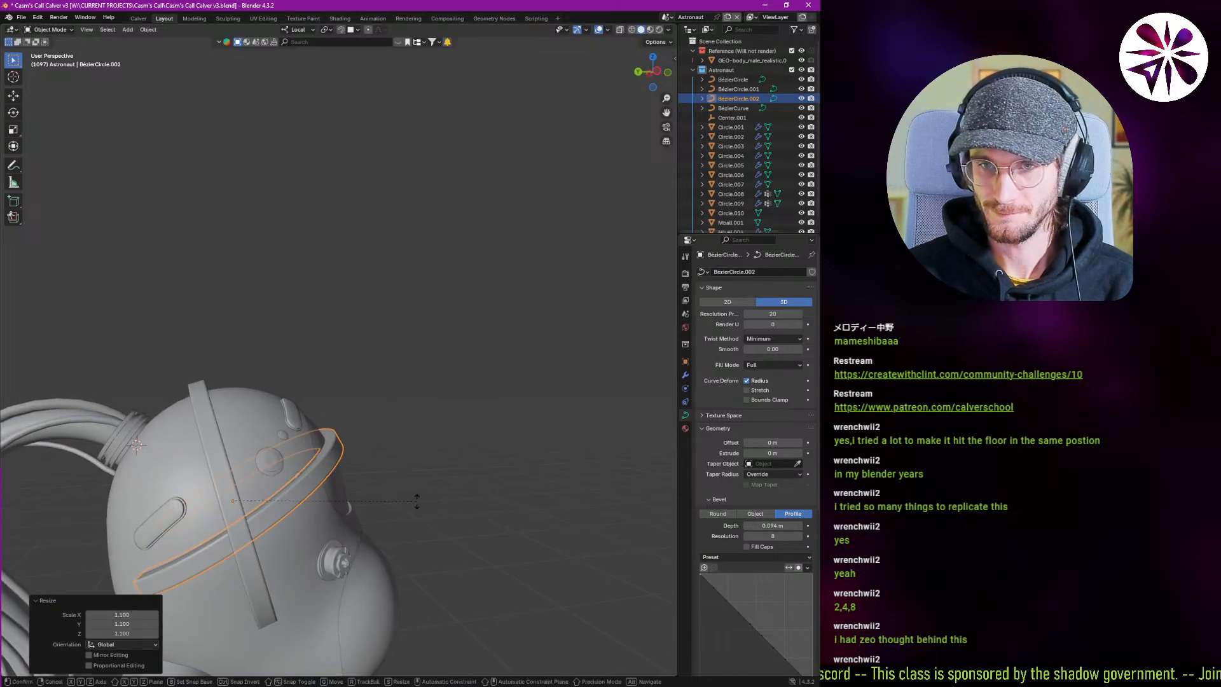
pyautogui.press('ctrl+KP_3')
pyautogui.press('r')
pyautogui.click(420, 435)
pyautogui.press('g')
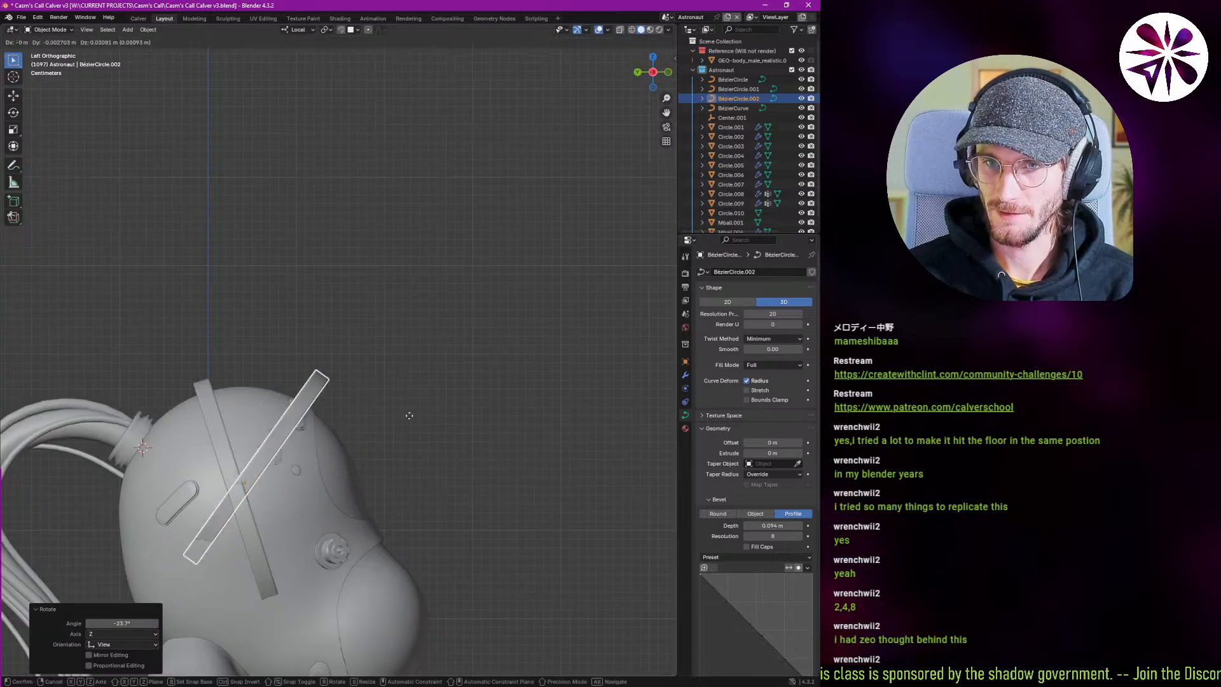
pyautogui.click(446, 363)
# Scale the copied ring to about 0.627, turn it upright, enlarge it again and finish with a rotation of about 4.59°.
pyautogui.press('s')
pyautogui.click(381, 448)
pyautogui.press('r')
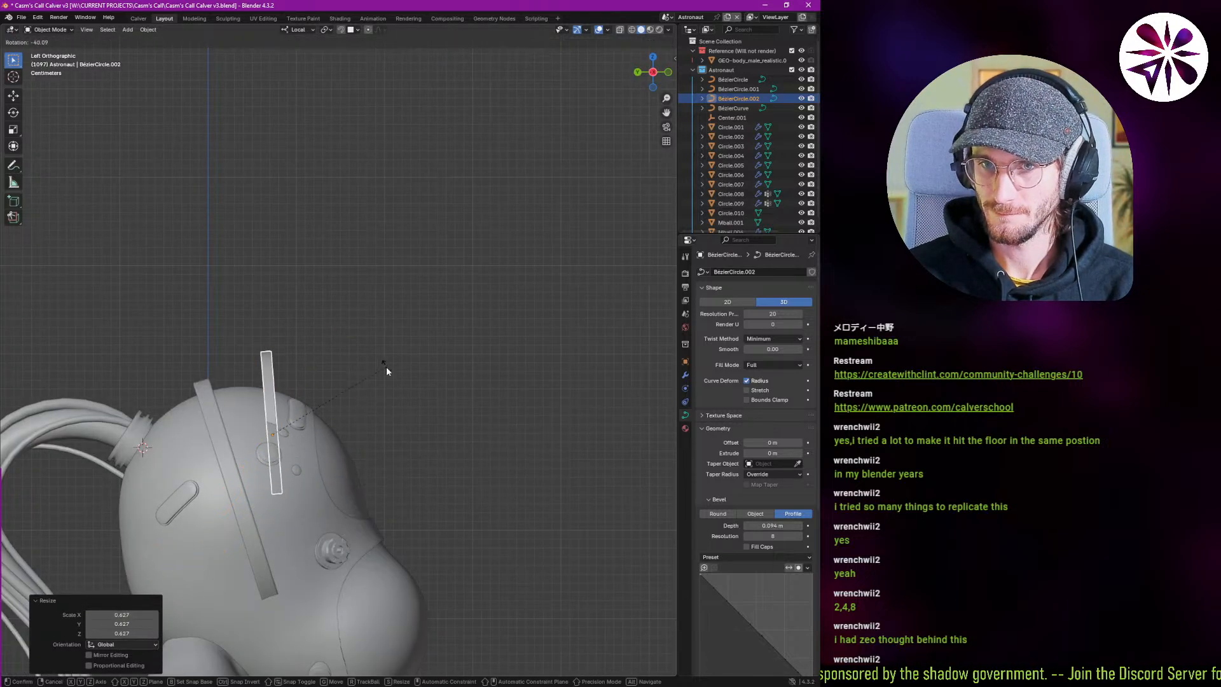
pyautogui.click(387, 366)
pyautogui.press('s')
pyautogui.click(494, 515)
pyautogui.press('r')
pyautogui.click(494, 534)
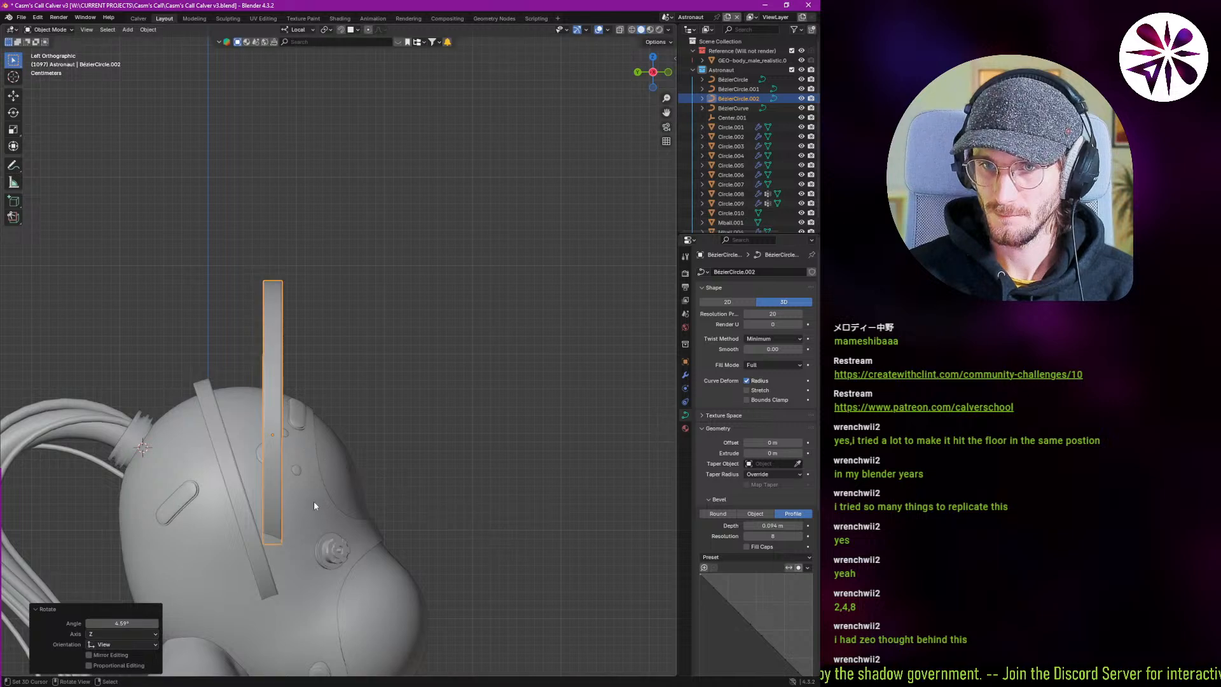
# In right side view, rotate the copied ring nearly horizontal and move it about 0.048 m in Y and -0.133 m in Z.
pyautogui.moveTo(314, 501); pyautogui.dragTo(197, 506, button='middle')
pyautogui.scroll(-3, 328, 502)
pyautogui.hotkey('alt', 'a')
pyautogui.moveTo(328, 506); pyautogui.dragTo(338, 474, button='middle')
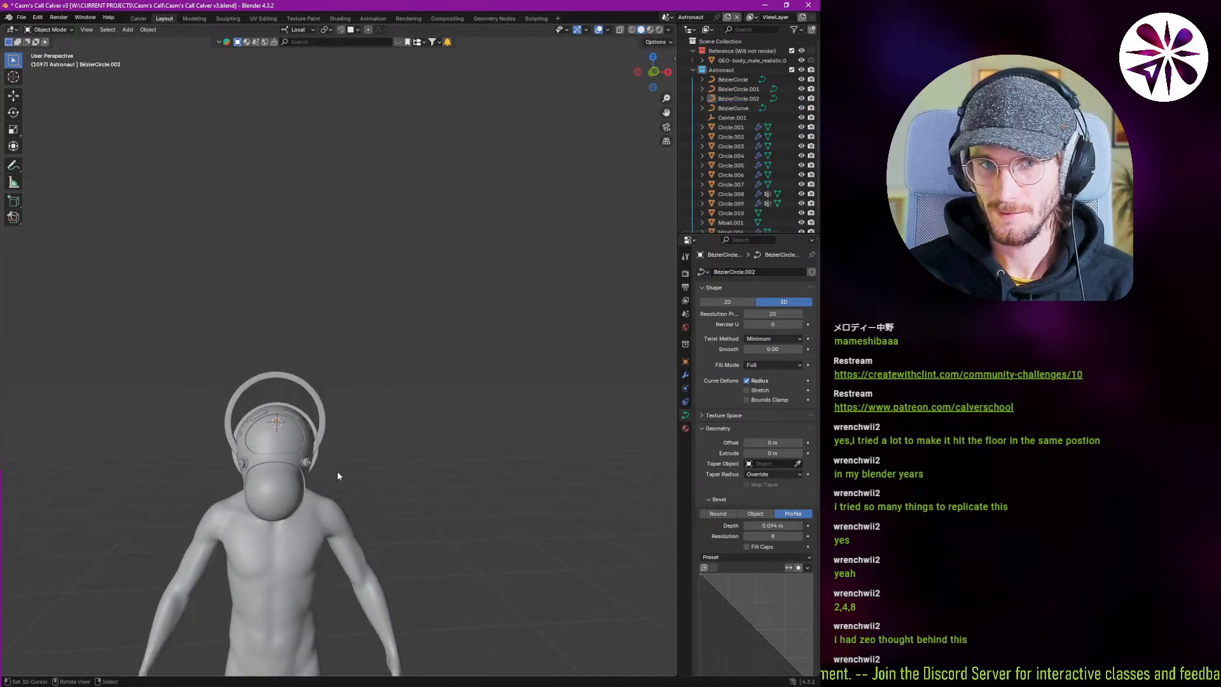
pyautogui.press('KP_3')
pyautogui.scroll(2, 338, 472)
pyautogui.rightClick(352, 442)
pyautogui.scroll(3, 391, 442)
pyautogui.press('r')
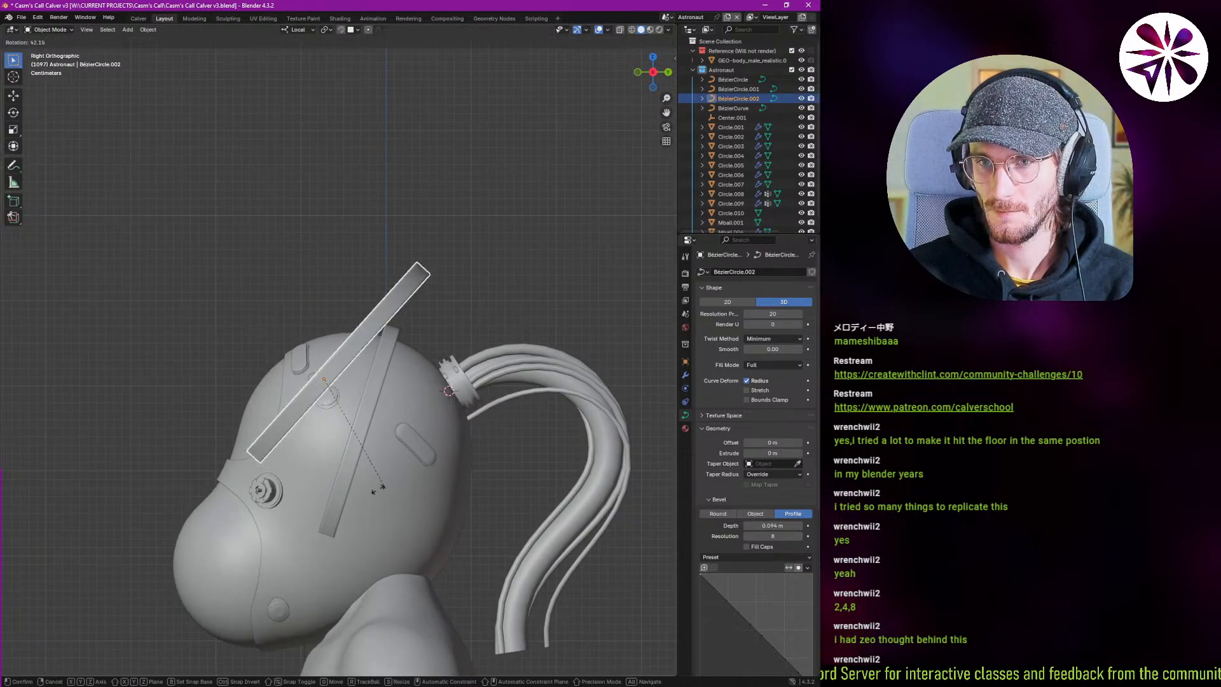
pyautogui.click(286, 457)
pyautogui.press('g')
pyautogui.click(408, 541)
# Scale the copied ring to about 0.746, then fine-tune its size and position, ending with a move of about -0.0096 m in Y.
pyautogui.press('s')
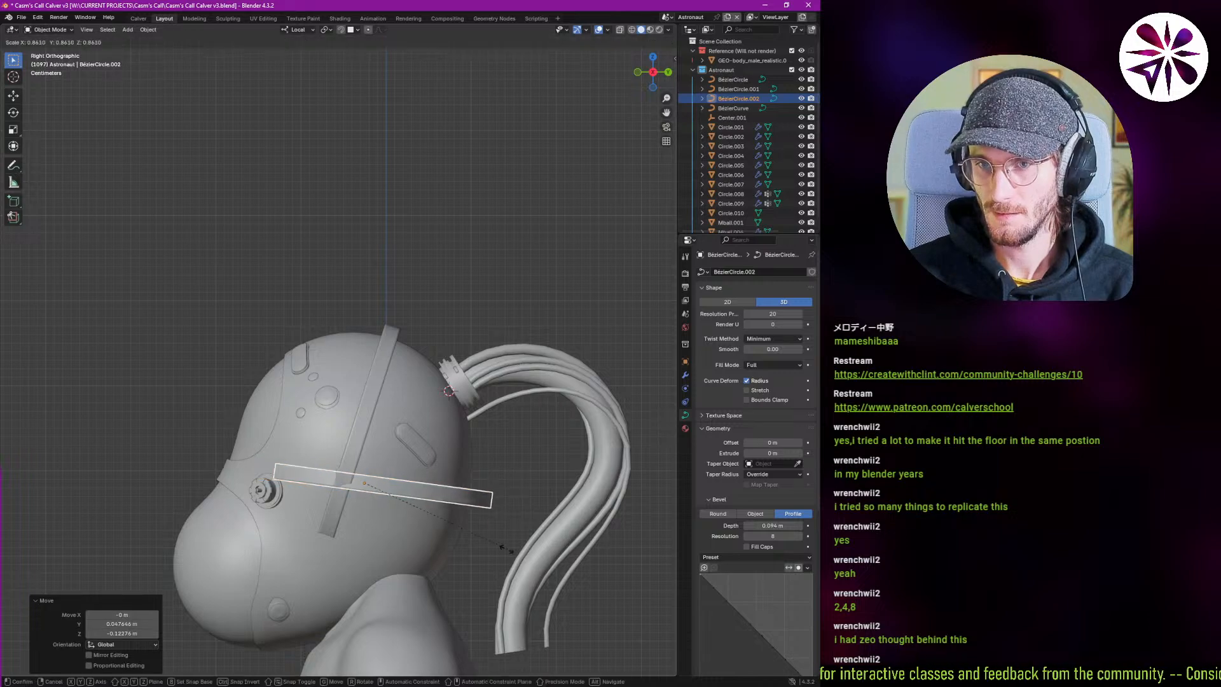
pyautogui.click(485, 543)
pyautogui.moveTo(485, 542); pyautogui.dragTo(527, 506, button='middle')
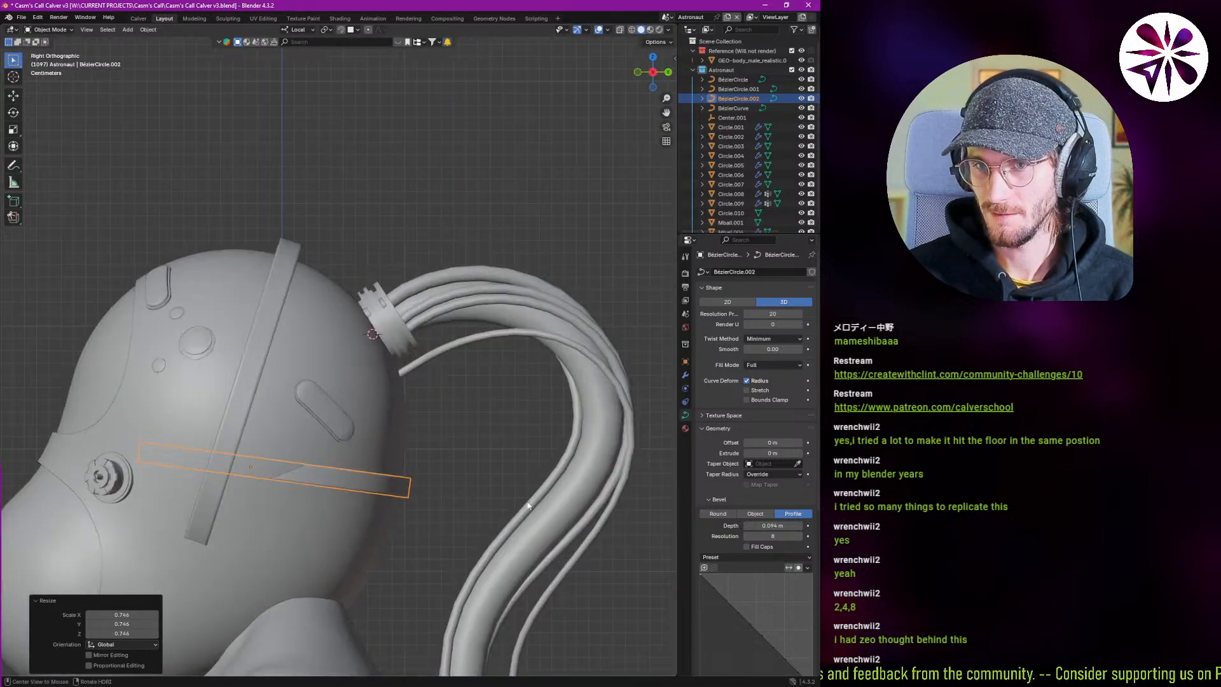
pyautogui.press('g')
pyautogui.click(467, 505)
pyautogui.press('s')
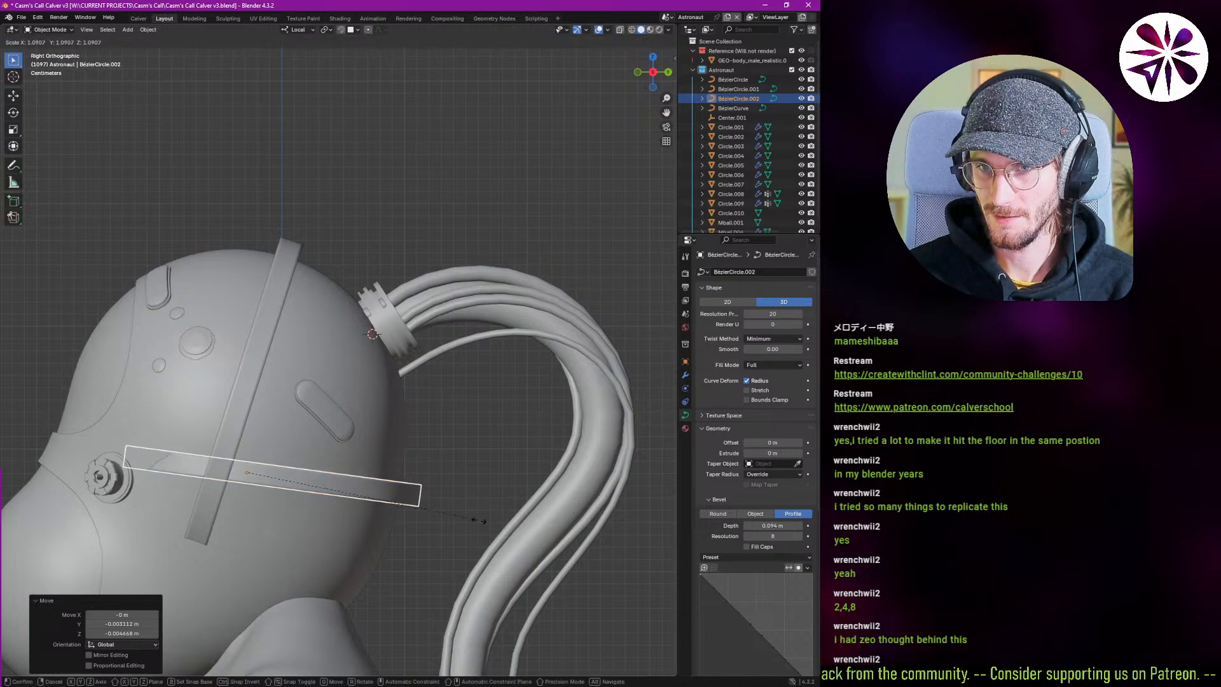
pyautogui.click(482, 521)
pyautogui.press('g')
pyautogui.click(465, 518)
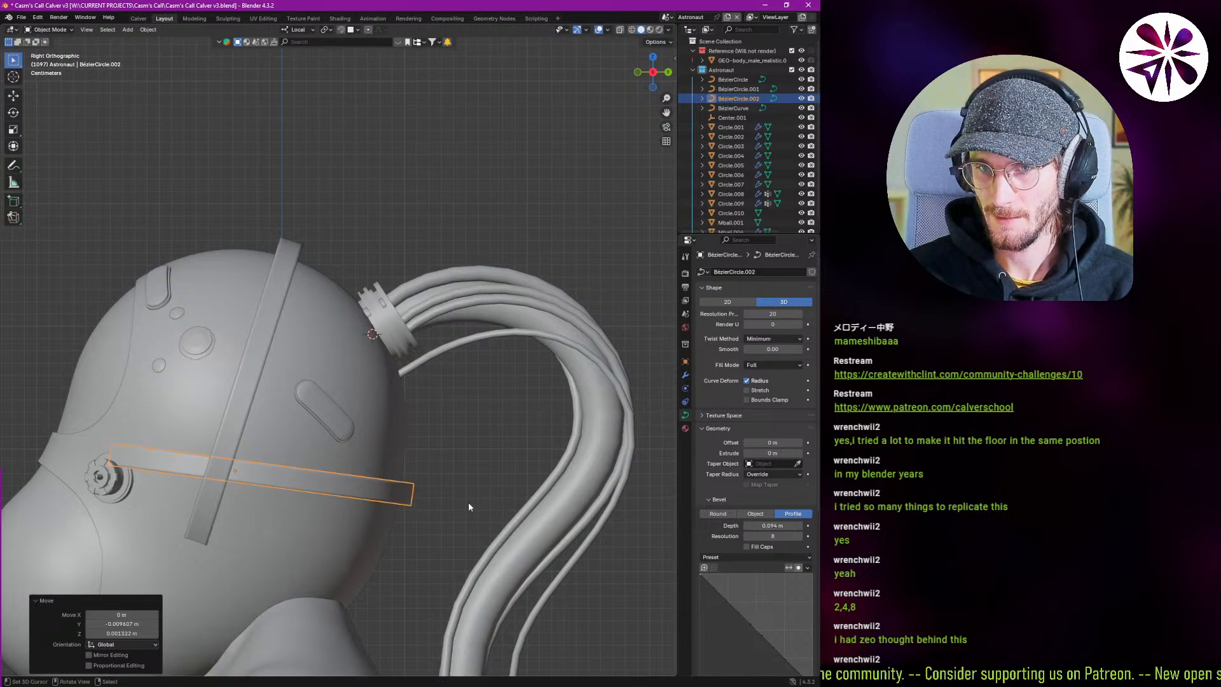
# Shorten the copied ring by lowering its bevel mapping end factor to about 0.748.
pyautogui.moveTo(468, 507); pyautogui.dragTo(528, 477, button='middle')
pyautogui.scroll(-5, 735, 273)
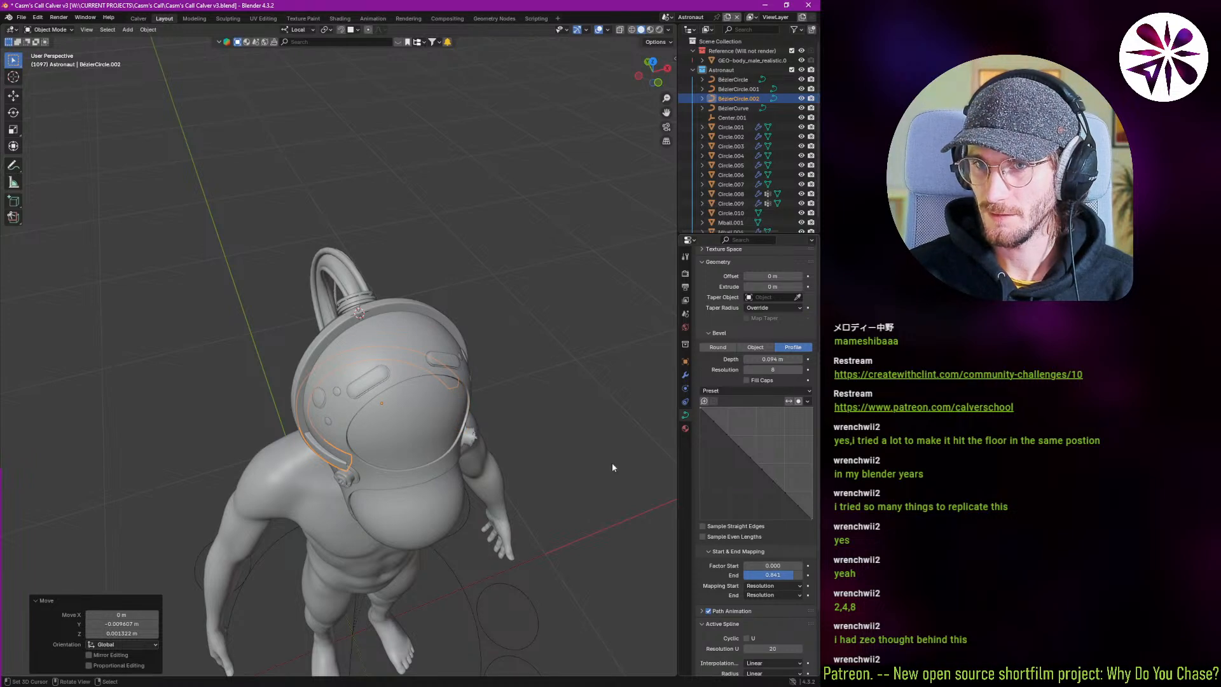
pyautogui.moveTo(612, 467); pyautogui.dragTo(414, 398, button='middle')
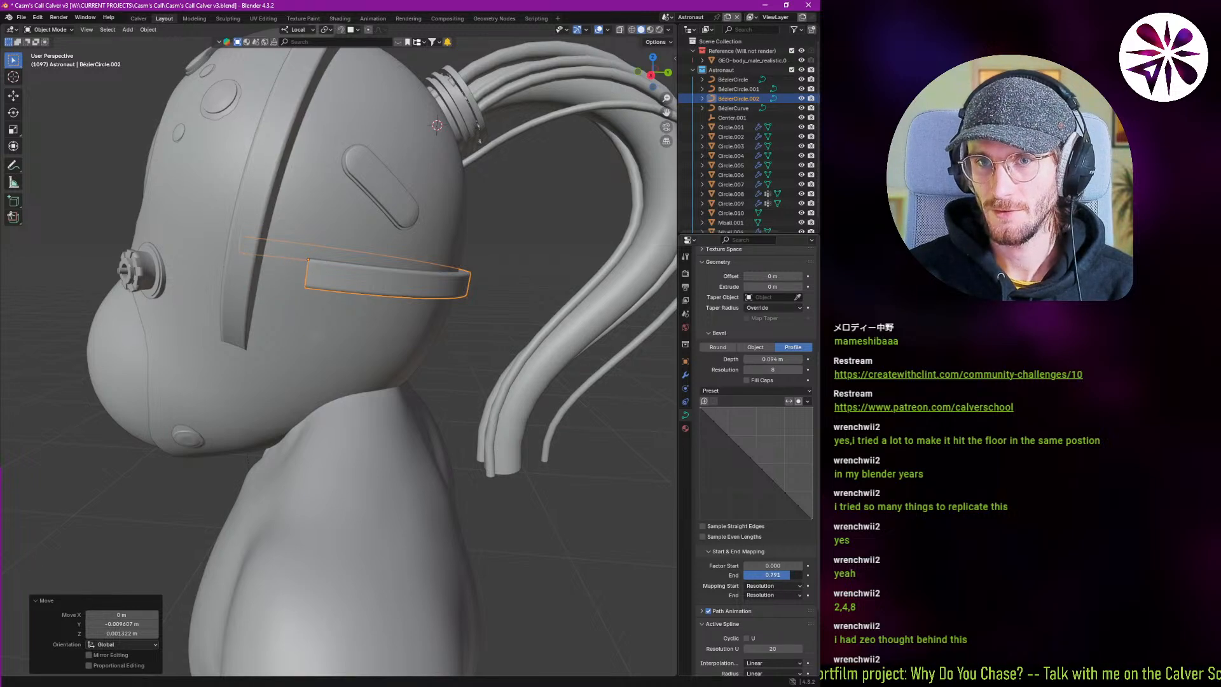
pyautogui.moveTo(786, 575); pyautogui.dragTo(787, 575)
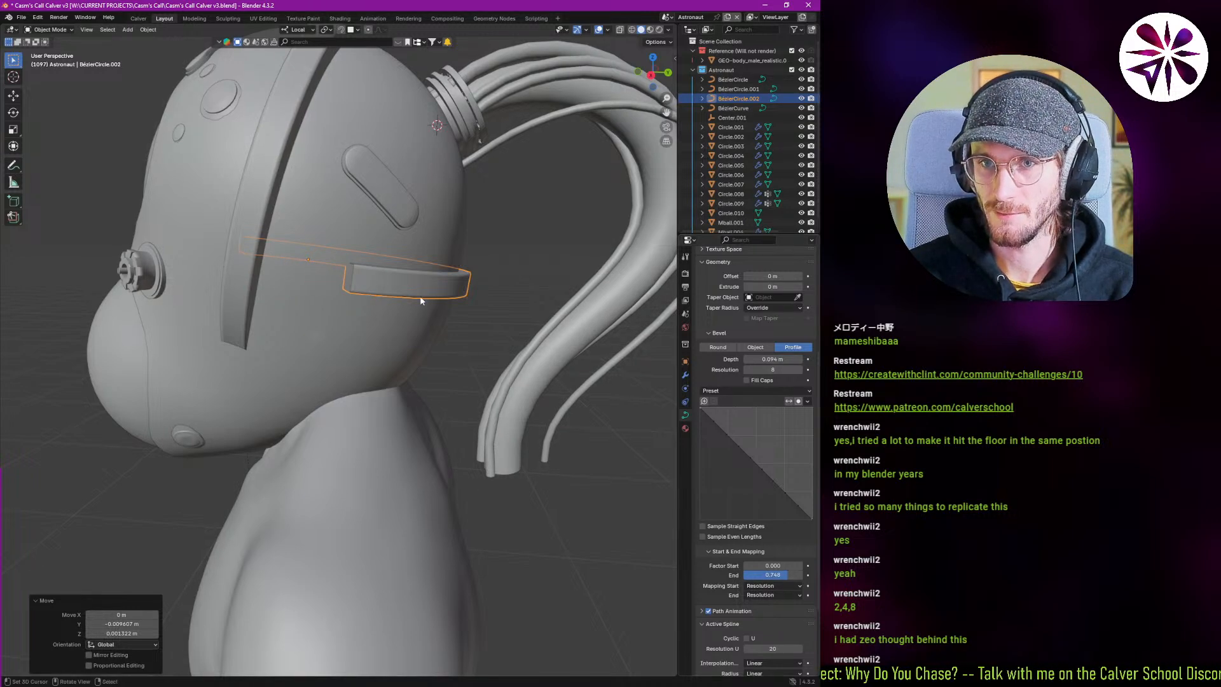
# Close the copied ring's open ends by enabling Fill Caps in its bevel settings.
pyautogui.scroll(4, 381, 286)
pyautogui.moveTo(353, 279); pyautogui.dragTo(382, 290, button='middle')
pyautogui.scroll(-4, 747, 636)
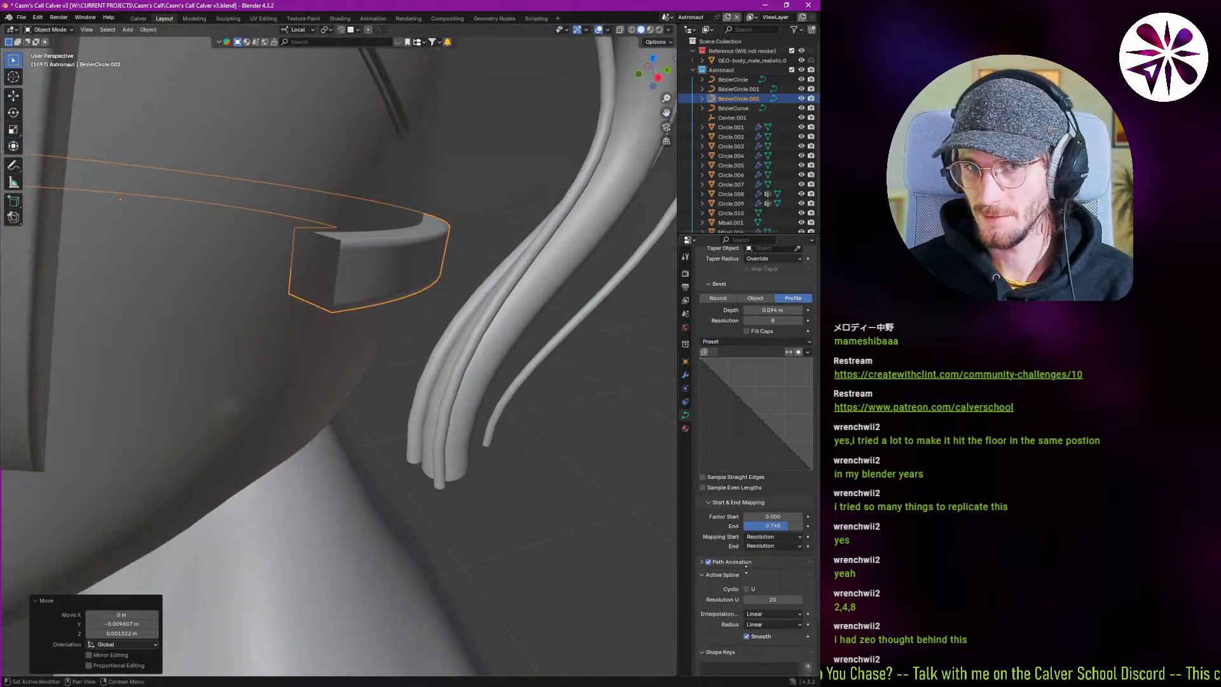
pyautogui.scroll(6, 726, 463)
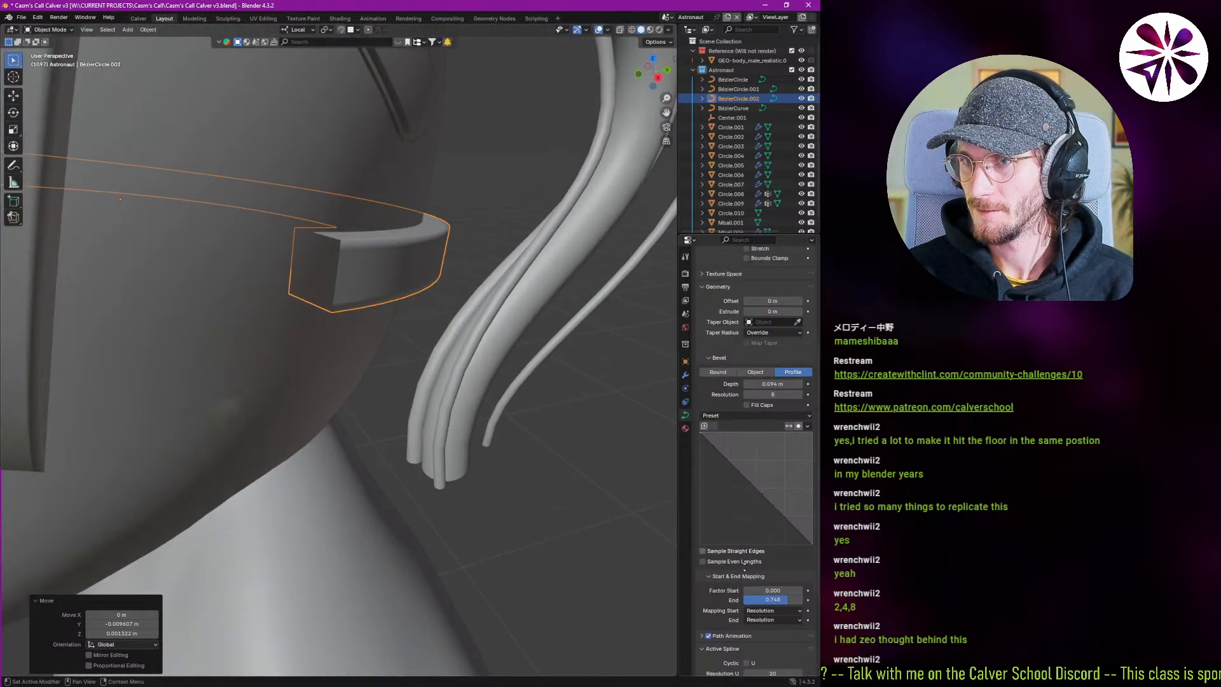
pyautogui.click(747, 430)
pyautogui.moveTo(267, 293); pyautogui.dragTo(563, 430, button='middle')
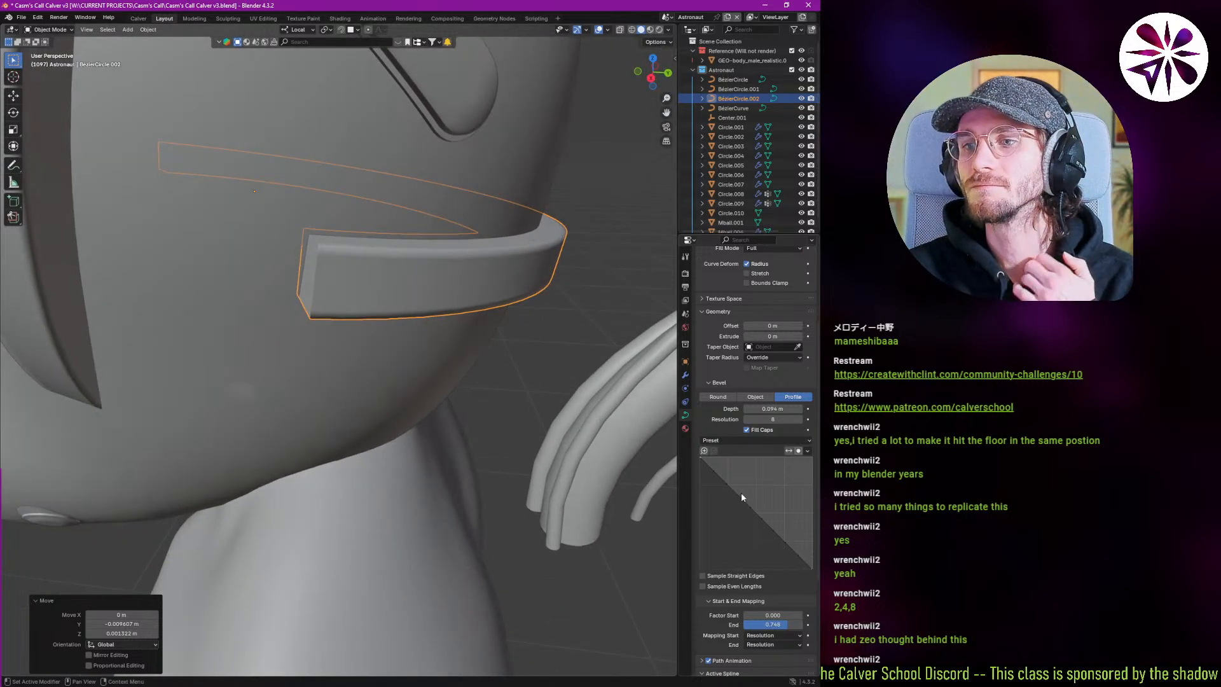
# Set the copied ring's bevel mapping end factor to 0.8.
pyautogui.click(777, 627)
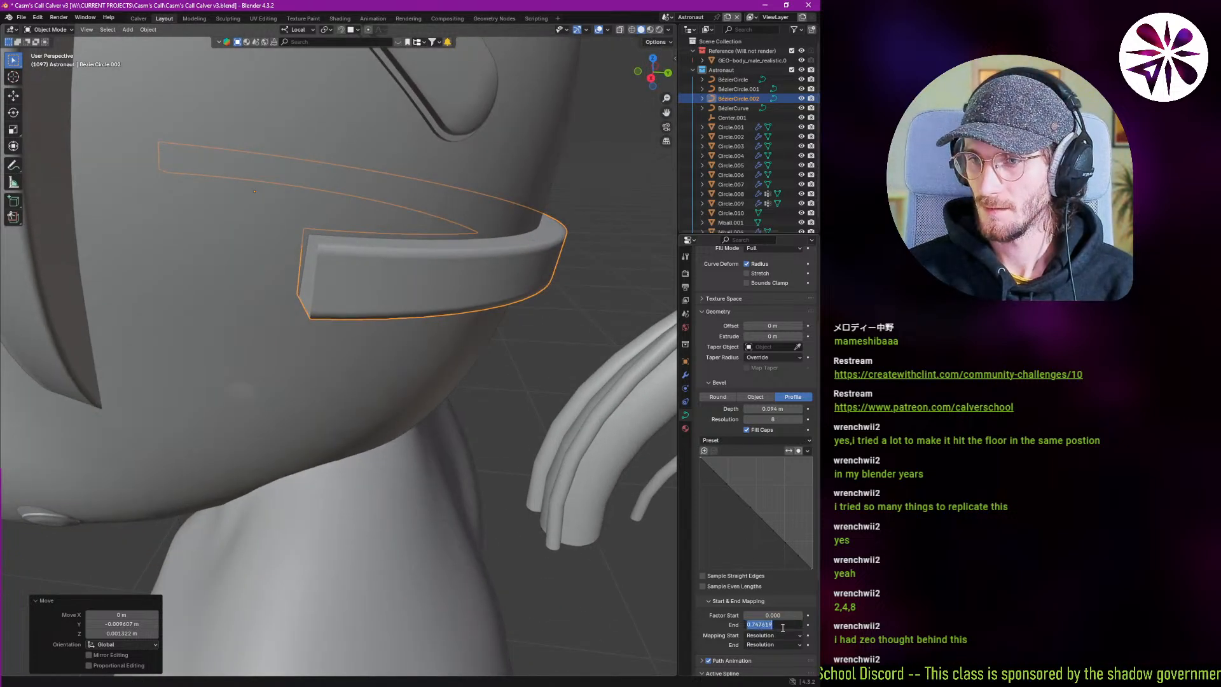
pyautogui.press('Escape')
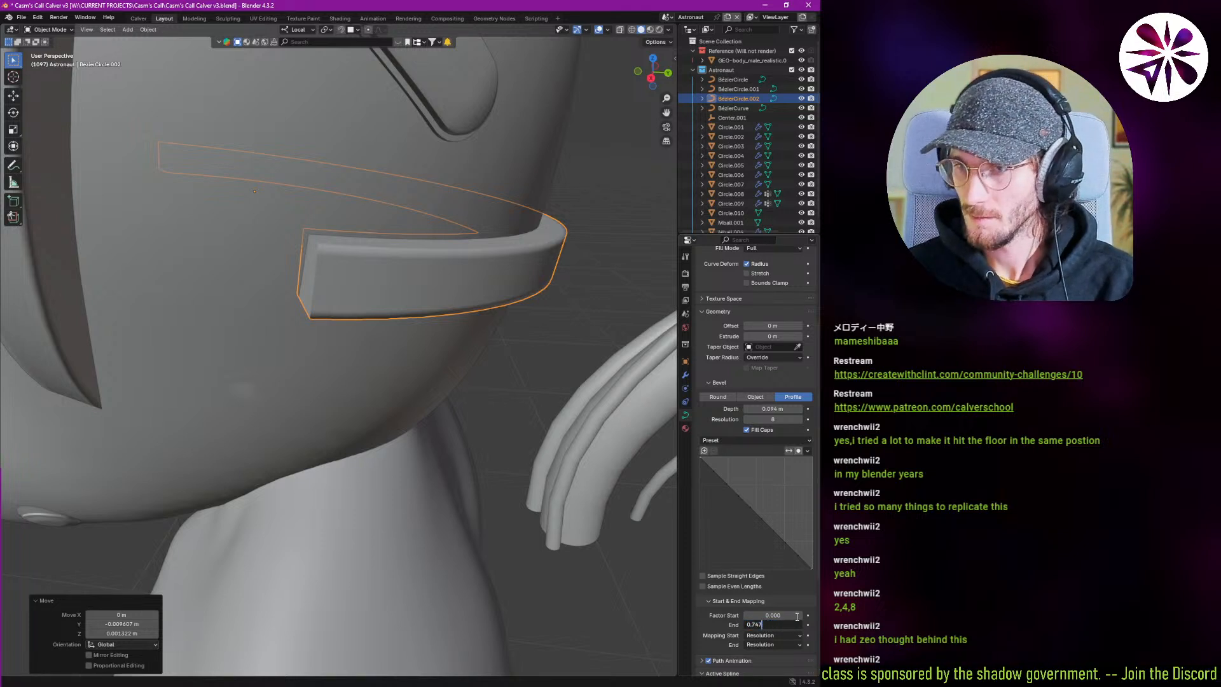
pyautogui.press('Return')
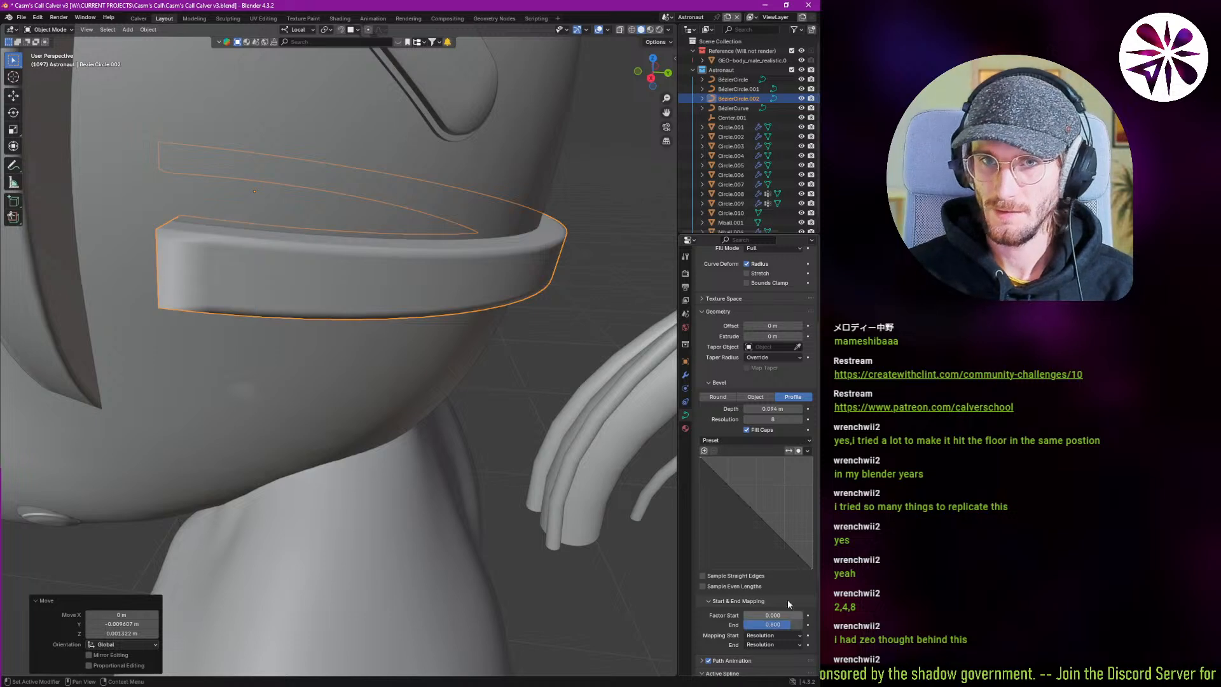
# Set the back ring's bevel mapping end factor to 0.85.
pyautogui.moveTo(381, 458)
pyautogui.mouseDown(button='middle')
pyautogui.moveTo(219, 404)
pyautogui.moveTo(167, 370)
pyautogui.moveTo(189, 385)
pyautogui.moveTo(243, 384)
pyautogui.moveTo(386, 453)
pyautogui.mouseUp(button='middle')
pyautogui.moveTo(772, 624); pyautogui.dragTo(775, 624)
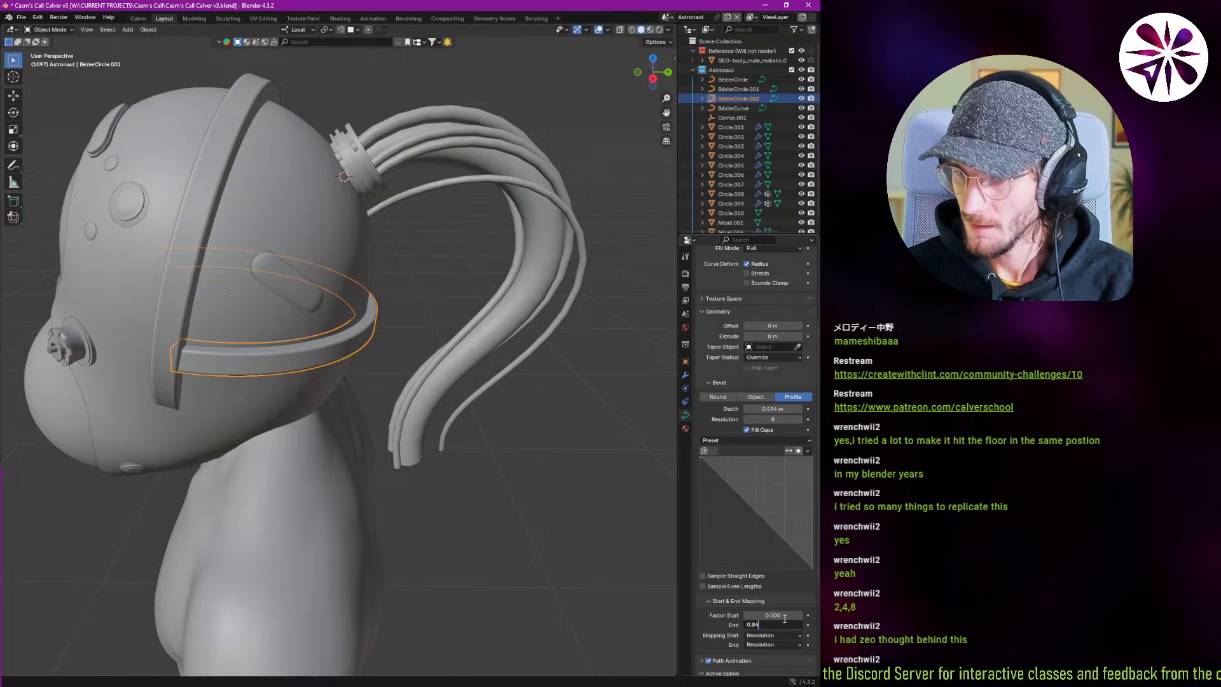
pyautogui.write('5')
pyautogui.press('Return')
# Set the back ring's bevel mapping start factor to 0.2.
pyautogui.moveTo(337, 407); pyautogui.dragTo(259, 355, button='middle')
pyautogui.click(316, 370)
pyautogui.scroll(-3, 269, 379)
pyautogui.click(289, 367)
pyautogui.scroll(4, 289, 364)
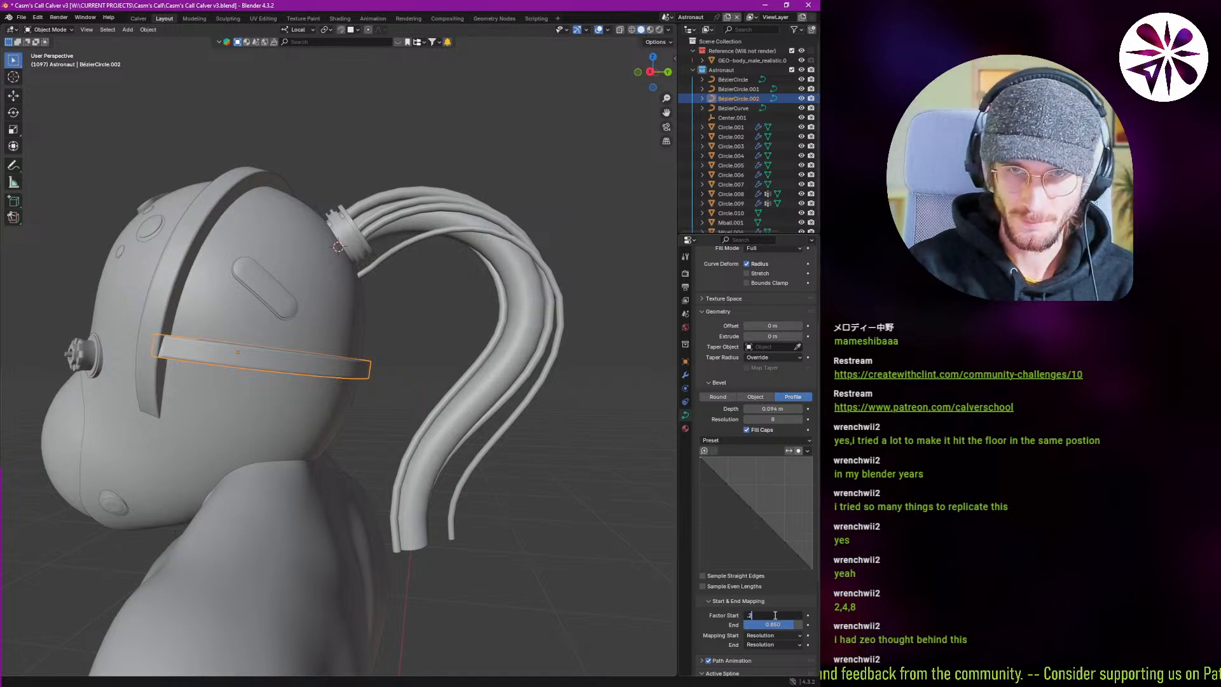
pyautogui.press('Return')
pyautogui.click(424, 349)
pyautogui.moveTo(425, 349); pyautogui.dragTo(425, 367, button='middle')
pyautogui.click(425, 368)
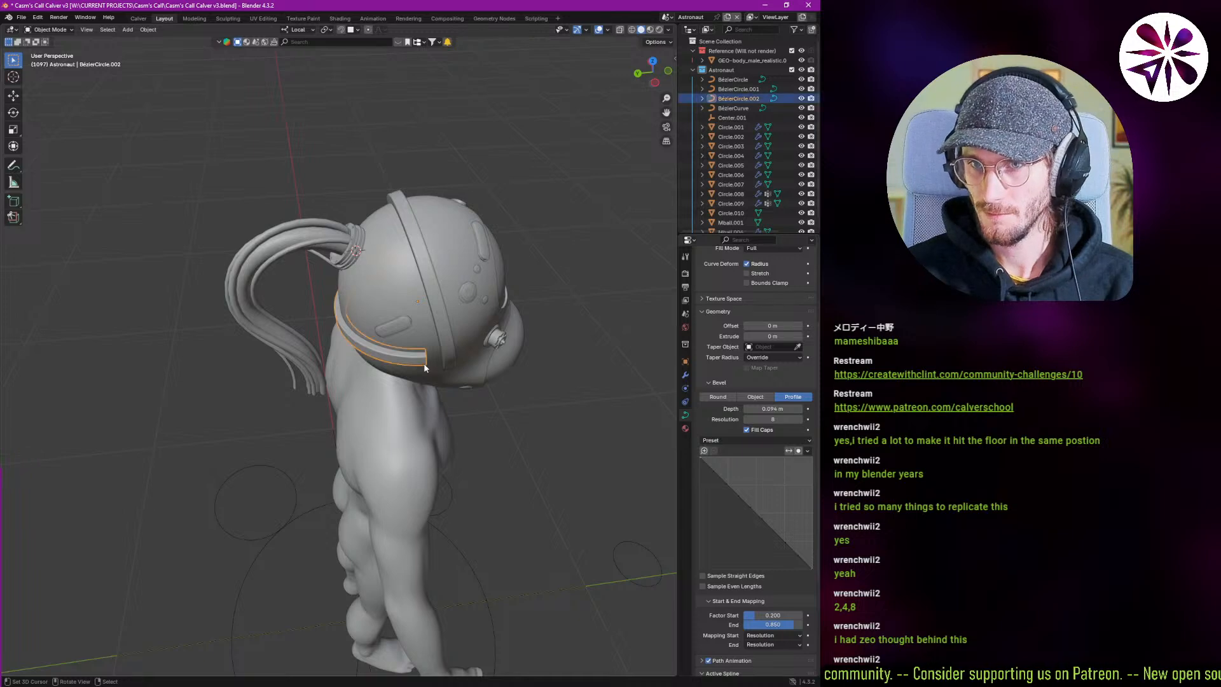
# Even out the back ring's two ends in top view by setting its bevel mapping start factor to 0.15.
pyautogui.press('KP_7')
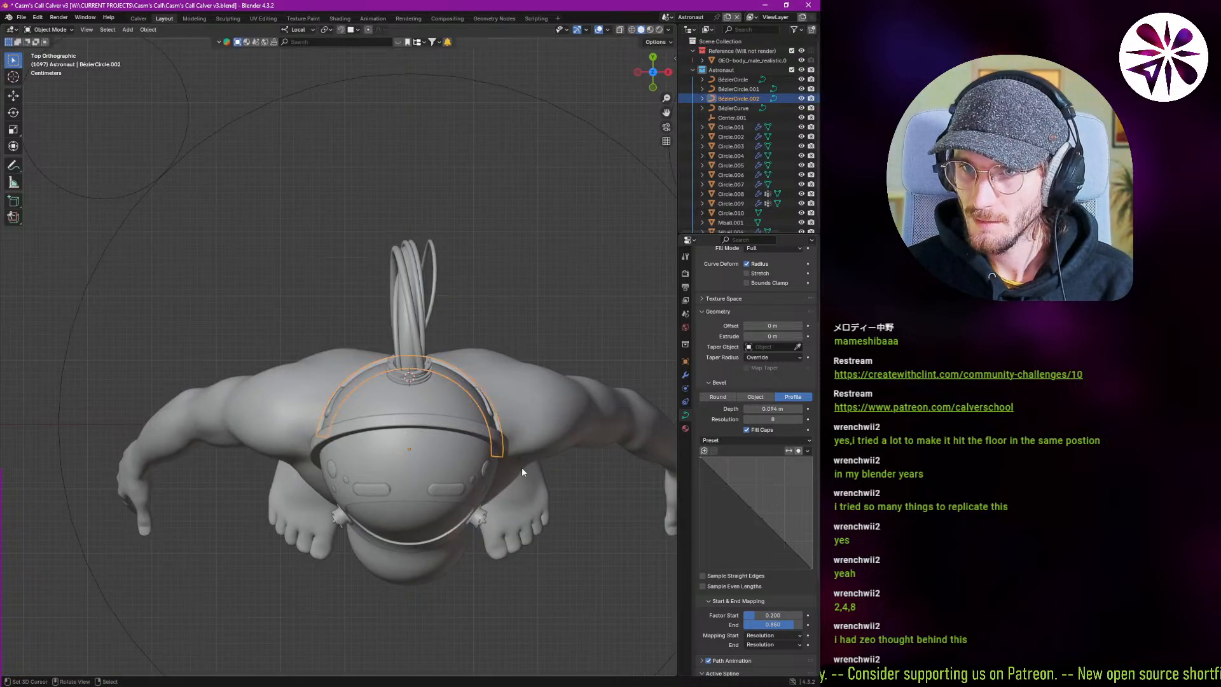
pyautogui.click(13, 145)
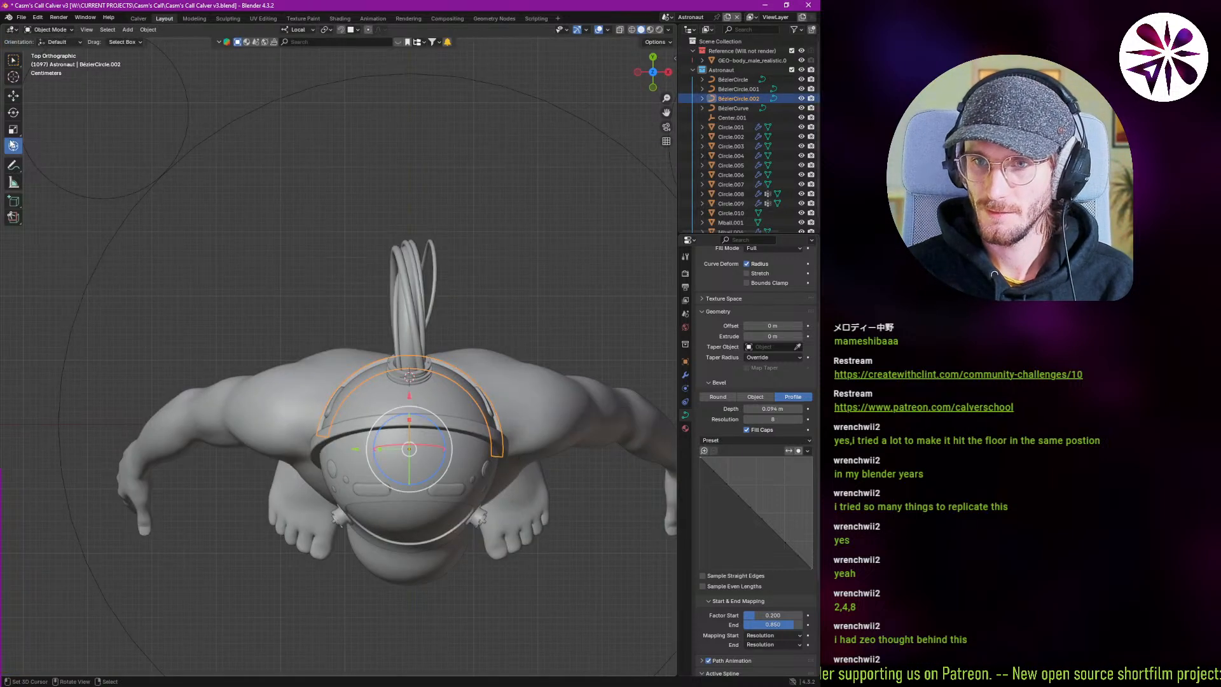
pyautogui.click(779, 617)
pyautogui.write('0.15')
pyautogui.press('Return')
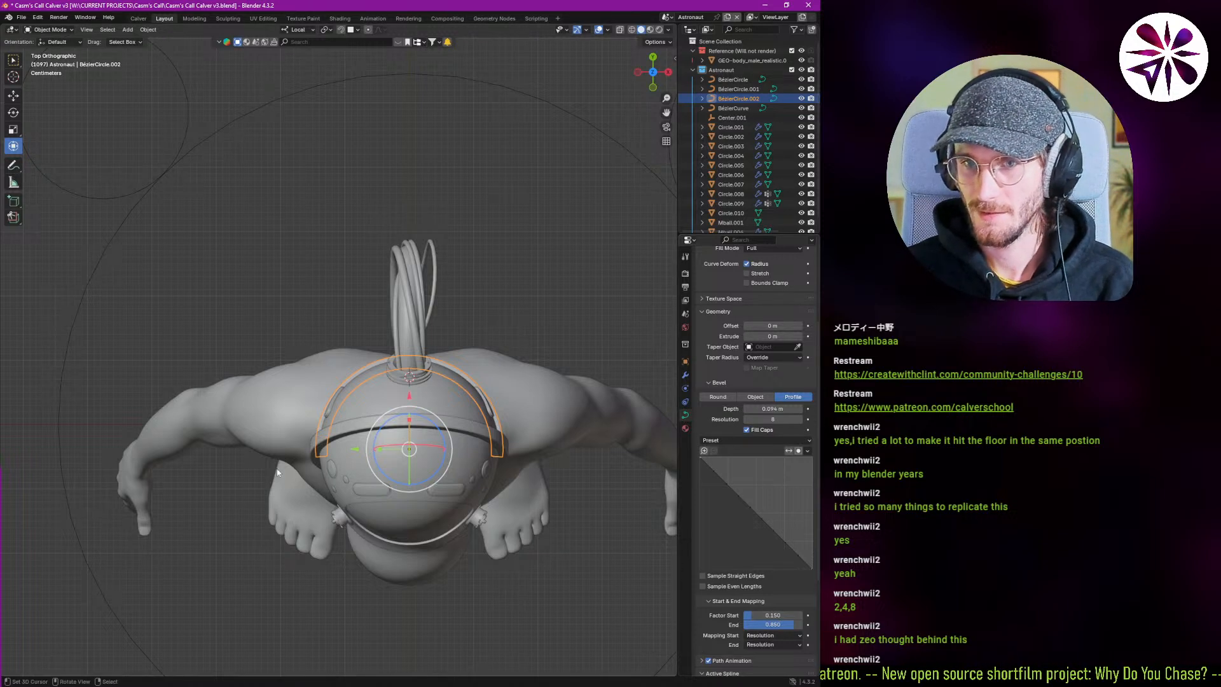
pyautogui.moveTo(286, 462); pyautogui.dragTo(356, 324, button='middle')
pyautogui.hotkey('alt', 'a')
pyautogui.scroll(4, 329, 422)
pyautogui.keyDown('shift'); pyautogui.moveTo(254, 382); pyautogui.dragTo(552, 564, button='middle'); pyautogui.keyUp('shift')
pyautogui.click(366, 431)
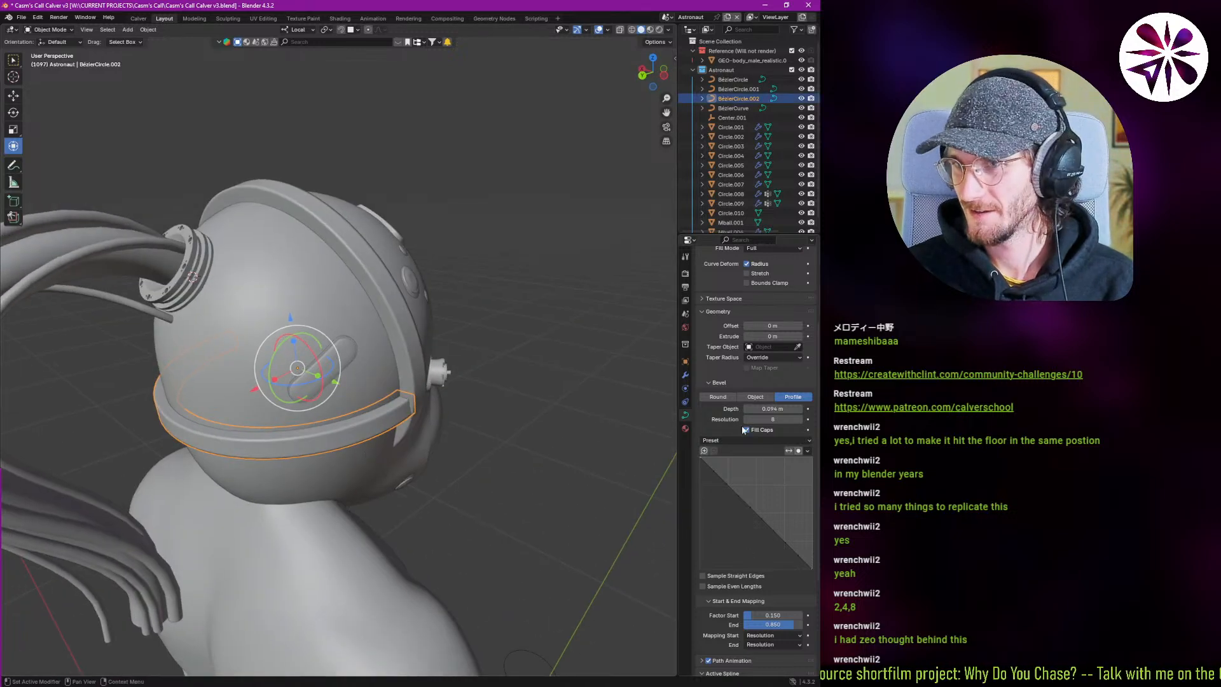
pyautogui.moveTo(781, 408)
pyautogui.mouseDown()
pyautogui.moveTo(767, 408)
pyautogui.moveTo(793, 409)
pyautogui.moveTo(780, 408)
pyautogui.mouseUp()
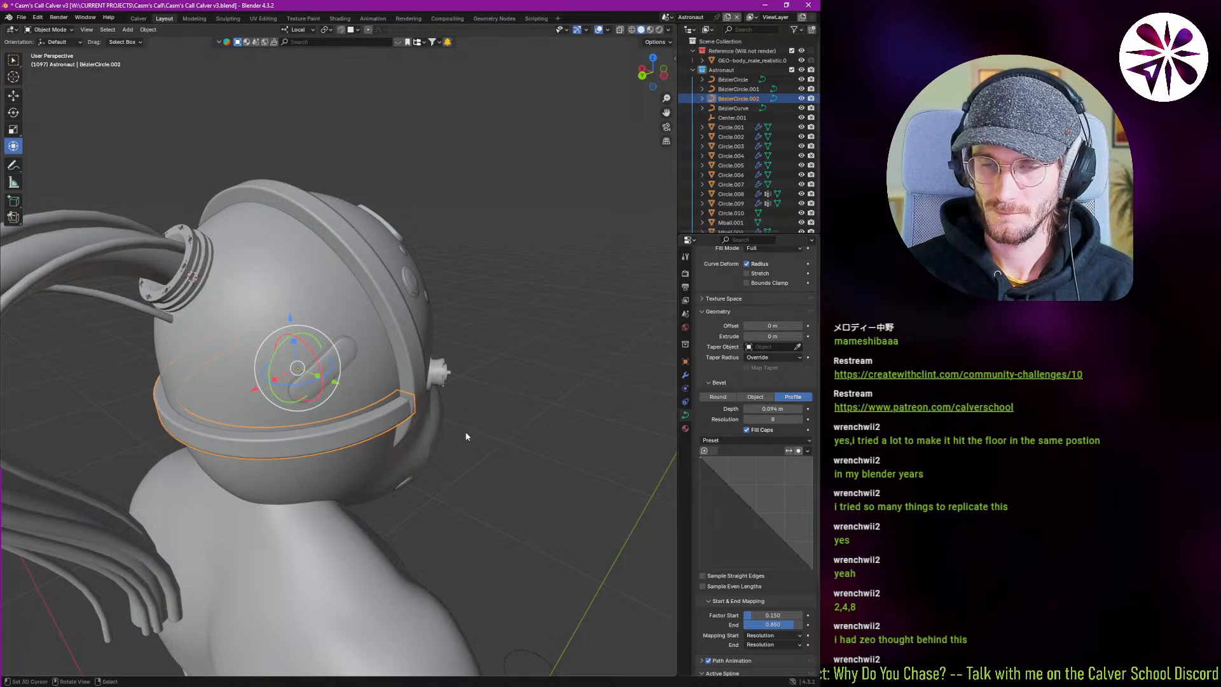
pyautogui.press('s')
pyautogui.press('y')
pyautogui.rightClick(488, 449)
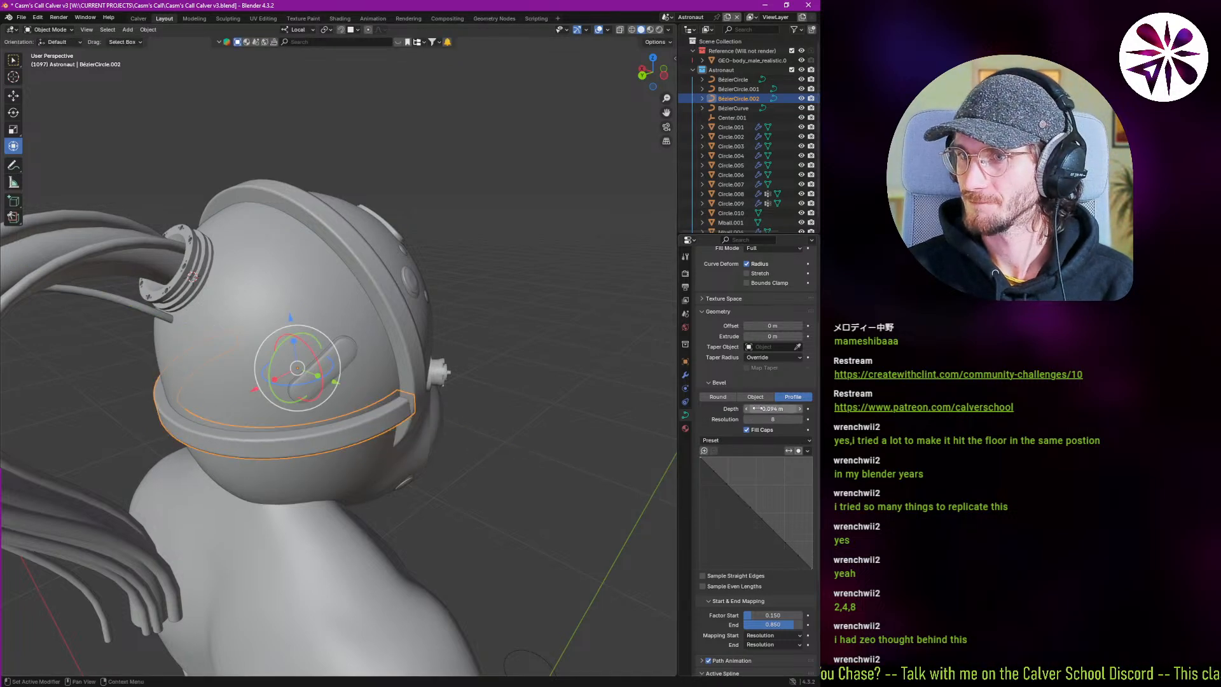
# Try the Round bevel on the back ring and return it to the Profile bevel.
pyautogui.click(719, 396)
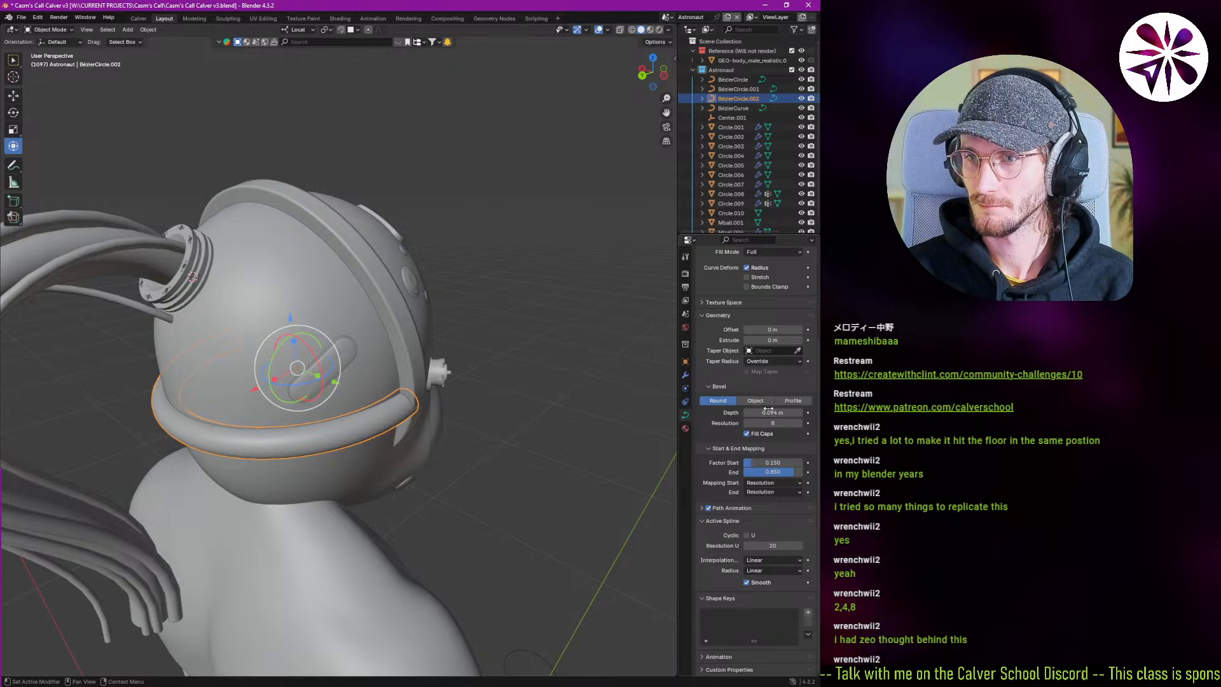
pyautogui.click(793, 401)
pyautogui.moveTo(414, 458); pyautogui.dragTo(337, 387, button='middle')
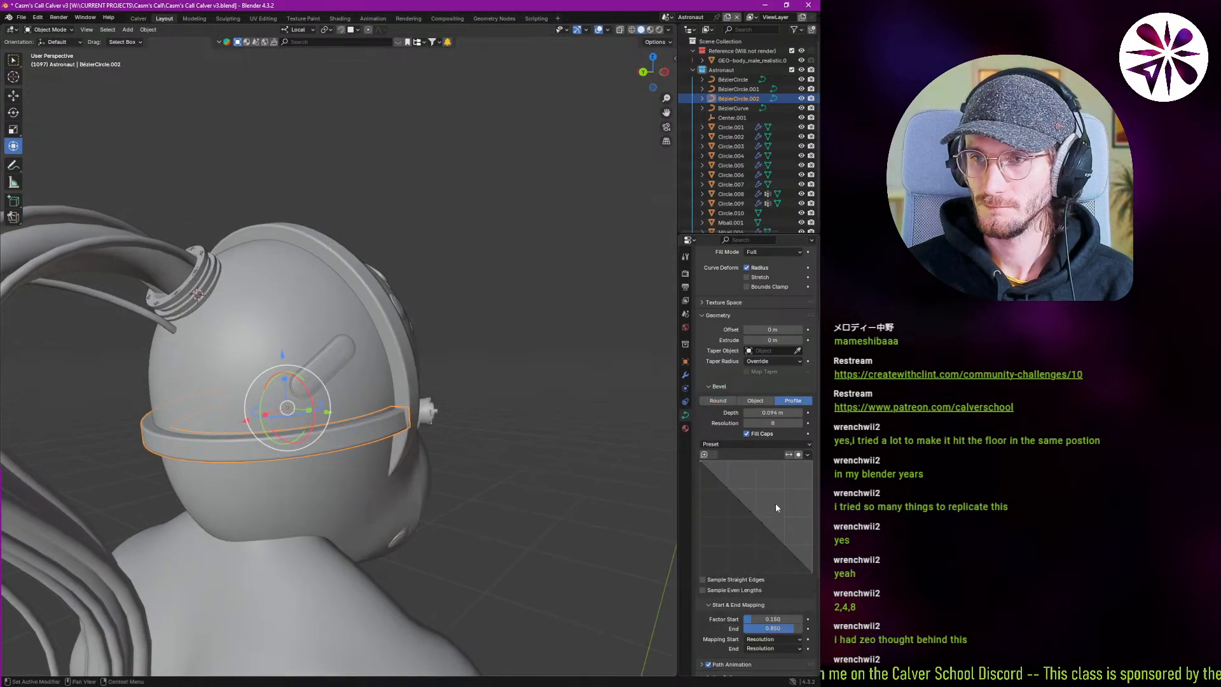
pyautogui.scroll(-3, 764, 509)
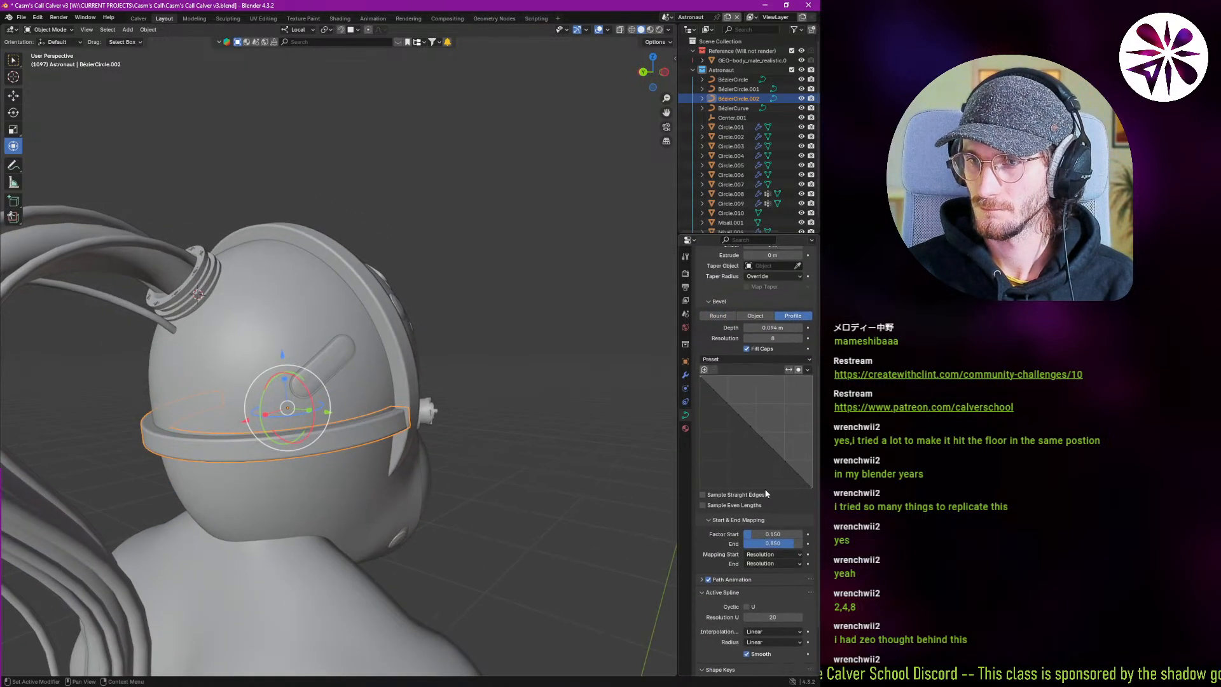
# Tilt all control points of the back ring slightly in two small adjustments to adjust its angle against the helmet.
pyautogui.click(475, 450)
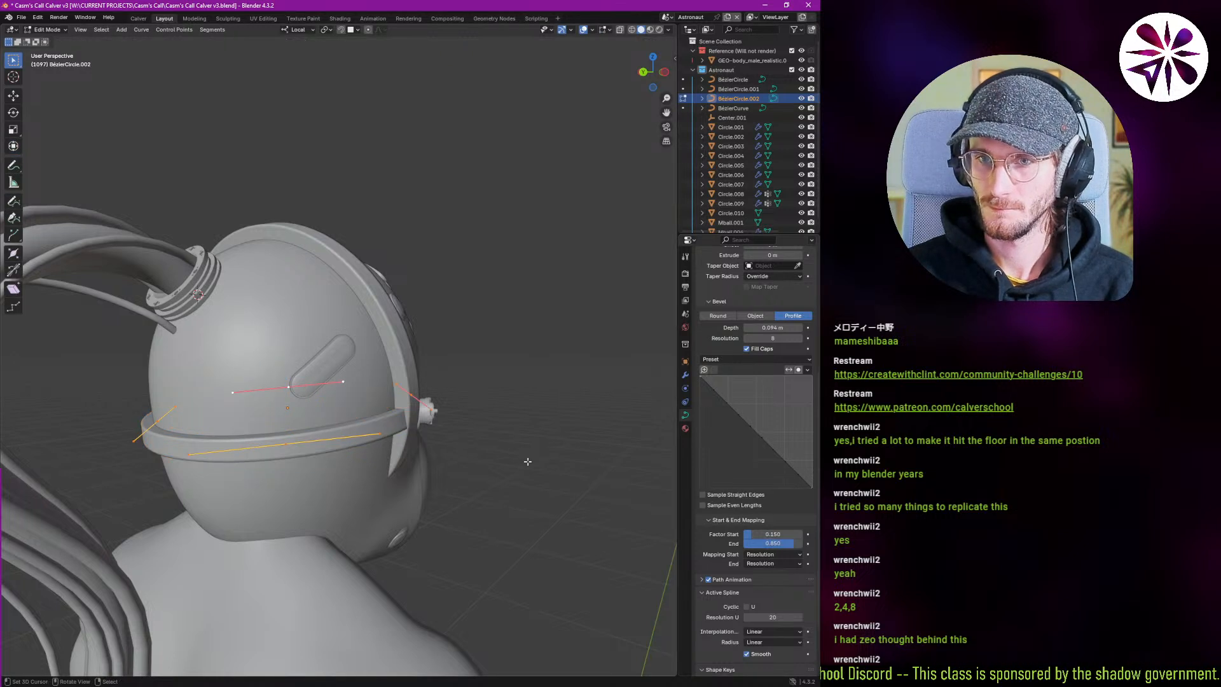
pyautogui.hotkey('ctrl', 't')
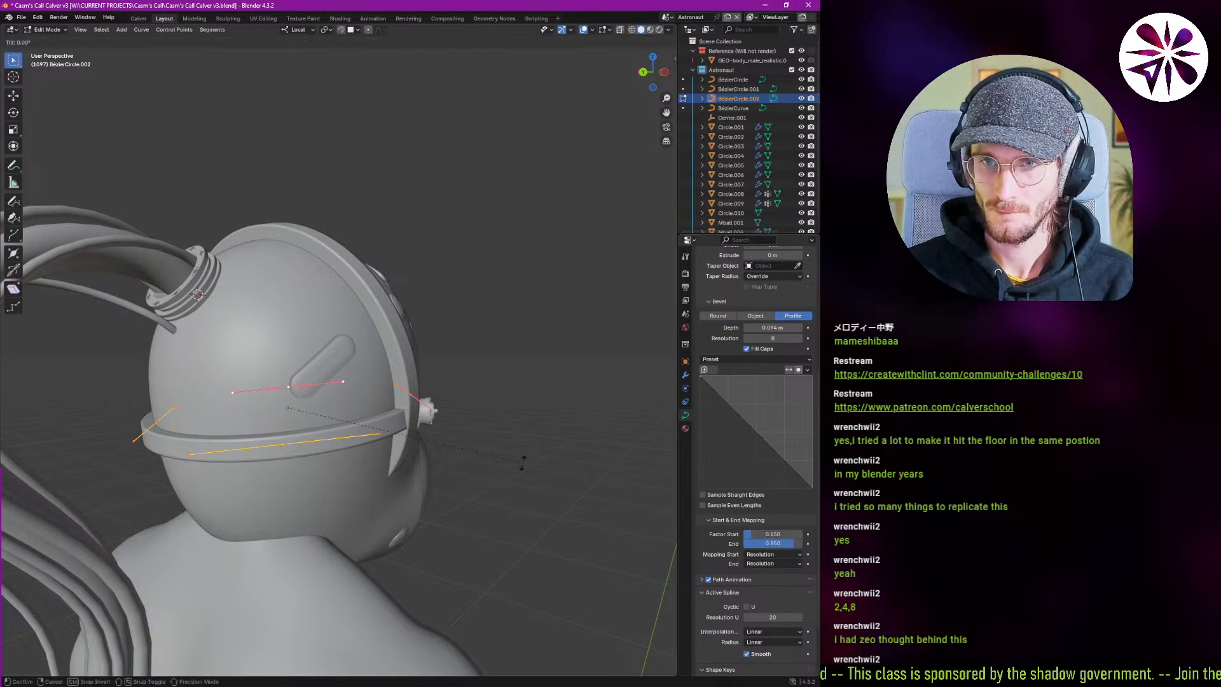
pyautogui.click(503, 412)
pyautogui.press('Tab')
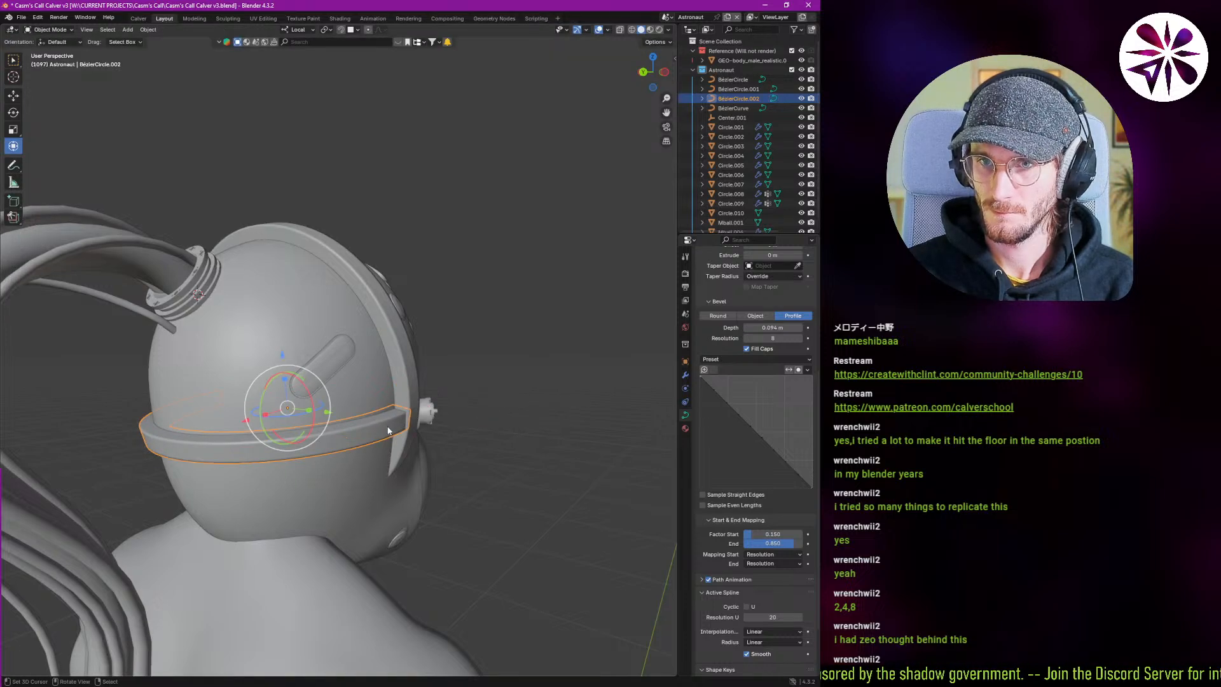
pyautogui.moveTo(504, 411); pyautogui.dragTo(540, 432, button='middle')
pyautogui.press('Tab')
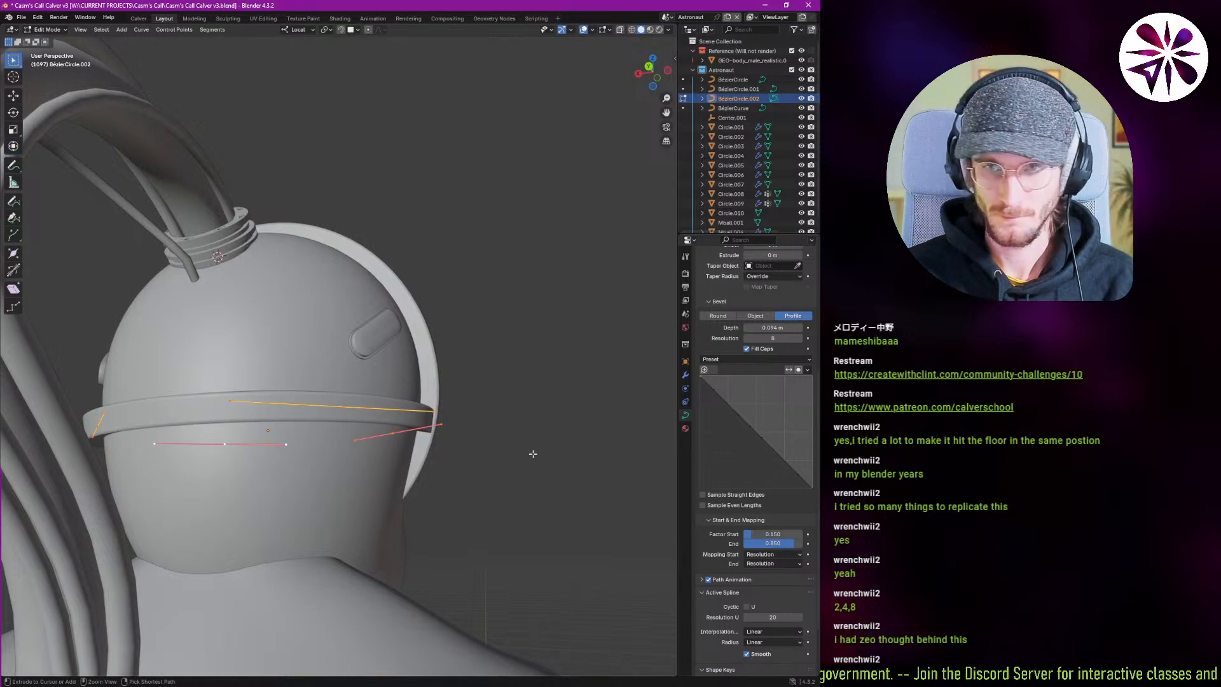
pyautogui.hotkey('ctrl', 't')
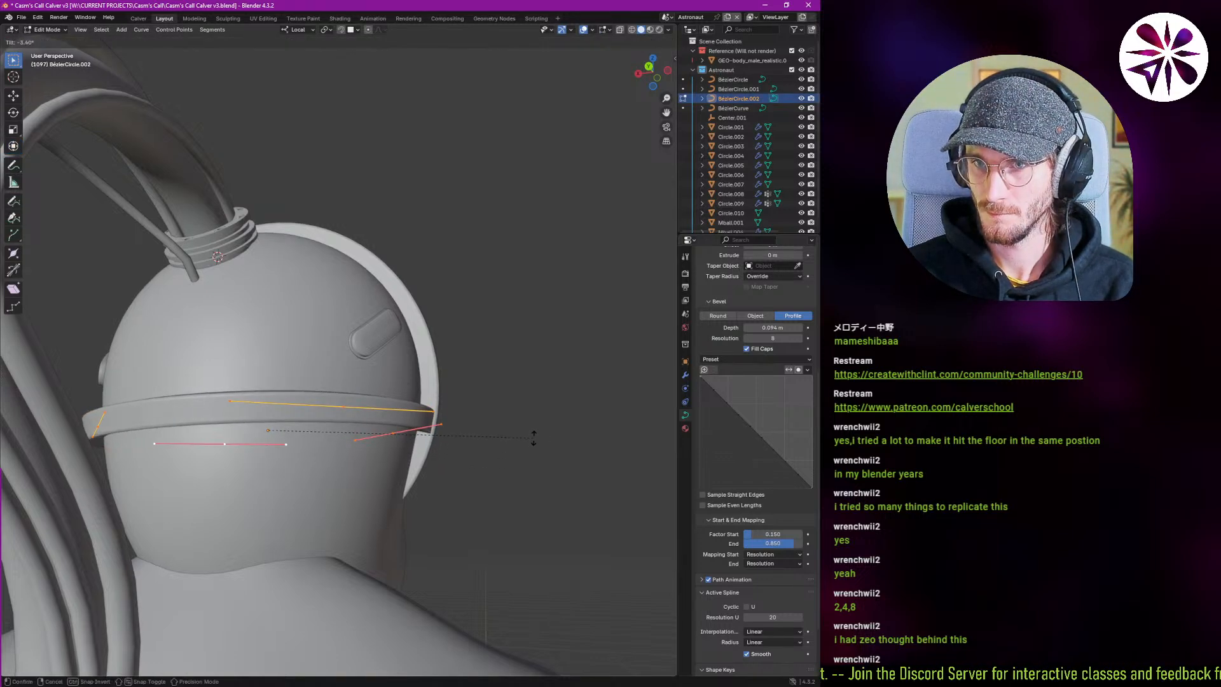
pyautogui.click(533, 436)
pyautogui.press('Tab')
# Place a linked duplicate of the small round stud on the helmet's back, near the hose collar.
pyautogui.moveTo(334, 407); pyautogui.dragTo(288, 458, button='middle')
pyautogui.click(216, 398)
pyautogui.moveTo(373, 429); pyautogui.dragTo(421, 402, button='middle')
pyautogui.hotkey('shift', 'd')
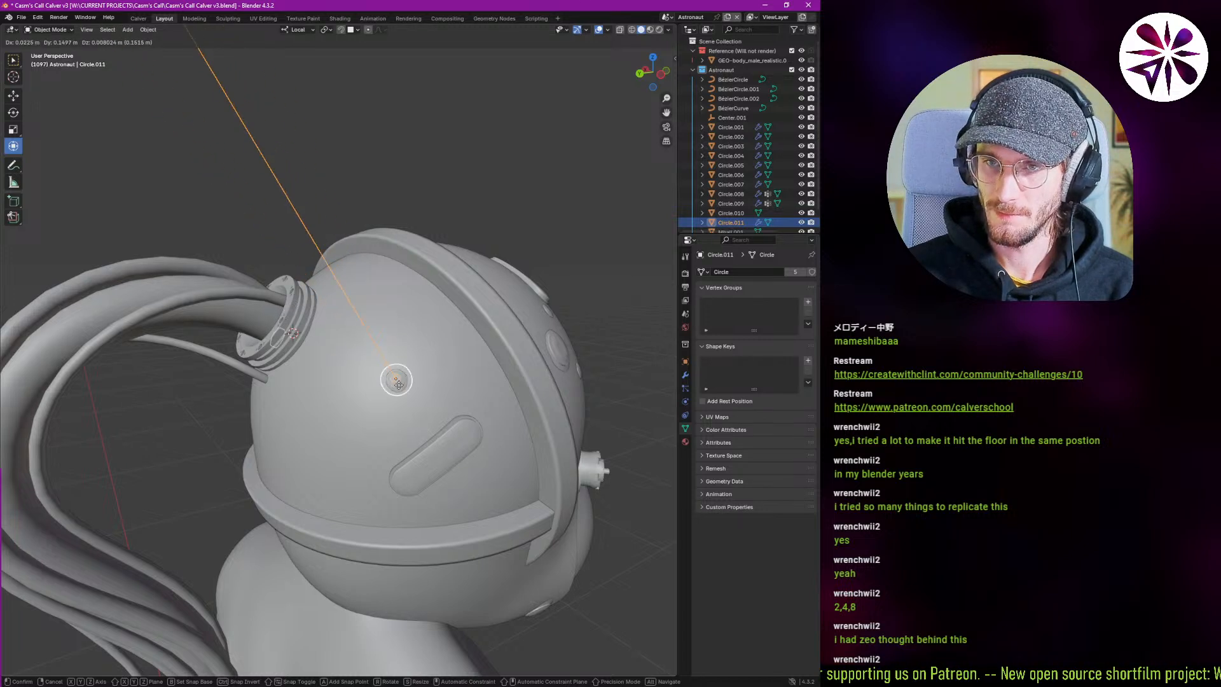
pyautogui.click(539, 349)
# Make another linked duplicate of the stud, enlarge it to about 2.085, and place it beside the pill-shaped panel on the helmet.
pyautogui.hotkey('alt', 'd')
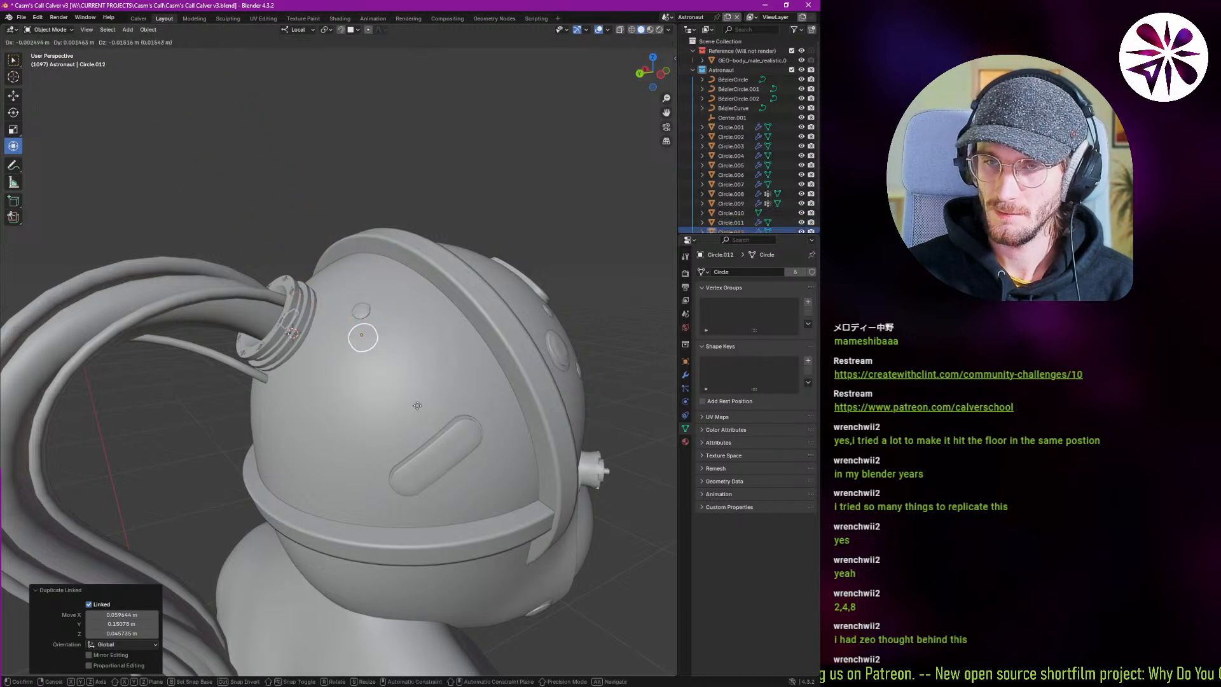
pyautogui.click(422, 438)
pyautogui.press('s')
pyautogui.click(450, 465)
pyautogui.press('g')
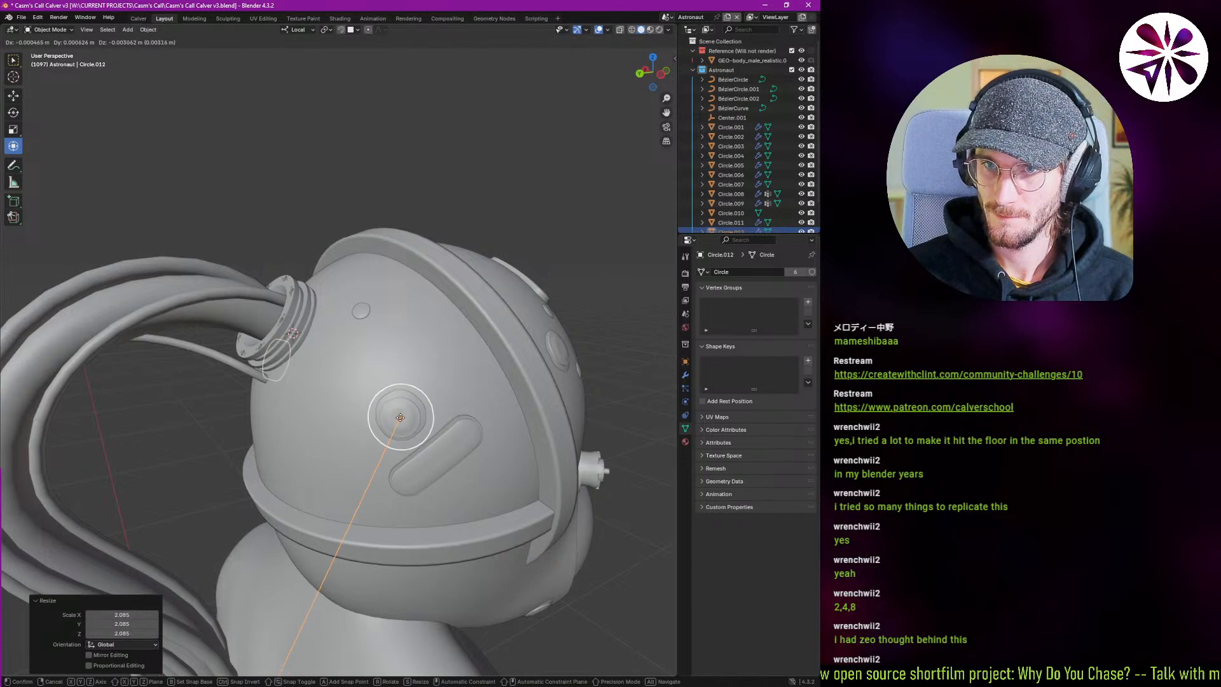
pyautogui.click(396, 418)
pyautogui.hotkey('alt', 'a')
# Inspect the helmet's rings and studs from the side and back, along with the astronaut's whole body.
pyautogui.scroll(-3, 415, 455)
pyautogui.moveTo(415, 455); pyautogui.dragTo(271, 374, button='middle')
pyautogui.scroll(-3, 215, 350)
pyautogui.scroll(3, 270, 354)
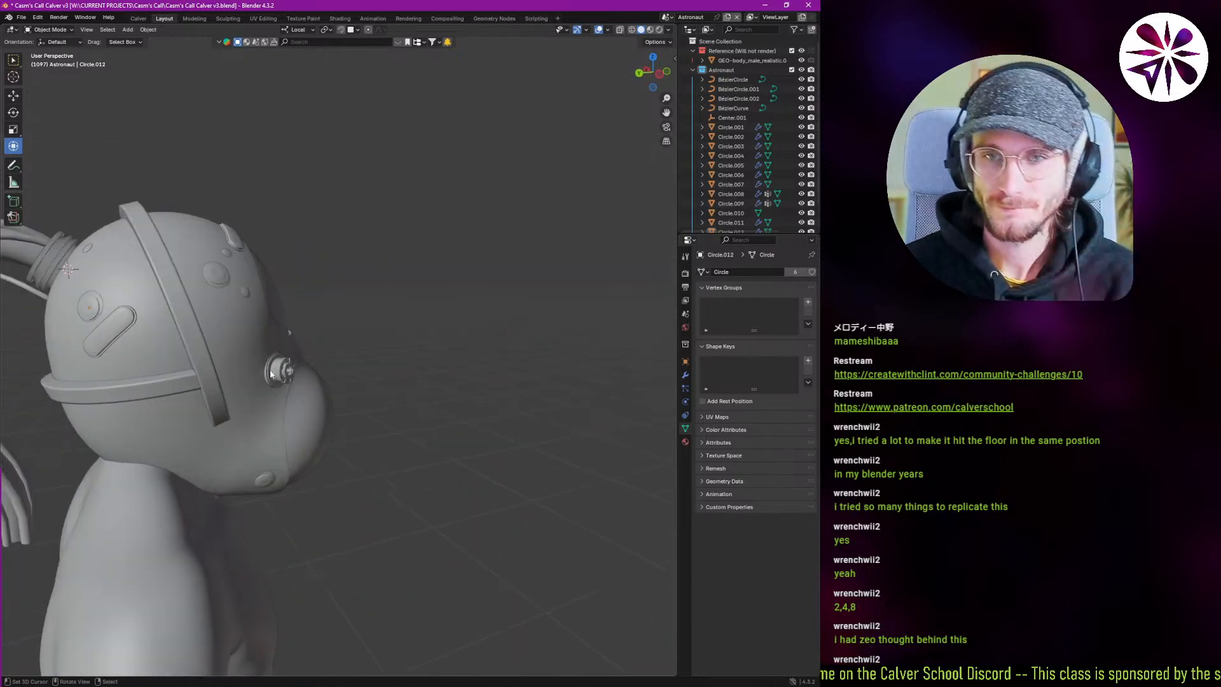
pyautogui.moveTo(179, 399); pyautogui.dragTo(198, 347, button='middle')
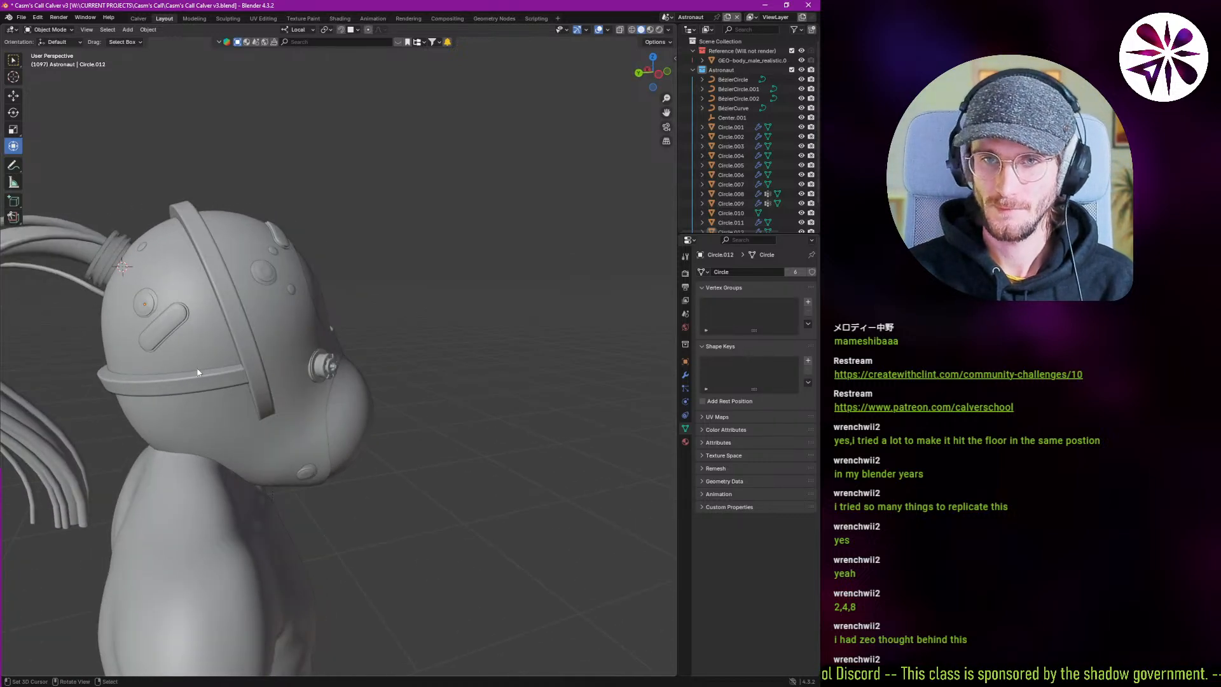
pyautogui.scroll(-2, 199, 373)
pyautogui.keyDown('shift'); pyautogui.moveTo(229, 445); pyautogui.dragTo(302, 370, button='middle'); pyautogui.keyUp('shift')
pyautogui.scroll(-4, 302, 370)
pyautogui.moveTo(222, 375); pyautogui.dragTo(283, 445, button='middle')
pyautogui.keyDown('shift'); pyautogui.moveTo(280, 496); pyautogui.dragTo(288, 416, button='middle'); pyautogui.keyUp('shift')
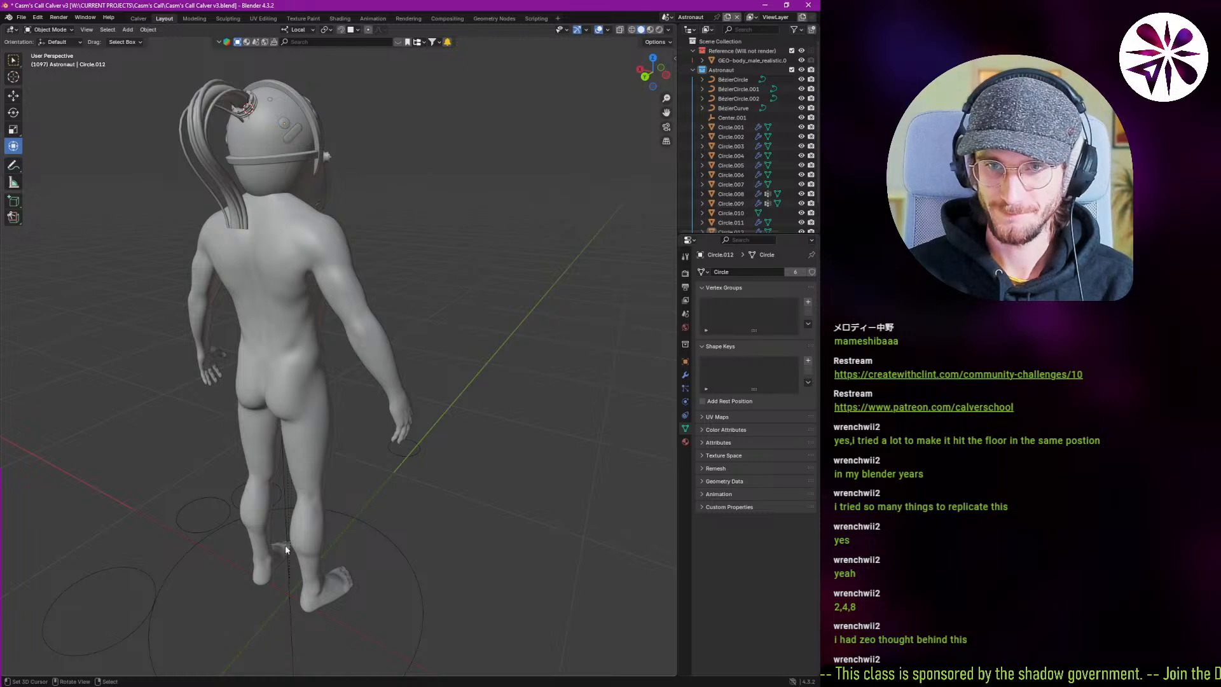
# Add a NURBS path curve at the world origin and isolate it in a top-down local view.
pyautogui.moveTo(284, 546); pyautogui.dragTo(323, 541, button='middle')
pyautogui.keyDown('shift'); pyautogui.moveTo(318, 590); pyautogui.dragTo(314, 509, button='middle'); pyautogui.keyUp('shift')
pyautogui.hotkey('shift', 'a')
pyautogui.moveTo(314, 507)
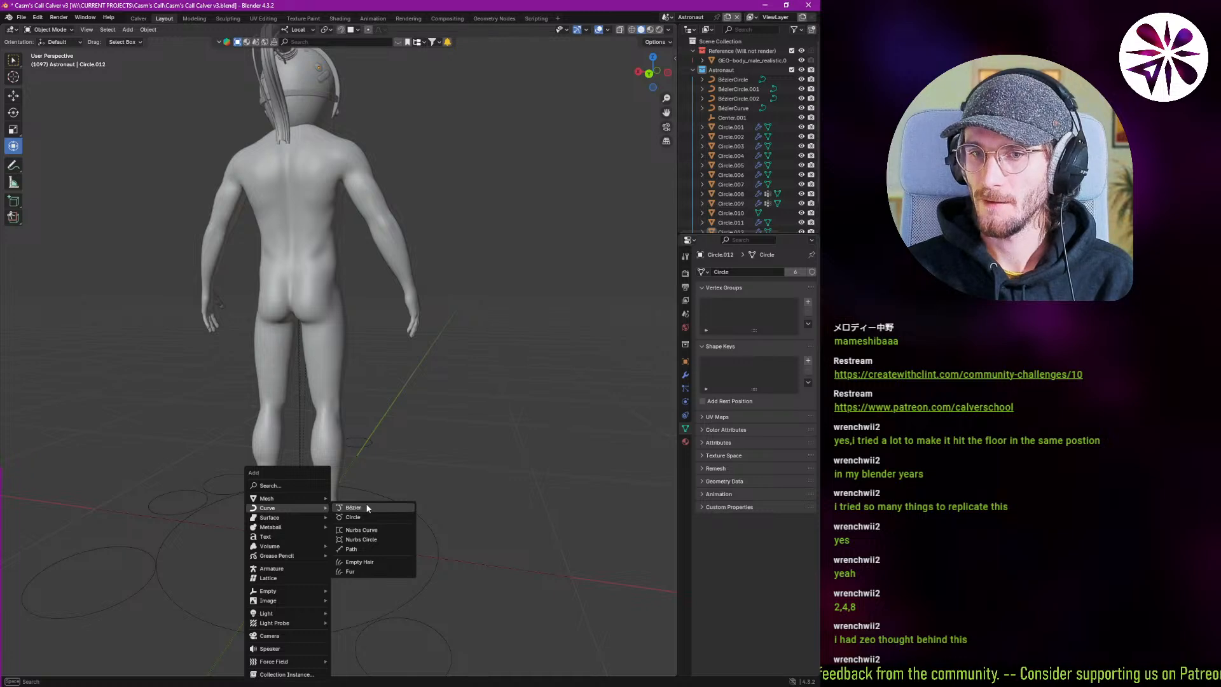
pyautogui.click(369, 547)
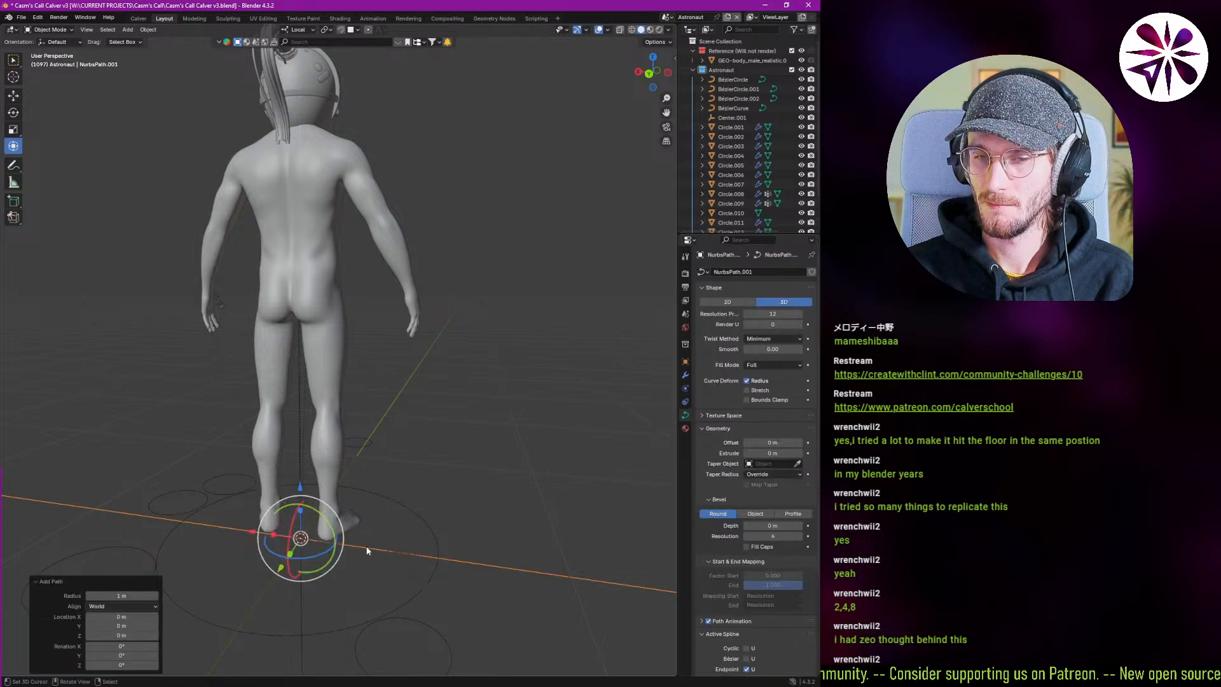
pyautogui.scroll(2, 299, 536)
pyautogui.press('KP_7')
pyautogui.press('KP_Divide')
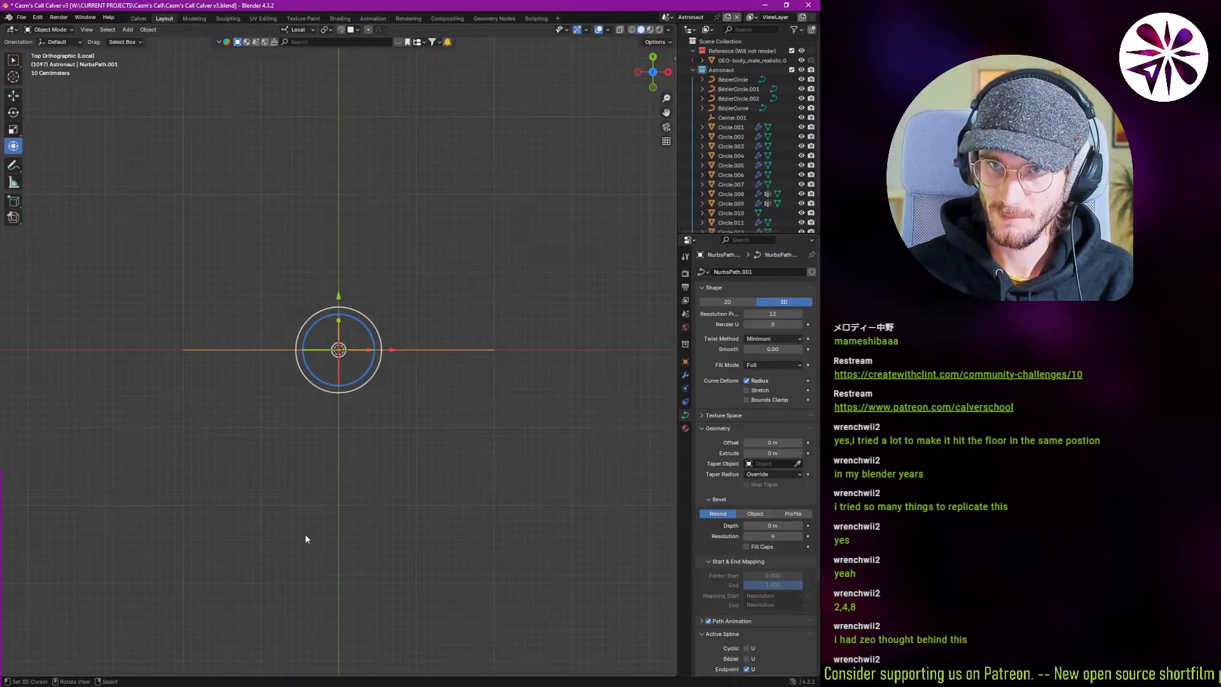
# Extrude the path's two end points one at a time by 1 m along Y to form a U shape.
pyautogui.press('Tab')
pyautogui.click(484, 355)
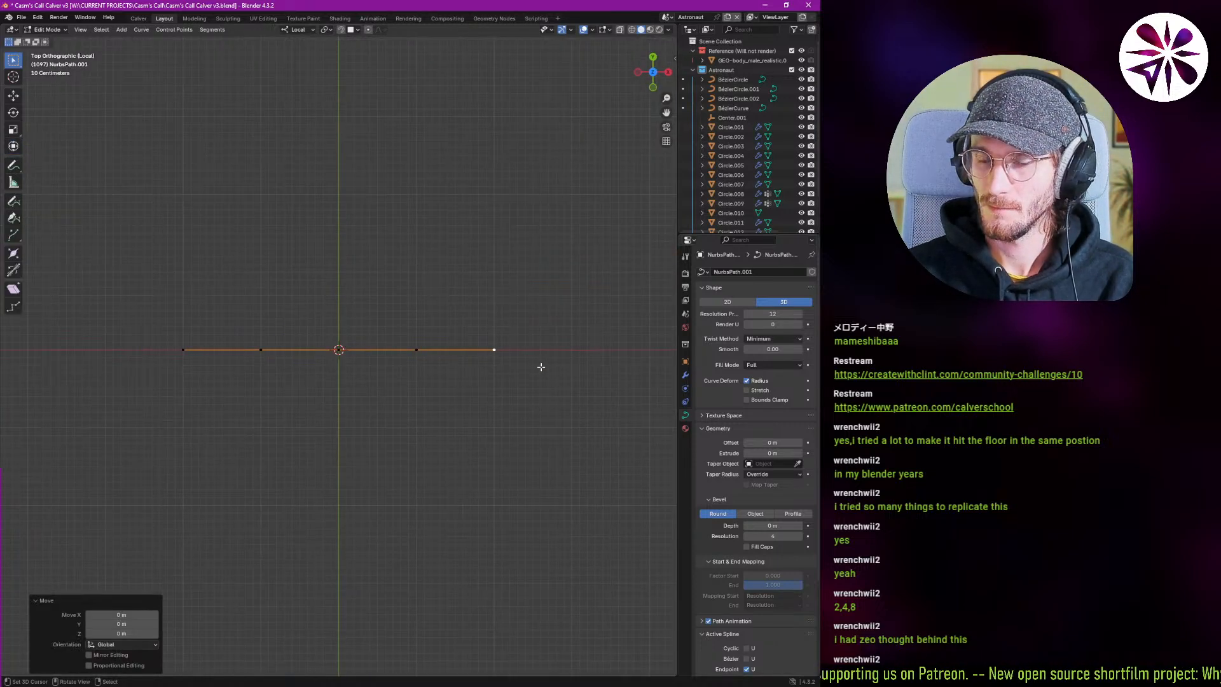
pyautogui.press('g')
pyautogui.press('y')
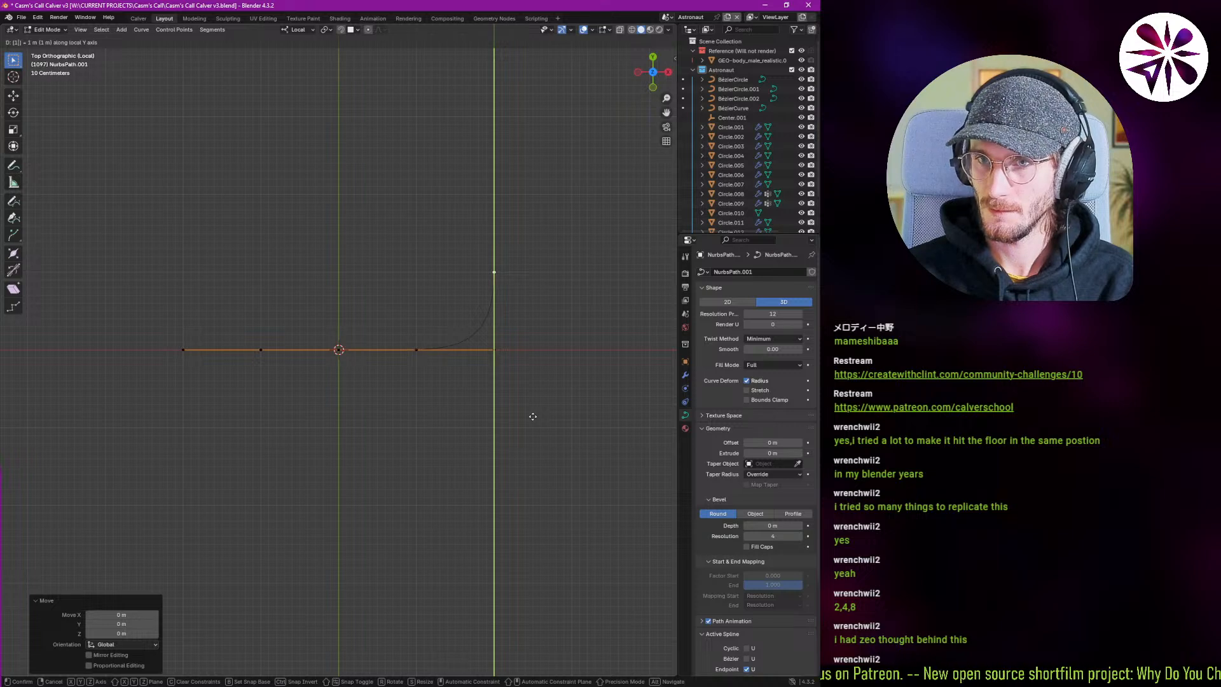
pyautogui.click(532, 416)
pyautogui.click(194, 341)
pyautogui.write('e1')
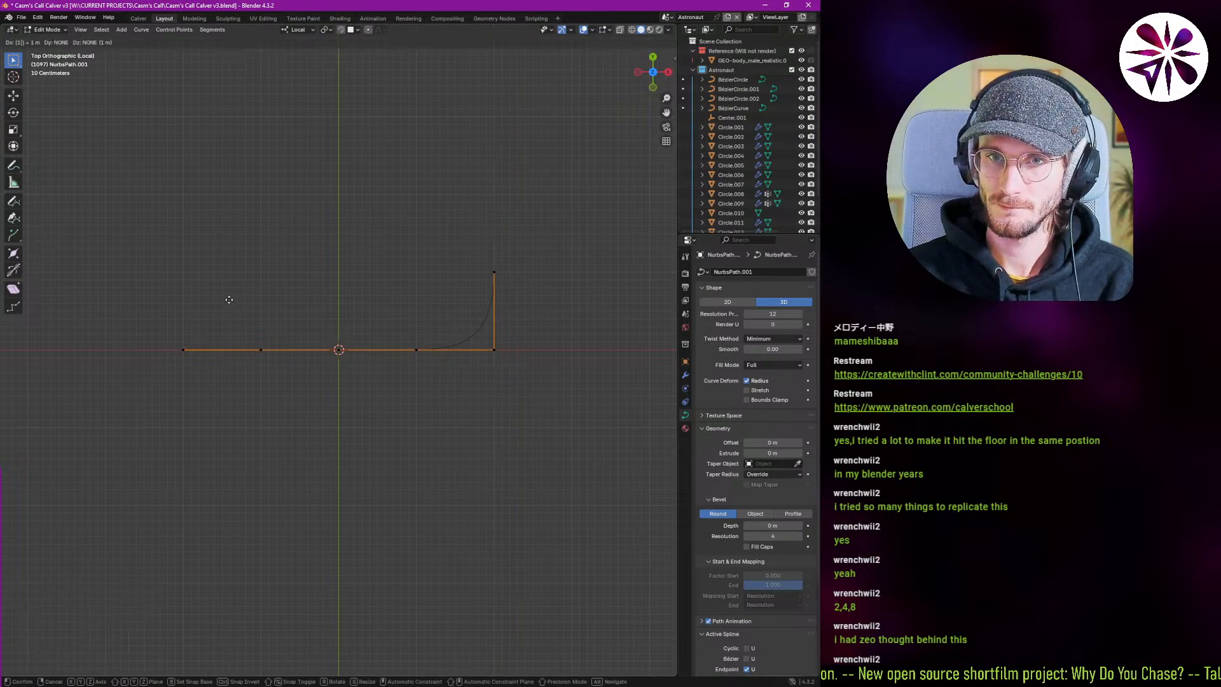
pyautogui.write('y')
pyautogui.click(222, 268)
pyautogui.keyDown('shift'); pyautogui.moveTo(266, 298); pyautogui.dragTo(244, 388, button='middle'); pyautogui.keyUp('shift')
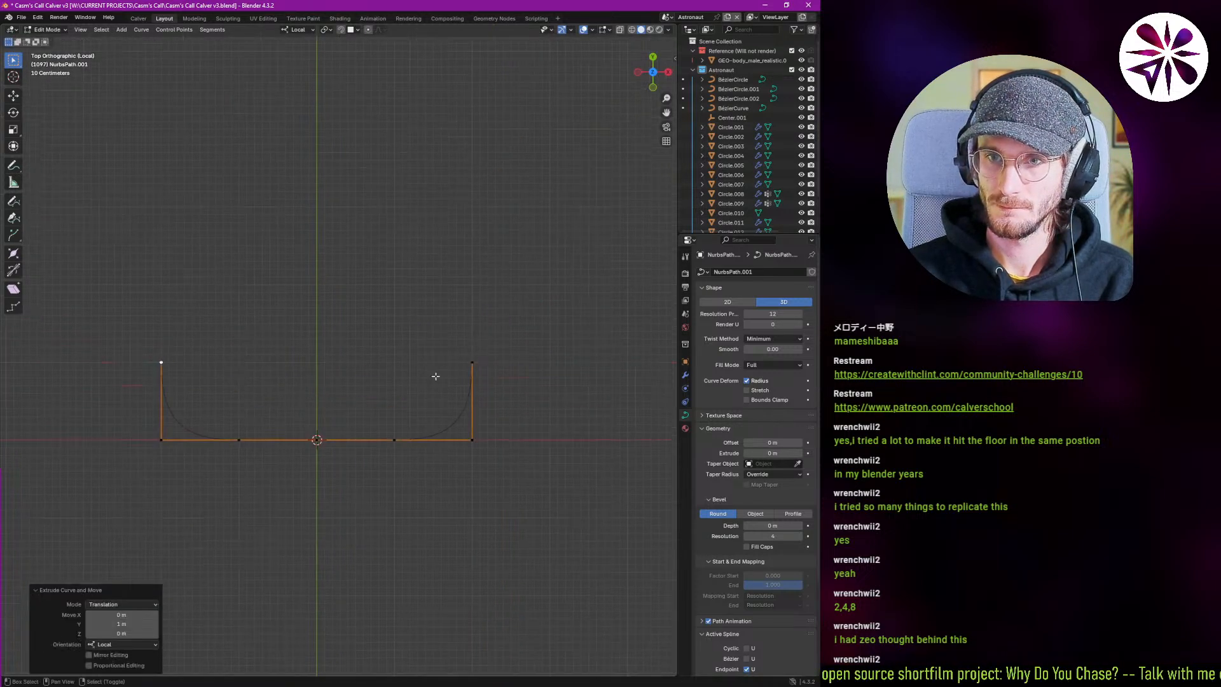
# Extrude both tips of the U-shaped path together another 1 m along Y.
pyautogui.keyDown('shift'); pyautogui.click(472, 362); pyautogui.keyUp('shift')
pyautogui.press('e')
pyautogui.press('y')
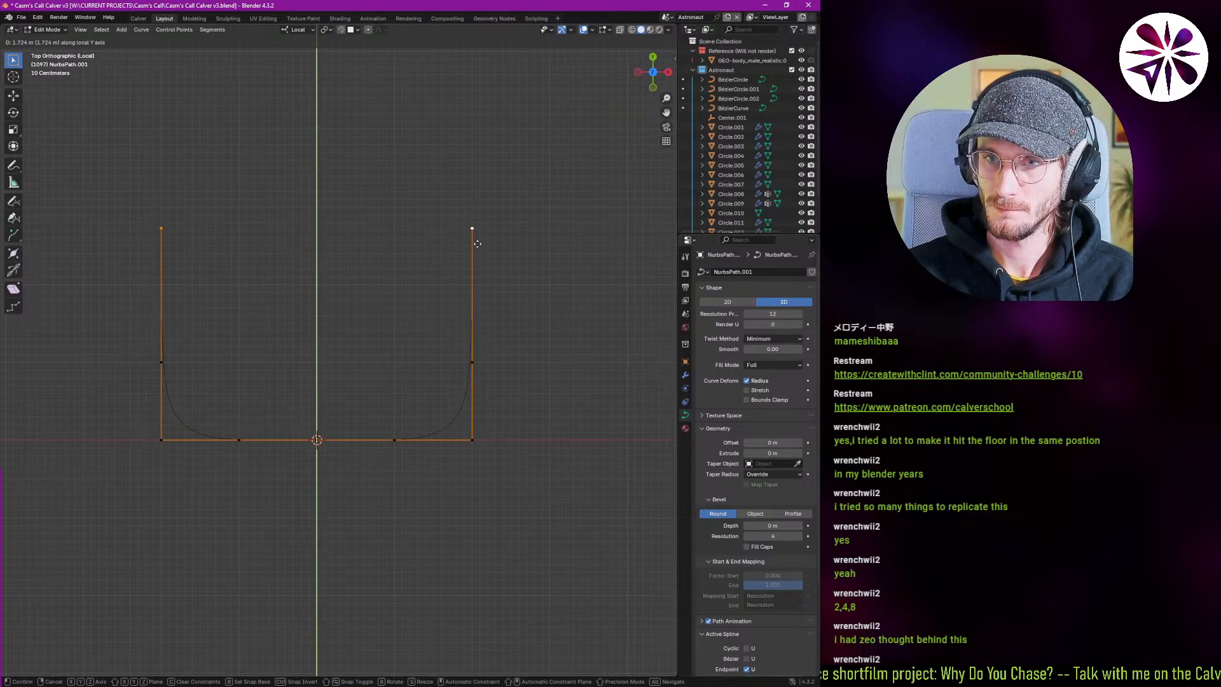
pyautogui.click(478, 250)
pyautogui.press('e')
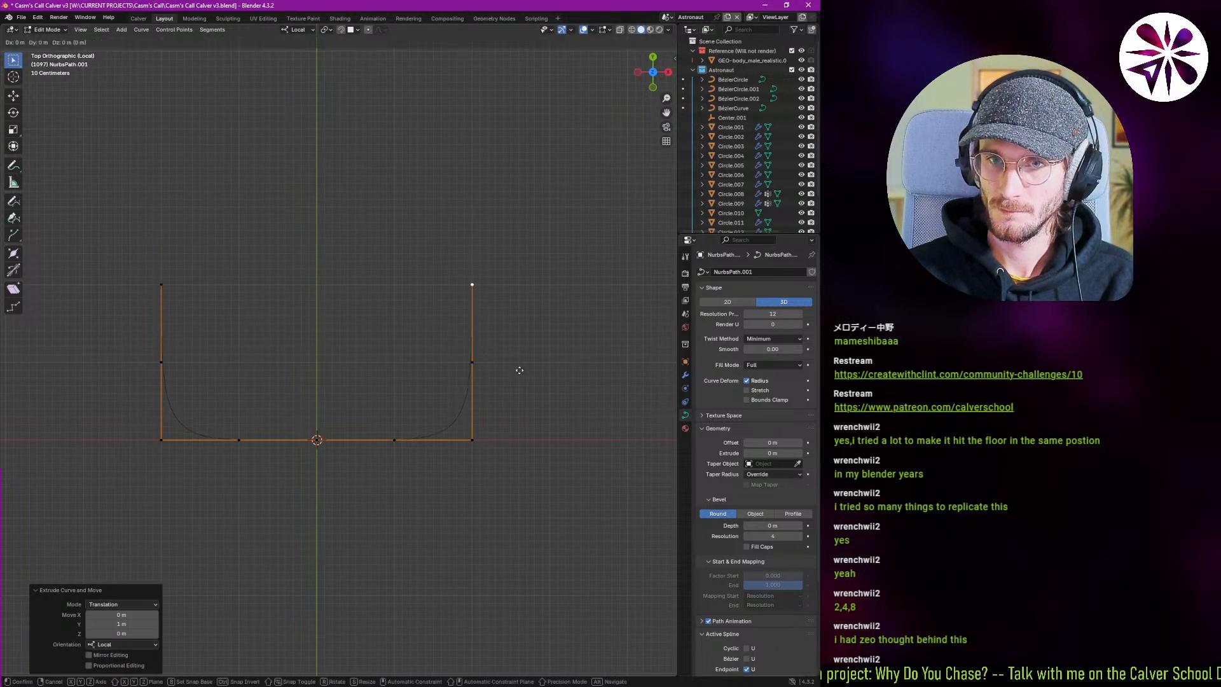
pyautogui.press('y')
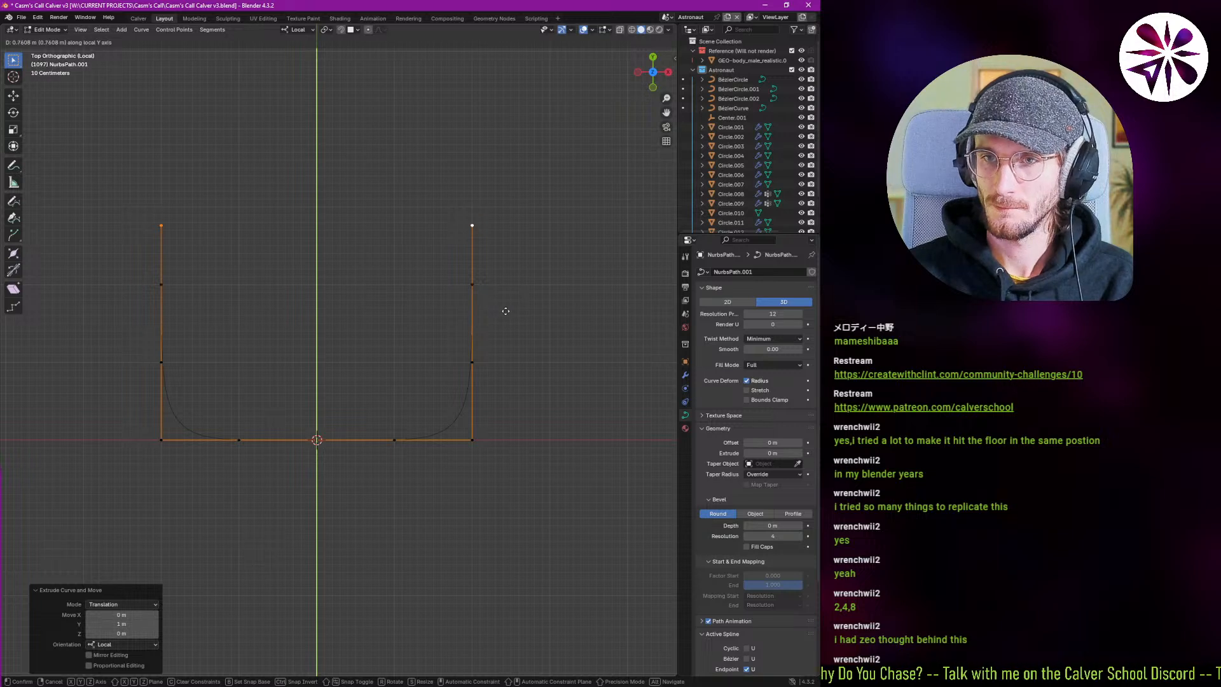
pyautogui.rightClick(495, 333)
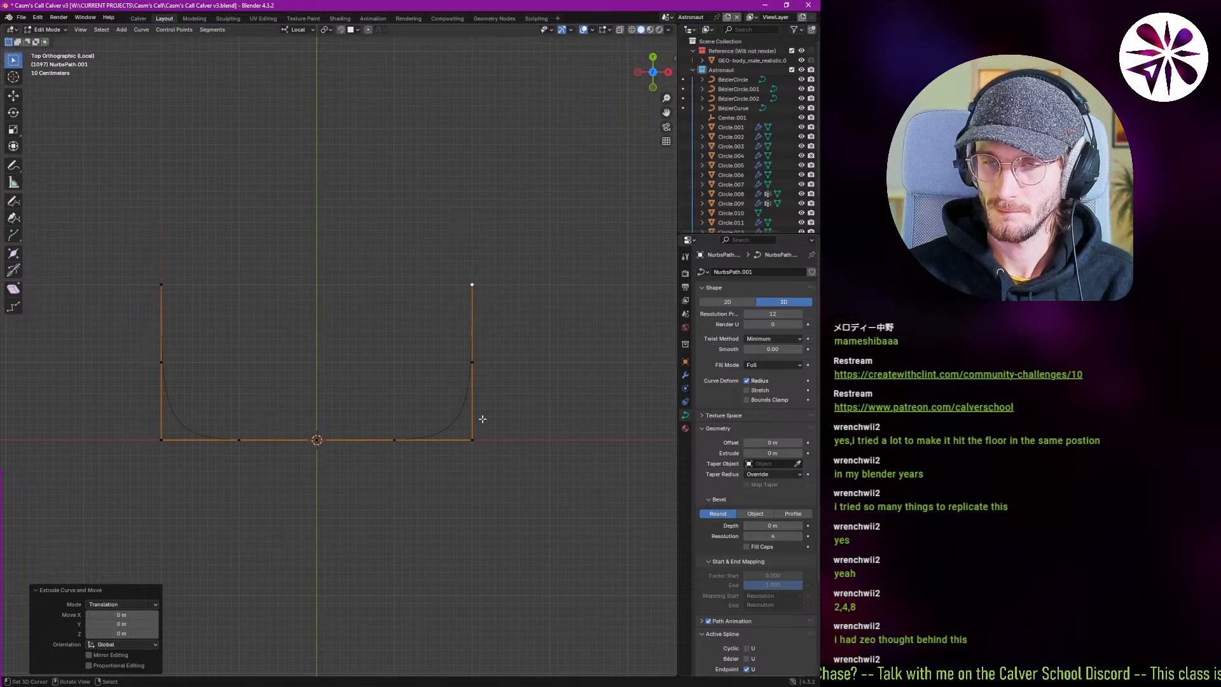
# Return the U-shaped path to Object Mode.
pyautogui.press('Tab')
pyautogui.moveTo(409, 431); pyautogui.dragTo(479, 425, button='middle')
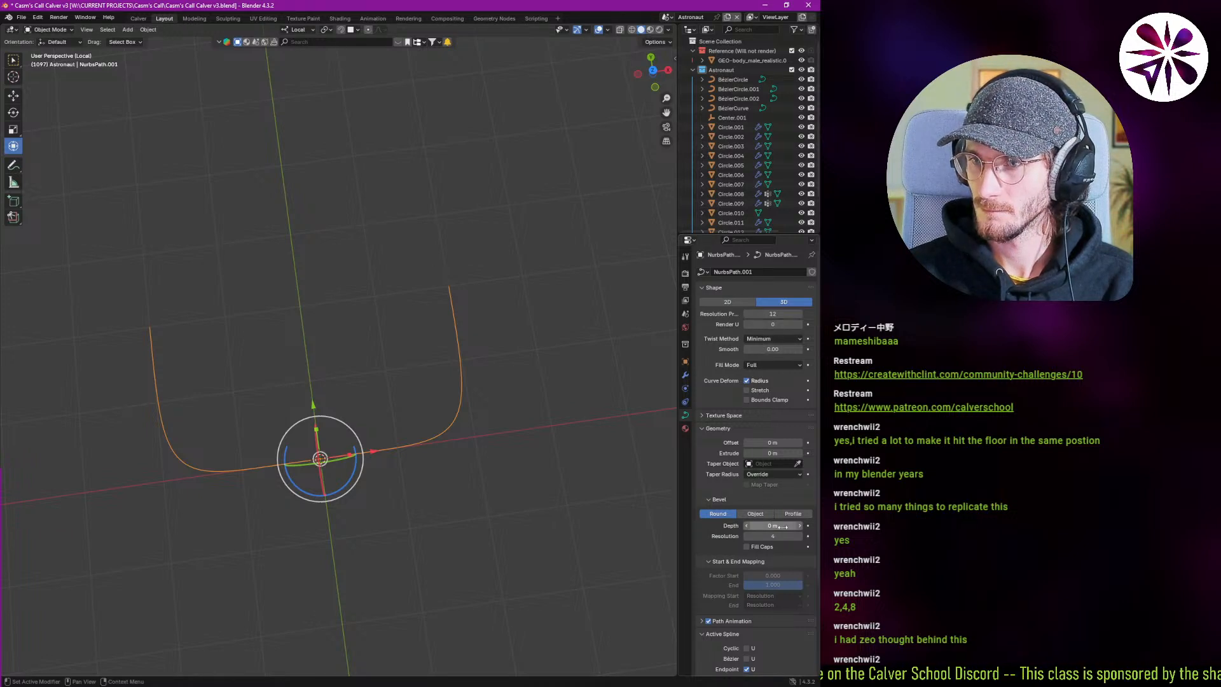
# Thicken the U-shaped path with a bevel depth of 0.164 m and try the Bézier option on its spline.
pyautogui.moveTo(772, 525); pyautogui.dragTo(811, 525)
pyautogui.moveTo(413, 459); pyautogui.dragTo(491, 453, button='middle')
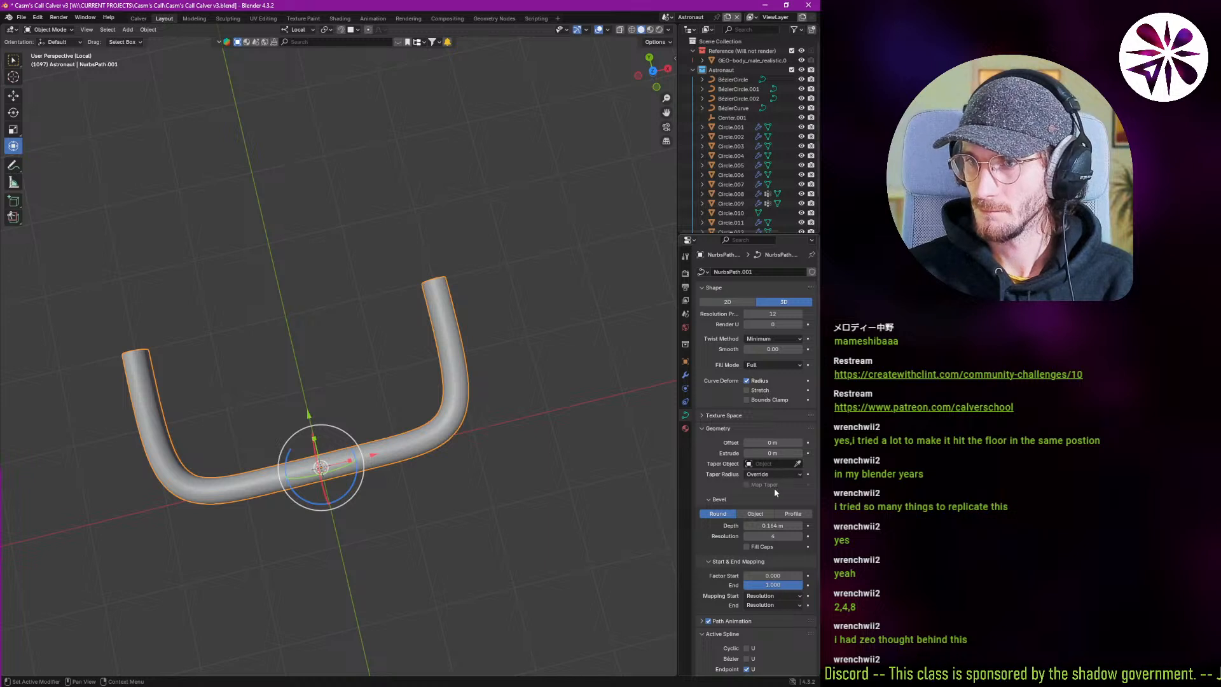
pyautogui.scroll(-4, 769, 540)
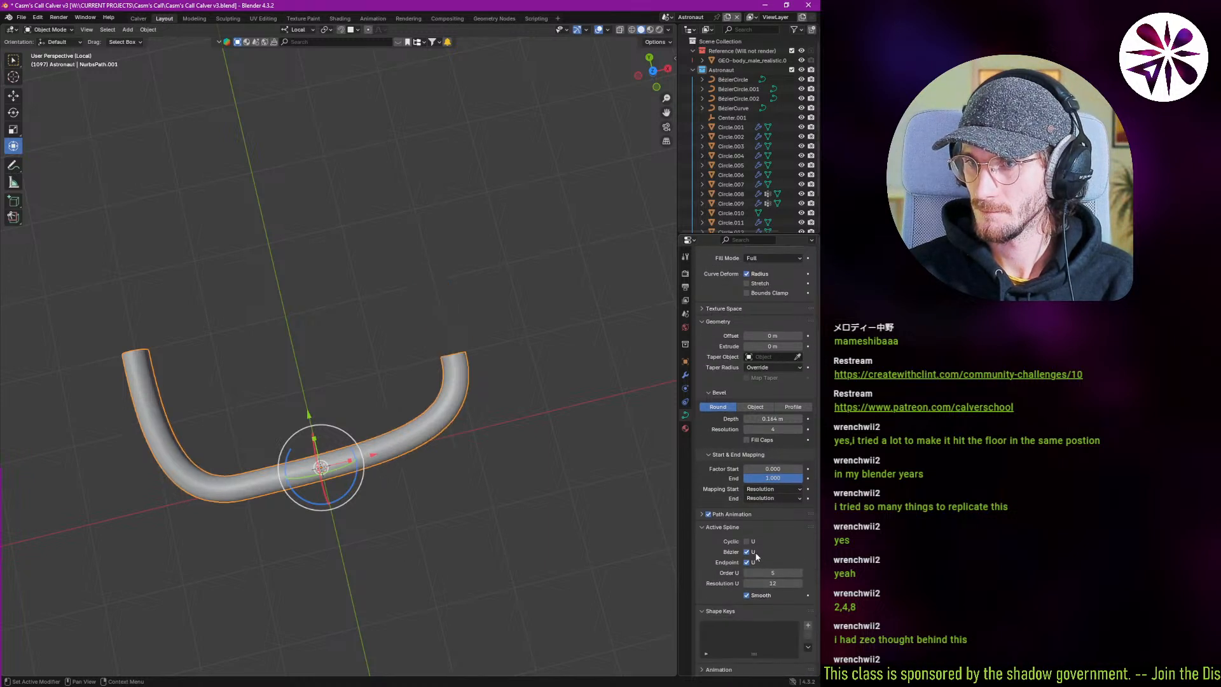
pyautogui.click(750, 542)
pyautogui.click(751, 542)
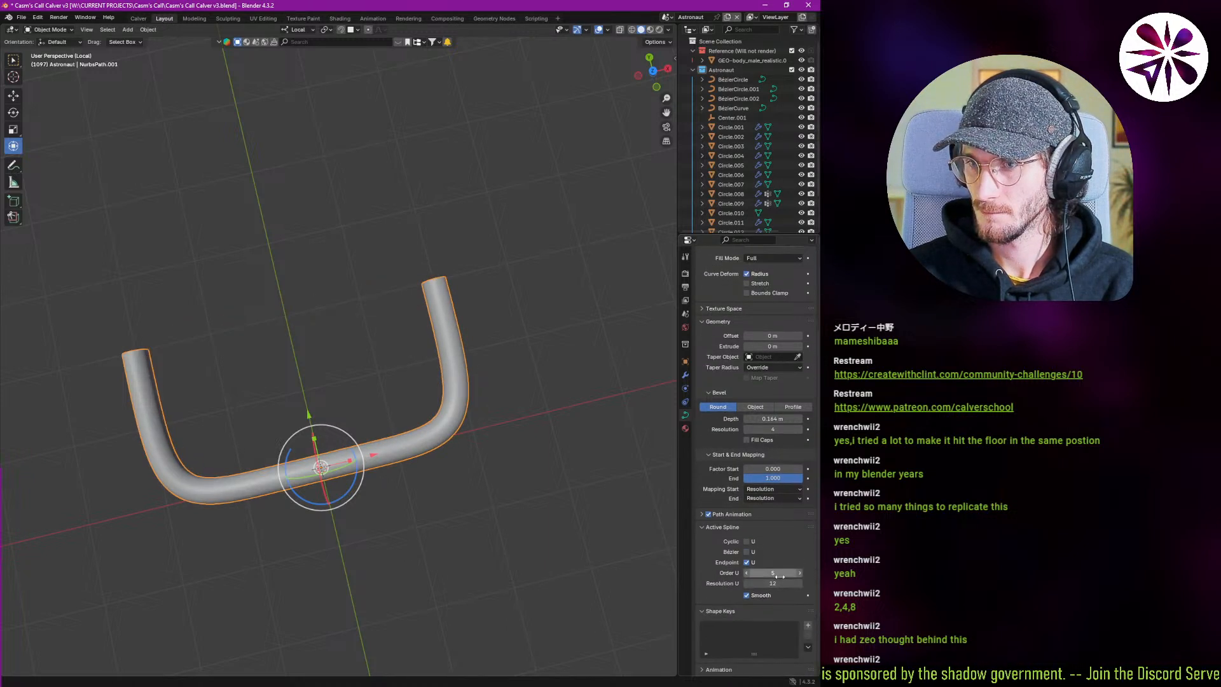
# Set the path spline's Order U to 3 and Resolution U to 8.
pyautogui.moveTo(779, 576)
pyautogui.mouseDown()
pyautogui.moveTo(750, 576)
pyautogui.moveTo(776, 583)
pyautogui.mouseUp()
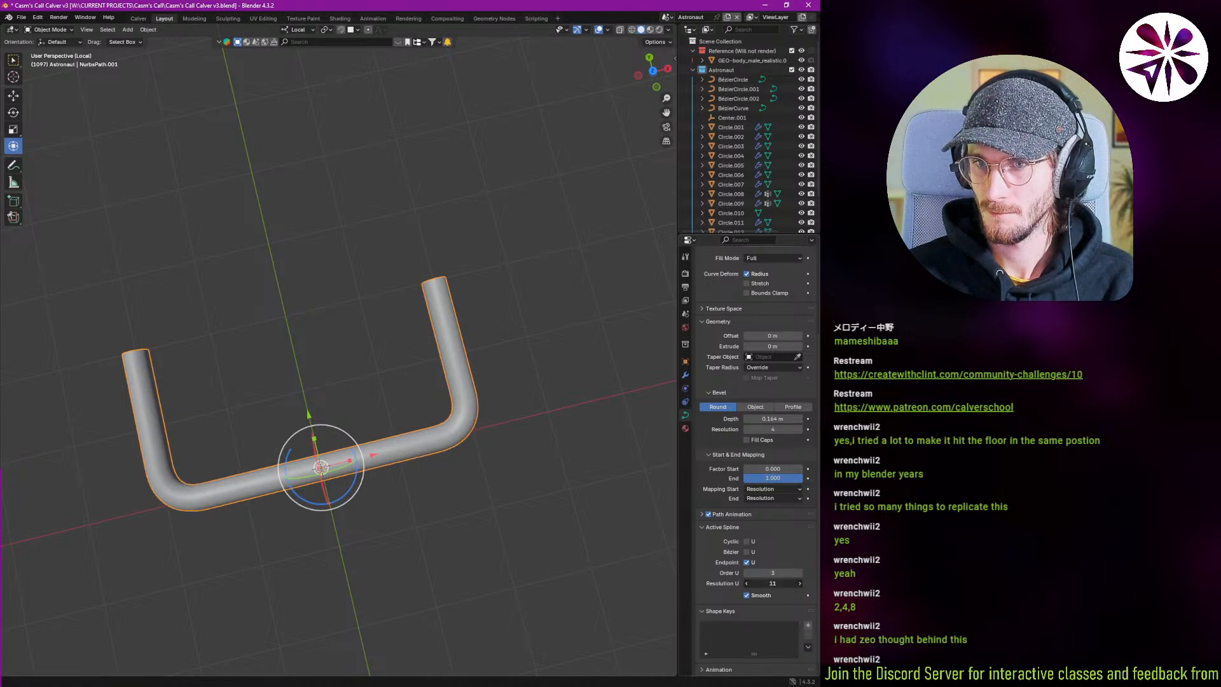
pyautogui.click(786, 583)
pyautogui.write('8')
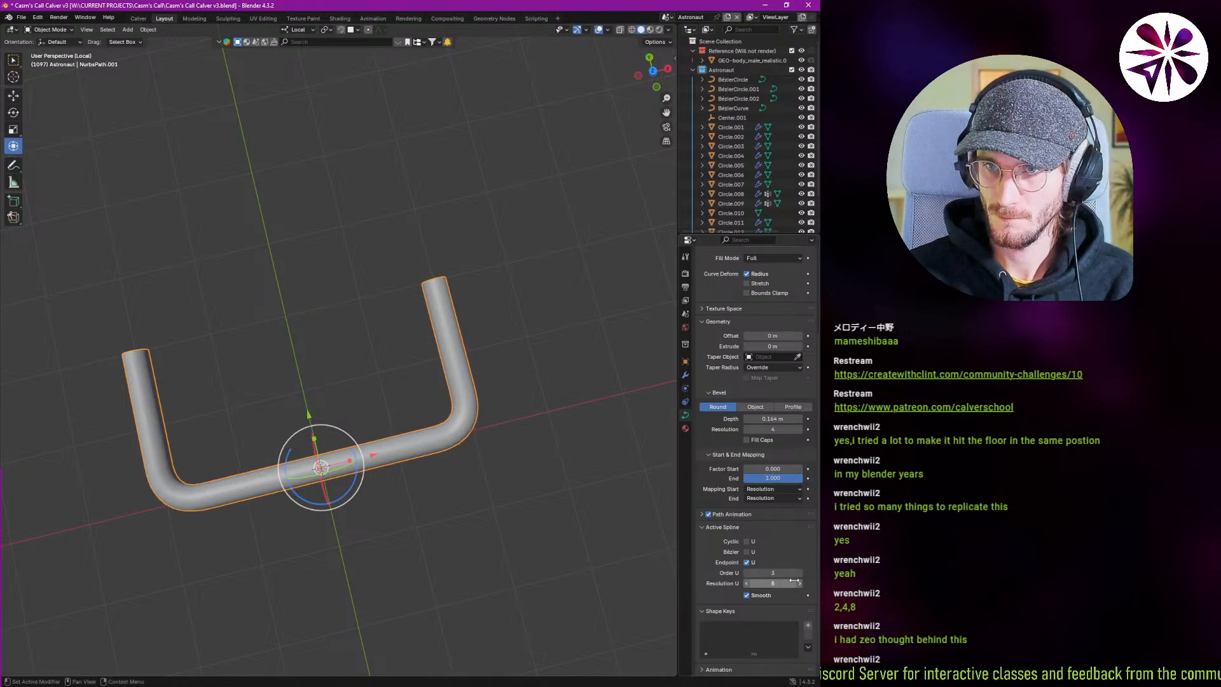
pyautogui.press('Return')
# Leave local view and move all of the path's points -1 m along Y in Edit Mode.
pyautogui.scroll(4, 437, 478)
pyautogui.moveTo(467, 423); pyautogui.dragTo(371, 385, button='middle')
pyautogui.scroll(-3, 440, 327)
pyautogui.press('KP_Divide')
pyautogui.hotkey('ctrl', 'Tab')
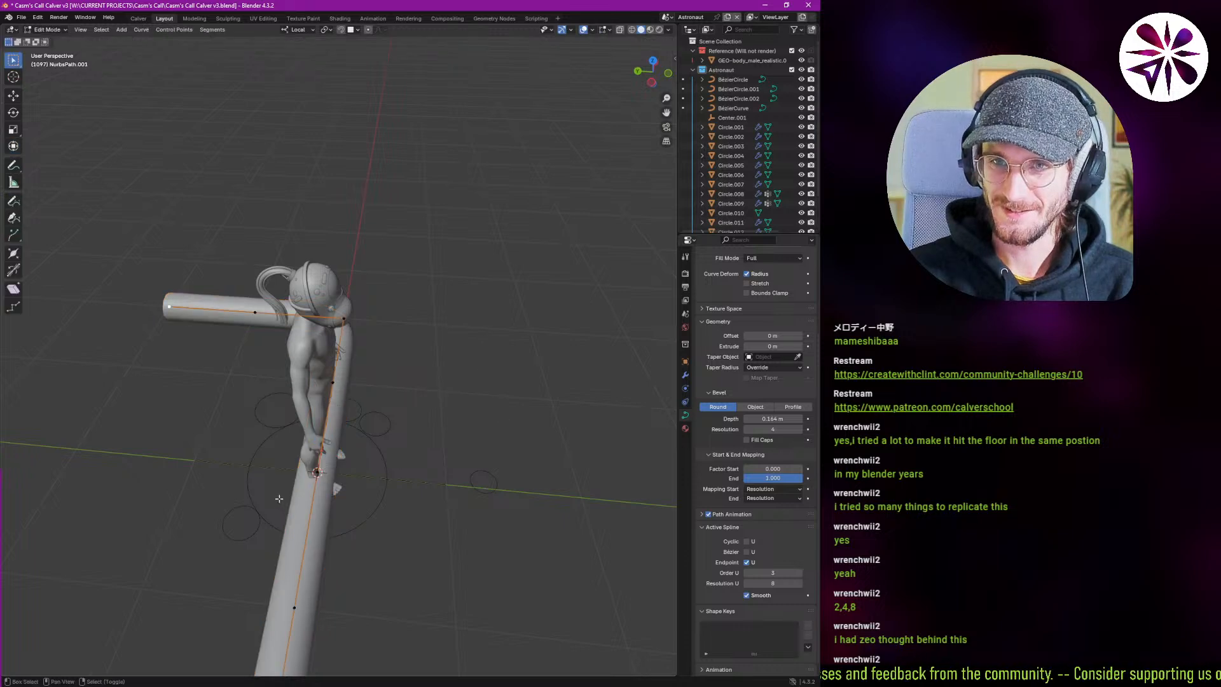
pyautogui.scroll(-3, 416, 346)
pyautogui.press('g')
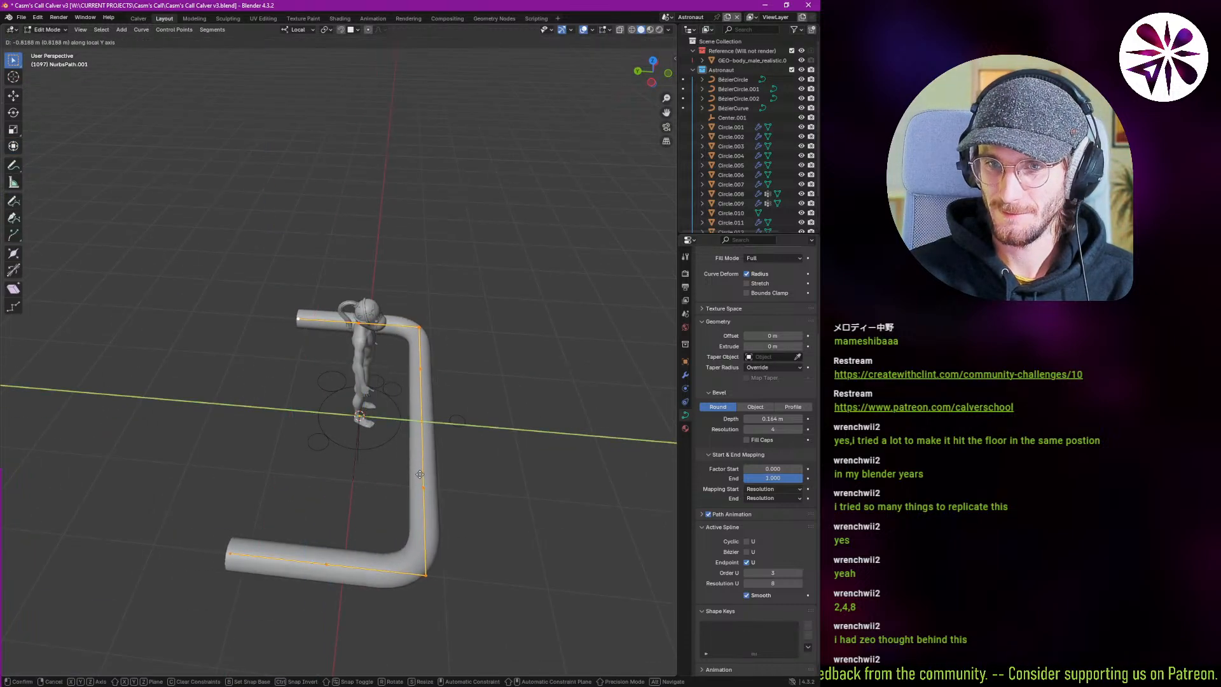
pyautogui.write('yy-1')
pyautogui.press('Return')
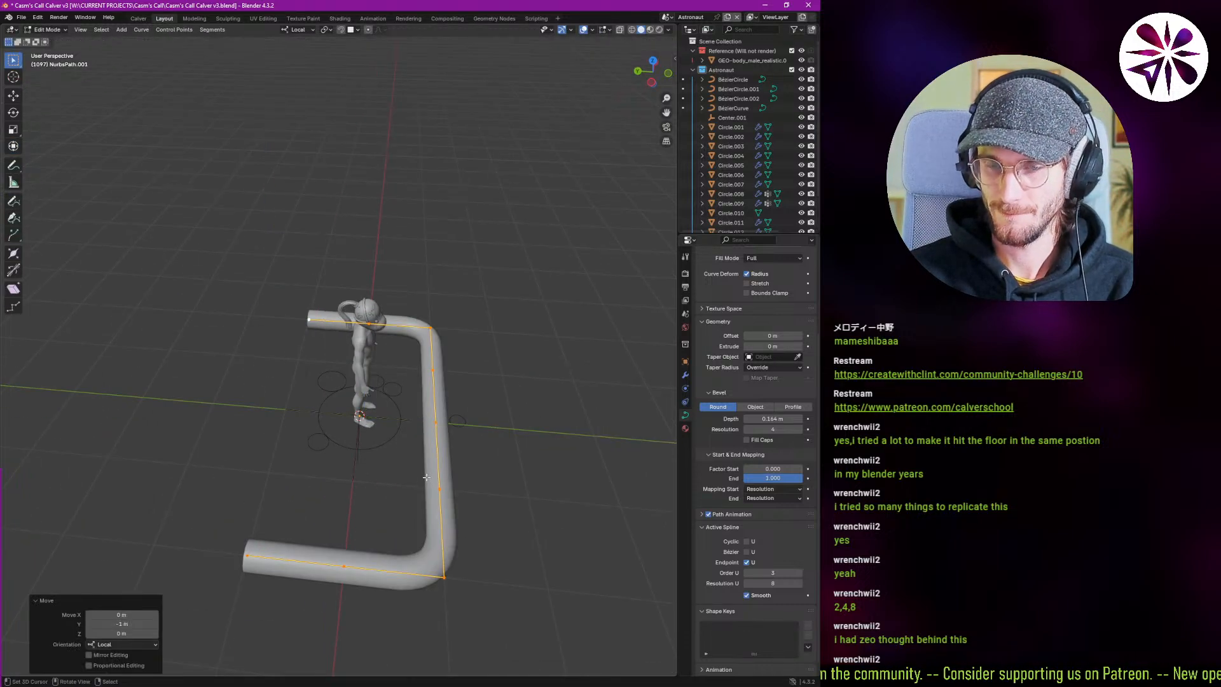
# Move all of the path's points another -1 m along Y.
pyautogui.press('g')
pyautogui.press('y')
pyautogui.press('y')
pyautogui.write('1')
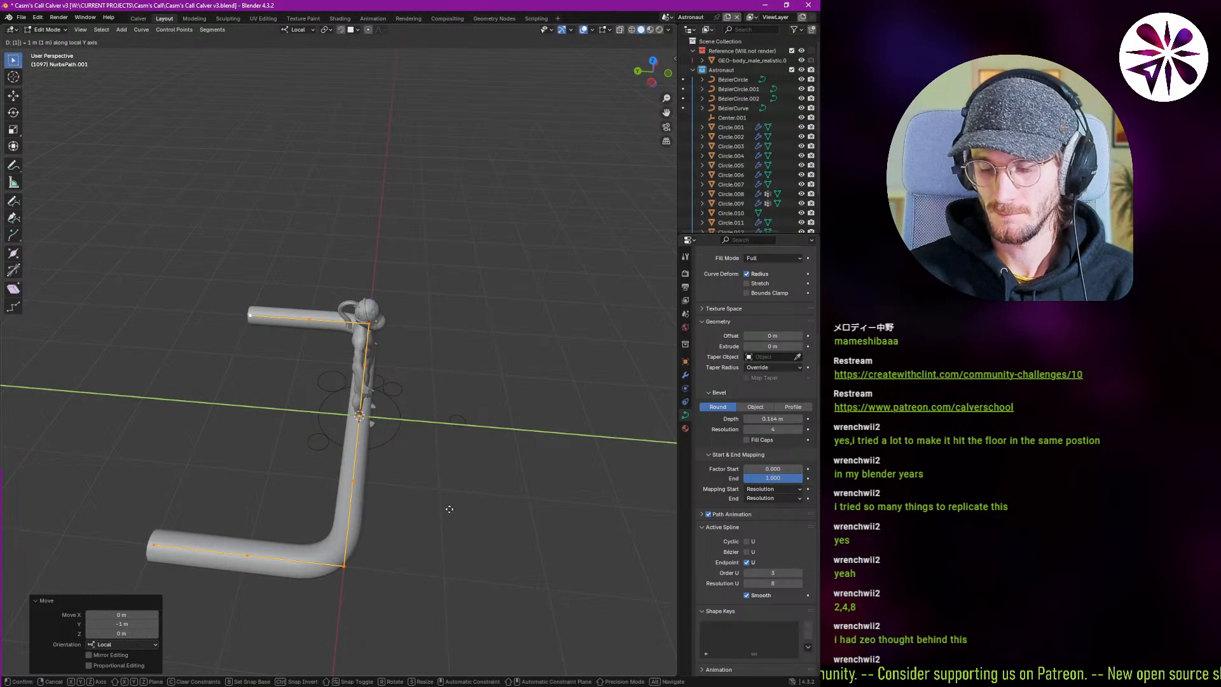
pyautogui.write('-')
pyautogui.press('Return')
# Extrude both tips of the U-shaped path 2 m along Y.
pyautogui.hotkey('alt', 'a')
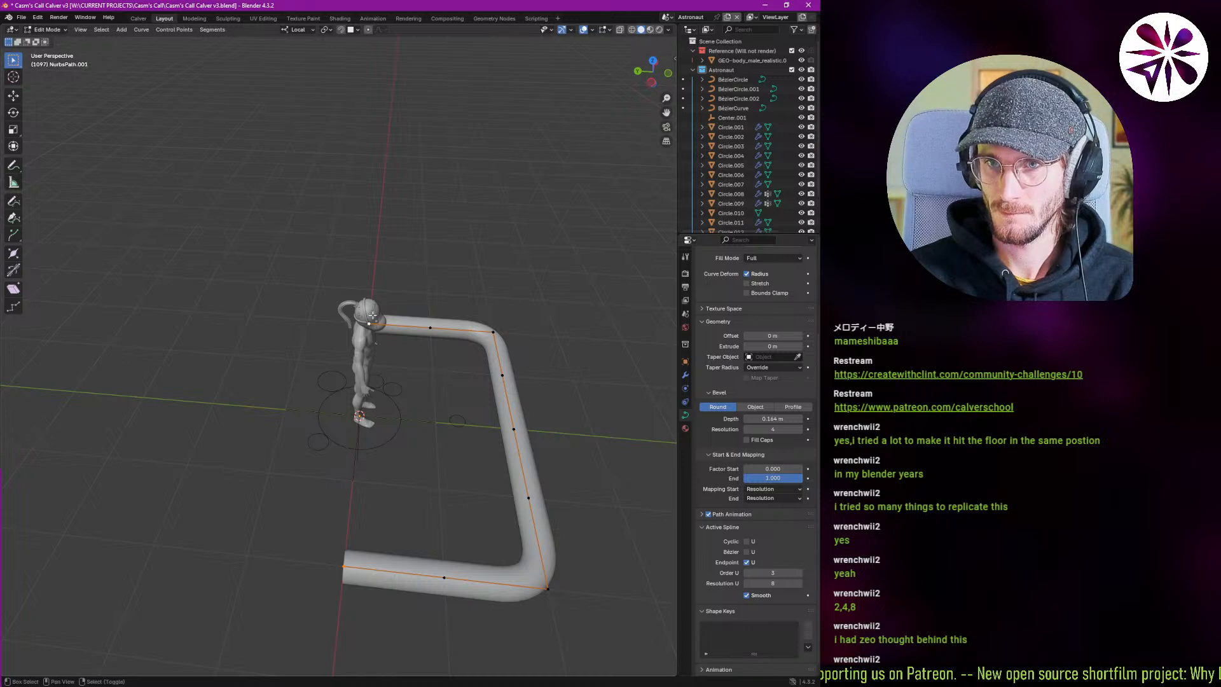
pyautogui.press('g')
pyautogui.press('y')
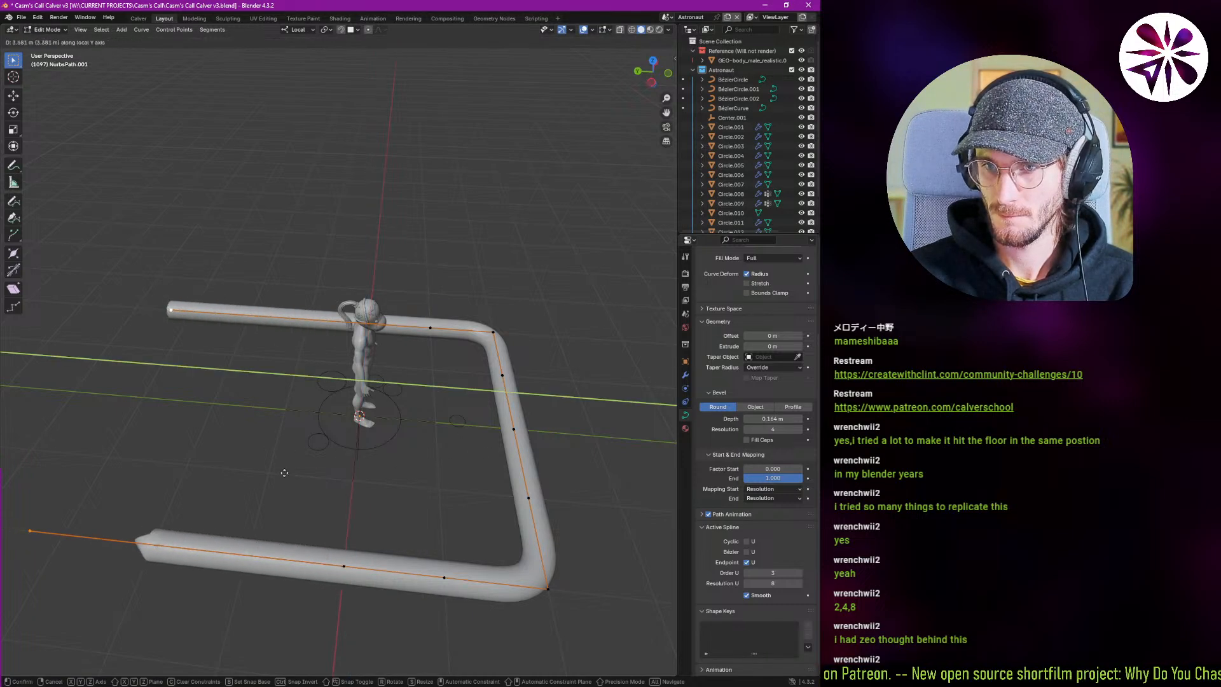
pyautogui.rightClick(480, 520)
pyautogui.write('ey')
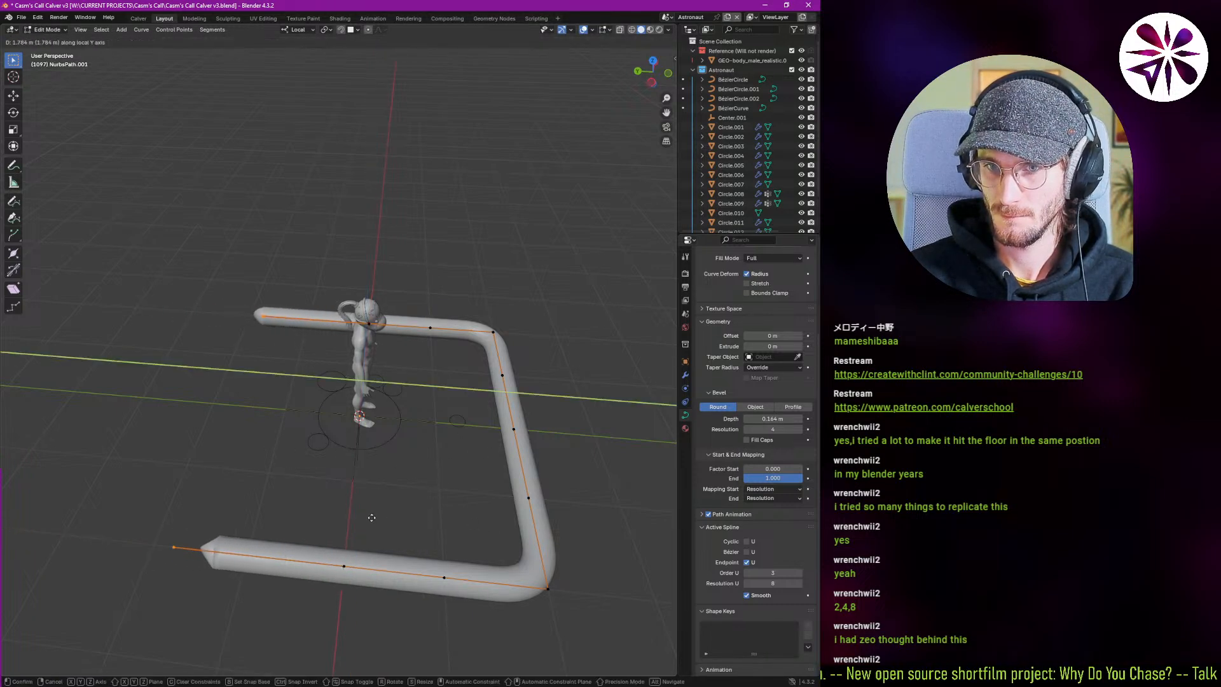
pyautogui.write('2')
pyautogui.press('Return')
pyautogui.moveTo(371, 517); pyautogui.dragTo(452, 555, button='middle')
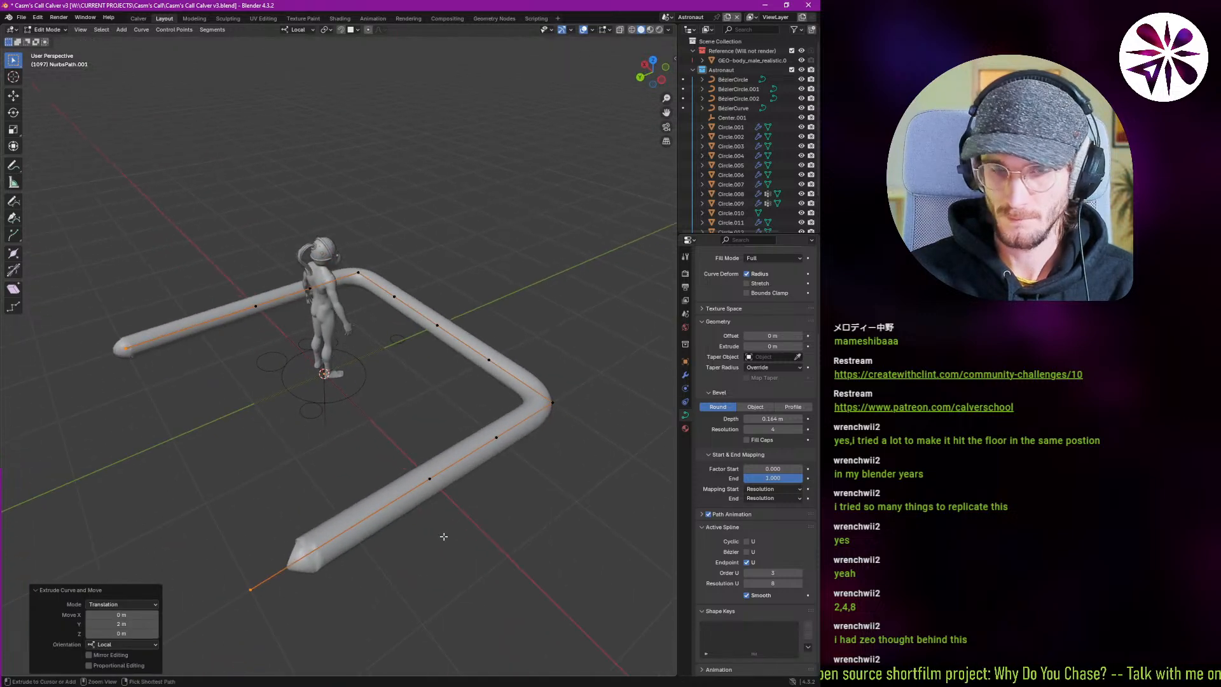
# Try to adjust the tilt of the path's extruded tip points.
pyautogui.hotkey('ctrl', 't')
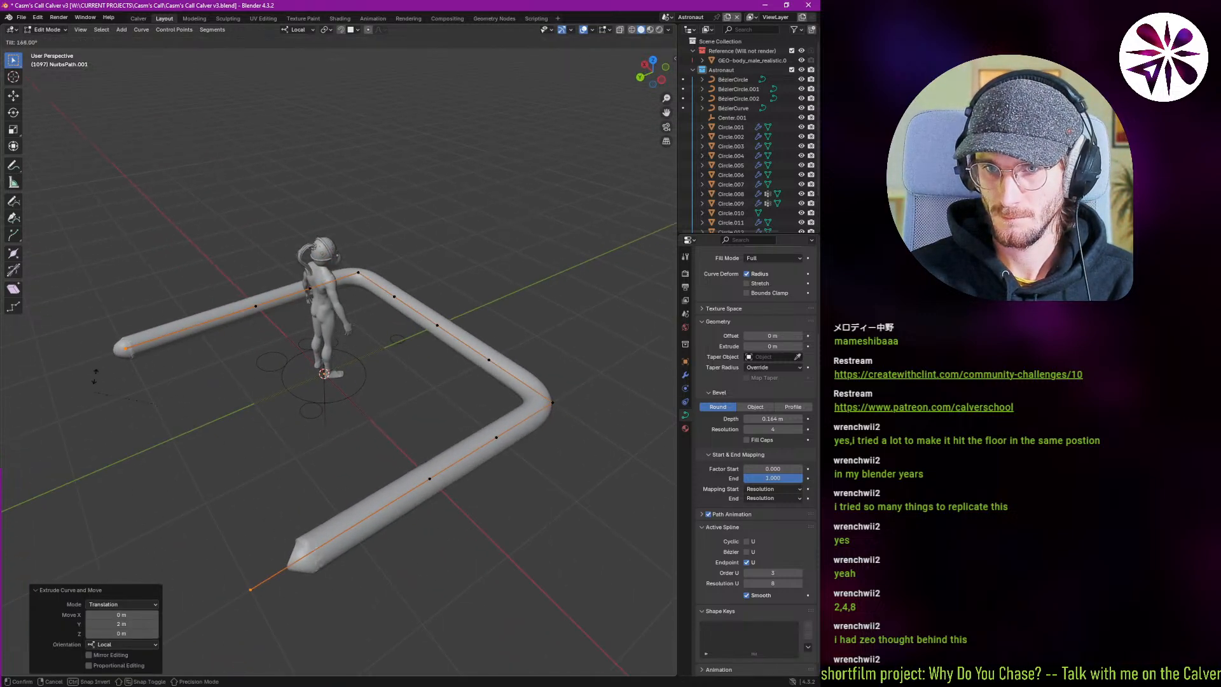
pyautogui.rightClick(94, 376)
pyautogui.press('Tab')
pyautogui.moveTo(194, 432); pyautogui.dragTo(325, 447, button='middle')
pyautogui.press('Tab')
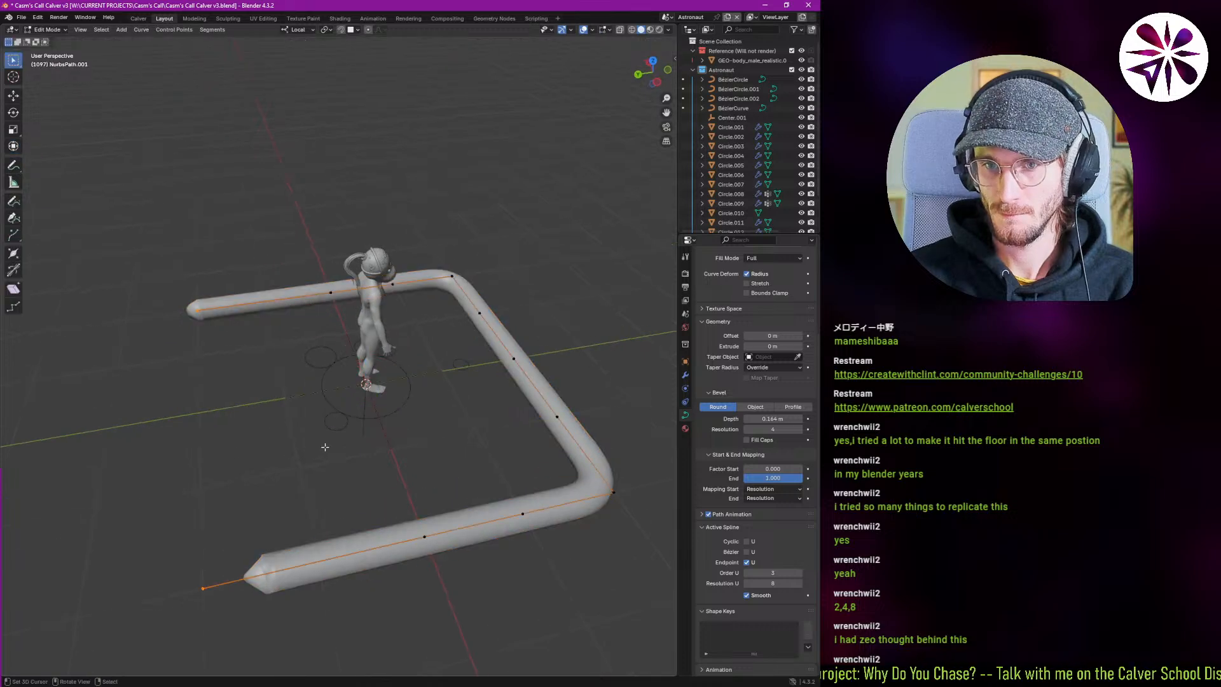
# Test-move the points at both tips of the path and remove the stray extra points that deform the tube ends.
pyautogui.scroll(-2, 305, 449)
pyautogui.press('g')
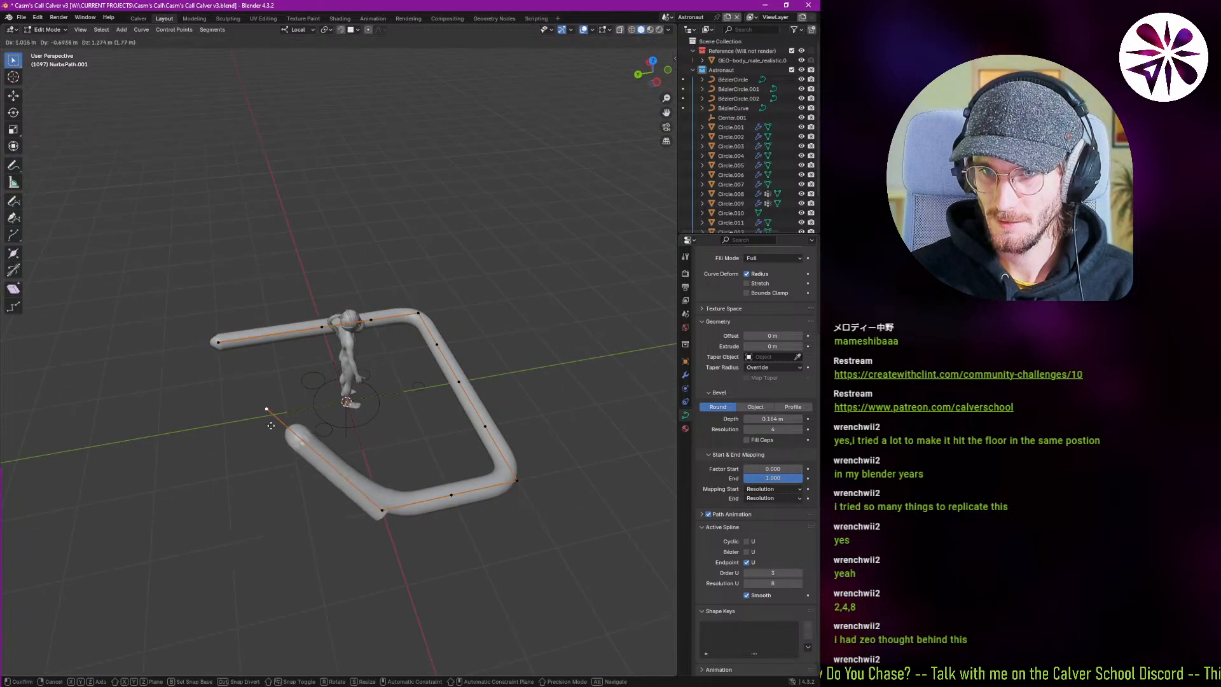
pyautogui.rightClick(394, 436)
pyautogui.press('g')
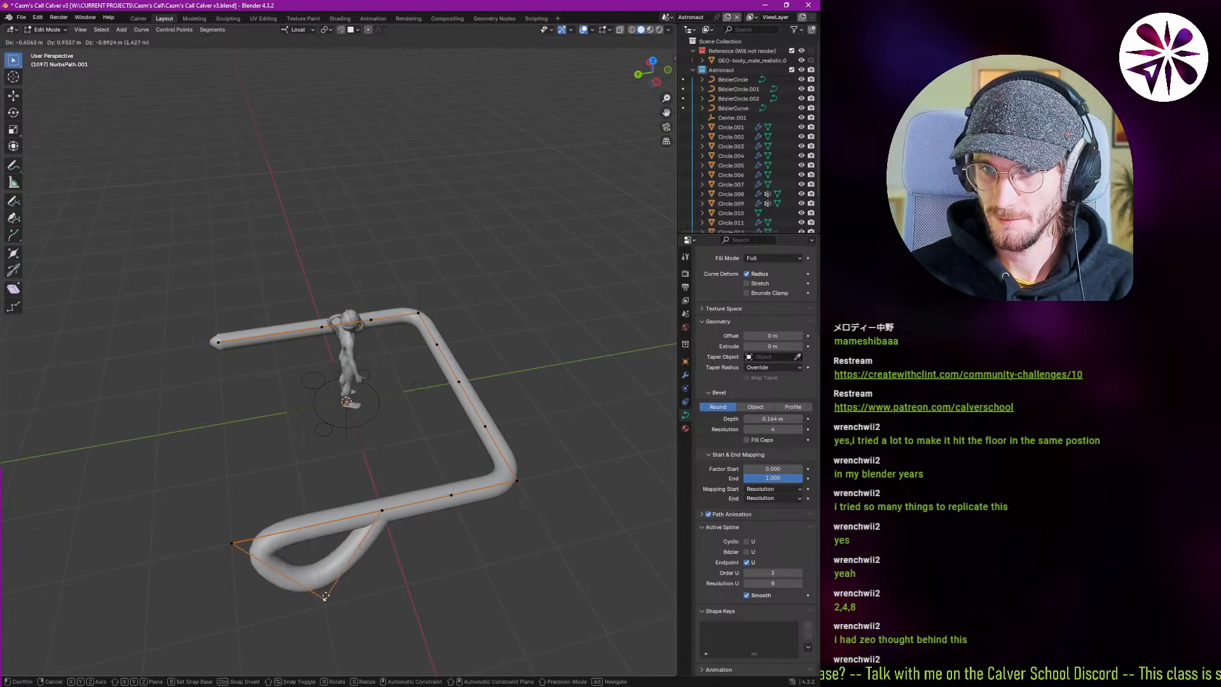
pyautogui.rightClick(377, 502)
pyautogui.press('g')
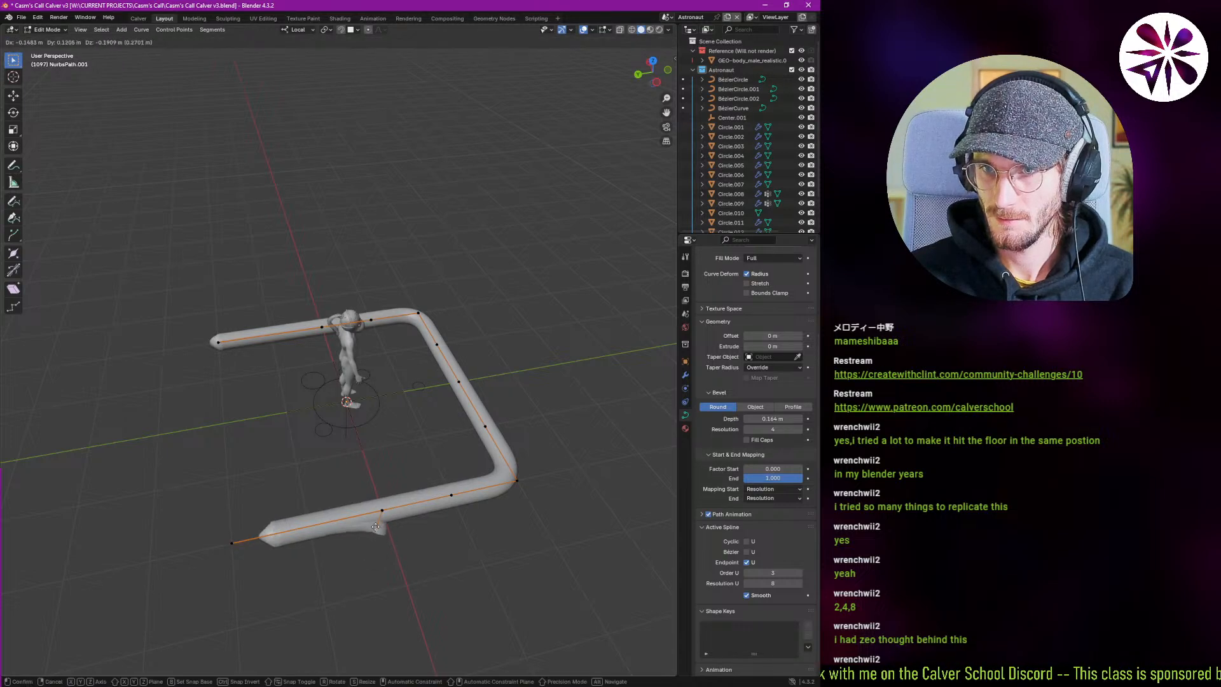
pyautogui.rightClick(381, 509)
pyautogui.press('g')
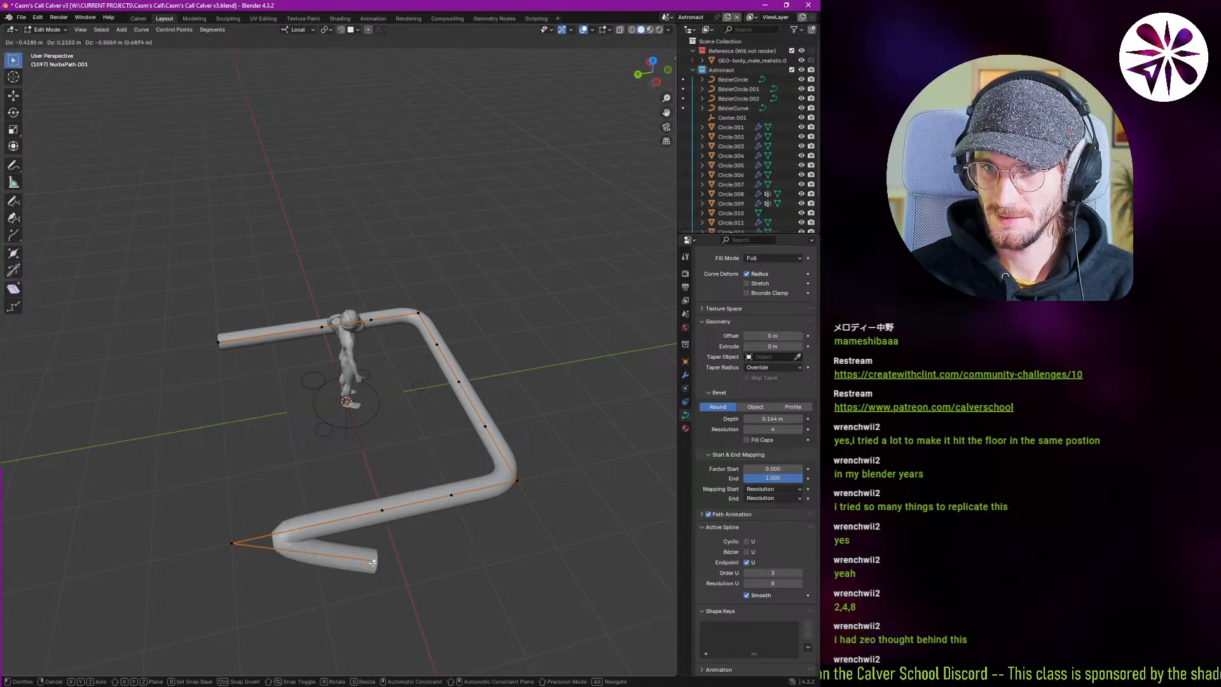
pyautogui.rightClick(372, 563)
pyautogui.press('g')
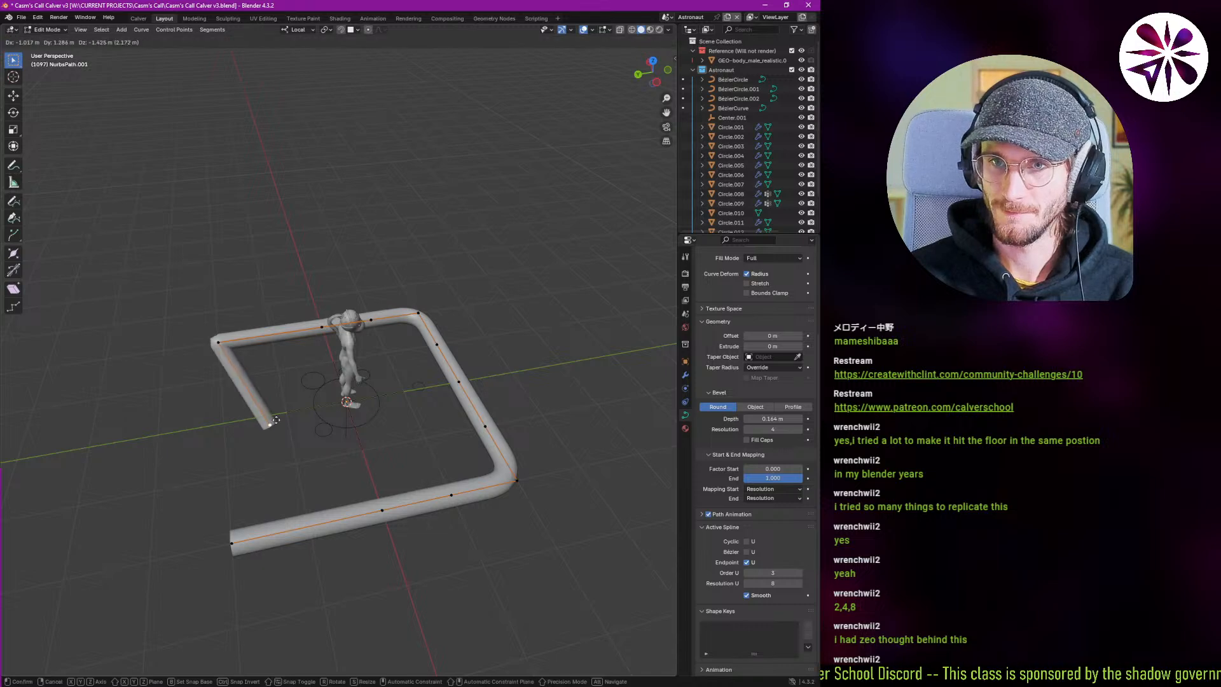
pyautogui.rightClick(299, 410)
pyautogui.press('g')
pyautogui.rightClick(289, 410)
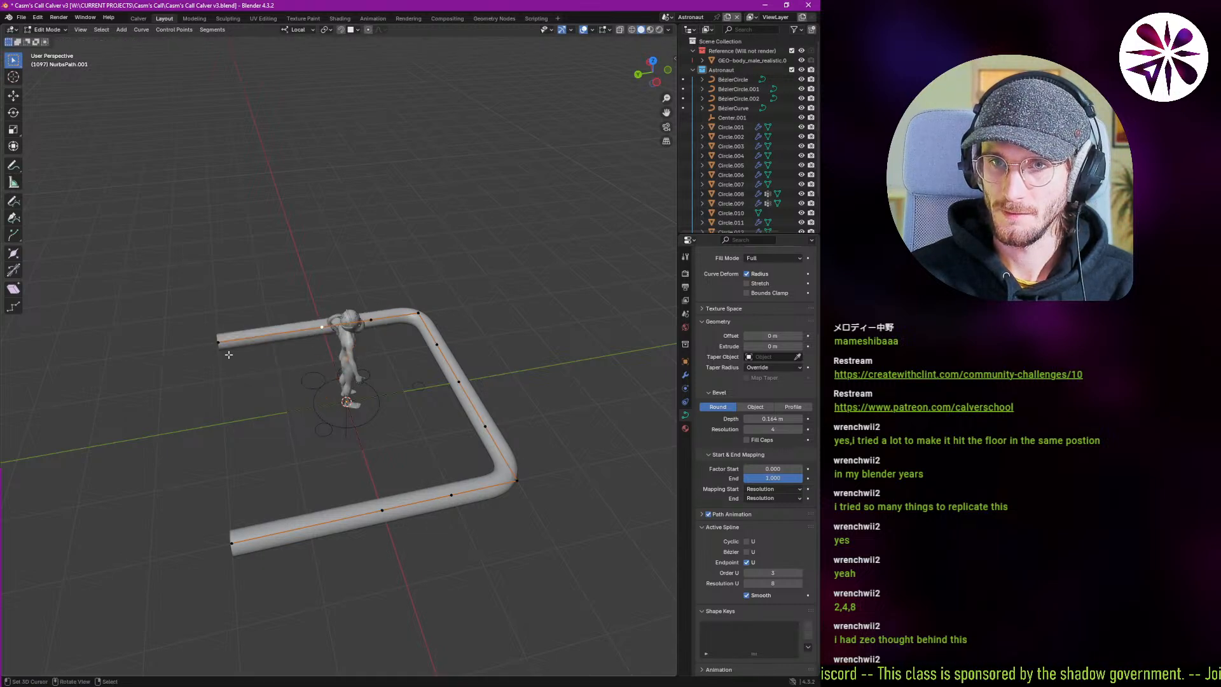
# Extrude the path's far tip in place and delete the resulting duplicate point.
pyautogui.press('g')
pyautogui.rightClick(230, 366)
pyautogui.click(221, 345)
pyautogui.press('e')
pyautogui.rightClick(245, 408)
pyautogui.press('x')
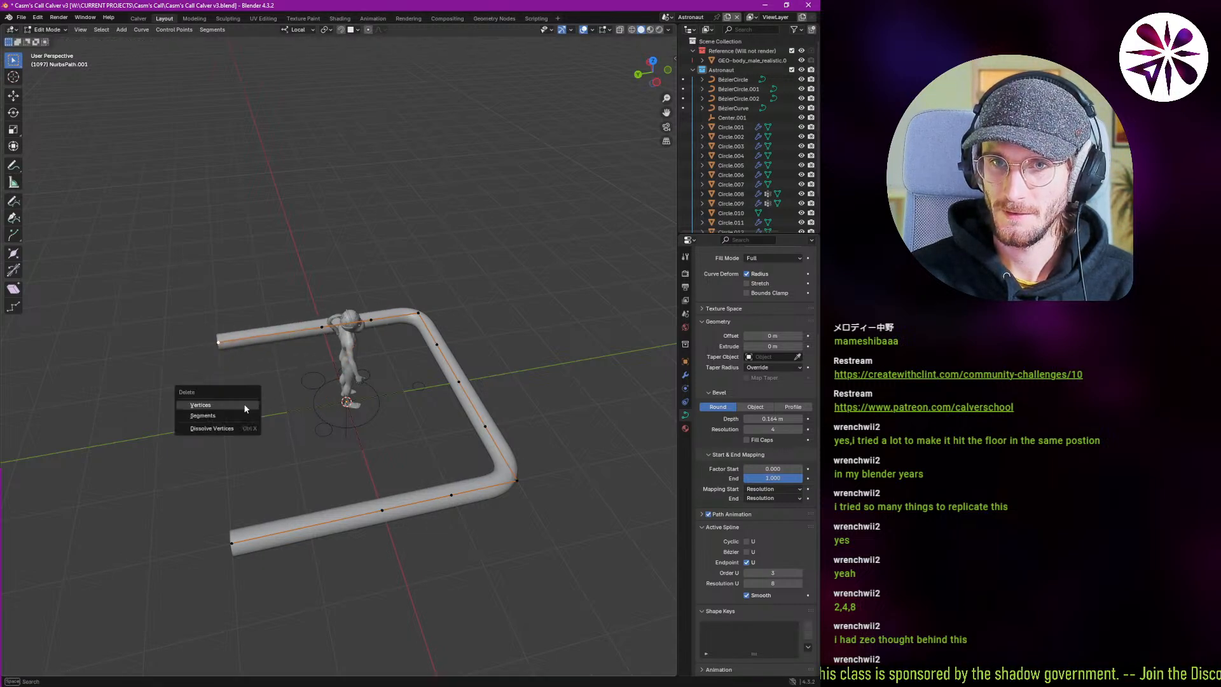
pyautogui.click(245, 406)
# Check the remaining points along both arms of the path for stacked duplicates using cancelled test moves.
pyautogui.click(222, 344)
pyautogui.press('g')
pyautogui.rightClick(272, 388)
pyautogui.click(240, 545)
pyautogui.press('g')
pyautogui.rightClick(210, 543)
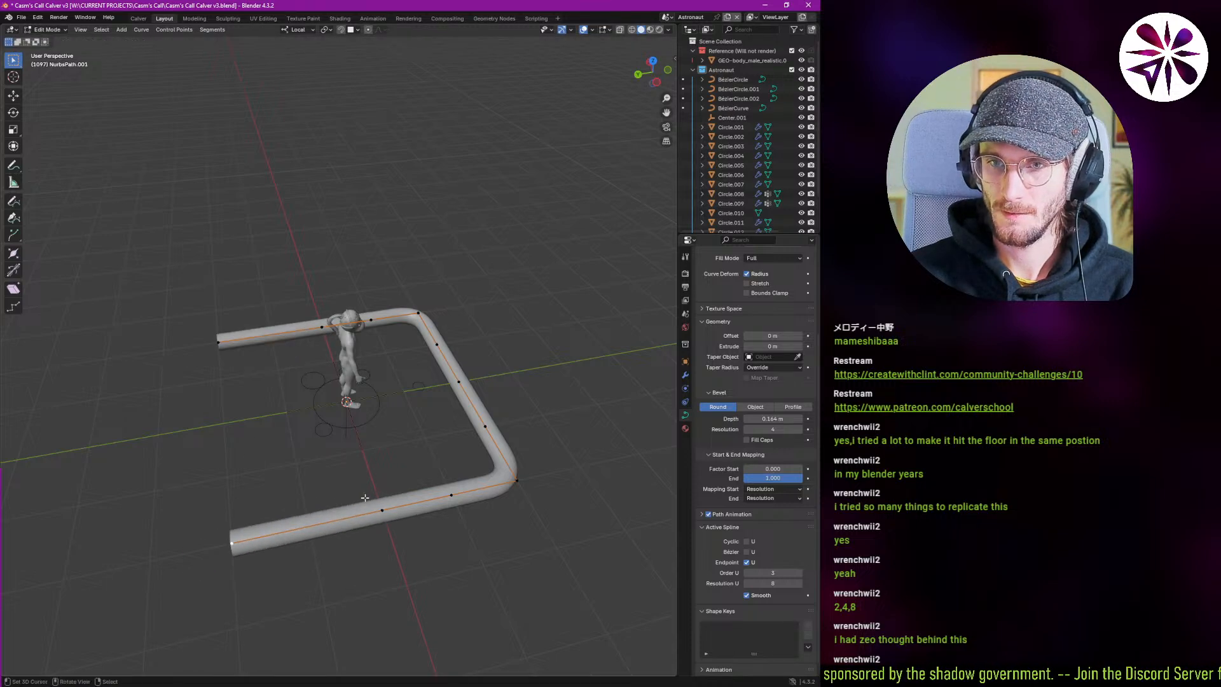
pyautogui.click(370, 499)
pyautogui.press('g')
pyautogui.rightClick(354, 554)
pyautogui.click(309, 324)
pyautogui.press('g')
pyautogui.rightClick(304, 390)
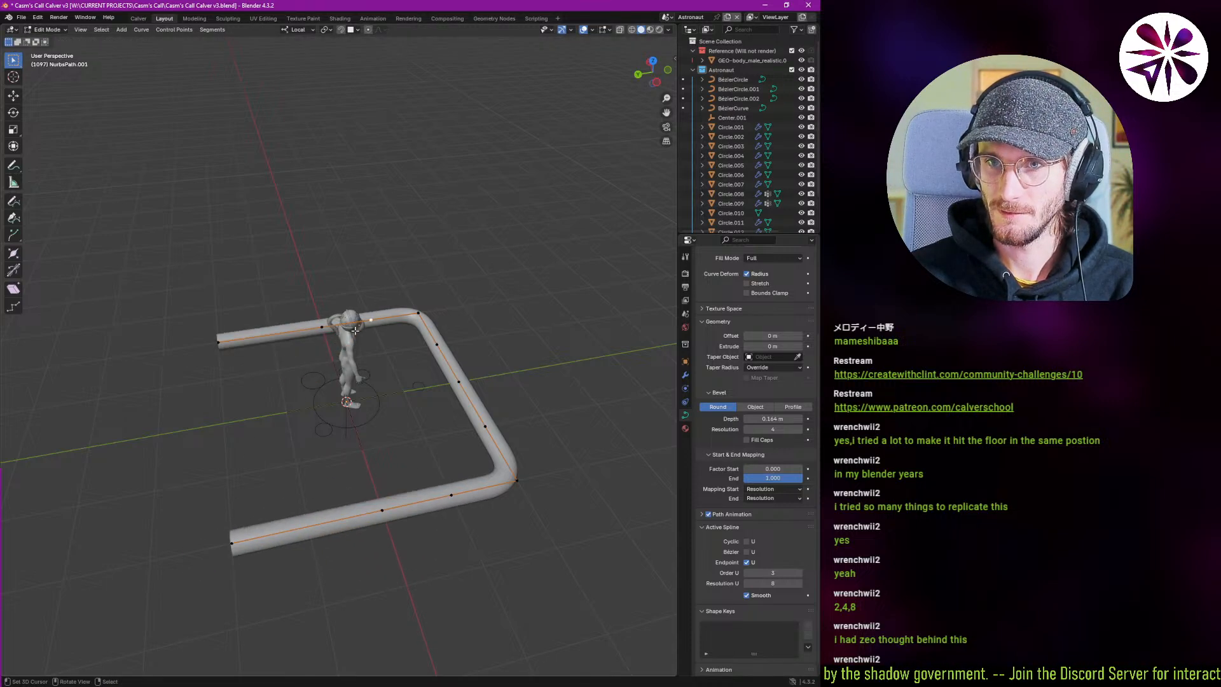
pyautogui.rightClick(370, 320)
pyautogui.press('g')
pyautogui.rightClick(355, 381)
# Return to Object Mode and move the U-shaped tube up about 1.76 m to the astronaut's helmet.
pyautogui.hotkey('ctrl', 'Tab')
pyautogui.click(163, 427)
pyautogui.moveTo(353, 419); pyautogui.dragTo(320, 417, button='middle')
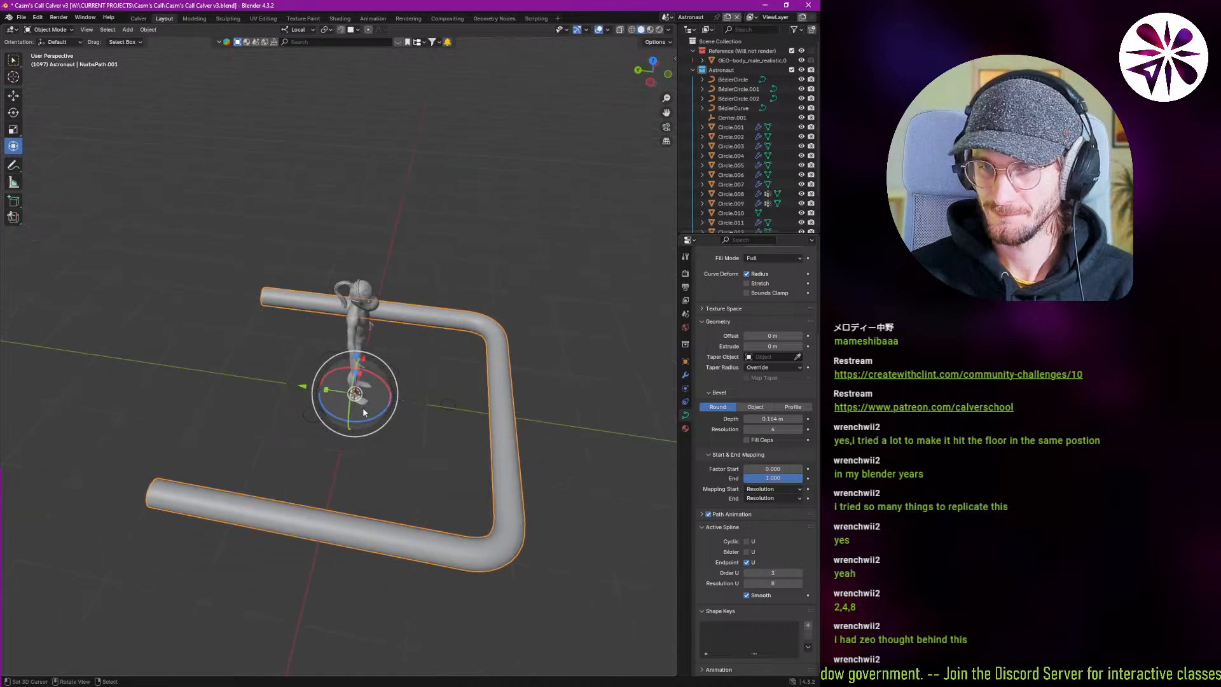
pyautogui.scroll(6, 359, 414)
pyautogui.press('g')
pyautogui.click(338, 246)
pyautogui.scroll(-8, 406, 382)
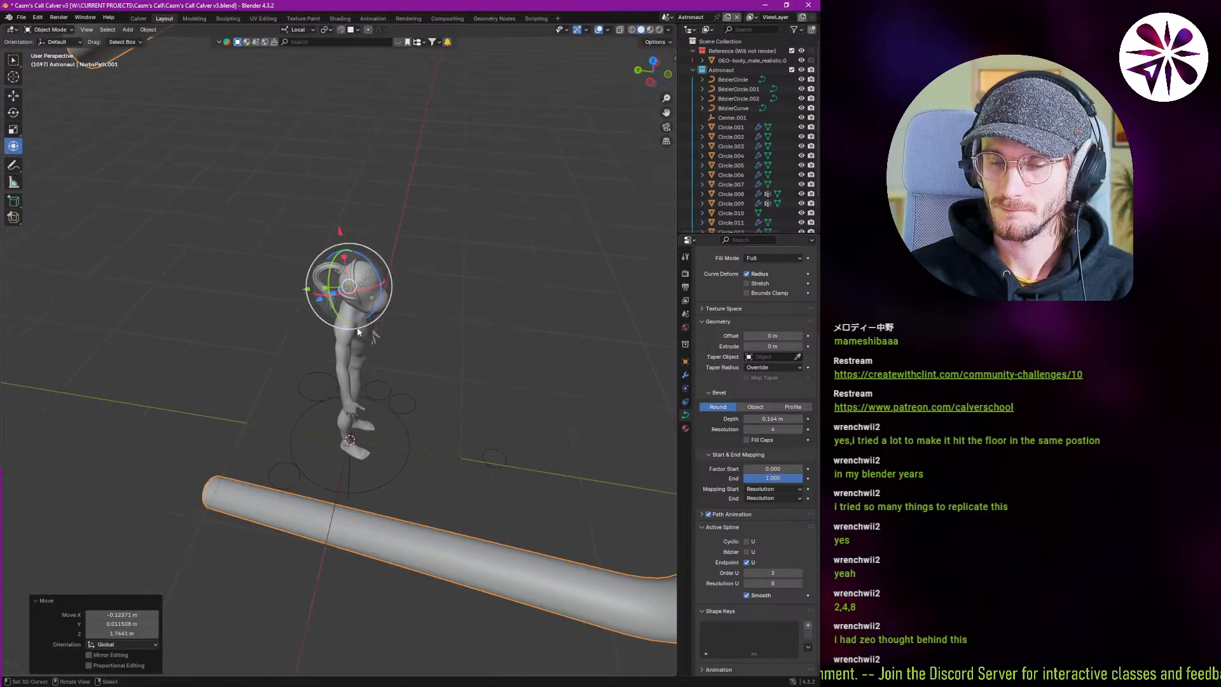
# Scale the U-shaped tube to about 0.229, and shrink it further to fit beside the helmet.
pyautogui.press('s')
pyautogui.click(366, 334)
pyautogui.scroll(9, 366, 336)
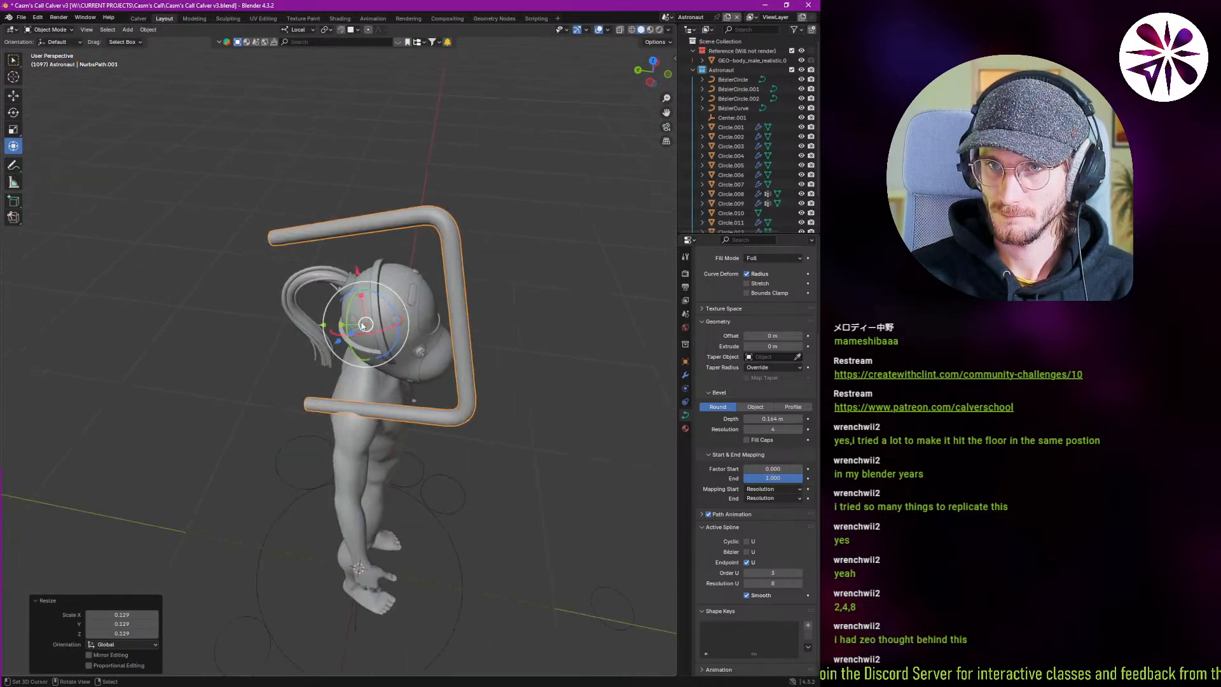
pyautogui.press('s')
pyautogui.click(376, 332)
pyautogui.scroll(5, 378, 332)
pyautogui.moveTo(377, 332); pyautogui.dragTo(499, 368, button='middle')
# Rotate the path's points in Edit Mode by 90° and another -6° or so about the local X axis.
pyautogui.press('Tab')
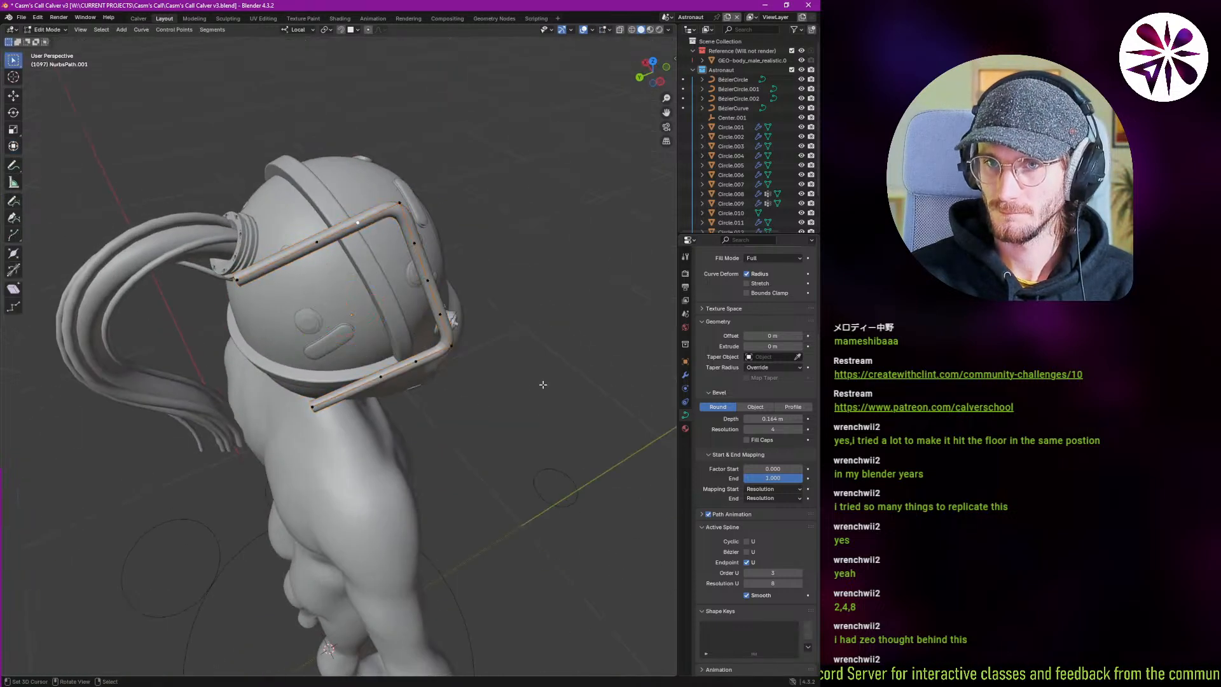
pyautogui.press('r')
pyautogui.press('y')
pyautogui.press('y')
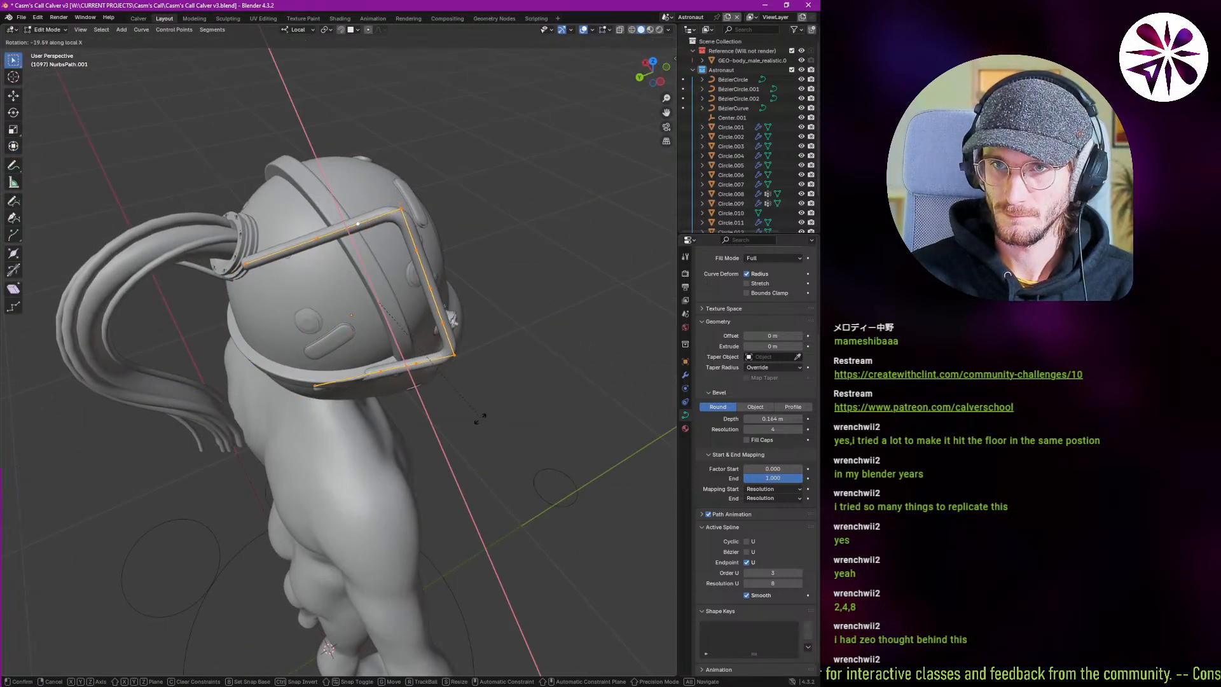
pyautogui.write('x90')
pyautogui.press('Return')
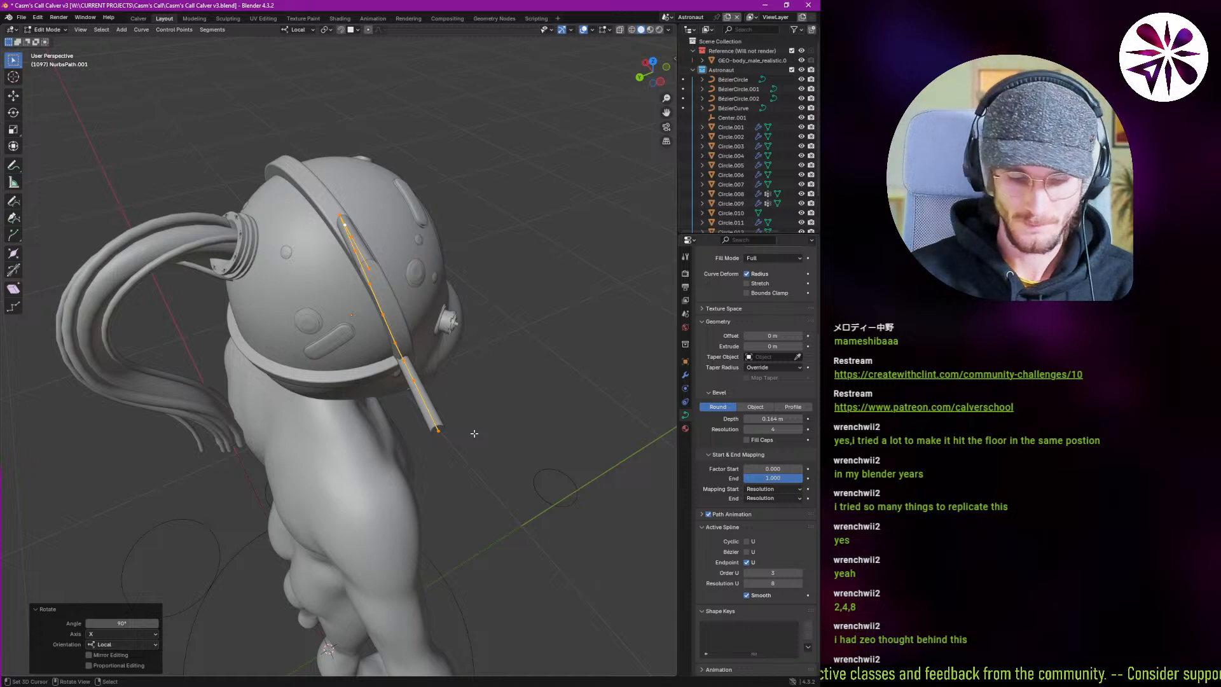
pyautogui.press('r')
pyautogui.press('x')
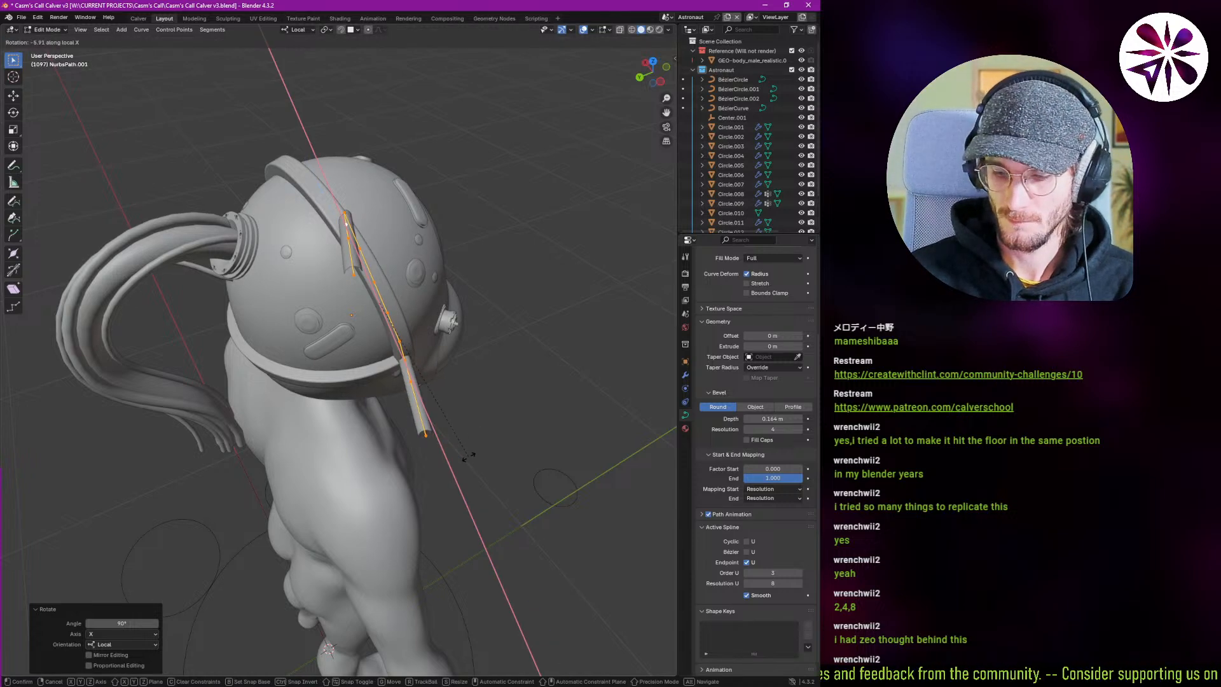
pyautogui.click(469, 456)
pyautogui.press('Tab')
# Scale the U-shaped handle down and move it onto the back of the helmet, below the hose connector.
pyautogui.scroll(1, 470, 455)
pyautogui.moveTo(471, 445); pyautogui.dragTo(522, 372, button='middle')
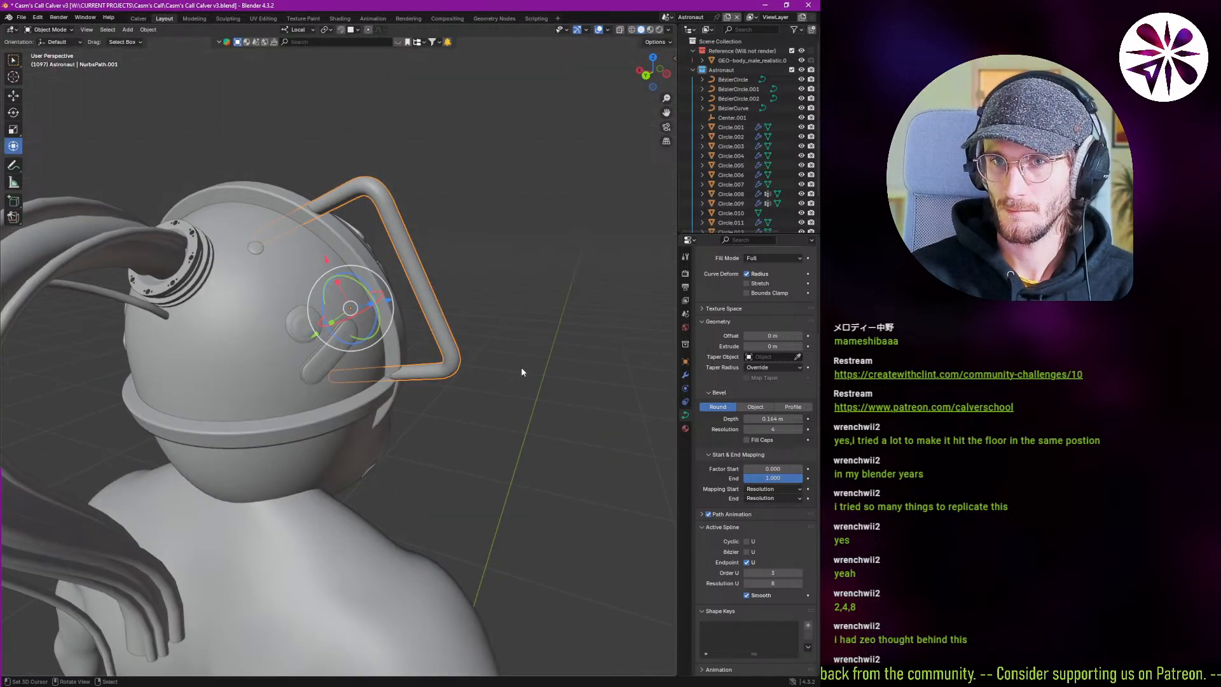
pyautogui.press('s')
pyautogui.click(412, 351)
pyautogui.moveTo(410, 349); pyautogui.dragTo(230, 366, button='middle')
pyautogui.press('g')
pyautogui.click(319, 335)
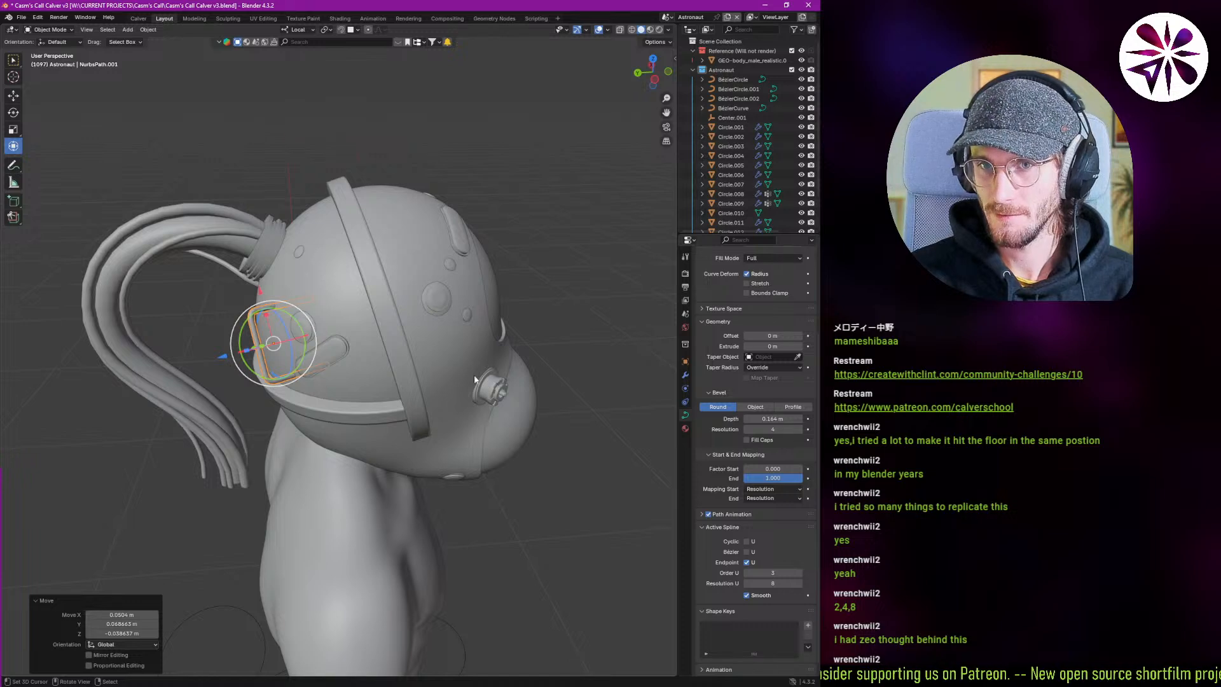
# Shift the U-shaped handle's path points along its local X axis in Edit Mode and return to Object Mode.
pyautogui.press('Tab')
pyautogui.scroll(4, 359, 381)
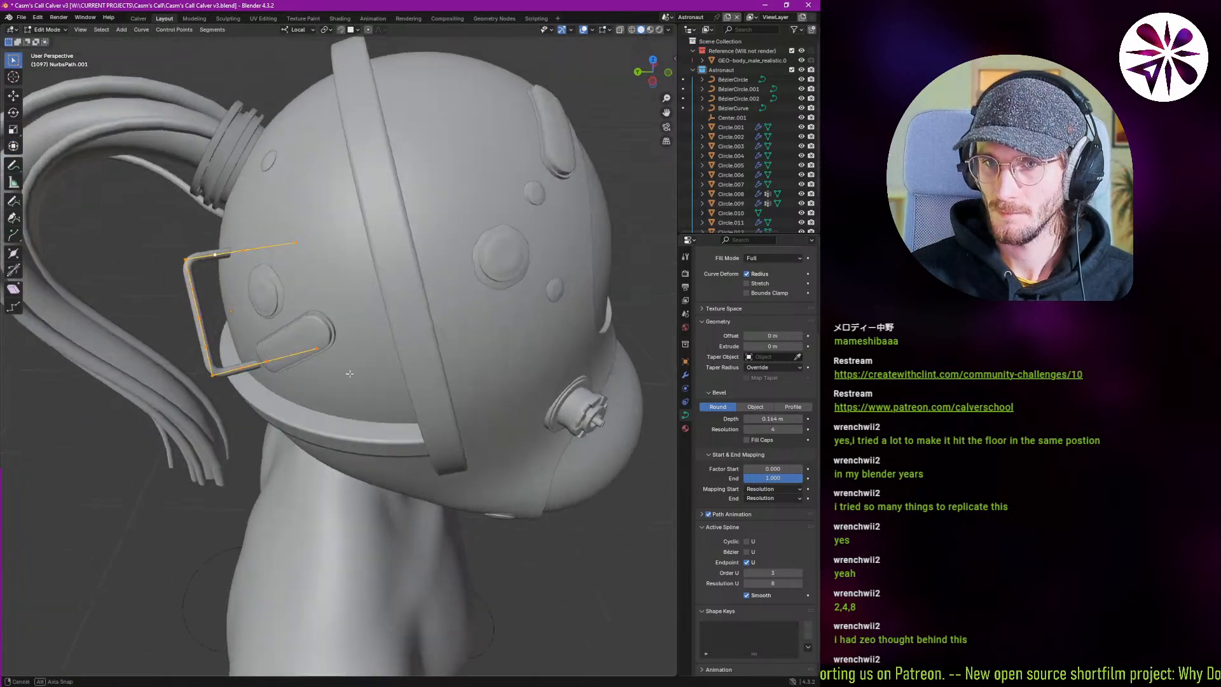
pyautogui.press('g')
pyautogui.press('y')
pyautogui.rightClick(342, 299)
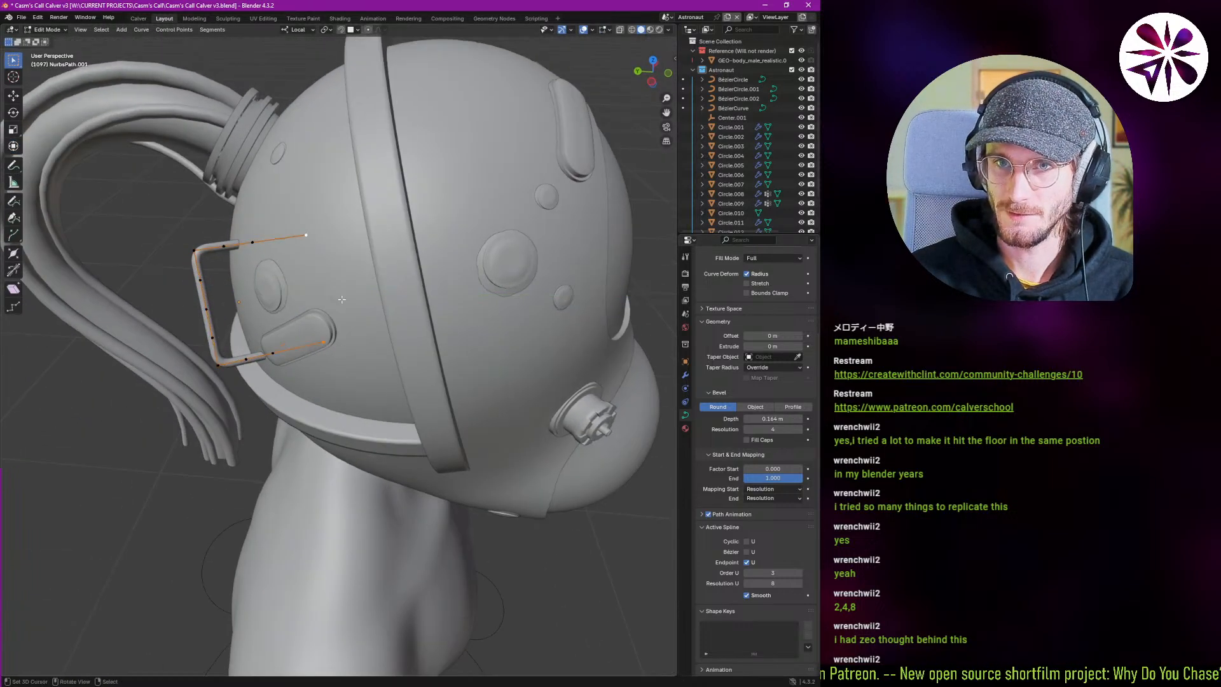
pyautogui.press('x')
pyautogui.click(339, 301)
pyautogui.press('Tab')
# Thicken the handle's tube to a bevel depth of 0.414 m and scale the handle to about 0.65.
pyautogui.moveTo(318, 301); pyautogui.dragTo(333, 272, button='middle')
pyautogui.moveTo(772, 418)
pyautogui.mouseDown()
pyautogui.moveTo(826, 418)
pyautogui.moveTo(770, 418)
pyautogui.mouseUp()
pyautogui.press('s')
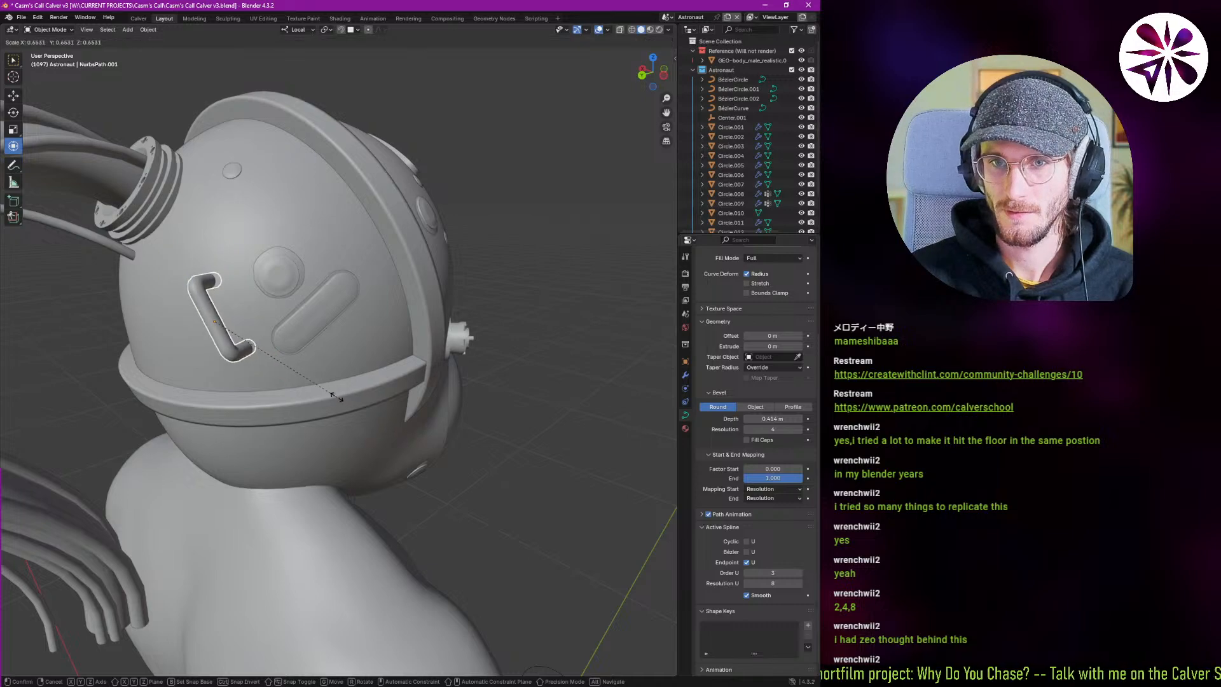
pyautogui.click(316, 388)
# Add a Mirror modifier on the X axis to the handle, using the Center empty as the mirror object.
pyautogui.moveTo(302, 379); pyautogui.dragTo(313, 287, button='middle')
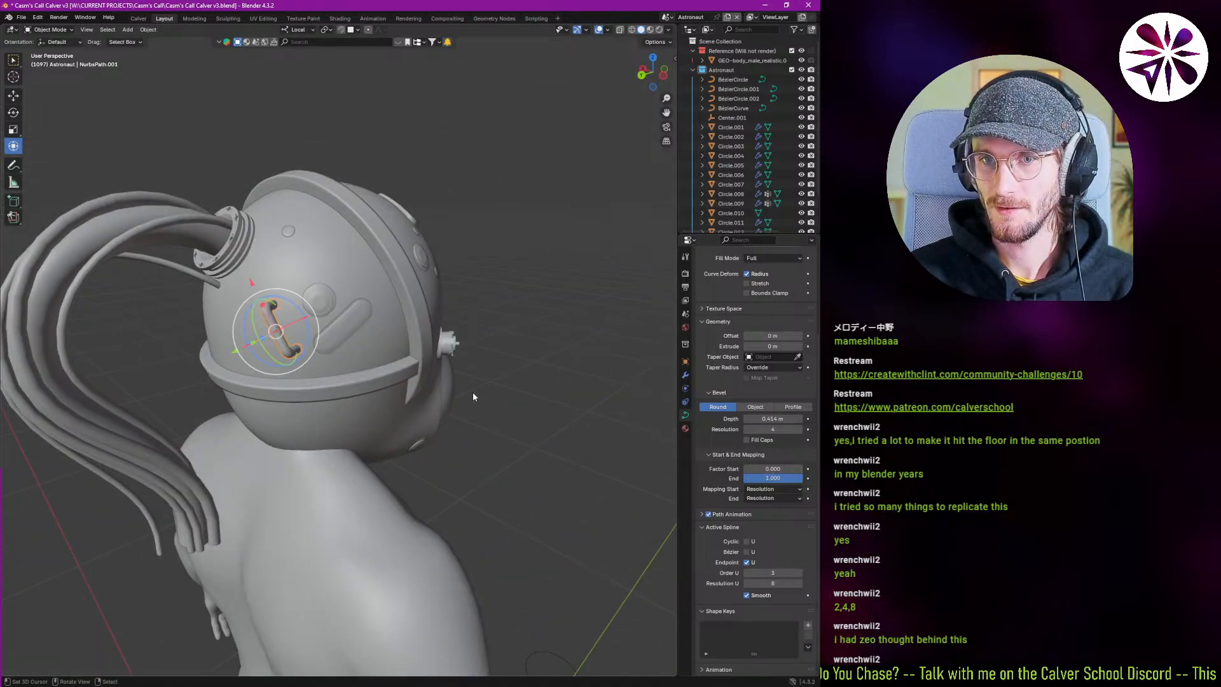
pyautogui.moveTo(472, 392); pyautogui.dragTo(340, 342, button='middle')
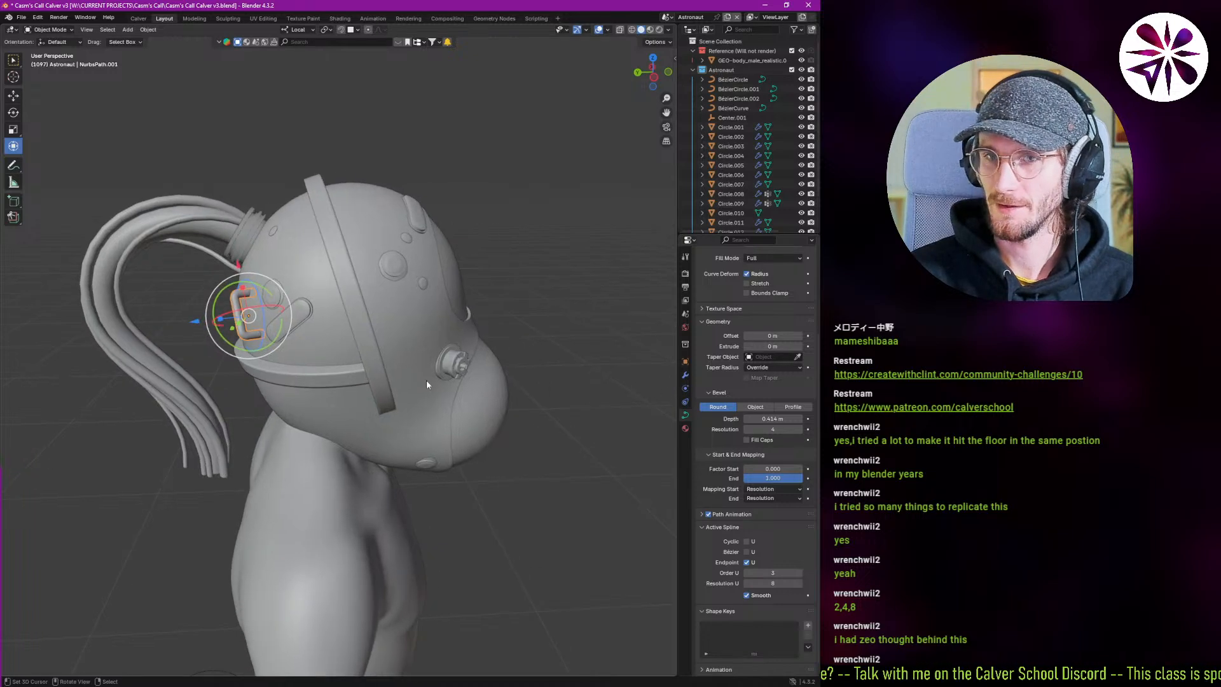
pyautogui.moveTo(216, 321); pyautogui.dragTo(312, 358, button='middle')
pyautogui.scroll(3, 257, 332)
pyautogui.click(685, 375)
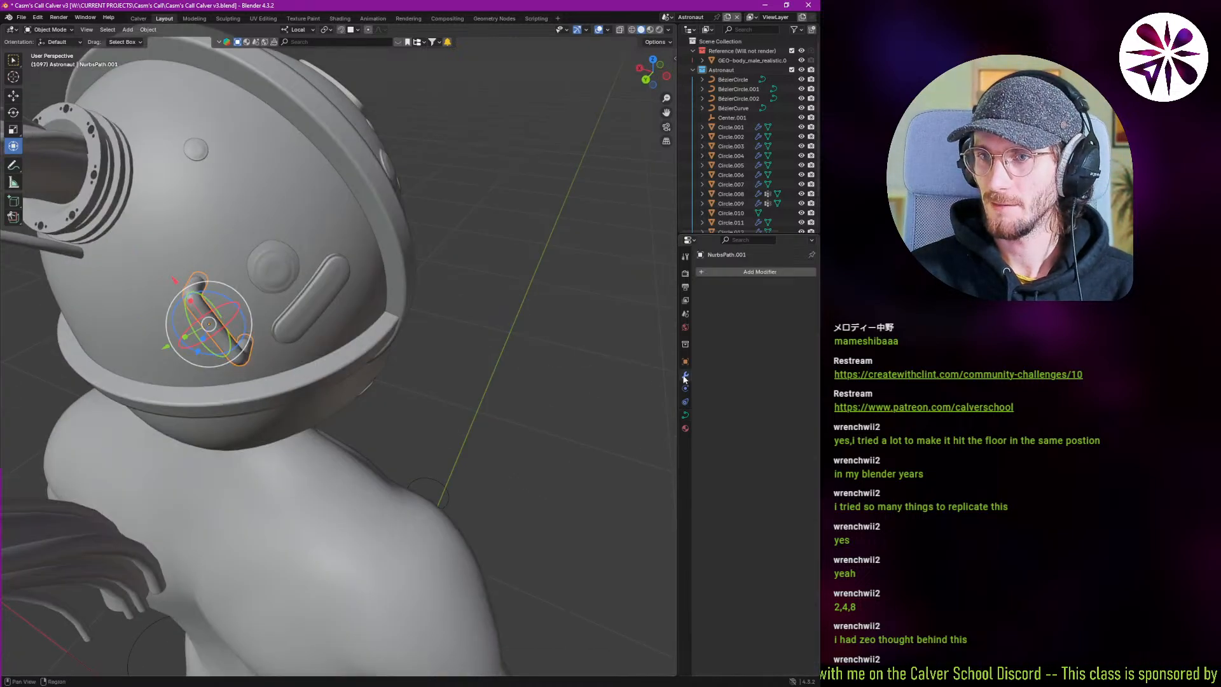
pyautogui.click(735, 277)
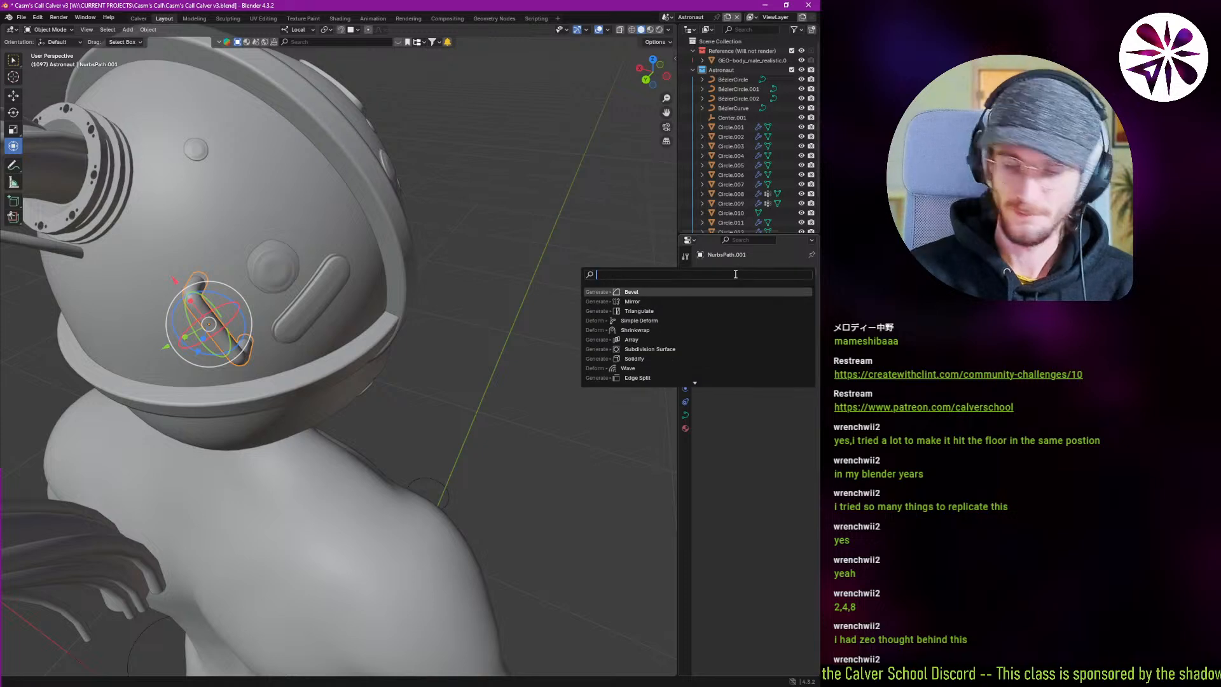
pyautogui.write('mir')
pyautogui.press('Return')
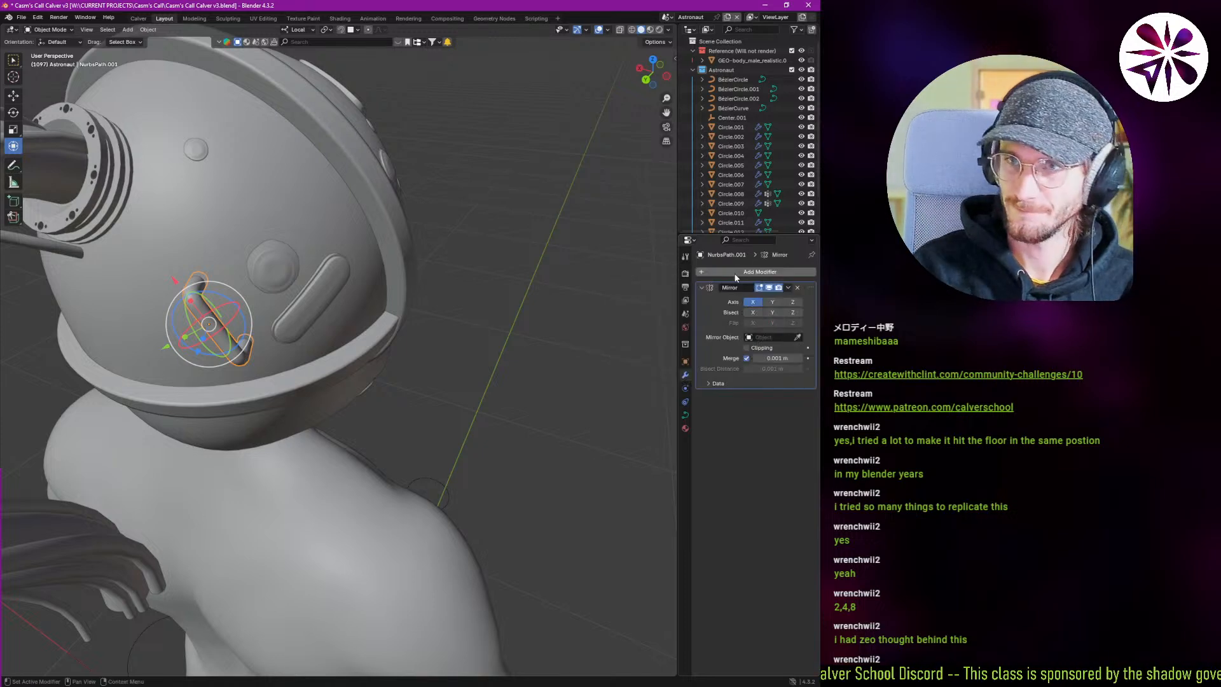
pyautogui.click(766, 337)
pyautogui.write('ce')
pyautogui.click(750, 351)
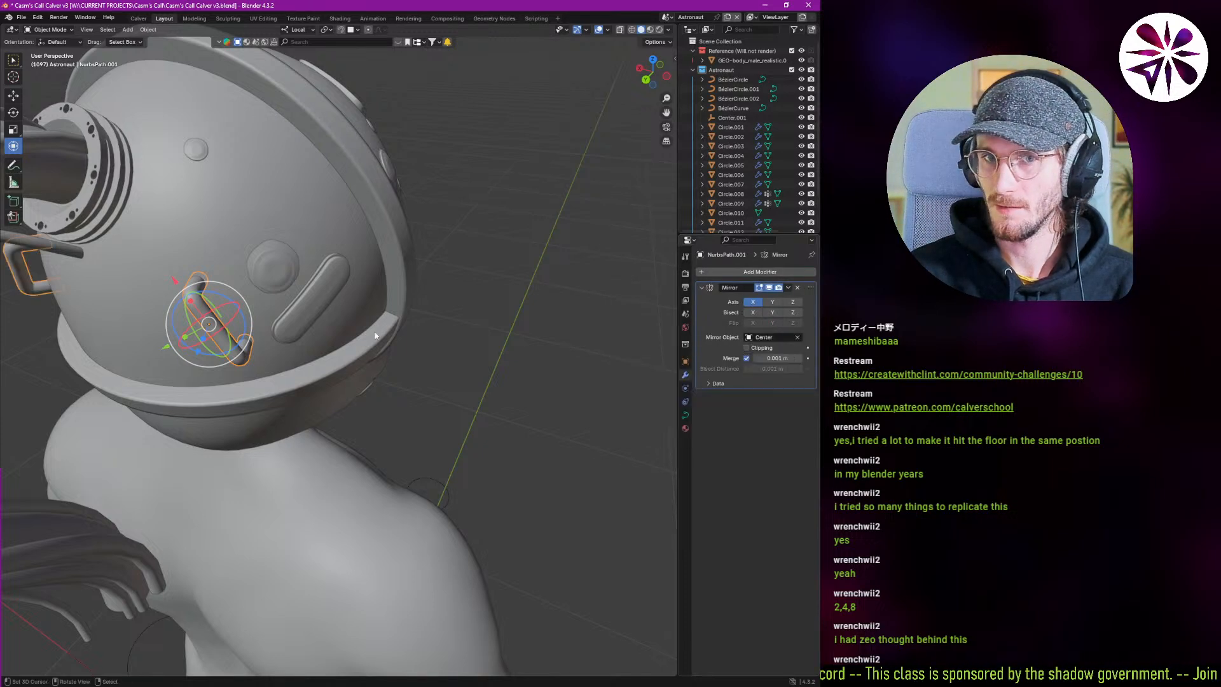
# Reposition and rotate the mirrored handle on the back of the helmet so it runs parallel to the slanted oval plate.
pyautogui.moveTo(311, 299); pyautogui.dragTo(308, 372, button='middle')
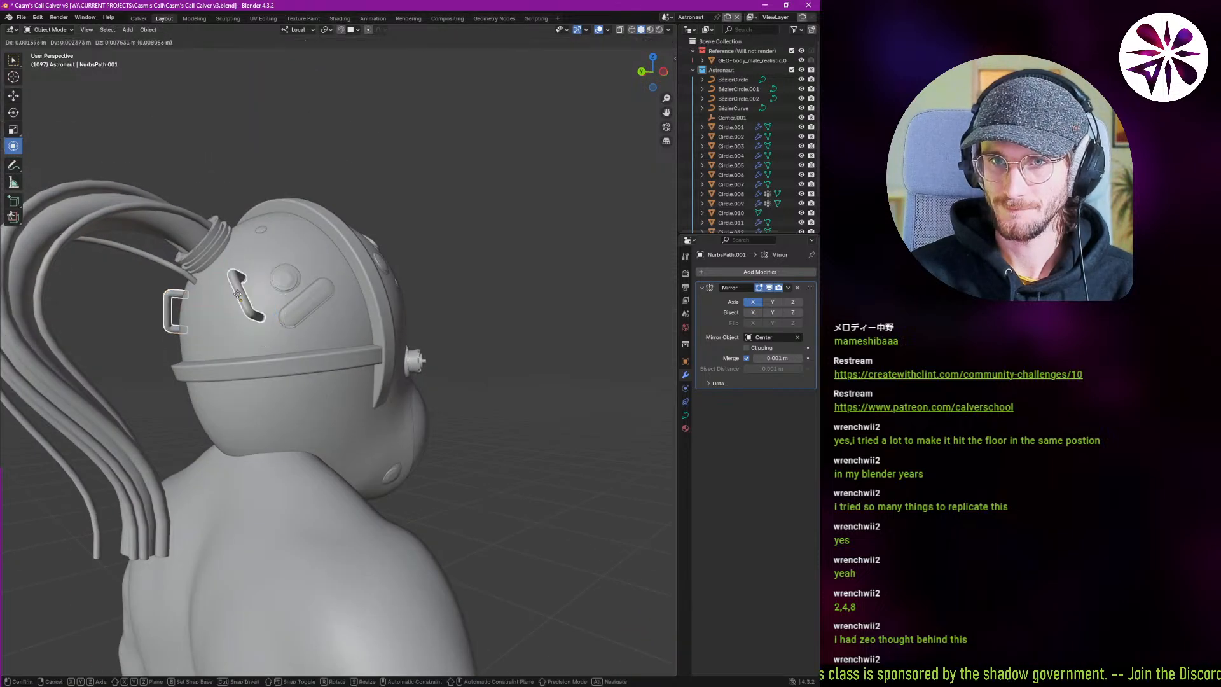
pyautogui.click(230, 296)
pyautogui.moveTo(230, 297); pyautogui.dragTo(305, 298, button='middle')
pyautogui.click(227, 338)
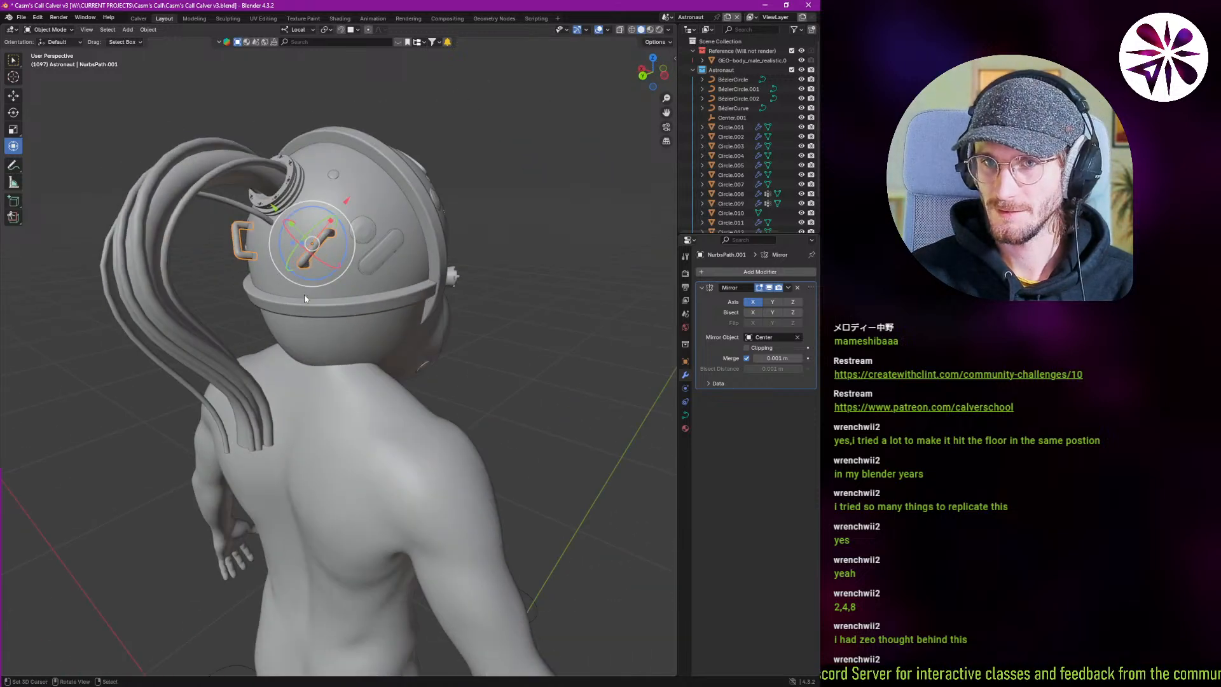
# Create a linked duplicate of the handle and place it horizontally on the helmet's lower side, beneath the vertical band.
pyautogui.click(368, 343)
pyautogui.moveTo(367, 344); pyautogui.dragTo(331, 333, button='middle')
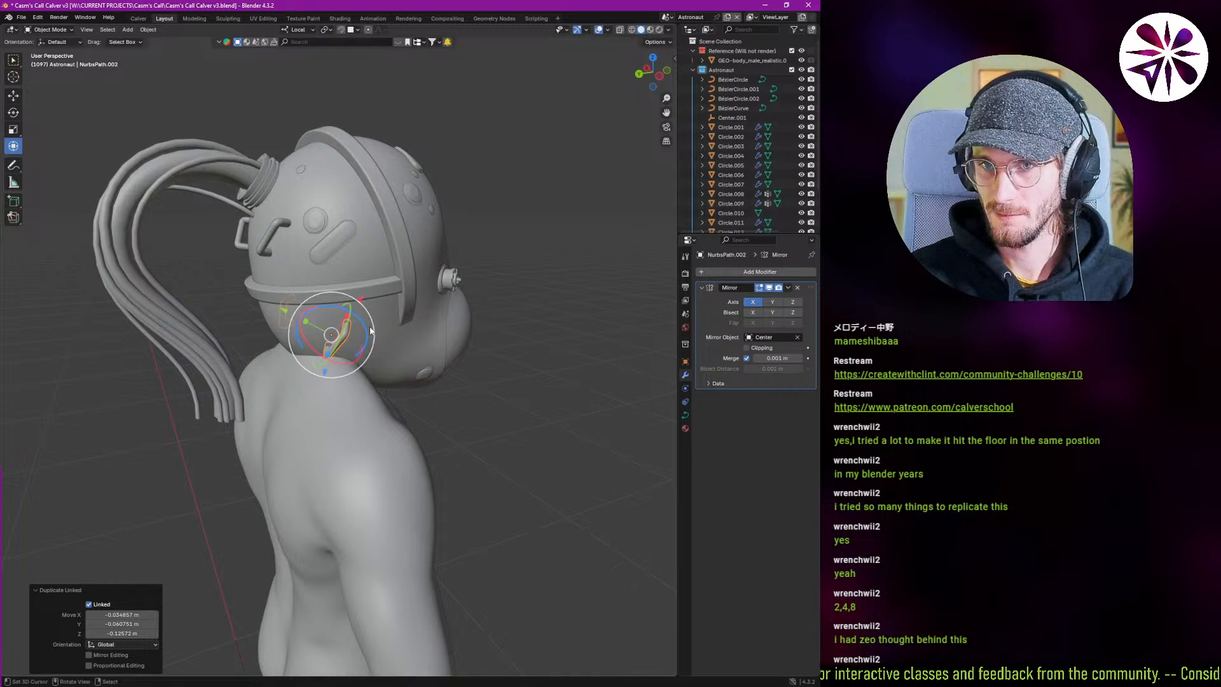
pyautogui.click(373, 375)
pyautogui.moveTo(374, 375); pyautogui.dragTo(326, 384, button='middle')
pyautogui.click(399, 380)
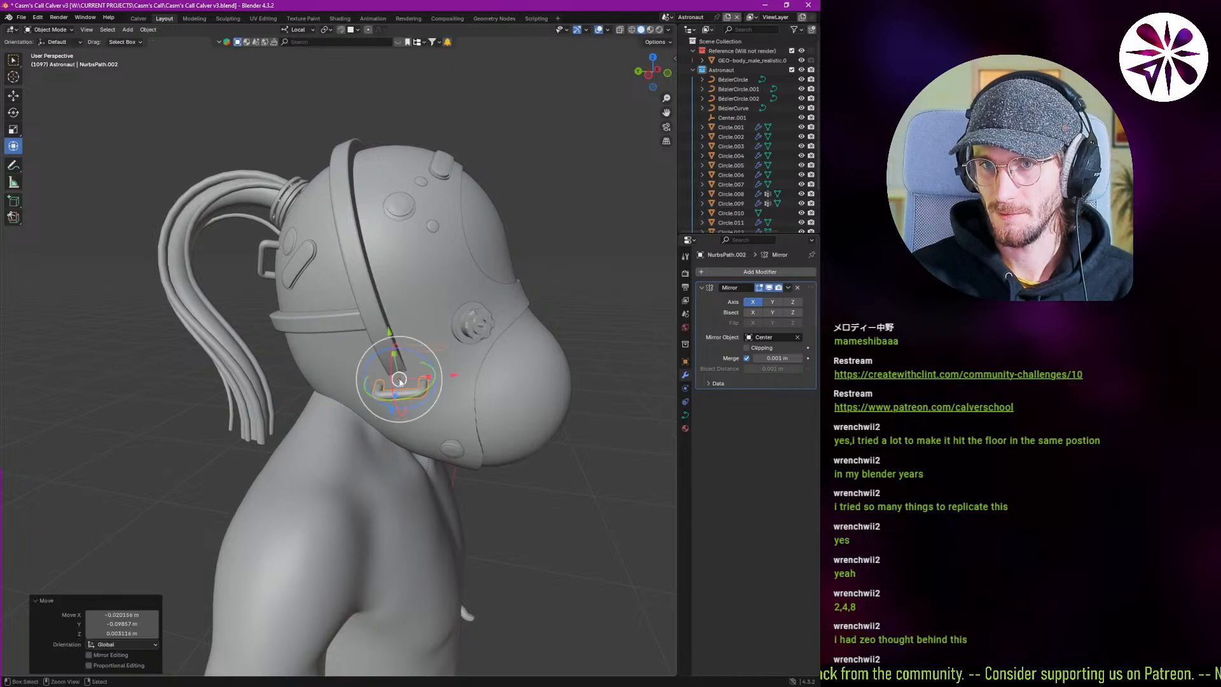
# Try the duplicate handle further forward on the helmet's jaw, just above the small round button.
pyautogui.moveTo(430, 398); pyautogui.dragTo(436, 438, button='middle')
pyautogui.scroll(5, 398, 409)
pyautogui.press('g')
pyautogui.click(438, 439)
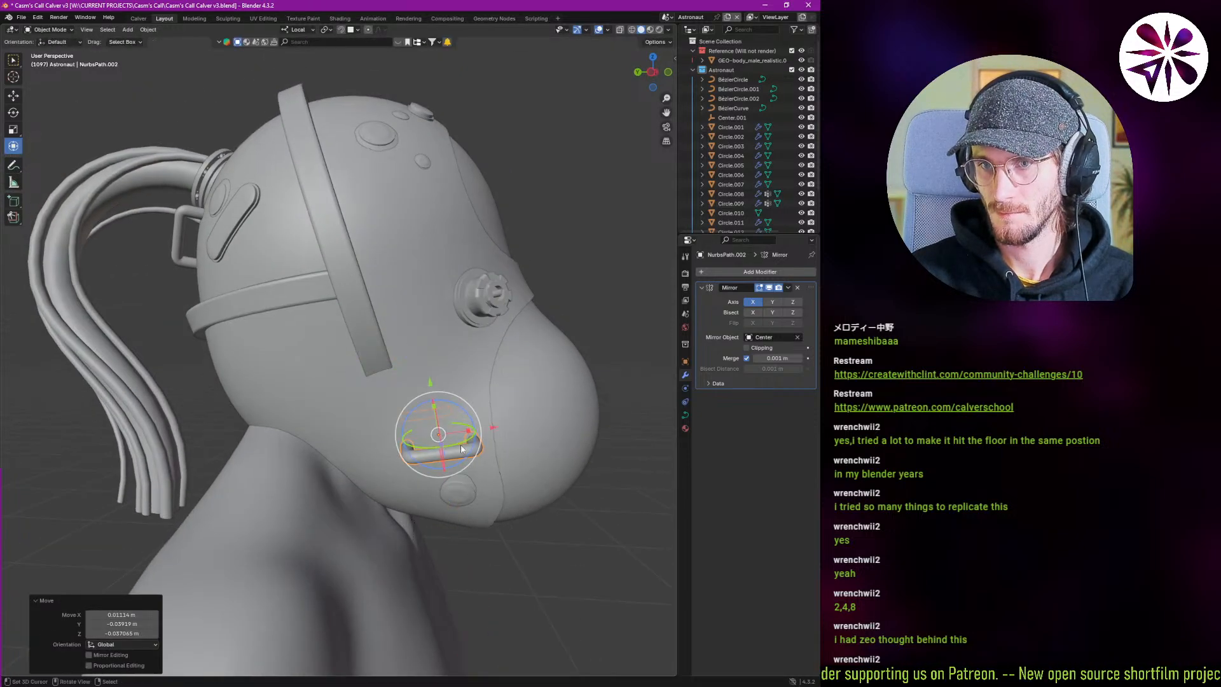
pyautogui.click(478, 449)
pyautogui.scroll(-8, 458, 444)
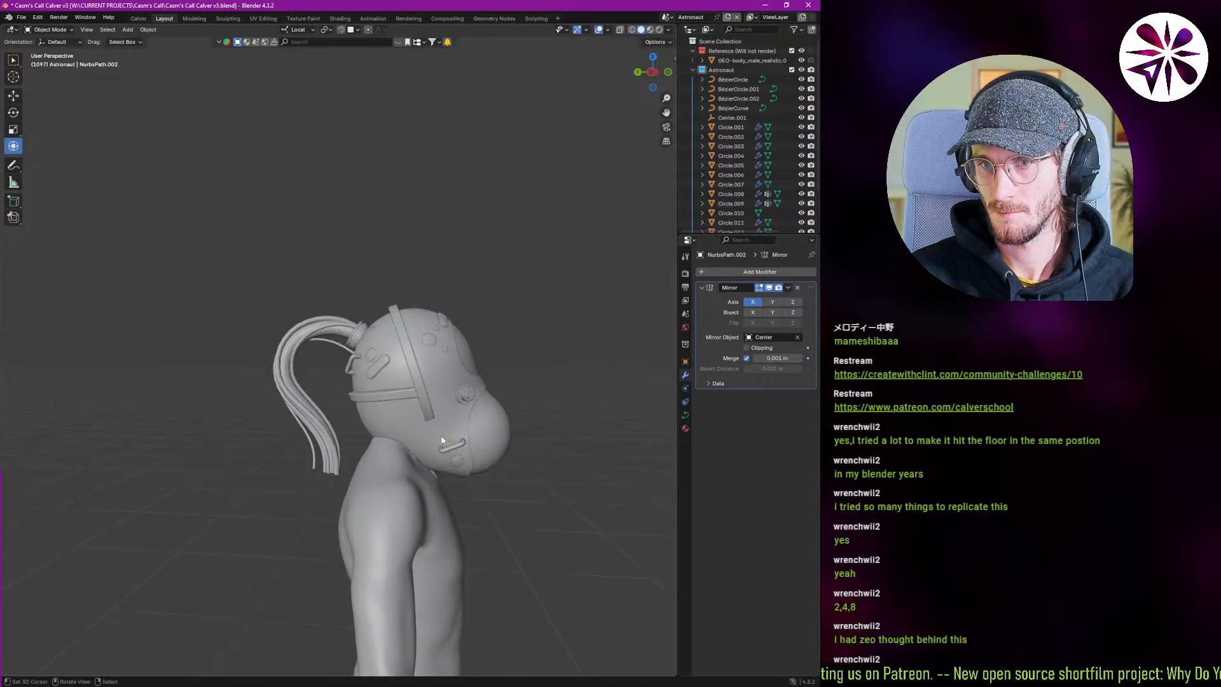
# Move the duplicate handle back below the helmet's rear rim and rotate it about -43° around its local Z axis.
pyautogui.scroll(5, 457, 443)
pyautogui.press('g')
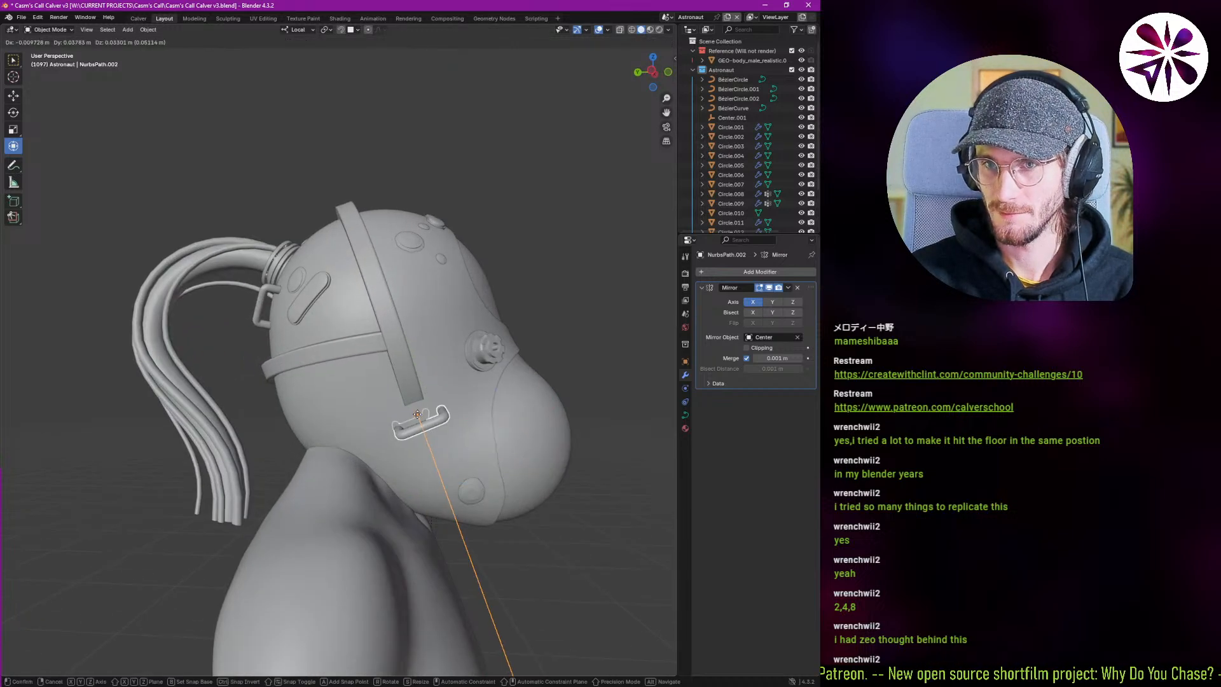
pyautogui.click(342, 415)
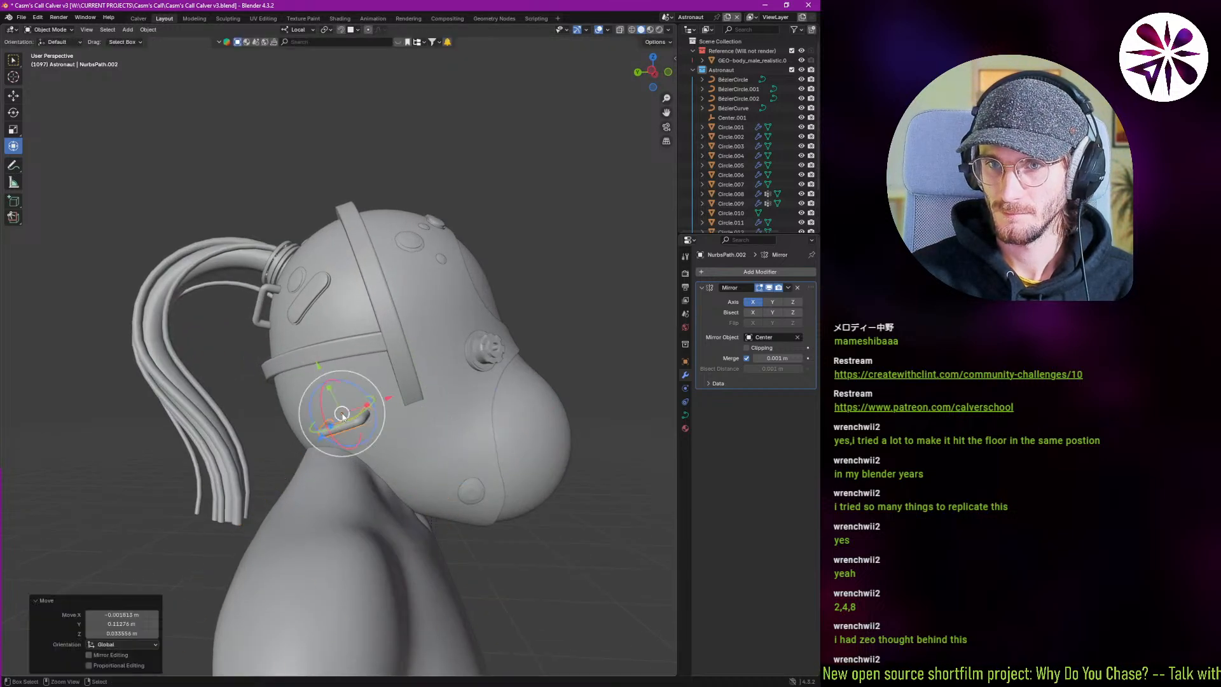
pyautogui.click(381, 449)
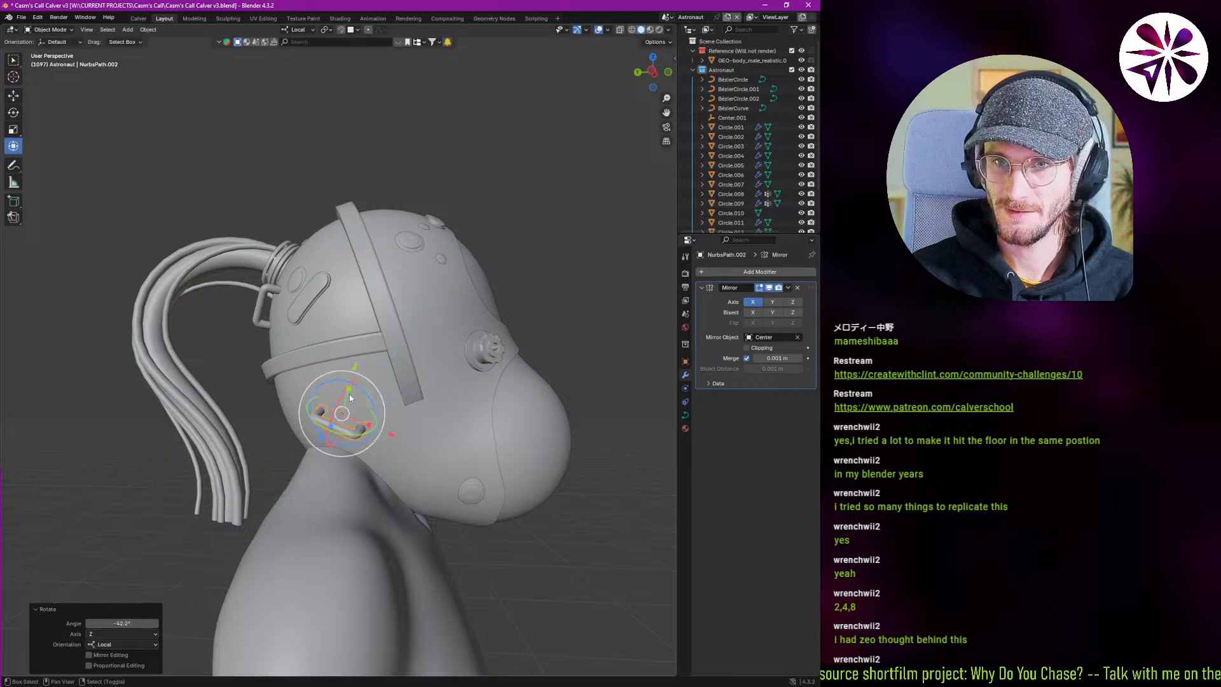
pyautogui.moveTo(349, 394); pyautogui.dragTo(395, 435, button='middle')
pyautogui.press('g')
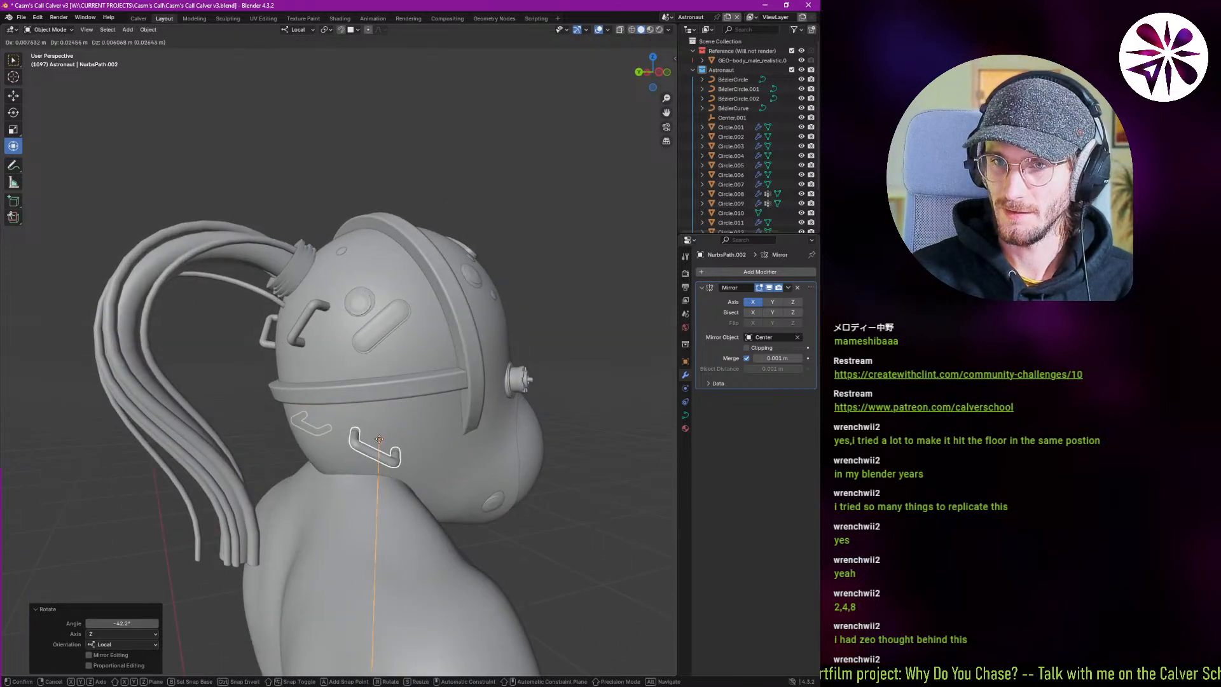
pyautogui.click(417, 424)
# Refine the duplicate handle's tilt and position so its ends meet the lower helmet surface, and deselect everything.
pyautogui.moveTo(418, 424); pyautogui.dragTo(375, 477, button='middle')
pyautogui.scroll(6, 299, 407)
pyautogui.scroll(4, 301, 466)
pyautogui.click(287, 464)
pyautogui.hotkey('alt', 'a')
pyautogui.scroll(2, 238, 445)
pyautogui.scroll(-7, 299, 469)
pyautogui.keyDown('shift'); pyautogui.moveTo(297, 469); pyautogui.dragTo(353, 450, button='middle'); pyautogui.keyUp('shift')
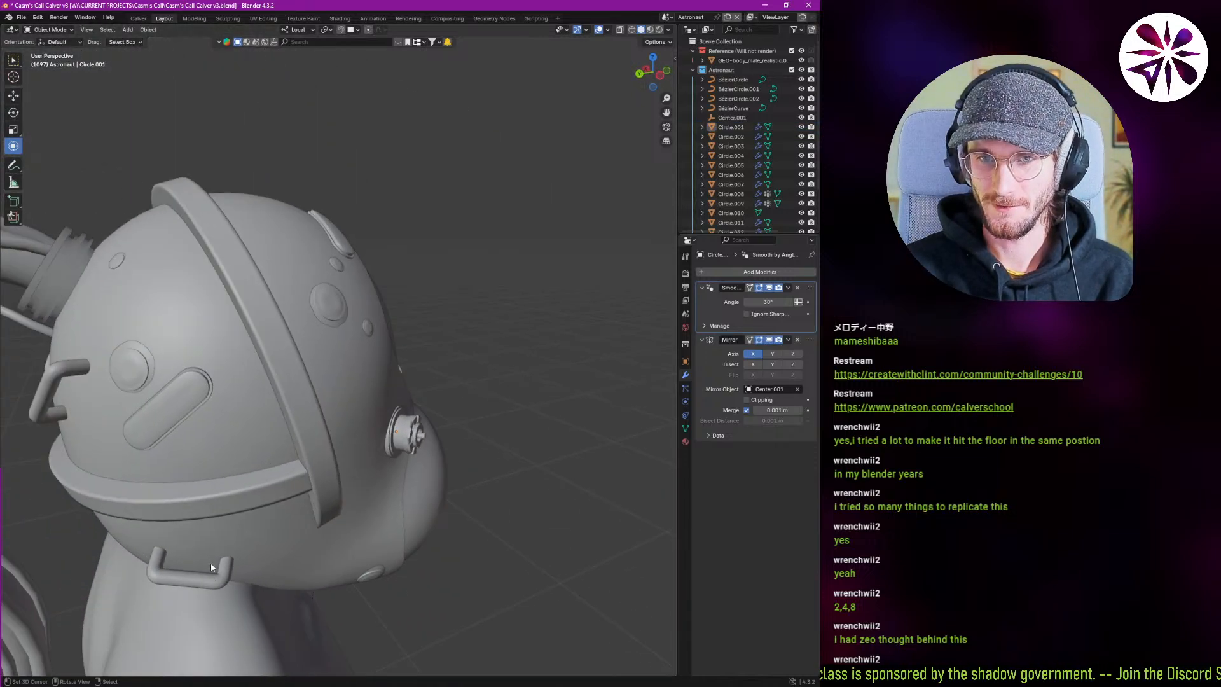
# Apply auto smooth shading at 30° to the ribbed hose connector on the back of the helmet.
pyautogui.moveTo(182, 427); pyautogui.dragTo(218, 412, button='middle')
pyautogui.scroll(4, 213, 400)
pyautogui.click(216, 348)
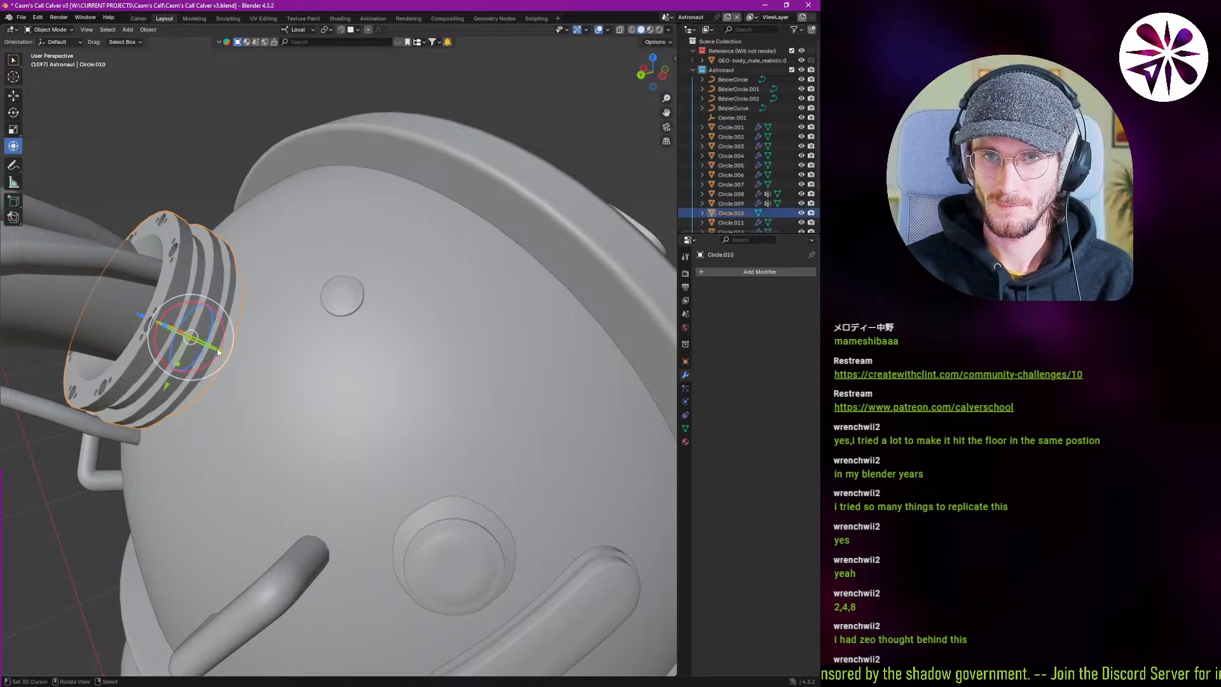
pyautogui.rightClick(249, 369)
pyautogui.moveTo(217, 348)
pyautogui.mouseDown(button='middle')
pyautogui.moveTo(250, 369)
pyautogui.moveTo(183, 353)
pyautogui.moveTo(184, 321)
pyautogui.moveTo(153, 325)
pyautogui.moveTo(266, 337)
pyautogui.moveTo(345, 439)
pyautogui.moveTo(265, 364)
pyautogui.mouseUp(button='middle')
pyautogui.click(250, 365)
# Switch the viewport to Rendered shading, show the render settings and inspect the helmet from the front and side.
pyautogui.press('z')
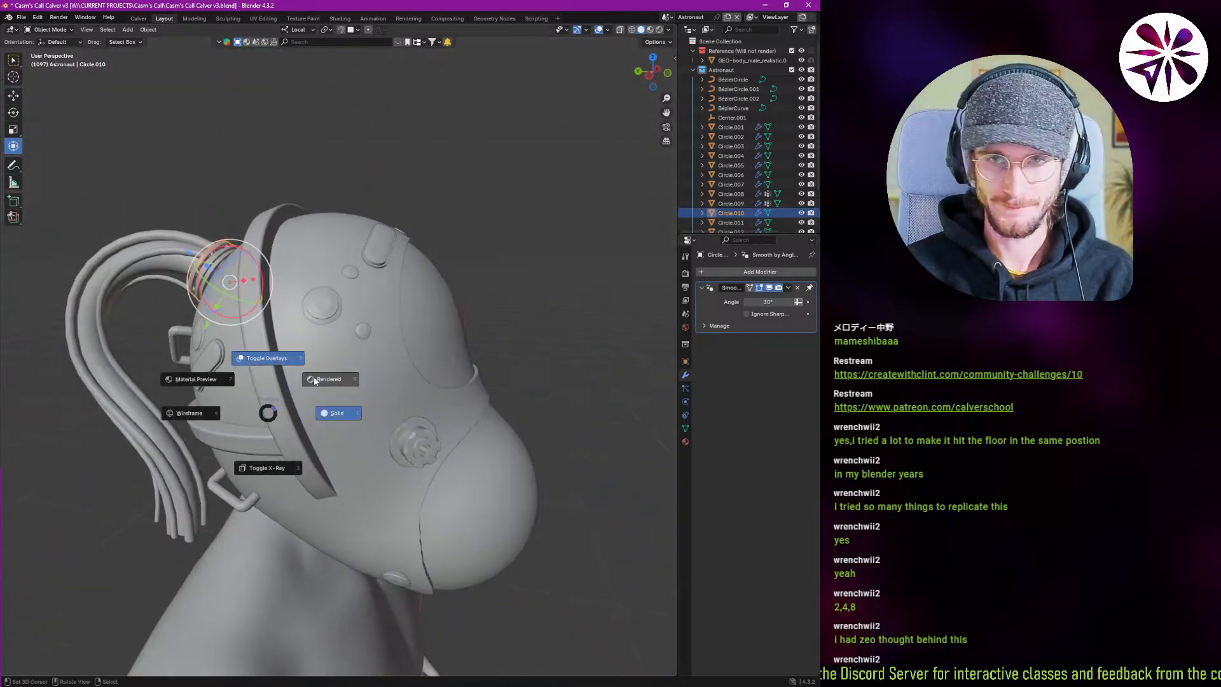
pyautogui.click(314, 376)
pyautogui.moveTo(300, 459); pyautogui.dragTo(302, 388, button='middle')
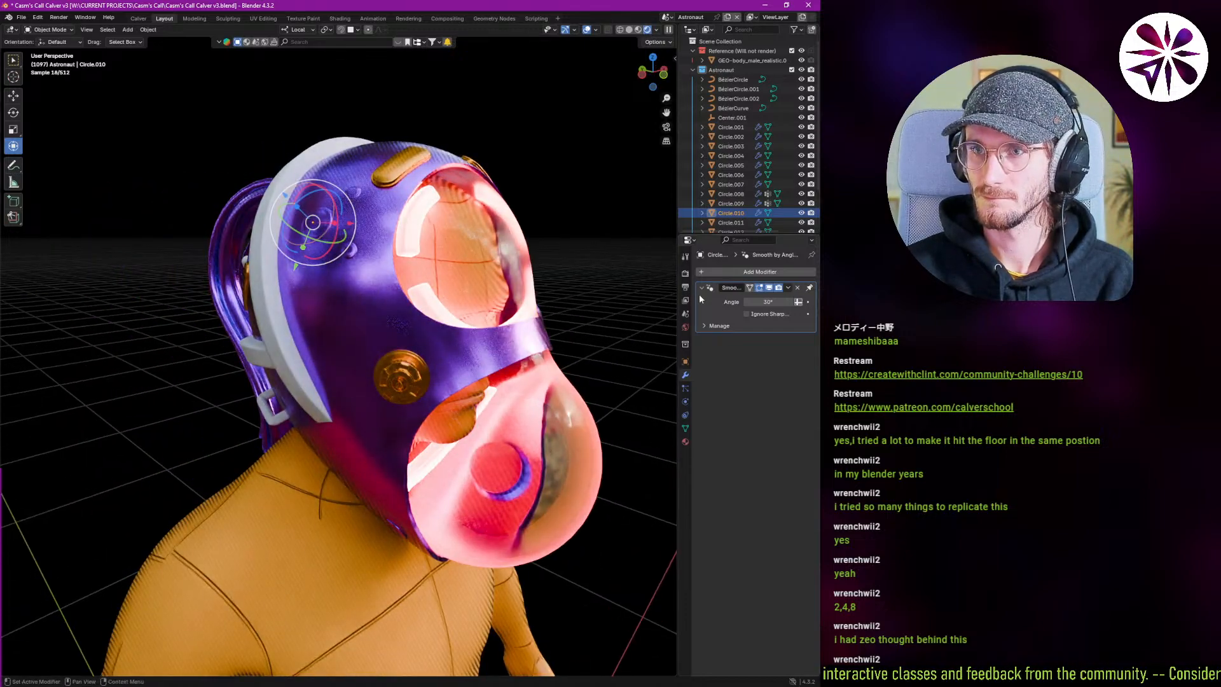
pyautogui.click(685, 274)
pyautogui.moveTo(503, 372); pyautogui.dragTo(294, 395, button='middle')
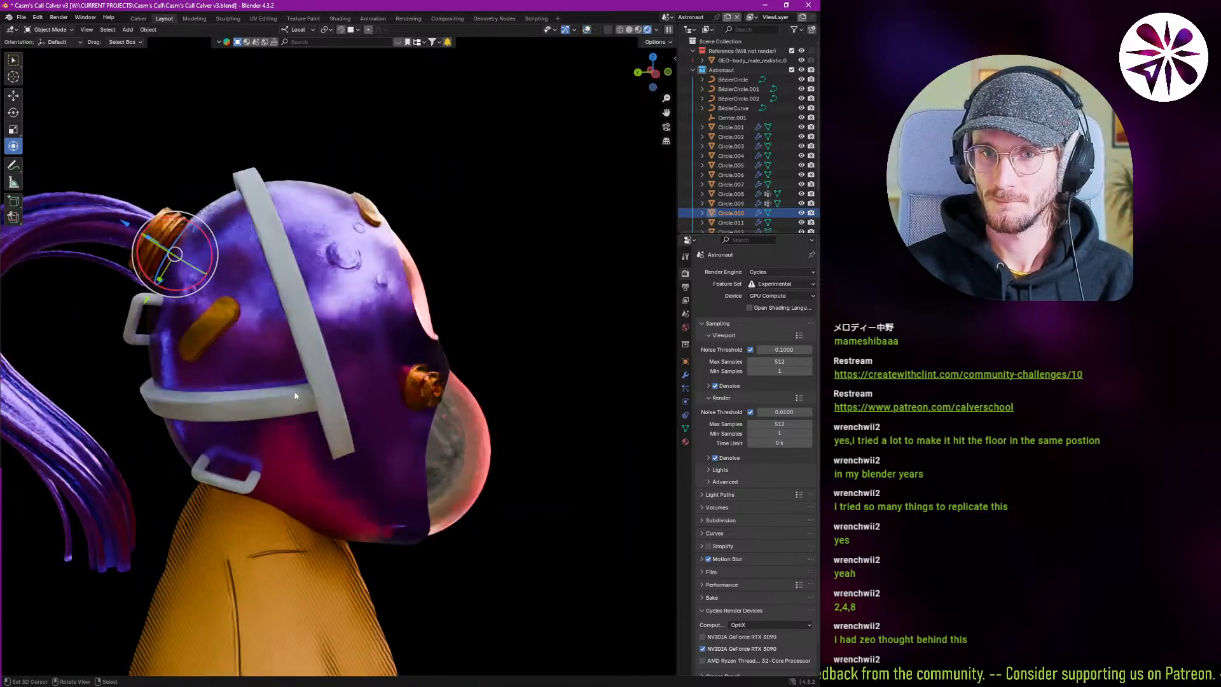
# Assign the existing Helmet Metal material to the vertical band across the helmet.
pyautogui.click(260, 348)
pyautogui.click(307, 344)
pyautogui.click(684, 427)
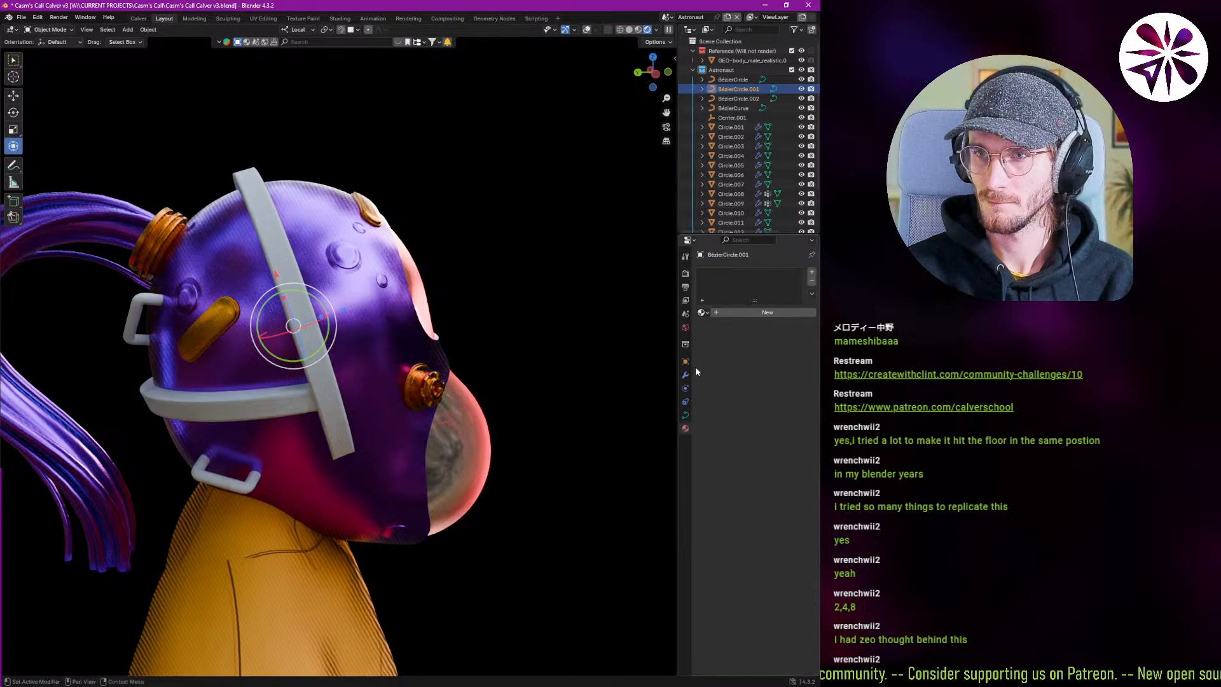
pyautogui.click(702, 311)
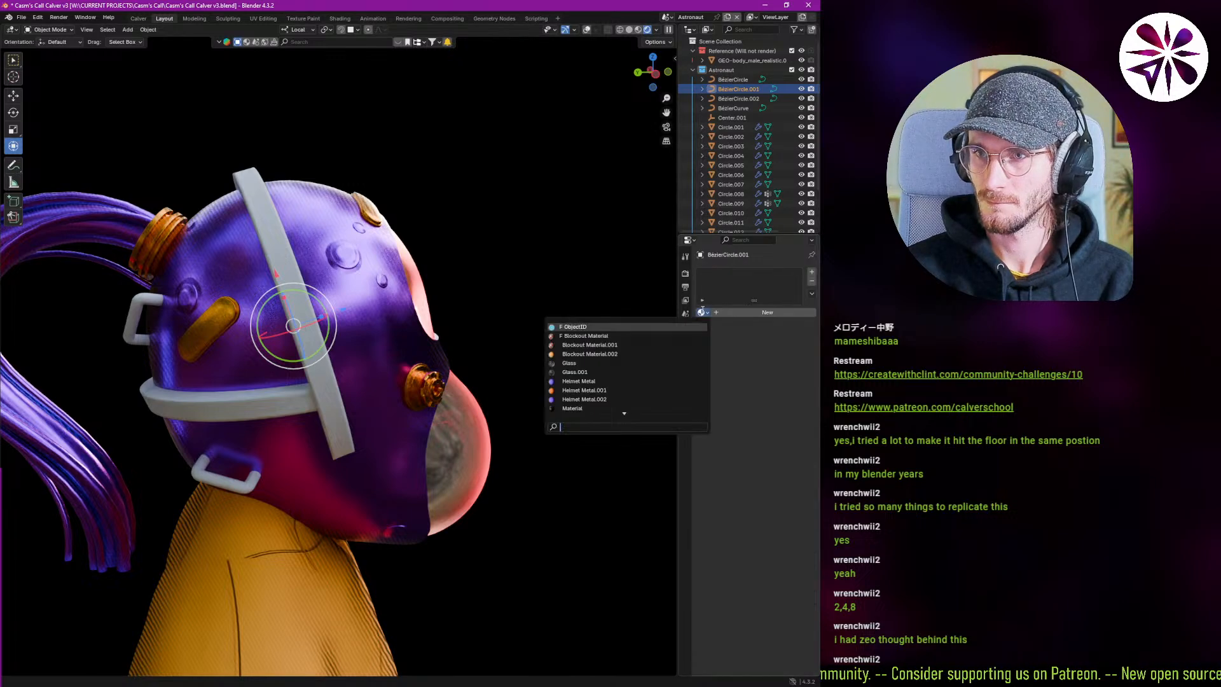
pyautogui.click(610, 384)
pyautogui.moveTo(607, 375); pyautogui.dragTo(626, 310, button='middle')
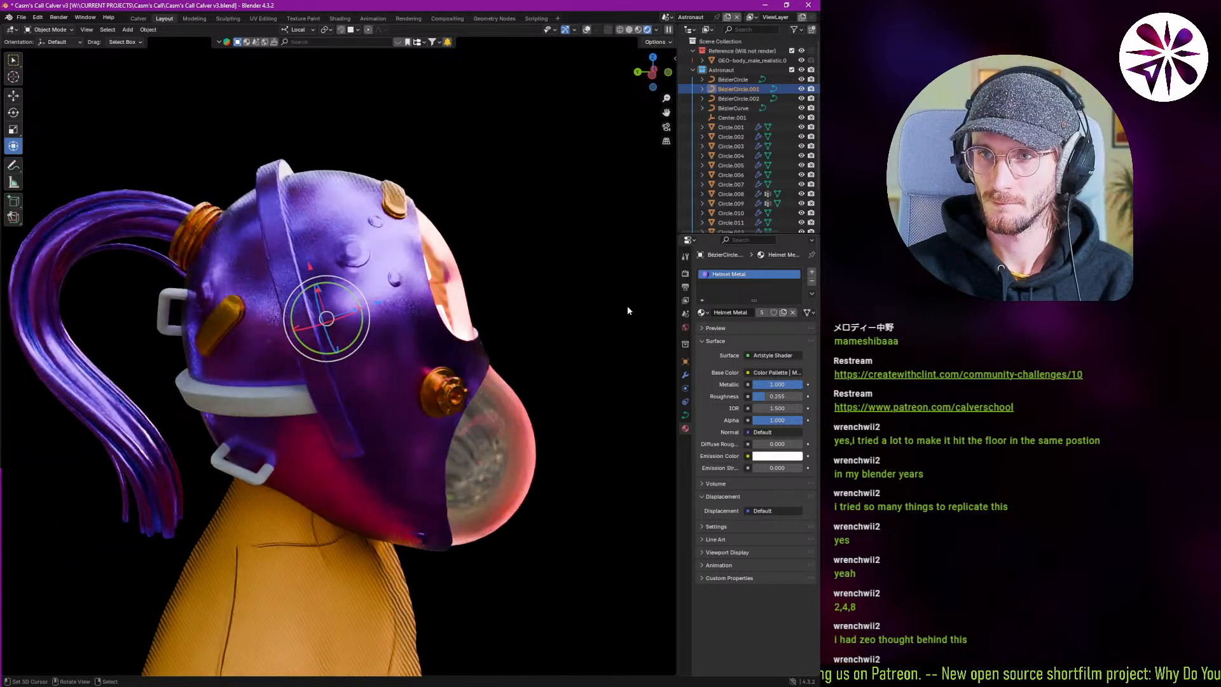
# Apply the Helmet Metal material to the horizontal rim band around the back of the helmet.
pyautogui.moveTo(294, 407); pyautogui.dragTo(294, 408)
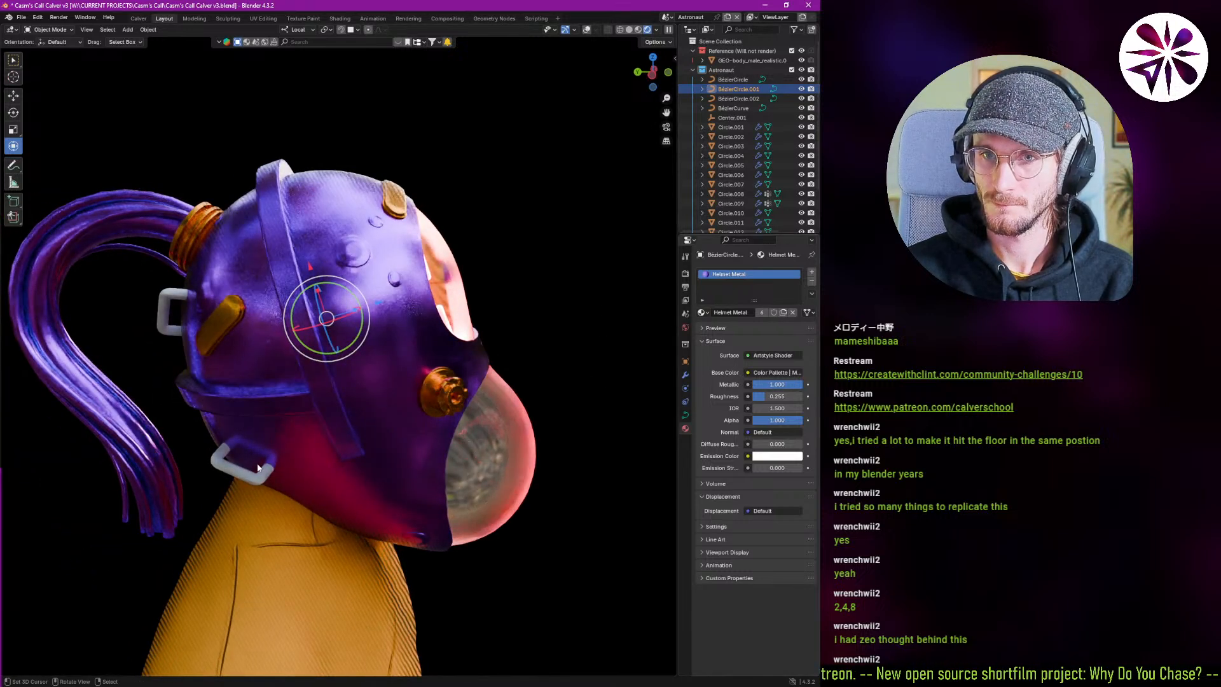
pyautogui.moveTo(316, 416); pyautogui.dragTo(281, 415, button='middle')
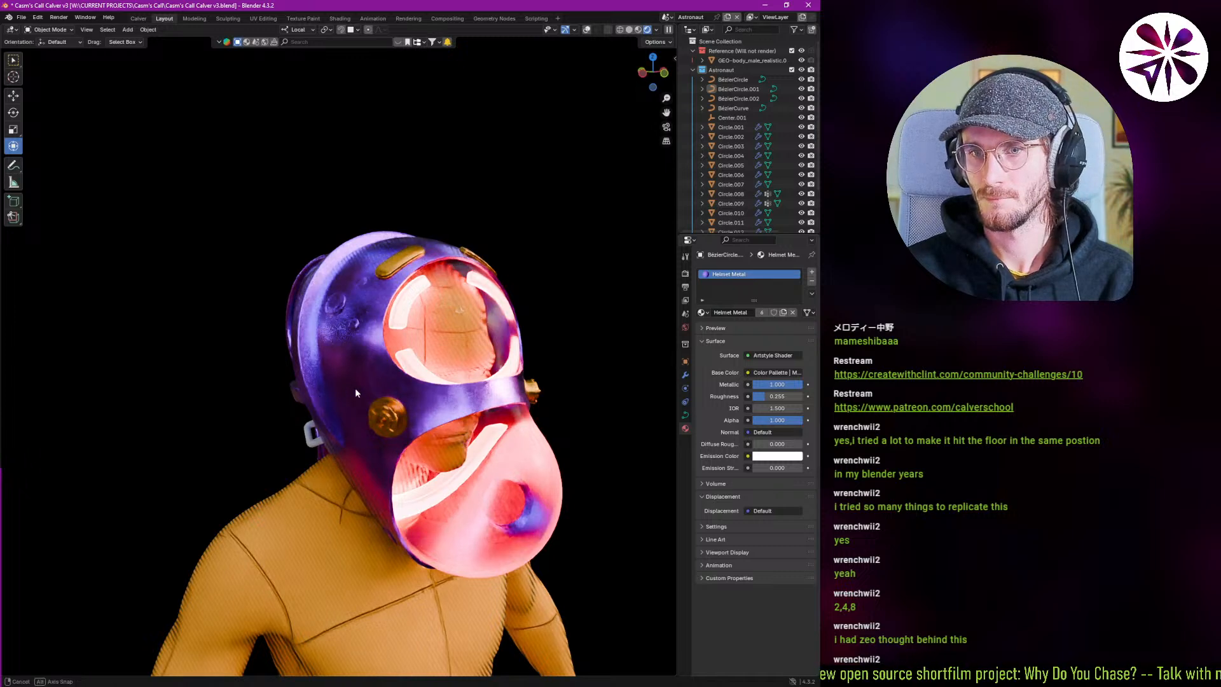
pyautogui.moveTo(355, 389); pyautogui.dragTo(414, 387, button='middle')
# Assign the existing Helmet Metal.001 material to the linked U-shaped handles.
pyautogui.click(255, 477)
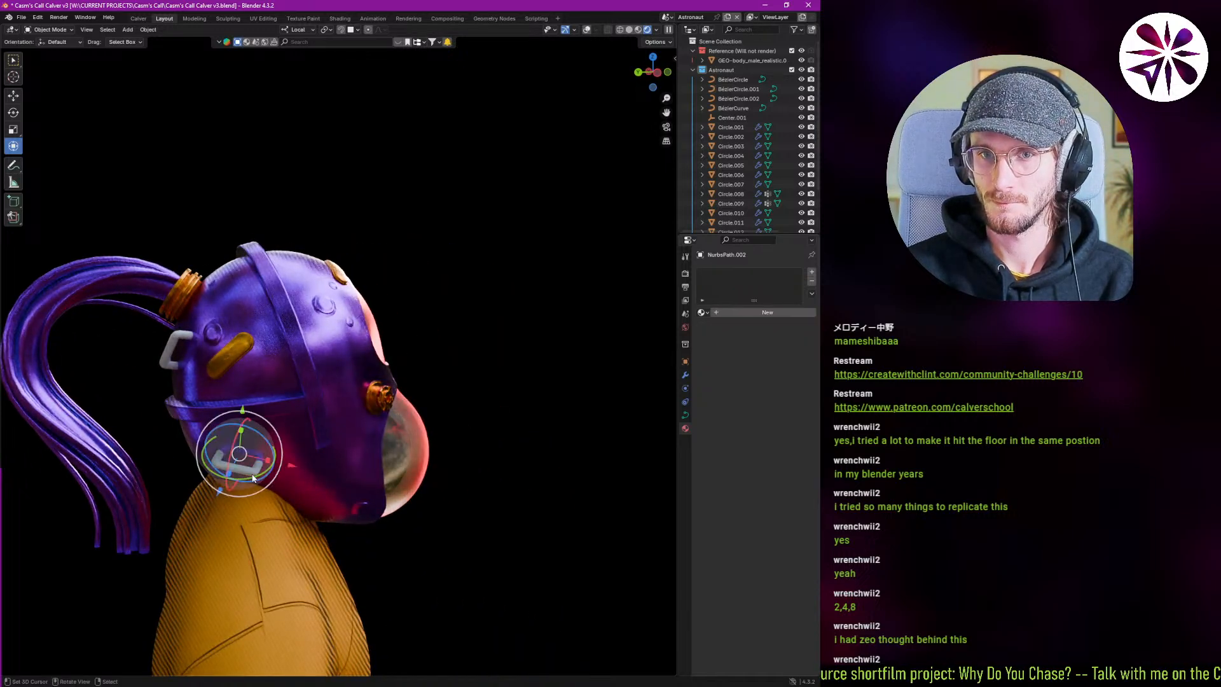
pyautogui.click(702, 313)
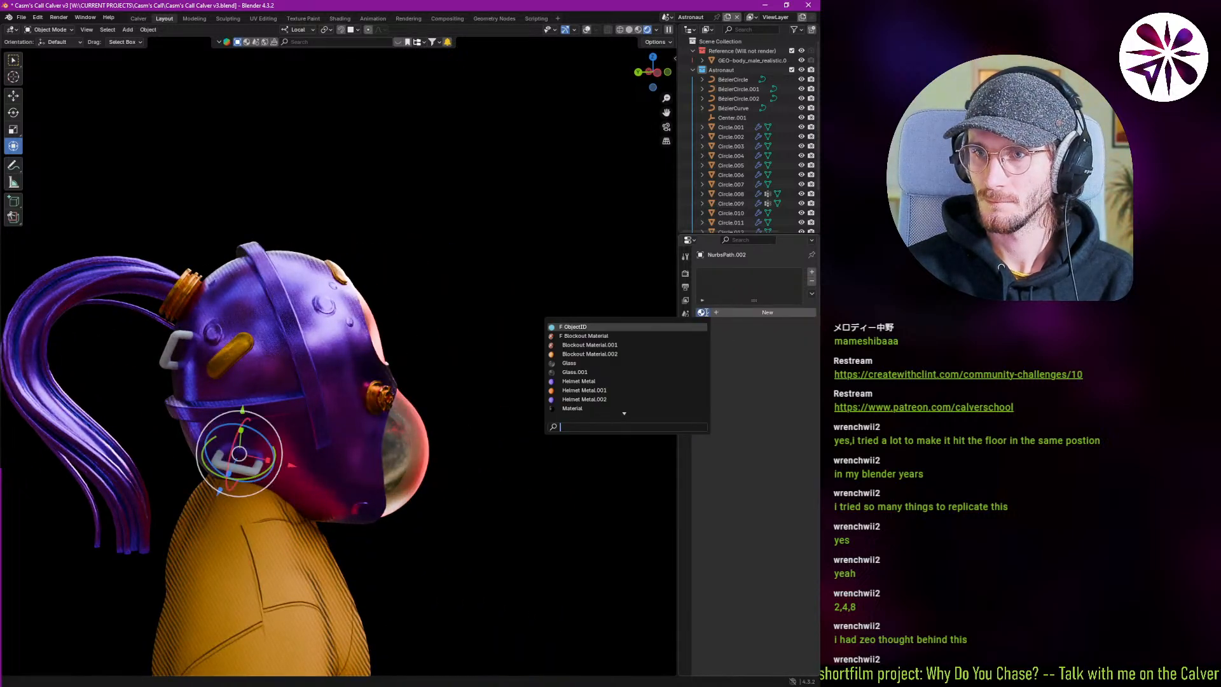
pyautogui.click(629, 391)
pyautogui.moveTo(253, 392); pyautogui.dragTo(224, 361, button='middle')
# Change the vertical helmet band's material to Helmet Metal.001 and check the helmet from behind and the other side.
pyautogui.rightClick(218, 364)
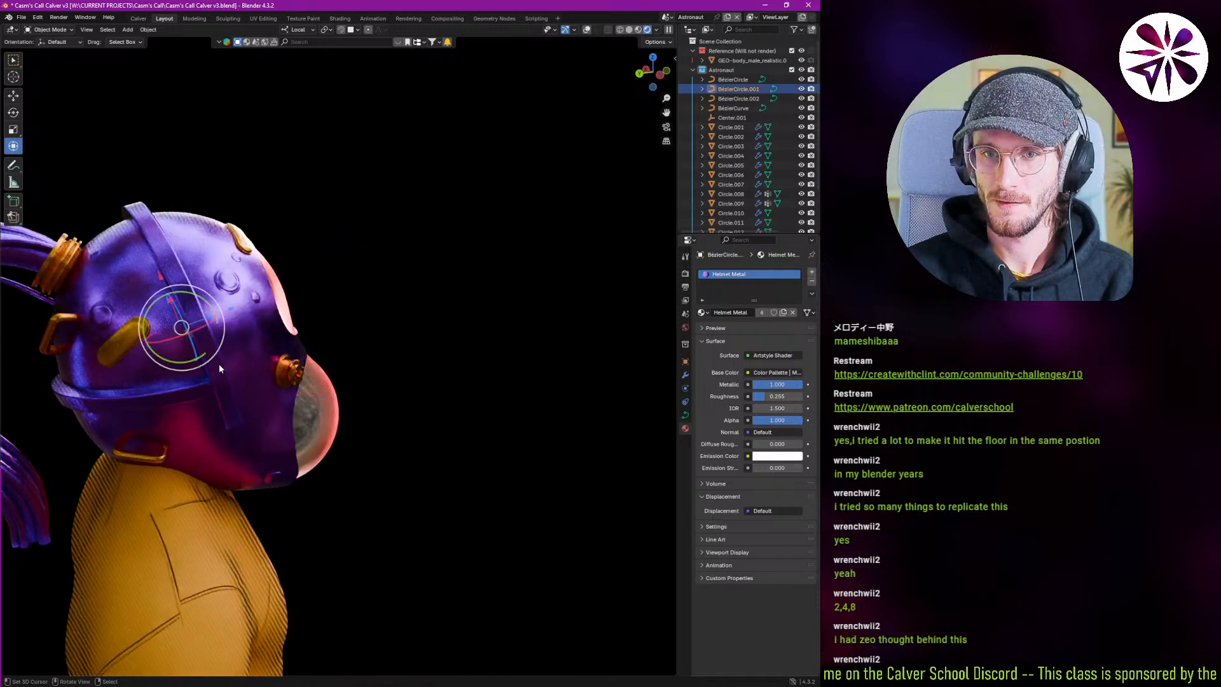
pyautogui.click(701, 313)
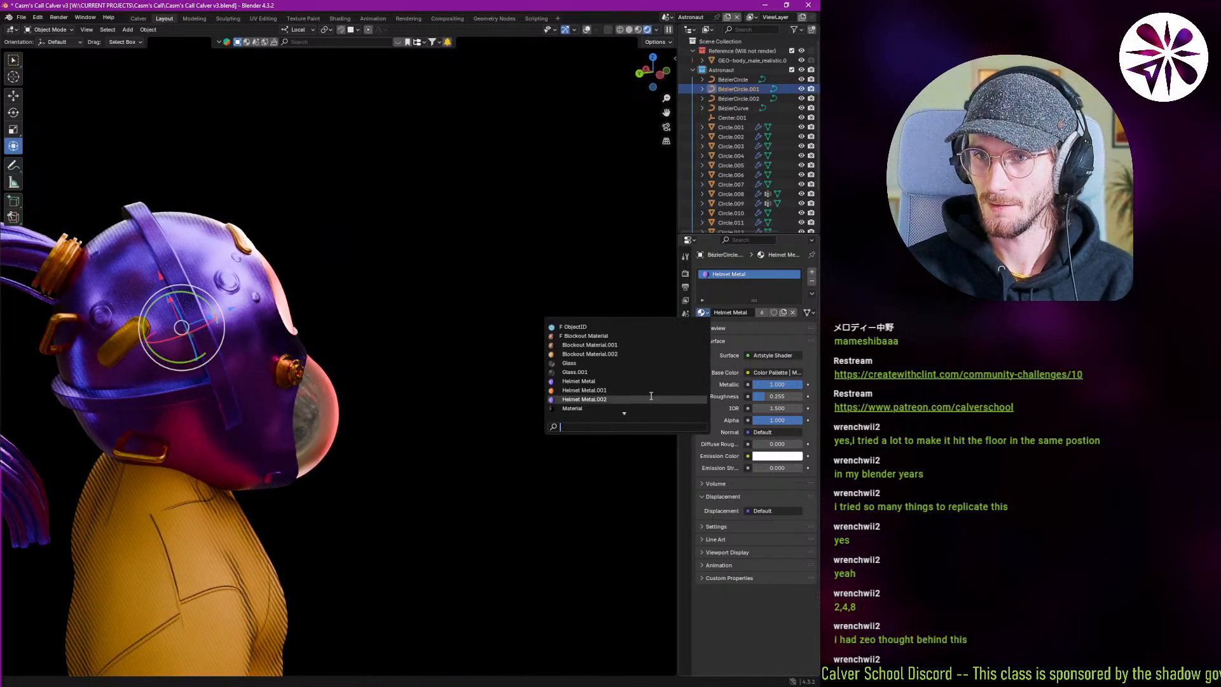
pyautogui.moveTo(277, 365)
pyautogui.mouseDown(button='middle')
pyautogui.moveTo(217, 374)
pyautogui.moveTo(323, 360)
pyautogui.moveTo(272, 346)
pyautogui.mouseUp(button='middle')
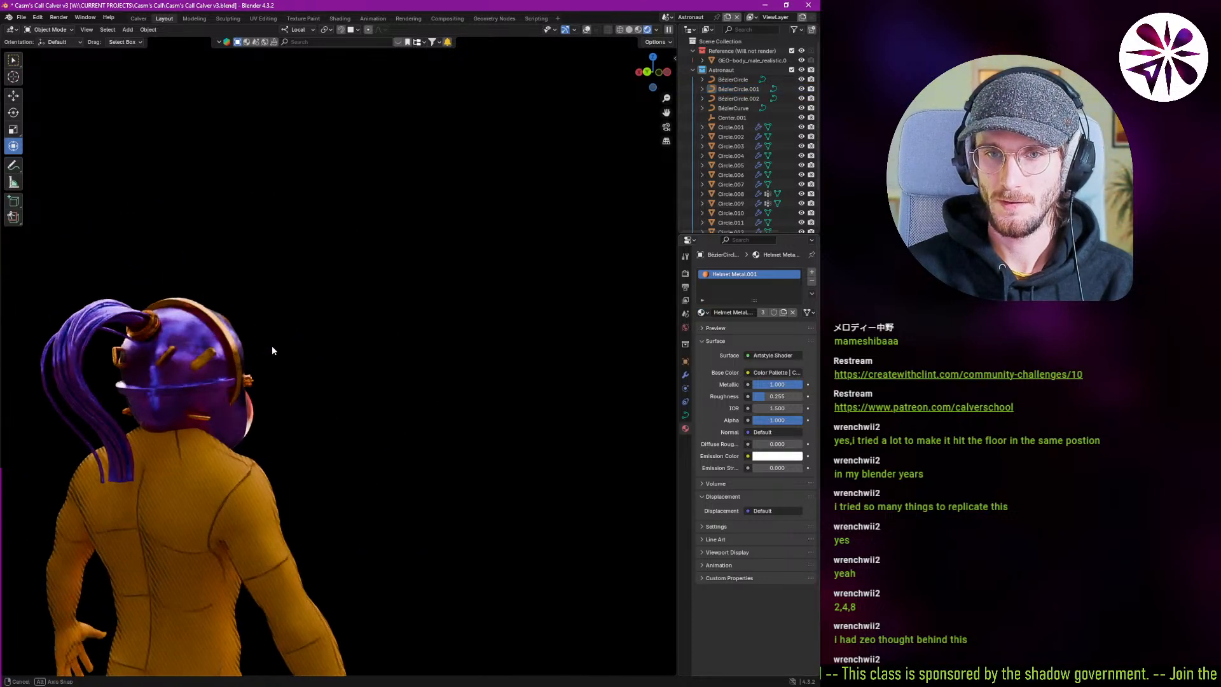
pyautogui.moveTo(234, 394); pyautogui.dragTo(423, 437, button='middle')
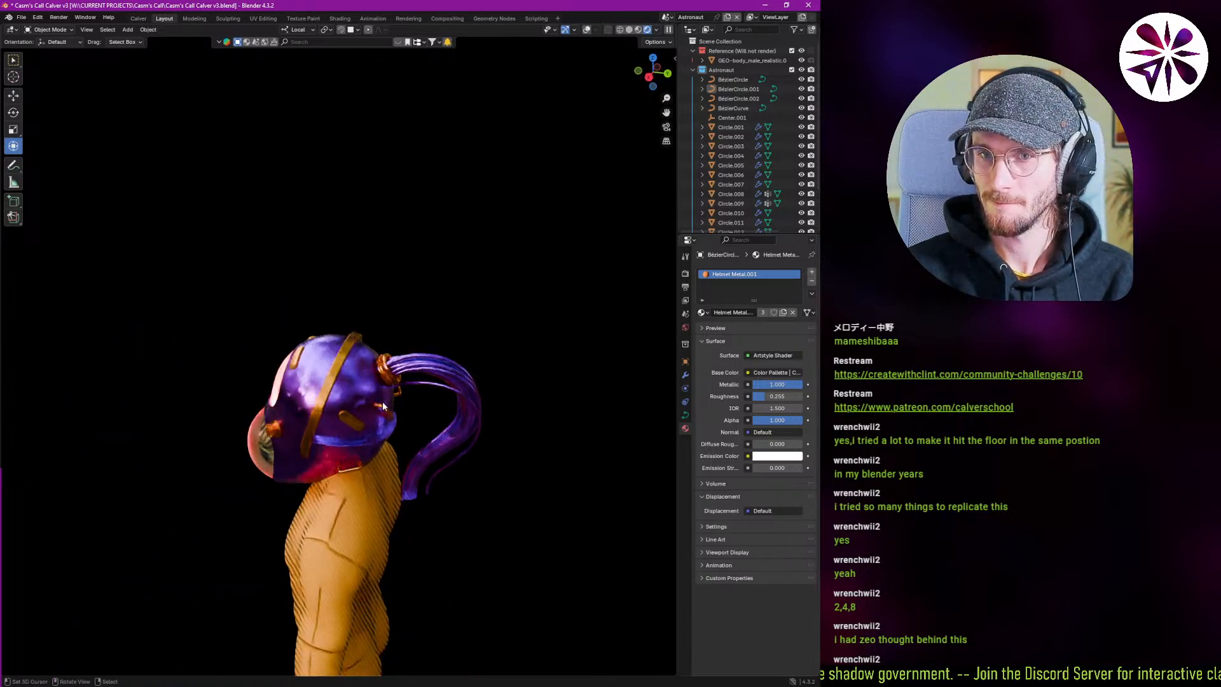
# Place a linked duplicate of the round rivet from the helmet's upper side onto its lower cheek.
pyautogui.scroll(6, 365, 391)
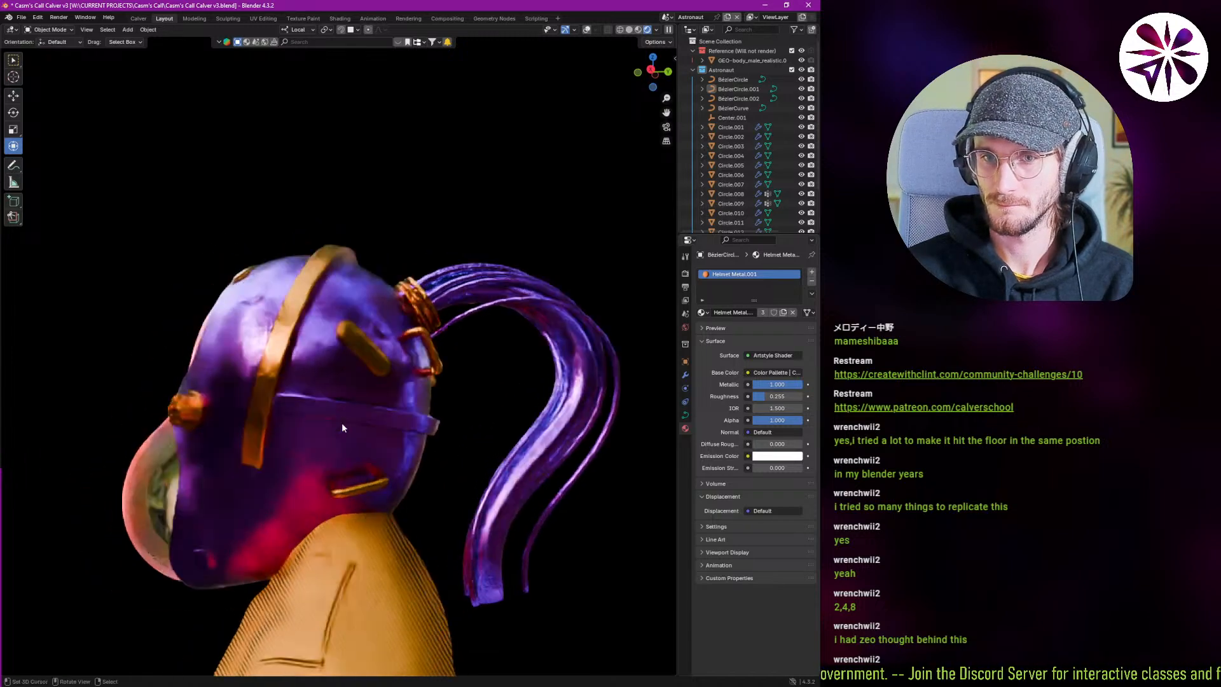
pyautogui.scroll(-4, 342, 428)
pyautogui.moveTo(286, 459)
pyautogui.mouseDown(button='middle')
pyautogui.moveTo(346, 464)
pyautogui.moveTo(277, 465)
pyautogui.mouseUp(button='middle')
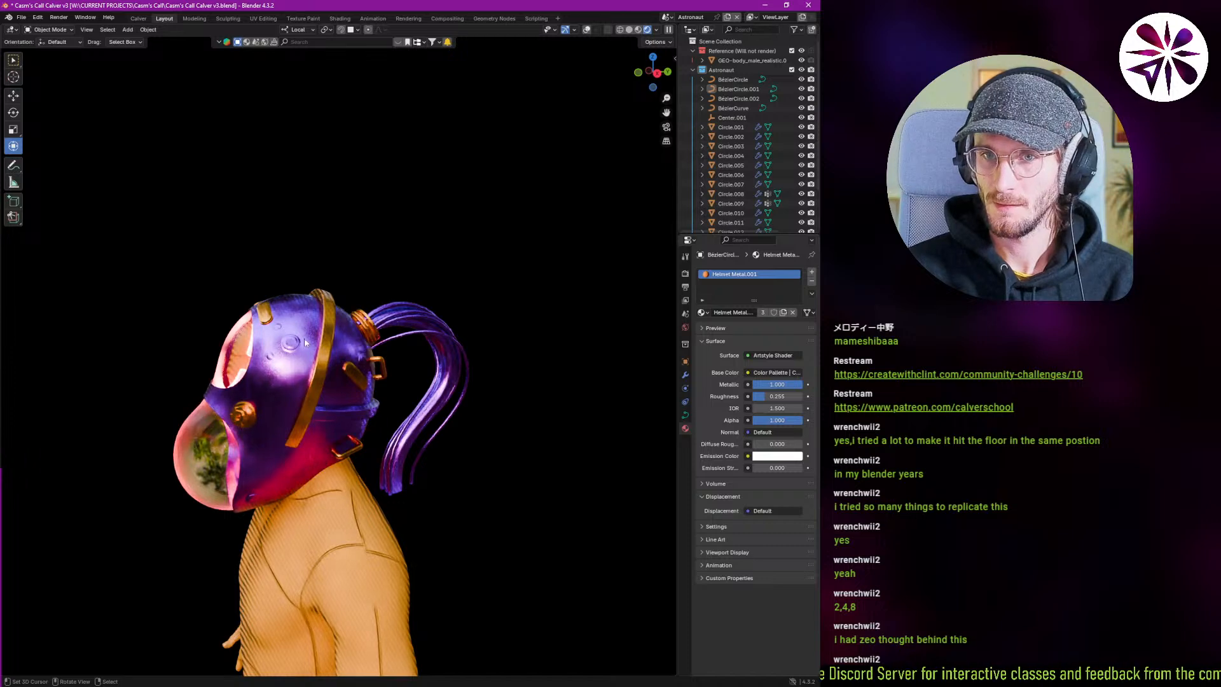
pyautogui.moveTo(304, 342); pyautogui.dragTo(390, 376, button='middle')
pyautogui.scroll(4, 390, 377)
pyautogui.click(242, 306)
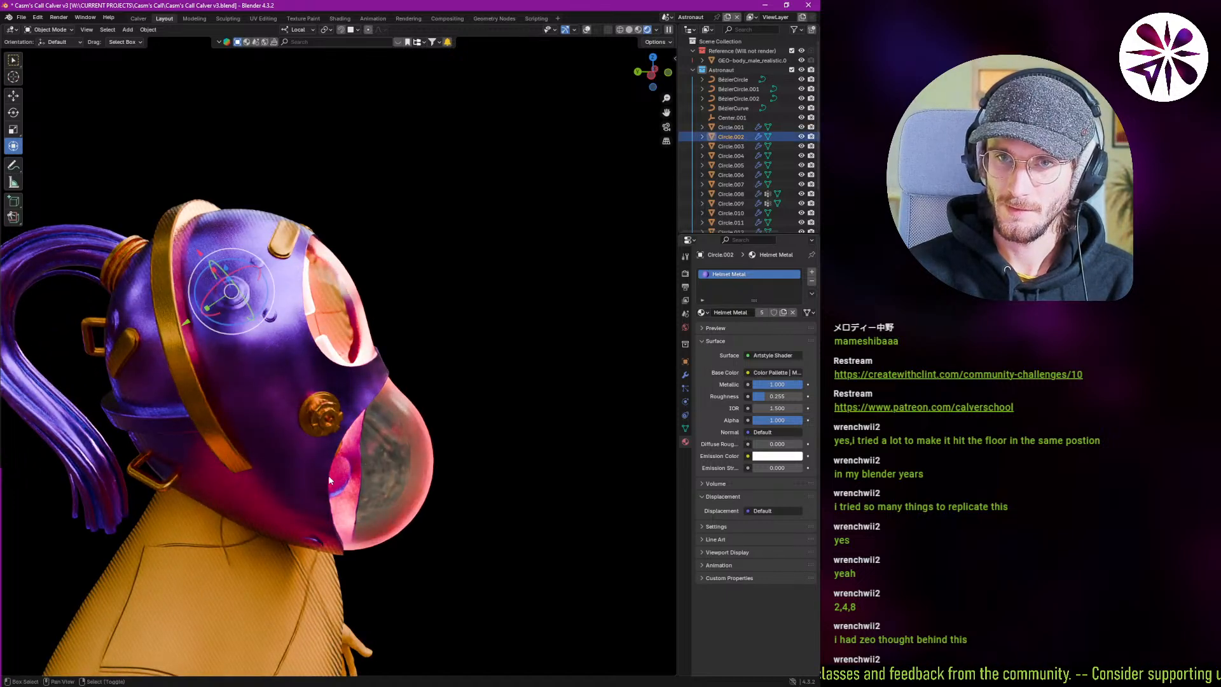
pyautogui.moveTo(328, 475); pyautogui.dragTo(295, 414, button='middle')
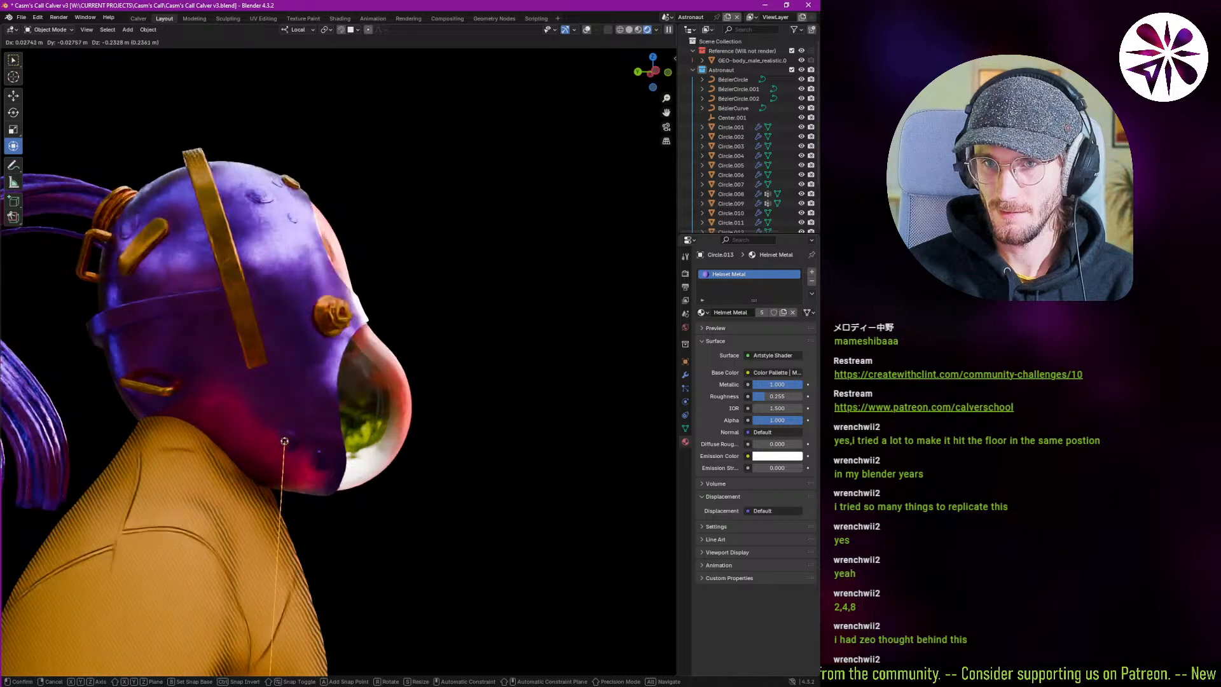
pyautogui.click(303, 425)
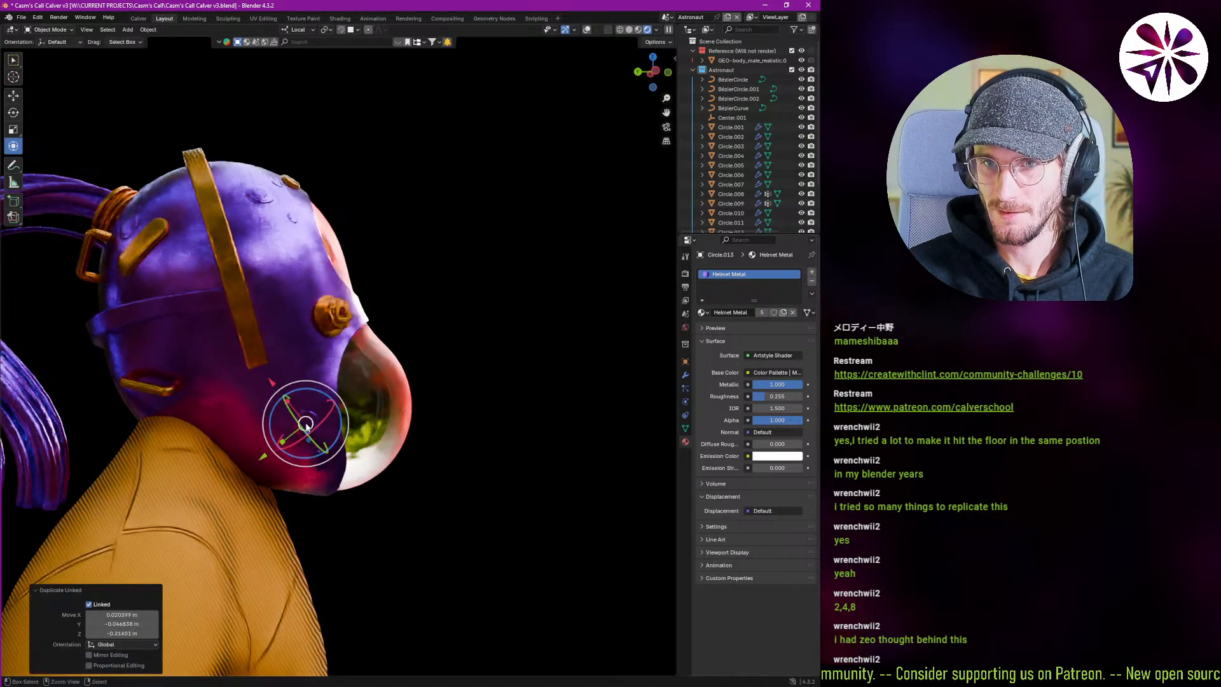
# Link the duplicated rivet's material slot to the object and assign the existing Helmet Metal.001 material.
pyautogui.moveTo(313, 462); pyautogui.dragTo(282, 443, button='middle')
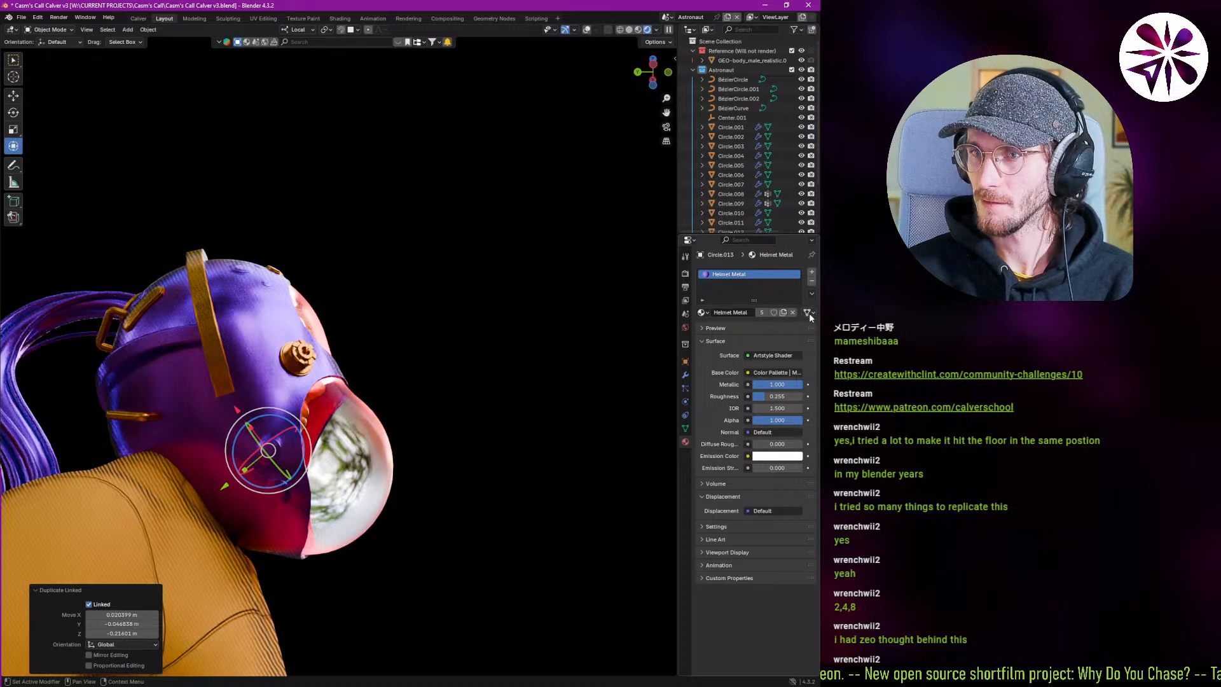
pyautogui.click(763, 341)
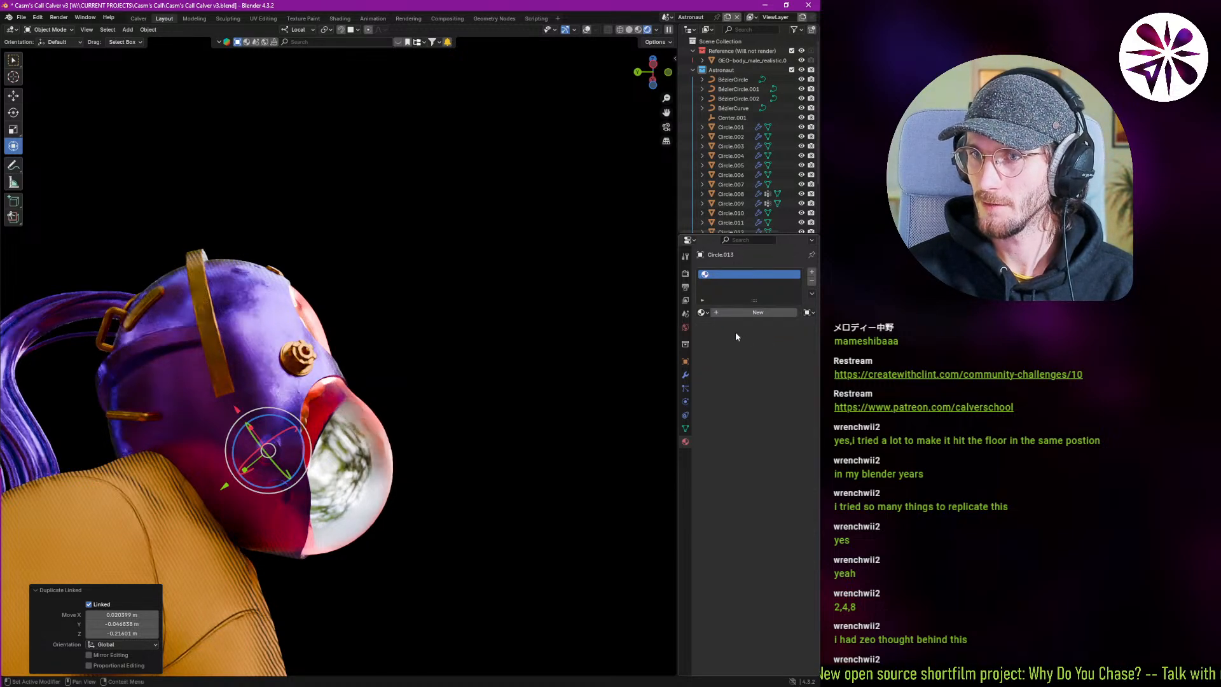
pyautogui.click(702, 312)
pyautogui.click(628, 390)
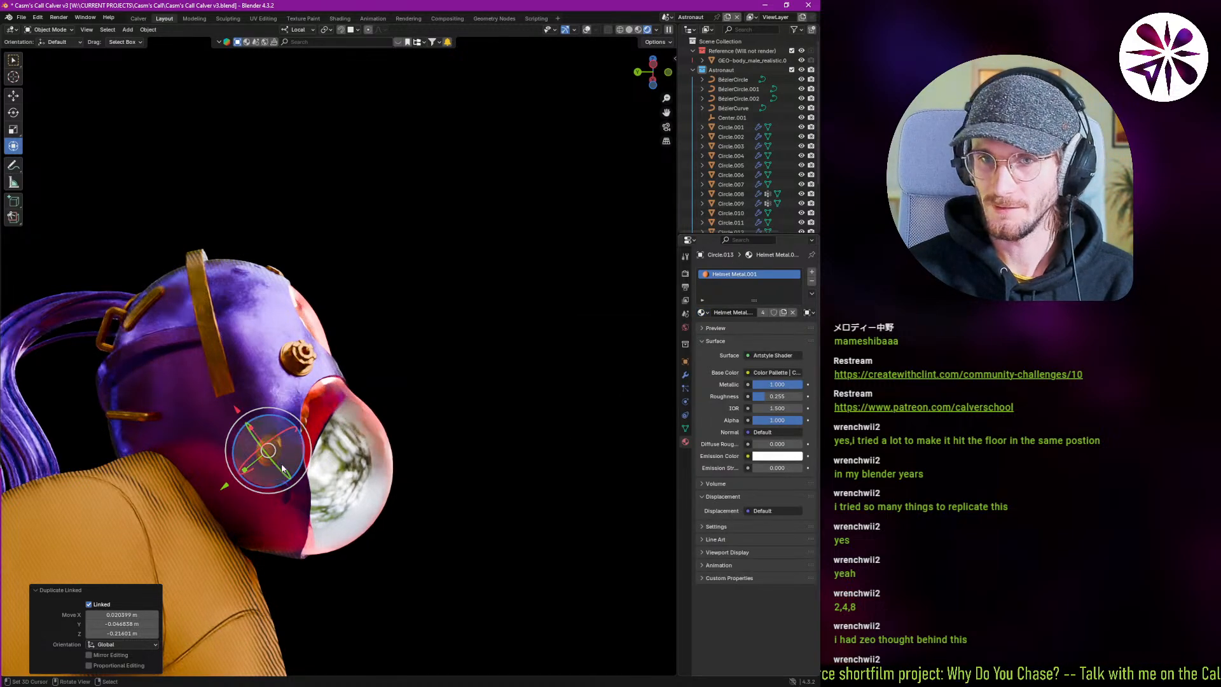
# Move the duplicated rivet beside the lower rear handle, then delete it.
pyautogui.moveTo(306, 440); pyautogui.dragTo(223, 466, button='middle')
pyautogui.press('g')
pyautogui.click(201, 486)
pyautogui.hotkey('alt', 'a')
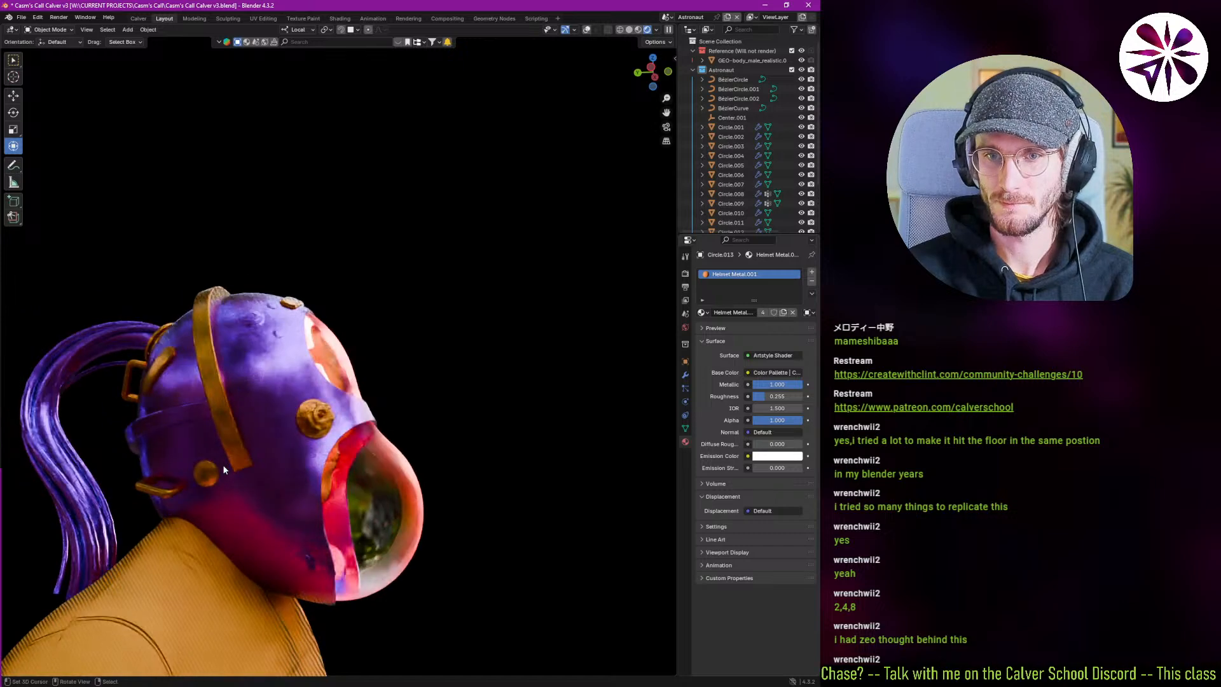
pyautogui.click(207, 477)
pyautogui.press('x')
pyautogui.click(224, 470)
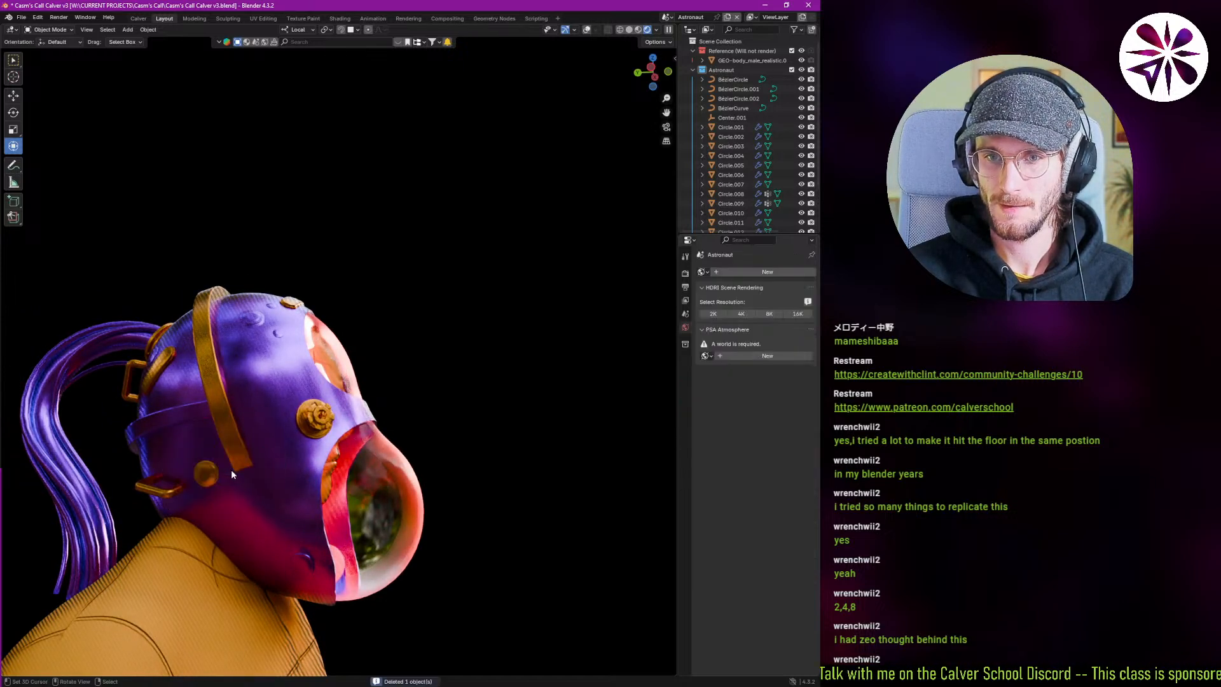
# Examine the helmet's sides and lower cheek for bare areas that need small surface details.
pyautogui.scroll(-4, 262, 493)
pyautogui.moveTo(222, 494); pyautogui.dragTo(135, 478, button='middle')
pyautogui.scroll(3, 332, 478)
pyautogui.moveTo(332, 478); pyautogui.dragTo(389, 460, button='middle')
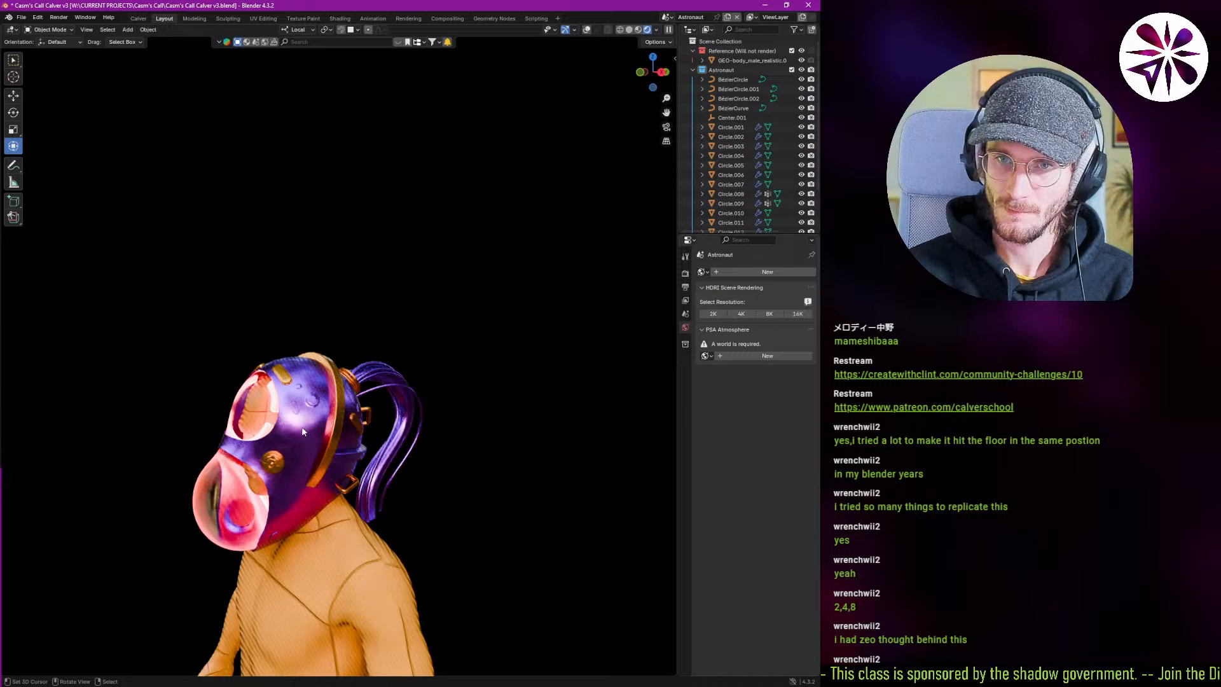
pyautogui.moveTo(302, 449); pyautogui.dragTo(288, 563, button='middle')
pyautogui.scroll(7, 287, 562)
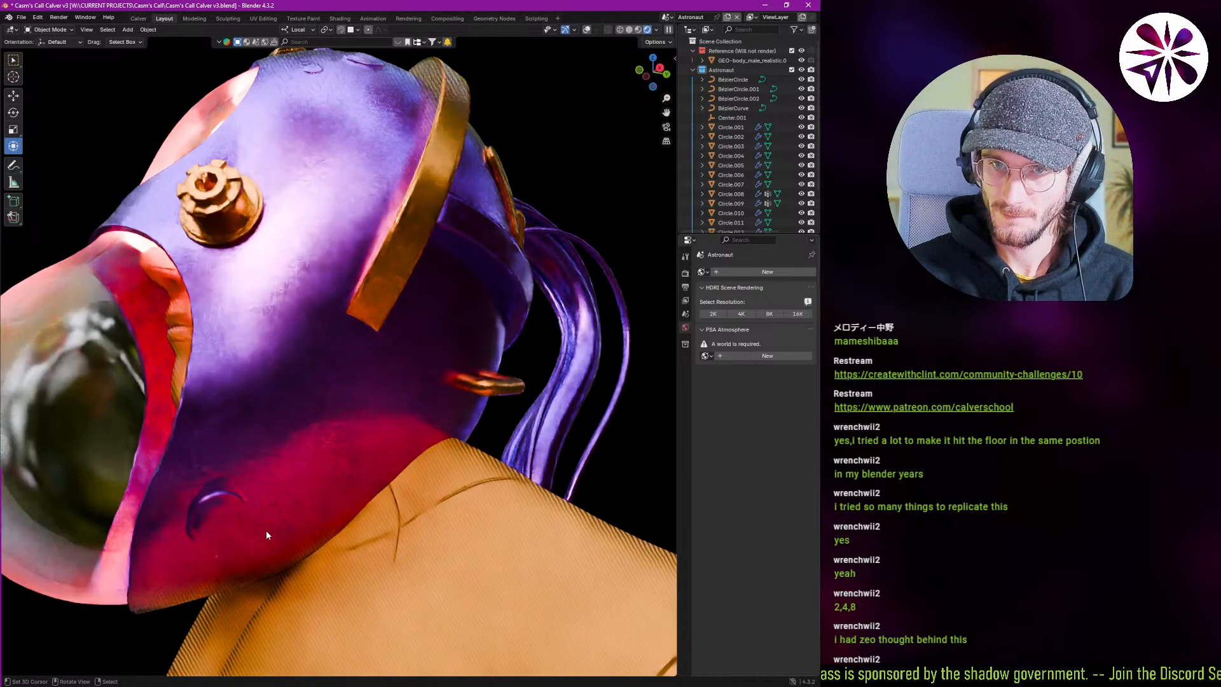
pyautogui.rightClick(232, 518)
pyautogui.keyDown('shift'); pyautogui.moveTo(332, 89); pyautogui.dragTo(303, 261, button='middle'); pyautogui.keyUp('shift')
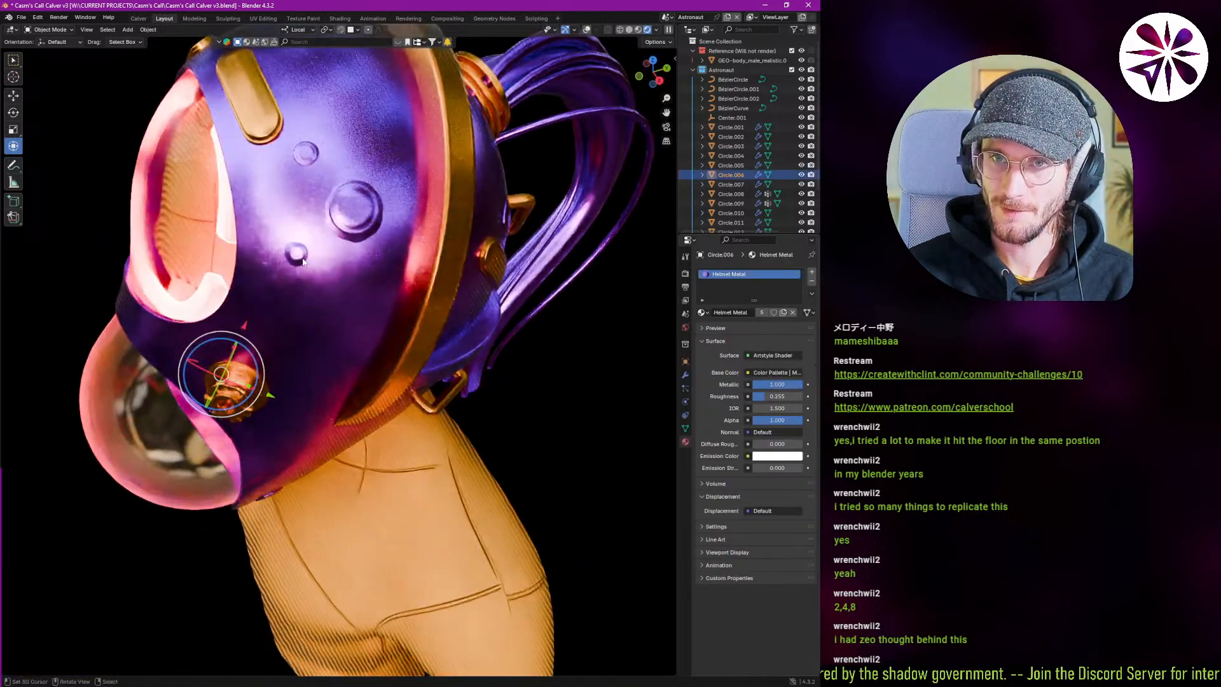
# Place two linked duplicates of the small upper rivet on the helmet's lower cheek near the mouth bubble.
pyautogui.moveTo(263, 349); pyautogui.dragTo(509, 305, button='middle')
pyautogui.scroll(-5, 383, 347)
pyautogui.scroll(4, 271, 343)
pyautogui.scroll(4, 271, 344)
pyautogui.moveTo(275, 335); pyautogui.dragTo(283, 356, button='middle')
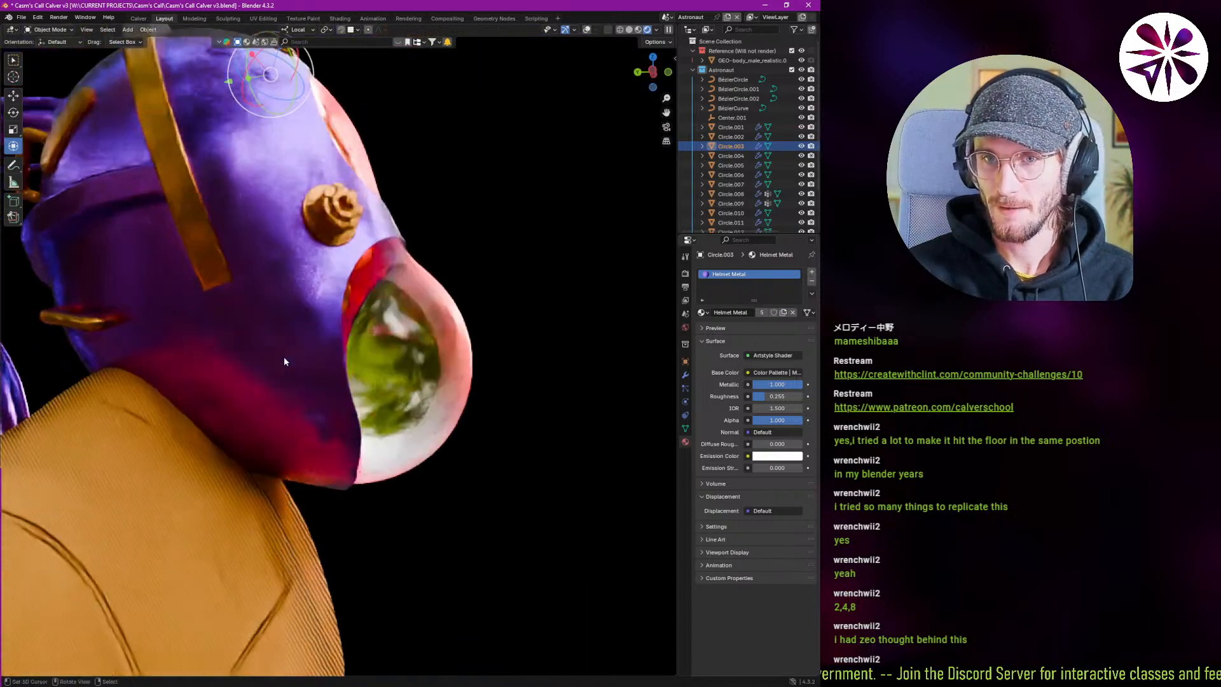
pyautogui.rightClick(283, 359)
pyautogui.press('g')
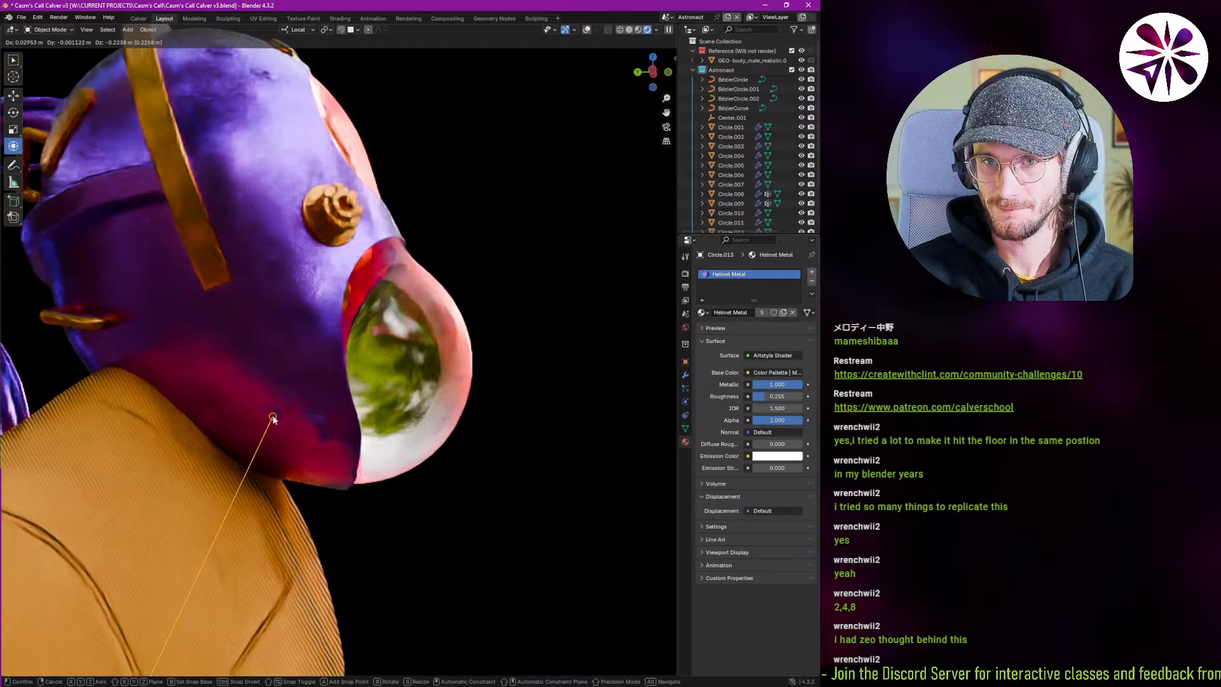
pyautogui.click(273, 418)
pyautogui.hotkey('alt', 'd')
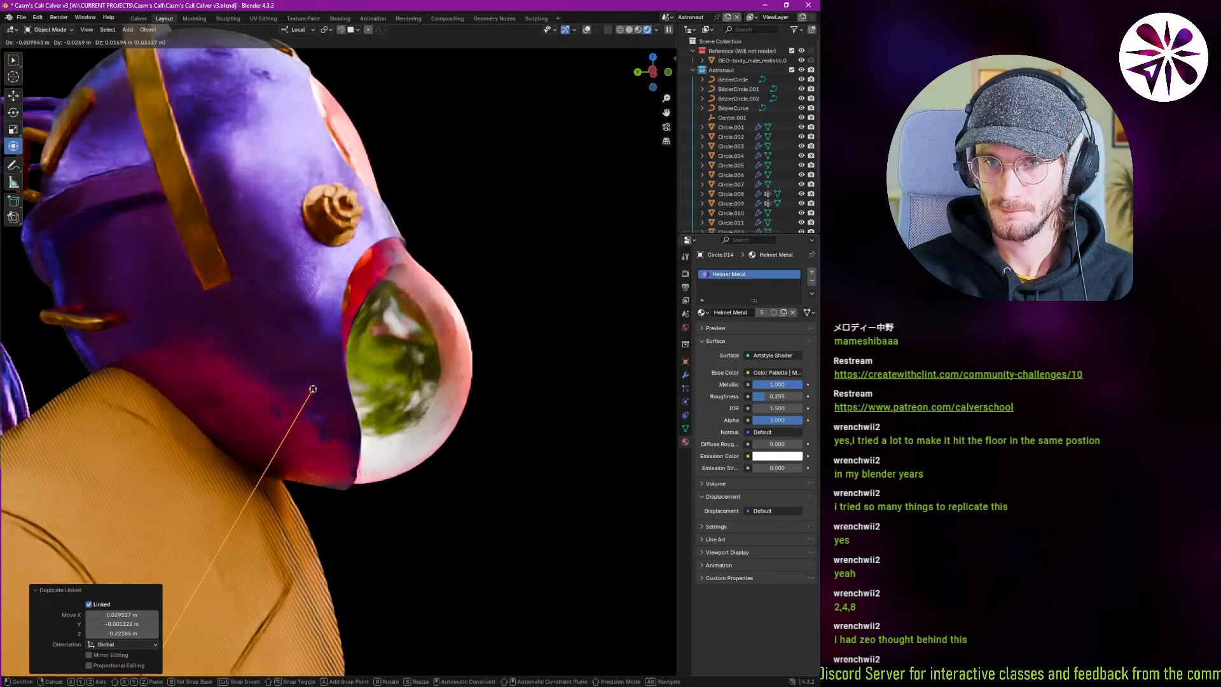
pyautogui.click(312, 387)
# Place linked small rivet duplicates beneath the side valve and on the bridge between the visor and the mouth bubble.
pyautogui.hotkey('alt', 'd')
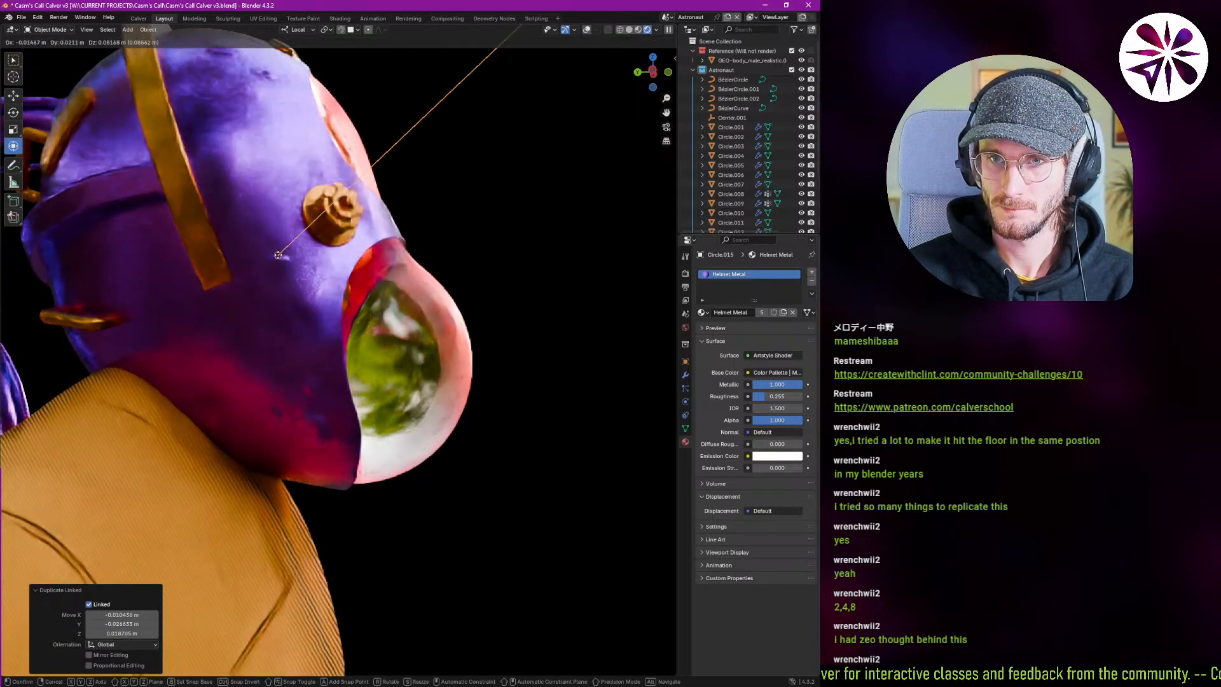
pyautogui.moveTo(325, 247); pyautogui.dragTo(438, 269, button='middle')
pyautogui.hotkey('alt', 'd')
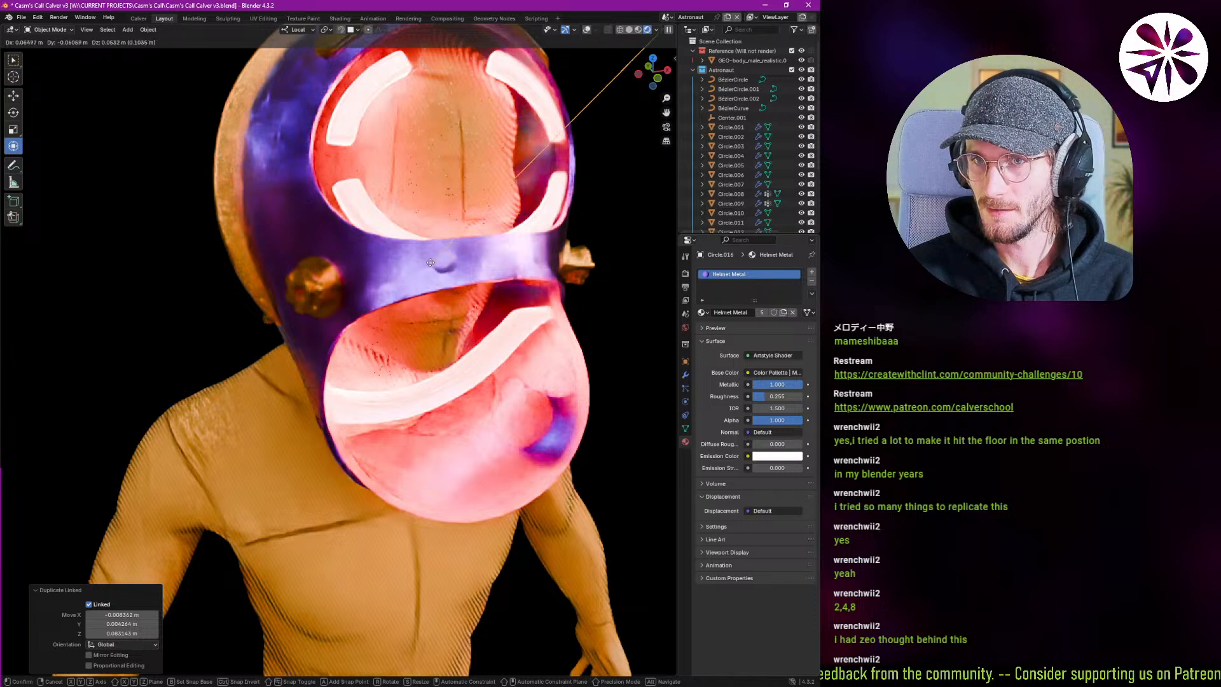
pyautogui.click(419, 266)
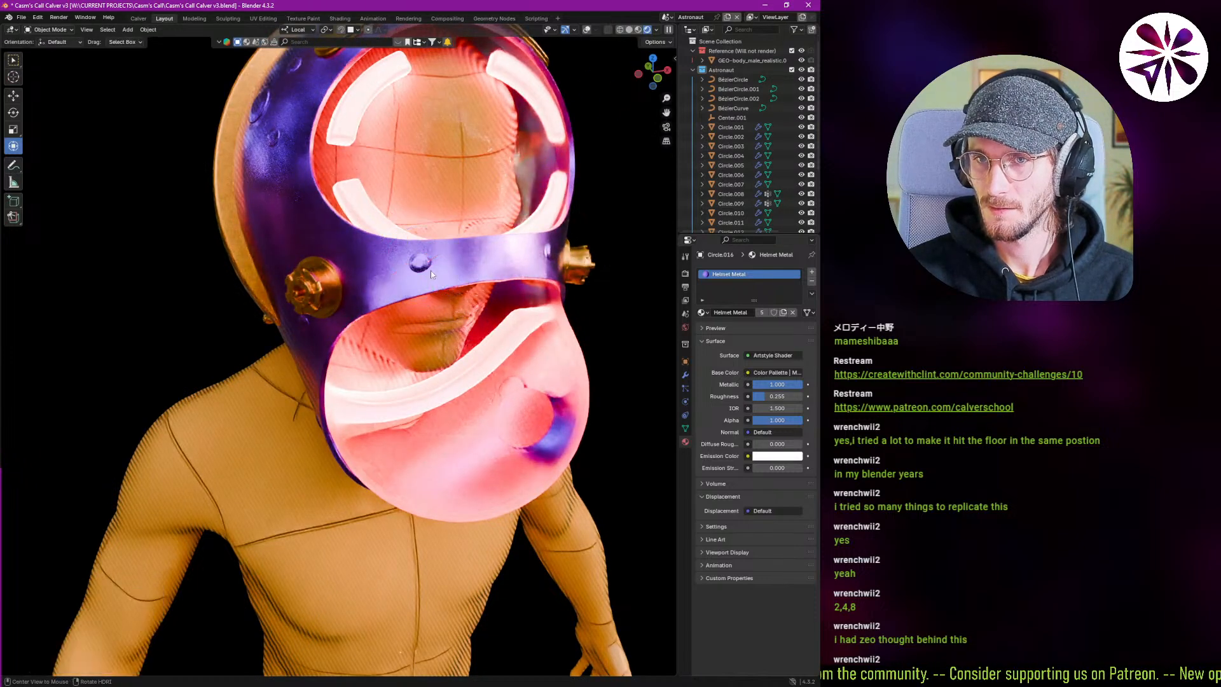
pyautogui.moveTo(419, 266); pyautogui.dragTo(466, 281, button='middle')
pyautogui.scroll(-4, 466, 280)
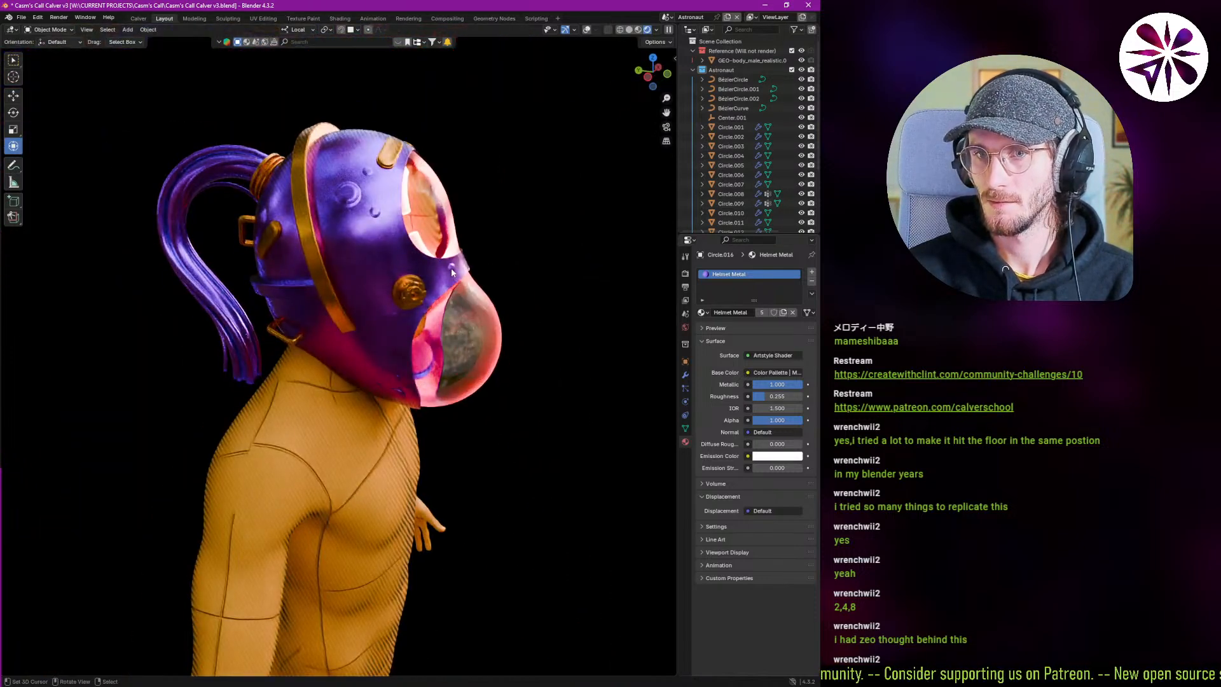
# Place a linked duplicate of the small rivet on the helmet's side behind the vertical band, scaled by 2.453.
pyautogui.scroll(5, 455, 270)
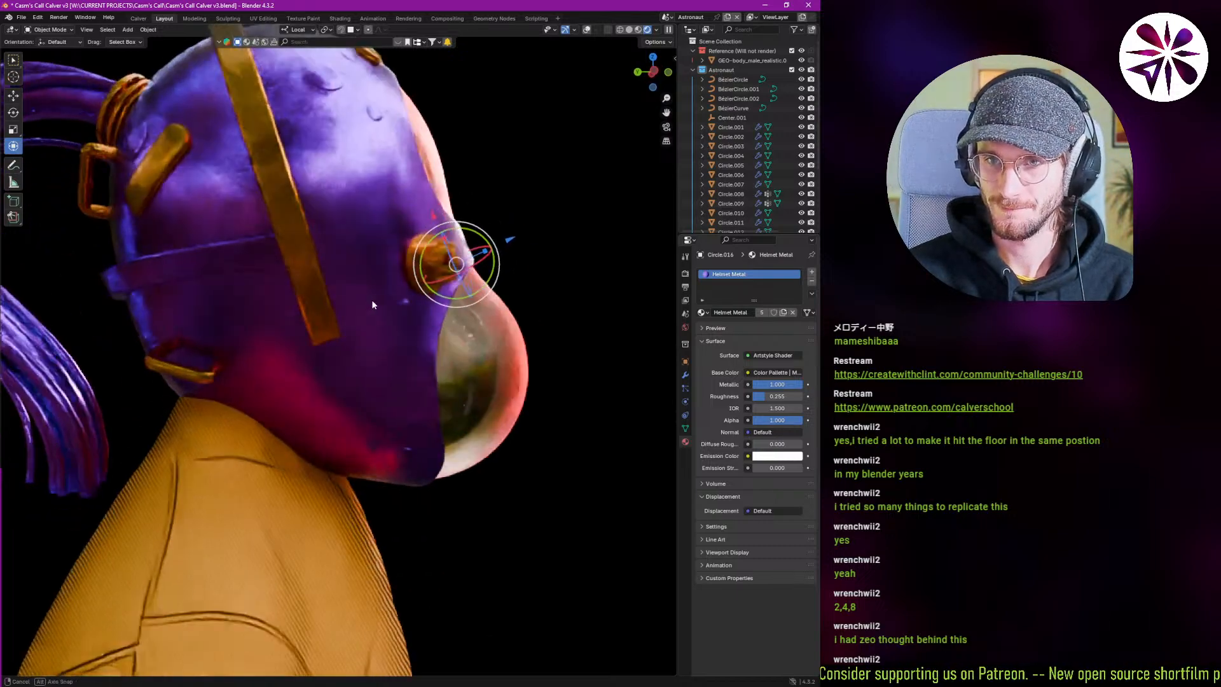
pyautogui.hotkey('alt', 'd')
pyautogui.click(258, 290)
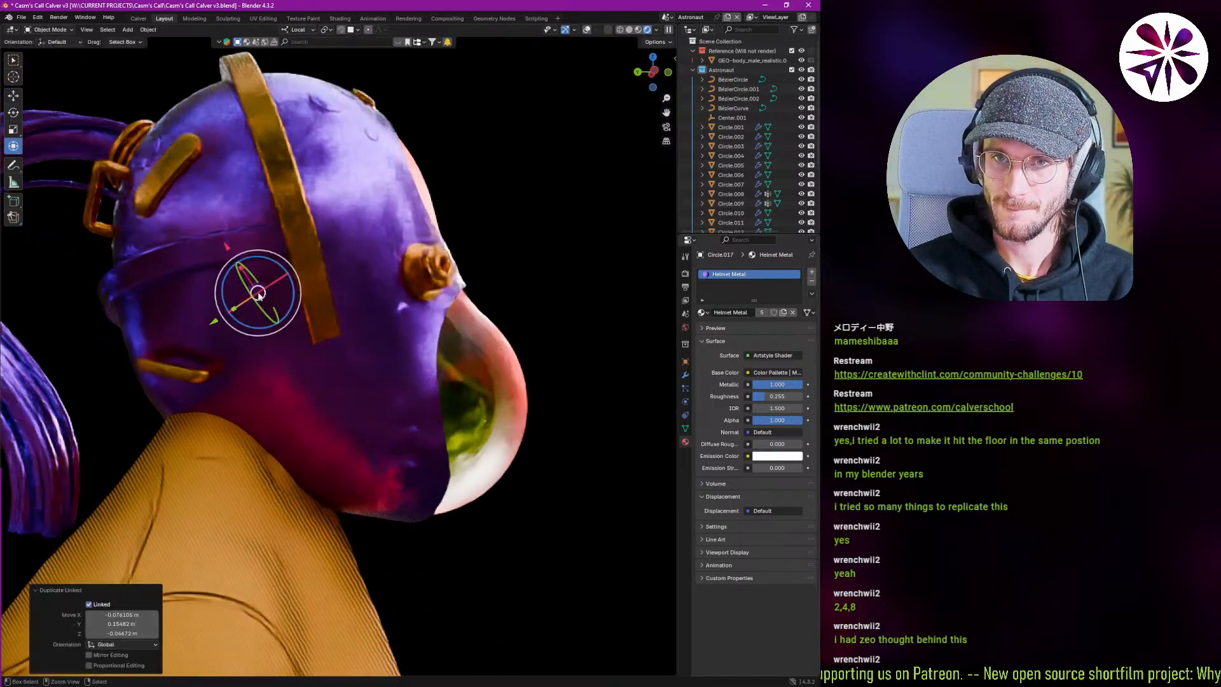
pyautogui.press('s')
pyautogui.click(349, 373)
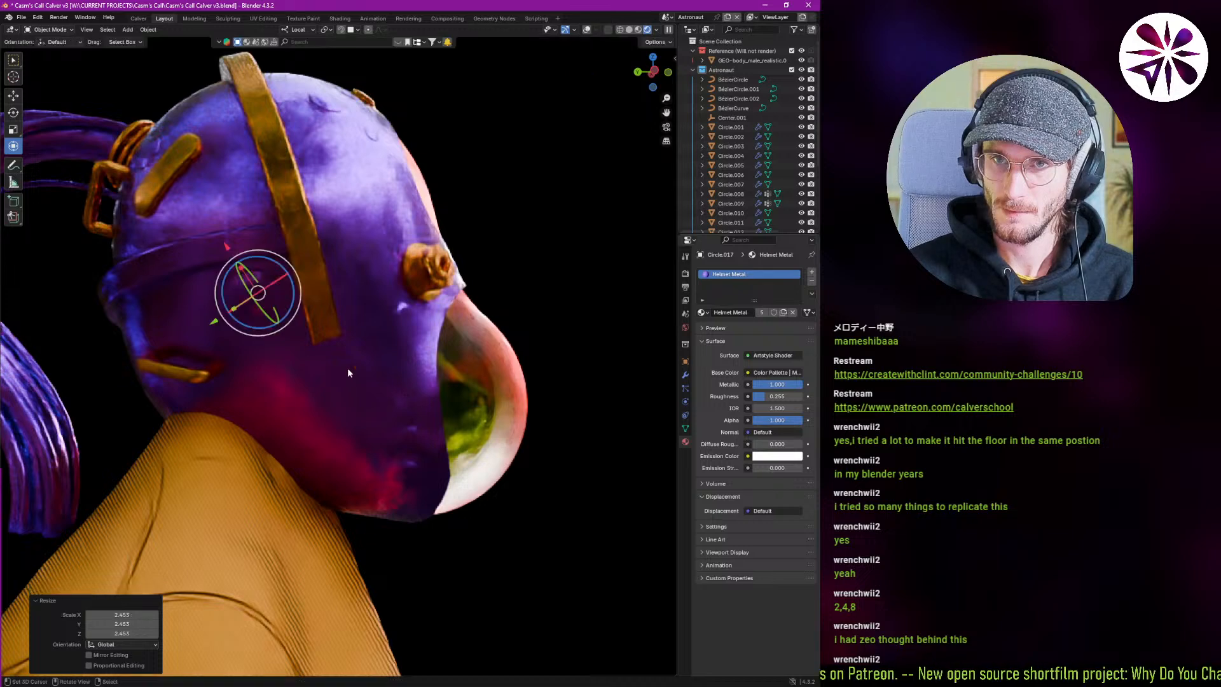
# Adjust the position of the enlarged rivet on the helmet's side.
pyautogui.press('g')
pyautogui.press('z')
pyautogui.press('z')
pyautogui.press('z')
pyautogui.click(260, 302)
# Place a linked duplicate of the gold side valve on the back of the helmet, scaled by 0.495.
pyautogui.scroll(-8, 318, 320)
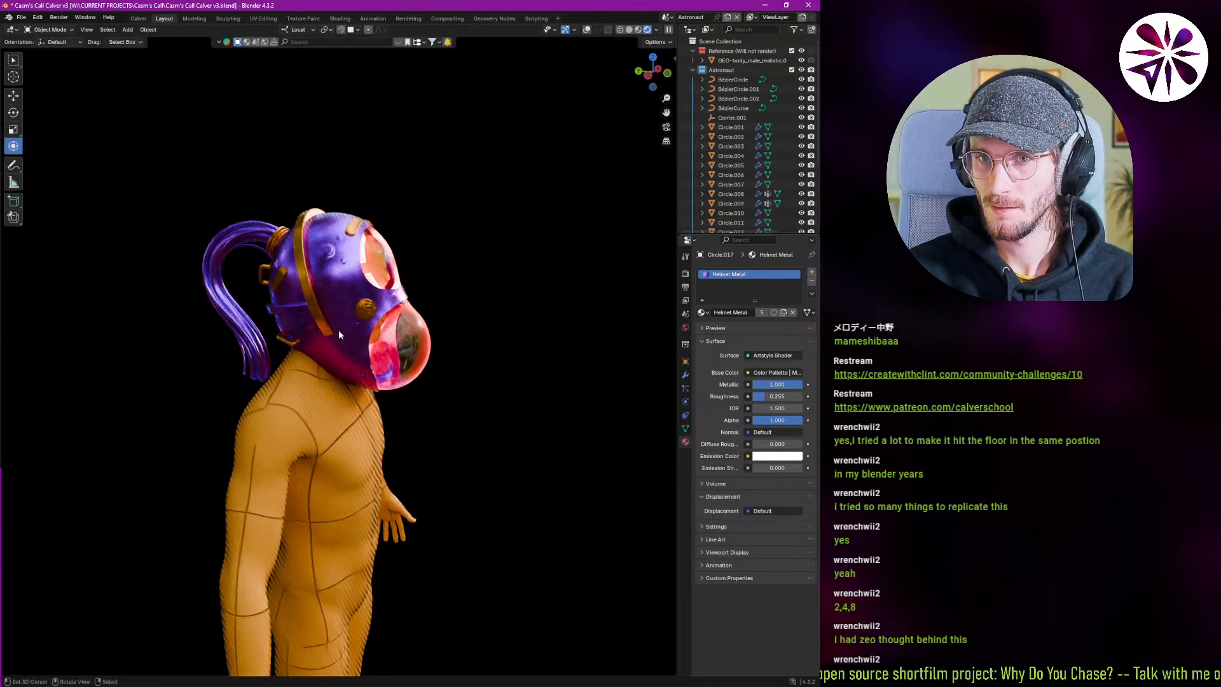
pyautogui.moveTo(338, 330); pyautogui.dragTo(257, 316, button='middle')
pyautogui.scroll(4, 356, 311)
pyautogui.click(368, 304)
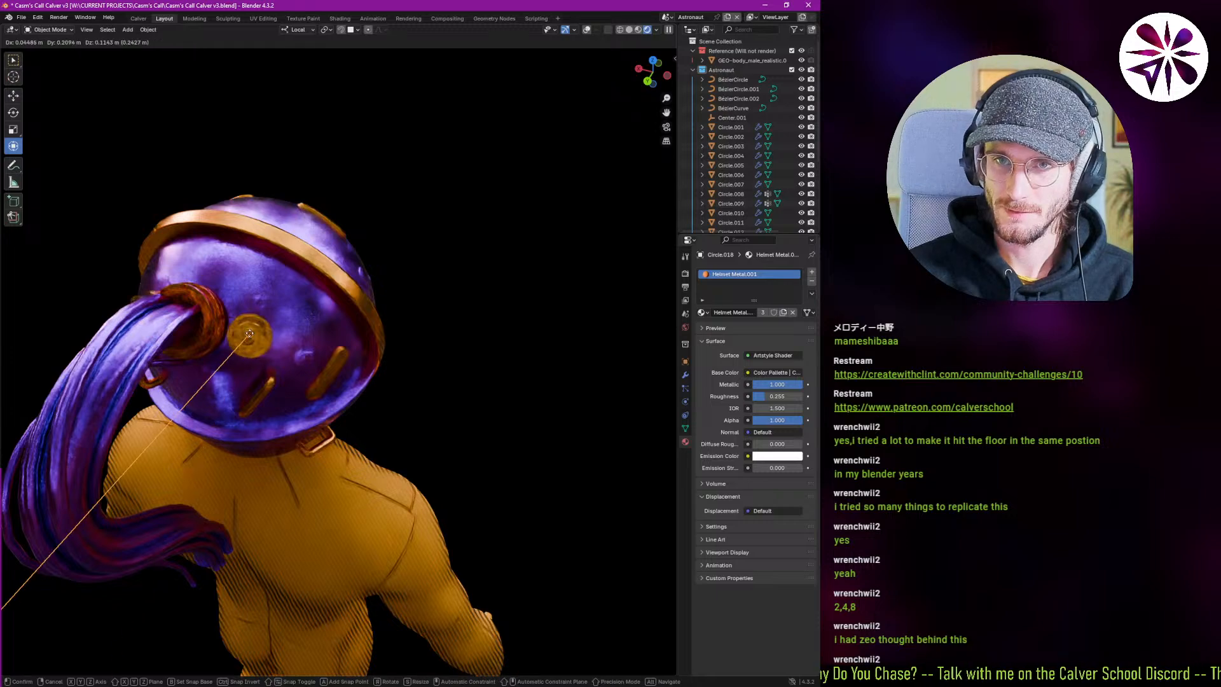
pyautogui.click(249, 333)
pyautogui.press('s')
pyautogui.click(286, 350)
# Move the scaled-down valve to just above the ponytail's gold collar and deselect it.
pyautogui.scroll(8, 270, 337)
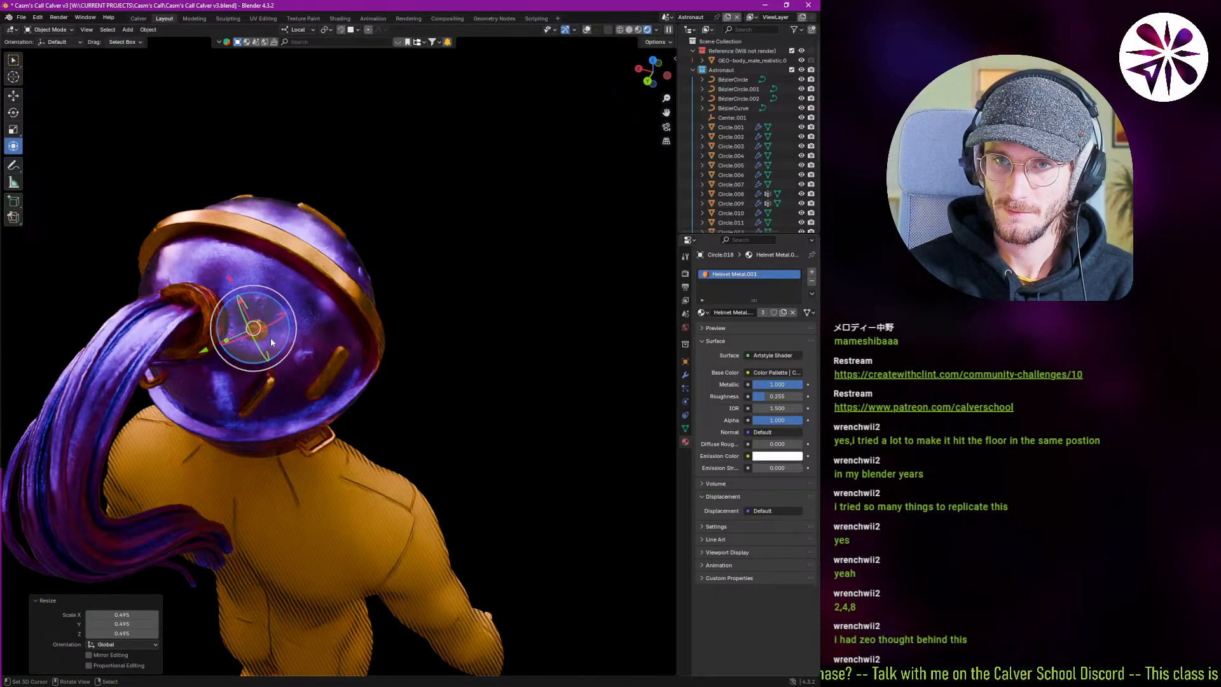
pyautogui.scroll(2, 306, 324)
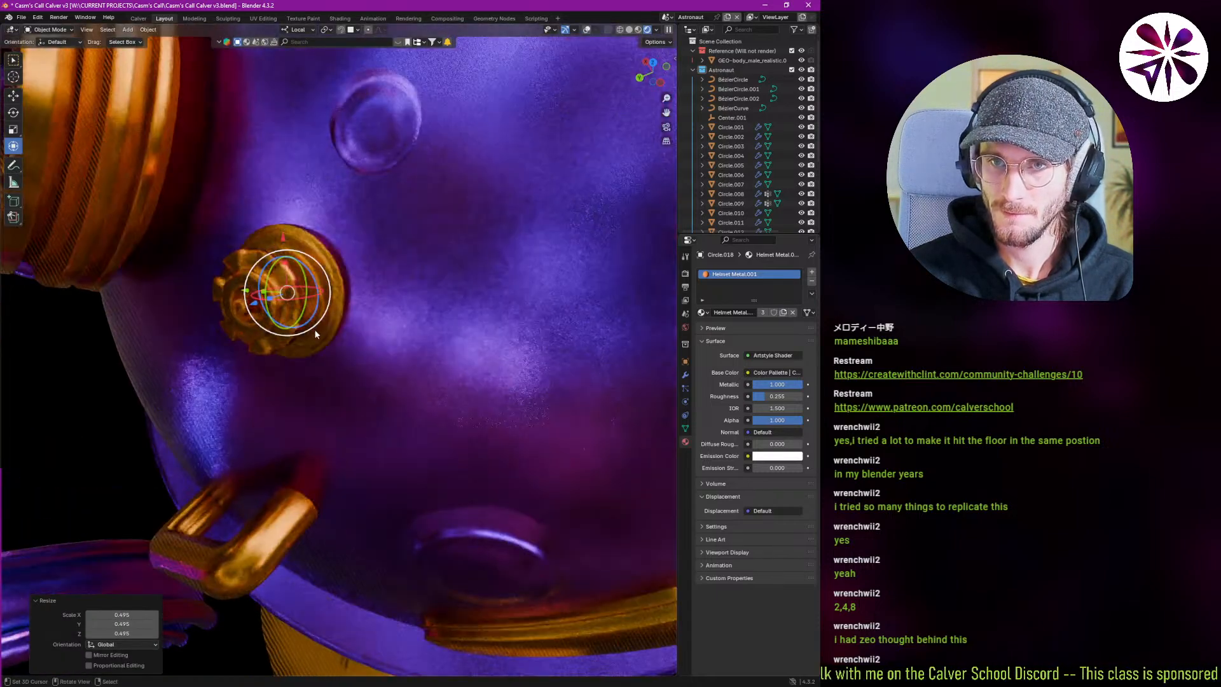
pyautogui.scroll(-8, 314, 337)
pyautogui.moveTo(315, 337); pyautogui.dragTo(381, 311, button='middle')
pyautogui.press('g')
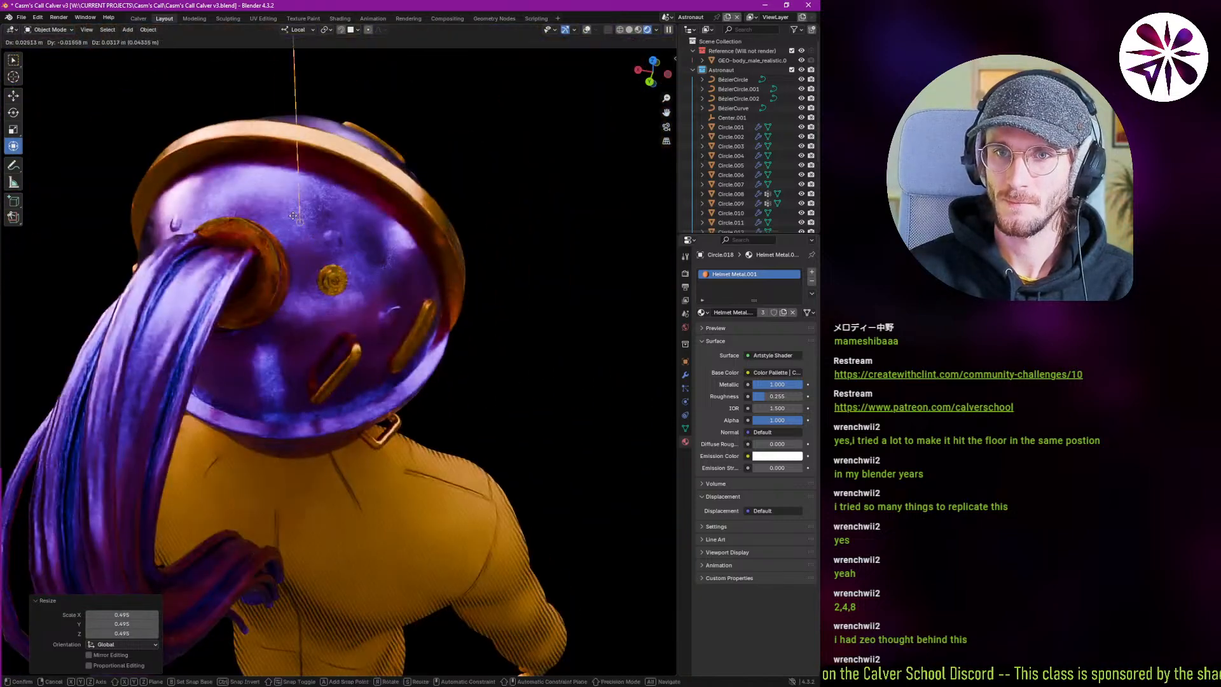
pyautogui.click(266, 200)
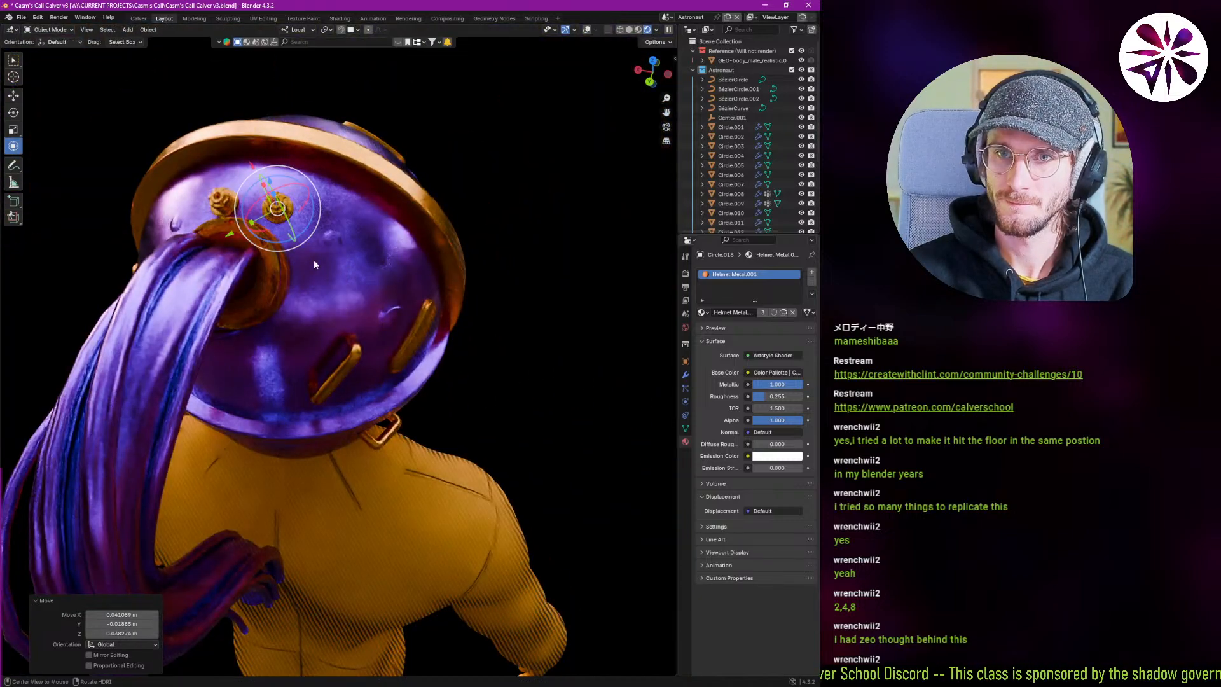
pyautogui.hotkey('alt', 'a')
# Examine the added valves and rivets on the helmet from the back, front and sides.
pyautogui.moveTo(286, 261); pyautogui.dragTo(203, 244, button='middle')
pyautogui.scroll(-3, 293, 283)
pyautogui.moveTo(293, 283); pyautogui.dragTo(362, 351, button='middle')
pyautogui.moveTo(214, 284); pyautogui.dragTo(295, 326, button='middle')
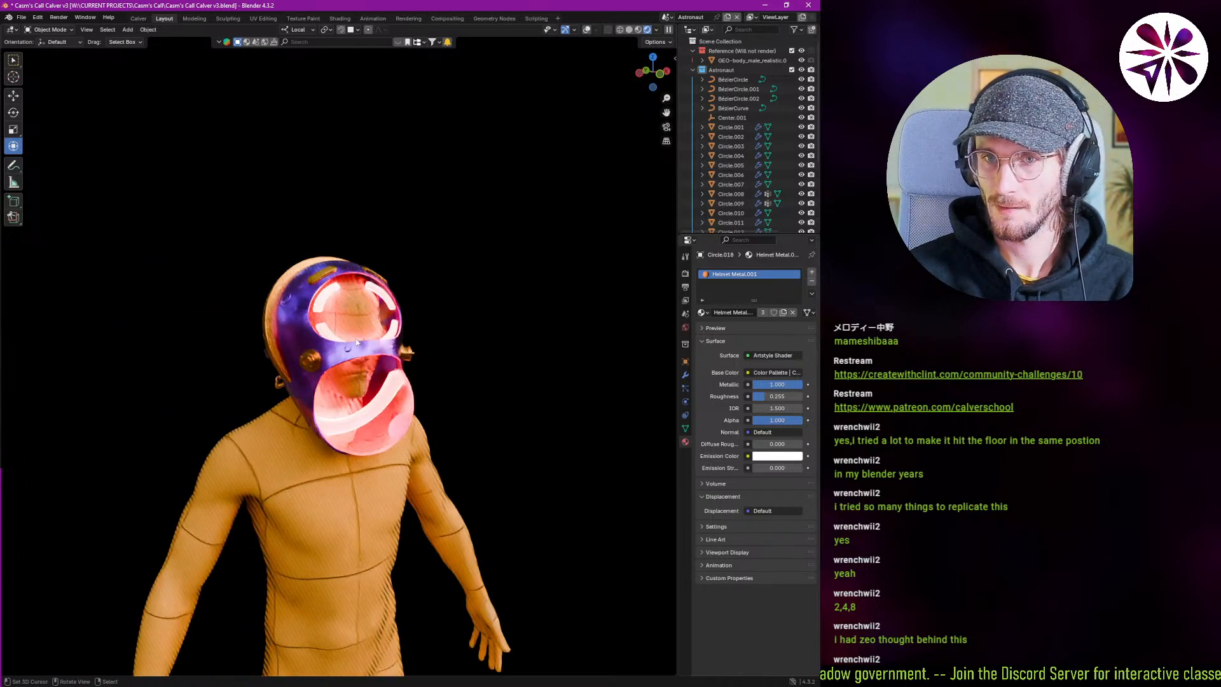
pyautogui.moveTo(354, 362); pyautogui.dragTo(384, 334, button='middle')
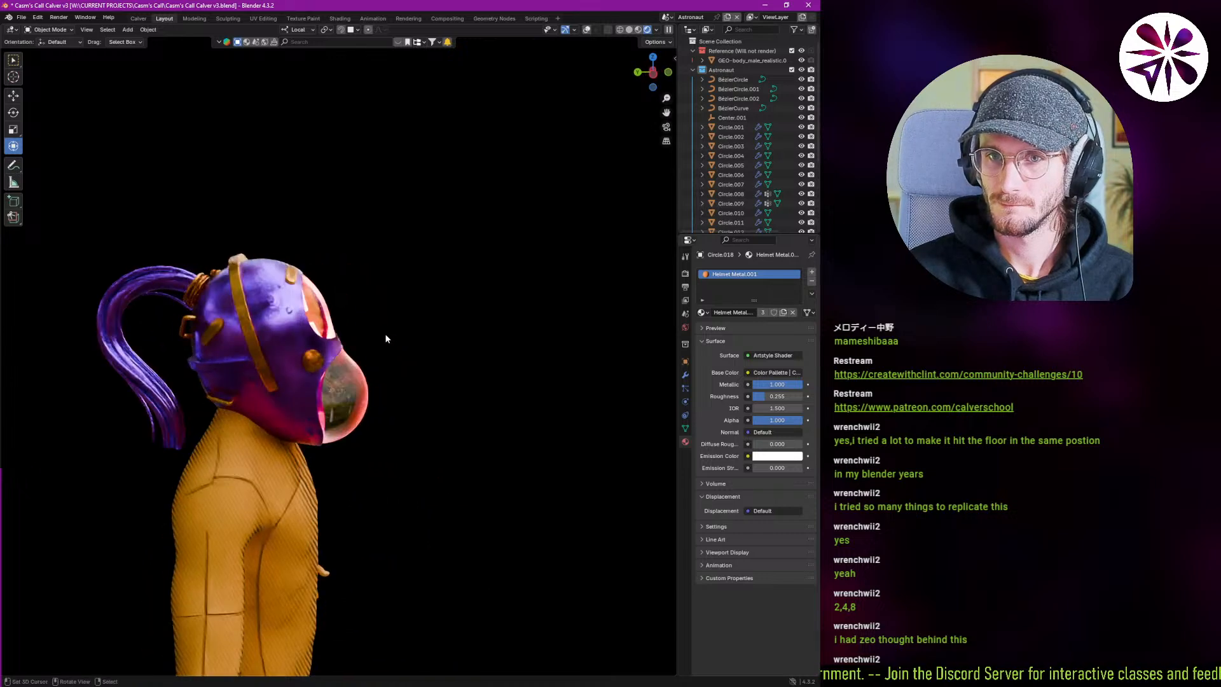
pyautogui.scroll(3, 275, 293)
pyautogui.moveTo(275, 293); pyautogui.dragTo(343, 285, button='middle')
pyautogui.scroll(2, 254, 276)
pyautogui.click(242, 276)
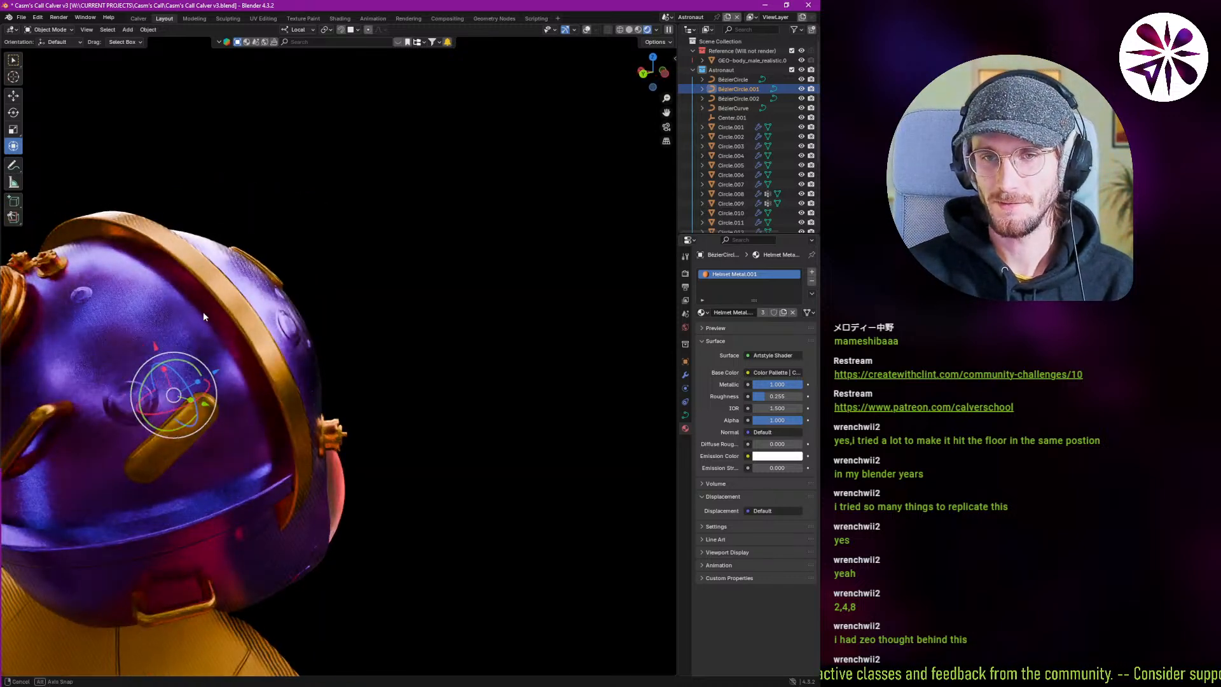
pyautogui.moveTo(203, 314); pyautogui.dragTo(274, 360, button='middle')
pyautogui.scroll(-4, 229, 351)
pyautogui.scroll(-4, 263, 357)
# Duplicate the gold handle from the back of the helmet and move the copy onto the upper side beside the gold band.
pyautogui.scroll(4, 267, 358)
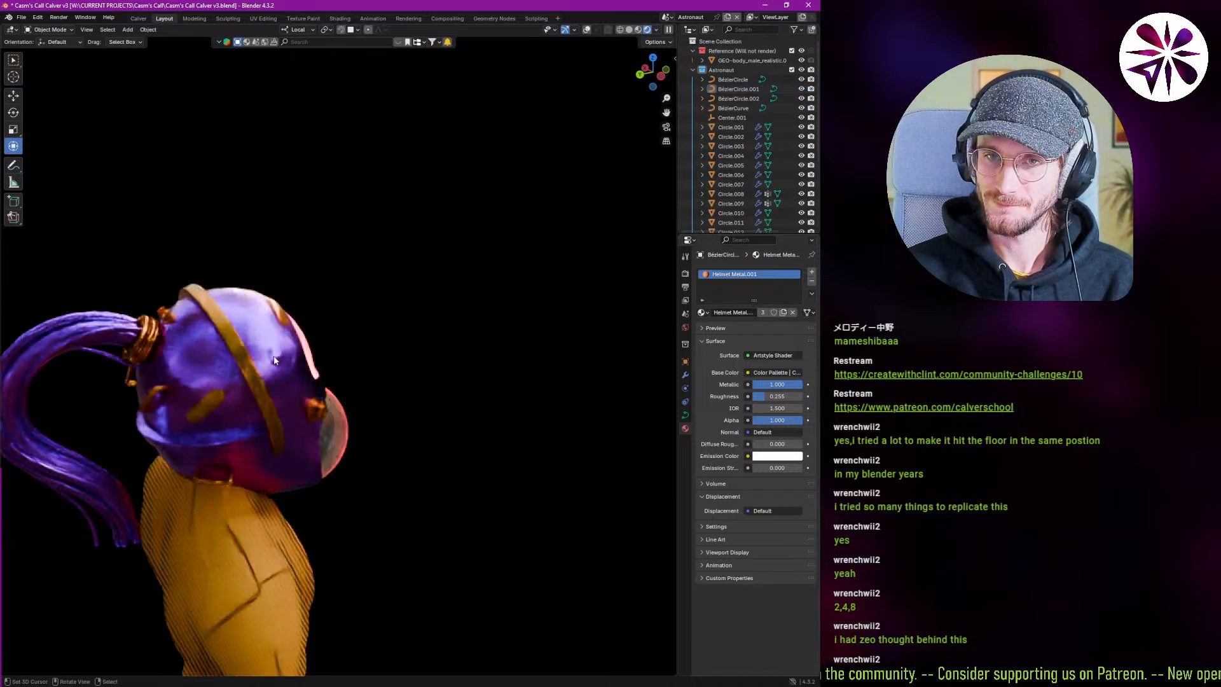
pyautogui.scroll(3, 165, 391)
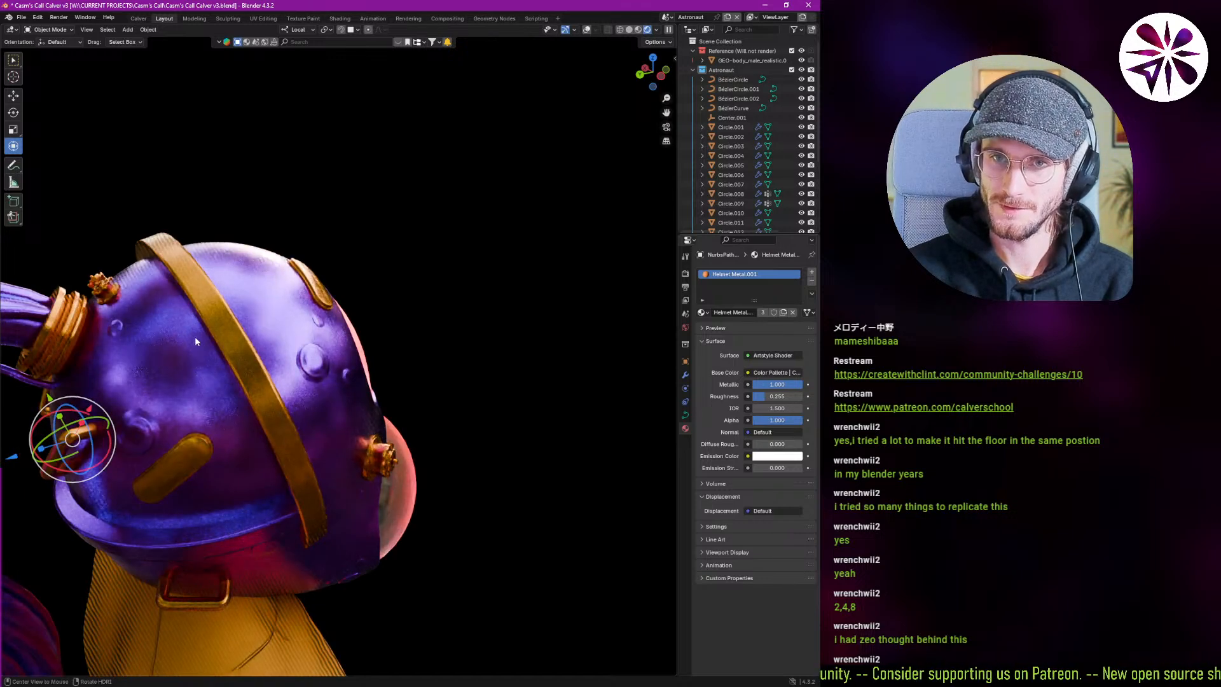
pyautogui.hotkey('shift', 'd')
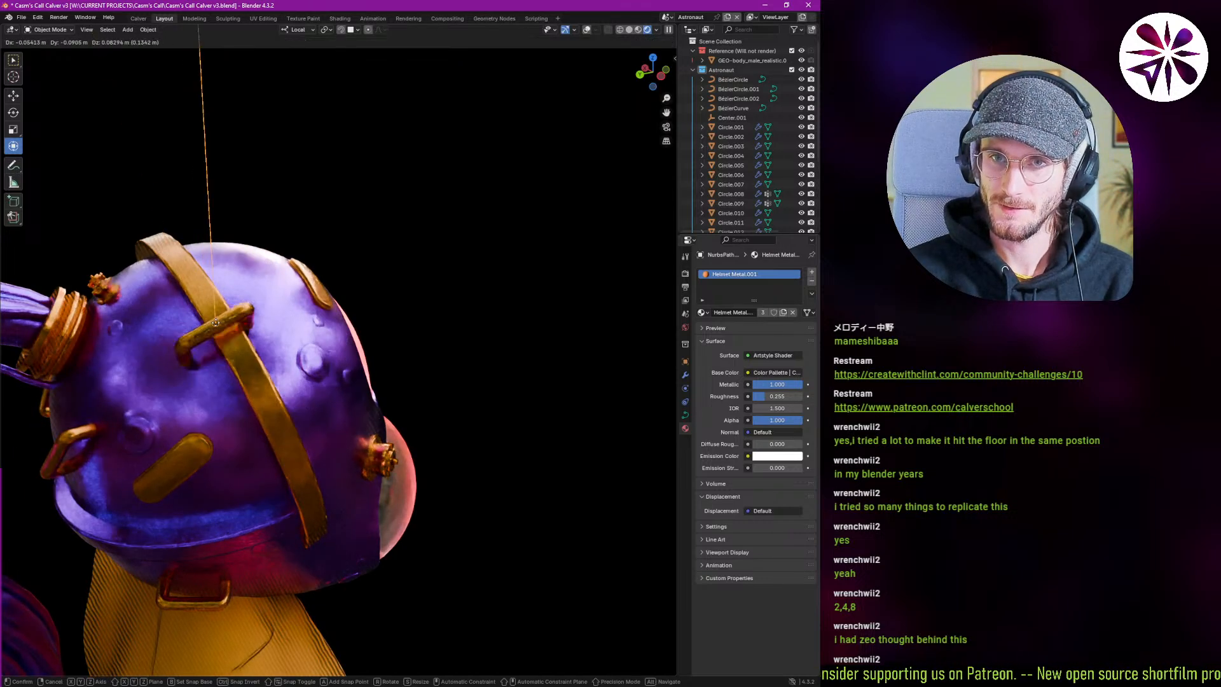
pyautogui.click(199, 329)
pyautogui.moveTo(280, 343); pyautogui.dragTo(145, 362, button='middle')
pyautogui.press('g')
pyautogui.click(255, 334)
pyautogui.click(155, 362)
pyautogui.moveTo(254, 367)
pyautogui.mouseDown(button='middle')
pyautogui.moveTo(319, 349)
pyautogui.moveTo(268, 347)
pyautogui.moveTo(283, 342)
pyautogui.moveTo(261, 359)
pyautogui.mouseUp(button='middle')
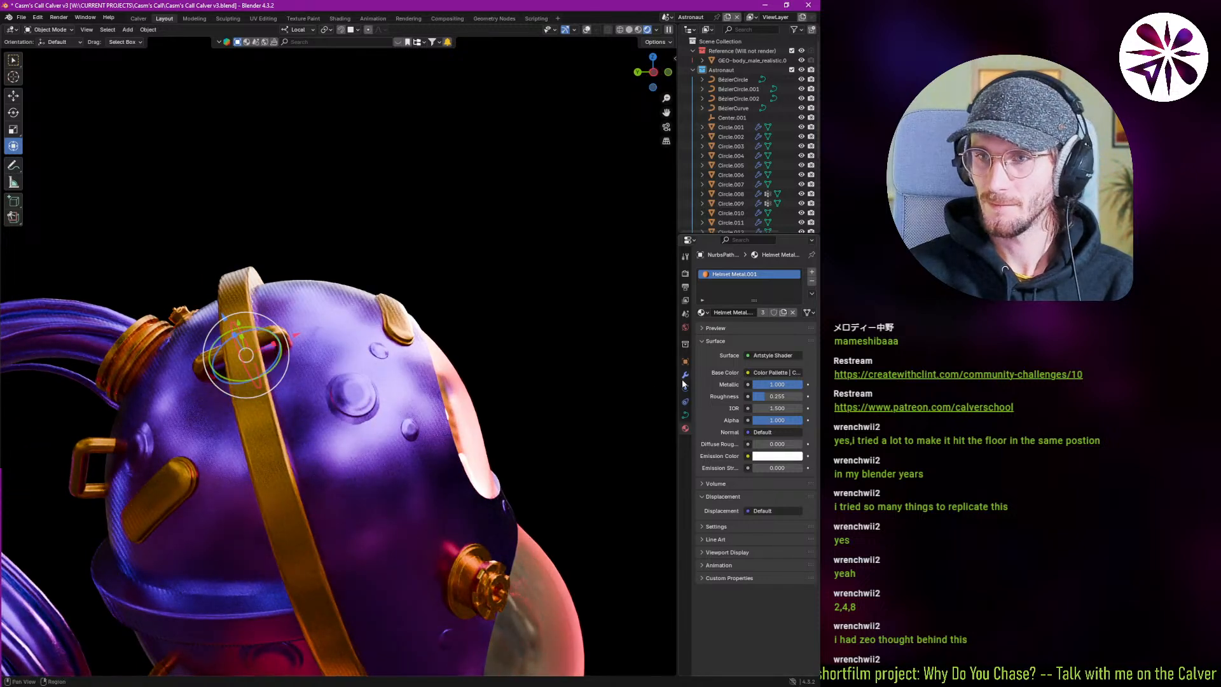
# Rotate the duplicated handle 90° about its local Y axis.
pyautogui.click(685, 414)
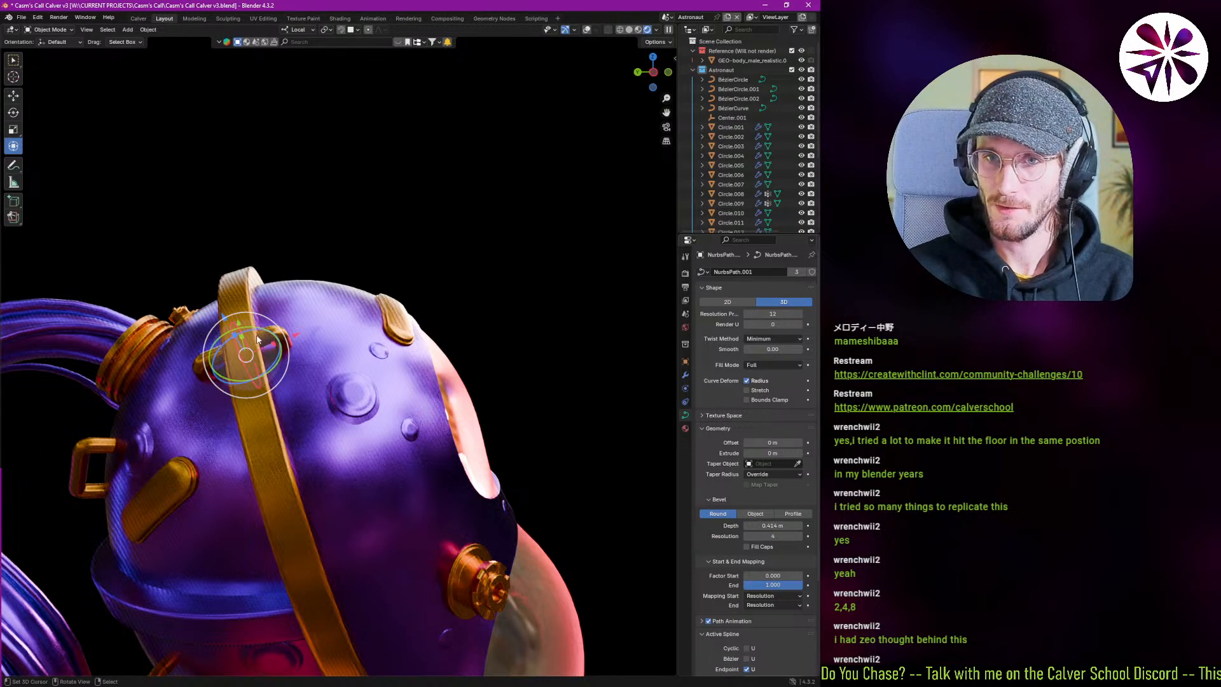
pyautogui.moveTo(266, 320); pyautogui.dragTo(271, 330, button='middle')
pyautogui.write('ry')
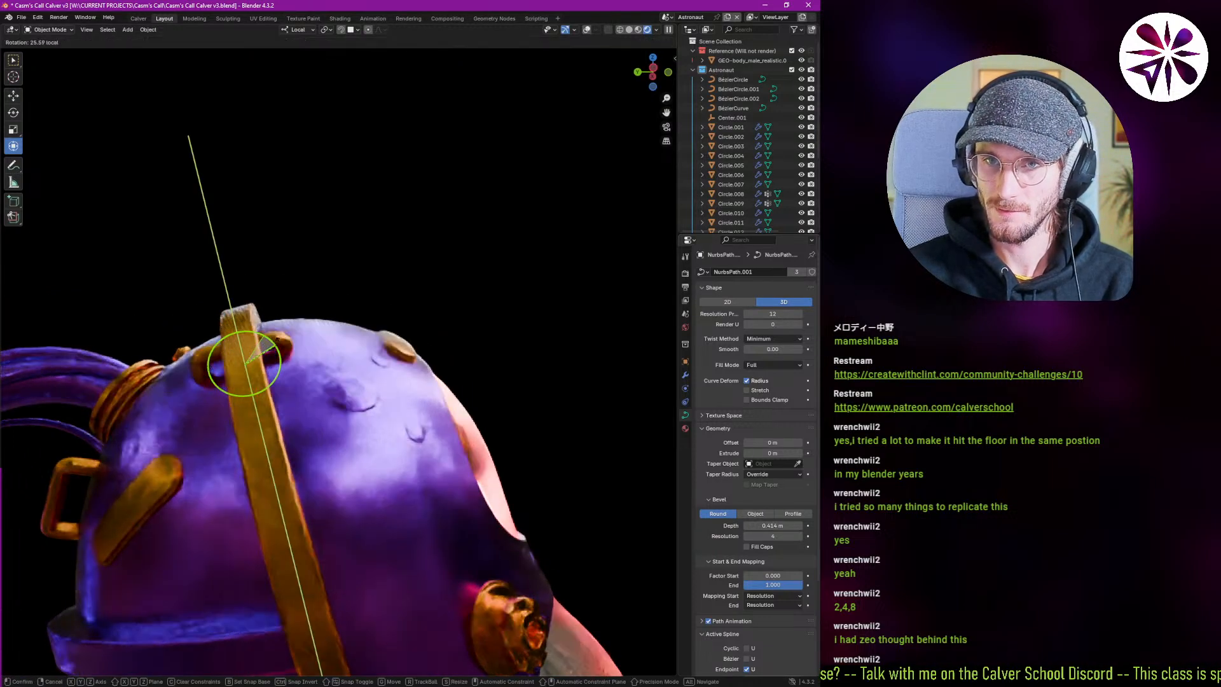
pyautogui.write('90')
pyautogui.click(278, 343)
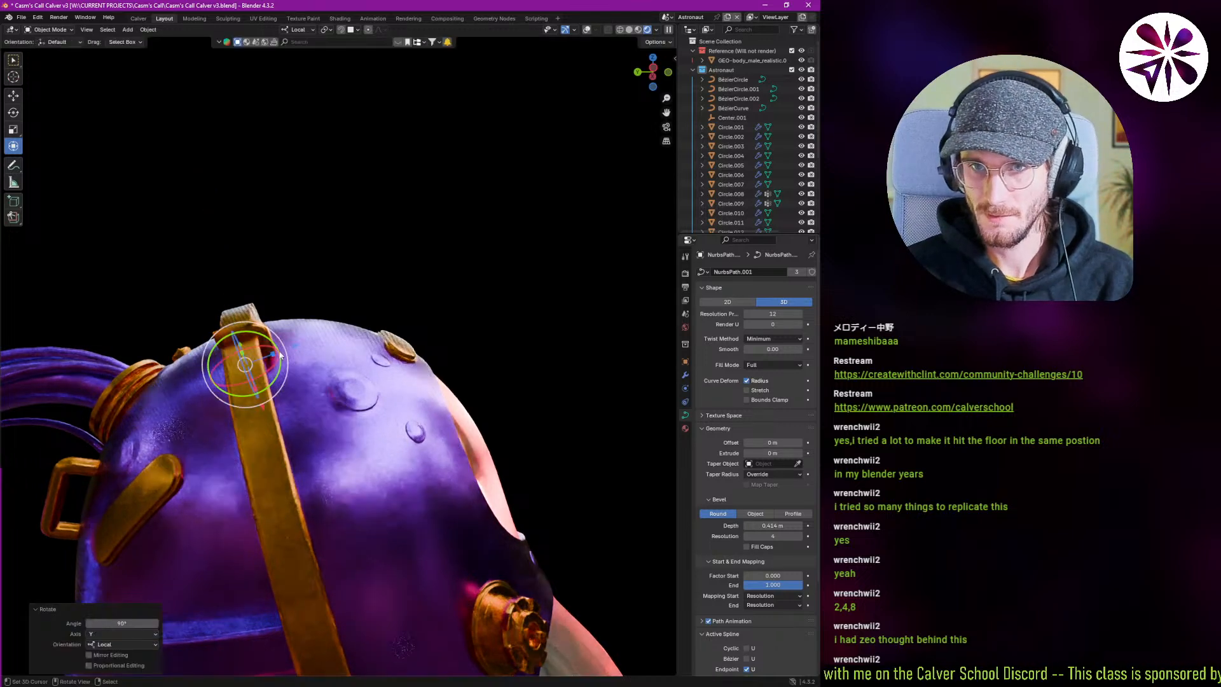
# Move the rotated handle into place against the helmet's upper side at the gold band.
pyautogui.moveTo(278, 343); pyautogui.dragTo(360, 327, button='middle')
pyautogui.press('g')
pyautogui.click(308, 357)
pyautogui.press('g')
pyautogui.click(301, 340)
# Check how the new handle sits against the helmet in solid shading and return to the rendered view.
pyautogui.scroll(-3, 310, 325)
pyautogui.scroll(5, 277, 326)
pyautogui.scroll(1, 276, 349)
pyautogui.moveTo(277, 326); pyautogui.dragTo(252, 418, button='middle')
pyautogui.scroll(3, 276, 349)
pyautogui.press('z')
pyautogui.click(380, 385)
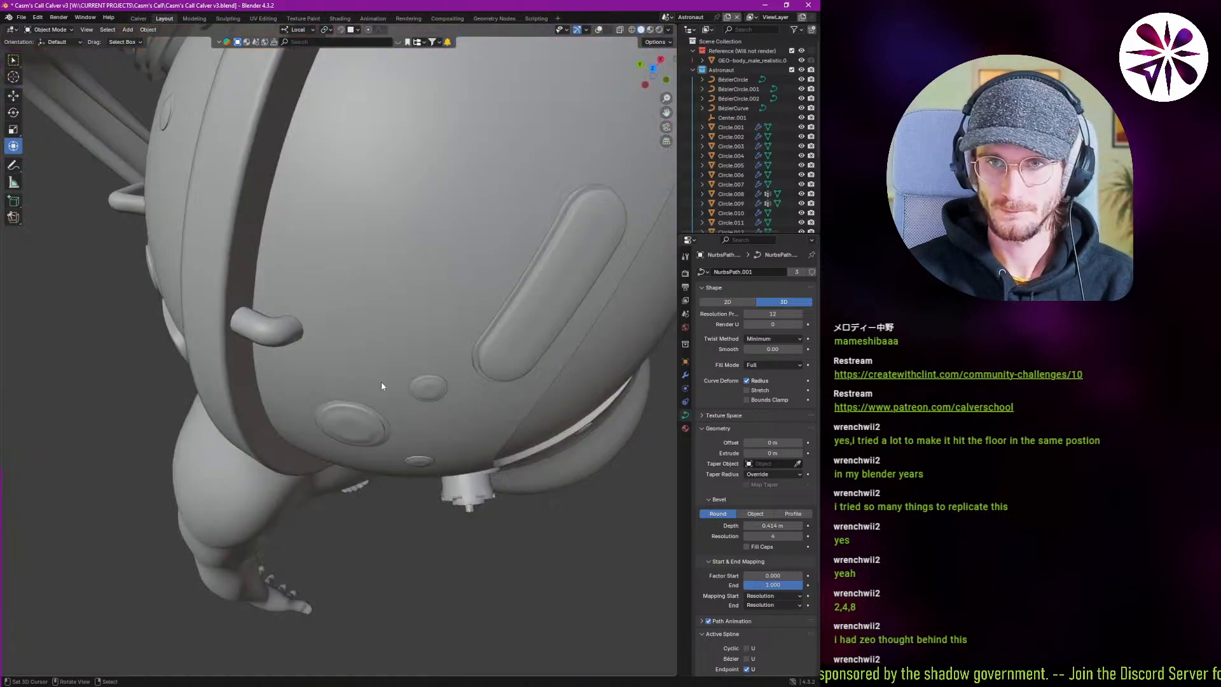
pyautogui.moveTo(381, 386); pyautogui.dragTo(307, 402, button='middle')
pyautogui.scroll(-6, 279, 372)
pyautogui.scroll(2, 263, 375)
pyautogui.click(371, 353)
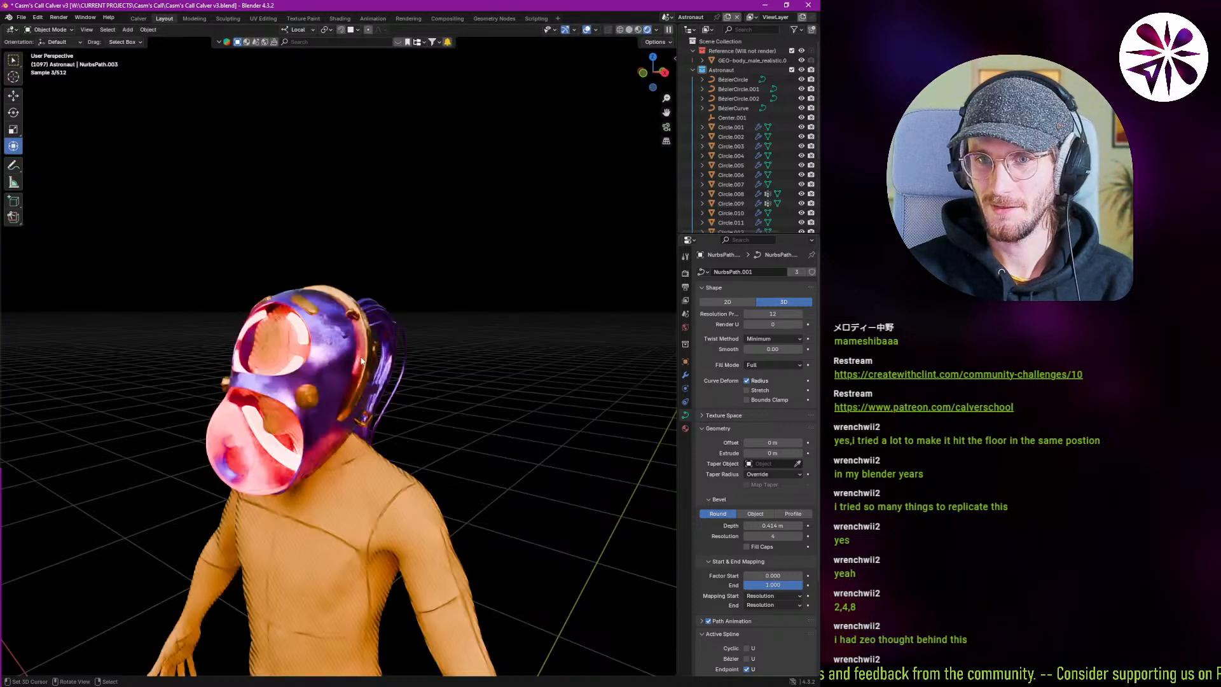
# Examine the helmet with its new handle on the astronaut figure from the front and sides.
pyautogui.moveTo(393, 419); pyautogui.dragTo(366, 352, button='middle')
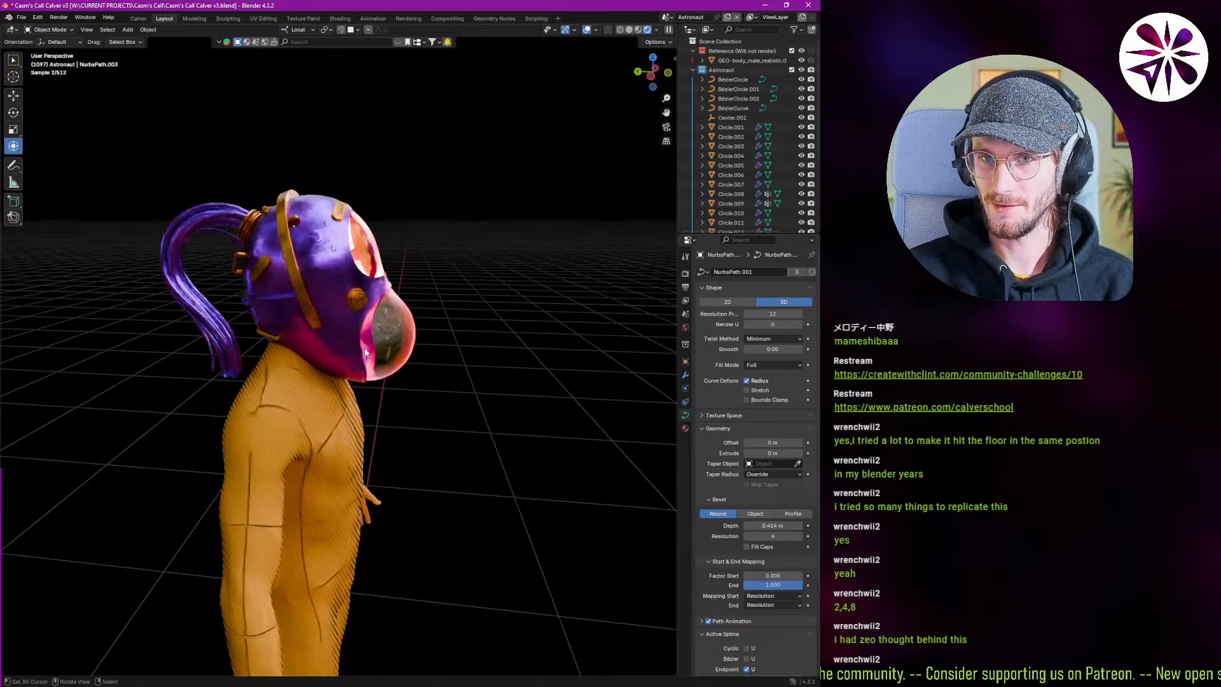
pyautogui.moveTo(259, 356)
pyautogui.mouseDown(button='middle')
pyautogui.moveTo(304, 356)
pyautogui.moveTo(268, 357)
pyautogui.mouseUp(button='middle')
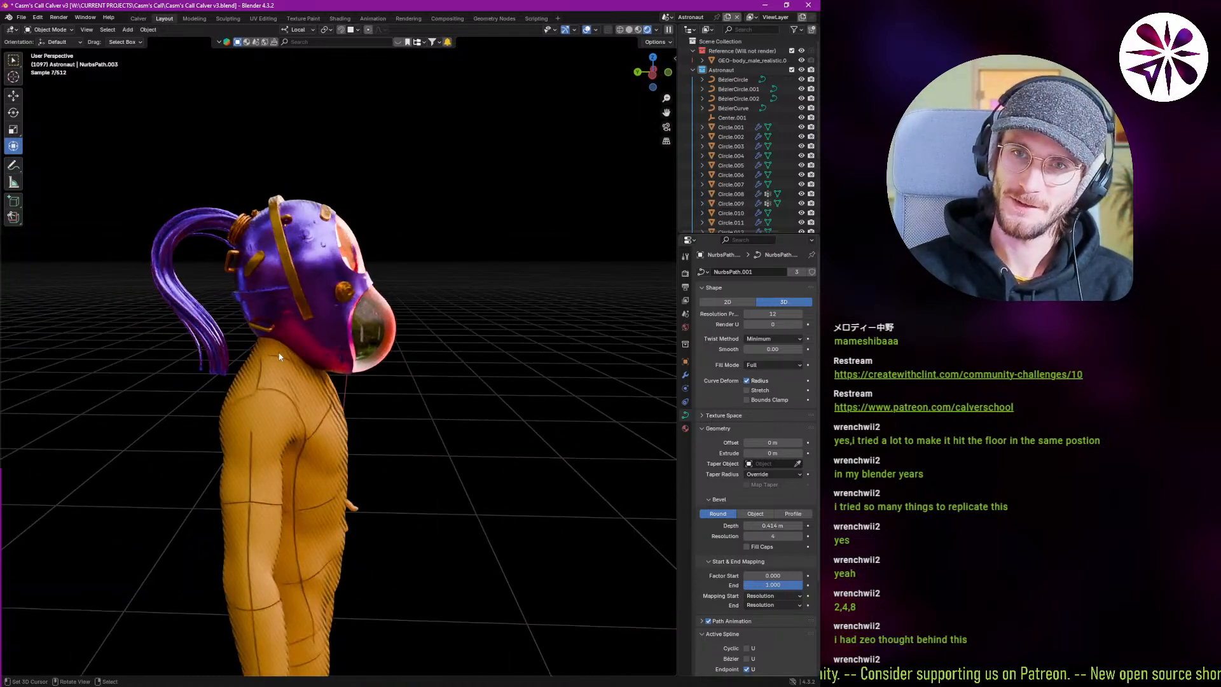
pyautogui.moveTo(346, 334); pyautogui.dragTo(172, 357, button='middle')
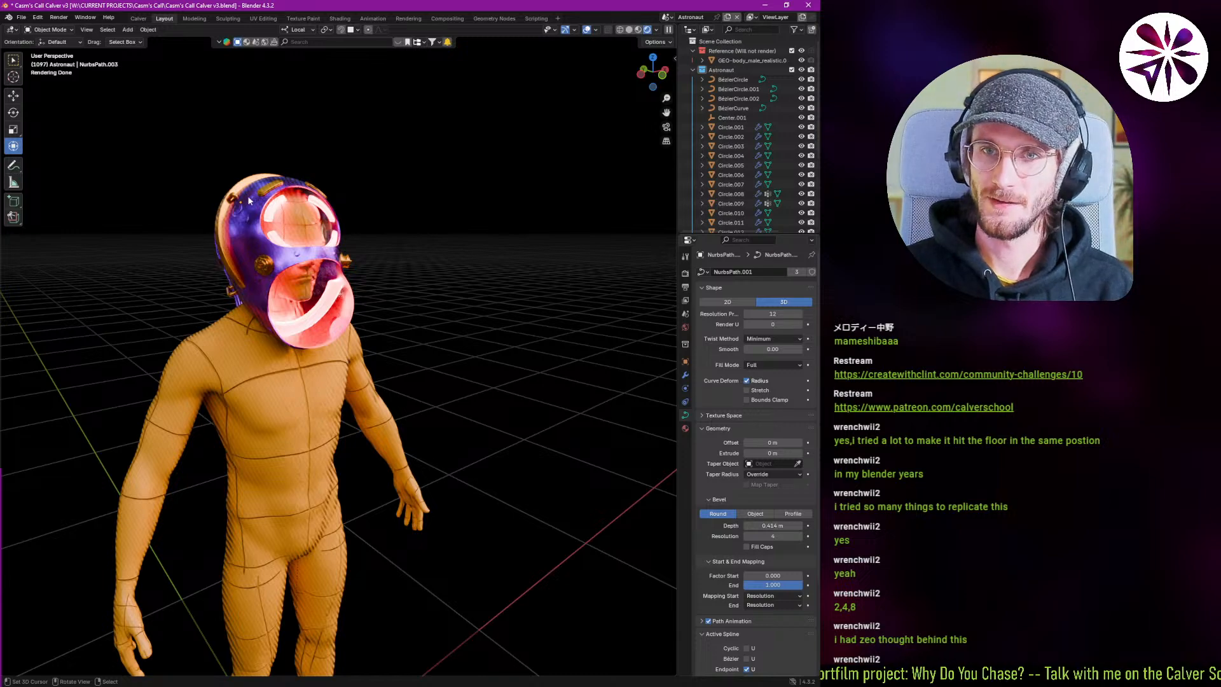
pyautogui.scroll(3, 237, 193)
pyautogui.moveTo(222, 197); pyautogui.dragTo(304, 206, button='middle')
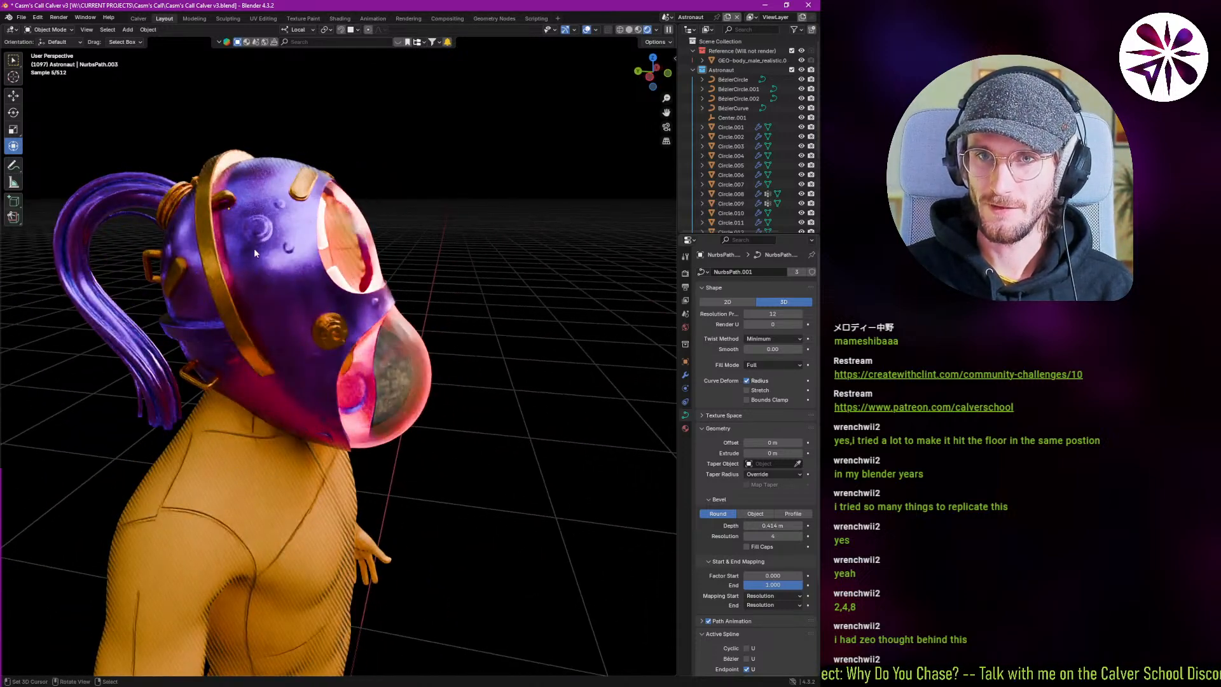
pyautogui.moveTo(254, 247); pyautogui.dragTo(237, 269, button='middle')
pyautogui.scroll(-3, 270, 264)
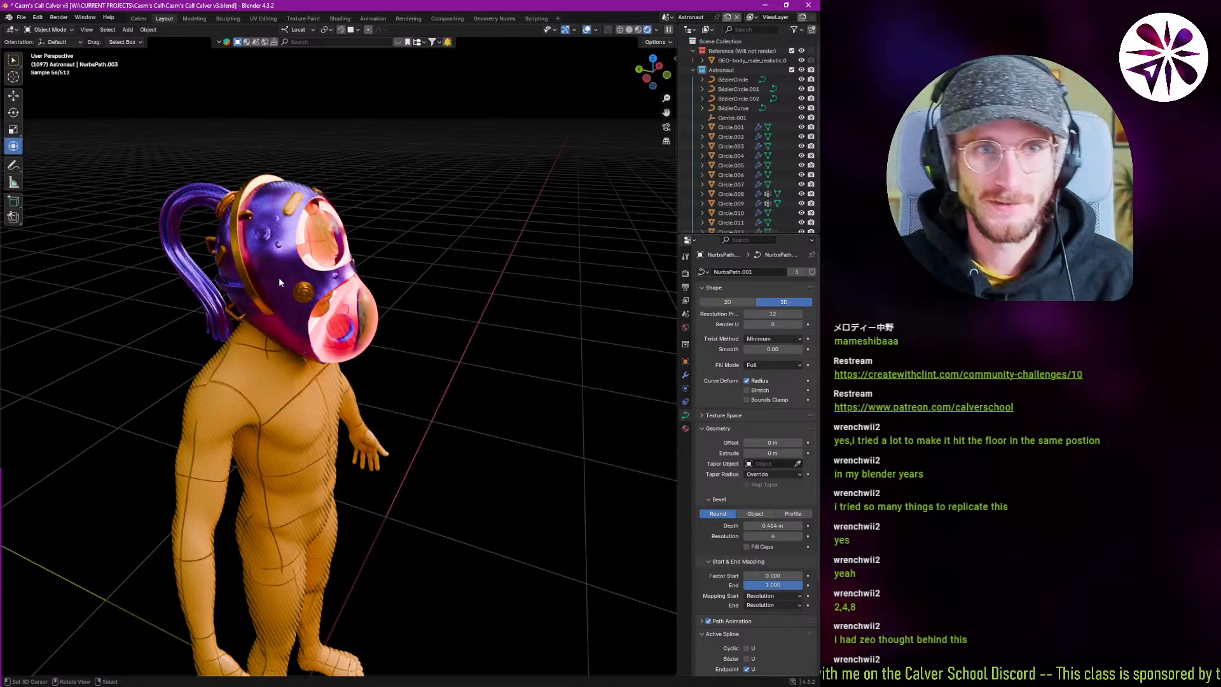
pyautogui.moveTo(275, 306); pyautogui.dragTo(245, 302, button='middle')
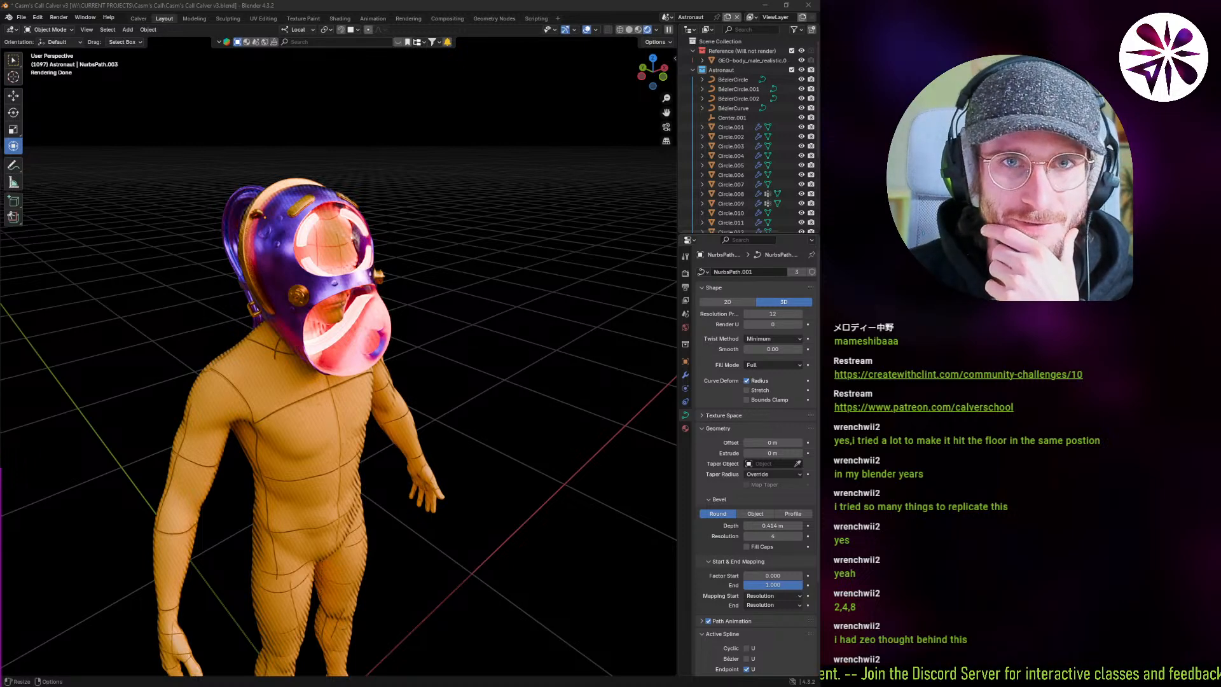
pyautogui.hotkey('alt', 'Tab')
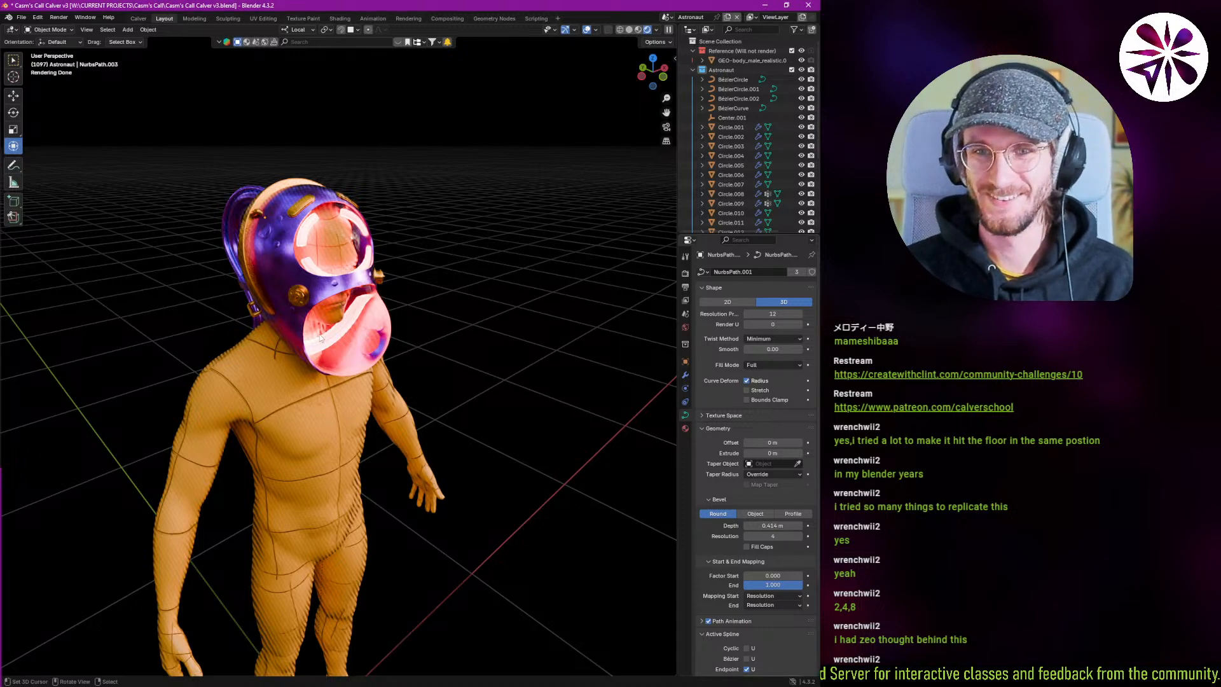
# Examine the back of the helmet, the ponytail and its collar, and the helmet's top.
pyautogui.moveTo(320, 338); pyautogui.dragTo(351, 343, button='middle')
pyautogui.moveTo(264, 344); pyautogui.dragTo(381, 293, button='middle')
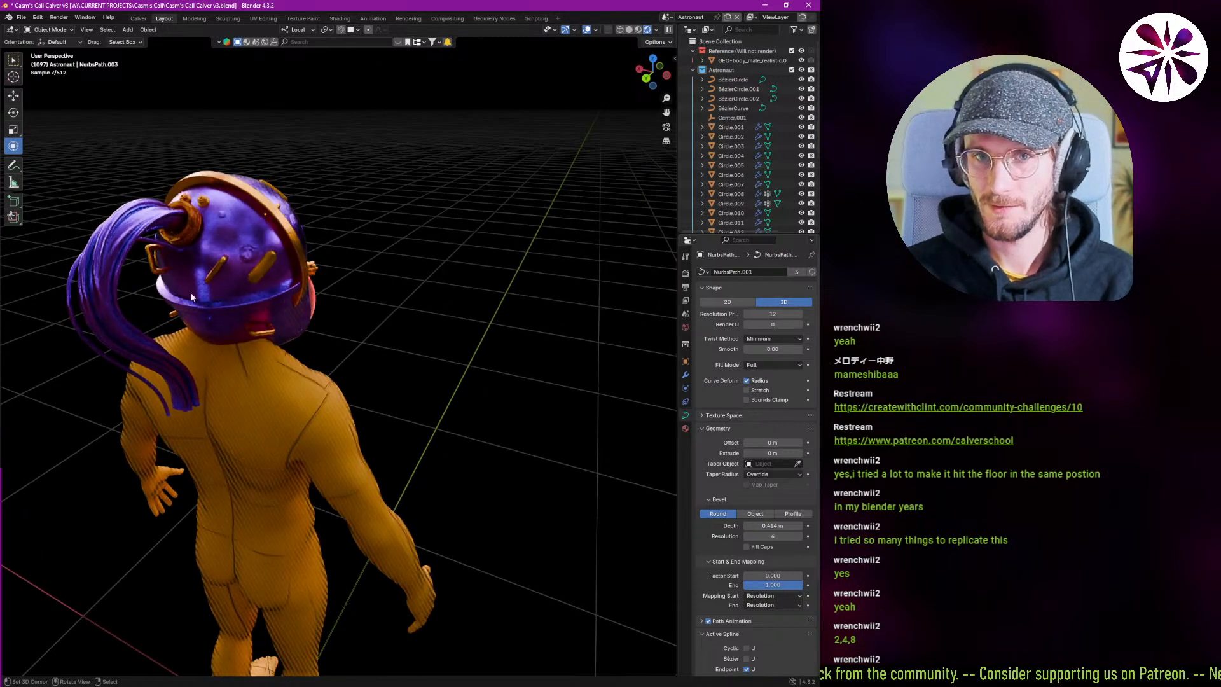
pyautogui.keyDown('shift'); pyautogui.moveTo(132, 283); pyautogui.dragTo(289, 316, button='middle'); pyautogui.keyUp('shift')
pyautogui.scroll(4, 288, 316)
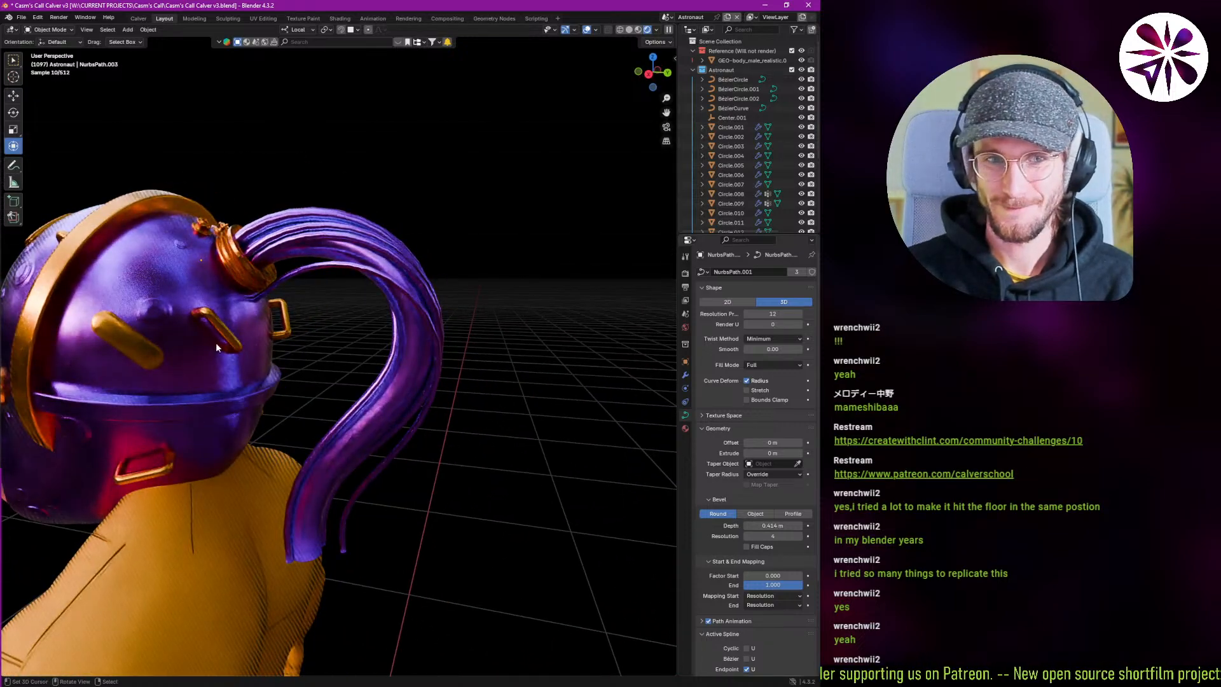
pyautogui.moveTo(218, 340); pyautogui.dragTo(258, 347, button='middle')
pyautogui.scroll(-3, 245, 338)
pyautogui.scroll(4, 244, 262)
pyautogui.moveTo(244, 262); pyautogui.dragTo(369, 287, button='middle')
pyautogui.scroll(-4, 267, 325)
pyautogui.moveTo(262, 329); pyautogui.dragTo(223, 375, button='middle')
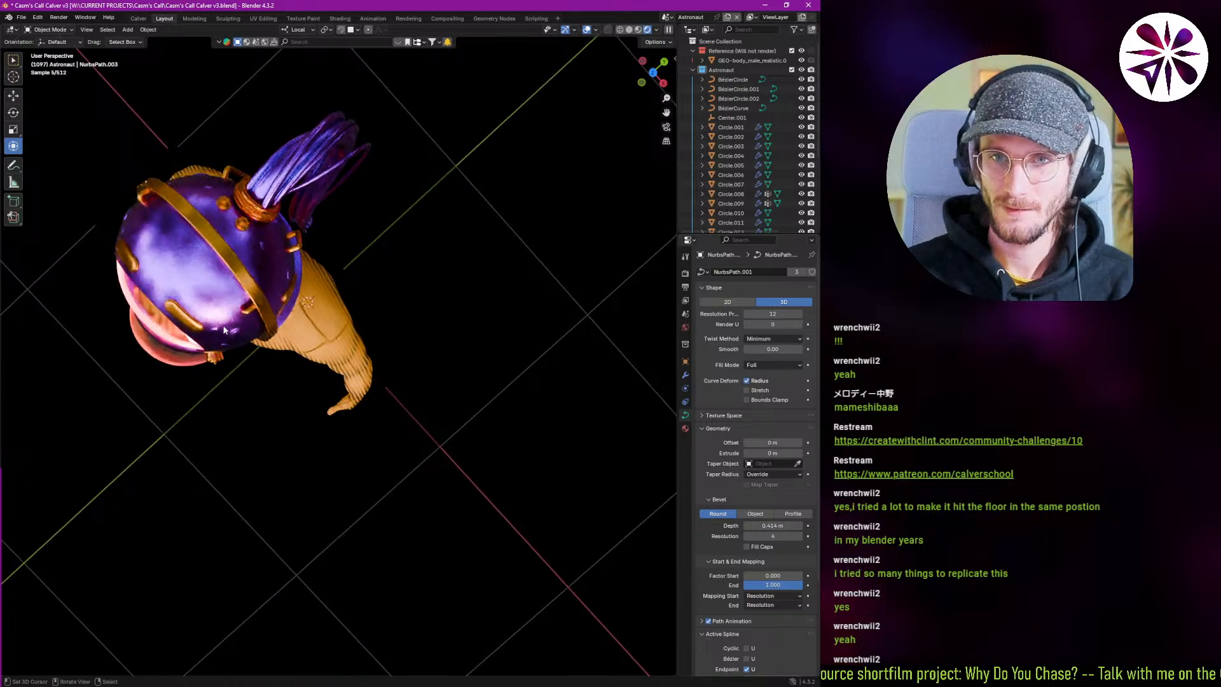
# Place two linked duplicates of the side rivet on the upper part of the helmet near the gold band.
pyautogui.scroll(3, 224, 329)
pyautogui.moveTo(224, 329); pyautogui.dragTo(245, 364, button='middle')
pyautogui.click(248, 348)
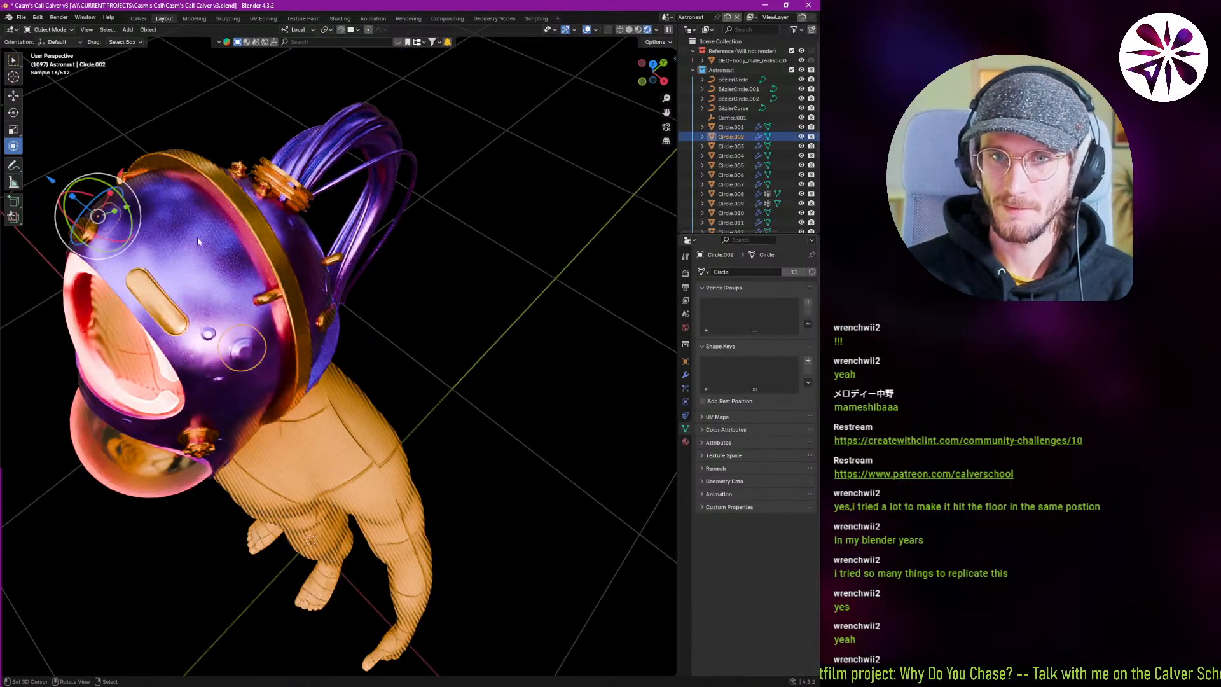
pyautogui.moveTo(132, 217); pyautogui.dragTo(223, 464, button='middle')
pyautogui.hotkey('alt', 'd')
pyautogui.click(210, 258)
pyautogui.hotkey('alt', 'd')
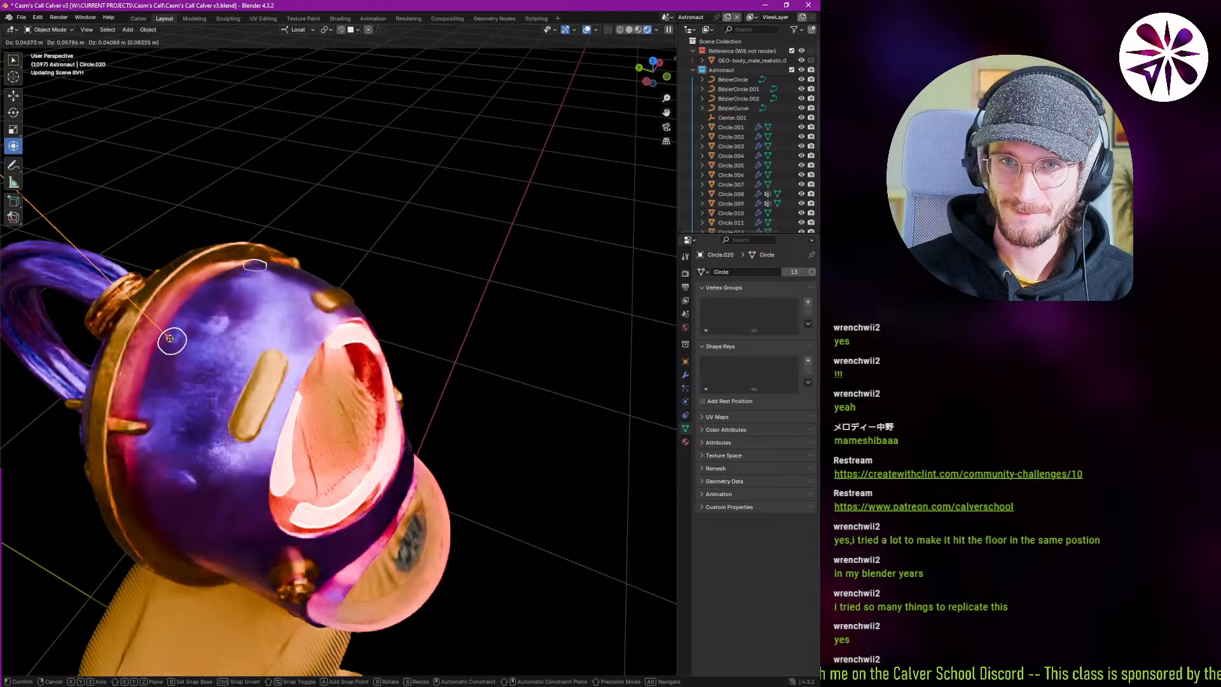
pyautogui.click(172, 340)
# Examine the duplicated rivets, the visor and the side valve on the helmet up close and from both sides.
pyautogui.moveTo(172, 340); pyautogui.dragTo(212, 337, button='middle')
pyautogui.scroll(8, 211, 337)
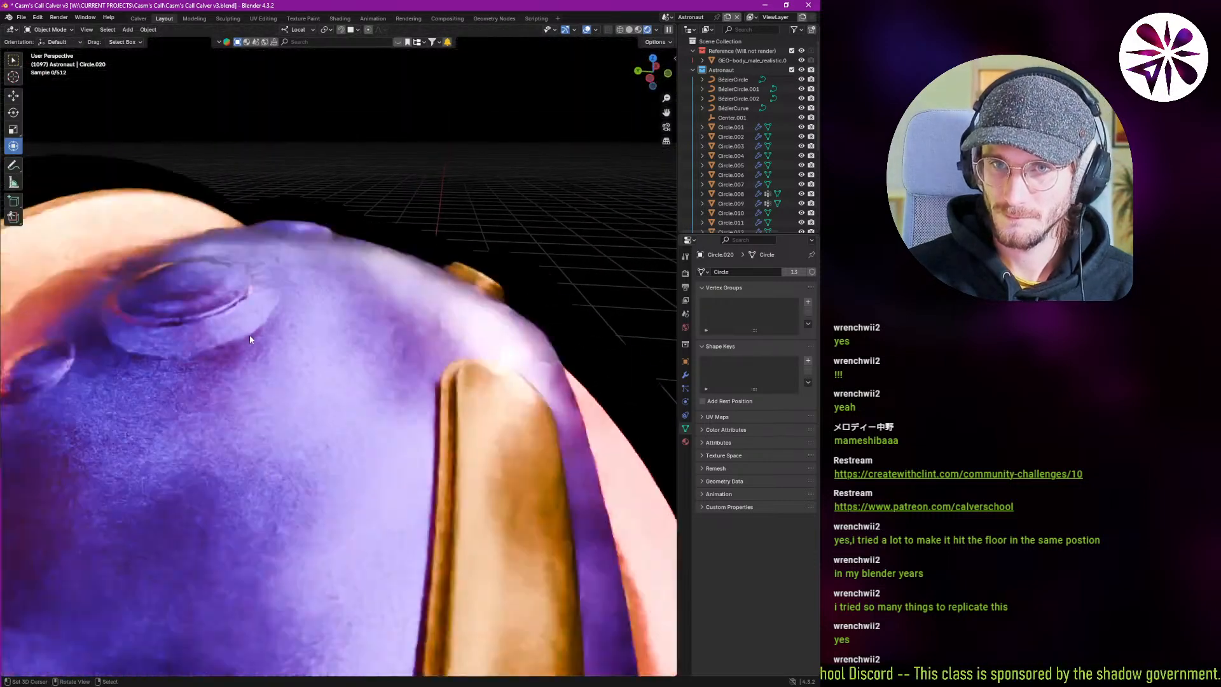
pyautogui.scroll(-10, 253, 328)
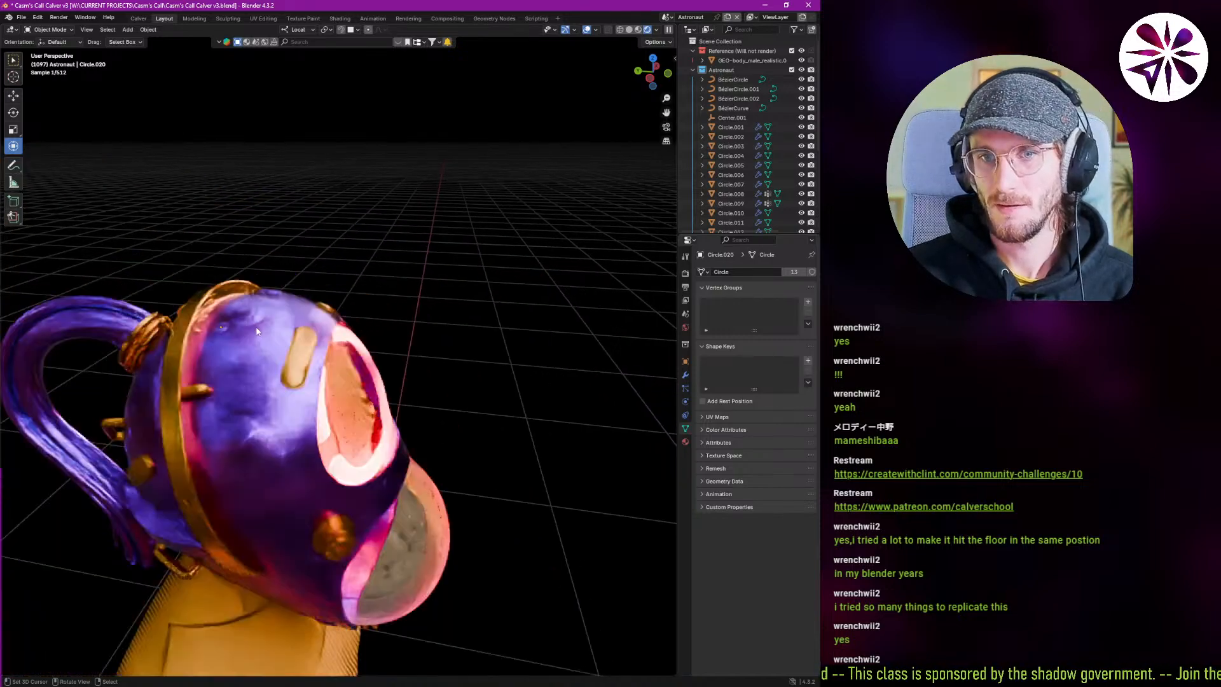
pyautogui.moveTo(272, 322); pyautogui.dragTo(330, 329, button='middle')
pyautogui.moveTo(326, 371); pyautogui.dragTo(114, 404, button='middle')
pyautogui.scroll(-5, 290, 382)
pyautogui.moveTo(316, 403); pyautogui.dragTo(274, 360, button='middle')
pyautogui.scroll(5, 321, 395)
pyautogui.scroll(-6, 262, 426)
pyautogui.scroll(9, 293, 430)
pyautogui.scroll(-4, 326, 417)
pyautogui.scroll(6, 273, 360)
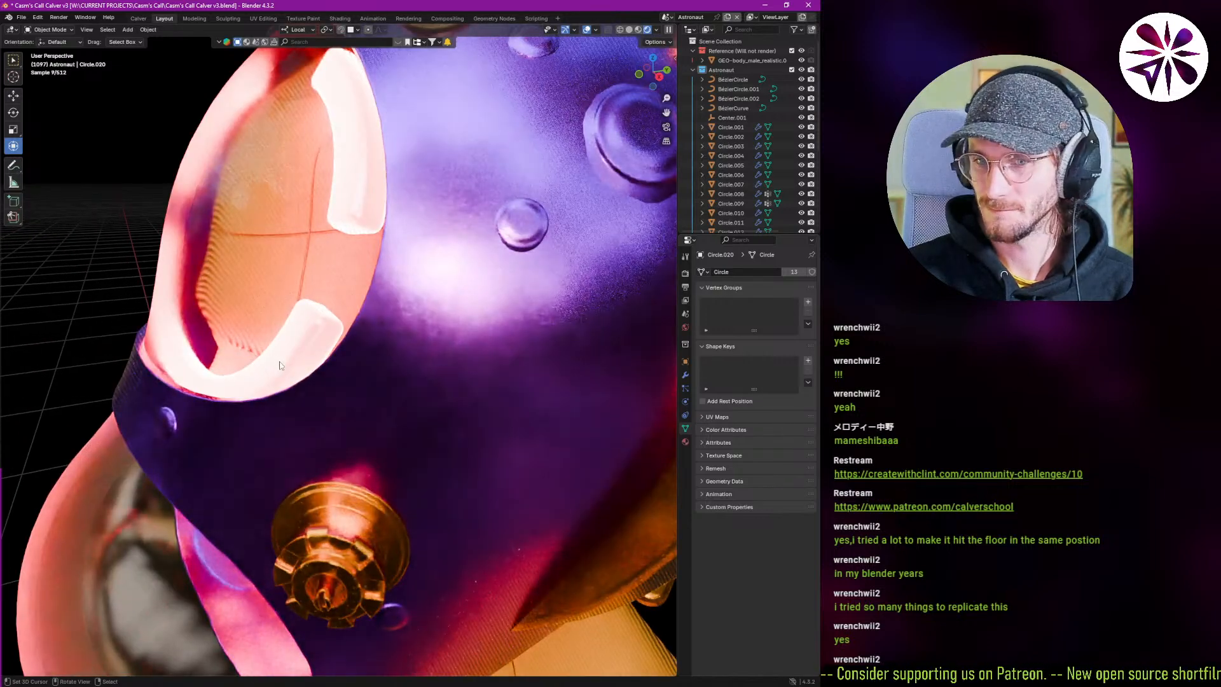
pyautogui.scroll(-6, 285, 373)
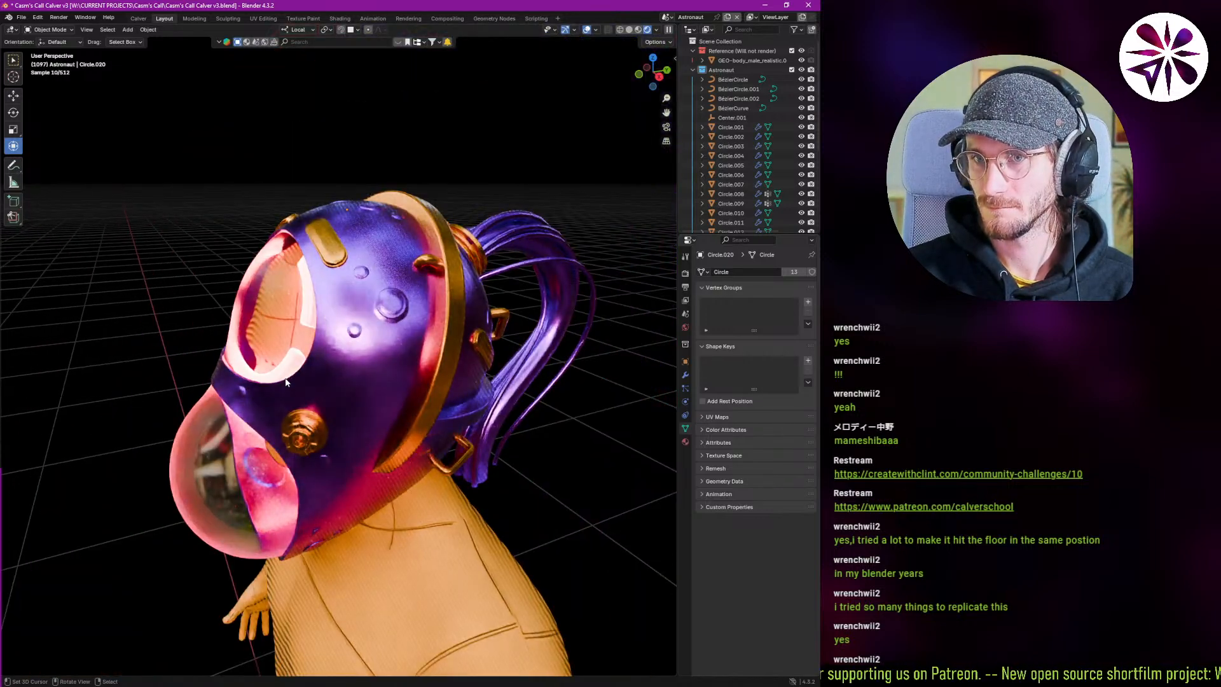
pyautogui.moveTo(286, 381); pyautogui.dragTo(301, 384, button='middle')
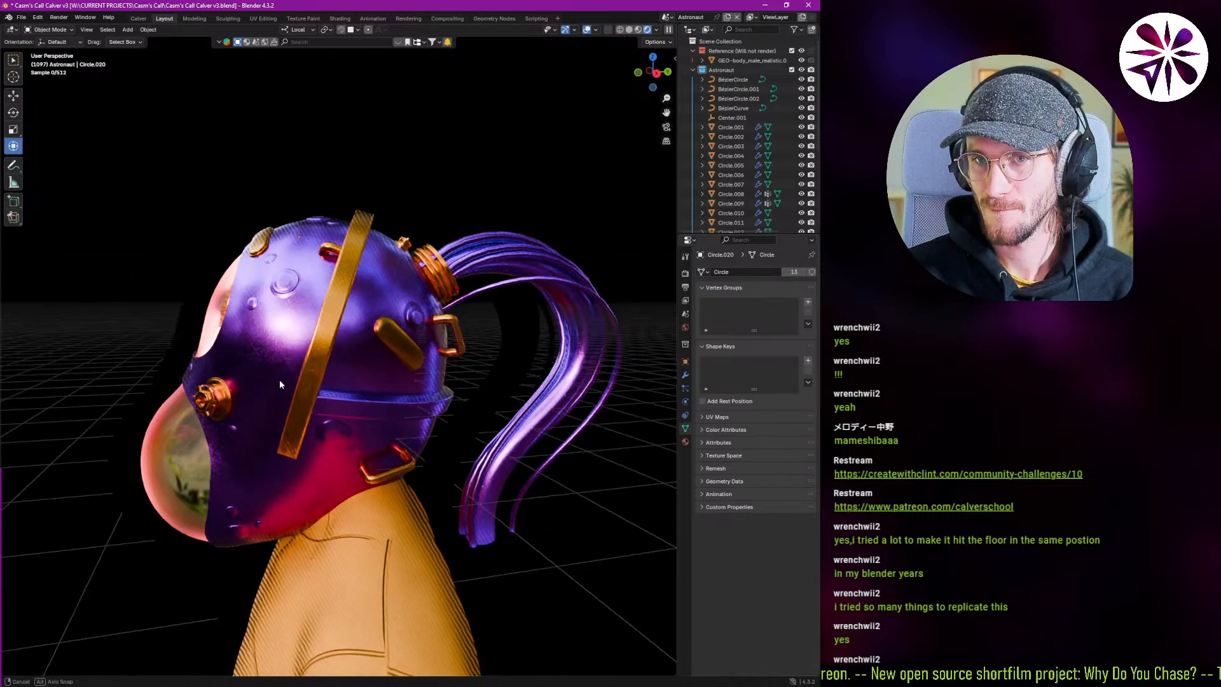
pyautogui.moveTo(279, 378); pyautogui.dragTo(298, 379, button='middle')
pyautogui.moveTo(296, 380); pyautogui.dragTo(273, 388, button='middle')
# Assign the Helmet Metal material to the ponytail strands in the Shading workspace.
pyautogui.click(447, 268)
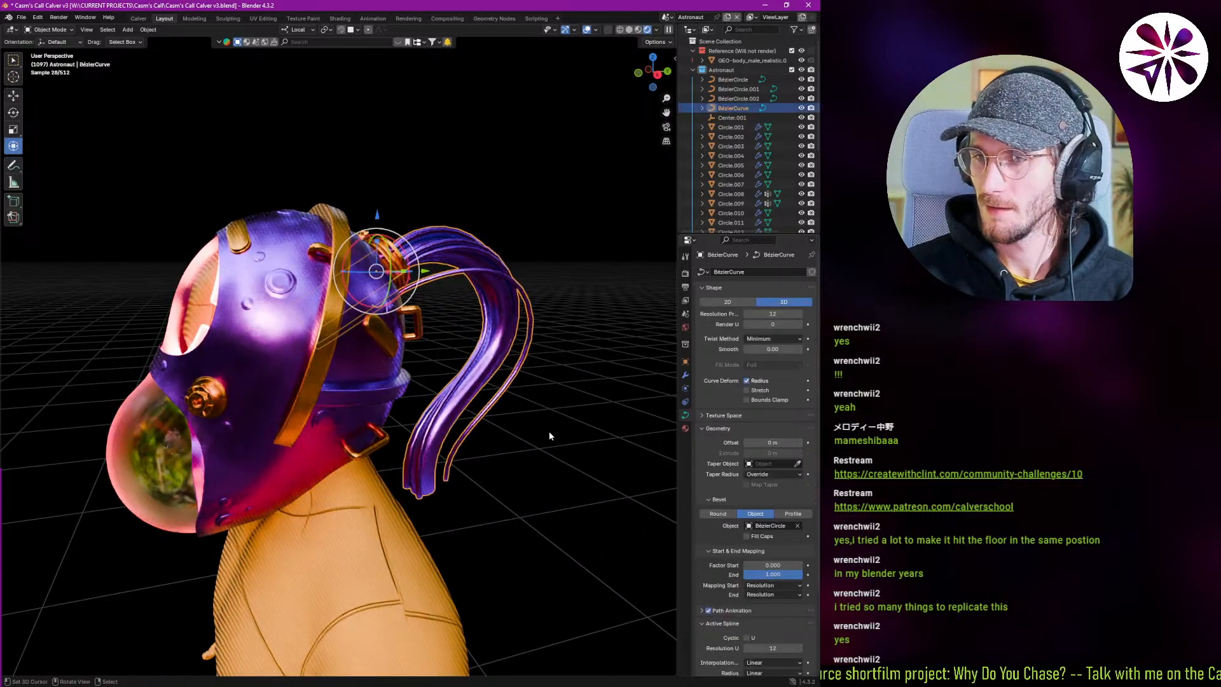
pyautogui.moveTo(362, 444); pyautogui.dragTo(253, 341, button='middle')
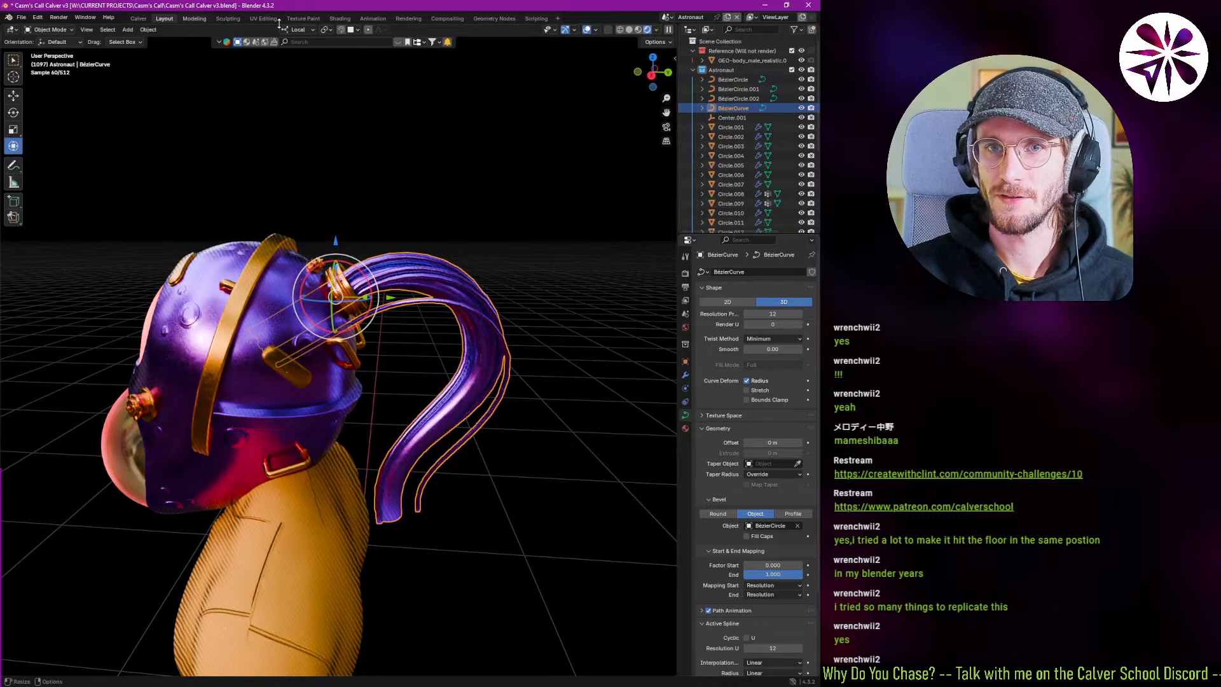
pyautogui.click(340, 19)
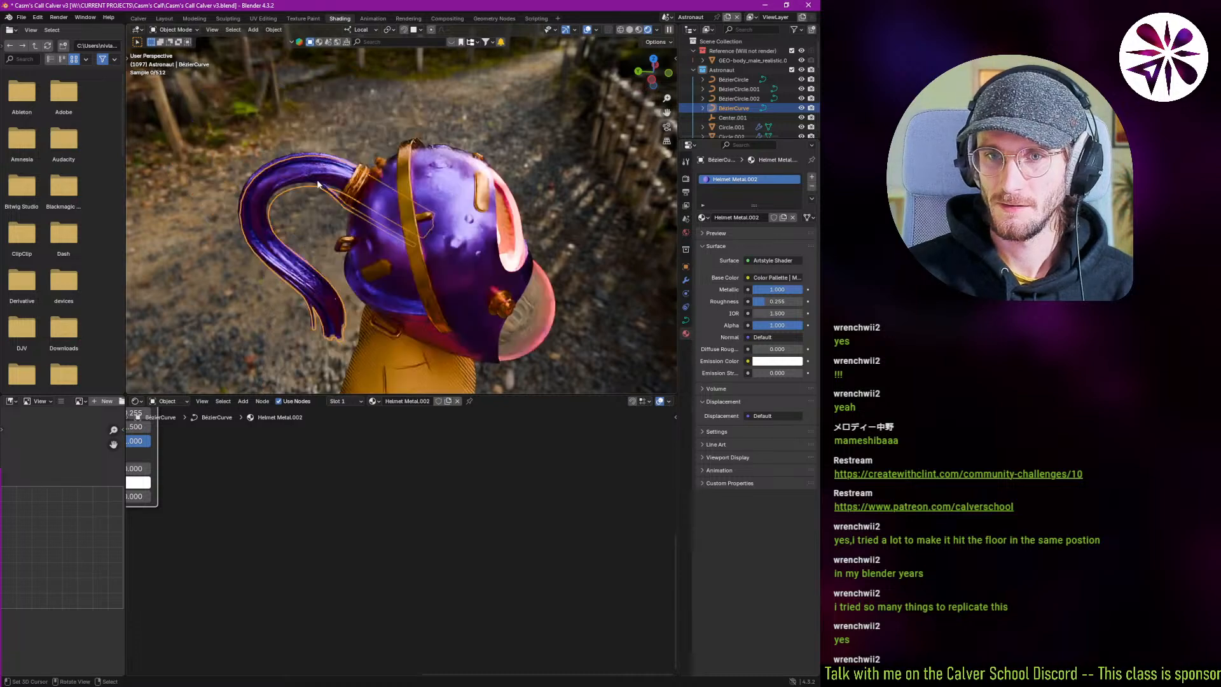
pyautogui.moveTo(318, 184); pyautogui.dragTo(445, 190, button='middle')
pyautogui.press('Home')
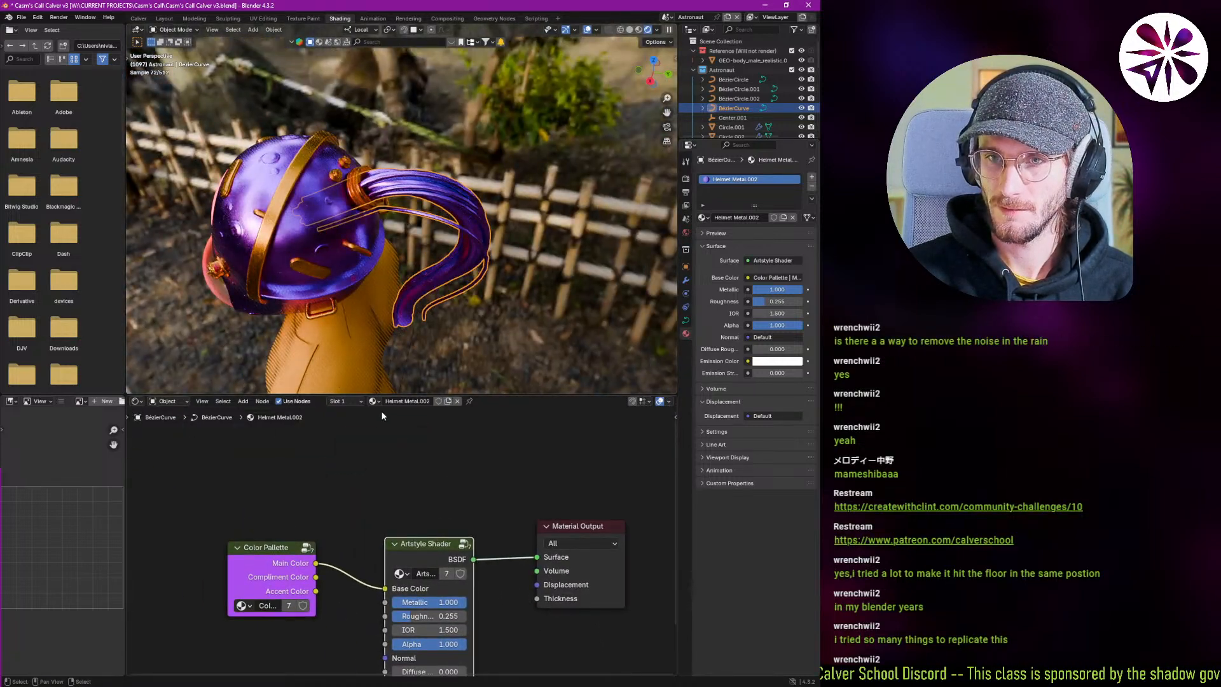
pyautogui.click(373, 401)
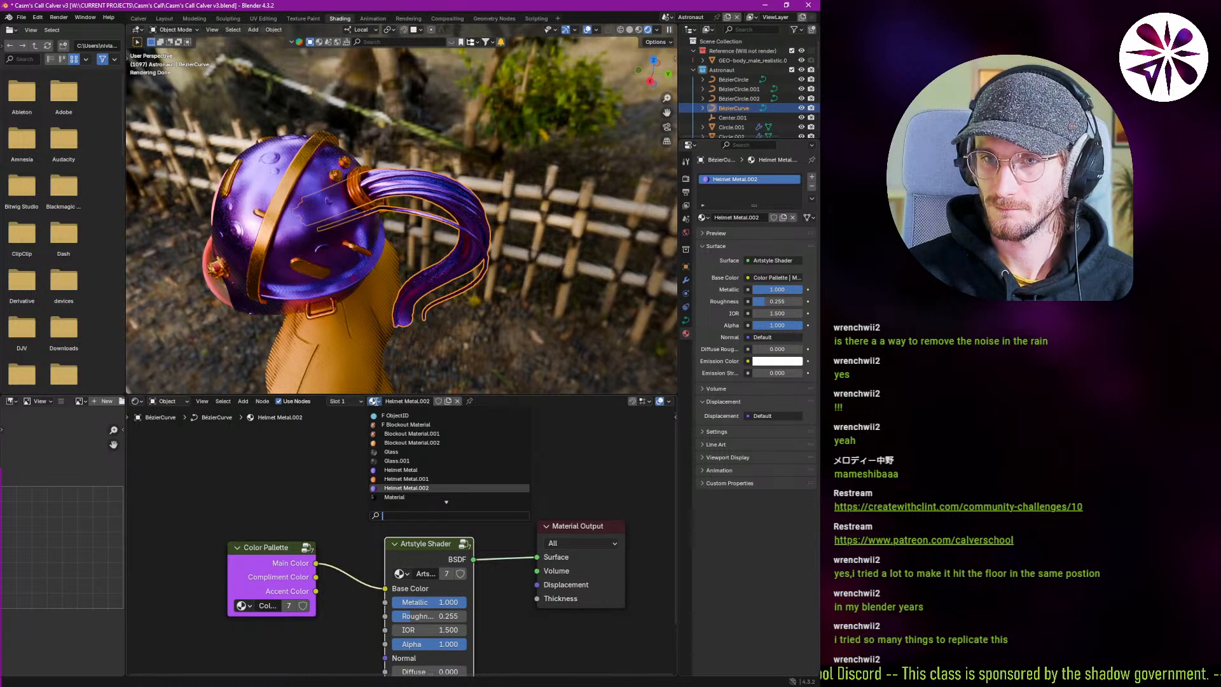
pyautogui.click(412, 469)
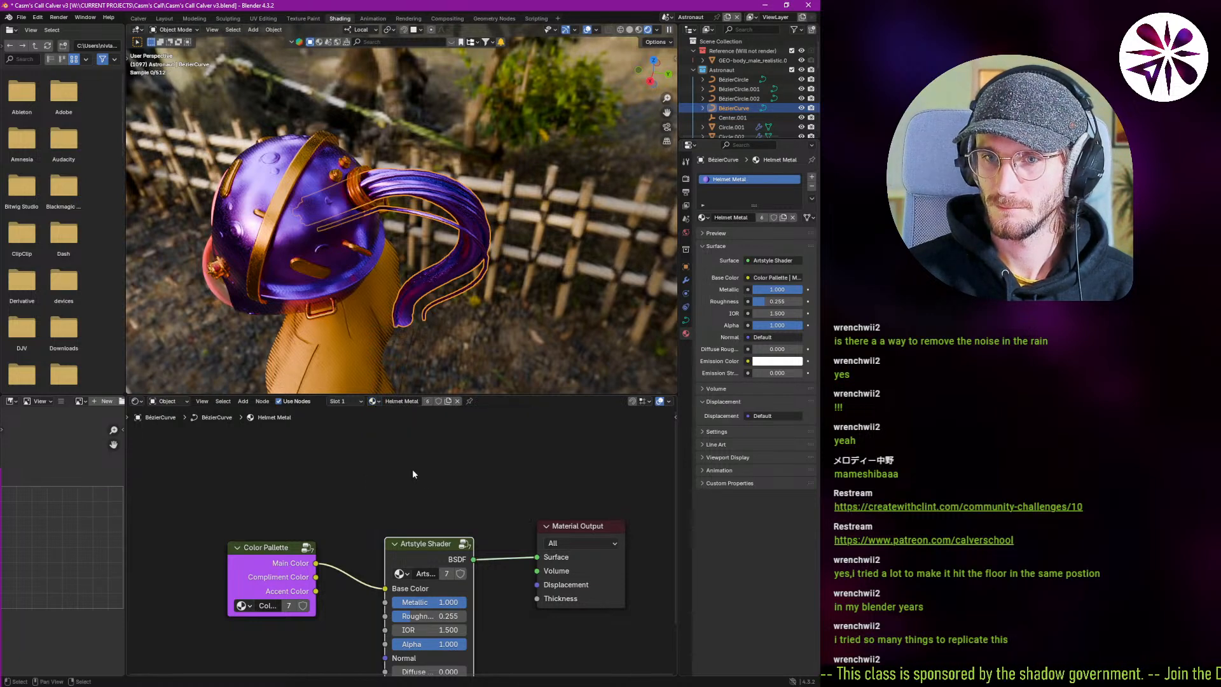
# Check the material assigned to the gold handle on the back of the helmet against the available materials.
pyautogui.click(354, 250)
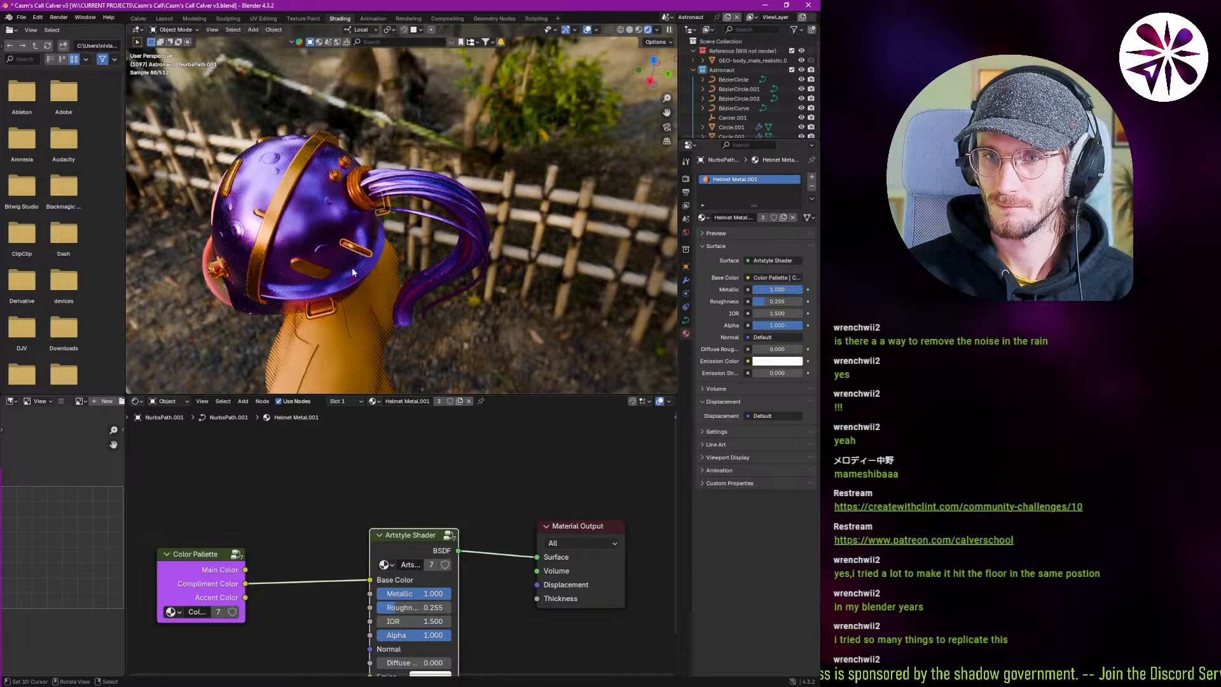
pyautogui.click(374, 400)
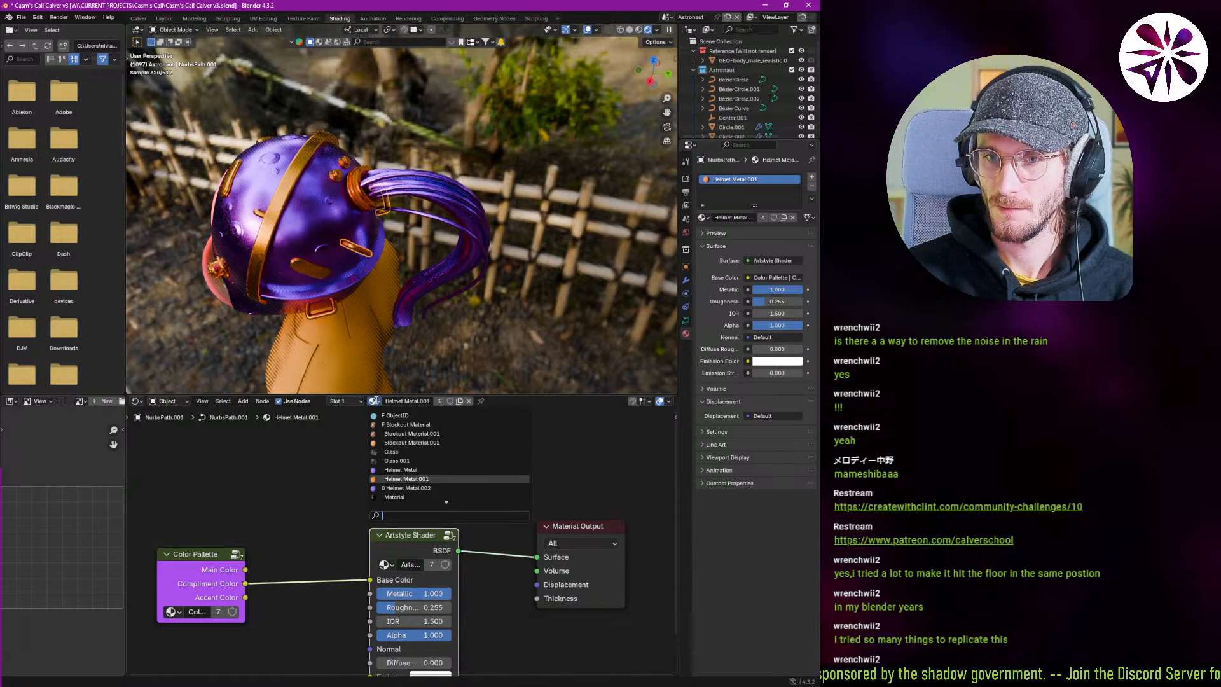
pyautogui.click(323, 437)
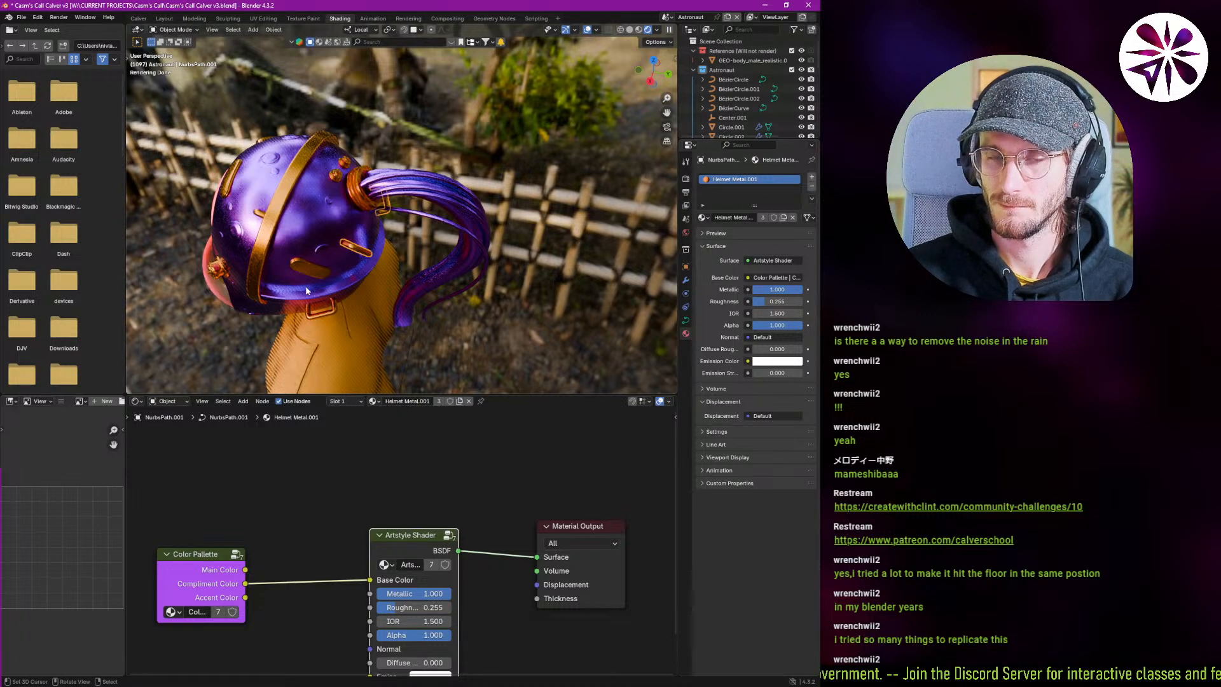
# Rename the material of the gold band around the helmet as Helmet Metal Compliment.
pyautogui.click(269, 246)
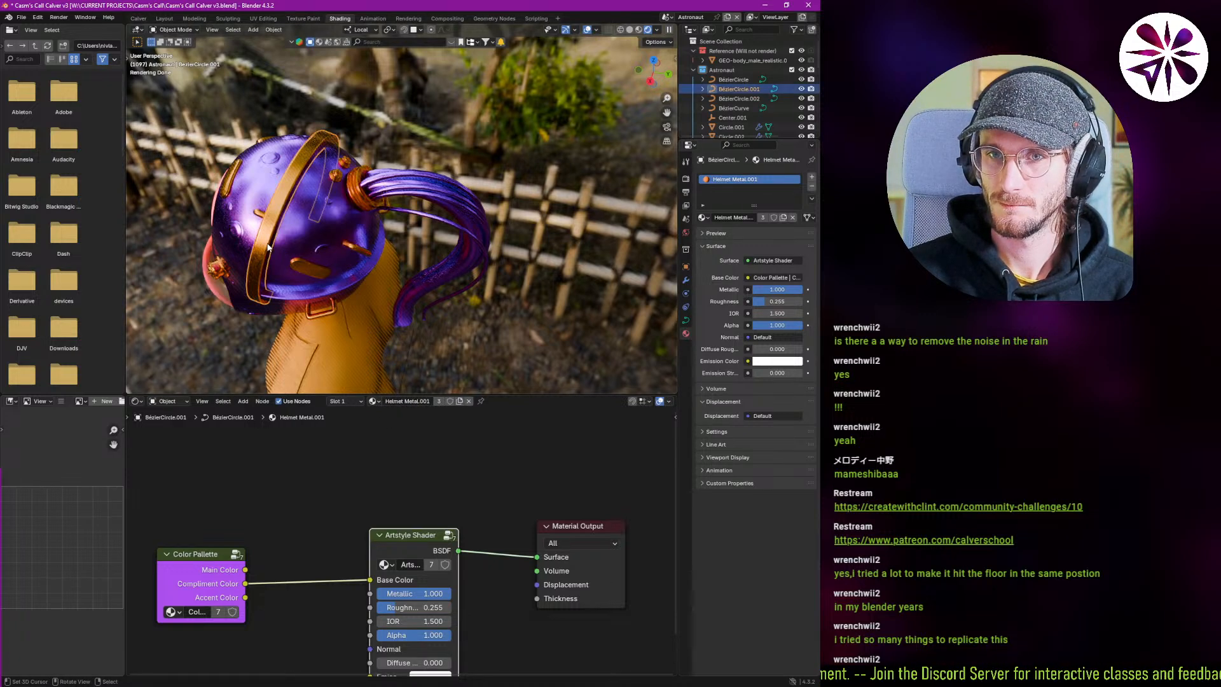
pyautogui.click(411, 401)
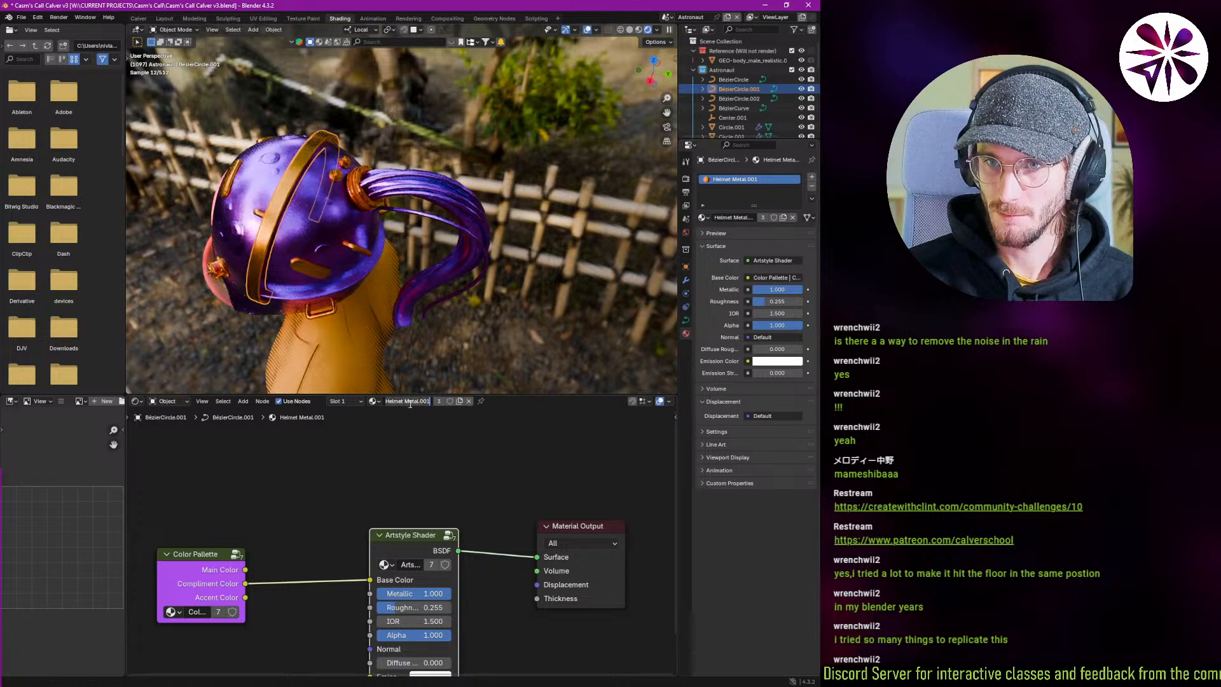
pyautogui.press('BackSpace')
pyautogui.press('BackSpace')
pyautogui.press('BackSpace')
pyautogui.press('BackSpace')
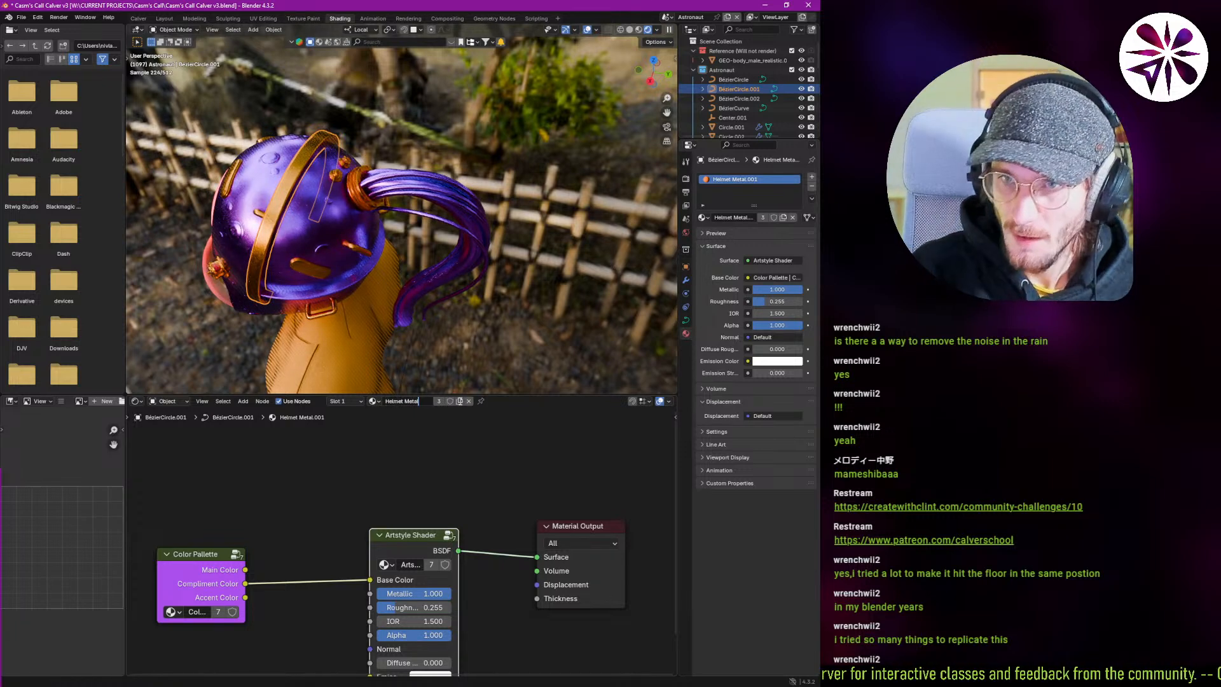
pyautogui.write('Compliment')
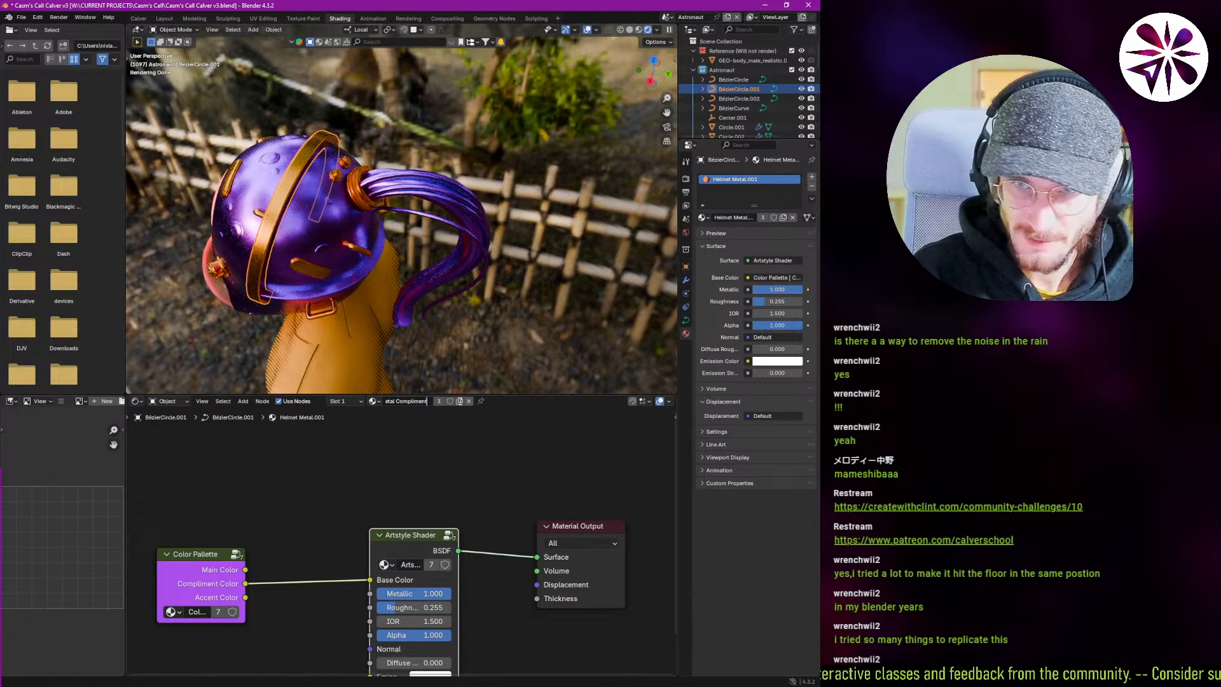
pyautogui.press('Return')
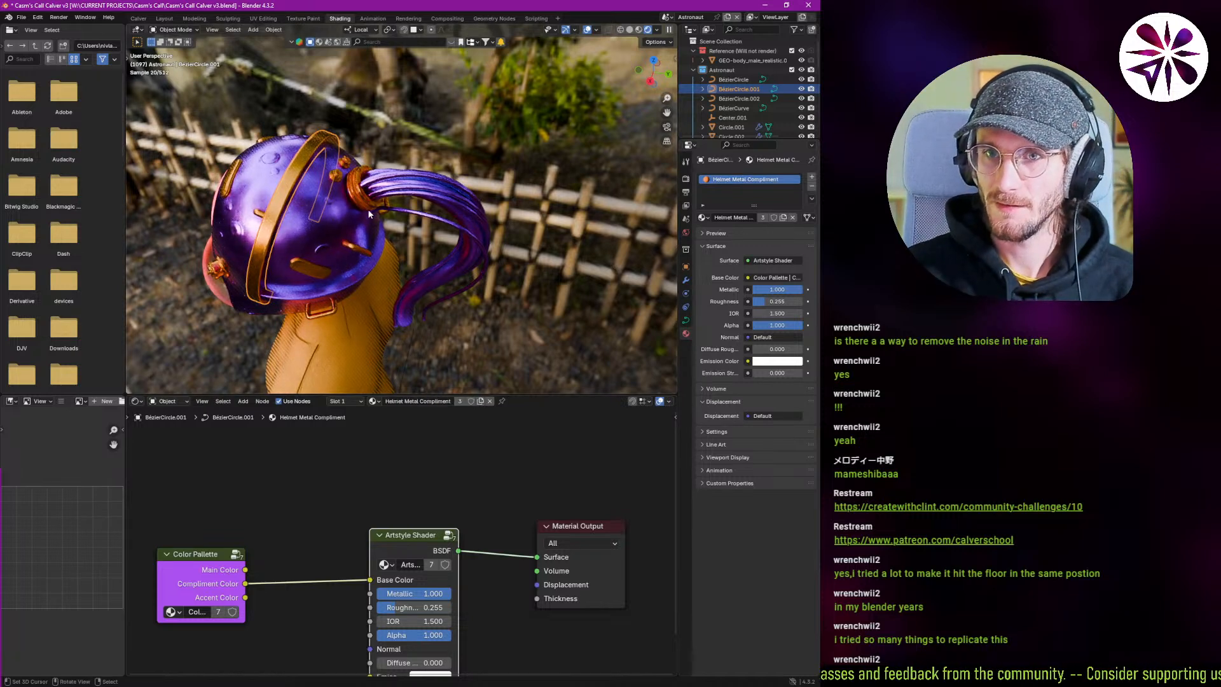
# Rename the material of the purple helmet shell as Helmet Metal Main.
pyautogui.click(345, 228)
pyautogui.doubleClick(410, 401)
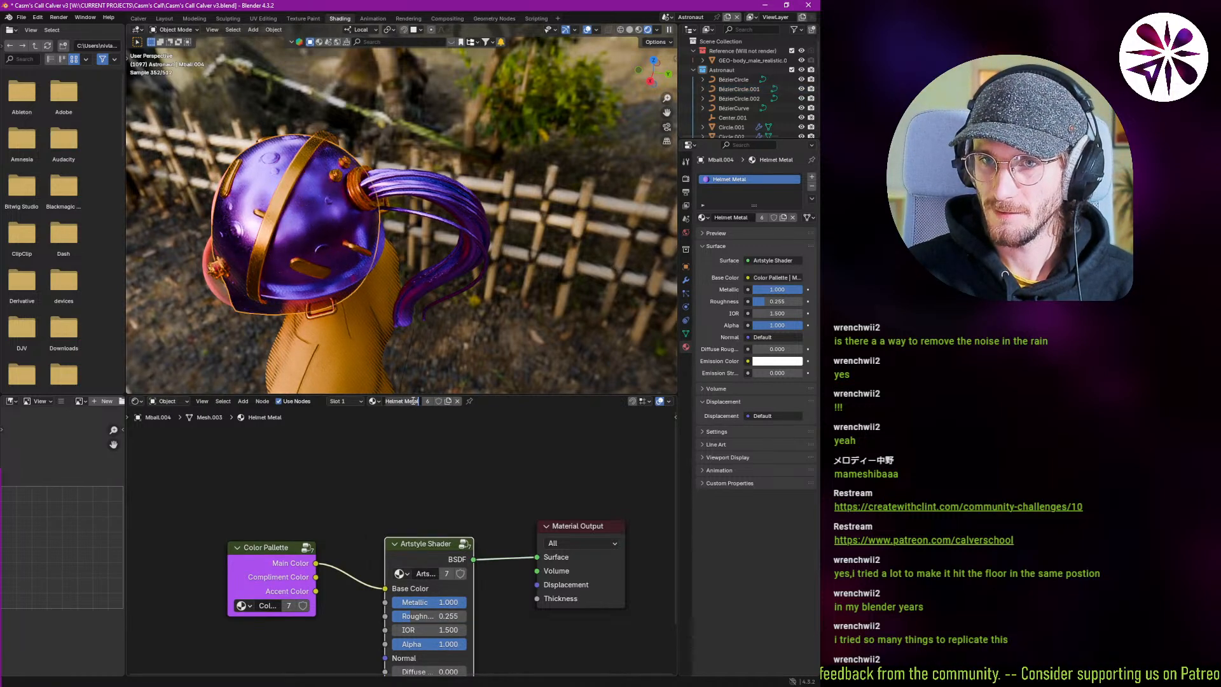
pyautogui.press('Right')
pyautogui.write('Main')
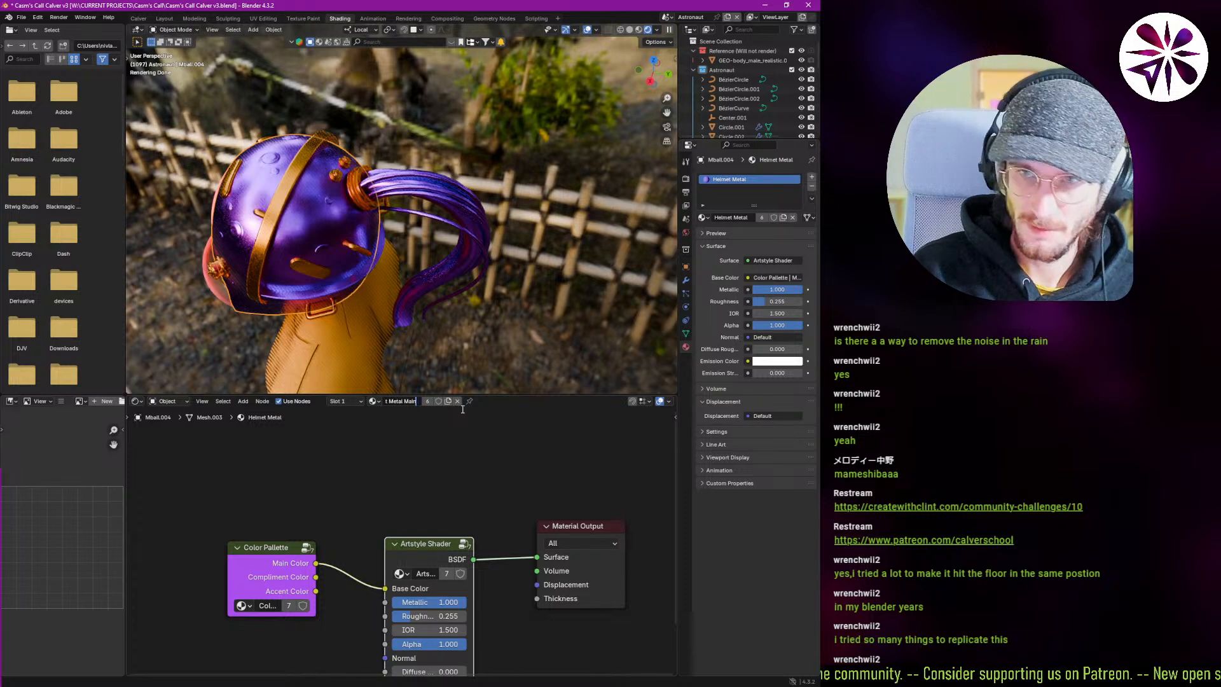
pyautogui.press('Return')
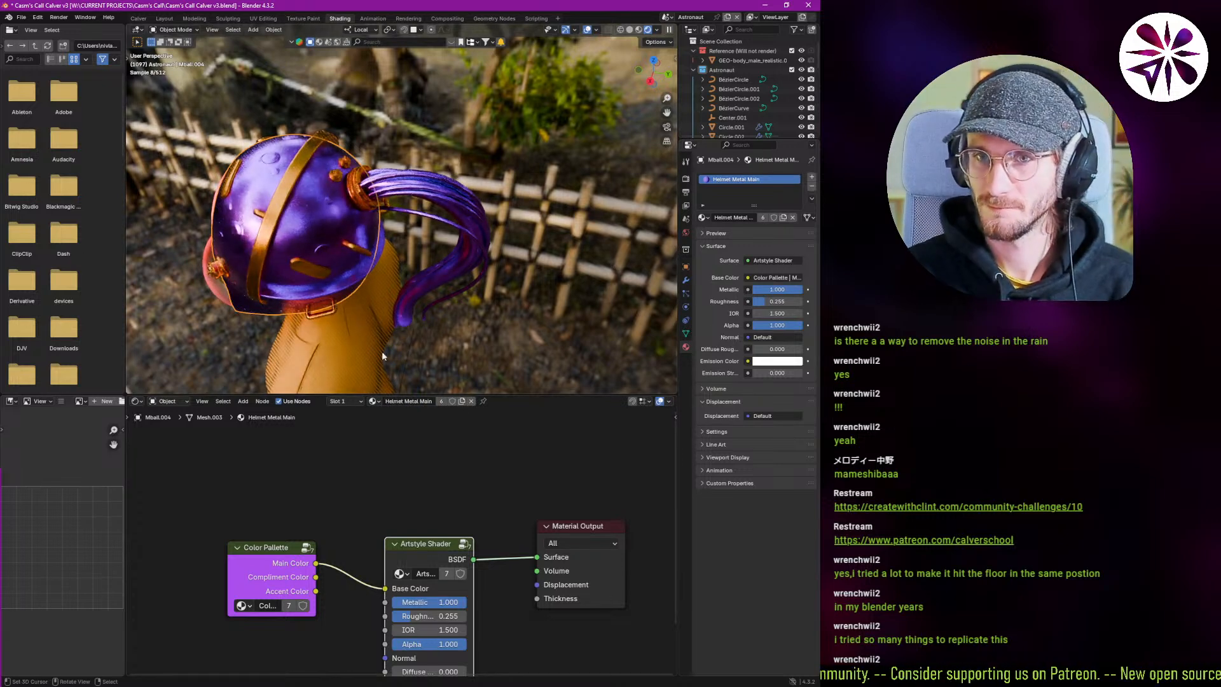
# Assign the Helmet Metal Compliment material to the rounded gold plate on the back of the helmet.
pyautogui.click(321, 272)
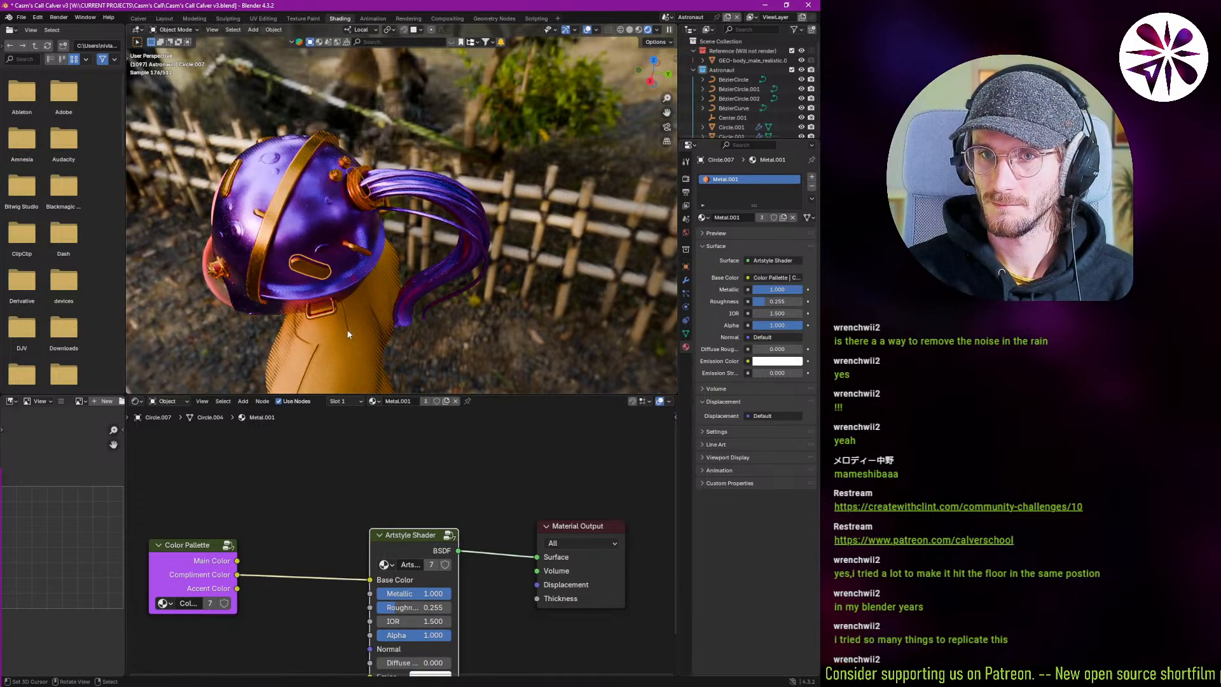
pyautogui.click(375, 401)
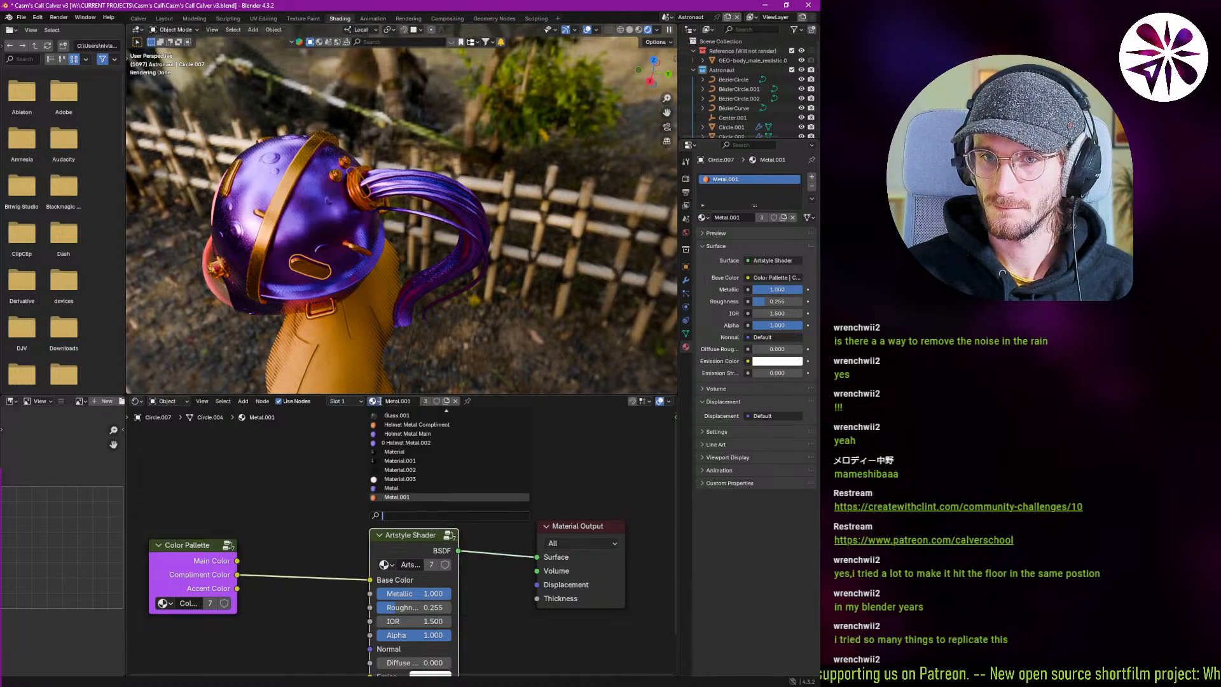
pyautogui.click(441, 424)
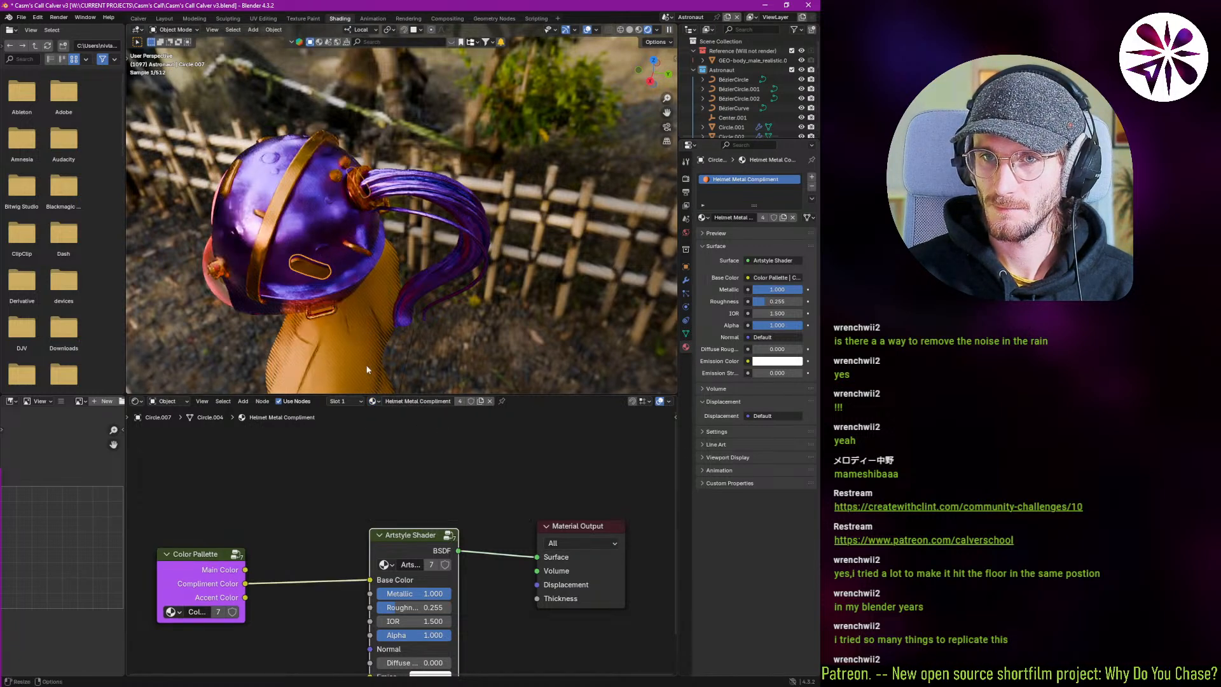
# Check the materials assigned to the helmet's rivets, gold band, handles, plates and side valve from the back, side and front.
pyautogui.click(362, 251)
pyautogui.click(317, 255)
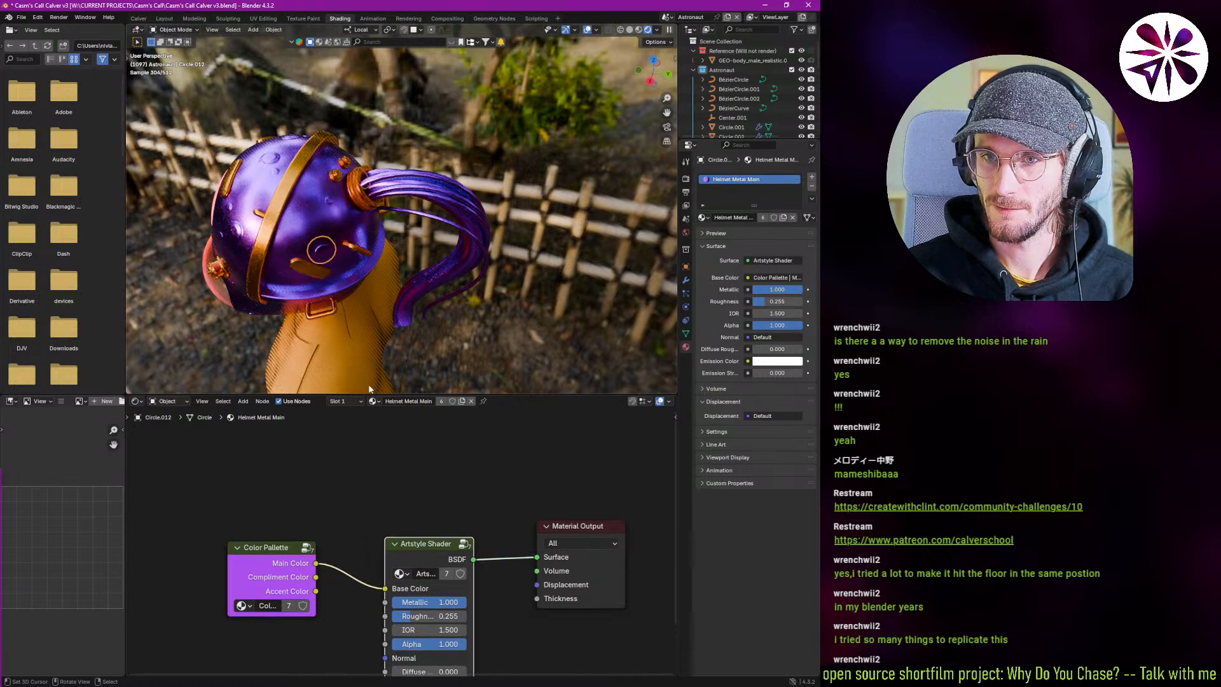
pyautogui.click(330, 314)
pyautogui.rightClick(272, 222)
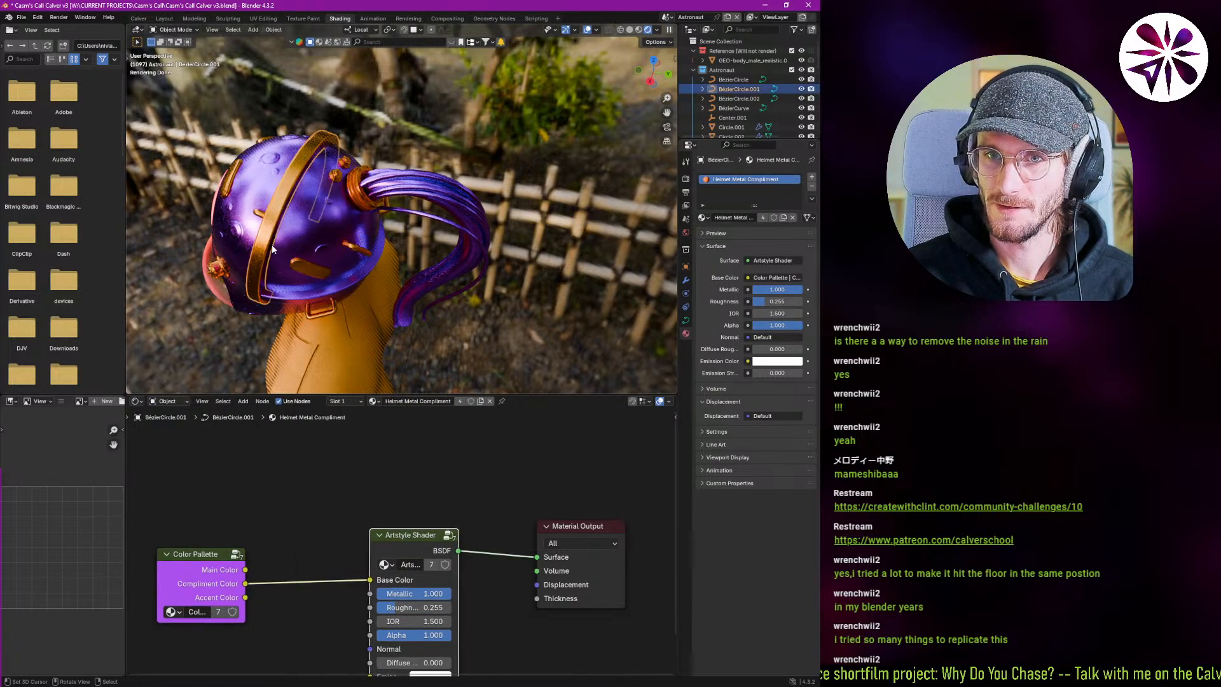
pyautogui.moveTo(307, 243); pyautogui.dragTo(350, 238, button='middle')
pyautogui.scroll(2, 314, 230)
pyautogui.click(265, 240)
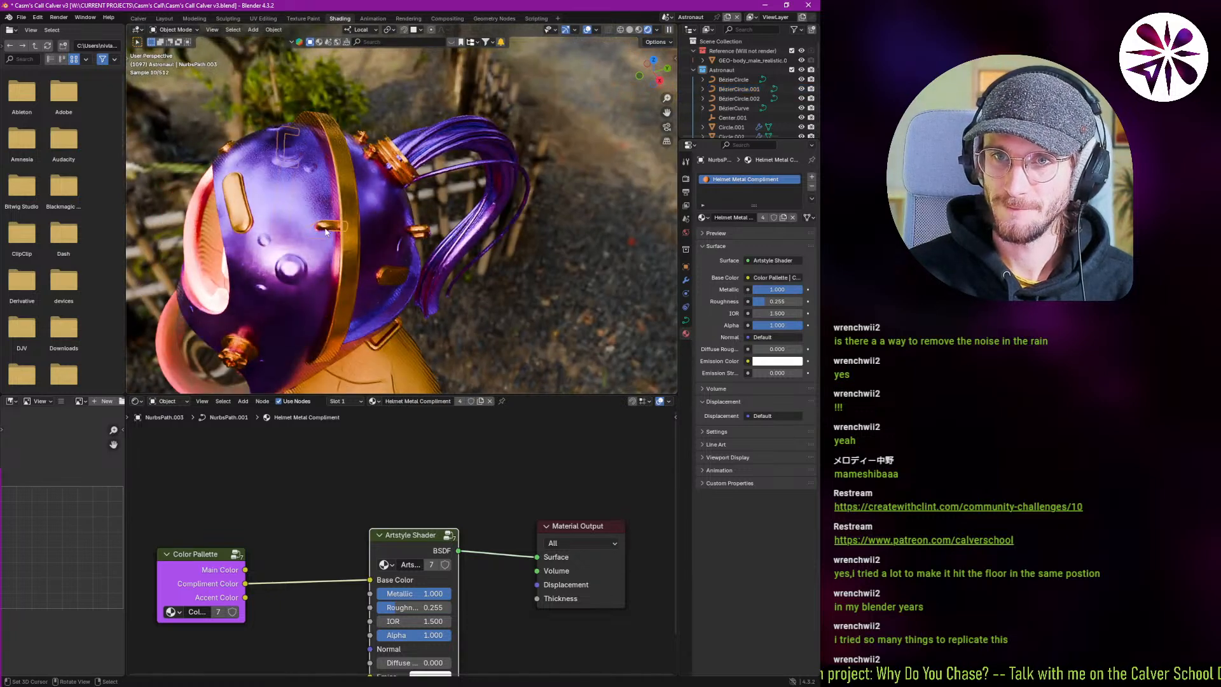
pyautogui.click(251, 221)
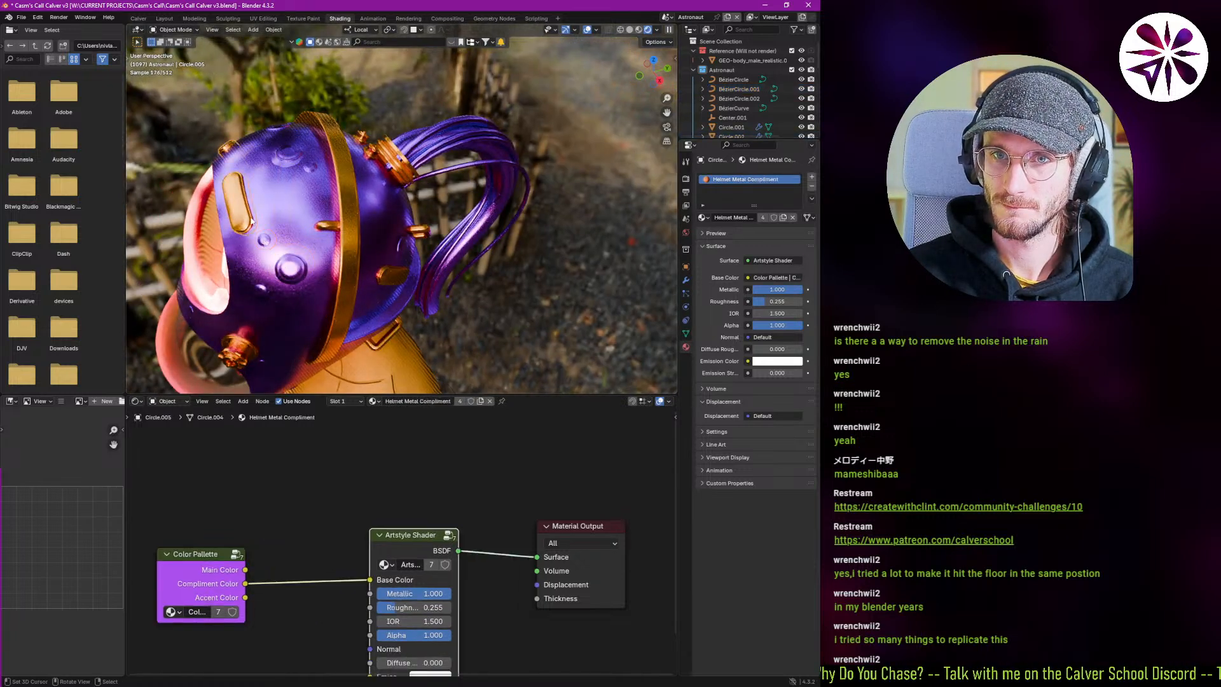
pyautogui.moveTo(248, 269); pyautogui.dragTo(311, 301, button='middle')
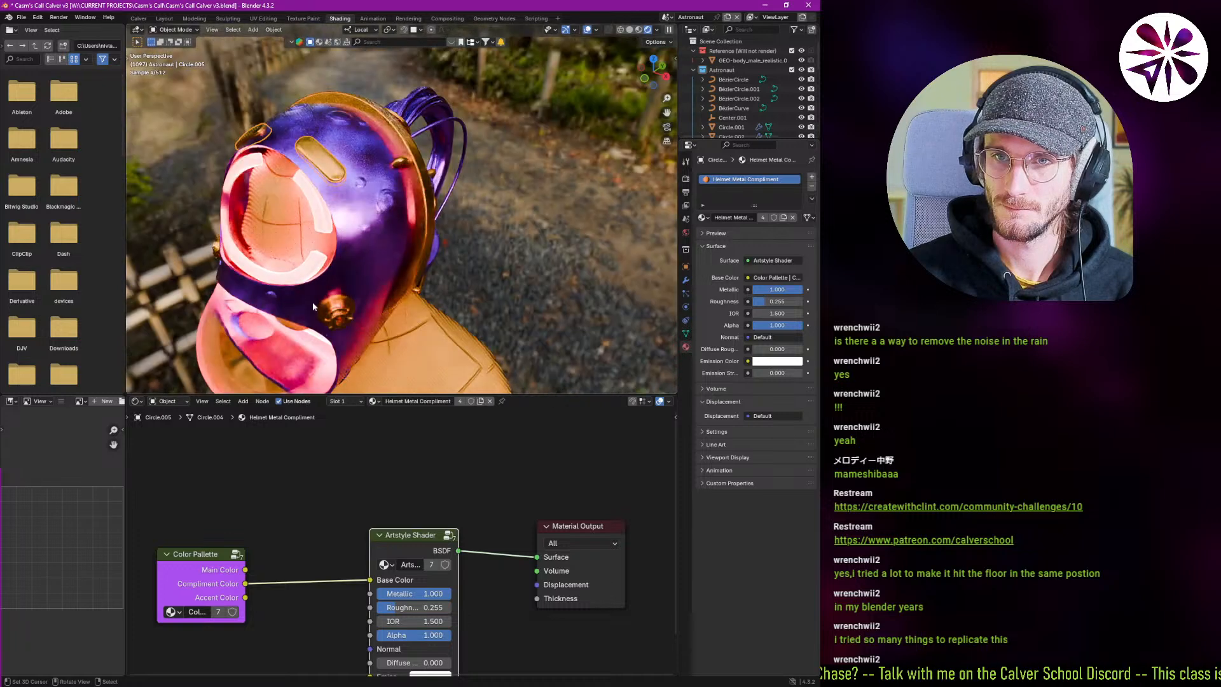
pyautogui.click(324, 309)
# Make a single-user copy of the ponytail strands' Helmet Metal Main material and name it Cable.
pyautogui.click(434, 126)
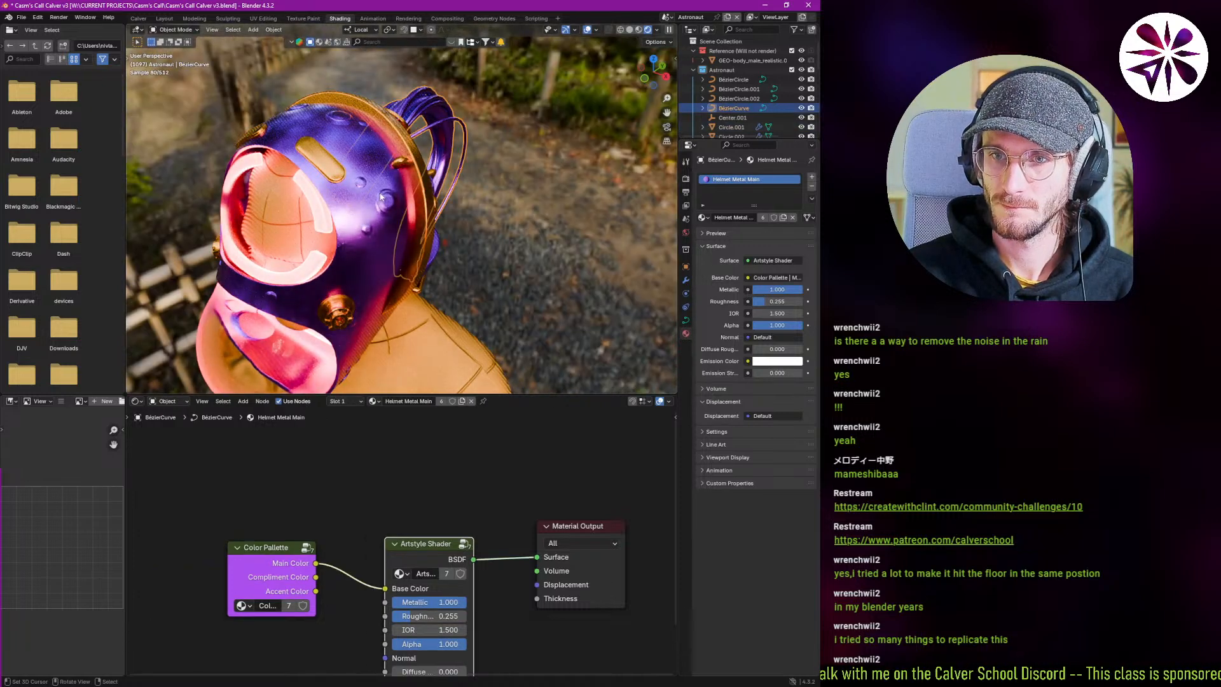
pyautogui.moveTo(381, 197); pyautogui.dragTo(350, 198, button='middle')
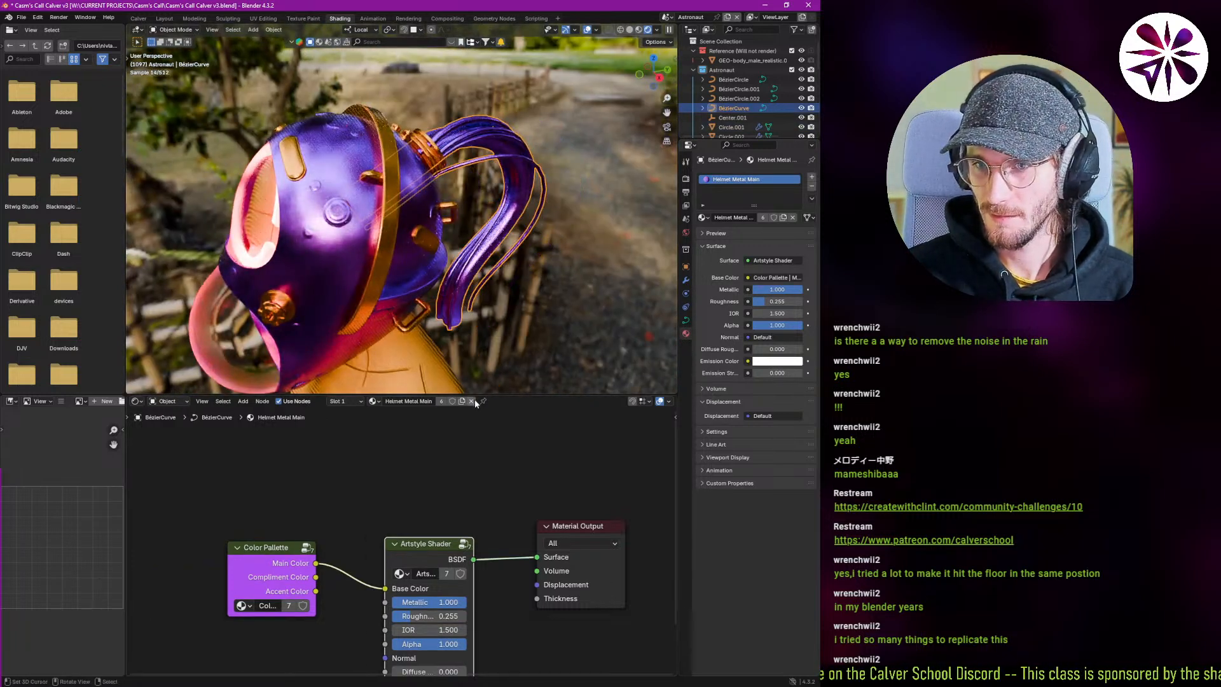
pyautogui.moveTo(463, 417); pyautogui.dragTo(433, 413, button='middle')
pyautogui.click(443, 402)
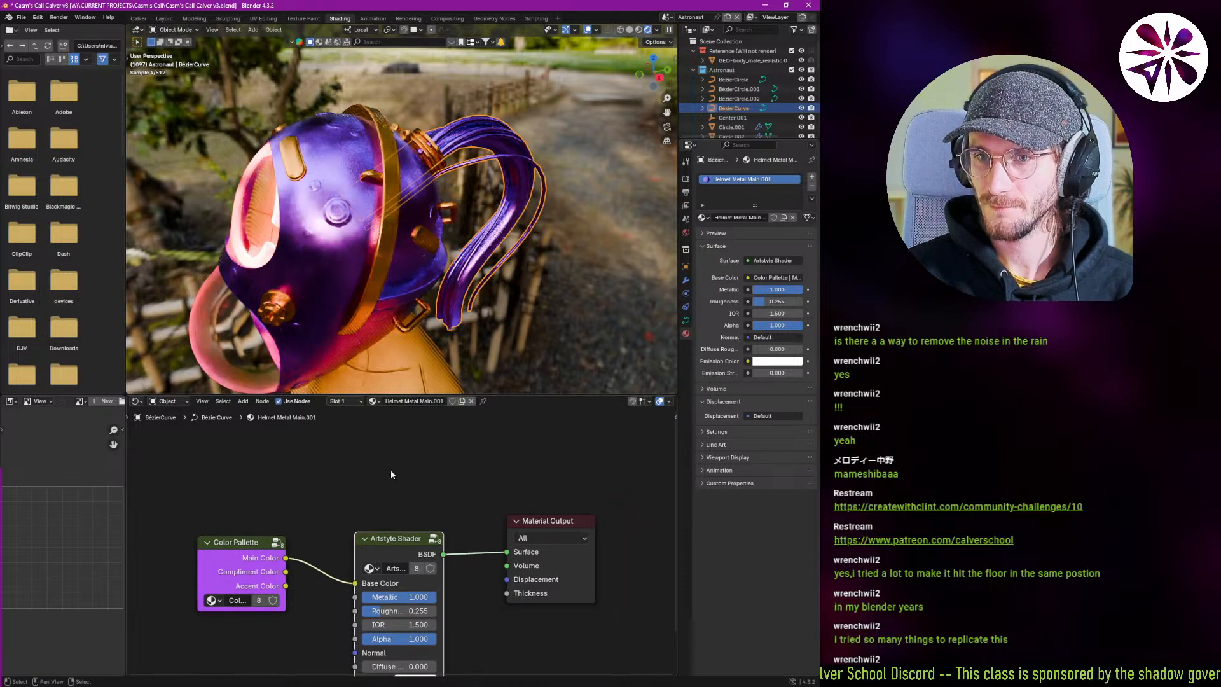
pyautogui.moveTo(390, 470); pyautogui.dragTo(382, 424, button='middle')
pyautogui.doubleClick(406, 402)
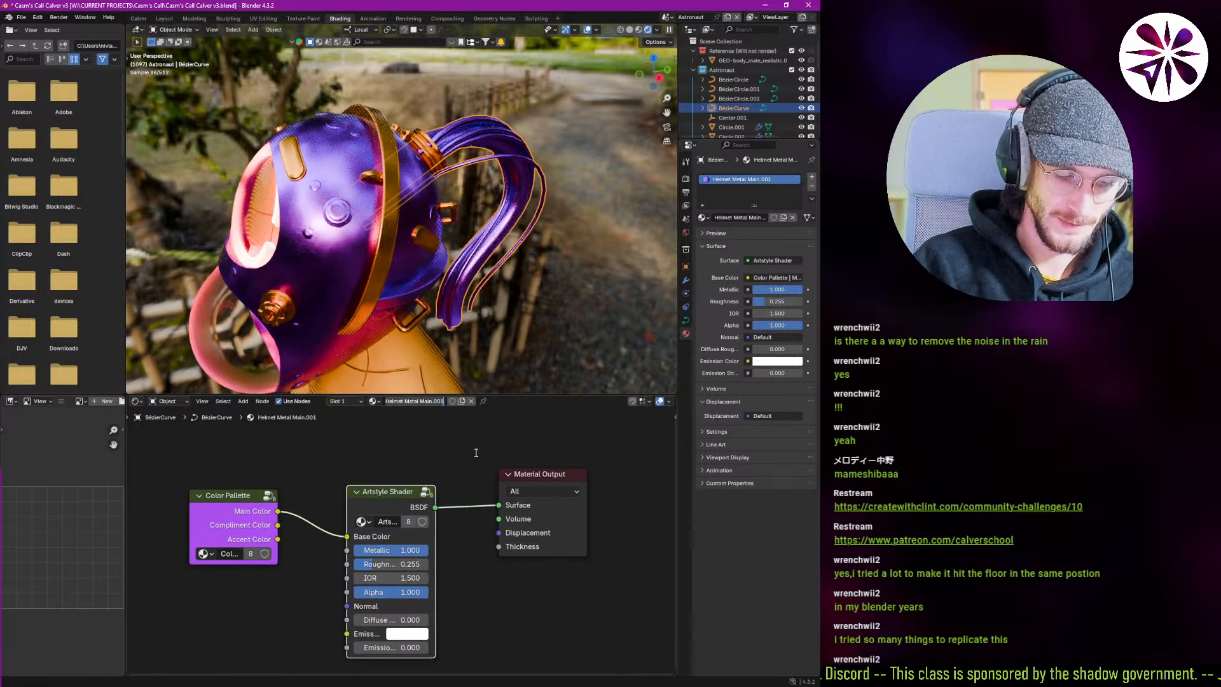
pyautogui.write('Cable')
pyautogui.press('Return')
pyautogui.scroll(1, 379, 505)
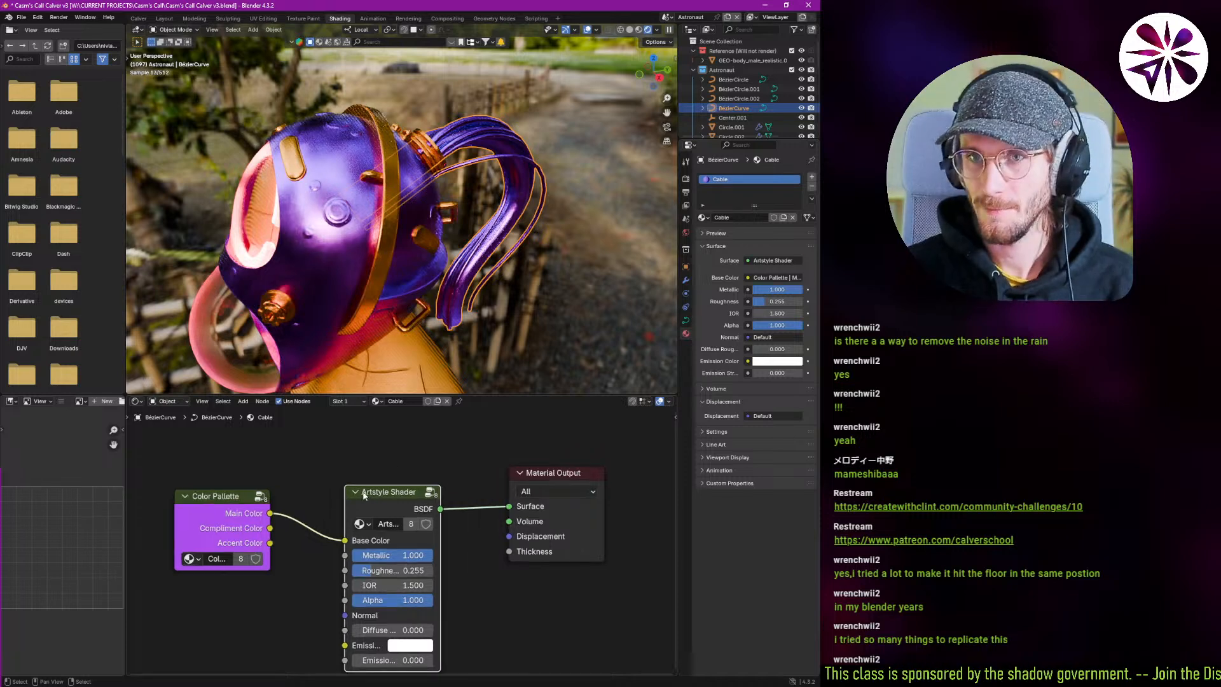
# Set the Cable material's Metallic to 0 and Roughness to 0.155 on the Artstyle Shader node.
pyautogui.moveTo(379, 506); pyautogui.dragTo(322, 486, button='middle')
pyautogui.scroll(2, 322, 486)
pyautogui.moveTo(363, 542); pyautogui.dragTo(268, 542)
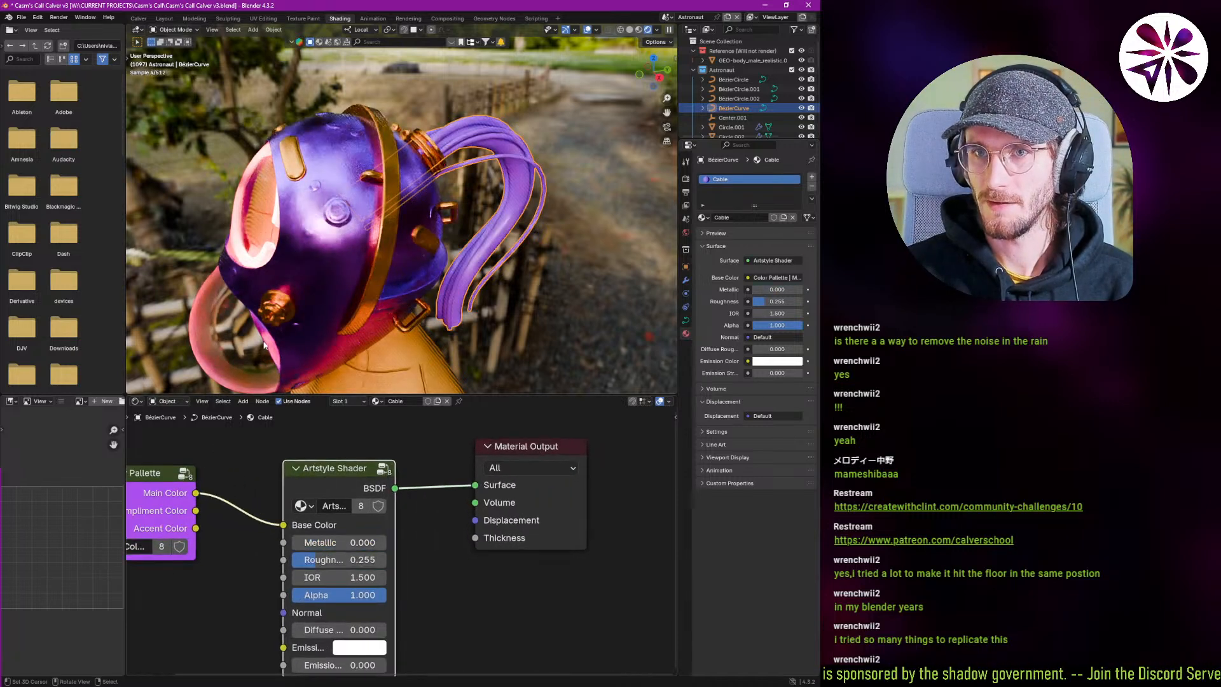
pyautogui.moveTo(366, 248); pyautogui.dragTo(329, 232, button='middle')
pyautogui.moveTo(322, 562); pyautogui.dragTo(295, 543)
pyautogui.moveTo(325, 572); pyautogui.dragTo(334, 541, button='middle')
pyautogui.moveTo(321, 529)
pyautogui.mouseDown()
pyautogui.moveTo(364, 529)
pyautogui.moveTo(297, 528)
pyautogui.mouseUp()
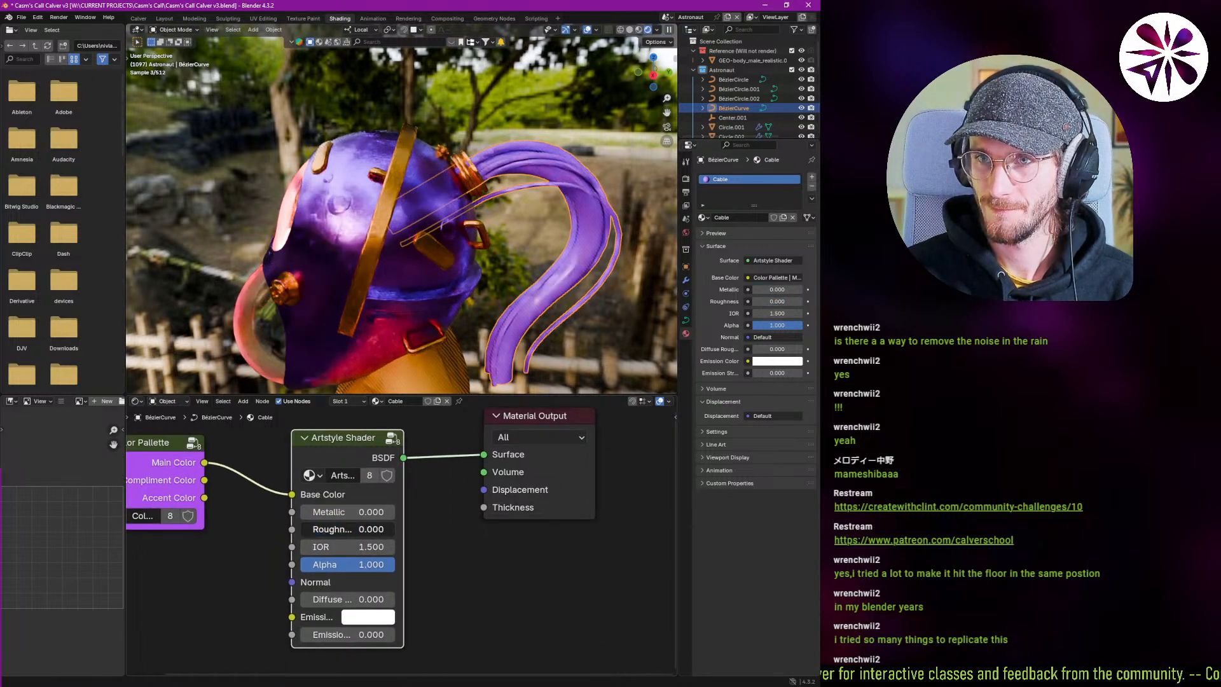
pyautogui.rightClick(298, 529)
# Try the palette's Accent Color as the Cable material's base color and reconnect the Main Color.
pyautogui.moveTo(205, 498); pyautogui.dragTo(291, 494)
pyautogui.moveTo(447, 309)
pyautogui.mouseDown(button='middle')
pyautogui.moveTo(428, 318)
pyautogui.moveTo(471, 315)
pyautogui.moveTo(428, 319)
pyautogui.mouseUp(button='middle')
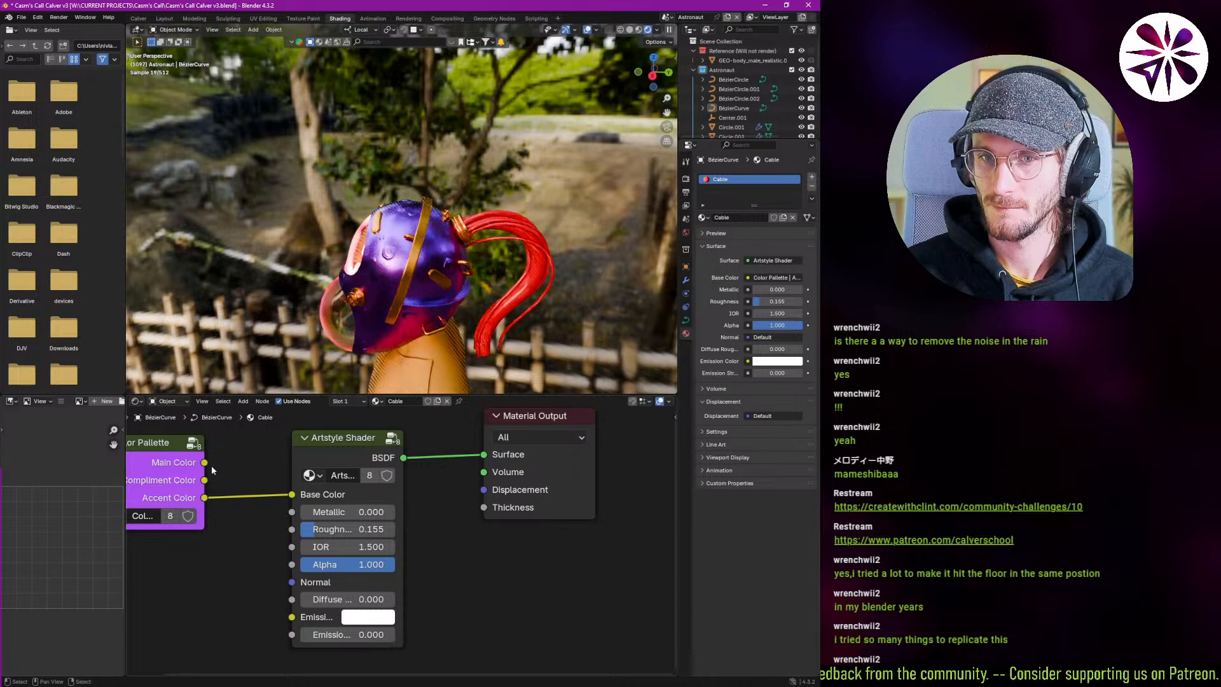
pyautogui.moveTo(211, 469); pyautogui.dragTo(291, 493)
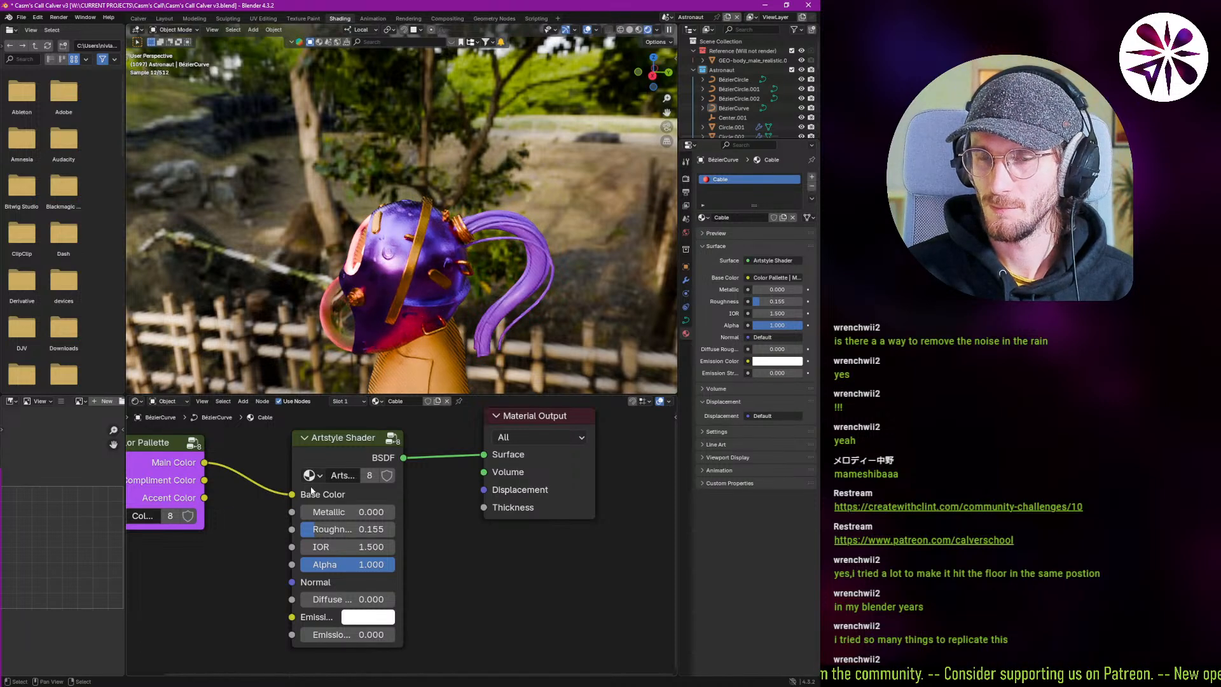
# Raise the Cable material's Roughness to 0.680.
pyautogui.moveTo(387, 288); pyautogui.dragTo(409, 441, button='middle')
pyautogui.moveTo(363, 546); pyautogui.dragTo(374, 518, button='middle')
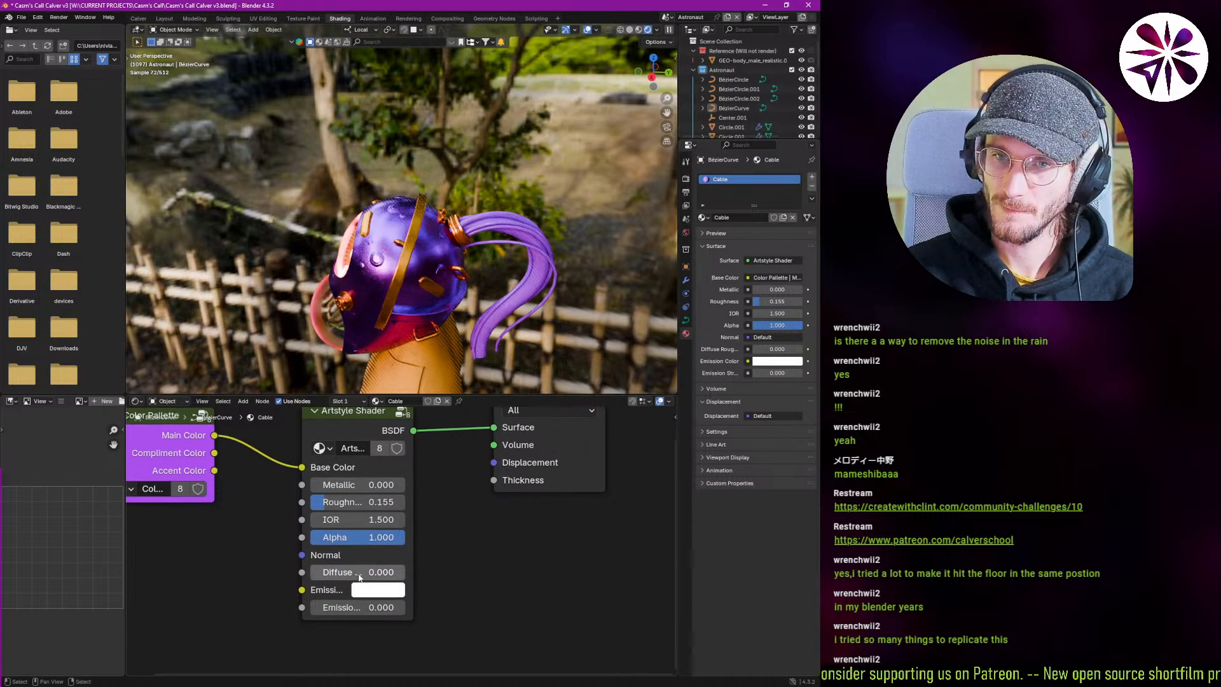
pyautogui.moveTo(360, 571)
pyautogui.mouseDown()
pyautogui.moveTo(413, 572)
pyautogui.moveTo(360, 571)
pyautogui.mouseUp()
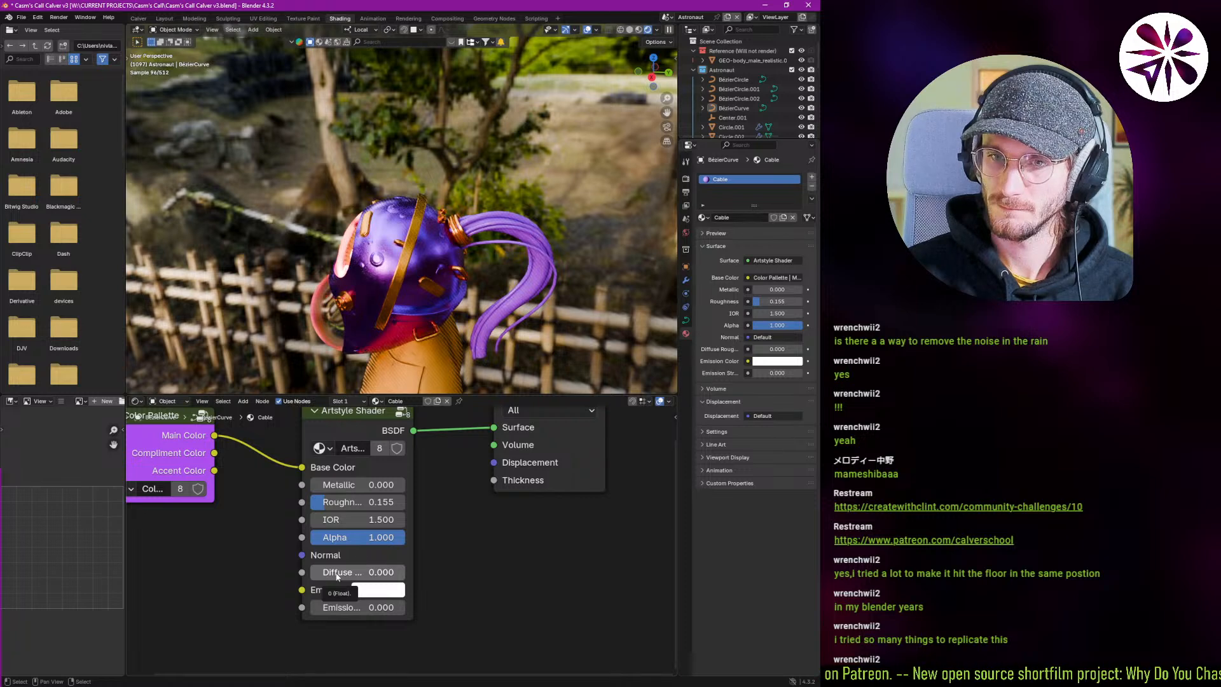
pyautogui.moveTo(344, 501); pyautogui.dragTo(375, 502)
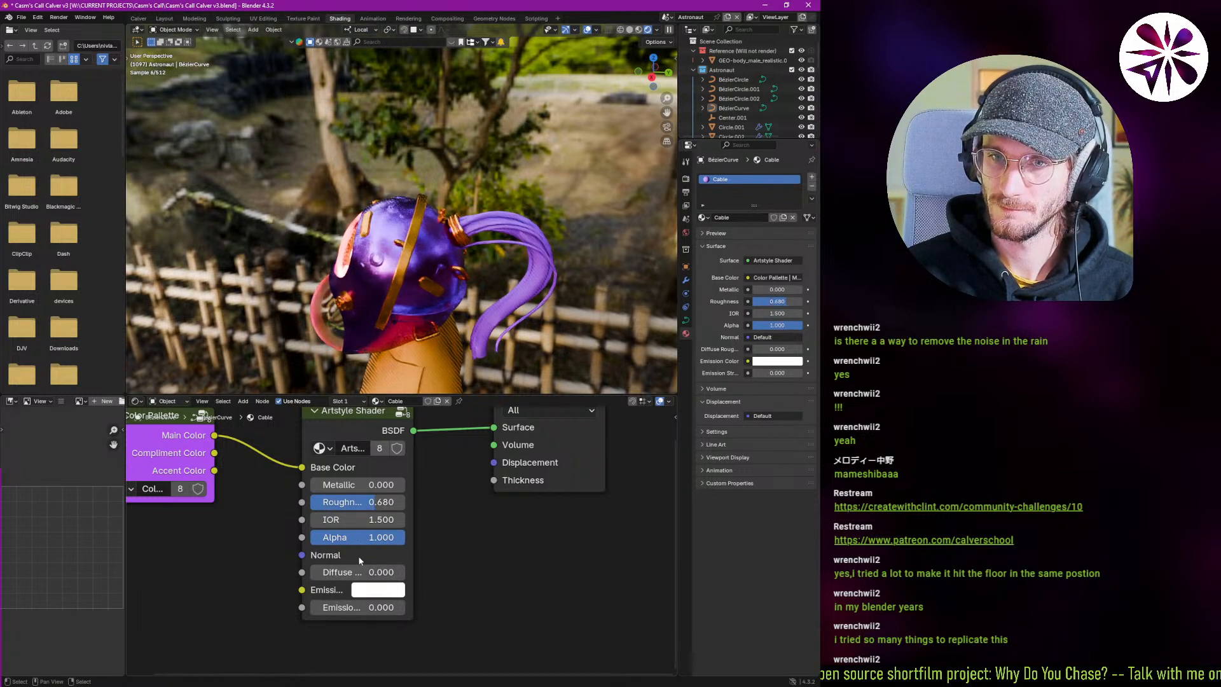
# Enter the Artstyle Shader node group and examine the Diffuse and Subsurface settings of its Principled BSDF.
pyautogui.click(401, 414)
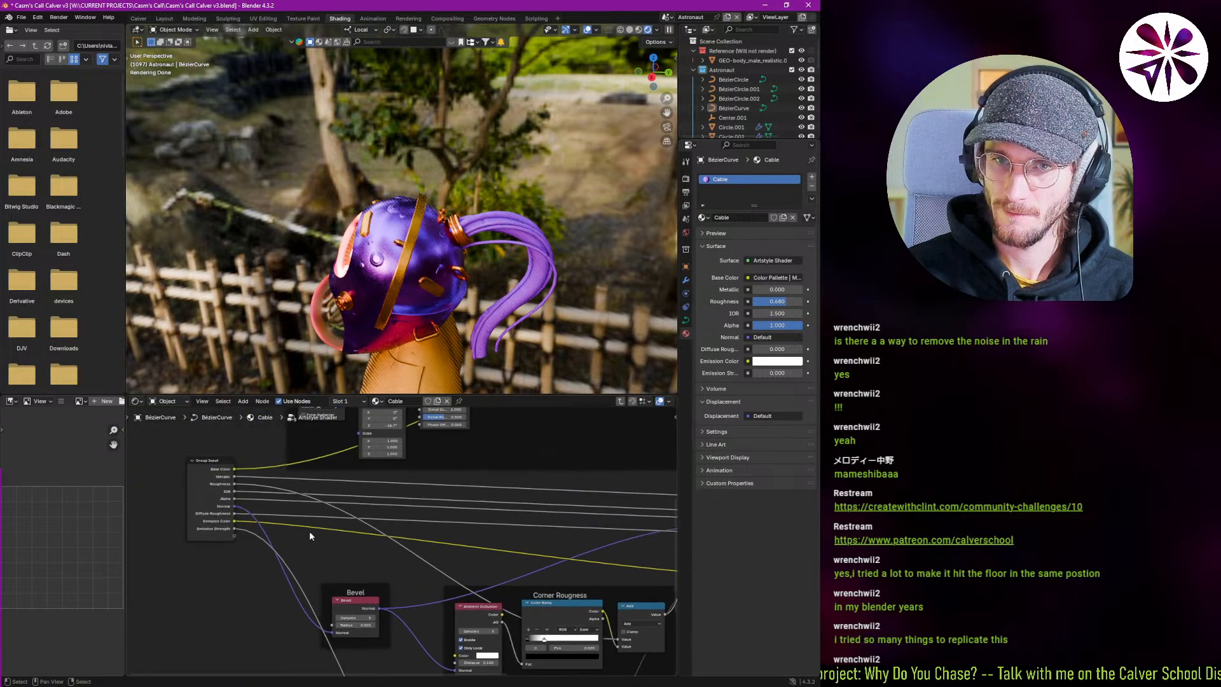
pyautogui.scroll(2, 267, 528)
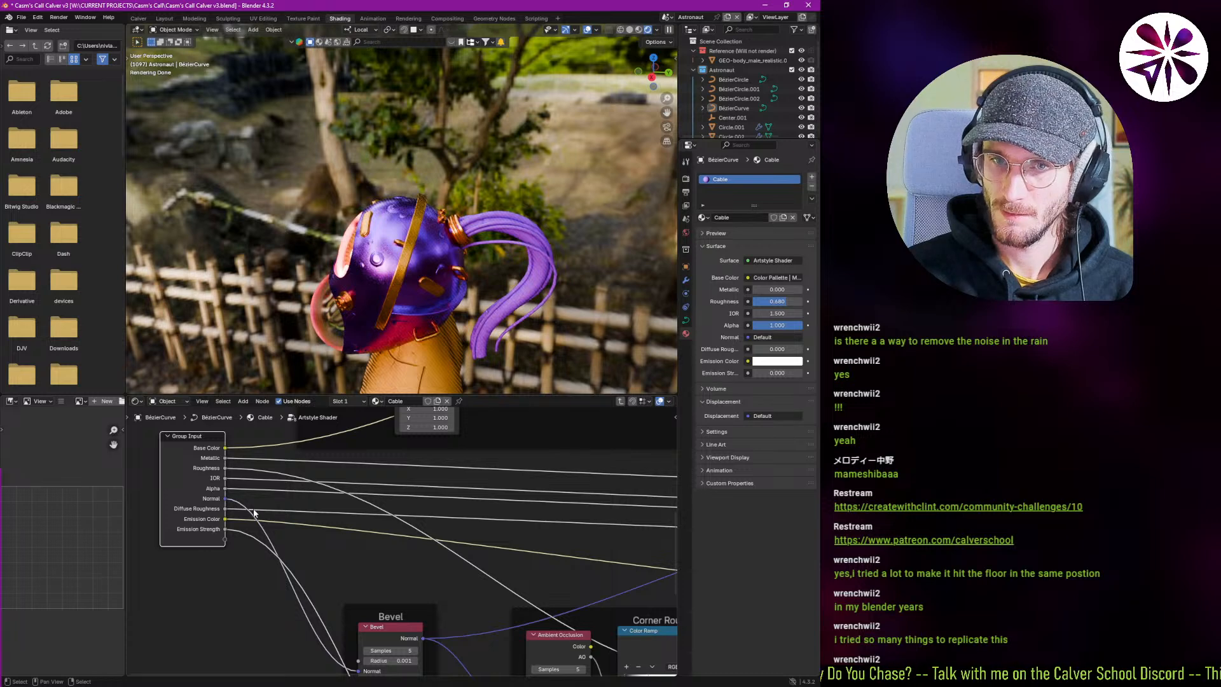
pyautogui.moveTo(595, 507); pyautogui.dragTo(278, 518, button='middle')
pyautogui.scroll(1, 548, 540)
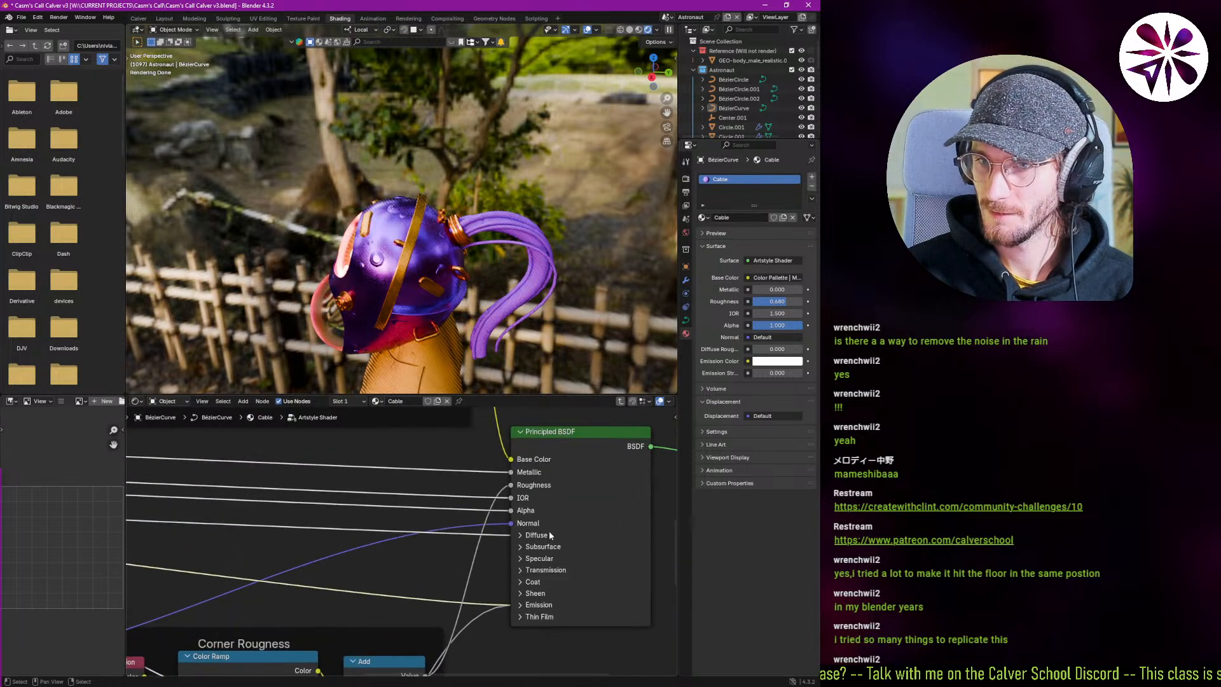
pyautogui.click(537, 535)
pyautogui.click(542, 564)
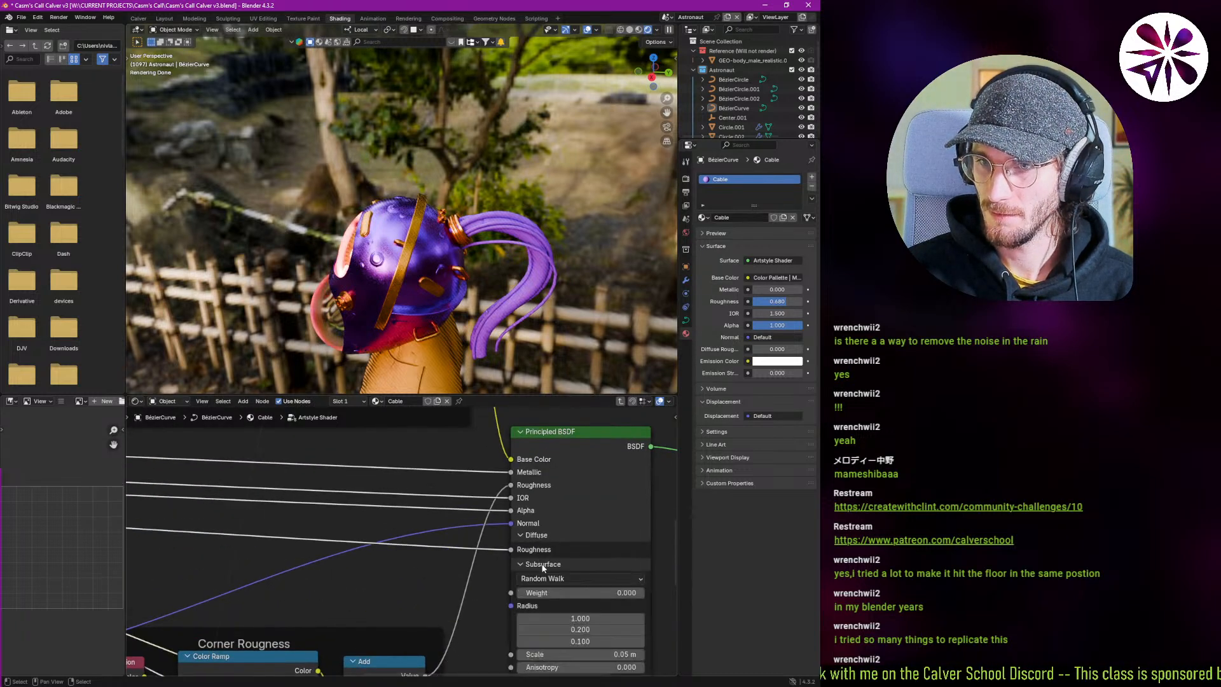
pyautogui.click(541, 564)
pyautogui.click(536, 536)
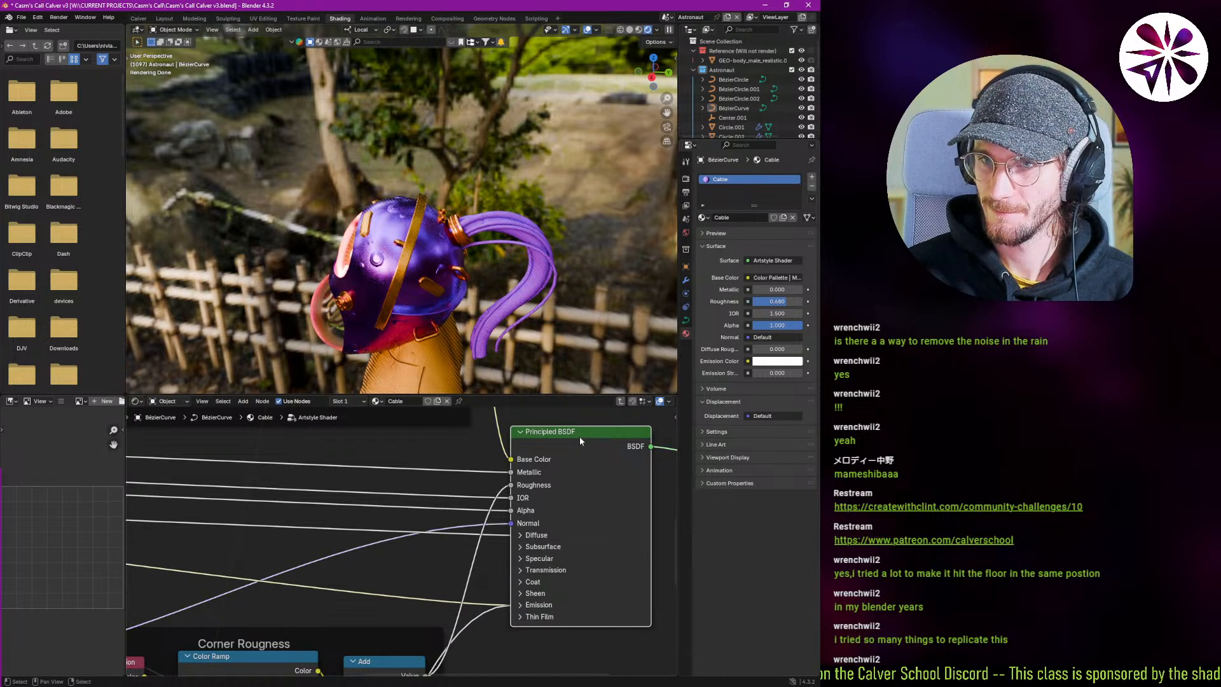
# Remove the Diffuse Roughness socket from the Artstyle Shader group's inputs and return to the Cable material's node tree.
pyautogui.press('n')
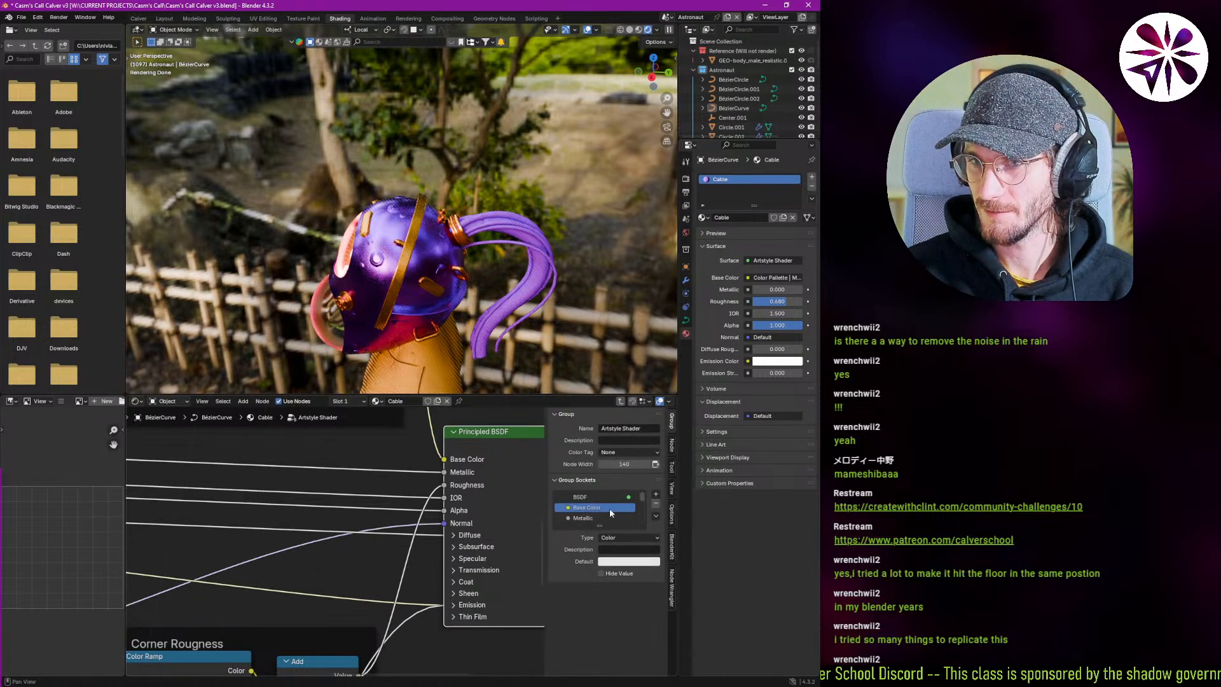
pyautogui.scroll(-5, 608, 507)
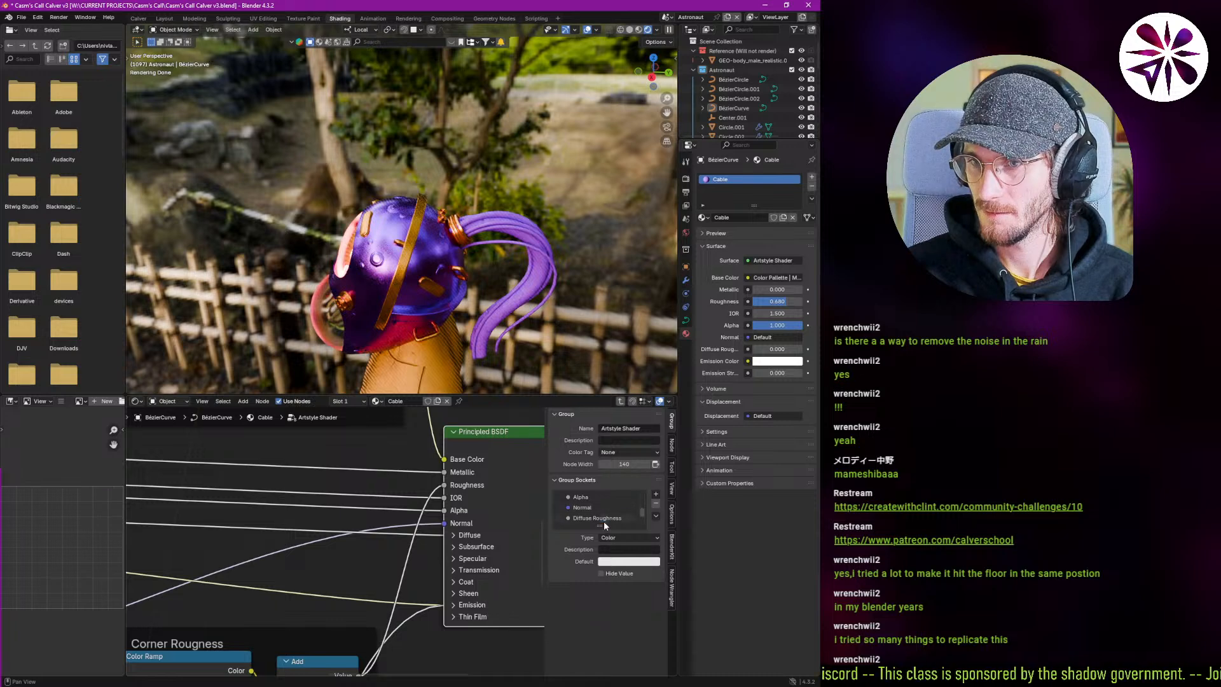
pyautogui.click(604, 517)
pyautogui.click(656, 504)
pyautogui.press('n')
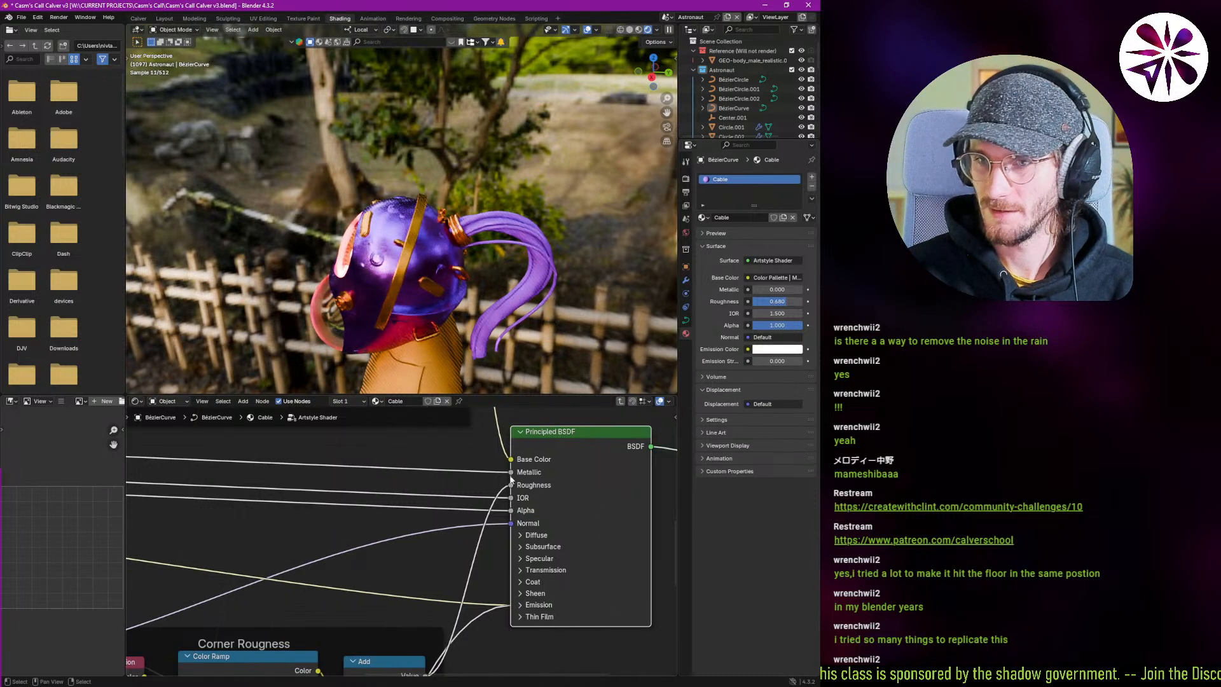
pyautogui.click(620, 401)
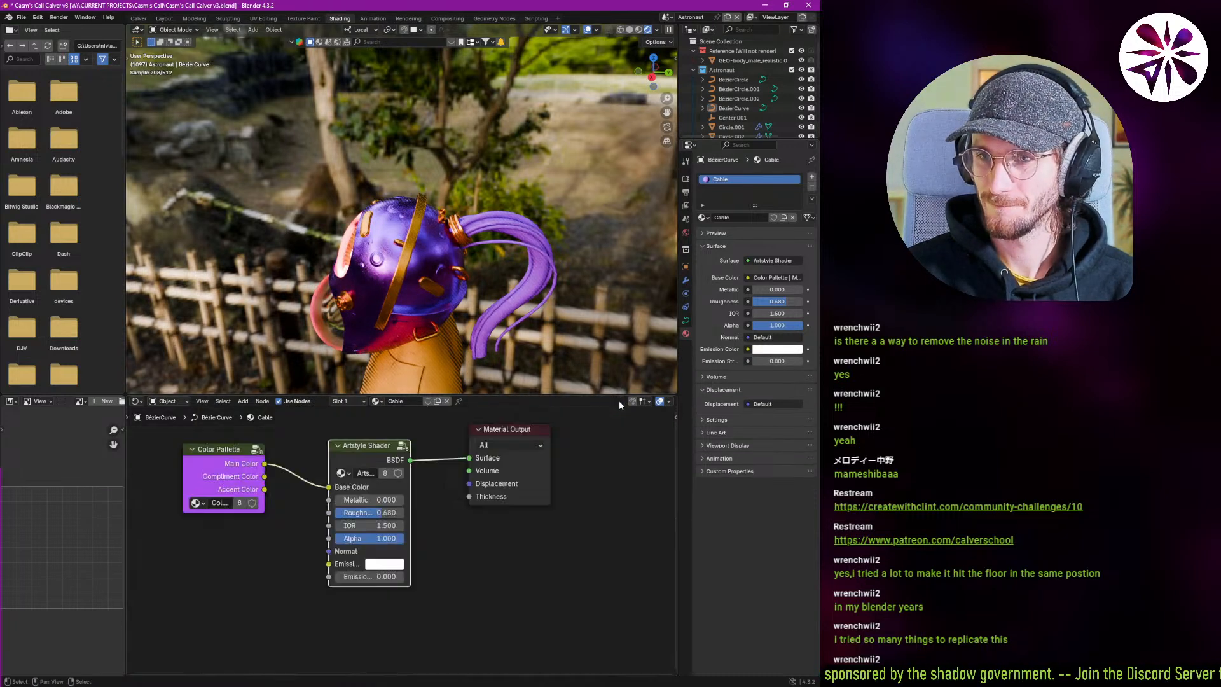
# Set the Cable material's Metallic to 1.000 and its Roughness to 0.372 on the Artstyle Shader node.
pyautogui.scroll(3, 368, 559)
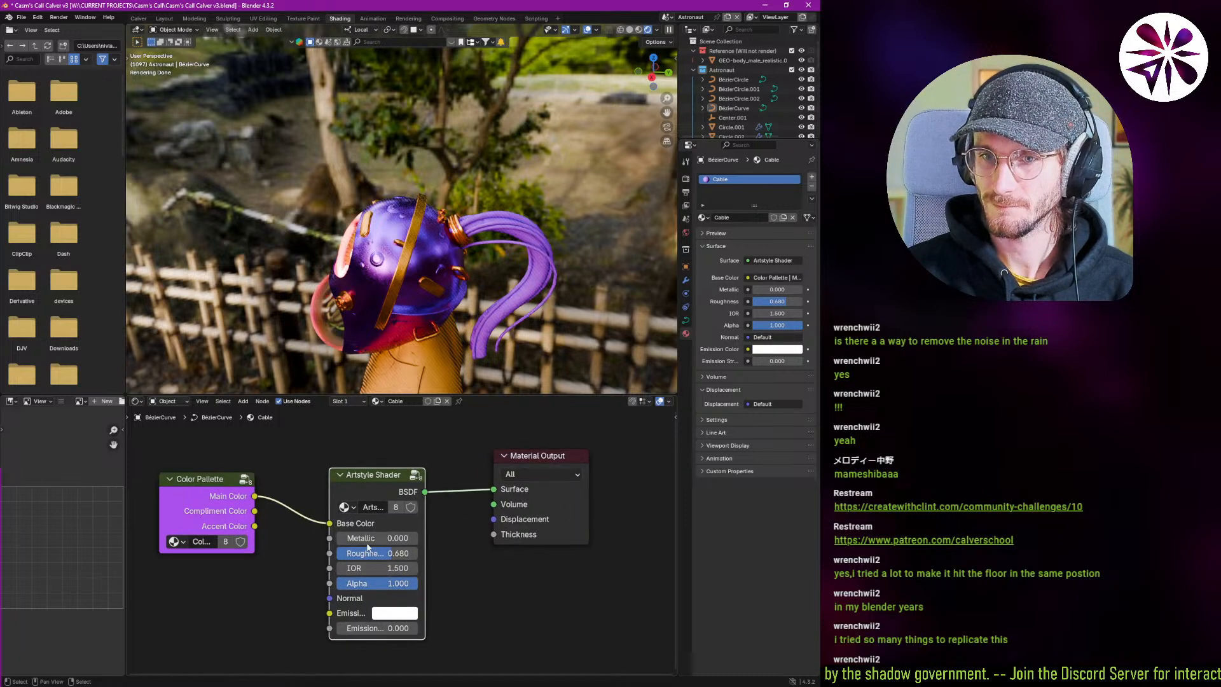
pyautogui.moveTo(427, 311); pyautogui.dragTo(450, 318, button='middle')
pyautogui.moveTo(375, 539)
pyautogui.mouseDown()
pyautogui.moveTo(418, 539)
pyautogui.moveTo(338, 553)
pyautogui.moveTo(364, 553)
pyautogui.mouseUp()
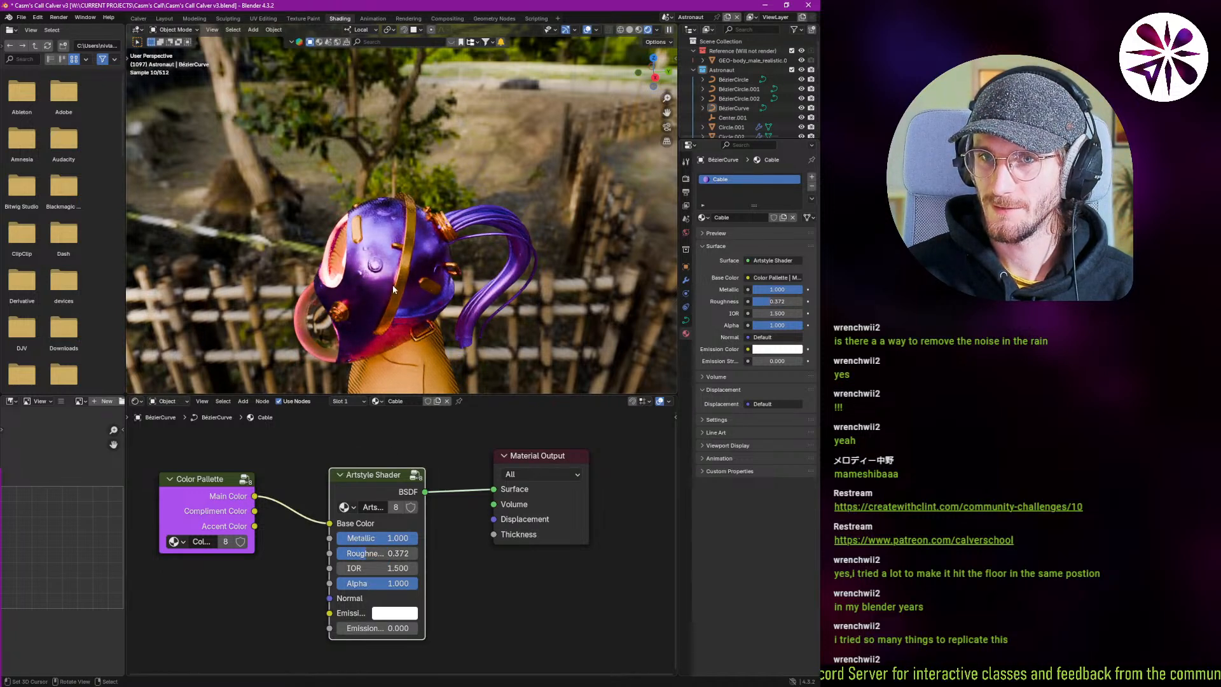
pyautogui.click(370, 287)
pyautogui.click(502, 215)
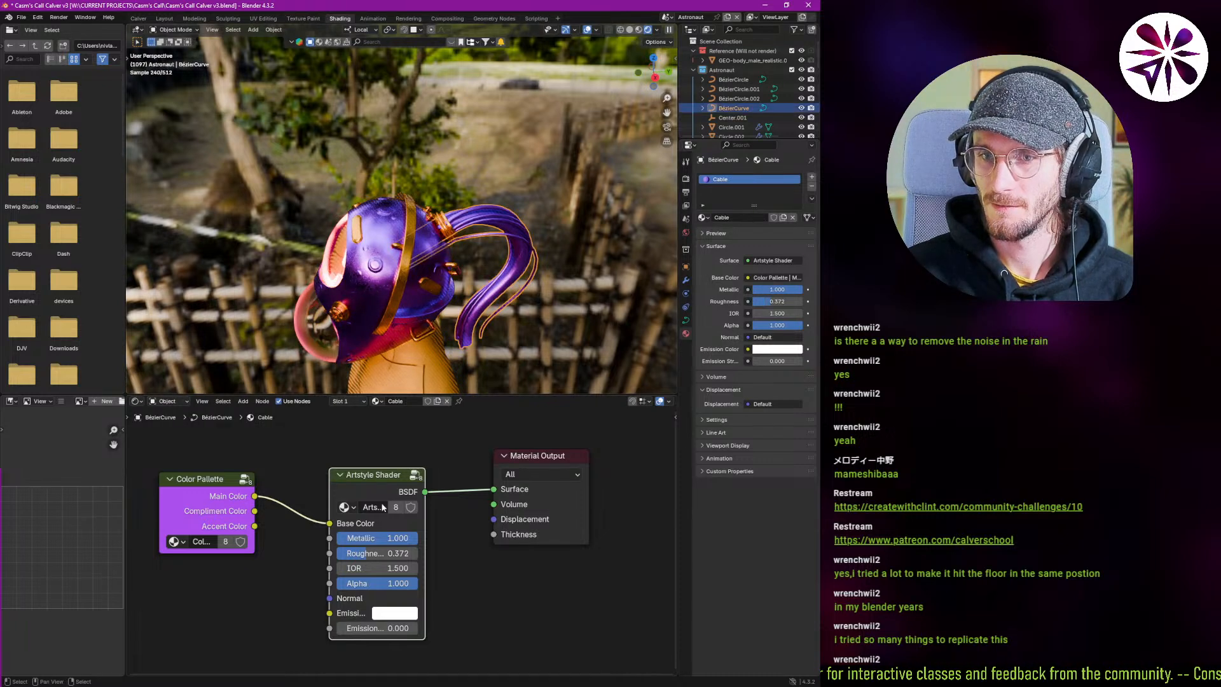
# Raise the Cable material's Roughness in small increments to 0.538, checking the ponytail strands up close and from afar.
pyautogui.moveTo(382, 556)
pyautogui.mouseDown()
pyautogui.moveTo(393, 553)
pyautogui.moveTo(375, 551)
pyautogui.mouseUp()
pyautogui.scroll(6, 518, 241)
pyautogui.moveTo(531, 232); pyautogui.dragTo(493, 226, button='middle')
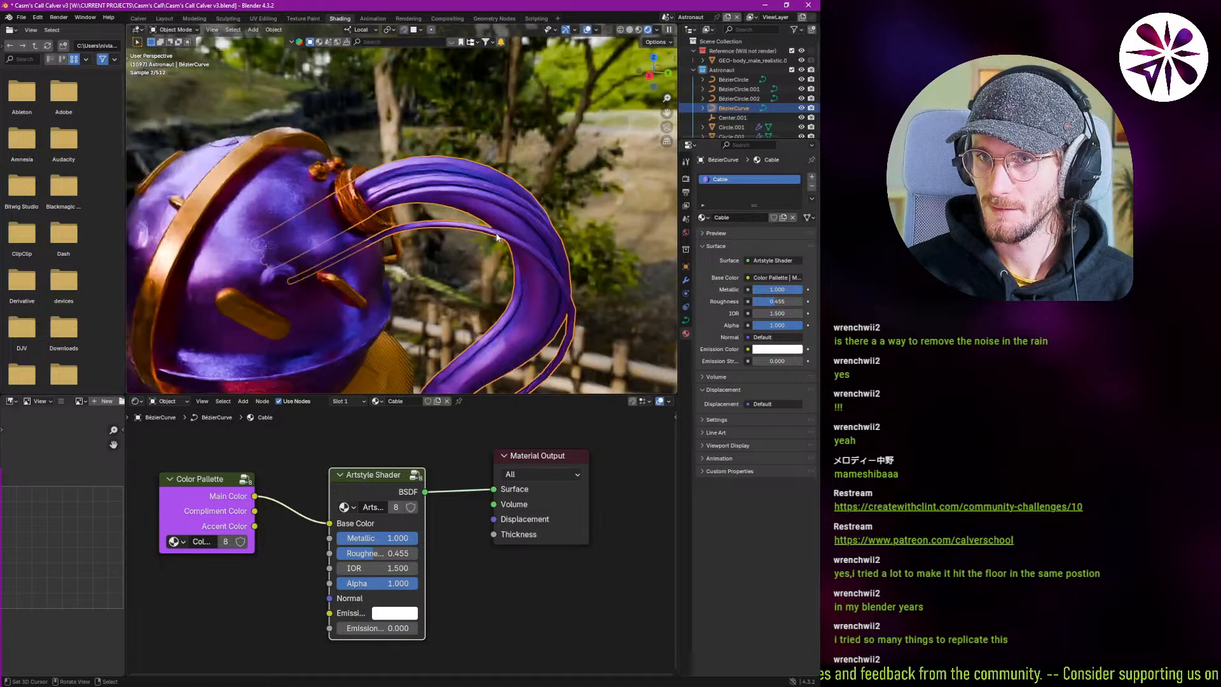
pyautogui.moveTo(394, 558)
pyautogui.mouseDown()
pyautogui.moveTo(423, 557)
pyautogui.moveTo(404, 557)
pyautogui.mouseUp()
pyautogui.hotkey('alt', 'a')
pyautogui.scroll(-7, 412, 256)
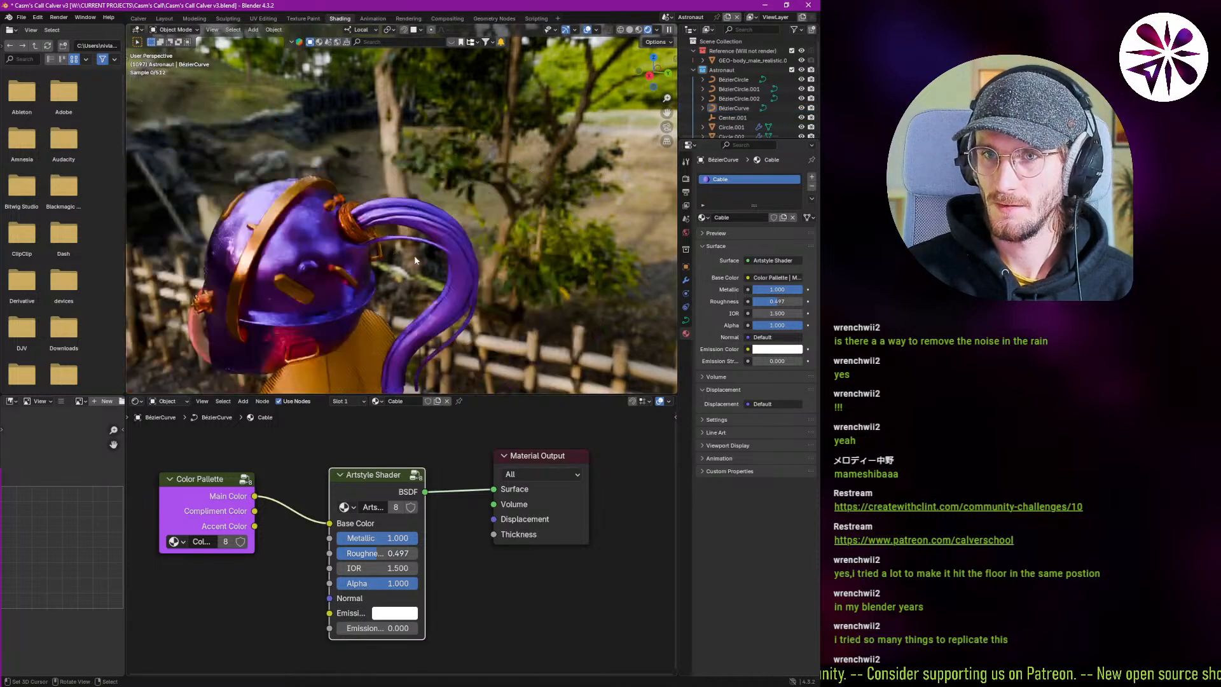
pyautogui.keyDown('shift'); pyautogui.moveTo(356, 299); pyautogui.dragTo(414, 289, button='middle'); pyautogui.keyUp('shift')
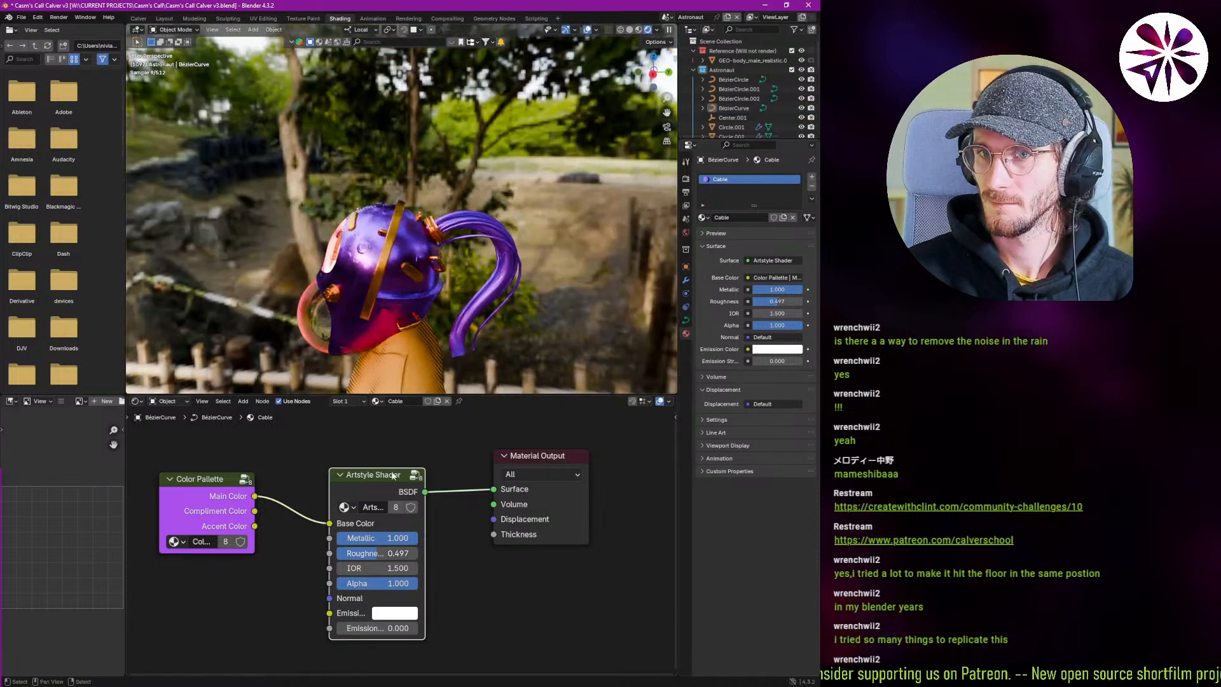
pyautogui.moveTo(376, 553); pyautogui.dragTo(380, 553)
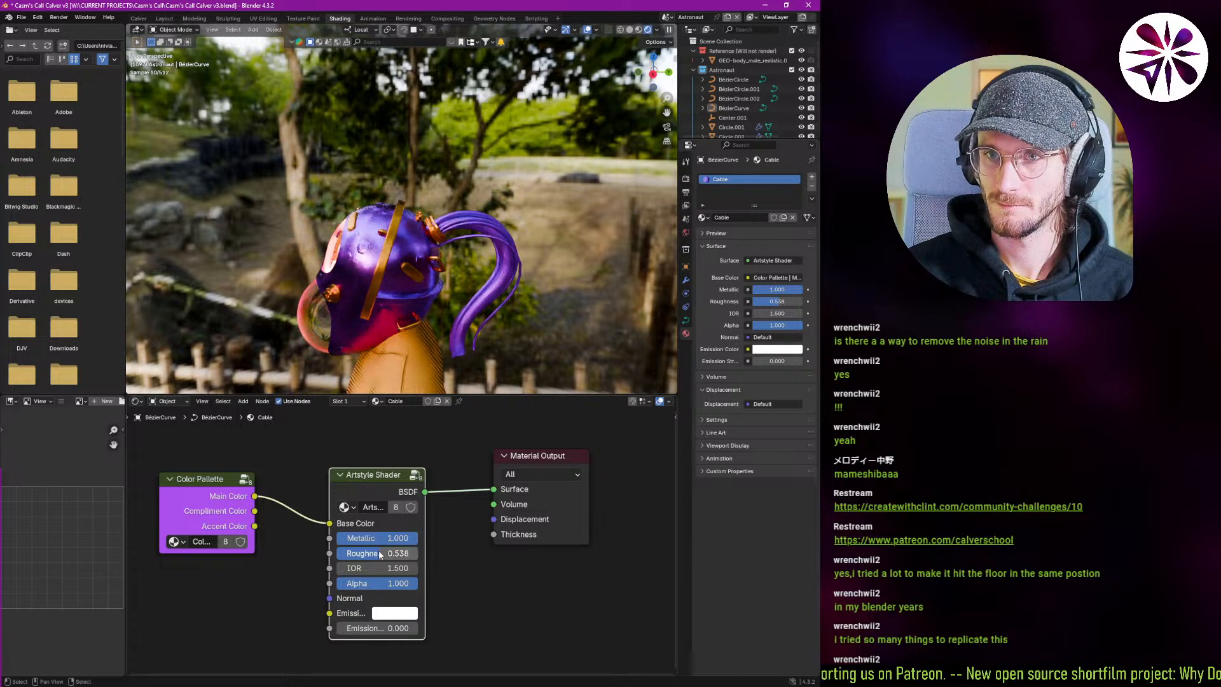
# Rename the ponytail's Cable material as Cable Main.
pyautogui.click(409, 402)
pyautogui.write('Main')
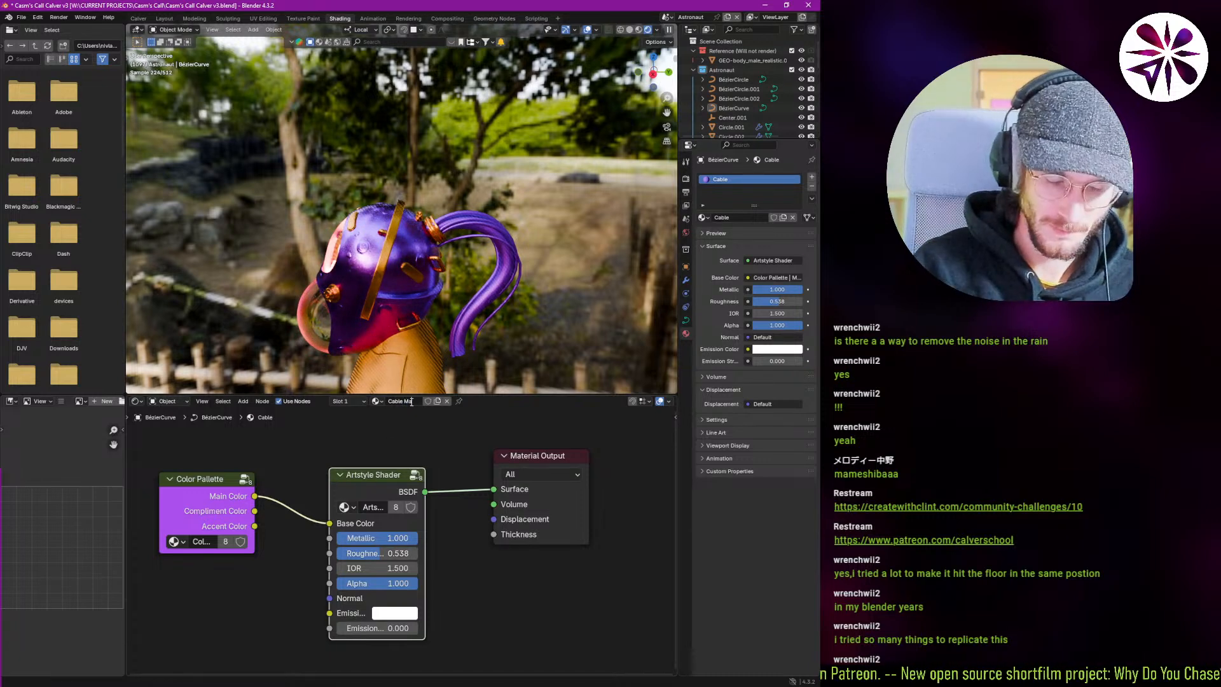
pyautogui.press('Return')
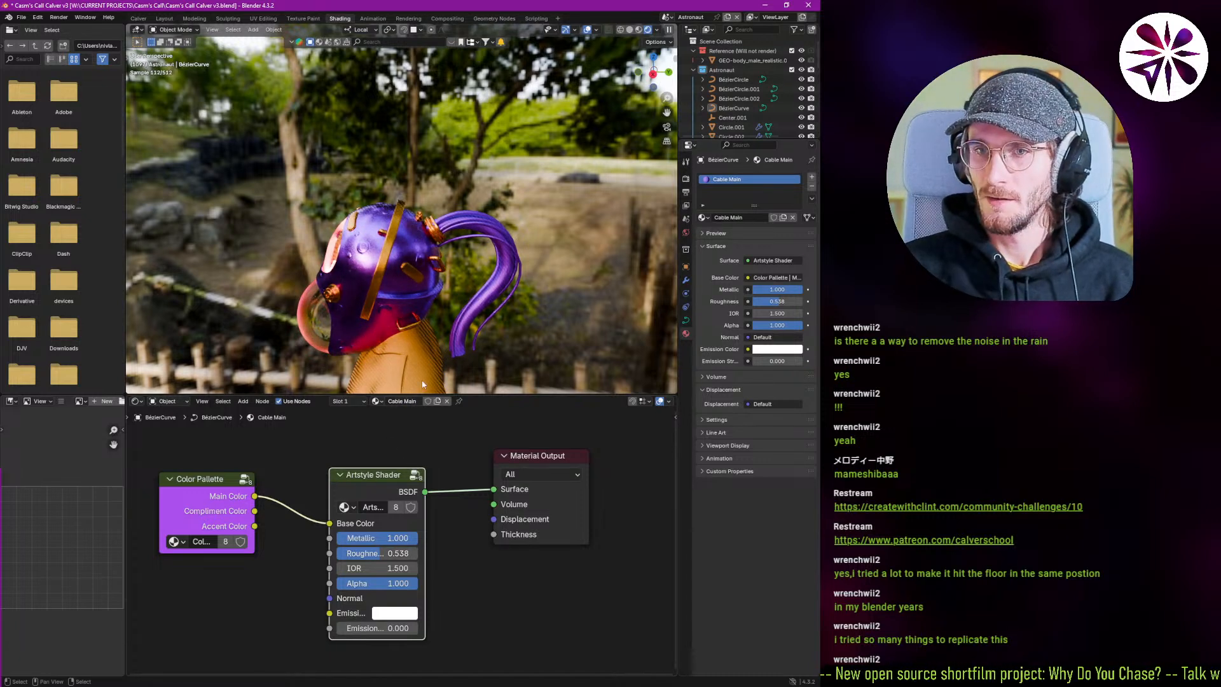
pyautogui.moveTo(395, 299); pyautogui.dragTo(451, 264, button='middle')
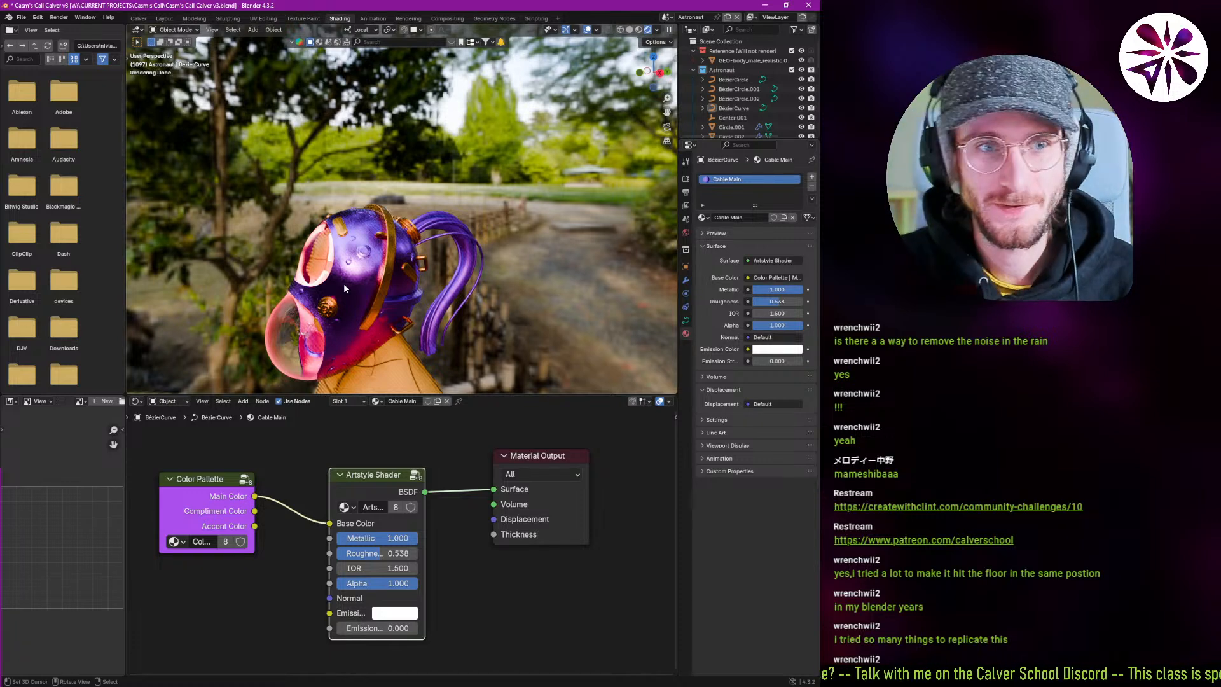
pyautogui.moveTo(356, 295); pyautogui.dragTo(322, 261, button='middle')
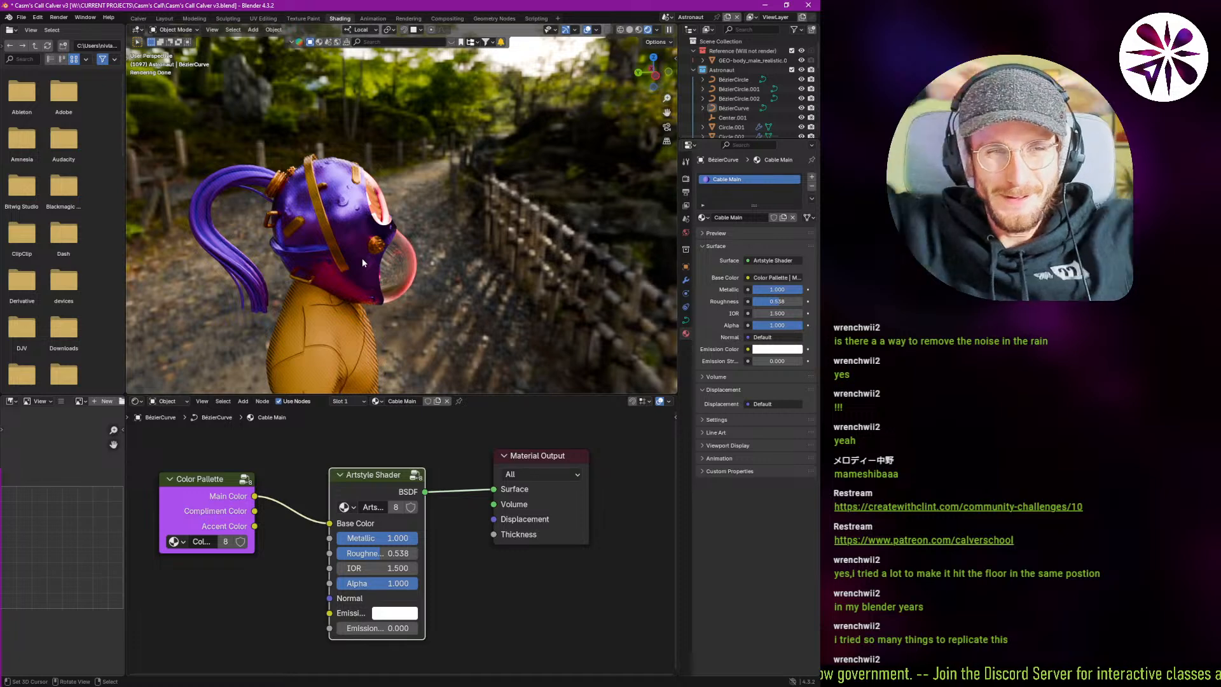
pyautogui.moveTo(361, 263); pyautogui.dragTo(337, 287, button='middle')
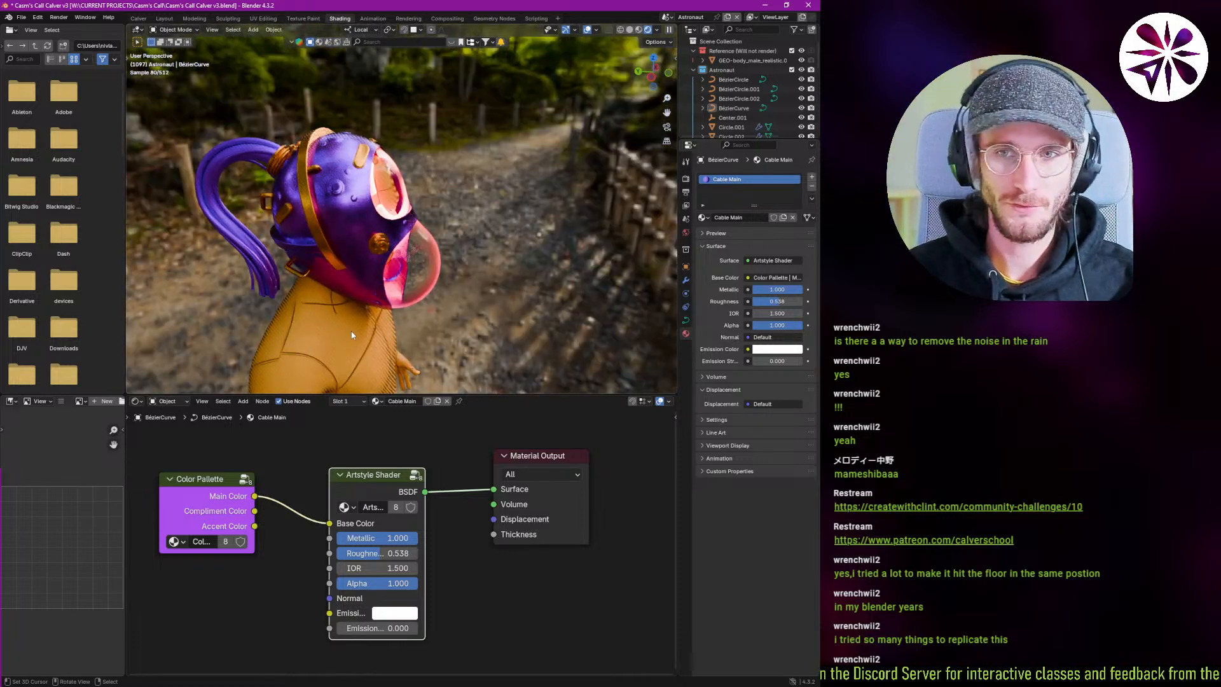